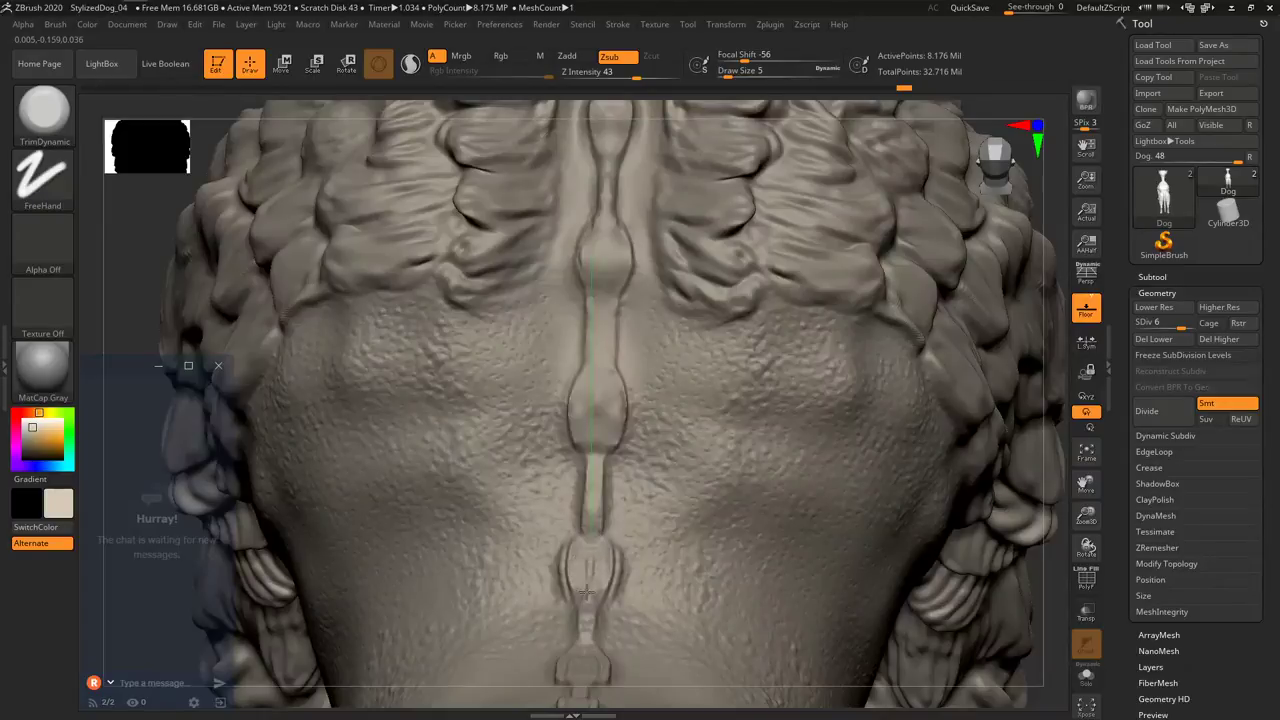
Flatten and smooth the raised spine links along the middle of the dog's back with TrimDynamic and Smooth.
{"action": "left_click_drag", "start_coordinate": [587, 600], "coordinate": [587, 553], "text": "shift"}
{"action": "mouse_move", "coordinate": [608, 620]}
{"action": "right_mouse_down", "text": "alt"}
{"action": "mouse_move", "coordinate": [605, 444]}
{"action": "mouse_move", "coordinate": [583, 483]}
{"action": "mouse_move", "coordinate": [598, 534]}
{"action": "right_mouse_up", "text": "alt"}
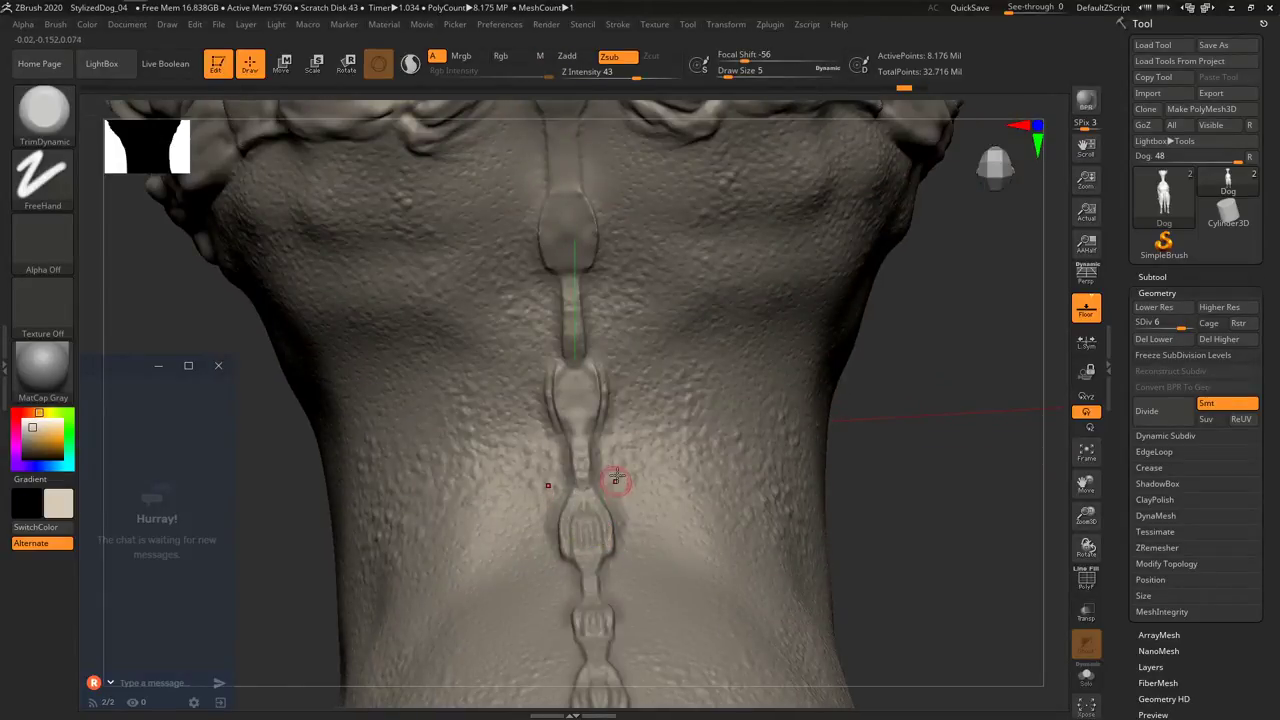
{"action": "right_click_drag", "start_coordinate": [608, 480], "coordinate": [580, 457]}
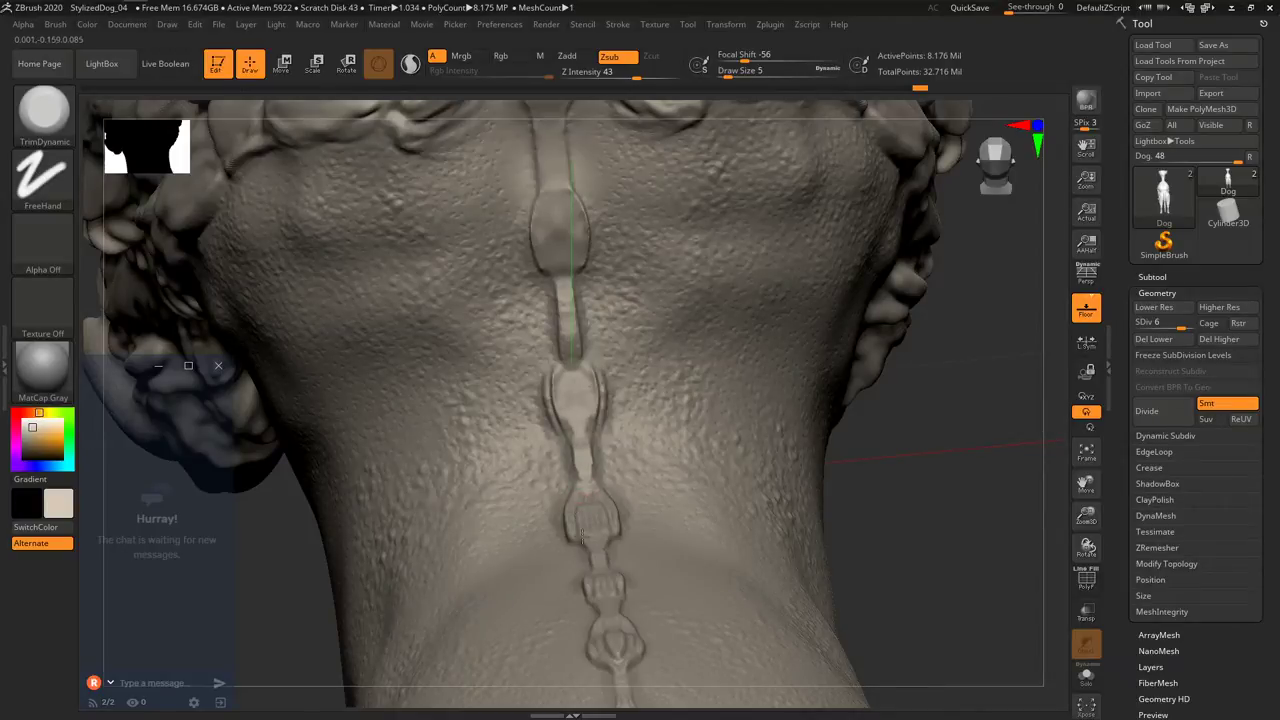
{"action": "right_click_drag", "start_coordinate": [604, 585], "coordinate": [580, 485]}
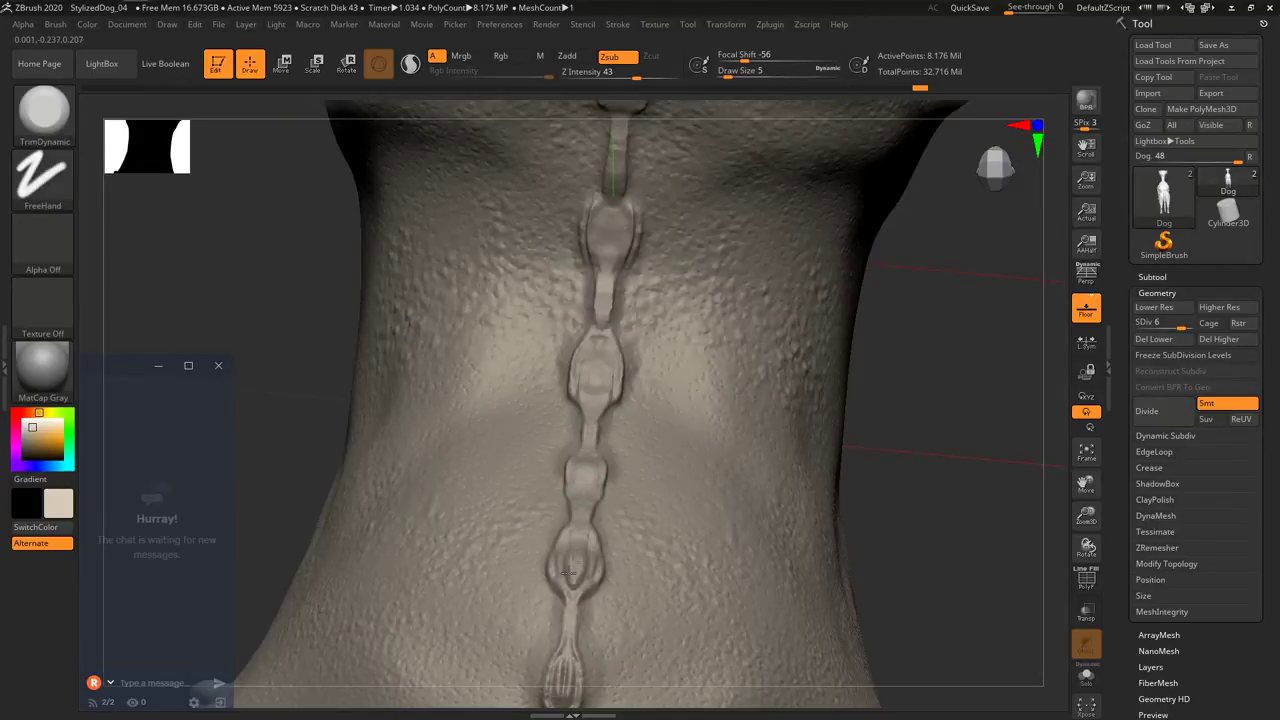
Flatten and smooth the remaining grooved spine links on the rump, up to the one just before the tail's root.
{"action": "mouse_move", "coordinate": [572, 584]}
{"action": "right_mouse_down"}
{"action": "mouse_move", "coordinate": [563, 537]}
{"action": "mouse_move", "coordinate": [750, 490]}
{"action": "right_mouse_up"}
{"action": "key", "text": "shift"}
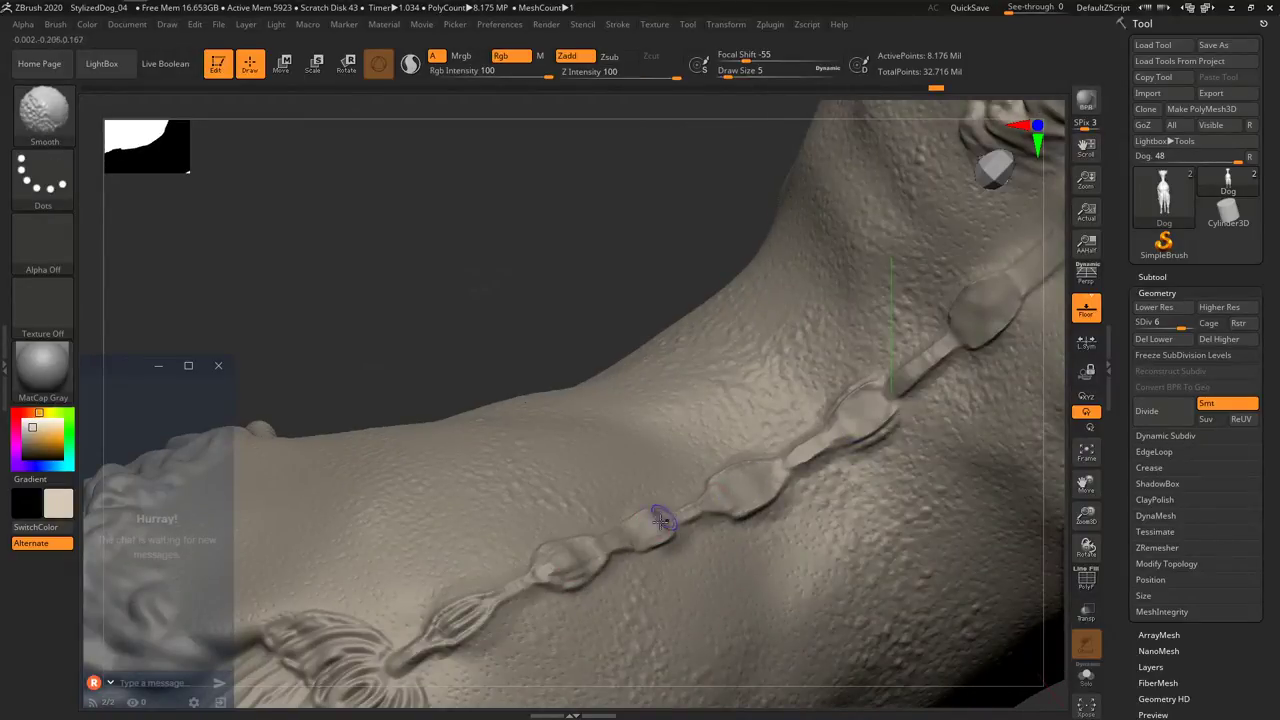
{"action": "right_click_drag", "start_coordinate": [716, 487], "coordinate": [542, 540]}
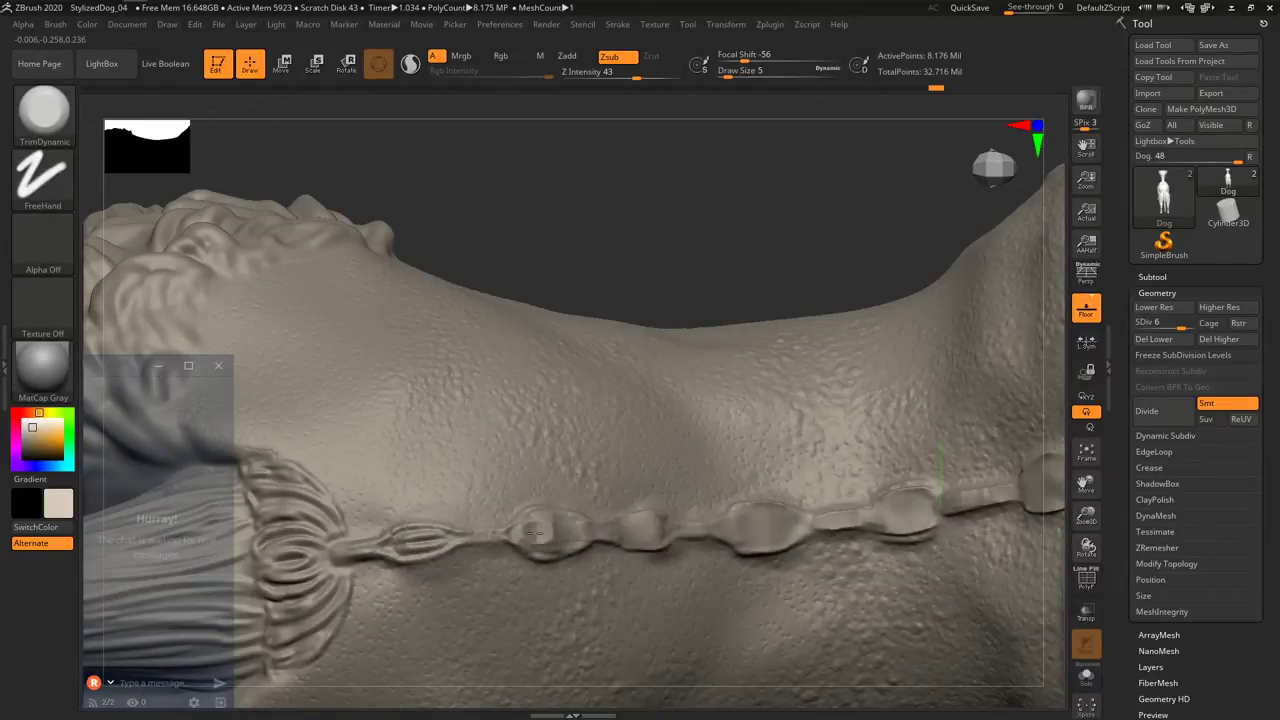
{"action": "key", "text": "shift"}
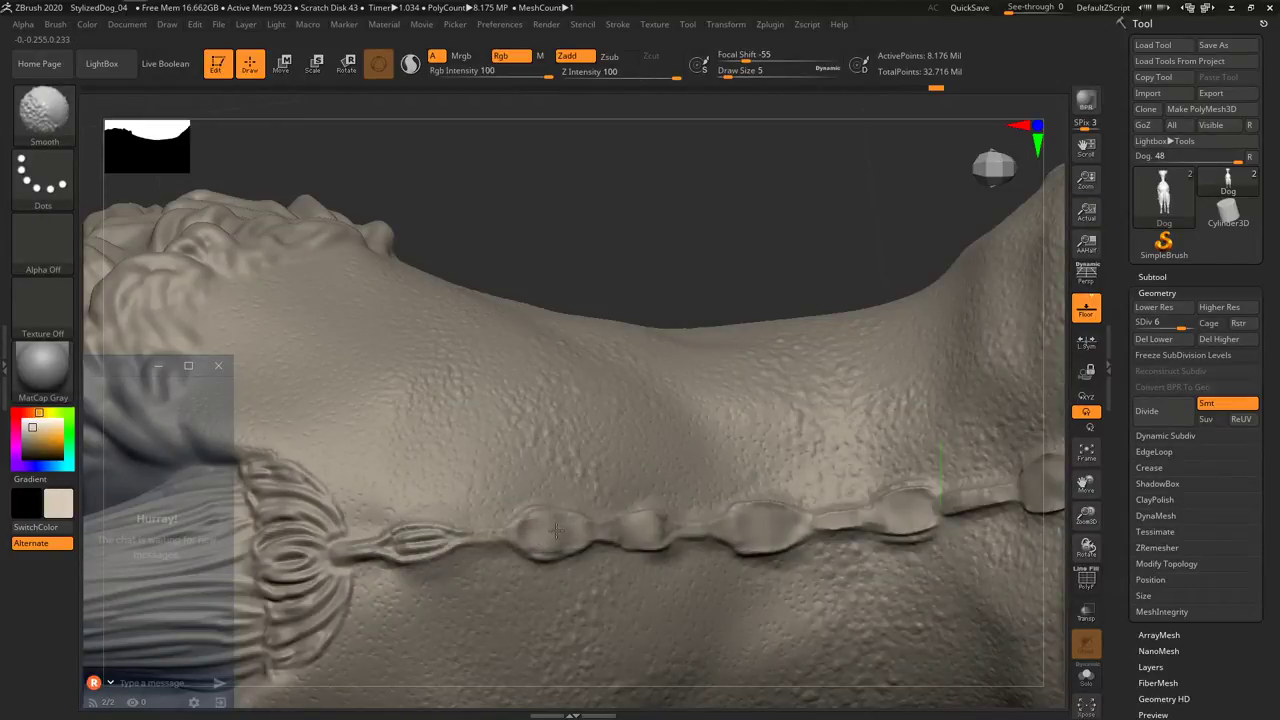
{"action": "right_click_drag", "start_coordinate": [503, 537], "coordinate": [650, 508], "text": "alt"}
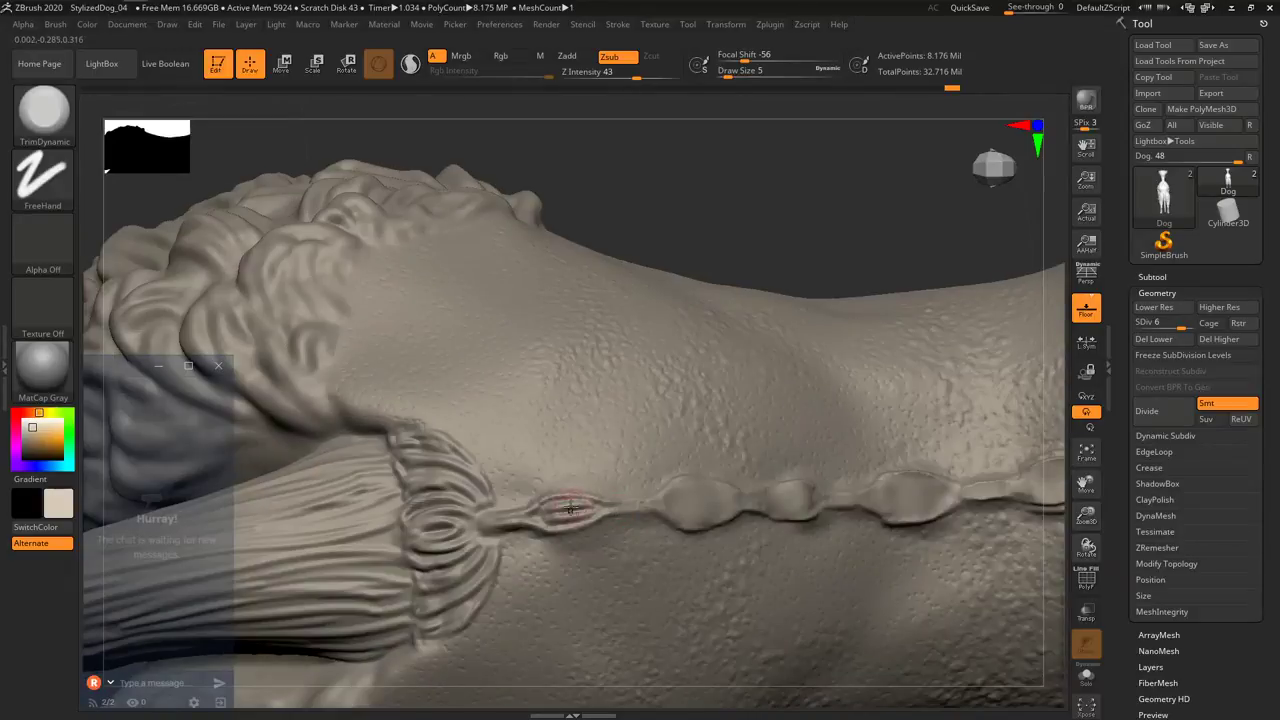
{"action": "left_click_drag", "start_coordinate": [548, 518], "coordinate": [589, 504], "text": "shift"}
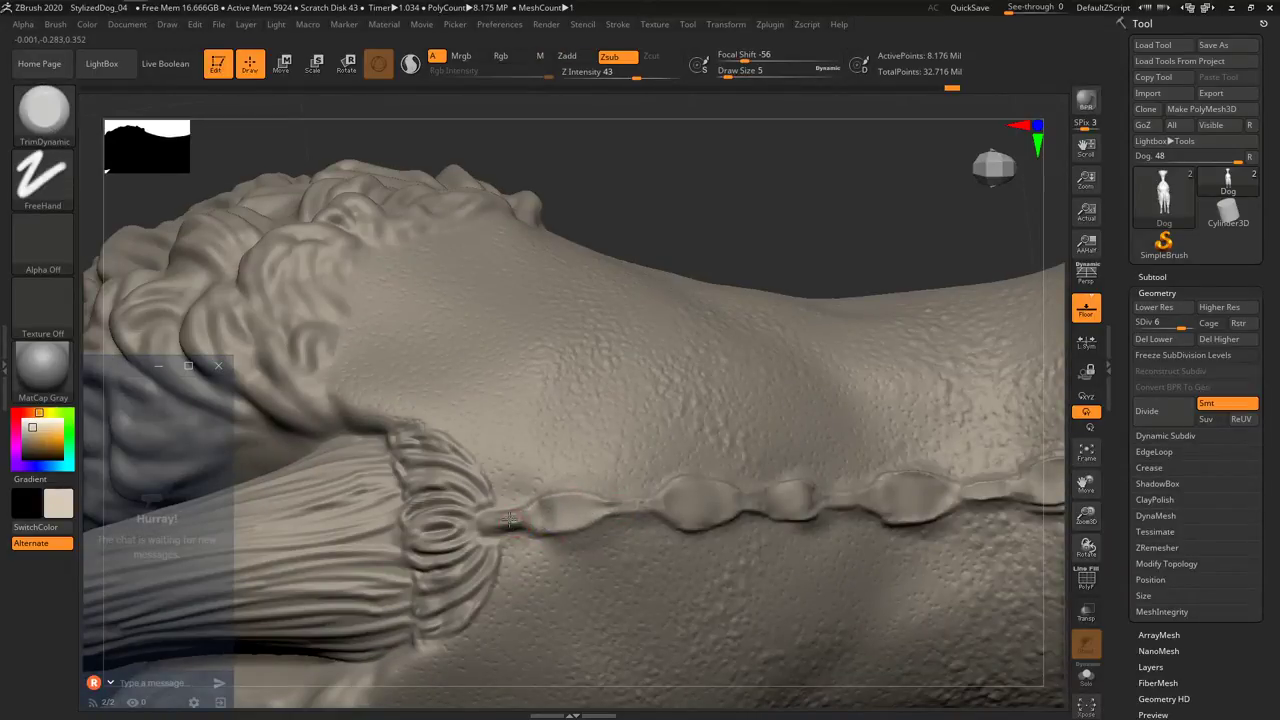
Use the Standard brush to sculpt hair strands across the seam between the tail and its fan-shaped root.
{"action": "mouse_move", "coordinate": [508, 530]}
{"action": "right_mouse_down"}
{"action": "mouse_move", "coordinate": [557, 520]}
{"action": "mouse_move", "coordinate": [584, 466]}
{"action": "mouse_move", "coordinate": [582, 482]}
{"action": "right_mouse_up"}
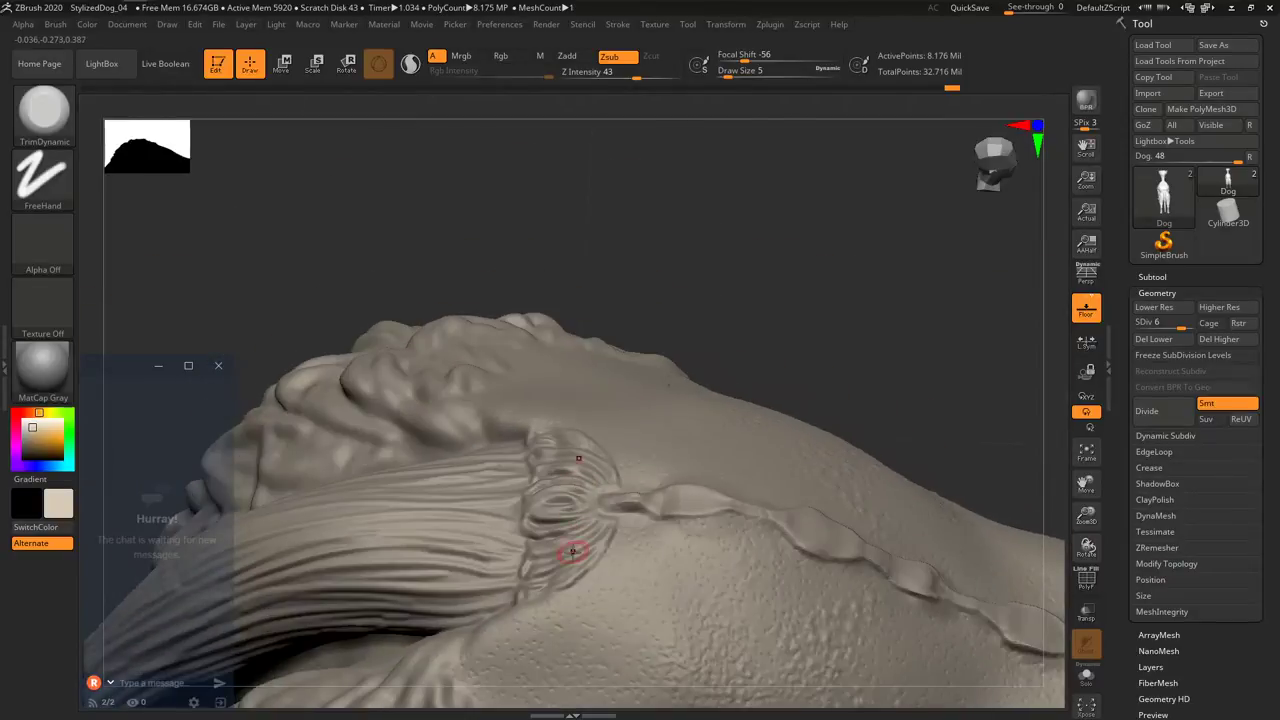
{"action": "right_click_drag", "start_coordinate": [572, 552], "coordinate": [602, 548]}
{"action": "right_click_drag", "start_coordinate": [520, 590], "coordinate": [626, 468]}
{"action": "key", "text": "b"}
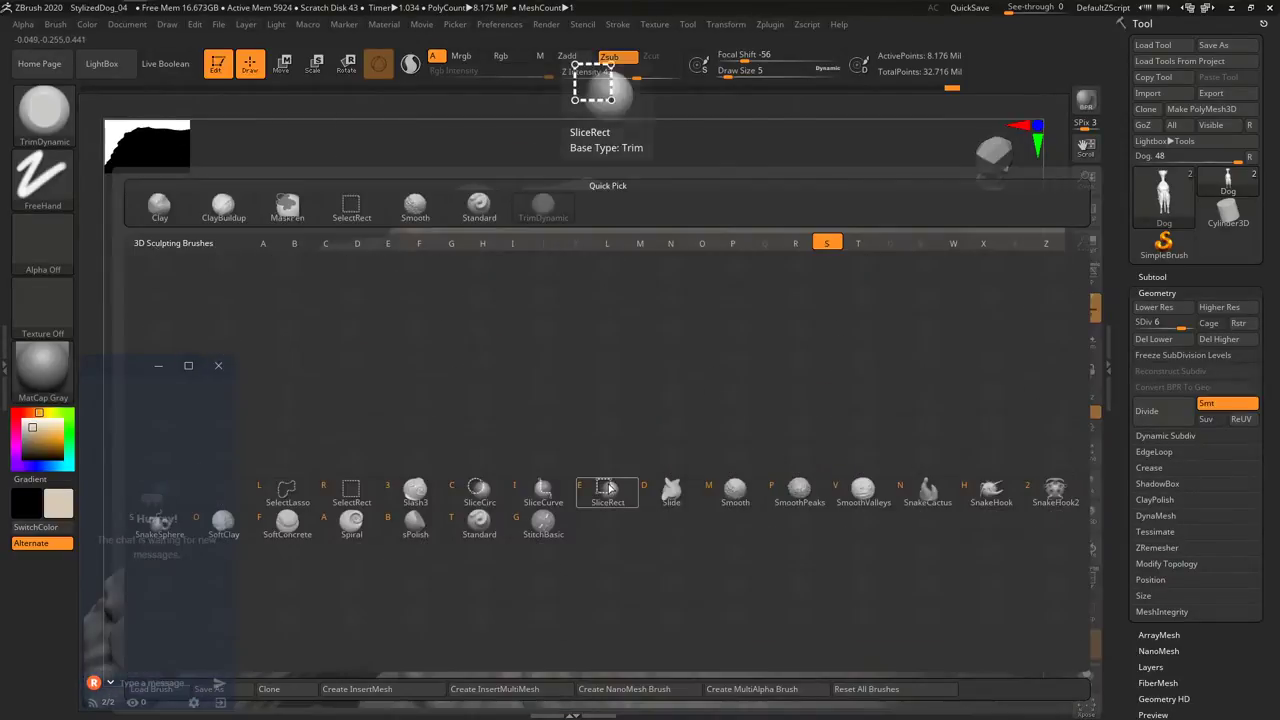
{"action": "left_click", "coordinate": [597, 78]}
{"action": "left_click_drag", "start_coordinate": [609, 473], "coordinate": [643, 456]}
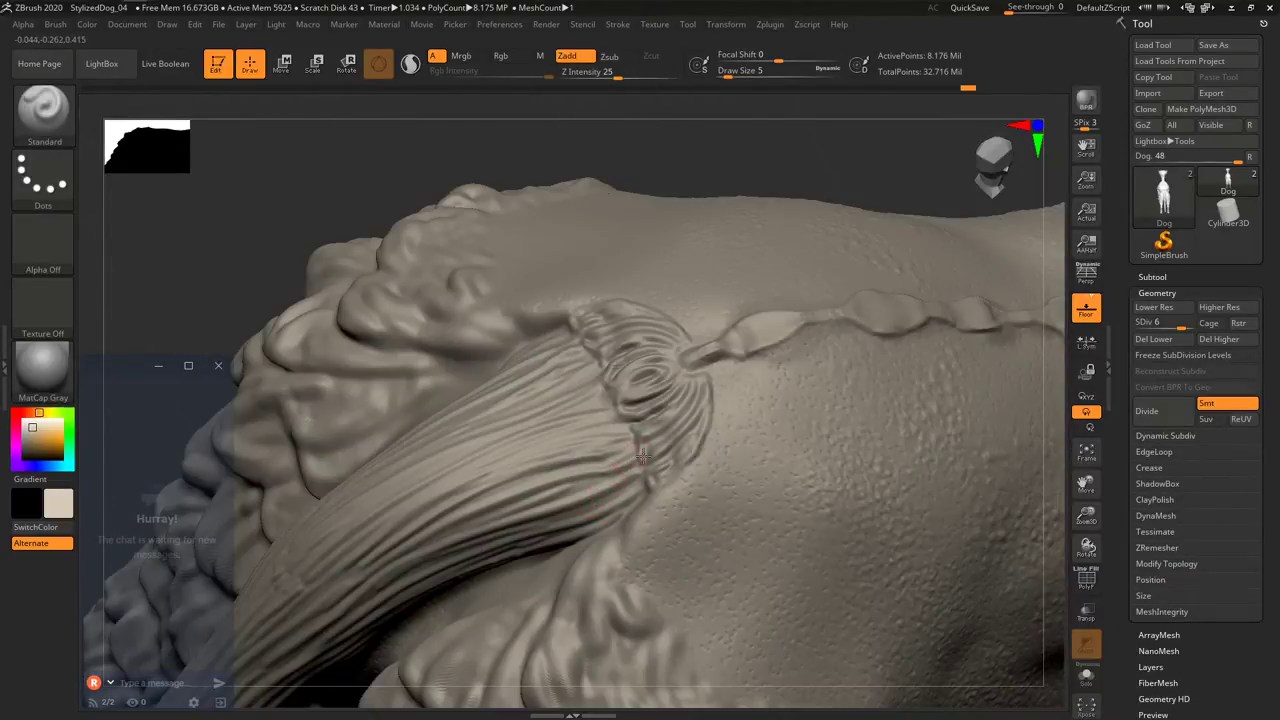
{"action": "key", "text": "shift"}
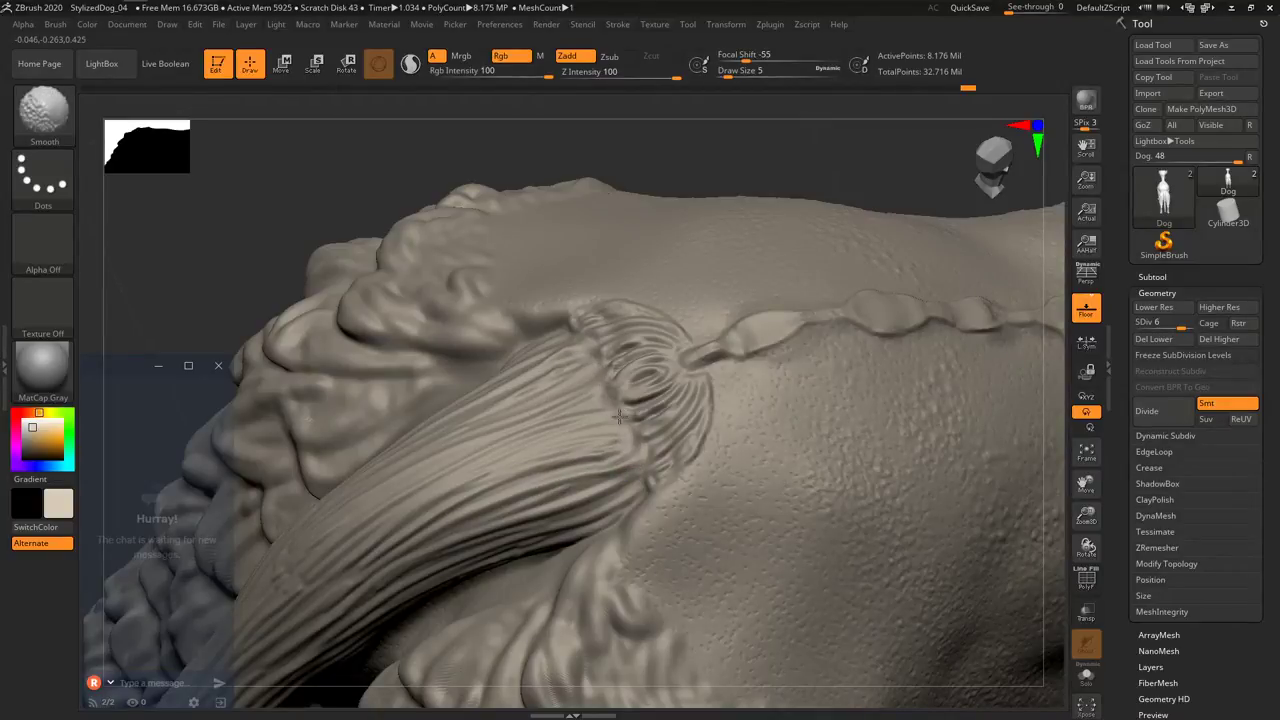
{"action": "mouse_move", "coordinate": [634, 418]}
{"action": "left_mouse_down"}
{"action": "mouse_move", "coordinate": [565, 429]}
{"action": "mouse_move", "coordinate": [475, 471]}
{"action": "left_mouse_up"}
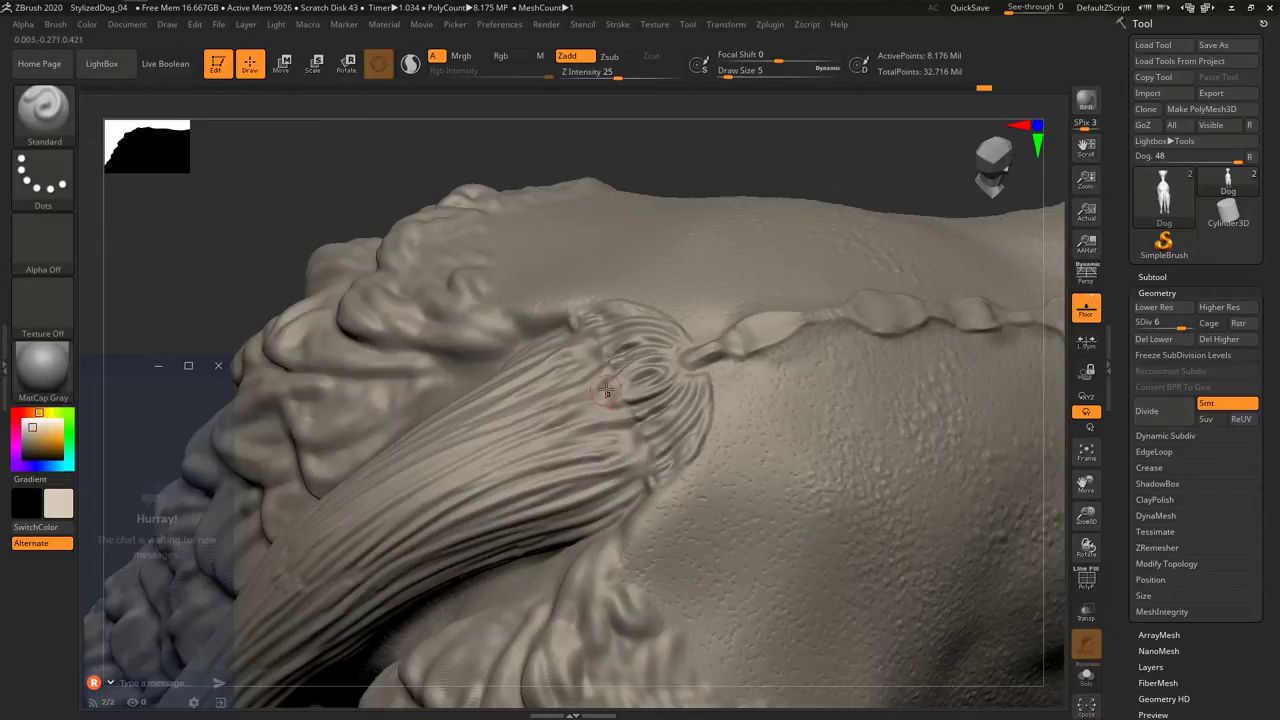
{"action": "key", "text": "shift"}
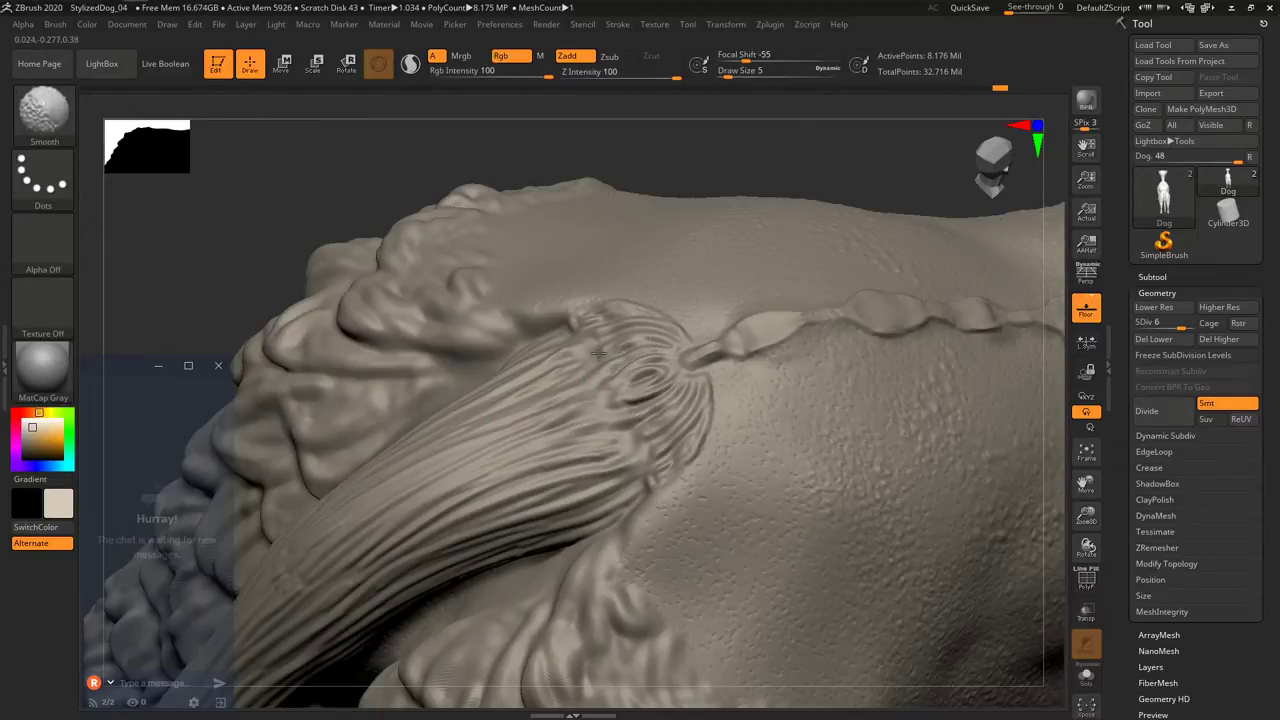
Smooth the hair strands around the tail's root so they blend into the upper tail.
{"action": "right_click_drag", "start_coordinate": [598, 353], "coordinate": [586, 410]}
{"action": "key", "text": "shift"}
{"action": "mouse_move", "coordinate": [552, 346]}
{"action": "left_mouse_down", "text": "shift"}
{"action": "mouse_move", "coordinate": [563, 336]}
{"action": "mouse_move", "coordinate": [620, 372]}
{"action": "left_mouse_up", "text": "shift"}
{"action": "left_click_drag", "start_coordinate": [620, 328], "coordinate": [618, 332], "text": "shift"}
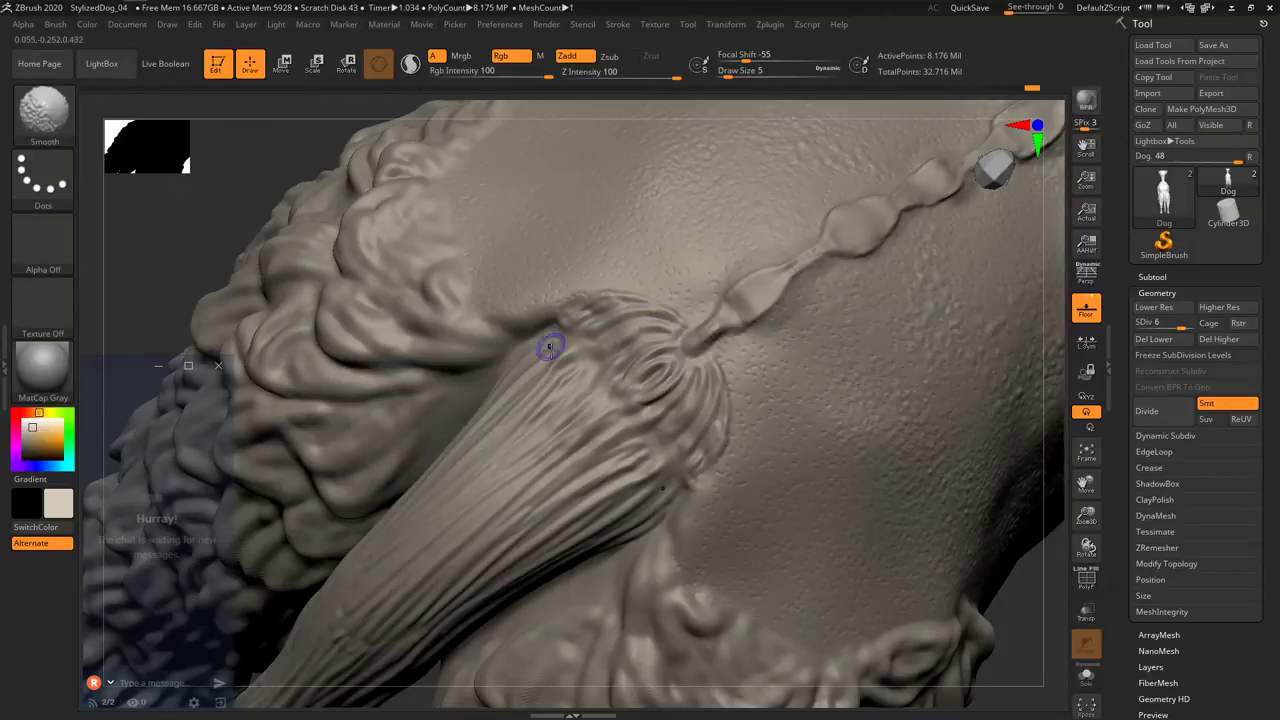
{"action": "right_click_drag", "start_coordinate": [550, 347], "coordinate": [540, 357]}
{"action": "key", "text": "shift"}
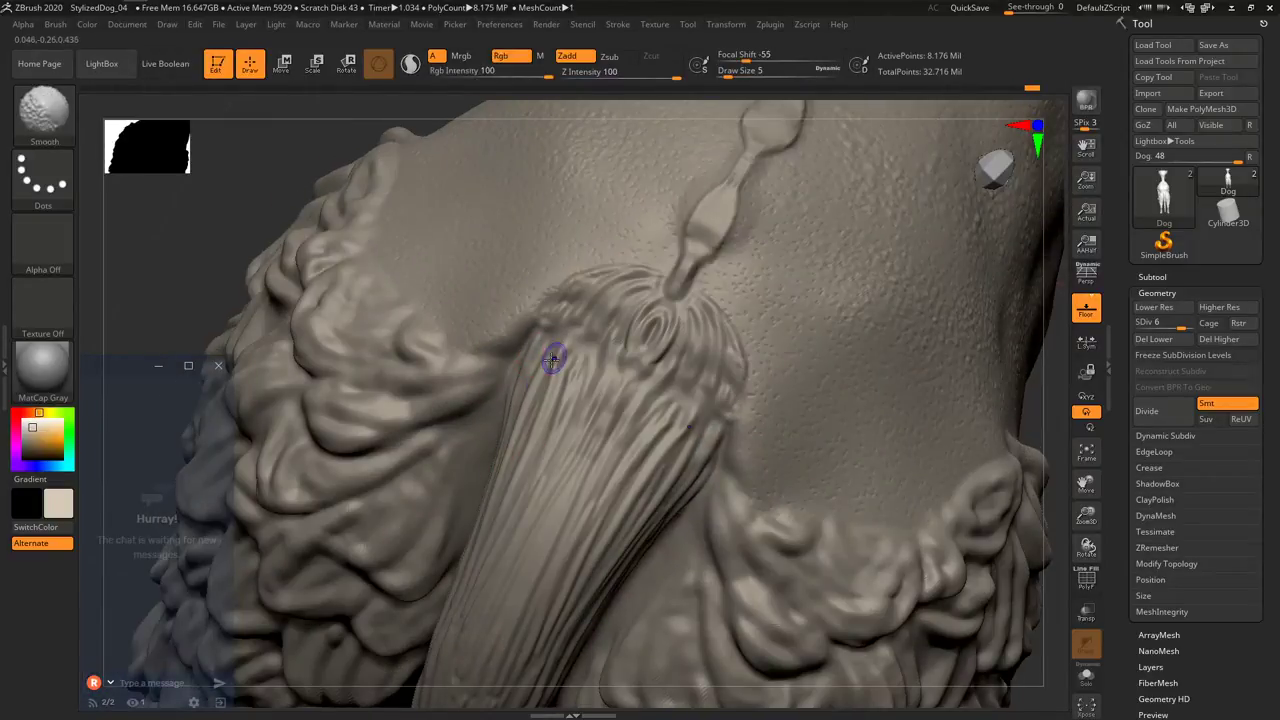
{"action": "left_click_drag", "start_coordinate": [564, 425], "coordinate": [588, 460], "text": "shift"}
Choose the Move brush with a draw size of 71 and reshape the curly tuft on the back of the head.
{"action": "mouse_move", "coordinate": [743, 477]}
{"action": "right_mouse_down"}
{"action": "mouse_move", "coordinate": [700, 420]}
{"action": "mouse_move", "coordinate": [660, 400]}
{"action": "mouse_move", "coordinate": [803, 514]}
{"action": "mouse_move", "coordinate": [666, 443]}
{"action": "mouse_move", "coordinate": [626, 445]}
{"action": "right_mouse_up"}
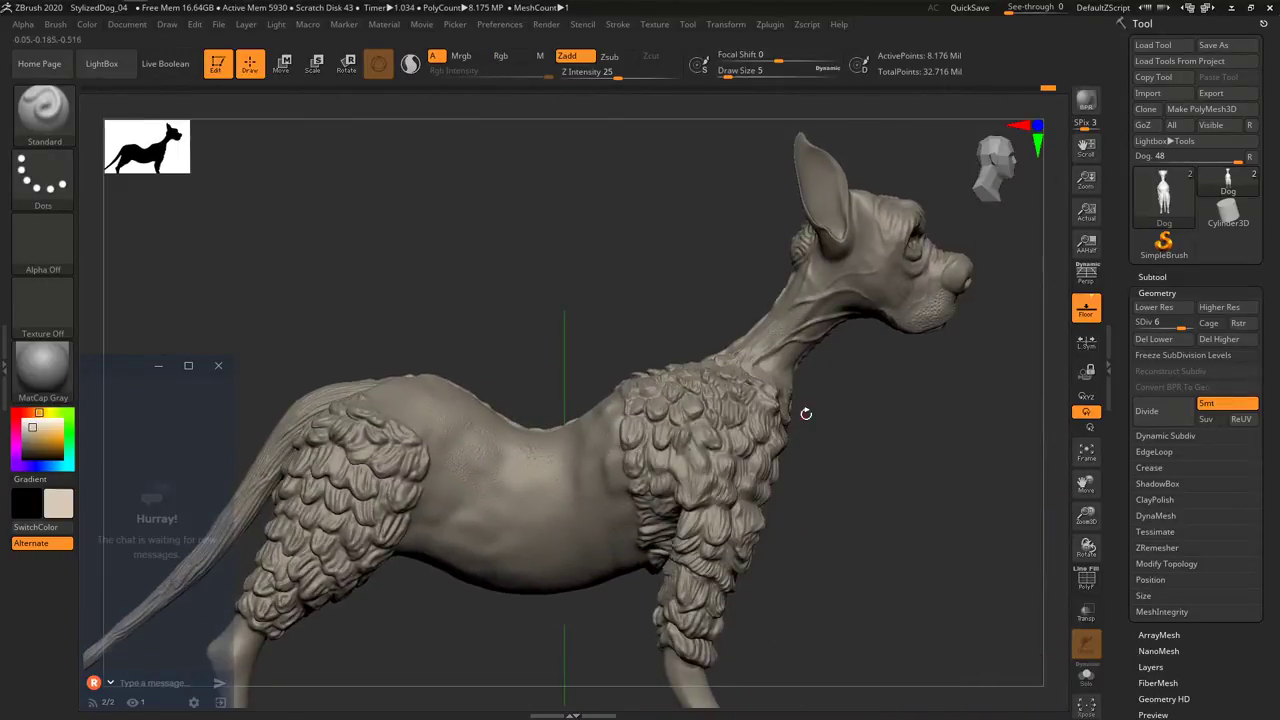
{"action": "right_click_drag", "start_coordinate": [808, 375], "coordinate": [776, 403], "text": "alt"}
{"action": "key", "text": "b"}
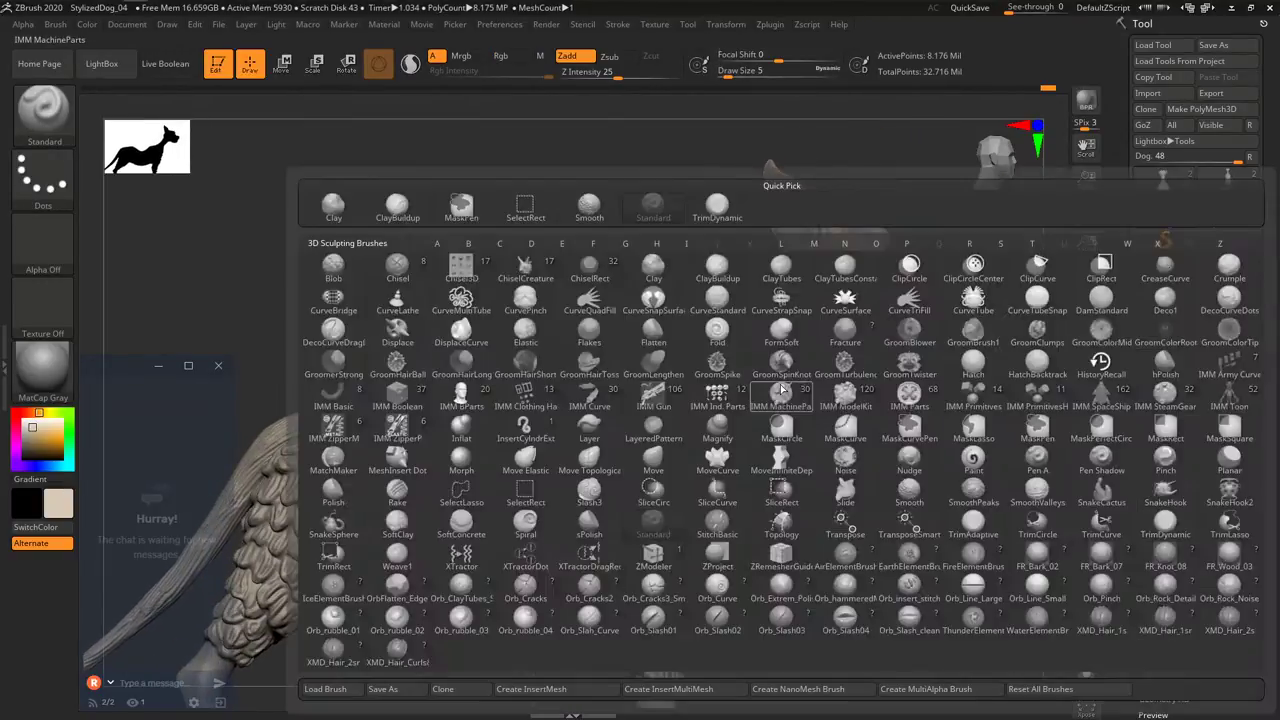
{"action": "key", "text": "m"}
{"action": "key", "text": "v"}
{"action": "key", "text": "s"}
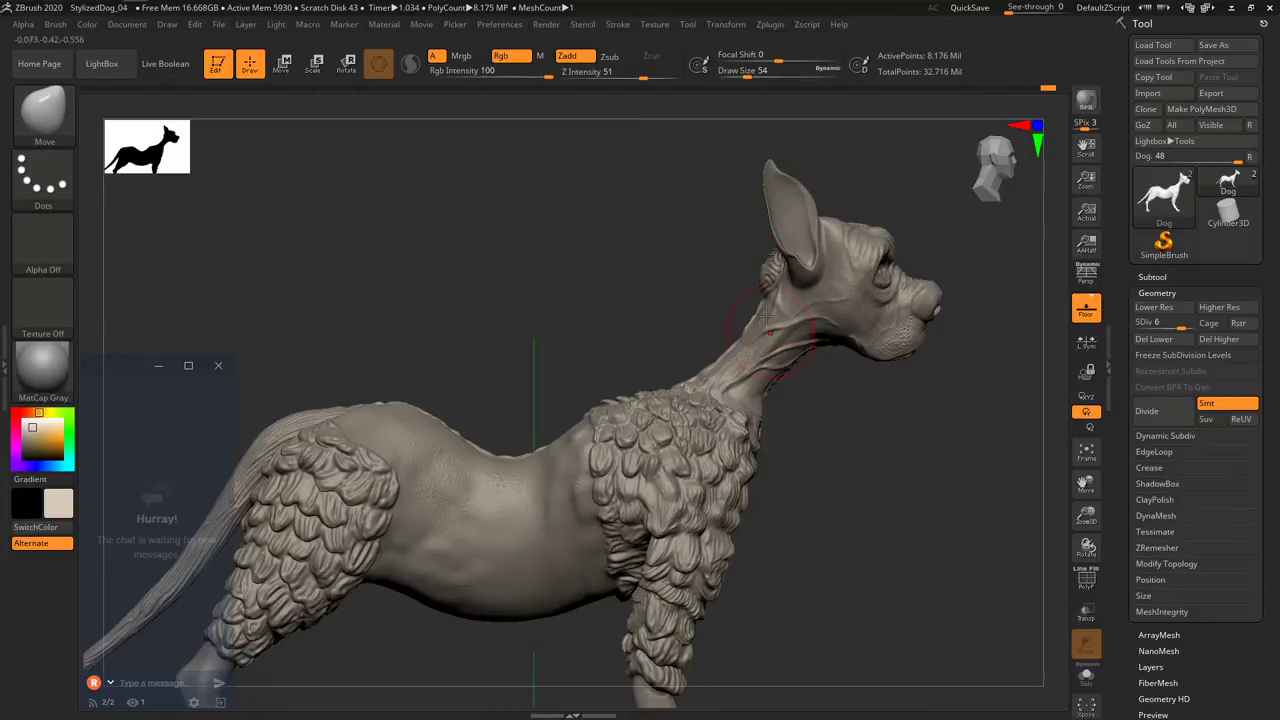
{"action": "key", "text": "s"}
{"action": "left_click_drag", "start_coordinate": [761, 266], "coordinate": [765, 266]}
{"action": "mouse_move", "coordinate": [754, 260]}
{"action": "right_mouse_down"}
{"action": "mouse_move", "coordinate": [784, 290]}
{"action": "mouse_move", "coordinate": [748, 268]}
{"action": "right_mouse_up"}
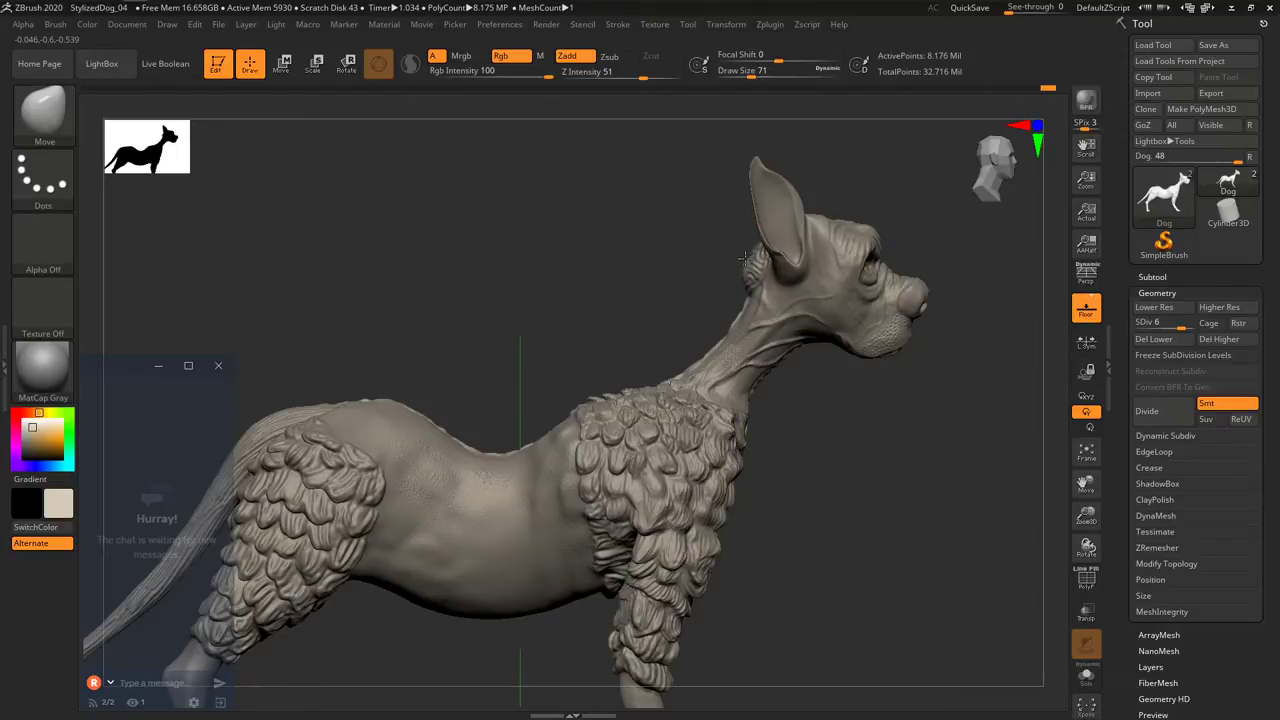
{"action": "right_click_drag", "start_coordinate": [745, 258], "coordinate": [761, 265]}
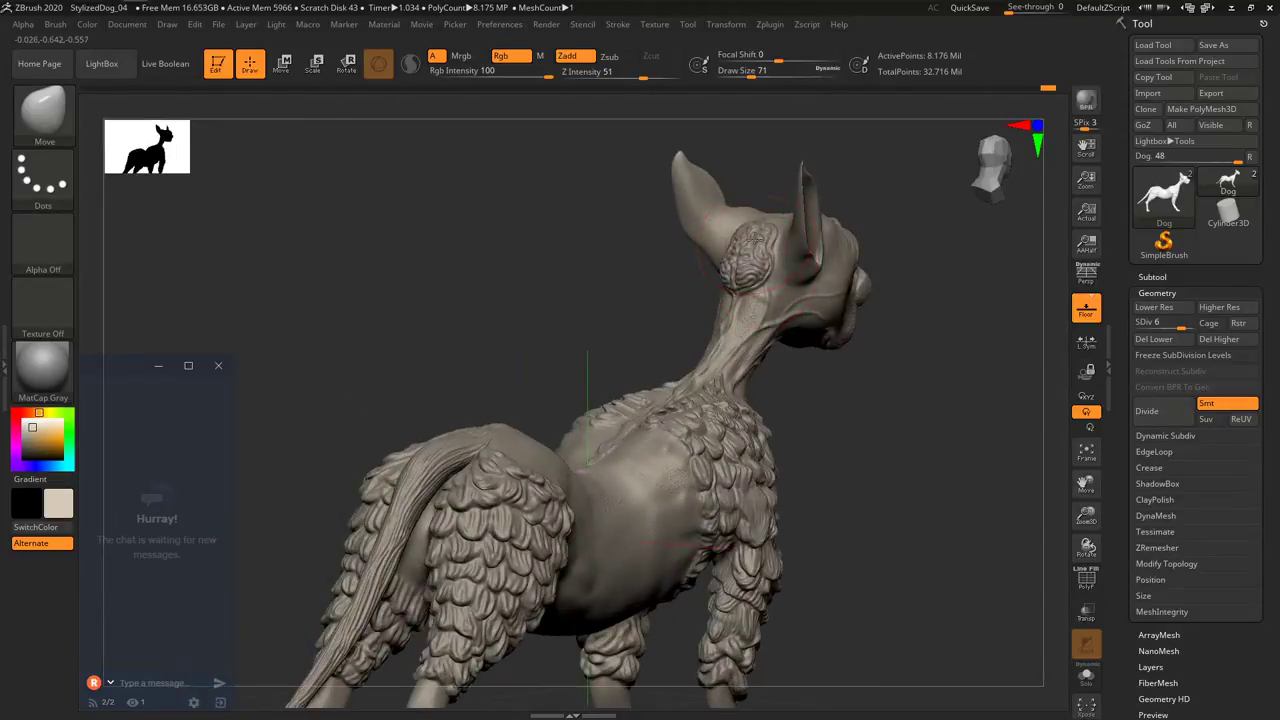
{"action": "left_click_drag", "start_coordinate": [754, 240], "coordinate": [750, 233]}
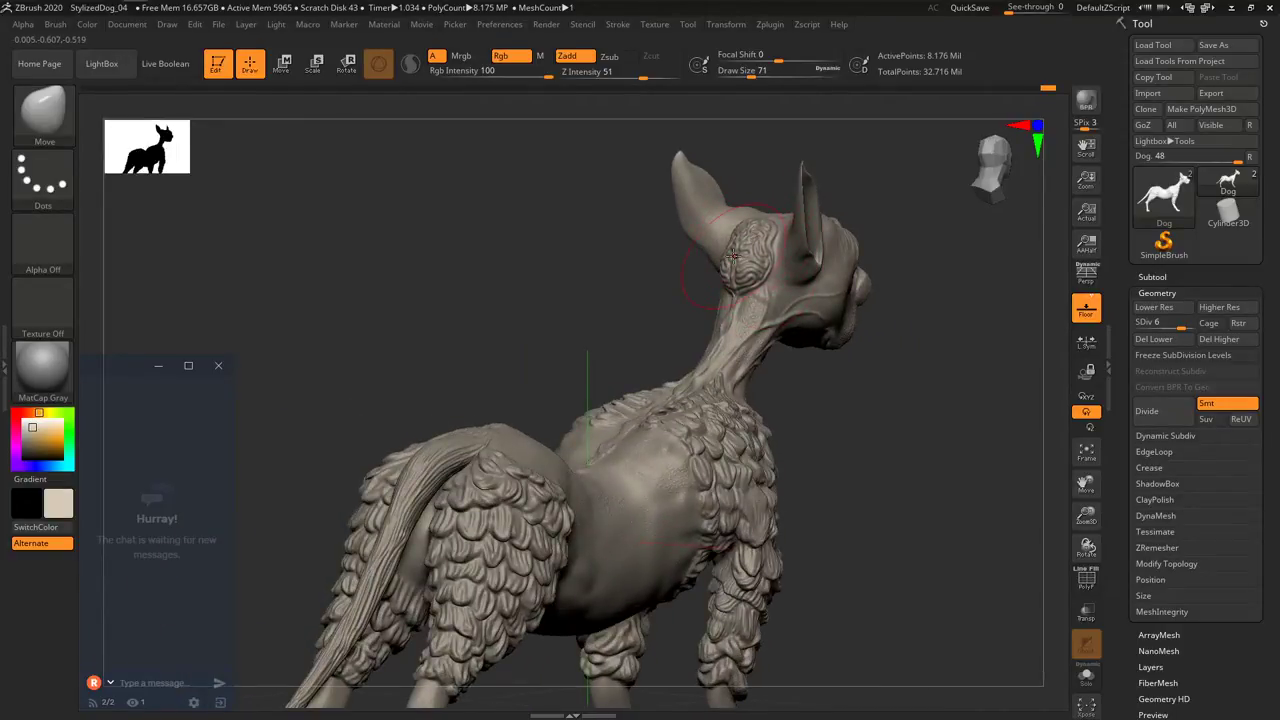
Set the Move brush's draw size to 51 and adjust the fur edge behind the front leg.
{"action": "right_click_drag", "start_coordinate": [757, 376], "coordinate": [674, 413]}
{"action": "right_click_drag", "start_coordinate": [572, 572], "coordinate": [650, 458], "text": "alt"}
{"action": "key", "text": "s"}
{"action": "left_click_drag", "start_coordinate": [661, 473], "coordinate": [648, 472]}
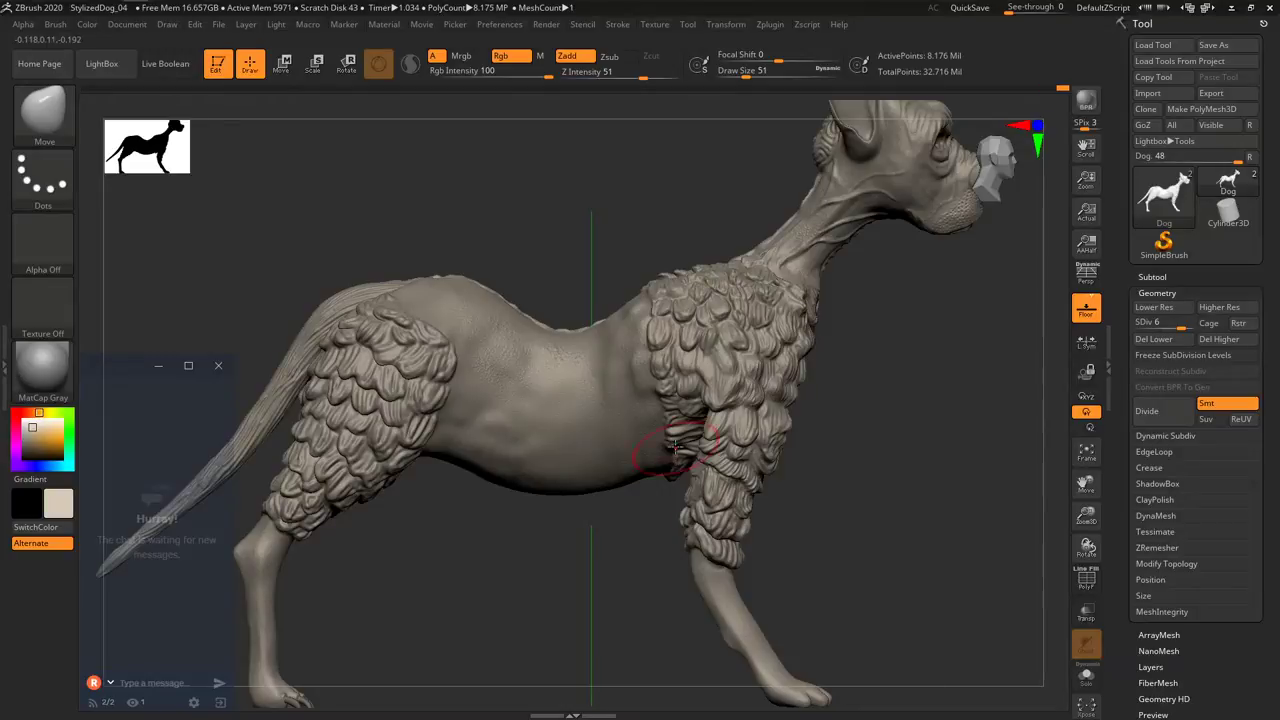
{"action": "key", "text": "shift"}
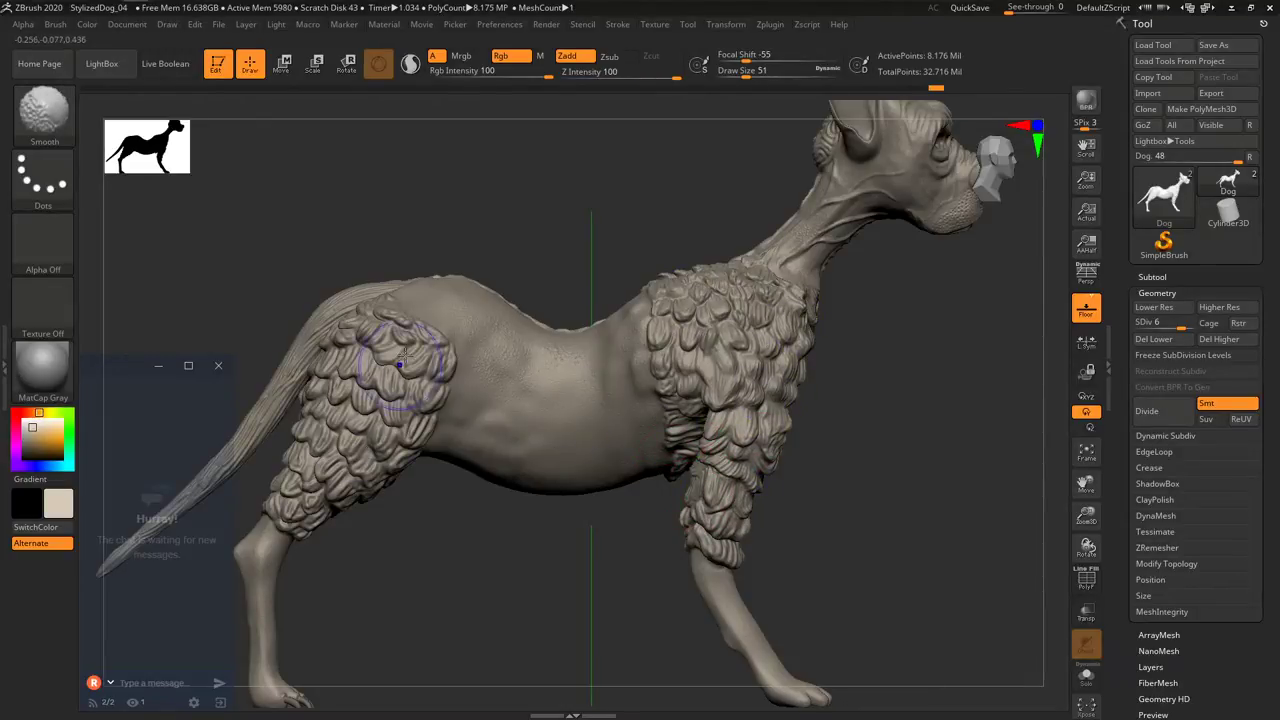
Smooth the lower part of the tail and refine its shape with the Move brush.
{"action": "right_click_drag", "start_coordinate": [271, 433], "coordinate": [445, 430], "text": "alt"}
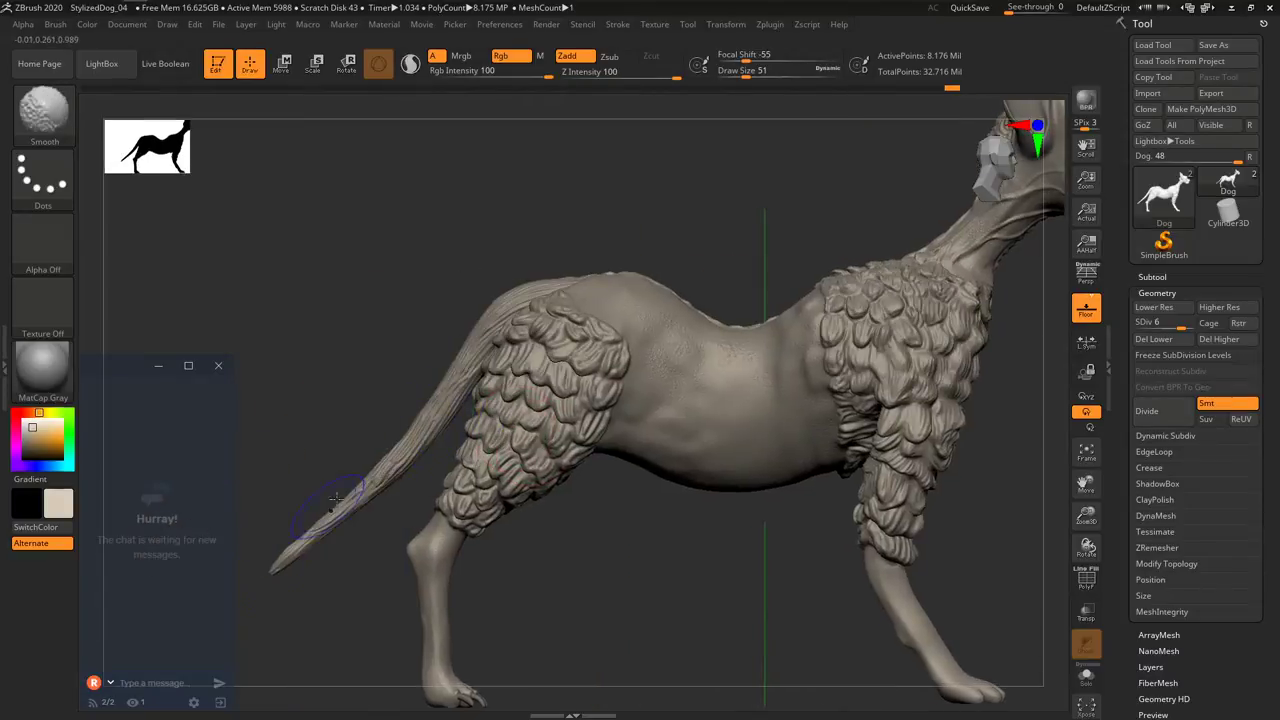
{"action": "right_click_drag", "start_coordinate": [476, 358], "coordinate": [347, 497]}
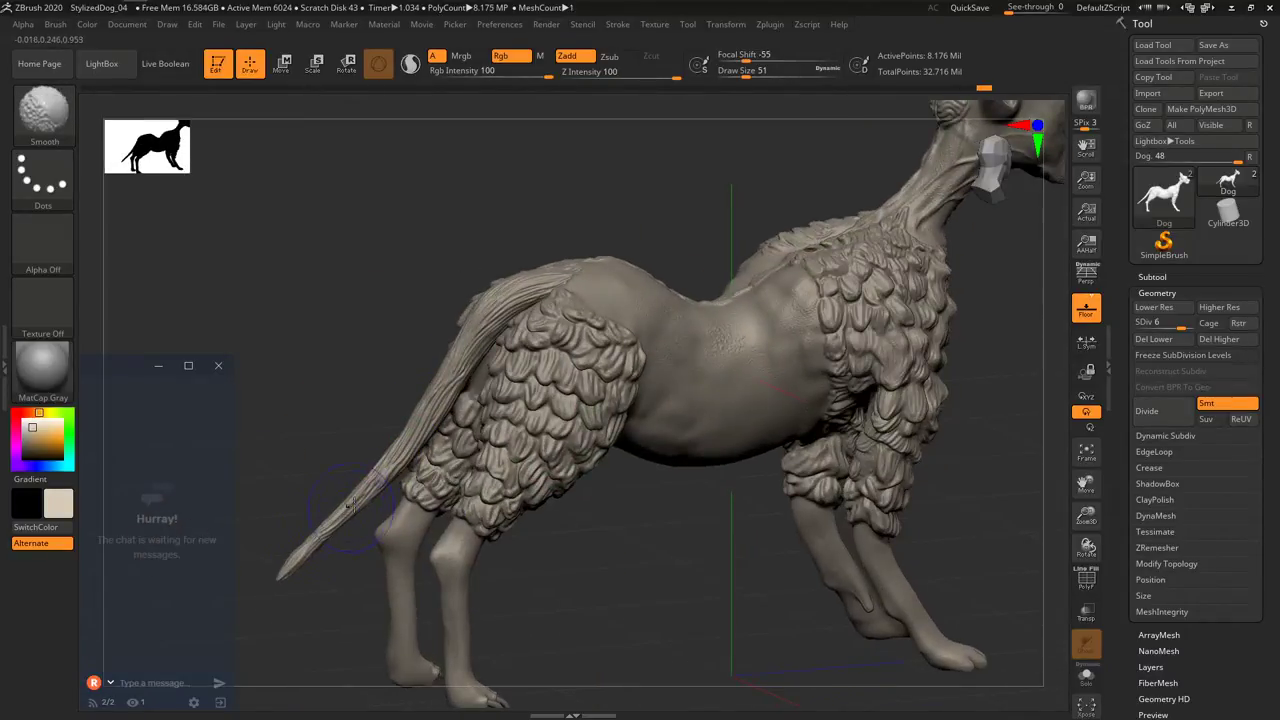
{"action": "key", "text": "b"}
{"action": "key", "text": "m"}
{"action": "key", "text": "v"}
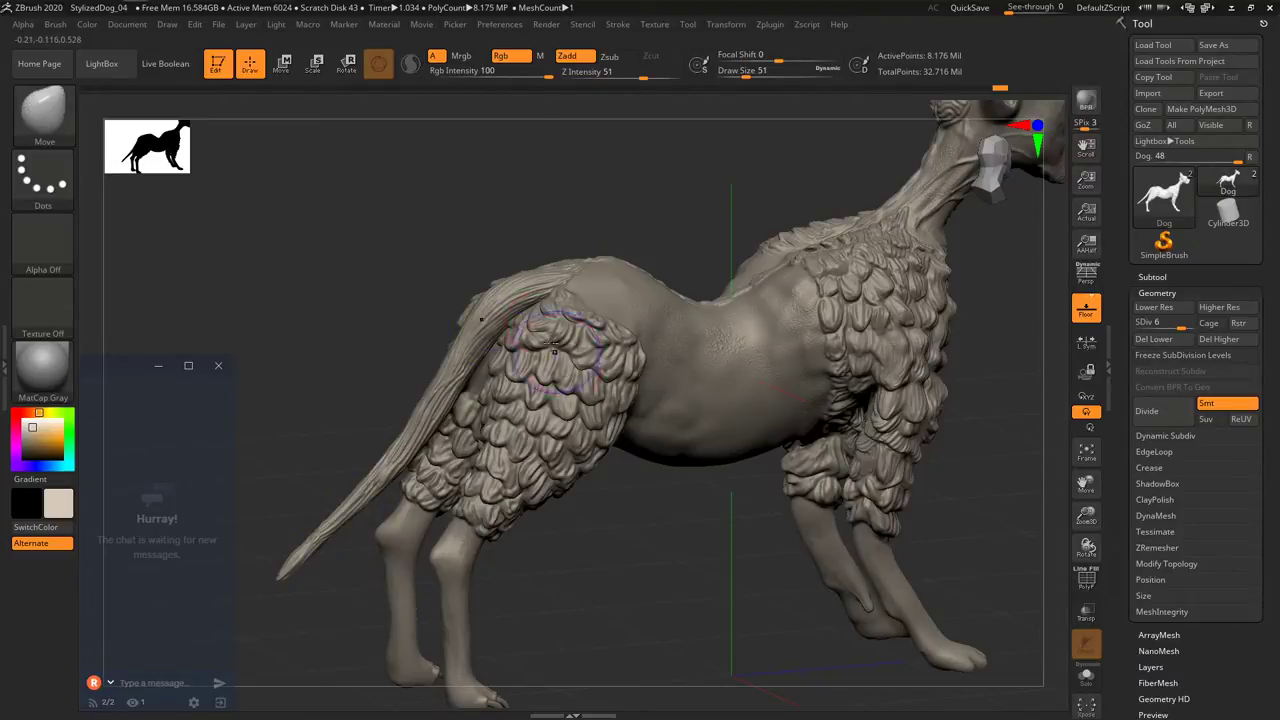
{"action": "right_click_drag", "start_coordinate": [553, 330], "coordinate": [545, 372]}
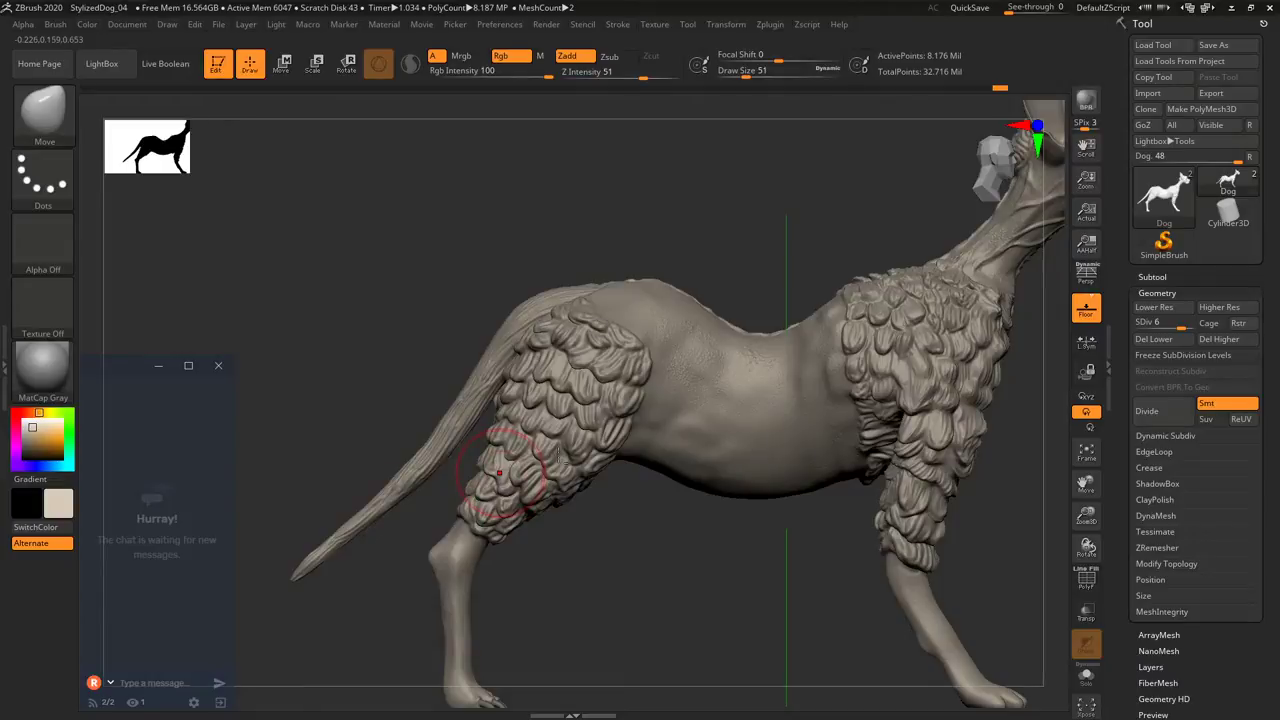
Make the hind-paw claws the active subtool and try to copy them forward with the Move gizmo.
{"action": "mouse_move", "coordinate": [537, 488]}
{"action": "right_mouse_down"}
{"action": "mouse_move", "coordinate": [551, 434]}
{"action": "mouse_move", "coordinate": [429, 537]}
{"action": "right_mouse_up"}
{"action": "left_click", "coordinate": [414, 544], "text": "alt"}
{"action": "key", "text": "w"}
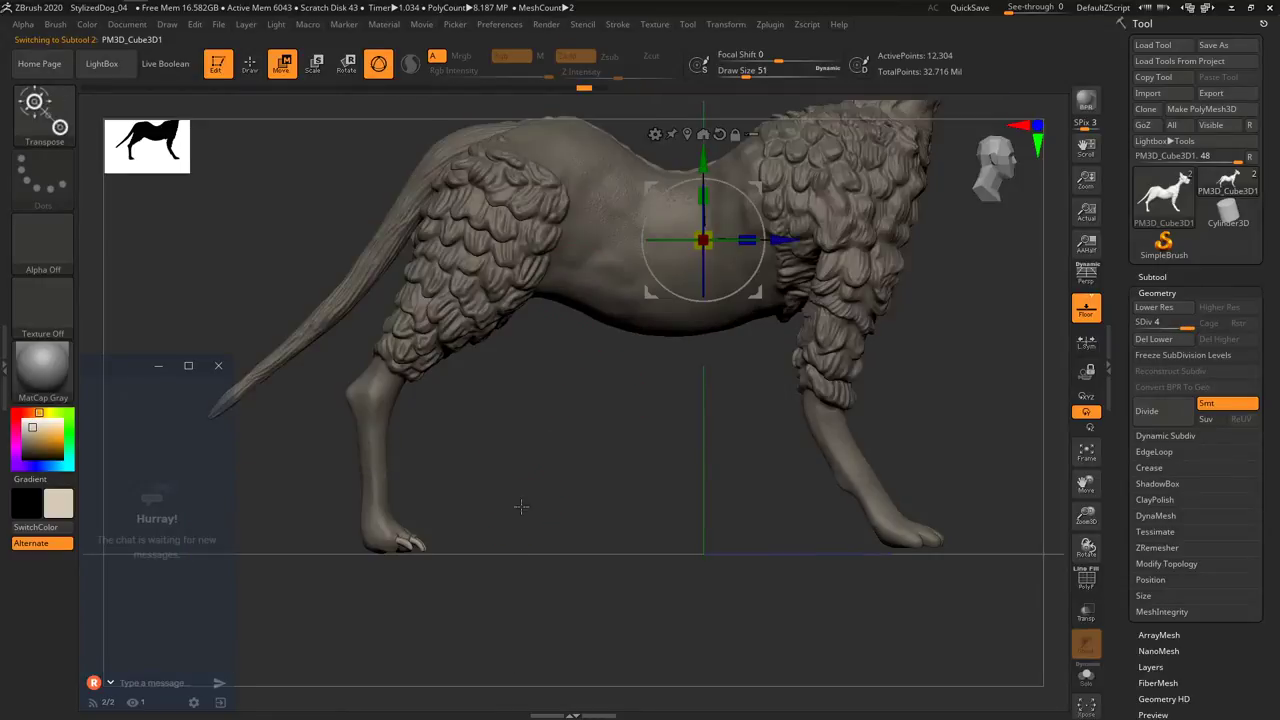
{"action": "left_click_drag", "start_coordinate": [777, 239], "coordinate": [988, 244], "text": "ctrl"}
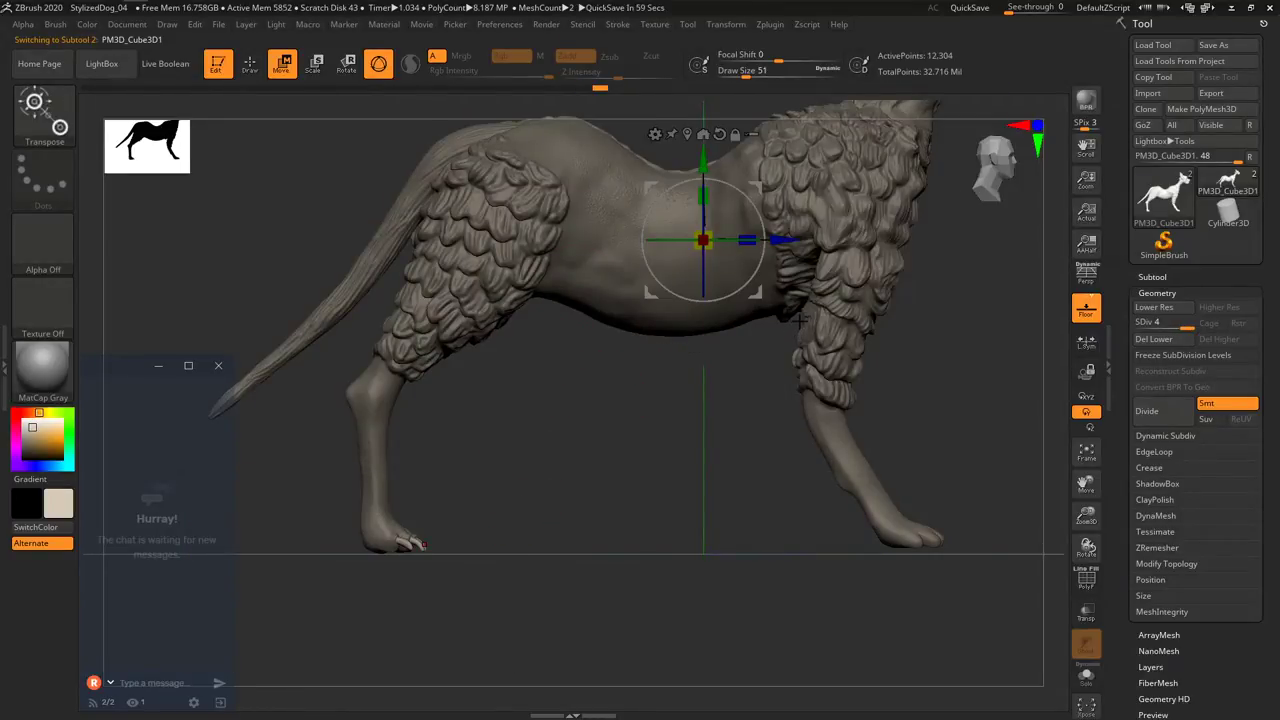
{"action": "right_click_drag", "start_coordinate": [718, 403], "coordinate": [659, 397], "text": "alt"}
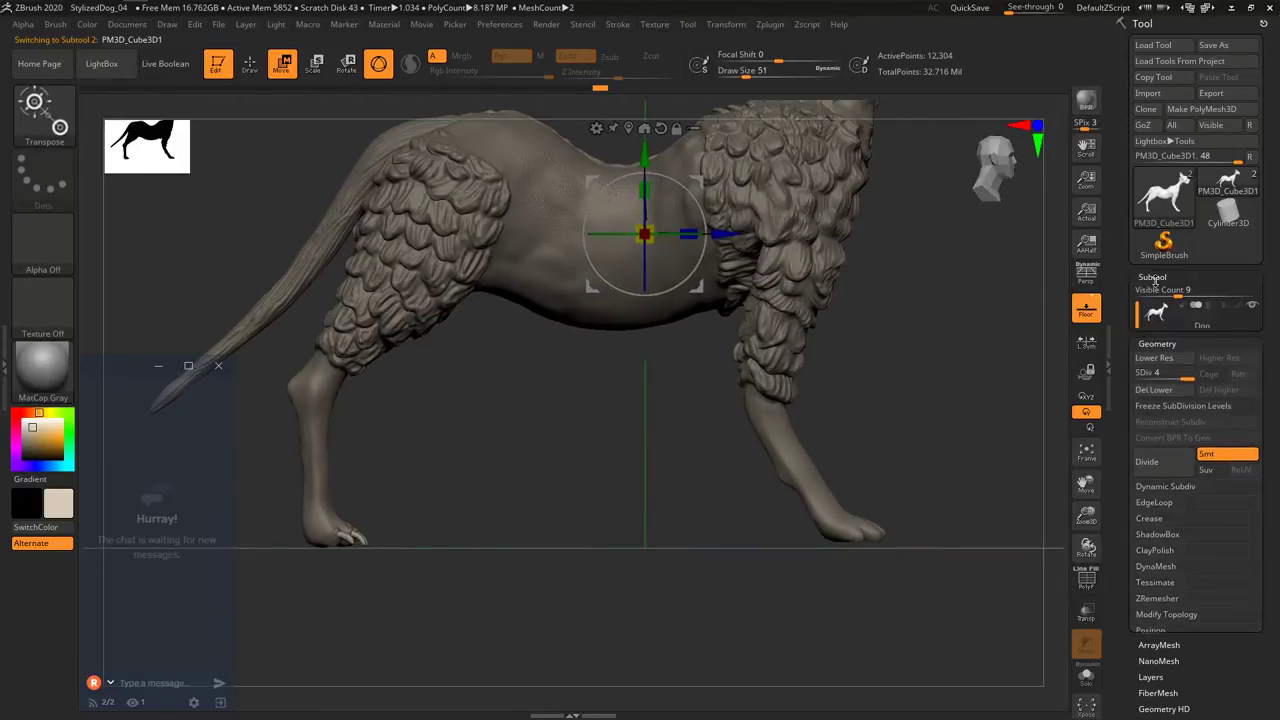
Reduce the subtool list's visible count to 4 and duplicate the PM3D_Cube3D1 claws.
{"action": "left_click", "coordinate": [1185, 277]}
{"action": "left_click_drag", "start_coordinate": [1179, 264], "coordinate": [1152, 264]}
{"action": "left_click", "coordinate": [1157, 513]}
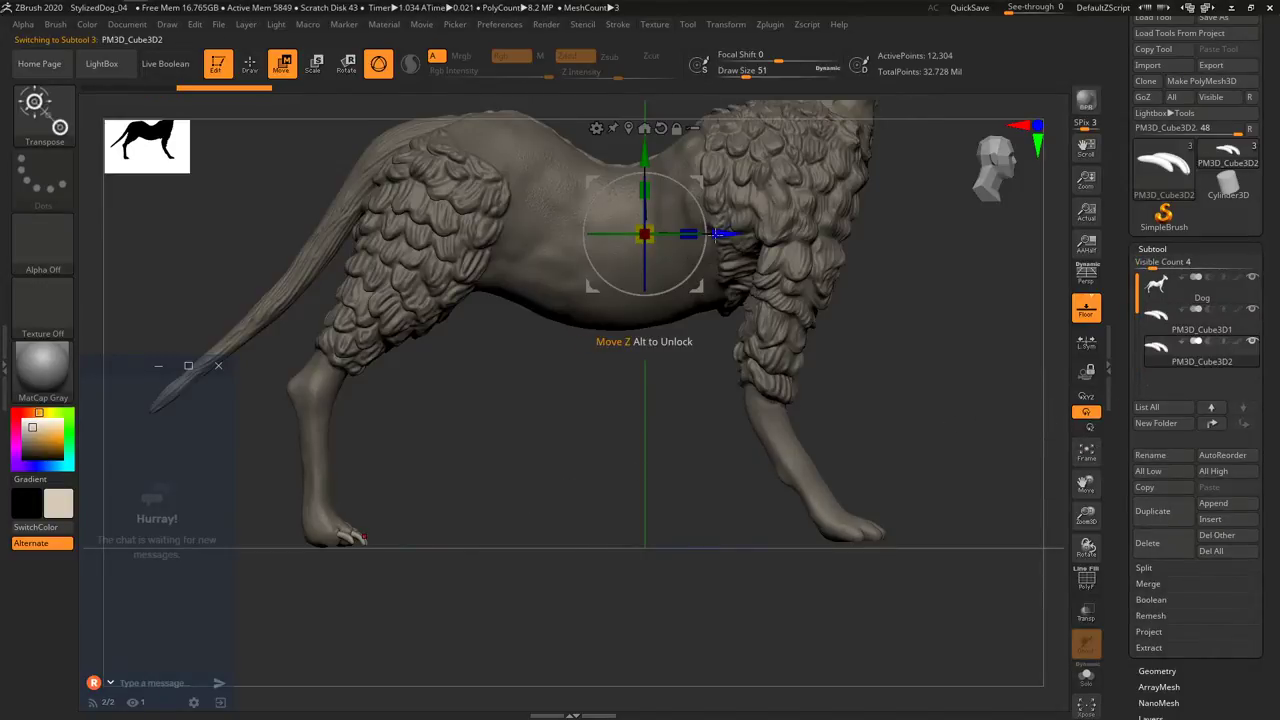
Try to move the duplicated PM3D_Cube3D2 claws forward onto the front paws, and delete that subtool.
{"action": "left_click_drag", "start_coordinate": [698, 286], "coordinate": [401, 587], "text": "alt"}
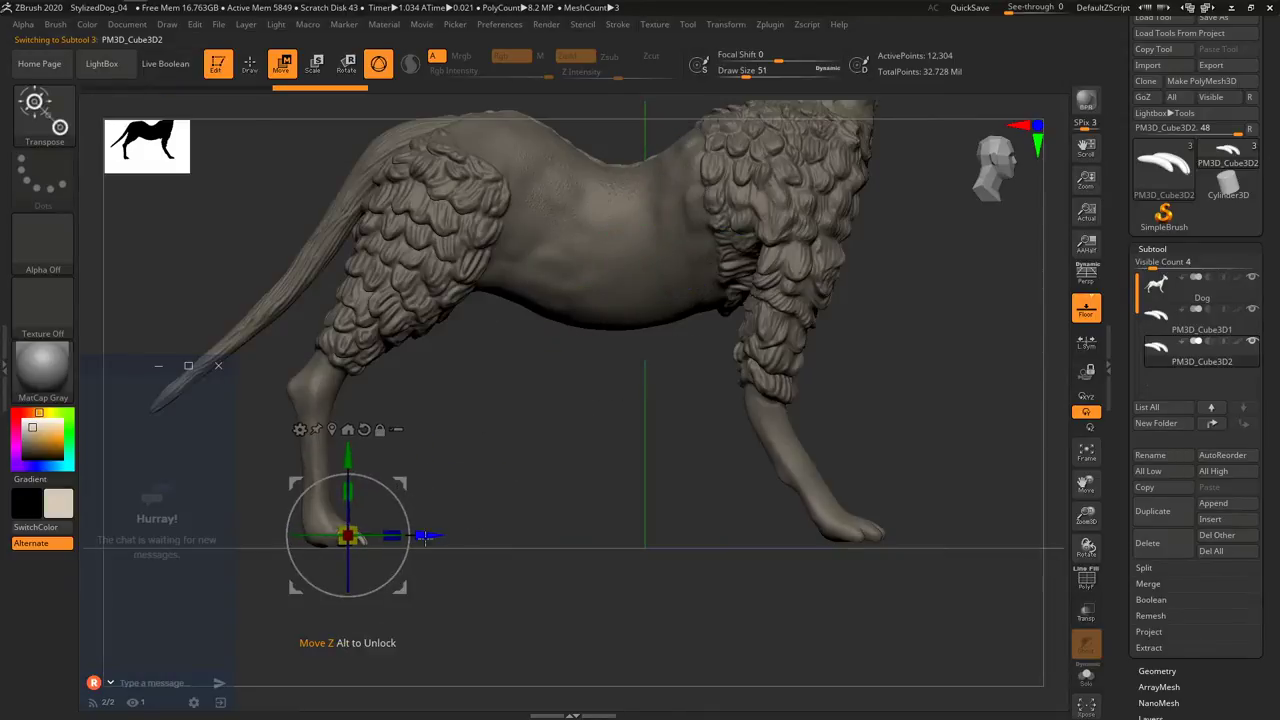
{"action": "left_click_drag", "start_coordinate": [430, 534], "coordinate": [957, 511]}
{"action": "right_click_drag", "start_coordinate": [965, 487], "coordinate": [922, 516], "text": "shift"}
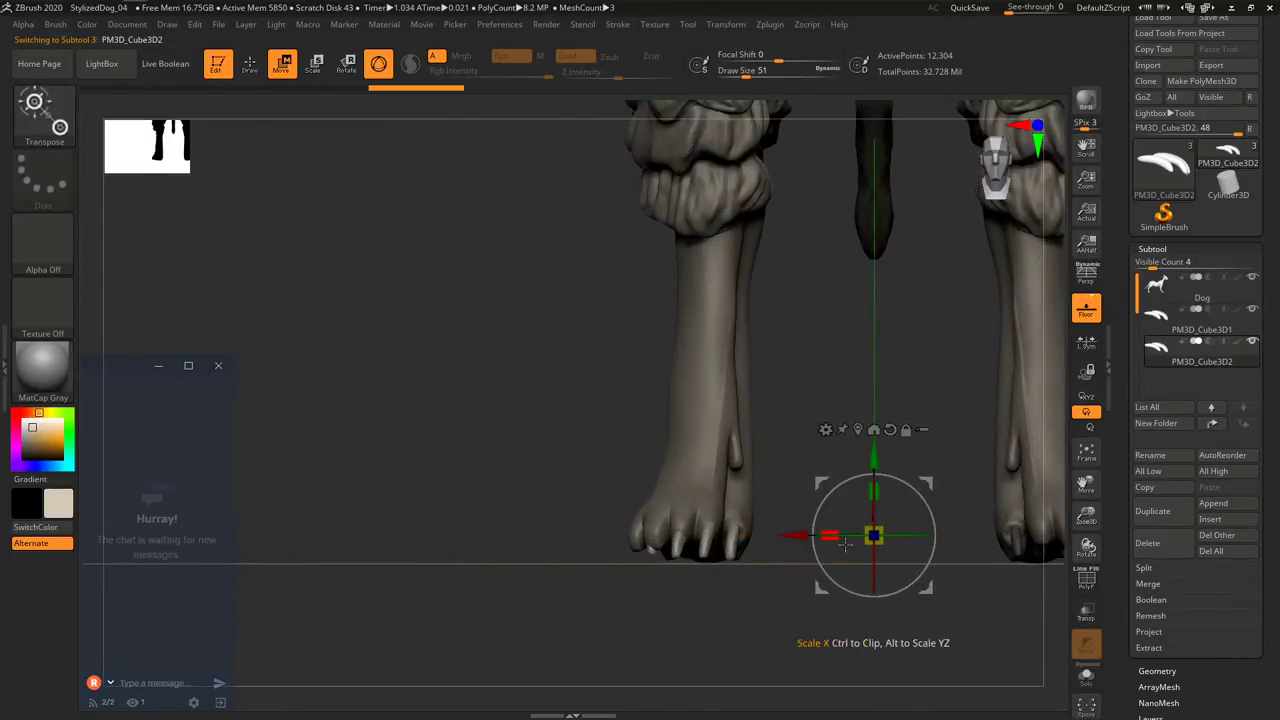
{"action": "left_click_drag", "start_coordinate": [890, 536], "coordinate": [891, 537]}
{"action": "right_click_drag", "start_coordinate": [890, 536], "coordinate": [749, 520], "text": "alt"}
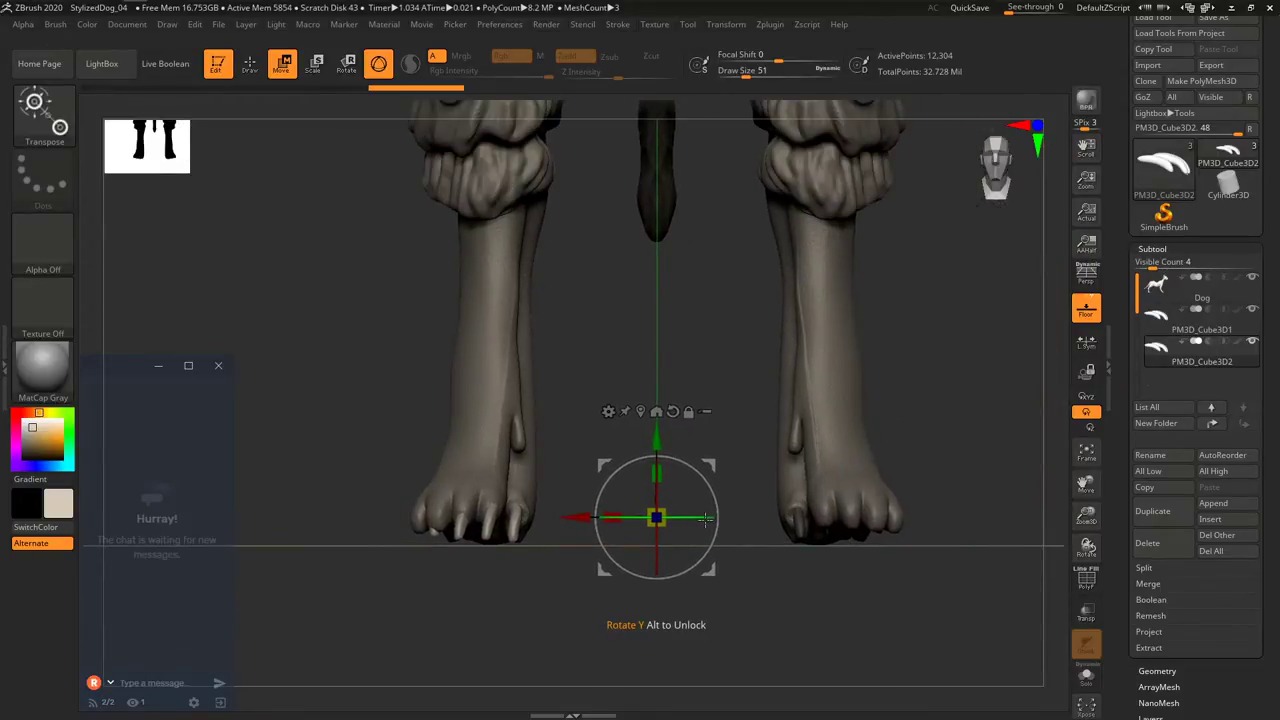
{"action": "left_click", "coordinate": [1165, 538]}
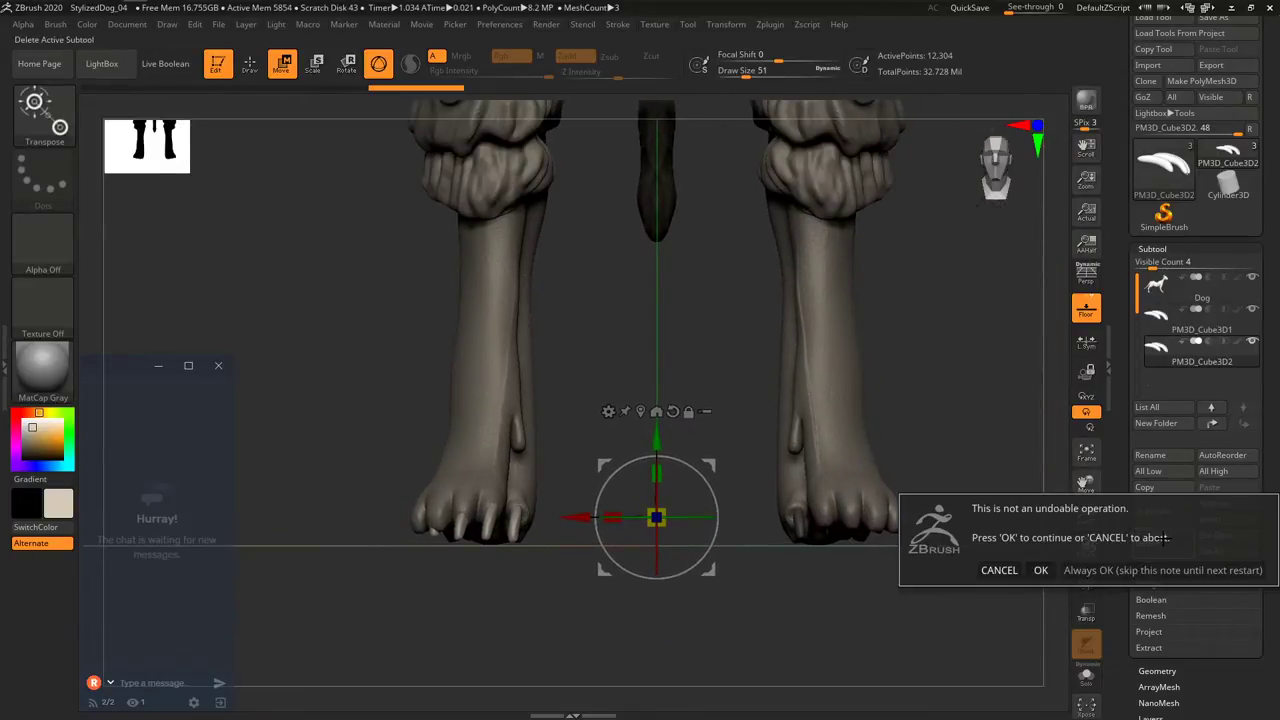
{"action": "left_click", "coordinate": [1040, 570]}
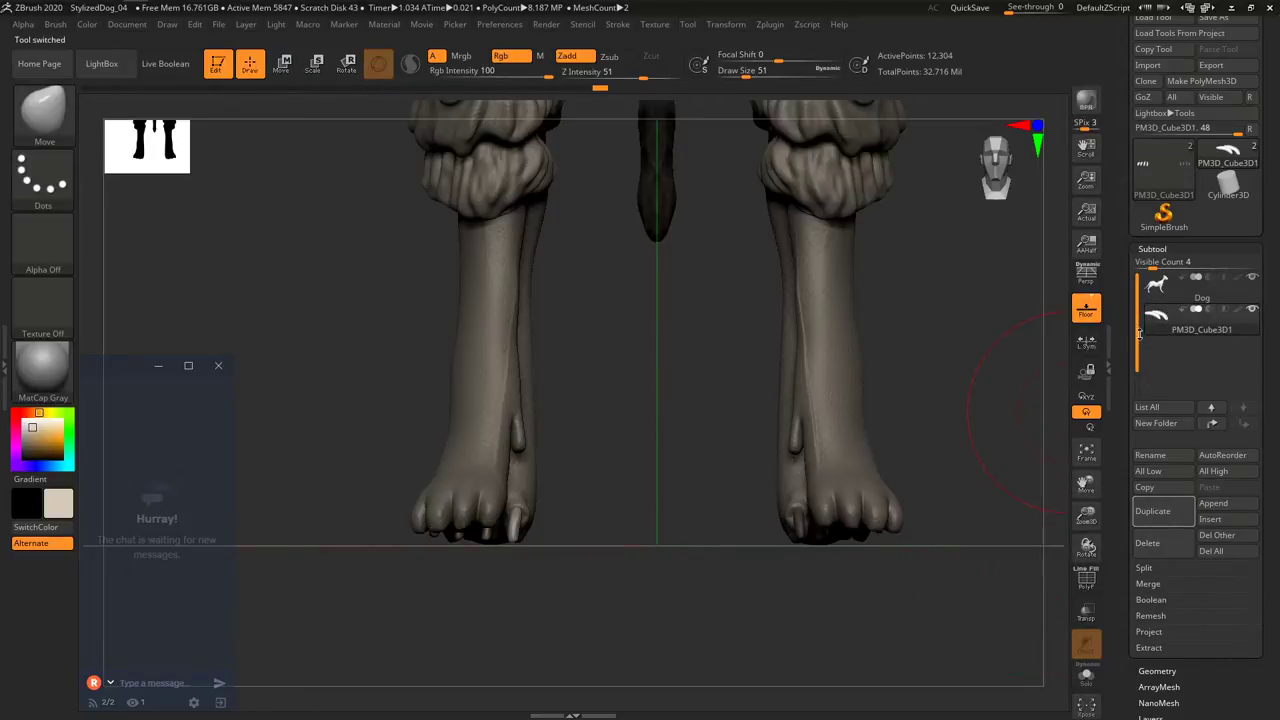
Make the PM3D_Cube3D1 claws the active subtool, place the Move gizmo on them and try to copy them forward.
{"action": "left_click_drag", "start_coordinate": [1136, 321], "coordinate": [1134, 332]}
{"action": "scroll", "coordinate": [1133, 307], "scroll_direction": "up", "scroll_amount": 1}
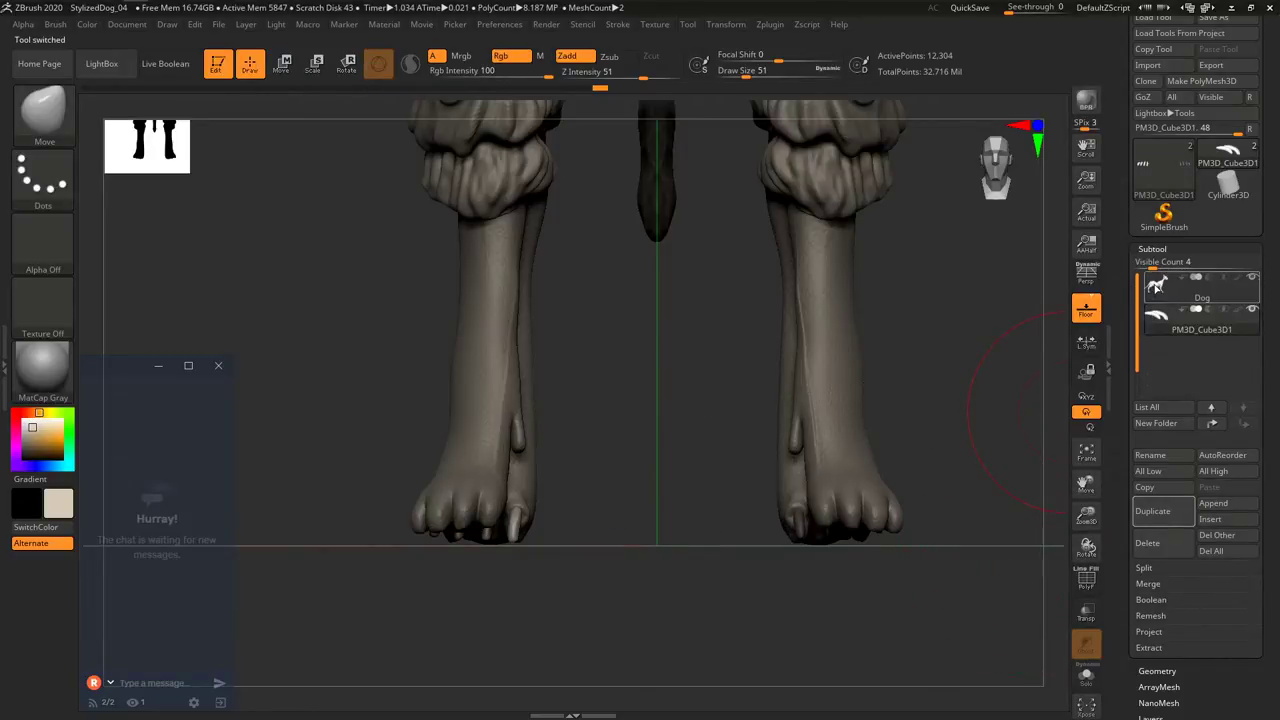
{"action": "left_click", "coordinate": [1157, 287]}
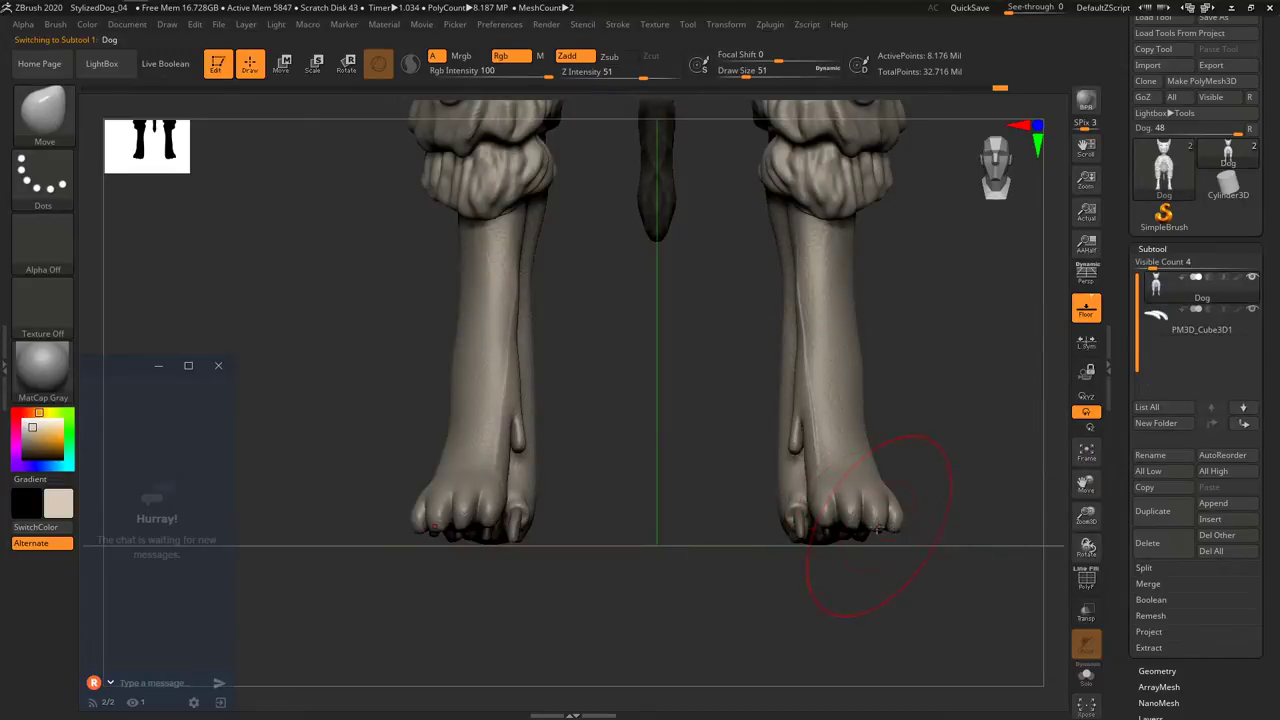
{"action": "right_click_drag", "start_coordinate": [796, 526], "coordinate": [800, 525]}
{"action": "left_click", "coordinate": [800, 525], "text": "alt"}
{"action": "mouse_move", "coordinate": [946, 426]}
{"action": "right_mouse_down"}
{"action": "mouse_move", "coordinate": [828, 518]}
{"action": "mouse_move", "coordinate": [938, 550]}
{"action": "mouse_move", "coordinate": [958, 524]}
{"action": "right_mouse_up"}
{"action": "left_click_drag", "start_coordinate": [780, 592], "coordinate": [698, 653], "text": "ctrl"}
{"action": "right_click_drag", "start_coordinate": [893, 499], "coordinate": [726, 500], "text": "shift"}
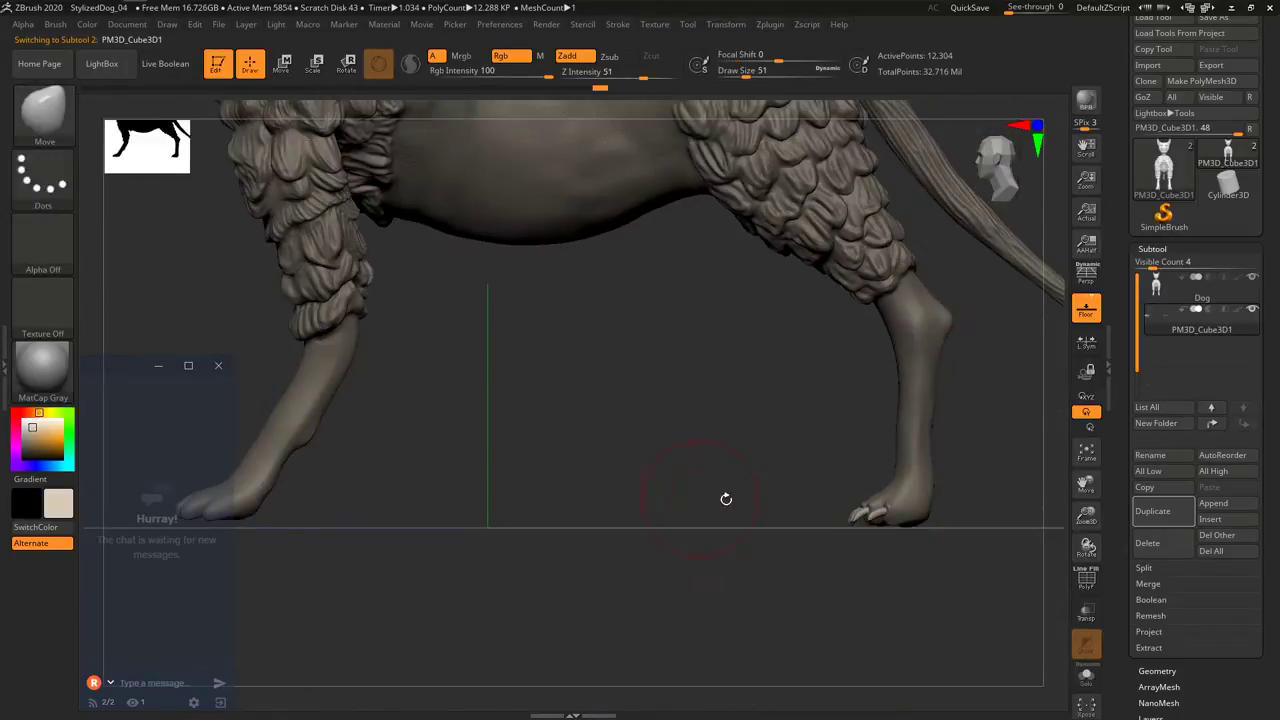
{"action": "key", "text": "w"}
{"action": "left_click_drag", "start_coordinate": [540, 173], "coordinate": [918, 570], "text": "alt"}
{"action": "left_click_drag", "start_coordinate": [786, 518], "coordinate": [783, 518], "text": "ctrl"}
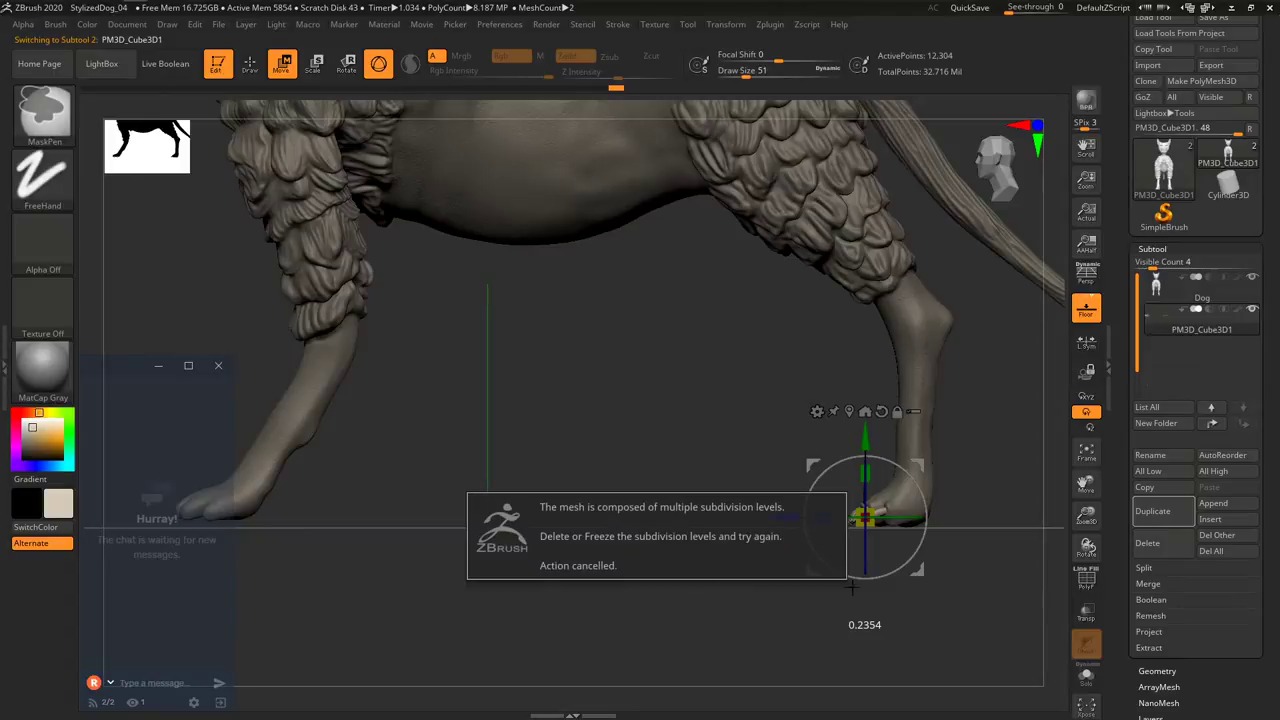
Duplicate the hind-paw claws subtool and move the copy forward onto the front paws, lining it up with the toes.
{"action": "left_click", "coordinate": [1155, 512]}
{"action": "left_click_drag", "start_coordinate": [865, 517], "coordinate": [200, 517]}
{"action": "right_click_drag", "start_coordinate": [491, 534], "coordinate": [386, 529], "text": "shift"}
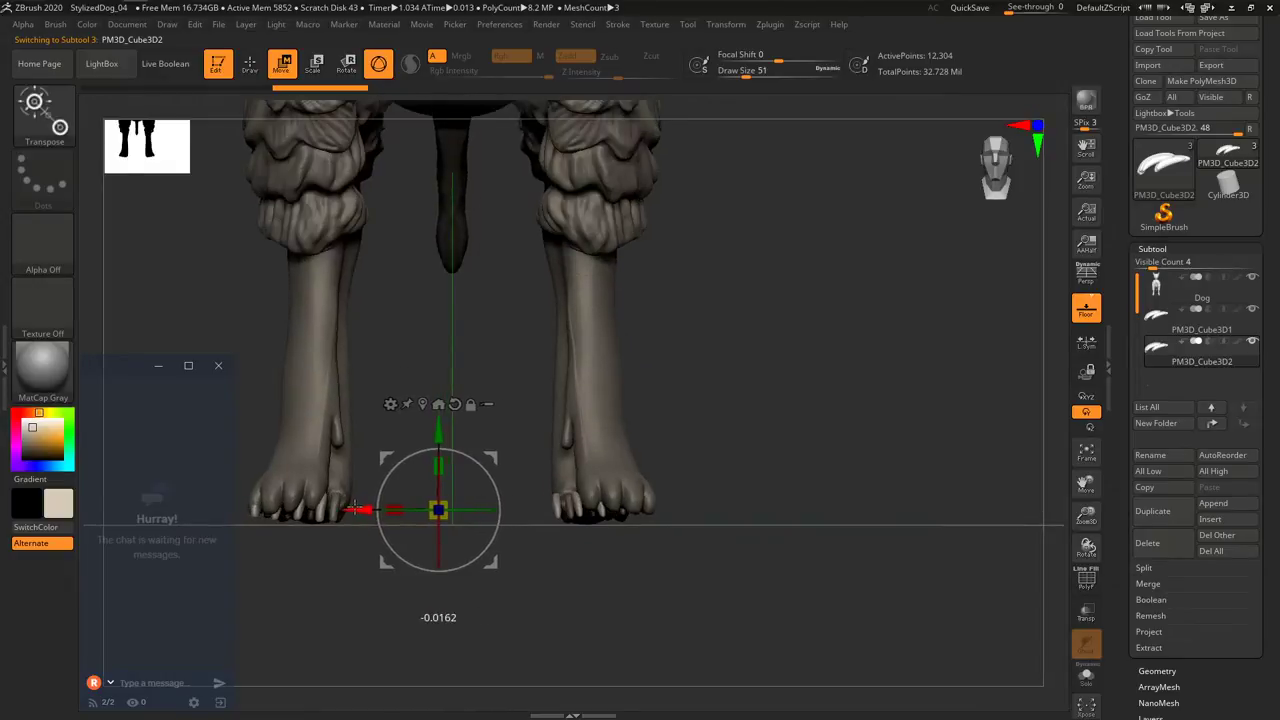
{"action": "left_click_drag", "start_coordinate": [376, 541], "coordinate": [438, 511], "text": "alt"}
{"action": "left_click_drag", "start_coordinate": [527, 431], "coordinate": [527, 422]}
{"action": "left_click_drag", "start_coordinate": [384, 585], "coordinate": [592, 590]}
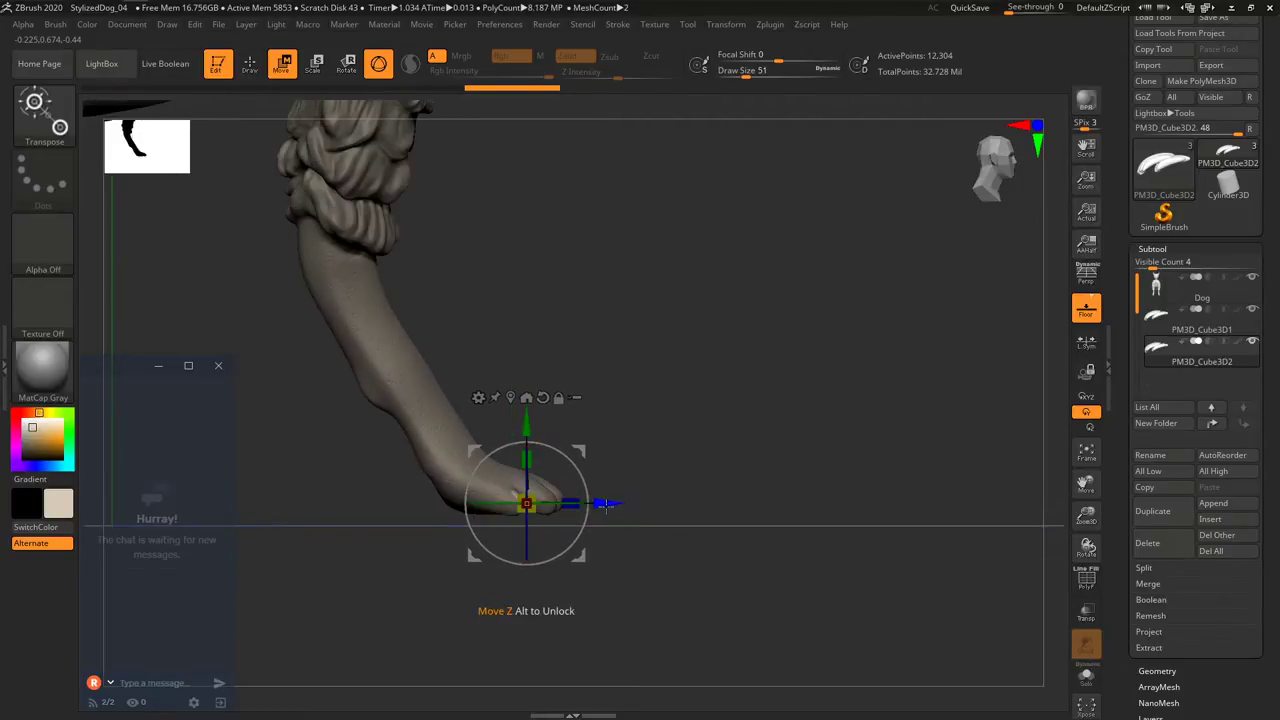
{"action": "left_click_drag", "start_coordinate": [609, 505], "coordinate": [479, 503]}
Set the Move brush's draw size to 25 and adjust the end claw on the front paw.
{"action": "left_click_drag", "start_coordinate": [707, 466], "coordinate": [658, 568]}
{"action": "key", "text": "space"}
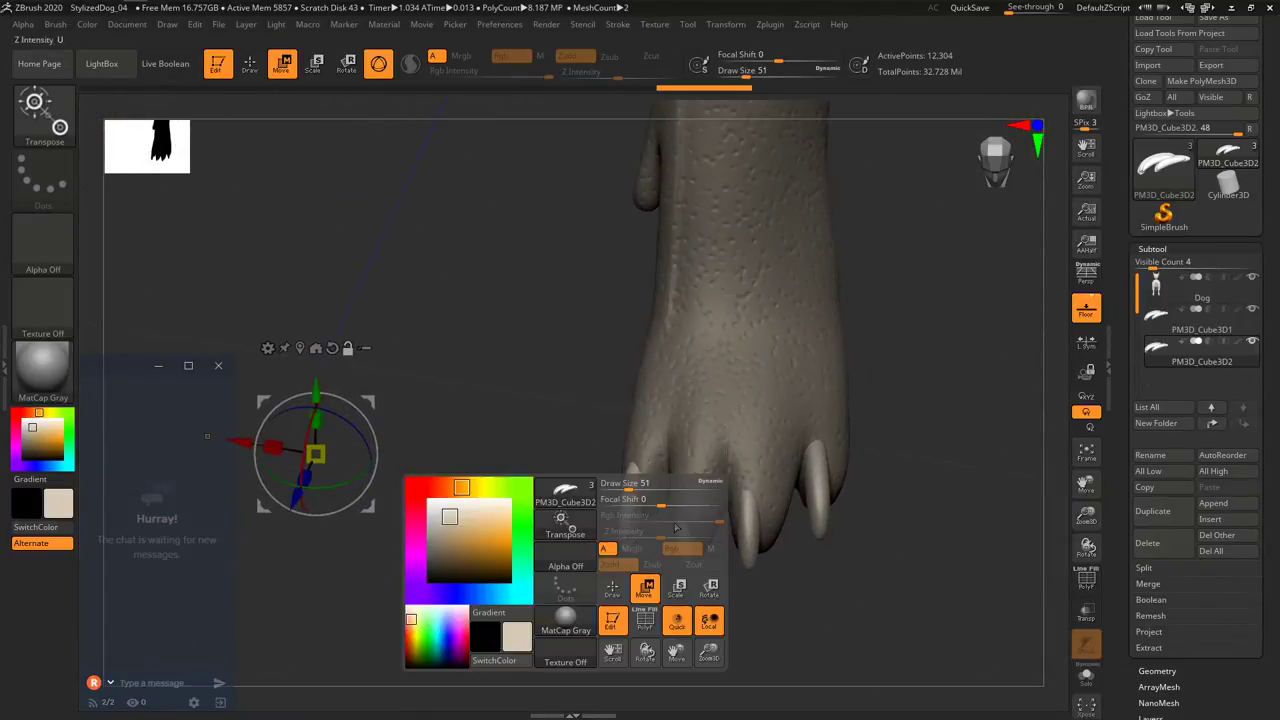
{"action": "key", "text": "q"}
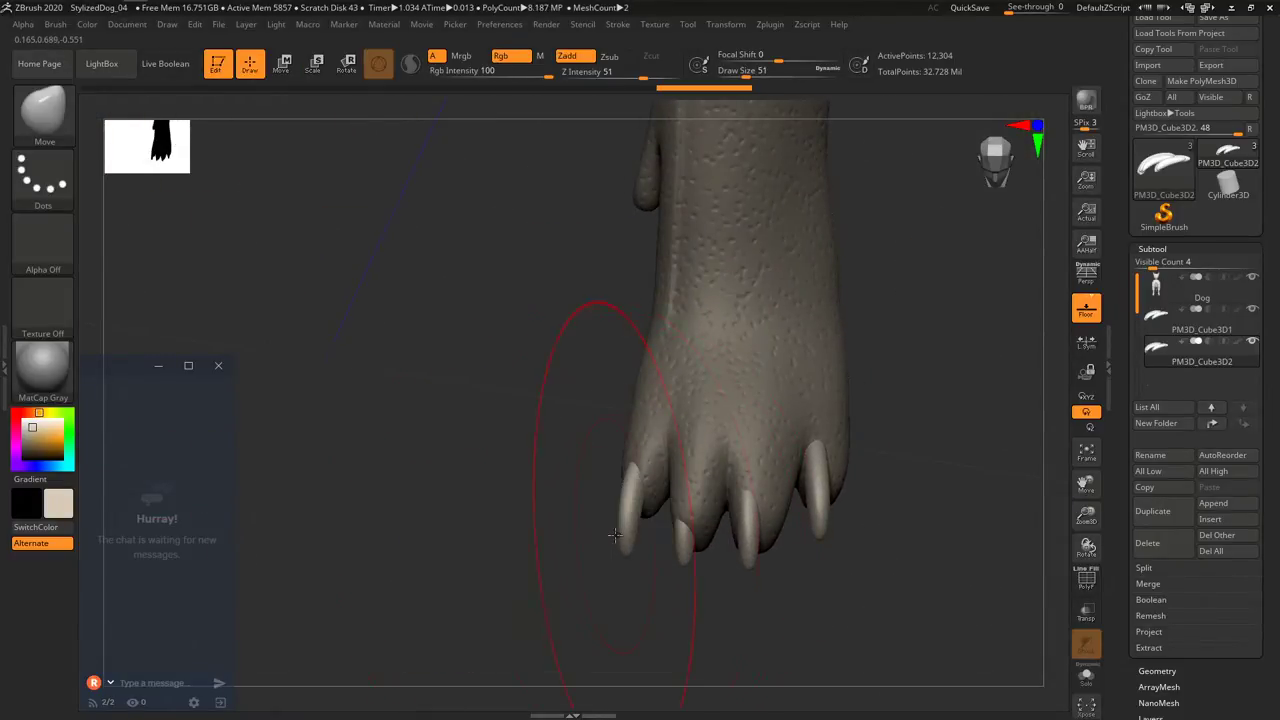
{"action": "key", "text": "s"}
{"action": "left_click_drag", "start_coordinate": [626, 523], "coordinate": [619, 524]}
{"action": "right_click_drag", "start_coordinate": [622, 524], "coordinate": [646, 516]}
Make Dog the active subtool and build up the front paw's end toe around its claw and underneath with ClayBuildup at draw size 8.
{"action": "left_click", "coordinate": [612, 445], "text": "alt"}
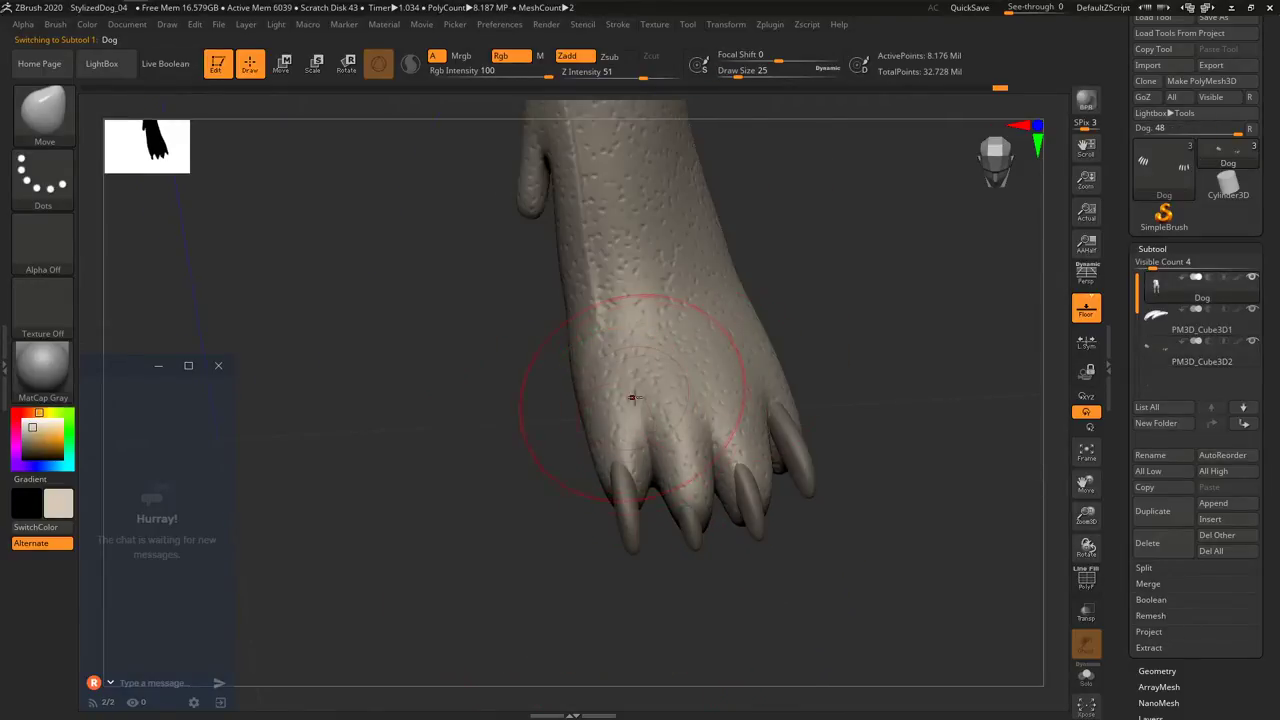
{"action": "key", "text": "b"}
{"action": "key", "text": "c"}
{"action": "key", "text": "b"}
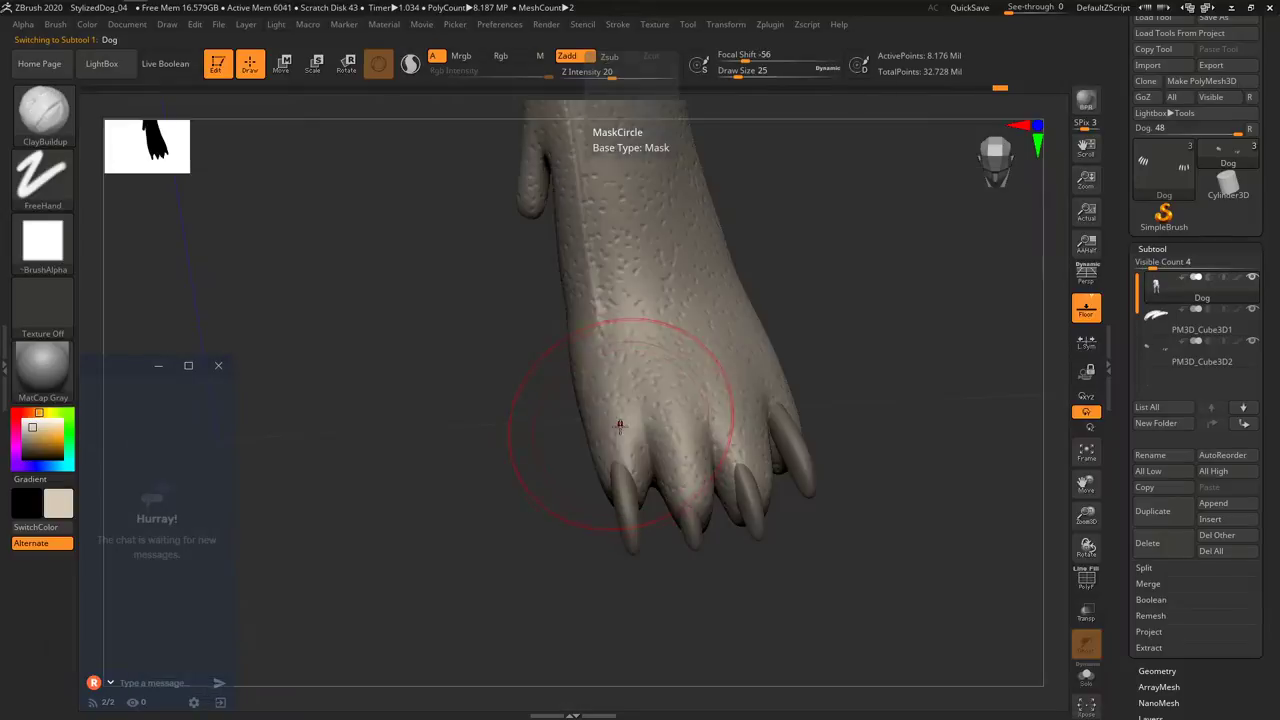
{"action": "key", "text": "s"}
{"action": "left_click_drag", "start_coordinate": [611, 436], "coordinate": [622, 484]}
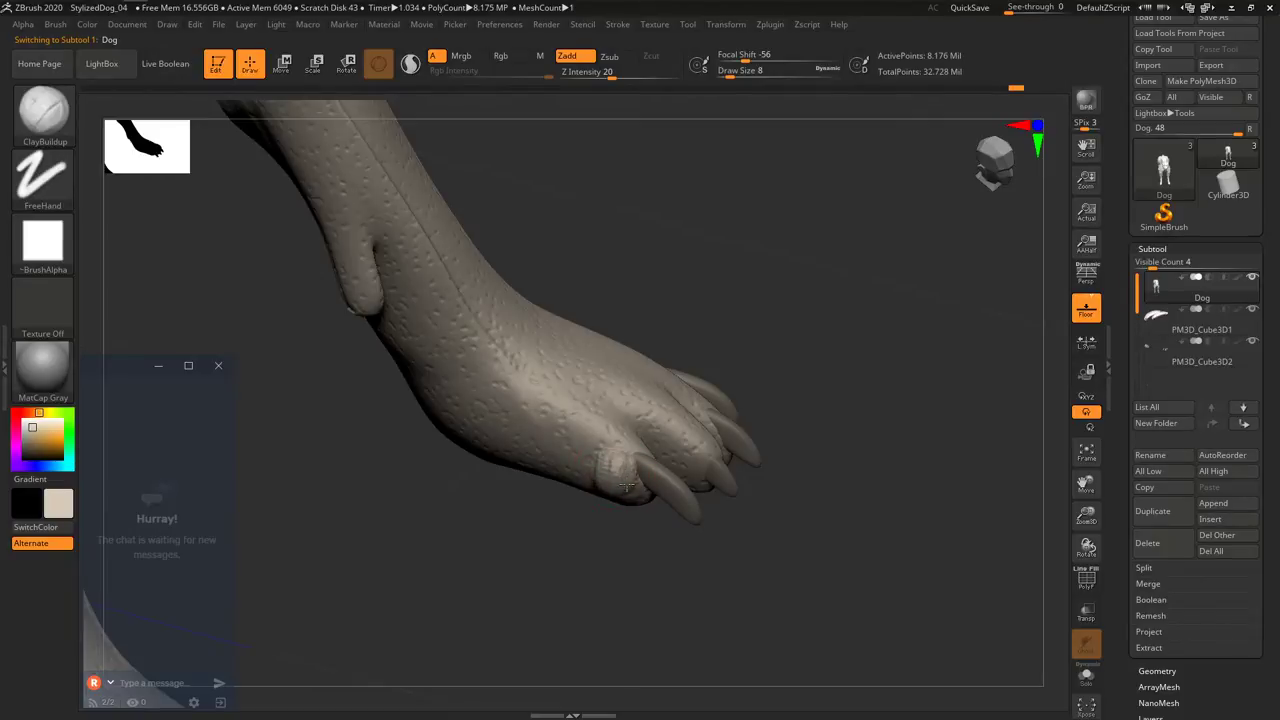
{"action": "left_click_drag", "start_coordinate": [626, 487], "coordinate": [624, 480]}
{"action": "left_click_drag", "start_coordinate": [625, 515], "coordinate": [560, 508]}
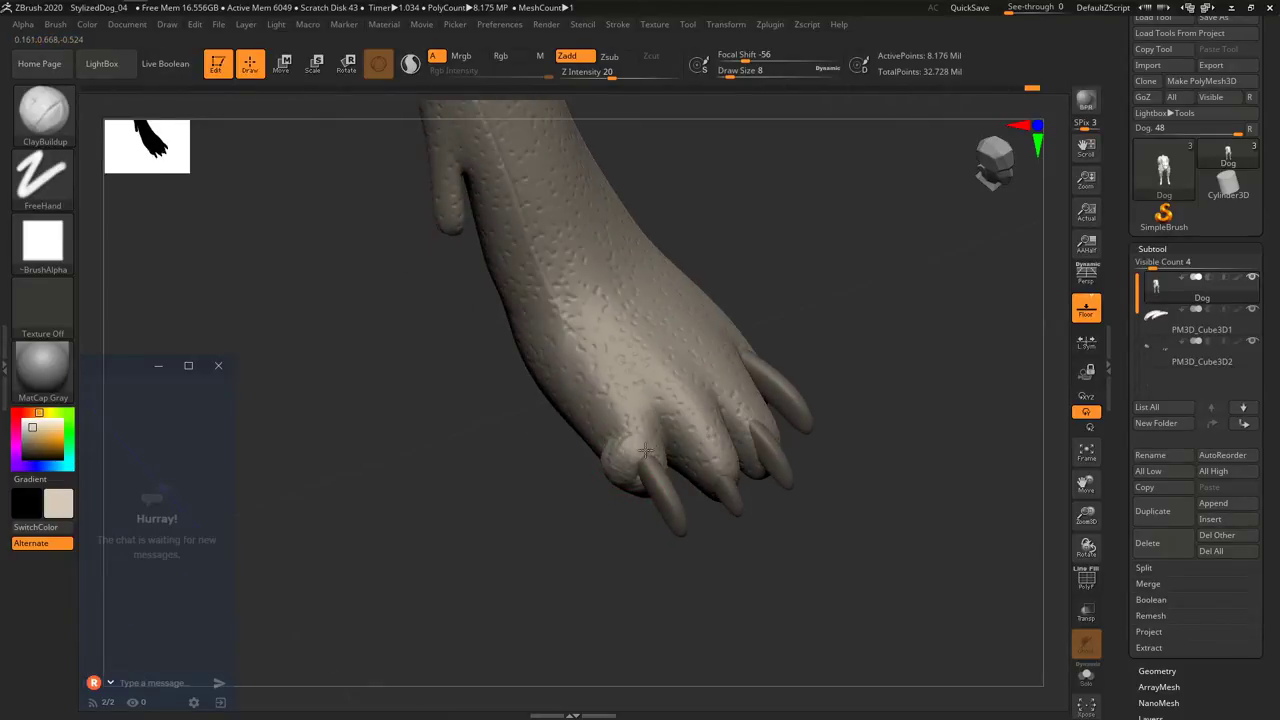
{"action": "mouse_move", "coordinate": [653, 447]}
{"action": "right_mouse_down"}
{"action": "mouse_move", "coordinate": [652, 460]}
{"action": "mouse_move", "coordinate": [588, 430]}
{"action": "mouse_move", "coordinate": [594, 366]}
{"action": "mouse_move", "coordinate": [605, 457]}
{"action": "right_mouse_up"}
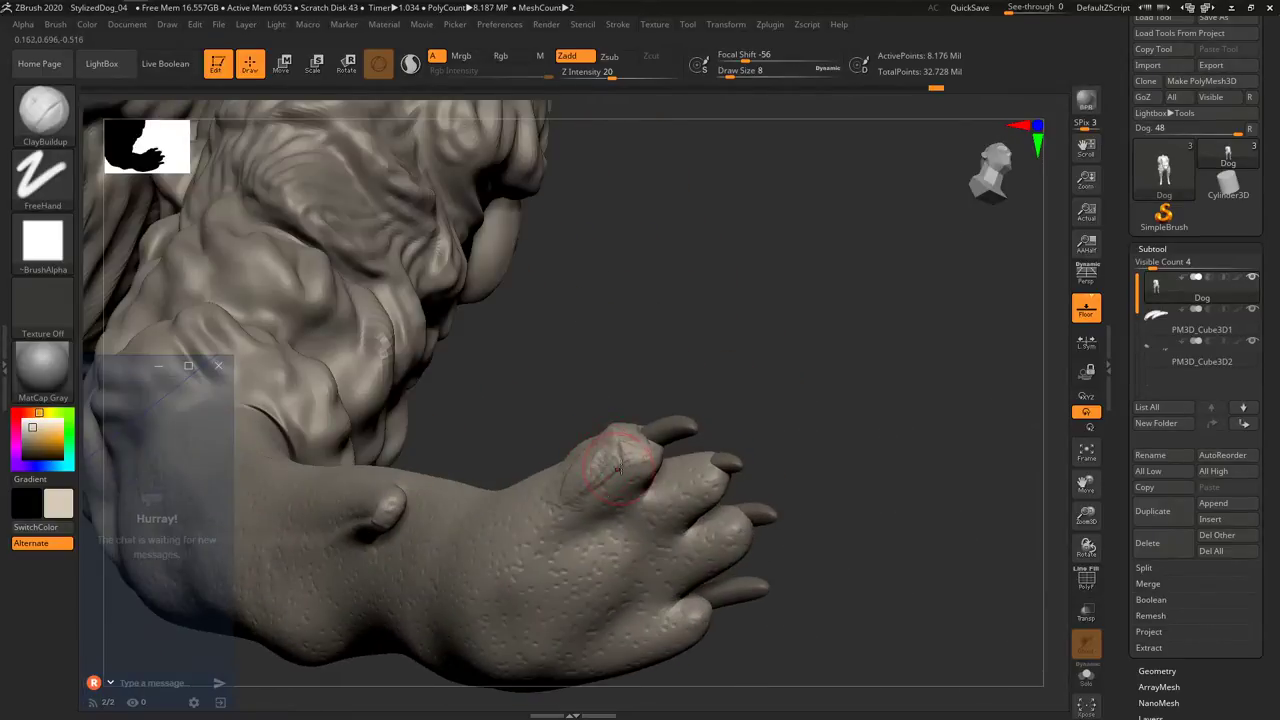
{"action": "mouse_move", "coordinate": [570, 505]}
{"action": "left_mouse_down"}
{"action": "mouse_move", "coordinate": [618, 466]}
{"action": "mouse_move", "coordinate": [584, 508]}
{"action": "left_mouse_up"}
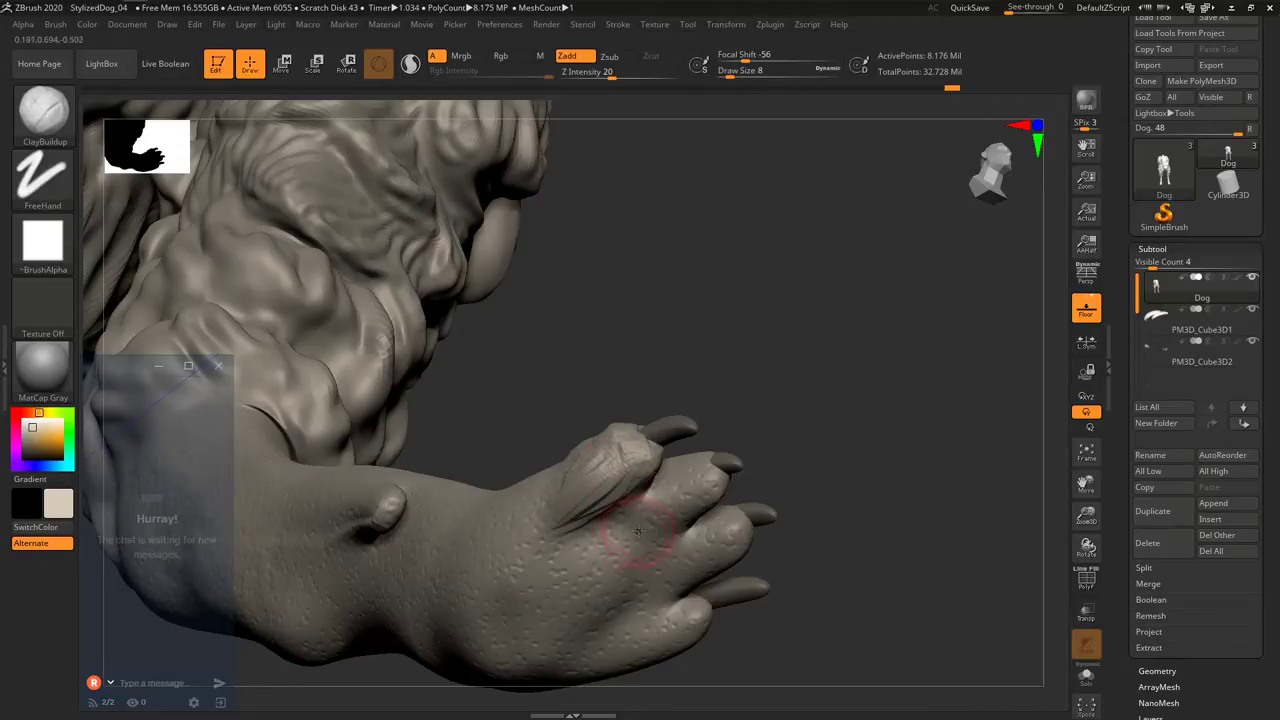
Build up the large central pad under the front paw with ClayBuildup and smooth it.
{"action": "right_click_drag", "start_coordinate": [605, 556], "coordinate": [633, 449]}
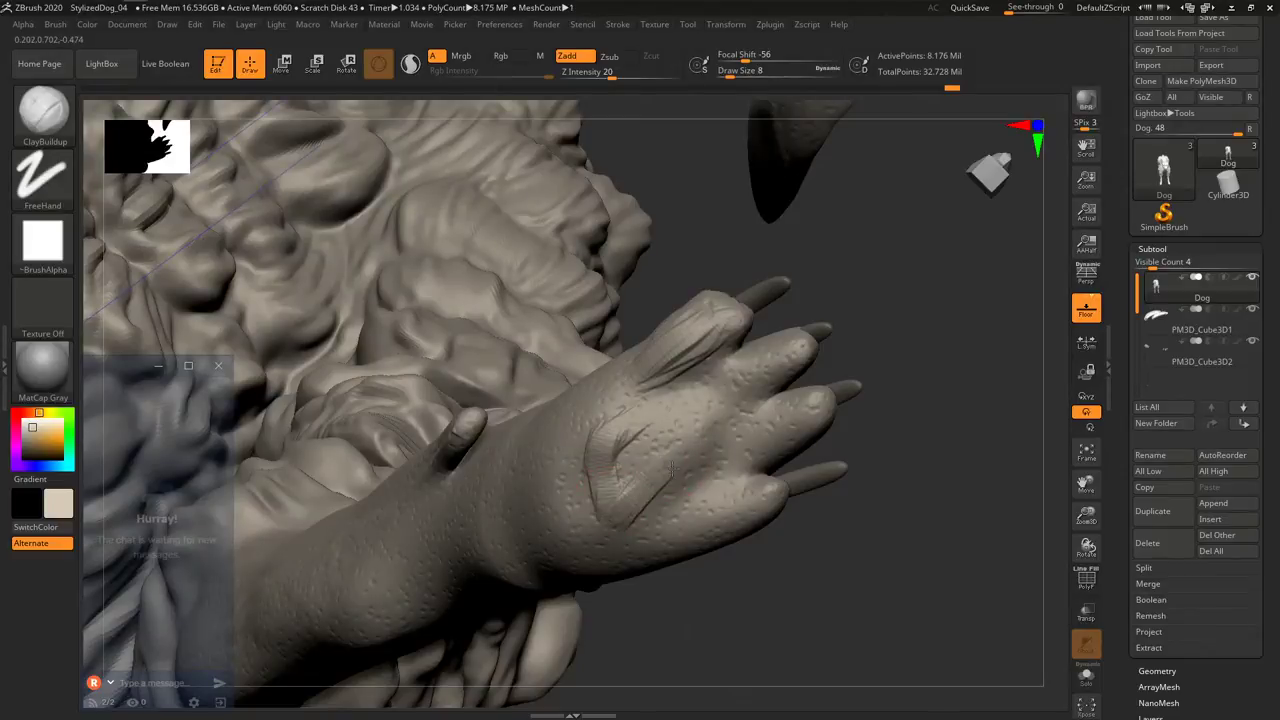
{"action": "left_click_drag", "start_coordinate": [655, 485], "coordinate": [632, 432]}
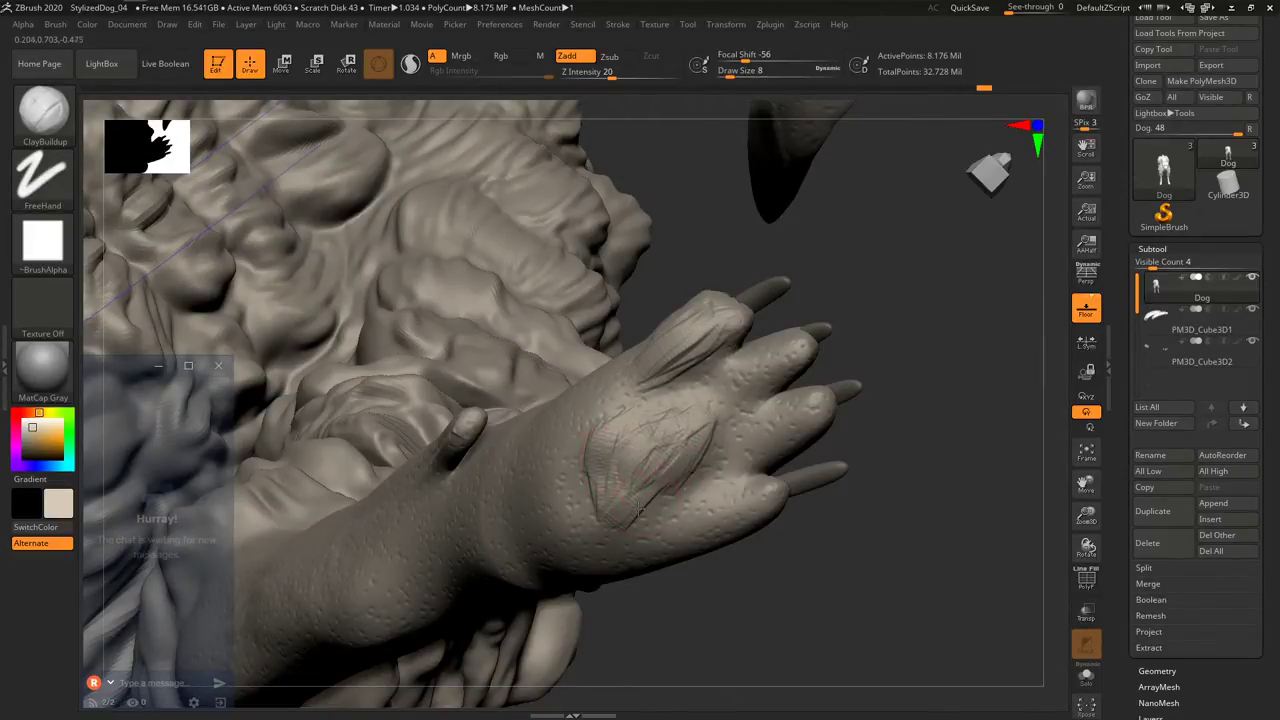
{"action": "key", "text": "shift"}
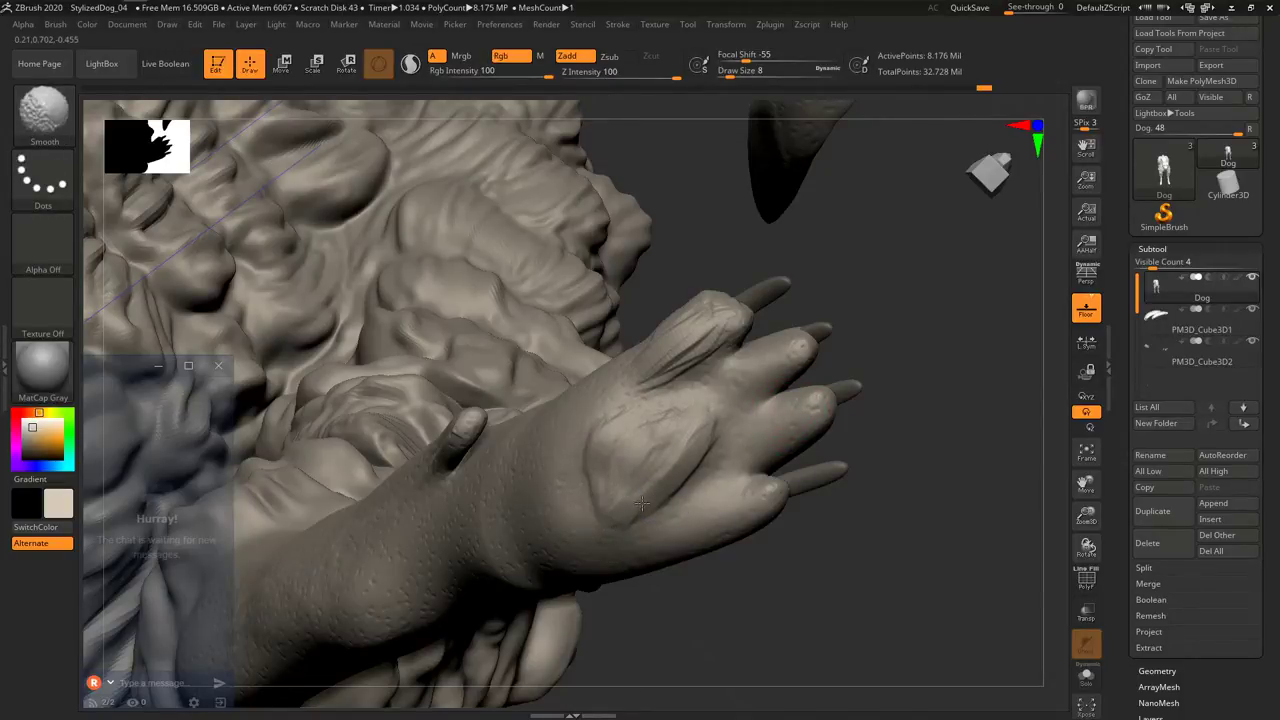
Flatten the central paw pad's surface with the TrimDynamic brush and smooth its edges.
{"action": "key", "text": "b"}
{"action": "key", "text": "t"}
{"action": "key", "text": "d"}
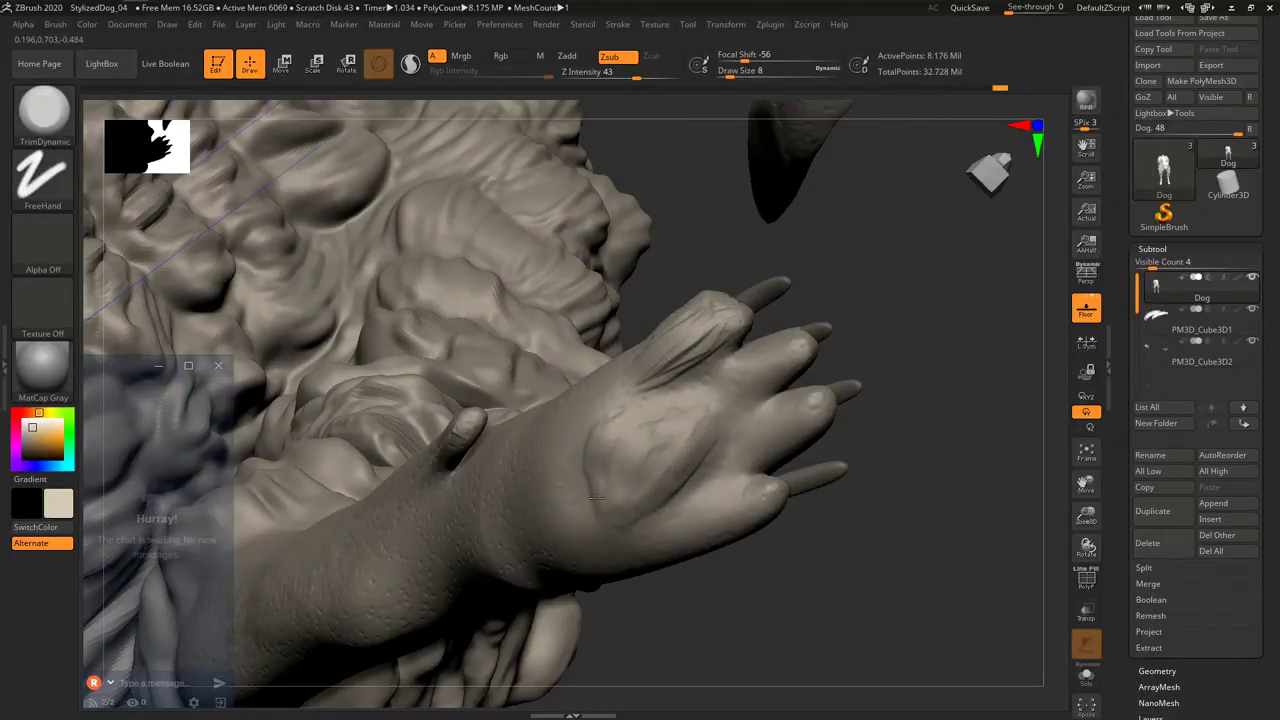
{"action": "key", "text": "shift"}
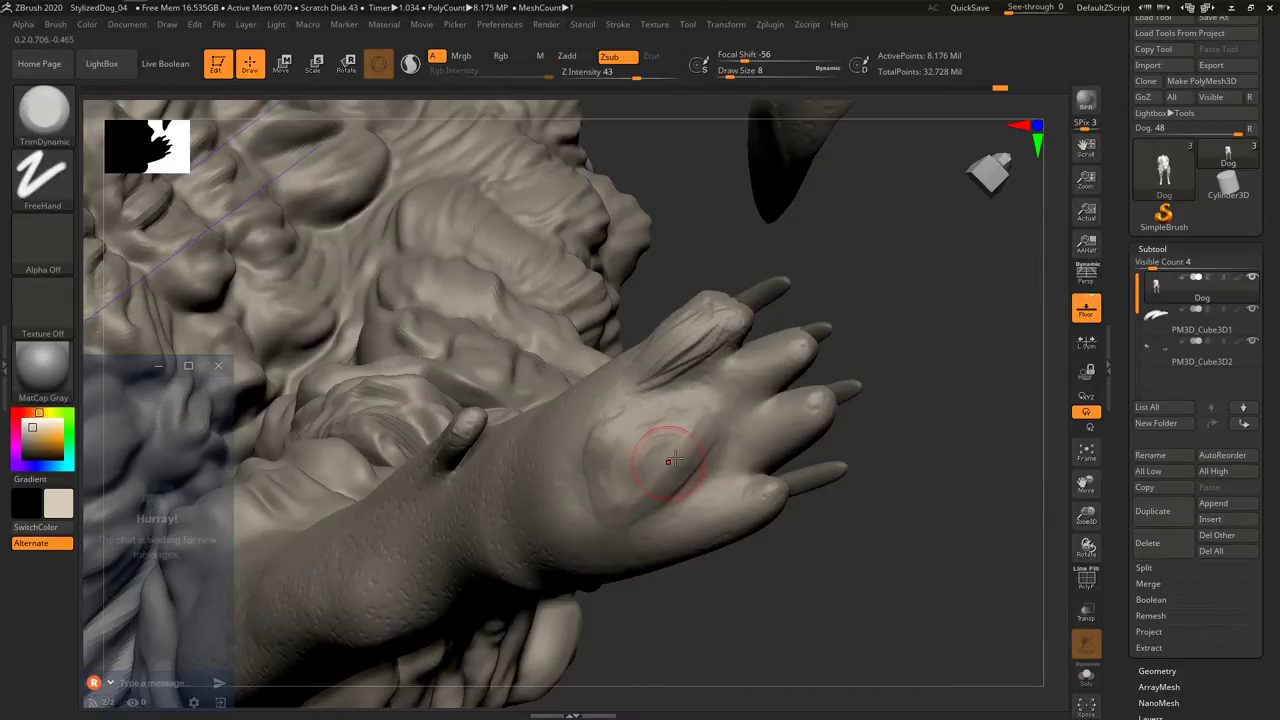
Build up the pads under the front paw's two middle toes with ClayBuildup.
{"action": "key", "text": "b"}
{"action": "key", "text": "c"}
{"action": "key", "text": "b"}
{"action": "key", "text": "shift"}
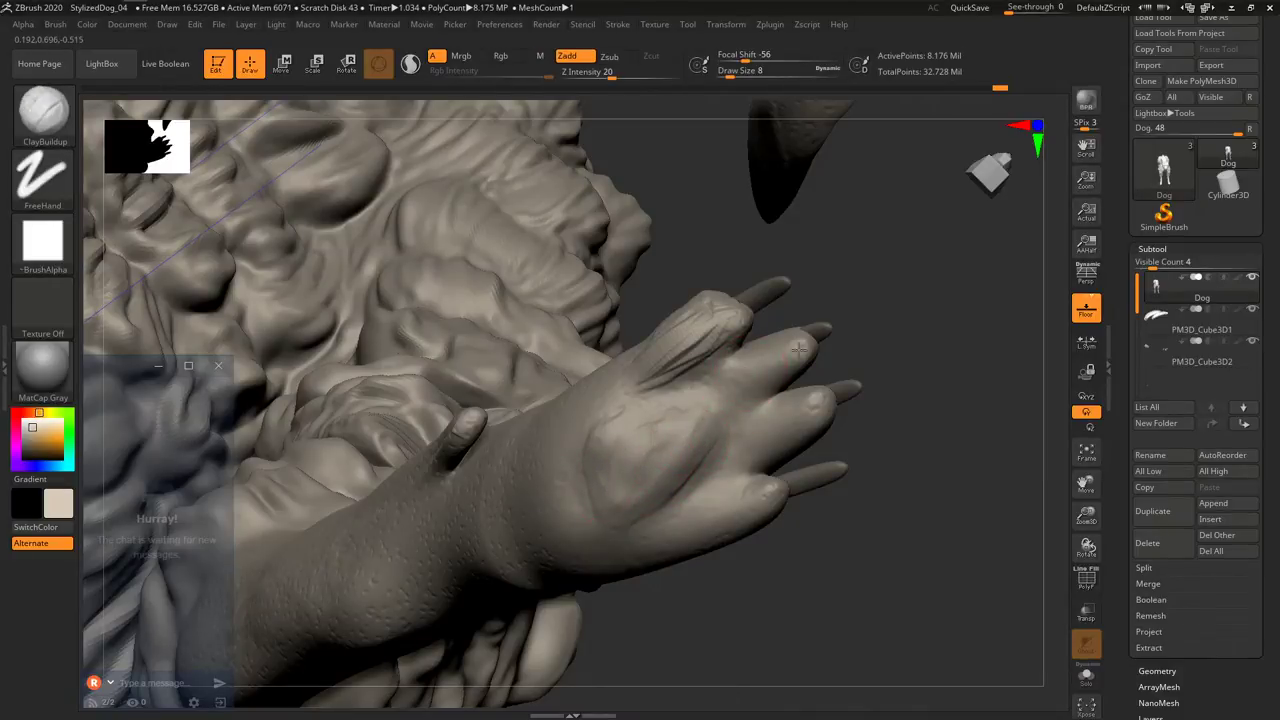
{"action": "left_click_drag", "start_coordinate": [799, 349], "coordinate": [739, 382]}
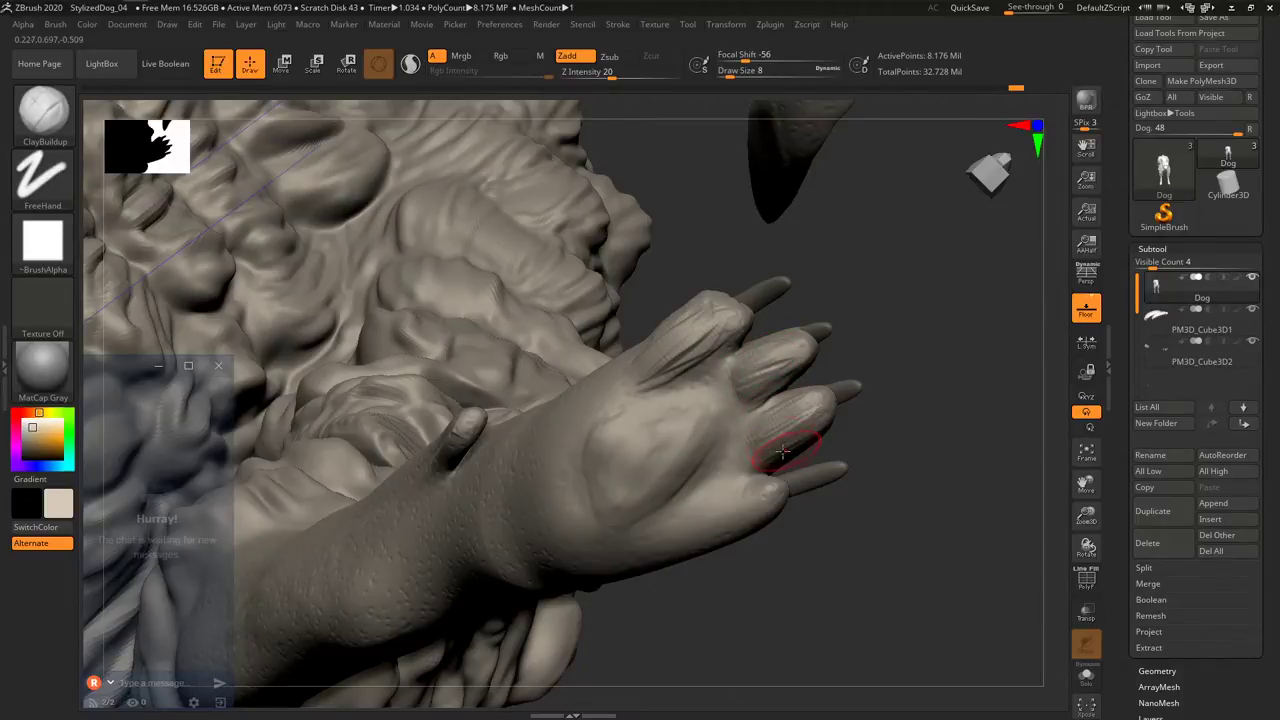
{"action": "mouse_move", "coordinate": [709, 532]}
{"action": "right_mouse_down"}
{"action": "mouse_move", "coordinate": [710, 445]}
{"action": "mouse_move", "coordinate": [619, 313]}
{"action": "mouse_move", "coordinate": [507, 405]}
{"action": "mouse_move", "coordinate": [615, 449]}
{"action": "mouse_move", "coordinate": [614, 386]}
{"action": "mouse_move", "coordinate": [662, 430]}
{"action": "mouse_move", "coordinate": [665, 458]}
{"action": "mouse_move", "coordinate": [733, 505]}
{"action": "mouse_move", "coordinate": [729, 538]}
{"action": "mouse_move", "coordinate": [748, 520]}
{"action": "right_mouse_up"}
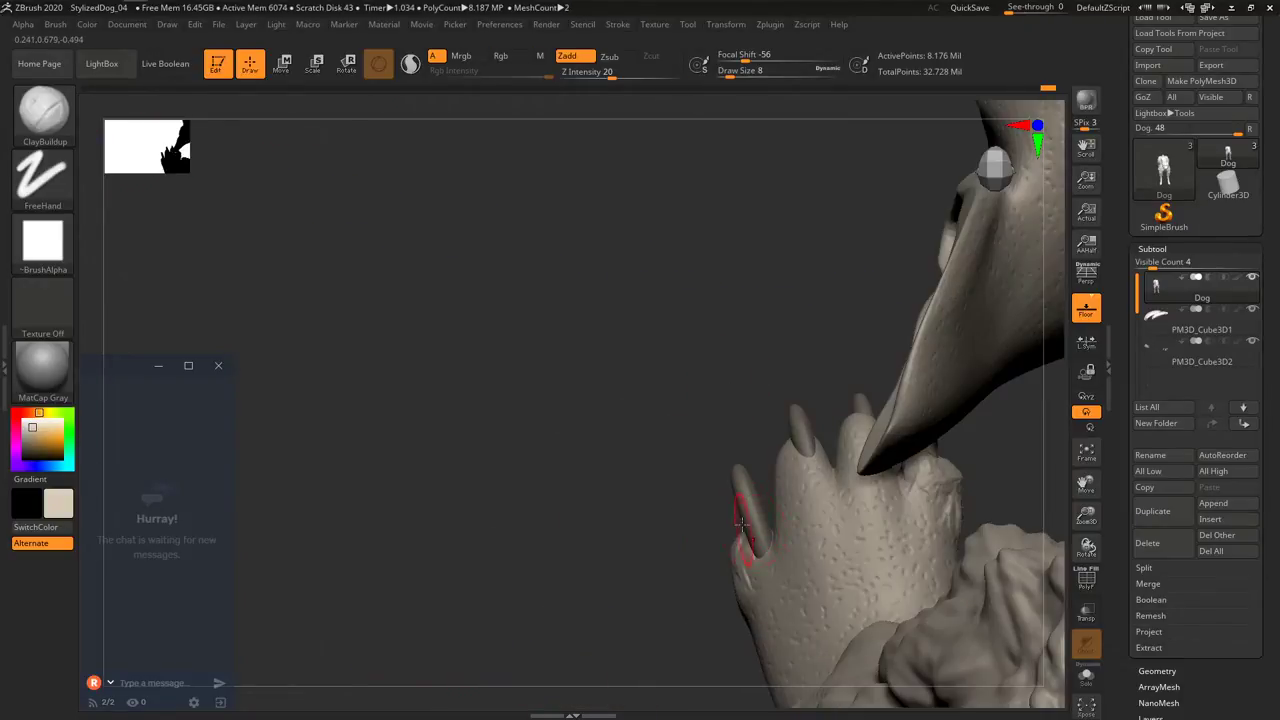
{"action": "left_click_drag", "start_coordinate": [744, 450], "coordinate": [733, 539], "text": "ctrl"}
{"action": "left_click_drag", "start_coordinate": [706, 480], "coordinate": [681, 552], "text": "ctrl"}
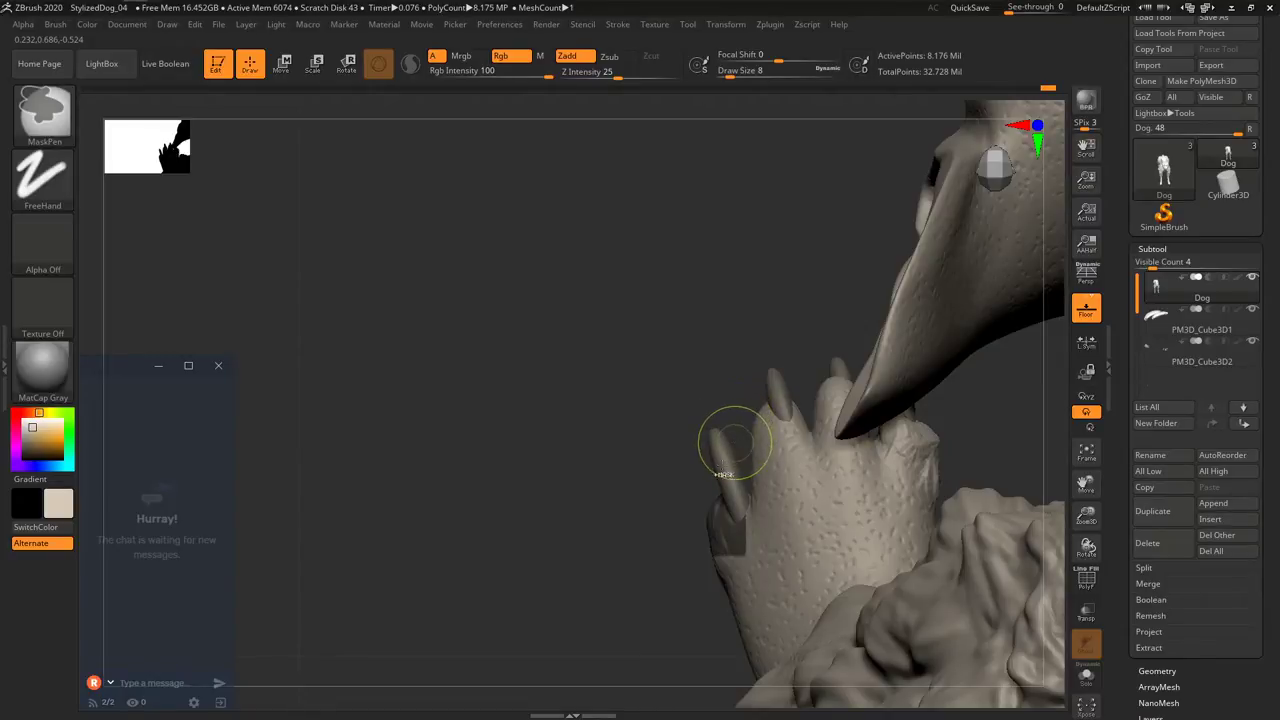
{"action": "key", "text": "ctrl+z"}
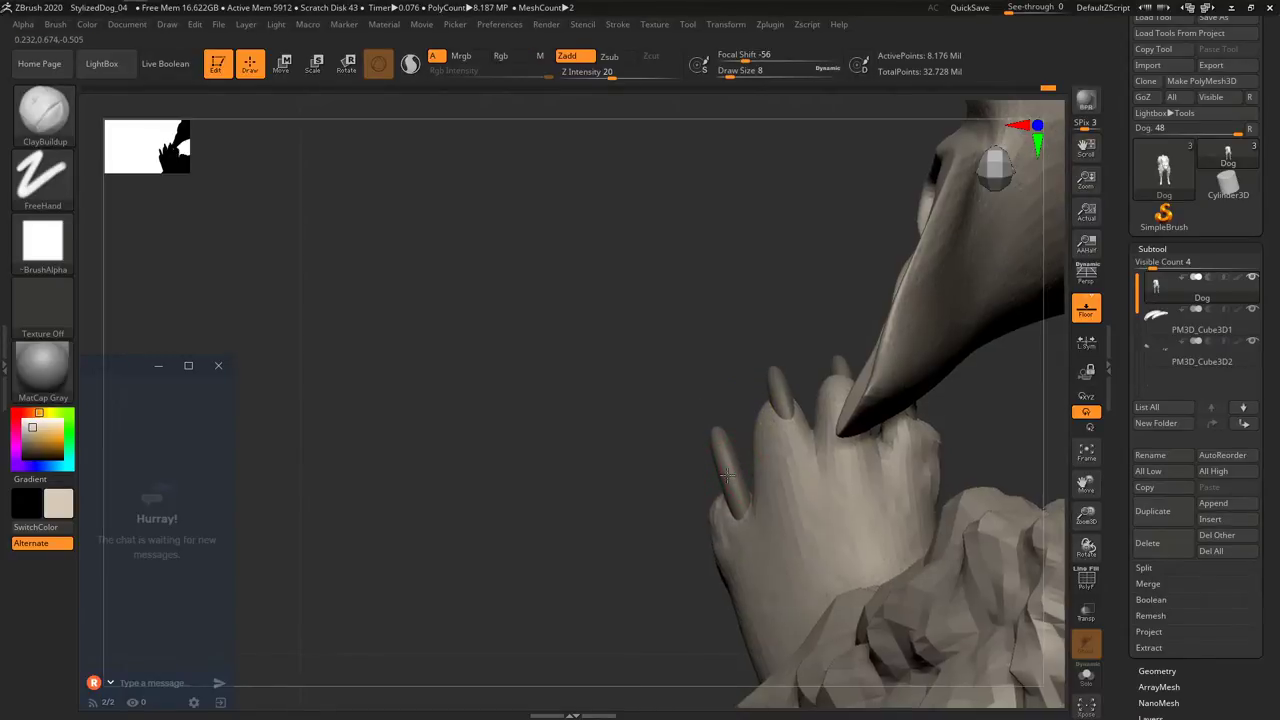
Make the PM3D_Cube3D2 front claws active and use MaskLasso to mask all of them except the end claw.
{"action": "left_click", "coordinate": [740, 470], "text": "alt"}
{"action": "mouse_move", "coordinate": [747, 406]}
{"action": "left_mouse_down", "text": "ctrl"}
{"action": "mouse_move", "coordinate": [663, 460]}
{"action": "mouse_move", "coordinate": [687, 471]}
{"action": "left_mouse_up", "text": "ctrl"}
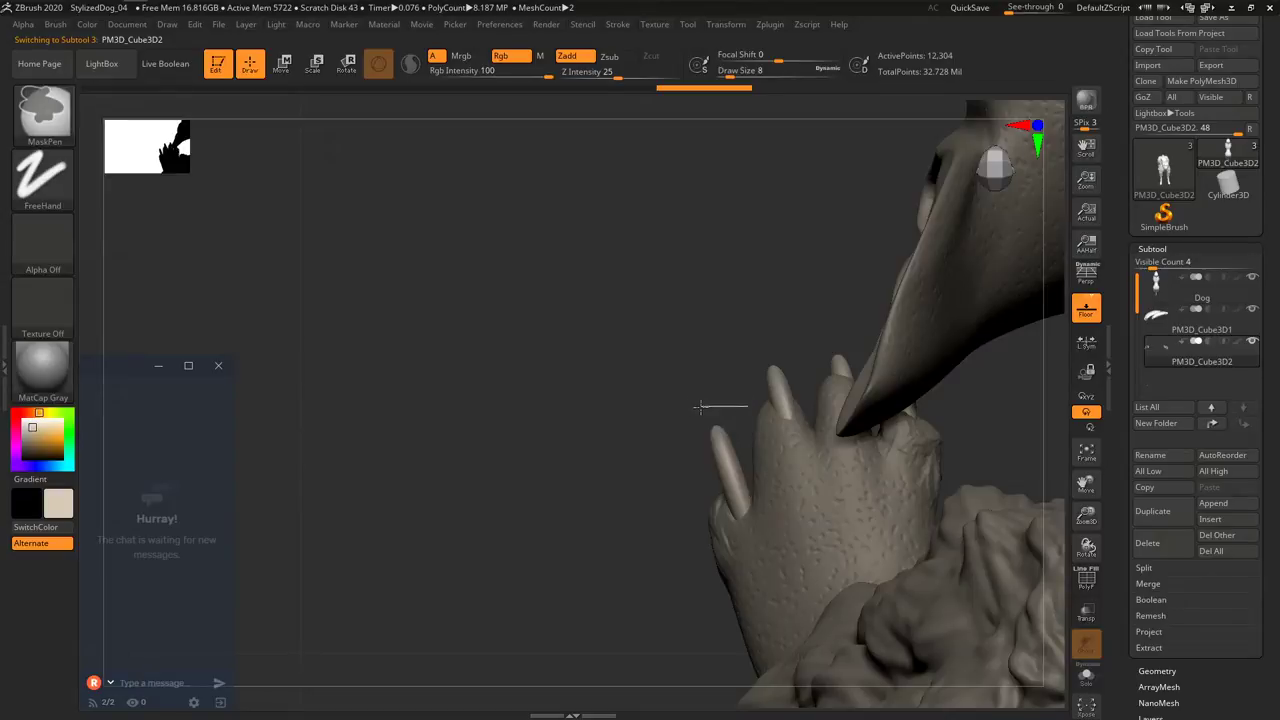
{"action": "key", "text": "ctrl"}
{"action": "left_click", "coordinate": [44, 110], "text": "ctrl"}
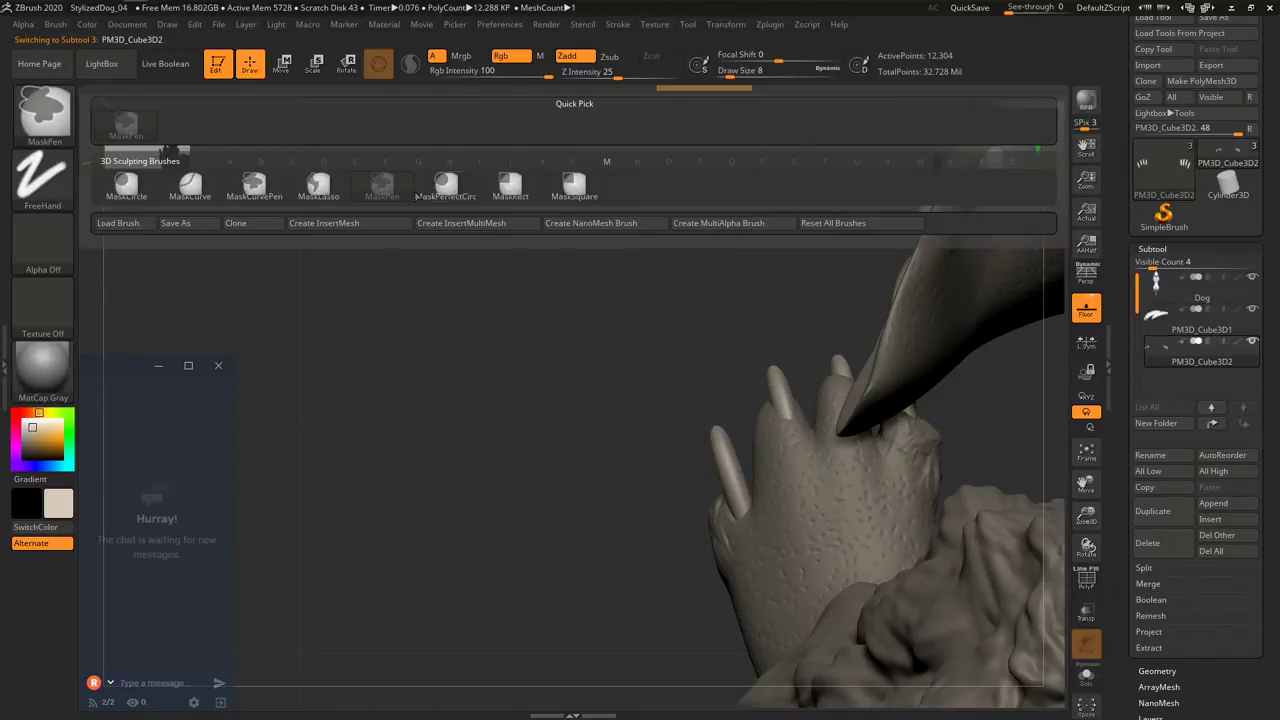
{"action": "left_click", "coordinate": [318, 185]}
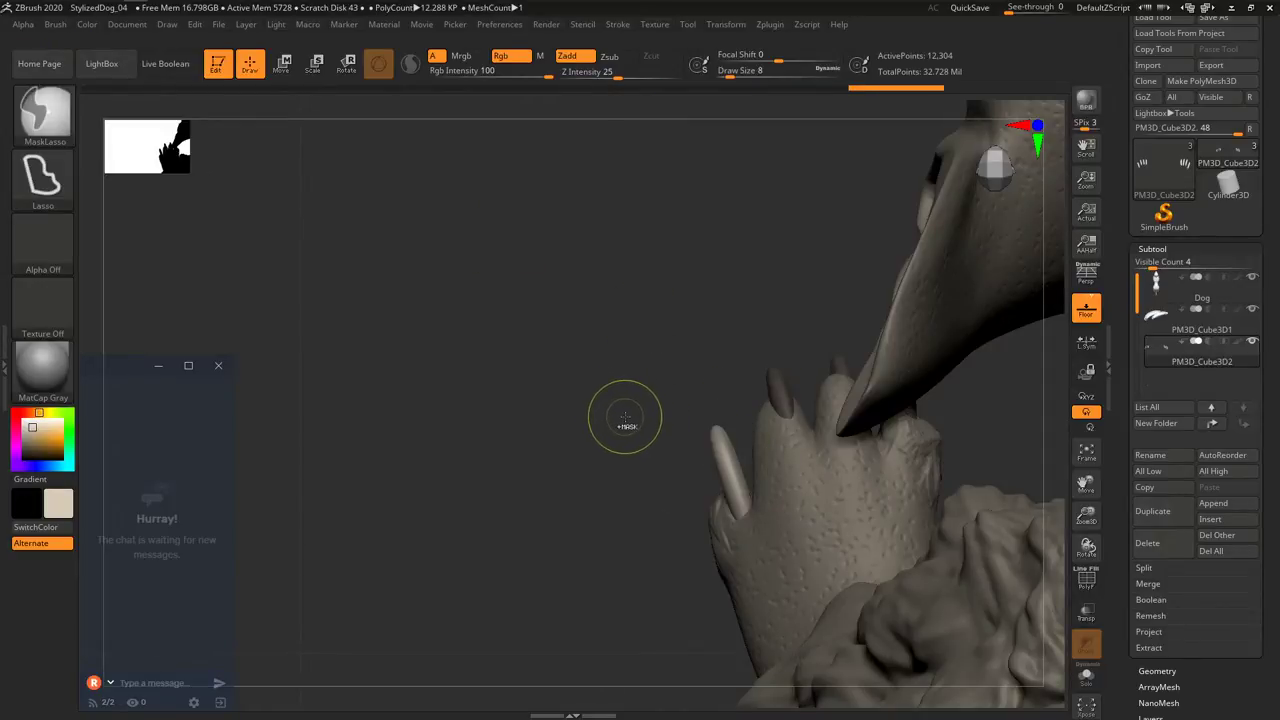
Move the unmasked end claw sideways toward the outer toe and rotate it to follow the toe's direction.
{"action": "key", "text": "w"}
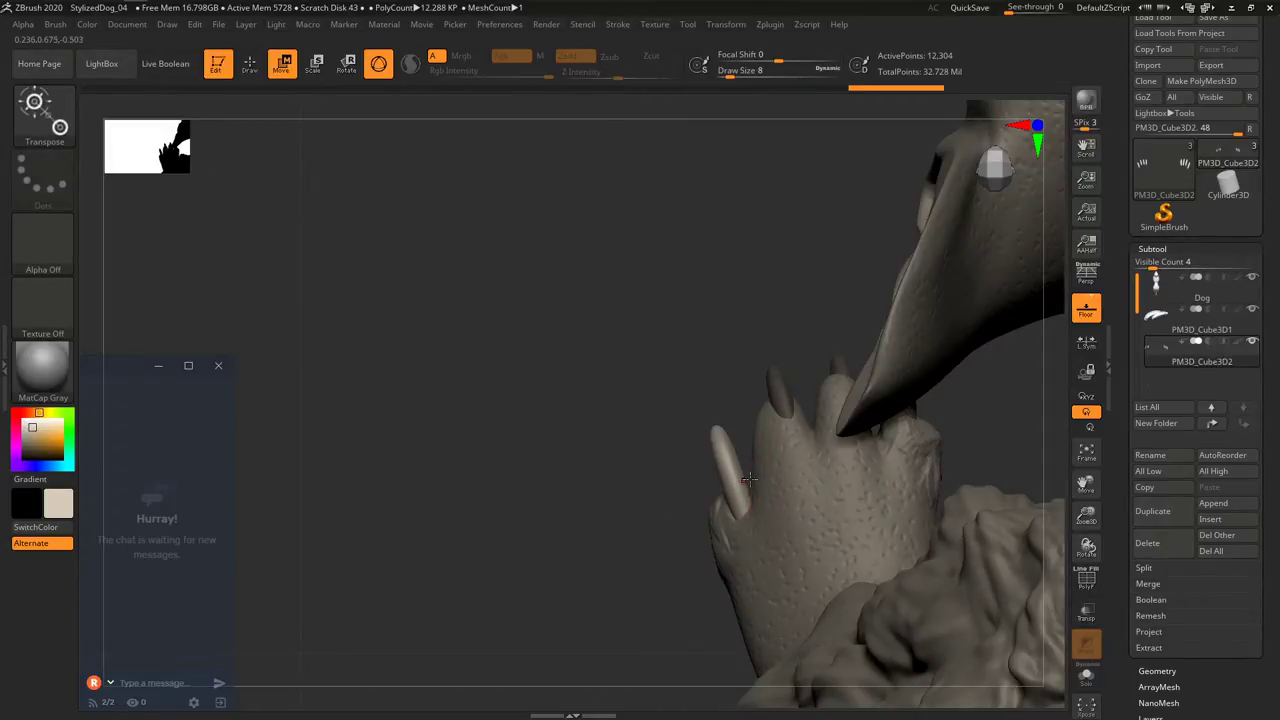
{"action": "left_click", "coordinate": [737, 477]}
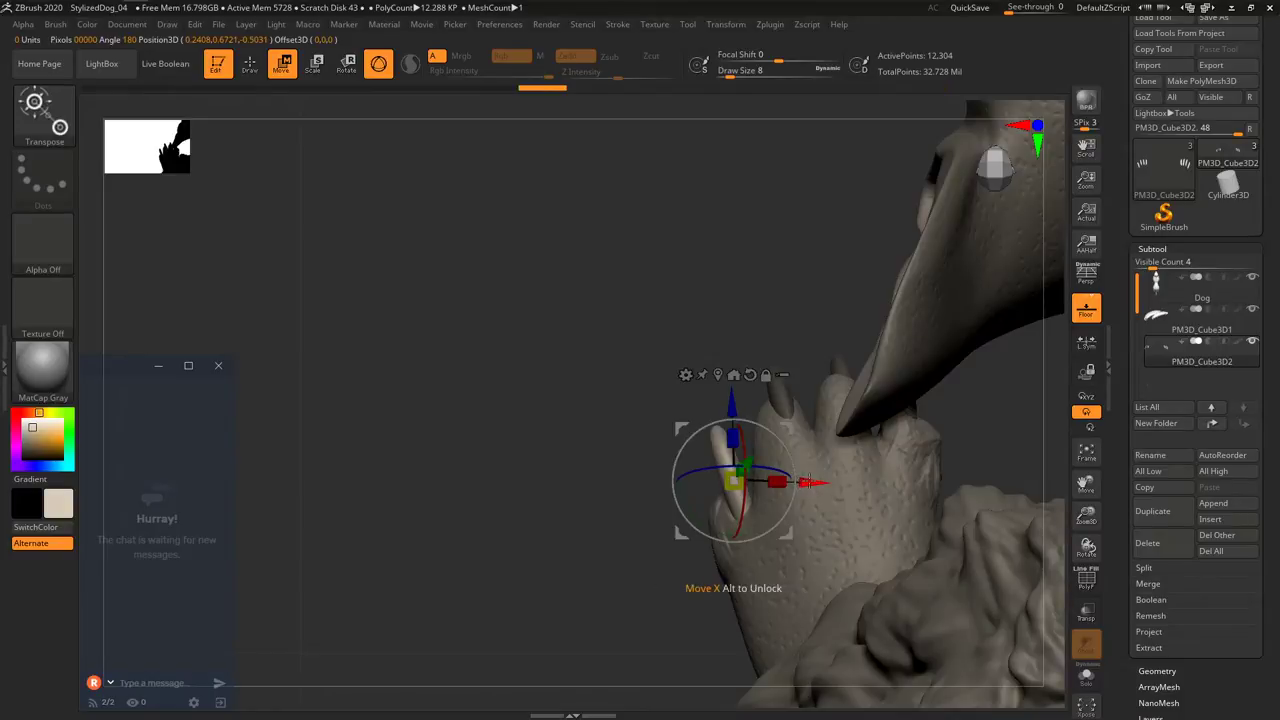
{"action": "left_click_drag", "start_coordinate": [811, 482], "coordinate": [795, 482]}
{"action": "right_click_drag", "start_coordinate": [802, 476], "coordinate": [868, 356]}
{"action": "left_click_drag", "start_coordinate": [788, 454], "coordinate": [791, 476]}
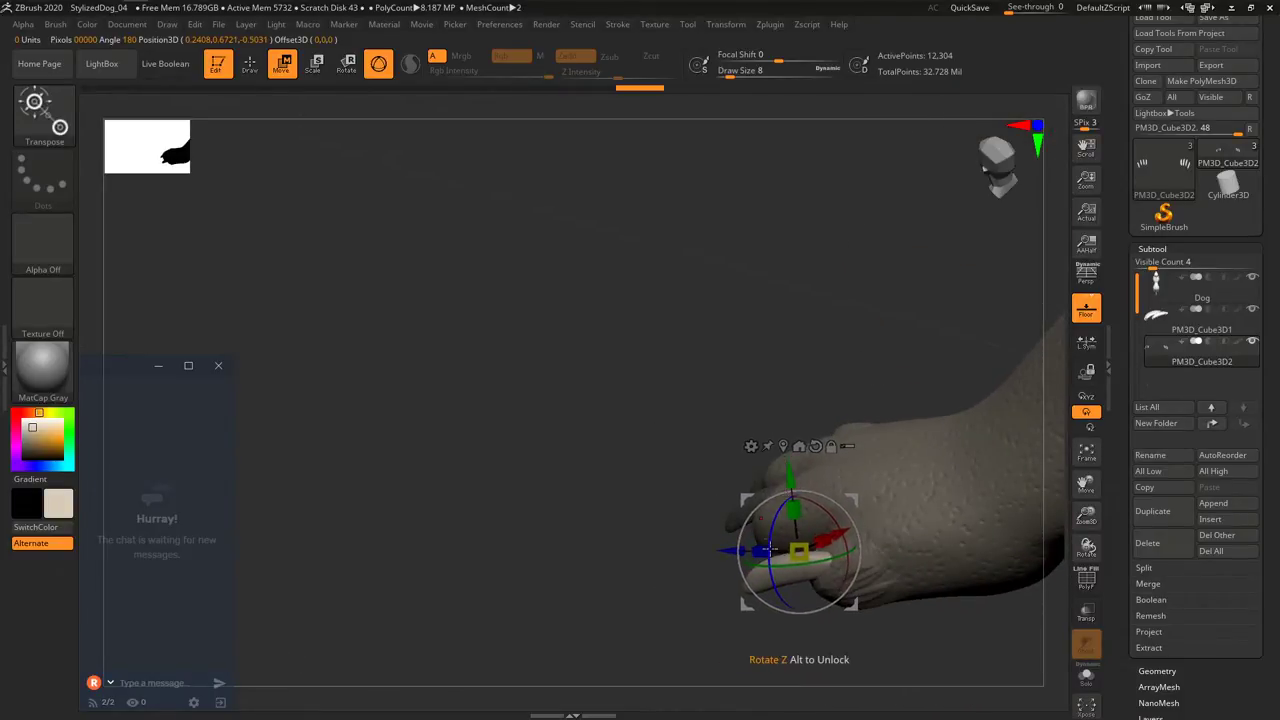
{"action": "left_click_drag", "start_coordinate": [785, 572], "coordinate": [804, 569]}
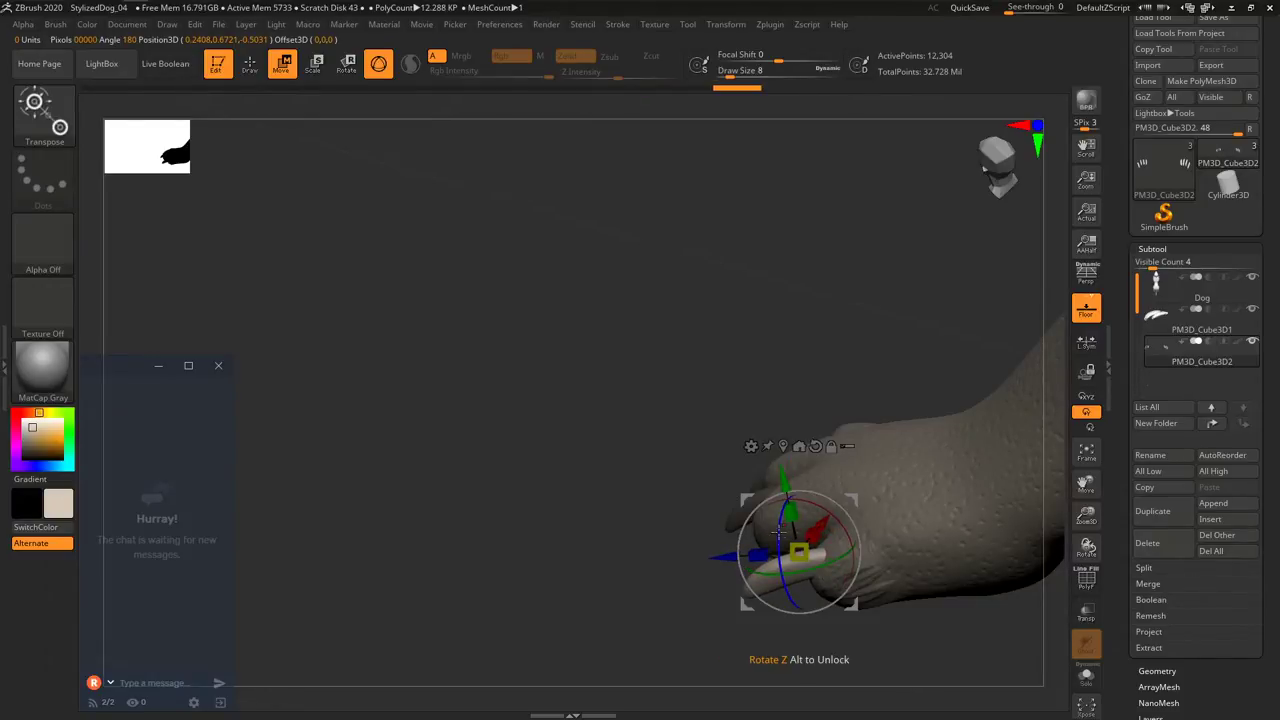
{"action": "left_click_drag", "start_coordinate": [781, 541], "coordinate": [782, 544]}
Fine-tune the end claw's position and angle so that its base sits in the outer toe.
{"action": "right_click_drag", "start_coordinate": [782, 546], "coordinate": [831, 612]}
{"action": "left_click_drag", "start_coordinate": [833, 626], "coordinate": [844, 625]}
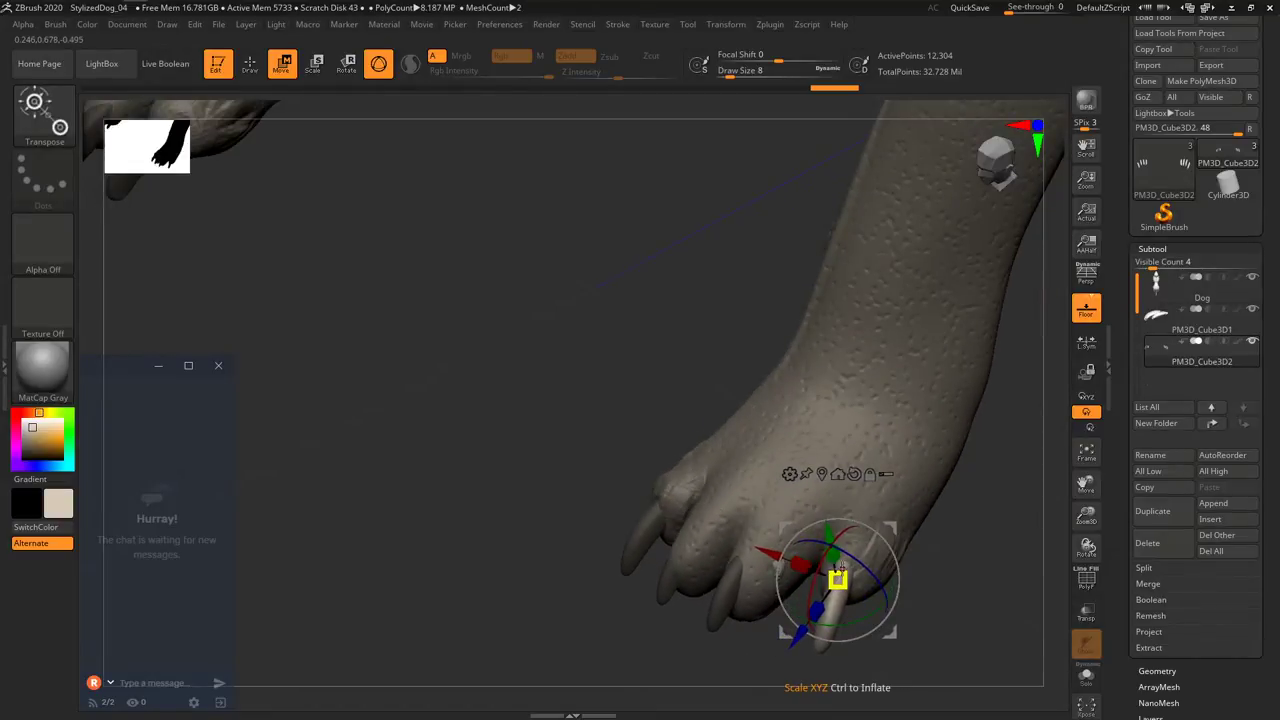
{"action": "left_click_drag", "start_coordinate": [859, 560], "coordinate": [863, 563]}
{"action": "left_click_drag", "start_coordinate": [767, 553], "coordinate": [773, 555]}
{"action": "right_click_drag", "start_coordinate": [736, 590], "coordinate": [767, 565]}
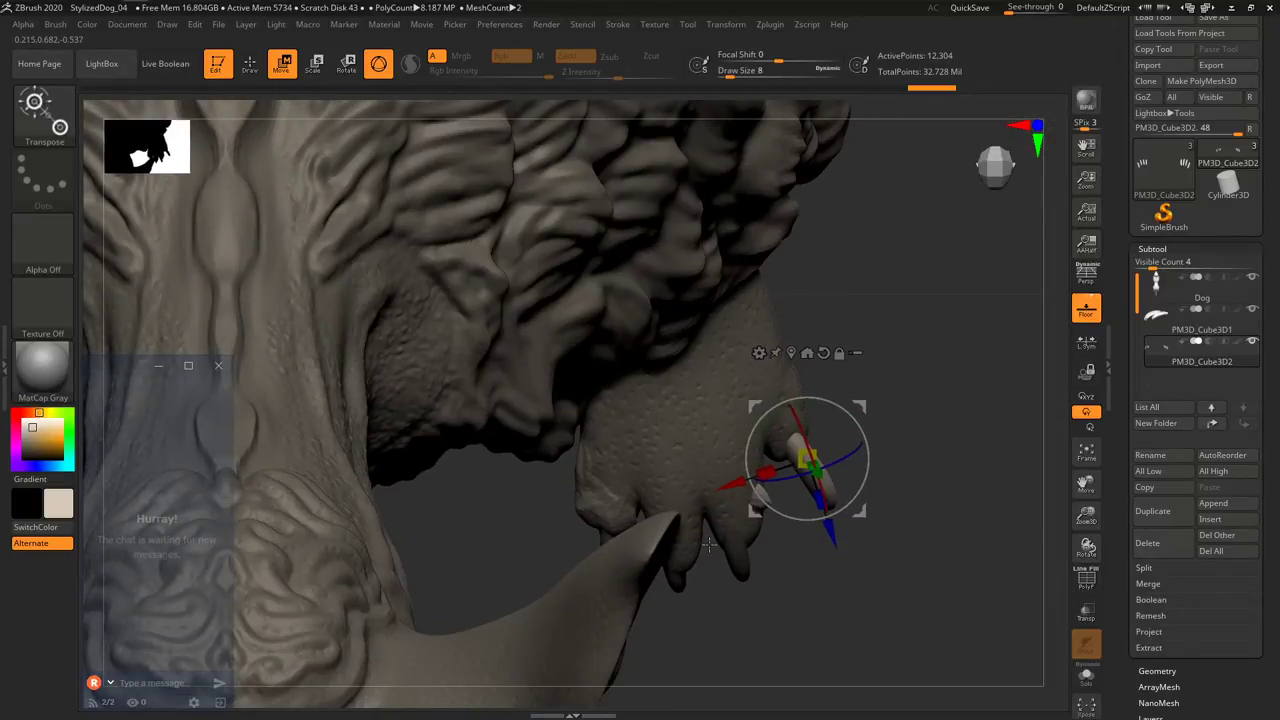
{"action": "mouse_move", "coordinate": [748, 535]}
{"action": "right_mouse_down"}
{"action": "mouse_move", "coordinate": [780, 512]}
{"action": "mouse_move", "coordinate": [770, 495]}
{"action": "mouse_move", "coordinate": [785, 443]}
{"action": "mouse_move", "coordinate": [772, 460]}
{"action": "mouse_move", "coordinate": [788, 517]}
{"action": "right_mouse_up"}
Hide the Dog subtool and clear the mask from the front claws.
{"action": "left_click", "coordinate": [798, 525], "text": "ctrl"}
{"action": "left_click", "coordinate": [791, 530], "text": "ctrl"}
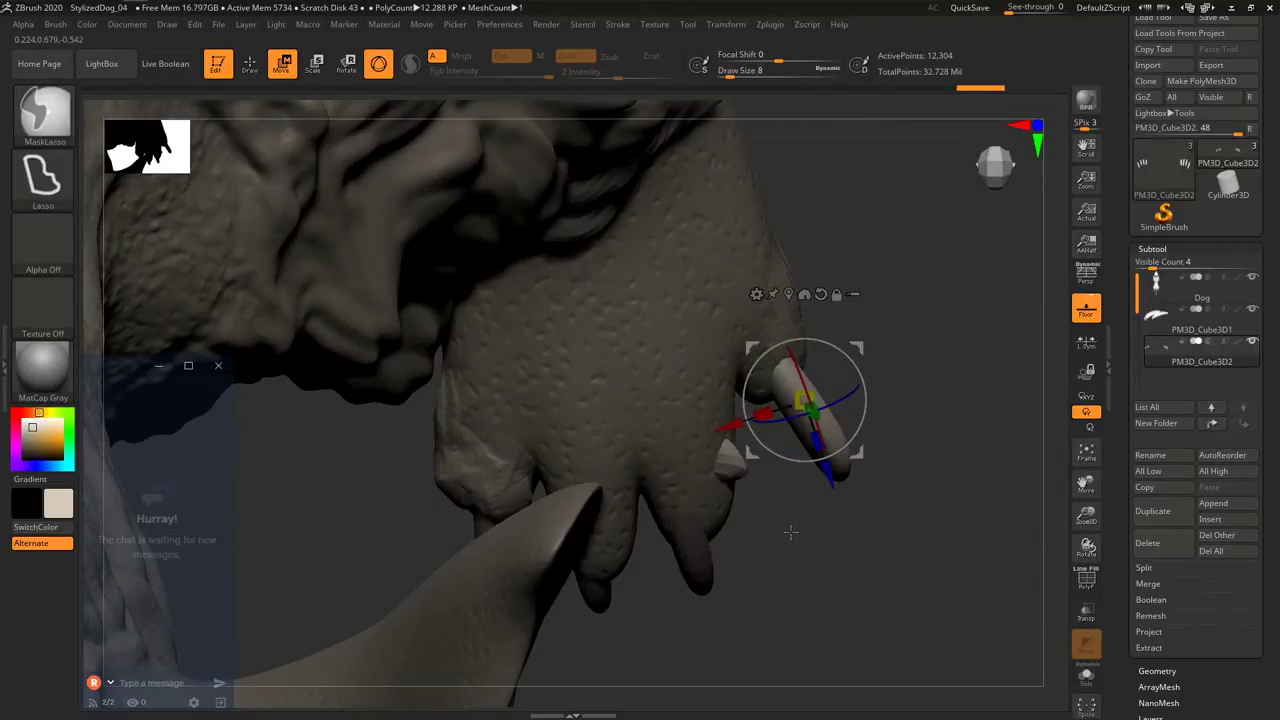
{"action": "left_click", "coordinate": [790, 531], "text": "ctrl"}
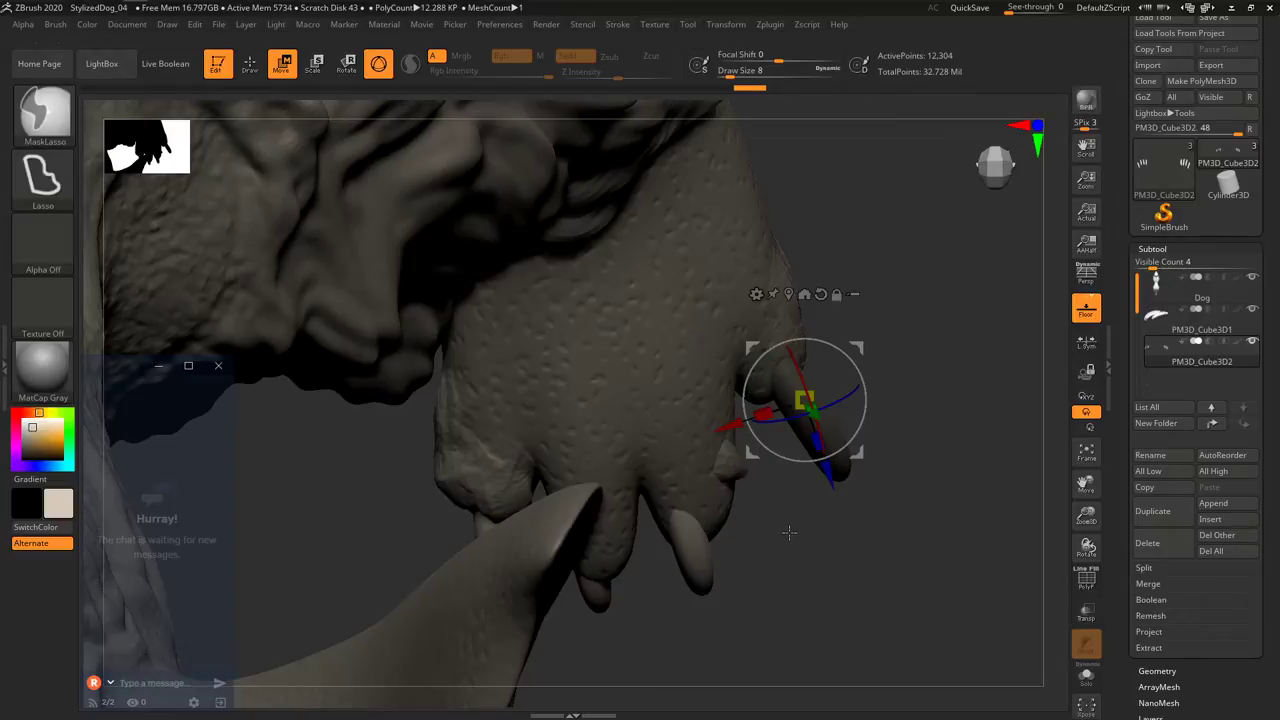
{"action": "left_click", "coordinate": [1253, 280]}
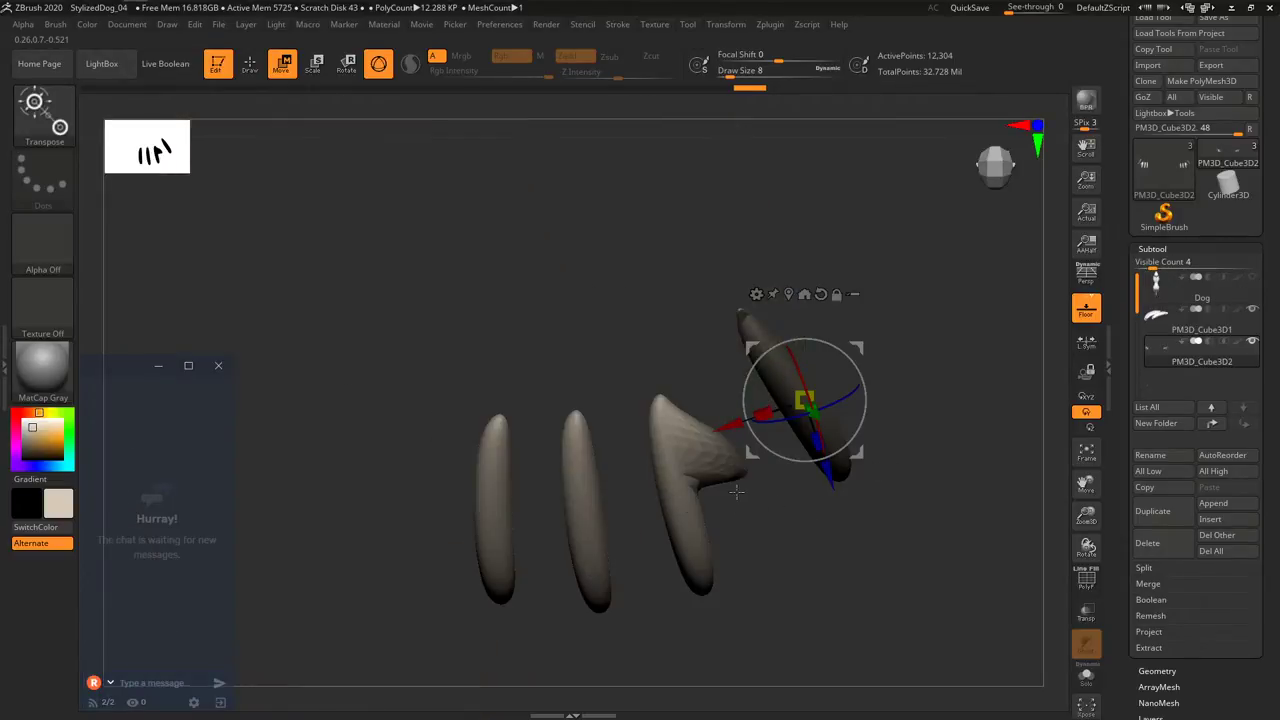
{"action": "left_click_drag", "start_coordinate": [783, 520], "coordinate": [780, 561], "text": "ctrl"}
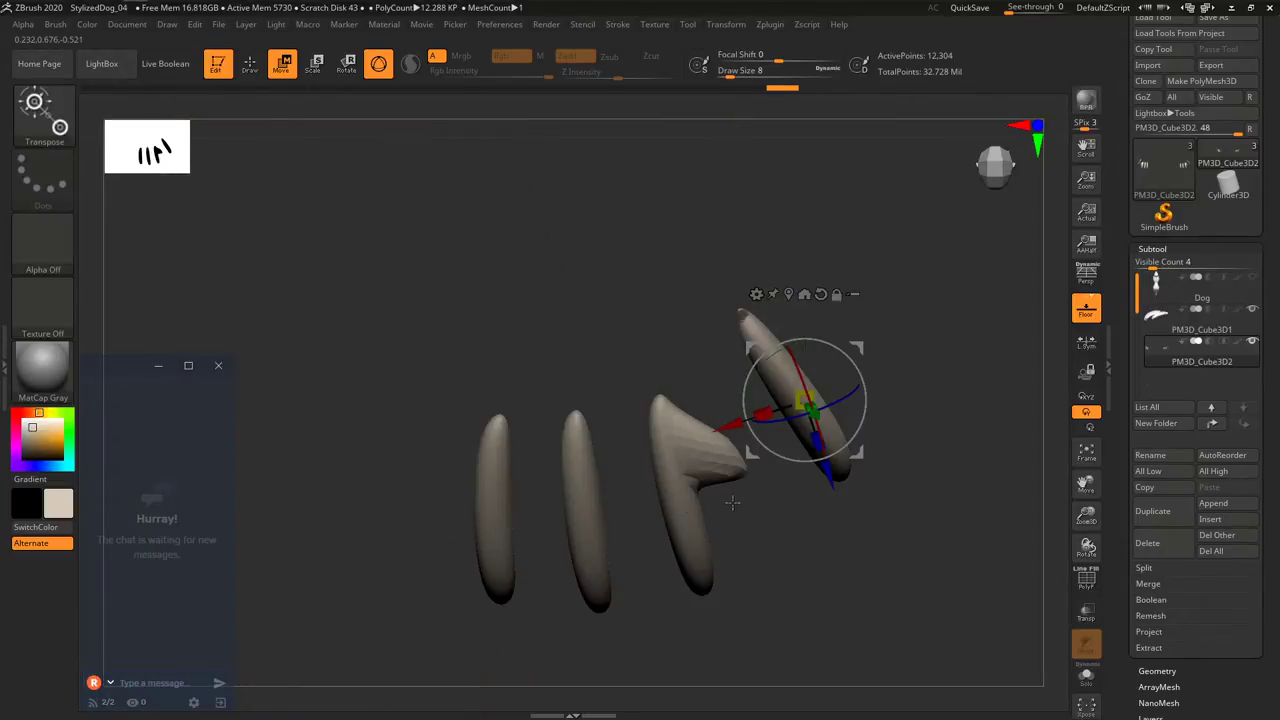
Remove the stray bump from the third claw and the spike from the end claw by smoothing and using TrimDynamic at draw size 3.
{"action": "key", "text": "q"}
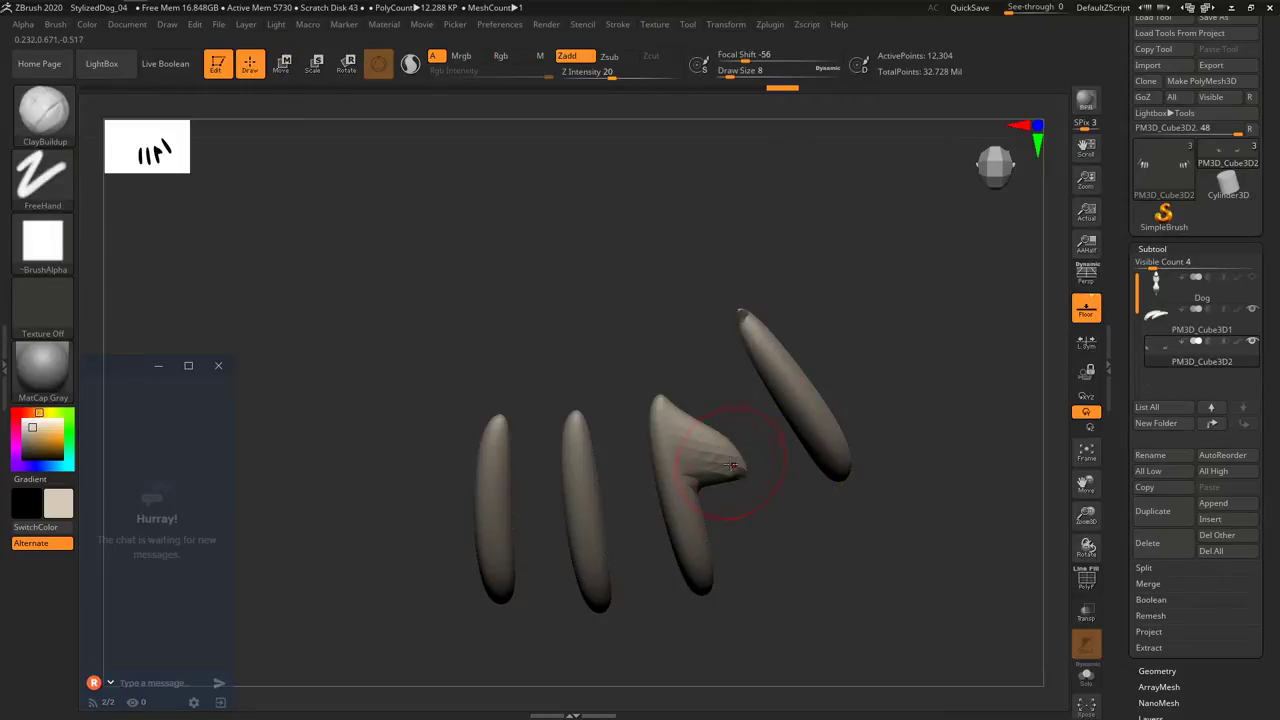
{"action": "mouse_move", "coordinate": [728, 470]}
{"action": "left_mouse_down", "text": "shift"}
{"action": "mouse_move", "coordinate": [734, 440]}
{"action": "mouse_move", "coordinate": [839, 305]}
{"action": "mouse_move", "coordinate": [743, 488]}
{"action": "left_mouse_up", "text": "shift"}
{"action": "key", "text": "b"}
{"action": "key", "text": "t"}
{"action": "key", "text": "d"}
{"action": "key", "text": "s"}
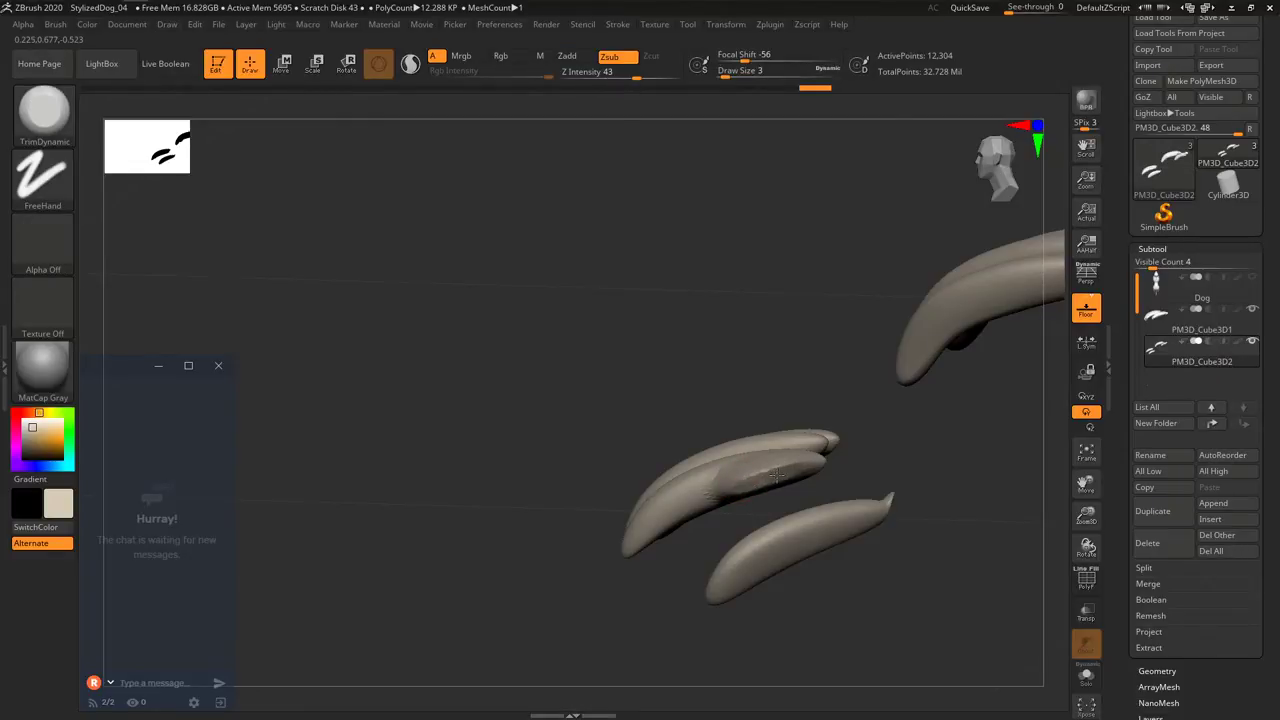
{"action": "left_click_drag", "start_coordinate": [724, 495], "coordinate": [776, 482], "text": "alt"}
{"action": "mouse_move", "coordinate": [800, 415]}
{"action": "left_mouse_down"}
{"action": "mouse_move", "coordinate": [801, 383]}
{"action": "mouse_move", "coordinate": [795, 415]}
{"action": "left_mouse_up"}
{"action": "mouse_move", "coordinate": [774, 472]}
{"action": "left_mouse_down", "text": "shift"}
{"action": "mouse_move", "coordinate": [739, 480]}
{"action": "mouse_move", "coordinate": [763, 514]}
{"action": "left_mouse_up", "text": "shift"}
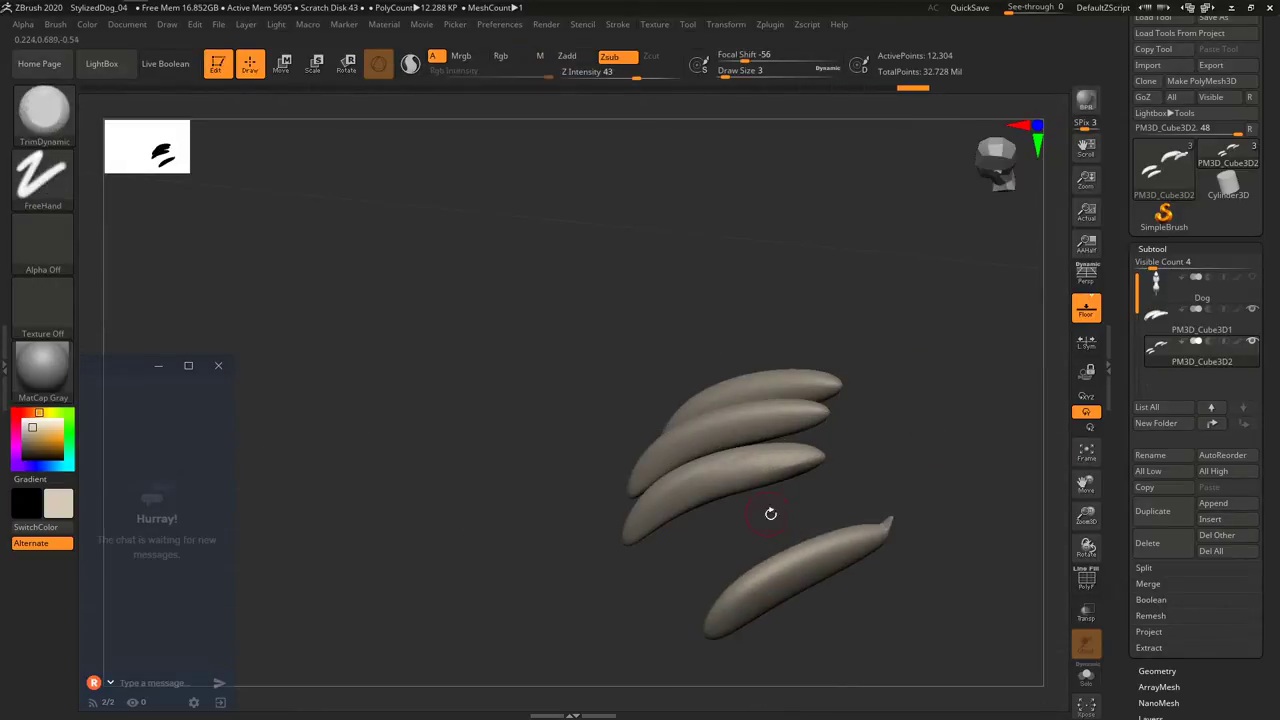
{"action": "left_click_drag", "start_coordinate": [854, 503], "coordinate": [872, 440]}
Show the Dog subtool again and turn on ghost transparency to reveal the claws inside the paw.
{"action": "key", "text": "ctrl"}
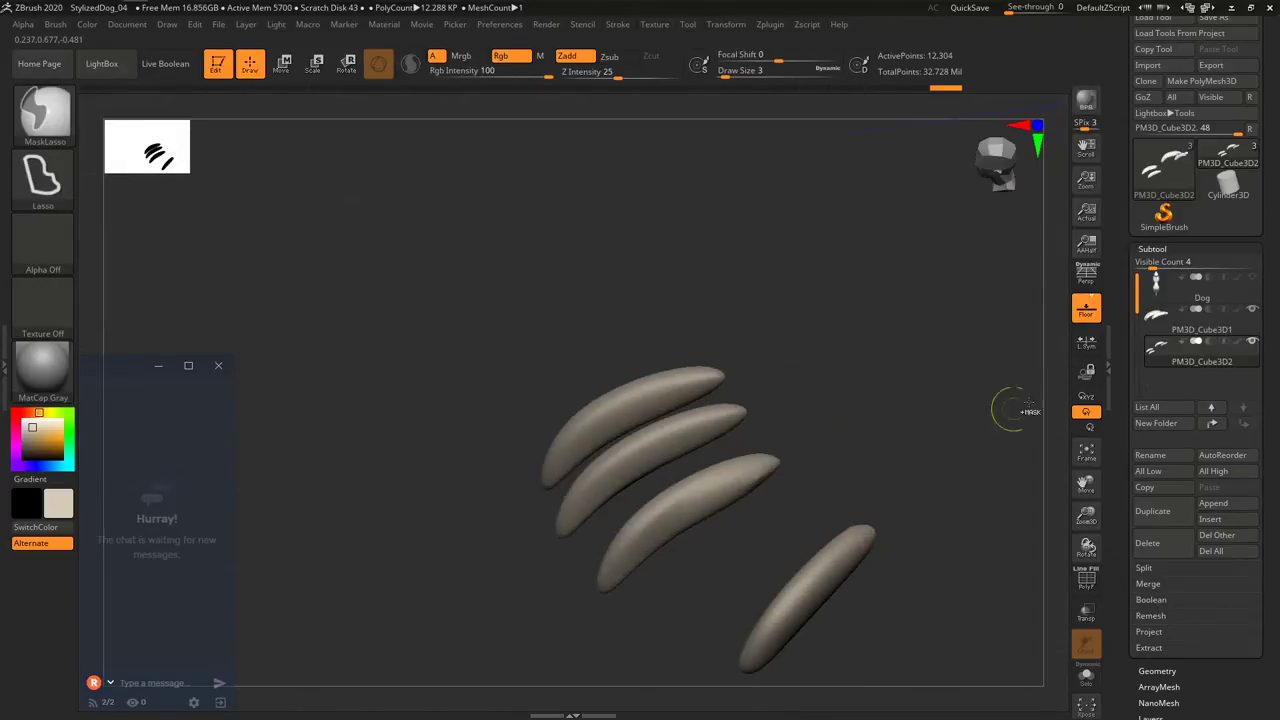
{"action": "left_click", "coordinate": [1252, 278]}
{"action": "mouse_move", "coordinate": [722, 485]}
{"action": "left_mouse_down"}
{"action": "mouse_move", "coordinate": [794, 493]}
{"action": "mouse_move", "coordinate": [737, 591]}
{"action": "mouse_move", "coordinate": [766, 557]}
{"action": "mouse_move", "coordinate": [810, 342]}
{"action": "mouse_move", "coordinate": [706, 575]}
{"action": "mouse_move", "coordinate": [848, 638]}
{"action": "left_mouse_up"}
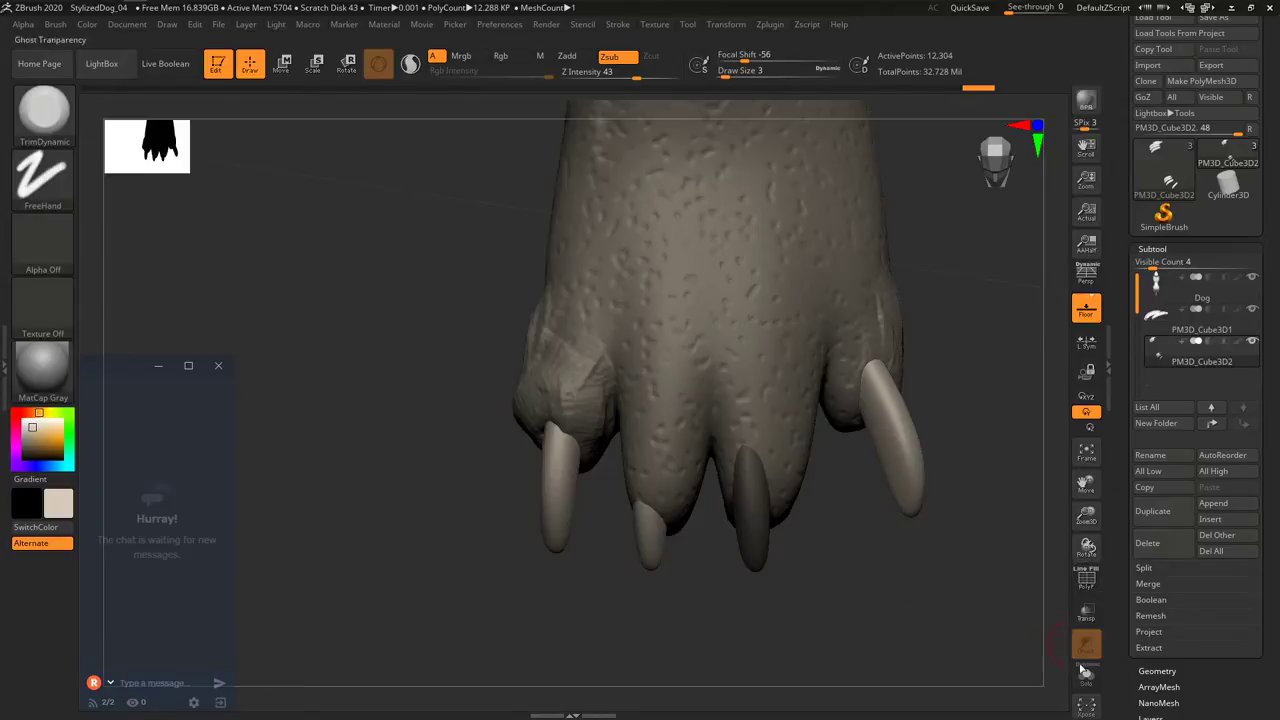
{"action": "left_click", "coordinate": [1086, 611]}
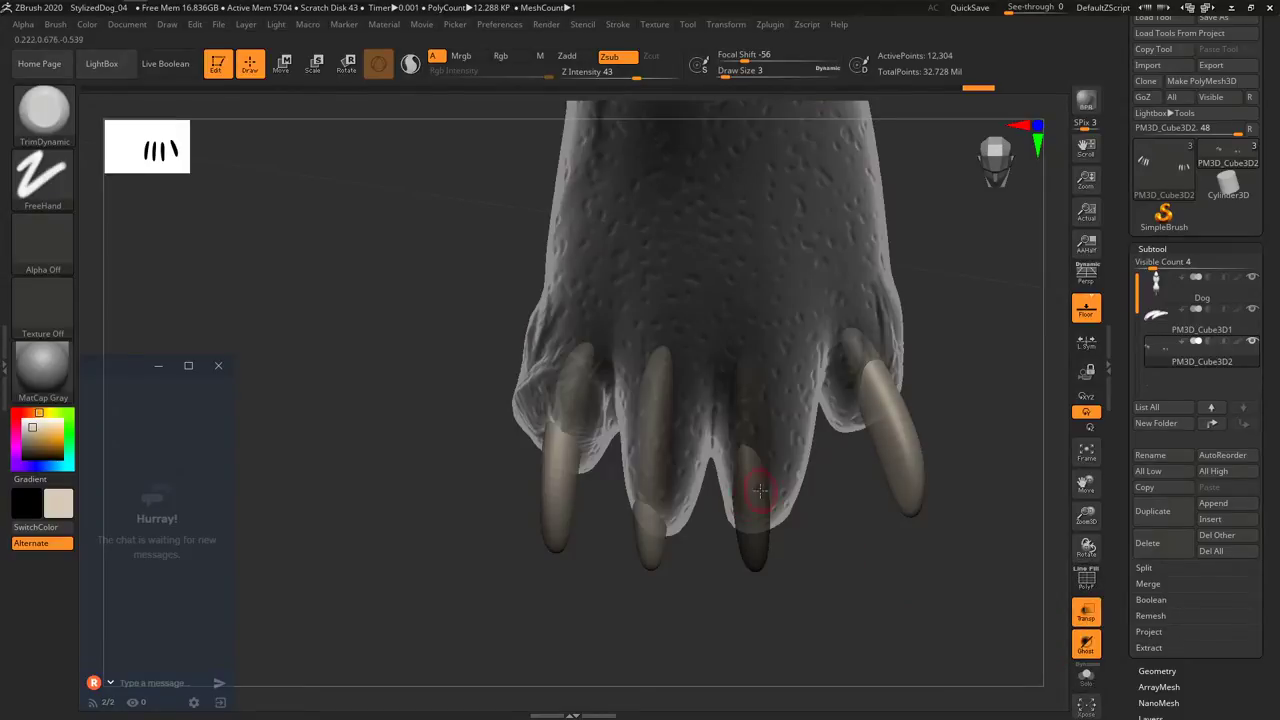
Isolate the claw beside the end claw with an inverted mask and move it farther out of its toe.
{"action": "mouse_move", "coordinate": [800, 563]}
{"action": "left_mouse_down", "text": "ctrl"}
{"action": "mouse_move", "coordinate": [776, 300]}
{"action": "mouse_move", "coordinate": [706, 566]}
{"action": "mouse_move", "coordinate": [848, 575]}
{"action": "left_mouse_up", "text": "ctrl"}
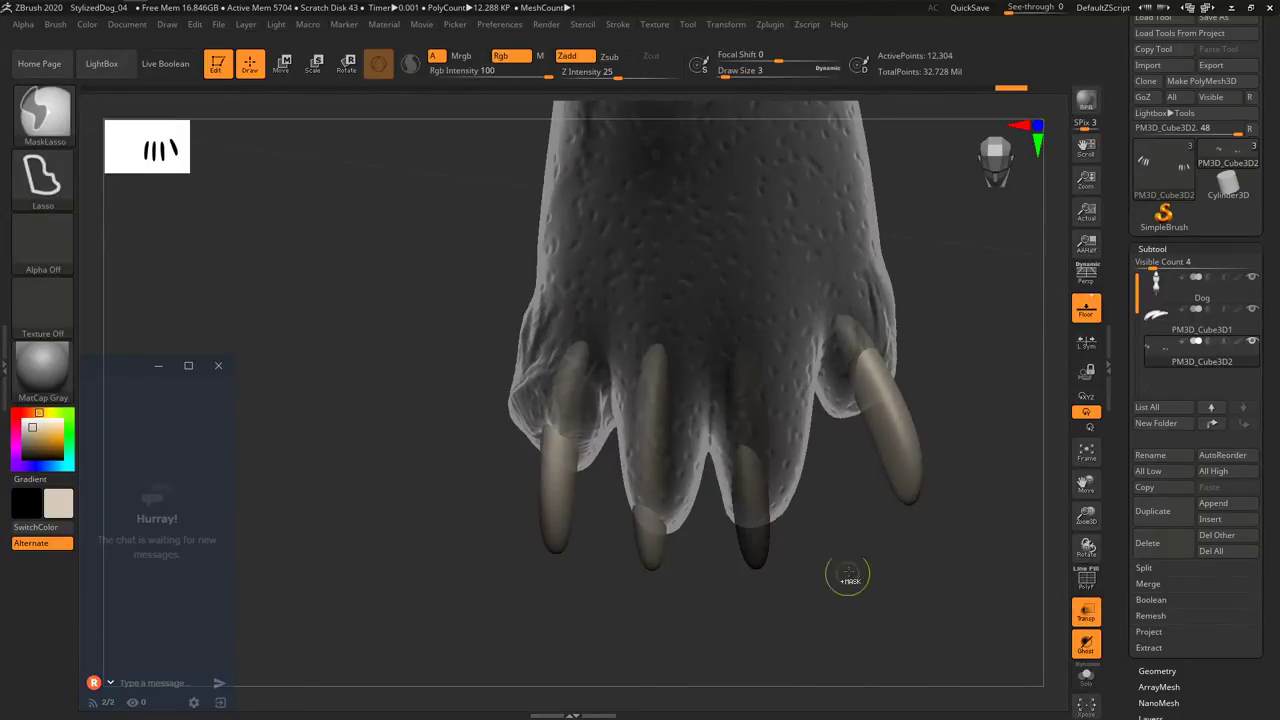
{"action": "left_click", "coordinate": [848, 575], "text": "ctrl"}
{"action": "key", "text": "w"}
{"action": "left_click", "coordinate": [751, 499], "text": "alt"}
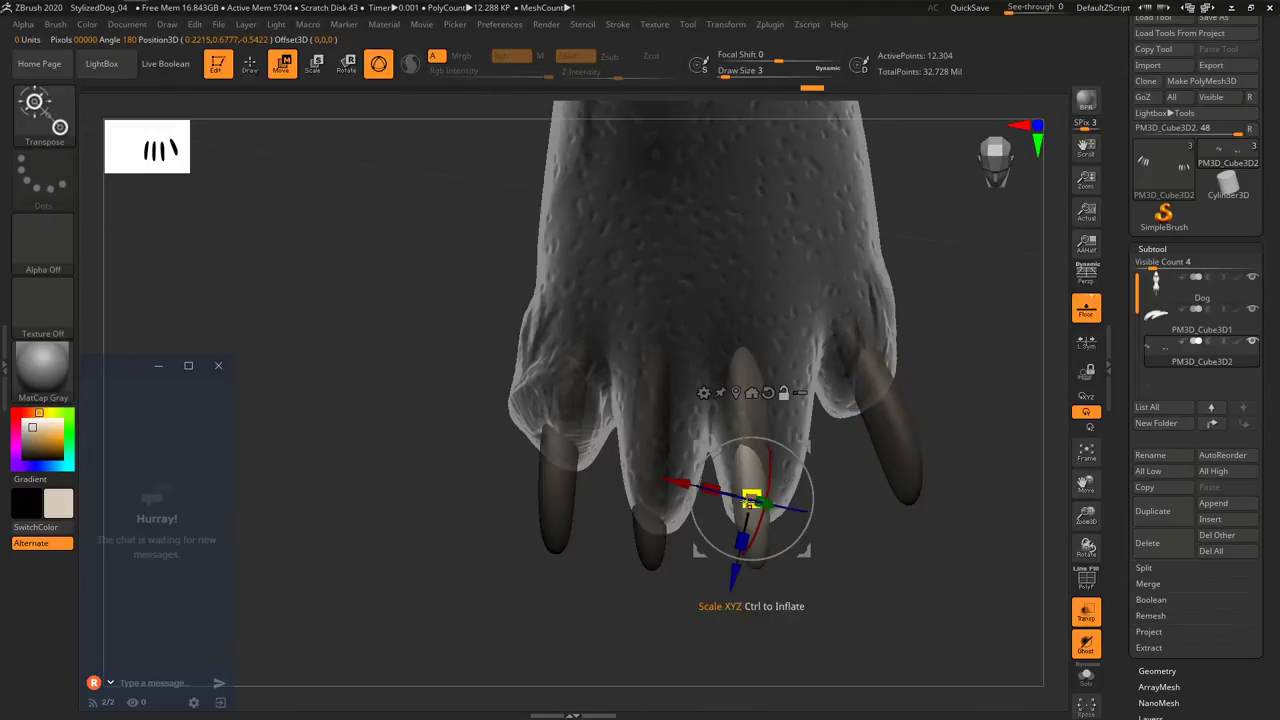
{"action": "left_click_drag", "start_coordinate": [809, 441], "coordinate": [738, 556]}
{"action": "left_click_drag", "start_coordinate": [840, 535], "coordinate": [846, 515]}
{"action": "right_click_drag", "start_coordinate": [846, 515], "coordinate": [833, 524]}
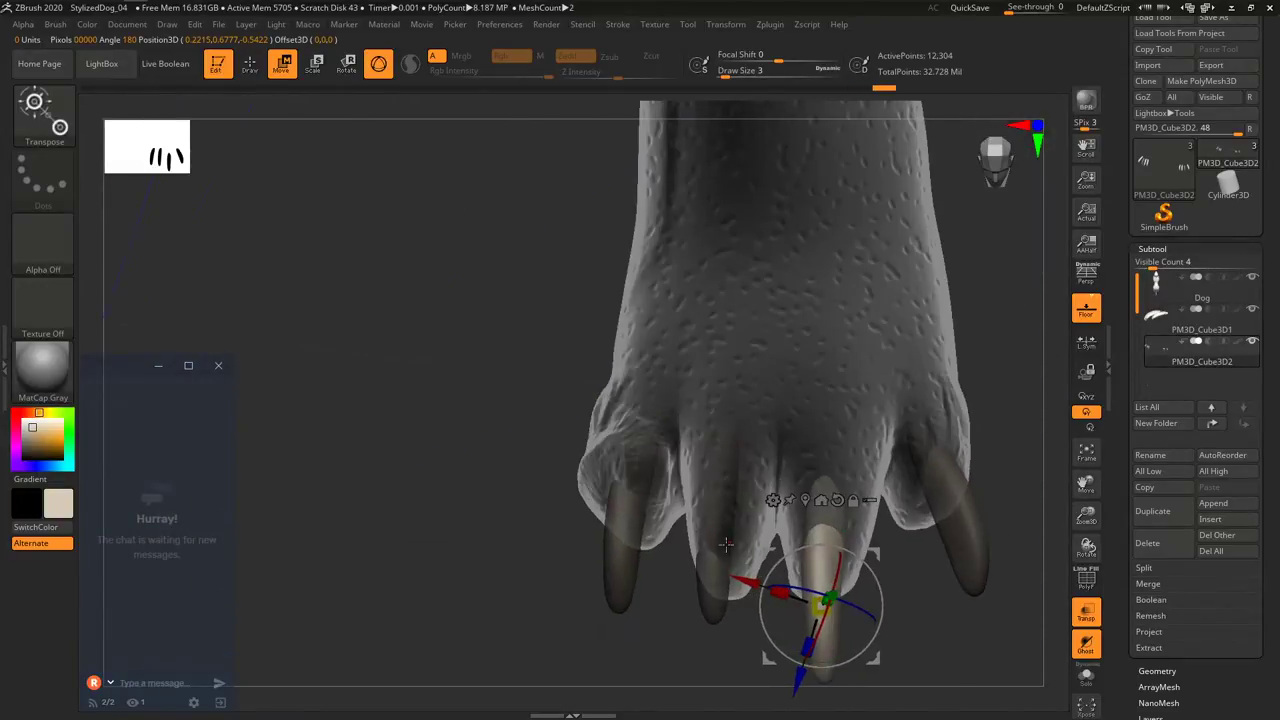
Mask everything except the other middle toe's claw, then move it forward and sideways to centre it on the toe.
{"action": "right_click", "coordinate": [705, 580]}
{"action": "mouse_move", "coordinate": [758, 480]}
{"action": "left_mouse_down", "text": "ctrl"}
{"action": "mouse_move", "coordinate": [674, 480]}
{"action": "mouse_move", "coordinate": [698, 664]}
{"action": "mouse_move", "coordinate": [700, 490]}
{"action": "mouse_move", "coordinate": [745, 400]}
{"action": "mouse_move", "coordinate": [678, 604]}
{"action": "left_mouse_up", "text": "ctrl"}
{"action": "left_click_drag", "start_coordinate": [745, 407], "coordinate": [745, 410], "text": "ctrl"}
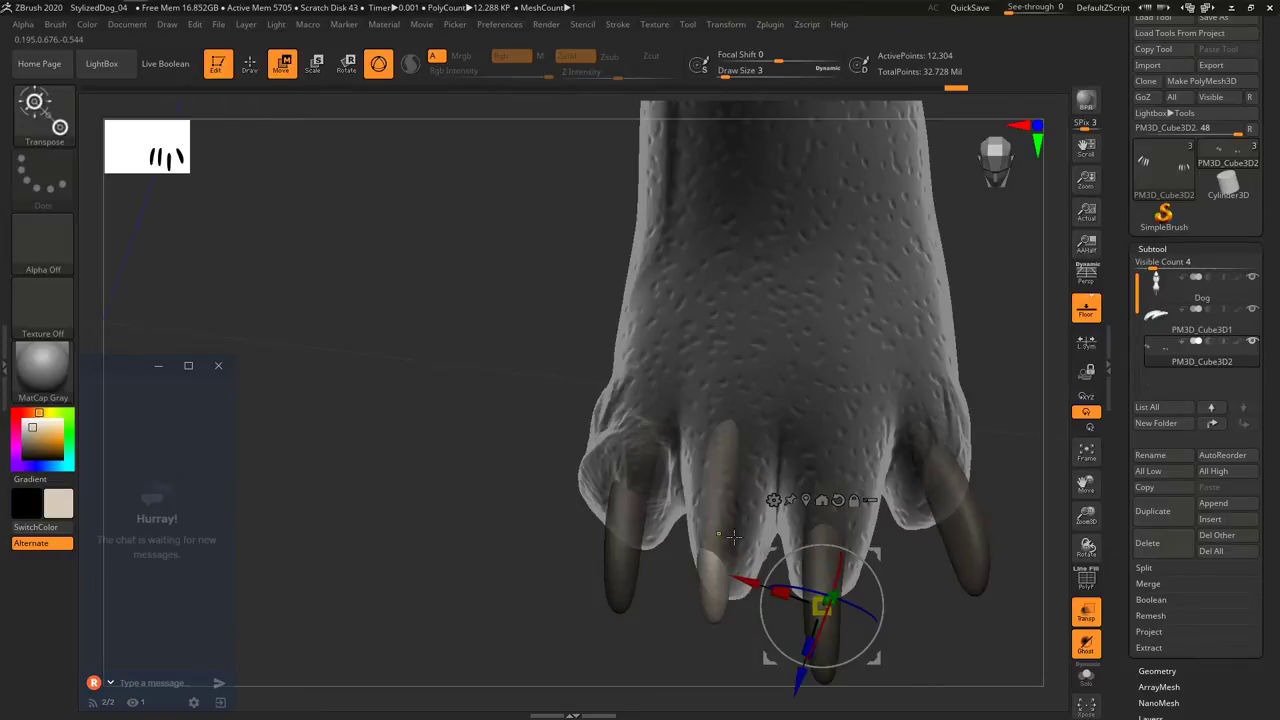
{"action": "left_click", "coordinate": [715, 572], "text": "alt"}
{"action": "right_click_drag", "start_coordinate": [716, 568], "coordinate": [834, 474]}
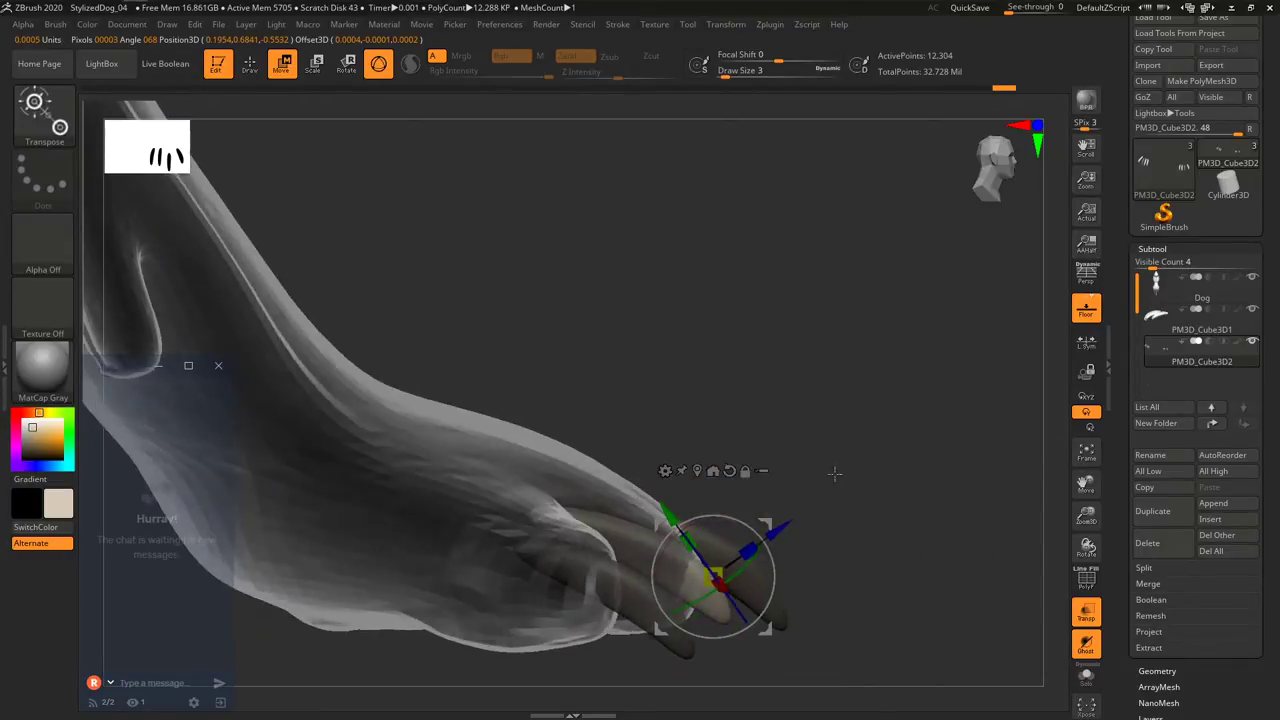
{"action": "left_click_drag", "start_coordinate": [765, 522], "coordinate": [843, 552]}
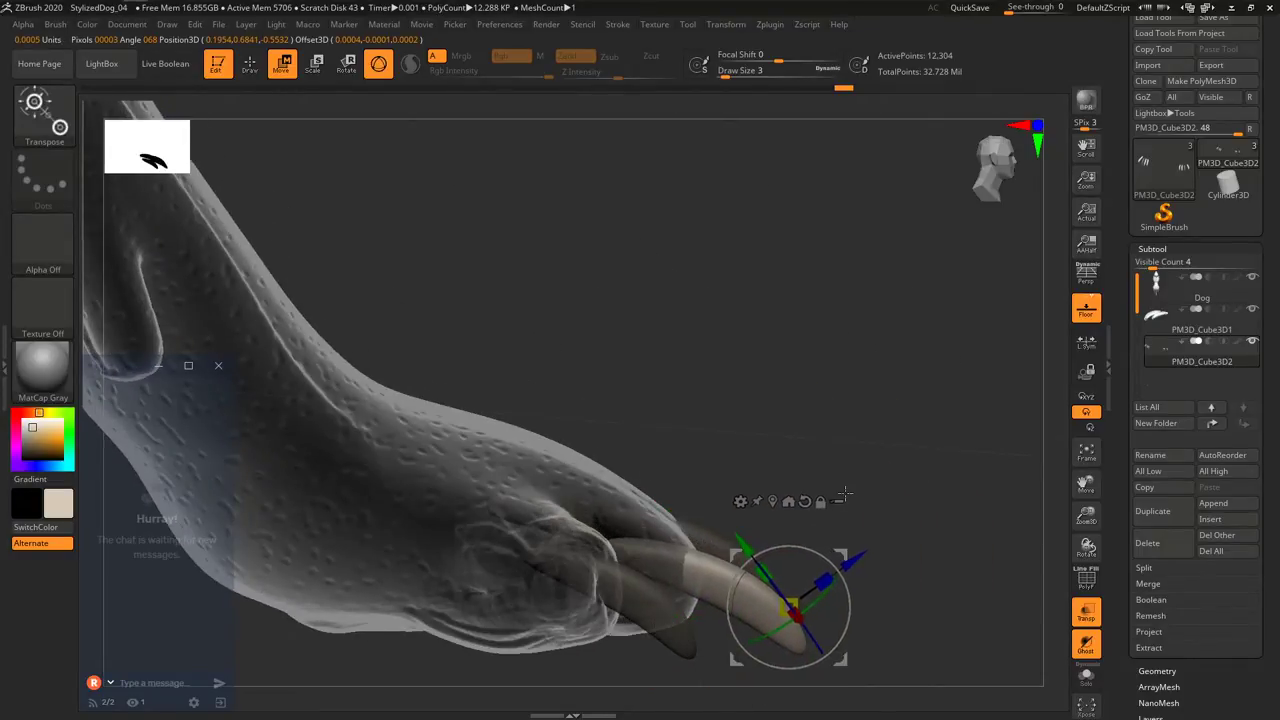
{"action": "right_click_drag", "start_coordinate": [843, 552], "coordinate": [780, 535]}
{"action": "left_click_drag", "start_coordinate": [768, 618], "coordinate": [727, 617]}
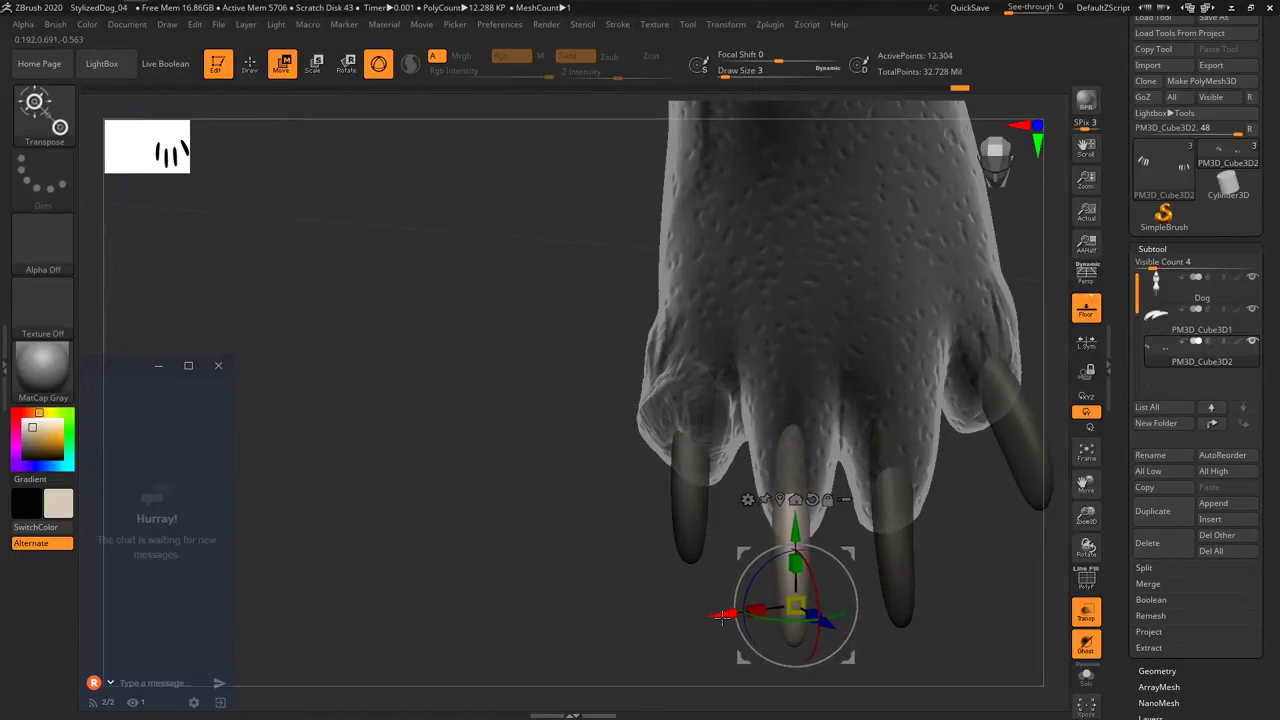
{"action": "right_click_drag", "start_coordinate": [806, 460], "coordinate": [748, 439], "text": "alt"}
Isolate the innermost toe's claw with an inverted mask, then rotate and move it to fit the toe.
{"action": "right_click", "coordinate": [652, 502]}
{"action": "left_click_drag", "start_coordinate": [508, 504], "coordinate": [520, 501], "text": "ctrl"}
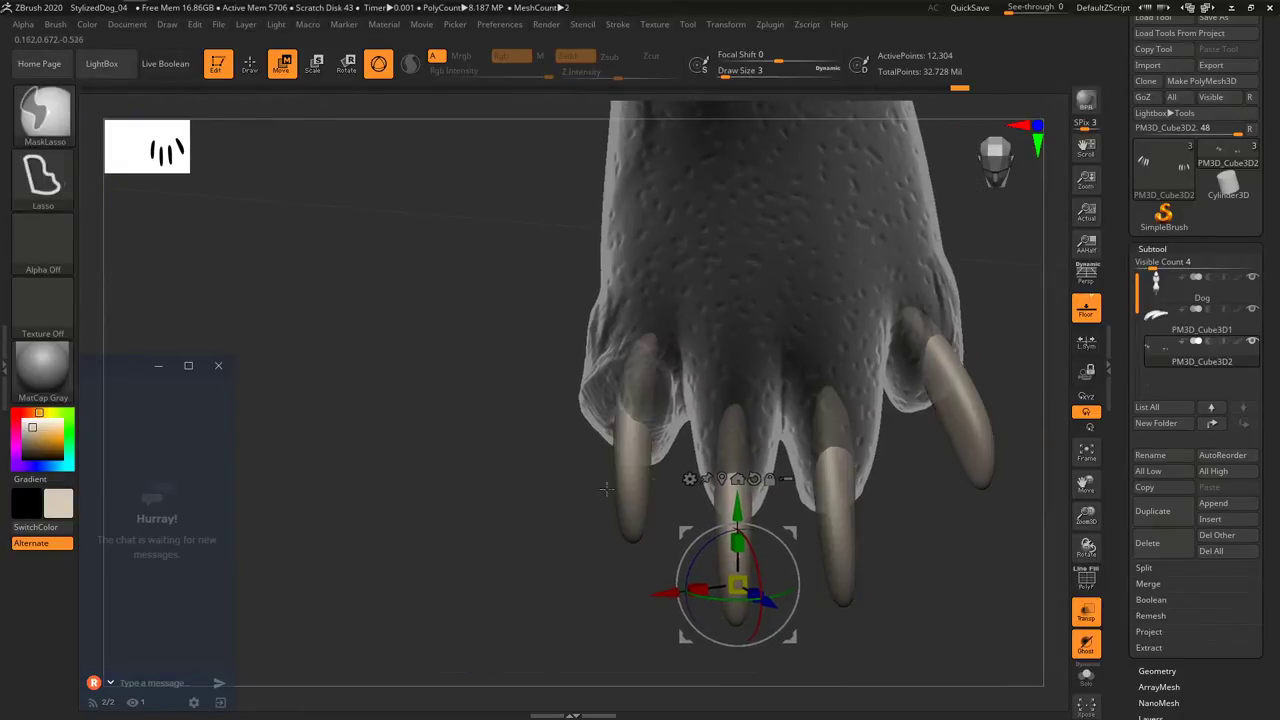
{"action": "mouse_move", "coordinate": [686, 288]}
{"action": "left_mouse_down", "text": "ctrl"}
{"action": "mouse_move", "coordinate": [585, 560]}
{"action": "mouse_move", "coordinate": [640, 560]}
{"action": "left_mouse_up", "text": "ctrl"}
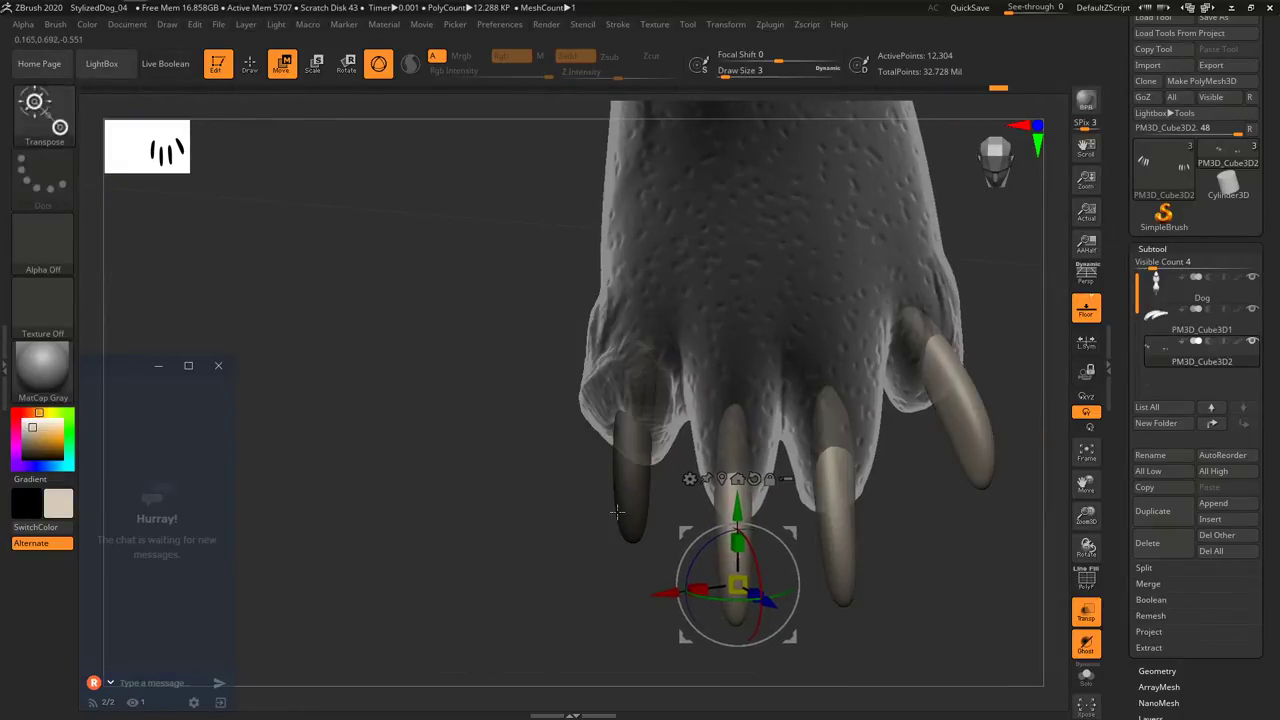
{"action": "left_click", "coordinate": [578, 526], "text": "ctrl"}
{"action": "left_click", "coordinate": [722, 479]}
{"action": "right_click_drag", "start_coordinate": [520, 535], "coordinate": [576, 509]}
{"action": "left_click_drag", "start_coordinate": [556, 510], "coordinate": [582, 530]}
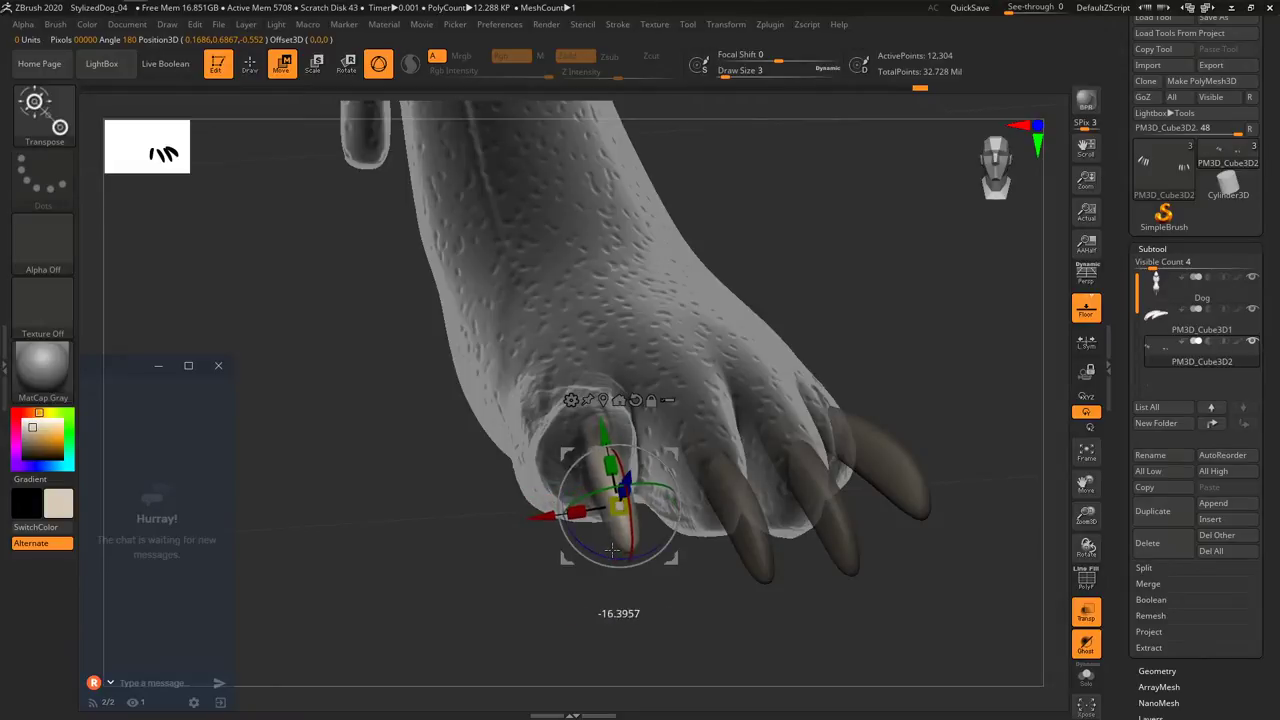
{"action": "left_click_drag", "start_coordinate": [674, 453], "coordinate": [606, 545]}
{"action": "mouse_move", "coordinate": [649, 471]}
{"action": "left_mouse_down"}
{"action": "mouse_move", "coordinate": [635, 518]}
{"action": "mouse_move", "coordinate": [720, 423]}
{"action": "mouse_move", "coordinate": [618, 497]}
{"action": "mouse_move", "coordinate": [622, 477]}
{"action": "left_mouse_up"}
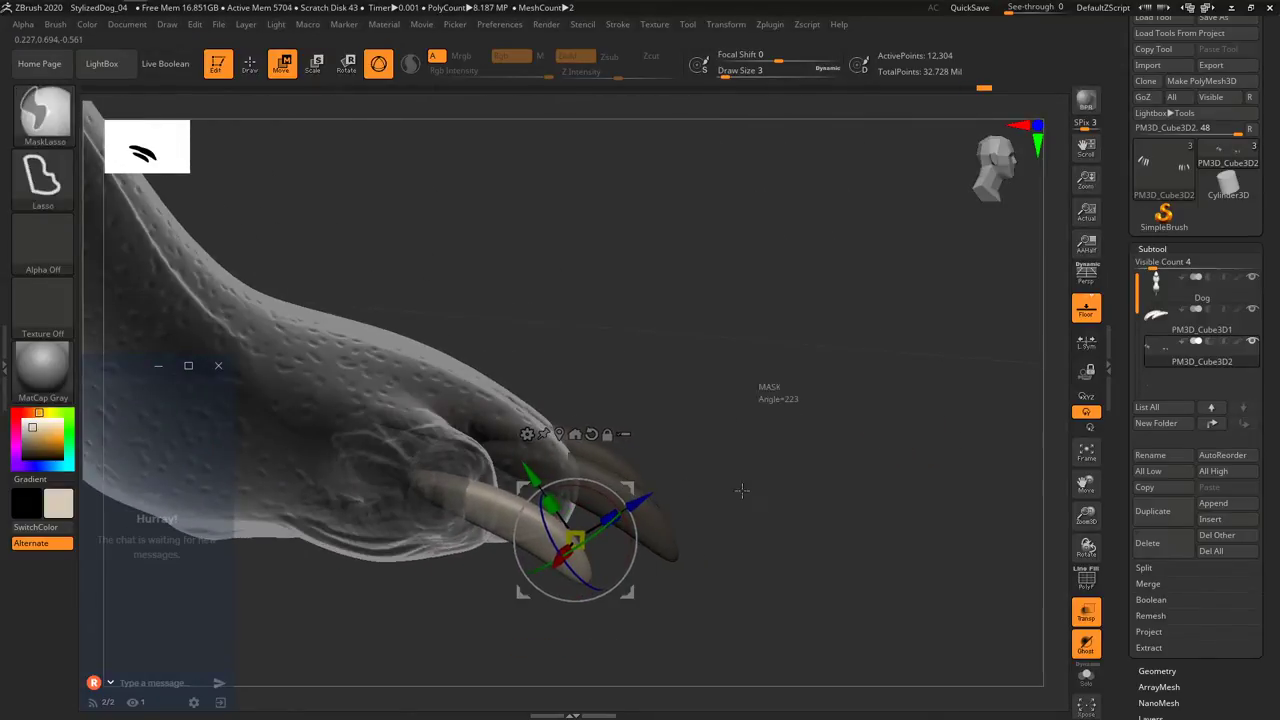
{"action": "mouse_move", "coordinate": [740, 491]}
{"action": "right_mouse_down", "text": "ctrl"}
{"action": "mouse_move", "coordinate": [757, 454]}
{"action": "mouse_move", "coordinate": [683, 443]}
{"action": "right_mouse_up", "text": "ctrl"}
{"action": "mouse_move", "coordinate": [683, 443]}
{"action": "left_mouse_down"}
{"action": "mouse_move", "coordinate": [760, 443]}
{"action": "mouse_move", "coordinate": [668, 530]}
{"action": "left_mouse_up"}
Mask everything except the outer toe's claw and move it back into the toe.
{"action": "mouse_move", "coordinate": [668, 529]}
{"action": "right_mouse_down"}
{"action": "mouse_move", "coordinate": [664, 478]}
{"action": "mouse_move", "coordinate": [672, 617]}
{"action": "mouse_move", "coordinate": [809, 531]}
{"action": "mouse_move", "coordinate": [828, 488]}
{"action": "right_mouse_up"}
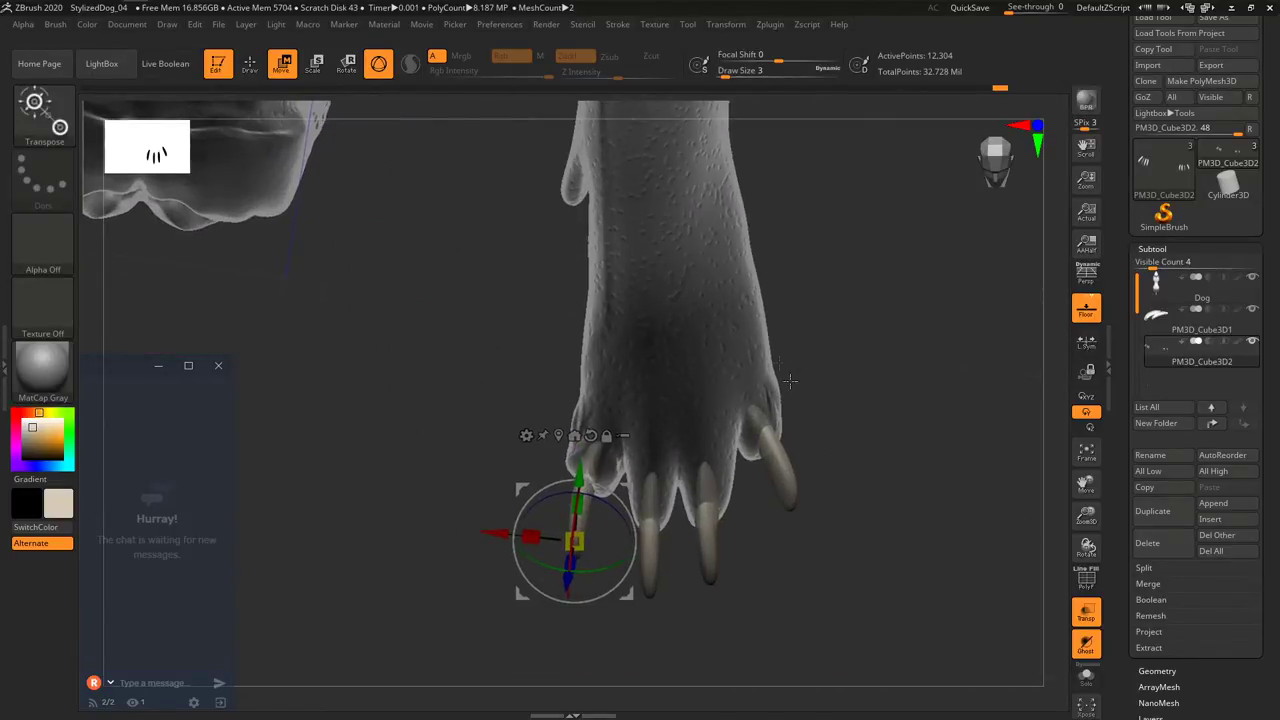
{"action": "mouse_move", "coordinate": [768, 374]}
{"action": "left_mouse_down", "text": "ctrl"}
{"action": "mouse_move", "coordinate": [740, 495]}
{"action": "mouse_move", "coordinate": [841, 422]}
{"action": "mouse_move", "coordinate": [623, 463]}
{"action": "mouse_move", "coordinate": [820, 445]}
{"action": "mouse_move", "coordinate": [880, 425]}
{"action": "mouse_move", "coordinate": [753, 472]}
{"action": "left_mouse_up", "text": "ctrl"}
{"action": "left_click", "coordinate": [692, 446], "text": "alt"}
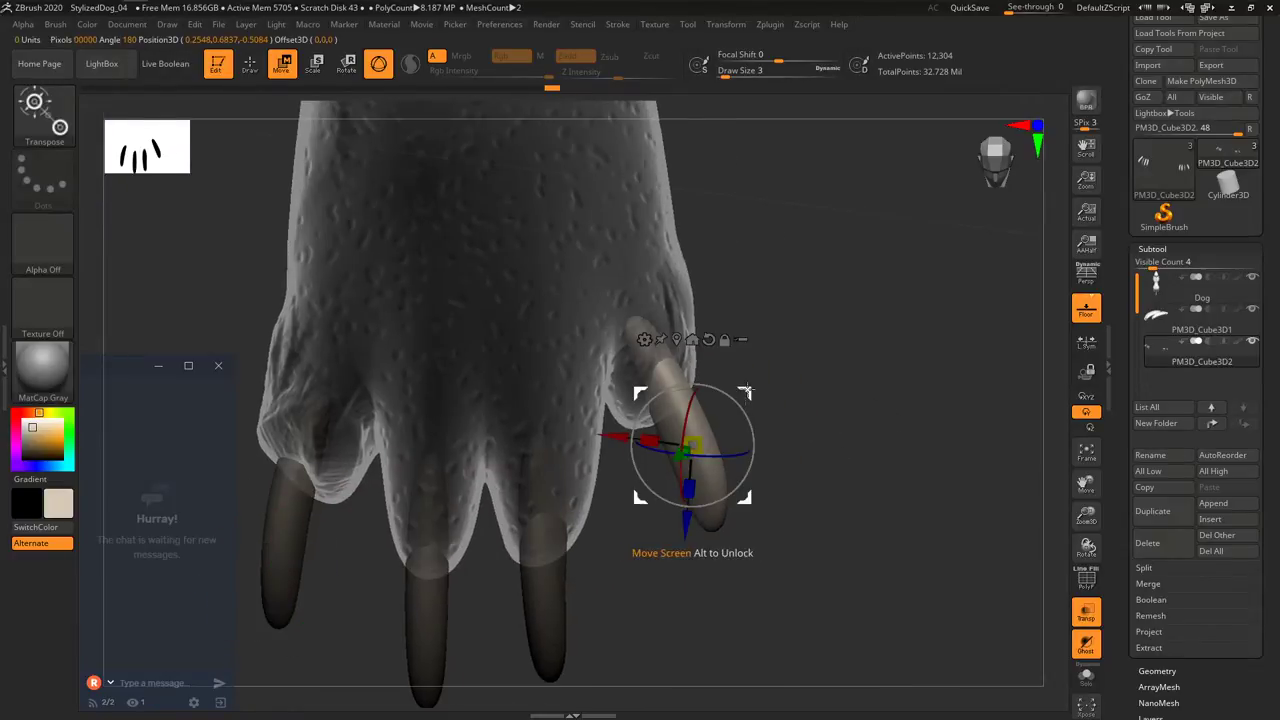
{"action": "right_click_drag", "start_coordinate": [775, 405], "coordinate": [776, 453]}
{"action": "left_click_drag", "start_coordinate": [722, 500], "coordinate": [728, 402]}
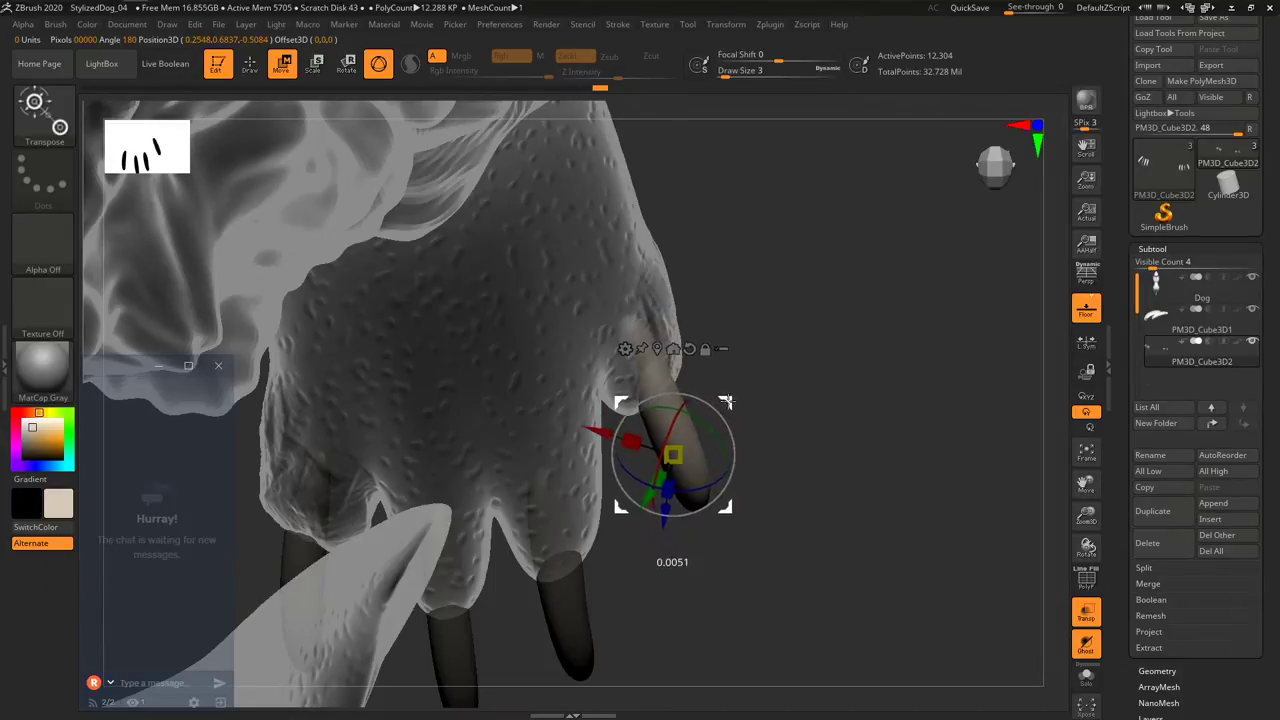
Return to Draw mode, clear the claws' mask and turn off ghost transparency.
{"action": "key", "text": "q"}
{"action": "mouse_move", "coordinate": [751, 497]}
{"action": "left_mouse_down"}
{"action": "mouse_move", "coordinate": [727, 456]}
{"action": "mouse_move", "coordinate": [731, 400]}
{"action": "mouse_move", "coordinate": [742, 408]}
{"action": "left_mouse_up"}
{"action": "right_click_drag", "start_coordinate": [894, 434], "coordinate": [731, 432], "text": "ctrl"}
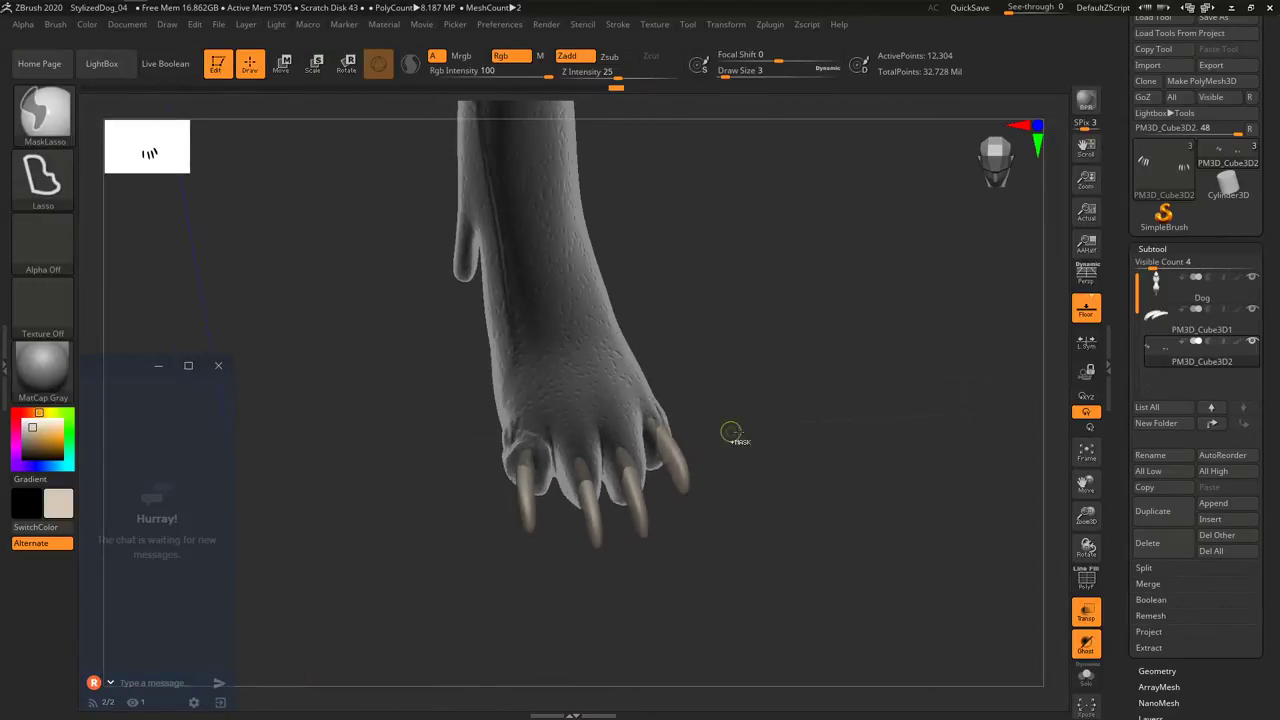
{"action": "left_click_drag", "start_coordinate": [731, 432], "coordinate": [905, 466], "text": "alt"}
{"action": "left_click_drag", "start_coordinate": [873, 552], "coordinate": [671, 506], "text": "alt"}
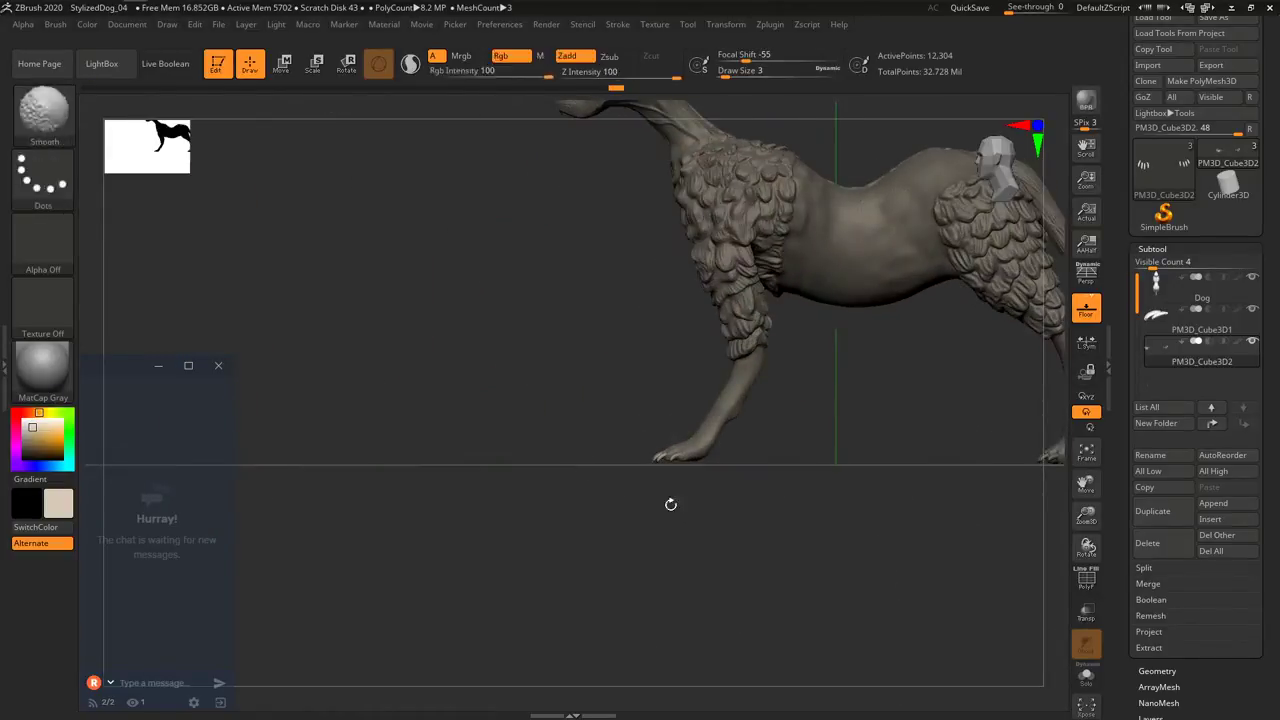
Set the brush's draw size to 9 and make the Dog subtool active at the head.
{"action": "left_click_drag", "start_coordinate": [771, 477], "coordinate": [592, 592], "text": "alt"}
{"action": "left_click_drag", "start_coordinate": [637, 502], "coordinate": [710, 545], "text": "alt"}
{"action": "right_click_drag", "start_coordinate": [711, 547], "coordinate": [732, 655], "text": "alt"}
{"action": "right_click_drag", "start_coordinate": [634, 110], "coordinate": [582, 675], "text": "alt"}
{"action": "right_click_drag", "start_coordinate": [582, 675], "coordinate": [583, 697], "text": "ctrl"}
{"action": "right_click_drag", "start_coordinate": [541, 350], "coordinate": [549, 457], "text": "alt"}
{"action": "left_click_drag", "start_coordinate": [548, 458], "coordinate": [619, 457]}
{"action": "key", "text": "s"}
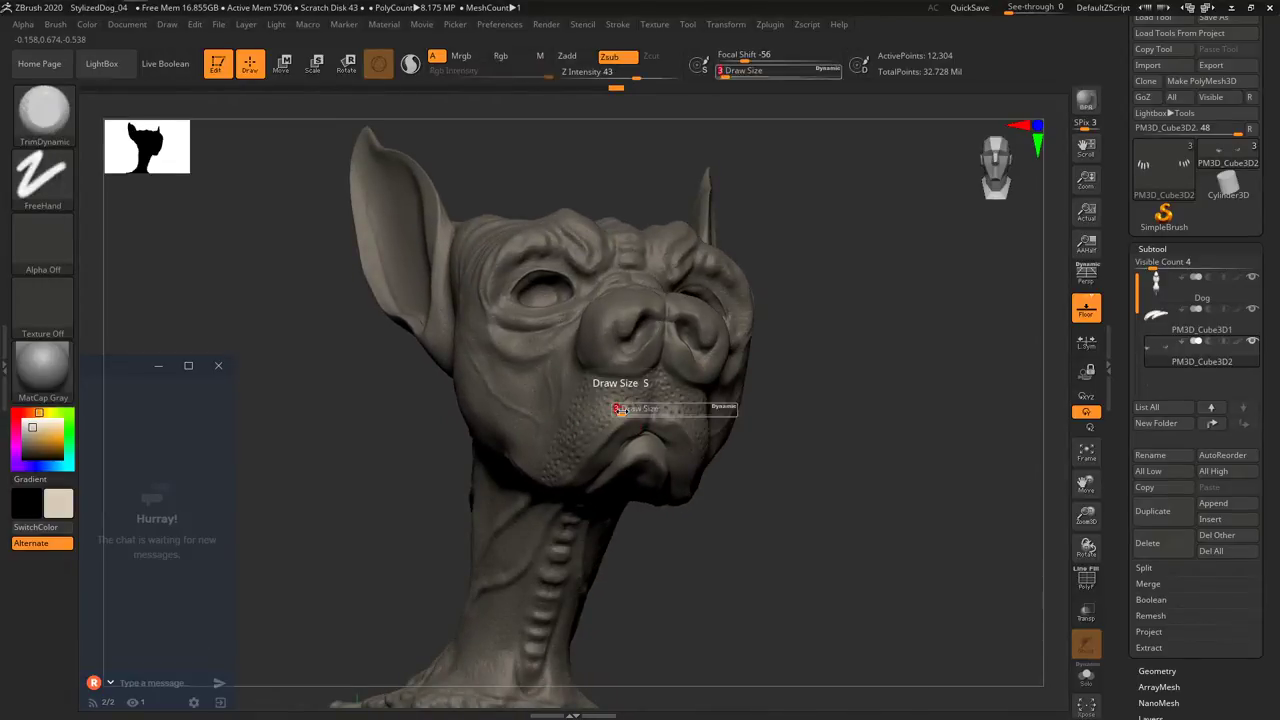
{"action": "left_click_drag", "start_coordinate": [614, 411], "coordinate": [620, 411]}
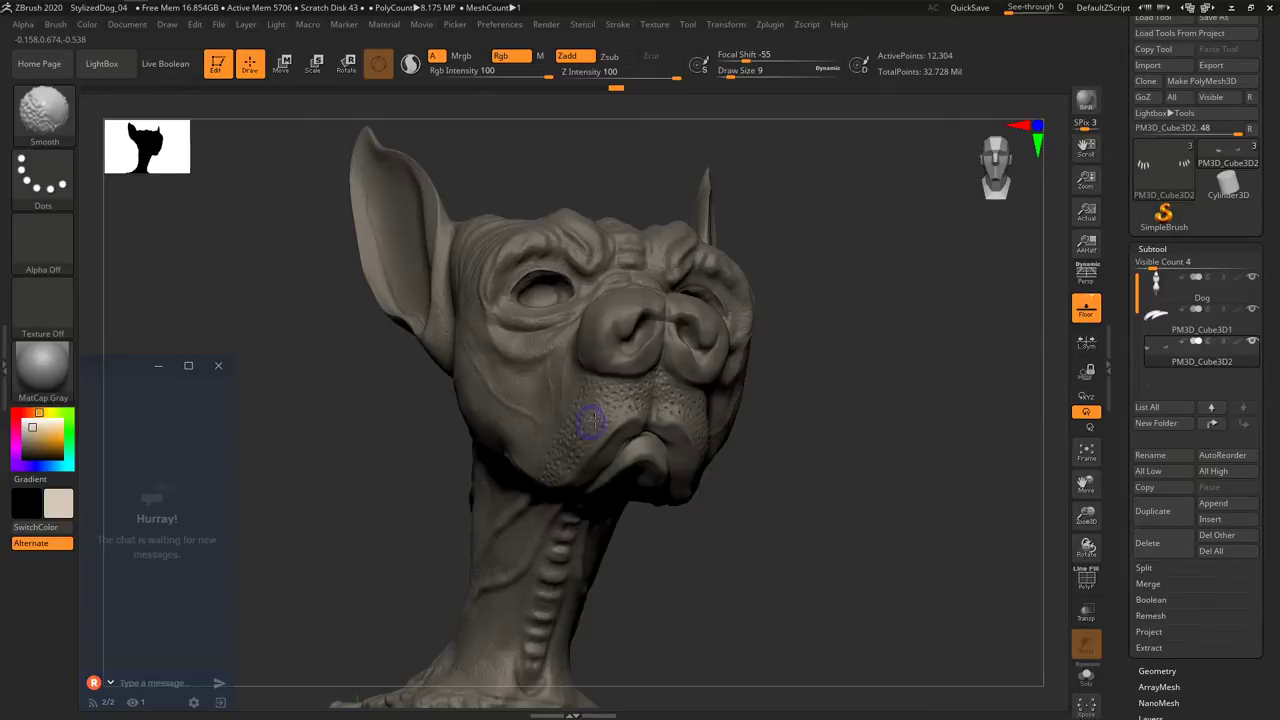
{"action": "right_click_drag", "start_coordinate": [552, 584], "coordinate": [550, 560], "text": "ctrl"}
{"action": "right_click_drag", "start_coordinate": [550, 560], "coordinate": [532, 695], "text": "alt"}
{"action": "left_click", "coordinate": [585, 480], "text": "alt"}
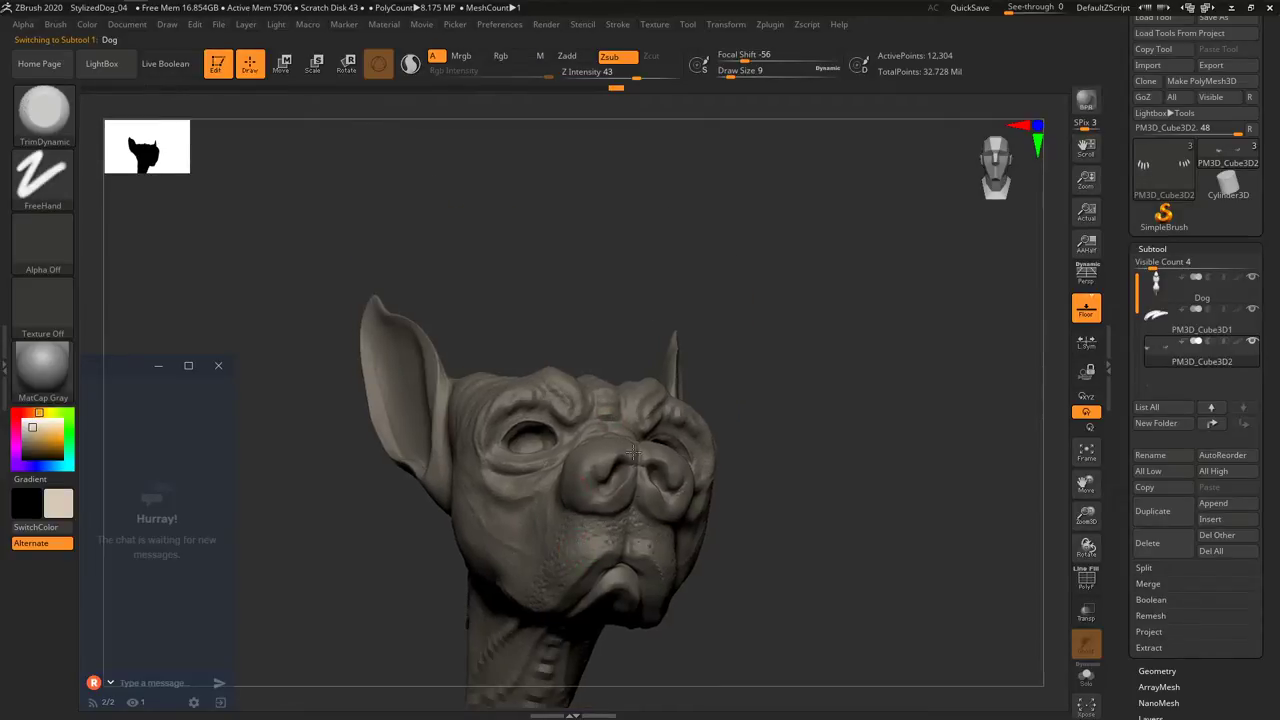
Smooth the dog's muzzle just above the mouth and switch to the Standard brush with draw size 4.
{"action": "mouse_move", "coordinate": [633, 452]}
{"action": "right_mouse_down", "text": "alt"}
{"action": "mouse_move", "coordinate": [647, 338]}
{"action": "mouse_move", "coordinate": [652, 450]}
{"action": "right_mouse_up", "text": "alt"}
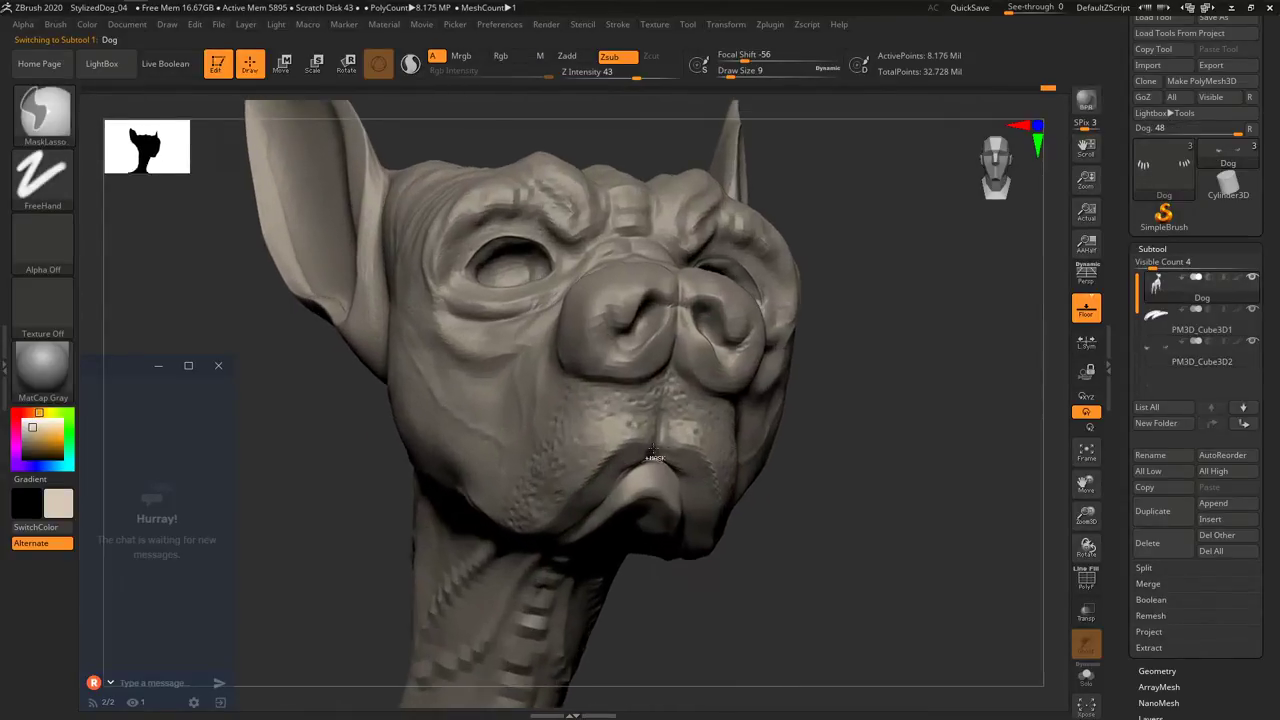
{"action": "mouse_move", "coordinate": [639, 418]}
{"action": "left_mouse_down", "text": "shift"}
{"action": "mouse_move", "coordinate": [623, 428]}
{"action": "mouse_move", "coordinate": [634, 423]}
{"action": "mouse_move", "coordinate": [605, 412]}
{"action": "left_mouse_up", "text": "shift"}
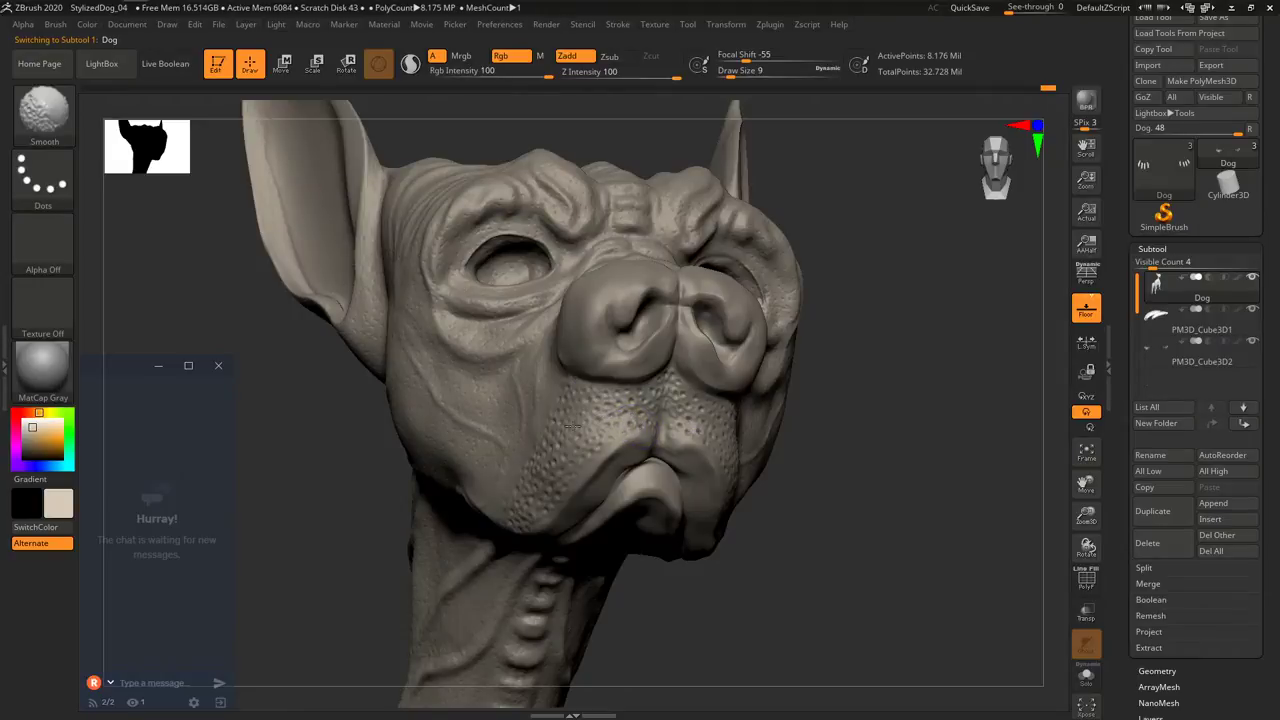
{"action": "right_click_drag", "start_coordinate": [573, 426], "coordinate": [588, 385]}
{"action": "key", "text": "b"}
{"action": "key", "text": "s"}
{"action": "key", "text": "t"}
{"action": "right_click_drag", "start_coordinate": [606, 545], "coordinate": [588, 480]}
{"action": "key", "text": "s"}
{"action": "left_click", "coordinate": [586, 480]}
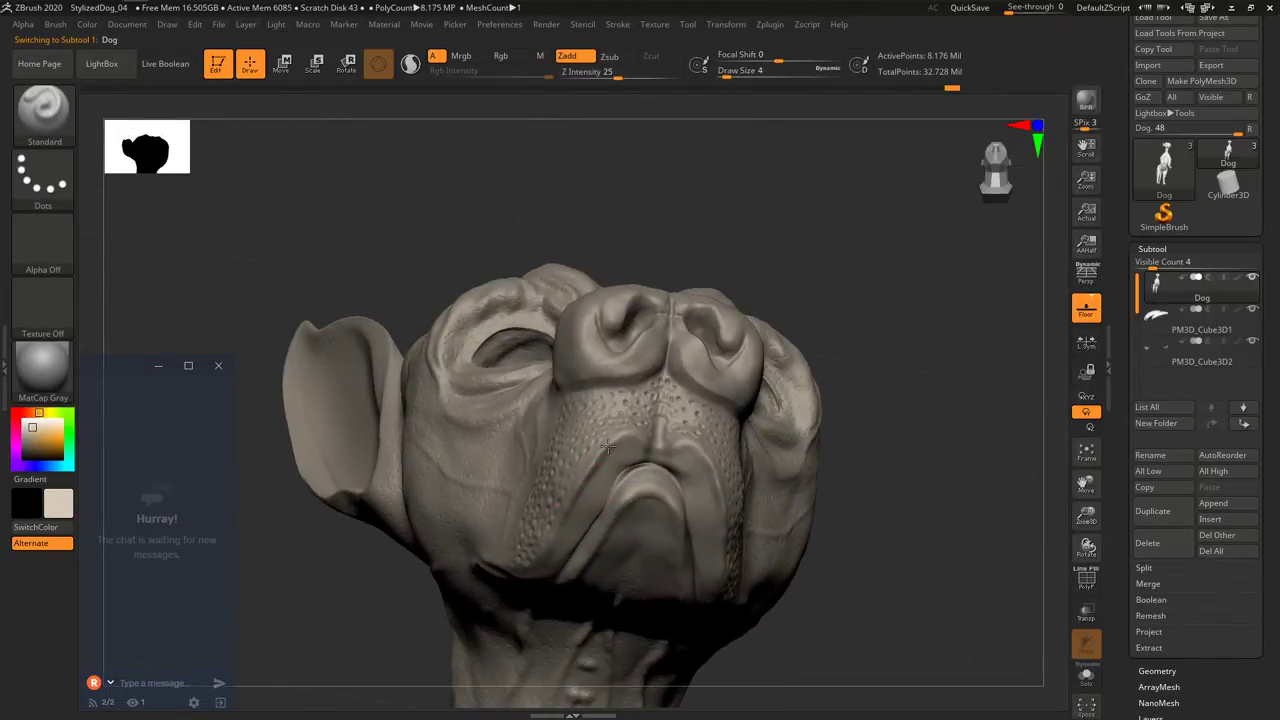
Refine and smooth the surface of the lower lip from below the muzzle.
{"action": "mouse_move", "coordinate": [596, 472]}
{"action": "right_mouse_down"}
{"action": "mouse_move", "coordinate": [633, 438]}
{"action": "mouse_move", "coordinate": [724, 514]}
{"action": "mouse_move", "coordinate": [510, 410]}
{"action": "mouse_move", "coordinate": [557, 443]}
{"action": "mouse_move", "coordinate": [508, 441]}
{"action": "mouse_move", "coordinate": [522, 451]}
{"action": "mouse_move", "coordinate": [560, 461]}
{"action": "mouse_move", "coordinate": [480, 400]}
{"action": "mouse_move", "coordinate": [571, 409]}
{"action": "mouse_move", "coordinate": [470, 404]}
{"action": "mouse_move", "coordinate": [490, 455]}
{"action": "right_mouse_up"}
{"action": "key", "text": "shift"}
{"action": "right_click", "coordinate": [485, 468]}
{"action": "key", "text": "shift"}
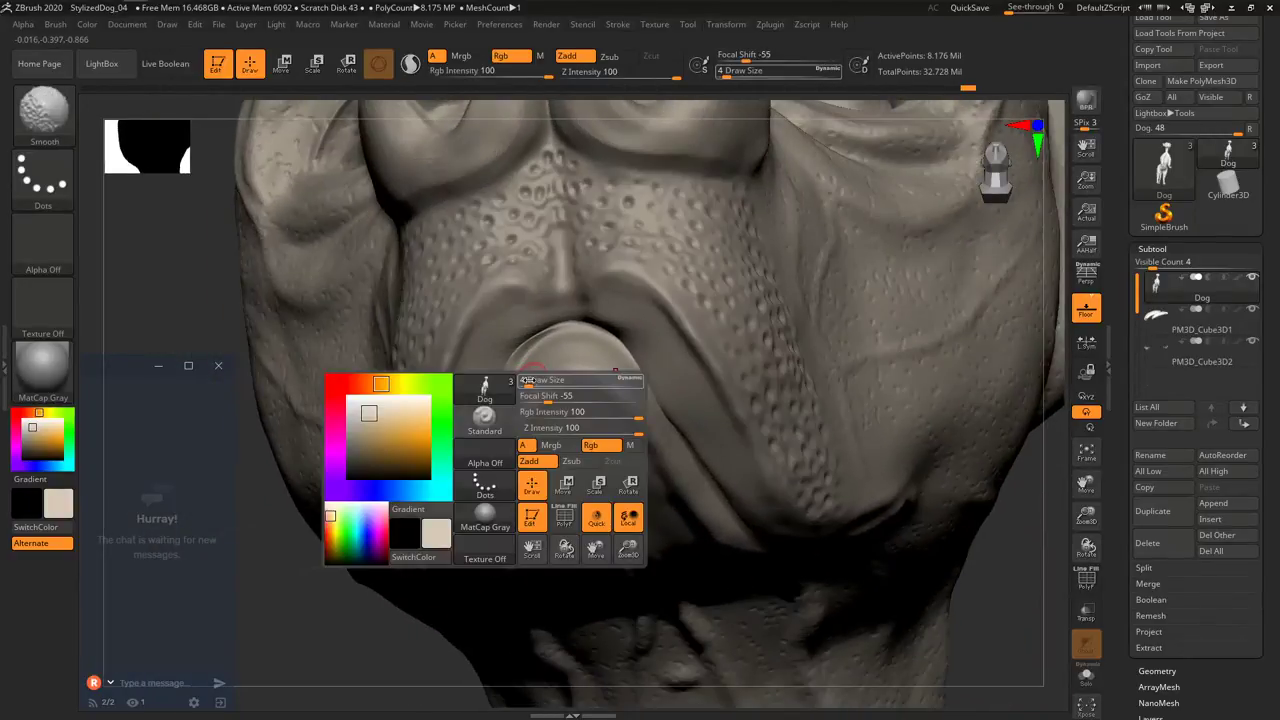
Show the polyframe, adjust the lower lip with the Move Topological brush at draw size 7, and clear the mask.
{"action": "key", "text": "s"}
{"action": "key", "text": "shift+f"}
{"action": "right_click_drag", "start_coordinate": [524, 364], "coordinate": [580, 358]}
{"action": "key", "text": "b"}
{"action": "key", "text": "m"}
{"action": "key", "text": "v"}
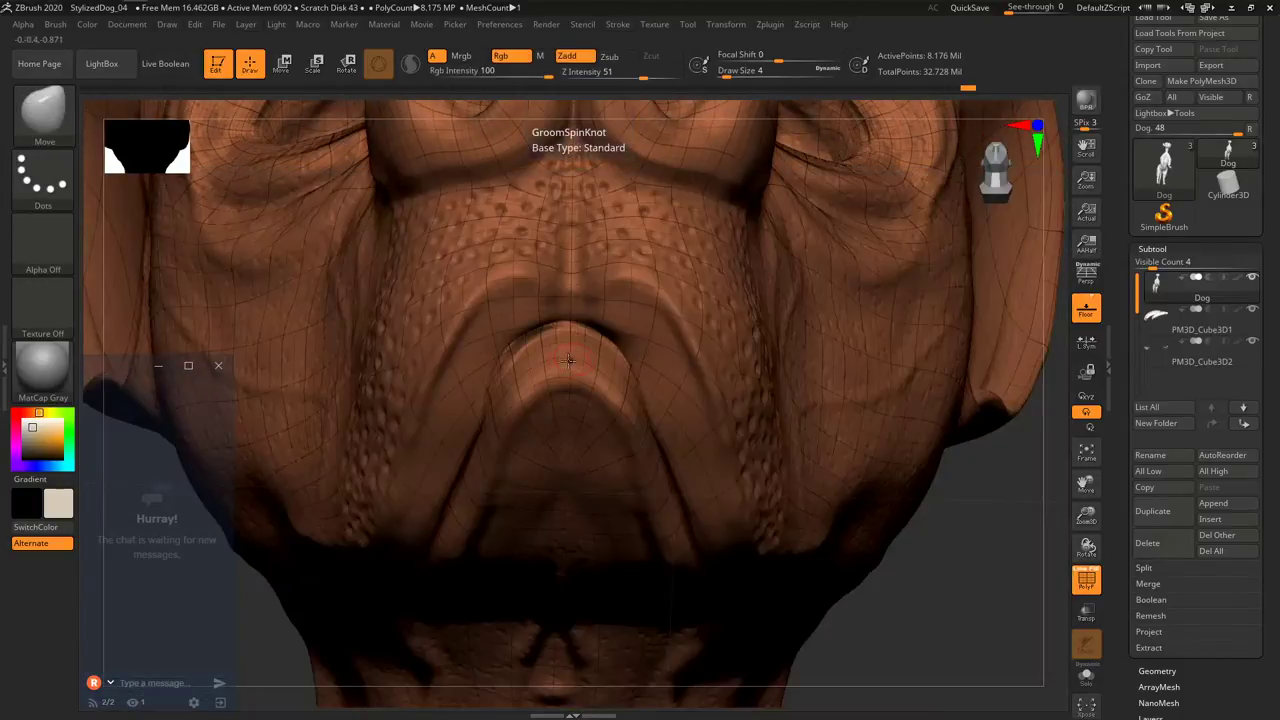
{"action": "key", "text": "s"}
{"action": "left_click_drag", "start_coordinate": [565, 363], "coordinate": [508, 361]}
{"action": "key", "text": "b"}
{"action": "key", "text": "m"}
{"action": "key", "text": "t"}
{"action": "key", "text": "s"}
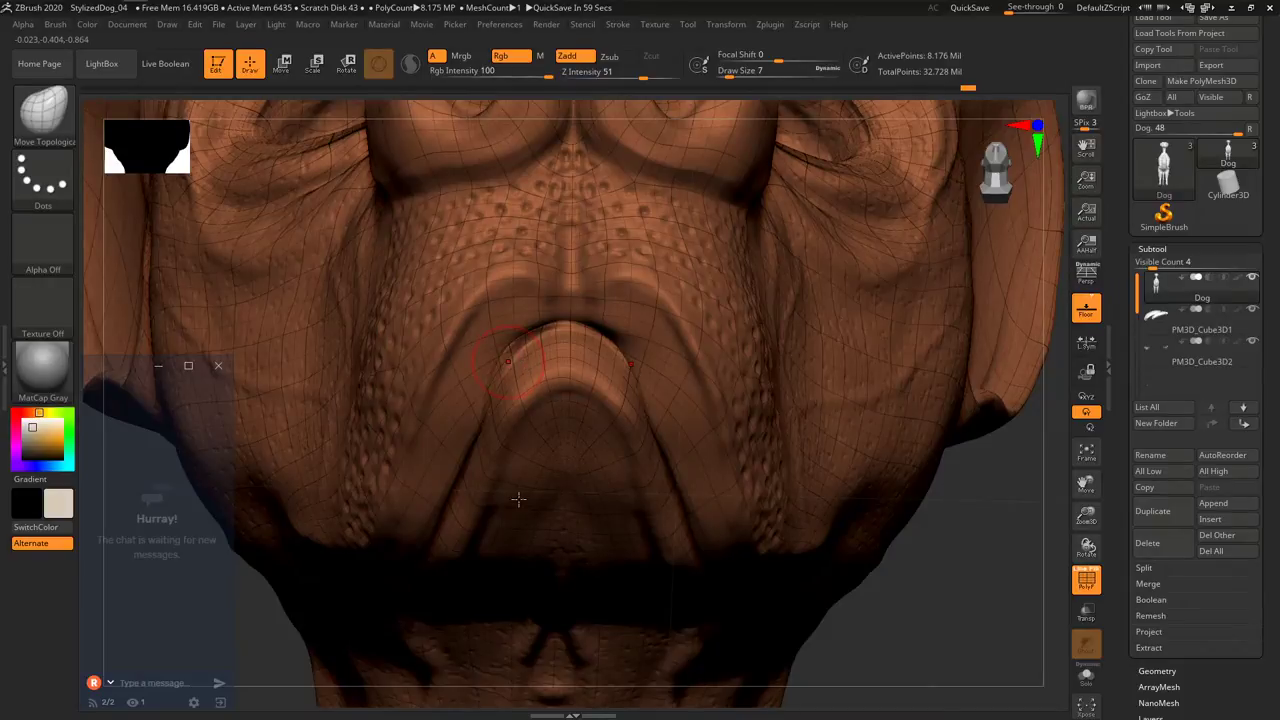
{"action": "left_click_drag", "start_coordinate": [960, 524], "coordinate": [934, 566], "text": "ctrl"}
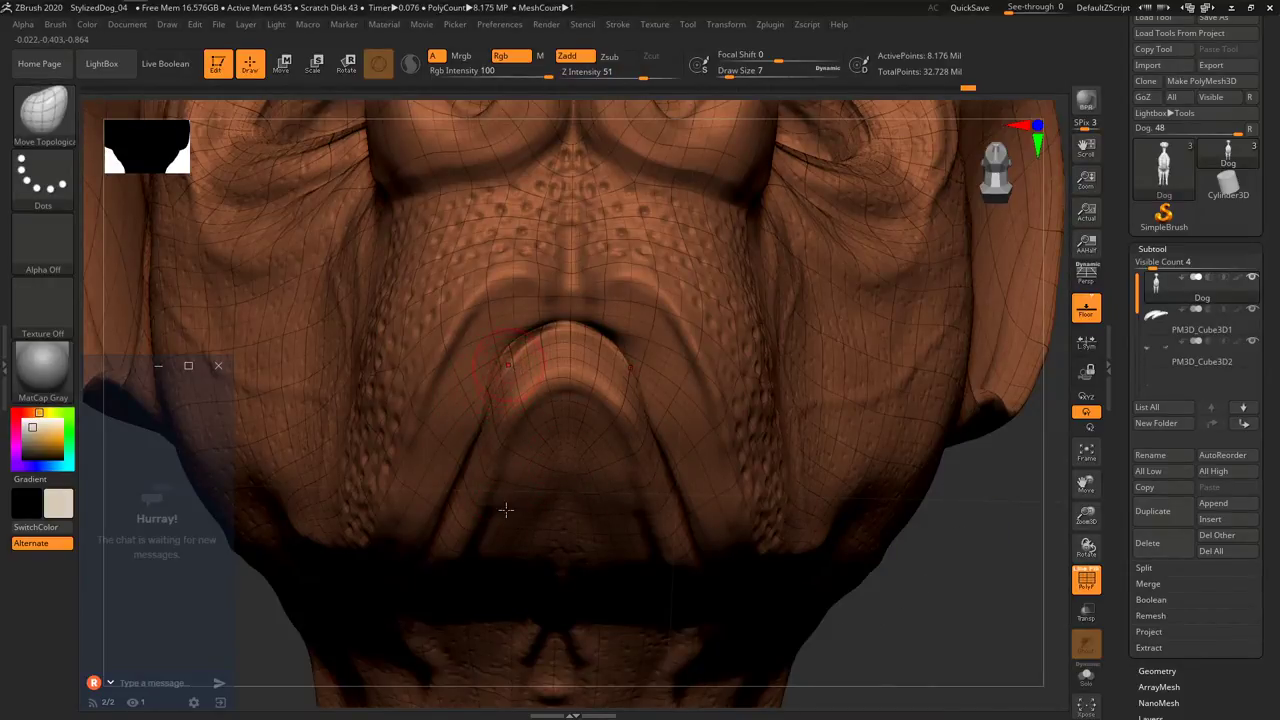
Sculpt the crease where the lower lip's front meets the upper lip, using the Standard brush at draw size 3.
{"action": "right_click_drag", "start_coordinate": [563, 362], "coordinate": [730, 325]}
{"action": "right_click_drag", "start_coordinate": [511, 333], "coordinate": [529, 310]}
{"action": "key", "text": "b"}
{"action": "key", "text": "s"}
{"action": "key", "text": "t"}
{"action": "key", "text": "s"}
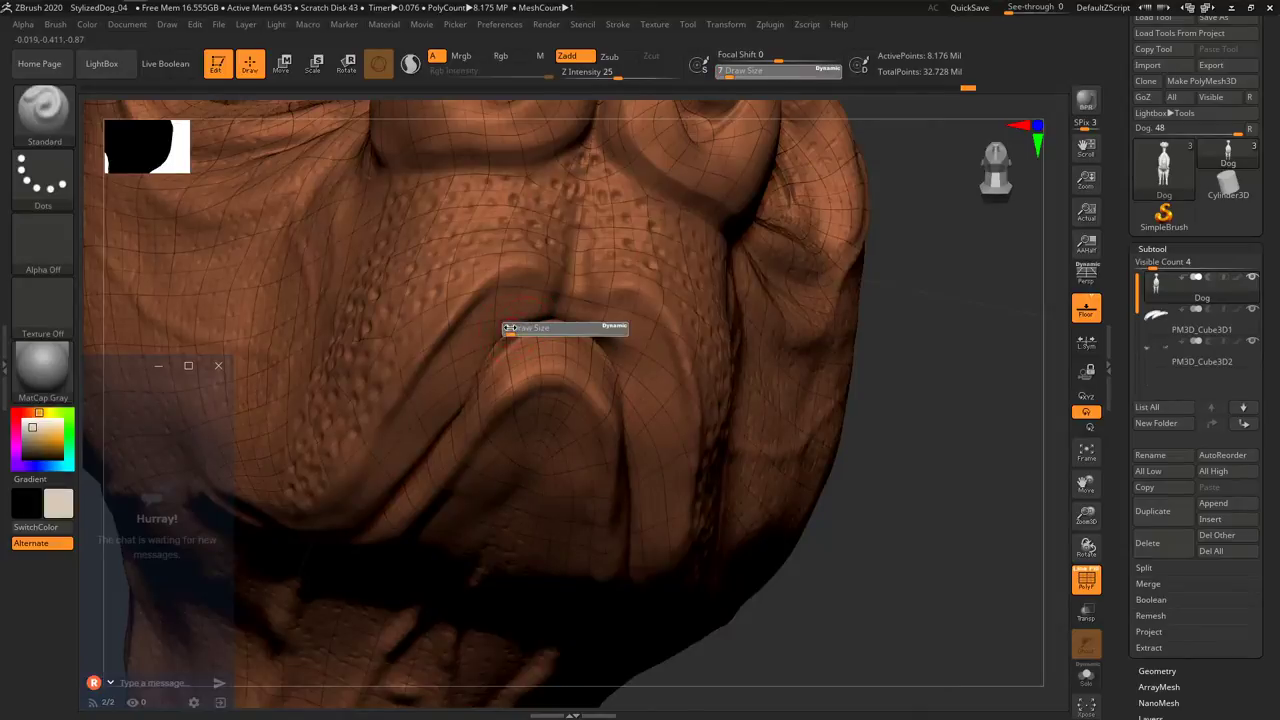
{"action": "left_click", "coordinate": [512, 331]}
{"action": "left_click_drag", "start_coordinate": [491, 346], "coordinate": [481, 360]}
{"action": "right_click_drag", "start_coordinate": [484, 365], "coordinate": [493, 380]}
{"action": "mouse_move", "coordinate": [487, 394]}
{"action": "left_mouse_down"}
{"action": "mouse_move", "coordinate": [522, 332]}
{"action": "mouse_move", "coordinate": [503, 372]}
{"action": "left_mouse_up"}
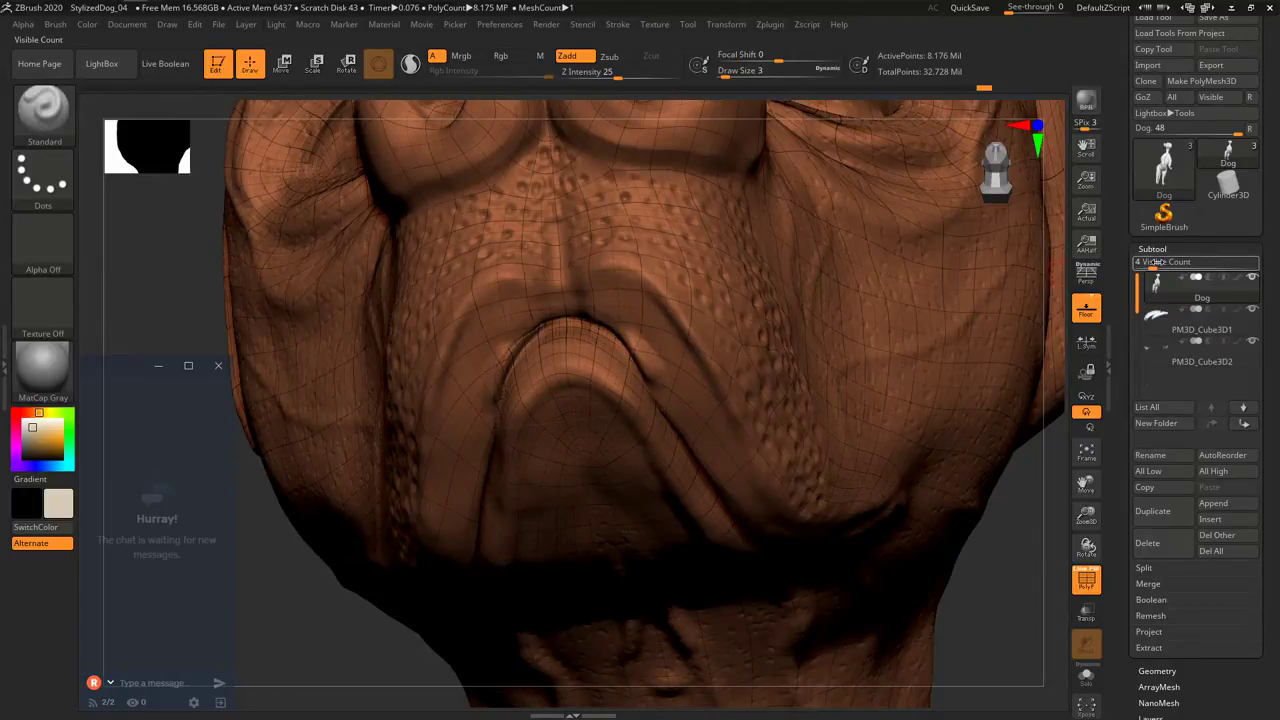
Drop the Dog's geometry to subdivision level 1.
{"action": "mouse_move", "coordinate": [1149, 266]}
{"action": "left_mouse_down"}
{"action": "mouse_move", "coordinate": [1138, 266]}
{"action": "mouse_move", "coordinate": [1153, 266]}
{"action": "mouse_move", "coordinate": [1119, 188]}
{"action": "mouse_move", "coordinate": [1119, 133]}
{"action": "left_mouse_up"}
{"action": "left_click", "coordinate": [1157, 413]}
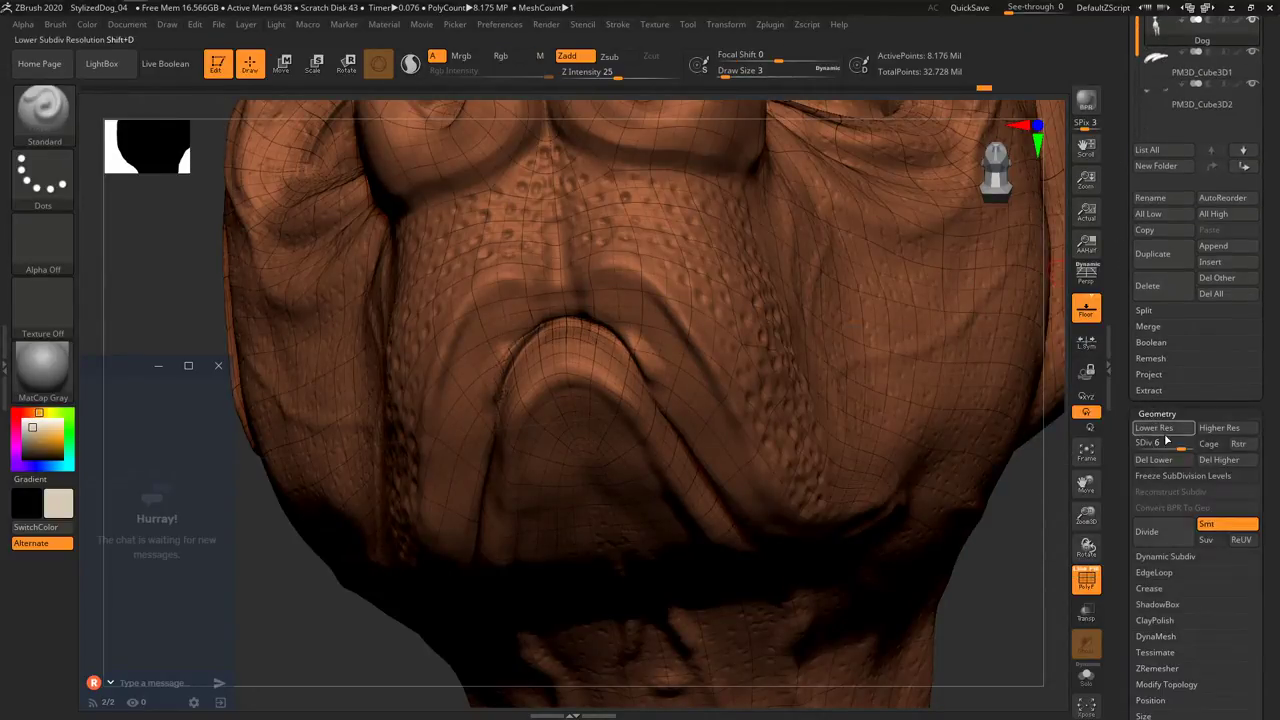
{"action": "key", "text": "ctrl+d"}
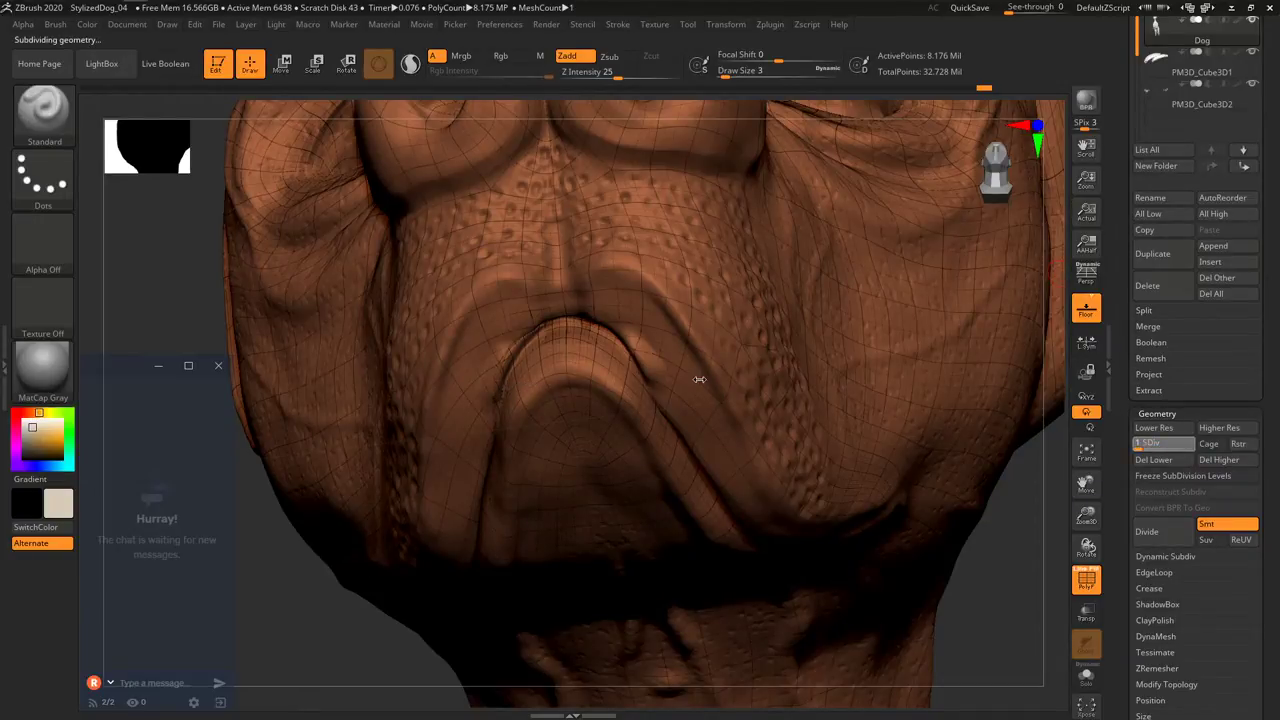
{"action": "key", "text": "shift+d"}
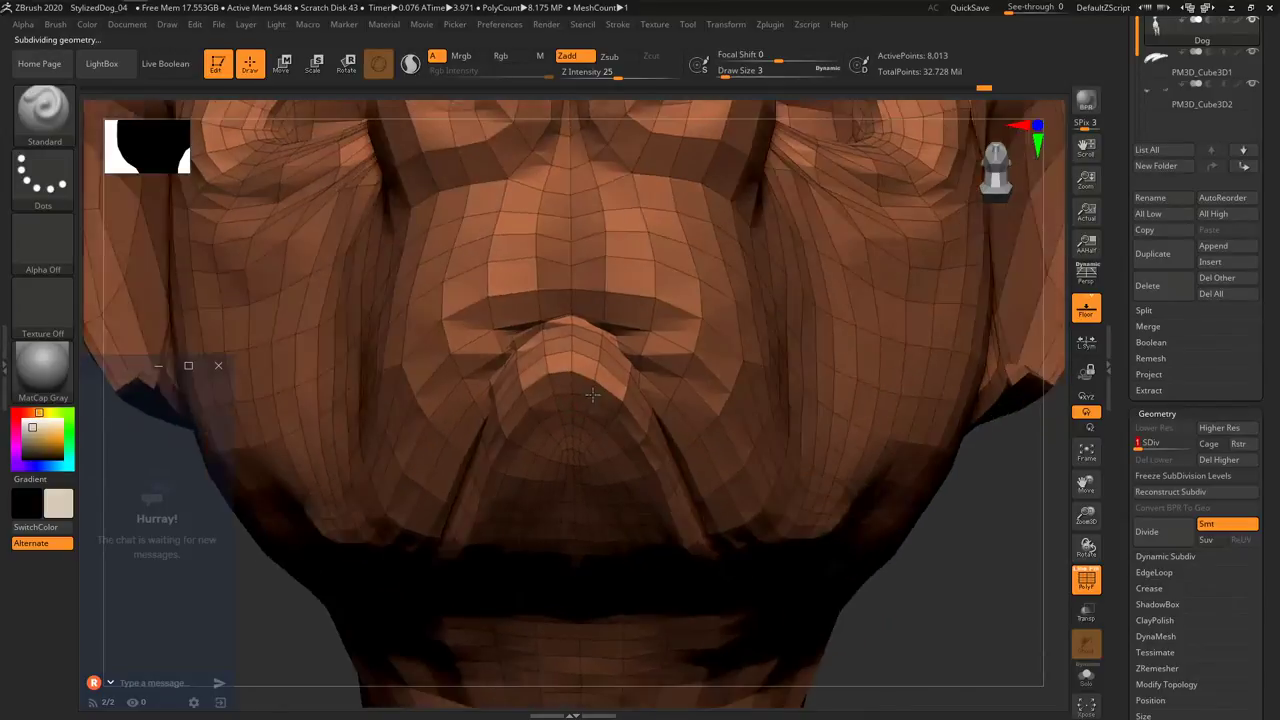
Reshape the front of the lower lip with the Move Topological brush at draw size 20.
{"action": "key", "text": "b"}
{"action": "key", "text": "m"}
{"action": "key", "text": "t"}
{"action": "key", "text": "s"}
{"action": "left_click_drag", "start_coordinate": [569, 384], "coordinate": [570, 338]}
Adjust the sides of the lower lip at draw size 12, and return the Dog to subdivision level 6.
{"action": "key", "text": "s"}
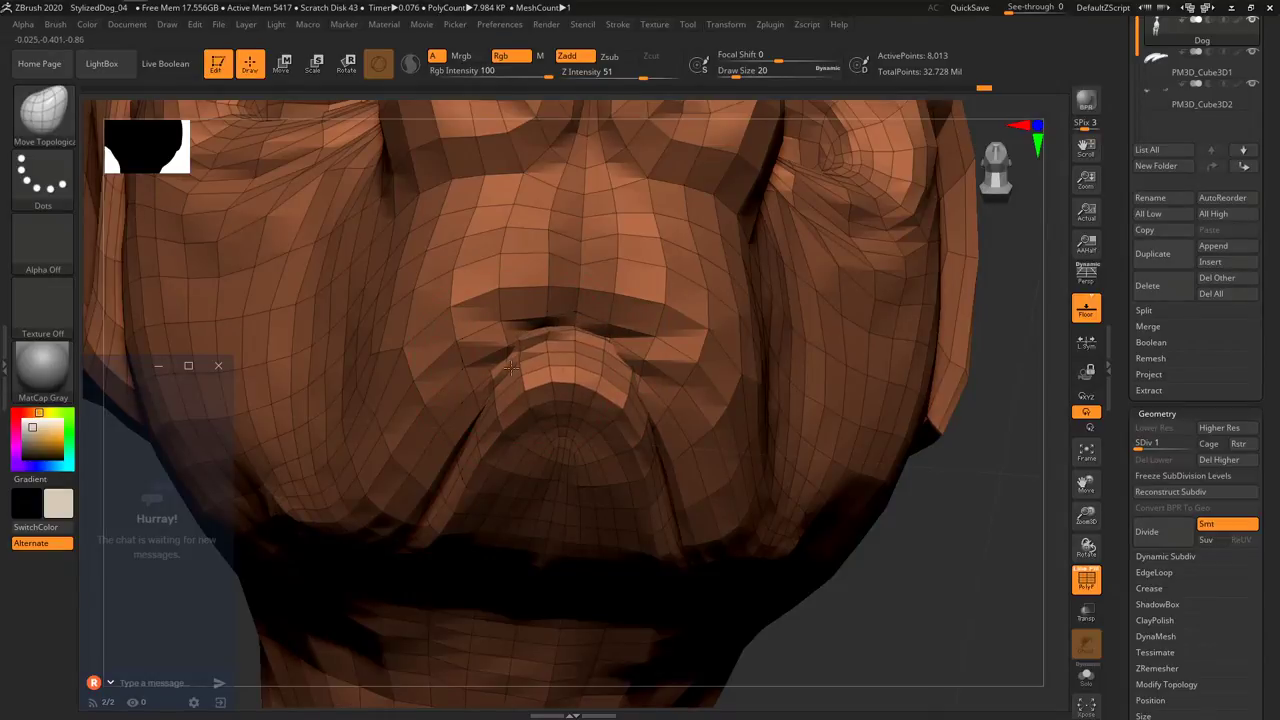
{"action": "type", "text": "s12"}
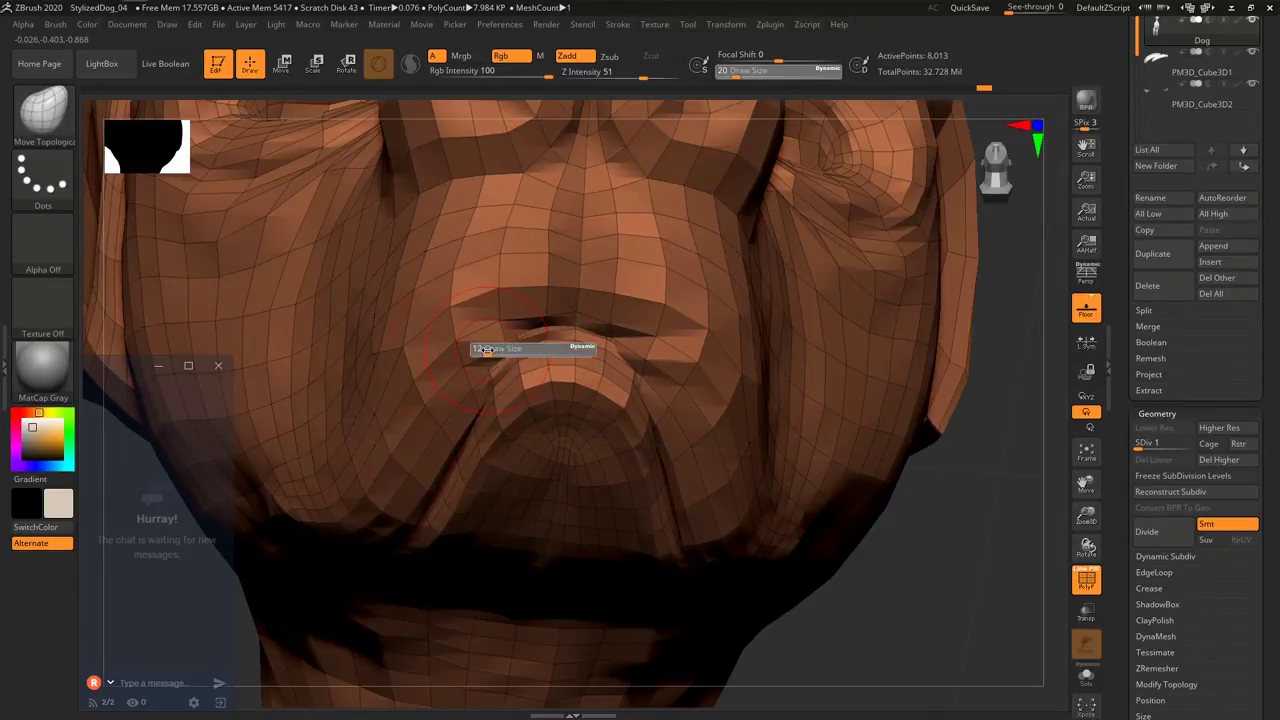
{"action": "key", "text": "Return"}
{"action": "mouse_move", "coordinate": [467, 375]}
{"action": "left_mouse_down"}
{"action": "mouse_move", "coordinate": [501, 356]}
{"action": "mouse_move", "coordinate": [532, 380]}
{"action": "mouse_move", "coordinate": [506, 420]}
{"action": "left_mouse_up"}
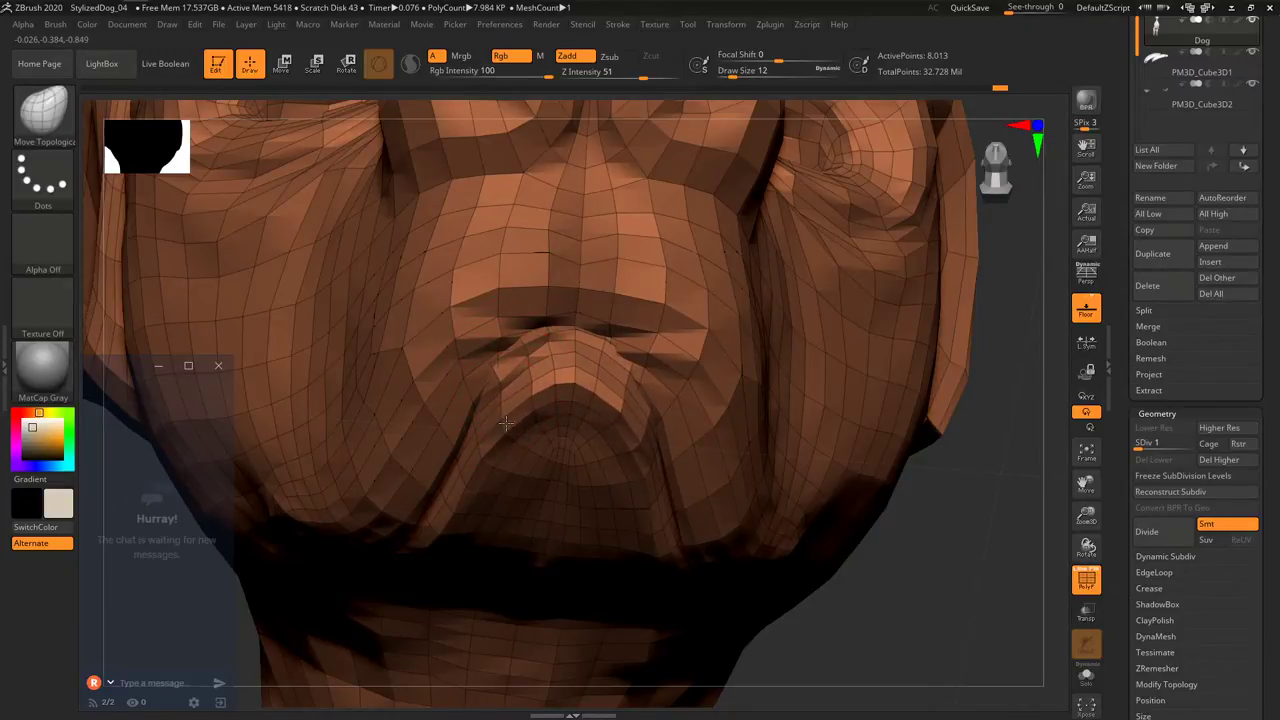
{"action": "left_click", "coordinate": [1176, 446]}
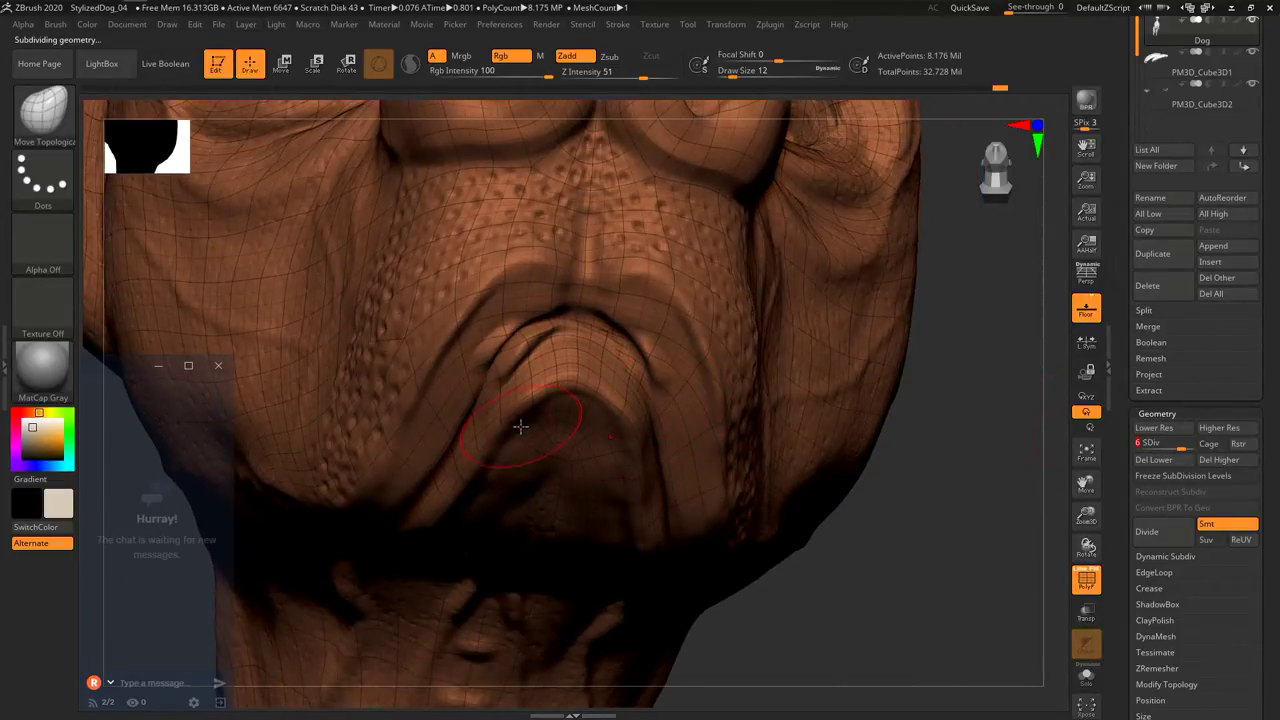
Flatten the lower lip's planes with TrimDynamic at draw size 5 and turn off the polyframe.
{"action": "key", "text": "b"}
{"action": "key", "text": "t"}
{"action": "key", "text": "d"}
{"action": "right_click_drag", "start_coordinate": [527, 427], "coordinate": [551, 404]}
{"action": "key", "text": "s"}
{"action": "mouse_move", "coordinate": [541, 403]}
{"action": "left_mouse_down"}
{"action": "mouse_move", "coordinate": [541, 340]}
{"action": "mouse_move", "coordinate": [508, 395]}
{"action": "left_mouse_up"}
{"action": "key", "text": "shift+f"}
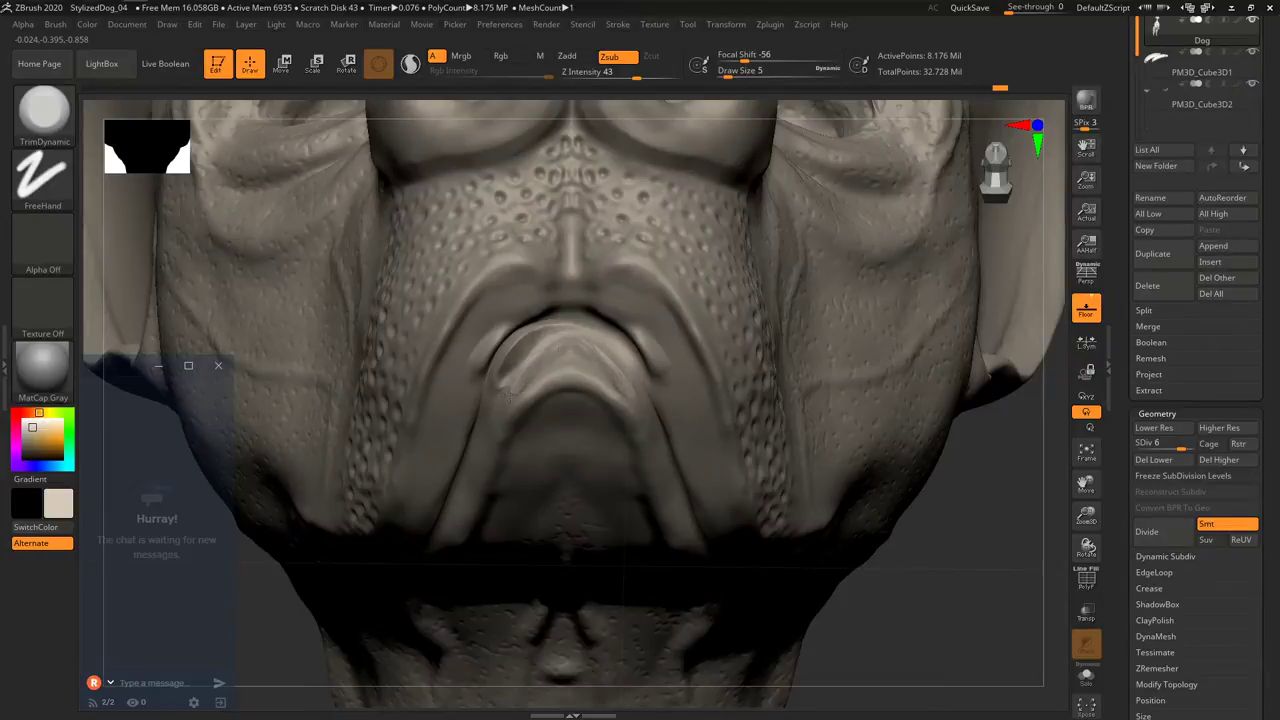
{"action": "mouse_move", "coordinate": [553, 357]}
{"action": "left_mouse_down"}
{"action": "mouse_move", "coordinate": [506, 376]}
{"action": "mouse_move", "coordinate": [514, 356]}
{"action": "mouse_move", "coordinate": [557, 348]}
{"action": "left_mouse_up"}
Pick the Standard brush, set the Smooth brush's stroke to FreeHand, and smooth the side of the lower lip.
{"action": "key", "text": "b"}
{"action": "key", "text": "s"}
{"action": "key", "text": "t"}
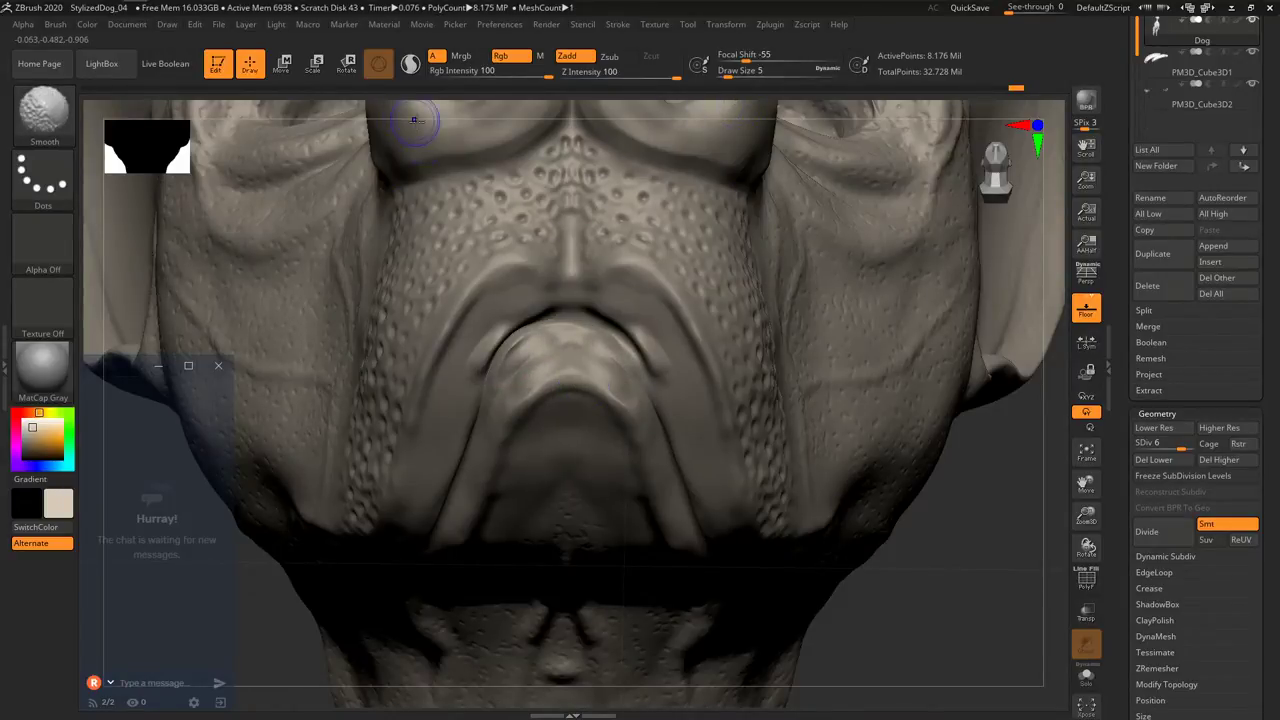
{"action": "left_click", "coordinate": [66, 183]}
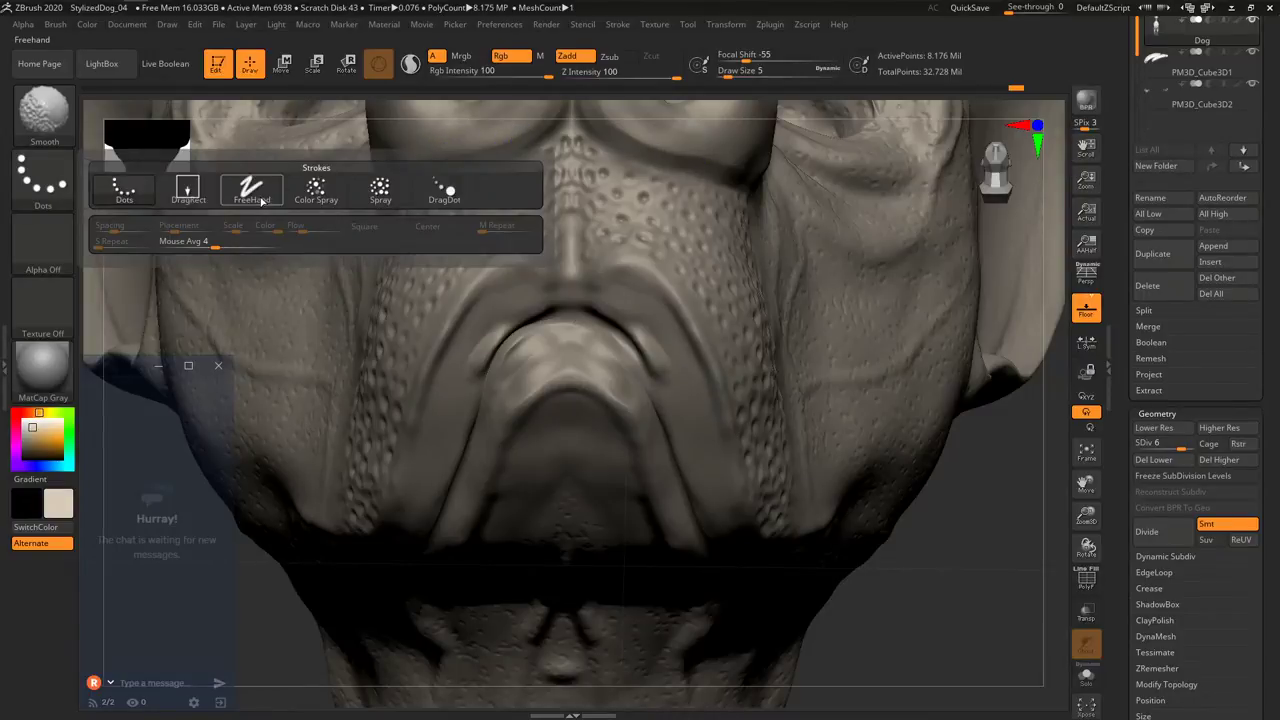
{"action": "left_click", "coordinate": [251, 188]}
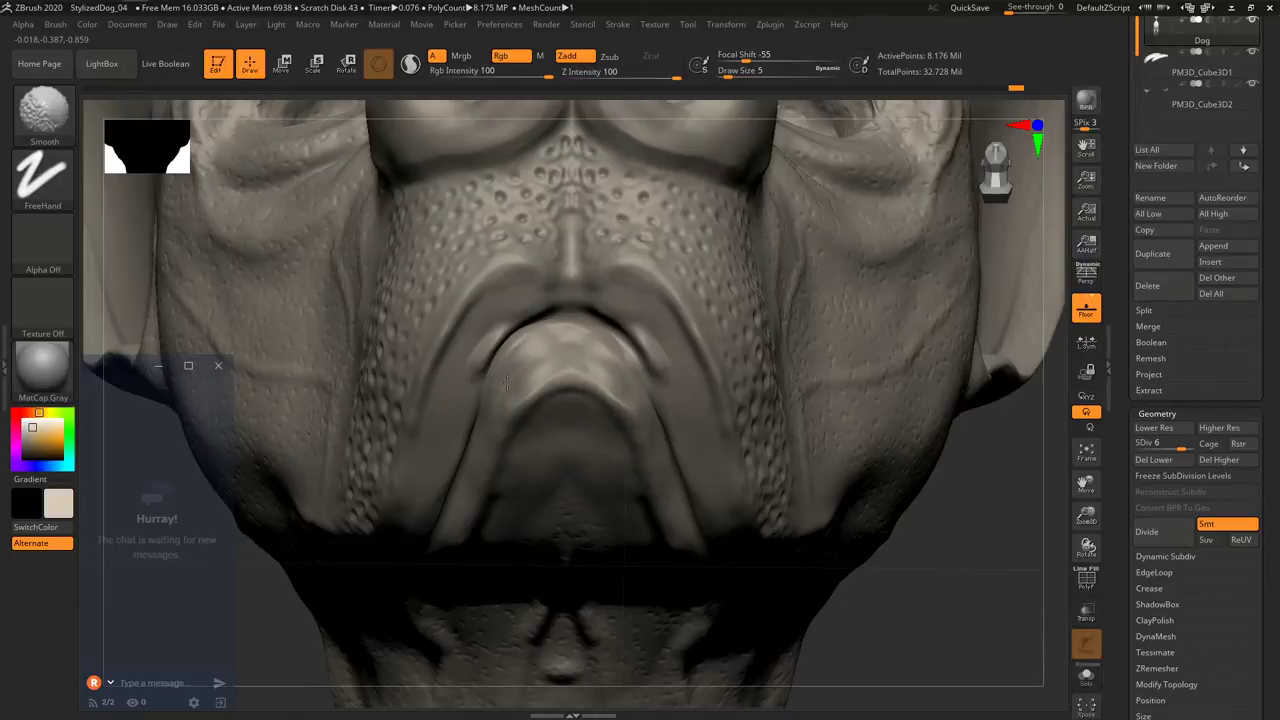
{"action": "left_click_drag", "start_coordinate": [479, 462], "coordinate": [509, 461], "text": "shift"}
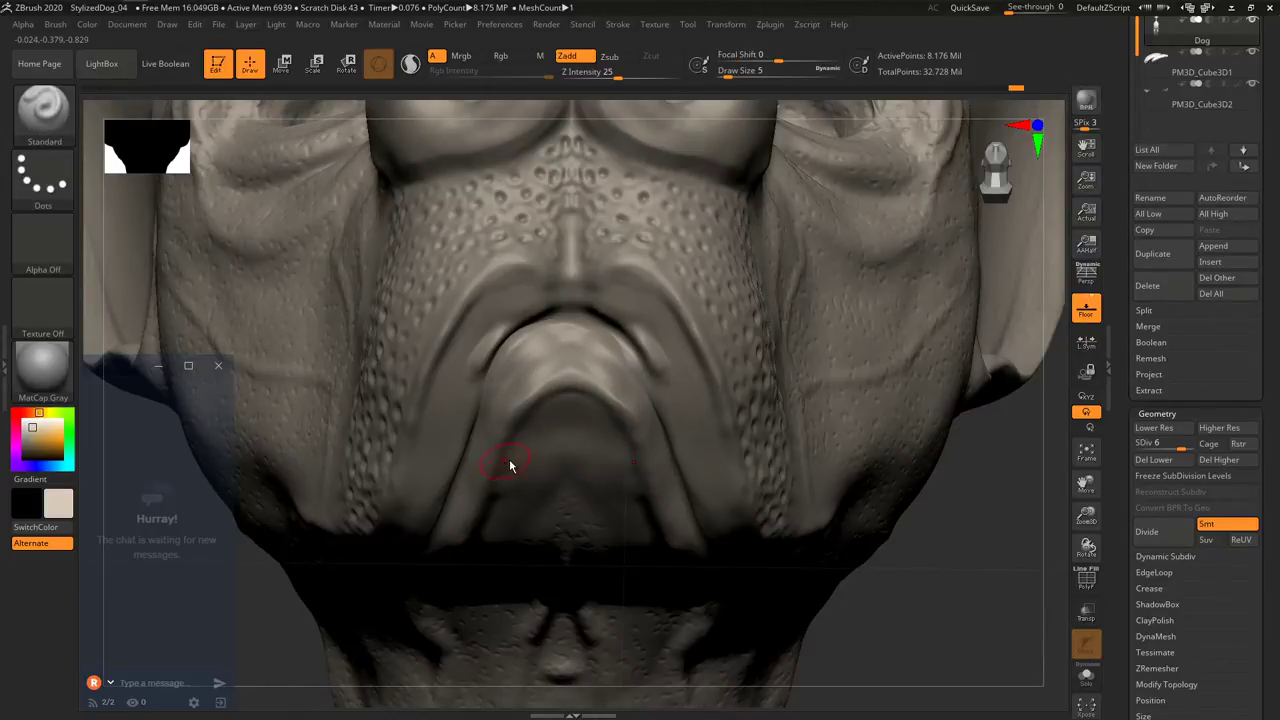
Carve the crease beneath the lower lip from its front to the mouth corners with DamStandard, and smooth it.
{"action": "right_click_drag", "start_coordinate": [516, 471], "coordinate": [490, 484]}
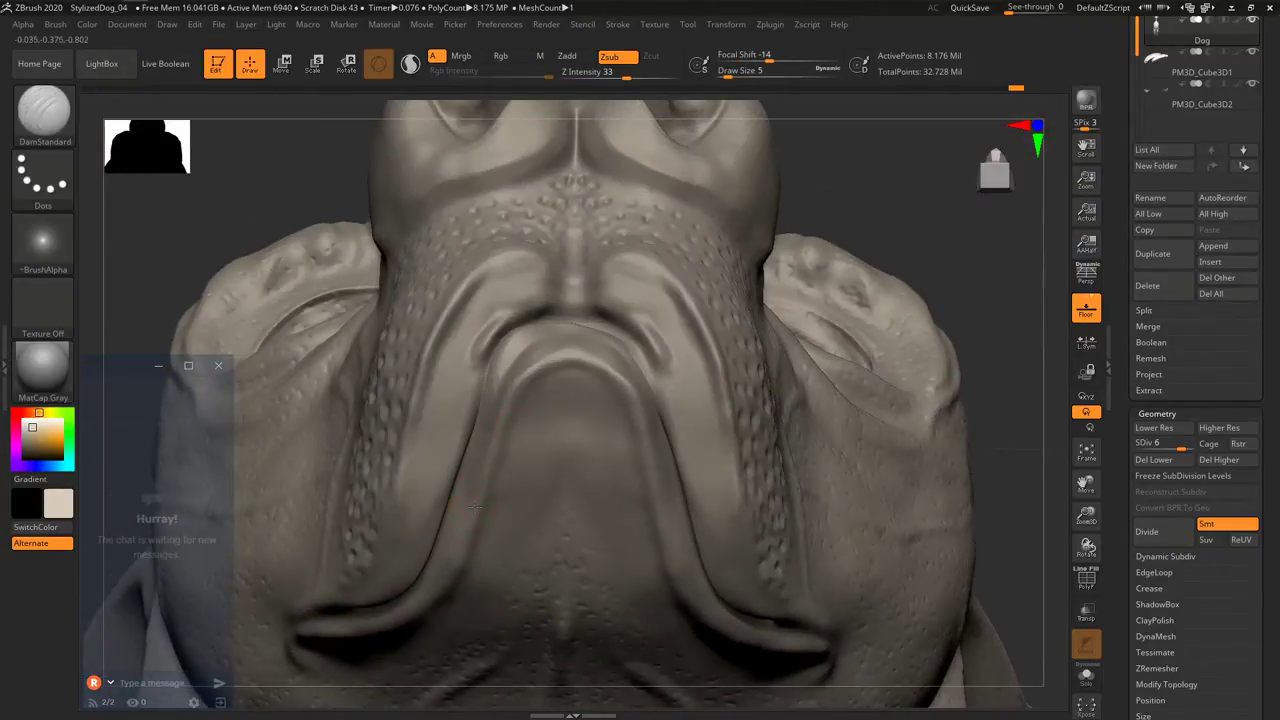
{"action": "left_click_drag", "start_coordinate": [477, 500], "coordinate": [475, 503]}
{"action": "left_click_drag", "start_coordinate": [492, 445], "coordinate": [546, 361]}
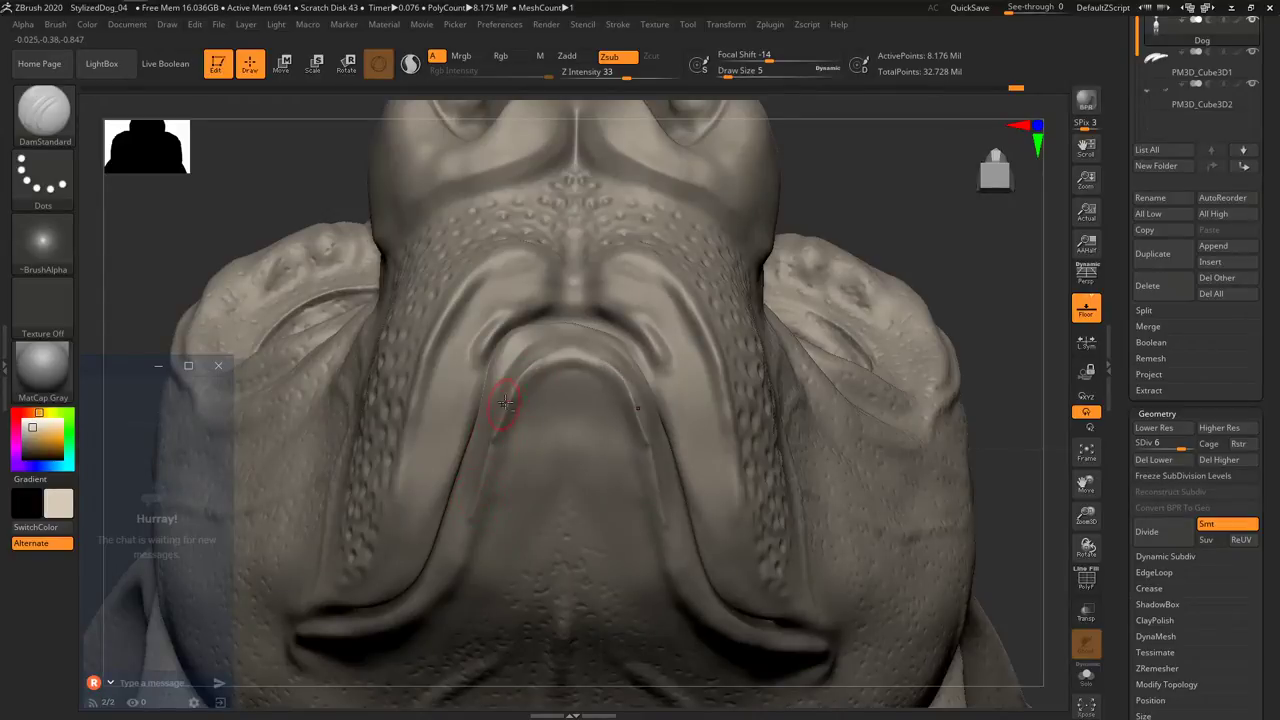
{"action": "left_click_drag", "start_coordinate": [505, 402], "coordinate": [574, 357]}
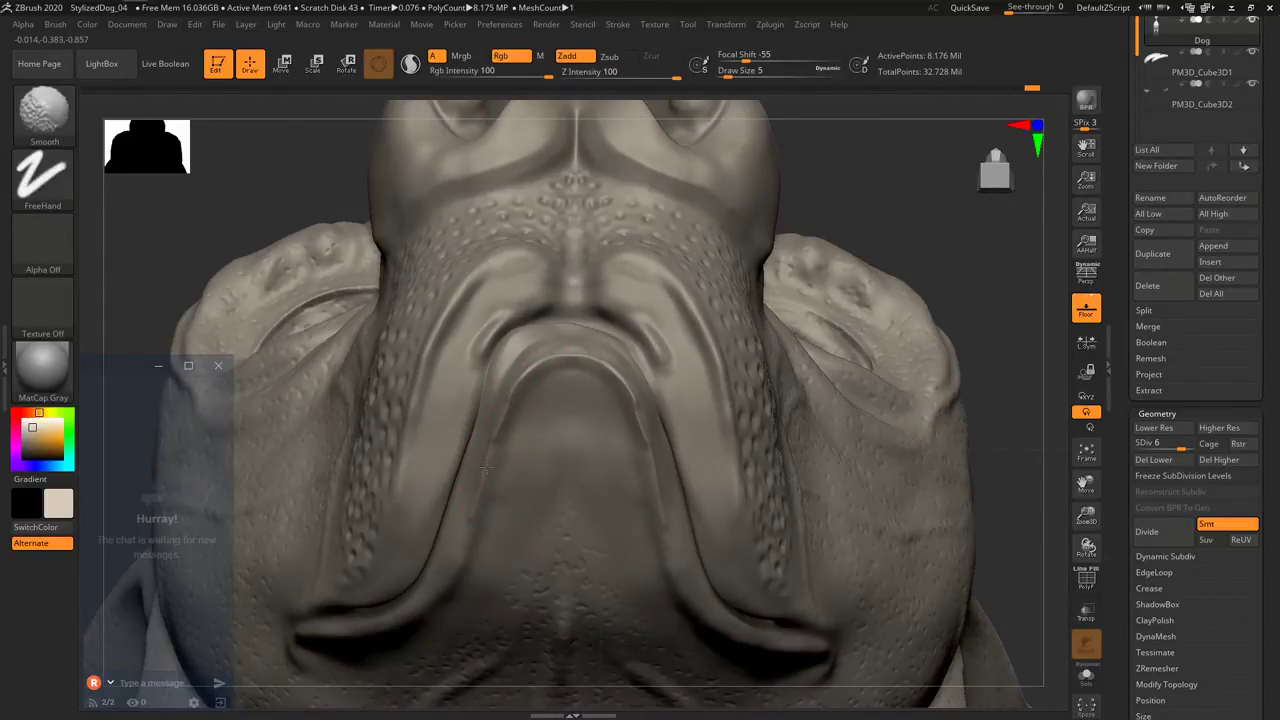
{"action": "mouse_move", "coordinate": [536, 526]}
{"action": "right_mouse_down"}
{"action": "mouse_move", "coordinate": [540, 464]}
{"action": "mouse_move", "coordinate": [686, 334]}
{"action": "right_mouse_up"}
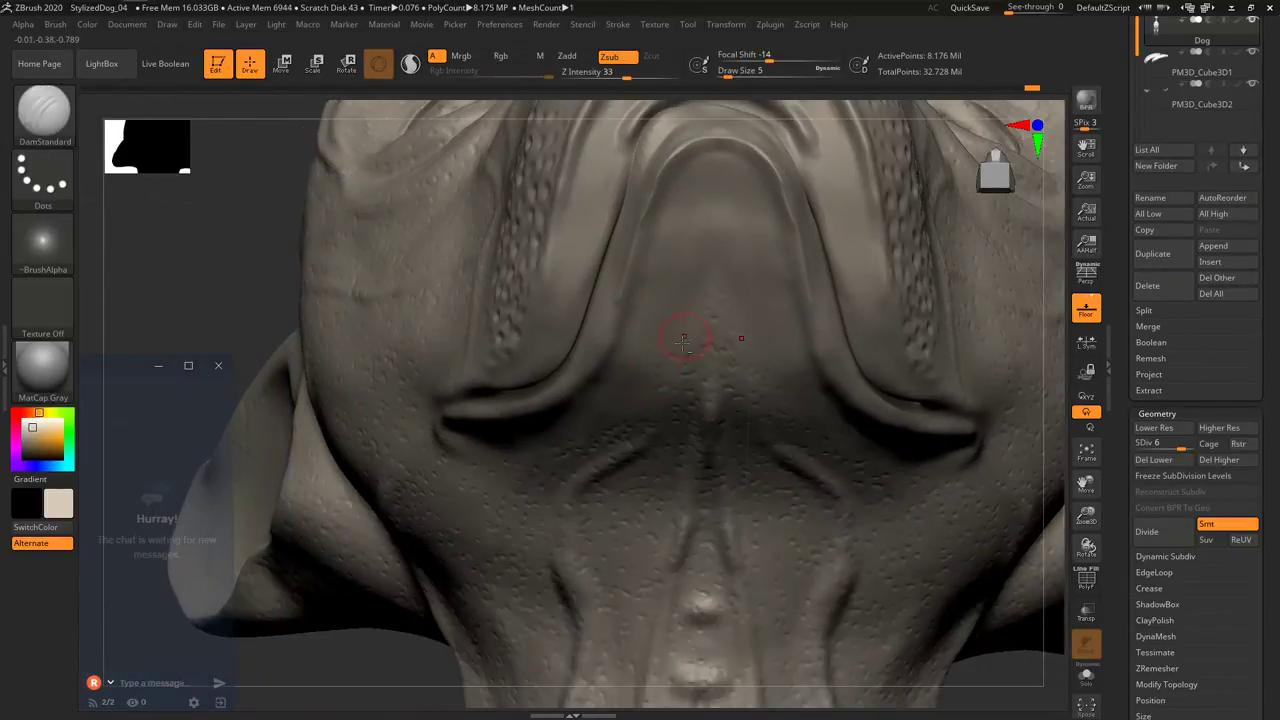
{"action": "mouse_move", "coordinate": [486, 441]}
{"action": "left_mouse_down"}
{"action": "mouse_move", "coordinate": [456, 418]}
{"action": "mouse_move", "coordinate": [563, 400]}
{"action": "mouse_move", "coordinate": [594, 368]}
{"action": "left_mouse_up"}
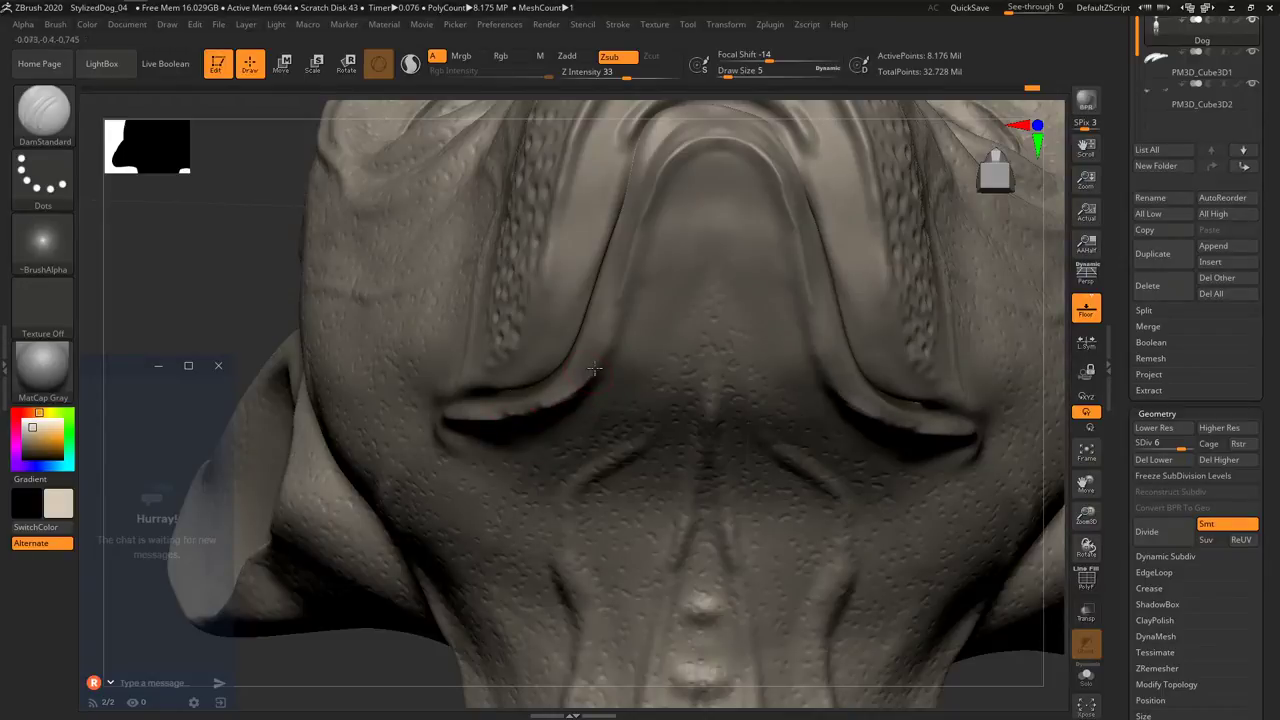
{"action": "key", "text": "shift"}
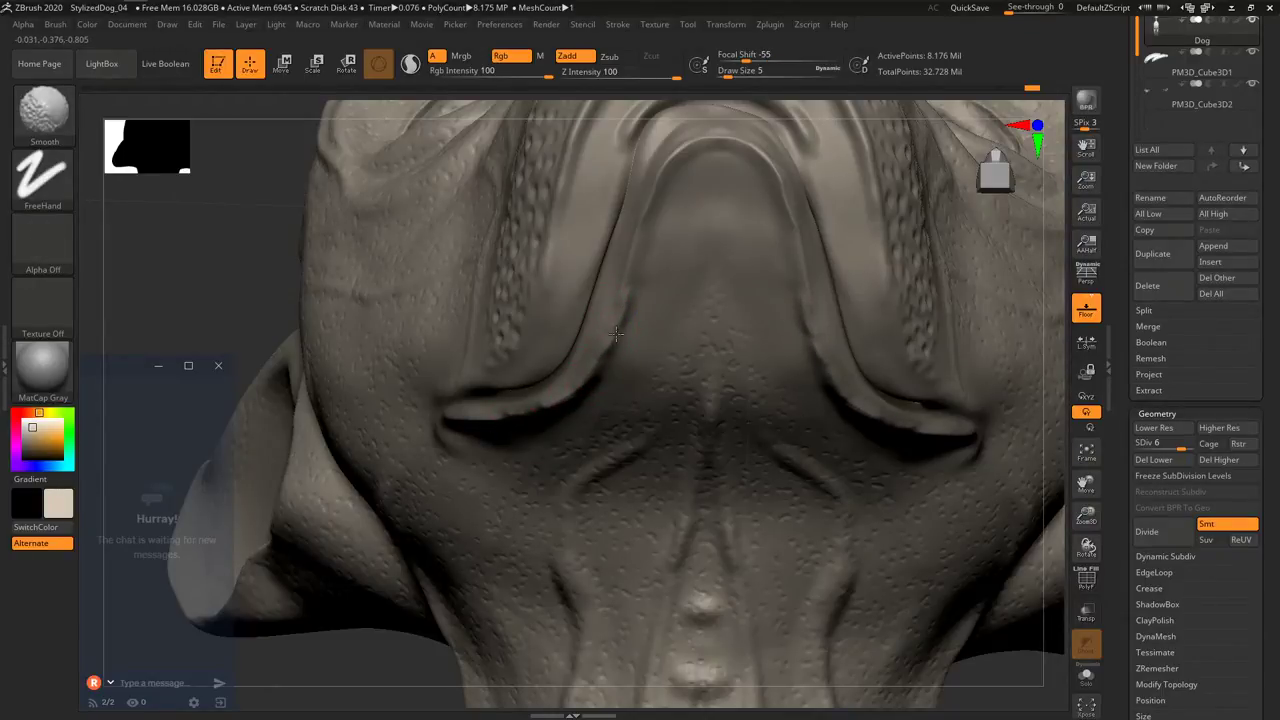
Trim the lower lip's edge with TrimDynamic and smooth the skin at the mouth corner.
{"action": "right_click_drag", "start_coordinate": [529, 372], "coordinate": [517, 417]}
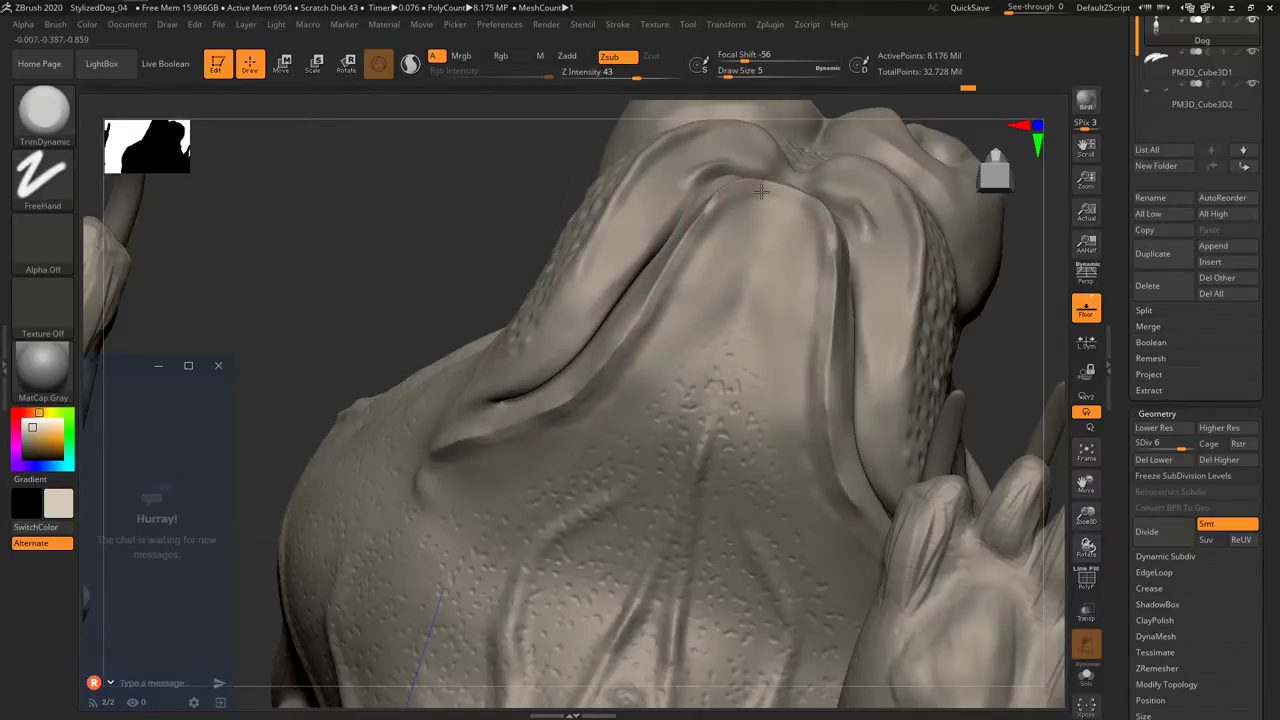
{"action": "key", "text": "shift"}
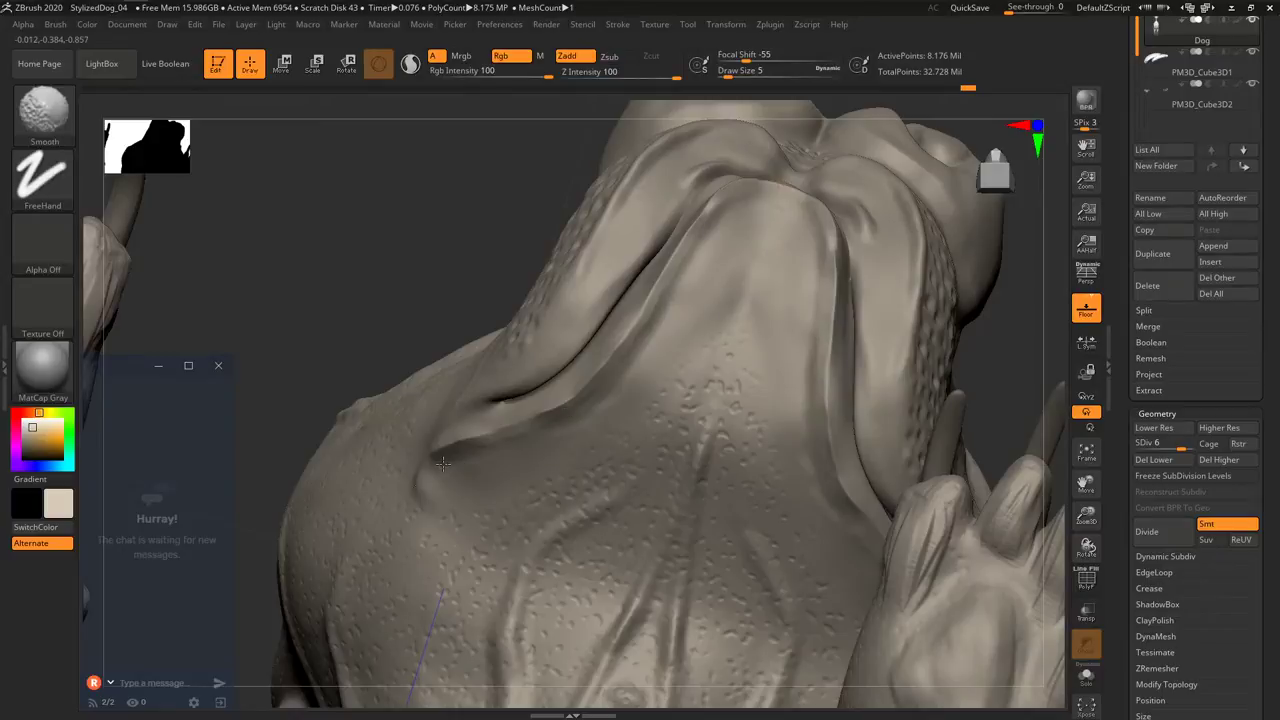
{"action": "left_click_drag", "start_coordinate": [446, 456], "coordinate": [477, 444], "text": "shift"}
{"action": "right_click_drag", "start_coordinate": [560, 345], "coordinate": [590, 275]}
{"action": "right_click_drag", "start_coordinate": [592, 228], "coordinate": [640, 200]}
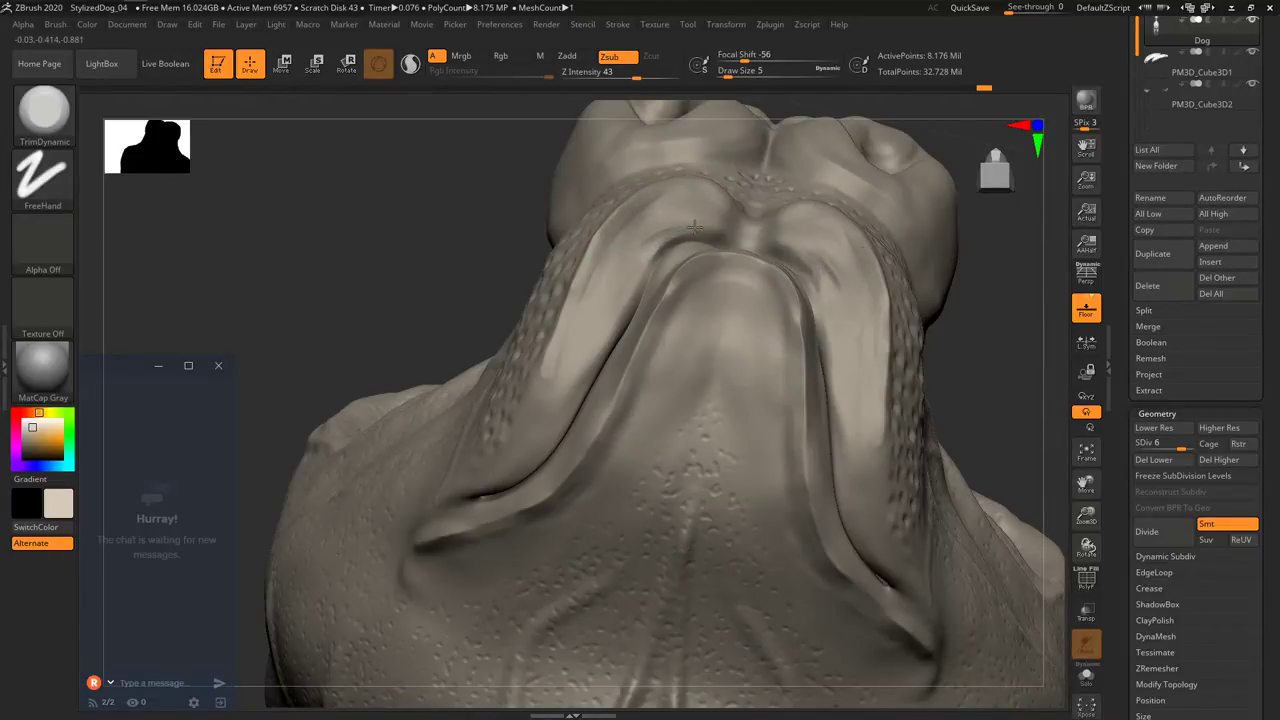
Smooth and trim the upper lip's fold along the edge of the dimpled muzzle.
{"action": "key", "text": "shift"}
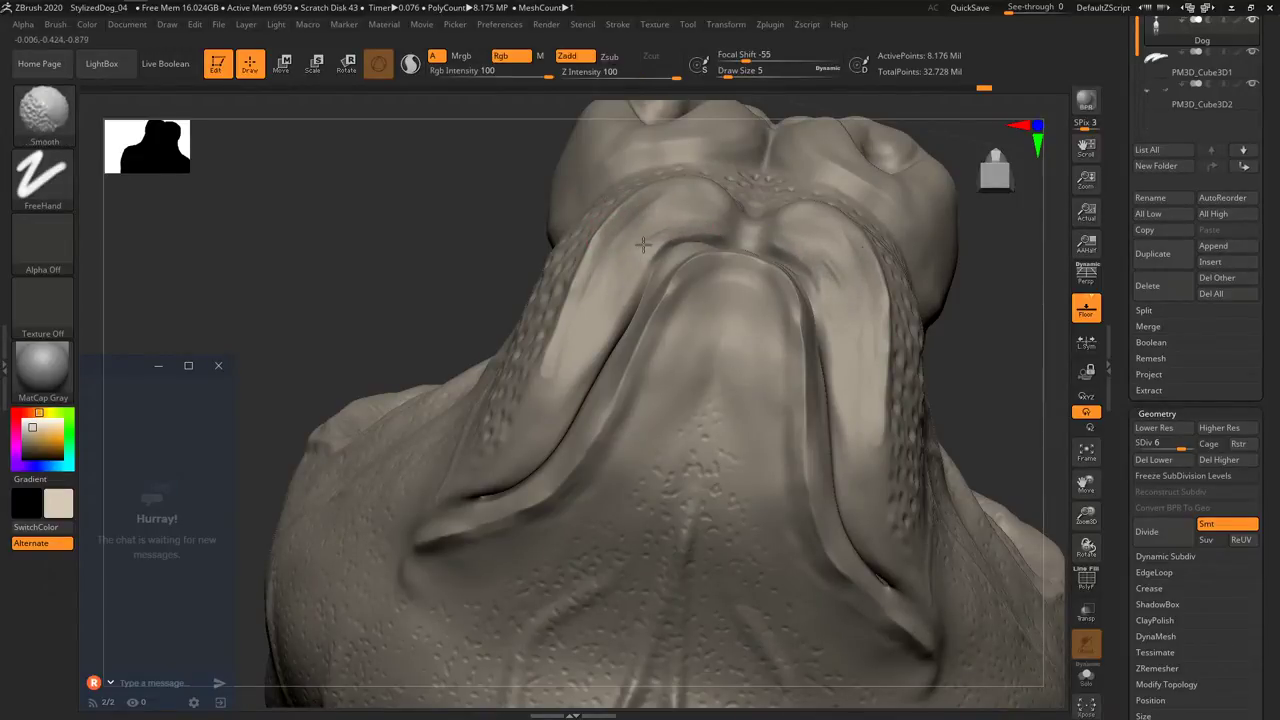
{"action": "left_click_drag", "start_coordinate": [712, 217], "coordinate": [700, 225], "text": "shift"}
{"action": "right_click_drag", "start_coordinate": [690, 226], "coordinate": [623, 257]}
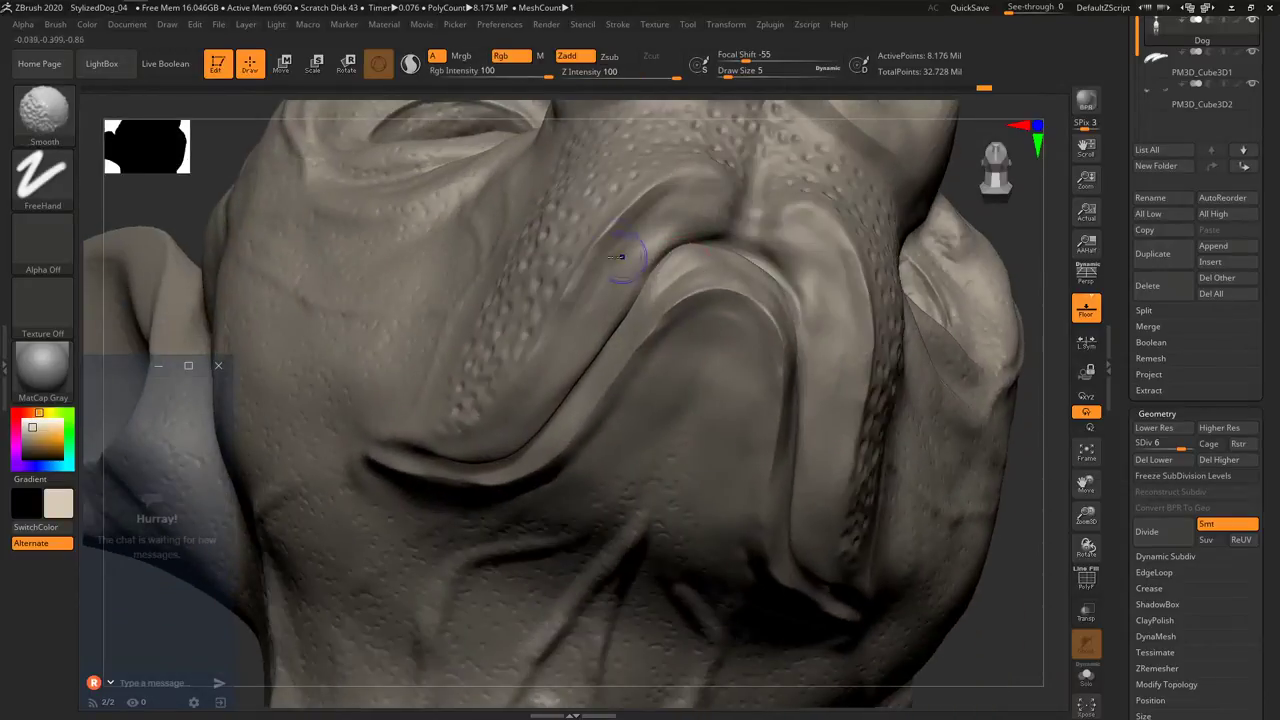
{"action": "key", "text": "alt"}
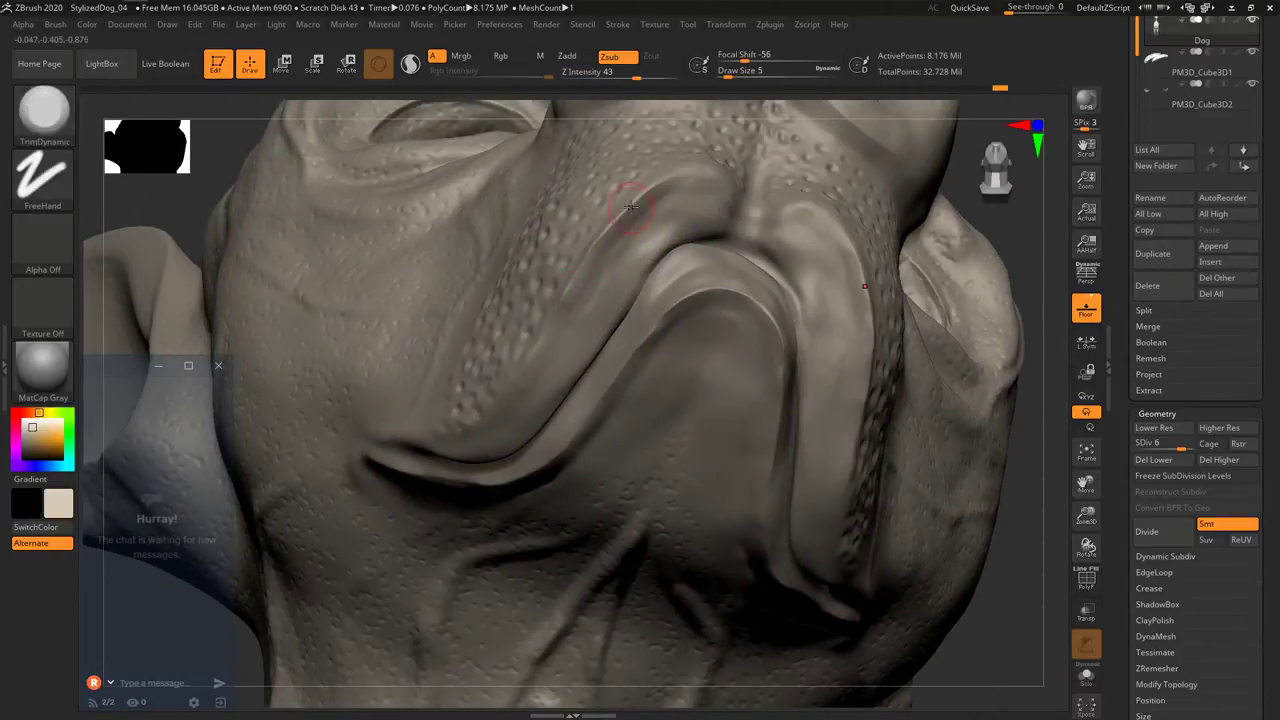
{"action": "key", "text": "shift"}
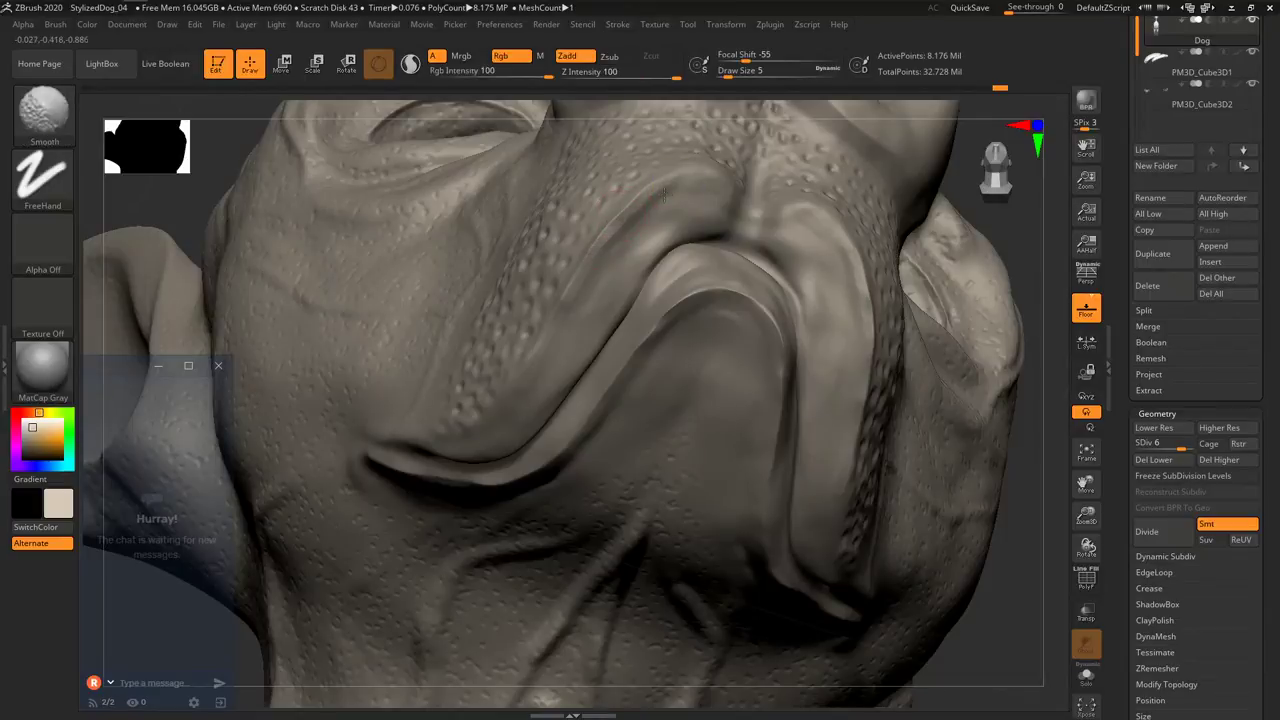
{"action": "mouse_move", "coordinate": [609, 275]}
{"action": "right_mouse_down"}
{"action": "mouse_move", "coordinate": [567, 272]}
{"action": "mouse_move", "coordinate": [565, 320]}
{"action": "mouse_move", "coordinate": [607, 343]}
{"action": "right_mouse_up"}
{"action": "key", "text": "alt"}
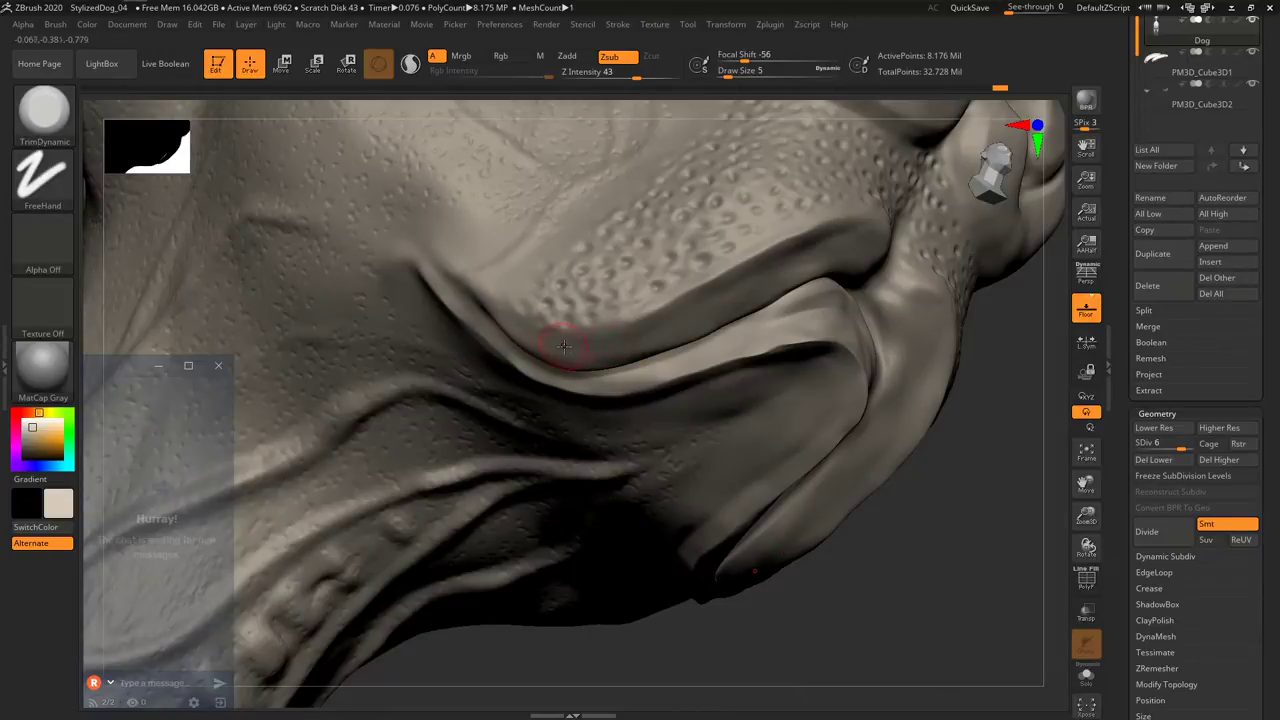
Smooth and trim the fold where the upper lip runs up from the mouth corner into the cheek.
{"action": "right_click_drag", "start_coordinate": [527, 333], "coordinate": [484, 255]}
{"action": "key", "text": "shift"}
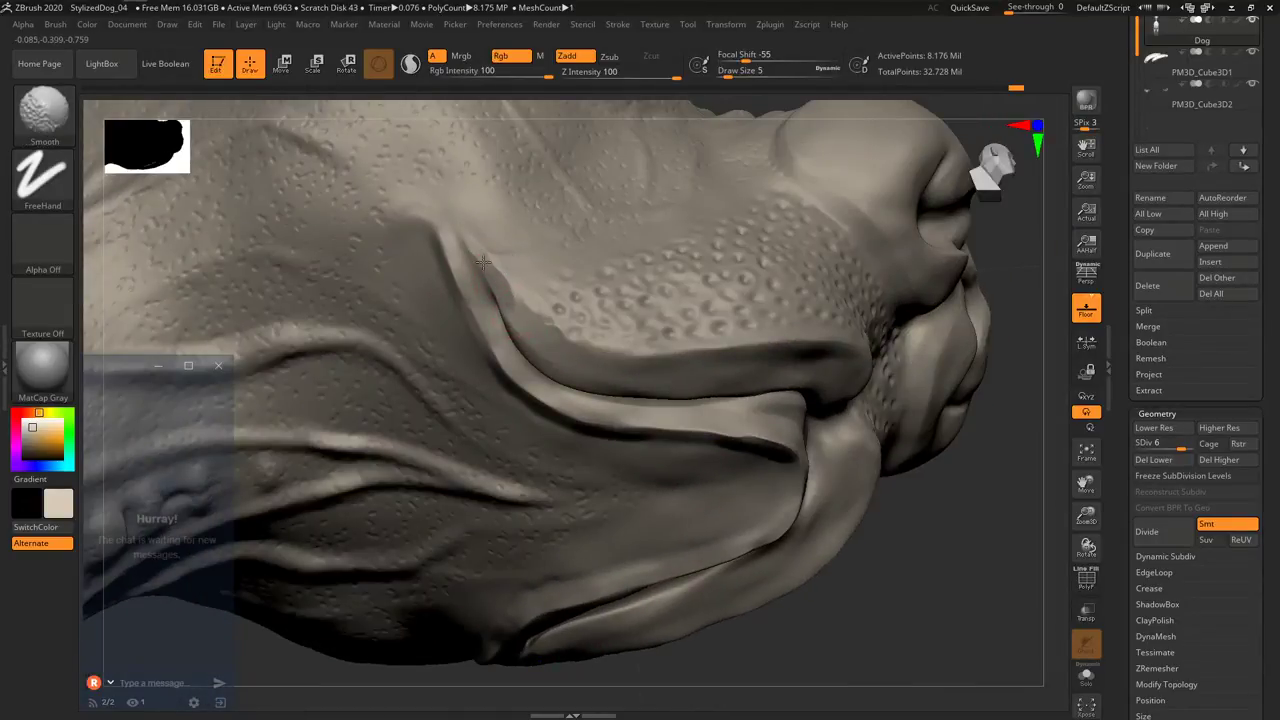
{"action": "right_click_drag", "start_coordinate": [512, 322], "coordinate": [487, 259]}
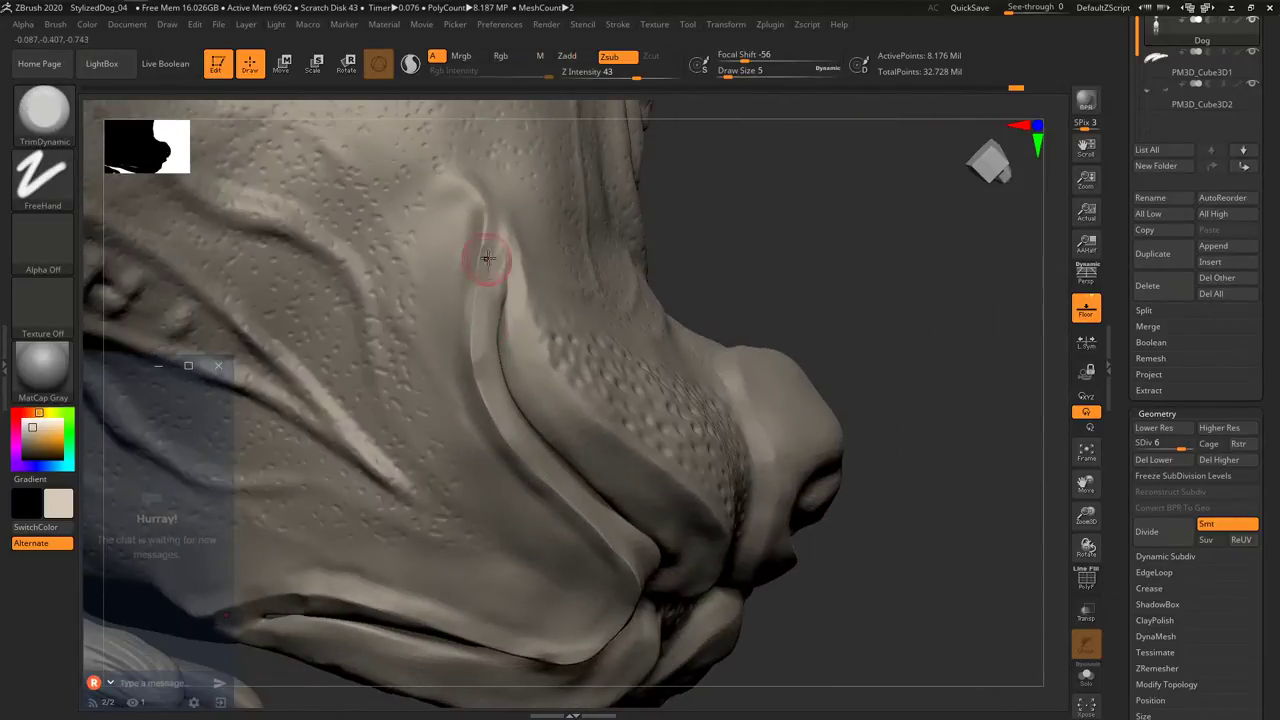
{"action": "key", "text": "shift"}
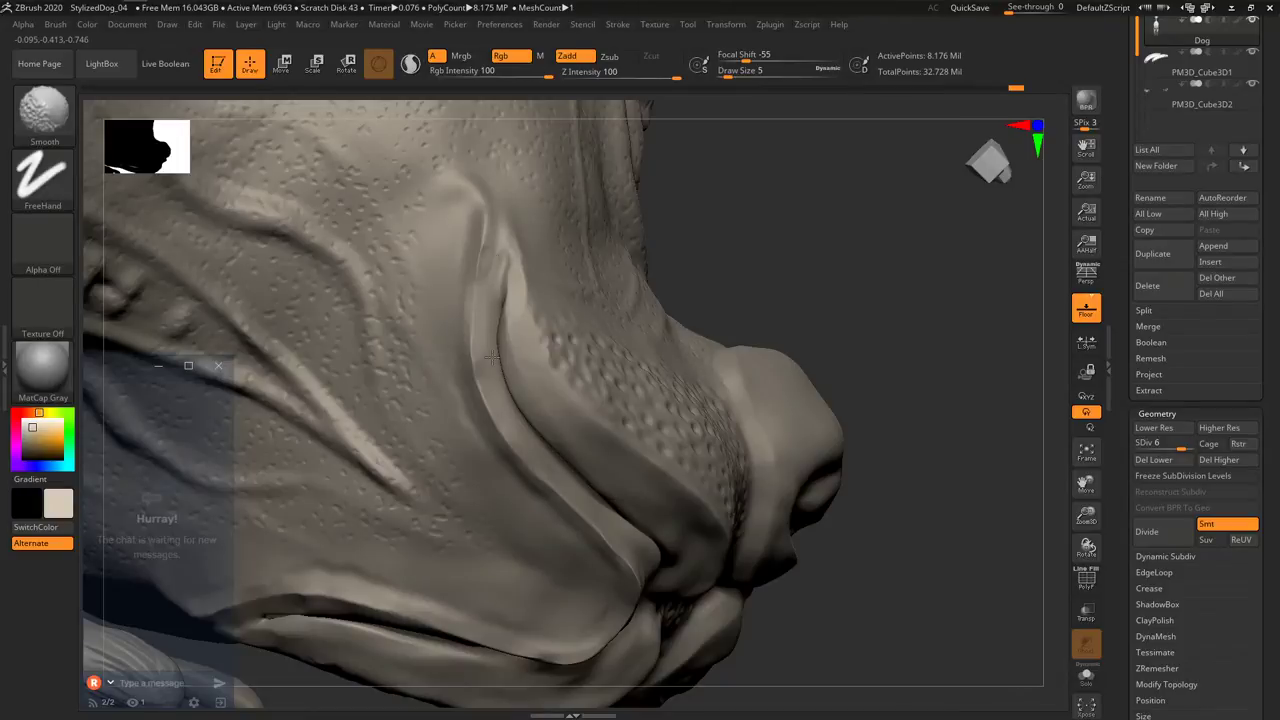
{"action": "mouse_move", "coordinate": [492, 355]}
{"action": "right_mouse_down"}
{"action": "mouse_move", "coordinate": [571, 277]}
{"action": "mouse_move", "coordinate": [578, 305]}
{"action": "mouse_move", "coordinate": [606, 237]}
{"action": "mouse_move", "coordinate": [588, 318]}
{"action": "mouse_move", "coordinate": [620, 314]}
{"action": "mouse_move", "coordinate": [605, 297]}
{"action": "right_mouse_up"}
Pick the Move Topological brush and open its Auto Masking settings.
{"action": "key", "text": "b"}
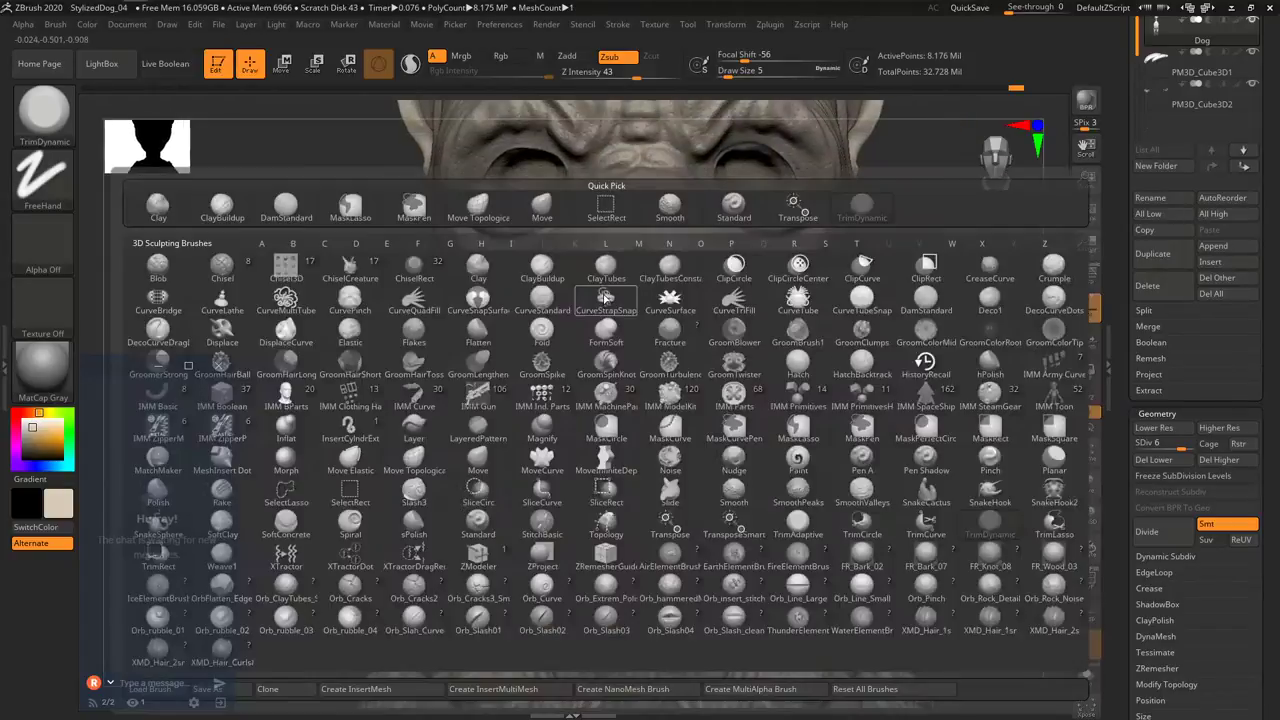
{"action": "key", "text": "m"}
{"action": "key", "text": "t"}
{"action": "key", "text": "s"}
{"action": "left_click_drag", "start_coordinate": [606, 299], "coordinate": [609, 299]}
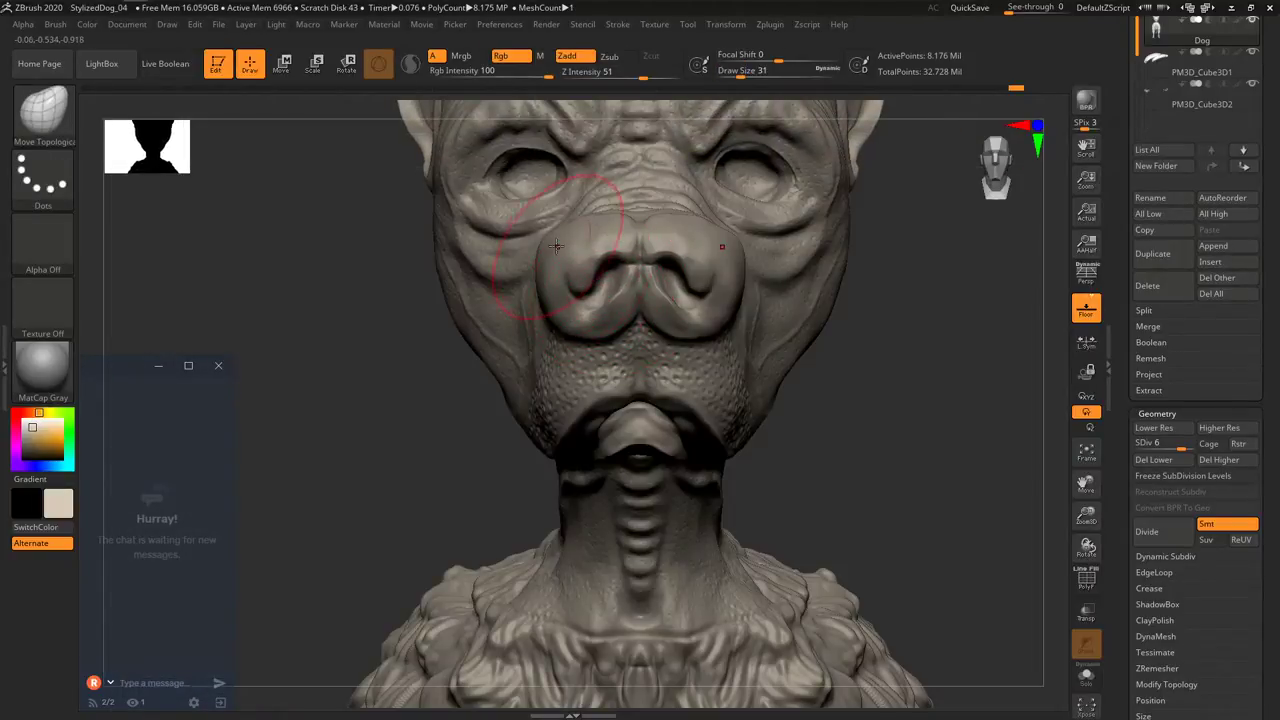
{"action": "mouse_move", "coordinate": [557, 243]}
{"action": "right_mouse_down"}
{"action": "mouse_move", "coordinate": [655, 228]}
{"action": "mouse_move", "coordinate": [551, 250]}
{"action": "right_mouse_up"}
{"action": "right_click_drag", "start_coordinate": [539, 239], "coordinate": [606, 256]}
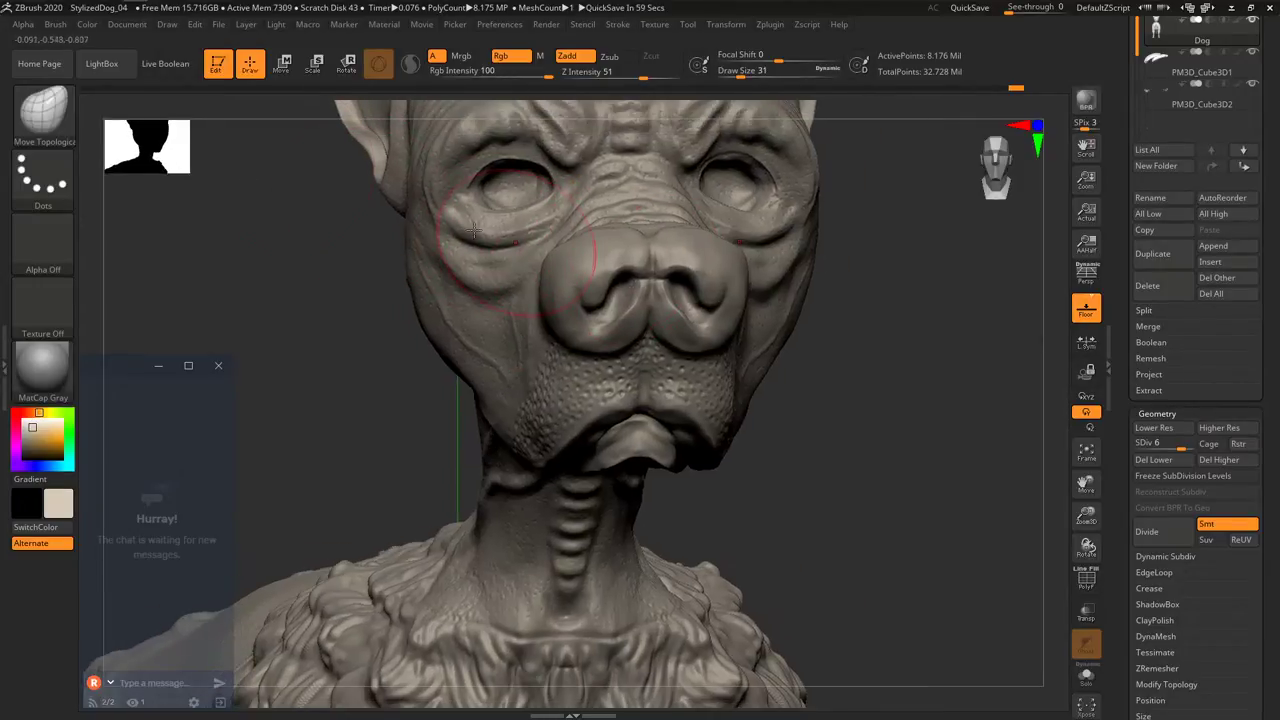
{"action": "left_click", "coordinate": [55, 24]}
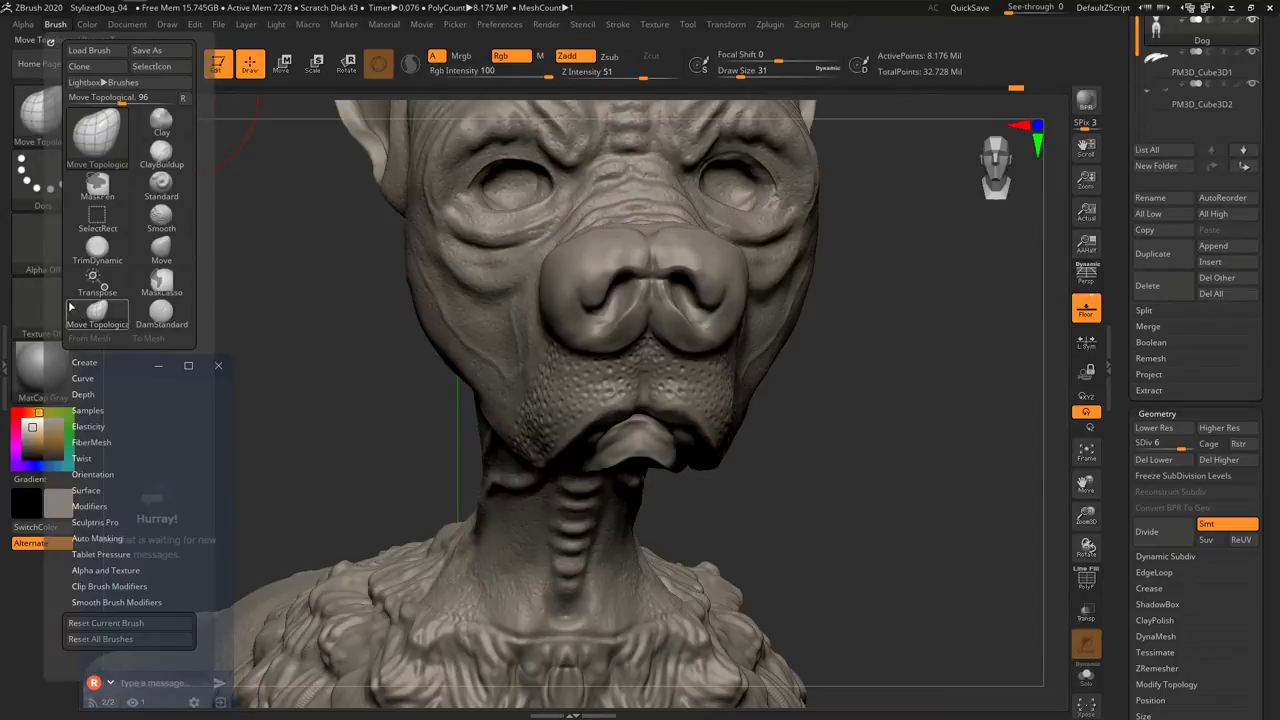
{"action": "scroll", "coordinate": [90, 210], "scroll_direction": "down", "scroll_amount": 5}
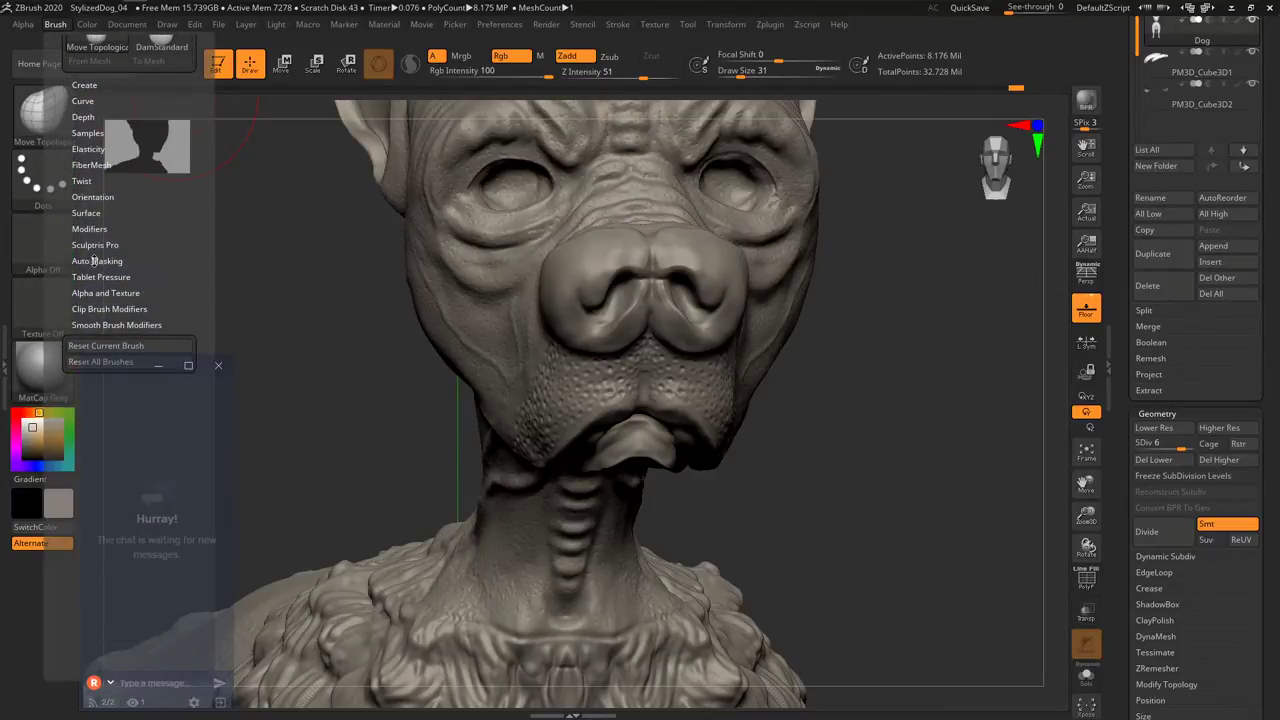
{"action": "left_click", "coordinate": [93, 260]}
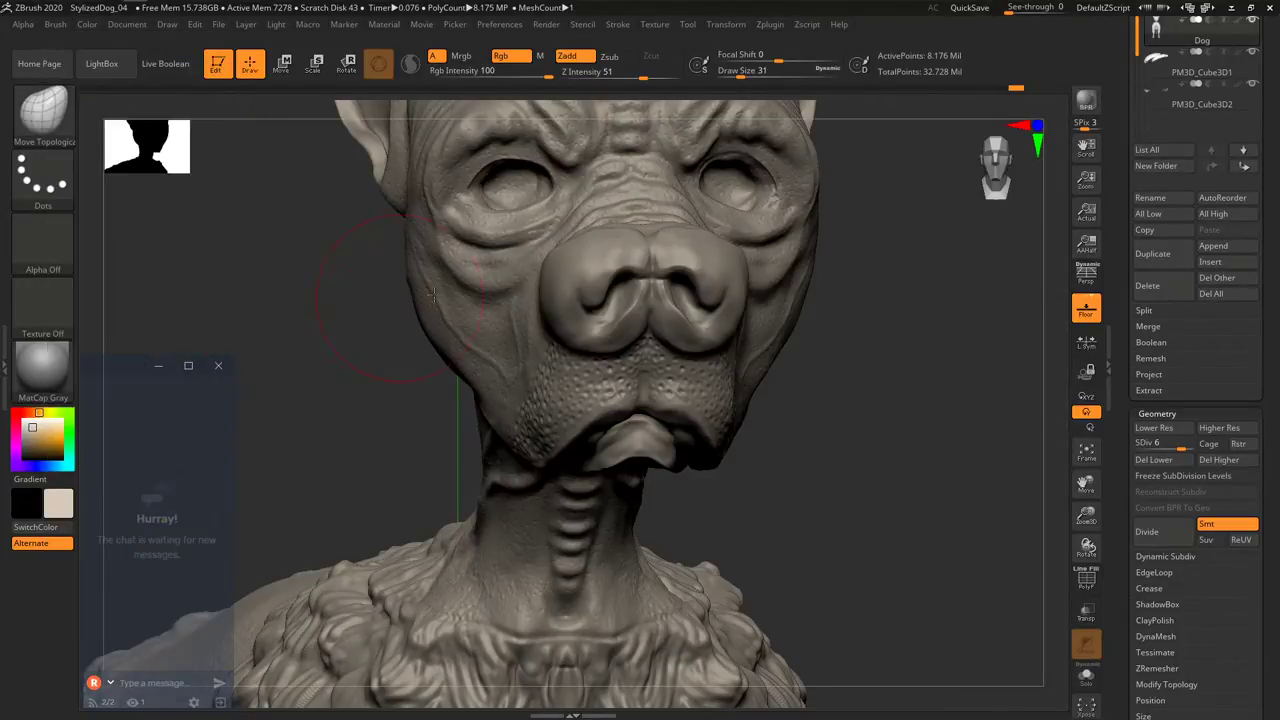
Set the draw size to 16 and inspect the muzzle, body and legs.
{"action": "mouse_move", "coordinate": [565, 272]}
{"action": "right_mouse_down"}
{"action": "mouse_move", "coordinate": [600, 268]}
{"action": "mouse_move", "coordinate": [540, 300]}
{"action": "mouse_move", "coordinate": [513, 365]}
{"action": "mouse_move", "coordinate": [551, 289]}
{"action": "mouse_move", "coordinate": [569, 303]}
{"action": "mouse_move", "coordinate": [571, 289]}
{"action": "mouse_move", "coordinate": [610, 528]}
{"action": "mouse_move", "coordinate": [598, 518]}
{"action": "right_mouse_up"}
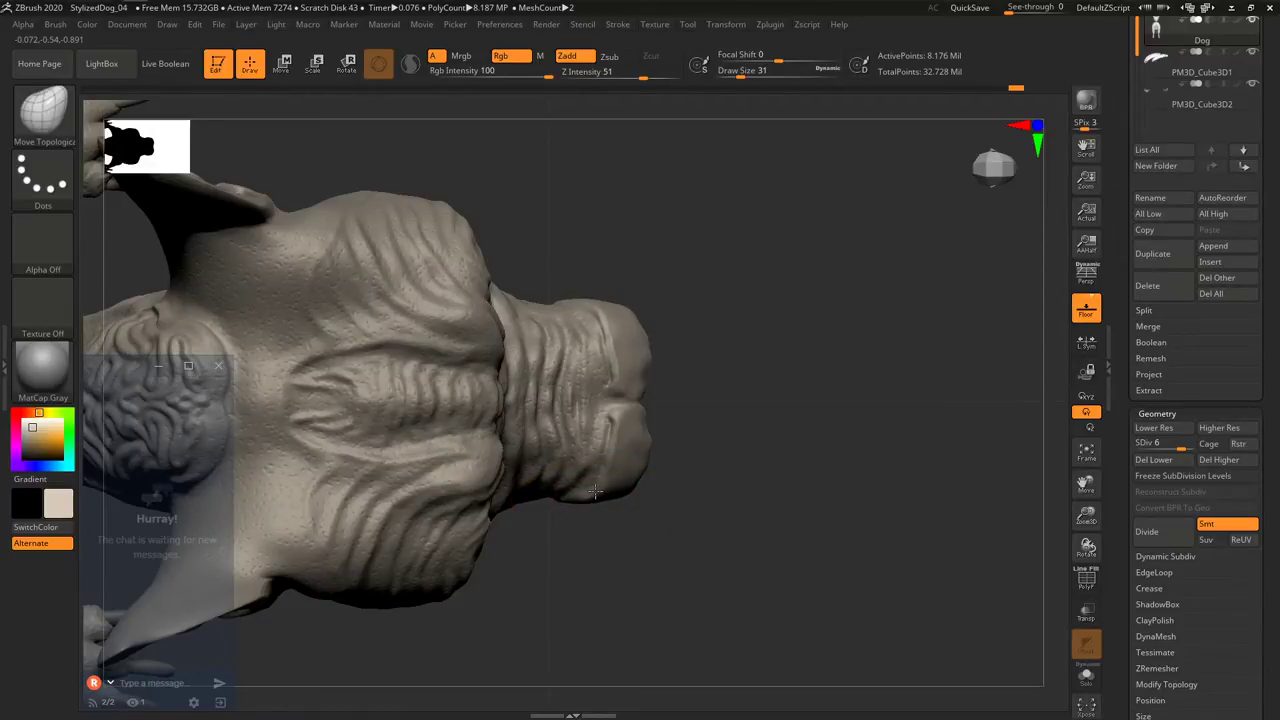
{"action": "mouse_move", "coordinate": [589, 492]}
{"action": "right_mouse_down"}
{"action": "mouse_move", "coordinate": [677, 460]}
{"action": "mouse_move", "coordinate": [609, 459]}
{"action": "mouse_move", "coordinate": [611, 472]}
{"action": "right_mouse_up"}
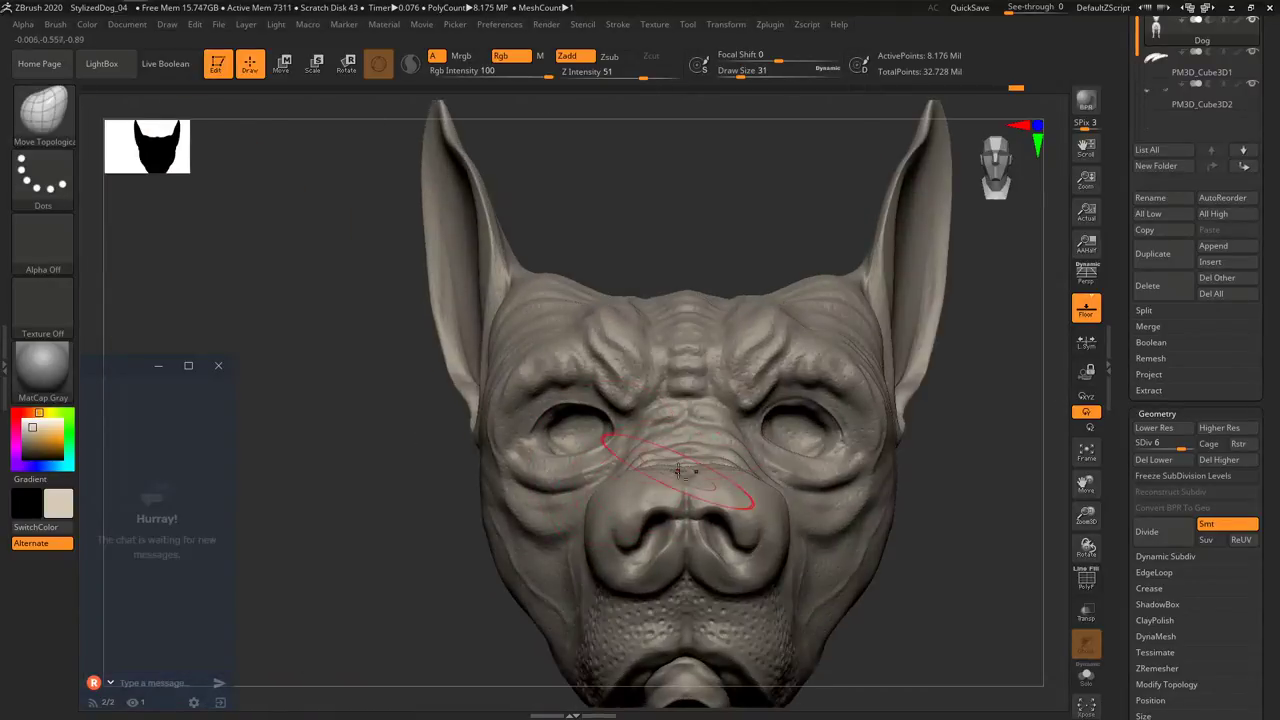
{"action": "right_click_drag", "start_coordinate": [690, 468], "coordinate": [632, 468], "text": "alt"}
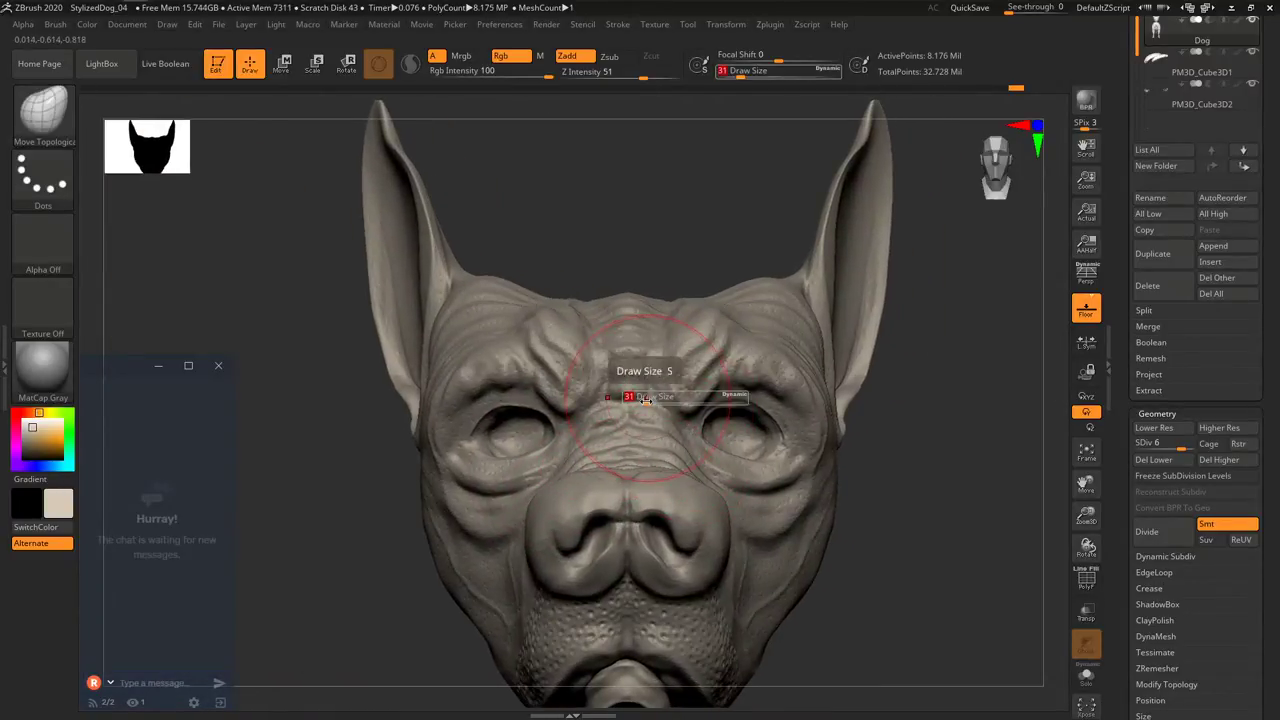
{"action": "key", "text": "ctrl"}
{"action": "mouse_move", "coordinate": [732, 415]}
{"action": "right_mouse_down", "text": "ctrl"}
{"action": "mouse_move", "coordinate": [694, 510]}
{"action": "mouse_move", "coordinate": [618, 452]}
{"action": "mouse_move", "coordinate": [630, 466]}
{"action": "mouse_move", "coordinate": [623, 401]}
{"action": "mouse_move", "coordinate": [652, 487]}
{"action": "right_mouse_up", "text": "ctrl"}
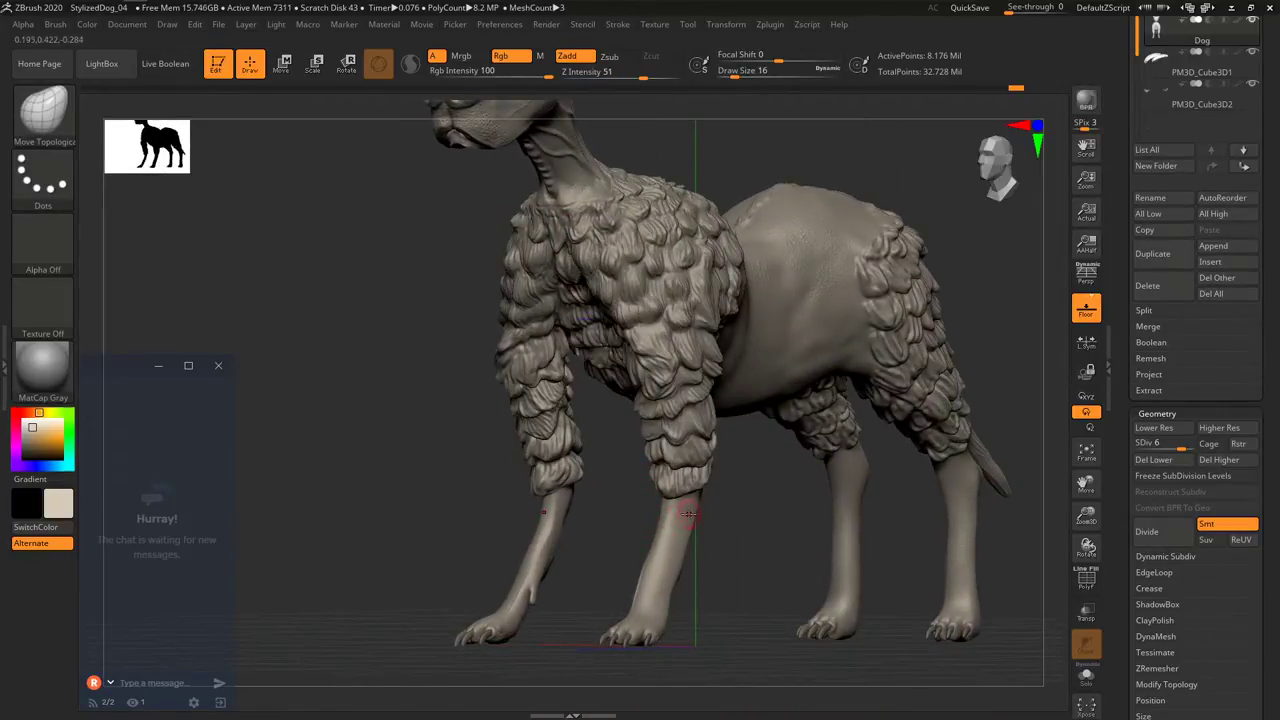
{"action": "right_click_drag", "start_coordinate": [637, 559], "coordinate": [653, 464]}
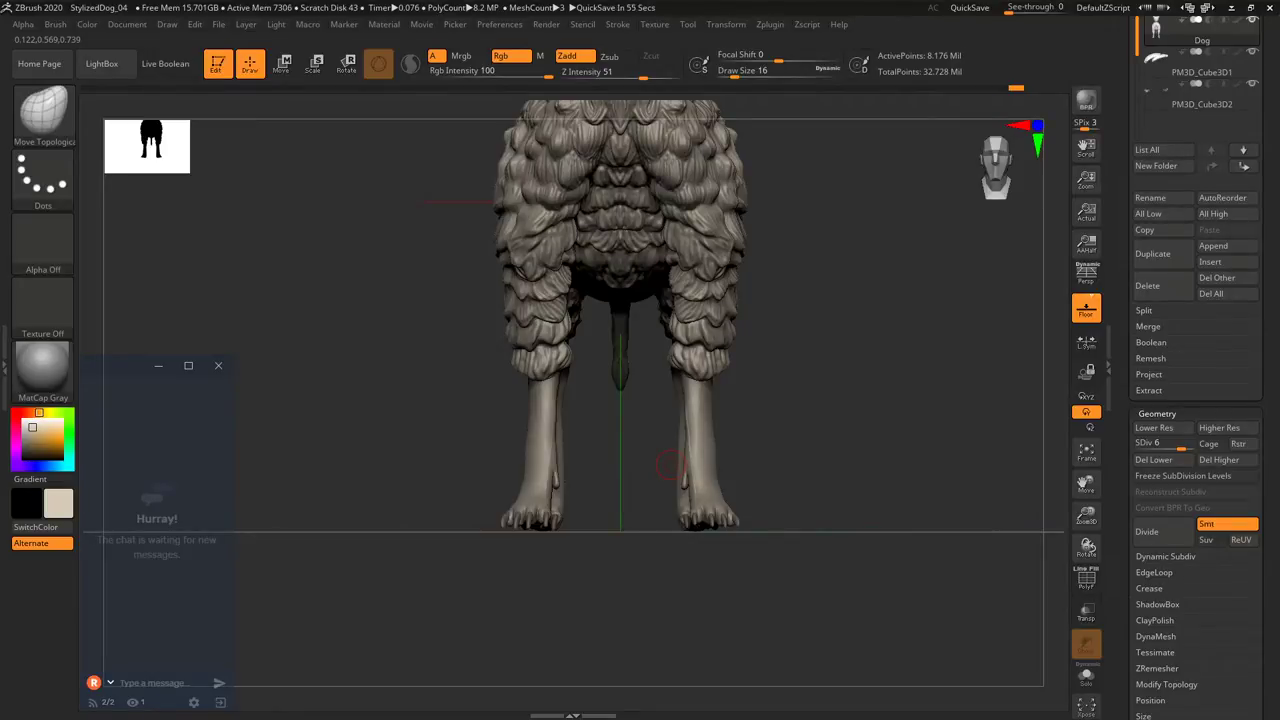
Select the PM3D_Cube3D2 claws, mask the innermost claw on each front paw with MaskLasso, and show the subtool's Split options.
{"action": "right_click_drag", "start_coordinate": [606, 464], "coordinate": [510, 520]}
{"action": "right_click_drag", "start_coordinate": [560, 640], "coordinate": [624, 529], "text": "alt"}
{"action": "left_click", "coordinate": [590, 558], "text": "alt"}
{"action": "right_click", "coordinate": [590, 560]}
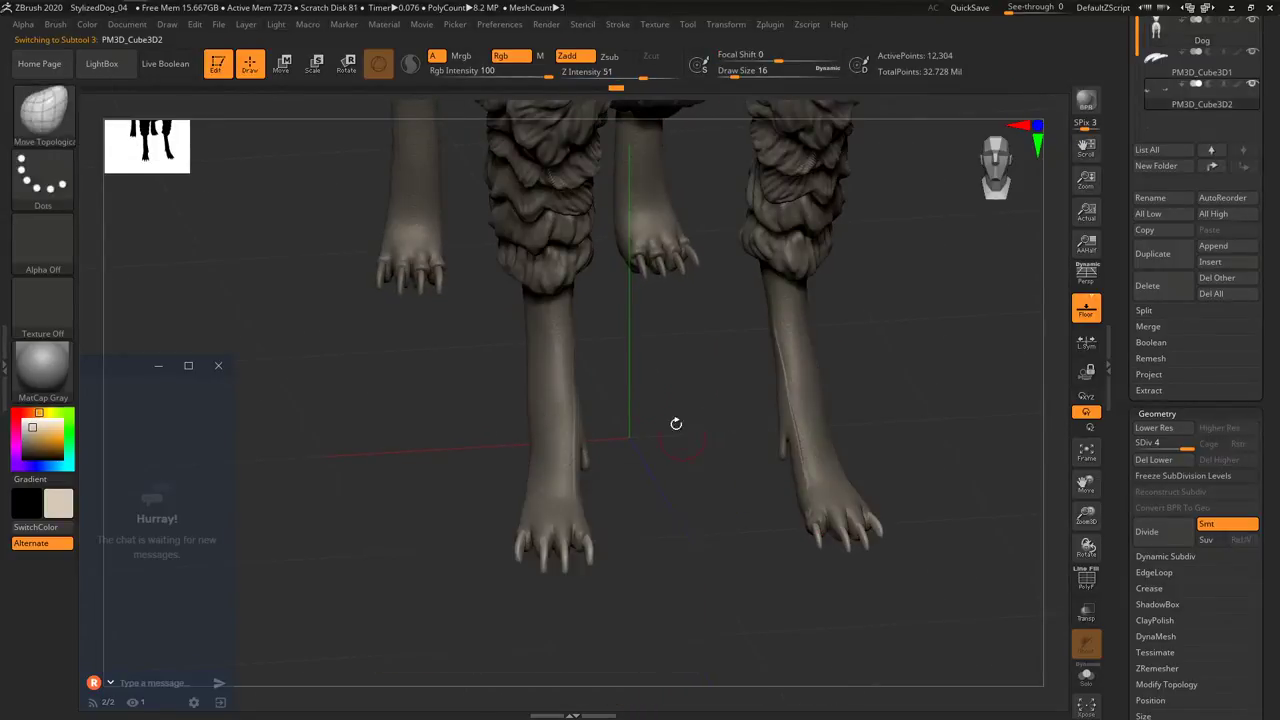
{"action": "right_click_drag", "start_coordinate": [674, 423], "coordinate": [671, 508], "text": "ctrl"}
{"action": "right_click_drag", "start_coordinate": [745, 493], "coordinate": [735, 490], "text": "shift"}
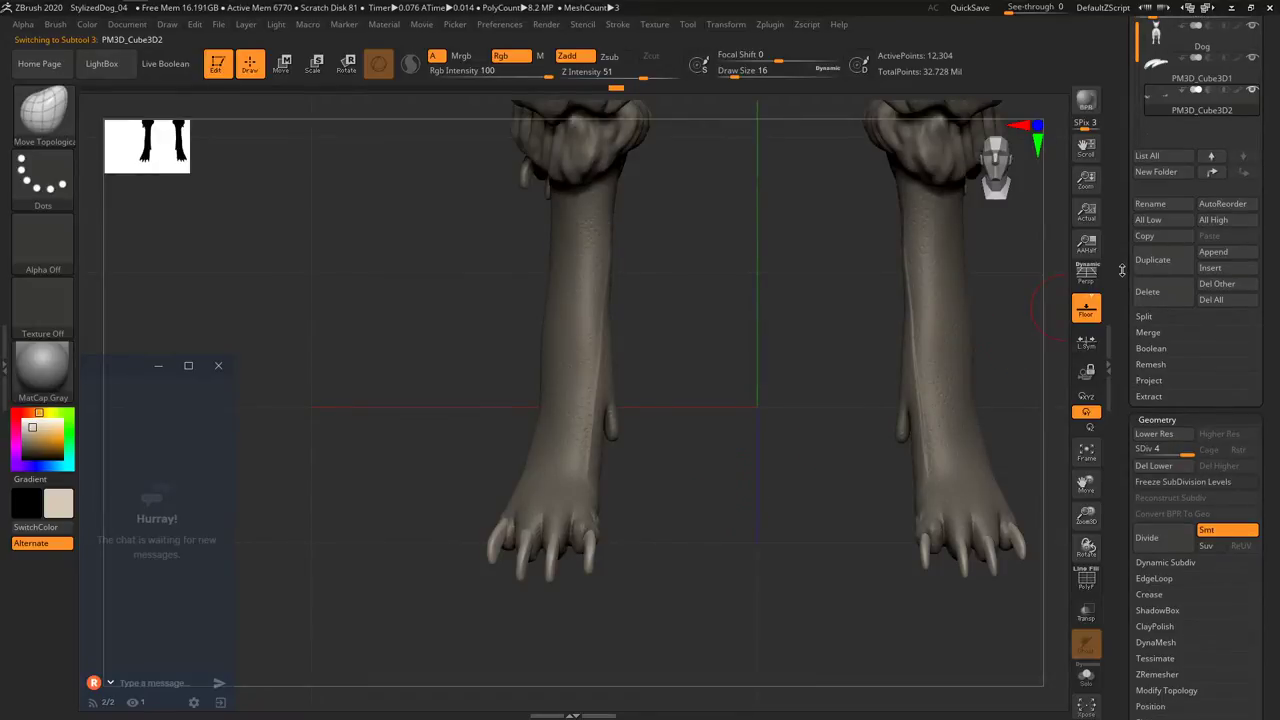
{"action": "scroll", "coordinate": [1117, 272], "scroll_direction": "up", "scroll_amount": 1}
{"action": "scroll", "coordinate": [1117, 272], "scroll_direction": "down", "scroll_amount": 1}
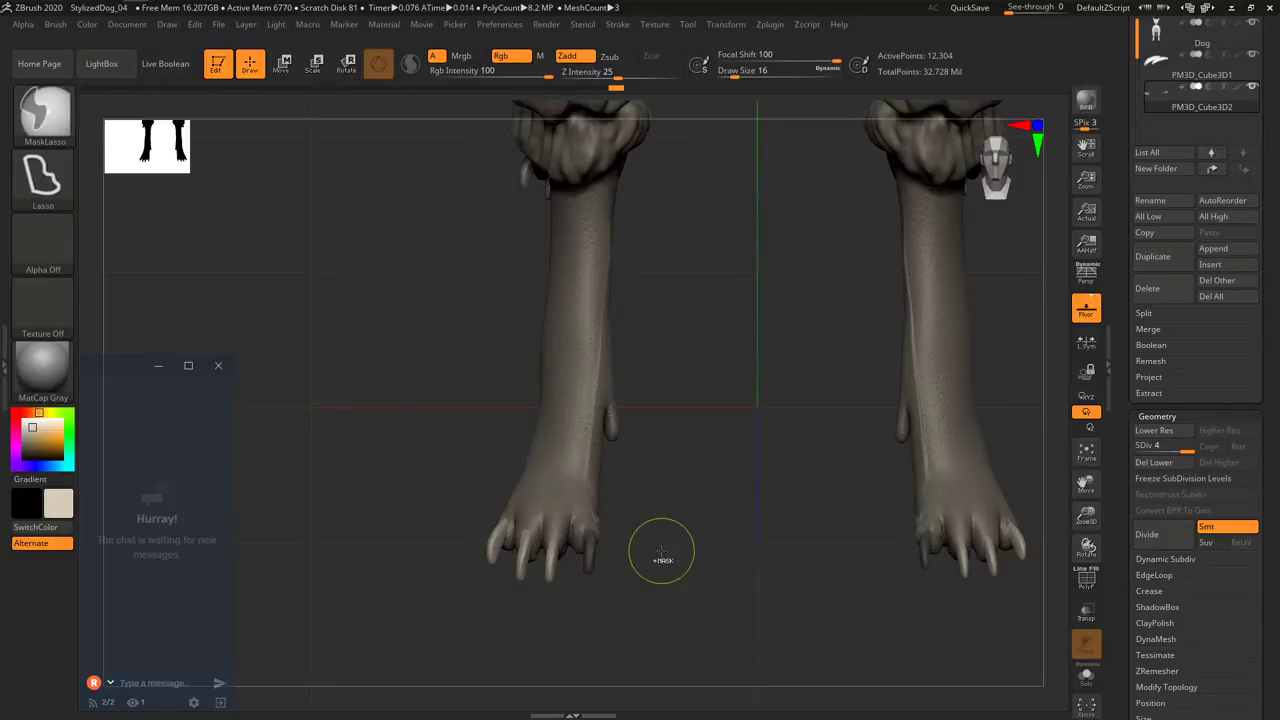
{"action": "left_click", "coordinate": [1146, 314]}
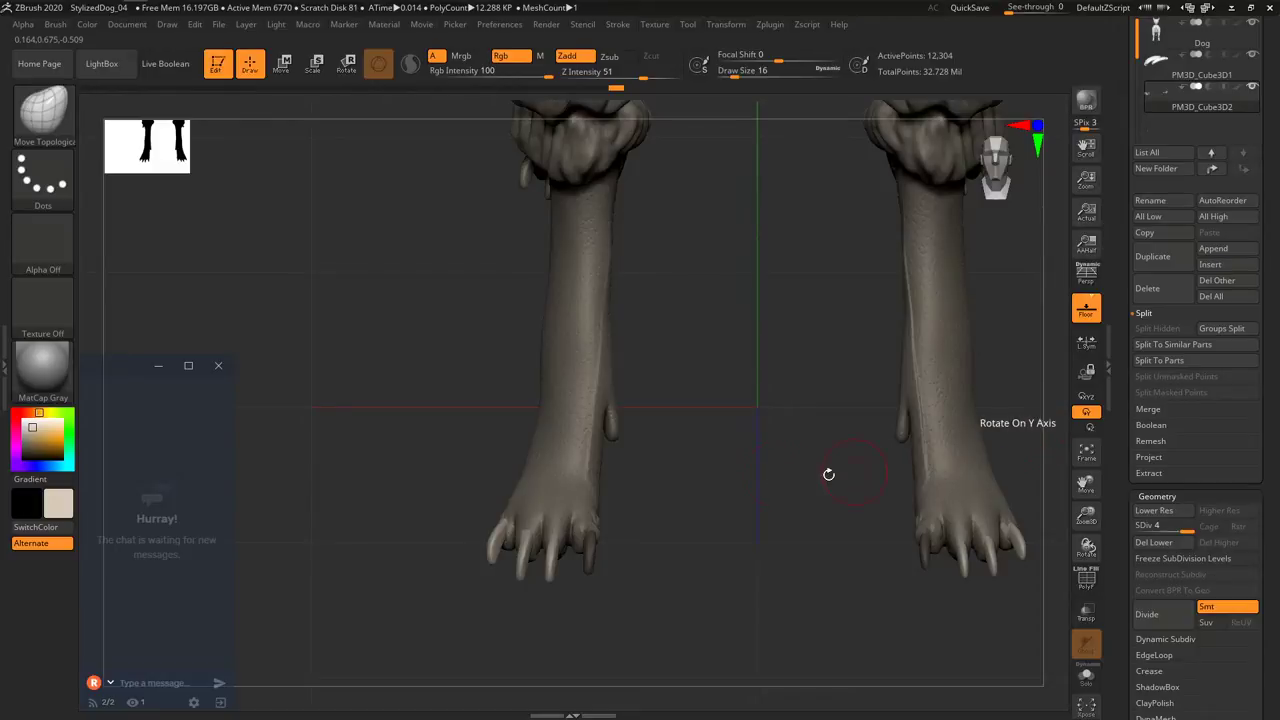
Invert the mask on the claws back and forth to check which claws it covers.
{"action": "key", "text": "ctrl"}
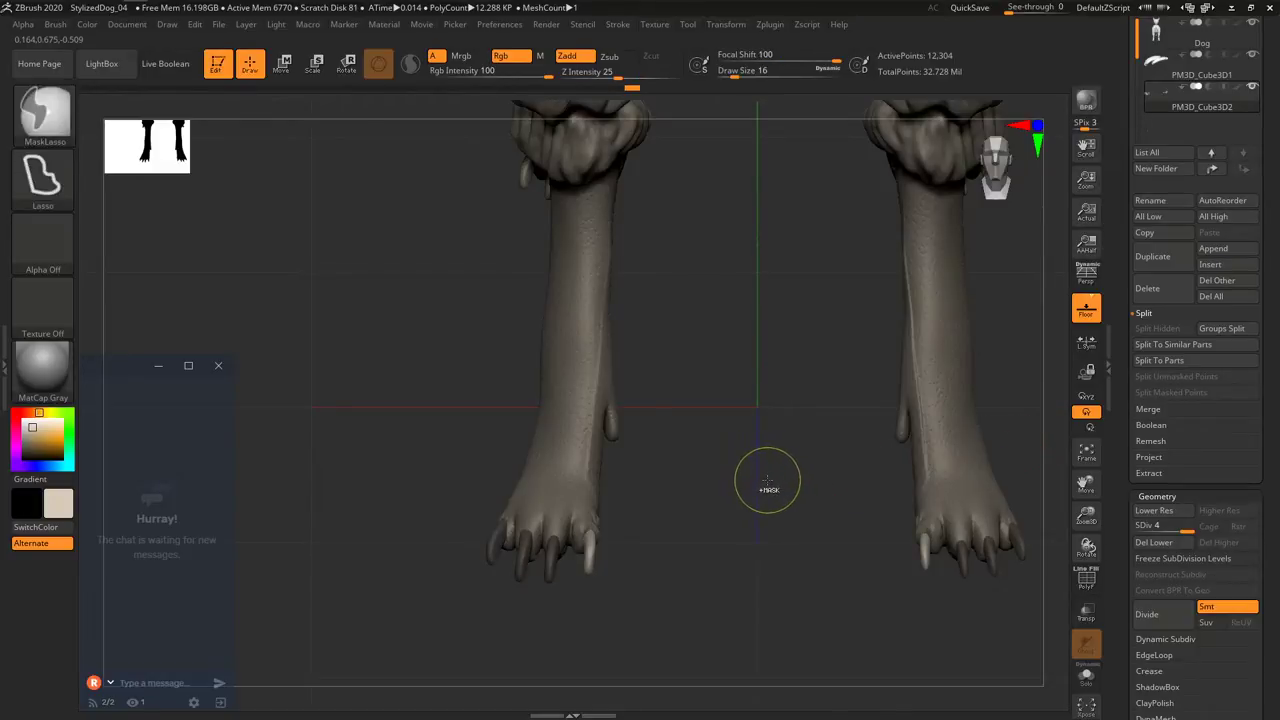
{"action": "left_click", "coordinate": [768, 481], "text": "ctrl"}
{"action": "left_click", "coordinate": [771, 478], "text": "ctrl"}
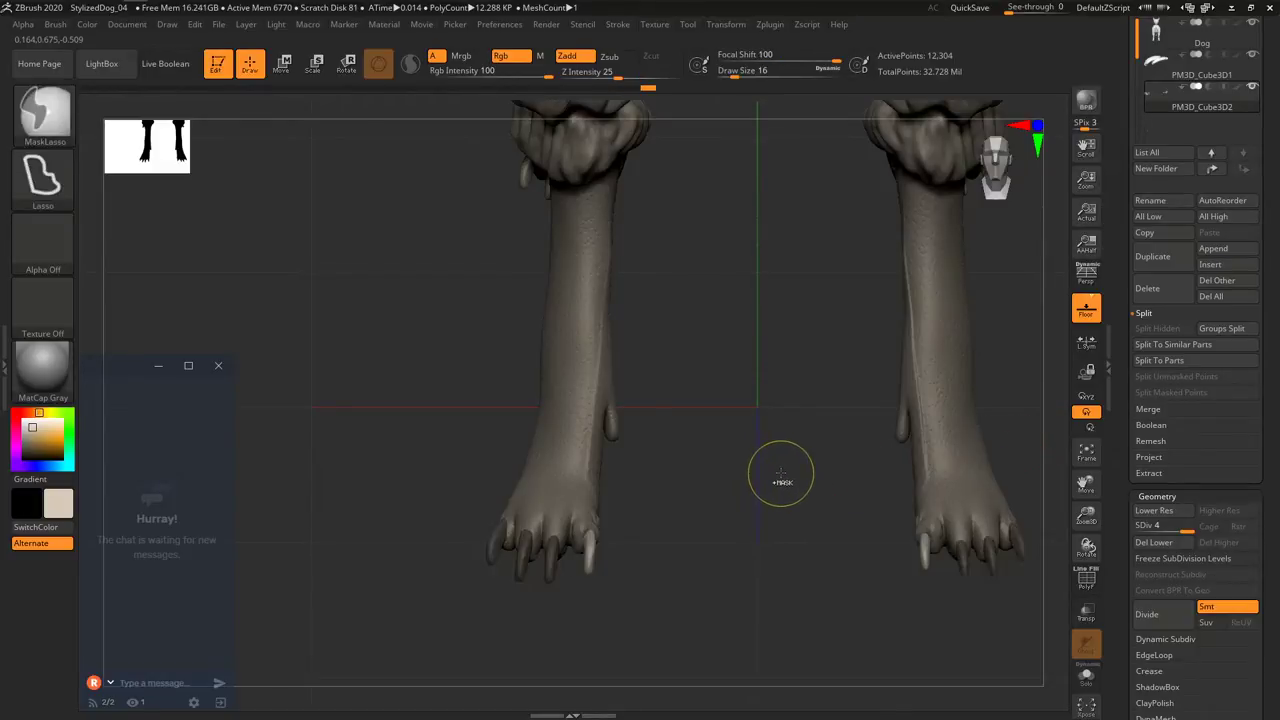
{"action": "left_click", "coordinate": [785, 466], "text": "ctrl"}
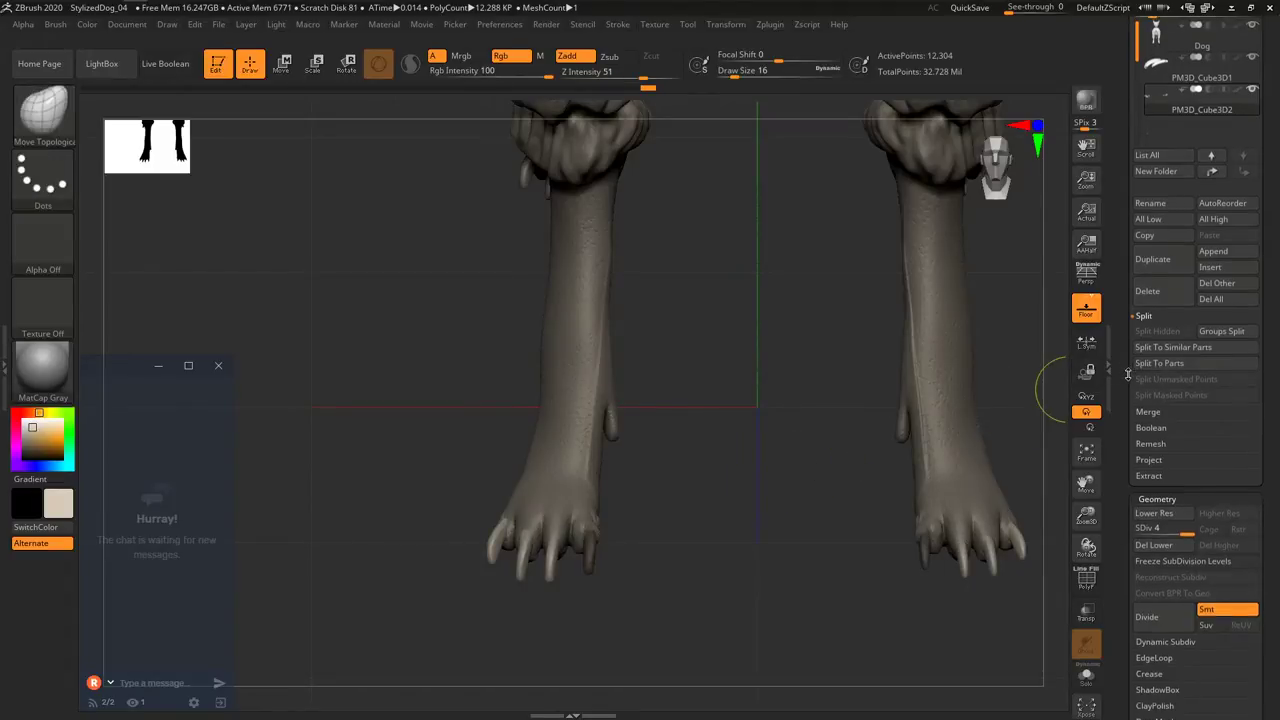
Delete the claws' lower subdivision levels and split the masked inner claws into their own subtool.
{"action": "scroll", "coordinate": [1133, 430], "scroll_direction": "up", "scroll_amount": 3}
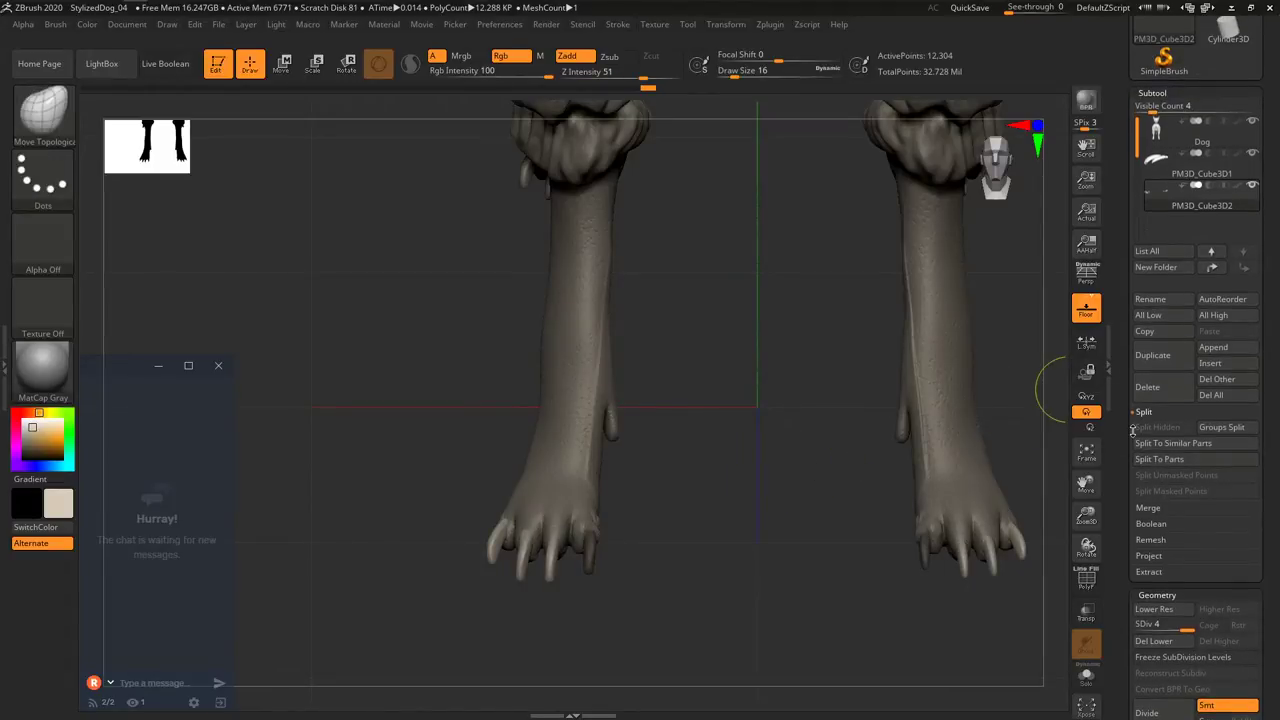
{"action": "scroll", "coordinate": [1138, 450], "scroll_direction": "down", "scroll_amount": 3}
{"action": "left_click_drag", "start_coordinate": [1146, 545], "coordinate": [1130, 547]}
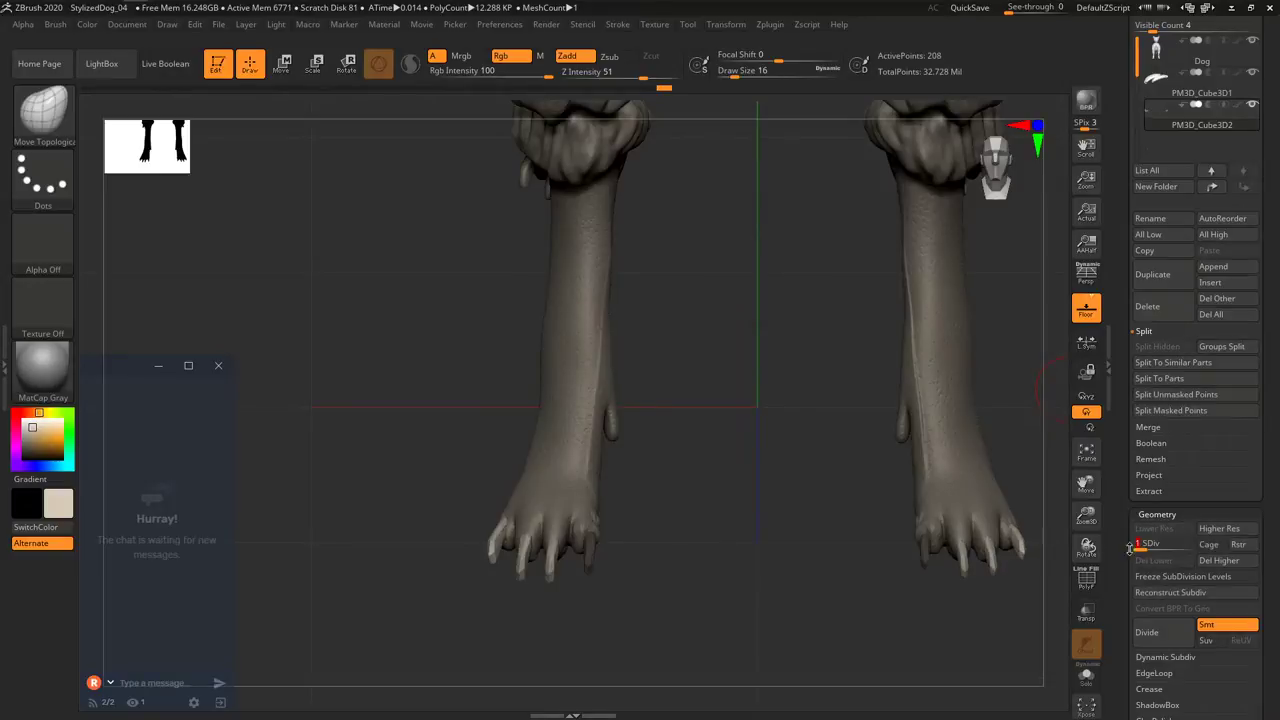
{"action": "left_click", "coordinate": [1168, 395]}
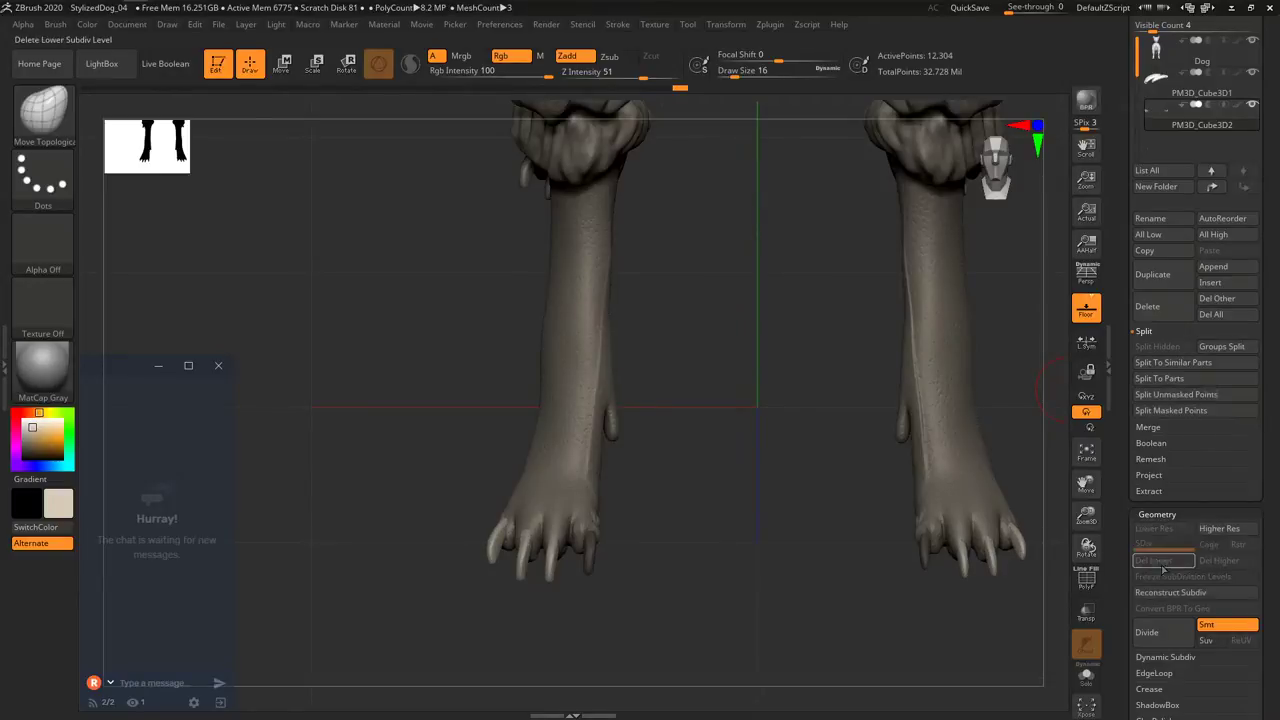
{"action": "left_click", "coordinate": [1167, 411]}
Try to move the remaining PM3D_Cube3D2 claws with the gizmo.
{"action": "left_click_drag", "start_coordinate": [849, 477], "coordinate": [800, 560]}
{"action": "right_click", "coordinate": [783, 572]}
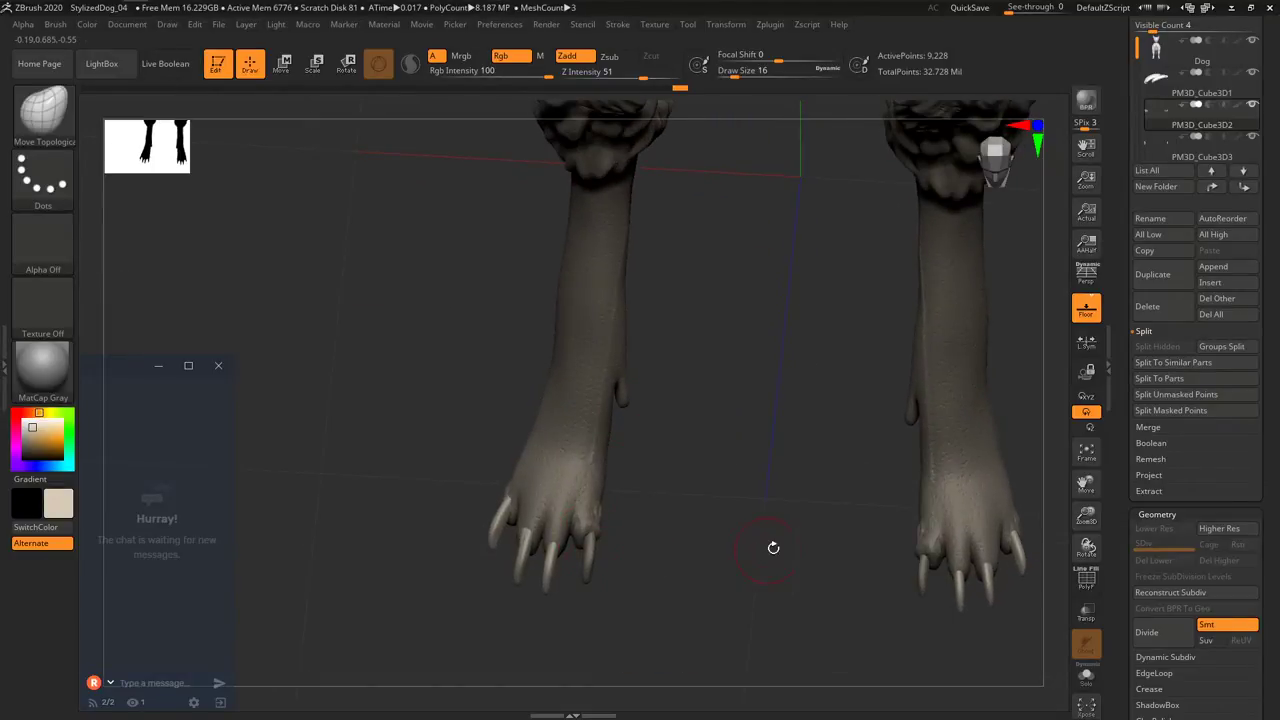
{"action": "key", "text": "w"}
{"action": "left_click_drag", "start_coordinate": [1005, 629], "coordinate": [1013, 572]}
{"action": "key", "text": "ctrl+z"}
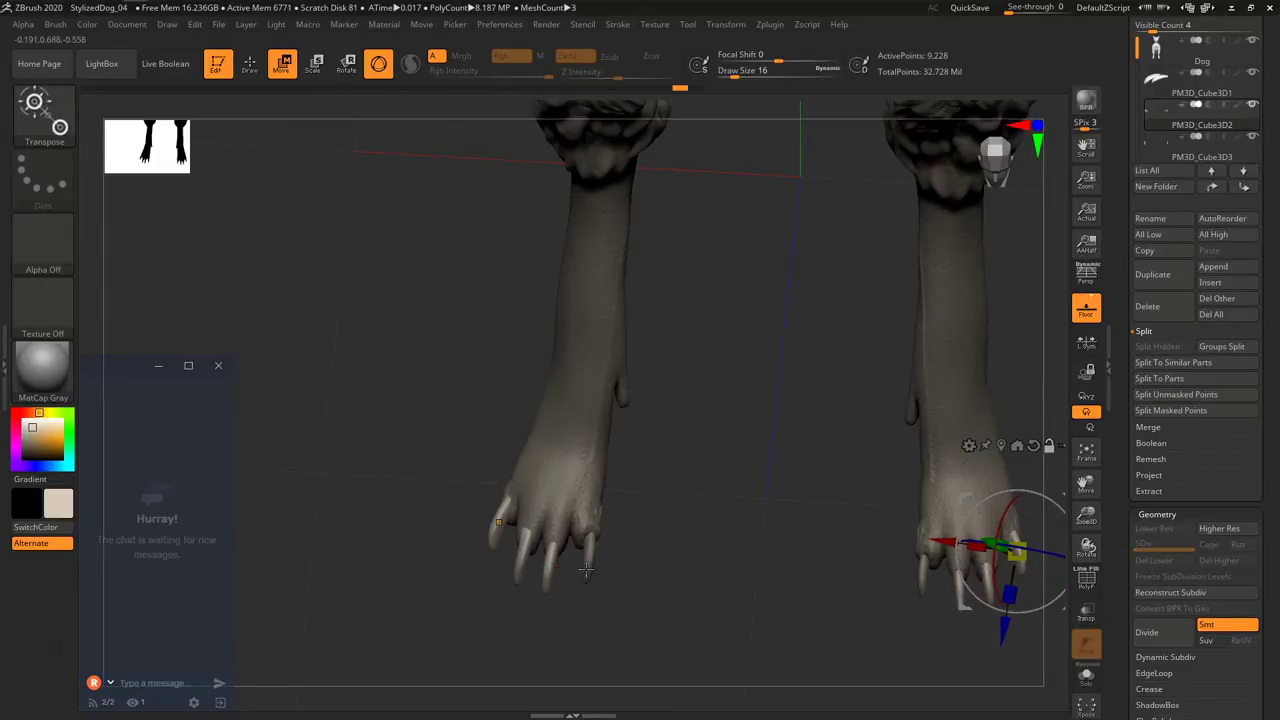
Select the split-off inner claws, move them to the dewclaws on the backs of the front legs, and rotate them about 78°.
{"action": "left_click", "coordinate": [586, 570], "text": "alt"}
{"action": "right_click", "coordinate": [586, 570]}
{"action": "left_click", "coordinate": [589, 560], "text": "alt"}
{"action": "left_click_drag", "start_coordinate": [577, 636], "coordinate": [599, 445]}
{"action": "left_click_drag", "start_coordinate": [670, 428], "coordinate": [682, 460]}
{"action": "left_click_drag", "start_coordinate": [815, 450], "coordinate": [604, 560]}
{"action": "left_click_drag", "start_coordinate": [622, 446], "coordinate": [718, 443]}
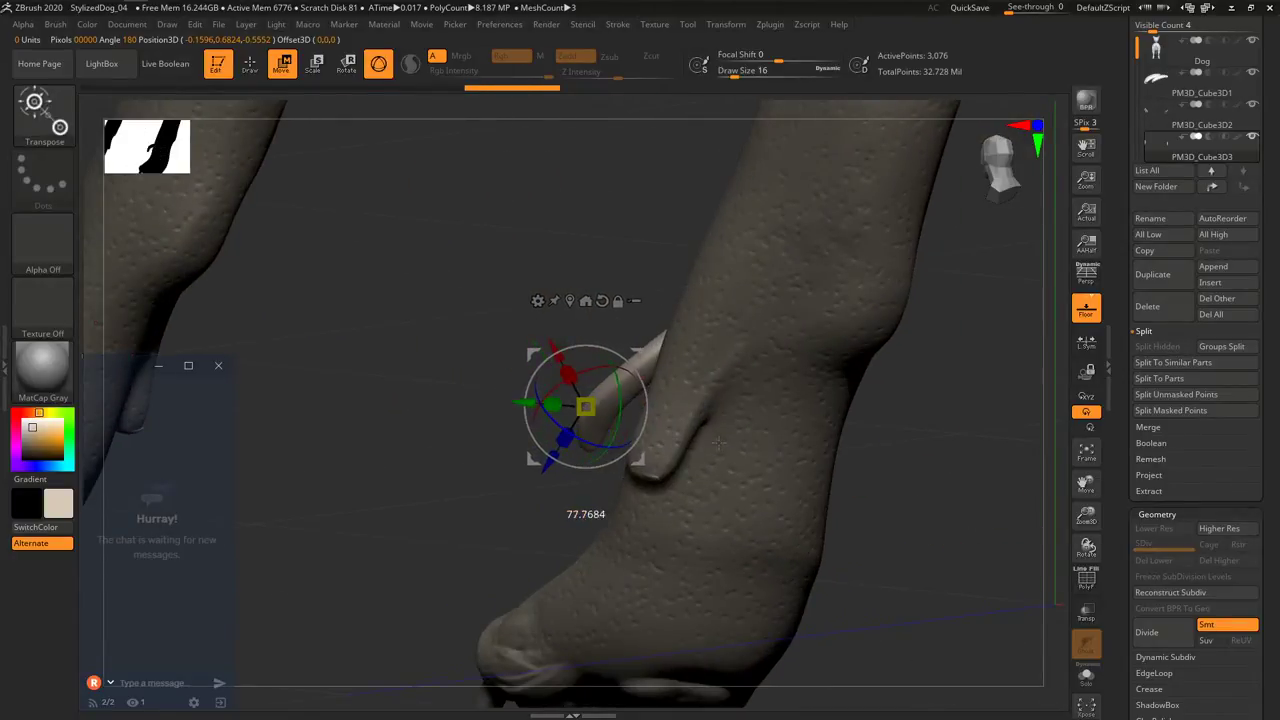
Move and rotate the claw onto the dewclaw's tip so it points down, finishing with a rotation of about 31°.
{"action": "left_click_drag", "start_coordinate": [553, 404], "coordinate": [499, 410]}
{"action": "left_click_drag", "start_coordinate": [515, 346], "coordinate": [565, 436]}
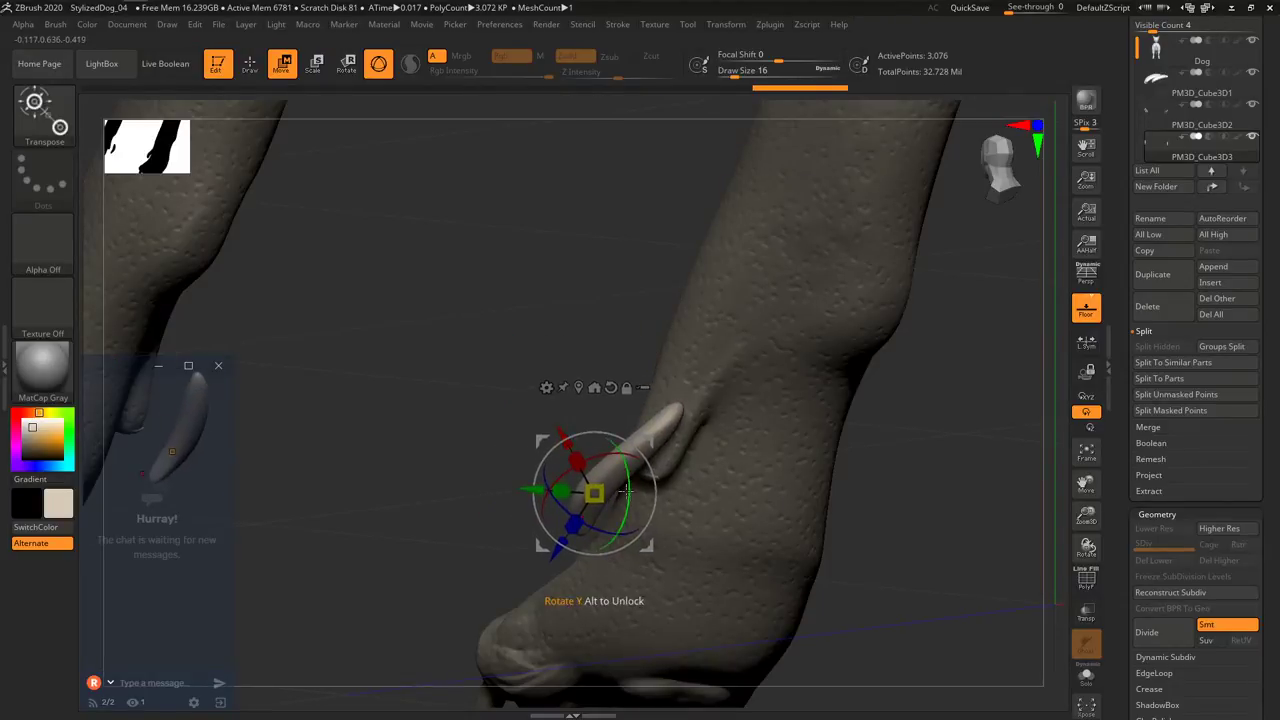
{"action": "left_click_drag", "start_coordinate": [628, 484], "coordinate": [617, 443]}
{"action": "left_click_drag", "start_coordinate": [528, 490], "coordinate": [567, 500]}
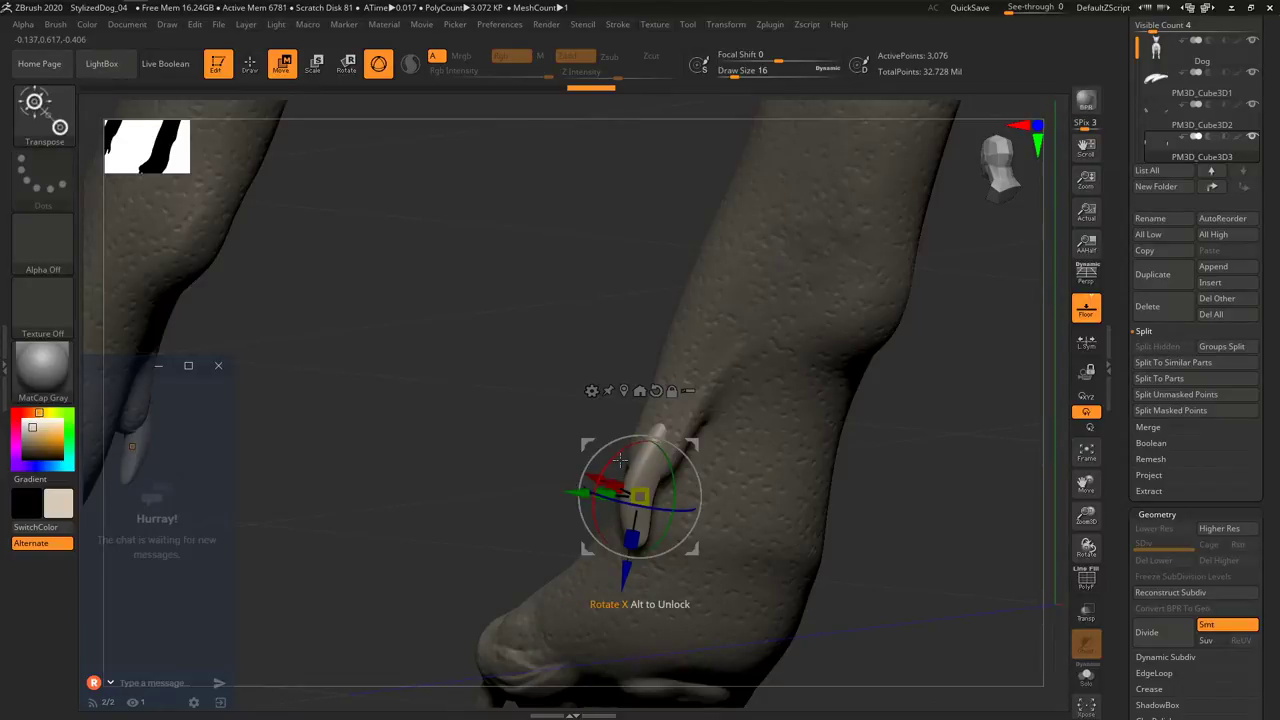
{"action": "left_click_drag", "start_coordinate": [620, 459], "coordinate": [661, 515]}
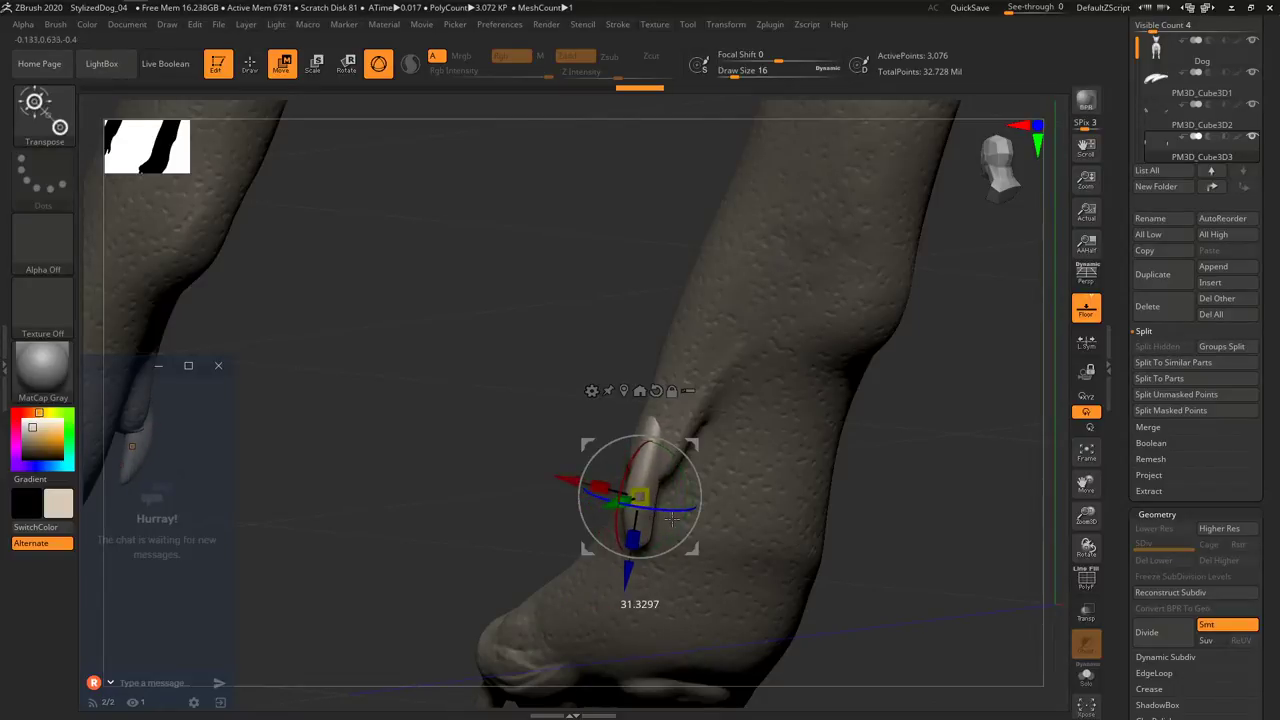
{"action": "mouse_move", "coordinate": [672, 519]}
{"action": "right_mouse_down"}
{"action": "mouse_move", "coordinate": [610, 498]}
{"action": "mouse_move", "coordinate": [693, 498]}
{"action": "mouse_move", "coordinate": [684, 524]}
{"action": "right_mouse_up"}
Reshape the claw's lower tip and side with the Move brush at draw size 7.
{"action": "key", "text": "q"}
{"action": "key", "text": "s"}
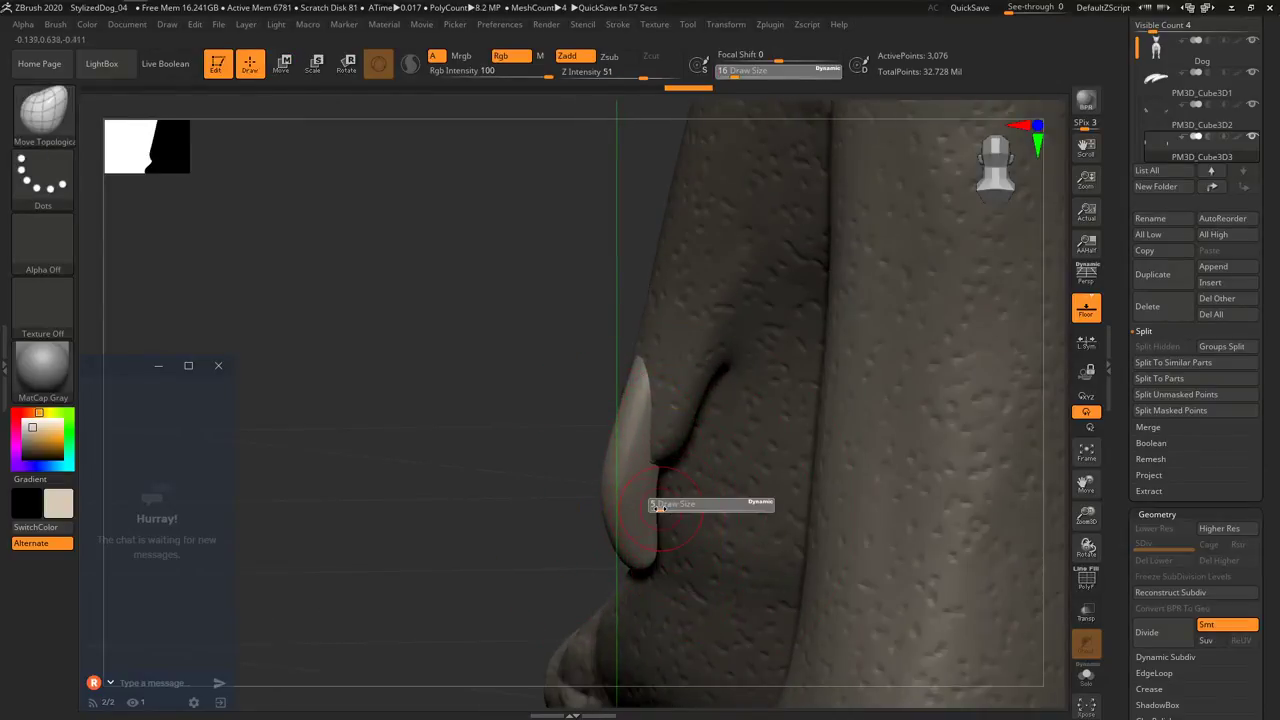
{"action": "left_click", "coordinate": [658, 506]}
{"action": "key", "text": "b"}
{"action": "key", "text": "m"}
{"action": "key", "text": "v"}
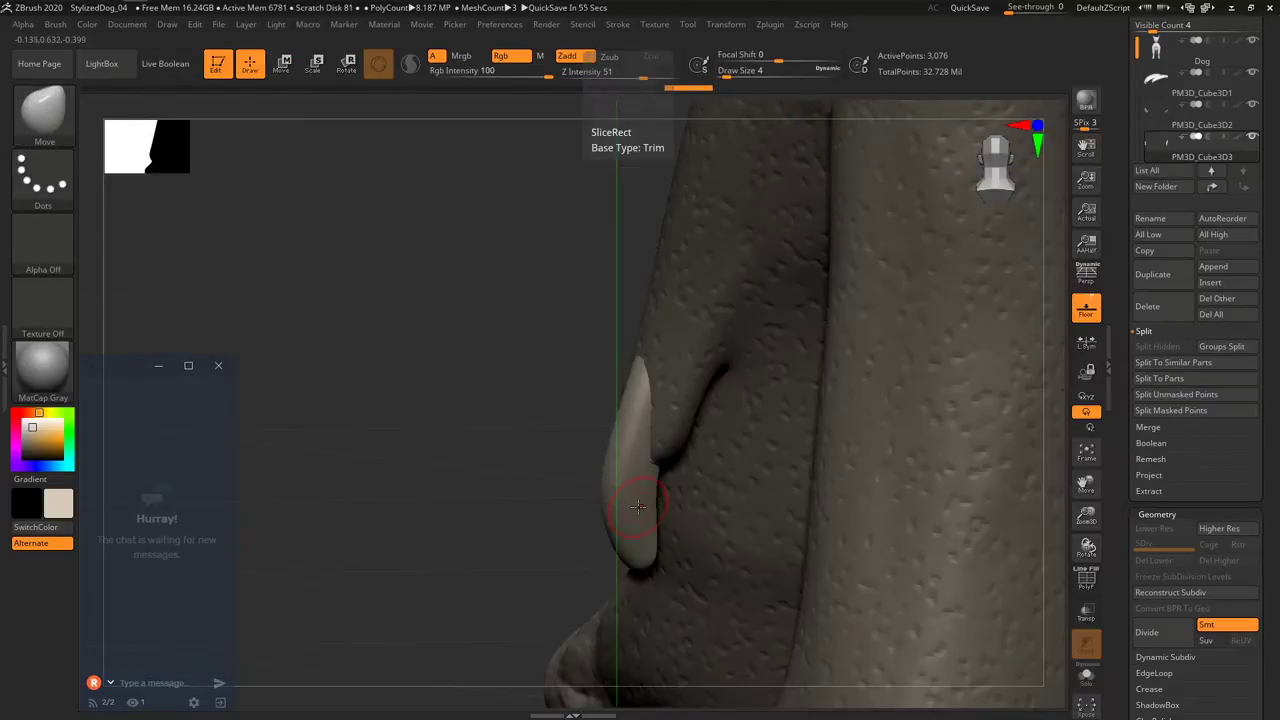
{"action": "key", "text": "s"}
{"action": "left_click", "coordinate": [641, 507]}
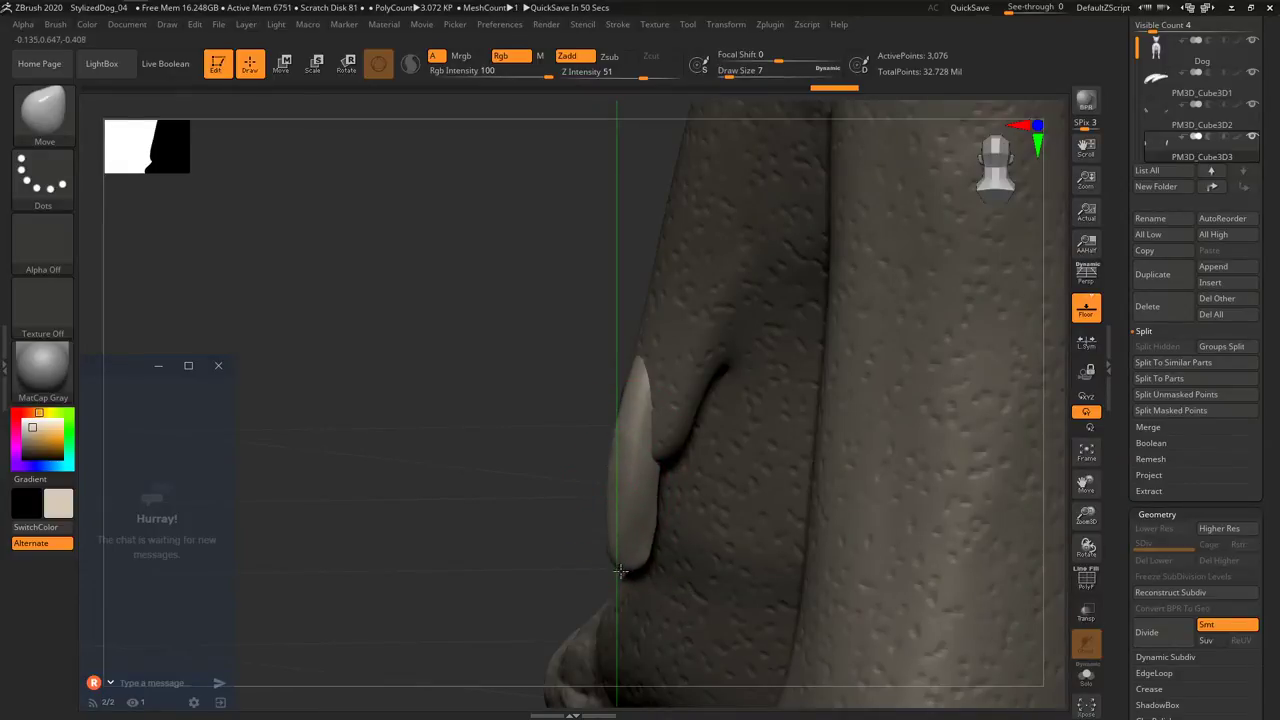
{"action": "left_click_drag", "start_coordinate": [613, 576], "coordinate": [609, 580]}
{"action": "left_click_drag", "start_coordinate": [650, 393], "coordinate": [632, 428]}
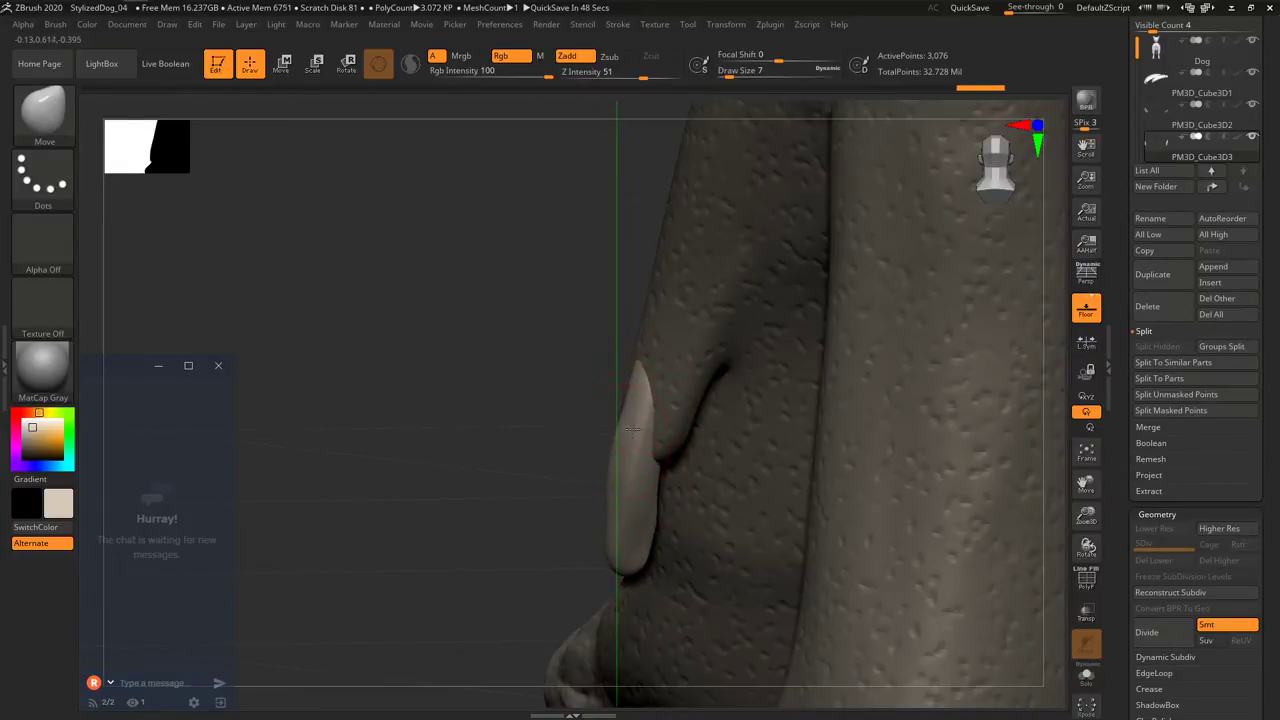
Shift the claw along its axis with the gizmo so it lines up under the dewclaw's tip.
{"action": "right_click_drag", "start_coordinate": [632, 460], "coordinate": [640, 461]}
{"action": "right_click", "coordinate": [632, 462]}
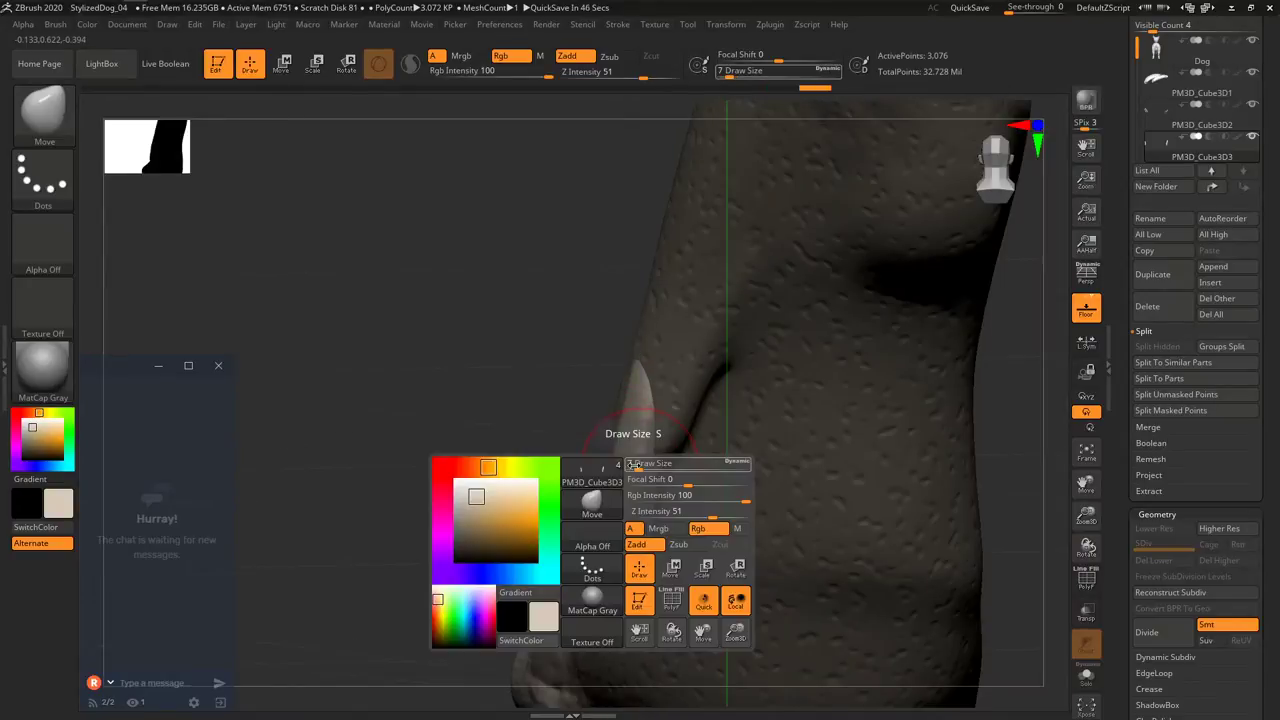
{"action": "left_click_drag", "start_coordinate": [640, 455], "coordinate": [632, 445]}
{"action": "key", "text": "w"}
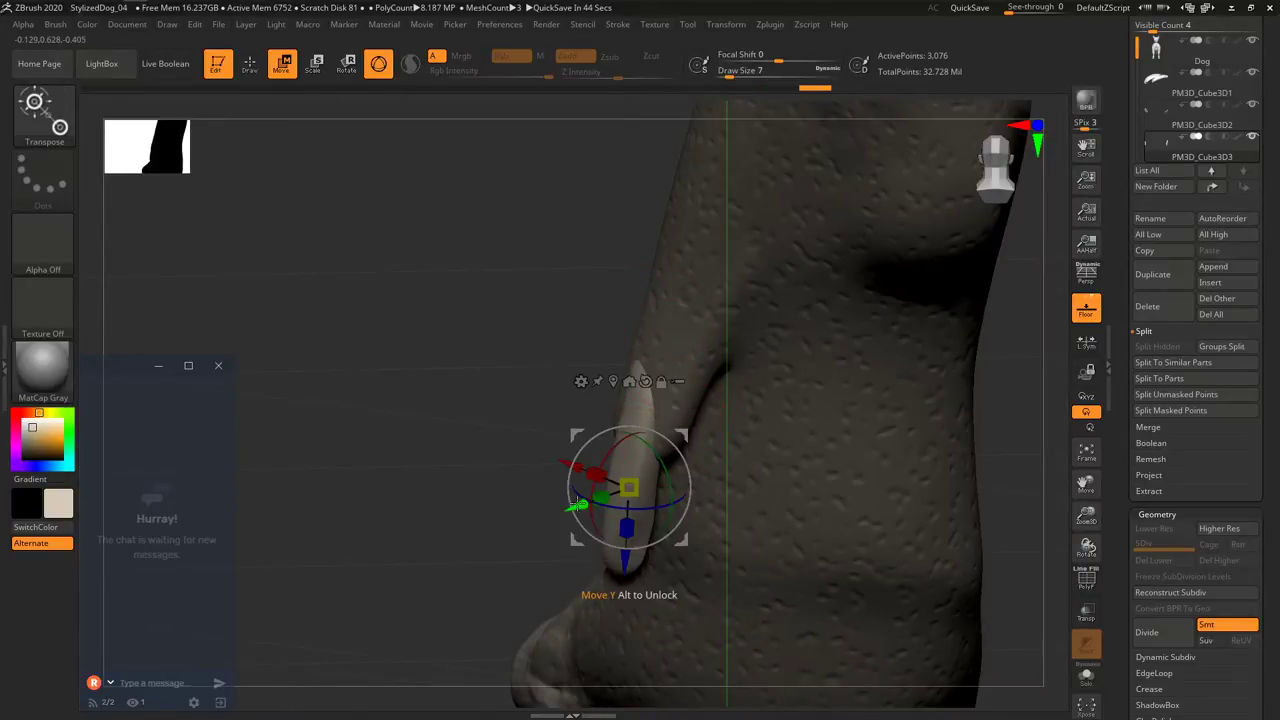
{"action": "left_click_drag", "start_coordinate": [578, 507], "coordinate": [587, 503]}
{"action": "right_click_drag", "start_coordinate": [600, 490], "coordinate": [752, 435]}
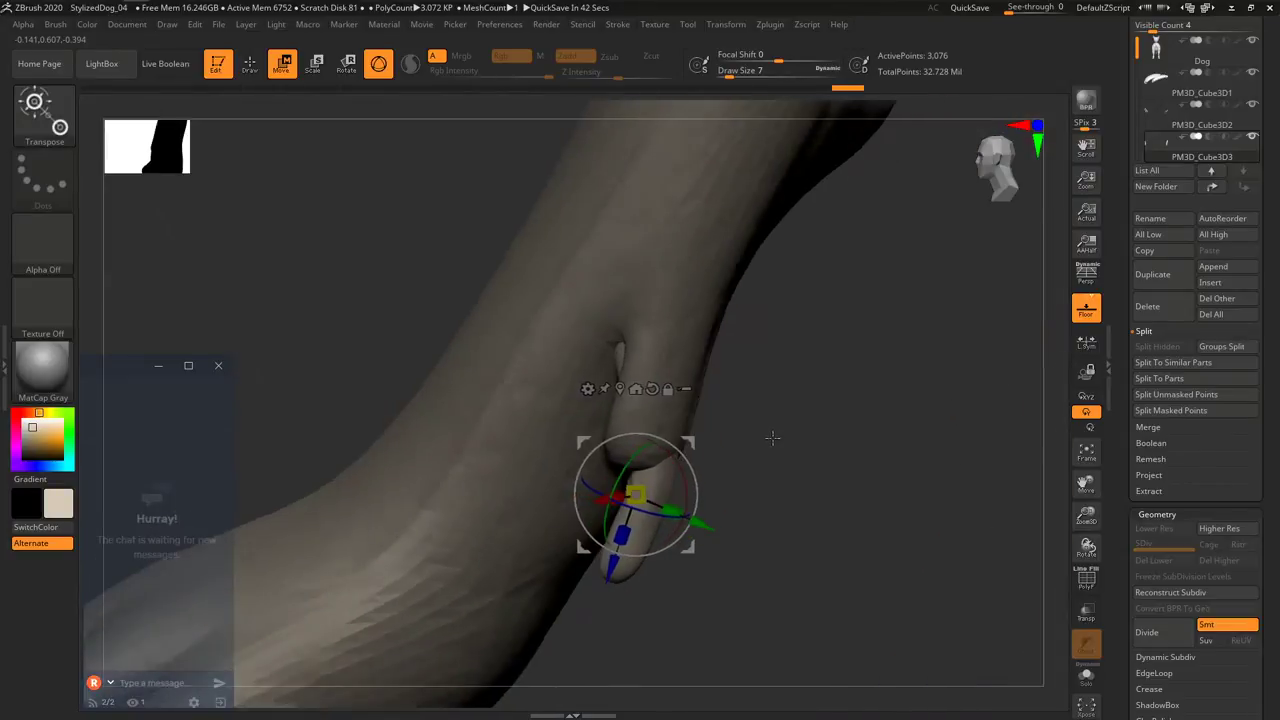
{"action": "left_click_drag", "start_coordinate": [690, 500], "coordinate": [684, 492]}
{"action": "mouse_move", "coordinate": [722, 464]}
{"action": "right_mouse_down"}
{"action": "mouse_move", "coordinate": [746, 458]}
{"action": "mouse_move", "coordinate": [728, 456]}
{"action": "right_mouse_up"}
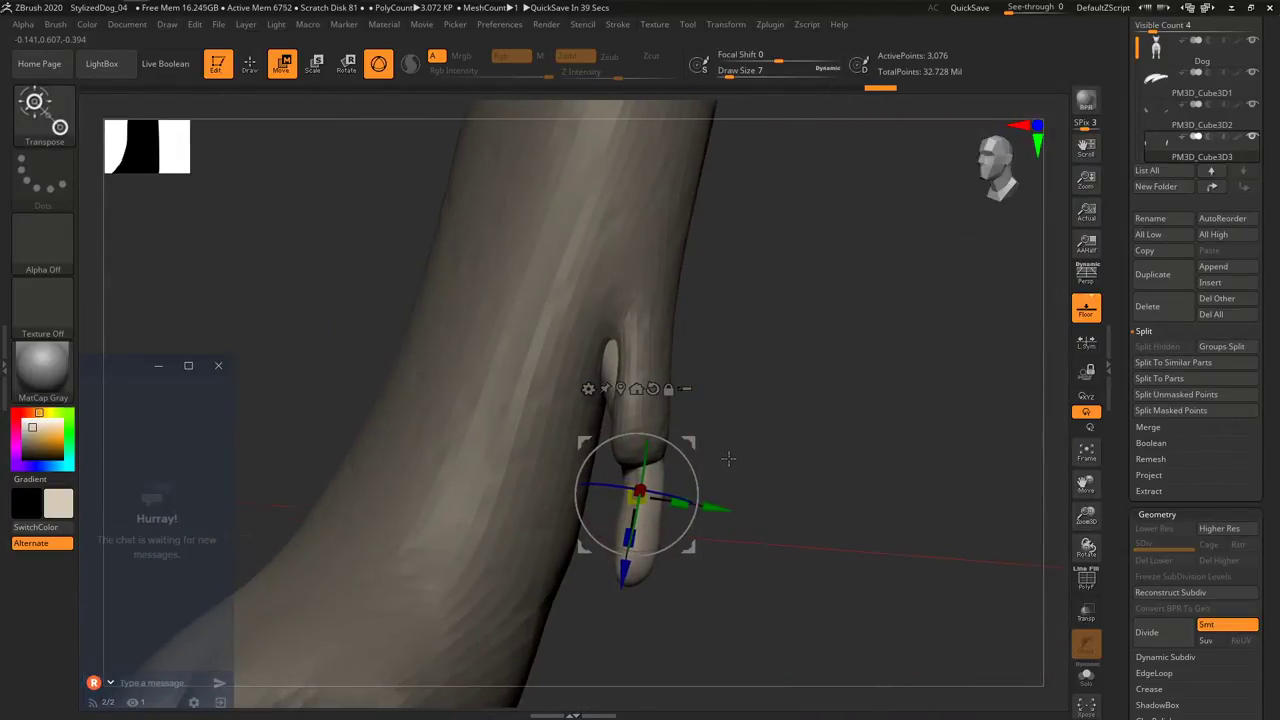
Pull the claw's protruding upper end into the dewclaw with the Move brush at draw size 35.
{"action": "key", "text": "d"}
{"action": "left_click_drag", "start_coordinate": [720, 456], "coordinate": [787, 549], "text": "ctrl"}
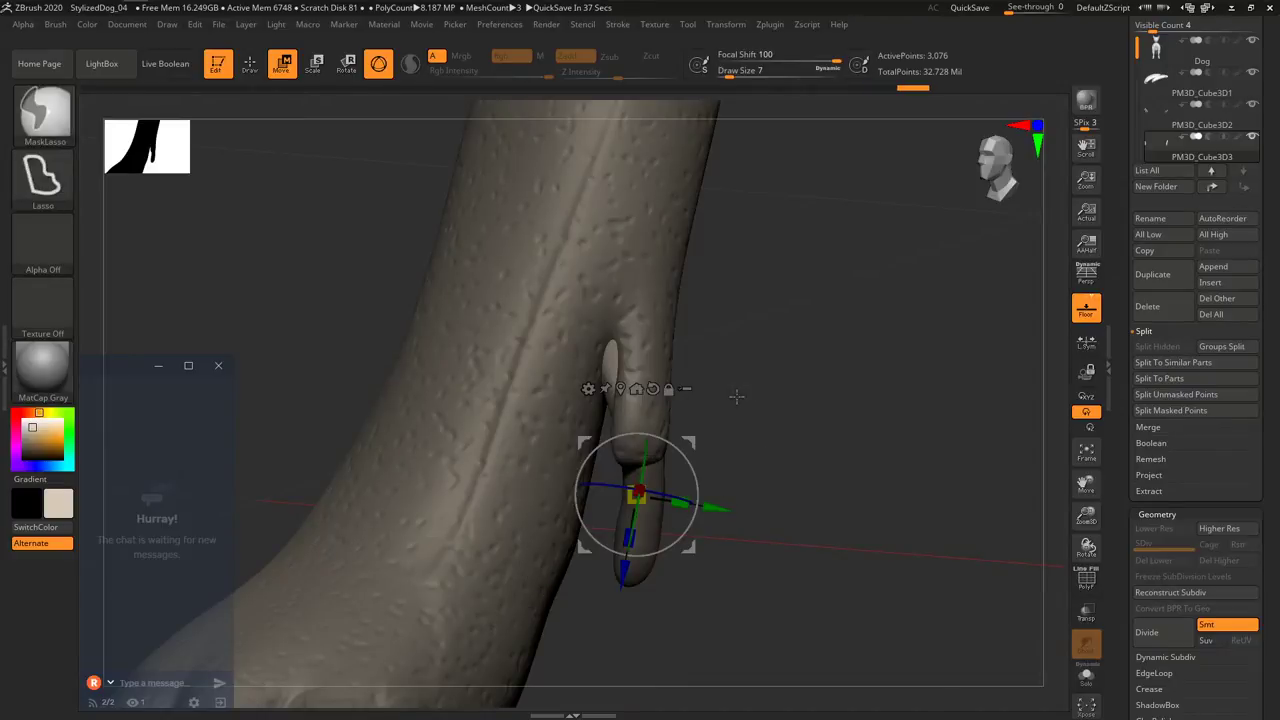
{"action": "key", "text": "b"}
{"action": "key", "text": "m"}
{"action": "key", "text": "v"}
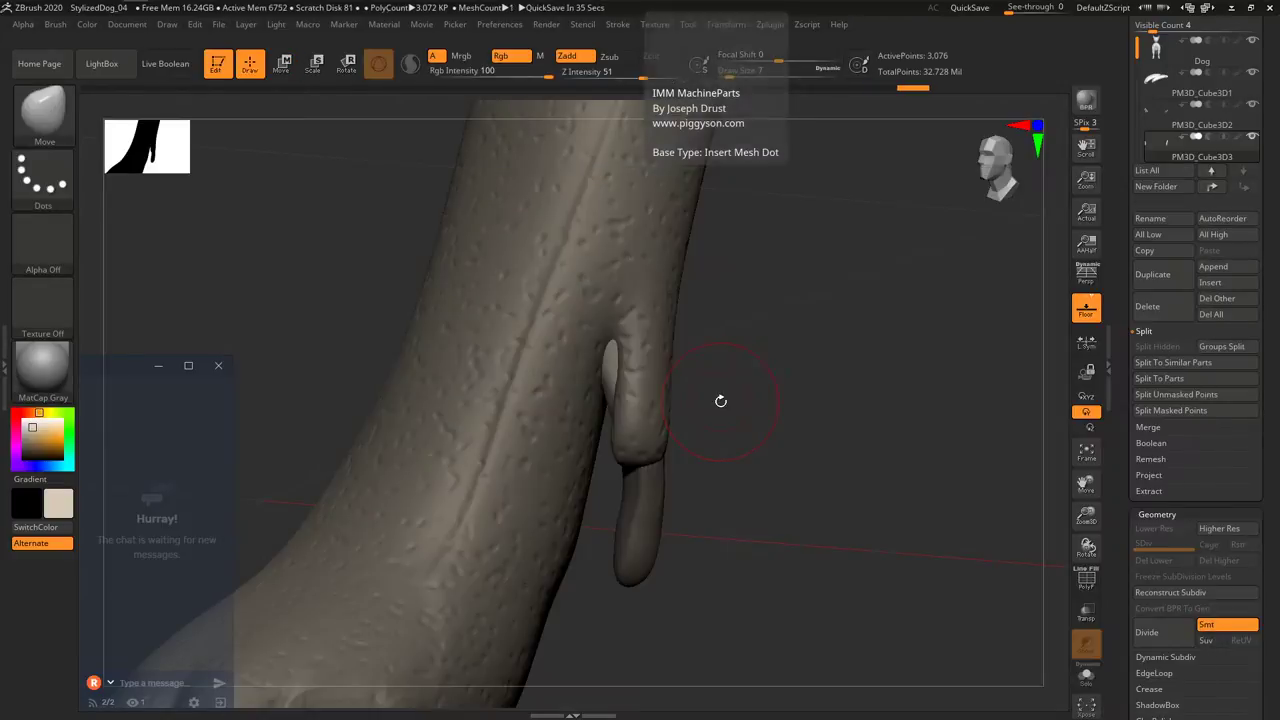
{"action": "key", "text": "s"}
{"action": "key", "text": "s"}
{"action": "key", "text": "s"}
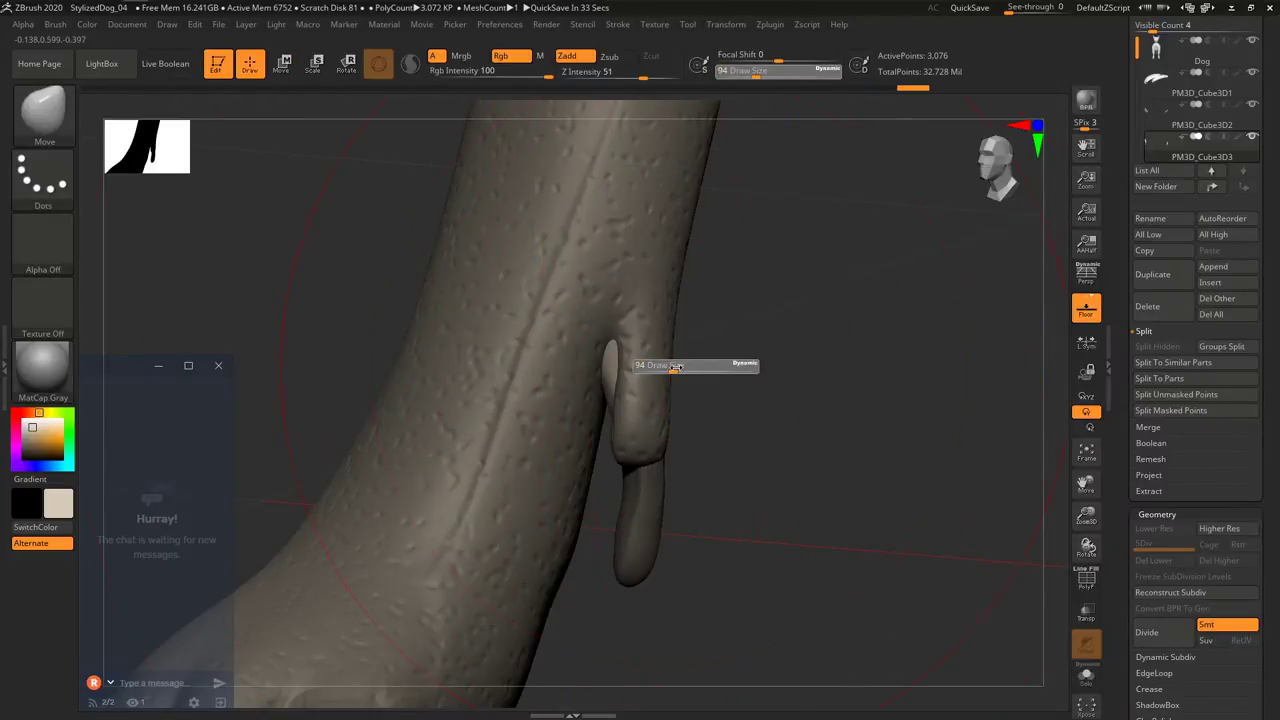
{"action": "left_click", "coordinate": [659, 371]}
{"action": "mouse_move", "coordinate": [629, 375]}
{"action": "left_mouse_down"}
{"action": "mouse_move", "coordinate": [645, 410]}
{"action": "mouse_move", "coordinate": [631, 402]}
{"action": "left_mouse_up"}
{"action": "key", "text": "ctrl+z"}
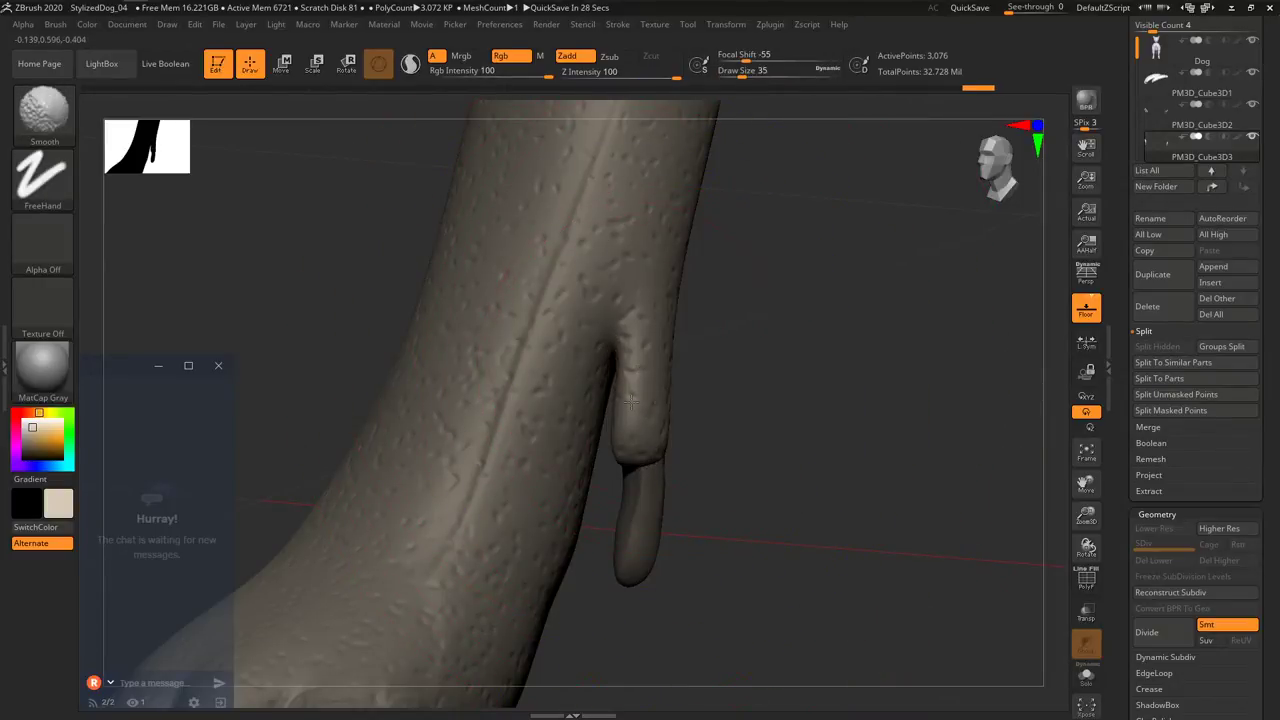
Examine how the claws sit inside the dewclaws in transparent display from several angles, and restore solid display.
{"action": "left_click", "coordinate": [1087, 607]}
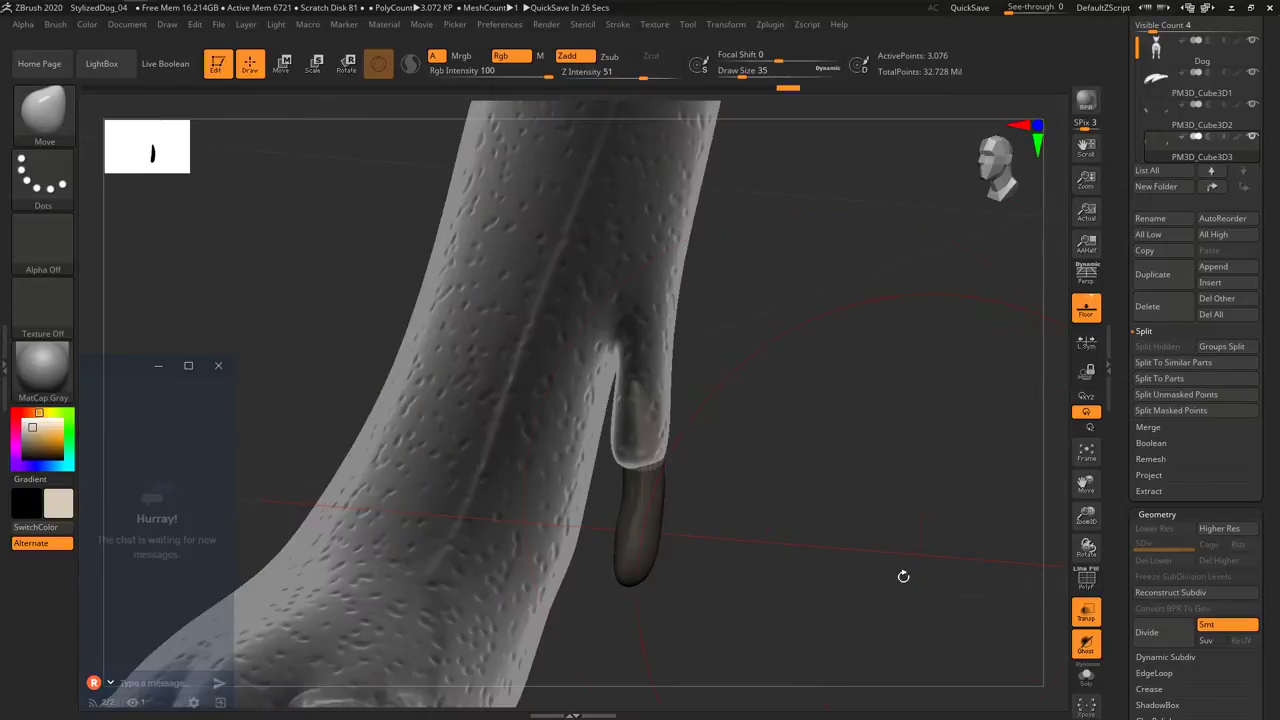
{"action": "mouse_move", "coordinate": [903, 577]}
{"action": "left_mouse_down"}
{"action": "mouse_move", "coordinate": [737, 440]}
{"action": "mouse_move", "coordinate": [699, 427]}
{"action": "mouse_move", "coordinate": [681, 449]}
{"action": "mouse_move", "coordinate": [592, 470]}
{"action": "mouse_move", "coordinate": [615, 491]}
{"action": "mouse_move", "coordinate": [634, 470]}
{"action": "left_mouse_up"}
{"action": "key", "text": "s"}
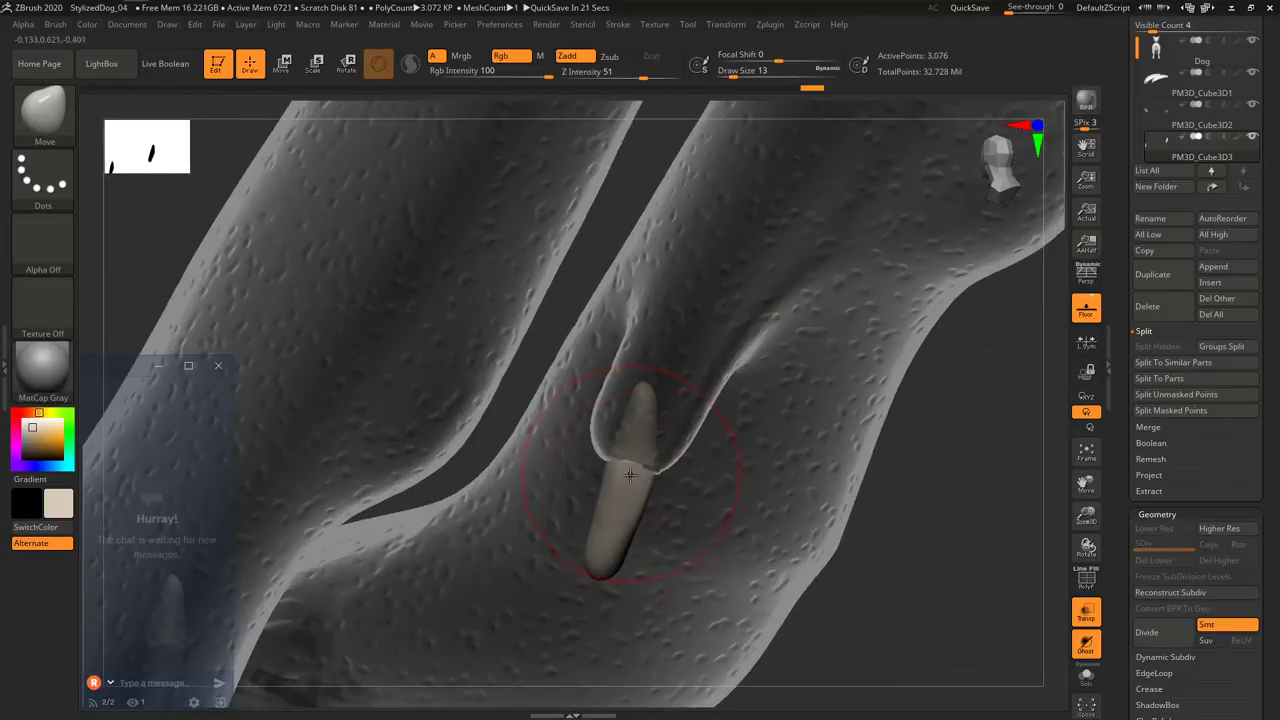
{"action": "right_click_drag", "start_coordinate": [626, 494], "coordinate": [606, 430], "text": "ctrl"}
{"action": "right_click_drag", "start_coordinate": [540, 470], "coordinate": [648, 546]}
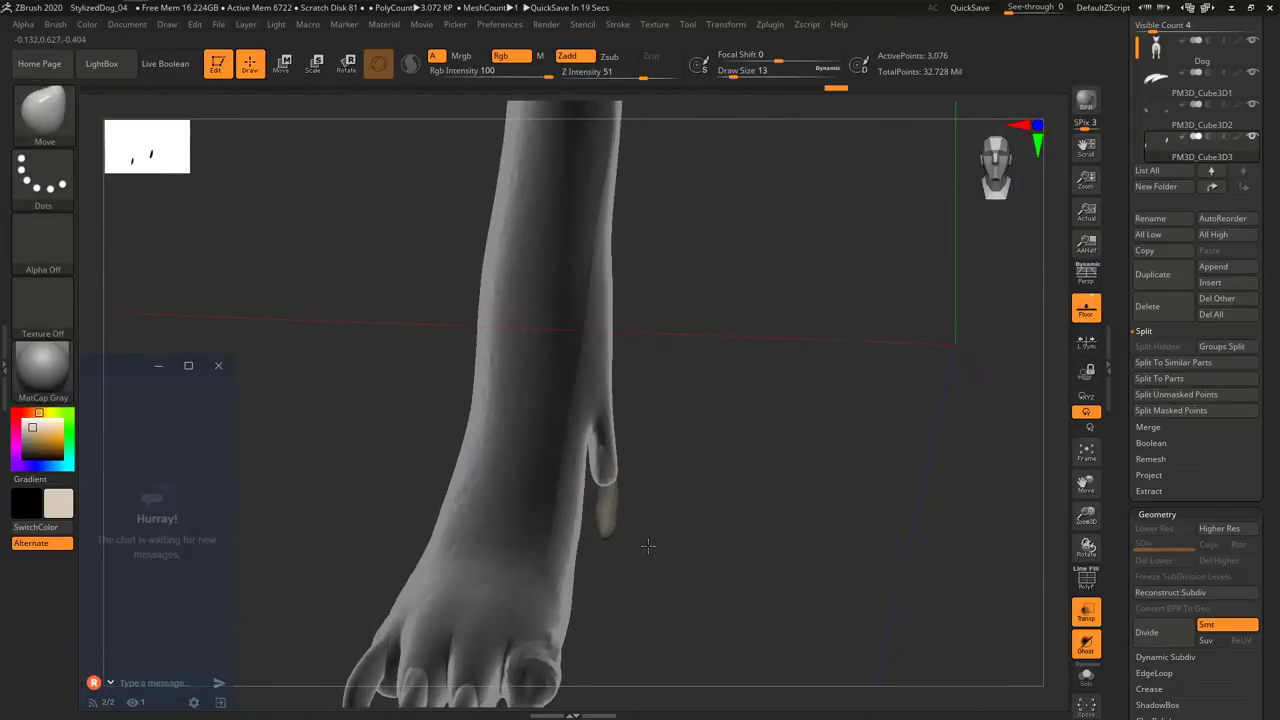
{"action": "left_click_drag", "start_coordinate": [648, 545], "coordinate": [616, 500]}
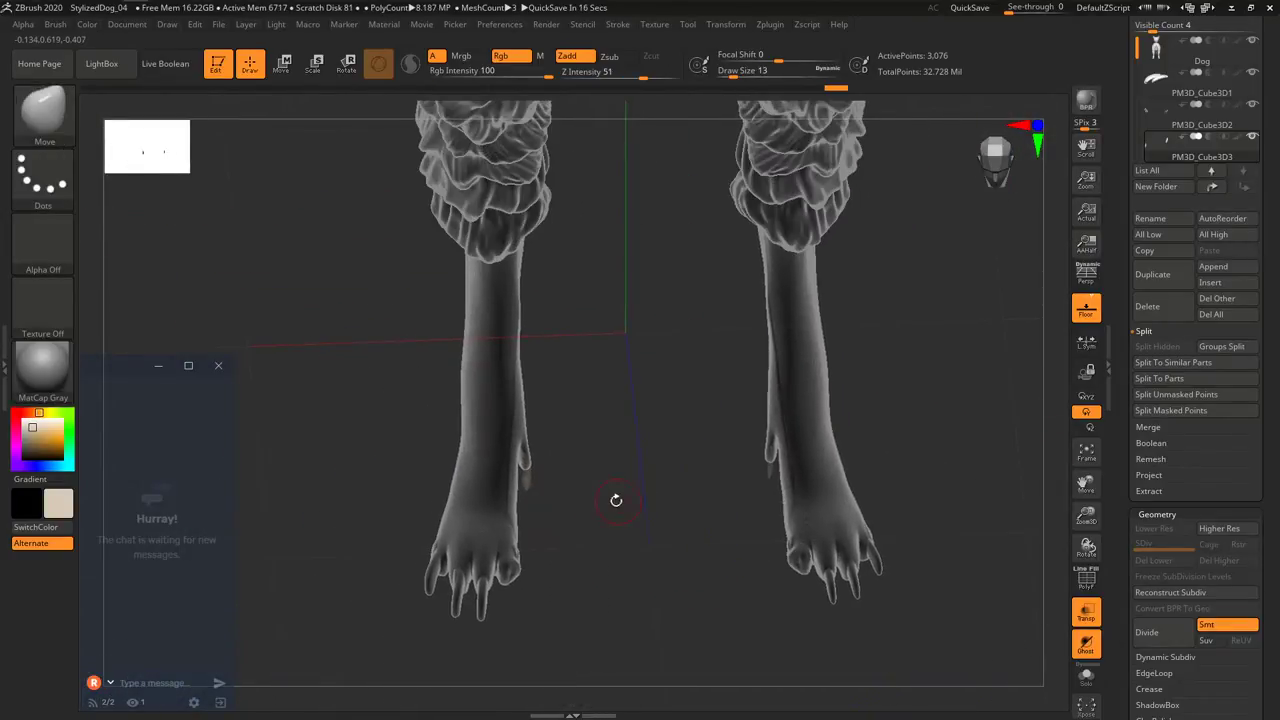
{"action": "left_click", "coordinate": [1087, 608]}
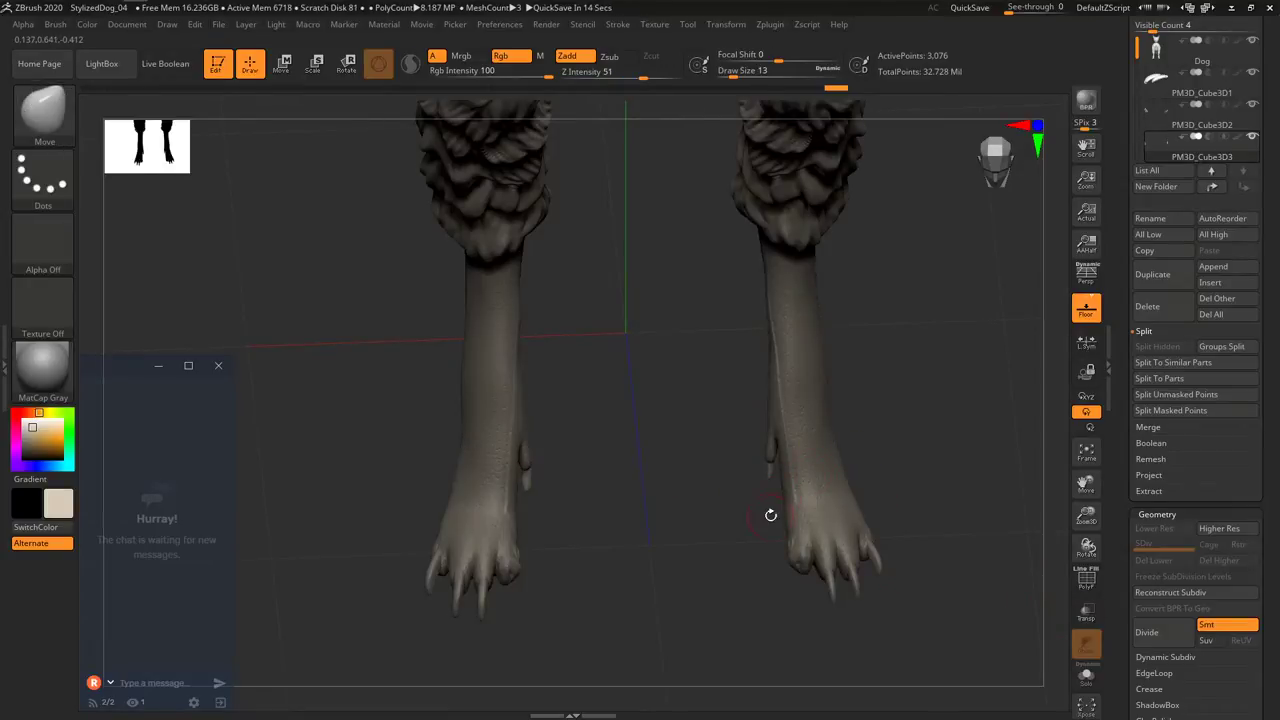
Nudge the claw's shape at the dewclaw with a small Move brush stroke at draw size 13.
{"action": "left_click_drag", "start_coordinate": [757, 522], "coordinate": [531, 476]}
{"action": "mouse_move", "coordinate": [531, 476]}
{"action": "right_mouse_down", "text": "ctrl"}
{"action": "mouse_move", "coordinate": [613, 413]}
{"action": "mouse_move", "coordinate": [566, 438]}
{"action": "mouse_move", "coordinate": [592, 437]}
{"action": "right_mouse_up", "text": "ctrl"}
{"action": "left_click_drag", "start_coordinate": [557, 437], "coordinate": [547, 440]}
Select the Dog subtool and build up the clawless inner toe with the ClayBuildup brush at draw size 11.
{"action": "mouse_move", "coordinate": [606, 461]}
{"action": "right_mouse_down", "text": "ctrl"}
{"action": "mouse_move", "coordinate": [548, 540]}
{"action": "mouse_move", "coordinate": [606, 615]}
{"action": "mouse_move", "coordinate": [586, 457]}
{"action": "mouse_move", "coordinate": [621, 567]}
{"action": "mouse_move", "coordinate": [582, 456]}
{"action": "mouse_move", "coordinate": [610, 540]}
{"action": "right_mouse_up", "text": "ctrl"}
{"action": "key", "text": "b"}
{"action": "key", "text": "c"}
{"action": "key", "text": "b"}
{"action": "key", "text": "s"}
{"action": "left_click", "coordinate": [652, 490]}
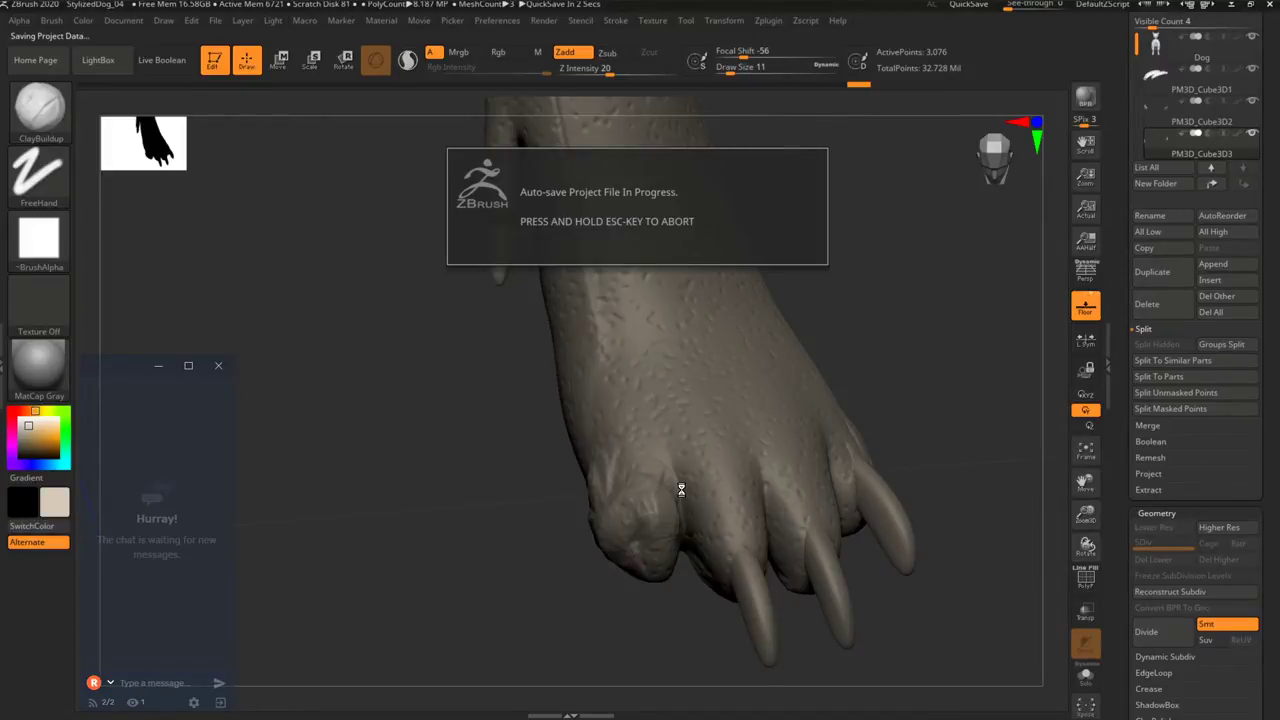
{"action": "left_click", "coordinate": [655, 540], "text": "alt"}
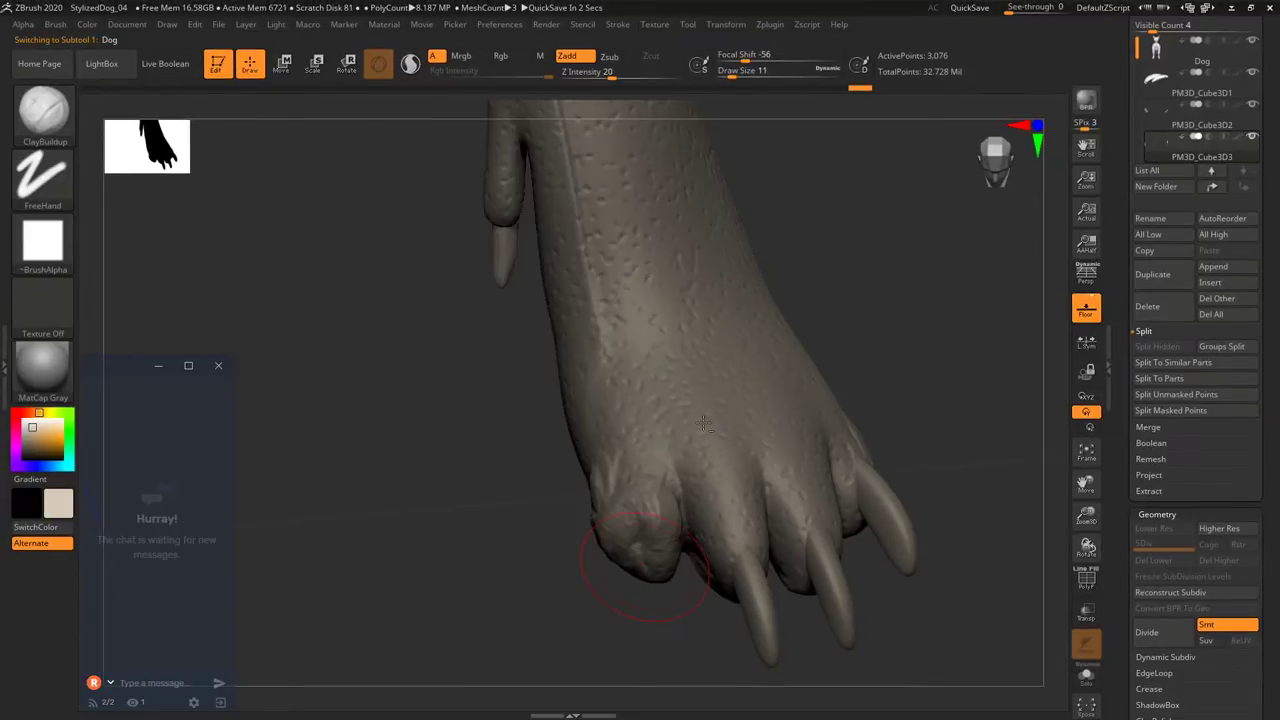
{"action": "key", "text": "space"}
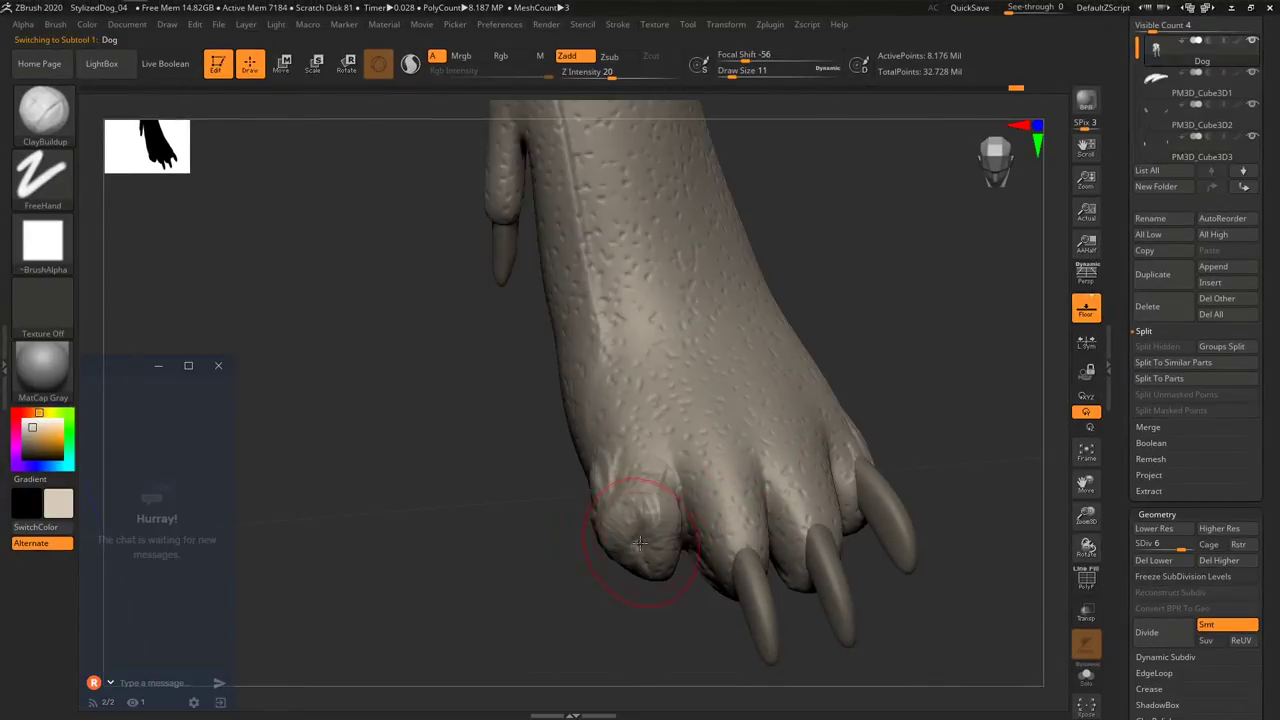
{"action": "key", "text": "space"}
{"action": "mouse_move", "coordinate": [636, 532]}
{"action": "left_mouse_down"}
{"action": "mouse_move", "coordinate": [647, 568]}
{"action": "mouse_move", "coordinate": [661, 525]}
{"action": "left_mouse_up"}
{"action": "right_click_drag", "start_coordinate": [643, 549], "coordinate": [651, 514]}
Flatten the inner toe's tip with the TrimDynamic brush and smooth the toe's side and underside.
{"action": "key", "text": "b"}
{"action": "key", "text": "t"}
{"action": "key", "text": "d"}
{"action": "left_click_drag", "start_coordinate": [653, 562], "coordinate": [659, 570]}
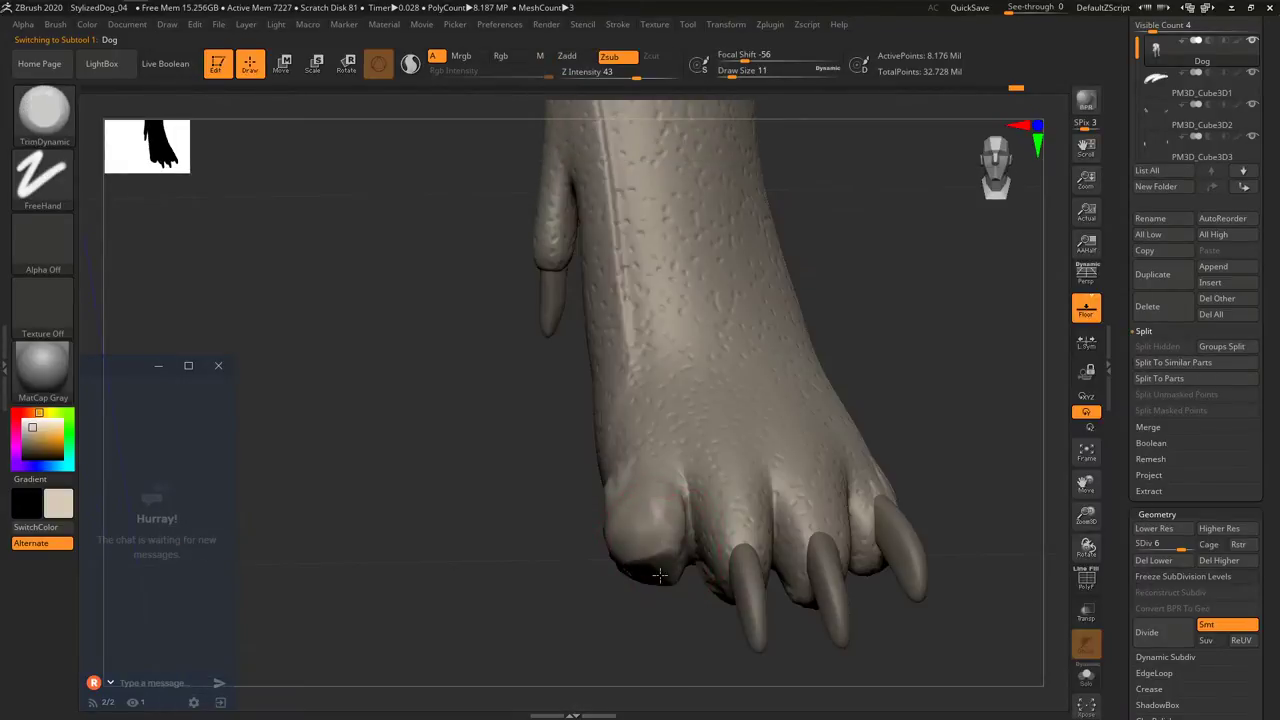
{"action": "mouse_move", "coordinate": [660, 575]}
{"action": "right_mouse_down"}
{"action": "mouse_move", "coordinate": [724, 545]}
{"action": "mouse_move", "coordinate": [700, 532]}
{"action": "right_mouse_up"}
{"action": "left_click_drag", "start_coordinate": [610, 515], "coordinate": [559, 532], "text": "shift"}
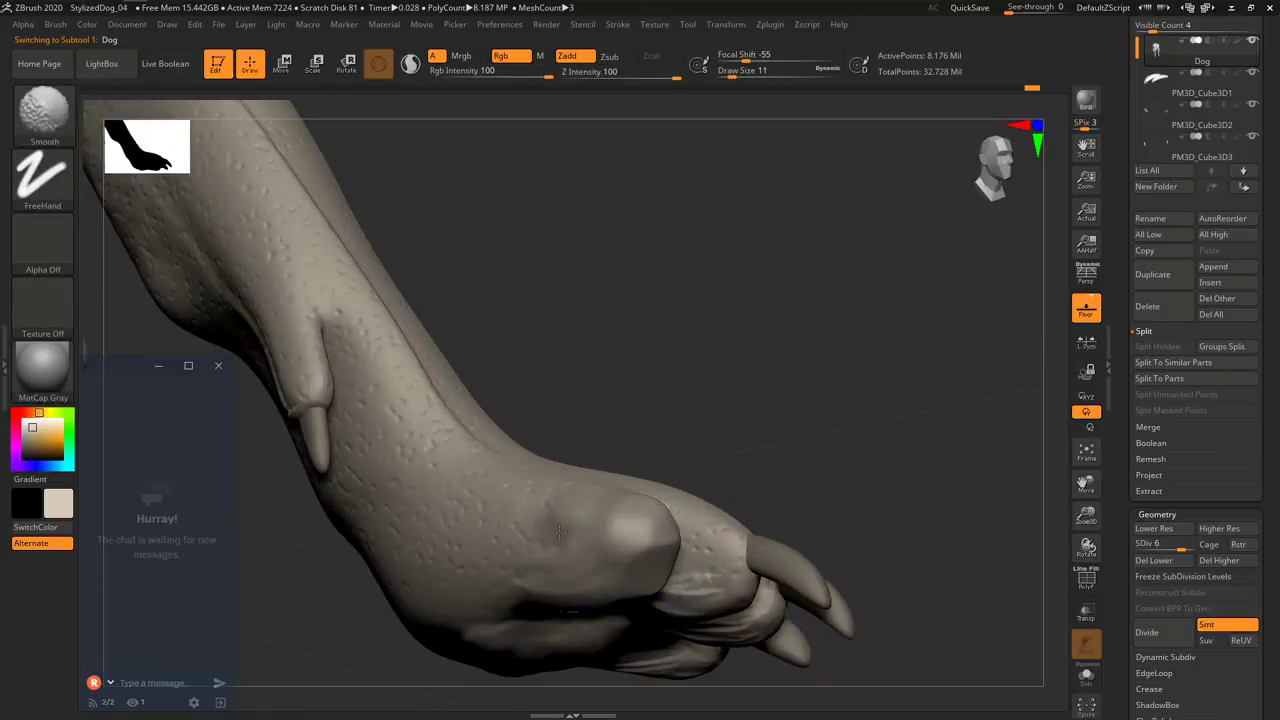
{"action": "mouse_move", "coordinate": [592, 668]}
{"action": "right_mouse_down"}
{"action": "mouse_move", "coordinate": [602, 600]}
{"action": "mouse_move", "coordinate": [643, 508]}
{"action": "right_mouse_up"}
{"action": "left_click_drag", "start_coordinate": [643, 508], "coordinate": [567, 512], "text": "shift"}
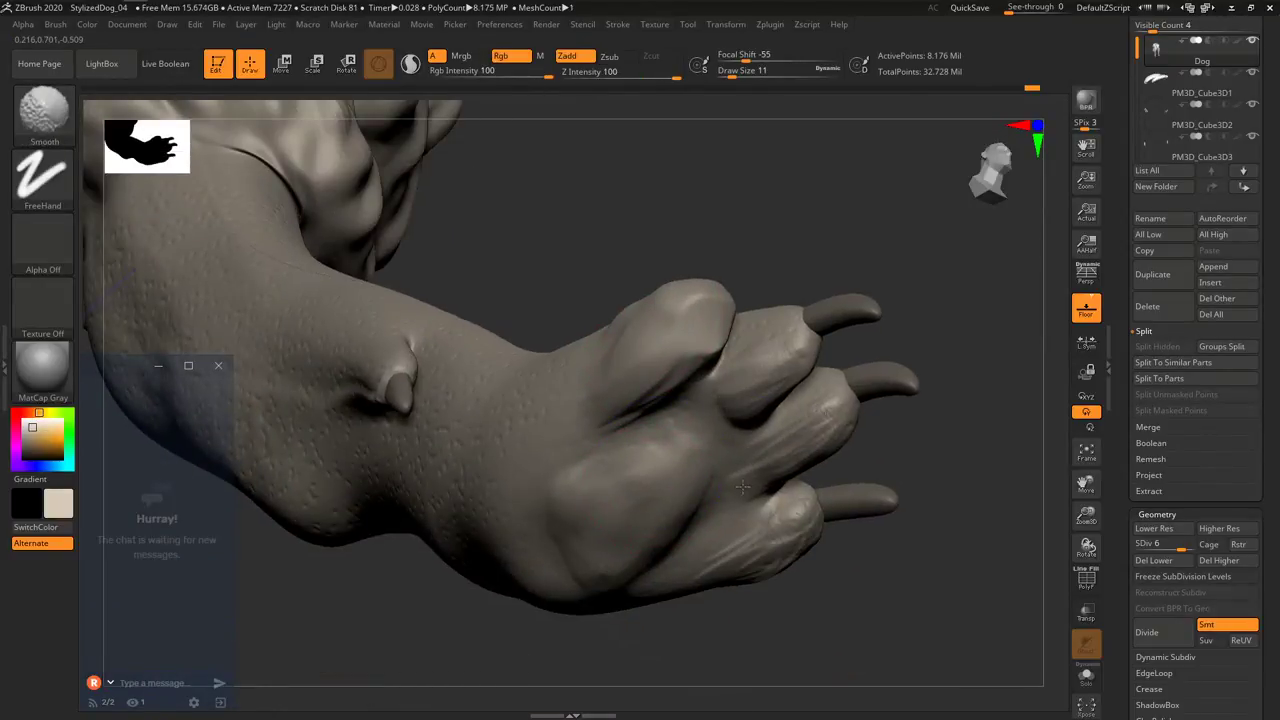
Smooth the large pad on the paw's underside and the area below the outer toe.
{"action": "right_click_drag", "start_coordinate": [748, 546], "coordinate": [723, 534]}
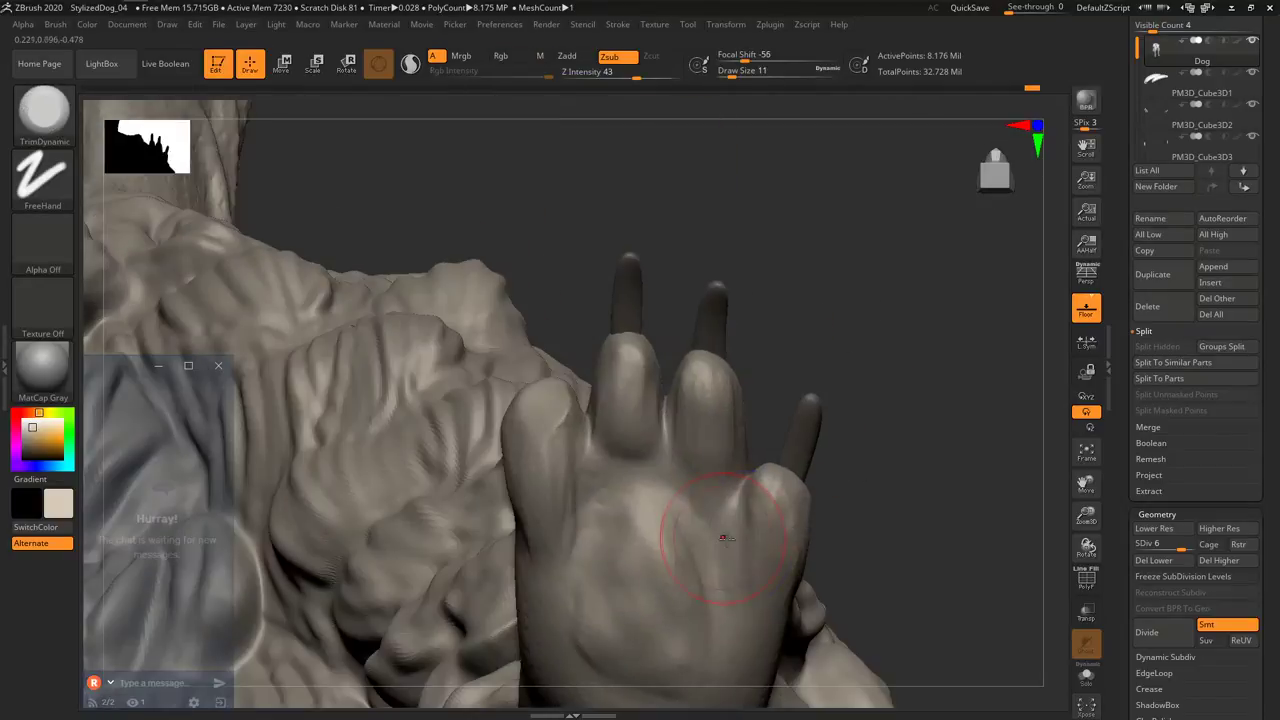
{"action": "mouse_move", "coordinate": [723, 534]}
{"action": "left_mouse_down", "text": "shift"}
{"action": "mouse_move", "coordinate": [738, 594]}
{"action": "mouse_move", "coordinate": [711, 566]}
{"action": "left_mouse_up", "text": "shift"}
{"action": "right_click_drag", "start_coordinate": [711, 566], "coordinate": [656, 513]}
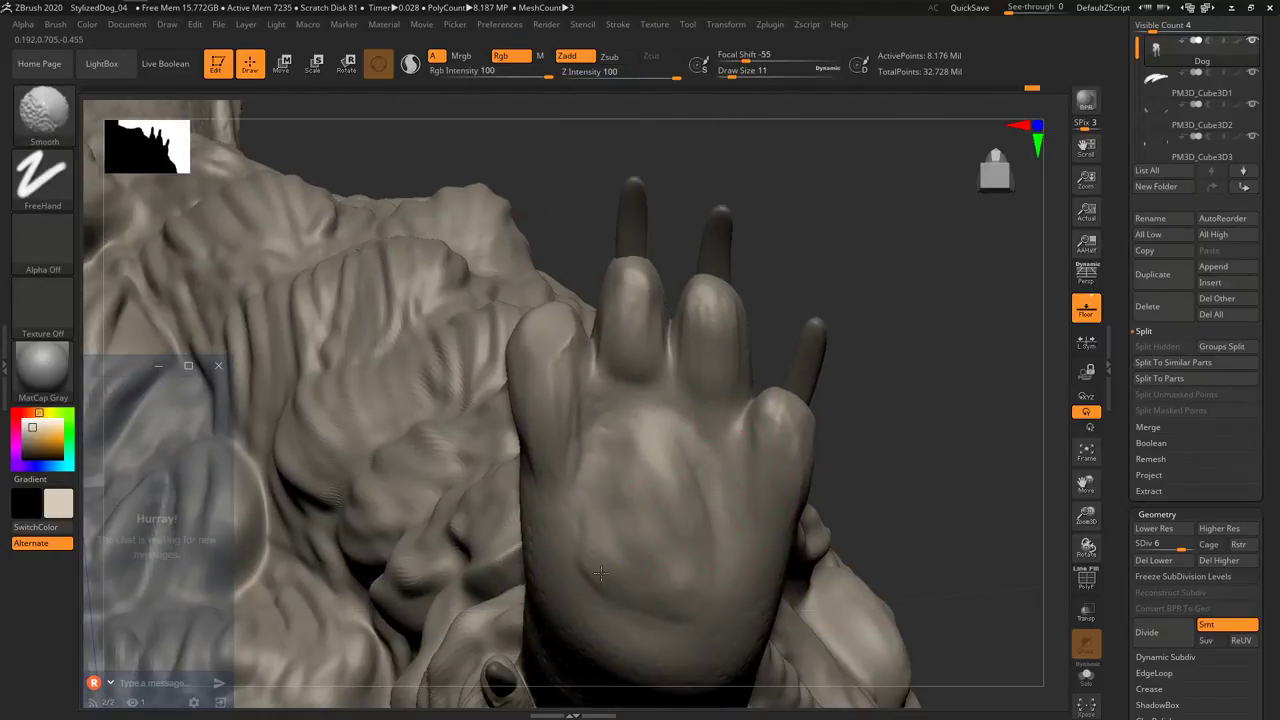
{"action": "key", "text": "shift"}
{"action": "right_click_drag", "start_coordinate": [657, 514], "coordinate": [692, 453]}
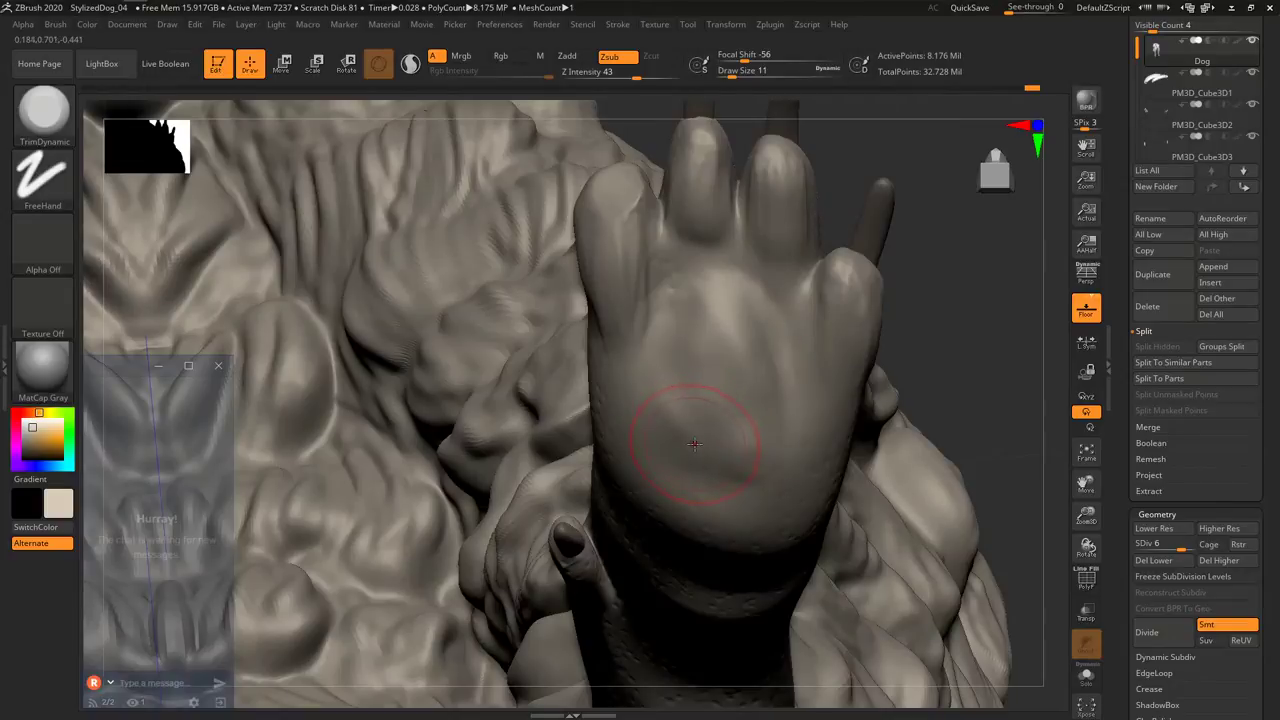
Build up the paw pad's upper contour near the toes with ClayBuildup, reducing the draw size to 4.
{"action": "right_click_drag", "start_coordinate": [723, 352], "coordinate": [674, 437], "text": "alt"}
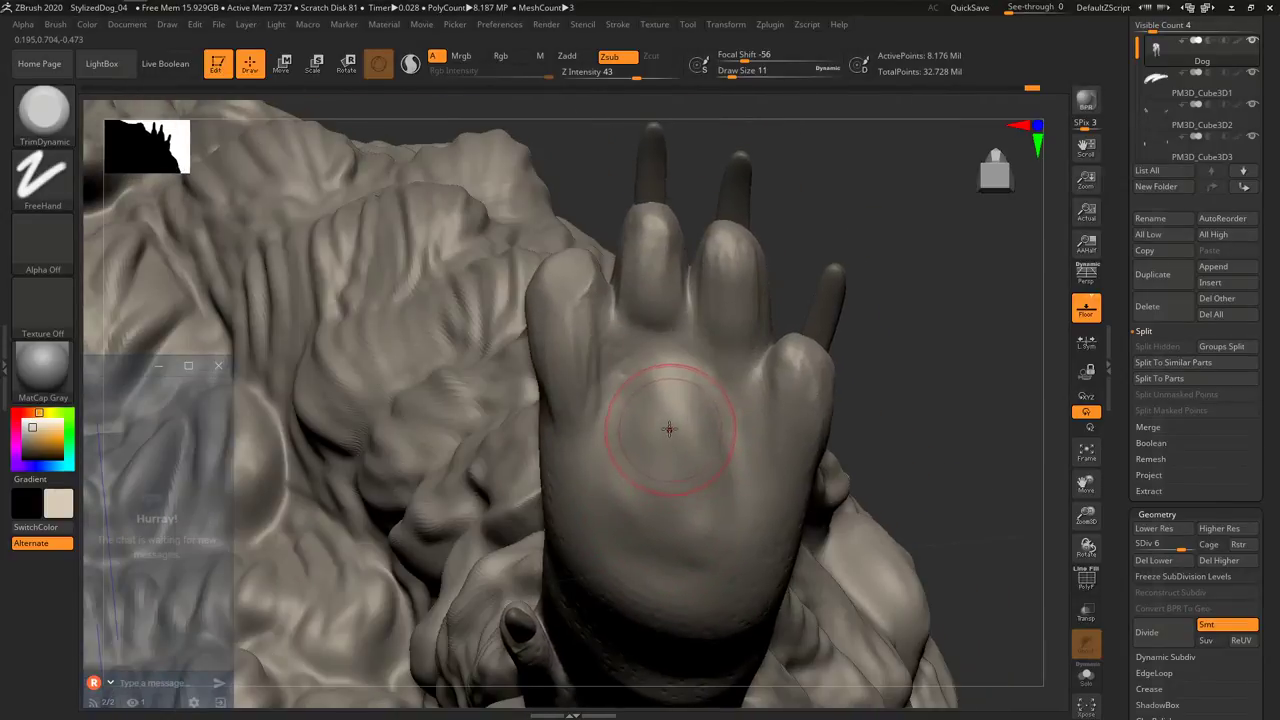
{"action": "key", "text": "b"}
{"action": "key", "text": "c"}
{"action": "key", "text": "b"}
{"action": "mouse_move", "coordinate": [649, 253]}
{"action": "left_mouse_down"}
{"action": "mouse_move", "coordinate": [656, 330]}
{"action": "mouse_move", "coordinate": [571, 303]}
{"action": "left_mouse_up"}
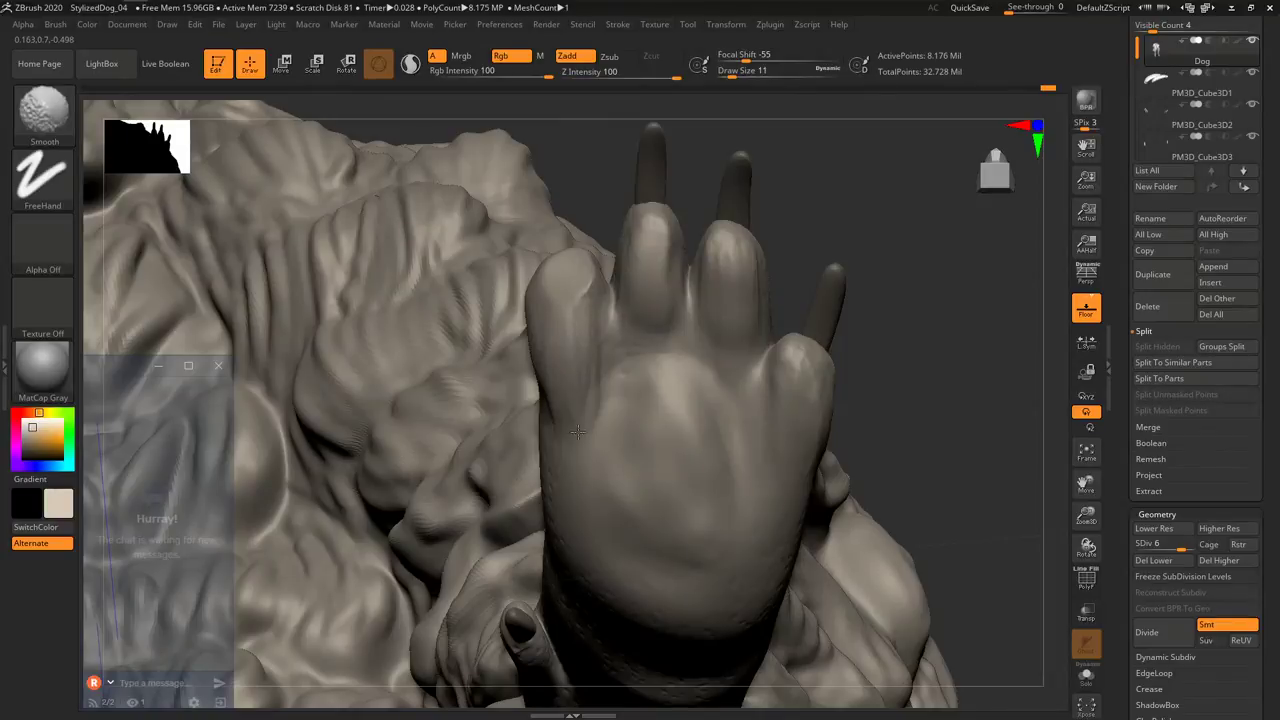
{"action": "key", "text": "s"}
{"action": "left_click_drag", "start_coordinate": [630, 390], "coordinate": [610, 391]}
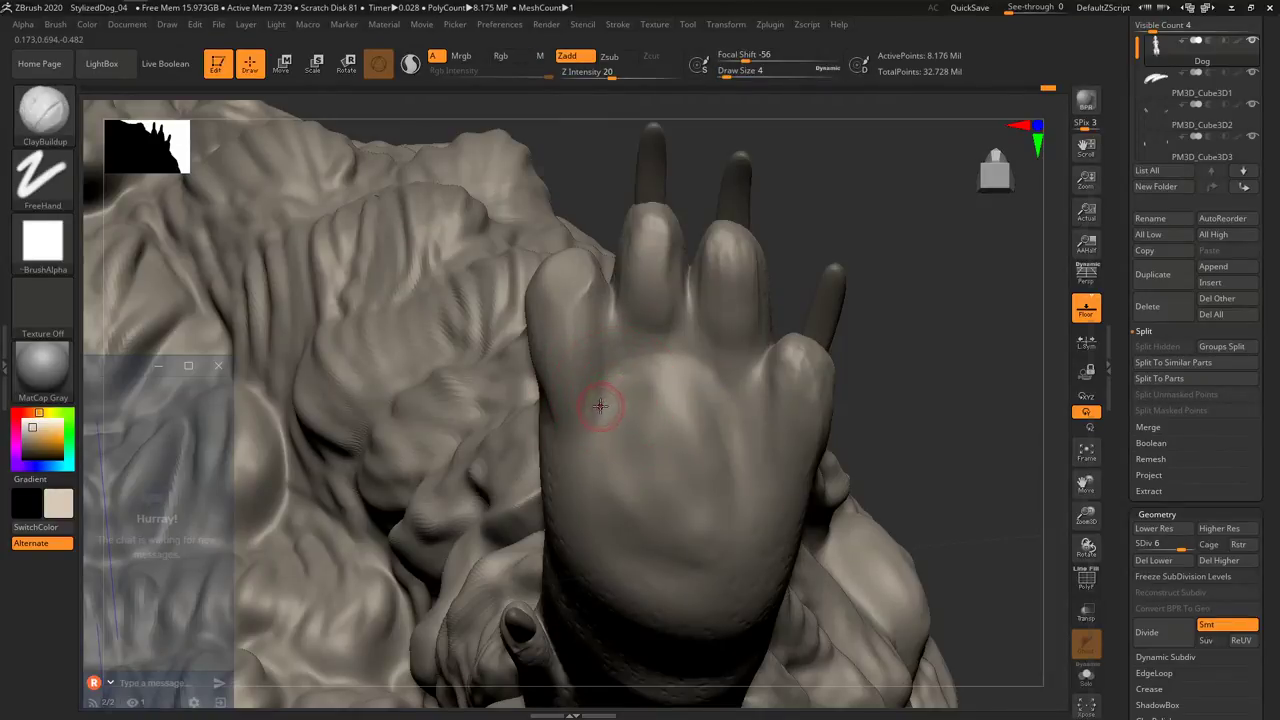
Carve the crease around the pad's upper edge with the DamStandard brush and smooth it towards the toes.
{"action": "key", "text": "b"}
{"action": "key", "text": "d"}
{"action": "key", "text": "s"}
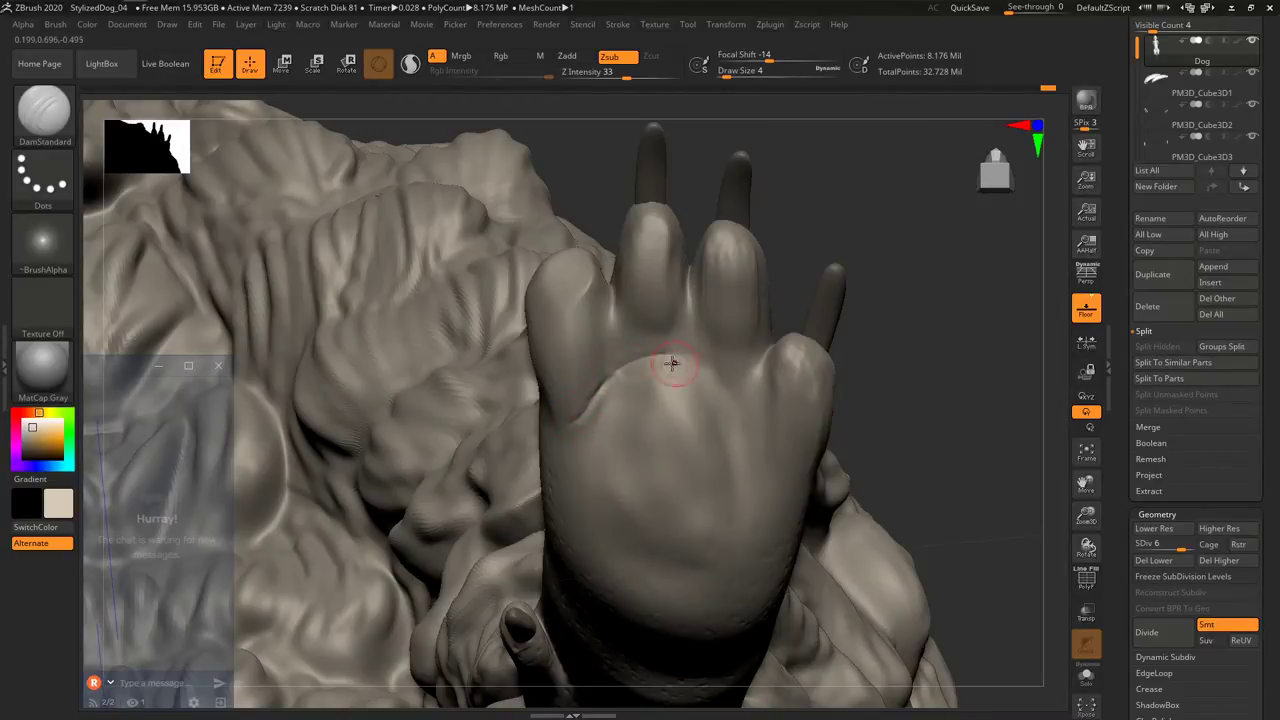
{"action": "key", "text": "shift"}
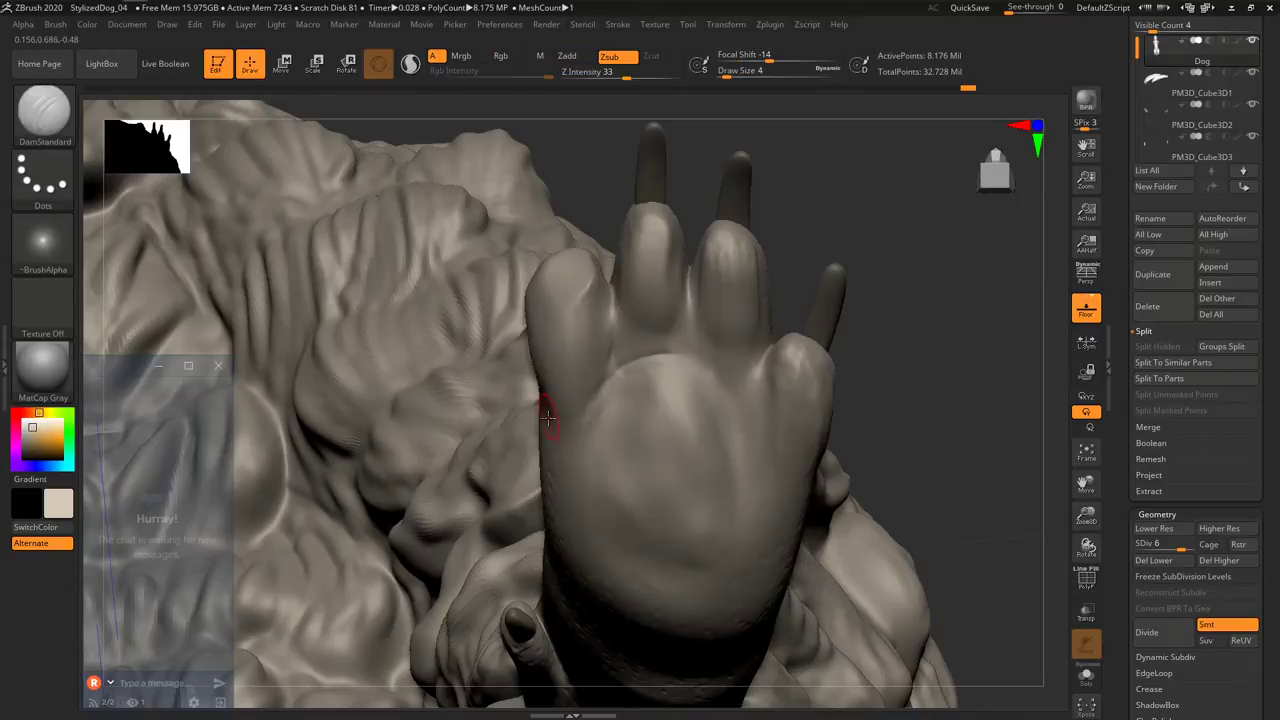
{"action": "key", "text": "shift"}
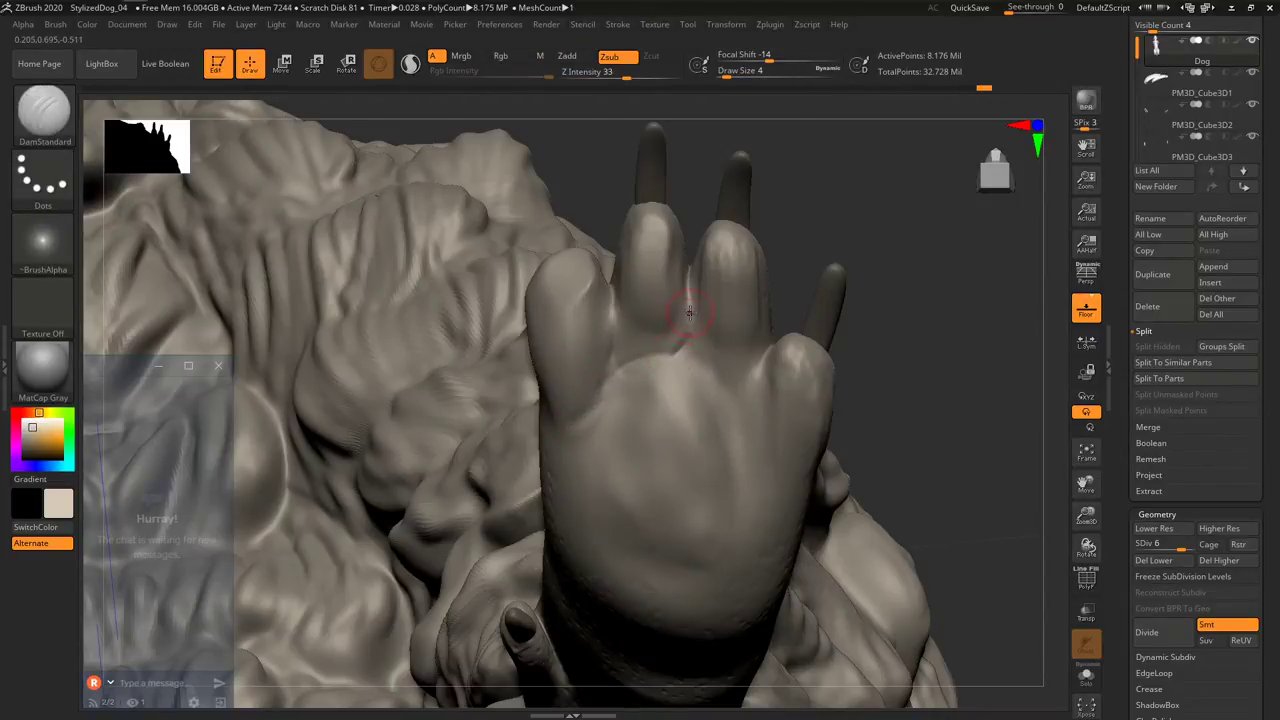
{"action": "key", "text": "shift"}
{"action": "key", "text": "shift"}
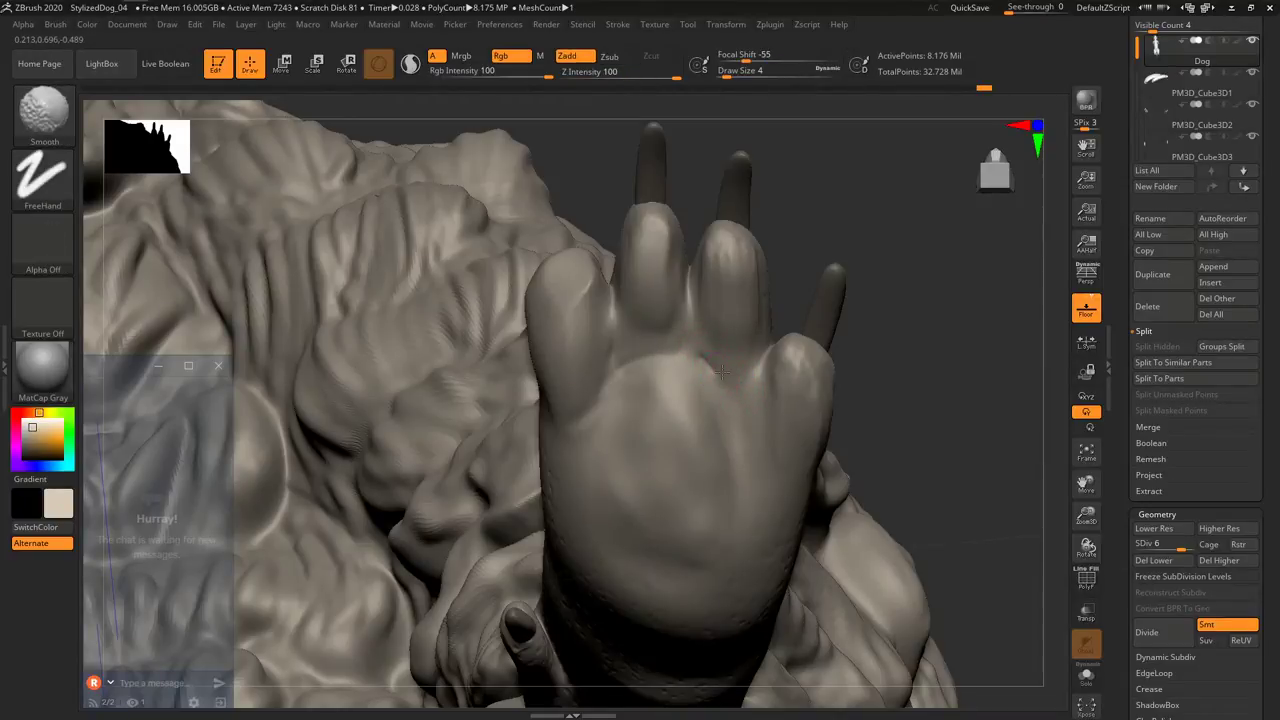
{"action": "key", "text": "shift"}
{"action": "key", "text": "shift"}
{"action": "key", "text": "shift"}
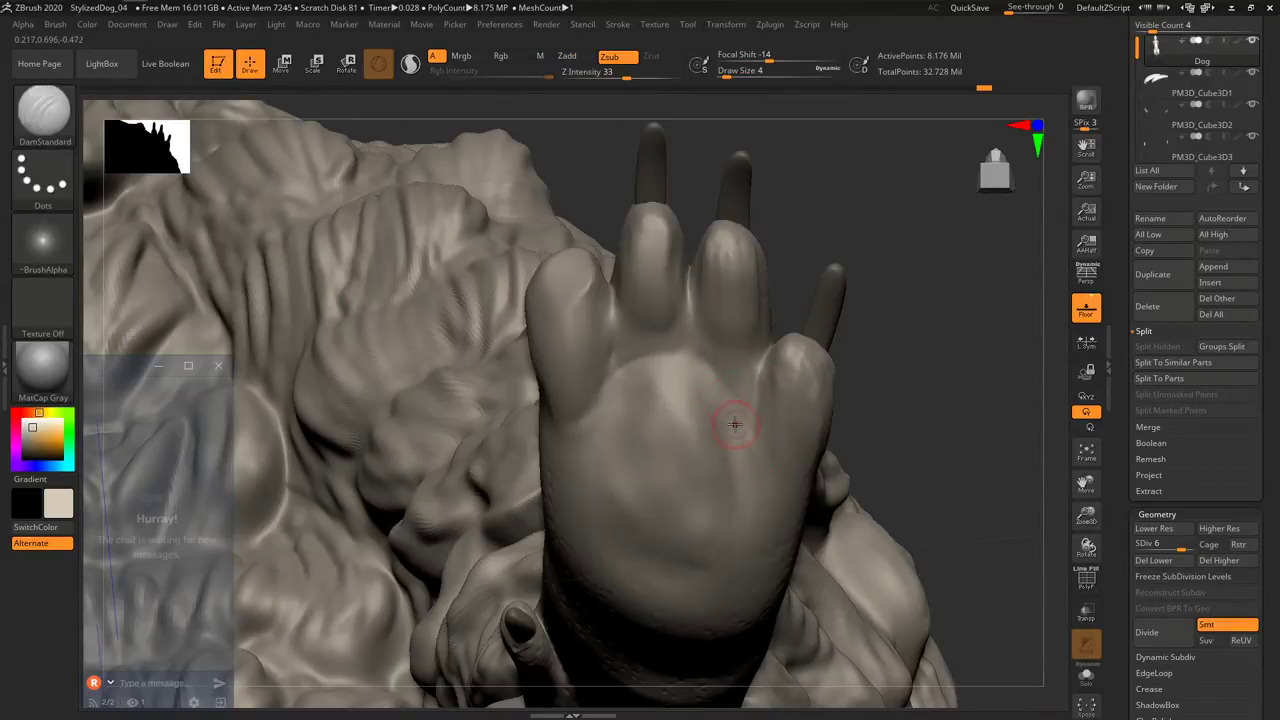
Raise the front paw pad's upper side edge with the Standard brush, flatten it with TrimDynamic and smooth it.
{"action": "key", "text": "b"}
{"action": "key", "text": "s"}
{"action": "key", "text": "t"}
{"action": "left_click_drag", "start_coordinate": [713, 388], "coordinate": [720, 403]}
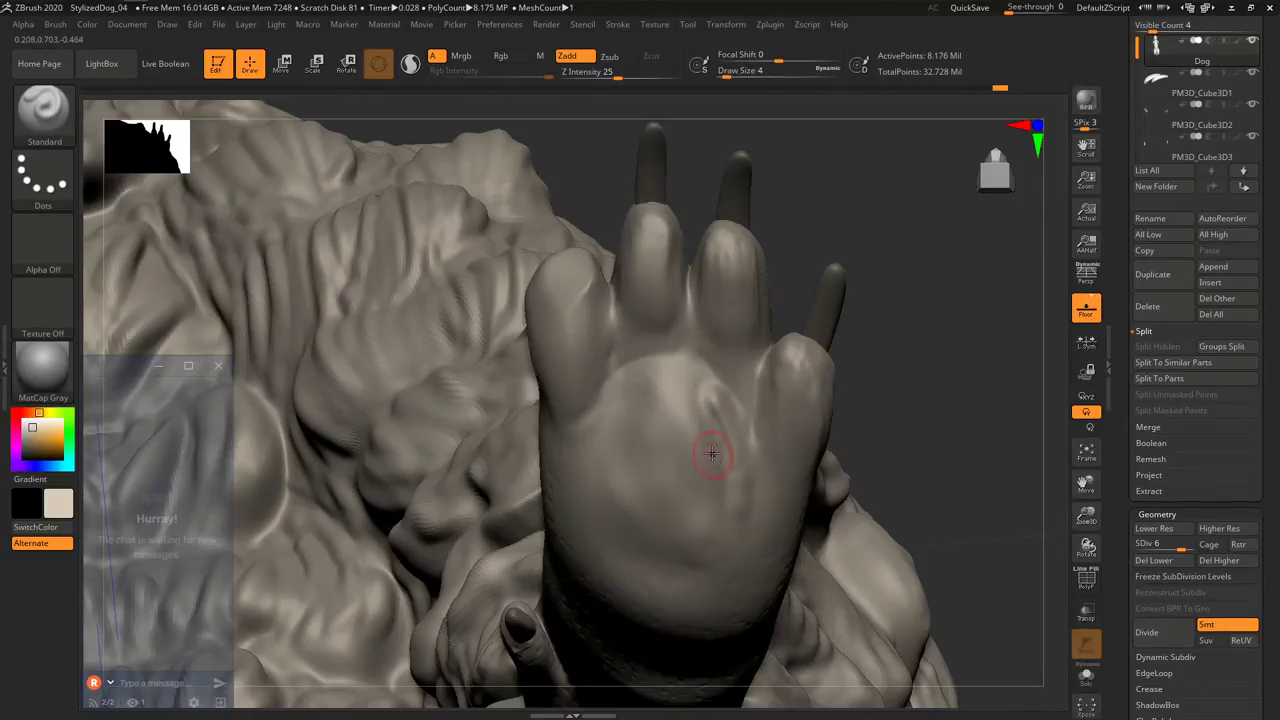
{"action": "key", "text": "b"}
{"action": "key", "text": "t"}
{"action": "key", "text": "d"}
{"action": "left_click_drag", "start_coordinate": [712, 396], "coordinate": [722, 412]}
{"action": "left_click_drag", "start_coordinate": [709, 455], "coordinate": [710, 400], "text": "shift"}
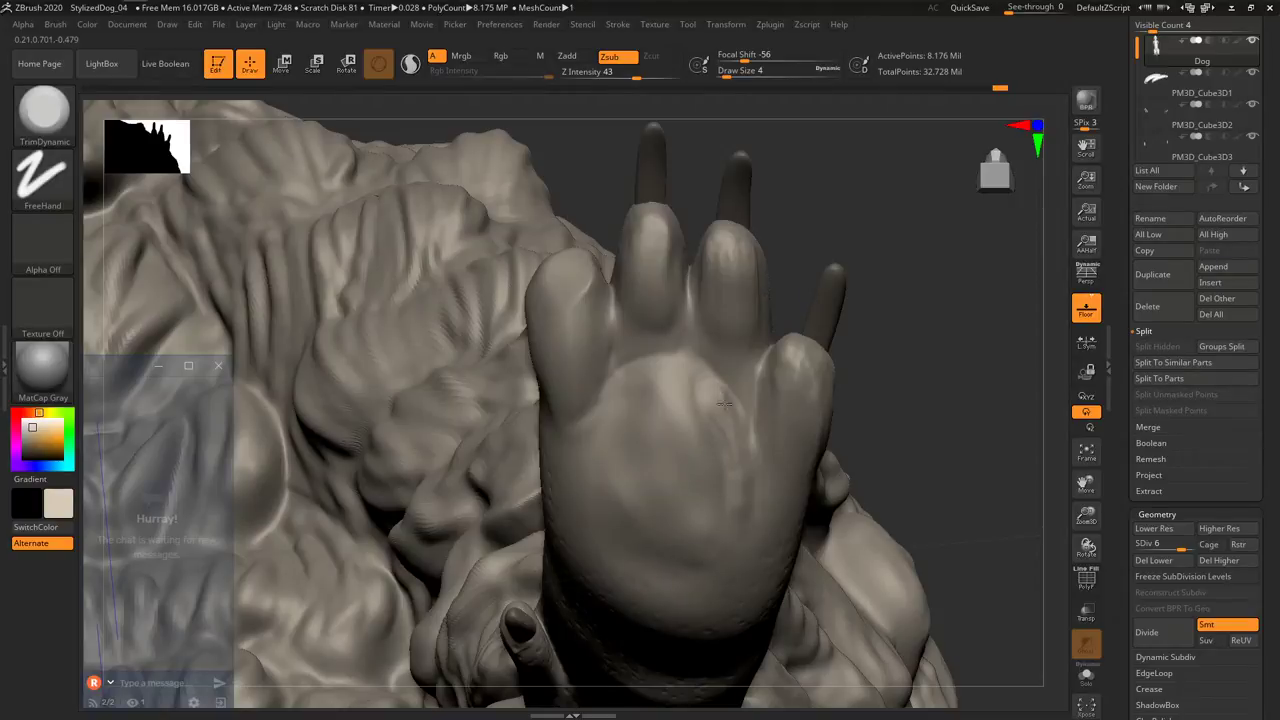
Refine the bump beside the pad's upper edge with the Standard and TrimDynamic brushes and smooth its transition.
{"action": "left_click", "coordinate": [700, 428]}
{"action": "key", "text": "b"}
{"action": "key", "text": "s"}
{"action": "key", "text": "t"}
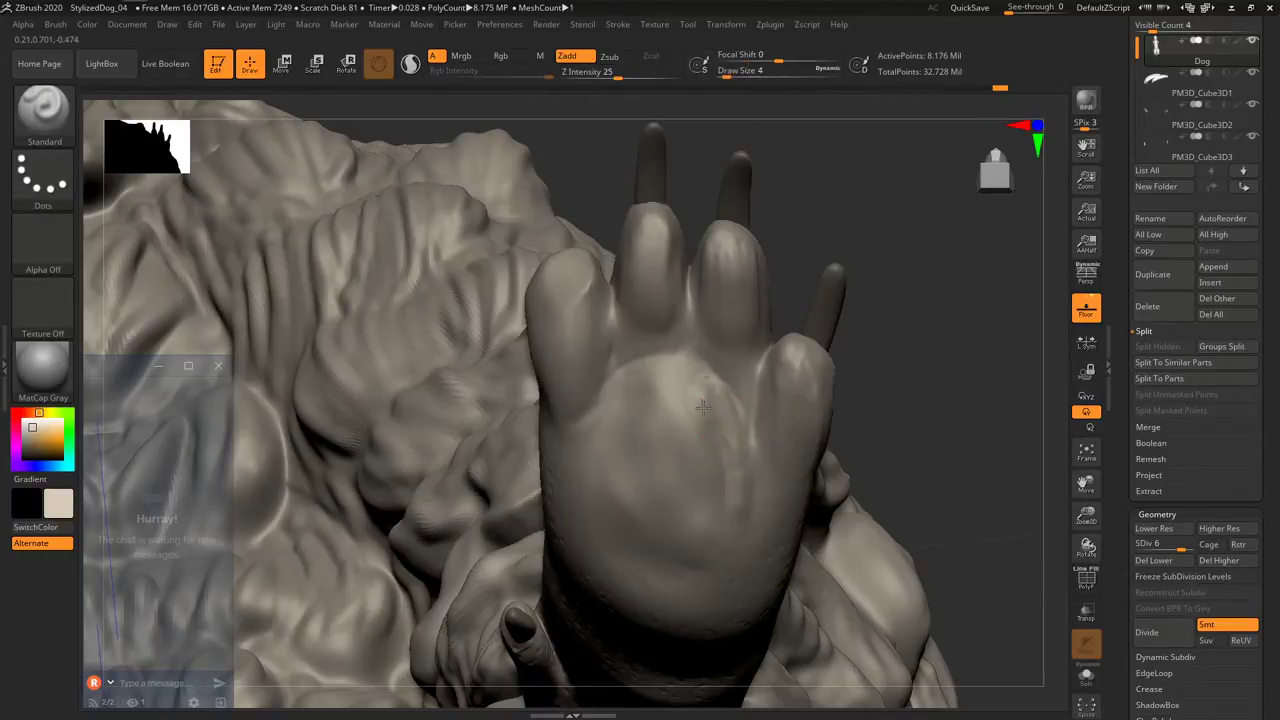
{"action": "key", "text": "b"}
{"action": "key", "text": "t"}
{"action": "key", "text": "d"}
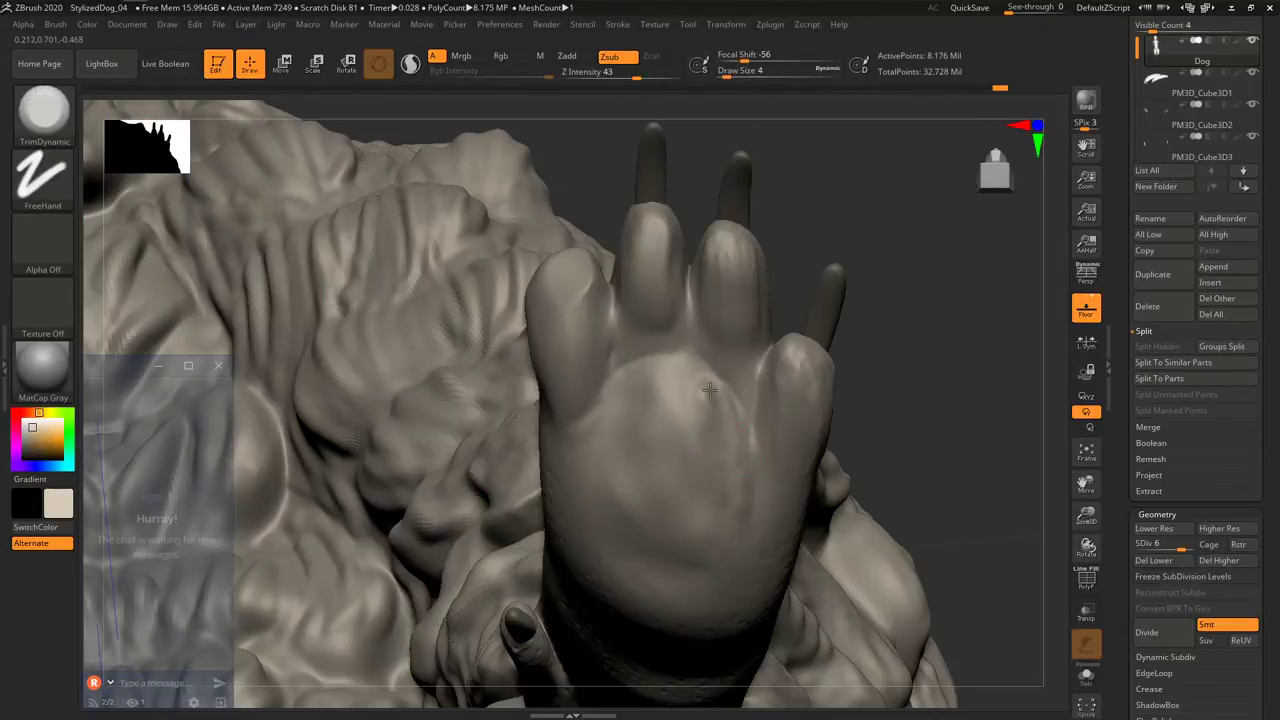
{"action": "key", "text": "shift"}
{"action": "left_click", "coordinate": [704, 404]}
{"action": "key", "text": "shift"}
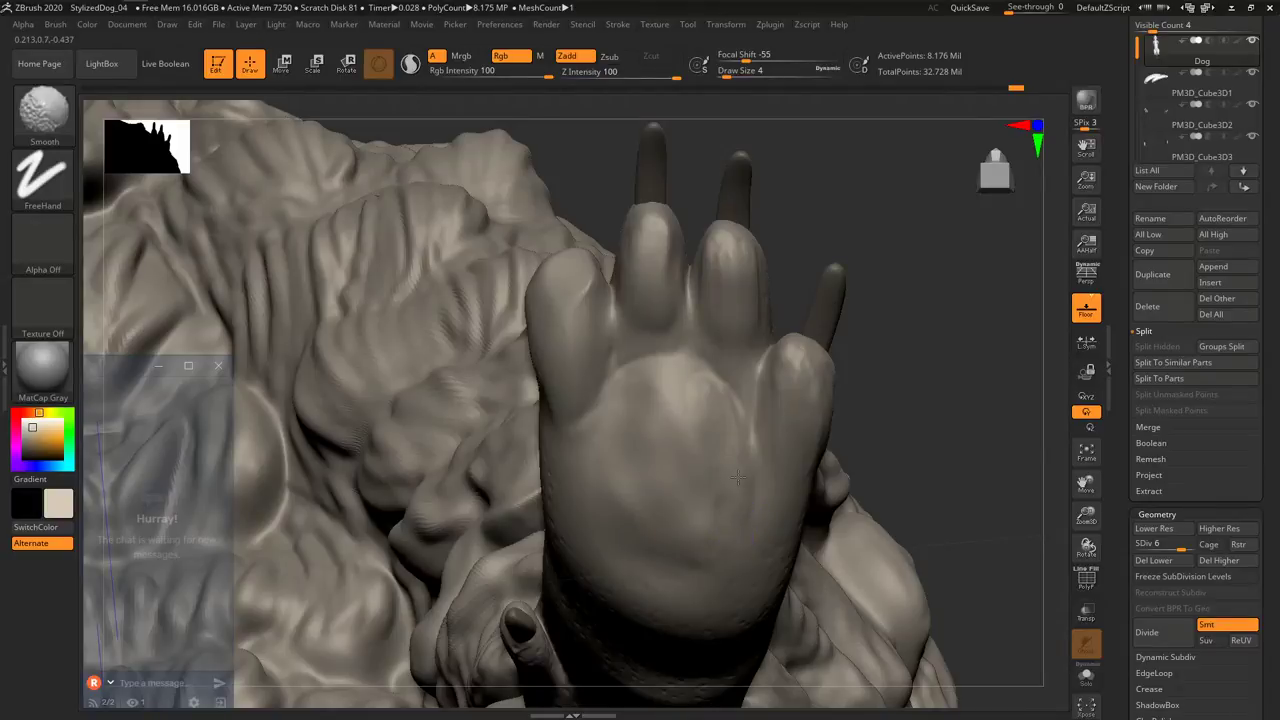
Build up the side of the outer middle toe's underside with ClayBuildup and smooth the toe and pad.
{"action": "key", "text": "b"}
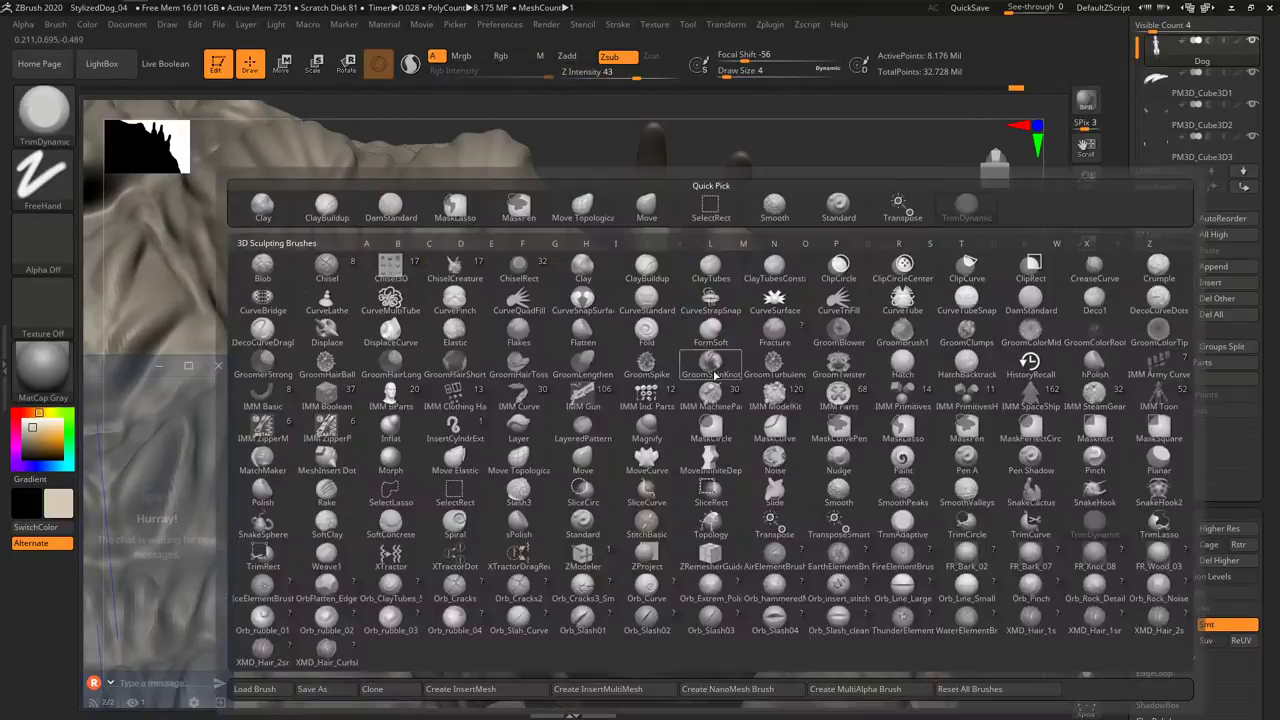
{"action": "key", "text": "c"}
{"action": "key", "text": "b"}
{"action": "left_click_drag", "start_coordinate": [754, 276], "coordinate": [741, 340]}
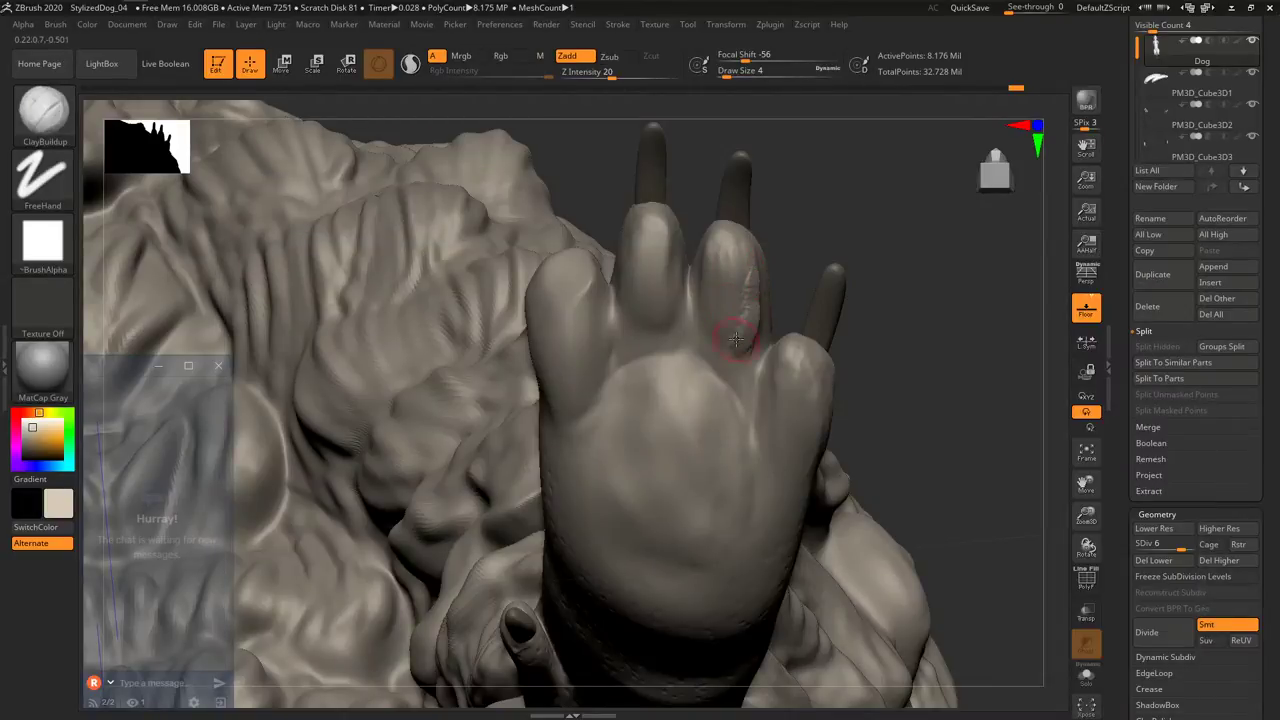
{"action": "key", "text": "shift"}
{"action": "mouse_move", "coordinate": [757, 294]}
{"action": "right_mouse_down"}
{"action": "mouse_move", "coordinate": [826, 300]}
{"action": "mouse_move", "coordinate": [830, 287]}
{"action": "mouse_move", "coordinate": [870, 285]}
{"action": "right_mouse_up"}
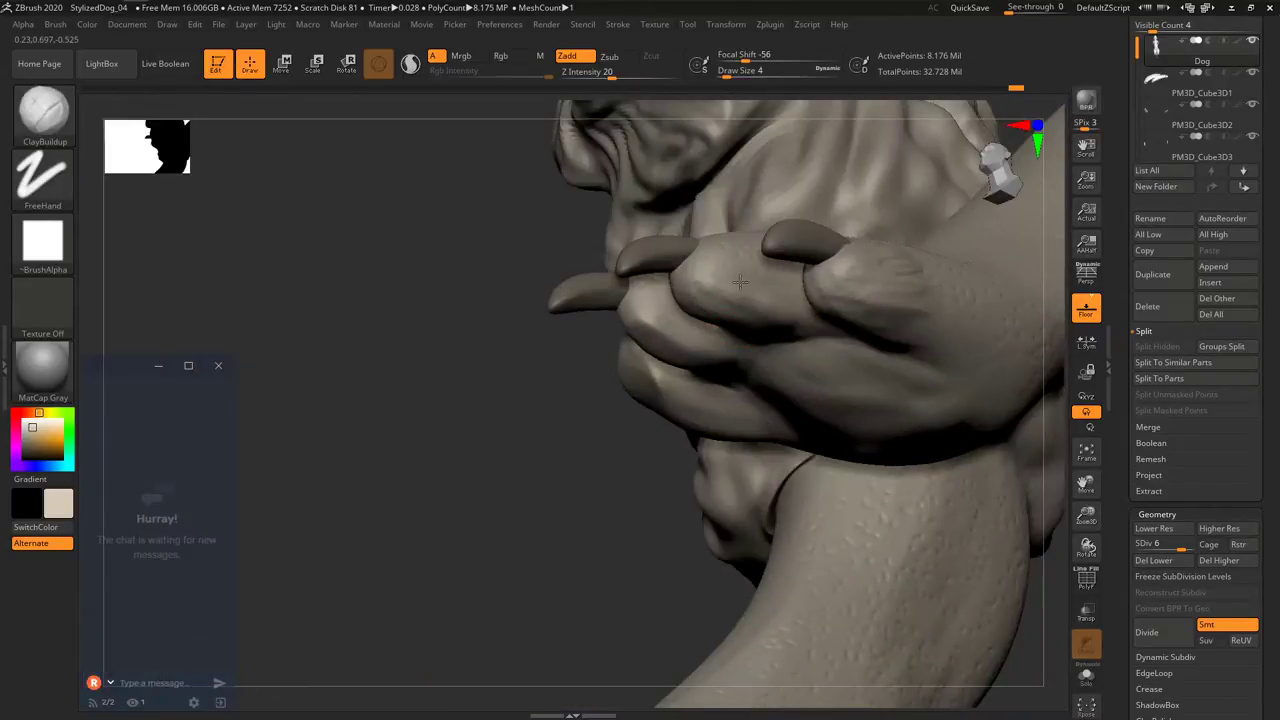
{"action": "key", "text": "shift"}
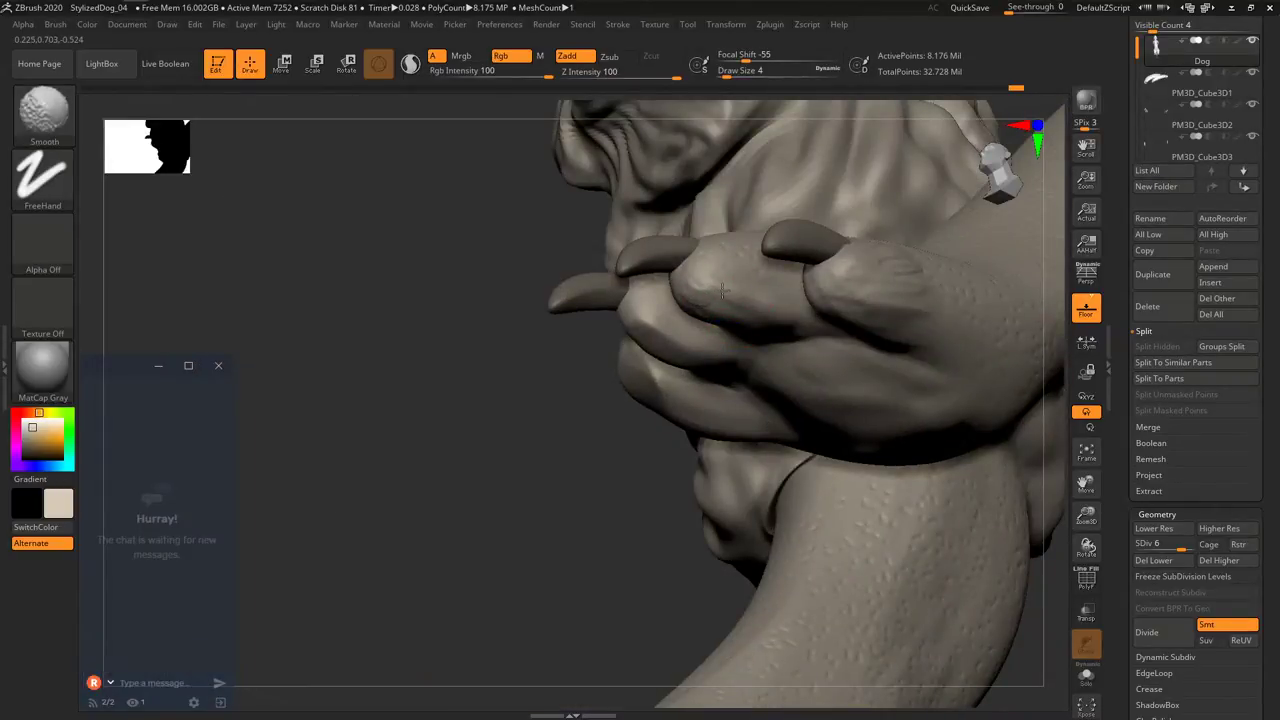
{"action": "right_click_drag", "start_coordinate": [858, 314], "coordinate": [822, 312]}
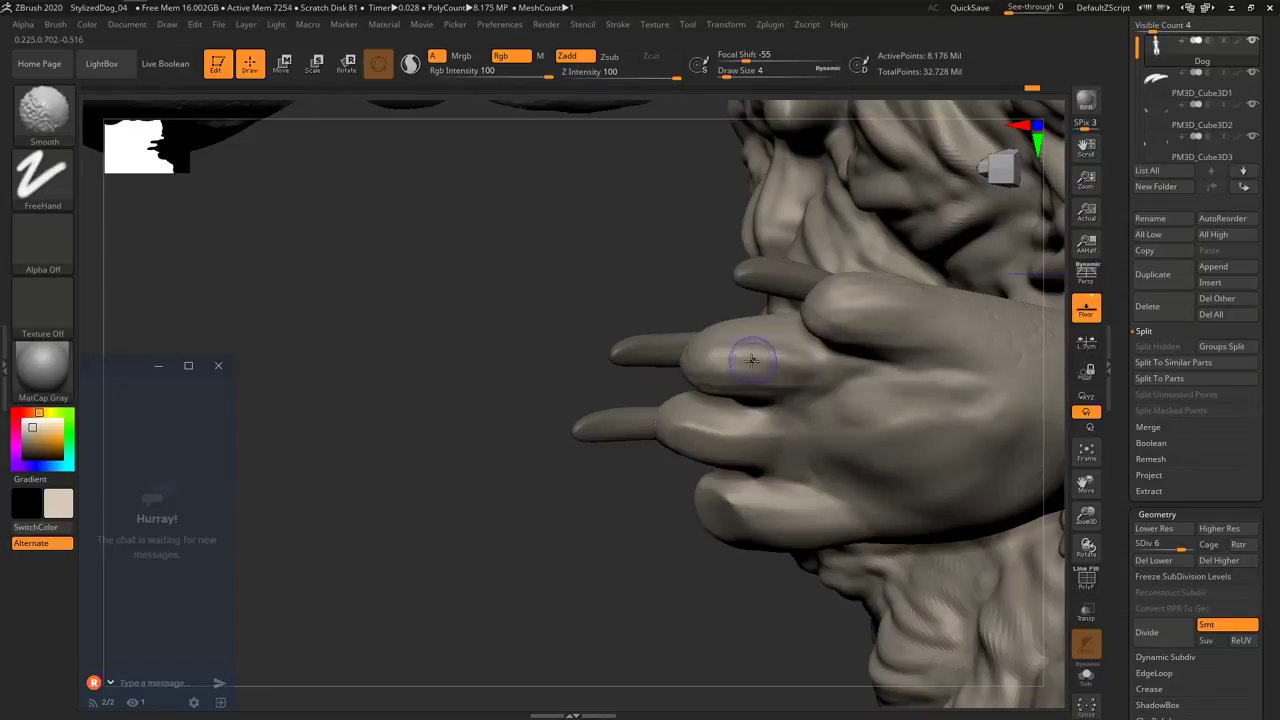
{"action": "right_click_drag", "start_coordinate": [763, 362], "coordinate": [736, 398]}
{"action": "left_click_drag", "start_coordinate": [709, 356], "coordinate": [729, 346], "text": "shift"}
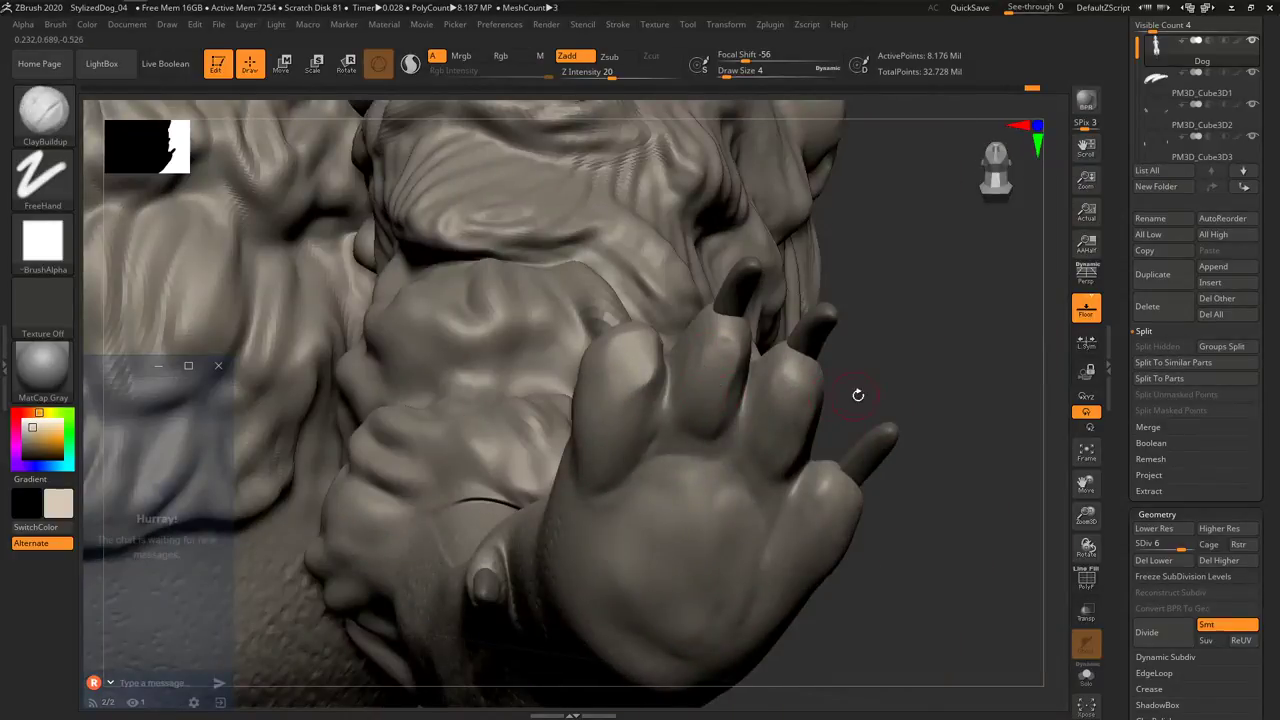
{"action": "left_click_drag", "start_coordinate": [741, 531], "coordinate": [712, 615], "text": "shift"}
In the claws subtool, mask the inner middle toe's claw, split it into its own subtool and duplicate the remaining claws.
{"action": "mouse_move", "coordinate": [700, 449]}
{"action": "right_mouse_down"}
{"action": "mouse_move", "coordinate": [706, 557]}
{"action": "mouse_move", "coordinate": [729, 537]}
{"action": "right_mouse_up"}
{"action": "left_click", "coordinate": [769, 421], "text": "alt"}
{"action": "right_click_drag", "start_coordinate": [921, 267], "coordinate": [973, 494]}
{"action": "left_click", "coordinate": [1091, 616]}
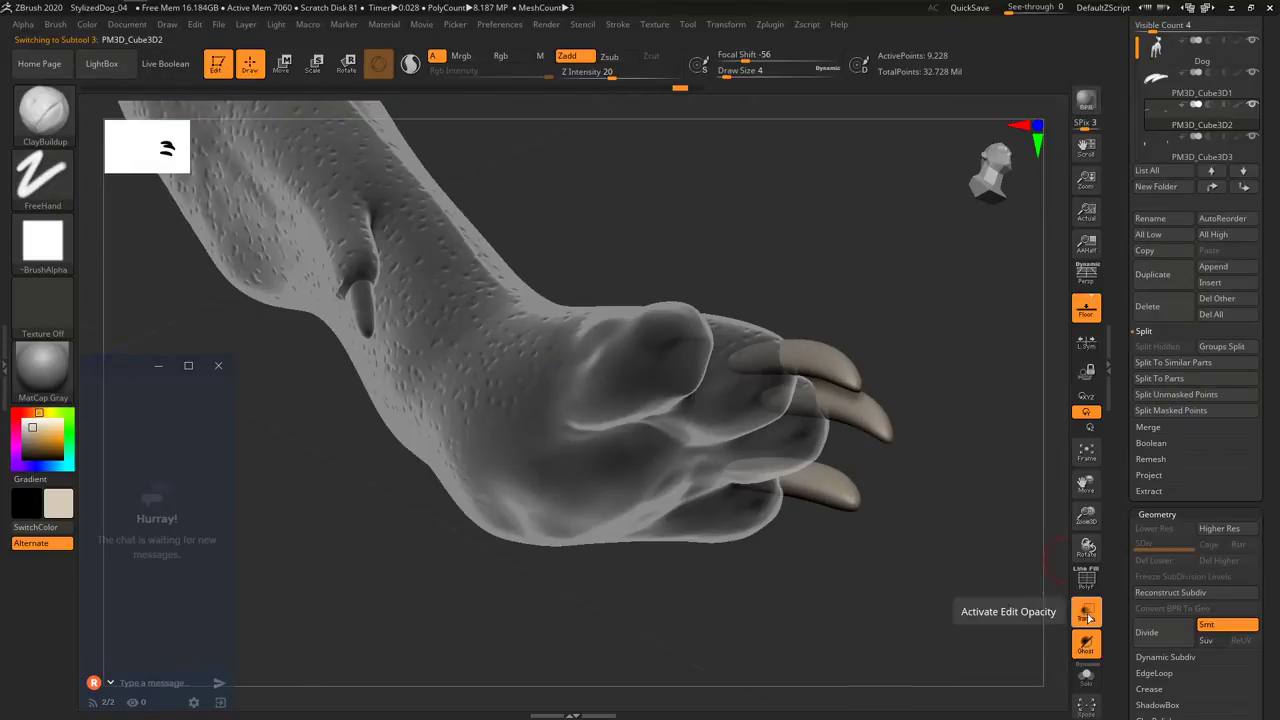
{"action": "left_click", "coordinate": [1091, 617]}
{"action": "right_click_drag", "start_coordinate": [915, 545], "coordinate": [761, 583]}
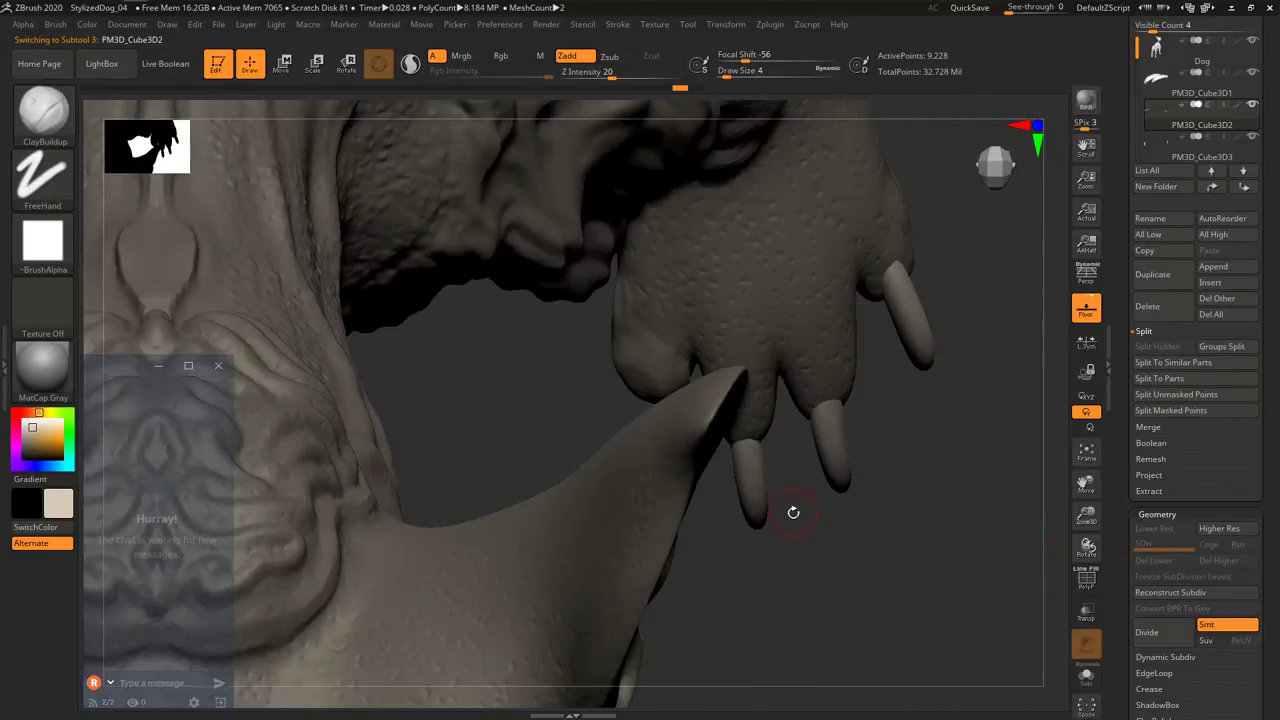
{"action": "mouse_move", "coordinate": [790, 474]}
{"action": "left_mouse_down", "text": "ctrl"}
{"action": "mouse_move", "coordinate": [754, 335]}
{"action": "mouse_move", "coordinate": [777, 561]}
{"action": "left_mouse_up", "text": "ctrl"}
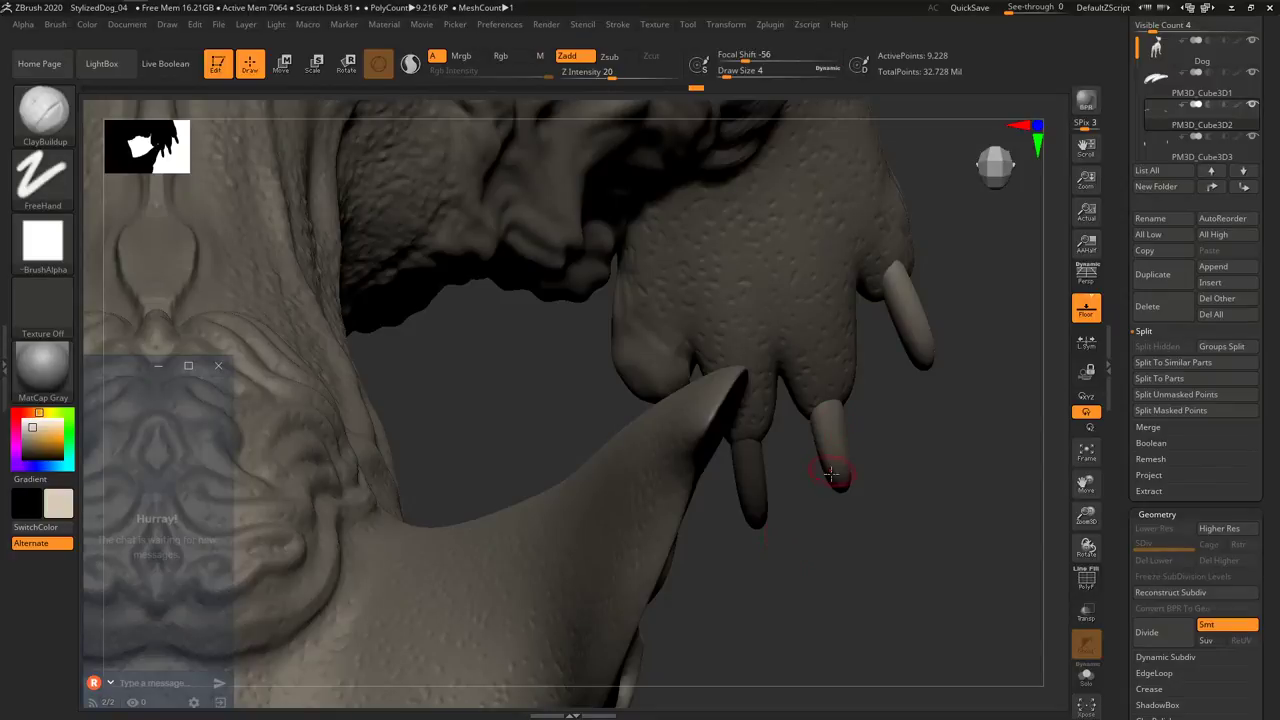
{"action": "left_click", "coordinate": [1169, 411]}
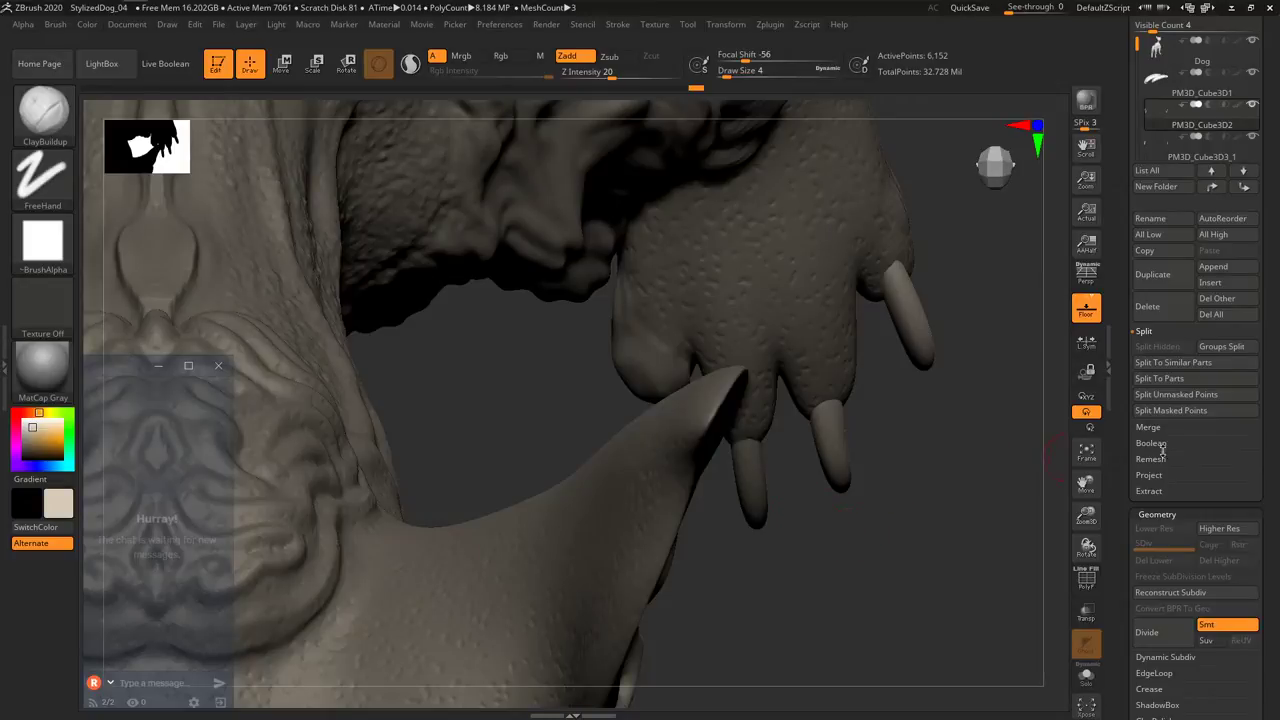
{"action": "left_click", "coordinate": [1153, 277]}
{"action": "key", "text": "w"}
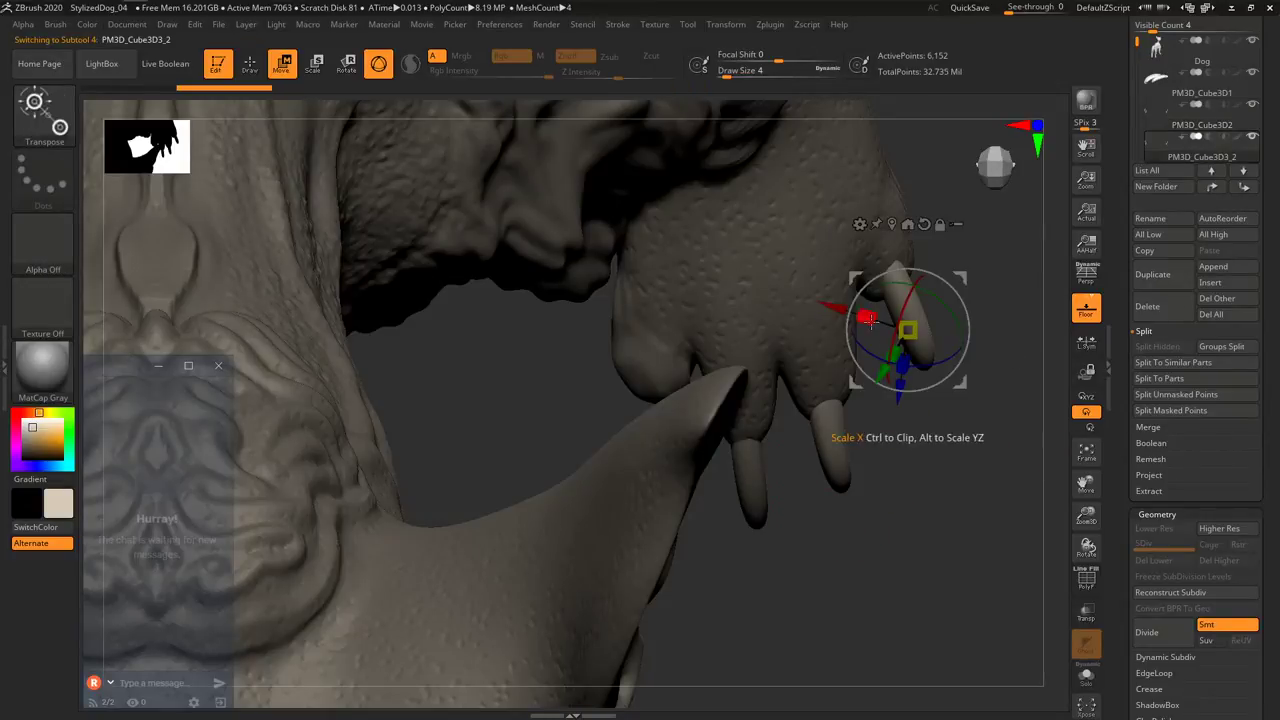
{"action": "key", "text": "space"}
Move the split-off claw onto the bare inner toe and rotate it to follow the toe's direction.
{"action": "left_click", "coordinate": [768, 487], "text": "alt"}
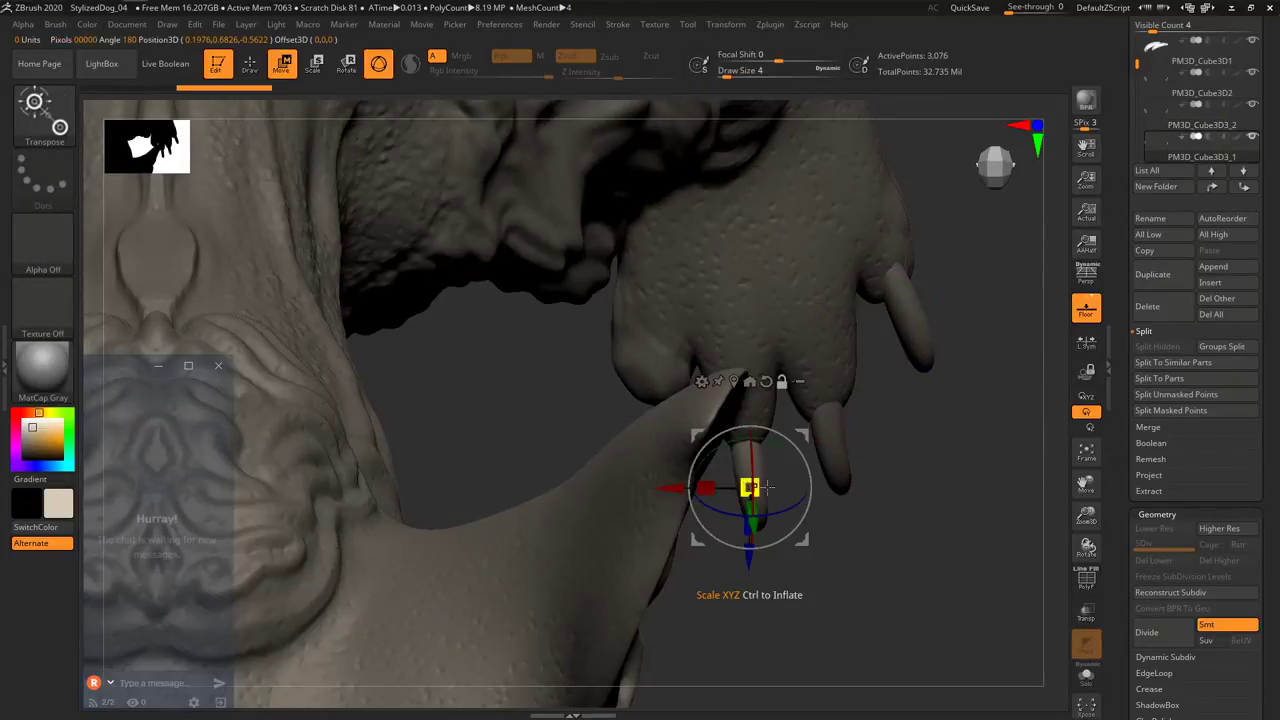
{"action": "left_click_drag", "start_coordinate": [672, 488], "coordinate": [579, 489]}
{"action": "left_click_drag", "start_coordinate": [728, 544], "coordinate": [675, 458]}
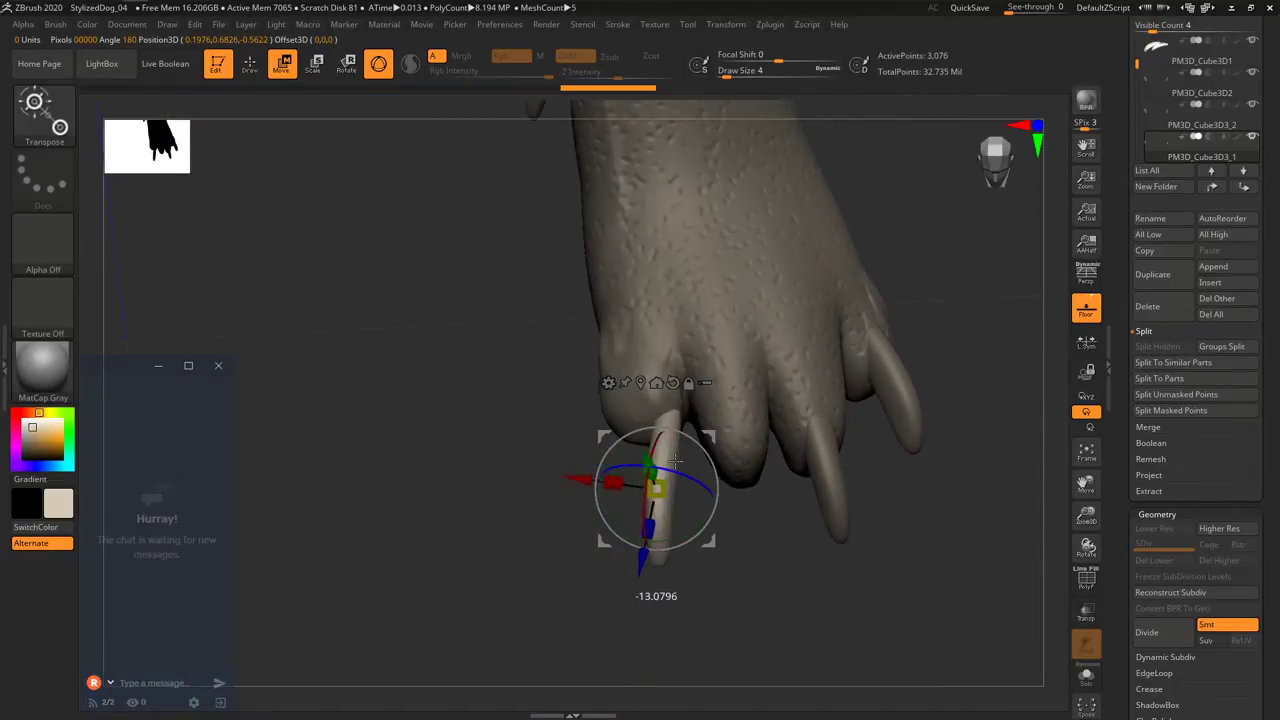
{"action": "left_click_drag", "start_coordinate": [693, 530], "coordinate": [702, 518]}
{"action": "left_click_drag", "start_coordinate": [656, 566], "coordinate": [670, 507]}
Fine-tune the inner toe claw's position and tilt so its base sits in the toe tip.
{"action": "right_click_drag", "start_coordinate": [700, 500], "coordinate": [759, 441]}
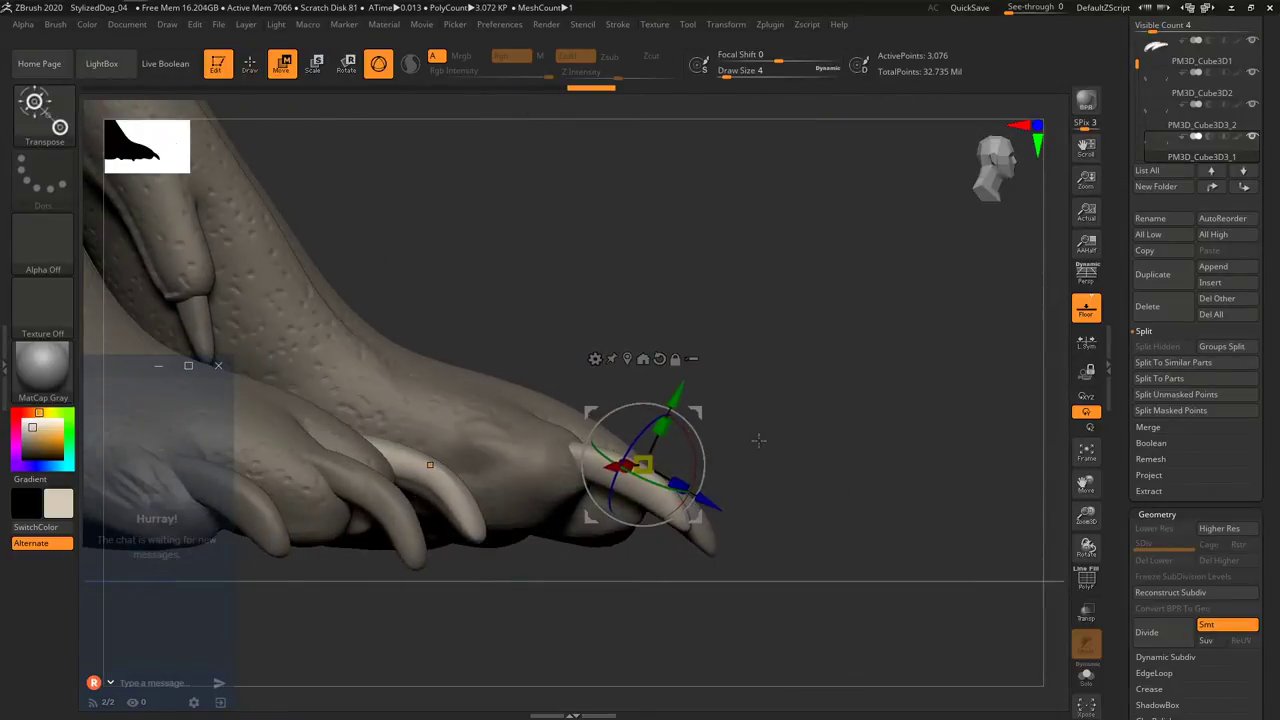
{"action": "left_click_drag", "start_coordinate": [698, 467], "coordinate": [697, 460]}
{"action": "left_click_drag", "start_coordinate": [709, 504], "coordinate": [684, 486]}
{"action": "right_click_drag", "start_coordinate": [835, 472], "coordinate": [748, 534]}
{"action": "left_click_drag", "start_coordinate": [686, 511], "coordinate": [683, 502]}
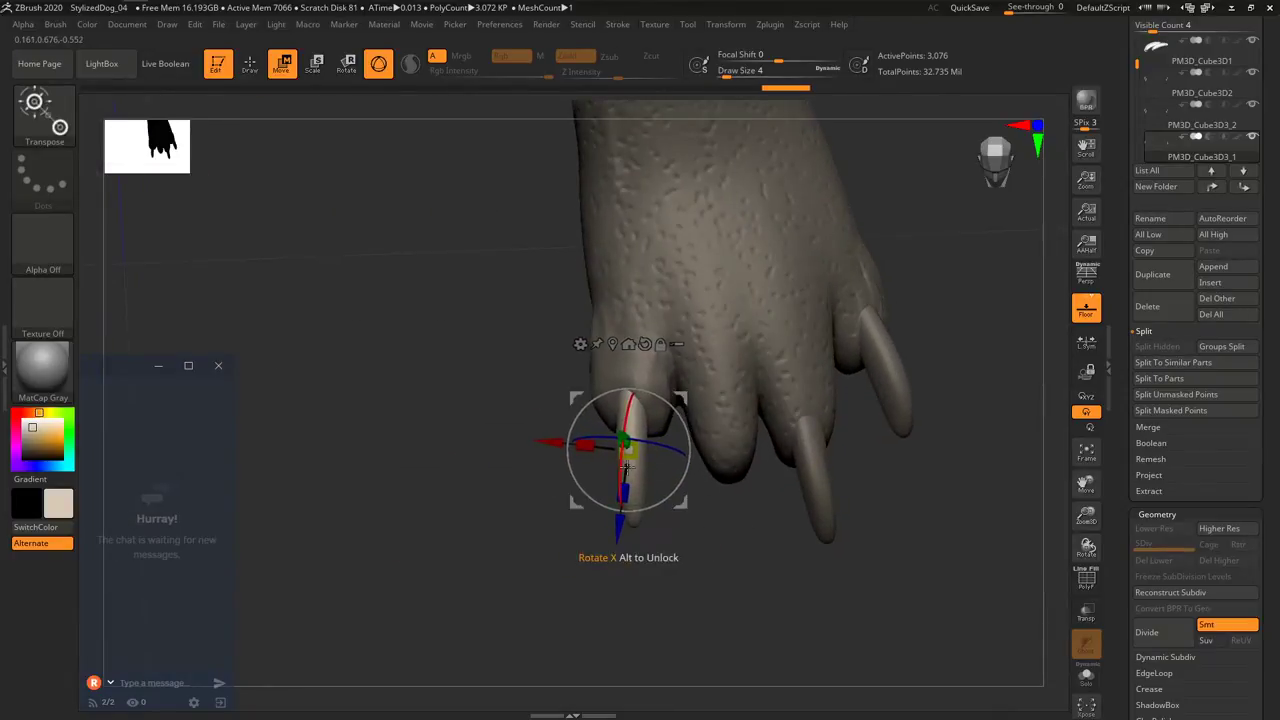
{"action": "right_click_drag", "start_coordinate": [626, 452], "coordinate": [561, 396]}
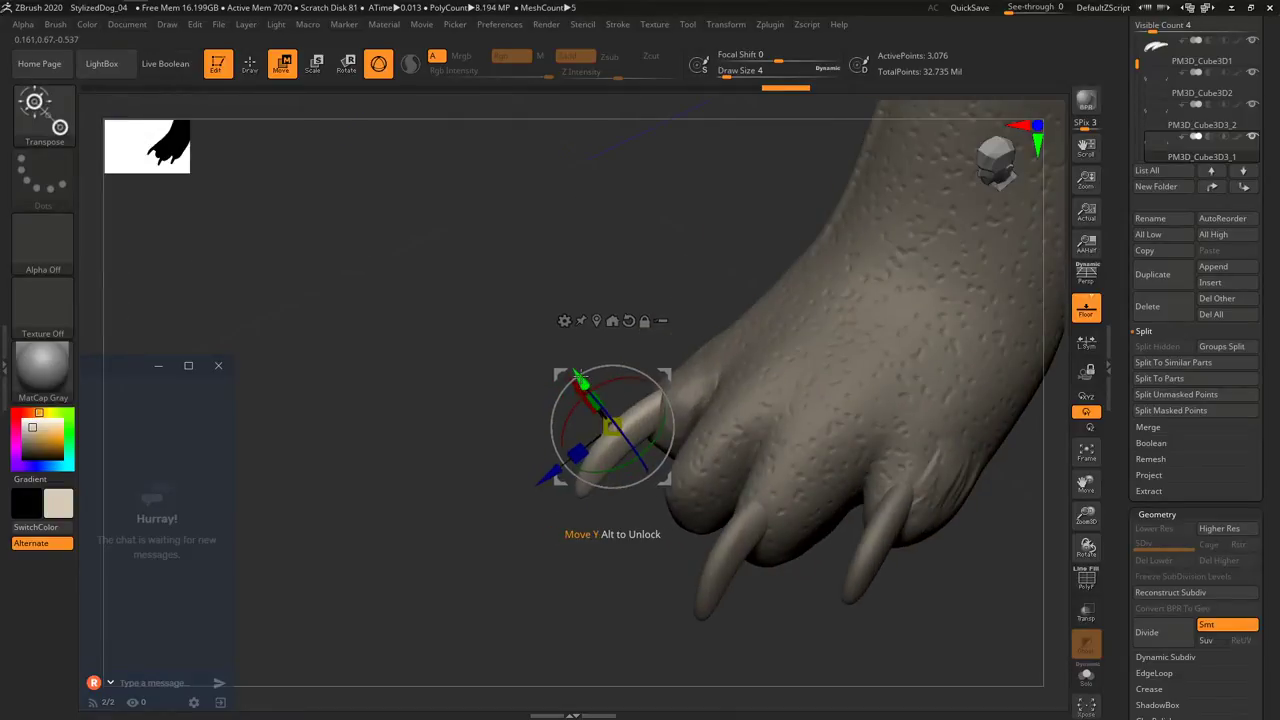
{"action": "left_click_drag", "start_coordinate": [580, 377], "coordinate": [586, 388]}
{"action": "right_click_drag", "start_coordinate": [680, 388], "coordinate": [757, 401]}
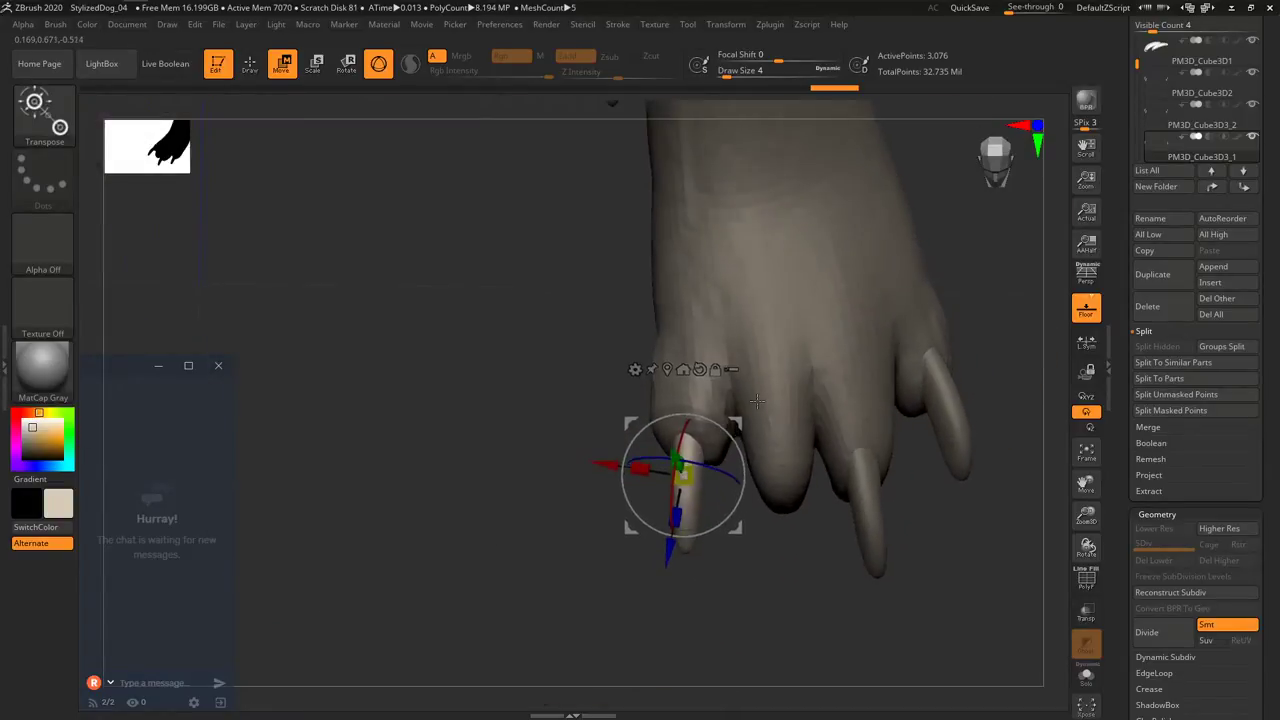
Copy the inner toe's claw onto the bare inner middle toe, rotating and centring the copy on the toe tip.
{"action": "key", "text": "q"}
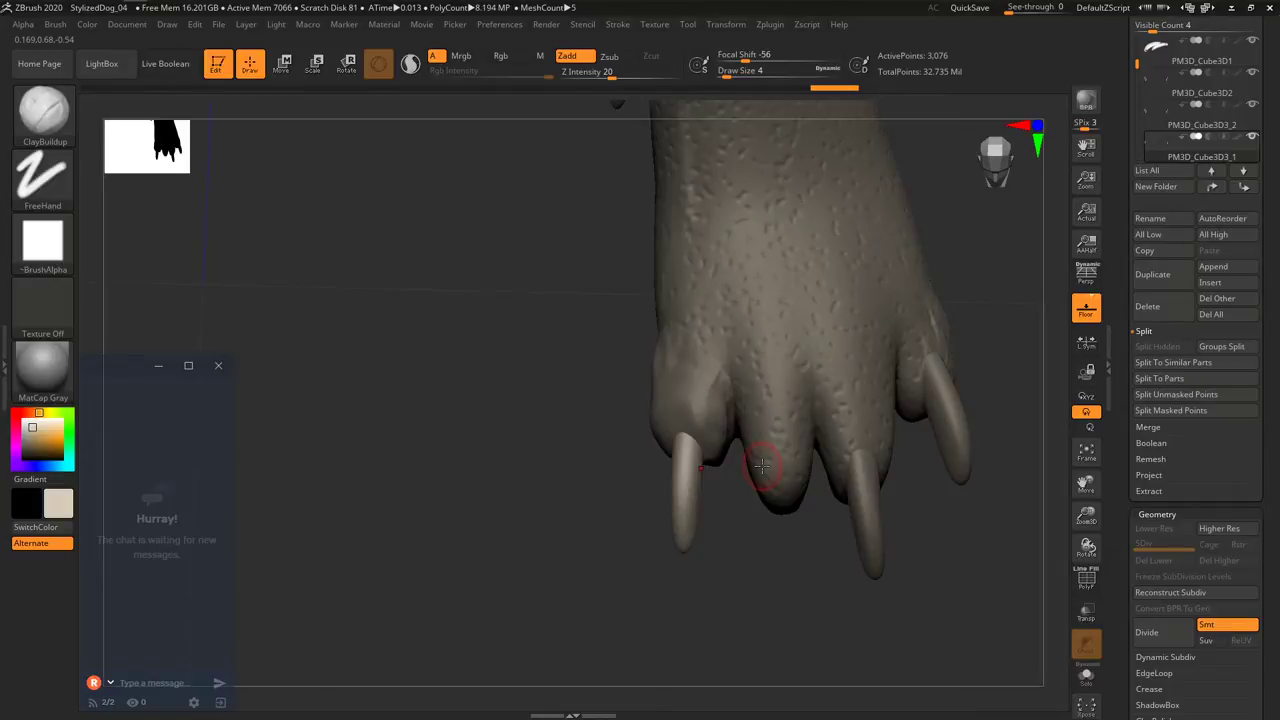
{"action": "left_click", "coordinate": [1156, 141]}
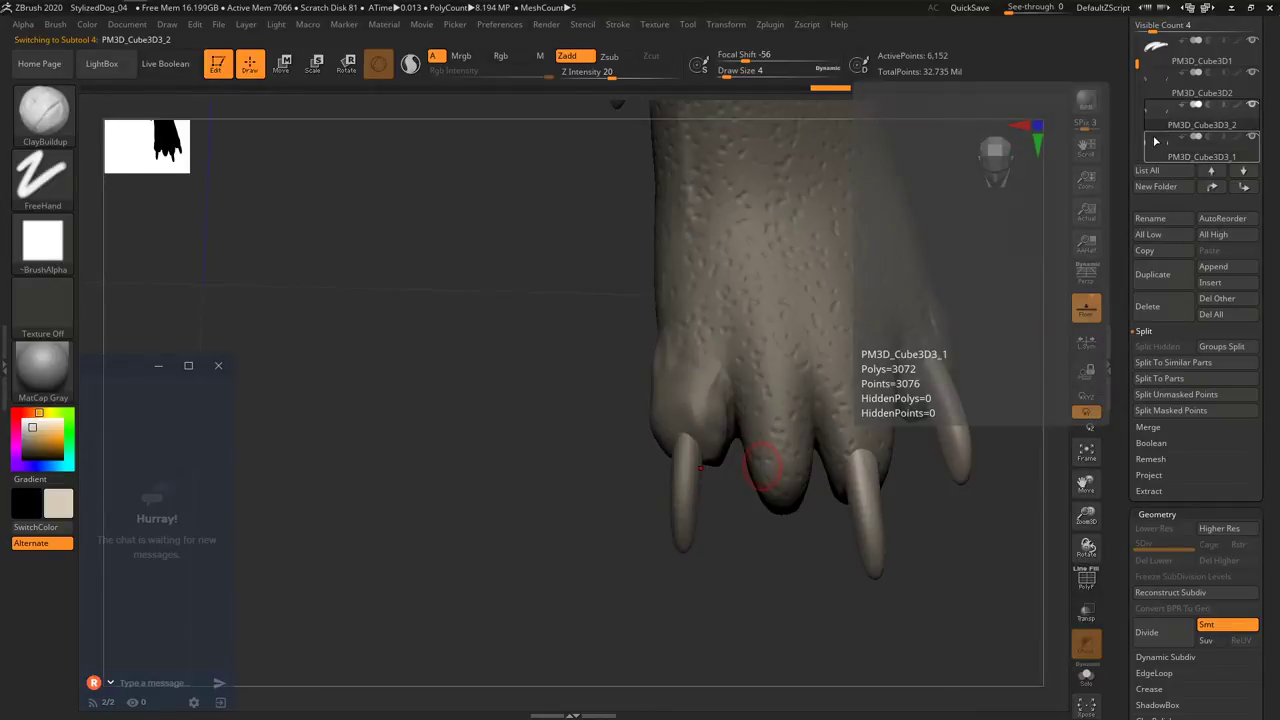
{"action": "left_click", "coordinate": [1156, 141]}
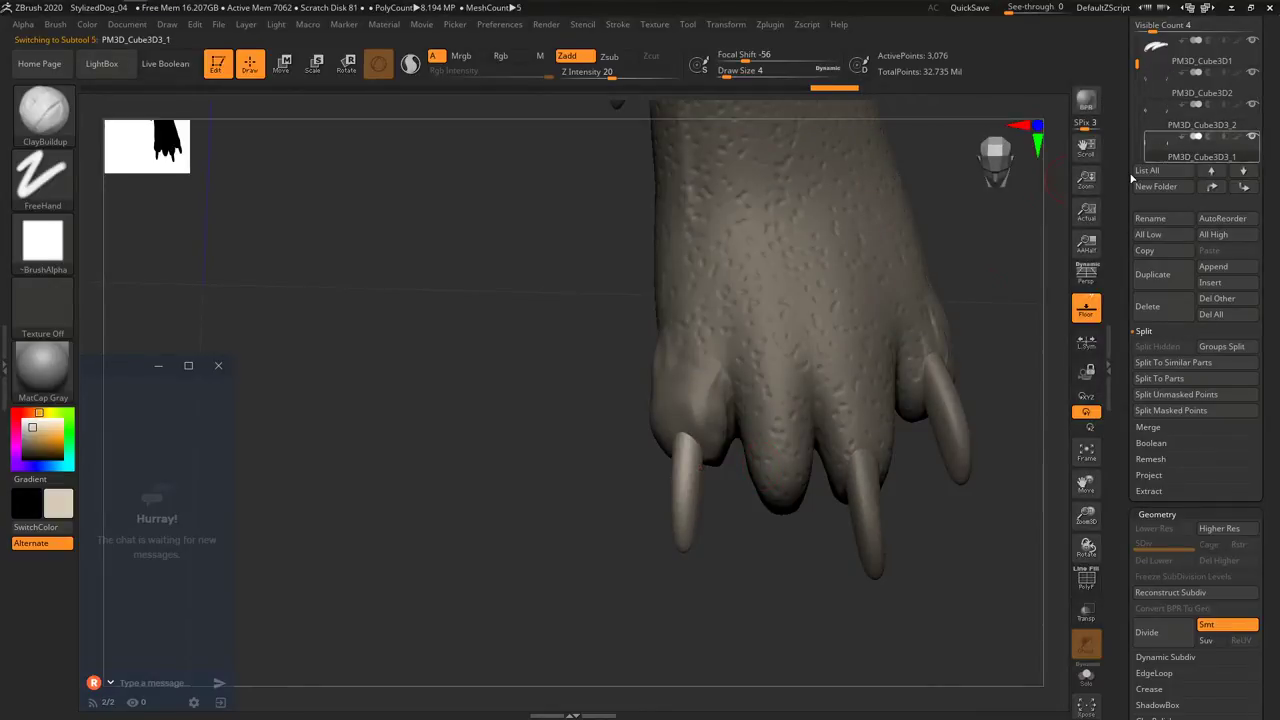
{"action": "key", "text": "w"}
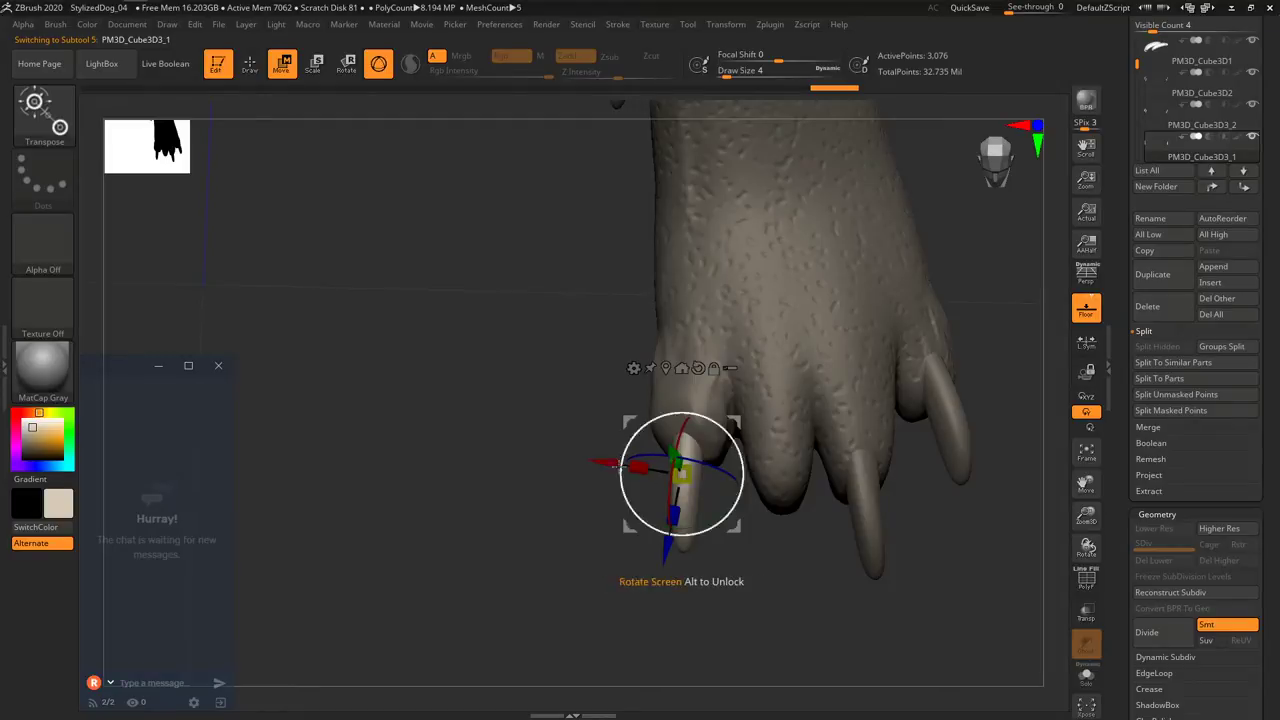
{"action": "left_click_drag", "start_coordinate": [651, 472], "coordinate": [688, 487], "text": "ctrl"}
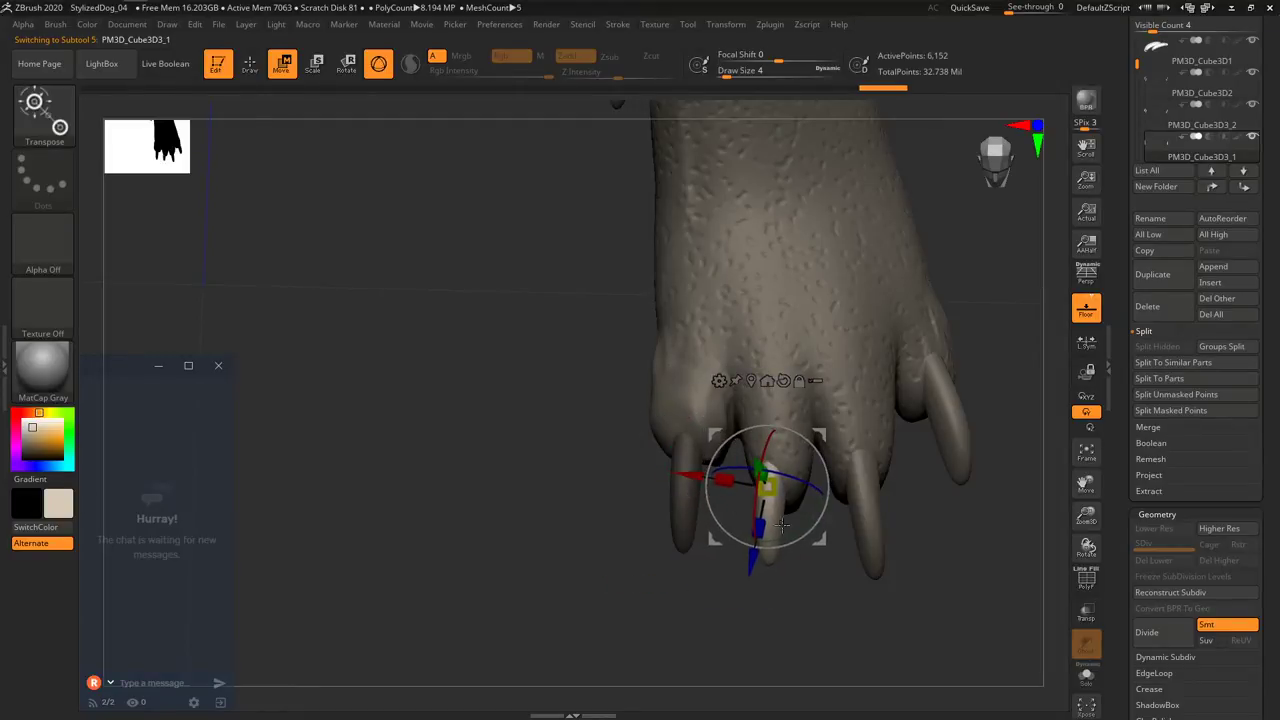
{"action": "left_click_drag", "start_coordinate": [781, 535], "coordinate": [791, 532]}
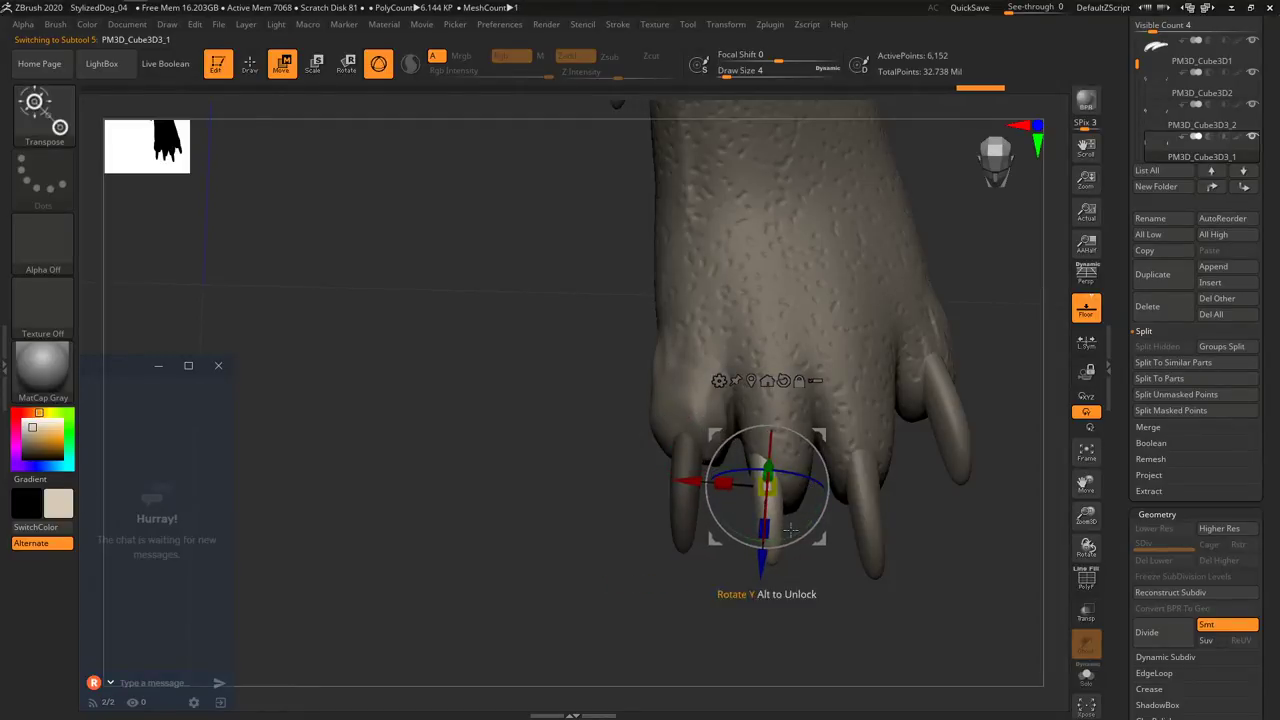
{"action": "left_click_drag", "start_coordinate": [692, 484], "coordinate": [705, 475]}
{"action": "left_click_drag", "start_coordinate": [785, 541], "coordinate": [796, 539]}
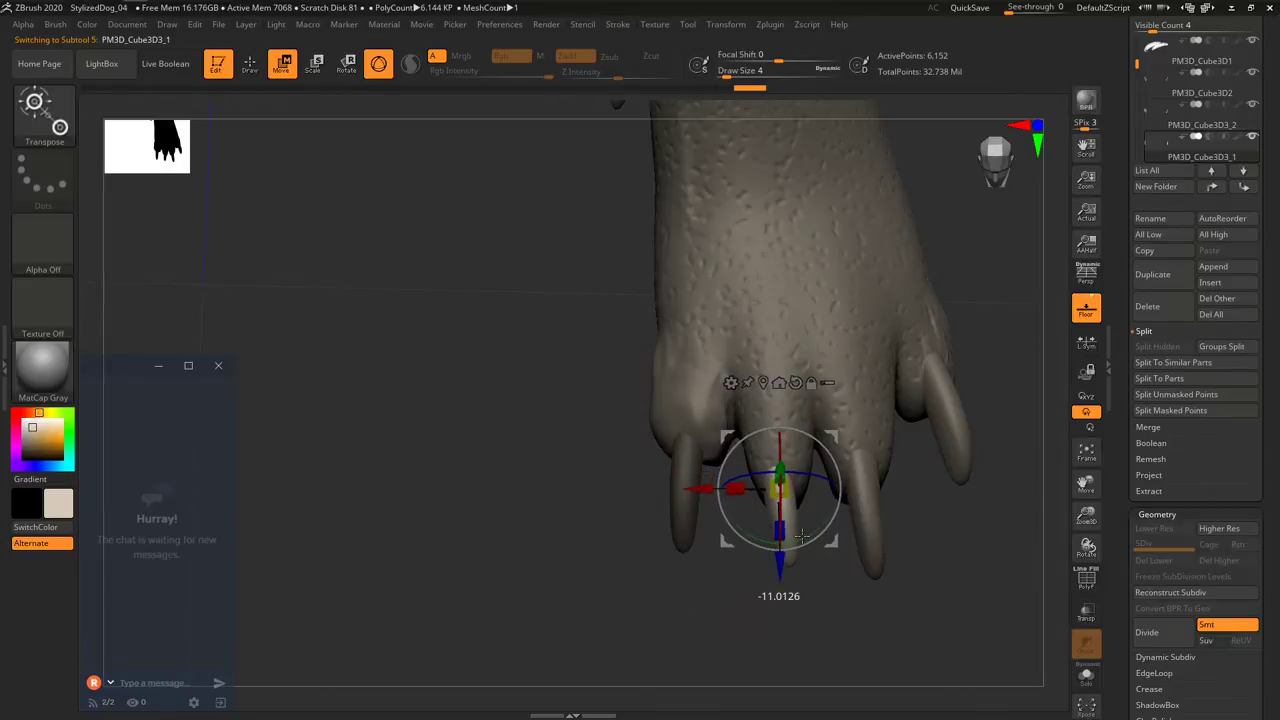
Adjust the copied claw's depth, sideways position and rotation to seat it in the inner middle toe.
{"action": "right_click_drag", "start_coordinate": [800, 545], "coordinate": [905, 418]}
{"action": "left_click_drag", "start_coordinate": [790, 481], "coordinate": [804, 493]}
{"action": "right_click_drag", "start_coordinate": [904, 458], "coordinate": [845, 537]}
{"action": "left_click_drag", "start_coordinate": [843, 538], "coordinate": [833, 543]}
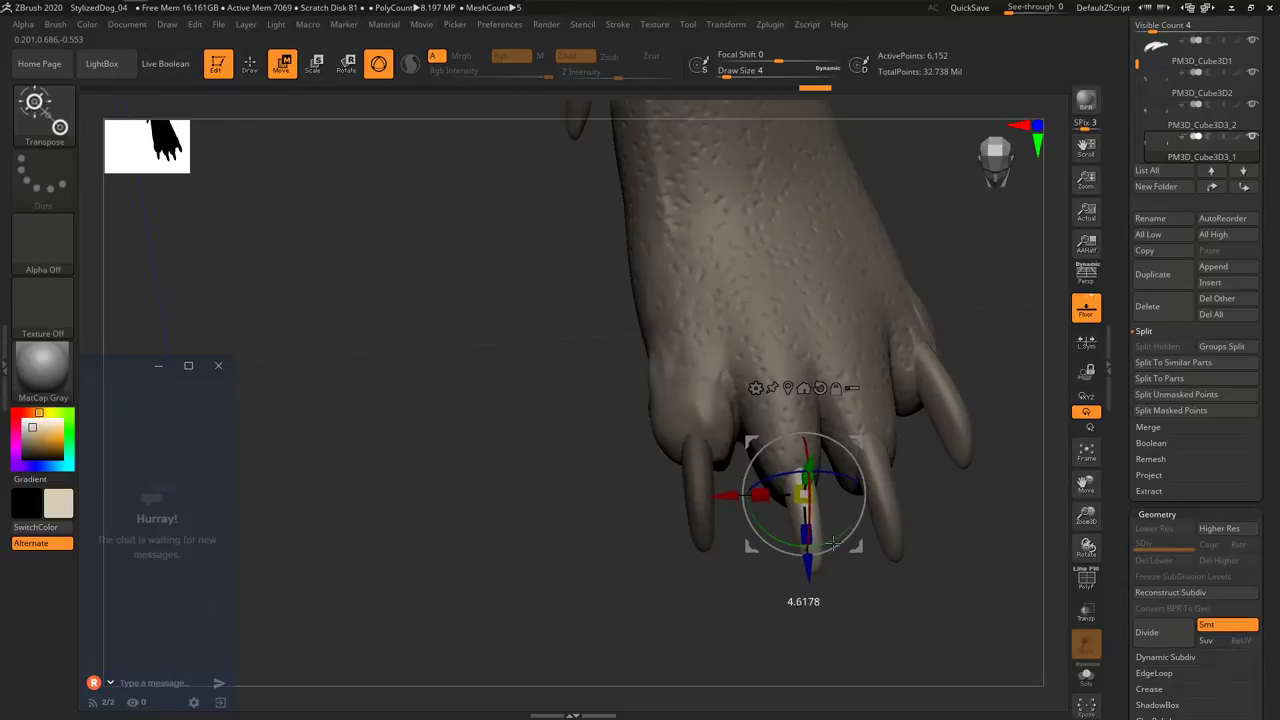
{"action": "right_click_drag", "start_coordinate": [833, 547], "coordinate": [788, 553]}
{"action": "left_click_drag", "start_coordinate": [724, 490], "coordinate": [720, 490]}
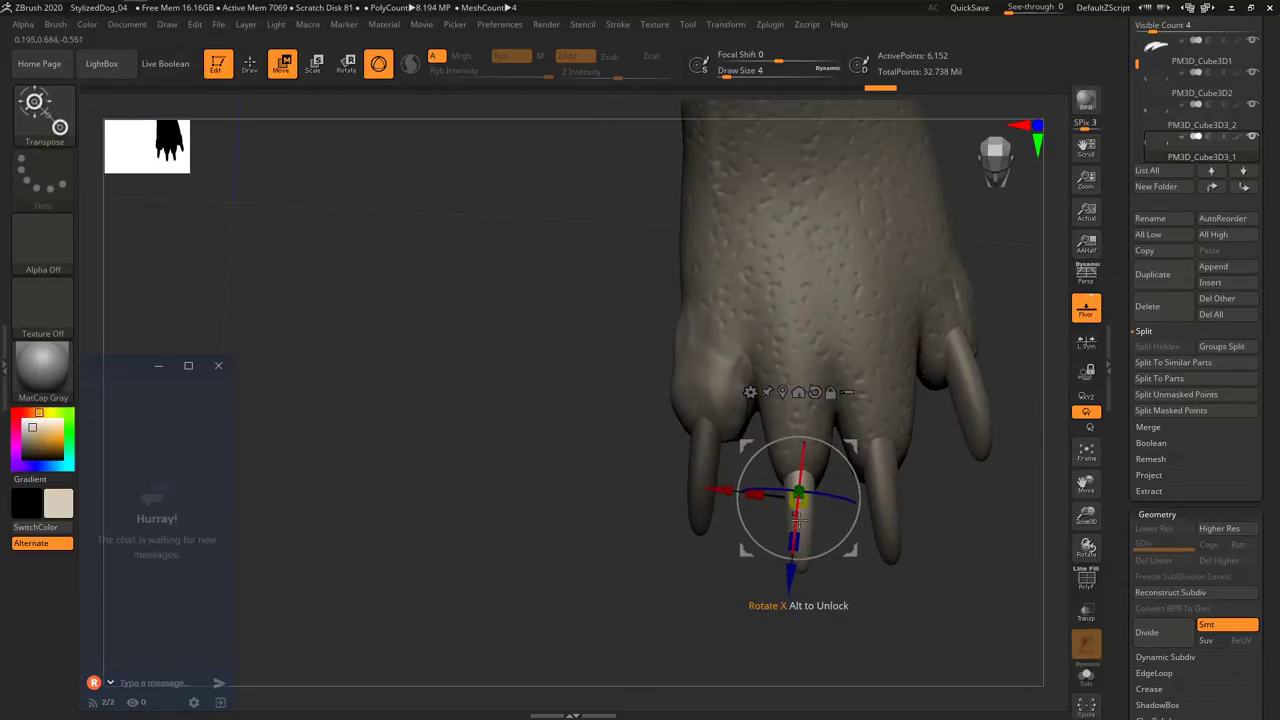
{"action": "left_click_drag", "start_coordinate": [798, 526], "coordinate": [797, 537]}
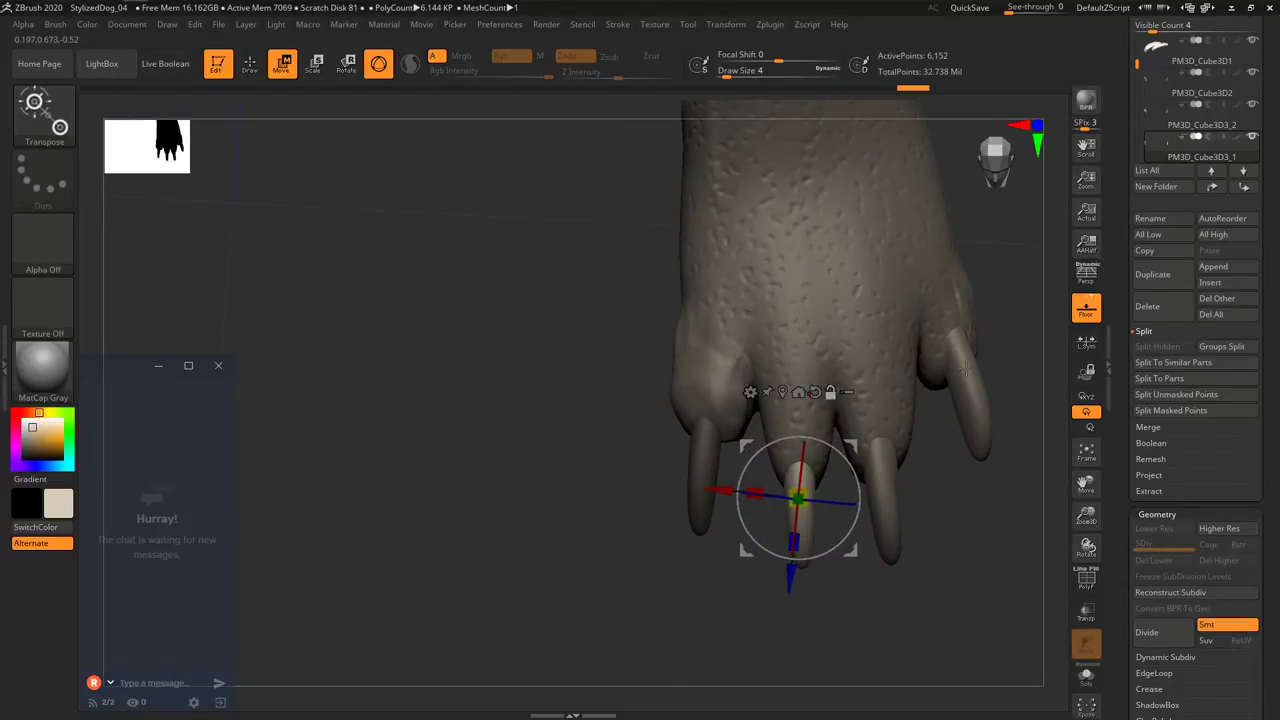
Build up a fold of skin around the claw base on the front paw's outer toe with the ClayBuildup brush.
{"action": "left_click", "coordinate": [966, 370], "text": "alt"}
{"action": "right_click_drag", "start_coordinate": [936, 405], "coordinate": [796, 486], "text": "alt"}
{"action": "left_click", "coordinate": [757, 464], "text": "alt"}
{"action": "right_click", "coordinate": [760, 461]}
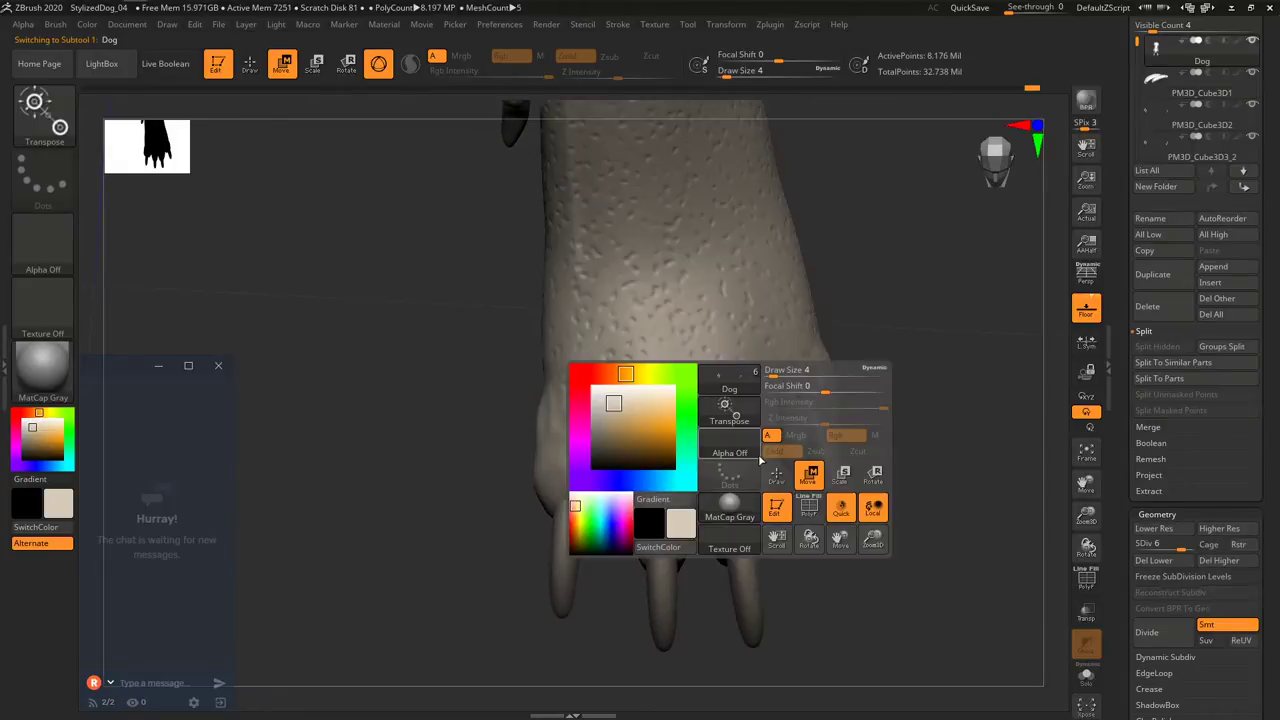
{"action": "key", "text": "q"}
{"action": "key", "text": "b"}
{"action": "key", "text": "c"}
{"action": "key", "text": "b"}
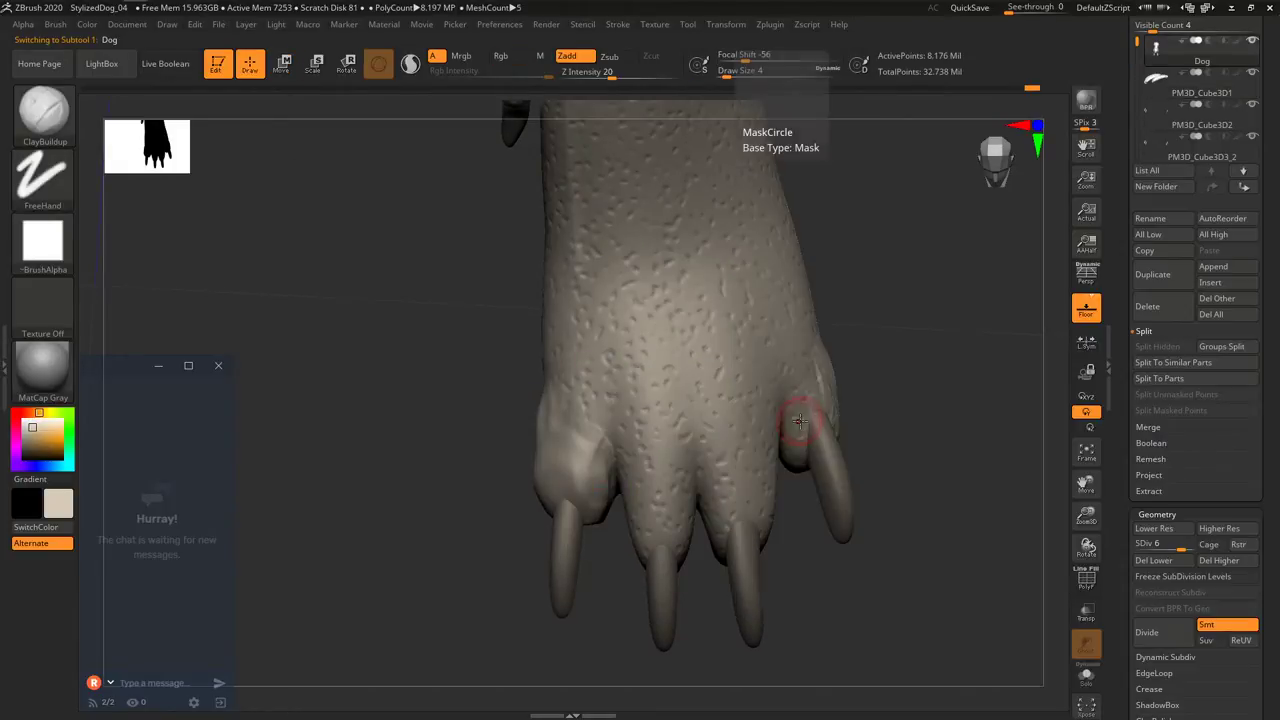
{"action": "mouse_move", "coordinate": [803, 440]}
{"action": "left_mouse_down"}
{"action": "mouse_move", "coordinate": [818, 418]}
{"action": "mouse_move", "coordinate": [812, 430]}
{"action": "mouse_move", "coordinate": [829, 428]}
{"action": "mouse_move", "coordinate": [830, 442]}
{"action": "mouse_move", "coordinate": [838, 408]}
{"action": "mouse_move", "coordinate": [846, 434]}
{"action": "mouse_move", "coordinate": [842, 397]}
{"action": "mouse_move", "coordinate": [872, 402]}
{"action": "left_mouse_up"}
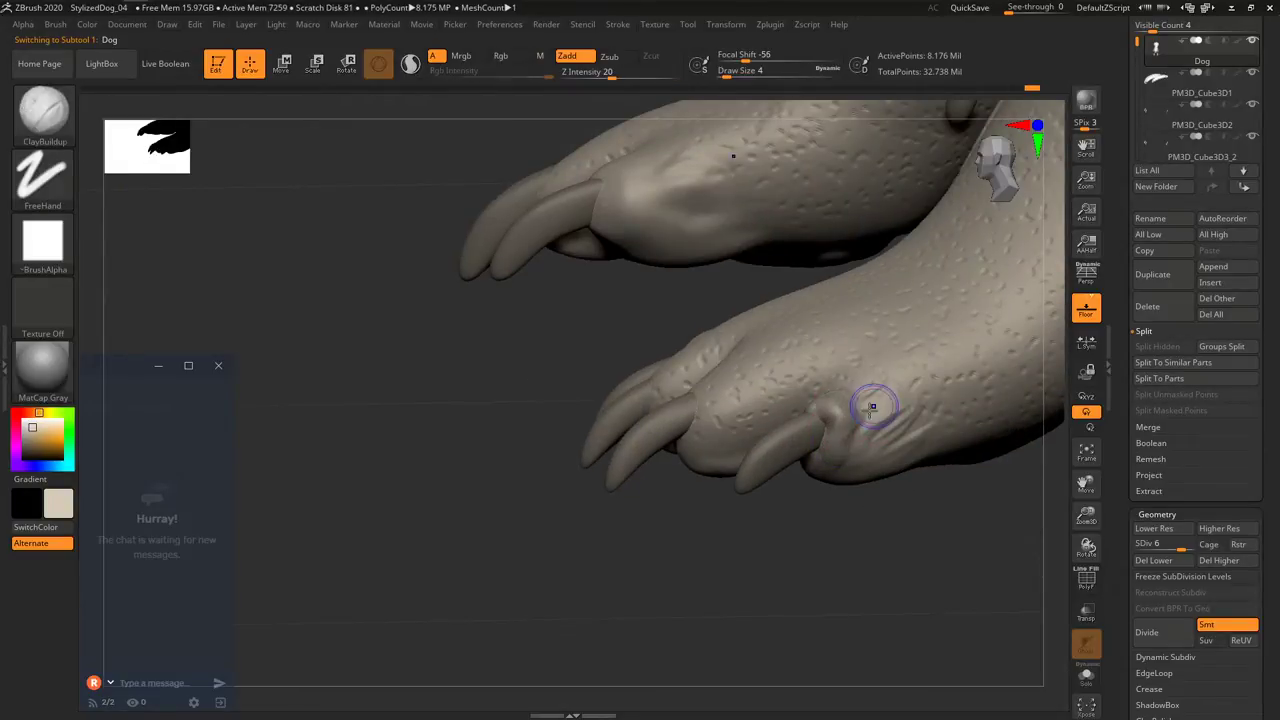
{"action": "mouse_move", "coordinate": [858, 494]}
{"action": "left_mouse_down"}
{"action": "mouse_move", "coordinate": [897, 466]}
{"action": "mouse_move", "coordinate": [900, 500]}
{"action": "left_mouse_up"}
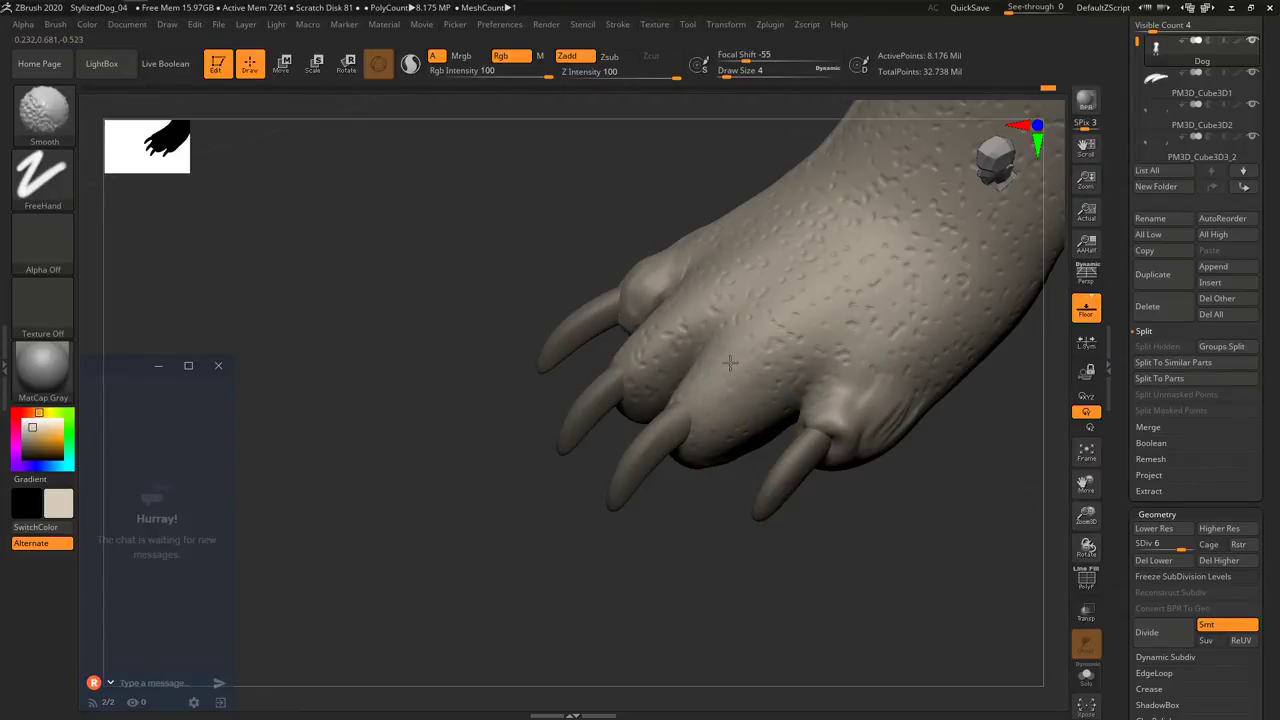
Smooth the pitted skin texture off the front paw's toes and build up the outer toe's knuckle.
{"action": "left_click_drag", "start_coordinate": [668, 525], "coordinate": [725, 535]}
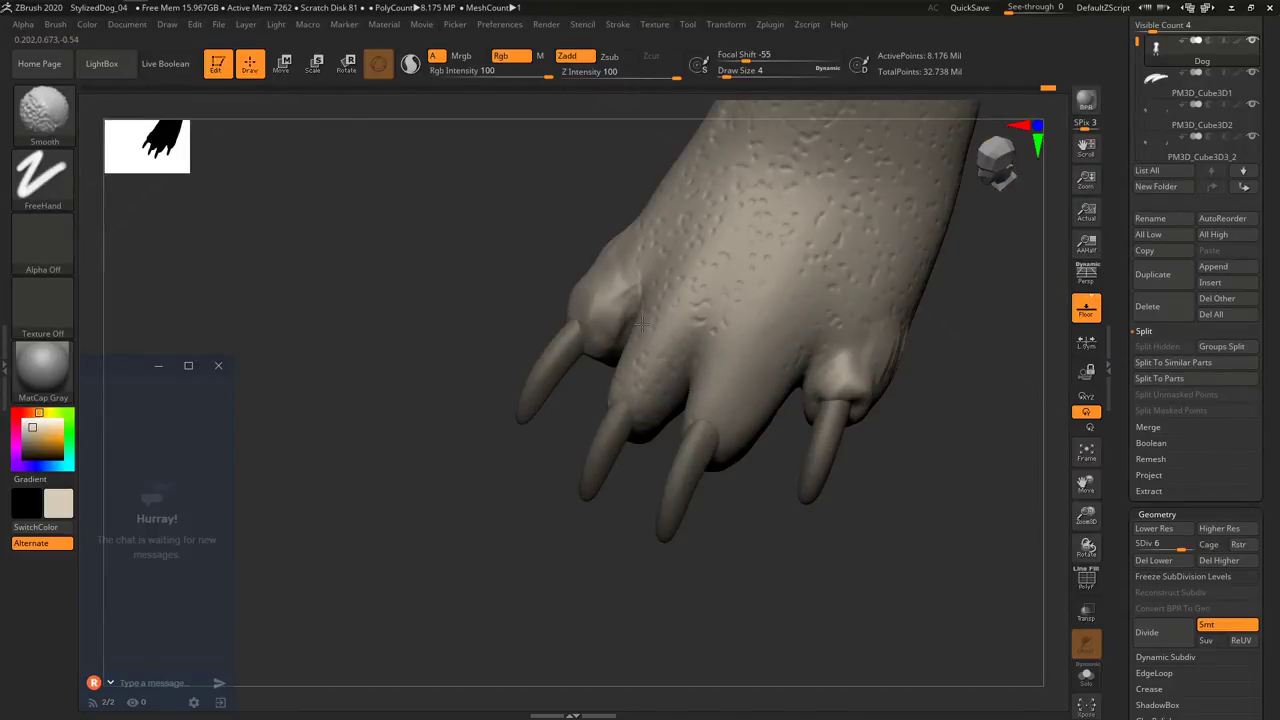
{"action": "left_click_drag", "start_coordinate": [653, 399], "coordinate": [650, 362], "text": "shift"}
{"action": "mouse_move", "coordinate": [834, 328]}
{"action": "left_mouse_down", "text": "shift"}
{"action": "mouse_move", "coordinate": [838, 354]}
{"action": "mouse_move", "coordinate": [864, 350]}
{"action": "mouse_move", "coordinate": [818, 350]}
{"action": "mouse_move", "coordinate": [813, 370]}
{"action": "left_mouse_up", "text": "shift"}
{"action": "key", "text": "shift"}
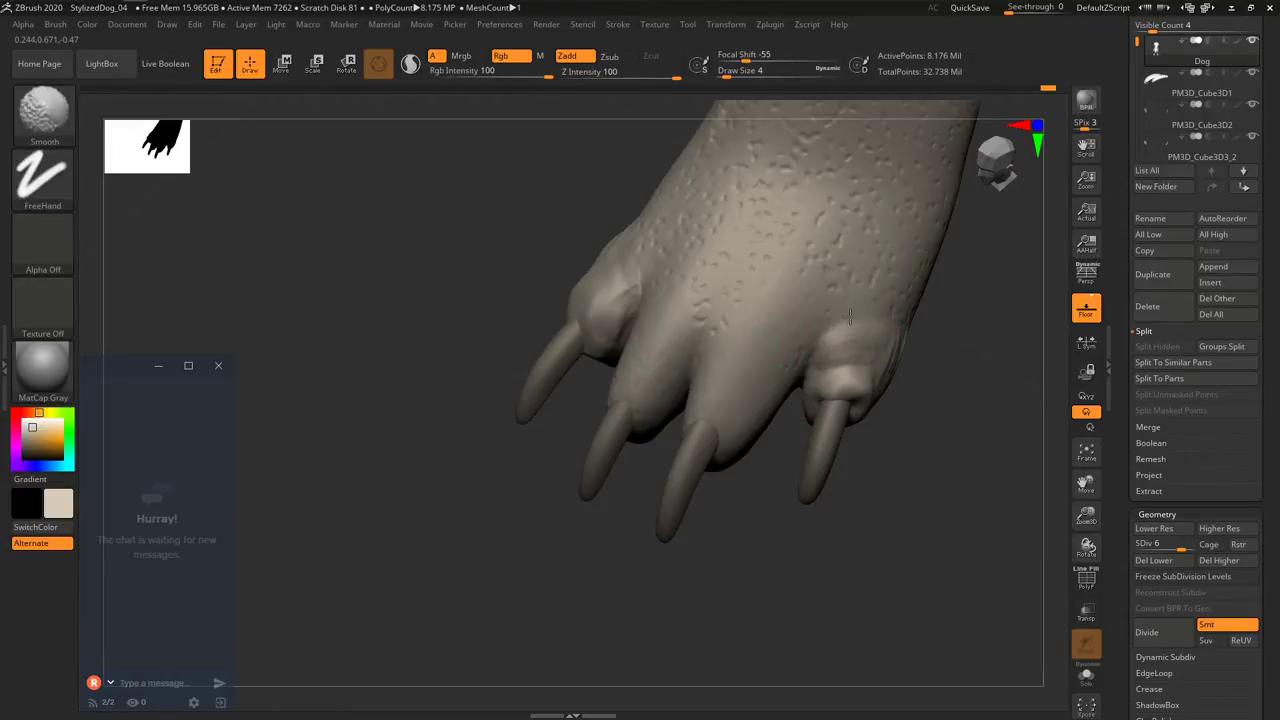
{"action": "mouse_move", "coordinate": [876, 314]}
{"action": "left_mouse_down"}
{"action": "mouse_move", "coordinate": [830, 322]}
{"action": "mouse_move", "coordinate": [874, 298]}
{"action": "mouse_move", "coordinate": [823, 322]}
{"action": "left_mouse_up"}
{"action": "right_click_drag", "start_coordinate": [716, 430], "coordinate": [730, 424]}
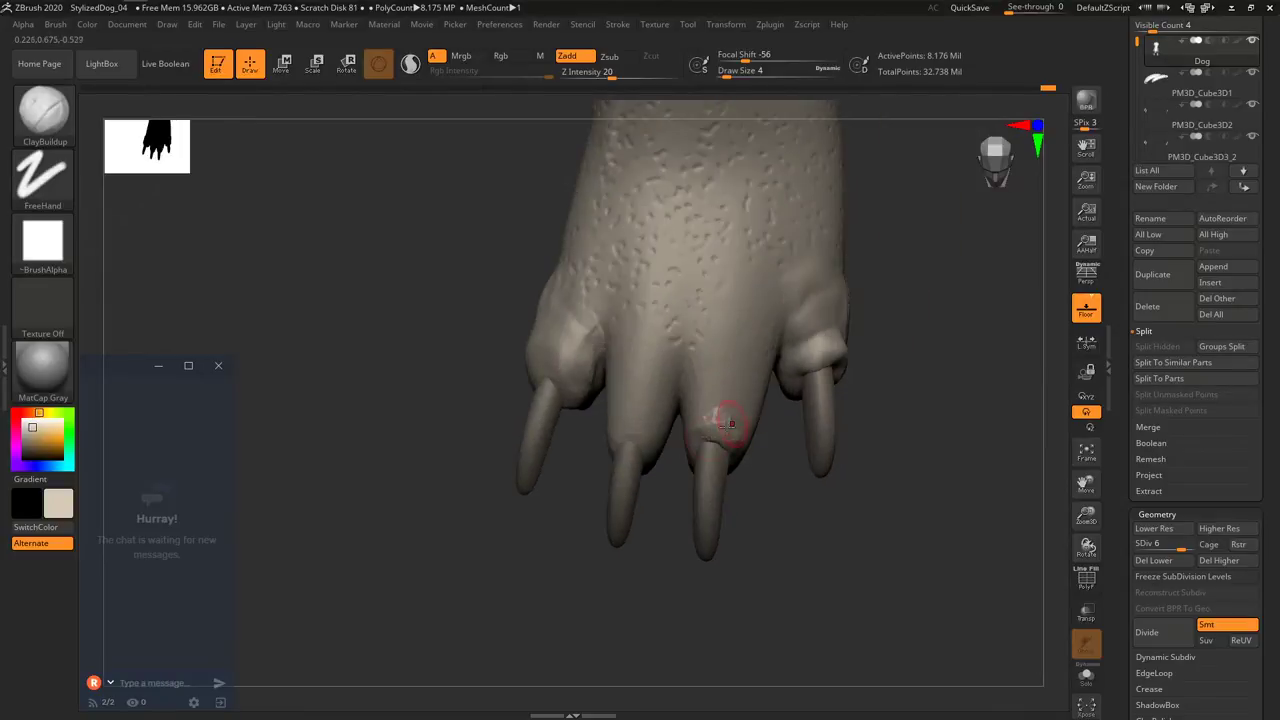
Build up and smooth skin folds over the front paw's middle toes and around the inner toe's claw base.
{"action": "mouse_move", "coordinate": [716, 424]}
{"action": "left_mouse_down", "text": "shift"}
{"action": "mouse_move", "coordinate": [745, 433]}
{"action": "mouse_move", "coordinate": [692, 398]}
{"action": "mouse_move", "coordinate": [766, 376]}
{"action": "mouse_move", "coordinate": [697, 355]}
{"action": "left_mouse_up", "text": "shift"}
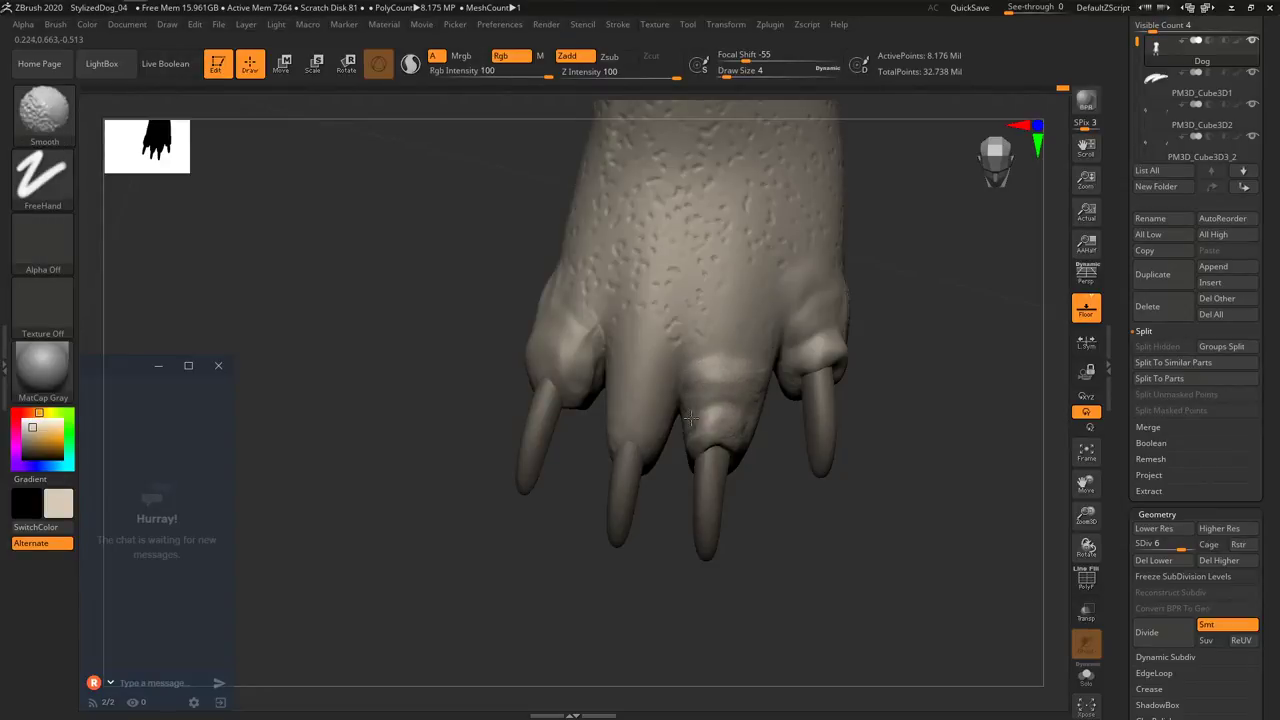
{"action": "mouse_move", "coordinate": [636, 441]}
{"action": "left_mouse_down"}
{"action": "mouse_move", "coordinate": [610, 440]}
{"action": "mouse_move", "coordinate": [665, 420]}
{"action": "mouse_move", "coordinate": [615, 405]}
{"action": "mouse_move", "coordinate": [660, 392]}
{"action": "mouse_move", "coordinate": [640, 385]}
{"action": "mouse_move", "coordinate": [670, 400]}
{"action": "mouse_move", "coordinate": [634, 366]}
{"action": "mouse_move", "coordinate": [656, 360]}
{"action": "mouse_move", "coordinate": [605, 356]}
{"action": "mouse_move", "coordinate": [679, 347]}
{"action": "left_mouse_up"}
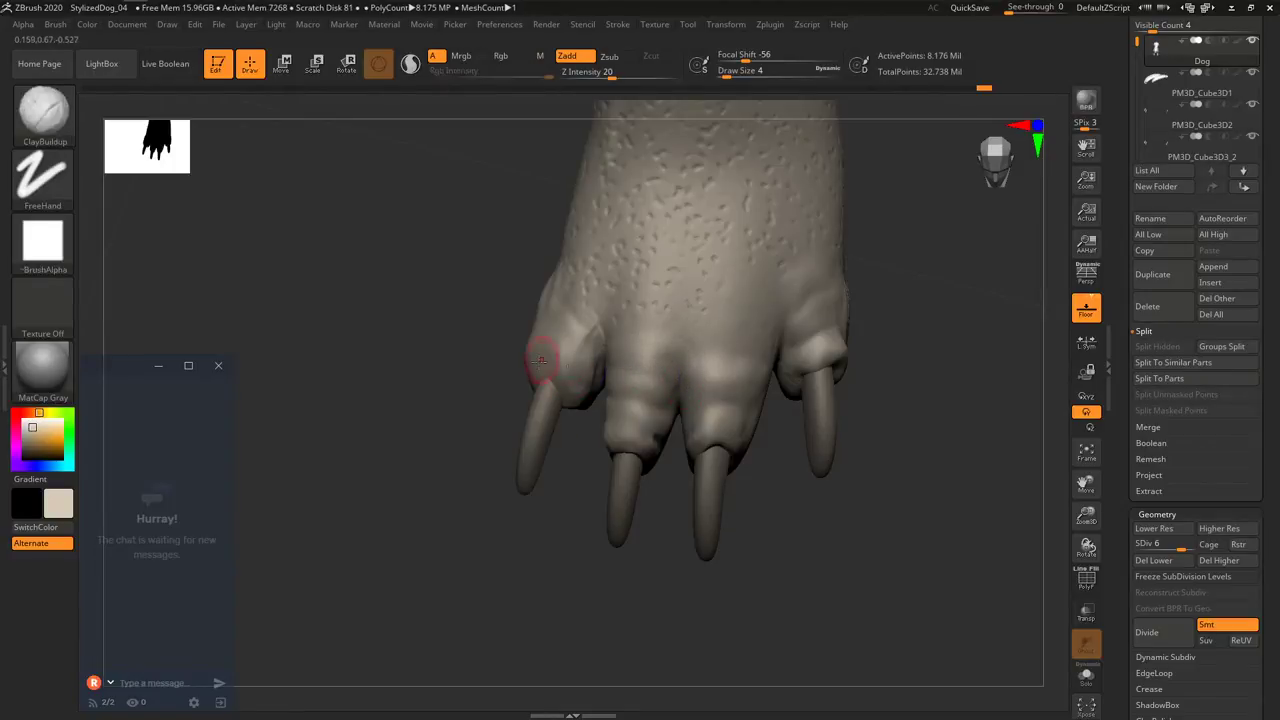
{"action": "key", "text": "shift"}
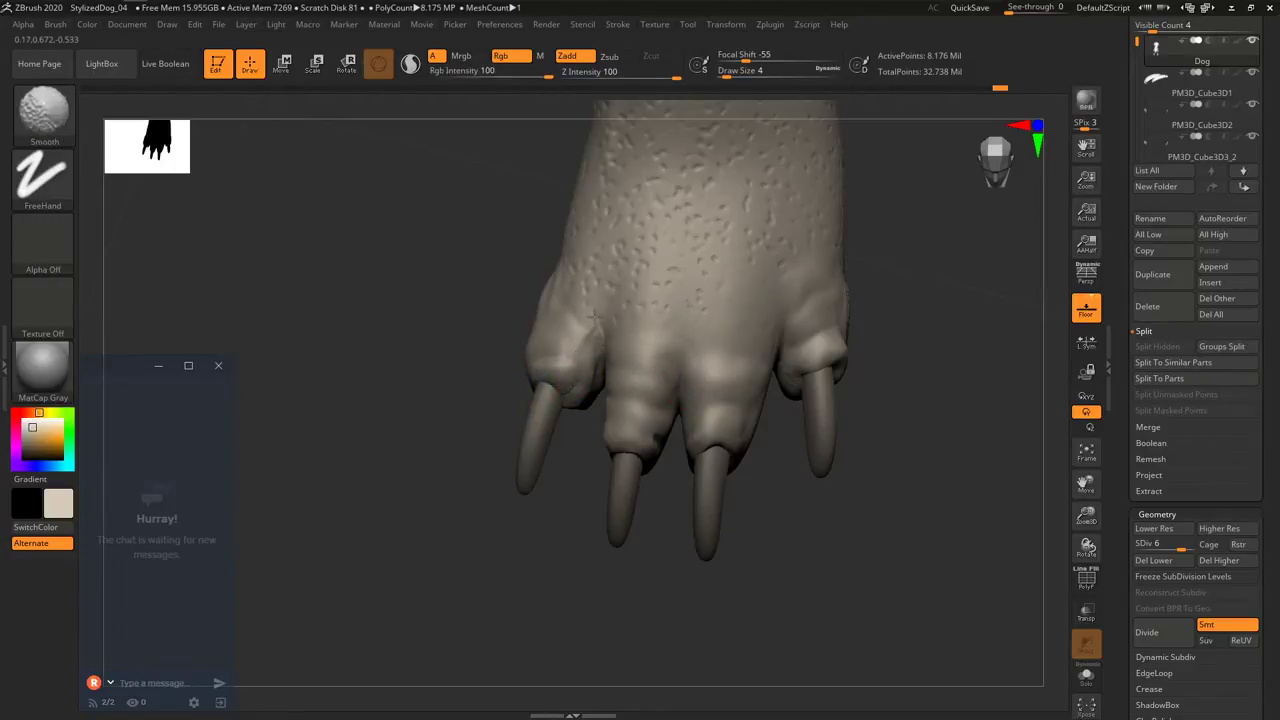
{"action": "left_click_drag", "start_coordinate": [450, 362], "coordinate": [590, 372]}
Build up and smooth the skin along the sides of the front paw's middle toes beside their claws.
{"action": "mouse_move", "coordinate": [800, 428]}
{"action": "left_mouse_down"}
{"action": "mouse_move", "coordinate": [716, 332]}
{"action": "mouse_move", "coordinate": [755, 405]}
{"action": "mouse_move", "coordinate": [751, 427]}
{"action": "left_mouse_up"}
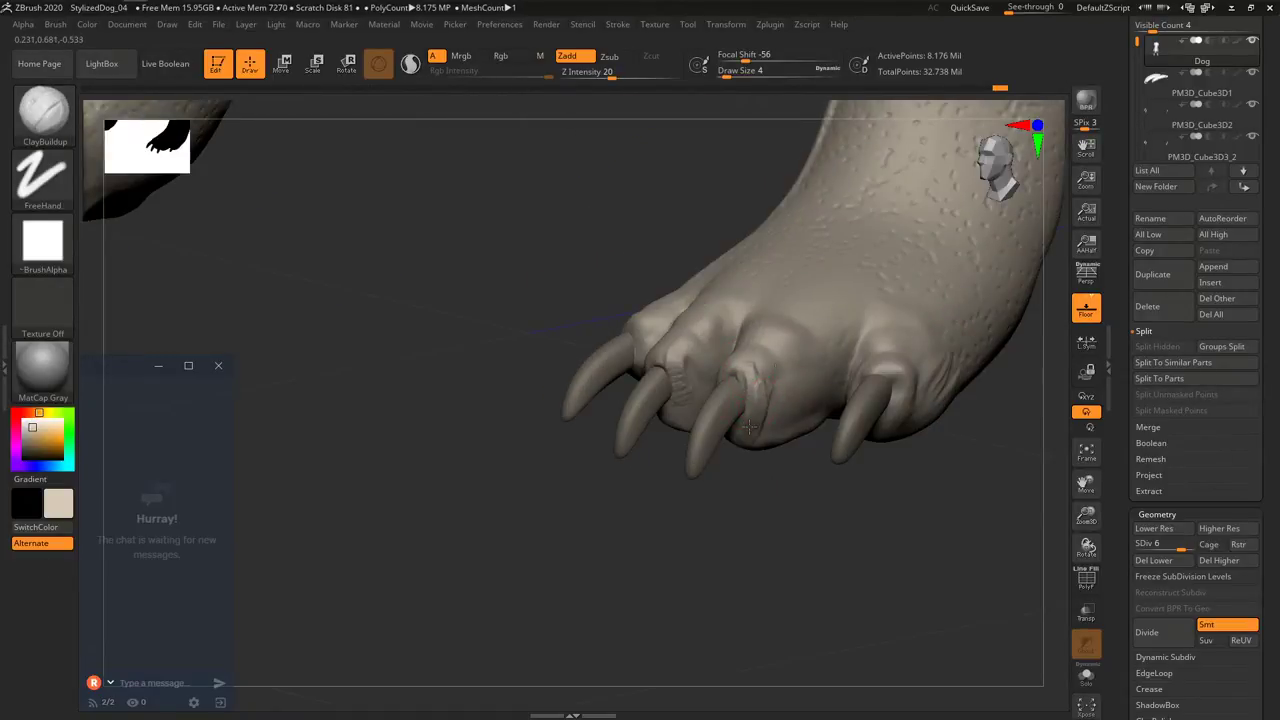
{"action": "key", "text": "shift"}
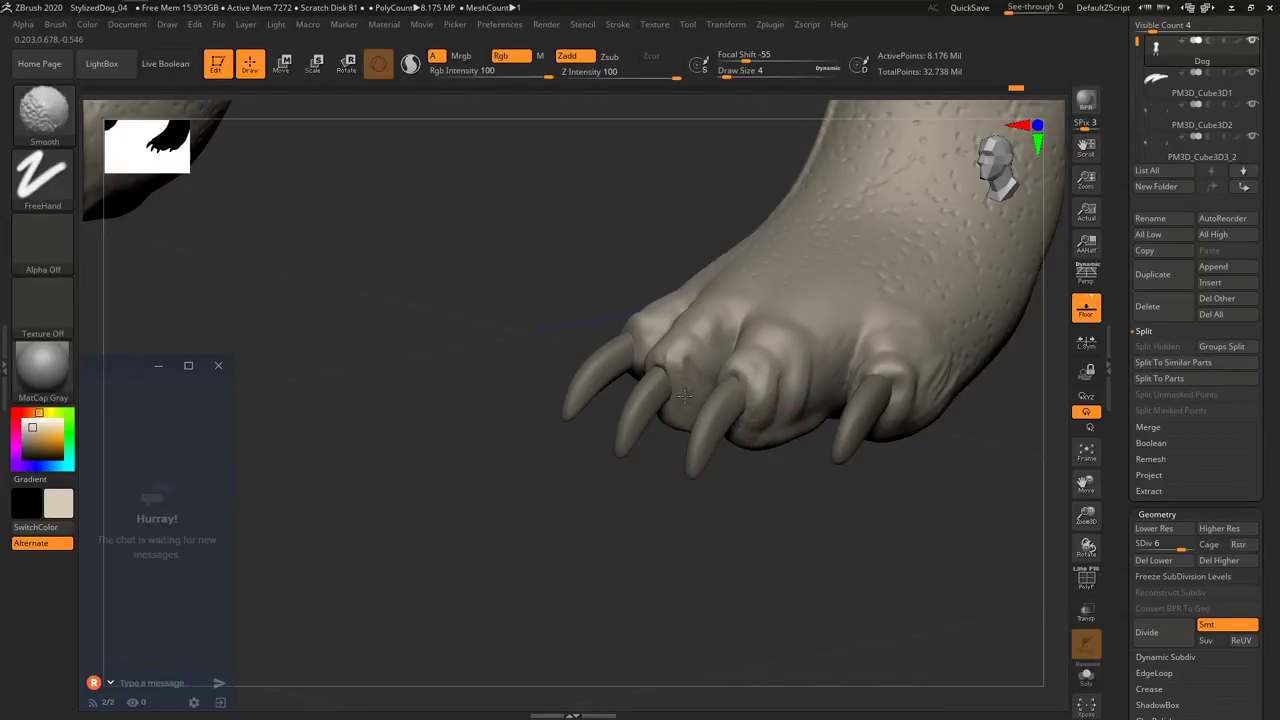
{"action": "right_click_drag", "start_coordinate": [684, 396], "coordinate": [704, 380]}
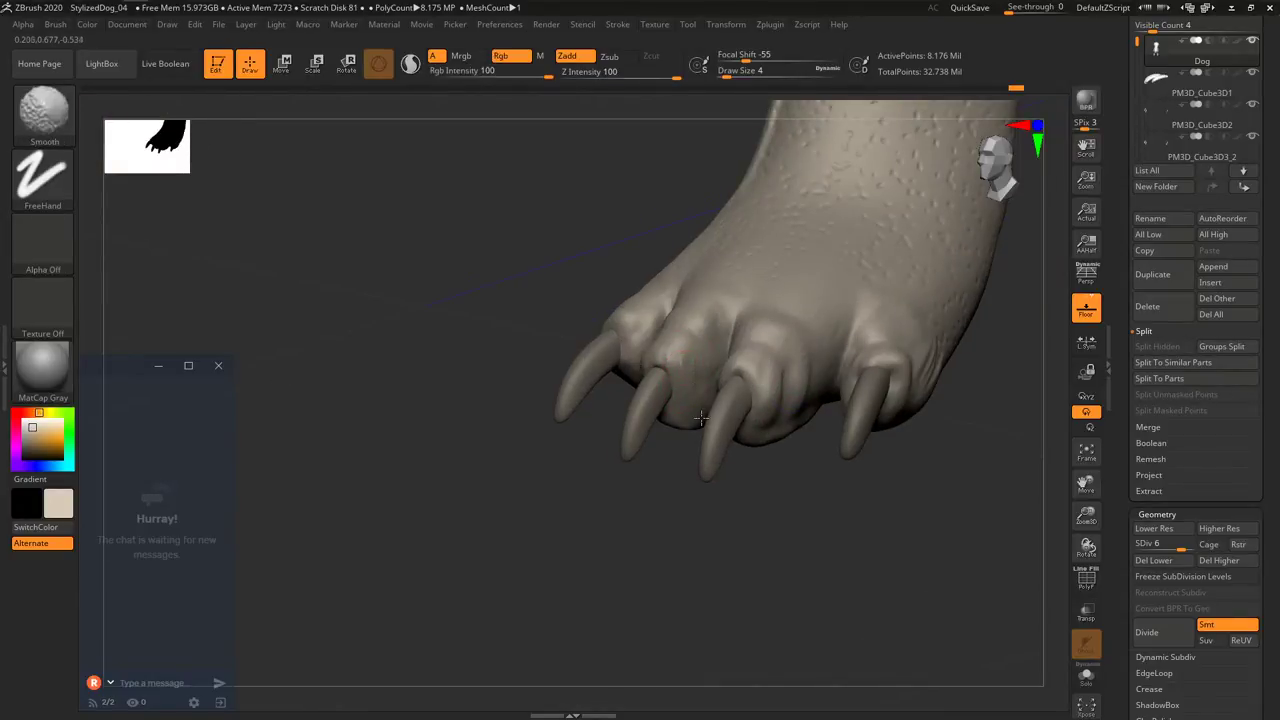
{"action": "key", "text": "shift"}
Select the front leg's dewclaw subtool and activate its Move gizmo.
{"action": "mouse_move", "coordinate": [886, 389]}
{"action": "right_mouse_down", "text": "ctrl"}
{"action": "mouse_move", "coordinate": [960, 260]}
{"action": "mouse_move", "coordinate": [894, 340]}
{"action": "mouse_move", "coordinate": [391, 512]}
{"action": "right_mouse_up", "text": "ctrl"}
{"action": "right_click_drag", "start_coordinate": [844, 446], "coordinate": [734, 566], "text": "alt"}
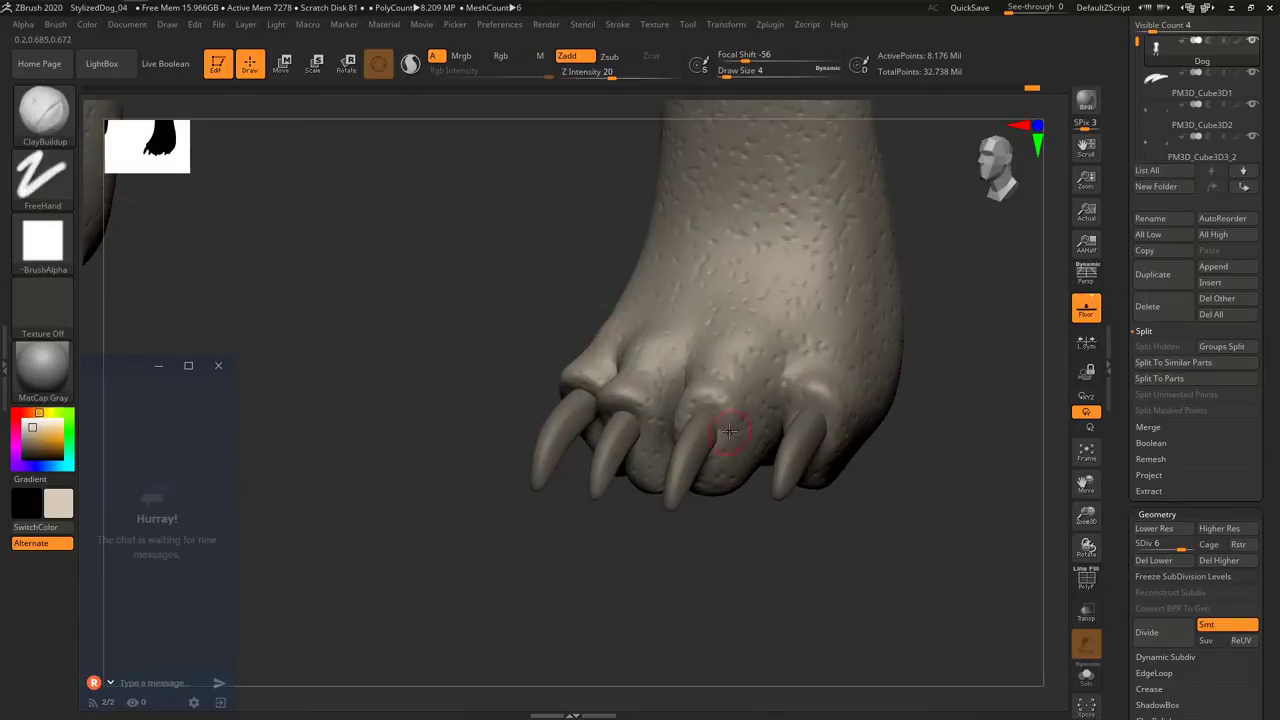
{"action": "mouse_move", "coordinate": [655, 429]}
{"action": "right_mouse_down"}
{"action": "mouse_move", "coordinate": [732, 421]}
{"action": "mouse_move", "coordinate": [650, 390]}
{"action": "mouse_move", "coordinate": [683, 391]}
{"action": "right_mouse_up"}
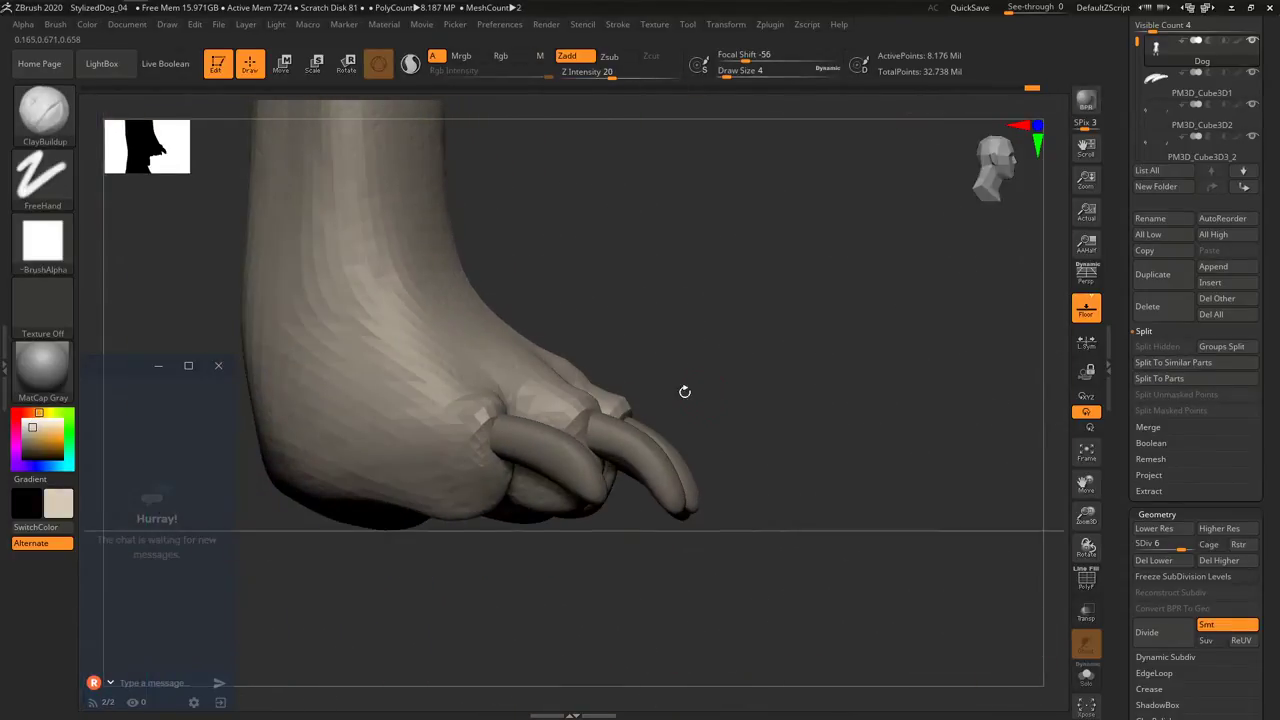
{"action": "mouse_move", "coordinate": [791, 379]}
{"action": "right_mouse_down", "text": "ctrl"}
{"action": "mouse_move", "coordinate": [509, 383]}
{"action": "mouse_move", "coordinate": [594, 391]}
{"action": "mouse_move", "coordinate": [665, 343]}
{"action": "right_mouse_up", "text": "ctrl"}
{"action": "right_click", "coordinate": [605, 428]}
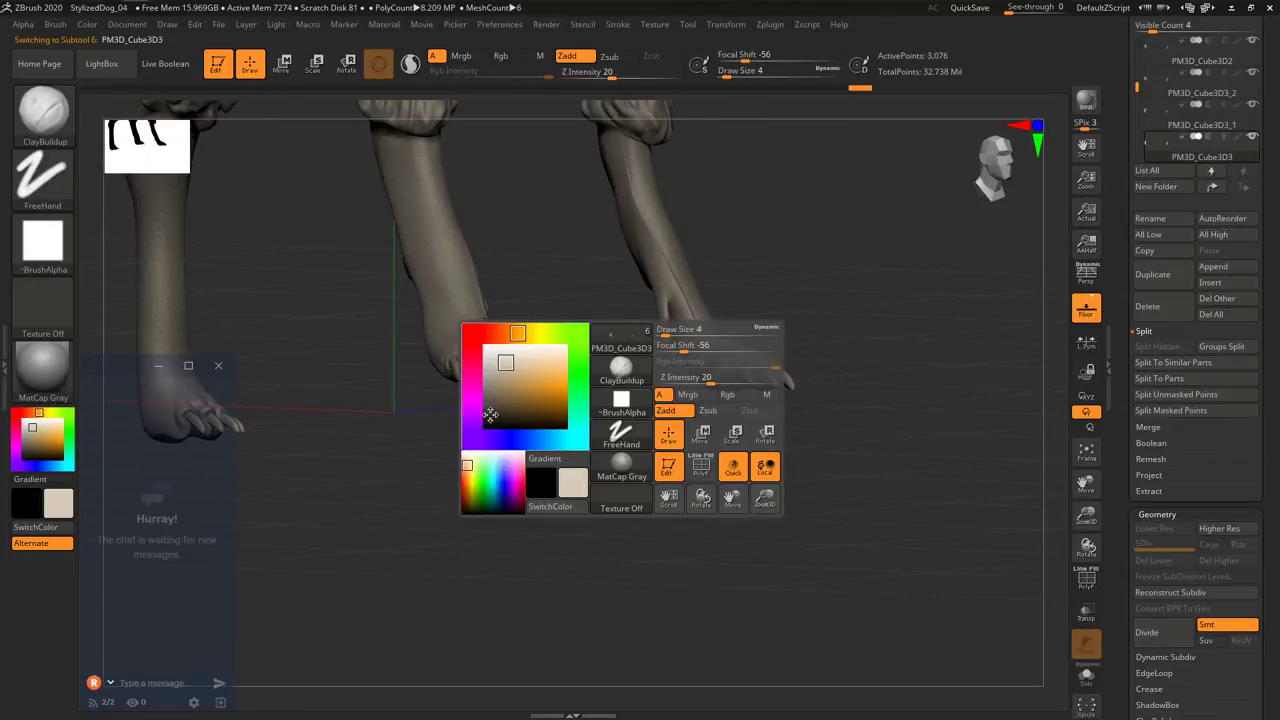
{"action": "right_click_drag", "start_coordinate": [491, 417], "coordinate": [414, 440], "text": "shift"}
{"action": "key", "text": "w"}
{"action": "right_click_drag", "start_coordinate": [627, 408], "coordinate": [688, 423], "text": "ctrl"}
{"action": "right_click_drag", "start_coordinate": [688, 423], "coordinate": [585, 423], "text": "alt"}
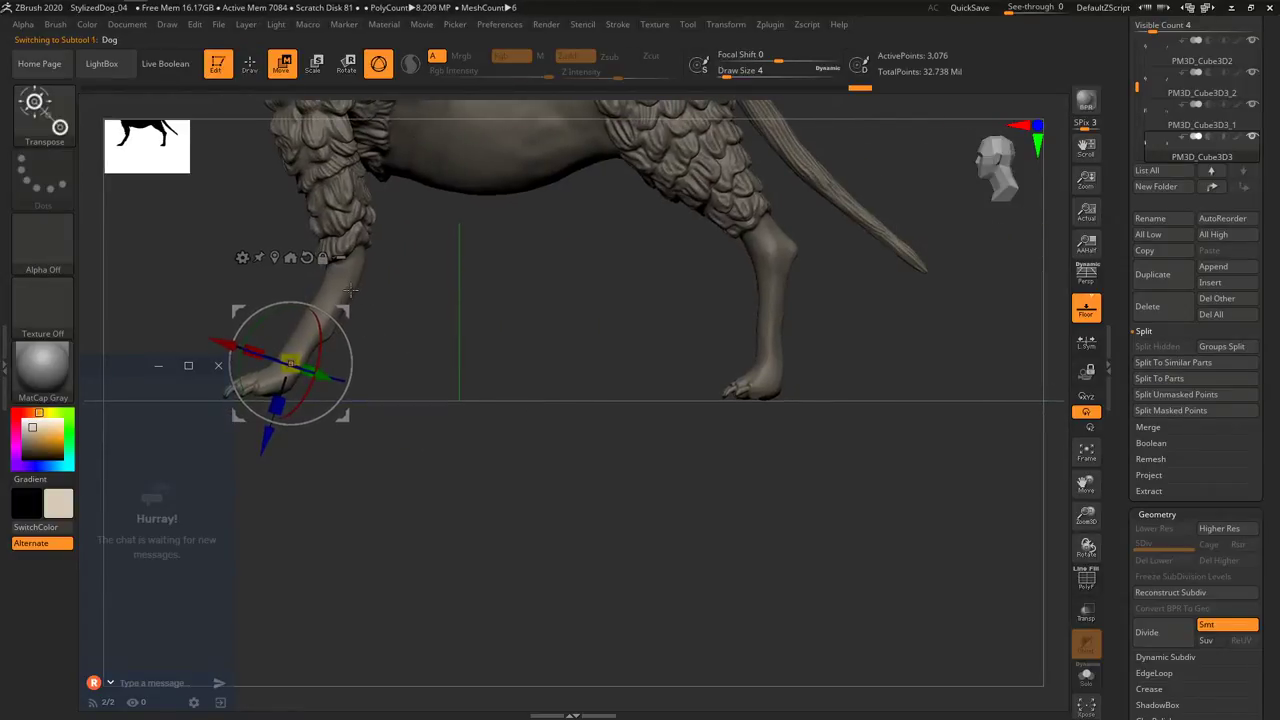
Duplicate the front leg's dewclaw within its subtool and place the copy by the hind leg.
{"action": "left_click", "coordinate": [345, 282], "text": "alt"}
{"action": "right_click_drag", "start_coordinate": [500, 302], "coordinate": [538, 313], "text": "alt"}
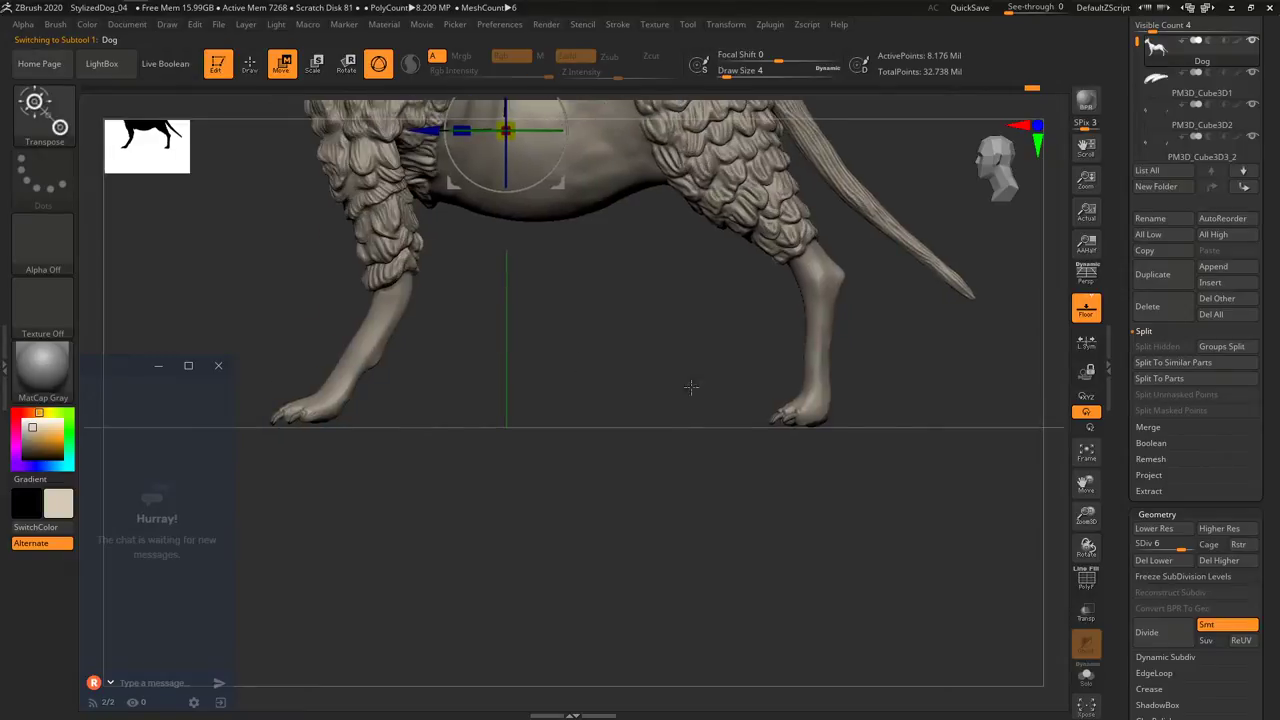
{"action": "right_click_drag", "start_coordinate": [691, 389], "coordinate": [717, 401], "text": "alt"}
{"action": "right_click_drag", "start_coordinate": [717, 401], "coordinate": [663, 409]}
{"action": "left_click_drag", "start_coordinate": [662, 408], "coordinate": [532, 403]}
{"action": "left_click", "coordinate": [384, 403], "text": "alt"}
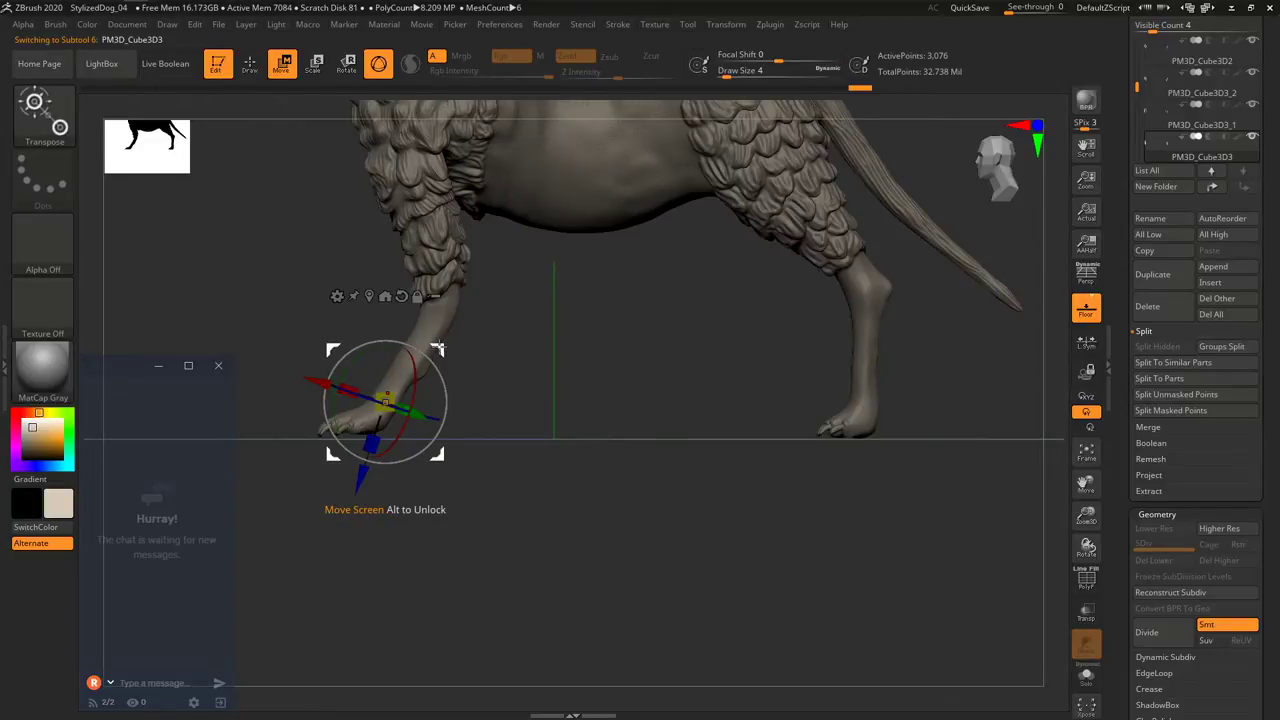
{"action": "left_click_drag", "start_coordinate": [437, 349], "coordinate": [863, 360]}
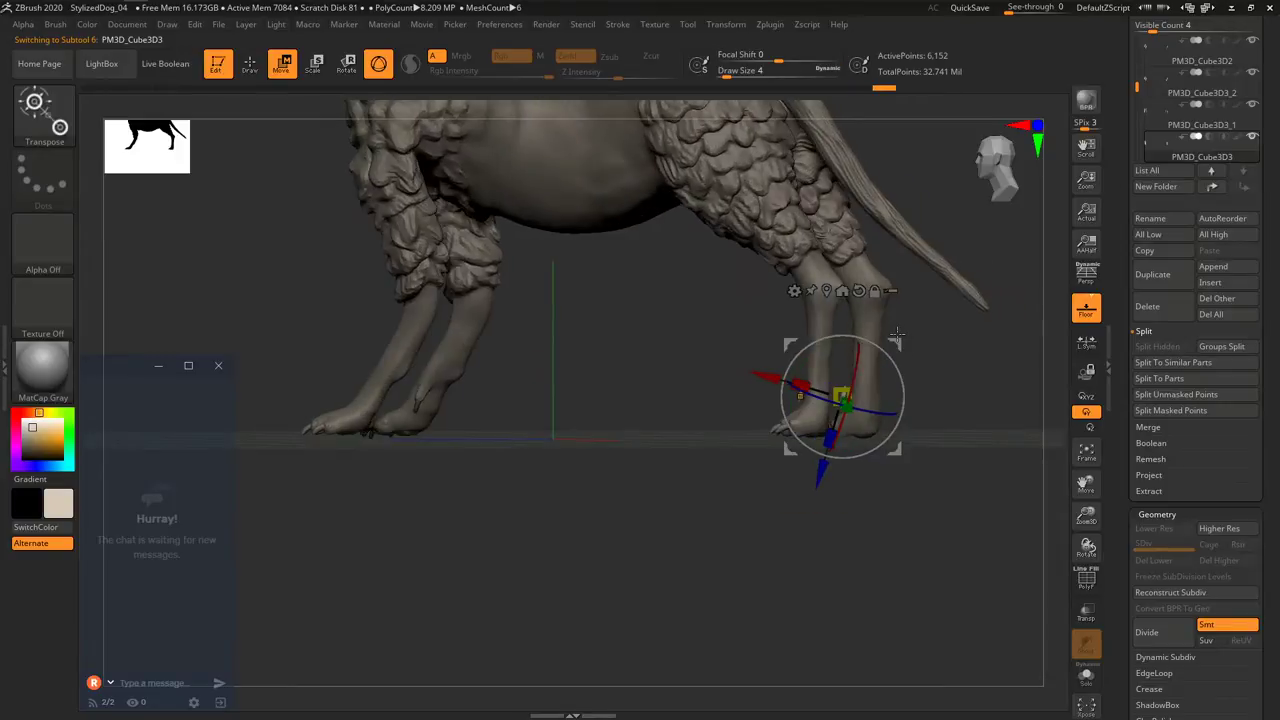
{"action": "left_click_drag", "start_coordinate": [898, 334], "coordinate": [879, 376]}
{"action": "right_click_drag", "start_coordinate": [879, 376], "coordinate": [710, 379], "text": "alt"}
{"action": "right_click_drag", "start_coordinate": [710, 379], "coordinate": [985, 408], "text": "ctrl"}
{"action": "right_click_drag", "start_coordinate": [602, 448], "coordinate": [727, 458], "text": "alt"}
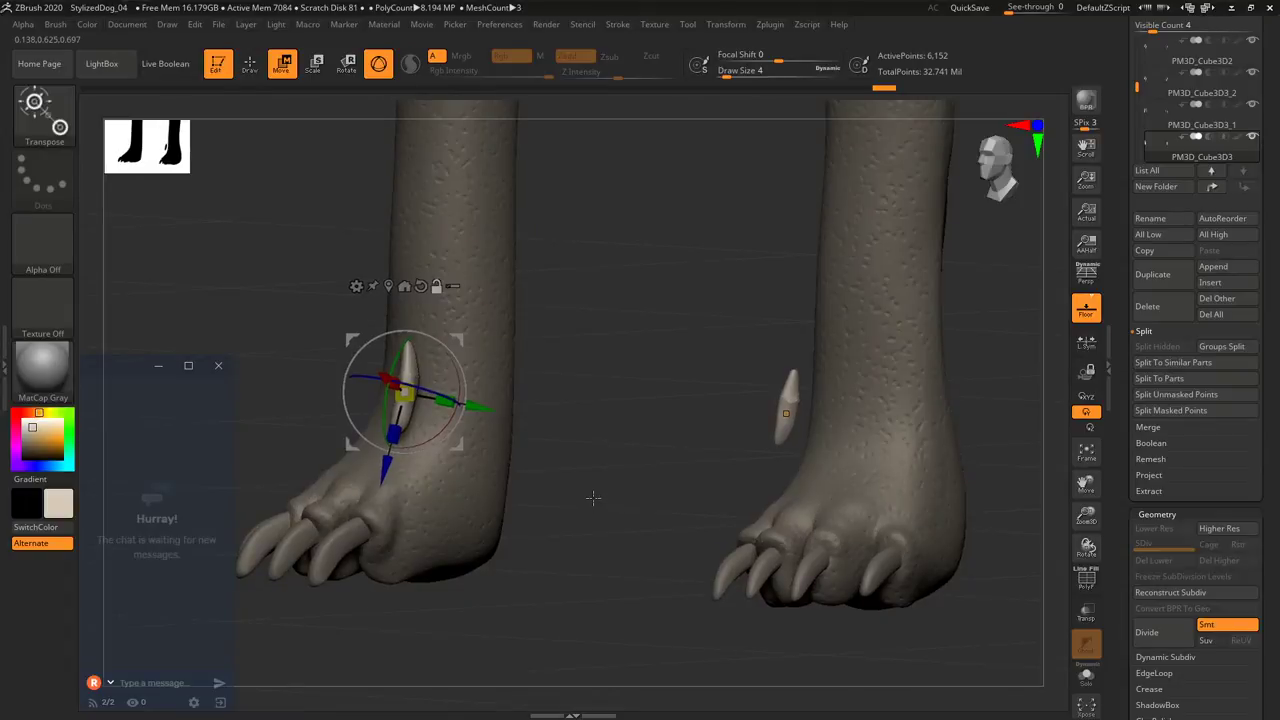
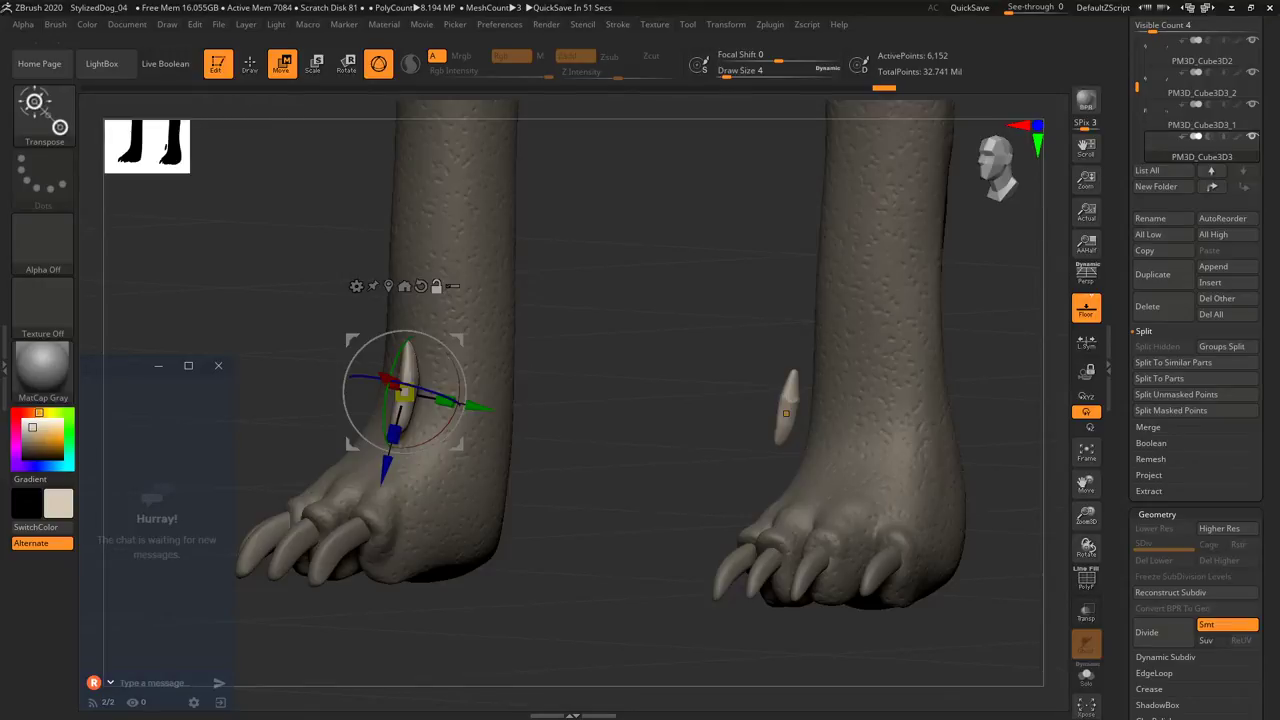
Move the copied dewclaw across and along the hind leg towards its inner side.
{"action": "left_click_drag", "start_coordinate": [598, 413], "coordinate": [586, 412]}
{"action": "left_click_drag", "start_coordinate": [405, 393], "coordinate": [469, 409]}
{"action": "left_click_drag", "start_coordinate": [562, 430], "coordinate": [590, 435]}
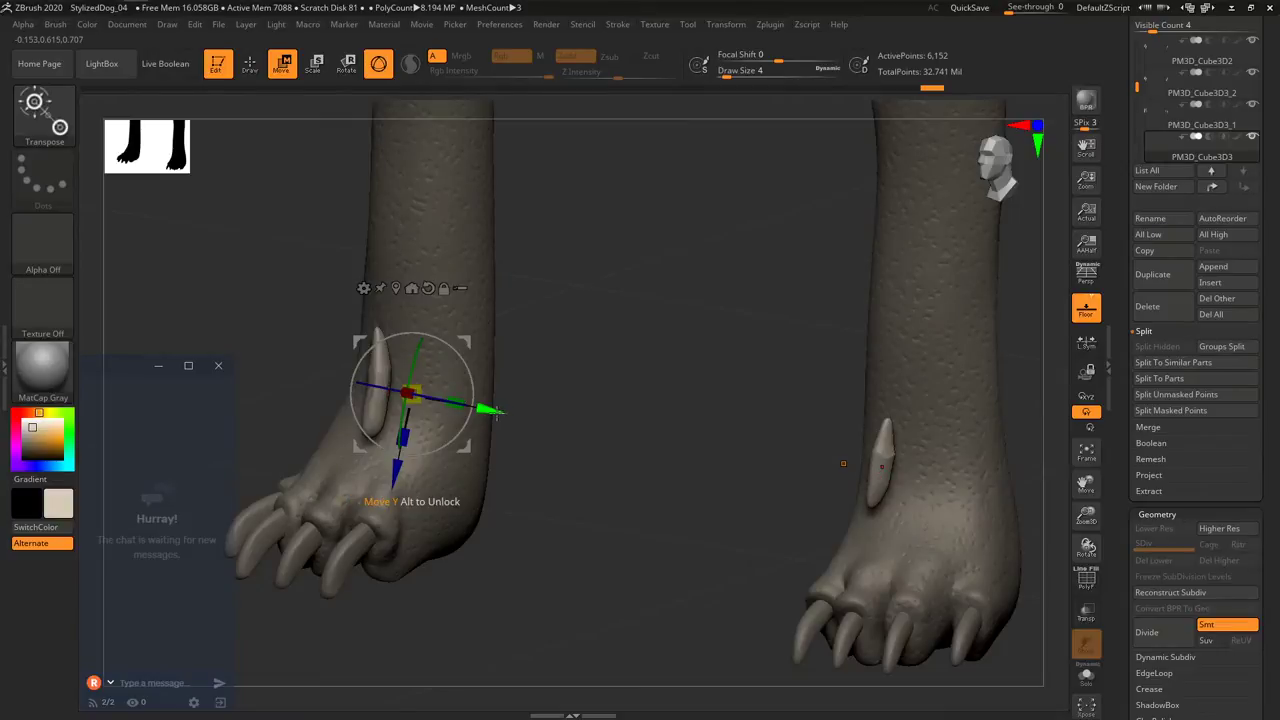
{"action": "left_click_drag", "start_coordinate": [486, 409], "coordinate": [520, 425]}
{"action": "left_click_drag", "start_coordinate": [394, 388], "coordinate": [436, 398]}
{"action": "mouse_move", "coordinate": [523, 433]}
{"action": "left_mouse_down"}
{"action": "mouse_move", "coordinate": [533, 477]}
{"action": "mouse_move", "coordinate": [530, 453]}
{"action": "left_mouse_up"}
{"action": "left_click_drag", "start_coordinate": [568, 406], "coordinate": [554, 393]}
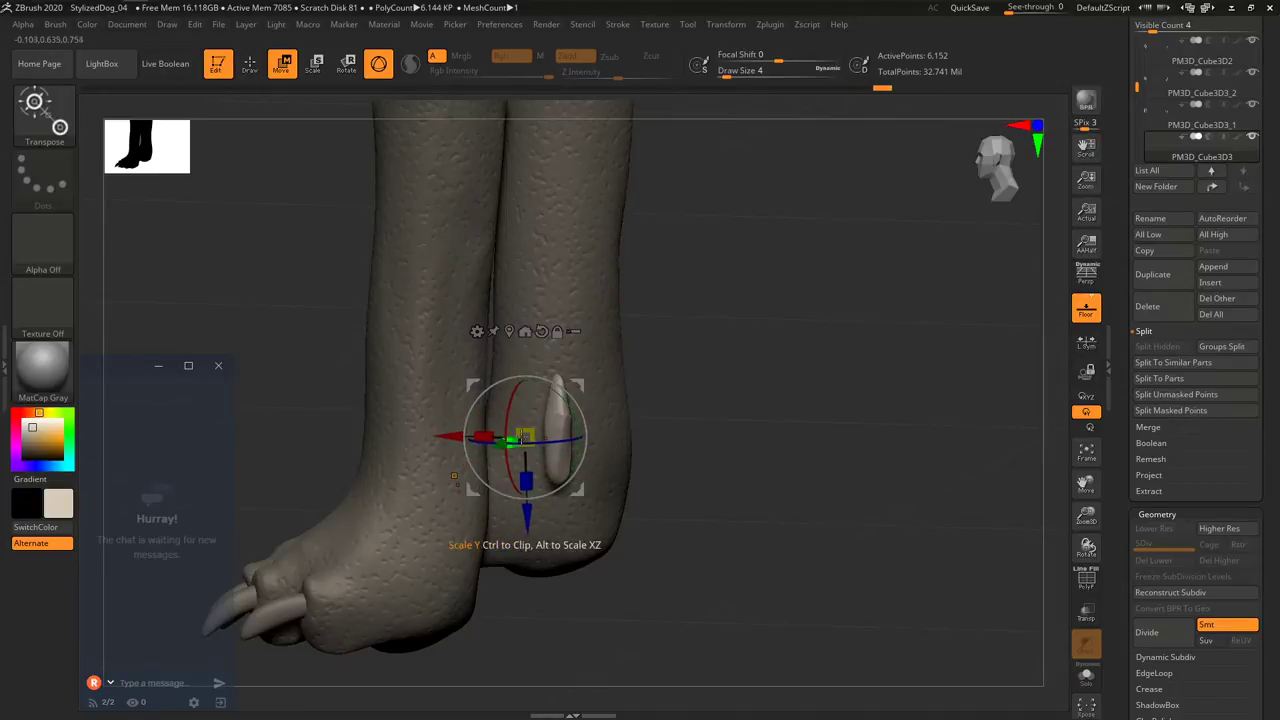
Turn on perspective and move the copied dewclaw until its base sinks into the hind leg's inner side.
{"action": "left_click_drag", "start_coordinate": [526, 447], "coordinate": [508, 446]}
{"action": "key", "text": "ctrl+z"}
{"action": "left_click_drag", "start_coordinate": [652, 401], "coordinate": [597, 393]}
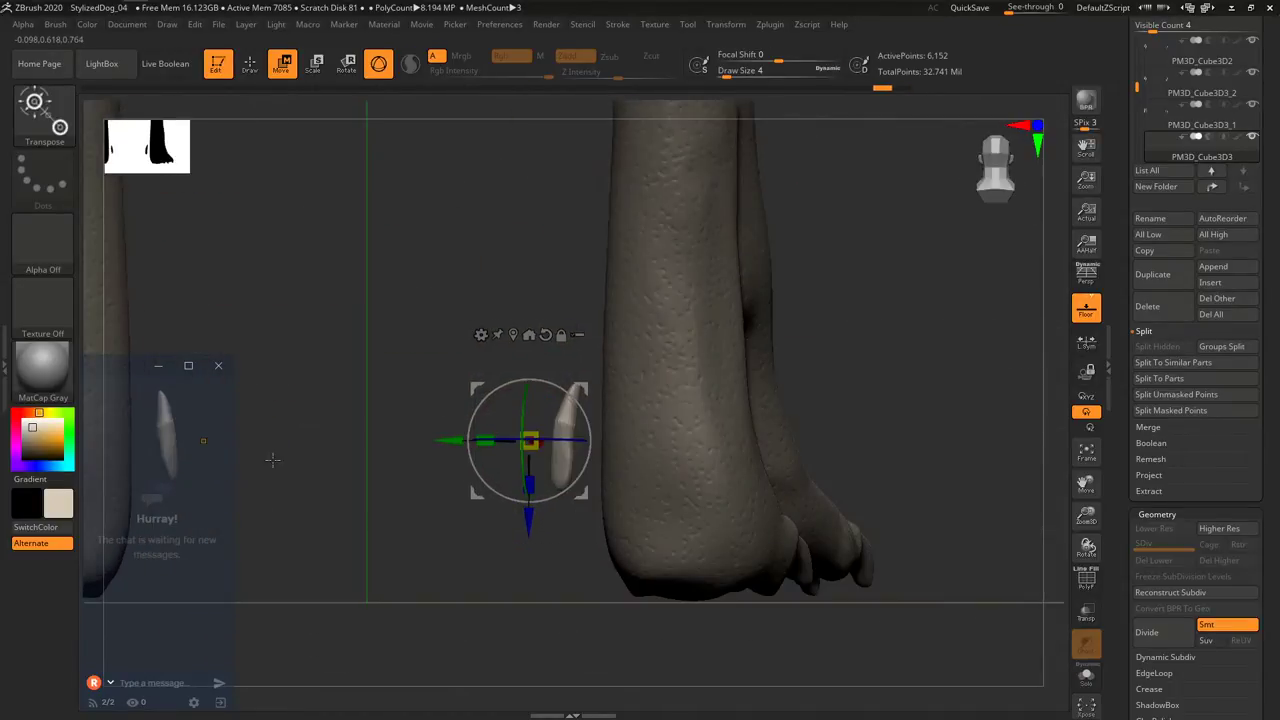
{"action": "left_click_drag", "start_coordinate": [272, 460], "coordinate": [188, 475]}
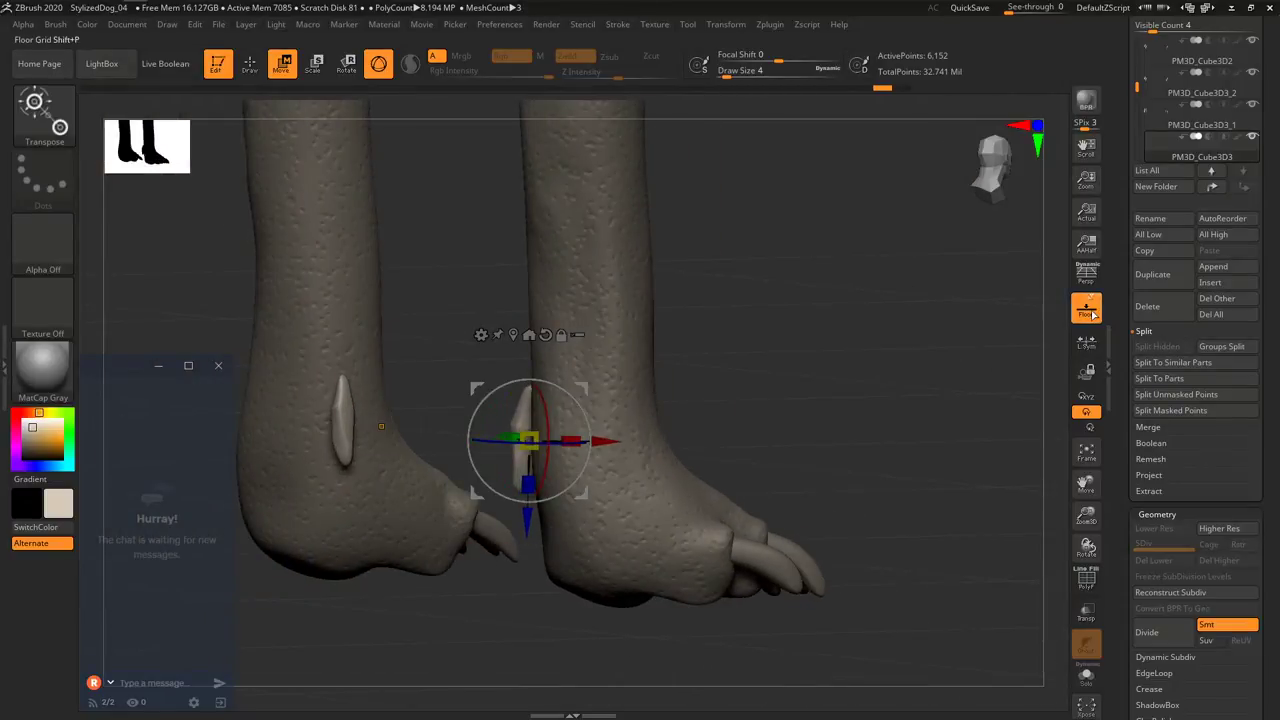
{"action": "left_click", "coordinate": [1087, 275]}
{"action": "left_click_drag", "start_coordinate": [737, 374], "coordinate": [574, 425]}
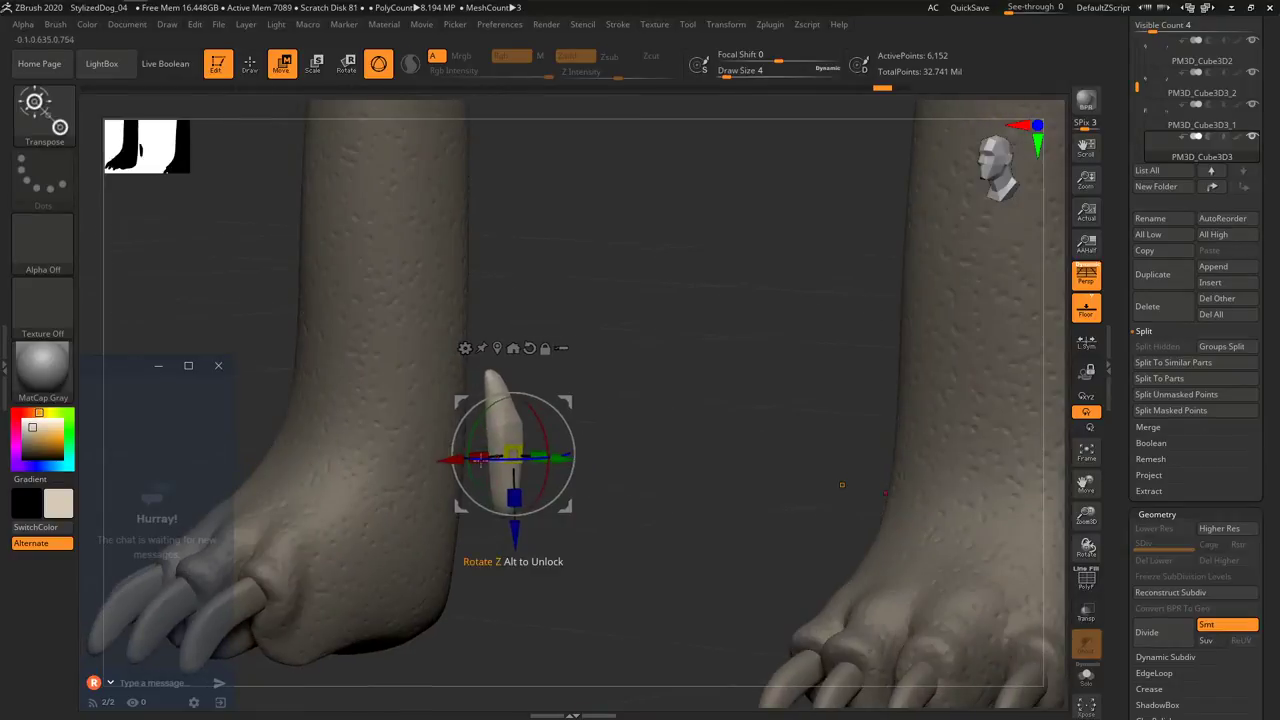
{"action": "left_click_drag", "start_coordinate": [480, 460], "coordinate": [452, 460]}
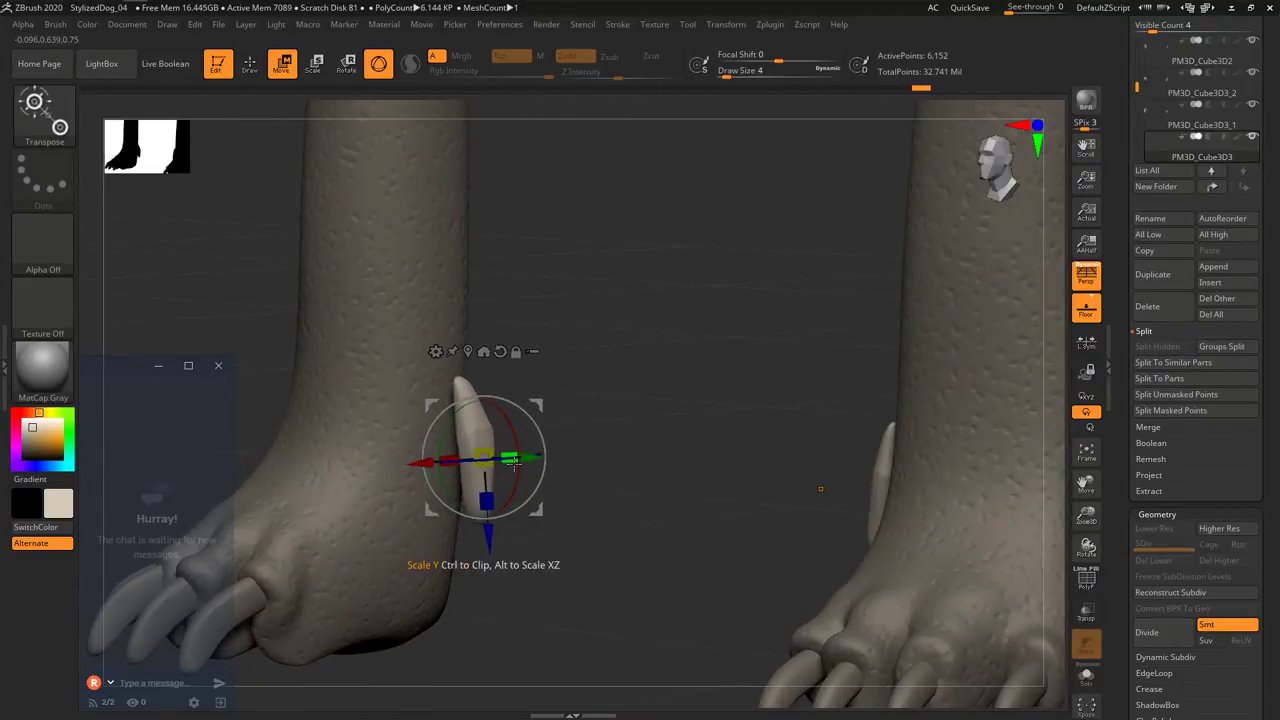
{"action": "left_click_drag", "start_coordinate": [531, 458], "coordinate": [514, 460]}
Build up a toe-like lump on the dog's hind leg over the dewclaw base with ClayBuildup at draw size 7.
{"action": "left_click", "coordinate": [445, 311], "text": "alt"}
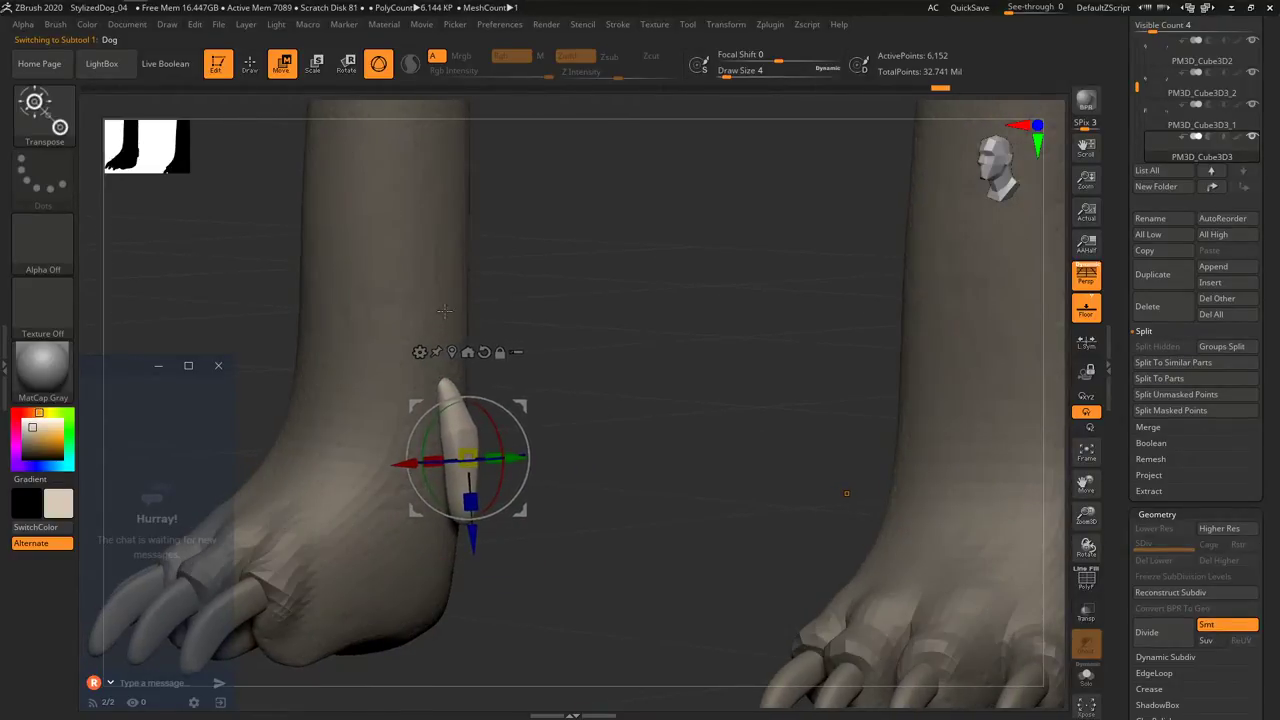
{"action": "key", "text": "b"}
{"action": "key", "text": "c"}
{"action": "key", "text": "b"}
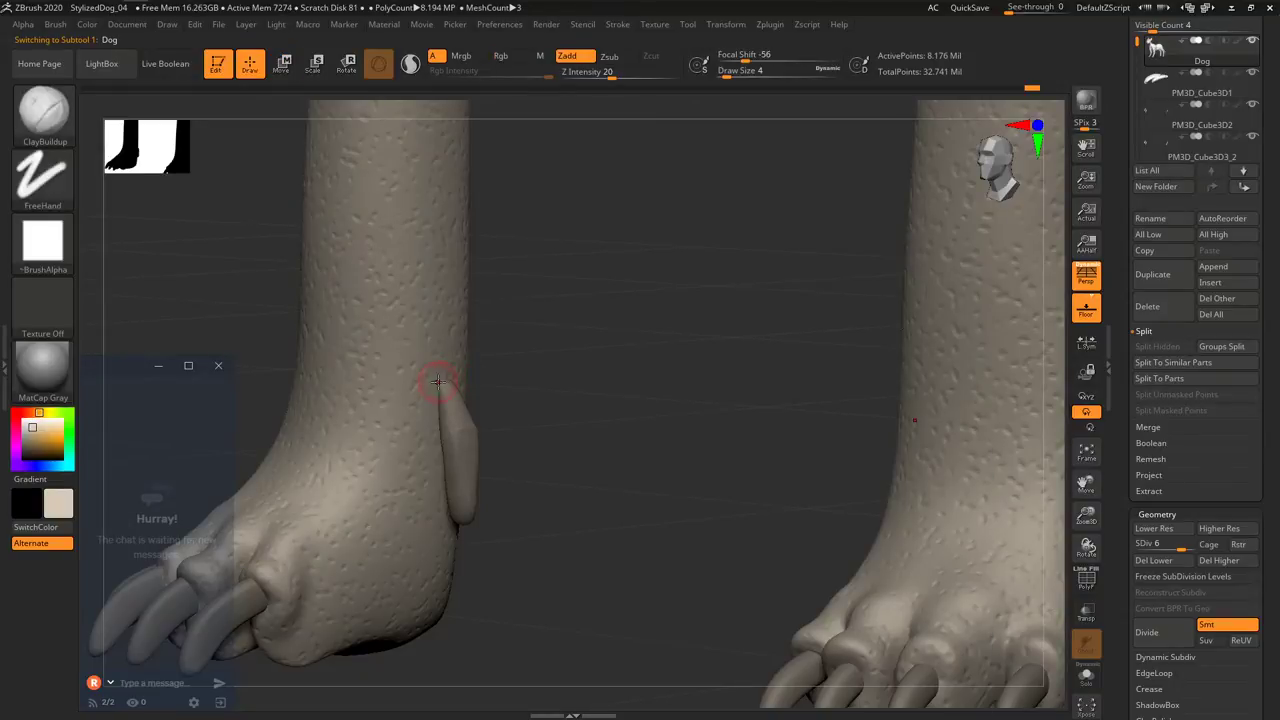
{"action": "key", "text": "s"}
{"action": "left_click_drag", "start_coordinate": [438, 382], "coordinate": [395, 398]}
{"action": "mouse_move", "coordinate": [477, 393]}
{"action": "right_mouse_down"}
{"action": "mouse_move", "coordinate": [460, 394]}
{"action": "mouse_move", "coordinate": [488, 412]}
{"action": "right_mouse_up"}
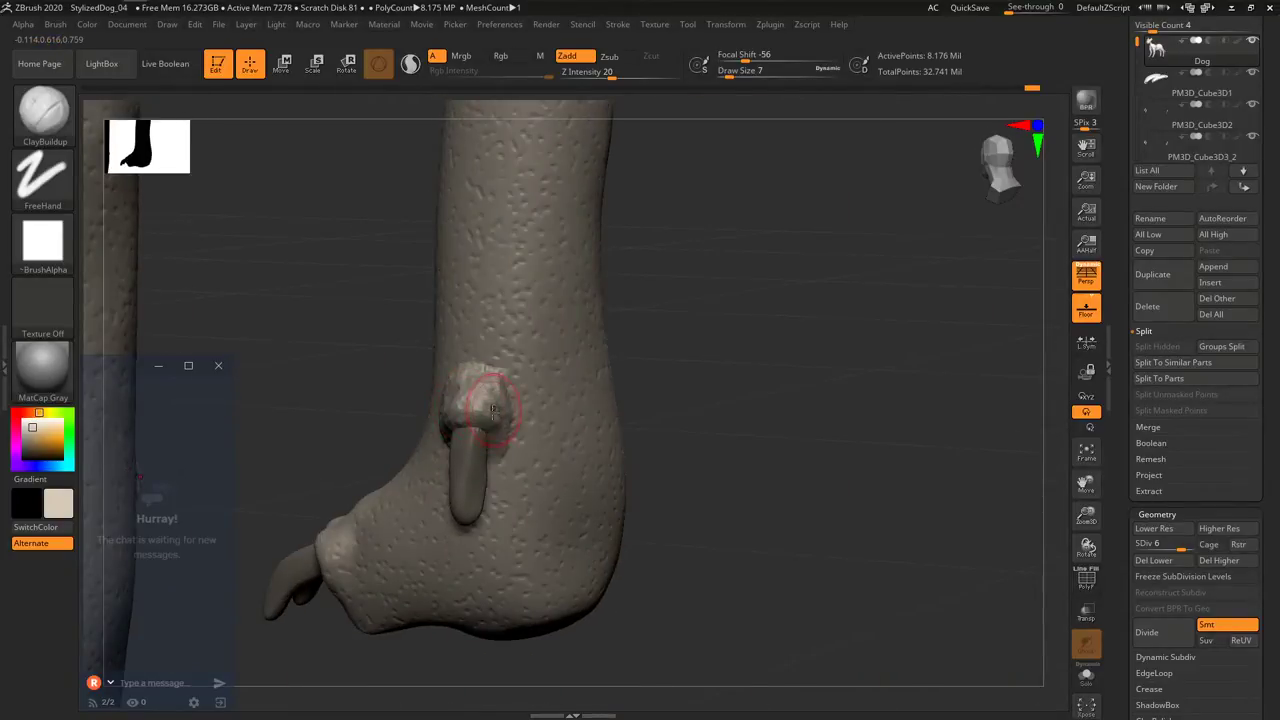
{"action": "mouse_move", "coordinate": [492, 408]}
{"action": "left_mouse_down"}
{"action": "mouse_move", "coordinate": [475, 418]}
{"action": "mouse_move", "coordinate": [490, 400]}
{"action": "mouse_move", "coordinate": [472, 374]}
{"action": "mouse_move", "coordinate": [493, 342]}
{"action": "mouse_move", "coordinate": [474, 381]}
{"action": "mouse_move", "coordinate": [480, 370]}
{"action": "left_mouse_up"}
Smooth the knuckles on top of the hind paw's toes above the claws.
{"action": "right_click_drag", "start_coordinate": [405, 486], "coordinate": [380, 525]}
{"action": "left_click", "coordinate": [360, 520]}
{"action": "left_click", "coordinate": [349, 534]}
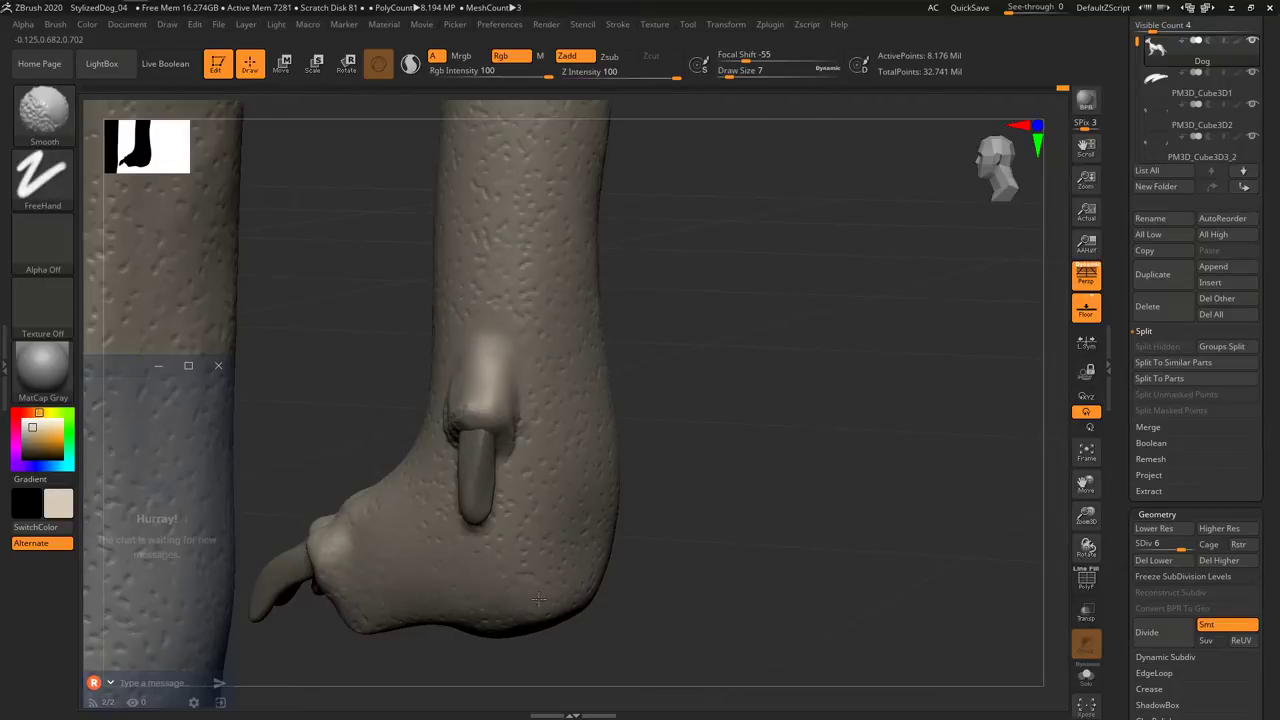
{"action": "right_click_drag", "start_coordinate": [300, 480], "coordinate": [350, 535]}
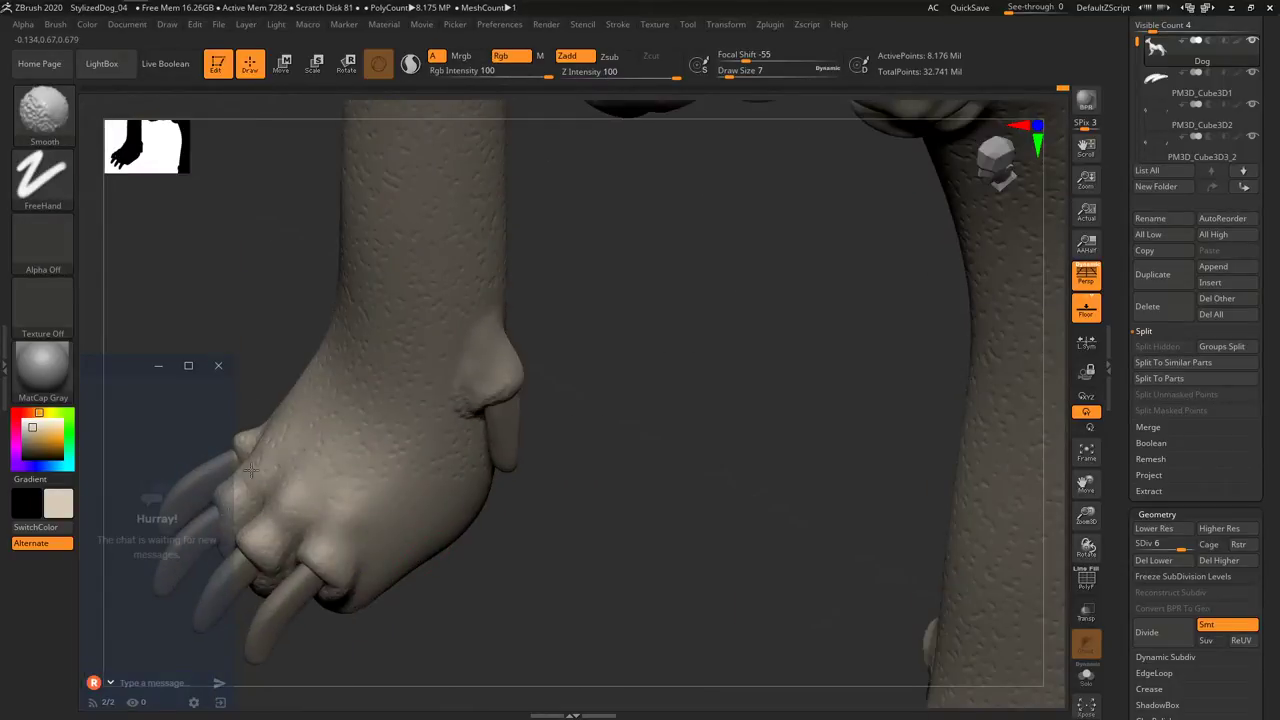
{"action": "left_click_drag", "start_coordinate": [266, 527], "coordinate": [271, 537], "text": "shift"}
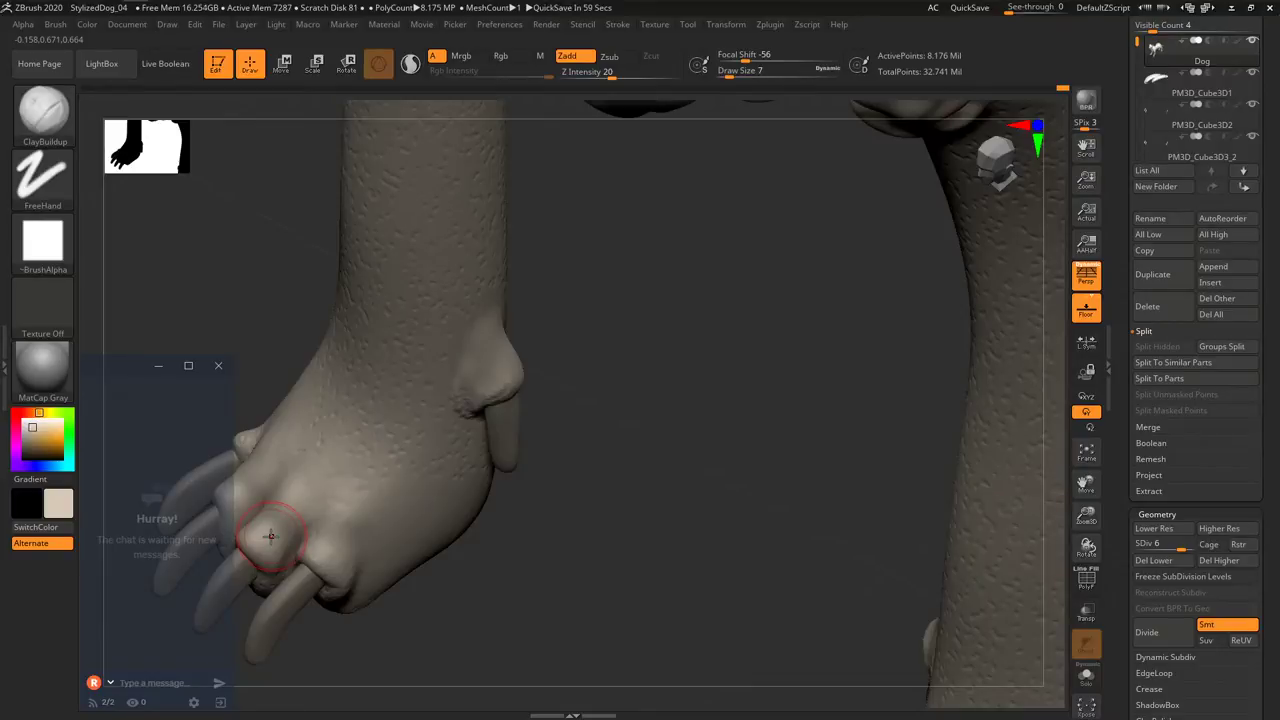
{"action": "right_click_drag", "start_coordinate": [363, 504], "coordinate": [430, 508]}
Smooth the skin texture on the sides and underside of the hind paw's toes and pads.
{"action": "mouse_move", "coordinate": [392, 530]}
{"action": "left_mouse_down", "text": "shift"}
{"action": "mouse_move", "coordinate": [443, 609]}
{"action": "mouse_move", "coordinate": [397, 560]}
{"action": "left_mouse_up", "text": "shift"}
{"action": "right_click_drag", "start_coordinate": [397, 560], "coordinate": [535, 525]}
{"action": "left_click_drag", "start_coordinate": [268, 566], "coordinate": [269, 580], "text": "shift"}
{"action": "mouse_move", "coordinate": [524, 528]}
{"action": "left_mouse_down", "text": "shift"}
{"action": "mouse_move", "coordinate": [600, 500]}
{"action": "mouse_move", "coordinate": [634, 452]}
{"action": "left_mouse_up", "text": "shift"}
{"action": "left_click_drag", "start_coordinate": [669, 491], "coordinate": [604, 591]}
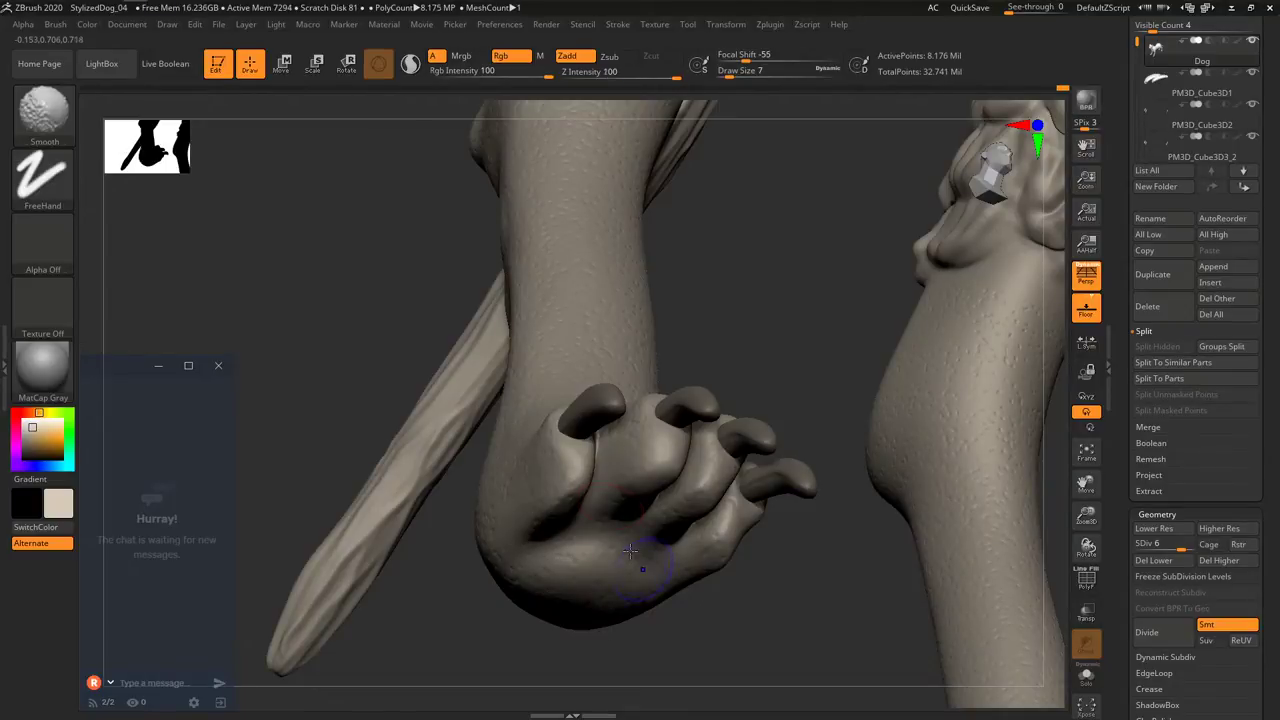
Smooth the outer side of the hind paw, and build up the underside of the adjacent toe with ClayBuildup.
{"action": "left_click_drag", "start_coordinate": [630, 550], "coordinate": [455, 468]}
{"action": "left_click_drag", "start_coordinate": [518, 520], "coordinate": [551, 486], "text": "shift"}
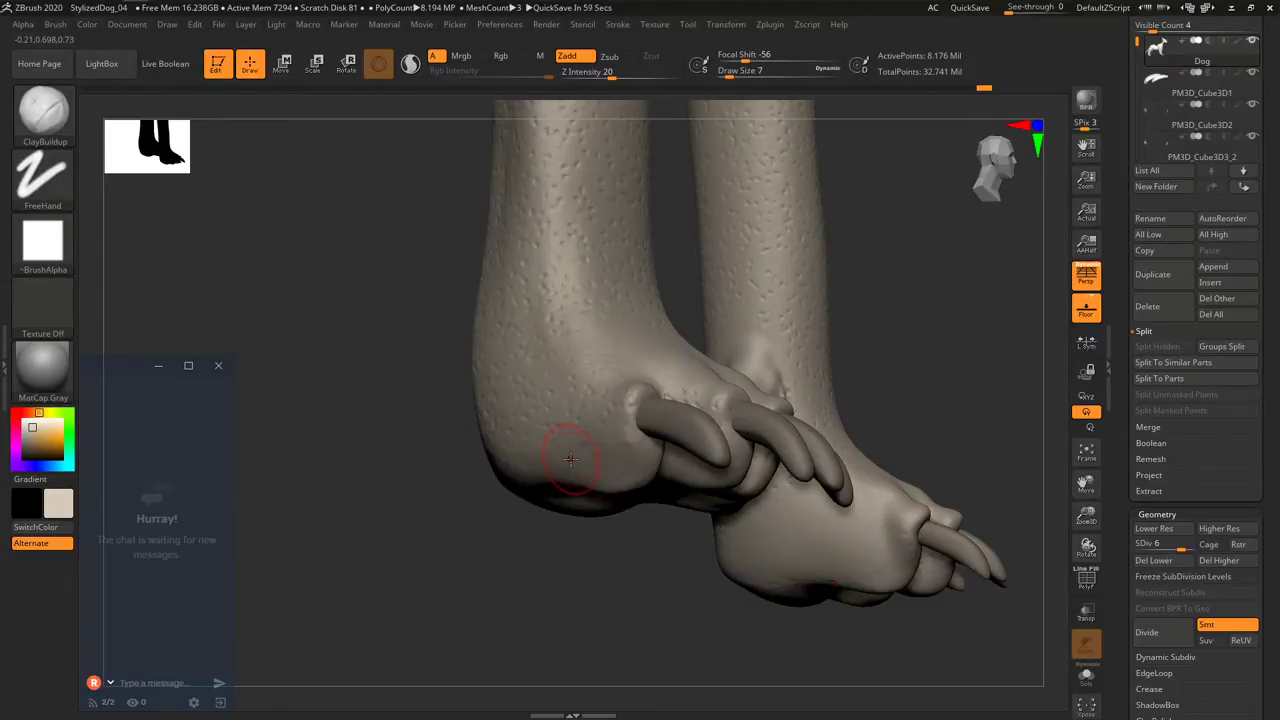
{"action": "right_click_drag", "start_coordinate": [586, 394], "coordinate": [613, 463]}
{"action": "mouse_move", "coordinate": [636, 448]}
{"action": "left_mouse_down"}
{"action": "mouse_move", "coordinate": [606, 498]}
{"action": "mouse_move", "coordinate": [646, 456]}
{"action": "left_mouse_up"}
{"action": "right_click_drag", "start_coordinate": [657, 451], "coordinate": [634, 490]}
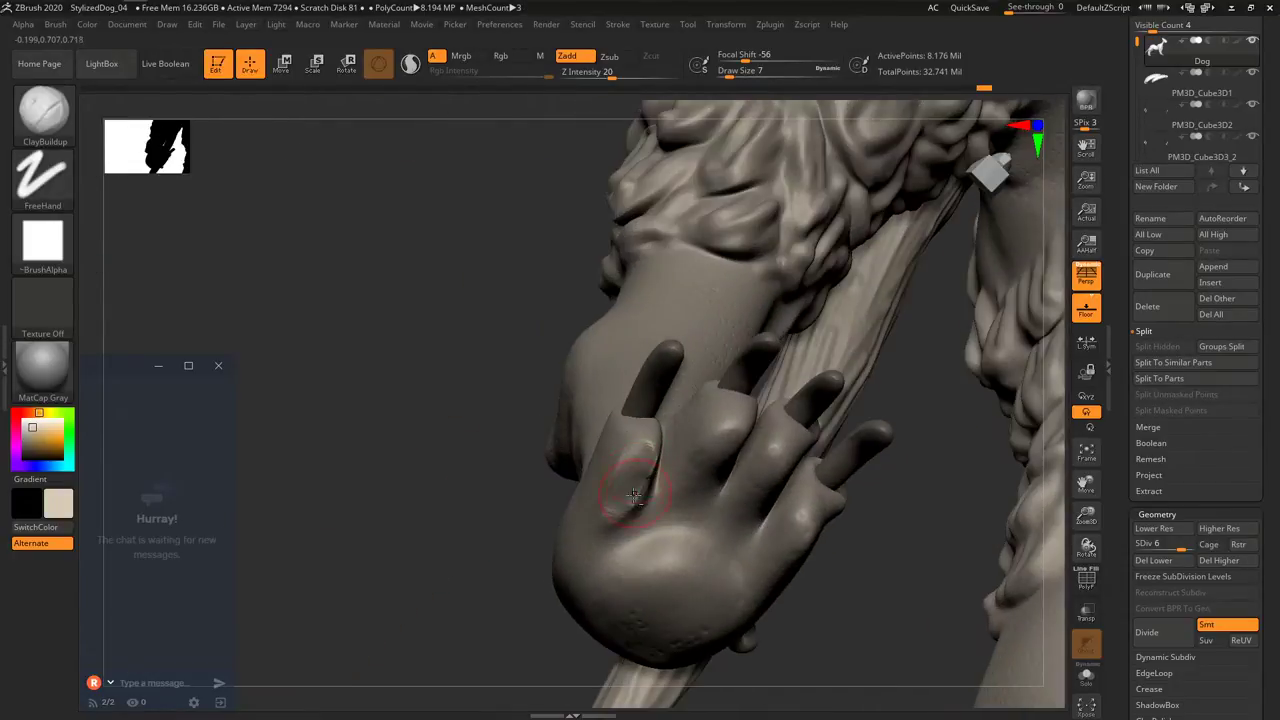
{"action": "left_click_drag", "start_coordinate": [634, 490], "coordinate": [611, 479]}
{"action": "key", "text": "shift"}
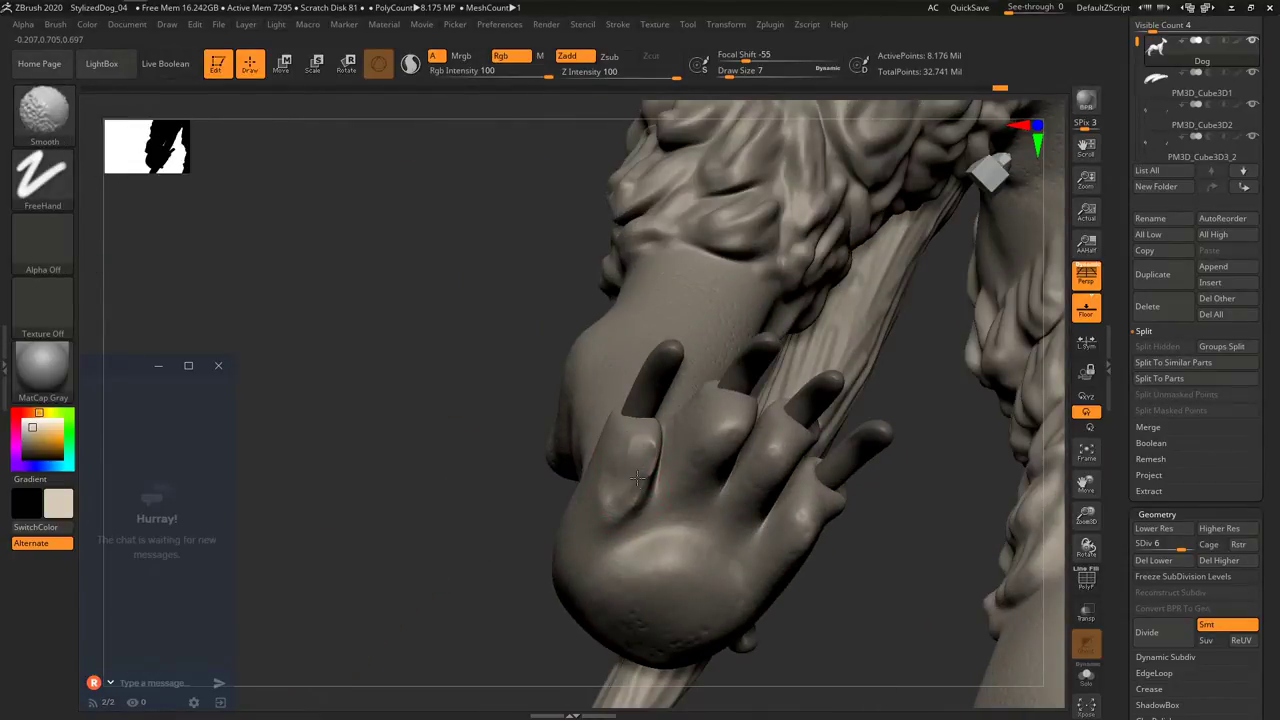
Build up the outermost toe's underside and the large sole pad with ClayBuildup, and smooth the strokes.
{"action": "right_click_drag", "start_coordinate": [653, 484], "coordinate": [654, 510]}
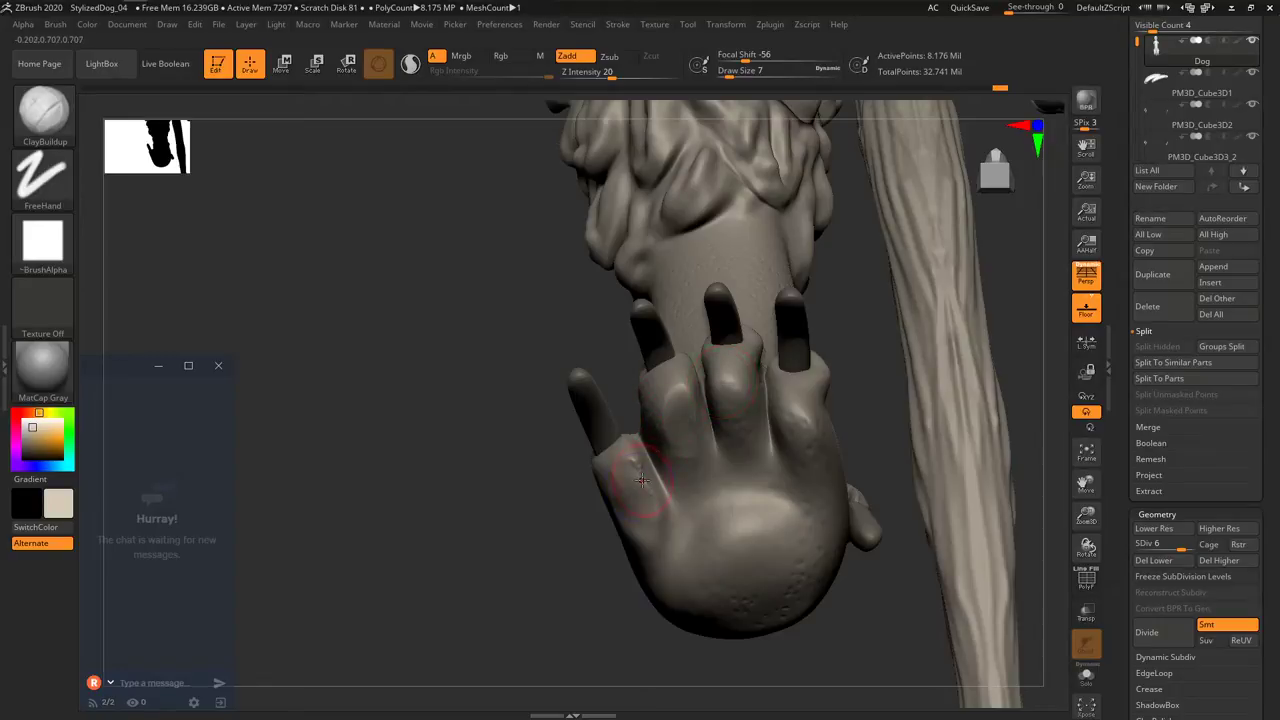
{"action": "key", "text": "shift"}
{"action": "left_click_drag", "start_coordinate": [709, 521], "coordinate": [778, 520]}
{"action": "key", "text": "shift"}
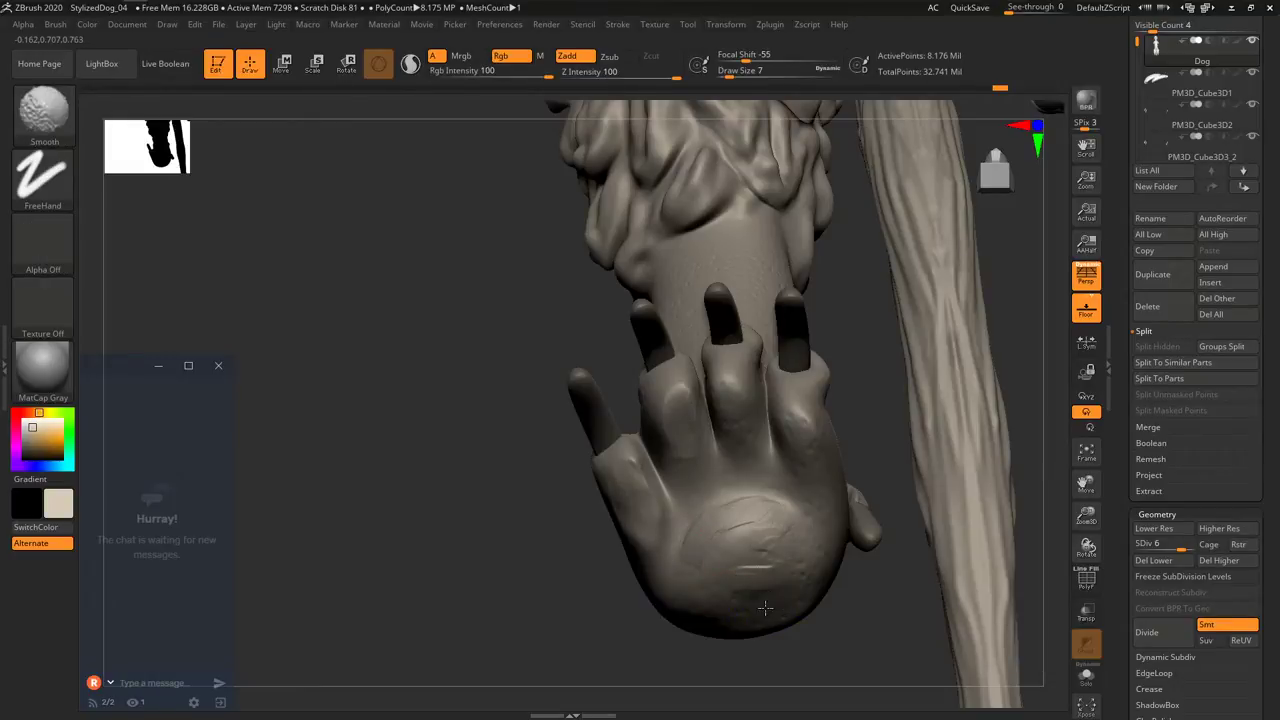
{"action": "right_click_drag", "start_coordinate": [808, 480], "coordinate": [786, 491]}
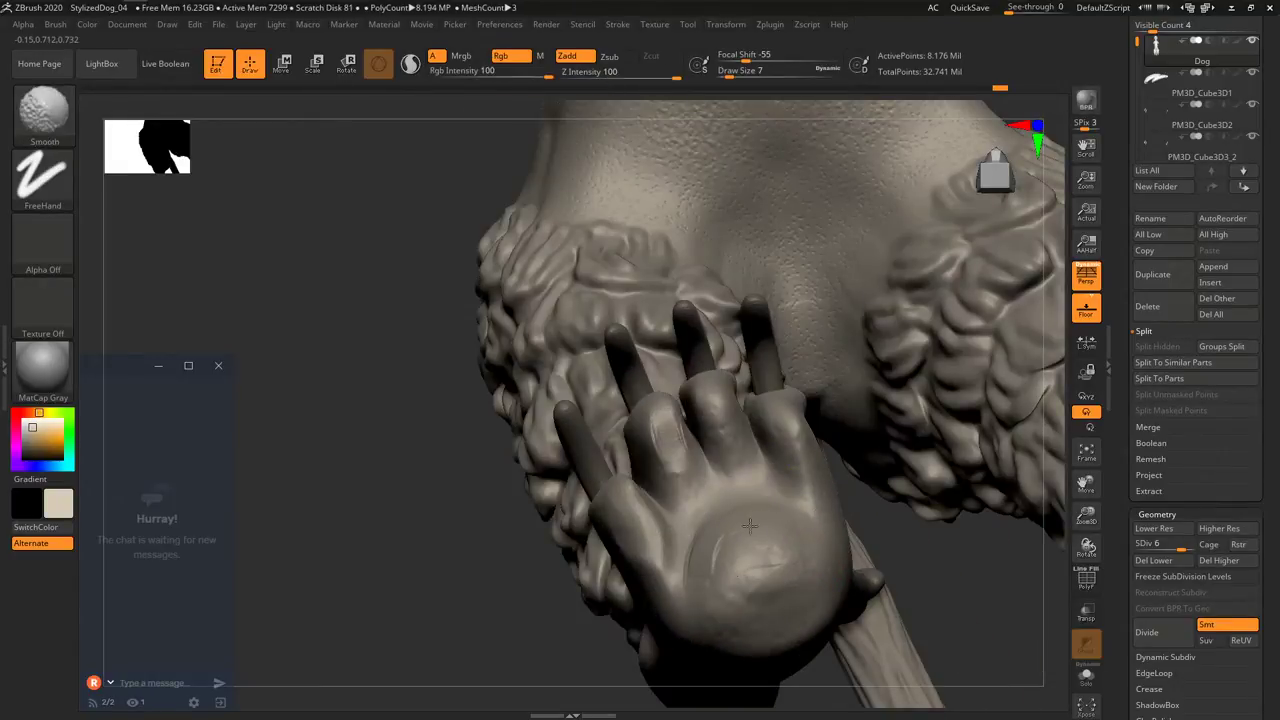
{"action": "mouse_move", "coordinate": [698, 637]}
{"action": "right_mouse_down"}
{"action": "mouse_move", "coordinate": [639, 494]}
{"action": "mouse_move", "coordinate": [655, 440]}
{"action": "mouse_move", "coordinate": [713, 417]}
{"action": "mouse_move", "coordinate": [640, 612]}
{"action": "right_mouse_up"}
{"action": "key", "text": "shift"}
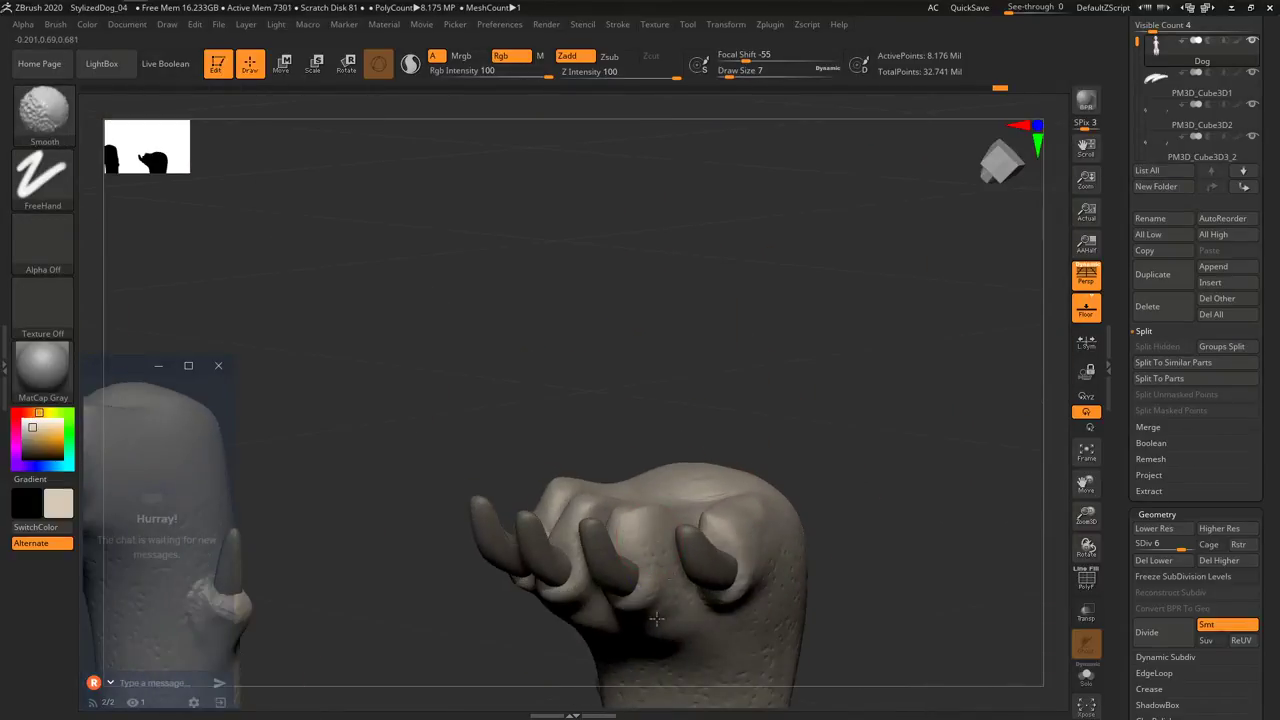
Flatten the undersides of the hind paw's toes with the TrimDynamic brush.
{"action": "right_click_drag", "start_coordinate": [723, 607], "coordinate": [789, 580]}
{"action": "right_click_drag", "start_coordinate": [871, 591], "coordinate": [915, 643], "text": "ctrl"}
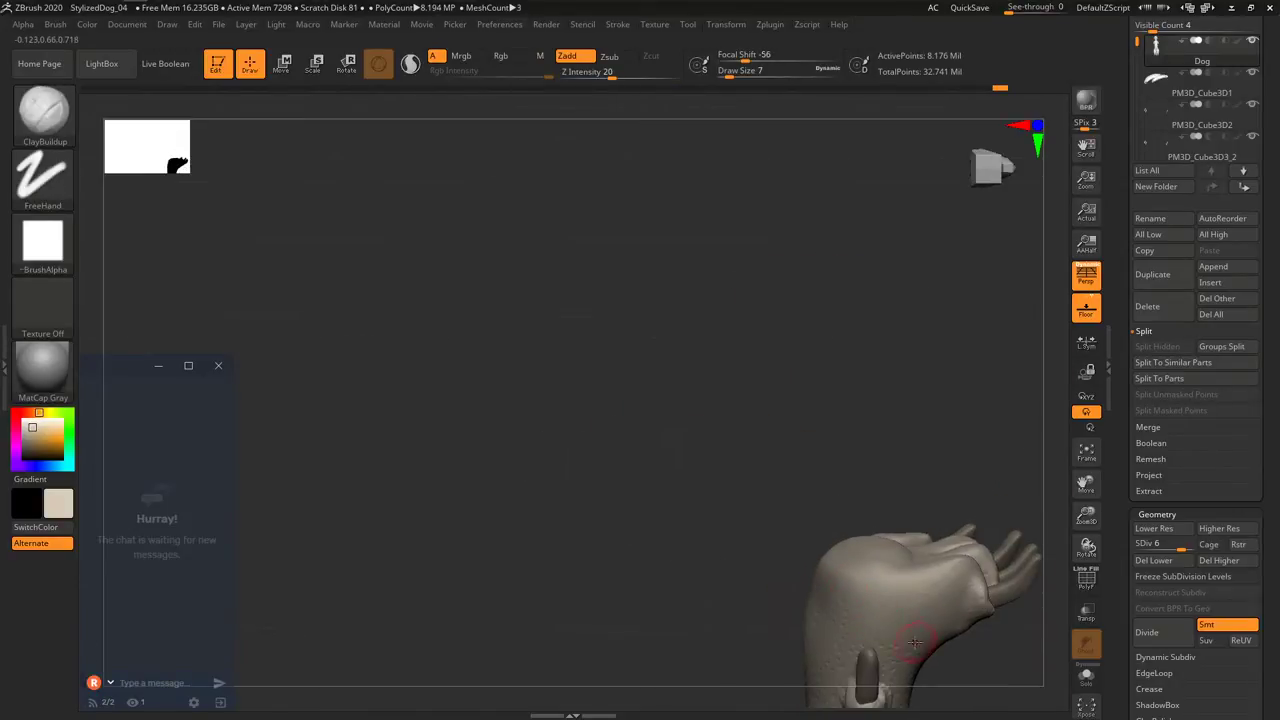
{"action": "key", "text": "ctrl"}
{"action": "key", "text": "shift"}
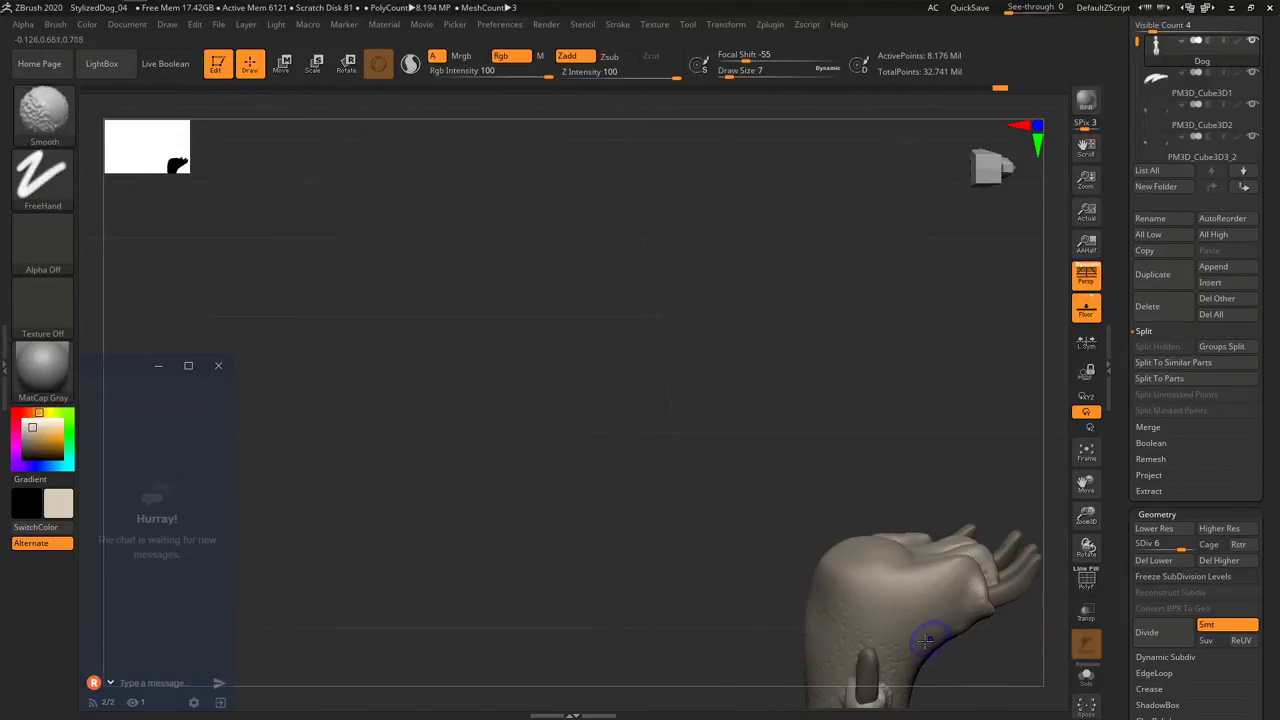
{"action": "mouse_move", "coordinate": [819, 597]}
{"action": "right_mouse_down"}
{"action": "mouse_move", "coordinate": [444, 406]}
{"action": "mouse_move", "coordinate": [413, 410]}
{"action": "mouse_move", "coordinate": [577, 394]}
{"action": "mouse_move", "coordinate": [731, 449]}
{"action": "mouse_move", "coordinate": [710, 479]}
{"action": "mouse_move", "coordinate": [704, 340]}
{"action": "mouse_move", "coordinate": [731, 414]}
{"action": "mouse_move", "coordinate": [731, 308]}
{"action": "right_mouse_up"}
{"action": "key", "text": "b"}
{"action": "key", "text": "t"}
{"action": "key", "text": "d"}
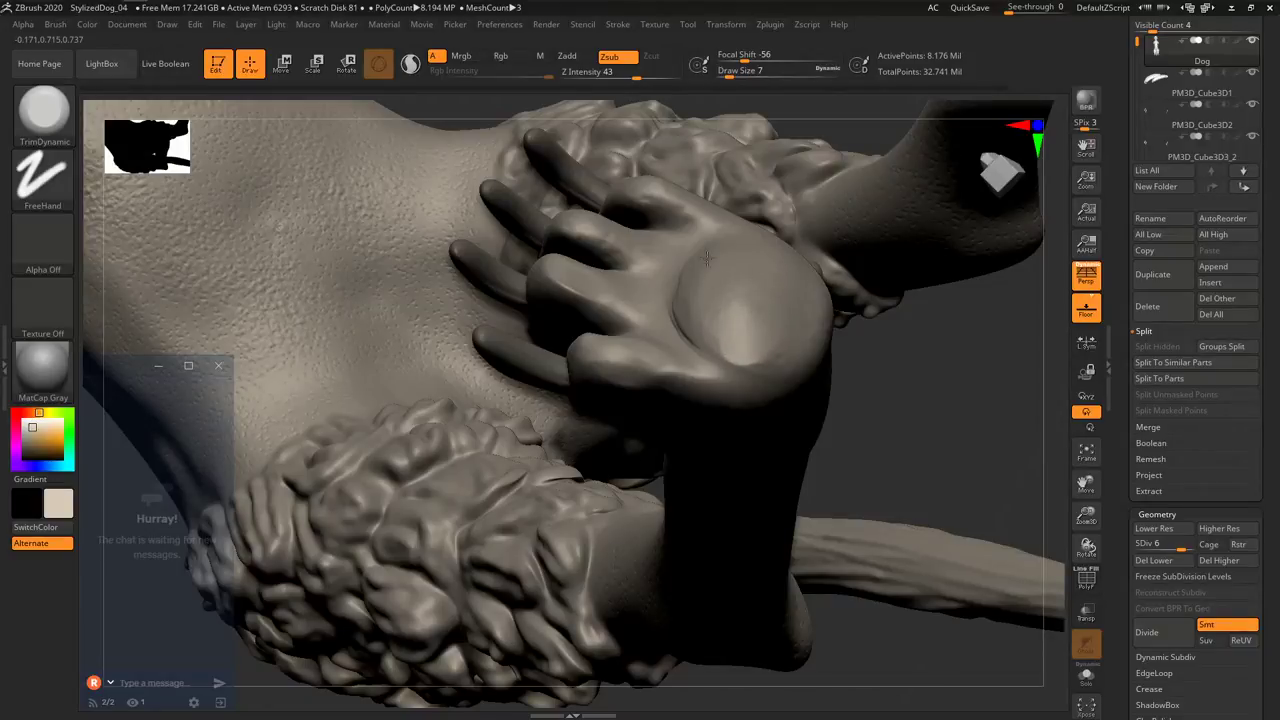
{"action": "mouse_move", "coordinate": [608, 304]}
{"action": "left_mouse_down"}
{"action": "mouse_move", "coordinate": [562, 284]}
{"action": "mouse_move", "coordinate": [580, 288]}
{"action": "left_mouse_up"}
{"action": "right_click_drag", "start_coordinate": [628, 286], "coordinate": [614, 212]}
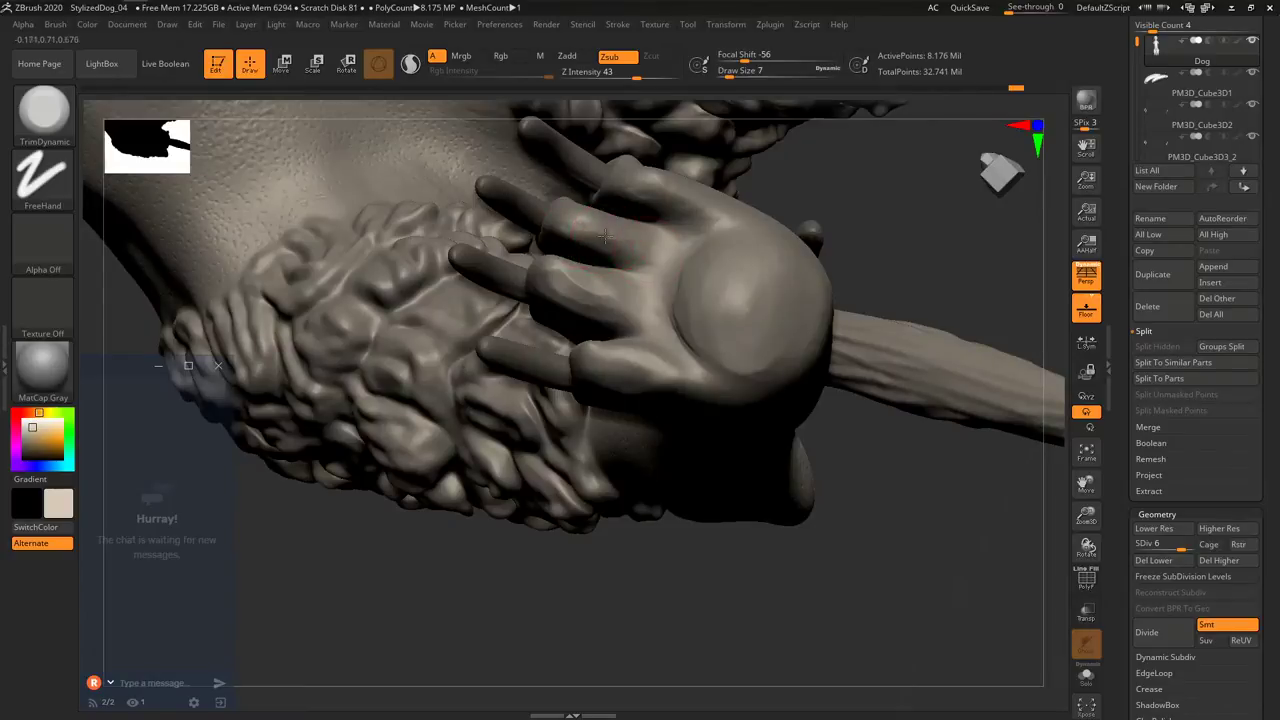
Soften the trimmed planes on the toes' undersides and the sole pad by alternating TrimDynamic and Smooth.
{"action": "key", "text": "shift"}
{"action": "left_click_drag", "start_coordinate": [592, 364], "coordinate": [640, 357], "text": "shift"}
{"action": "mouse_move", "coordinate": [640, 357]}
{"action": "right_mouse_down"}
{"action": "mouse_move", "coordinate": [643, 386]}
{"action": "mouse_move", "coordinate": [622, 352]}
{"action": "right_mouse_up"}
{"action": "mouse_move", "coordinate": [622, 352]}
{"action": "left_mouse_down"}
{"action": "mouse_move", "coordinate": [584, 347]}
{"action": "mouse_move", "coordinate": [650, 356]}
{"action": "mouse_move", "coordinate": [631, 370]}
{"action": "left_mouse_up"}
{"action": "key", "text": "shift"}
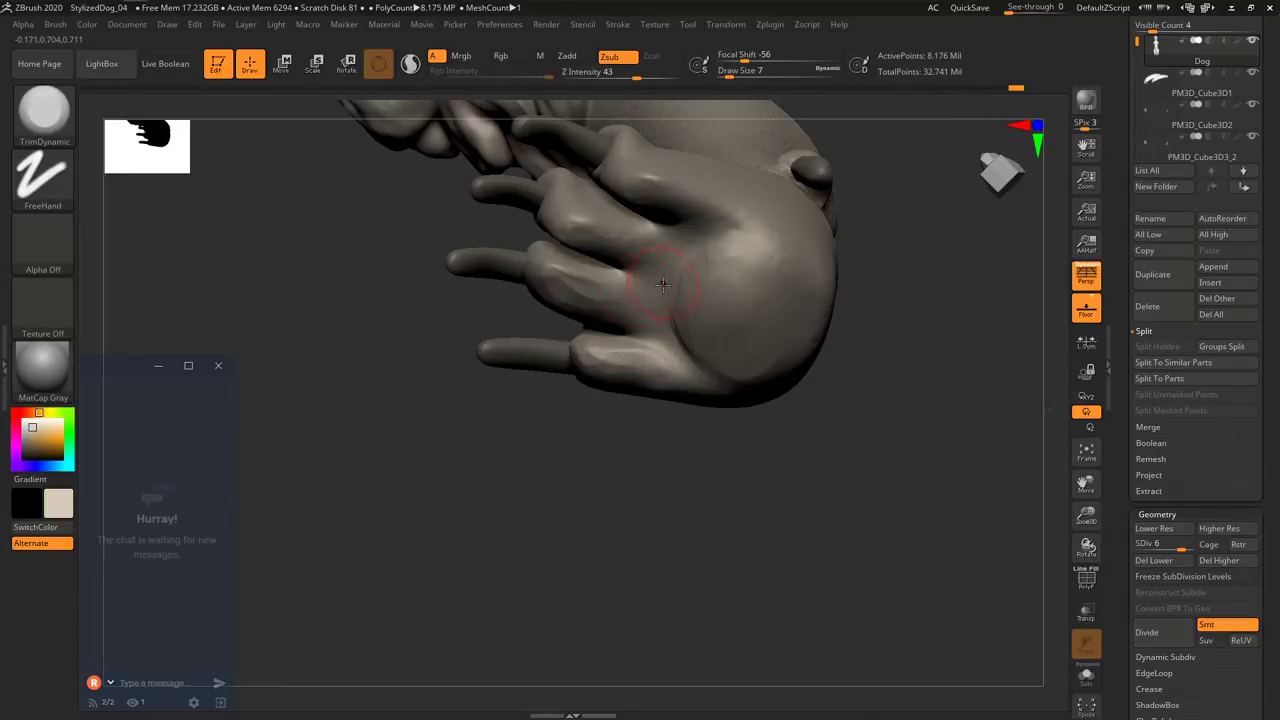
{"action": "key", "text": "shift"}
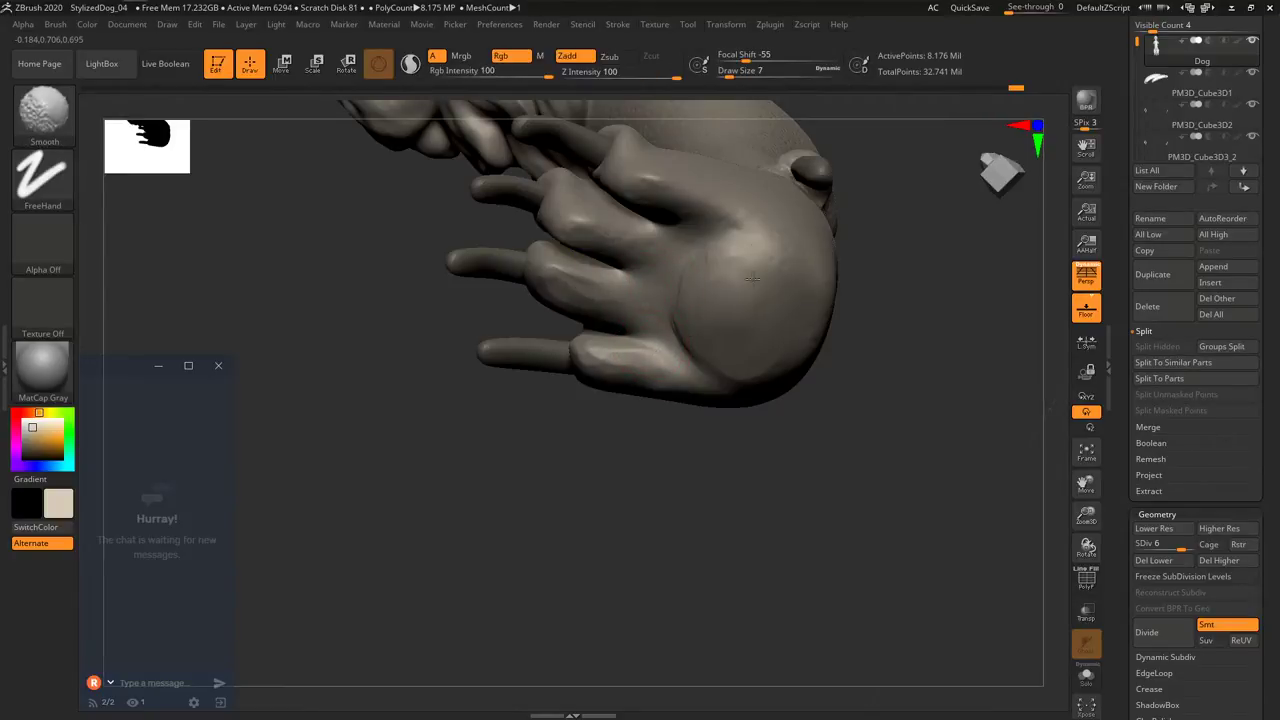
{"action": "left_click_drag", "start_coordinate": [727, 330], "coordinate": [721, 308], "text": "shift"}
Reshape the lower edge of the hind paw's outer toe behind its claw with Move Topological at draw size 12.
{"action": "right_click_drag", "start_coordinate": [723, 301], "coordinate": [708, 440]}
{"action": "key", "text": "b"}
{"action": "key", "text": "m"}
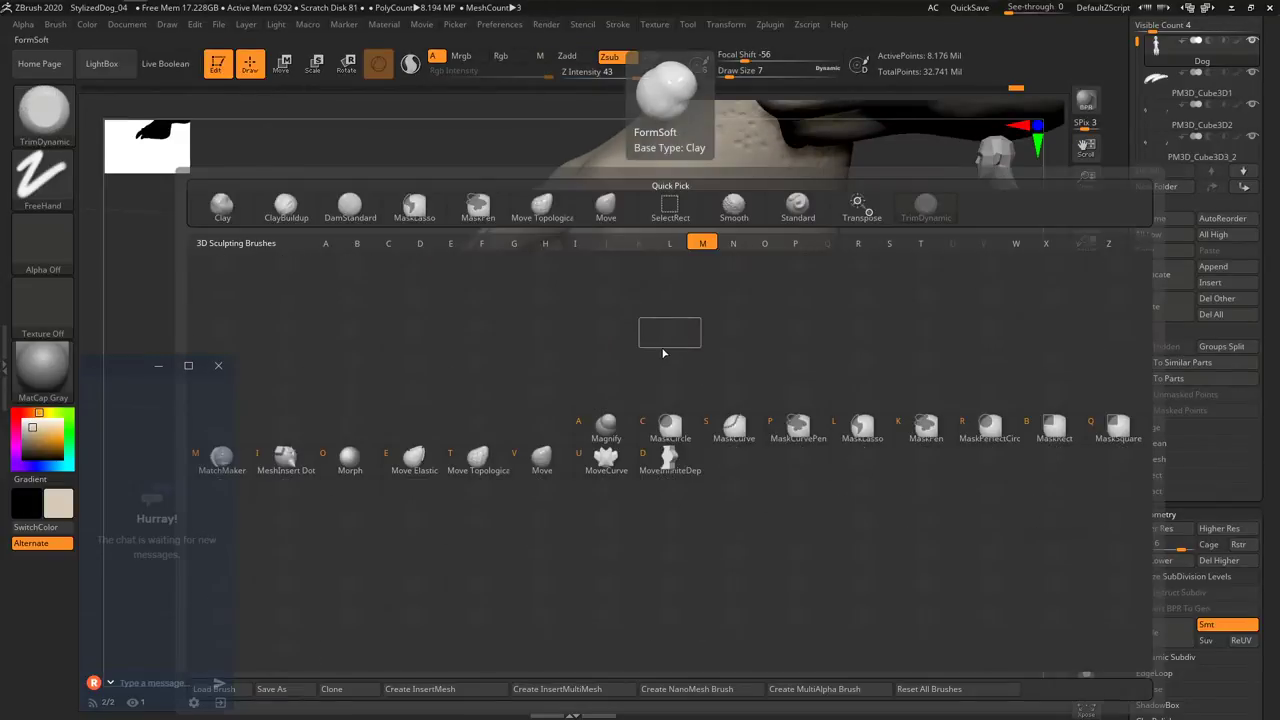
{"action": "key", "text": "t"}
{"action": "mouse_move", "coordinate": [664, 355]}
{"action": "right_mouse_down"}
{"action": "mouse_move", "coordinate": [651, 349]}
{"action": "mouse_move", "coordinate": [651, 406]}
{"action": "mouse_move", "coordinate": [620, 452]}
{"action": "right_mouse_up"}
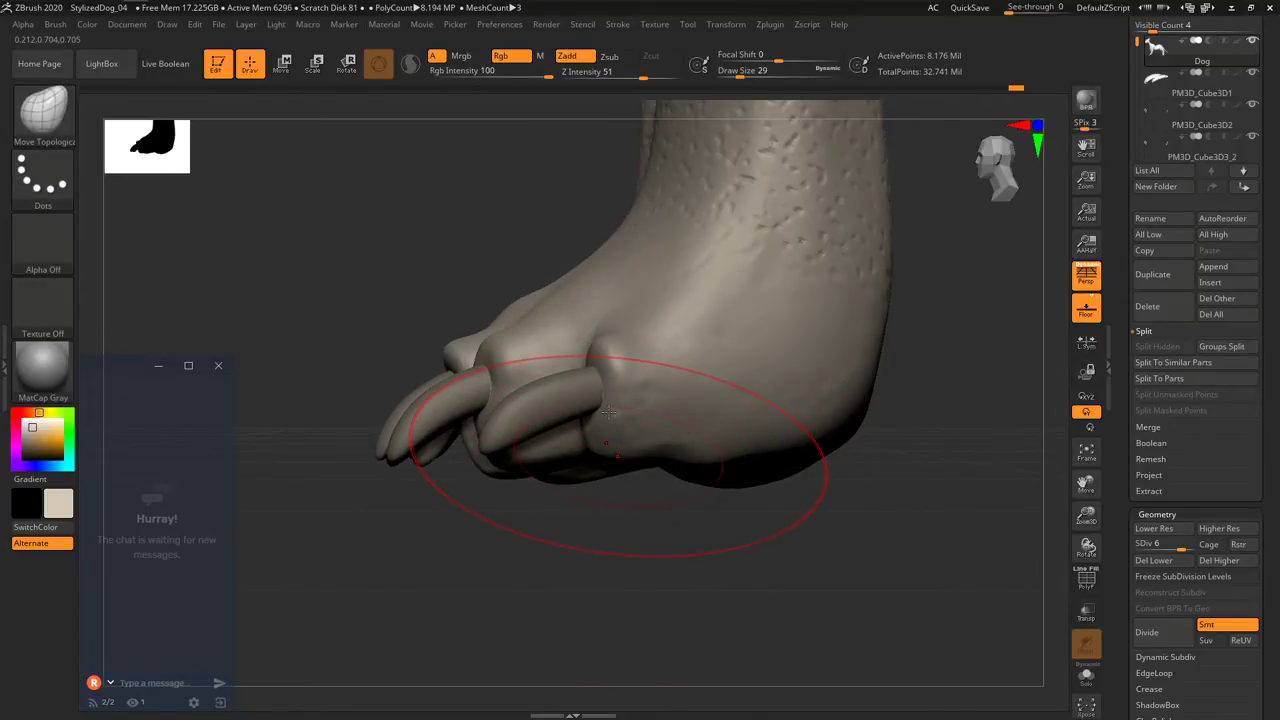
{"action": "key", "text": "s"}
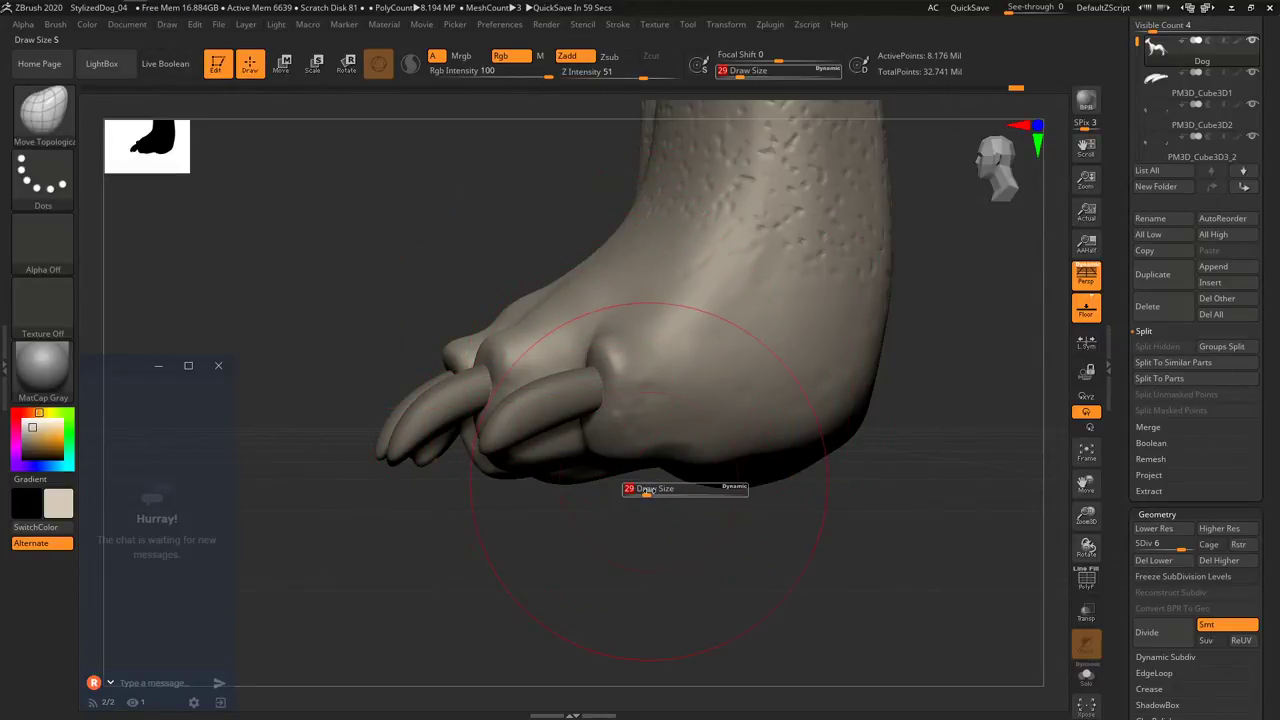
{"action": "right_click_drag", "start_coordinate": [662, 490], "coordinate": [640, 495]}
{"action": "key", "text": "s"}
{"action": "left_click_drag", "start_coordinate": [641, 495], "coordinate": [629, 495]}
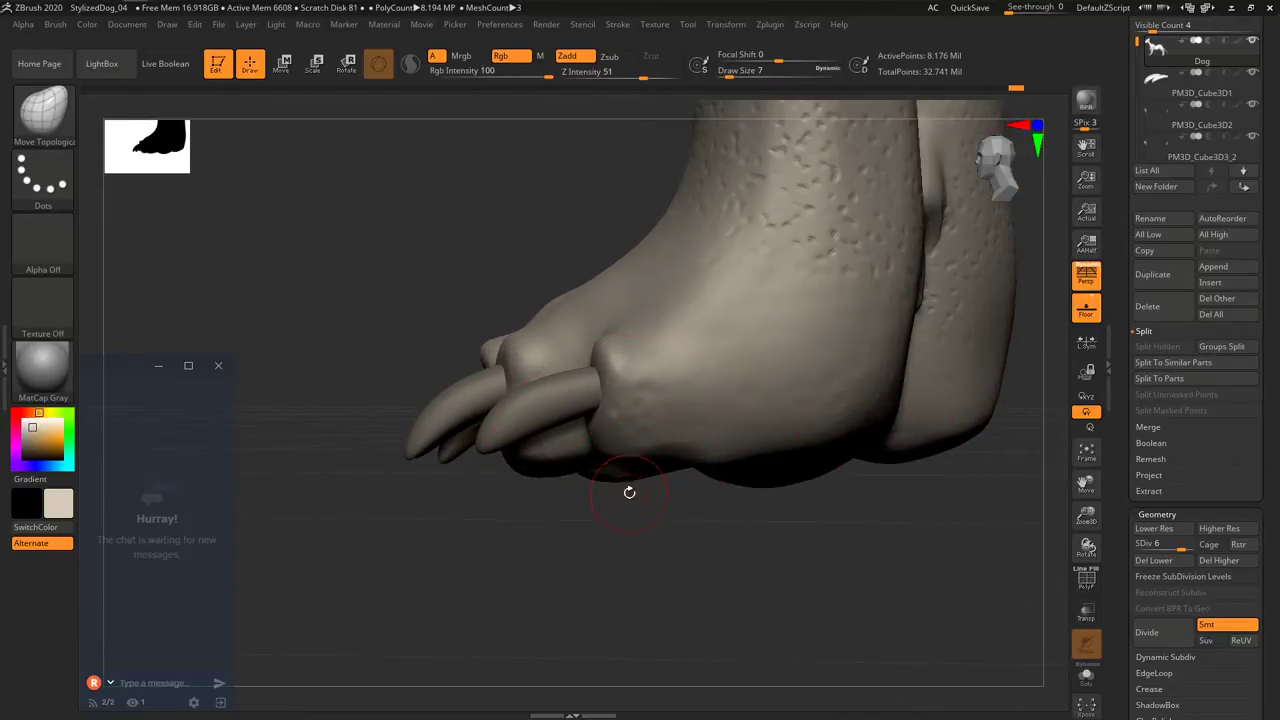
{"action": "right_click_drag", "start_coordinate": [629, 491], "coordinate": [622, 455]}
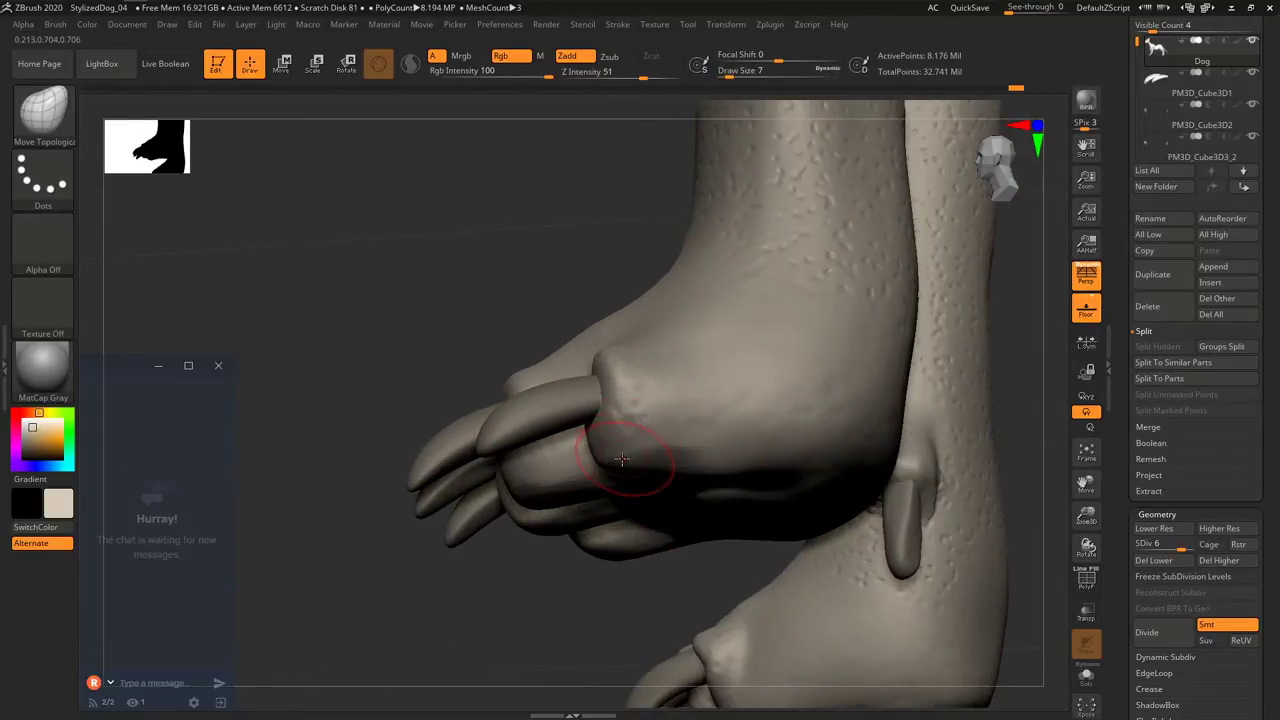
{"action": "key", "text": "s"}
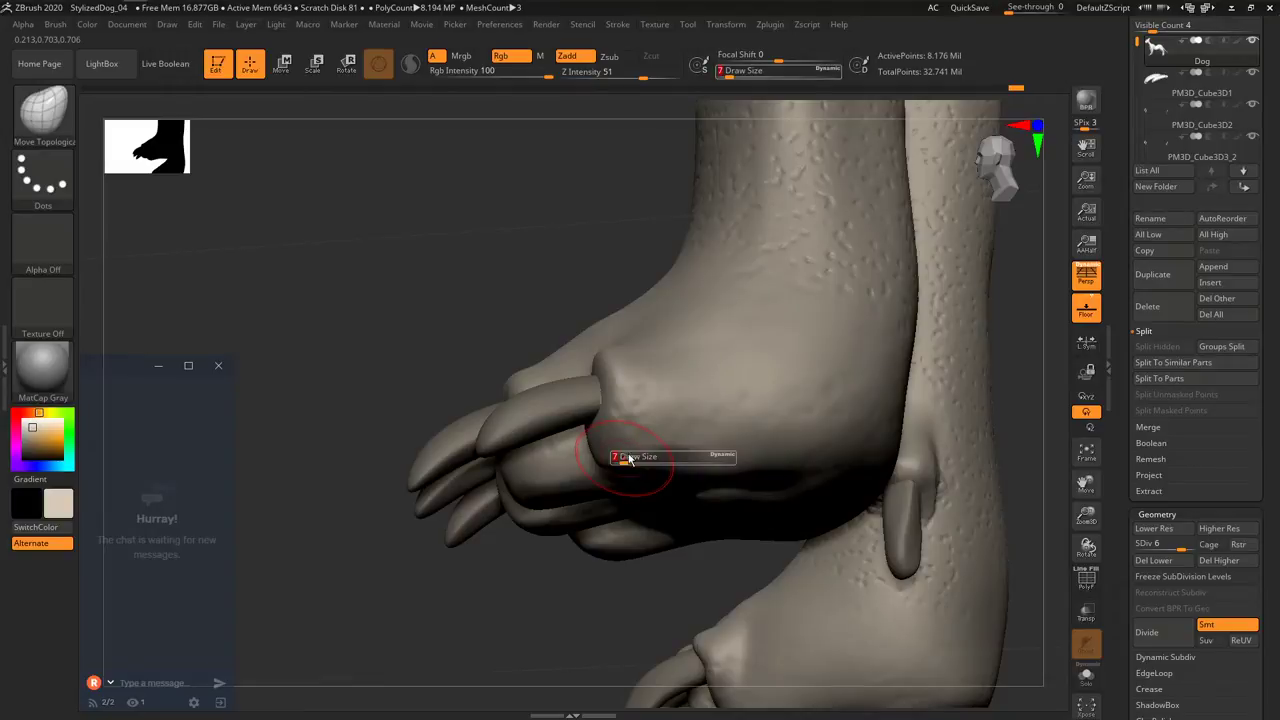
{"action": "left_click_drag", "start_coordinate": [622, 461], "coordinate": [625, 461]}
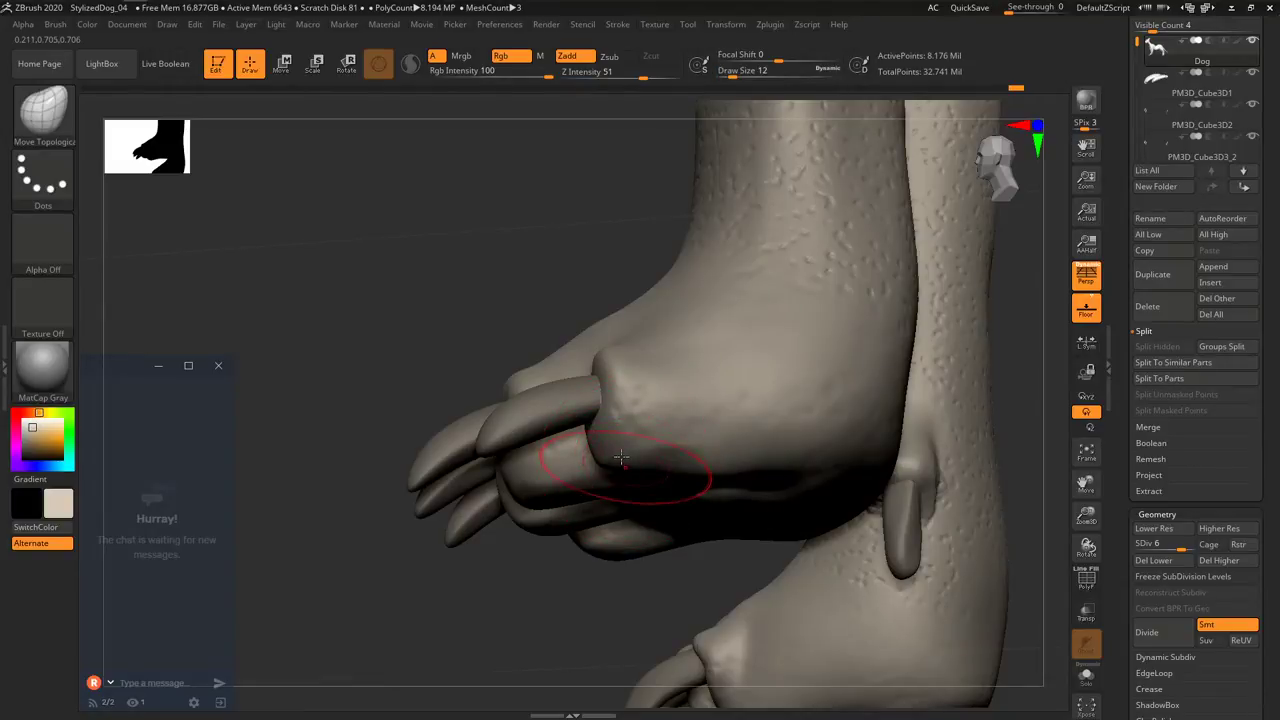
{"action": "right_click_drag", "start_coordinate": [631, 455], "coordinate": [640, 458]}
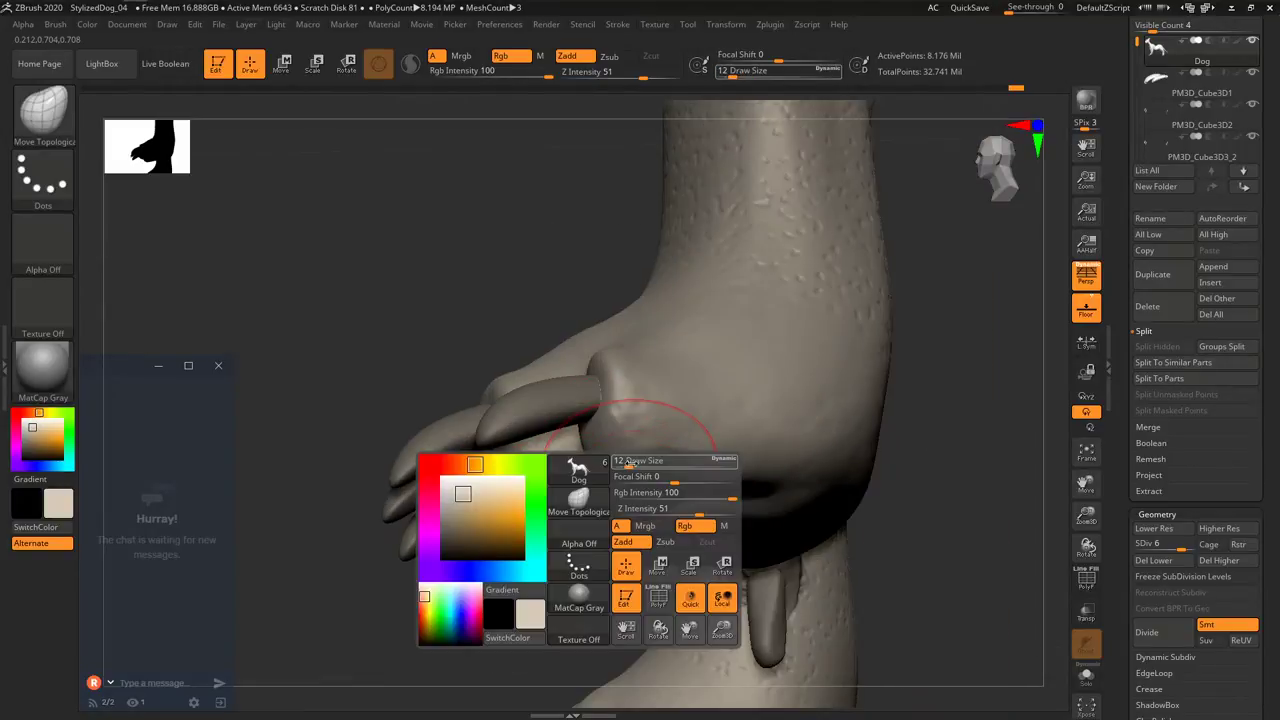
{"action": "right_click_drag", "start_coordinate": [830, 194], "coordinate": [833, 194]}
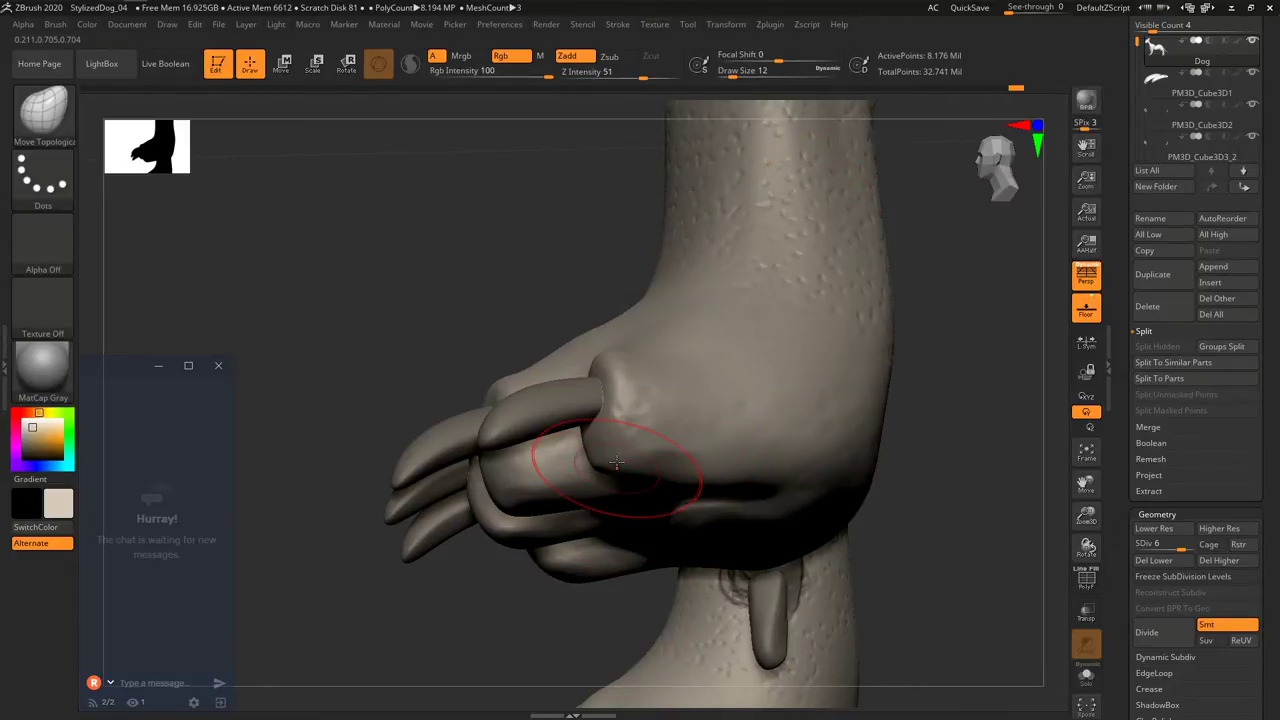
{"action": "mouse_move", "coordinate": [606, 467]}
{"action": "left_mouse_down"}
{"action": "mouse_move", "coordinate": [618, 441]}
{"action": "mouse_move", "coordinate": [622, 458]}
{"action": "left_mouse_up"}
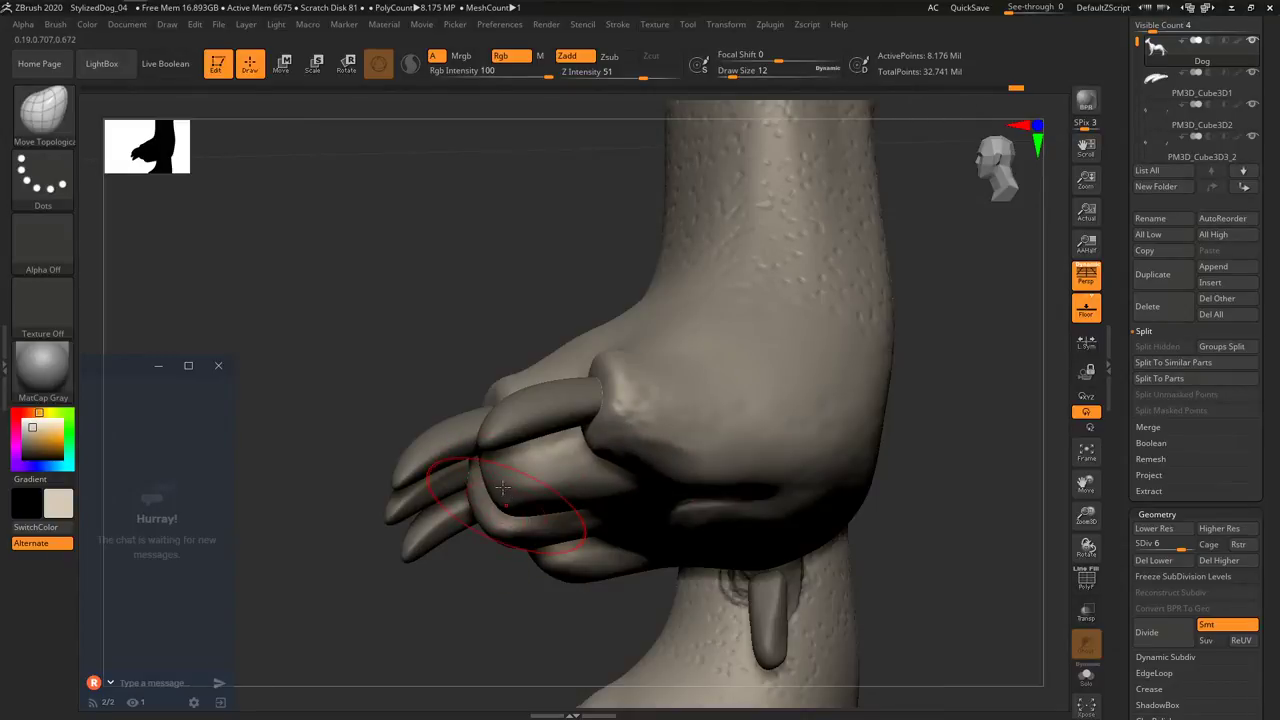
Undo the last move stroke and reshape the undersides of the neighbouring toes with Move Topological.
{"action": "key", "text": "ctrl+z"}
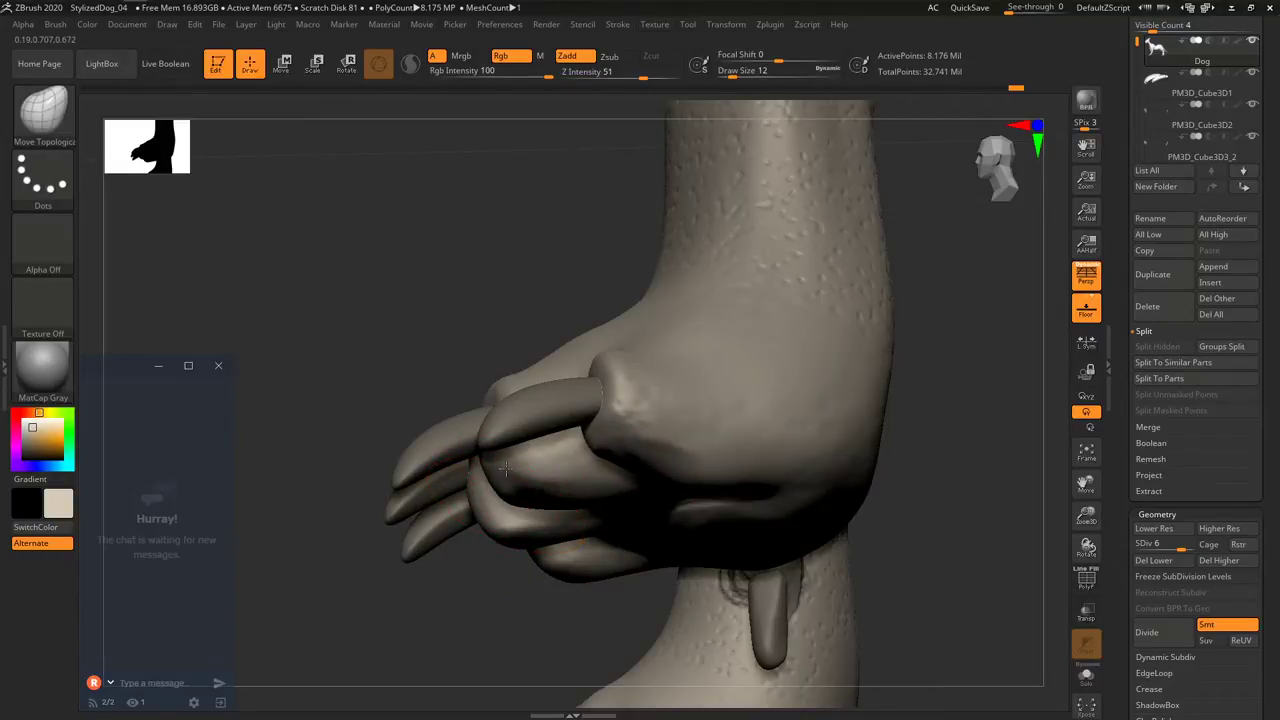
{"action": "left_click_drag", "start_coordinate": [504, 454], "coordinate": [498, 472]}
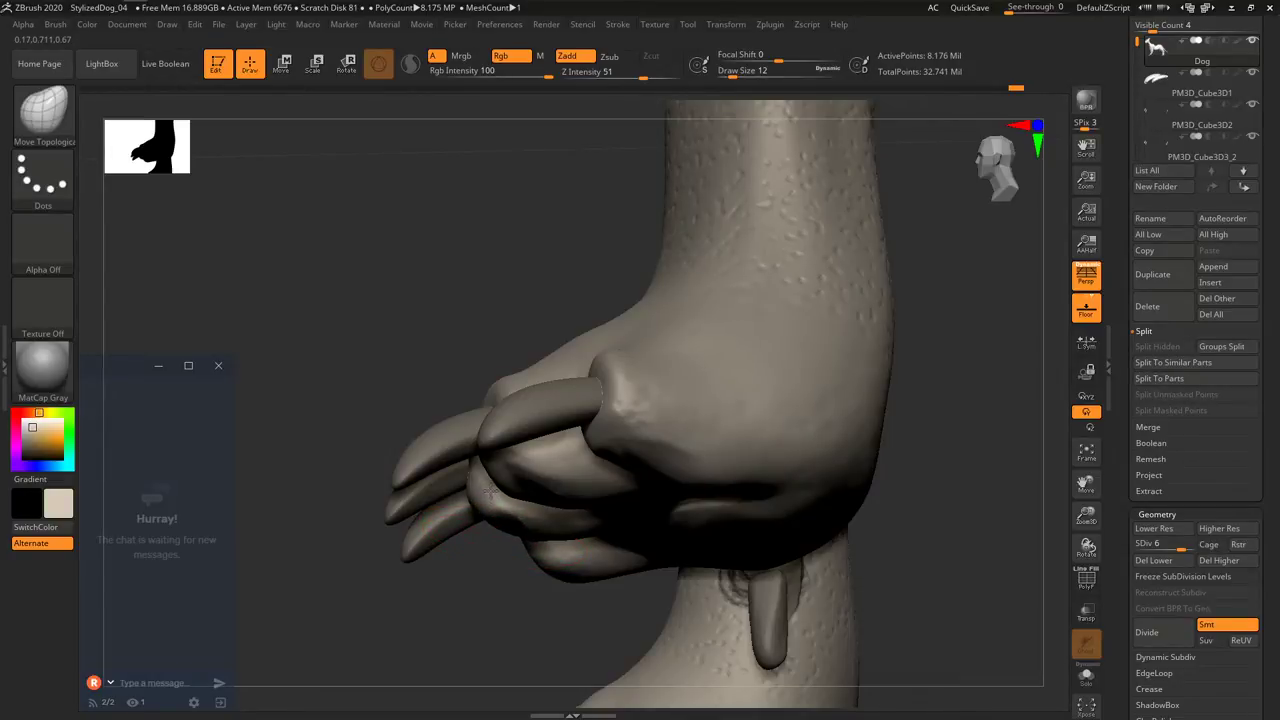
{"action": "mouse_move", "coordinate": [561, 571]}
{"action": "right_mouse_down"}
{"action": "mouse_move", "coordinate": [557, 534]}
{"action": "mouse_move", "coordinate": [686, 508]}
{"action": "mouse_move", "coordinate": [683, 579]}
{"action": "mouse_move", "coordinate": [515, 562]}
{"action": "right_mouse_up"}
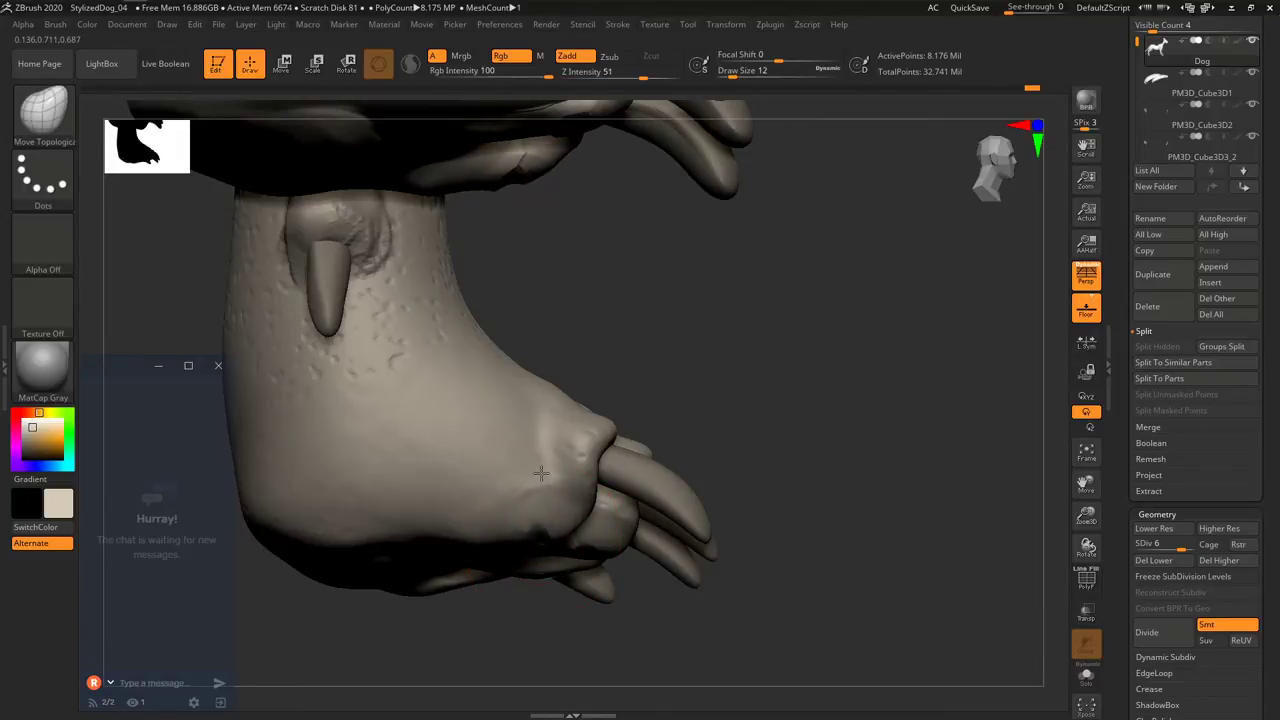
{"action": "right_click_drag", "start_coordinate": [555, 450], "coordinate": [581, 417]}
Set the draw size to 6 and smooth the reshaped tips of the toe pads from below.
{"action": "key", "text": "s"}
{"action": "mouse_move", "coordinate": [554, 516]}
{"action": "left_mouse_down"}
{"action": "mouse_move", "coordinate": [544, 513]}
{"action": "mouse_move", "coordinate": [550, 572]}
{"action": "left_mouse_up"}
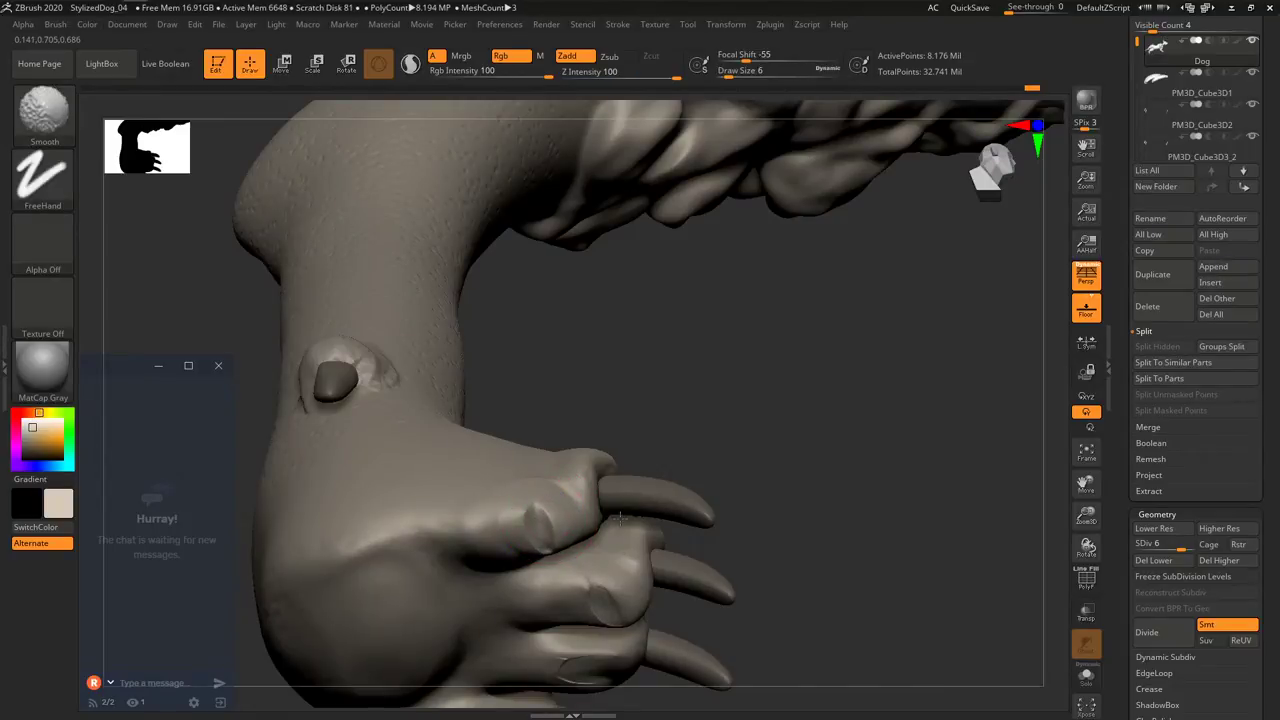
{"action": "right_click_drag", "start_coordinate": [623, 585], "coordinate": [619, 511]}
{"action": "mouse_move", "coordinate": [620, 434]}
{"action": "right_mouse_down"}
{"action": "mouse_move", "coordinate": [611, 492]}
{"action": "mouse_move", "coordinate": [628, 360]}
{"action": "mouse_move", "coordinate": [610, 328]}
{"action": "right_mouse_up"}
{"action": "right_click_drag", "start_coordinate": [606, 570], "coordinate": [600, 470]}
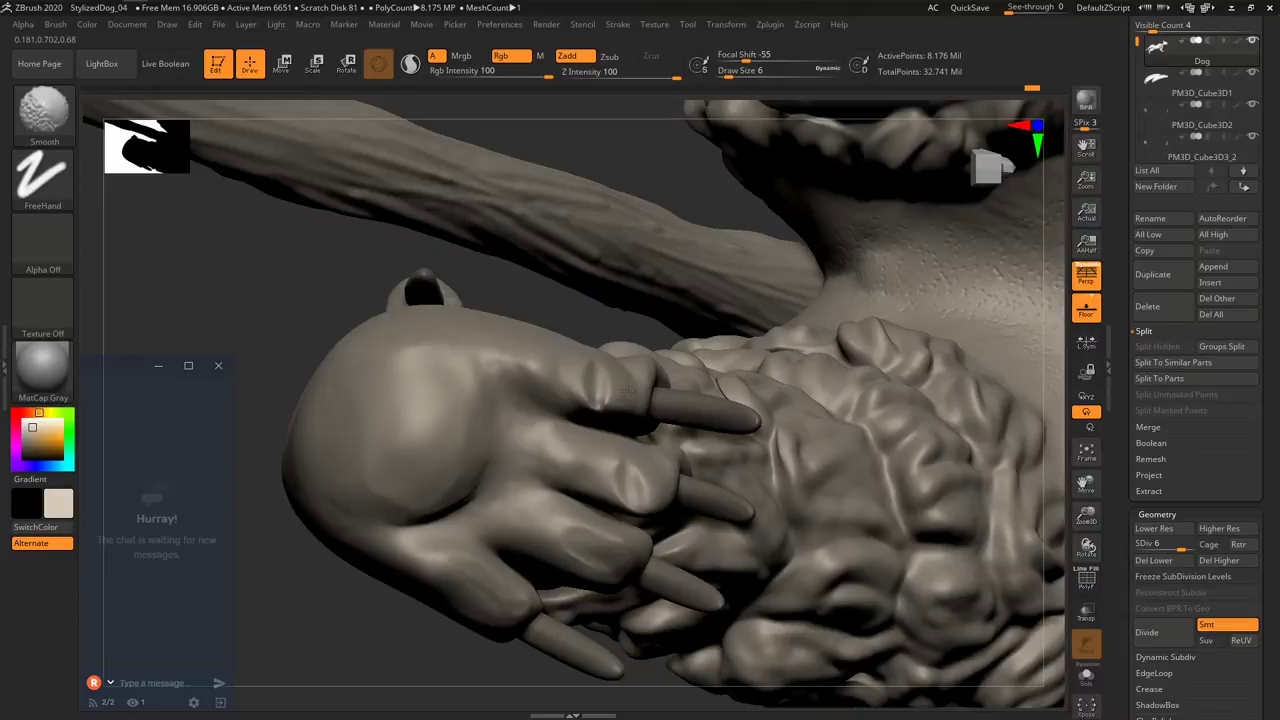
{"action": "mouse_move", "coordinate": [624, 420]}
{"action": "right_mouse_down"}
{"action": "mouse_move", "coordinate": [610, 540]}
{"action": "mouse_move", "coordinate": [673, 488]}
{"action": "right_mouse_up"}
Frame the whole dog, turn off perspective and view the model from the front.
{"action": "key", "text": "f"}
{"action": "right_click_drag", "start_coordinate": [562, 545], "coordinate": [603, 394], "text": "alt"}
{"action": "key", "text": "p"}
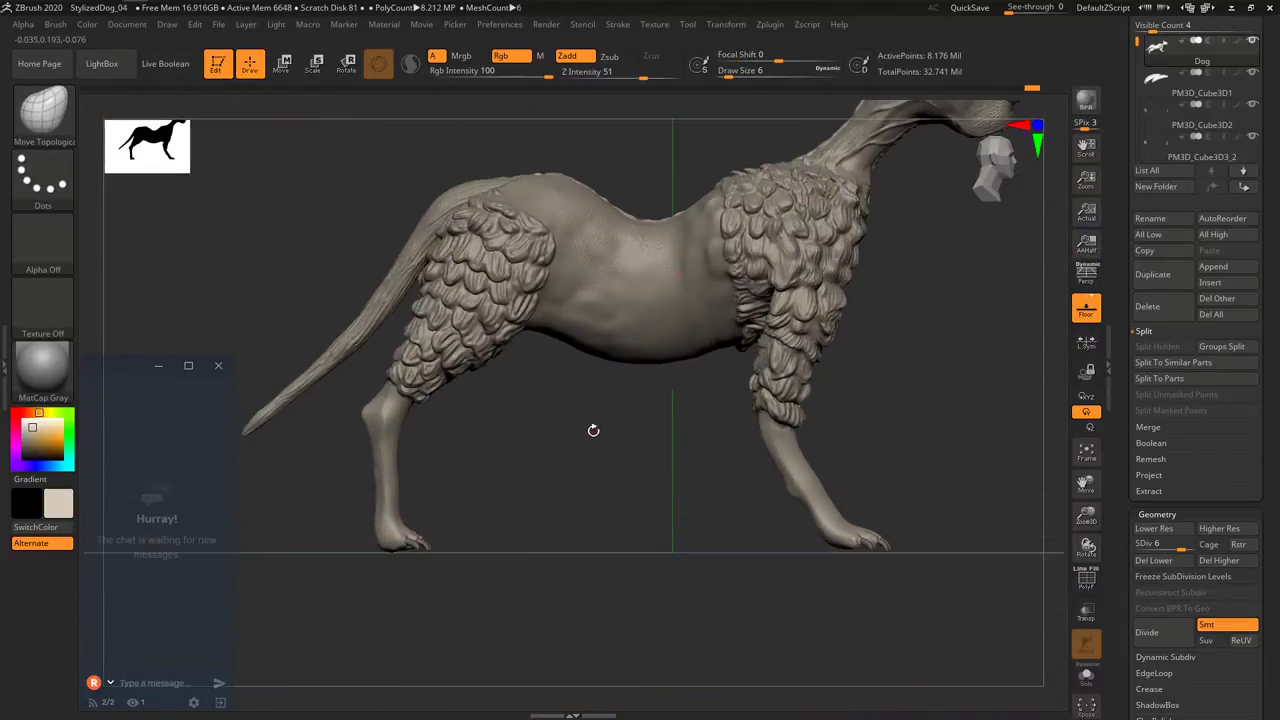
{"action": "mouse_move", "coordinate": [640, 429]}
{"action": "left_mouse_down"}
{"action": "mouse_move", "coordinate": [589, 443]}
{"action": "mouse_move", "coordinate": [512, 432]}
{"action": "mouse_move", "coordinate": [467, 537]}
{"action": "mouse_move", "coordinate": [573, 440]}
{"action": "mouse_move", "coordinate": [530, 446]}
{"action": "mouse_move", "coordinate": [592, 456]}
{"action": "left_mouse_up"}
{"action": "key", "text": "f"}
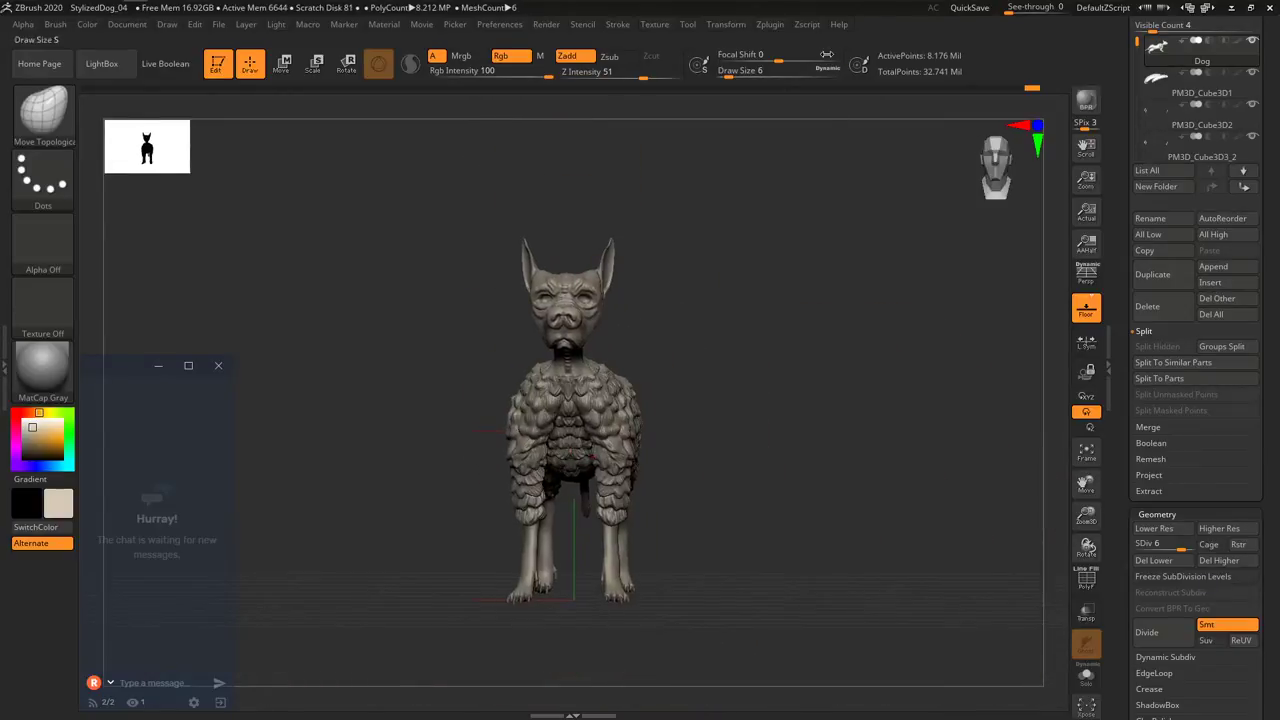
{"action": "left_click", "coordinate": [807, 24]}
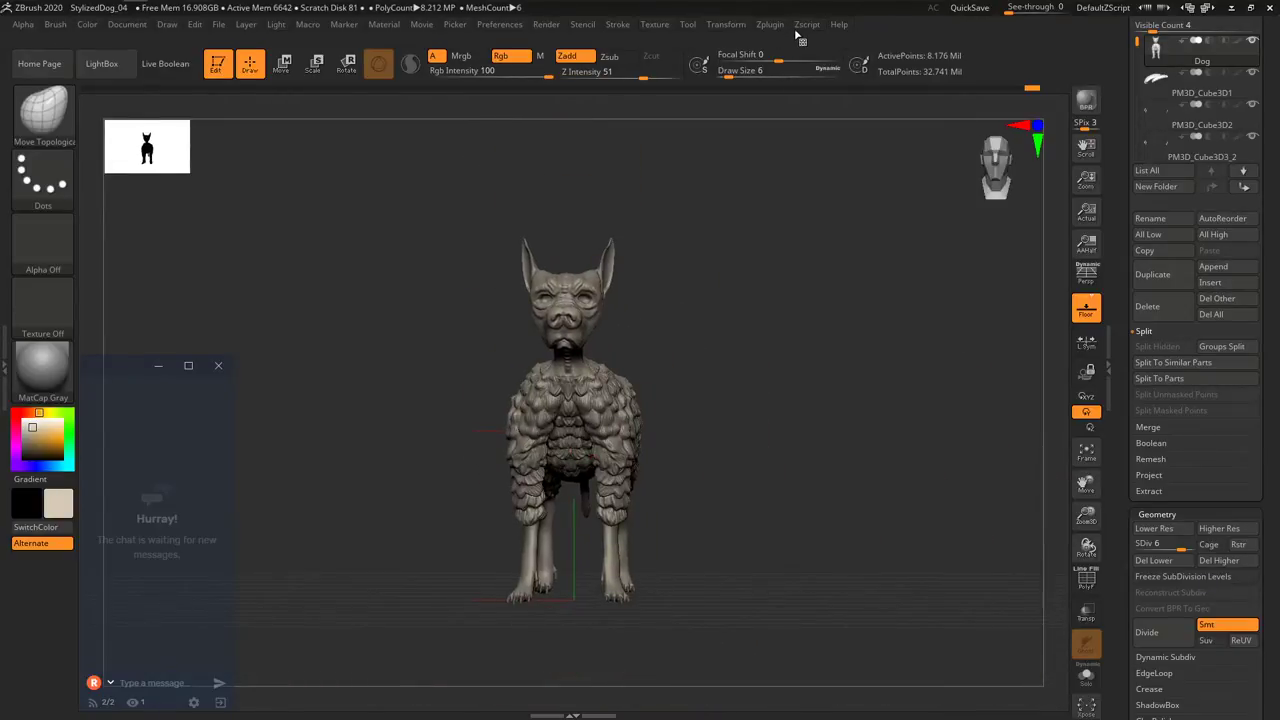
Merge the Dog subtool down with PM3D_Cube3D1 and PM3D_Cube3D2.
{"action": "scroll", "coordinate": [1123, 222], "scroll_direction": "up", "scroll_amount": 3}
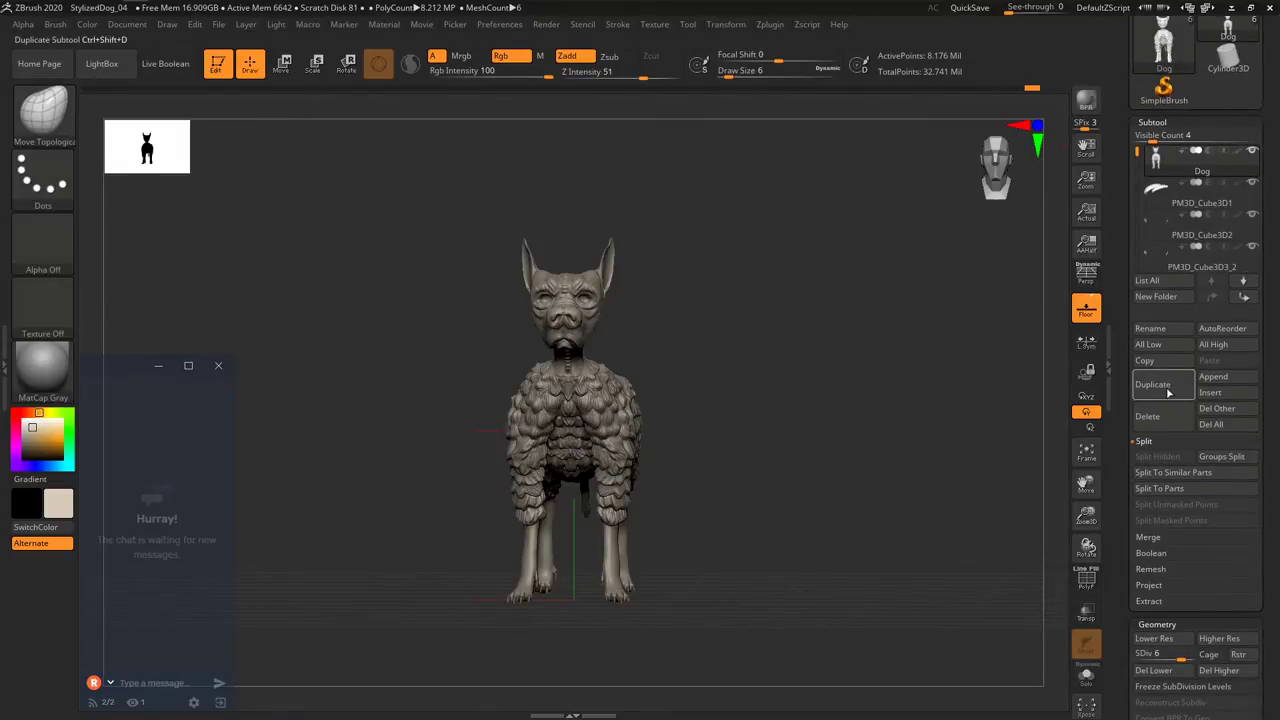
{"action": "left_click", "coordinate": [1150, 538]}
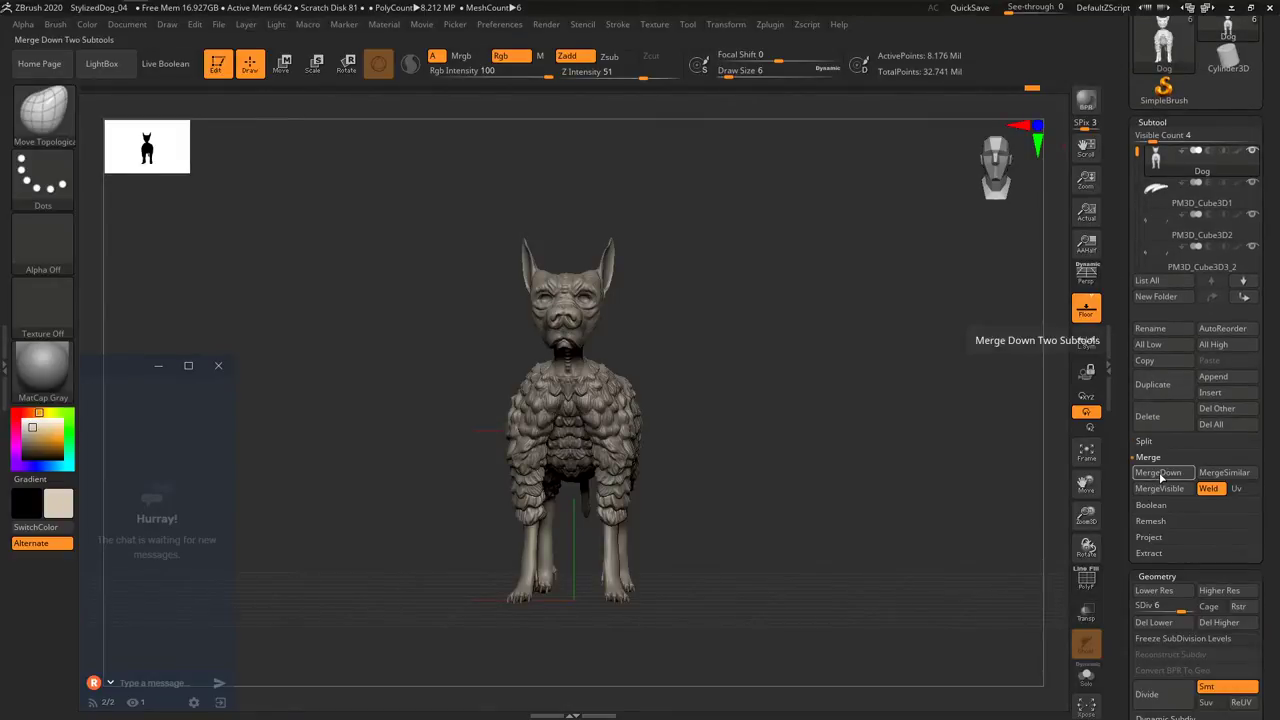
{"action": "left_click", "coordinate": [1161, 477]}
{"action": "left_click", "coordinate": [1130, 504]}
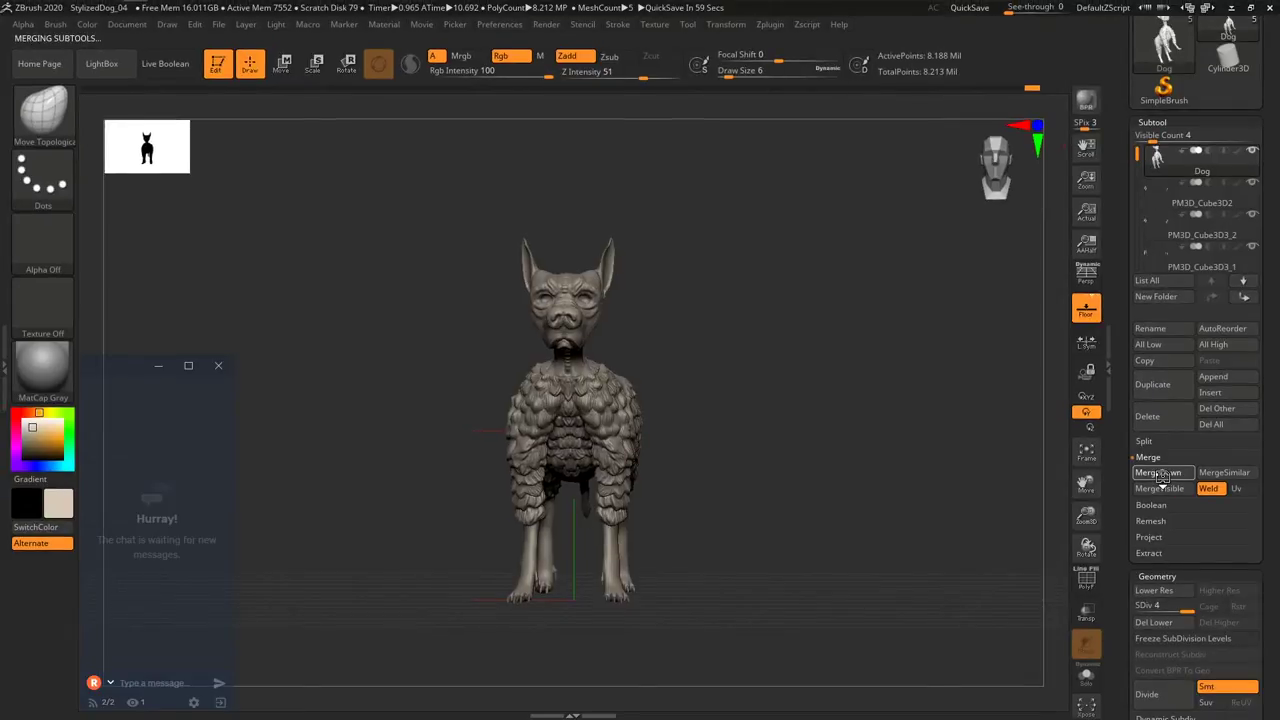
{"action": "left_click", "coordinate": [1160, 476]}
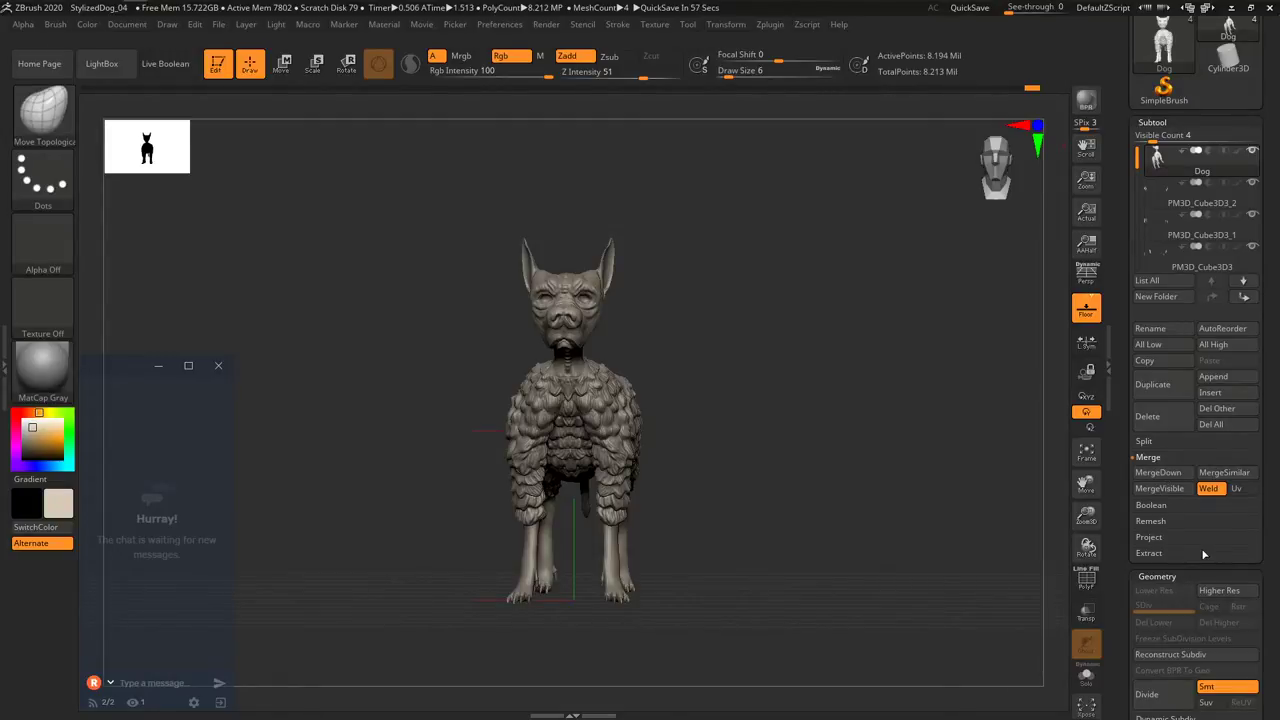
Merge PM3D_Cube3D3_2, PM3D_Cube3D3_1 and PM3D_Cube3D3 into one subtool and merge the Dog subtool down with it.
{"action": "left_click", "coordinate": [1200, 194]}
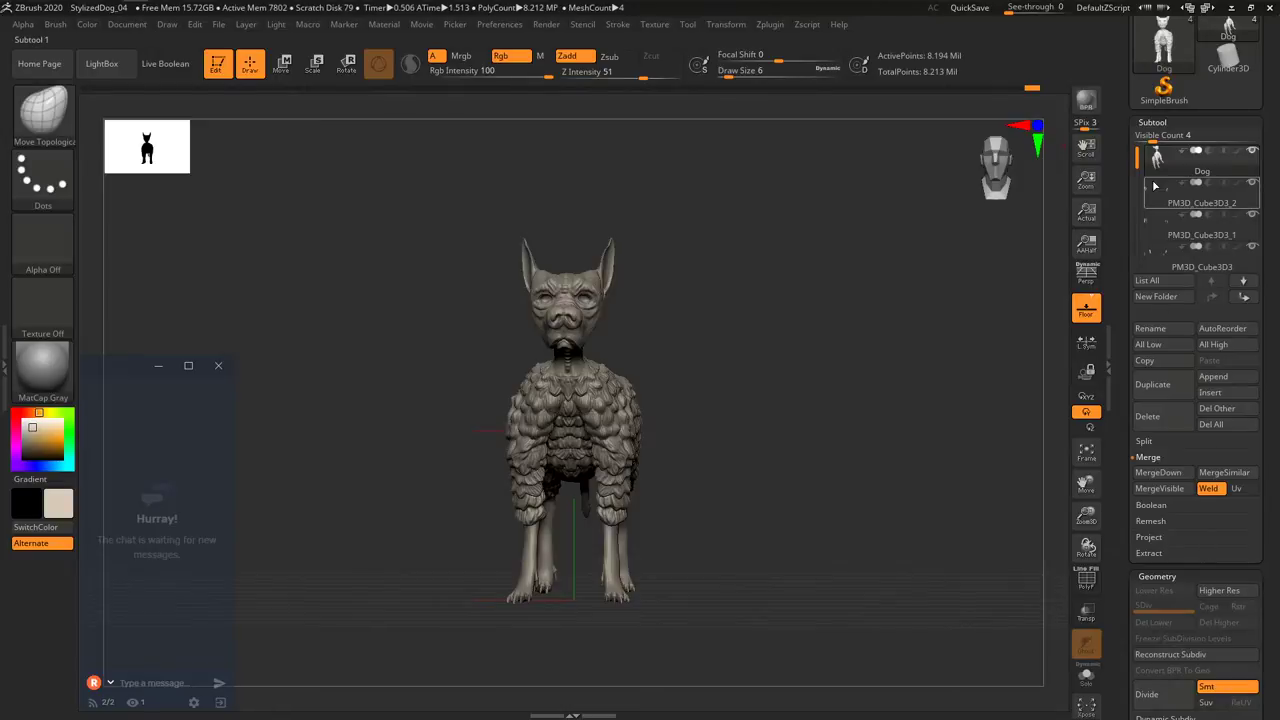
{"action": "left_click", "coordinate": [1177, 477]}
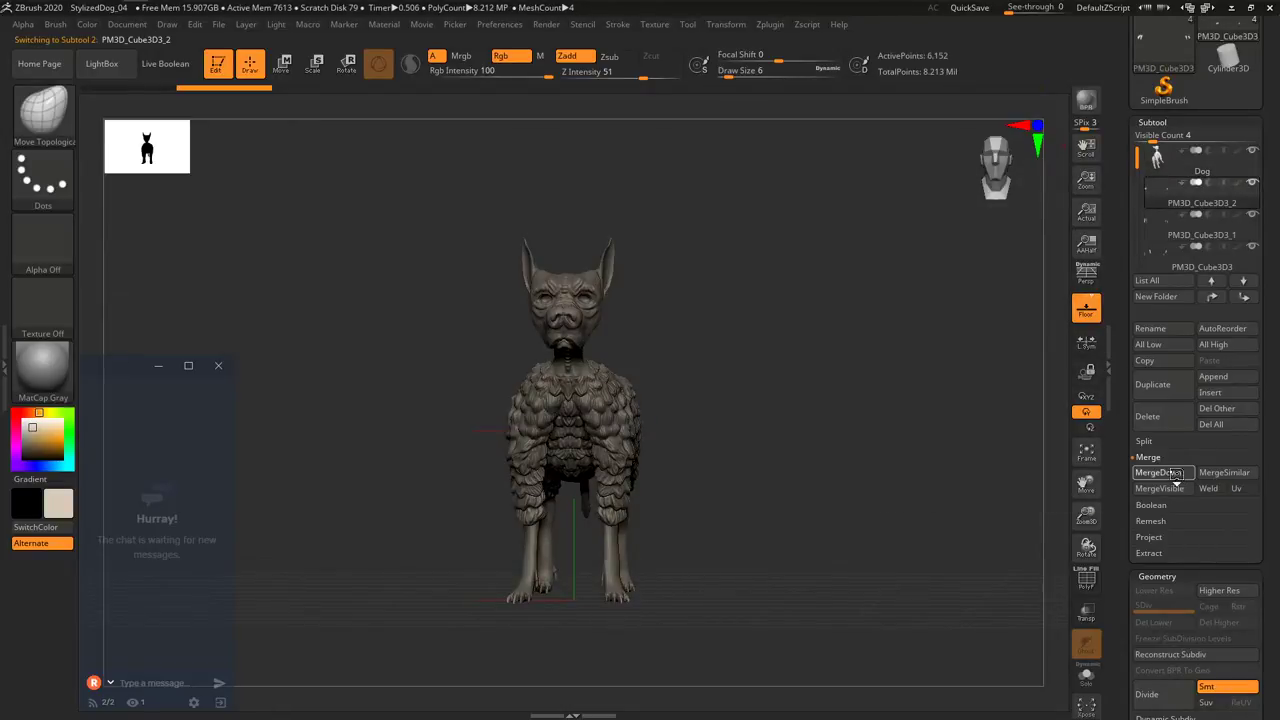
{"action": "left_click", "coordinate": [1176, 476]}
{"action": "left_click", "coordinate": [1157, 157]}
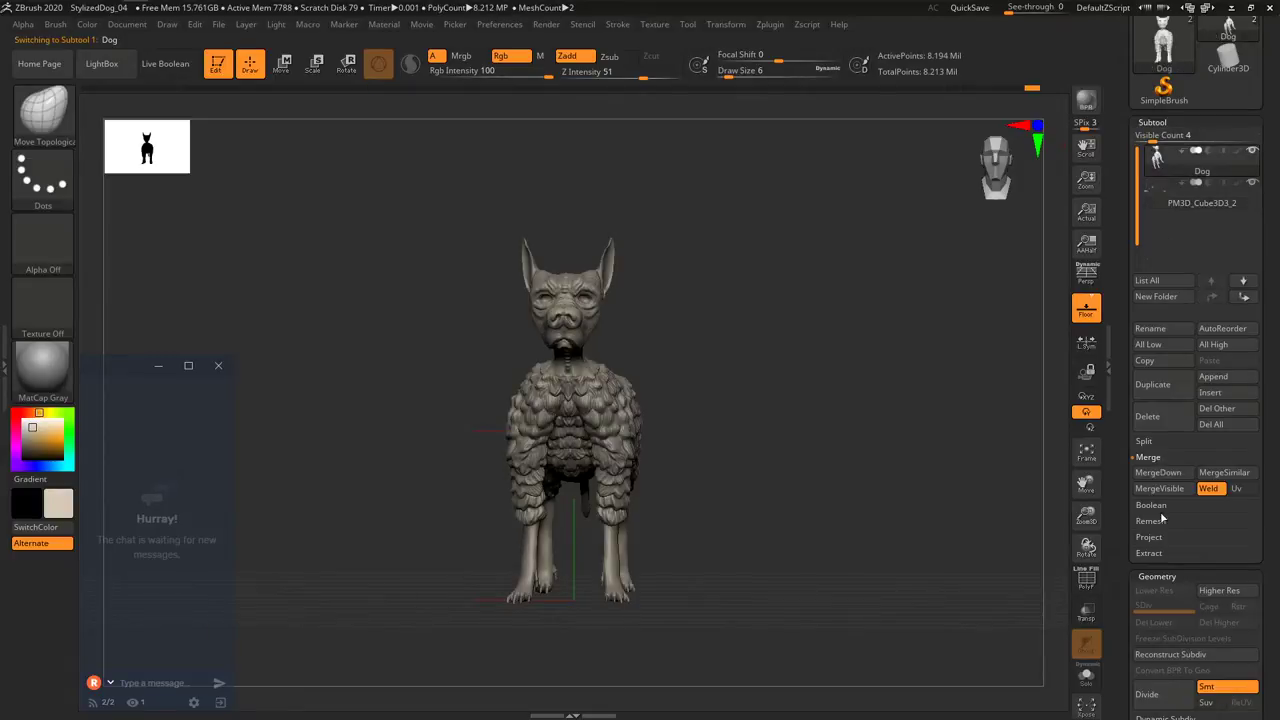
{"action": "left_click", "coordinate": [1160, 488]}
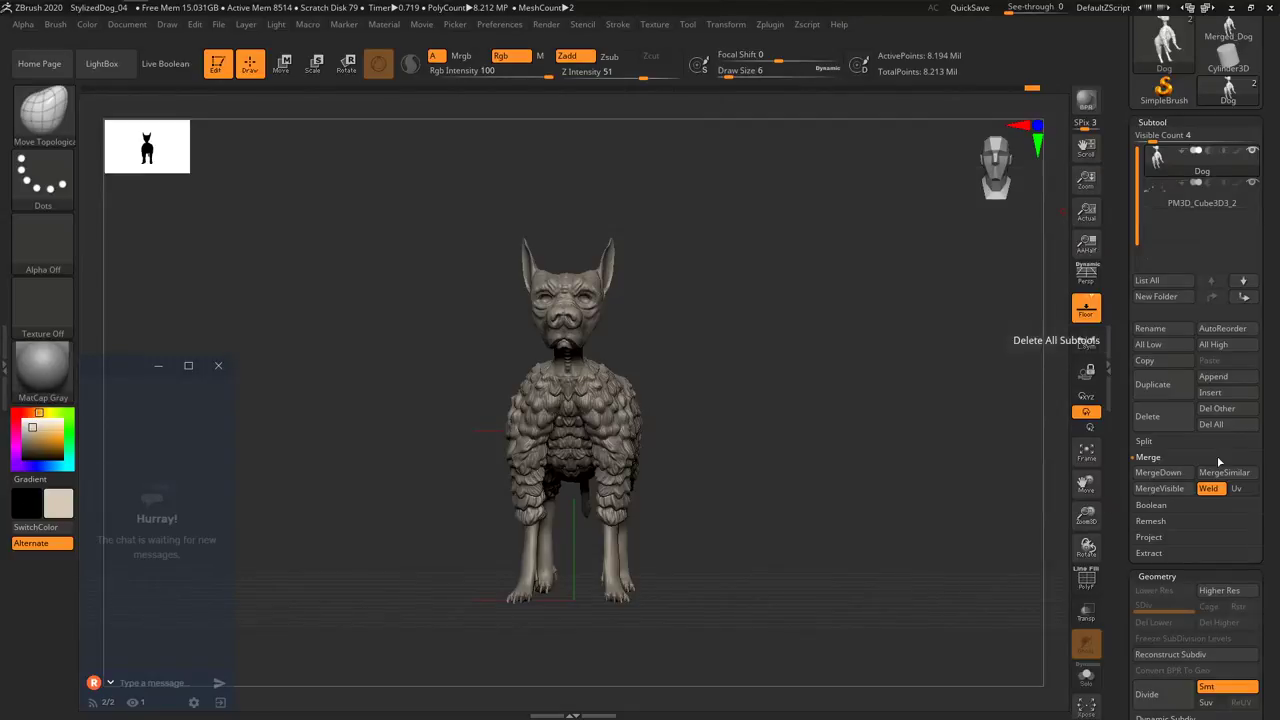
{"action": "left_click", "coordinate": [1158, 472]}
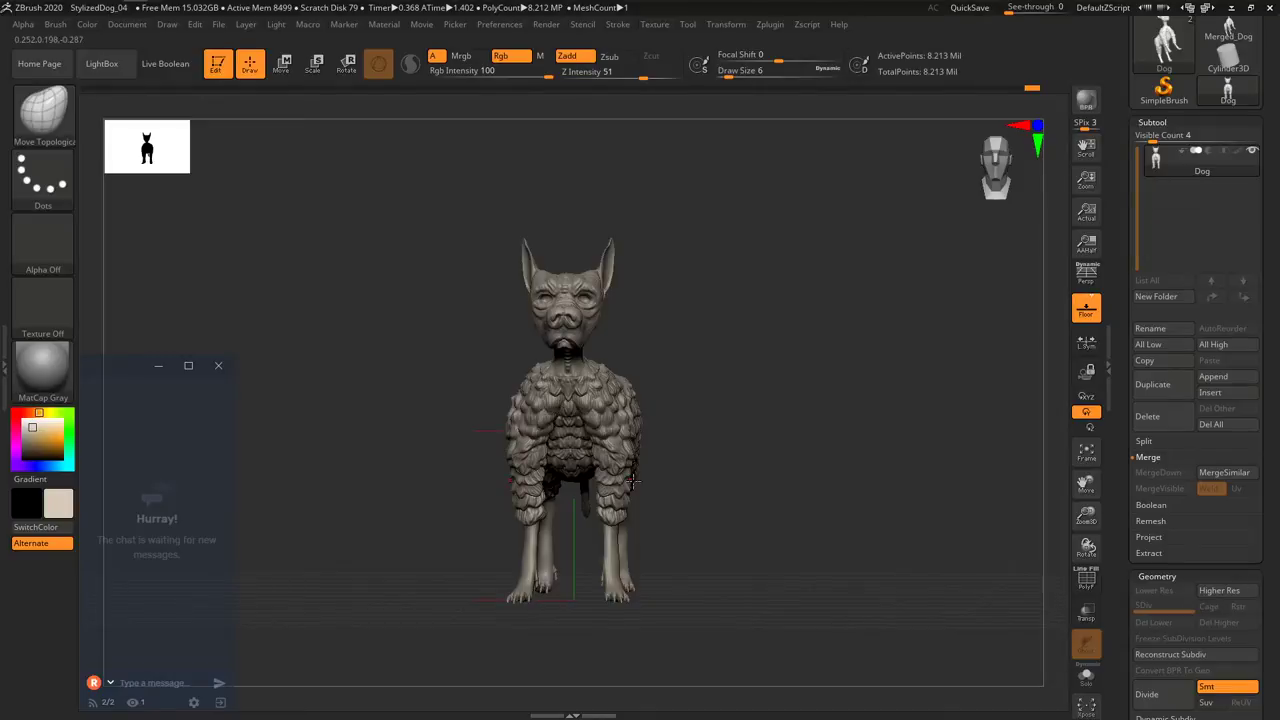
Save the project over the existing StylizedDog_04.ZPR and wait for the program to respond.
{"action": "left_click_drag", "start_coordinate": [492, 424], "coordinate": [624, 479]}
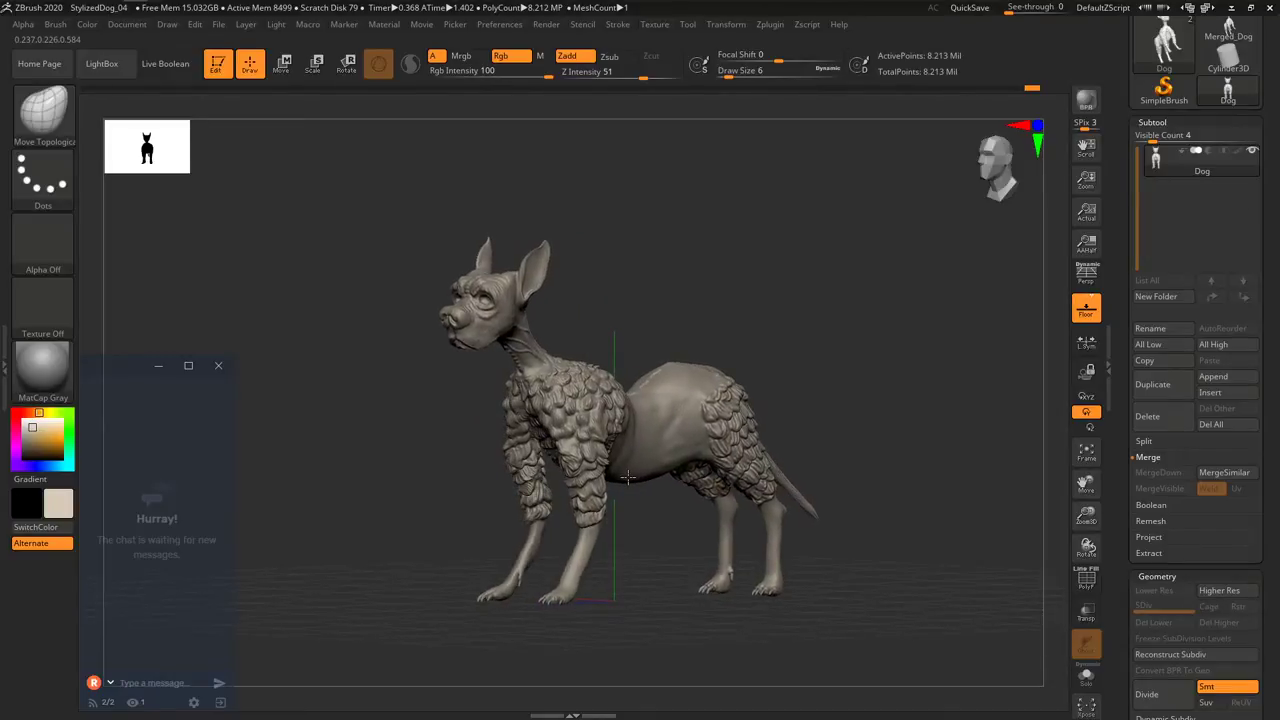
{"action": "key", "text": "ctrl+s"}
{"action": "left_click", "coordinate": [950, 278]}
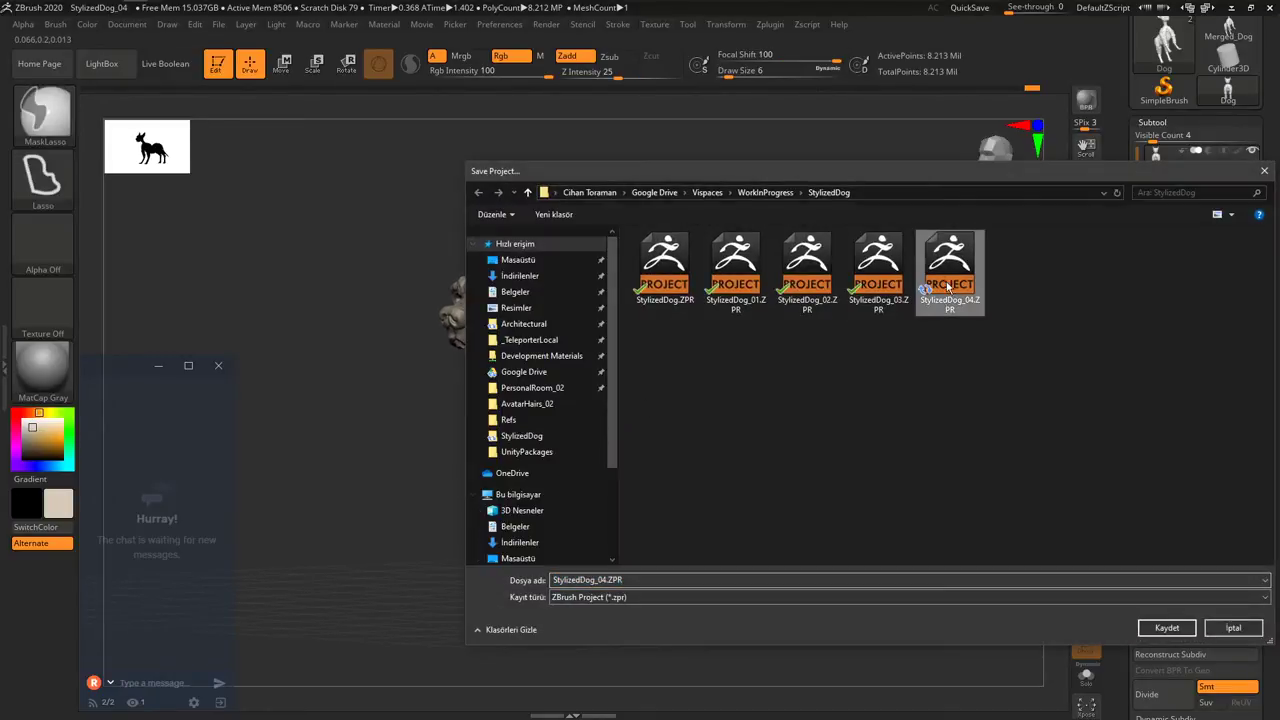
{"action": "double_click", "coordinate": [953, 290]}
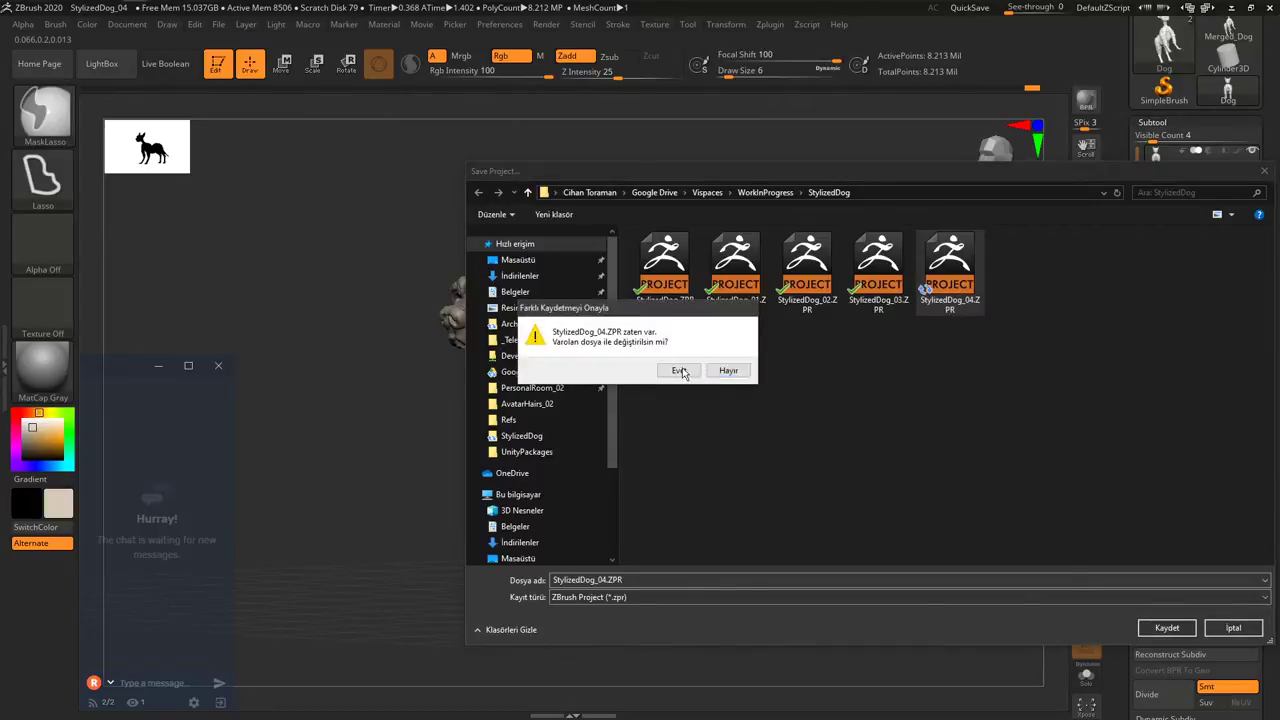
{"action": "left_click", "coordinate": [684, 373]}
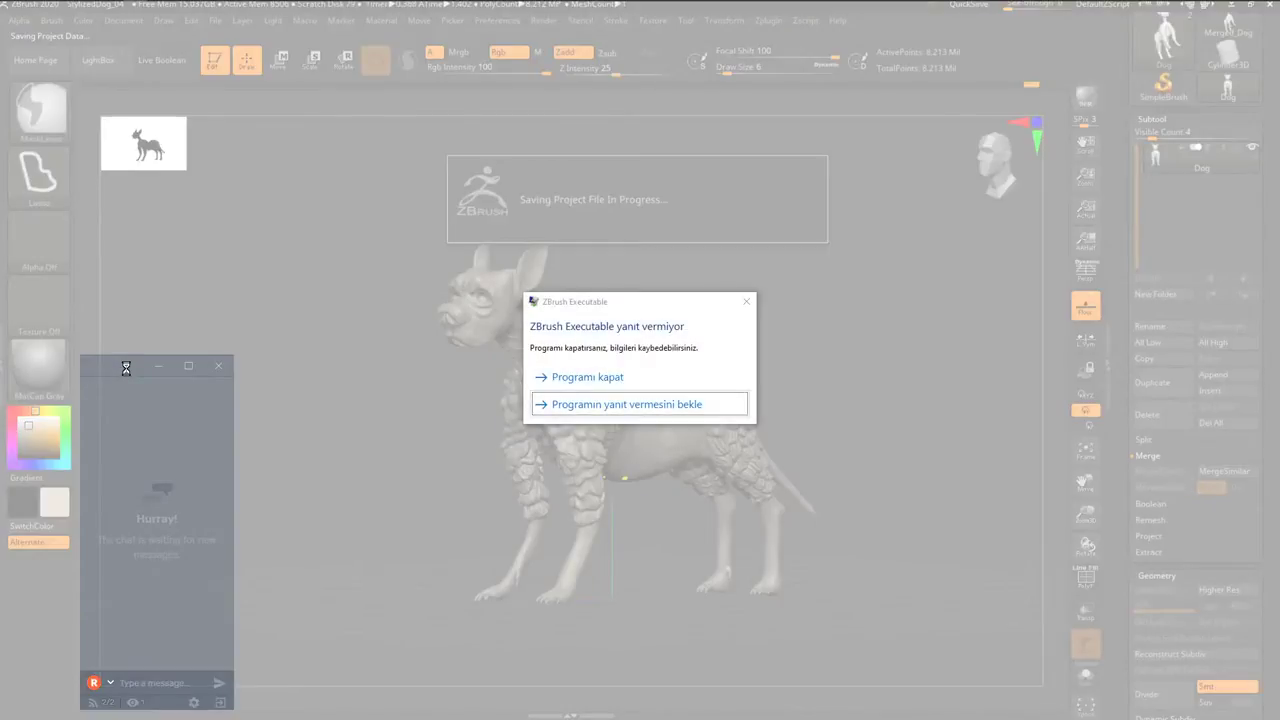
{"action": "left_click", "coordinate": [679, 405]}
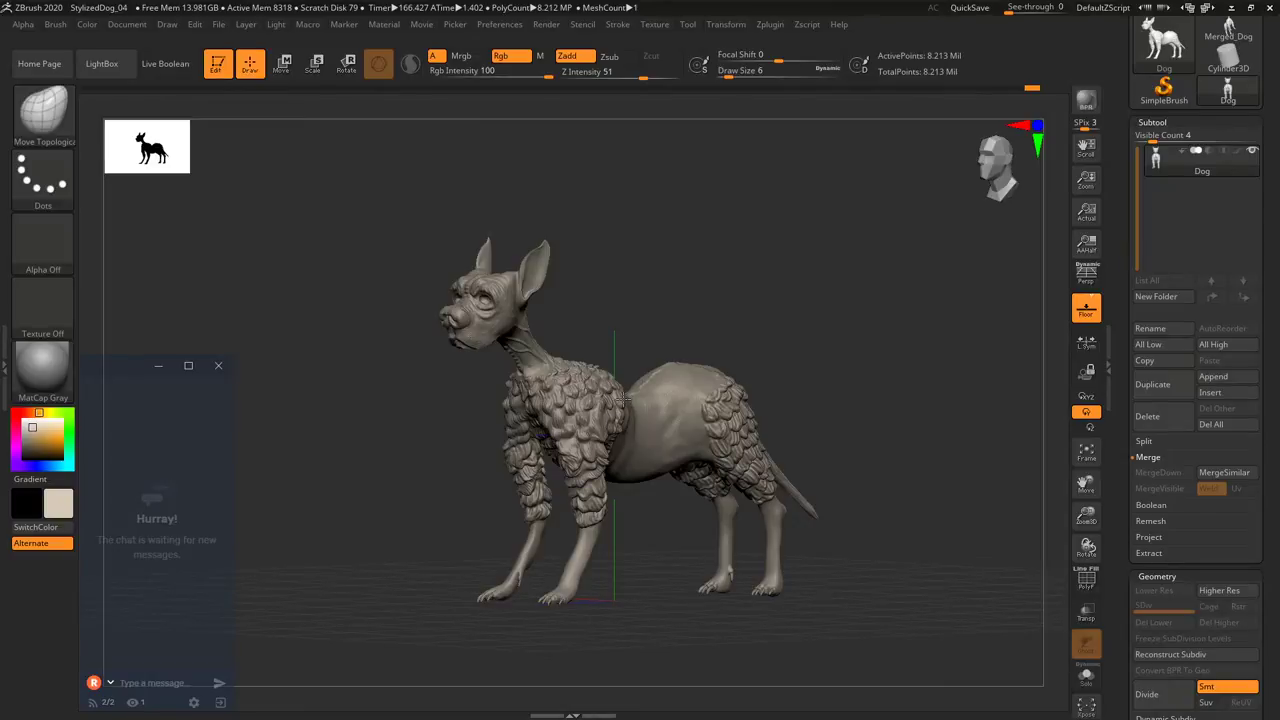
Duplicate the Dog subtool twice and hide Dog and Dog1, leaving only the last copy visible.
{"action": "right_click_drag", "start_coordinate": [624, 400], "coordinate": [862, 162]}
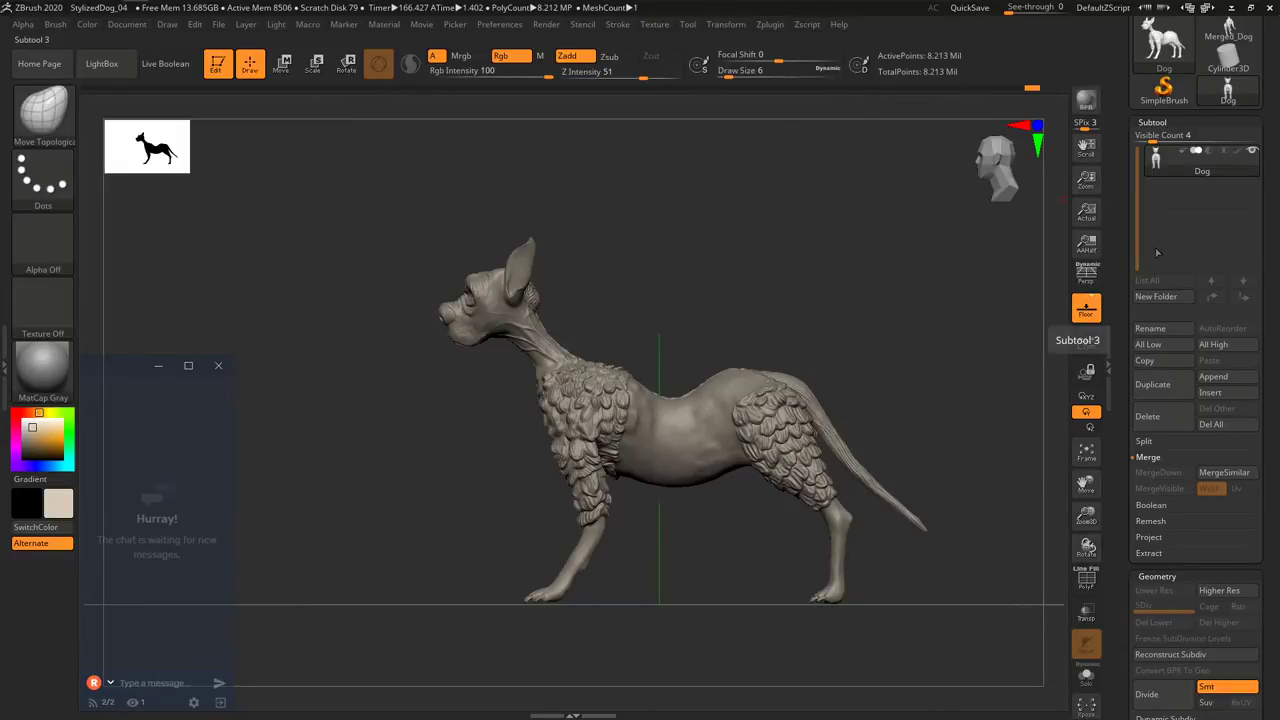
{"action": "left_click", "coordinate": [1155, 385]}
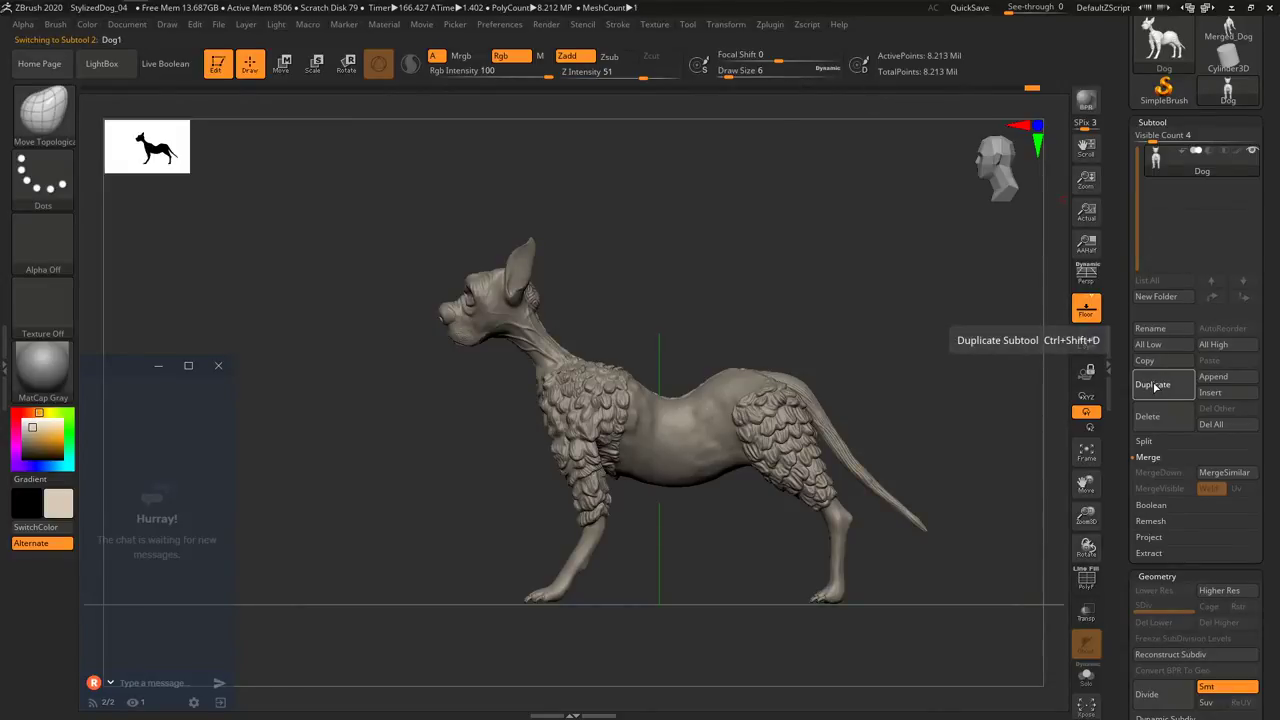
{"action": "left_click", "coordinate": [1155, 385]}
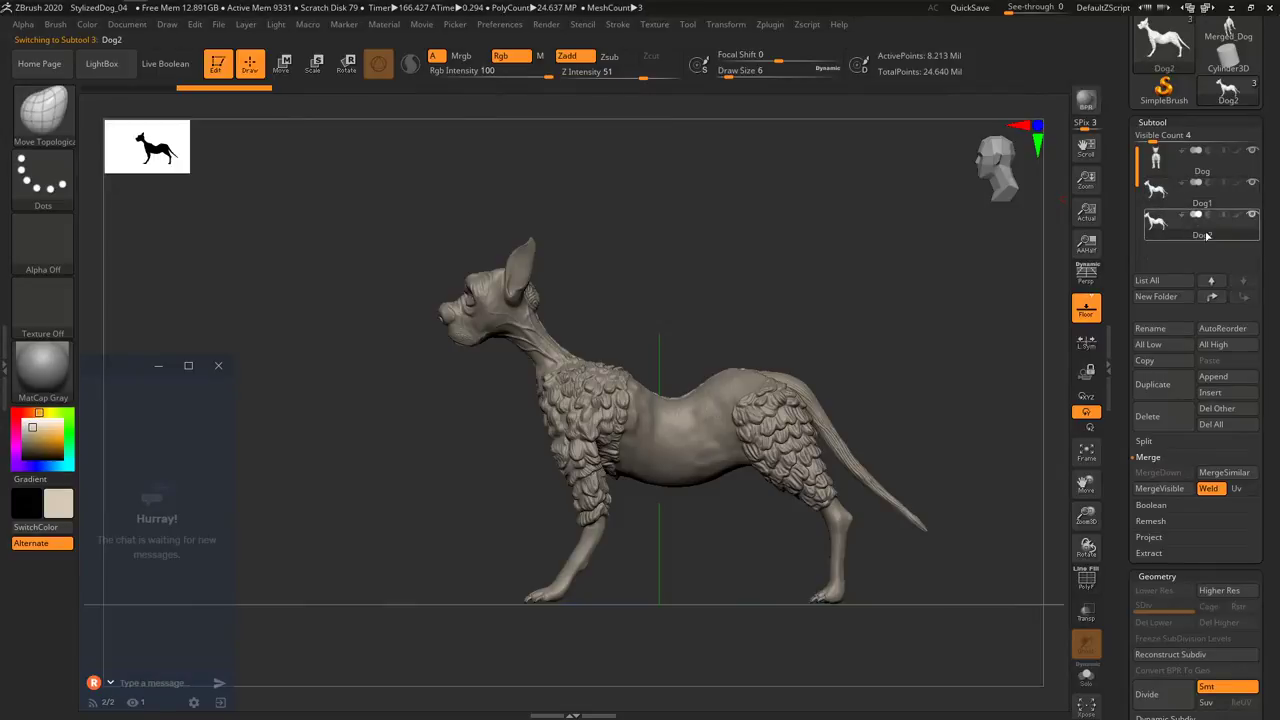
{"action": "left_click", "coordinate": [1253, 151]}
{"action": "left_click", "coordinate": [1253, 181]}
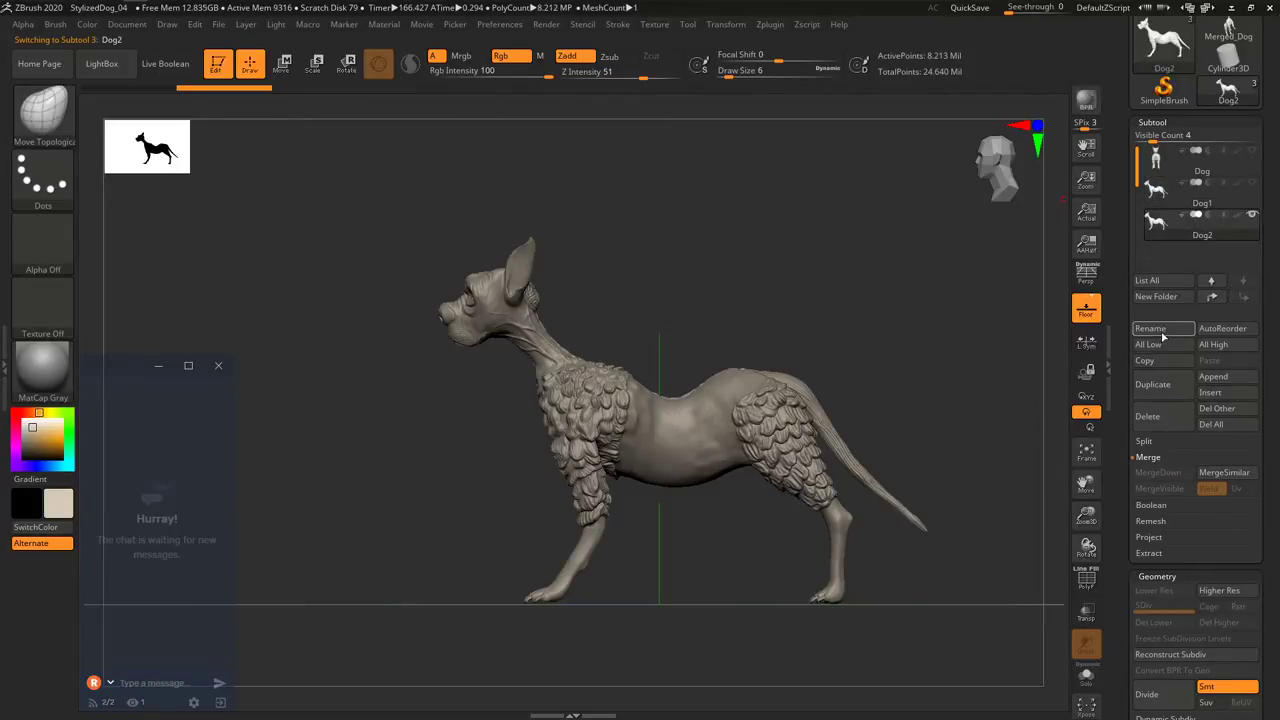
Rename the visible Dog2 subtool as Dog_remeshed.
{"action": "left_click", "coordinate": [1150, 328]}
{"action": "key", "text": "shift"}
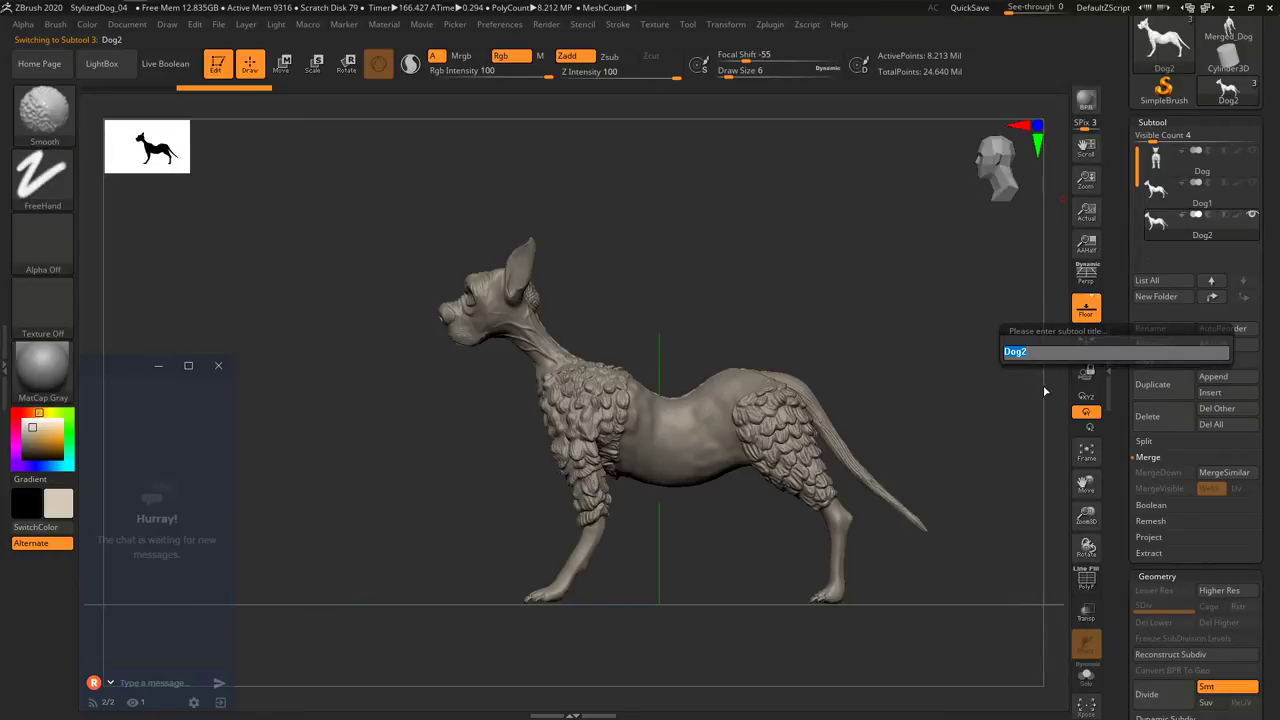
{"action": "type", "text": "Dog_remeshe"}
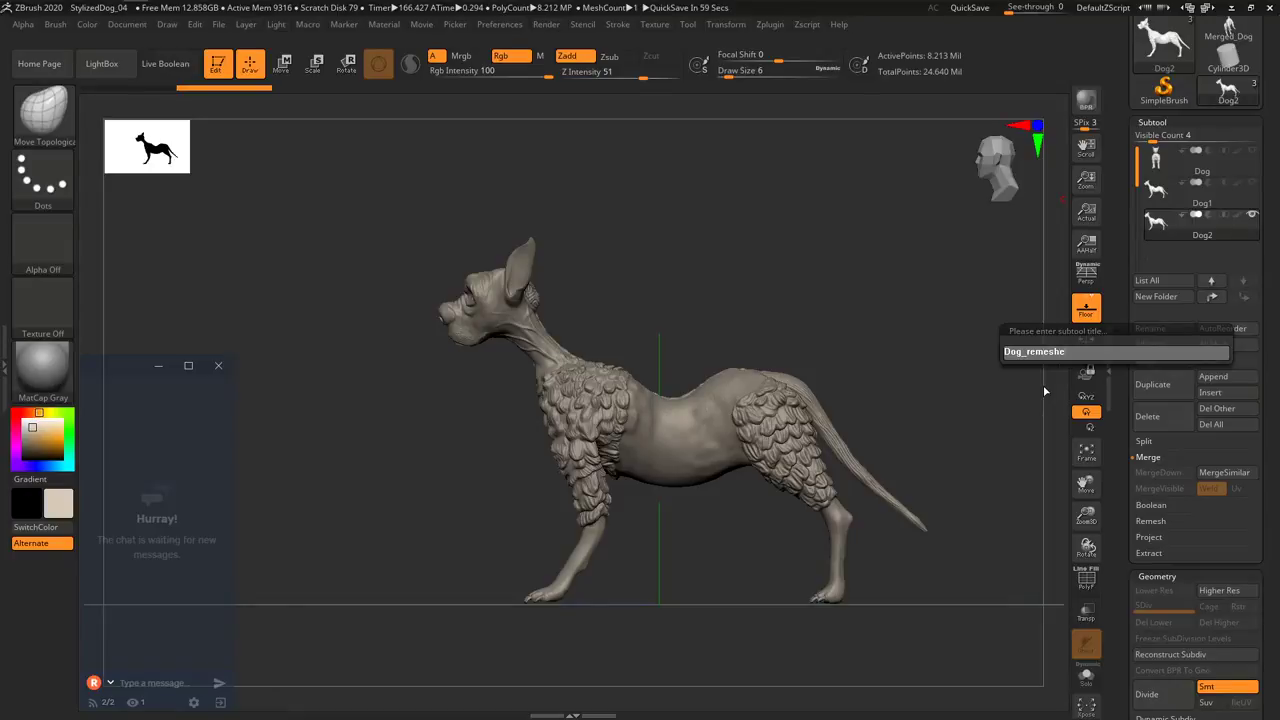
{"action": "type", "text": "d"}
{"action": "key", "text": "Return"}
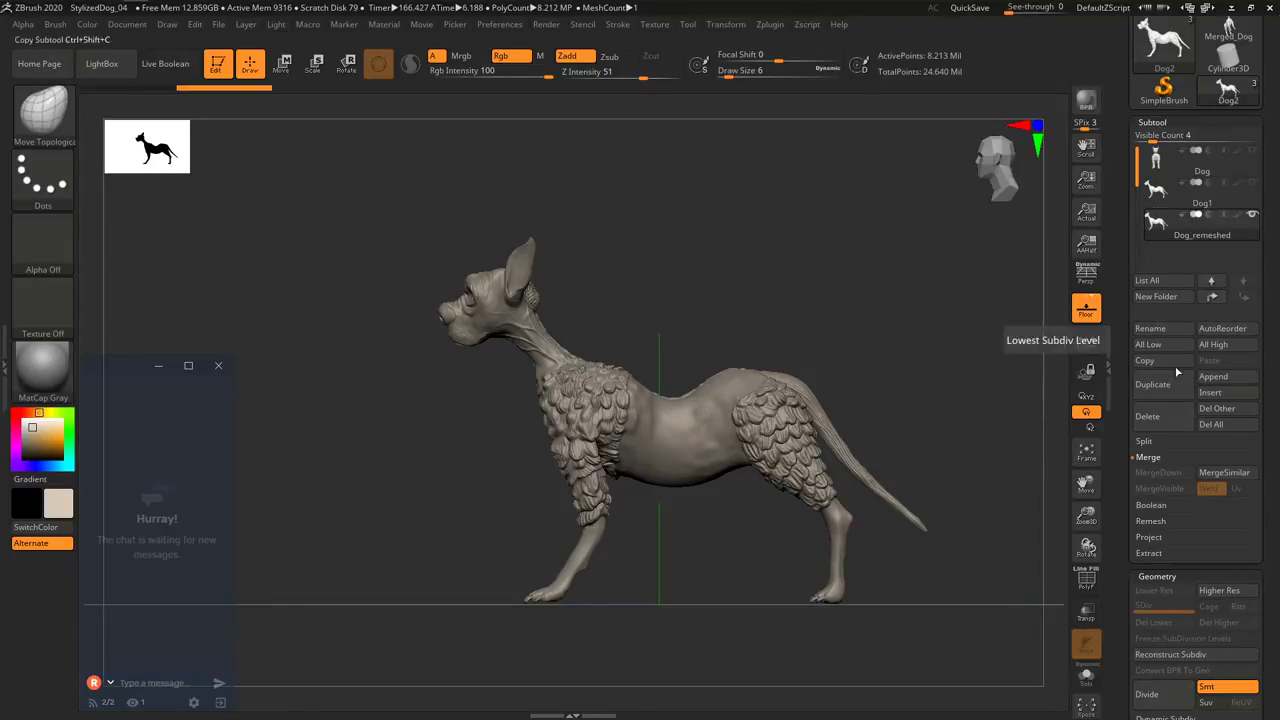
Open the ZRemesher settings and set AdaptiveSize to 82 and Curves Strength to 84.
{"action": "left_click_drag", "start_coordinate": [1120, 420], "coordinate": [1123, 343]}
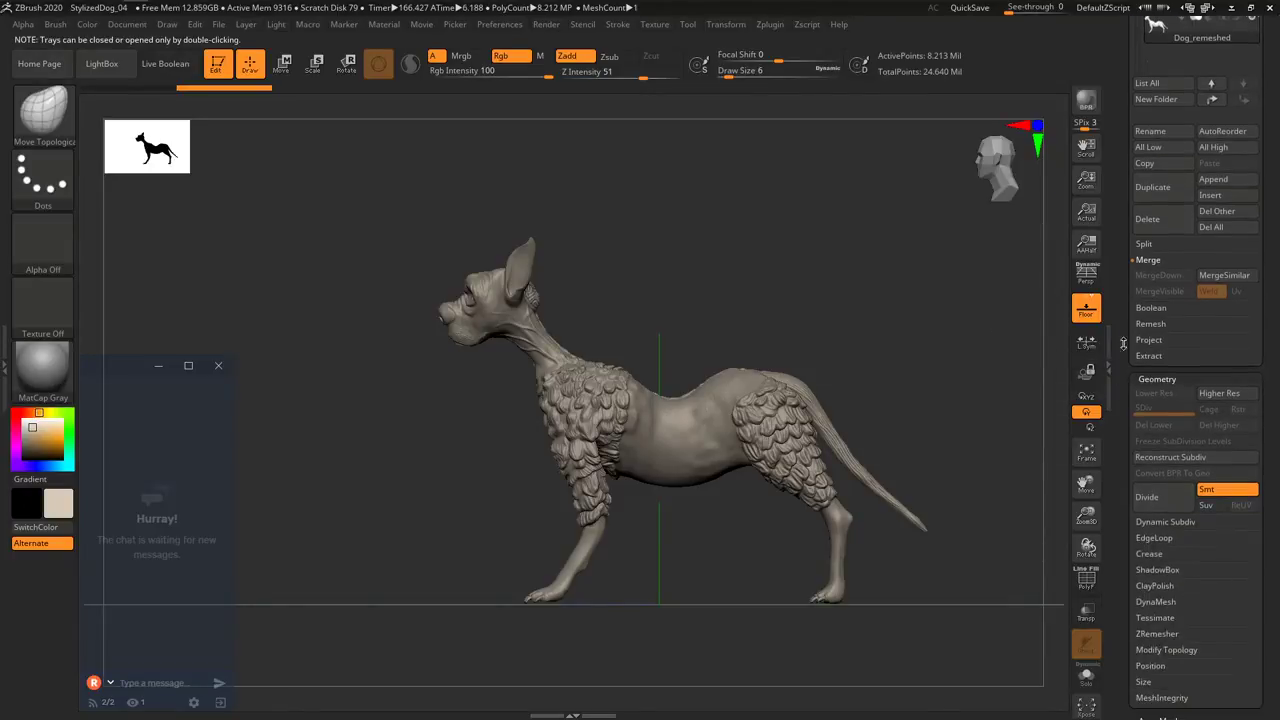
{"action": "scroll", "coordinate": [1123, 343], "scroll_direction": "down", "scroll_amount": 3}
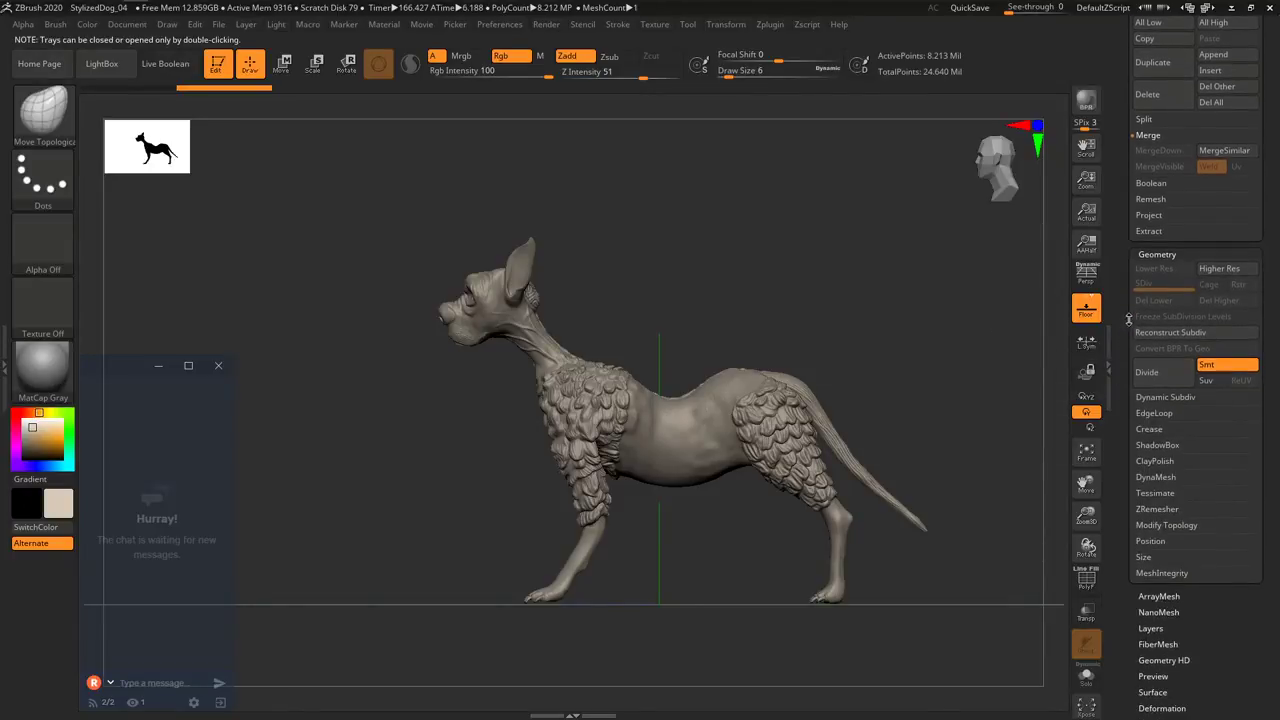
{"action": "left_click", "coordinate": [1156, 510]}
{"action": "left_click_drag", "start_coordinate": [1124, 531], "coordinate": [1122, 451]}
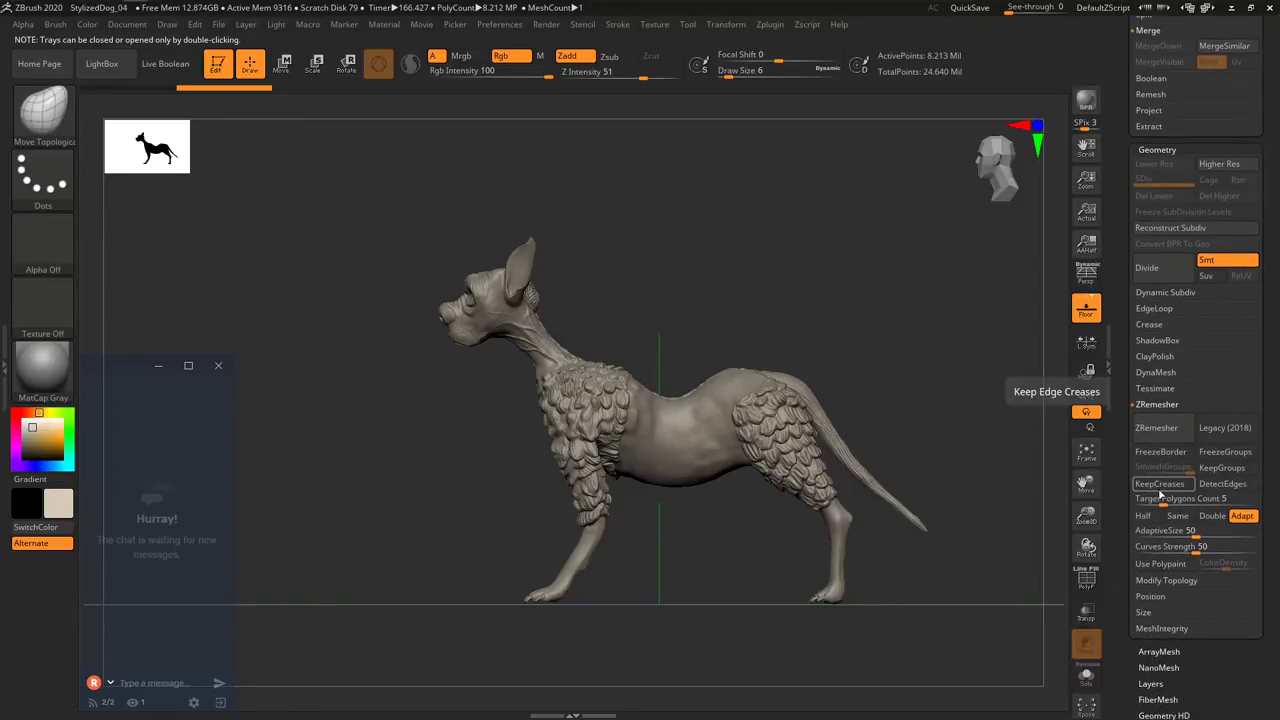
{"action": "left_click_drag", "start_coordinate": [1160, 497], "coordinate": [1156, 501]}
{"action": "left_click", "coordinate": [1233, 534]}
{"action": "left_click", "coordinate": [1231, 550]}
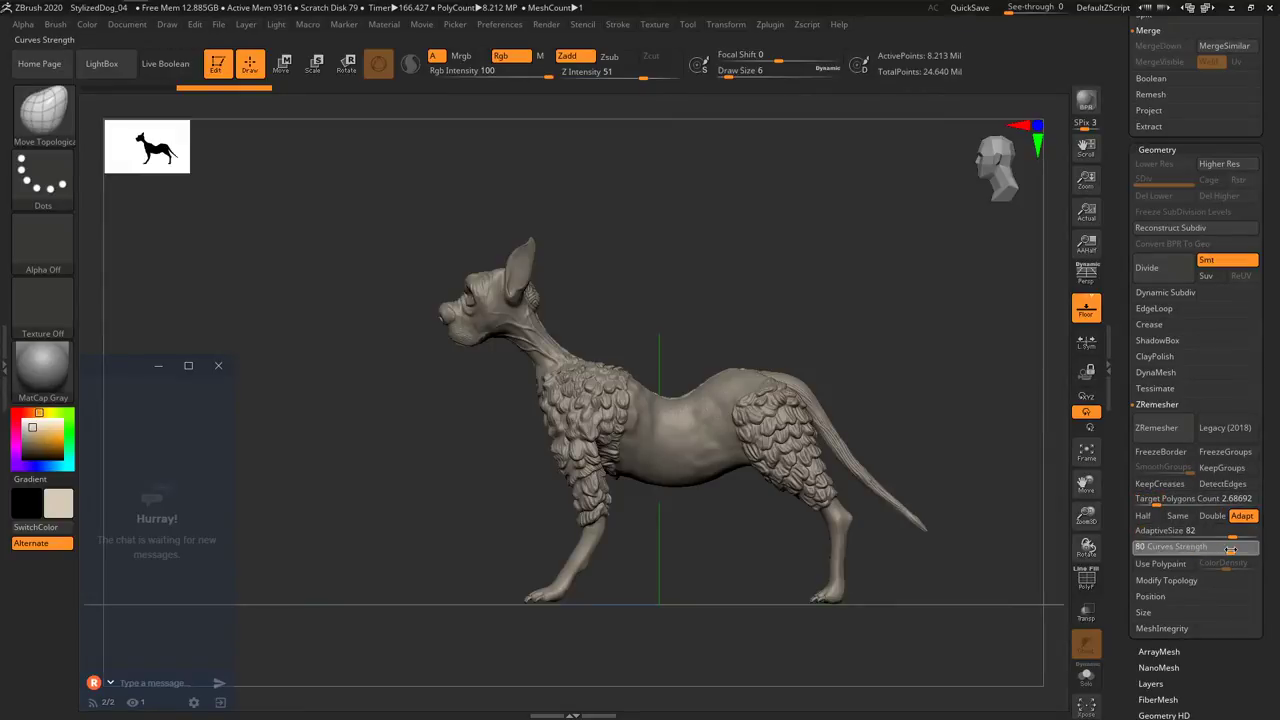
{"action": "left_click_drag", "start_coordinate": [1230, 549], "coordinate": [1235, 549]}
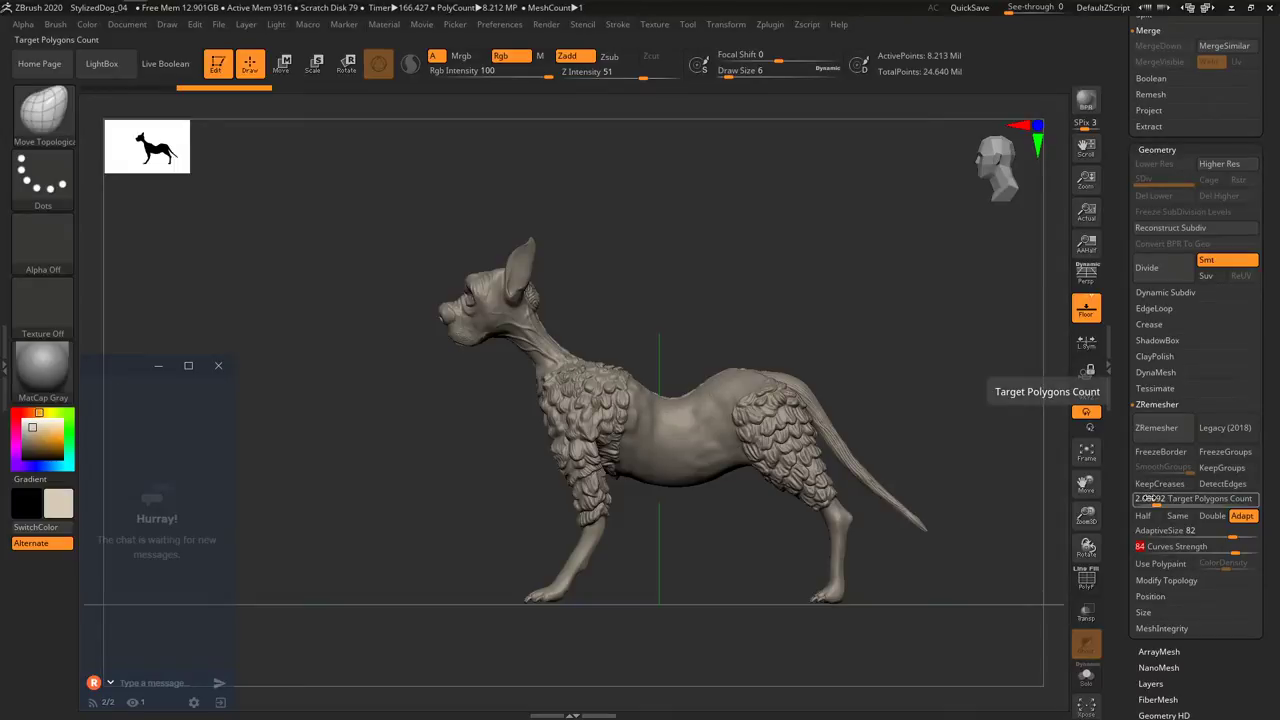
Set the Target Polygons Count to 2.5 and run ZRemesher on Dog_remeshed.
{"action": "left_click", "coordinate": [1152, 498]}
{"action": "type", "text": "25"}
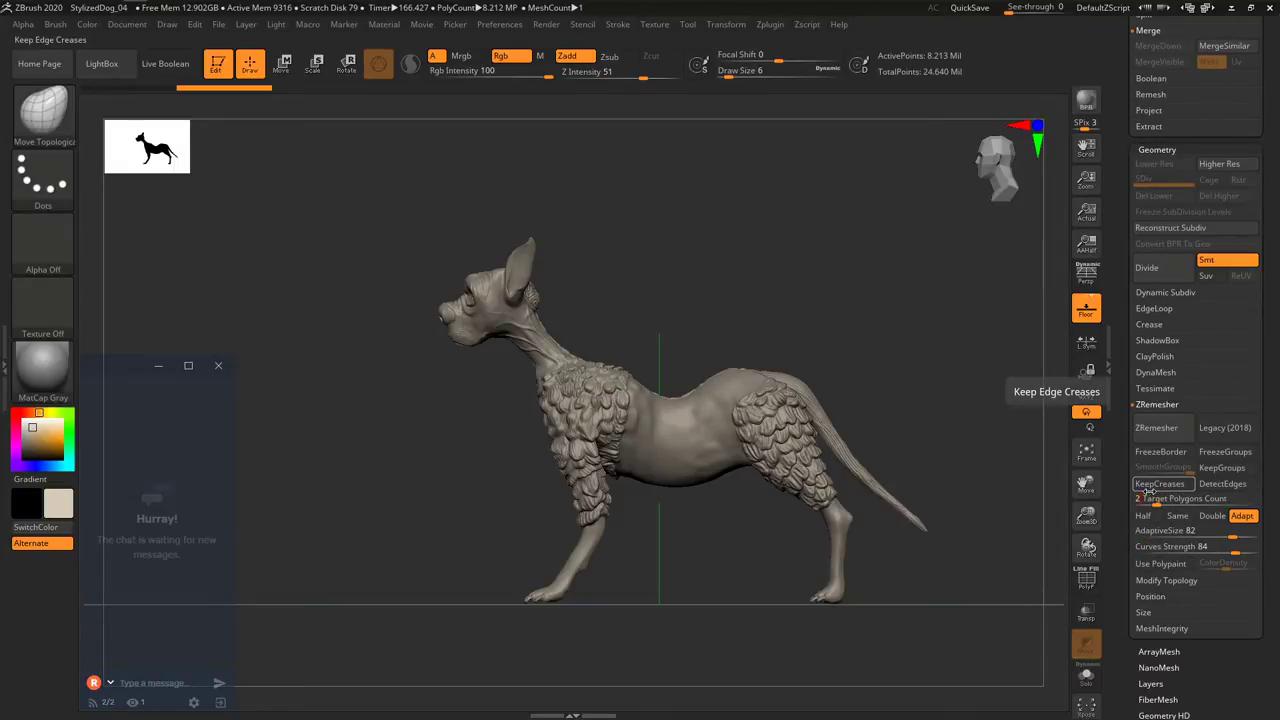
{"action": "key", "text": "BackSpace"}
{"action": "type", "text": ".5"}
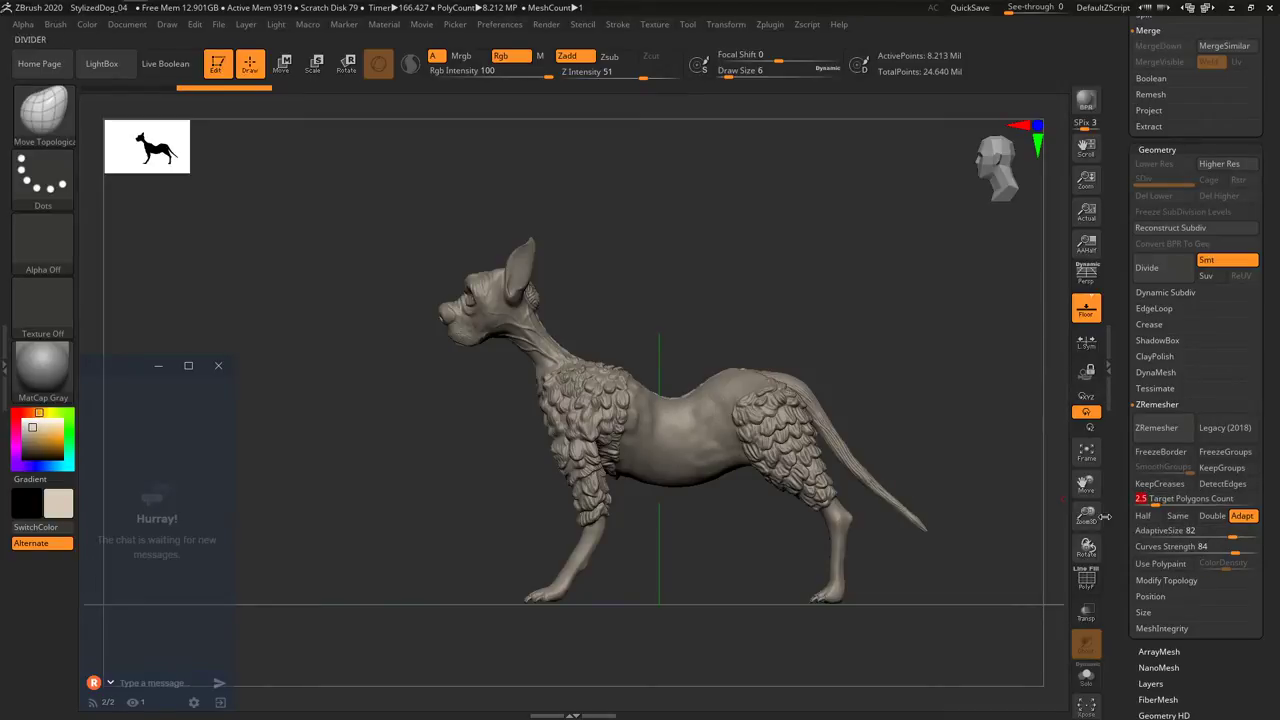
{"action": "left_click", "coordinate": [1160, 430]}
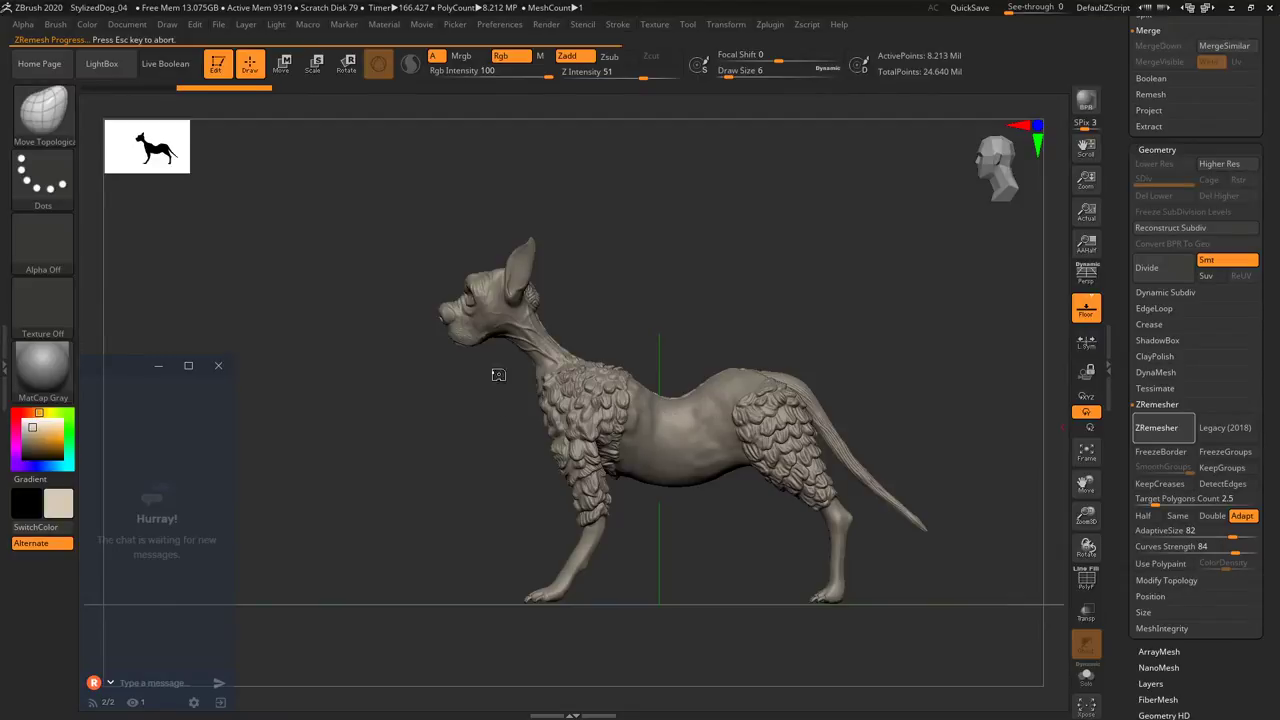
Inspect the remeshed dog with and without its polygon wireframe, and undo the remesh.
{"action": "right_click_drag", "start_coordinate": [524, 356], "coordinate": [731, 363]}
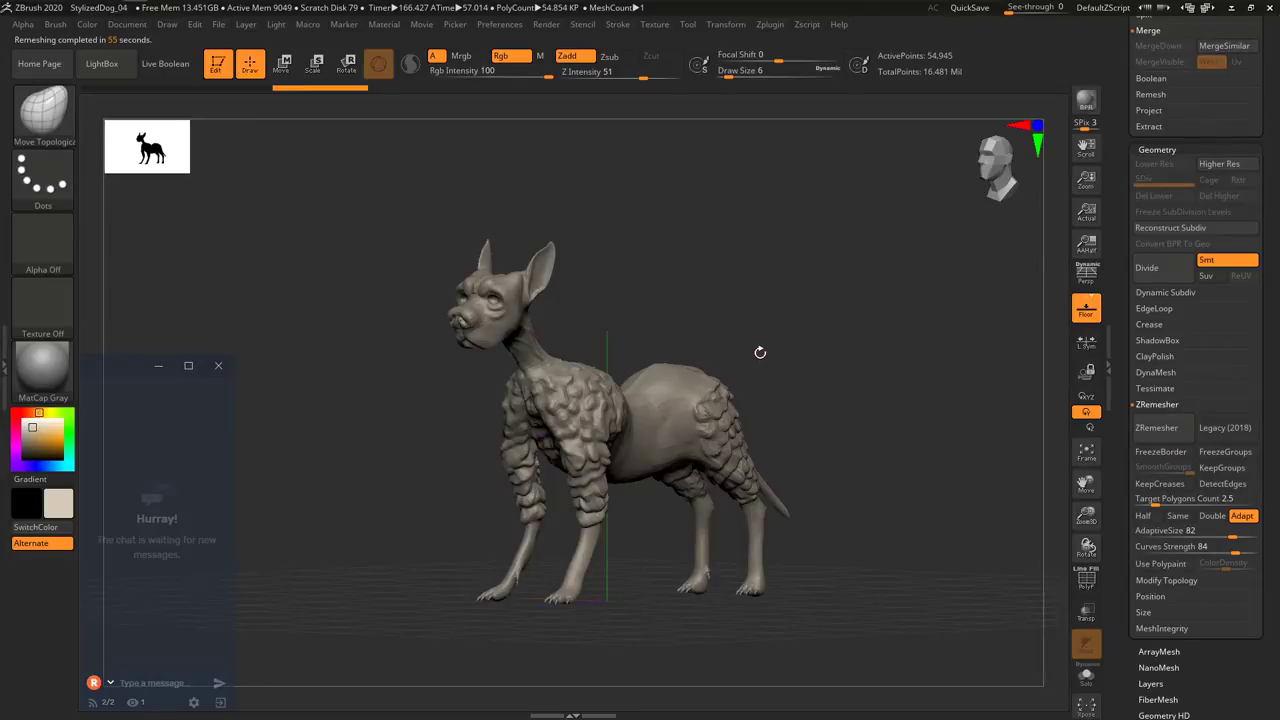
{"action": "key", "text": "shift"}
{"action": "key", "text": "shift+f"}
{"action": "right_click_drag", "start_coordinate": [754, 354], "coordinate": [716, 360], "text": "shift"}
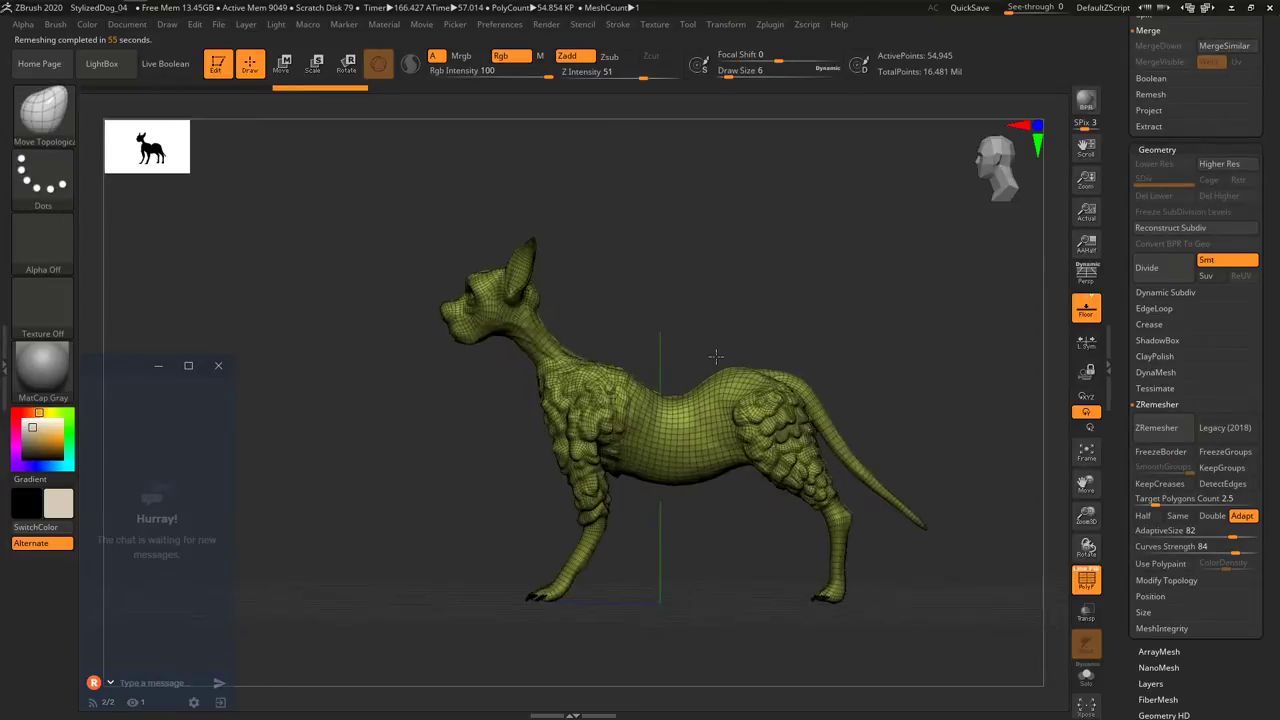
{"action": "key", "text": "shift+f"}
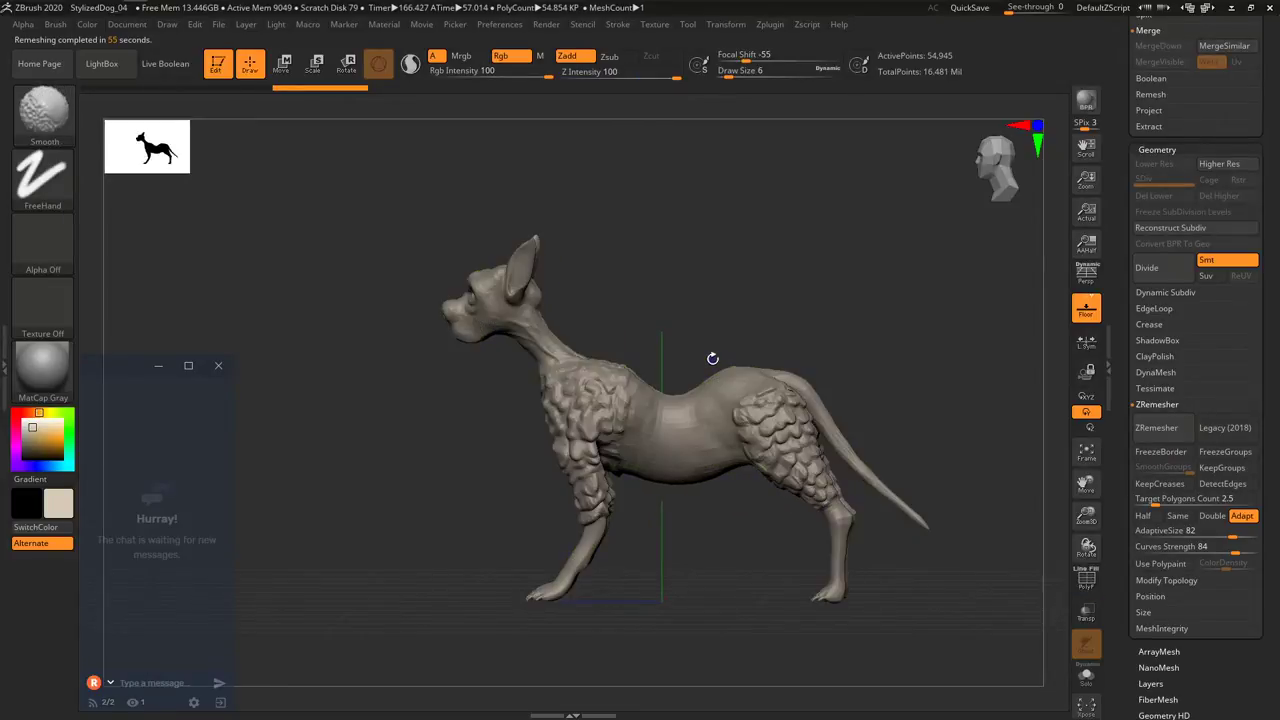
{"action": "key", "text": "space"}
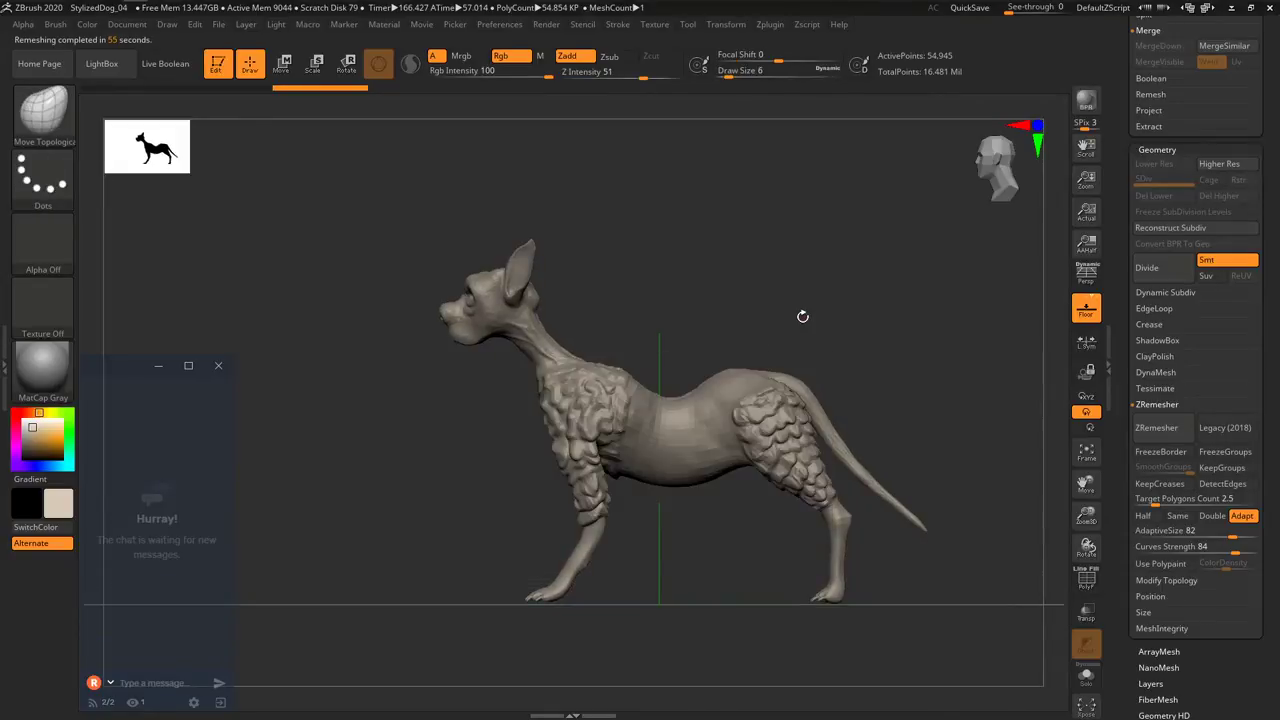
{"action": "key", "text": "ctrl"}
{"action": "key", "text": "ctrl+z"}
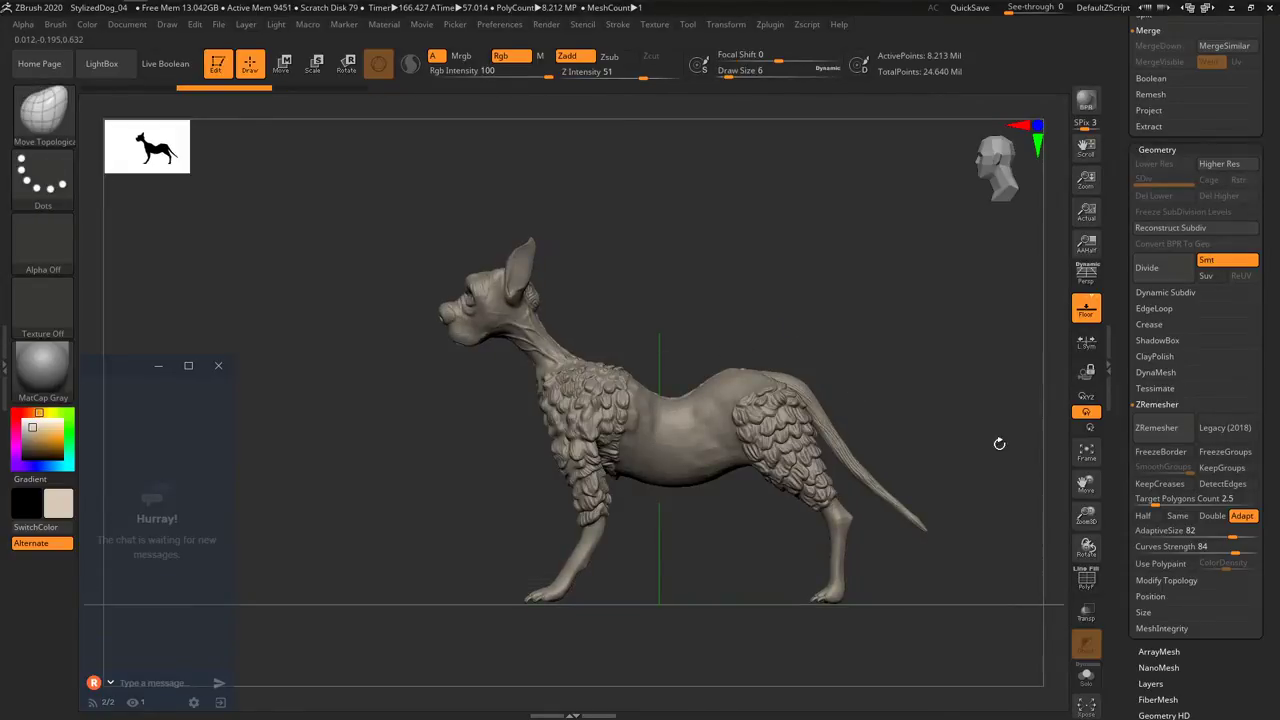
Run ZRemesher on Dog_remeshed with Target Polygons Count 1, AdaptiveSize 85 and Curves Strength 85, and view the dog at an angle.
{"action": "left_click", "coordinate": [1156, 499]}
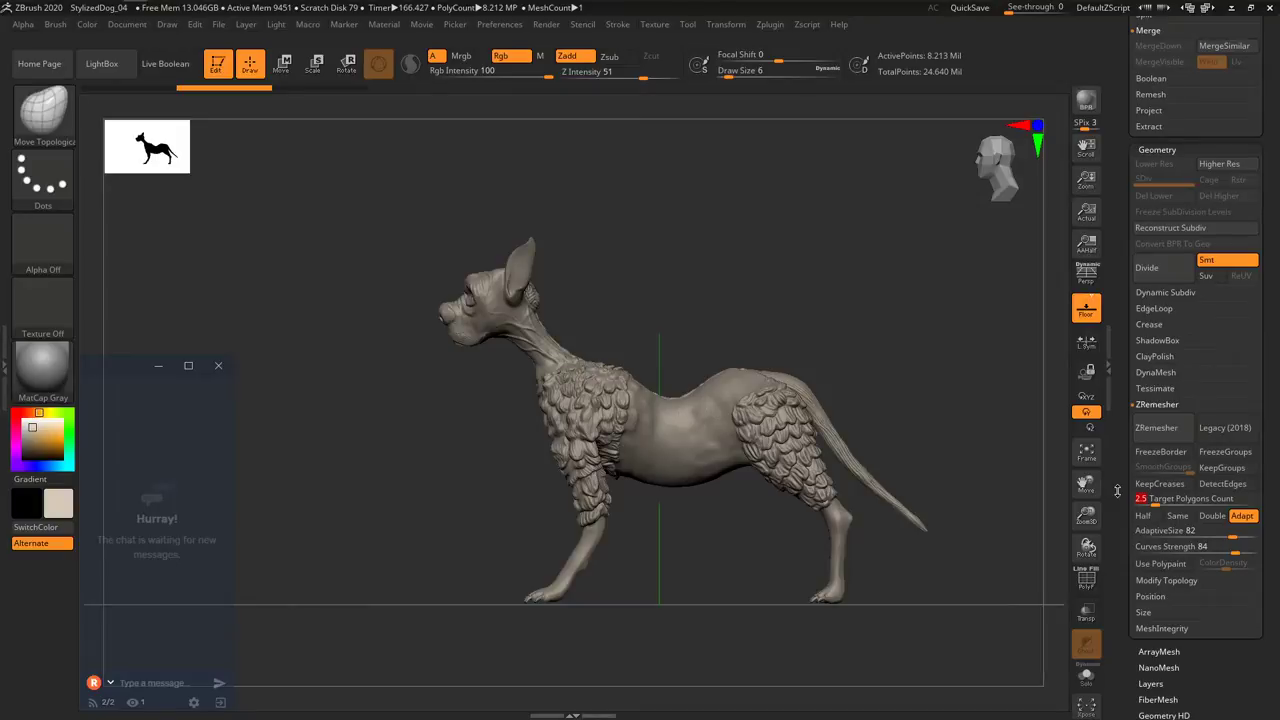
{"action": "type", "text": "1"}
{"action": "key", "text": "Return"}
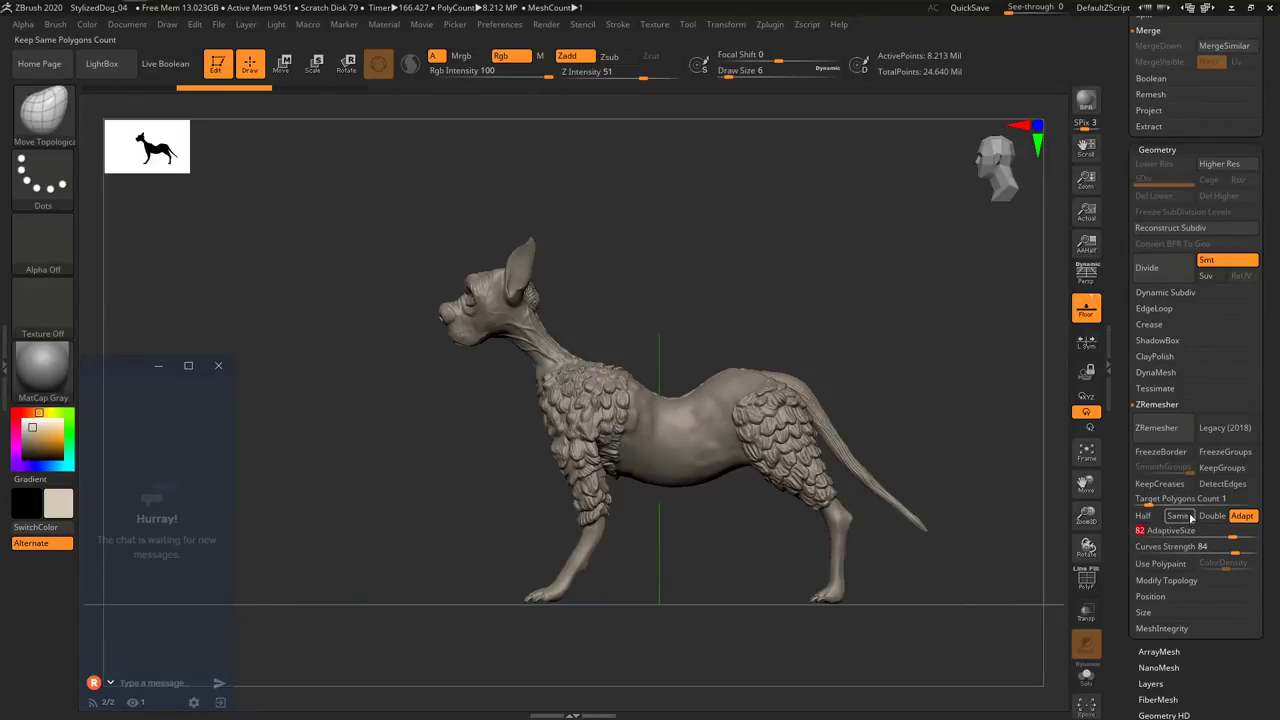
{"action": "left_click", "coordinate": [1200, 547]}
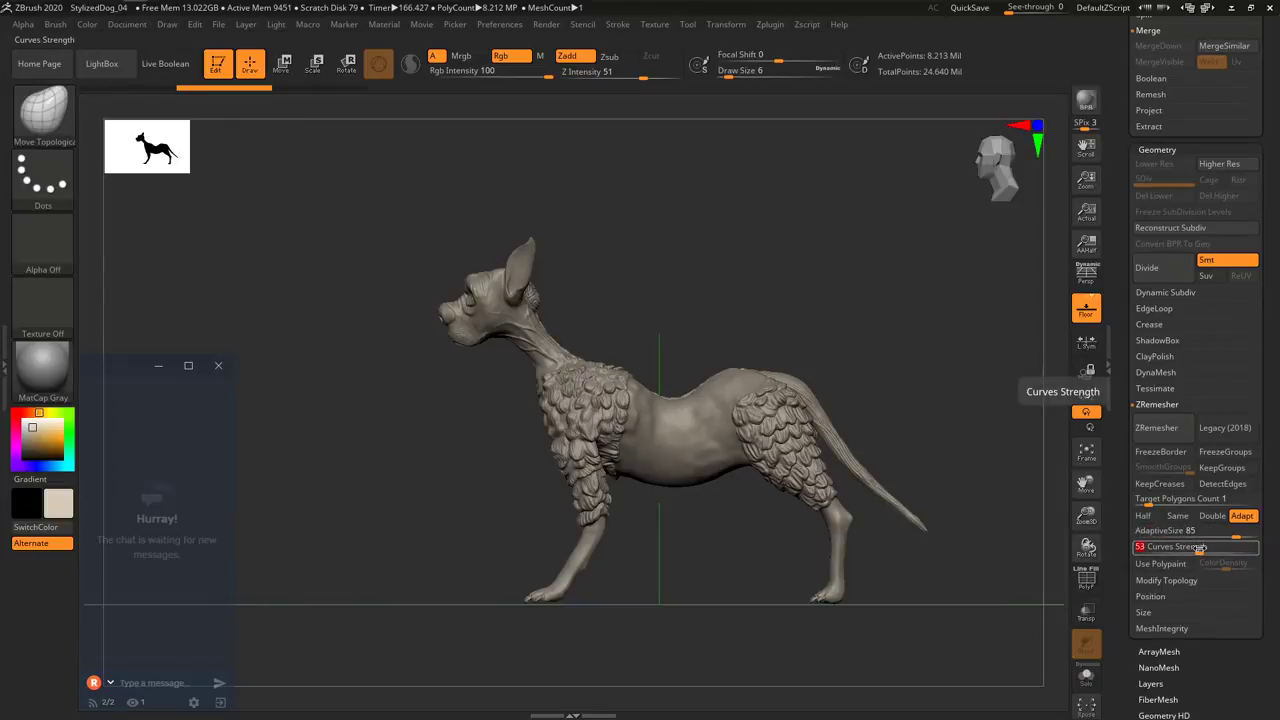
{"action": "type", "text": "85"}
{"action": "left_click", "coordinate": [1147, 438]}
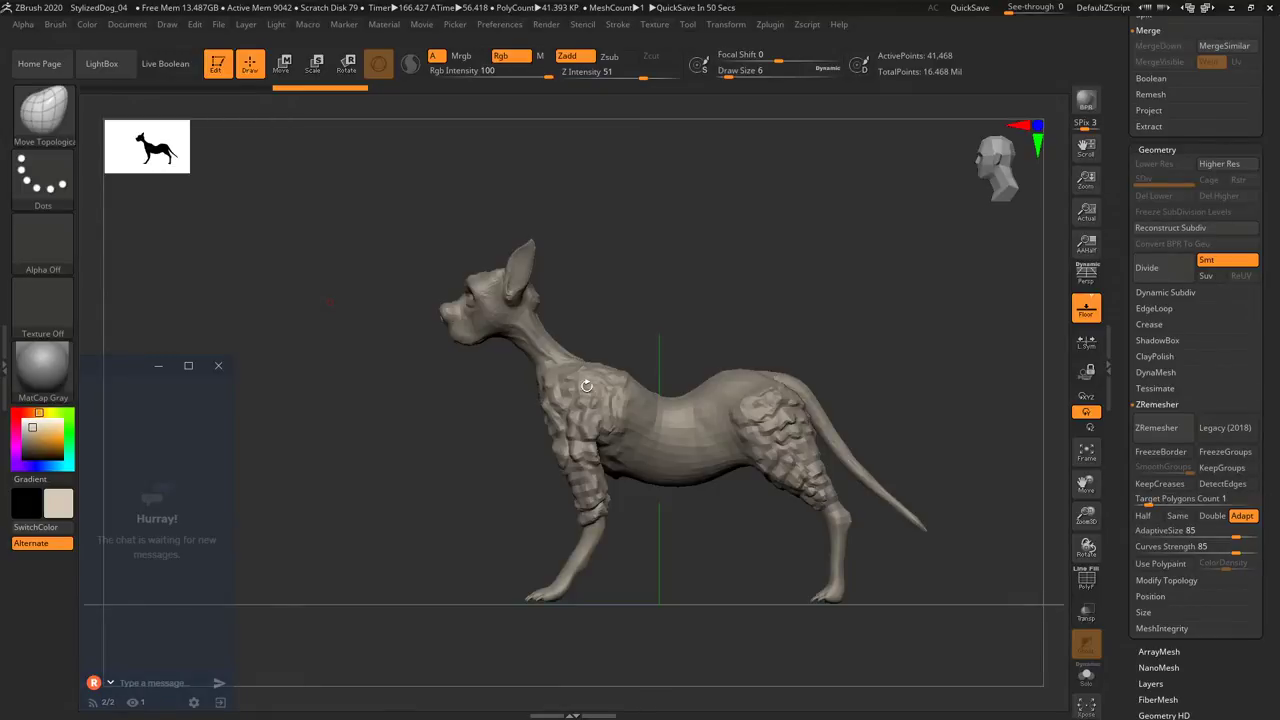
{"action": "right_click_drag", "start_coordinate": [586, 380], "coordinate": [607, 392]}
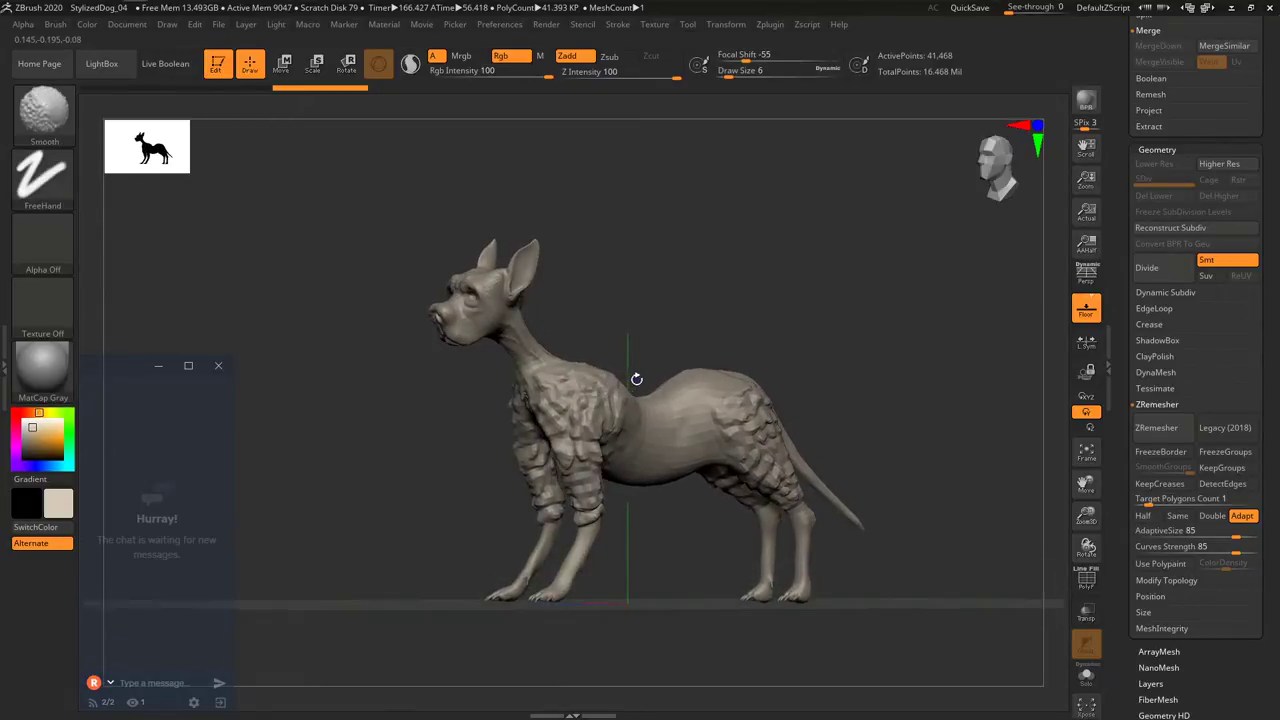
Show the polygon wireframe on the remeshed dog and inspect its topology from the side.
{"action": "key", "text": "shift+f"}
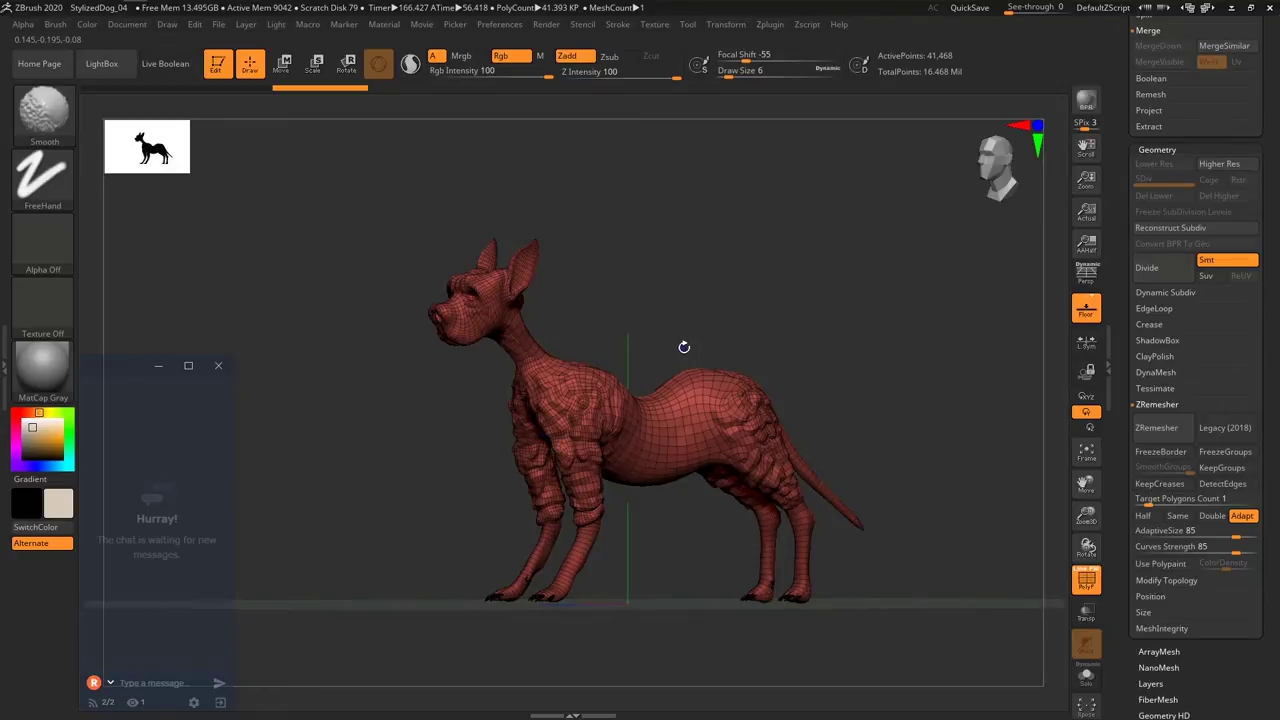
{"action": "right_click_drag", "start_coordinate": [686, 349], "coordinate": [655, 352], "text": "shift"}
{"action": "right_click", "coordinate": [655, 352]}
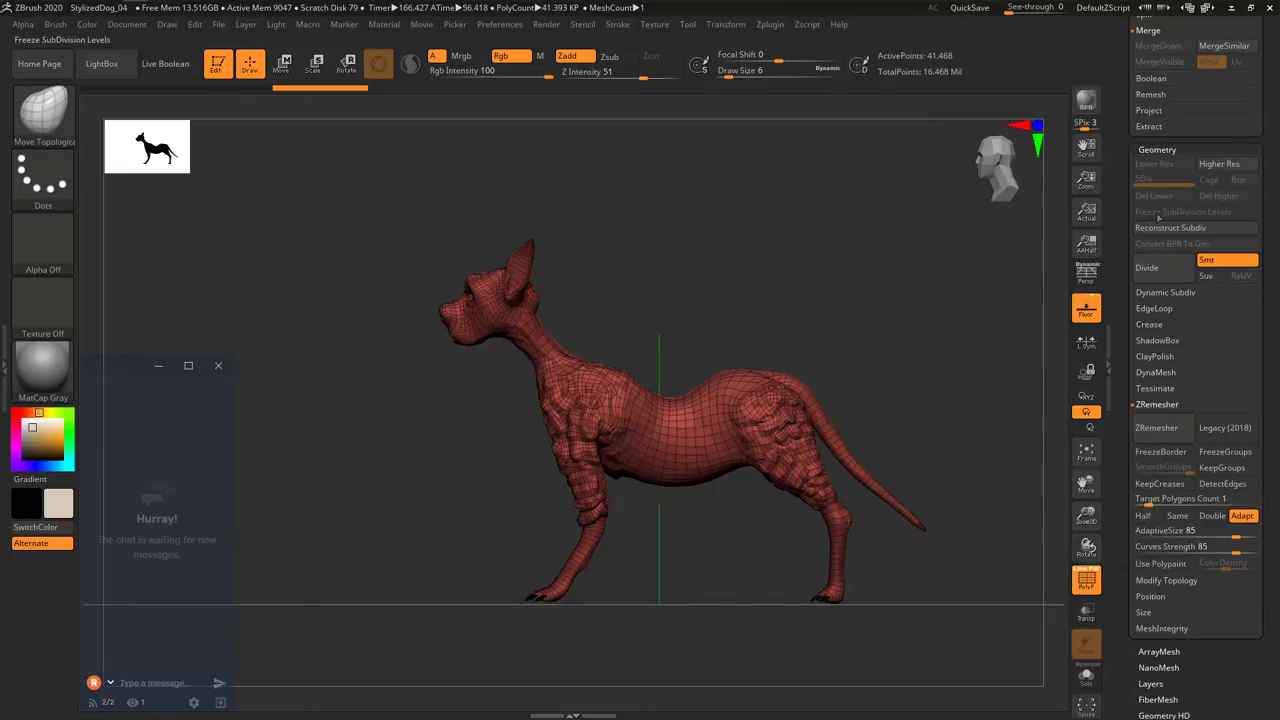
Make the high-poly Dog1 subtool active and hide the Dog_remeshed subtool.
{"action": "scroll", "coordinate": [1119, 176], "scroll_direction": "up", "scroll_amount": 5}
{"action": "scroll", "coordinate": [1119, 176], "scroll_direction": "up", "scroll_amount": 5}
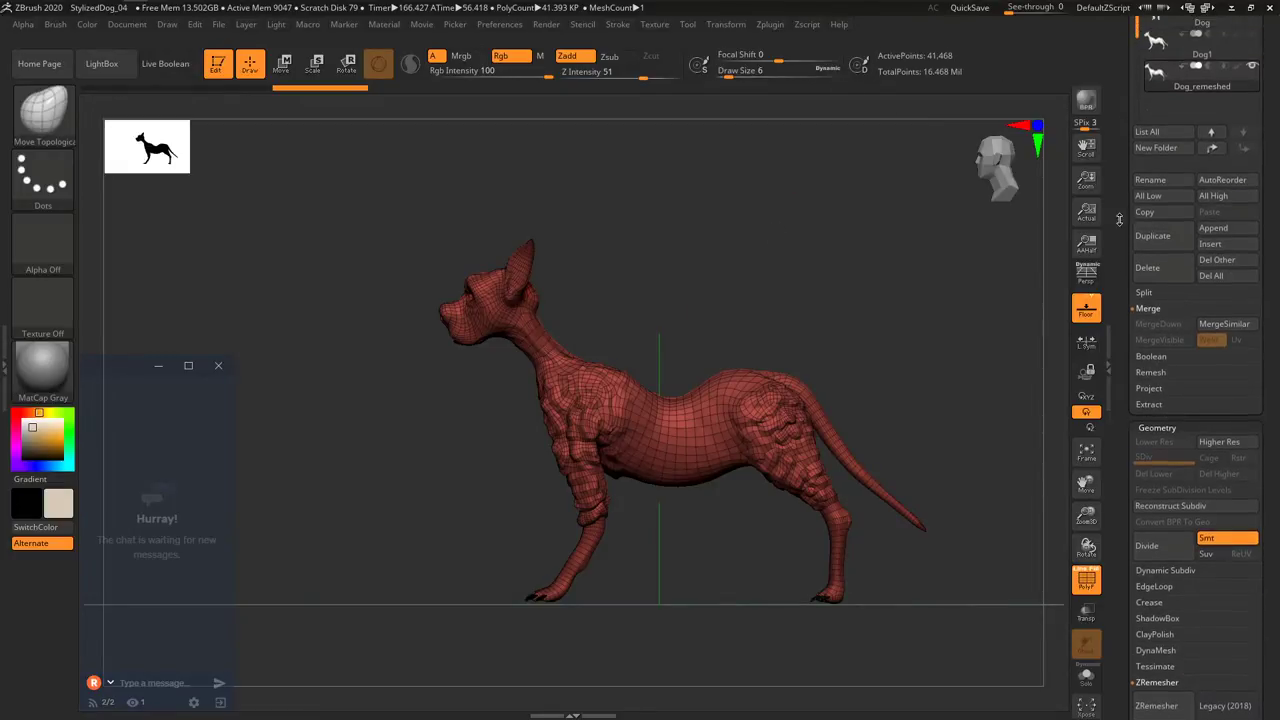
{"action": "mouse_move", "coordinate": [1157, 285]}
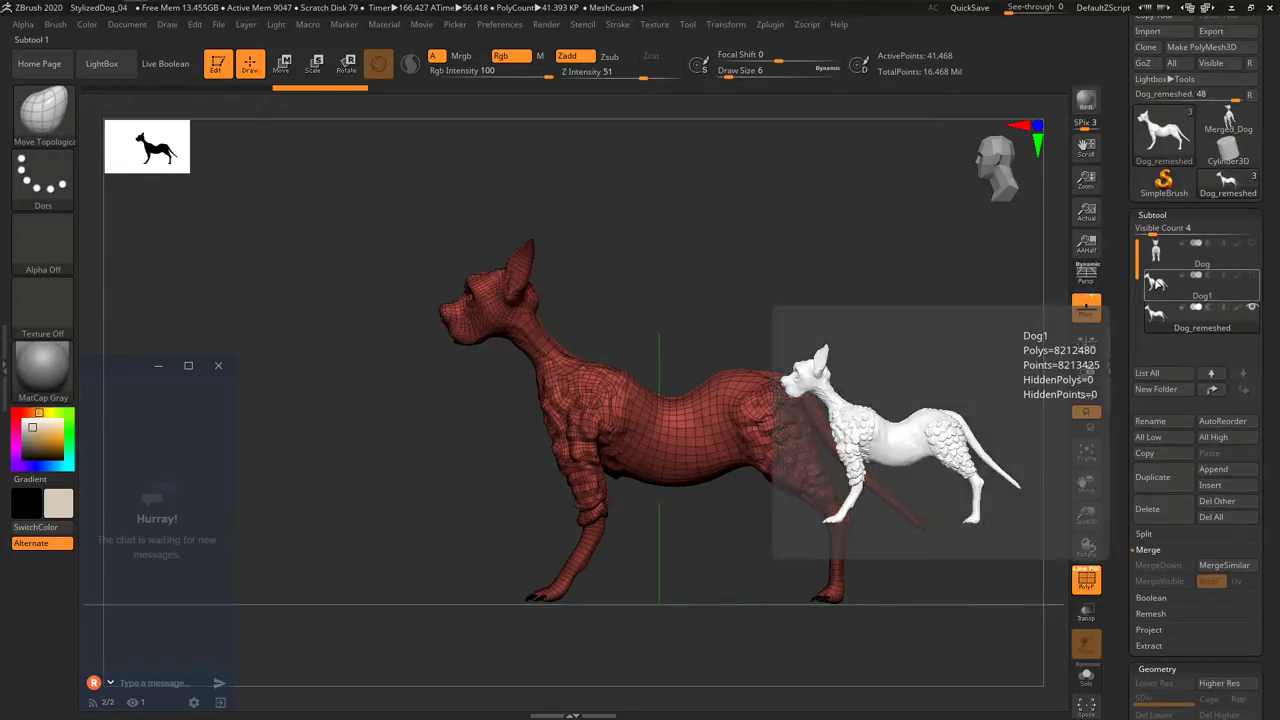
{"action": "left_click", "coordinate": [1157, 285]}
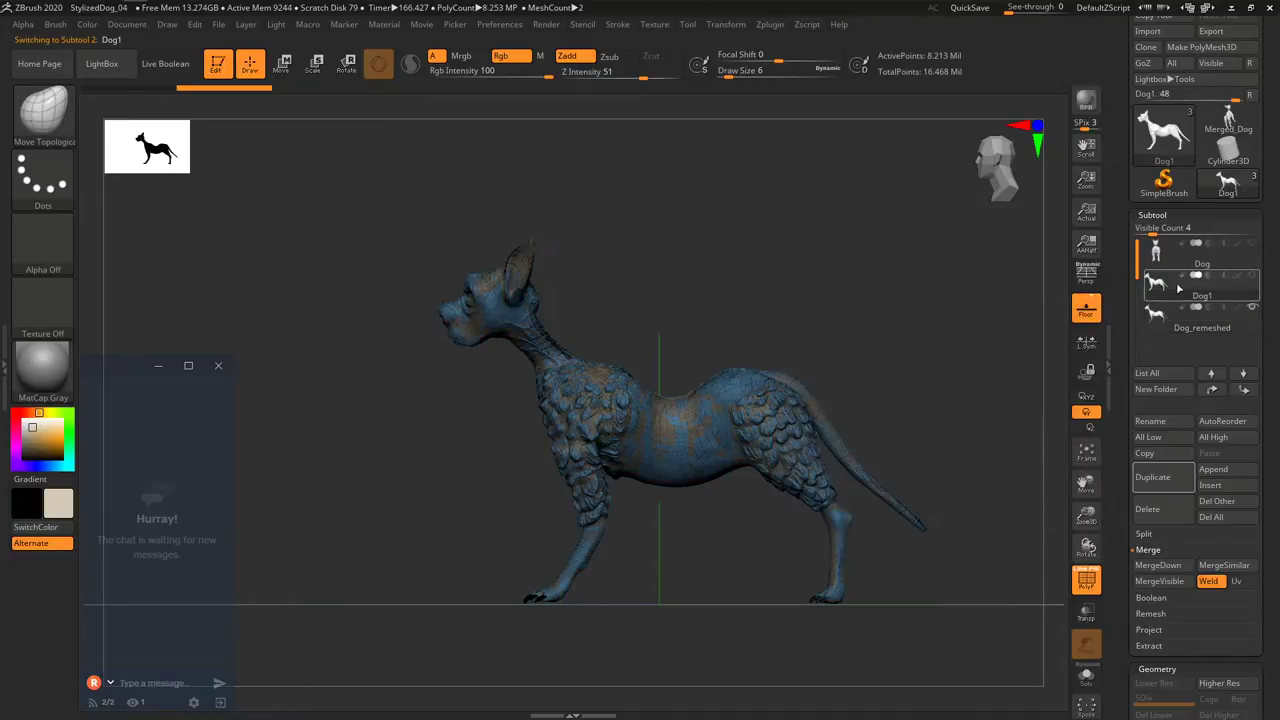
{"action": "mouse_move", "coordinate": [1257, 285]}
{"action": "left_click", "coordinate": [1256, 310]}
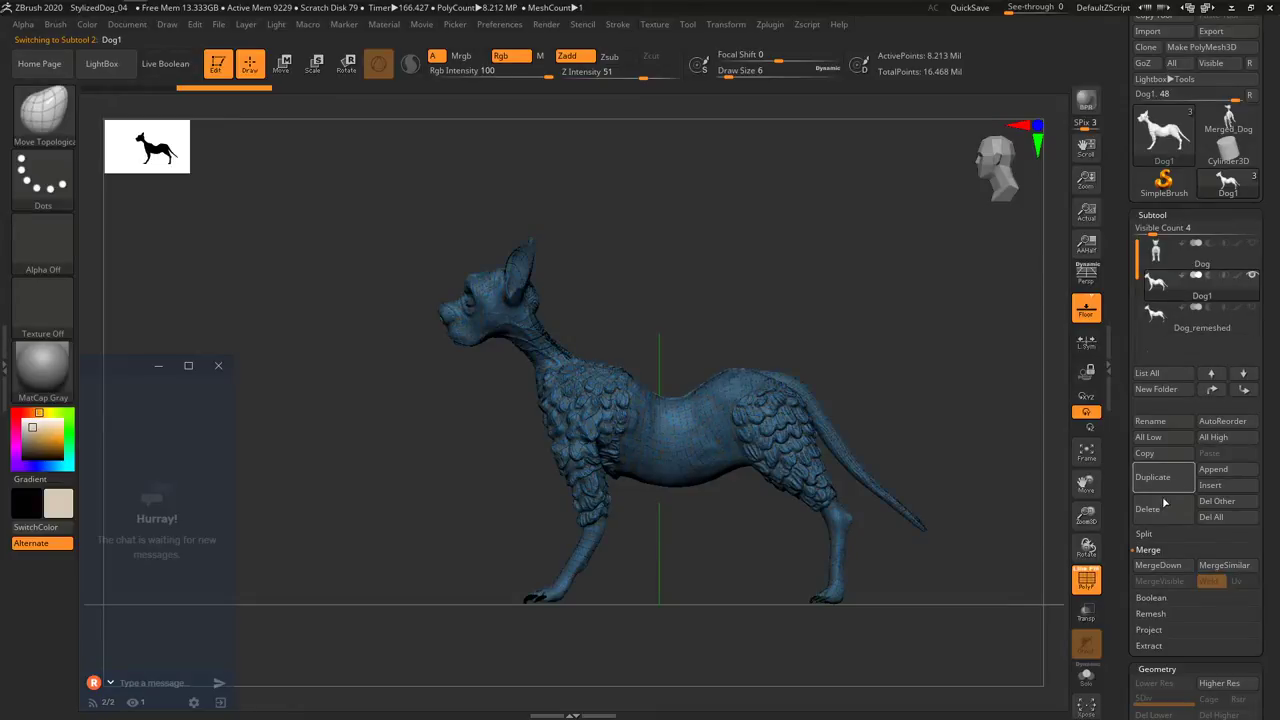
Rename the Dog1 subtool as Dog_Decimated.
{"action": "left_click", "coordinate": [1152, 423]}
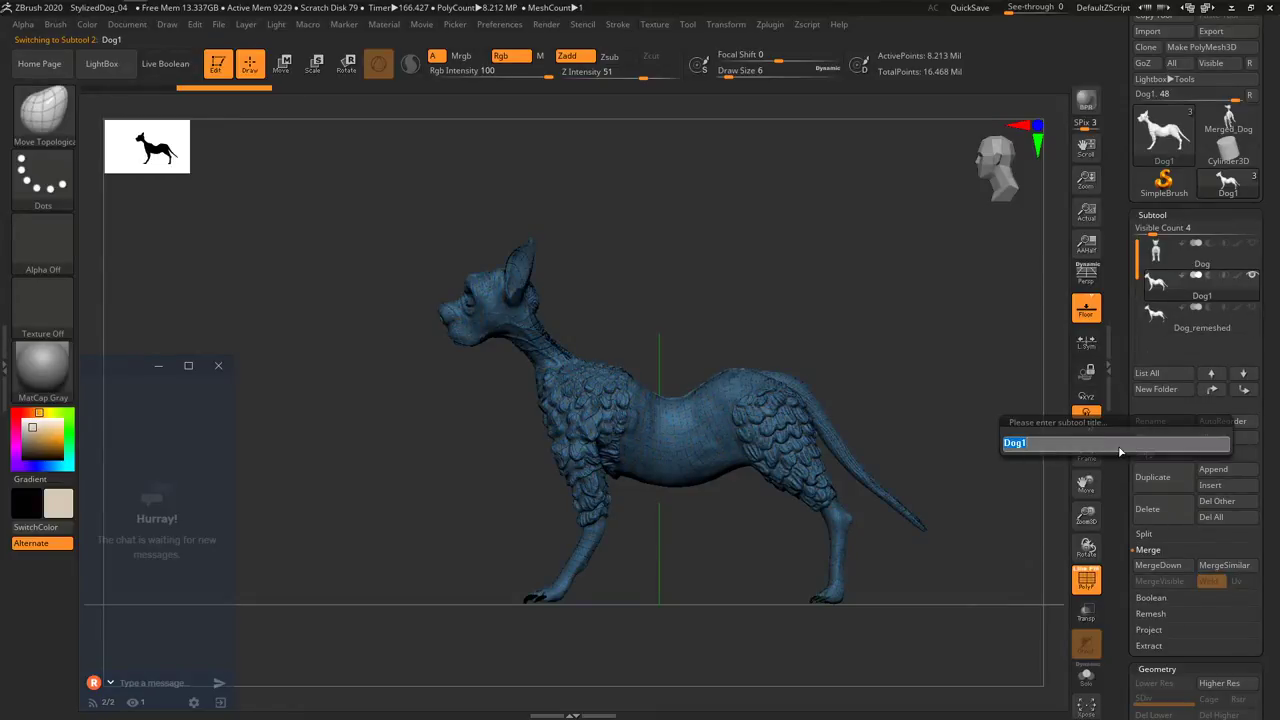
{"action": "type", "text": "Dog_"}
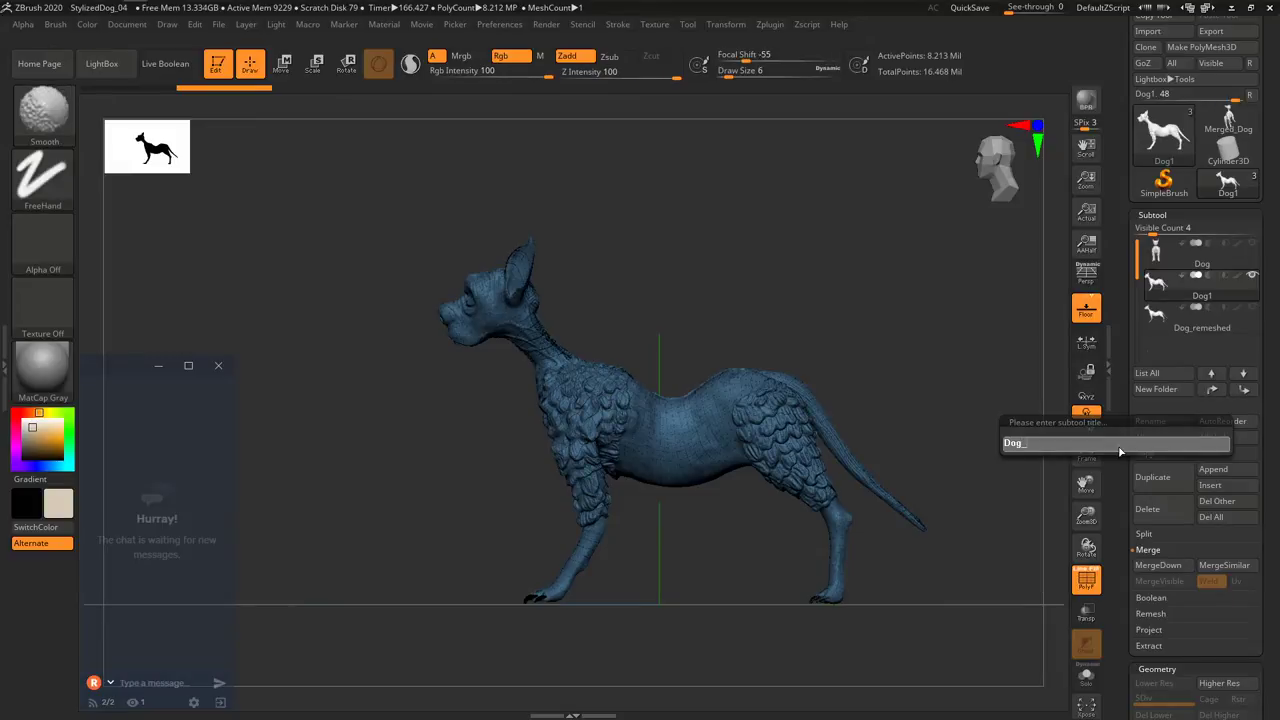
{"action": "type", "text": "Decimated"}
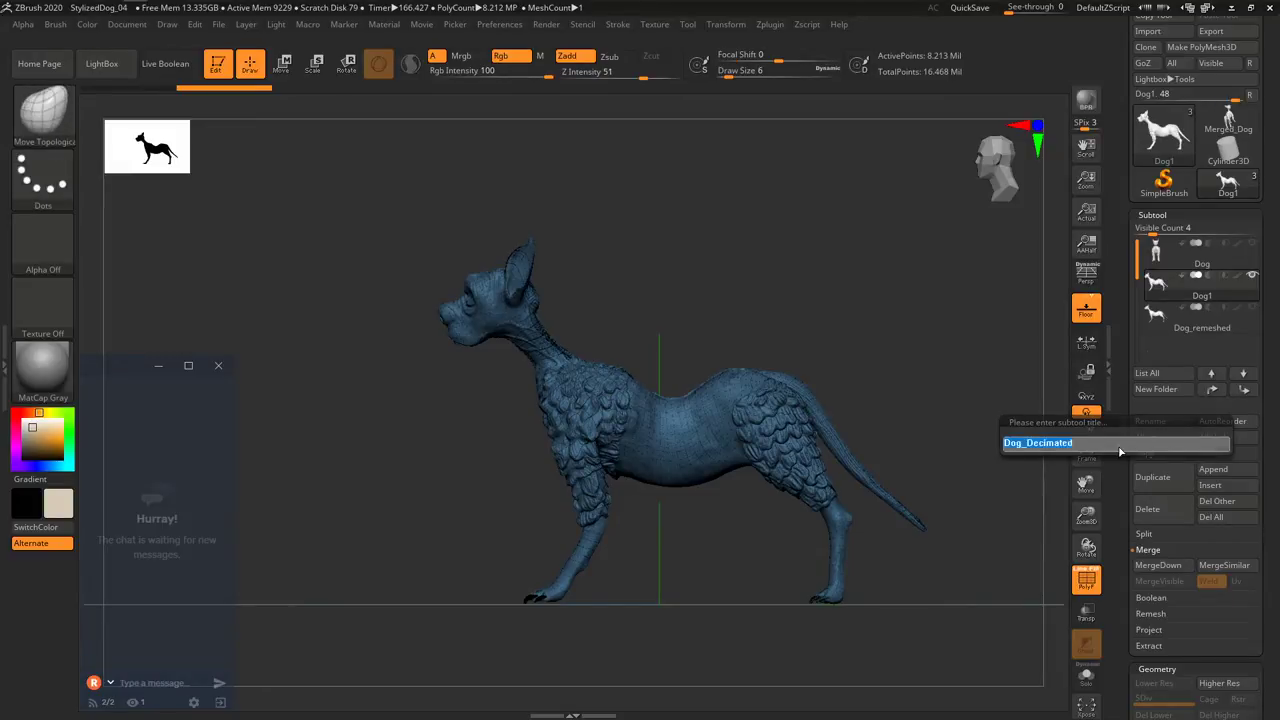
{"action": "key", "text": "Return"}
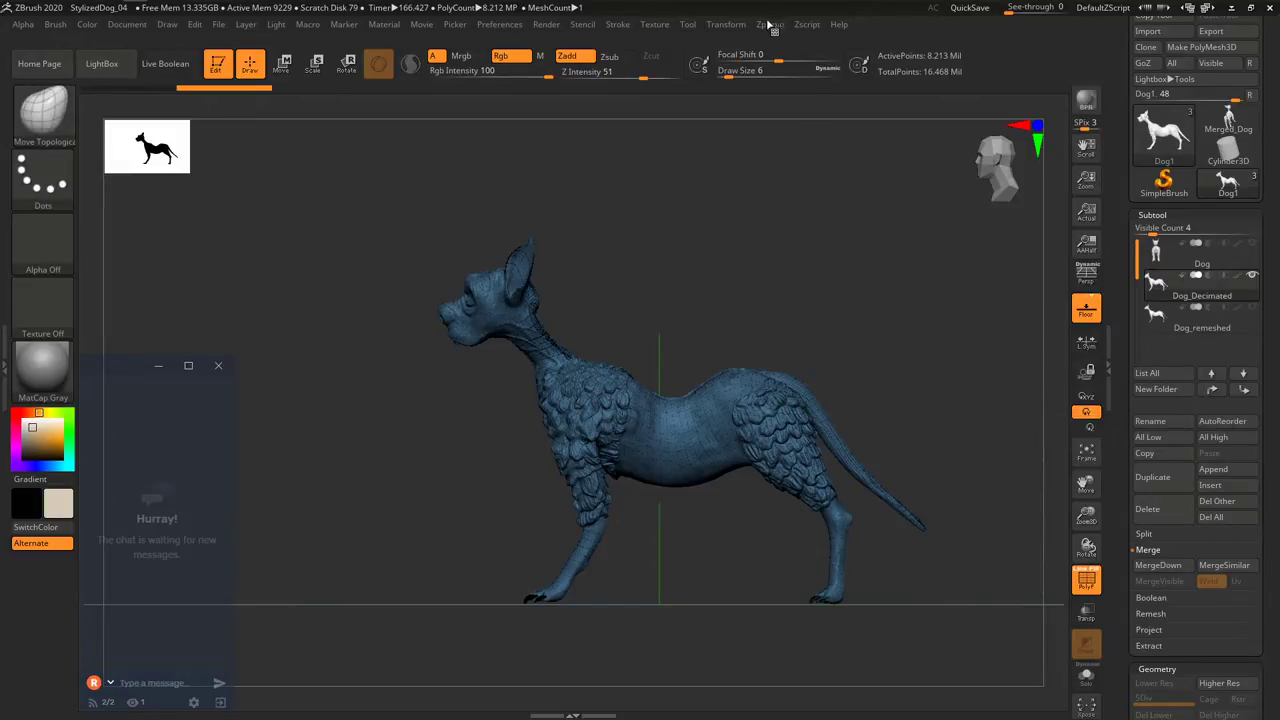
Start the Decimation Master pre-processing for the visible Dog_Decimated subtool.
{"action": "left_click", "coordinate": [769, 24]}
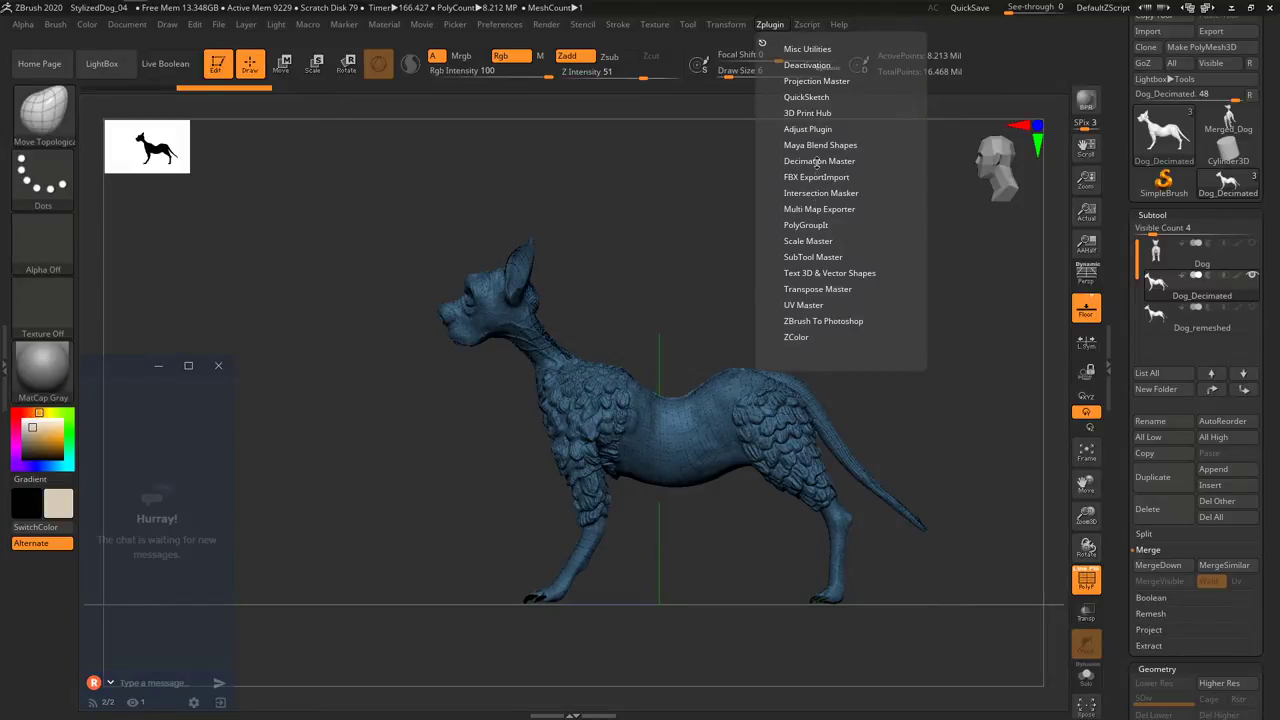
{"action": "left_click", "coordinate": [817, 162]}
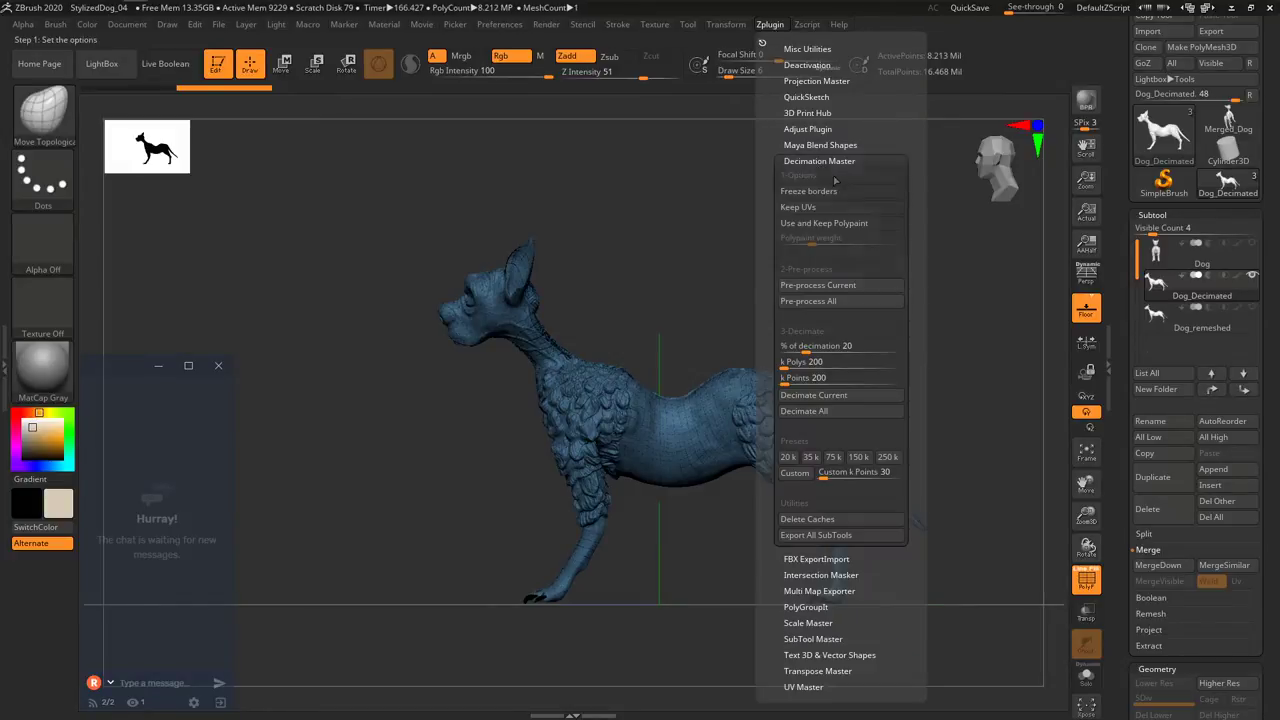
{"action": "left_click", "coordinate": [821, 299]}
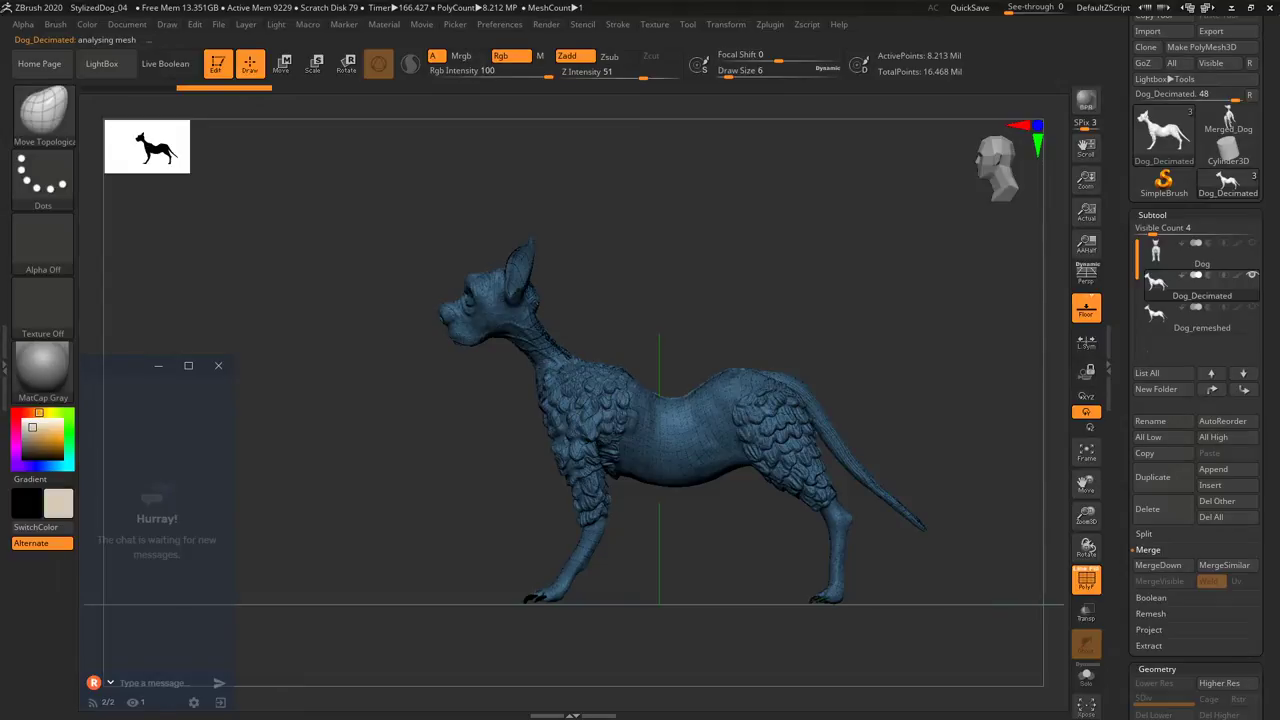
{"action": "mouse_move", "coordinate": [540, 306]}
{"action": "left_mouse_down"}
{"action": "mouse_move", "coordinate": [561, 292]}
{"action": "mouse_move", "coordinate": [541, 266]}
{"action": "left_mouse_up"}
{"action": "left_click_drag", "start_coordinate": [455, 283], "coordinate": [455, 283]}
{"action": "mouse_move", "coordinate": [826, 450]}
{"action": "left_mouse_down"}
{"action": "mouse_move", "coordinate": [892, 514]}
{"action": "mouse_move", "coordinate": [900, 563]}
{"action": "left_mouse_up"}
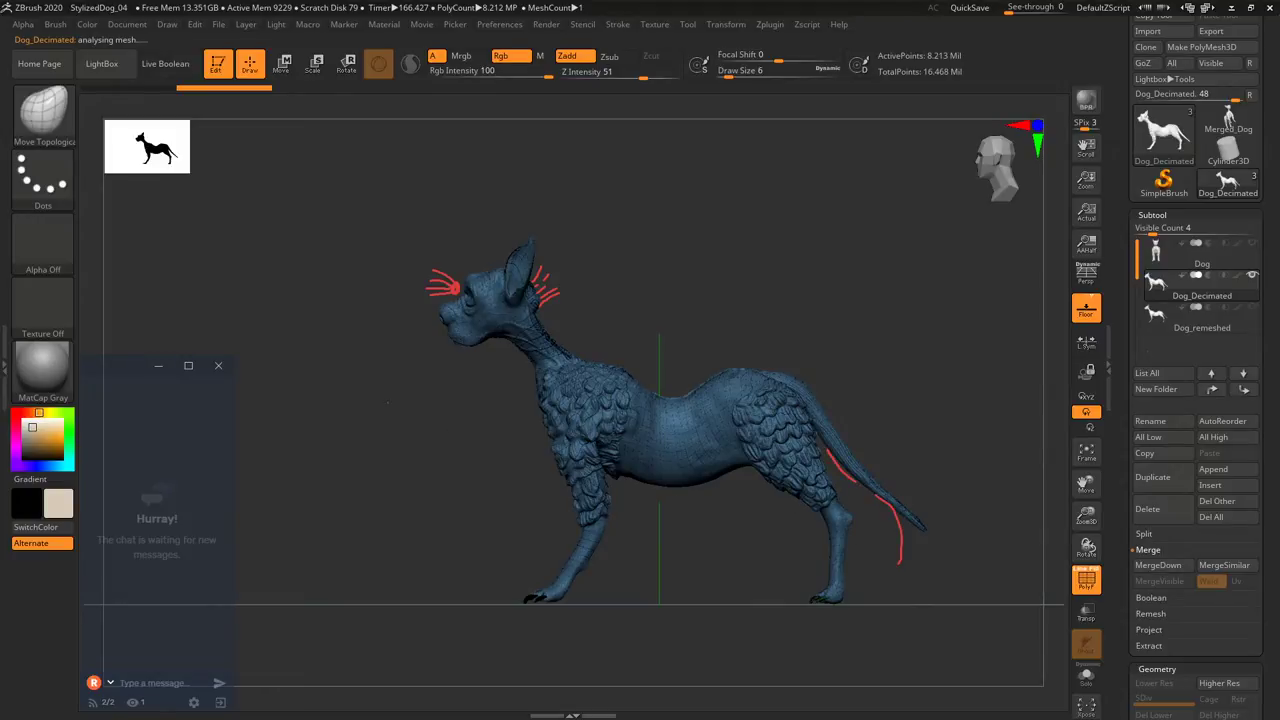
{"action": "mouse_move", "coordinate": [388, 400]}
{"action": "left_mouse_down"}
{"action": "mouse_move", "coordinate": [384, 440]}
{"action": "mouse_move", "coordinate": [404, 412]}
{"action": "mouse_move", "coordinate": [404, 448]}
{"action": "mouse_move", "coordinate": [382, 450]}
{"action": "mouse_move", "coordinate": [386, 528]}
{"action": "mouse_move", "coordinate": [402, 484]}
{"action": "mouse_move", "coordinate": [362, 512]}
{"action": "mouse_move", "coordinate": [386, 562]}
{"action": "mouse_move", "coordinate": [405, 564]}
{"action": "mouse_move", "coordinate": [392, 573]}
{"action": "left_mouse_up"}
{"action": "left_click_drag", "start_coordinate": [367, 541], "coordinate": [377, 588]}
{"action": "left_click_drag", "start_coordinate": [404, 593], "coordinate": [410, 599]}
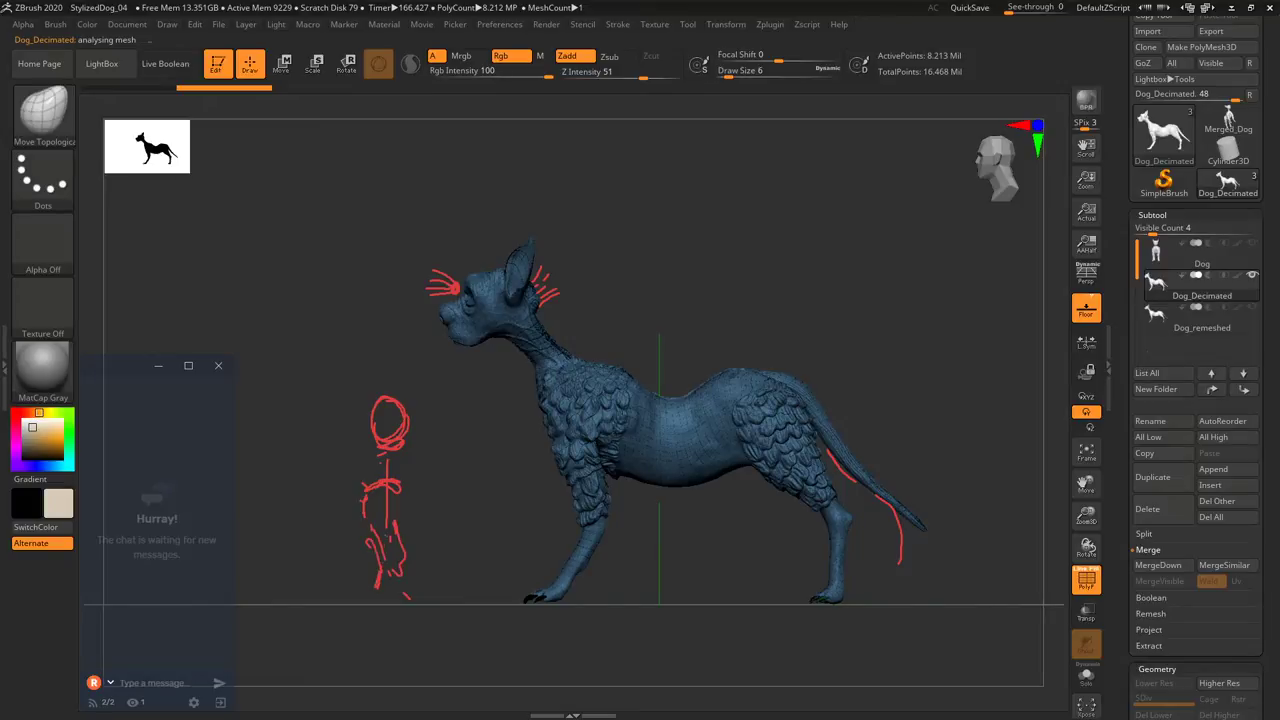
{"action": "left_click_drag", "start_coordinate": [389, 535], "coordinate": [384, 551]}
{"action": "left_click_drag", "start_coordinate": [389, 559], "coordinate": [397, 577]}
{"action": "mouse_move", "coordinate": [408, 487]}
{"action": "left_mouse_down"}
{"action": "mouse_move", "coordinate": [430, 562]}
{"action": "mouse_move", "coordinate": [401, 584]}
{"action": "mouse_move", "coordinate": [444, 554]}
{"action": "left_mouse_up"}
{"action": "left_click_drag", "start_coordinate": [410, 489], "coordinate": [435, 556]}
{"action": "mouse_move", "coordinate": [451, 521]}
{"action": "left_mouse_down"}
{"action": "mouse_move", "coordinate": [441, 559]}
{"action": "mouse_move", "coordinate": [362, 598]}
{"action": "left_mouse_up"}
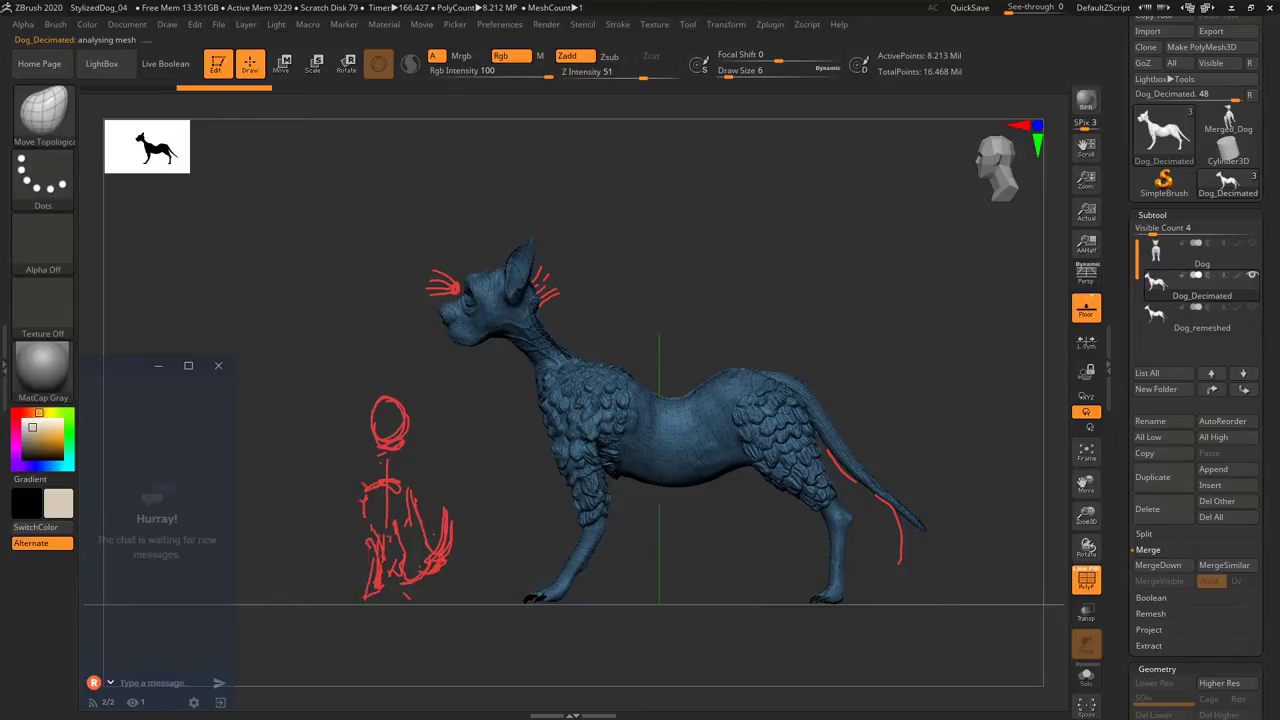
{"action": "left_click_drag", "start_coordinate": [370, 542], "coordinate": [362, 588]}
{"action": "left_click_drag", "start_coordinate": [364, 588], "coordinate": [358, 604]}
{"action": "mouse_move", "coordinate": [398, 534]}
{"action": "left_mouse_down"}
{"action": "mouse_move", "coordinate": [396, 588]}
{"action": "mouse_move", "coordinate": [404, 574]}
{"action": "left_mouse_up"}
{"action": "left_click_drag", "start_coordinate": [405, 588], "coordinate": [393, 600]}
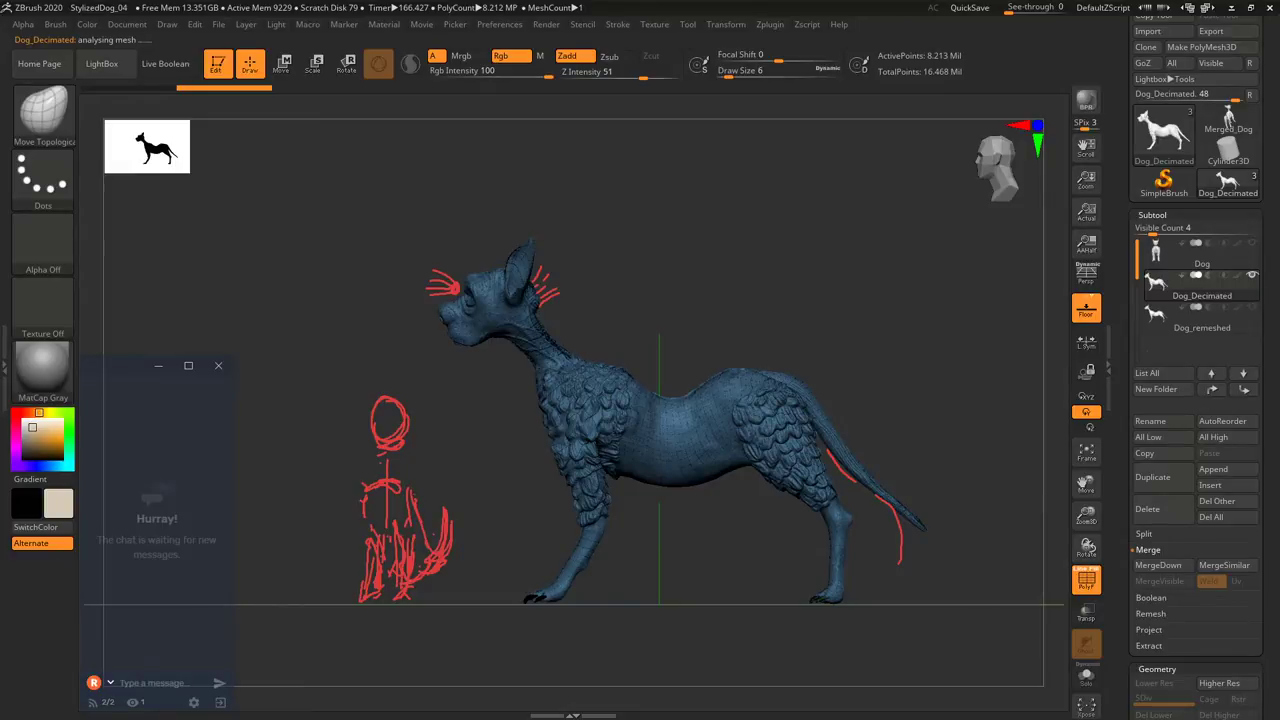
{"action": "left_click_drag", "start_coordinate": [365, 492], "coordinate": [367, 535]}
{"action": "mouse_move", "coordinate": [400, 489]}
{"action": "left_mouse_down"}
{"action": "mouse_move", "coordinate": [418, 560]}
{"action": "mouse_move", "coordinate": [369, 592]}
{"action": "mouse_move", "coordinate": [381, 594]}
{"action": "mouse_move", "coordinate": [397, 553]}
{"action": "left_mouse_up"}
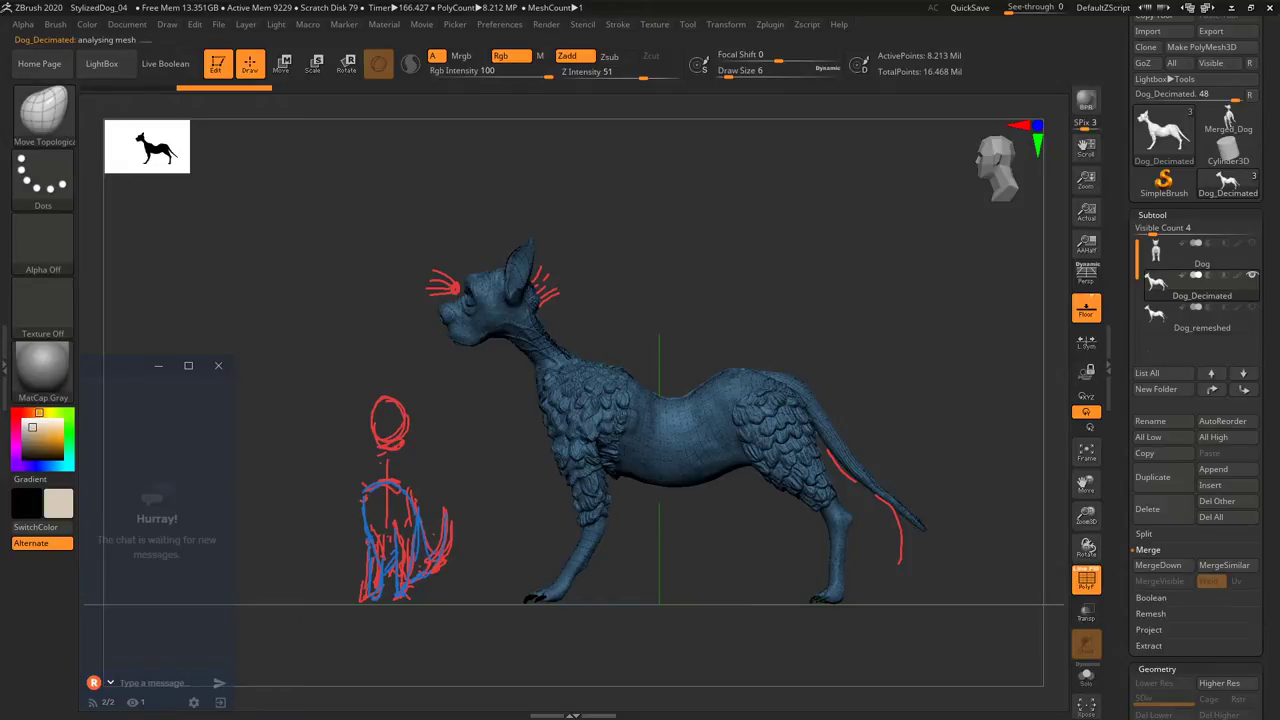
{"action": "mouse_move", "coordinate": [380, 457]}
{"action": "left_mouse_down"}
{"action": "mouse_move", "coordinate": [374, 477]}
{"action": "mouse_move", "coordinate": [396, 475]}
{"action": "left_mouse_up"}
{"action": "mouse_move", "coordinate": [368, 416]}
{"action": "left_mouse_down"}
{"action": "mouse_move", "coordinate": [377, 388]}
{"action": "mouse_move", "coordinate": [412, 415]}
{"action": "mouse_move", "coordinate": [401, 419]}
{"action": "left_mouse_up"}
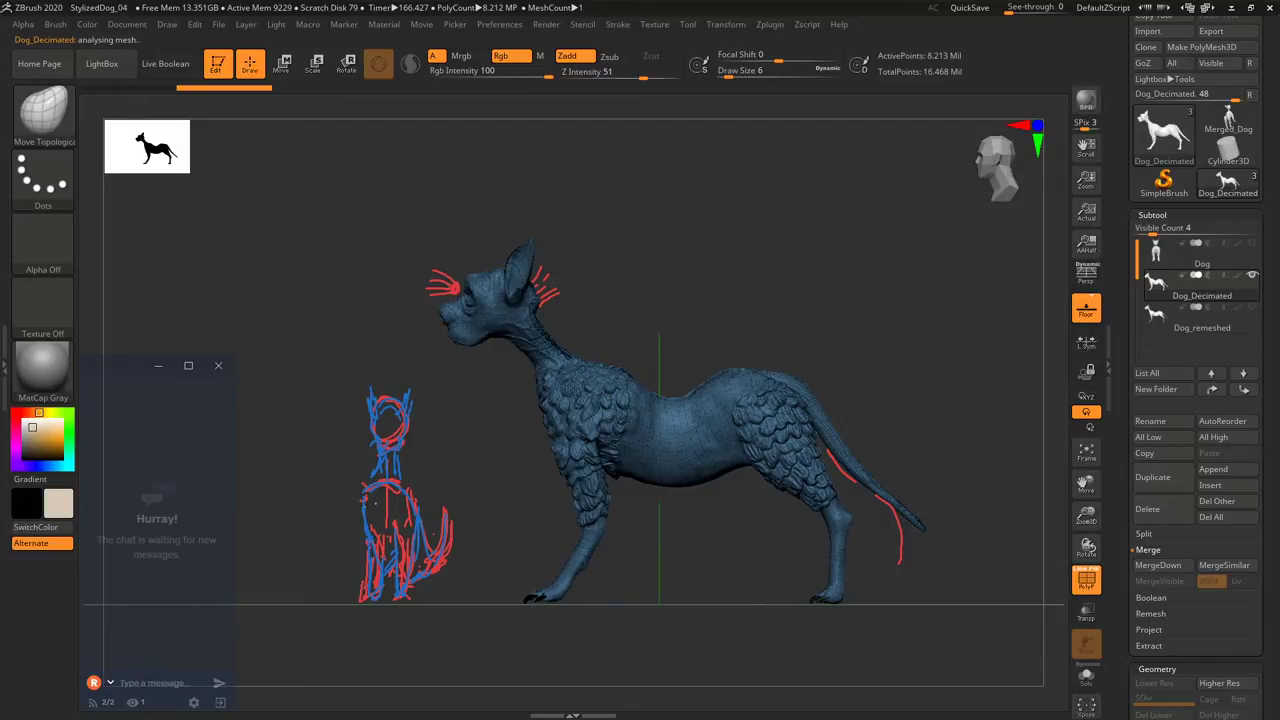
{"action": "left_click_drag", "start_coordinate": [364, 507], "coordinate": [379, 482]}
{"action": "mouse_move", "coordinate": [368, 503]}
{"action": "left_mouse_down"}
{"action": "mouse_move", "coordinate": [399, 483]}
{"action": "mouse_move", "coordinate": [419, 521]}
{"action": "left_mouse_up"}
{"action": "left_click_drag", "start_coordinate": [389, 481], "coordinate": [407, 495]}
{"action": "left_click_drag", "start_coordinate": [370, 491], "coordinate": [378, 593]}
{"action": "mouse_move", "coordinate": [378, 593]}
{"action": "left_mouse_down"}
{"action": "mouse_move", "coordinate": [387, 563]}
{"action": "mouse_move", "coordinate": [386, 581]}
{"action": "left_mouse_up"}
{"action": "mouse_move", "coordinate": [387, 567]}
{"action": "left_mouse_down"}
{"action": "mouse_move", "coordinate": [393, 551]}
{"action": "mouse_move", "coordinate": [400, 592]}
{"action": "mouse_move", "coordinate": [415, 520]}
{"action": "mouse_move", "coordinate": [438, 564]}
{"action": "mouse_move", "coordinate": [448, 512]}
{"action": "mouse_move", "coordinate": [438, 556]}
{"action": "left_mouse_up"}
{"action": "mouse_move", "coordinate": [400, 448]}
{"action": "left_mouse_down"}
{"action": "mouse_move", "coordinate": [378, 450]}
{"action": "mouse_move", "coordinate": [452, 478]}
{"action": "left_mouse_up"}
{"action": "mouse_move", "coordinate": [505, 430]}
{"action": "left_mouse_down"}
{"action": "mouse_move", "coordinate": [497, 384]}
{"action": "mouse_move", "coordinate": [232, 96]}
{"action": "mouse_move", "coordinate": [344, 204]}
{"action": "left_mouse_up"}
{"action": "key", "text": "ctrl+z"}
{"action": "key", "text": "ctrl+z"}
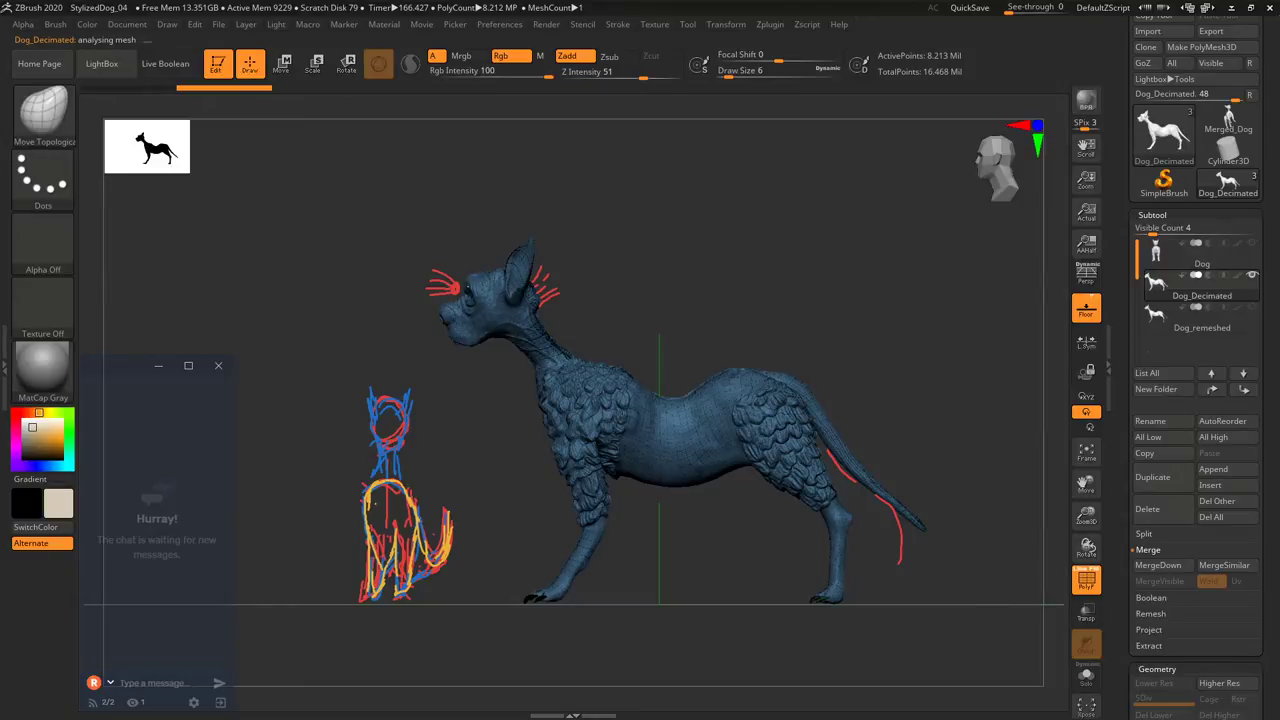
Annotate the dog with short yellow strokes at the brow and muzzle and a wavy line from the tail tip.
{"action": "left_click_drag", "start_coordinate": [464, 294], "coordinate": [471, 286]}
{"action": "mouse_move", "coordinate": [470, 290]}
{"action": "left_mouse_down"}
{"action": "mouse_move", "coordinate": [478, 275]}
{"action": "mouse_move", "coordinate": [424, 318]}
{"action": "mouse_move", "coordinate": [430, 333]}
{"action": "left_mouse_up"}
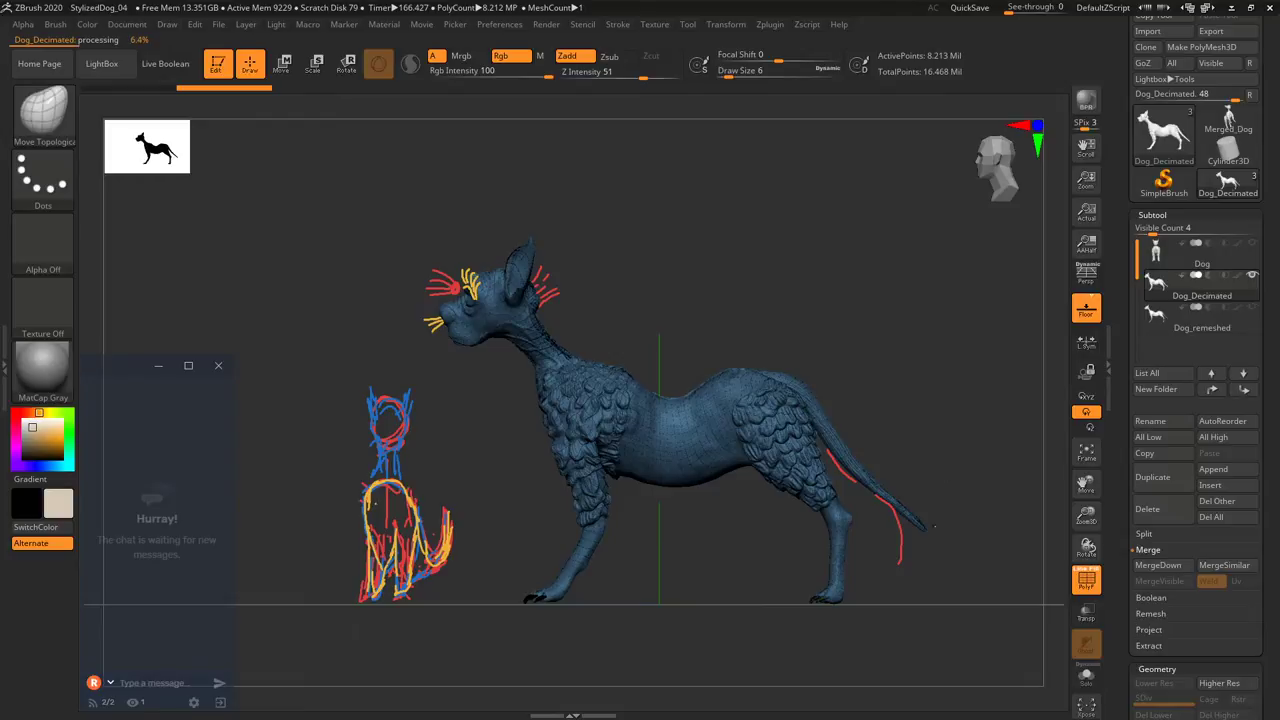
{"action": "left_click_drag", "start_coordinate": [922, 528], "coordinate": [1008, 486]}
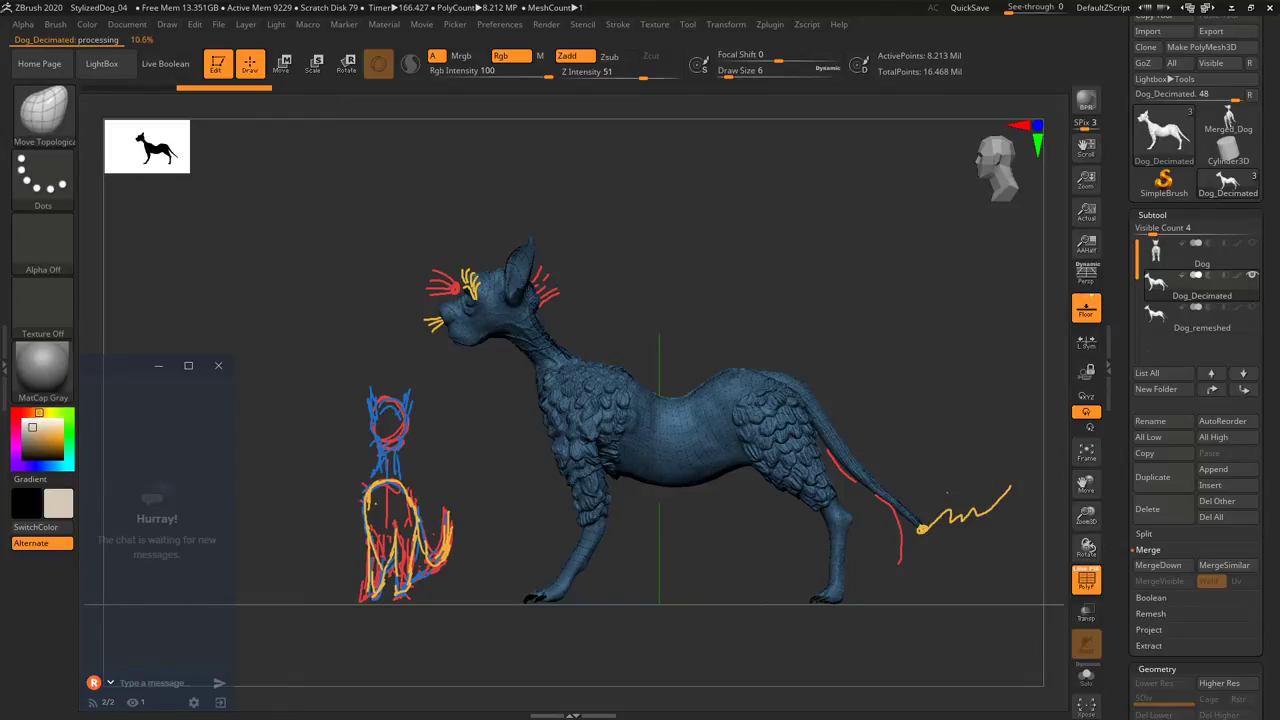
Sketch a row of yellow vertical tick marks along a horizontal line above the dog as a screen annotation.
{"action": "mouse_move", "coordinate": [138, 44]}
{"action": "left_mouse_down"}
{"action": "mouse_move", "coordinate": [138, 64]}
{"action": "mouse_move", "coordinate": [193, 75]}
{"action": "left_mouse_up"}
{"action": "left_click_drag", "start_coordinate": [288, 38], "coordinate": [290, 84]}
{"action": "left_click_drag", "start_coordinate": [344, 36], "coordinate": [346, 78]}
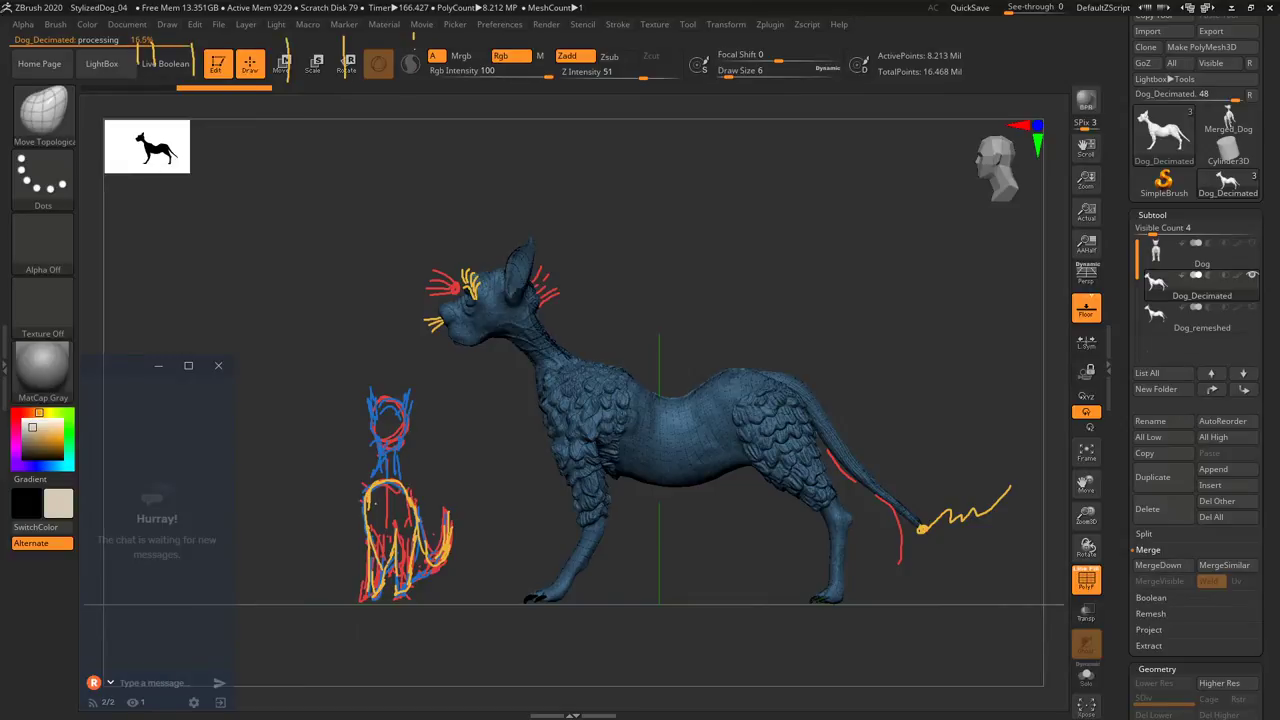
{"action": "left_click_drag", "start_coordinate": [413, 40], "coordinate": [411, 83]}
{"action": "mouse_move", "coordinate": [497, 32]}
{"action": "left_mouse_down"}
{"action": "mouse_move", "coordinate": [496, 62]}
{"action": "mouse_move", "coordinate": [529, 74]}
{"action": "left_mouse_up"}
{"action": "mouse_move", "coordinate": [563, 30]}
{"action": "left_mouse_down"}
{"action": "mouse_move", "coordinate": [564, 74]}
{"action": "mouse_move", "coordinate": [599, 80]}
{"action": "left_mouse_up"}
{"action": "mouse_move", "coordinate": [622, 34]}
{"action": "left_mouse_down"}
{"action": "mouse_move", "coordinate": [623, 66]}
{"action": "mouse_move", "coordinate": [647, 48]}
{"action": "mouse_move", "coordinate": [648, 72]}
{"action": "left_mouse_up"}
{"action": "mouse_move", "coordinate": [669, 36]}
{"action": "left_mouse_down"}
{"action": "mouse_move", "coordinate": [690, 68]}
{"action": "mouse_move", "coordinate": [762, 73]}
{"action": "mouse_move", "coordinate": [846, 70]}
{"action": "mouse_move", "coordinate": [872, 40]}
{"action": "mouse_move", "coordinate": [497, 56]}
{"action": "mouse_move", "coordinate": [518, 93]}
{"action": "mouse_move", "coordinate": [553, 95]}
{"action": "left_mouse_up"}
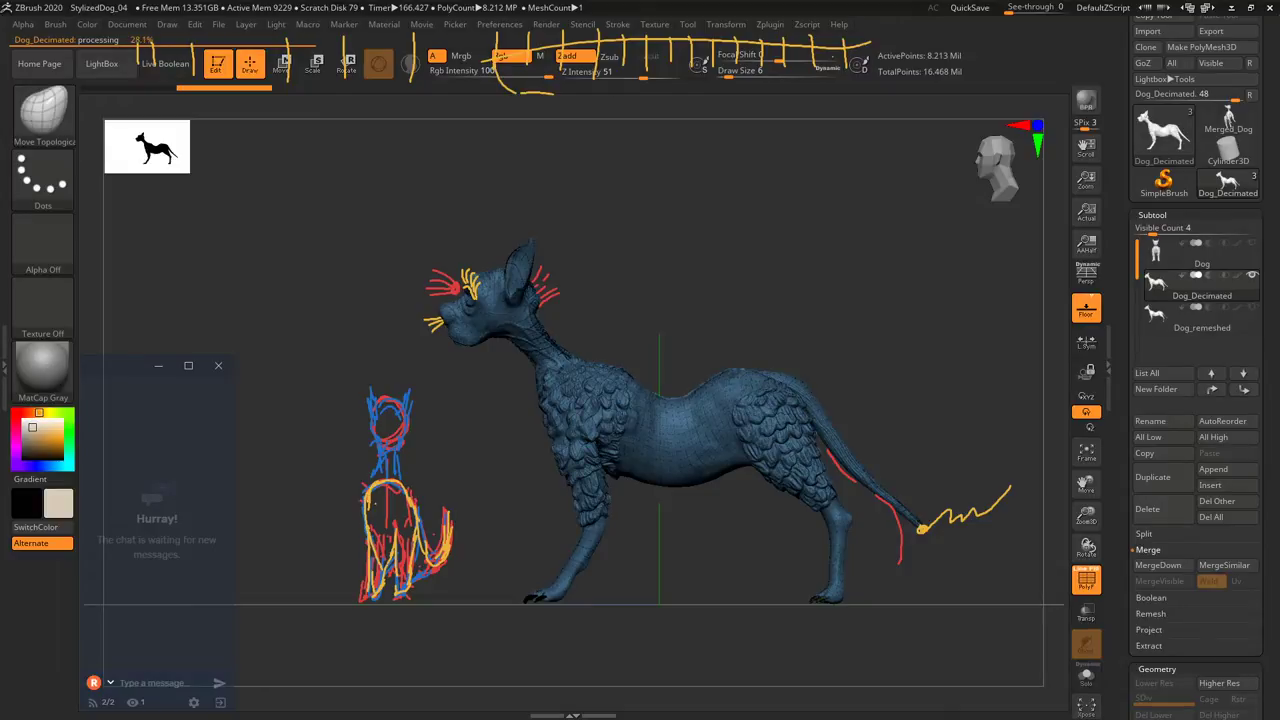
Sketch two arched supports with circles under the ticked shape and a rounded box holding three long horizontal slots.
{"action": "left_click_drag", "start_coordinate": [836, 50], "coordinate": [838, 85]}
{"action": "left_click_drag", "start_coordinate": [599, 104], "coordinate": [712, 120]}
{"action": "left_click_drag", "start_coordinate": [578, 83], "coordinate": [576, 84]}
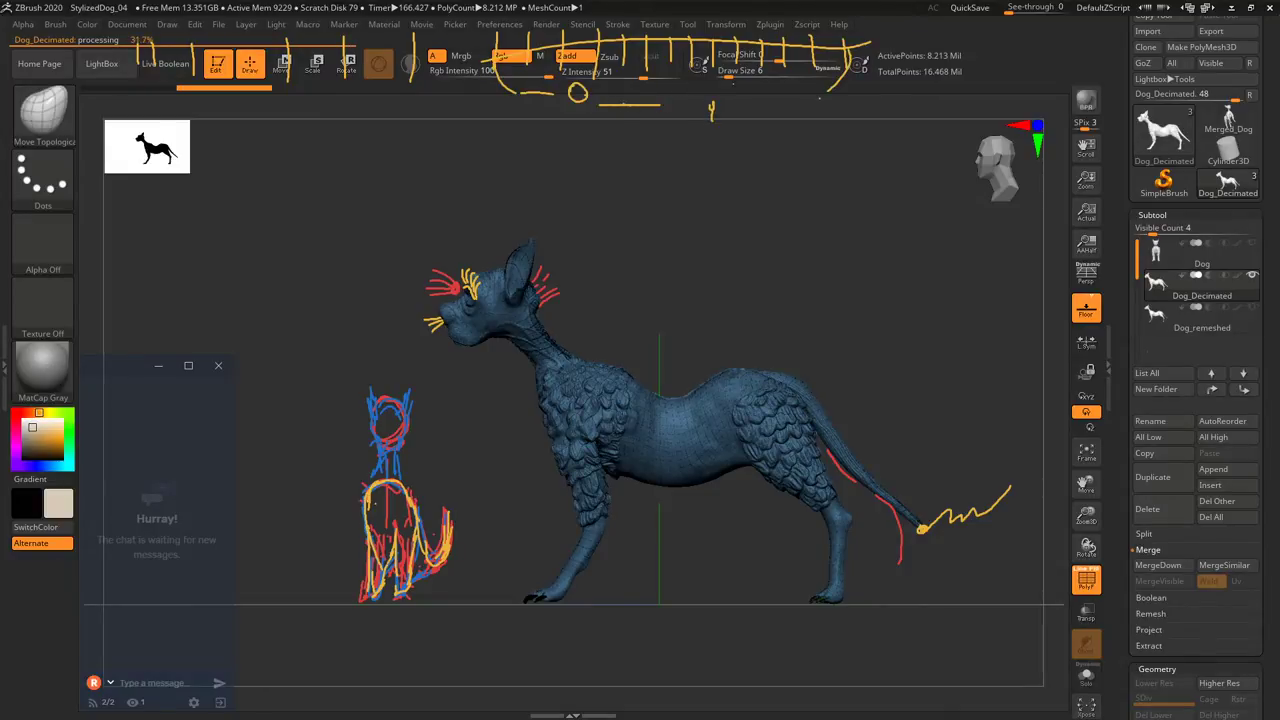
{"action": "left_click_drag", "start_coordinate": [742, 81], "coordinate": [729, 94]}
{"action": "mouse_move", "coordinate": [586, 70]}
{"action": "left_mouse_down"}
{"action": "mouse_move", "coordinate": [550, 104]}
{"action": "mouse_move", "coordinate": [600, 114]}
{"action": "mouse_move", "coordinate": [550, 116]}
{"action": "left_mouse_up"}
{"action": "mouse_move", "coordinate": [712, 112]}
{"action": "left_mouse_down"}
{"action": "mouse_move", "coordinate": [715, 83]}
{"action": "mouse_move", "coordinate": [750, 112]}
{"action": "left_mouse_up"}
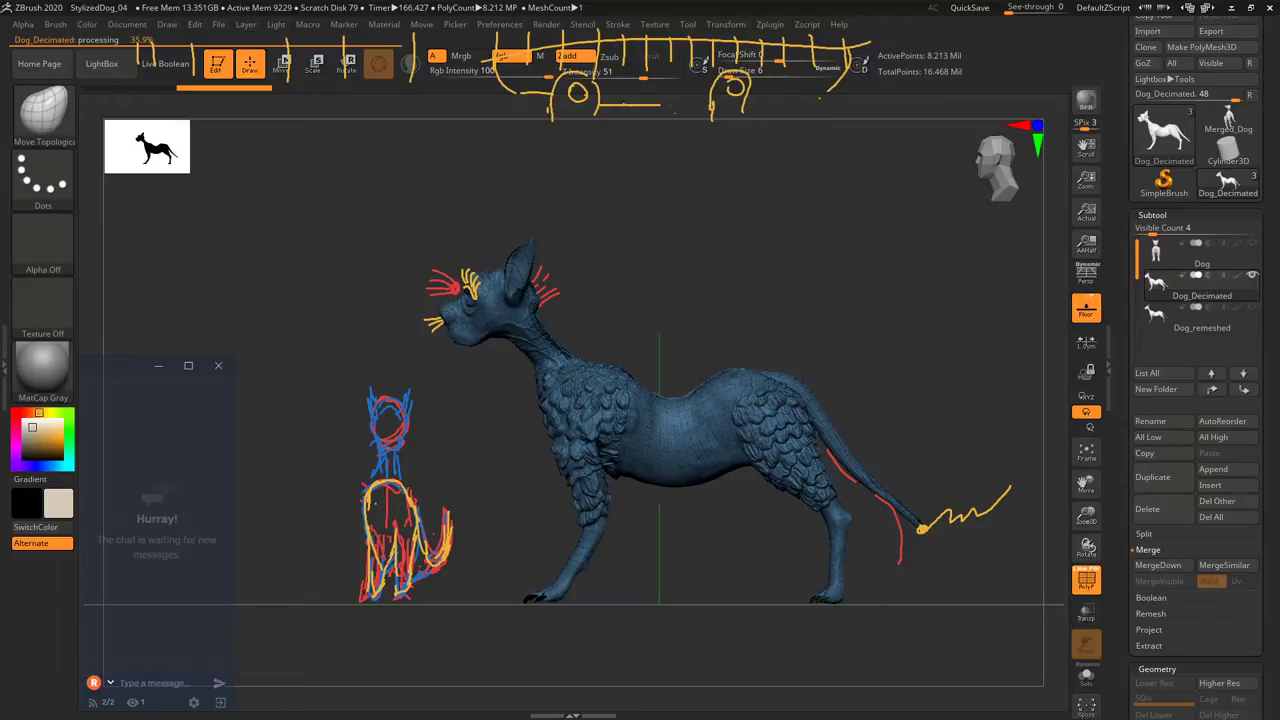
{"action": "left_click_drag", "start_coordinate": [674, 105], "coordinate": [836, 86]}
{"action": "mouse_move", "coordinate": [552, 118]}
{"action": "left_mouse_down"}
{"action": "mouse_move", "coordinate": [472, 118]}
{"action": "mouse_move", "coordinate": [466, 184]}
{"action": "left_mouse_up"}
{"action": "left_click_drag", "start_coordinate": [470, 132], "coordinate": [468, 213]}
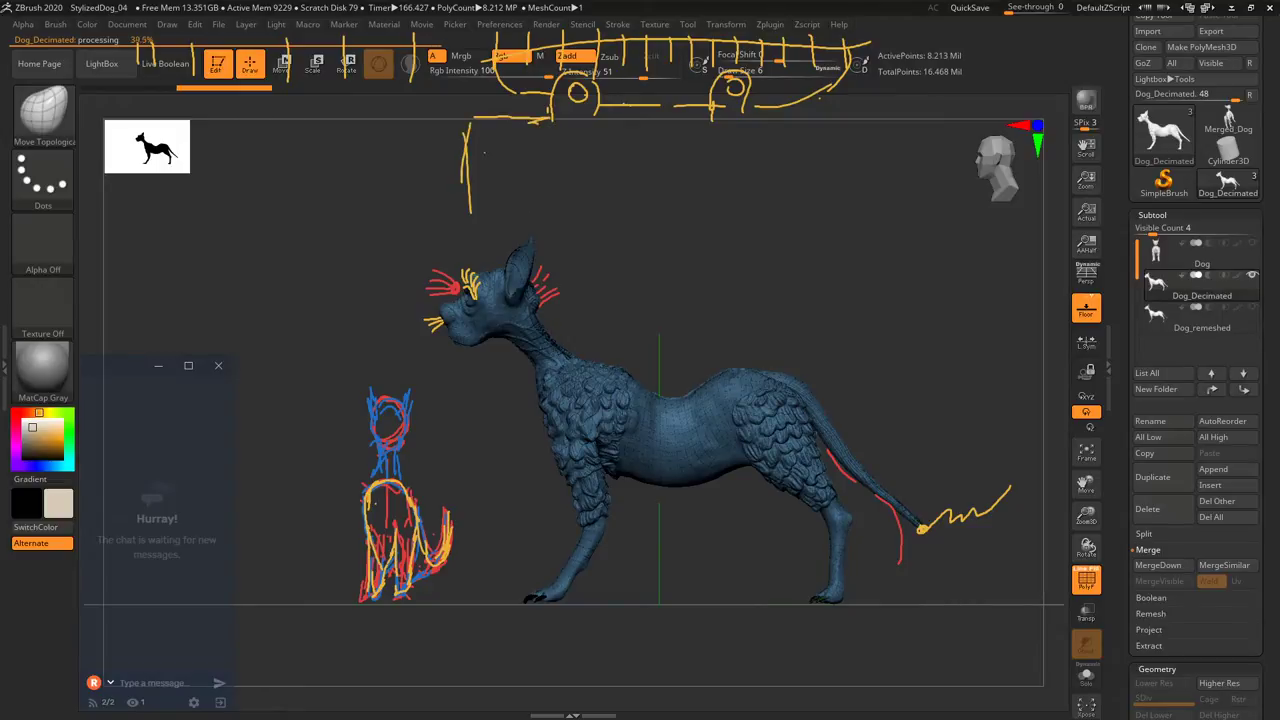
{"action": "mouse_move", "coordinate": [490, 150]}
{"action": "left_mouse_down"}
{"action": "mouse_move", "coordinate": [796, 140]}
{"action": "mouse_move", "coordinate": [800, 150]}
{"action": "mouse_move", "coordinate": [496, 160]}
{"action": "mouse_move", "coordinate": [522, 183]}
{"action": "mouse_move", "coordinate": [790, 170]}
{"action": "mouse_move", "coordinate": [508, 184]}
{"action": "mouse_move", "coordinate": [814, 186]}
{"action": "mouse_move", "coordinate": [538, 200]}
{"action": "mouse_move", "coordinate": [504, 205]}
{"action": "mouse_move", "coordinate": [502, 228]}
{"action": "mouse_move", "coordinate": [864, 223]}
{"action": "mouse_move", "coordinate": [871, 162]}
{"action": "mouse_move", "coordinate": [856, 113]}
{"action": "mouse_move", "coordinate": [788, 111]}
{"action": "left_mouse_up"}
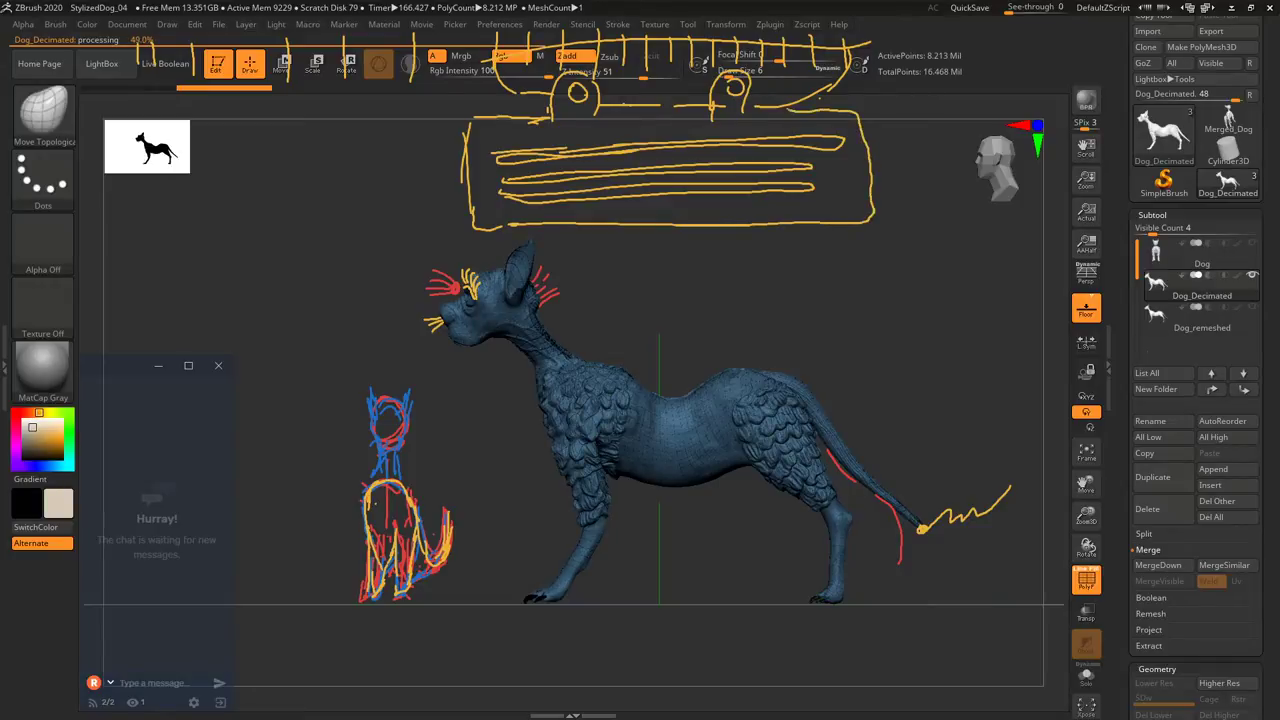
Add two small feet beneath the sketched box and a lid with a central mark over the ticked shape.
{"action": "left_click_drag", "start_coordinate": [521, 226], "coordinate": [549, 224]}
{"action": "left_click_drag", "start_coordinate": [522, 234], "coordinate": [549, 234]}
{"action": "mouse_move", "coordinate": [805, 231]}
{"action": "left_mouse_down"}
{"action": "mouse_move", "coordinate": [837, 220]}
{"action": "mouse_move", "coordinate": [805, 225]}
{"action": "left_mouse_up"}
{"action": "mouse_move", "coordinate": [494, 23]}
{"action": "left_mouse_down"}
{"action": "mouse_move", "coordinate": [856, 25]}
{"action": "mouse_move", "coordinate": [859, 48]}
{"action": "left_mouse_up"}
{"action": "left_click_drag", "start_coordinate": [641, 28], "coordinate": [645, 60]}
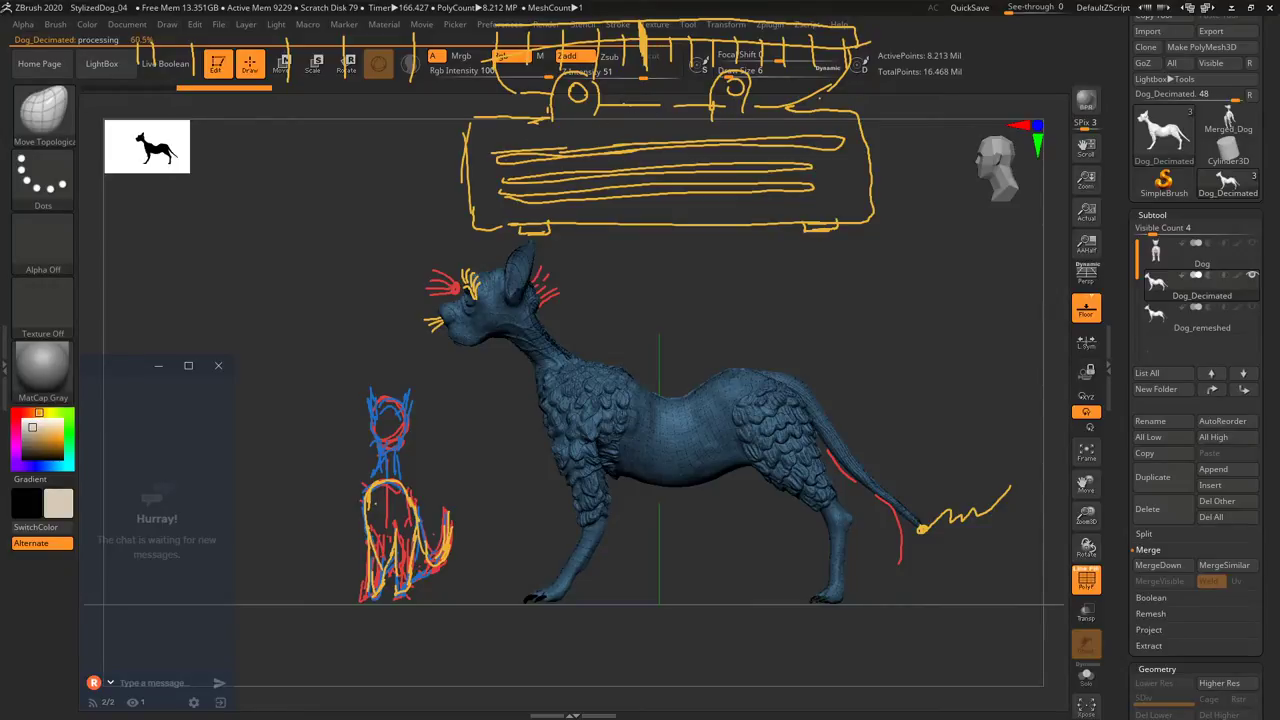
Highlight the sketch's two circles in red and its three slots in orange, and clear all screen annotations.
{"action": "mouse_move", "coordinate": [574, 84]}
{"action": "left_mouse_down"}
{"action": "mouse_move", "coordinate": [586, 98]}
{"action": "mouse_move", "coordinate": [566, 115]}
{"action": "mouse_move", "coordinate": [584, 118]}
{"action": "left_mouse_up"}
{"action": "left_click_drag", "start_coordinate": [732, 78], "coordinate": [740, 118]}
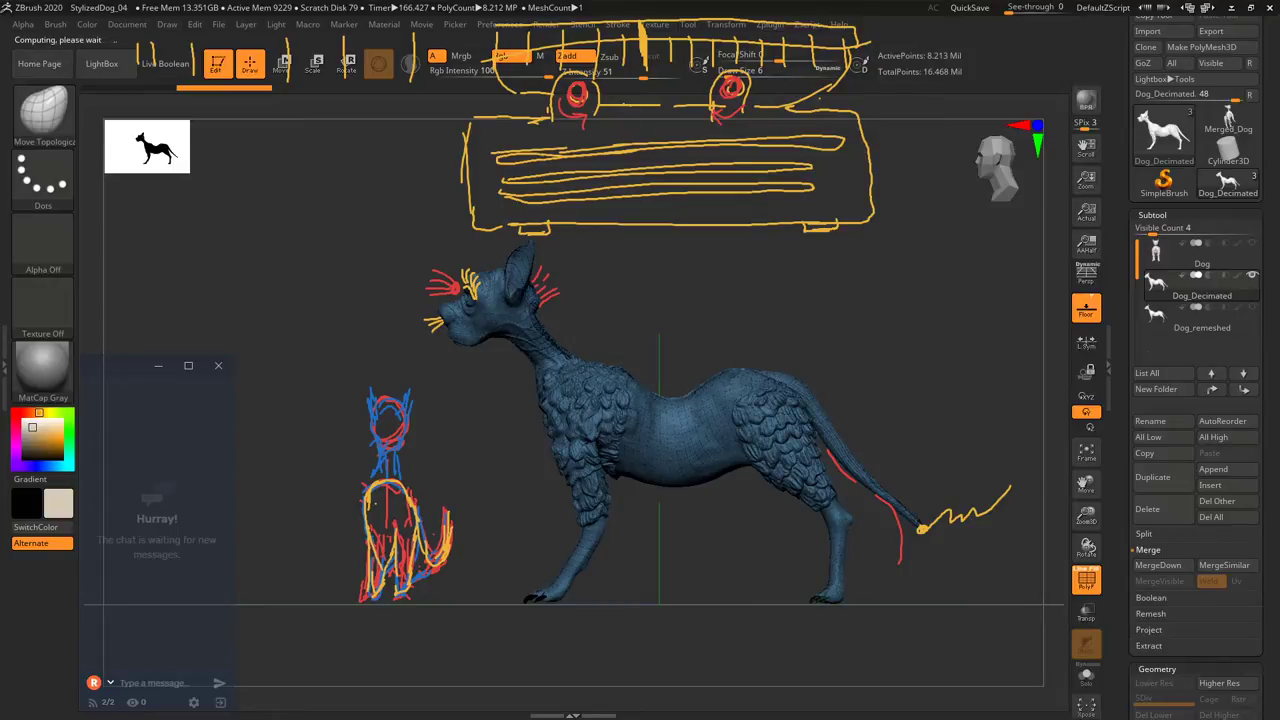
{"action": "left_click_drag", "start_coordinate": [500, 157], "coordinate": [836, 142]}
{"action": "mouse_move", "coordinate": [773, 167]}
{"action": "left_mouse_down"}
{"action": "mouse_move", "coordinate": [500, 177]}
{"action": "mouse_move", "coordinate": [820, 187]}
{"action": "mouse_move", "coordinate": [650, 199]}
{"action": "left_mouse_up"}
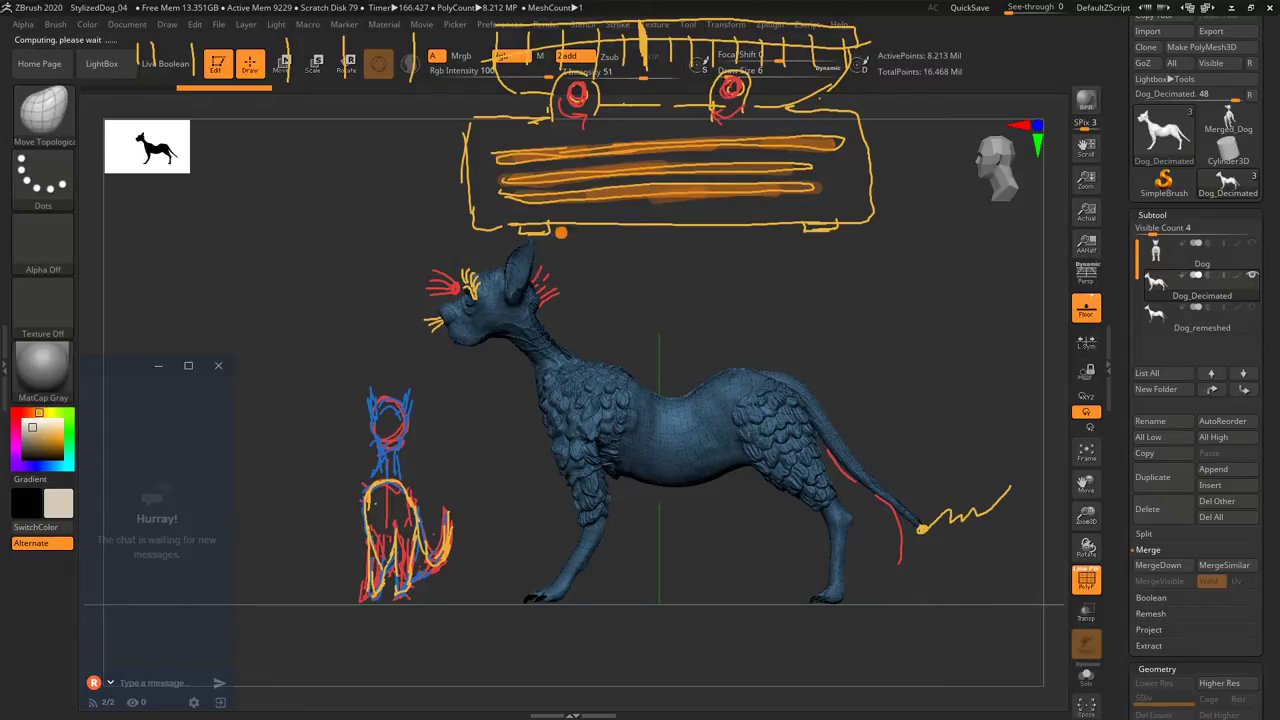
{"action": "key", "text": "e"}
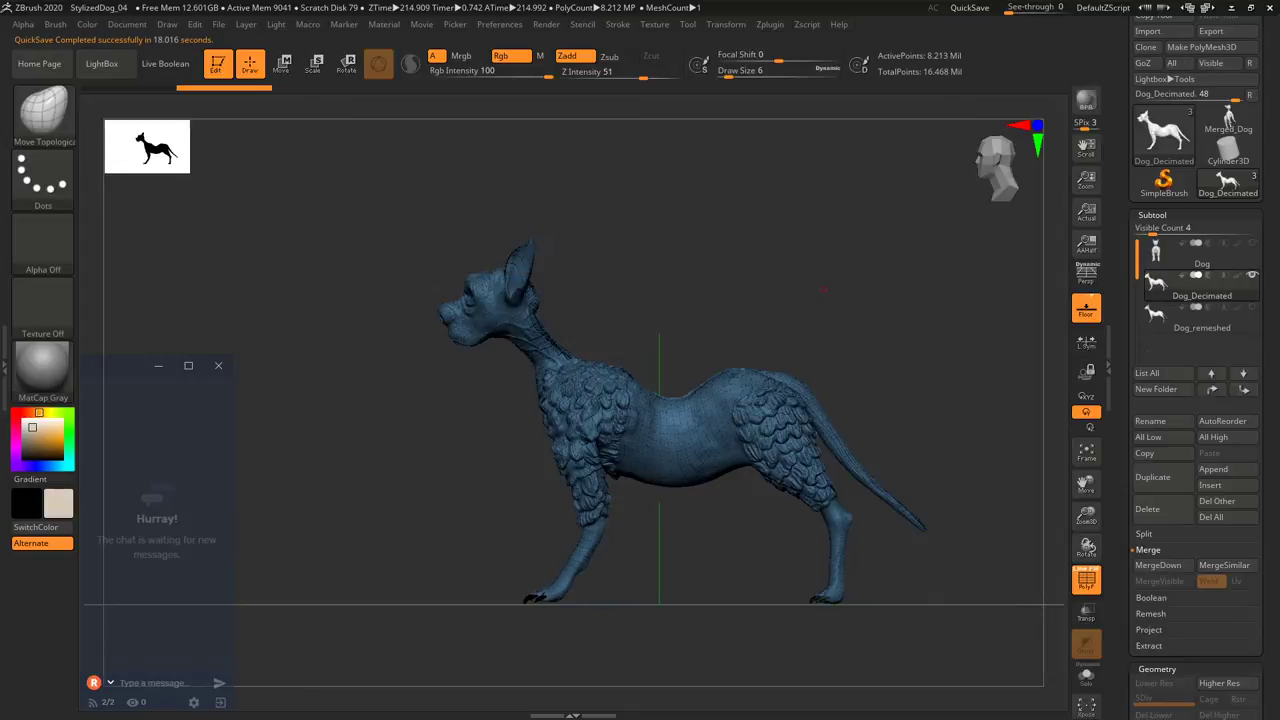
Decimate the Dog_Decimated subtool to 20% with Decimation Master and inspect the mesh density on the torso.
{"action": "left_click_drag", "start_coordinate": [324, 397], "coordinate": [532, 421]}
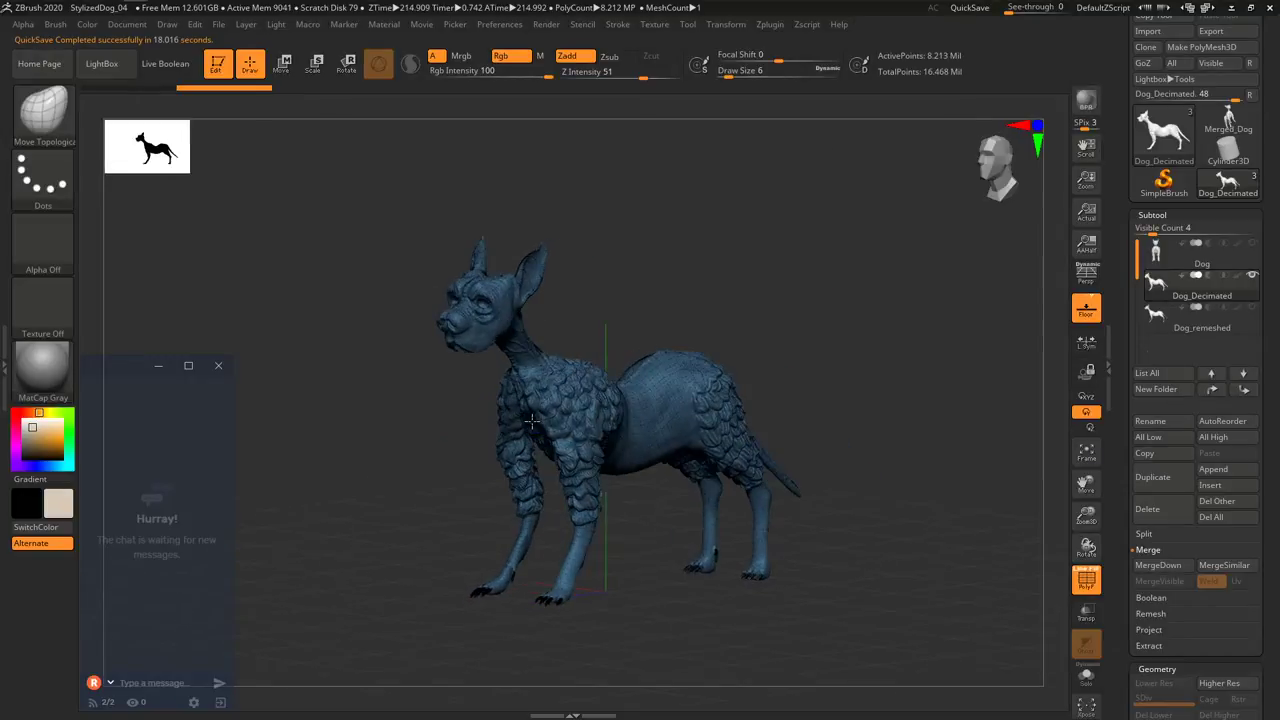
{"action": "left_click", "coordinate": [770, 24]}
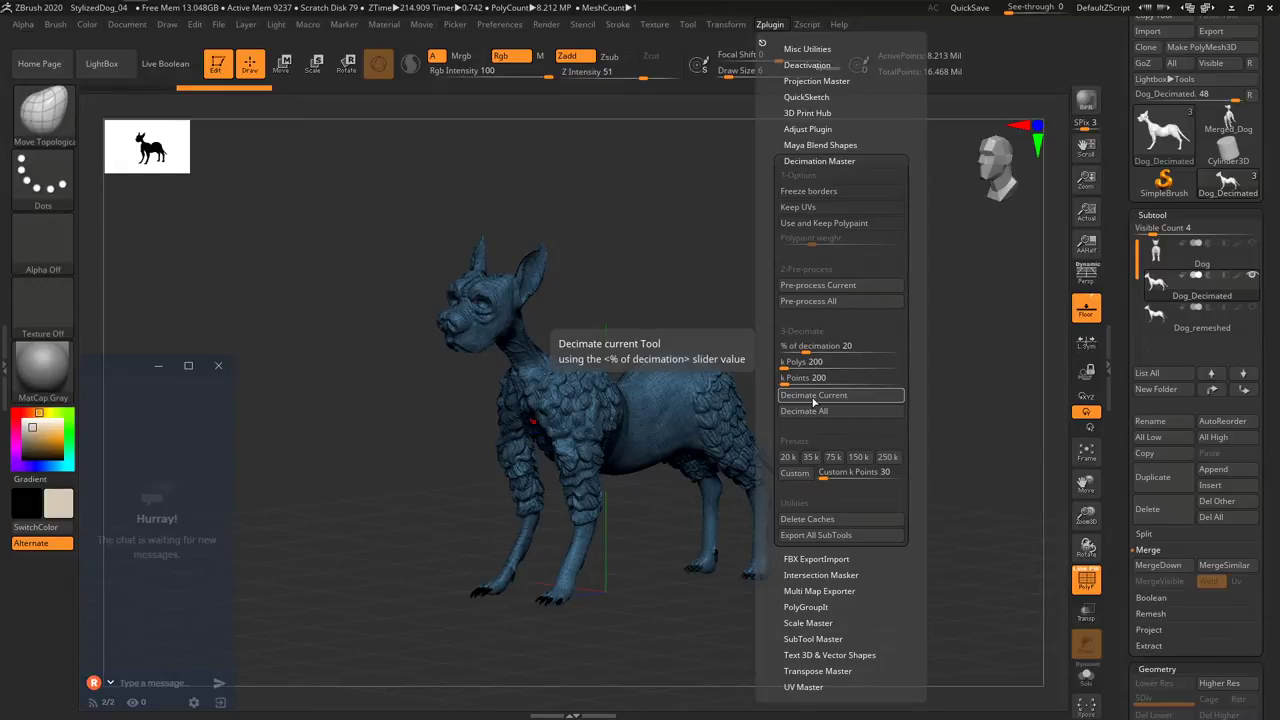
{"action": "left_click", "coordinate": [813, 398]}
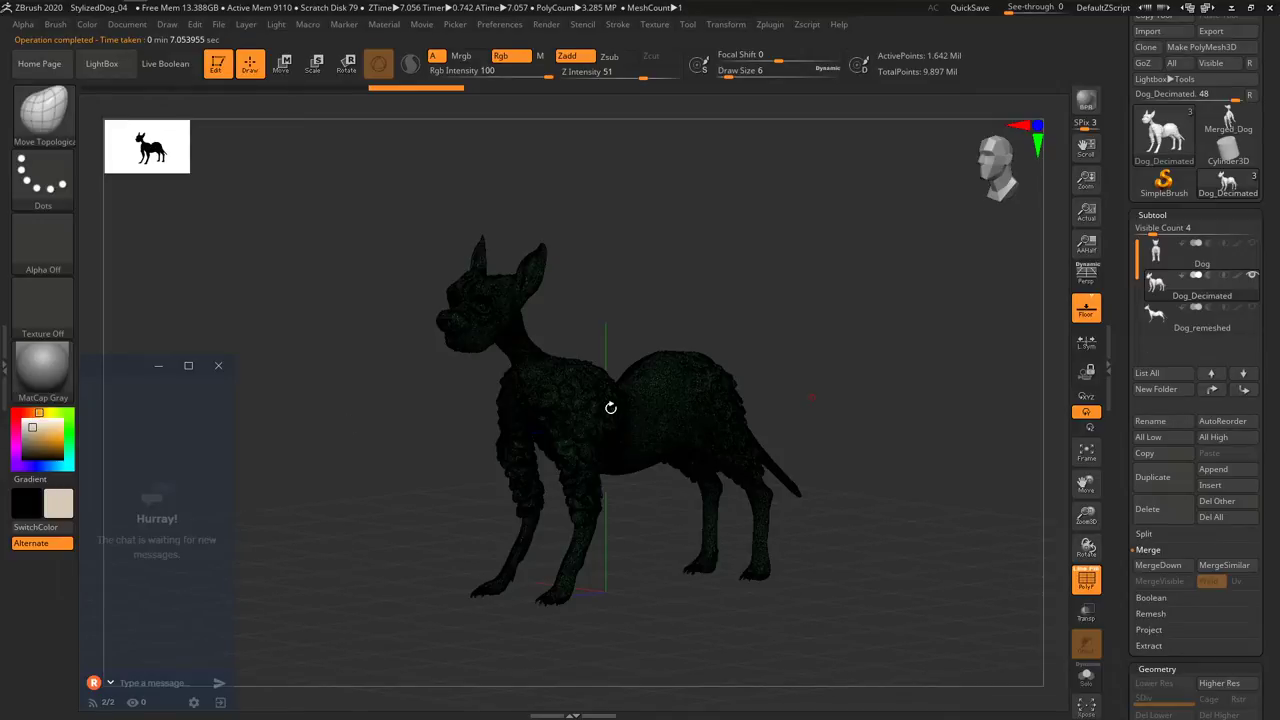
{"action": "right_click_drag", "start_coordinate": [651, 437], "coordinate": [610, 434]}
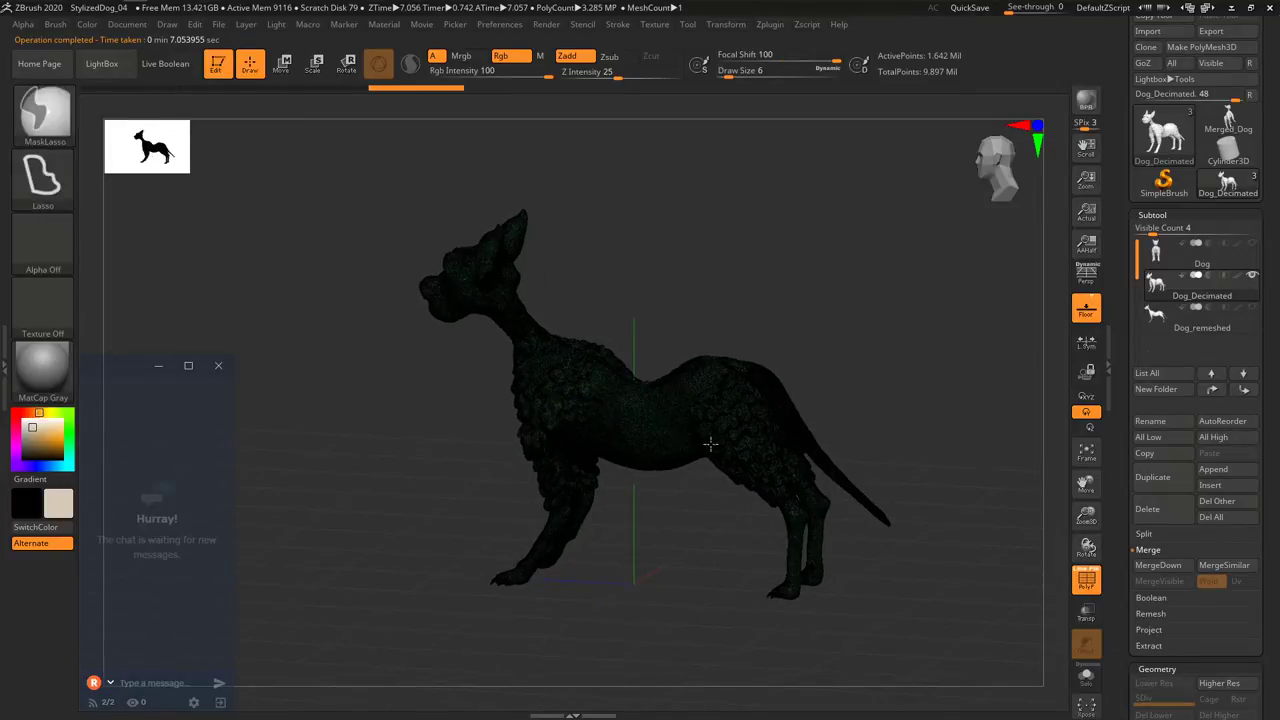
{"action": "right_click_drag", "start_coordinate": [709, 443], "coordinate": [884, 465], "text": "ctrl"}
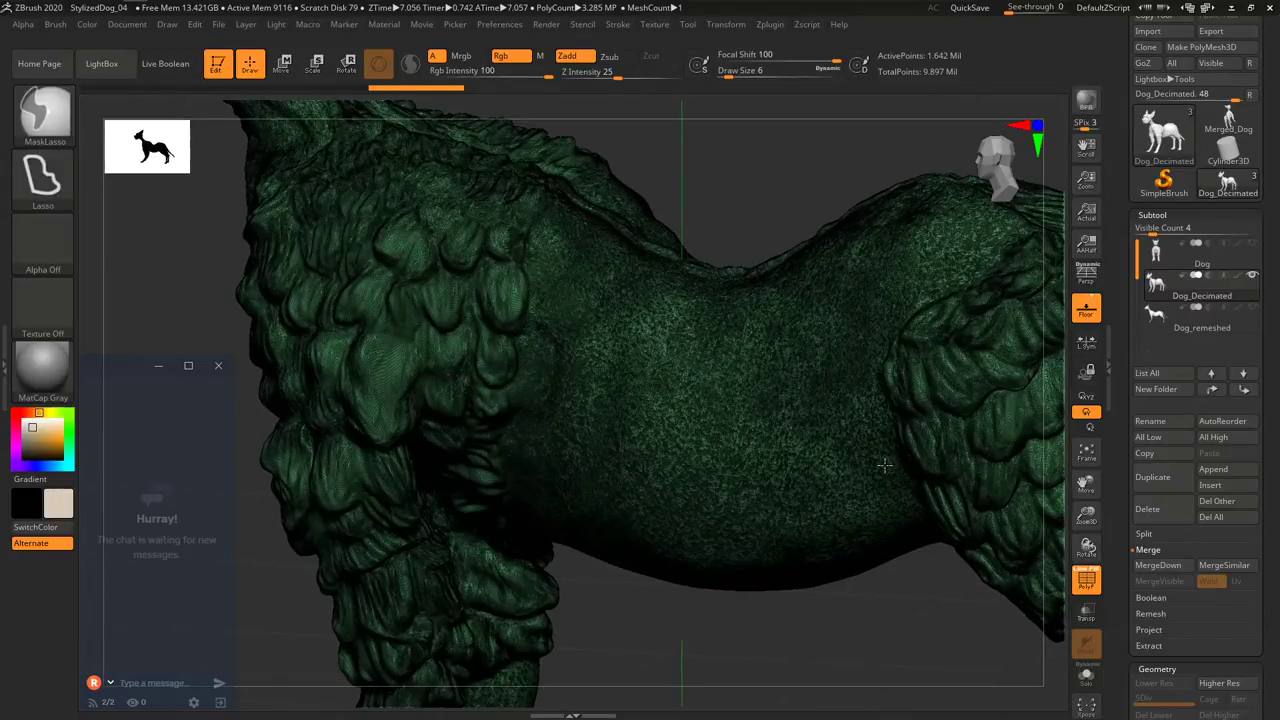
{"action": "right_click_drag", "start_coordinate": [884, 465], "coordinate": [1172, 483], "text": "ctrl"}
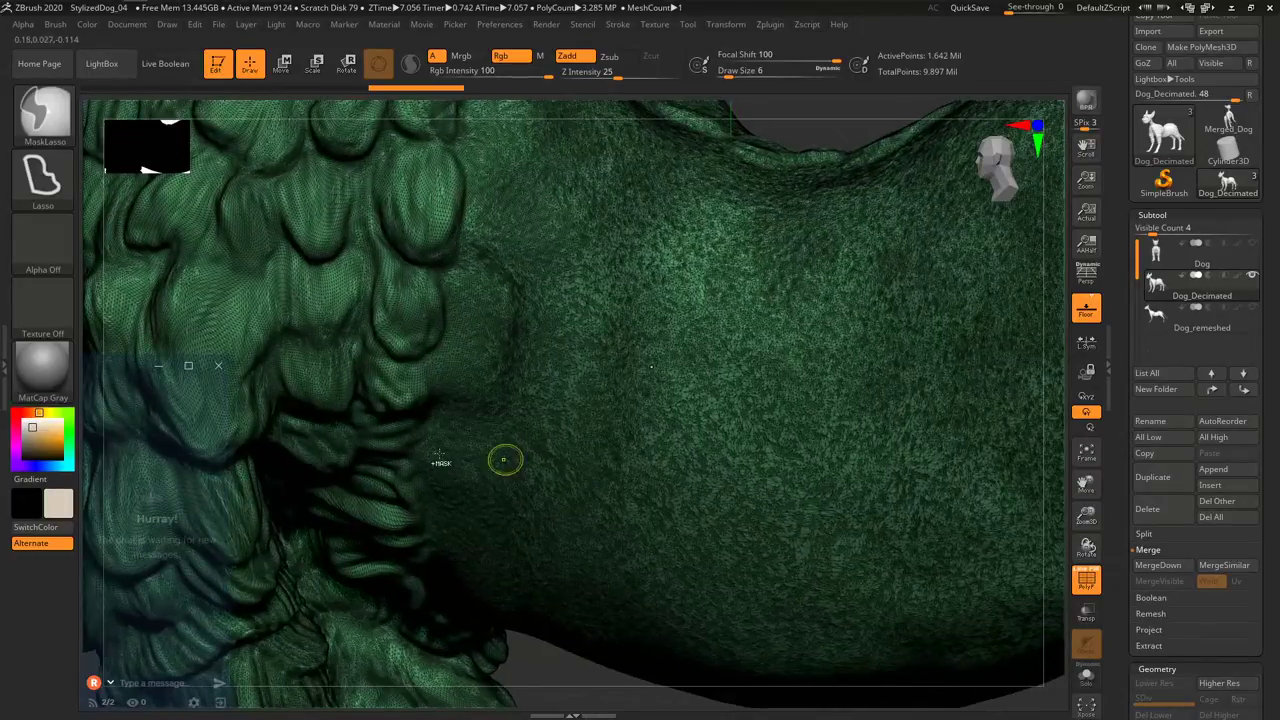
{"action": "right_click_drag", "start_coordinate": [572, 481], "coordinate": [597, 474]}
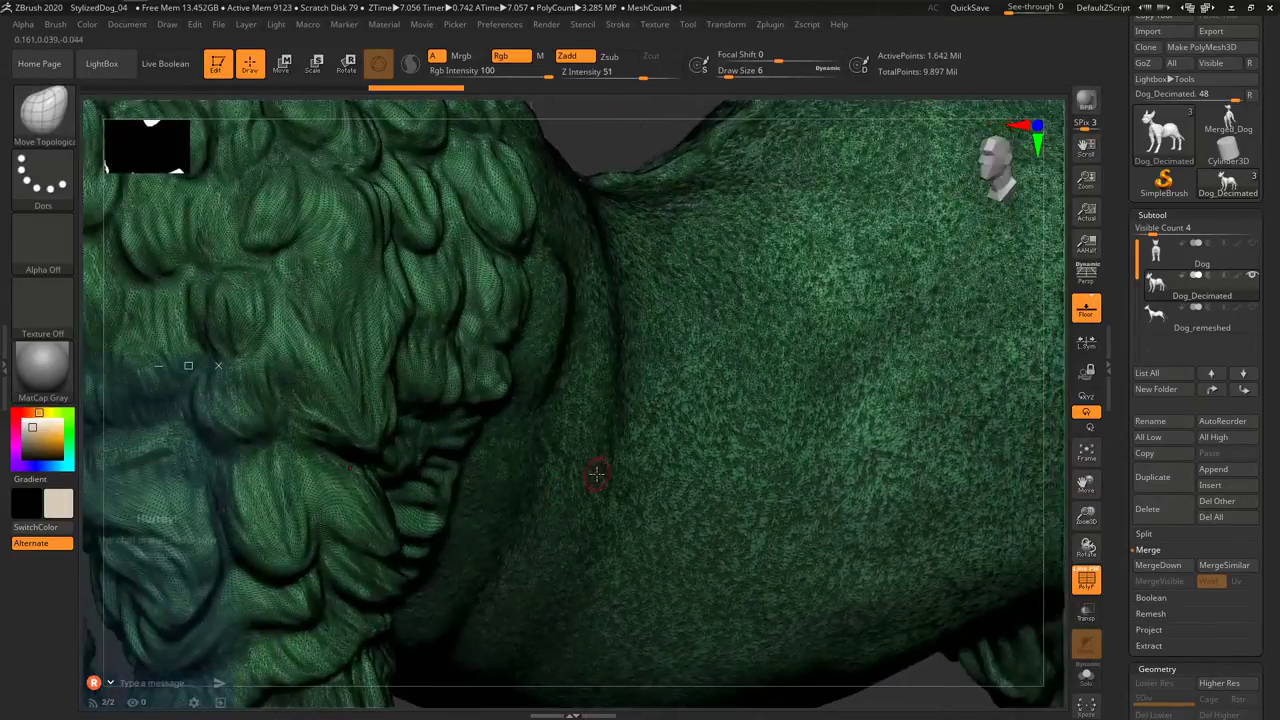
Unwrap the UVs of the Dog_remeshed subtool with UV Master.
{"action": "left_click", "coordinate": [1155, 311]}
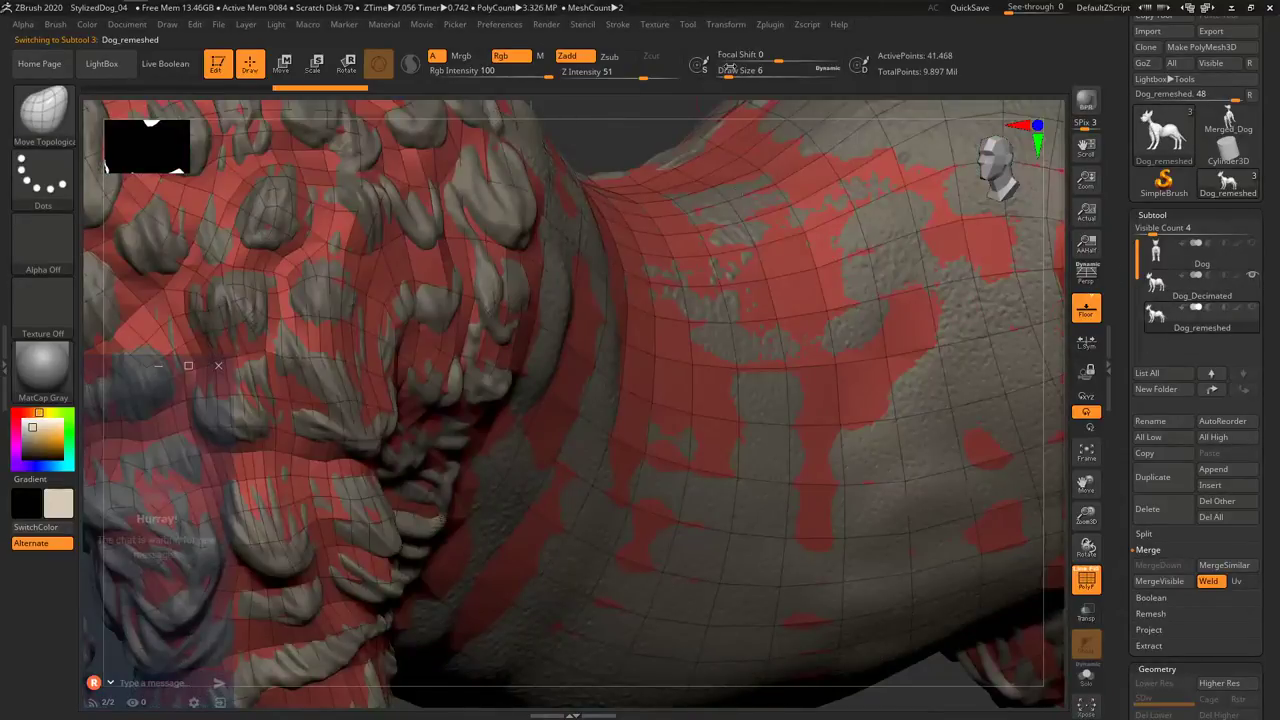
{"action": "key", "text": "f"}
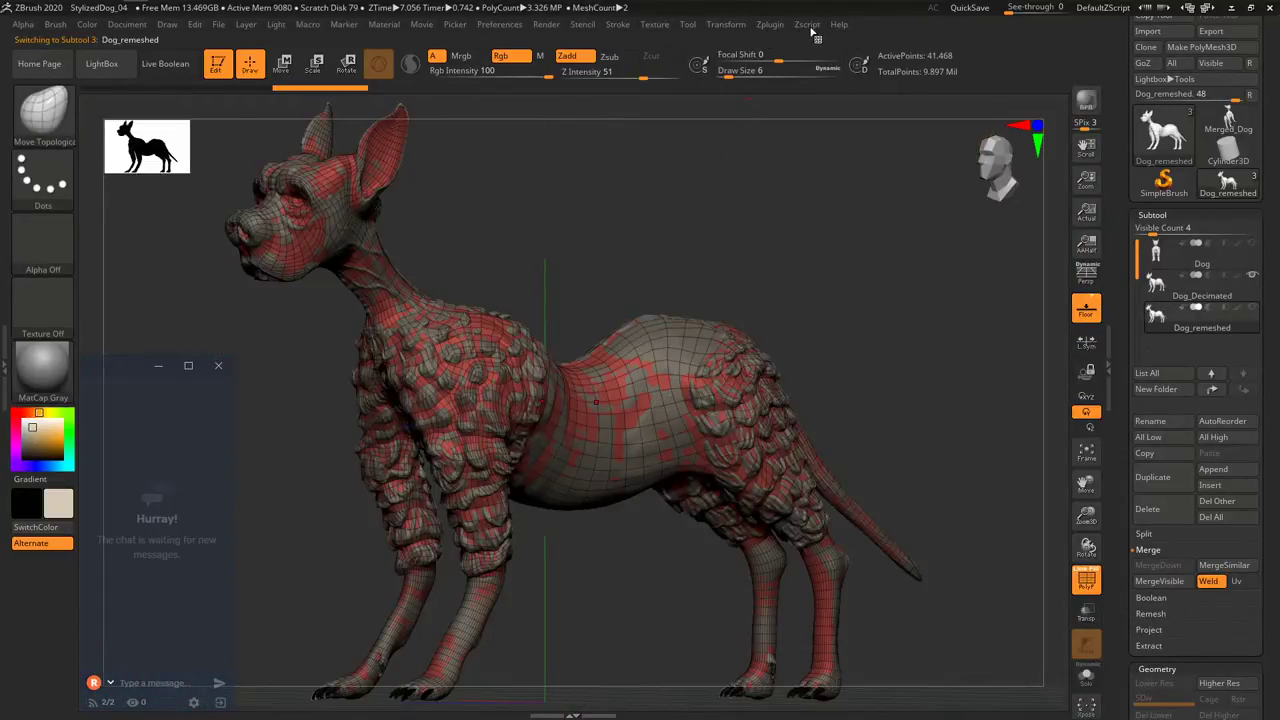
{"action": "left_click", "coordinate": [811, 26]}
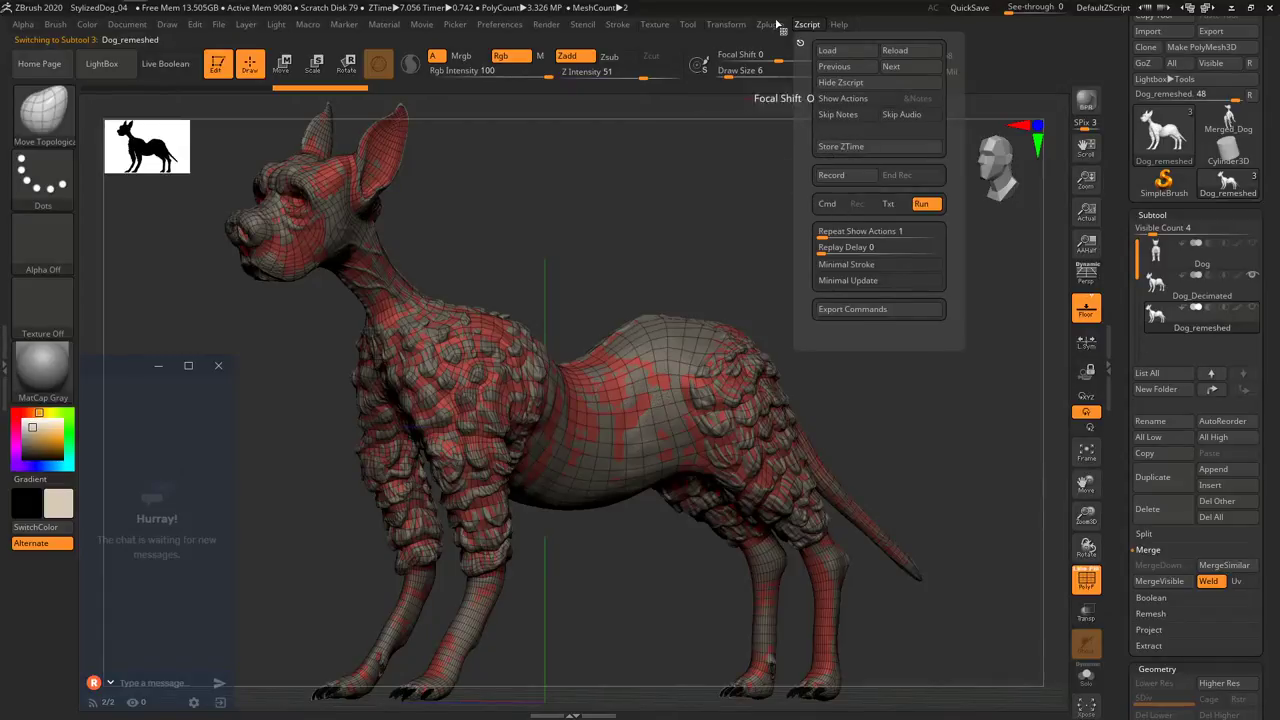
{"action": "left_click", "coordinate": [772, 24]}
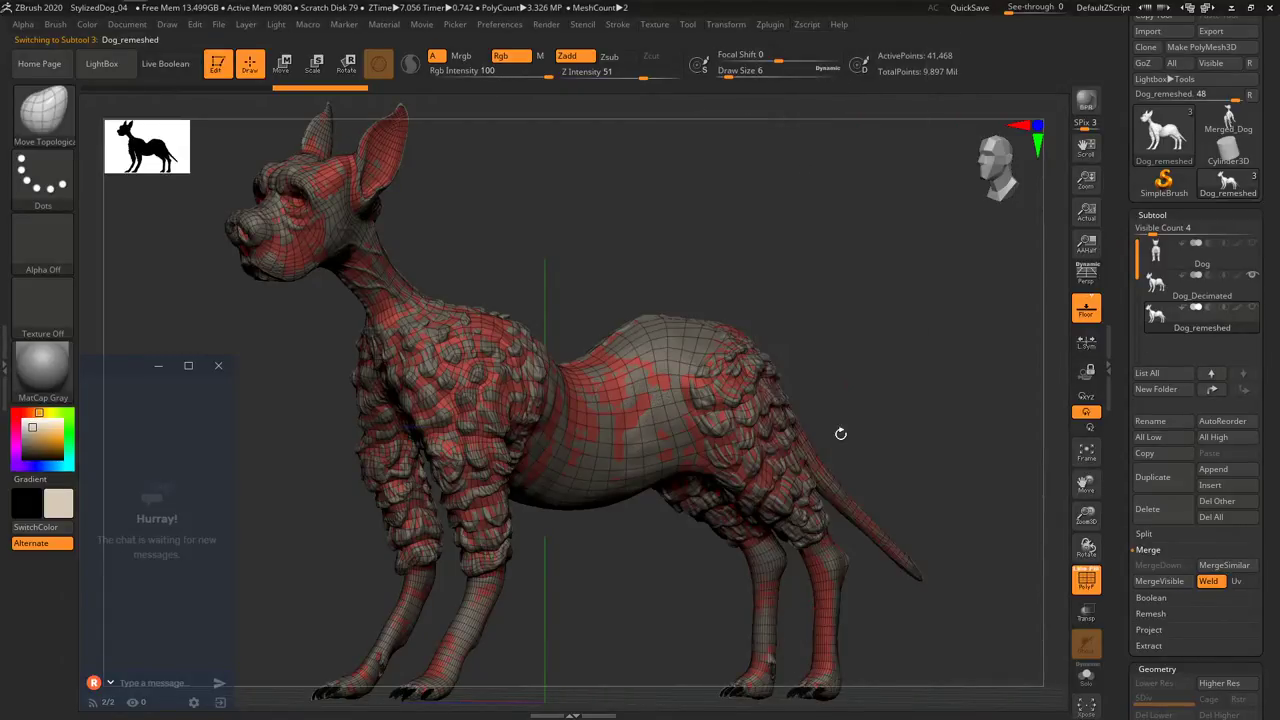
{"action": "left_click", "coordinate": [771, 25]}
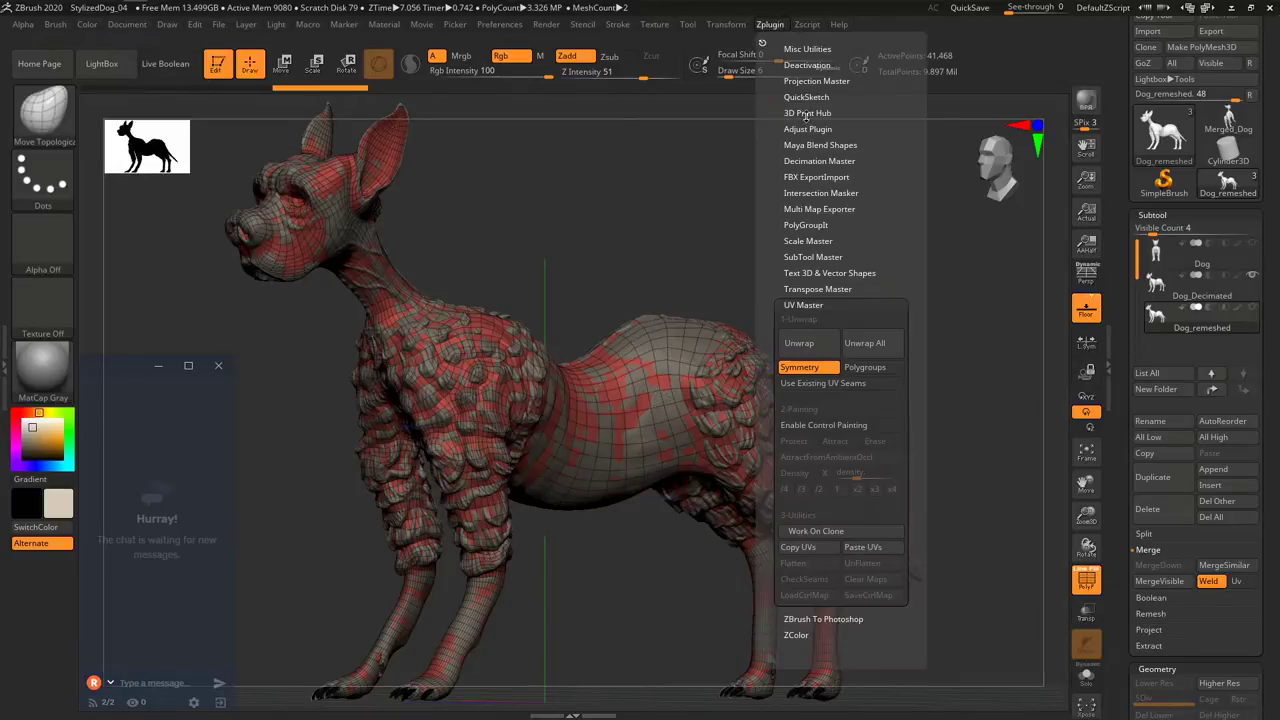
{"action": "left_click", "coordinate": [826, 347]}
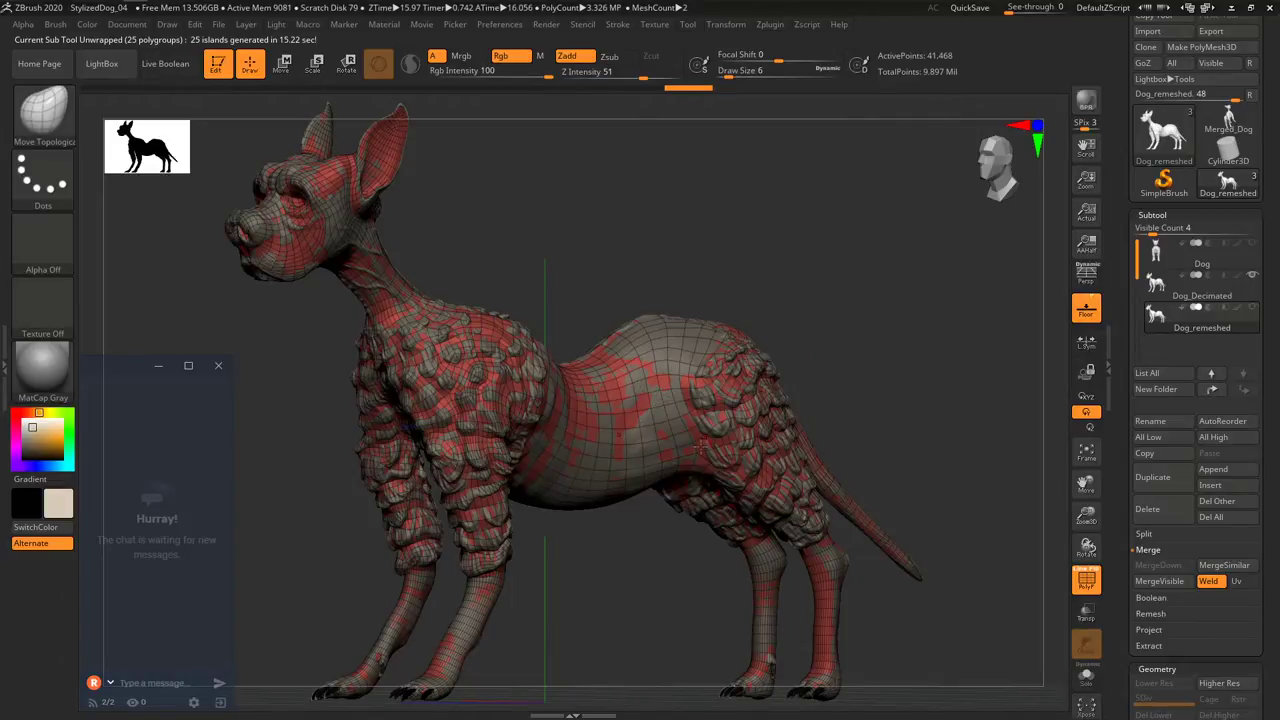
{"action": "right_click_drag", "start_coordinate": [590, 466], "coordinate": [662, 471]}
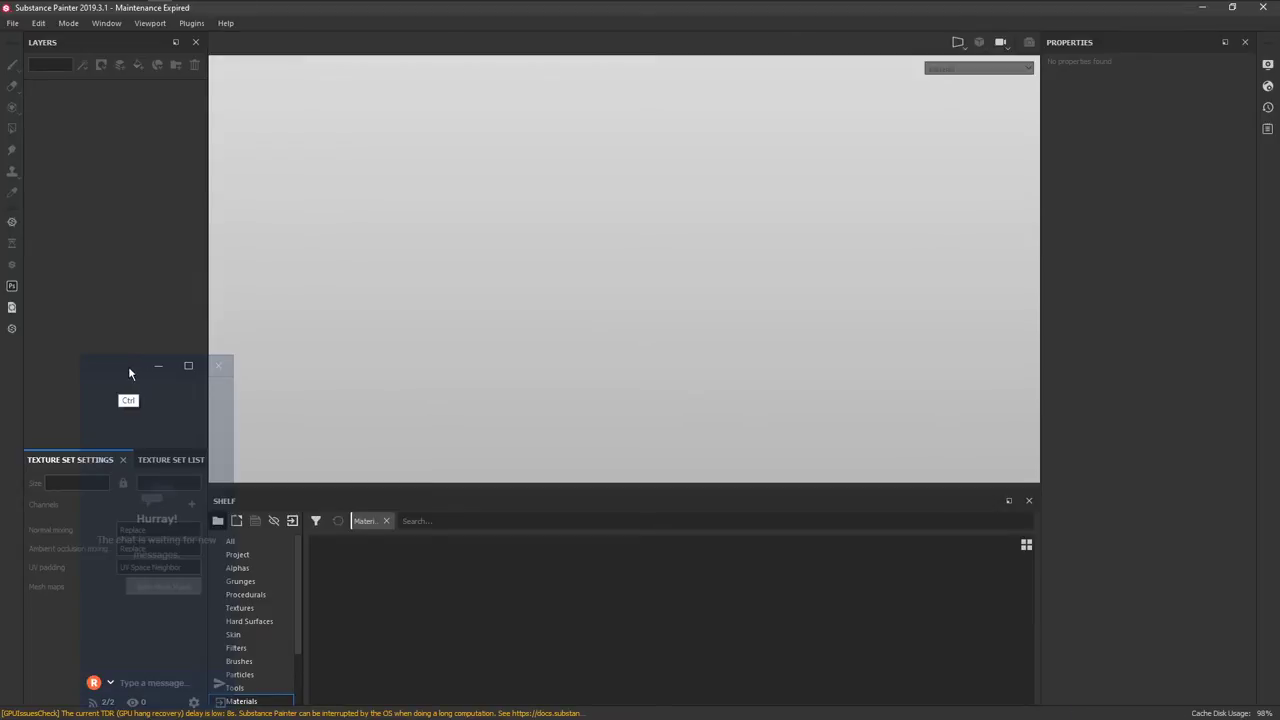
Move the floating chat window off the layer and texture set panels and over the empty viewport area.
{"action": "left_click_drag", "start_coordinate": [128, 367], "coordinate": [194, 363], "text": "ctrl"}
{"action": "left_click_drag", "start_coordinate": [310, 360], "coordinate": [779, 345], "text": "ctrl"}
{"action": "left_click", "coordinate": [530, 471]}
{"action": "left_click_drag", "start_coordinate": [643, 350], "coordinate": [913, 95], "text": "ctrl"}
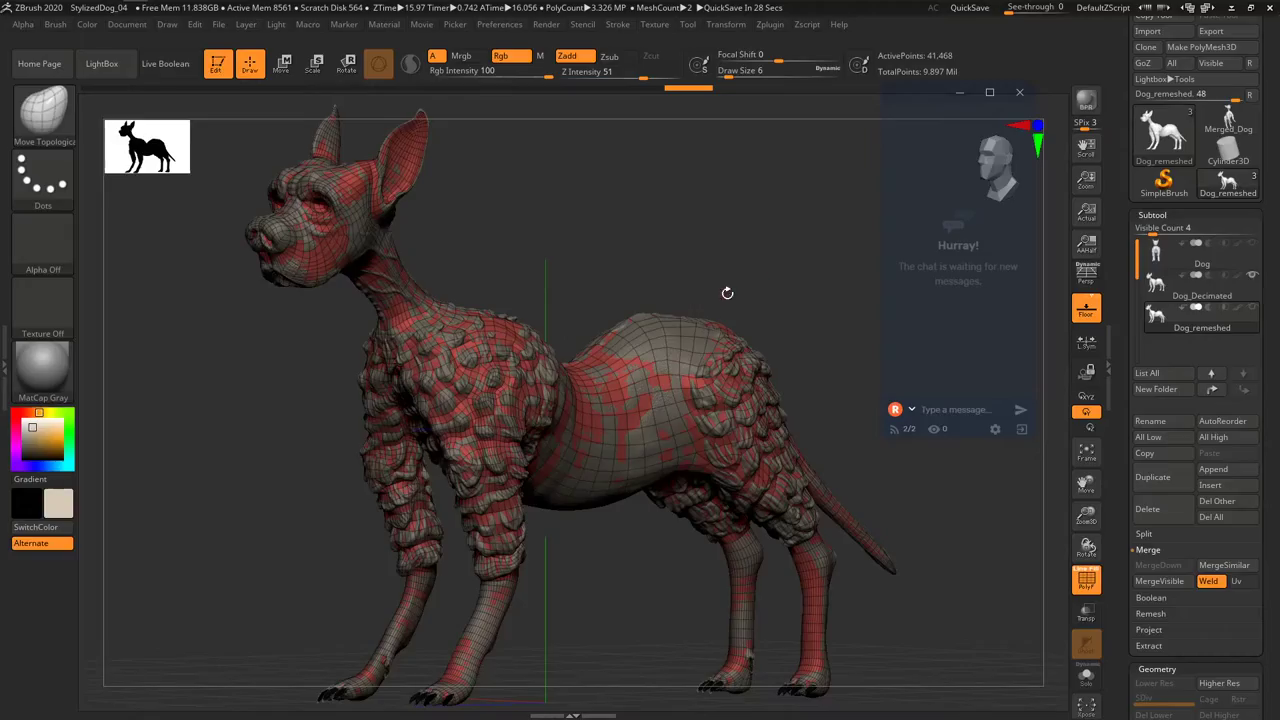
Export only the selected Dog_remeshed subtool as Dog_remeshed.fbx into the StylizedDog folder.
{"action": "left_click", "coordinate": [806, 24]}
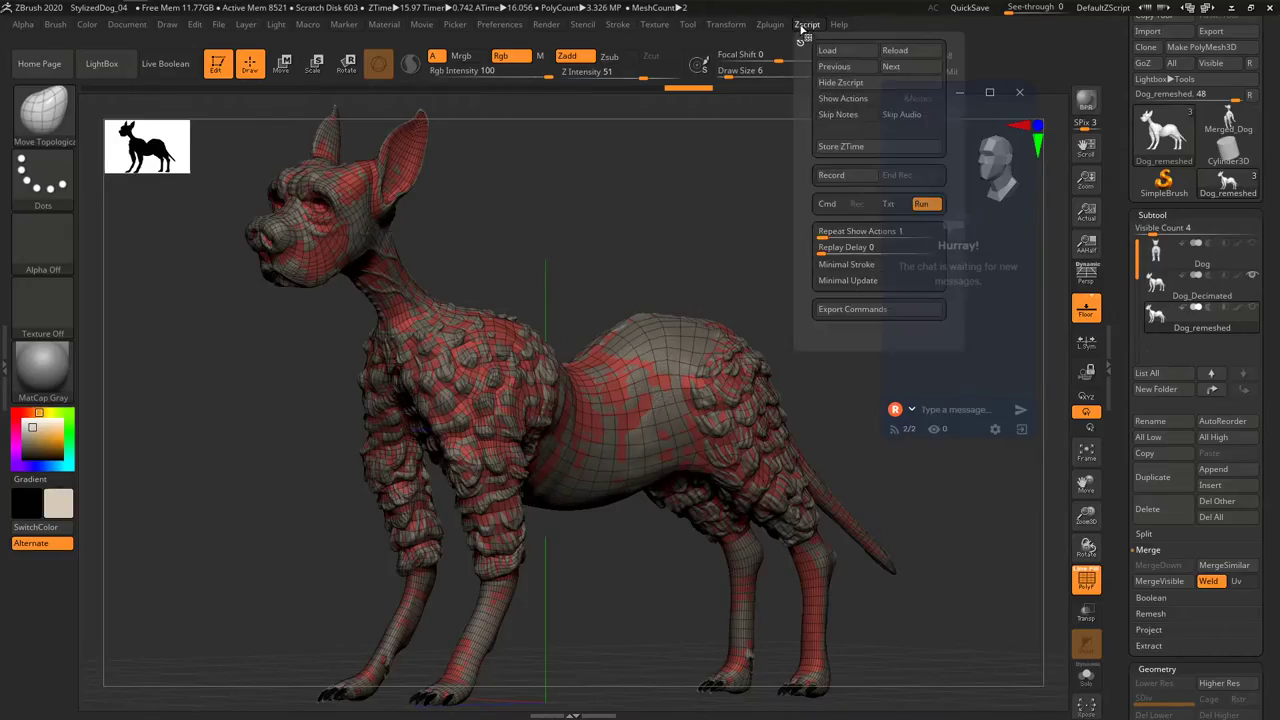
{"action": "left_click", "coordinate": [769, 24]}
{"action": "left_click", "coordinate": [806, 176]}
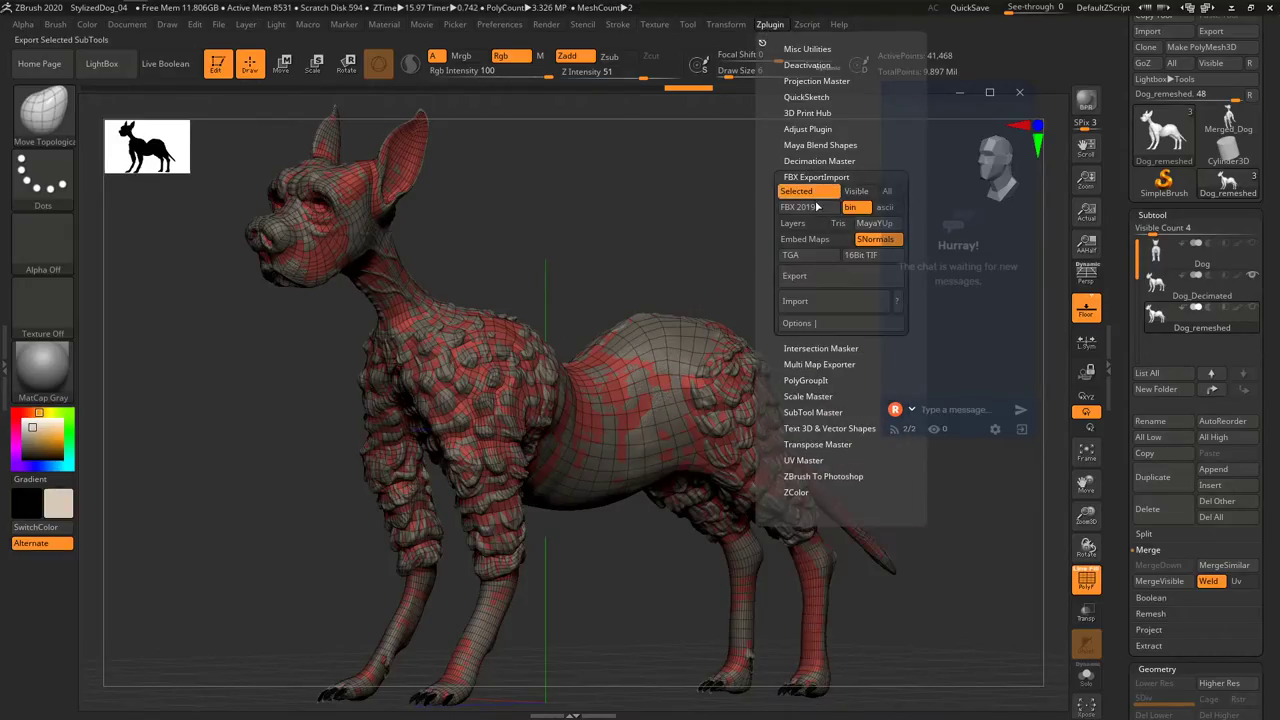
{"action": "left_click", "coordinate": [812, 277]}
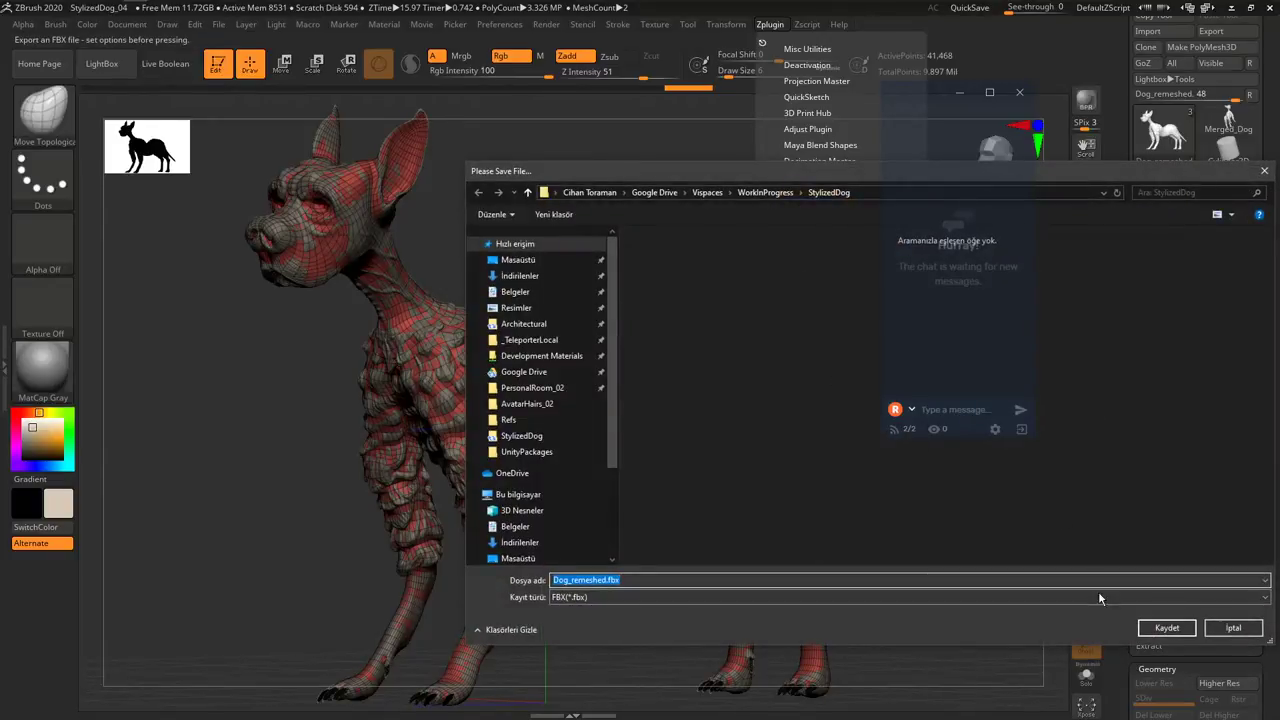
{"action": "left_click", "coordinate": [1163, 627]}
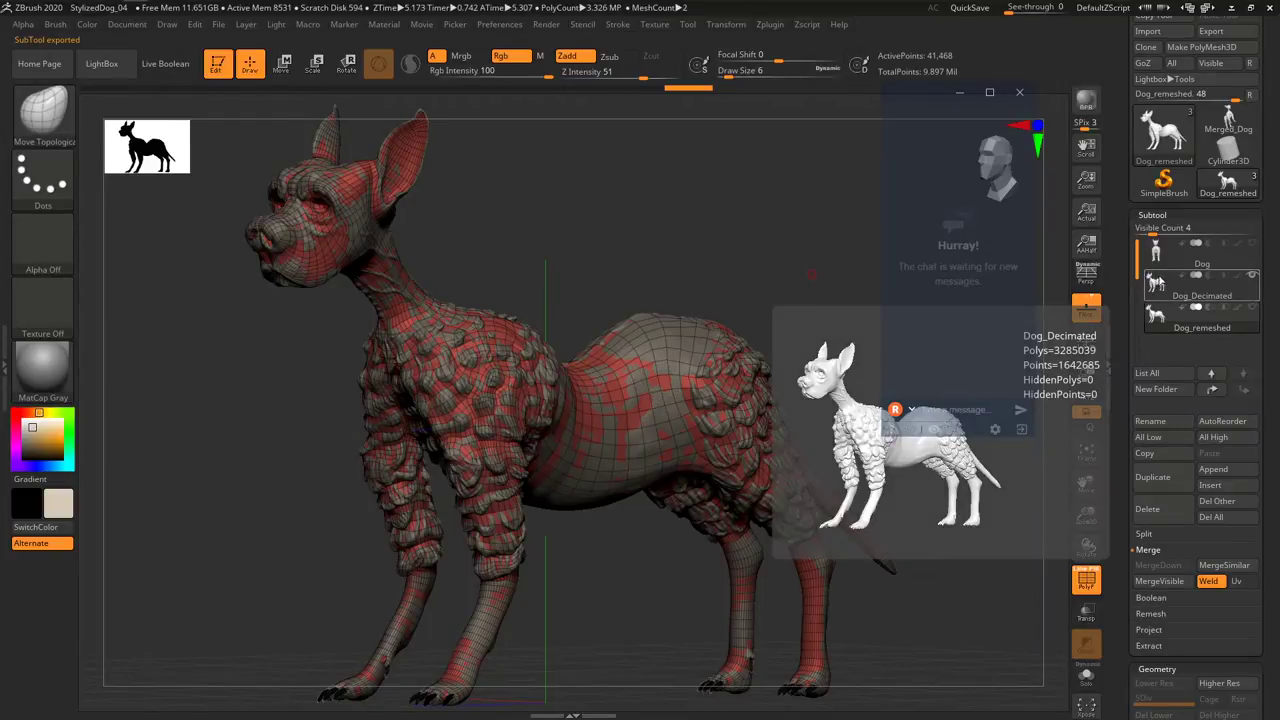
Export the Dog_Decimated subtool as a binary FBX file and switch to Substance Painter.
{"action": "left_click", "coordinate": [1155, 284]}
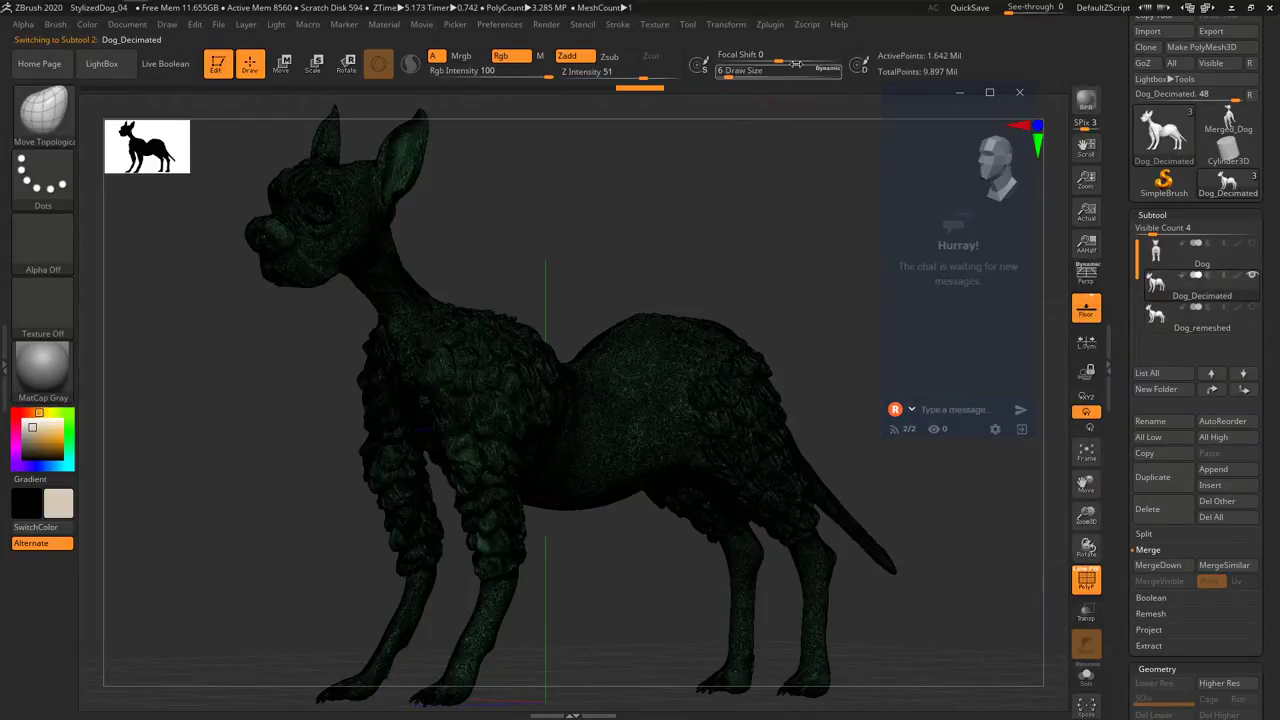
{"action": "left_click", "coordinate": [770, 26]}
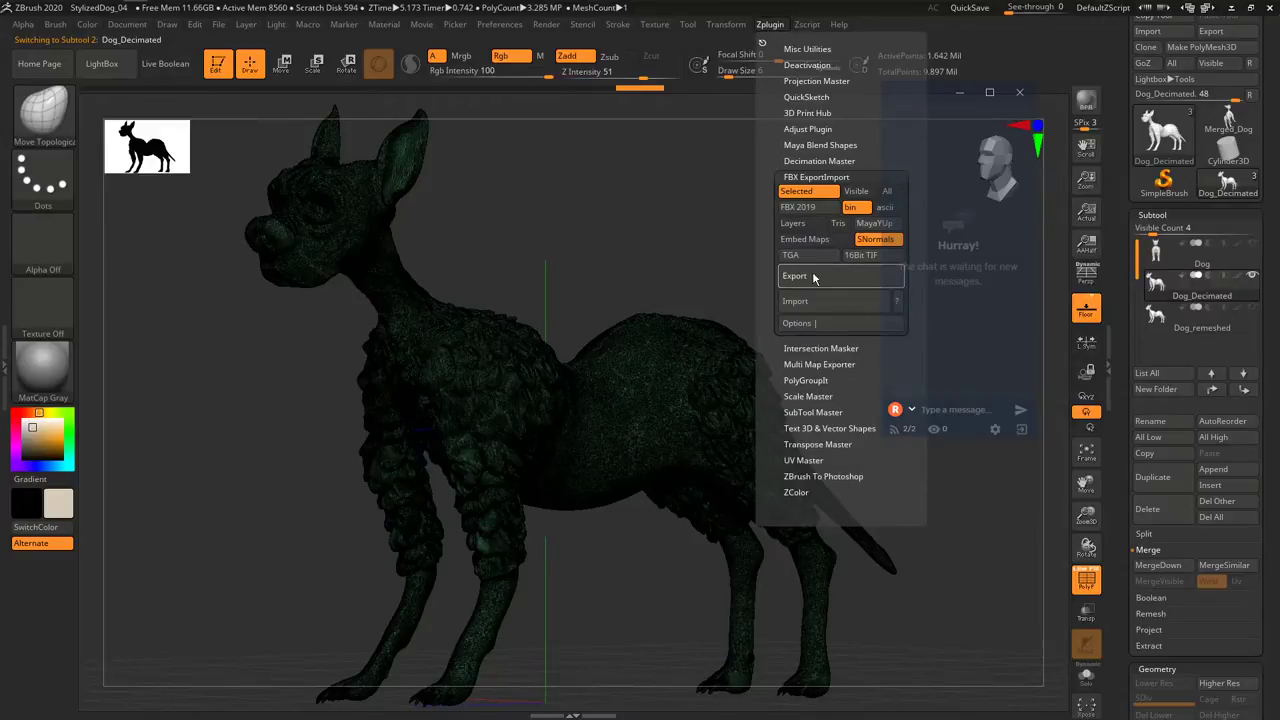
{"action": "left_click", "coordinate": [815, 276]}
{"action": "left_click", "coordinate": [1166, 628]}
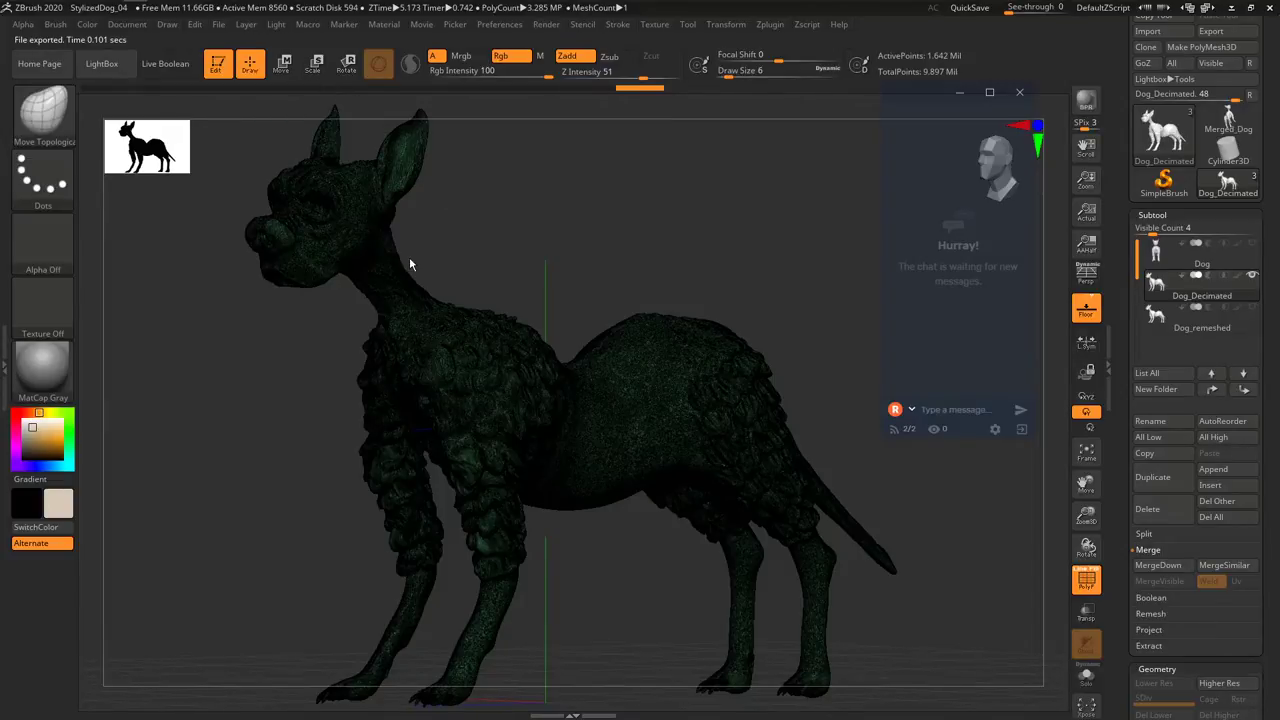
{"action": "key", "text": "alt+Tab"}
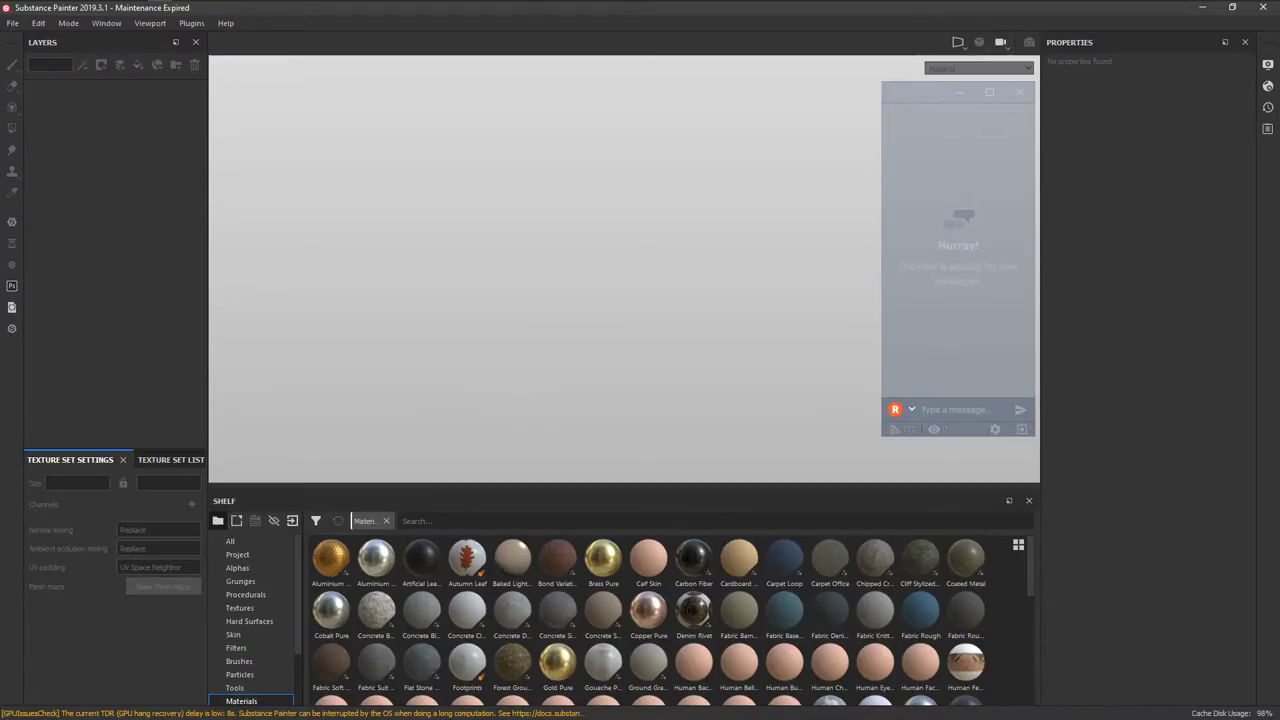
Create a project from Dog_remeshed.fbx with a 2048 document resolution and DirectX normal format, and delete its default layer.
{"action": "left_click_drag", "start_coordinate": [1279, 300], "coordinate": [700, 265]}
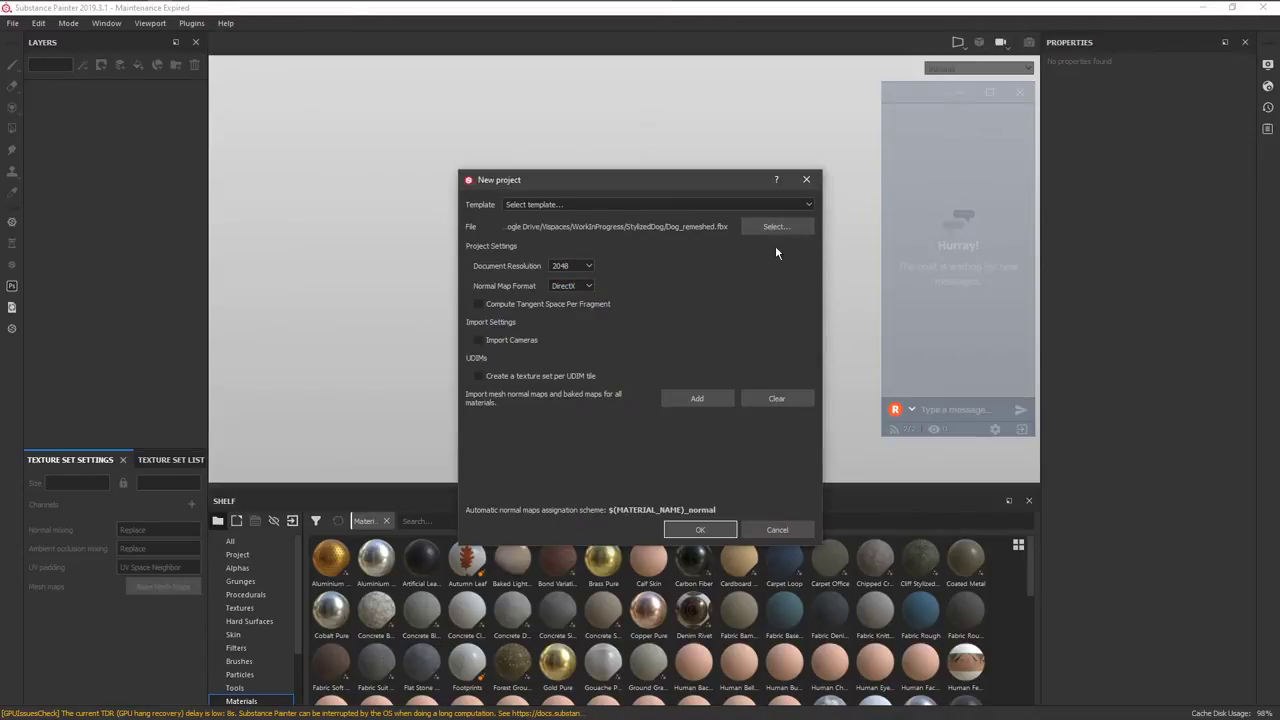
{"action": "left_click", "coordinate": [700, 526]}
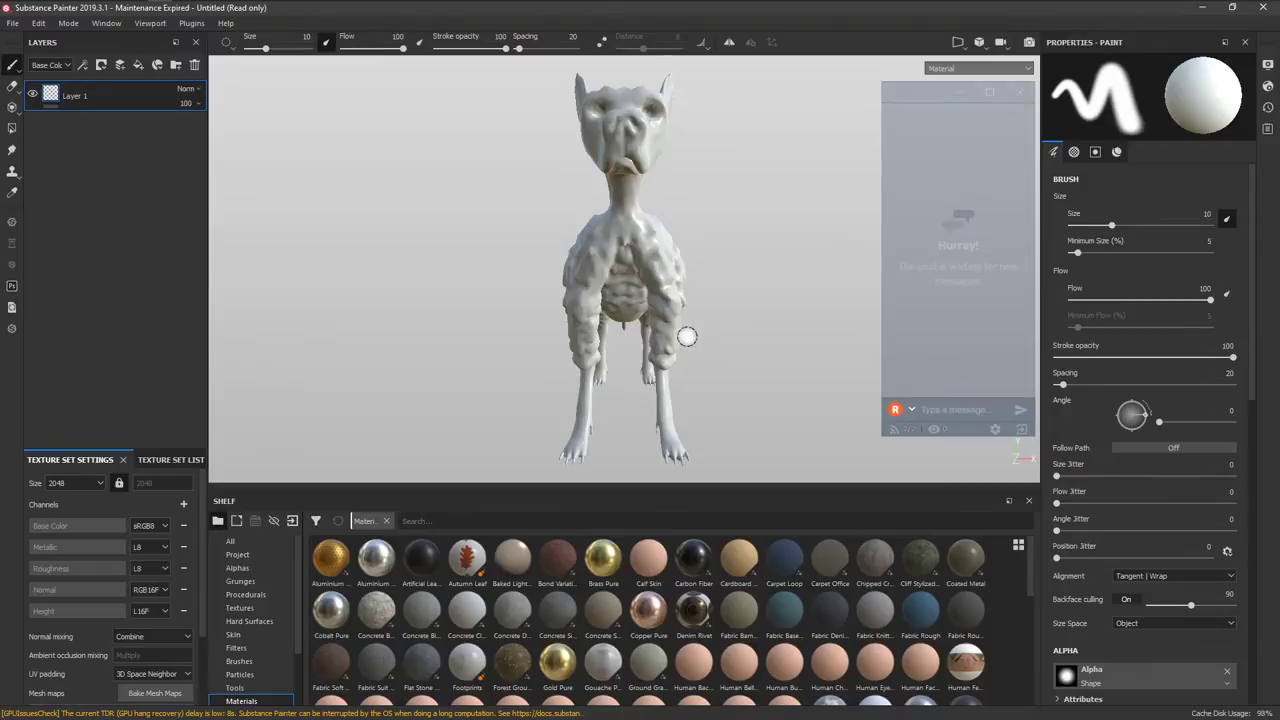
{"action": "mouse_move", "coordinate": [686, 337]}
{"action": "left_mouse_down", "text": "alt"}
{"action": "mouse_move", "coordinate": [644, 323]}
{"action": "mouse_move", "coordinate": [497, 334]}
{"action": "left_mouse_up", "text": "alt"}
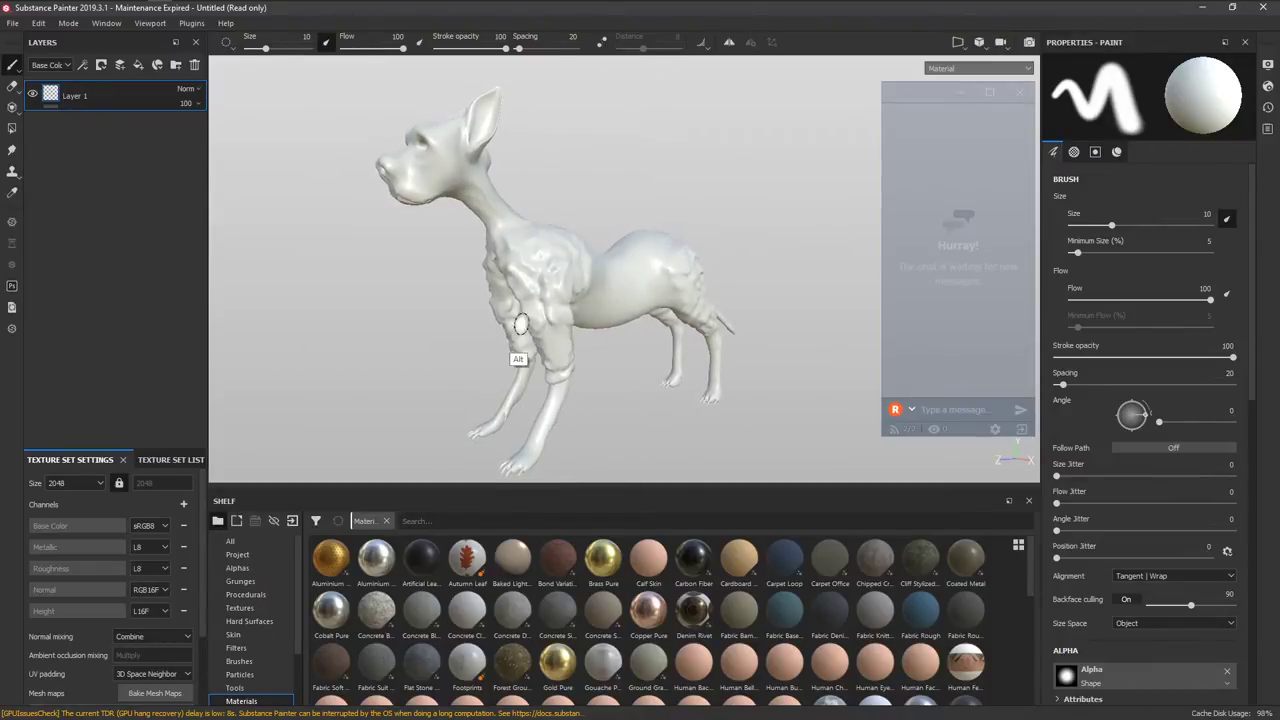
{"action": "left_click", "coordinate": [194, 64]}
Rename the Dog_remeshed texture set as T_Sip.
{"action": "left_click", "coordinate": [160, 459]}
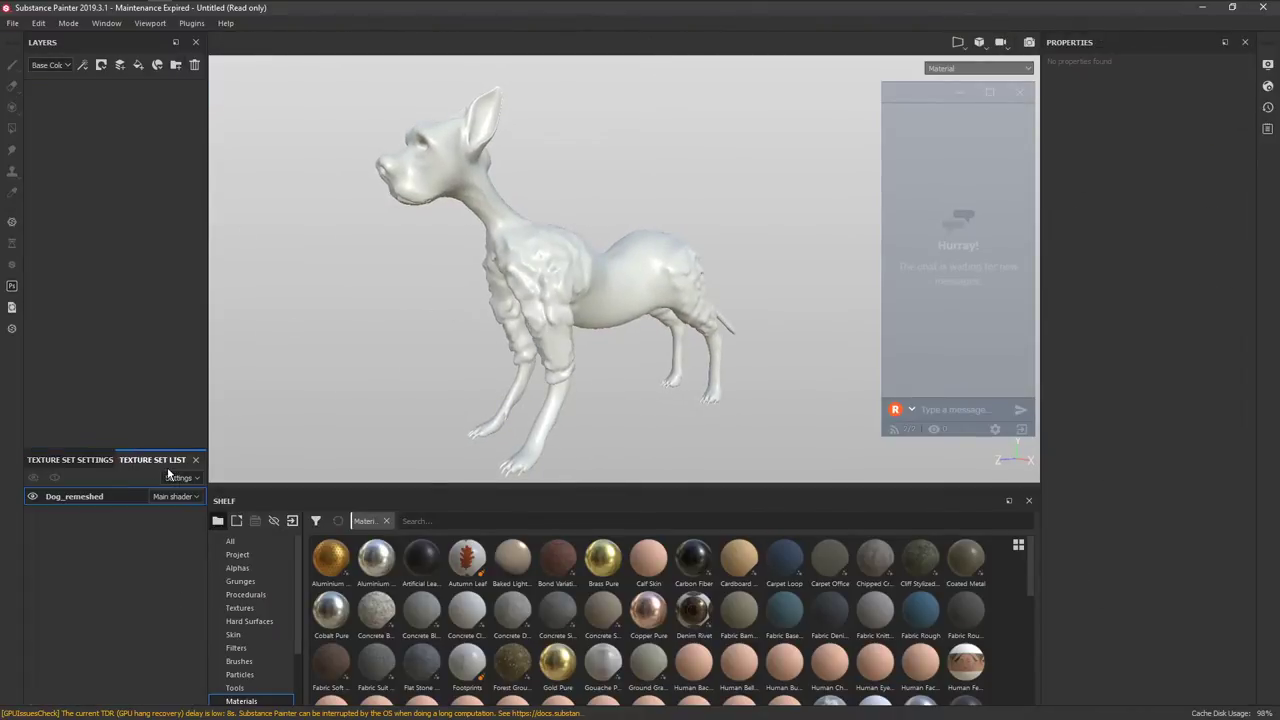
{"action": "double_click", "coordinate": [90, 495]}
{"action": "left_click_drag", "start_coordinate": [99, 497], "coordinate": [66, 497]}
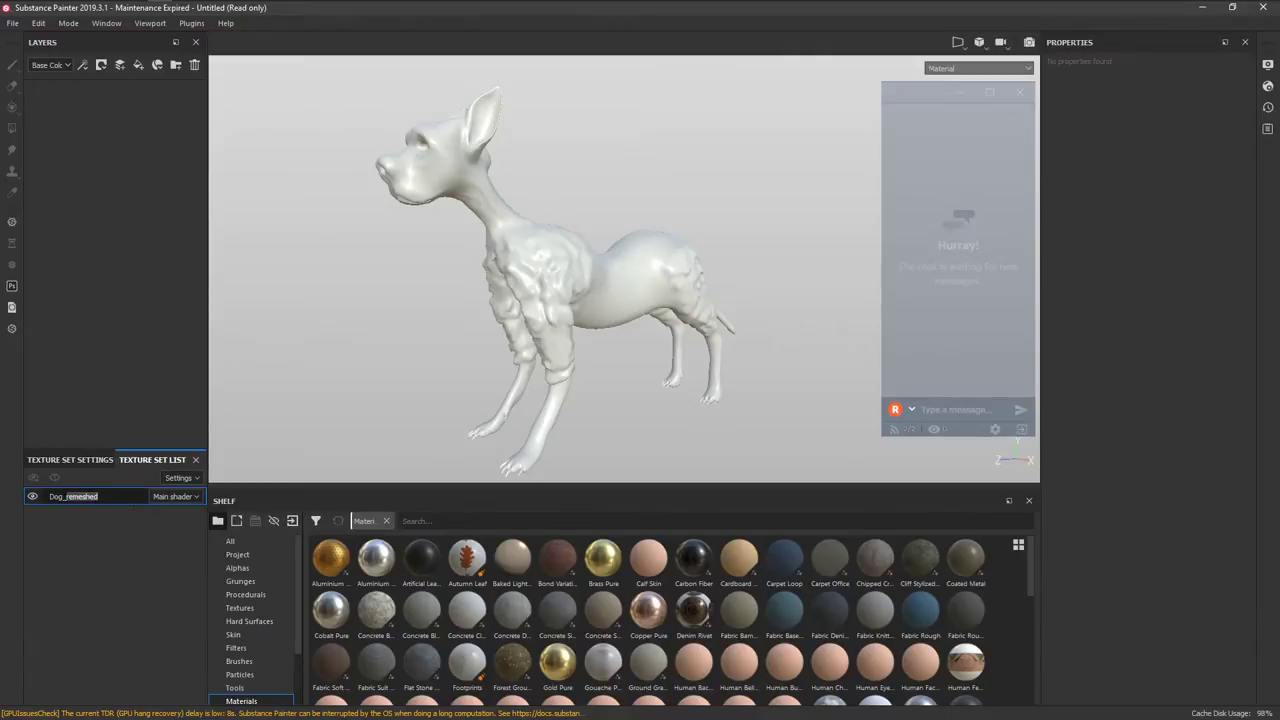
{"action": "key", "text": "ctrl+a"}
{"action": "type", "text": "M_DOG"}
{"action": "type", "text": "T_"}
{"action": "type", "text": "Dog"}
{"action": "key", "text": "BackSpace"}
{"action": "key", "text": "BackSpace"}
{"action": "key", "text": "BackSpace"}
{"action": "type", "text": "ip"}
{"action": "key", "text": "Return"}
{"action": "left_click_drag", "start_coordinate": [604, 372], "coordinate": [551, 361], "text": "alt"}
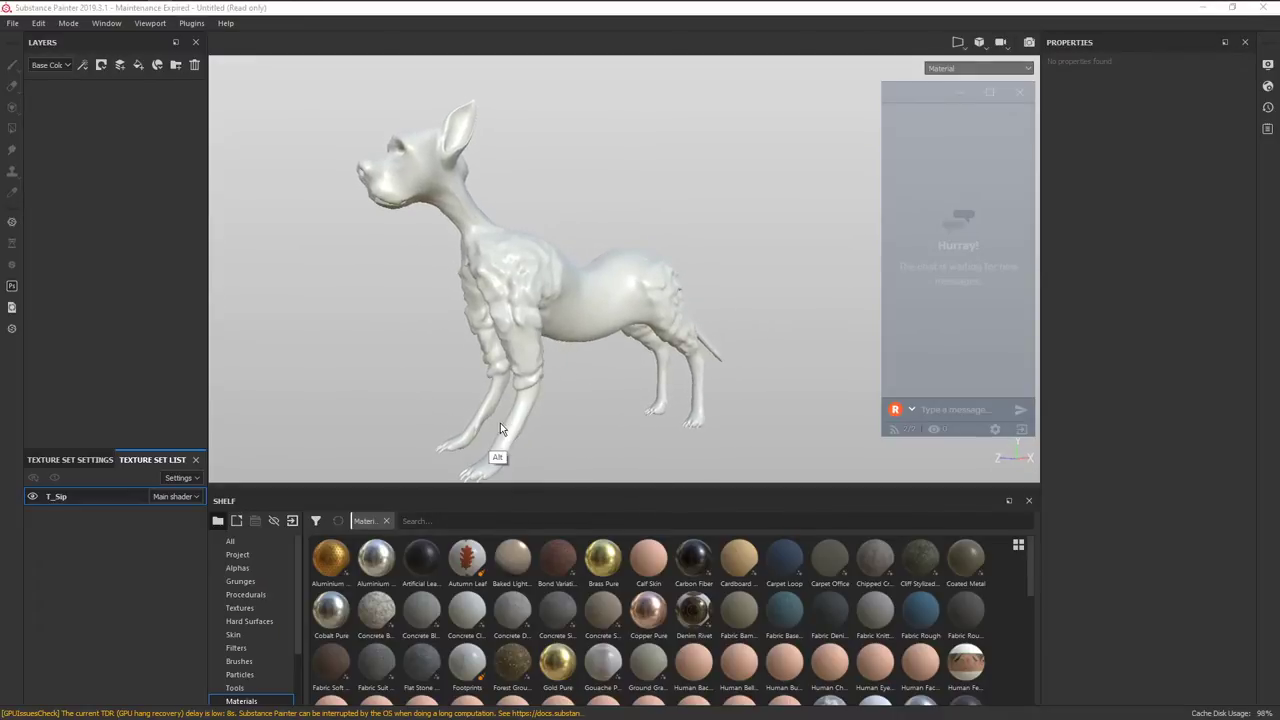
{"action": "key", "text": "alt+Tab"}
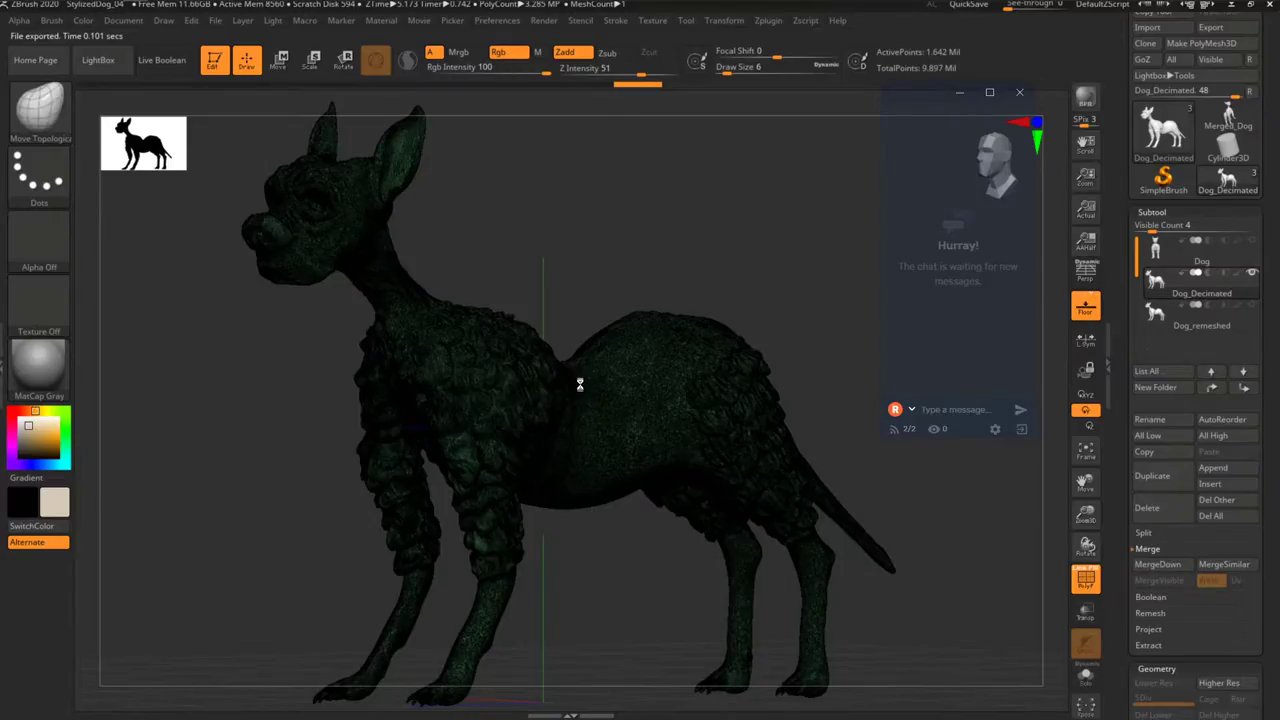
{"action": "key", "text": "alt+Tab"}
{"action": "mouse_move", "coordinate": [571, 397]}
{"action": "left_mouse_down", "text": "alt"}
{"action": "mouse_move", "coordinate": [577, 363]}
{"action": "mouse_move", "coordinate": [462, 366]}
{"action": "left_mouse_up", "text": "alt"}
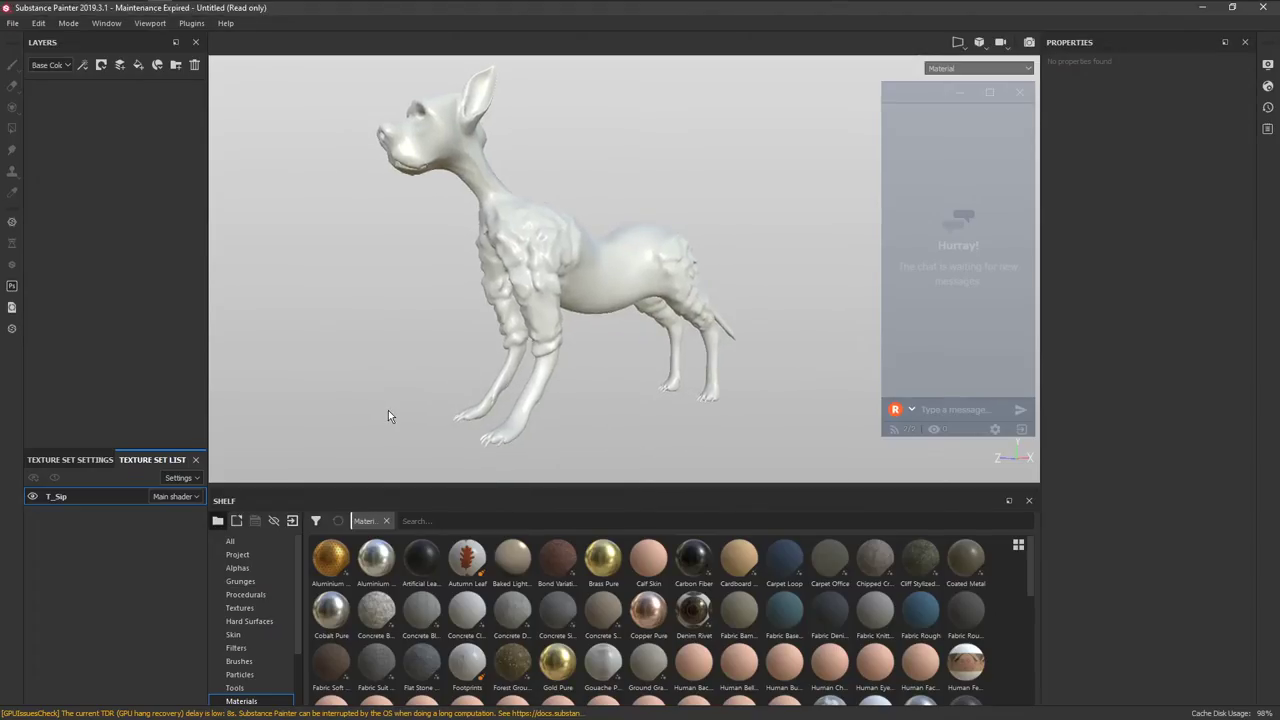
Clear the Materials filter from the shelf and open the mesh map baking settings for the T_Sip texture set.
{"action": "left_click", "coordinate": [386, 521]}
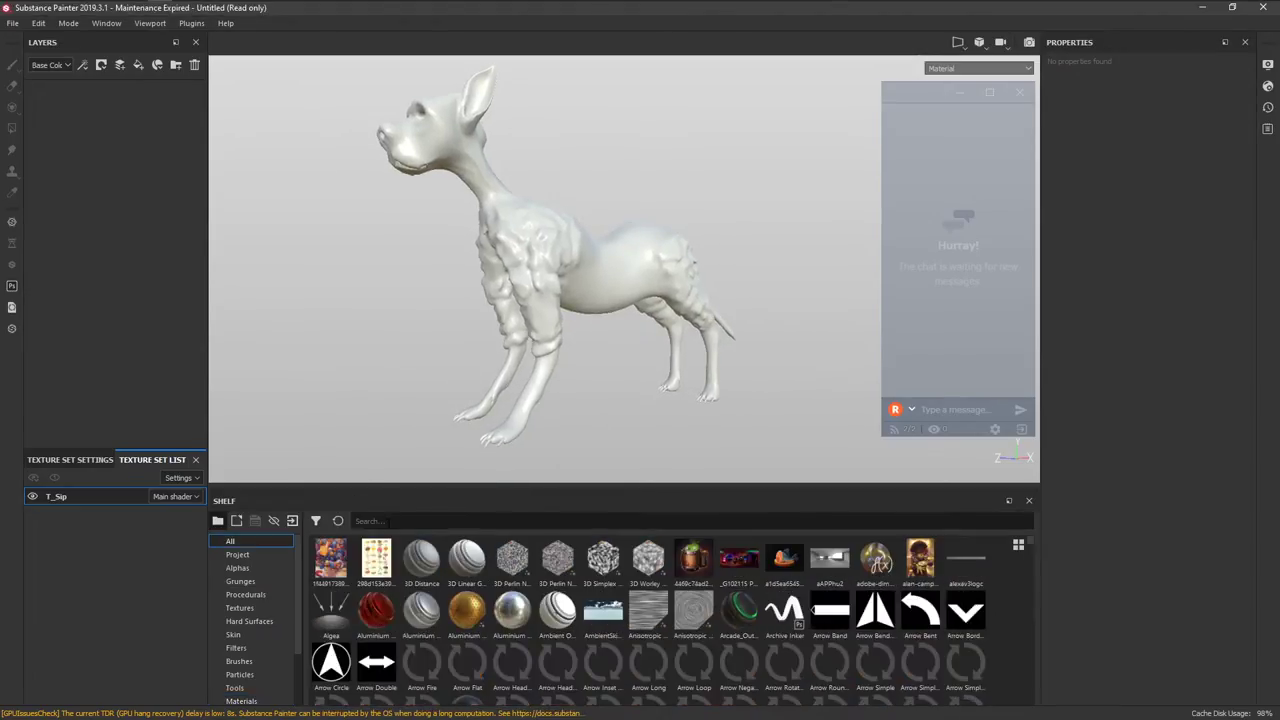
{"action": "left_click", "coordinate": [70, 459]}
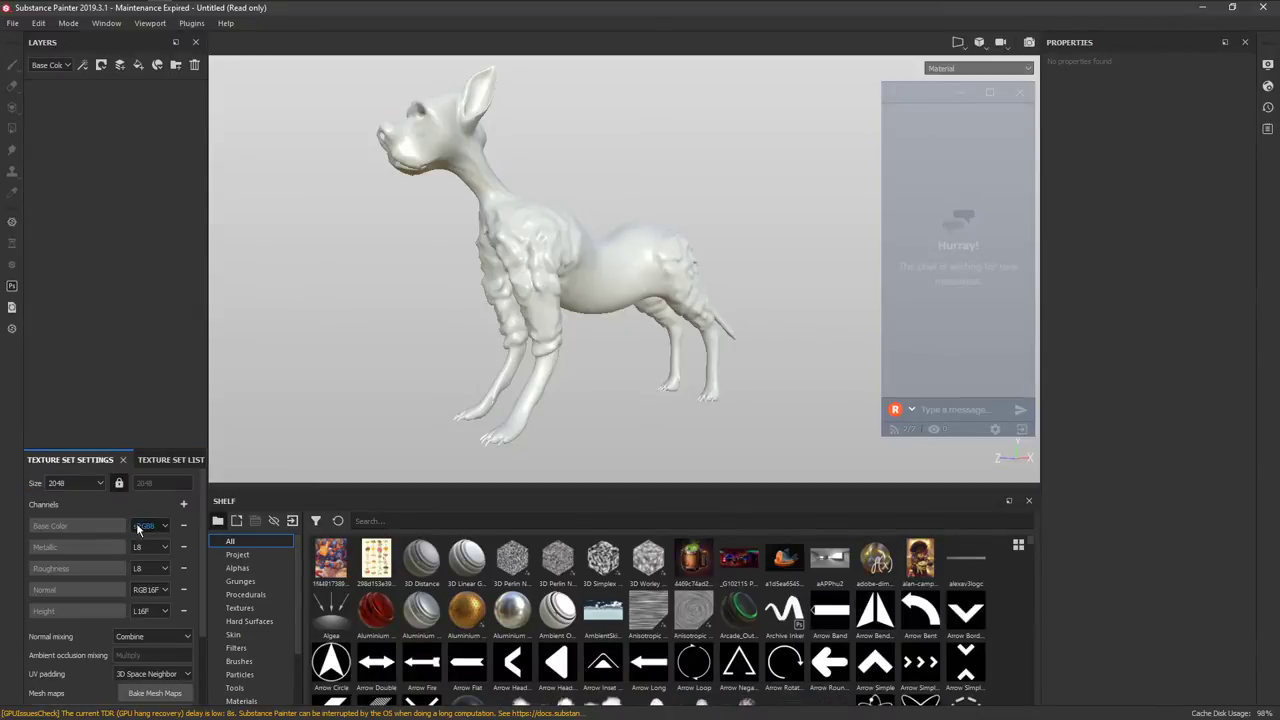
{"action": "left_click", "coordinate": [183, 504]}
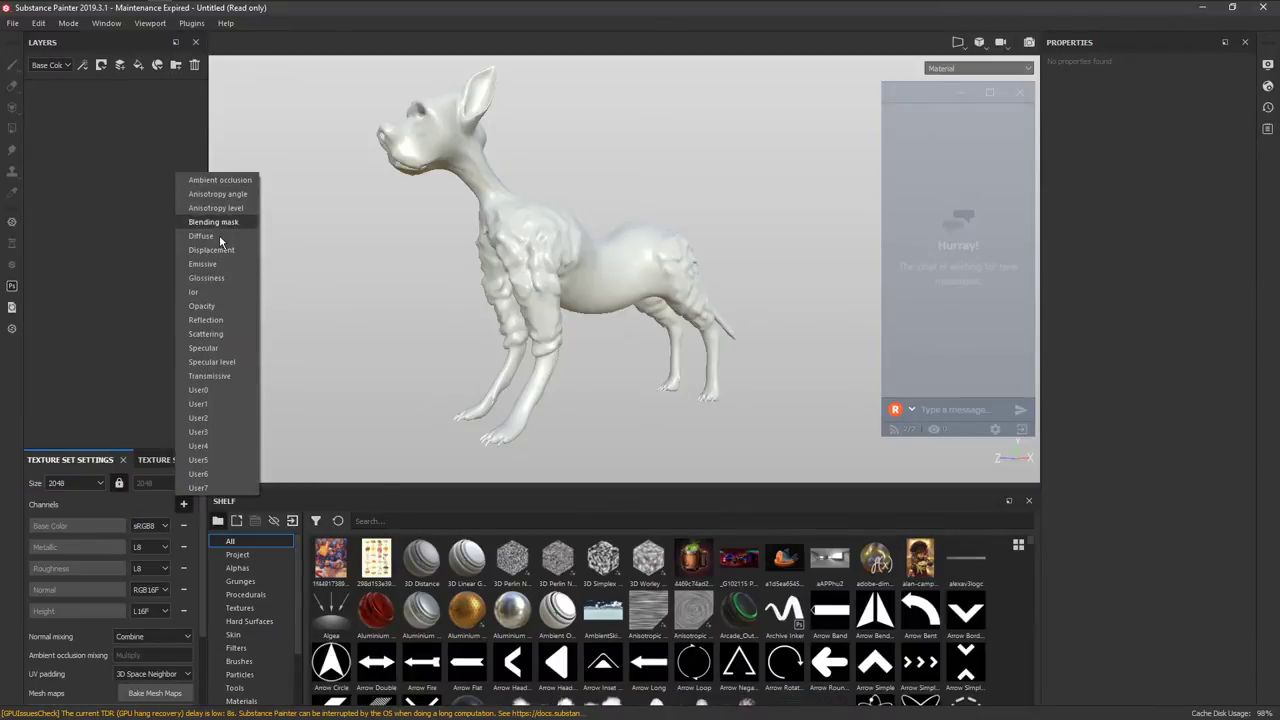
{"action": "left_click", "coordinate": [82, 418]}
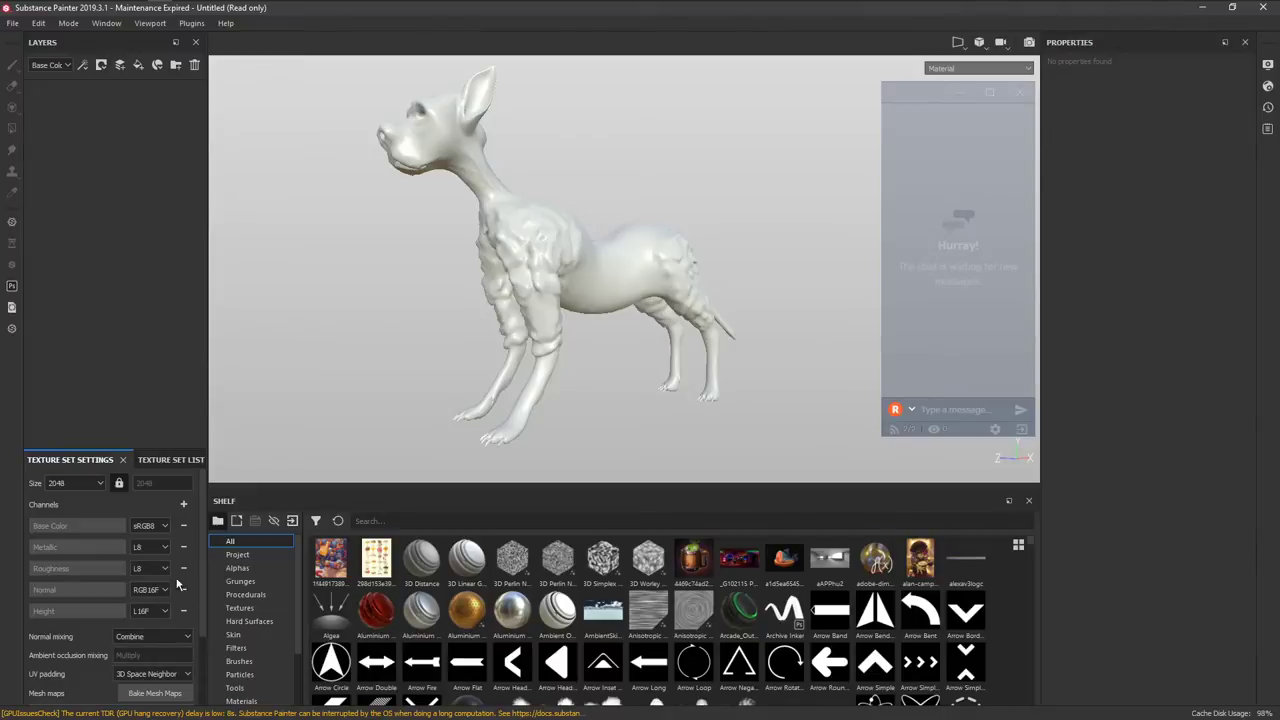
{"action": "left_click", "coordinate": [155, 692]}
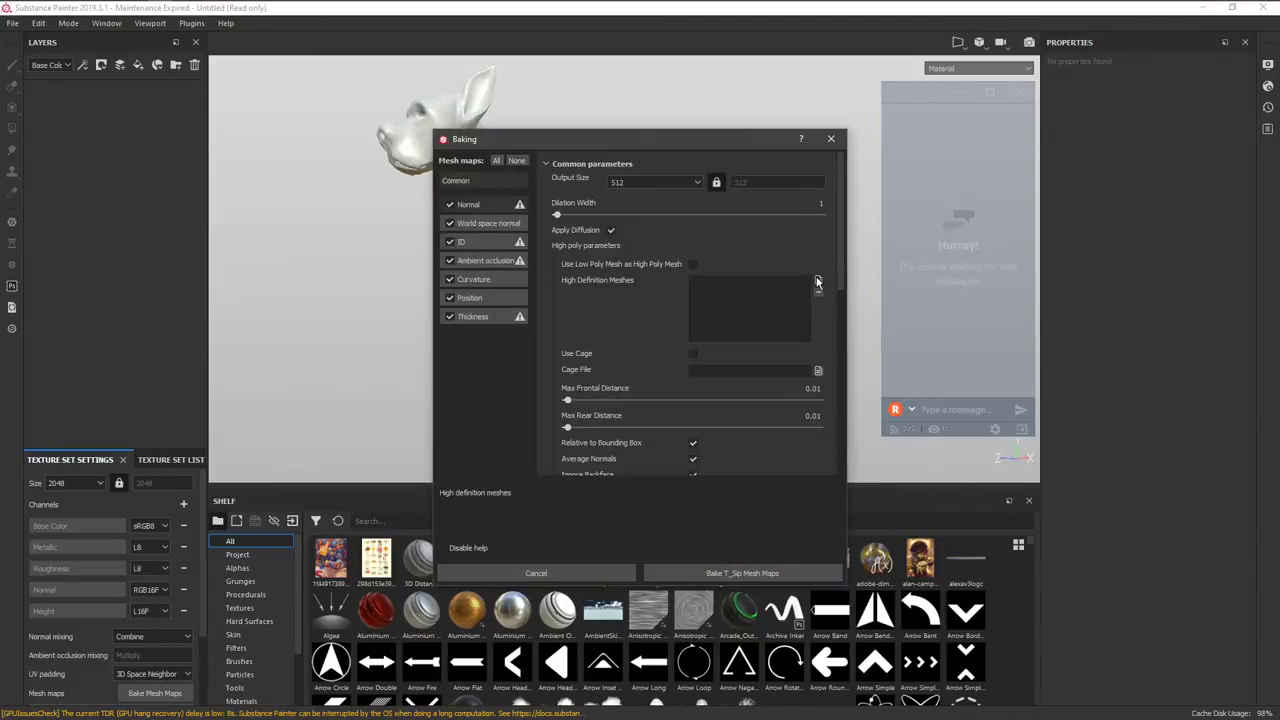
Load Dog_Decimated.fbx from the StylizedDog folder as the high definition mesh for baking.
{"action": "left_click", "coordinate": [816, 281]}
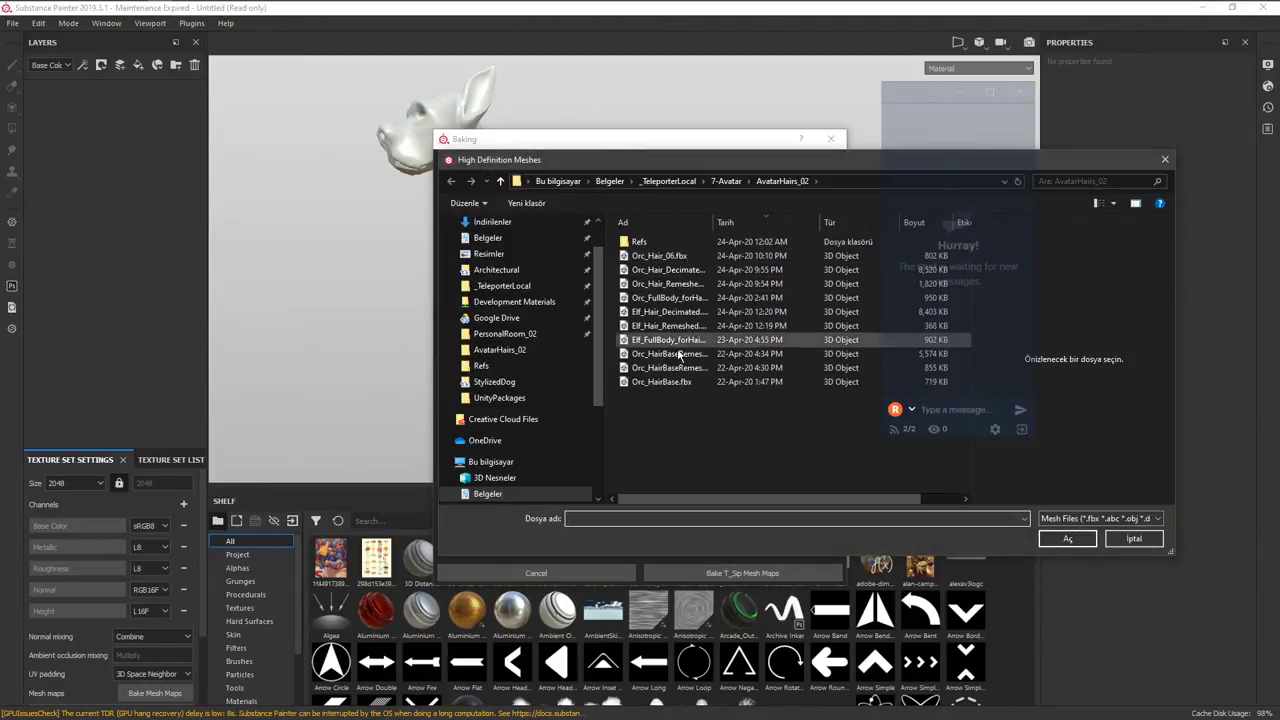
{"action": "left_click", "coordinate": [1132, 539]}
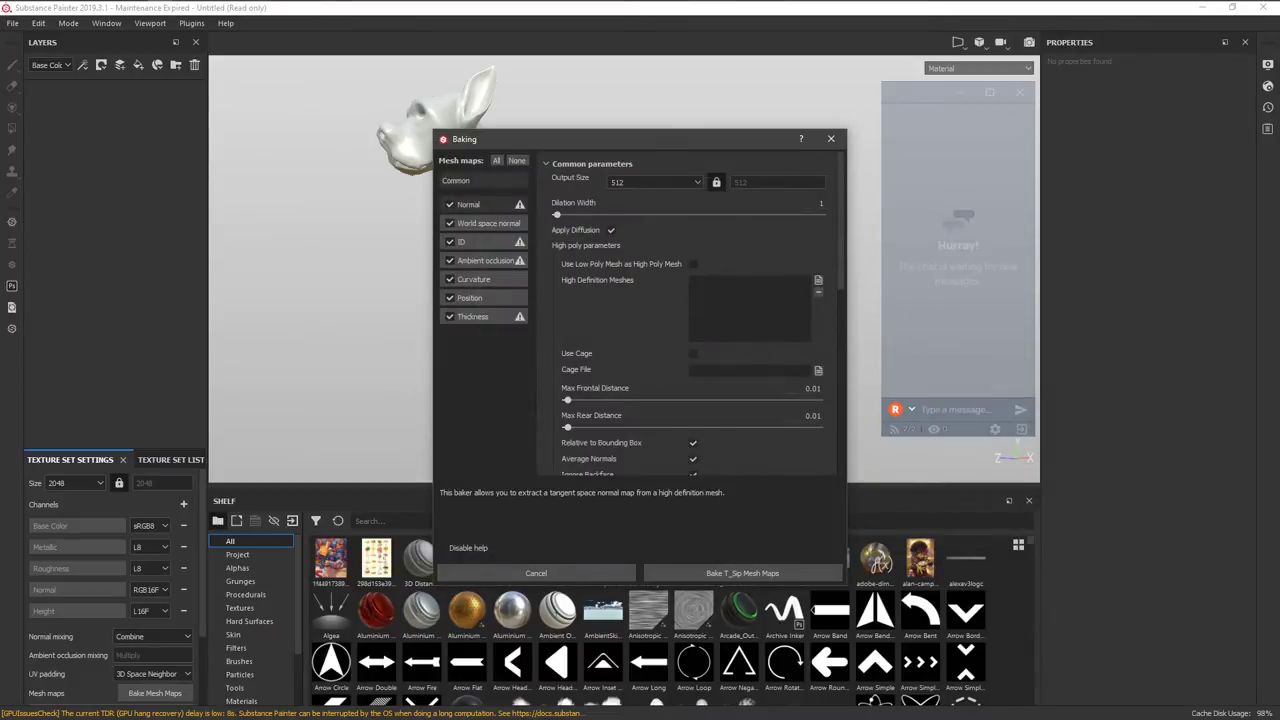
{"action": "left_click_drag", "start_coordinate": [16, 300], "coordinate": [808, 293]}
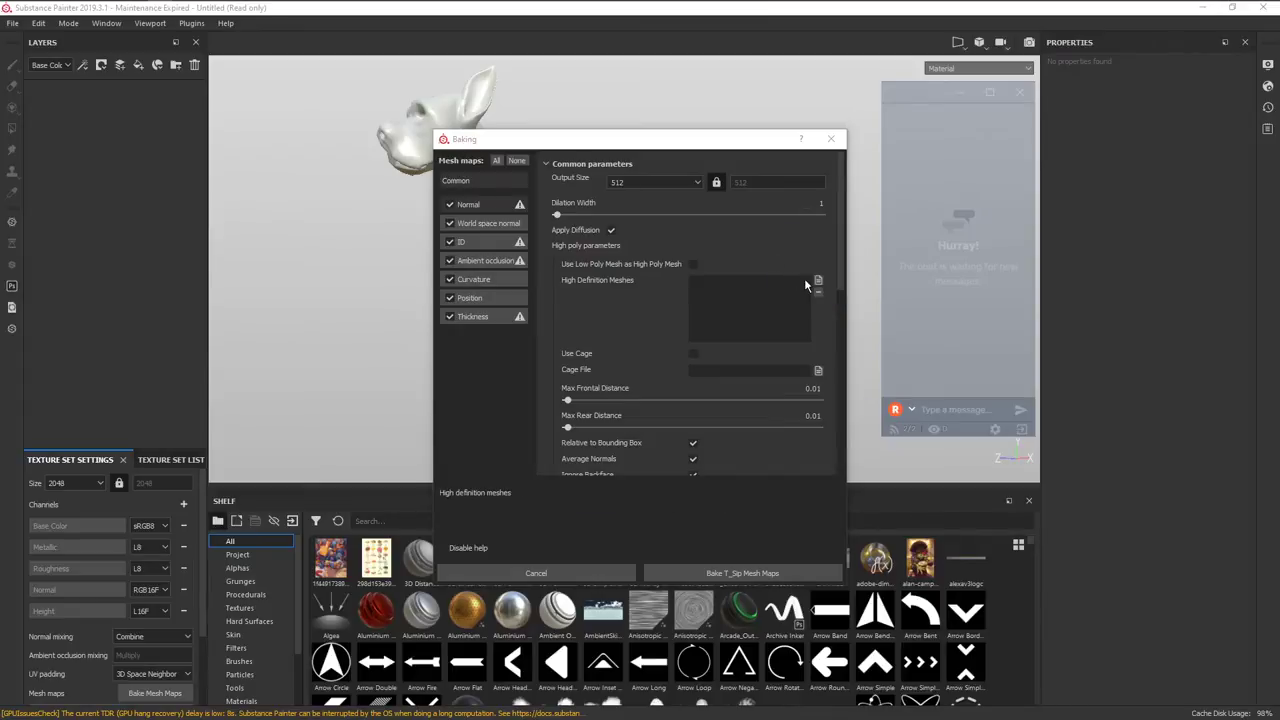
{"action": "left_click", "coordinate": [818, 279]}
{"action": "left_click", "coordinate": [824, 187]}
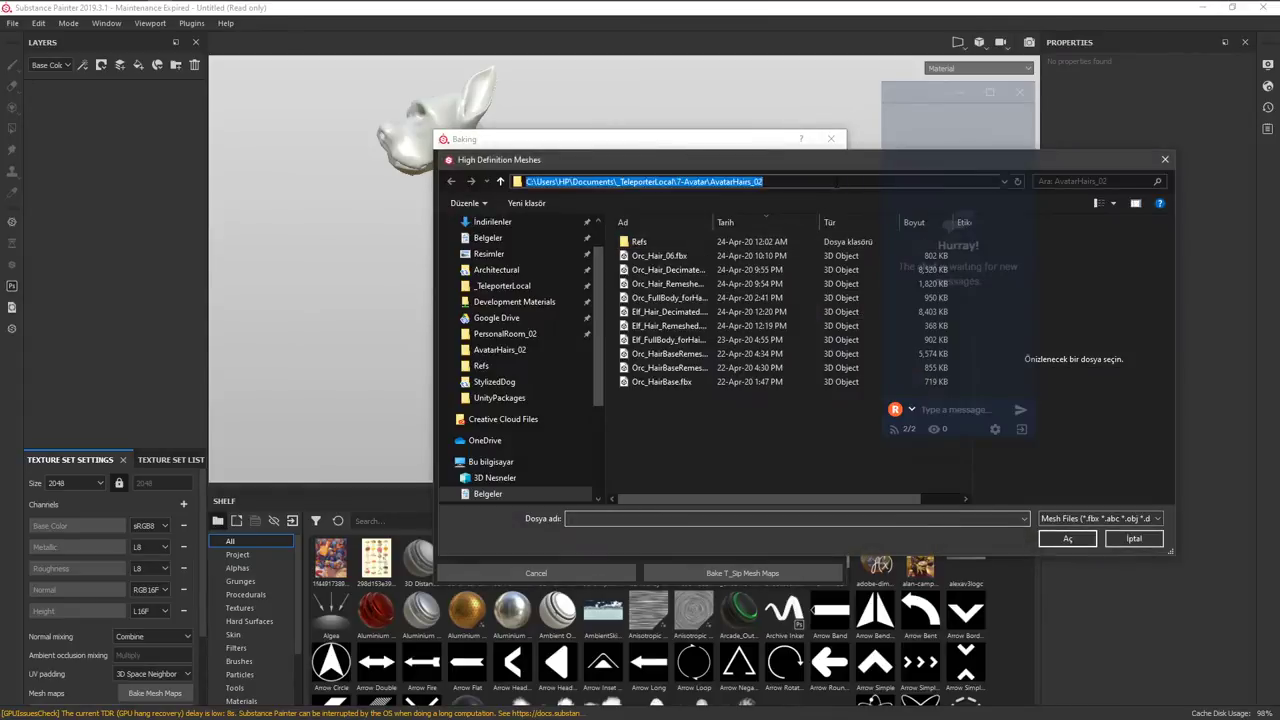
{"action": "type", "text": "C:\\Users\\PC\\Google Drive\\Vispaces\\WorkInProgress\\StylizedDog"}
{"action": "key", "text": "Return"}
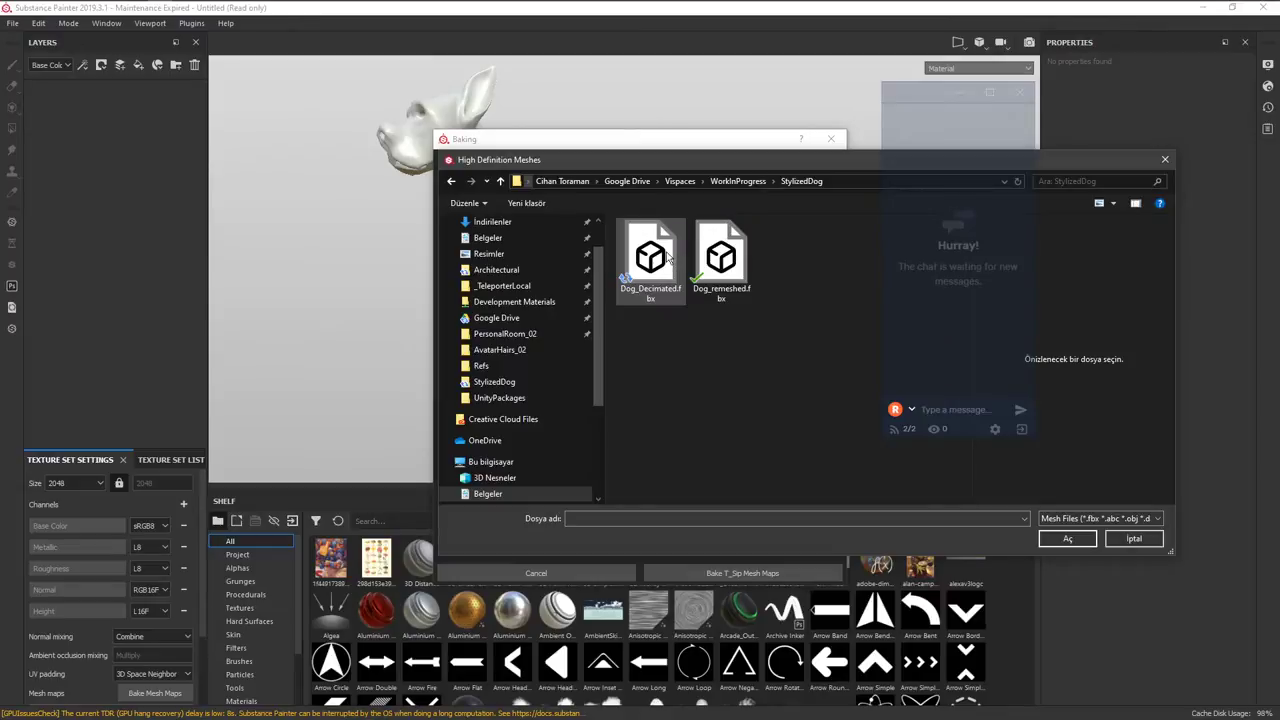
{"action": "left_click", "coordinate": [652, 280]}
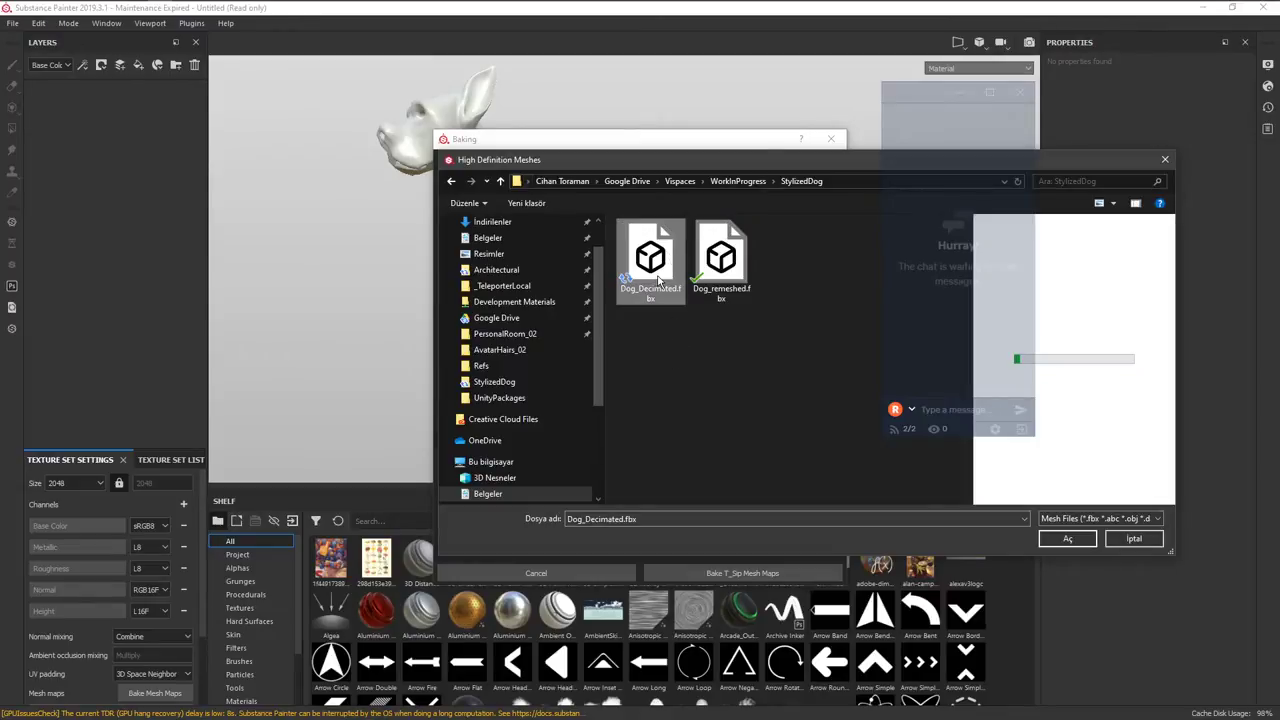
{"action": "double_click", "coordinate": [652, 262]}
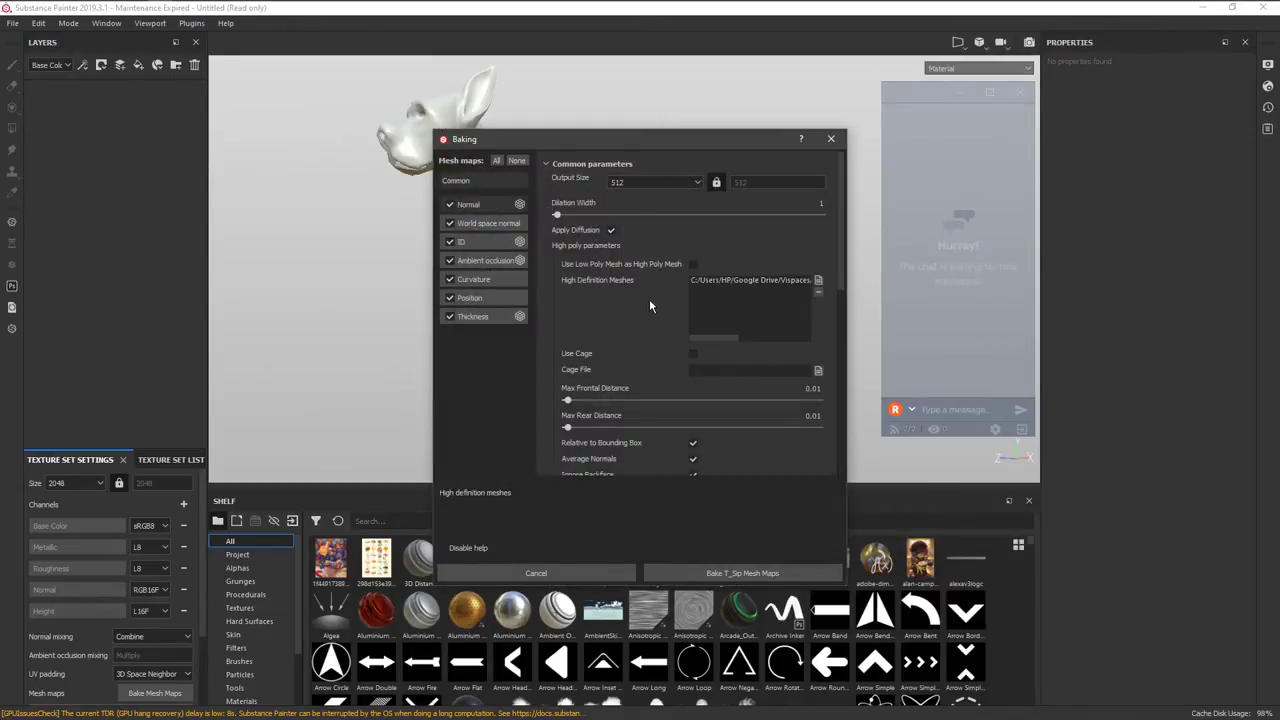
Try a bake output size of 2048 and review the common high poly parameters.
{"action": "left_click", "coordinate": [634, 181]}
{"action": "left_click", "coordinate": [628, 243]}
{"action": "scroll", "coordinate": [643, 402], "scroll_direction": "down", "scroll_amount": 2}
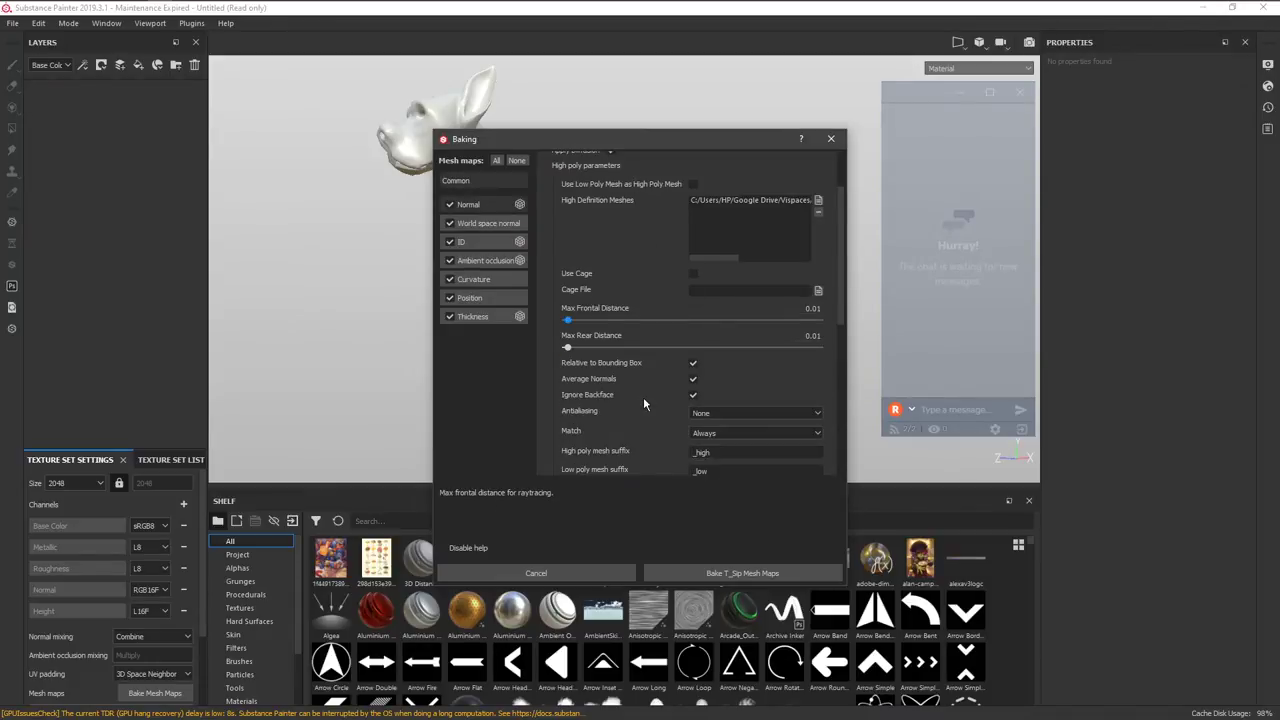
{"action": "scroll", "coordinate": [643, 400], "scroll_direction": "up", "scroll_amount": 2}
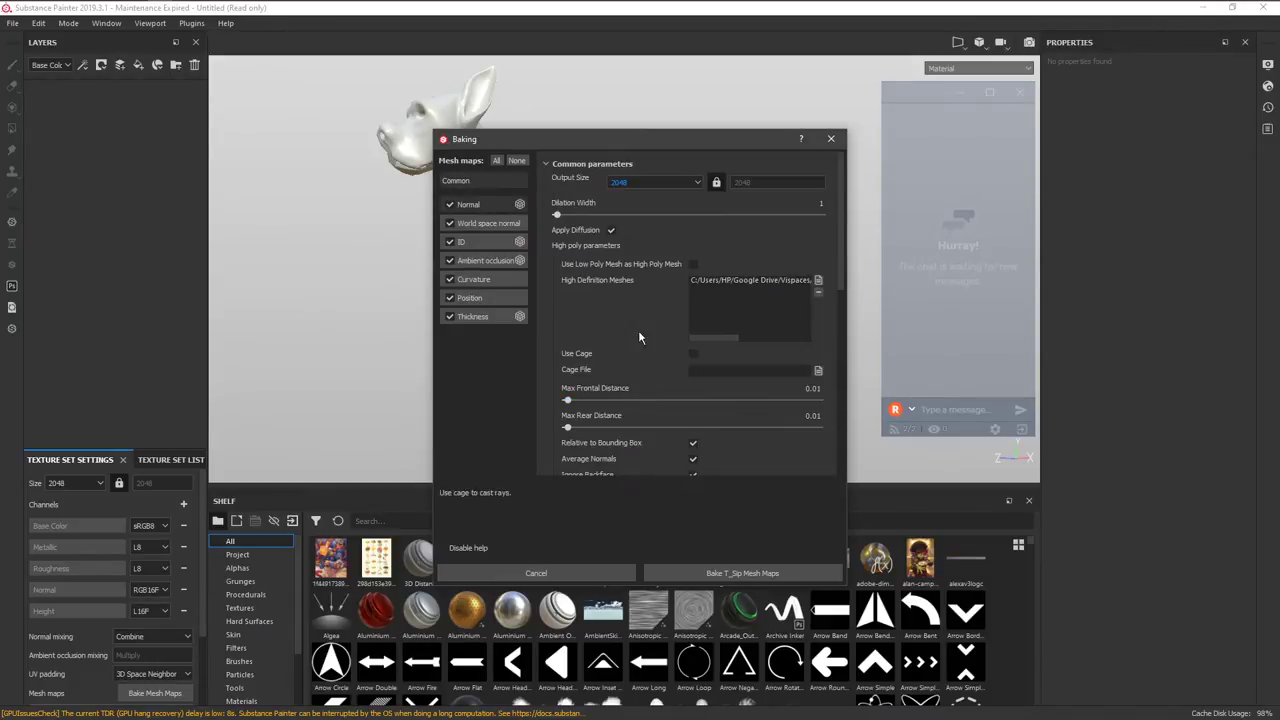
Set the bake output size to 512 and bake all selected mesh maps for T_Sip.
{"action": "left_click", "coordinate": [645, 182]}
{"action": "left_click", "coordinate": [625, 229]}
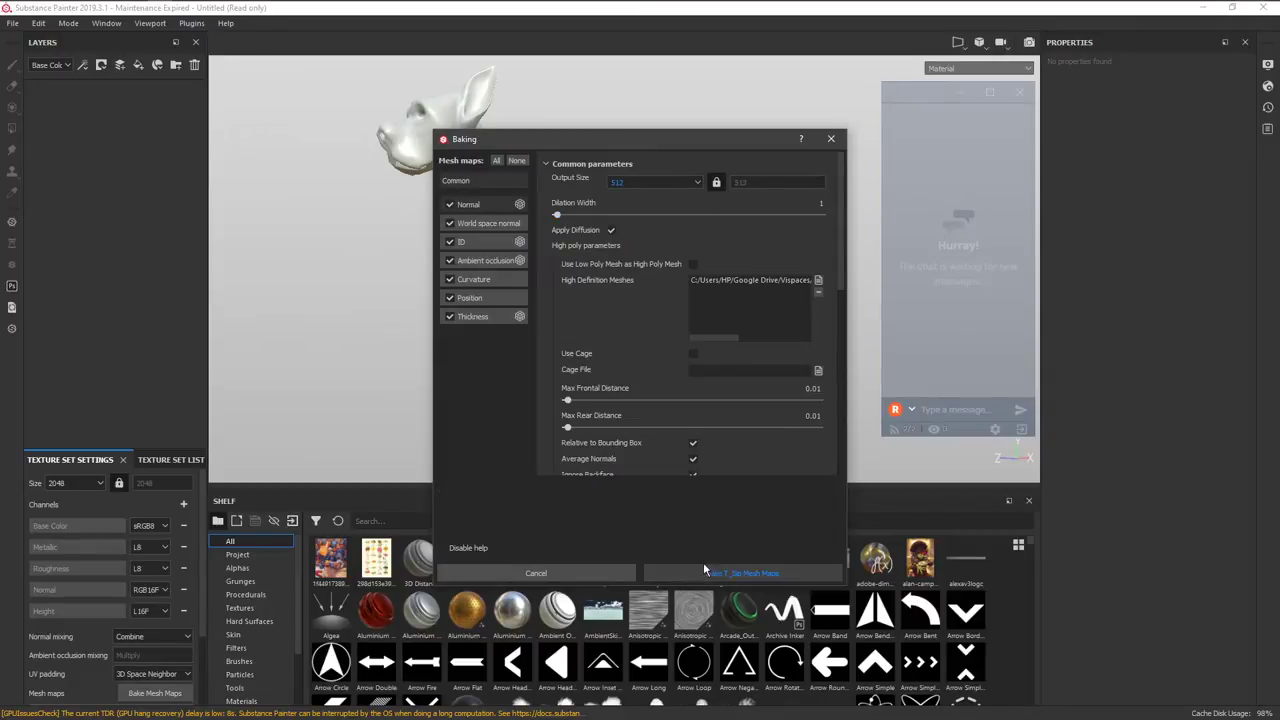
{"action": "left_click", "coordinate": [705, 572]}
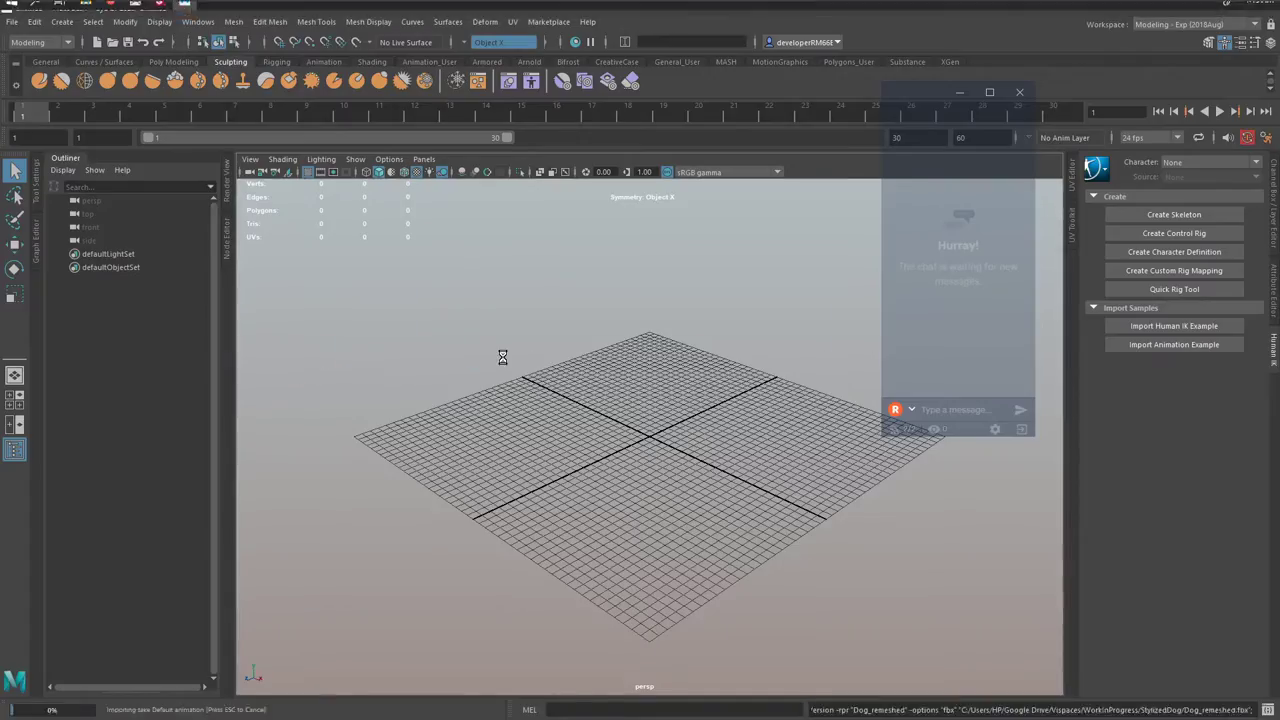
Switch to Maya LT, import Dog_remeshed.fbx into the empty scene and frame it.
{"action": "left_click_drag", "start_coordinate": [680, 320], "coordinate": [459, 560]}
{"action": "key", "text": "f"}
{"action": "left_click_drag", "start_coordinate": [586, 502], "coordinate": [611, 501], "text": "alt"}
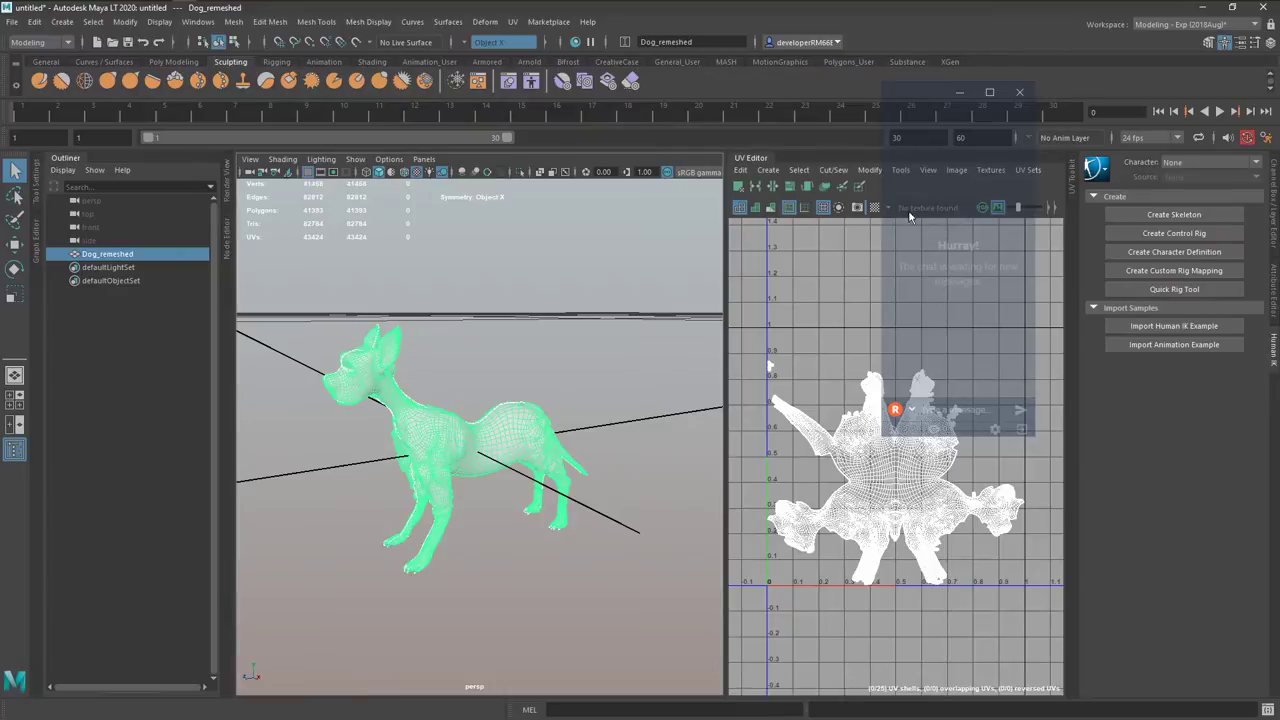
Move the floating chat window off the UV Editor and display the checker map on the dog's UVs.
{"action": "left_click_drag", "start_coordinate": [927, 92], "coordinate": [1112, 355]}
{"action": "left_click", "coordinate": [873, 207]}
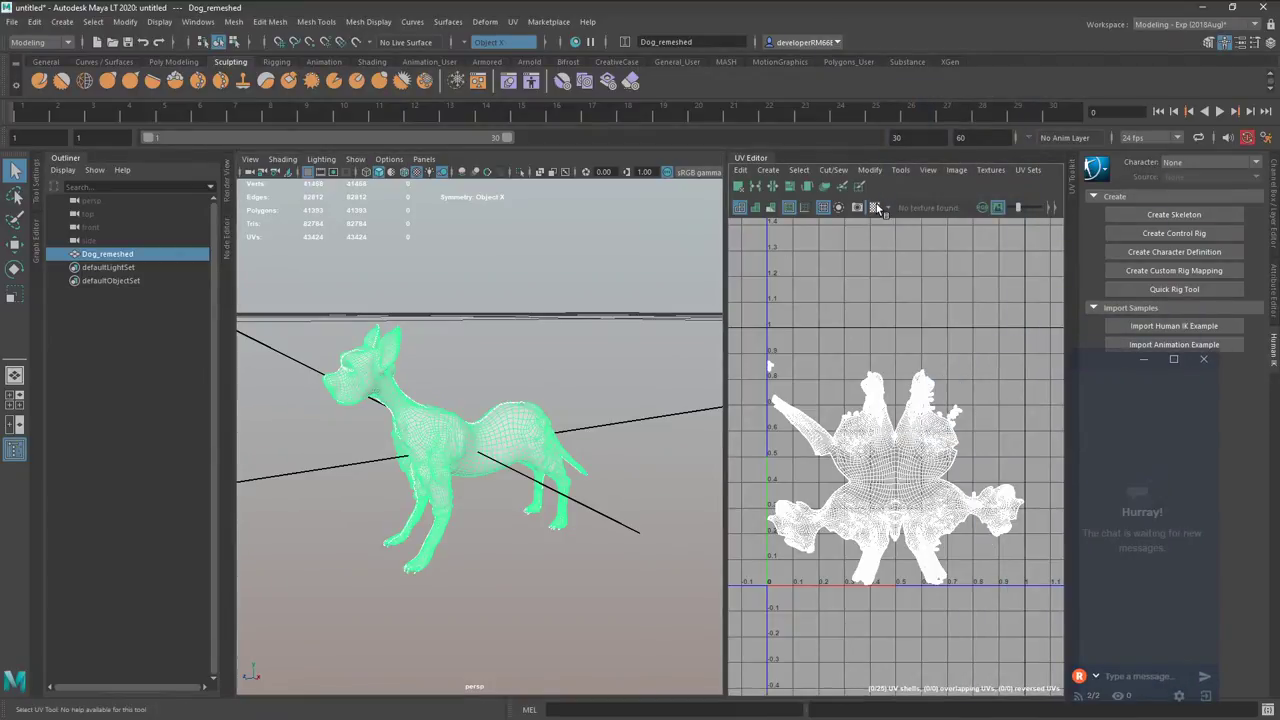
{"action": "right_click_drag", "start_coordinate": [482, 476], "coordinate": [478, 516], "text": "alt"}
Set Scale X, Y and Z of Dog_remeshed to 100 and frame the dog in the viewport.
{"action": "key", "text": "ctrl+a"}
{"action": "key", "text": "ctrl+a"}
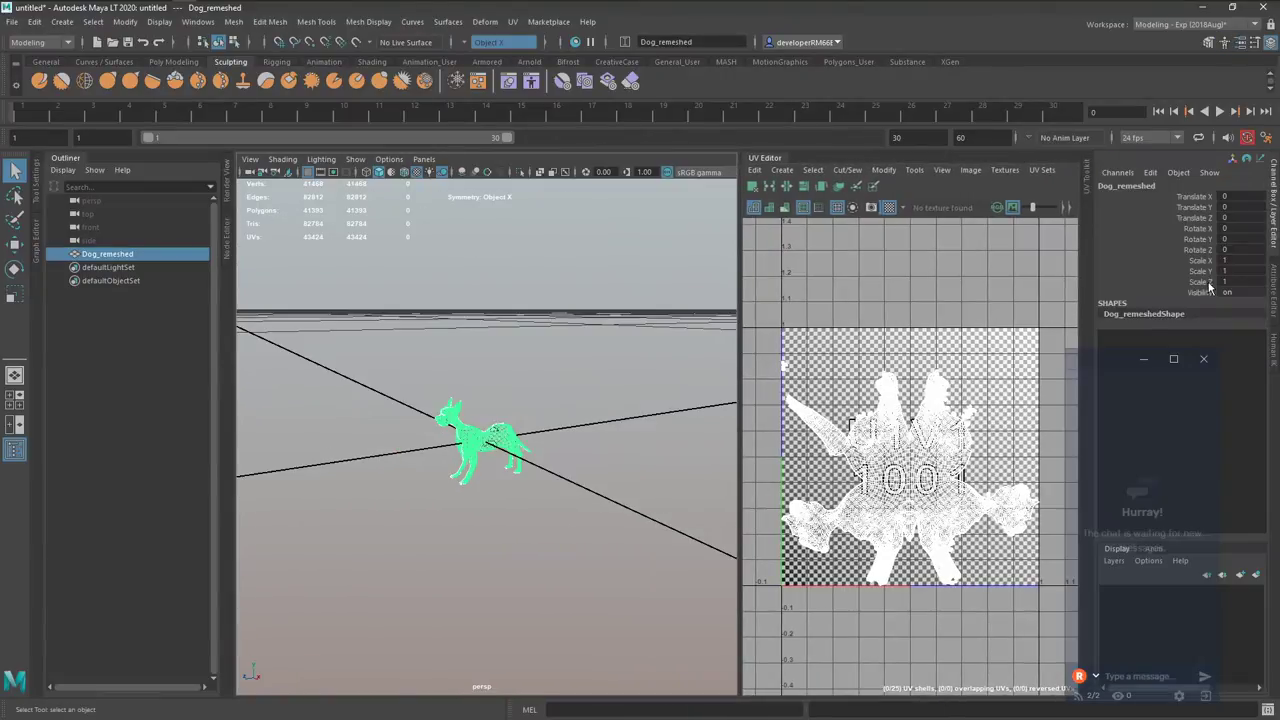
{"action": "left_click_drag", "start_coordinate": [1228, 260], "coordinate": [1228, 282]}
{"action": "type", "text": "100"}
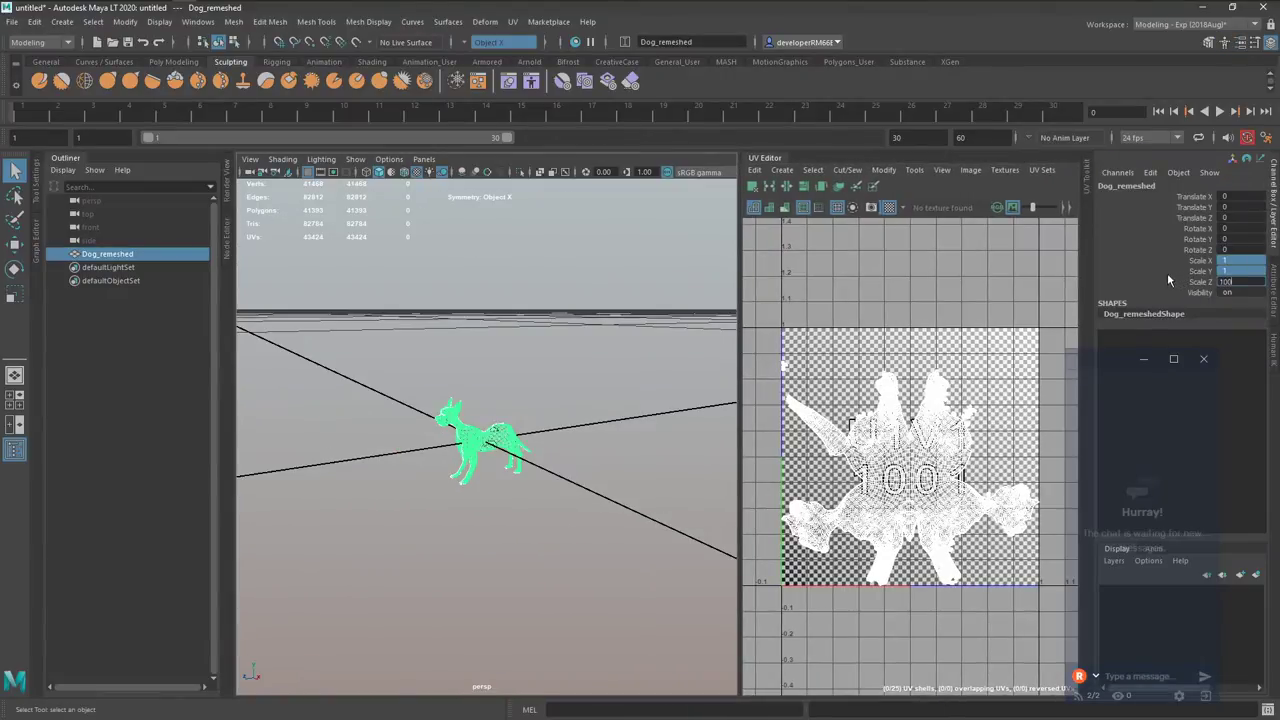
{"action": "key", "text": "Return"}
{"action": "key", "text": "f"}
{"action": "left_click_drag", "start_coordinate": [404, 562], "coordinate": [445, 552], "text": "alt"}
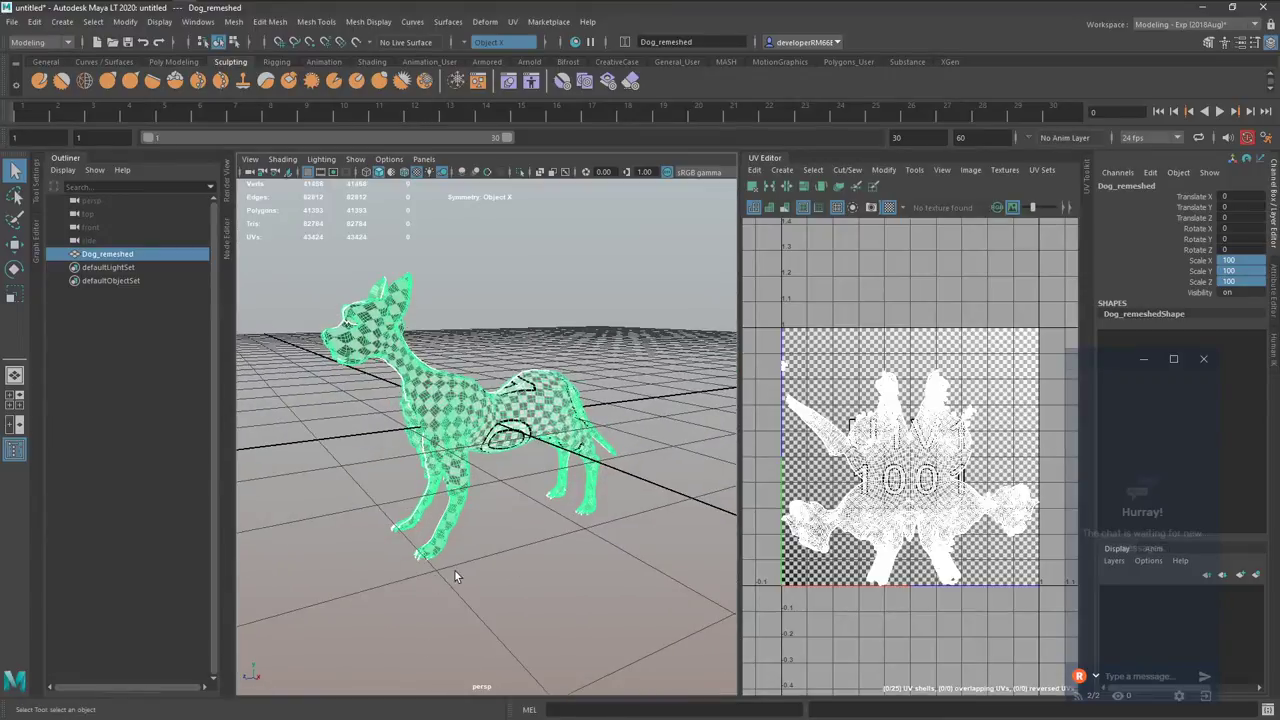
Select all the faces of one claw on the dog's front paw.
{"action": "key", "text": "F10"}
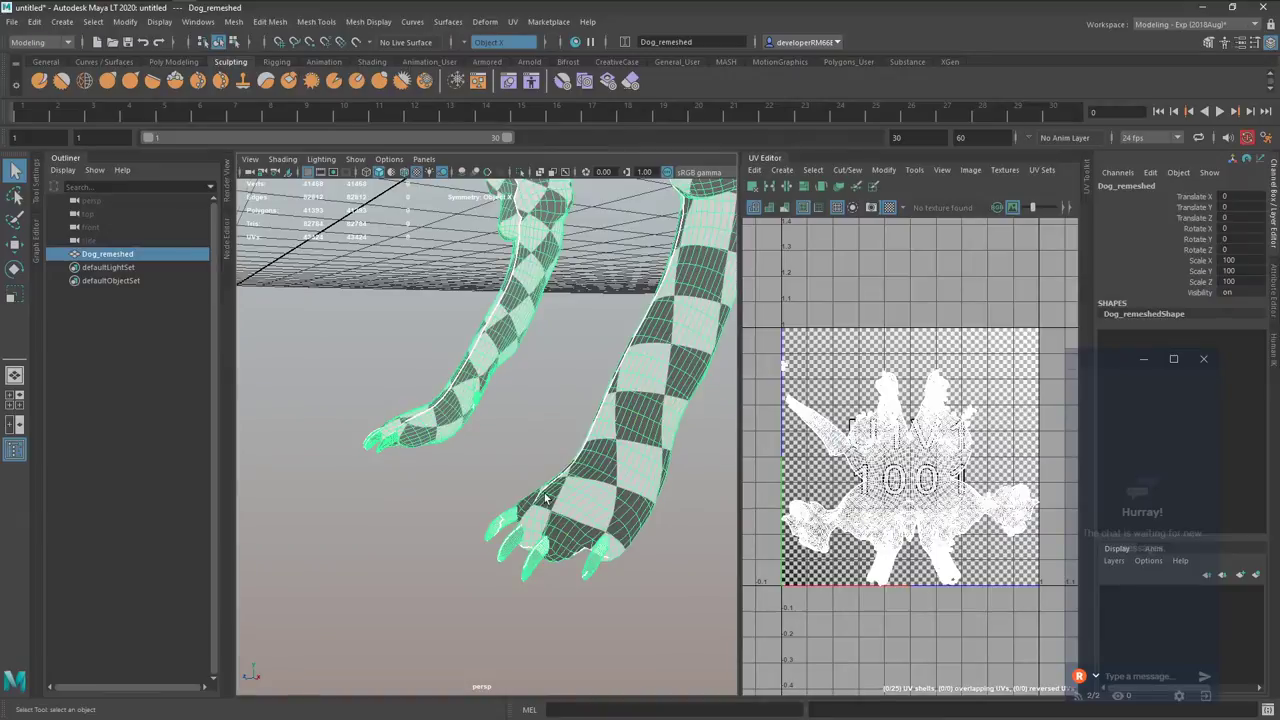
{"action": "mouse_move", "coordinate": [545, 497]}
{"action": "right_mouse_down", "text": "alt"}
{"action": "mouse_move", "coordinate": [526, 486]}
{"action": "mouse_move", "coordinate": [537, 519]}
{"action": "right_mouse_up", "text": "alt"}
{"action": "left_click_drag", "start_coordinate": [502, 497], "coordinate": [531, 523], "text": "alt"}
{"action": "middle_click_drag", "start_coordinate": [637, 570], "coordinate": [534, 523], "text": "alt"}
{"action": "key", "text": "F11"}
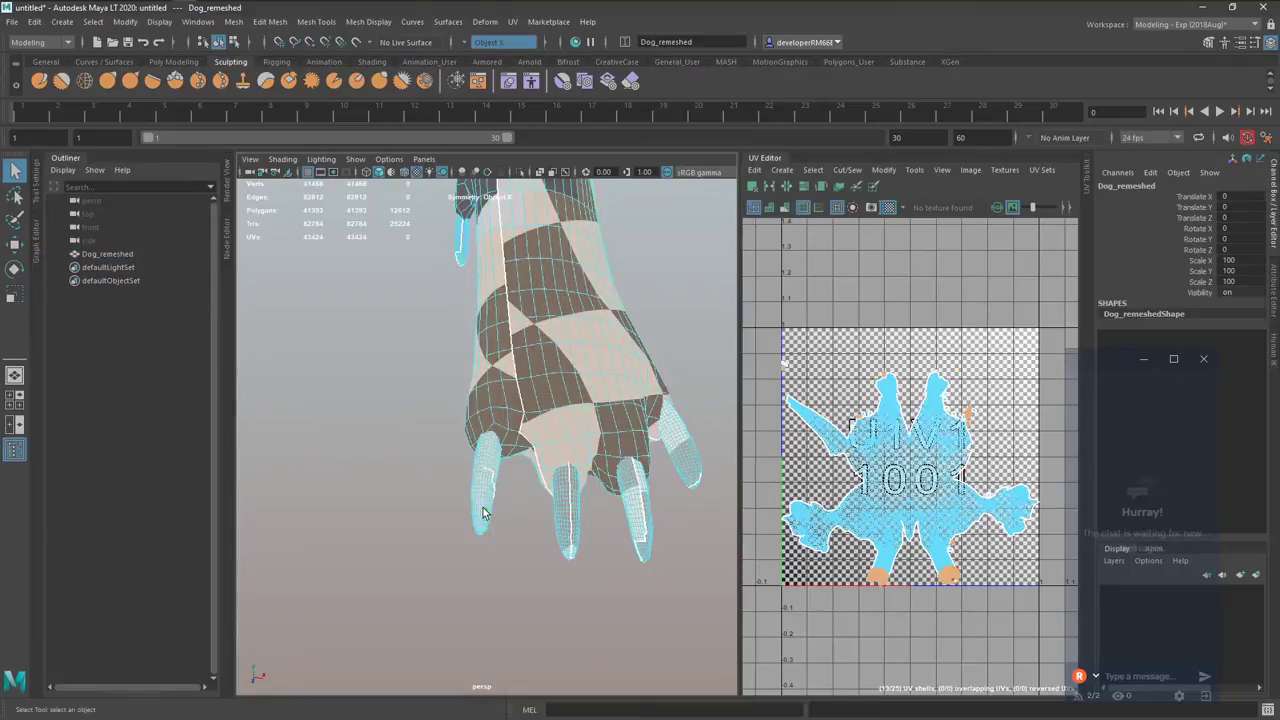
{"action": "double_click", "coordinate": [482, 511]}
Examine where the selected claw's shells sit in the UV Editor and how large they are.
{"action": "scroll", "coordinate": [1013, 564], "scroll_direction": "up", "scroll_amount": 4}
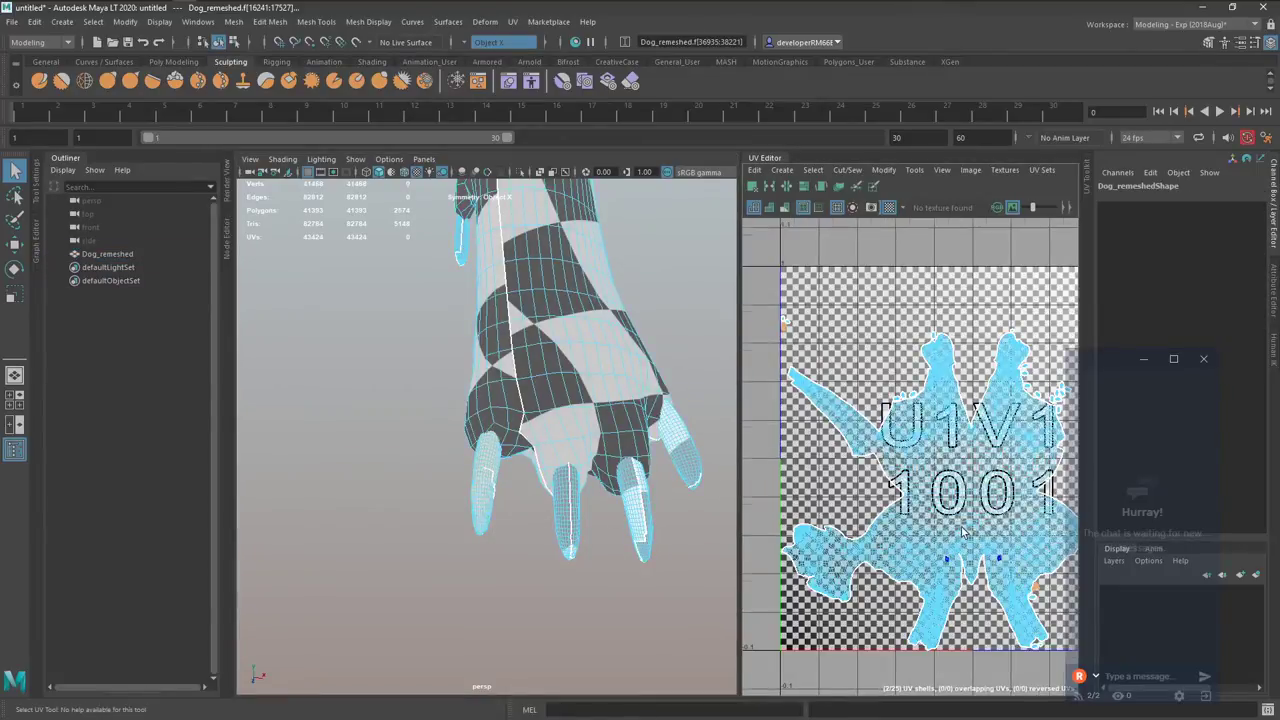
{"action": "middle_click_drag", "start_coordinate": [1026, 584], "coordinate": [873, 484], "text": "alt"}
{"action": "right_click_drag", "start_coordinate": [873, 484], "coordinate": [1099, 495], "text": "alt"}
{"action": "right_click_drag", "start_coordinate": [896, 510], "coordinate": [965, 503], "text": "alt"}
Examine the checker pattern's scale and distortion on the dog's claws, paws and lower legs.
{"action": "key", "text": "f"}
{"action": "right_click_drag", "start_coordinate": [572, 483], "coordinate": [537, 486], "text": "alt"}
{"action": "left_click_drag", "start_coordinate": [537, 486], "coordinate": [602, 476], "text": "alt"}
{"action": "middle_click_drag", "start_coordinate": [556, 461], "coordinate": [492, 480], "text": "alt"}
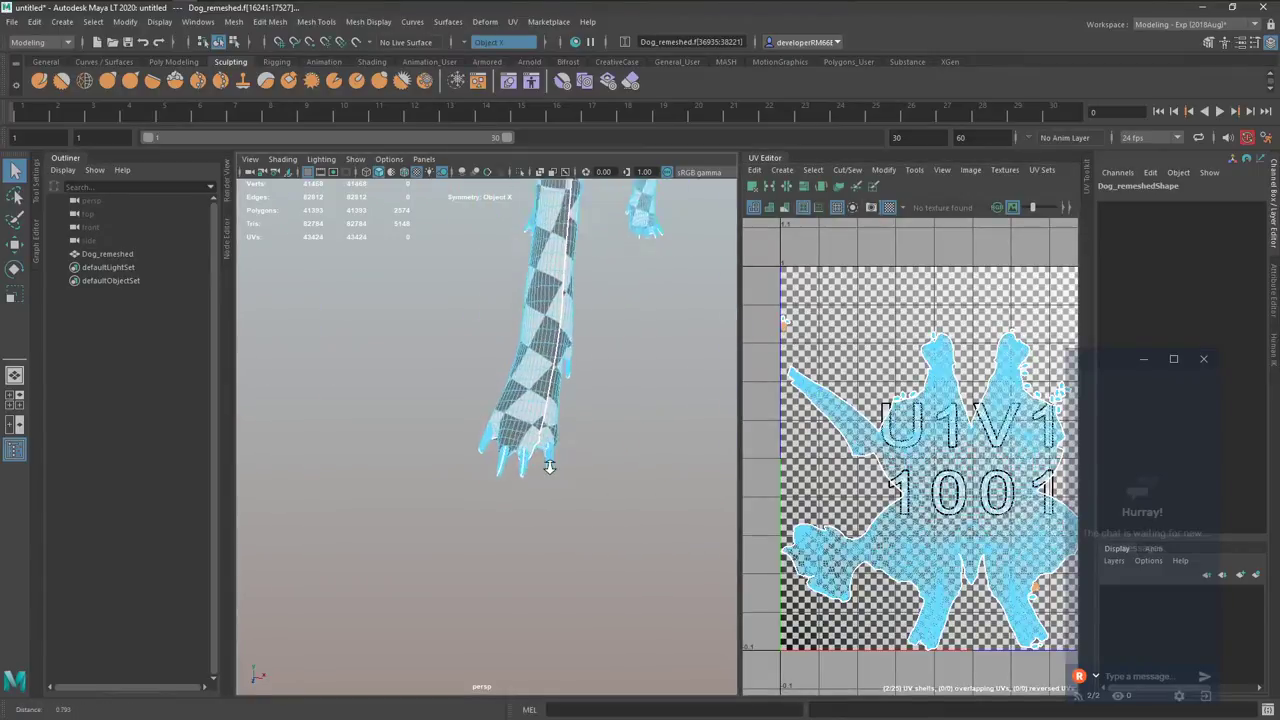
{"action": "right_click_drag", "start_coordinate": [549, 466], "coordinate": [607, 472], "text": "alt"}
{"action": "middle_click_drag", "start_coordinate": [480, 475], "coordinate": [520, 574], "text": "alt"}
{"action": "left_click_drag", "start_coordinate": [519, 573], "coordinate": [508, 502], "text": "alt"}
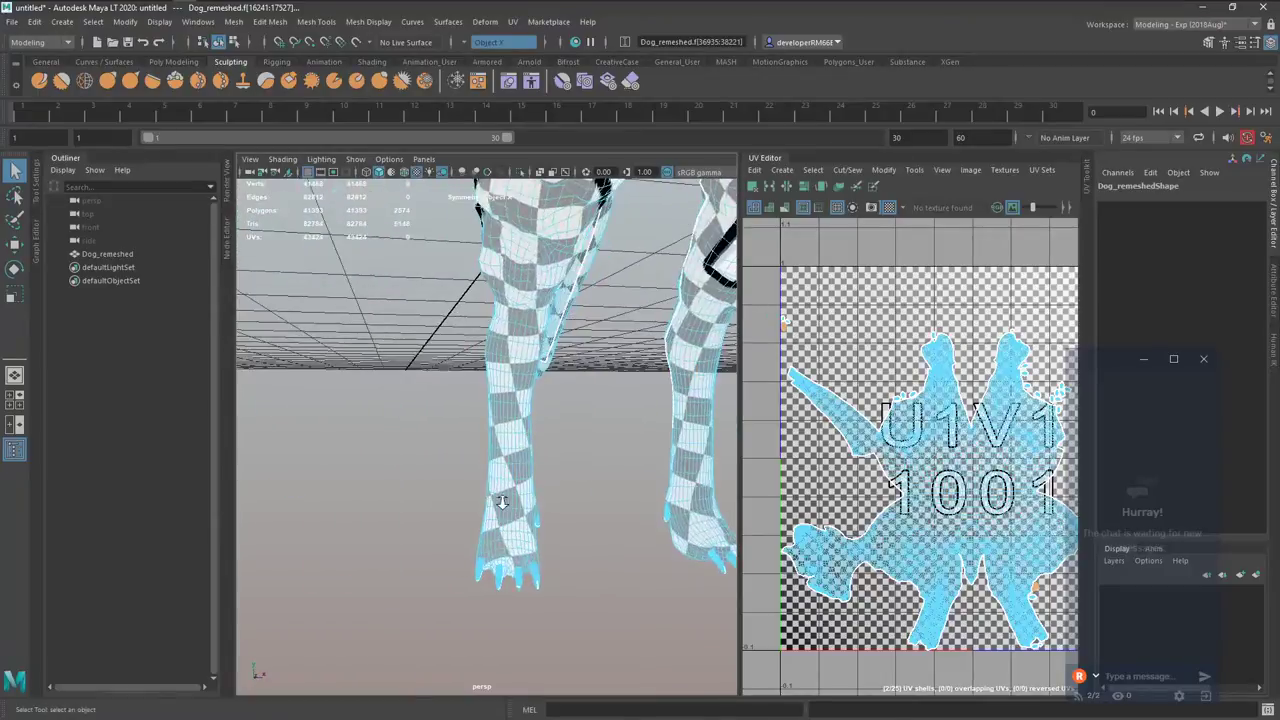
{"action": "middle_click_drag", "start_coordinate": [508, 502], "coordinate": [511, 488], "text": "alt"}
{"action": "scroll", "coordinate": [505, 470], "scroll_direction": "down", "scroll_amount": 5}
{"action": "left_click_drag", "start_coordinate": [497, 446], "coordinate": [557, 446], "text": "alt"}
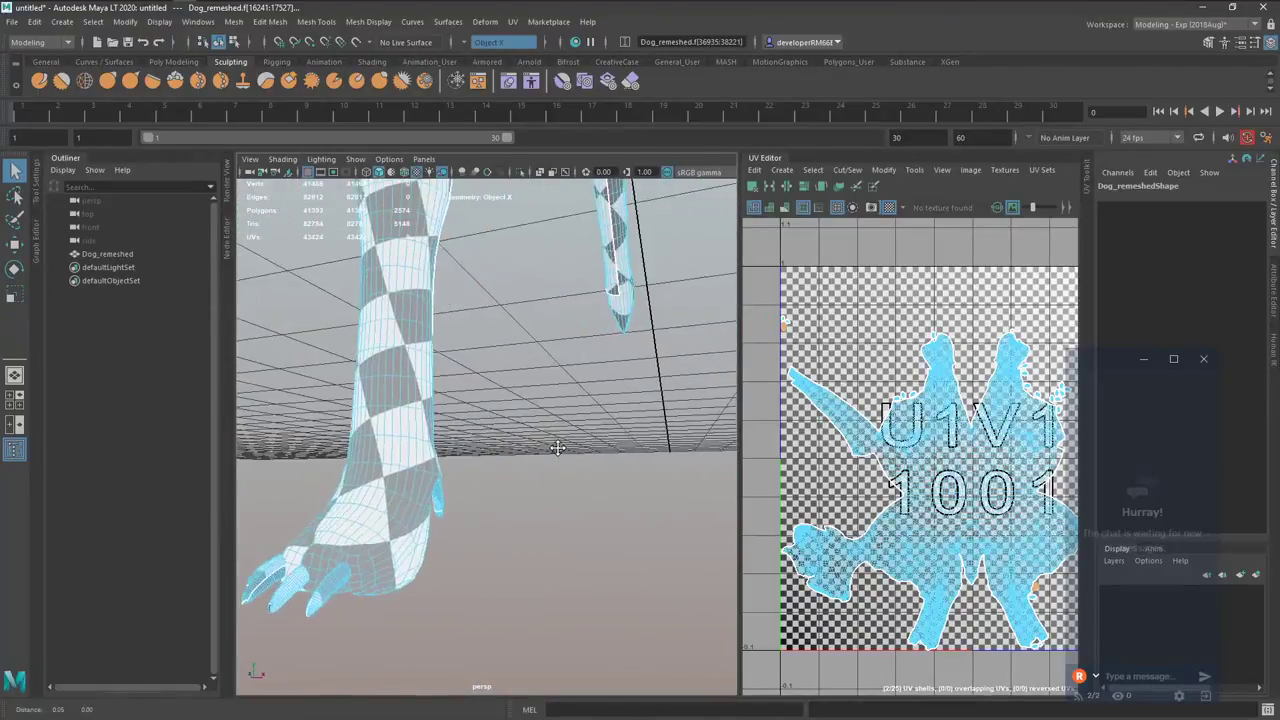
Examine the checker pattern across the dog's whole body from the side, back and front.
{"action": "middle_click_drag", "start_coordinate": [557, 446], "coordinate": [559, 444], "text": "alt"}
{"action": "left_click_drag", "start_coordinate": [559, 444], "coordinate": [631, 484], "text": "alt"}
{"action": "scroll", "coordinate": [631, 482], "scroll_direction": "down", "scroll_amount": 5}
{"action": "left_click_drag", "start_coordinate": [571, 420], "coordinate": [643, 454], "text": "alt"}
{"action": "middle_click_drag", "start_coordinate": [643, 454], "coordinate": [492, 479], "text": "alt"}
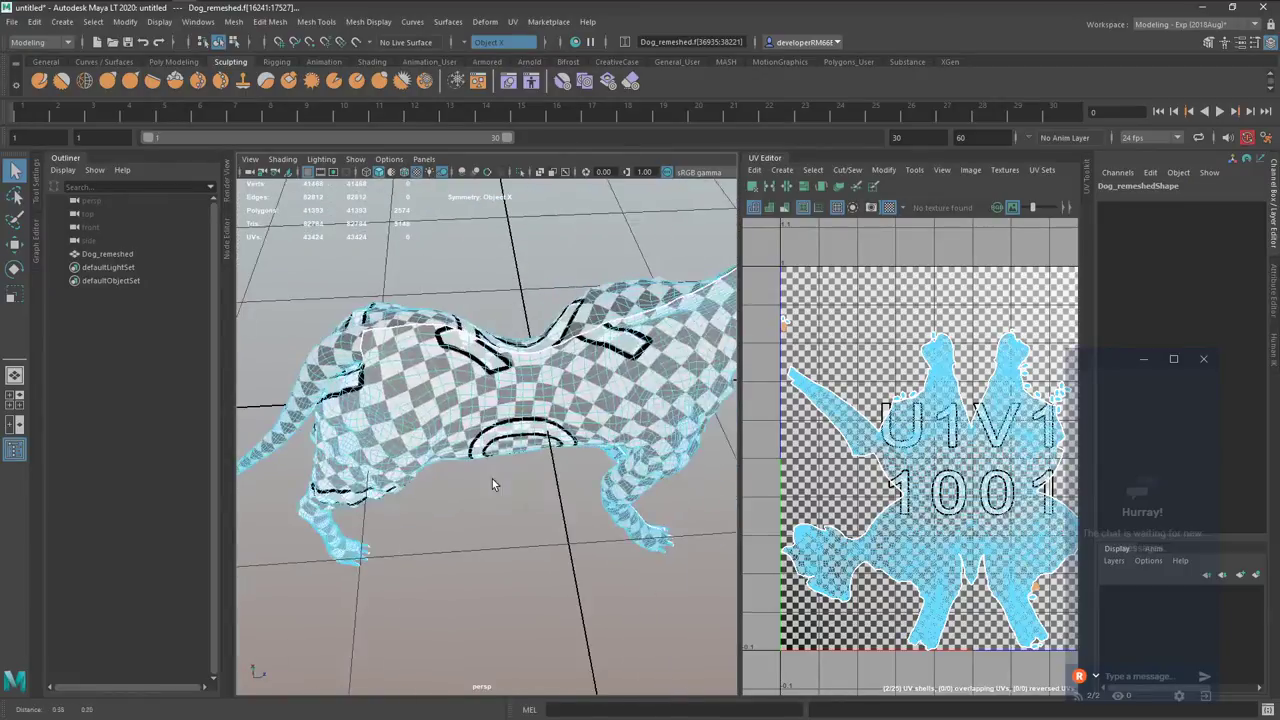
{"action": "middle_click_drag", "start_coordinate": [685, 425], "coordinate": [591, 447], "text": "alt"}
{"action": "left_click_drag", "start_coordinate": [591, 447], "coordinate": [514, 523], "text": "alt"}
{"action": "left_click", "coordinate": [522, 446]}
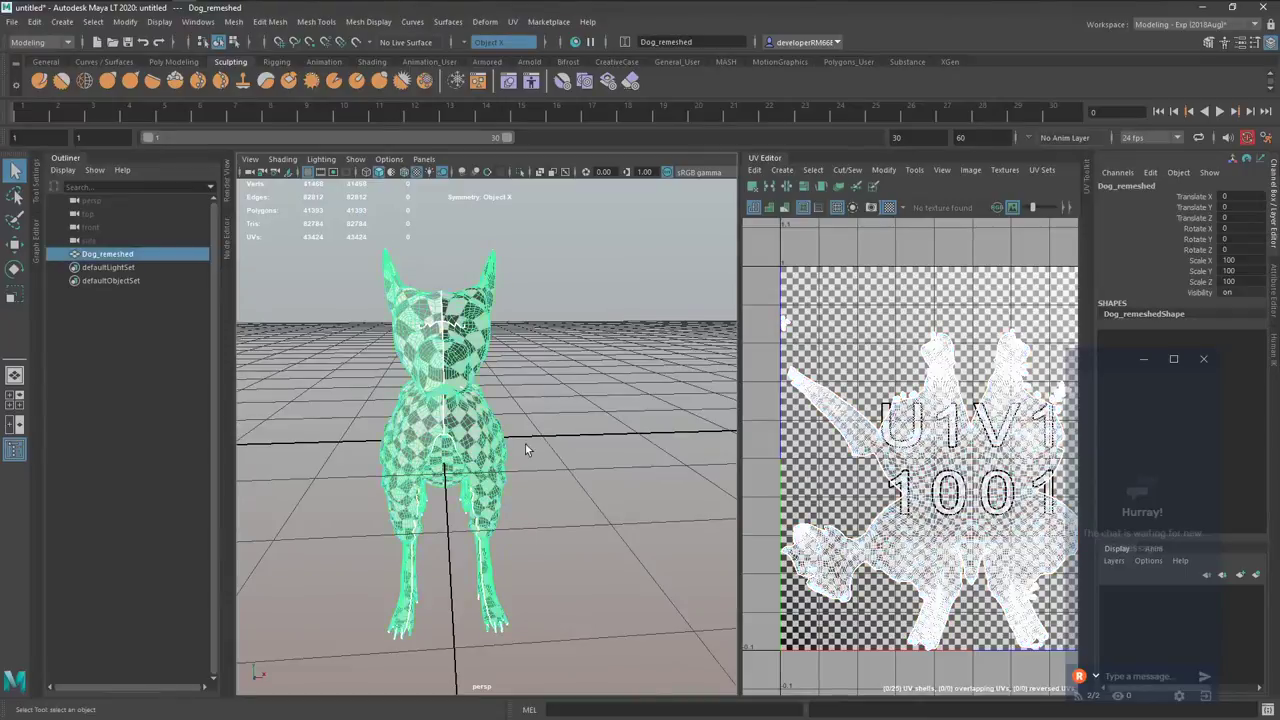
{"action": "left_click_drag", "start_coordinate": [522, 446], "coordinate": [540, 485], "text": "alt"}
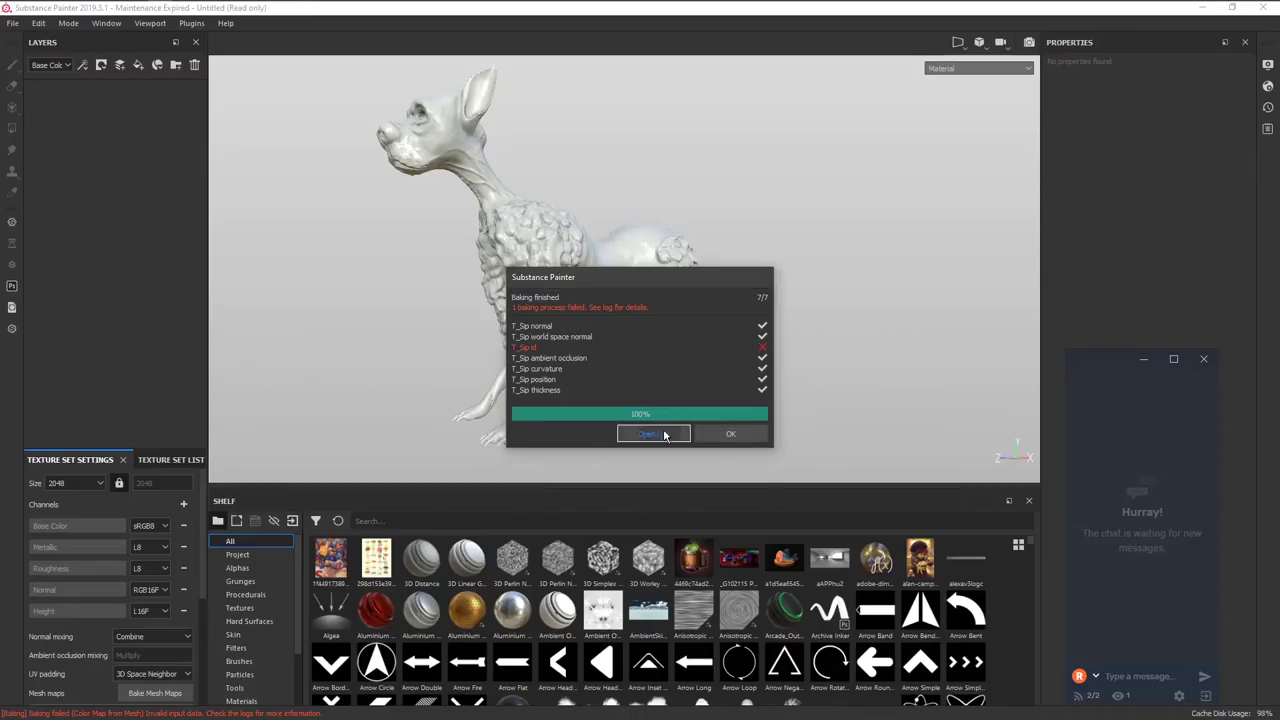
Switch to Substance Painter, dismiss the baking report and inspect the baked details on the dog from several angles.
{"action": "left_click", "coordinate": [659, 435]}
{"action": "mouse_move", "coordinate": [578, 381]}
{"action": "left_mouse_down", "text": "alt"}
{"action": "mouse_move", "coordinate": [604, 348]}
{"action": "mouse_move", "coordinate": [755, 355]}
{"action": "left_mouse_up", "text": "alt"}
{"action": "middle_click_drag", "start_coordinate": [755, 355], "coordinate": [820, 397], "text": "alt"}
{"action": "right_click_drag", "start_coordinate": [654, 425], "coordinate": [656, 494], "text": "alt"}
{"action": "left_click_drag", "start_coordinate": [708, 335], "coordinate": [740, 351], "text": "alt"}
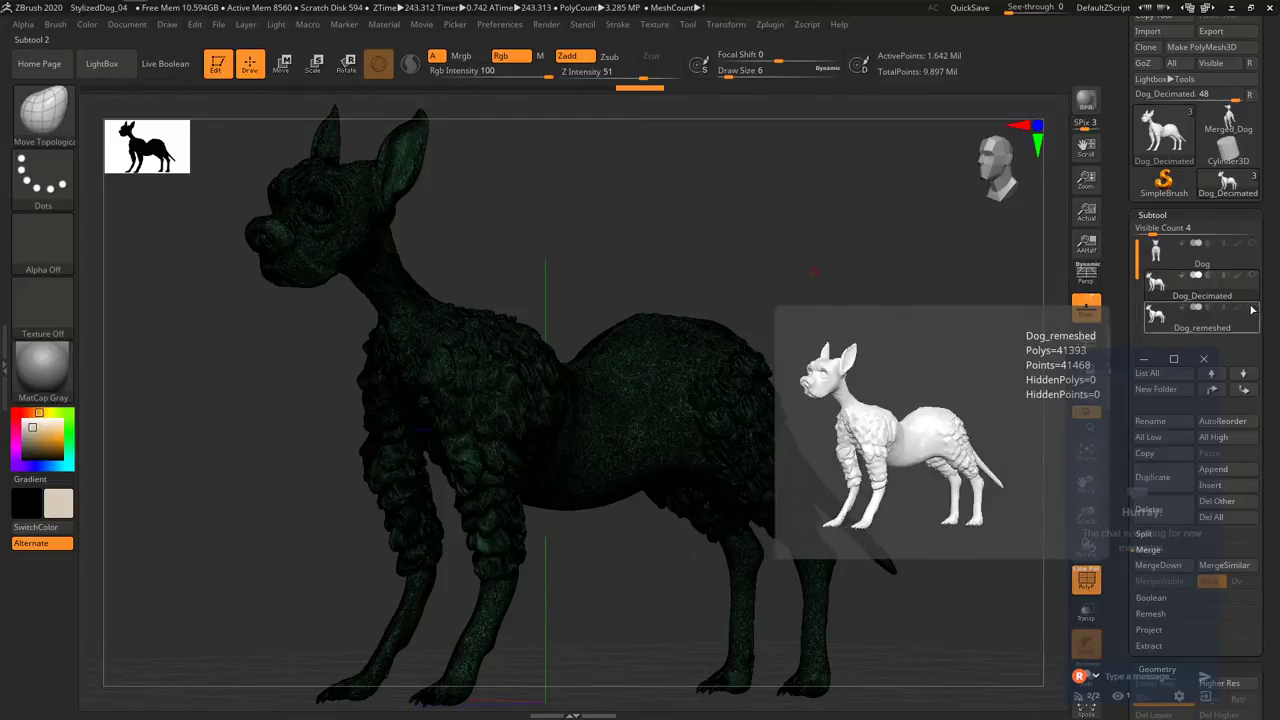
Switch to ZBrush, select the Dog_remeshed subtool and enable UV Master's control painting in Protect mode.
{"action": "left_click", "coordinate": [1168, 318]}
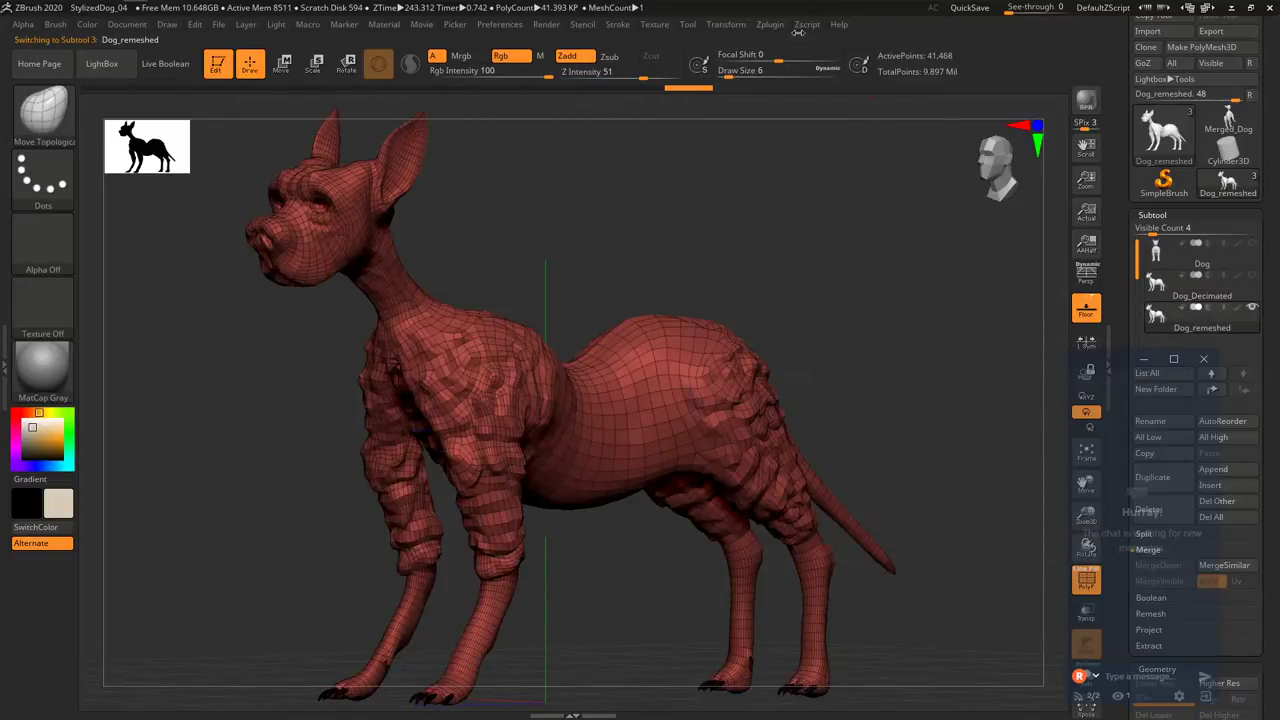
{"action": "left_click", "coordinate": [769, 25]}
{"action": "left_click", "coordinate": [801, 461]}
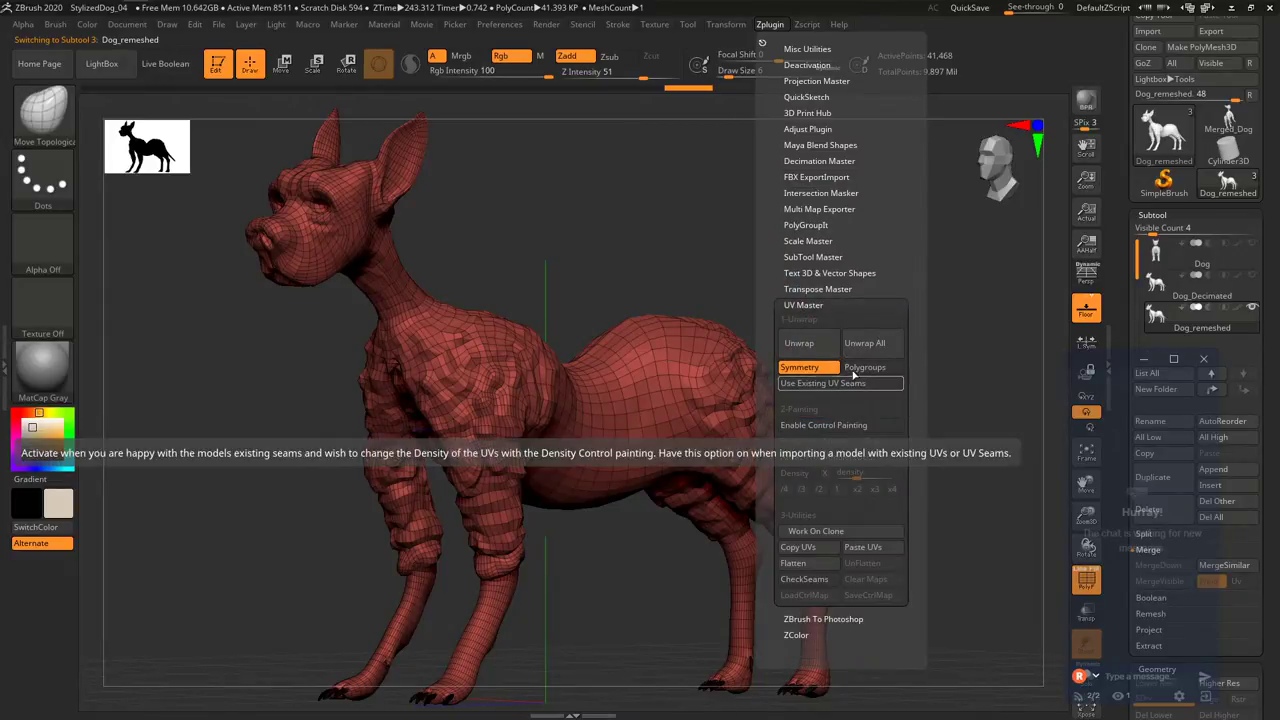
{"action": "left_click", "coordinate": [823, 425]}
{"action": "left_click", "coordinate": [793, 441]}
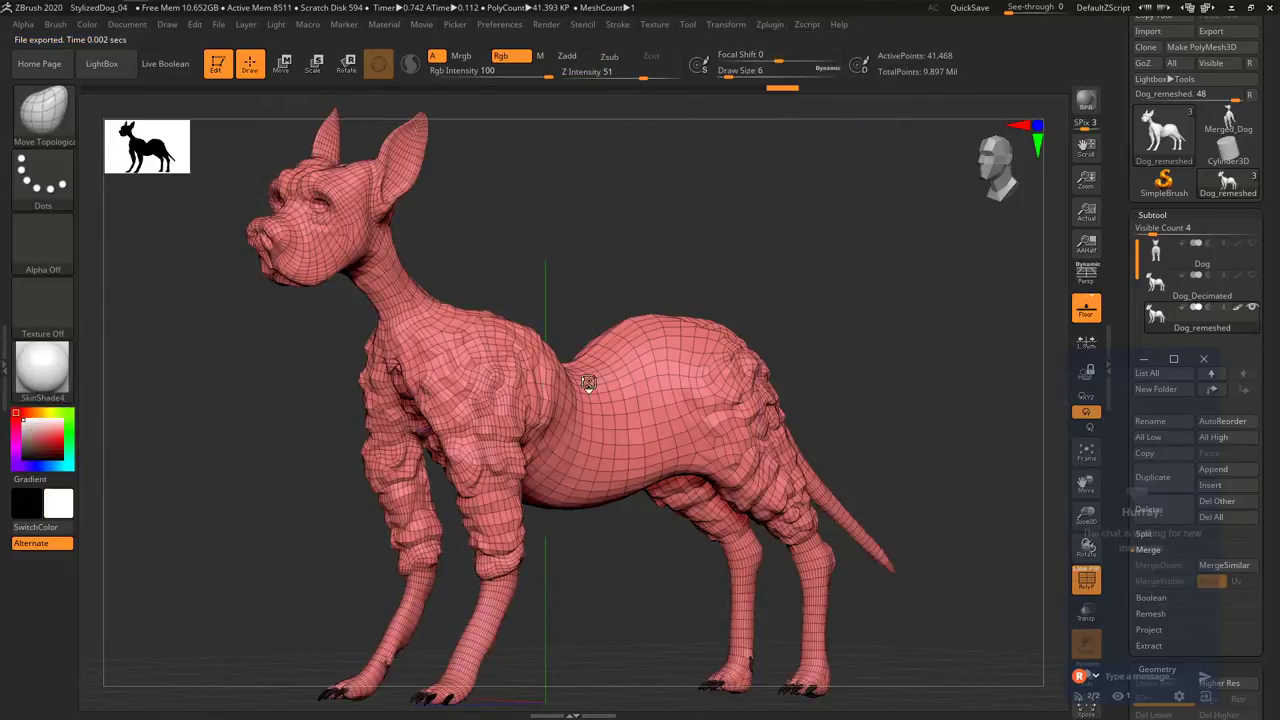
Hide the wireframe on the dog and set the brush's Draw Size to 31.
{"action": "right_click_drag", "start_coordinate": [565, 392], "coordinate": [606, 520], "text": "shift"}
{"action": "key", "text": "shift+f"}
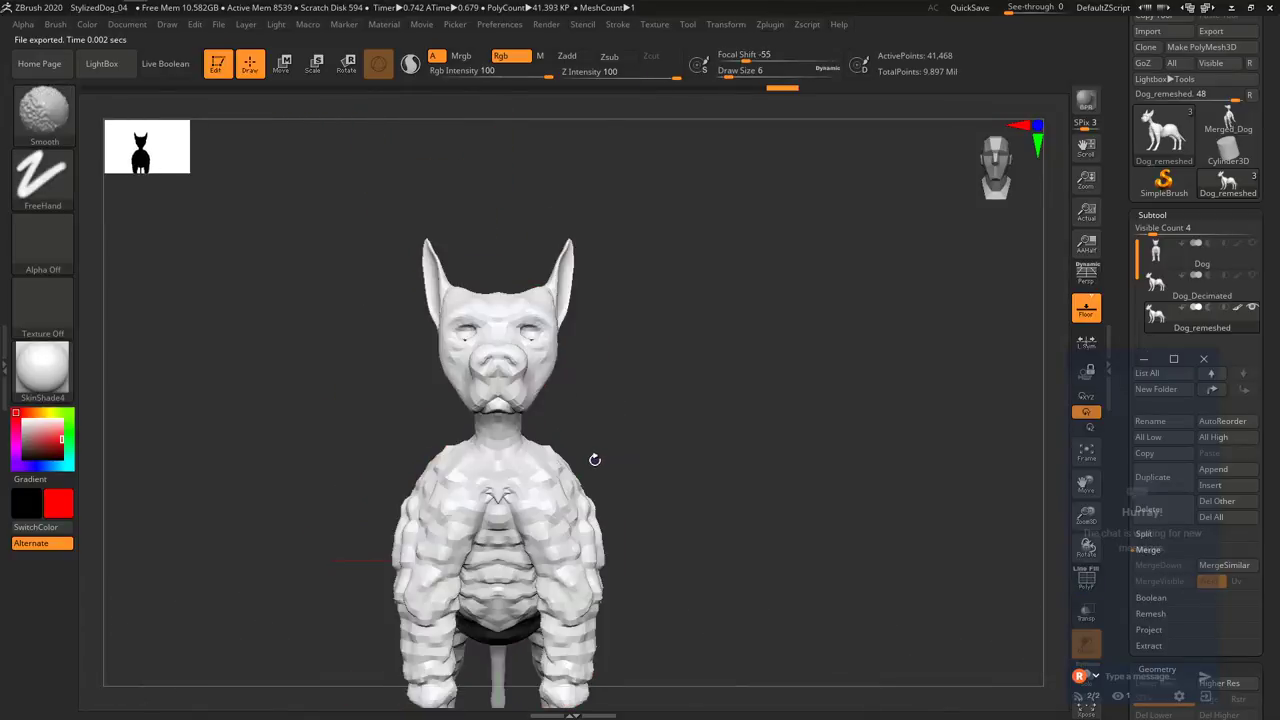
{"action": "right_click_drag", "start_coordinate": [594, 457], "coordinate": [508, 370]}
{"action": "key", "text": "s"}
{"action": "left_click_drag", "start_coordinate": [508, 367], "coordinate": [519, 362]}
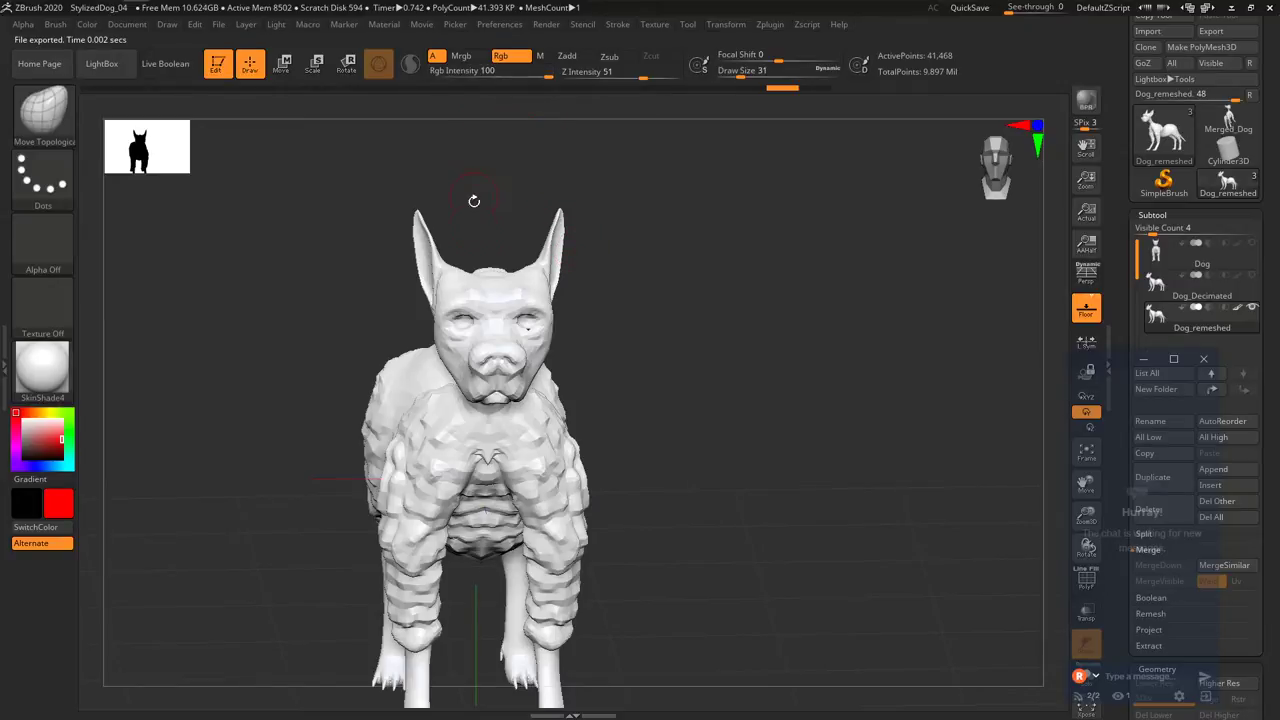
Switch to the Standard brush and reapply UV Master's Protect painting mode.
{"action": "key", "text": "b"}
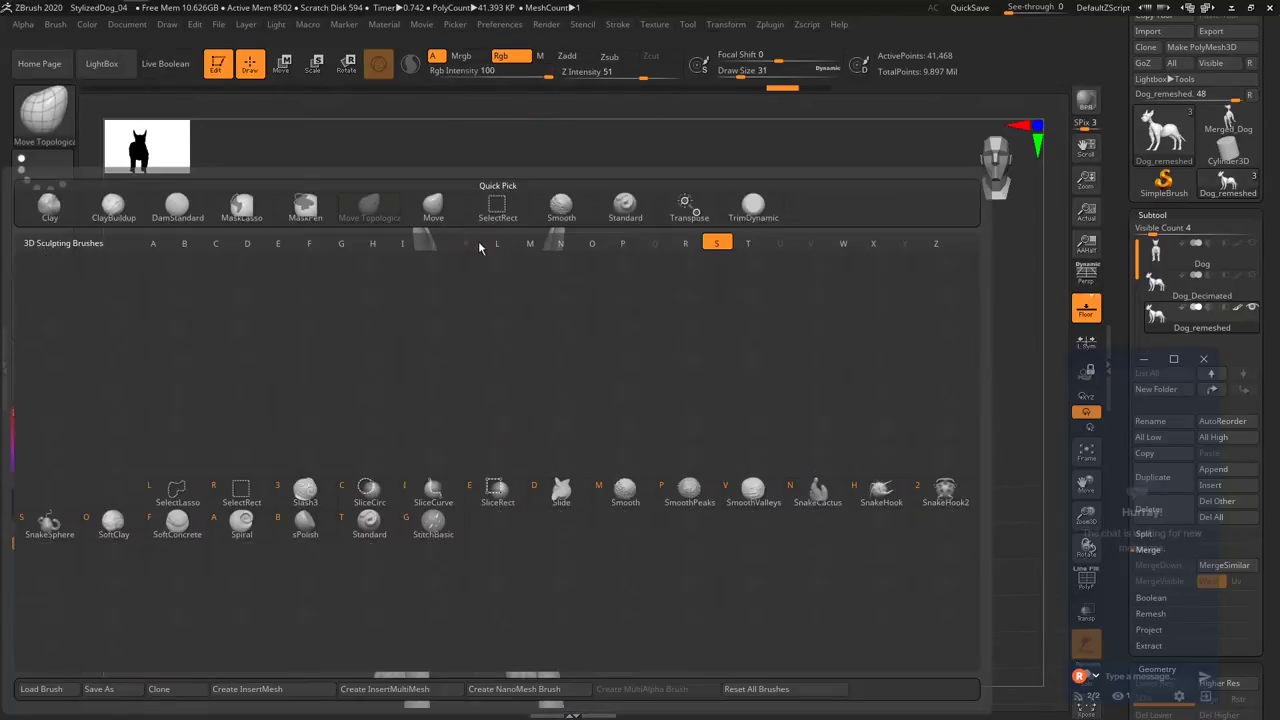
{"action": "key", "text": "s"}
{"action": "key", "text": "t"}
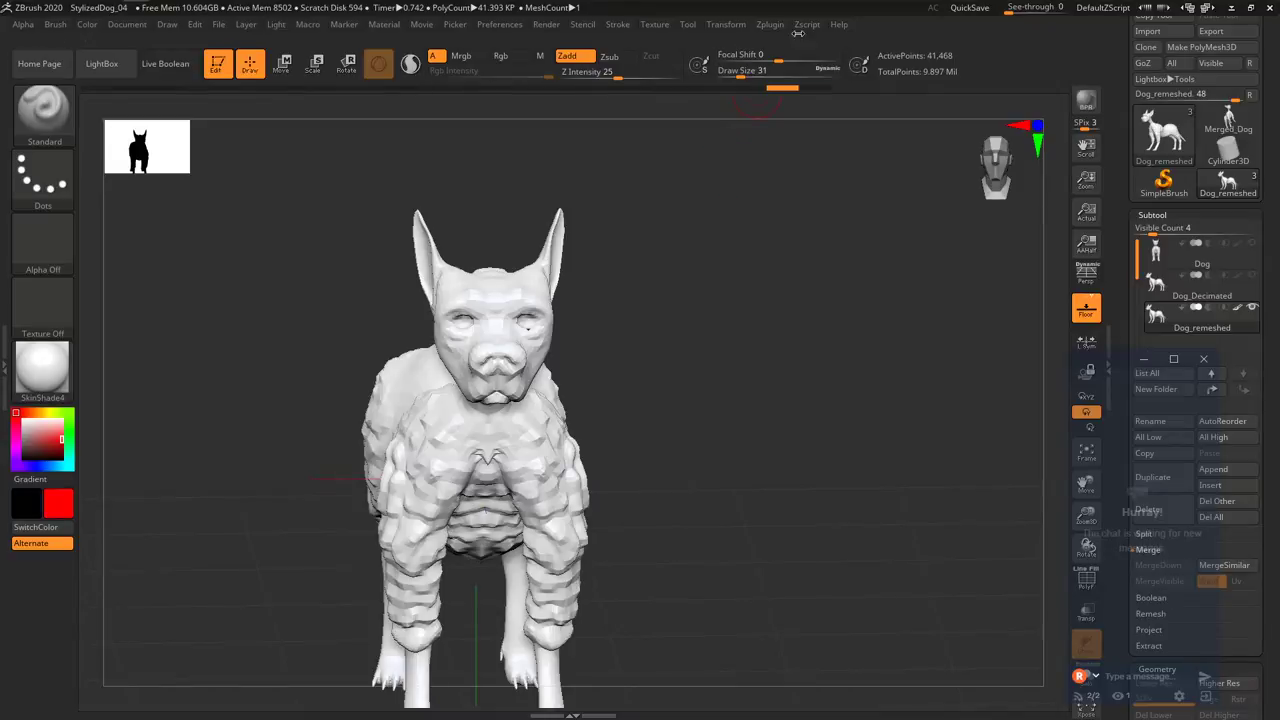
{"action": "left_click", "coordinate": [806, 24]}
{"action": "left_click", "coordinate": [770, 24]}
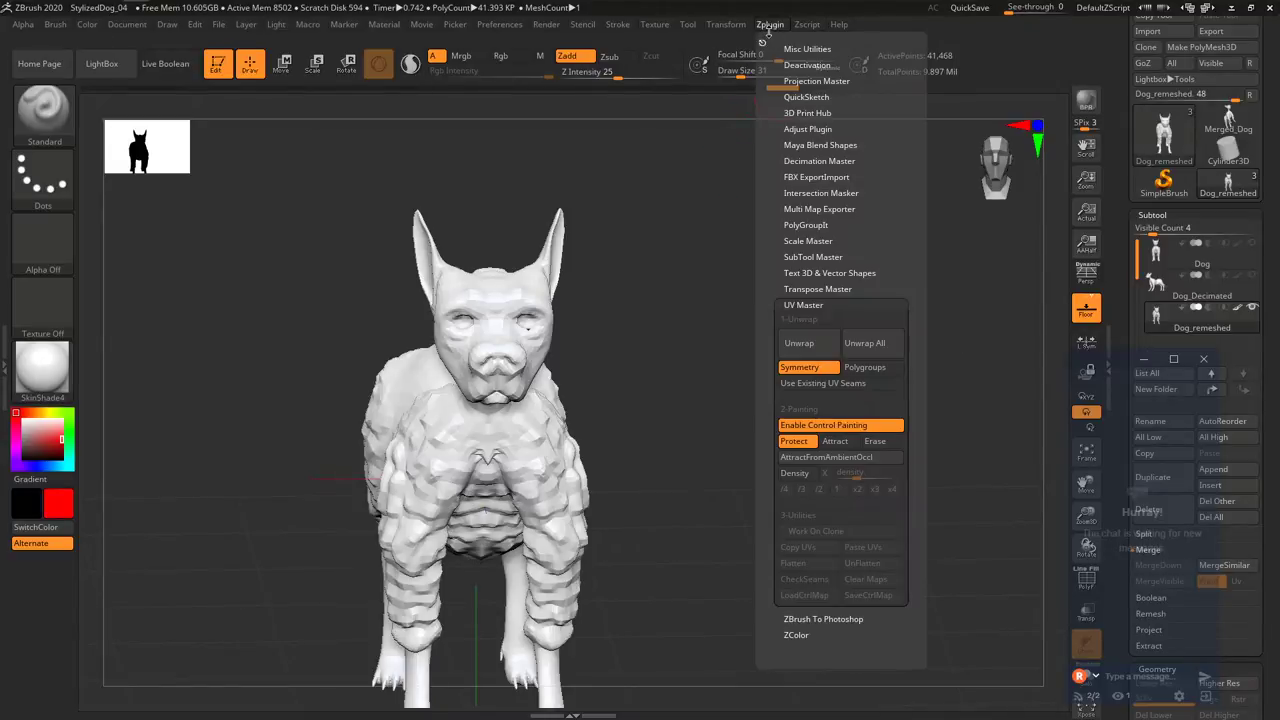
{"action": "left_click", "coordinate": [795, 441]}
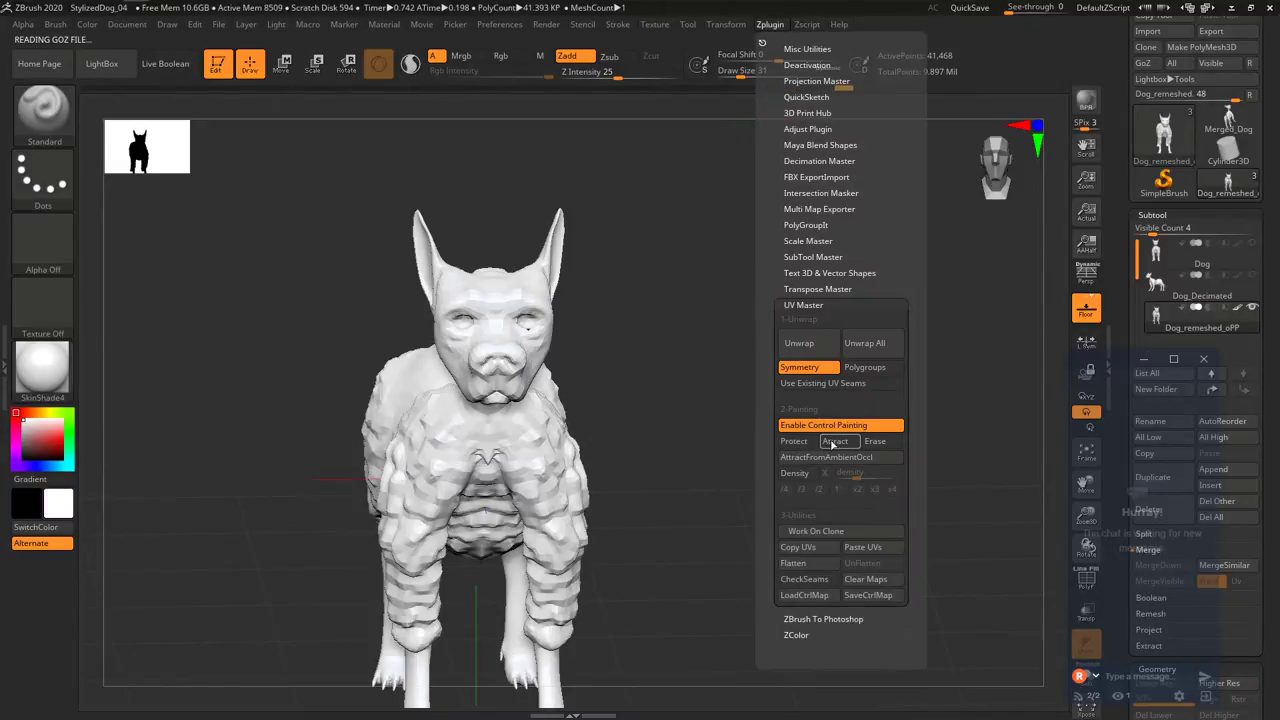
Paint red seam protection over the dog's brow and around both eyes.
{"action": "left_click_drag", "start_coordinate": [491, 313], "coordinate": [488, 330]}
{"action": "right_click_drag", "start_coordinate": [488, 330], "coordinate": [530, 340]}
{"action": "mouse_move", "coordinate": [482, 322]}
{"action": "left_mouse_down"}
{"action": "mouse_move", "coordinate": [450, 318]}
{"action": "mouse_move", "coordinate": [463, 288]}
{"action": "mouse_move", "coordinate": [448, 308]}
{"action": "left_mouse_up"}
{"action": "right_click_drag", "start_coordinate": [448, 308], "coordinate": [455, 342], "text": "ctrl"}
{"action": "right_click_drag", "start_coordinate": [455, 342], "coordinate": [497, 346]}
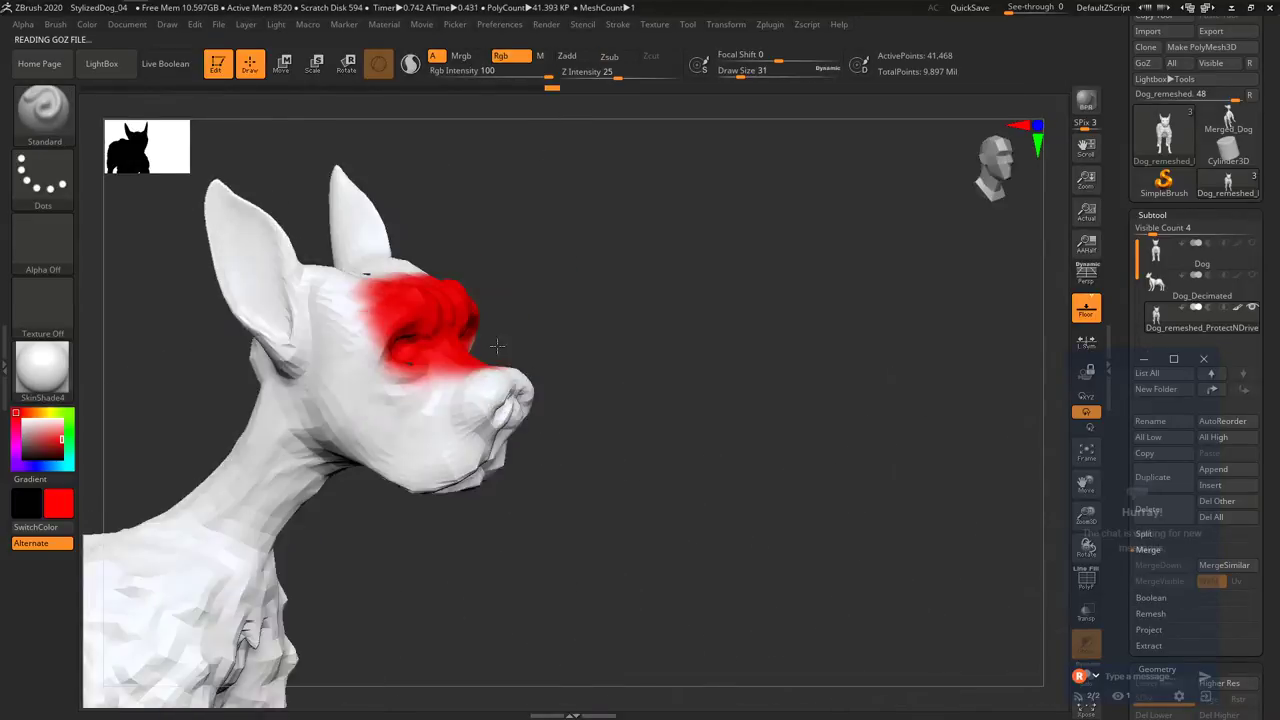
Extend the seam protection over the dog's cheeks, muzzle and jaw.
{"action": "mouse_move", "coordinate": [368, 385]}
{"action": "left_mouse_down"}
{"action": "mouse_move", "coordinate": [365, 334]}
{"action": "mouse_move", "coordinate": [355, 390]}
{"action": "mouse_move", "coordinate": [430, 425]}
{"action": "mouse_move", "coordinate": [471, 380]}
{"action": "mouse_move", "coordinate": [493, 380]}
{"action": "left_mouse_up"}
{"action": "right_click_drag", "start_coordinate": [458, 413], "coordinate": [490, 411]}
{"action": "mouse_move", "coordinate": [490, 411]}
{"action": "left_mouse_down"}
{"action": "mouse_move", "coordinate": [500, 404]}
{"action": "mouse_move", "coordinate": [462, 442]}
{"action": "left_mouse_up"}
{"action": "right_click_drag", "start_coordinate": [462, 442], "coordinate": [470, 453]}
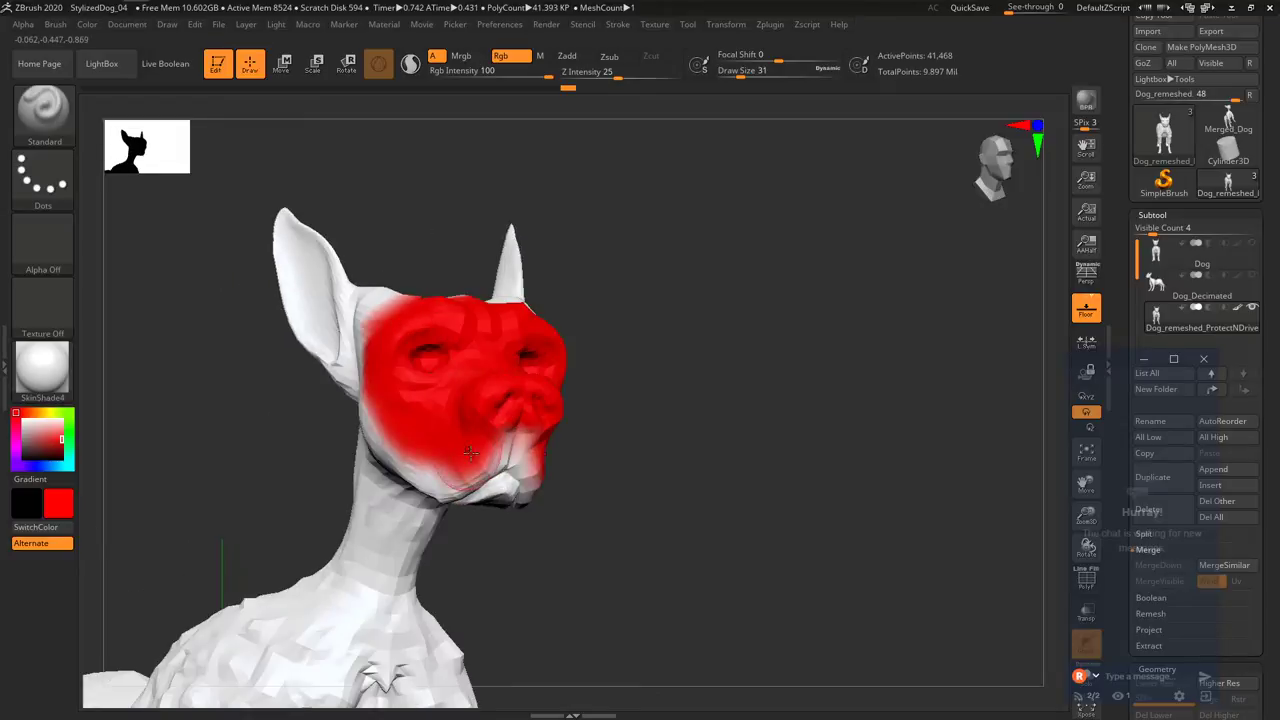
{"action": "mouse_move", "coordinate": [505, 439]}
{"action": "left_mouse_down"}
{"action": "mouse_move", "coordinate": [490, 478]}
{"action": "mouse_move", "coordinate": [412, 459]}
{"action": "left_mouse_up"}
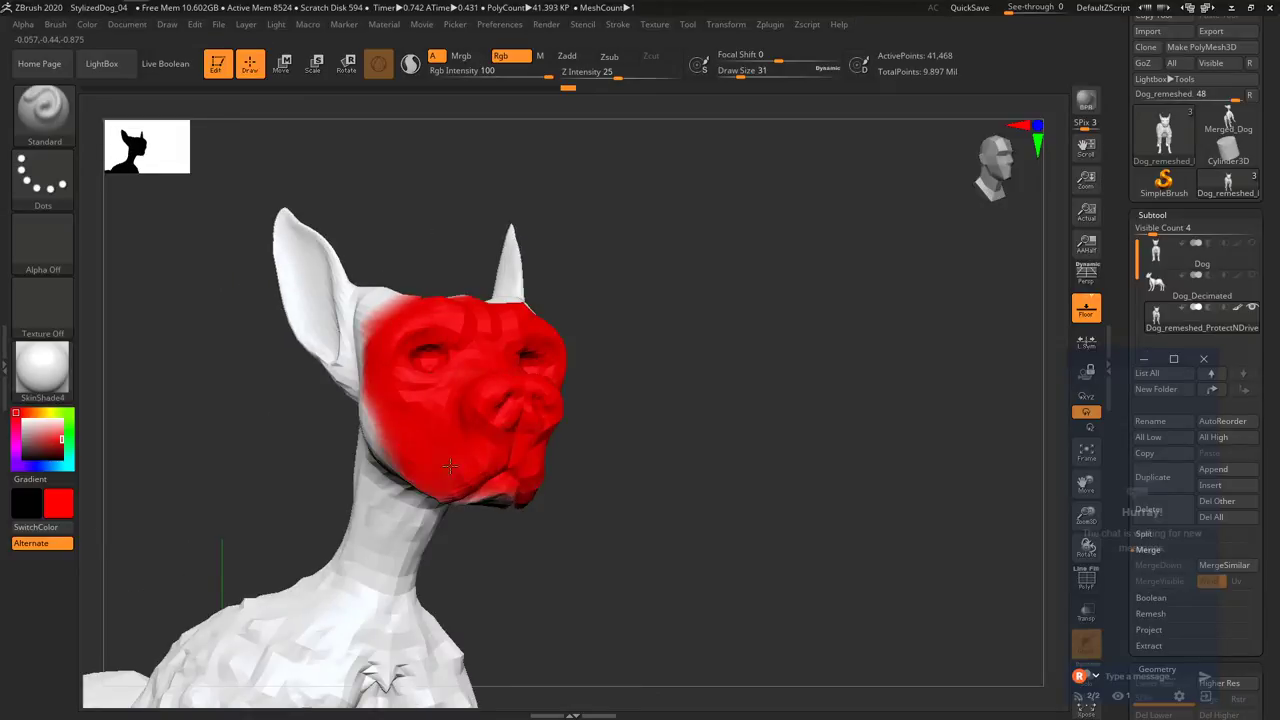
{"action": "right_click_drag", "start_coordinate": [440, 466], "coordinate": [471, 492]}
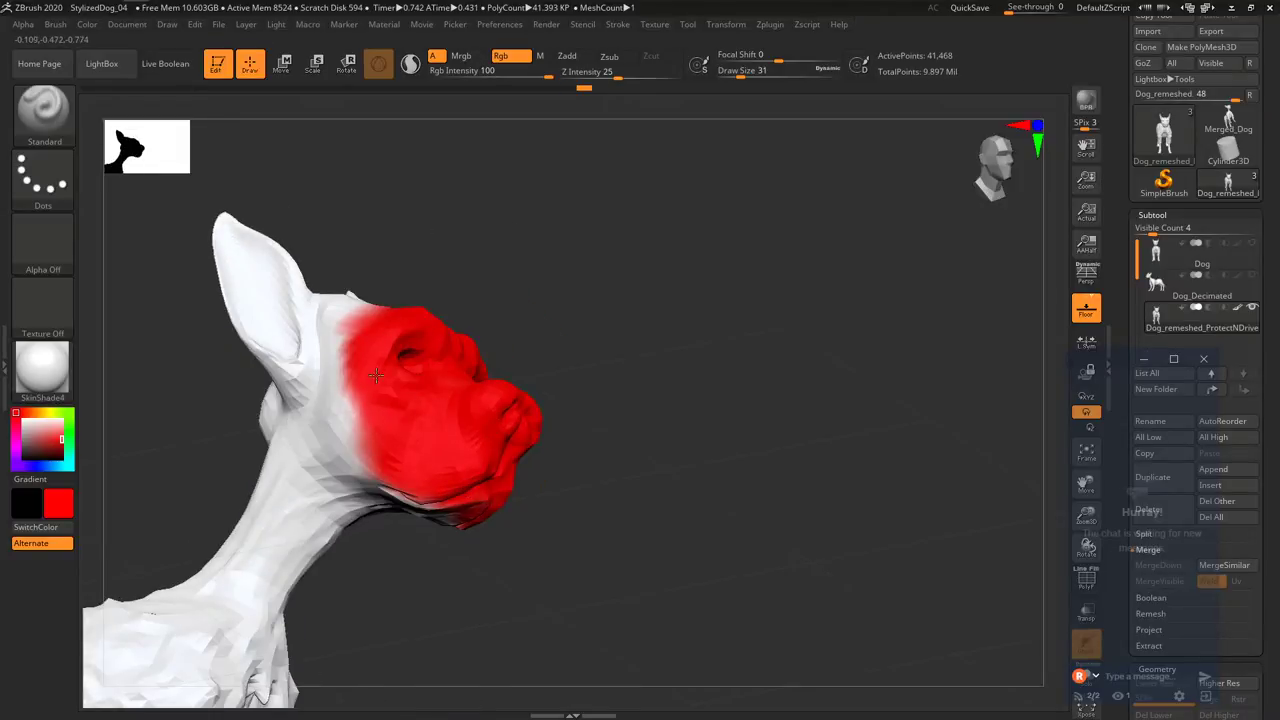
Paint seam protection onto the dog's ears and across its forehead.
{"action": "right_click_drag", "start_coordinate": [372, 398], "coordinate": [362, 386]}
{"action": "mouse_move", "coordinate": [291, 297]}
{"action": "left_mouse_down"}
{"action": "mouse_move", "coordinate": [268, 225]}
{"action": "mouse_move", "coordinate": [300, 371]}
{"action": "left_mouse_up"}
{"action": "right_click_drag", "start_coordinate": [300, 371], "coordinate": [412, 328]}
{"action": "left_click_drag", "start_coordinate": [412, 328], "coordinate": [478, 342]}
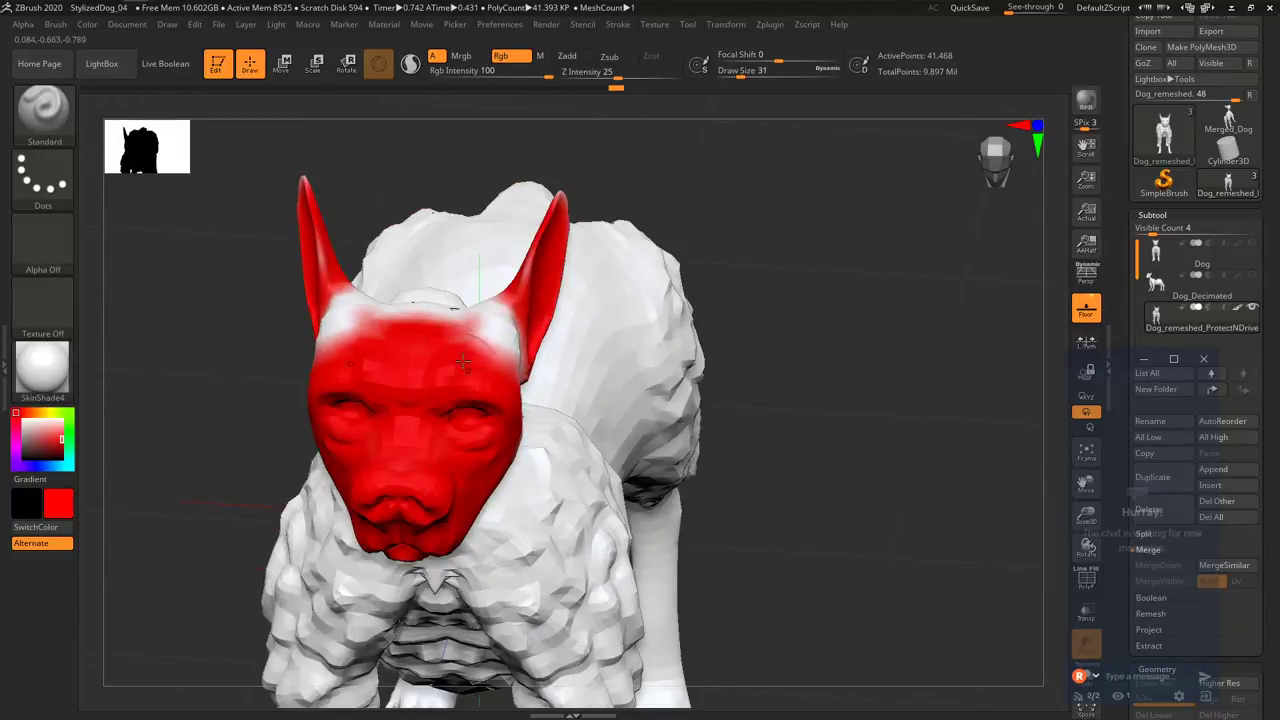
{"action": "right_click_drag", "start_coordinate": [482, 352], "coordinate": [465, 392]}
{"action": "left_click_drag", "start_coordinate": [465, 365], "coordinate": [436, 304]}
{"action": "mouse_move", "coordinate": [425, 370]}
{"action": "right_mouse_down"}
{"action": "mouse_move", "coordinate": [419, 395]}
{"action": "mouse_move", "coordinate": [298, 358]}
{"action": "right_mouse_up"}
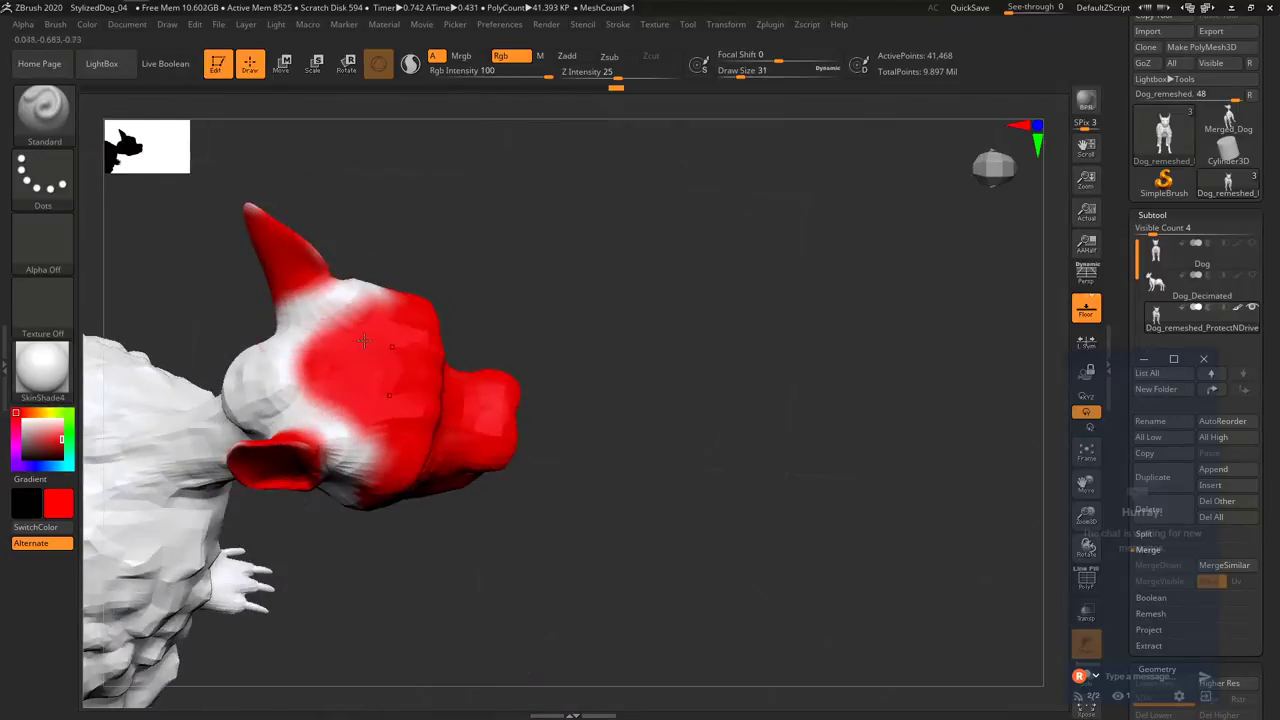
{"action": "key", "text": "ctrl"}
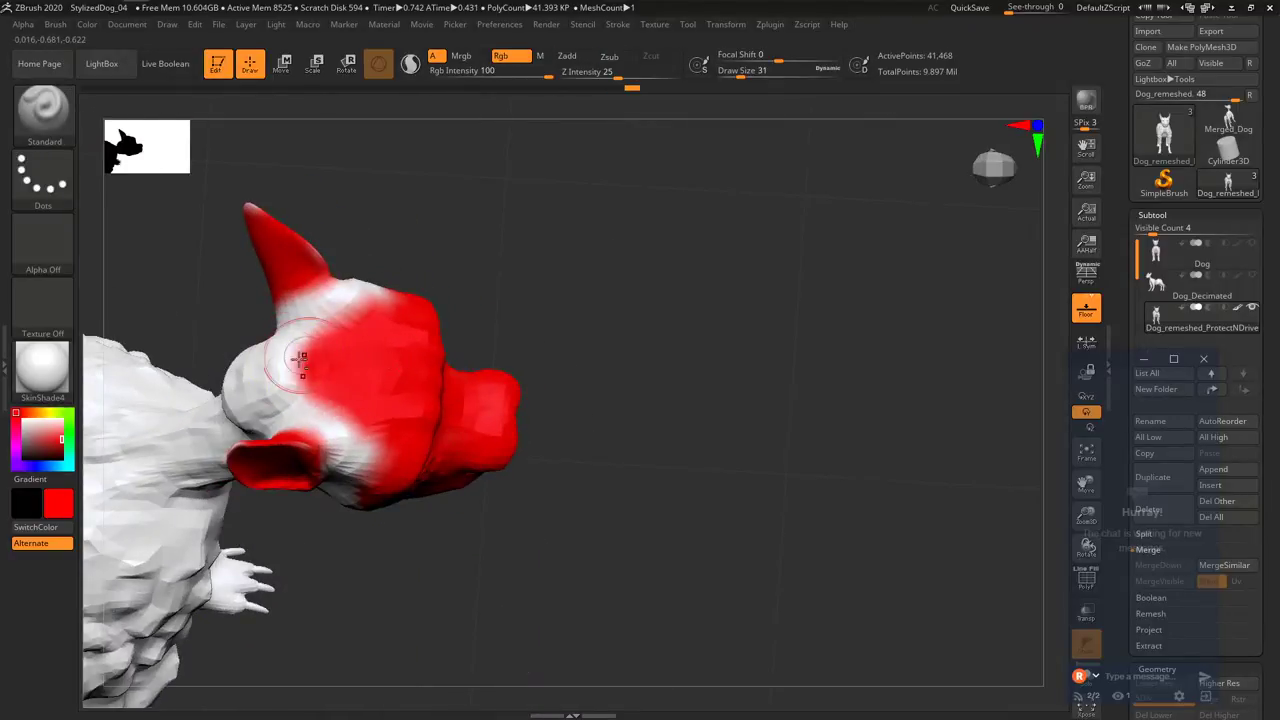
{"action": "left_click_drag", "start_coordinate": [298, 358], "coordinate": [302, 366], "text": "alt"}
{"action": "key", "text": "ctrl+z"}
Unwrap the dog again with UV Master, keeping Symmetry on and using the protection painted on its head.
{"action": "mouse_move", "coordinate": [507, 420]}
{"action": "right_mouse_down", "text": "alt"}
{"action": "mouse_move", "coordinate": [618, 392]}
{"action": "mouse_move", "coordinate": [535, 525]}
{"action": "mouse_move", "coordinate": [397, 534]}
{"action": "mouse_move", "coordinate": [409, 400]}
{"action": "right_mouse_up", "text": "alt"}
{"action": "right_click_drag", "start_coordinate": [440, 530], "coordinate": [440, 300], "text": "alt"}
{"action": "right_click_drag", "start_coordinate": [552, 426], "coordinate": [585, 300], "text": "ctrl"}
{"action": "right_click_drag", "start_coordinate": [640, 240], "coordinate": [630, 315], "text": "alt"}
{"action": "right_click_drag", "start_coordinate": [630, 315], "coordinate": [608, 310]}
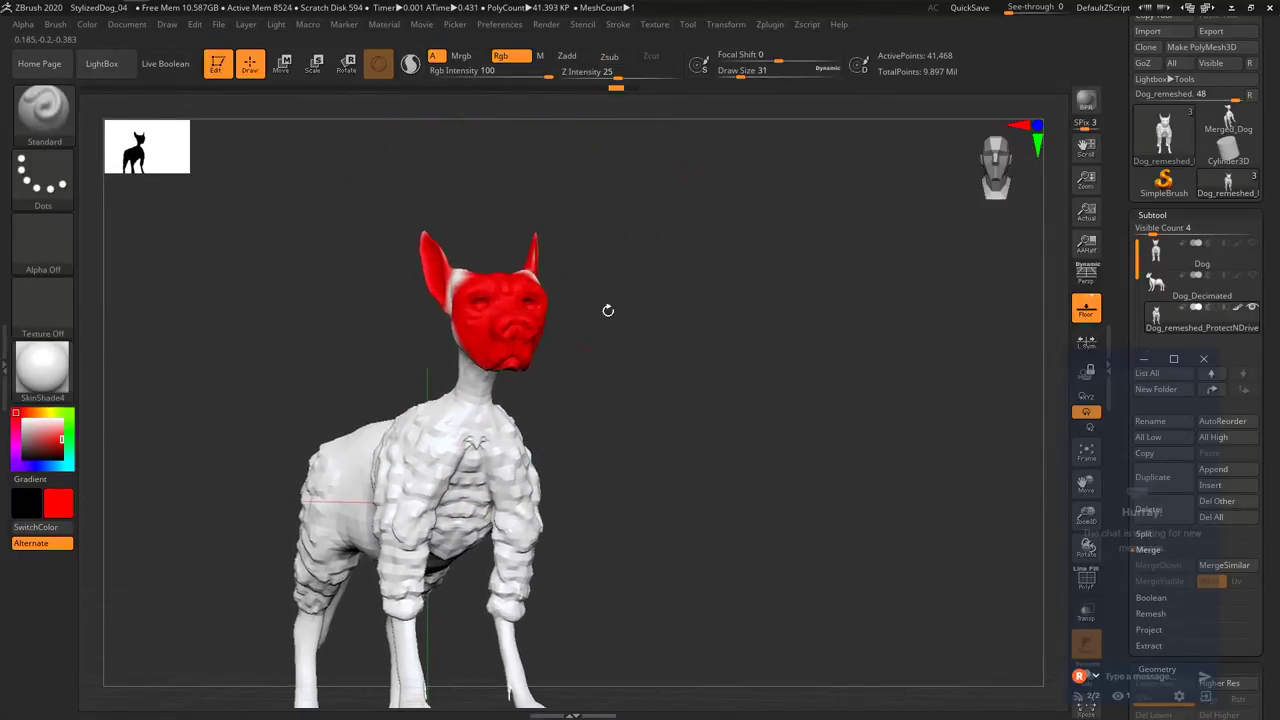
{"action": "left_click", "coordinate": [771, 25]}
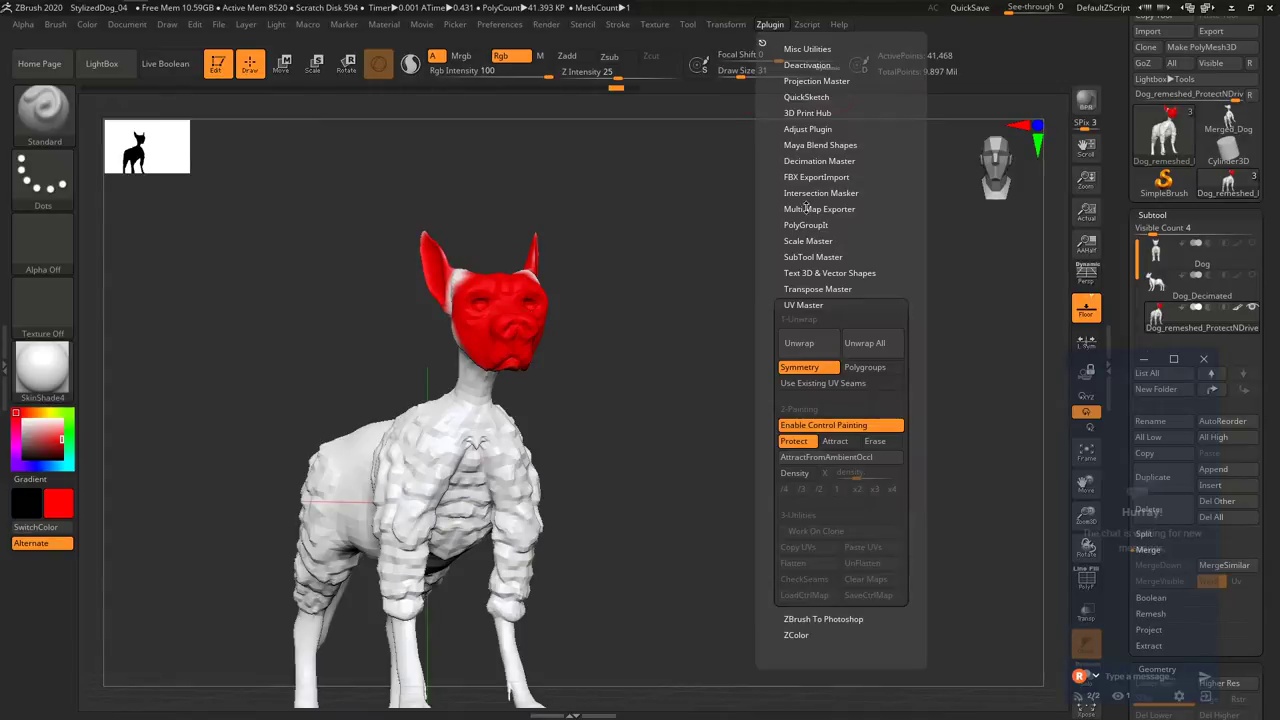
{"action": "left_click", "coordinate": [786, 364]}
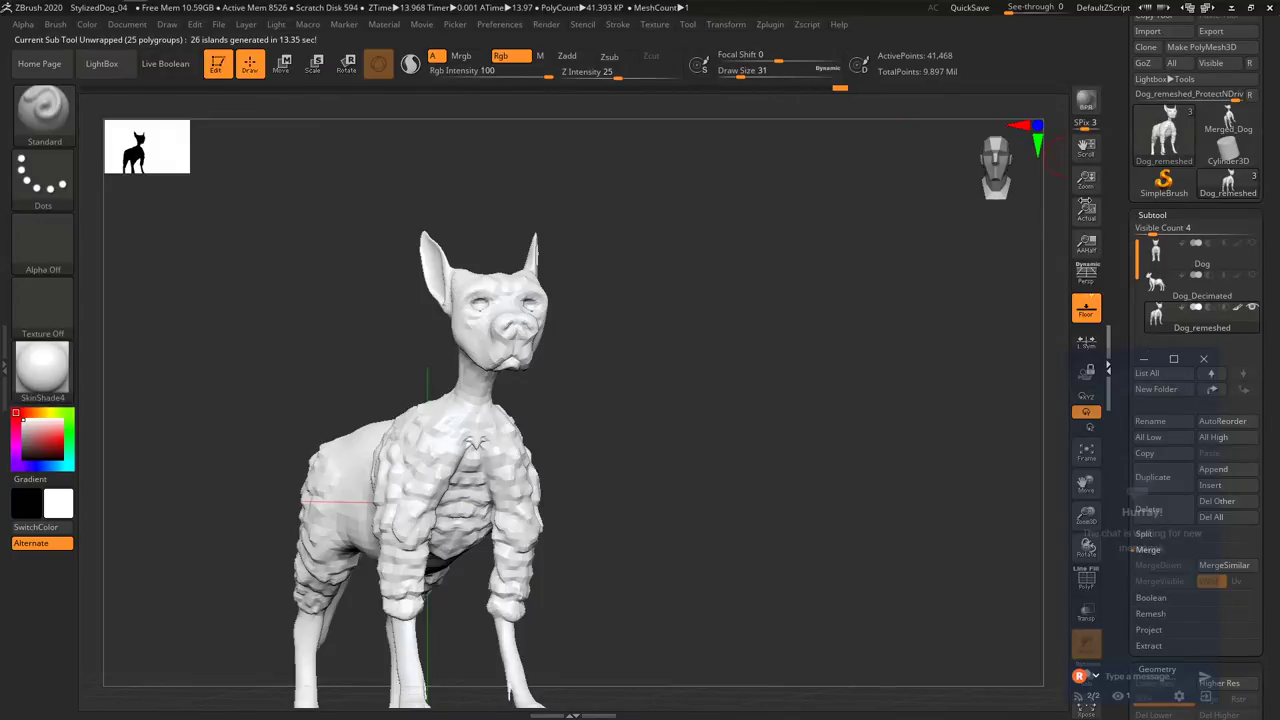
Preview the dog's new unwrap with a texture created from its UV map, and undo the preview.
{"action": "left_click", "coordinate": [1106, 206]}
{"action": "left_click_drag", "start_coordinate": [1126, 213], "coordinate": [1124, 101]}
{"action": "mouse_move", "coordinate": [1121, 428]}
{"action": "left_mouse_down"}
{"action": "mouse_move", "coordinate": [1123, 266]}
{"action": "mouse_move", "coordinate": [1124, 328]}
{"action": "left_mouse_up"}
{"action": "left_click", "coordinate": [1182, 434], "text": "shift"}
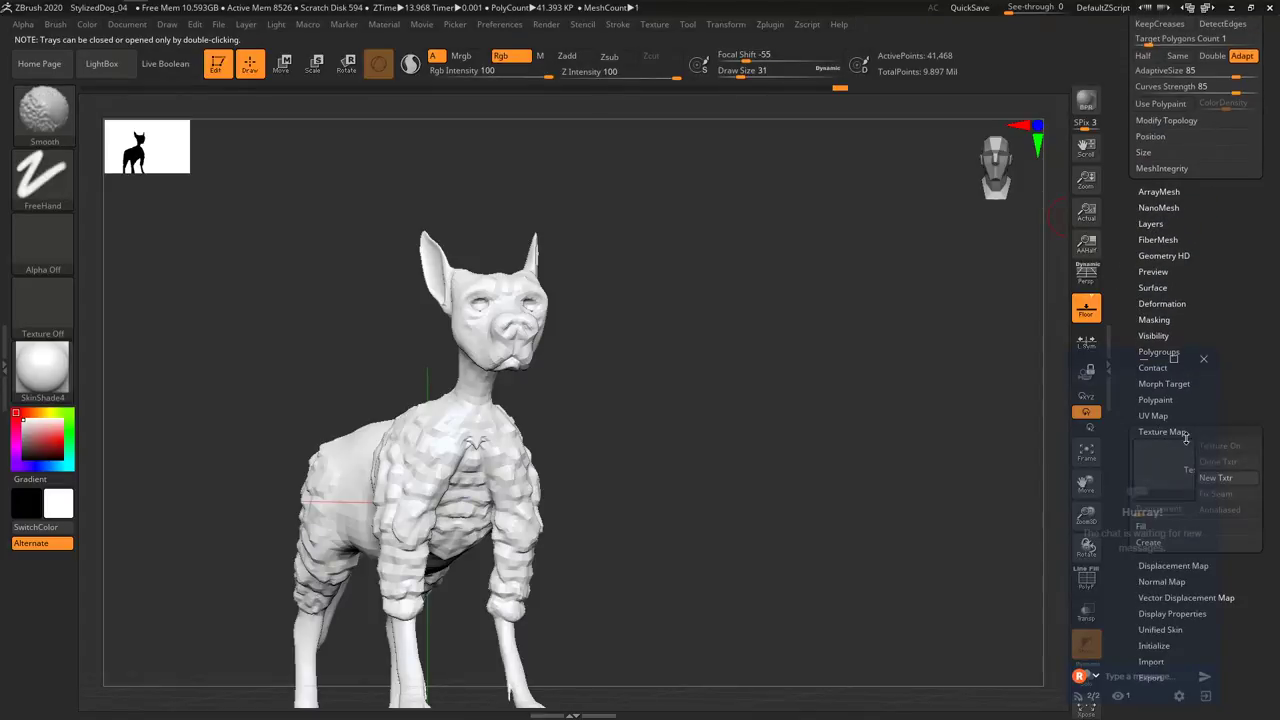
{"action": "left_click_drag", "start_coordinate": [1230, 429], "coordinate": [1236, 291]}
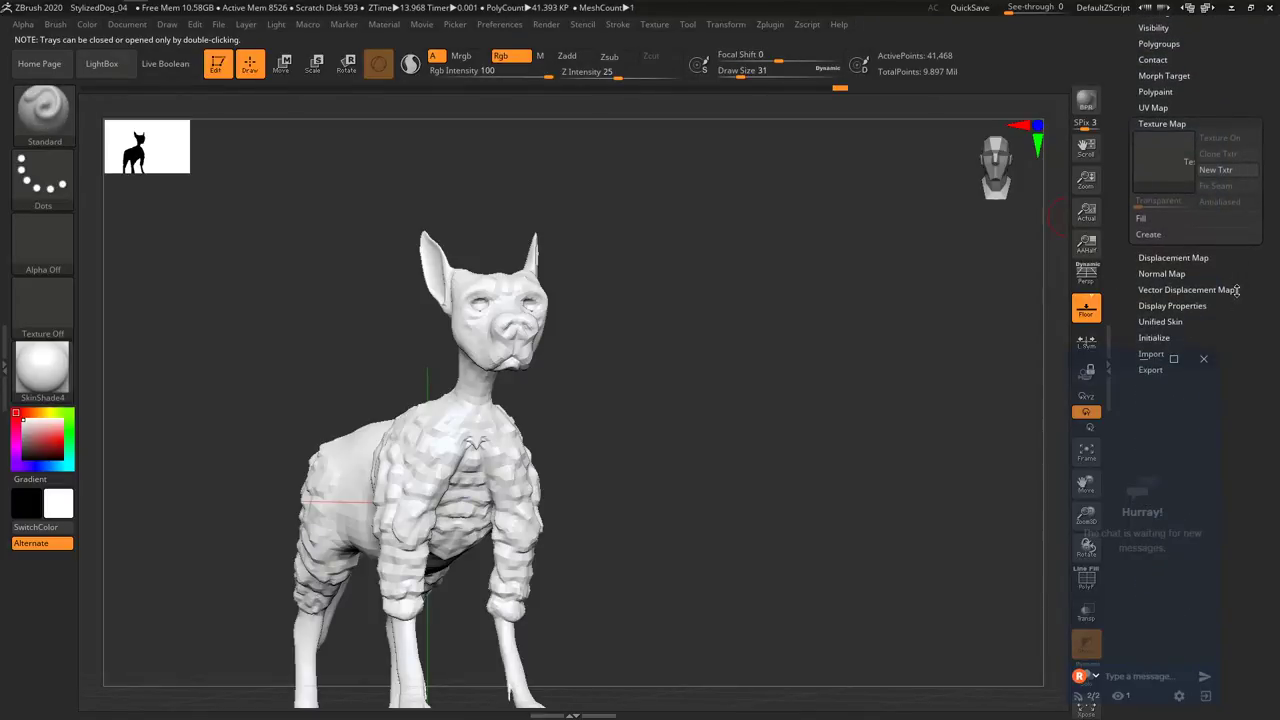
{"action": "left_click", "coordinate": [1149, 236]}
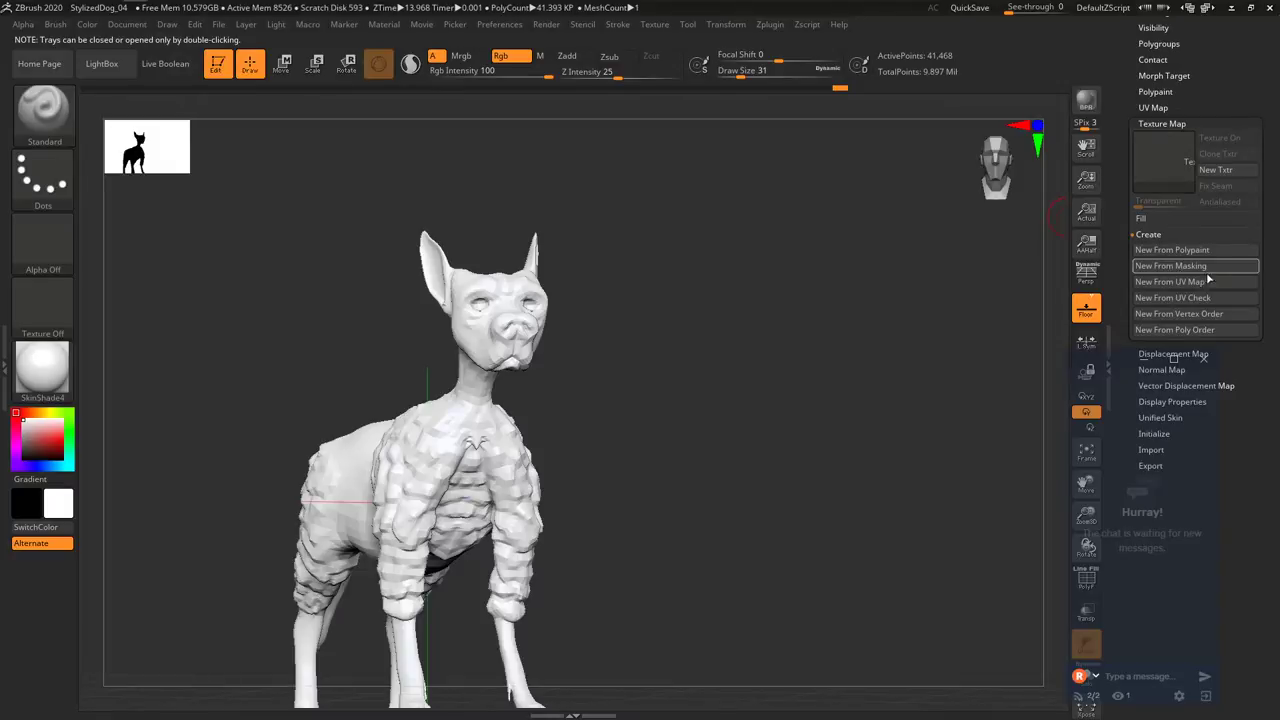
{"action": "left_click", "coordinate": [1185, 283]}
{"action": "left_click_drag", "start_coordinate": [789, 397], "coordinate": [711, 411]}
{"action": "key", "text": "ctrl+z"}
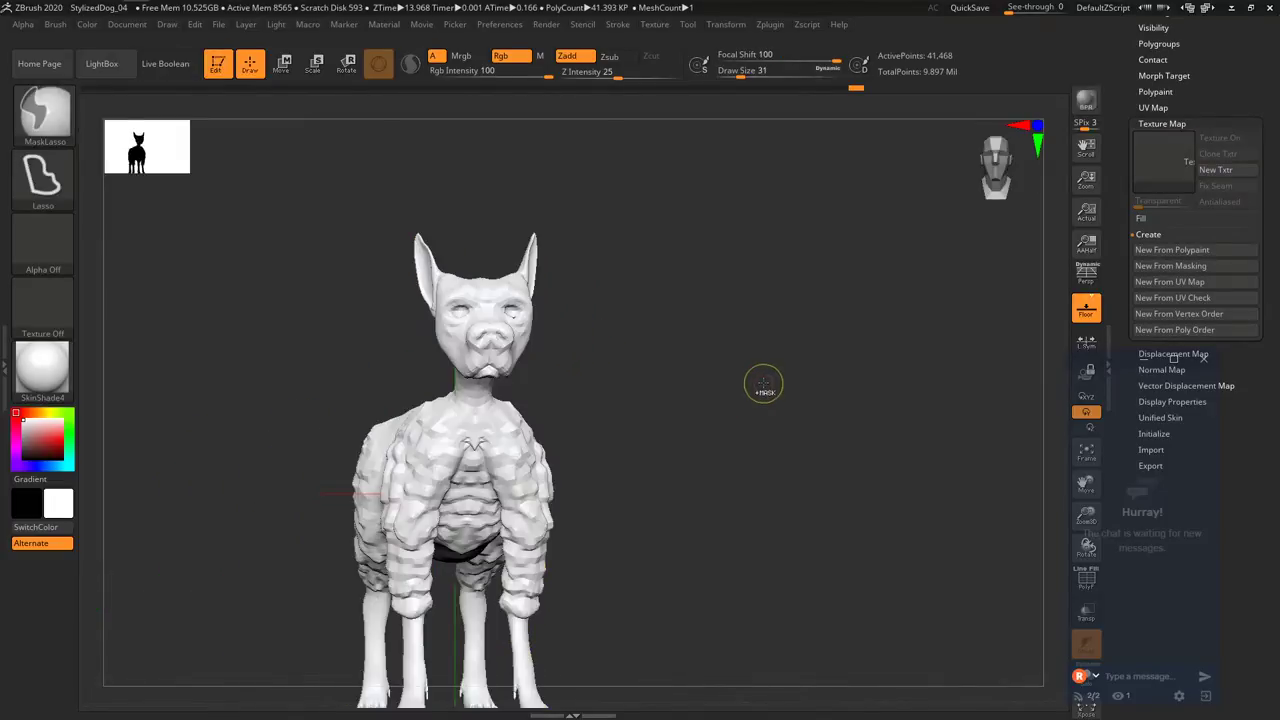
Turn on Protect painting again in UV Master and paint the dog's chest and the front of its forelegs.
{"action": "left_click", "coordinate": [770, 28]}
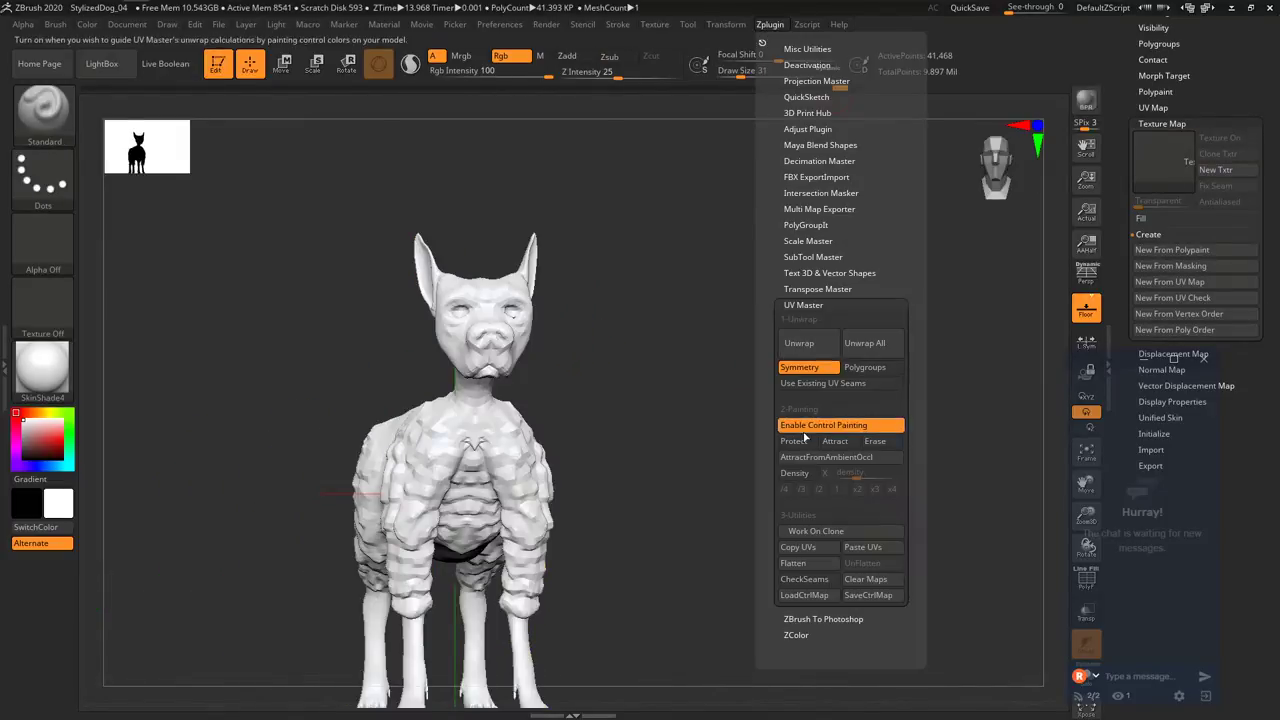
{"action": "left_click", "coordinate": [799, 441]}
{"action": "left_click_drag", "start_coordinate": [458, 502], "coordinate": [470, 468]}
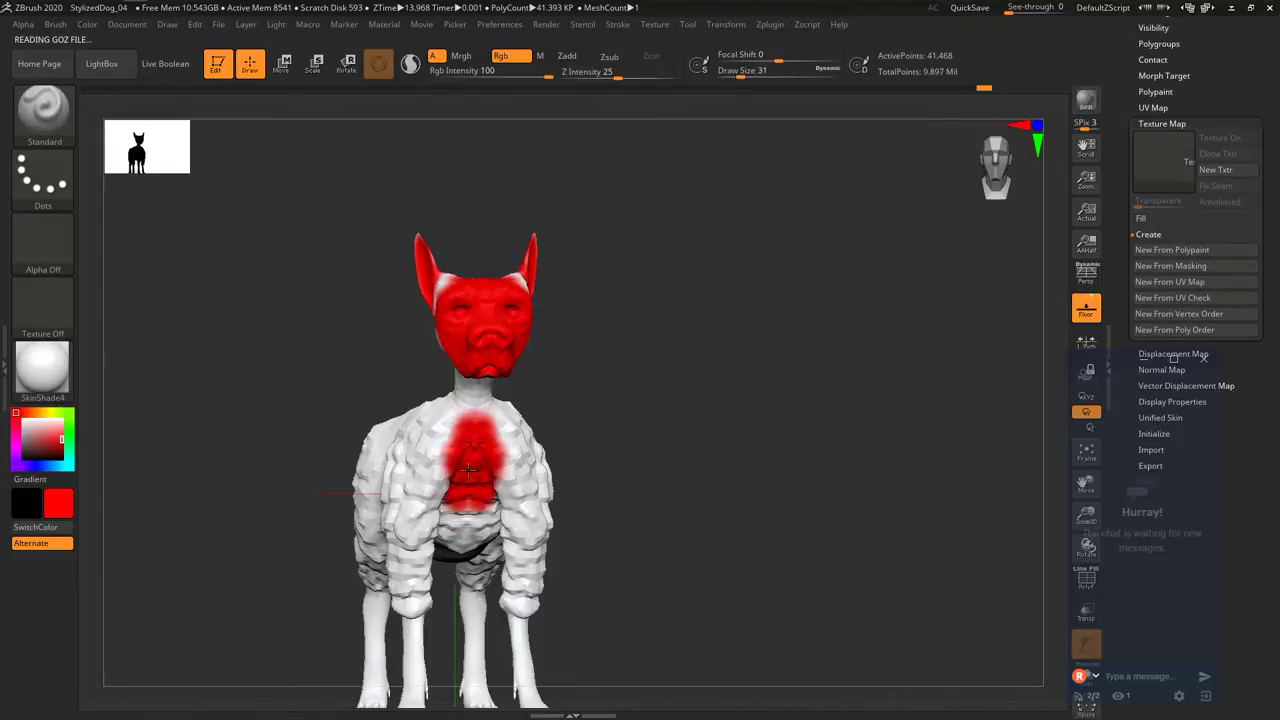
{"action": "mouse_move", "coordinate": [464, 513]}
{"action": "left_mouse_down"}
{"action": "mouse_move", "coordinate": [430, 440]}
{"action": "mouse_move", "coordinate": [415, 585]}
{"action": "mouse_move", "coordinate": [439, 427]}
{"action": "left_mouse_up"}
{"action": "right_click_drag", "start_coordinate": [421, 448], "coordinate": [350, 446]}
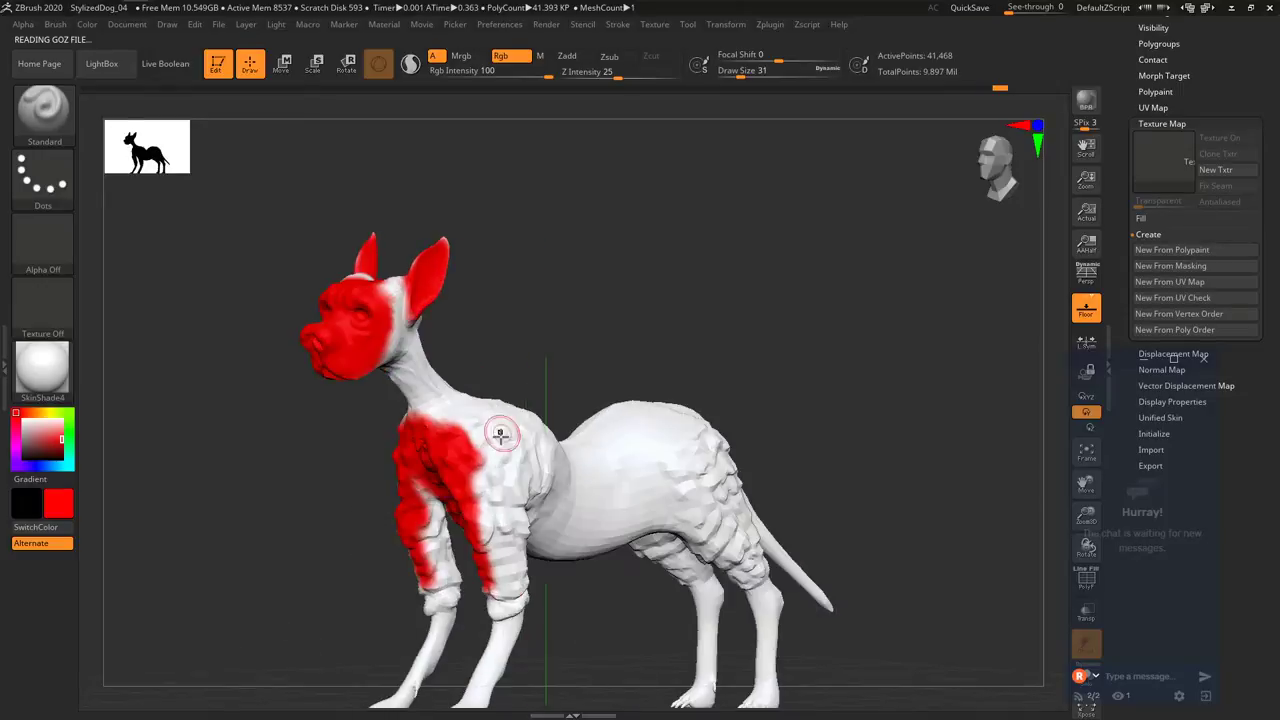
Extend the seam protection over the dog's shoulder and the outer side of its upper foreleg.
{"action": "left_click_drag", "start_coordinate": [498, 438], "coordinate": [484, 520]}
{"action": "right_click_drag", "start_coordinate": [532, 500], "coordinate": [507, 500]}
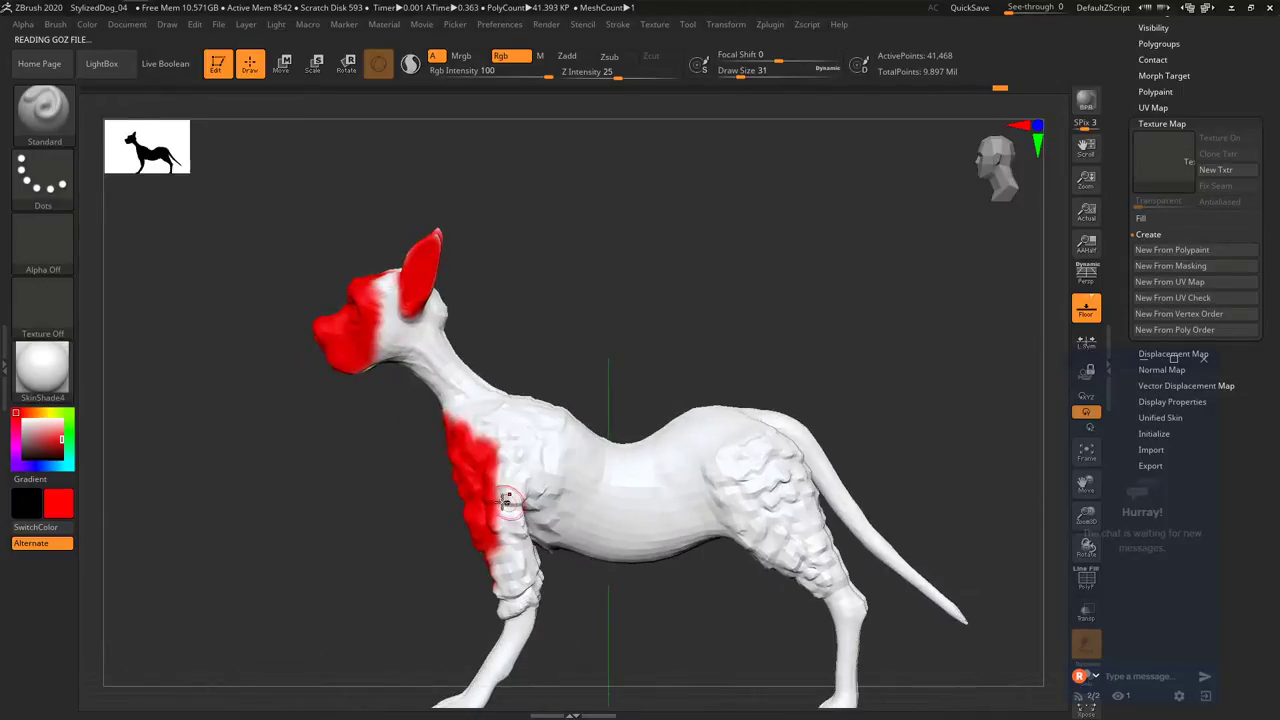
{"action": "left_click_drag", "start_coordinate": [493, 487], "coordinate": [506, 471]}
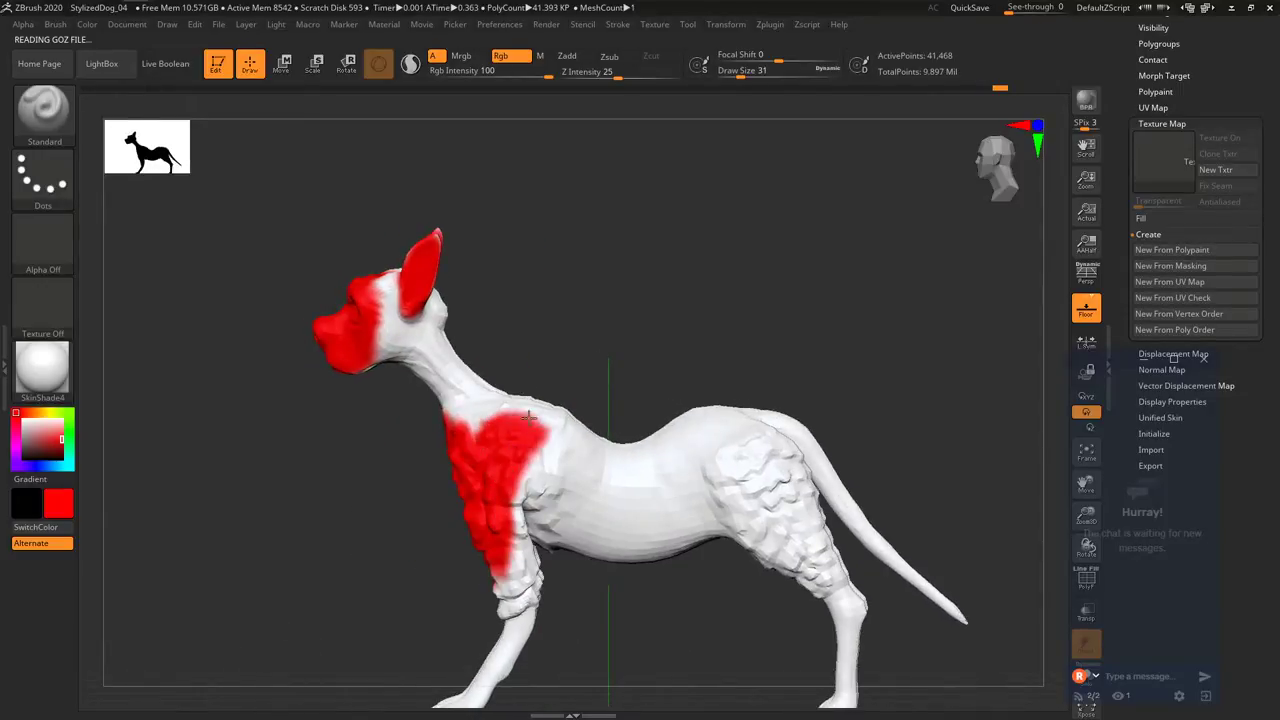
{"action": "left_click_drag", "start_coordinate": [531, 426], "coordinate": [547, 438]}
Paint seam protection over the outer side of the dog's hip and upper hind leg.
{"action": "right_click_drag", "start_coordinate": [762, 473], "coordinate": [722, 488]}
{"action": "mouse_move", "coordinate": [776, 440]}
{"action": "left_mouse_down"}
{"action": "mouse_move", "coordinate": [797, 482]}
{"action": "mouse_move", "coordinate": [747, 470]}
{"action": "left_mouse_up"}
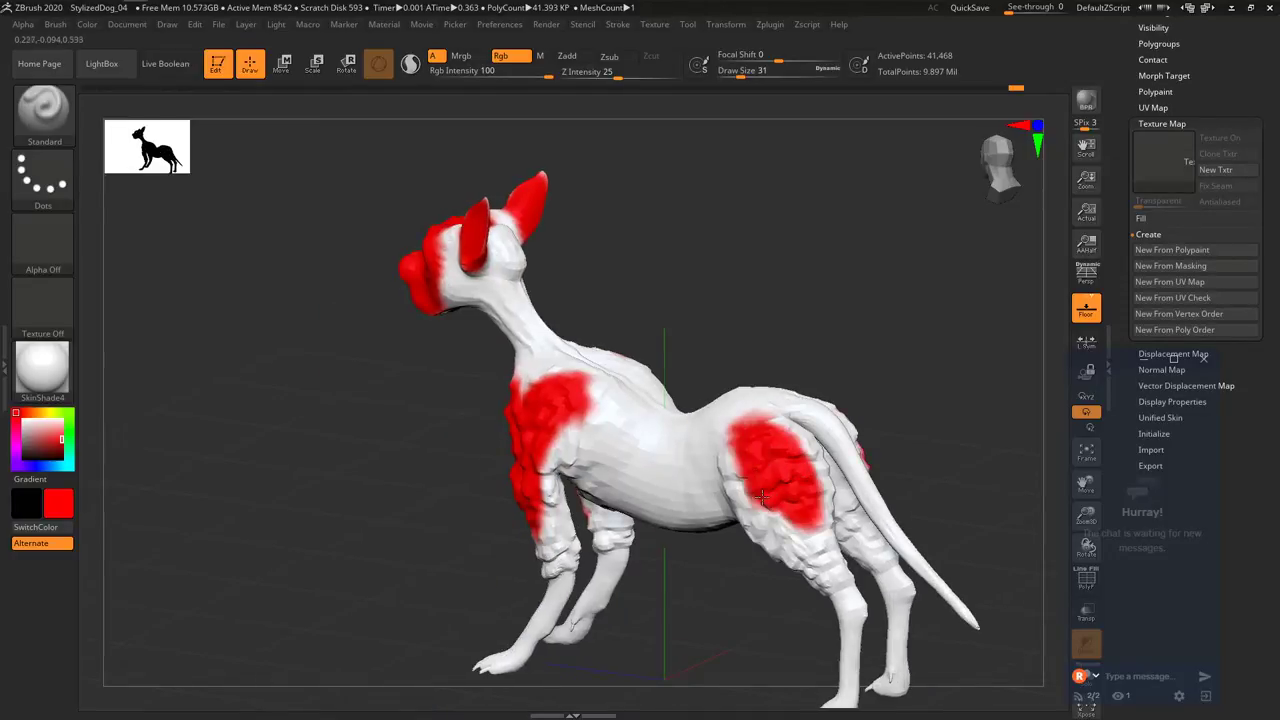
{"action": "right_click_drag", "start_coordinate": [735, 480], "coordinate": [822, 476]}
{"action": "mouse_move", "coordinate": [724, 458]}
{"action": "left_mouse_down"}
{"action": "mouse_move", "coordinate": [712, 462]}
{"action": "mouse_move", "coordinate": [746, 518]}
{"action": "left_mouse_up"}
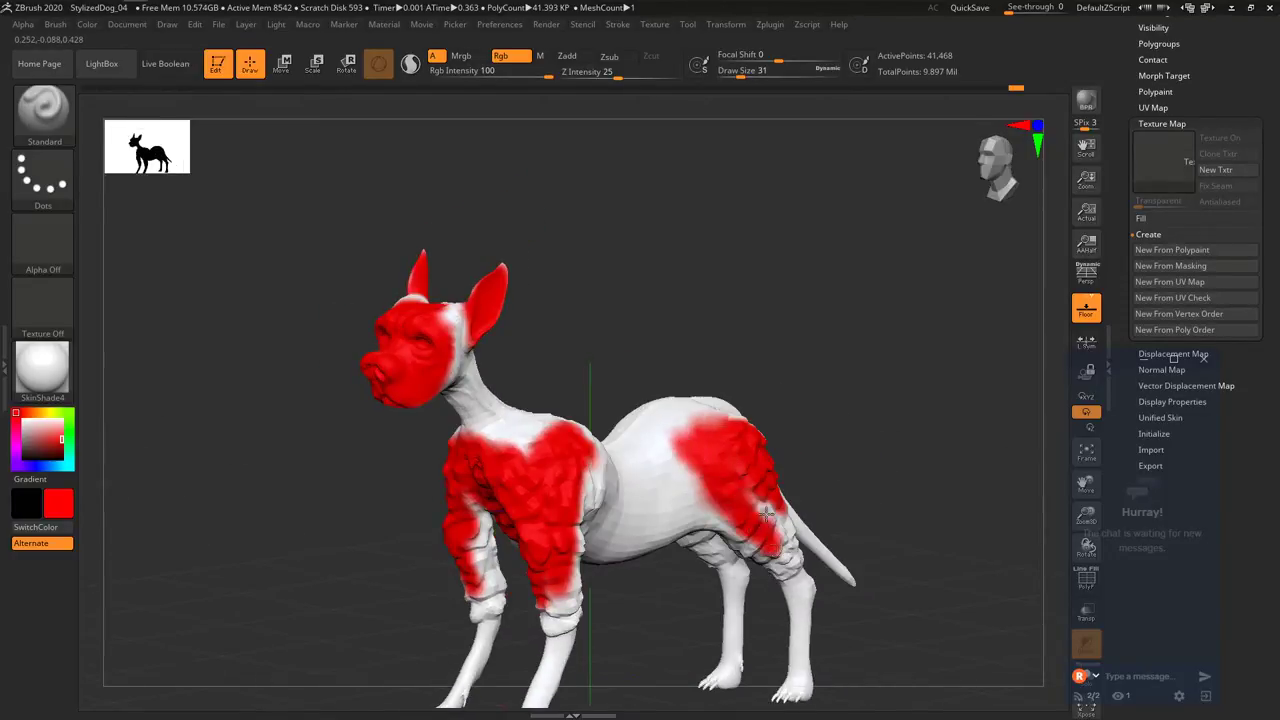
{"action": "right_click_drag", "start_coordinate": [712, 483], "coordinate": [578, 479]}
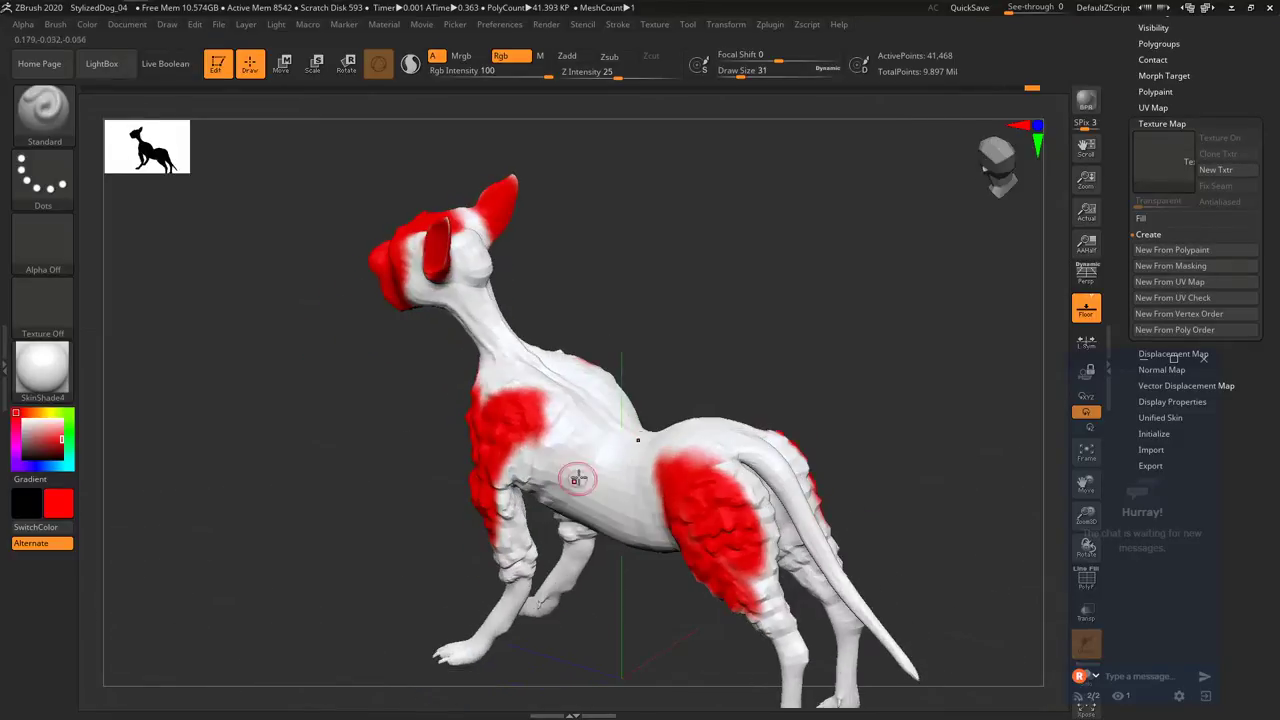
{"action": "right_click_drag", "start_coordinate": [587, 421], "coordinate": [533, 318]}
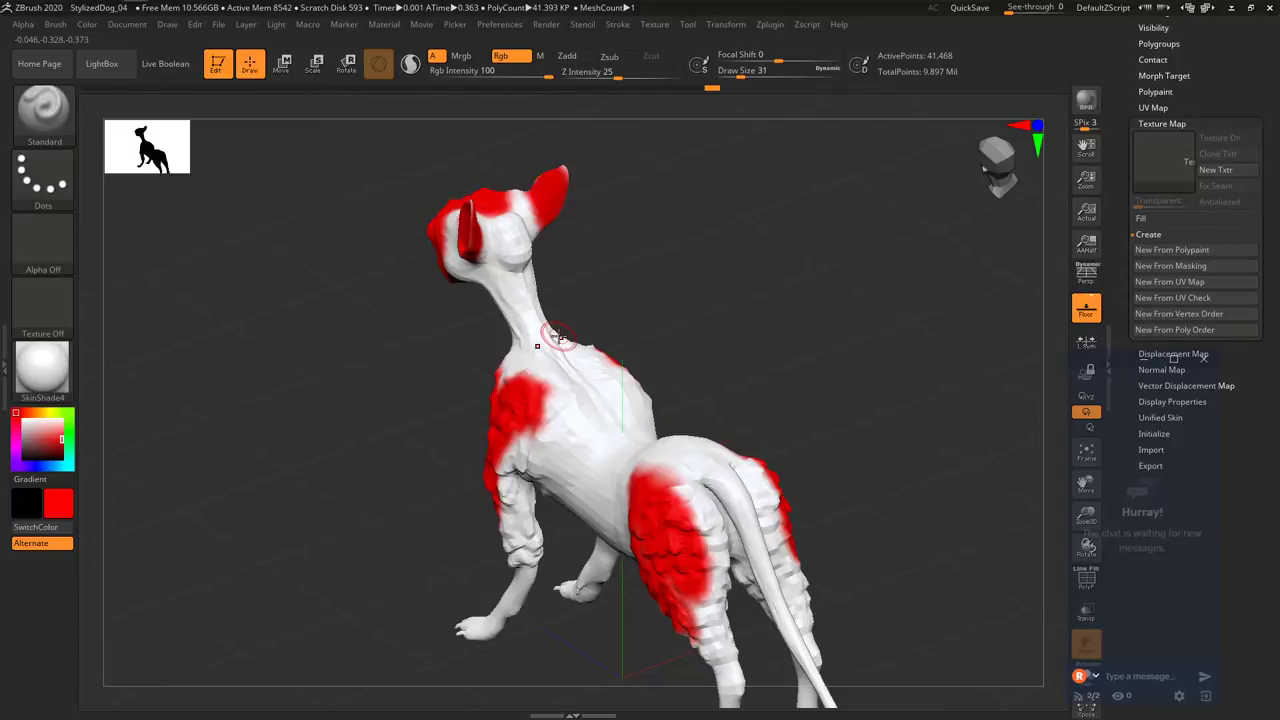
Unwrap the dog again with UV Master and check the seams with a temporary texture created from its UV map.
{"action": "left_click", "coordinate": [770, 24]}
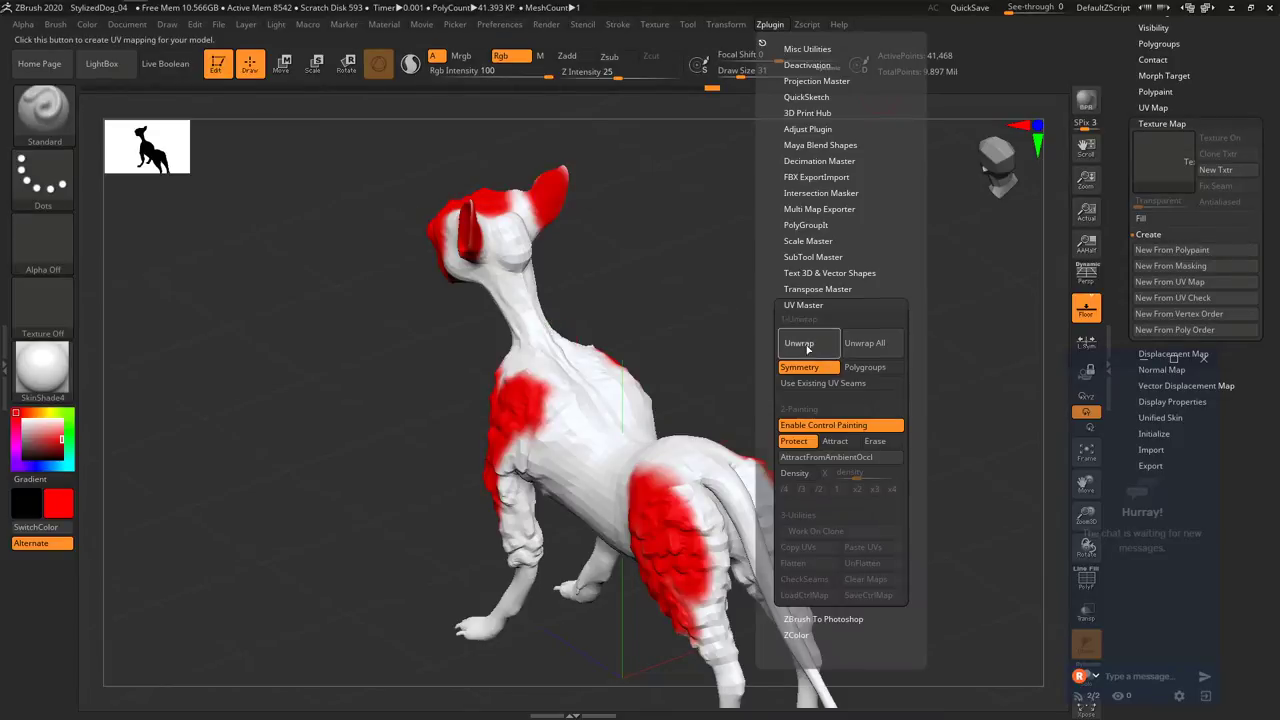
{"action": "left_click", "coordinate": [800, 347]}
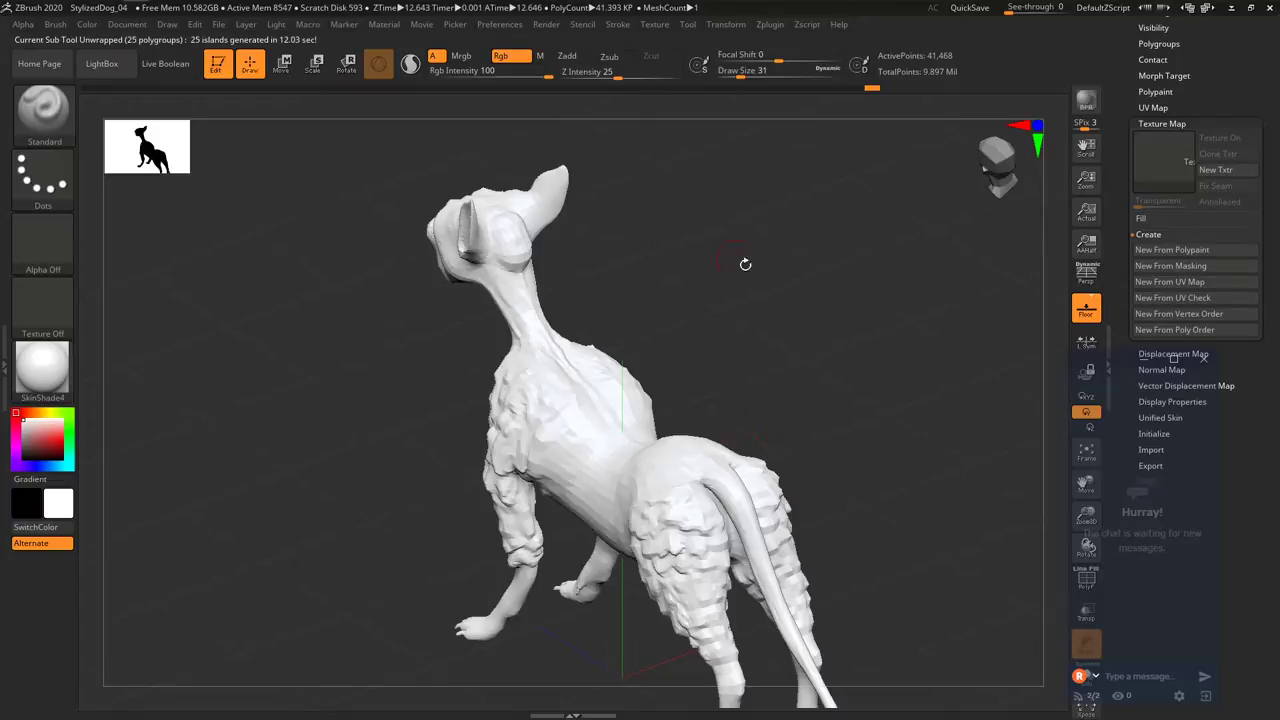
{"action": "left_click", "coordinate": [1172, 282]}
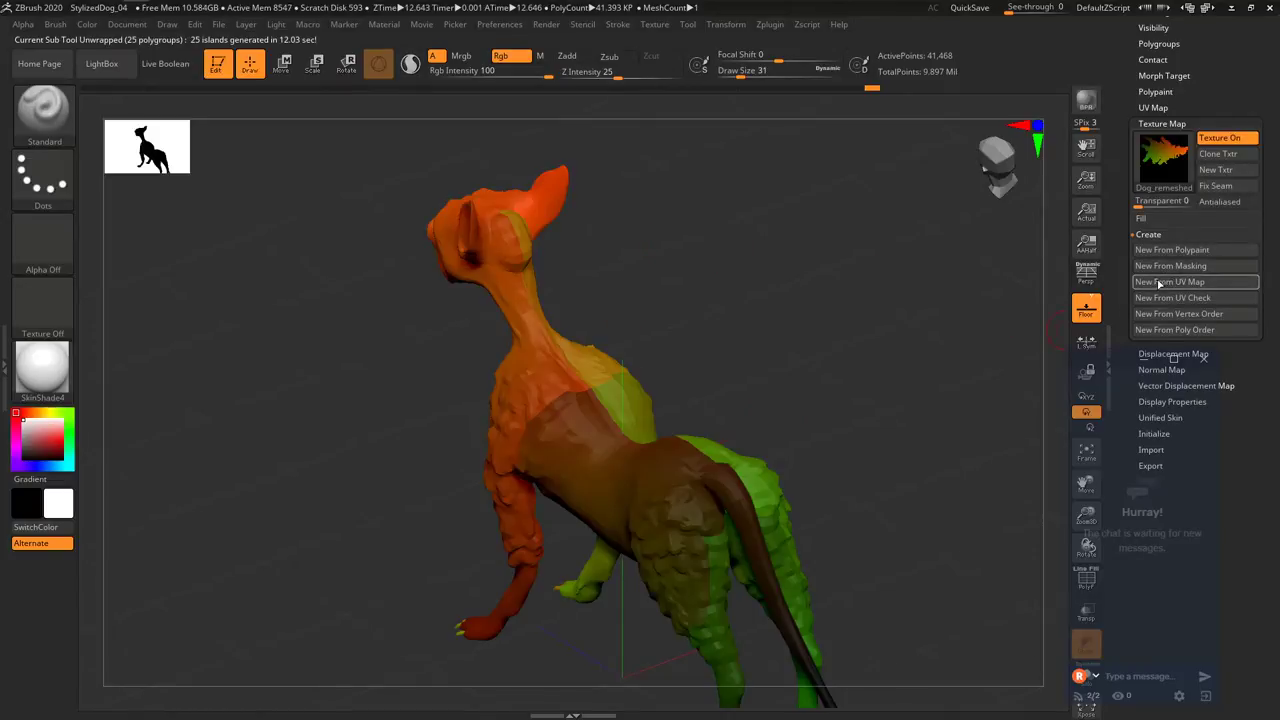
{"action": "mouse_move", "coordinate": [500, 432]}
{"action": "left_mouse_down"}
{"action": "mouse_move", "coordinate": [614, 366]}
{"action": "mouse_move", "coordinate": [583, 365]}
{"action": "mouse_move", "coordinate": [625, 372]}
{"action": "mouse_move", "coordinate": [553, 391]}
{"action": "mouse_move", "coordinate": [520, 420]}
{"action": "left_mouse_up"}
{"action": "key", "text": "ctrl+z"}
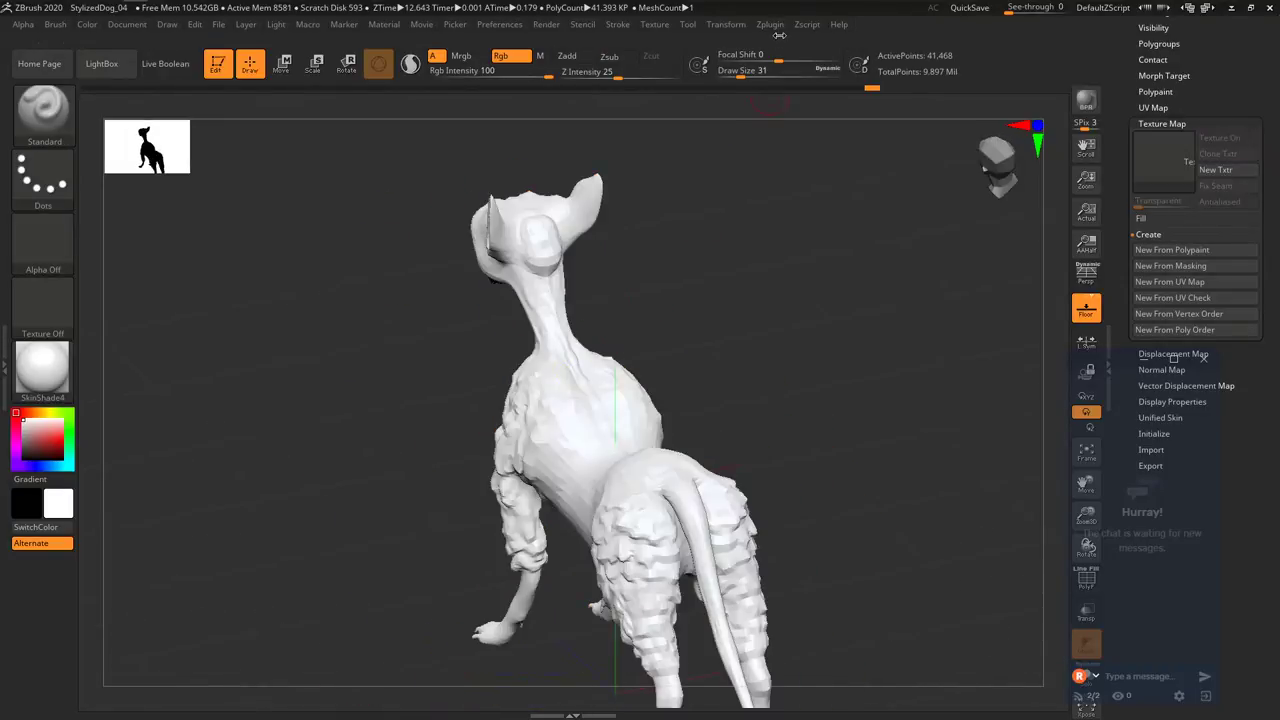
Turn on Protect painting again in UV Master and paint over the bump at the back of the dog's head.
{"action": "left_click", "coordinate": [778, 35]}
{"action": "left_click", "coordinate": [800, 452]}
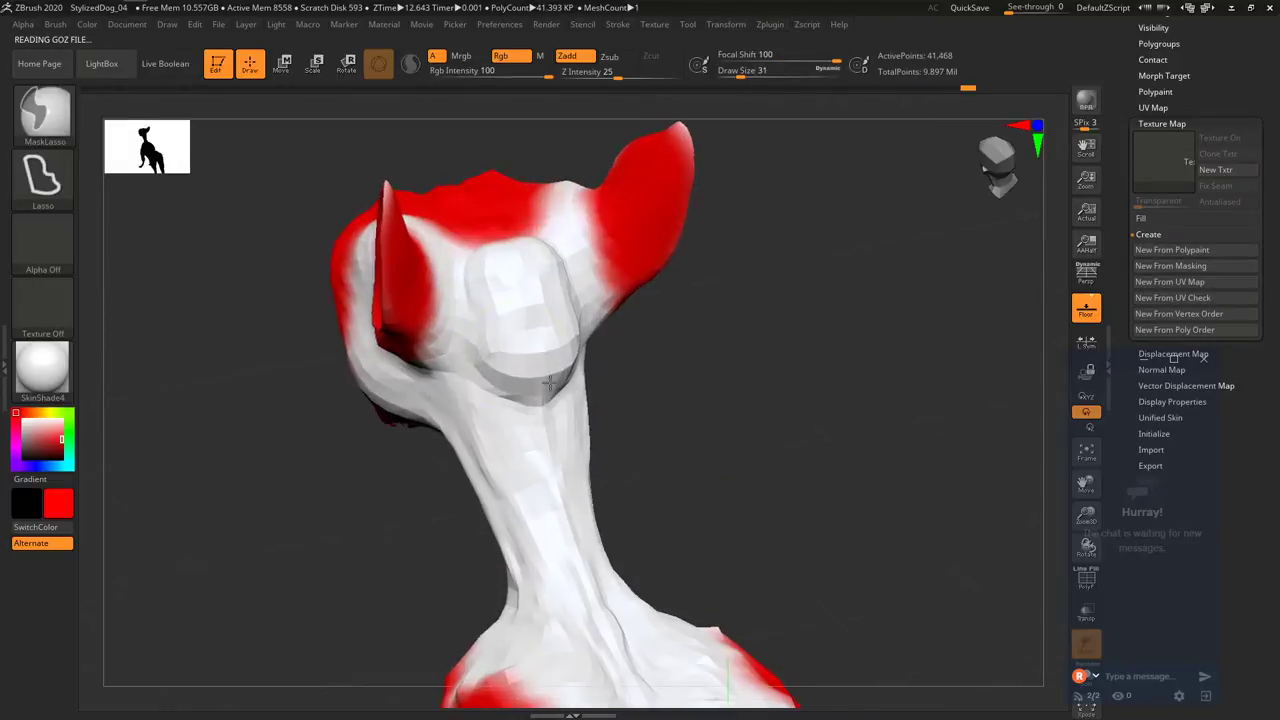
{"action": "mouse_move", "coordinate": [510, 302]}
{"action": "left_mouse_down", "text": "ctrl"}
{"action": "mouse_move", "coordinate": [508, 320]}
{"action": "mouse_move", "coordinate": [526, 308]}
{"action": "mouse_move", "coordinate": [507, 344]}
{"action": "mouse_move", "coordinate": [508, 282]}
{"action": "mouse_move", "coordinate": [536, 270]}
{"action": "left_mouse_up", "text": "ctrl"}
{"action": "key", "text": "ctrl+z"}
{"action": "right_click_drag", "start_coordinate": [536, 270], "coordinate": [530, 296]}
{"action": "mouse_move", "coordinate": [530, 290]}
{"action": "left_mouse_down"}
{"action": "mouse_move", "coordinate": [525, 262]}
{"action": "mouse_move", "coordinate": [520, 273]}
{"action": "left_mouse_up"}
Turn on Attract painting and paint a ring around the bump on the back of the head with draw size 13.
{"action": "left_click", "coordinate": [807, 24]}
{"action": "left_click", "coordinate": [769, 24]}
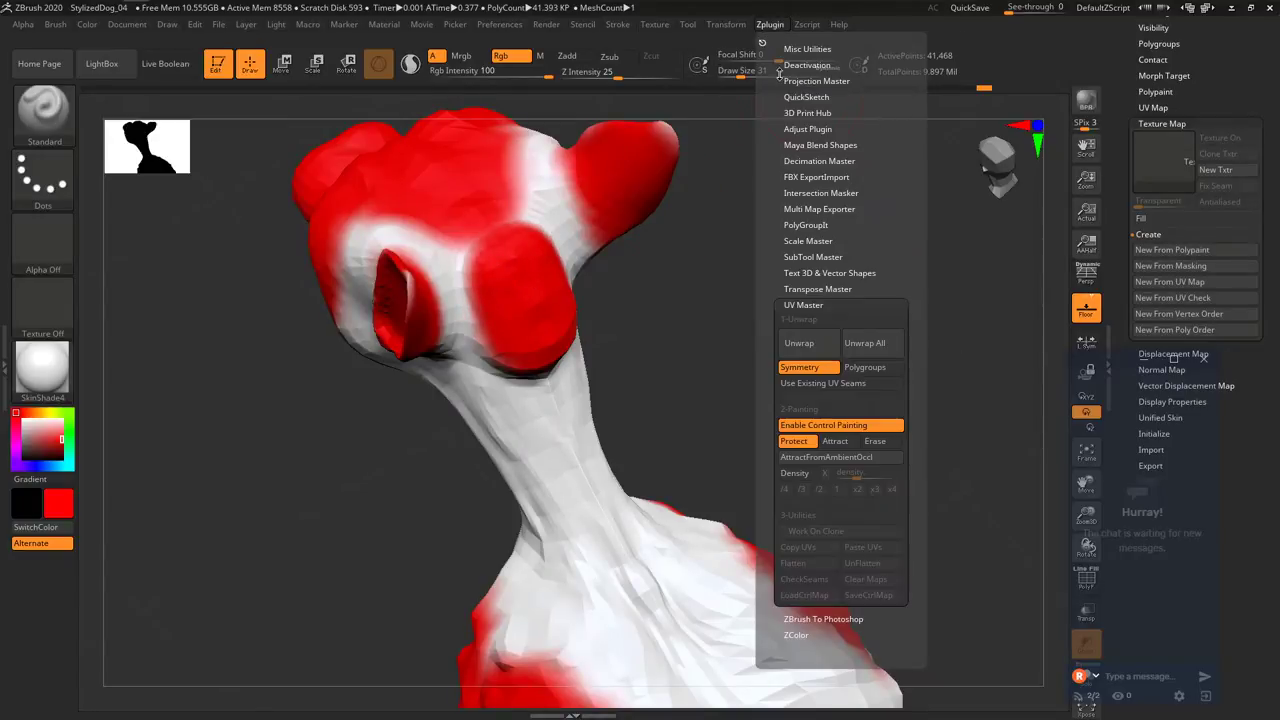
{"action": "left_click", "coordinate": [848, 441]}
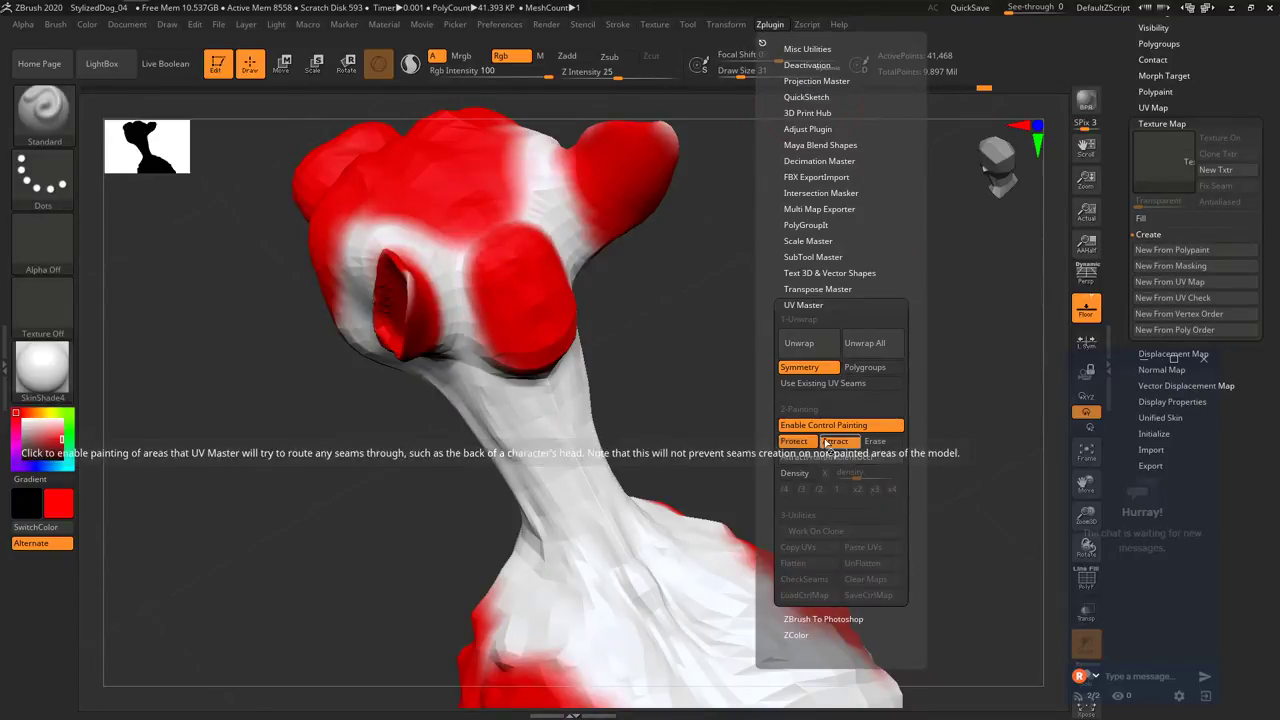
{"action": "key", "text": "s"}
{"action": "mouse_move", "coordinate": [507, 271]}
{"action": "left_mouse_down"}
{"action": "mouse_move", "coordinate": [509, 206]}
{"action": "mouse_move", "coordinate": [464, 325]}
{"action": "left_mouse_up"}
{"action": "right_click_drag", "start_coordinate": [513, 421], "coordinate": [490, 352]}
{"action": "mouse_move", "coordinate": [476, 328]}
{"action": "left_mouse_down"}
{"action": "mouse_move", "coordinate": [530, 402]}
{"action": "mouse_move", "coordinate": [565, 400]}
{"action": "mouse_move", "coordinate": [605, 300]}
{"action": "mouse_move", "coordinate": [476, 331]}
{"action": "mouse_move", "coordinate": [467, 236]}
{"action": "left_mouse_up"}
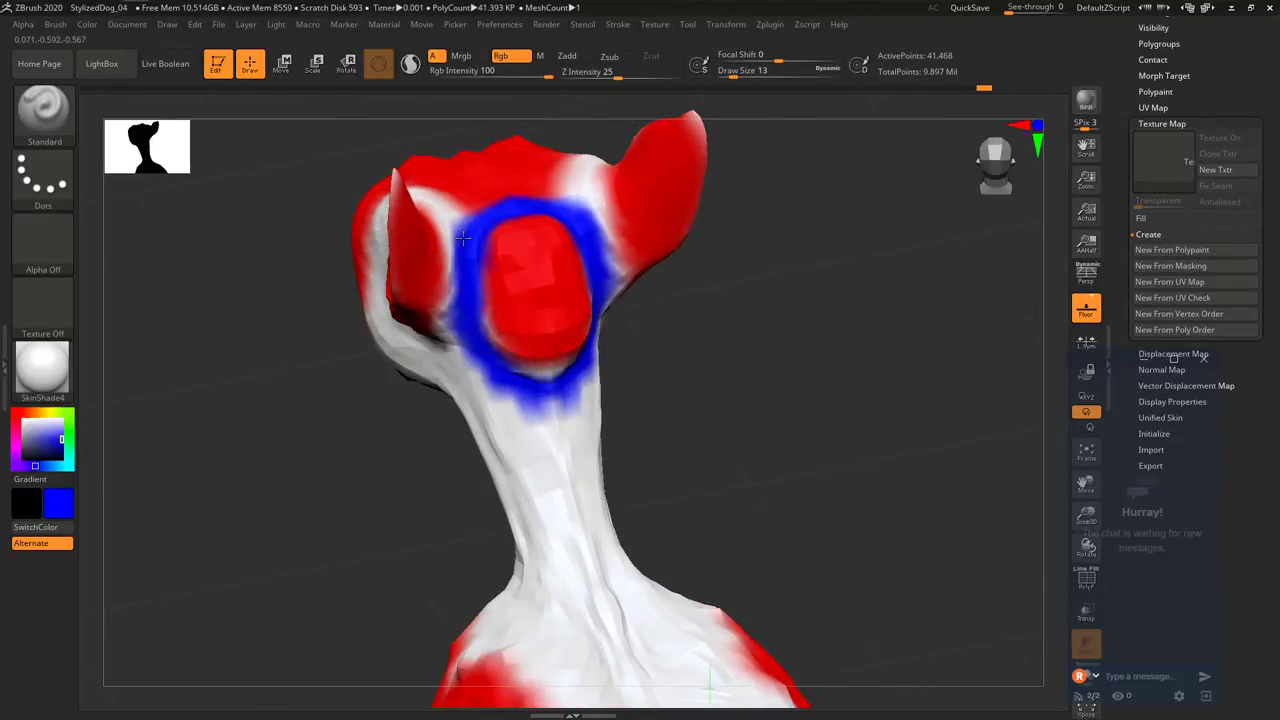
Run the UV Master unwrap with the protect and attract painting, and preview the result with a temporary UV map texture.
{"action": "left_click", "coordinate": [770, 24]}
{"action": "left_click", "coordinate": [800, 380]}
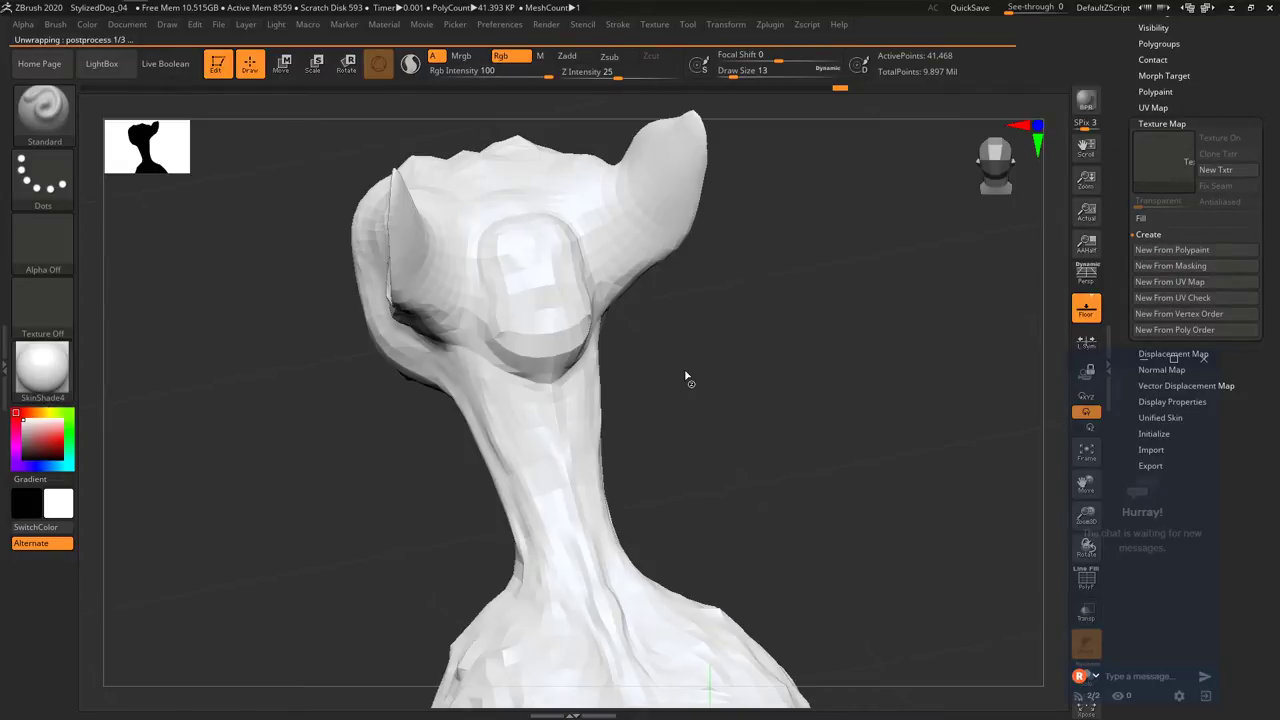
{"action": "left_click", "coordinate": [1175, 284]}
{"action": "right_click_drag", "start_coordinate": [883, 341], "coordinate": [883, 250], "text": "ctrl"}
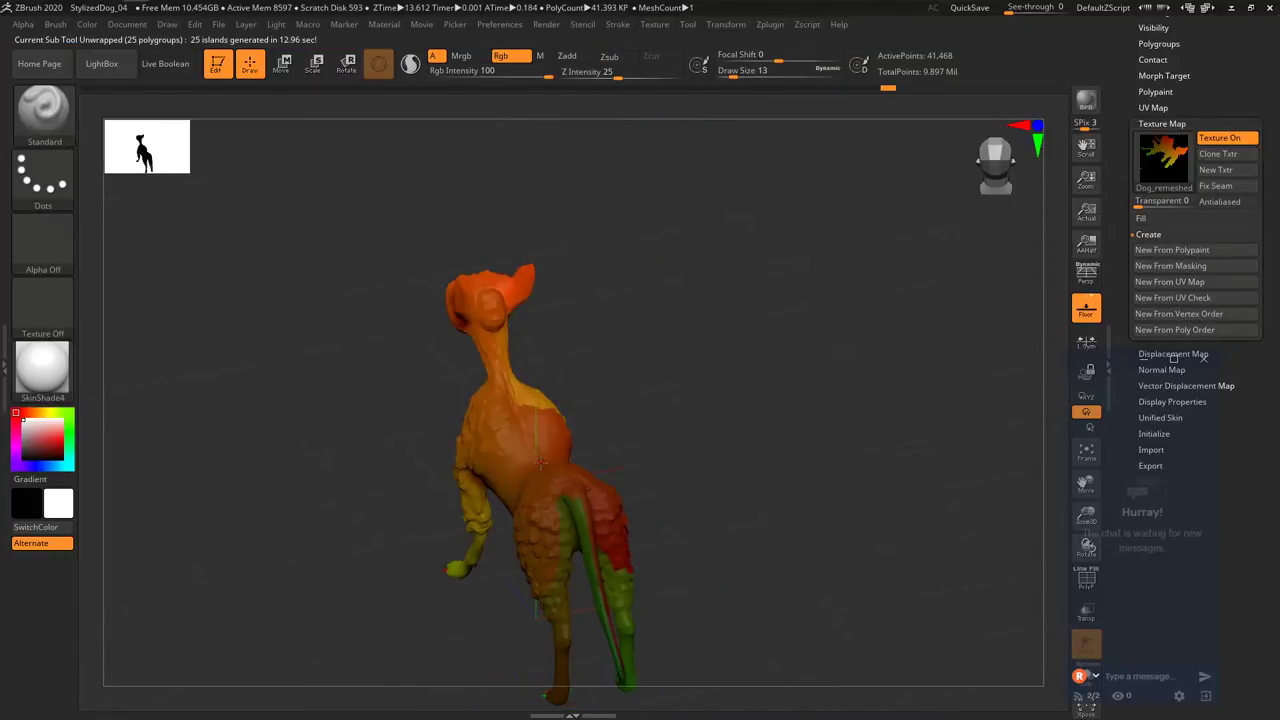
{"action": "left_click_drag", "start_coordinate": [540, 462], "coordinate": [669, 431]}
{"action": "key", "text": "ctrl+z"}
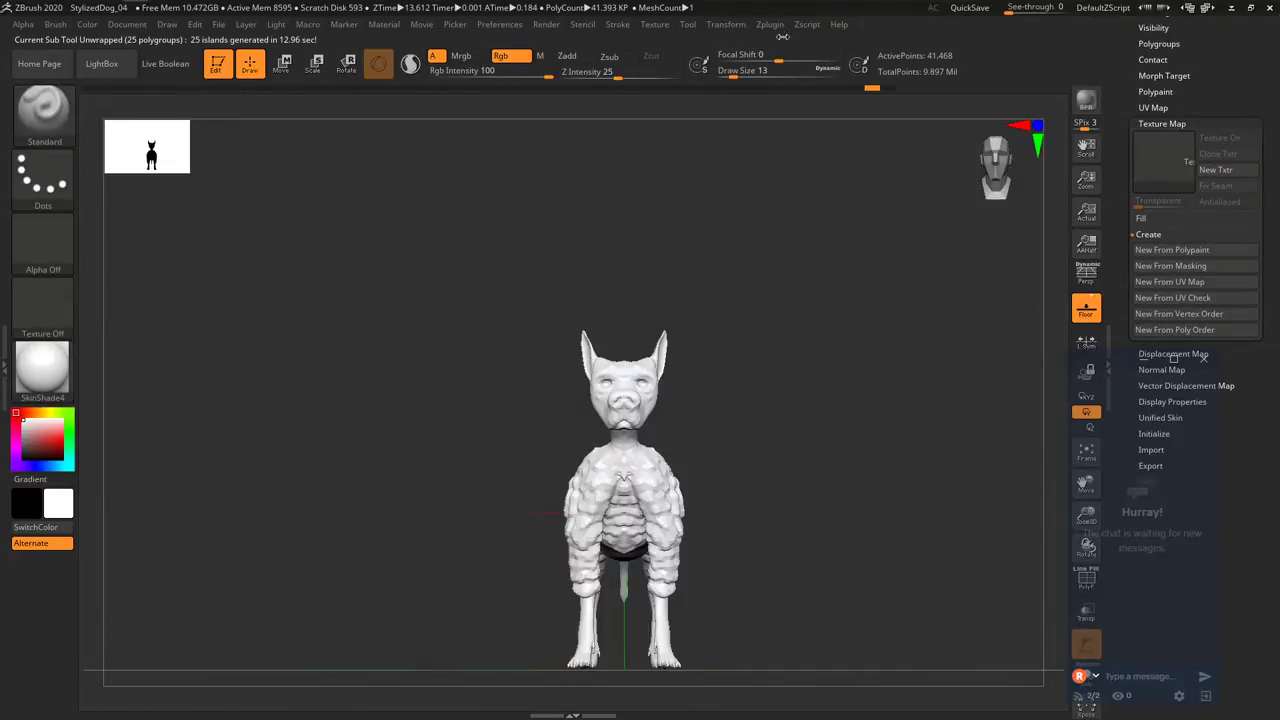
Export the selected low-poly dog as FBX, overwriting Dog_remeshed.fbx in the StylizedDog folder.
{"action": "left_click", "coordinate": [771, 25]}
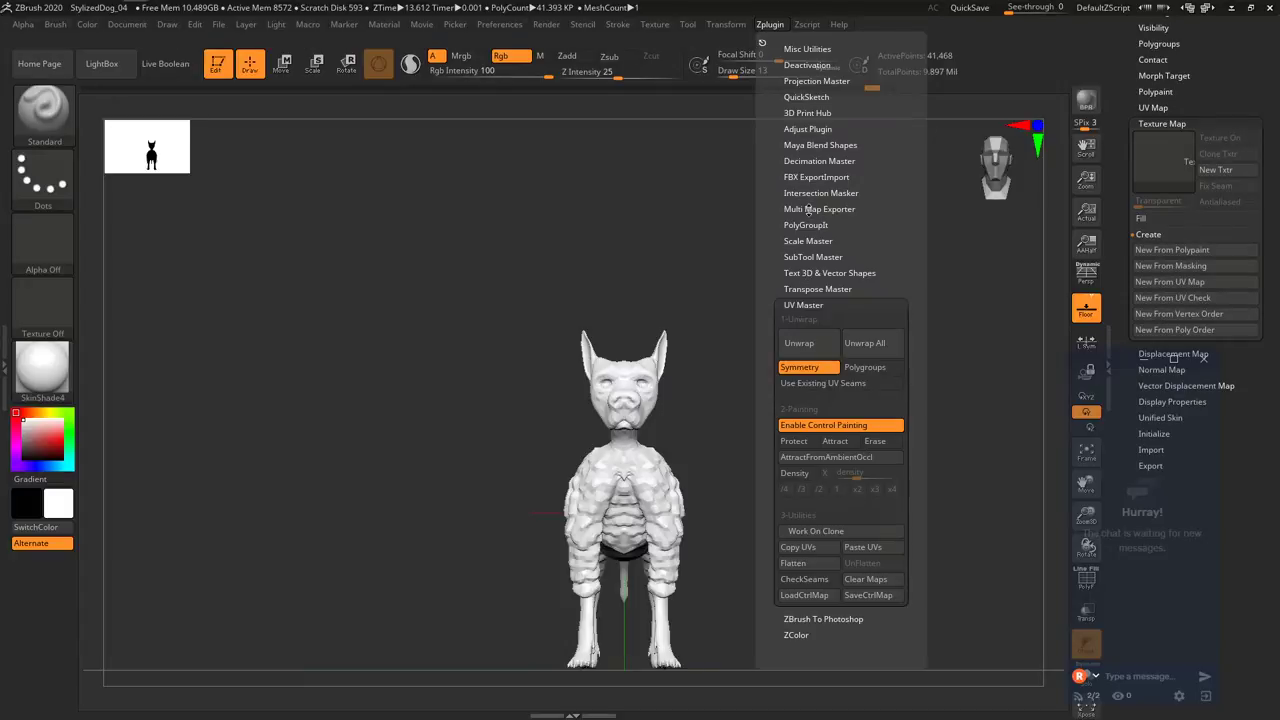
{"action": "left_click", "coordinate": [816, 177]}
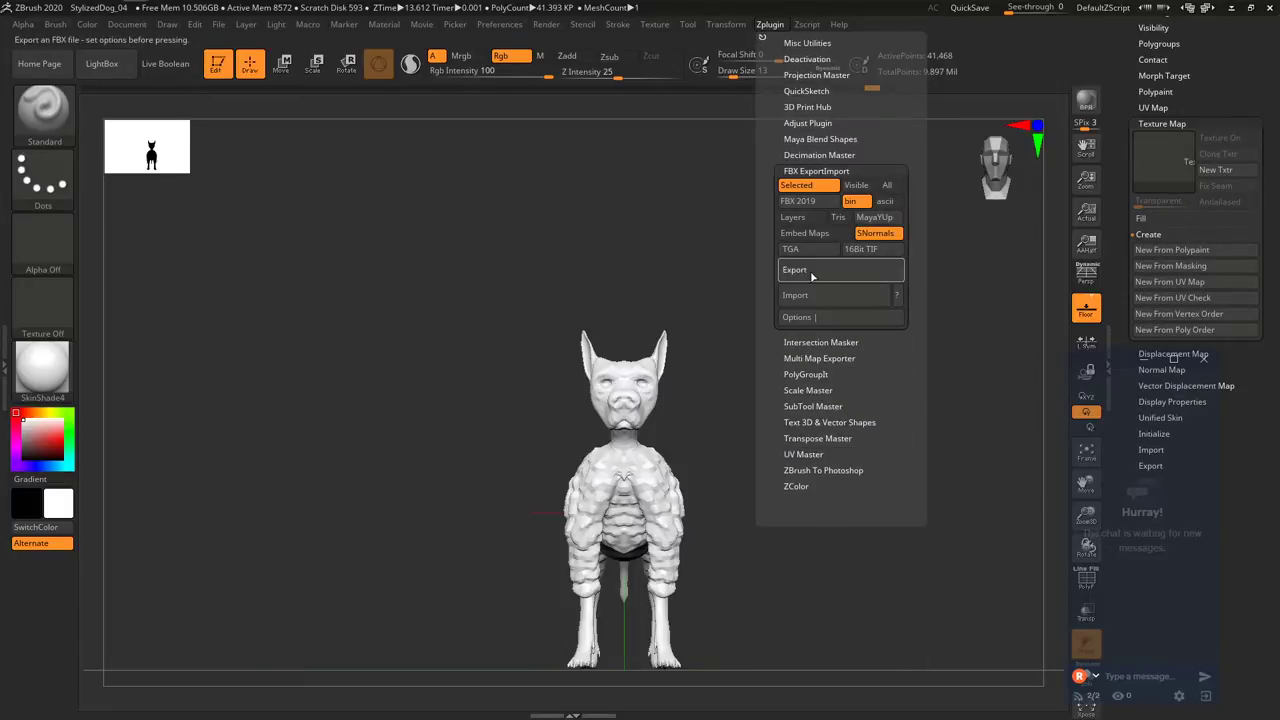
{"action": "left_click", "coordinate": [812, 275]}
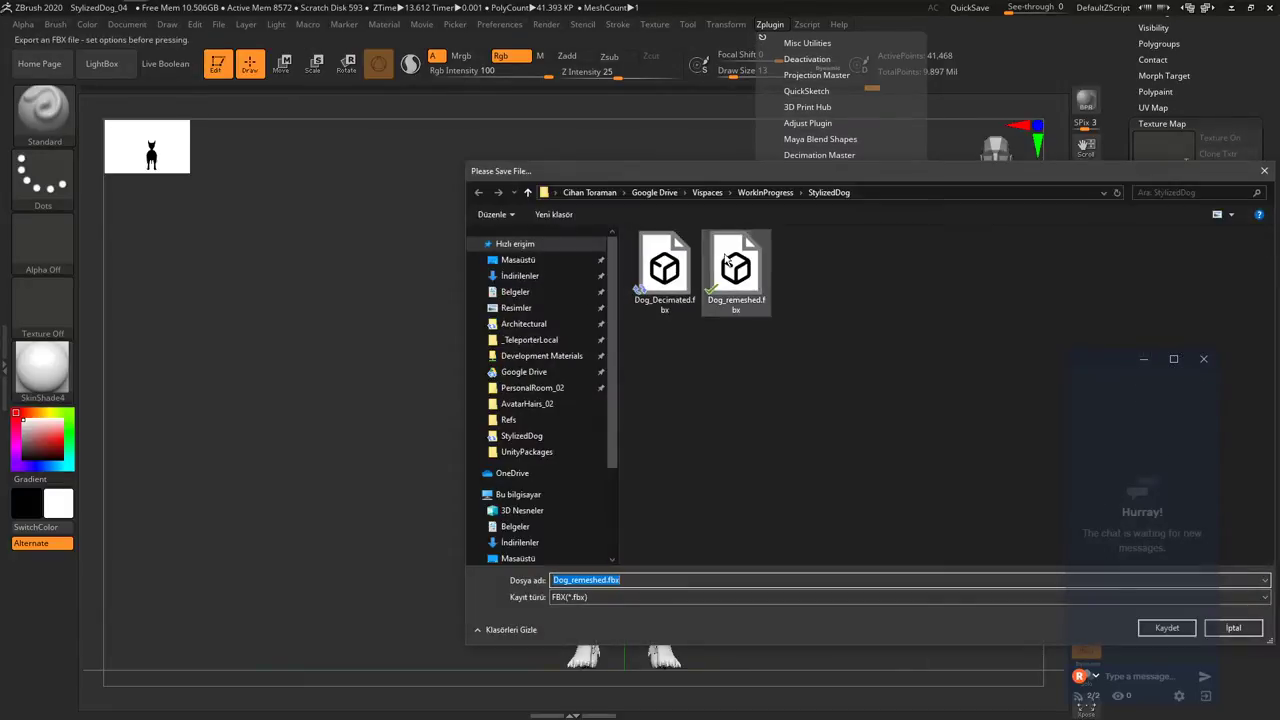
{"action": "double_click", "coordinate": [728, 262]}
{"action": "left_click", "coordinate": [673, 370]}
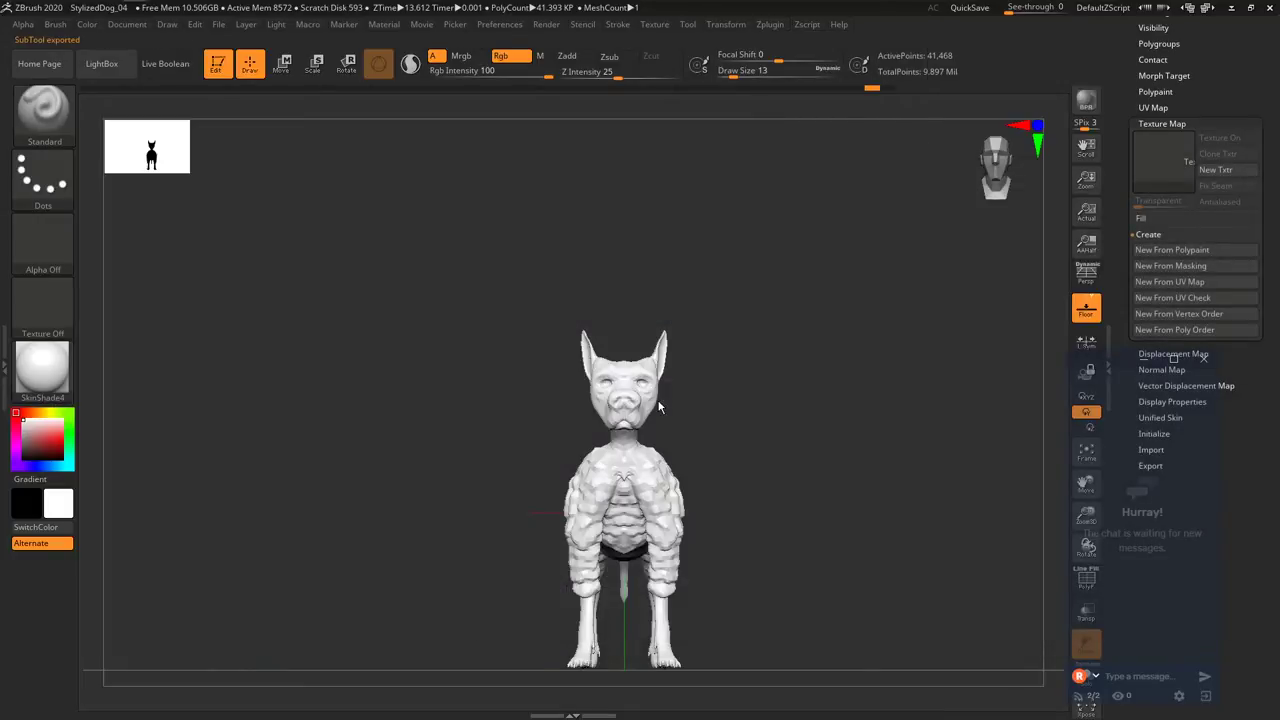
Switch to Substance Painter, open the mesh map baking settings and set the ID map's Color Source to Mesh ID / Polygroup.
{"action": "key", "text": "alt+Tab"}
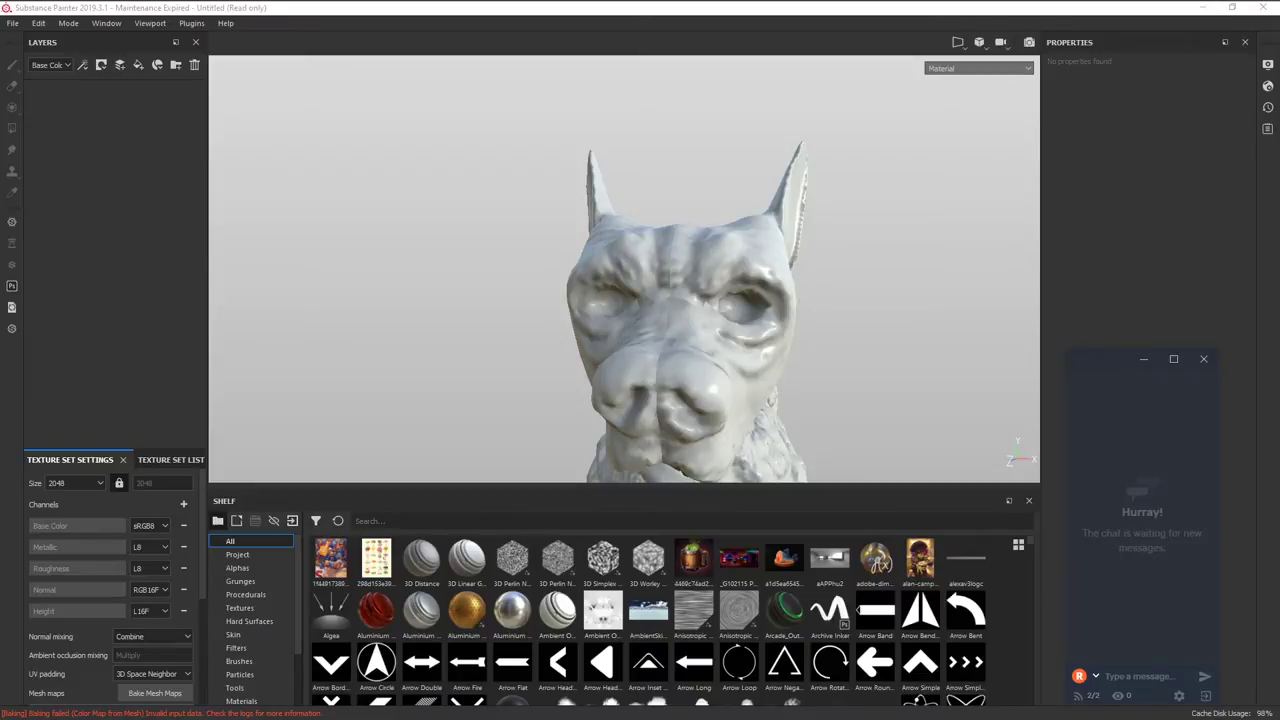
{"action": "left_click_drag", "start_coordinate": [0, 278], "coordinate": [524, 278]}
{"action": "left_click", "coordinate": [659, 456]}
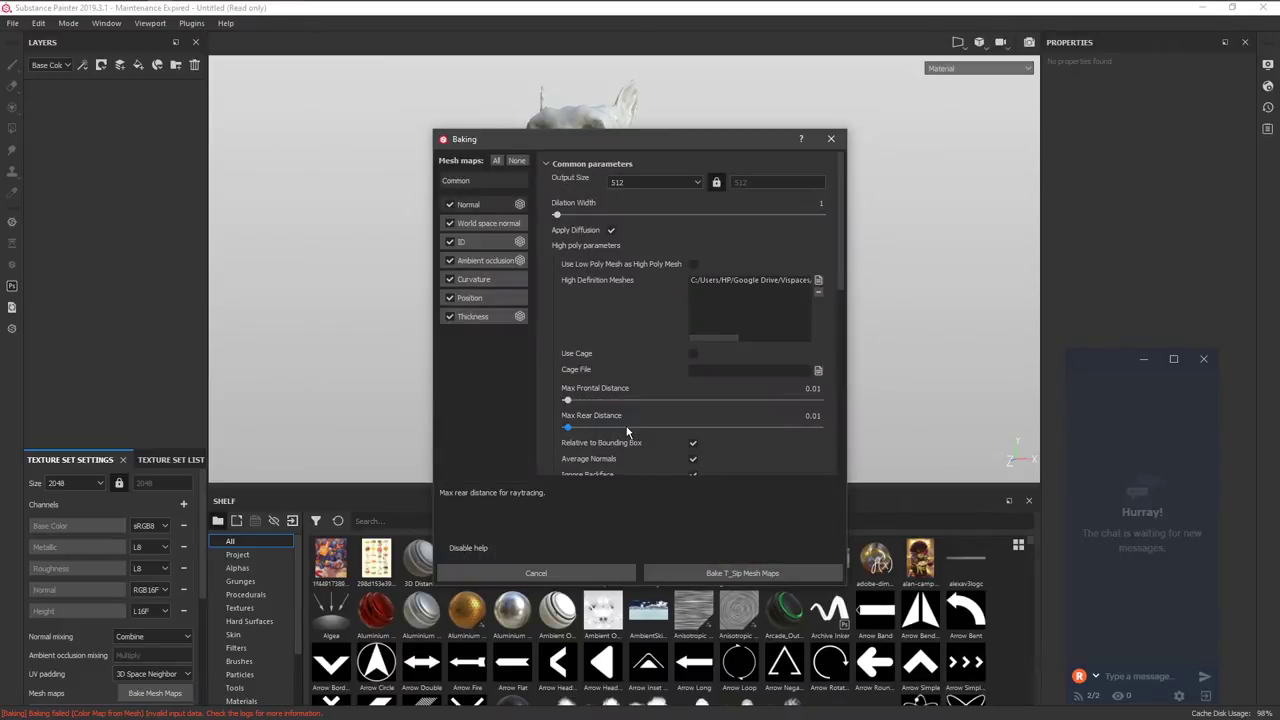
{"action": "left_click", "coordinate": [476, 244]}
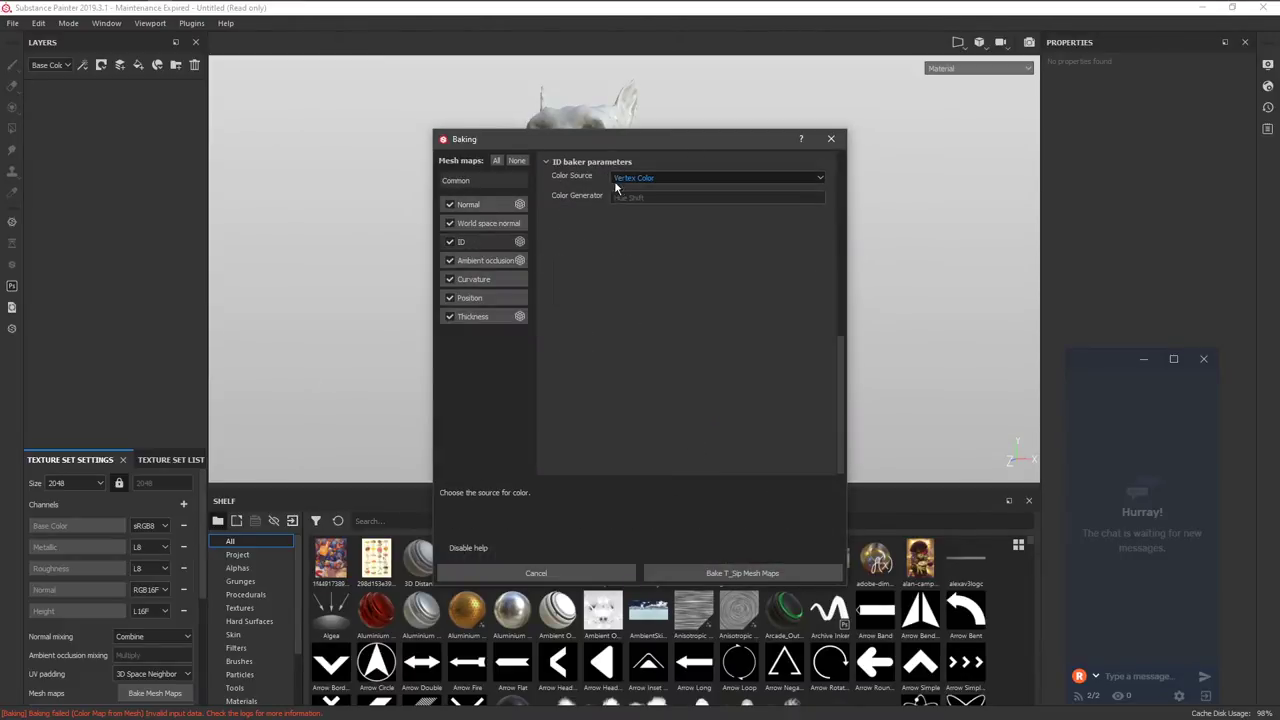
{"action": "left_click", "coordinate": [616, 178]}
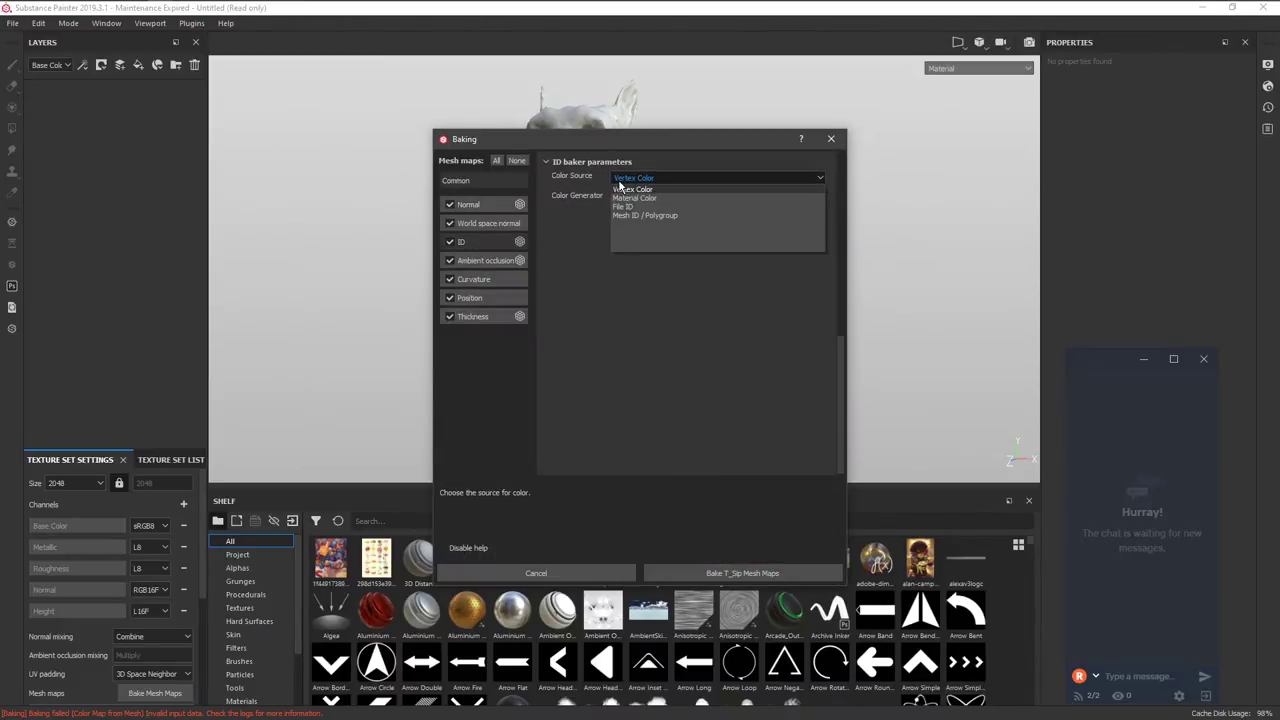
{"action": "left_click", "coordinate": [657, 216]}
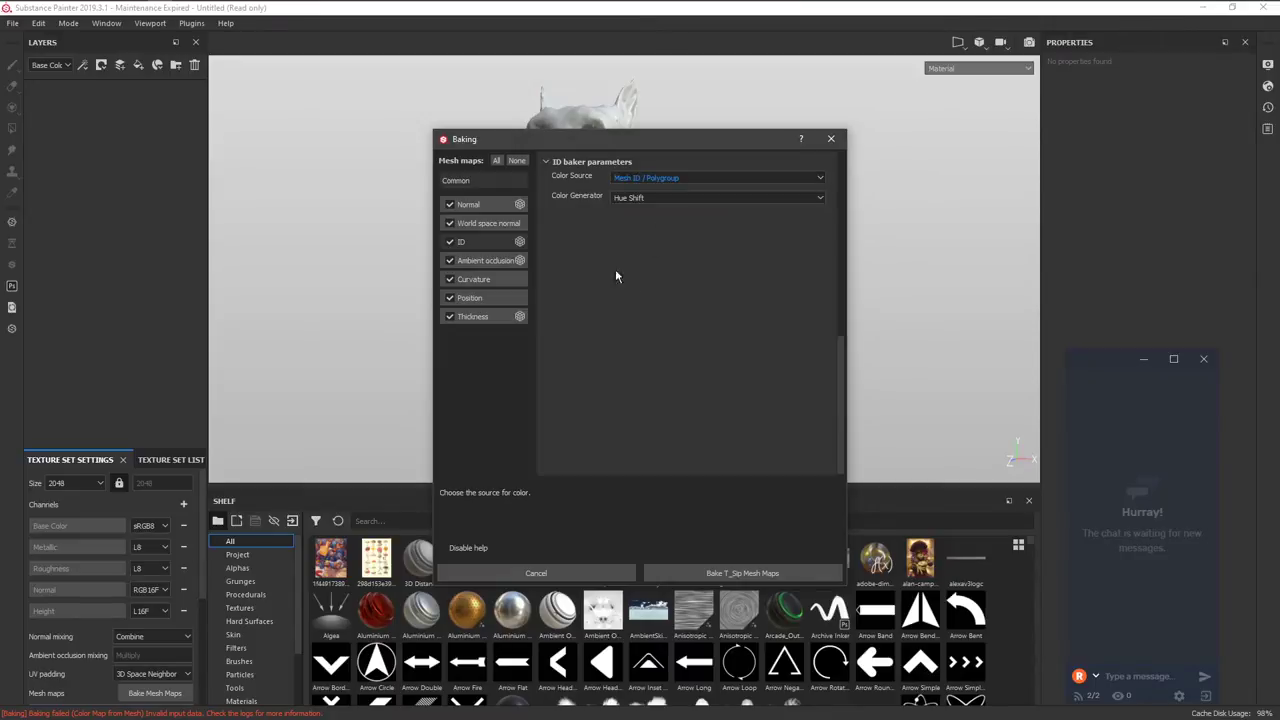
Set both Max Frontal Distance and Max Rear Distance to 0.015 in the common baking parameters.
{"action": "left_click", "coordinate": [475, 204]}
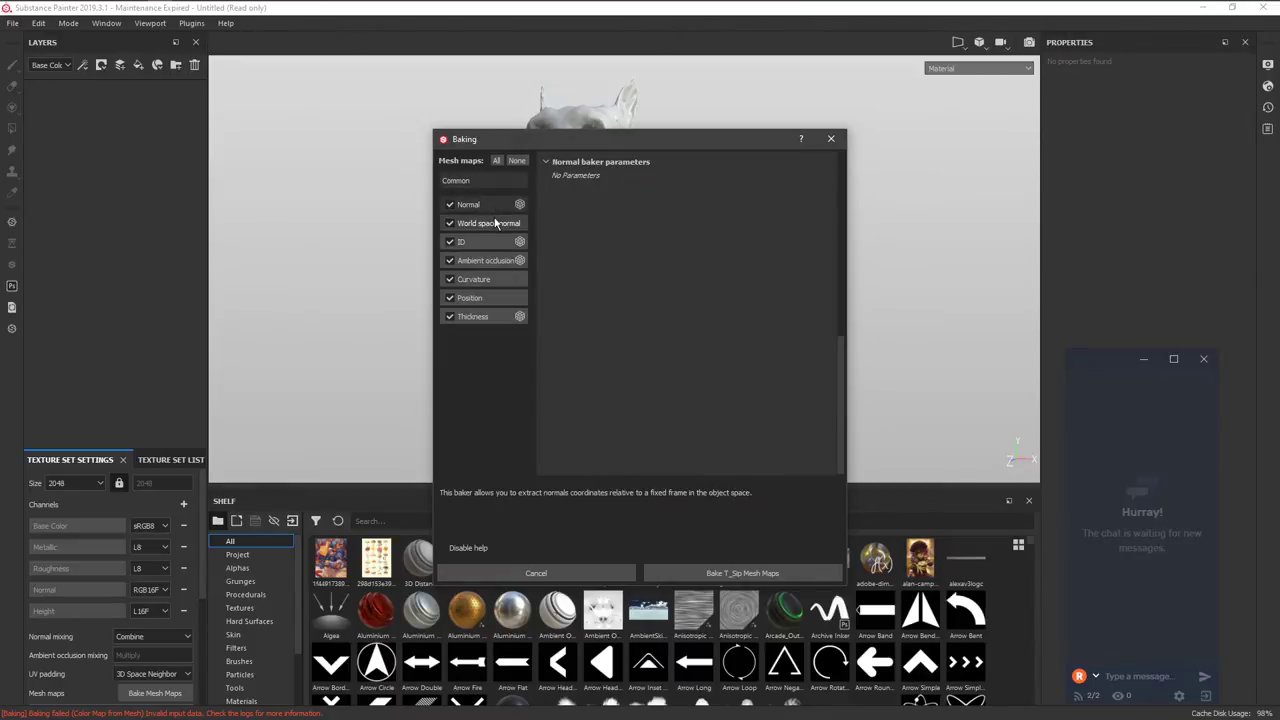
{"action": "left_click", "coordinate": [495, 224]}
{"action": "left_click", "coordinate": [490, 181]}
{"action": "scroll", "coordinate": [760, 343], "scroll_direction": "up", "scroll_amount": 1}
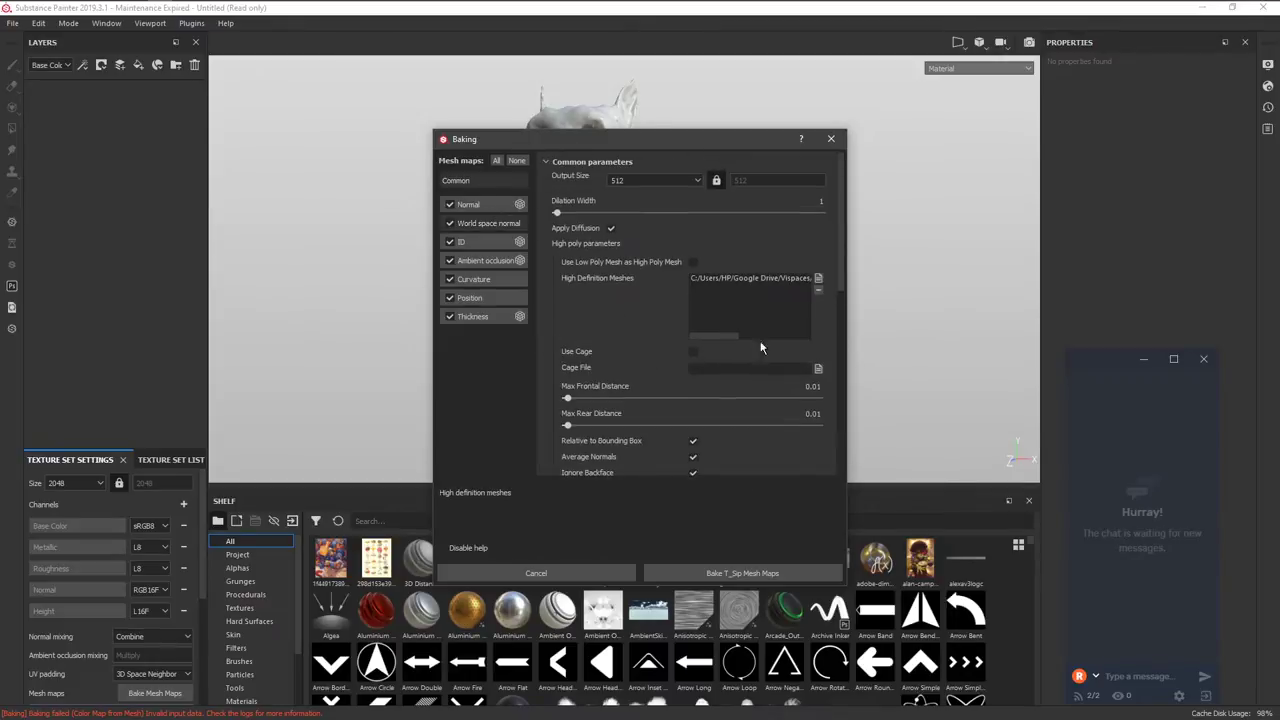
{"action": "scroll", "coordinate": [759, 372], "scroll_direction": "down", "scroll_amount": 2}
{"action": "left_click", "coordinate": [813, 346]}
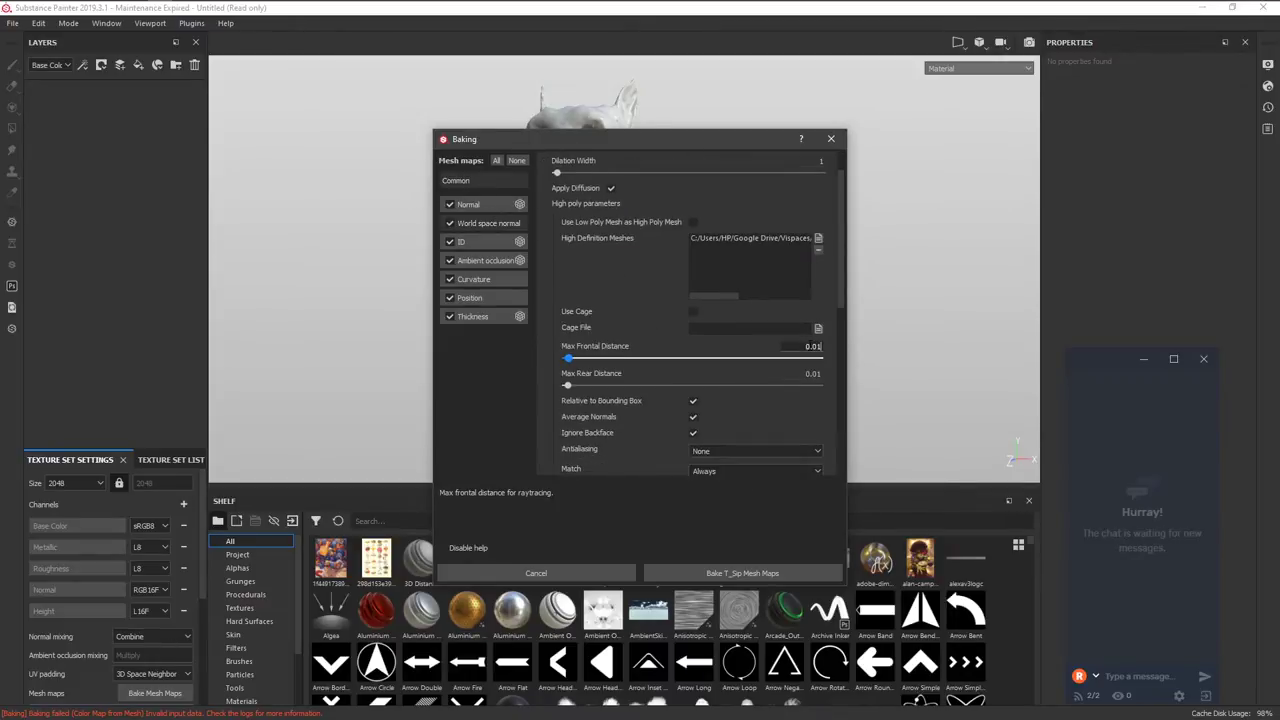
{"action": "type", "text": "5"}
{"action": "key", "text": "Tab"}
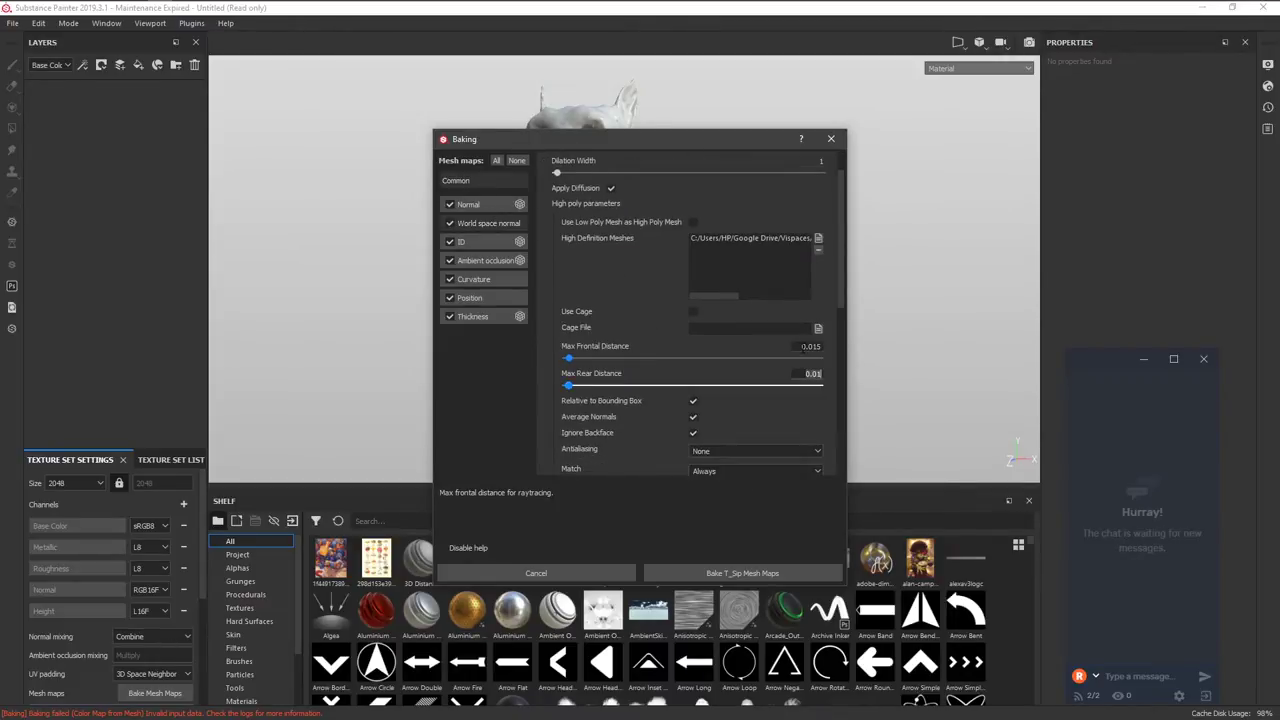
{"action": "type", "text": "5"}
{"action": "key", "text": "Return"}
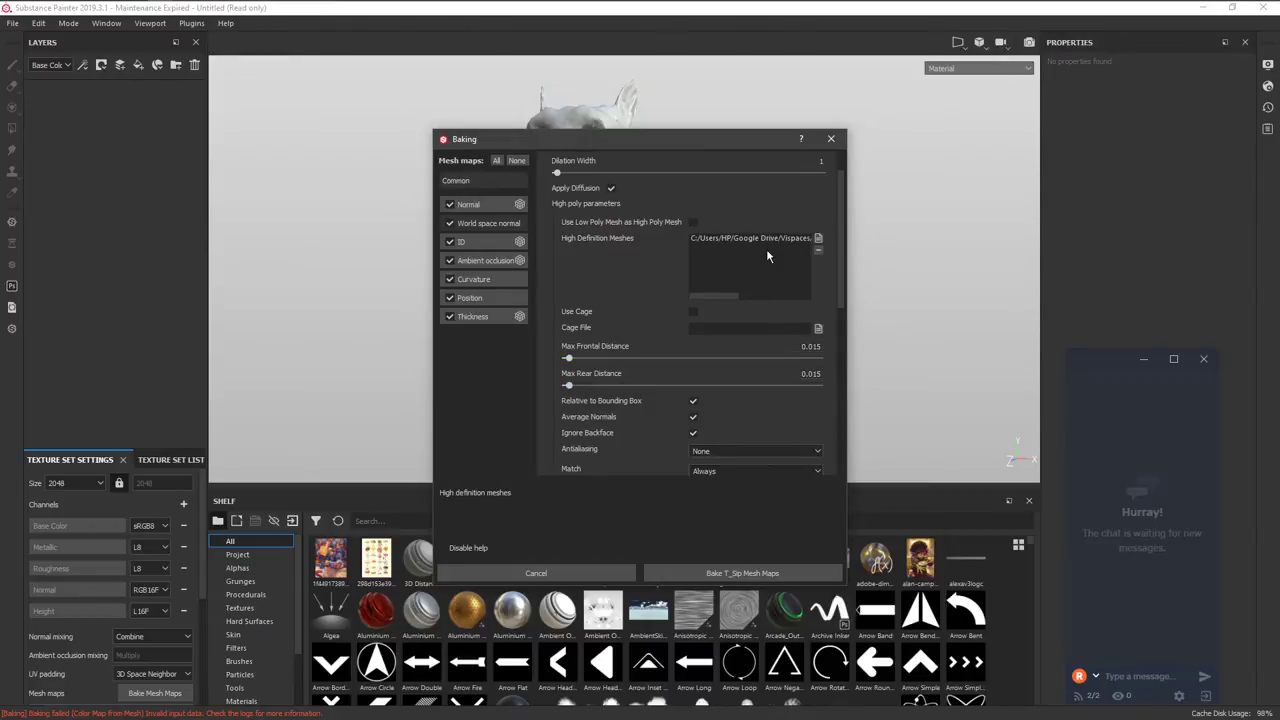
Set the baking Output Size to 2048 and bake all the T_Sip mesh maps.
{"action": "scroll", "coordinate": [766, 248], "scroll_direction": "up", "scroll_amount": 1}
{"action": "left_click", "coordinate": [644, 184]}
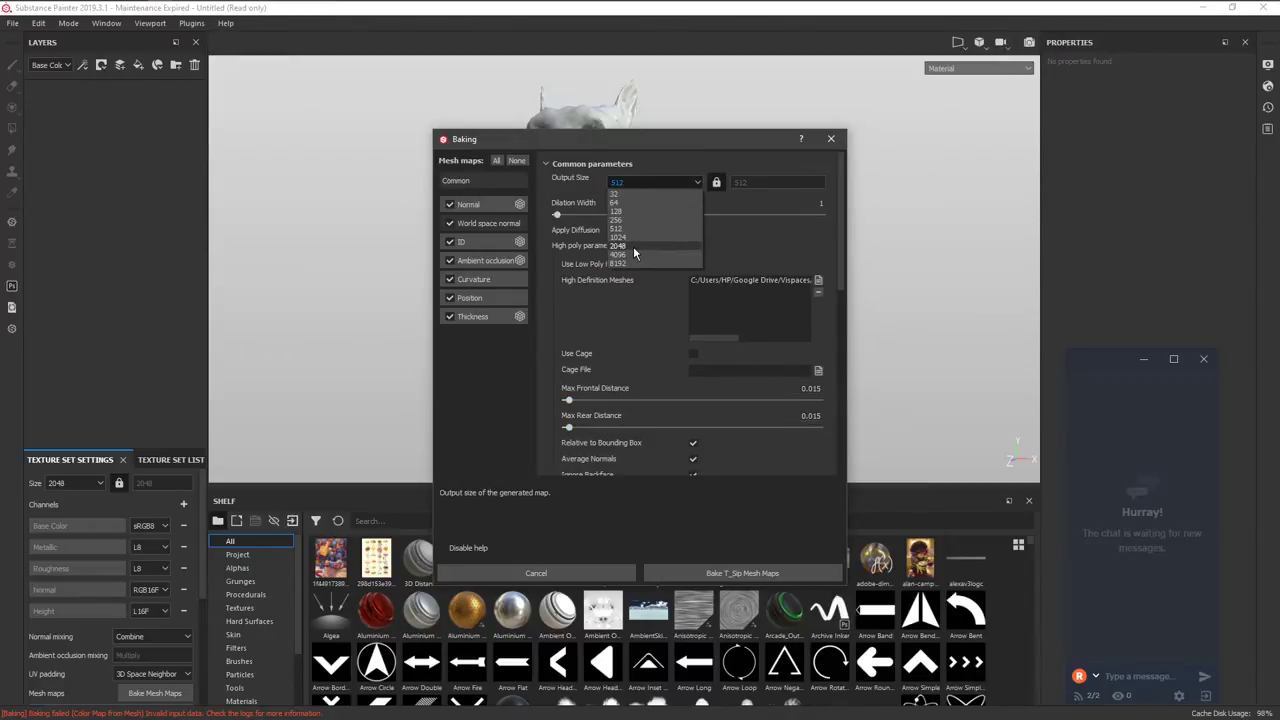
{"action": "left_click", "coordinate": [633, 246]}
{"action": "scroll", "coordinate": [640, 281], "scroll_direction": "down", "scroll_amount": 4}
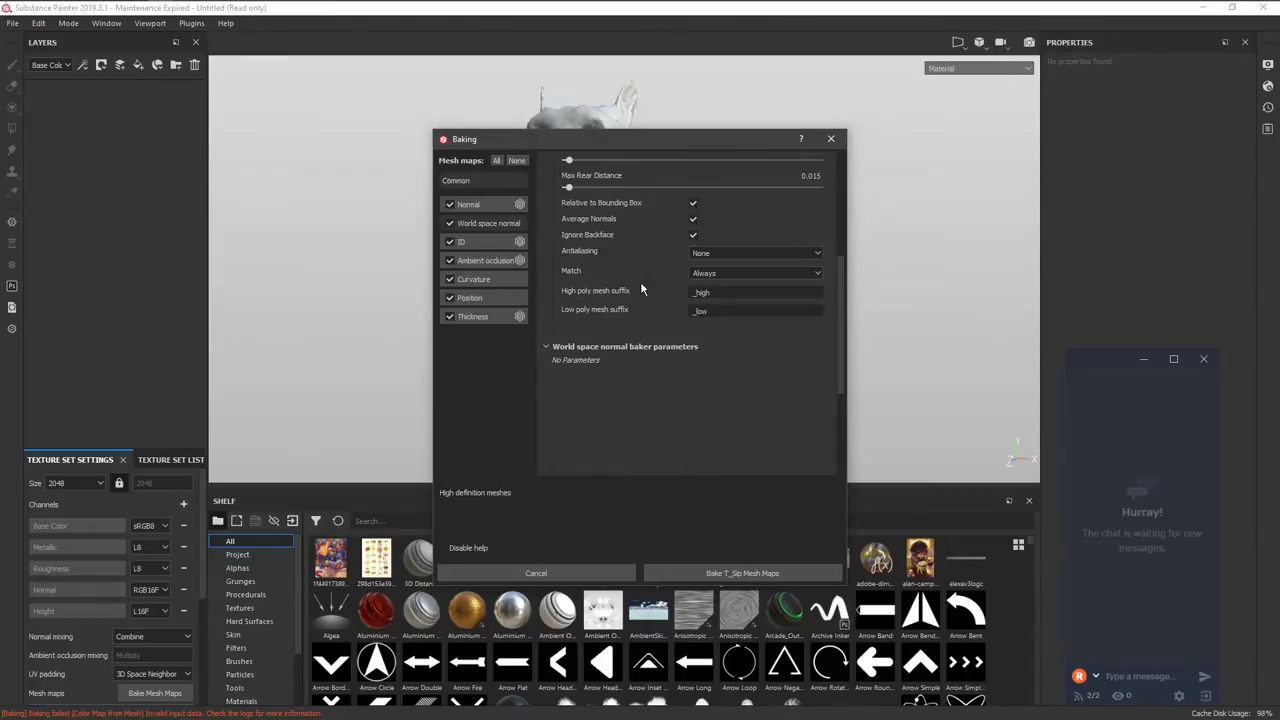
{"action": "left_click", "coordinate": [742, 572]}
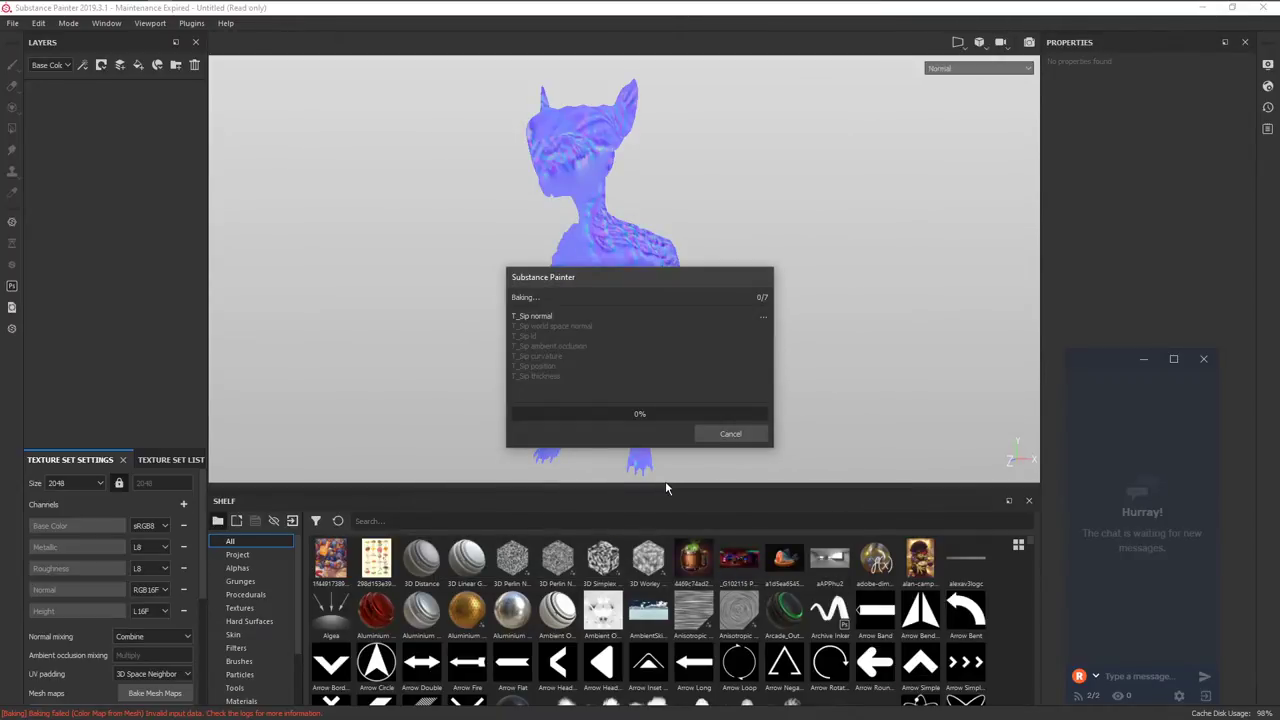
Switch to ZBrush while the maps bake and save the project under its existing name StylizedDog_04.ZPR.
{"action": "left_click_drag", "start_coordinate": [598, 284], "coordinate": [209, 277]}
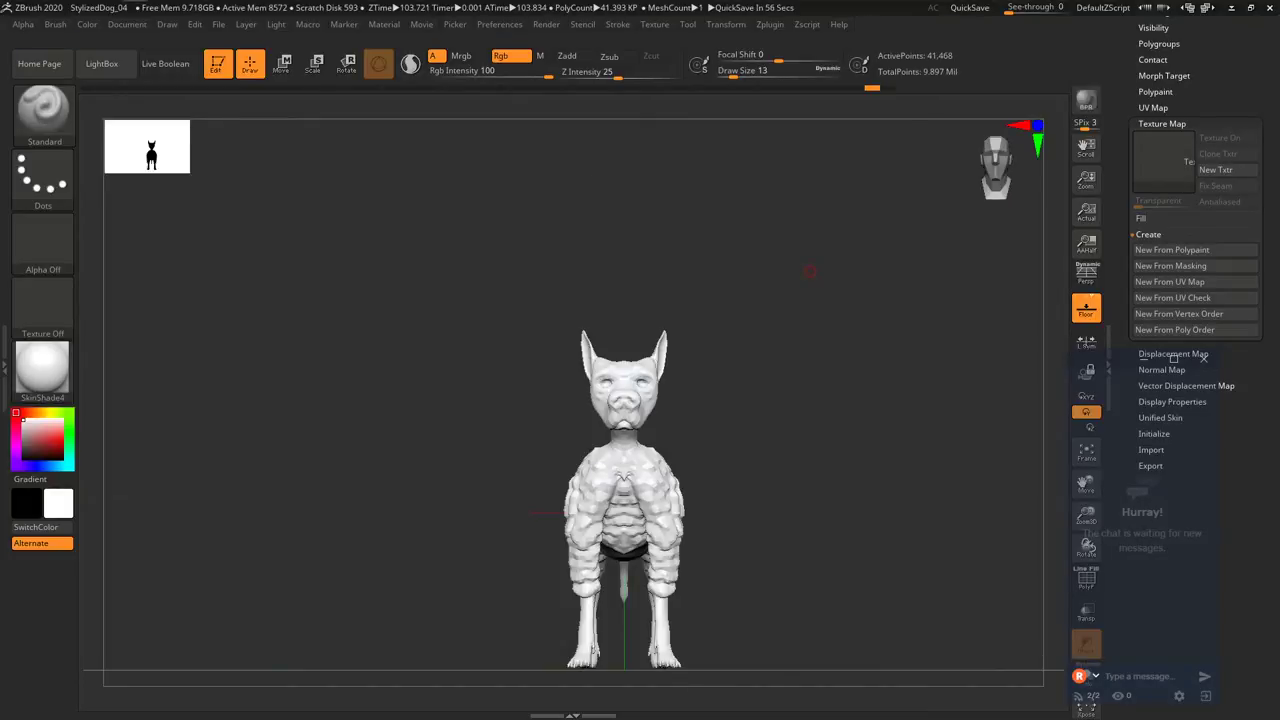
{"action": "key", "text": "ctrl"}
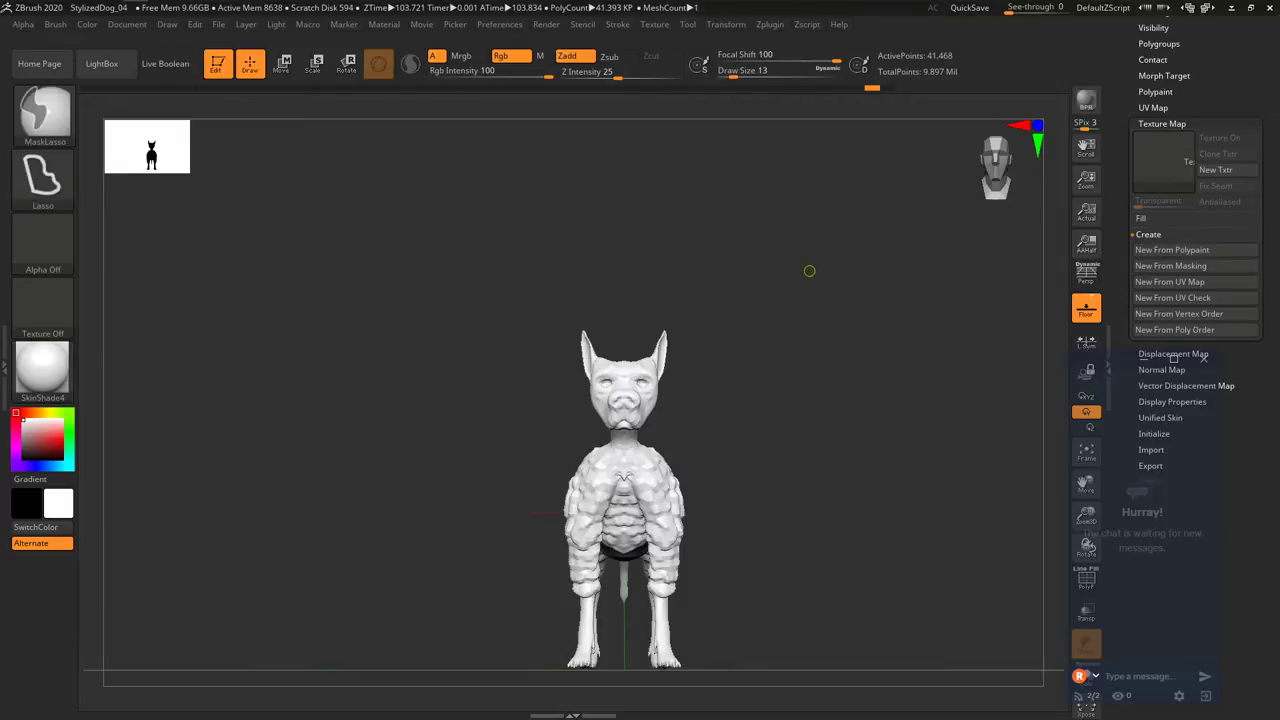
{"action": "key", "text": "ctrl+s"}
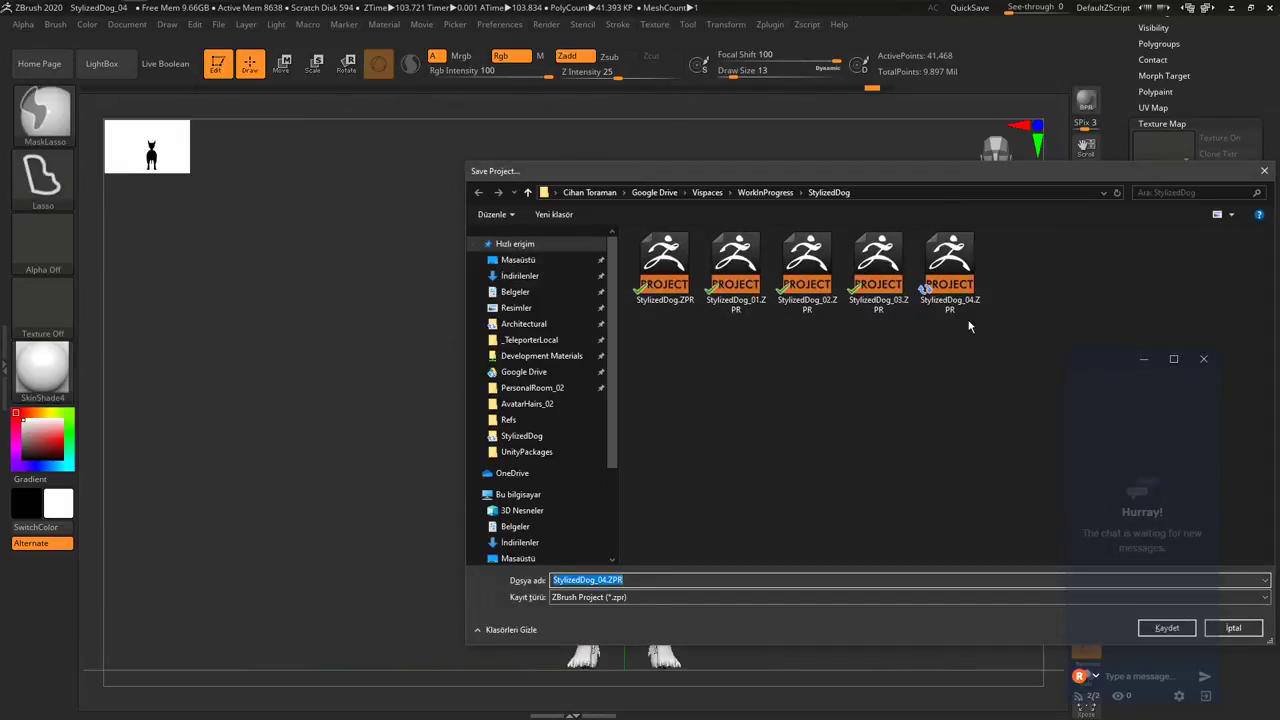
{"action": "key", "text": "Return"}
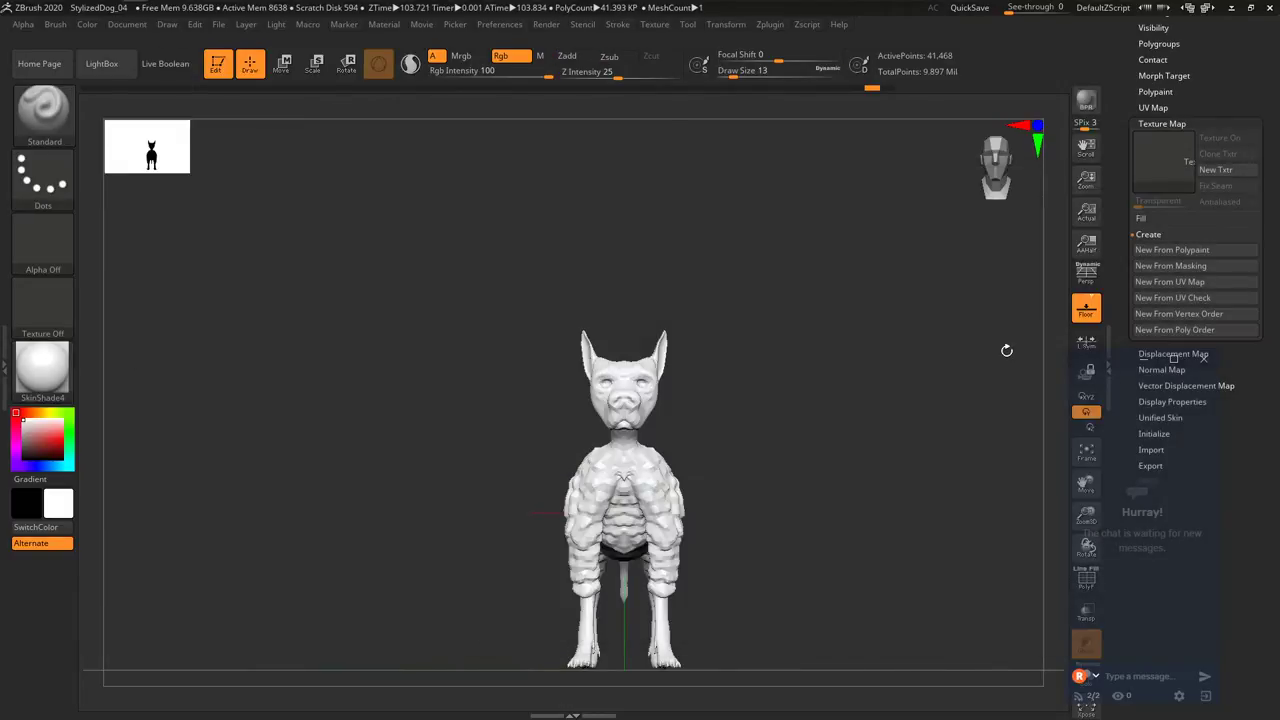
Go to the latest undo history state and save the project again, overwriting StylizedDog_04.ZPR.
{"action": "key", "text": "ctrl"}
{"action": "key", "text": "ctrl"}
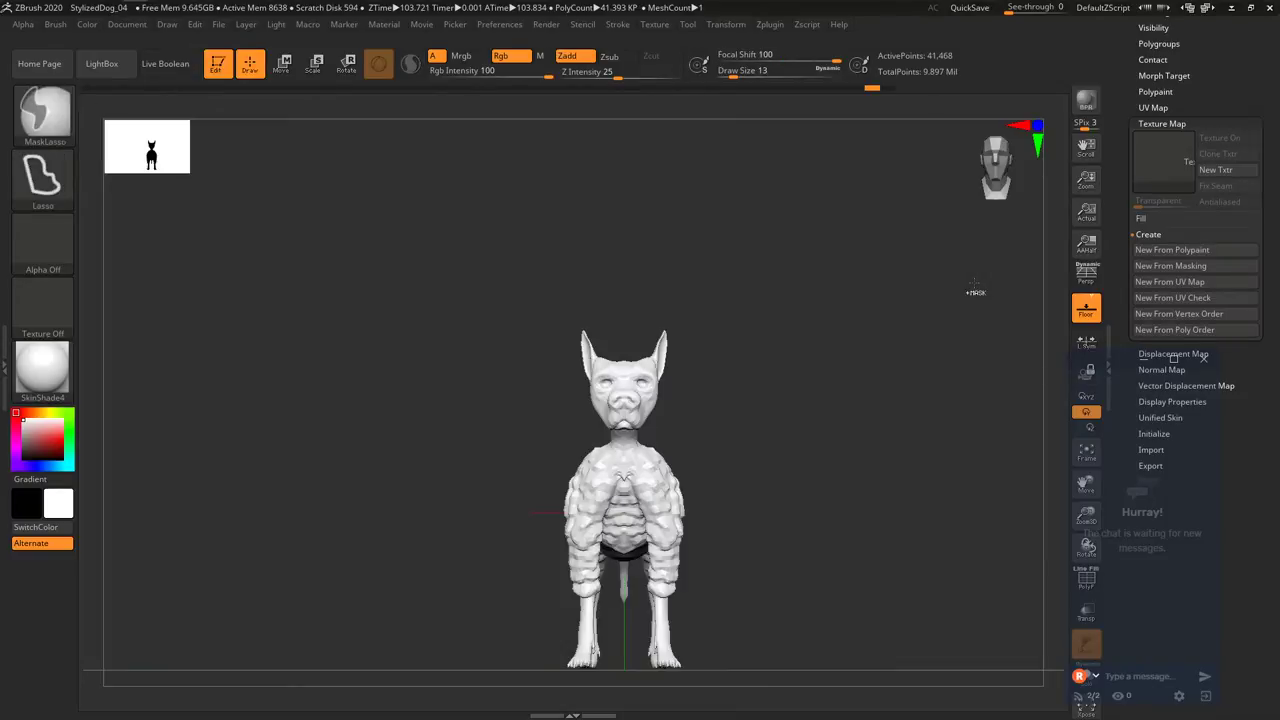
{"action": "left_click", "coordinate": [892, 91]}
{"action": "key", "text": "ctrl"}
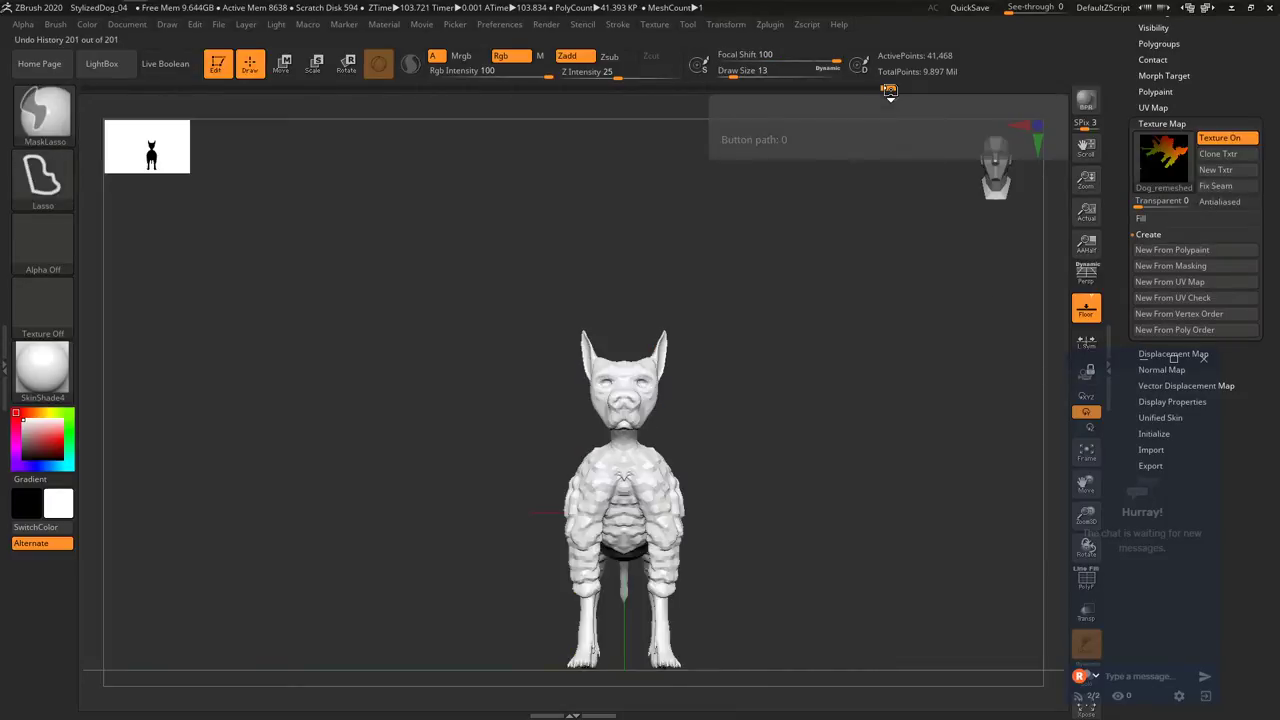
{"action": "key", "text": "ctrl+s"}
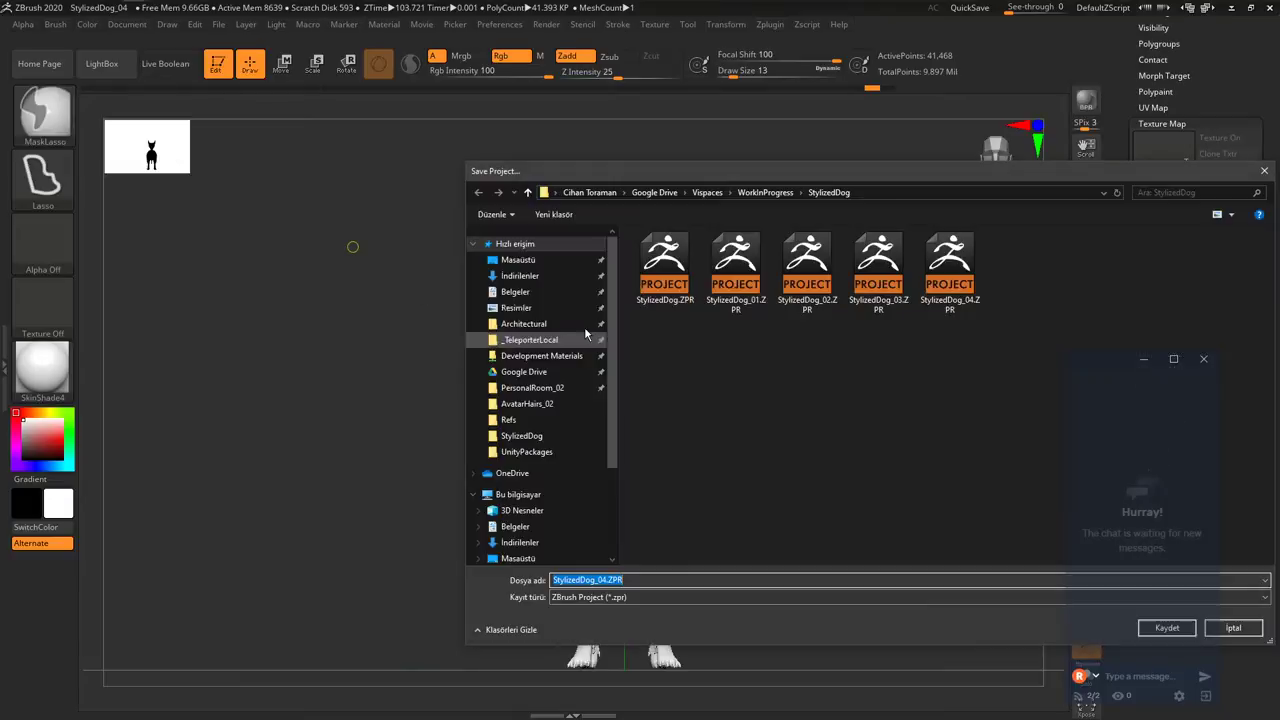
{"action": "double_click", "coordinate": [949, 268]}
{"action": "left_click", "coordinate": [686, 367]}
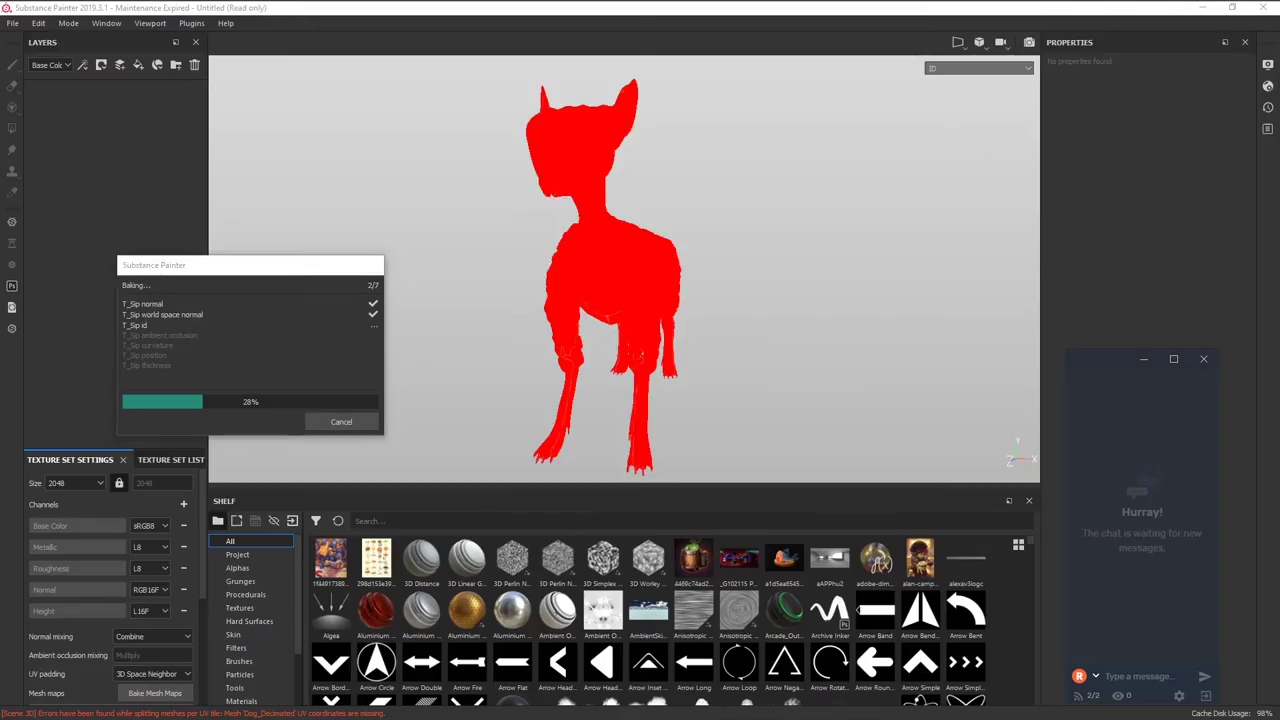
Switch back to Substance Painter, dismiss the completed bake report and inspect the baked dog from the front and side.
{"action": "left_click", "coordinate": [163, 266]}
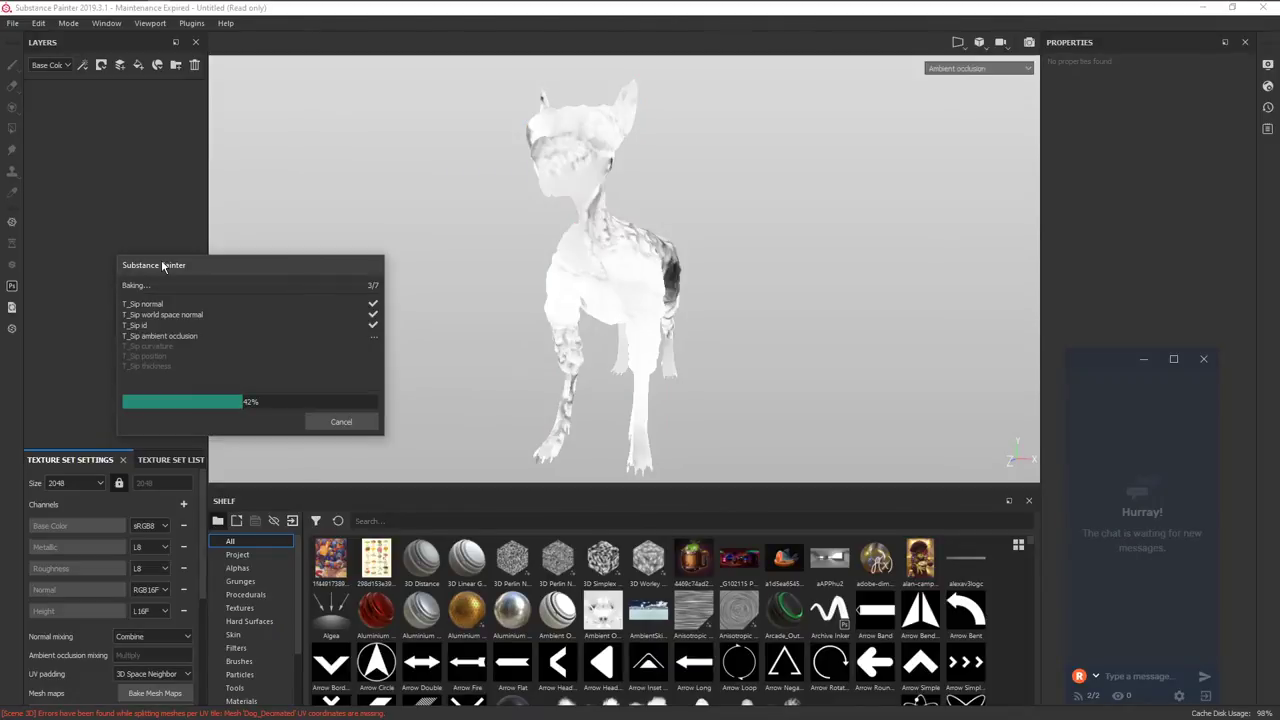
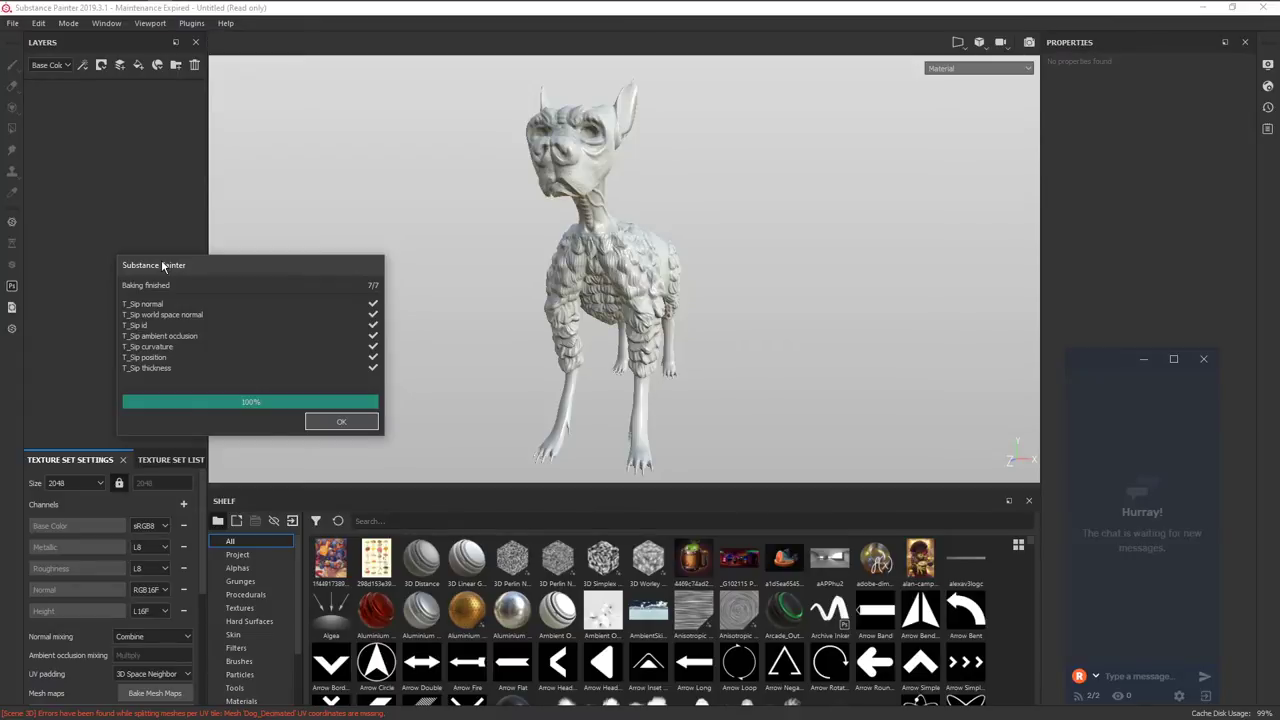
{"action": "left_click", "coordinate": [325, 421]}
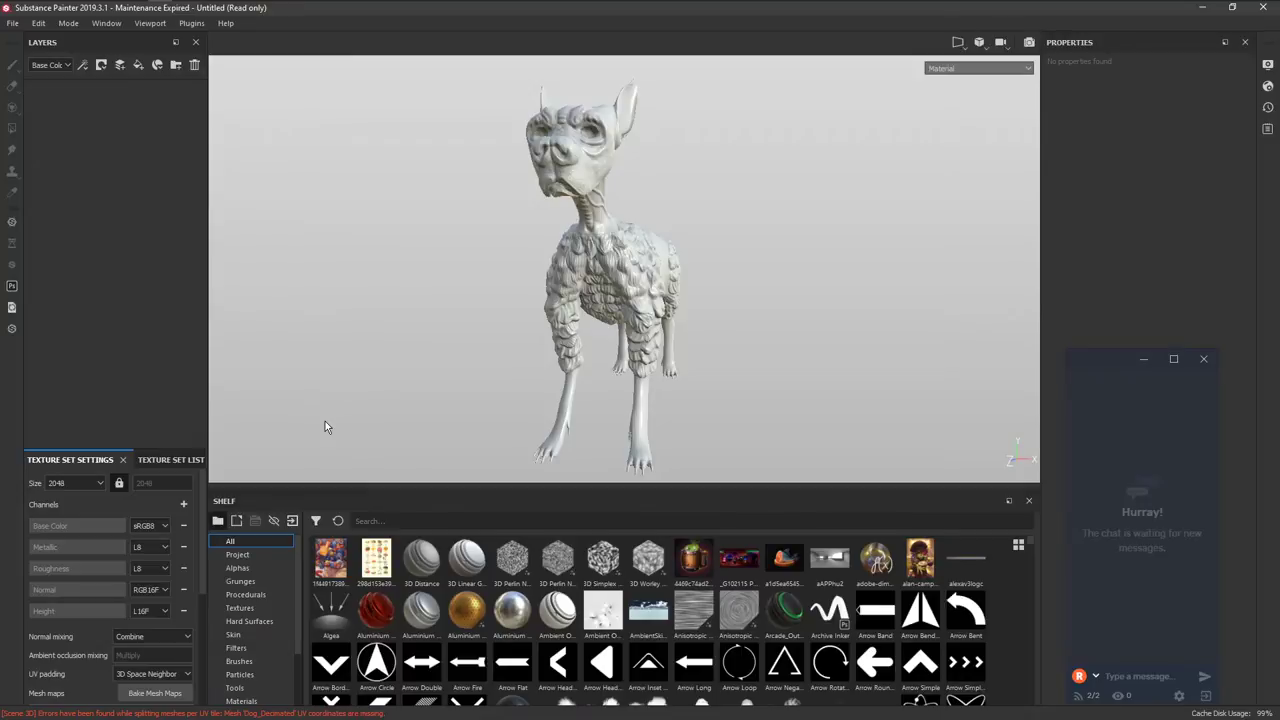
{"action": "left_click_drag", "start_coordinate": [703, 309], "coordinate": [437, 327], "text": "alt"}
{"action": "right_click_drag", "start_coordinate": [437, 327], "coordinate": [535, 373], "text": "alt"}
{"action": "left_click_drag", "start_coordinate": [535, 373], "coordinate": [714, 306], "text": "alt"}
{"action": "right_click_drag", "start_coordinate": [714, 306], "coordinate": [586, 357], "text": "alt"}
{"action": "left_click_drag", "start_coordinate": [586, 357], "coordinate": [505, 370], "text": "alt"}
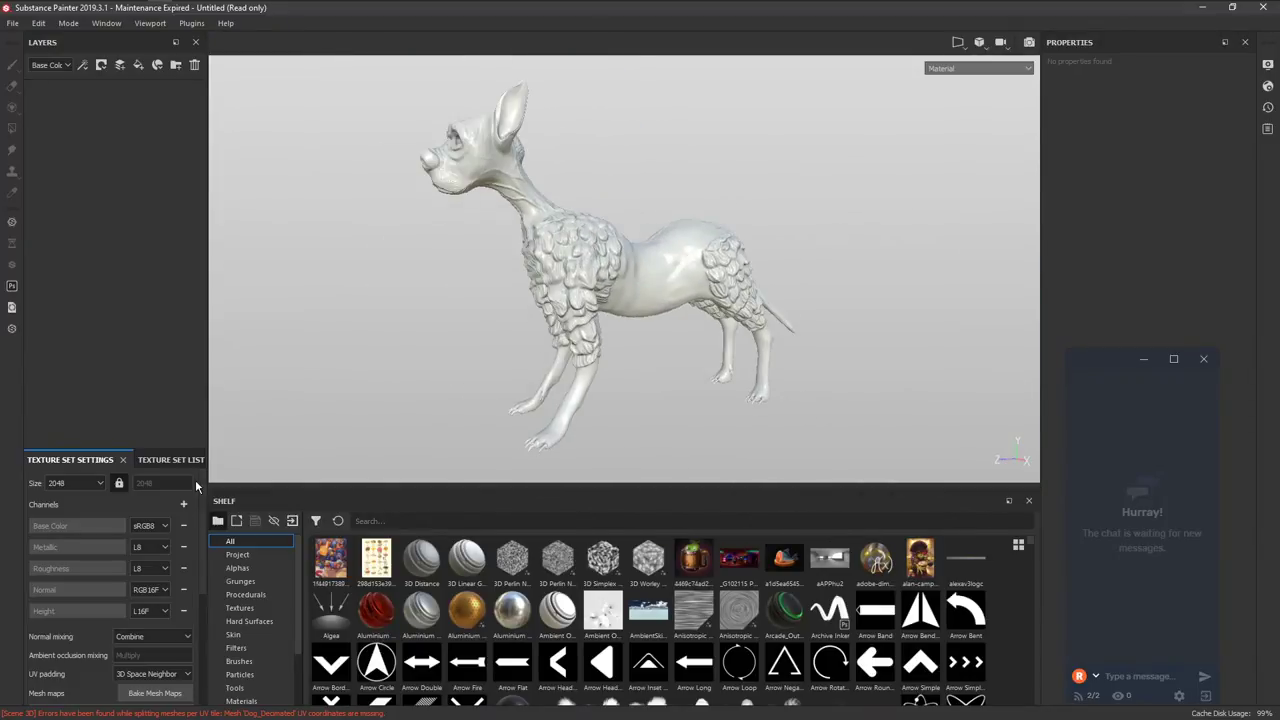
Add an Emissive channel to the texture set and show the 3D model and its UV layout side by side.
{"action": "left_click", "coordinate": [183, 504]}
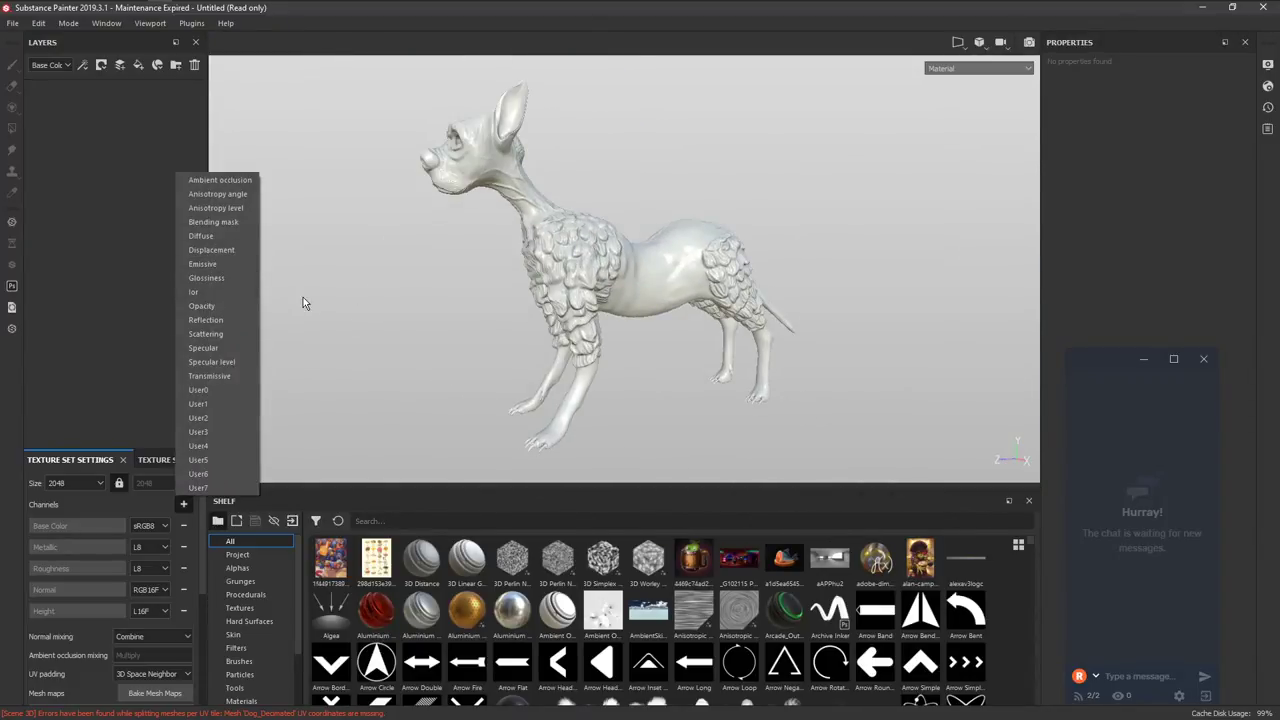
{"action": "left_click", "coordinate": [250, 266]}
{"action": "left_click_drag", "start_coordinate": [428, 372], "coordinate": [560, 295], "text": "alt"}
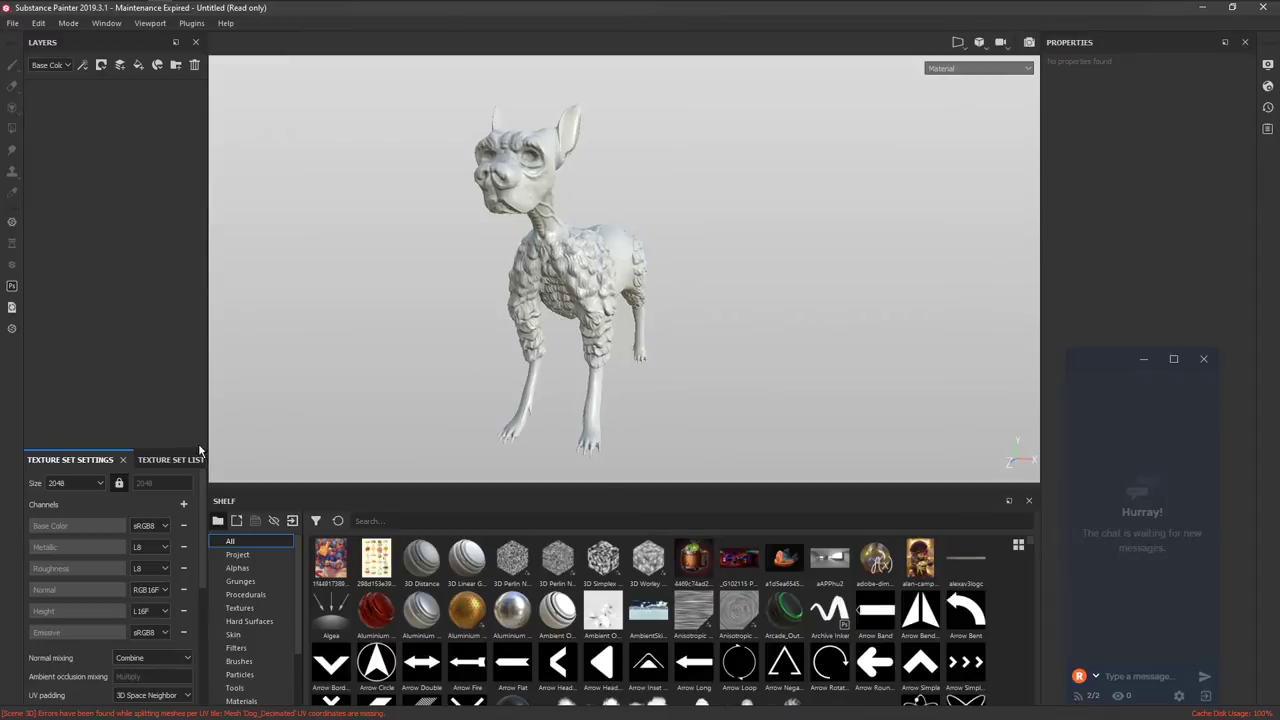
{"action": "key", "text": "F1"}
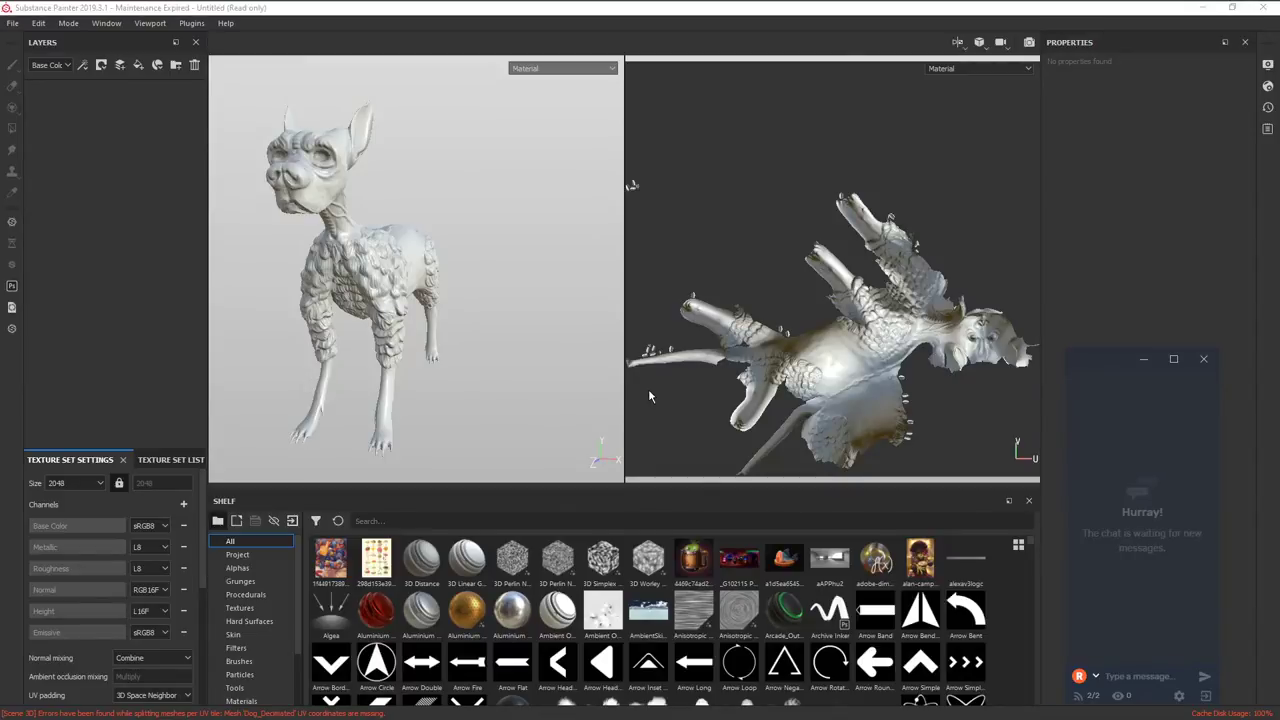
Switch to Maya, replace the old dog with the newly exported Dog_remeshed and set its Scale X, Y and Z to 100.
{"action": "key", "text": "alt+Tab"}
{"action": "left_click_drag", "start_coordinate": [423, 440], "coordinate": [444, 446], "text": "alt"}
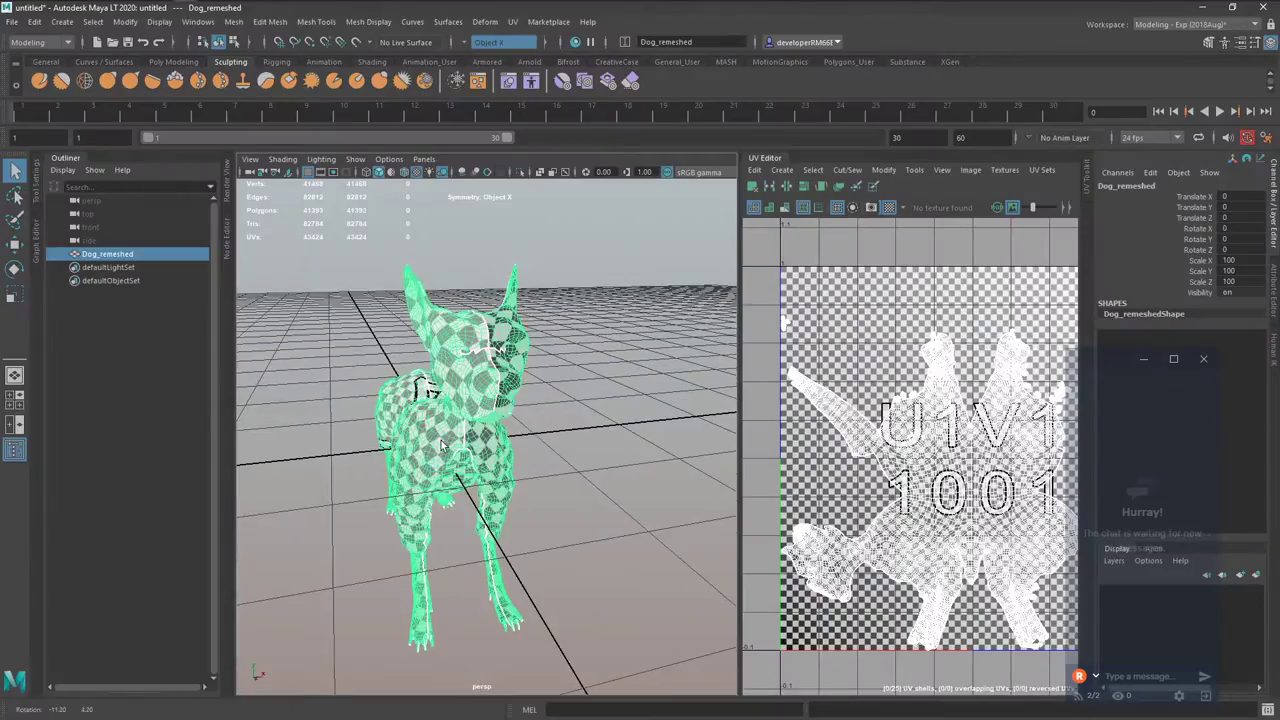
{"action": "key", "text": "Delete"}
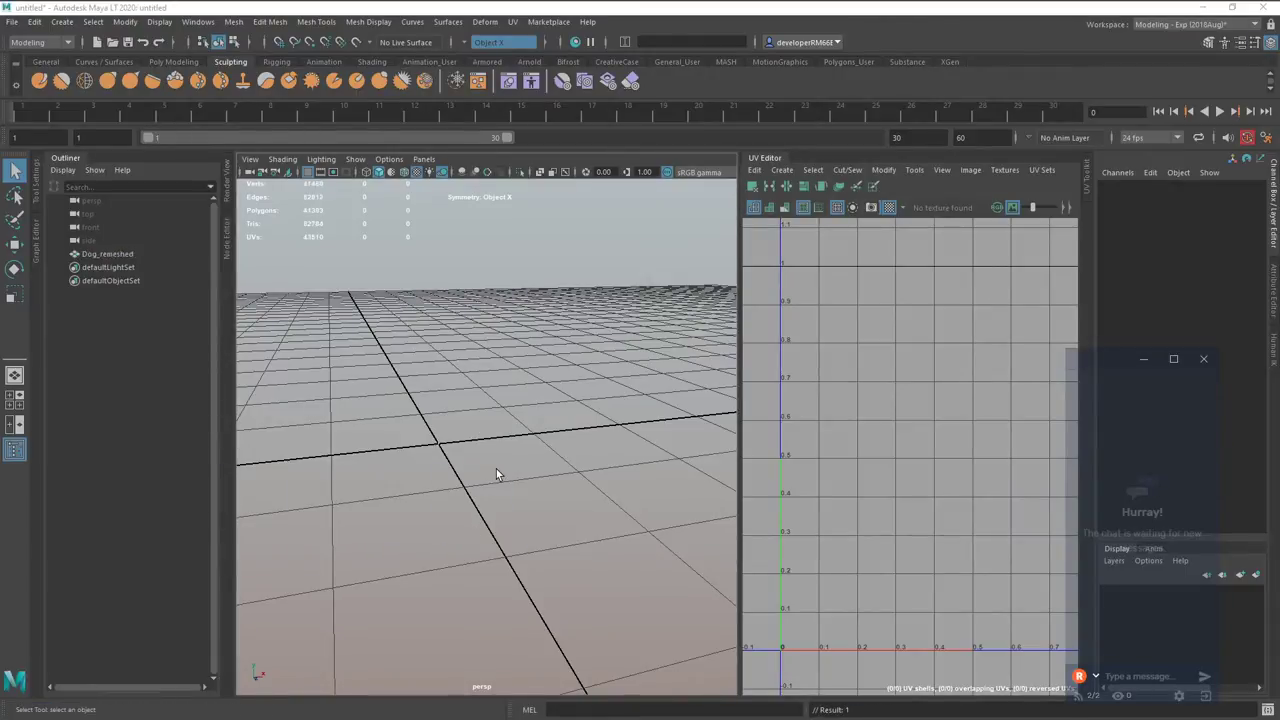
{"action": "key", "text": "ctrl+z"}
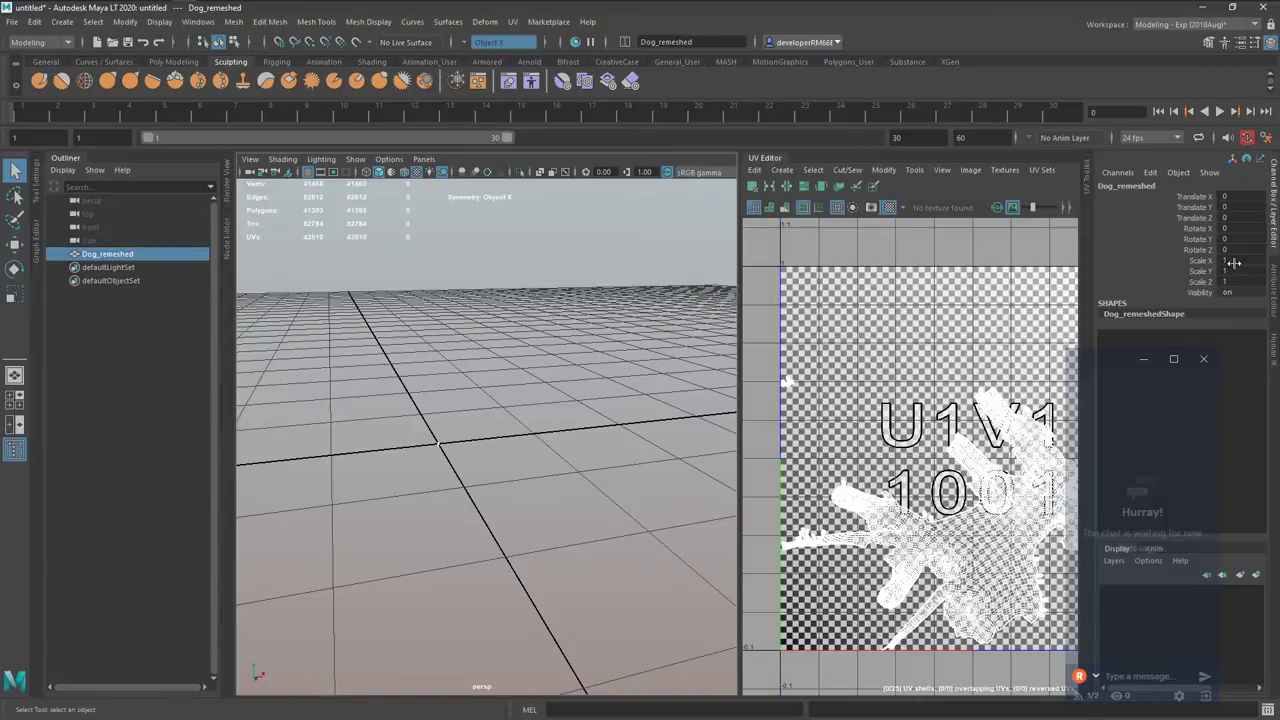
{"action": "left_click_drag", "start_coordinate": [1234, 261], "coordinate": [1234, 281]}
{"action": "type", "text": "100"}
{"action": "key", "text": "Return"}
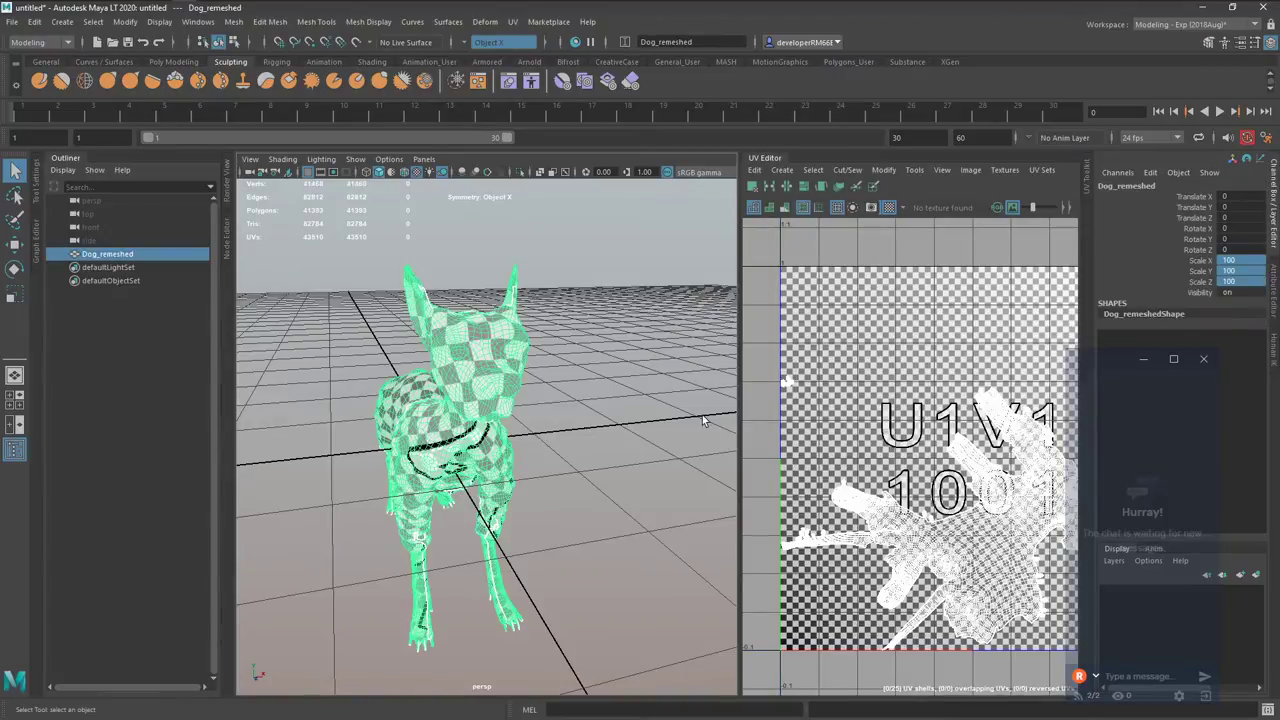
Select all edges of the dog's rear half and move and sew their UVs together.
{"action": "left_click_drag", "start_coordinate": [703, 421], "coordinate": [619, 449], "text": "alt"}
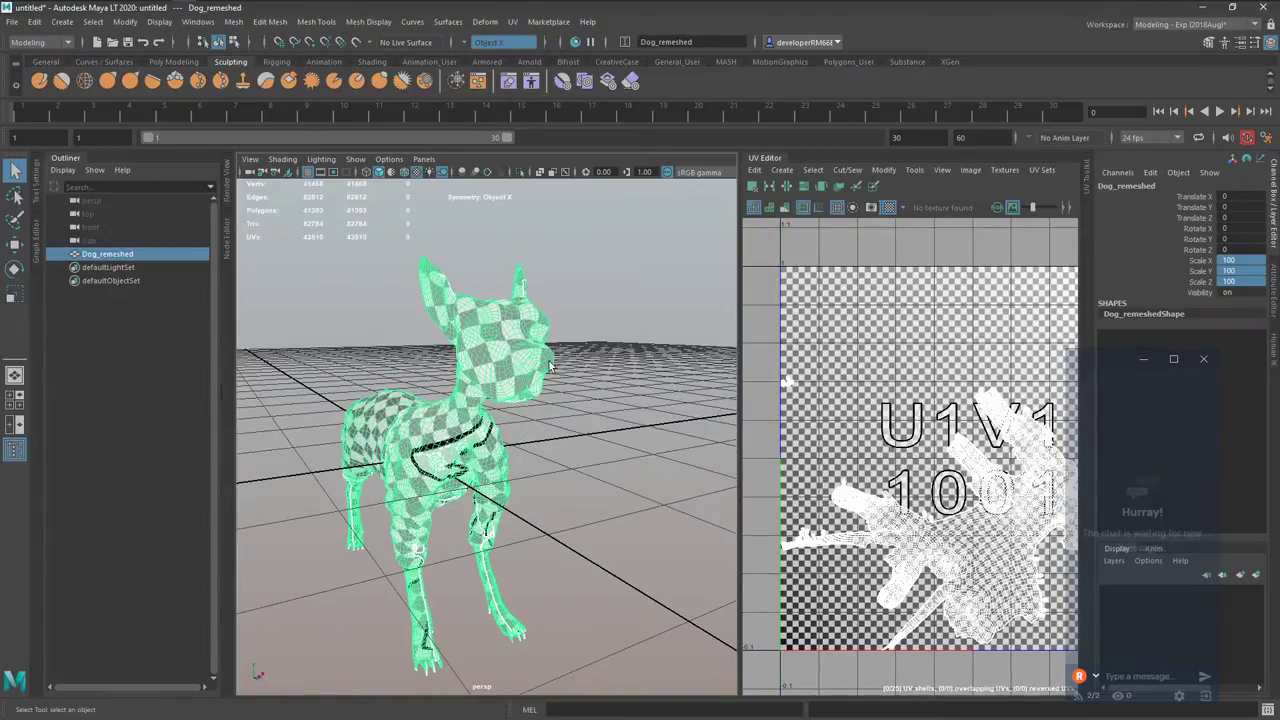
{"action": "left_click_drag", "start_coordinate": [550, 366], "coordinate": [443, 430], "text": "alt"}
{"action": "key", "text": "F10"}
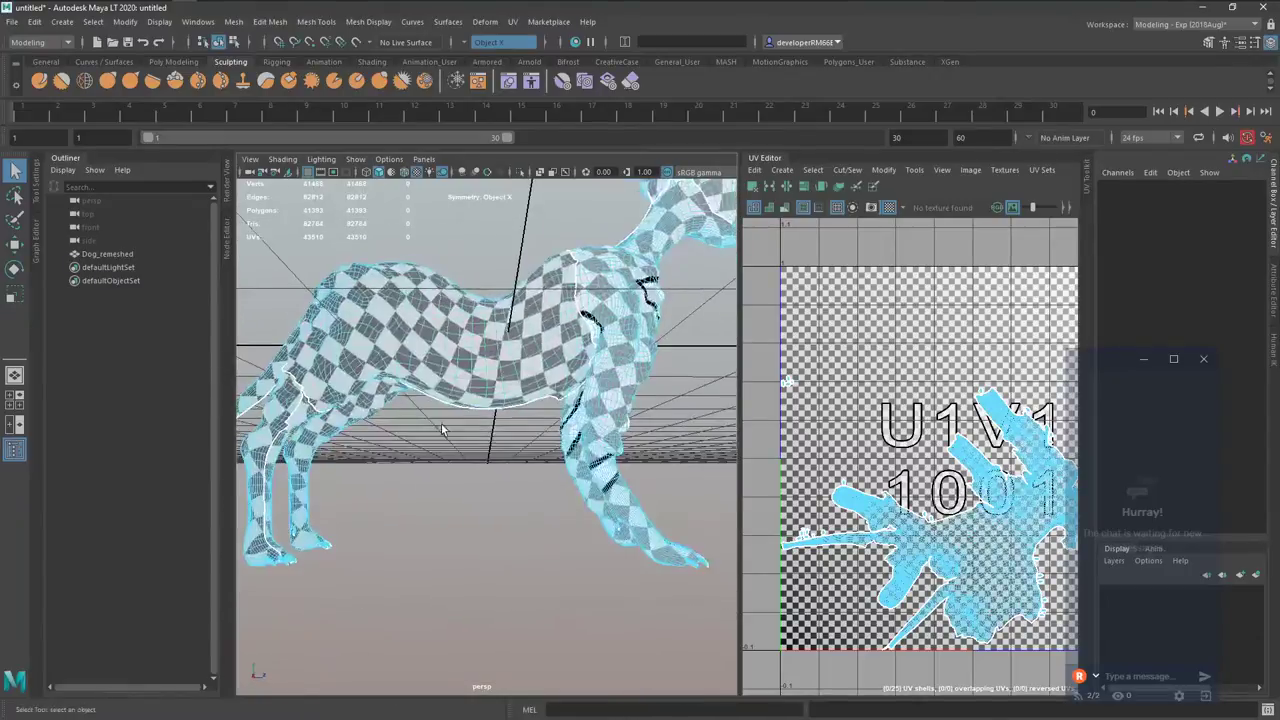
{"action": "right_click_drag", "start_coordinate": [442, 429], "coordinate": [433, 351], "text": "alt"}
{"action": "left_click_drag", "start_coordinate": [260, 588], "coordinate": [258, 590]}
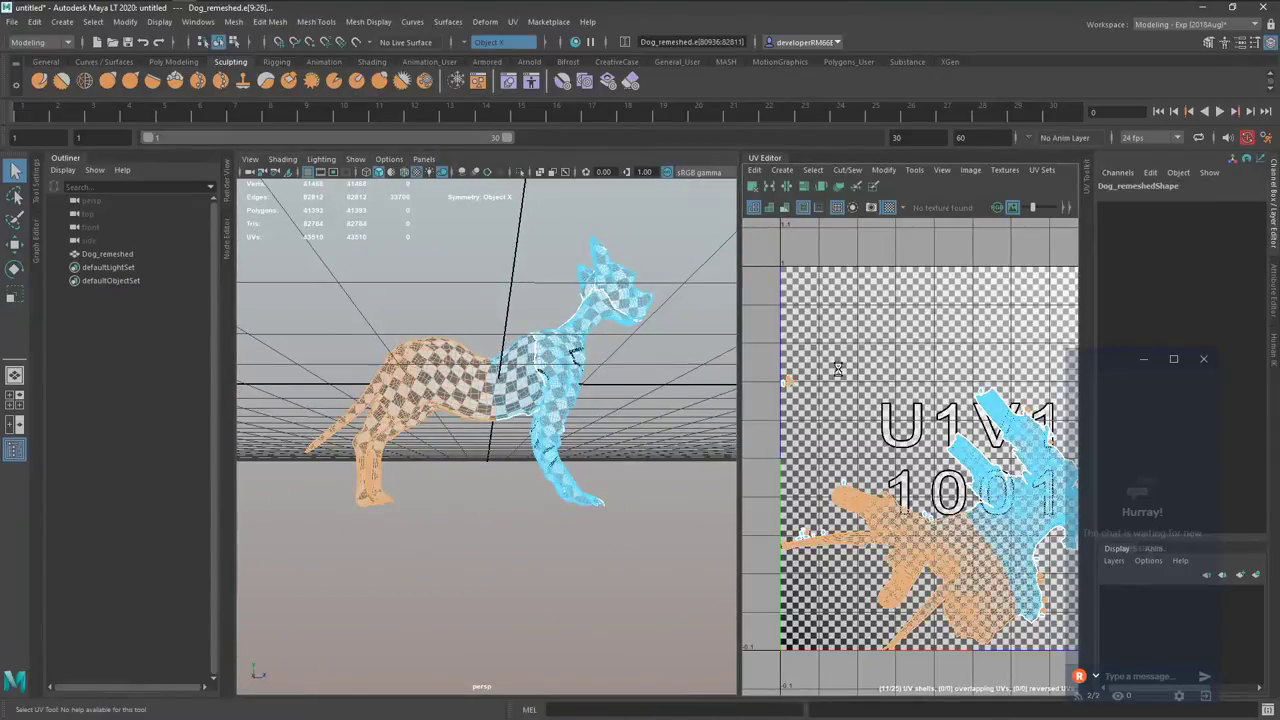
{"action": "key", "text": "shift+s"}
Start the 3D Cut and Sew UV Tool and cut a UV edge loop around the dog's tail.
{"action": "right_click_drag", "start_coordinate": [443, 431], "coordinate": [575, 398], "text": "alt"}
{"action": "left_click_drag", "start_coordinate": [575, 425], "coordinate": [548, 334], "text": "alt"}
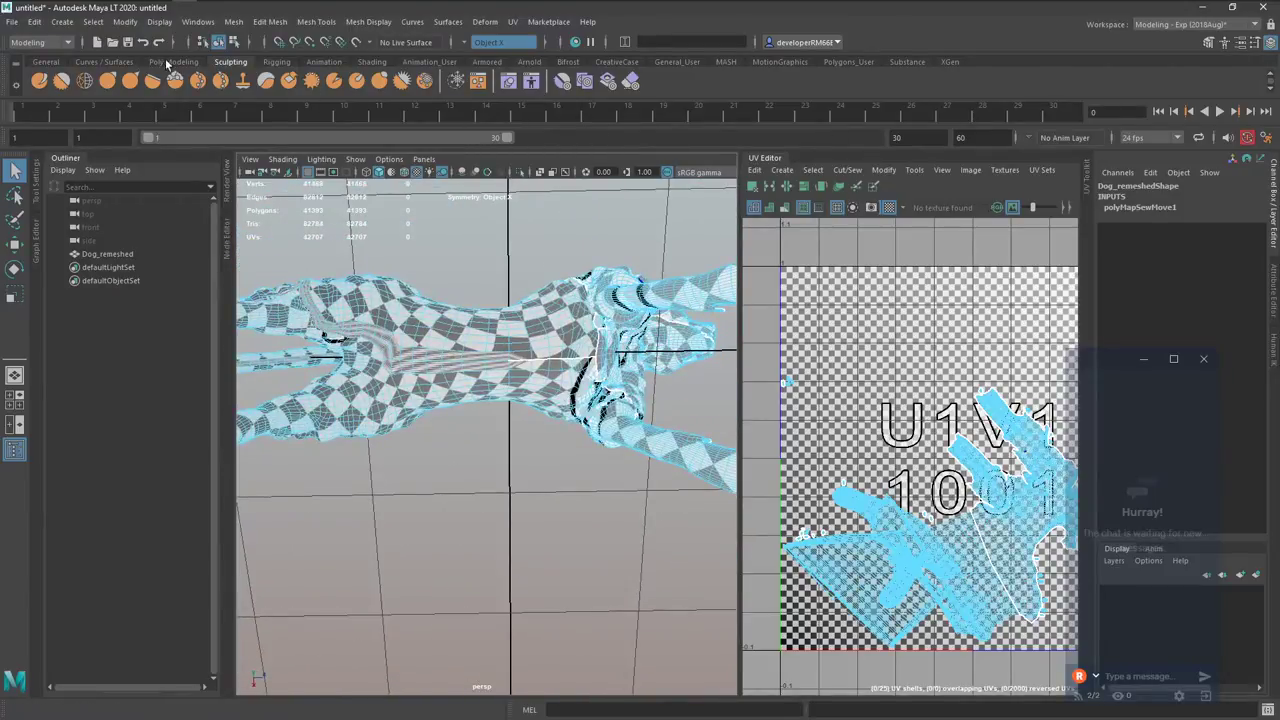
{"action": "left_click", "coordinate": [172, 62]}
{"action": "left_click", "coordinate": [1071, 86]}
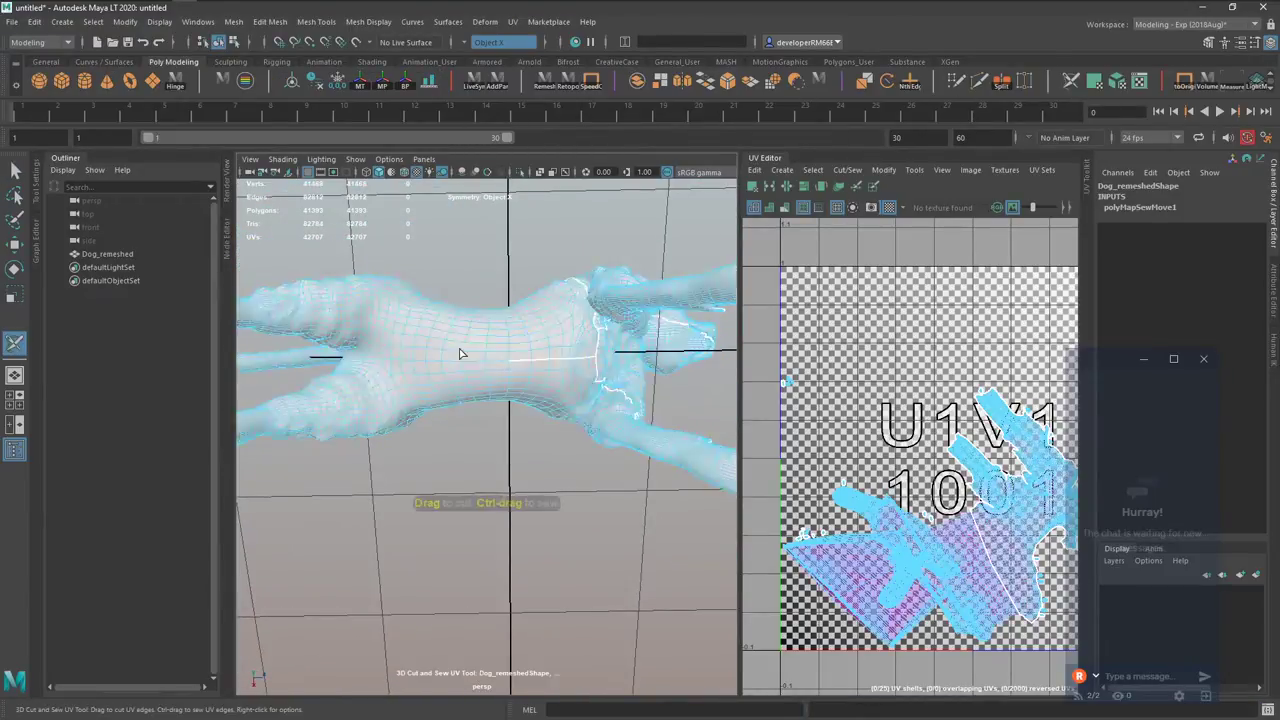
{"action": "right_click_drag", "start_coordinate": [460, 354], "coordinate": [509, 327], "text": "alt"}
{"action": "left_click_drag", "start_coordinate": [500, 330], "coordinate": [507, 393], "text": "alt"}
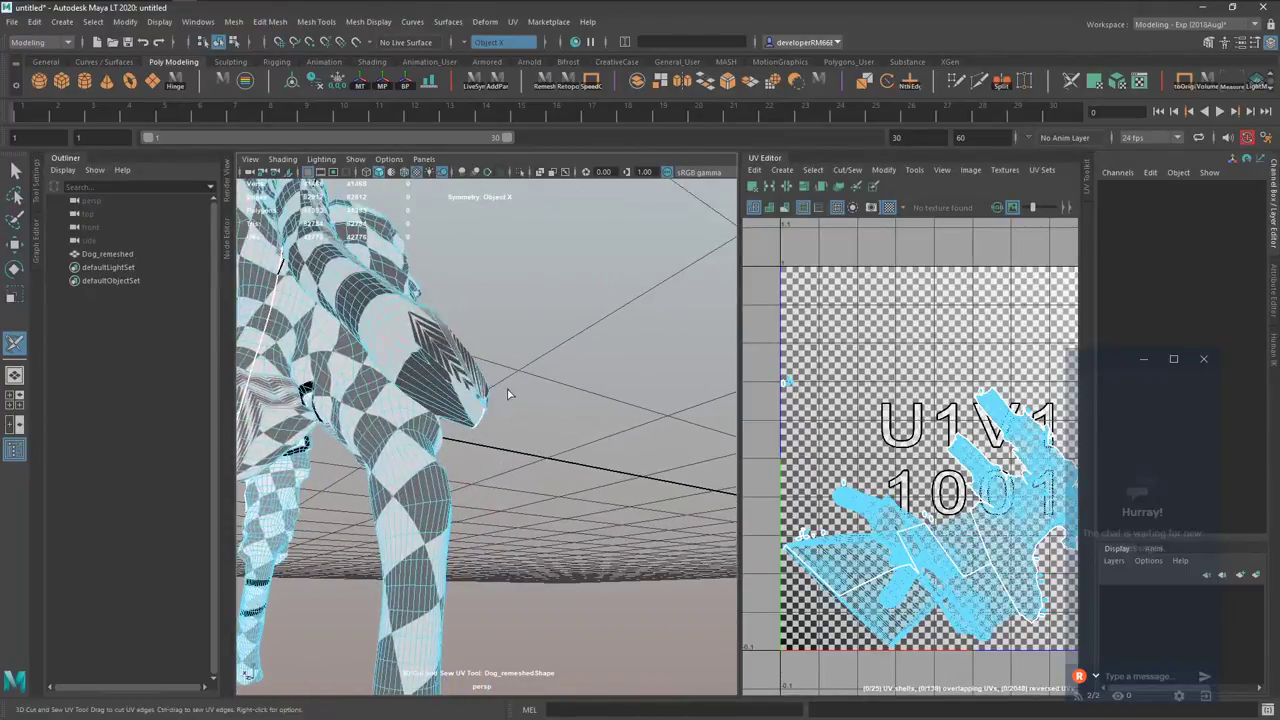
{"action": "double_click", "coordinate": [420, 360]}
{"action": "left_click_drag", "start_coordinate": [436, 376], "coordinate": [500, 398], "text": "alt"}
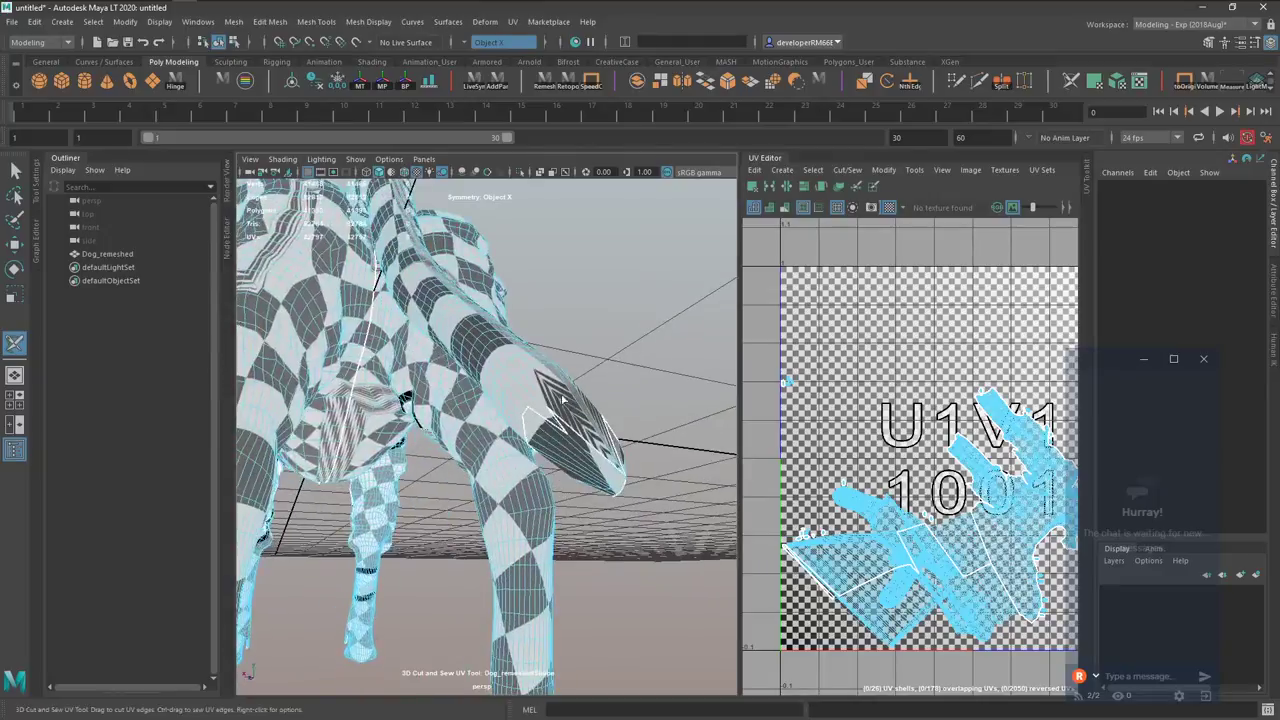
Select all of the dog's UVs, unfold them and lay the shells out within the 0–1 UV space.
{"action": "right_click_drag", "start_coordinate": [563, 400], "coordinate": [446, 422], "text": "alt"}
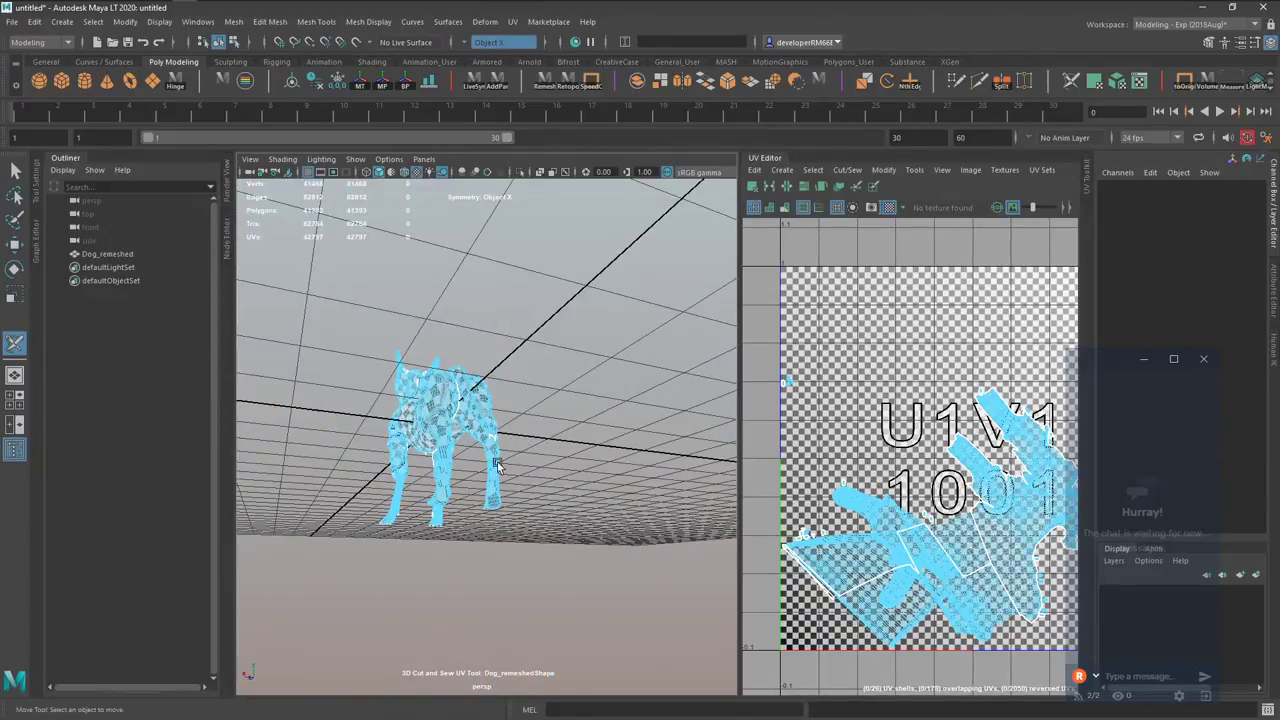
{"action": "right_click_drag", "start_coordinate": [495, 452], "coordinate": [542, 423]}
{"action": "key", "text": "ctrl+F12"}
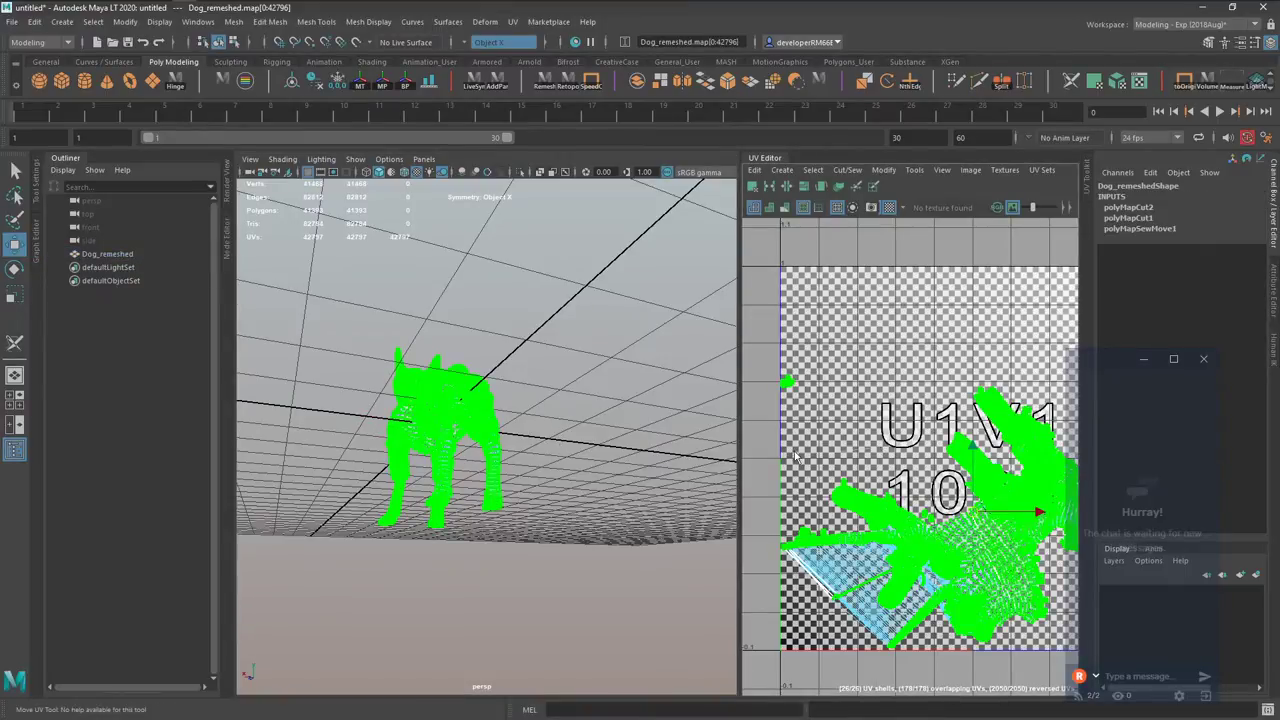
{"action": "right_click_drag", "start_coordinate": [797, 457], "coordinate": [708, 449], "text": "shift"}
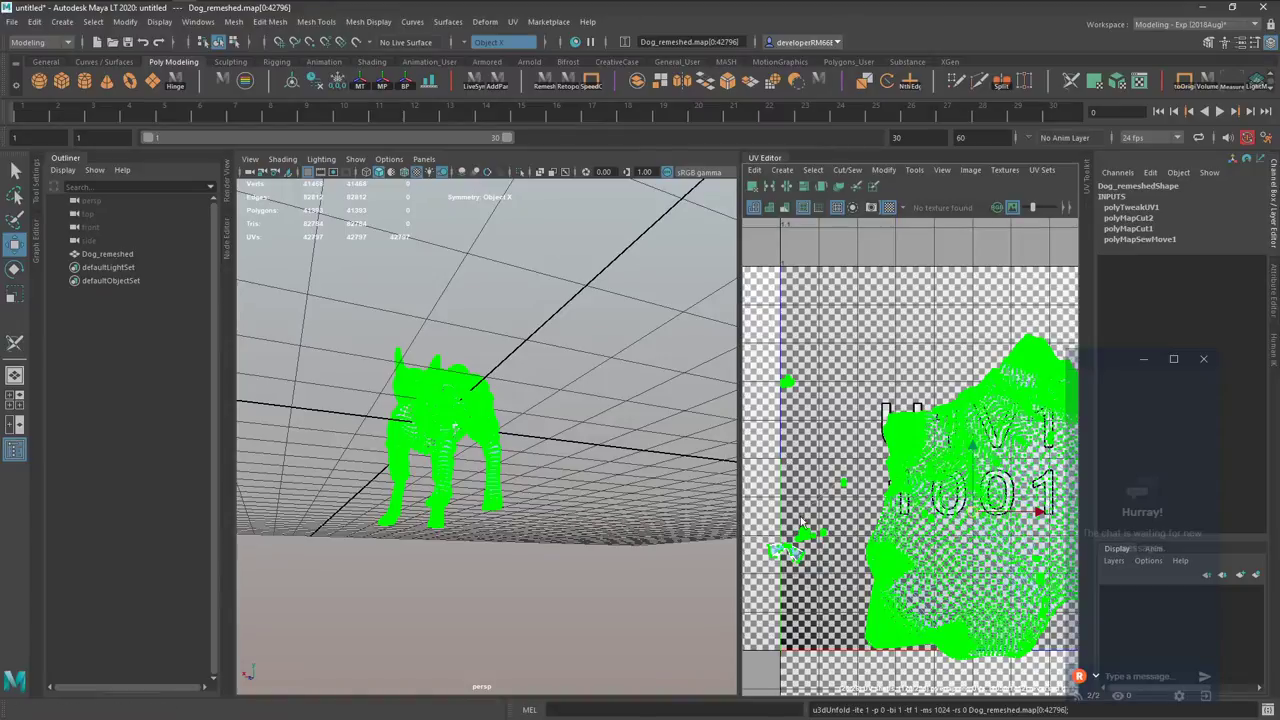
{"action": "key", "text": "ctrl+l"}
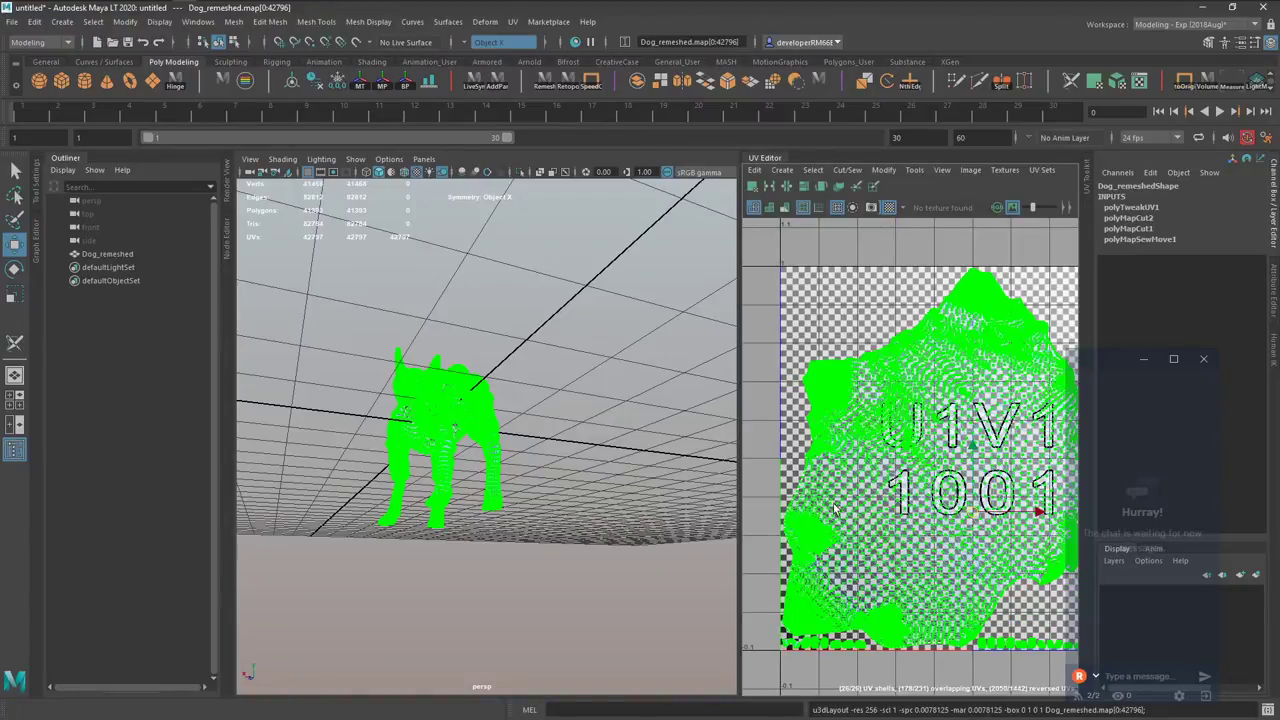
{"action": "key", "text": "f"}
{"action": "left_click_drag", "start_coordinate": [841, 484], "coordinate": [806, 471], "text": "alt"}
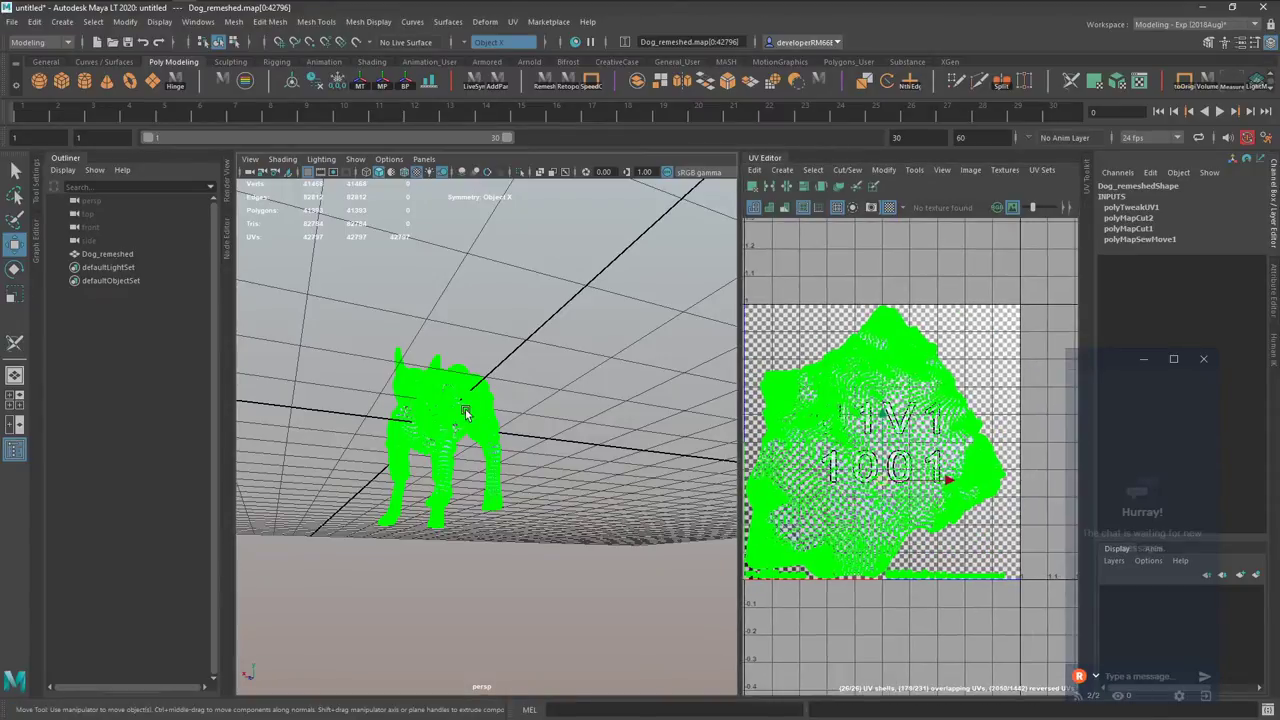
Return to object mode and select the dog to examine the checker pattern across its body and hind legs.
{"action": "right_click_drag", "start_coordinate": [466, 414], "coordinate": [515, 385]}
{"action": "left_click_drag", "start_coordinate": [535, 440], "coordinate": [449, 520], "text": "alt"}
{"action": "left_click", "coordinate": [419, 498]}
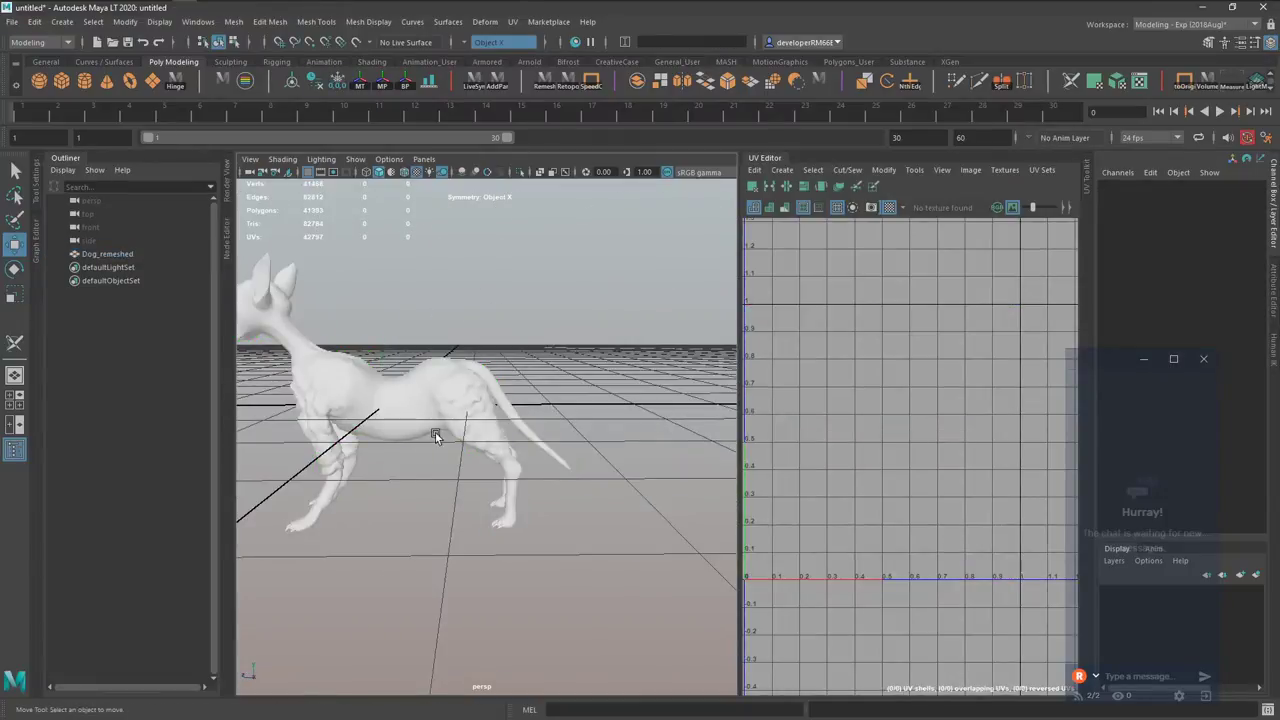
{"action": "left_click_drag", "start_coordinate": [560, 400], "coordinate": [605, 378], "text": "alt"}
{"action": "left_click", "coordinate": [490, 410]}
{"action": "right_click_drag", "start_coordinate": [474, 386], "coordinate": [605, 387], "text": "alt"}
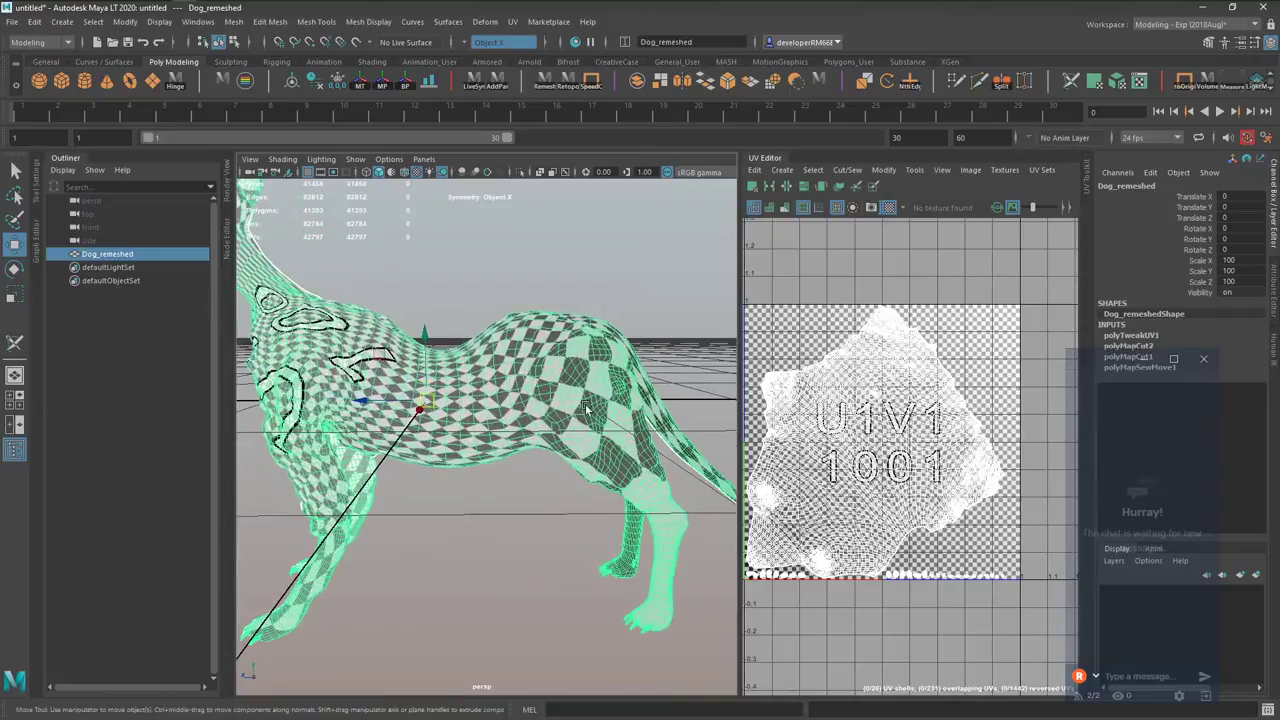
Cut a UV seam down the inner side of the dog's hind leg to the paw with the 3D Cut and Sew UV Tool.
{"action": "middle_click_drag", "start_coordinate": [502, 418], "coordinate": [546, 425], "text": "alt"}
{"action": "left_click_drag", "start_coordinate": [546, 425], "coordinate": [407, 368], "text": "alt"}
{"action": "right_click_drag", "start_coordinate": [407, 368], "coordinate": [535, 376], "text": "alt"}
{"action": "key", "text": "y"}
{"action": "middle_click_drag", "start_coordinate": [490, 370], "coordinate": [516, 354], "text": "alt"}
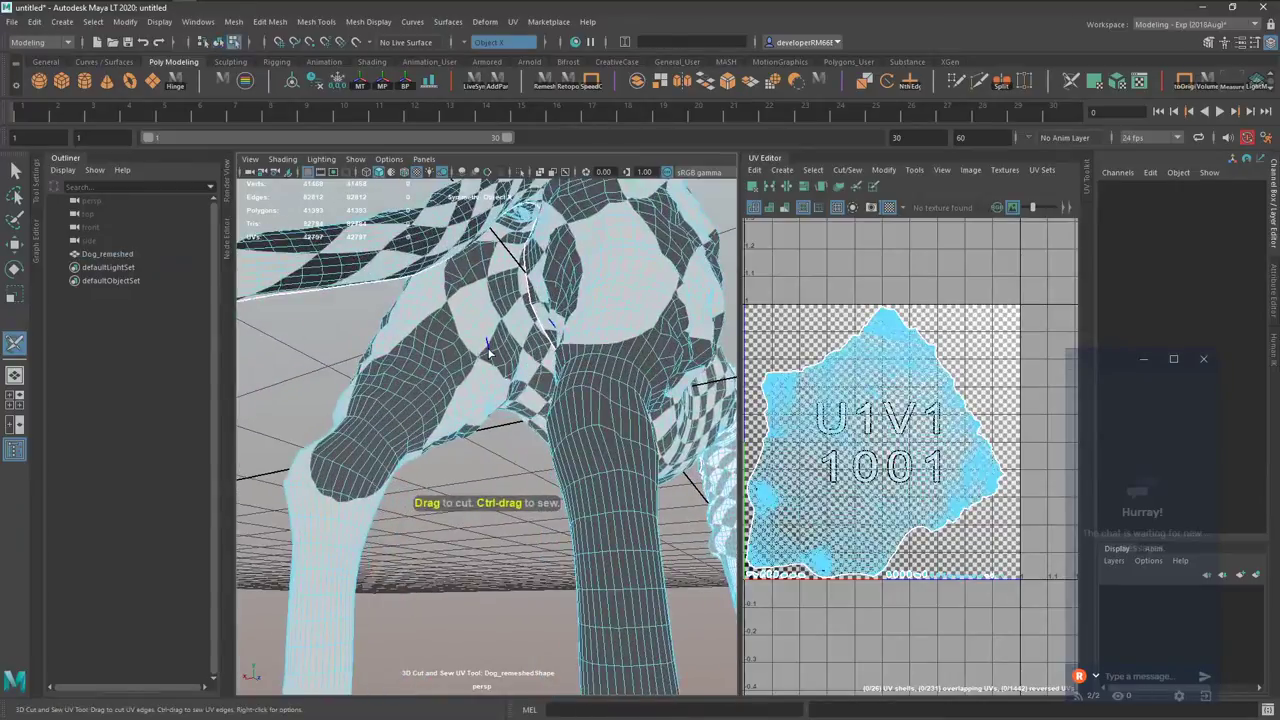
{"action": "left_click_drag", "start_coordinate": [487, 356], "coordinate": [612, 376], "text": "alt"}
{"action": "middle_click_drag", "start_coordinate": [490, 578], "coordinate": [502, 433], "text": "alt"}
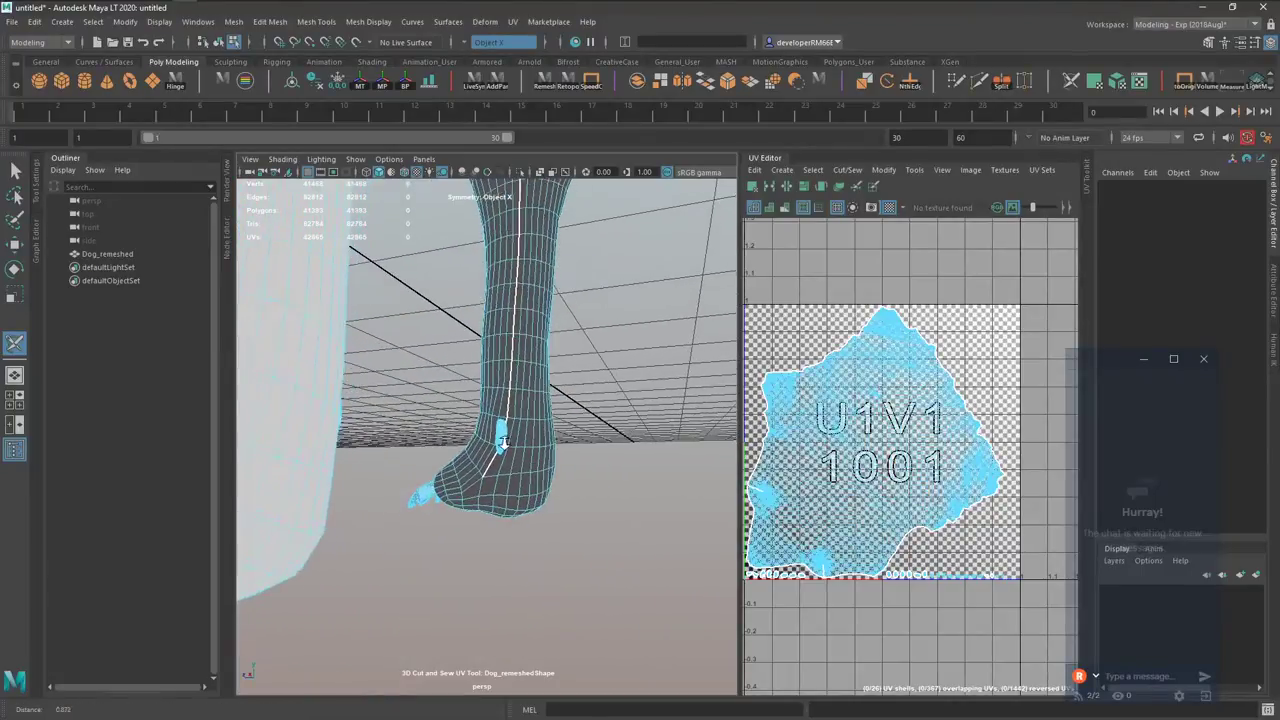
{"action": "right_click_drag", "start_coordinate": [502, 433], "coordinate": [526, 437], "text": "alt"}
Apply automatic UV projection to the hind paw's dewclaw and to its first toe claw.
{"action": "key", "text": "w"}
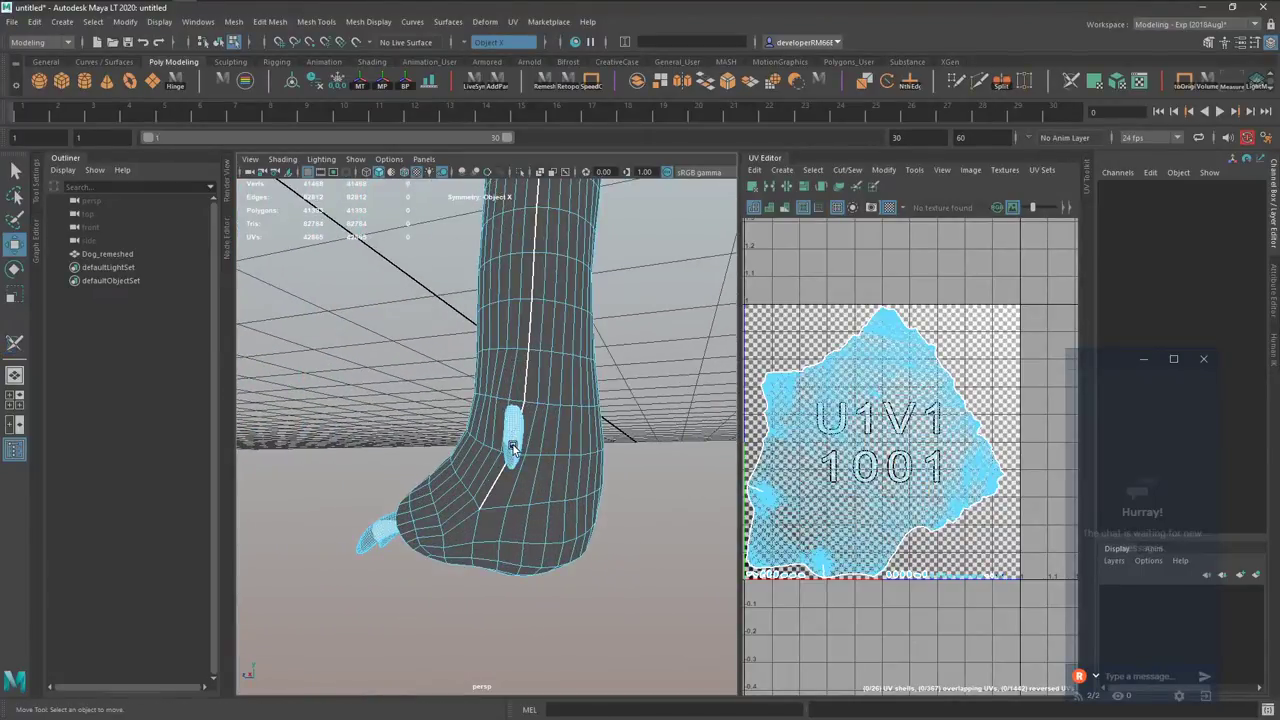
{"action": "left_click", "coordinate": [516, 458]}
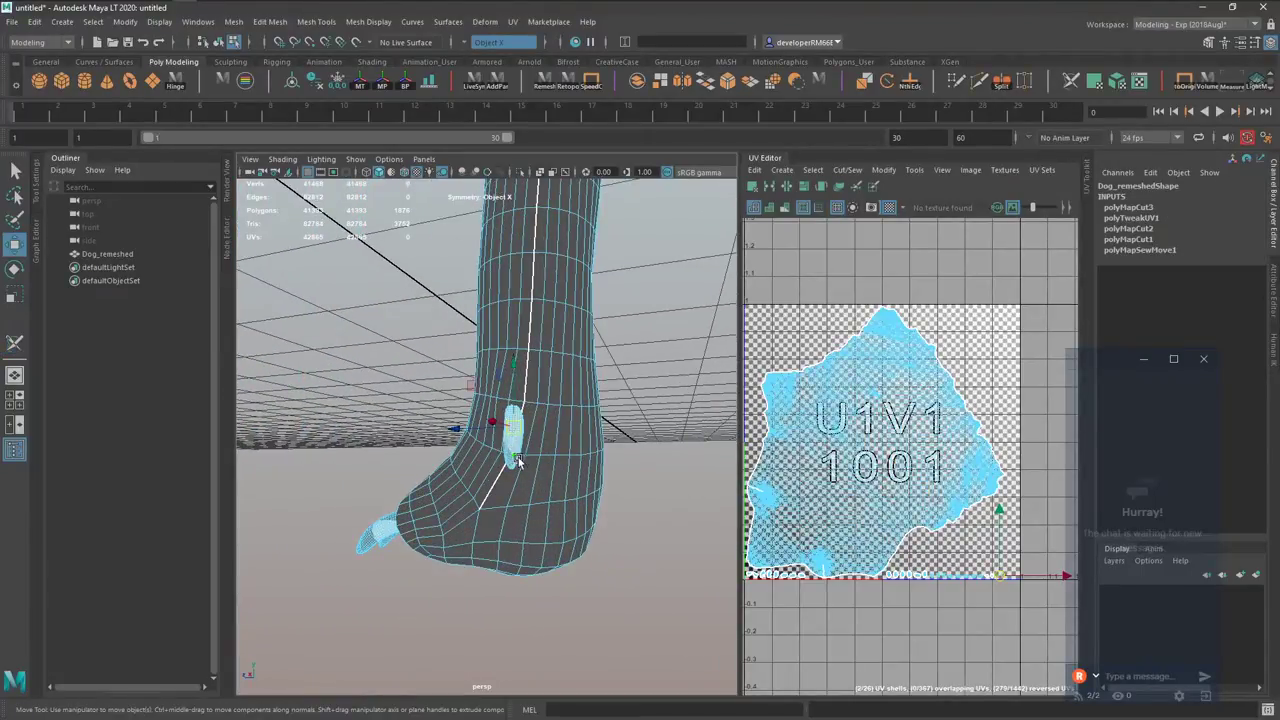
{"action": "left_click", "coordinate": [1118, 84]}
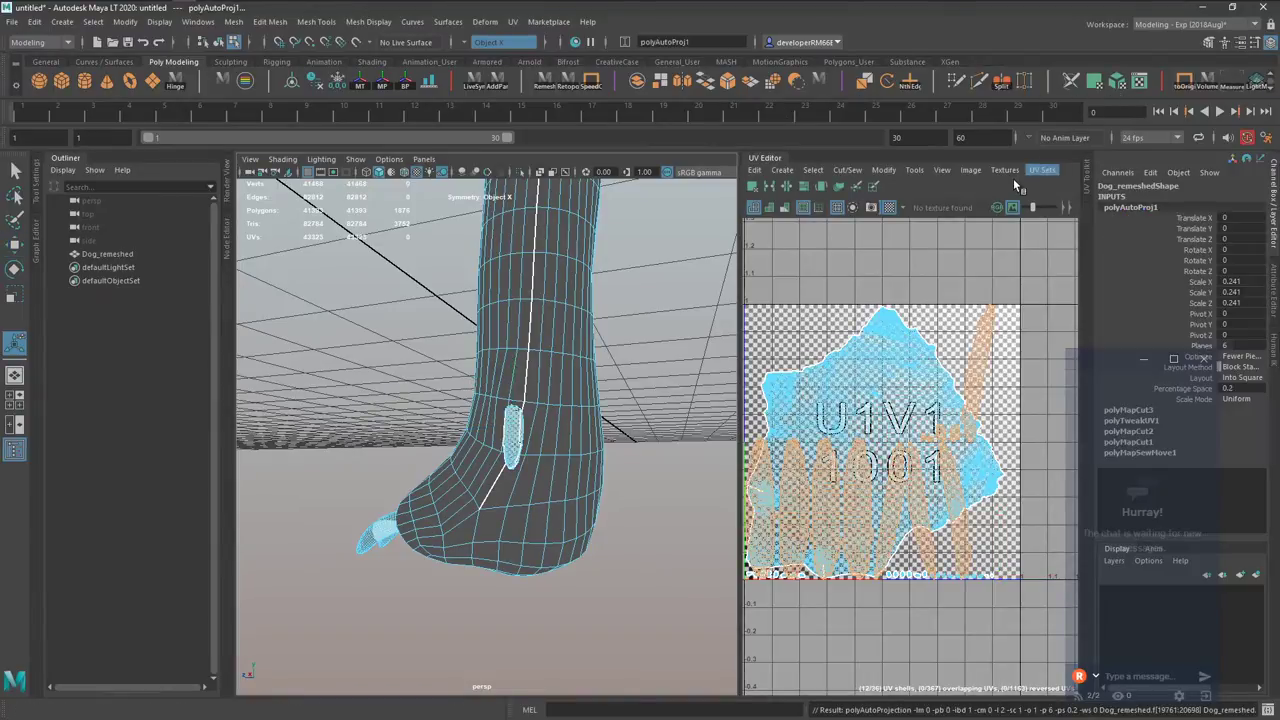
{"action": "left_click_drag", "start_coordinate": [397, 535], "coordinate": [486, 543], "text": "alt"}
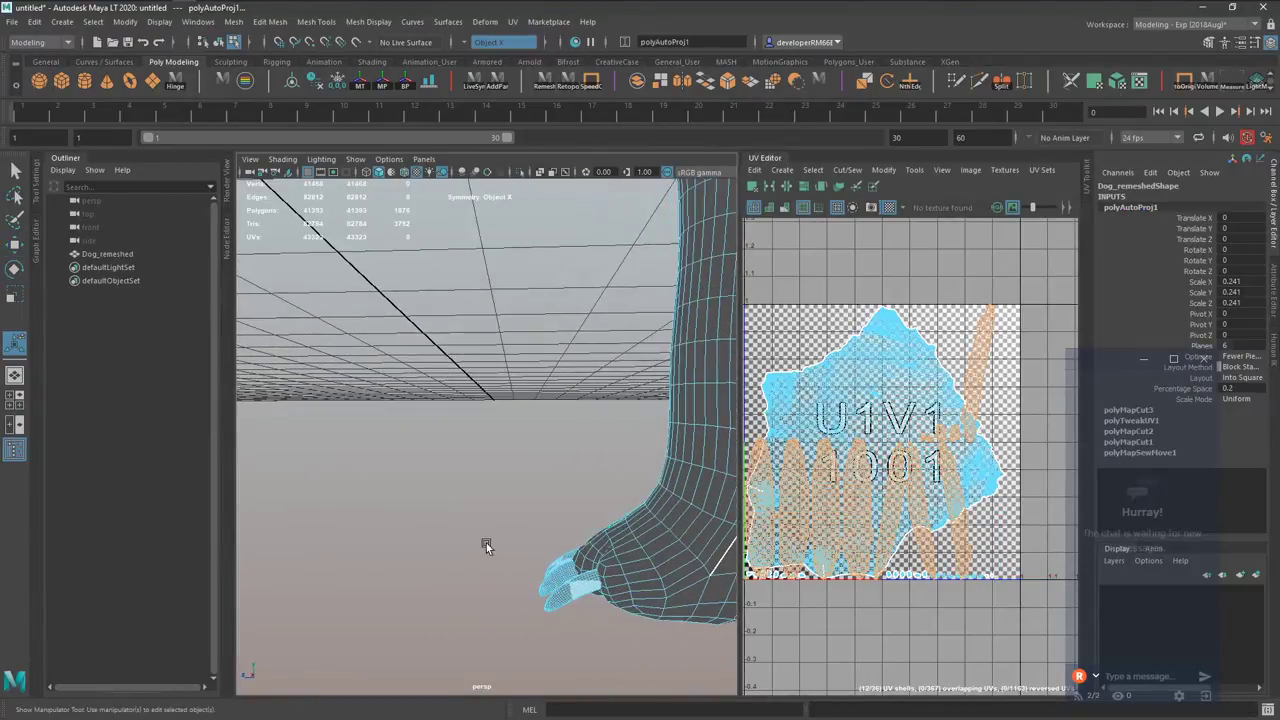
{"action": "double_click", "coordinate": [559, 597]}
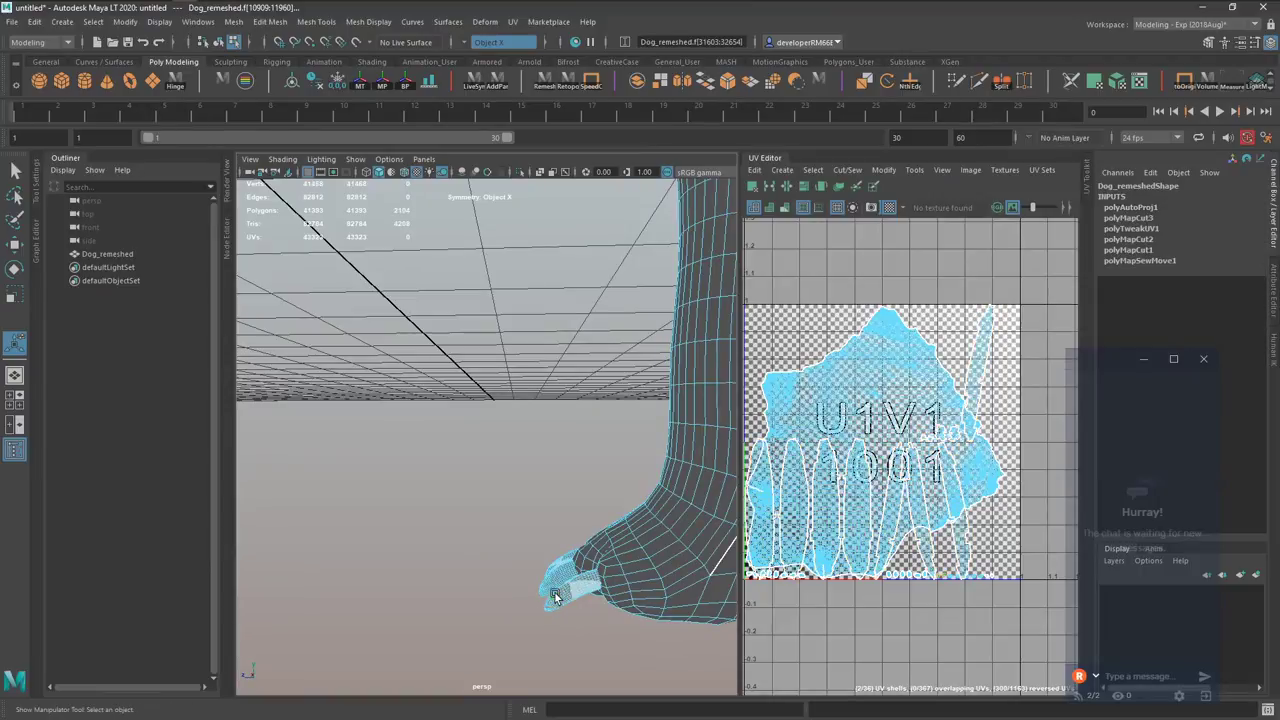
{"action": "left_click_drag", "start_coordinate": [555, 592], "coordinate": [533, 526], "text": "alt"}
{"action": "key", "text": "g"}
{"action": "scroll", "coordinate": [604, 540], "scroll_direction": "down", "scroll_amount": 5}
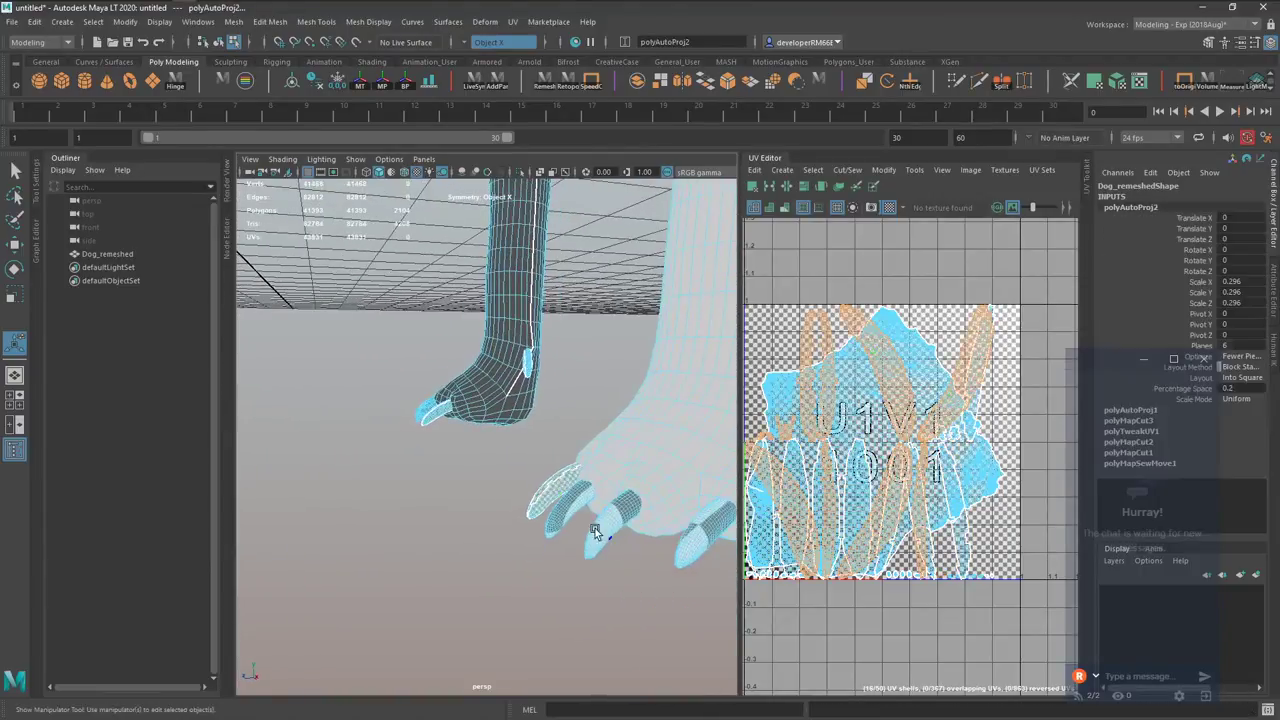
Apply automatic UV projection to each of the three remaining toe claws of the hind paw.
{"action": "left_click", "coordinate": [565, 520]}
{"action": "double_click", "coordinate": [565, 520]}
{"action": "key", "text": "g"}
{"action": "key", "text": "q"}
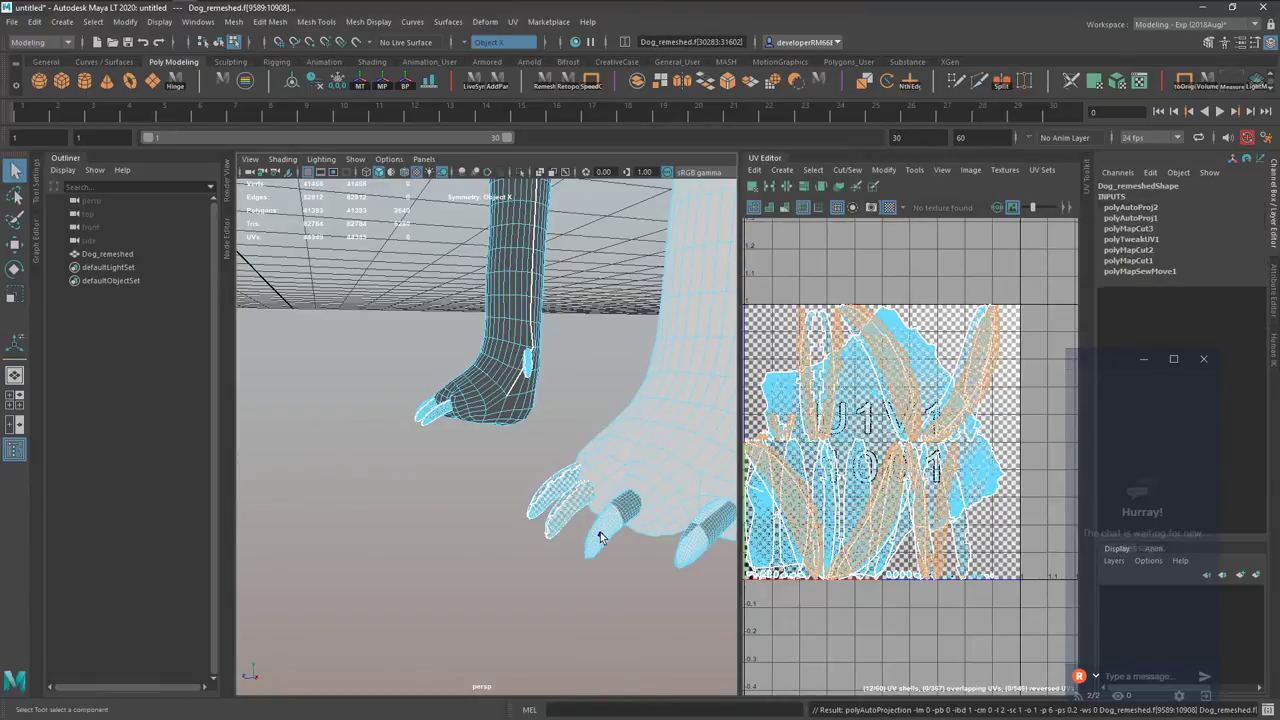
{"action": "left_click", "coordinate": [605, 525]}
{"action": "key", "text": "g"}
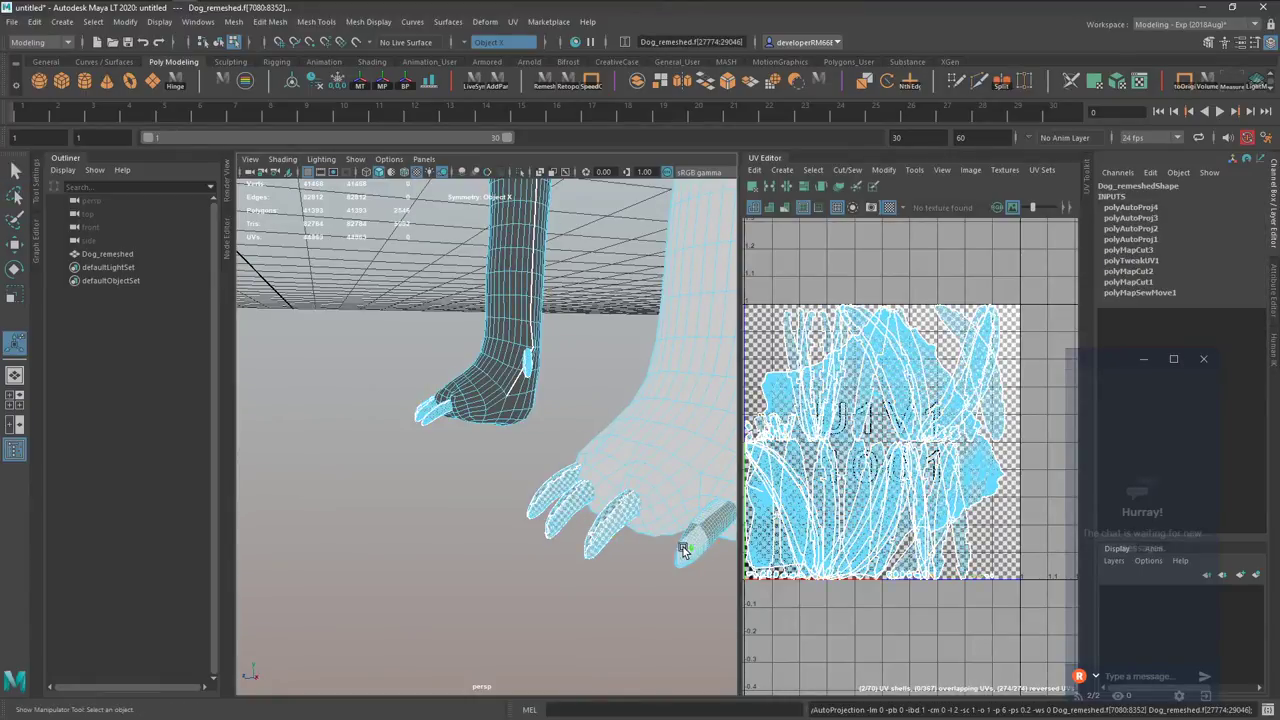
{"action": "scroll", "coordinate": [527, 414], "scroll_direction": "up", "scroll_amount": 4}
Select the edges around the ankle above the hind paw and cut their UVs.
{"action": "key", "text": "q"}
{"action": "key", "text": "F10"}
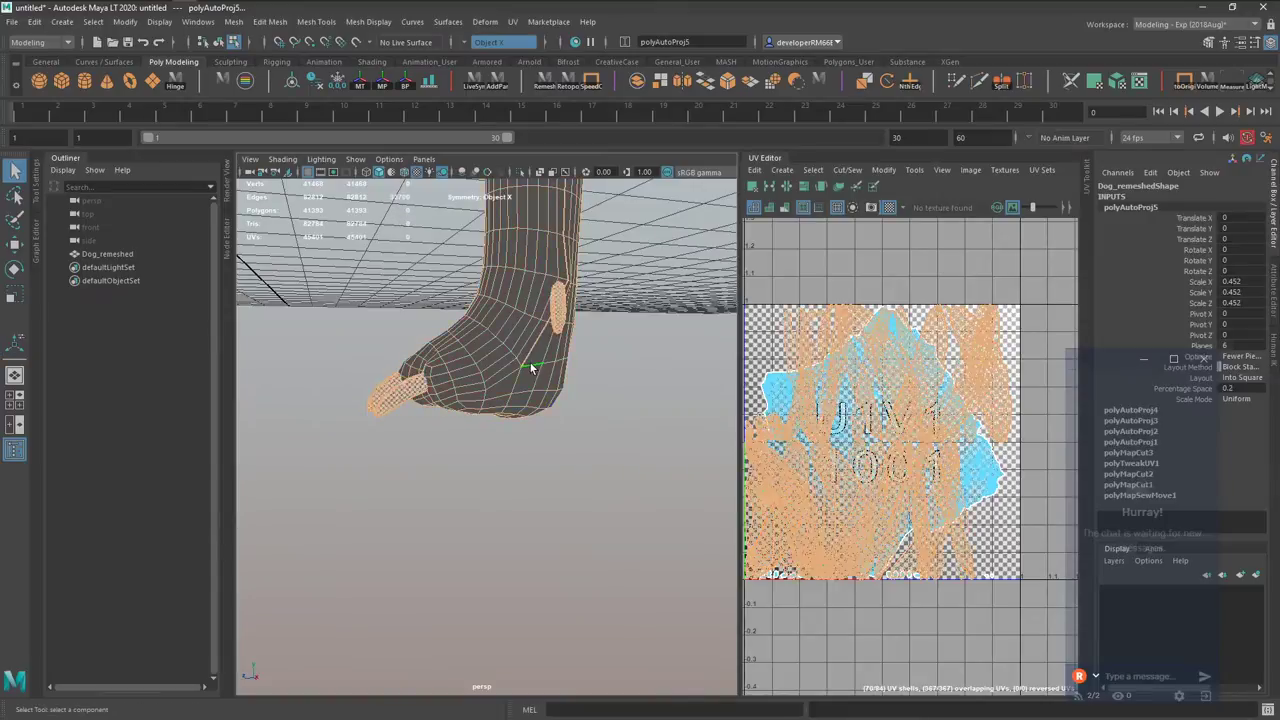
{"action": "left_click", "coordinate": [531, 367]}
{"action": "left_click", "coordinate": [577, 374], "text": "shift"}
{"action": "left_click_drag", "start_coordinate": [577, 374], "coordinate": [312, 379], "text": "alt"}
{"action": "right_click_drag", "start_coordinate": [850, 332], "coordinate": [897, 351], "text": "shift"}
Try to select full edge loops across the hind paw and undo the loop selections.
{"action": "left_click_drag", "start_coordinate": [617, 439], "coordinate": [537, 394], "text": "alt"}
{"action": "double_click", "coordinate": [446, 350]}
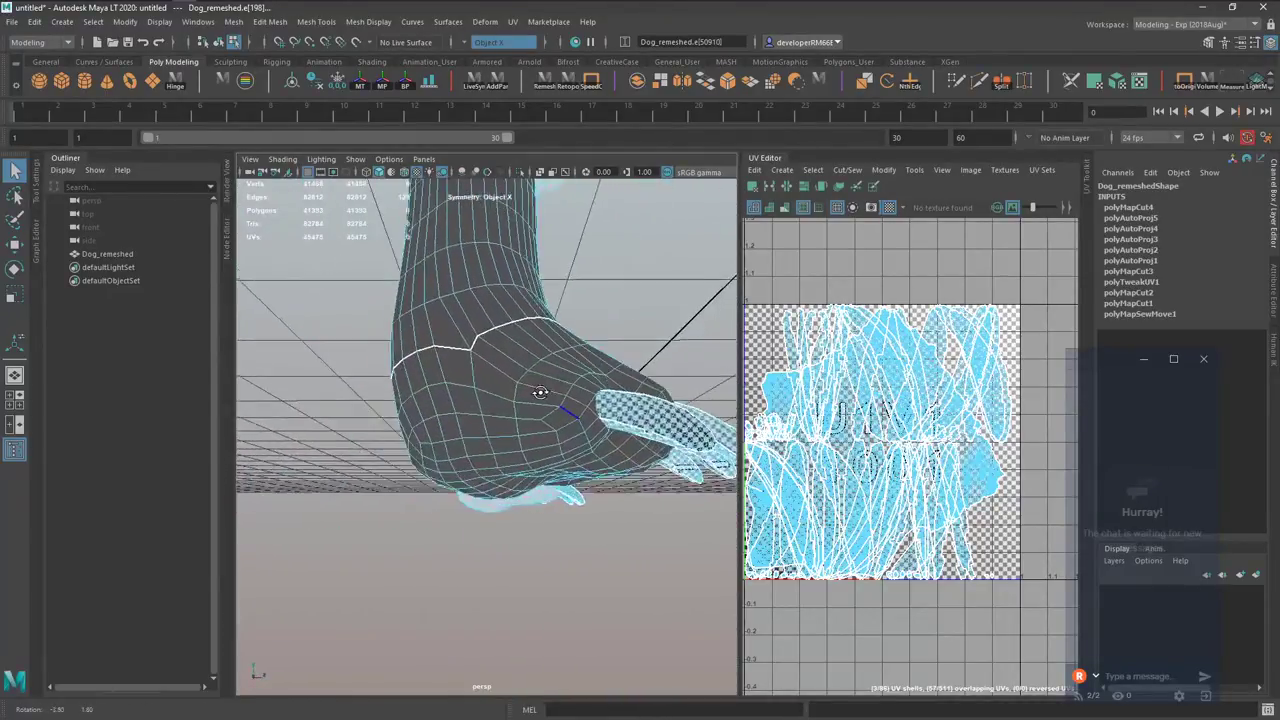
{"action": "key", "text": "ctrl+z"}
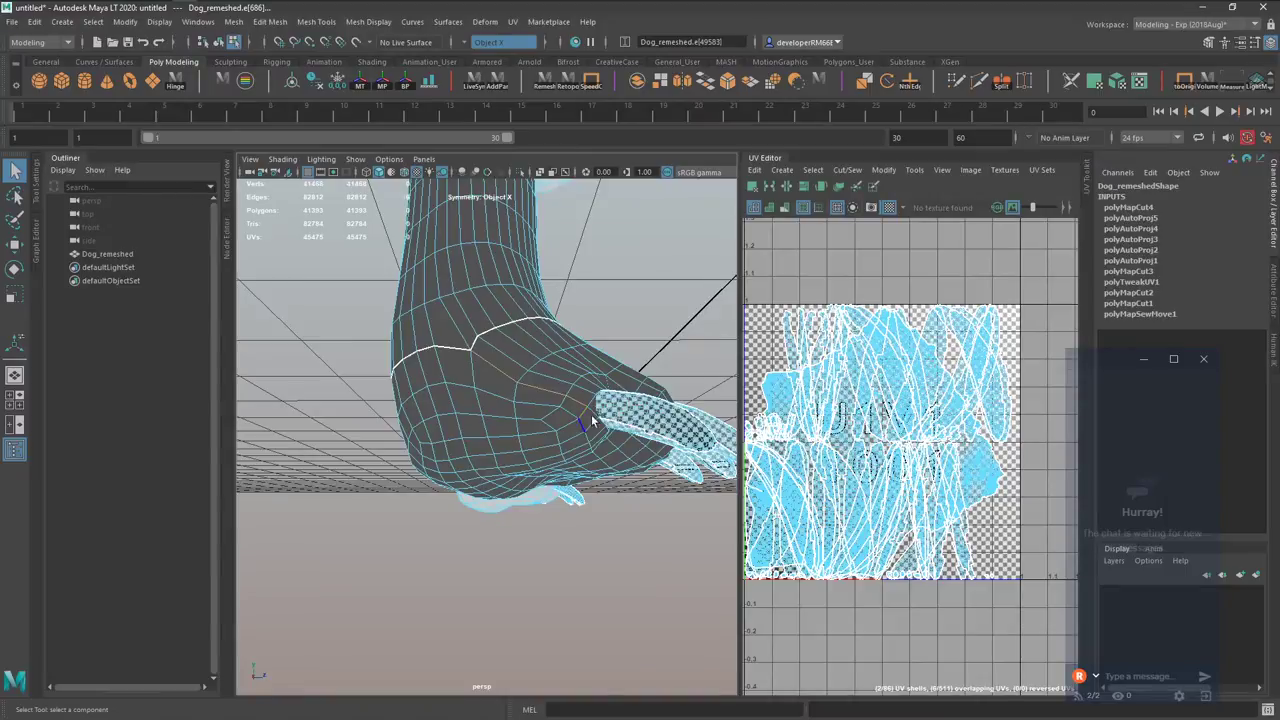
{"action": "left_click_drag", "start_coordinate": [591, 418], "coordinate": [448, 310], "text": "alt"}
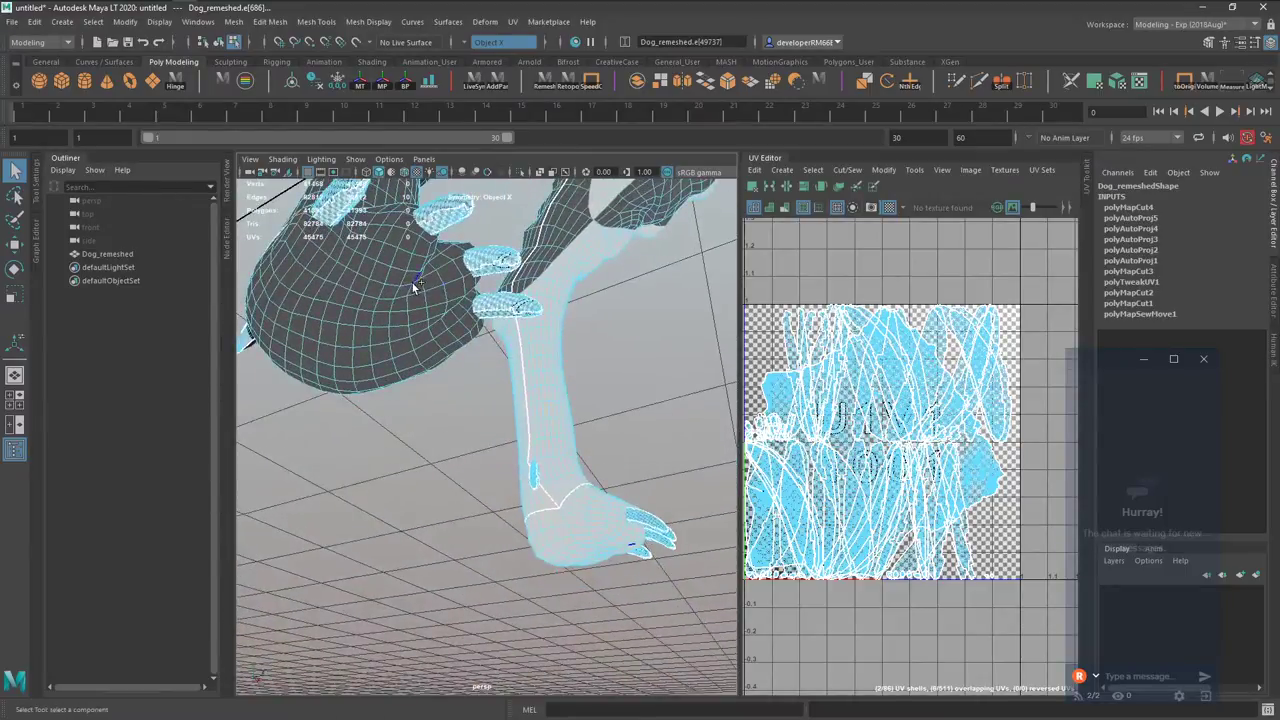
{"action": "double_click", "coordinate": [416, 284], "text": "shift"}
{"action": "middle_click_drag", "start_coordinate": [420, 284], "coordinate": [505, 331], "text": "alt"}
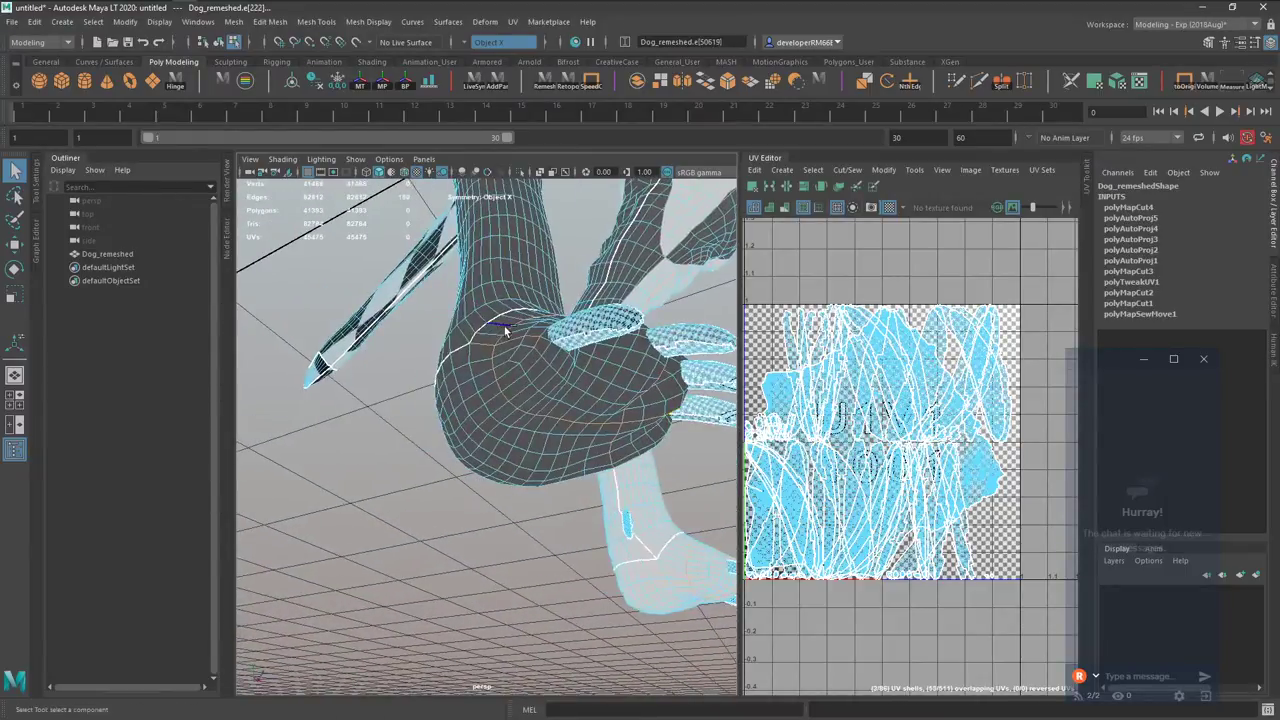
{"action": "key", "text": "ctrl+z"}
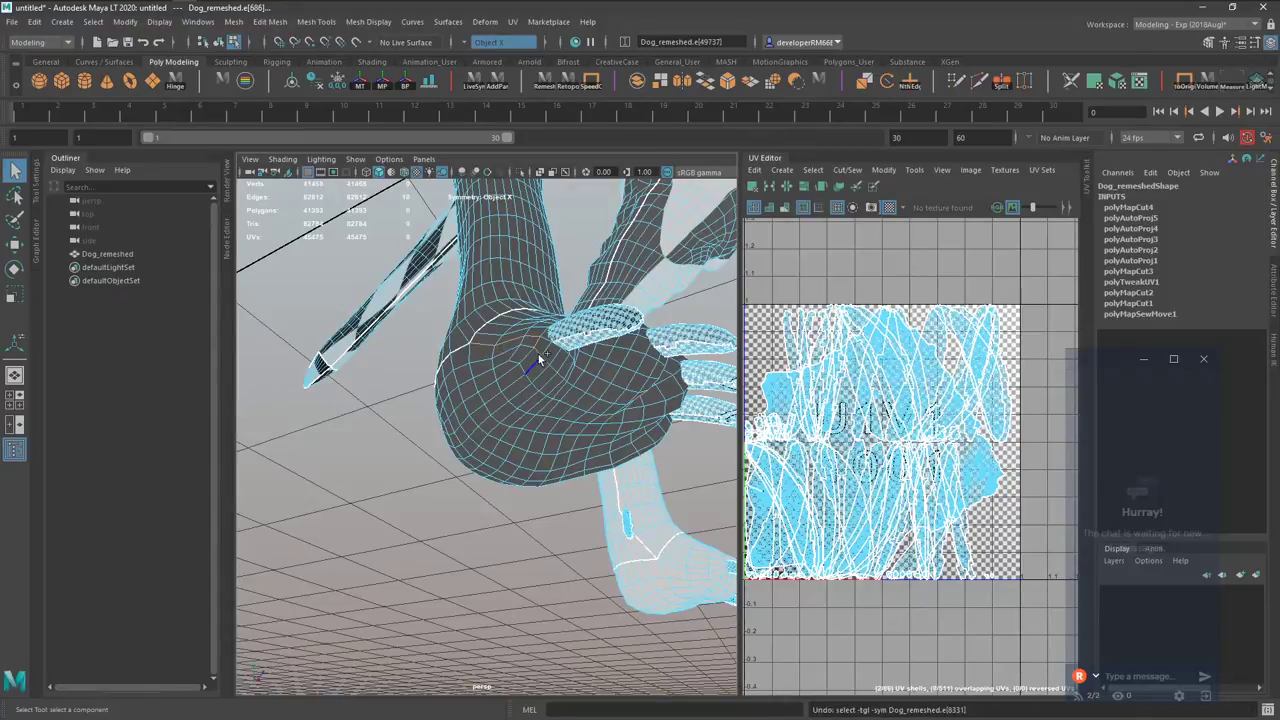
Select an edge path across the hind paw below the claws and up to the ankle seam, and cut its UVs.
{"action": "left_click", "coordinate": [538, 353], "text": "shift"}
{"action": "left_click_drag", "start_coordinate": [566, 364], "coordinate": [409, 345], "text": "alt"}
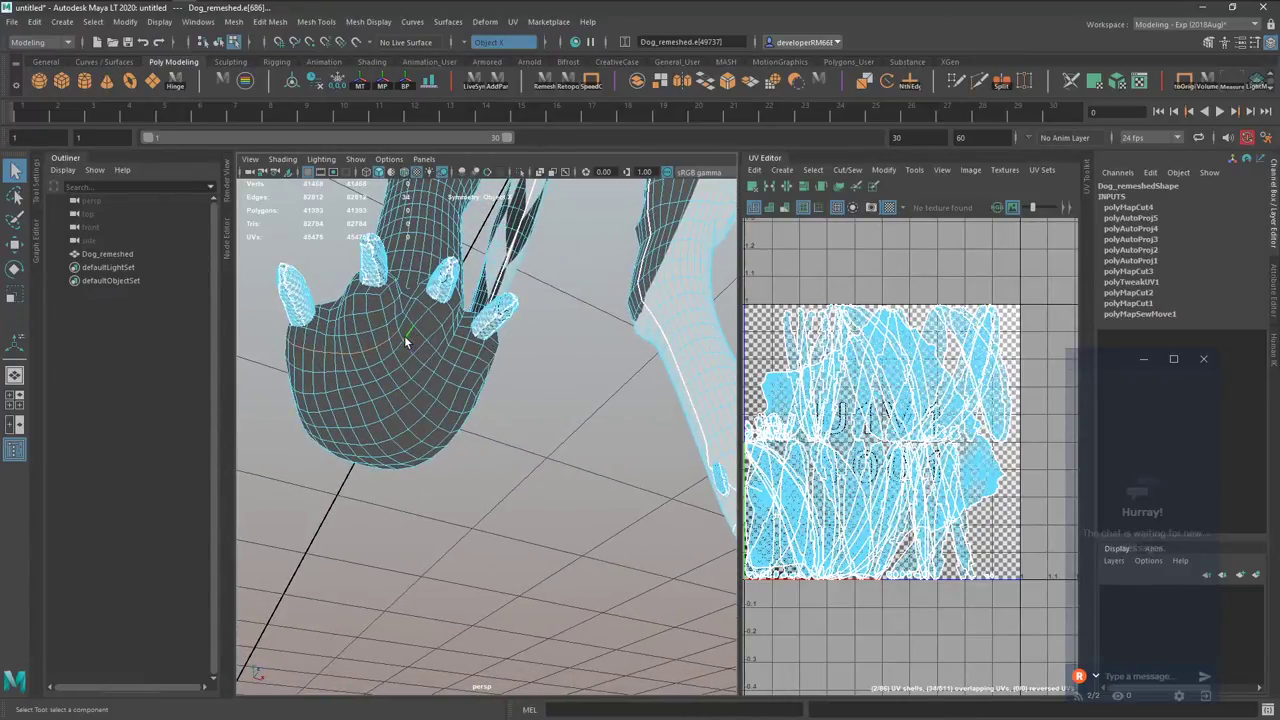
{"action": "right_click_drag", "start_coordinate": [402, 337], "coordinate": [433, 365], "text": "alt"}
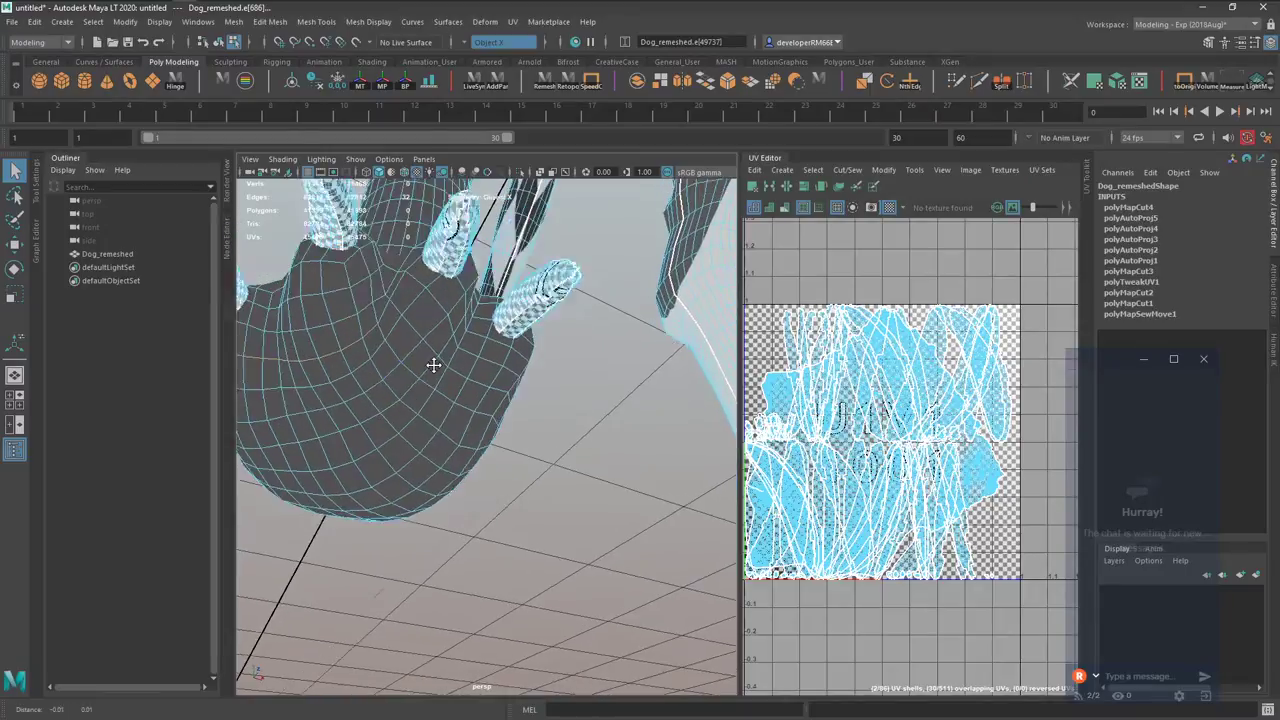
{"action": "middle_click_drag", "start_coordinate": [433, 365], "coordinate": [462, 366], "text": "alt"}
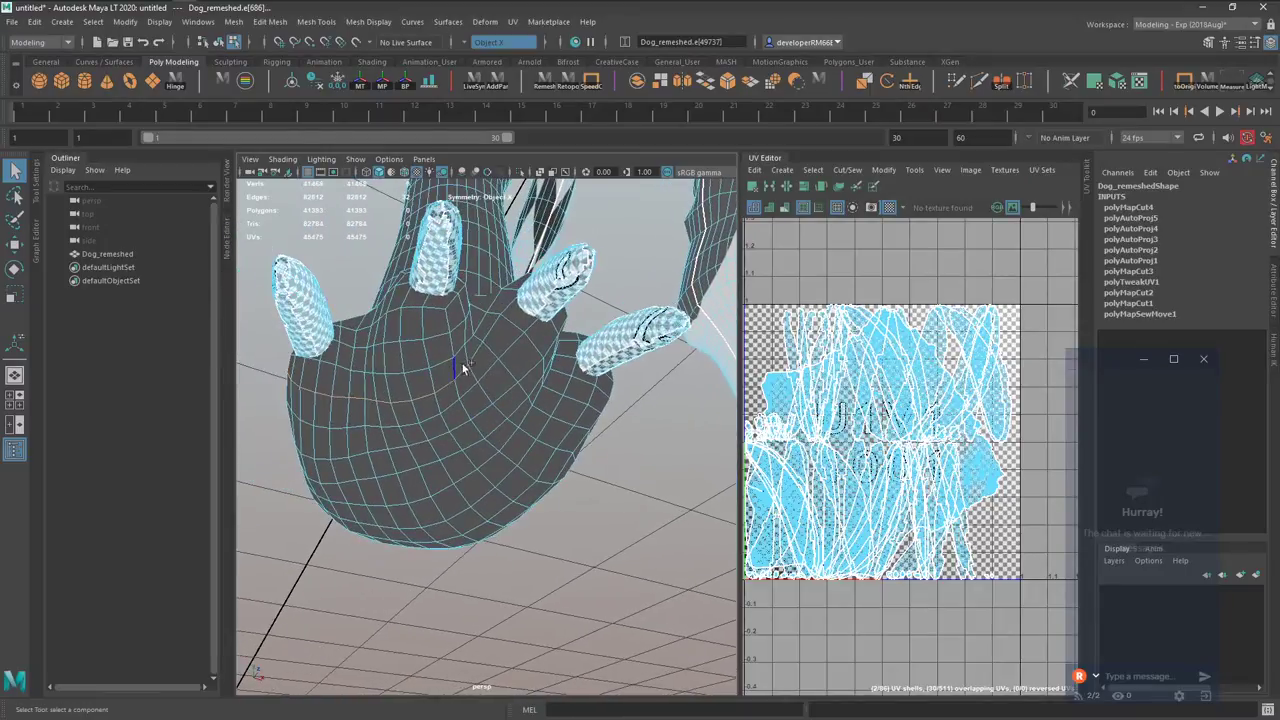
{"action": "double_click", "coordinate": [565, 455], "text": "shift"}
{"action": "left_click_drag", "start_coordinate": [535, 438], "coordinate": [385, 424], "text": "alt"}
{"action": "middle_click_drag", "start_coordinate": [385, 424], "coordinate": [471, 421], "text": "alt"}
{"action": "left_click", "coordinate": [424, 462], "text": "shift"}
{"action": "left_click", "coordinate": [434, 451], "text": "shift"}
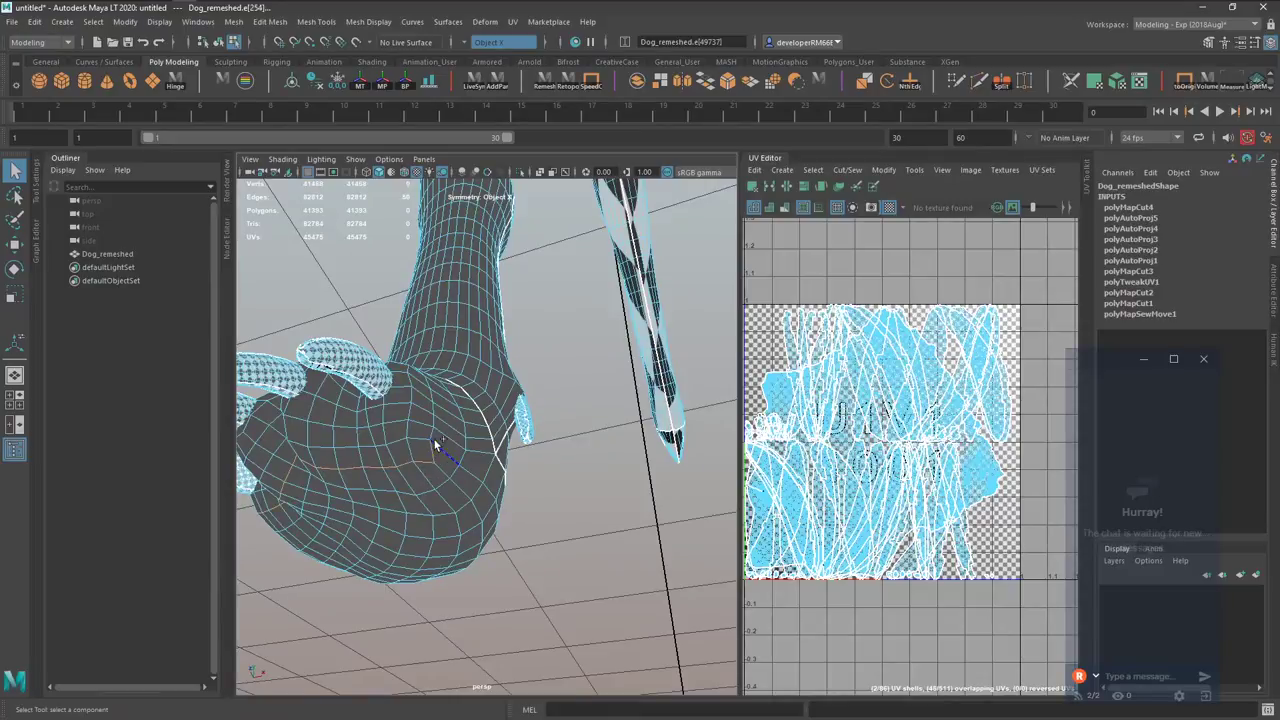
{"action": "left_click", "coordinate": [437, 437], "text": "shift"}
{"action": "left_click", "coordinate": [450, 440], "text": "shift"}
{"action": "left_click", "coordinate": [480, 451], "text": "shift"}
{"action": "right_click_drag", "start_coordinate": [512, 425], "coordinate": [540, 440], "text": "alt"}
{"action": "key", "text": "shift+x"}
Switch to UV component selection for the dog in the UV Editor.
{"action": "right_click_drag", "start_coordinate": [925, 422], "coordinate": [975, 410]}
{"action": "scroll", "coordinate": [975, 408], "scroll_direction": "down", "scroll_amount": 3}
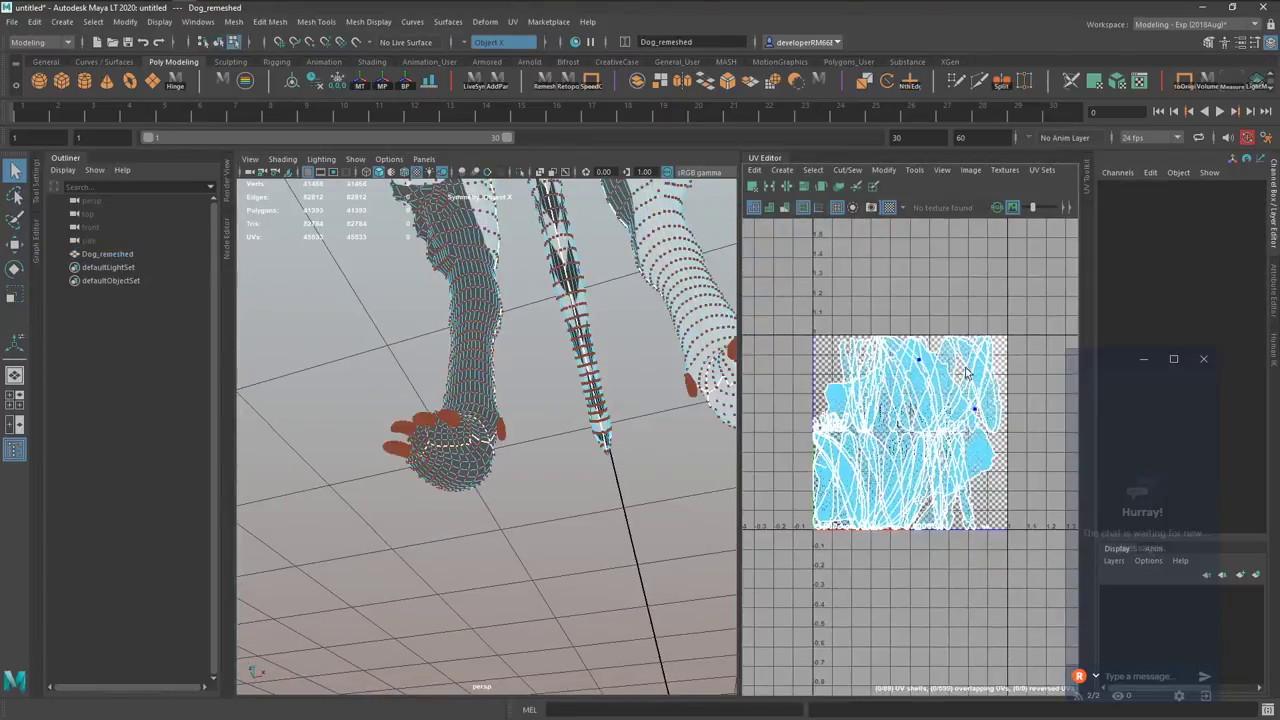
{"action": "left_click", "coordinate": [966, 373]}
Switch to ZBrush and close it, saving the project over StylizedDog_04.ZPR.
{"action": "key", "text": "alt+Tab"}
{"action": "left_click", "coordinate": [1269, 8]}
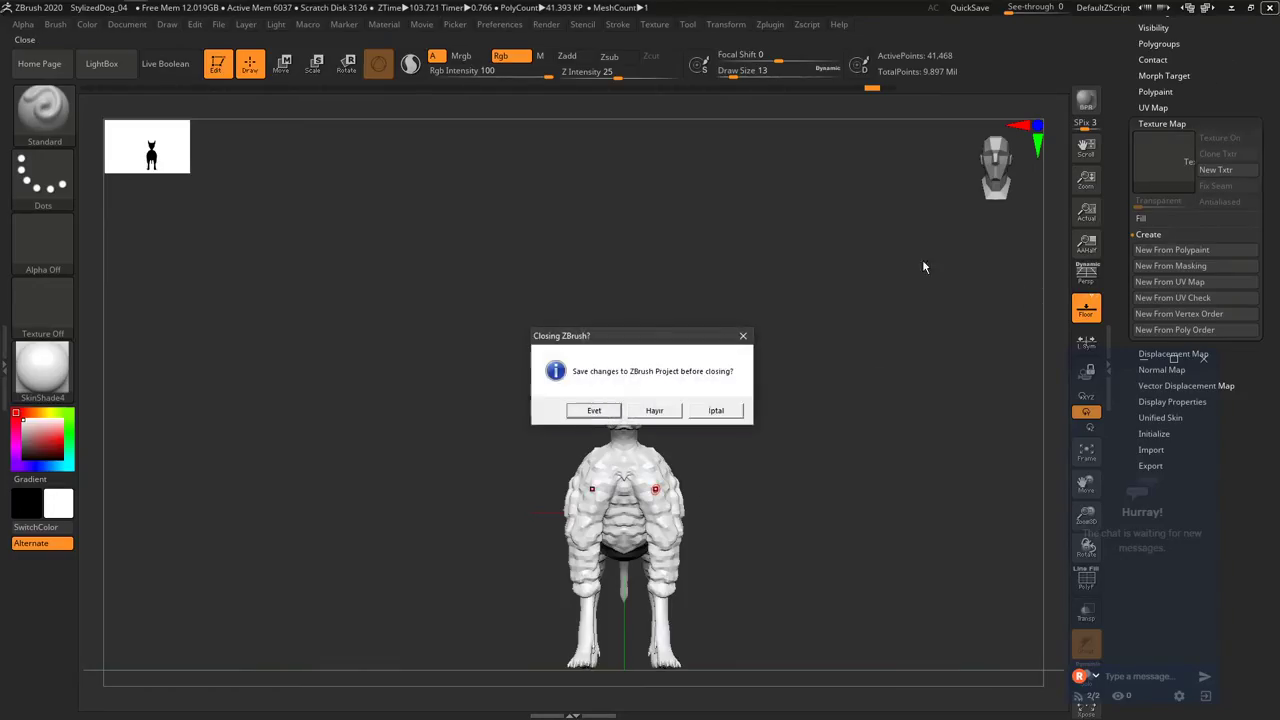
{"action": "left_click", "coordinate": [594, 410]}
{"action": "left_click", "coordinate": [942, 258]}
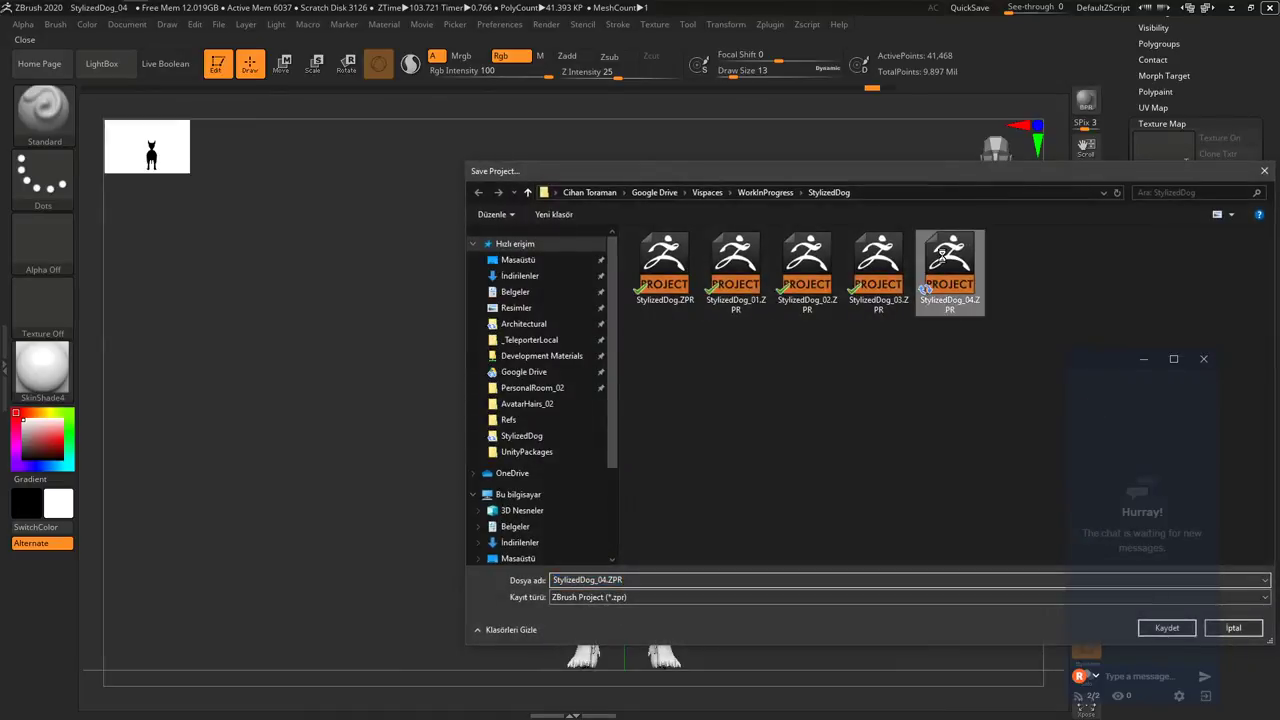
{"action": "double_click", "coordinate": [942, 258]}
{"action": "left_click", "coordinate": [681, 370]}
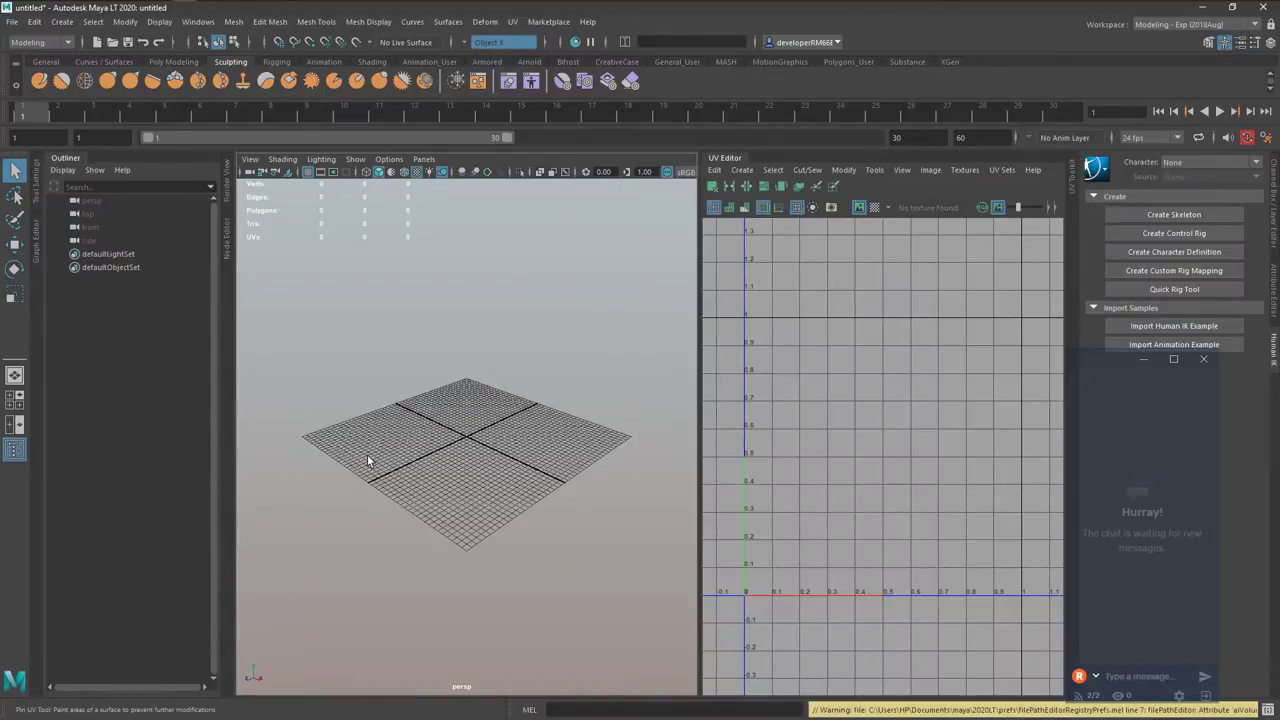
Import the low-poly dog model into a new, empty Maya scene.
{"action": "key", "text": "space"}
{"action": "key", "text": "space"}
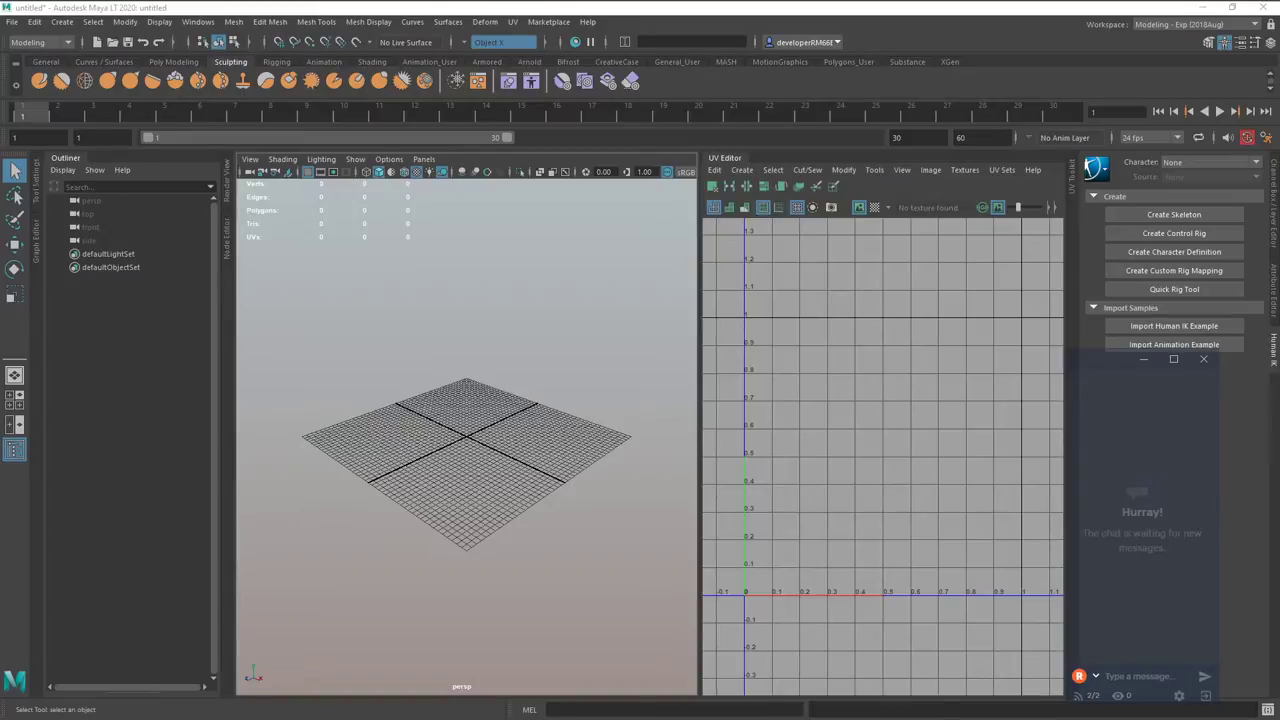
{"action": "left_click_drag", "start_coordinate": [469, 329], "coordinate": [478, 355]}
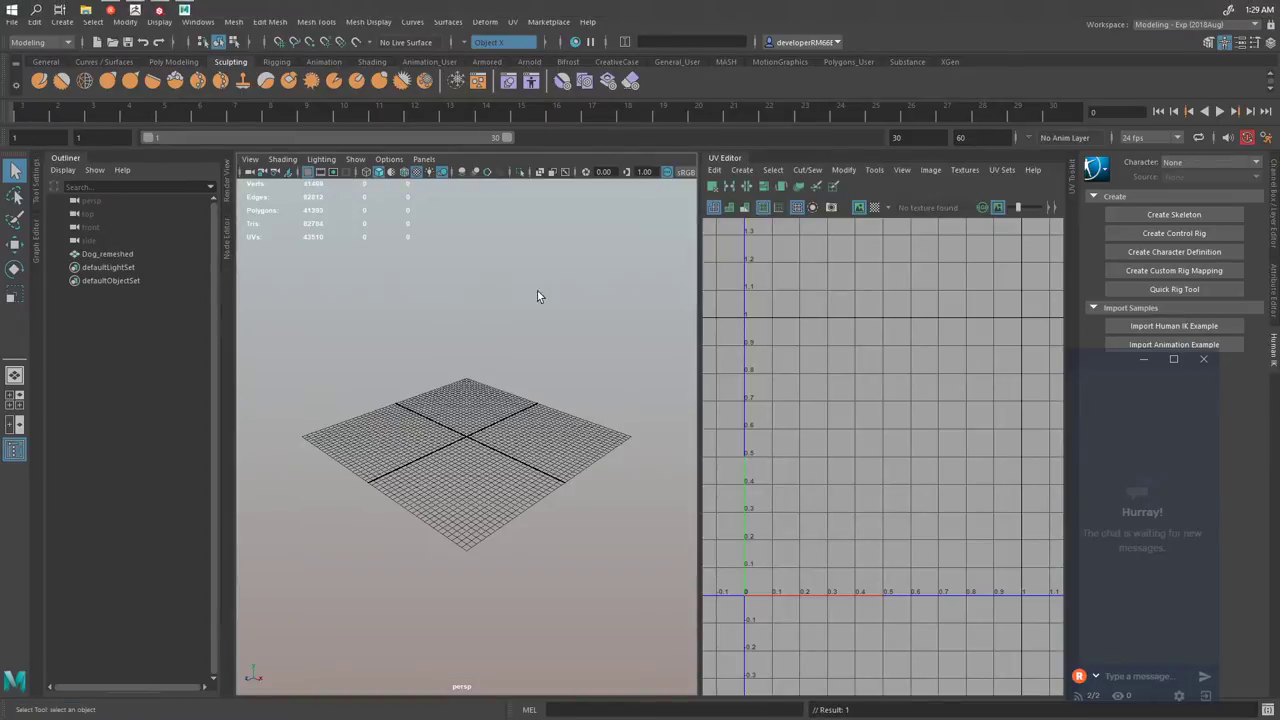
Select Dog_remeshed, set its X, Y and Z scale to 100 and frame it in the viewport.
{"action": "left_click_drag", "start_coordinate": [420, 385], "coordinate": [548, 491]}
{"action": "left_click", "coordinate": [1273, 222]}
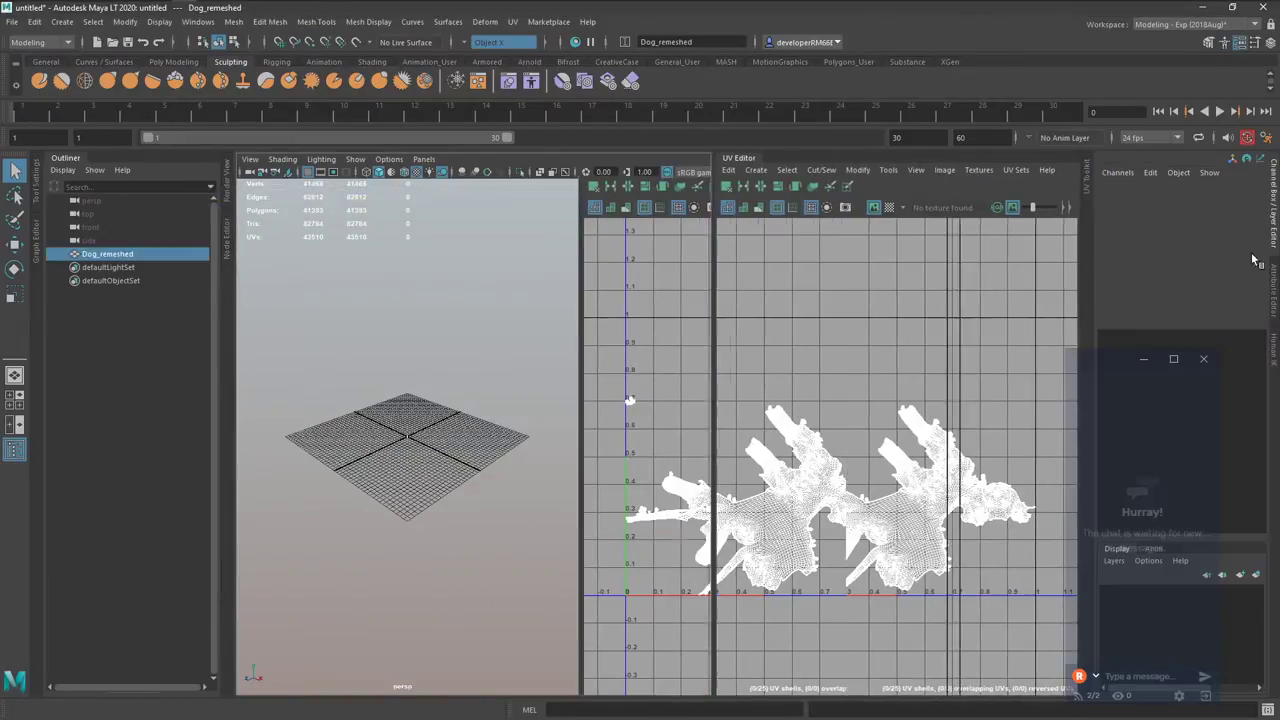
{"action": "left_click_drag", "start_coordinate": [1238, 260], "coordinate": [1235, 277]}
{"action": "type", "text": "1"}
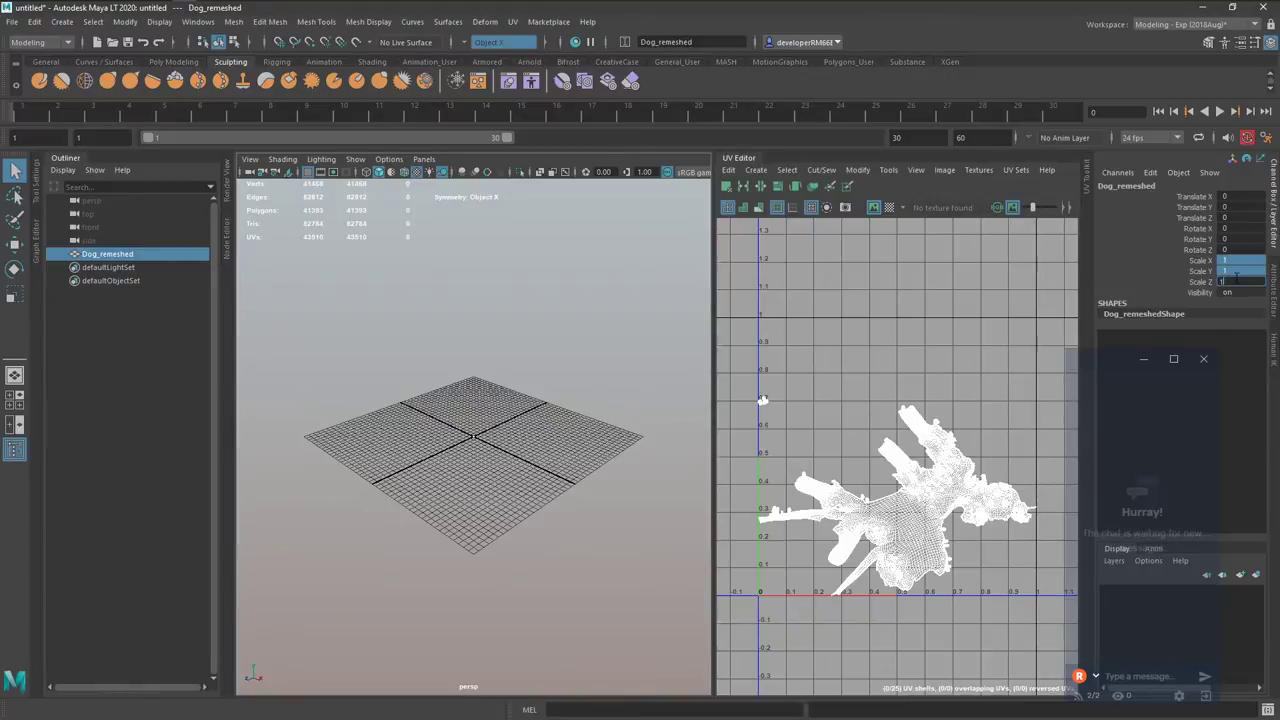
{"action": "type", "text": "00"}
{"action": "key", "text": "Return"}
{"action": "key", "text": "f"}
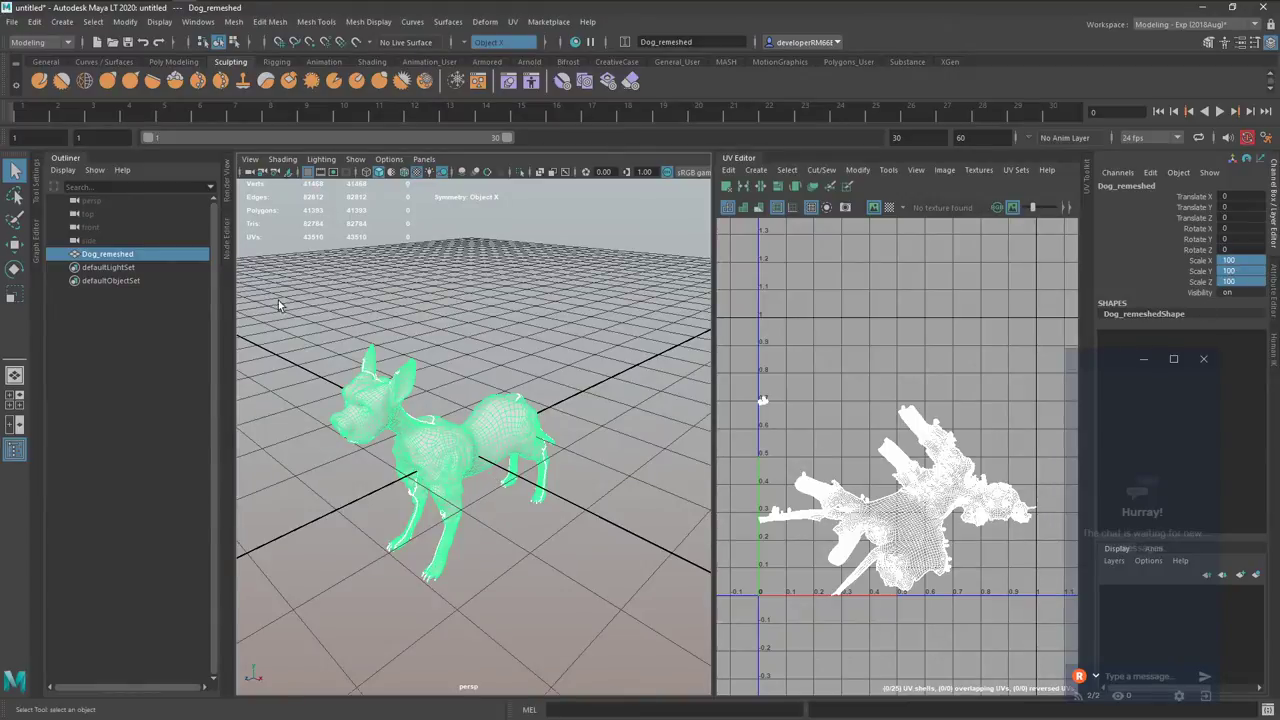
Switch the dog to edge selection at the back of the head and turn soft selection off.
{"action": "left_click_drag", "start_coordinate": [279, 305], "coordinate": [620, 412], "text": "alt"}
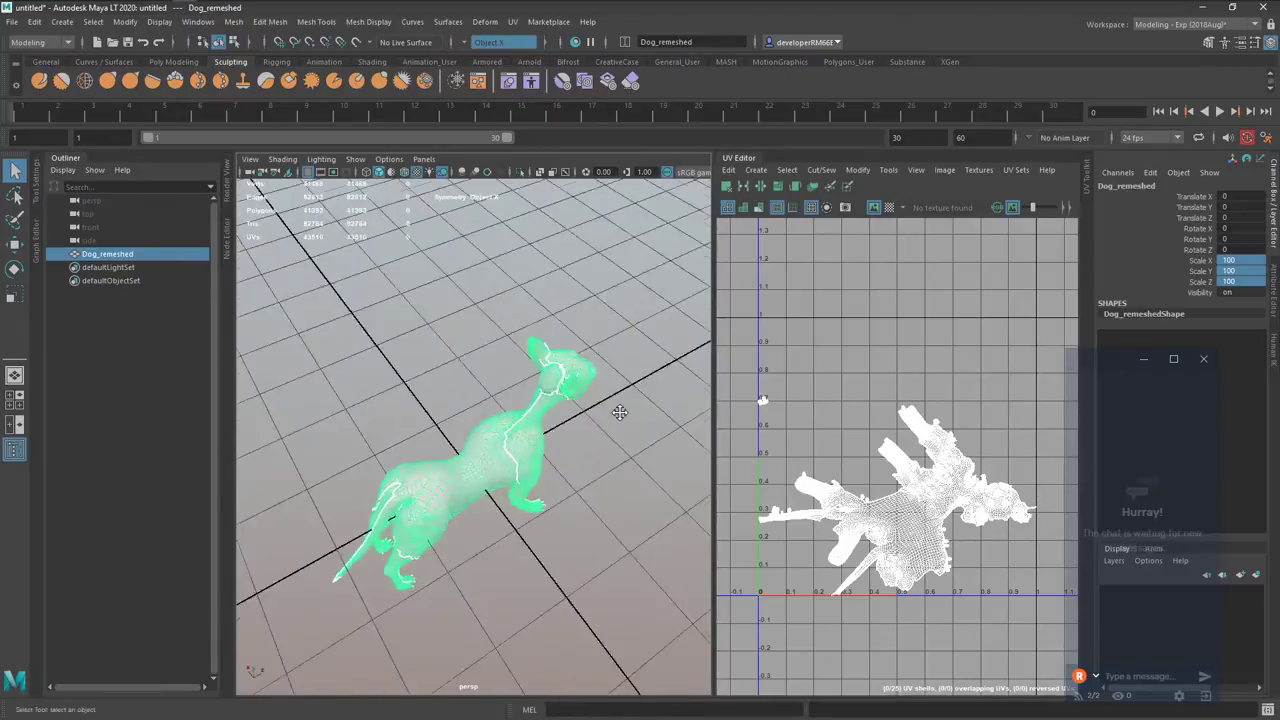
{"action": "middle_click_drag", "start_coordinate": [620, 412], "coordinate": [545, 458], "text": "alt"}
{"action": "right_click_drag", "start_coordinate": [545, 458], "coordinate": [712, 434], "text": "alt"}
{"action": "left_click_drag", "start_coordinate": [570, 412], "coordinate": [612, 416], "text": "alt"}
{"action": "left_click_drag", "start_coordinate": [522, 412], "coordinate": [541, 416], "text": "alt"}
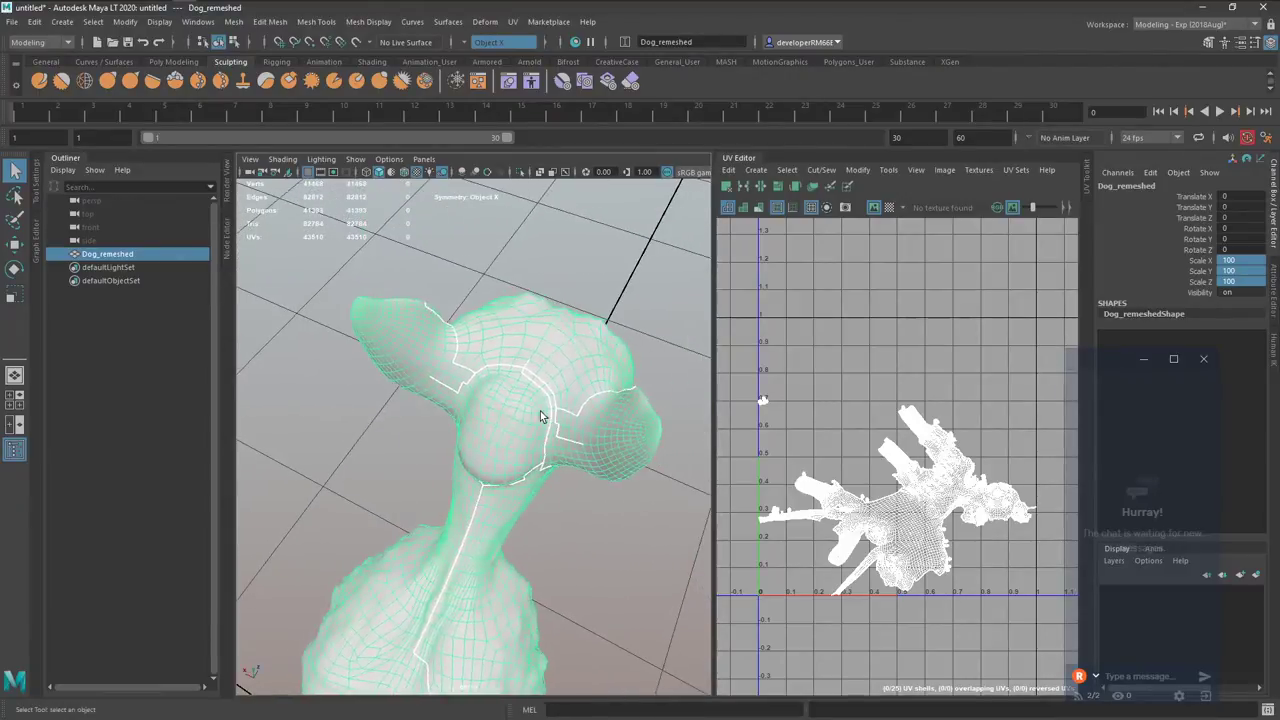
{"action": "scroll", "coordinate": [541, 416], "scroll_direction": "up", "scroll_amount": 3}
{"action": "key", "text": "F10"}
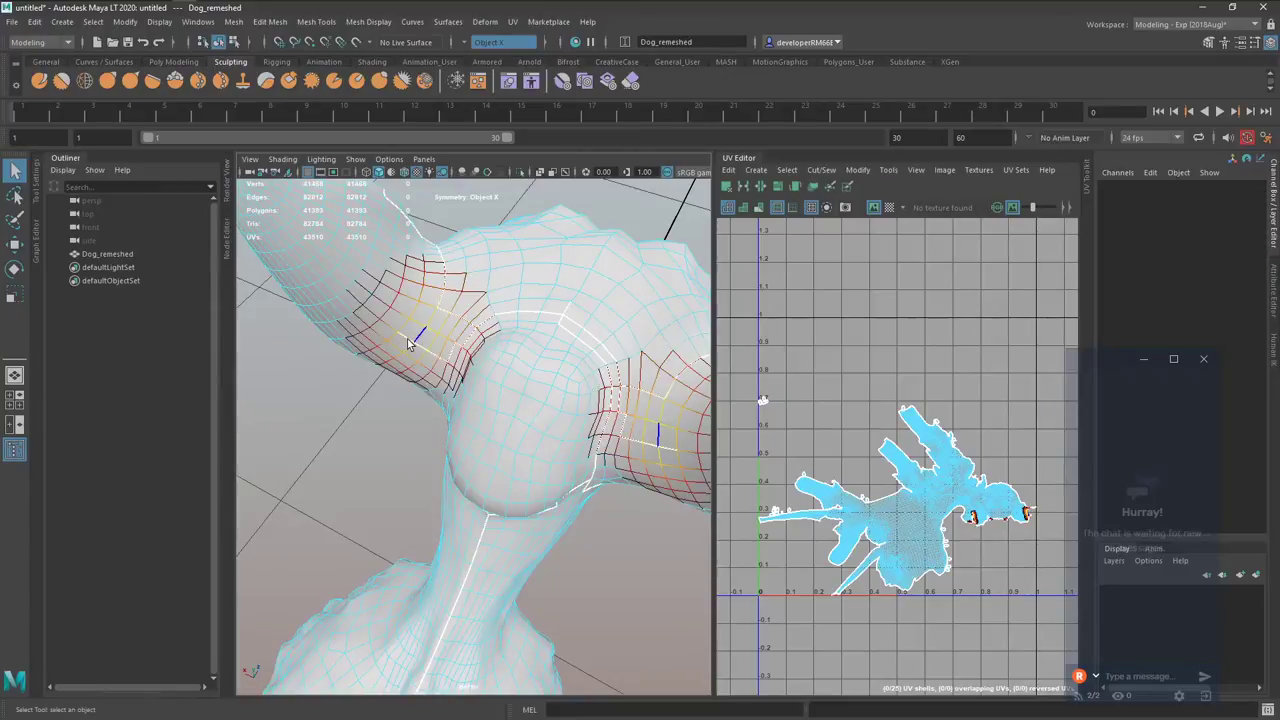
{"action": "key", "text": "b"}
Select the short UV seam edges at the base of the dog's ears and move and sew them.
{"action": "middle_click_drag", "start_coordinate": [408, 333], "coordinate": [430, 353], "text": "alt"}
{"action": "left_click_drag", "start_coordinate": [430, 353], "coordinate": [423, 366], "text": "alt"}
{"action": "left_click", "coordinate": [436, 370]}
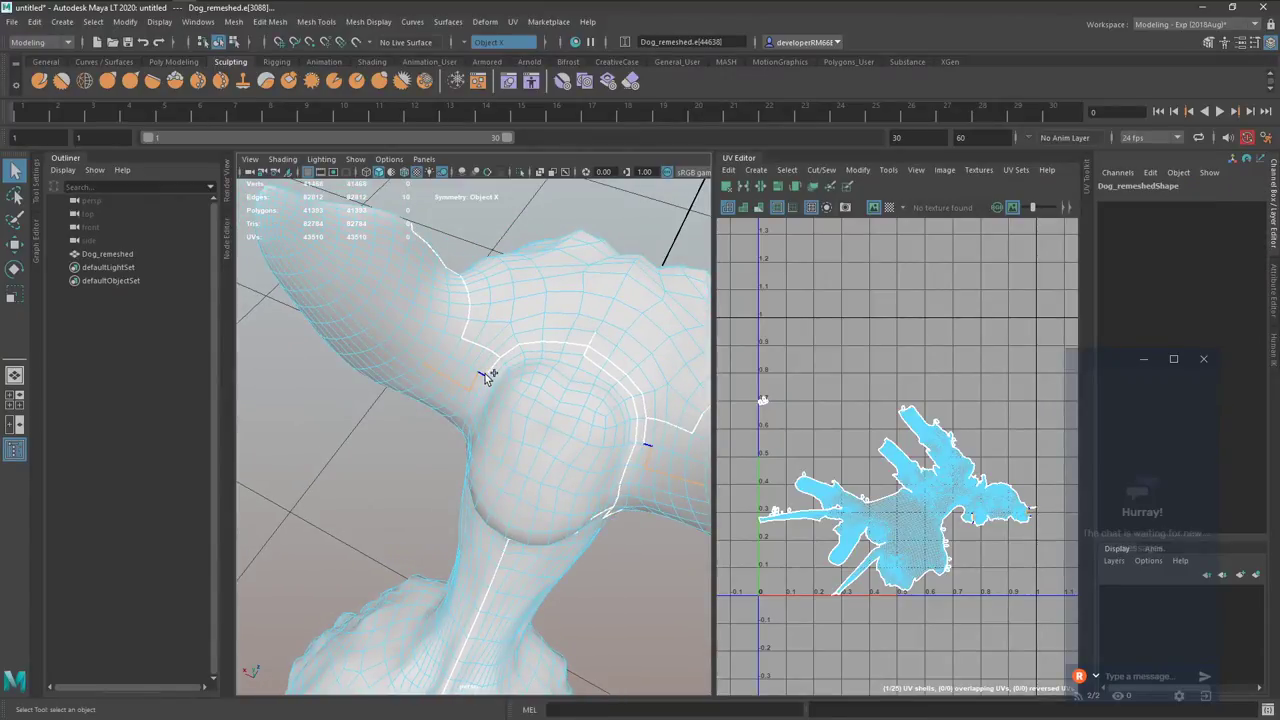
{"action": "key", "text": "shift+s"}
Select the short seam edge above the bulge at the back of the dog's head and move and sew it.
{"action": "middle_click_drag", "start_coordinate": [621, 415], "coordinate": [595, 402], "text": "alt"}
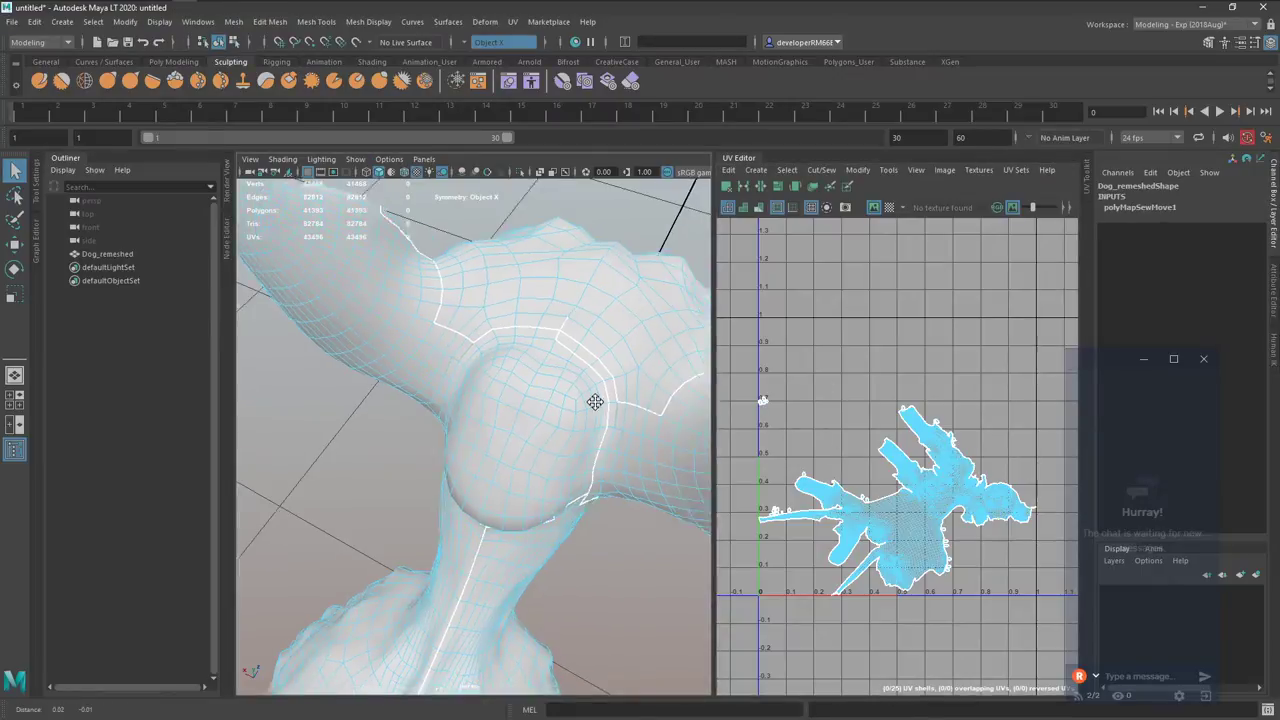
{"action": "left_click_drag", "start_coordinate": [595, 402], "coordinate": [551, 378], "text": "alt"}
{"action": "left_click", "coordinate": [510, 324]}
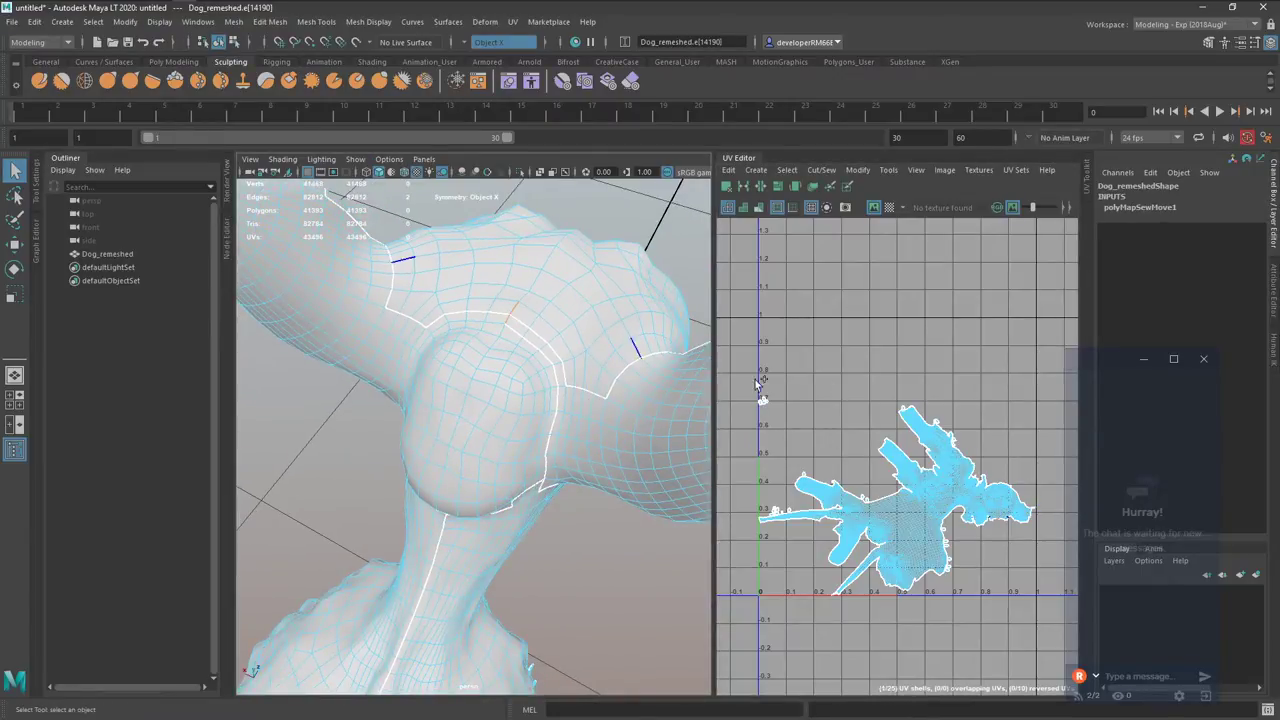
{"action": "key", "text": "ctrl+shift+s"}
Select the UV seam edges running over the top and down the side of the back-of-head bulge and move and sew them.
{"action": "left_click", "coordinate": [512, 331]}
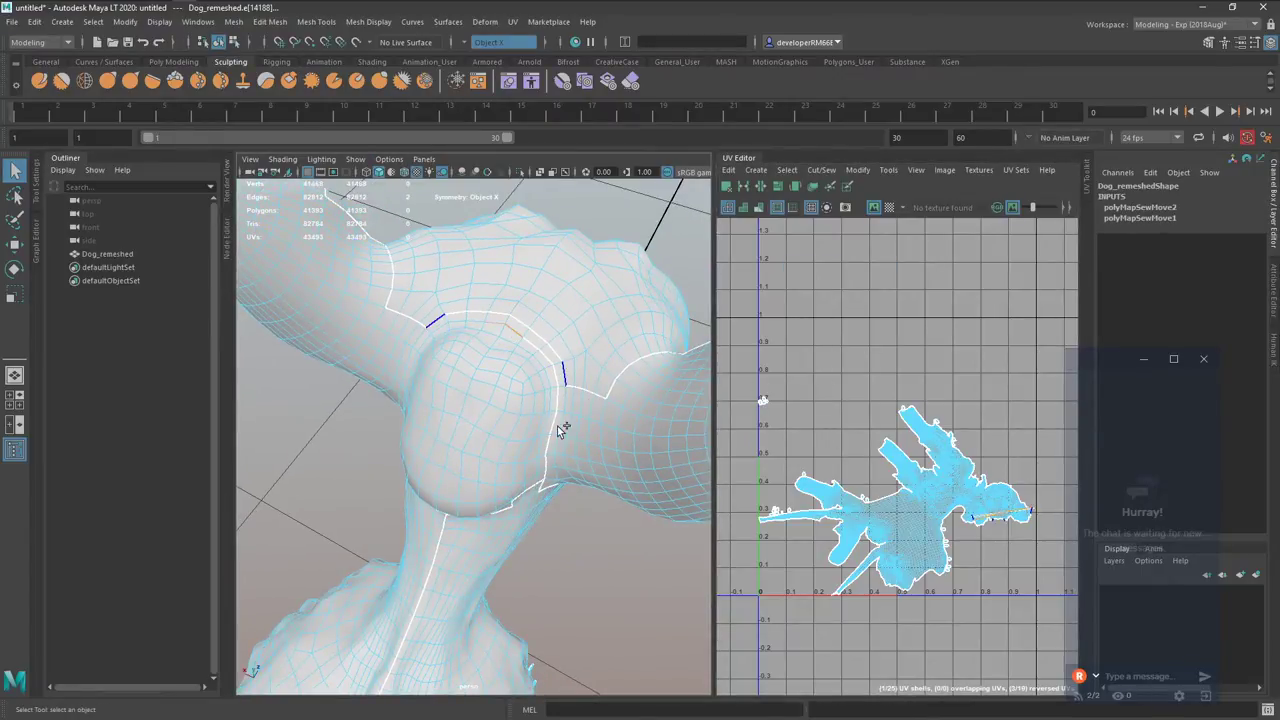
{"action": "double_click", "coordinate": [550, 484], "text": "shift"}
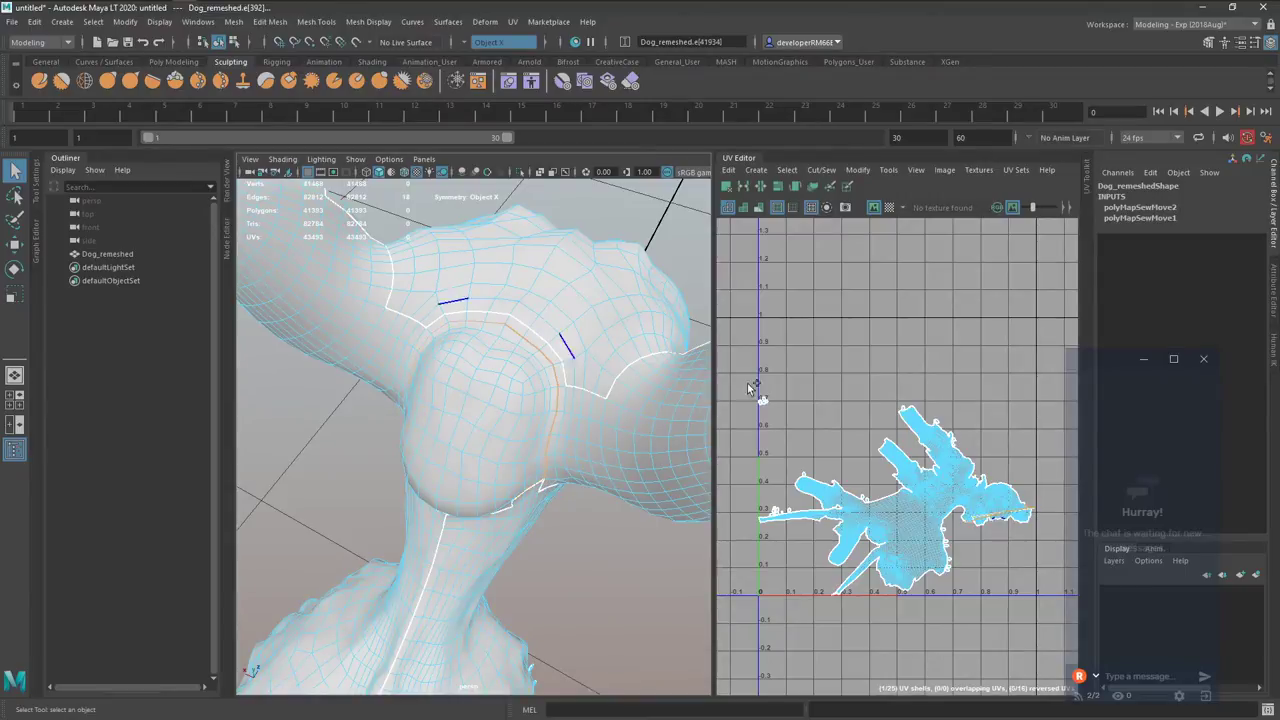
{"action": "left_click_drag", "start_coordinate": [591, 423], "coordinate": [587, 383], "text": "alt"}
{"action": "left_click", "coordinate": [460, 340]}
{"action": "key", "text": "ctrl+shift+s"}
Move and sew the seam beneath the back-of-head bulge, including the short leftover seam edges at its lower side.
{"action": "double_click", "coordinate": [606, 376]}
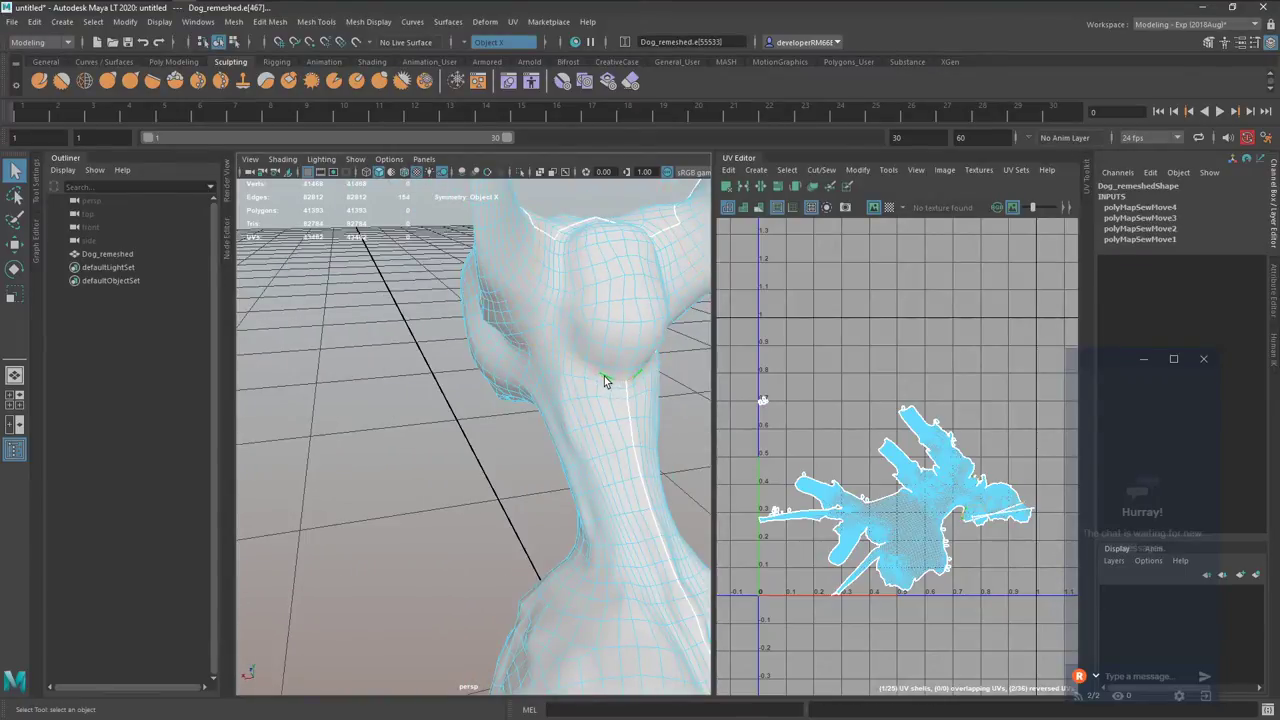
{"action": "left_click_drag", "start_coordinate": [610, 379], "coordinate": [523, 386], "text": "alt"}
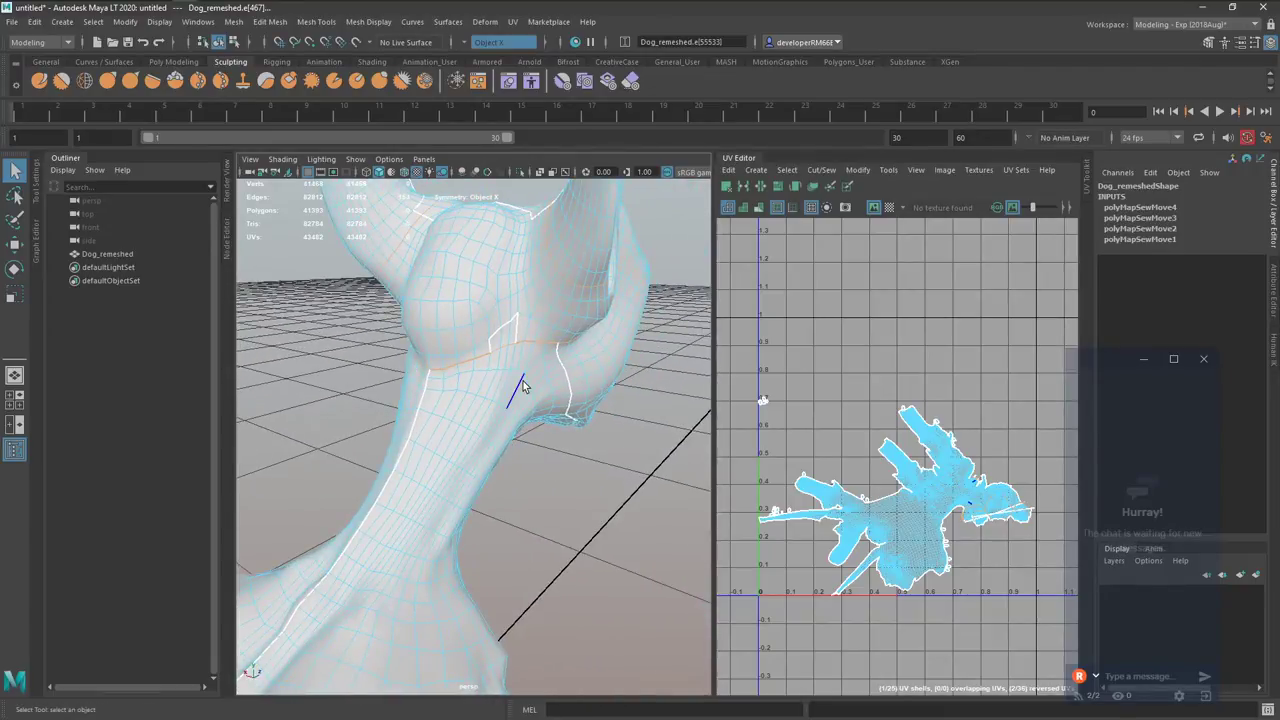
{"action": "left_click", "coordinate": [490, 347]}
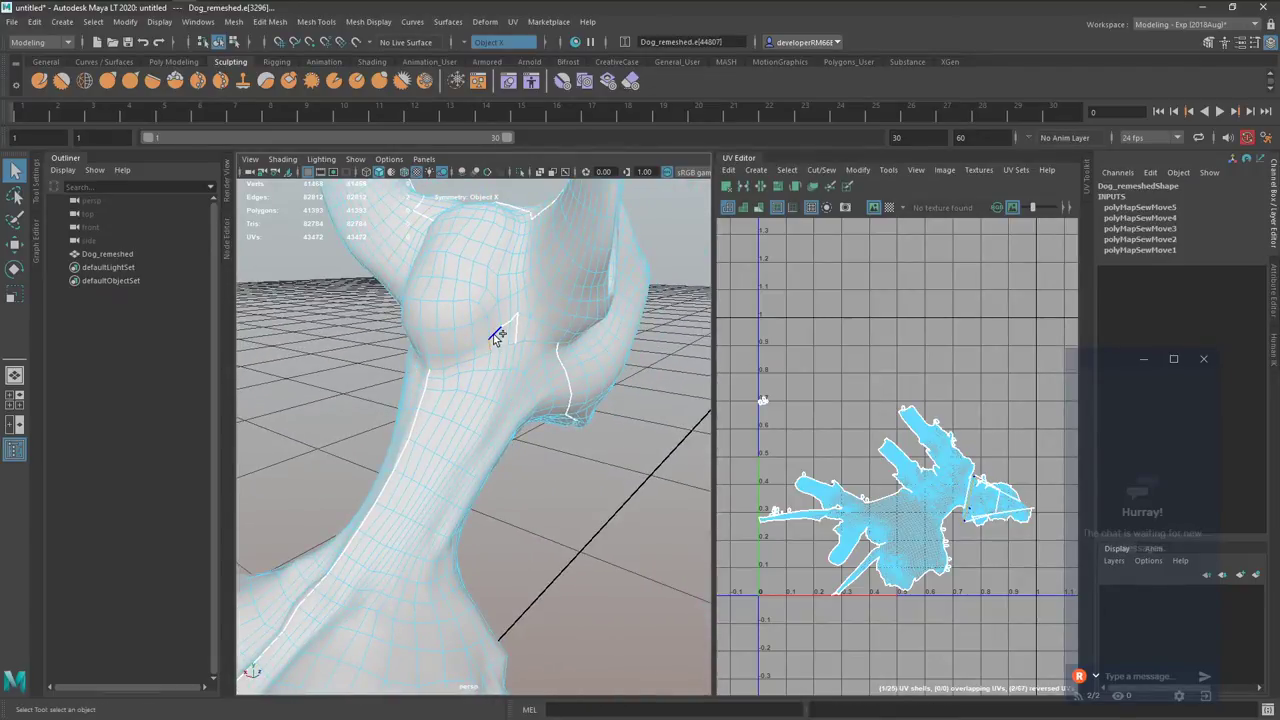
{"action": "left_click", "coordinate": [498, 333], "text": "shift"}
{"action": "left_click", "coordinate": [516, 331], "text": "shift"}
{"action": "key", "text": "g"}
{"action": "left_click_drag", "start_coordinate": [508, 350], "coordinate": [530, 353], "text": "alt"}
{"action": "left_click", "coordinate": [488, 362]}
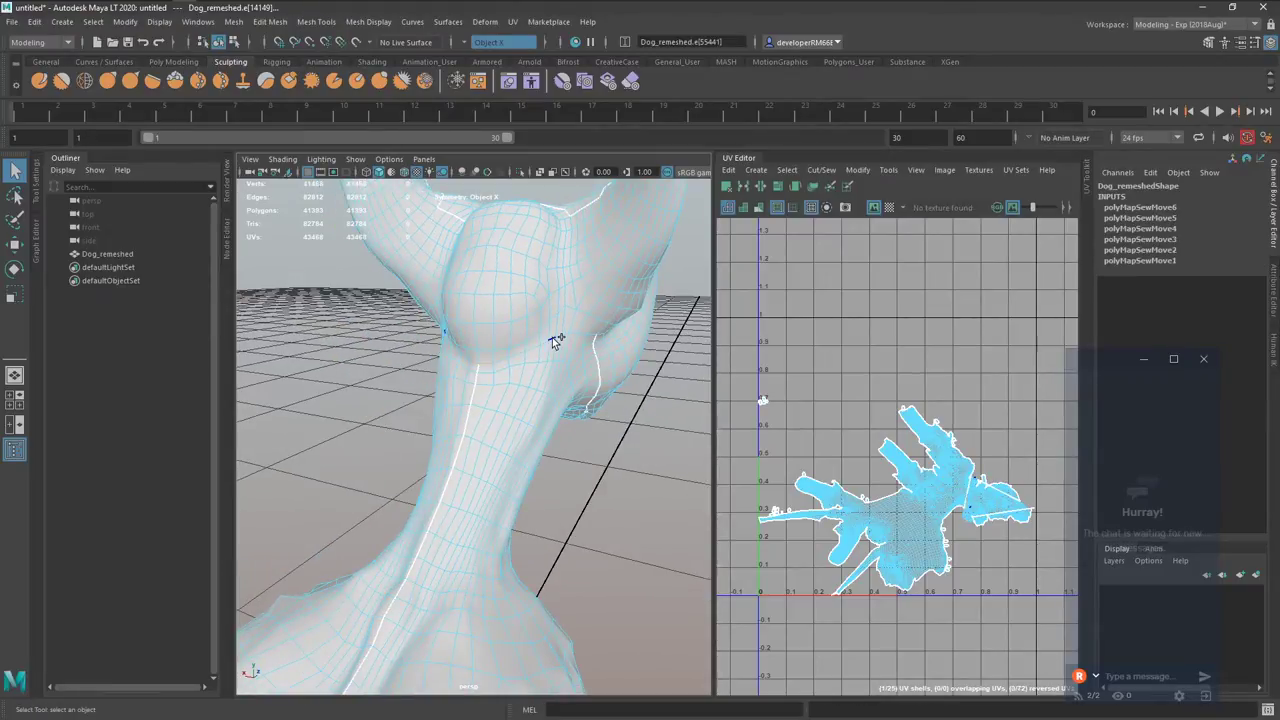
Select the closed edge loop around the back-of-head bulge and cut the UVs along it.
{"action": "left_click", "coordinate": [560, 258]}
{"action": "double_click", "coordinate": [560, 243], "text": "shift"}
{"action": "left_click_drag", "start_coordinate": [562, 245], "coordinate": [574, 301], "text": "alt"}
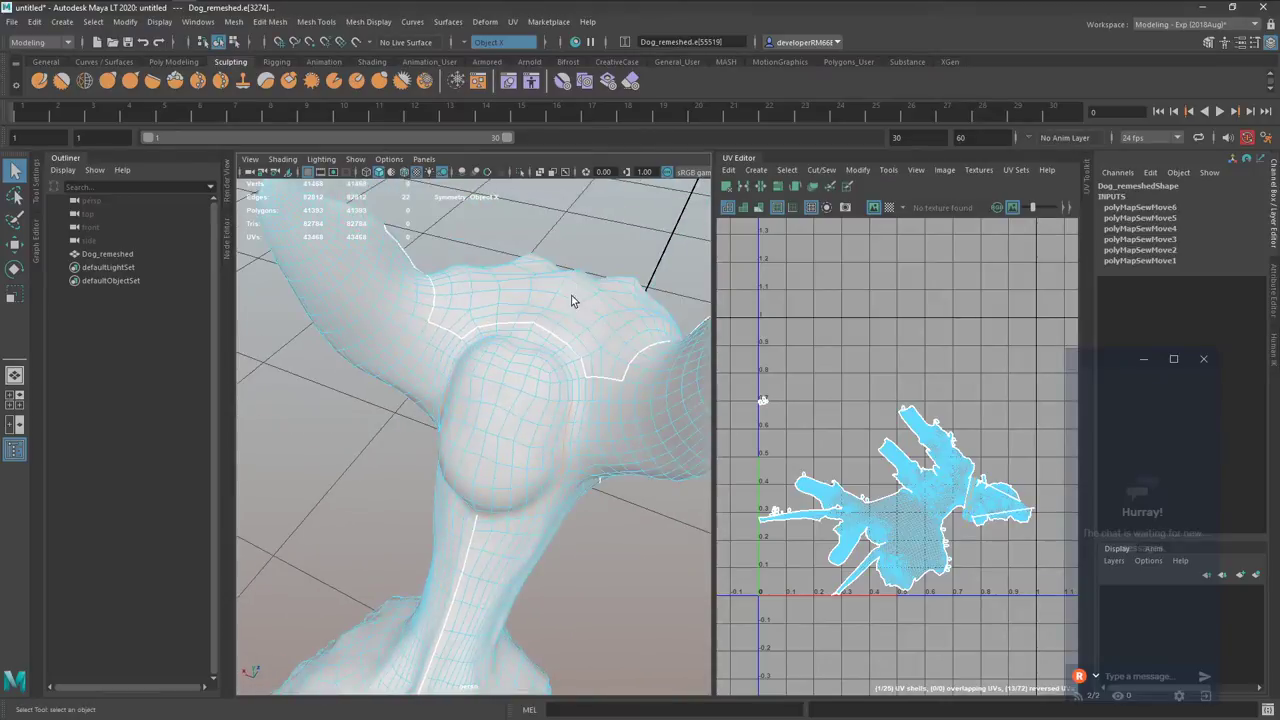
{"action": "left_click", "coordinate": [575, 380]}
{"action": "left_click", "coordinate": [596, 379]}
{"action": "right_click_drag", "start_coordinate": [815, 346], "coordinate": [766, 364], "text": "shift"}
{"action": "left_click_drag", "start_coordinate": [600, 389], "coordinate": [588, 394], "text": "alt"}
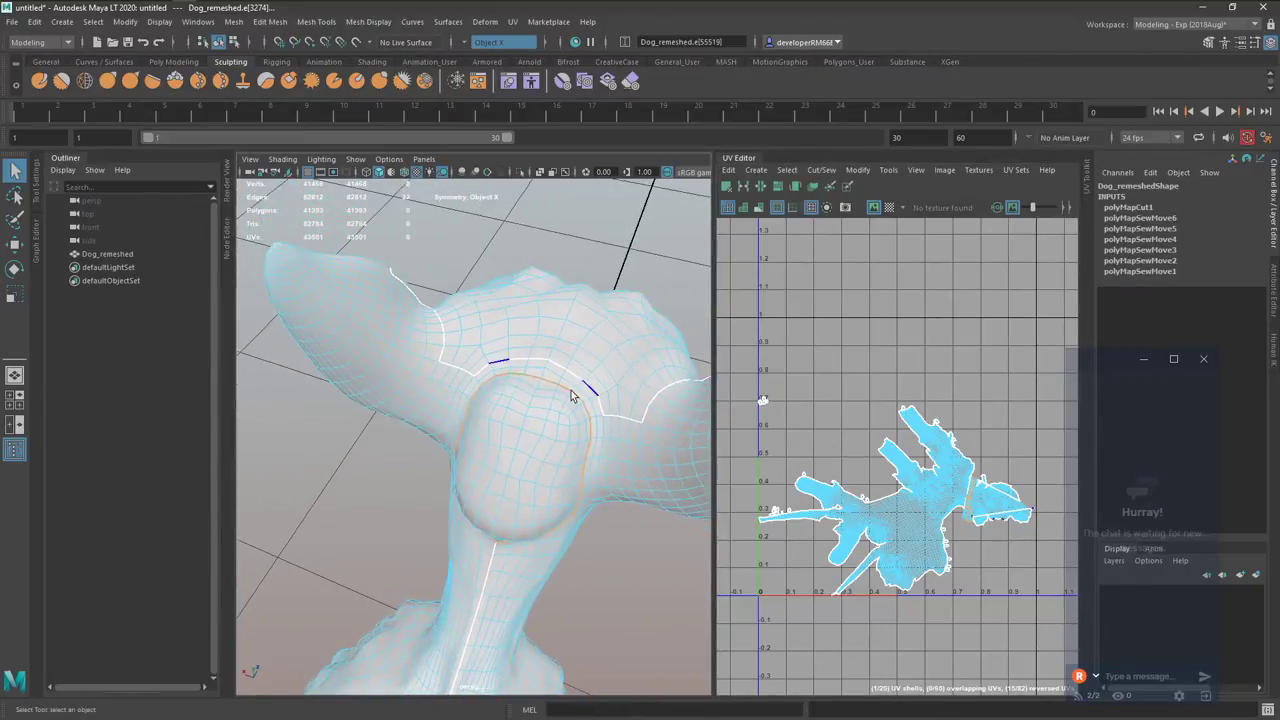
Move and sew the old seam above the bulge, and cut short edges linking the ear seams to the new loop.
{"action": "left_click", "coordinate": [477, 372]}
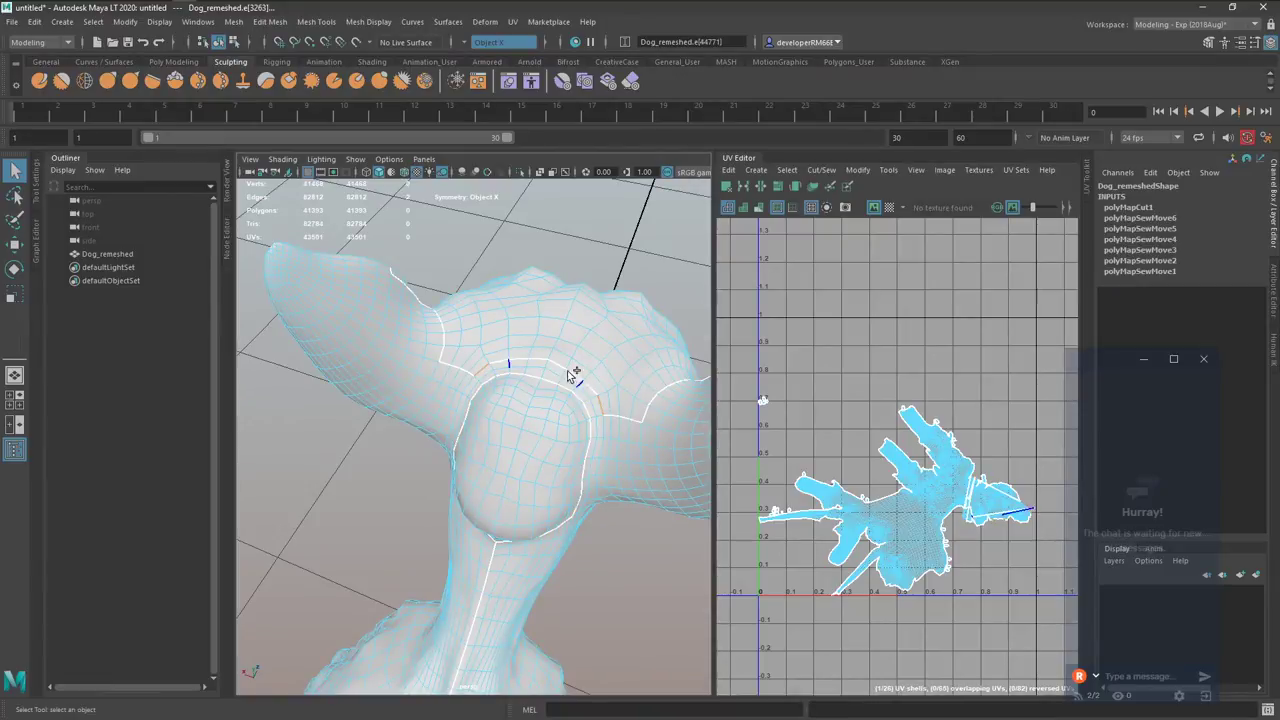
{"action": "double_click", "coordinate": [545, 360], "text": "shift"}
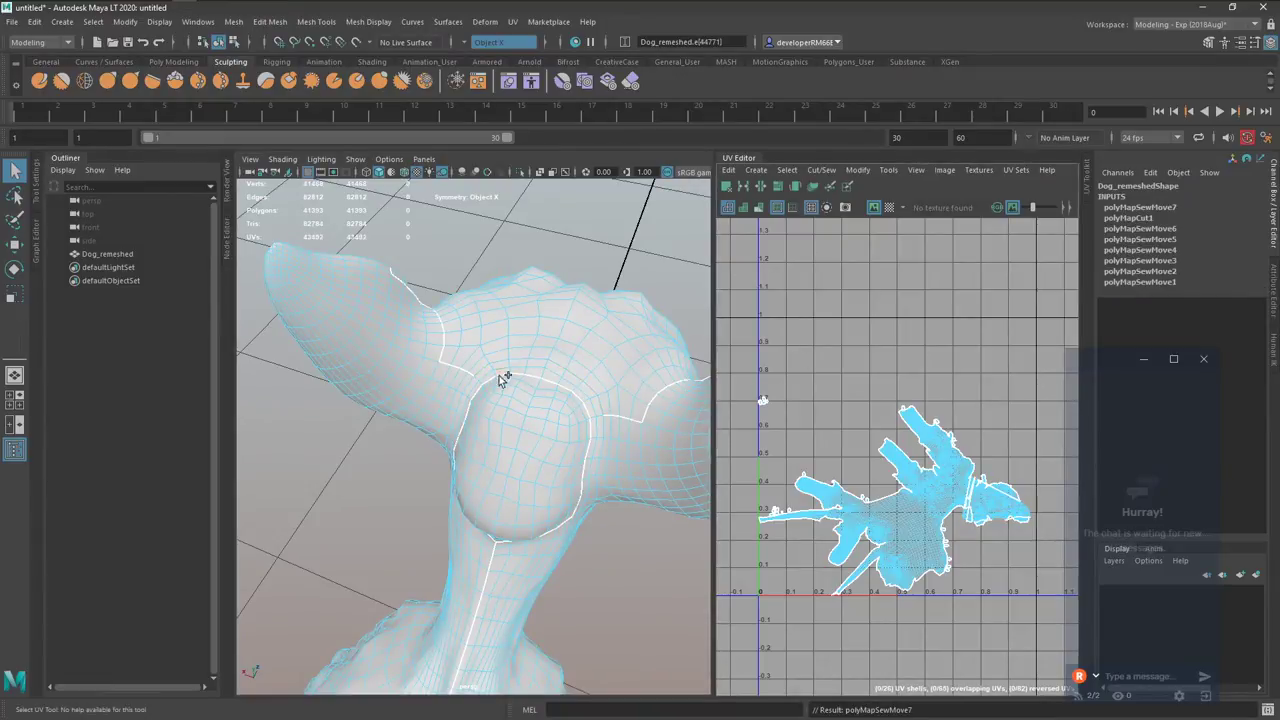
{"action": "scroll", "coordinate": [508, 374], "scroll_direction": "up", "scroll_amount": 4}
{"action": "left_click", "coordinate": [477, 345]}
{"action": "left_click", "coordinate": [482, 352], "text": "shift"}
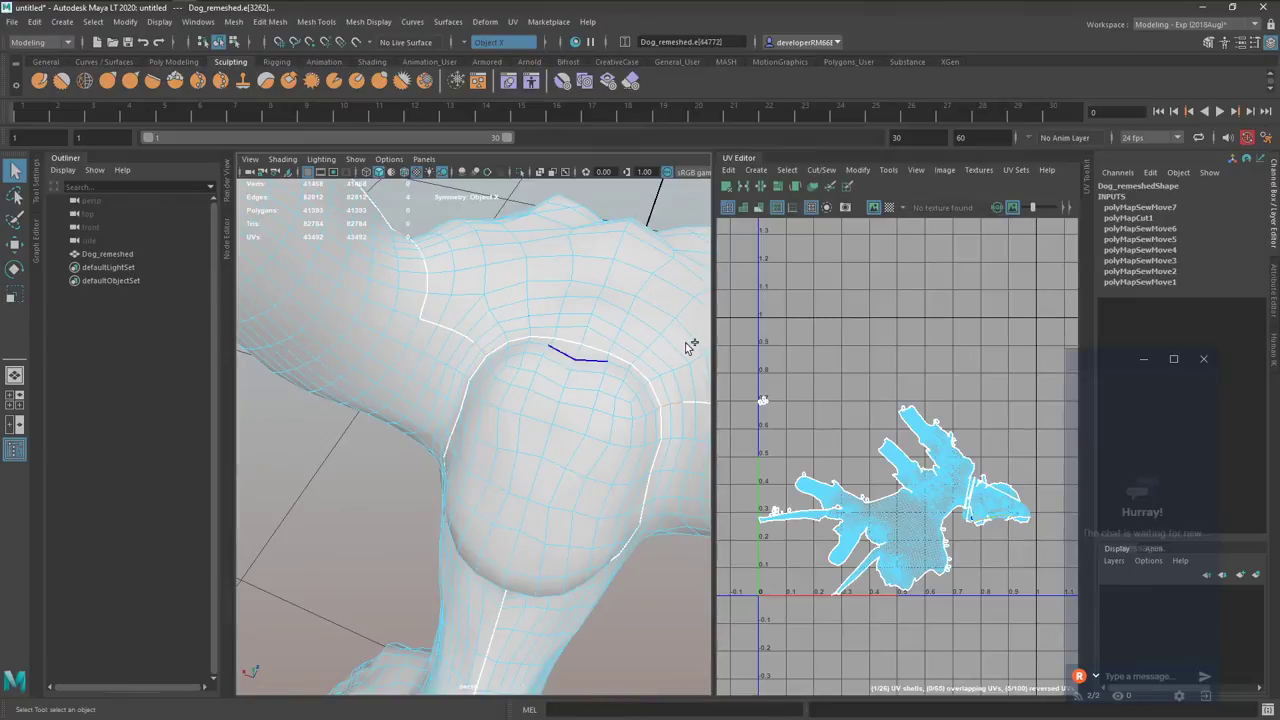
{"action": "right_click_drag", "start_coordinate": [816, 306], "coordinate": [744, 321], "text": "shift"}
Cut a UV seam lengthwise up the back of the ears, and move and sew the old seam along the ears' edge.
{"action": "left_click_drag", "start_coordinate": [600, 385], "coordinate": [629, 375], "text": "alt"}
{"action": "right_click_drag", "start_coordinate": [629, 375], "coordinate": [592, 403], "text": "alt"}
{"action": "left_click_drag", "start_coordinate": [592, 403], "coordinate": [639, 434], "text": "alt"}
{"action": "left_click", "coordinate": [505, 400]}
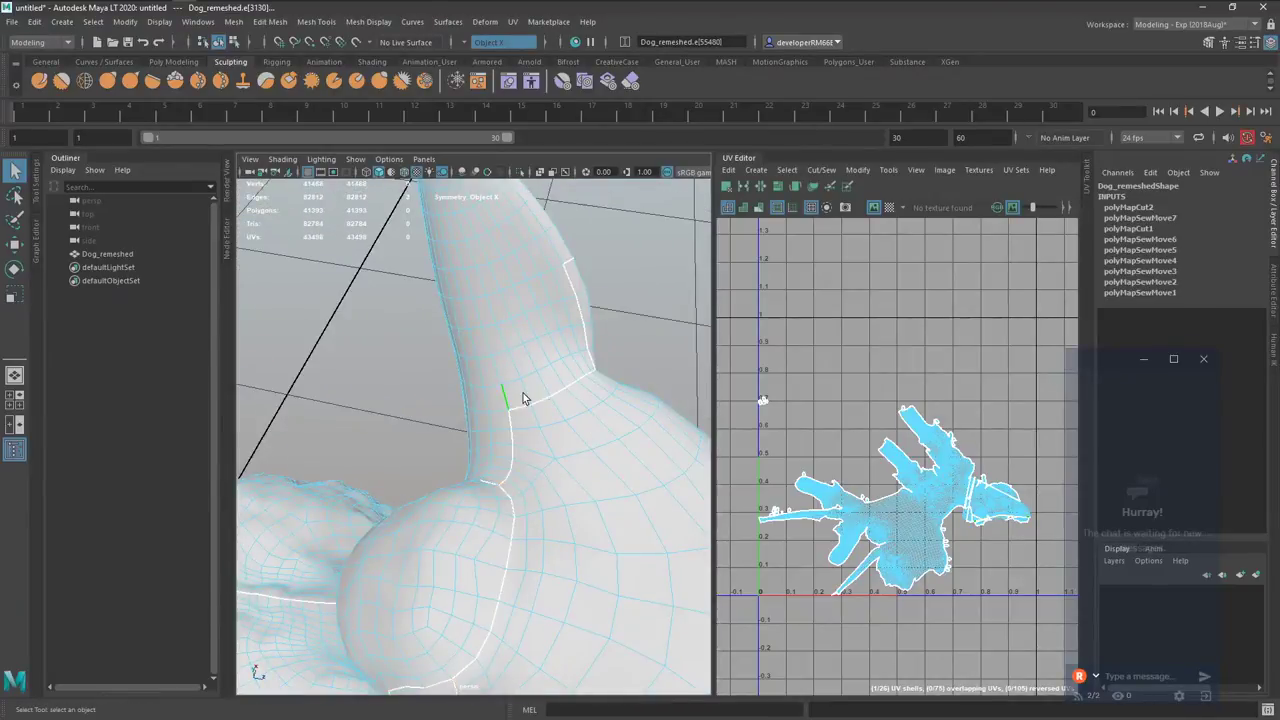
{"action": "left_click_drag", "start_coordinate": [508, 402], "coordinate": [547, 334], "text": "alt"}
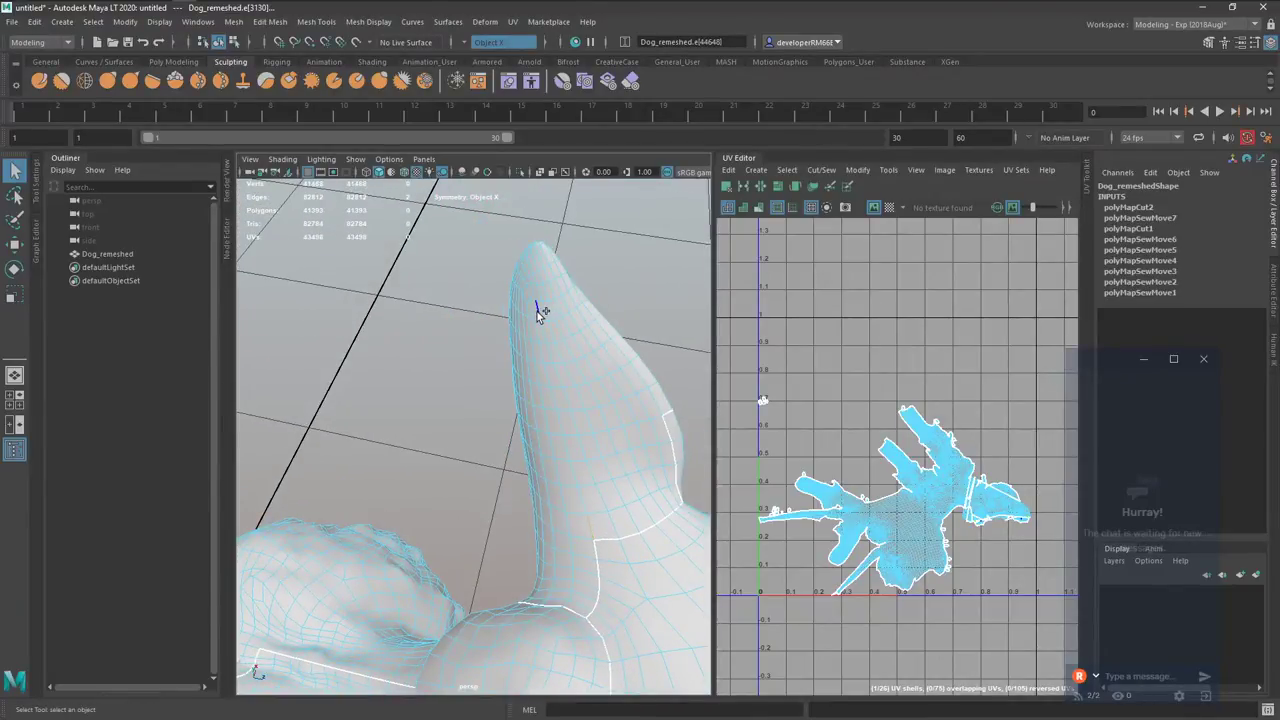
{"action": "right_click_drag", "start_coordinate": [786, 313], "coordinate": [770, 326], "text": "shift"}
{"action": "left_click_drag", "start_coordinate": [608, 371], "coordinate": [566, 366], "text": "alt"}
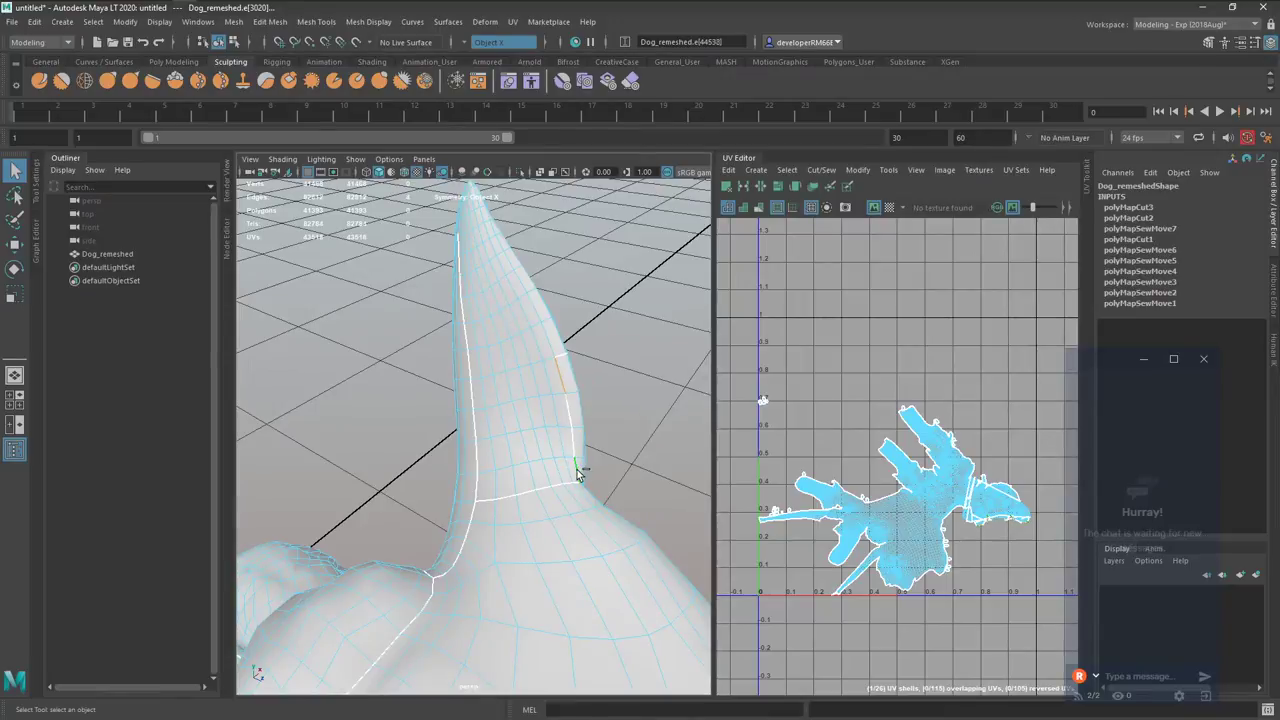
{"action": "right_click_drag", "start_coordinate": [797, 404], "coordinate": [815, 390], "text": "shift"}
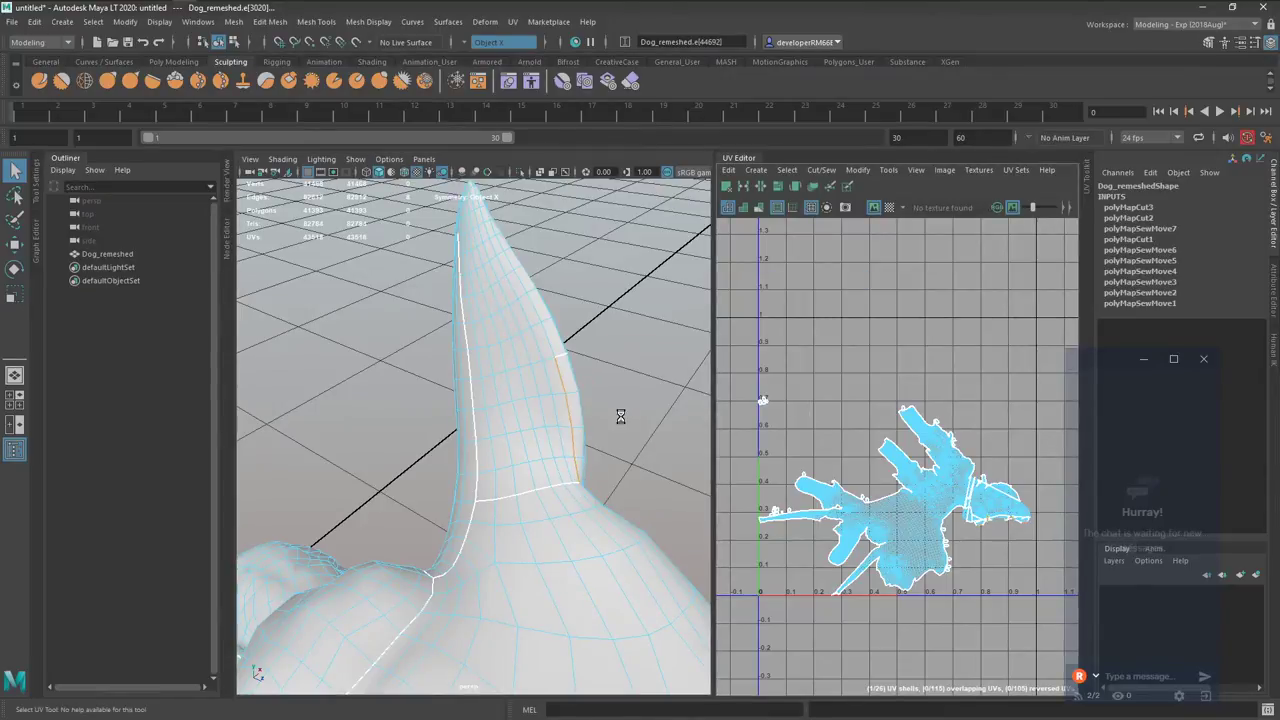
Select the edges running down the front of the ears to their base and cut the UVs along them.
{"action": "left_click_drag", "start_coordinate": [620, 417], "coordinate": [365, 405], "text": "alt"}
{"action": "left_click", "coordinate": [378, 443]}
{"action": "left_click", "coordinate": [378, 605]}
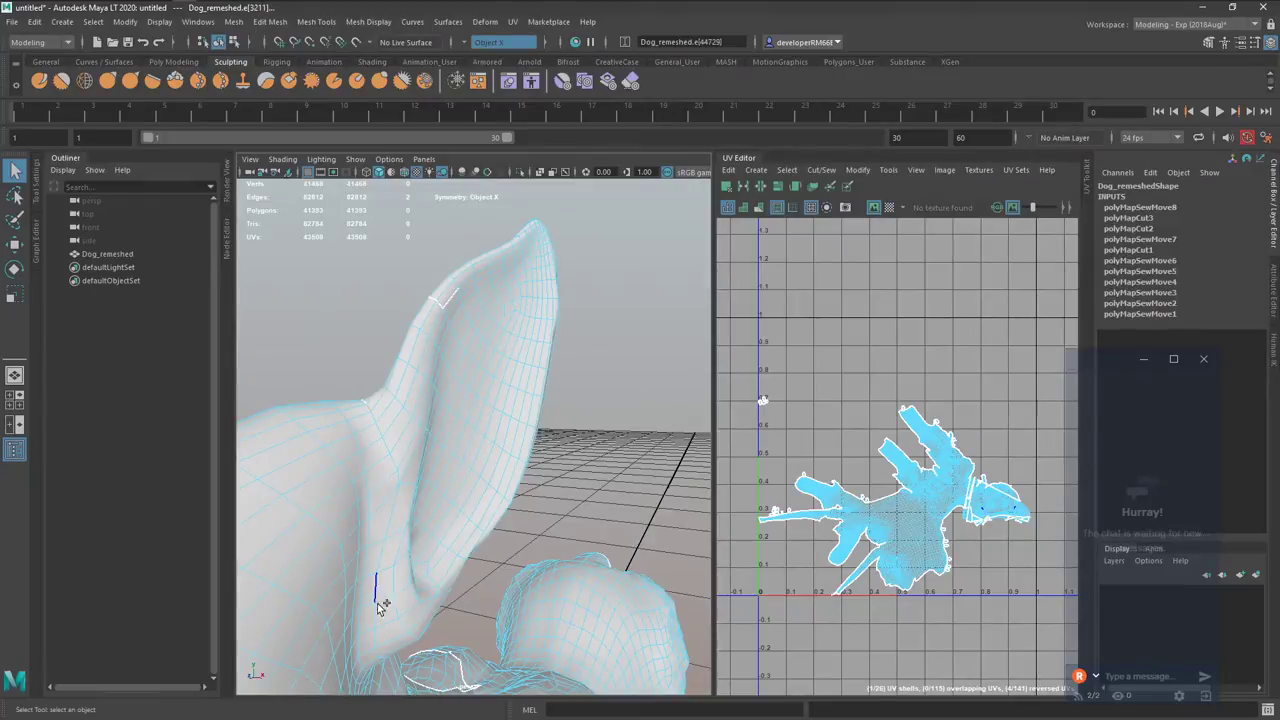
{"action": "left_click_drag", "start_coordinate": [453, 562], "coordinate": [570, 594], "text": "alt"}
{"action": "left_click", "coordinate": [568, 594], "text": "shift"}
{"action": "right_click_drag", "start_coordinate": [766, 404], "coordinate": [732, 424], "text": "shift"}
Select the leftover short seam edges on the rim of the ears and move and sew them.
{"action": "left_click_drag", "start_coordinate": [517, 451], "coordinate": [474, 371], "text": "alt"}
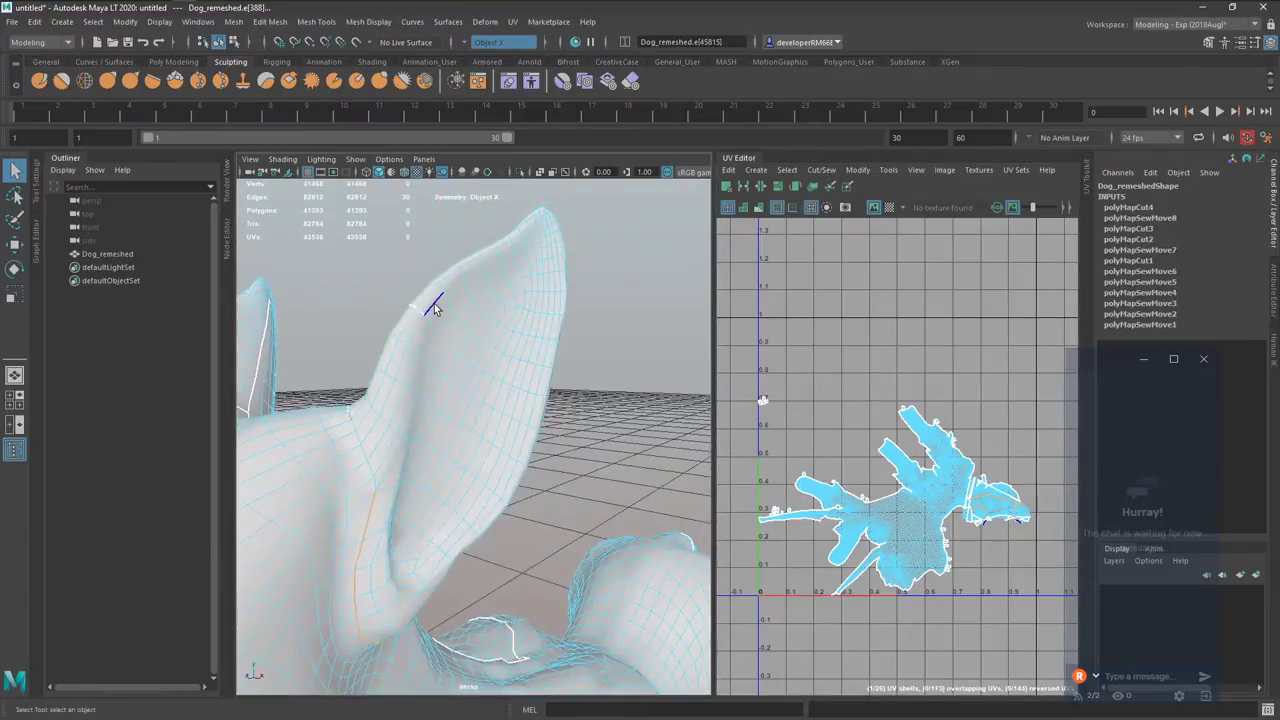
{"action": "left_click_drag", "start_coordinate": [434, 308], "coordinate": [556, 302], "text": "alt"}
{"action": "left_click_drag", "start_coordinate": [470, 342], "coordinate": [543, 272]}
{"action": "right_click_drag", "start_coordinate": [841, 361], "coordinate": [842, 232], "text": "shift"}
Extend the seam on the back of the ears toward the tips by selecting the remaining edges and cutting them.
{"action": "right_click_drag", "start_coordinate": [630, 350], "coordinate": [503, 364], "text": "alt"}
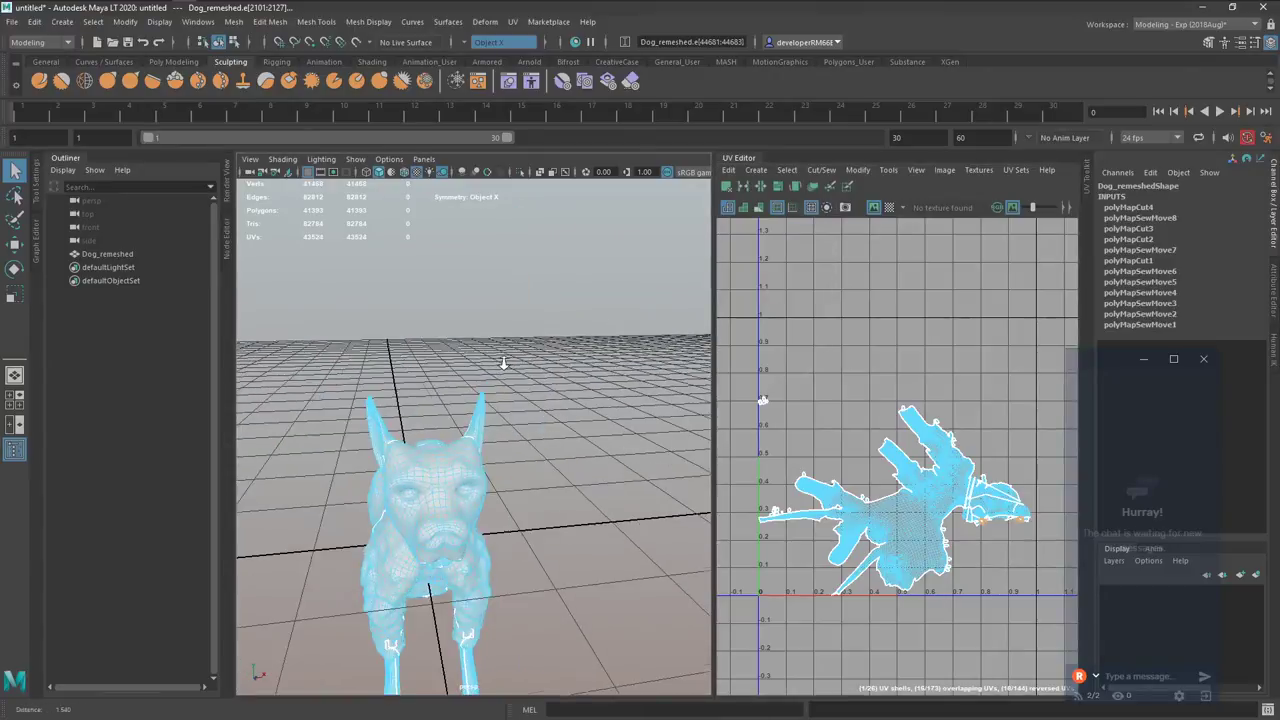
{"action": "left_click_drag", "start_coordinate": [503, 363], "coordinate": [717, 417], "text": "alt"}
{"action": "right_click_drag", "start_coordinate": [545, 322], "coordinate": [632, 332], "text": "alt"}
{"action": "middle_click_drag", "start_coordinate": [630, 330], "coordinate": [530, 385], "text": "alt"}
{"action": "right_click_drag", "start_coordinate": [530, 385], "coordinate": [556, 374], "text": "alt"}
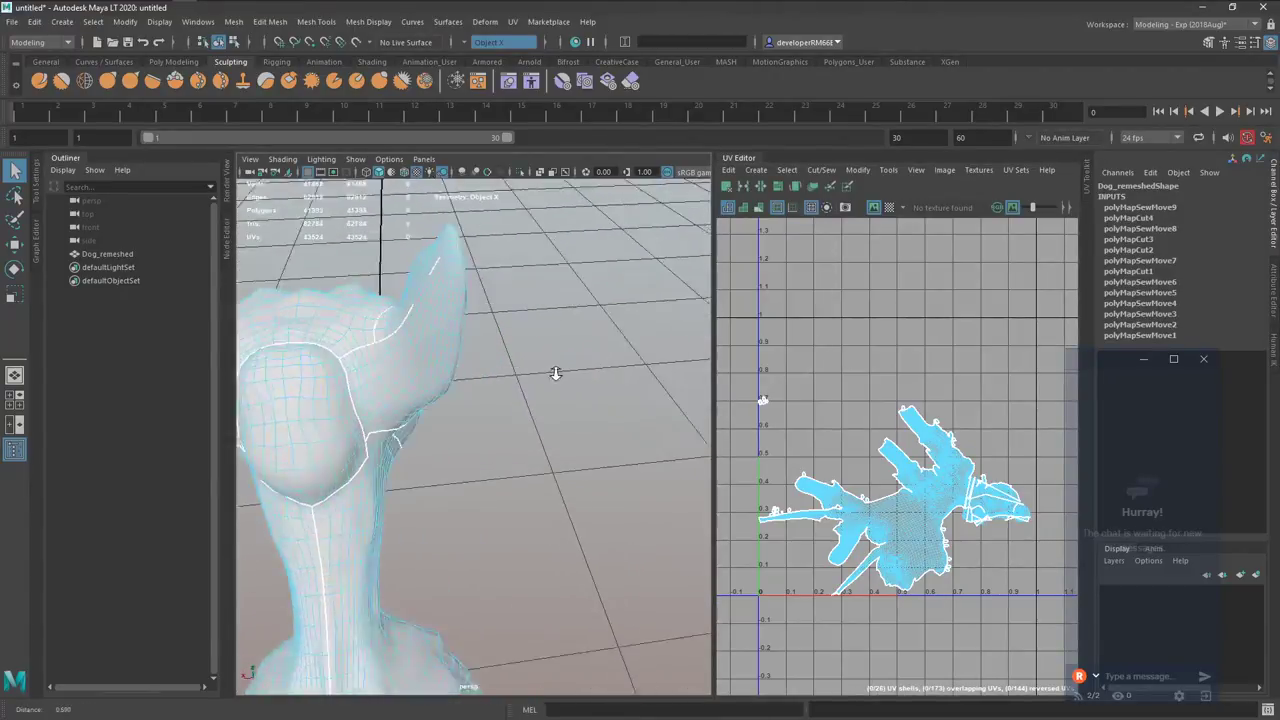
{"action": "left_click_drag", "start_coordinate": [556, 373], "coordinate": [453, 243], "text": "alt"}
{"action": "left_click", "coordinate": [467, 228]}
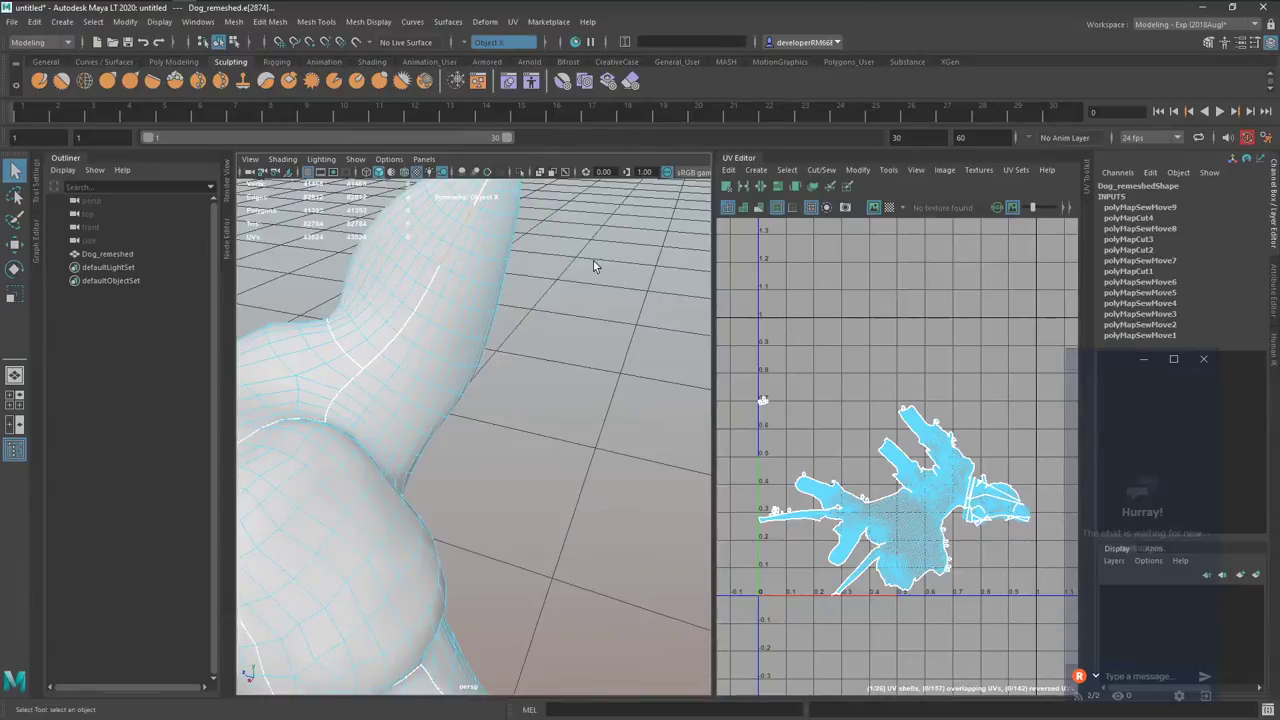
{"action": "right_click_drag", "start_coordinate": [706, 302], "coordinate": [494, 357], "text": "alt"}
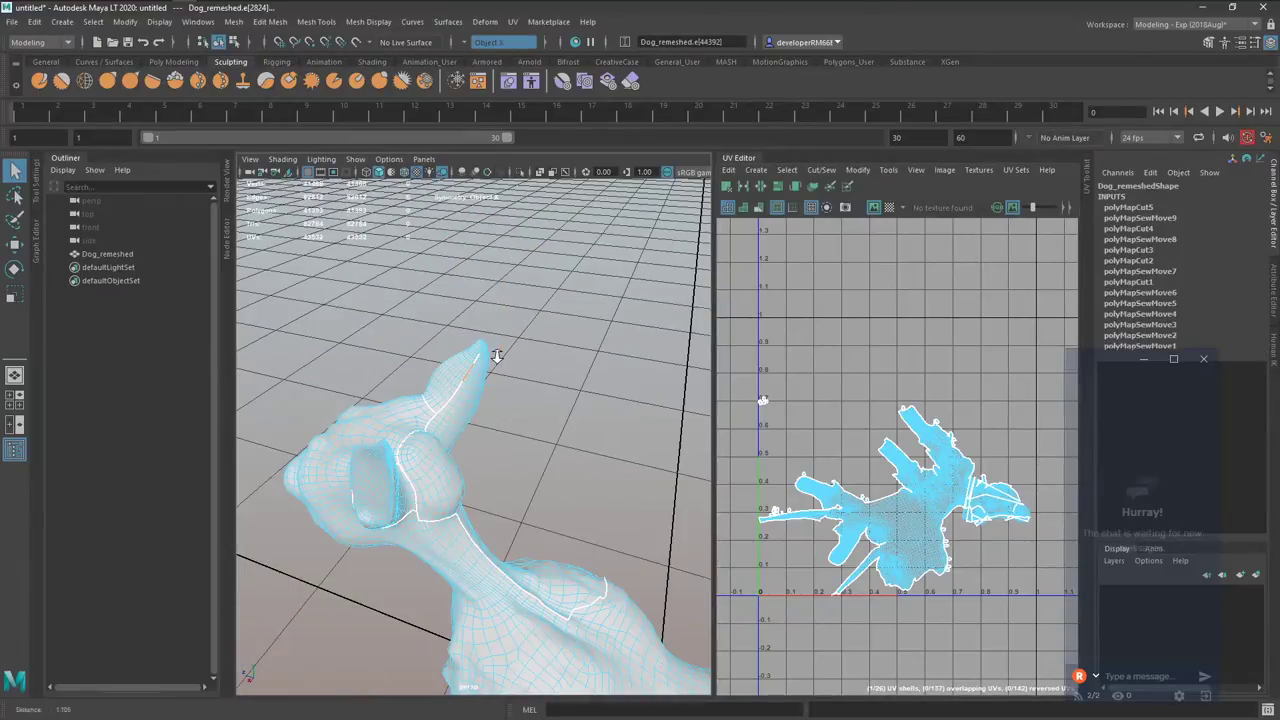
{"action": "left_click_drag", "start_coordinate": [494, 357], "coordinate": [408, 323], "text": "alt"}
{"action": "middle_click_drag", "start_coordinate": [450, 462], "coordinate": [454, 328], "text": "alt"}
{"action": "mouse_move", "coordinate": [454, 329]}
{"action": "left_mouse_down", "text": "alt"}
{"action": "mouse_move", "coordinate": [501, 298]}
{"action": "mouse_move", "coordinate": [397, 289]}
{"action": "mouse_move", "coordinate": [436, 328]}
{"action": "left_mouse_up", "text": "alt"}
{"action": "right_click_drag", "start_coordinate": [436, 328], "coordinate": [573, 334], "text": "alt"}
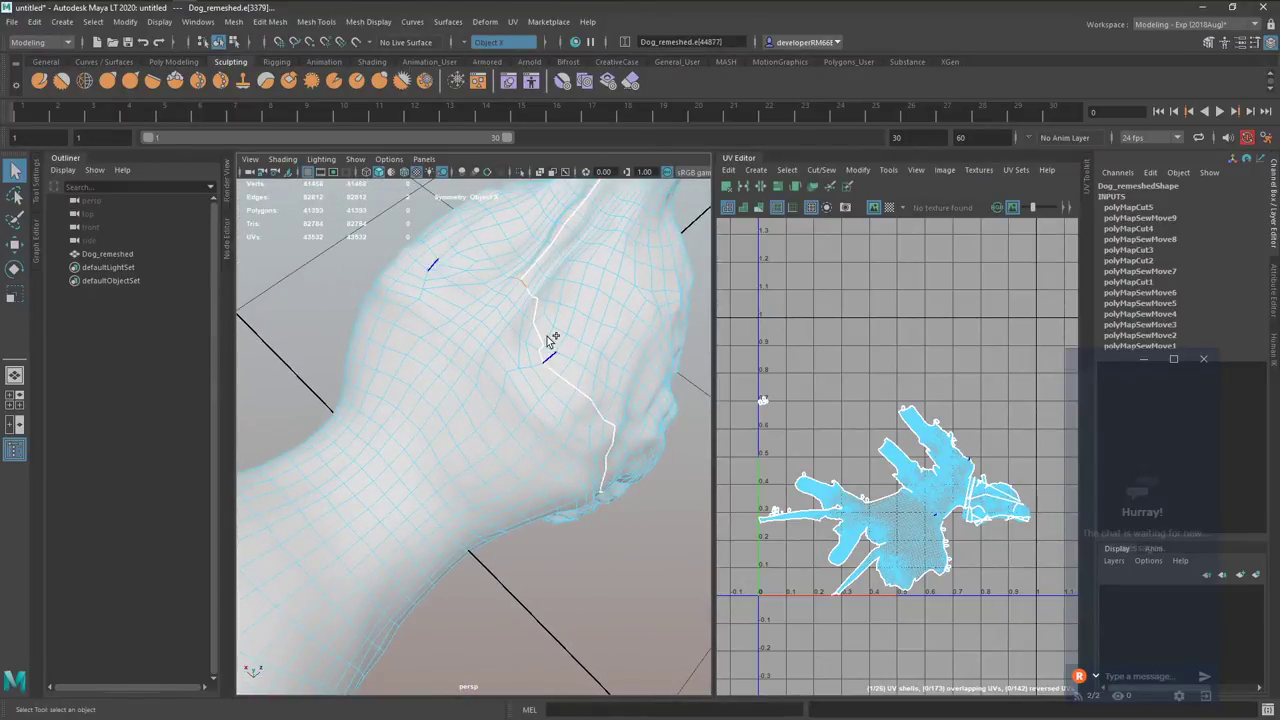
{"action": "left_click_drag", "start_coordinate": [563, 347], "coordinate": [565, 255], "text": "alt"}
{"action": "key", "text": "4"}
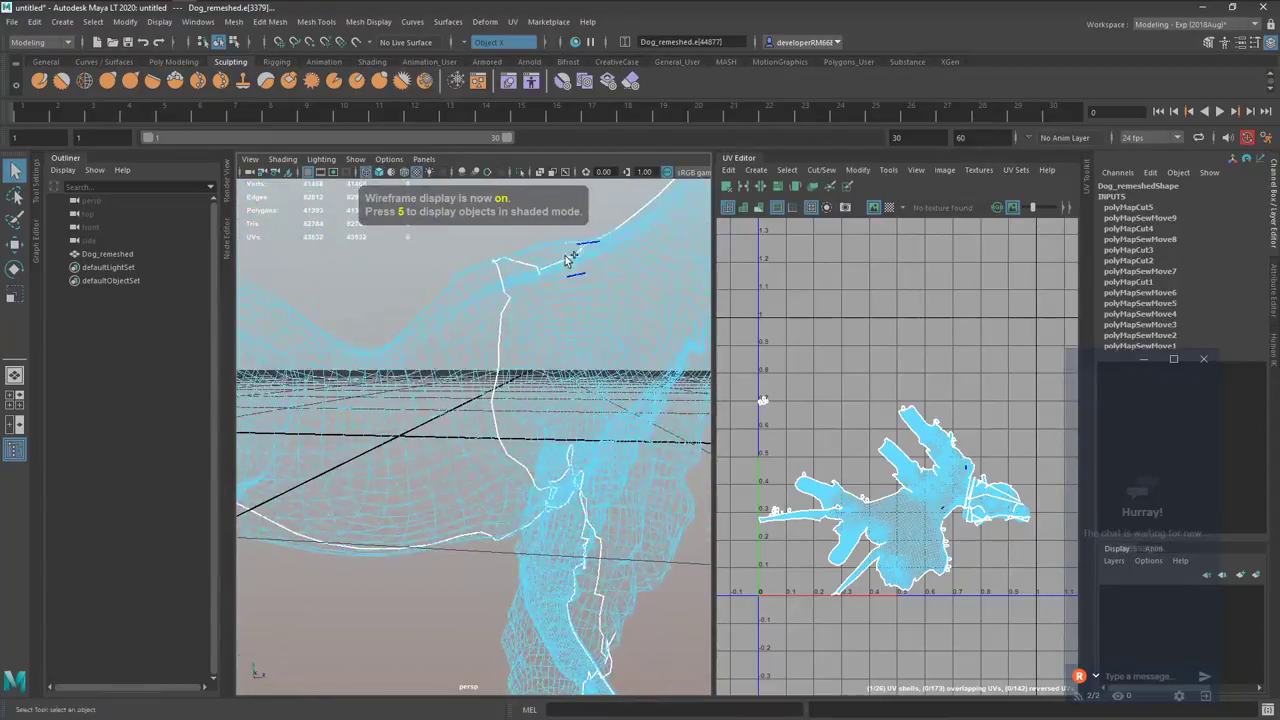
{"action": "left_click", "coordinate": [557, 348]}
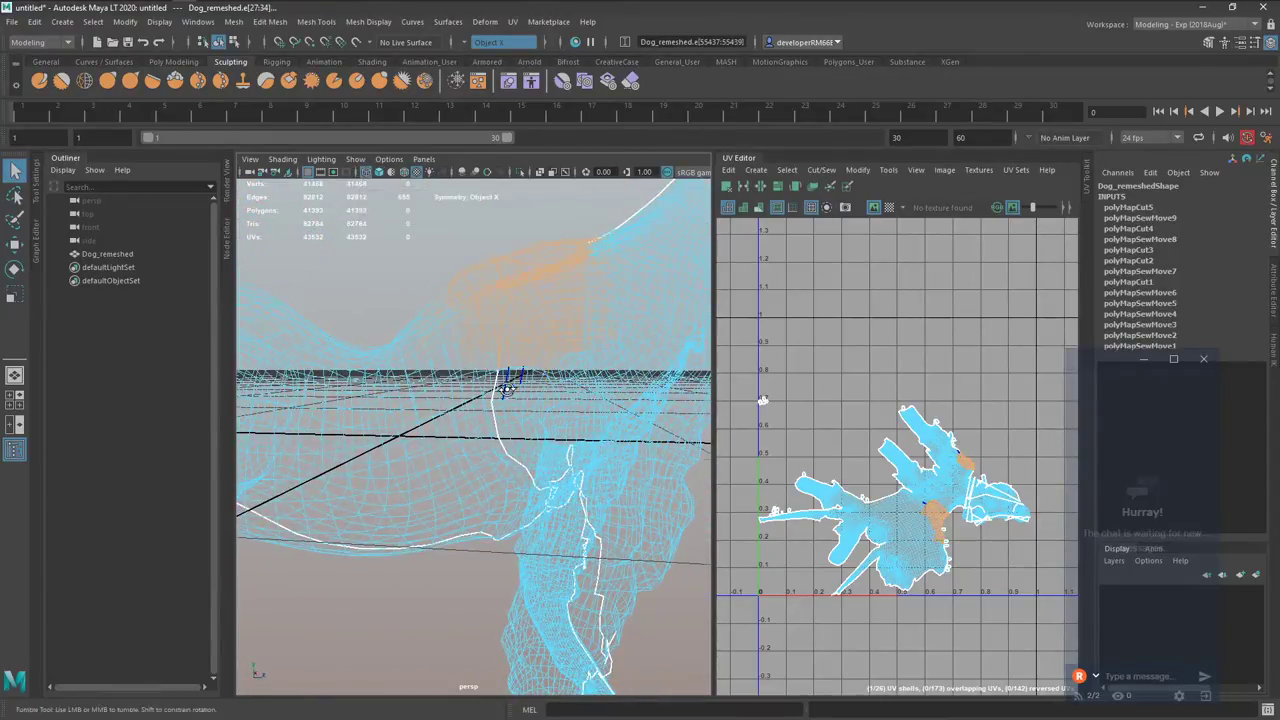
{"action": "mouse_move", "coordinate": [528, 375]}
{"action": "left_mouse_down", "text": "alt"}
{"action": "mouse_move", "coordinate": [489, 366]}
{"action": "mouse_move", "coordinate": [517, 423]}
{"action": "mouse_move", "coordinate": [509, 409]}
{"action": "mouse_move", "coordinate": [510, 437]}
{"action": "mouse_move", "coordinate": [500, 406]}
{"action": "mouse_move", "coordinate": [491, 517]}
{"action": "mouse_move", "coordinate": [494, 506]}
{"action": "left_mouse_up", "text": "alt"}
{"action": "left_click", "coordinate": [481, 340], "text": "shift"}
{"action": "key", "text": "F8"}
{"action": "key", "text": "5"}
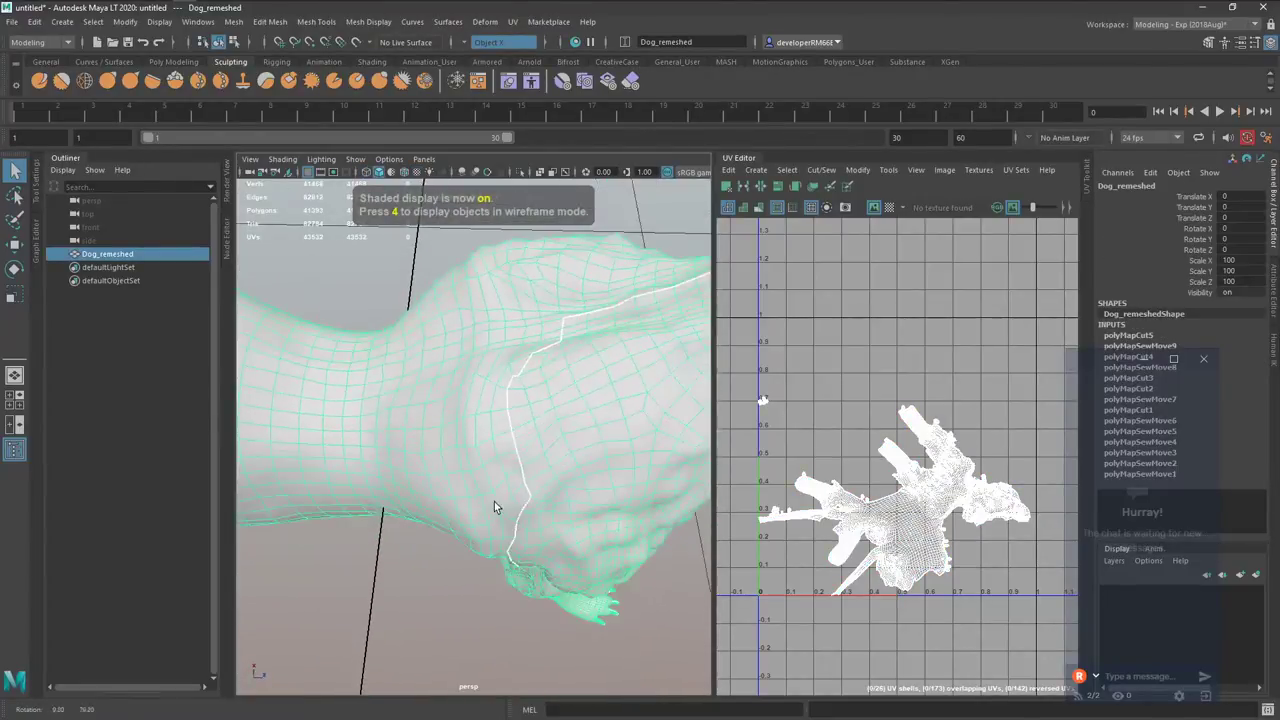
Return to edge selection and select the edges leading from the spine seam across the shoulders toward the torso.
{"action": "right_click_drag", "start_coordinate": [494, 506], "coordinate": [468, 411], "text": "alt"}
{"action": "left_click_drag", "start_coordinate": [468, 411], "coordinate": [491, 429], "text": "alt"}
{"action": "right_click_drag", "start_coordinate": [491, 429], "coordinate": [543, 426], "text": "alt"}
{"action": "left_click_drag", "start_coordinate": [543, 426], "coordinate": [571, 407], "text": "alt"}
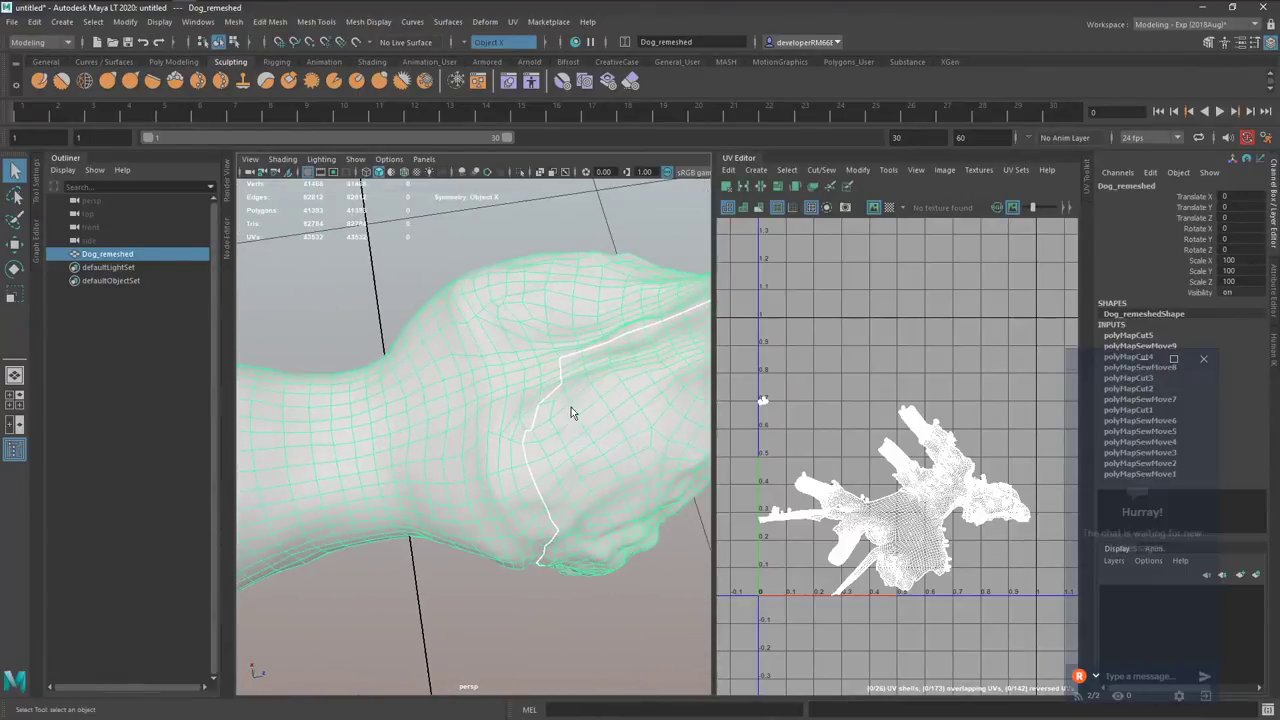
{"action": "key", "text": "F8"}
{"action": "right_click_drag", "start_coordinate": [571, 407], "coordinate": [571, 340], "text": "alt"}
{"action": "left_click", "coordinate": [571, 340]}
{"action": "left_click", "coordinate": [549, 344], "text": "shift"}
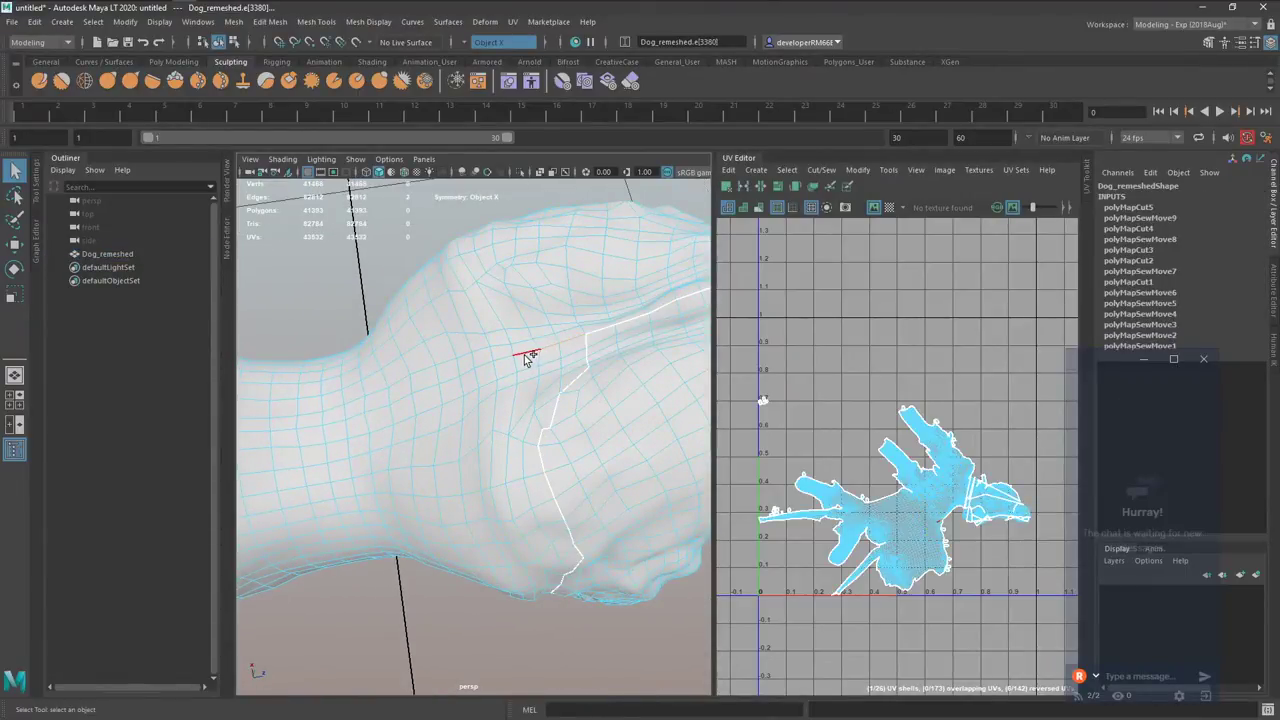
{"action": "left_click", "coordinate": [525, 352], "text": "shift"}
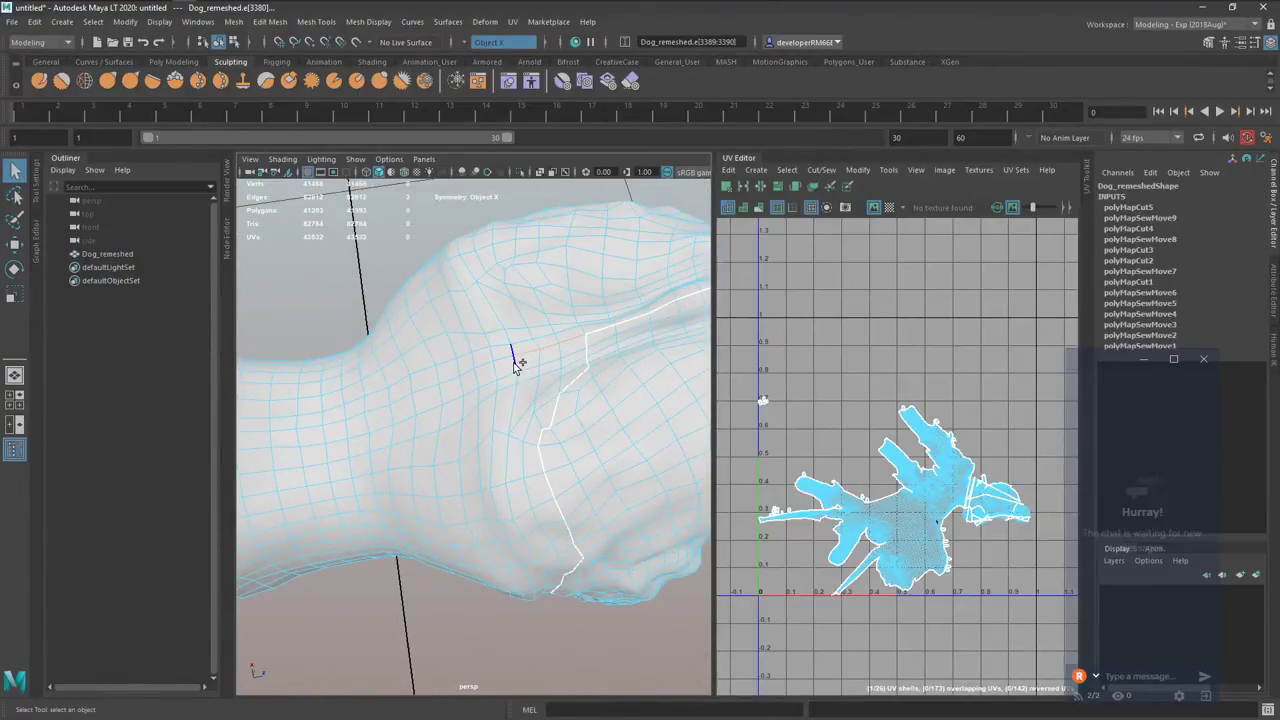
Extend the edge selection down both flanks behind the shoulders to the front legs and cut the UVs along it.
{"action": "left_click", "coordinate": [521, 418]}
{"action": "left_click", "coordinate": [514, 457], "text": "shift"}
{"action": "left_click", "coordinate": [512, 488], "text": "shift"}
{"action": "left_click_drag", "start_coordinate": [546, 478], "coordinate": [533, 376], "text": "alt"}
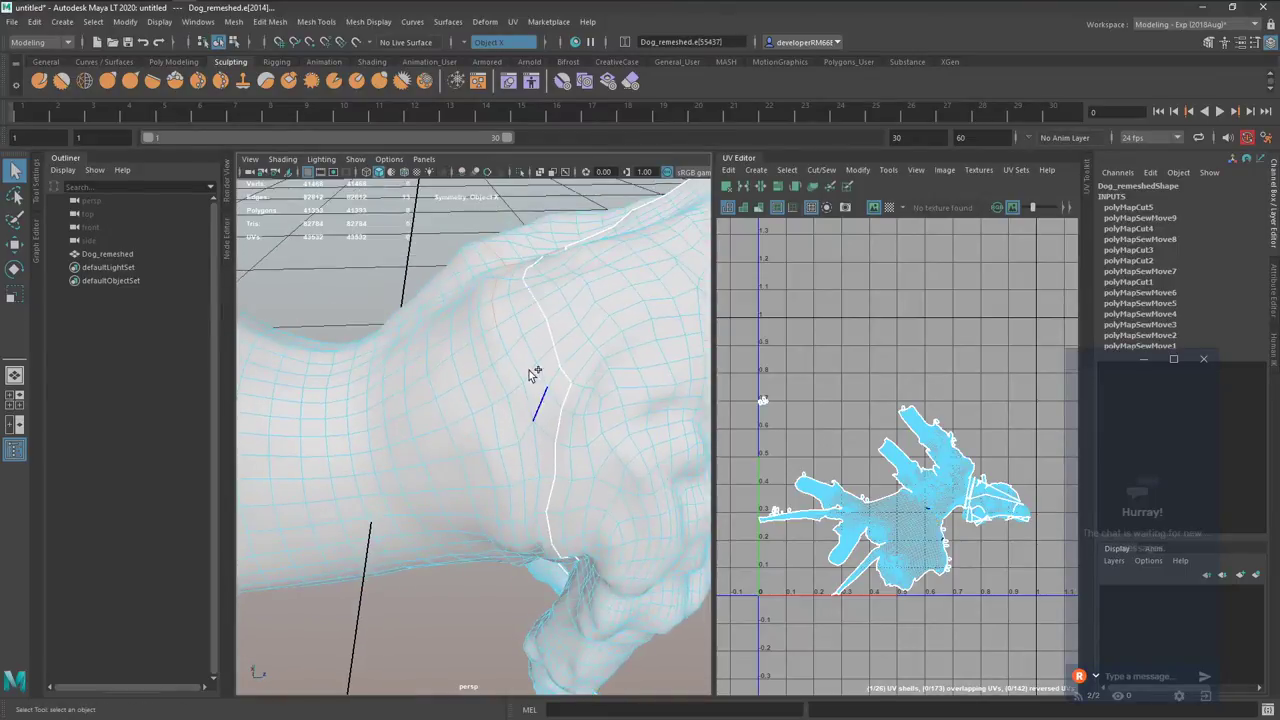
{"action": "left_click_drag", "start_coordinate": [541, 451], "coordinate": [532, 400], "text": "alt"}
{"action": "left_click", "coordinate": [566, 484]}
{"action": "left_click_drag", "start_coordinate": [566, 488], "coordinate": [594, 386], "text": "alt"}
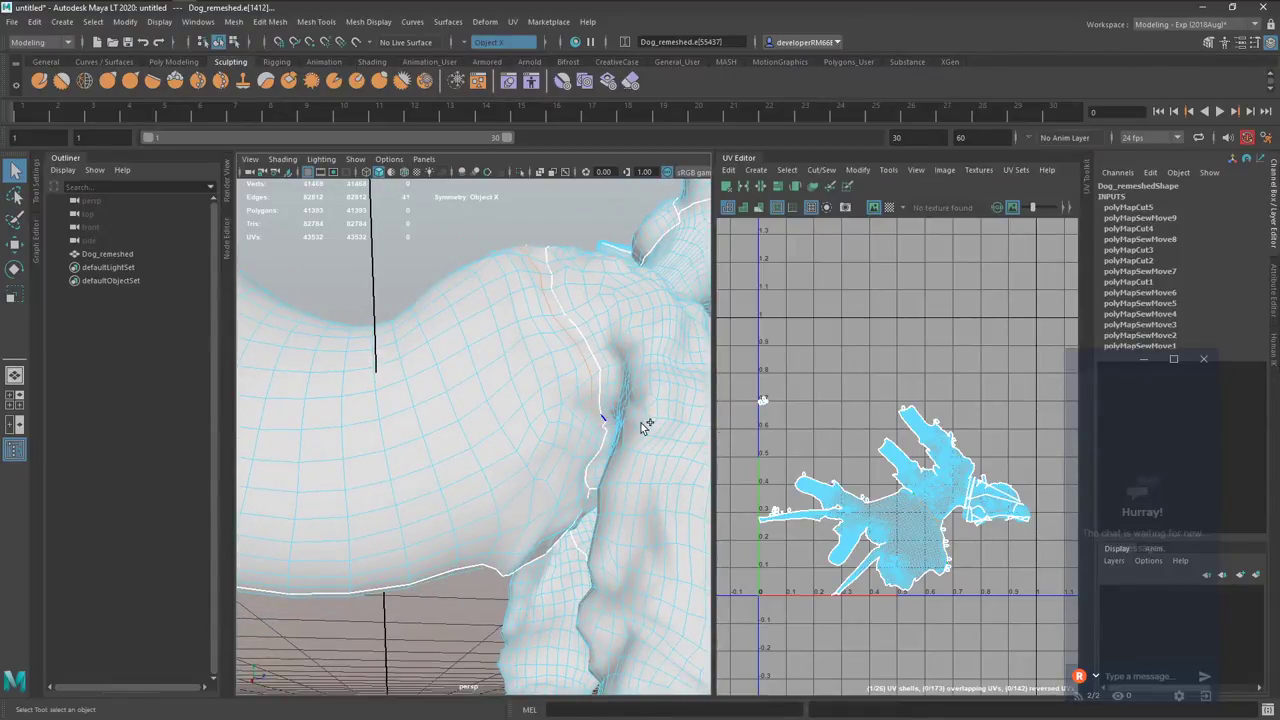
{"action": "right_click_drag", "start_coordinate": [737, 407], "coordinate": [785, 392], "text": "shift"}
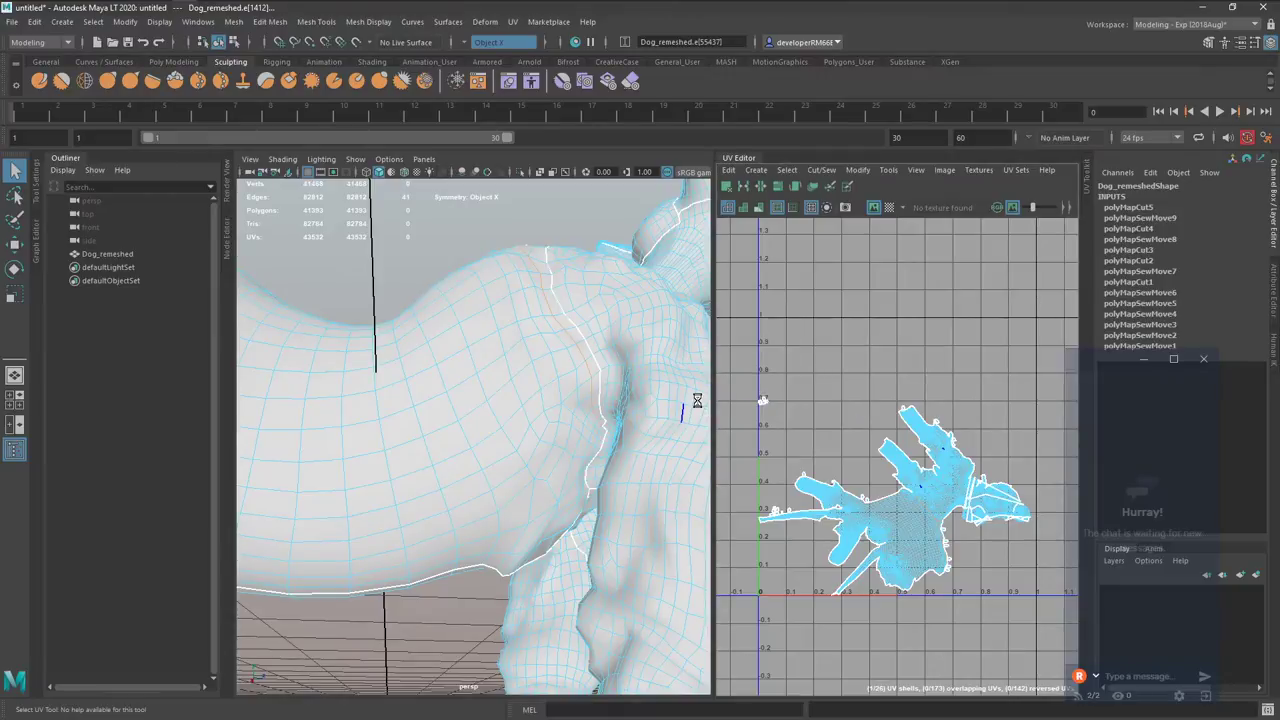
Select the old jagged seam edges across both shoulders, beside the new cut, and move and sew them.
{"action": "left_click", "coordinate": [605, 419]}
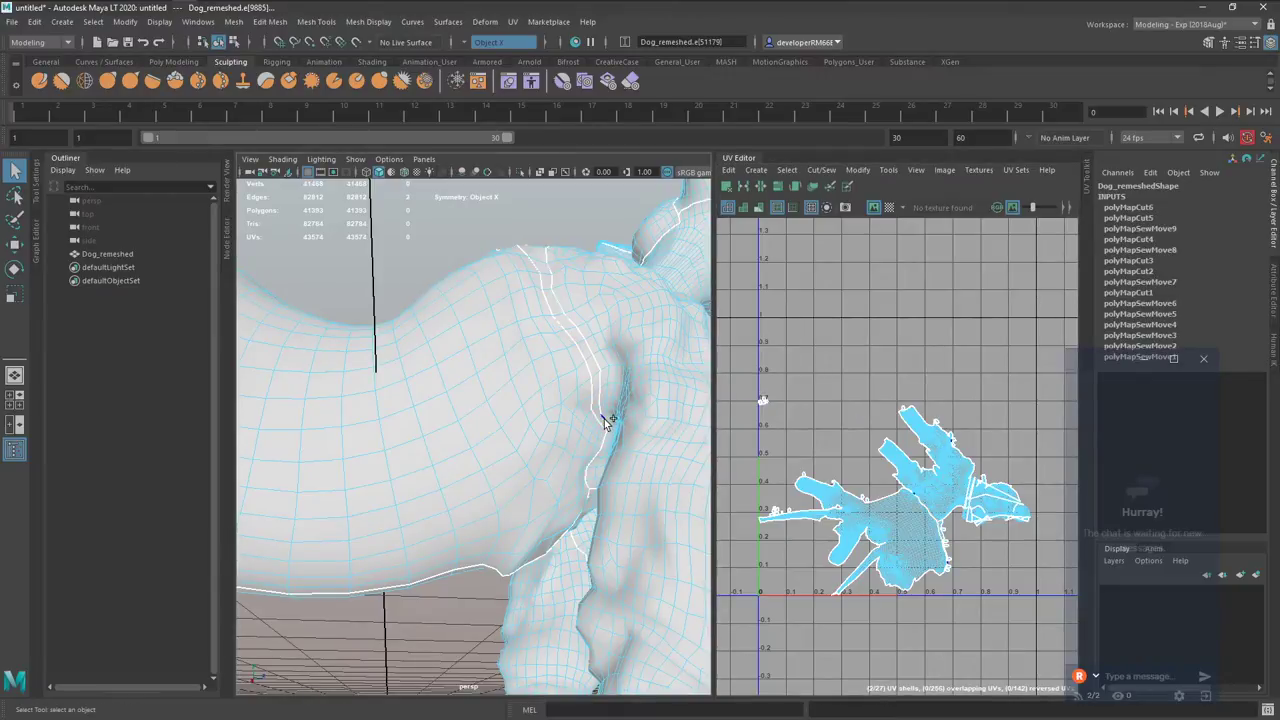
{"action": "double_click", "coordinate": [564, 304], "text": "shift"}
{"action": "left_click_drag", "start_coordinate": [582, 302], "coordinate": [639, 416], "text": "alt"}
{"action": "left_click", "coordinate": [591, 310], "text": "shift"}
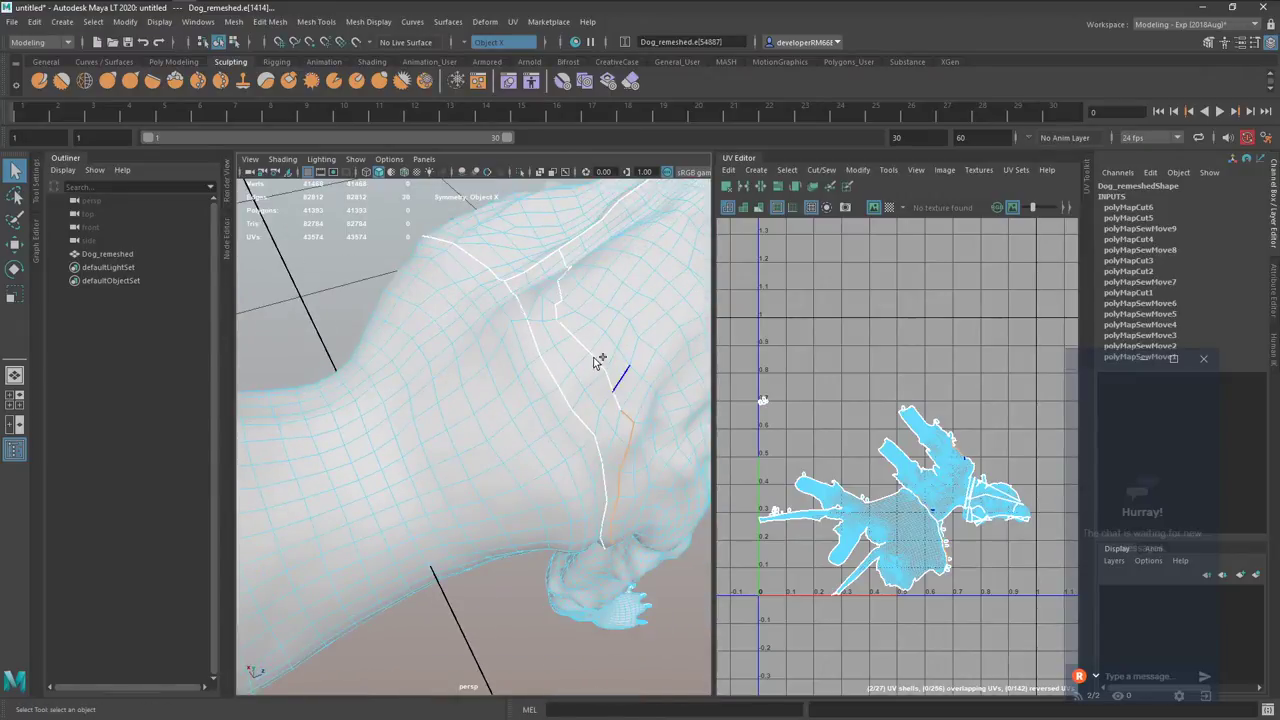
{"action": "left_click_drag", "start_coordinate": [566, 323], "coordinate": [585, 362], "text": "alt"}
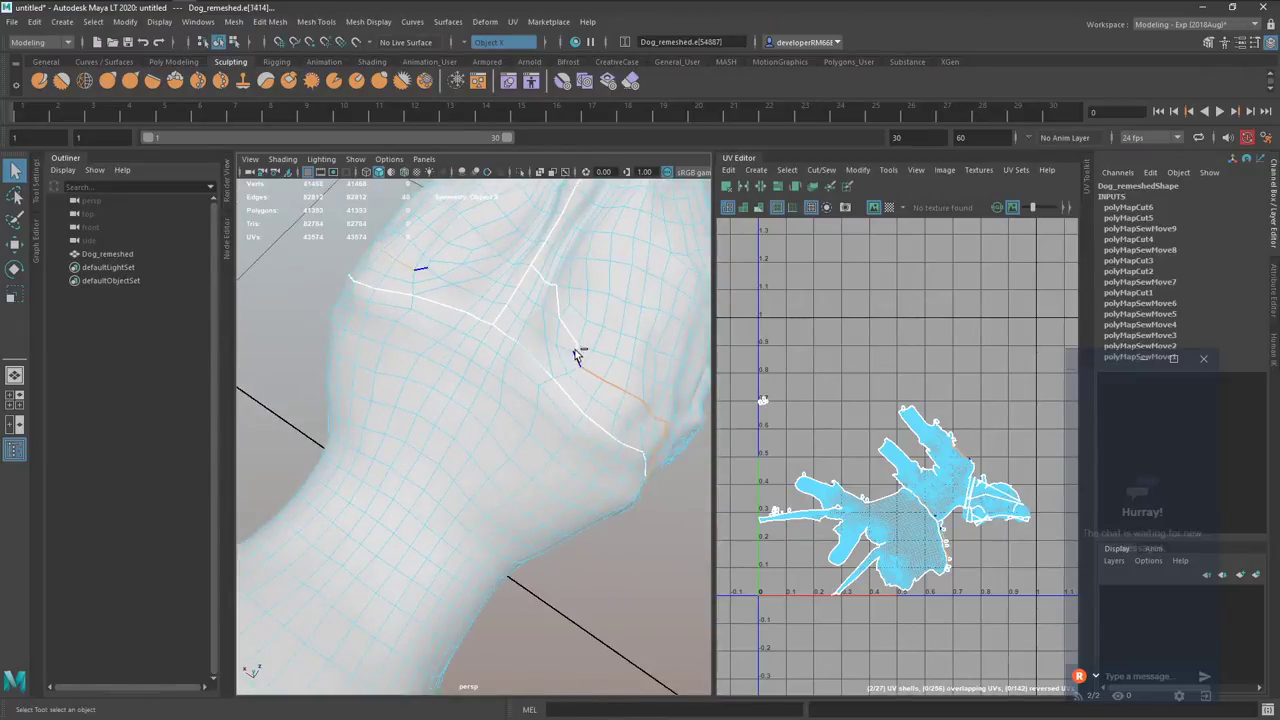
{"action": "left_click", "coordinate": [559, 305], "text": "shift"}
{"action": "right_click_drag", "start_coordinate": [768, 368], "coordinate": [808, 257], "text": "shift"}
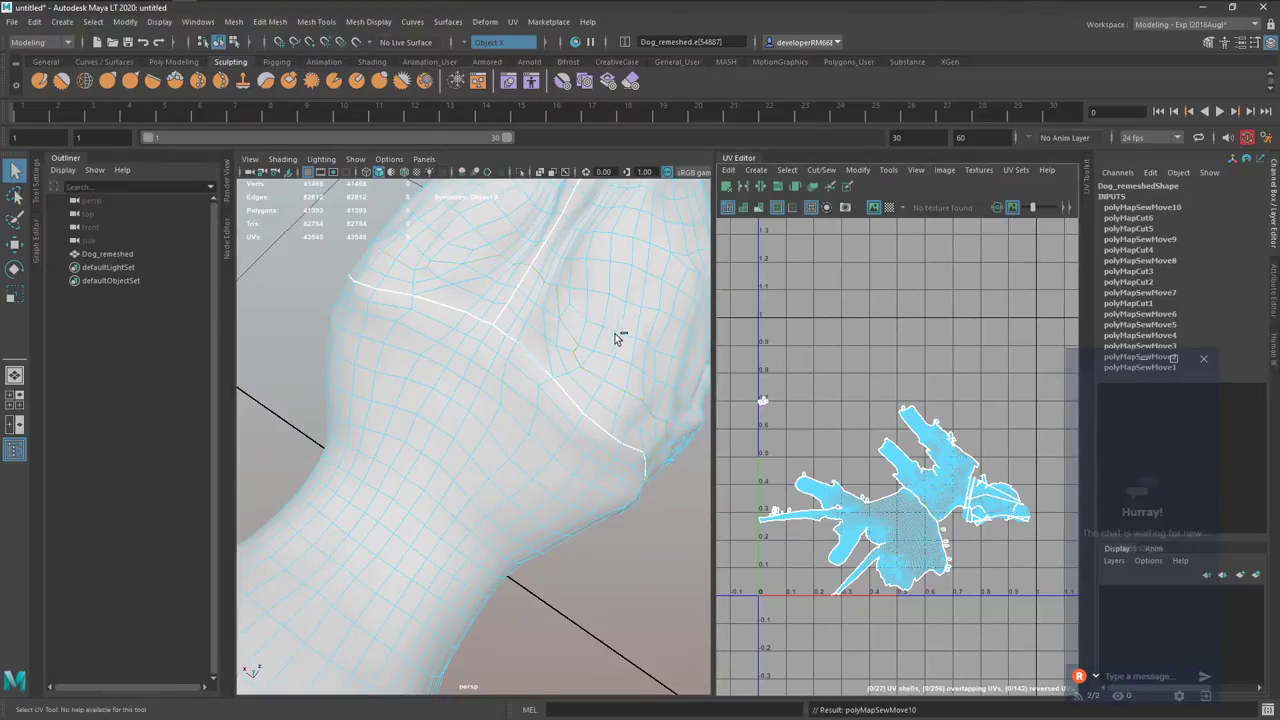
Select all edges of the hindquarters and the whole tail, and move and sew them.
{"action": "right_click_drag", "start_coordinate": [623, 340], "coordinate": [420, 359], "text": "alt"}
{"action": "left_click_drag", "start_coordinate": [420, 359], "coordinate": [572, 307], "text": "alt"}
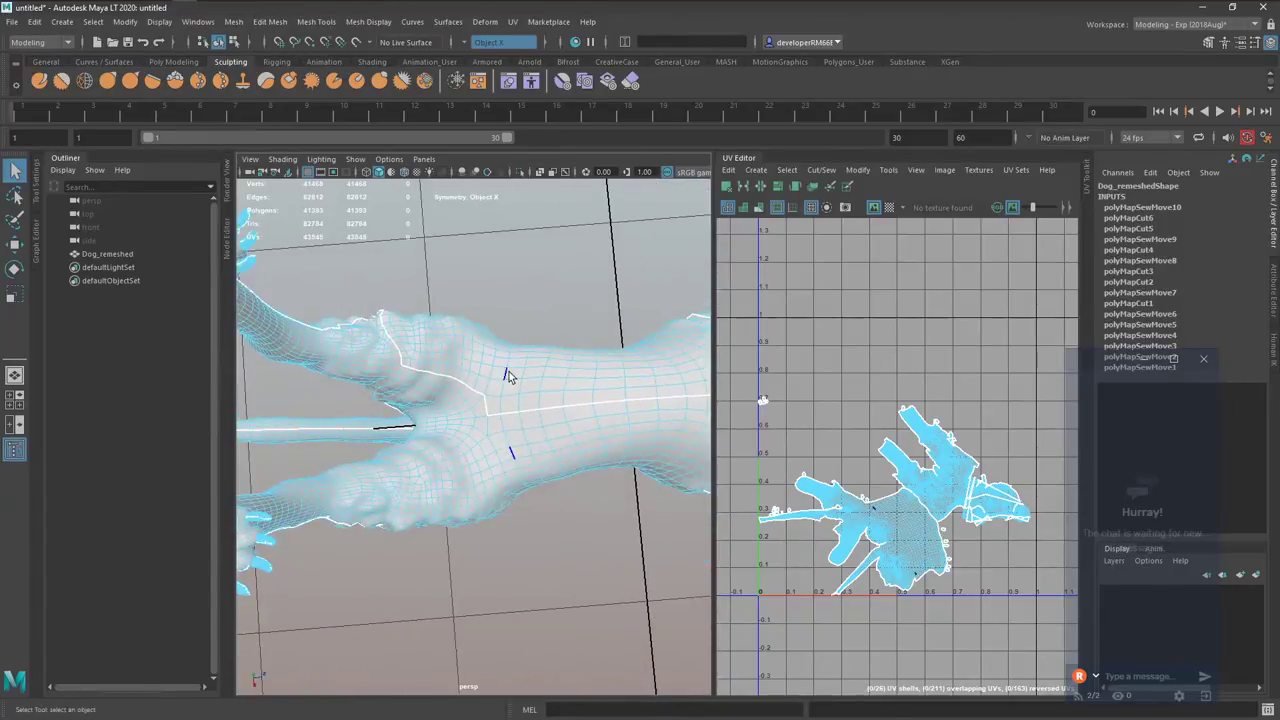
{"action": "left_click_drag", "start_coordinate": [508, 375], "coordinate": [537, 266], "text": "alt"}
{"action": "left_click_drag", "start_coordinate": [325, 543], "coordinate": [325, 543]}
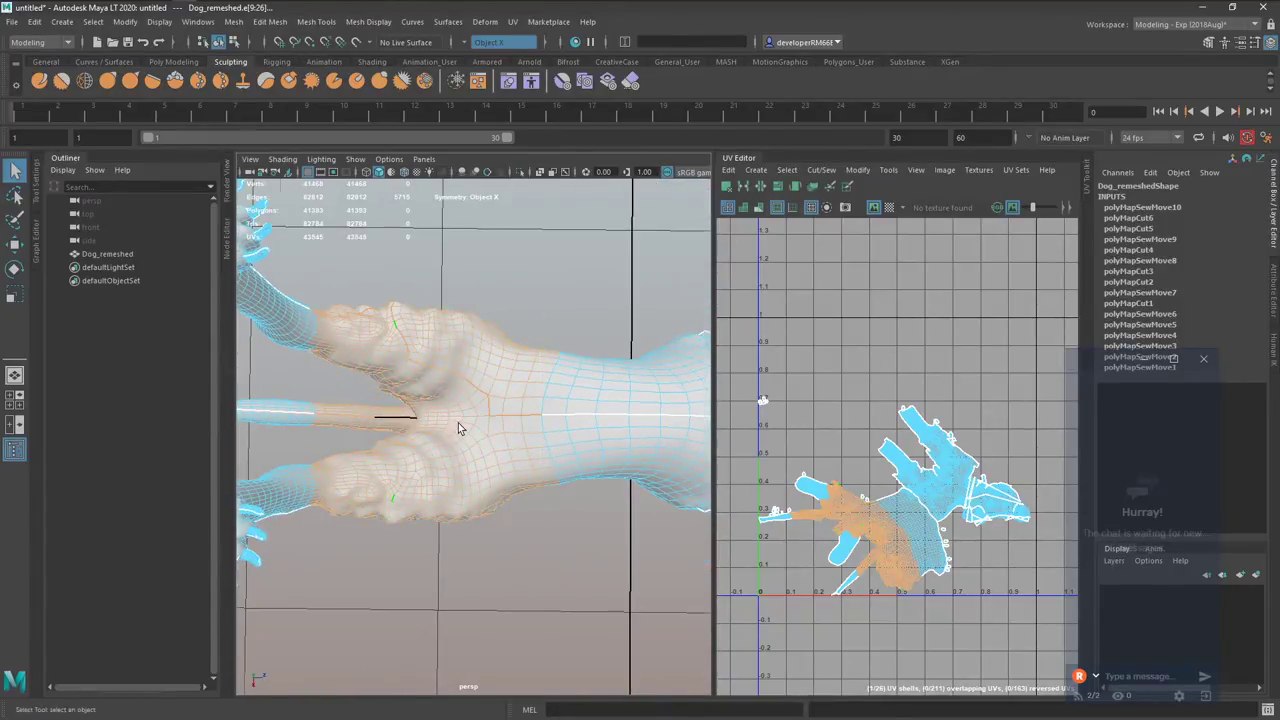
{"action": "left_click_drag", "start_coordinate": [458, 423], "coordinate": [505, 393], "text": "alt"}
{"action": "left_click_drag", "start_coordinate": [347, 407], "coordinate": [242, 421], "text": "ctrl+shift"}
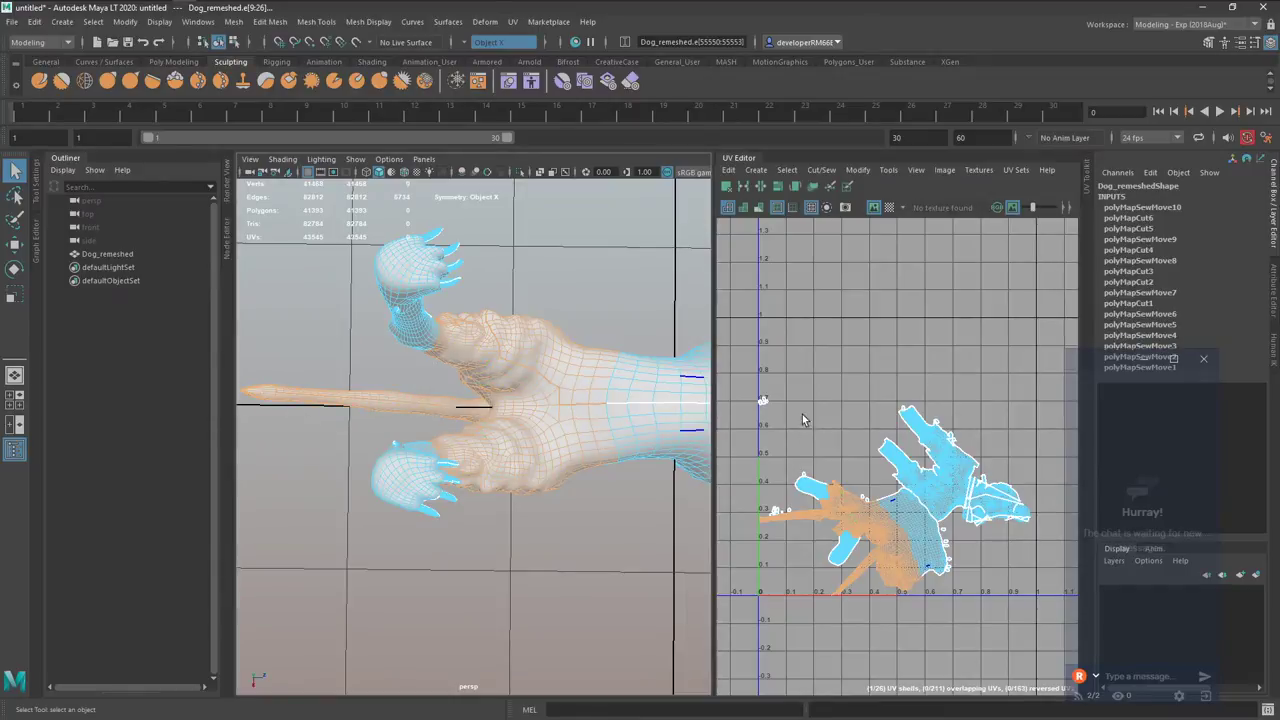
{"action": "right_click_drag", "start_coordinate": [804, 420], "coordinate": [762, 343], "text": "shift"}
Select the UV shells of the hindquarters and hind legs, convert the selection to edges, and move and sew them.
{"action": "left_click_drag", "start_coordinate": [542, 341], "coordinate": [408, 447], "text": "alt"}
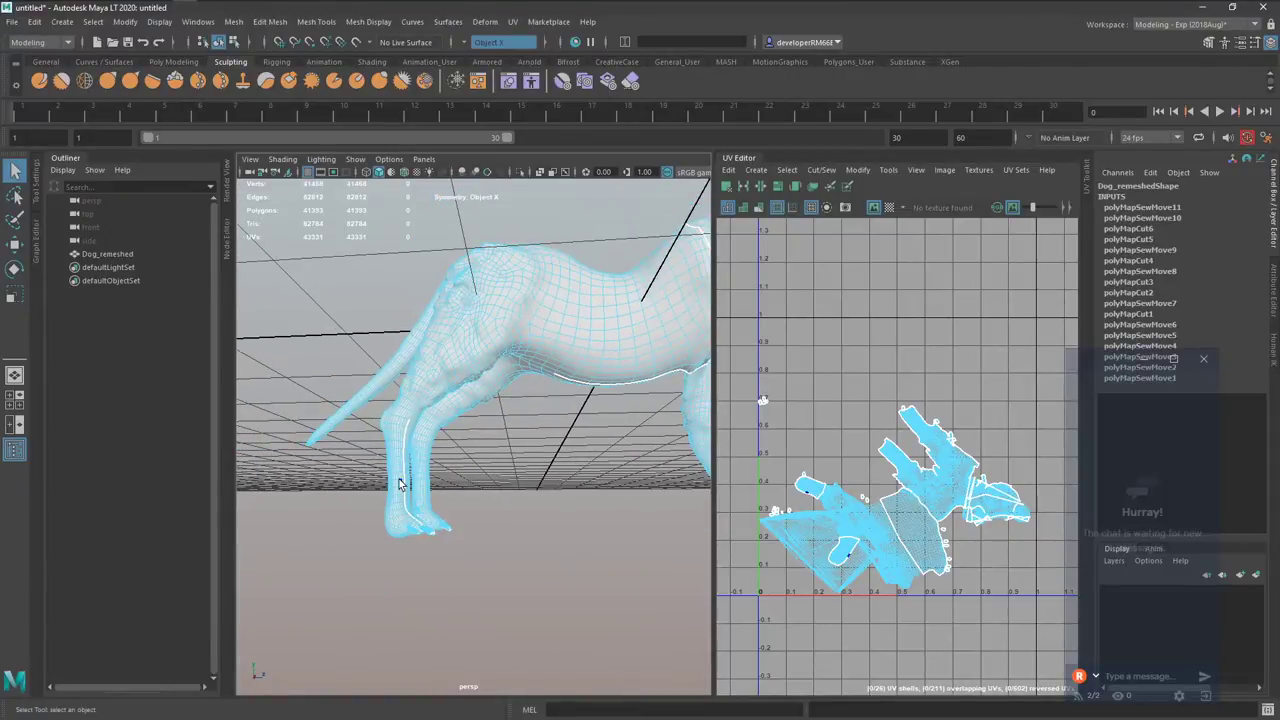
{"action": "left_click", "coordinate": [400, 484]}
{"action": "right_click_drag", "start_coordinate": [597, 463], "coordinate": [400, 455], "text": "alt"}
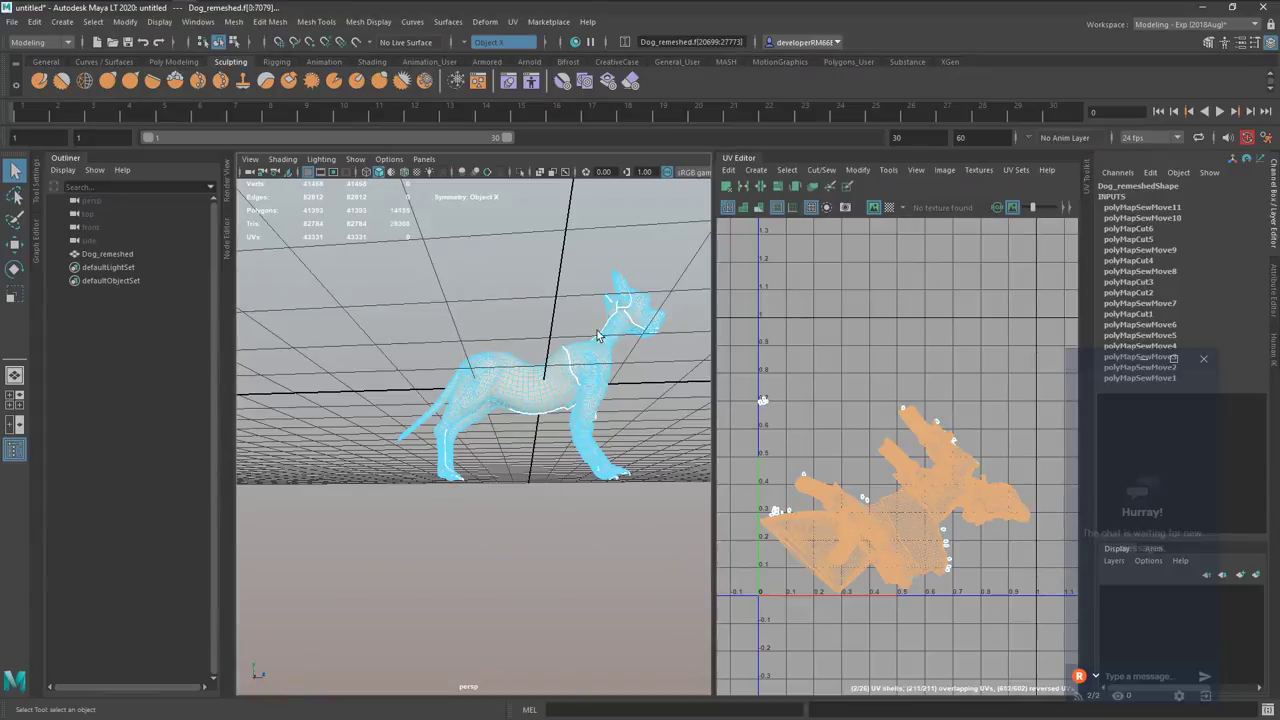
{"action": "key", "text": "ctrl+z"}
{"action": "right_click_drag", "start_coordinate": [598, 336], "coordinate": [733, 437], "text": "alt"}
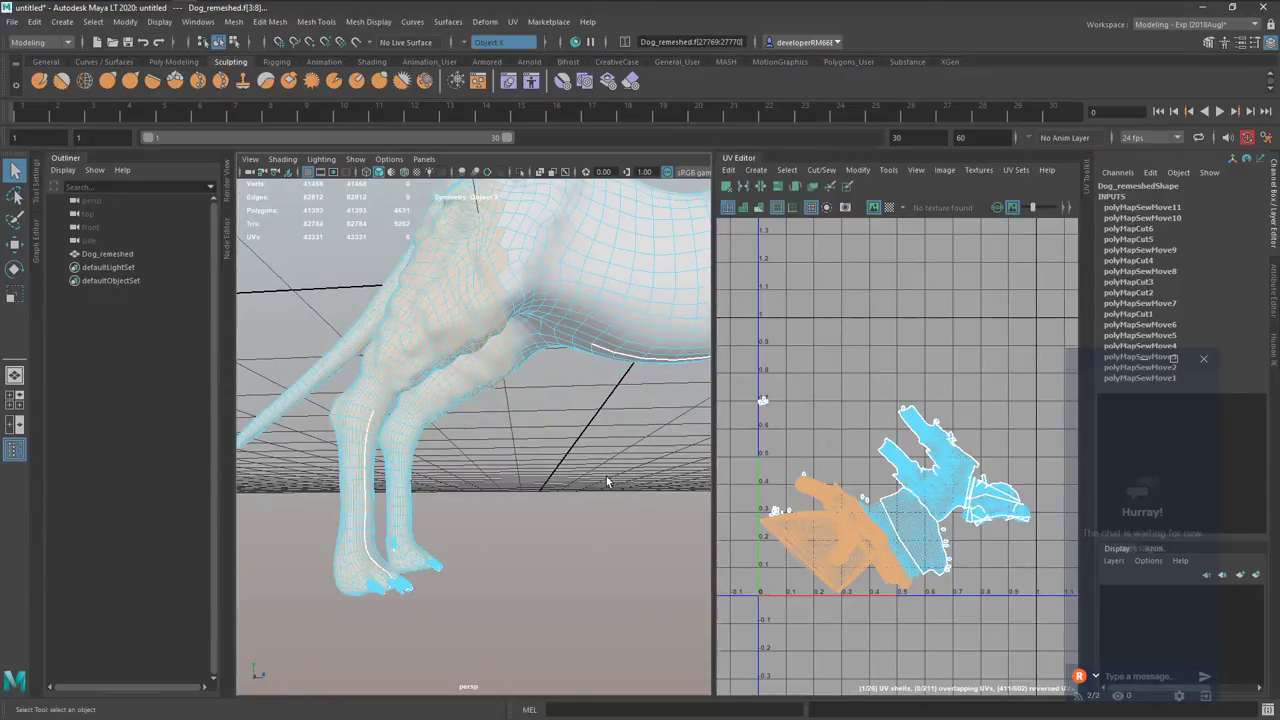
{"action": "key", "text": "ctrl+F10"}
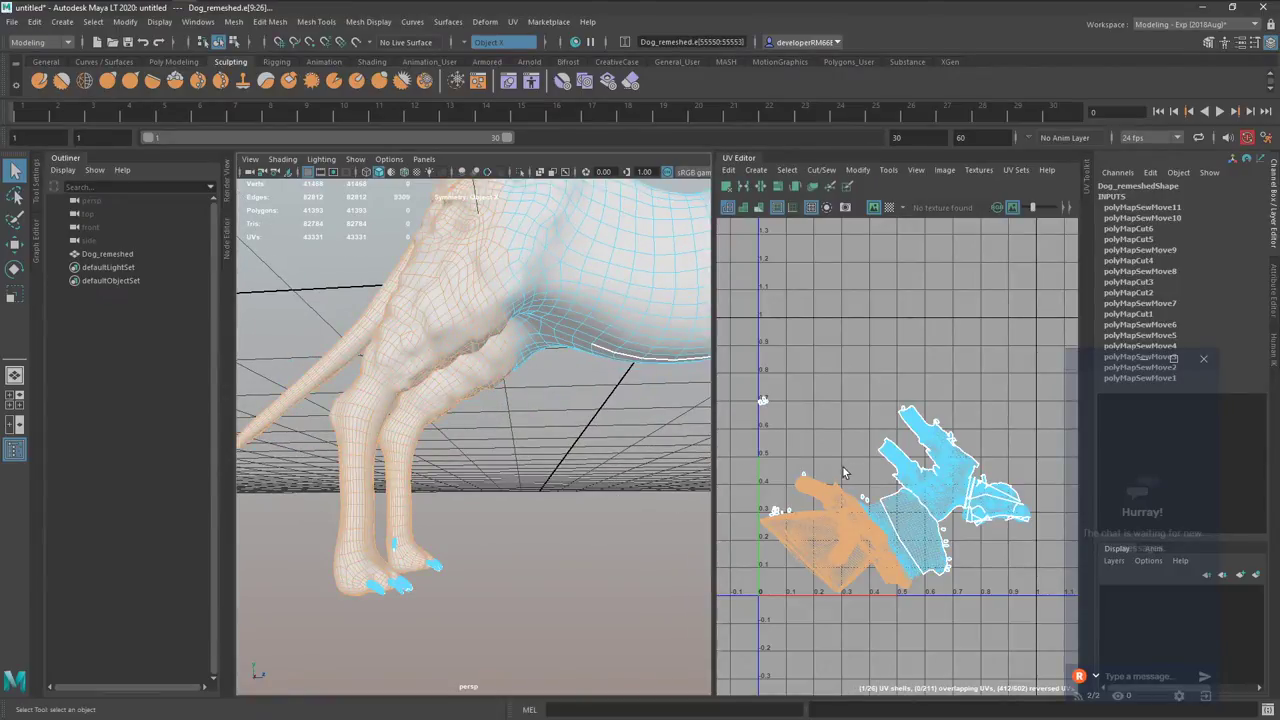
{"action": "right_click_drag", "start_coordinate": [843, 472], "coordinate": [795, 448]}
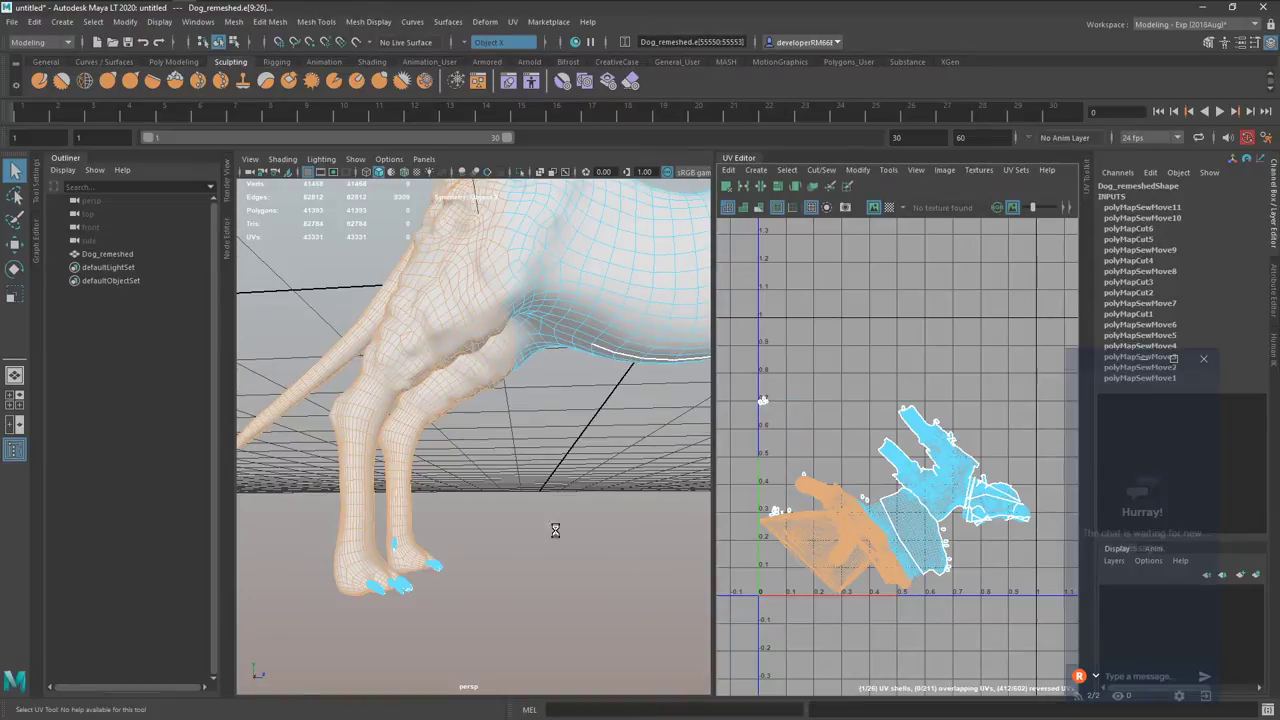
{"action": "left_click_drag", "start_coordinate": [555, 530], "coordinate": [472, 534], "text": "alt"}
{"action": "left_click_drag", "start_coordinate": [479, 528], "coordinate": [613, 399], "text": "alt"}
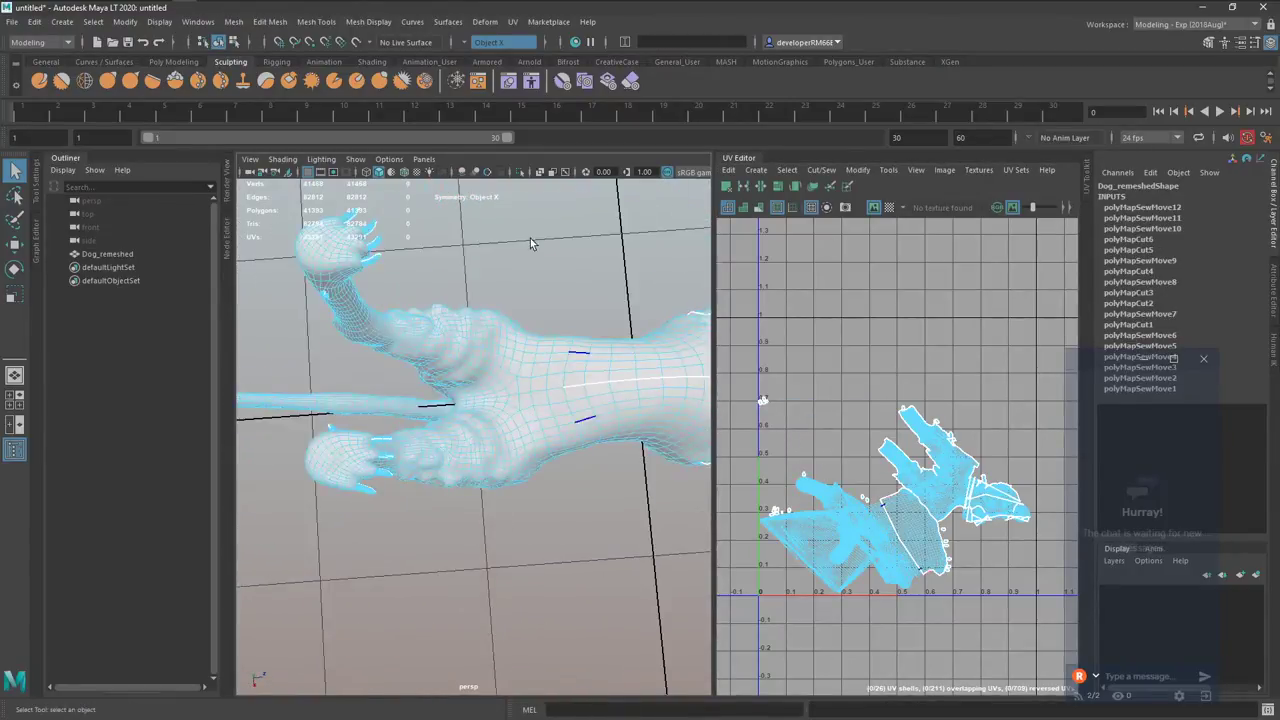
Save the scene as Dog_UVEdit.mlt in the WorkInProgress/StylizedDog folder, repeating the save after each failed attempt.
{"action": "left_click", "coordinate": [184, 62]}
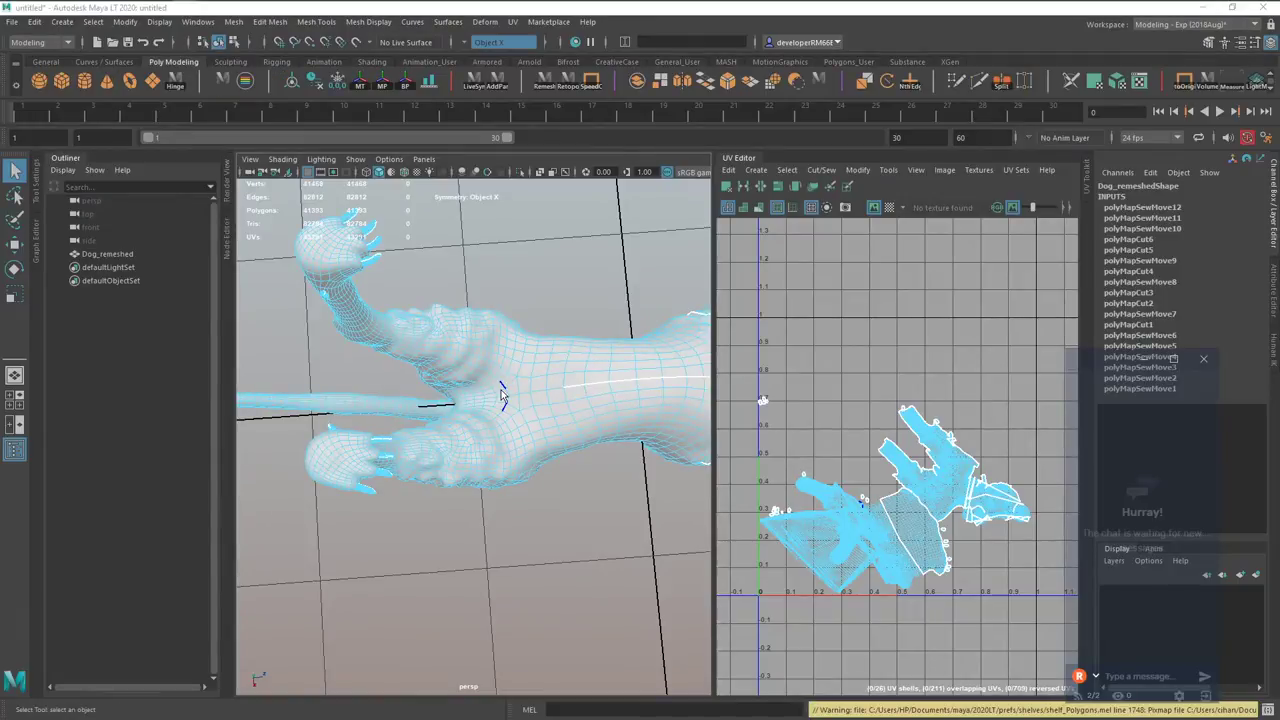
{"action": "key", "text": "ctrl+shift+s"}
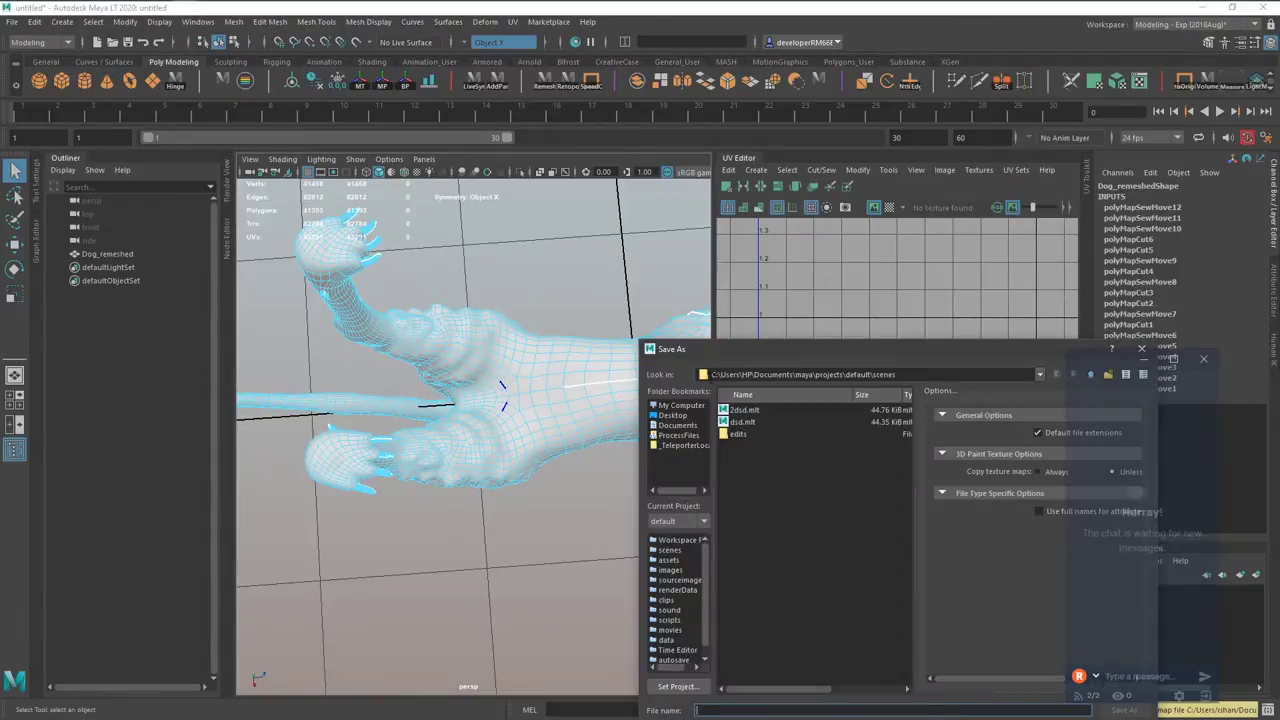
{"action": "key", "text": "Escape"}
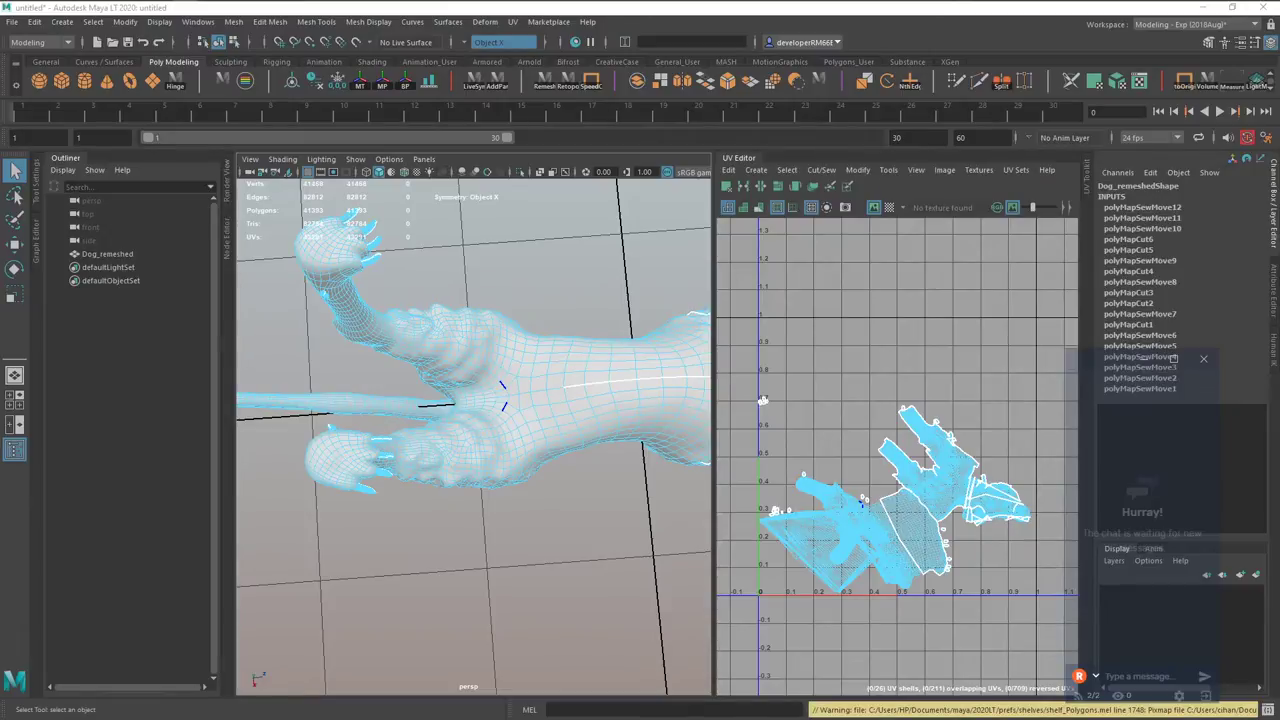
{"action": "key", "text": "ctrl+s"}
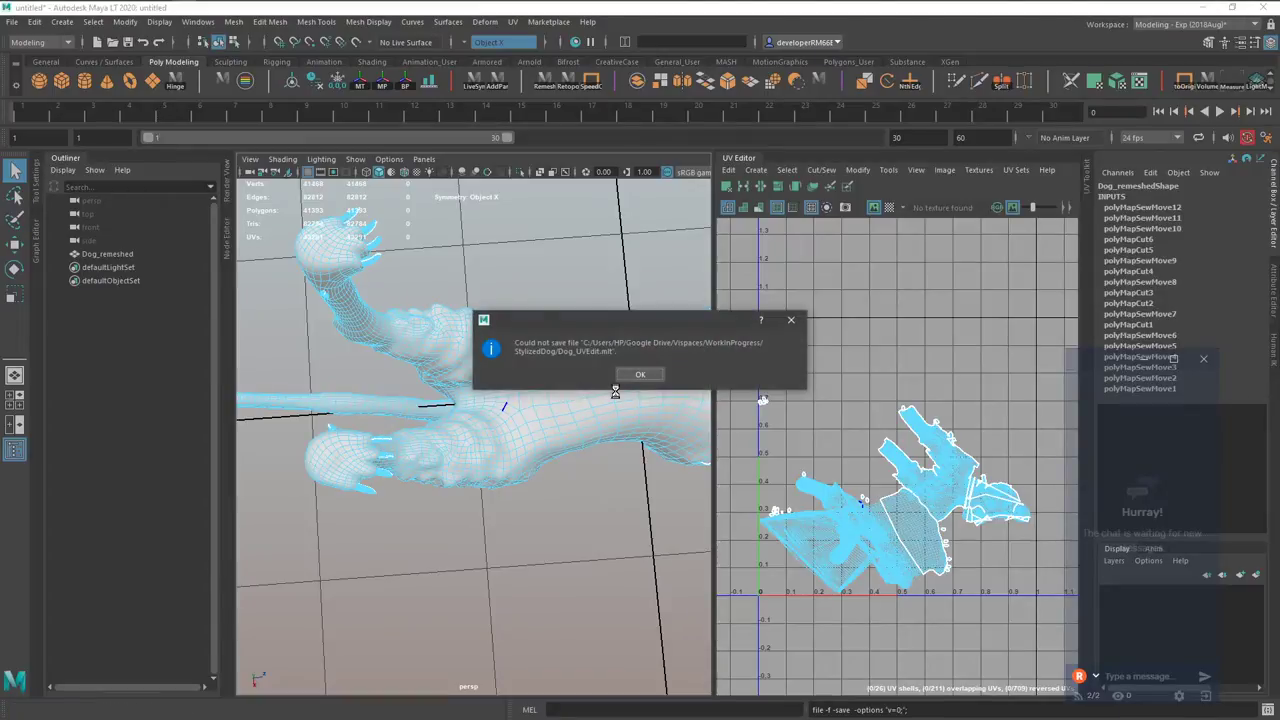
{"action": "left_click", "coordinate": [638, 375]}
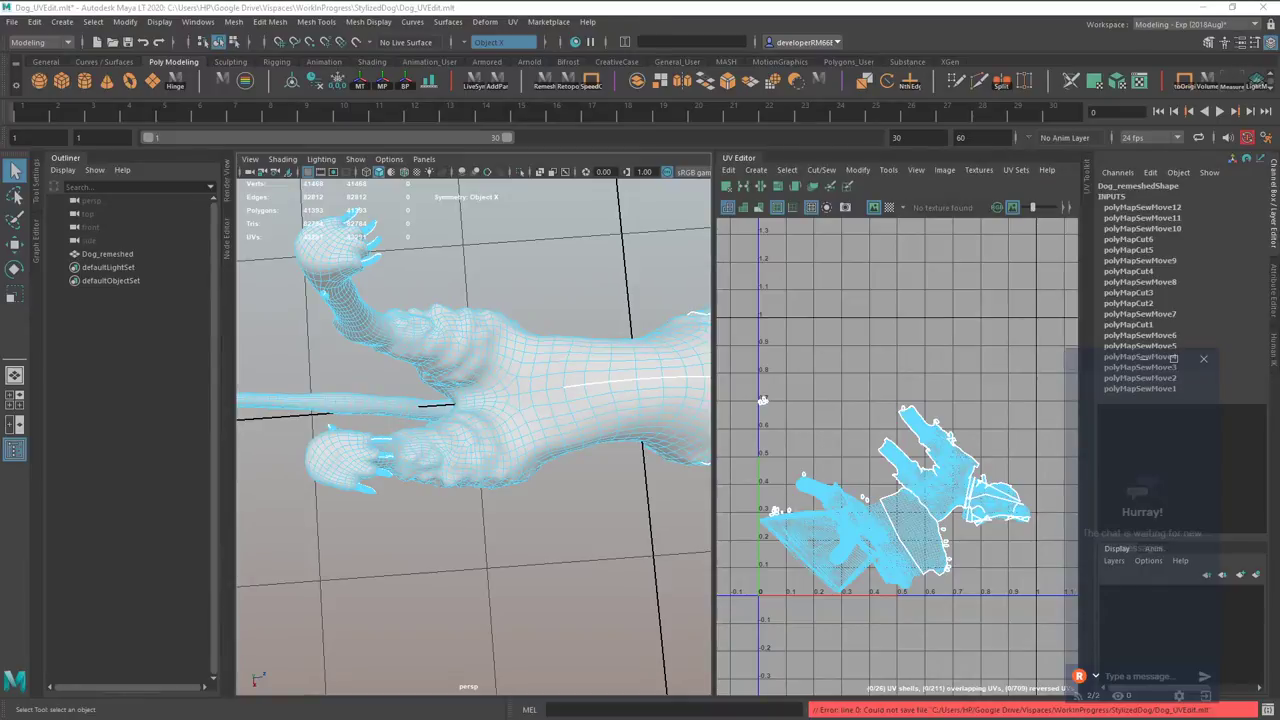
{"action": "key", "text": "ctrl+s"}
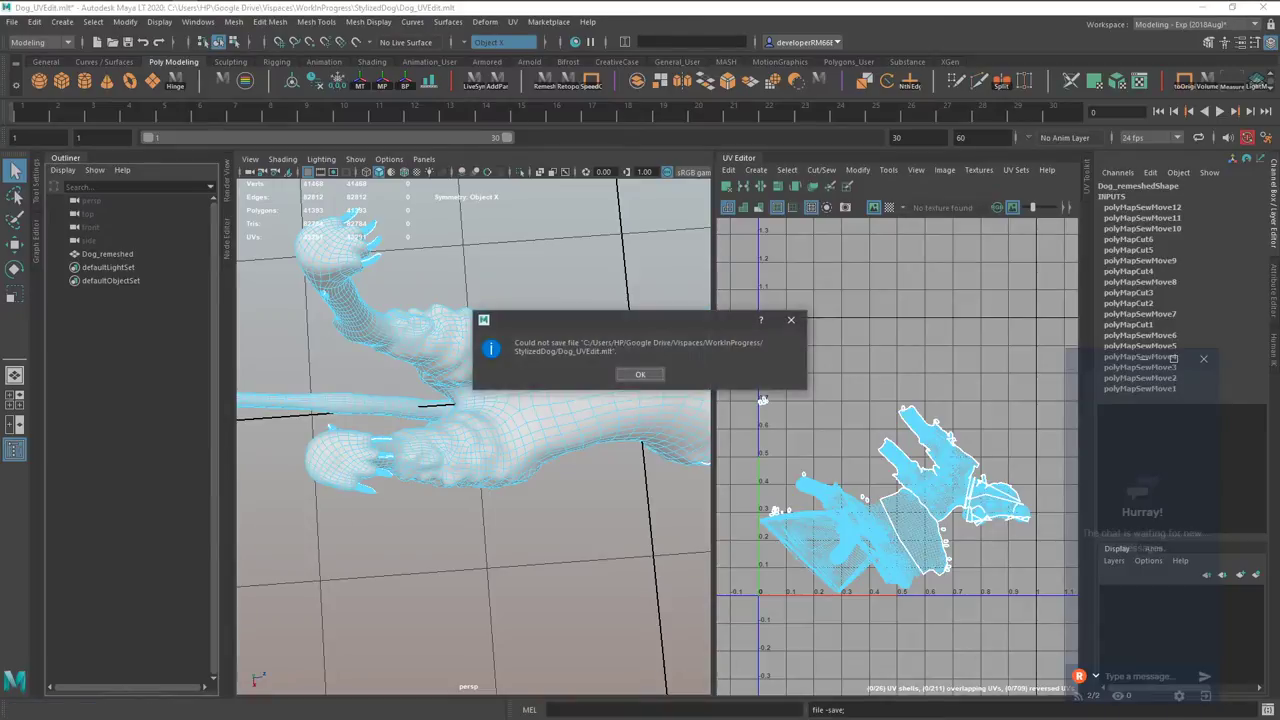
{"action": "left_click", "coordinate": [641, 374]}
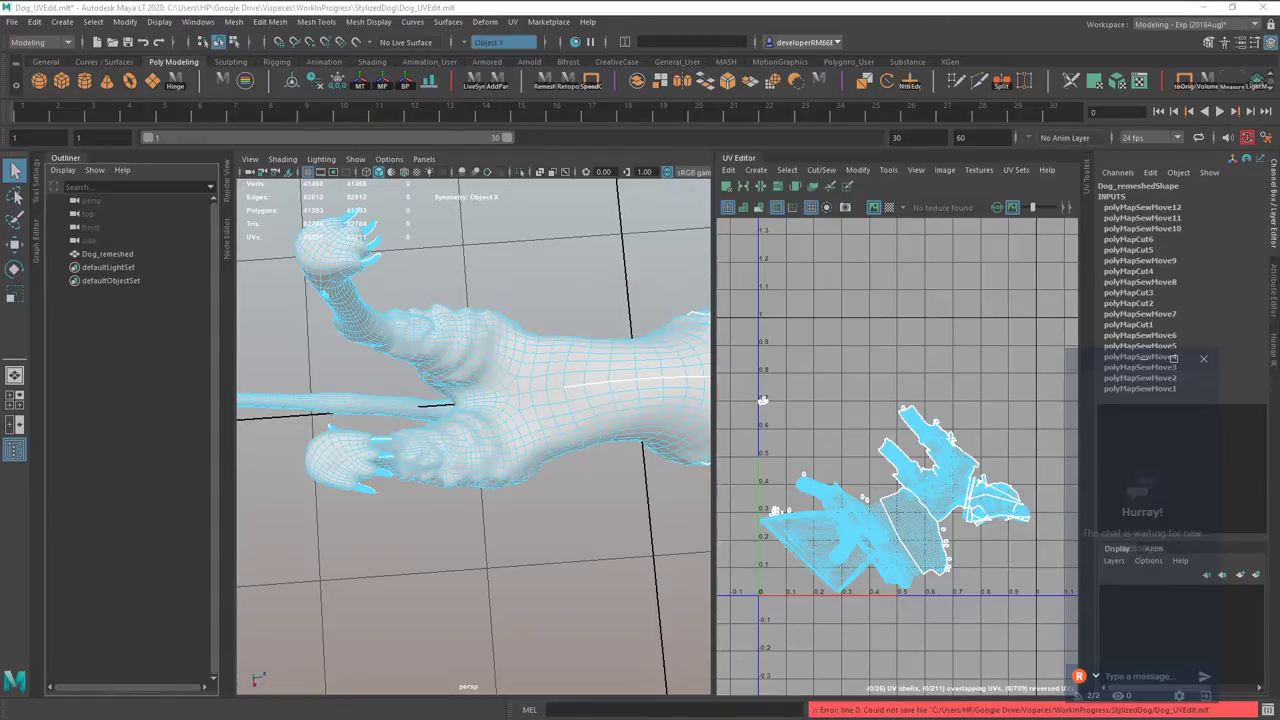
{"action": "key", "text": "ctrl+s"}
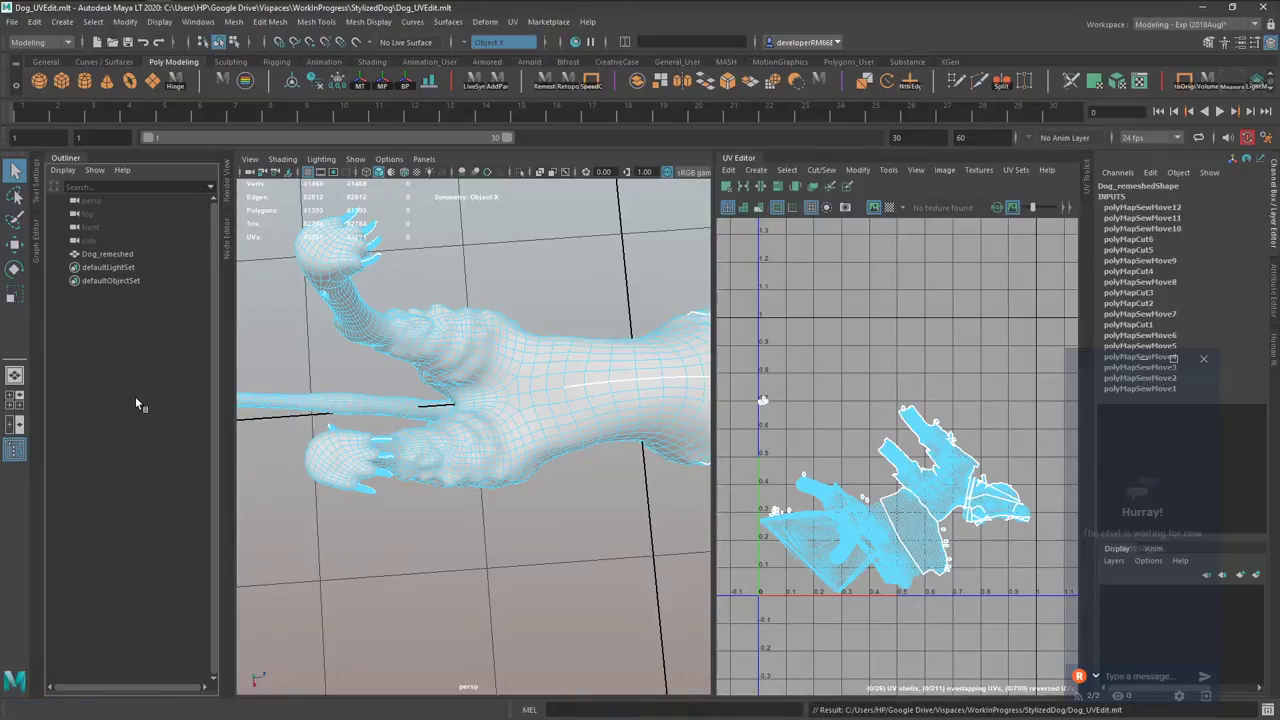
With the 3D Cut and Sew UV Tool, cut the centreline seam from the belly through the rear and along the tail.
{"action": "left_click_drag", "start_coordinate": [537, 405], "coordinate": [575, 392], "text": "alt"}
{"action": "scroll", "coordinate": [575, 392], "scroll_direction": "up", "scroll_amount": 2}
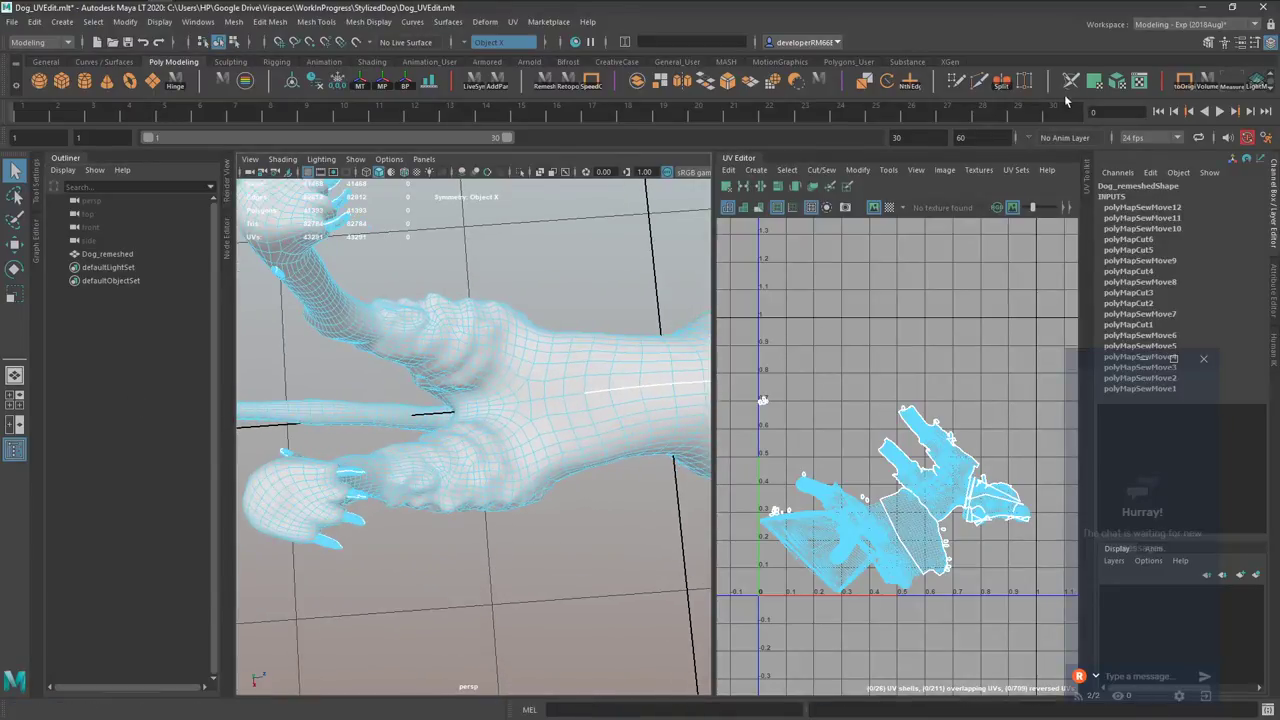
{"action": "left_click", "coordinate": [1070, 80]}
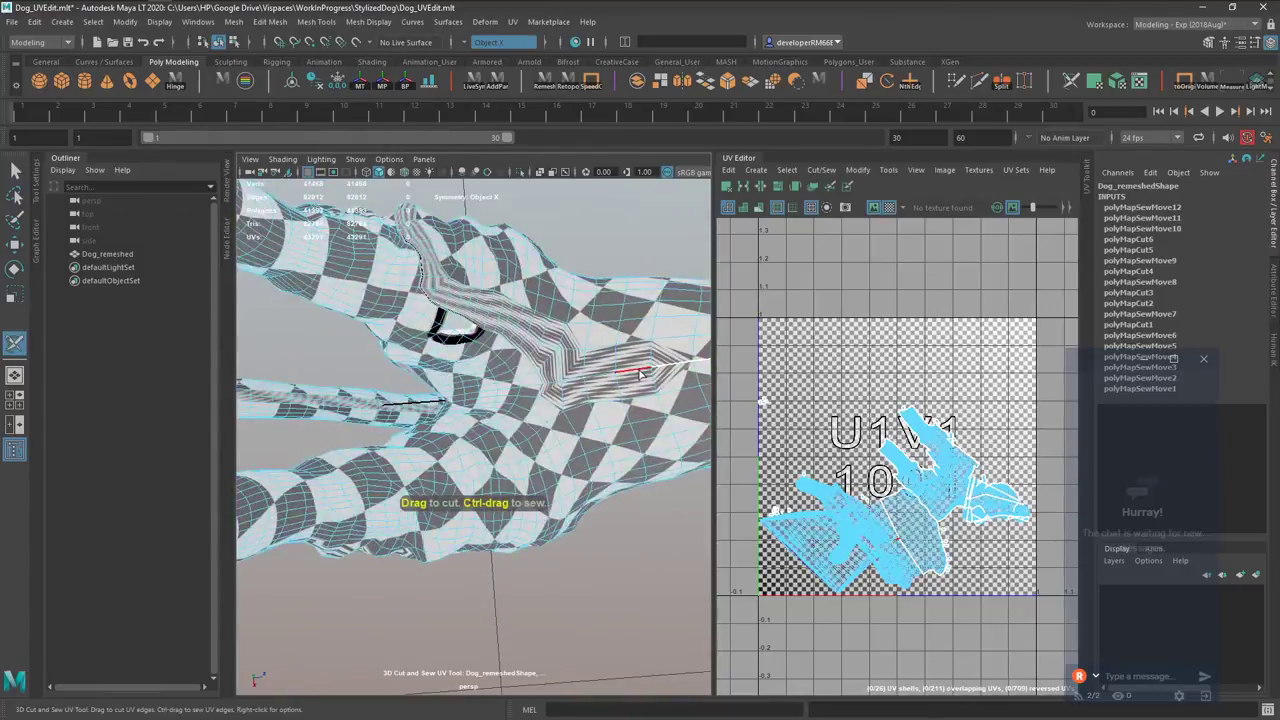
{"action": "double_click", "coordinate": [628, 380]}
{"action": "scroll", "coordinate": [600, 385], "scroll_direction": "down", "scroll_amount": 3}
{"action": "middle_click_drag", "start_coordinate": [490, 375], "coordinate": [629, 403], "text": "alt"}
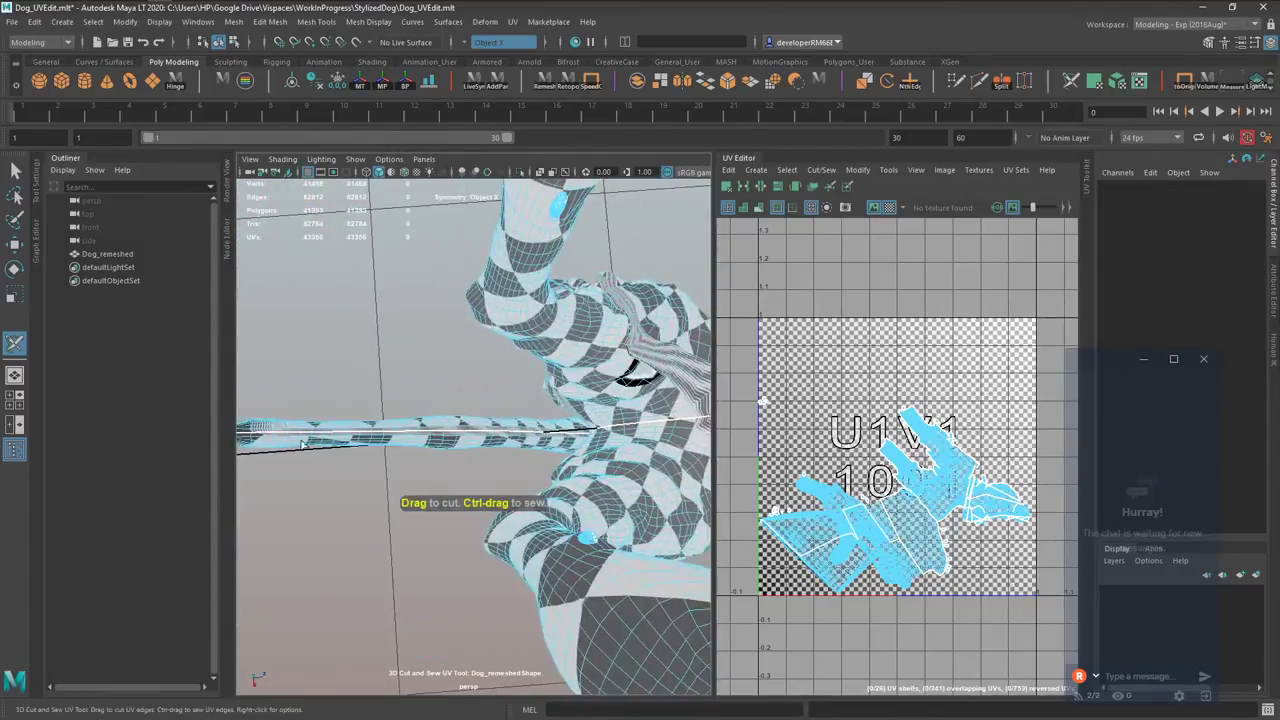
Cut a ring seam around the tail just before its pointed tip.
{"action": "middle_click_drag", "start_coordinate": [302, 445], "coordinate": [360, 443], "text": "alt"}
{"action": "scroll", "coordinate": [390, 443], "scroll_direction": "up", "scroll_amount": 5}
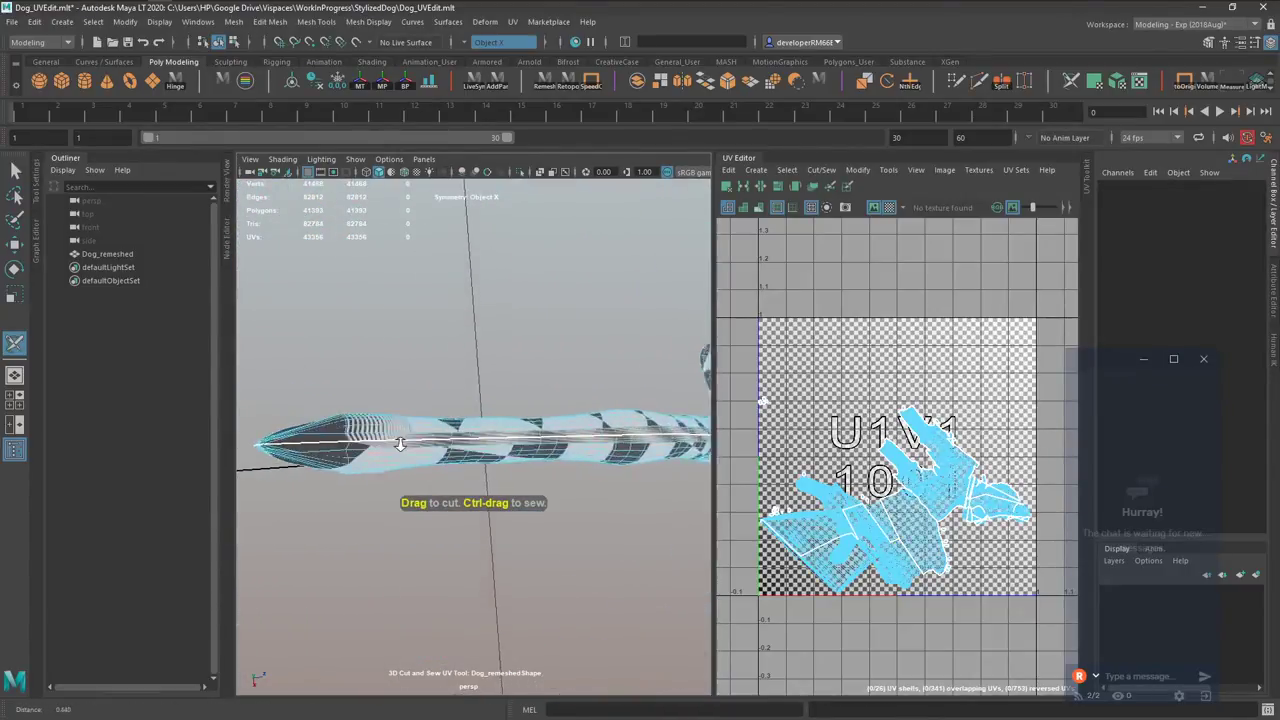
{"action": "double_click", "coordinate": [329, 451]}
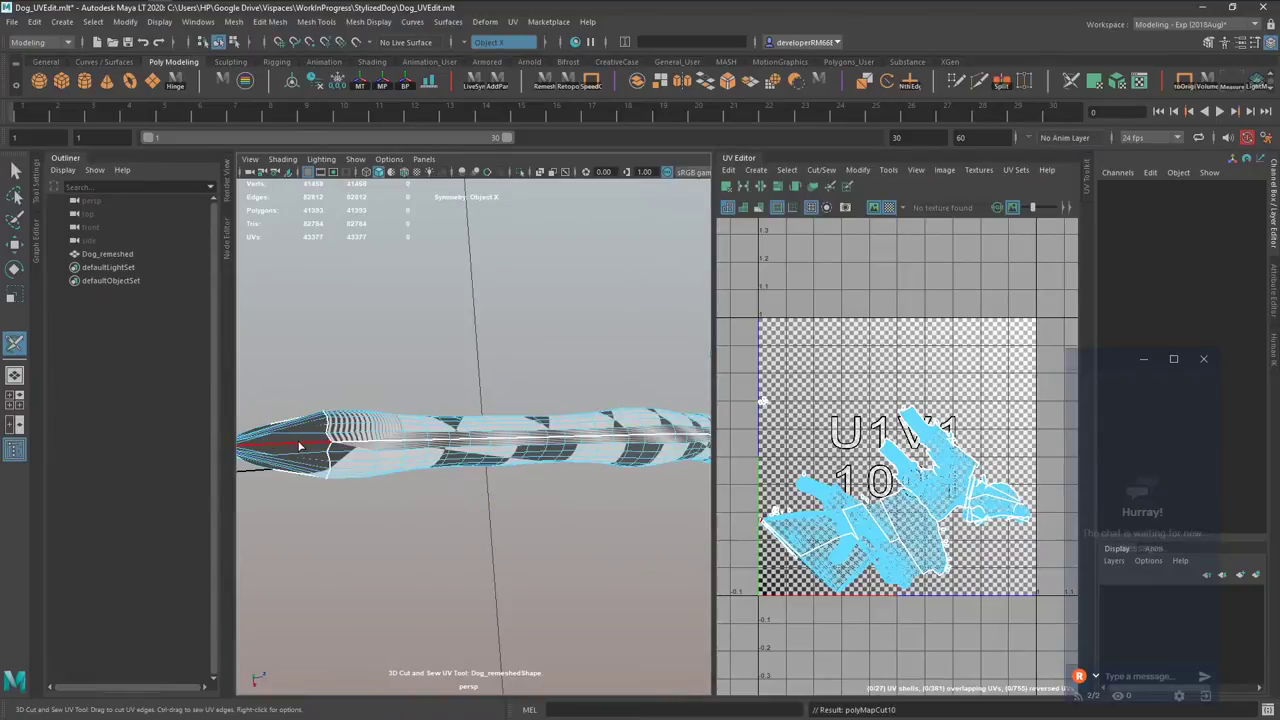
Cut a lengthwise seam along each hind leg from beneath the tail base down to the paw.
{"action": "left_click_drag", "start_coordinate": [315, 451], "coordinate": [484, 435], "text": "alt"}
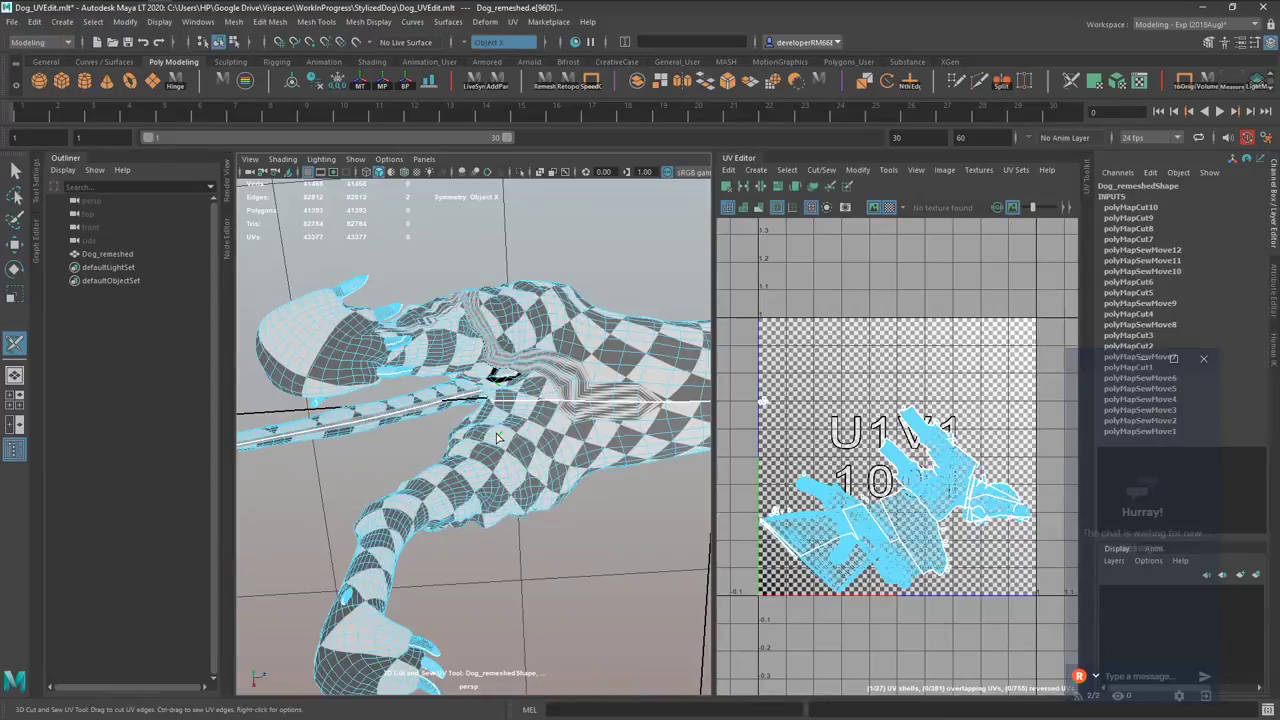
{"action": "double_click", "coordinate": [499, 437]}
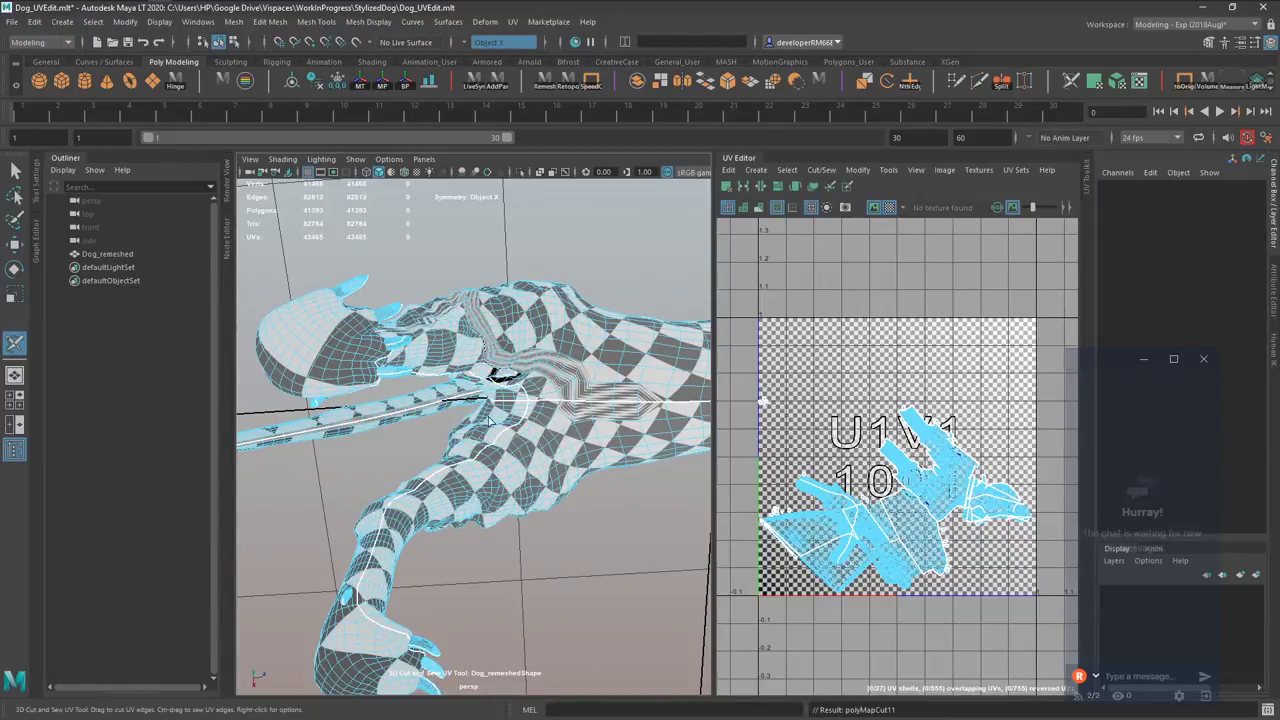
{"action": "left_click_drag", "start_coordinate": [490, 420], "coordinate": [546, 434], "text": "alt"}
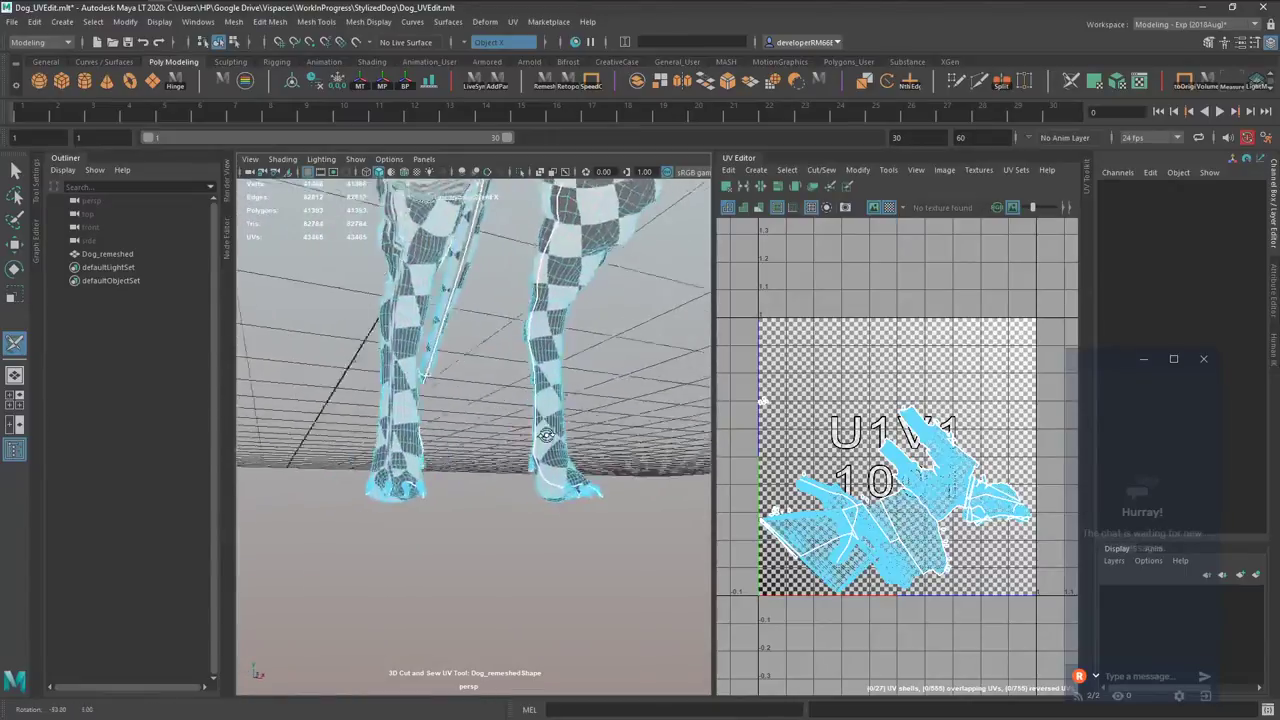
Cut seams around the soles of the hind paws and ring seams around the ankles at the dewclaws.
{"action": "scroll", "coordinate": [546, 434], "scroll_direction": "up", "scroll_amount": 8}
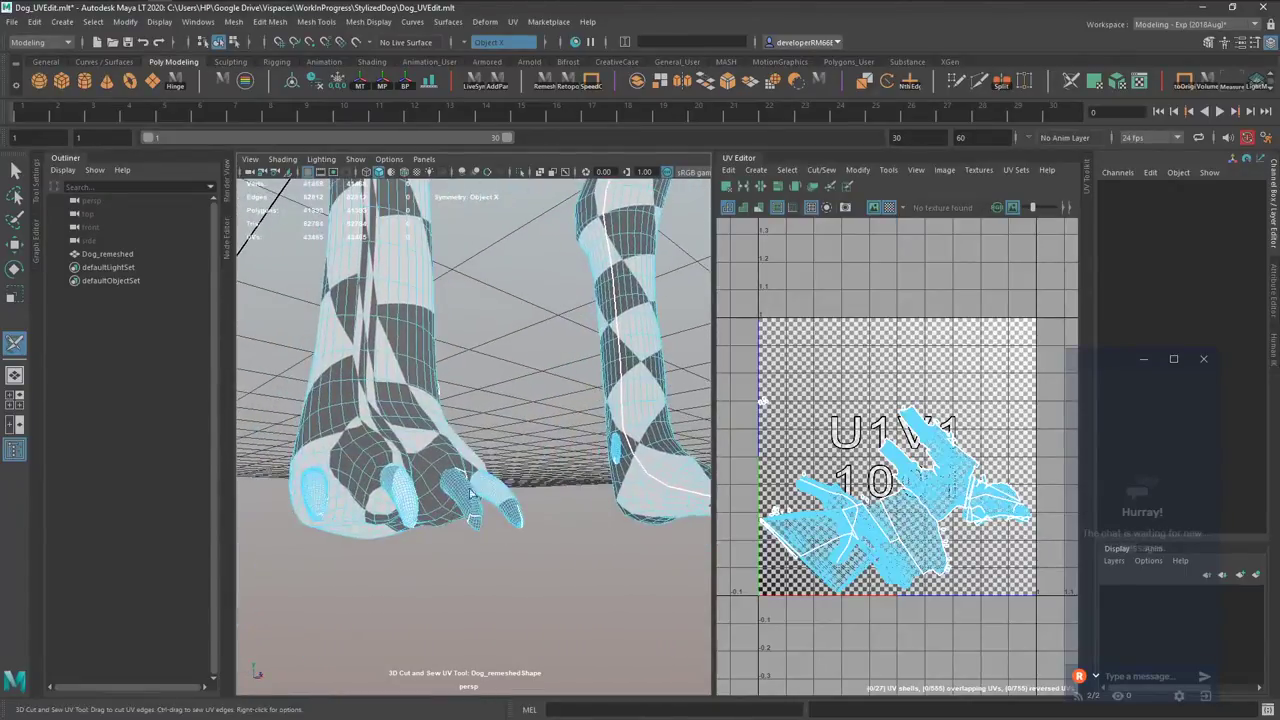
{"action": "left_click_drag", "start_coordinate": [435, 493], "coordinate": [502, 495], "text": "alt"}
{"action": "scroll", "coordinate": [502, 495], "scroll_direction": "up", "scroll_amount": 5}
{"action": "middle_click_drag", "start_coordinate": [648, 586], "coordinate": [532, 490], "text": "alt"}
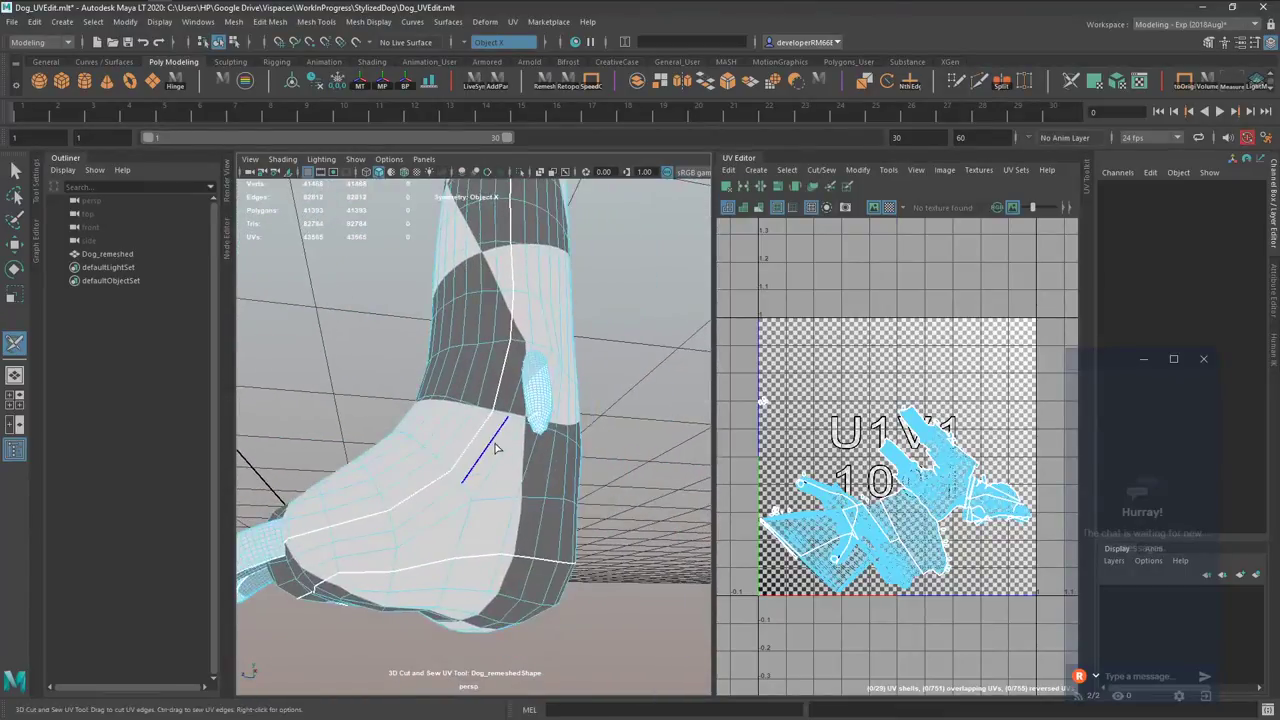
{"action": "left_click_drag", "start_coordinate": [465, 493], "coordinate": [570, 383], "text": "alt"}
{"action": "double_click", "coordinate": [567, 388]}
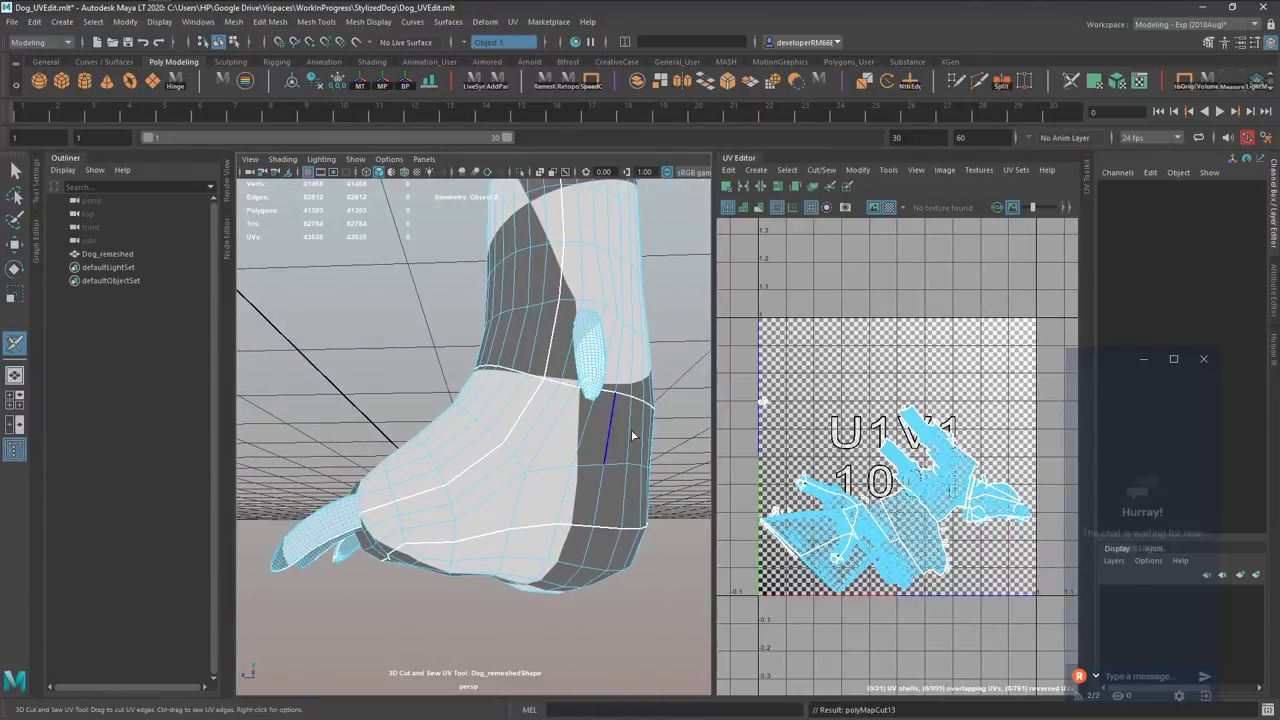
Leave the UV cutting tool, return to object mode with Dog_remeshed selected, and save the scene.
{"action": "left_click_drag", "start_coordinate": [631, 429], "coordinate": [558, 467], "text": "alt"}
{"action": "middle_click_drag", "start_coordinate": [558, 467], "coordinate": [534, 466], "text": "alt"}
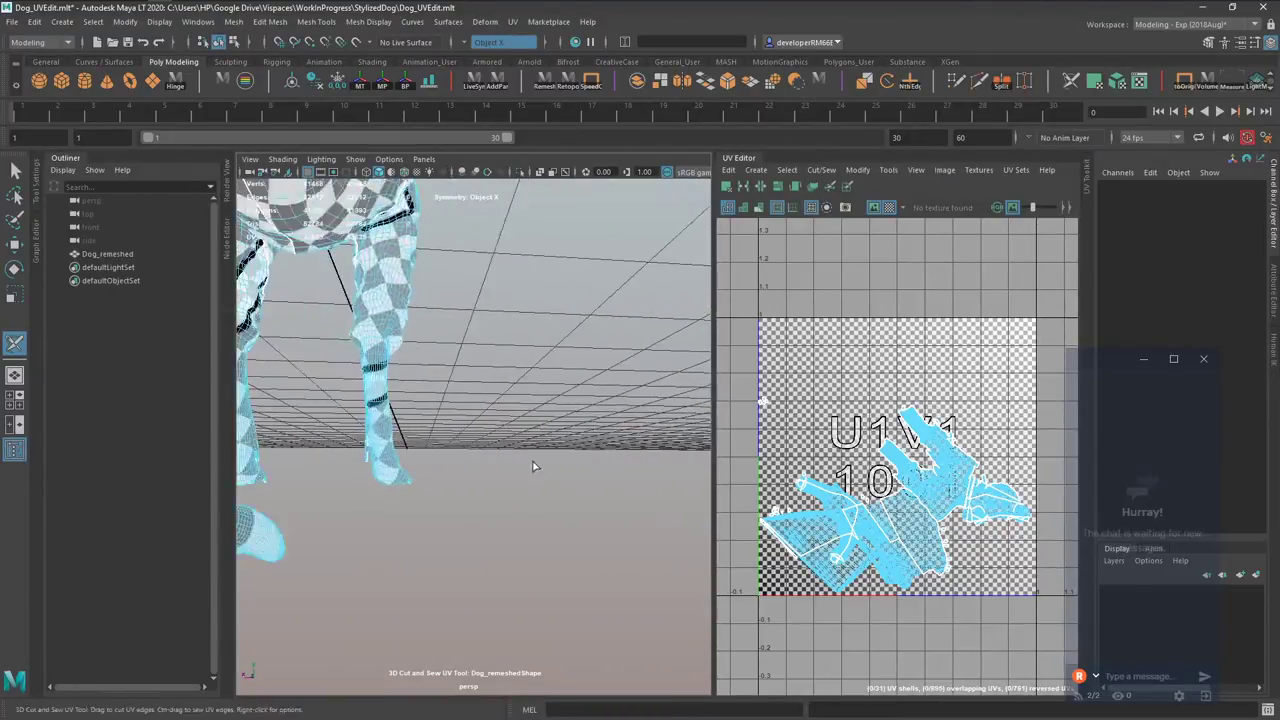
{"action": "left_click_drag", "start_coordinate": [534, 466], "coordinate": [603, 452], "text": "alt"}
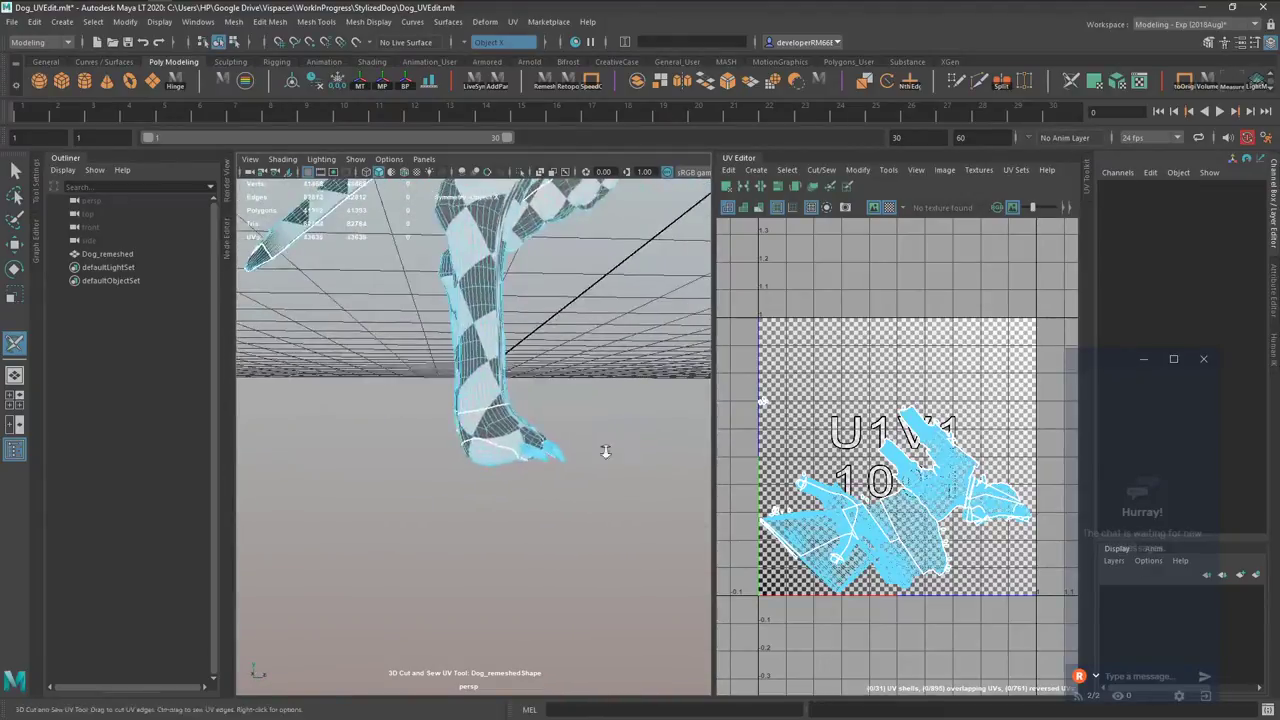
{"action": "scroll", "coordinate": [603, 453], "scroll_direction": "down", "scroll_amount": 5}
{"action": "key", "text": "w"}
{"action": "middle_click_drag", "start_coordinate": [602, 455], "coordinate": [505, 478], "text": "alt"}
{"action": "right_click_drag", "start_coordinate": [560, 468], "coordinate": [605, 420]}
{"action": "key", "text": "ctrl+s"}
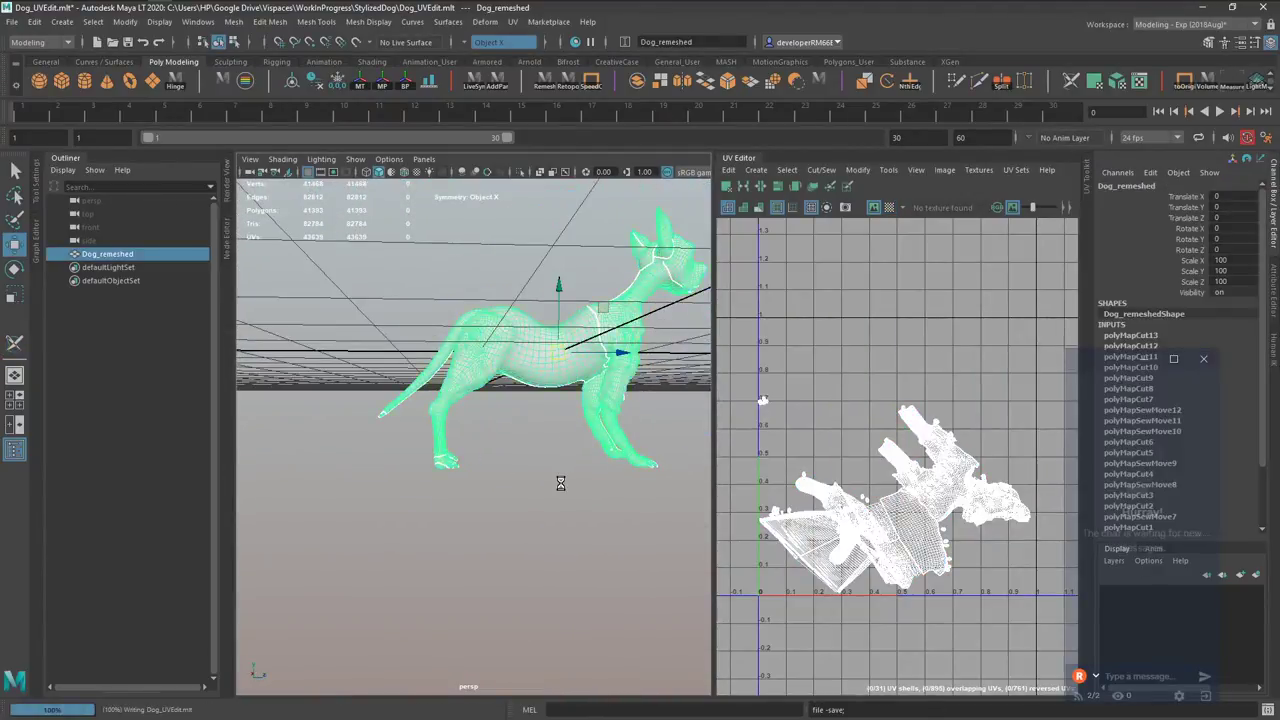
Try deleting the construction history of Dog_remeshed, undo the deletion, and reselect the dog in object mode.
{"action": "key", "text": "ctrl+F12"}
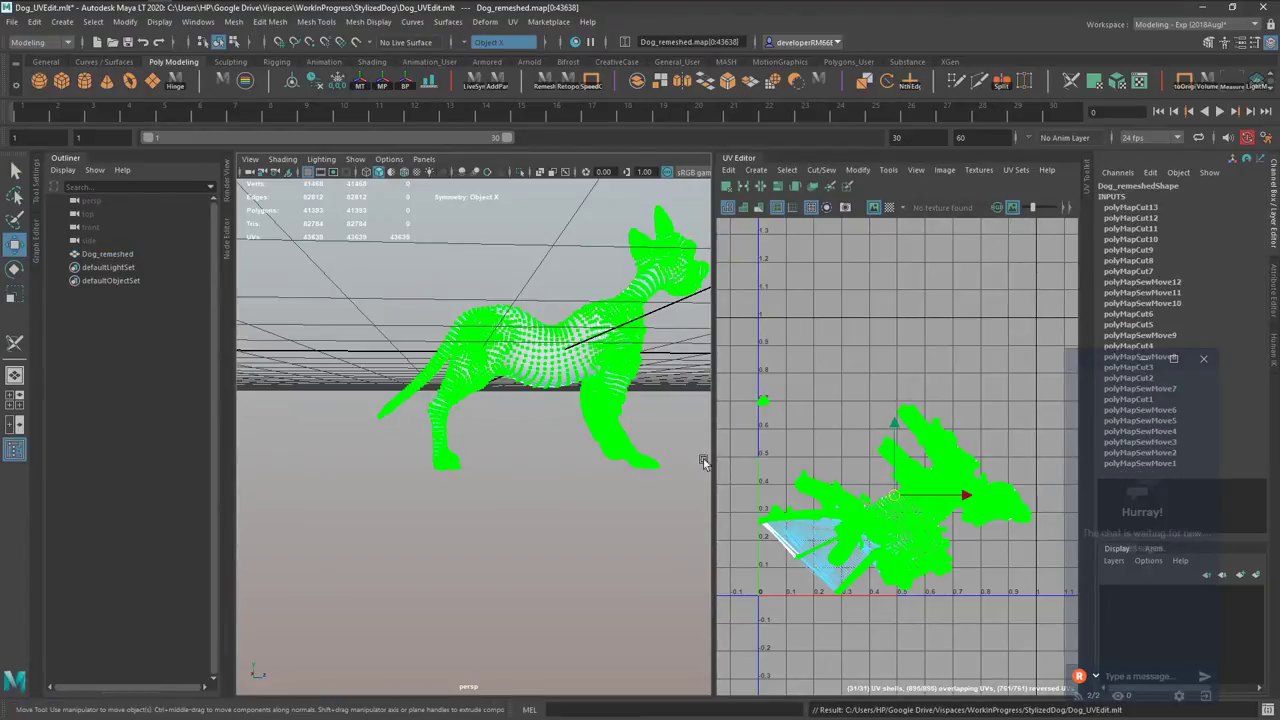
{"action": "right_click_drag", "start_coordinate": [608, 412], "coordinate": [564, 425]}
{"action": "key", "text": "alt+shift+d"}
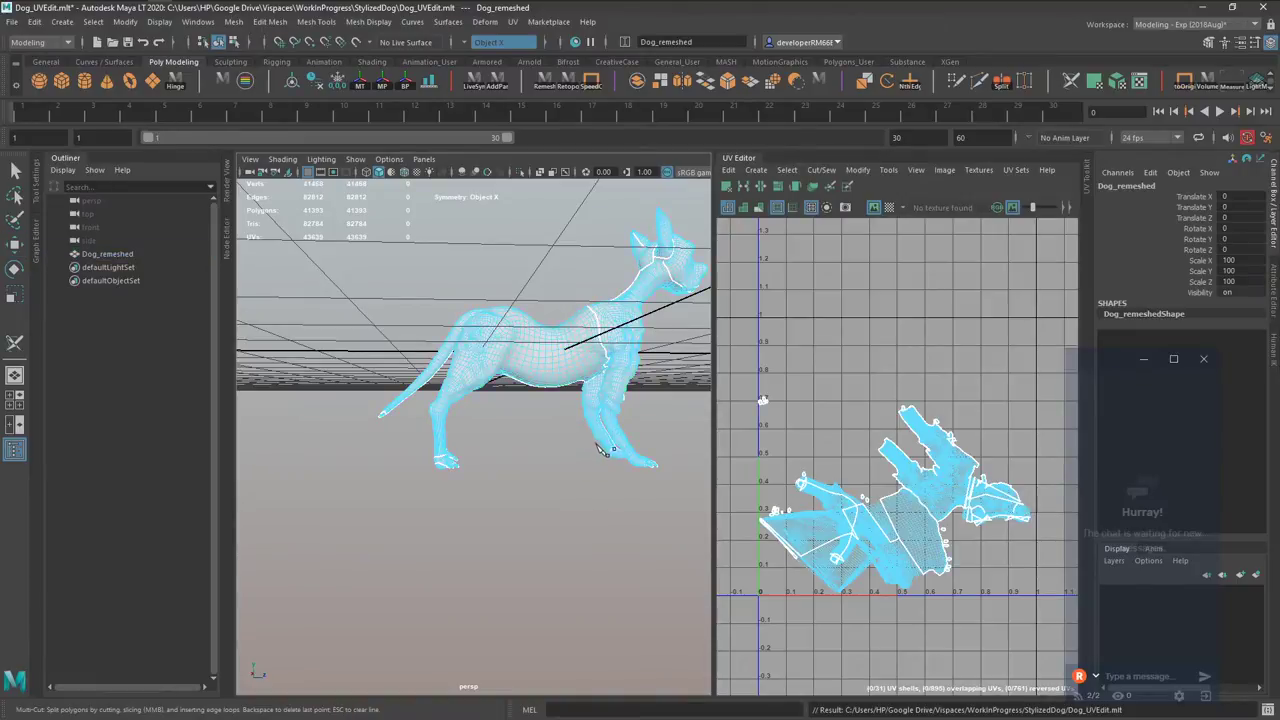
{"action": "key", "text": "w"}
{"action": "key", "text": "ctrl+z"}
{"action": "key", "text": "F8"}
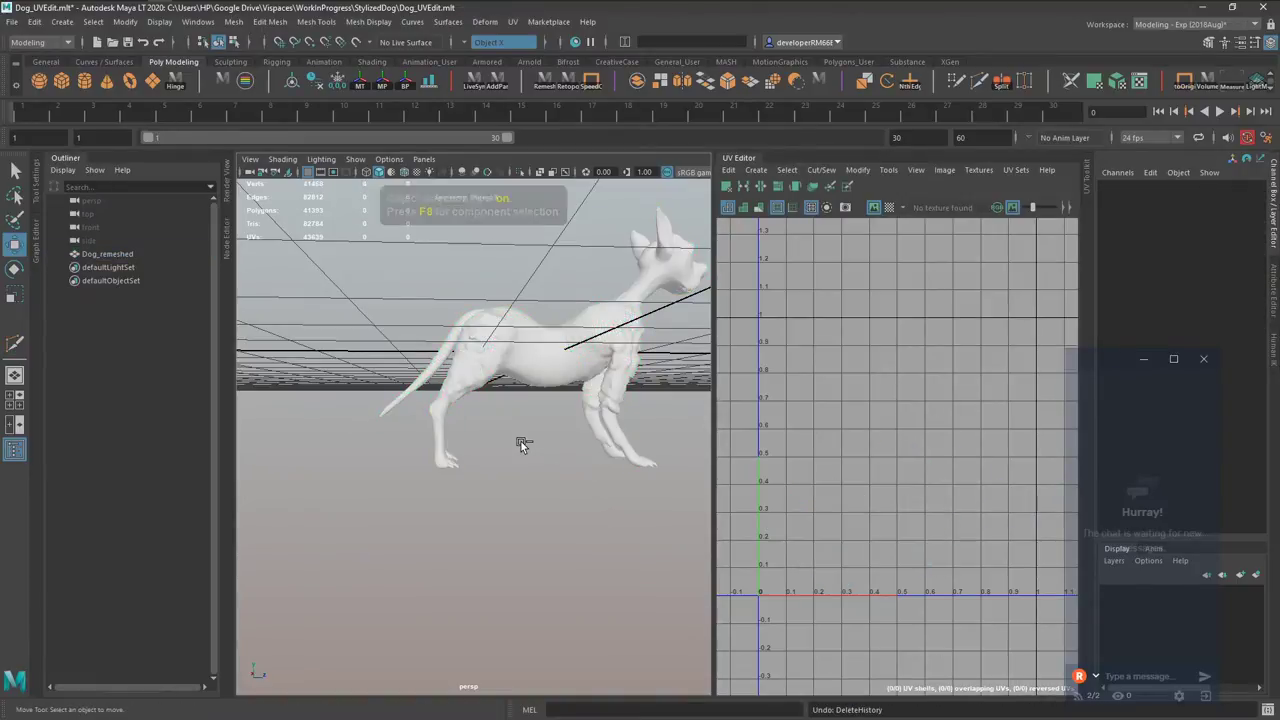
{"action": "left_click", "coordinate": [600, 276]}
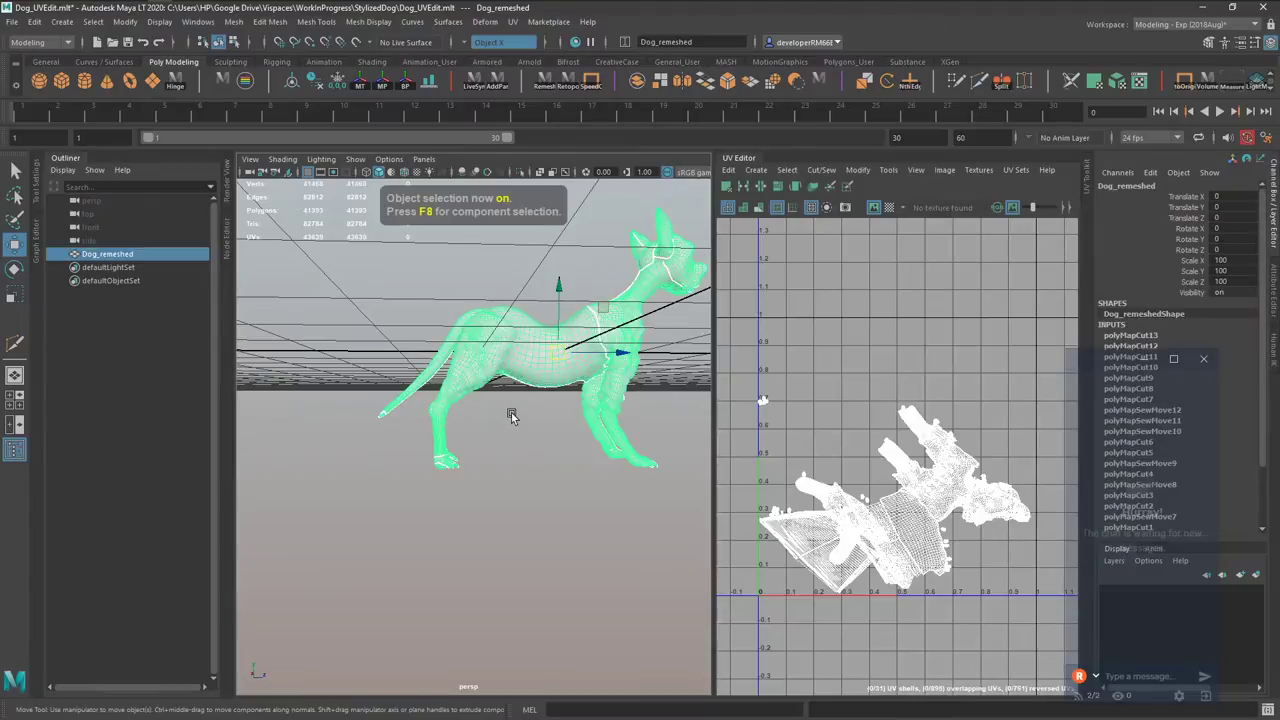
Select all UVs of Dog_remeshed and unfold them along the new seams.
{"action": "key", "text": "ctrl+F12"}
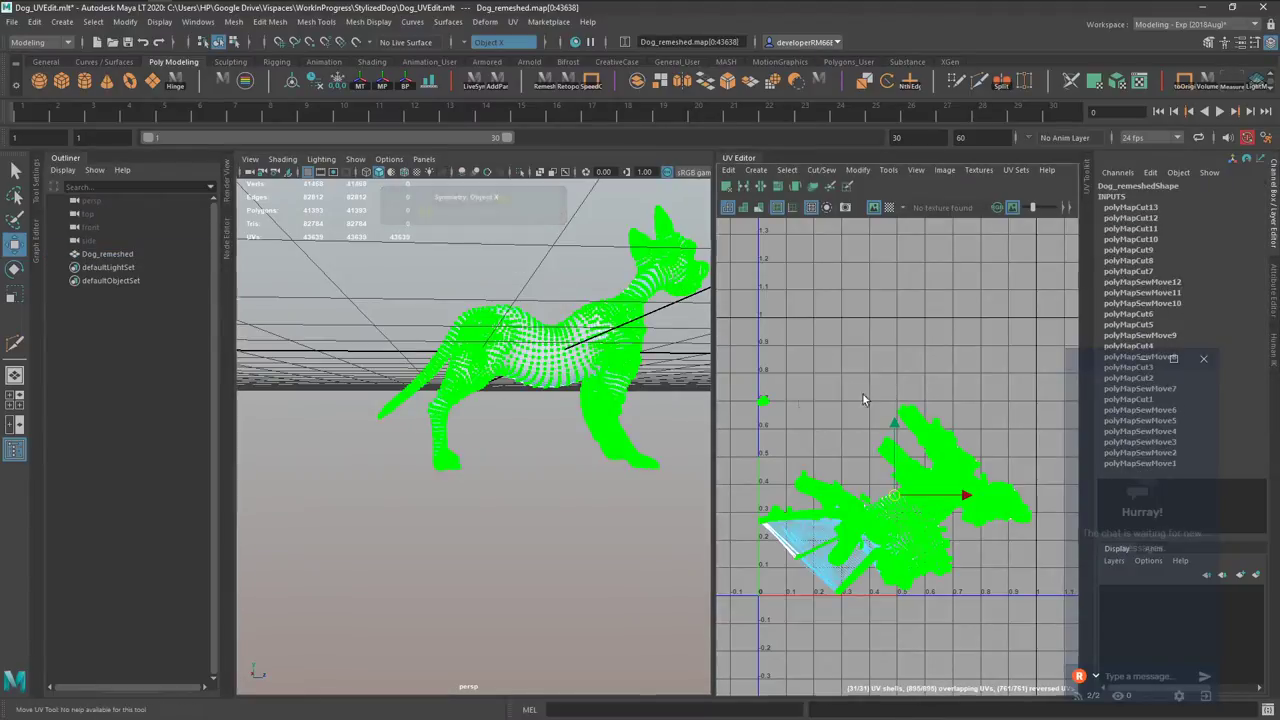
{"action": "right_click_drag", "start_coordinate": [866, 400], "coordinate": [760, 402], "text": "shift"}
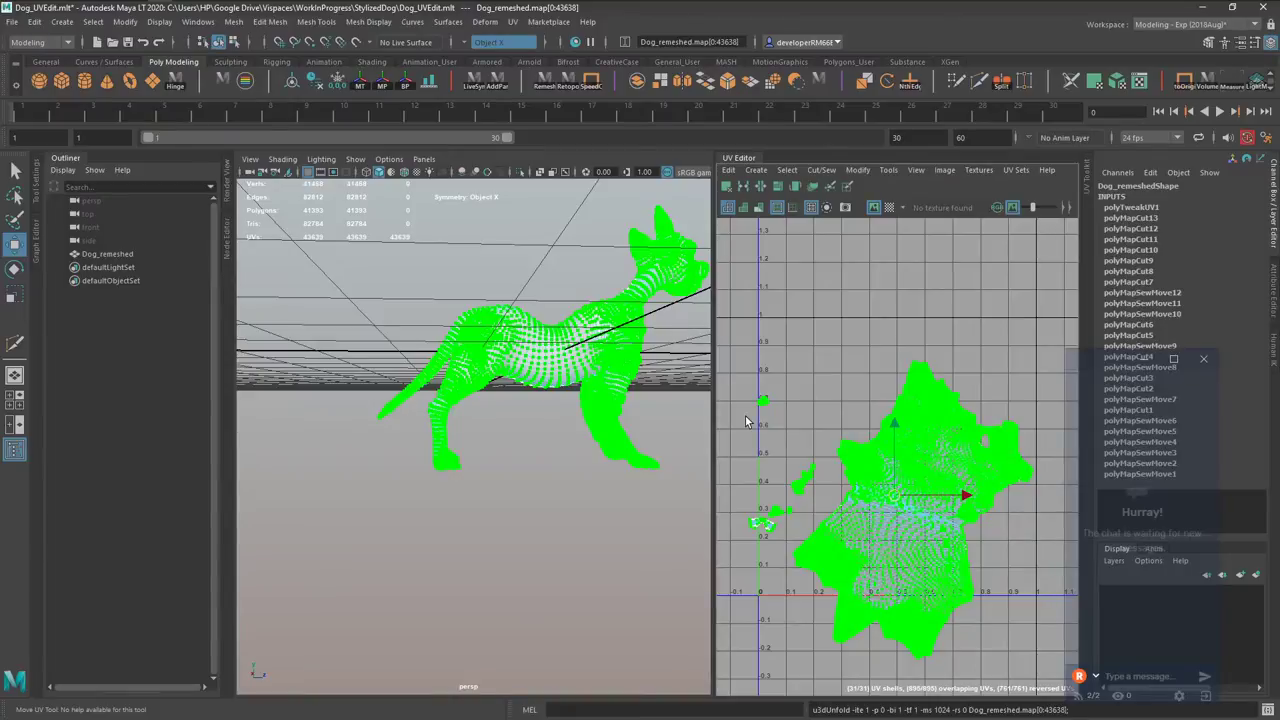
Try orienting and laying out the unfolded UV shells, and undo both operations.
{"action": "key", "text": "shift+o"}
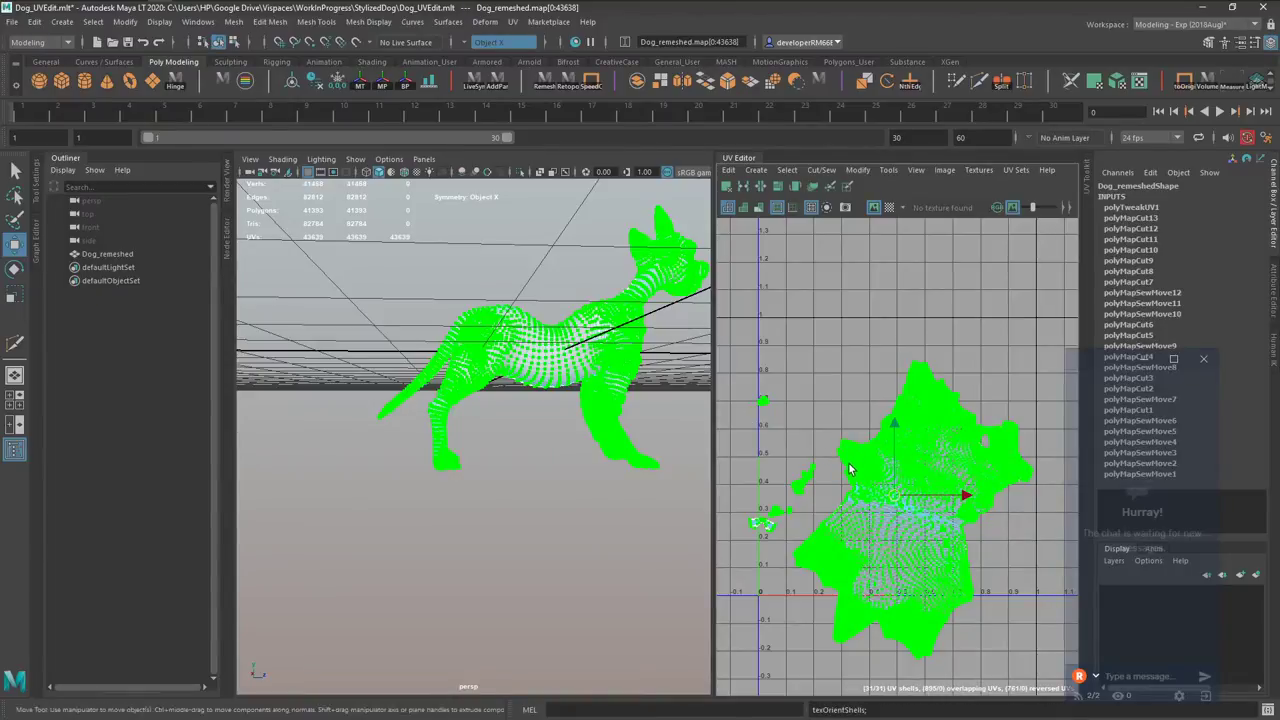
{"action": "middle_click_drag", "start_coordinate": [790, 471], "coordinate": [805, 471], "text": "alt"}
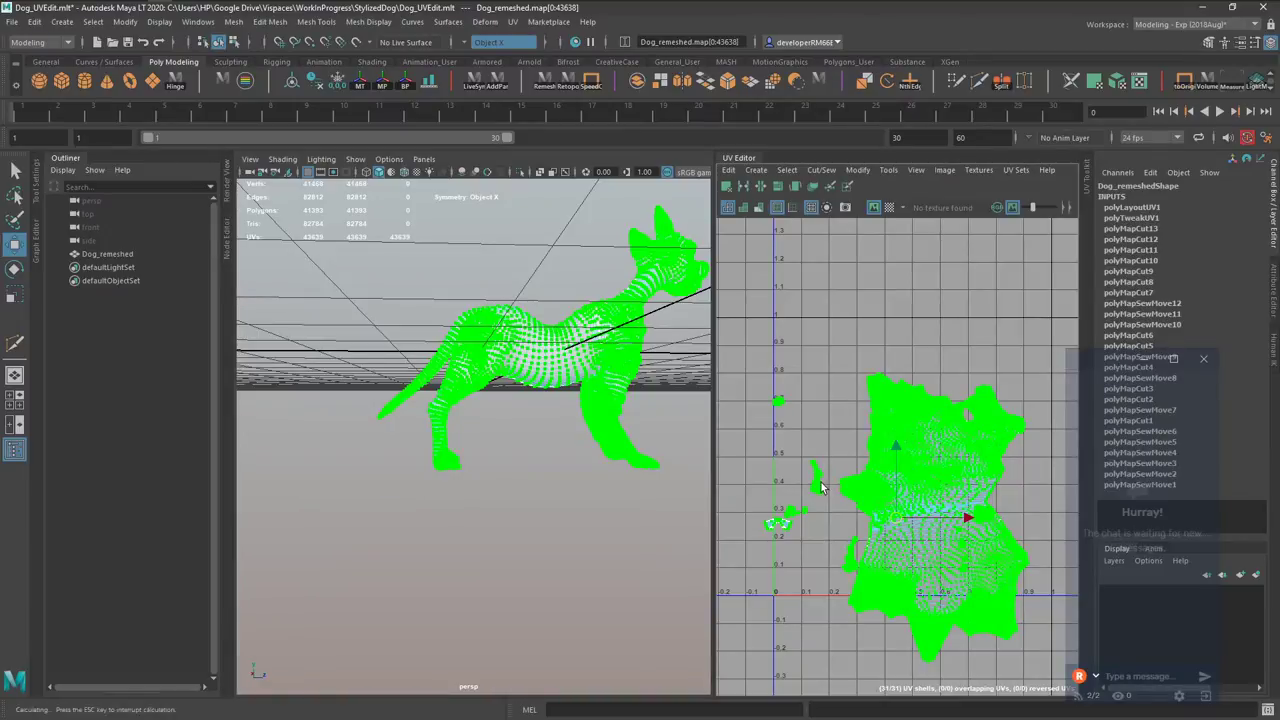
{"action": "middle_click_drag", "start_coordinate": [820, 477], "coordinate": [808, 456], "text": "alt"}
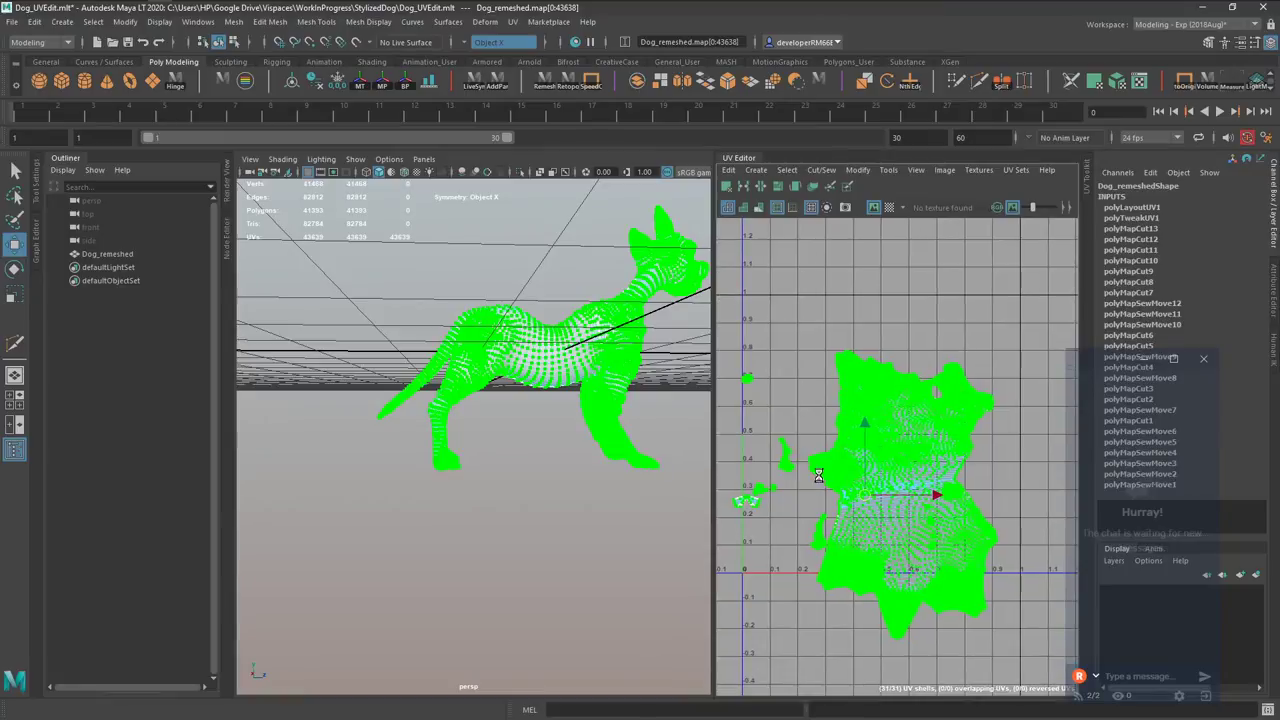
{"action": "key", "text": "ctrl+z"}
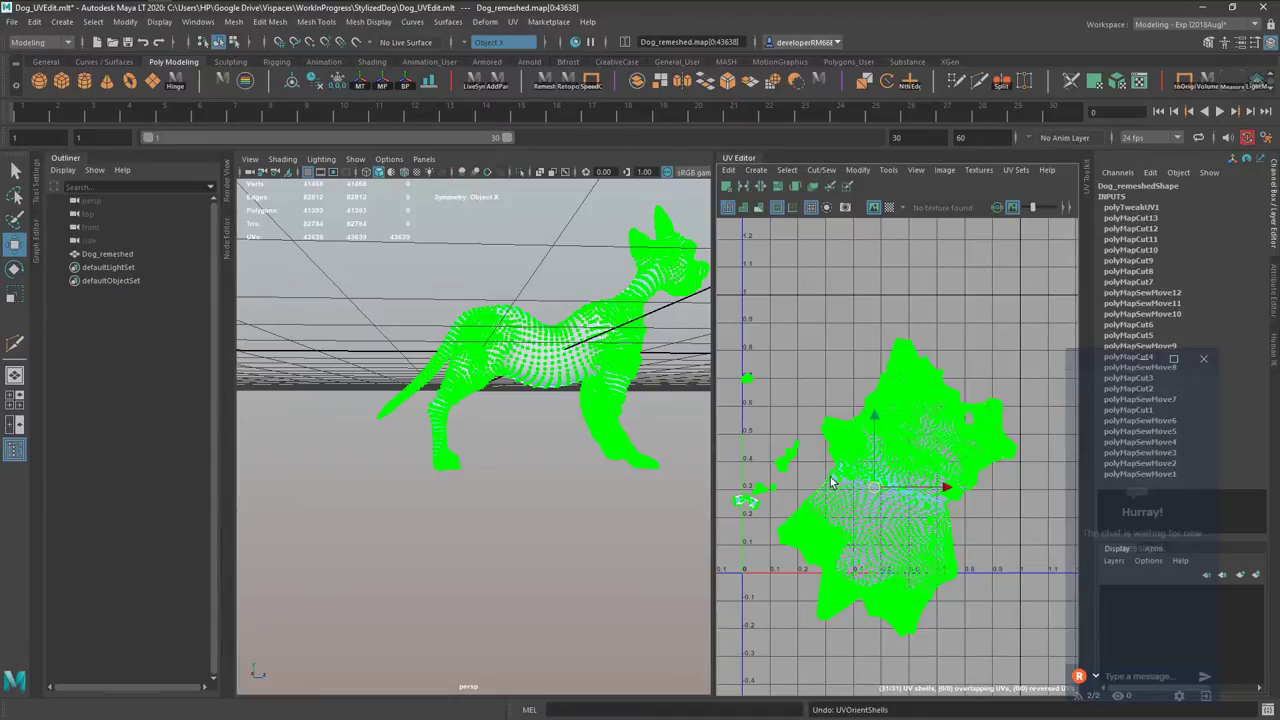
Lay out all UV shells within the 0 to 1 tile and delete Dog_remeshed's construction history in object mode.
{"action": "middle_click_drag", "start_coordinate": [832, 480], "coordinate": [824, 466], "text": "alt"}
{"action": "right_click_drag", "start_coordinate": [825, 477], "coordinate": [775, 523], "text": "shift"}
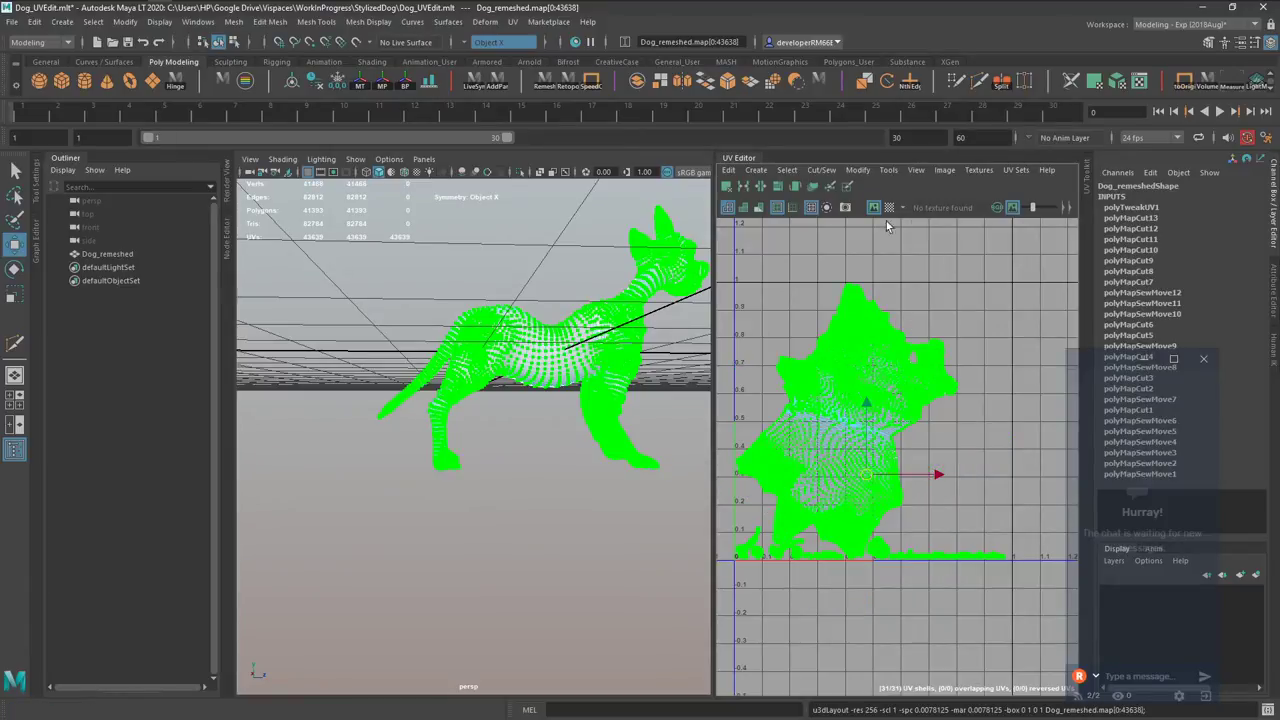
{"action": "right_click_drag", "start_coordinate": [653, 376], "coordinate": [675, 341]}
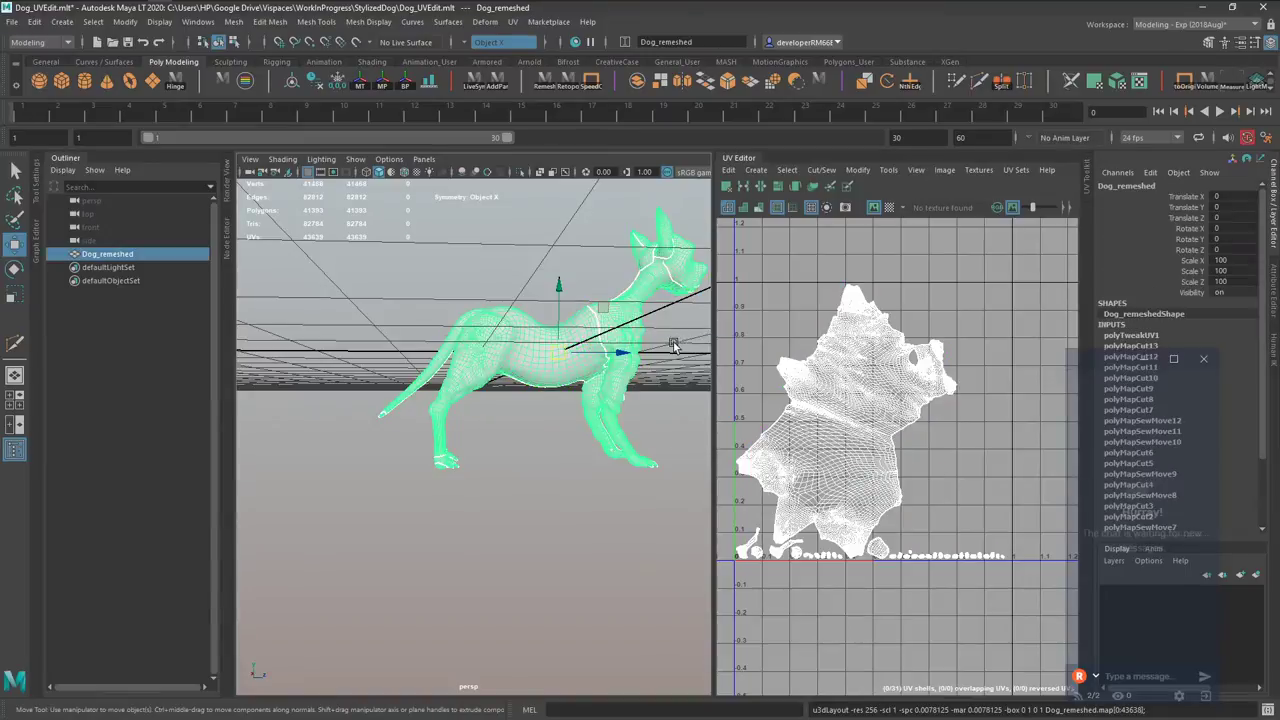
{"action": "middle_click_drag", "start_coordinate": [668, 378], "coordinate": [637, 396], "text": "alt"}
Cut the short edges joining the hole in the main UV shell to the shell's nearby outer border.
{"action": "scroll", "coordinate": [936, 352], "scroll_direction": "up", "scroll_amount": 10}
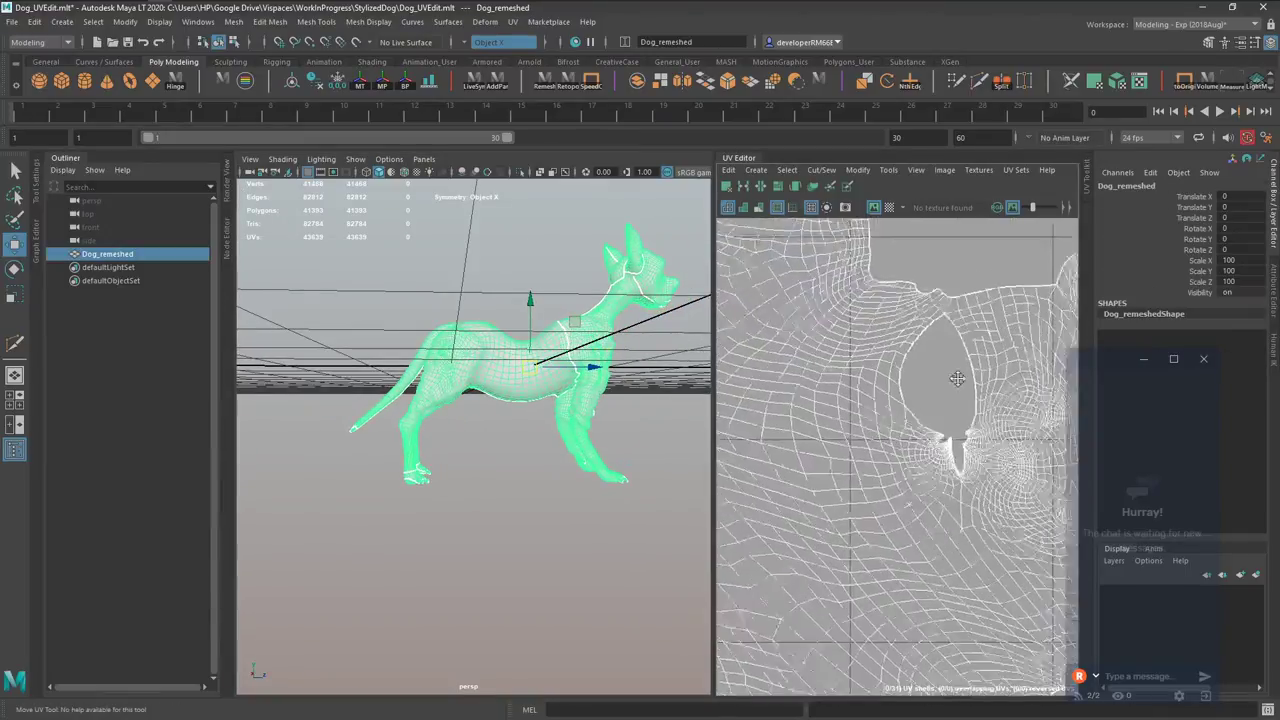
{"action": "key", "text": "F10"}
{"action": "left_click", "coordinate": [901, 333]}
{"action": "right_click_drag", "start_coordinate": [941, 295], "coordinate": [881, 314], "text": "shift"}
{"action": "scroll", "coordinate": [898, 341], "scroll_direction": "up", "scroll_amount": 10}
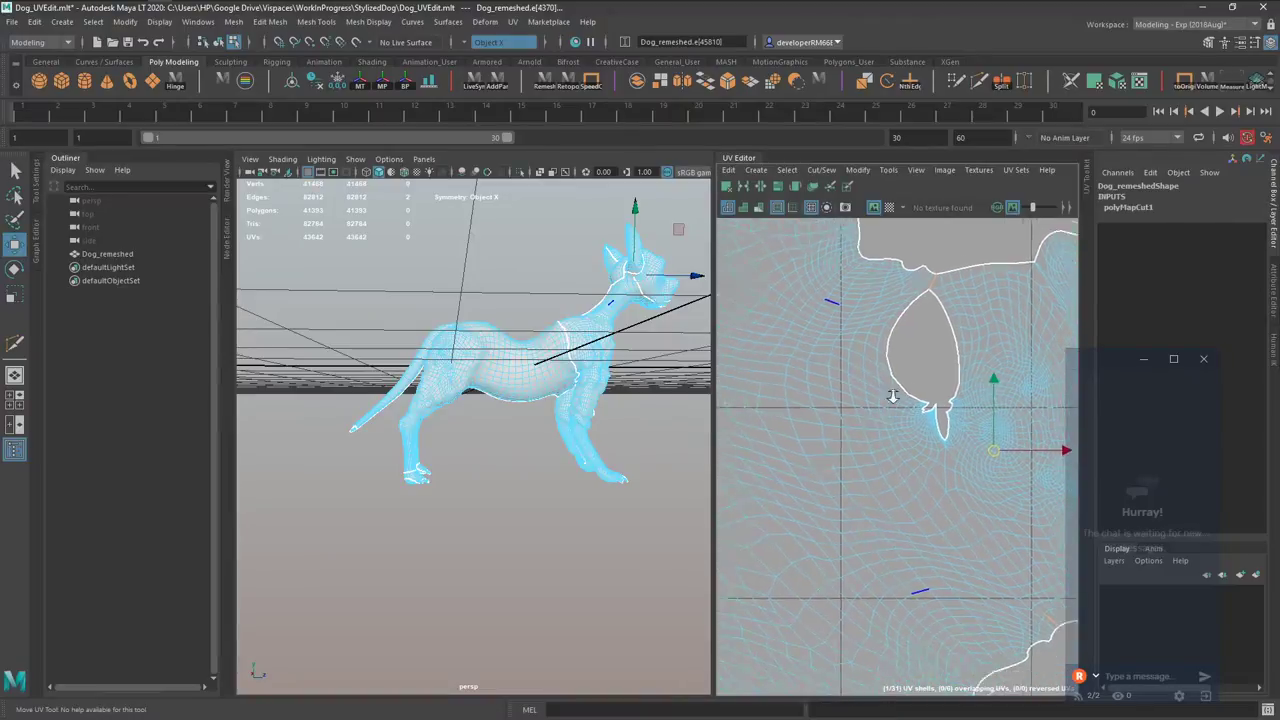
Select an edge loop in the compressed band of the main UV shell and examine the matching area around the dog's front legs.
{"action": "scroll", "coordinate": [898, 341], "scroll_direction": "down", "scroll_amount": 10}
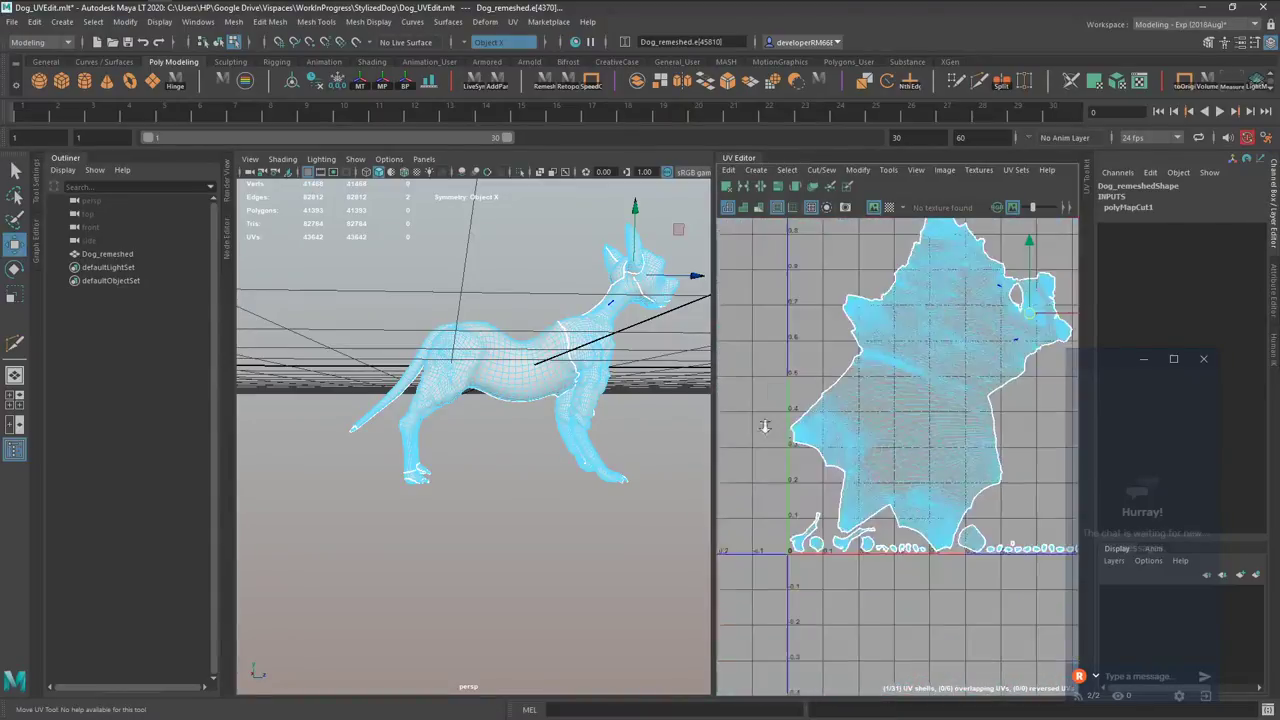
{"action": "double_click", "coordinate": [847, 386]}
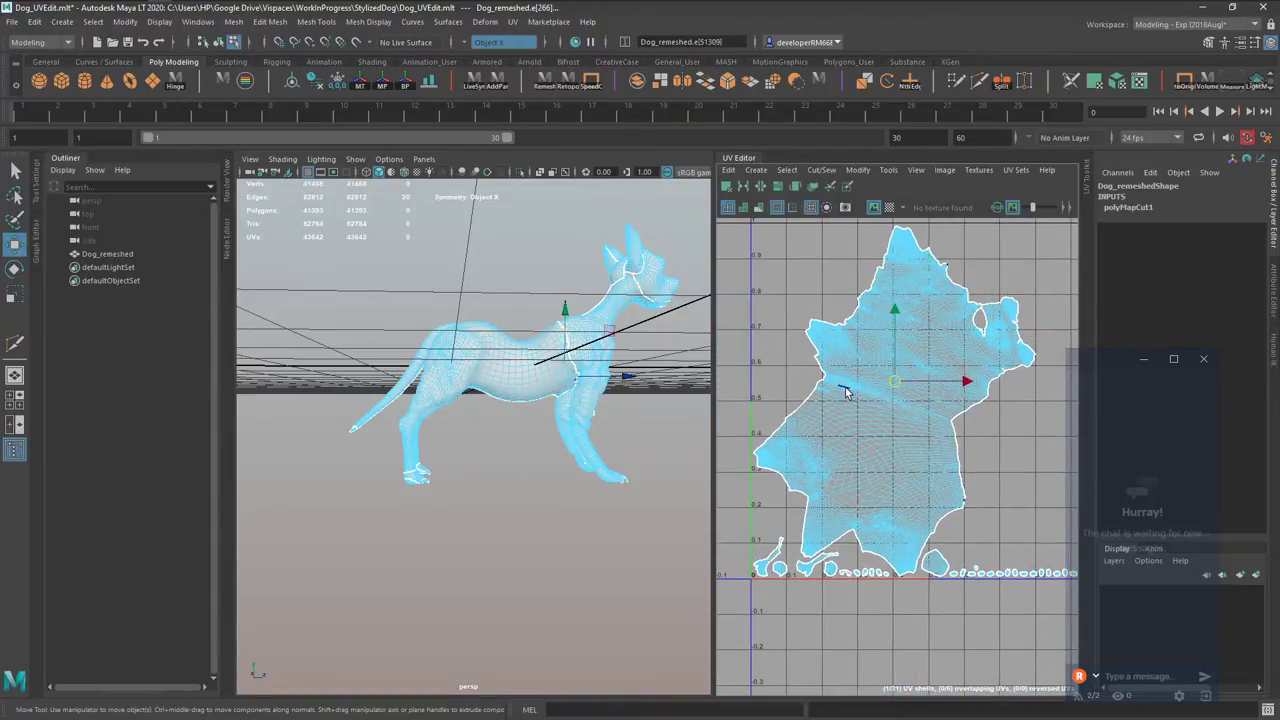
{"action": "left_click_drag", "start_coordinate": [590, 402], "coordinate": [497, 477], "text": "alt"}
{"action": "scroll", "coordinate": [611, 440], "scroll_direction": "up", "scroll_amount": 8}
{"action": "scroll", "coordinate": [601, 430], "scroll_direction": "down", "scroll_amount": 4}
{"action": "scroll", "coordinate": [600, 428], "scroll_direction": "down", "scroll_amount": 5}
{"action": "key", "text": "4"}
{"action": "scroll", "coordinate": [525, 424], "scroll_direction": "up", "scroll_amount": 1}
{"action": "key", "text": "5"}
{"action": "mouse_move", "coordinate": [498, 476]}
{"action": "right_mouse_down", "text": "alt"}
{"action": "mouse_move", "coordinate": [529, 471]}
{"action": "mouse_move", "coordinate": [500, 463]}
{"action": "mouse_move", "coordinate": [527, 451]}
{"action": "mouse_move", "coordinate": [508, 443]}
{"action": "mouse_move", "coordinate": [527, 458]}
{"action": "right_mouse_up", "text": "alt"}
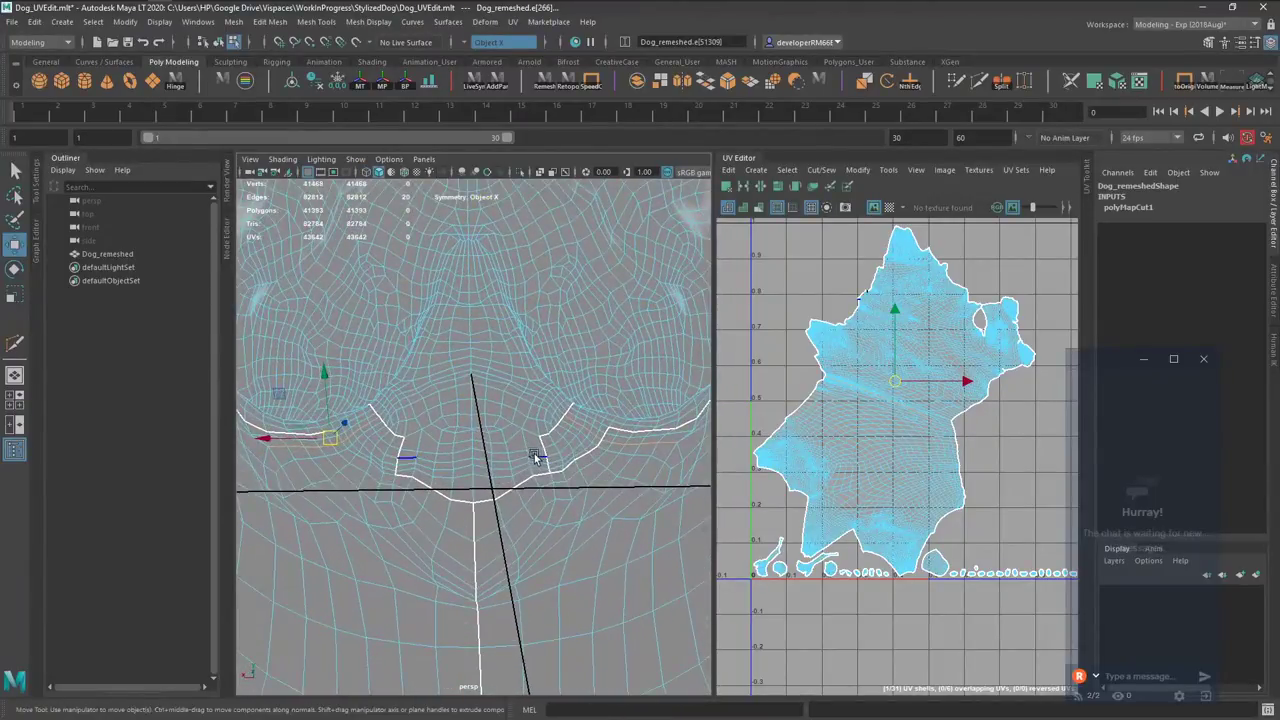
{"action": "right_click_drag", "start_coordinate": [905, 400], "coordinate": [940, 430], "text": "alt"}
{"action": "right_click_drag", "start_coordinate": [560, 499], "coordinate": [537, 499], "text": "alt"}
{"action": "scroll", "coordinate": [536, 499], "scroll_direction": "down", "scroll_amount": 6}
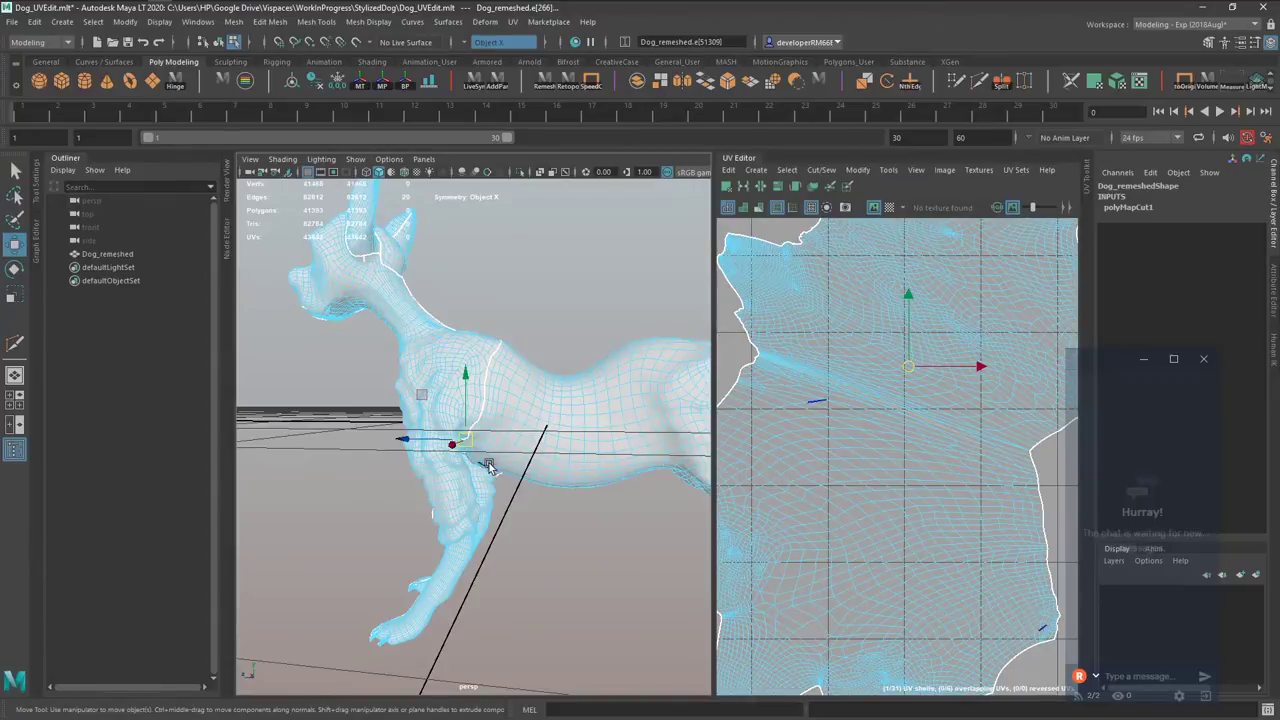
Turn on the UV checker texture and examine its distortion around the shoulder and behind the front leg.
{"action": "left_click", "coordinate": [889, 207]}
{"action": "key", "text": "F8"}
{"action": "mouse_move", "coordinate": [558, 462]}
{"action": "left_mouse_down", "text": "alt"}
{"action": "mouse_move", "coordinate": [545, 436]}
{"action": "mouse_move", "coordinate": [571, 446]}
{"action": "left_mouse_up", "text": "alt"}
{"action": "scroll", "coordinate": [545, 432], "scroll_direction": "up", "scroll_amount": 8}
{"action": "scroll", "coordinate": [782, 365], "scroll_direction": "up", "scroll_amount": 3}
{"action": "key", "text": "F8"}
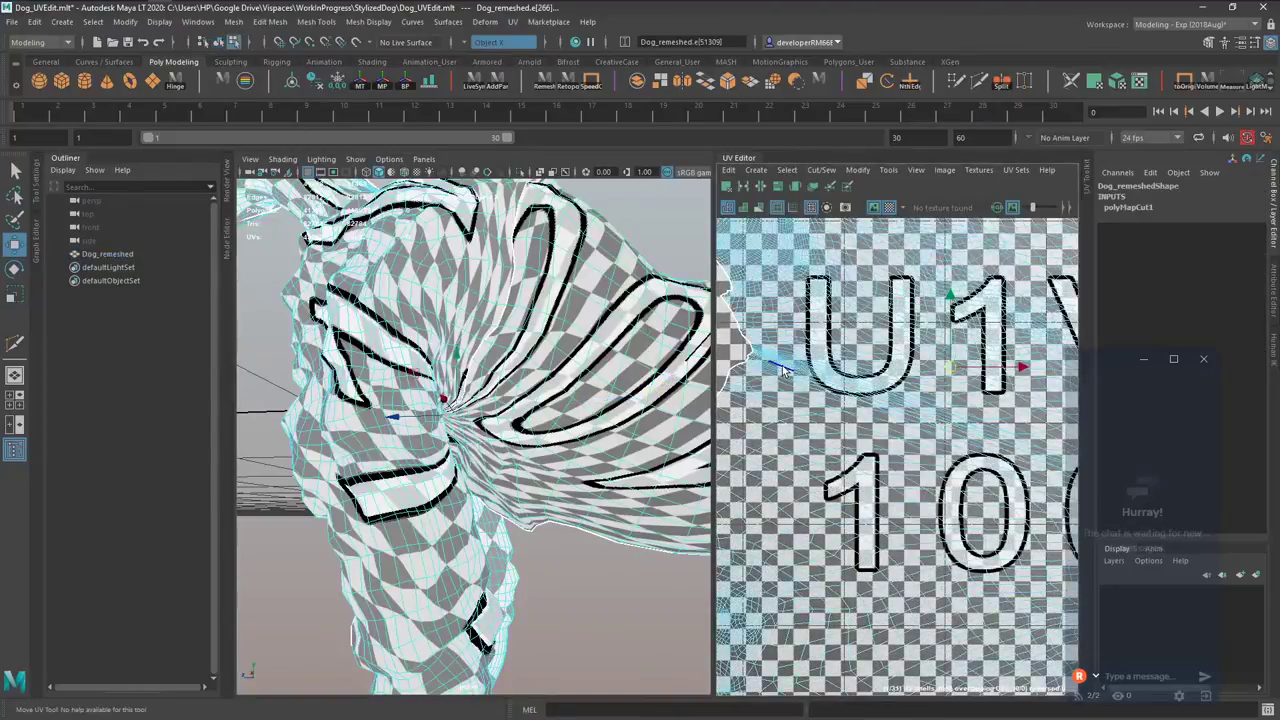
Pick edge loops in the compressed band of the UV shell and examine where they run on the dog's shoulder and flank.
{"action": "left_click", "coordinate": [798, 371]}
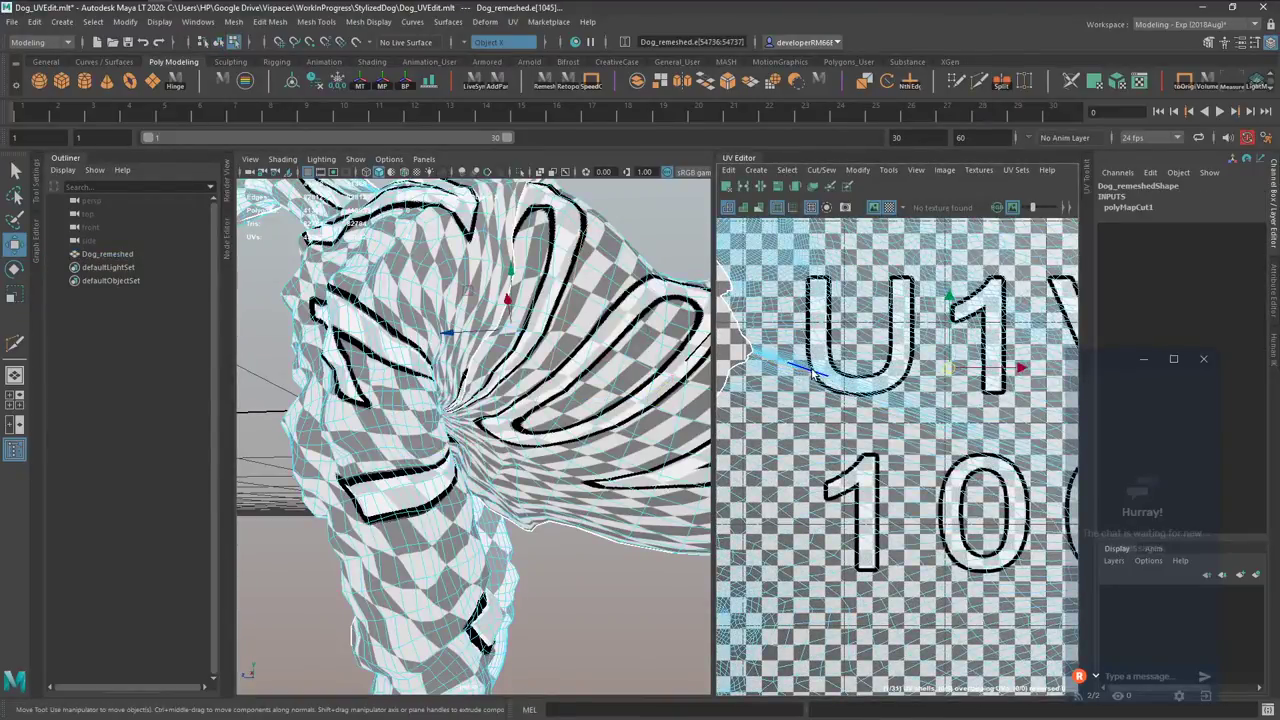
{"action": "scroll", "coordinate": [814, 372], "scroll_direction": "down", "scroll_amount": 4}
{"action": "scroll", "coordinate": [564, 406], "scroll_direction": "up", "scroll_amount": 4}
{"action": "left_click_drag", "start_coordinate": [565, 408], "coordinate": [530, 405], "text": "alt"}
{"action": "scroll", "coordinate": [858, 410], "scroll_direction": "up", "scroll_amount": 3}
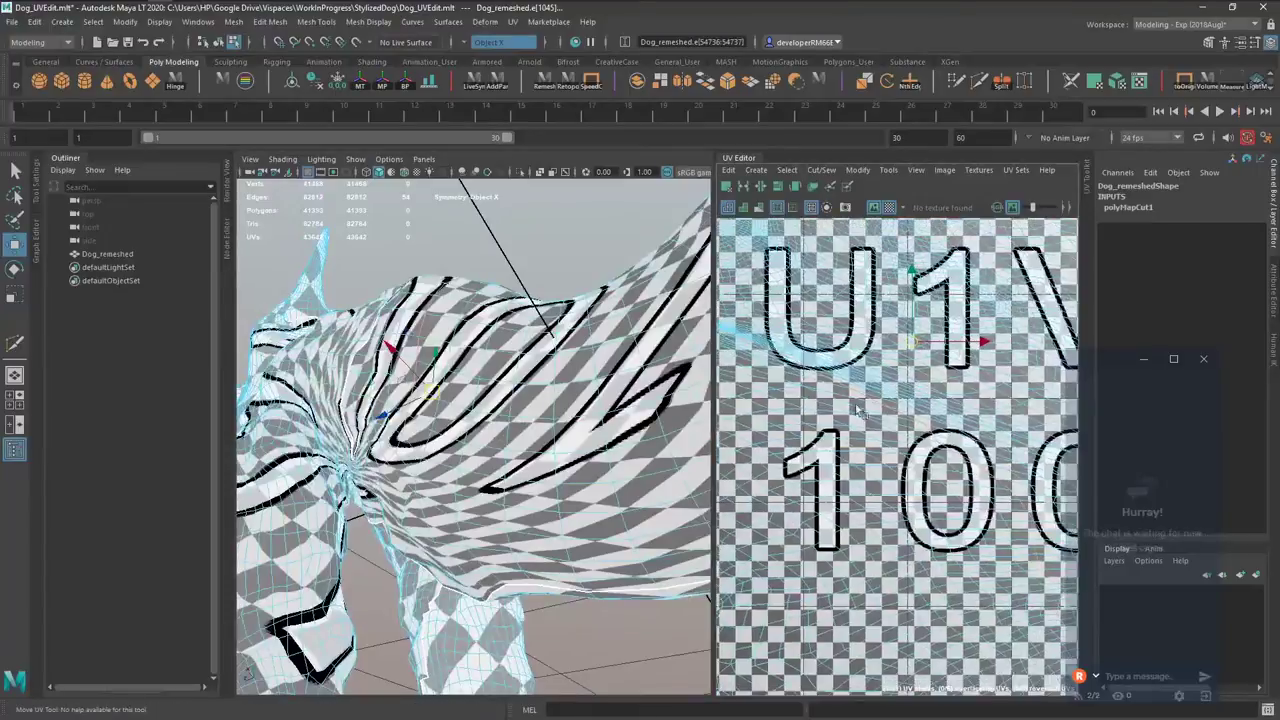
{"action": "scroll", "coordinate": [880, 380], "scroll_direction": "up", "scroll_amount": 3}
{"action": "double_click", "coordinate": [950, 395]}
{"action": "scroll", "coordinate": [930, 388], "scroll_direction": "down", "scroll_amount": 3}
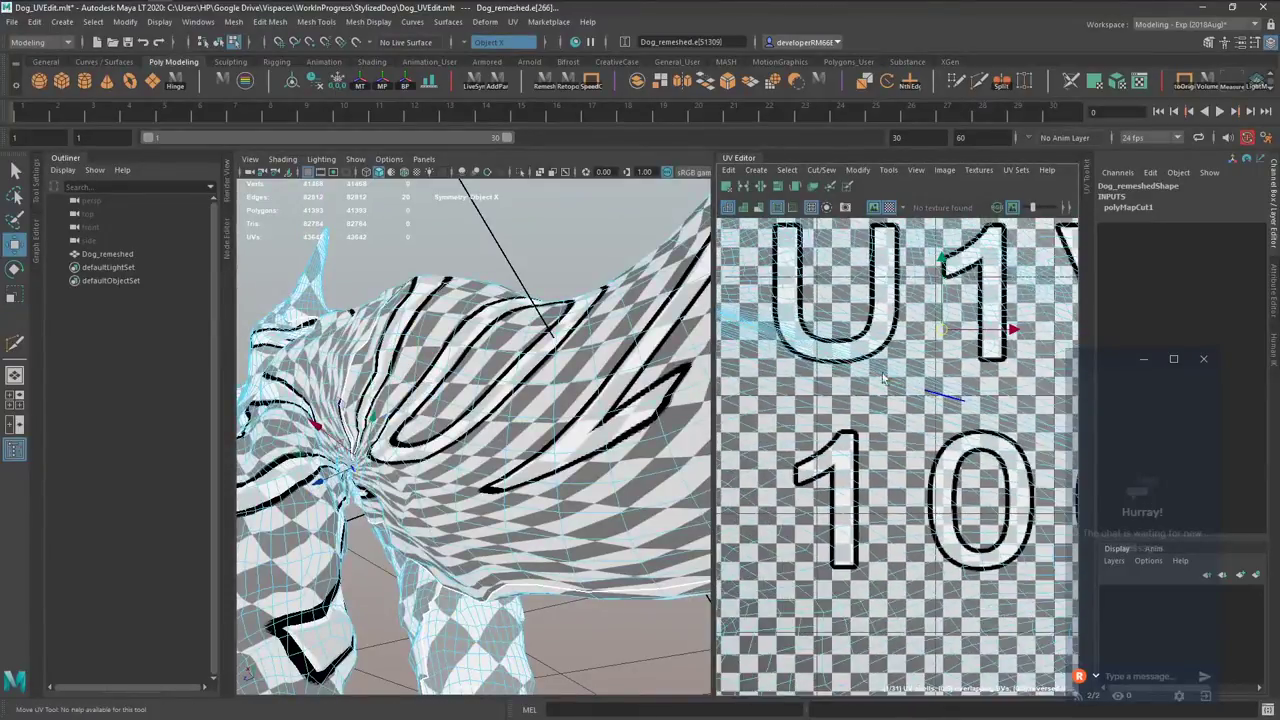
{"action": "scroll", "coordinate": [883, 378], "scroll_direction": "down", "scroll_amount": 1}
{"action": "scroll", "coordinate": [900, 390], "scroll_direction": "up", "scroll_amount": 4}
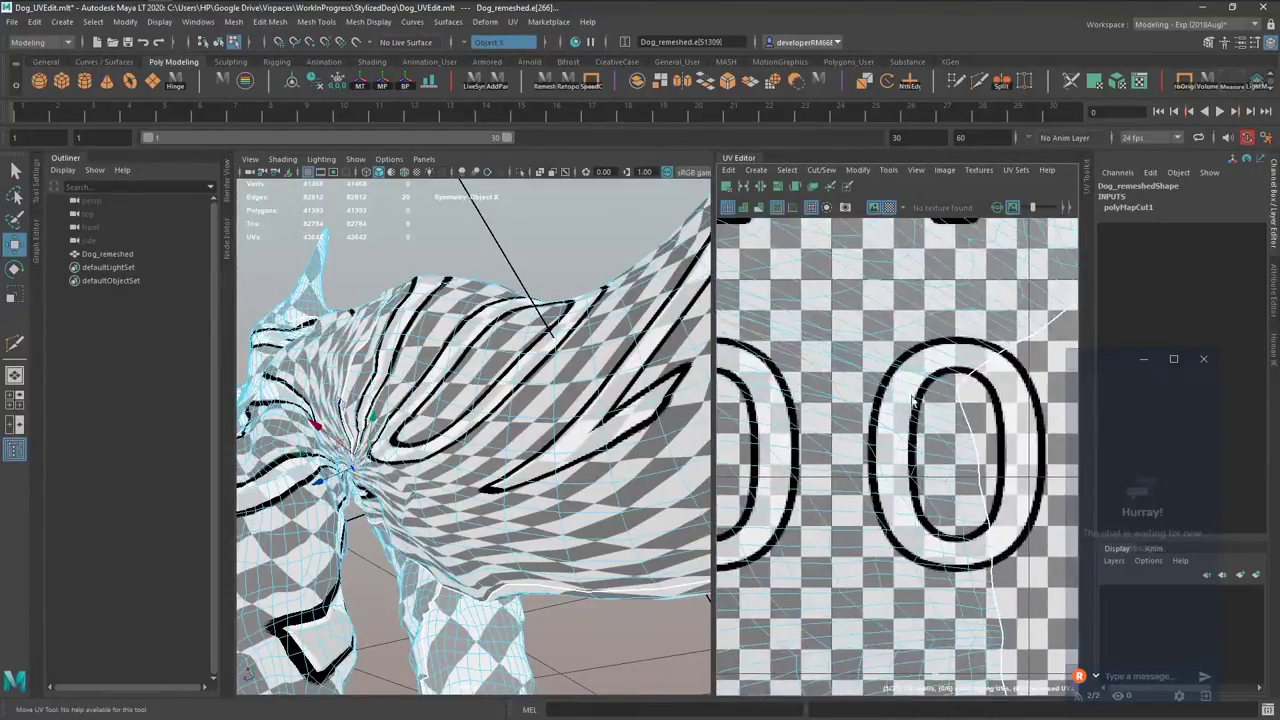
Cut a new seam along the edge loop crossing the underside just behind the front legs.
{"action": "double_click", "coordinate": [886, 378]}
{"action": "scroll", "coordinate": [926, 397], "scroll_direction": "down", "scroll_amount": 4}
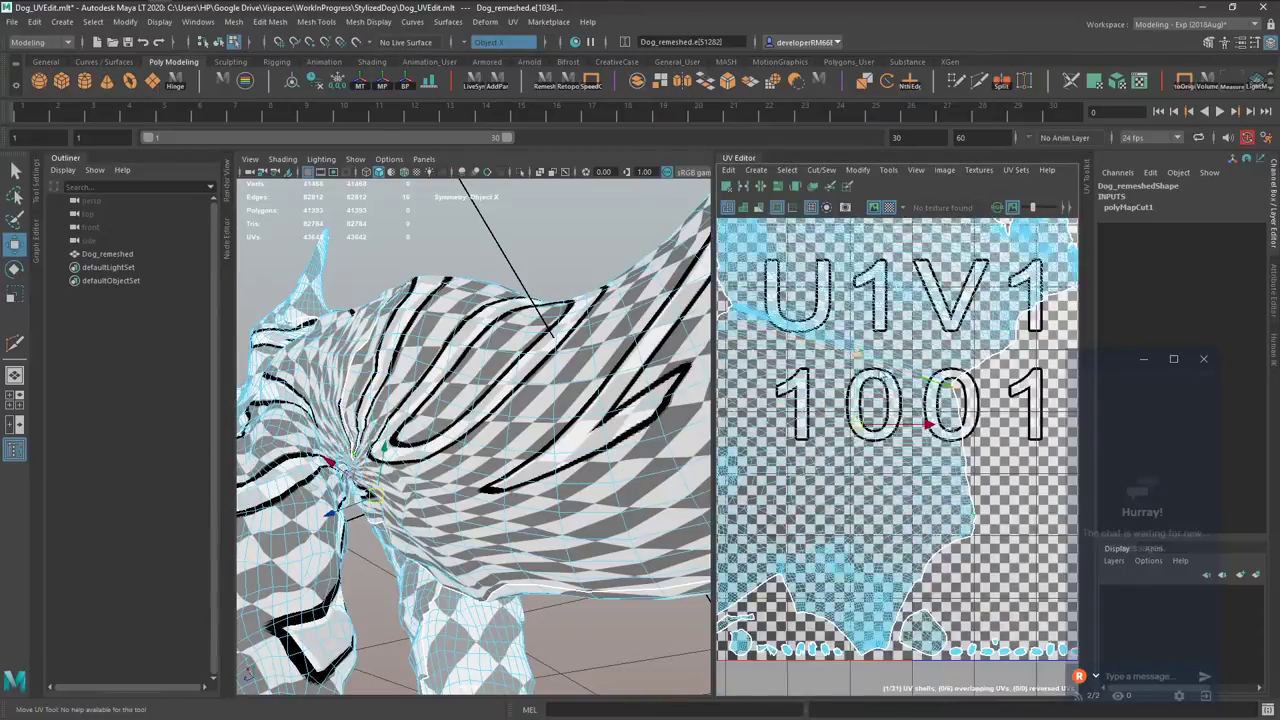
{"action": "middle_click_drag", "start_coordinate": [883, 376], "coordinate": [973, 410], "text": "alt"}
{"action": "key", "text": "f"}
{"action": "mouse_move", "coordinate": [540, 460]}
{"action": "left_mouse_down", "text": "alt"}
{"action": "mouse_move", "coordinate": [729, 457]}
{"action": "mouse_move", "coordinate": [527, 470]}
{"action": "mouse_move", "coordinate": [563, 457]}
{"action": "left_mouse_up", "text": "alt"}
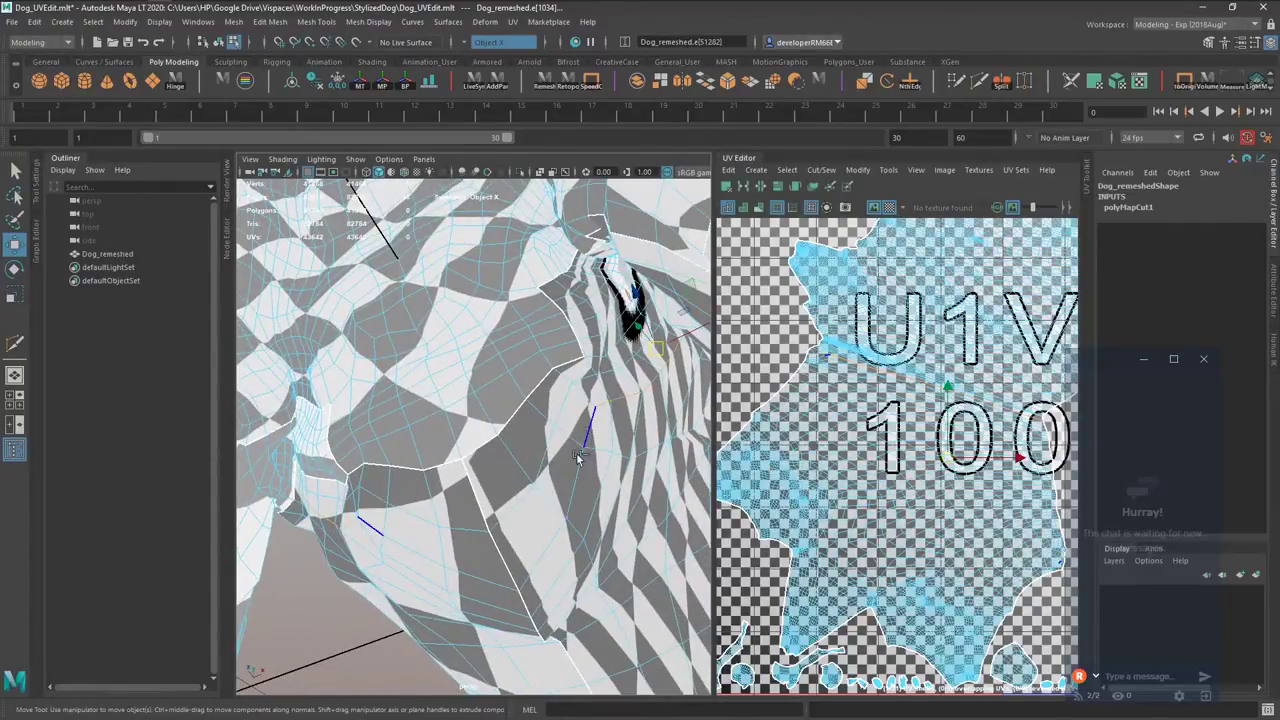
{"action": "double_click", "coordinate": [556, 525], "text": "shift"}
{"action": "right_click_drag", "start_coordinate": [790, 394], "coordinate": [738, 420], "text": "shift"}
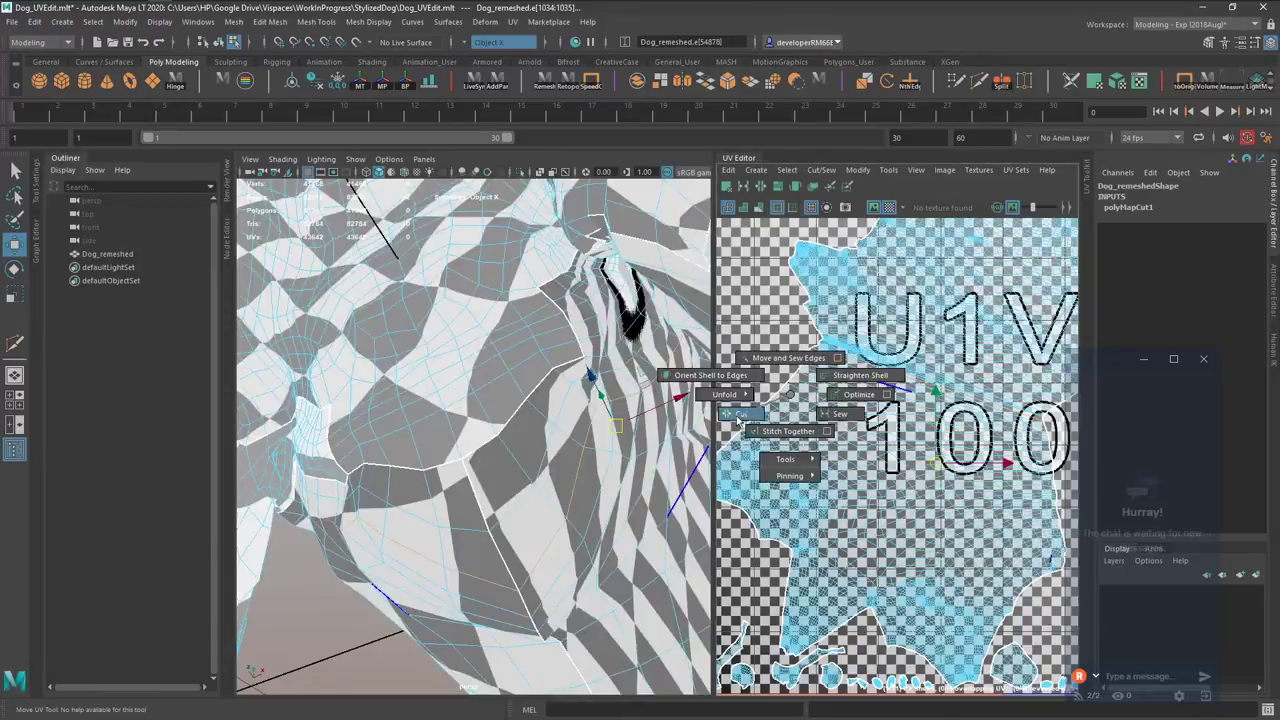
Move and sew the old jagged seam edges on the chest in front of the new underside cut, up towards the armpits.
{"action": "key", "text": "q"}
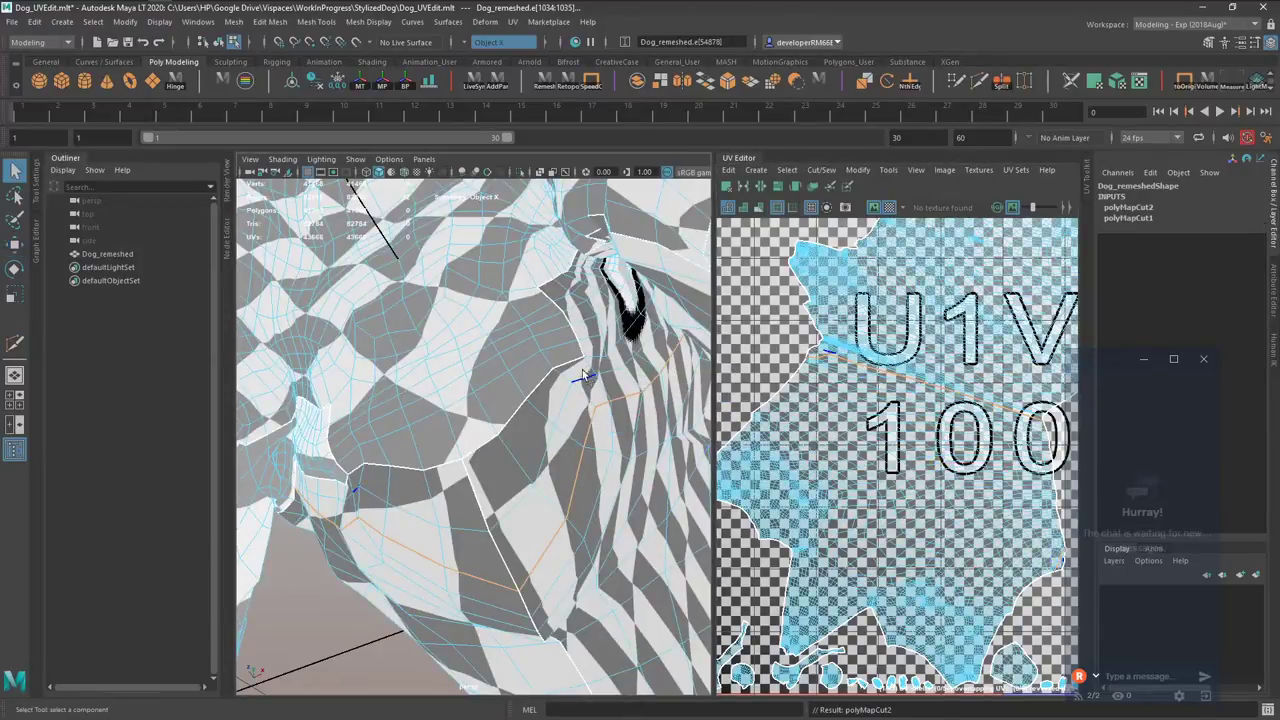
{"action": "left_click", "coordinate": [573, 366]}
{"action": "double_click", "coordinate": [507, 427], "text": "shift"}
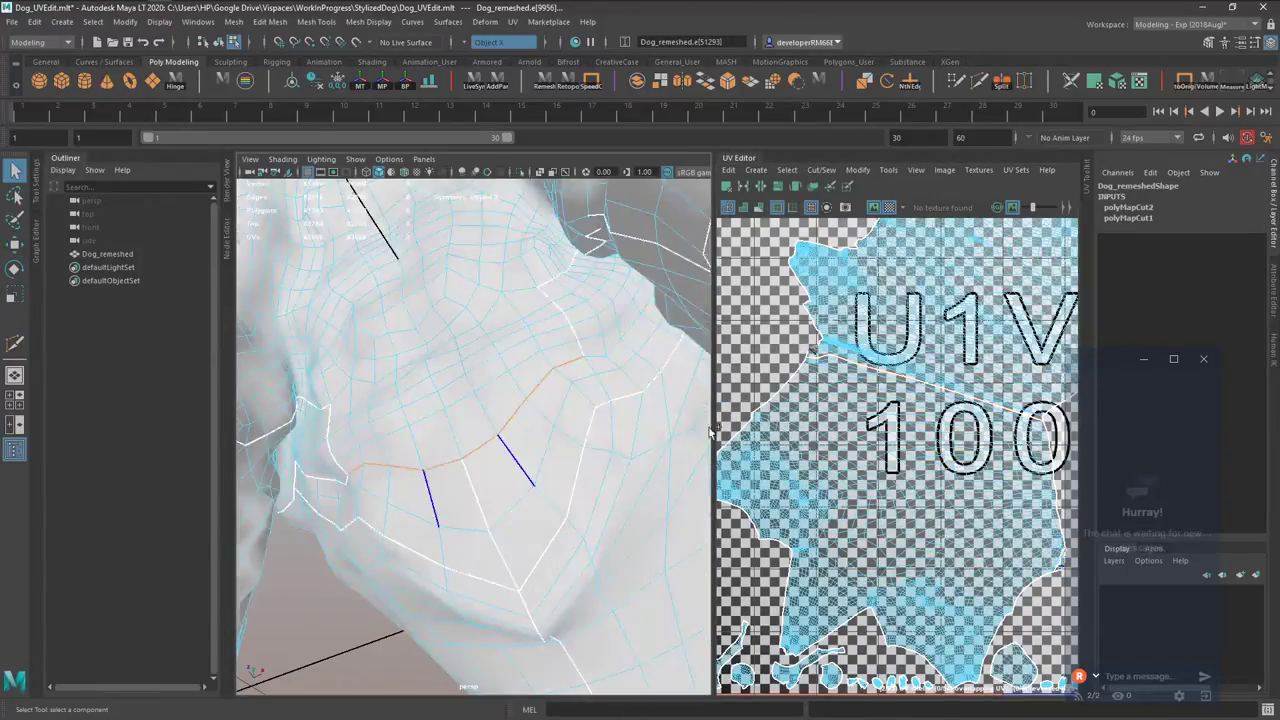
{"action": "right_click_drag", "start_coordinate": [925, 412], "coordinate": [884, 314], "text": "shift"}
{"action": "left_click", "coordinate": [582, 349]}
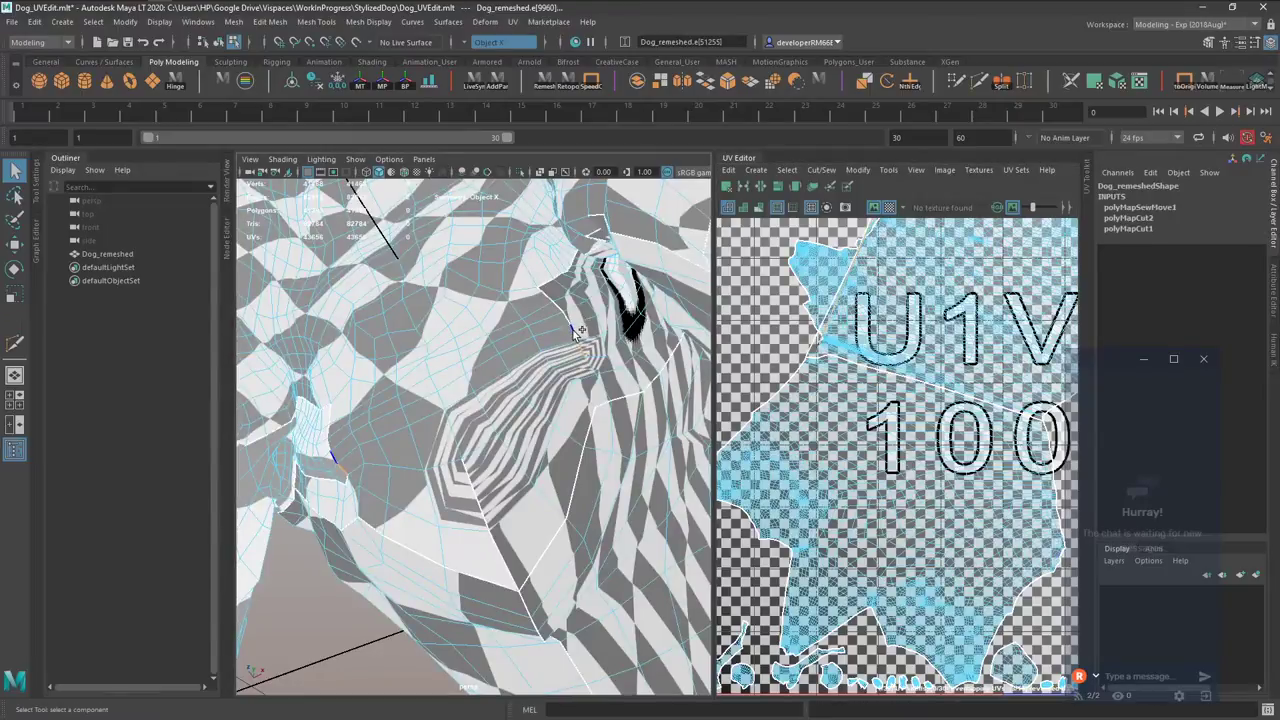
{"action": "left_click", "coordinate": [545, 288]}
{"action": "right_click_drag", "start_coordinate": [802, 384], "coordinate": [803, 288], "text": "shift"}
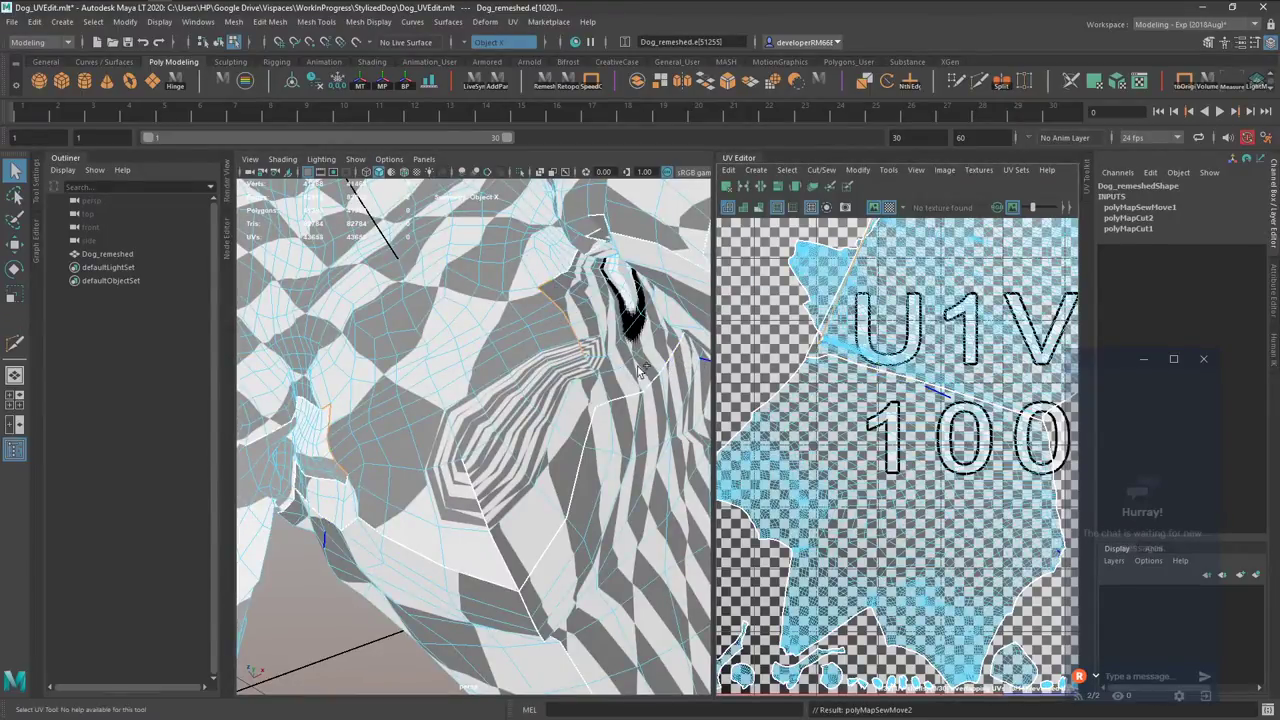
Cut a connecting seam beside each front leg, from the new underside seam to the remaining open seam at the armpit.
{"action": "left_click_drag", "start_coordinate": [639, 341], "coordinate": [588, 325], "text": "alt"}
{"action": "right_click_drag", "start_coordinate": [590, 325], "coordinate": [525, 324]}
{"action": "left_click_drag", "start_coordinate": [540, 330], "coordinate": [528, 445], "text": "alt"}
{"action": "left_click", "coordinate": [608, 301]}
{"action": "middle_click_drag", "start_coordinate": [528, 445], "coordinate": [520, 415], "text": "alt"}
{"action": "left_click_drag", "start_coordinate": [520, 415], "coordinate": [430, 456], "text": "alt"}
{"action": "right_click_drag", "start_coordinate": [430, 456], "coordinate": [441, 459], "text": "alt"}
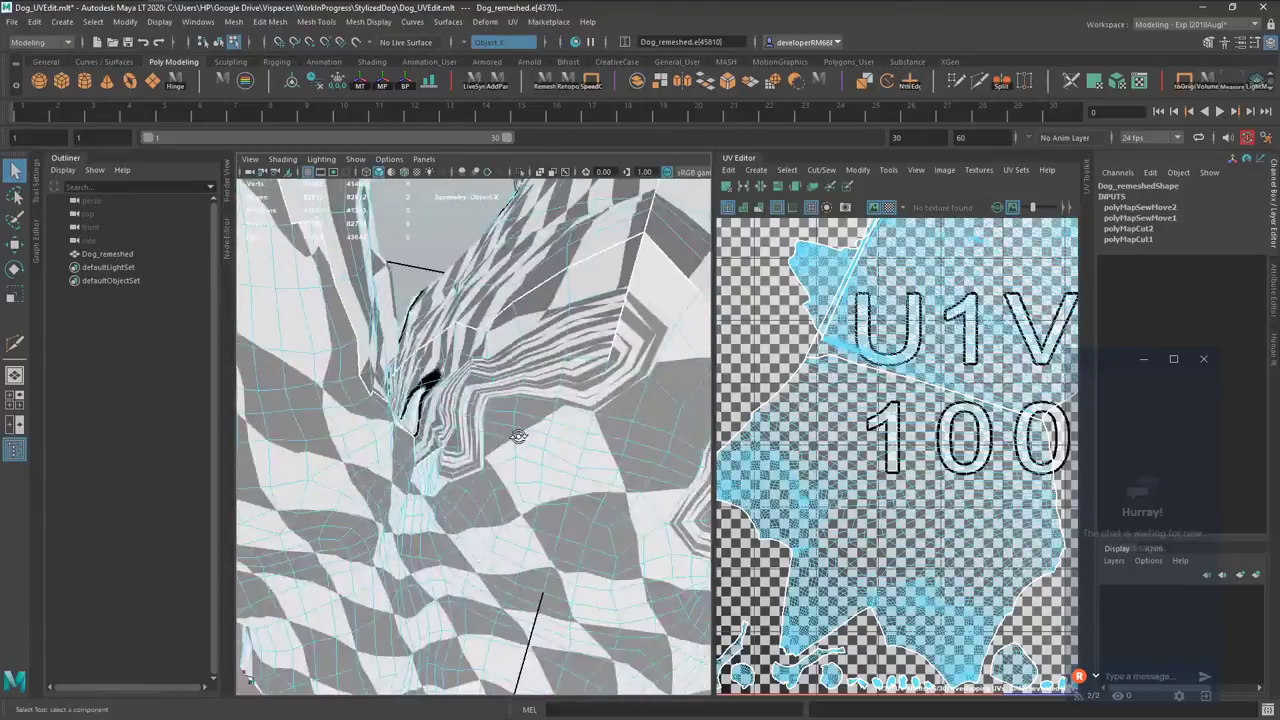
{"action": "left_click_drag", "start_coordinate": [440, 458], "coordinate": [418, 450], "text": "alt"}
{"action": "left_click", "coordinate": [418, 448]}
{"action": "left_click", "coordinate": [399, 278]}
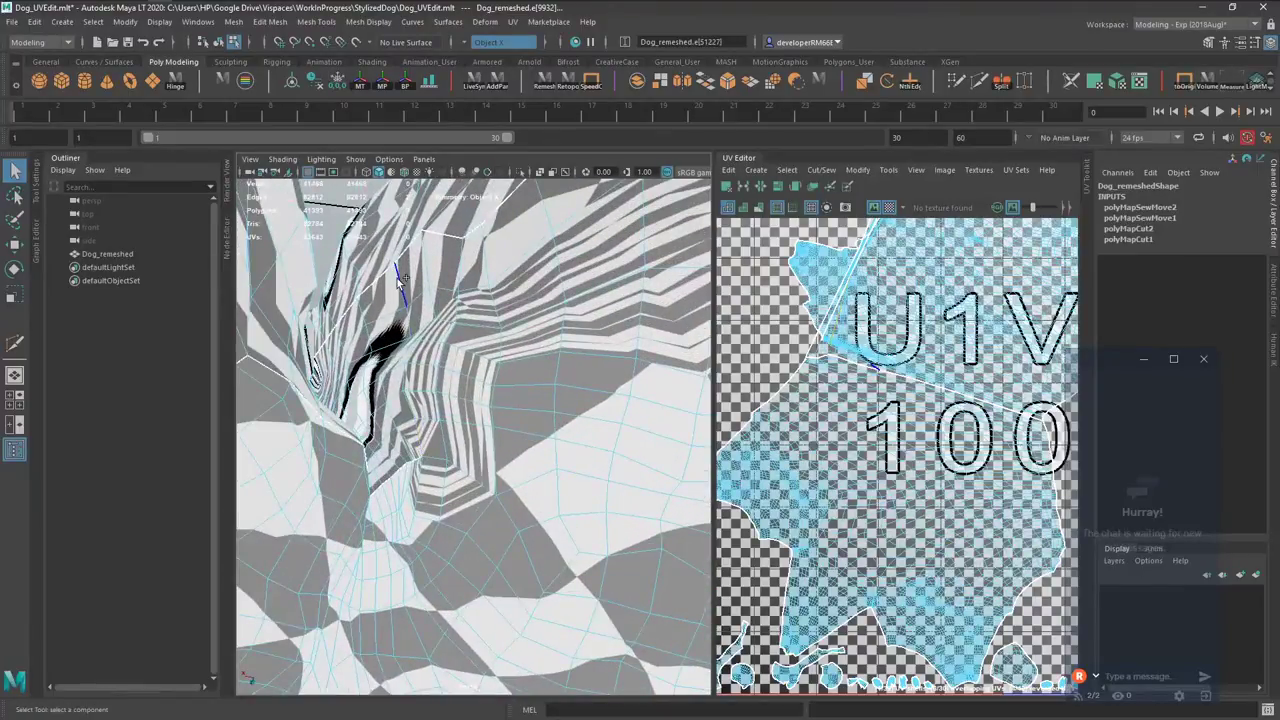
{"action": "left_click_drag", "start_coordinate": [464, 386], "coordinate": [445, 440], "text": "alt"}
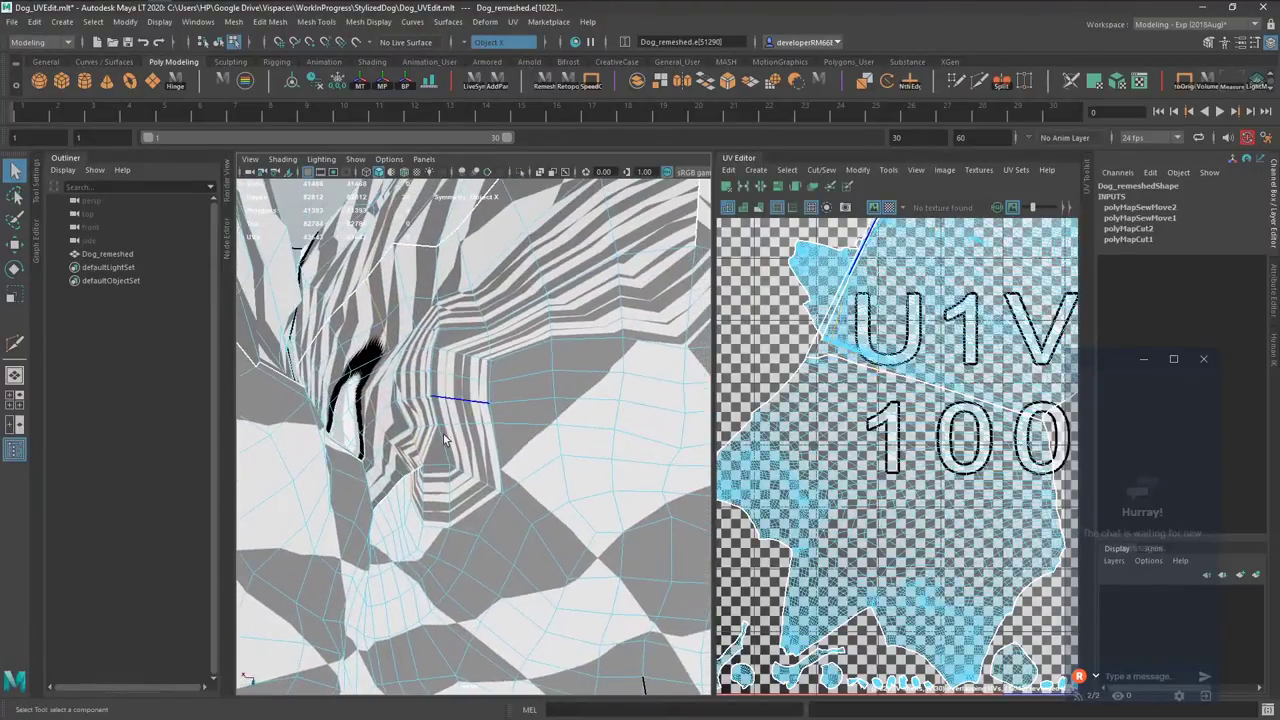
{"action": "left_click", "coordinate": [424, 383]}
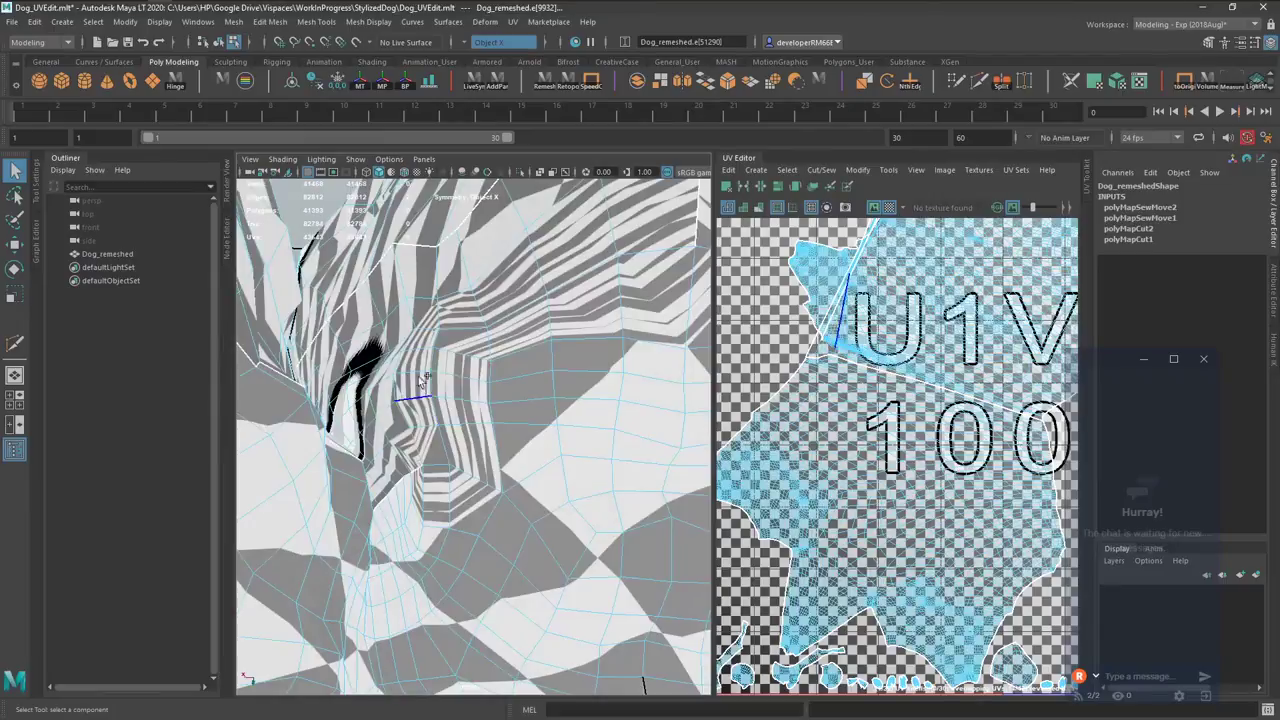
{"action": "left_click", "coordinate": [428, 287]}
{"action": "right_click_drag", "start_coordinate": [750, 346], "coordinate": [748, 347], "text": "shift"}
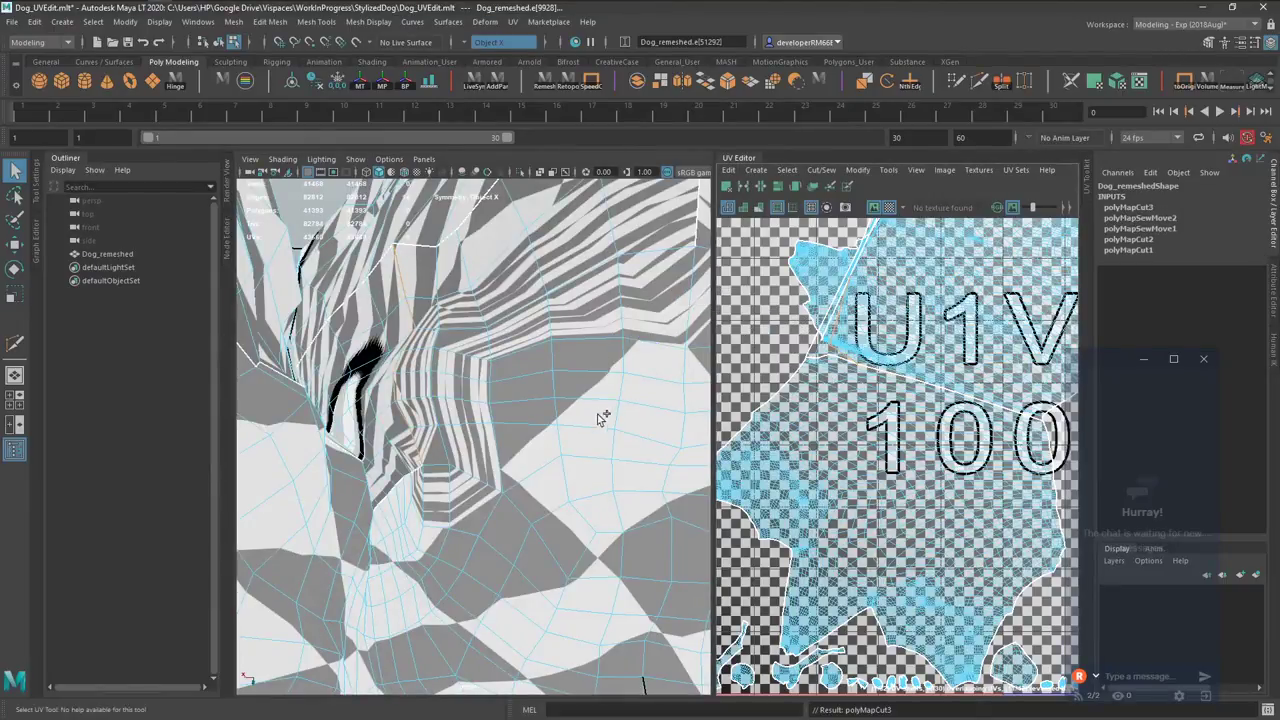
Move and sew the selected leftover seam edges near the front-leg armpits and unfold all of the dog's UVs.
{"action": "right_click_drag", "start_coordinate": [603, 420], "coordinate": [652, 414], "text": "alt"}
{"action": "scroll", "coordinate": [585, 417], "scroll_direction": "up", "scroll_amount": 5}
{"action": "middle_click_drag", "start_coordinate": [652, 414], "coordinate": [593, 411], "text": "alt"}
{"action": "mouse_move", "coordinate": [854, 406]}
{"action": "right_mouse_down", "text": "shift"}
{"action": "mouse_move", "coordinate": [872, 396]}
{"action": "mouse_move", "coordinate": [838, 402]}
{"action": "right_mouse_up", "text": "shift"}
{"action": "right_click_drag", "start_coordinate": [930, 430], "coordinate": [875, 414]}
{"action": "middle_click_drag", "start_coordinate": [1055, 383], "coordinate": [990, 382], "text": "alt"}
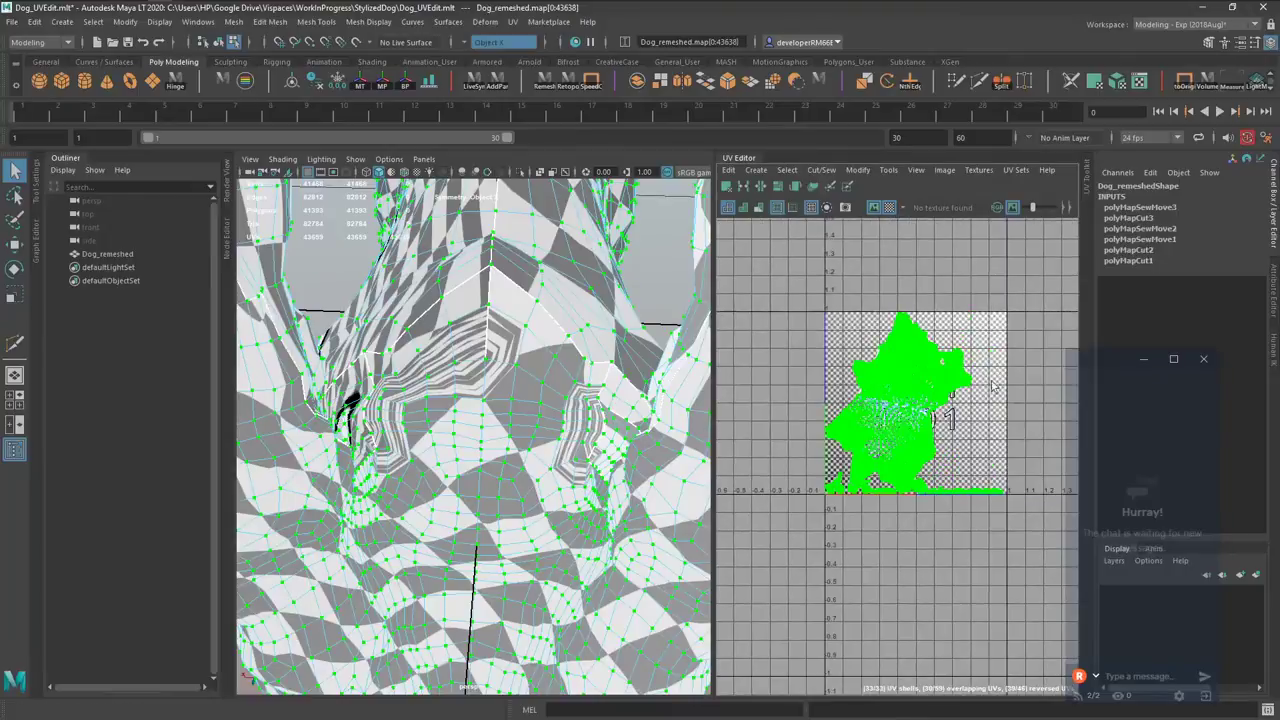
{"action": "right_click_drag", "start_coordinate": [937, 397], "coordinate": [871, 398], "text": "shift"}
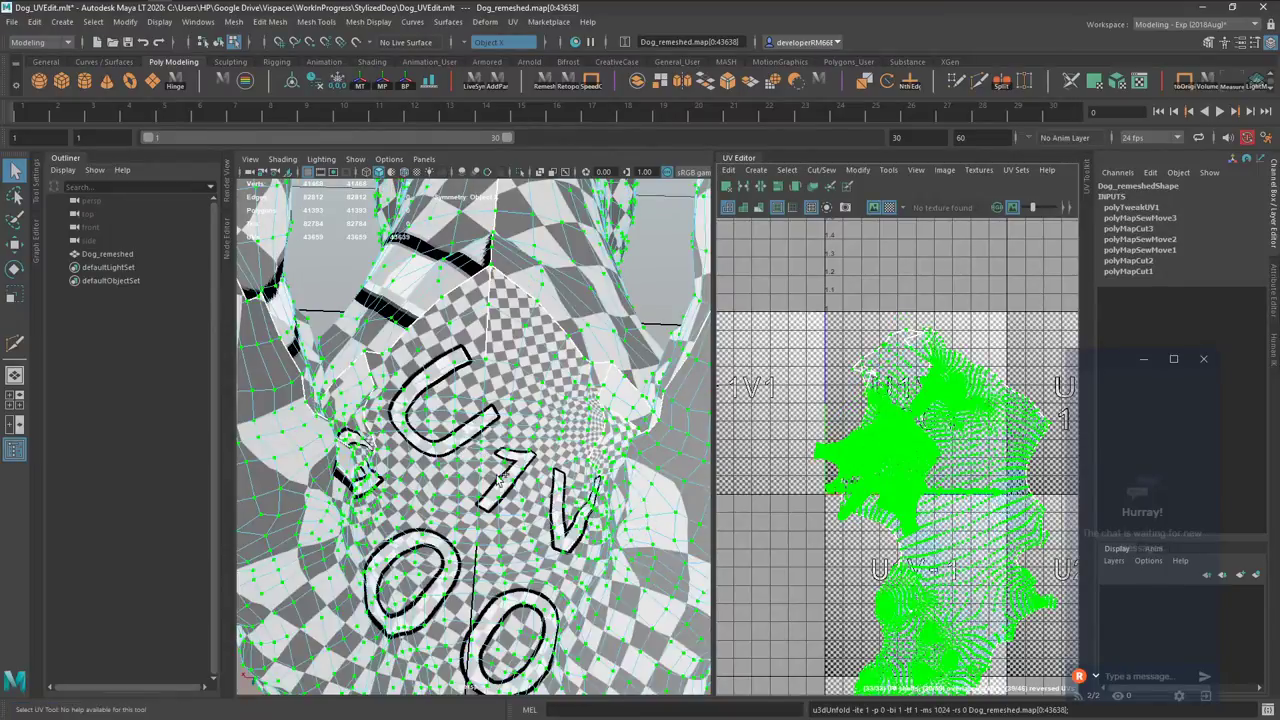
Select all of the dog's UVs and lay out the shells inside the 0 to 1 UV tile.
{"action": "right_click_drag", "start_coordinate": [487, 440], "coordinate": [557, 402]}
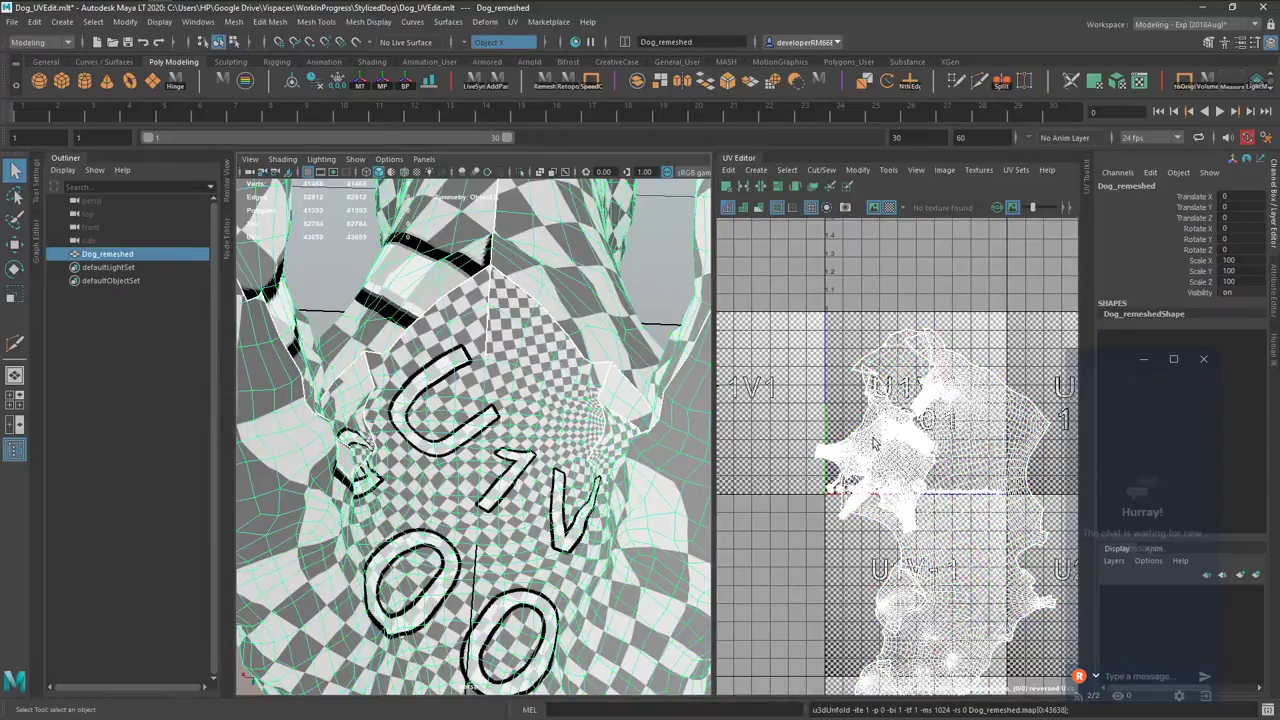
{"action": "right_click_drag", "start_coordinate": [870, 443], "coordinate": [928, 431]}
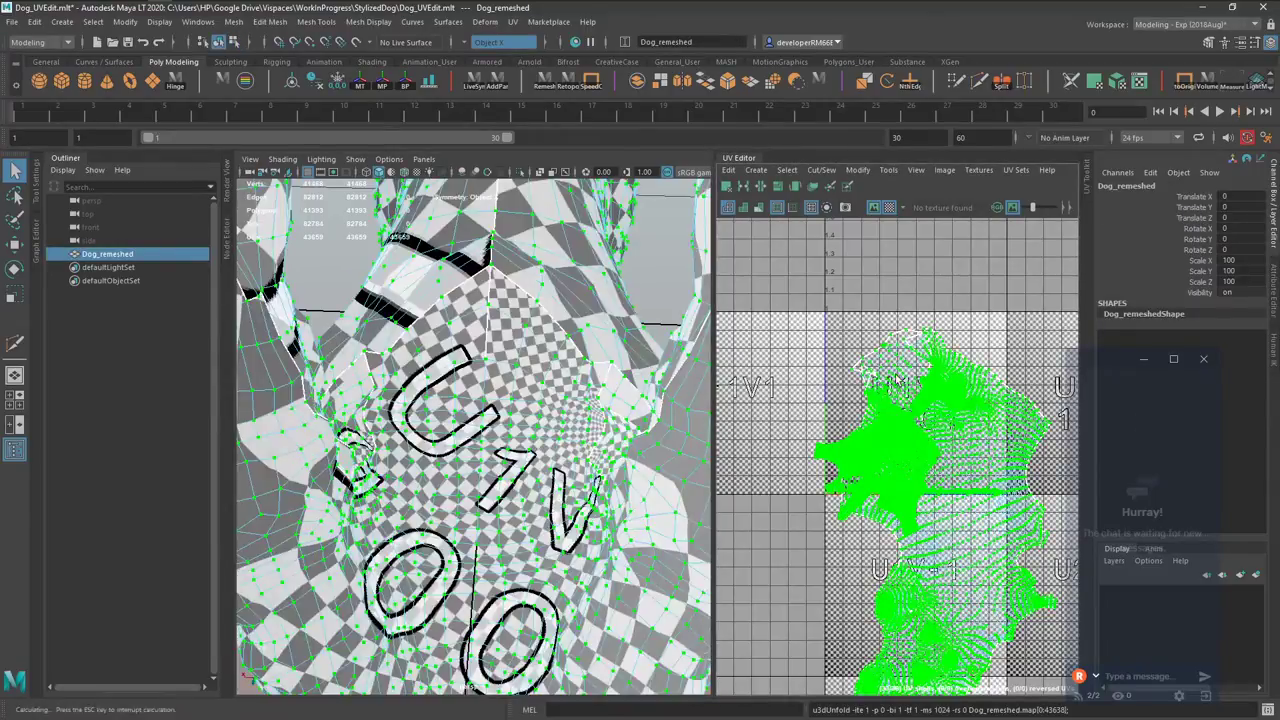
{"action": "middle_click_drag", "start_coordinate": [922, 479], "coordinate": [897, 418], "text": "alt"}
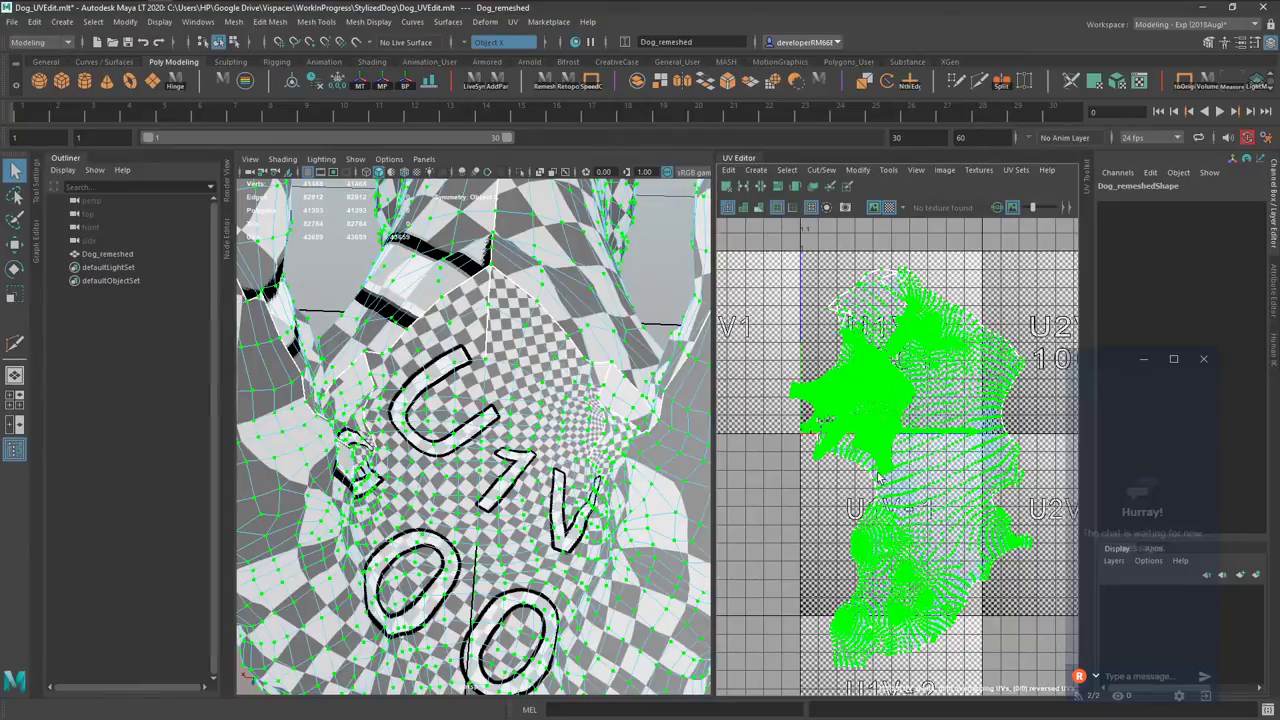
{"action": "key", "text": "ctrl+l"}
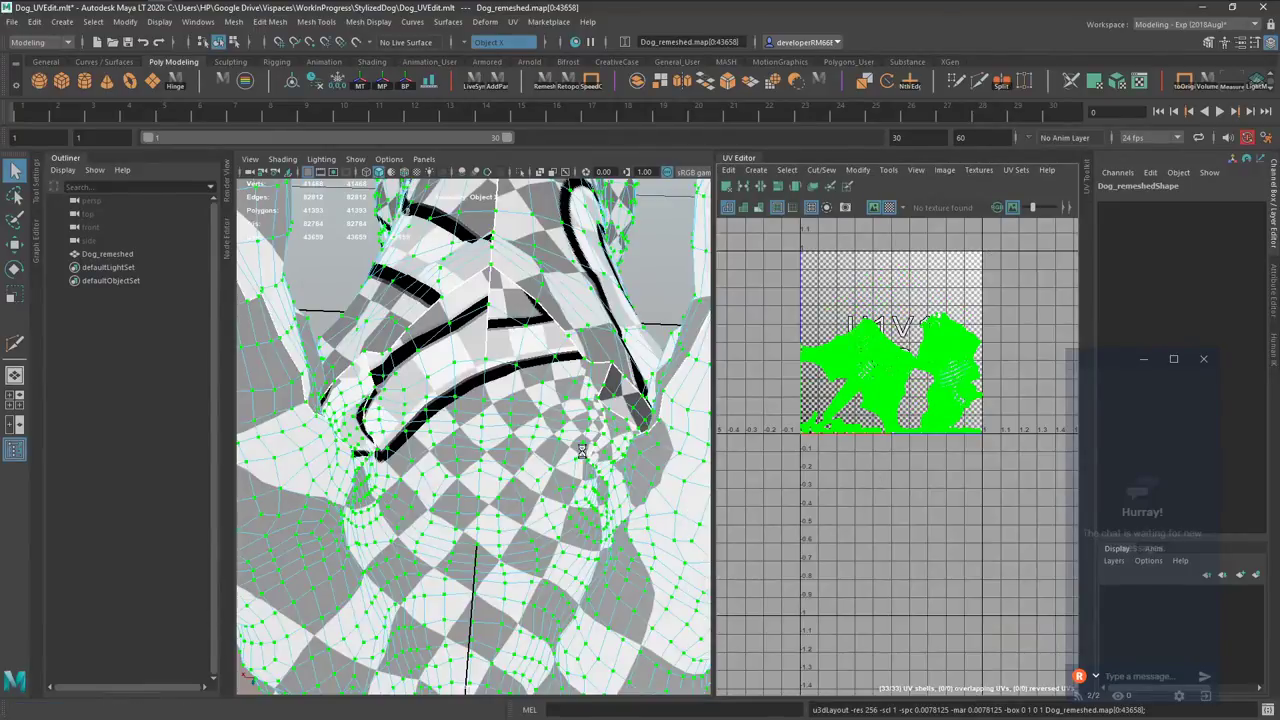
{"action": "key", "text": "f"}
{"action": "left_click_drag", "start_coordinate": [543, 471], "coordinate": [590, 490], "text": "alt"}
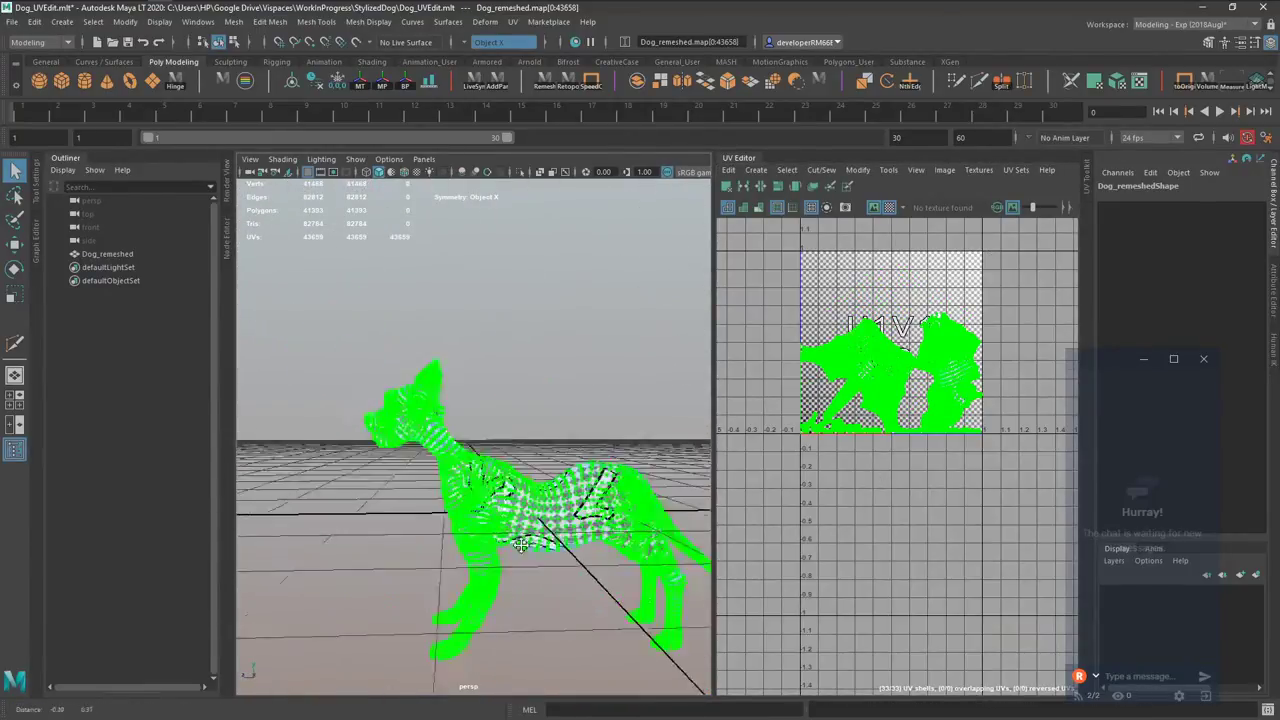
{"action": "right_click_drag", "start_coordinate": [440, 430], "coordinate": [512, 435], "text": "alt"}
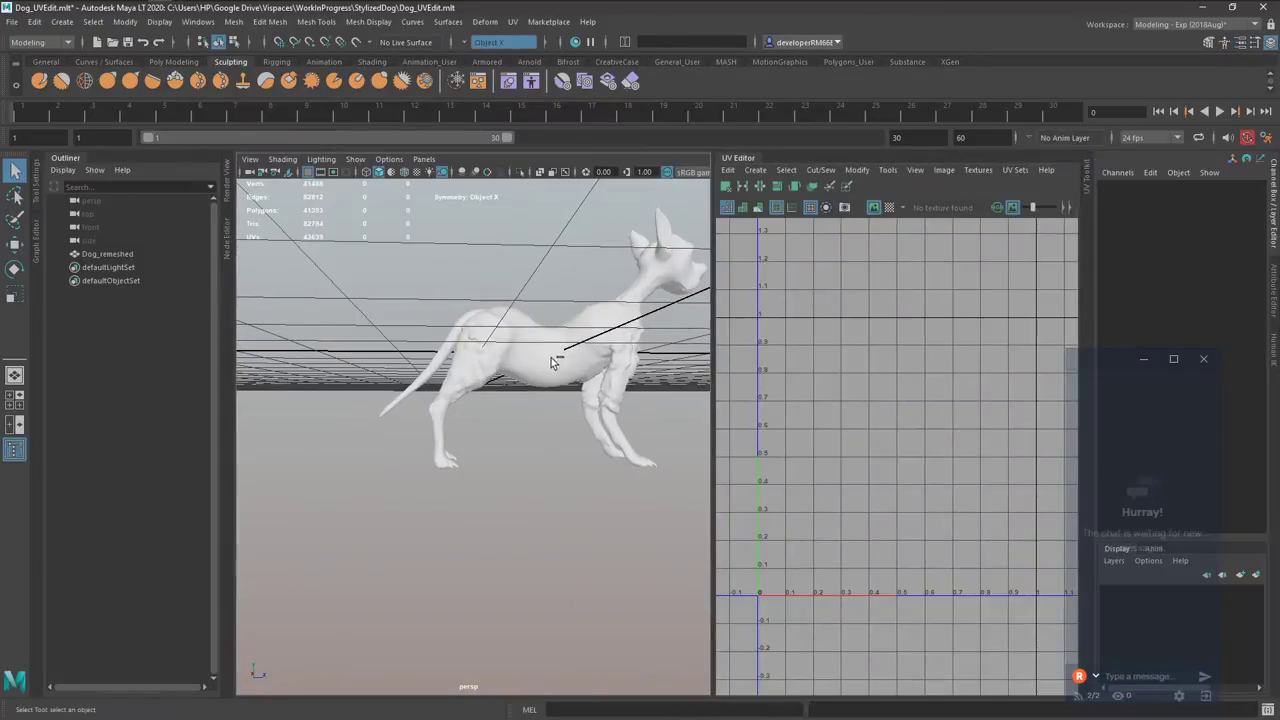
Select edges of the dog mesh across the base of the tail and cut them as a UV seam.
{"action": "left_click", "coordinate": [551, 357]}
{"action": "scroll", "coordinate": [555, 390], "scroll_direction": "up", "scroll_amount": 5}
{"action": "left_click_drag", "start_coordinate": [558, 412], "coordinate": [694, 414], "text": "alt"}
{"action": "middle_click_drag", "start_coordinate": [694, 414], "coordinate": [606, 419], "text": "alt"}
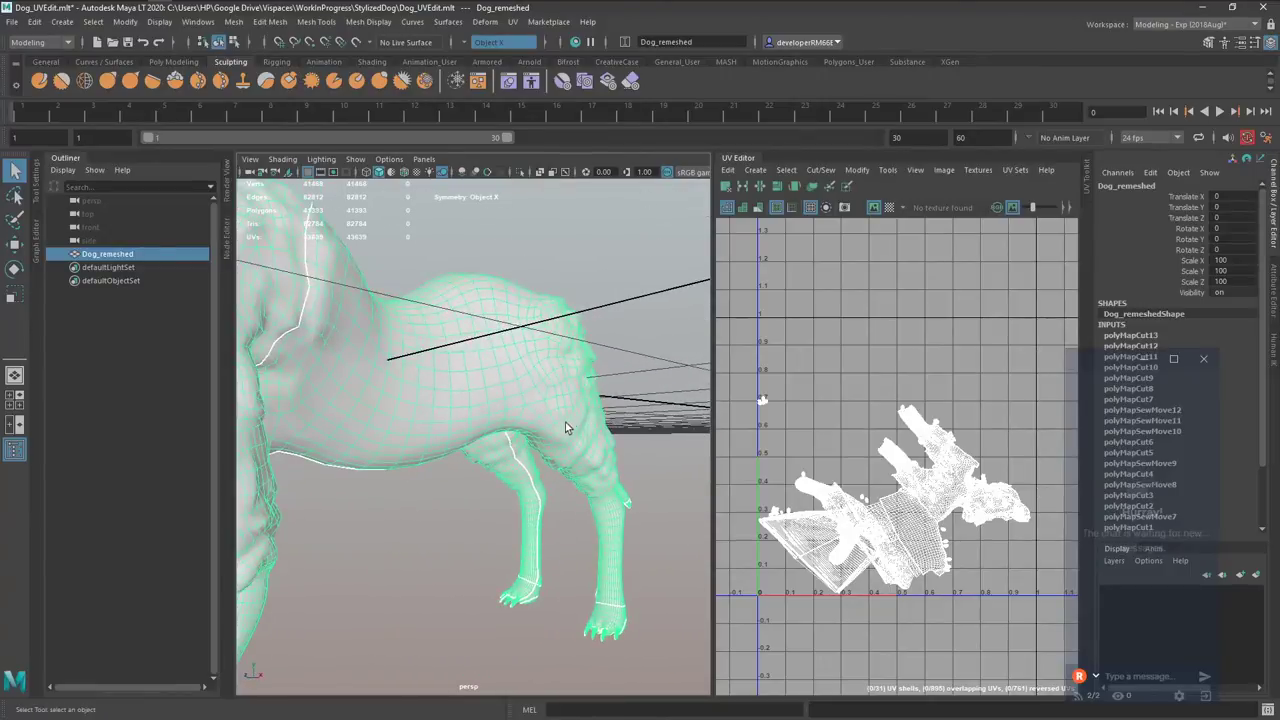
{"action": "scroll", "coordinate": [554, 422], "scroll_direction": "up", "scroll_amount": 3}
{"action": "right_click_drag", "start_coordinate": [543, 420], "coordinate": [536, 392]}
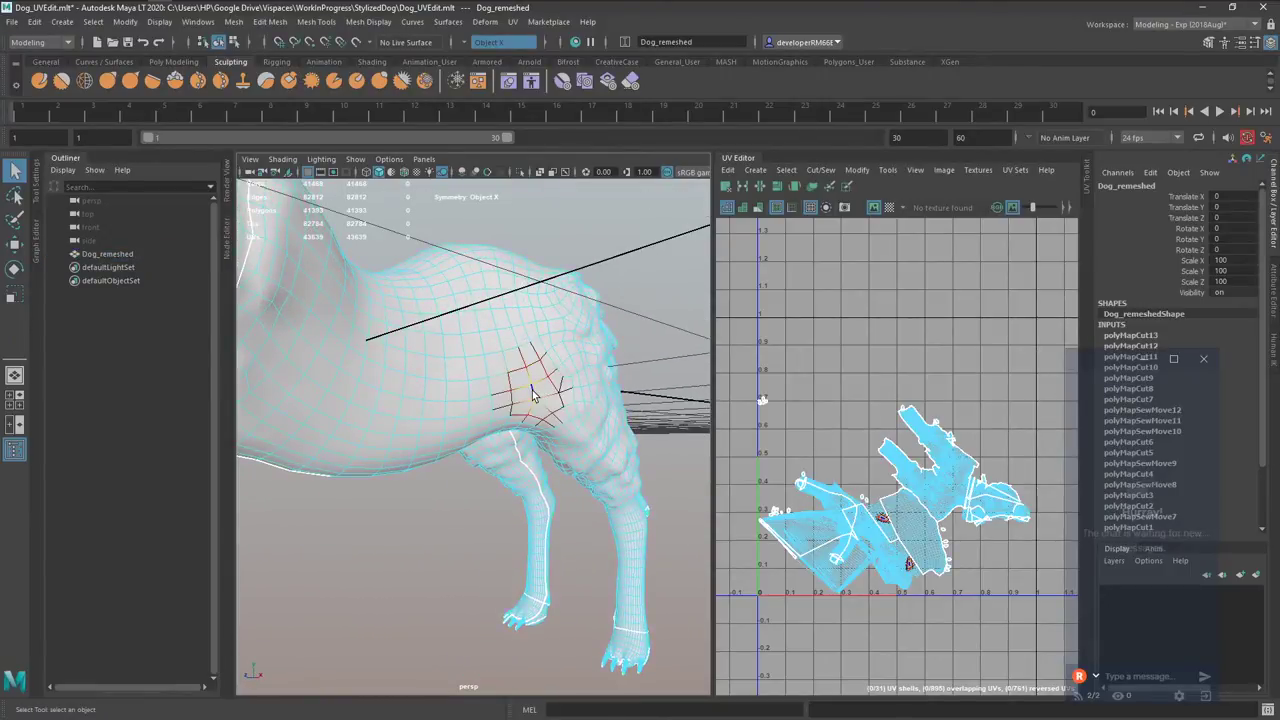
{"action": "double_click", "coordinate": [535, 391]}
{"action": "left_click_drag", "start_coordinate": [568, 373], "coordinate": [494, 455], "text": "alt"}
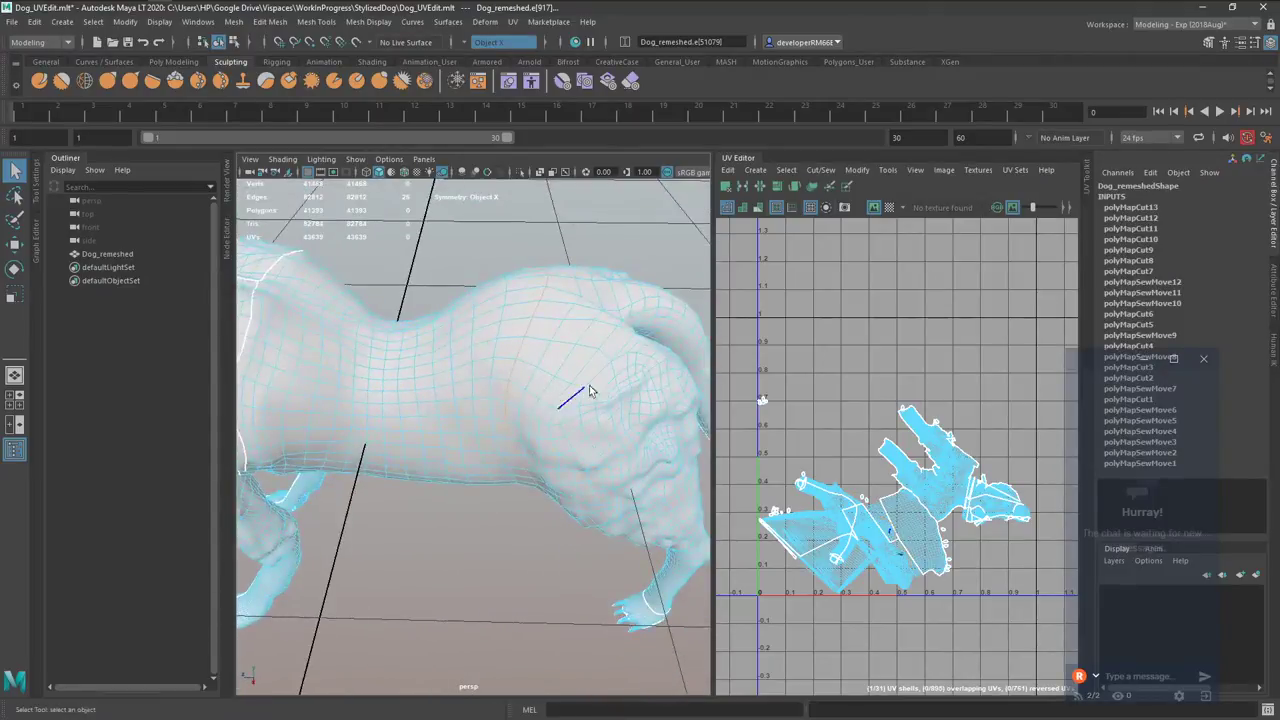
{"action": "left_click_drag", "start_coordinate": [590, 390], "coordinate": [430, 388], "text": "alt"}
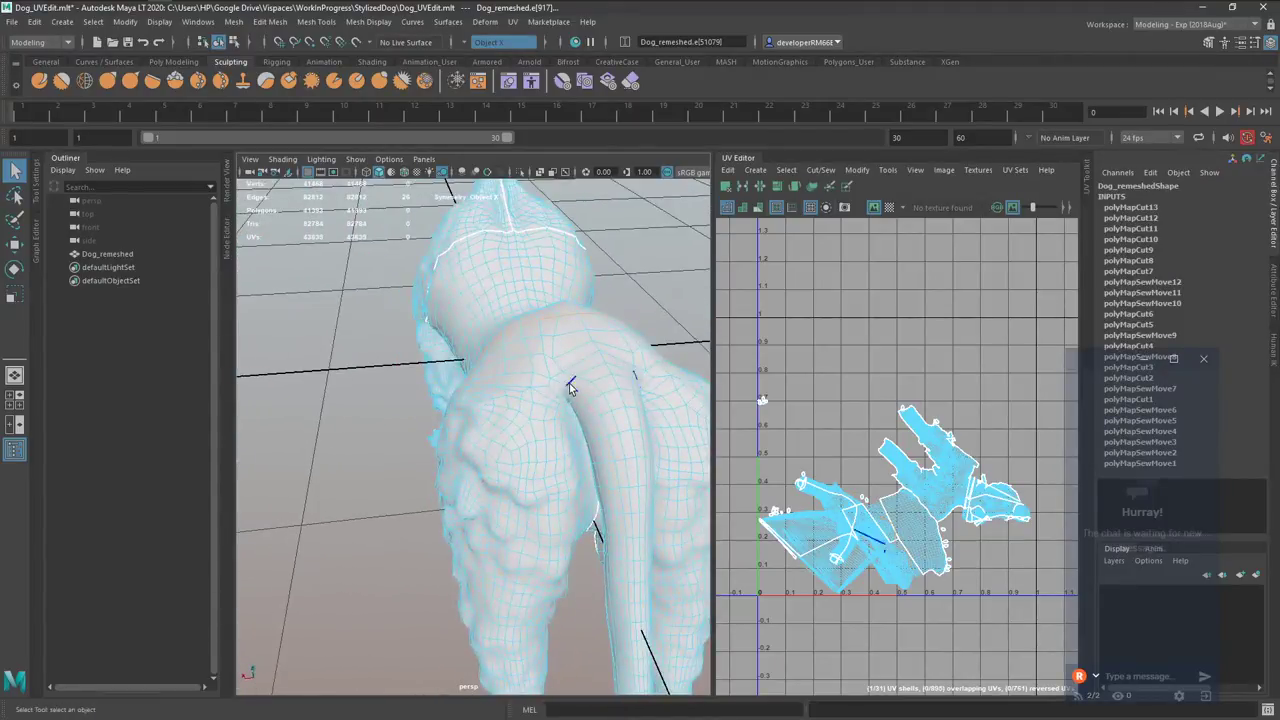
{"action": "left_click", "coordinate": [570, 388]}
{"action": "right_click", "coordinate": [801, 346], "text": "shift"}
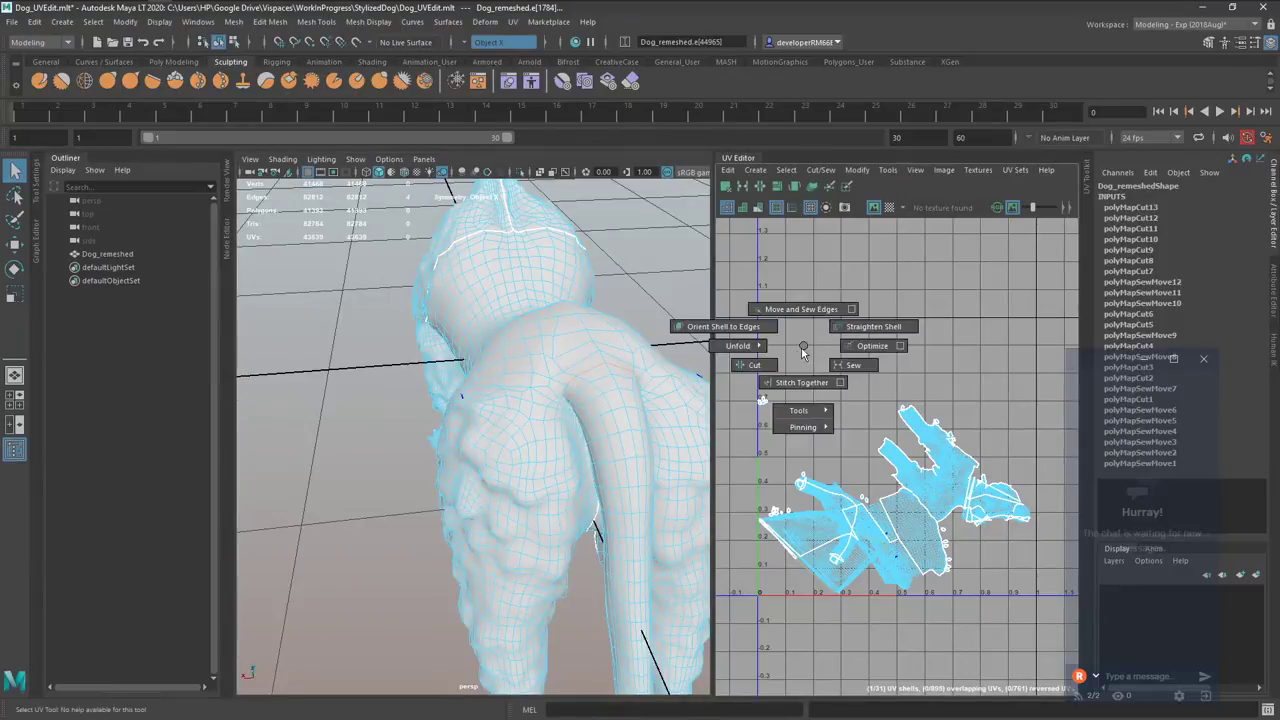
{"action": "left_click", "coordinate": [754, 364]}
Cut the further edges around the tail base, extending the new seam at the root of the tail.
{"action": "left_click_drag", "start_coordinate": [637, 406], "coordinate": [552, 369], "text": "alt"}
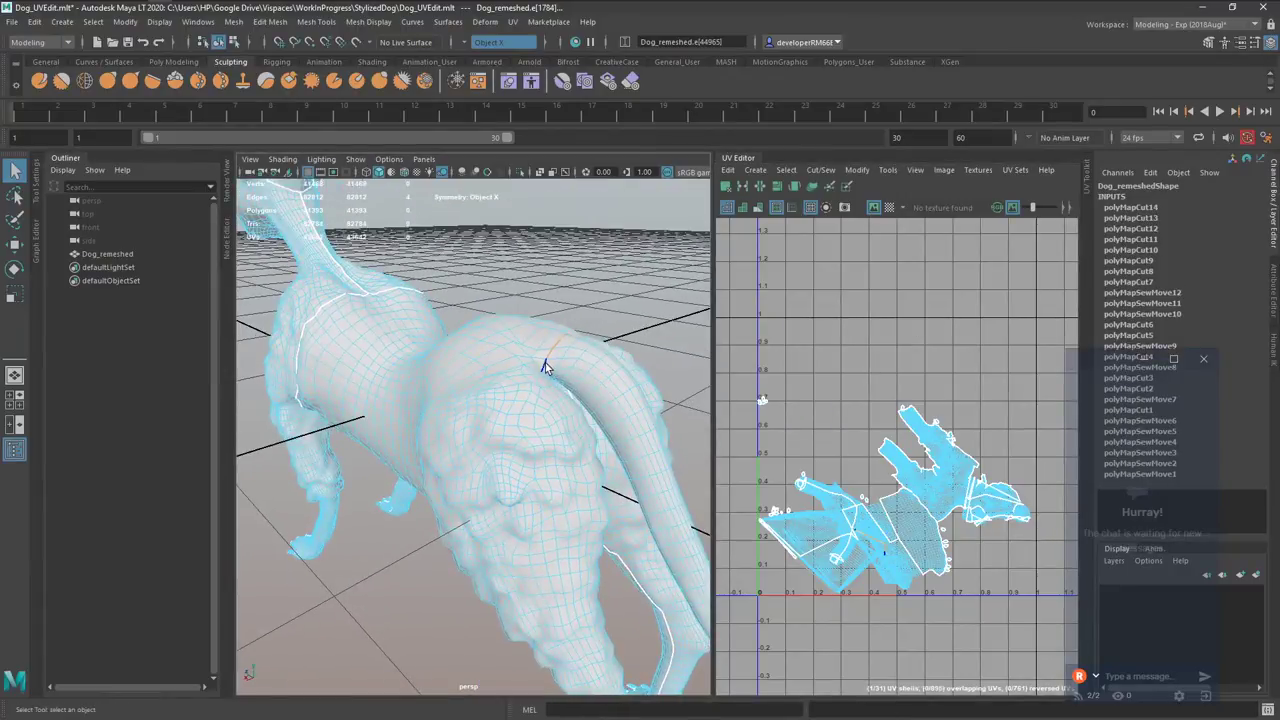
{"action": "left_click", "coordinate": [548, 364]}
{"action": "left_click_drag", "start_coordinate": [590, 408], "coordinate": [575, 393], "text": "alt"}
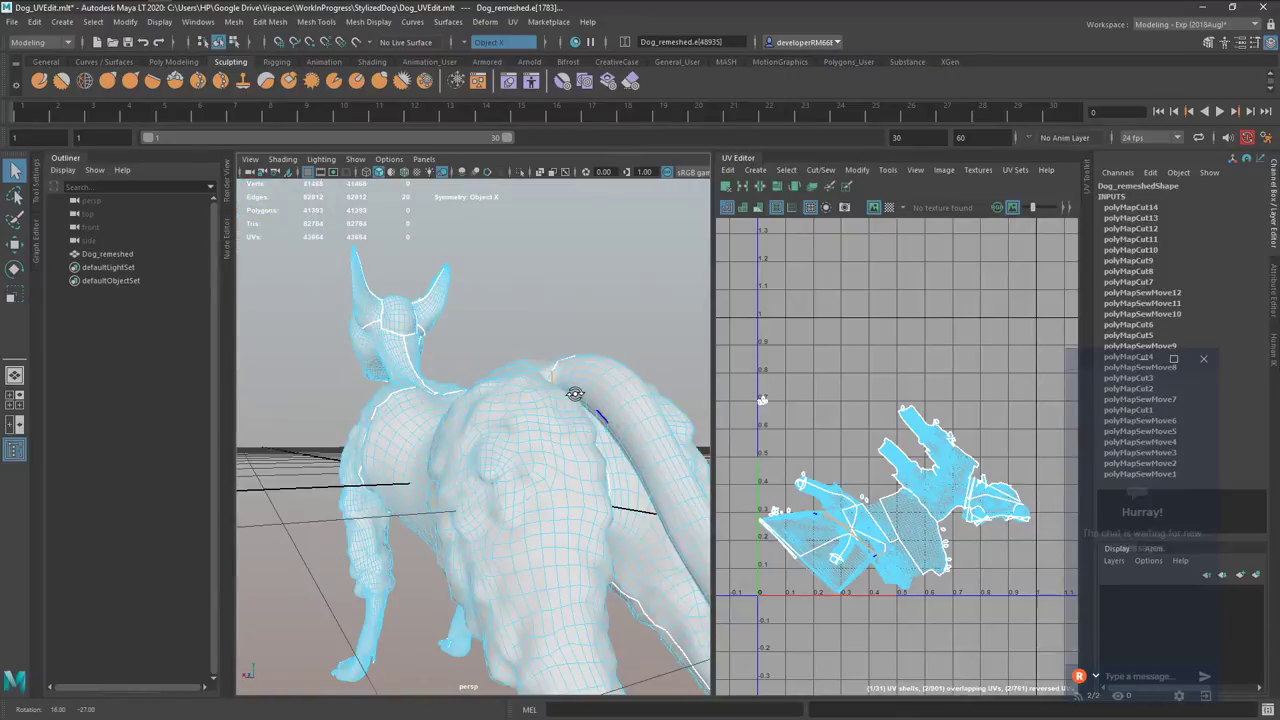
{"action": "key", "text": "g"}
Examine the existing seams along the dog's body and on the underside between the front legs.
{"action": "key", "text": "f"}
{"action": "right_click_drag", "start_coordinate": [588, 412], "coordinate": [597, 417], "text": "alt"}
{"action": "left_click_drag", "start_coordinate": [597, 417], "coordinate": [574, 406], "text": "alt"}
{"action": "right_click_drag", "start_coordinate": [574, 406], "coordinate": [497, 450], "text": "alt"}
{"action": "left_click_drag", "start_coordinate": [497, 450], "coordinate": [611, 490], "text": "alt"}
{"action": "right_click_drag", "start_coordinate": [611, 490], "coordinate": [575, 465], "text": "alt"}
{"action": "left_click_drag", "start_coordinate": [575, 465], "coordinate": [580, 436], "text": "alt"}
{"action": "middle_click_drag", "start_coordinate": [580, 436], "coordinate": [613, 436], "text": "alt"}
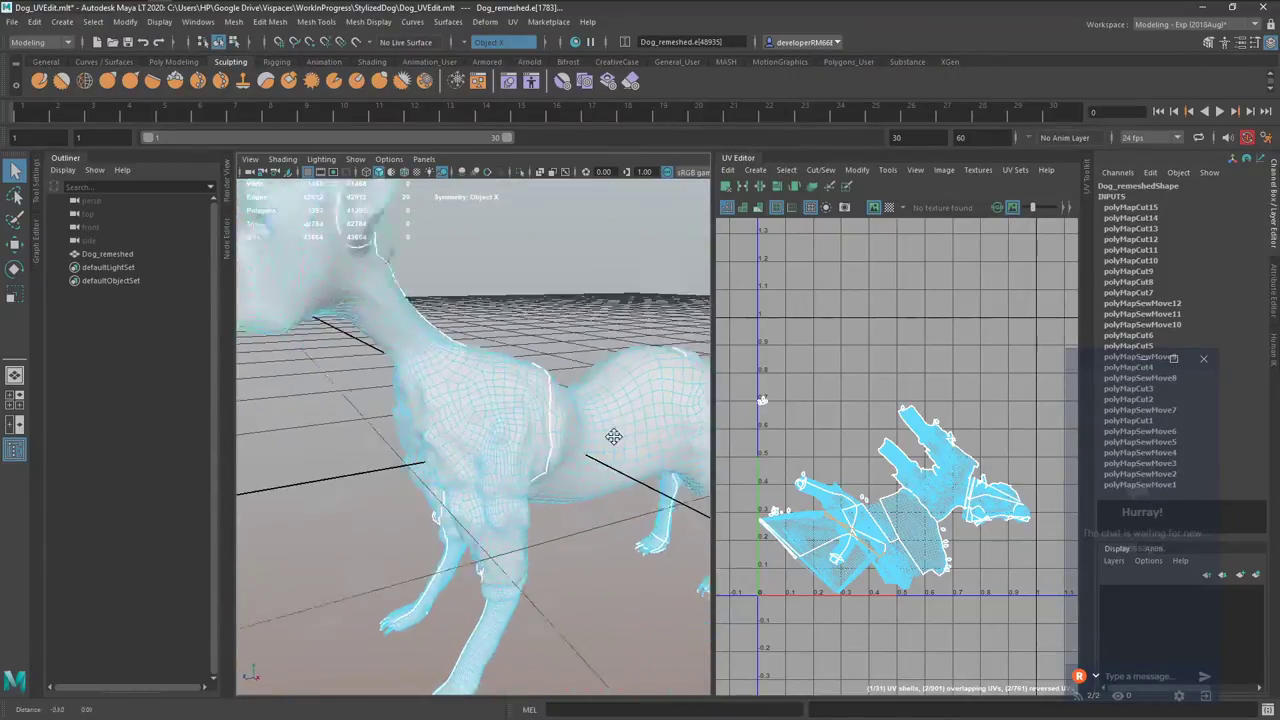
{"action": "left_click_drag", "start_coordinate": [613, 436], "coordinate": [373, 350], "text": "alt"}
{"action": "right_click_drag", "start_coordinate": [373, 350], "coordinate": [404, 350], "text": "alt"}
{"action": "middle_click_drag", "start_coordinate": [404, 350], "coordinate": [469, 374], "text": "alt"}
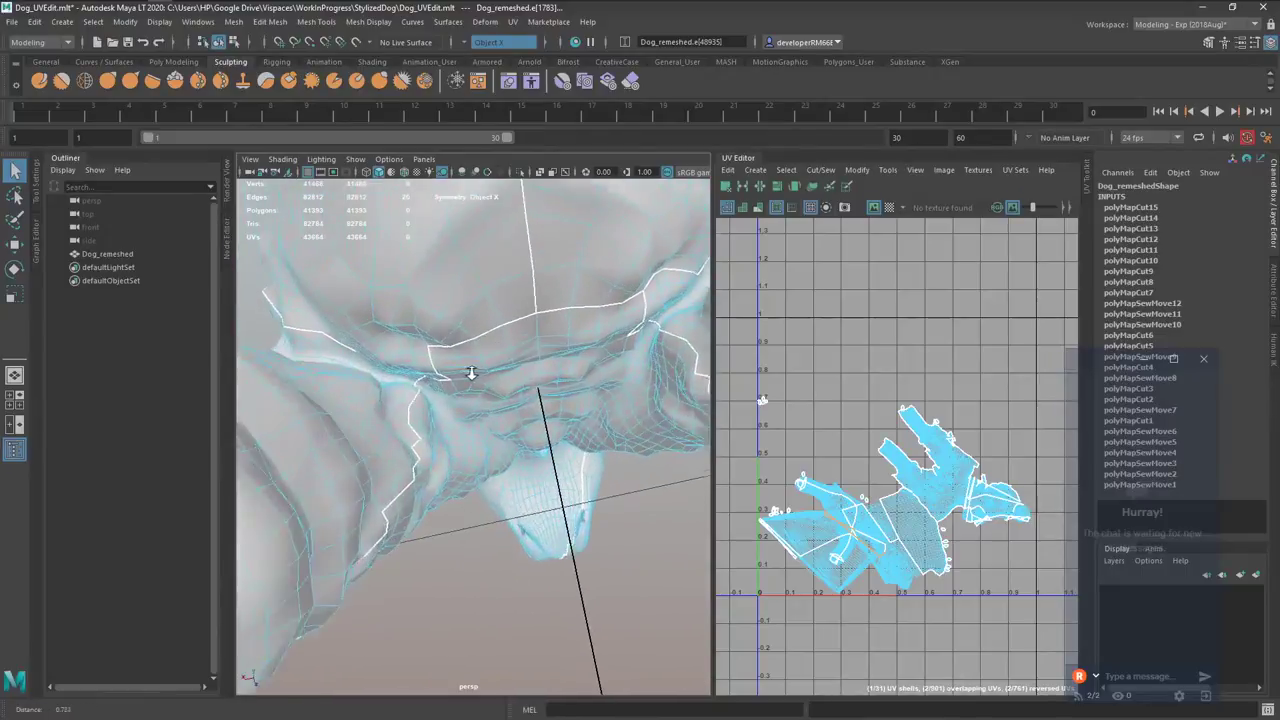
Cut a short connecting seam along the edge run at the armpit beside each front leg.
{"action": "left_click", "coordinate": [357, 352]}
{"action": "left_click_drag", "start_coordinate": [438, 379], "coordinate": [600, 325], "text": "alt"}
{"action": "middle_click_drag", "start_coordinate": [600, 325], "coordinate": [550, 358], "text": "alt"}
{"action": "right_click_drag", "start_coordinate": [492, 358], "coordinate": [522, 356], "text": "alt"}
{"action": "middle_click_drag", "start_coordinate": [499, 348], "coordinate": [560, 468], "text": "alt"}
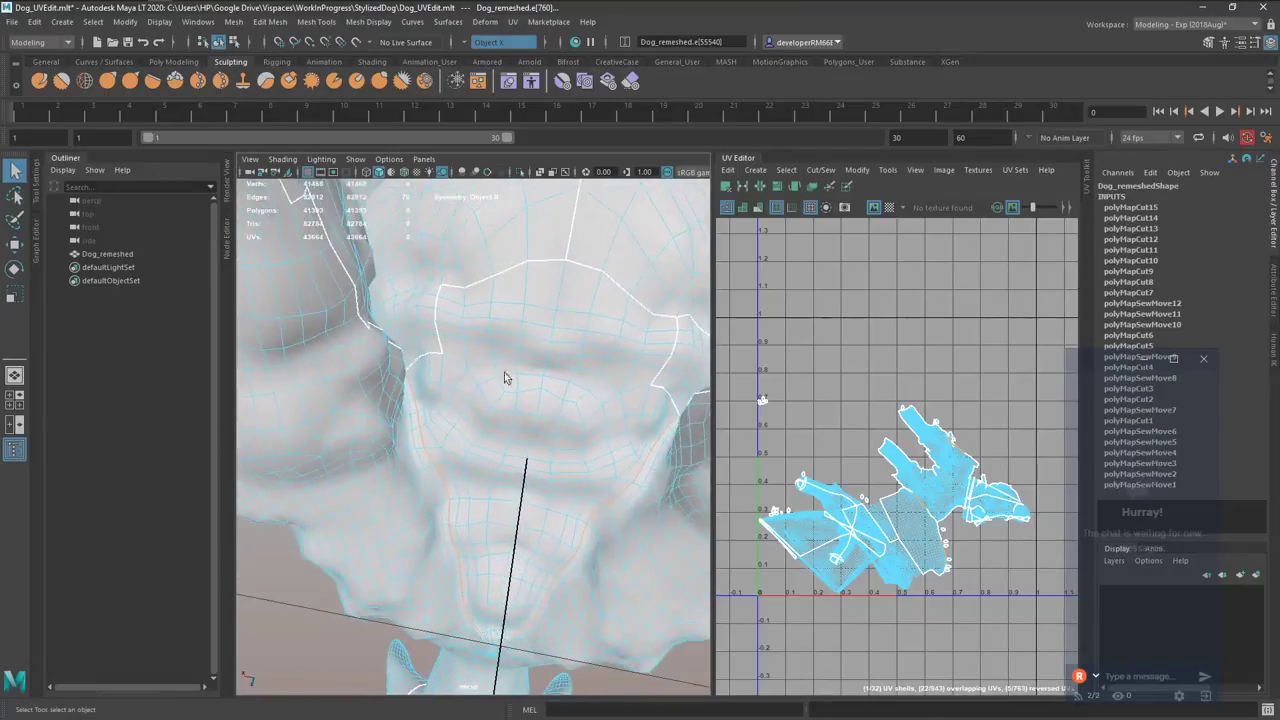
{"action": "left_click_drag", "start_coordinate": [504, 372], "coordinate": [425, 383], "text": "alt"}
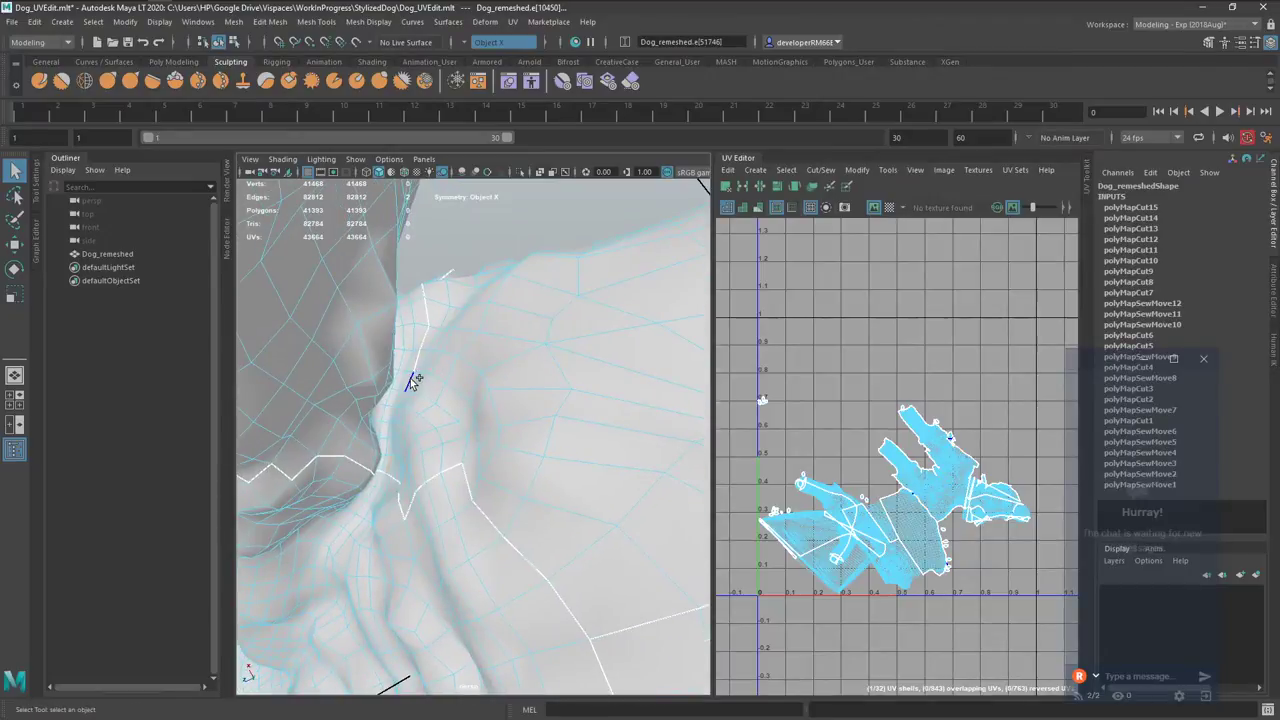
{"action": "double_click", "coordinate": [411, 383], "text": "shift"}
{"action": "right_click_drag", "start_coordinate": [790, 310], "coordinate": [760, 340], "text": "shift"}
Freeze the translation, rotation and scale of the dog mesh in object mode.
{"action": "left_click_drag", "start_coordinate": [506, 466], "coordinate": [592, 380], "text": "alt"}
{"action": "right_click_drag", "start_coordinate": [592, 380], "coordinate": [488, 382], "text": "alt"}
{"action": "left_click_drag", "start_coordinate": [511, 412], "coordinate": [472, 612], "text": "alt"}
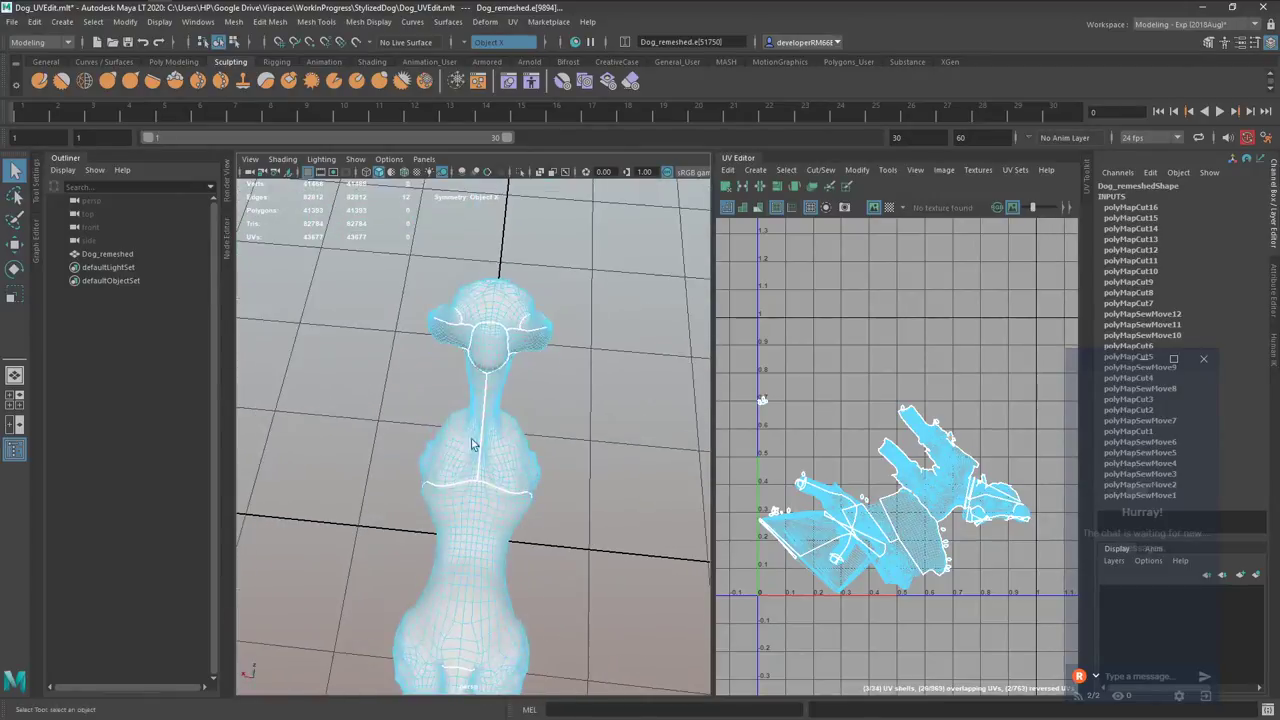
{"action": "key", "text": "F8"}
{"action": "key", "text": "g"}
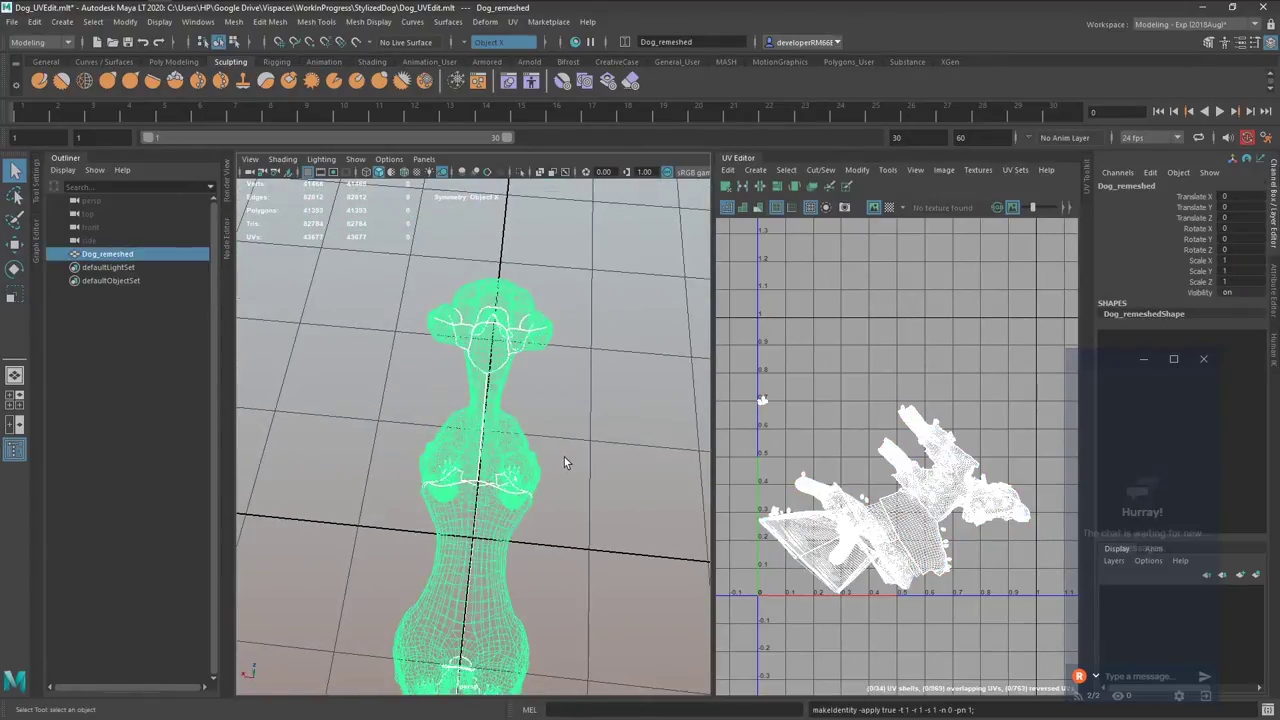
Turn on shaded display and save the scene.
{"action": "mouse_move", "coordinate": [568, 484]}
{"action": "left_mouse_down", "text": "alt"}
{"action": "mouse_move", "coordinate": [472, 449]}
{"action": "mouse_move", "coordinate": [520, 462]}
{"action": "left_mouse_up", "text": "alt"}
{"action": "key", "text": "5"}
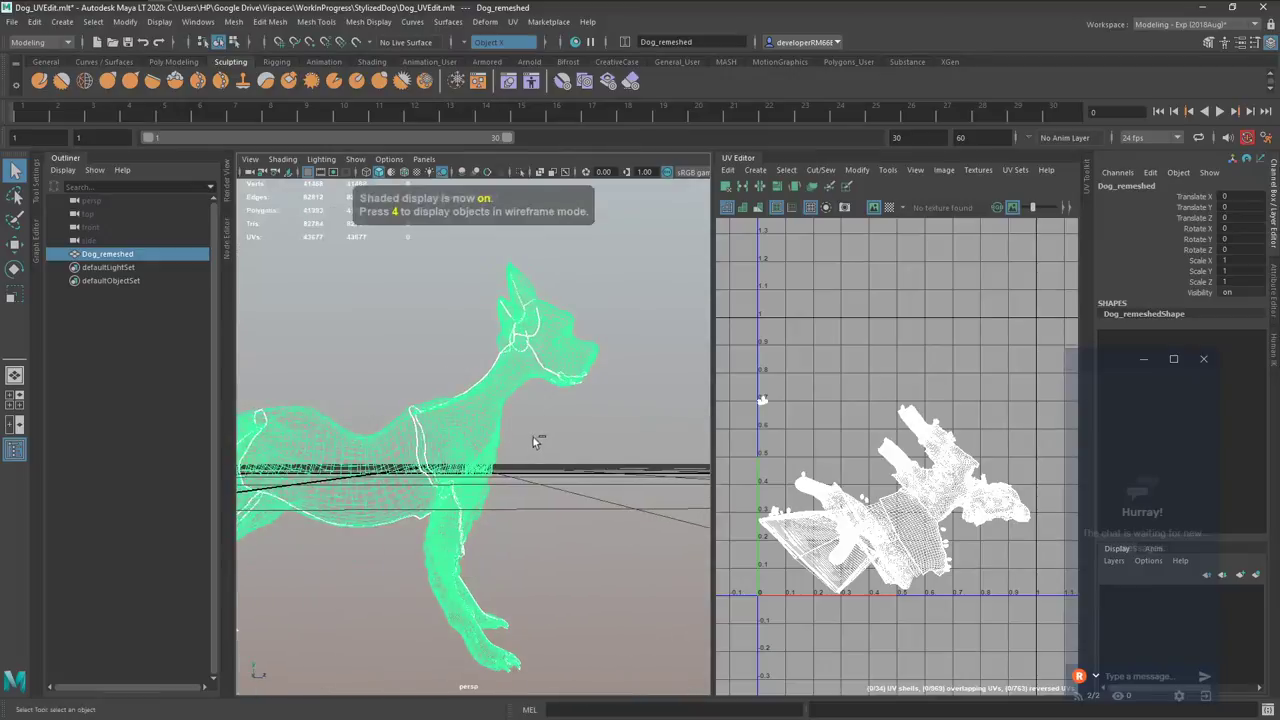
{"action": "key", "text": "ctrl+s"}
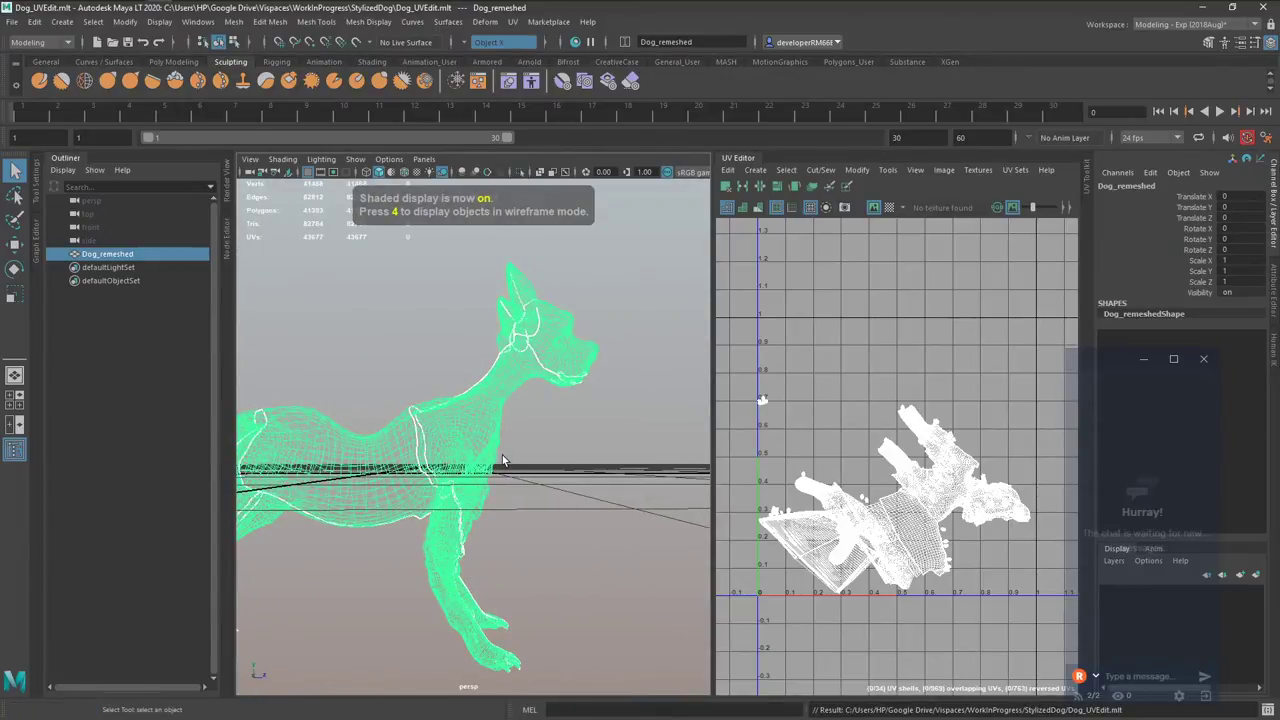
Try moving the dog mesh away from the origin and undo the move.
{"action": "left_click_drag", "start_coordinate": [505, 463], "coordinate": [573, 456], "text": "alt"}
{"action": "key", "text": "w"}
{"action": "right_click_drag", "start_coordinate": [638, 445], "coordinate": [521, 450], "text": "alt"}
{"action": "left_click_drag", "start_coordinate": [458, 449], "coordinate": [575, 390]}
{"action": "key", "text": "ctrl+z"}
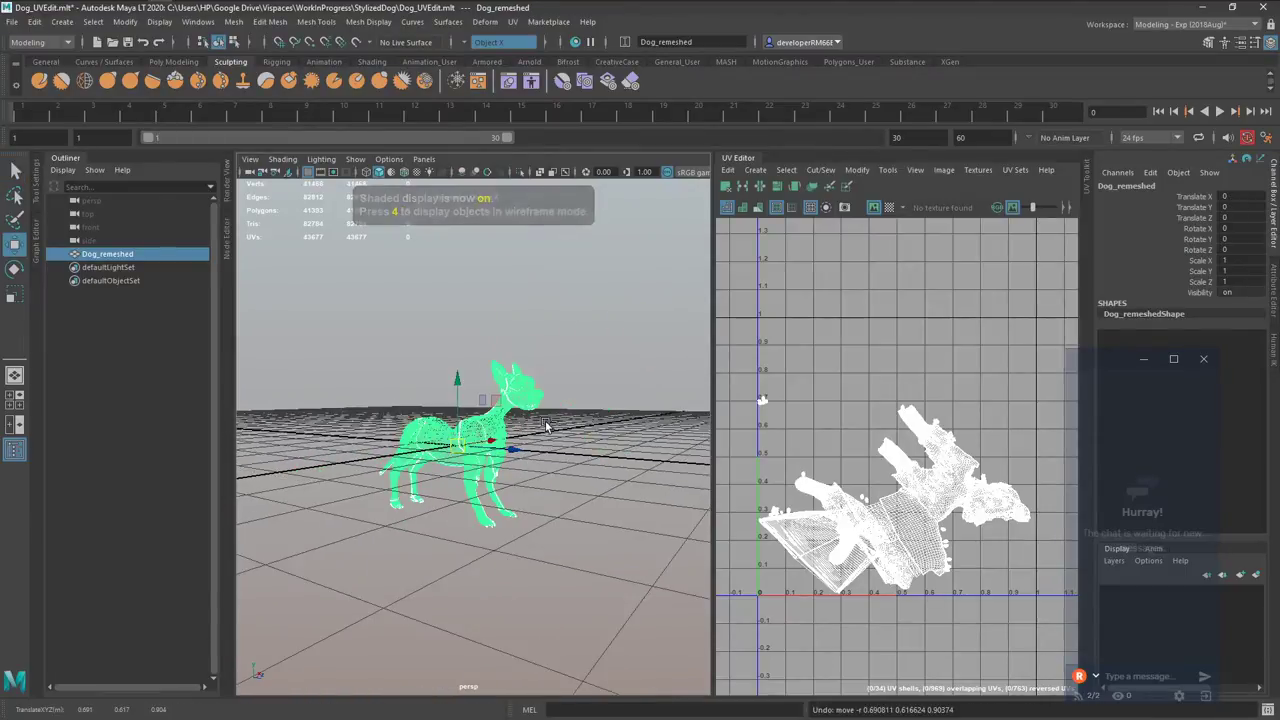
Duplicate the dog mesh, move the copy aside, and undo back to before the transformations were frozen.
{"action": "key", "text": "ctrl+d"}
{"action": "left_click_drag", "start_coordinate": [458, 444], "coordinate": [521, 446]}
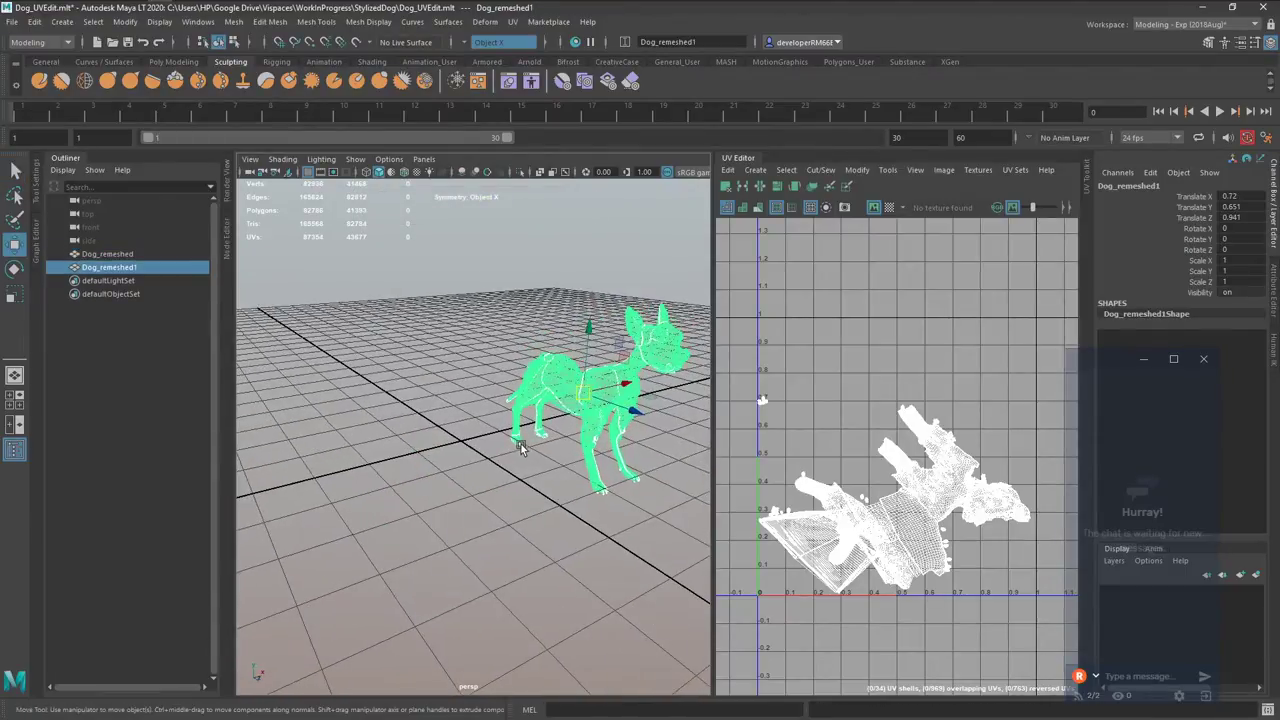
{"action": "key", "text": "ctrl+z"}
{"action": "key", "text": "h"}
{"action": "key", "text": "h"}
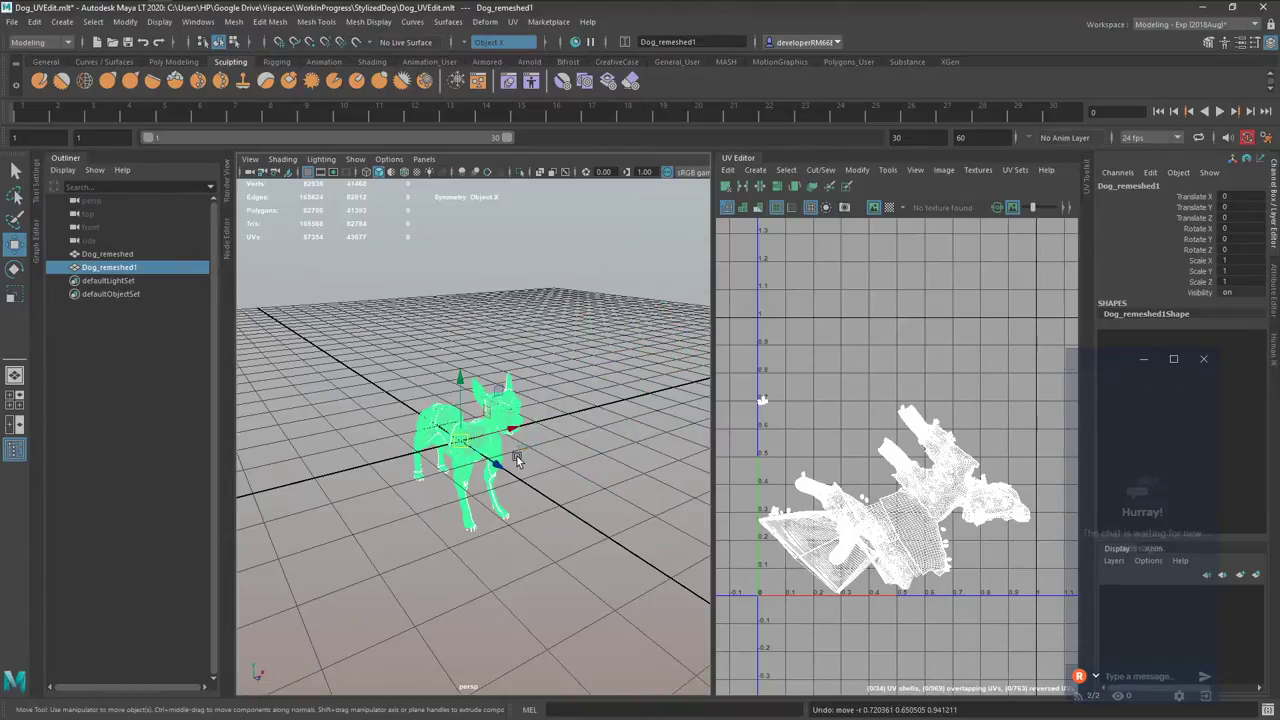
{"action": "left_click_drag", "start_coordinate": [557, 440], "coordinate": [546, 437], "text": "alt"}
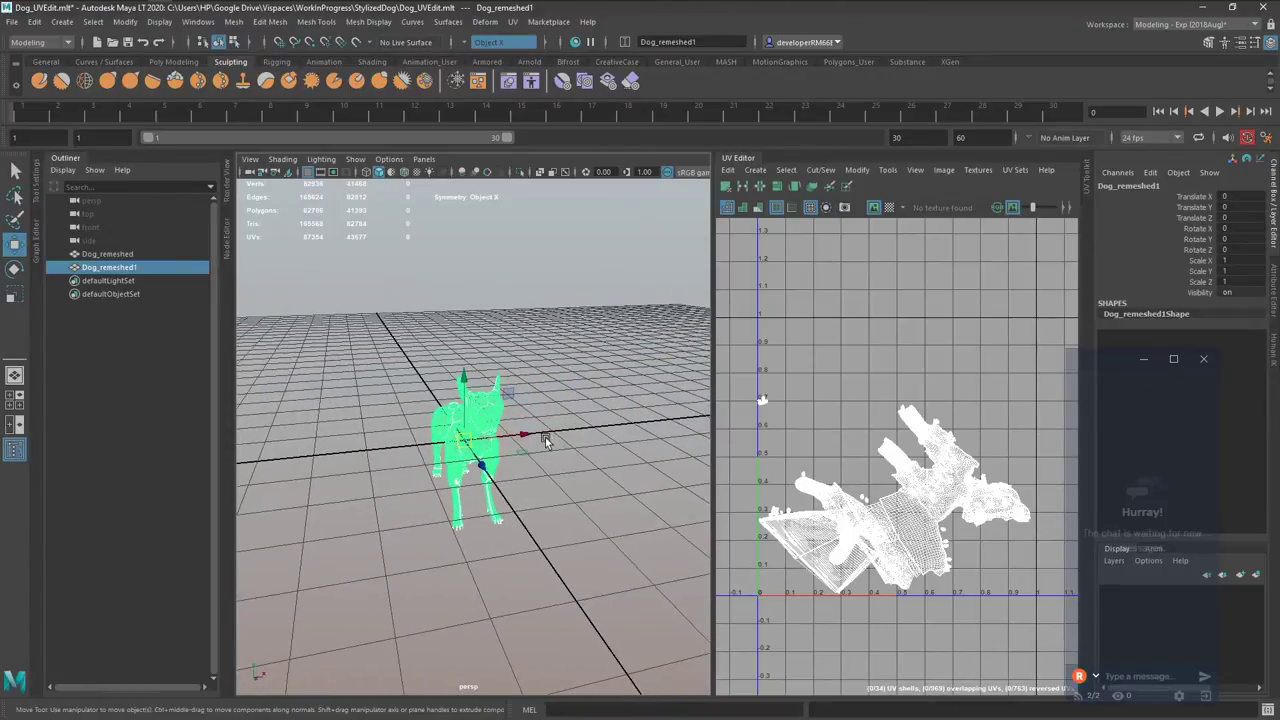
{"action": "key", "text": "ctrl+z"}
{"action": "key", "text": "ctrl+z"}
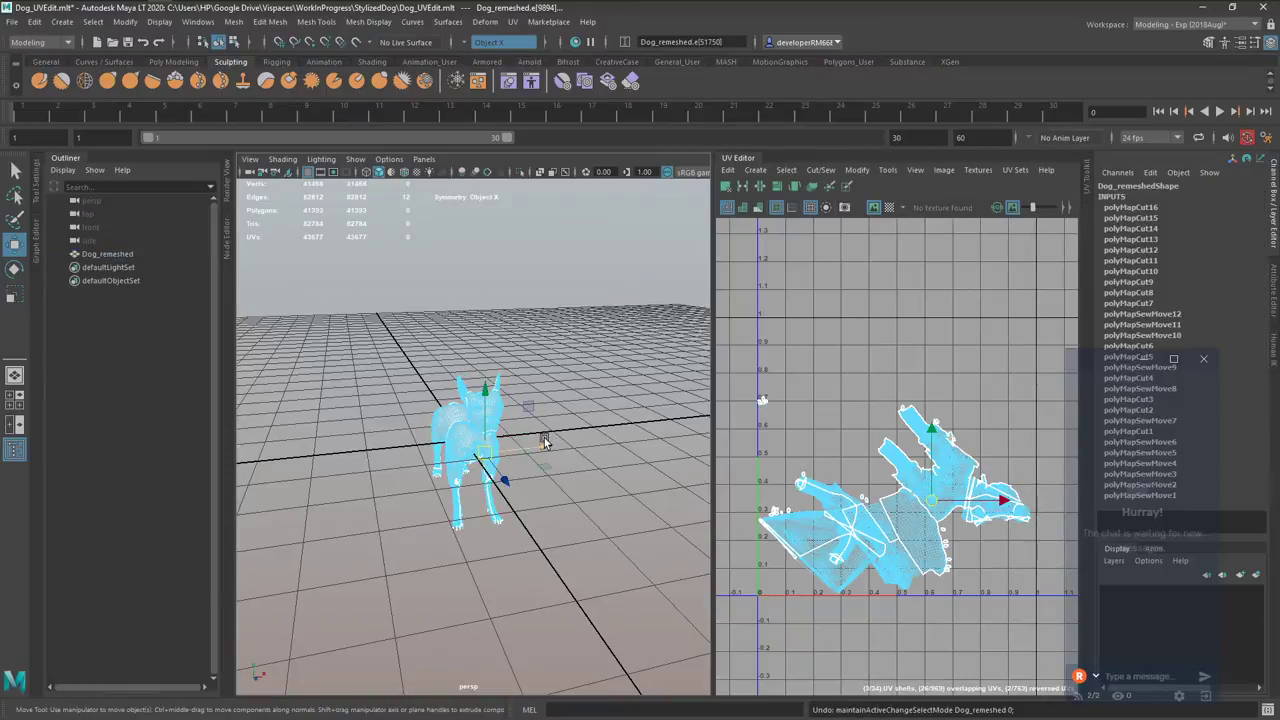
Cut a straight seam down the inner side of each front leg, bypassing the jagged seam above the knee bulge.
{"action": "left_click_drag", "start_coordinate": [545, 440], "coordinate": [510, 421], "text": "alt"}
{"action": "key", "text": "f"}
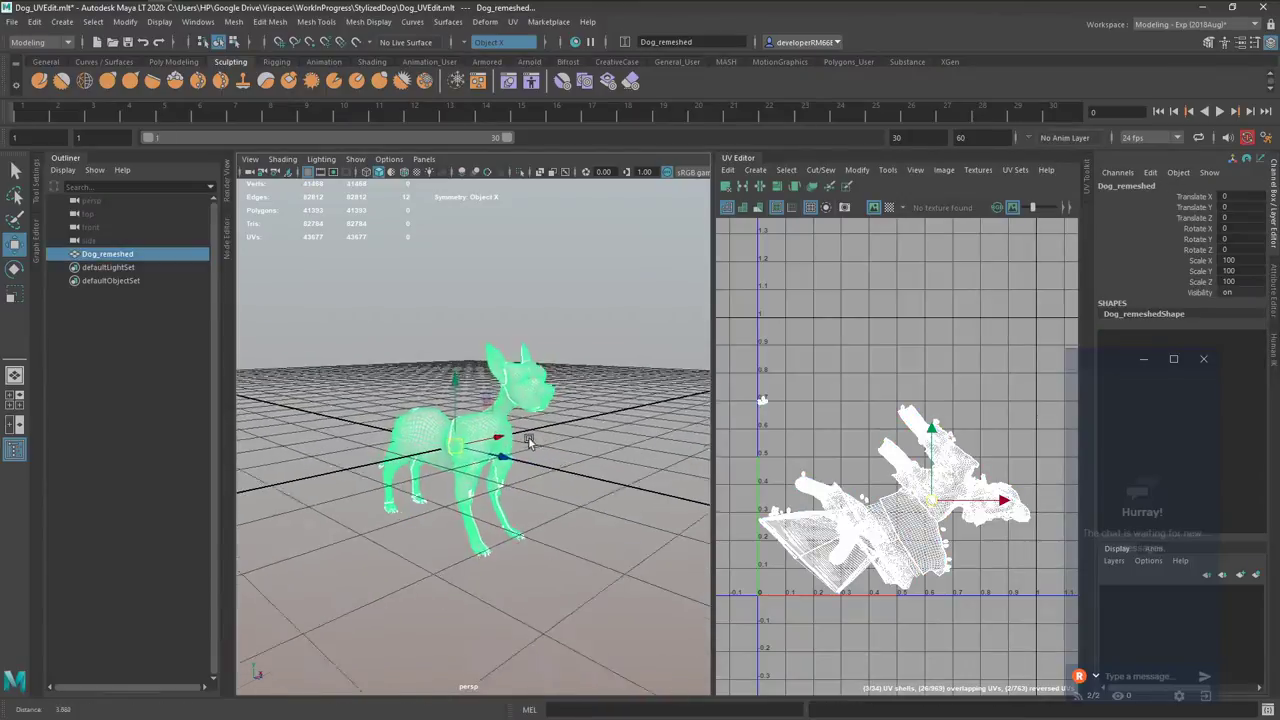
{"action": "left_click_drag", "start_coordinate": [523, 427], "coordinate": [464, 447], "text": "alt"}
{"action": "right_click_drag", "start_coordinate": [464, 447], "coordinate": [523, 480], "text": "alt"}
{"action": "left_click_drag", "start_coordinate": [523, 480], "coordinate": [426, 446], "text": "alt"}
{"action": "right_click_drag", "start_coordinate": [426, 446], "coordinate": [474, 474], "text": "alt"}
{"action": "right_click_drag", "start_coordinate": [382, 498], "coordinate": [372, 464]}
{"action": "key", "text": "q"}
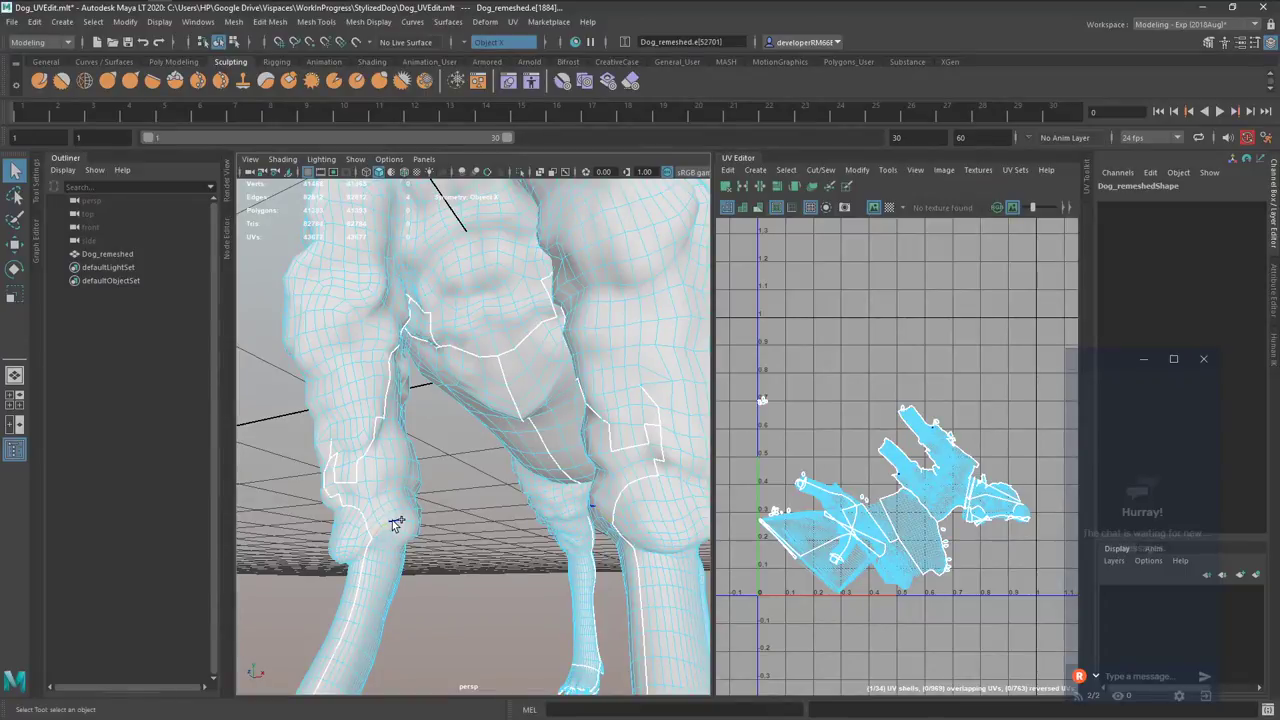
{"action": "left_click", "coordinate": [384, 434]}
{"action": "left_click_drag", "start_coordinate": [420, 446], "coordinate": [360, 448], "text": "alt"}
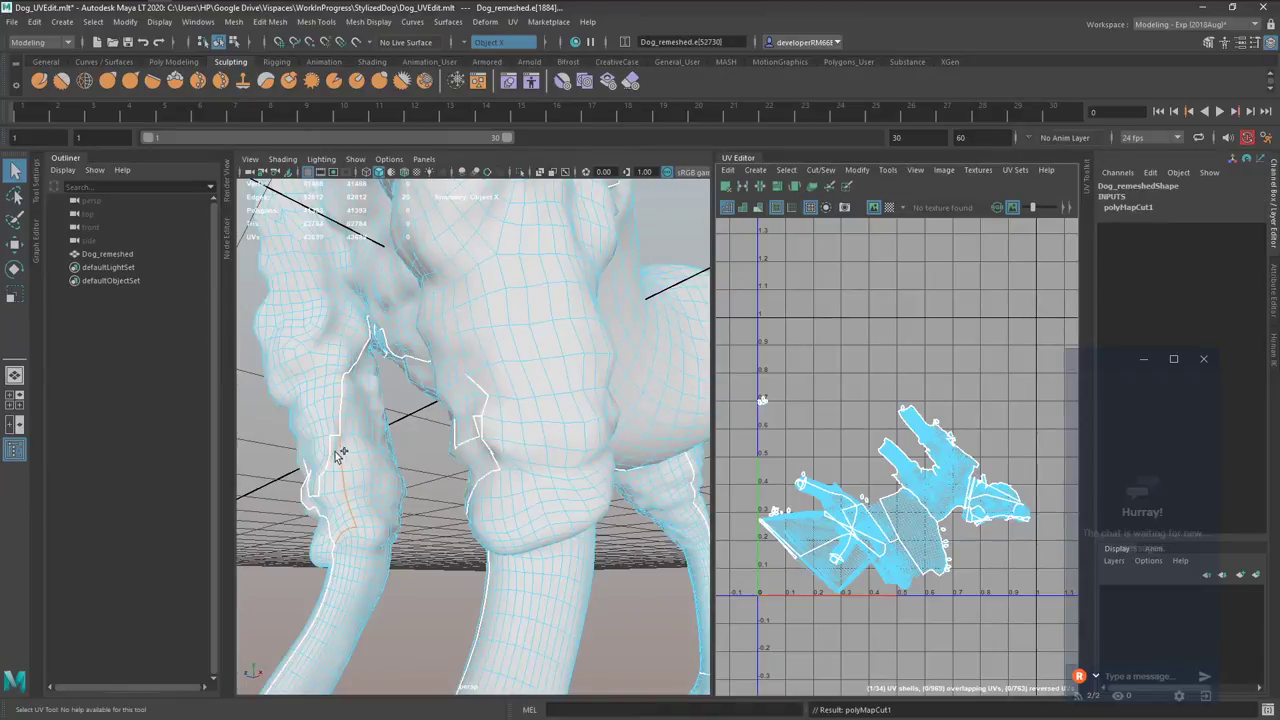
Move and sew the old jagged seam edges on the inner upper part of each front leg.
{"action": "mouse_move", "coordinate": [345, 490]}
{"action": "left_mouse_down", "text": "alt"}
{"action": "mouse_move", "coordinate": [391, 437]}
{"action": "mouse_move", "coordinate": [390, 418]}
{"action": "mouse_move", "coordinate": [343, 423]}
{"action": "mouse_move", "coordinate": [312, 513]}
{"action": "left_mouse_up", "text": "alt"}
{"action": "mouse_move", "coordinate": [348, 470]}
{"action": "left_mouse_down", "text": "alt"}
{"action": "mouse_move", "coordinate": [463, 496]}
{"action": "mouse_move", "coordinate": [430, 415]}
{"action": "mouse_move", "coordinate": [428, 520]}
{"action": "mouse_move", "coordinate": [420, 478]}
{"action": "mouse_move", "coordinate": [456, 490]}
{"action": "mouse_move", "coordinate": [441, 480]}
{"action": "left_mouse_up", "text": "alt"}
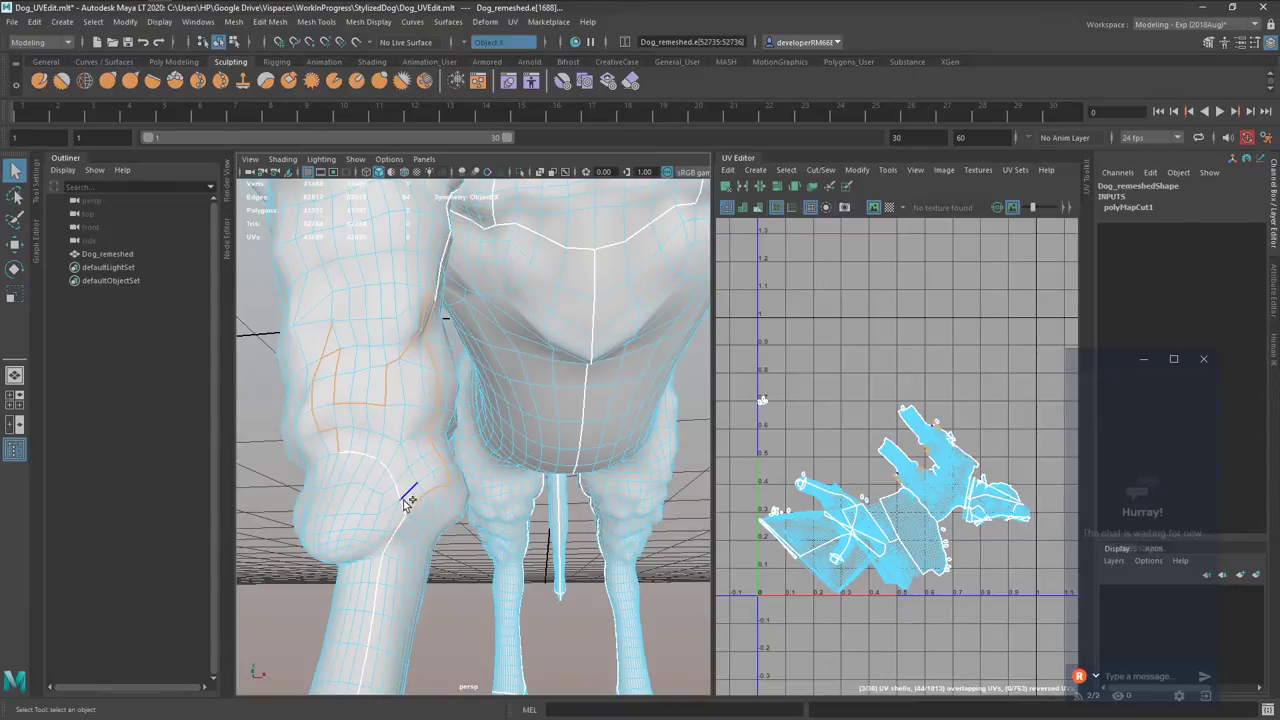
{"action": "key", "text": "shift+s"}
{"action": "left_click_drag", "start_coordinate": [488, 445], "coordinate": [406, 452], "text": "alt"}
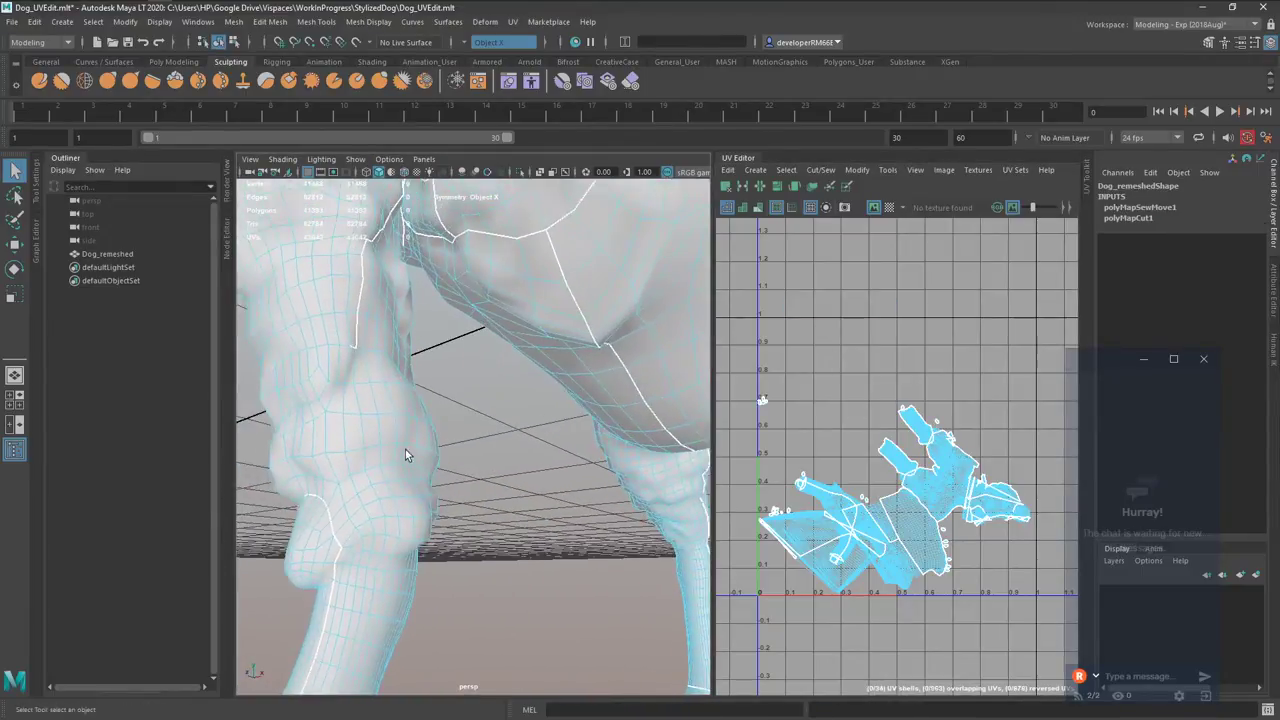
{"action": "left_click", "coordinate": [352, 366]}
{"action": "key", "text": "shift+s"}
Move and sew the leftover seam edges curving around each front leg's knee bulge.
{"action": "left_click", "coordinate": [336, 541]}
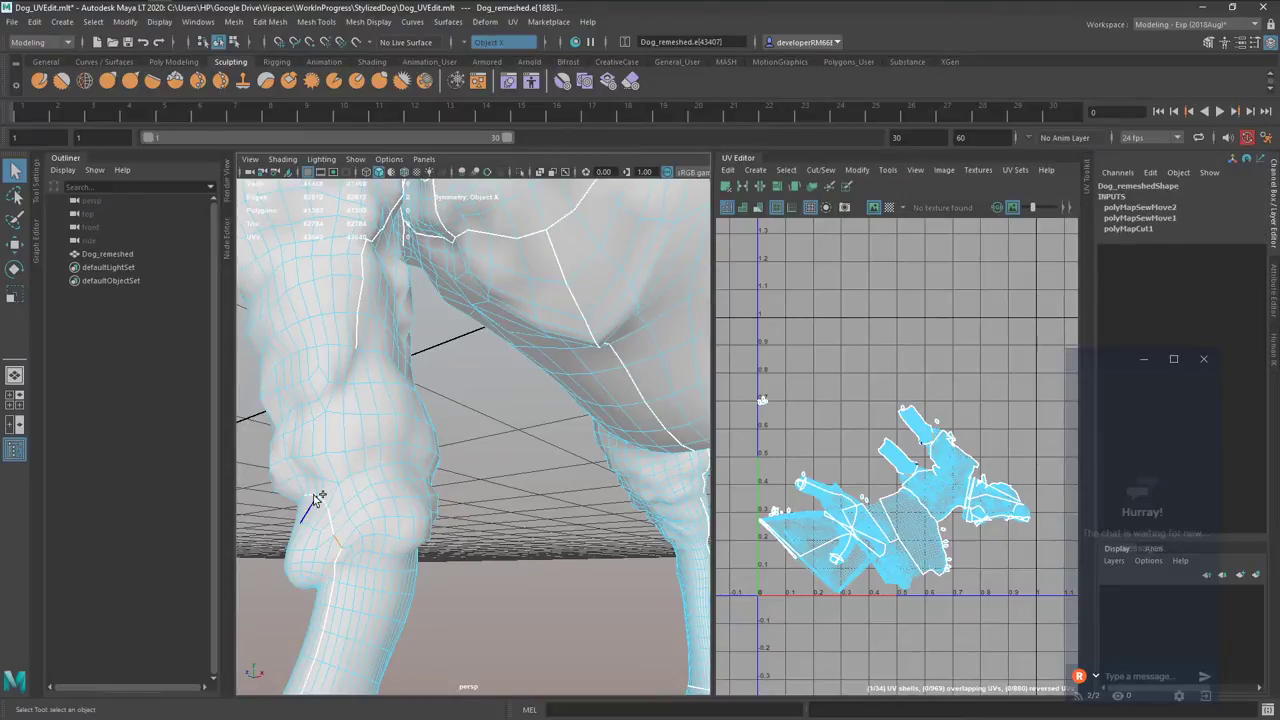
{"action": "double_click", "coordinate": [305, 497], "text": "shift"}
{"action": "key", "text": "shift+s"}
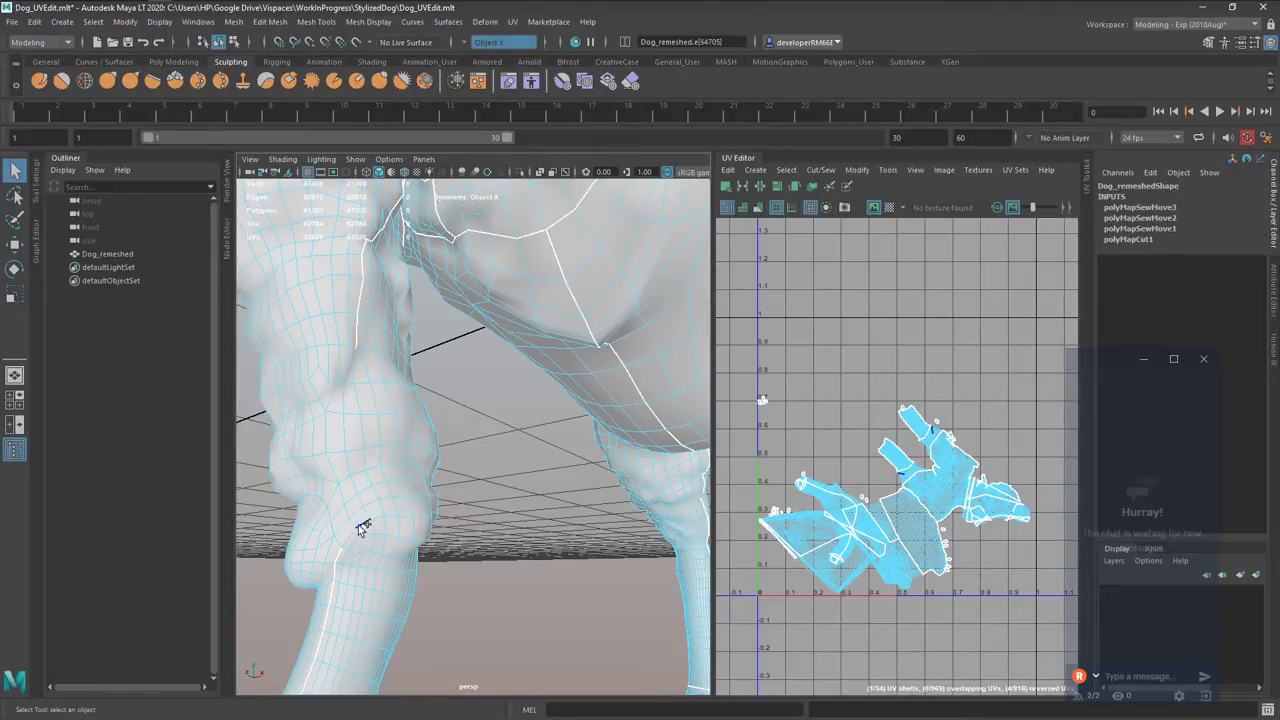
Cut a seam across the inner knee bulge of each front leg, joining the upper and lower seam ends, and sew the leftover edges.
{"action": "left_click", "coordinate": [360, 528]}
{"action": "left_click", "coordinate": [381, 516], "text": "shift"}
{"action": "left_click", "coordinate": [389, 513], "text": "shift"}
{"action": "left_click", "coordinate": [391, 498], "text": "shift"}
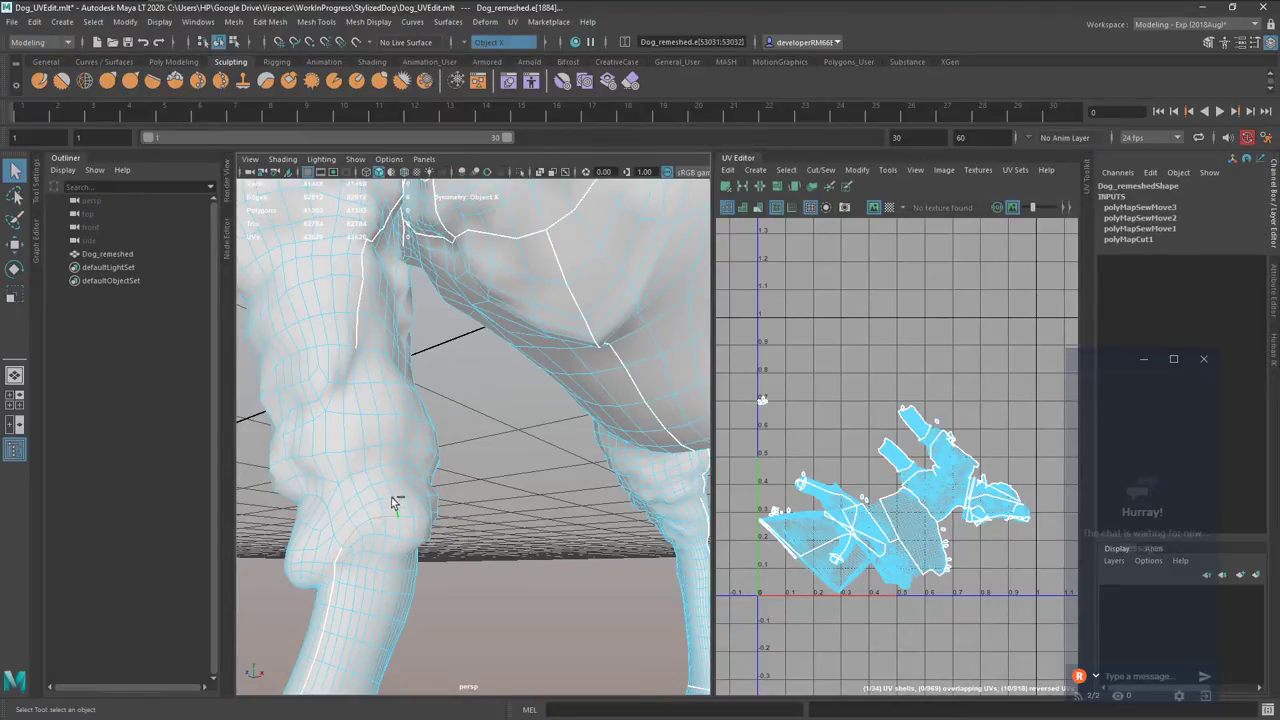
{"action": "left_click", "coordinate": [394, 507]}
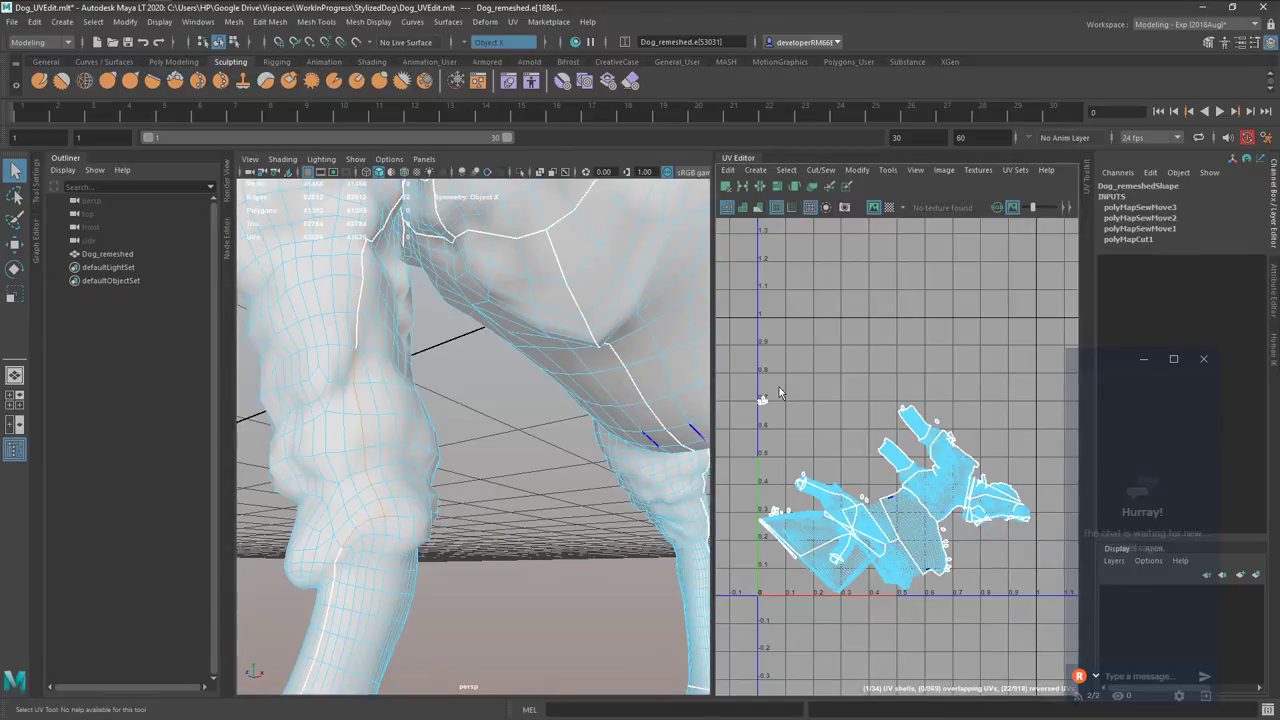
{"action": "right_click_drag", "start_coordinate": [780, 395], "coordinate": [734, 405], "text": "shift"}
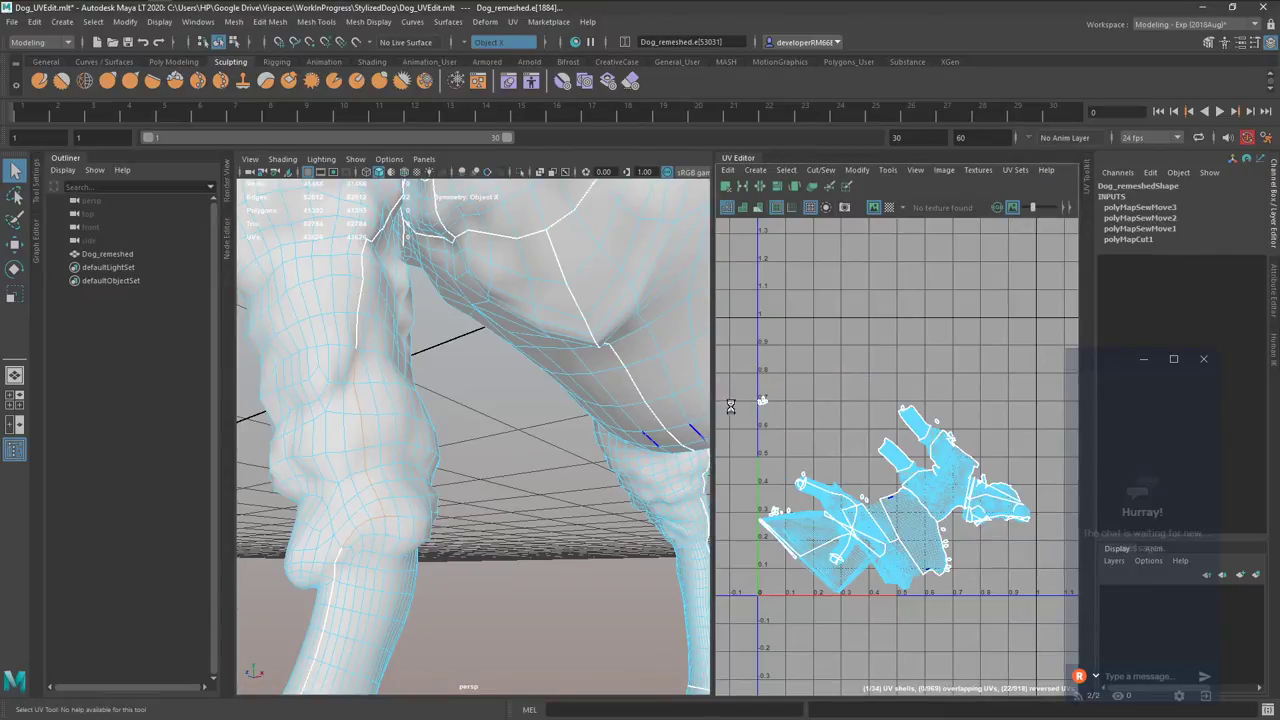
{"action": "left_click_drag", "start_coordinate": [568, 450], "coordinate": [488, 472], "text": "alt"}
{"action": "left_click", "coordinate": [487, 513]}
{"action": "right_click_drag", "start_coordinate": [489, 511], "coordinate": [488, 440], "text": "alt"}
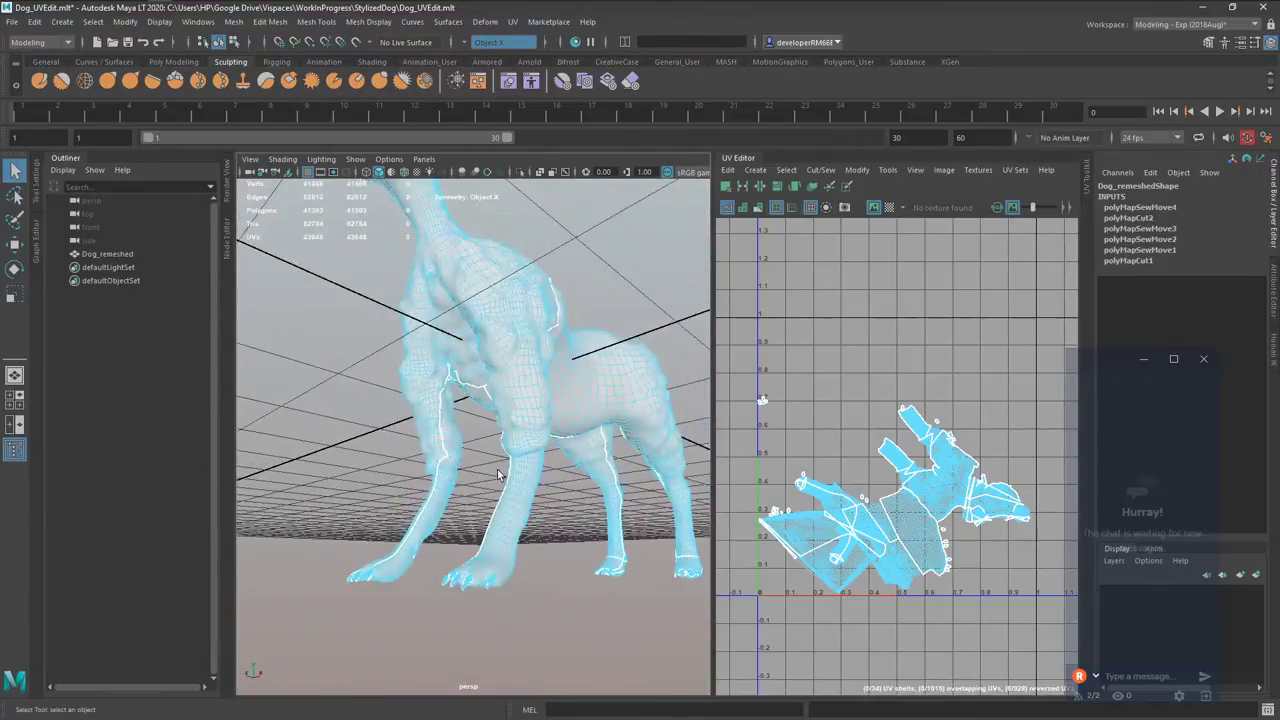
Delete the construction history of the whole dog mesh and save the scene.
{"action": "left_click_drag", "start_coordinate": [488, 440], "coordinate": [497, 485], "text": "alt"}
{"action": "left_click", "coordinate": [624, 452]}
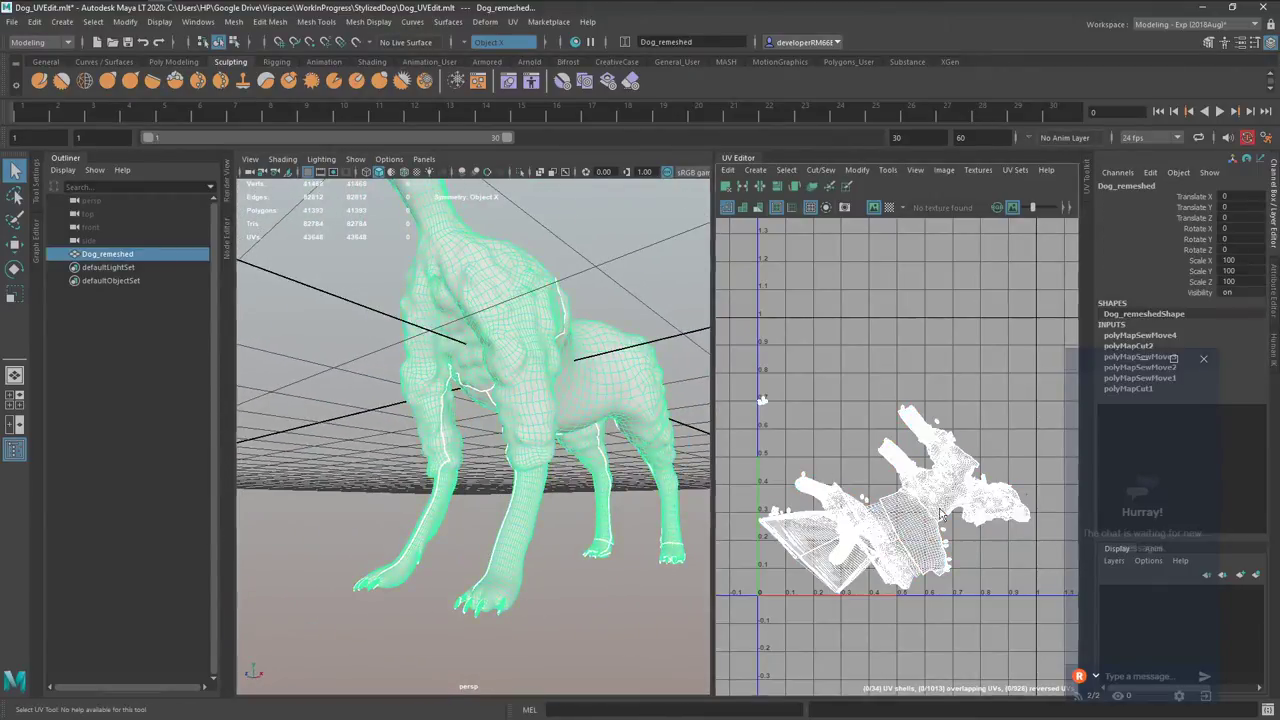
{"action": "key", "text": "ctrl+s"}
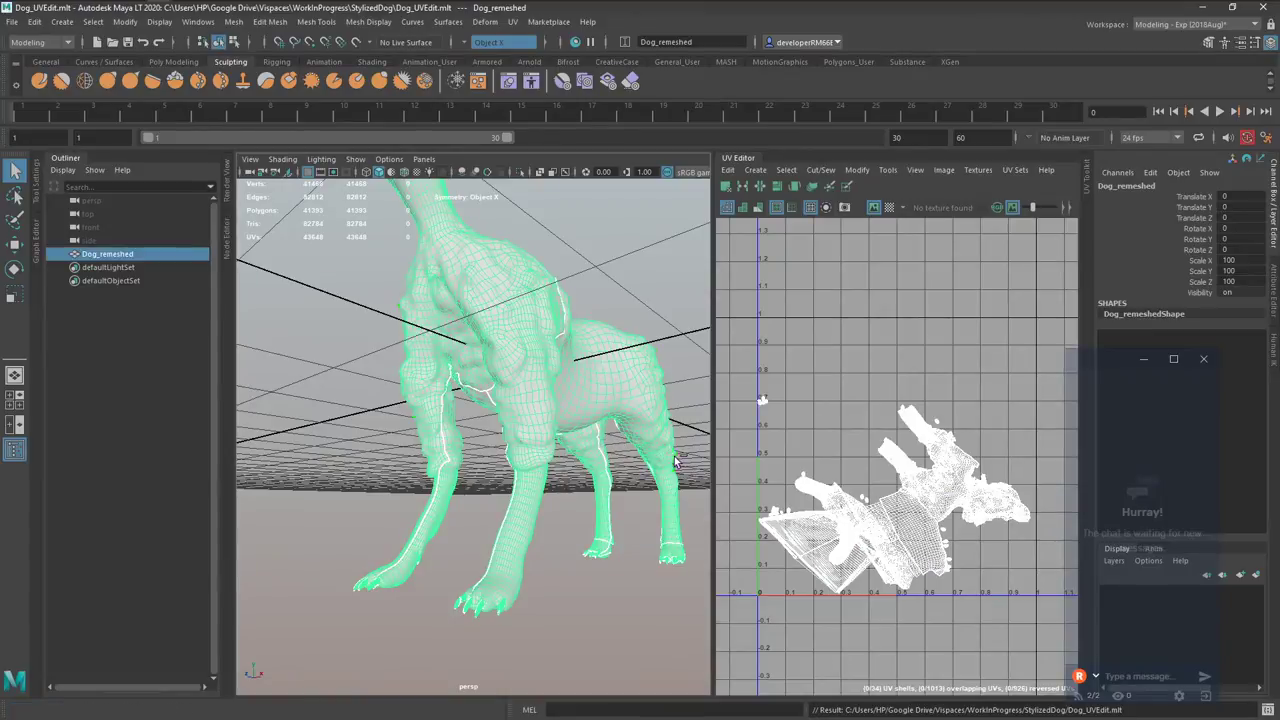
Select all of the dog's UVs and unfold every shell.
{"action": "key", "text": "F9"}
{"action": "right_click_drag", "start_coordinate": [871, 448], "coordinate": [768, 450], "text": "shift"}
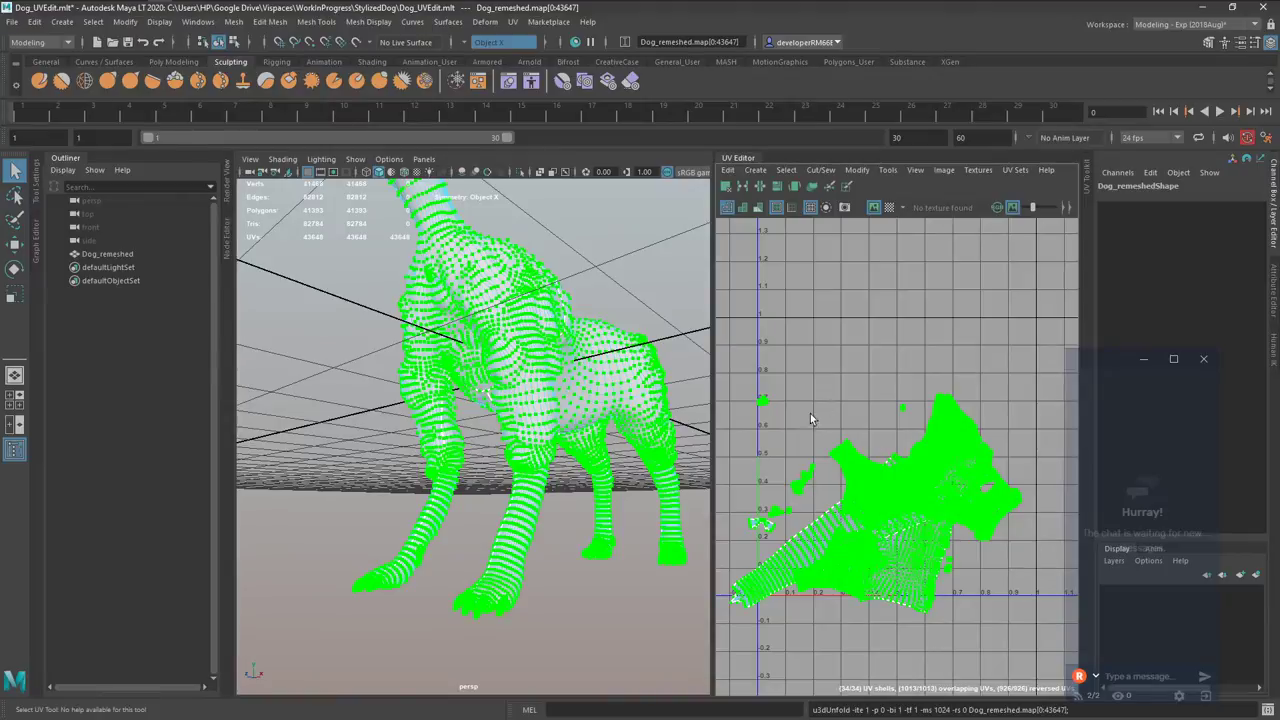
{"action": "left_click_drag", "start_coordinate": [577, 494], "coordinate": [523, 503], "text": "alt"}
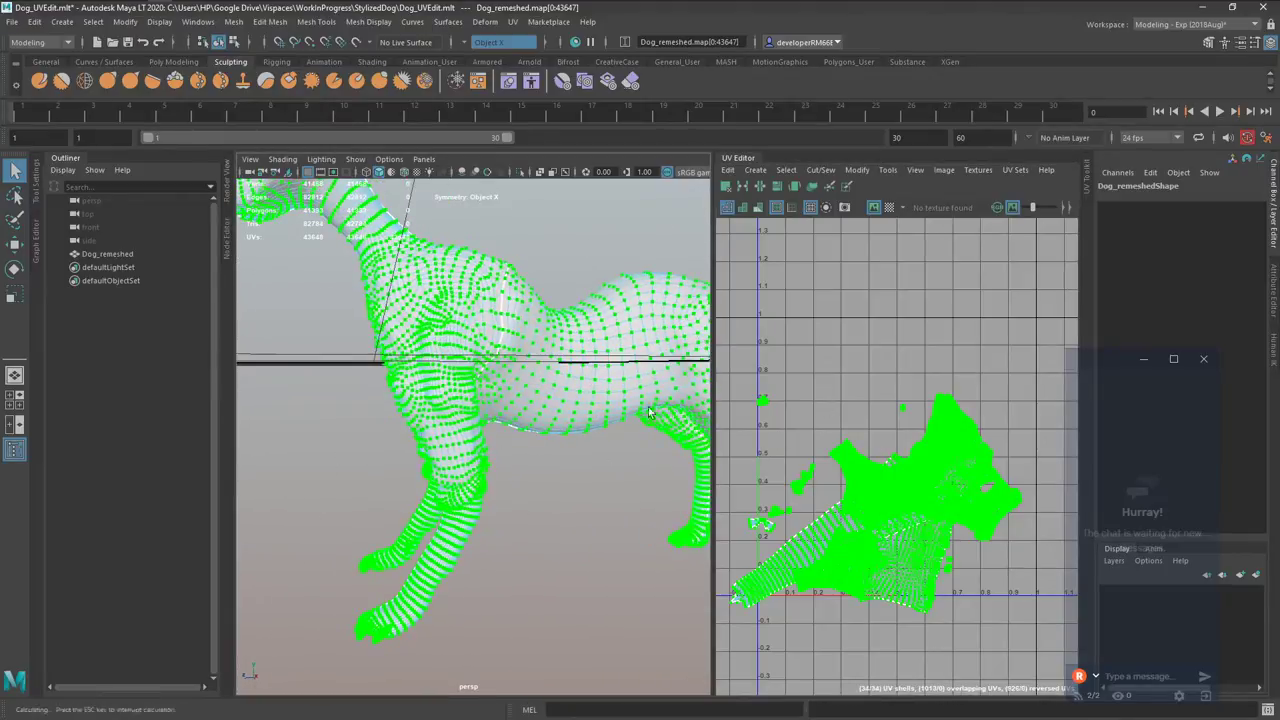
Display the checker map on the dog, check the distortion on the front legs and paws in edge mode, and save the scene.
{"action": "left_click", "coordinate": [873, 207]}
{"action": "left_click_drag", "start_coordinate": [488, 410], "coordinate": [590, 440], "text": "alt"}
{"action": "middle_click_drag", "start_coordinate": [571, 461], "coordinate": [622, 318], "text": "alt"}
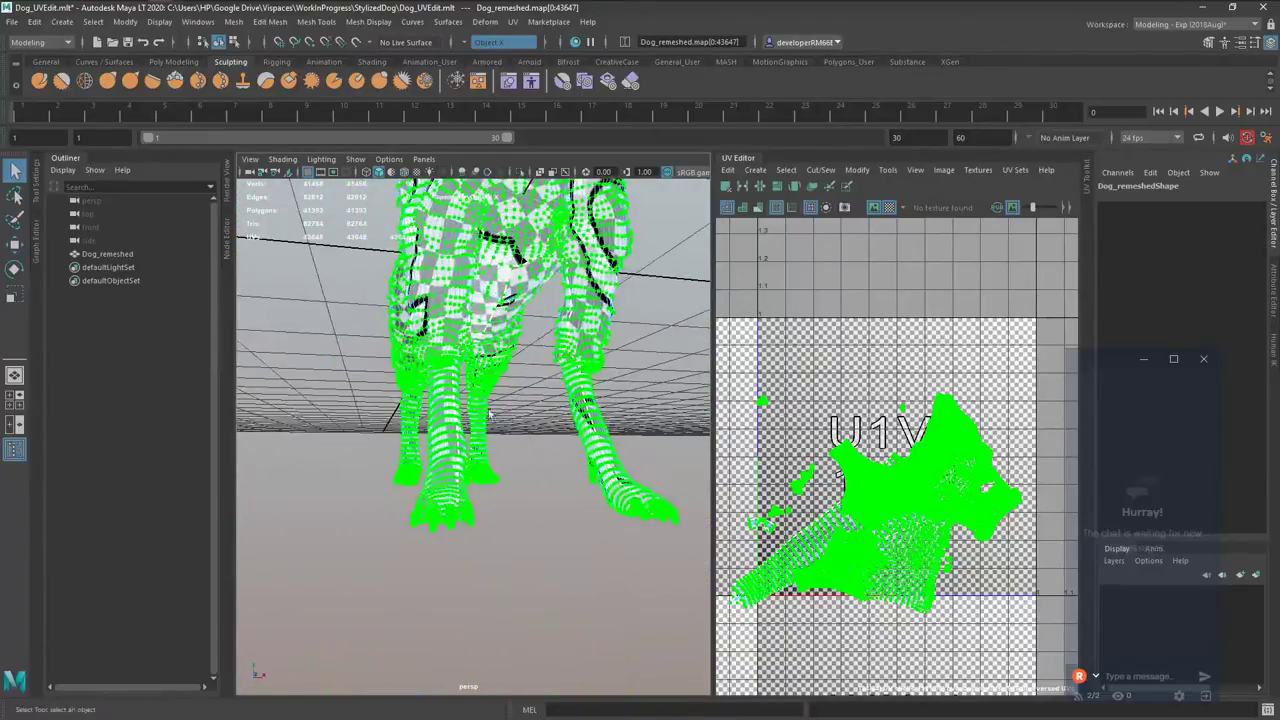
{"action": "scroll", "coordinate": [460, 590], "scroll_direction": "up", "scroll_amount": 4}
{"action": "left_click_drag", "start_coordinate": [460, 522], "coordinate": [505, 485], "text": "alt"}
{"action": "right_click_drag", "start_coordinate": [504, 482], "coordinate": [508, 414]}
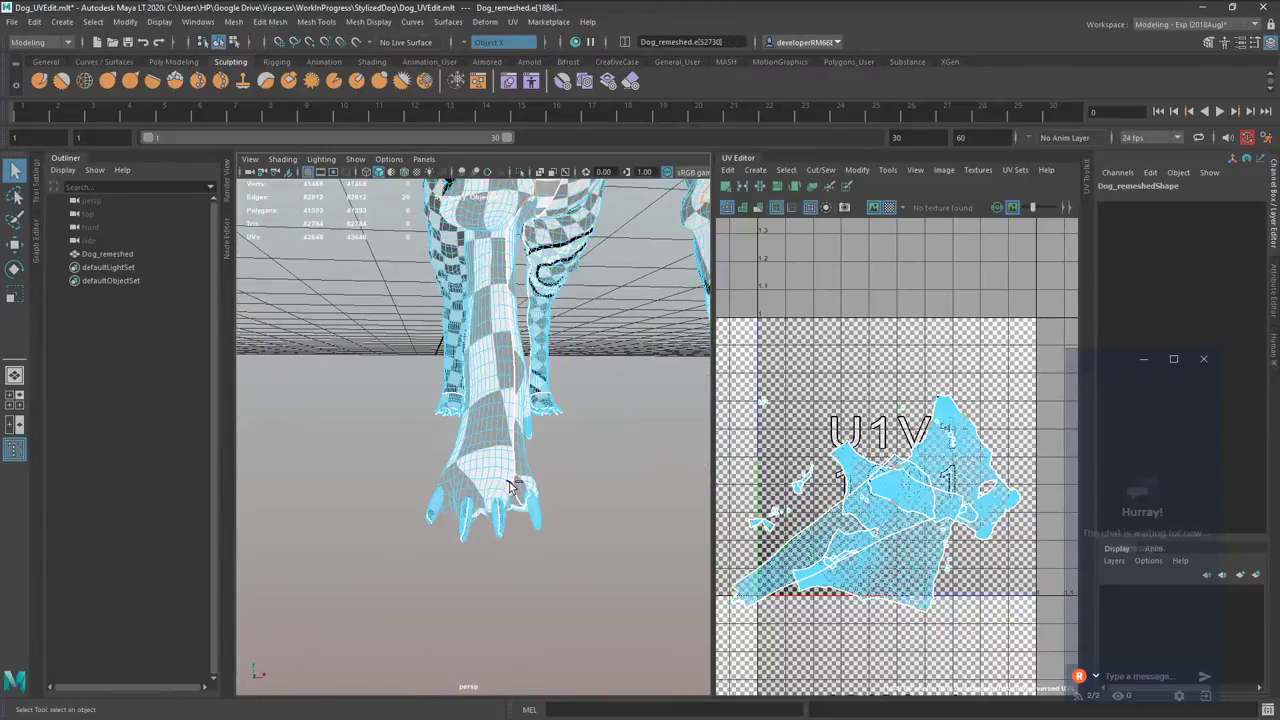
{"action": "key", "text": "ctrl+s"}
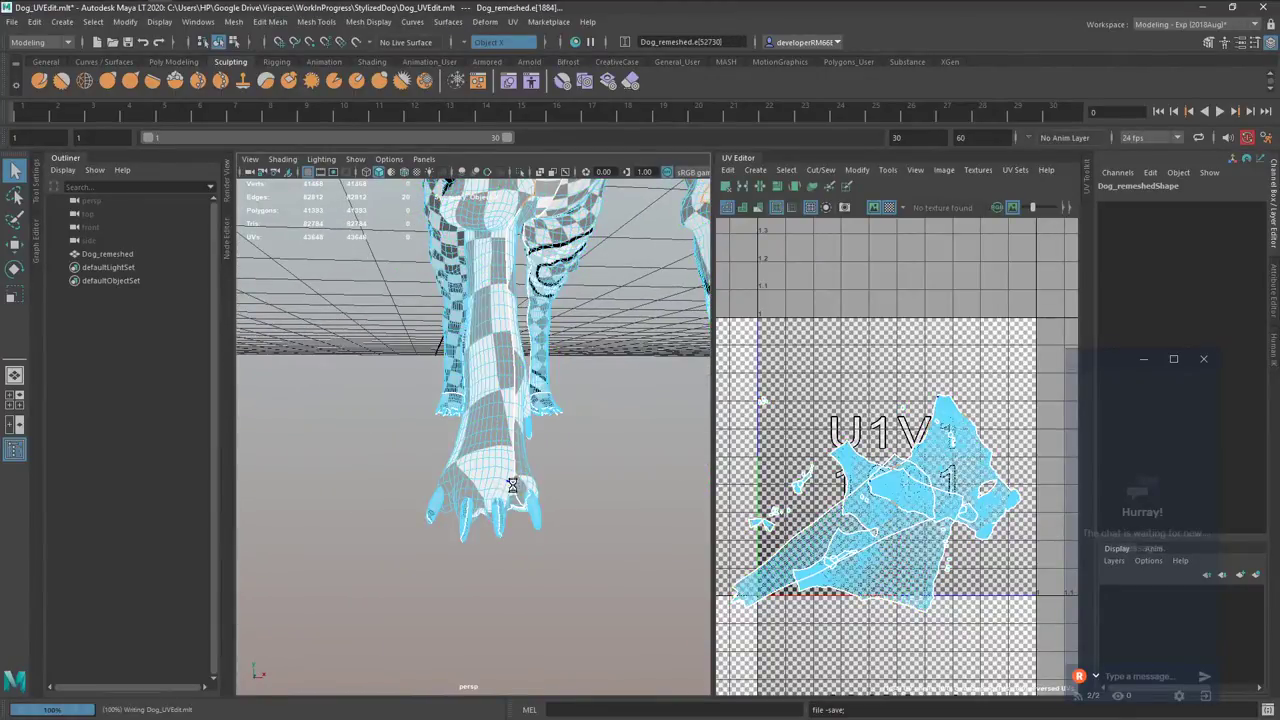
Cut a UV seam along the edge loop around each front leg just above the paw.
{"action": "left_click", "coordinate": [500, 446]}
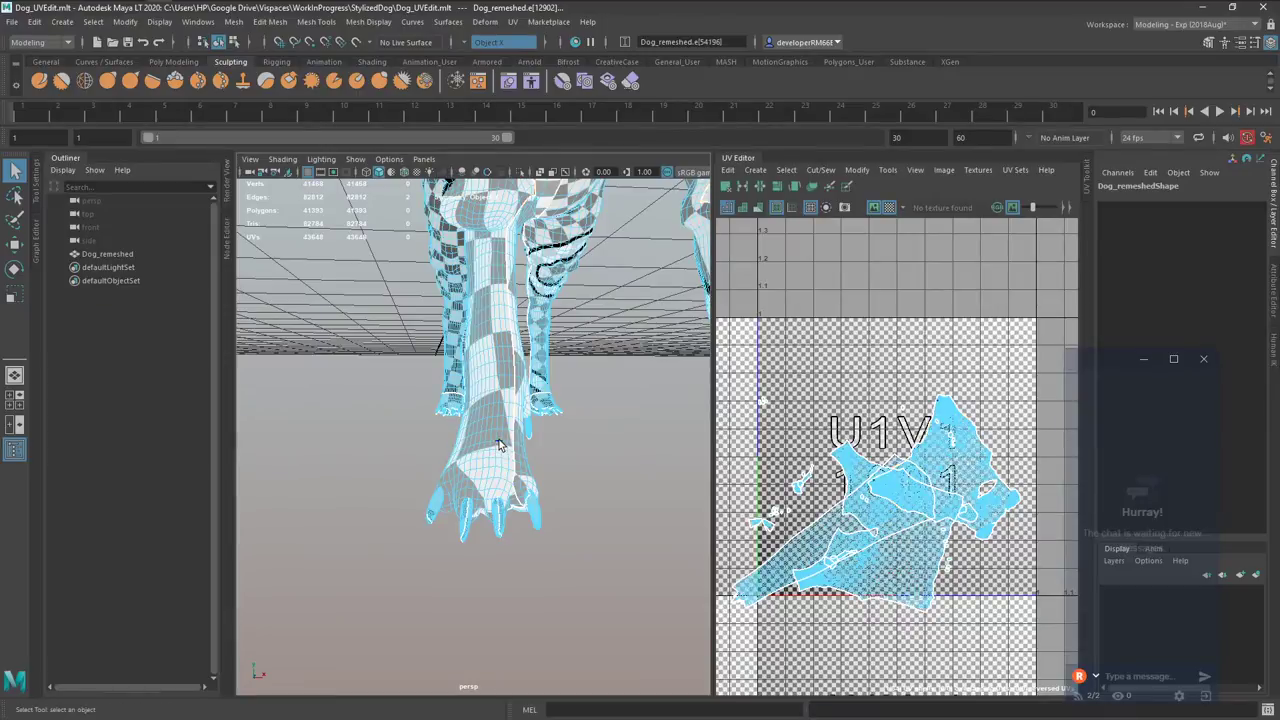
{"action": "left_click_drag", "start_coordinate": [502, 450], "coordinate": [362, 411], "text": "alt"}
{"action": "right_click_drag", "start_coordinate": [362, 411], "coordinate": [412, 436], "text": "alt"}
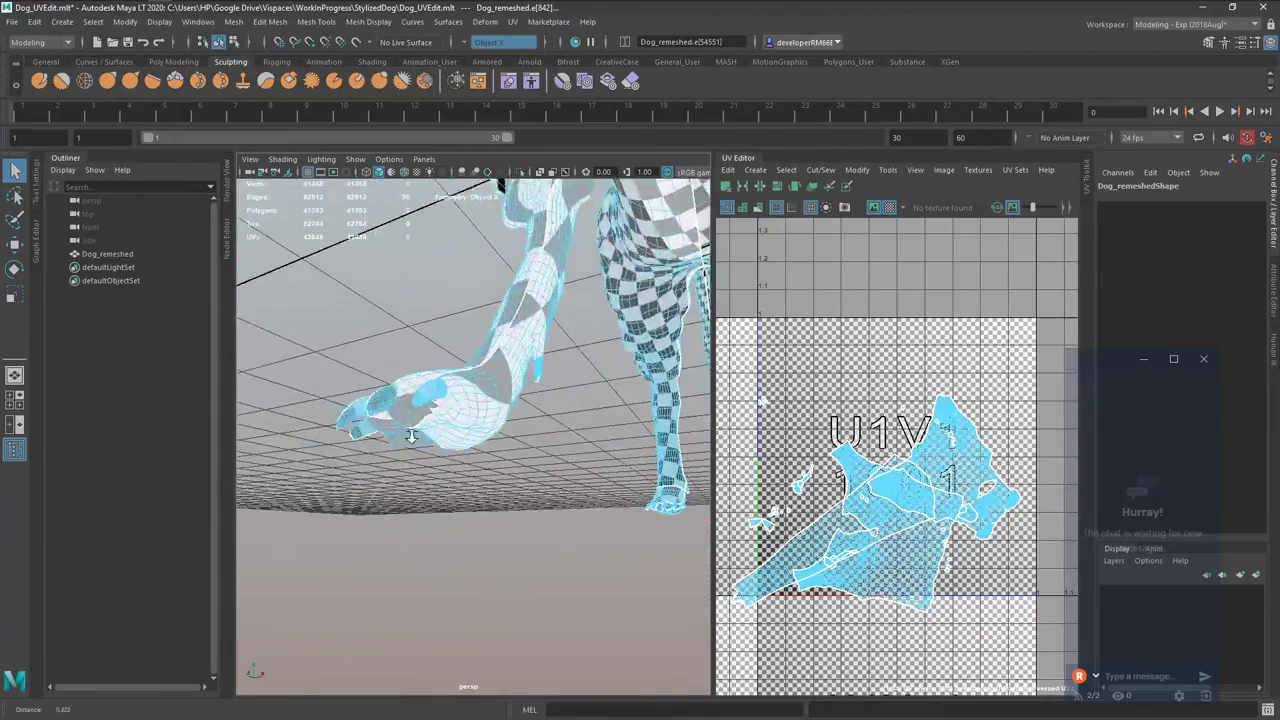
{"action": "left_click_drag", "start_coordinate": [411, 436], "coordinate": [435, 410], "text": "alt"}
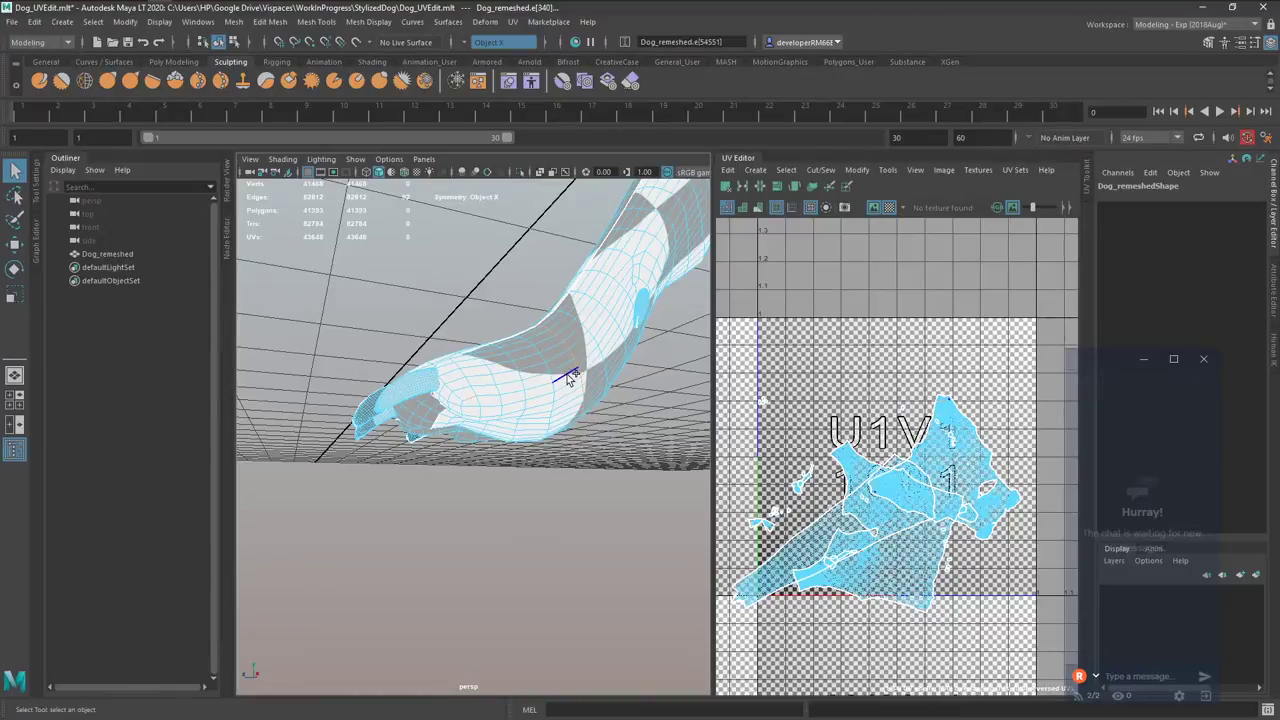
{"action": "right_click_drag", "start_coordinate": [808, 335], "coordinate": [754, 356], "text": "shift"}
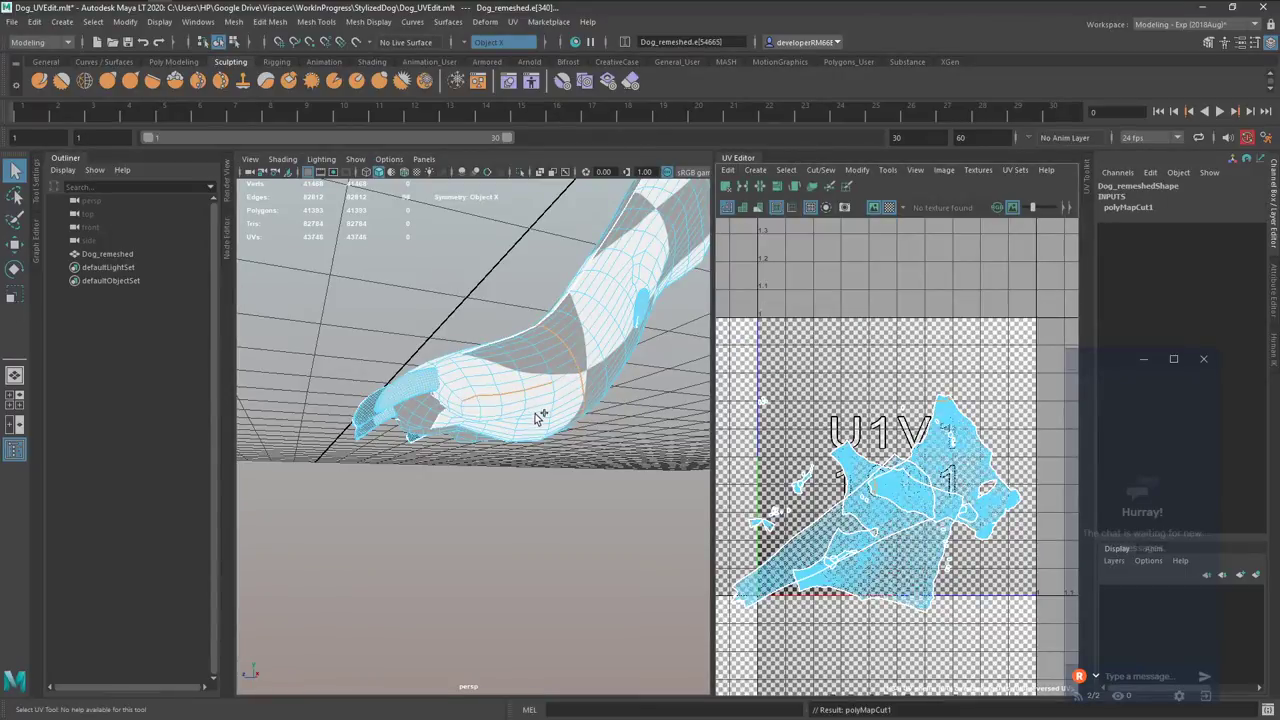
Select the edge line running down the side of the front leg onto the paw, across the new ankle cut.
{"action": "left_click_drag", "start_coordinate": [531, 417], "coordinate": [548, 397], "text": "alt"}
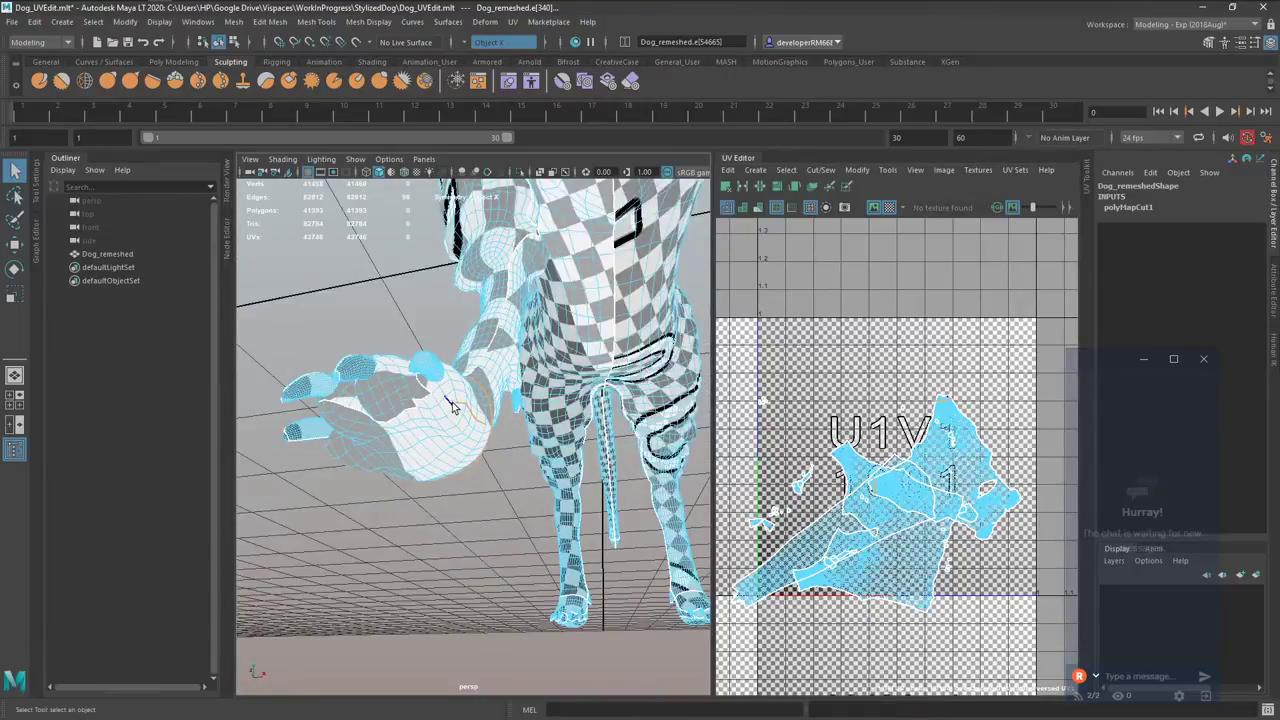
{"action": "left_click_drag", "start_coordinate": [452, 407], "coordinate": [464, 433], "text": "alt"}
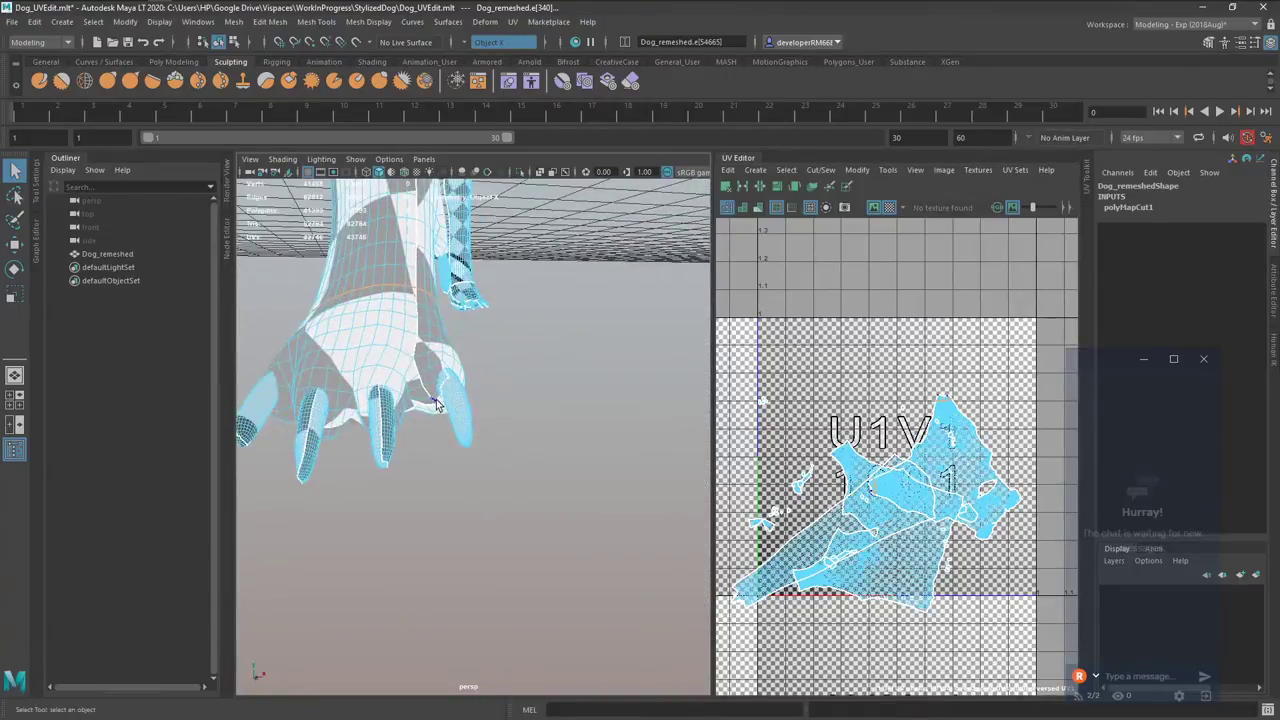
{"action": "double_click", "coordinate": [418, 287]}
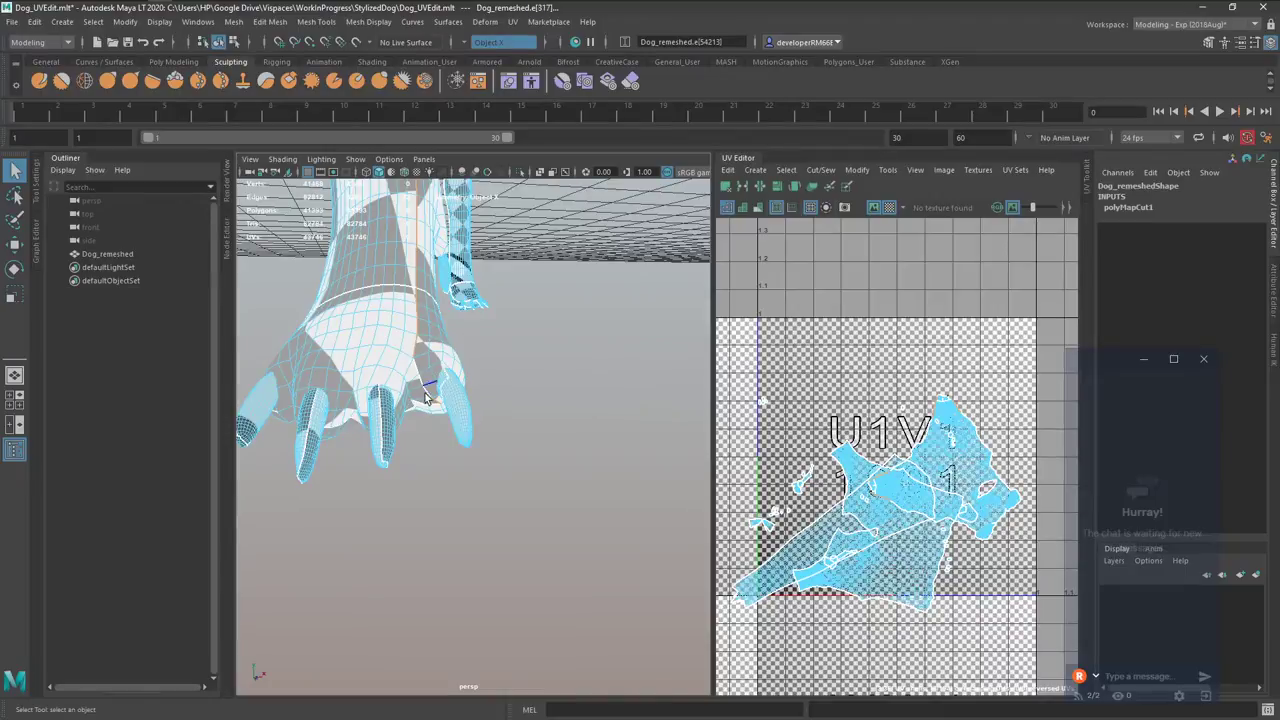
Move and sew the UV seam edges running from the front paw's ankle ring down to the outer toe.
{"action": "double_click", "coordinate": [434, 400]}
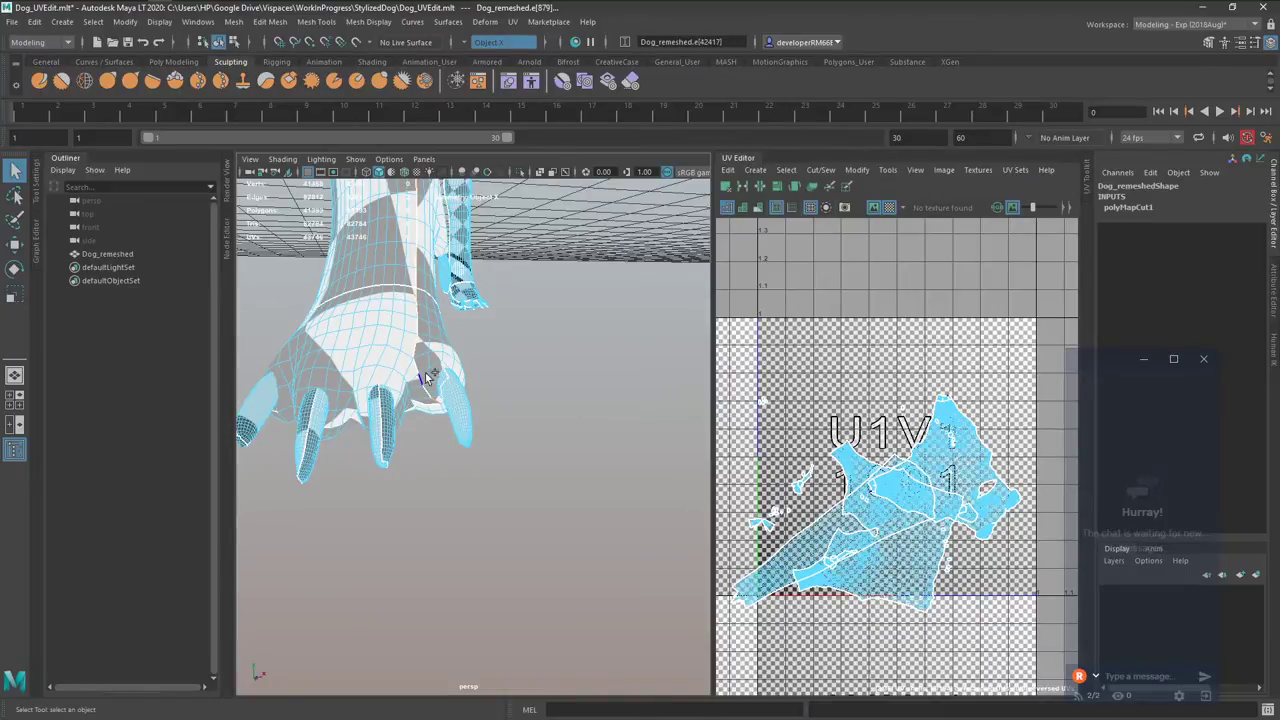
{"action": "key", "text": "f"}
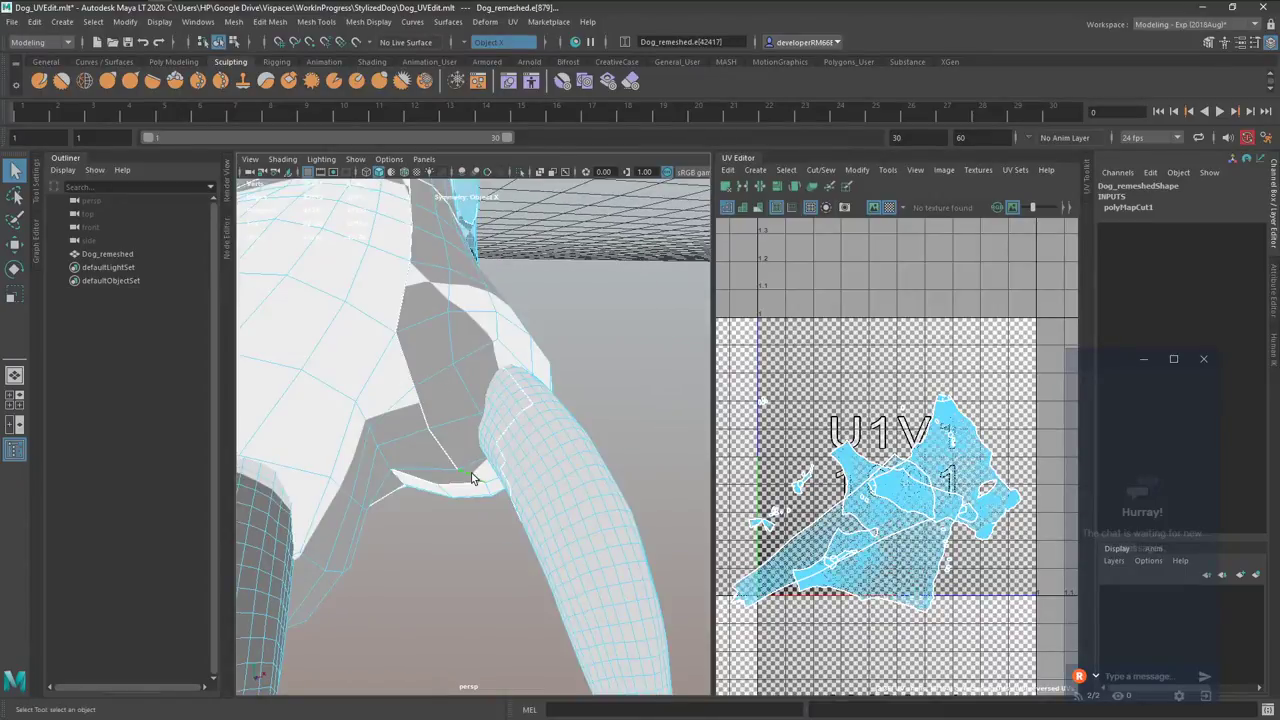
{"action": "left_click", "coordinate": [443, 448]}
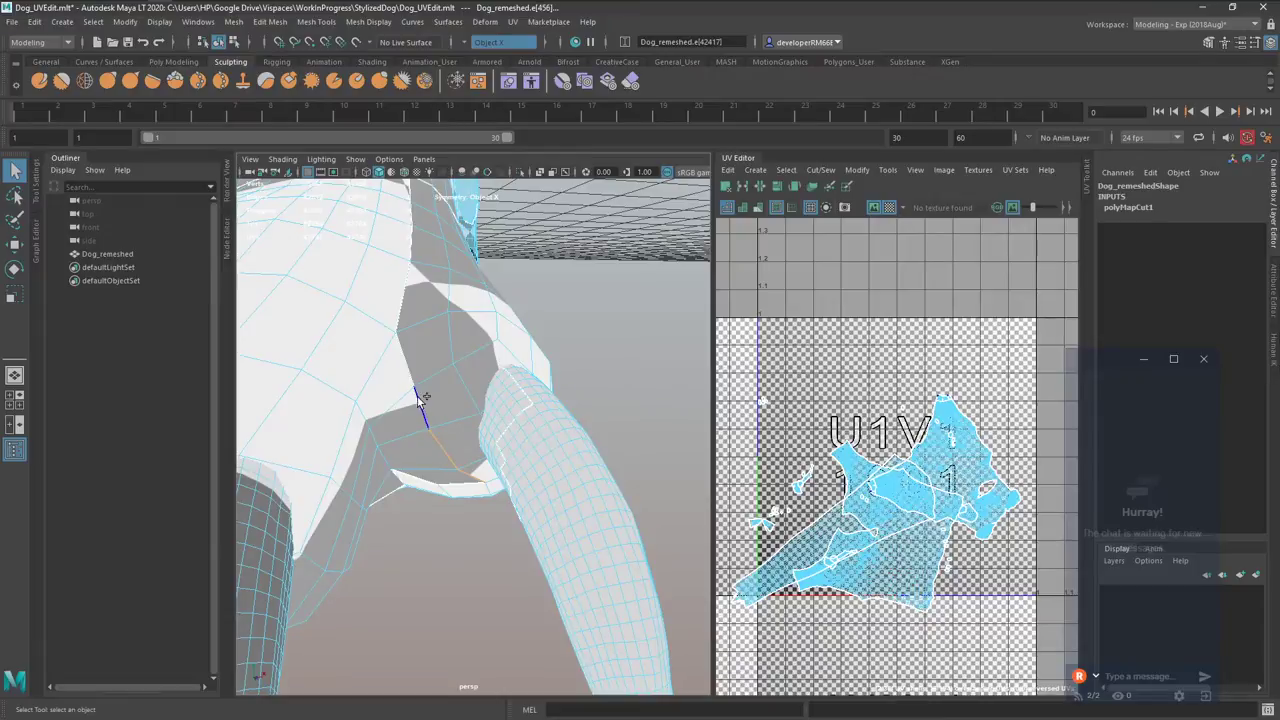
{"action": "double_click", "coordinate": [412, 243], "text": "shift"}
{"action": "scroll", "coordinate": [484, 278], "scroll_direction": "down", "scroll_amount": 5}
{"action": "double_click", "coordinate": [429, 269]}
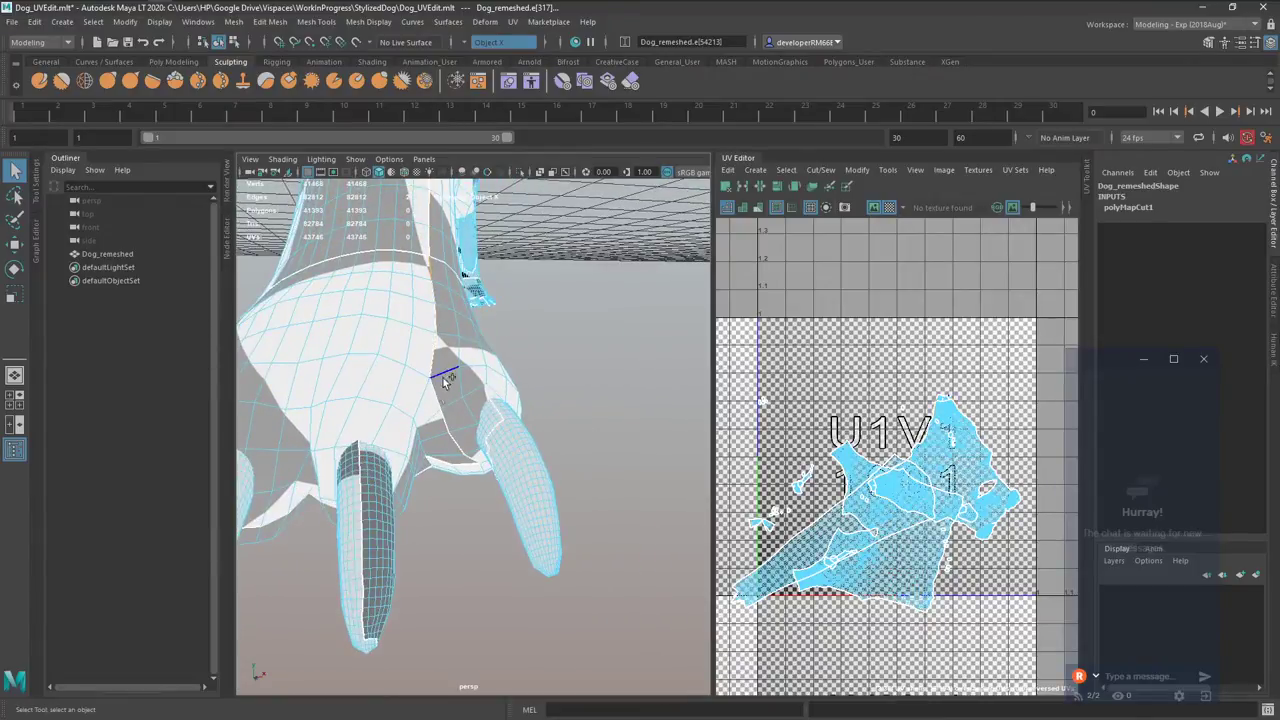
{"action": "left_click_drag", "start_coordinate": [460, 391], "coordinate": [434, 401], "text": "alt"}
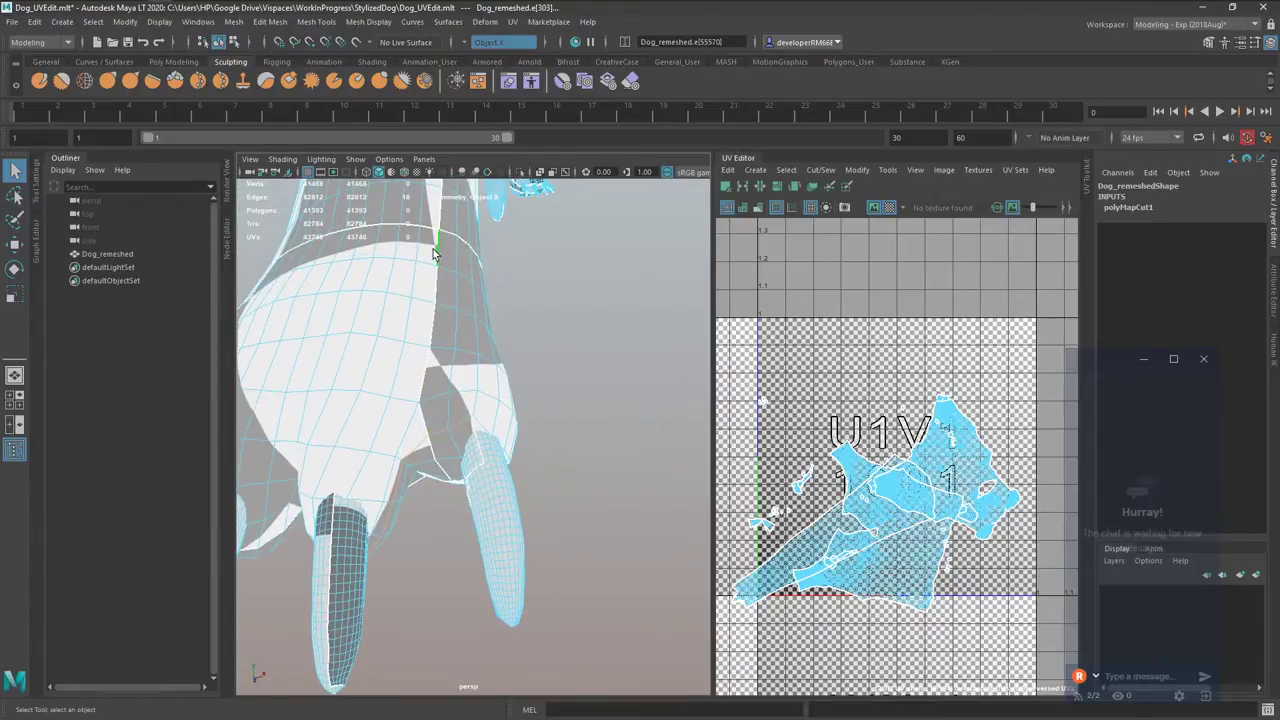
{"action": "left_click", "coordinate": [436, 254]}
{"action": "double_click", "coordinate": [430, 366], "text": "shift"}
{"action": "right_click_drag", "start_coordinate": [786, 390], "coordinate": [803, 269], "text": "shift"}
Move and sew the UV seam edges in the gap between the outer toe and the neighbouring toe.
{"action": "left_click_drag", "start_coordinate": [424, 437], "coordinate": [466, 420], "text": "alt"}
{"action": "left_click", "coordinate": [472, 420]}
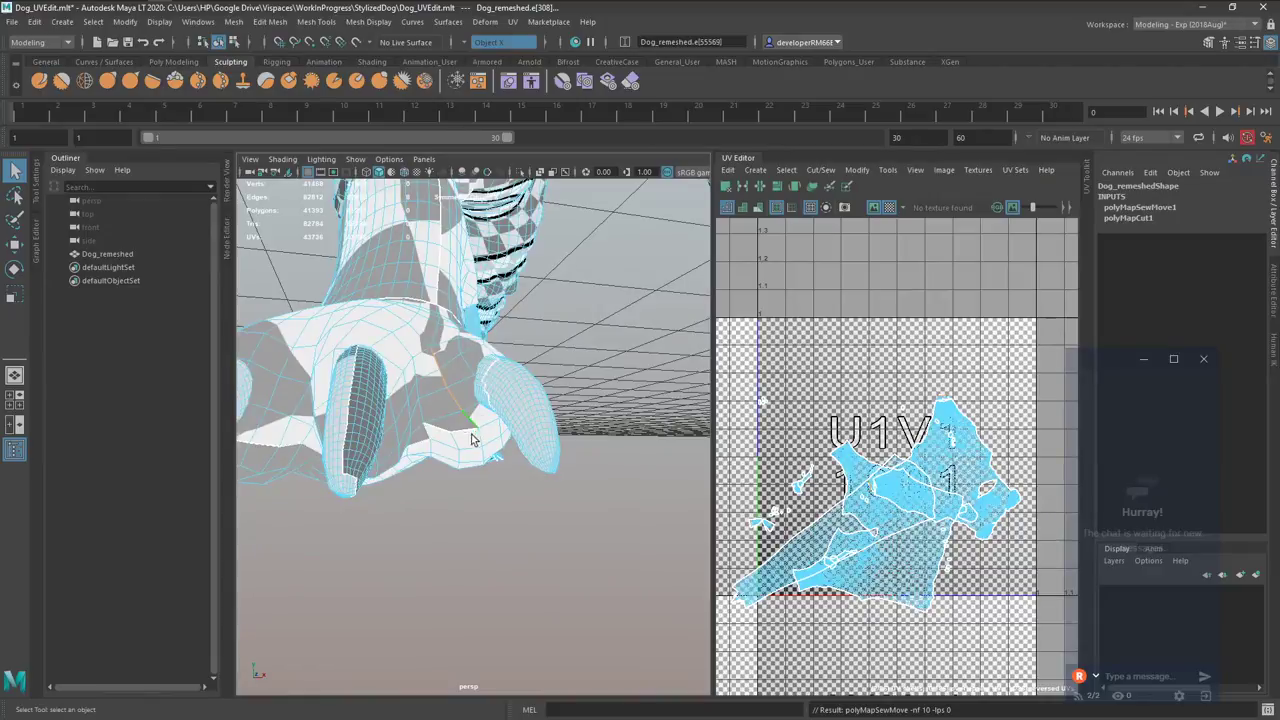
{"action": "right_click_drag", "start_coordinate": [473, 422], "coordinate": [472, 440], "text": "shift"}
Move and sew the UV seam edges on the paw's underside beneath the outer toe.
{"action": "left_click_drag", "start_coordinate": [472, 440], "coordinate": [465, 395], "text": "alt"}
{"action": "left_click", "coordinate": [406, 345]}
{"action": "left_click_drag", "start_coordinate": [406, 345], "coordinate": [567, 353], "text": "alt"}
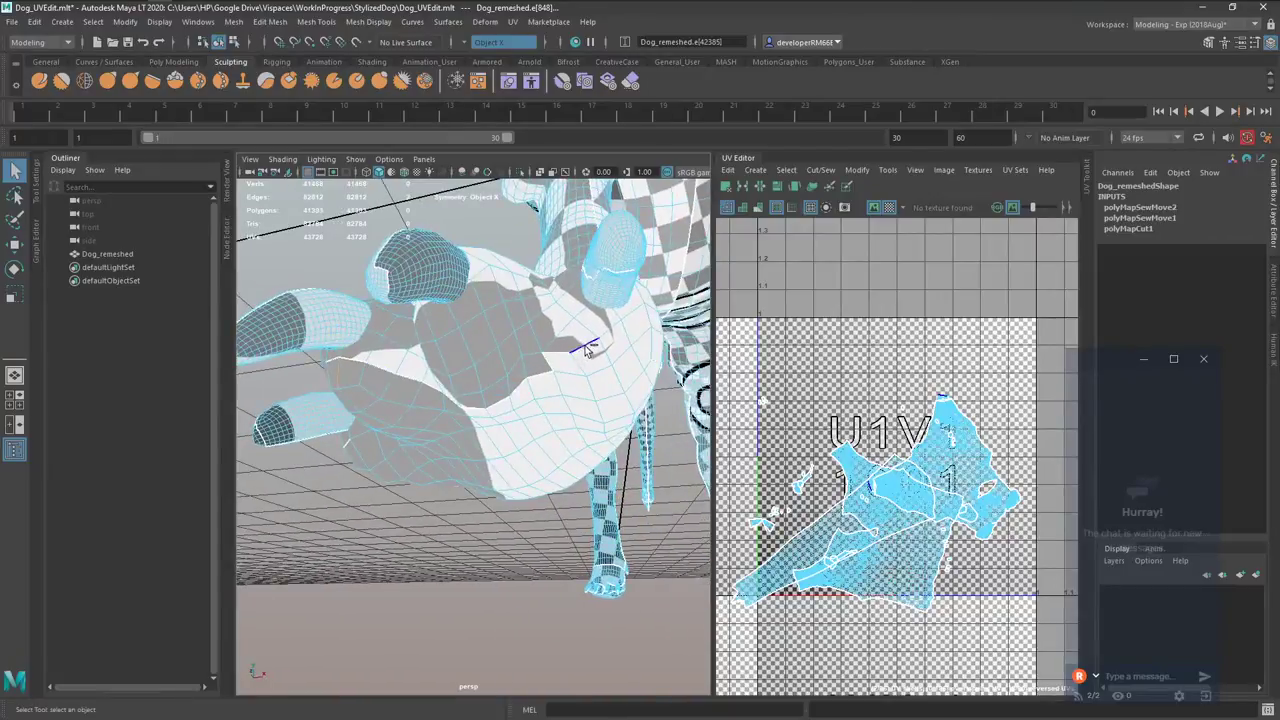
{"action": "left_click", "coordinate": [580, 347]}
{"action": "left_click", "coordinate": [545, 374]}
{"action": "left_click", "coordinate": [522, 391], "text": "shift"}
{"action": "left_click_drag", "start_coordinate": [534, 389], "coordinate": [541, 377], "text": "alt"}
{"action": "left_click", "coordinate": [608, 341], "text": "shift"}
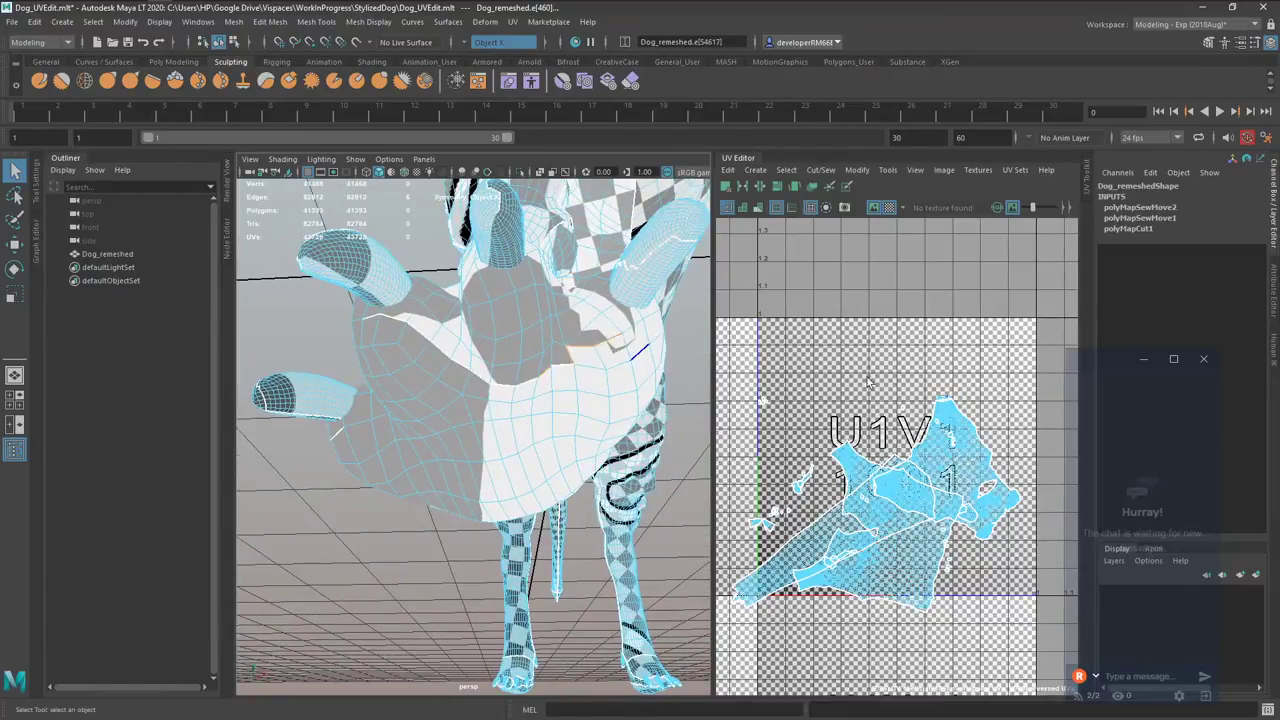
{"action": "key", "text": "g"}
Hide the UV checker pattern and sew the remaining seam that runs across the paw's underside below the middle toes.
{"action": "left_click", "coordinate": [511, 384]}
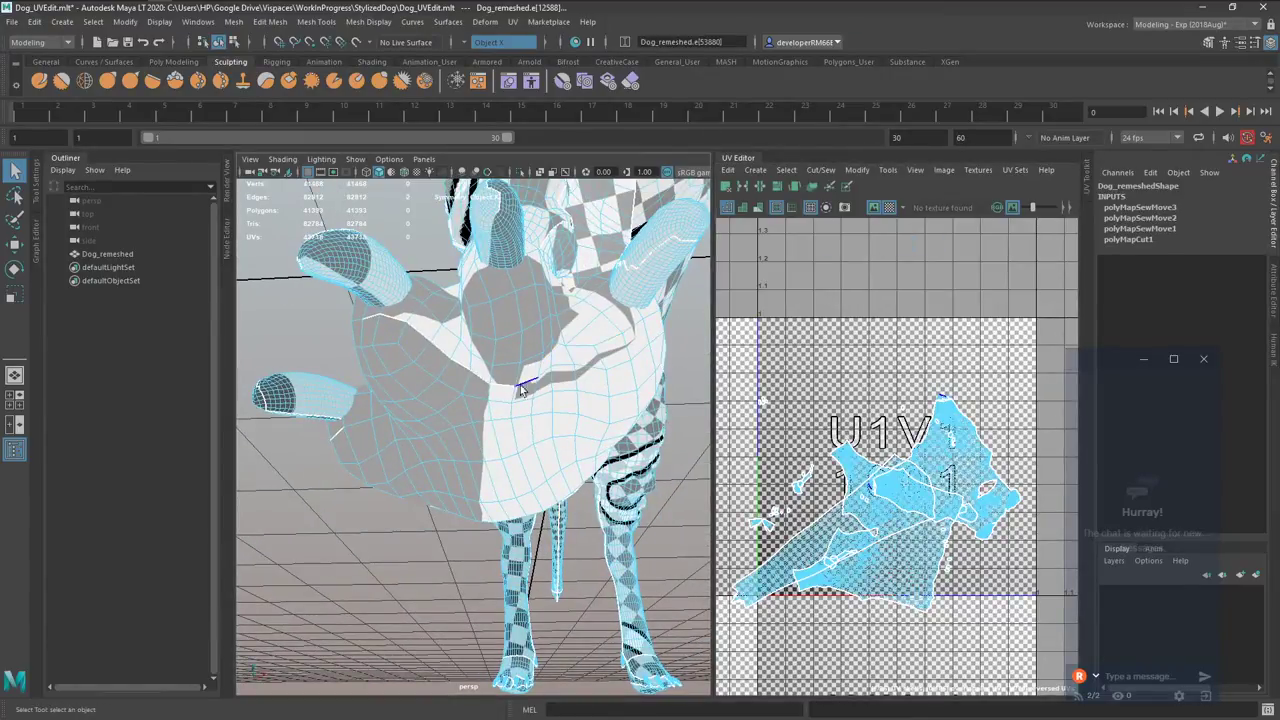
{"action": "left_click", "coordinate": [520, 385]}
{"action": "left_click_drag", "start_coordinate": [409, 332], "coordinate": [425, 342], "text": "alt"}
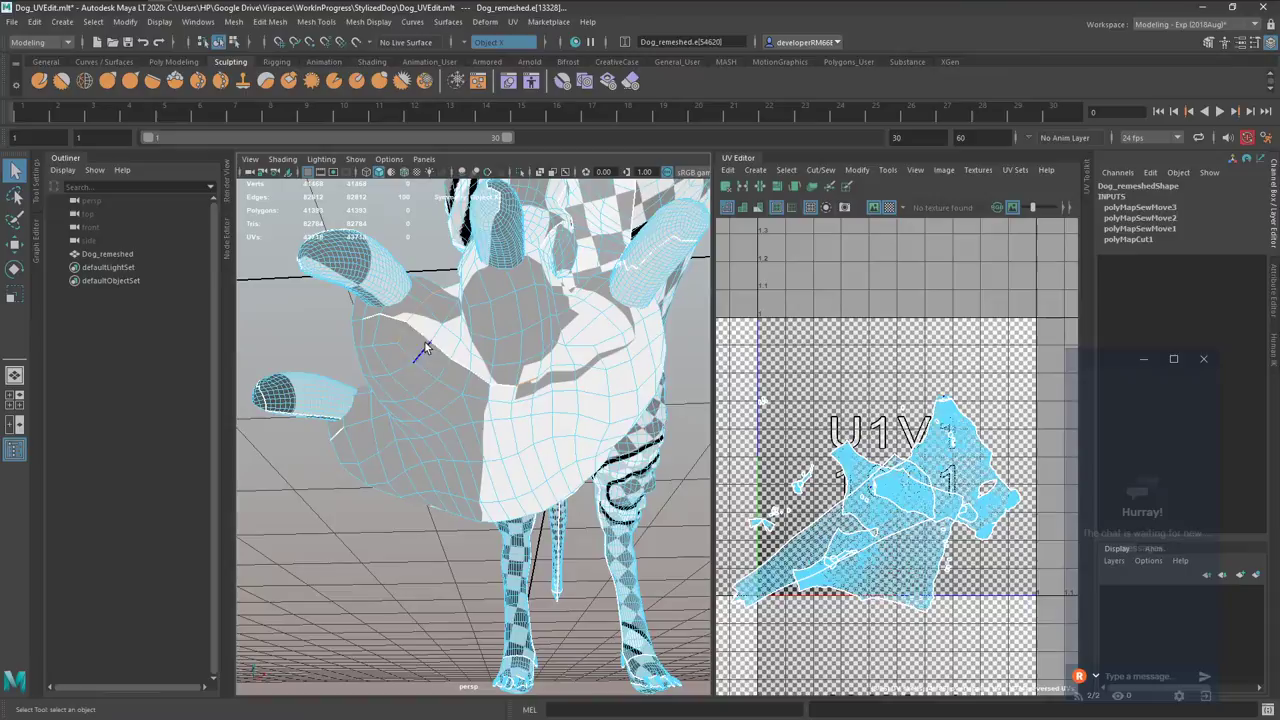
{"action": "left_click", "coordinate": [530, 387]}
{"action": "left_click", "coordinate": [889, 207]}
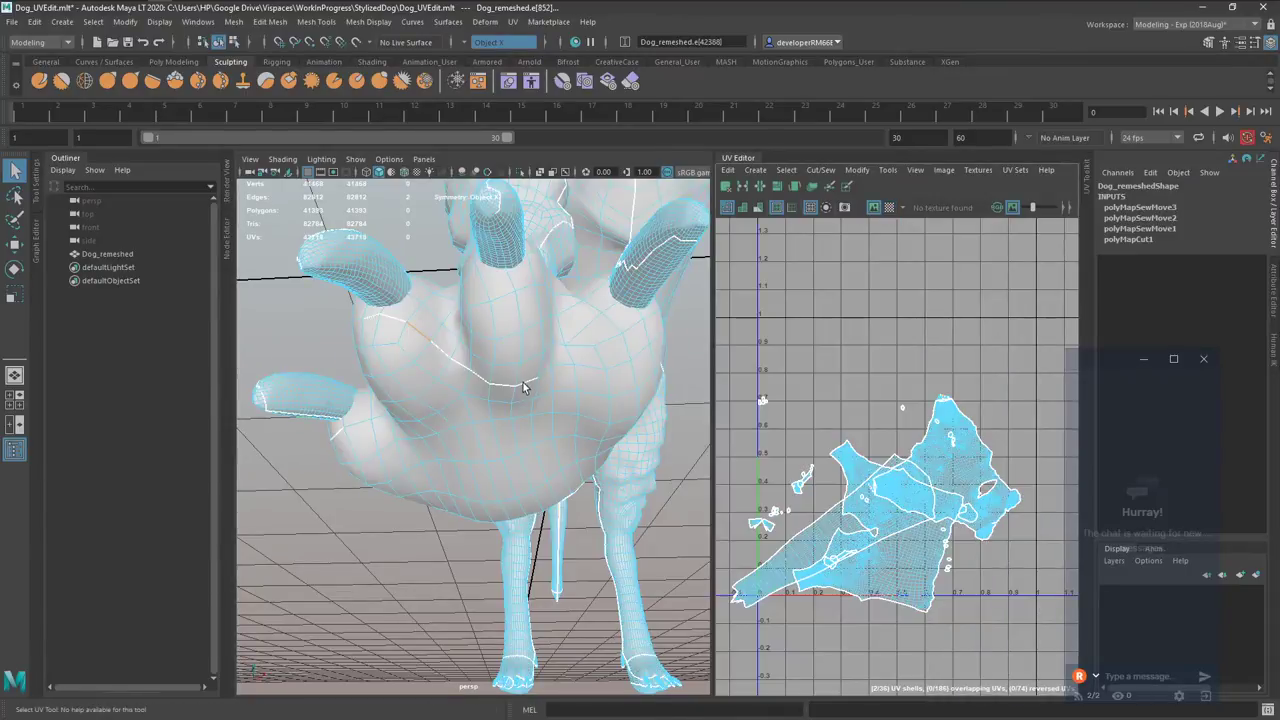
{"action": "left_click", "coordinate": [401, 321], "text": "shift"}
{"action": "left_click", "coordinate": [381, 316], "text": "shift"}
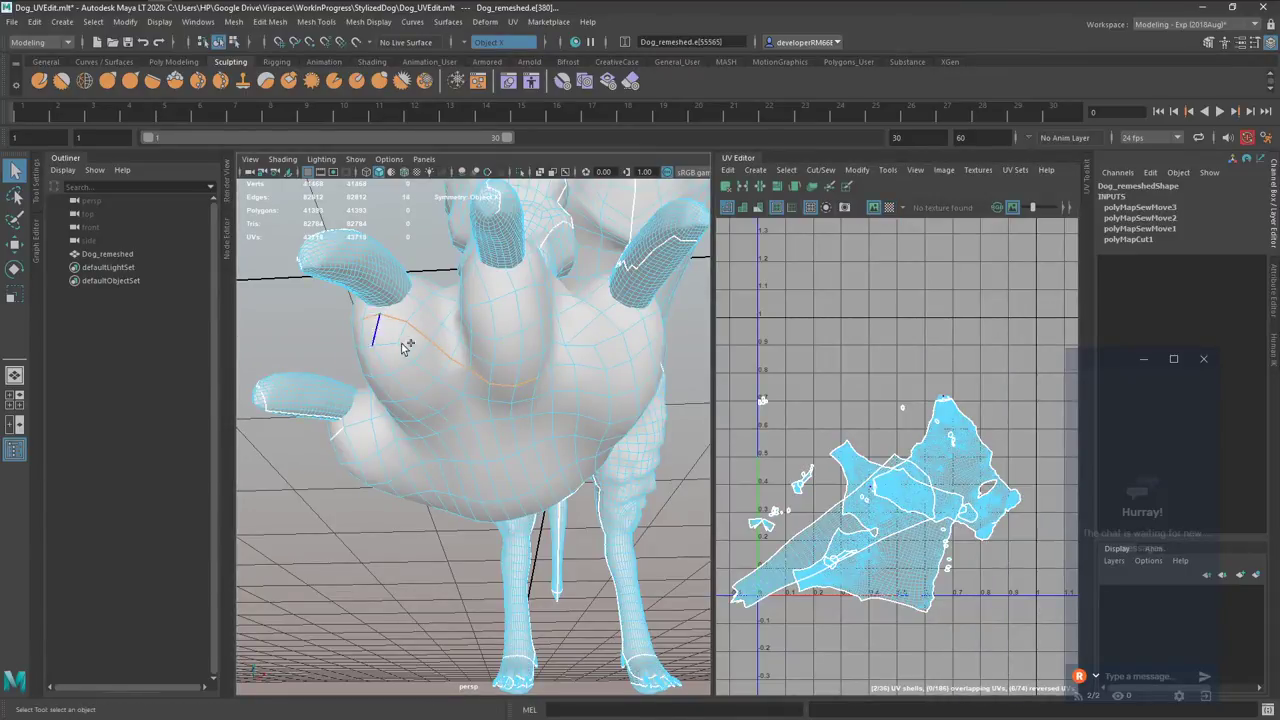
{"action": "key", "text": "g"}
{"action": "left_click", "coordinate": [447, 400]}
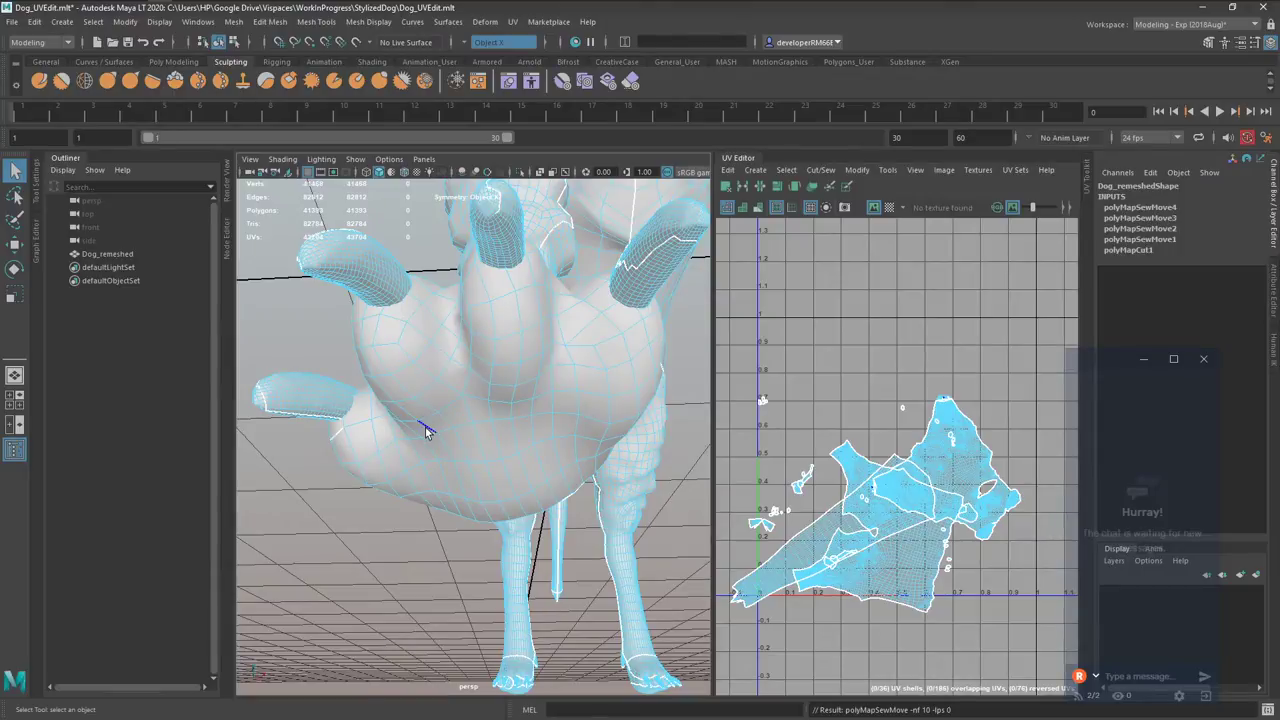
Cut the UV edge that joins the paw's side seam to the ankle seam.
{"action": "key", "text": "F8"}
{"action": "scroll", "coordinate": [571, 342], "scroll_direction": "down", "scroll_amount": 5}
{"action": "left_click_drag", "start_coordinate": [571, 342], "coordinate": [494, 430], "text": "alt"}
{"action": "scroll", "coordinate": [520, 431], "scroll_direction": "up", "scroll_amount": 4}
{"action": "right_click_drag", "start_coordinate": [538, 432], "coordinate": [538, 382]}
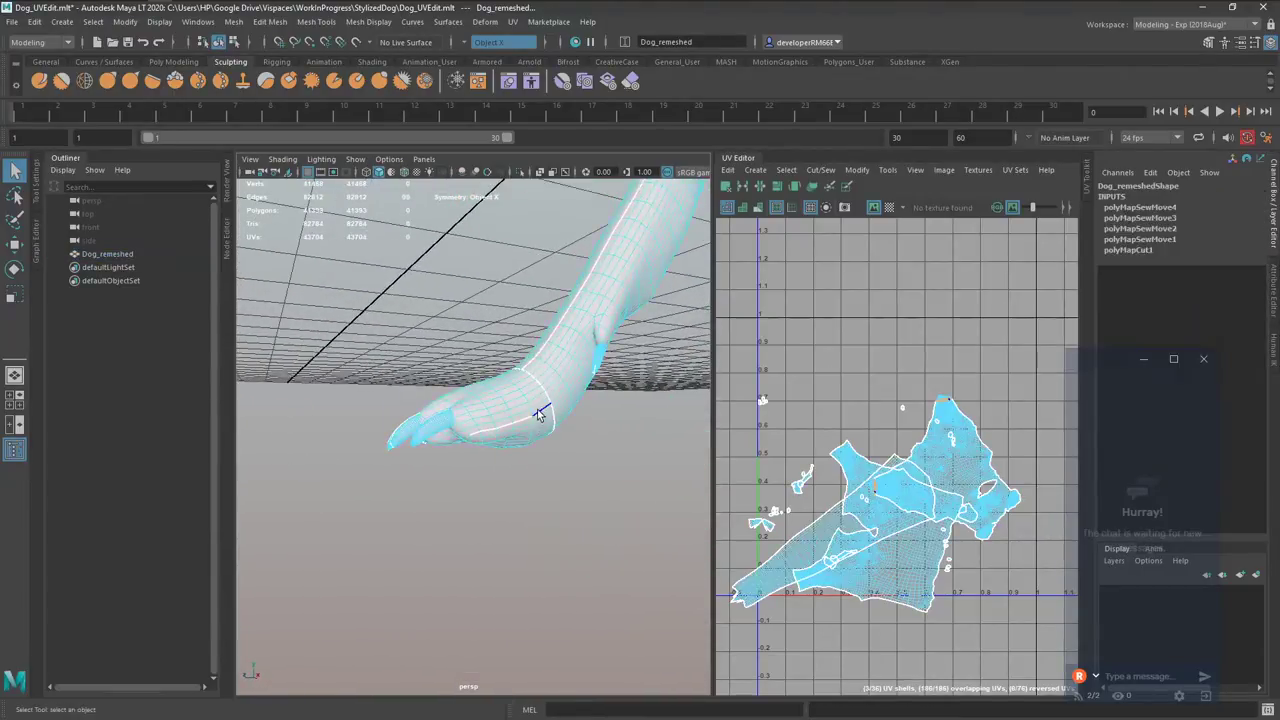
{"action": "left_click", "coordinate": [535, 405]}
{"action": "right_click_drag", "start_coordinate": [806, 334], "coordinate": [762, 355], "text": "shift"}
Cut a UV seam along the edge path on the paw's underside up to its side seam.
{"action": "left_click_drag", "start_coordinate": [470, 430], "coordinate": [702, 407], "text": "alt"}
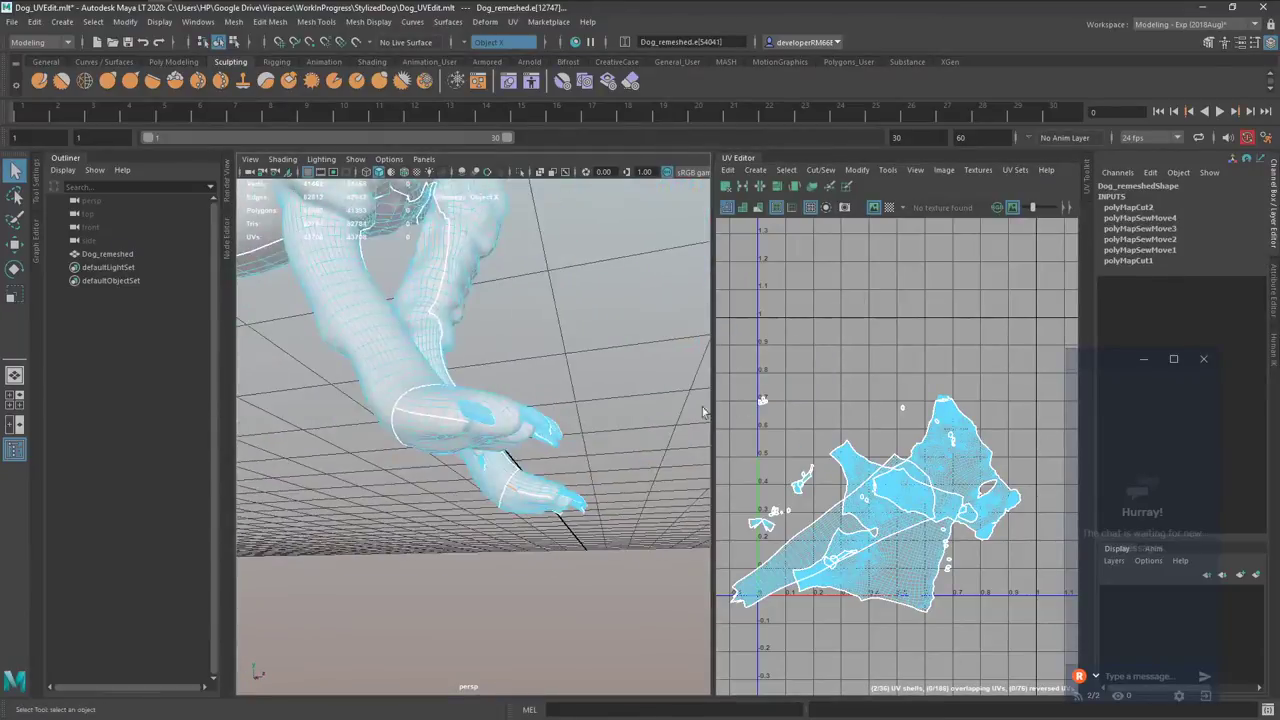
{"action": "left_click_drag", "start_coordinate": [434, 468], "coordinate": [437, 428], "text": "alt"}
{"action": "right_click_drag", "start_coordinate": [440, 427], "coordinate": [506, 420], "text": "alt"}
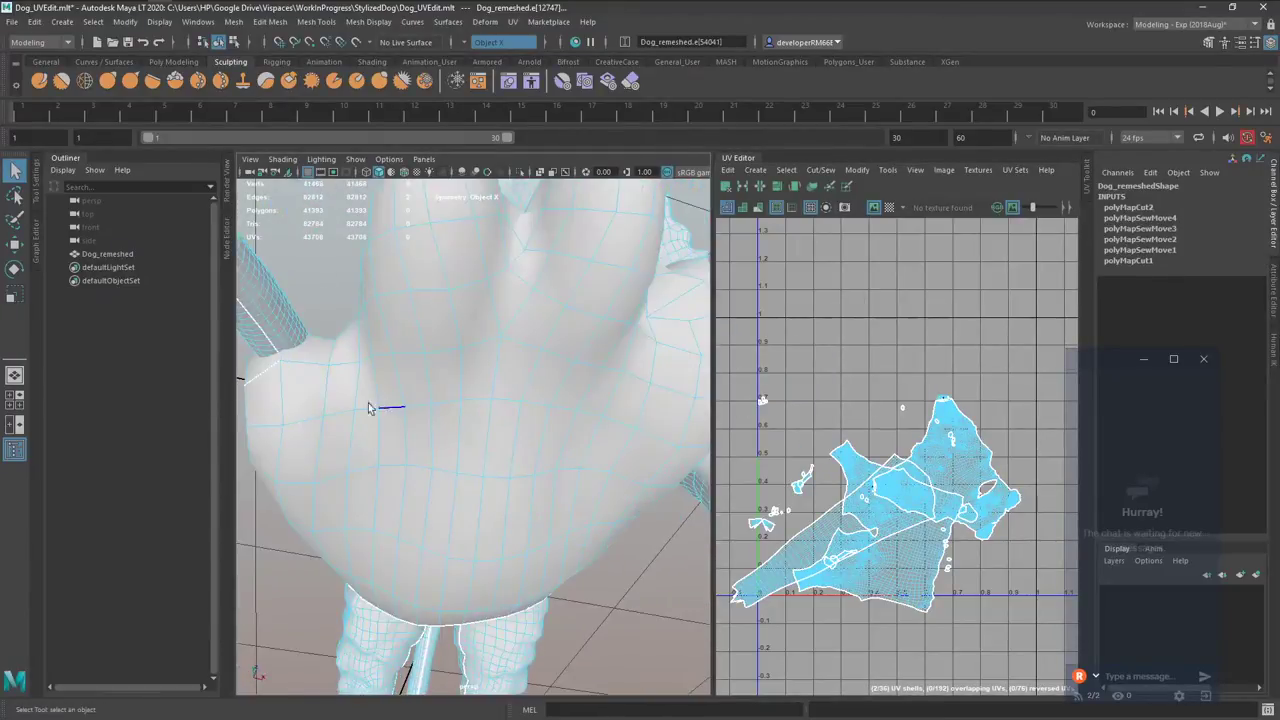
{"action": "scroll", "coordinate": [340, 404], "scroll_direction": "down", "scroll_amount": 5}
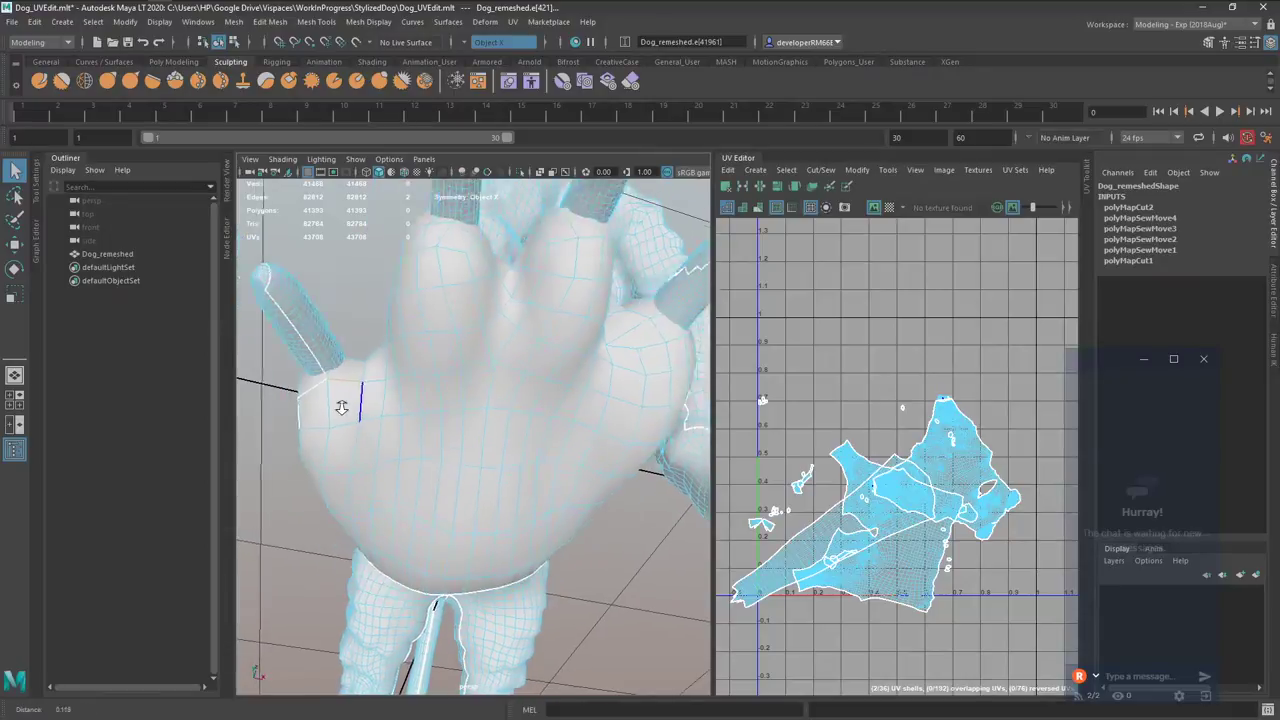
{"action": "left_click_drag", "start_coordinate": [396, 434], "coordinate": [400, 398], "text": "alt"}
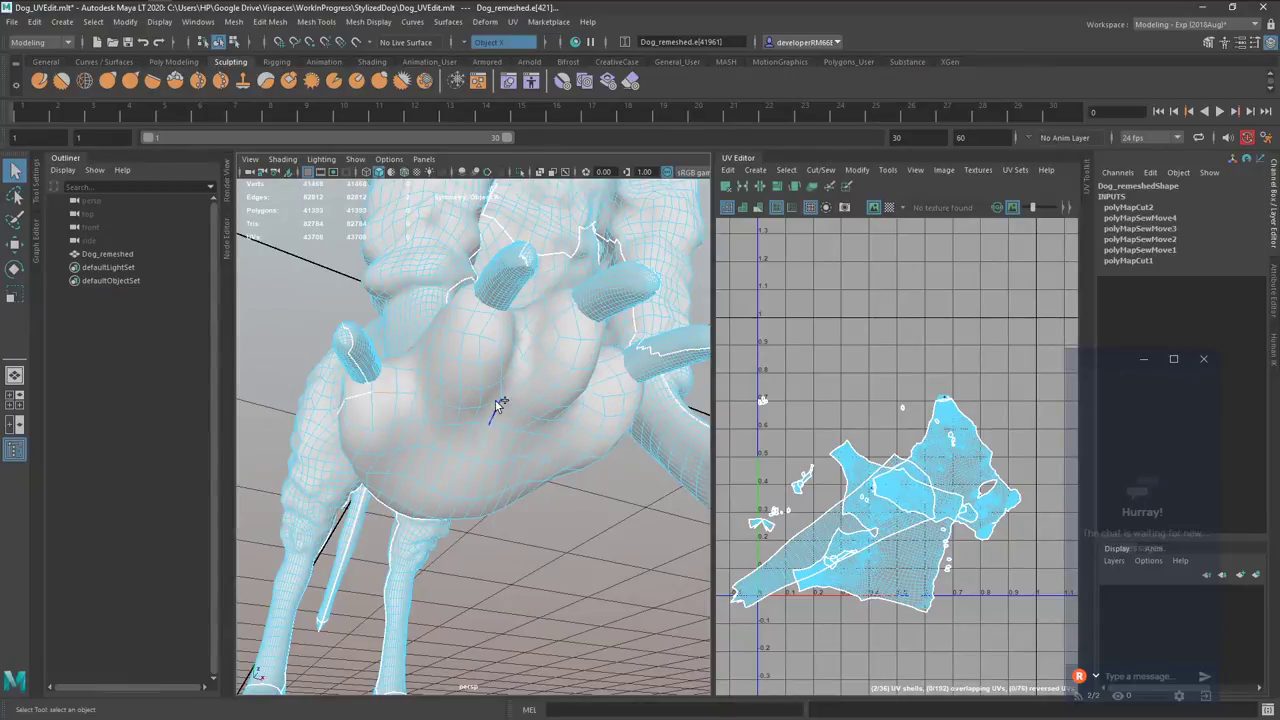
{"action": "mouse_move", "coordinate": [497, 407]}
{"action": "left_mouse_down", "text": "alt"}
{"action": "mouse_move", "coordinate": [534, 403]}
{"action": "mouse_move", "coordinate": [486, 400]}
{"action": "left_mouse_up", "text": "alt"}
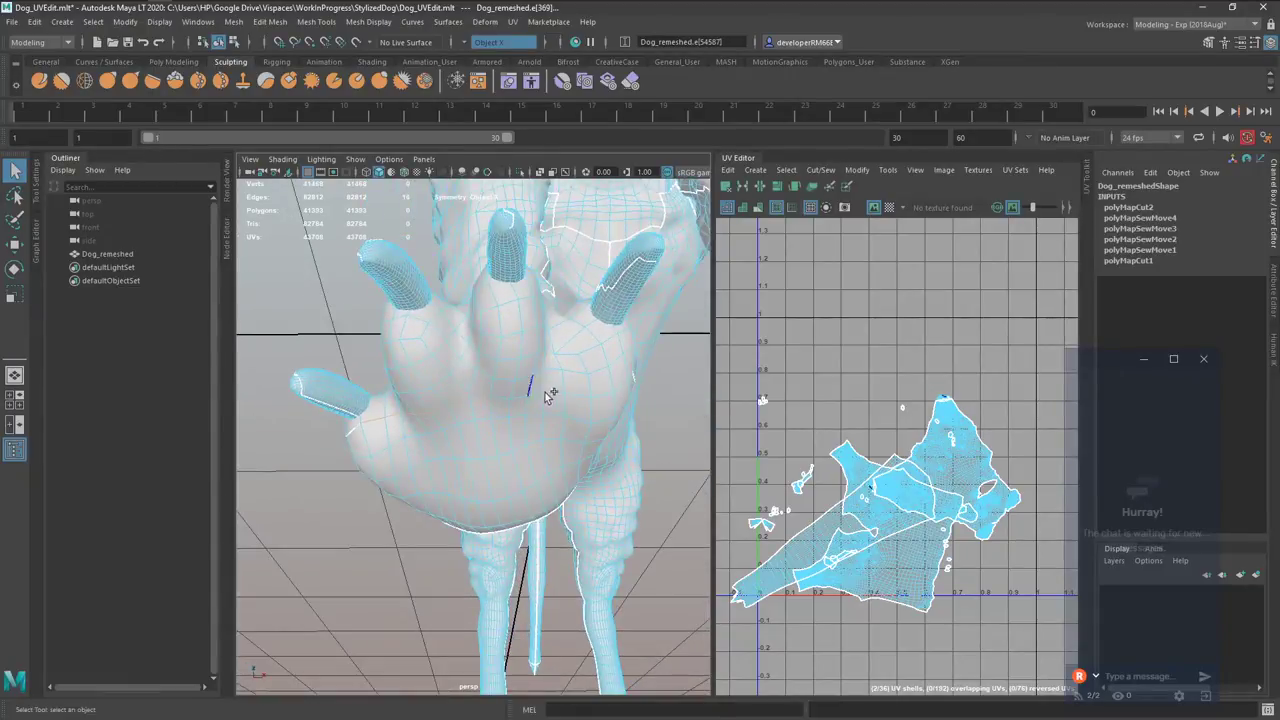
{"action": "left_click_drag", "start_coordinate": [612, 392], "coordinate": [575, 338], "text": "alt"}
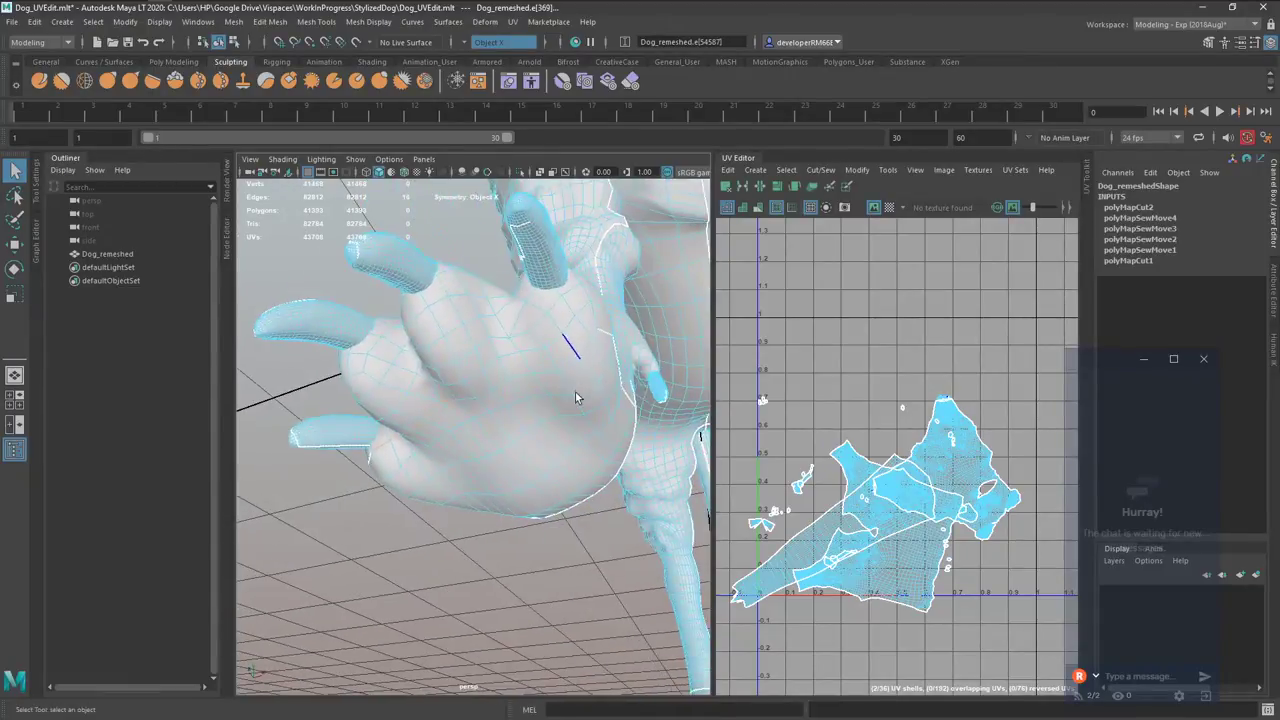
{"action": "double_click", "coordinate": [597, 336], "text": "shift"}
{"action": "right_click_drag", "start_coordinate": [818, 315], "coordinate": [768, 332], "text": "shift"}
Return to object selection on the whole dog and delete its construction history.
{"action": "right_click_drag", "start_coordinate": [630, 396], "coordinate": [505, 396], "text": "alt"}
{"action": "left_click_drag", "start_coordinate": [505, 396], "coordinate": [540, 454], "text": "alt"}
{"action": "right_click_drag", "start_coordinate": [540, 454], "coordinate": [588, 358]}
{"action": "left_click_drag", "start_coordinate": [588, 358], "coordinate": [549, 430], "text": "alt"}
{"action": "key", "text": "alt+shift+d"}
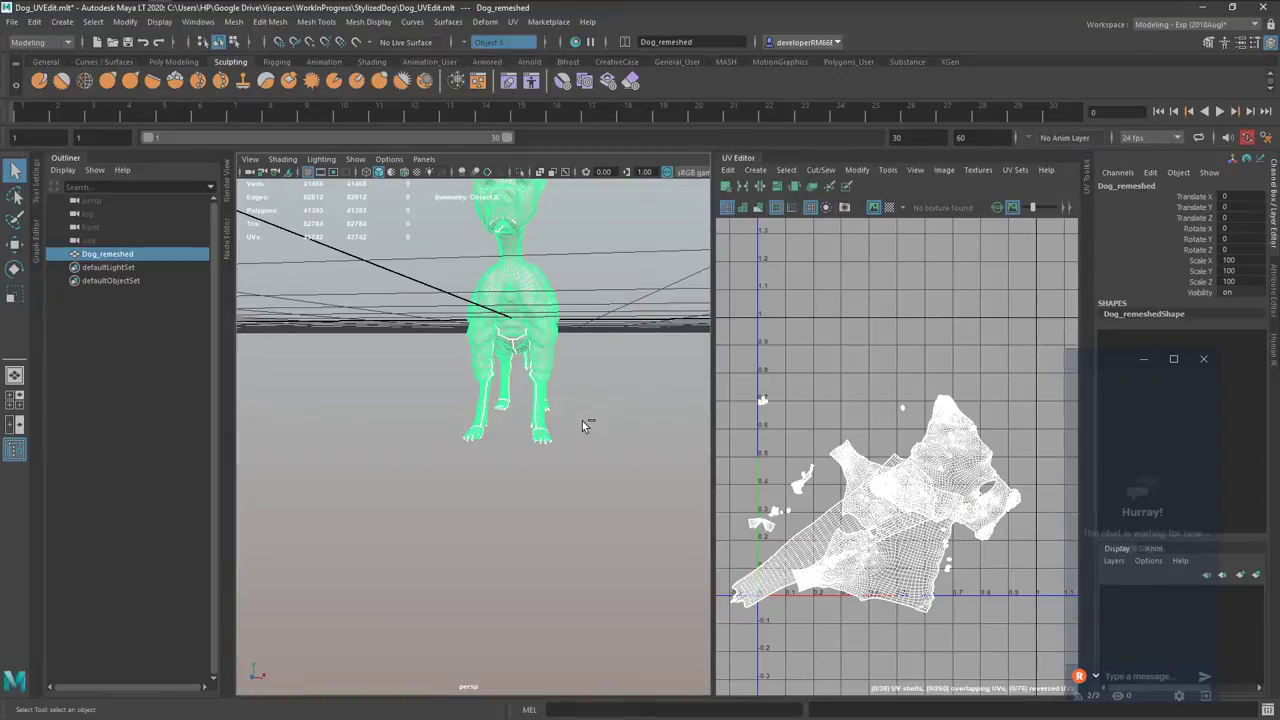
Unfold all UVs of the dog mesh, return to object selection and save the scene.
{"action": "key", "text": "ctrl+F12"}
{"action": "key", "text": "ctrl+u"}
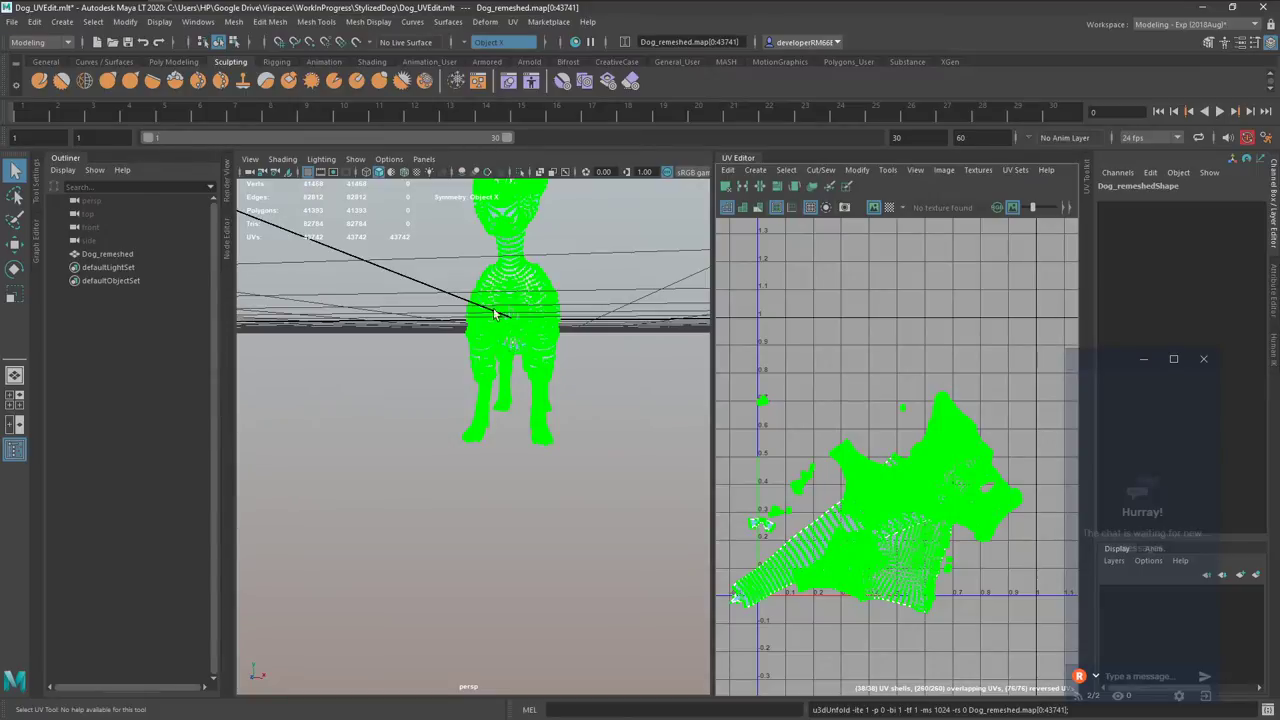
{"action": "right_click_drag", "start_coordinate": [513, 385], "coordinate": [612, 292]}
{"action": "key", "text": "ctrl+s"}
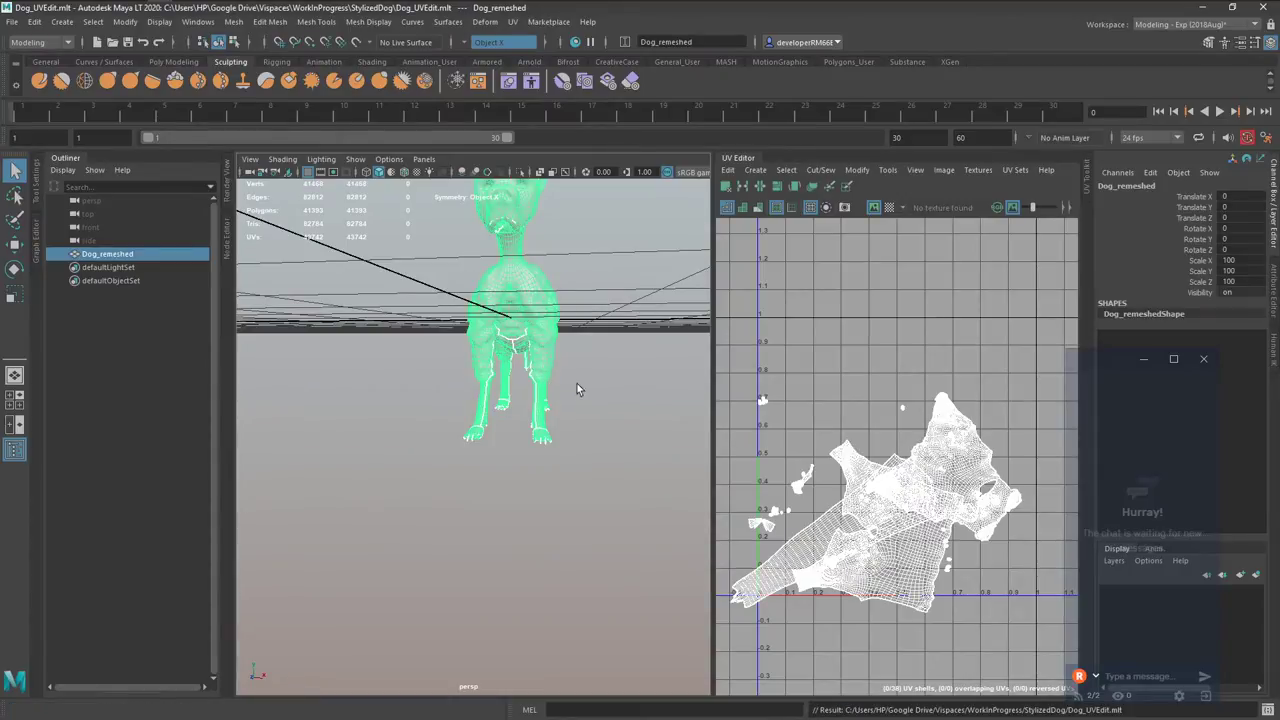
Lay out all the dog's UV shells without overlaps inside the 0–1 UV space.
{"action": "left_click_drag", "start_coordinate": [577, 389], "coordinate": [566, 403], "text": "alt"}
{"action": "key", "text": "ctrl+F12"}
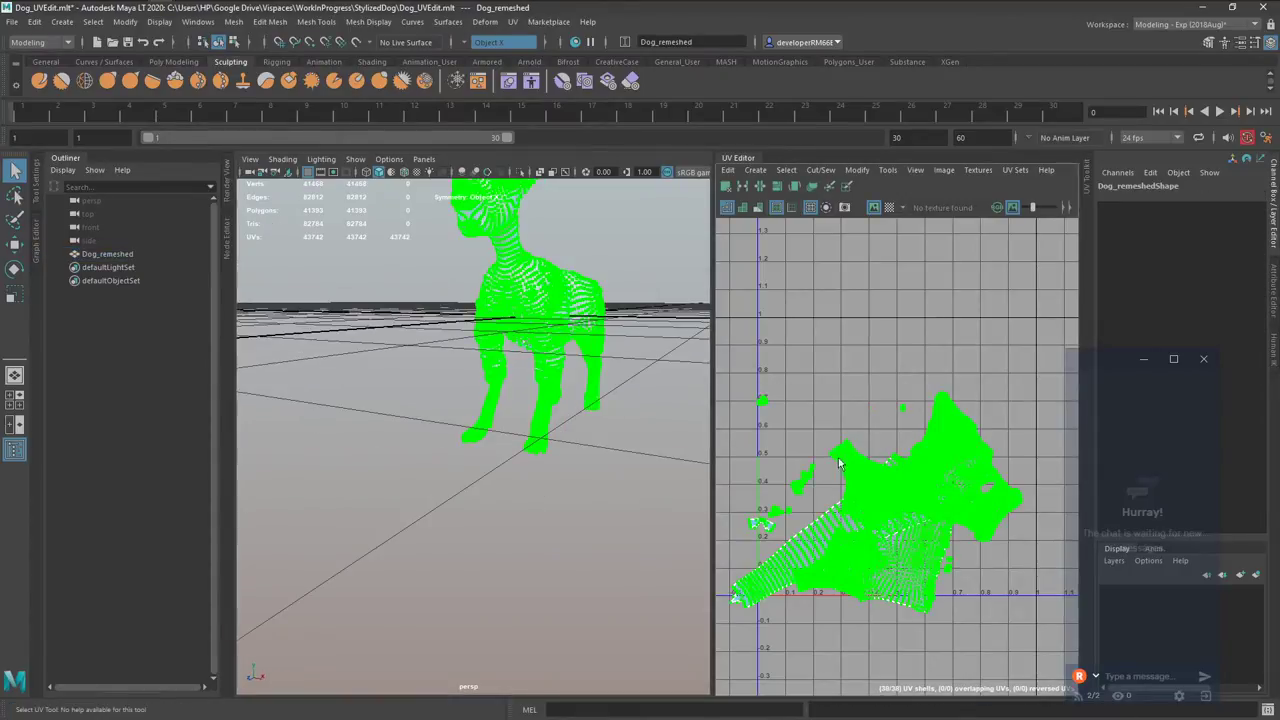
{"action": "key", "text": "ctrl+l"}
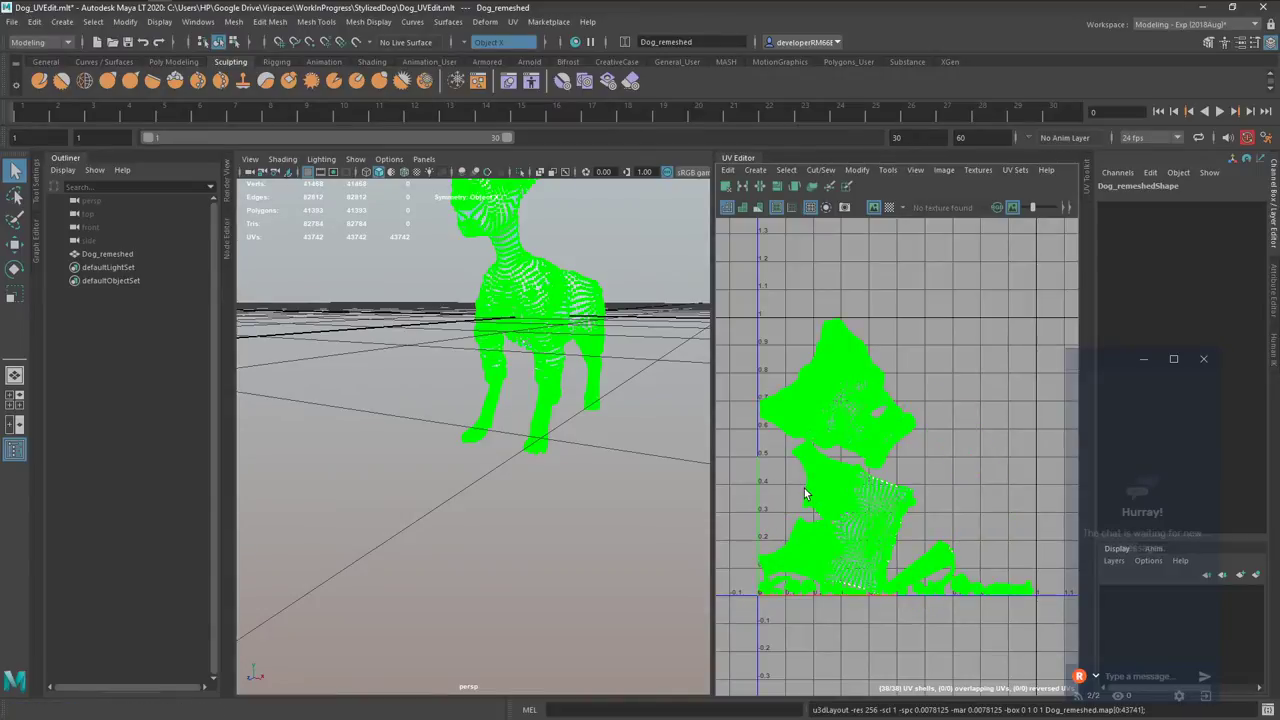
Examine the packed UV shells up close and the dog model from the side.
{"action": "scroll", "coordinate": [795, 435], "scroll_direction": "up", "scroll_amount": 10}
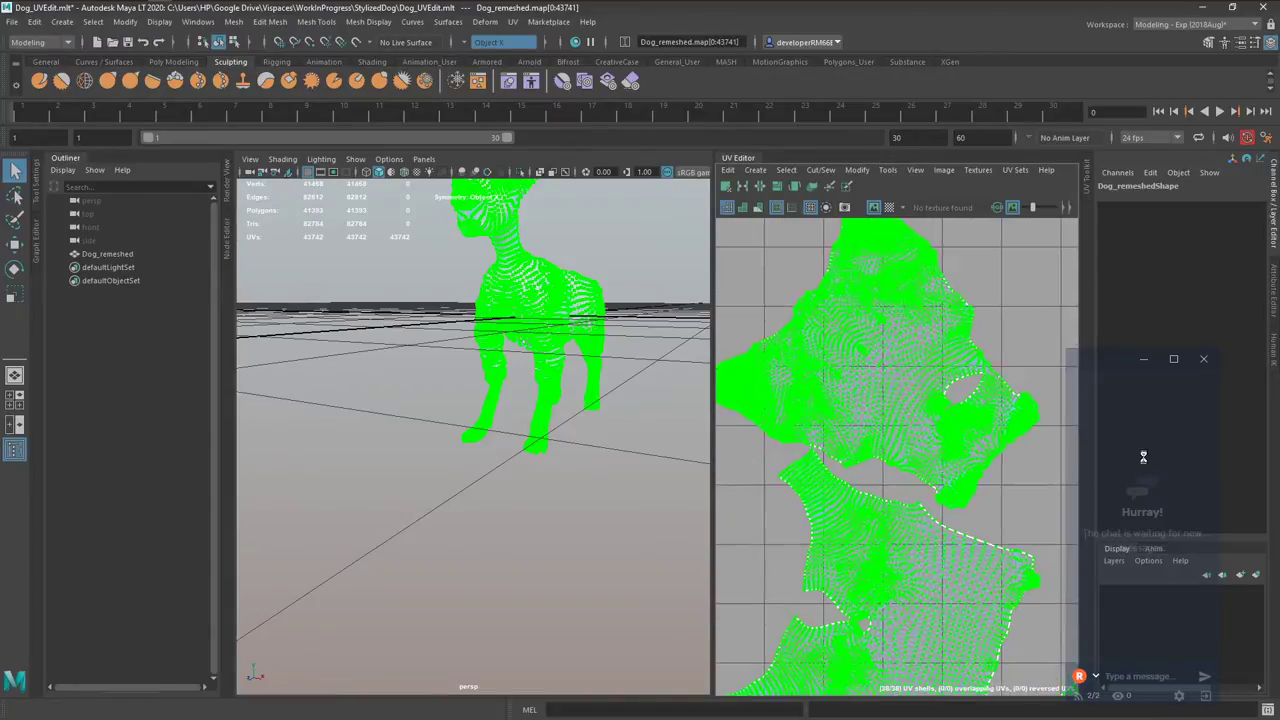
{"action": "right_click_drag", "start_coordinate": [951, 448], "coordinate": [851, 443], "text": "alt"}
{"action": "middle_click_drag", "start_coordinate": [983, 469], "coordinate": [854, 446], "text": "alt"}
{"action": "right_click_drag", "start_coordinate": [908, 443], "coordinate": [653, 395], "text": "alt"}
{"action": "right_click_drag", "start_coordinate": [845, 415], "coordinate": [705, 405], "text": "alt"}
{"action": "middle_click_drag", "start_coordinate": [829, 402], "coordinate": [718, 324], "text": "alt"}
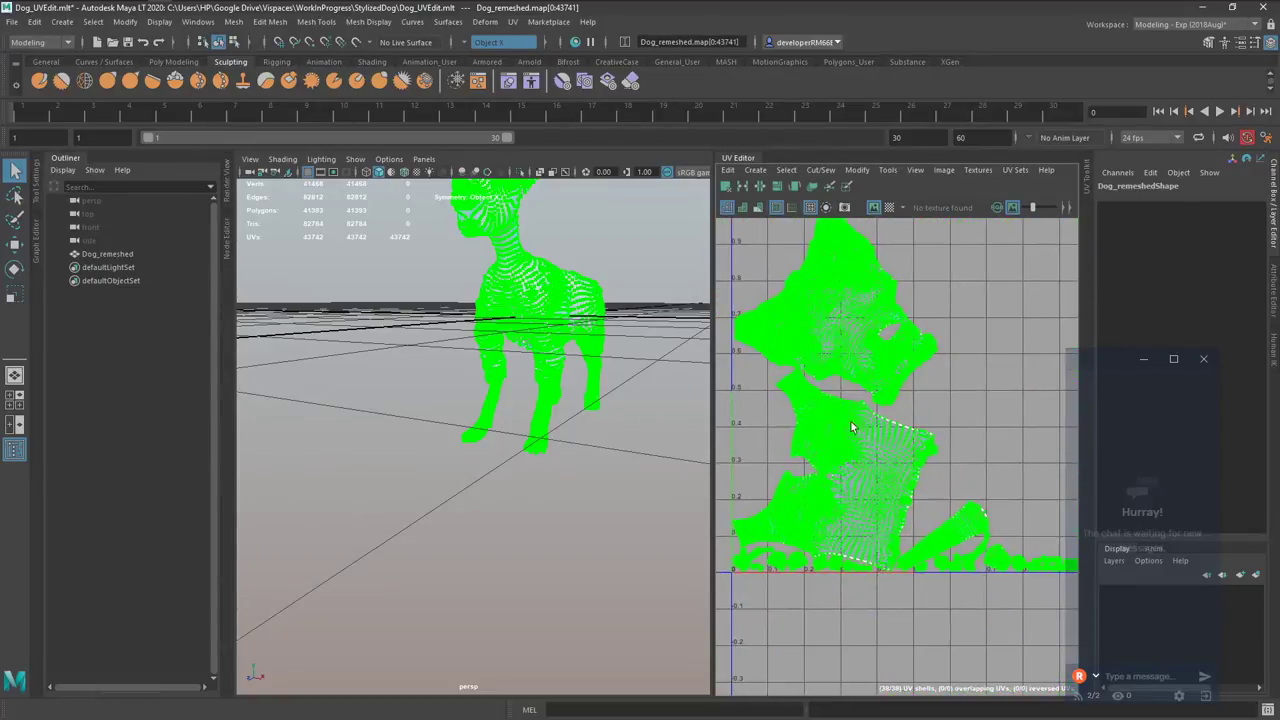
{"action": "left_click_drag", "start_coordinate": [636, 355], "coordinate": [475, 310], "text": "alt"}
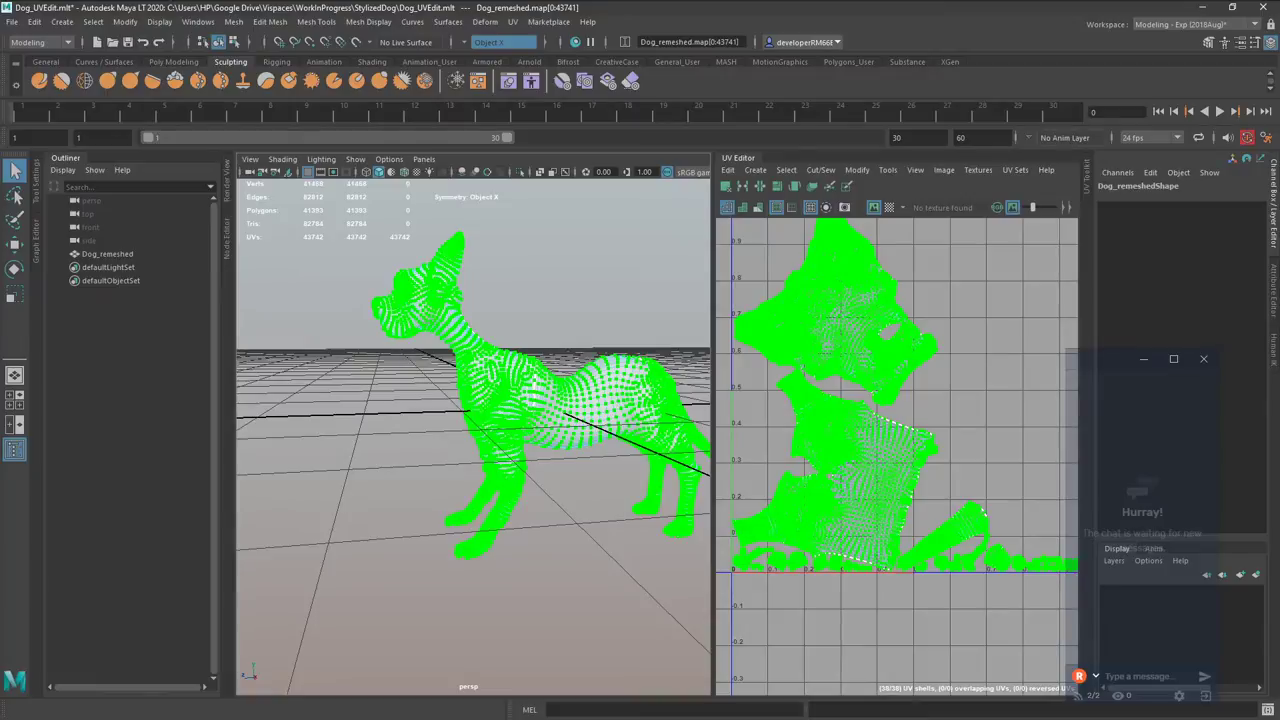
{"action": "key", "text": "alt+Tab"}
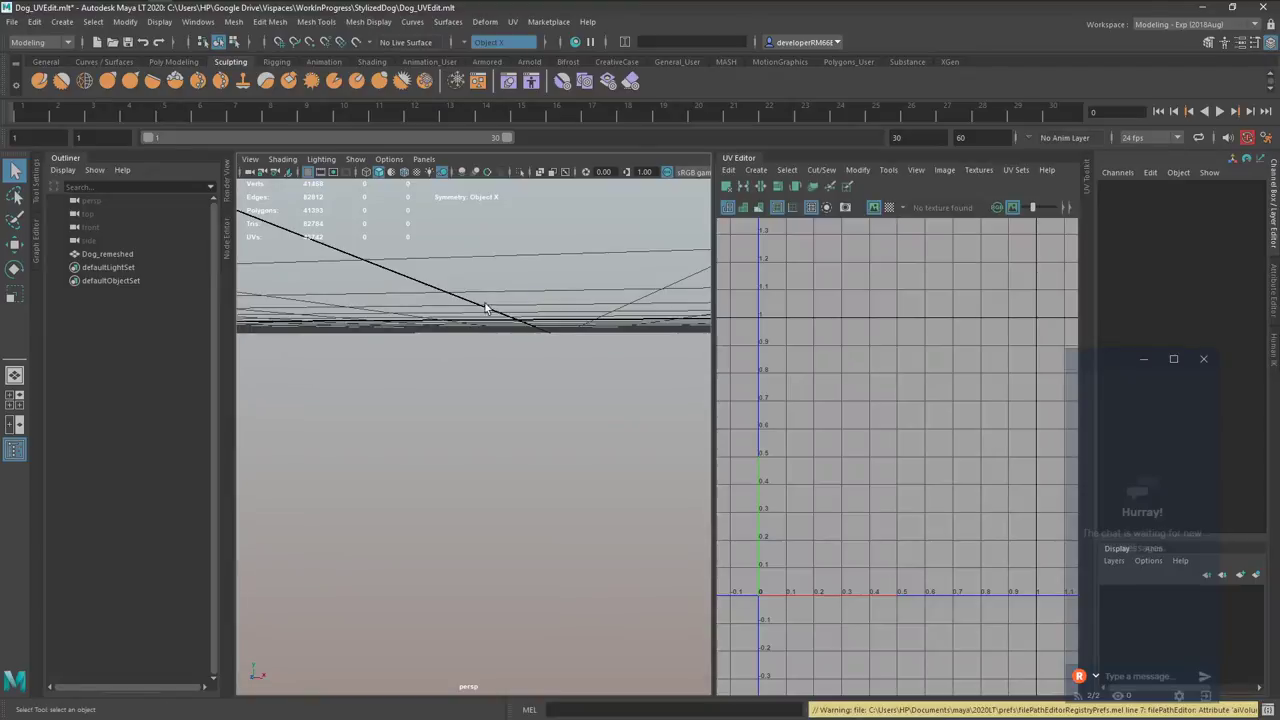
Try to box-select the components of the dog's head on the Dog_remeshed mesh.
{"action": "left_click_drag", "start_coordinate": [475, 354], "coordinate": [471, 363]}
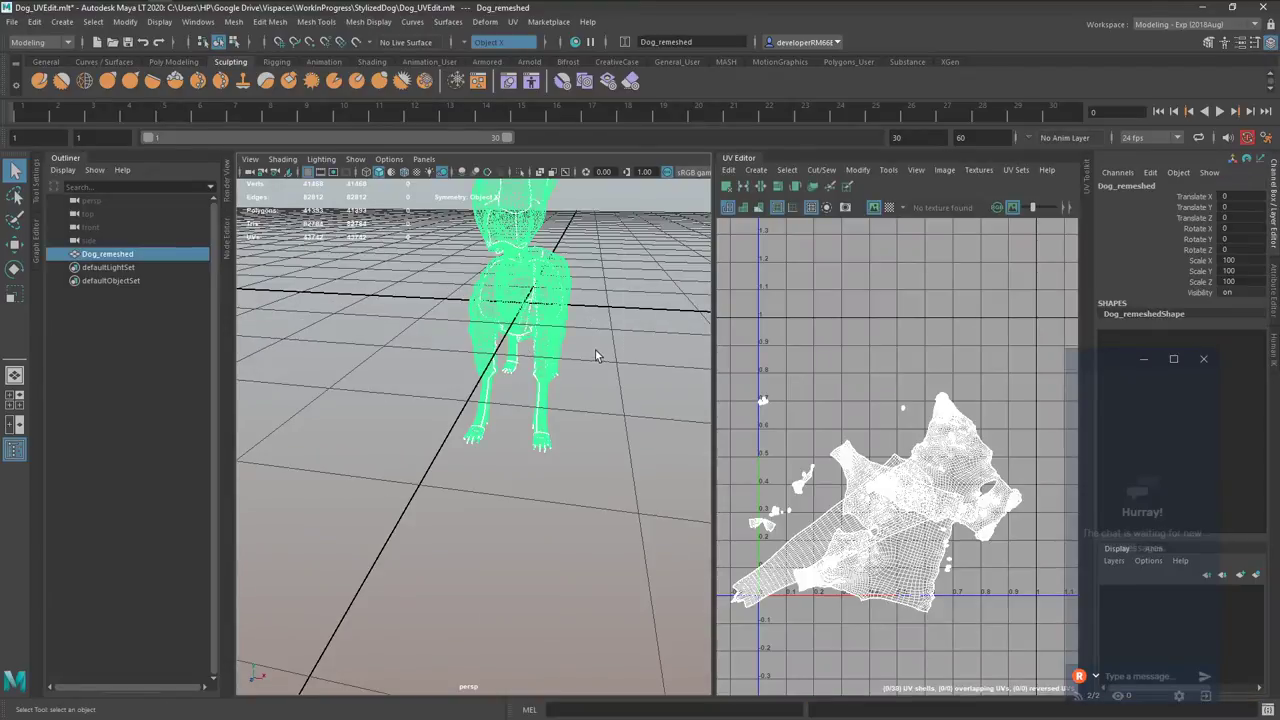
{"action": "left_click_drag", "start_coordinate": [608, 338], "coordinate": [535, 342], "text": "alt"}
{"action": "left_click", "coordinate": [604, 391]}
{"action": "left_click_drag", "start_coordinate": [604, 391], "coordinate": [460, 373]}
{"action": "middle_click_drag", "start_coordinate": [460, 373], "coordinate": [514, 448], "text": "alt"}
{"action": "mouse_move", "coordinate": [425, 370]}
{"action": "right_mouse_down"}
{"action": "mouse_move", "coordinate": [386, 361]}
{"action": "mouse_move", "coordinate": [430, 347]}
{"action": "right_mouse_up"}
{"action": "left_click_drag", "start_coordinate": [474, 243], "coordinate": [353, 400]}
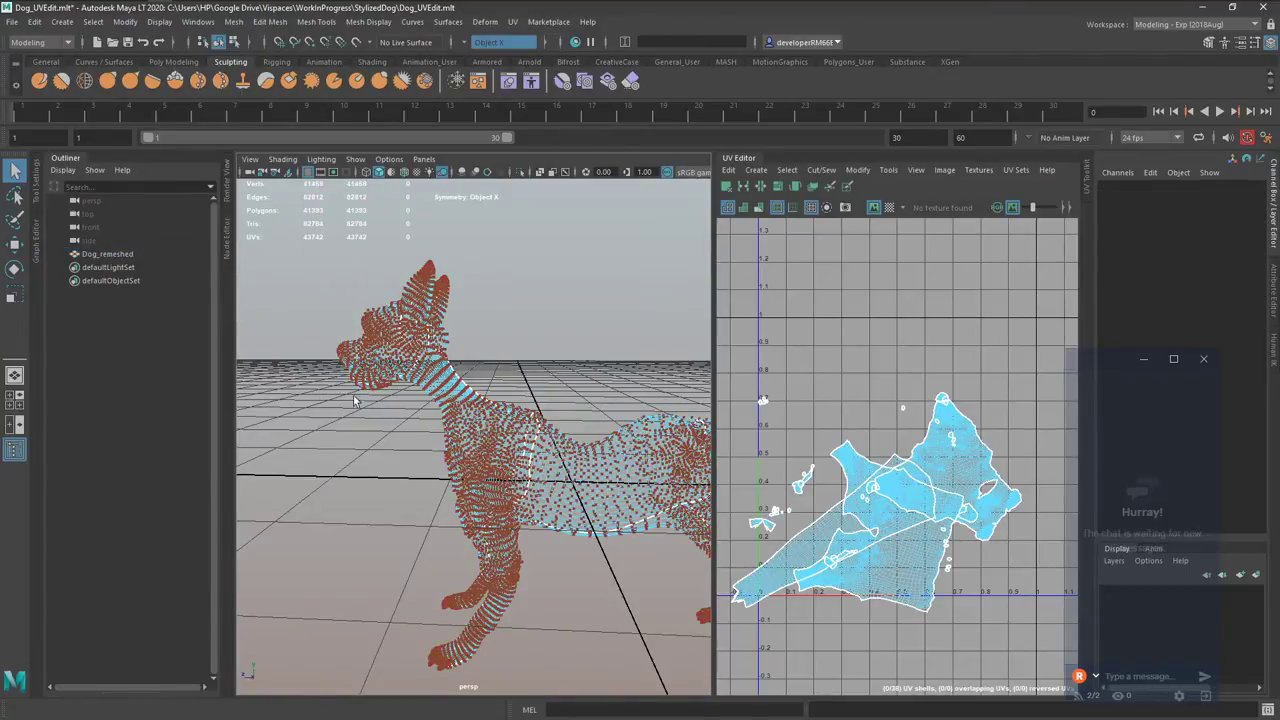
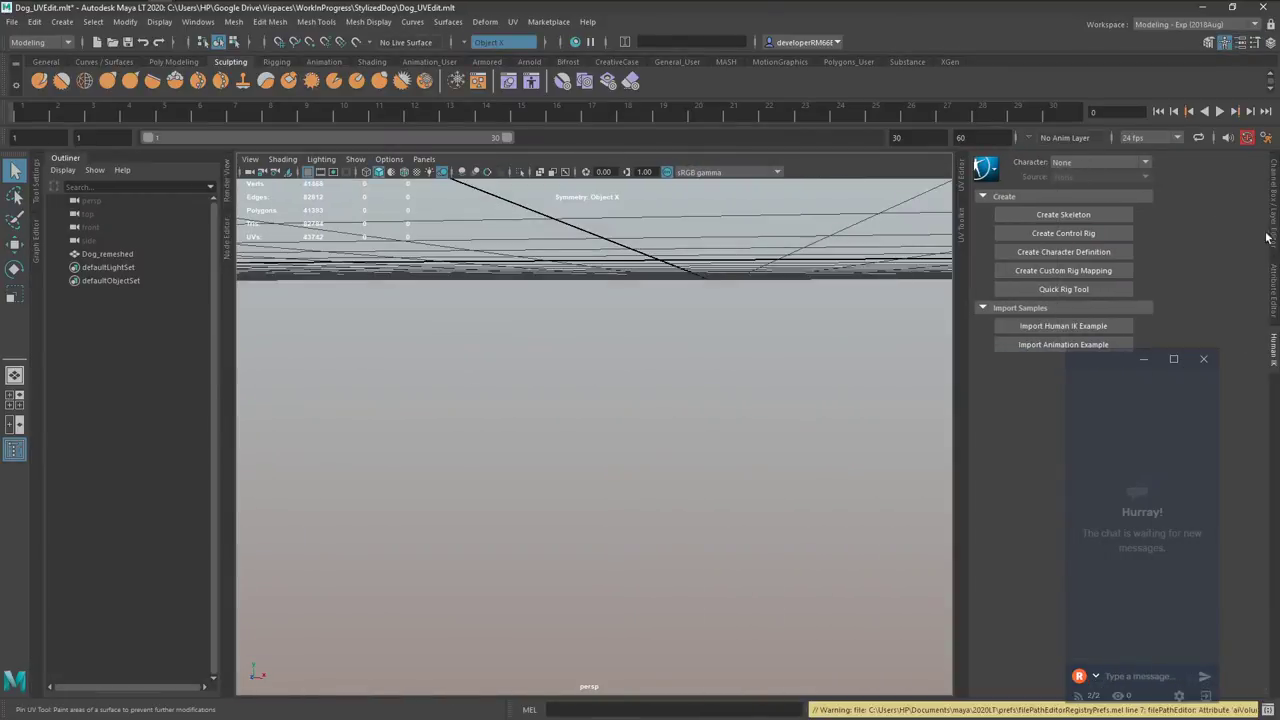
Collapse the Human IK controls, and select the Dog_remeshed mesh and frame it in the perspective view.
{"action": "left_click", "coordinate": [1273, 352]}
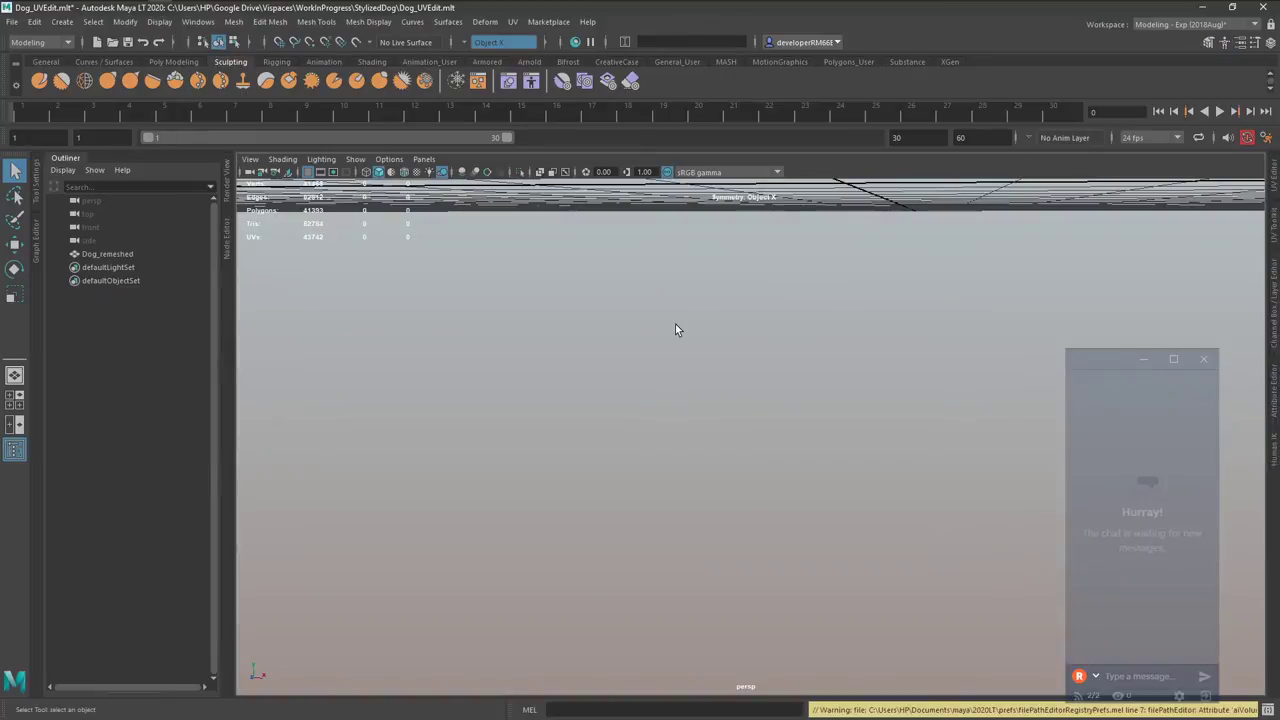
{"action": "scroll", "coordinate": [716, 316], "scroll_direction": "down", "scroll_amount": 5}
{"action": "left_click_drag", "start_coordinate": [866, 342], "coordinate": [682, 538]}
{"action": "key", "text": "f"}
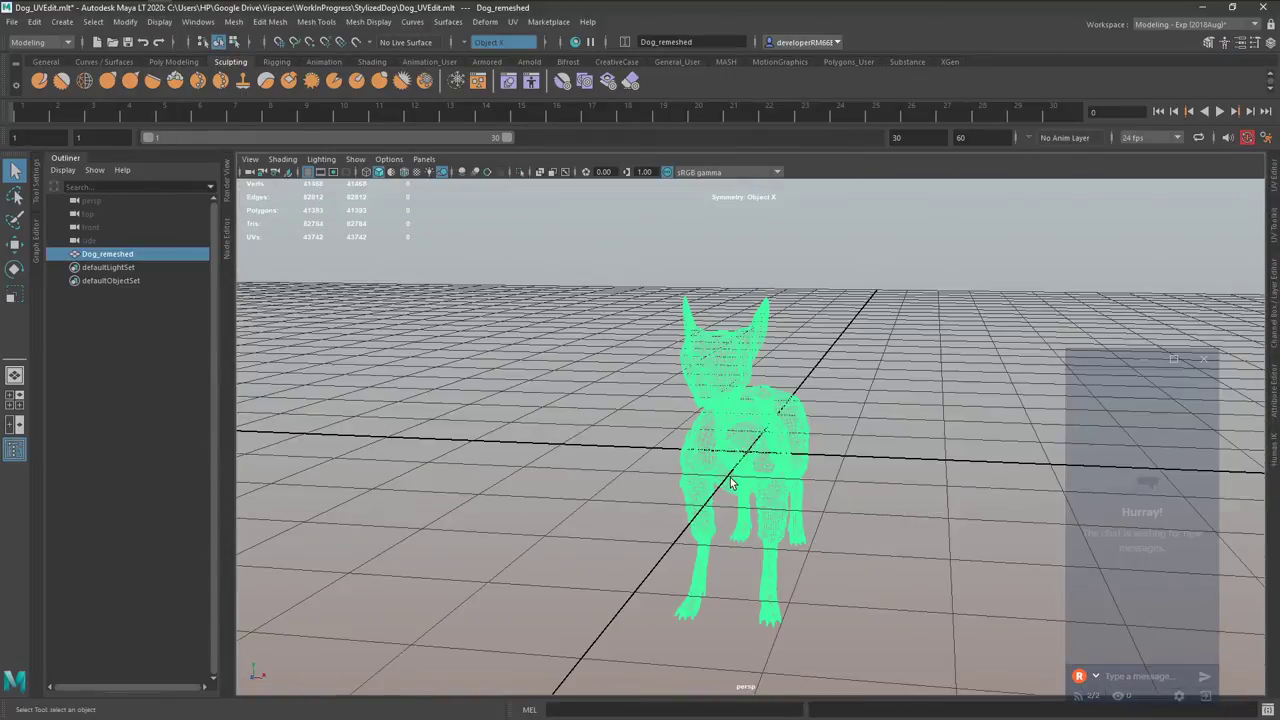
{"action": "left_click_drag", "start_coordinate": [730, 483], "coordinate": [800, 456], "text": "alt"}
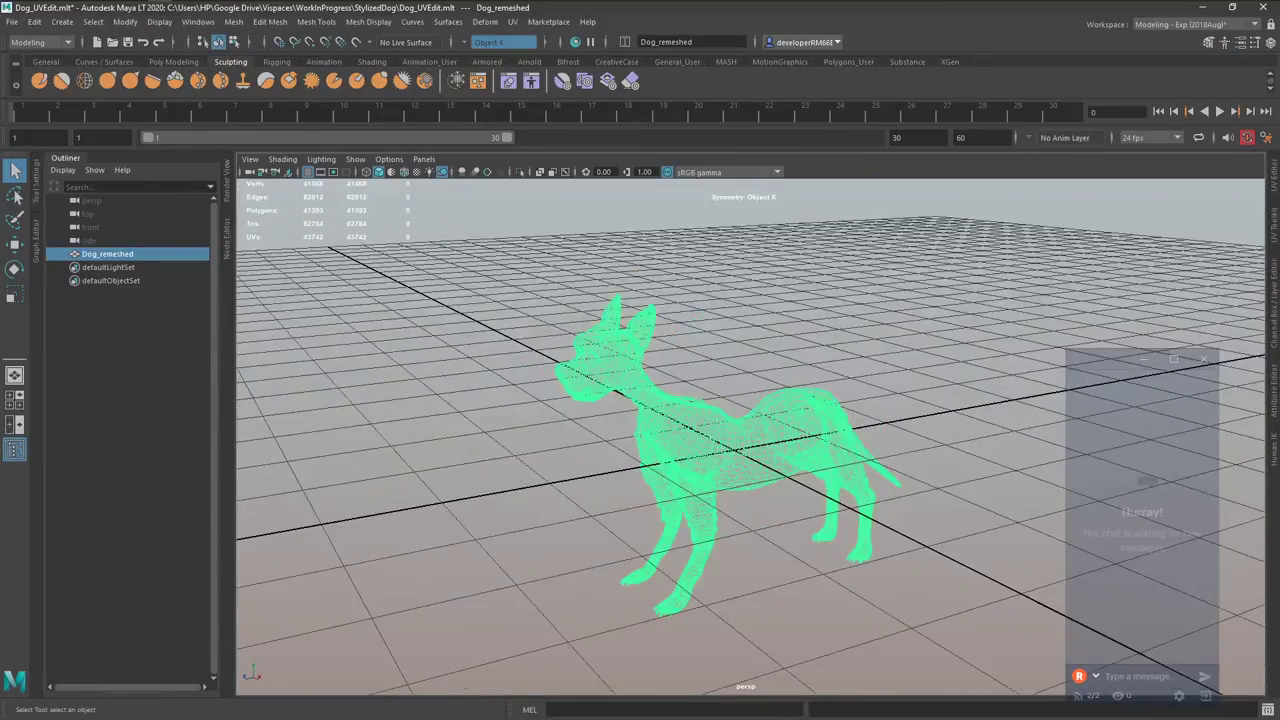
Set the normals of the Dog_remeshed mesh to their face normals and keep the mesh selected.
{"action": "left_click_drag", "start_coordinate": [596, 400], "coordinate": [635, 405], "text": "alt"}
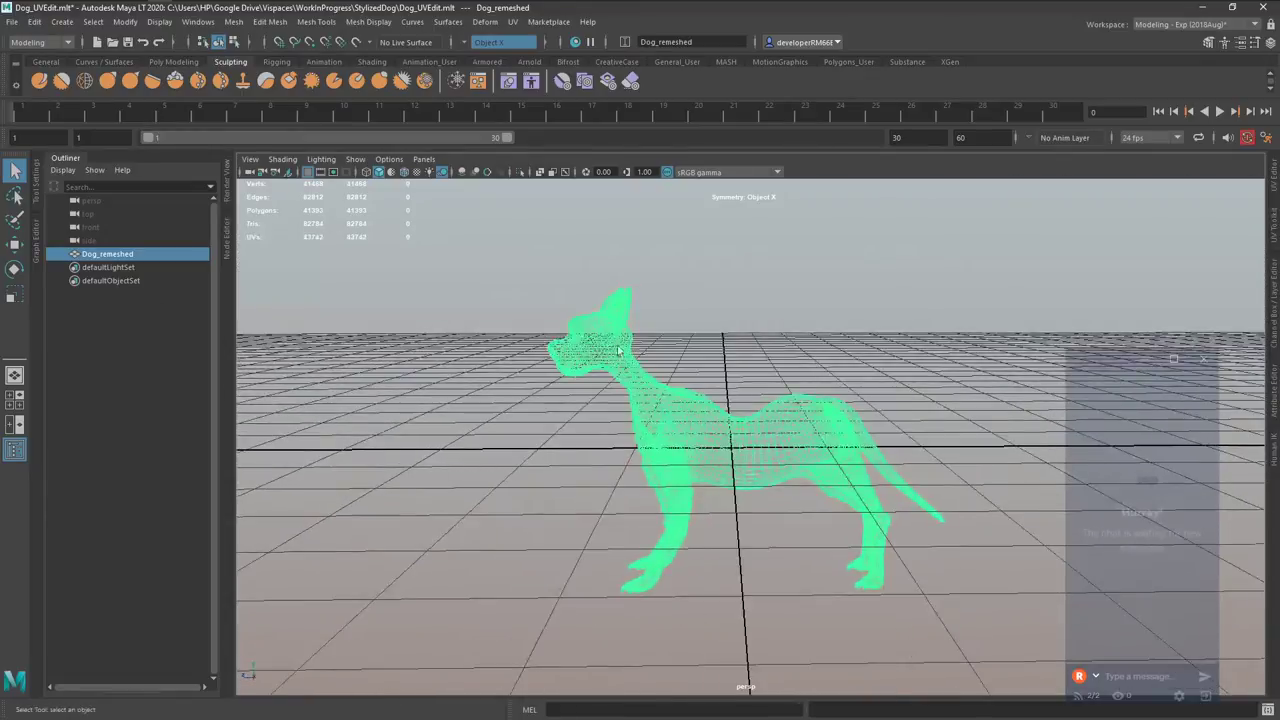
{"action": "left_click", "coordinate": [368, 21]}
{"action": "left_click", "coordinate": [385, 96]}
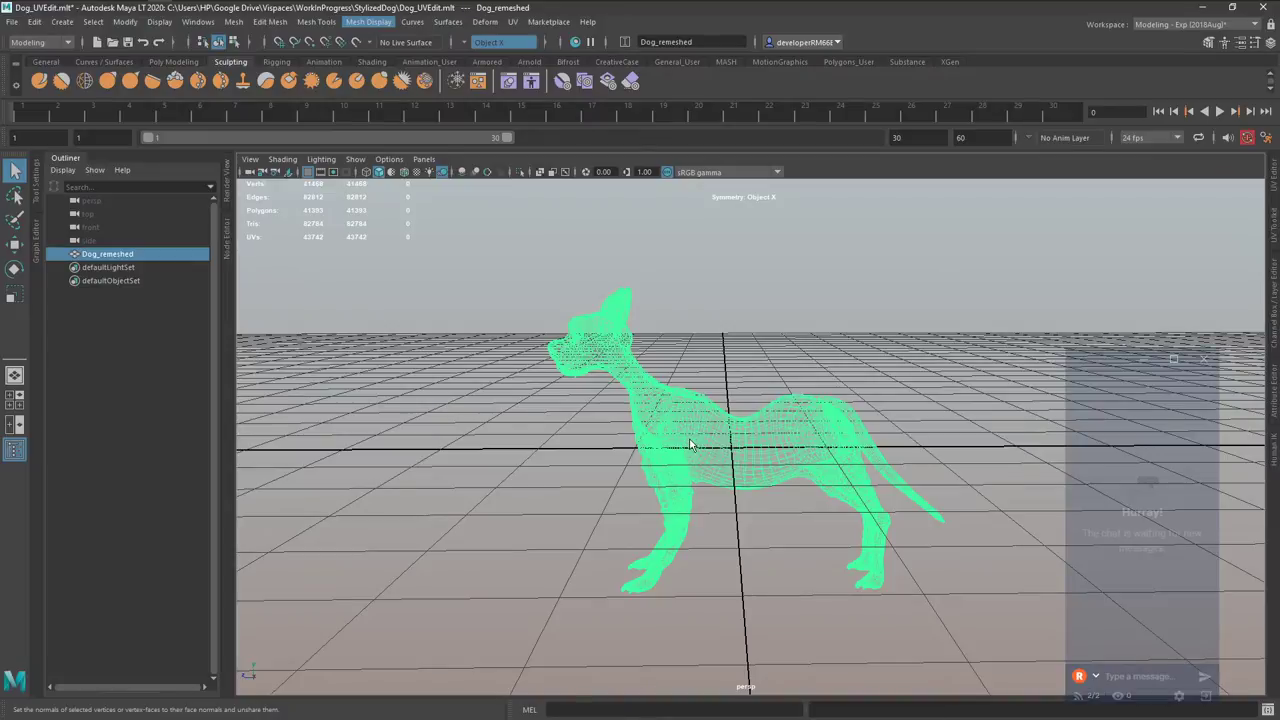
{"action": "scroll", "coordinate": [716, 404], "scroll_direction": "up", "scroll_amount": 2}
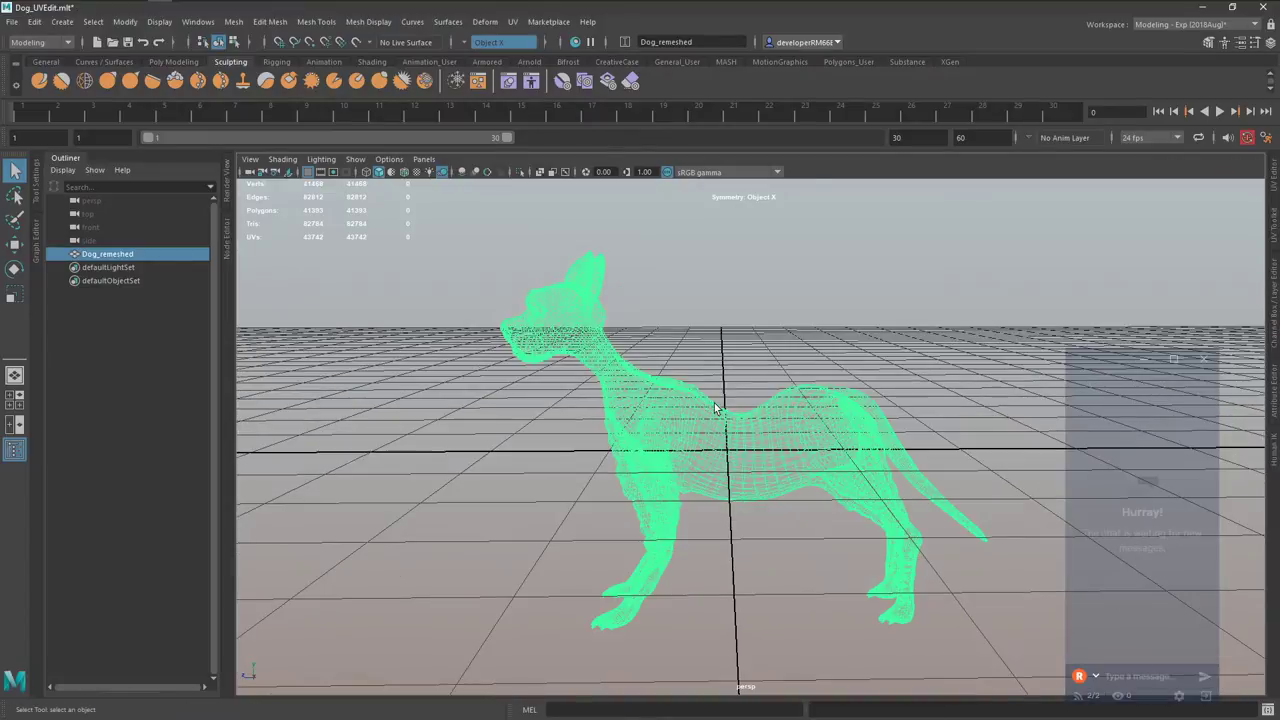
{"action": "left_click", "coordinate": [711, 388]}
{"action": "left_click", "coordinate": [727, 441]}
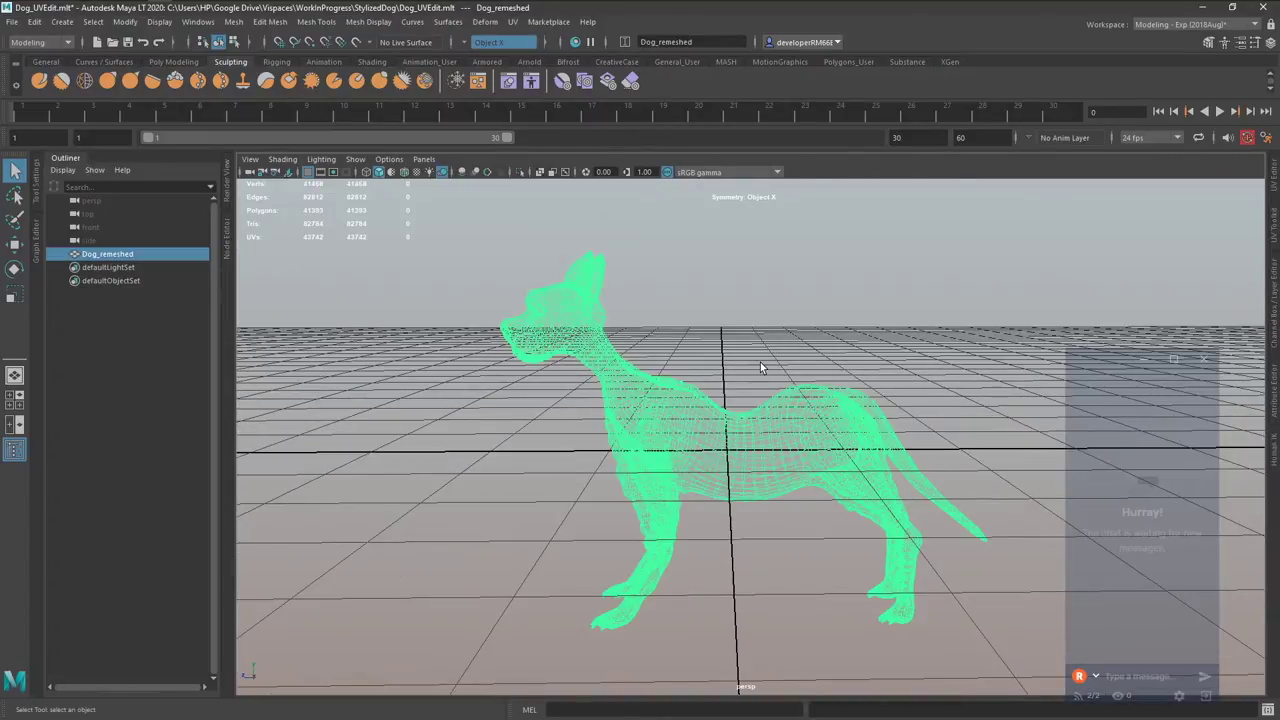
Open the UV Editor with its checker map displayed, and bring up the Channel Box for Dog_remeshed.
{"action": "scroll", "coordinate": [765, 439], "scroll_direction": "up", "scroll_amount": 5}
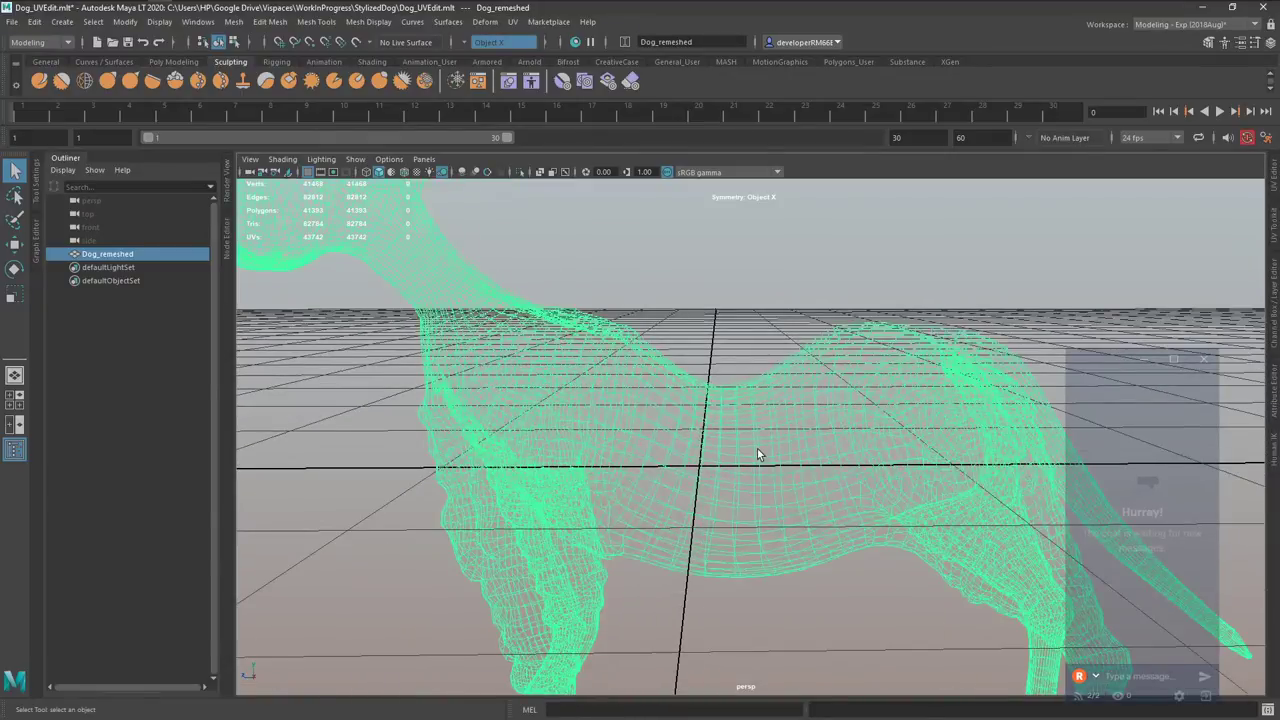
{"action": "scroll", "coordinate": [568, 426], "scroll_direction": "down", "scroll_amount": 2}
{"action": "key", "text": "ctrl+u"}
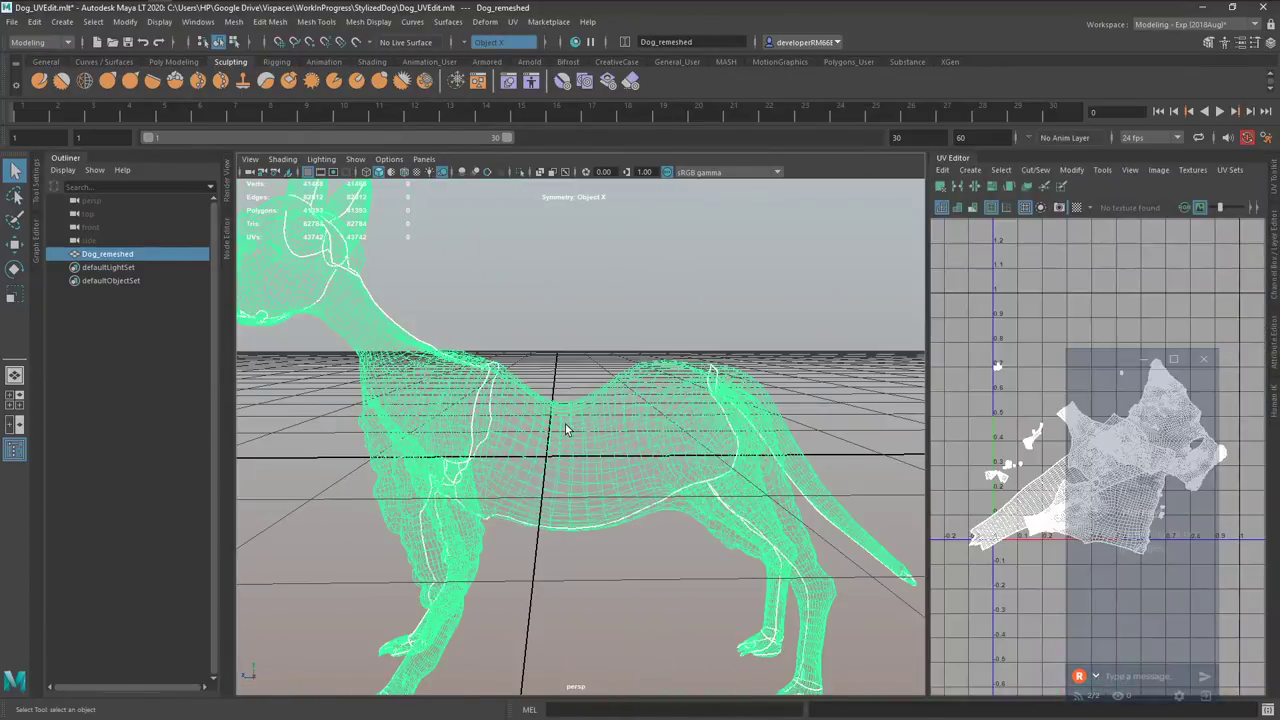
{"action": "left_click_drag", "start_coordinate": [565, 424], "coordinate": [627, 438], "text": "alt"}
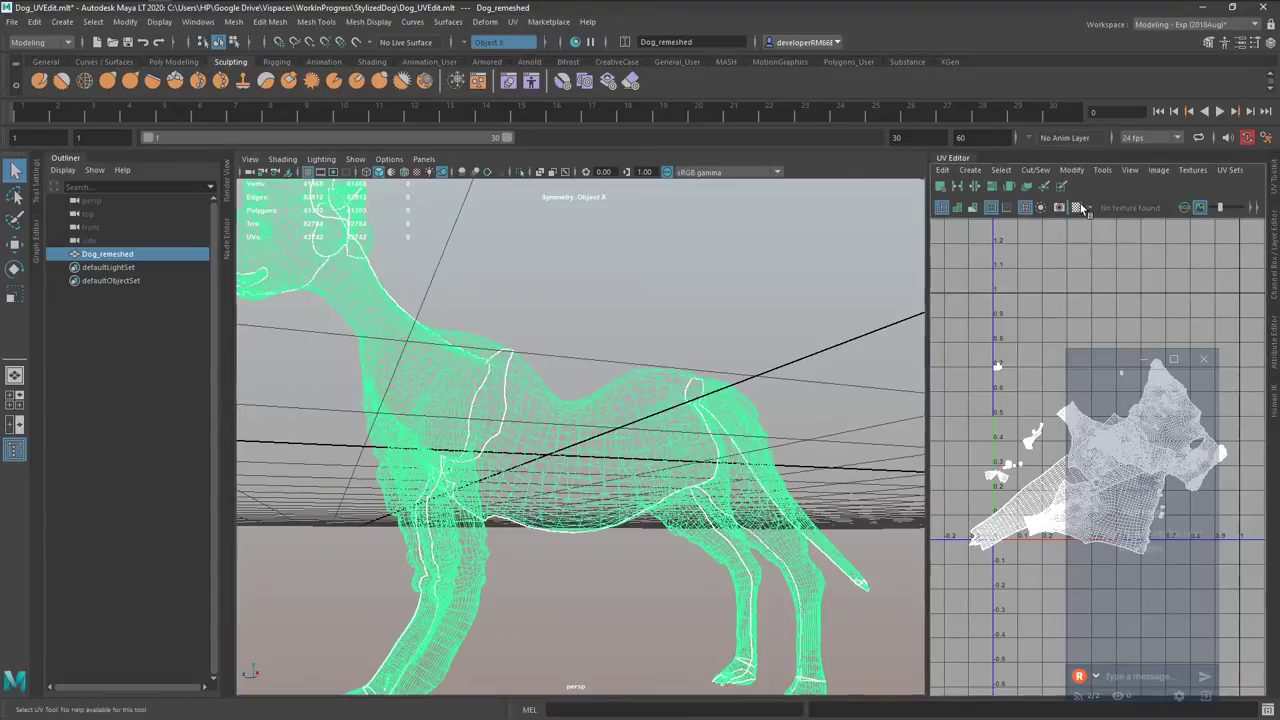
{"action": "left_click", "coordinate": [1078, 208]}
{"action": "middle_click_drag", "start_coordinate": [610, 415], "coordinate": [651, 395], "text": "alt"}
{"action": "left_click_drag", "start_coordinate": [651, 395], "coordinate": [624, 404], "text": "alt"}
{"action": "middle_click_drag", "start_coordinate": [974, 440], "coordinate": [930, 400], "text": "alt"}
{"action": "key", "text": "ctrl+a"}
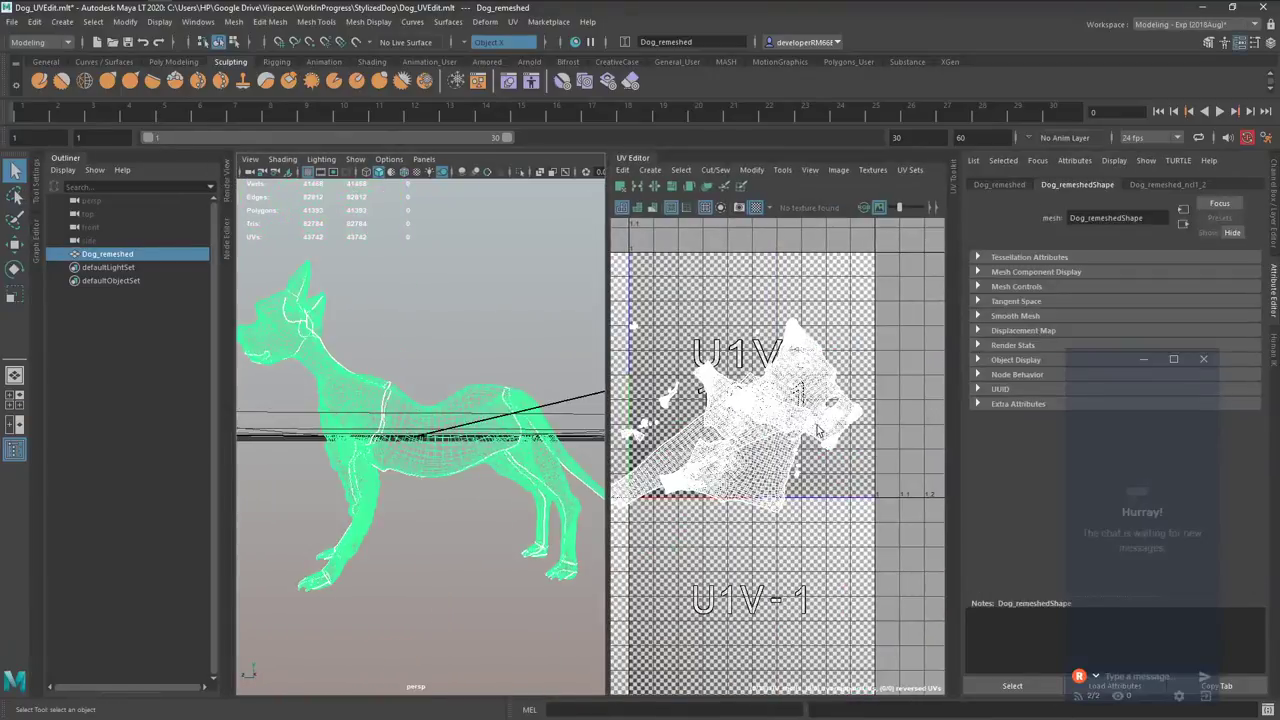
{"action": "key", "text": "ctrl+a"}
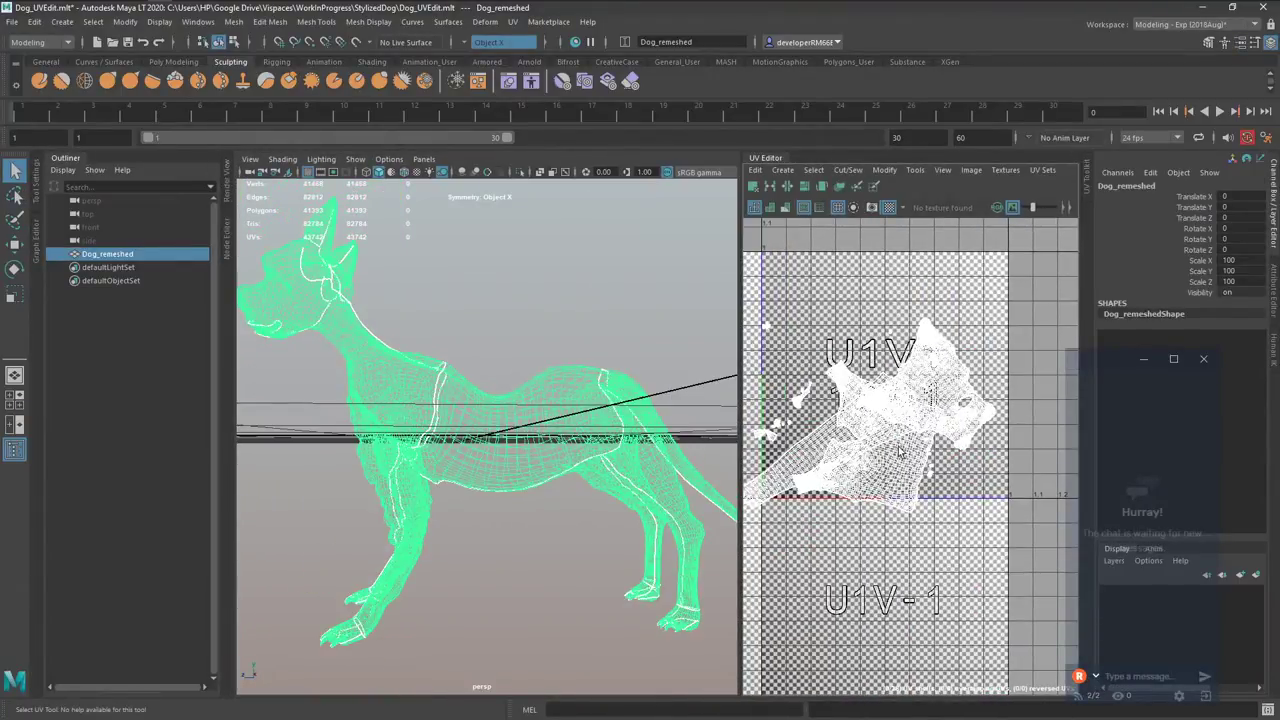
Select all UVs of Dog_remeshed and brush over the dog's overlapping UV shells with the Unfold UV Tool.
{"action": "key", "text": "ctrl+F12"}
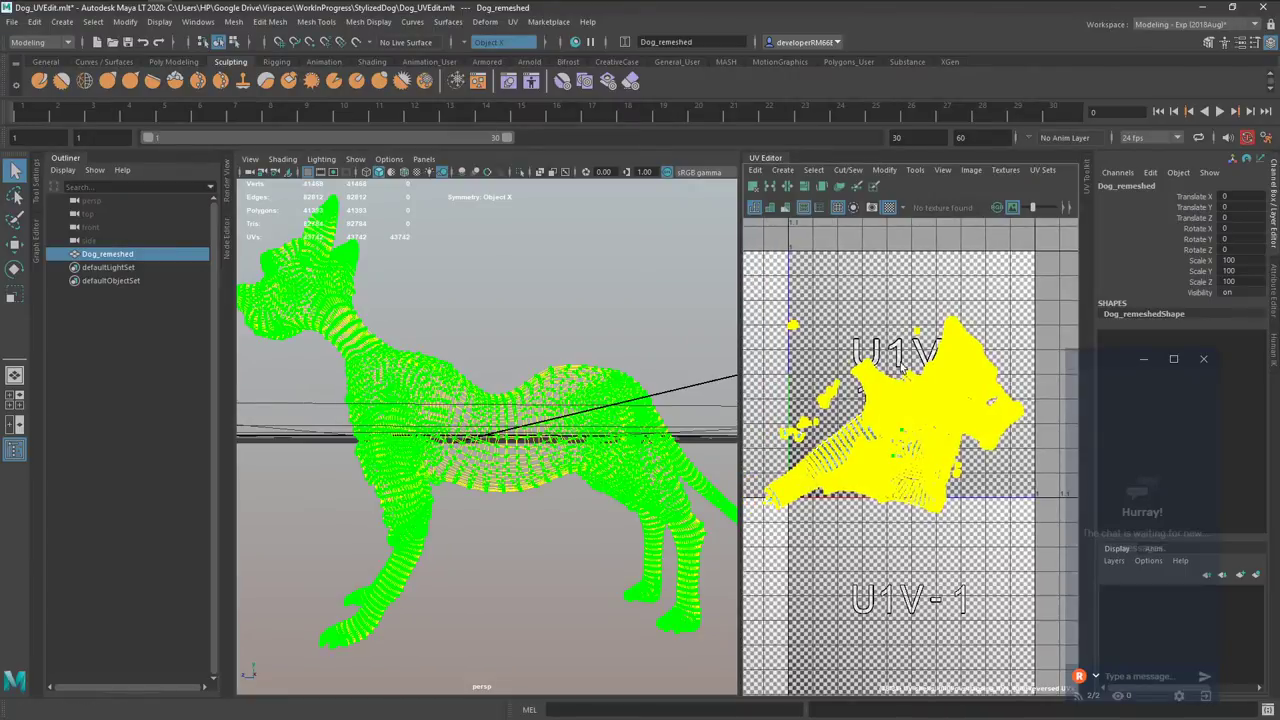
{"action": "left_click", "coordinate": [857, 189]}
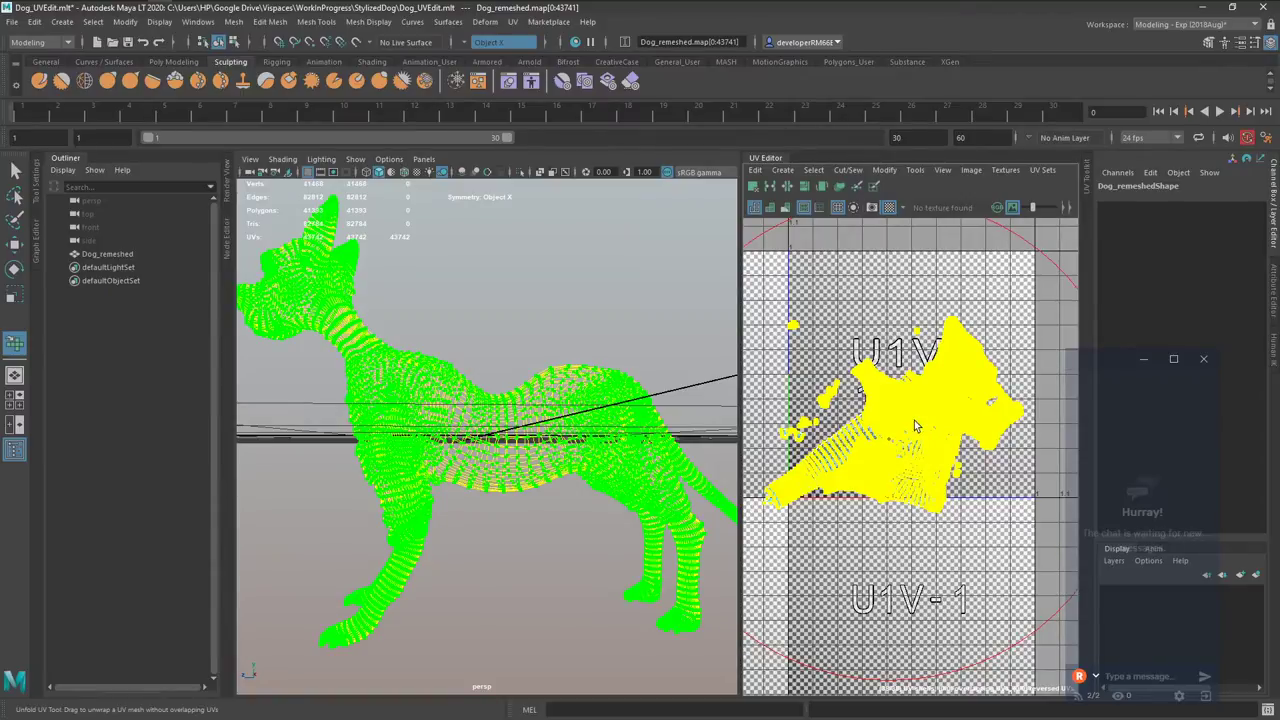
{"action": "left_click_drag", "start_coordinate": [914, 420], "coordinate": [916, 430]}
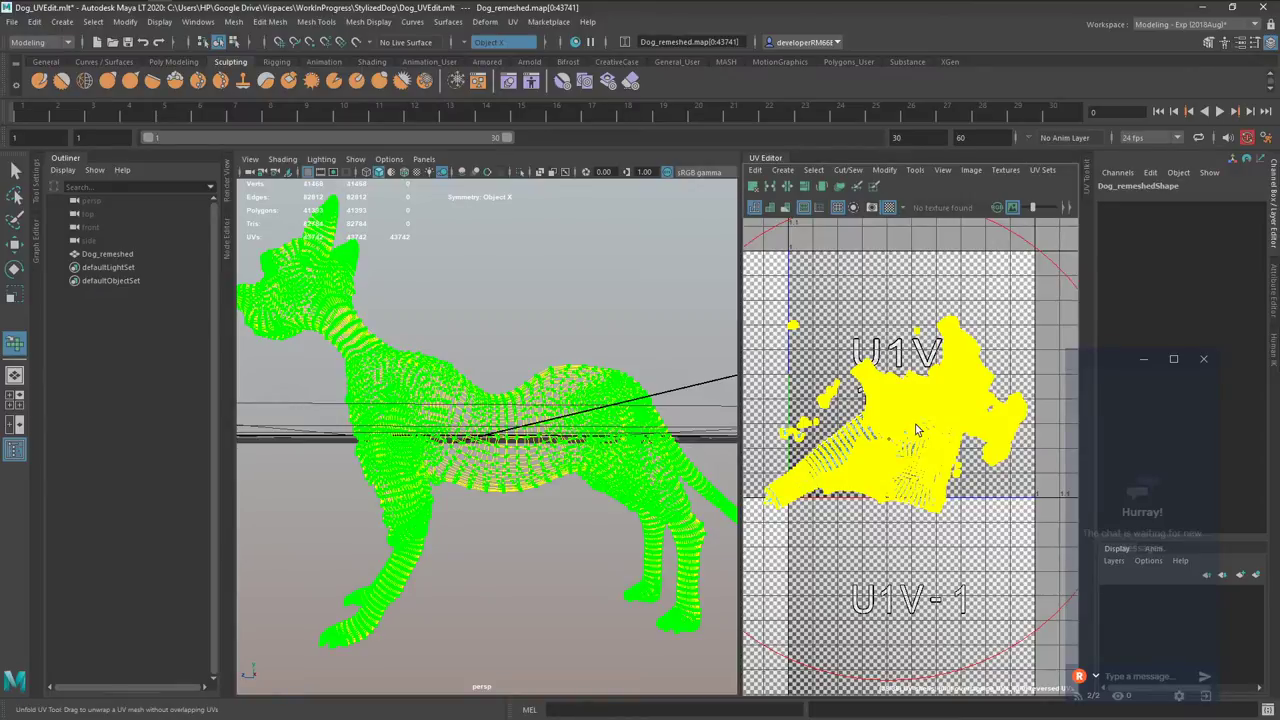
{"action": "left_click_drag", "start_coordinate": [916, 430], "coordinate": [916, 430]}
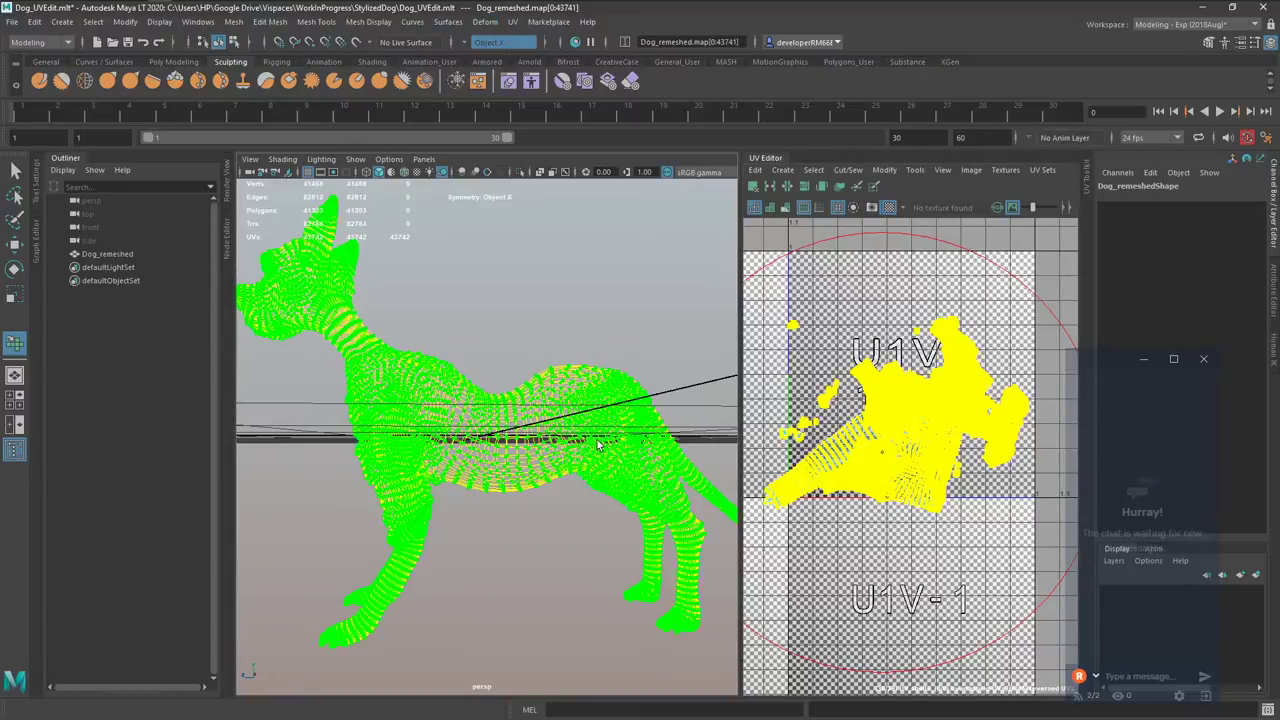
Return Dog_remeshed to object selection with the Move tool active, and undo the accidental smoothing group command.
{"action": "scroll", "coordinate": [540, 436], "scroll_direction": "down", "scroll_amount": 3}
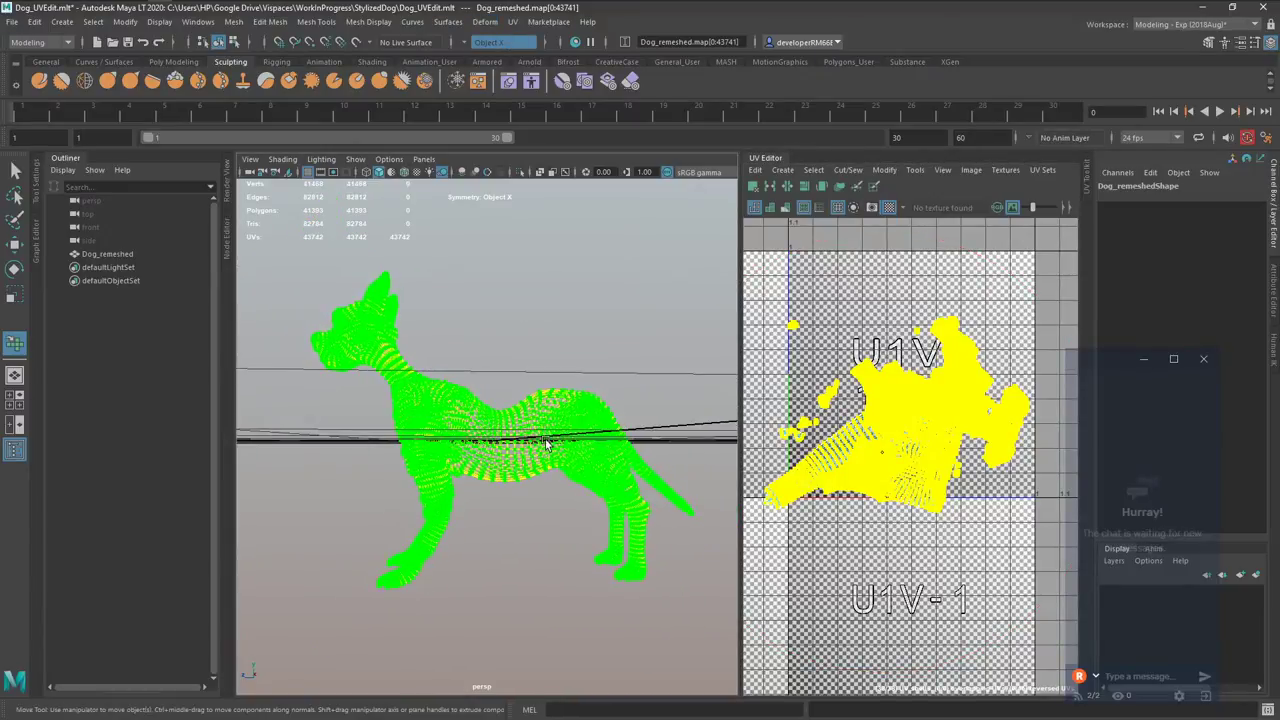
{"action": "key", "text": "w"}
{"action": "left_click_drag", "start_coordinate": [545, 437], "coordinate": [575, 445], "text": "alt"}
{"action": "key", "text": "F8"}
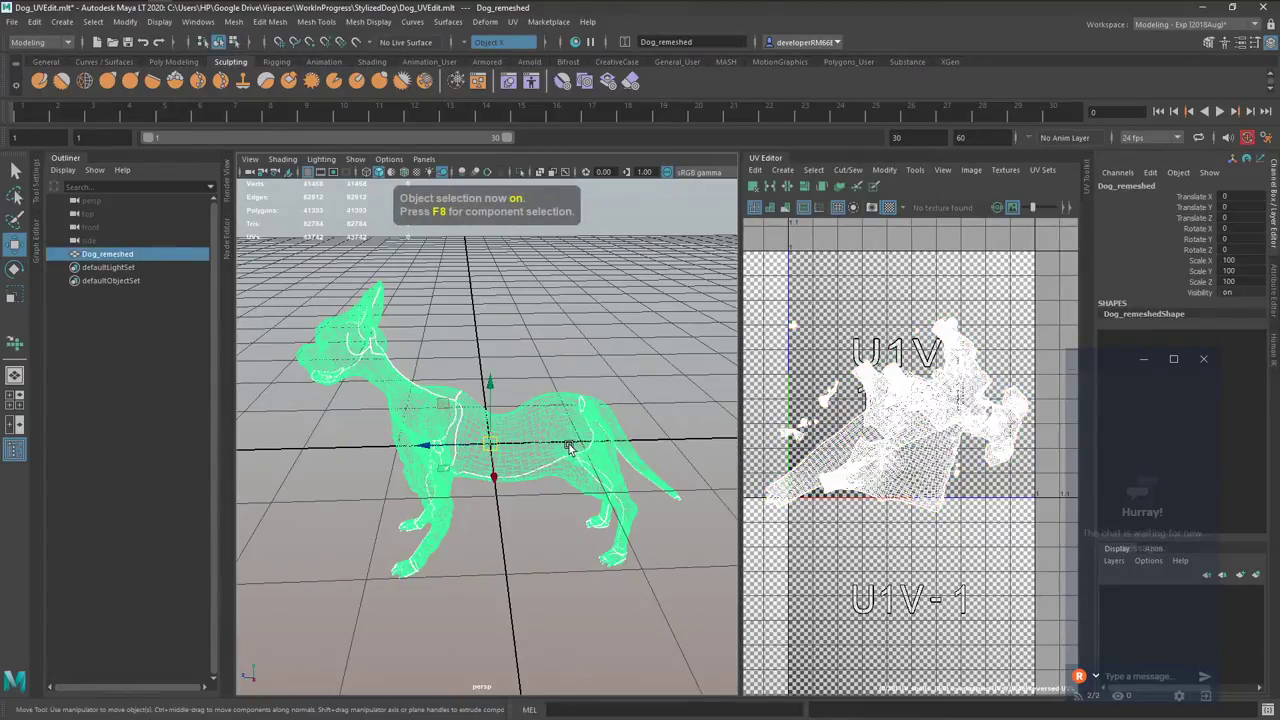
{"action": "key", "text": "F8"}
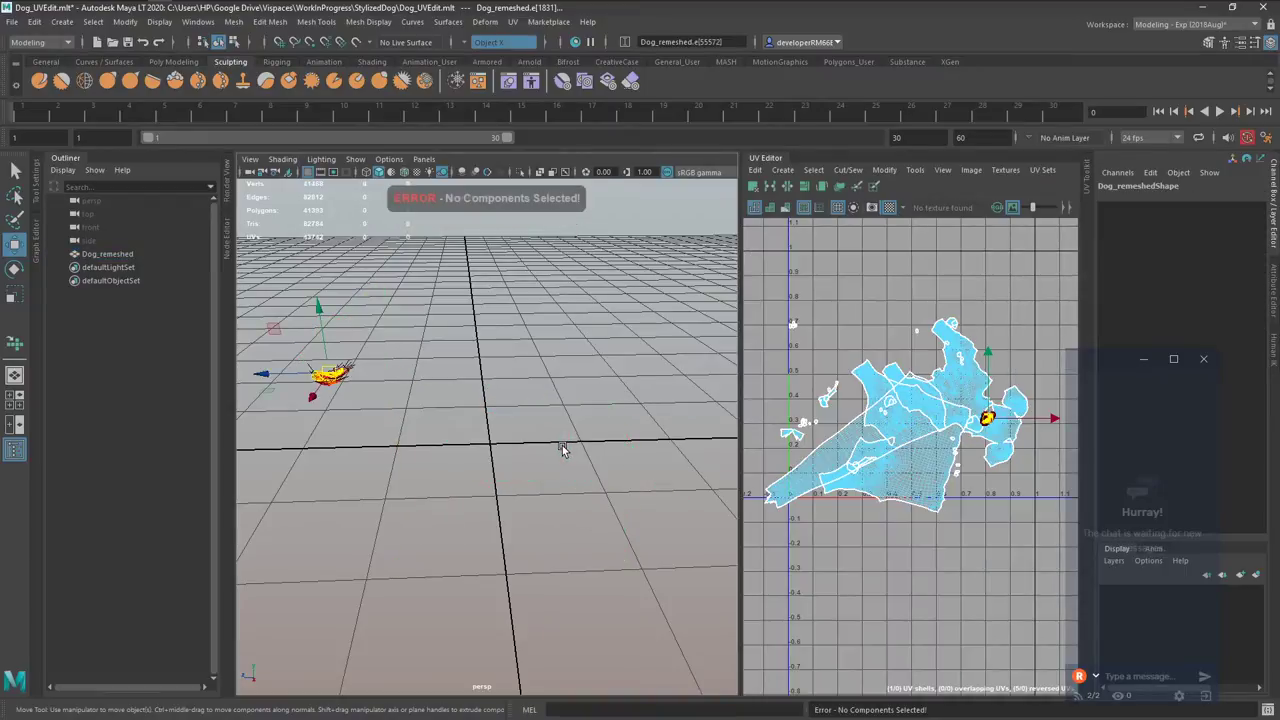
{"action": "key", "text": "F8"}
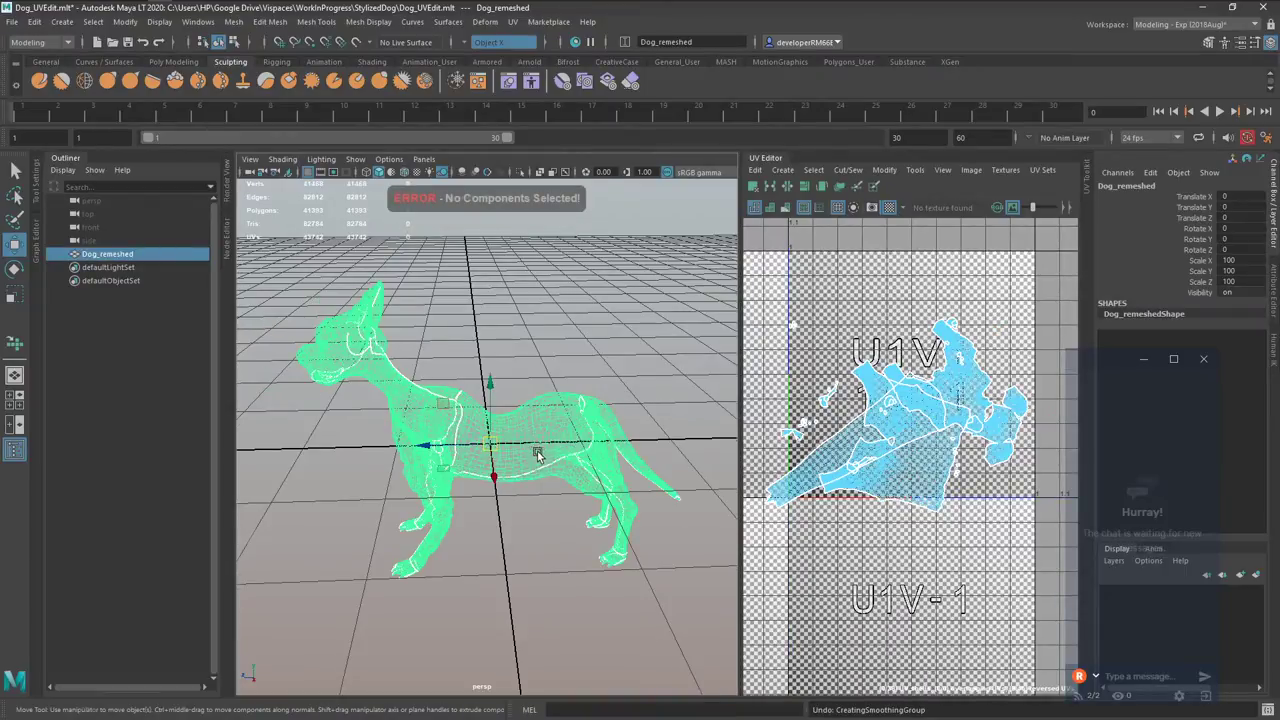
Examine the dog's seams from the side and rear in the perspective view, along with its UV shells.
{"action": "mouse_move", "coordinate": [537, 451]}
{"action": "left_mouse_down", "text": "alt"}
{"action": "mouse_move", "coordinate": [567, 446]}
{"action": "mouse_move", "coordinate": [535, 435]}
{"action": "mouse_move", "coordinate": [557, 446]}
{"action": "left_mouse_up", "text": "alt"}
{"action": "right_click_drag", "start_coordinate": [557, 446], "coordinate": [640, 452], "text": "alt"}
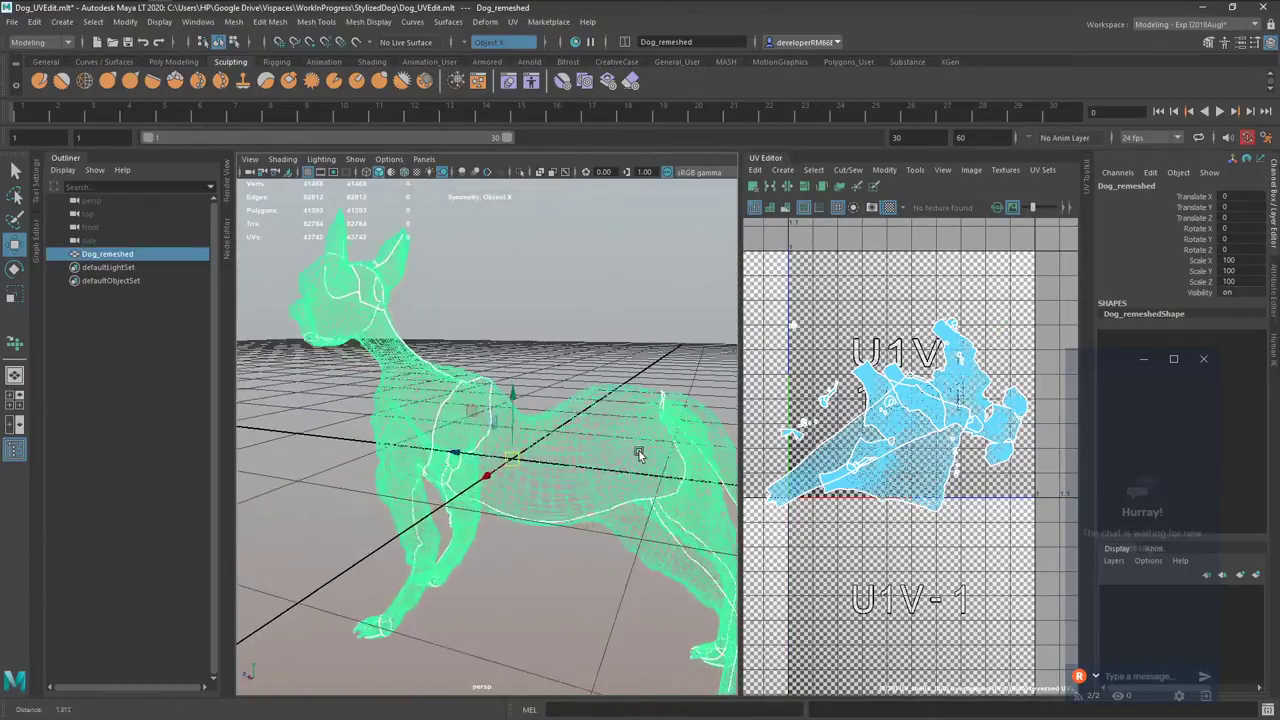
{"action": "left_click_drag", "start_coordinate": [640, 452], "coordinate": [547, 432], "text": "alt"}
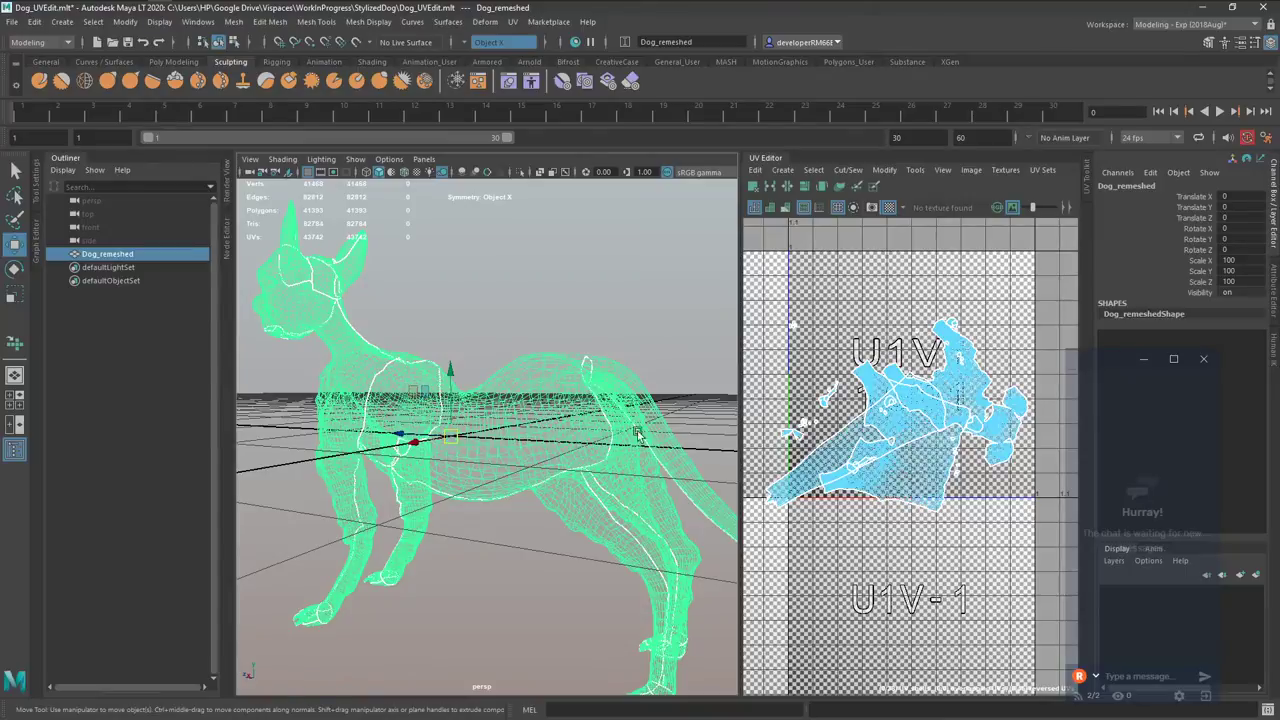
{"action": "scroll", "coordinate": [855, 430], "scroll_direction": "up", "scroll_amount": 4}
{"action": "middle_click_drag", "start_coordinate": [827, 430], "coordinate": [842, 412], "text": "alt"}
{"action": "middle_click_drag", "start_coordinate": [662, 493], "coordinate": [657, 490], "text": "alt"}
{"action": "left_click_drag", "start_coordinate": [657, 488], "coordinate": [640, 470], "text": "alt"}
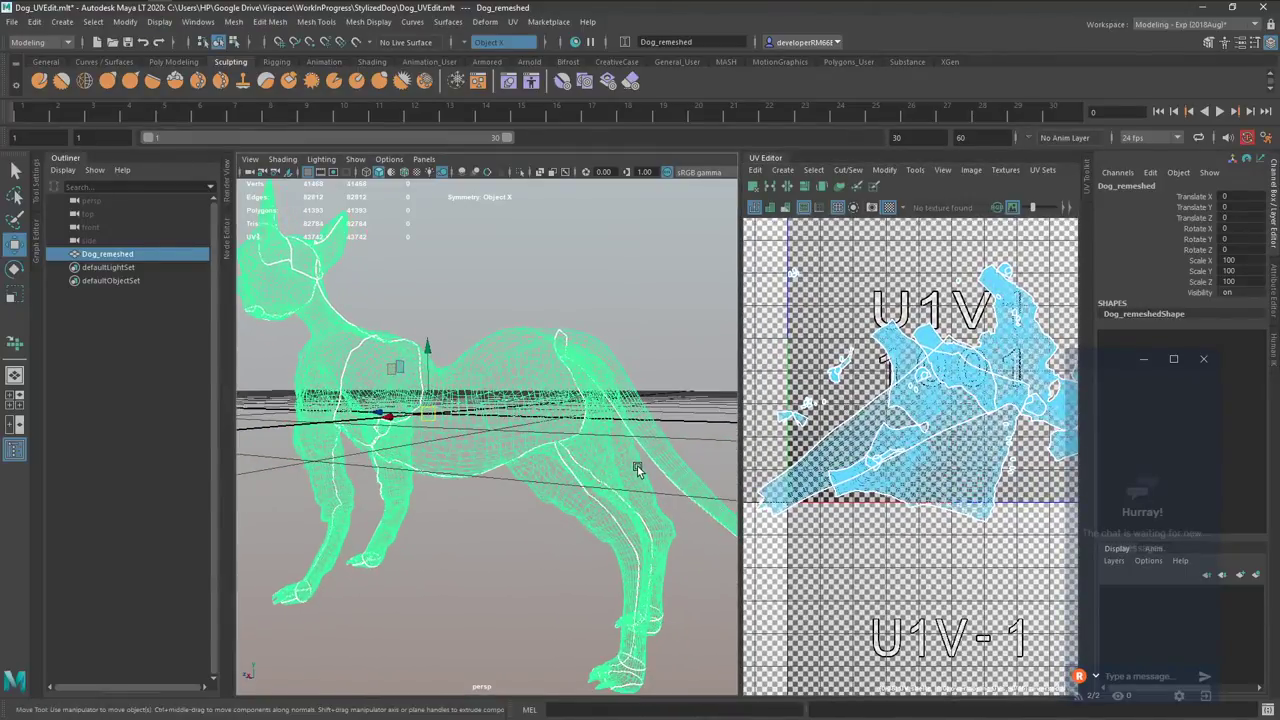
Turn off shadows in the perspective view.
{"action": "left_click", "coordinate": [444, 173]}
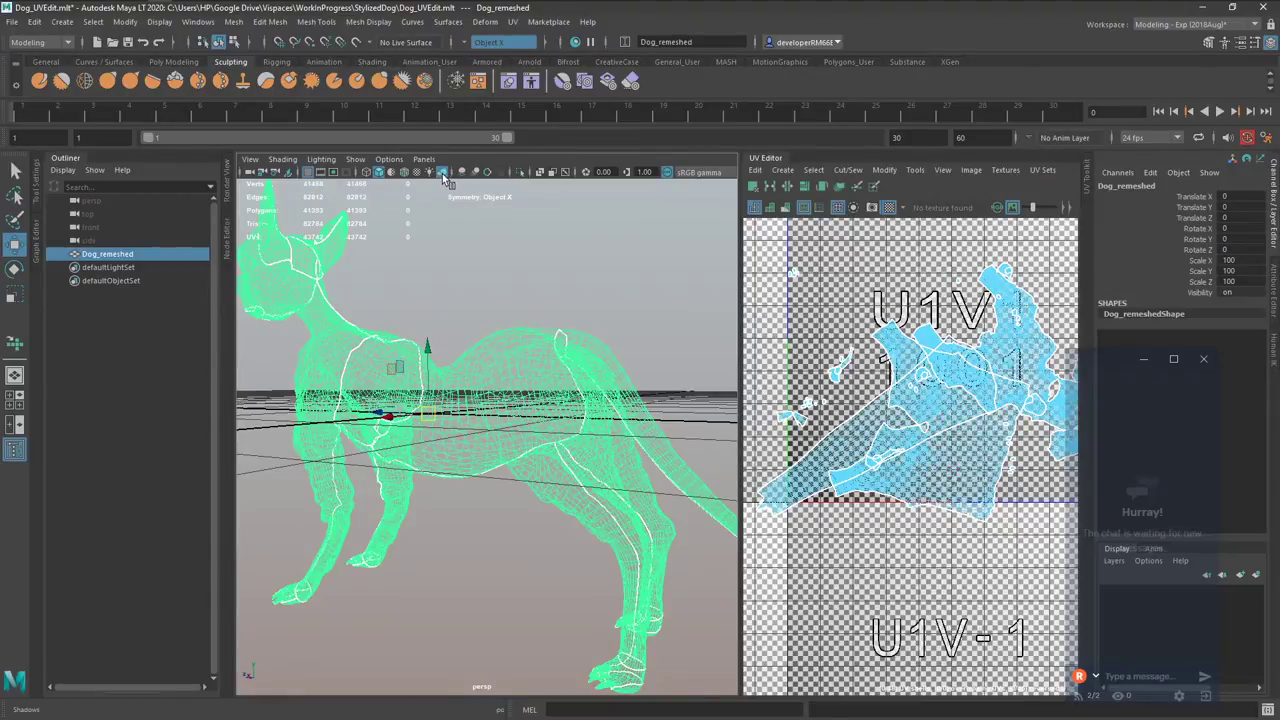
{"action": "right_click", "coordinate": [445, 181], "text": "ctrl+shift"}
{"action": "middle_click_drag", "start_coordinate": [456, 200], "coordinate": [463, 206], "text": "alt"}
{"action": "right_click", "coordinate": [447, 173], "text": "ctrl+shift"}
{"action": "left_click_drag", "start_coordinate": [447, 175], "coordinate": [543, 286], "text": "alt"}
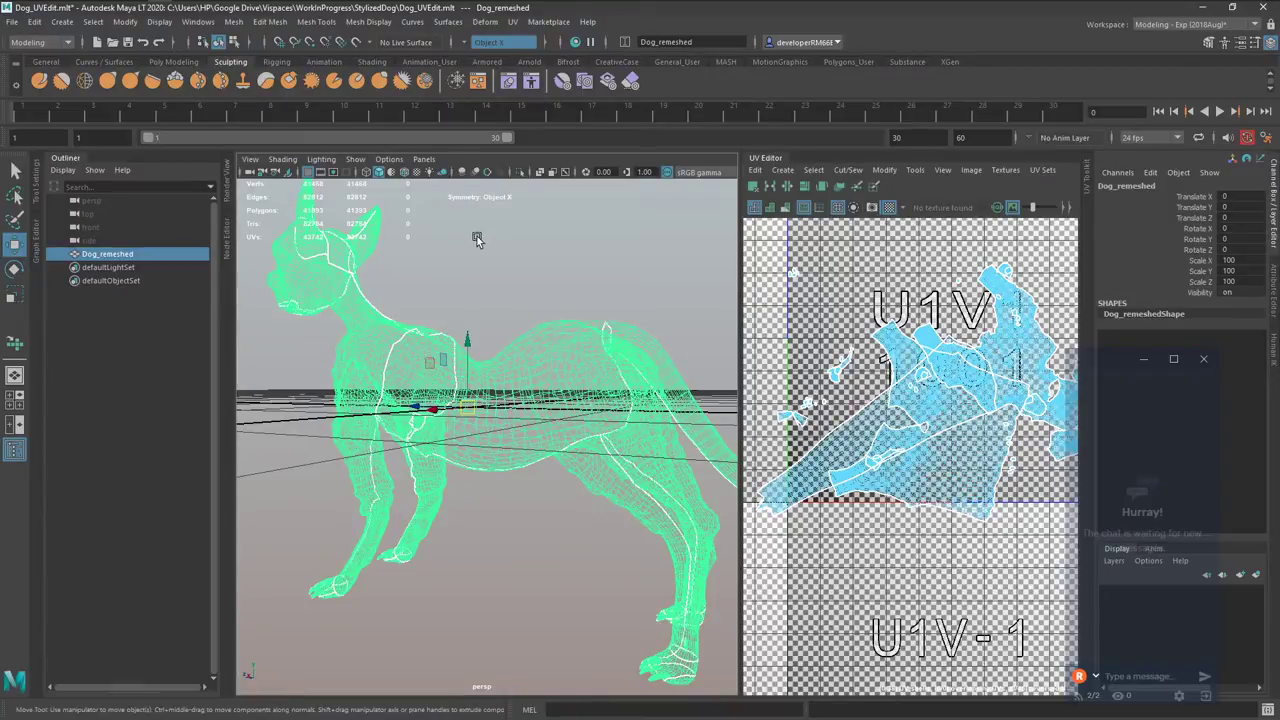
Run Cleanup on the Dog_remeshed mesh and save the scene.
{"action": "mouse_move", "coordinate": [562, 403]}
{"action": "left_mouse_down", "text": "alt"}
{"action": "mouse_move", "coordinate": [600, 423]}
{"action": "mouse_move", "coordinate": [563, 408]}
{"action": "mouse_move", "coordinate": [591, 412]}
{"action": "mouse_move", "coordinate": [563, 419]}
{"action": "left_mouse_up", "text": "alt"}
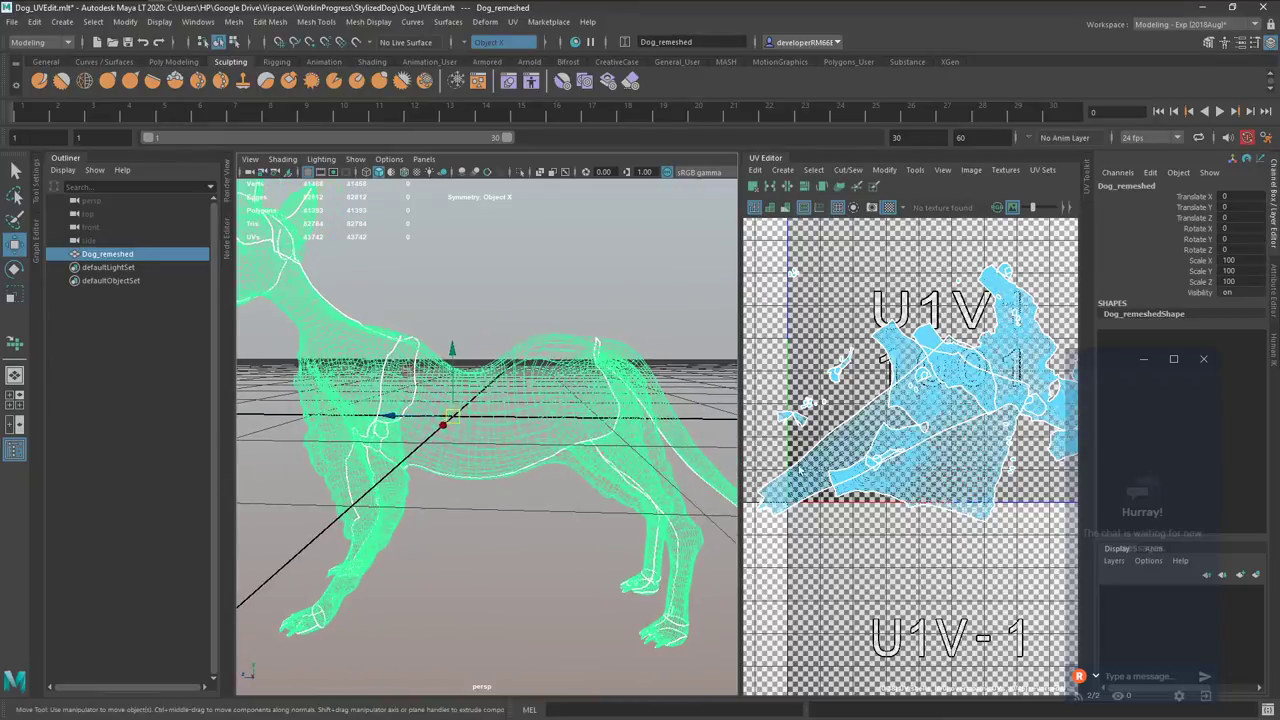
{"action": "mouse_move", "coordinate": [685, 453]}
{"action": "left_mouse_down", "text": "alt"}
{"action": "mouse_move", "coordinate": [654, 457]}
{"action": "mouse_move", "coordinate": [668, 458]}
{"action": "left_mouse_up", "text": "alt"}
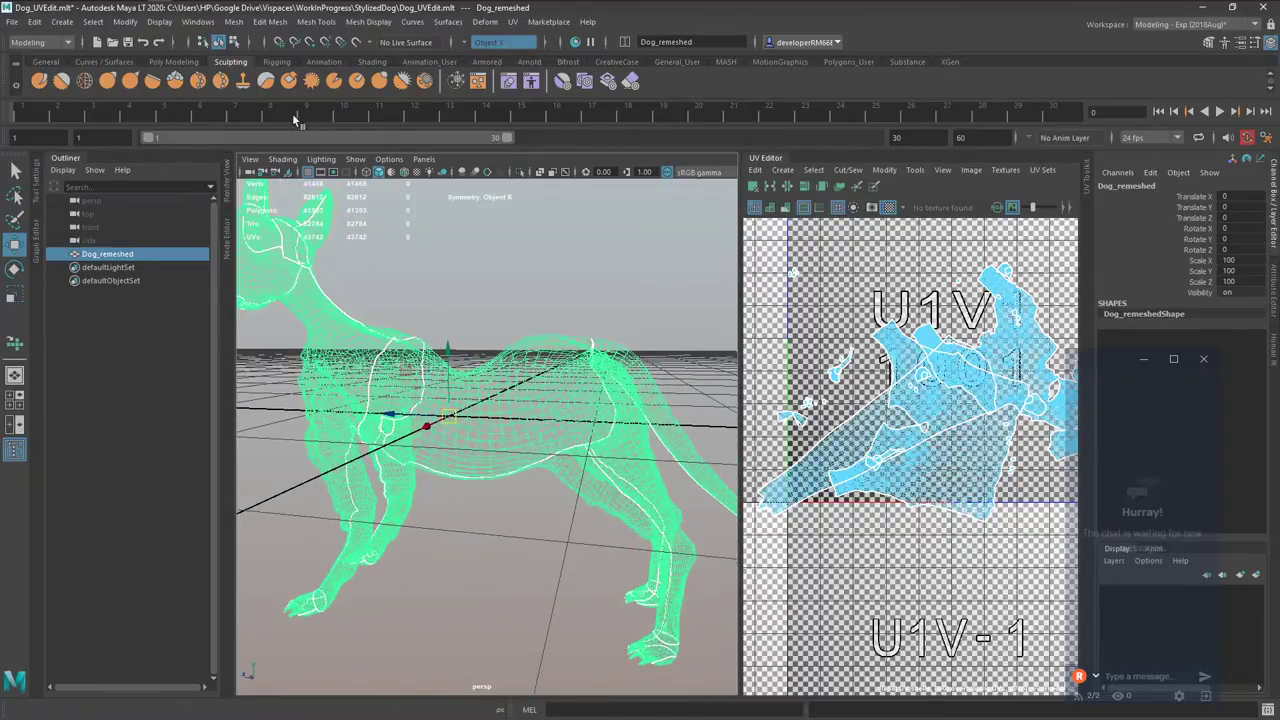
{"action": "left_click", "coordinate": [233, 22]}
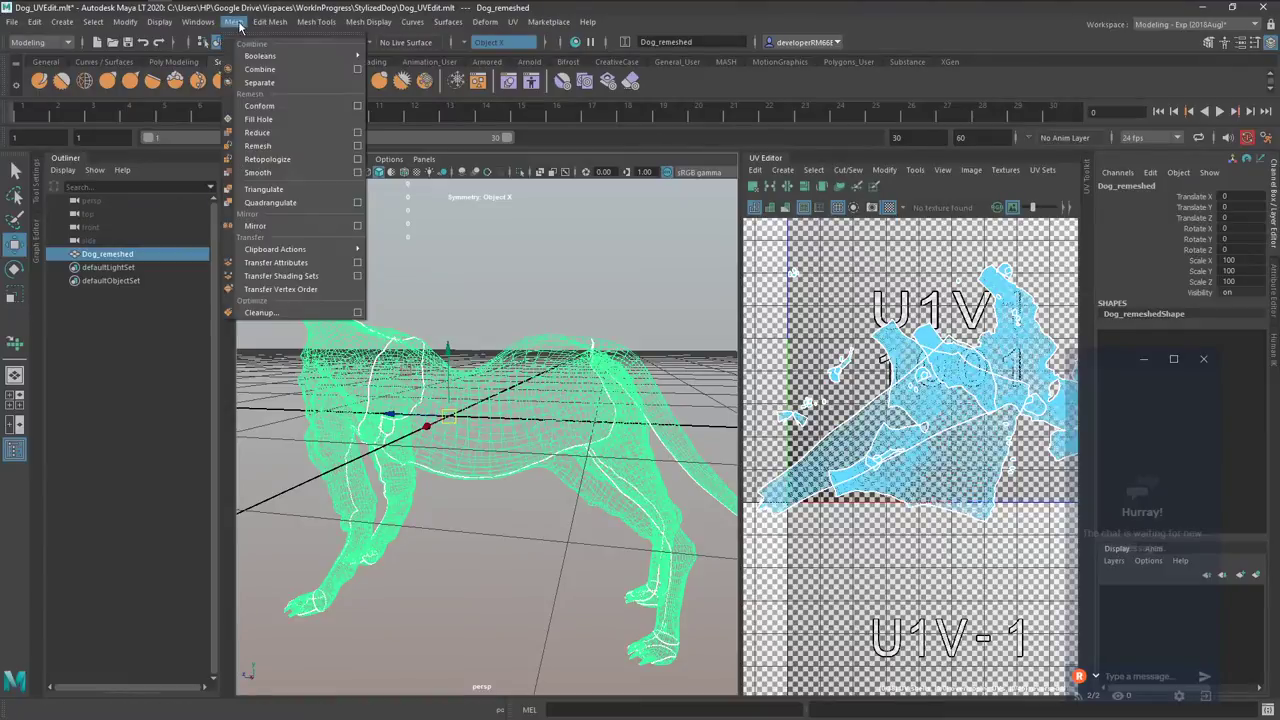
{"action": "left_click", "coordinate": [309, 316]}
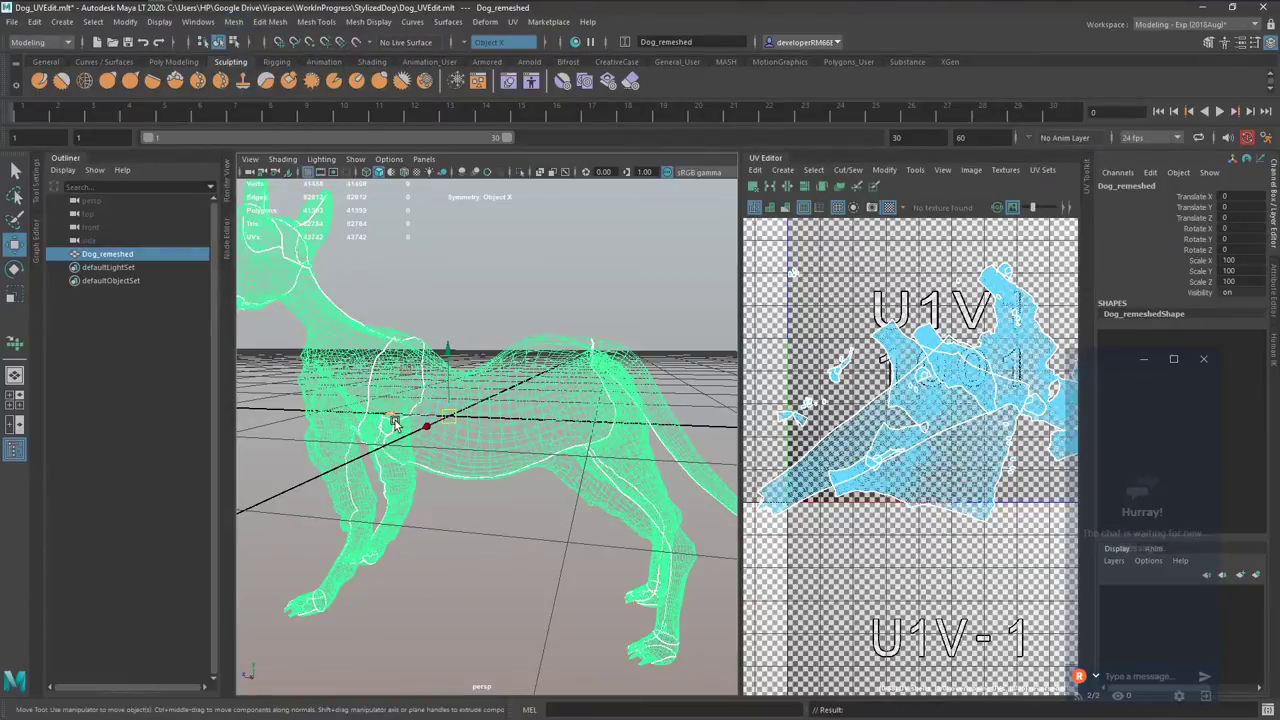
{"action": "left_click_drag", "start_coordinate": [576, 452], "coordinate": [575, 449], "text": "alt"}
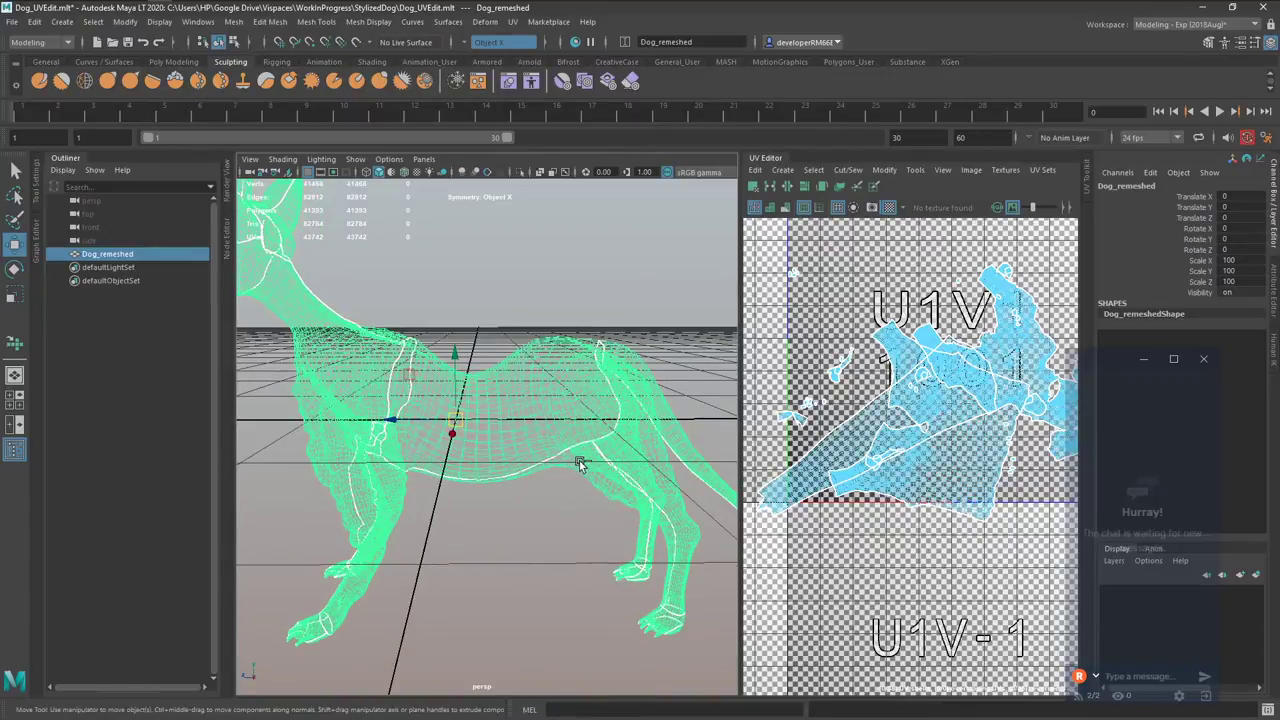
{"action": "key", "text": "ctrl+s"}
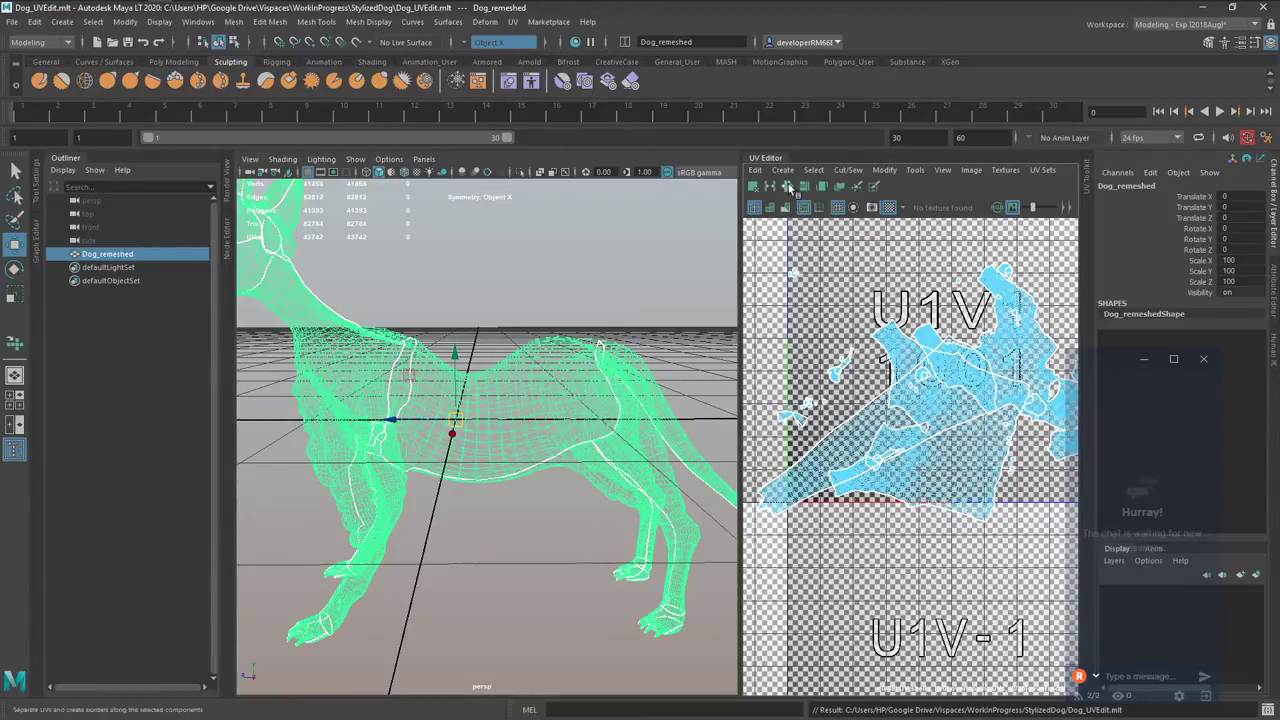
Convert the Dog_remeshed selection to all its UVs, unfold them, and return to object selection.
{"action": "left_click_drag", "start_coordinate": [611, 434], "coordinate": [620, 434], "text": "alt"}
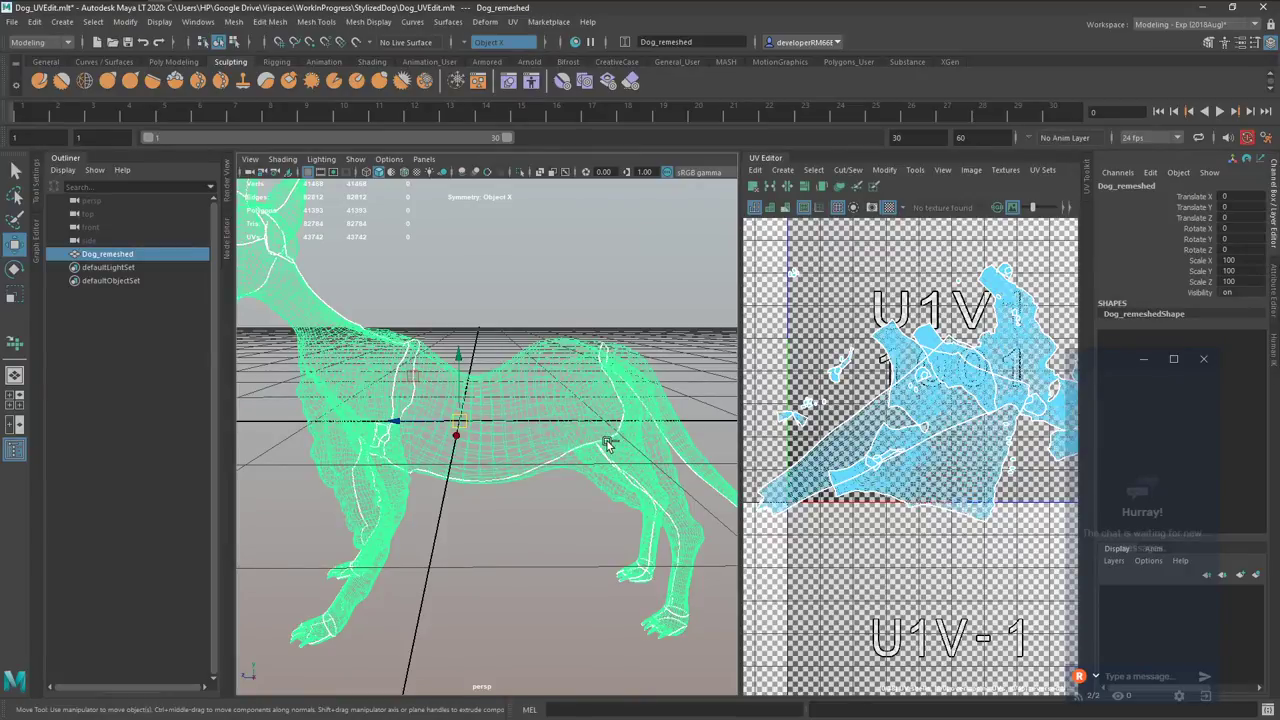
{"action": "key", "text": "ctrl+F12"}
{"action": "left_click_drag", "start_coordinate": [607, 443], "coordinate": [630, 443], "text": "alt"}
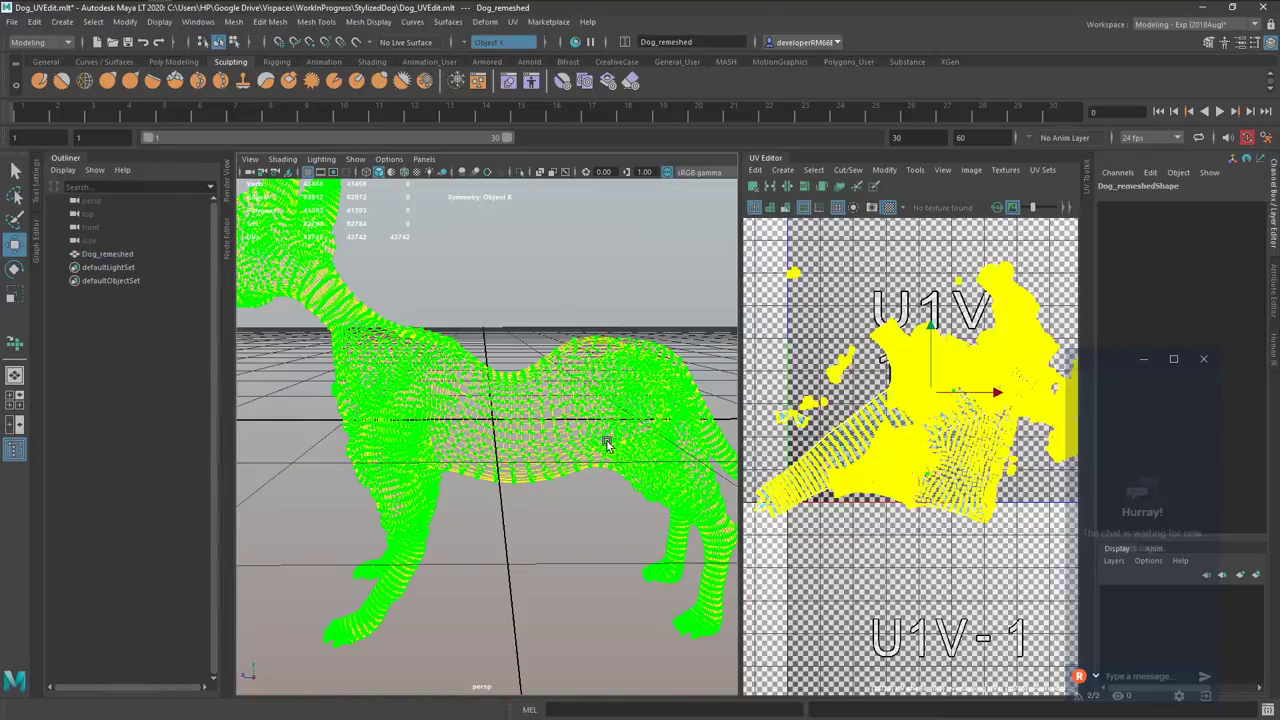
{"action": "key", "text": "b"}
{"action": "right_click_drag", "start_coordinate": [887, 415], "coordinate": [768, 413], "text": "shift"}
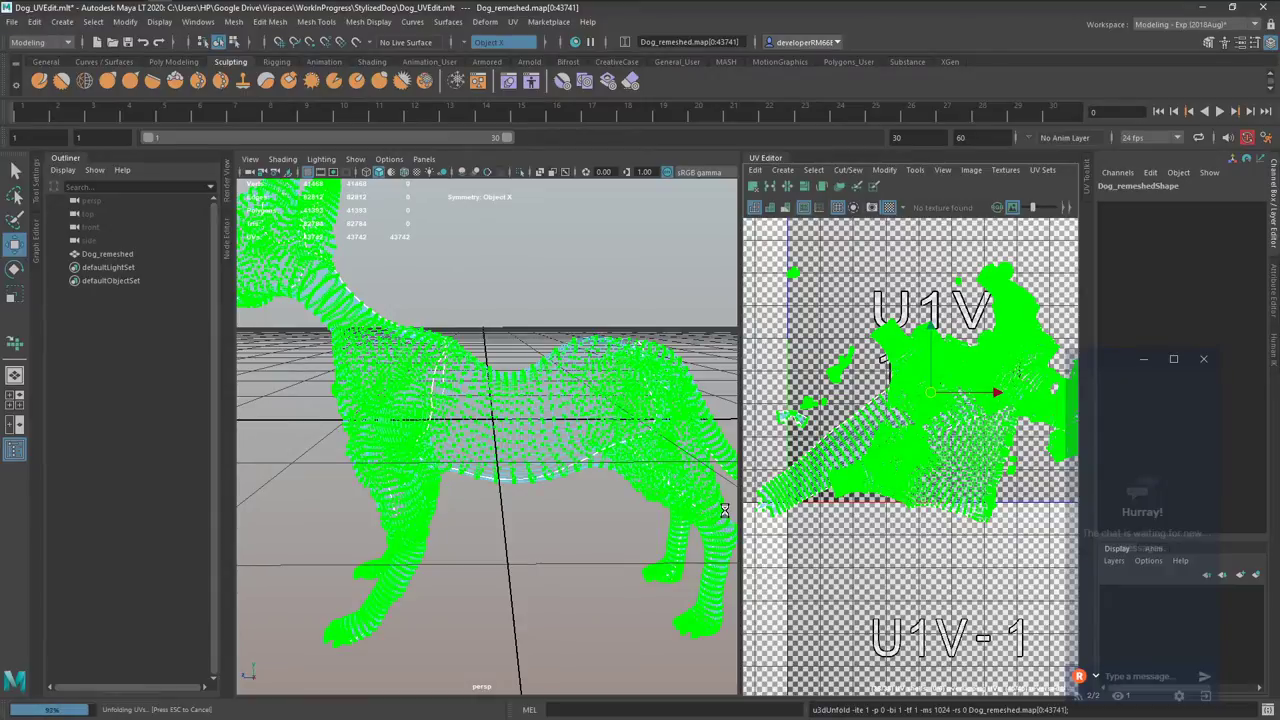
{"action": "right_click_drag", "start_coordinate": [470, 456], "coordinate": [584, 358]}
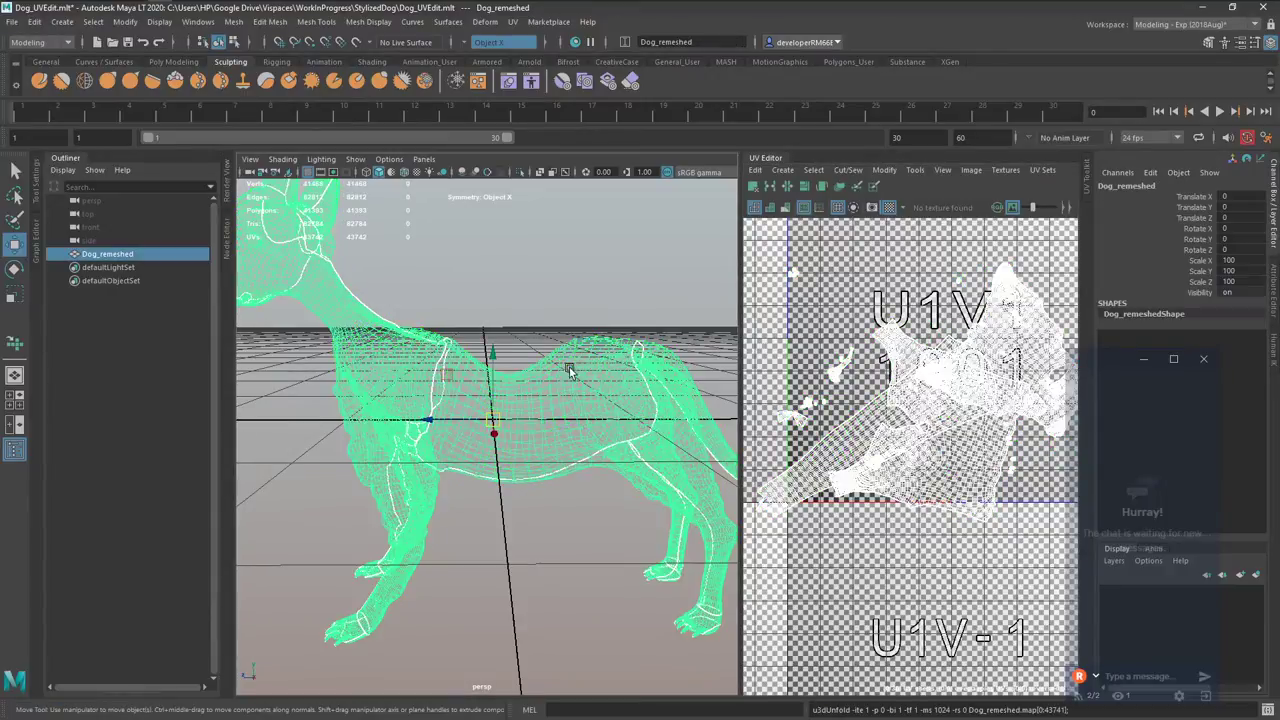
Select the seam around the dog's mouth and join it with Move and Sew.
{"action": "left_click_drag", "start_coordinate": [565, 378], "coordinate": [445, 400], "text": "alt"}
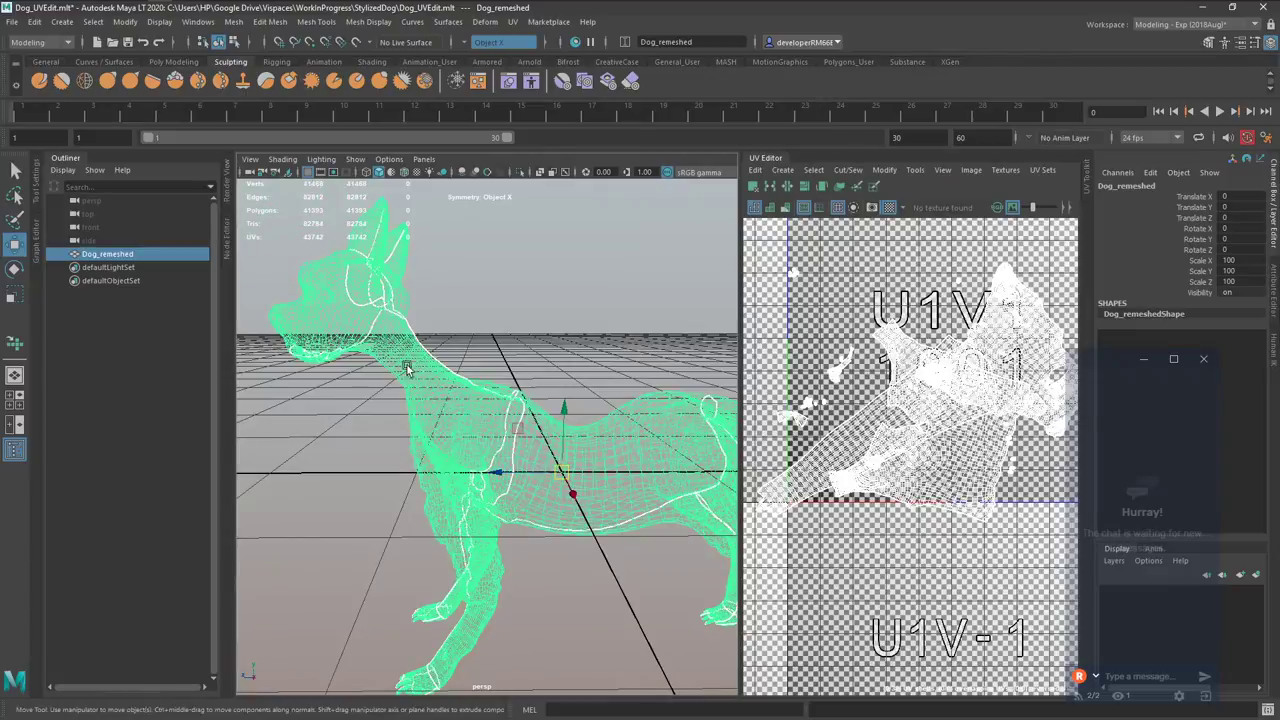
{"action": "key", "text": "ctrl+F11"}
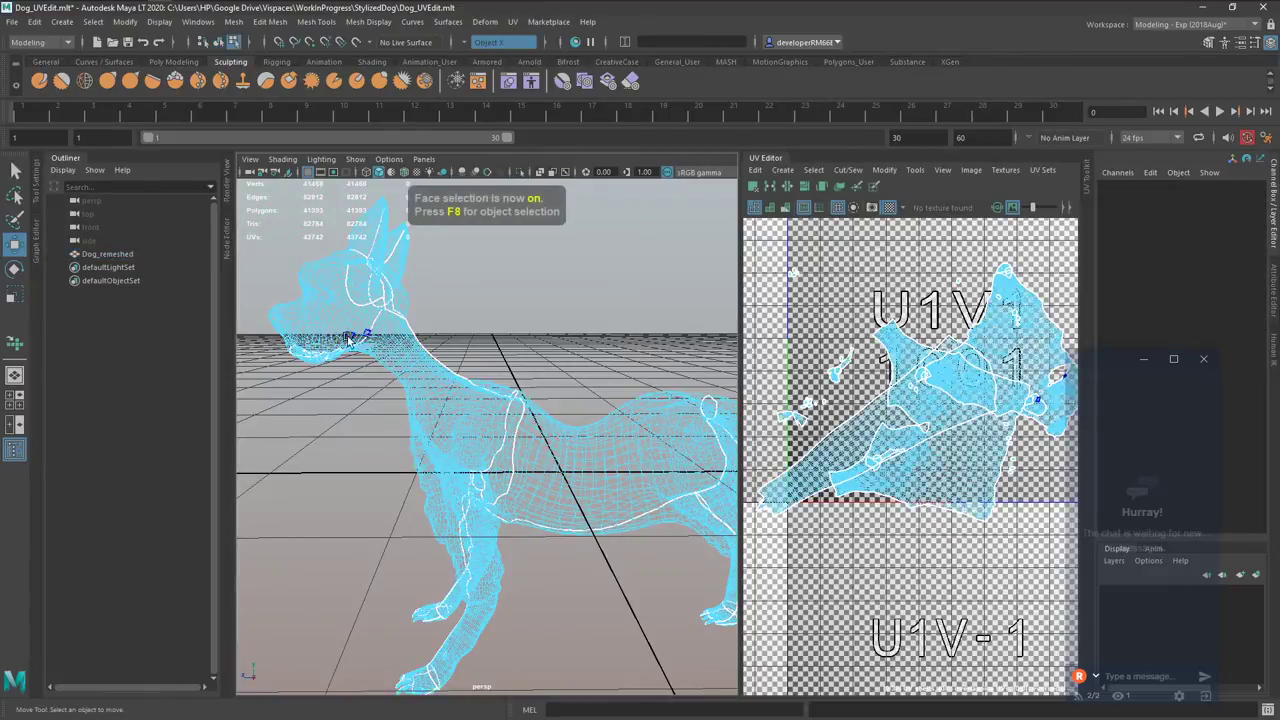
{"action": "scroll", "coordinate": [857, 346], "scroll_direction": "up", "scroll_amount": 8}
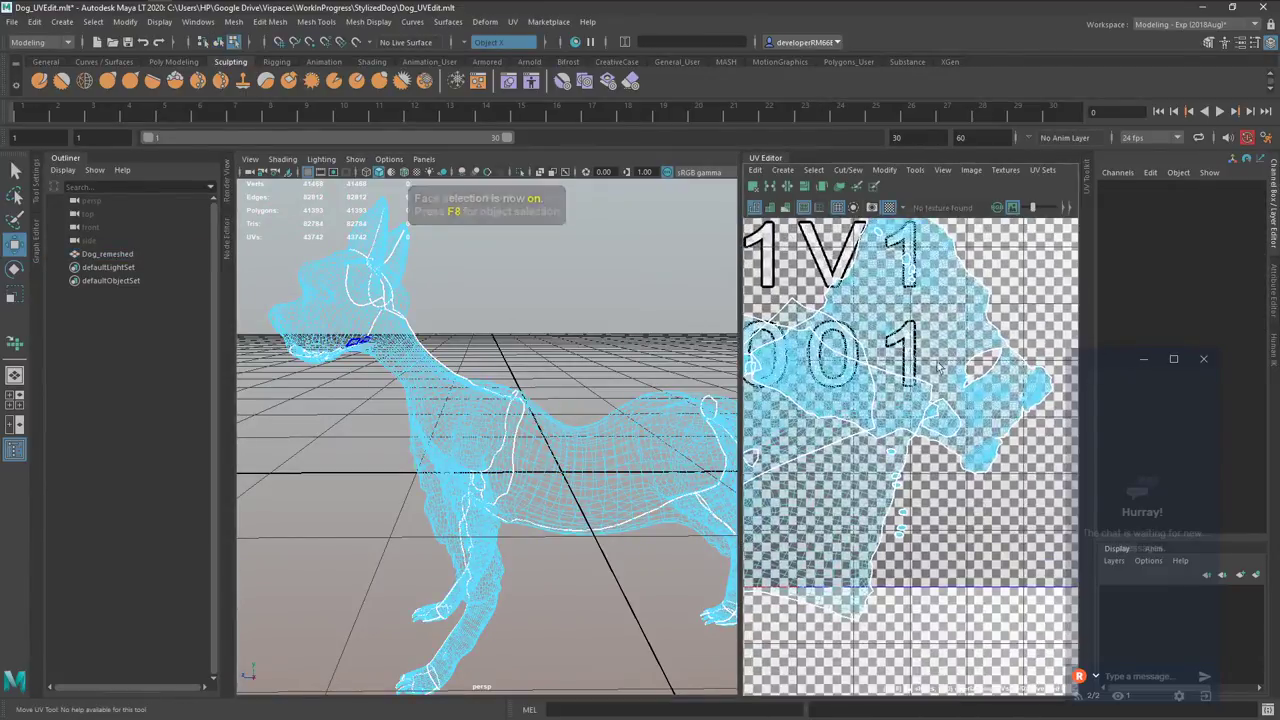
{"action": "scroll", "coordinate": [951, 363], "scroll_direction": "up", "scroll_amount": 4}
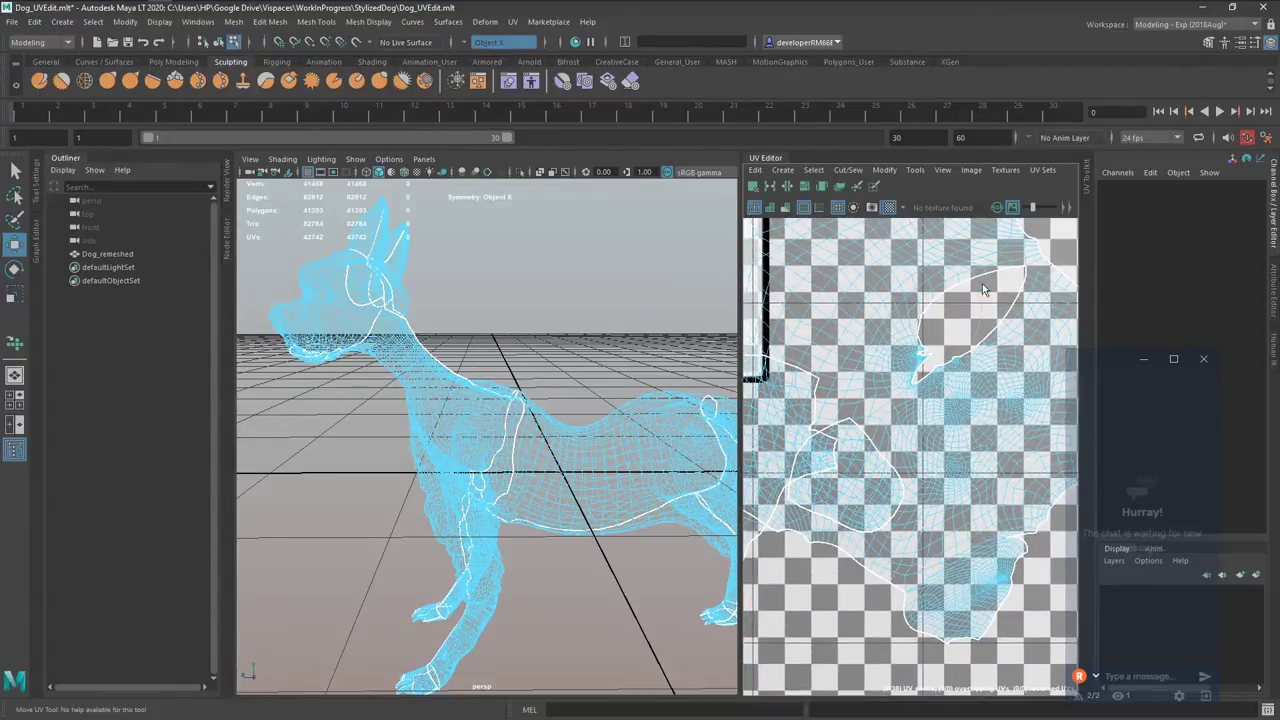
{"action": "left_click", "coordinate": [975, 347]}
{"action": "mouse_move", "coordinate": [420, 425]}
{"action": "left_mouse_down", "text": "alt"}
{"action": "mouse_move", "coordinate": [640, 414]}
{"action": "mouse_move", "coordinate": [543, 456]}
{"action": "mouse_move", "coordinate": [597, 460]}
{"action": "mouse_move", "coordinate": [563, 440]}
{"action": "left_mouse_up", "text": "alt"}
{"action": "key", "text": "f"}
{"action": "key", "text": "5"}
{"action": "scroll", "coordinate": [574, 451], "scroll_direction": "down", "scroll_amount": 5}
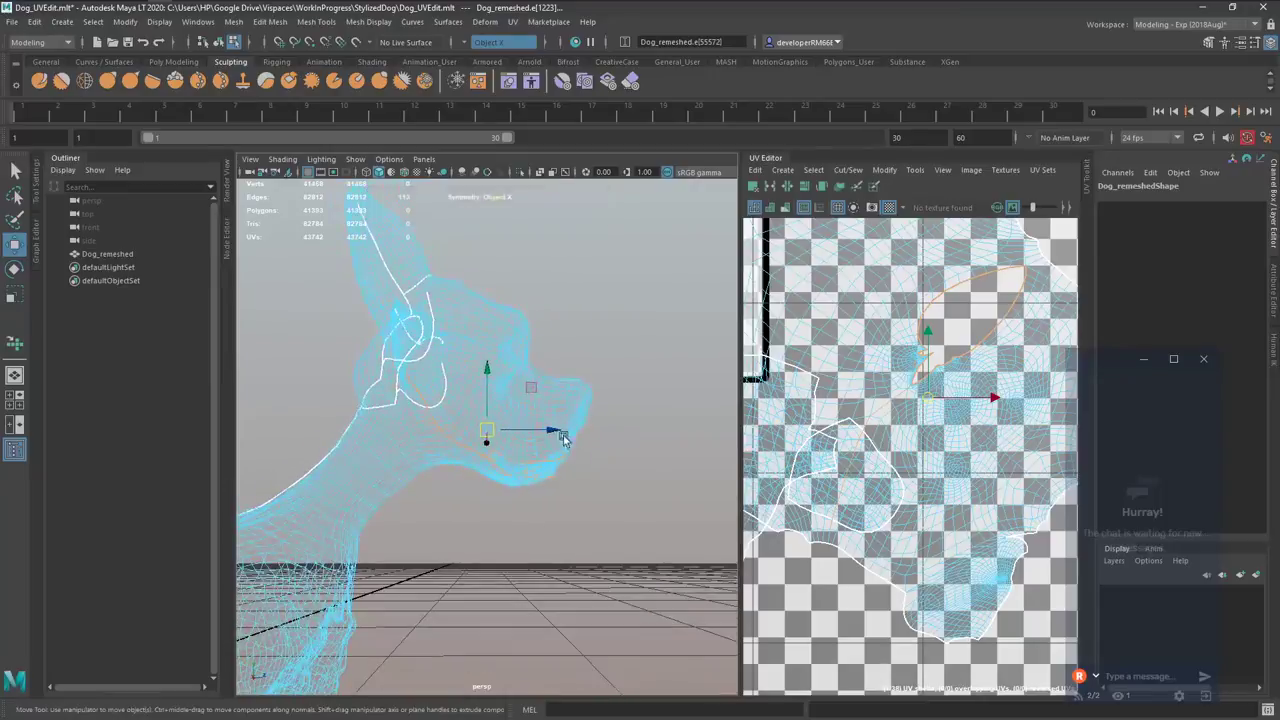
{"action": "right_click_drag", "start_coordinate": [848, 409], "coordinate": [851, 309], "text": "shift"}
Move and sew the remaining mouth edges, and cut the UVs along the selected mouth line.
{"action": "left_click_drag", "start_coordinate": [491, 434], "coordinate": [400, 457], "text": "alt"}
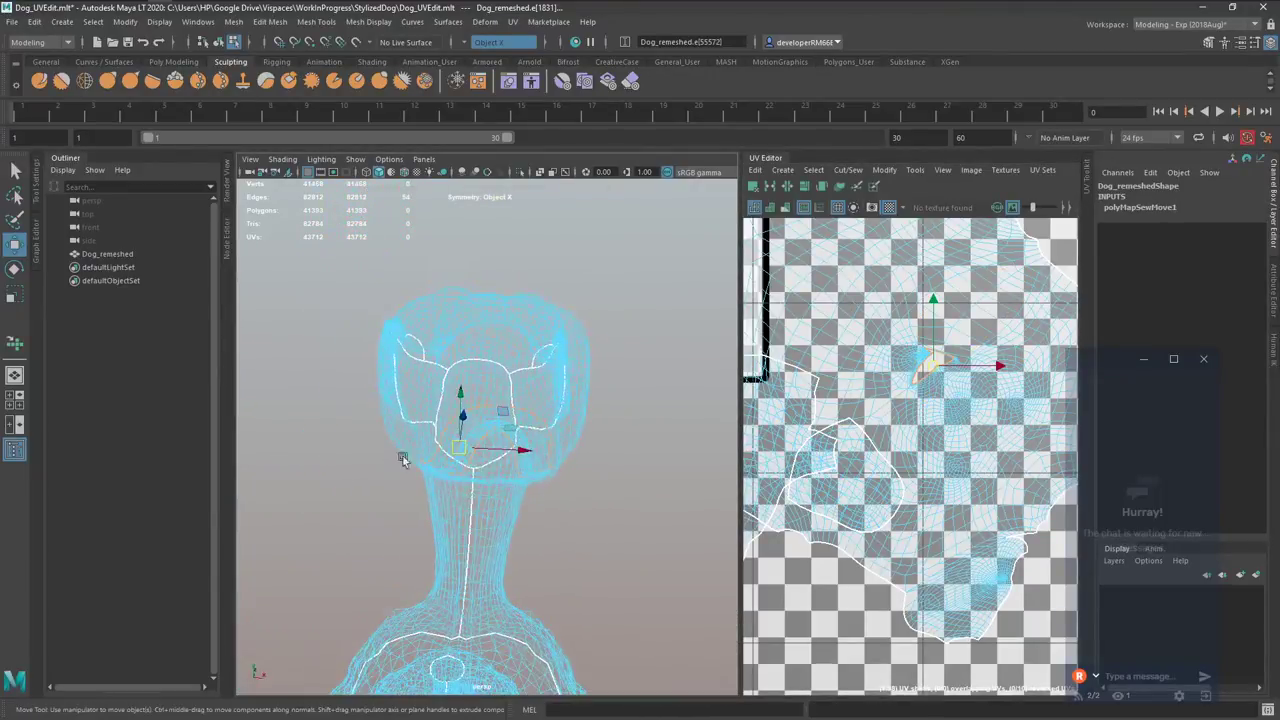
{"action": "right_click_drag", "start_coordinate": [942, 345], "coordinate": [938, 320], "text": "shift"}
{"action": "left_click_drag", "start_coordinate": [542, 437], "coordinate": [620, 428], "text": "alt"}
{"action": "right_click_drag", "start_coordinate": [823, 350], "coordinate": [772, 336], "text": "shift"}
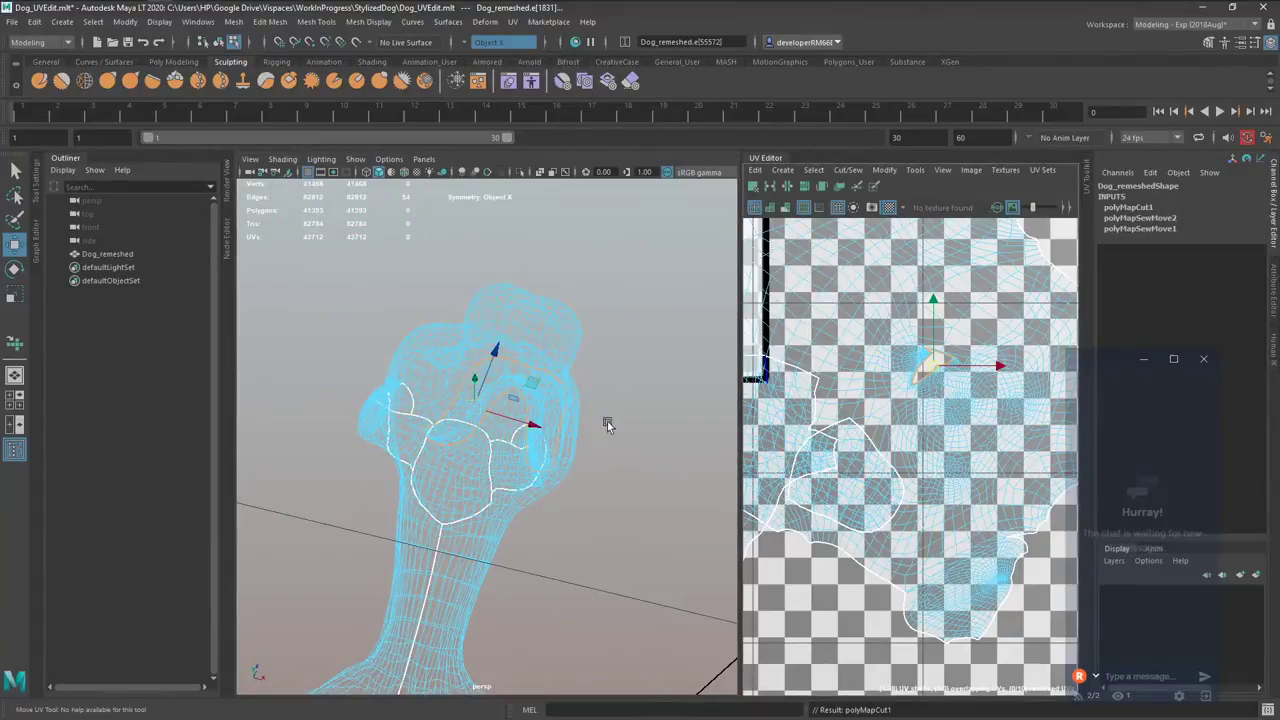
Select the edge loop running from the seam below the ear down around the jaw, and cut the UVs along it.
{"action": "left_click_drag", "start_coordinate": [607, 424], "coordinate": [391, 490], "text": "alt"}
{"action": "key", "text": "q"}
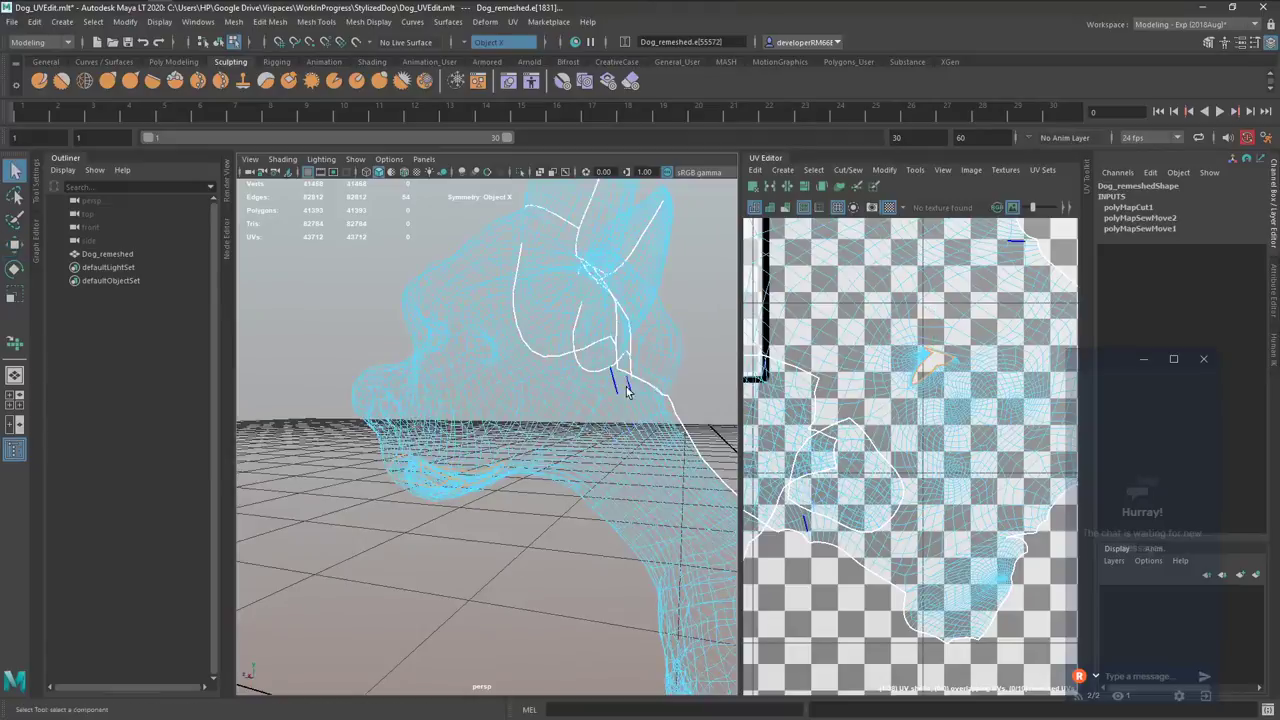
{"action": "left_click_drag", "start_coordinate": [627, 387], "coordinate": [573, 390], "text": "alt"}
{"action": "right_click_drag", "start_coordinate": [572, 388], "coordinate": [637, 351], "text": "alt"}
{"action": "left_click_drag", "start_coordinate": [628, 383], "coordinate": [675, 355], "text": "alt"}
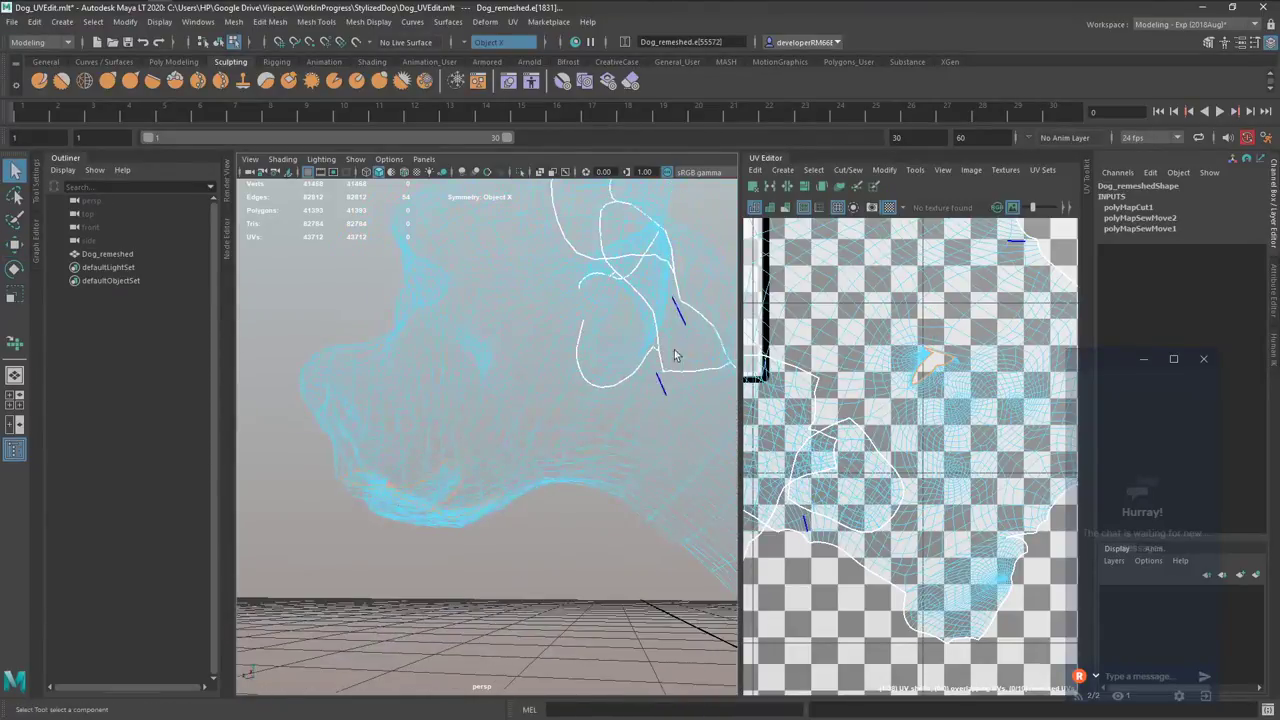
{"action": "double_click", "coordinate": [599, 454]}
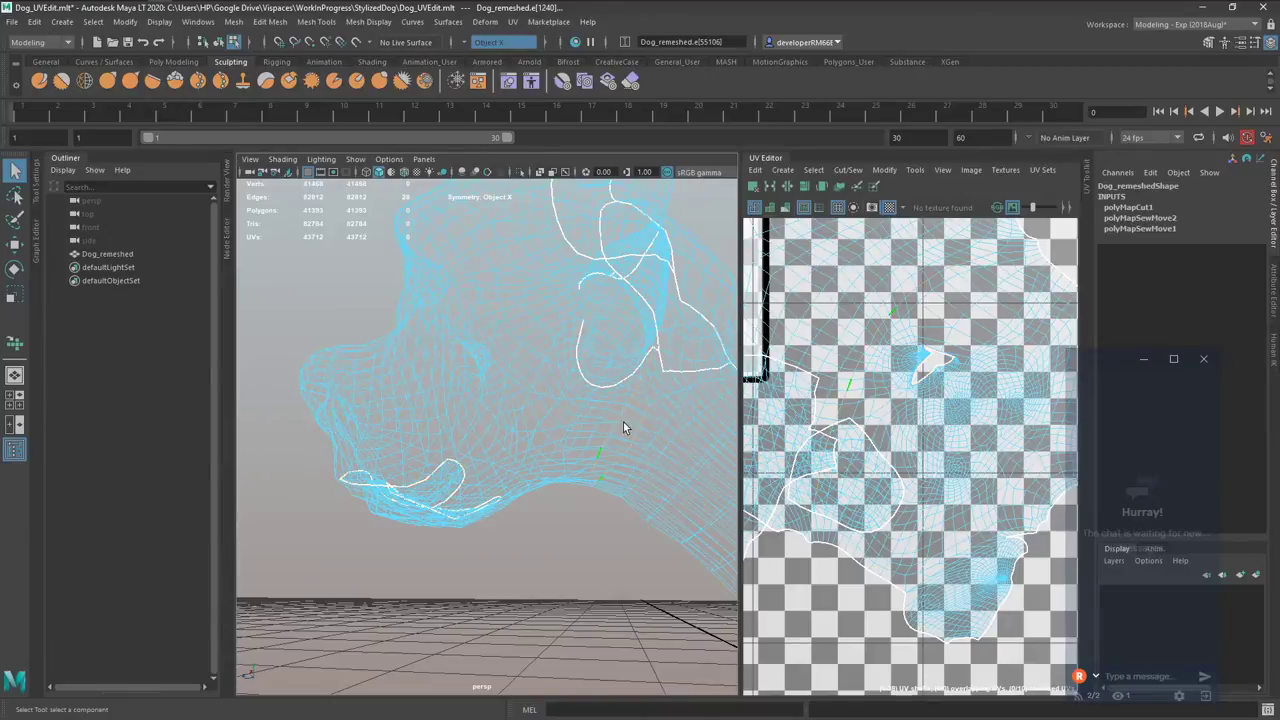
{"action": "mouse_move", "coordinate": [624, 423]}
{"action": "left_mouse_down", "text": "alt"}
{"action": "mouse_move", "coordinate": [580, 446]}
{"action": "mouse_move", "coordinate": [543, 433]}
{"action": "mouse_move", "coordinate": [648, 410]}
{"action": "mouse_move", "coordinate": [600, 434]}
{"action": "mouse_move", "coordinate": [613, 446]}
{"action": "left_mouse_up", "text": "alt"}
{"action": "left_click", "coordinate": [633, 421]}
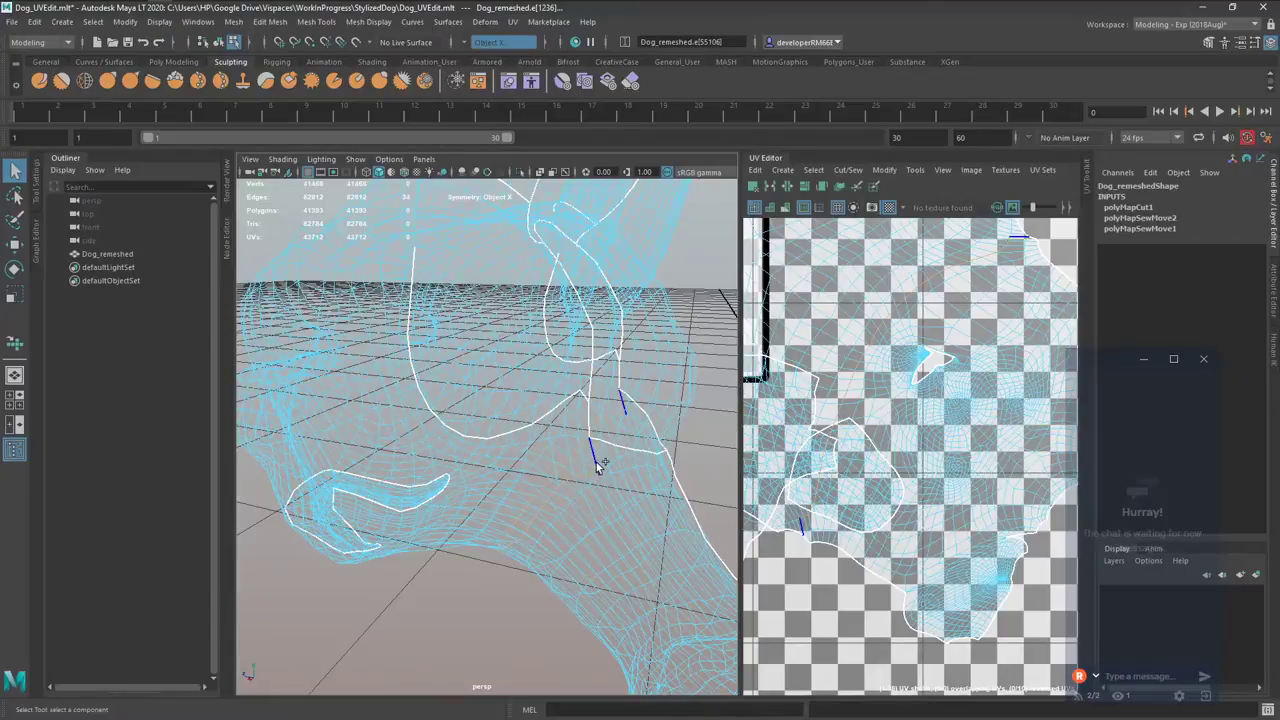
{"action": "right_click_drag", "start_coordinate": [790, 370], "coordinate": [746, 389], "text": "shift"}
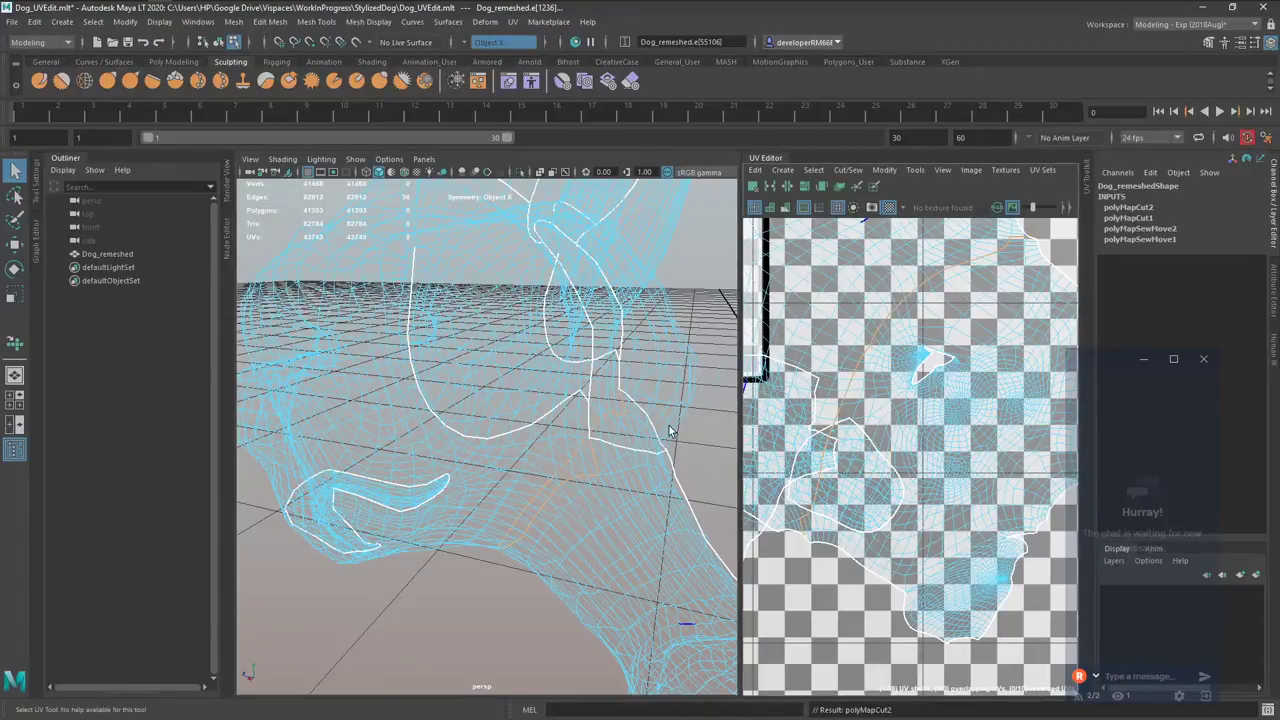
Convert the selection to all of the dog's UVs and save the scene.
{"action": "scroll", "coordinate": [530, 440], "scroll_direction": "down", "scroll_amount": 10}
{"action": "scroll", "coordinate": [530, 463], "scroll_direction": "down", "scroll_amount": 5}
{"action": "right_click_drag", "start_coordinate": [518, 517], "coordinate": [615, 518]}
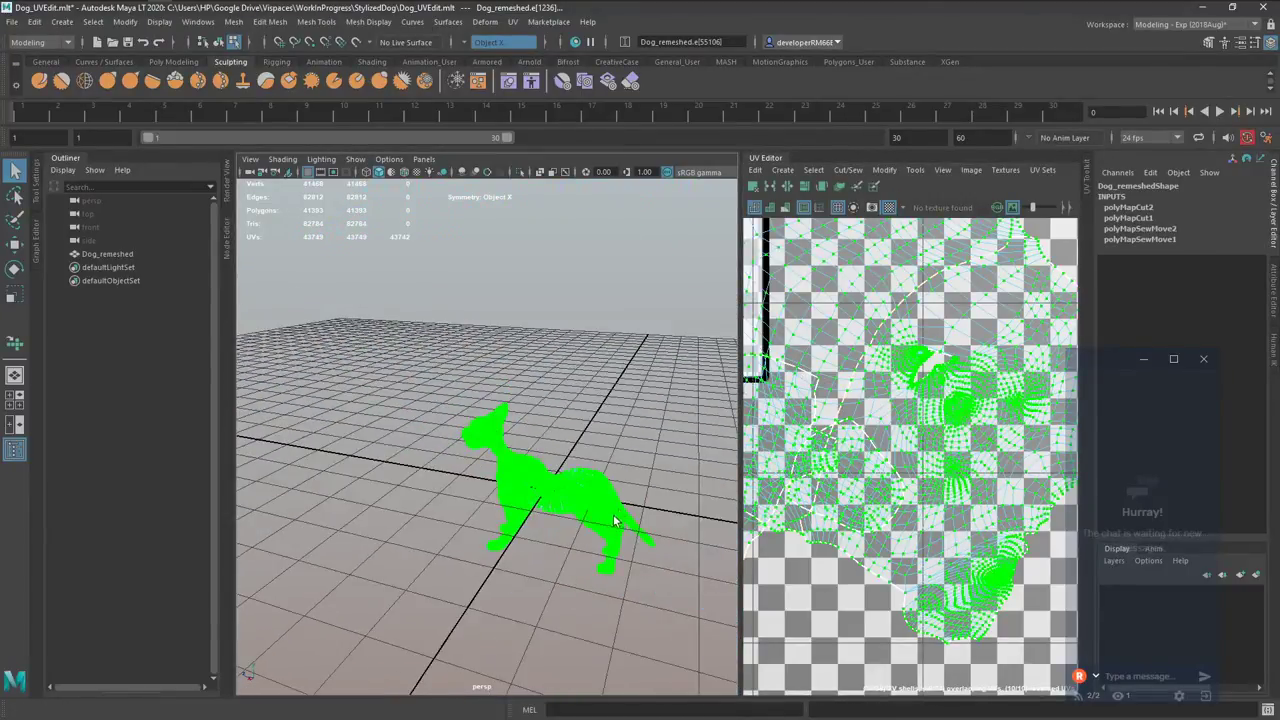
{"action": "left_click_drag", "start_coordinate": [615, 518], "coordinate": [630, 511], "text": "alt"}
{"action": "key", "text": "ctrl+s"}
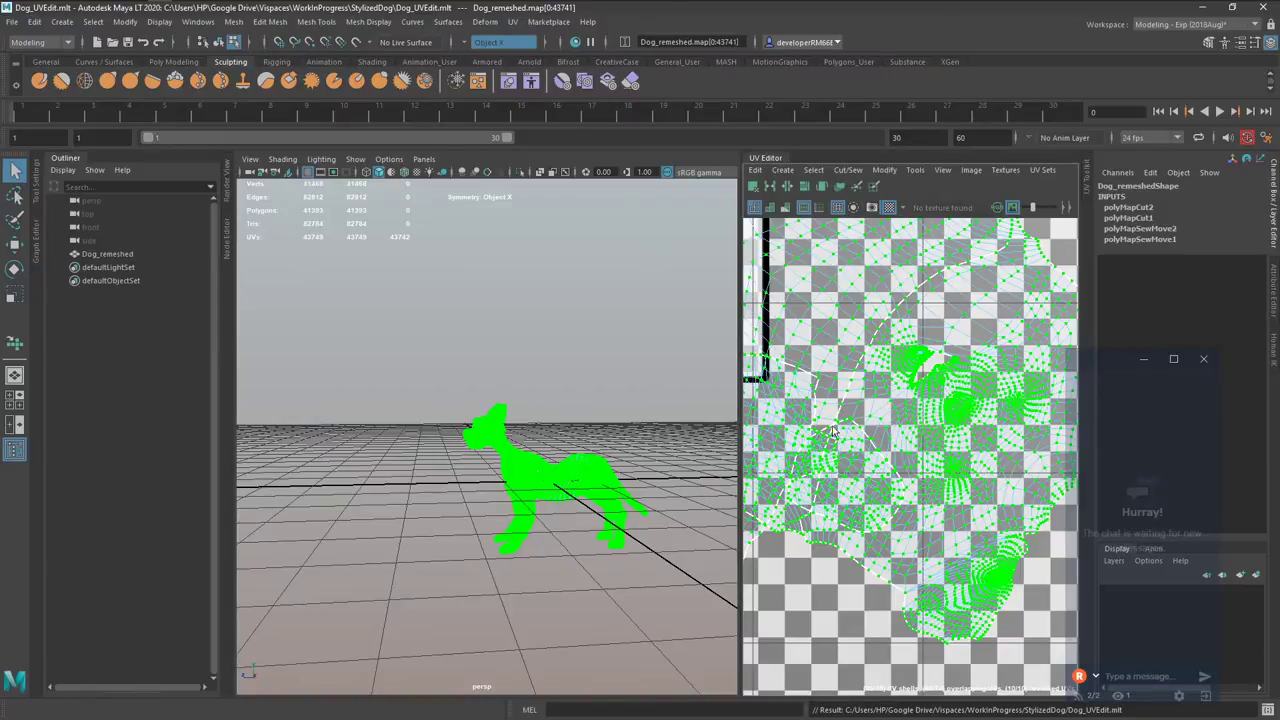
Unfold all the selected UVs and lay out the shells inside the 0 to 1 tile.
{"action": "right_click_drag", "start_coordinate": [833, 431], "coordinate": [736, 430], "text": "shift"}
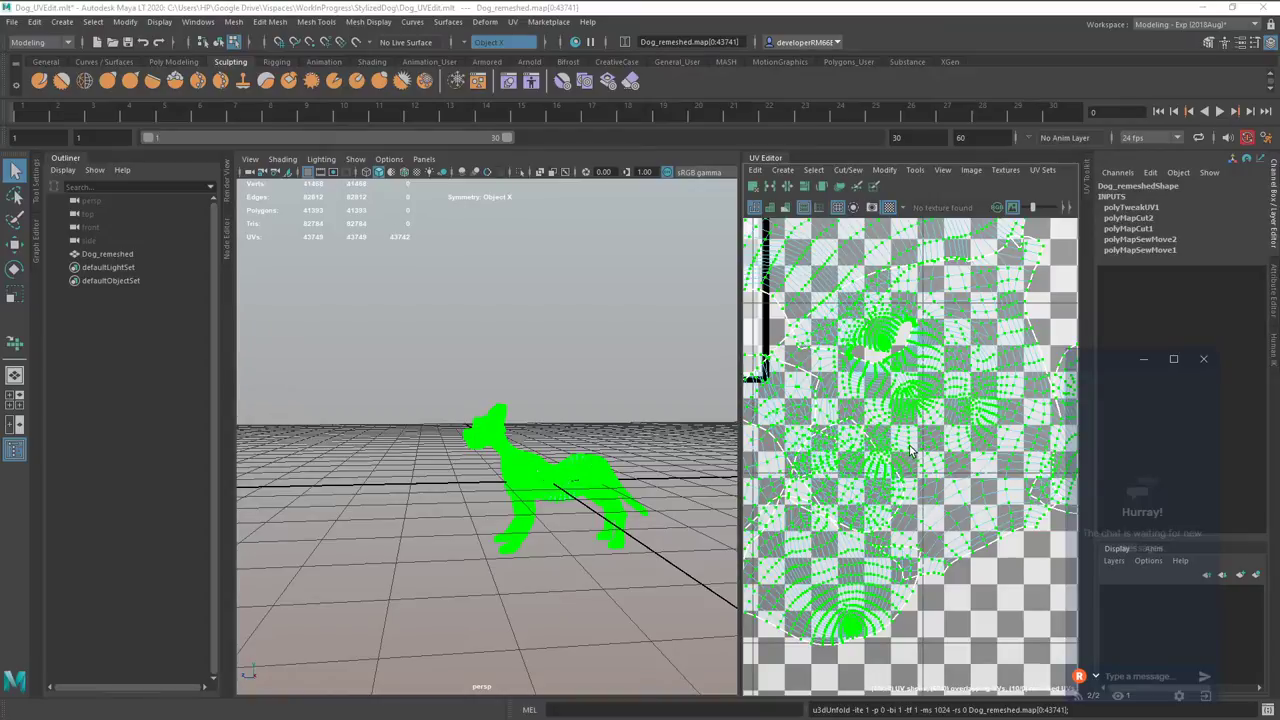
{"action": "scroll", "coordinate": [905, 447], "scroll_direction": "down", "scroll_amount": 5}
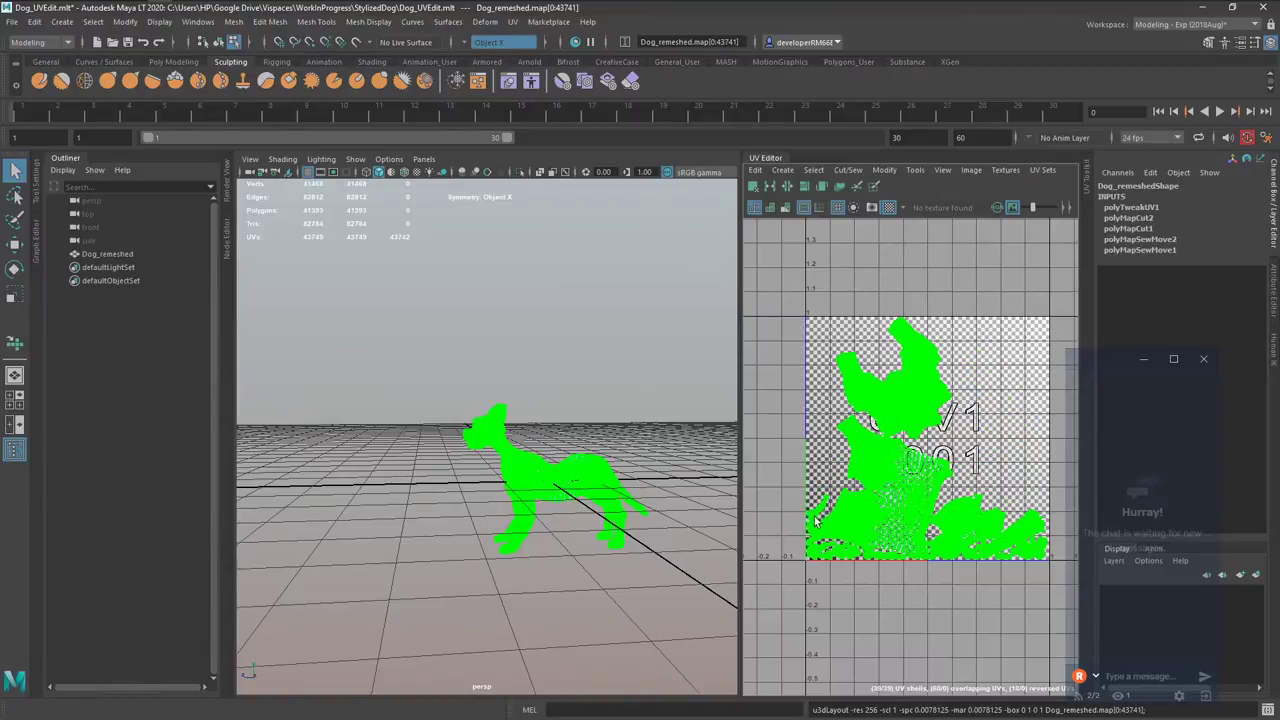
{"action": "middle_click_drag", "start_coordinate": [828, 477], "coordinate": [812, 467], "text": "alt"}
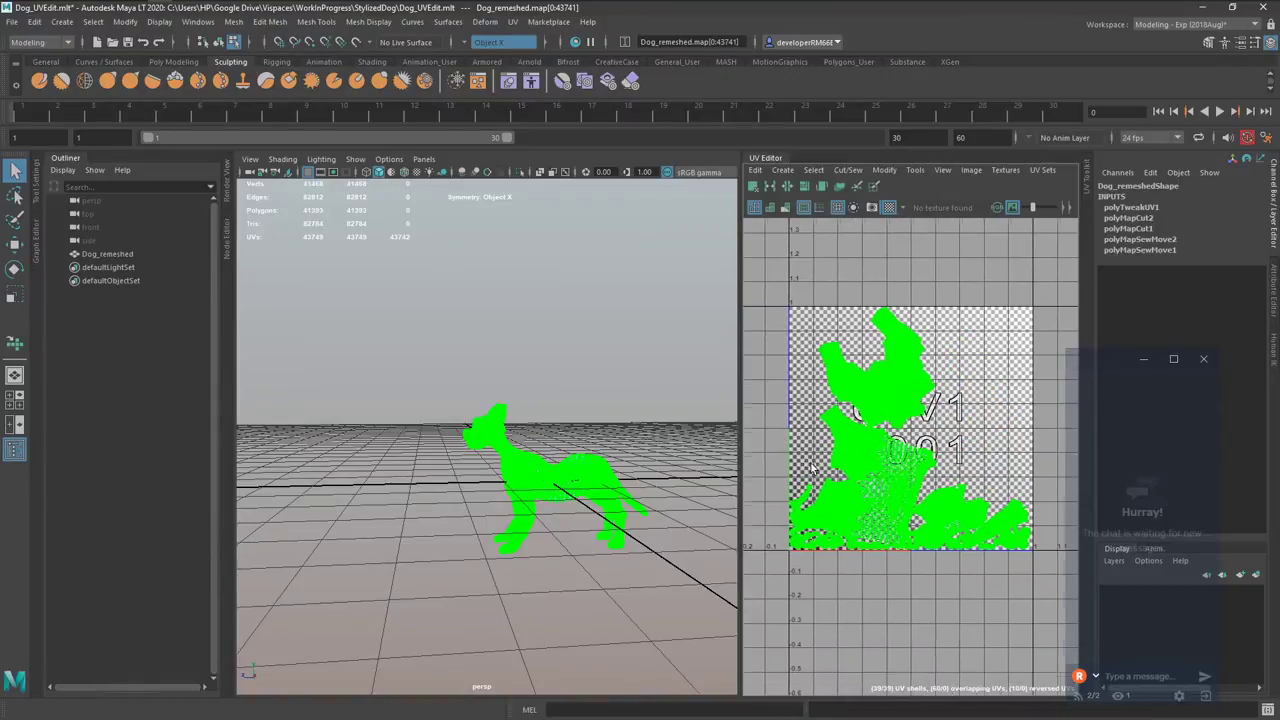
Select the head's UV shell and rotate it upright with the ears on top.
{"action": "left_click", "coordinate": [543, 509]}
{"action": "key", "text": "f"}
{"action": "scroll", "coordinate": [1030, 503], "scroll_direction": "up", "scroll_amount": 1}
{"action": "middle_click_drag", "start_coordinate": [982, 530], "coordinate": [894, 498], "text": "alt"}
{"action": "key", "text": "ctrl+F12"}
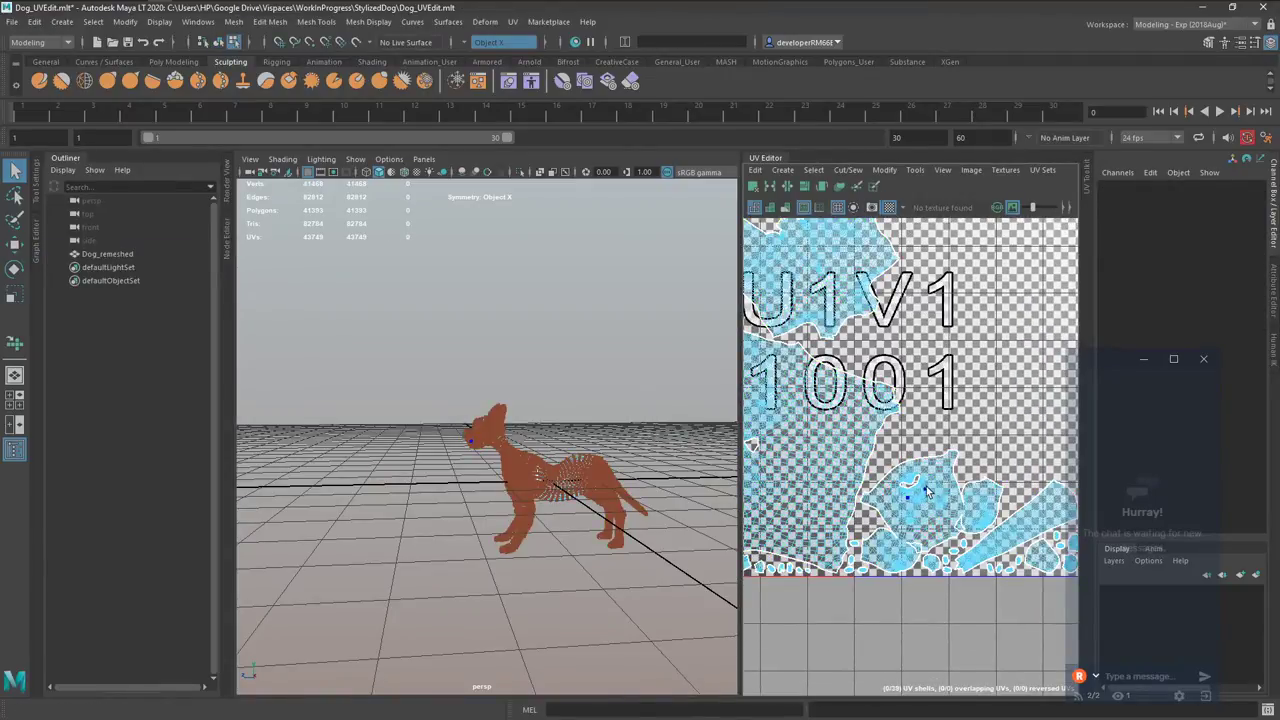
{"action": "right_click_drag", "start_coordinate": [927, 490], "coordinate": [924, 496]}
{"action": "left_click", "coordinate": [924, 496]}
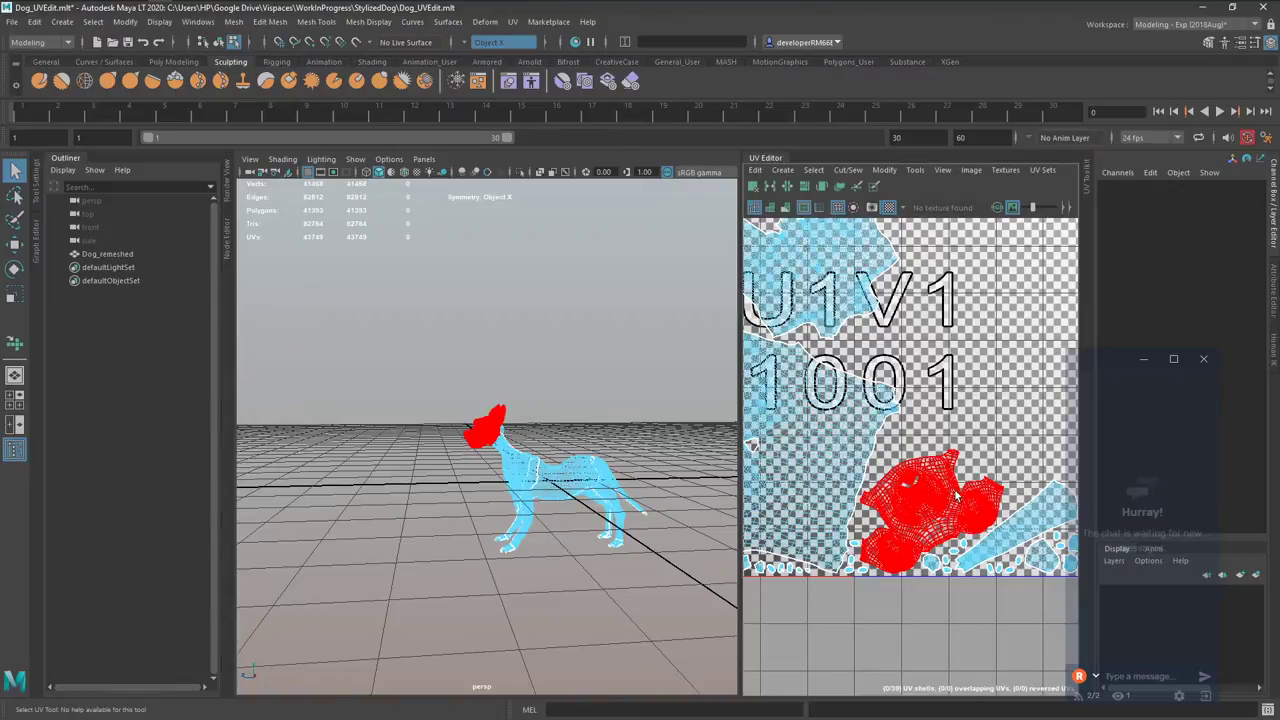
{"action": "left_click", "coordinate": [945, 493]}
{"action": "key", "text": "e"}
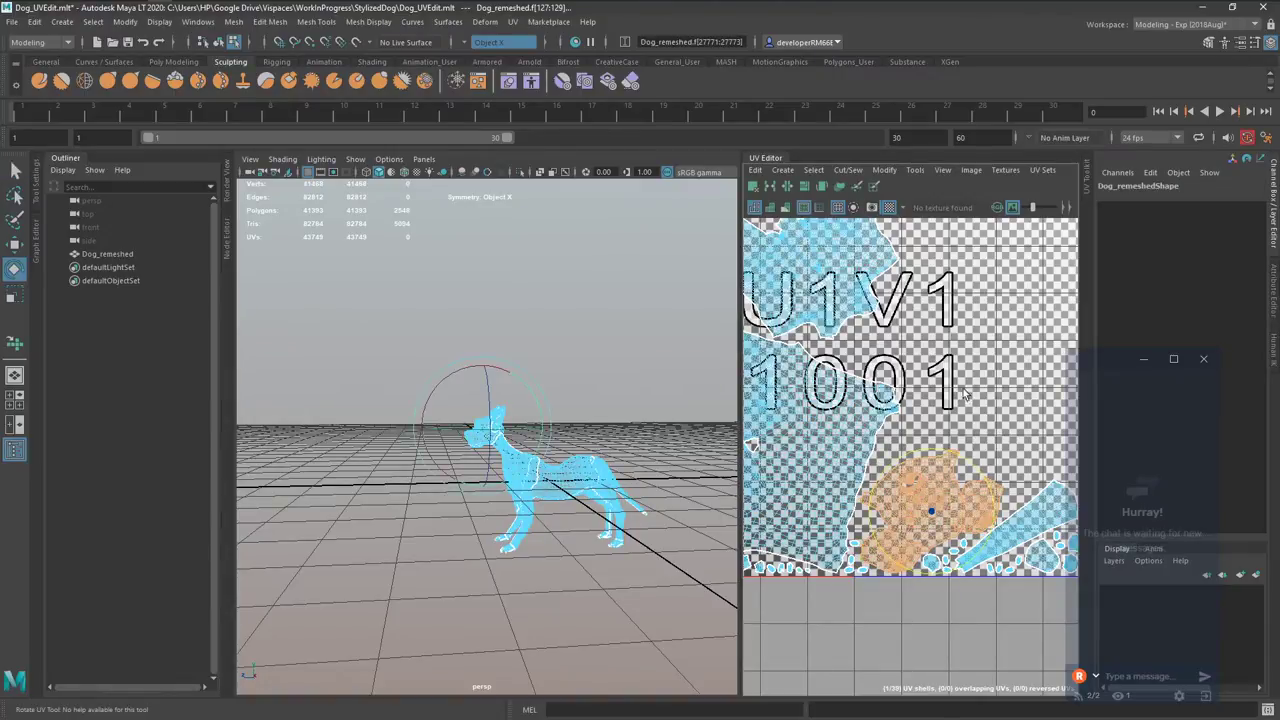
{"action": "left_click_drag", "start_coordinate": [965, 394], "coordinate": [821, 636]}
Move the head shell to the upper-left corner of the UV tile.
{"action": "key", "text": "w"}
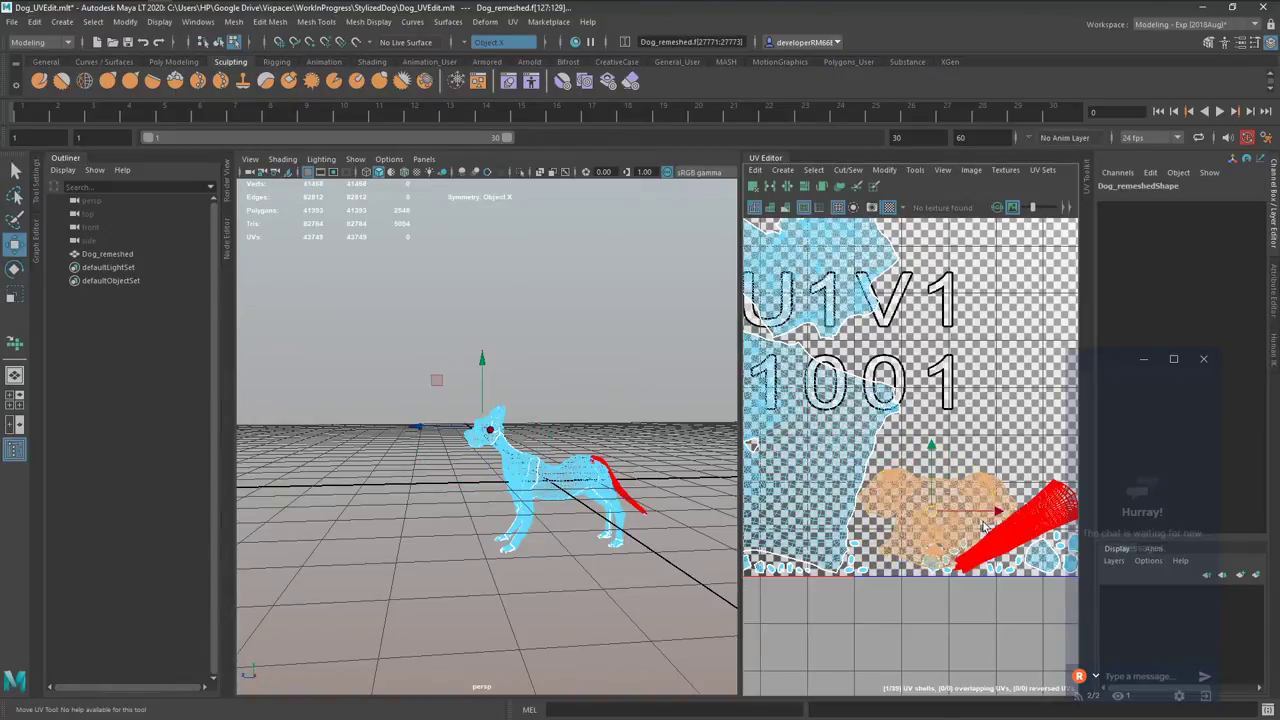
{"action": "scroll", "coordinate": [983, 527], "scroll_direction": "down", "scroll_amount": 2}
{"action": "left_click_drag", "start_coordinate": [947, 521], "coordinate": [782, 312]}
{"action": "middle_click_drag", "start_coordinate": [782, 312], "coordinate": [805, 345], "text": "alt"}
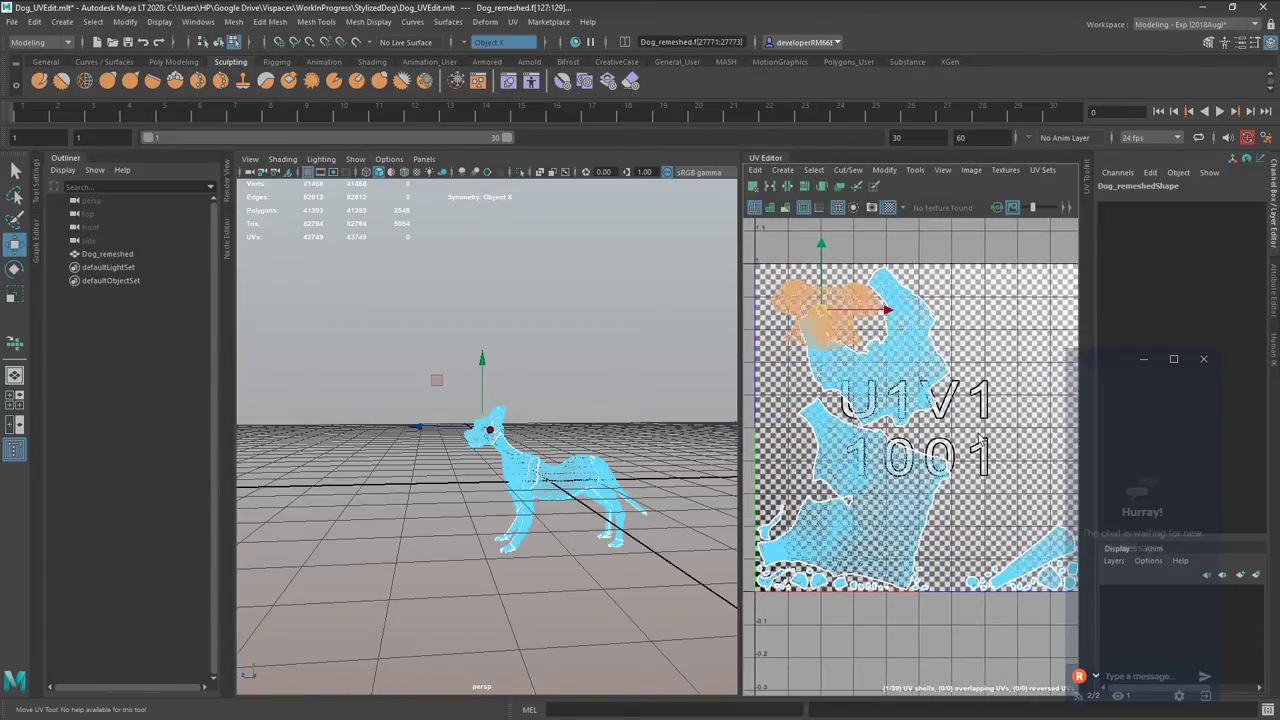
Rotate the chest and front-leg shell upright with its legs downward and place it directly below the head shell.
{"action": "key", "text": "e"}
{"action": "left_click", "coordinate": [900, 335]}
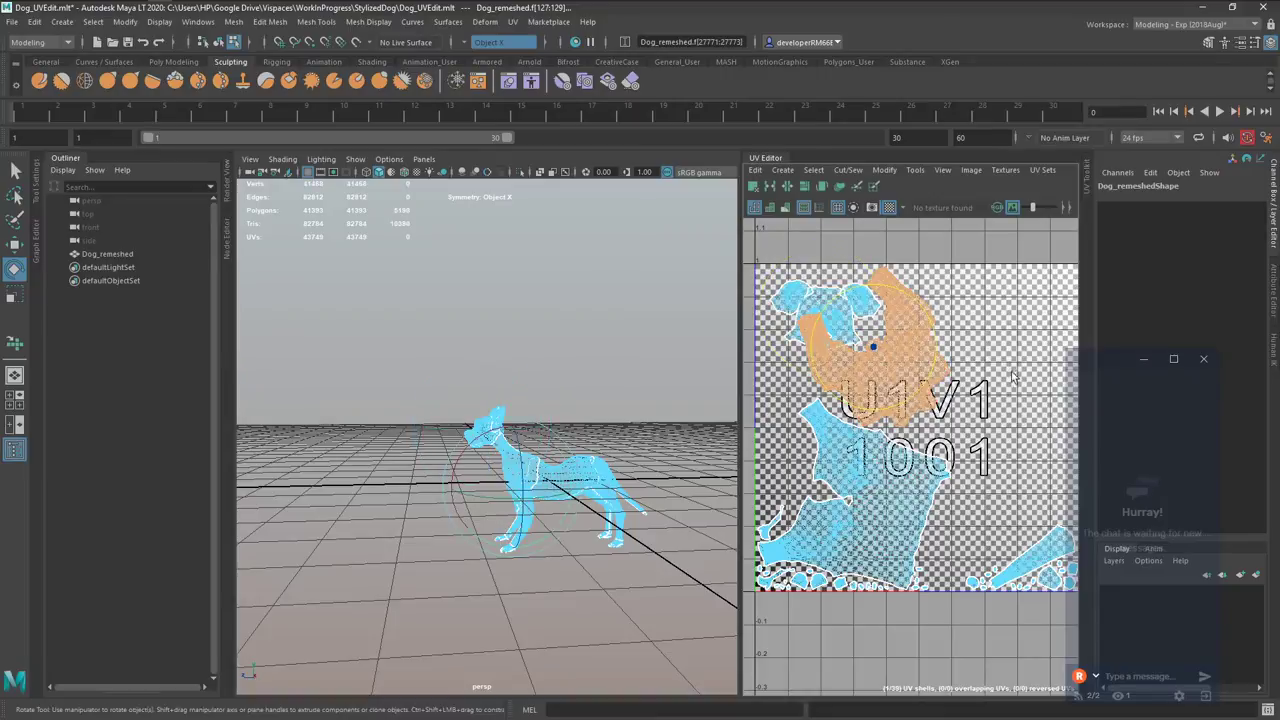
{"action": "left_click_drag", "start_coordinate": [1000, 362], "coordinate": [734, 269]}
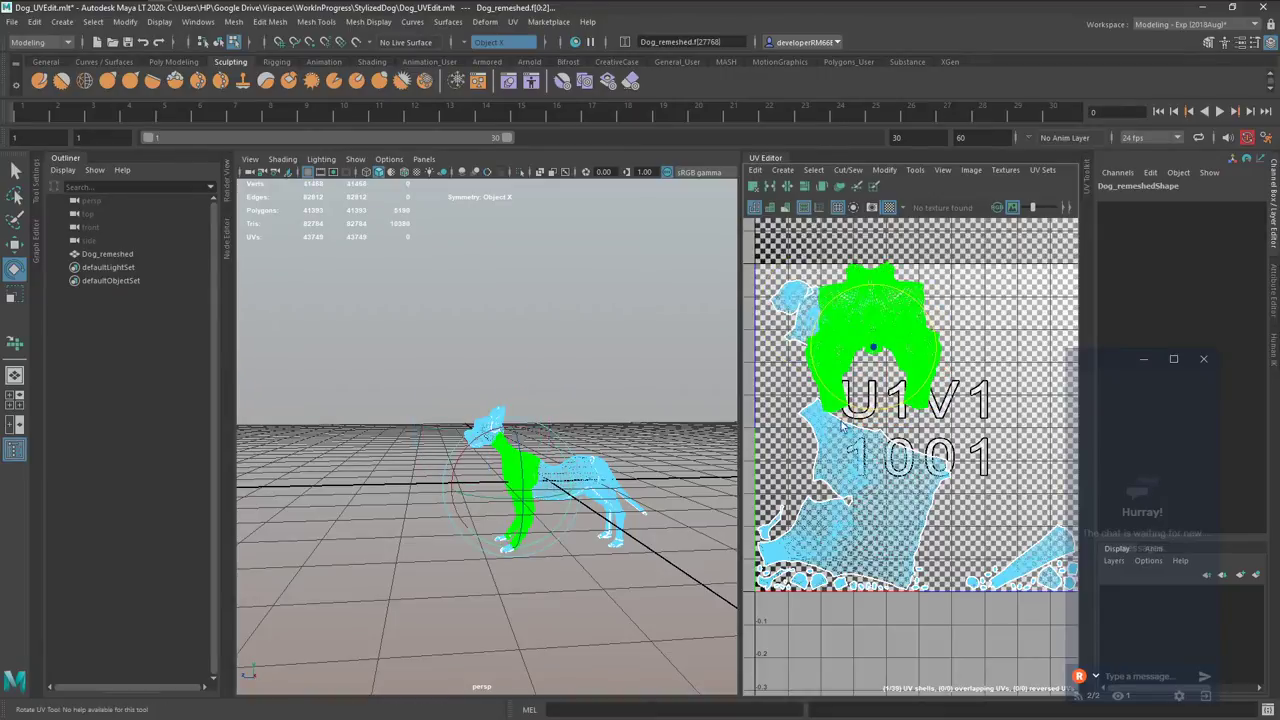
{"action": "key", "text": "ctrl+z"}
{"action": "key", "text": "ctrl+z"}
{"action": "key", "text": "w"}
{"action": "left_click_drag", "start_coordinate": [874, 351], "coordinate": [835, 443]}
Rotate the rear body shell so its legs point down and place it in the upper-right area of the UV tile.
{"action": "left_click", "coordinate": [919, 492]}
{"action": "key", "text": "e"}
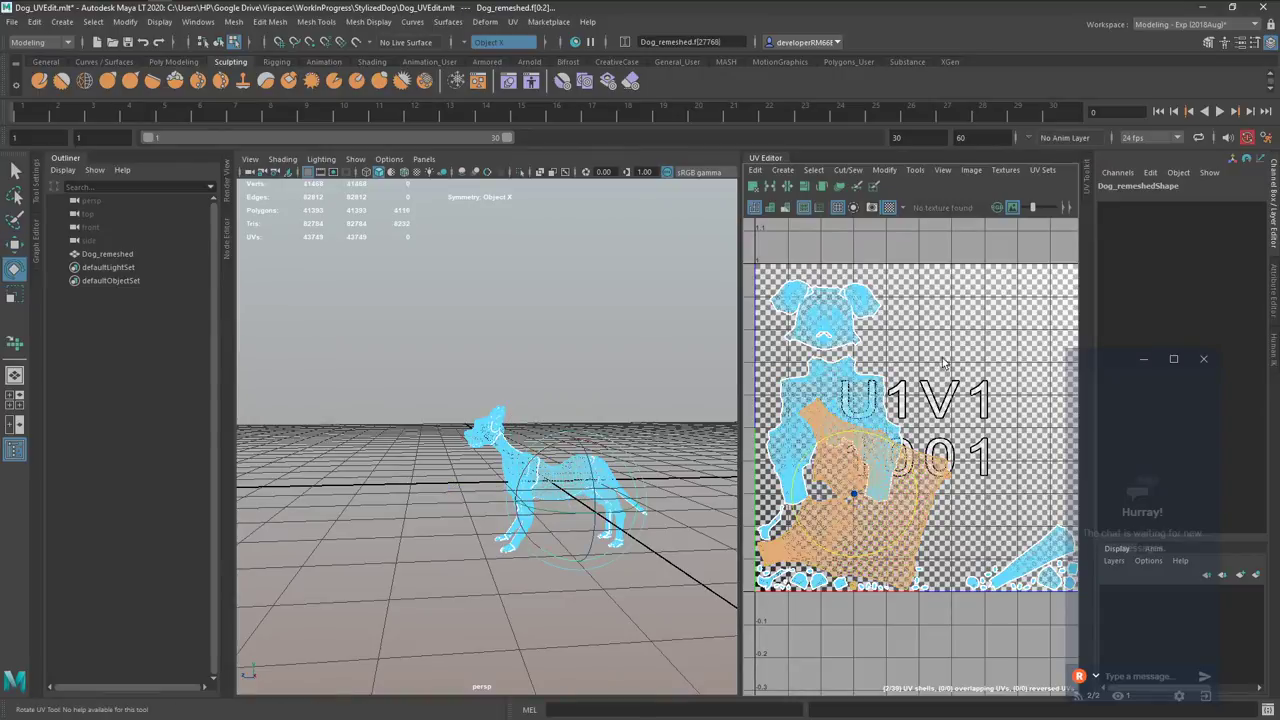
{"action": "left_click_drag", "start_coordinate": [948, 335], "coordinate": [616, 421]}
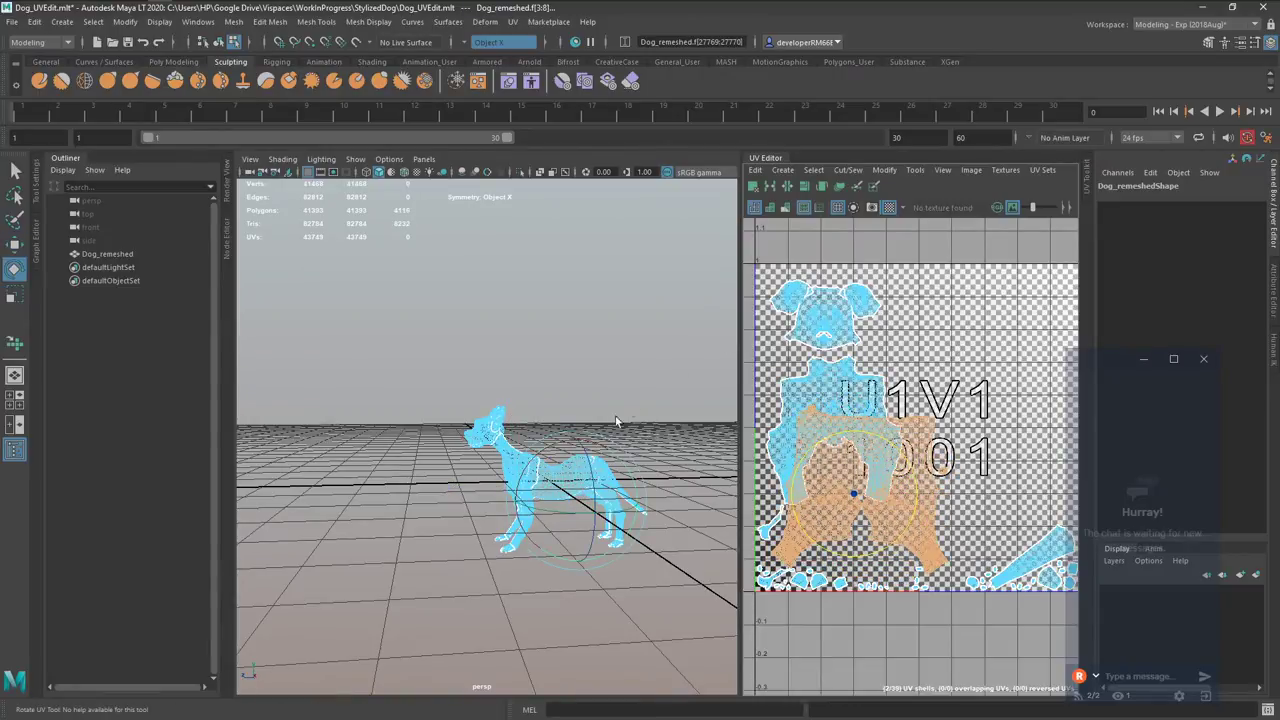
{"action": "key", "text": "w"}
{"action": "left_click_drag", "start_coordinate": [854, 493], "coordinate": [916, 382]}
{"action": "key", "text": "e"}
{"action": "key", "text": "w"}
{"action": "left_click_drag", "start_coordinate": [953, 428], "coordinate": [956, 420]}
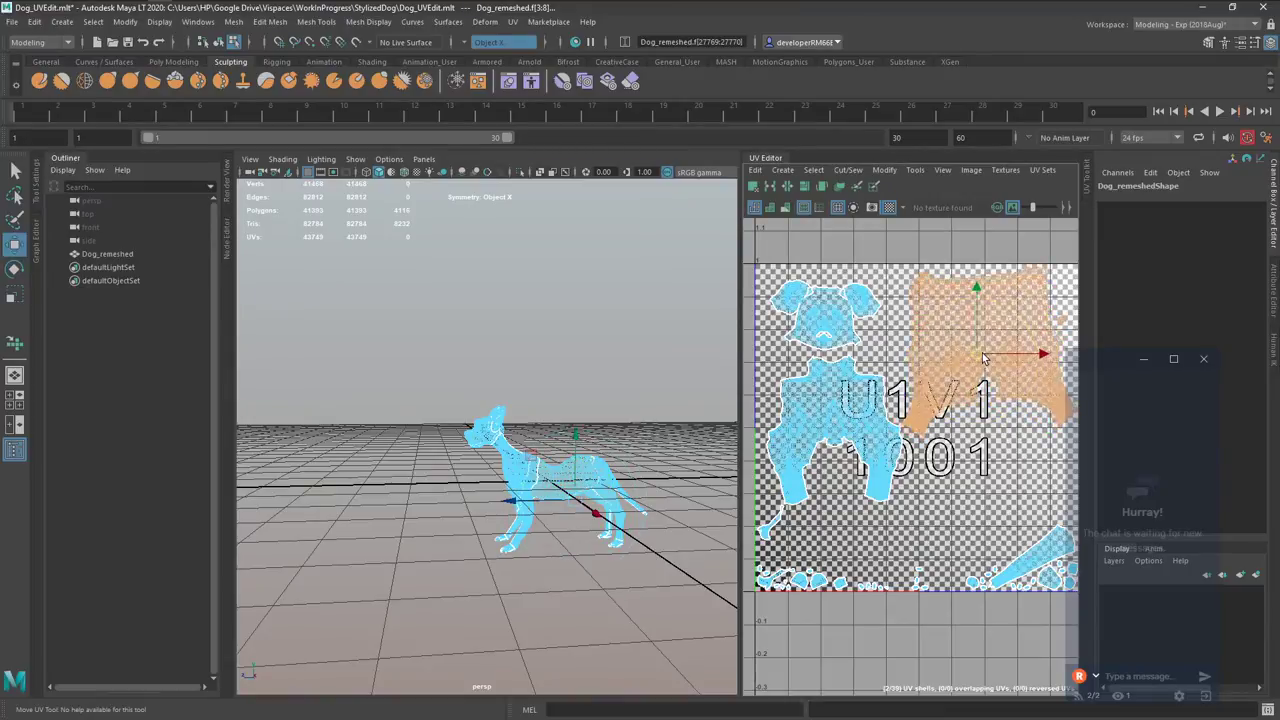
Move the two rear foot shells up beneath the chest shell, between its front legs.
{"action": "key", "text": "e"}
{"action": "middle_click_drag", "start_coordinate": [762, 538], "coordinate": [800, 454], "text": "alt"}
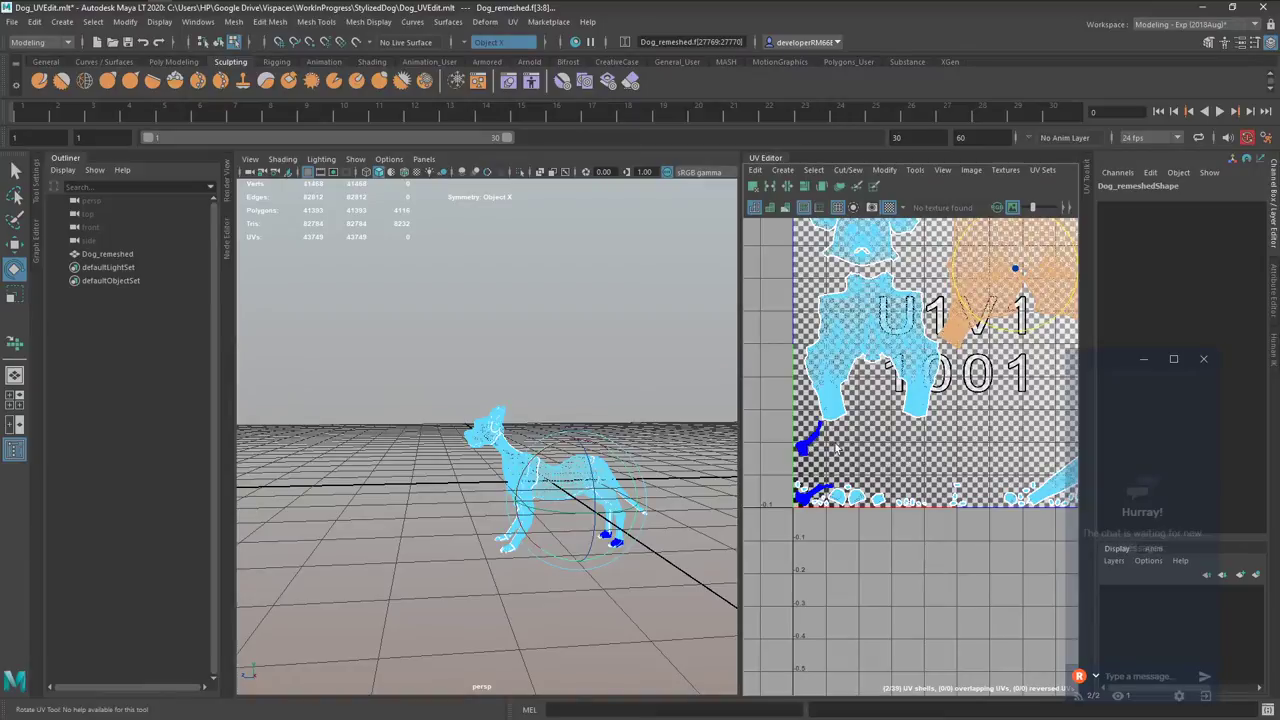
{"action": "key", "text": "w"}
{"action": "left_click_drag", "start_coordinate": [875, 460], "coordinate": [912, 404]}
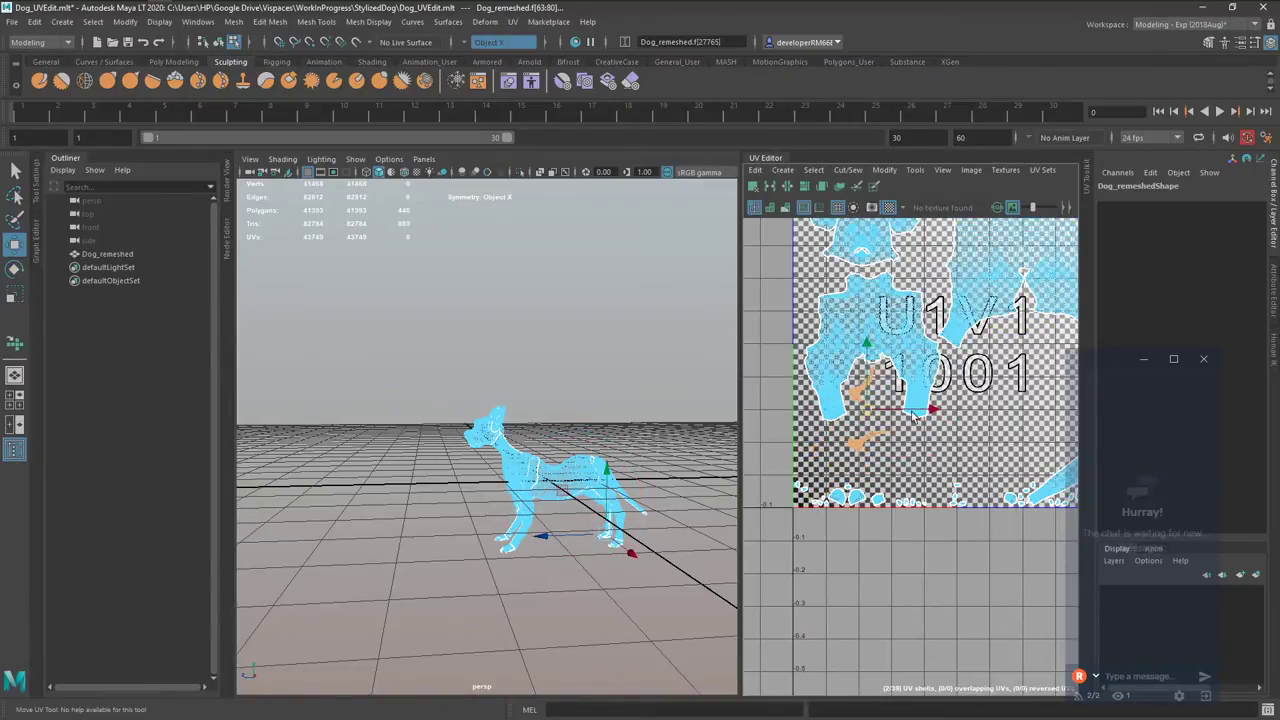
Rotate the tail shell to vertical and place it between the hind legs of the rear body shell.
{"action": "middle_click_drag", "start_coordinate": [963, 442], "coordinate": [839, 418], "text": "alt"}
{"action": "left_click", "coordinate": [963, 445]}
{"action": "key", "text": "e"}
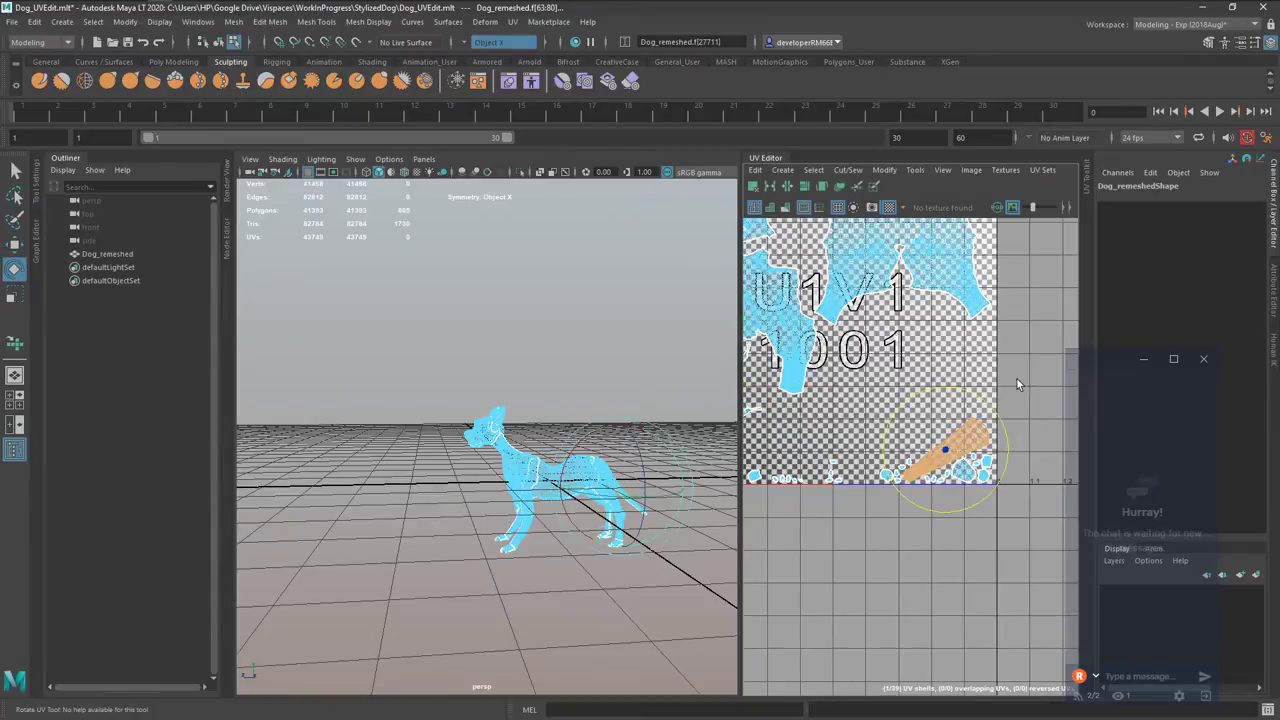
{"action": "left_click_drag", "start_coordinate": [1017, 379], "coordinate": [922, 370]}
{"action": "key", "text": "w"}
{"action": "left_click_drag", "start_coordinate": [945, 450], "coordinate": [881, 345]}
Turn off symmetry for the component selection.
{"action": "scroll", "coordinate": [971, 413], "scroll_direction": "down", "scroll_amount": 3}
{"action": "middle_click_drag", "start_coordinate": [1005, 431], "coordinate": [1032, 492], "text": "alt"}
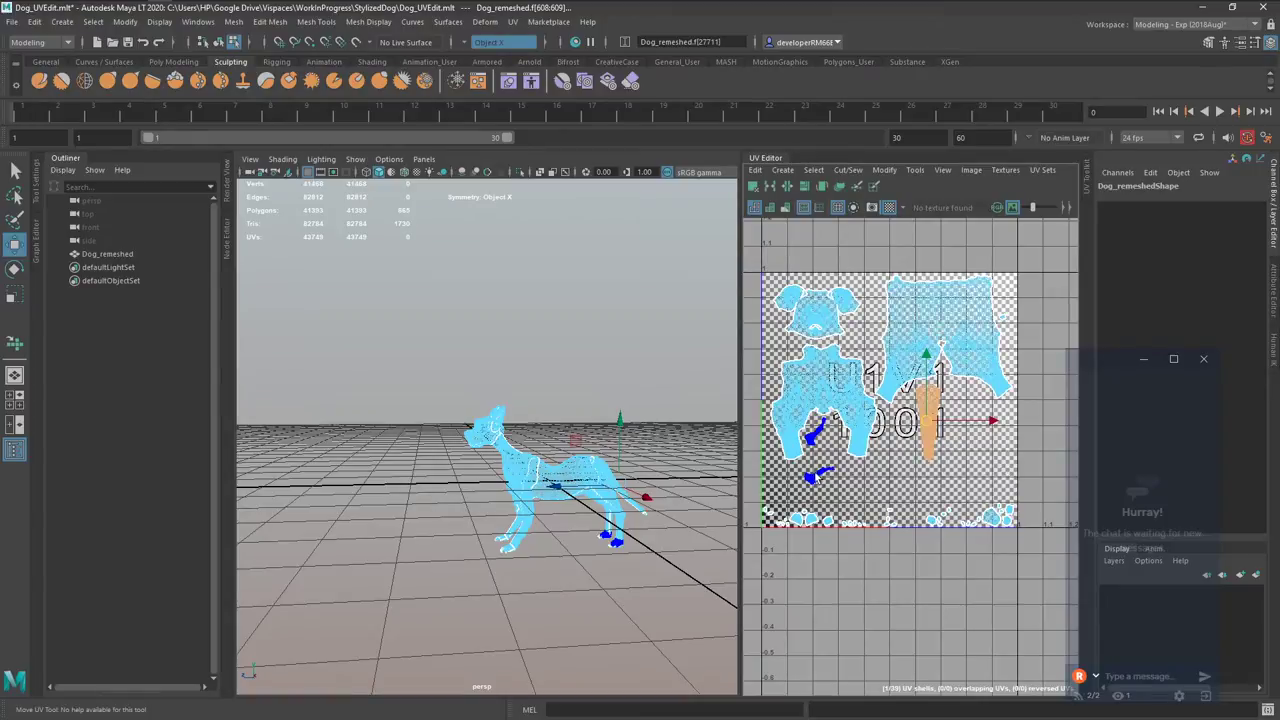
{"action": "right_click_drag", "start_coordinate": [633, 497], "coordinate": [631, 405], "text": "ctrl+shift"}
Move the small shells along the lower-left edge of the UV tile, plus the lower rear foot shell, up beneath the chest shell.
{"action": "scroll", "coordinate": [806, 485], "scroll_direction": "up", "scroll_amount": 3}
{"action": "middle_click_drag", "start_coordinate": [815, 520], "coordinate": [960, 410], "text": "alt"}
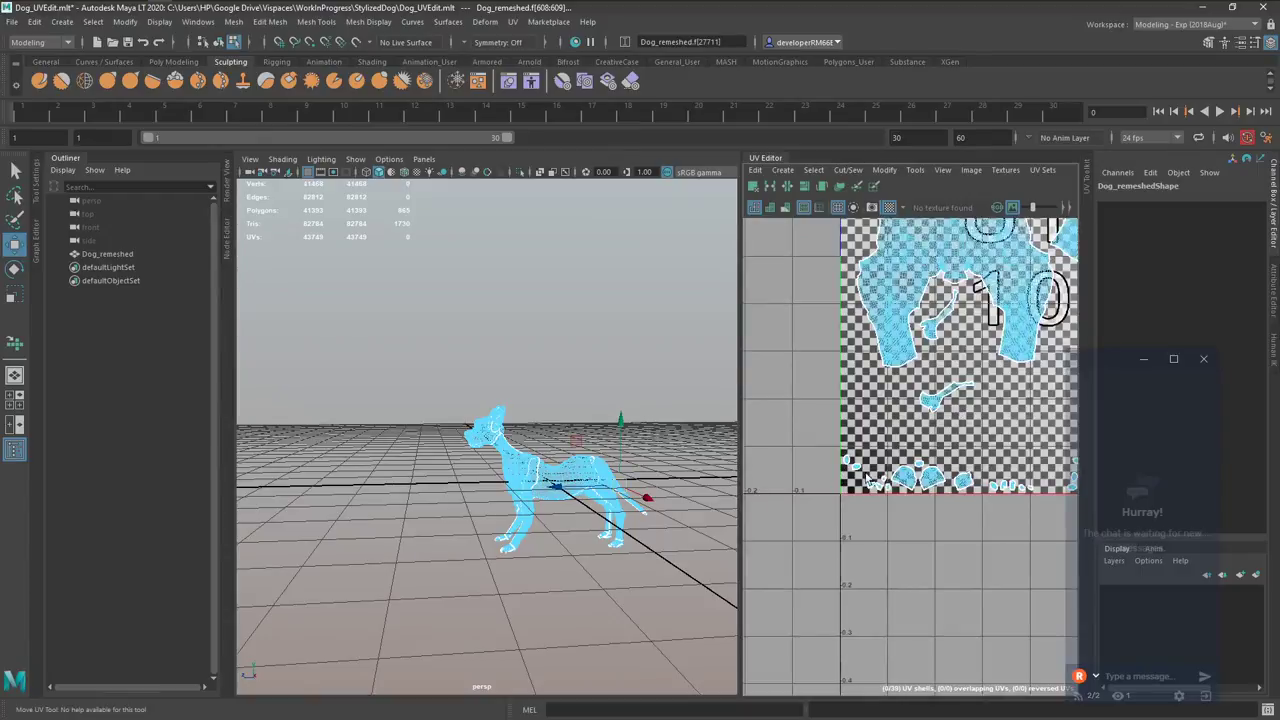
{"action": "left_click", "coordinate": [825, 440]}
{"action": "middle_click_drag", "start_coordinate": [823, 437], "coordinate": [793, 444], "text": "alt"}
{"action": "left_click_drag", "start_coordinate": [998, 519], "coordinate": [998, 521]}
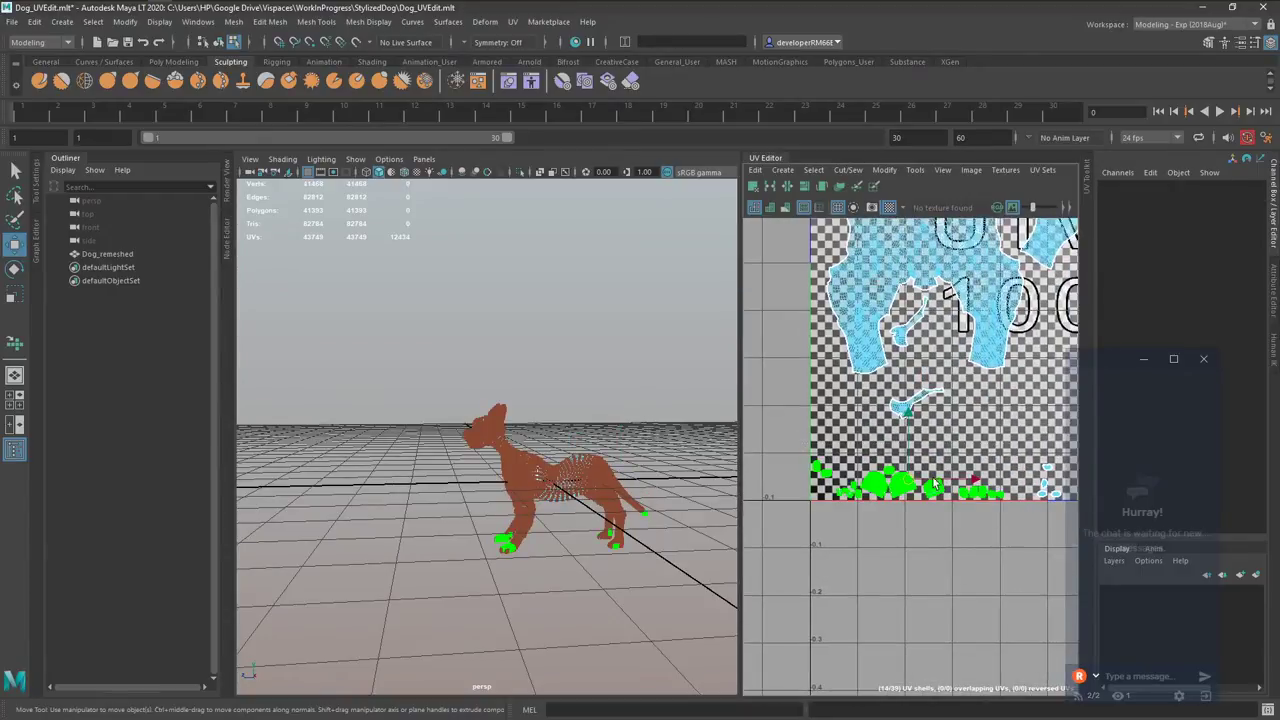
{"action": "left_click_drag", "start_coordinate": [958, 478], "coordinate": [957, 423]}
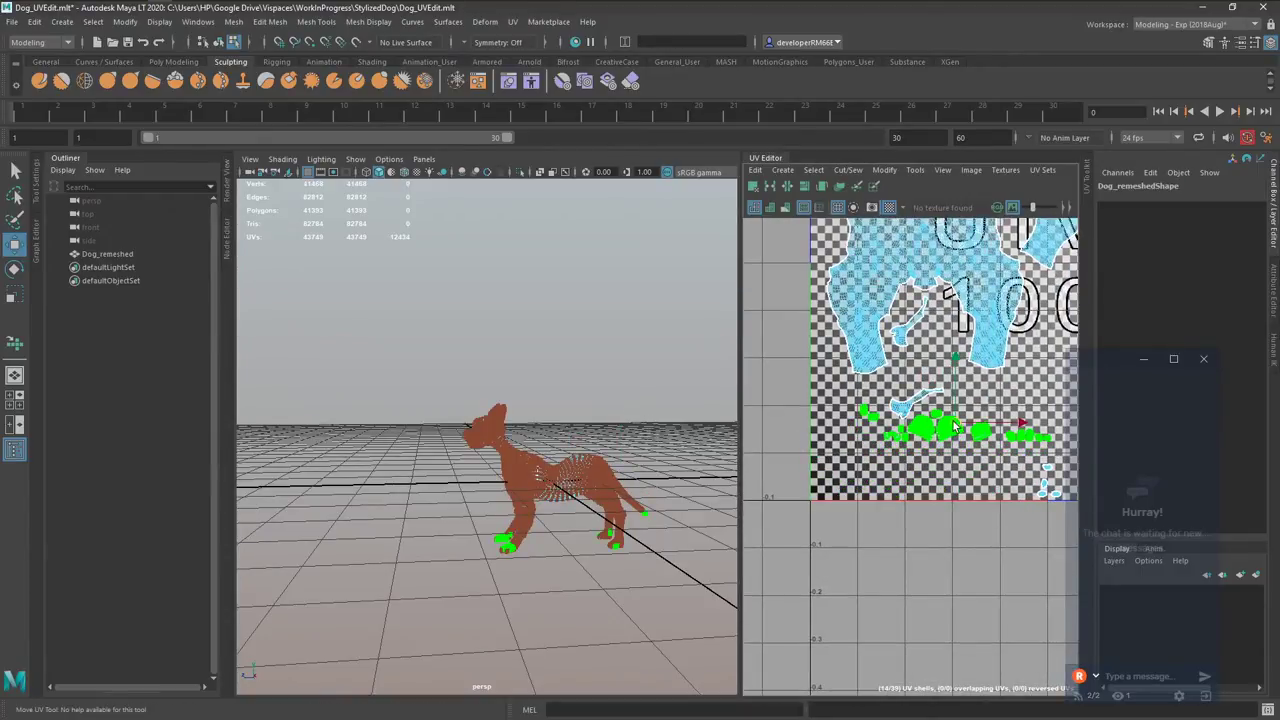
{"action": "left_click_drag", "start_coordinate": [1058, 394], "coordinate": [1059, 400], "text": "shift"}
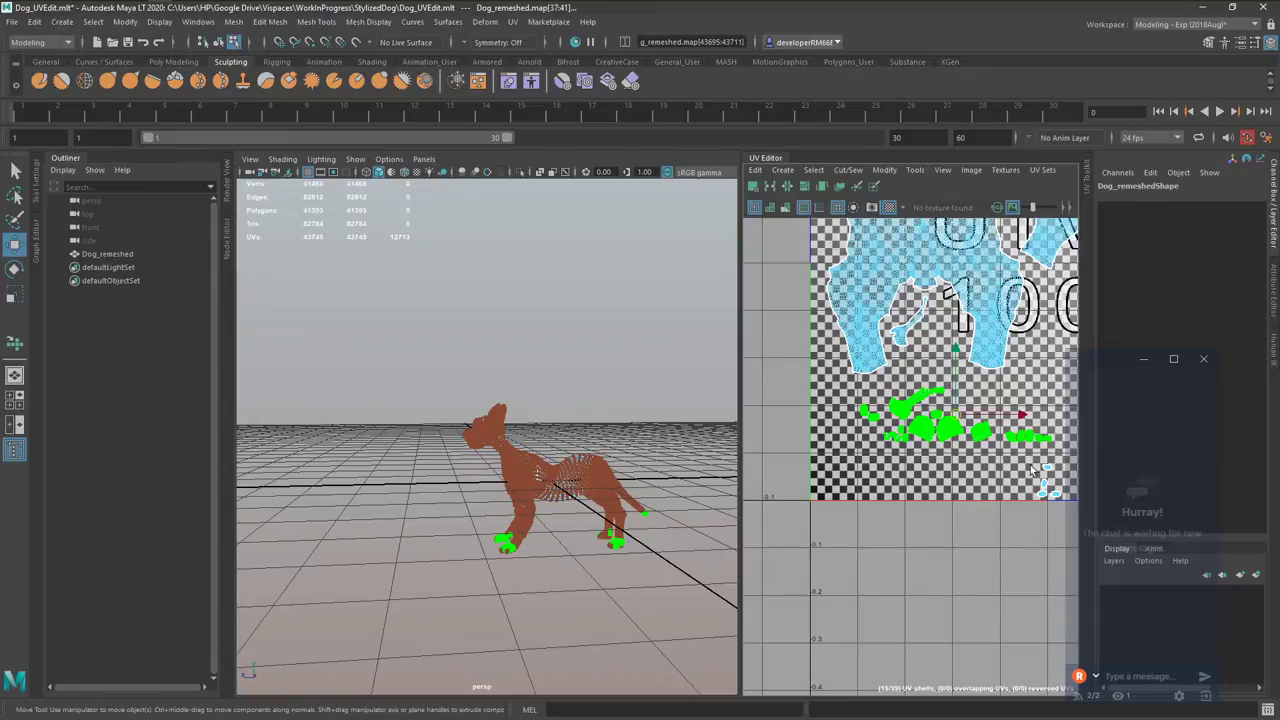
{"action": "left_click_drag", "start_coordinate": [957, 414], "coordinate": [957, 388]}
{"action": "middle_click_drag", "start_coordinate": [968, 455], "coordinate": [901, 444], "text": "alt"}
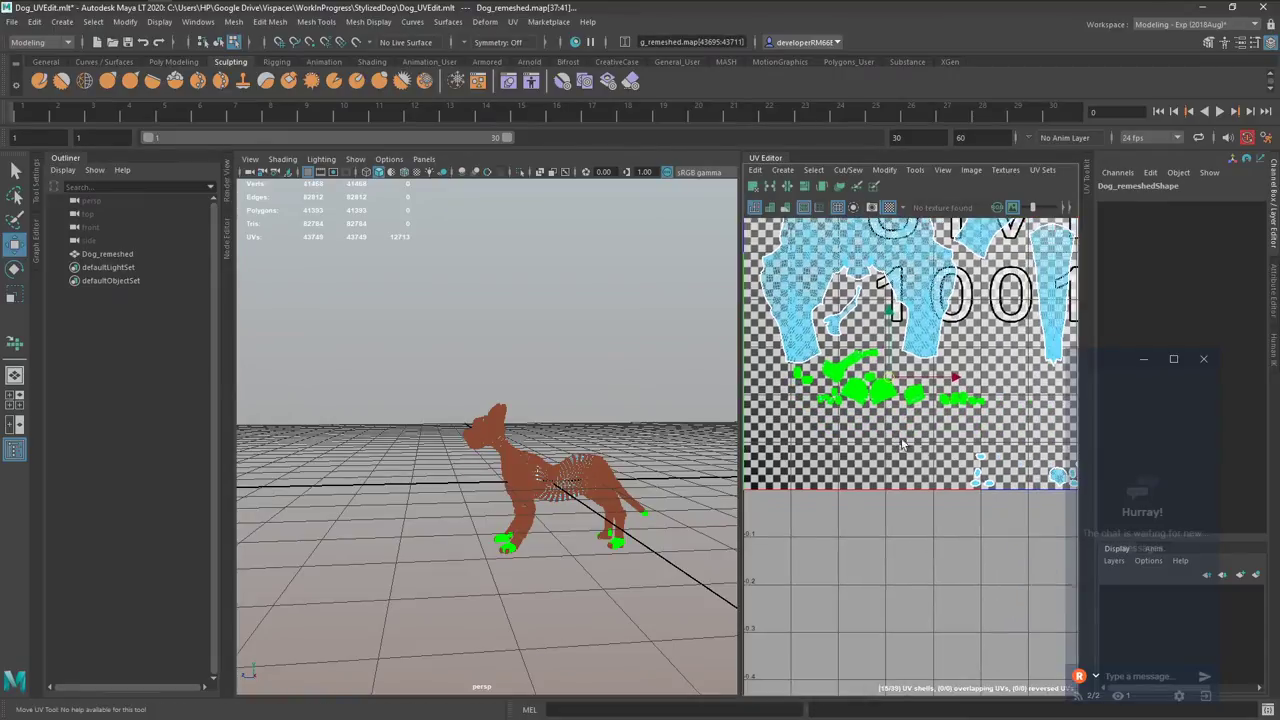
Move the four-shell cluster between the chest shell's front legs and the adjacent small-shell cluster up beside its outer leg.
{"action": "left_click_drag", "start_coordinate": [1013, 503], "coordinate": [871, 316]}
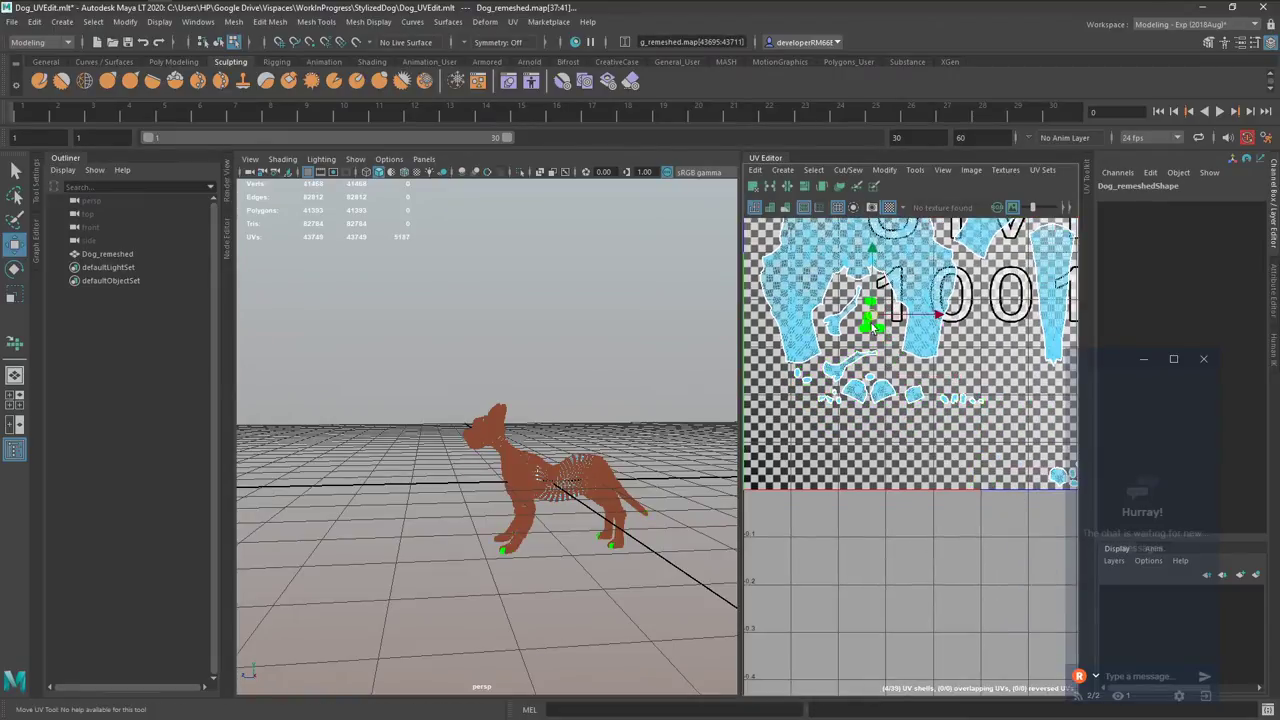
{"action": "middle_click_drag", "start_coordinate": [949, 398], "coordinate": [814, 359], "text": "alt"}
{"action": "left_click_drag", "start_coordinate": [995, 407], "coordinate": [966, 402]}
{"action": "middle_click_drag", "start_coordinate": [930, 425], "coordinate": [1020, 470], "text": "alt"}
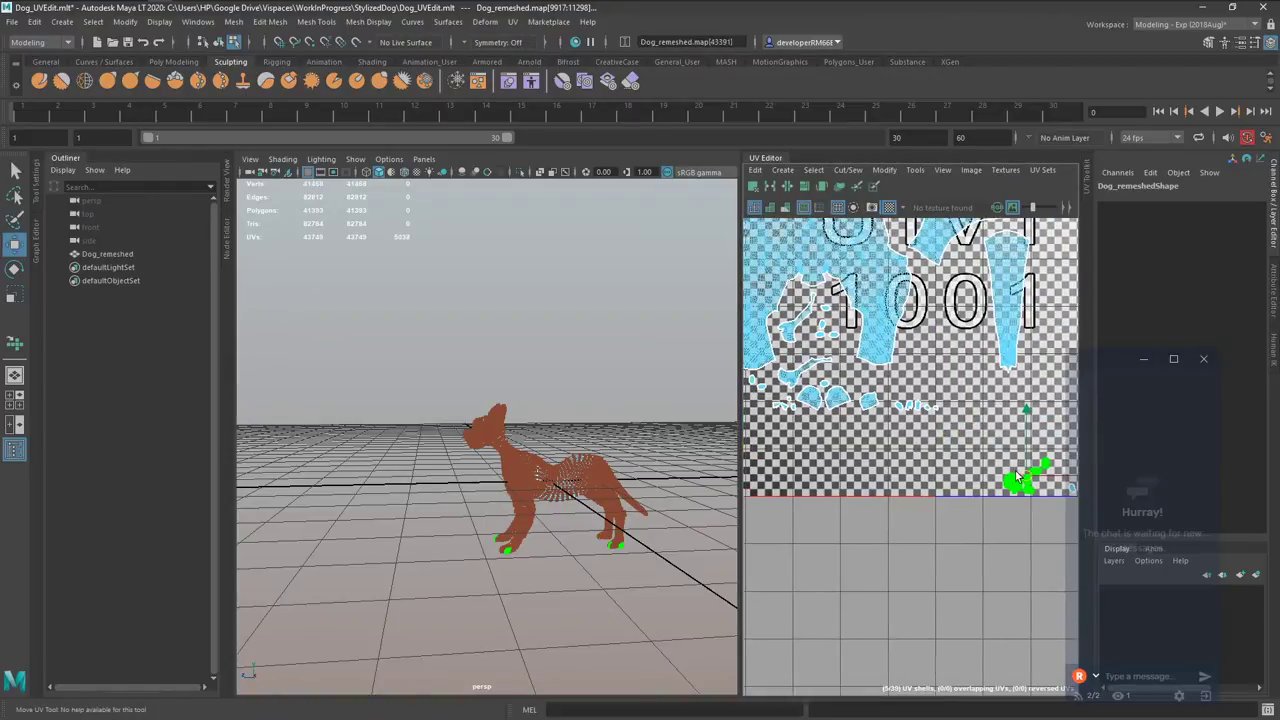
{"action": "left_click_drag", "start_coordinate": [1022, 471], "coordinate": [935, 289]}
Move the remaining small shells from the tile's lower-right corner into the space between the chest shell's leg and the tail shell.
{"action": "middle_click_drag", "start_coordinate": [980, 440], "coordinate": [823, 385], "text": "alt"}
{"action": "left_click_drag", "start_coordinate": [902, 452], "coordinate": [1030, 388]}
{"action": "left_click_drag", "start_coordinate": [955, 420], "coordinate": [801, 329]}
{"action": "middle_click_drag", "start_coordinate": [801, 329], "coordinate": [882, 375], "text": "alt"}
{"action": "left_click_drag", "start_coordinate": [891, 372], "coordinate": [857, 353]}
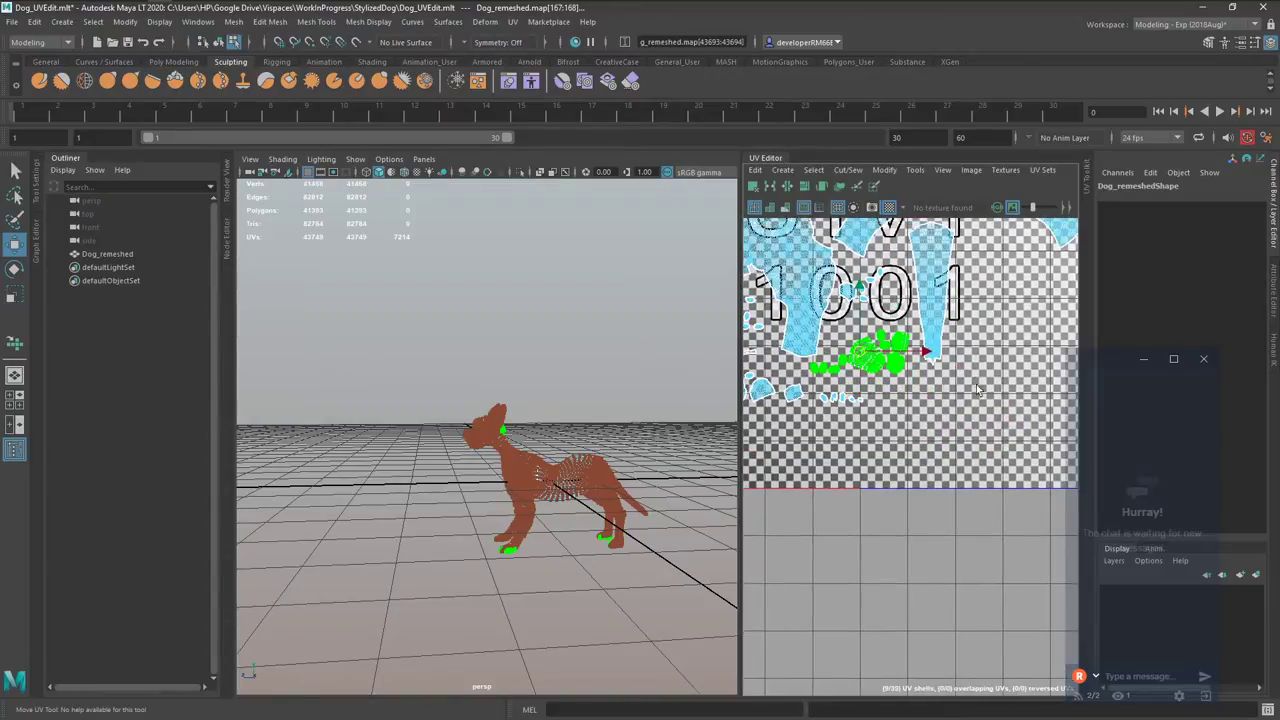
Select all UV shells, center them in the UV tile and scale them up together to fill it.
{"action": "scroll", "coordinate": [975, 375], "scroll_direction": "down", "scroll_amount": 5}
{"action": "middle_click_drag", "start_coordinate": [961, 326], "coordinate": [938, 384], "text": "alt"}
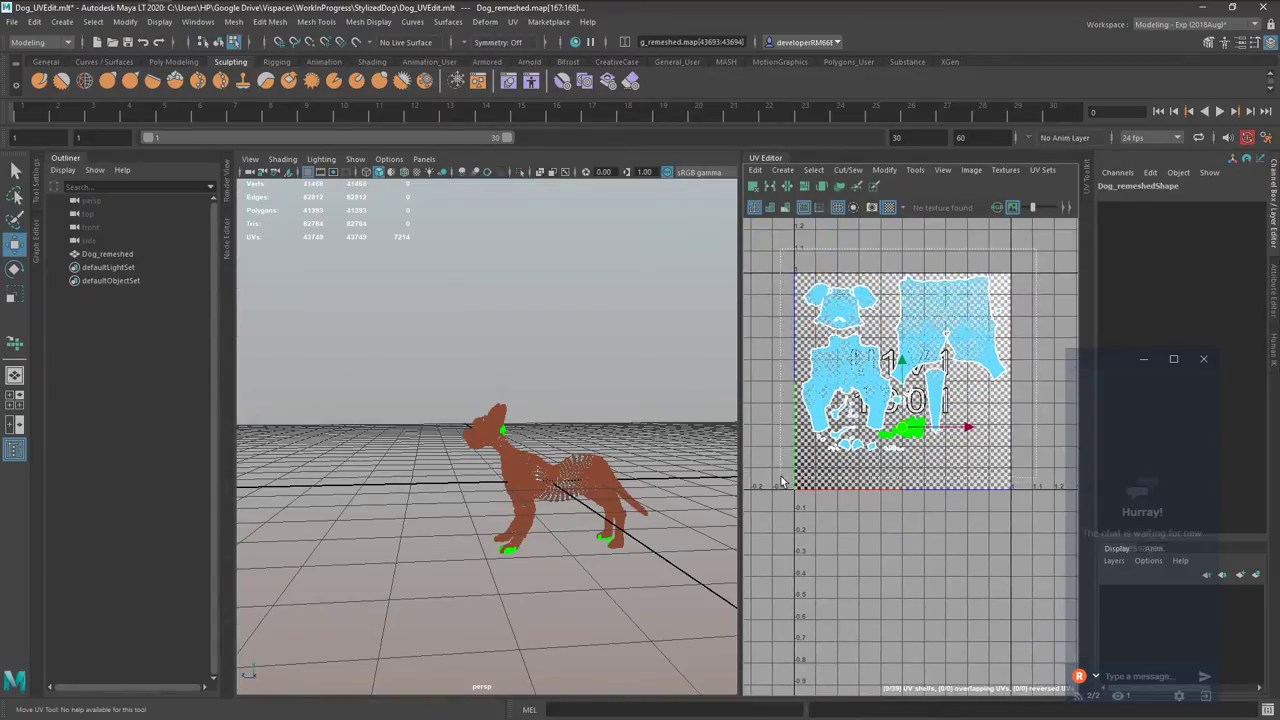
{"action": "mouse_move", "coordinate": [782, 482]}
{"action": "left_mouse_down"}
{"action": "mouse_move", "coordinate": [1017, 344]}
{"action": "mouse_move", "coordinate": [785, 503]}
{"action": "left_mouse_up"}
{"action": "key", "text": "f"}
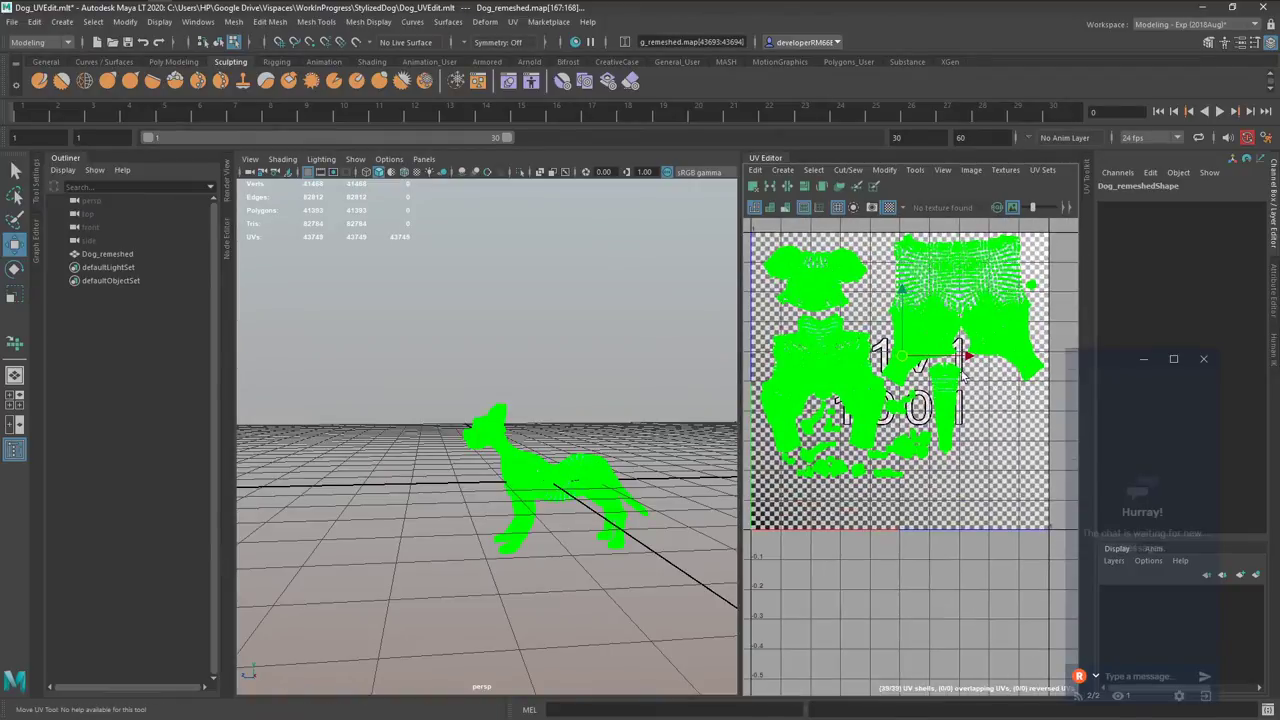
{"action": "middle_click_drag", "start_coordinate": [901, 357], "coordinate": [929, 370], "text": "alt"}
{"action": "left_click_drag", "start_coordinate": [930, 371], "coordinate": [953, 399]}
{"action": "key", "text": "r"}
{"action": "scroll", "coordinate": [948, 399], "scroll_direction": "down", "scroll_amount": 1}
{"action": "middle_click_drag", "start_coordinate": [948, 399], "coordinate": [915, 395], "text": "alt"}
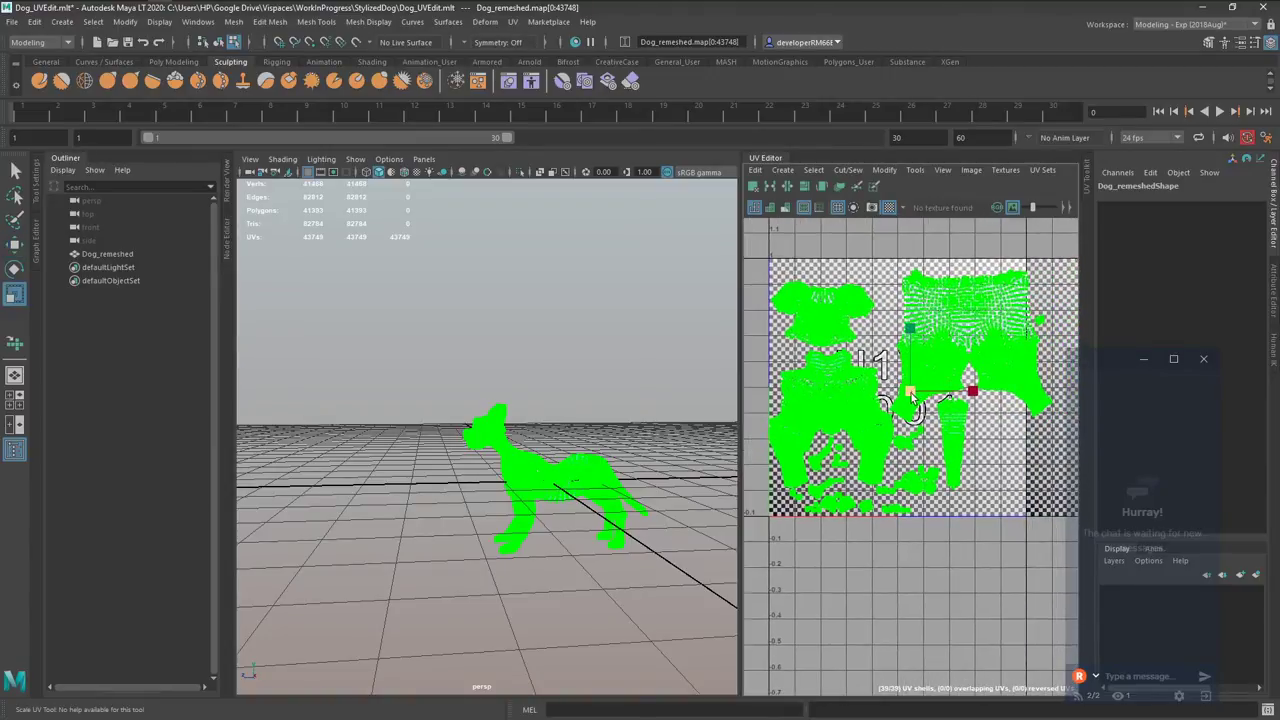
{"action": "key", "text": "w"}
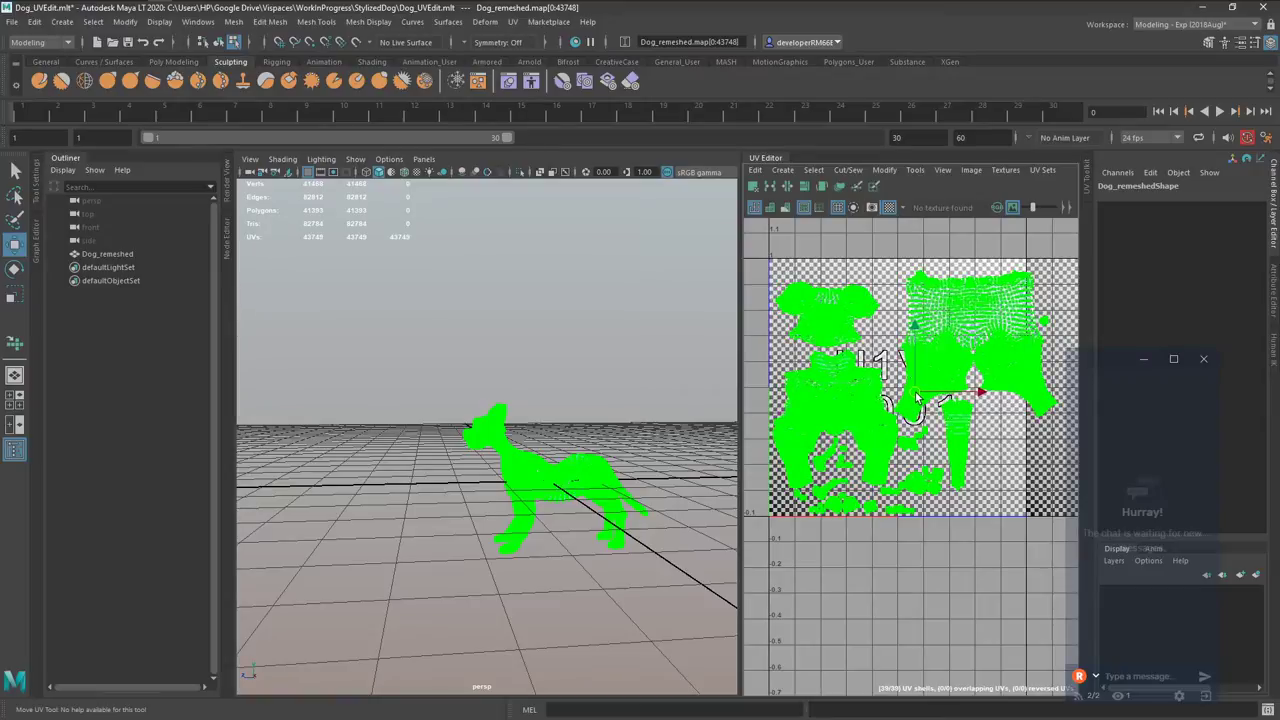
Shift the rear body shell up and left toward the upper edge of the UV tile.
{"action": "left_click", "coordinate": [972, 361]}
{"action": "right_click_drag", "start_coordinate": [990, 347], "coordinate": [933, 327]}
{"action": "key", "text": "w"}
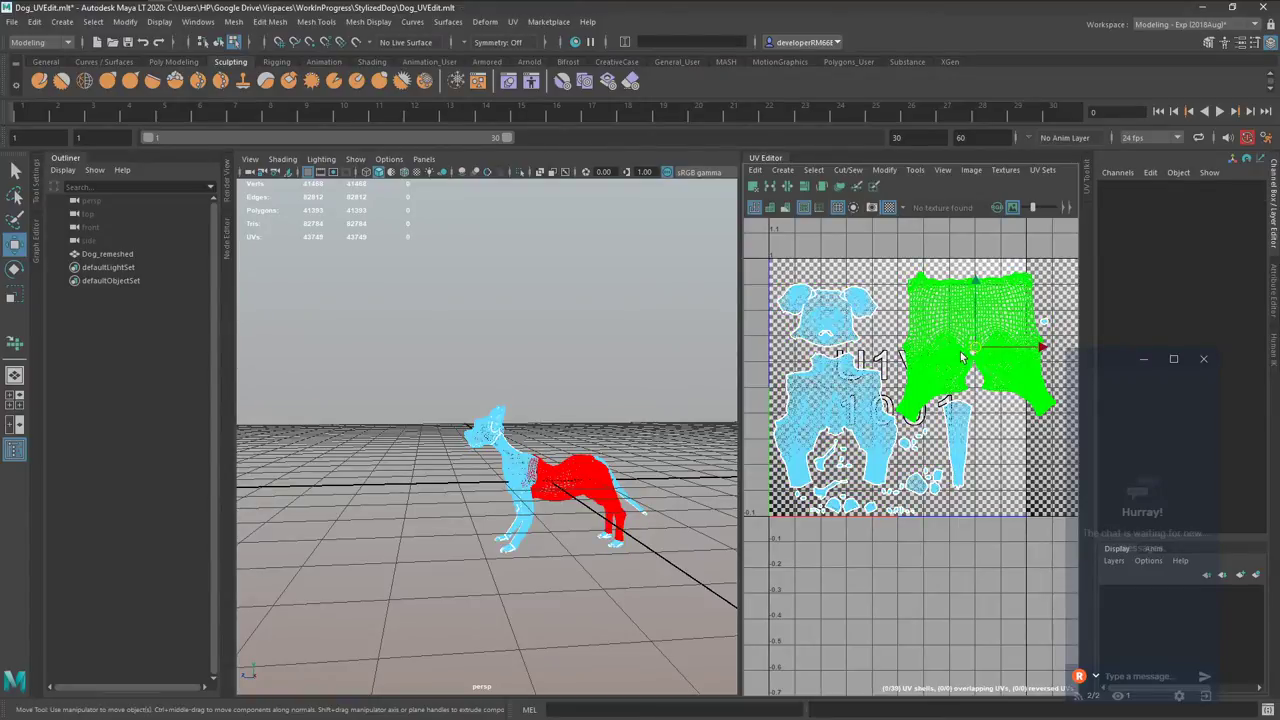
{"action": "left_click_drag", "start_coordinate": [978, 355], "coordinate": [966, 344]}
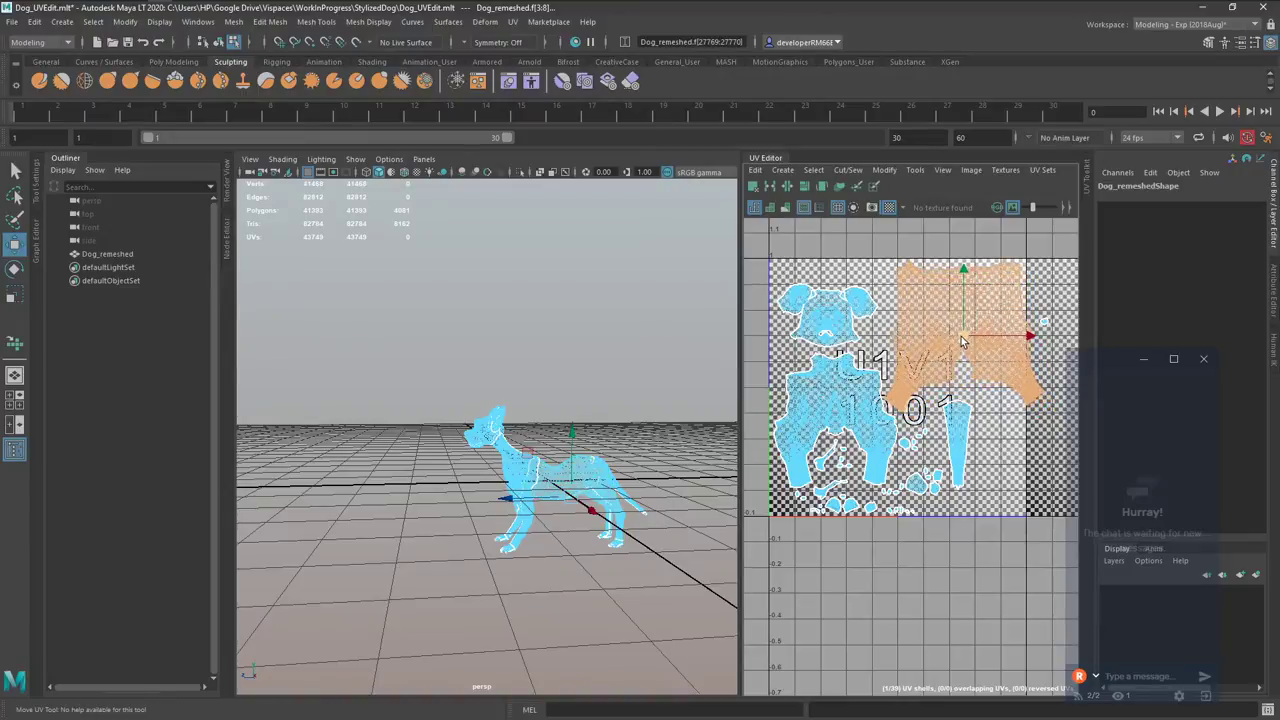
{"action": "scroll", "coordinate": [614, 500], "scroll_direction": "up", "scroll_amount": 1}
{"action": "left_click_drag", "start_coordinate": [689, 511], "coordinate": [630, 505], "text": "alt"}
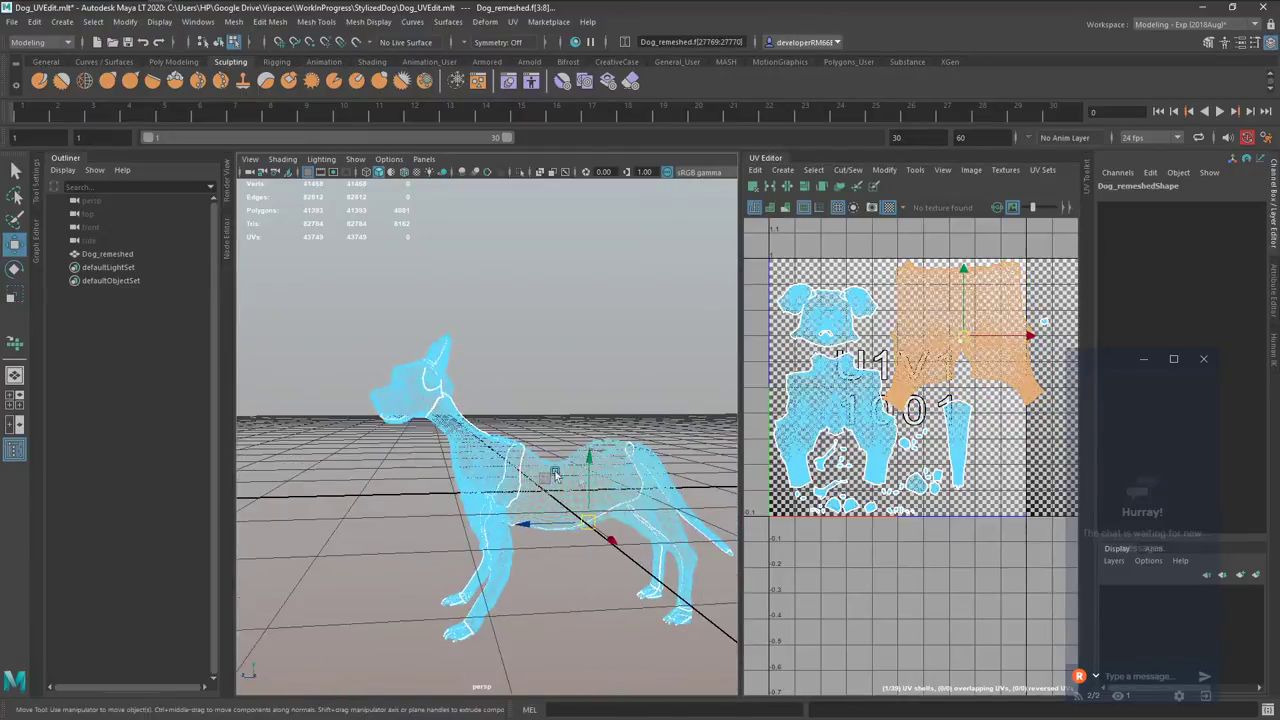
{"action": "middle_click_drag", "start_coordinate": [1005, 367], "coordinate": [862, 530], "text": "alt"}
{"action": "left_click", "coordinate": [1005, 328]}
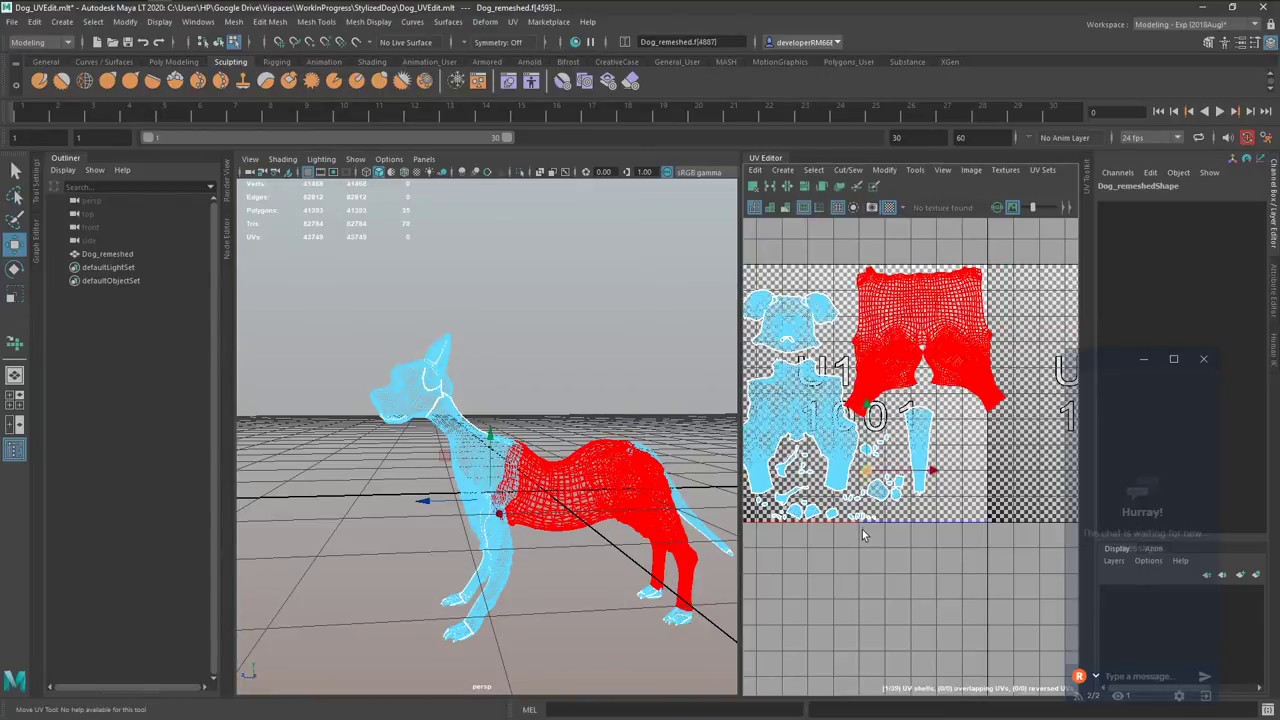
{"action": "double_click", "coordinate": [955, 372]}
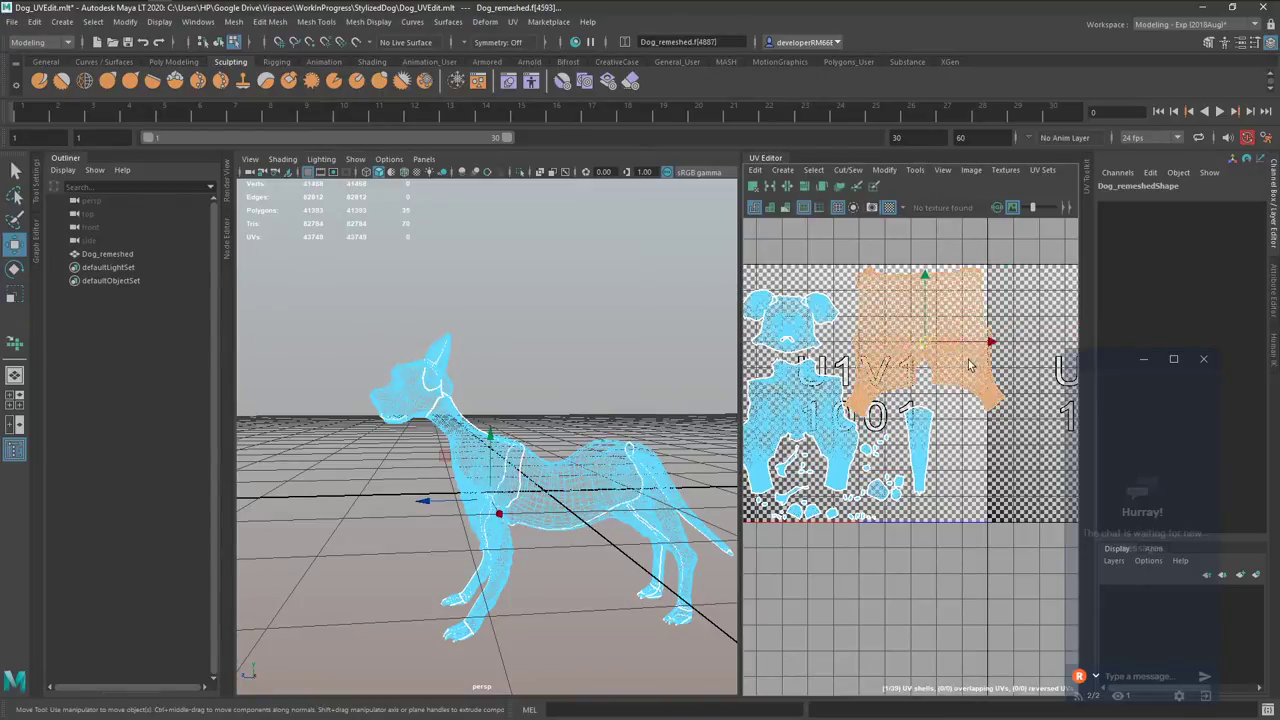
{"action": "mouse_move", "coordinate": [952, 402]}
{"action": "middle_mouse_down", "text": "alt"}
{"action": "mouse_move", "coordinate": [973, 397]}
{"action": "mouse_move", "coordinate": [941, 381]}
{"action": "mouse_move", "coordinate": [915, 421]}
{"action": "mouse_move", "coordinate": [962, 416]}
{"action": "middle_mouse_up", "text": "alt"}
{"action": "key", "text": "e"}
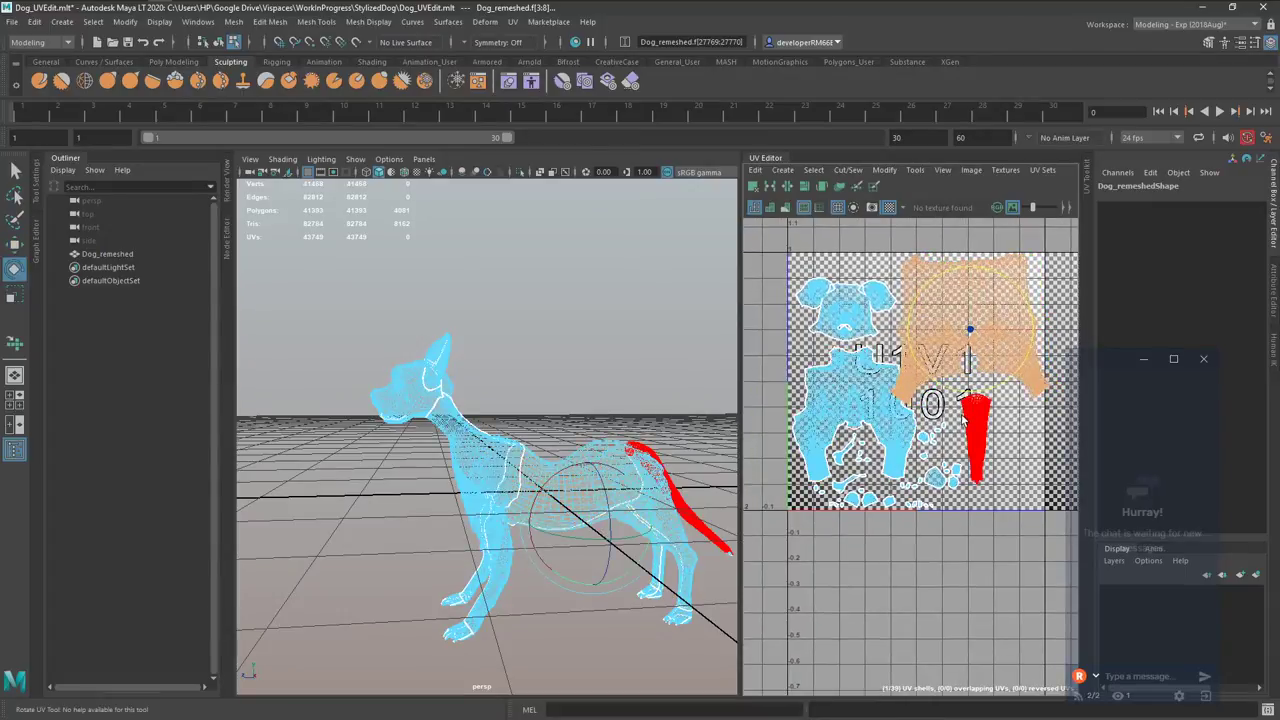
{"action": "key", "text": "w"}
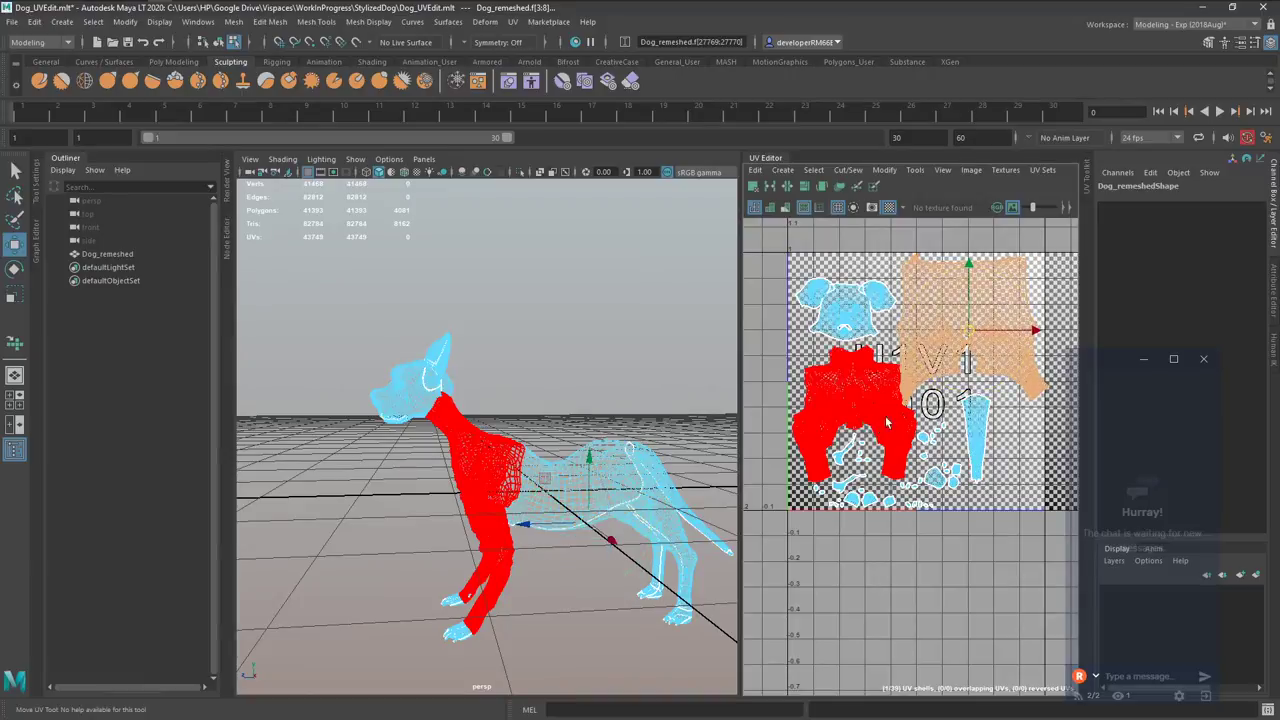
Place the chest shell beneath the rear body shell, moving the tail and adjacent small shells to the tile's left edge to clear space.
{"action": "left_click", "coordinate": [866, 414]}
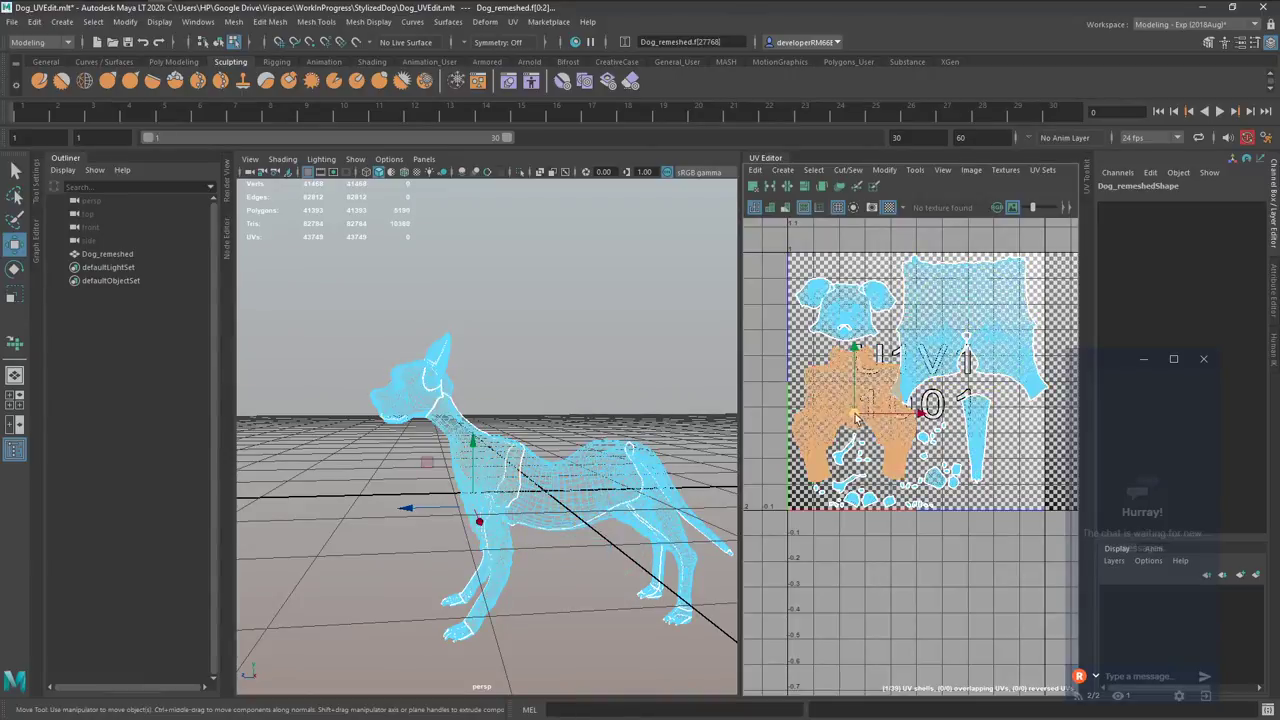
{"action": "middle_click_drag", "start_coordinate": [866, 414], "coordinate": [960, 635]}
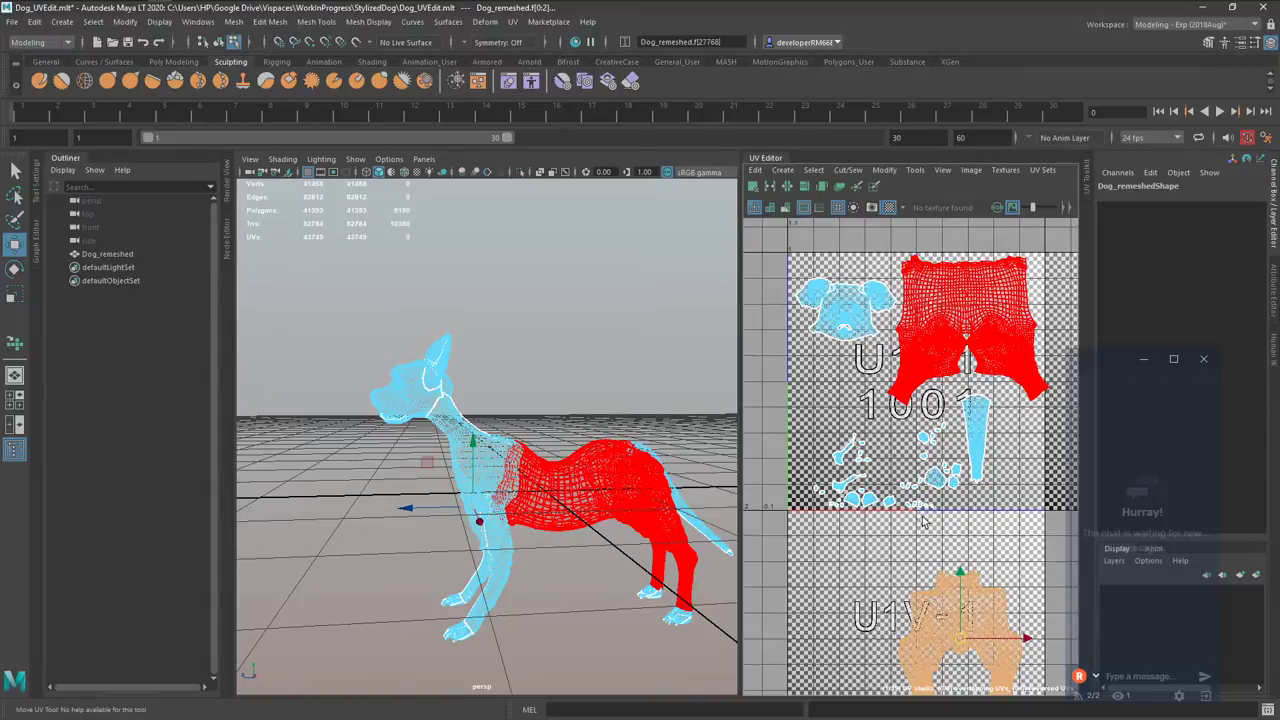
{"action": "left_click", "coordinate": [962, 430]}
{"action": "middle_click_drag", "start_coordinate": [962, 430], "coordinate": [802, 400]}
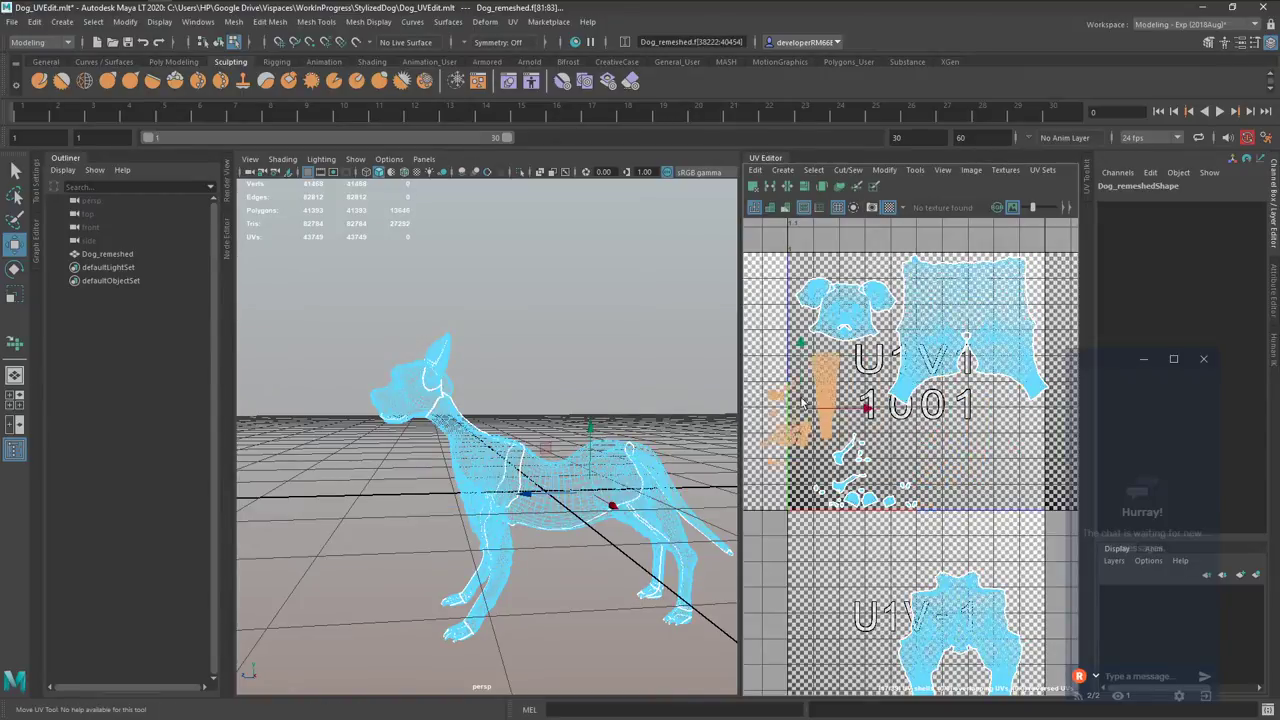
{"action": "left_click", "coordinate": [956, 640]}
{"action": "middle_click_drag", "start_coordinate": [956, 640], "coordinate": [966, 452]}
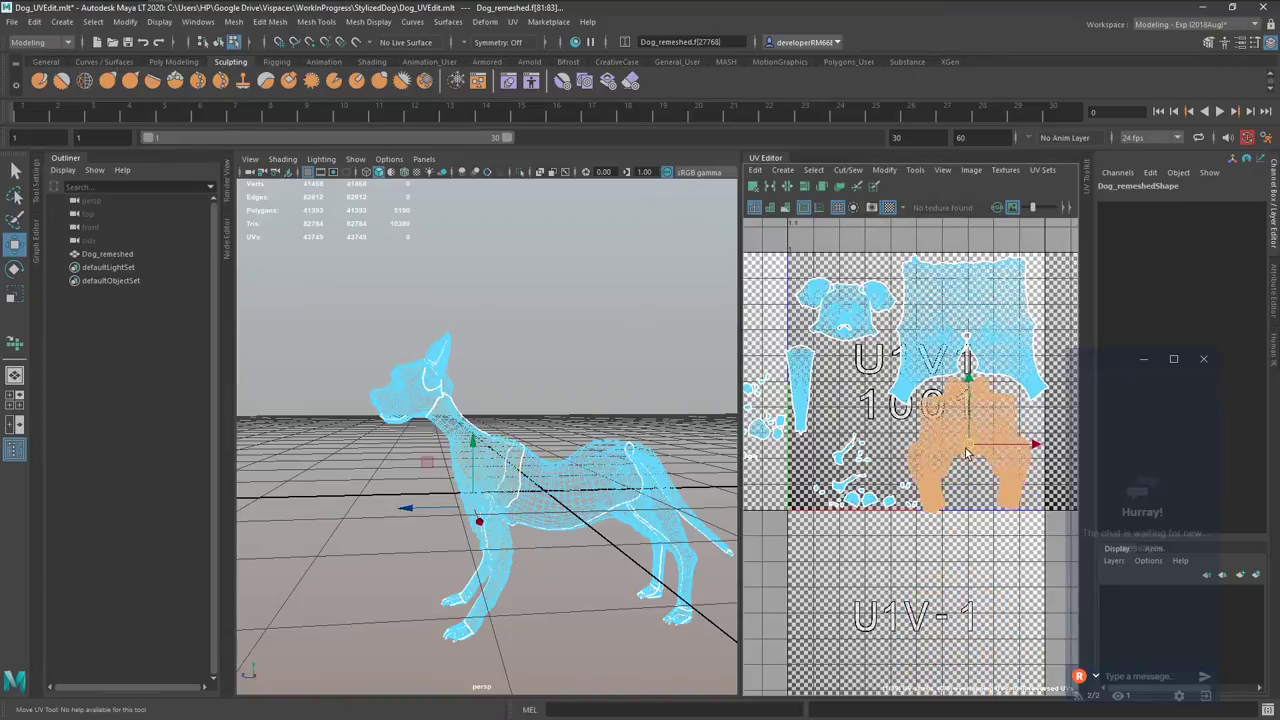
Fine-tune the vertical positions of the rear body and chest shells so the chest nests between the hind legs.
{"action": "left_click", "coordinate": [968, 325]}
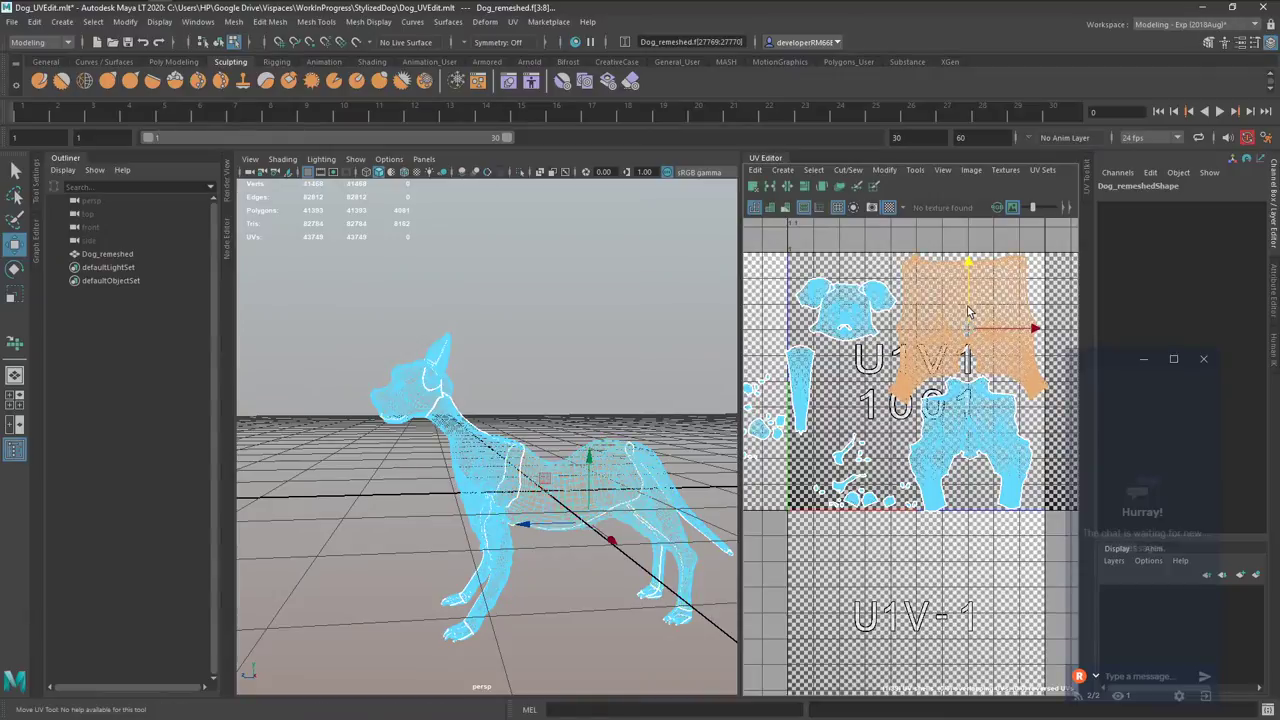
{"action": "middle_click_drag", "start_coordinate": [904, 397], "coordinate": [937, 371], "text": "alt"}
{"action": "left_click", "coordinate": [985, 393]}
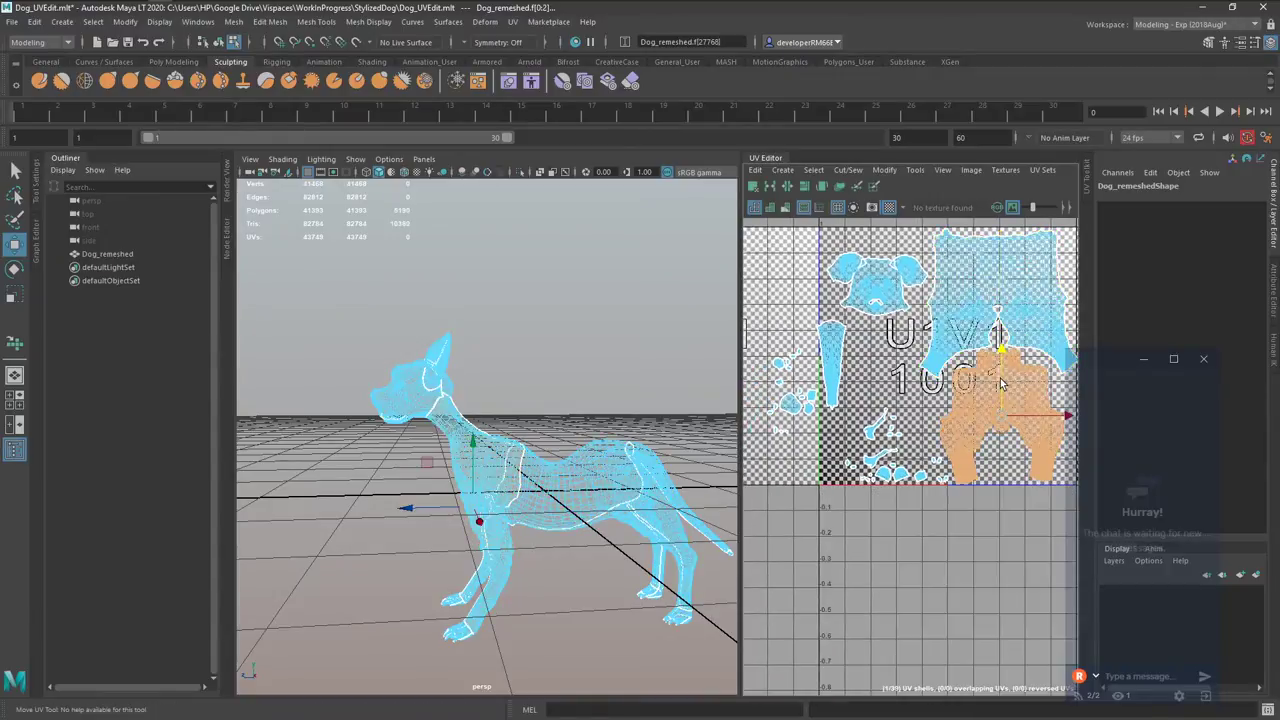
{"action": "right_click_drag", "start_coordinate": [985, 393], "coordinate": [918, 452], "text": "alt"}
{"action": "middle_click_drag", "start_coordinate": [918, 452], "coordinate": [952, 431], "text": "alt"}
{"action": "right_click_drag", "start_coordinate": [1016, 446], "coordinate": [950, 462], "text": "alt"}
{"action": "middle_click_drag", "start_coordinate": [950, 462], "coordinate": [1030, 450], "text": "alt"}
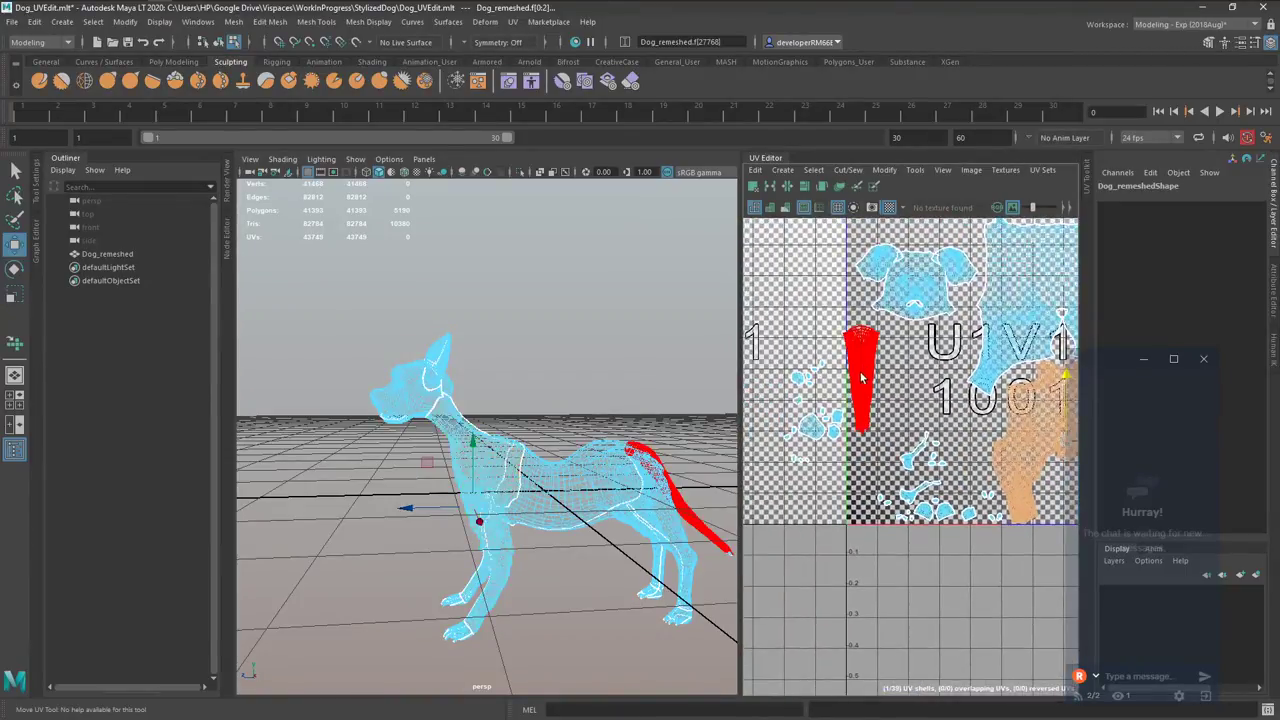
Move the tail shell beside the body shells and bring the small shells from outside the tile into the space beneath the head.
{"action": "left_click", "coordinate": [861, 378]}
{"action": "left_click_drag", "start_coordinate": [861, 378], "coordinate": [926, 395]}
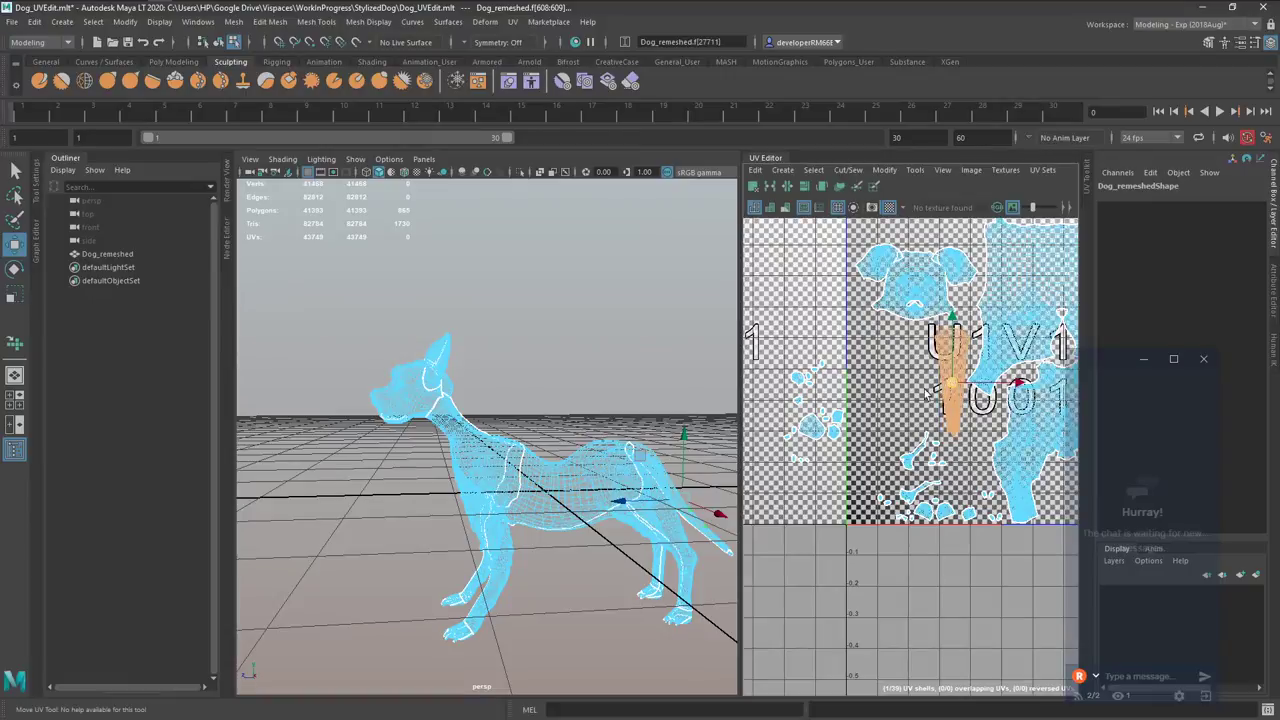
{"action": "left_click_drag", "start_coordinate": [763, 475], "coordinate": [843, 360]}
{"action": "left_click_drag", "start_coordinate": [813, 410], "coordinate": [897, 390]}
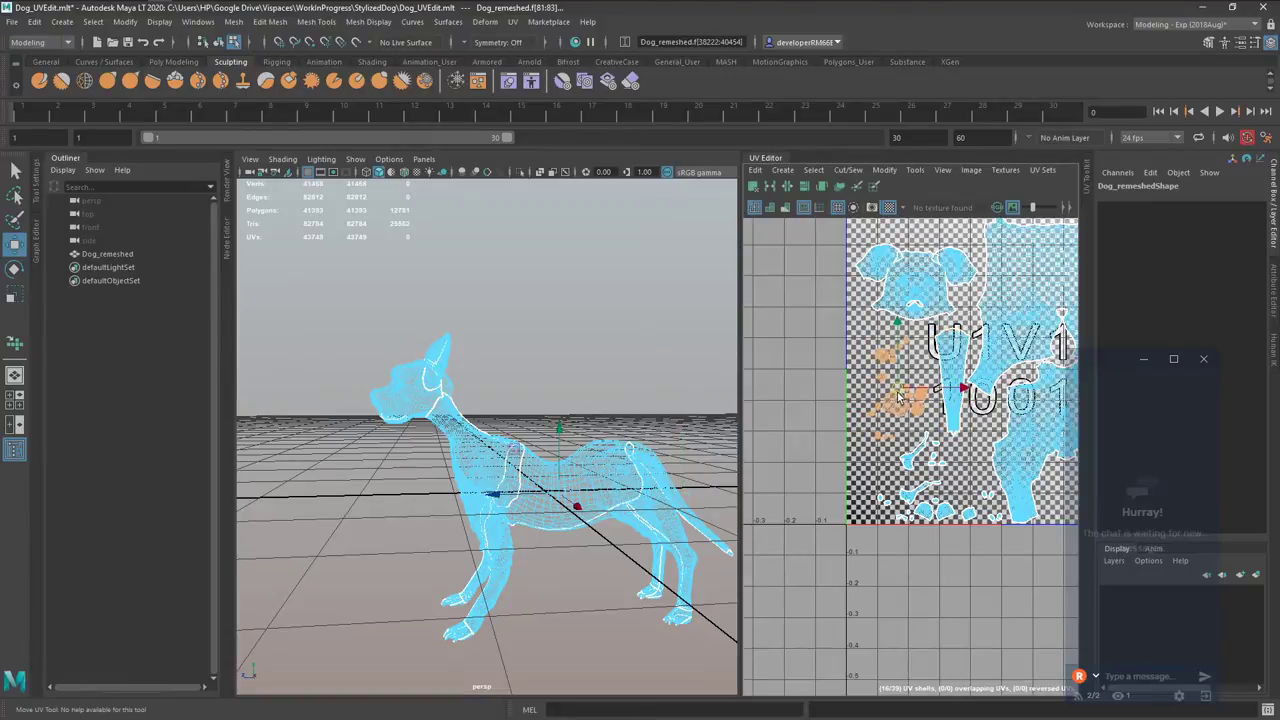
{"action": "right_click_drag", "start_coordinate": [1035, 400], "coordinate": [991, 416], "text": "alt"}
{"action": "middle_click_drag", "start_coordinate": [991, 416], "coordinate": [868, 405], "text": "alt"}
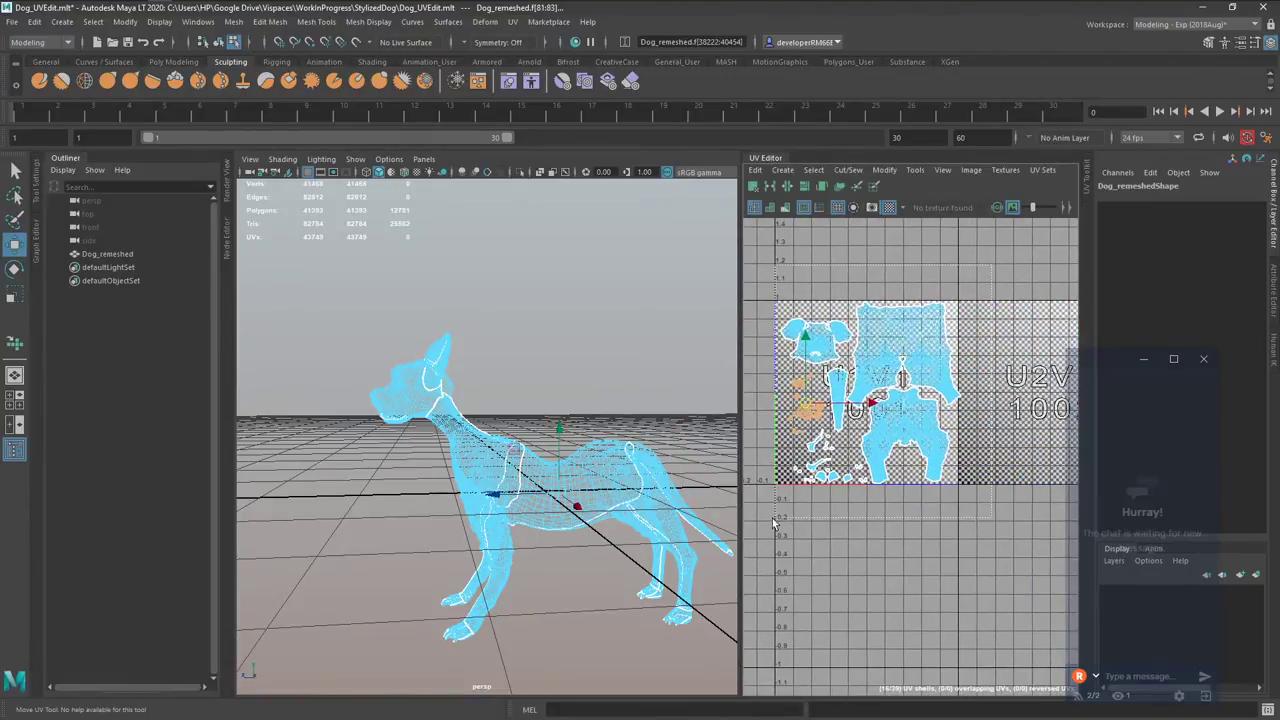
Select all shells, recenter the layout in the UV tile and scale it slightly to fit.
{"action": "key", "text": "ctrl+shift+a"}
{"action": "left_click_drag", "start_coordinate": [897, 394], "coordinate": [892, 395]}
{"action": "key", "text": "r"}
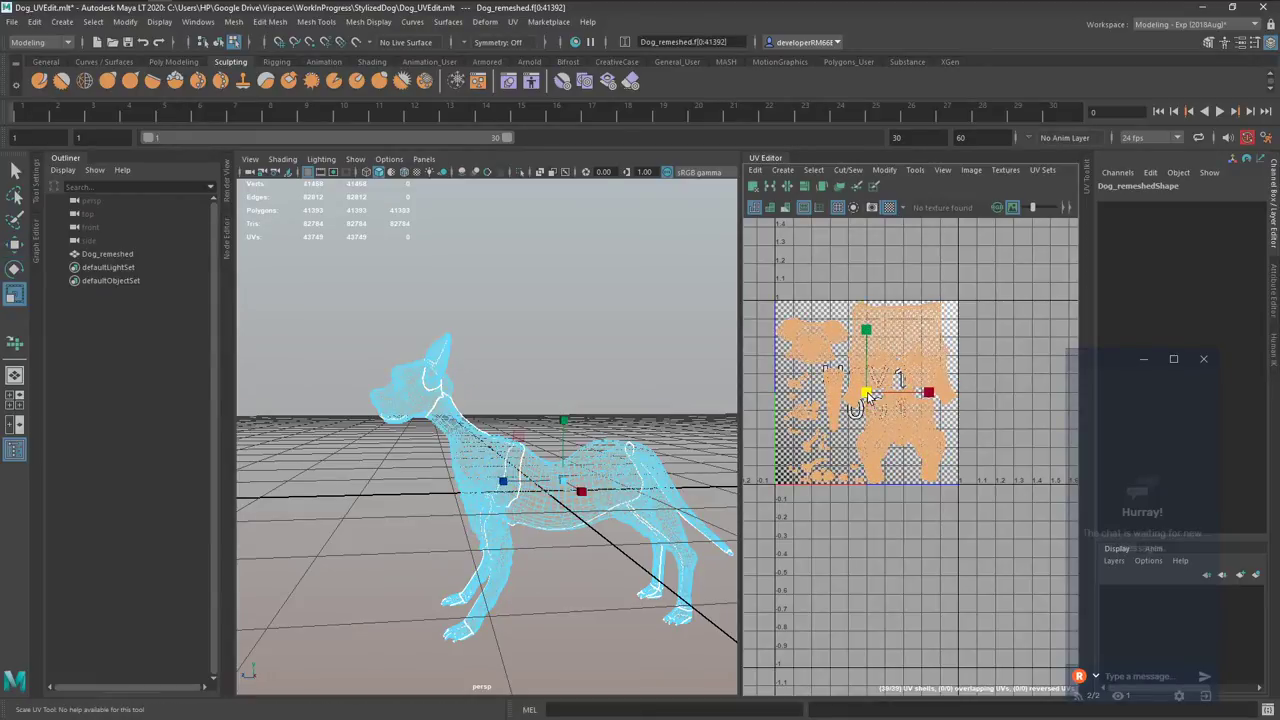
Nudge the rear body shell and the chest shell vertically to refine the spacing between them.
{"action": "scroll", "coordinate": [870, 396], "scroll_direction": "up", "scroll_amount": 3}
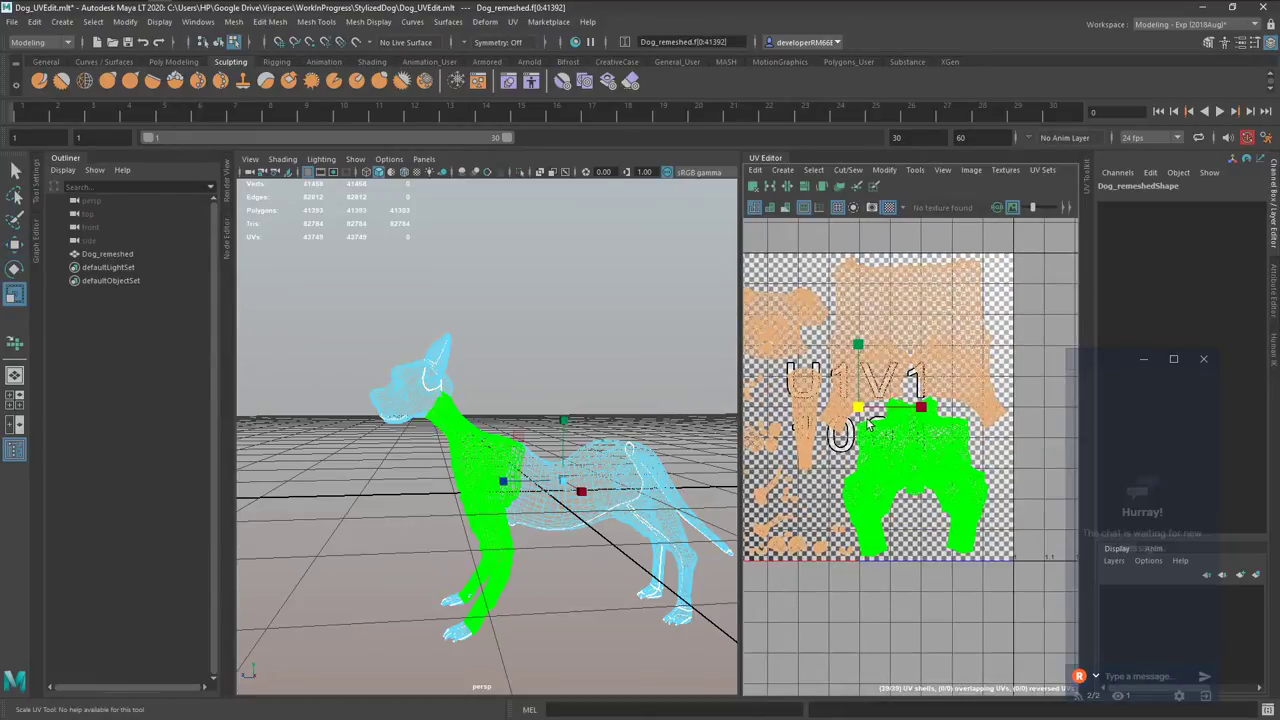
{"action": "left_click", "coordinate": [900, 316]}
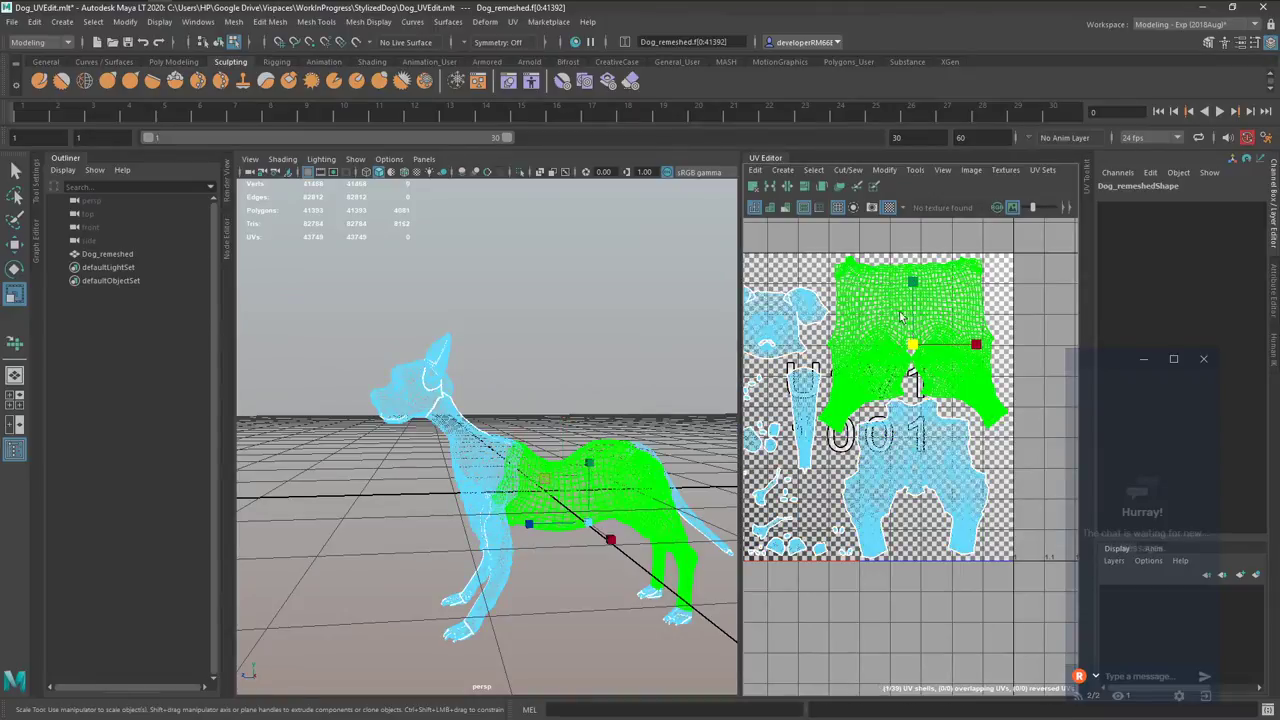
{"action": "key", "text": "w"}
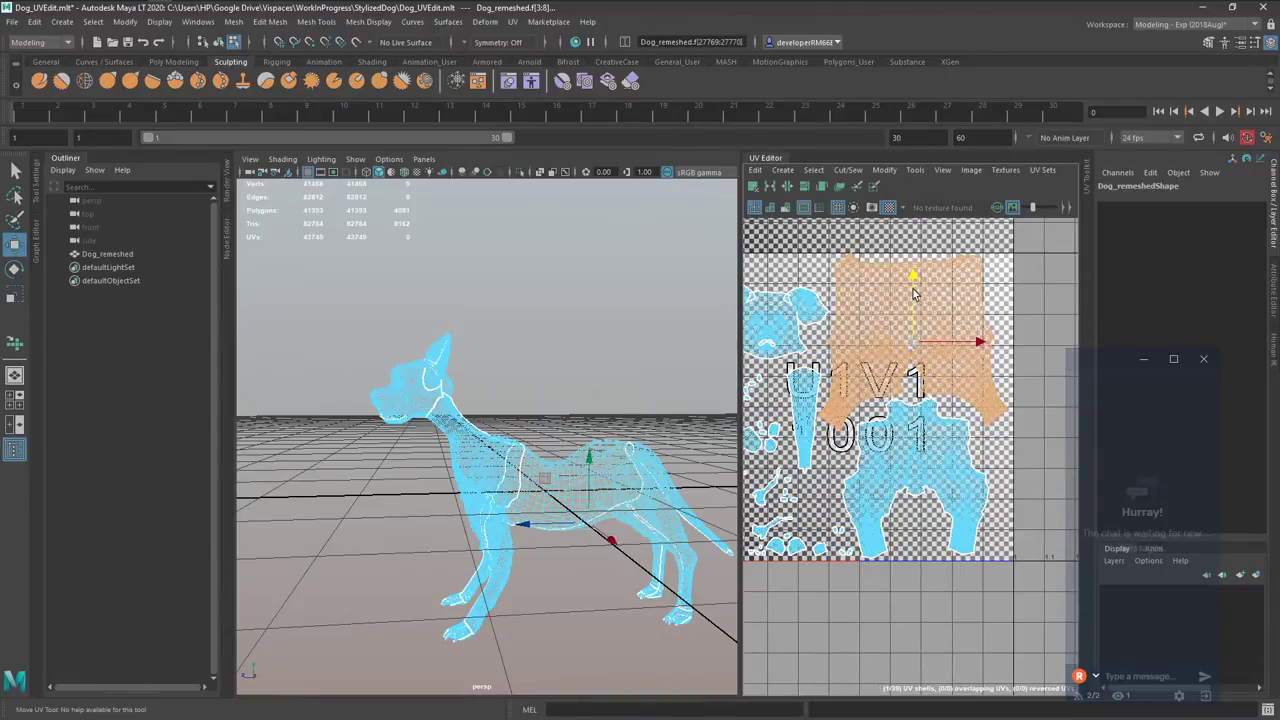
{"action": "left_click", "coordinate": [913, 470]}
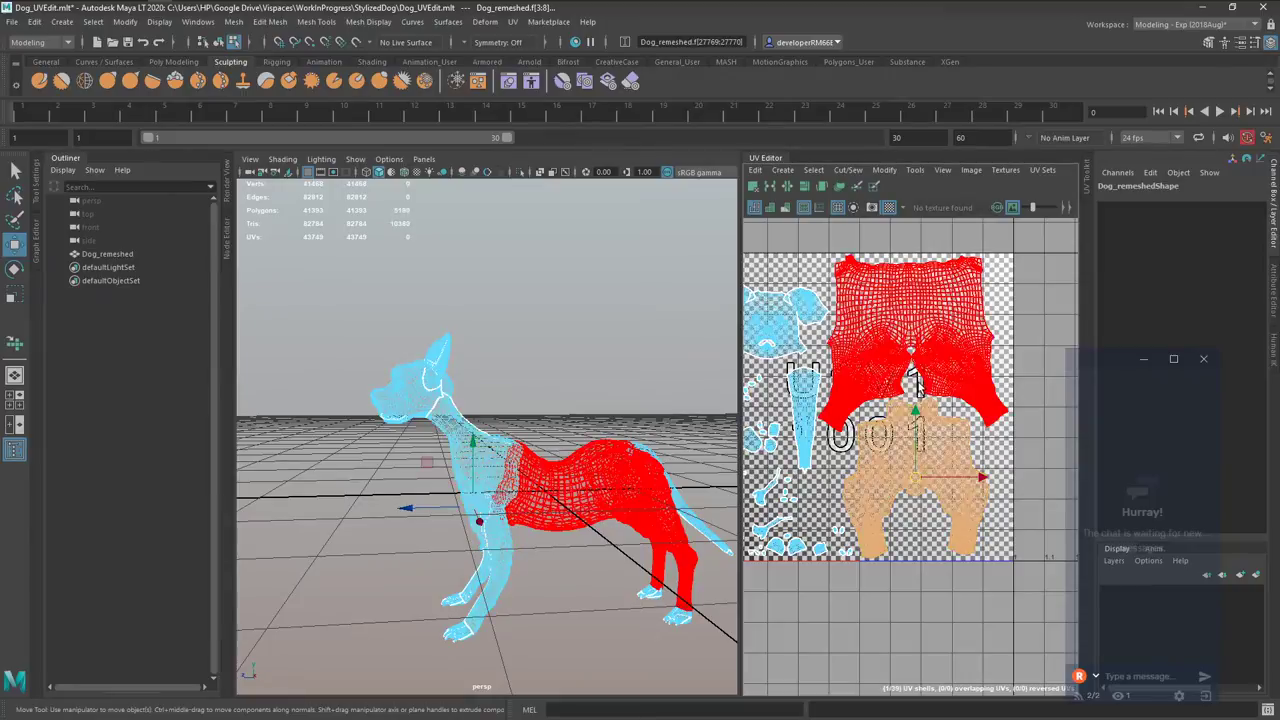
{"action": "scroll", "coordinate": [978, 426], "scroll_direction": "down", "scroll_amount": 3}
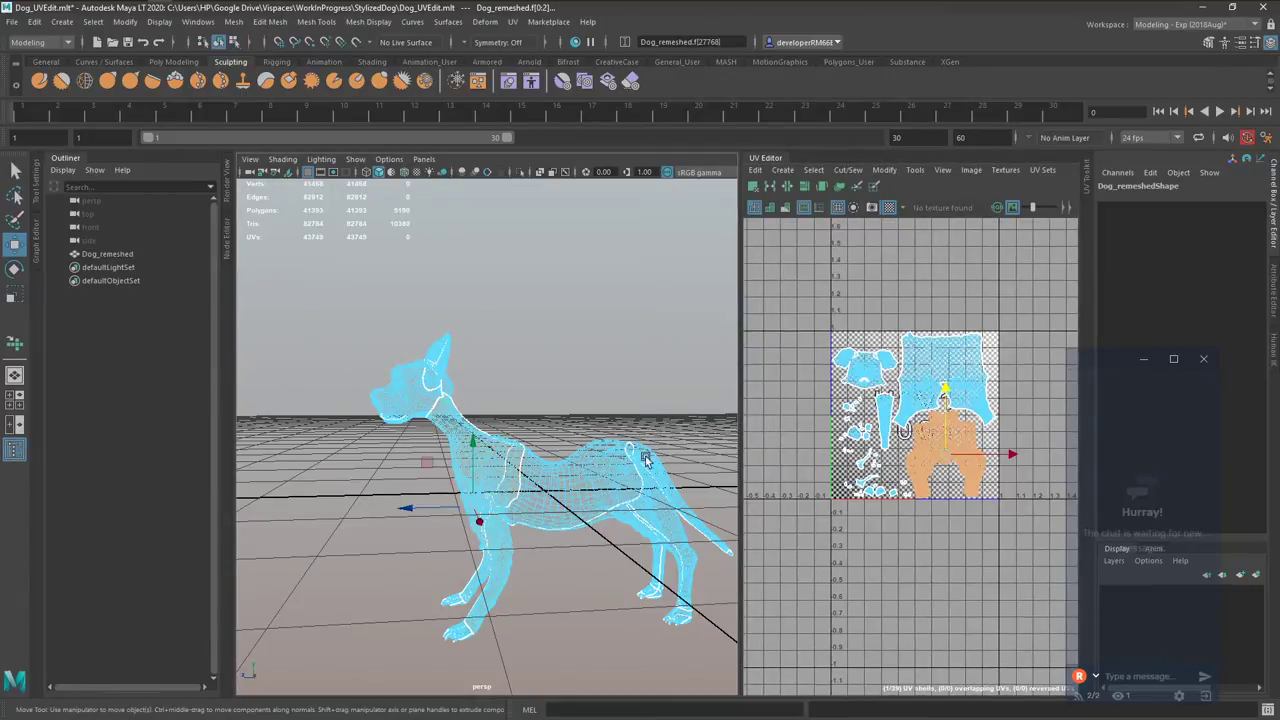
Return the dog mesh from UV shell selection to object mode and save the scene.
{"action": "right_click_drag", "start_coordinate": [645, 458], "coordinate": [680, 428]}
{"action": "scroll", "coordinate": [592, 512], "scroll_direction": "down", "scroll_amount": 3}
{"action": "key", "text": "ctrl+s"}
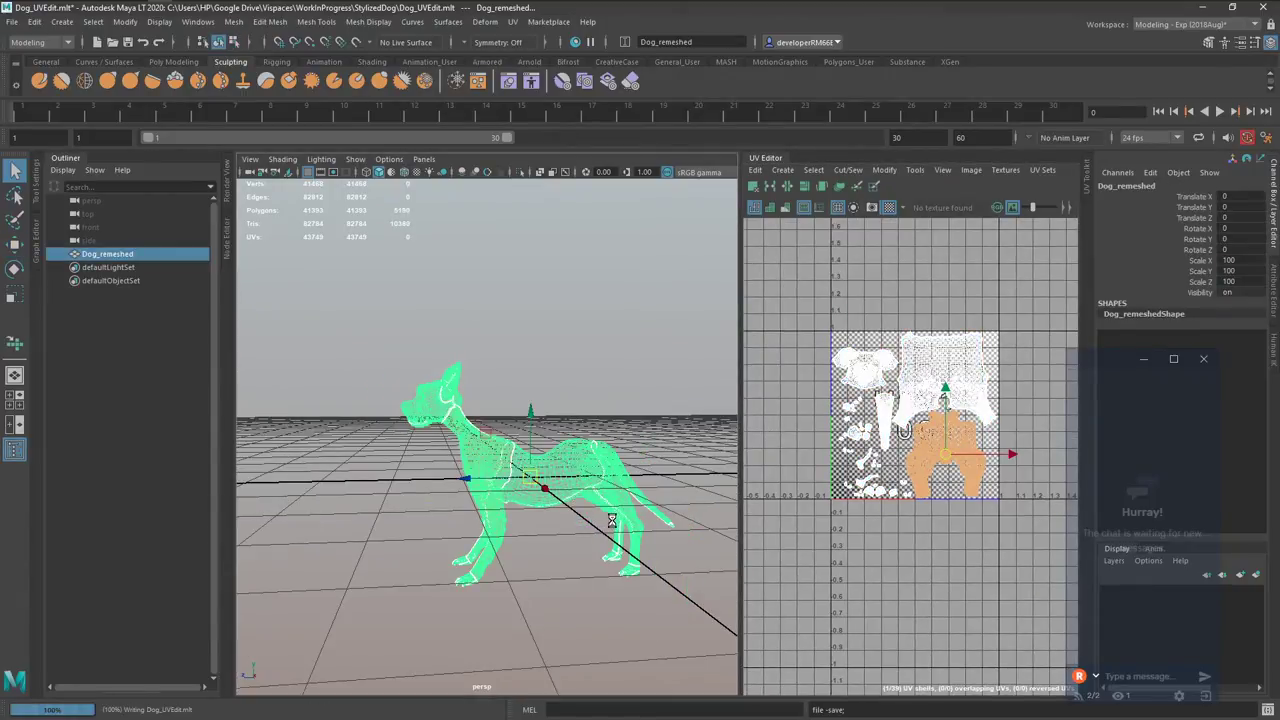
Set Scale X, Scale Y and Scale Z of the Dog_remeshed object to 1.
{"action": "left_click_drag", "start_coordinate": [1236, 263], "coordinate": [1230, 271]}
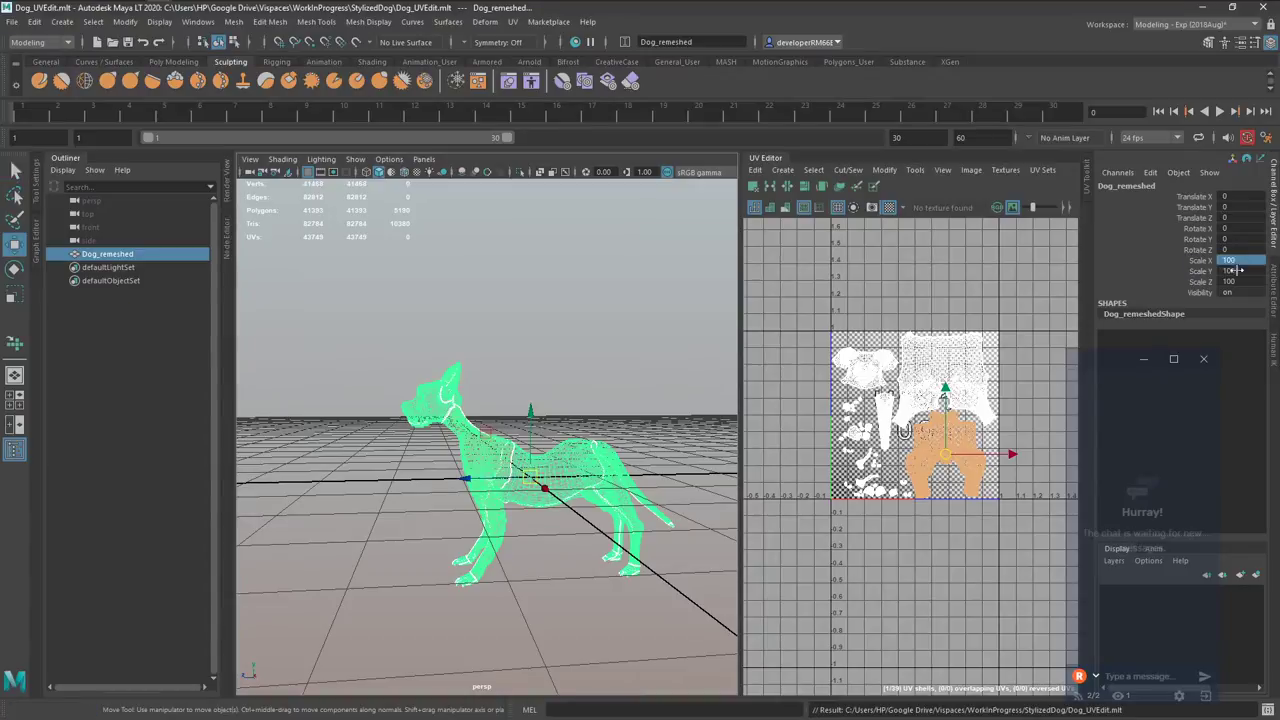
{"action": "type", "text": "1"}
{"action": "key", "text": "Return"}
{"action": "left_click", "coordinate": [1228, 281]}
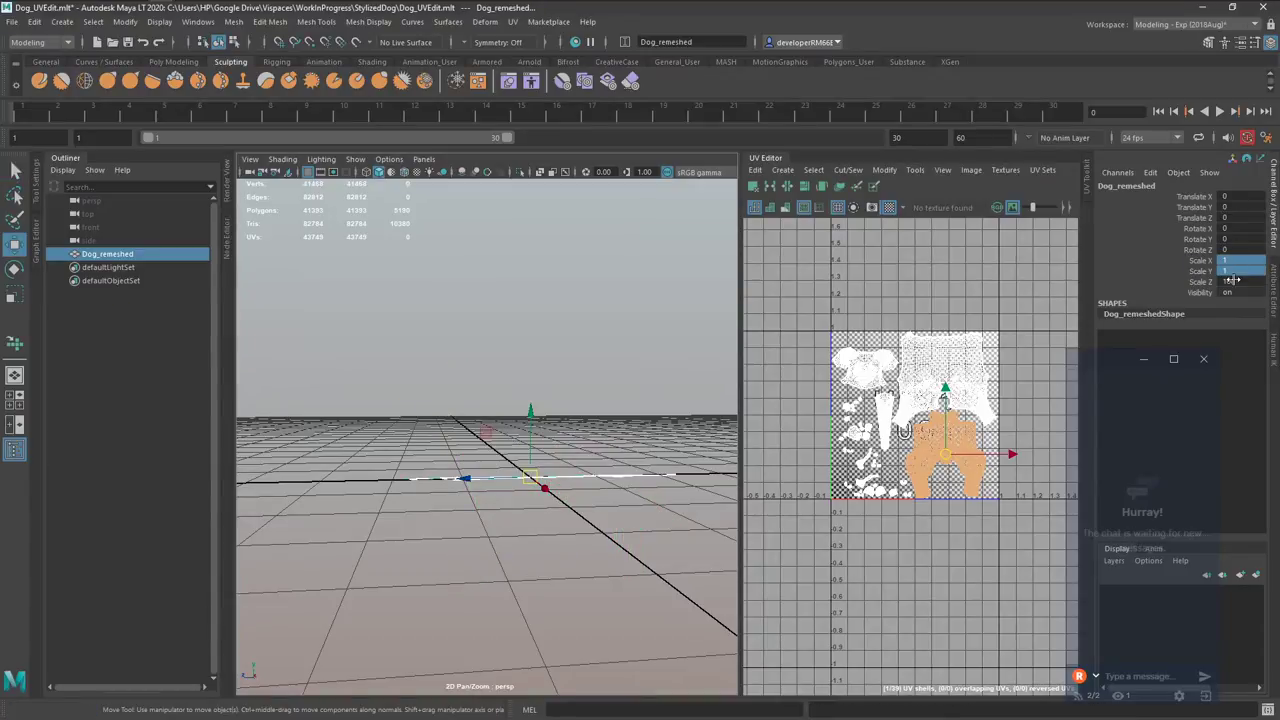
{"action": "type", "text": "1"}
{"action": "key", "text": "Return"}
Export the selected dog mesh to the StylizedDog folder as Dog_reUV.fbx and dismiss the export report.
{"action": "key", "text": "ctrl+shift+e"}
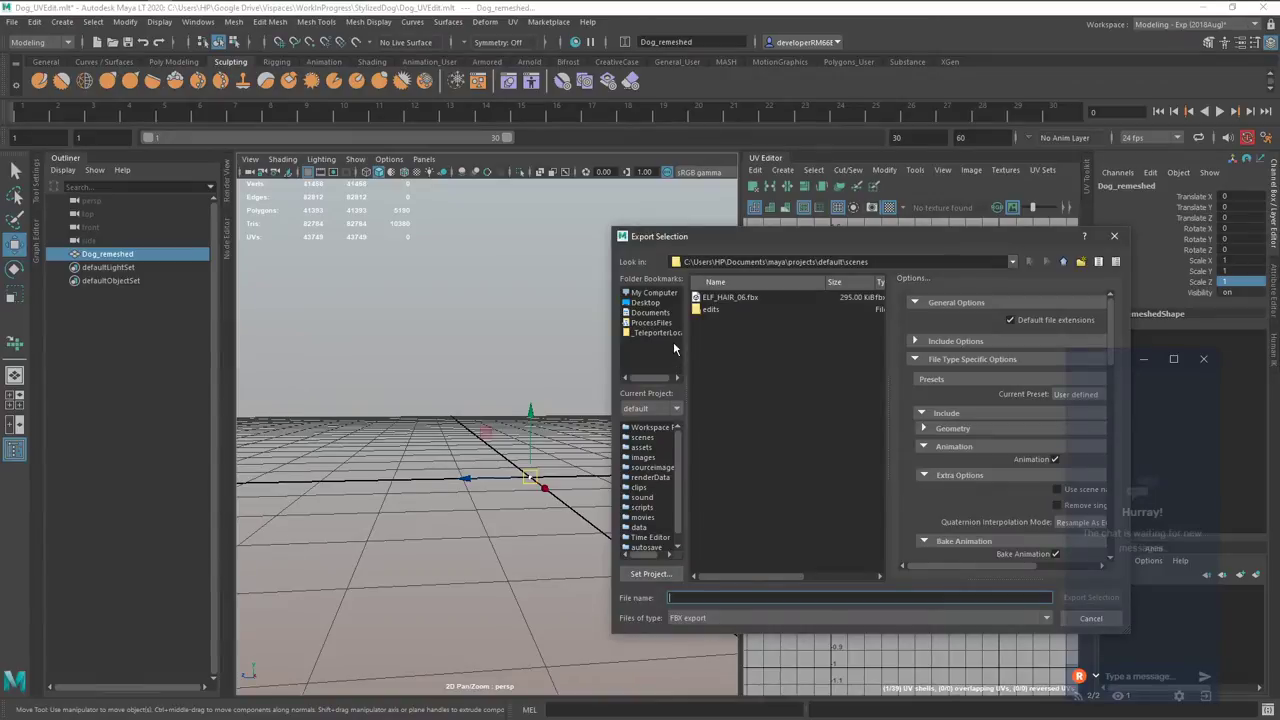
{"action": "key", "text": "Escape"}
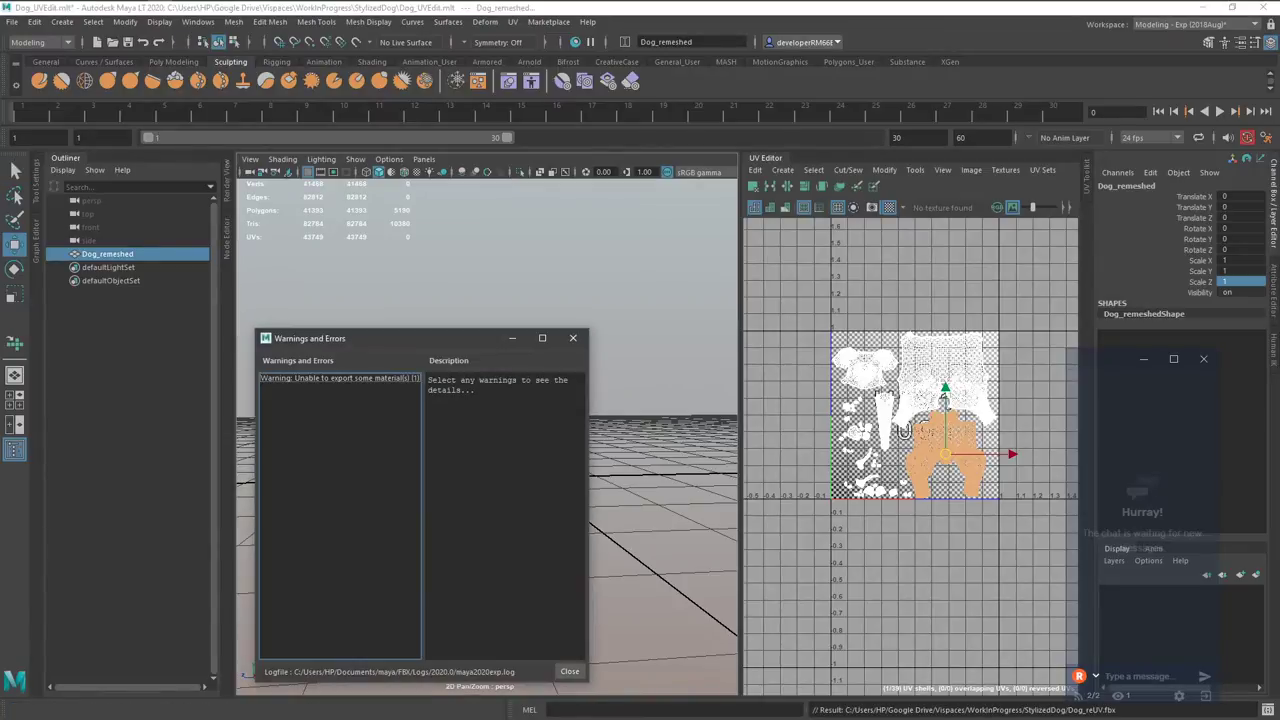
{"action": "left_click", "coordinate": [573, 338]}
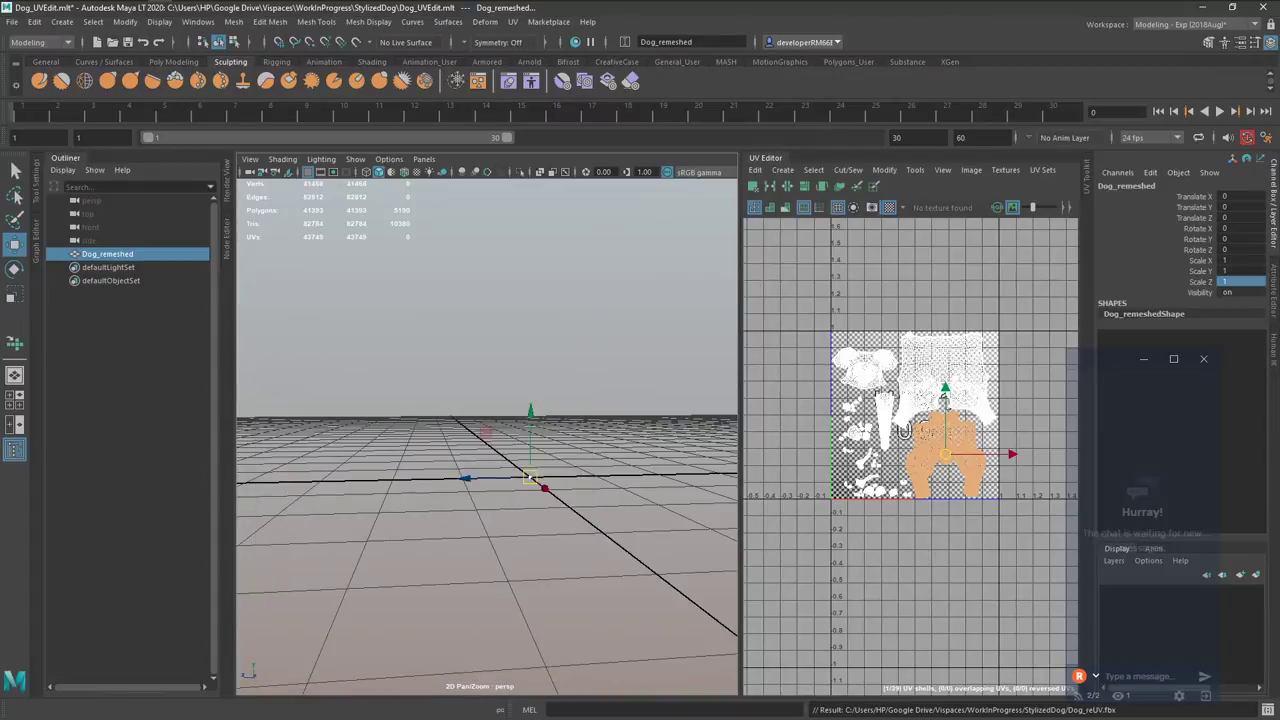
Rename the dog's phong material to M_DOG.
{"action": "key", "text": "ctrl+a"}
{"action": "left_click", "coordinate": [1160, 186]}
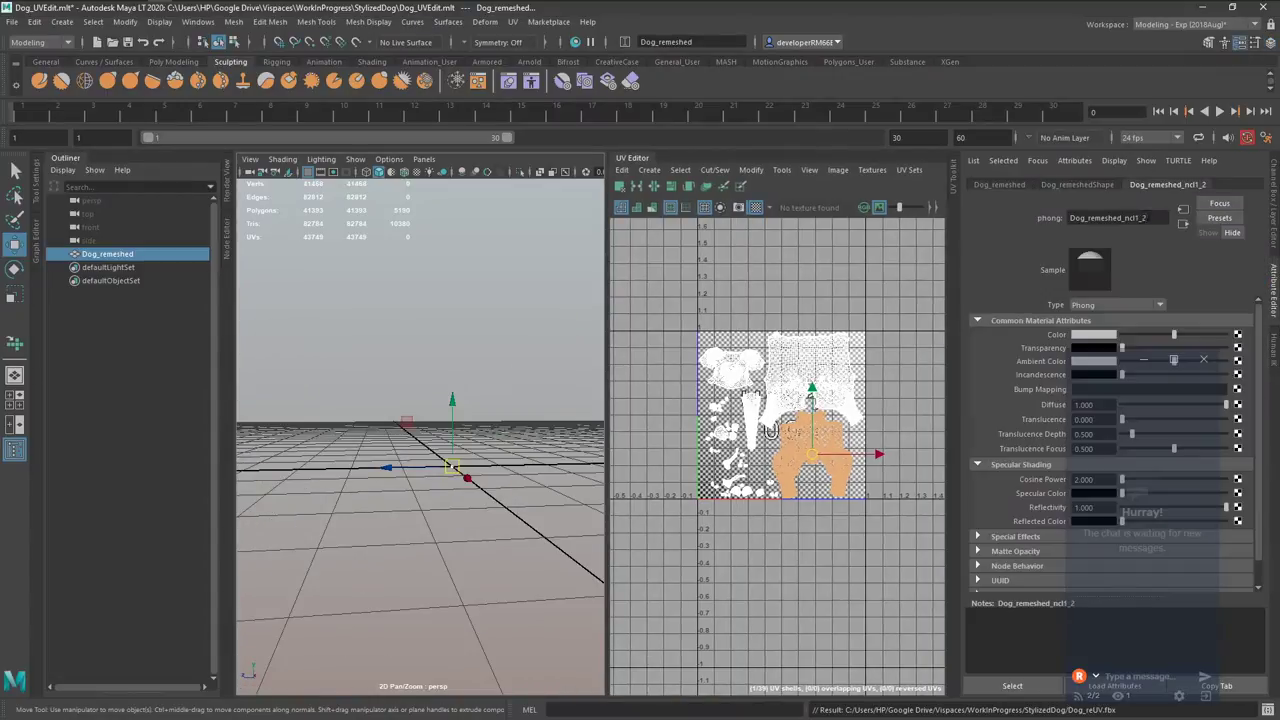
{"action": "type", "text": "DOG"}
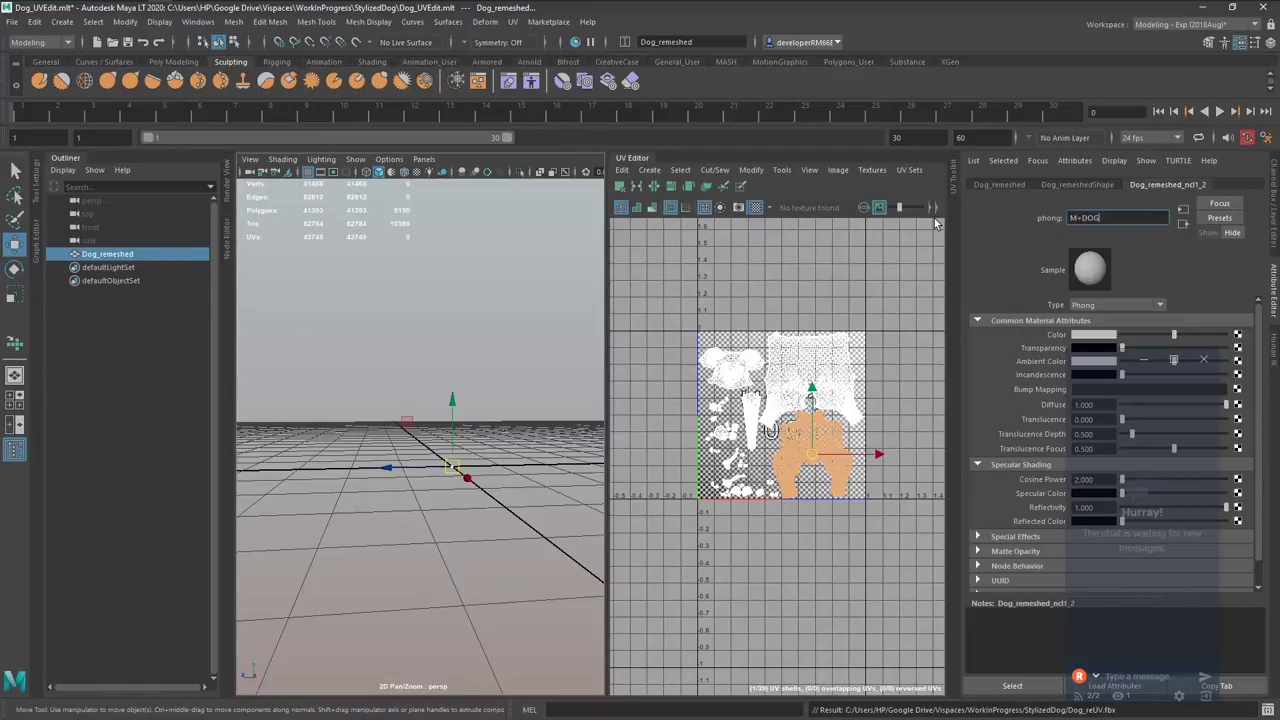
{"action": "key", "text": "Return"}
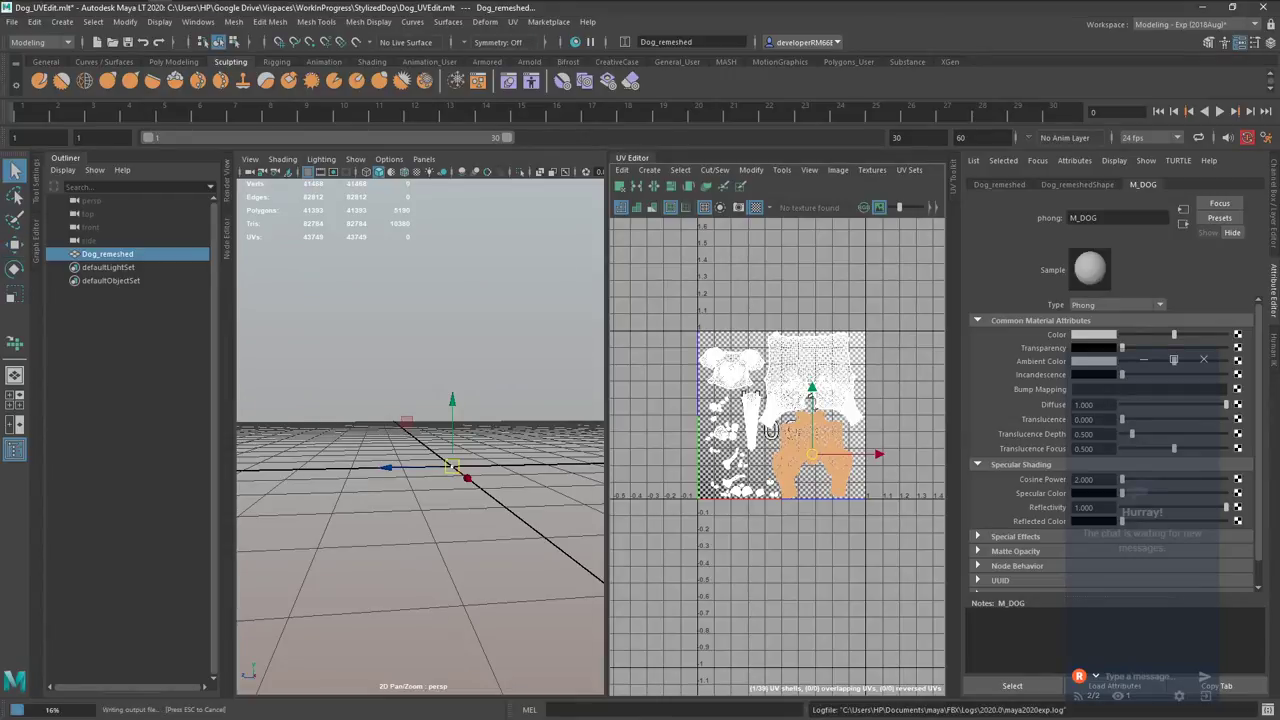
Export the dog again as Dog_reUV.fbx, read the details of the material warning and close the report.
{"action": "left_click", "coordinate": [572, 337]}
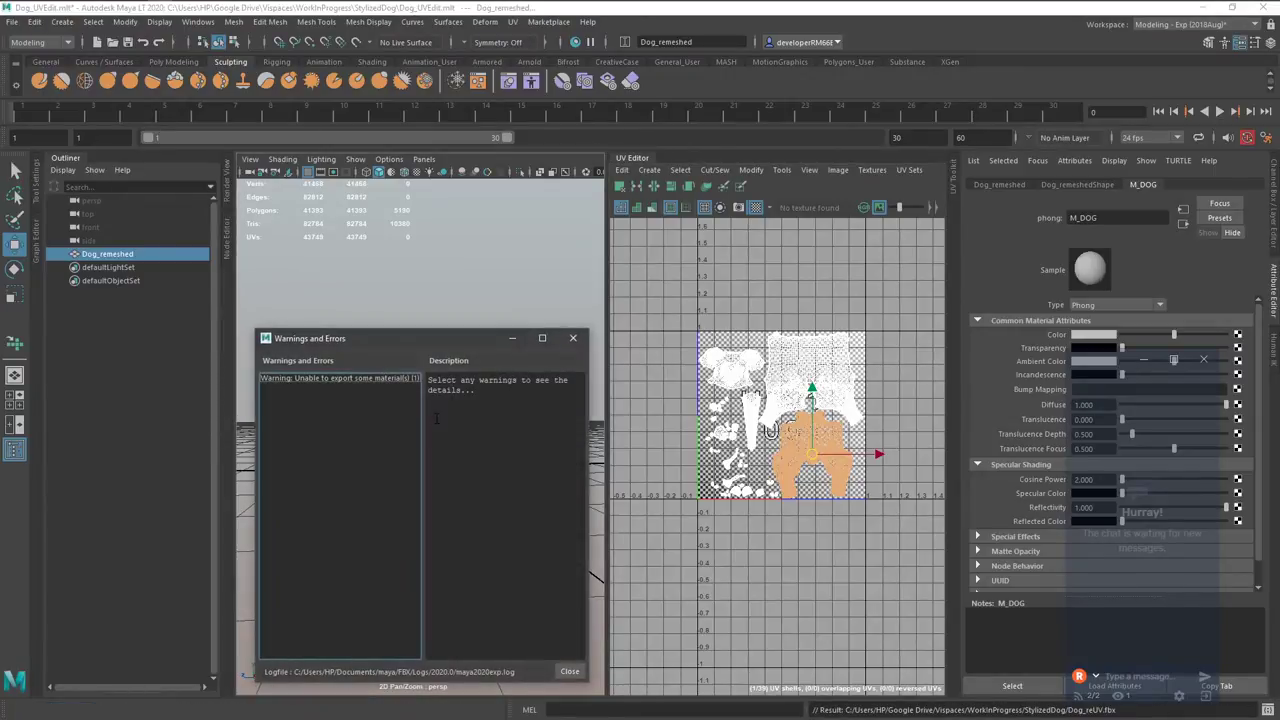
{"action": "left_click", "coordinate": [391, 378]}
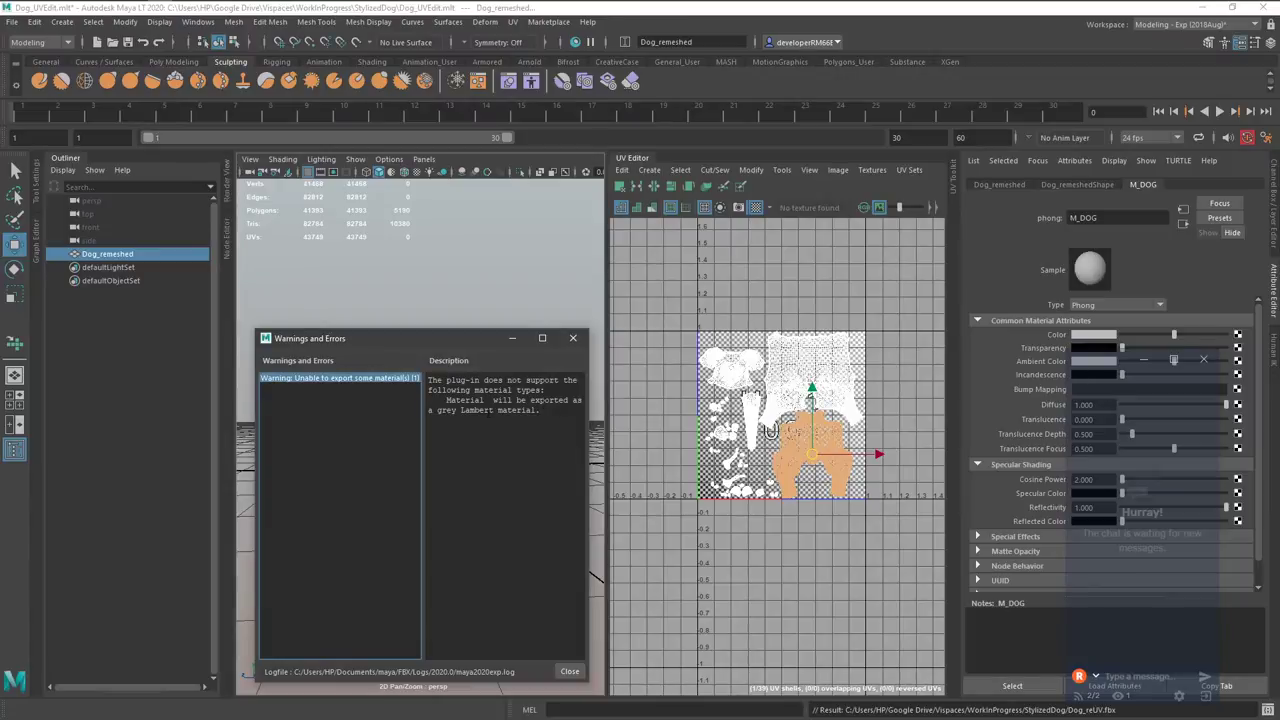
{"action": "left_click", "coordinate": [572, 339]}
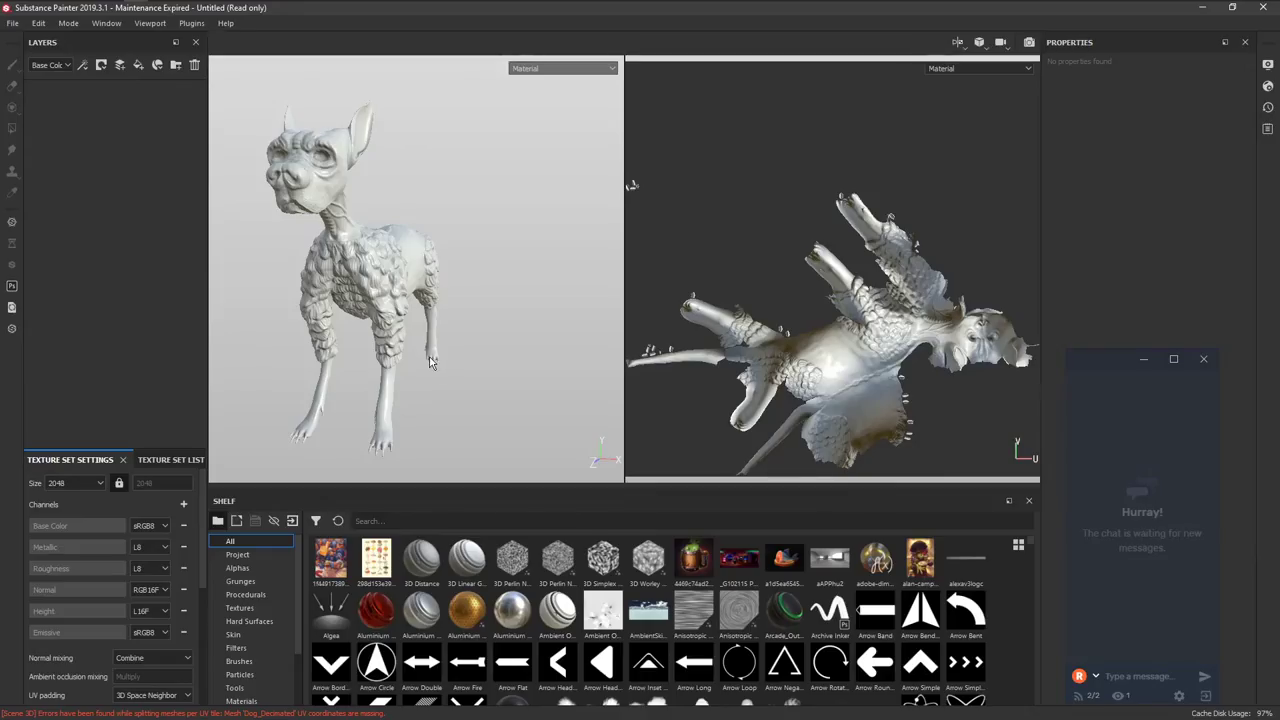
Switch to Substance Painter and create a new project from Dog_reUV.fbx with a document resolution of 2048.
{"action": "key", "text": "ctrl+n"}
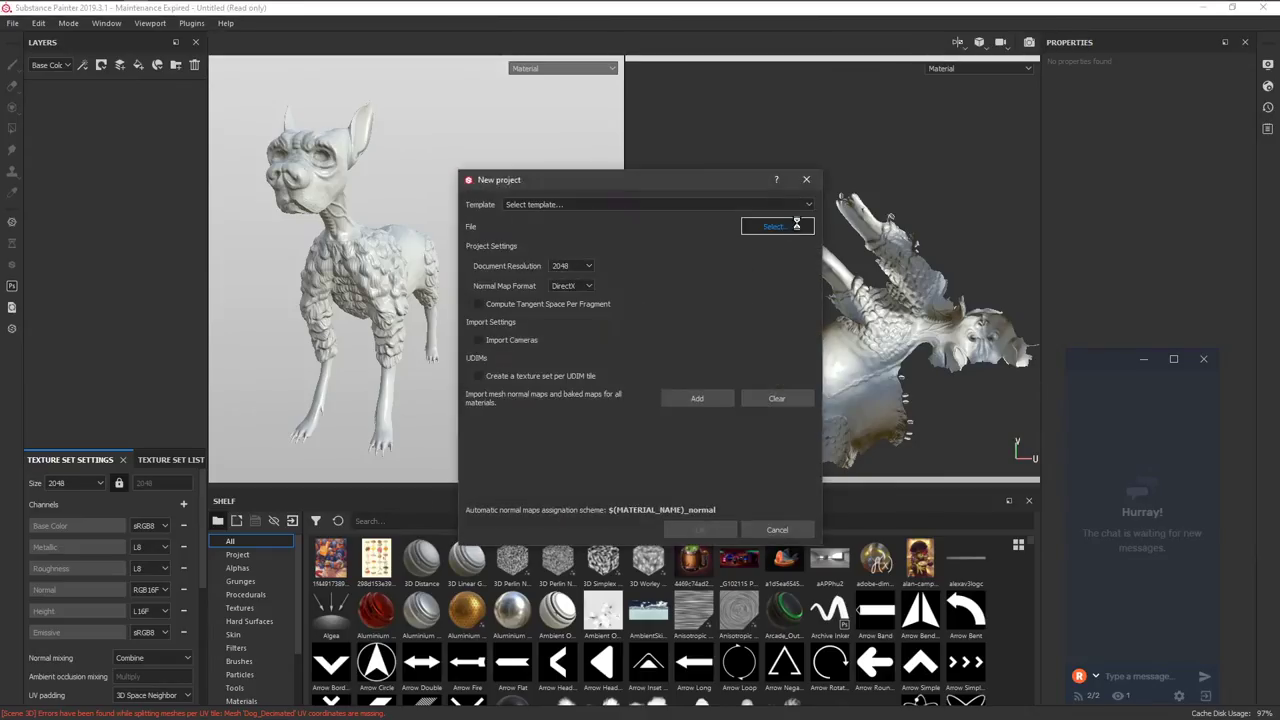
{"action": "left_click", "coordinate": [778, 226]}
{"action": "left_click", "coordinate": [817, 300]}
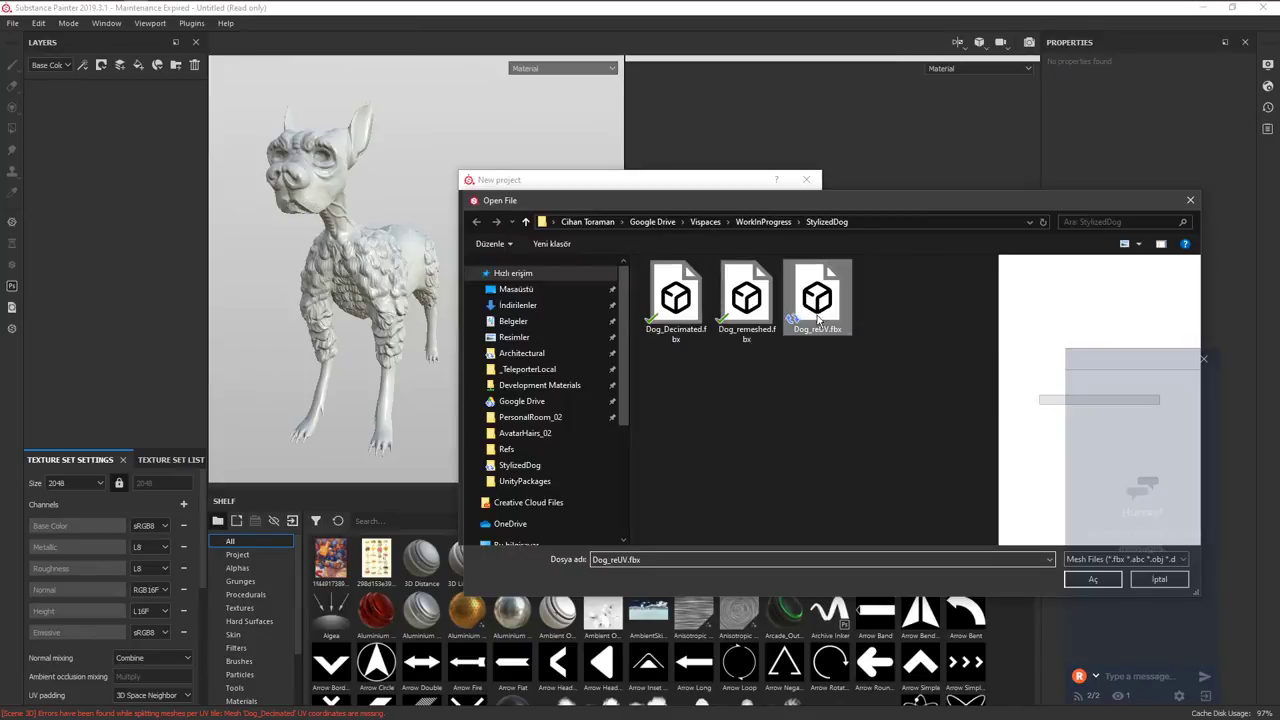
{"action": "double_click", "coordinate": [817, 300]}
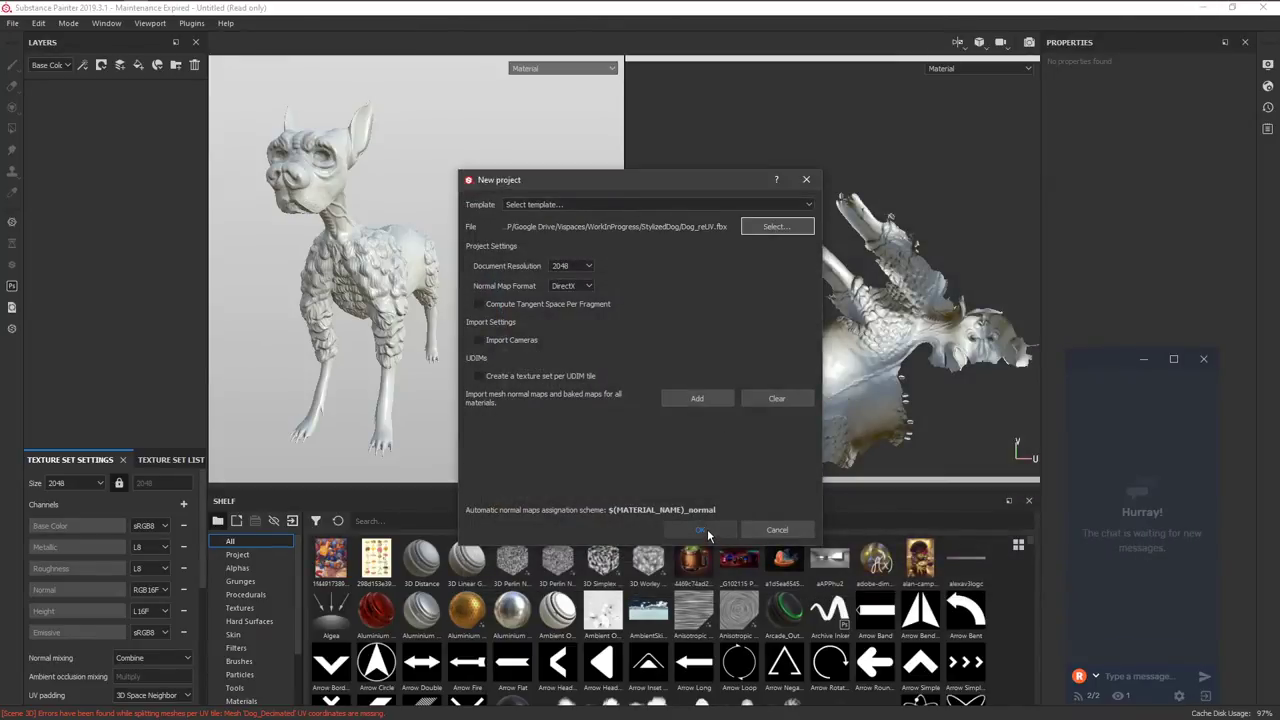
{"action": "left_click", "coordinate": [700, 529]}
{"action": "left_click", "coordinate": [592, 388]}
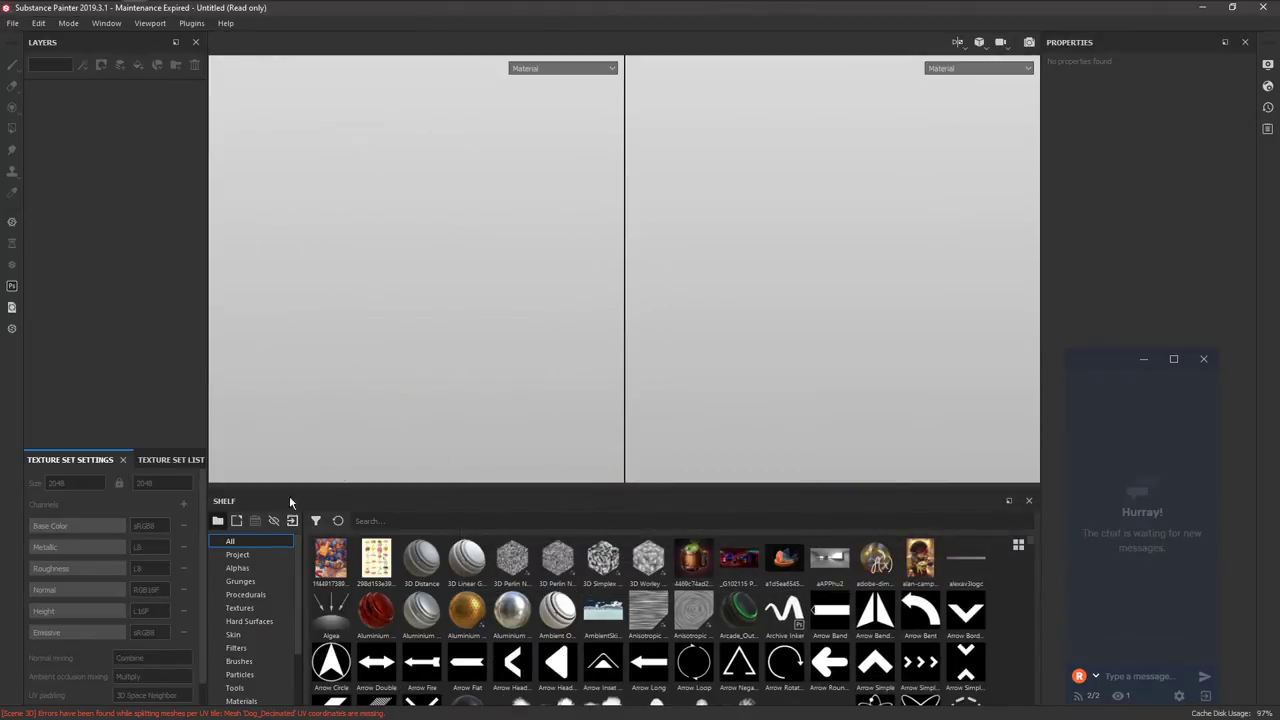
Add an Emissive channel to the texture set.
{"action": "left_click", "coordinate": [183, 504]}
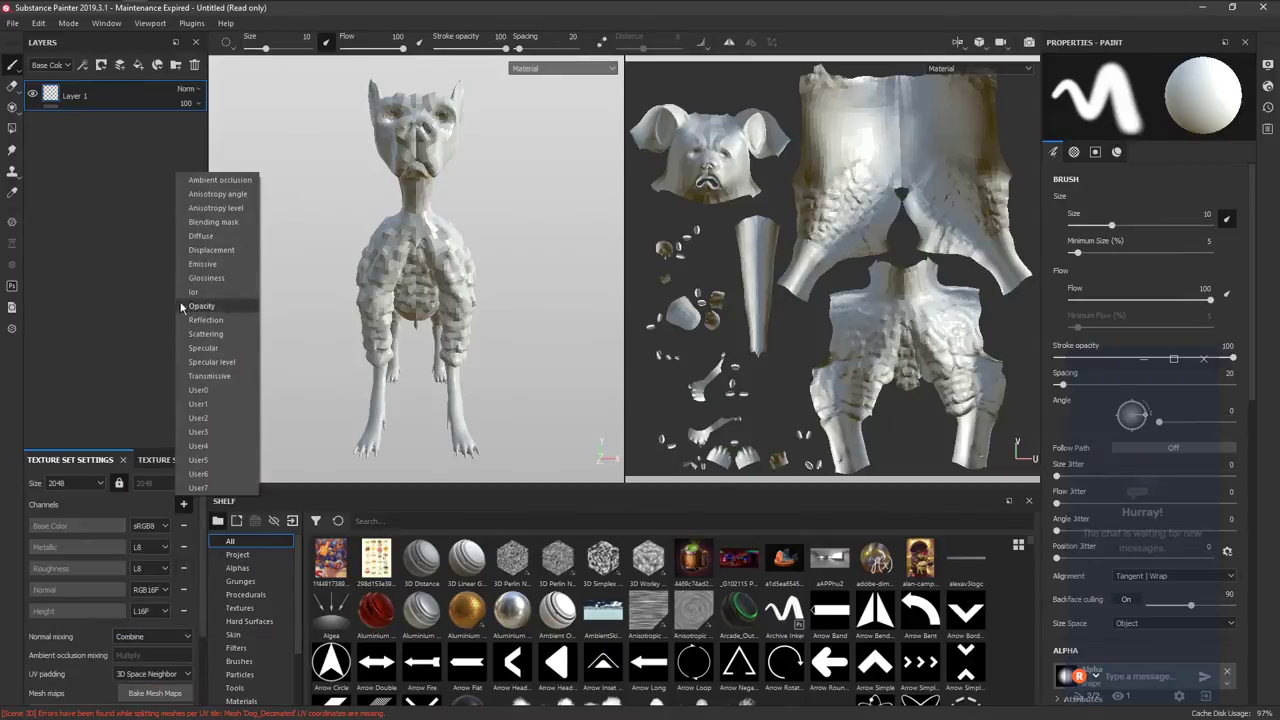
{"action": "left_click", "coordinate": [202, 263]}
Set up the mesh map bake with an output size of 2048 and Dog_Decimated.fbx as the high definition mesh.
{"action": "scroll", "coordinate": [110, 600], "scroll_direction": "down", "scroll_amount": 3}
{"action": "left_click", "coordinate": [155, 598]}
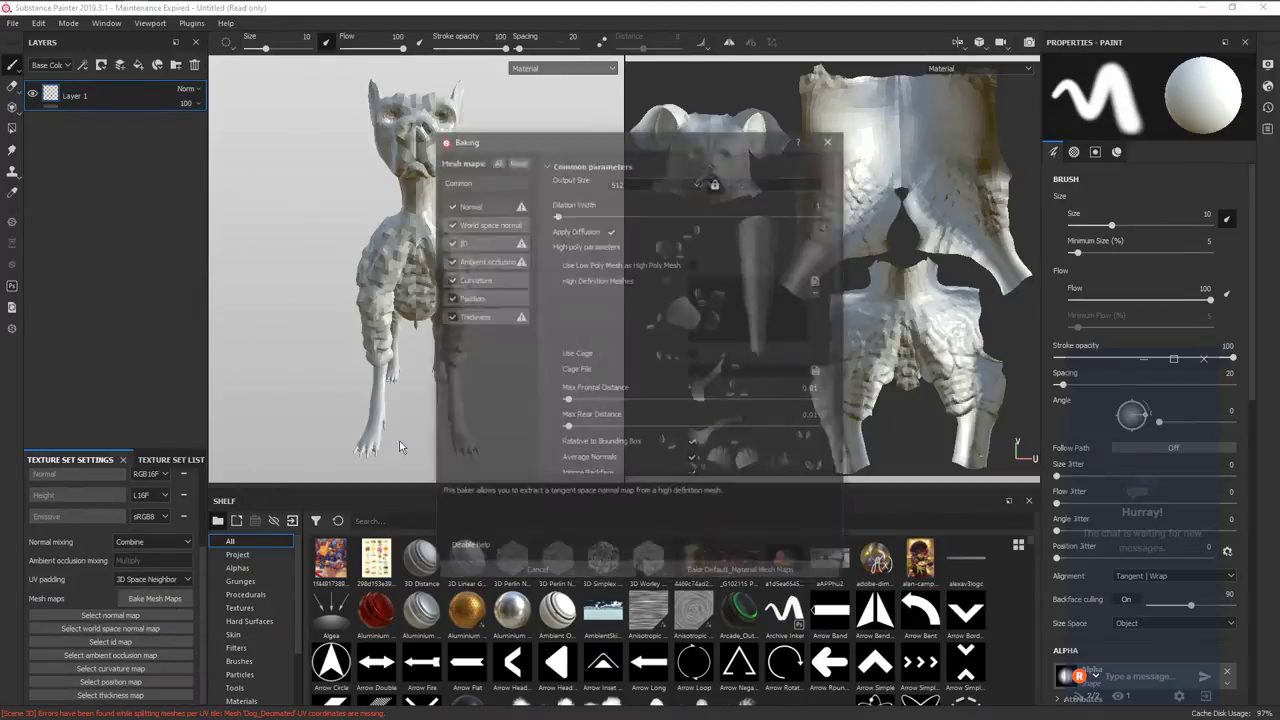
{"action": "left_click", "coordinate": [651, 188]}
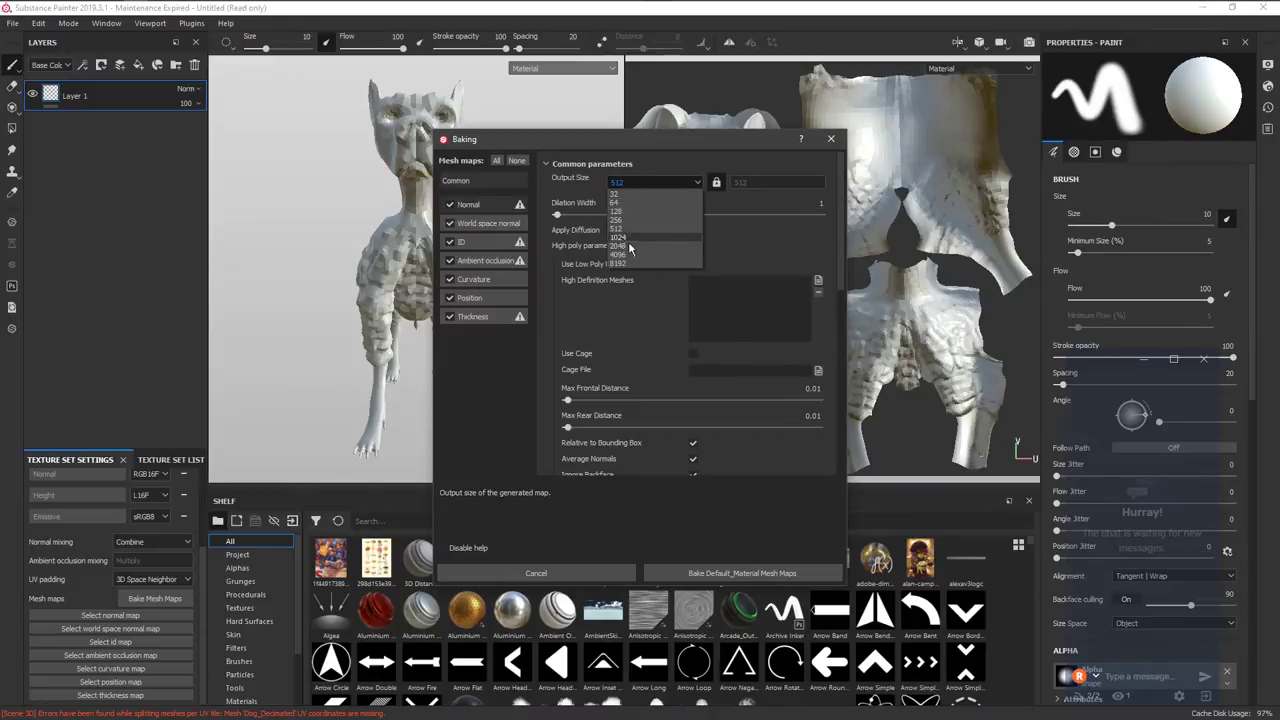
{"action": "left_click", "coordinate": [634, 249]}
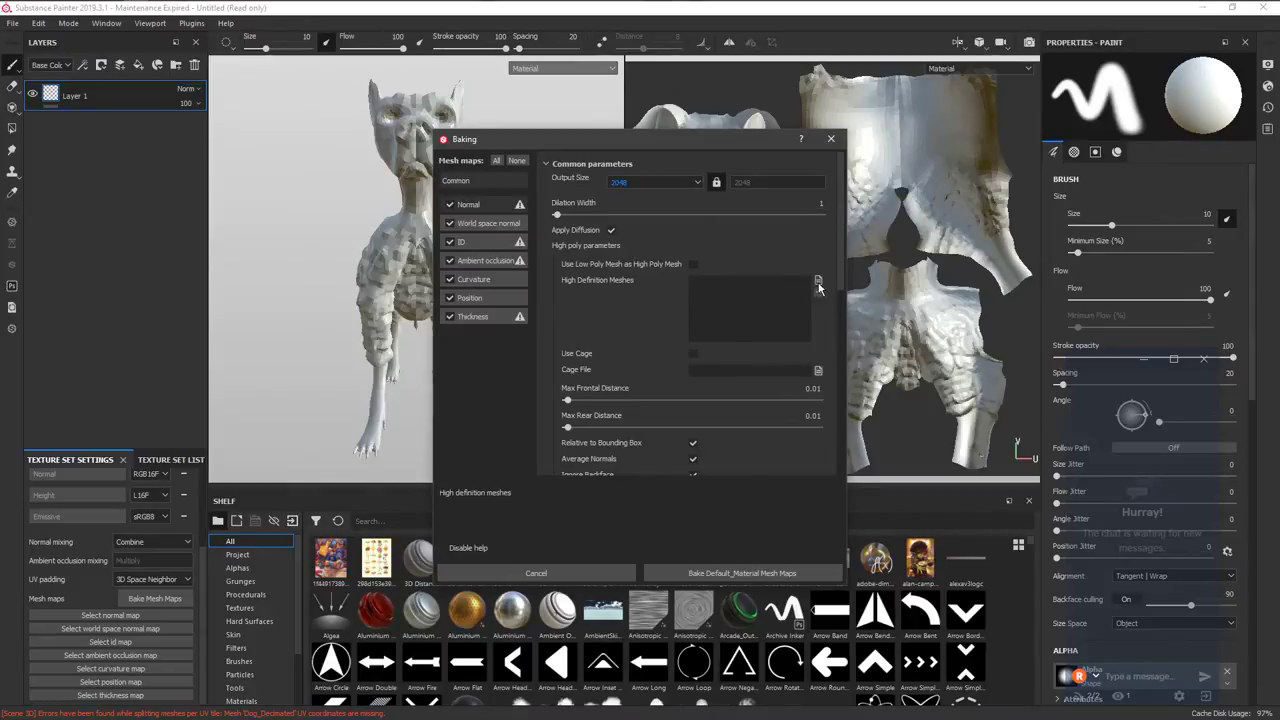
{"action": "left_click", "coordinate": [818, 282]}
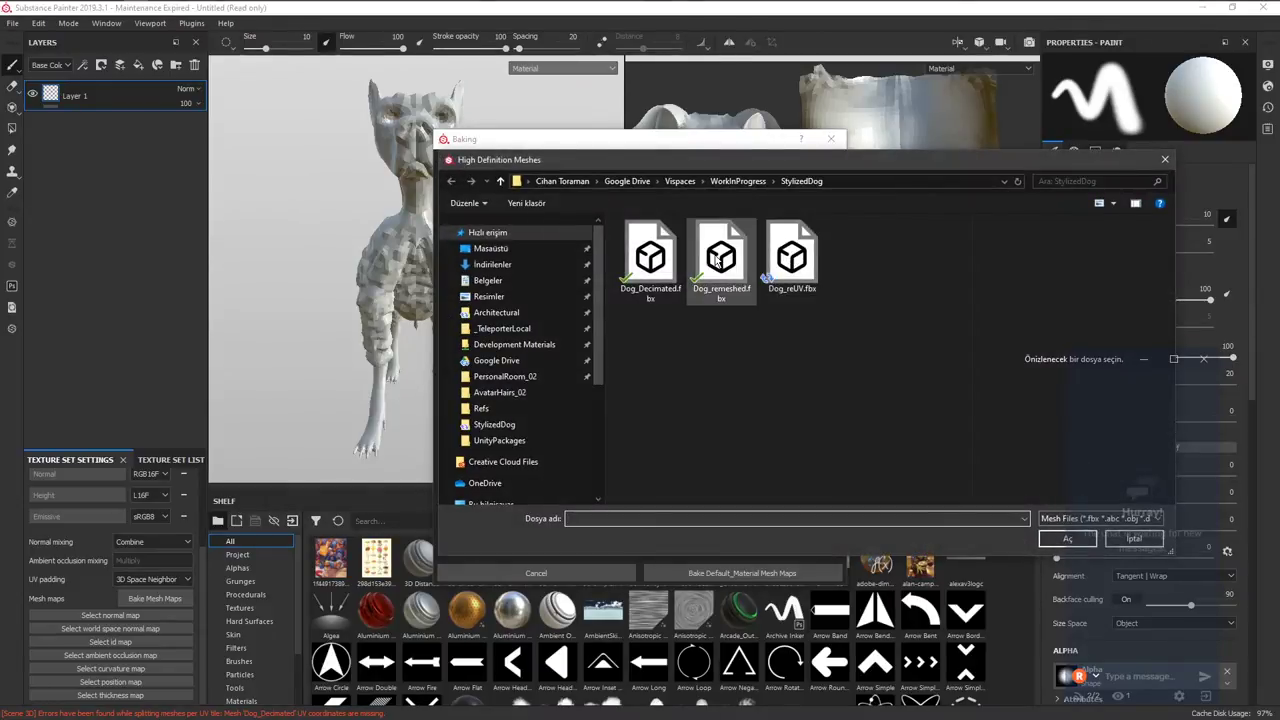
{"action": "left_click", "coordinate": [652, 285]}
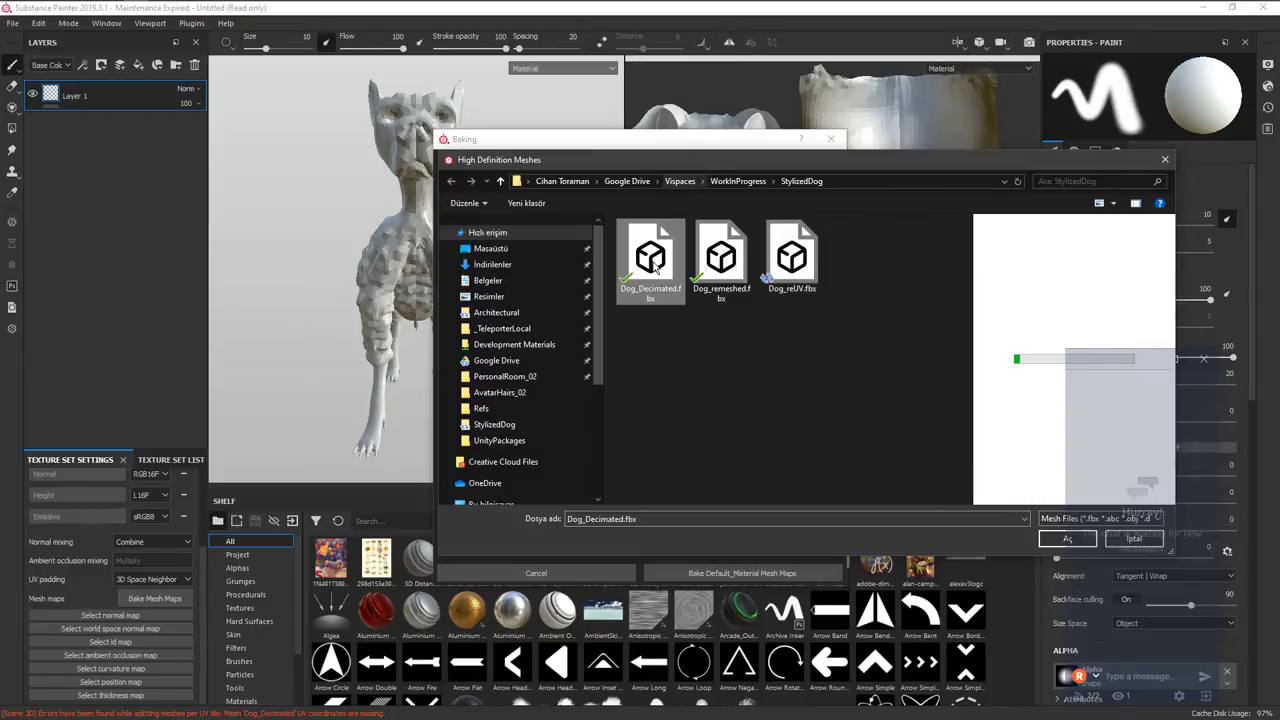
{"action": "double_click", "coordinate": [655, 262]}
Set both the max frontal distance and the max rear distance of the bake to 0.015.
{"action": "double_click", "coordinate": [813, 308]}
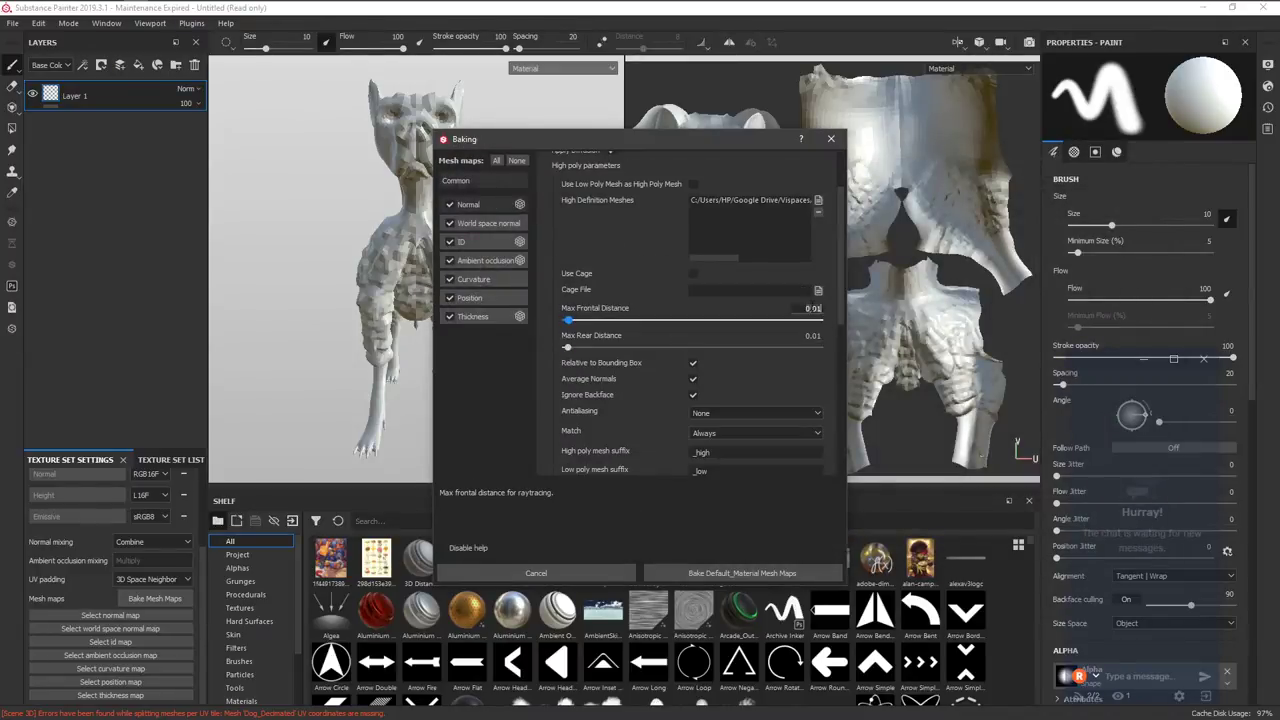
{"action": "key", "text": "Return"}
{"action": "type", "text": "5"}
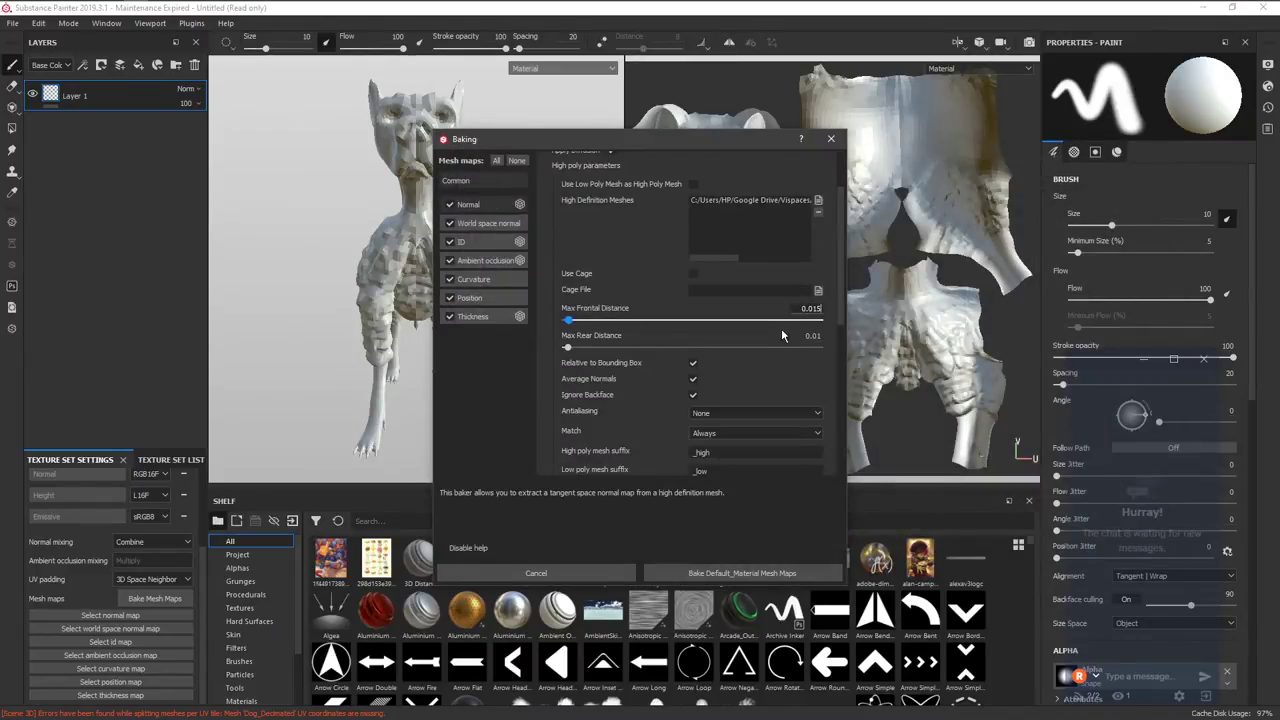
{"action": "key", "text": "Return"}
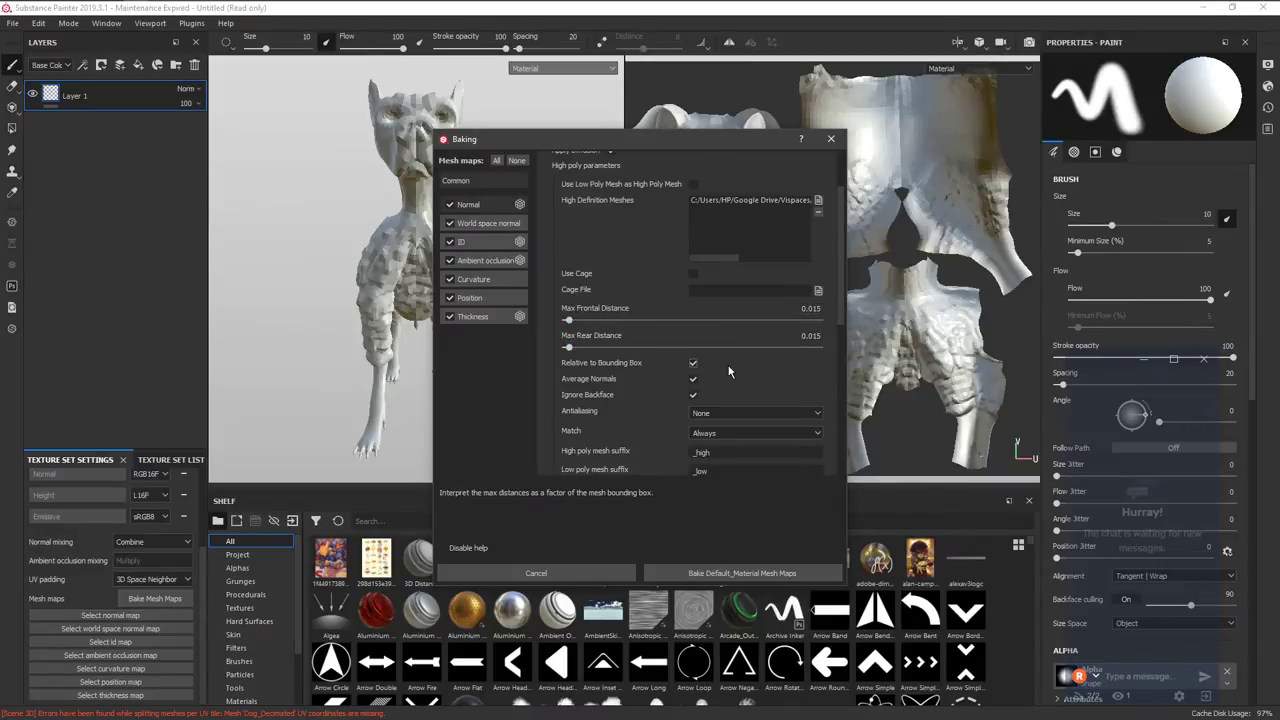
Choose a subsampling level as the antialiasing method for the bake.
{"action": "scroll", "coordinate": [765, 350], "scroll_direction": "down", "scroll_amount": 1}
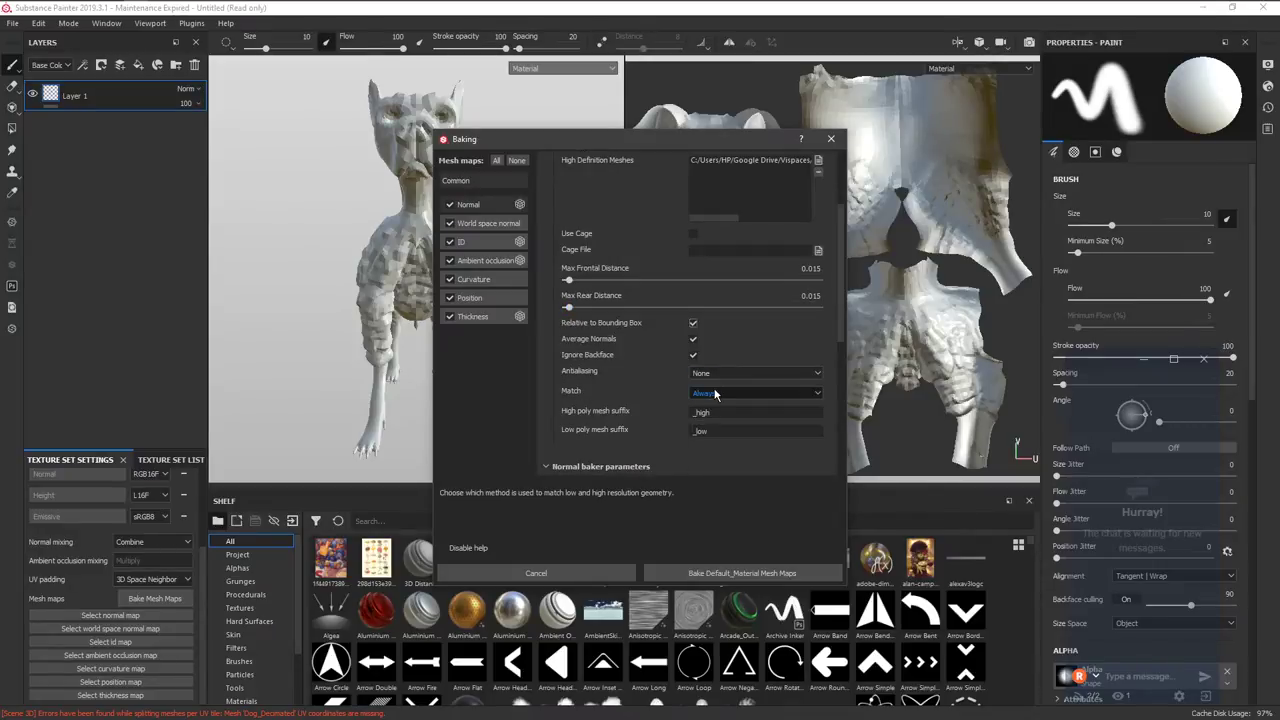
{"action": "left_click", "coordinate": [715, 373]}
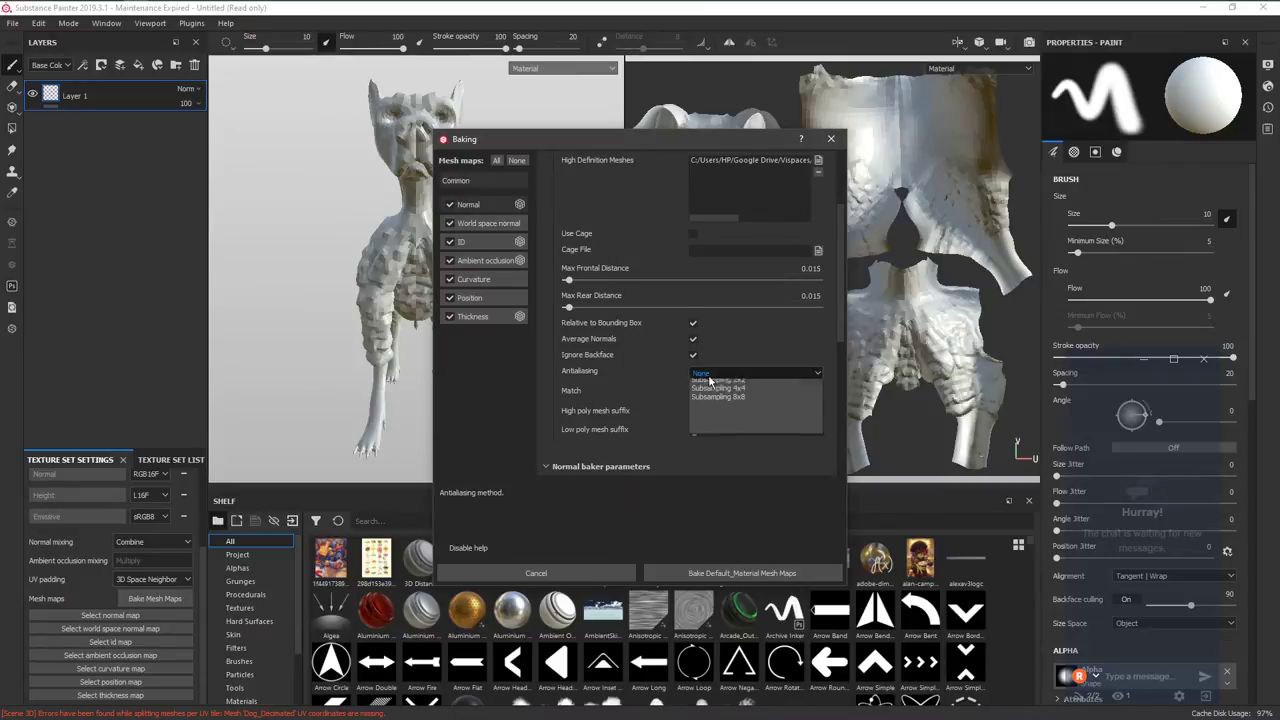
{"action": "left_click", "coordinate": [733, 396]}
{"action": "left_click", "coordinate": [733, 376]}
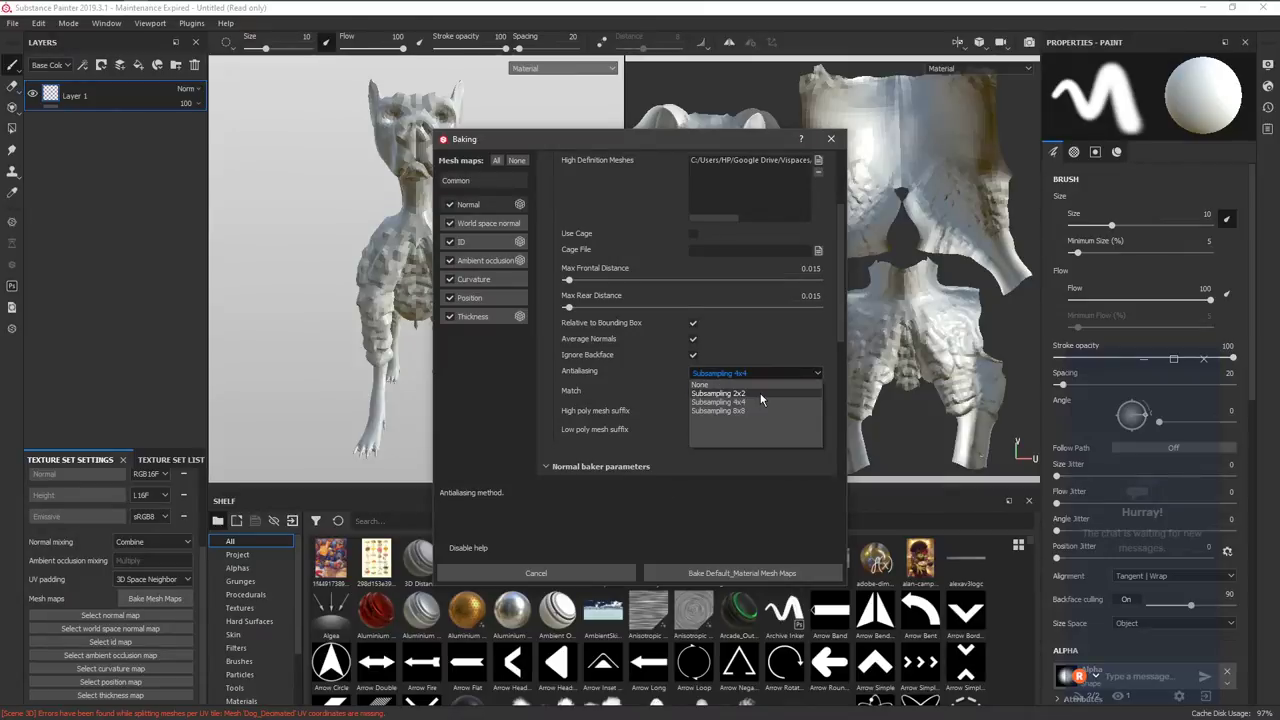
{"action": "scroll", "coordinate": [644, 394], "scroll_direction": "up", "scroll_amount": 3}
Change the color source of the ID baker and bake all the mesh maps.
{"action": "left_click", "coordinate": [476, 247]}
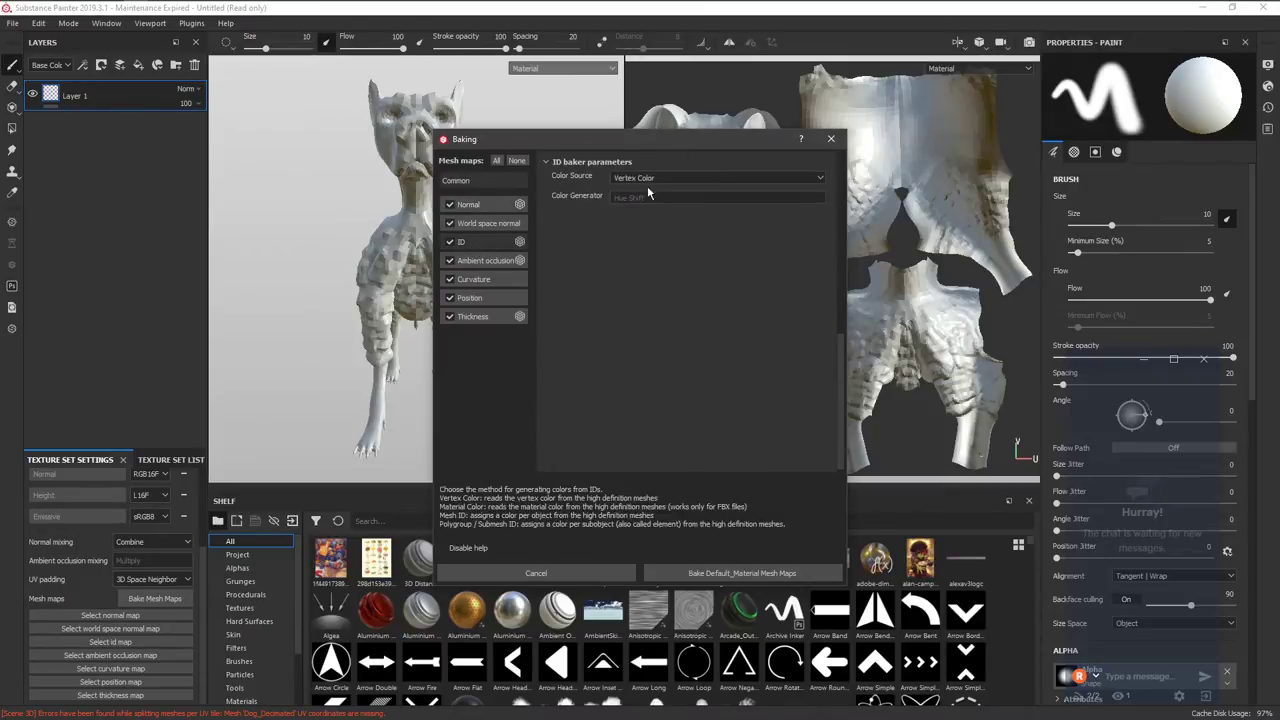
{"action": "left_click", "coordinate": [647, 180]}
{"action": "left_click", "coordinate": [651, 212]}
{"action": "left_click", "coordinate": [742, 573]}
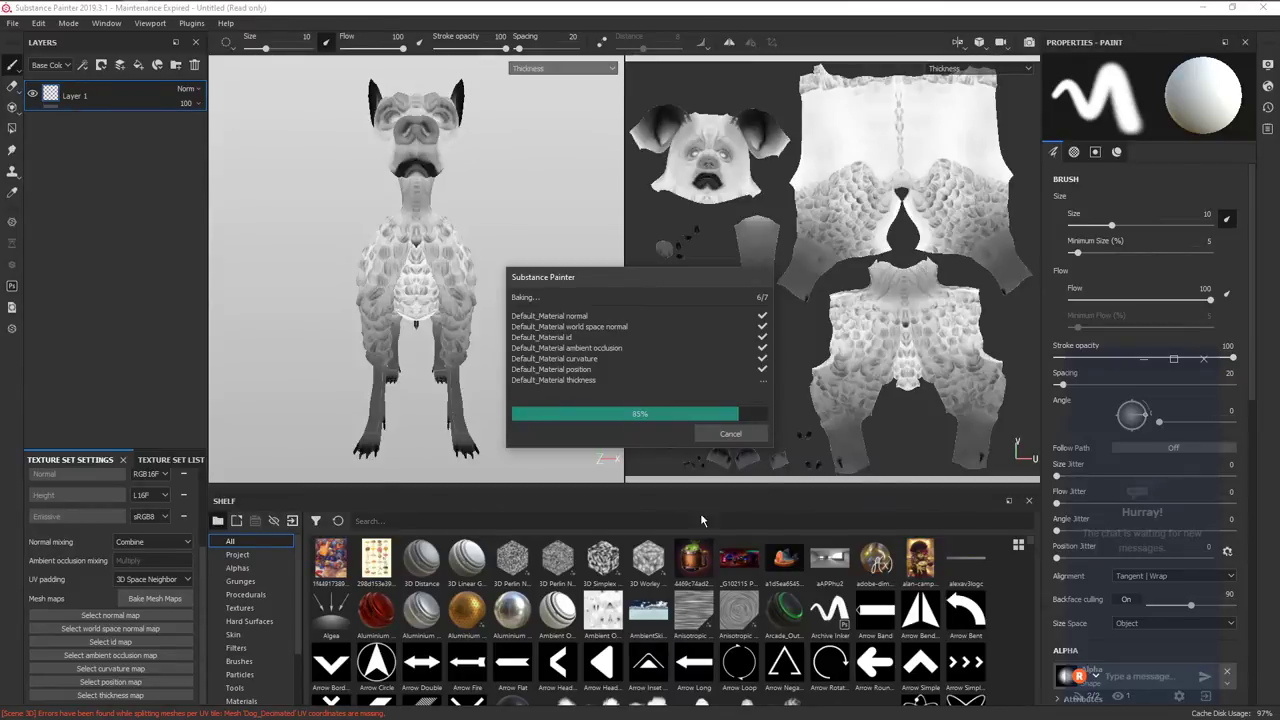
Examine the baked detail on the dog model and across its UV shells, including the tail, paws and small pieces.
{"action": "left_click_drag", "start_coordinate": [541, 417], "coordinate": [550, 391], "text": "alt"}
{"action": "right_click_drag", "start_coordinate": [688, 160], "coordinate": [723, 238], "text": "alt"}
{"action": "mouse_move", "coordinate": [723, 236]}
{"action": "middle_mouse_down", "text": "alt"}
{"action": "mouse_move", "coordinate": [826, 203]}
{"action": "mouse_move", "coordinate": [914, 206]}
{"action": "mouse_move", "coordinate": [817, 258]}
{"action": "mouse_move", "coordinate": [814, 150]}
{"action": "middle_mouse_up", "text": "alt"}
{"action": "middle_click_drag", "start_coordinate": [814, 335], "coordinate": [816, 180], "text": "alt"}
{"action": "middle_click_drag", "start_coordinate": [872, 262], "coordinate": [811, 157], "text": "alt"}
{"action": "mouse_move", "coordinate": [810, 270]}
{"action": "middle_mouse_down", "text": "alt"}
{"action": "mouse_move", "coordinate": [795, 181]}
{"action": "mouse_move", "coordinate": [817, 186]}
{"action": "mouse_move", "coordinate": [849, 229]}
{"action": "mouse_move", "coordinate": [834, 214]}
{"action": "mouse_move", "coordinate": [852, 208]}
{"action": "middle_mouse_up", "text": "alt"}
{"action": "right_click_drag", "start_coordinate": [956, 254], "coordinate": [768, 210], "text": "alt"}
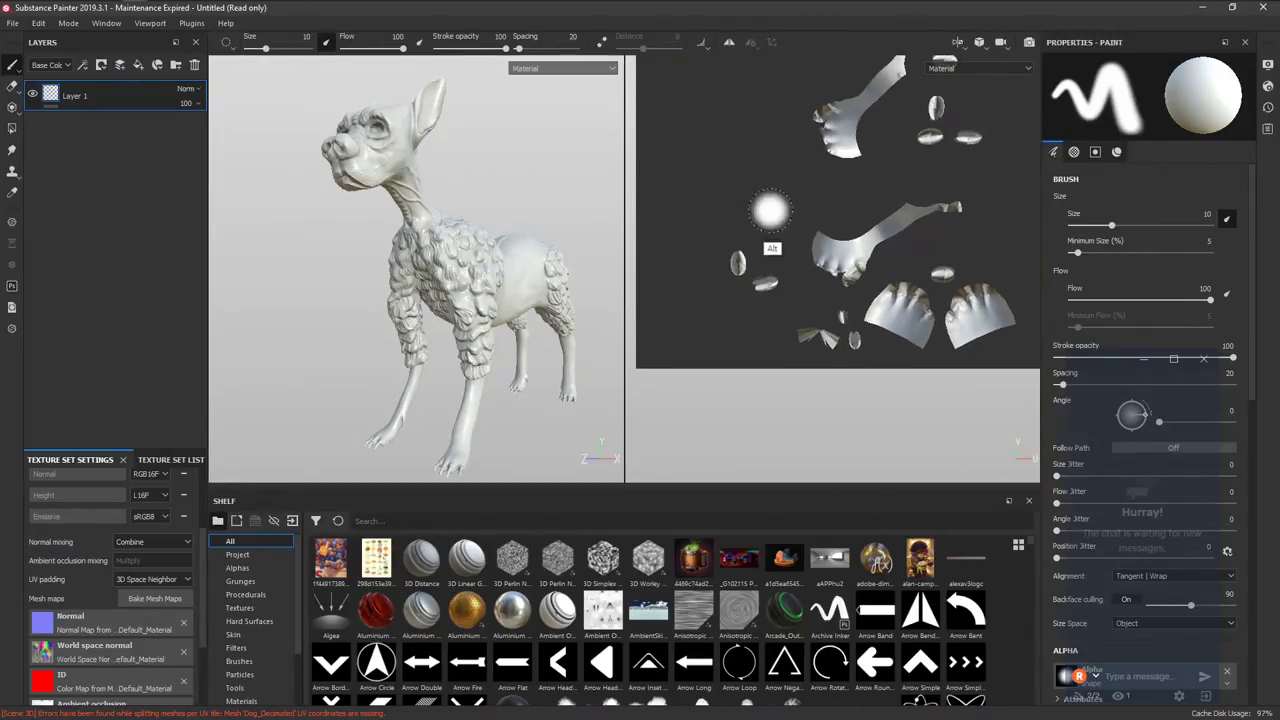
{"action": "middle_click_drag", "start_coordinate": [898, 250], "coordinate": [716, 320], "text": "alt"}
{"action": "mouse_move", "coordinate": [885, 272]}
{"action": "middle_mouse_down", "text": "alt"}
{"action": "mouse_move", "coordinate": [835, 331]}
{"action": "mouse_move", "coordinate": [861, 399]}
{"action": "middle_mouse_up", "text": "alt"}
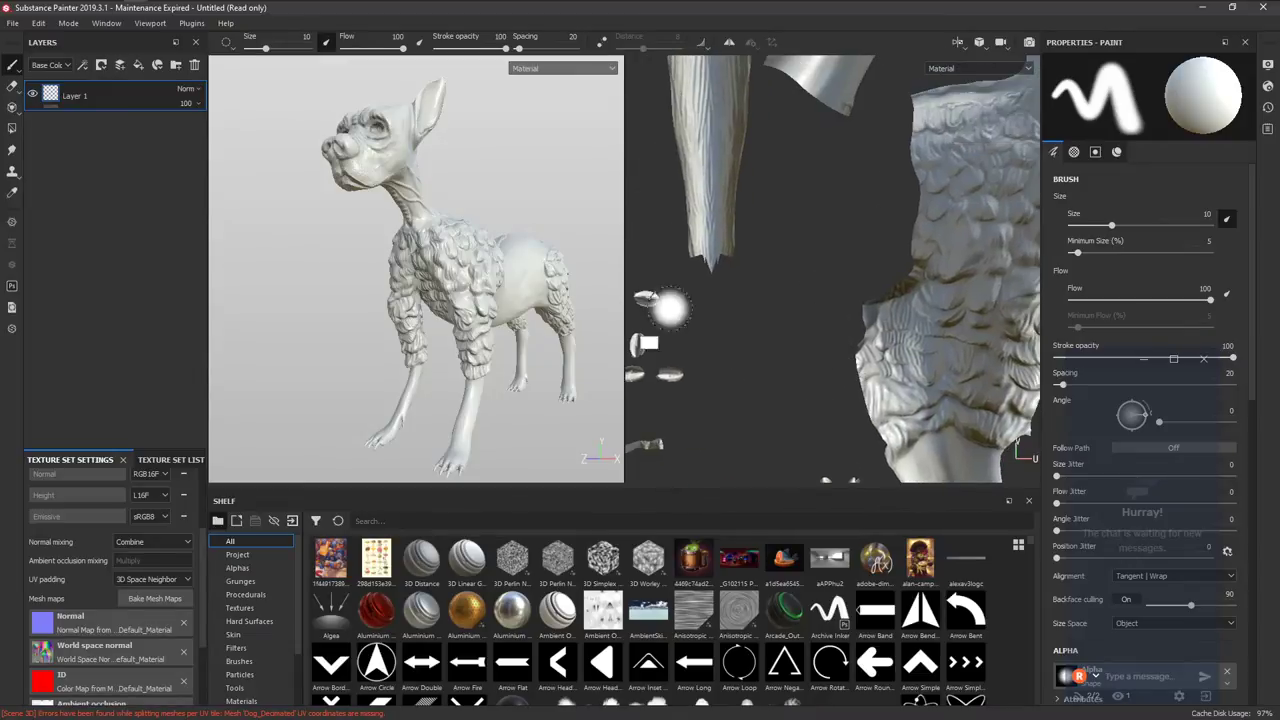
{"action": "left_click_drag", "start_coordinate": [477, 327], "coordinate": [428, 333], "text": "alt"}
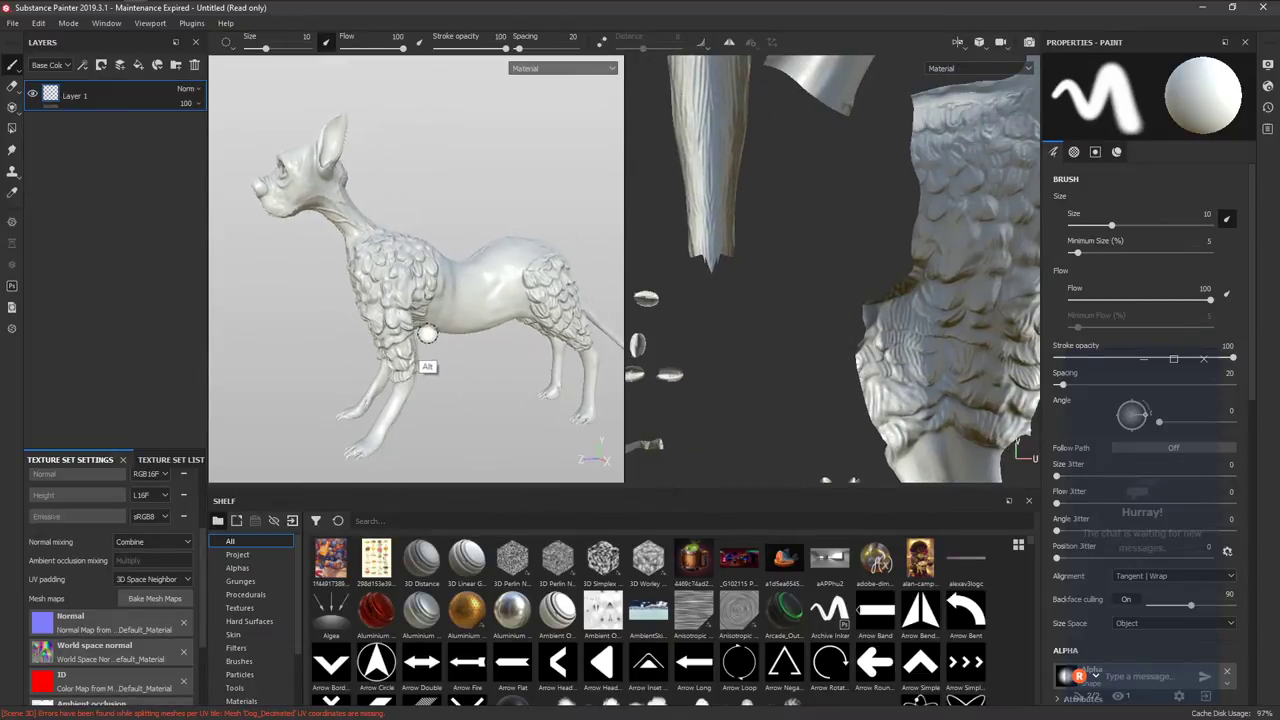
Replace the empty paint layer with a fill layer and save the project as StylizedDog in the StylizedDog folder.
{"action": "left_click", "coordinate": [194, 65]}
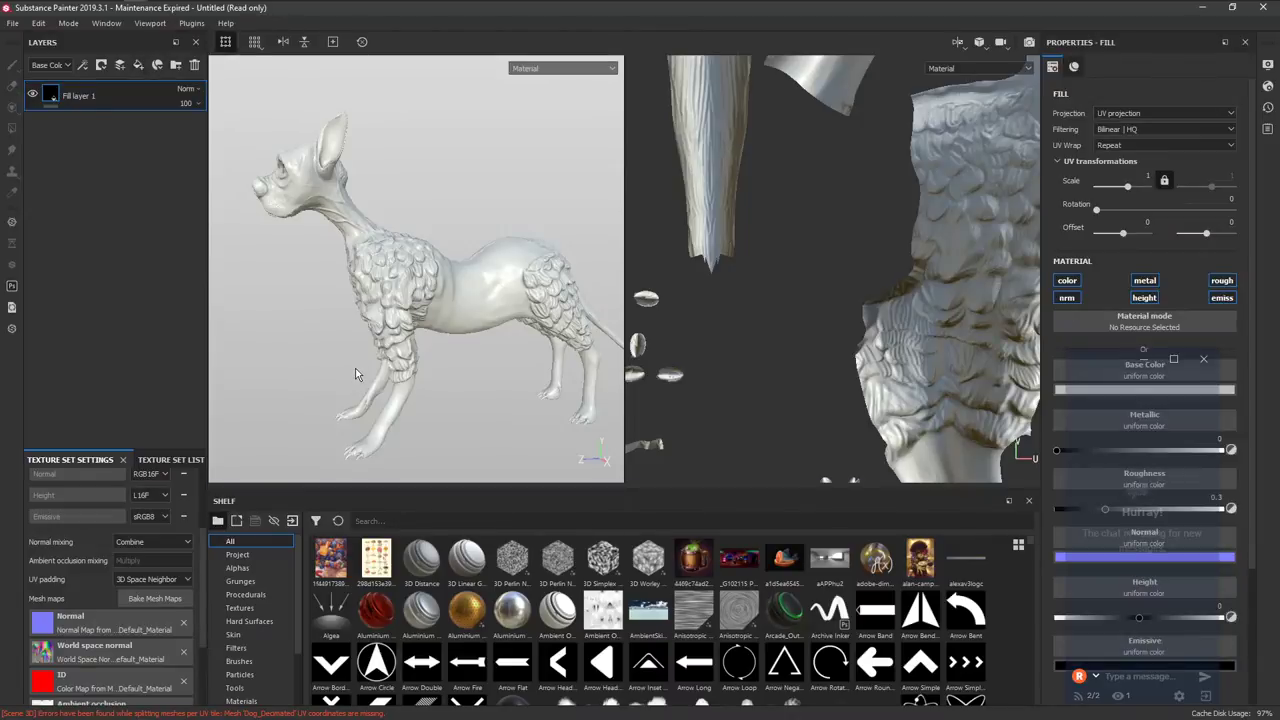
{"action": "key", "text": "ctrl+s"}
{"action": "key", "text": "ctrl+s"}
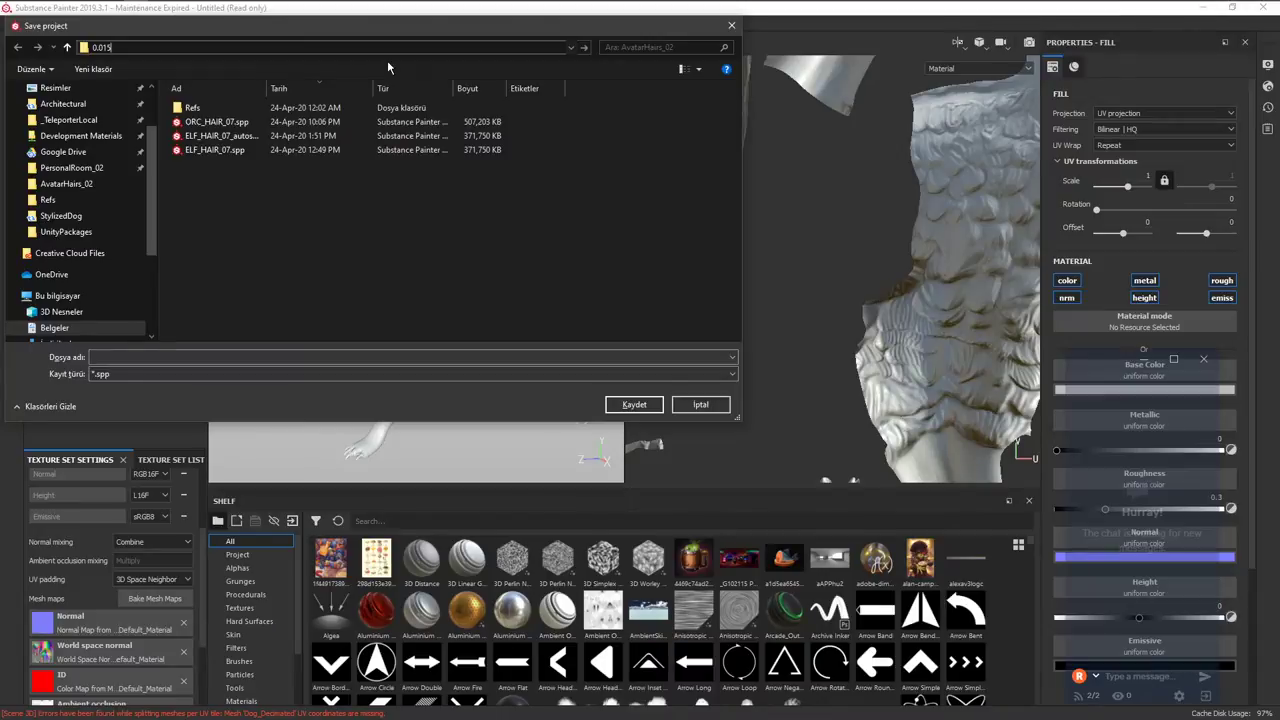
{"action": "left_click", "coordinate": [75, 215]}
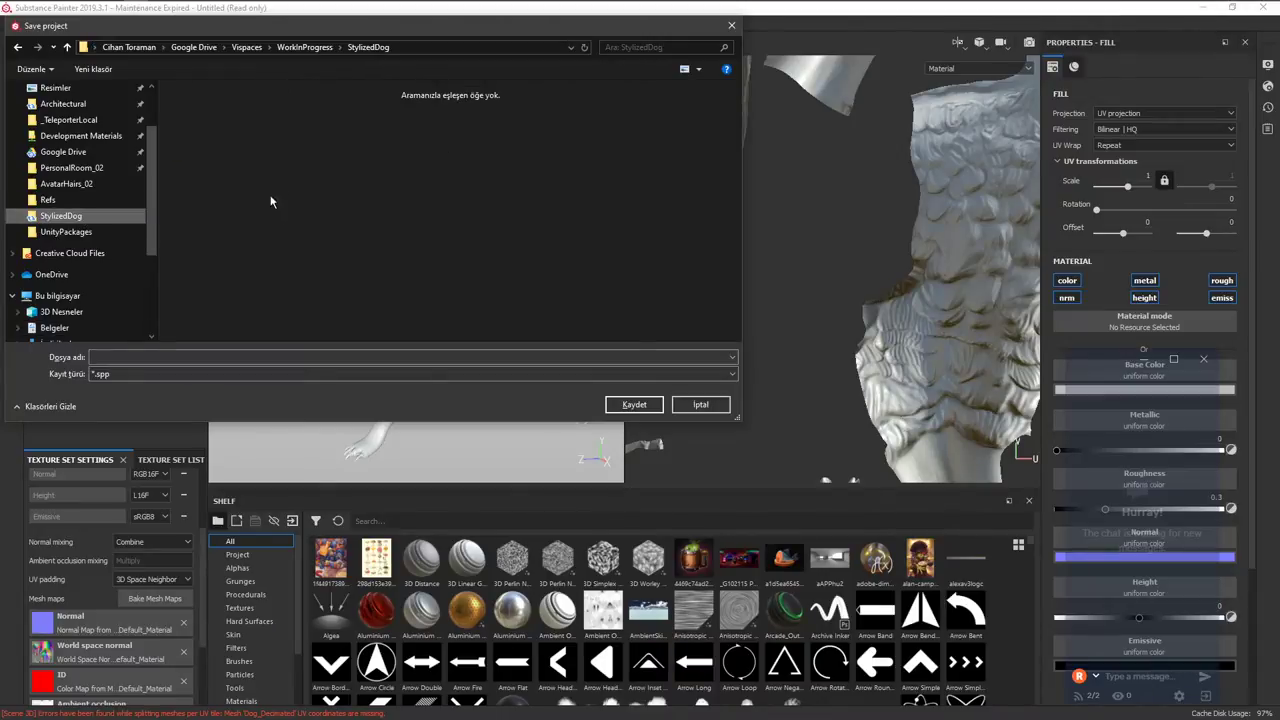
{"action": "left_click", "coordinate": [251, 356]}
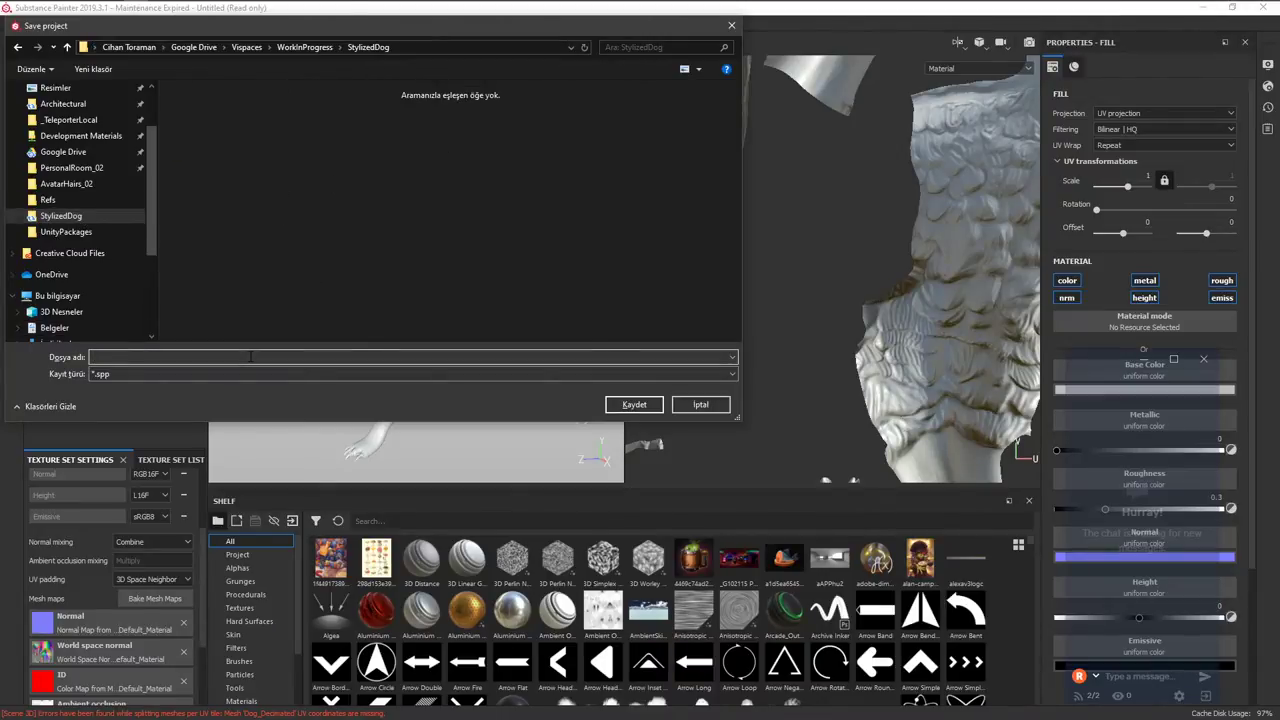
{"action": "type", "text": "Styl"}
{"action": "type", "text": "izedDog"}
{"action": "key", "text": "Return"}
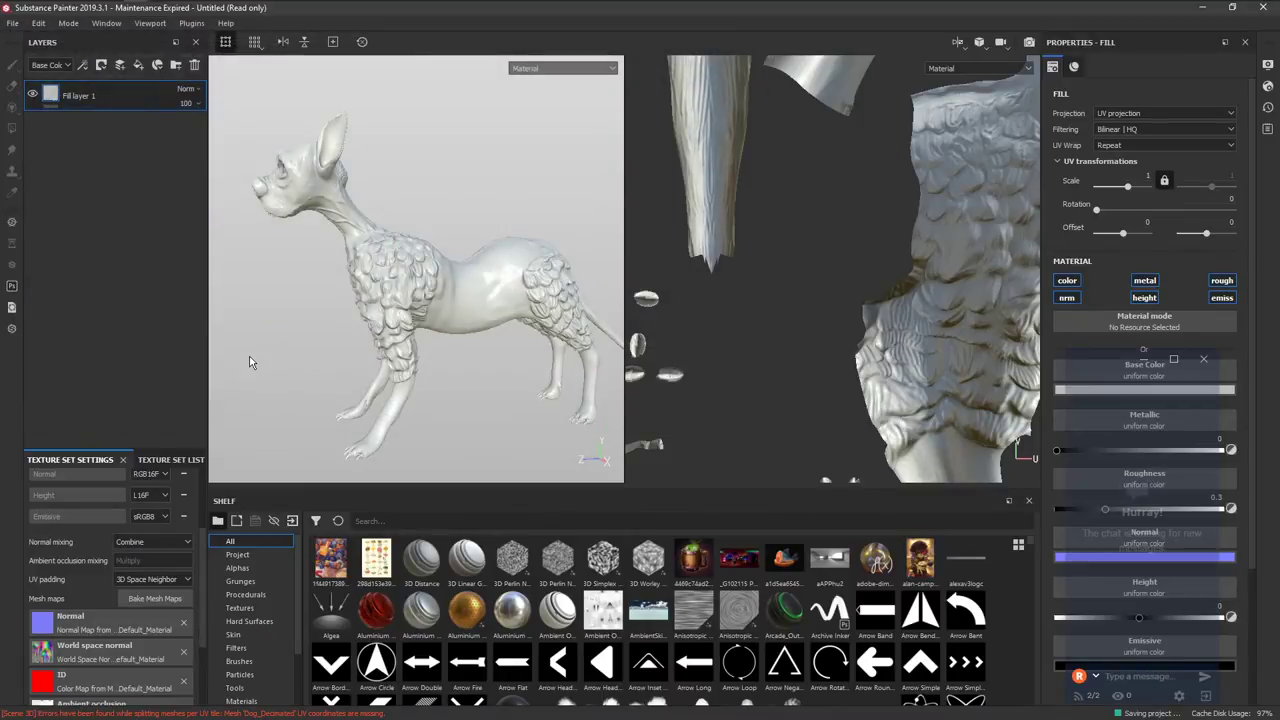
Apply the Creature Skin Green Smooth smart material to the dog, with Creature Teeth layered above it.
{"action": "mouse_move", "coordinate": [474, 332]}
{"action": "middle_mouse_down", "text": "alt"}
{"action": "mouse_move", "coordinate": [454, 325]}
{"action": "mouse_move", "coordinate": [488, 319]}
{"action": "middle_mouse_up", "text": "alt"}
{"action": "key", "text": "F2"}
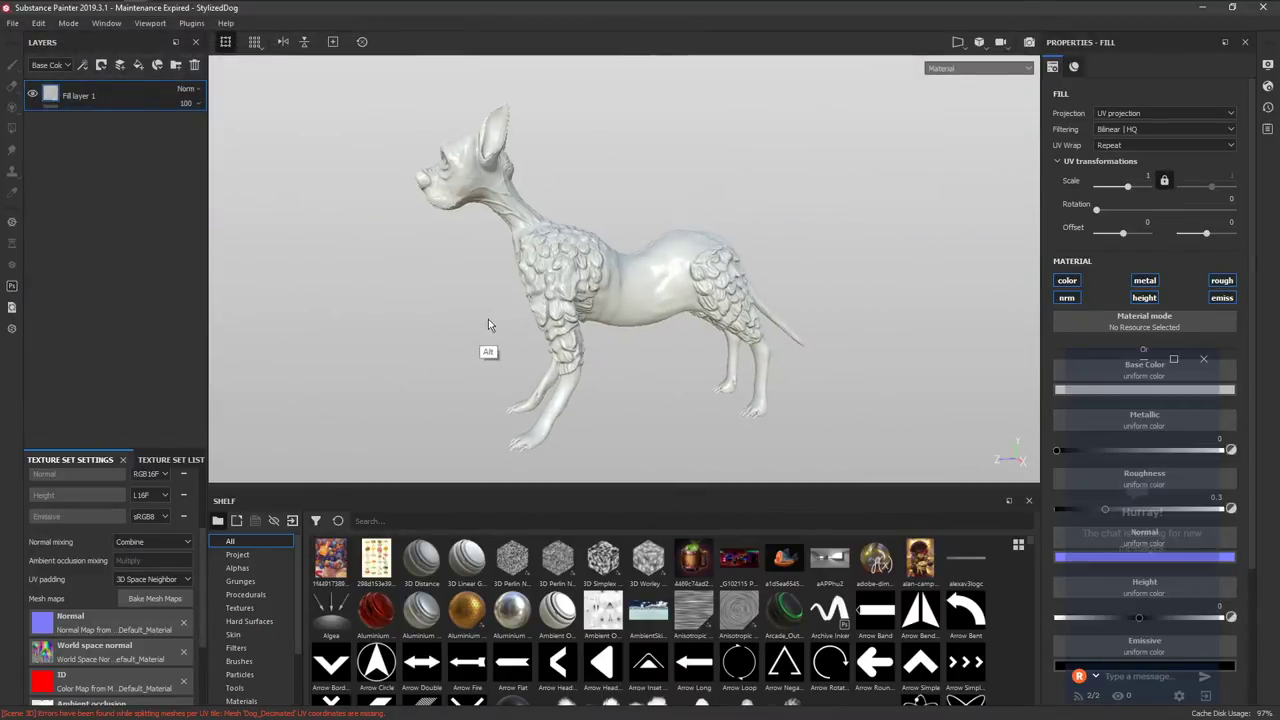
{"action": "left_click_drag", "start_coordinate": [488, 319], "coordinate": [562, 321], "text": "alt"}
{"action": "middle_click_drag", "start_coordinate": [562, 321], "coordinate": [433, 323], "text": "alt"}
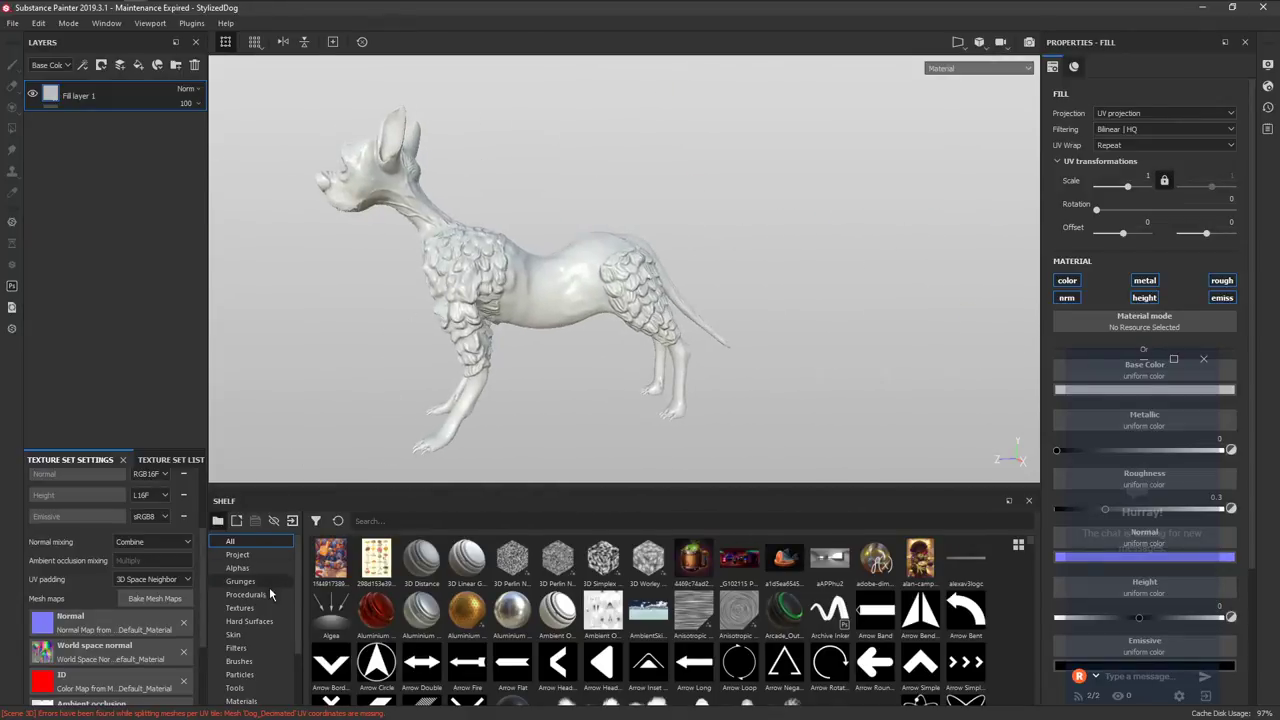
{"action": "scroll", "coordinate": [290, 660], "scroll_direction": "down", "scroll_amount": 2}
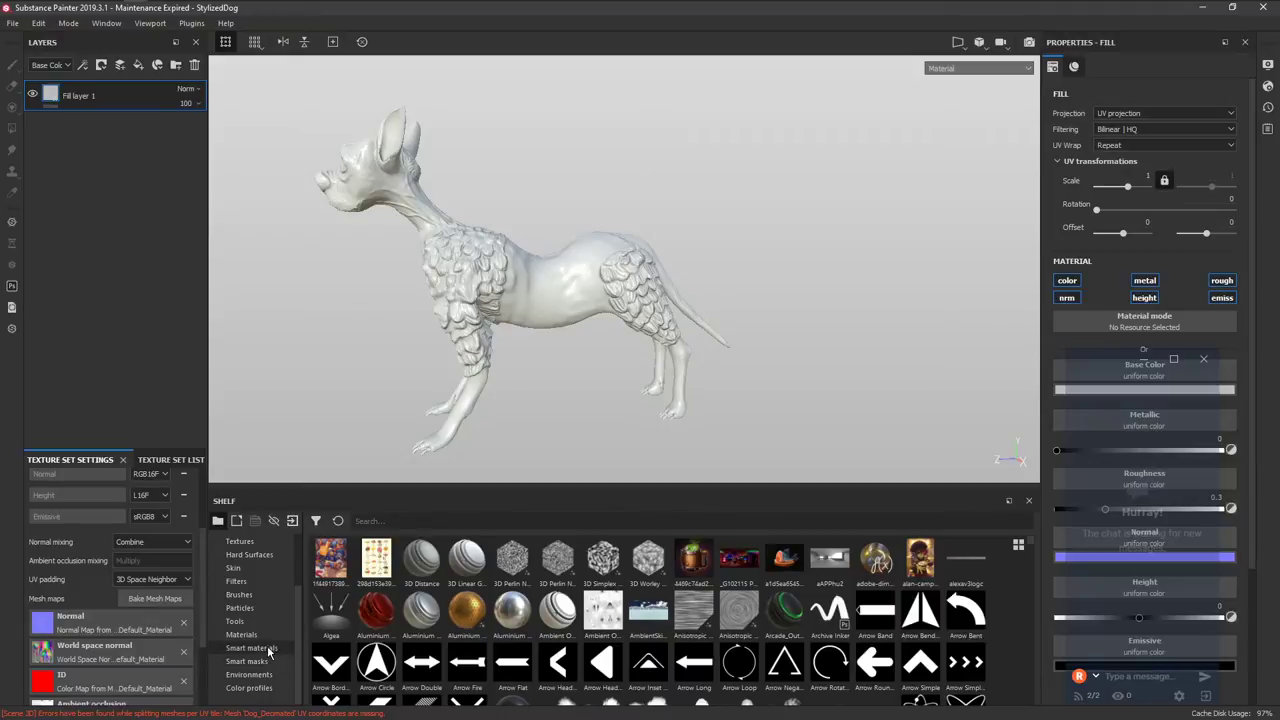
{"action": "left_click", "coordinate": [267, 647]}
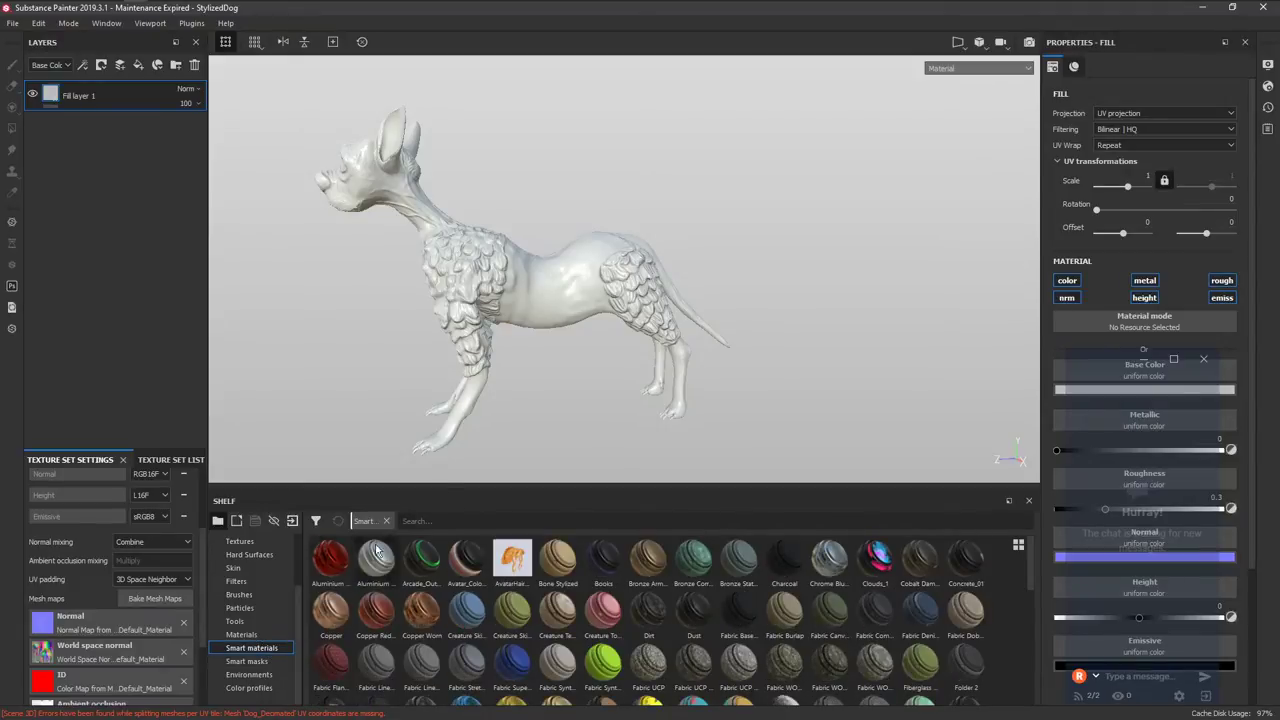
{"action": "scroll", "coordinate": [537, 286], "scroll_direction": "up", "scroll_amount": 3}
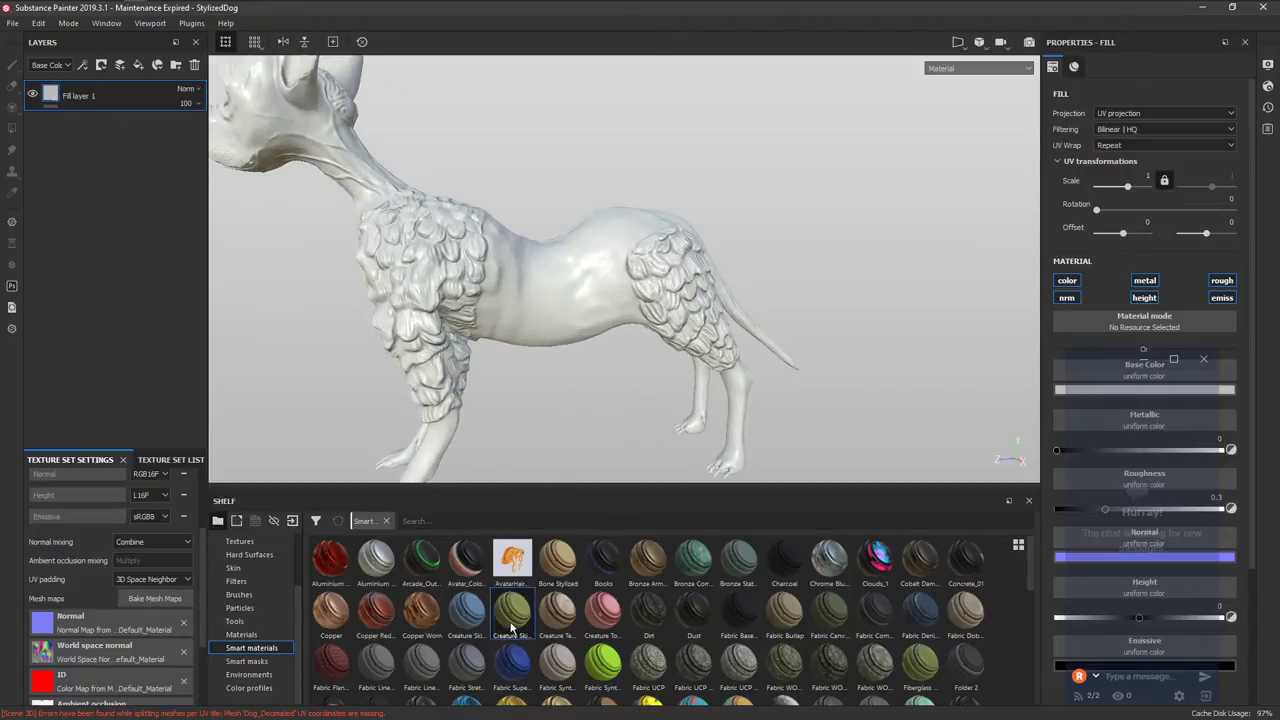
{"action": "left_click", "coordinate": [565, 615]}
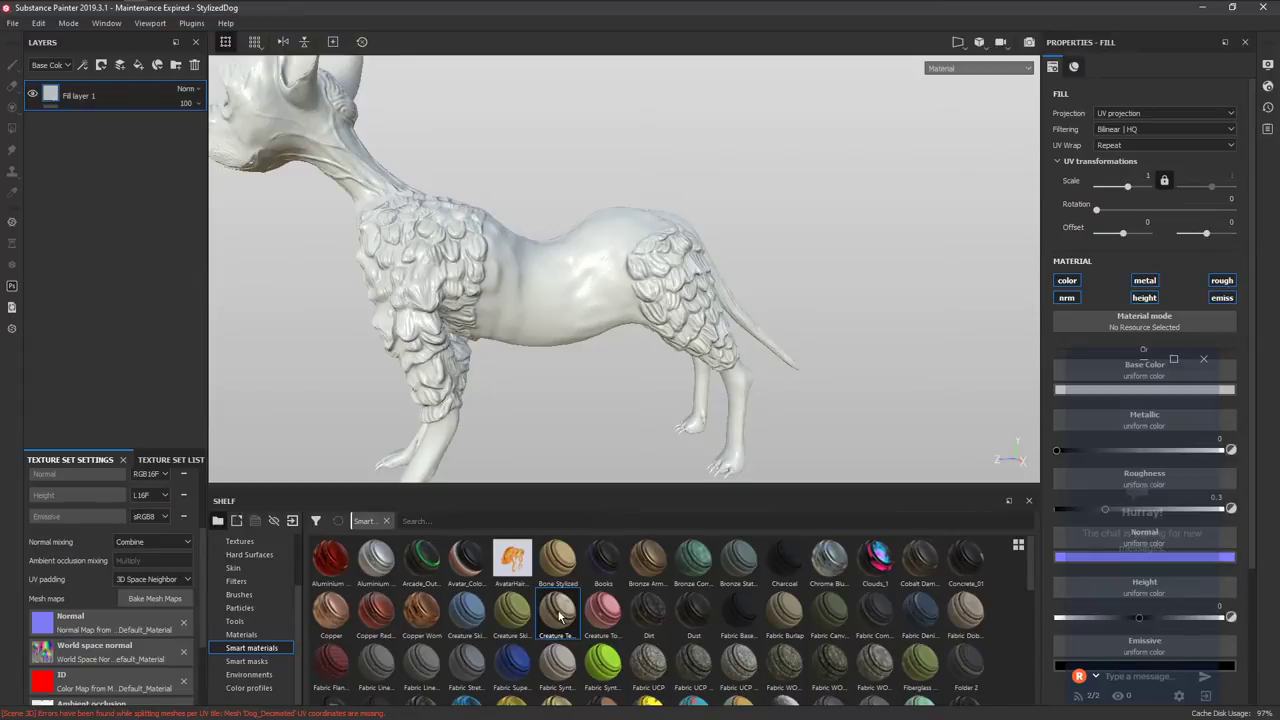
{"action": "mouse_move", "coordinate": [560, 600]}
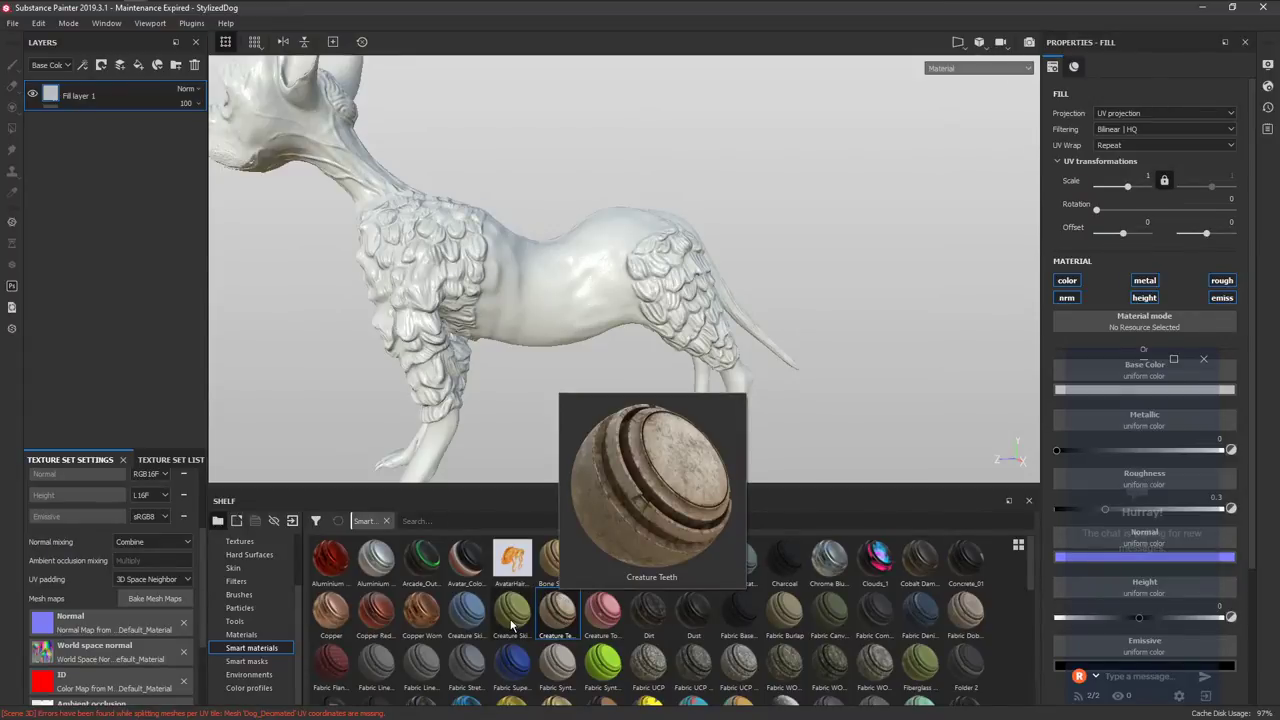
{"action": "left_click_drag", "start_coordinate": [510, 627], "coordinate": [562, 300]}
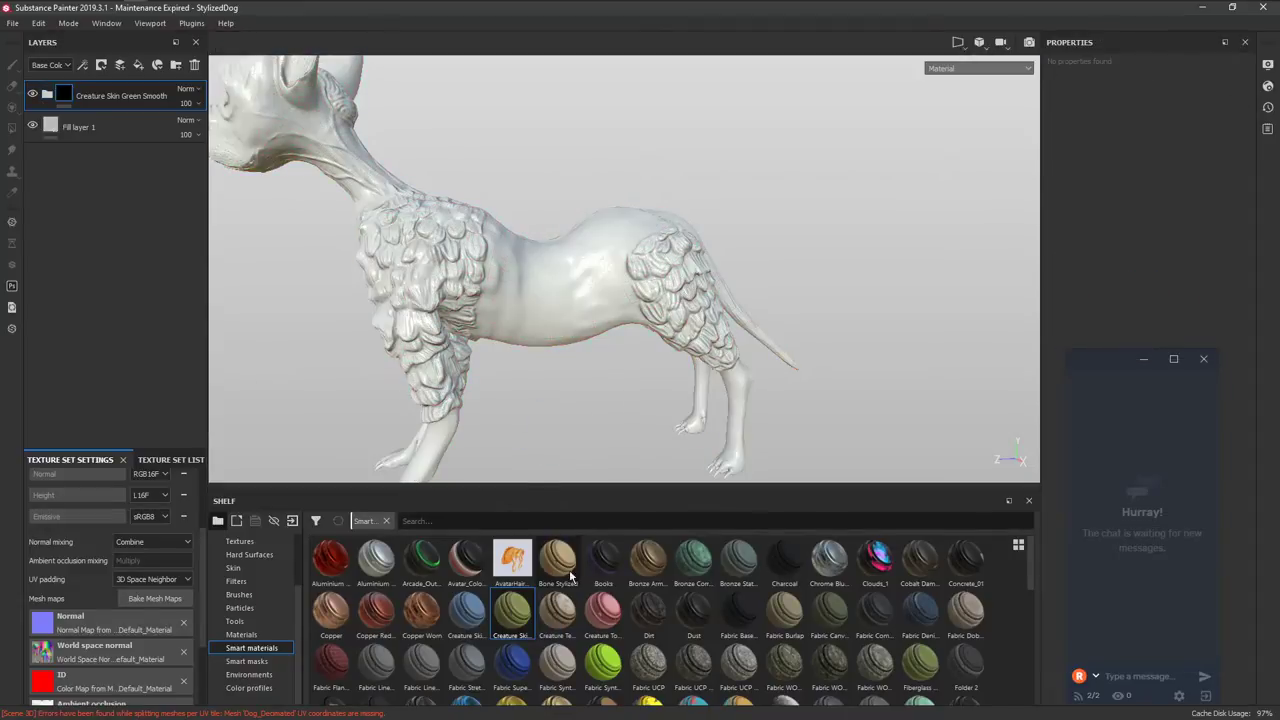
{"action": "left_click_drag", "start_coordinate": [557, 612], "coordinate": [582, 315]}
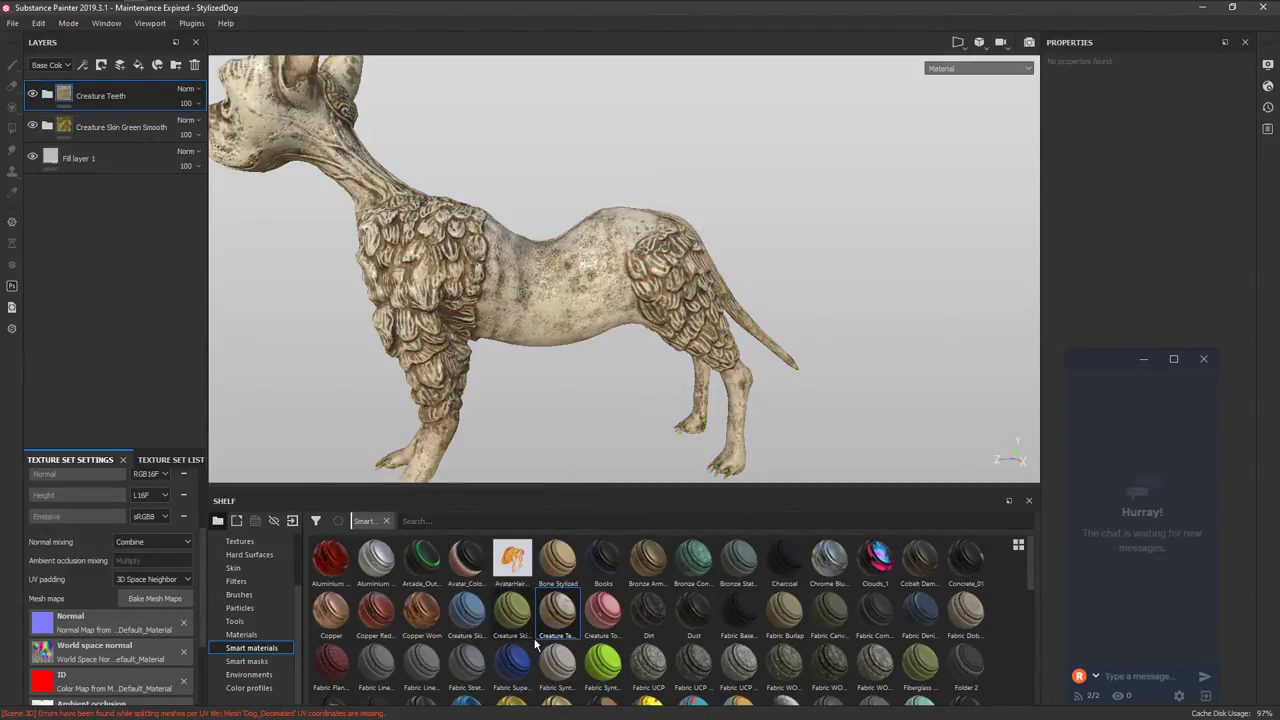
Look further through the smart materials, search the whole shelf for "fur" and clear the search.
{"action": "scroll", "coordinate": [536, 646], "scroll_direction": "down", "scroll_amount": 5}
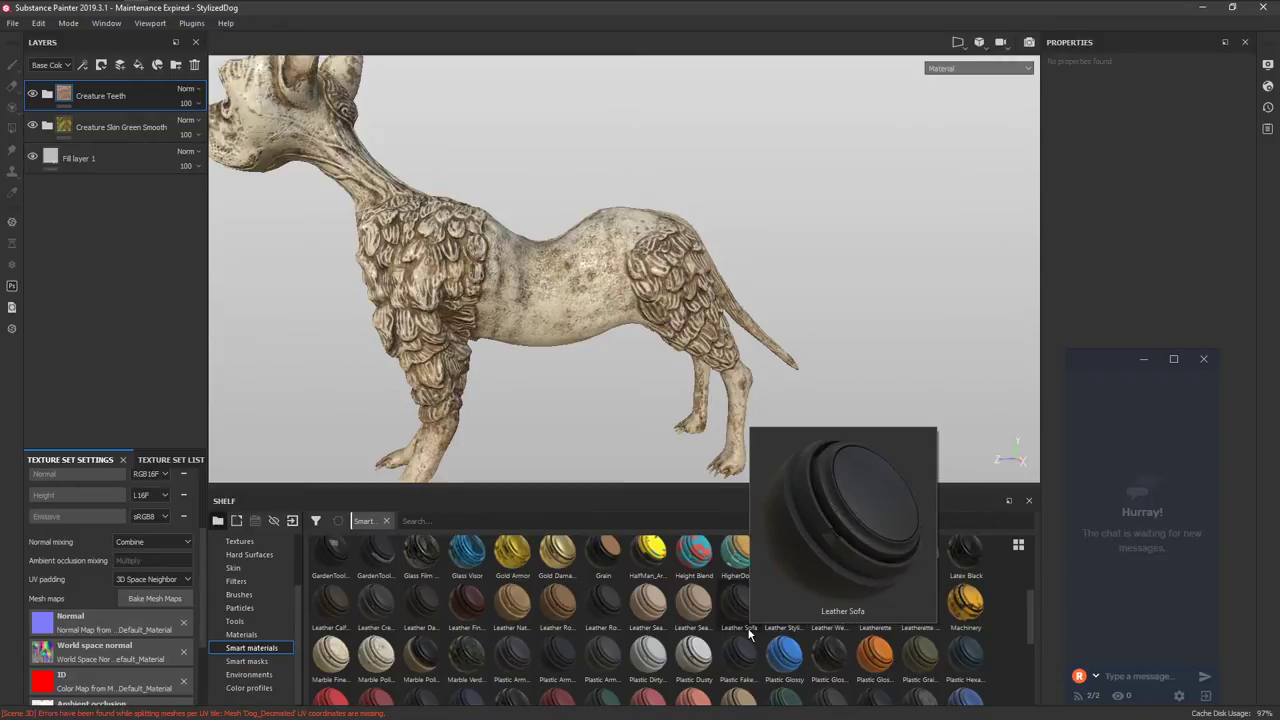
{"action": "left_click", "coordinate": [386, 521]}
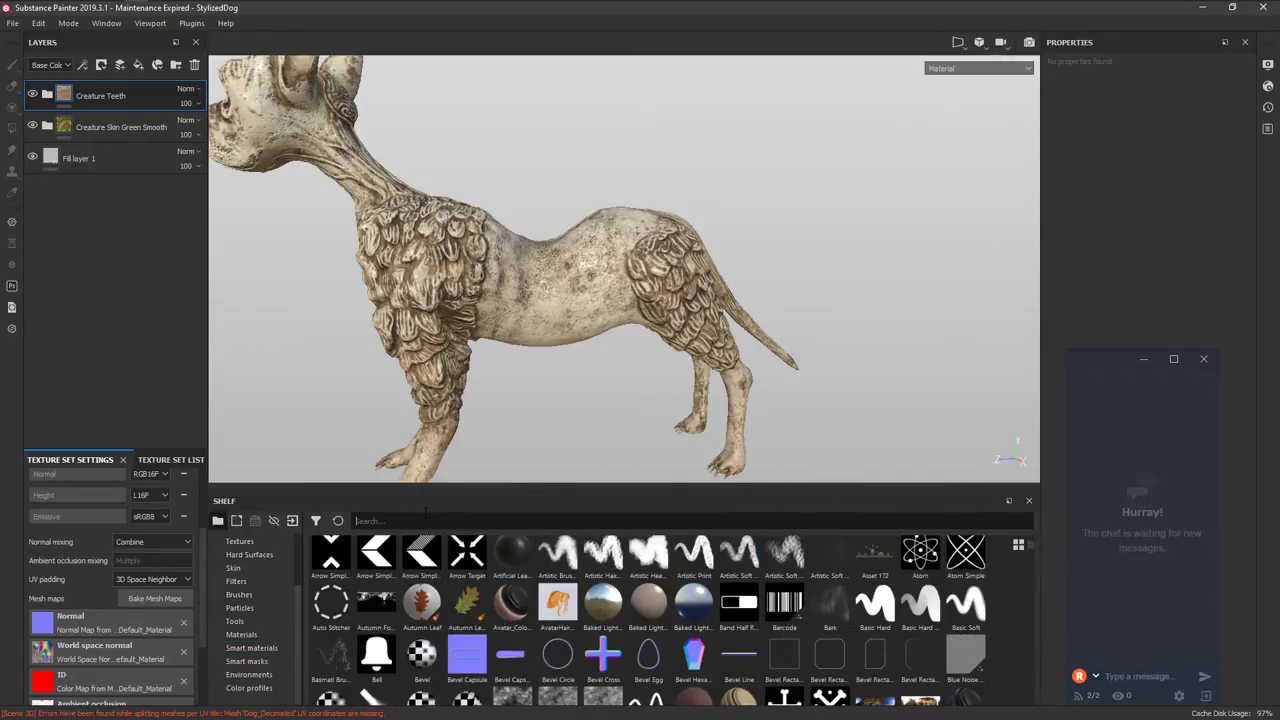
{"action": "type", "text": "fur"}
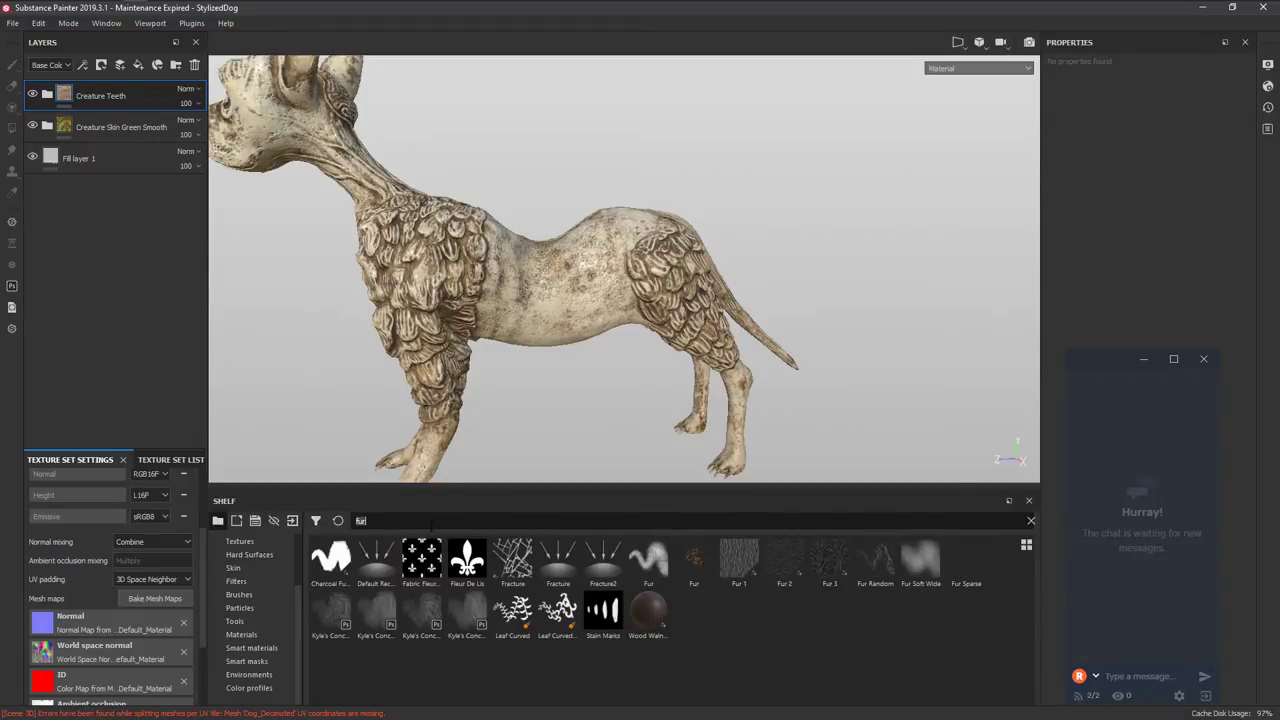
{"action": "key", "text": "BackSpace"}
{"action": "scroll", "coordinate": [480, 597], "scroll_direction": "down", "scroll_amount": 6}
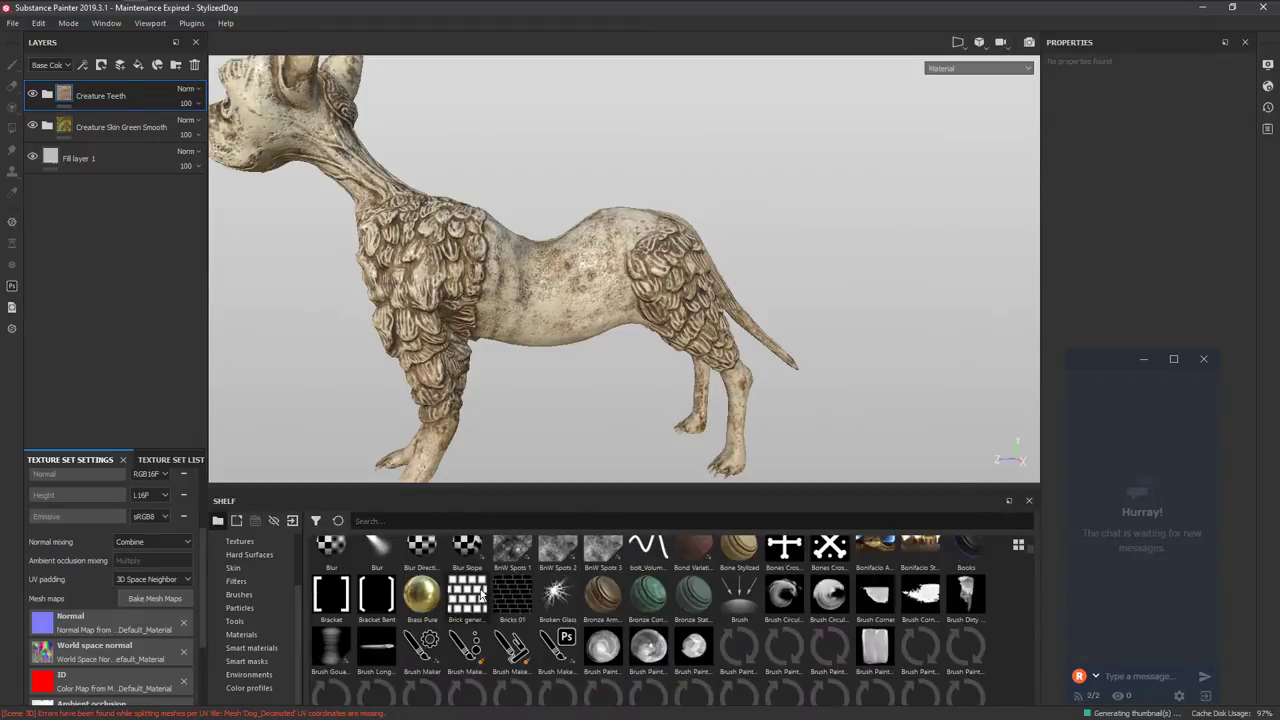
Browse the smart materials again and apply Creature Tongue to the dog as the uppermost layer.
{"action": "left_click", "coordinate": [251, 650]}
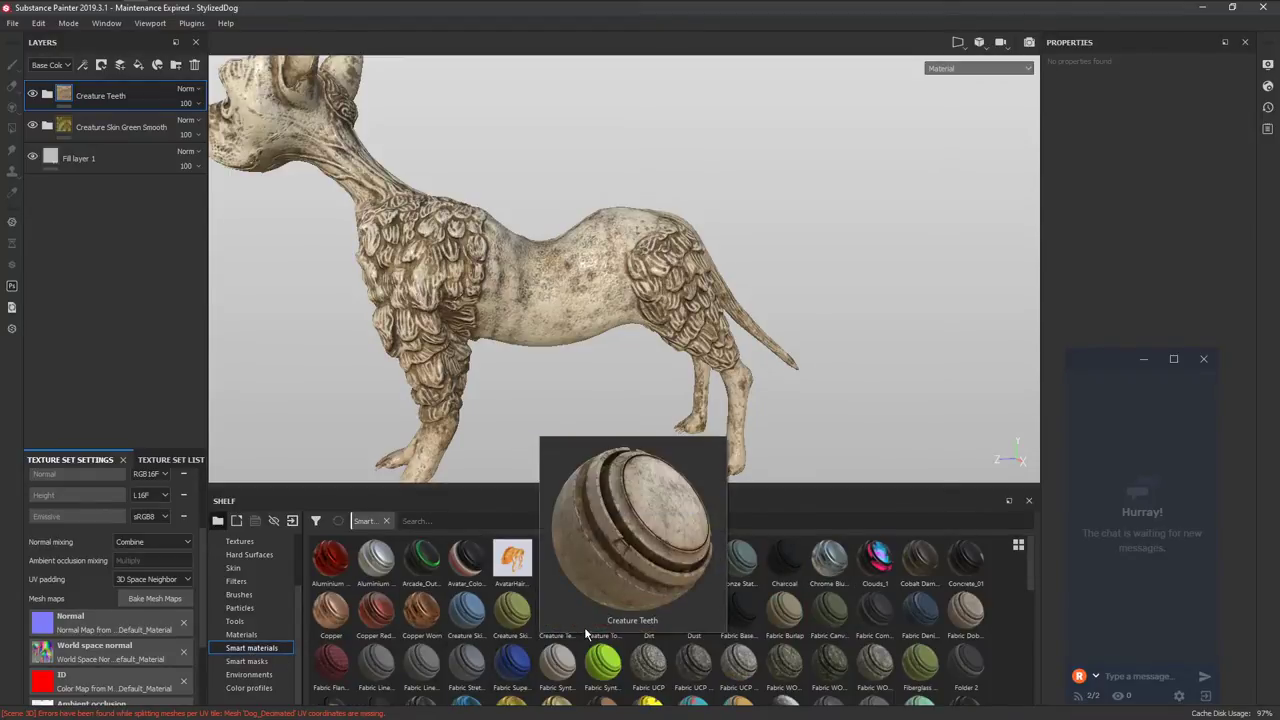
{"action": "scroll", "coordinate": [612, 640], "scroll_direction": "down", "scroll_amount": 4}
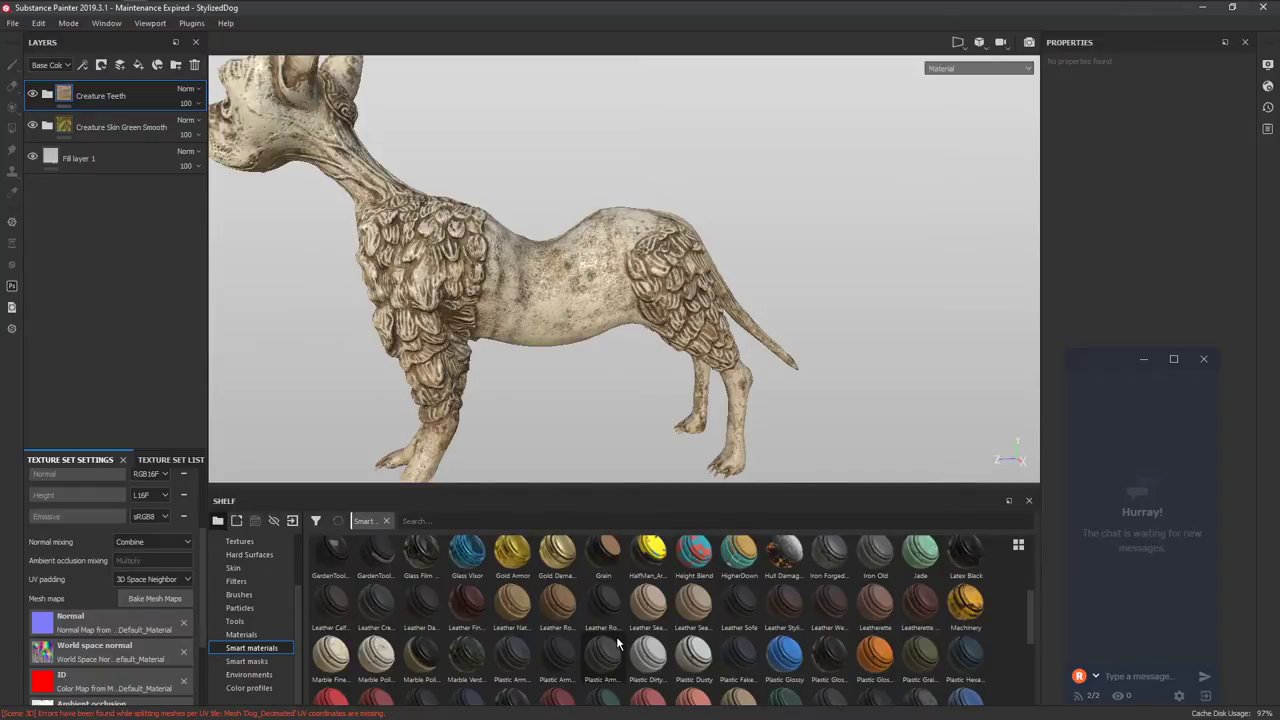
{"action": "scroll", "coordinate": [618, 645], "scroll_direction": "down", "scroll_amount": 3}
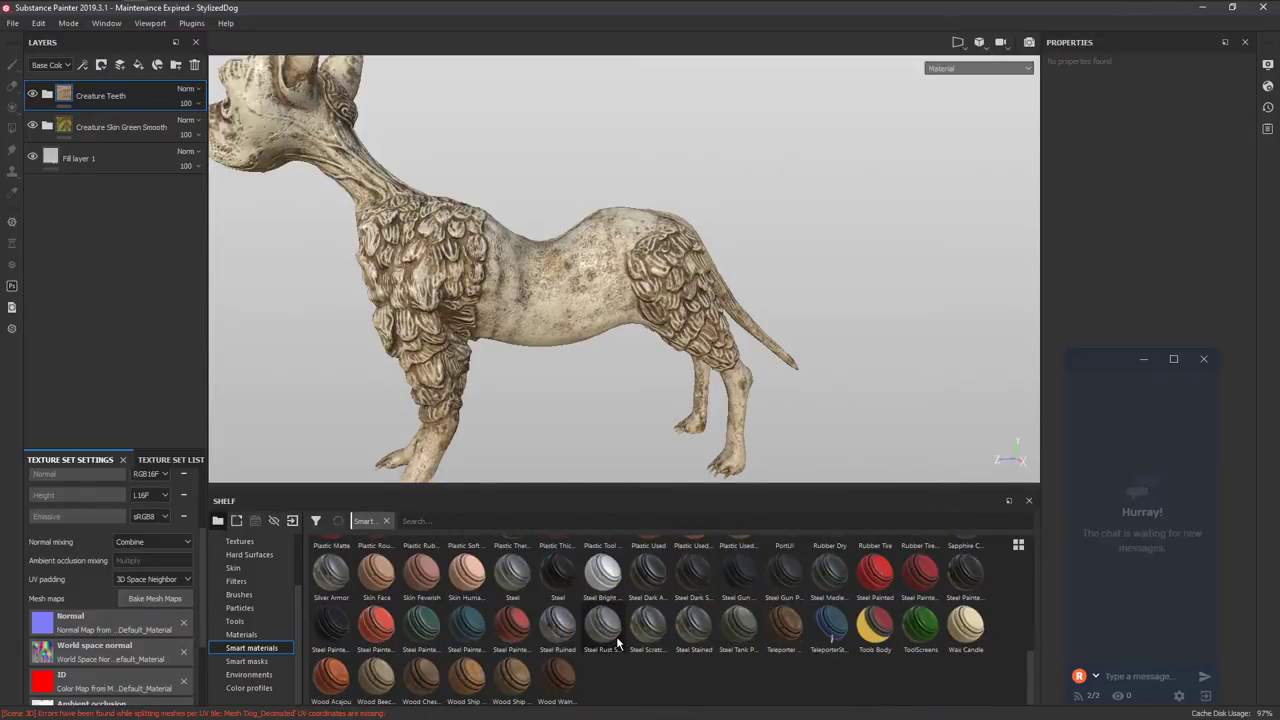
{"action": "scroll", "coordinate": [618, 645], "scroll_direction": "up", "scroll_amount": 10}
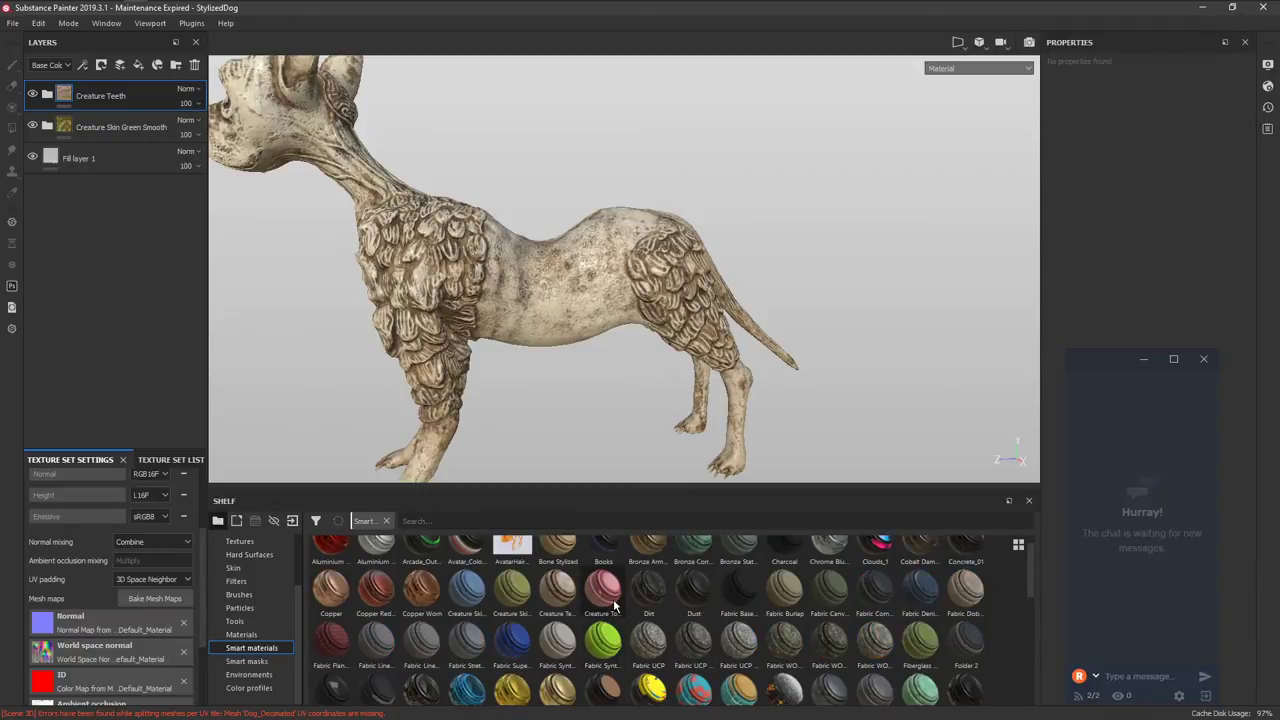
{"action": "mouse_move", "coordinate": [614, 604]}
{"action": "left_mouse_down"}
{"action": "mouse_move", "coordinate": [597, 570]}
{"action": "mouse_move", "coordinate": [607, 593]}
{"action": "left_mouse_up"}
{"action": "mouse_move", "coordinate": [607, 595]}
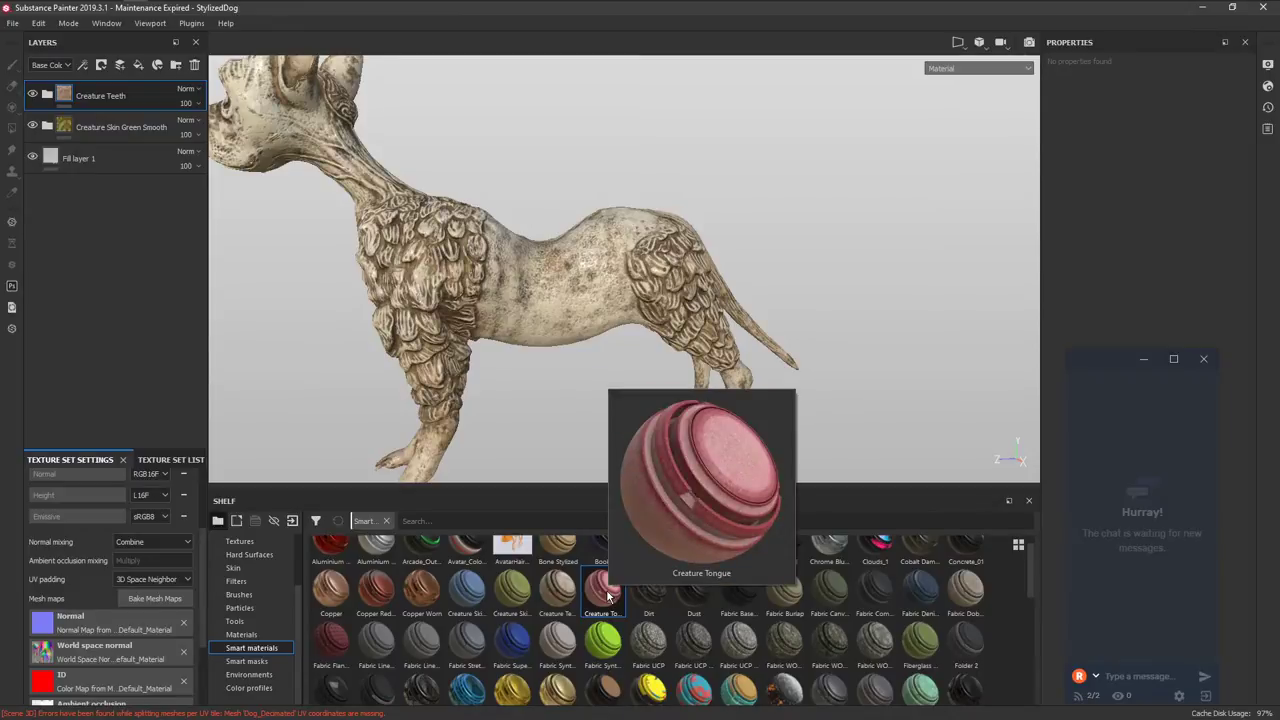
{"action": "left_click_drag", "start_coordinate": [607, 595], "coordinate": [540, 312]}
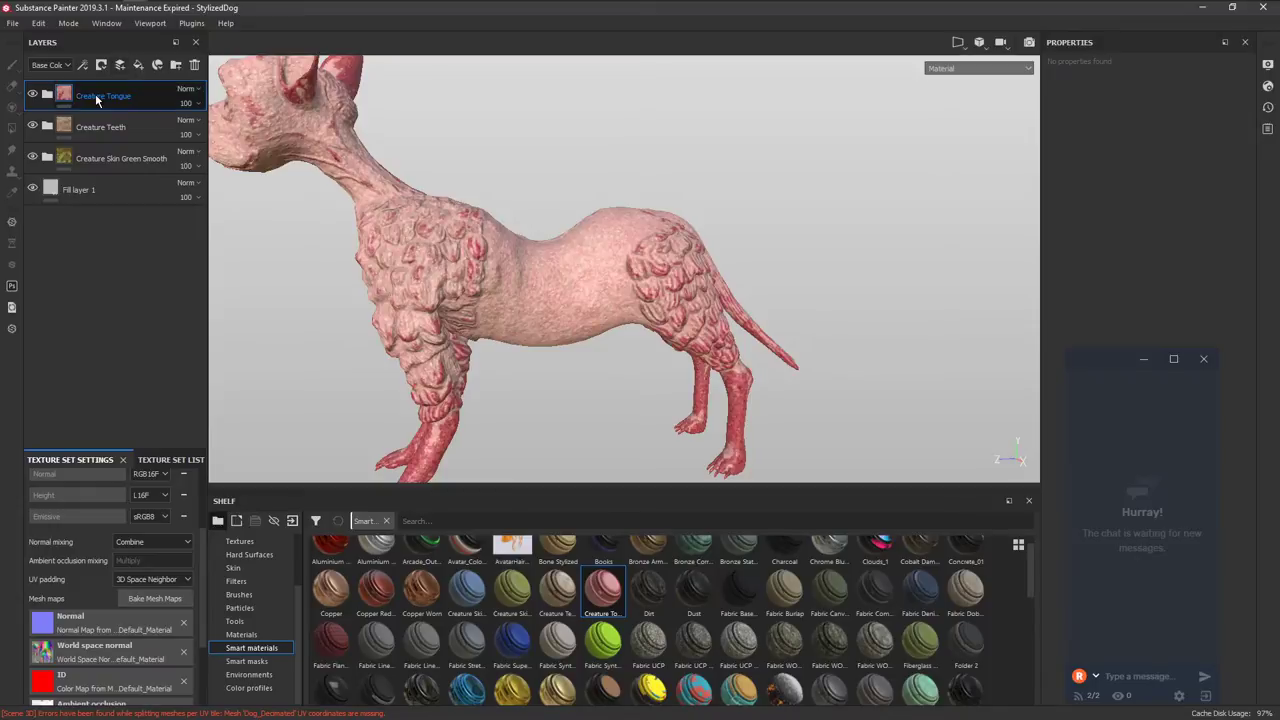
Hide the Creature Tongue layer and add a black mask to the Creature Teeth layer.
{"action": "left_click", "coordinate": [32, 95]}
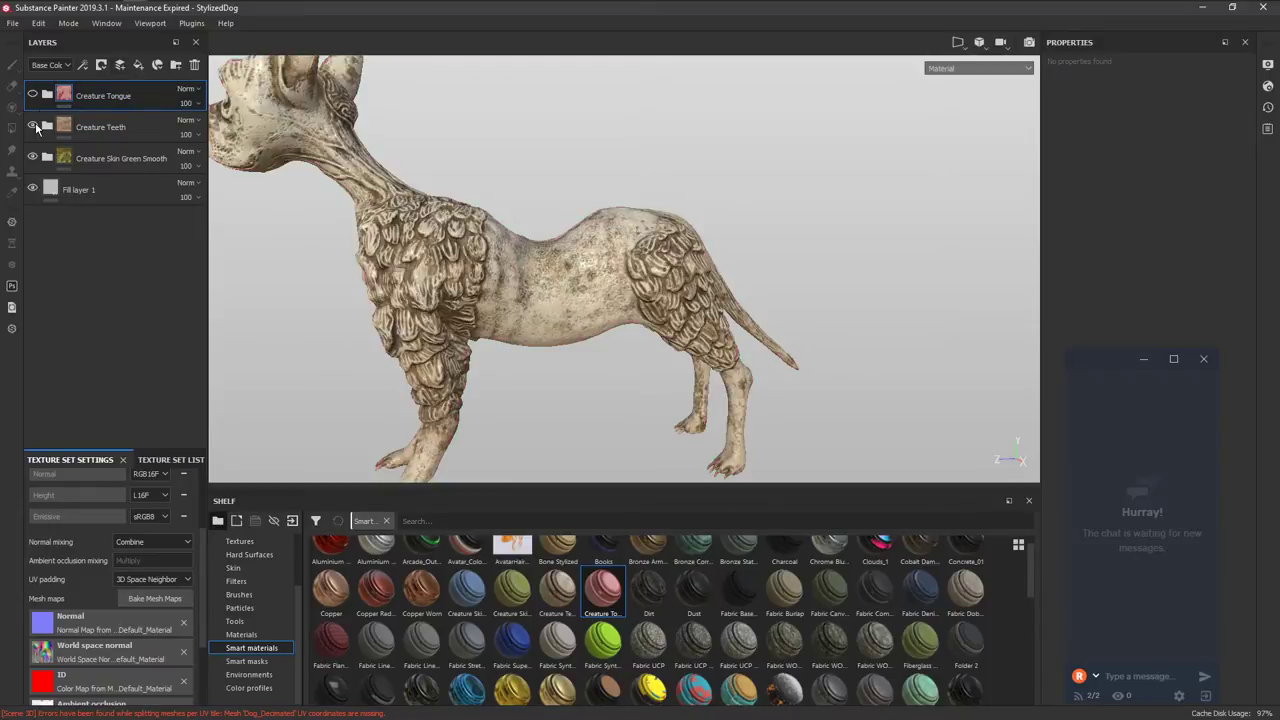
{"action": "right_click", "coordinate": [86, 122]}
{"action": "left_click", "coordinate": [122, 138]}
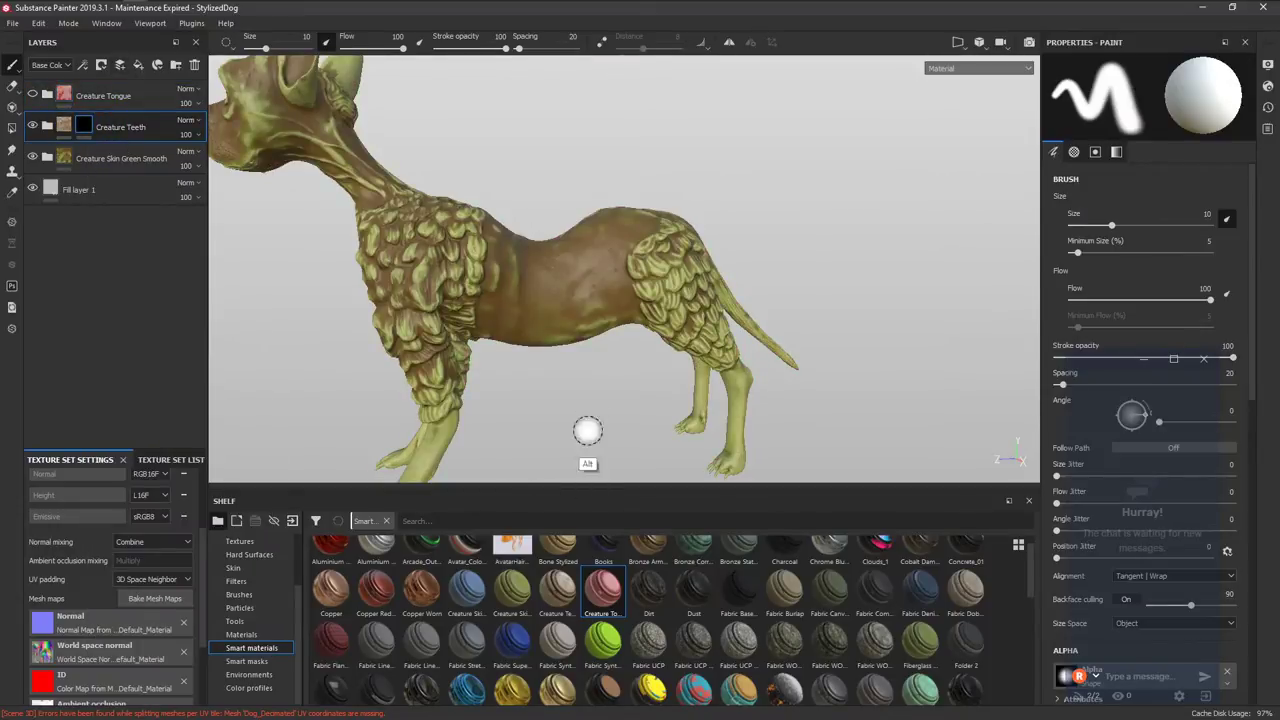
{"action": "middle_click_drag", "start_coordinate": [588, 431], "coordinate": [608, 303], "text": "alt"}
Polygon-fill the UV shells of the feet in the Creature Teeth mask, and clear the leg shells from it with black.
{"action": "key", "text": "4"}
{"action": "right_click_drag", "start_coordinate": [803, 382], "coordinate": [720, 368], "text": "alt"}
{"action": "middle_click_drag", "start_coordinate": [720, 368], "coordinate": [740, 332], "text": "alt"}
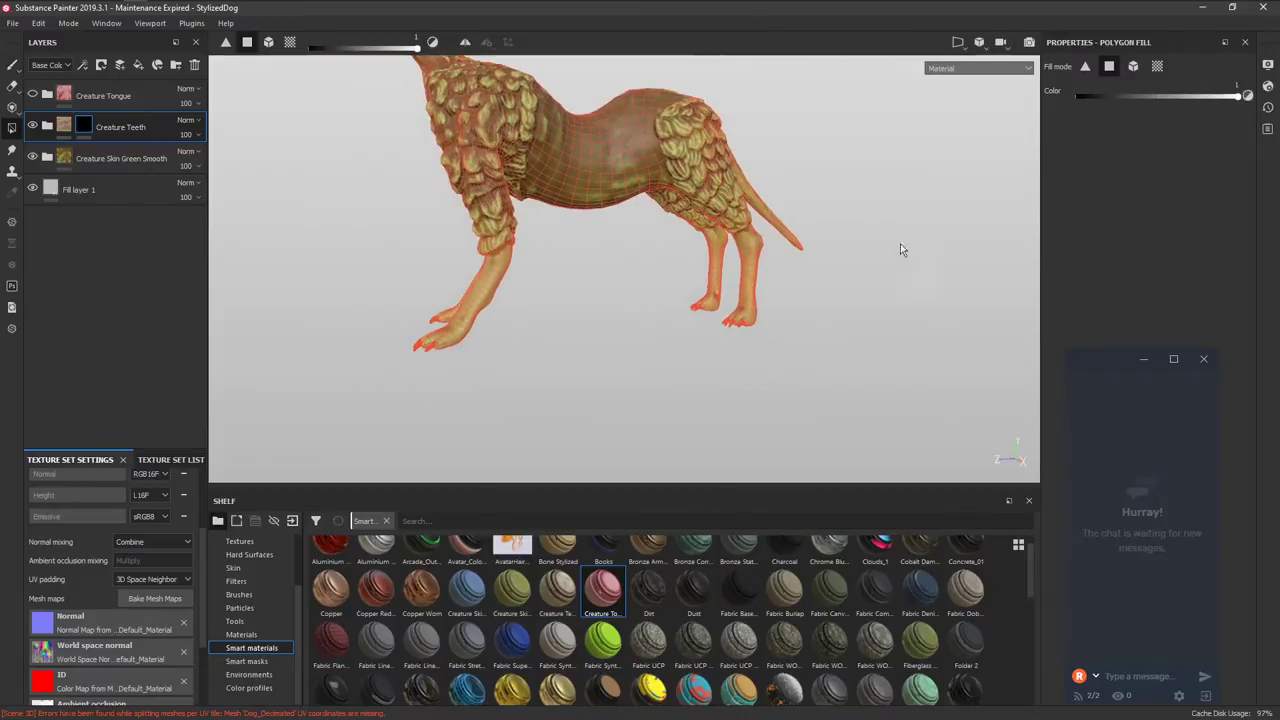
{"action": "left_click", "coordinate": [1158, 66]}
{"action": "left_click_drag", "start_coordinate": [838, 281], "coordinate": [370, 409]}
{"action": "key", "text": "x"}
{"action": "left_click_drag", "start_coordinate": [413, 293], "coordinate": [864, 212]}
{"action": "key", "text": "alt"}
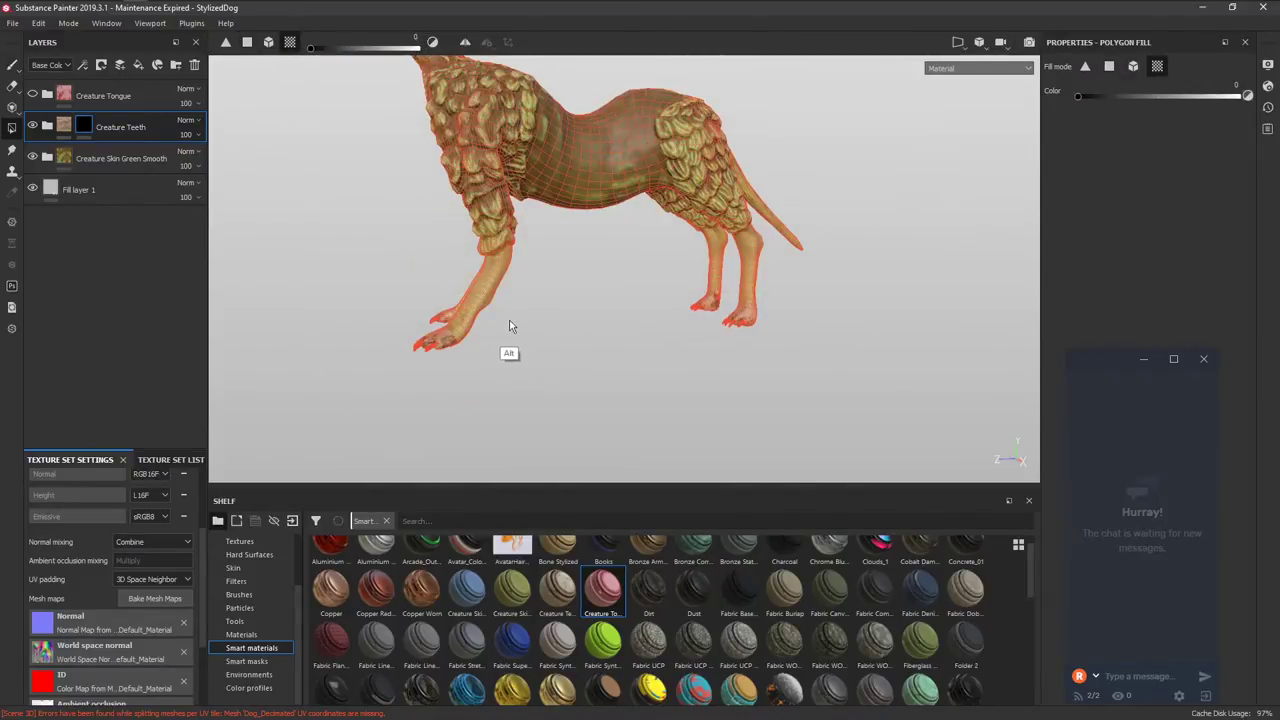
Clear the remaining paw skin shells from the Creature Teeth mask so that it covers only the claws.
{"action": "key", "text": "F1"}
{"action": "middle_click_drag", "start_coordinate": [751, 343], "coordinate": [874, 254], "text": "alt"}
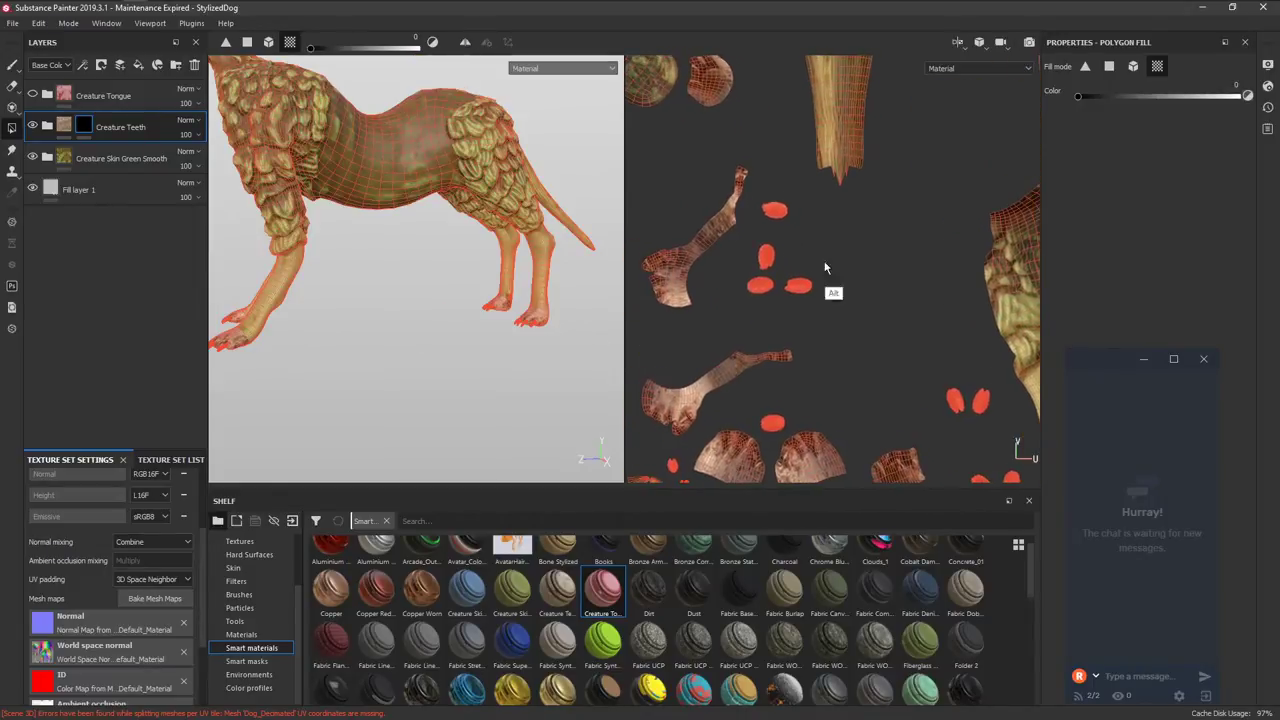
{"action": "middle_click_drag", "start_coordinate": [740, 289], "coordinate": [709, 300], "text": "alt"}
{"action": "left_click", "coordinate": [1134, 67]}
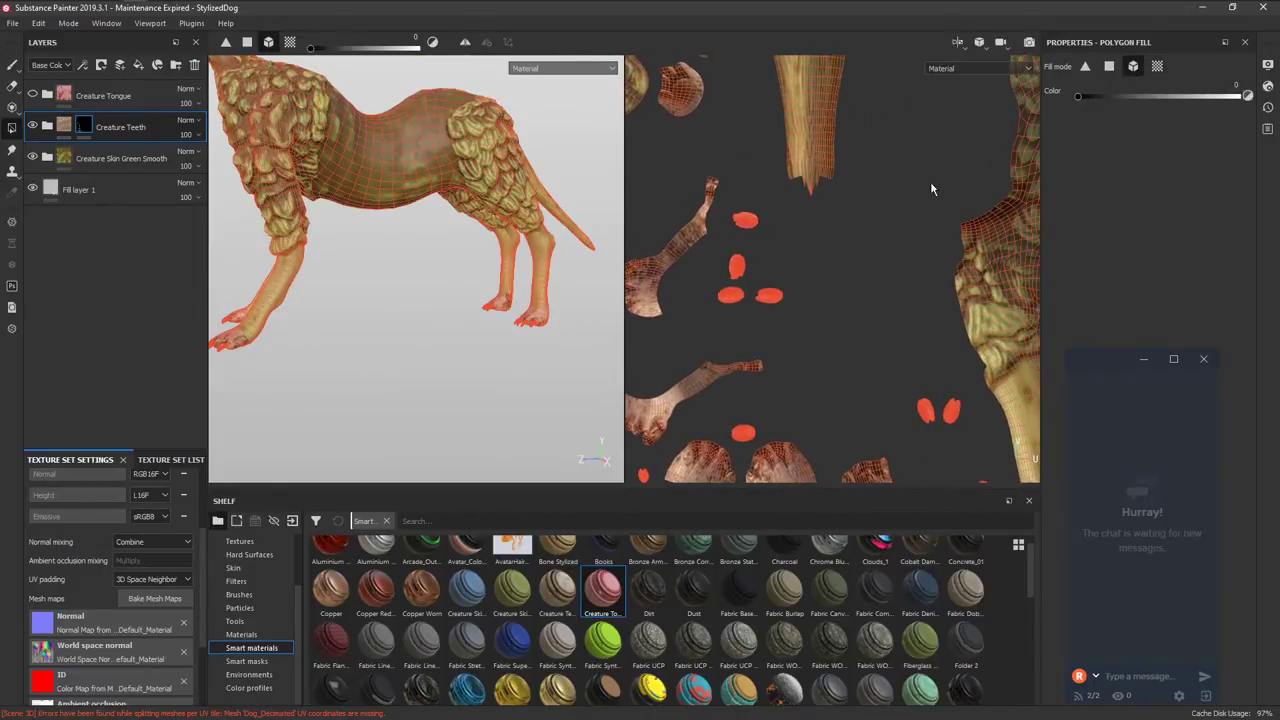
{"action": "mouse_move", "coordinate": [266, 251]}
{"action": "left_mouse_down", "text": "alt"}
{"action": "mouse_move", "coordinate": [443, 329]}
{"action": "mouse_move", "coordinate": [424, 335]}
{"action": "mouse_move", "coordinate": [487, 368]}
{"action": "left_mouse_up", "text": "alt"}
{"action": "key", "text": "1"}
{"action": "mouse_move", "coordinate": [414, 380]}
{"action": "right_mouse_down", "text": "alt"}
{"action": "mouse_move", "coordinate": [567, 394]}
{"action": "mouse_move", "coordinate": [524, 404]}
{"action": "right_mouse_up", "text": "alt"}
{"action": "mouse_move", "coordinate": [526, 404]}
{"action": "left_mouse_down", "text": "alt"}
{"action": "mouse_move", "coordinate": [566, 303]}
{"action": "mouse_move", "coordinate": [509, 366]}
{"action": "mouse_move", "coordinate": [425, 368]}
{"action": "mouse_move", "coordinate": [503, 346]}
{"action": "mouse_move", "coordinate": [523, 354]}
{"action": "mouse_move", "coordinate": [466, 354]}
{"action": "mouse_move", "coordinate": [493, 343]}
{"action": "mouse_move", "coordinate": [269, 271]}
{"action": "left_mouse_up", "text": "alt"}
Expand the Creature Skin Green Smooth group and add a black mask to the whole group.
{"action": "left_click", "coordinate": [47, 158]}
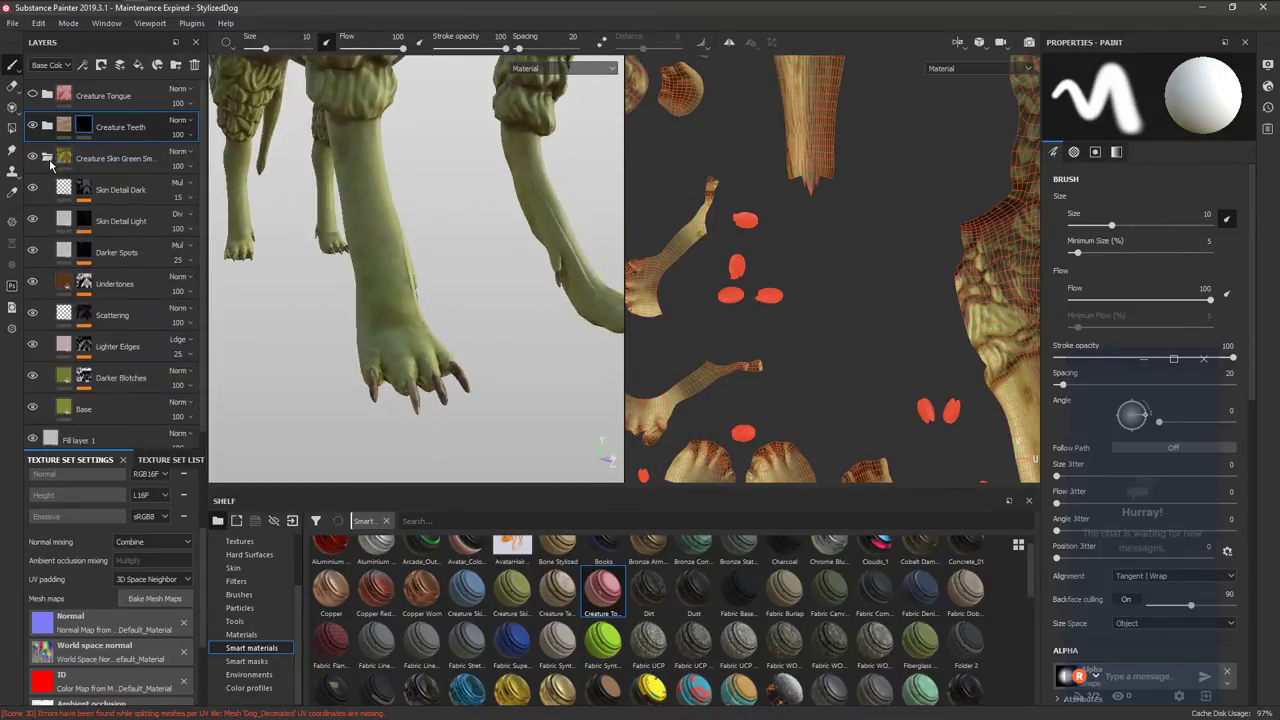
{"action": "key", "text": "f"}
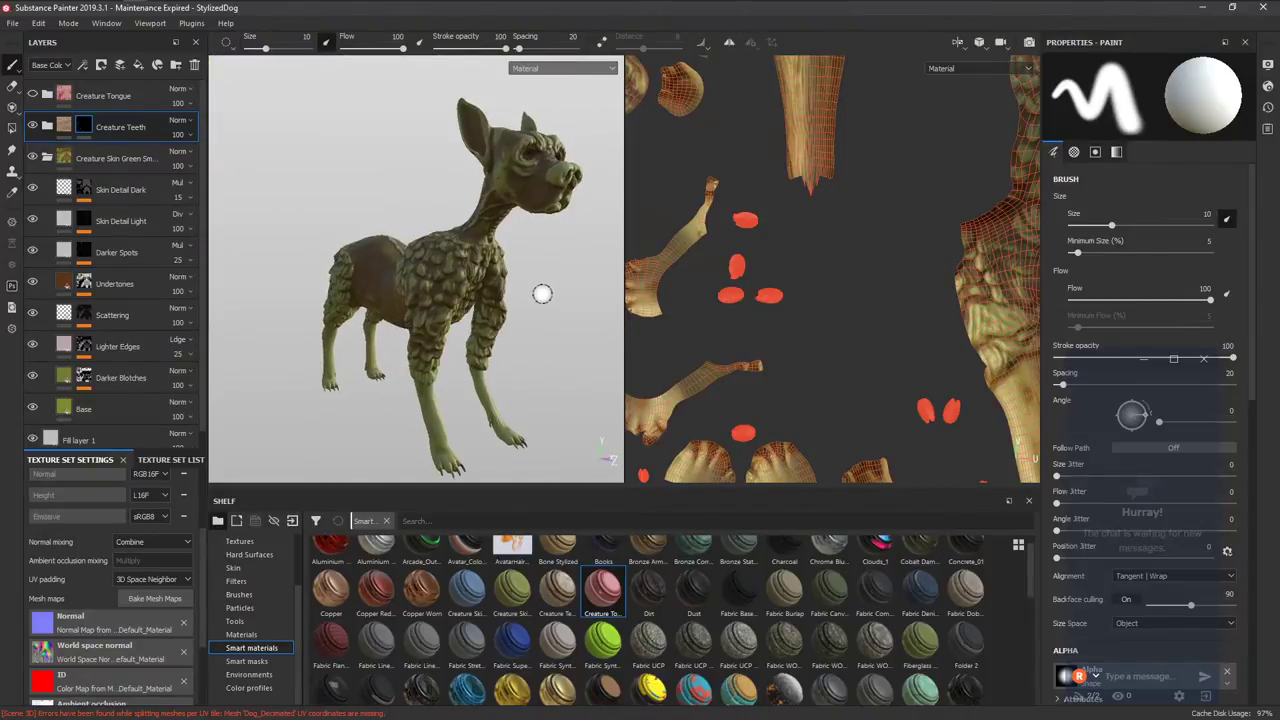
{"action": "key", "text": "F2"}
{"action": "left_click_drag", "start_coordinate": [566, 287], "coordinate": [509, 274], "text": "alt"}
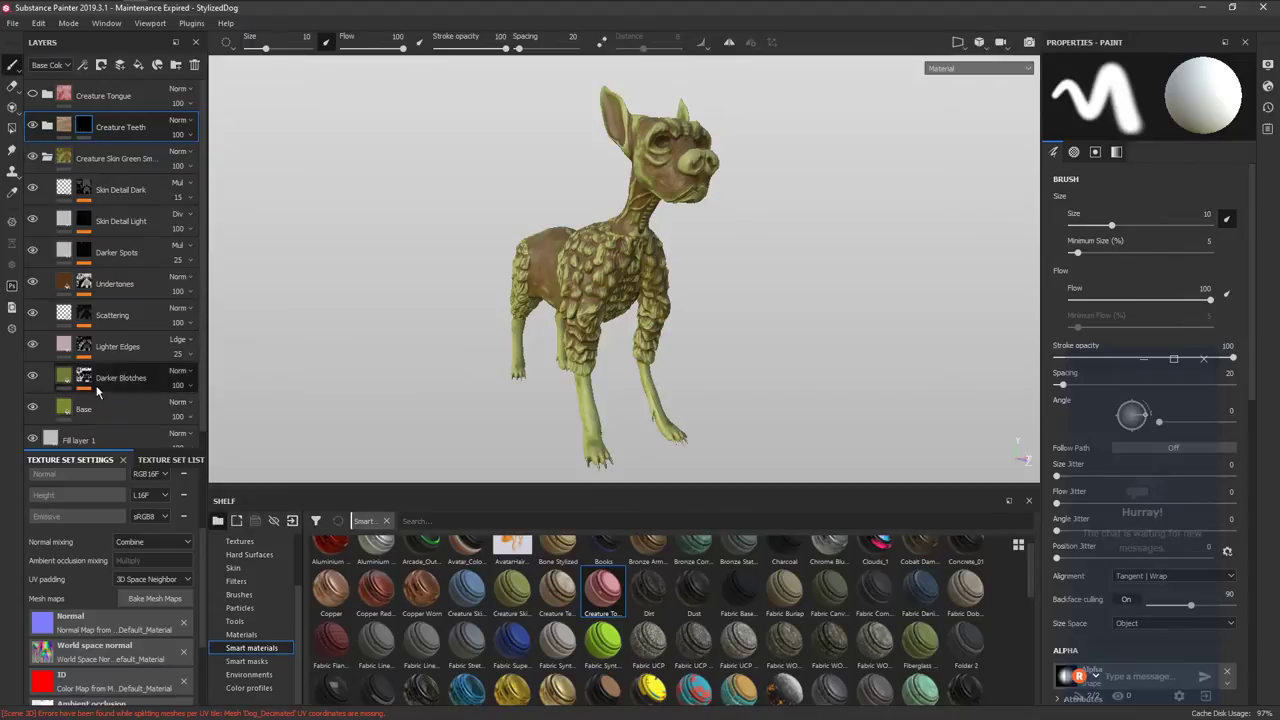
{"action": "left_click", "coordinate": [98, 162]}
{"action": "right_click", "coordinate": [97, 163]}
{"action": "left_click", "coordinate": [123, 187]}
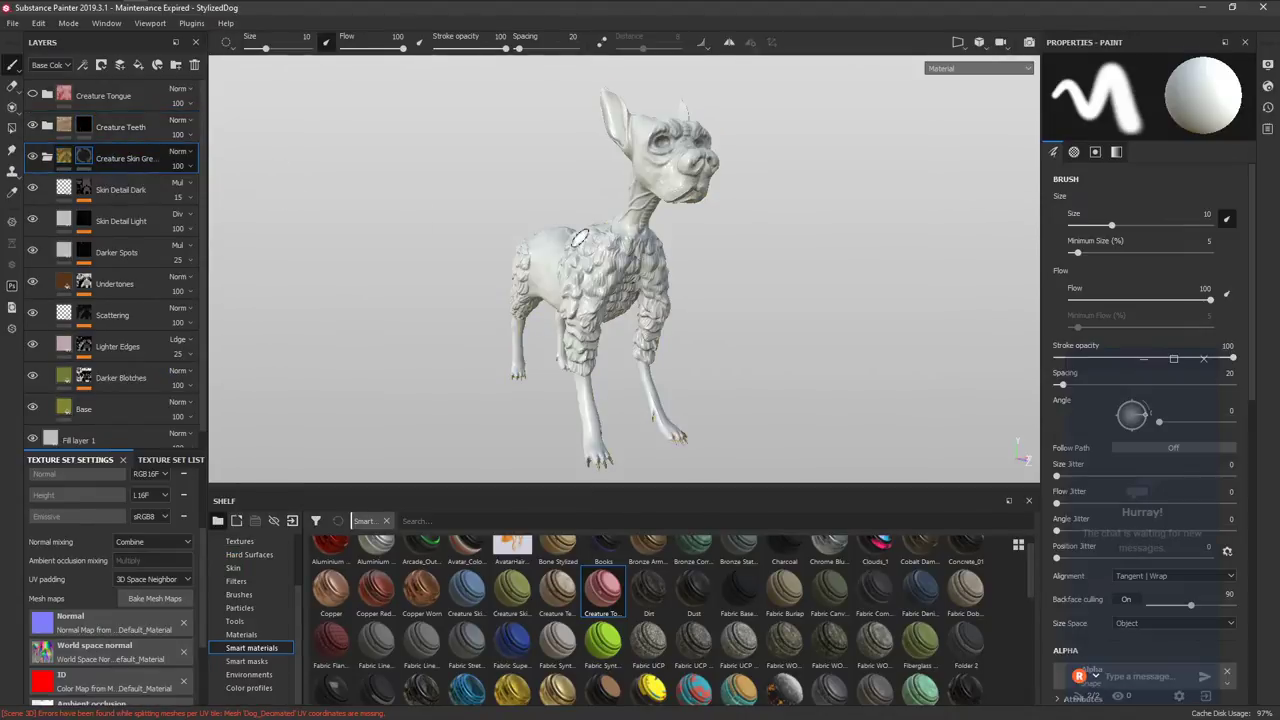
{"action": "right_click_drag", "start_coordinate": [566, 311], "coordinate": [773, 341], "text": "alt"}
{"action": "right_click_drag", "start_coordinate": [591, 363], "coordinate": [642, 322], "text": "alt"}
{"action": "left_click_drag", "start_coordinate": [526, 334], "coordinate": [576, 328], "text": "alt"}
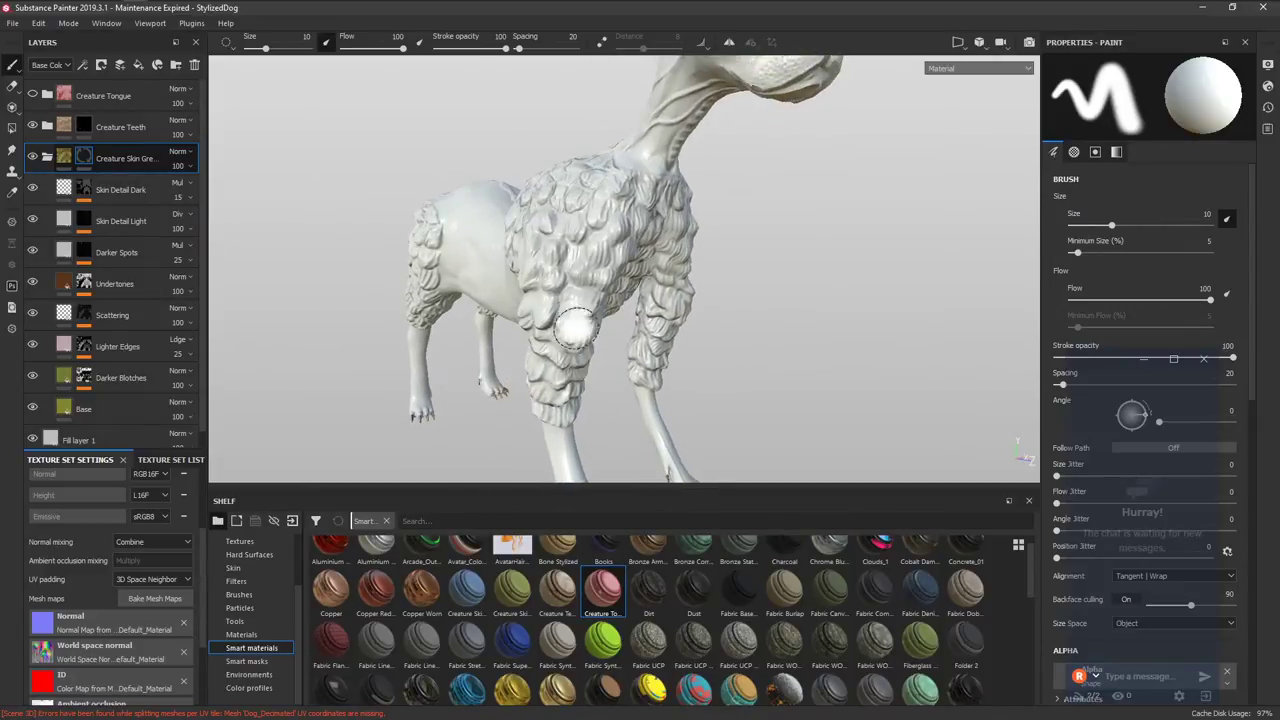
Reduce the brush size to 3.02 and examine the shading of the fur on the dog's shoulder up close.
{"action": "mouse_move", "coordinate": [576, 328]}
{"action": "right_mouse_down", "text": "ctrl"}
{"action": "mouse_move", "coordinate": [508, 332]}
{"action": "mouse_move", "coordinate": [576, 327]}
{"action": "right_mouse_up", "text": "ctrl"}
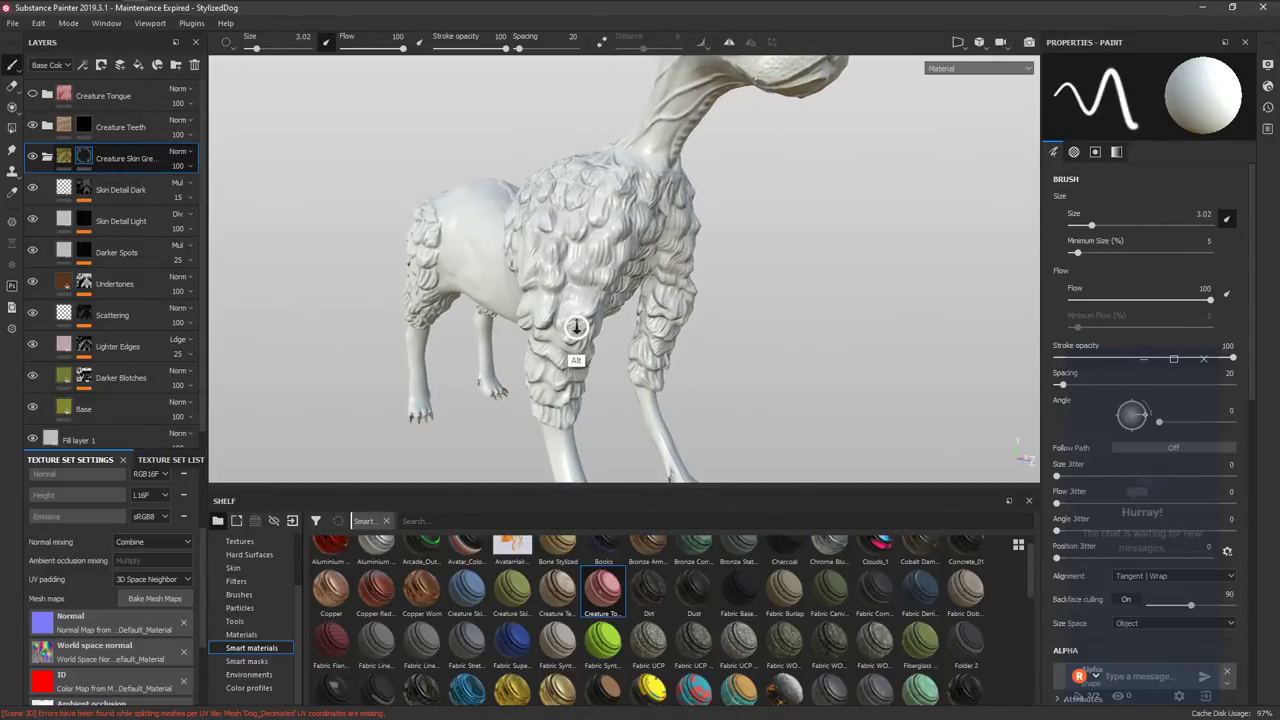
{"action": "mouse_move", "coordinate": [575, 327]}
{"action": "left_mouse_down", "text": "alt"}
{"action": "mouse_move", "coordinate": [589, 312]}
{"action": "mouse_move", "coordinate": [497, 333]}
{"action": "mouse_move", "coordinate": [547, 242]}
{"action": "mouse_move", "coordinate": [478, 334]}
{"action": "mouse_move", "coordinate": [539, 367]}
{"action": "mouse_move", "coordinate": [646, 283]}
{"action": "mouse_move", "coordinate": [491, 337]}
{"action": "mouse_move", "coordinate": [634, 314]}
{"action": "left_mouse_up", "text": "alt"}
{"action": "right_click", "coordinate": [592, 328]}
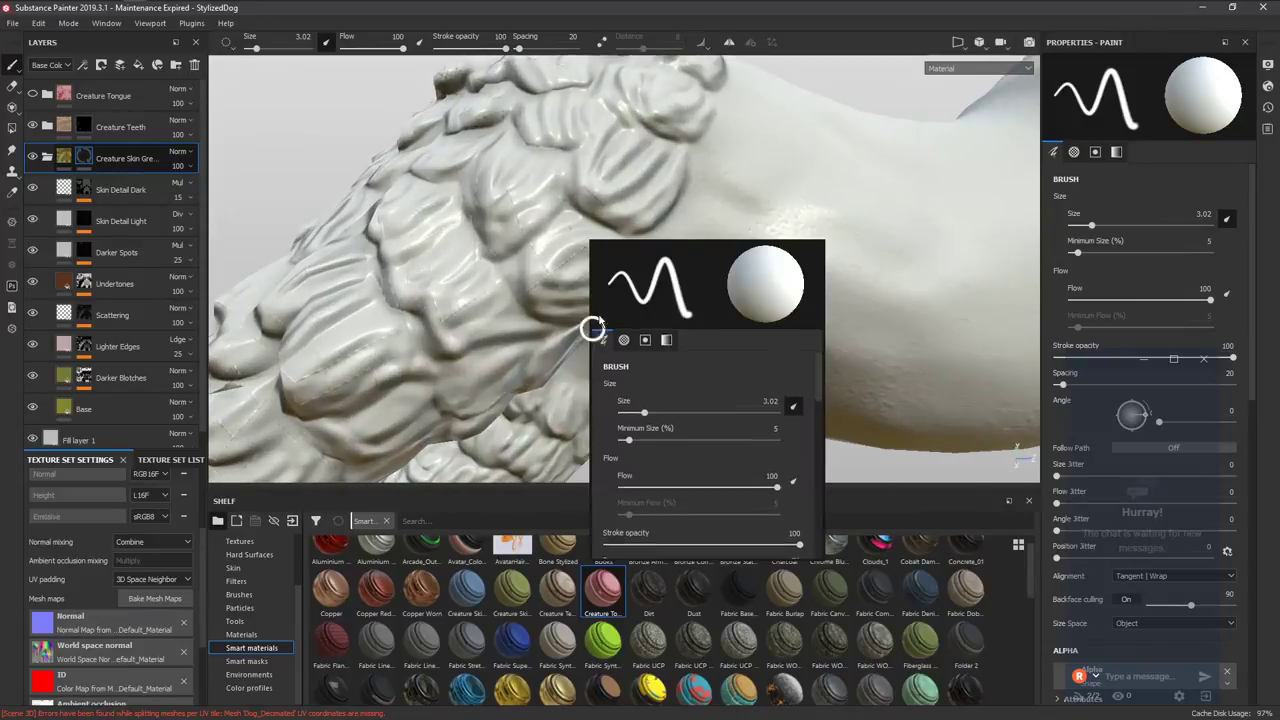
{"action": "mouse_move", "coordinate": [500, 334]}
{"action": "left_mouse_down", "text": "alt"}
{"action": "mouse_move", "coordinate": [534, 363]}
{"action": "mouse_move", "coordinate": [557, 343]}
{"action": "left_mouse_up", "text": "alt"}
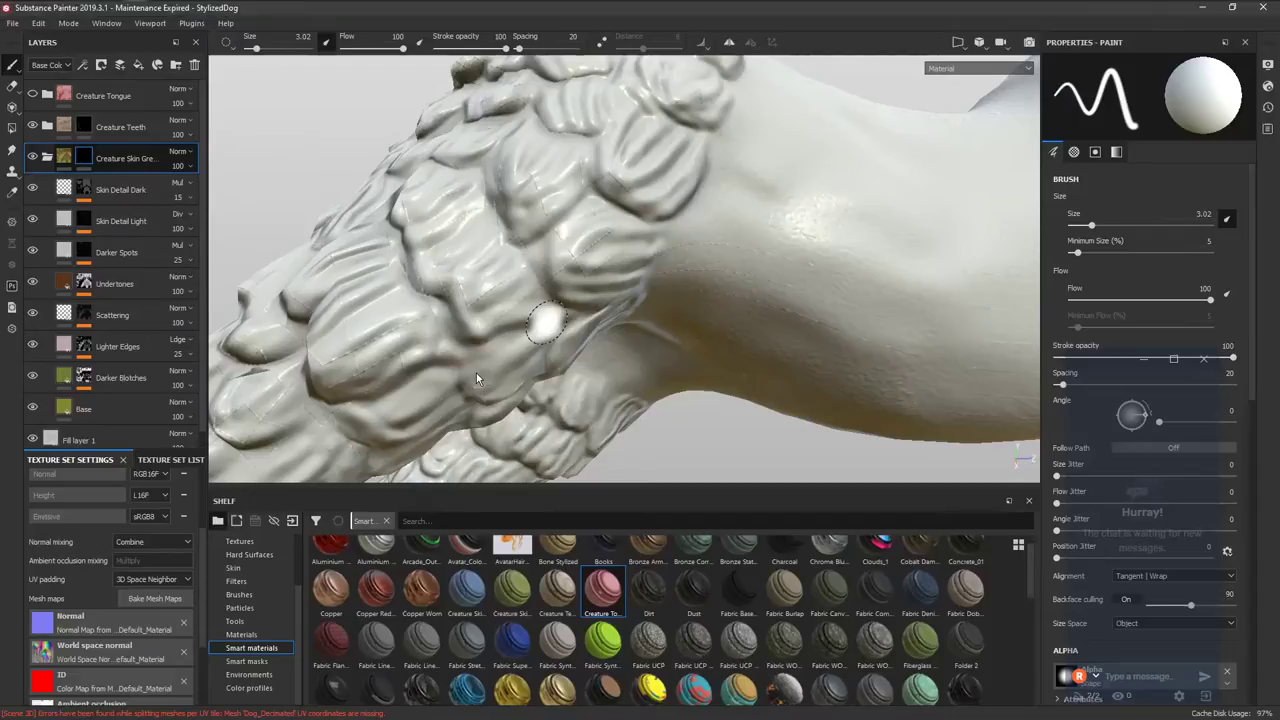
{"action": "mouse_move", "coordinate": [477, 371]}
{"action": "left_mouse_down", "text": "alt"}
{"action": "mouse_move", "coordinate": [600, 349]}
{"action": "mouse_move", "coordinate": [537, 374]}
{"action": "mouse_move", "coordinate": [489, 339]}
{"action": "mouse_move", "coordinate": [543, 328]}
{"action": "left_mouse_up", "text": "alt"}
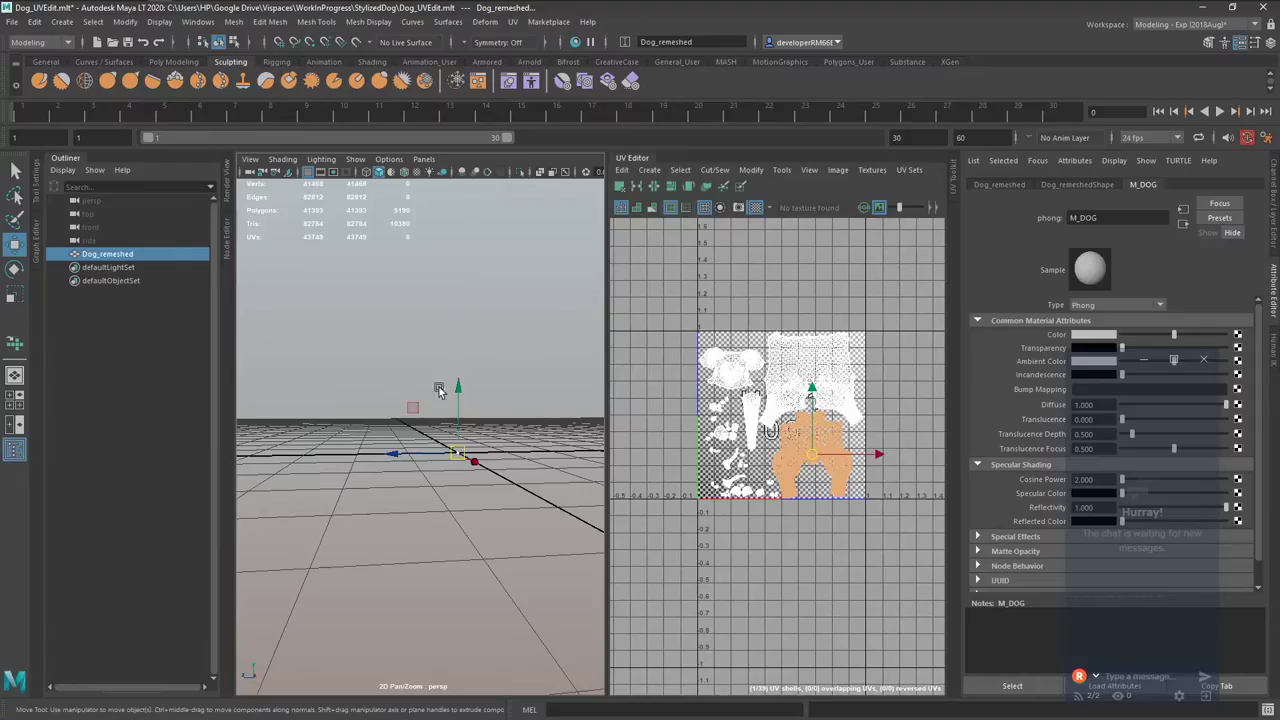
Set the scale of Dog_remeshed to 100 in X, Y and Z.
{"action": "key", "text": "ctrl+a"}
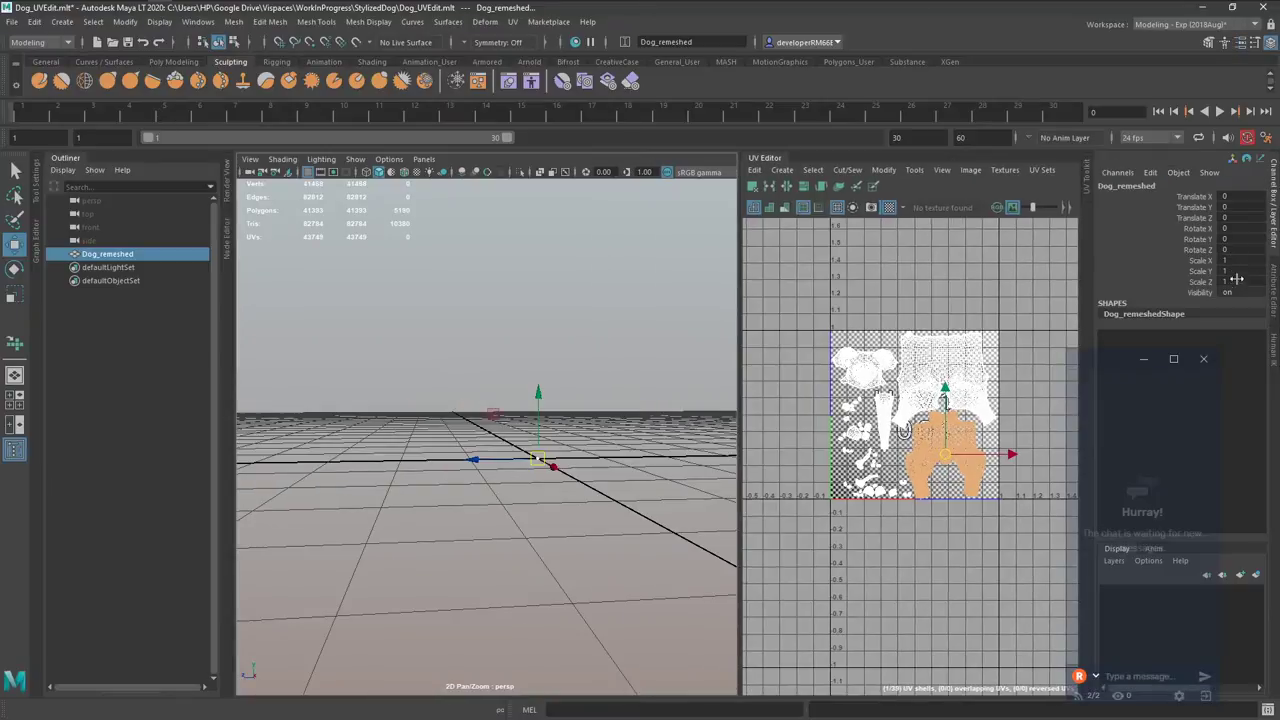
{"action": "left_click_drag", "start_coordinate": [1234, 261], "coordinate": [1228, 290]}
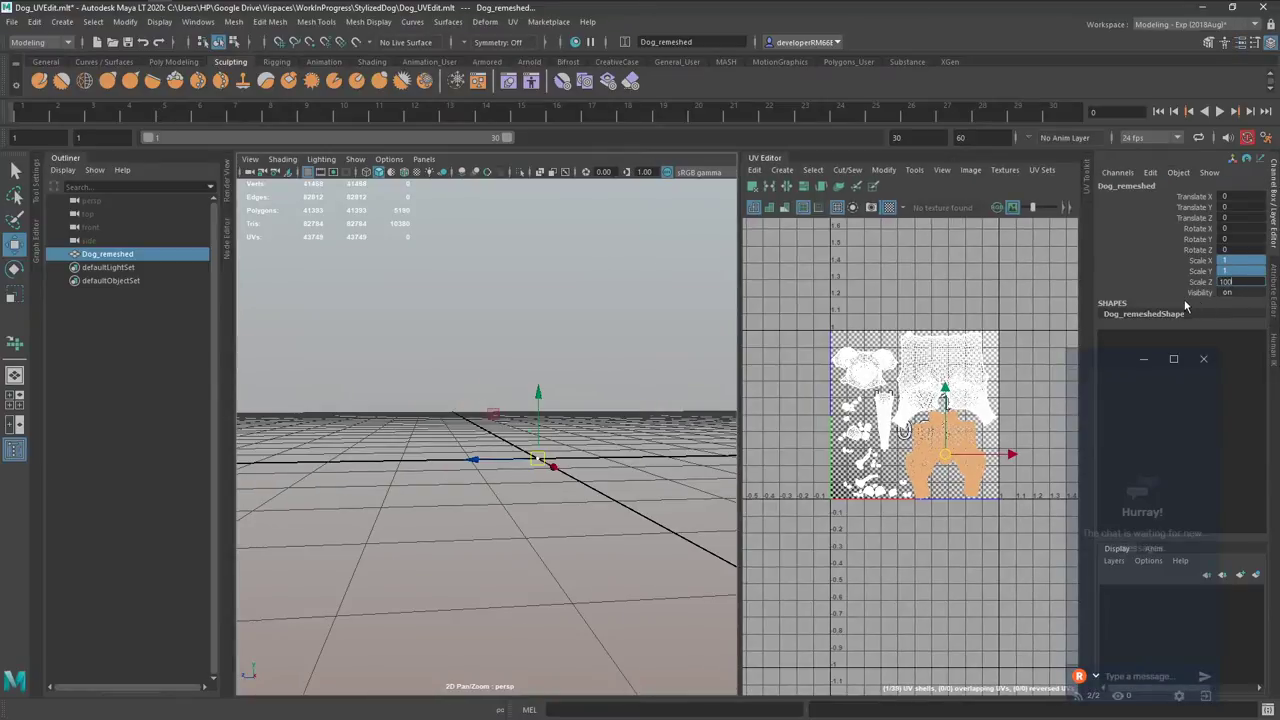
{"action": "key", "text": "Return"}
{"action": "scroll", "coordinate": [688, 388], "scroll_direction": "up", "scroll_amount": 5}
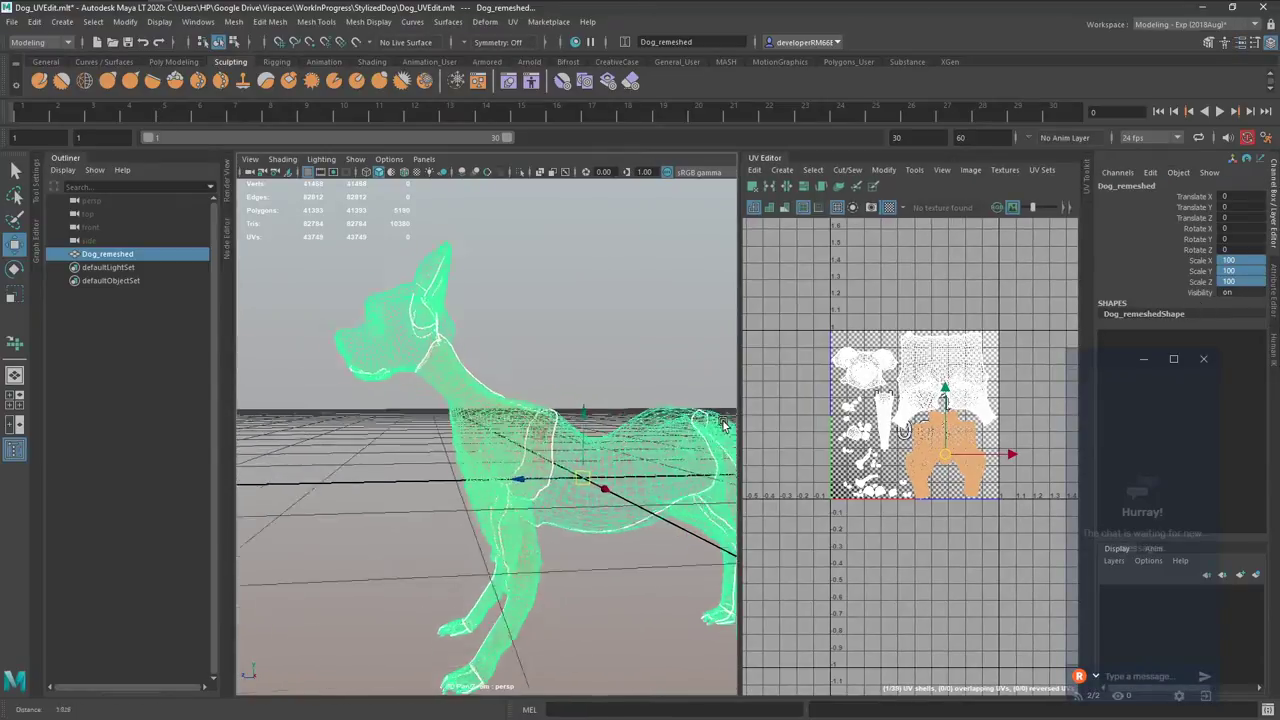
{"action": "left_click", "coordinate": [483, 462]}
{"action": "scroll", "coordinate": [645, 438], "scroll_direction": "up", "scroll_amount": 5}
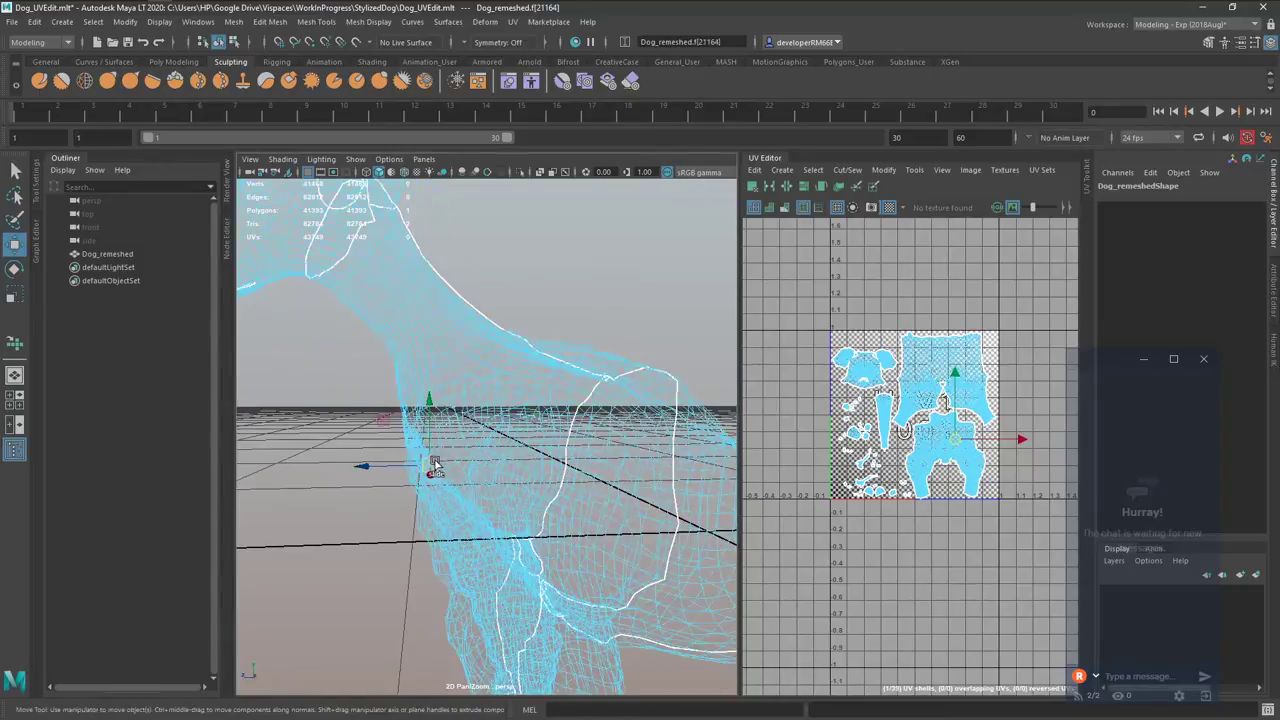
{"action": "left_click_drag", "start_coordinate": [434, 466], "coordinate": [386, 478], "text": "alt"}
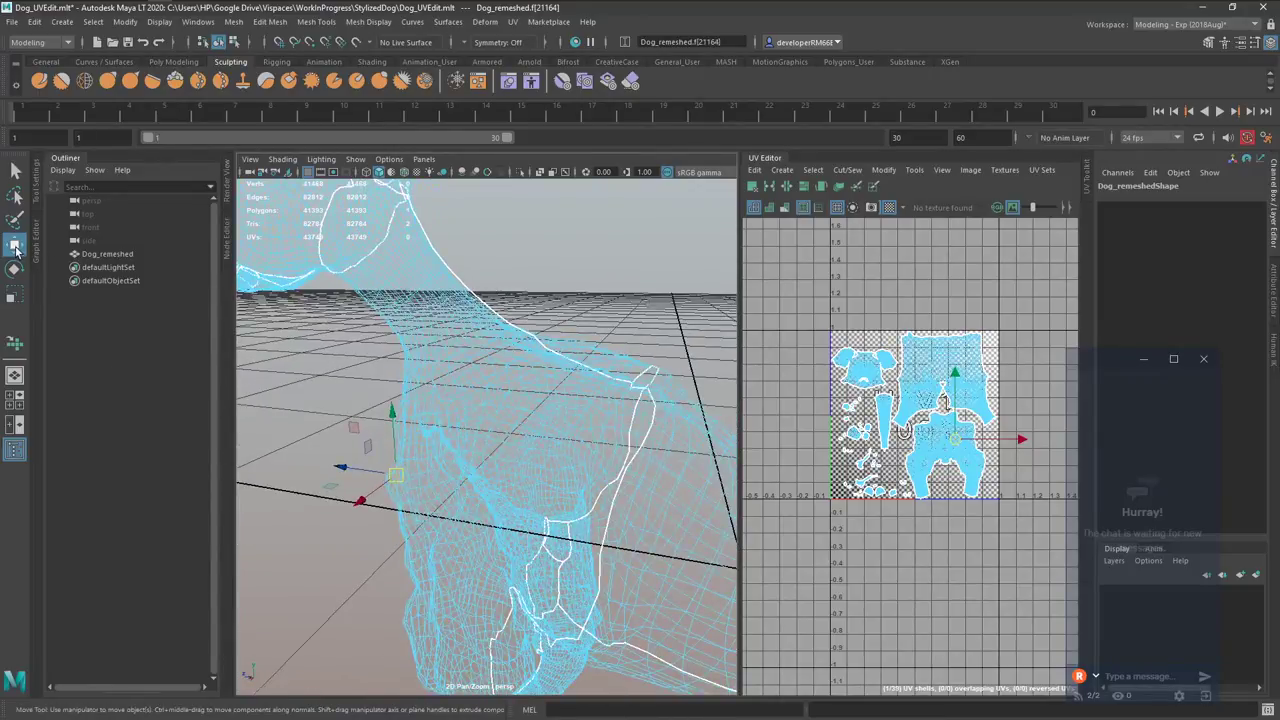
{"action": "double_click", "coordinate": [15, 248]}
{"action": "left_click", "coordinate": [68, 158]}
{"action": "left_click_drag", "start_coordinate": [393, 476], "coordinate": [364, 476]}
{"action": "key", "text": "ctrl+z"}
{"action": "right_click_drag", "start_coordinate": [446, 502], "coordinate": [528, 447]}
Soften all edges of the Dog_remeshed mesh and return to object selection.
{"action": "scroll", "coordinate": [528, 447], "scroll_direction": "down", "scroll_amount": 1}
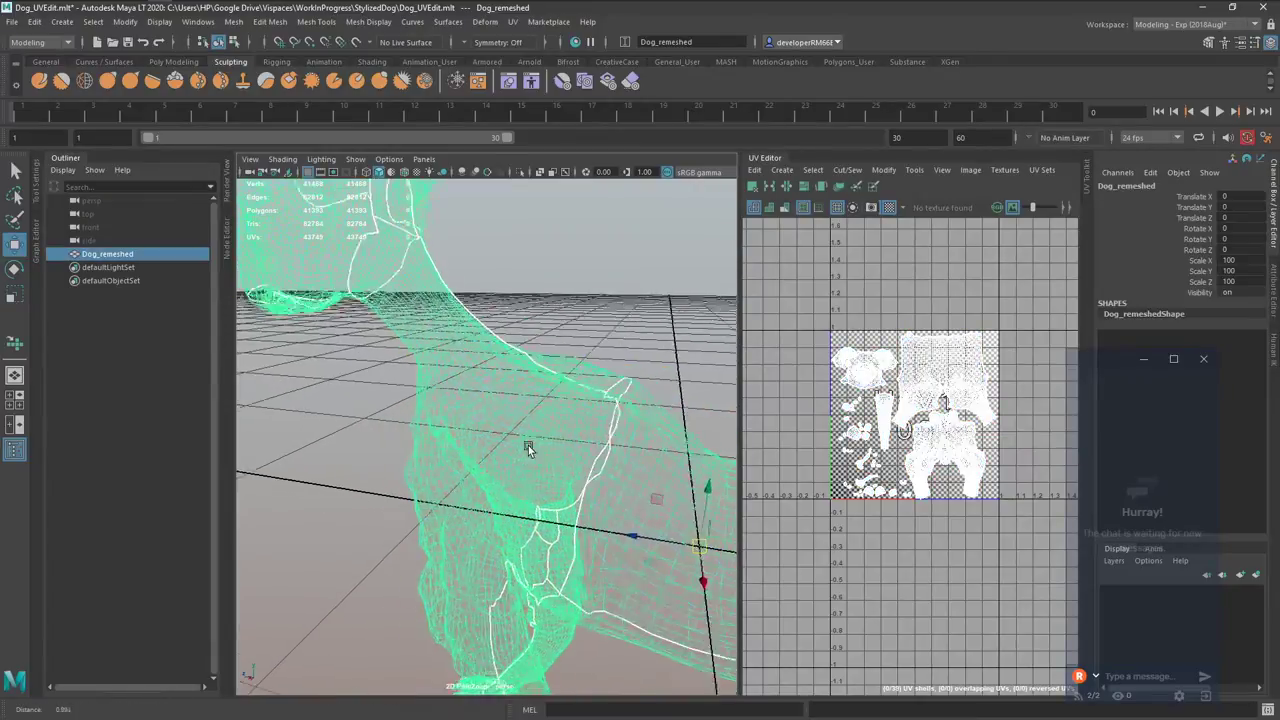
{"action": "scroll", "coordinate": [526, 450], "scroll_direction": "down", "scroll_amount": 2}
{"action": "left_click_drag", "start_coordinate": [516, 480], "coordinate": [517, 369], "text": "alt"}
{"action": "right_click", "coordinate": [525, 254], "text": "shift"}
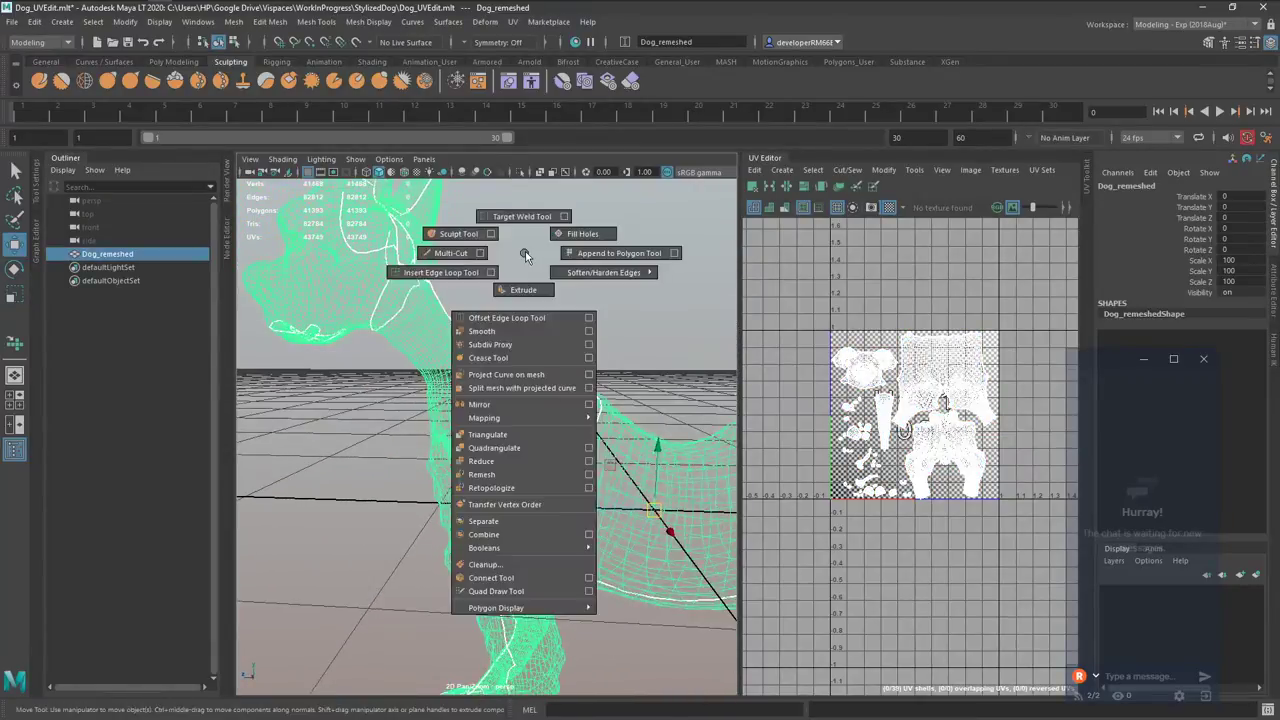
{"action": "right_click_drag", "start_coordinate": [526, 256], "coordinate": [650, 255], "text": "shift"}
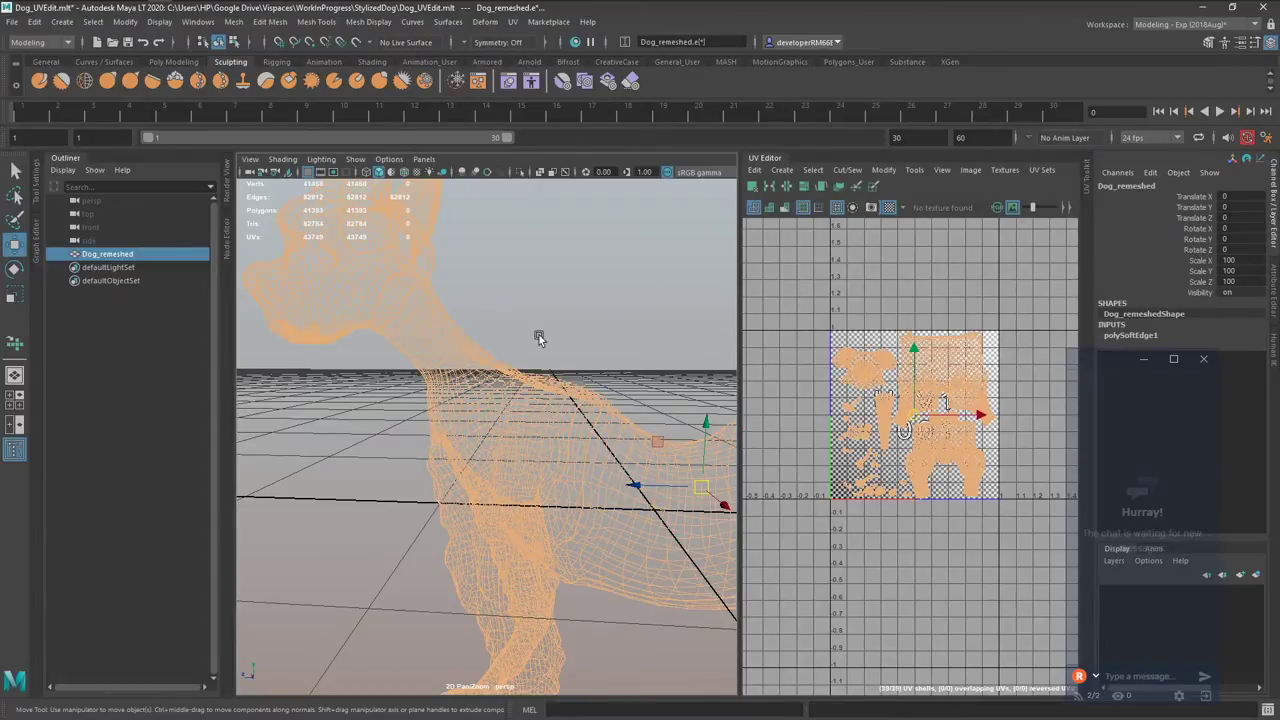
{"action": "key", "text": "F8"}
Export the selected dog mesh as FBX, overwriting the existing Dog_reUV.fbx file.
{"action": "key", "text": "ctrl+shift+e"}
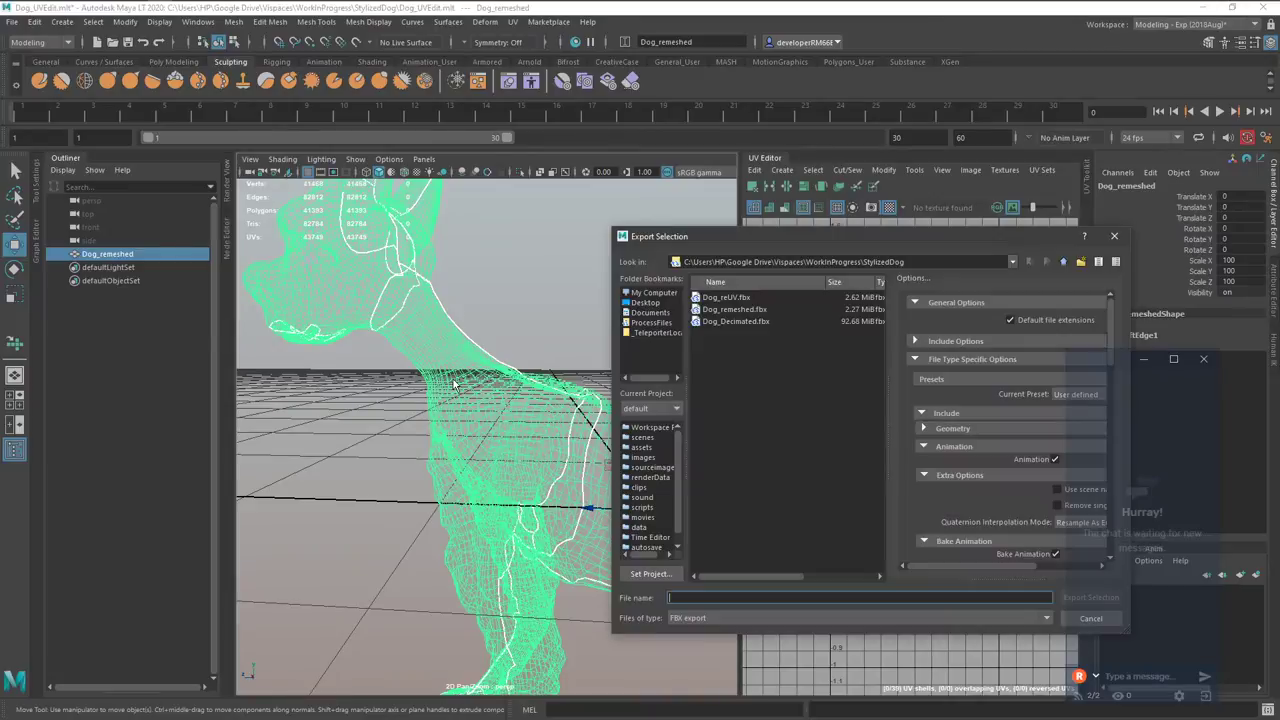
{"action": "double_click", "coordinate": [727, 298]}
{"action": "left_click", "coordinate": [828, 454]}
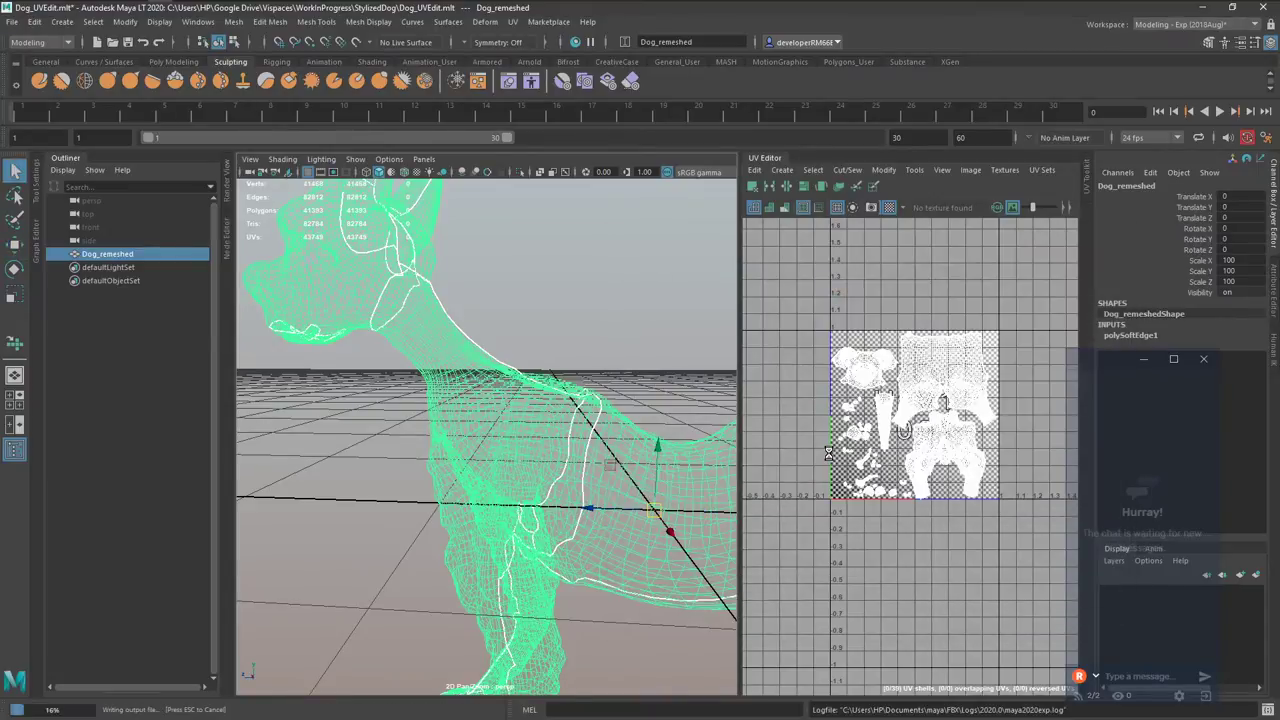
Switch to Substance Painter and try to import the exported dog FBX as the project's mesh.
{"action": "left_click", "coordinate": [572, 338]}
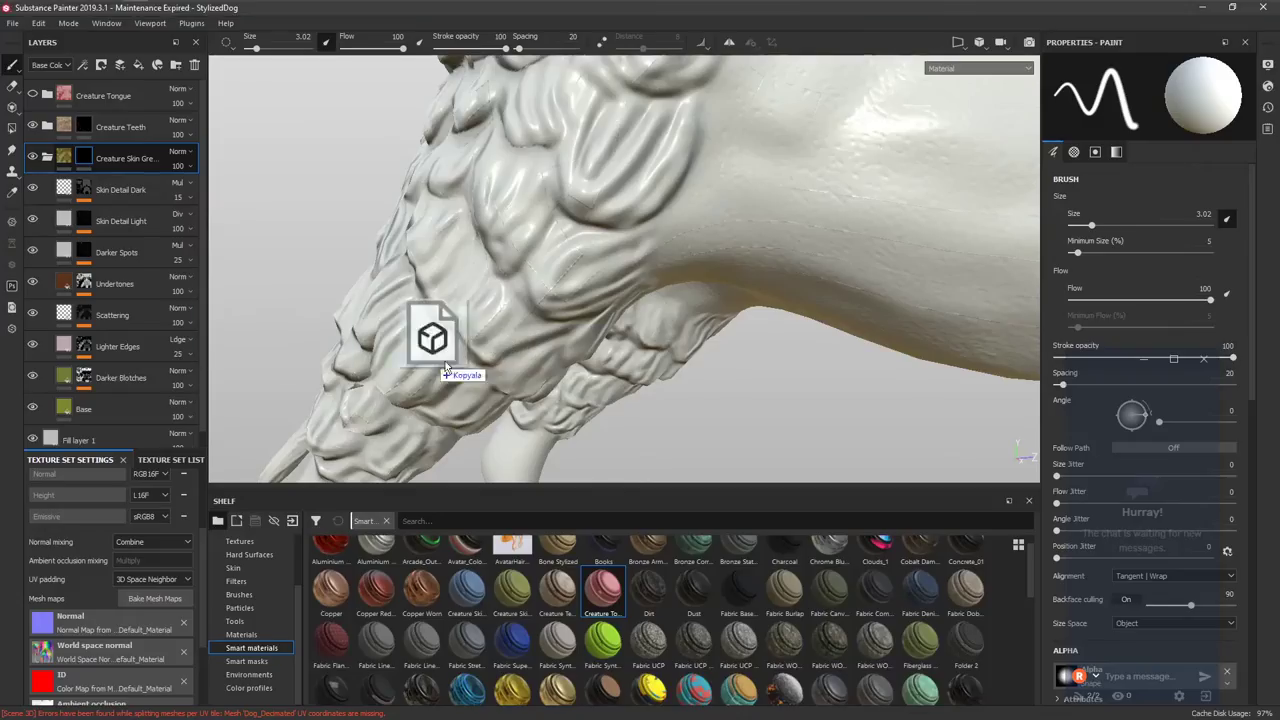
{"action": "left_click_drag", "start_coordinate": [410, 310], "coordinate": [452, 362]}
{"action": "left_click", "coordinate": [655, 452]}
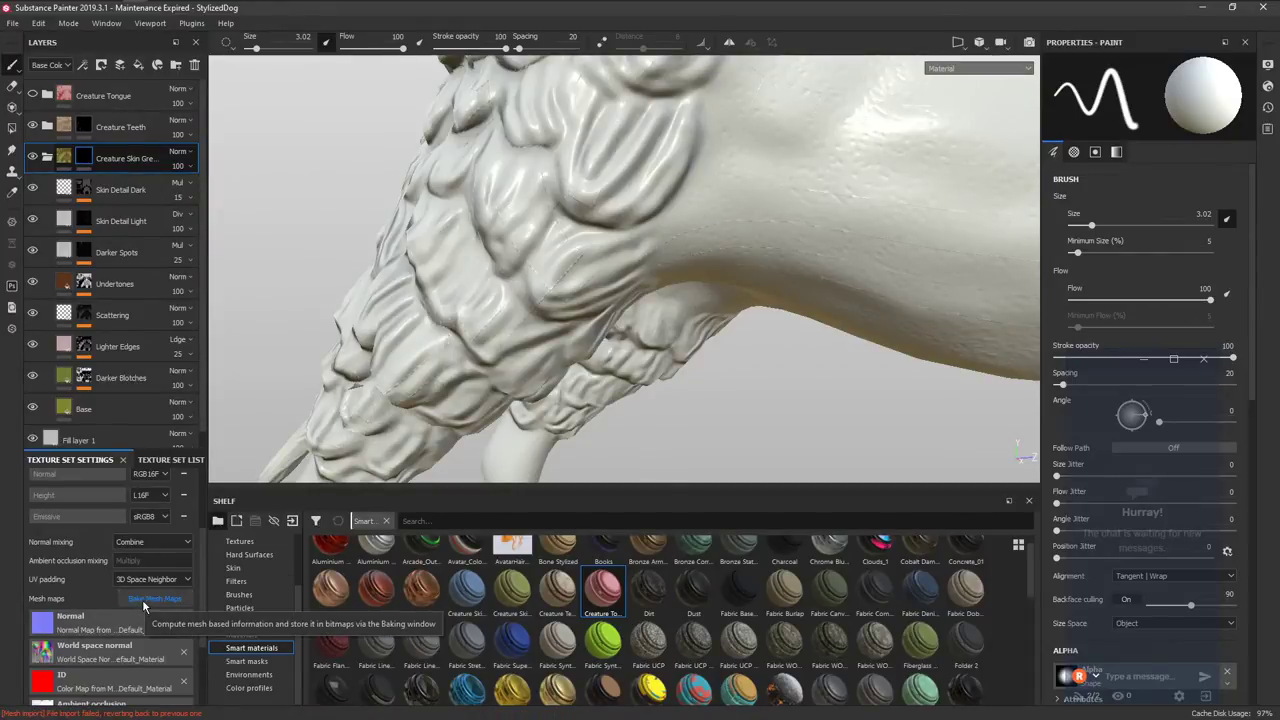
Rebake all Default_Material mesh maps with an output size of 2048.
{"action": "left_click", "coordinate": [143, 605]}
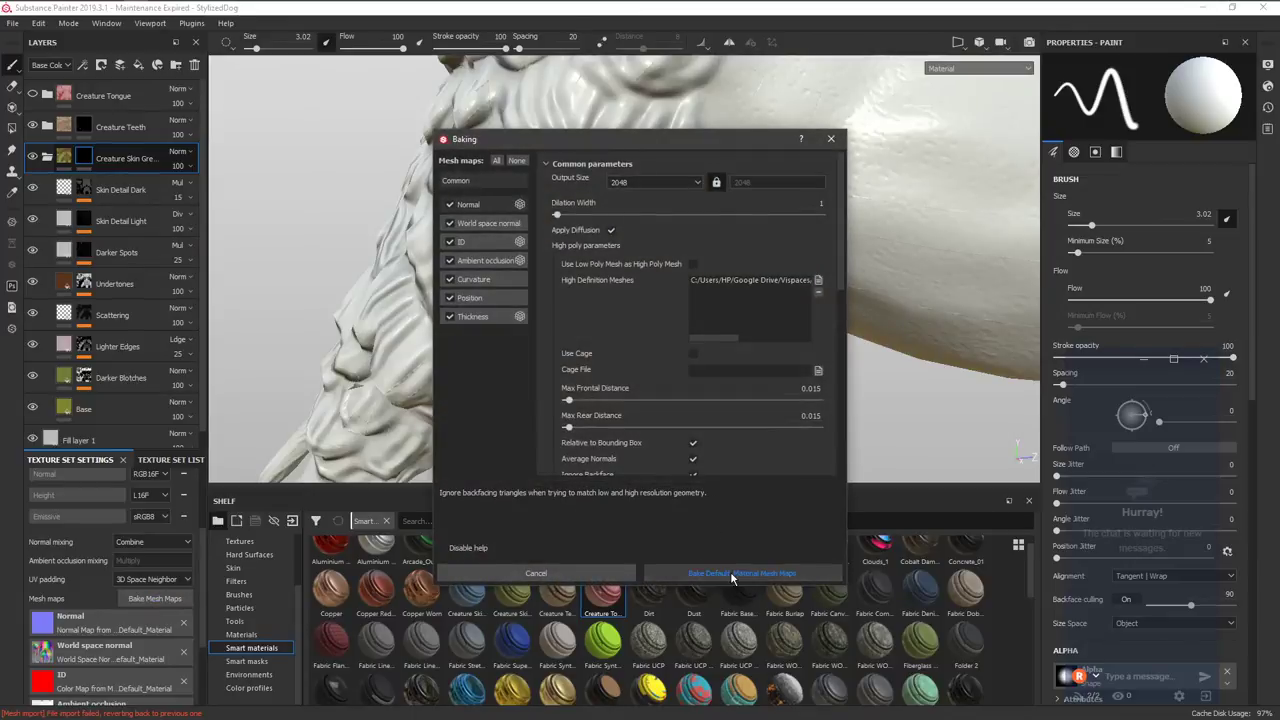
{"action": "left_click", "coordinate": [732, 578]}
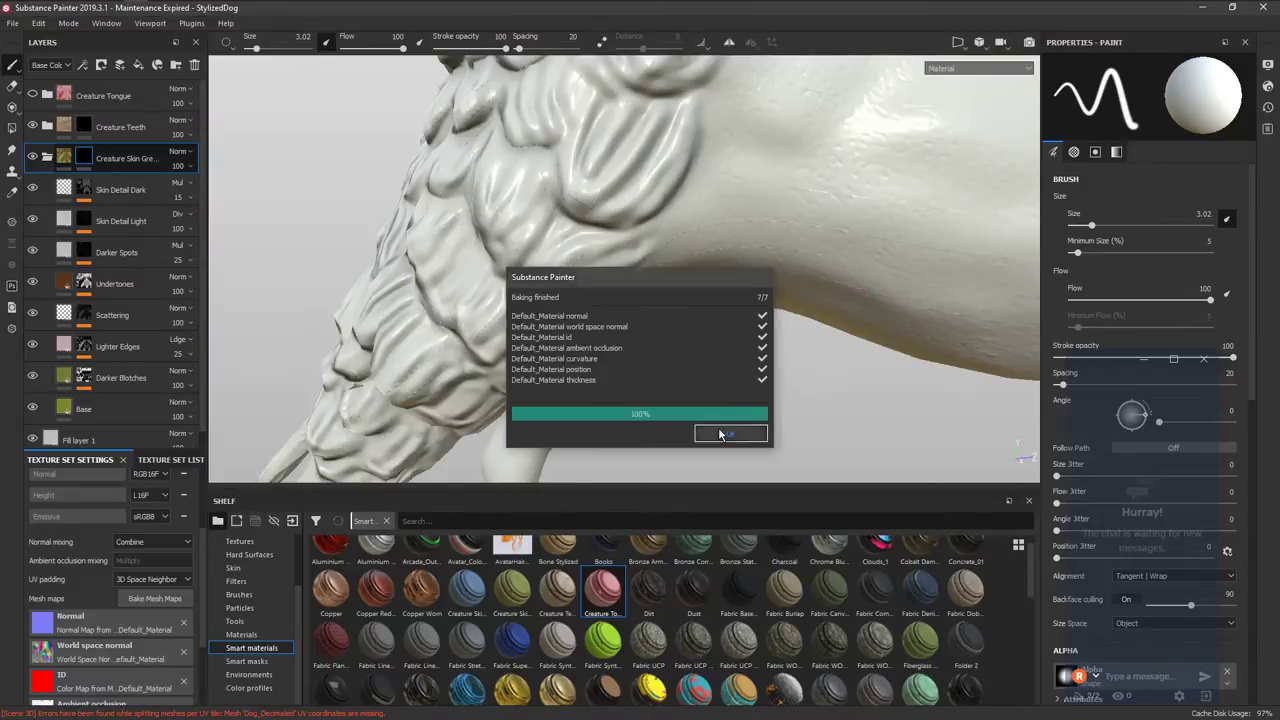
{"action": "left_click", "coordinate": [730, 433]}
Add a fill layer above the Creature Tongue group and use the project's baked curvature map as its base color.
{"action": "left_click", "coordinate": [110, 95]}
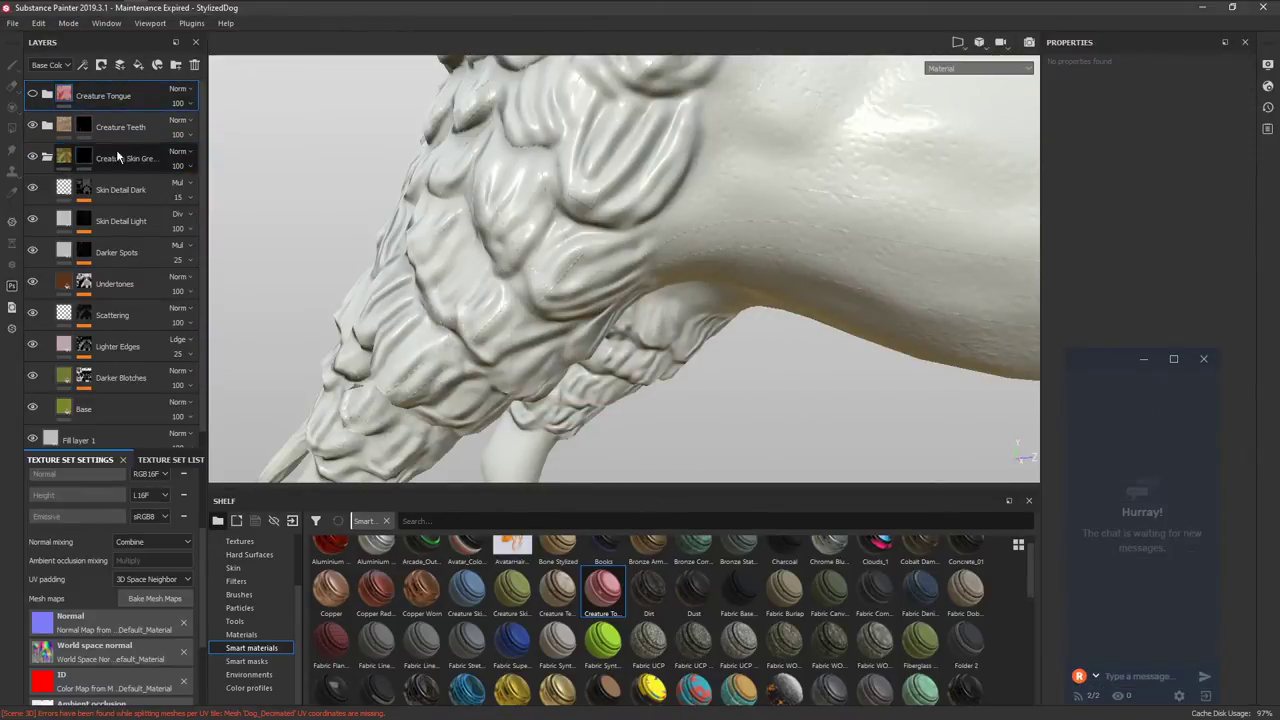
{"action": "scroll", "coordinate": [155, 593], "scroll_direction": "down", "scroll_amount": 3}
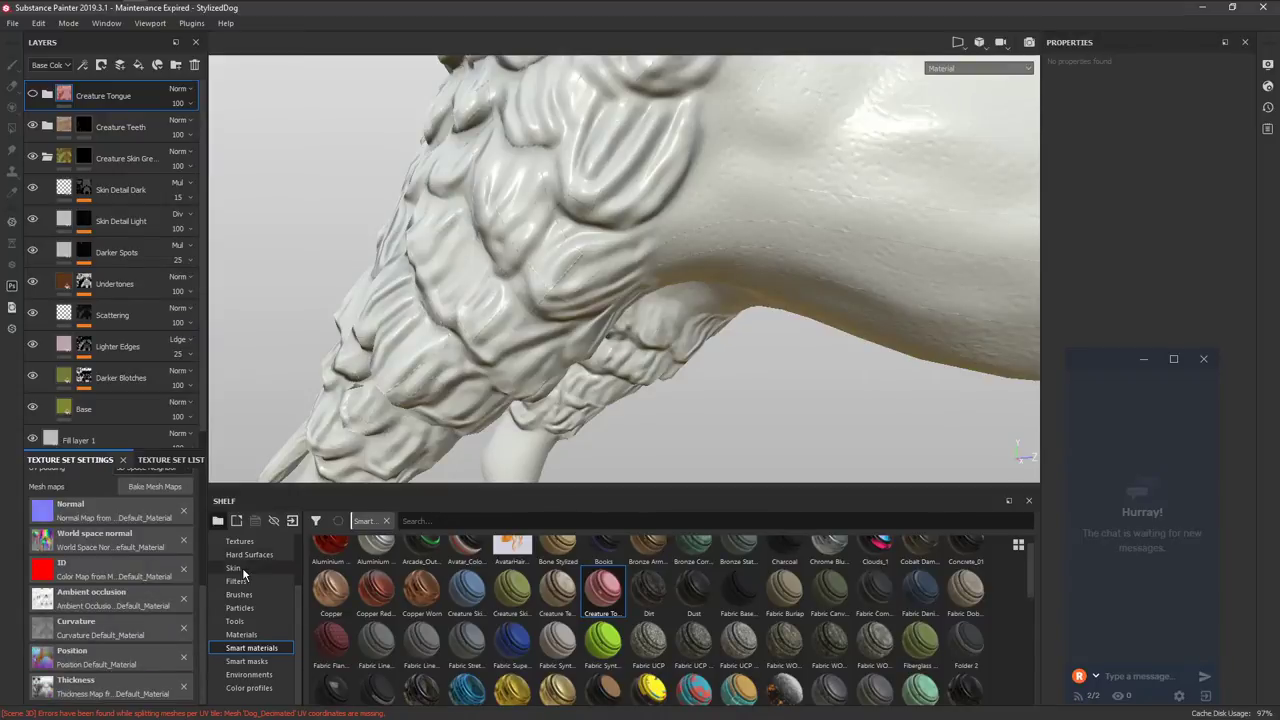
{"action": "scroll", "coordinate": [242, 575], "scroll_direction": "up", "scroll_amount": 3}
{"action": "left_click", "coordinate": [250, 594]}
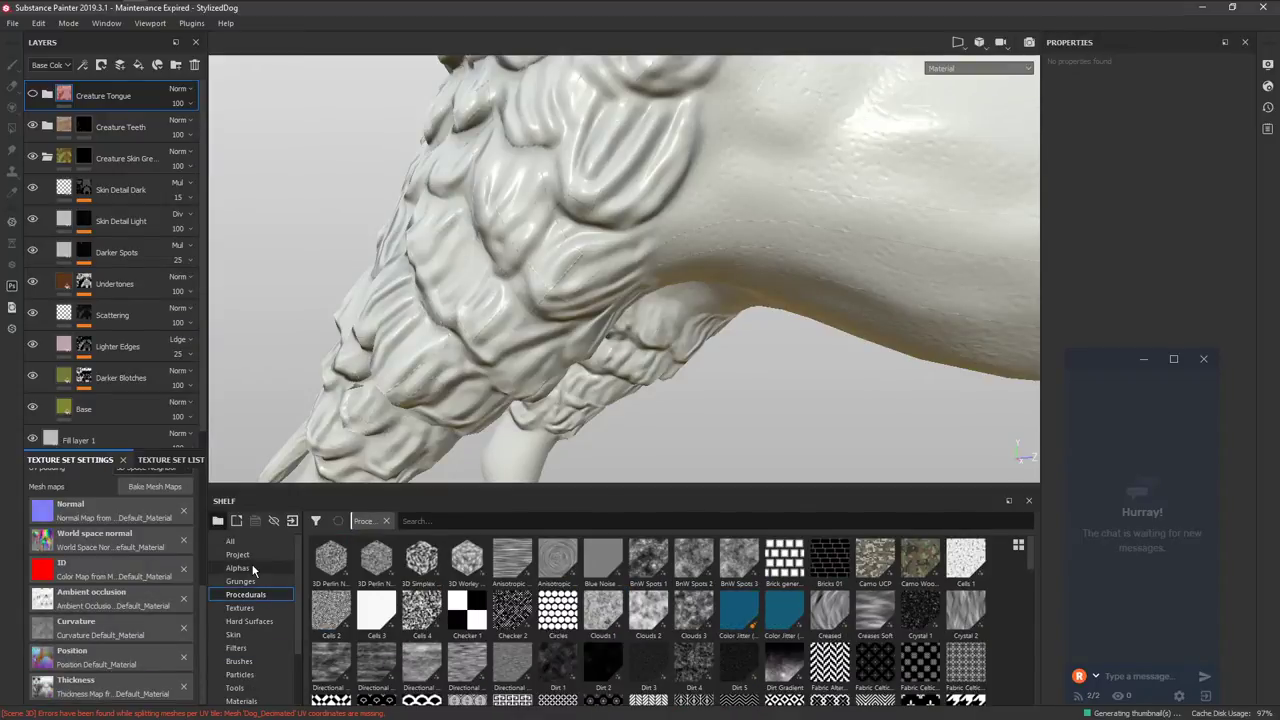
{"action": "left_click", "coordinate": [250, 556]}
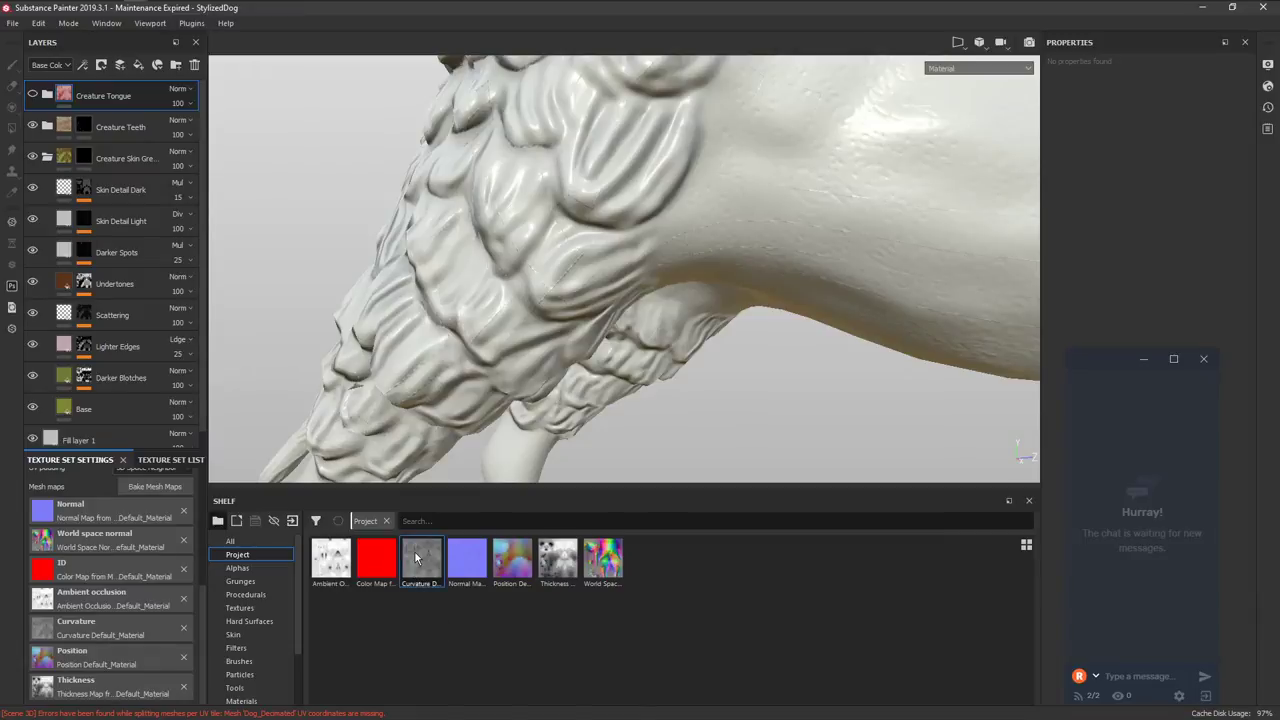
{"action": "mouse_move", "coordinate": [415, 552]}
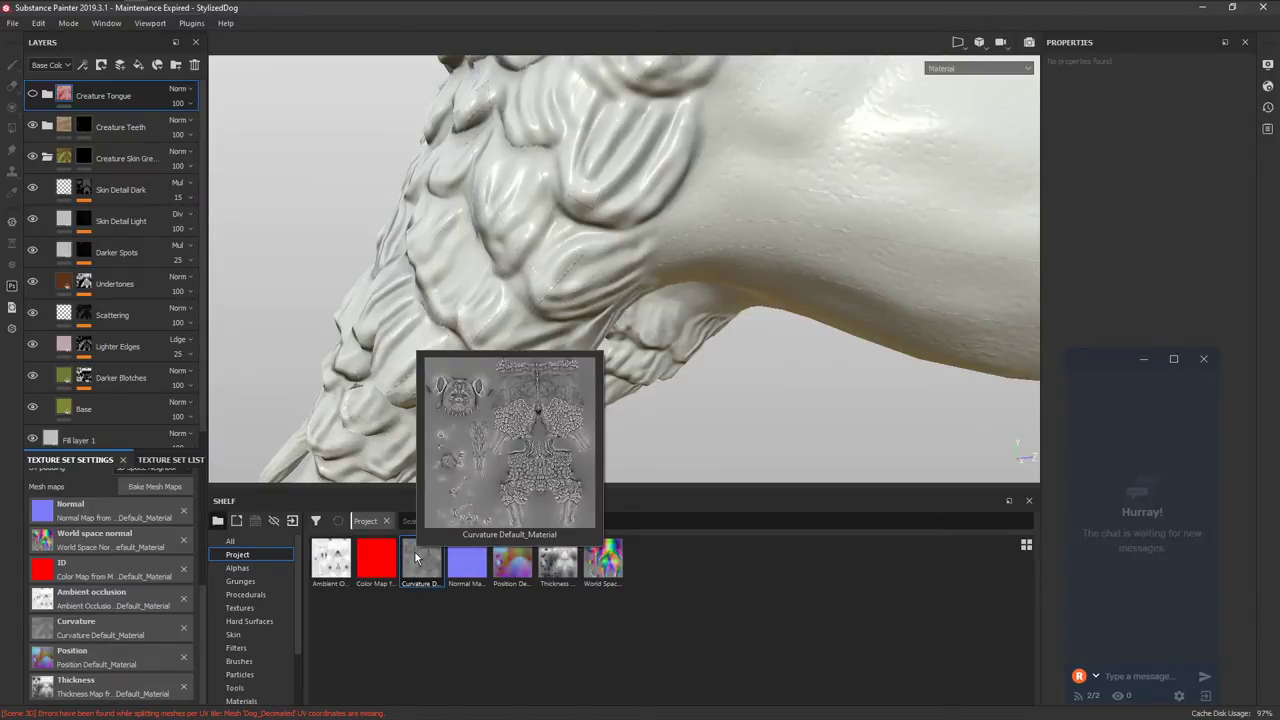
{"action": "left_click", "coordinate": [137, 67]}
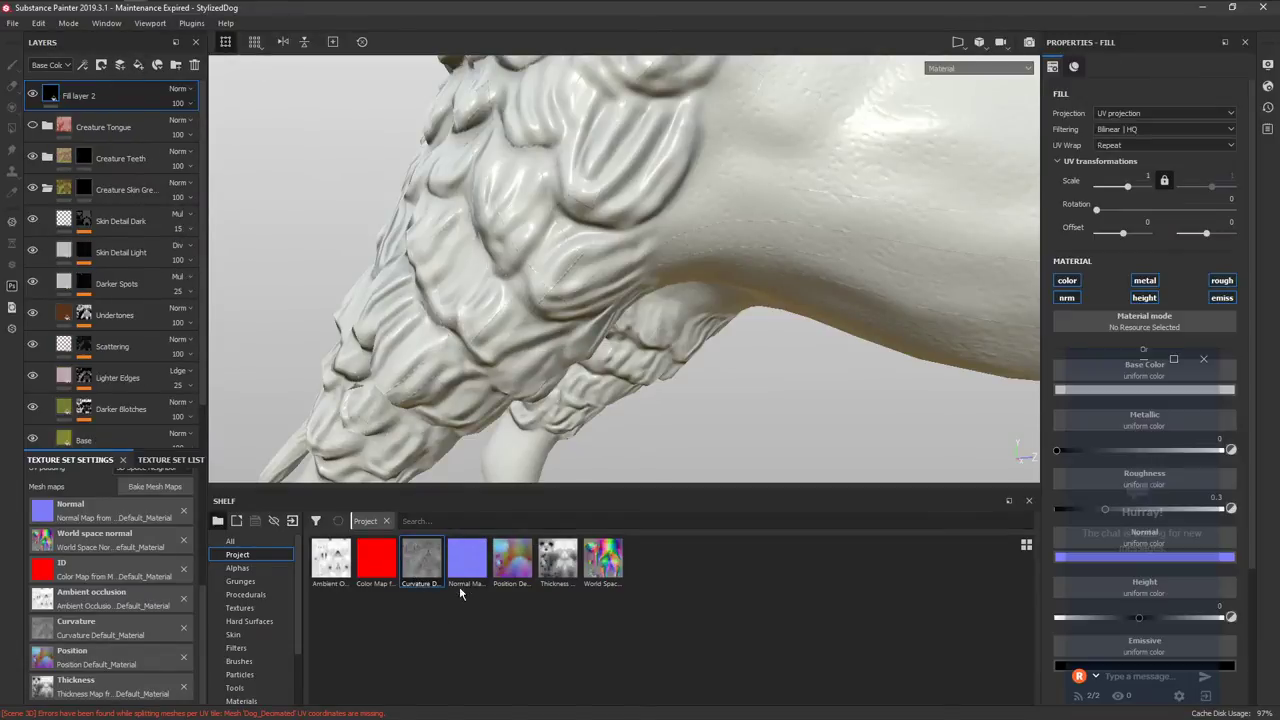
{"action": "left_click_drag", "start_coordinate": [436, 574], "coordinate": [1090, 382]}
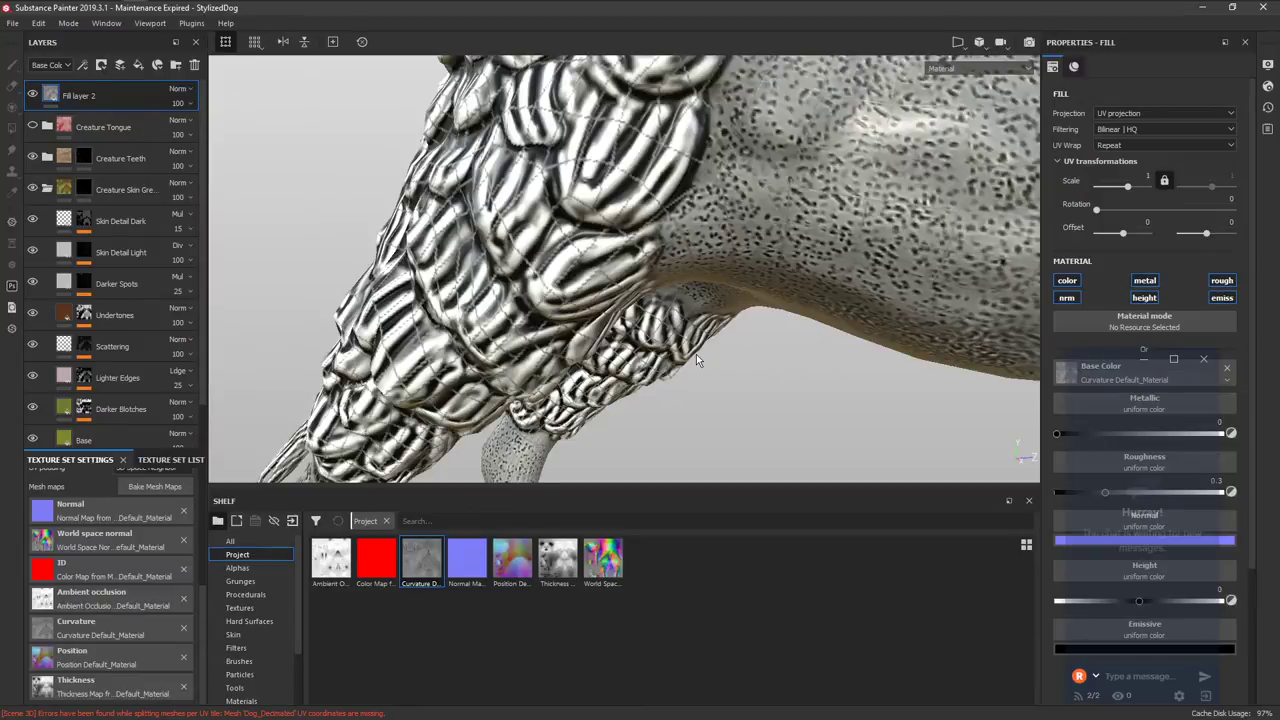
Set the curvature baker to the Per Vertex algorithm with details at 0.59 and seams disabled.
{"action": "left_click", "coordinate": [151, 466]}
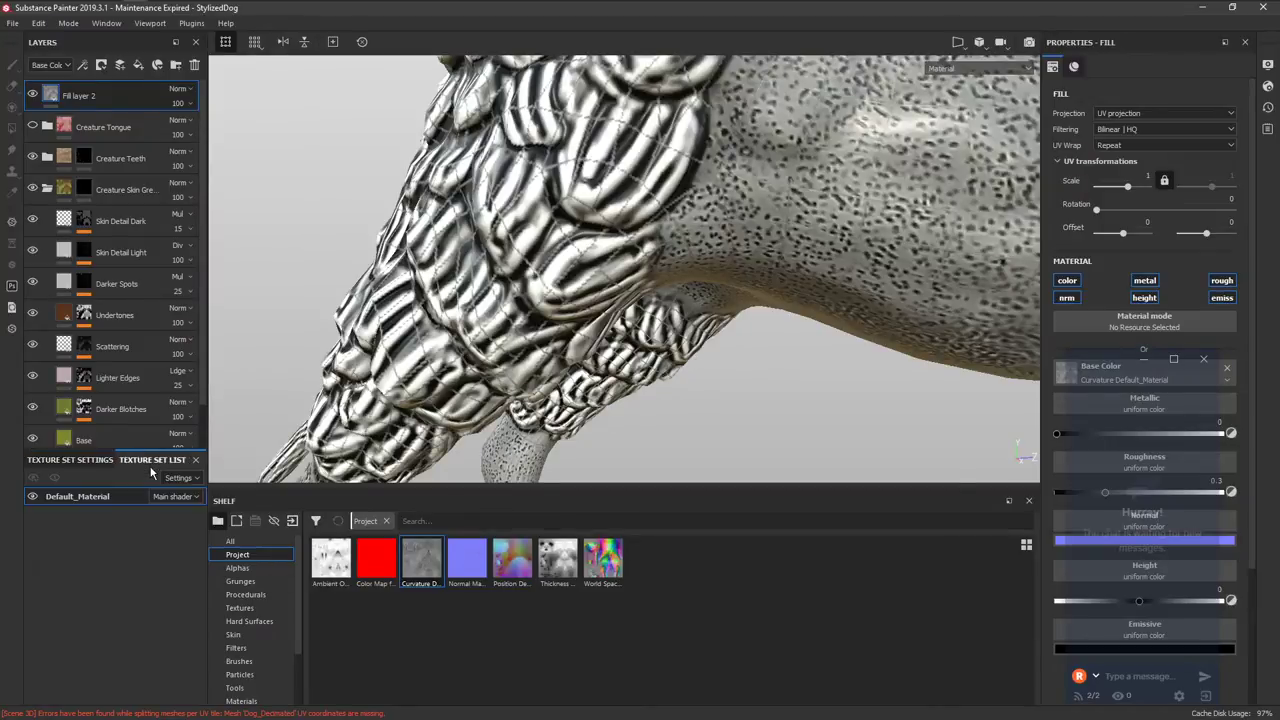
{"action": "left_click", "coordinate": [88, 466]}
{"action": "left_click", "coordinate": [155, 486]}
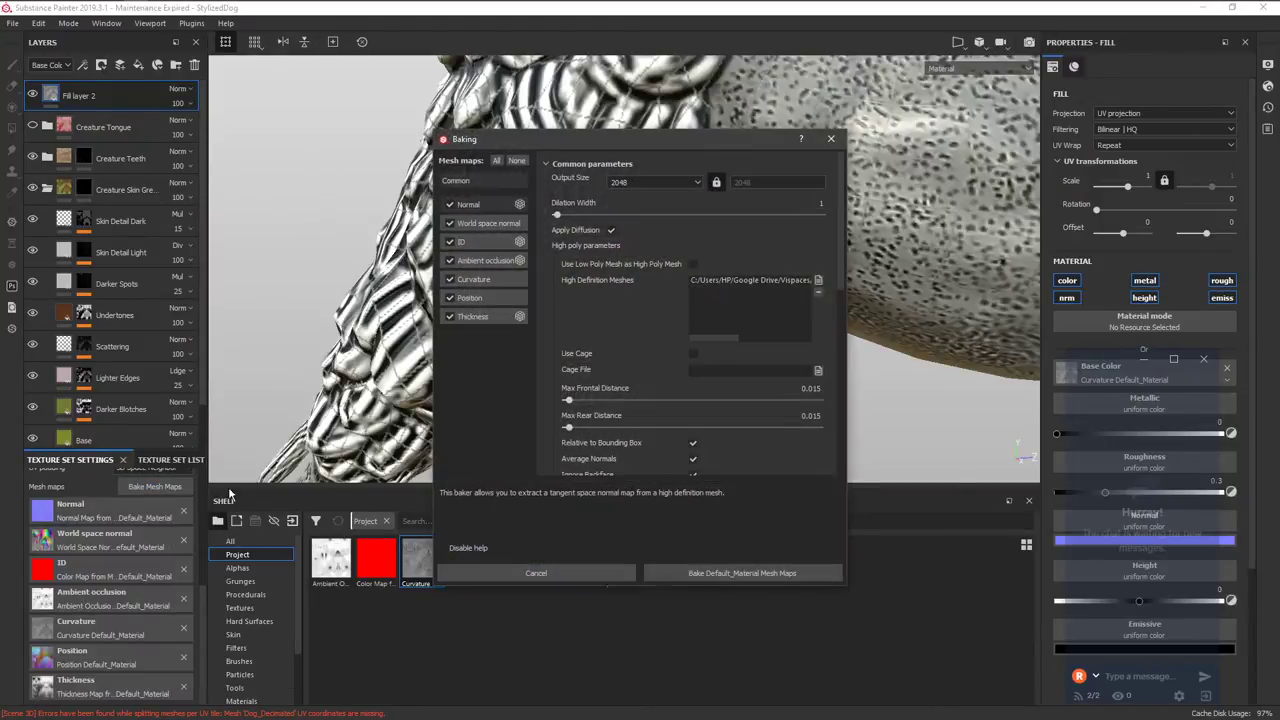
{"action": "left_click", "coordinate": [478, 280]}
{"action": "scroll", "coordinate": [629, 337], "scroll_direction": "down", "scroll_amount": 5}
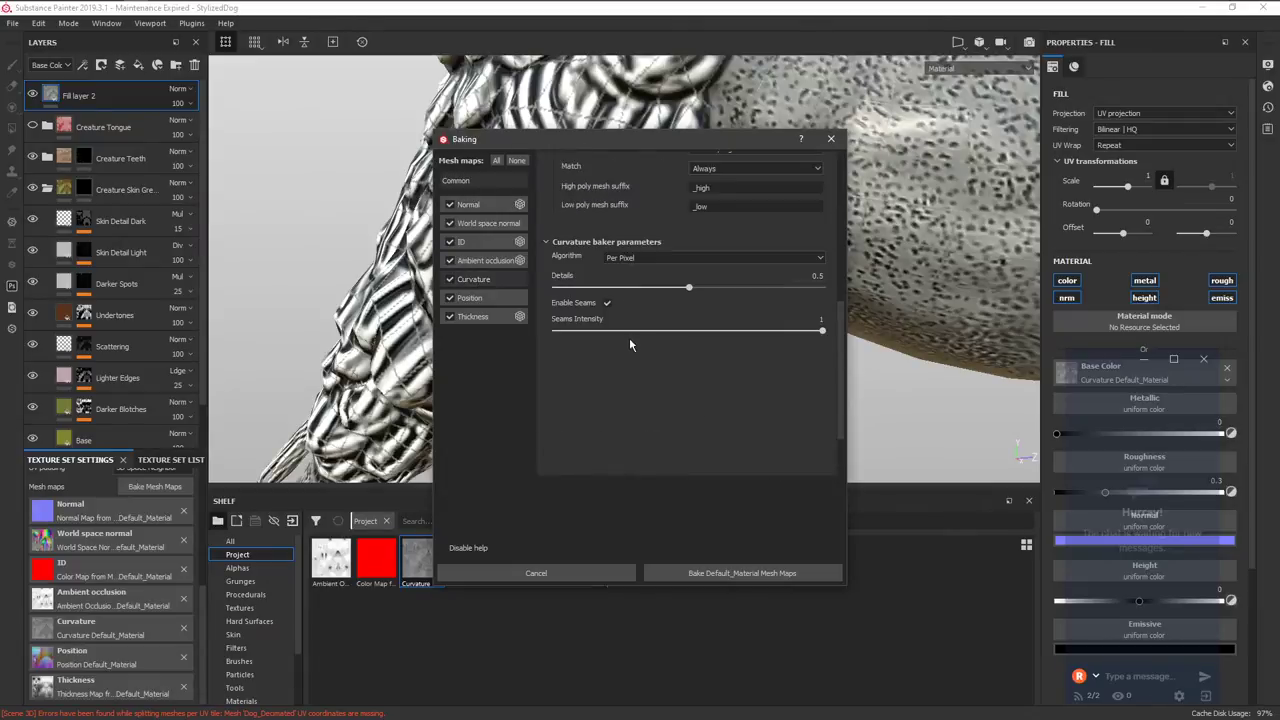
{"action": "left_click", "coordinate": [645, 257]}
{"action": "left_click", "coordinate": [652, 281]}
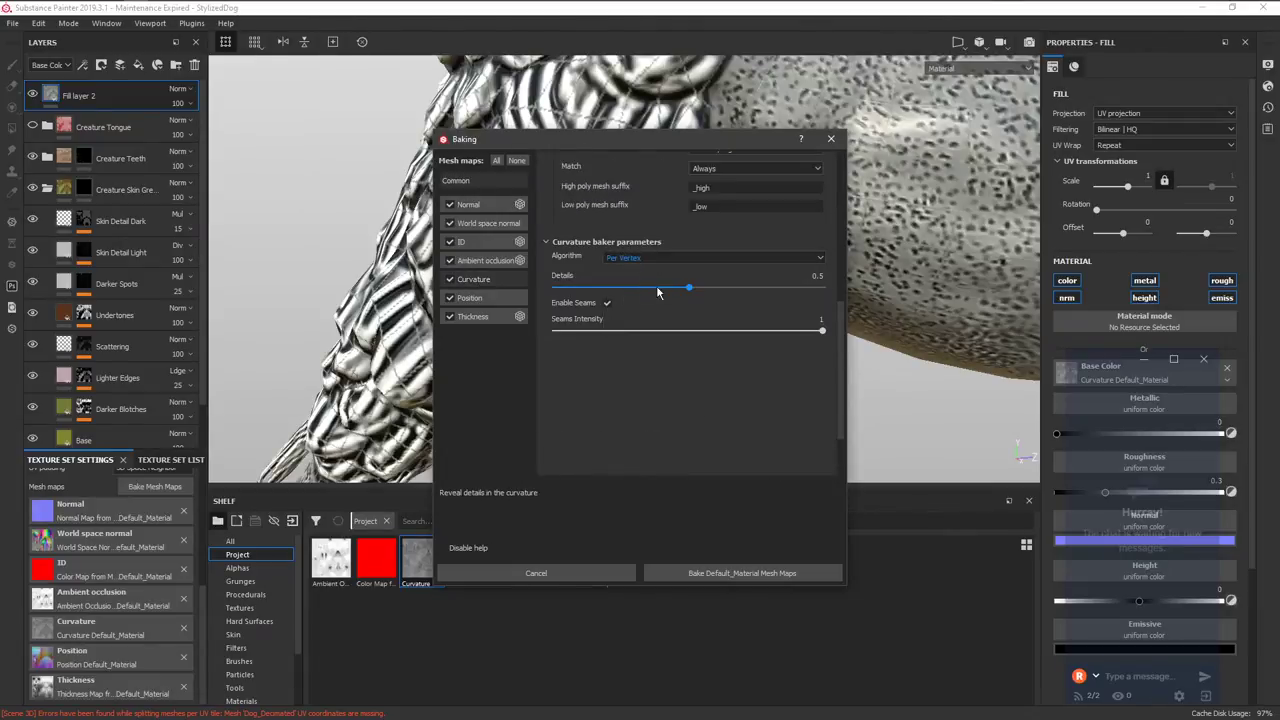
{"action": "left_click_drag", "start_coordinate": [689, 288], "coordinate": [712, 288]}
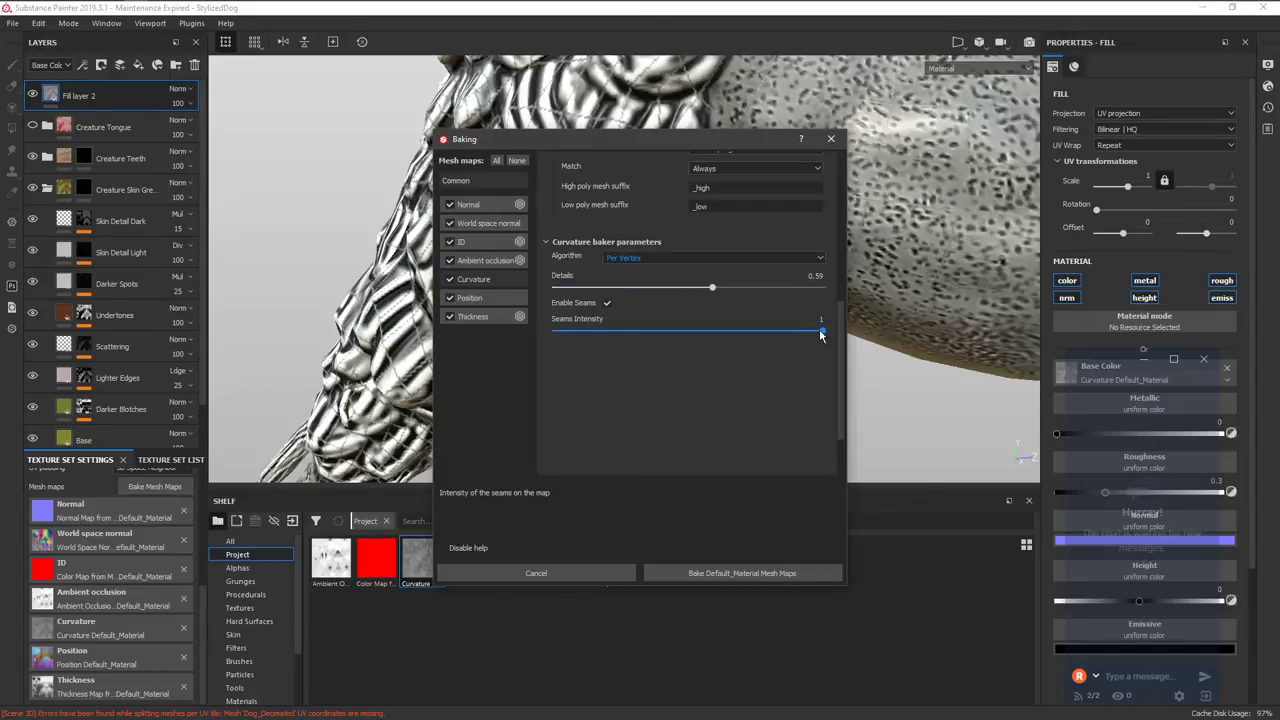
{"action": "left_click", "coordinate": [606, 302]}
Bake all Default_Material mesh maps and reassign the curvature map to the top fill layer's base color.
{"action": "left_click", "coordinate": [716, 574]}
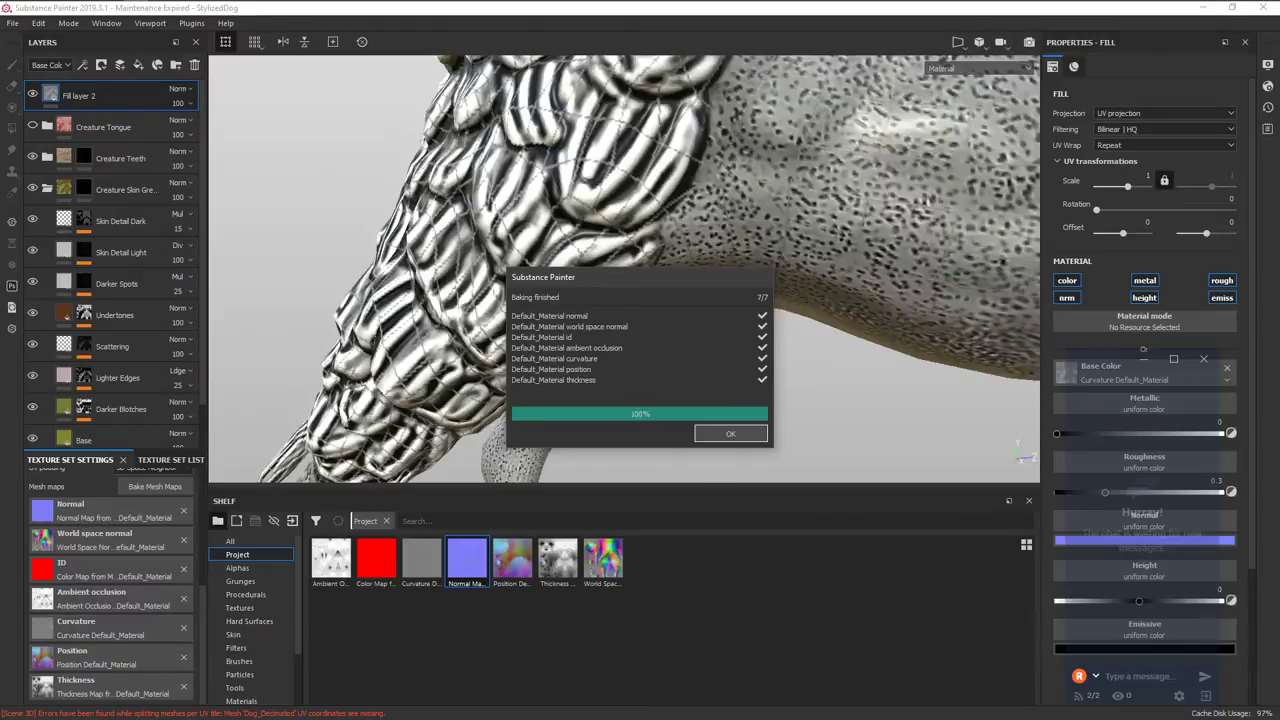
{"action": "left_click", "coordinate": [700, 438]}
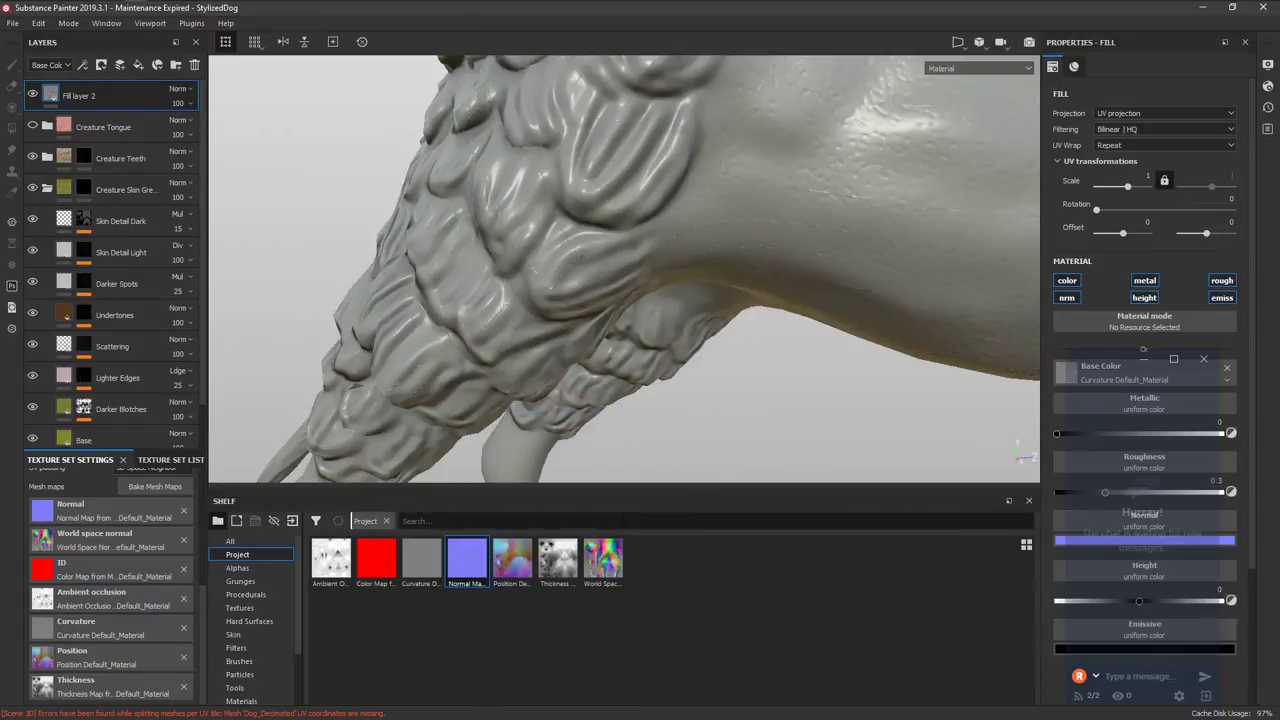
{"action": "left_click_drag", "start_coordinate": [421, 560], "coordinate": [1080, 372]}
Limit baking to the curvature map and set its algorithm to Per Pixel with details at 0.84.
{"action": "left_click", "coordinate": [155, 486]}
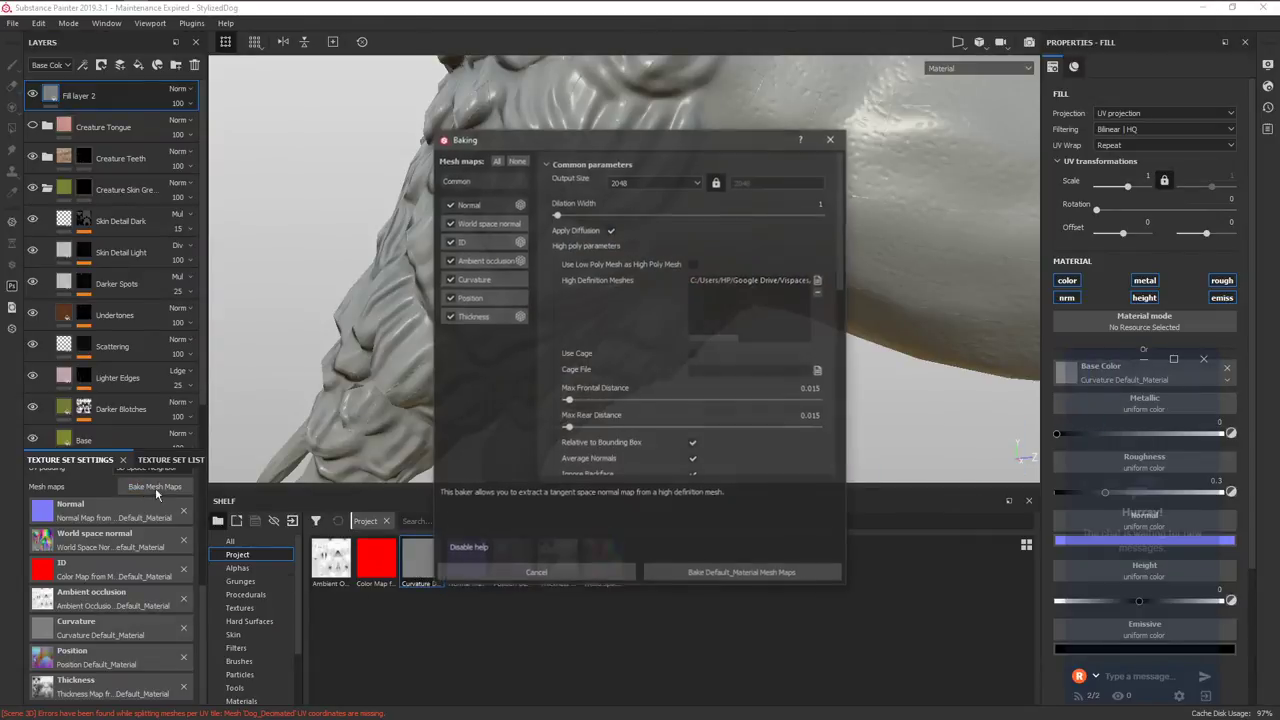
{"action": "left_click", "coordinate": [516, 160]}
{"action": "left_click", "coordinate": [450, 279]}
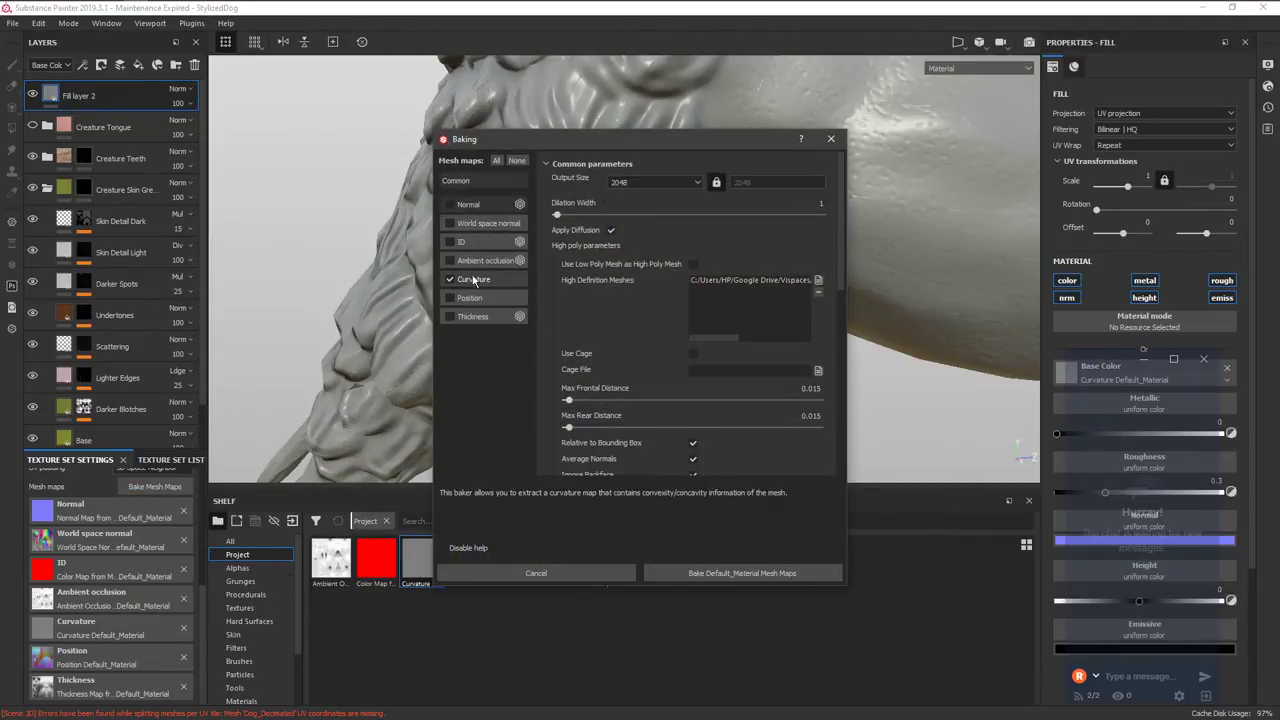
{"action": "left_click", "coordinate": [475, 279]}
{"action": "left_click", "coordinate": [669, 179]}
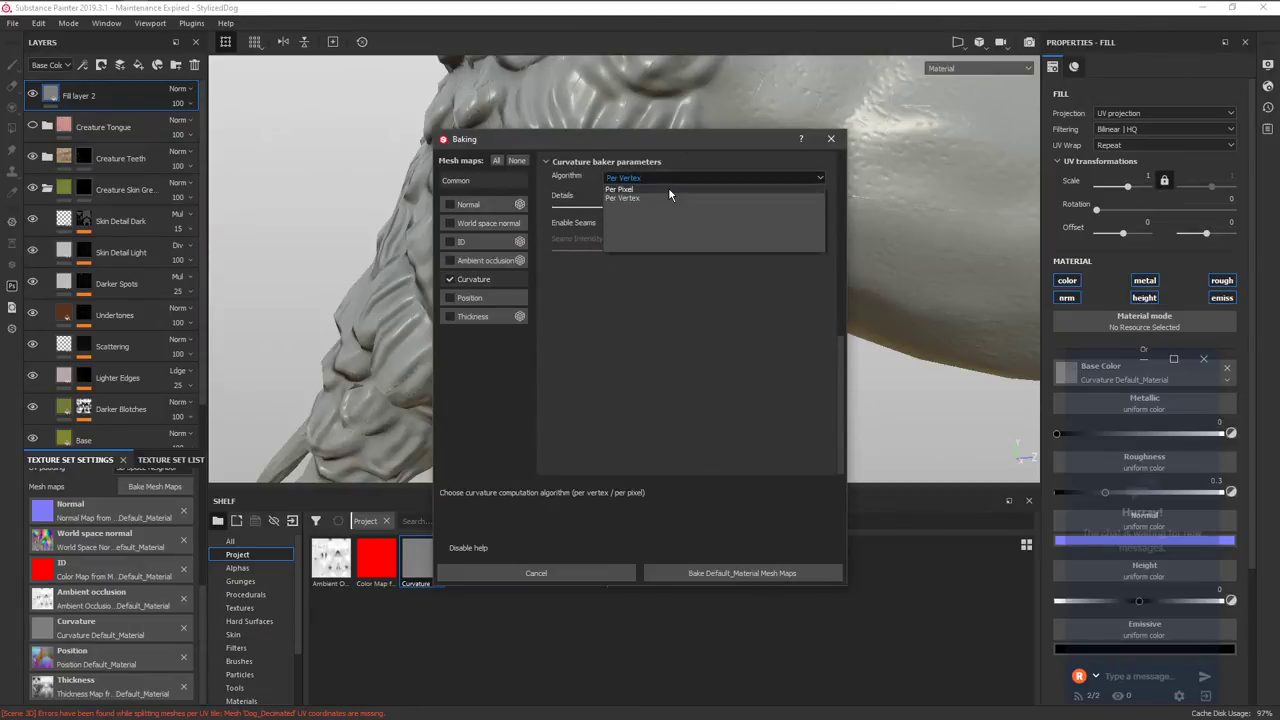
{"action": "left_click", "coordinate": [668, 187]}
{"action": "left_click_drag", "start_coordinate": [713, 212], "coordinate": [782, 224]}
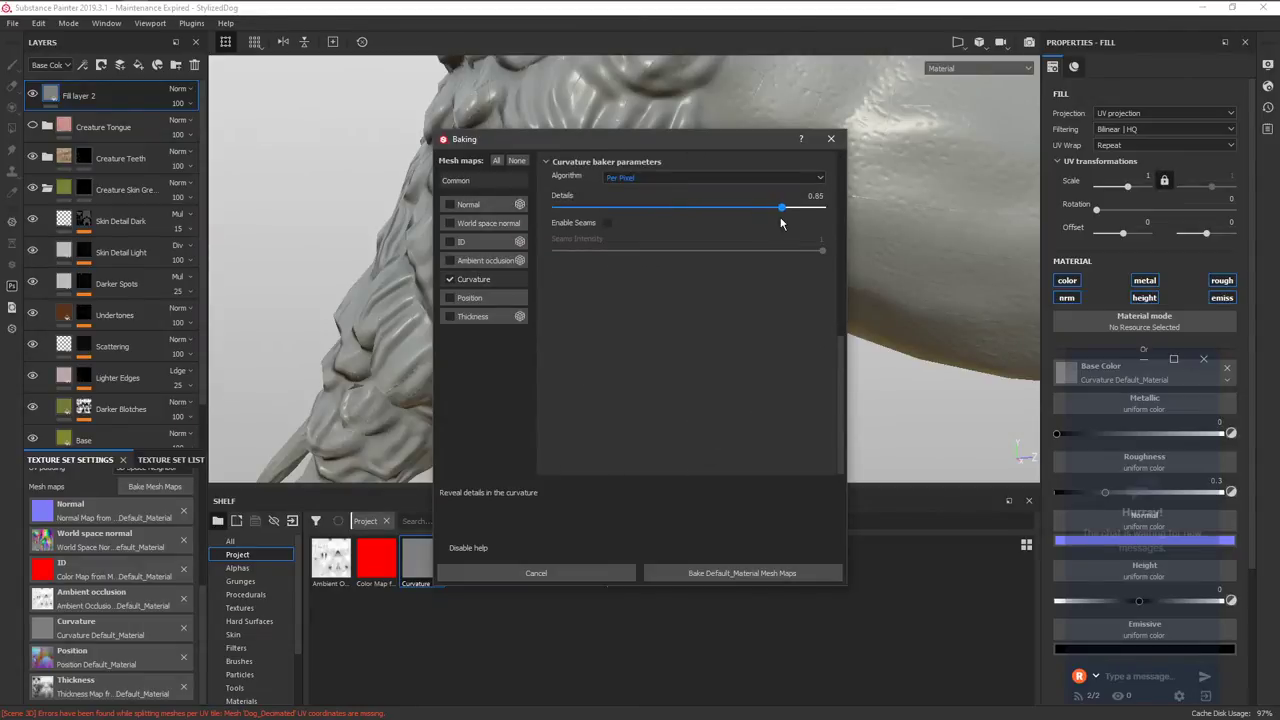
Enable seams with an intensity of 0 for the curvature baker and bake the Default_Material curvature map.
{"action": "left_click", "coordinate": [606, 223]}
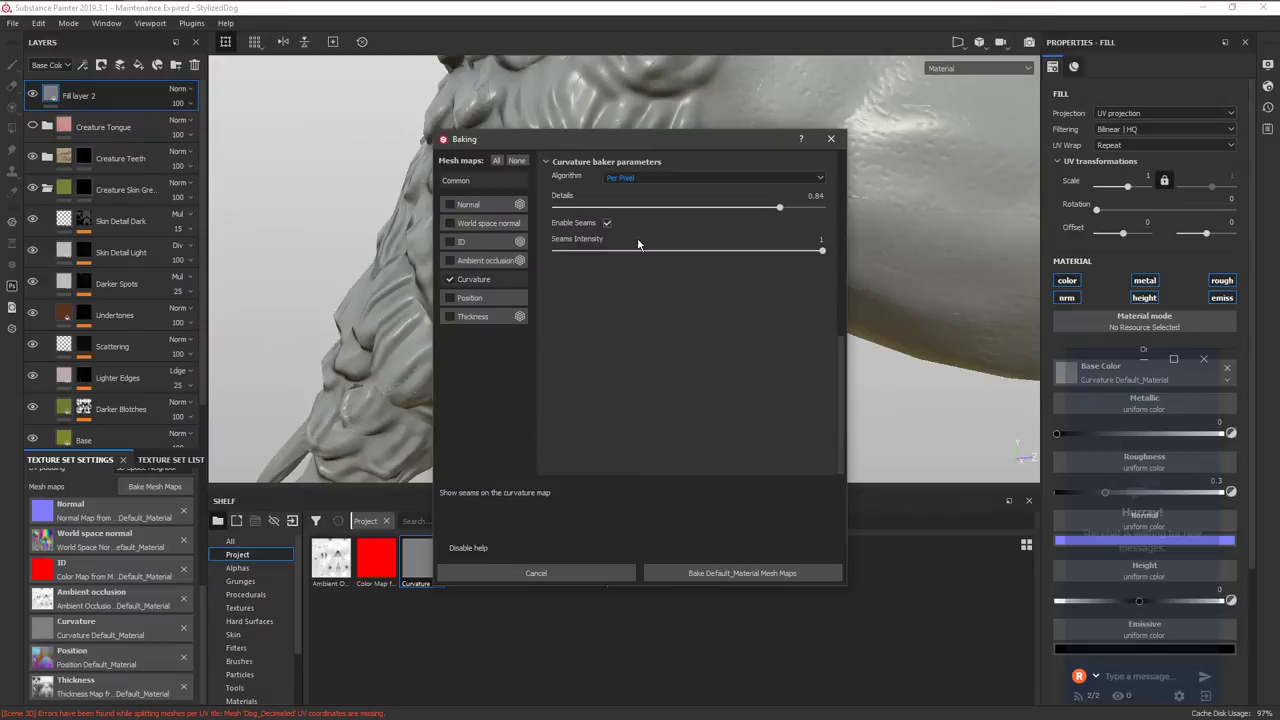
{"action": "left_click_drag", "start_coordinate": [637, 250], "coordinate": [600, 251]}
{"action": "left_click", "coordinate": [677, 571]}
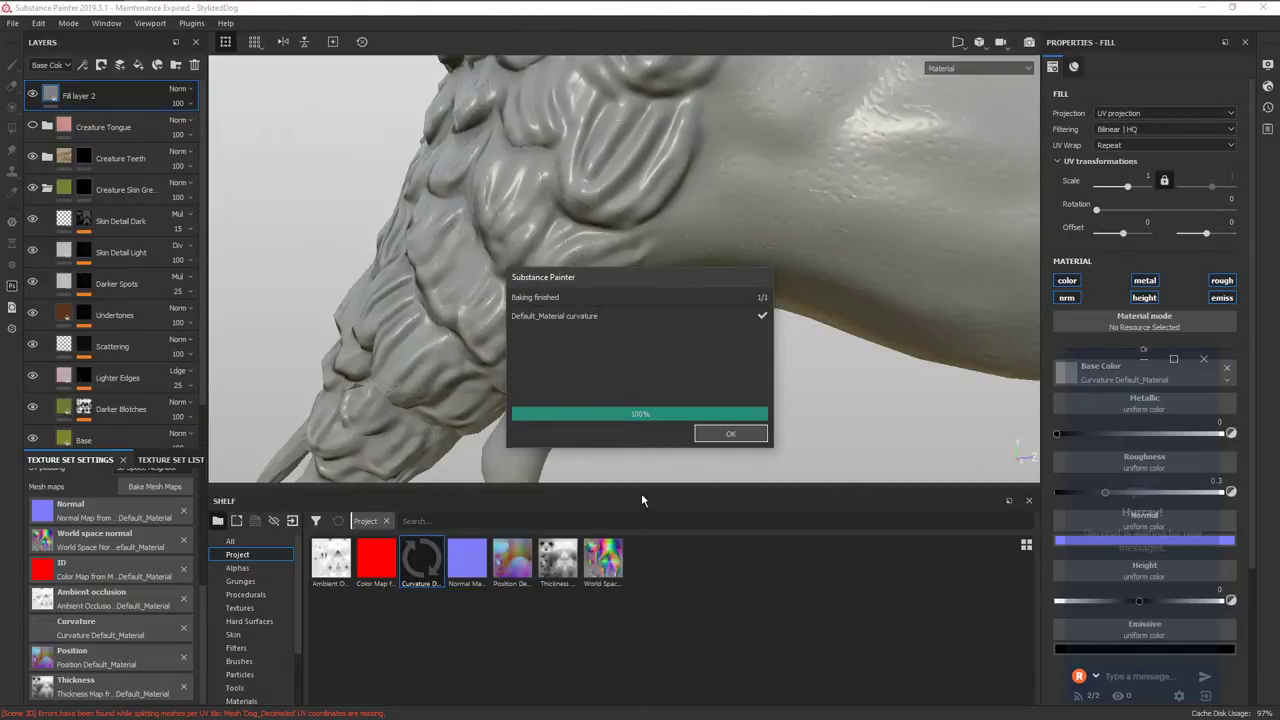
{"action": "left_click", "coordinate": [728, 435]}
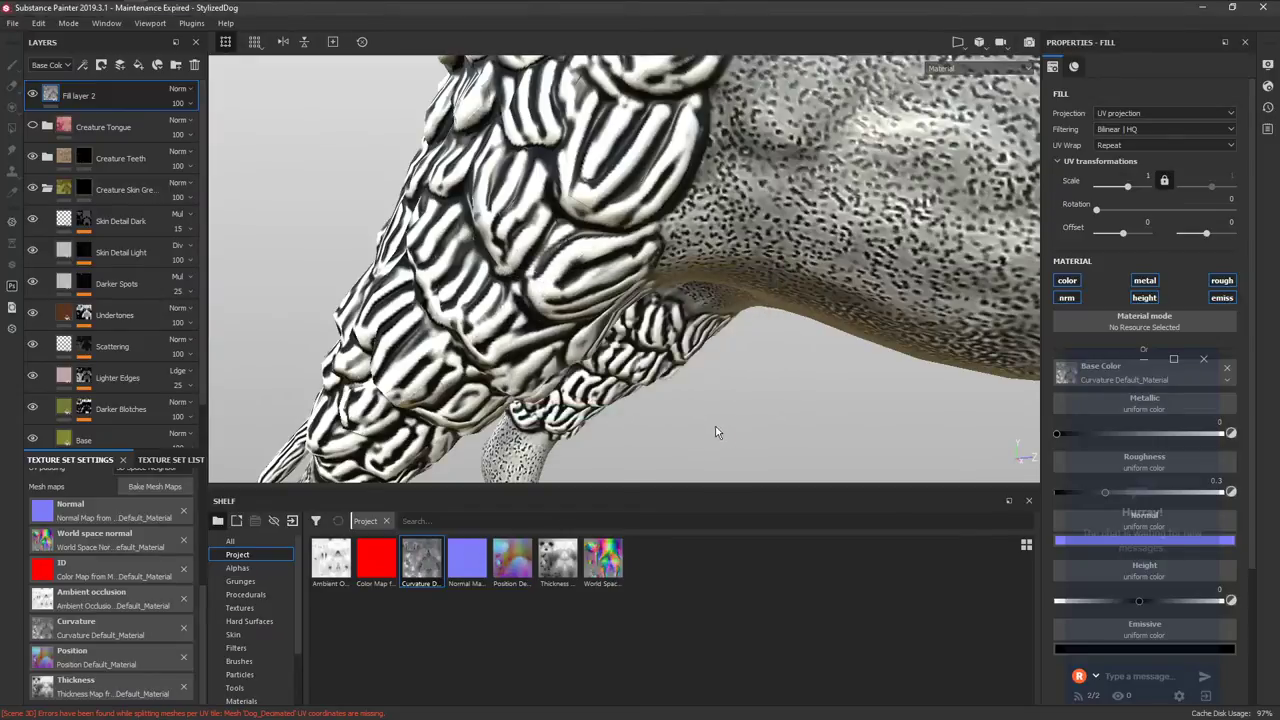
{"action": "scroll", "coordinate": [633, 437], "scroll_direction": "down", "scroll_amount": 5}
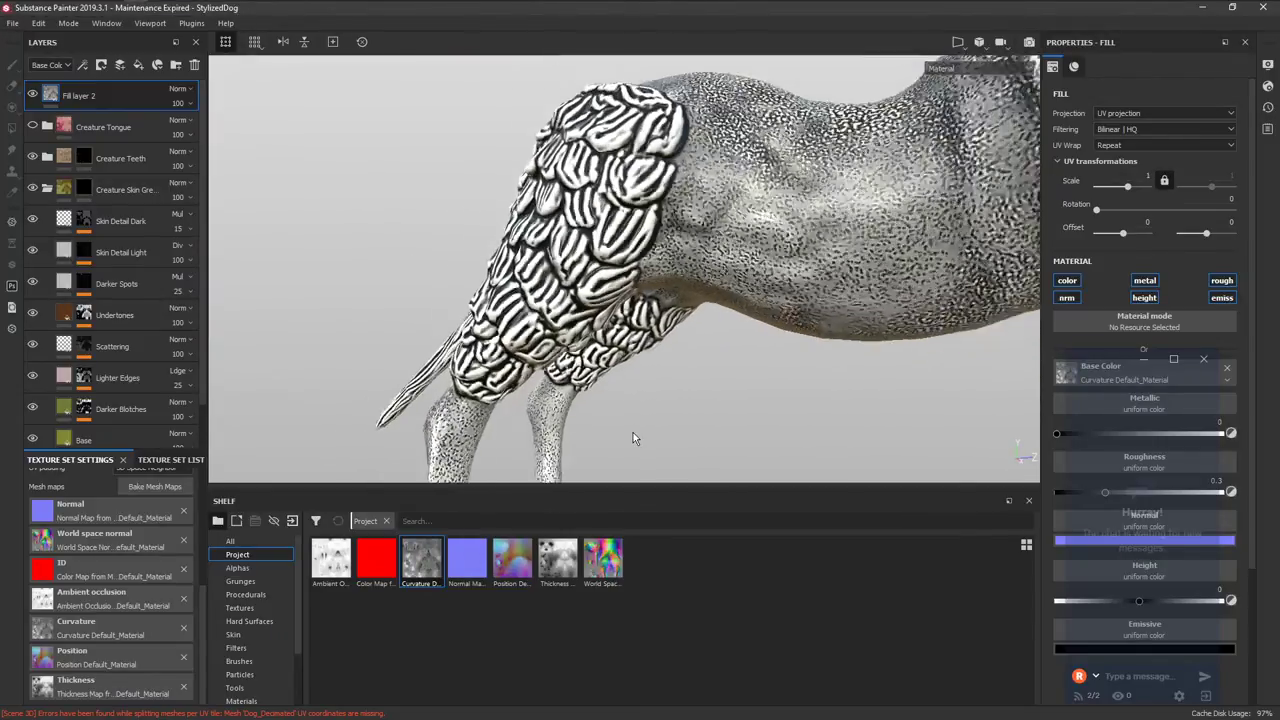
{"action": "scroll", "coordinate": [633, 437], "scroll_direction": "down", "scroll_amount": 2}
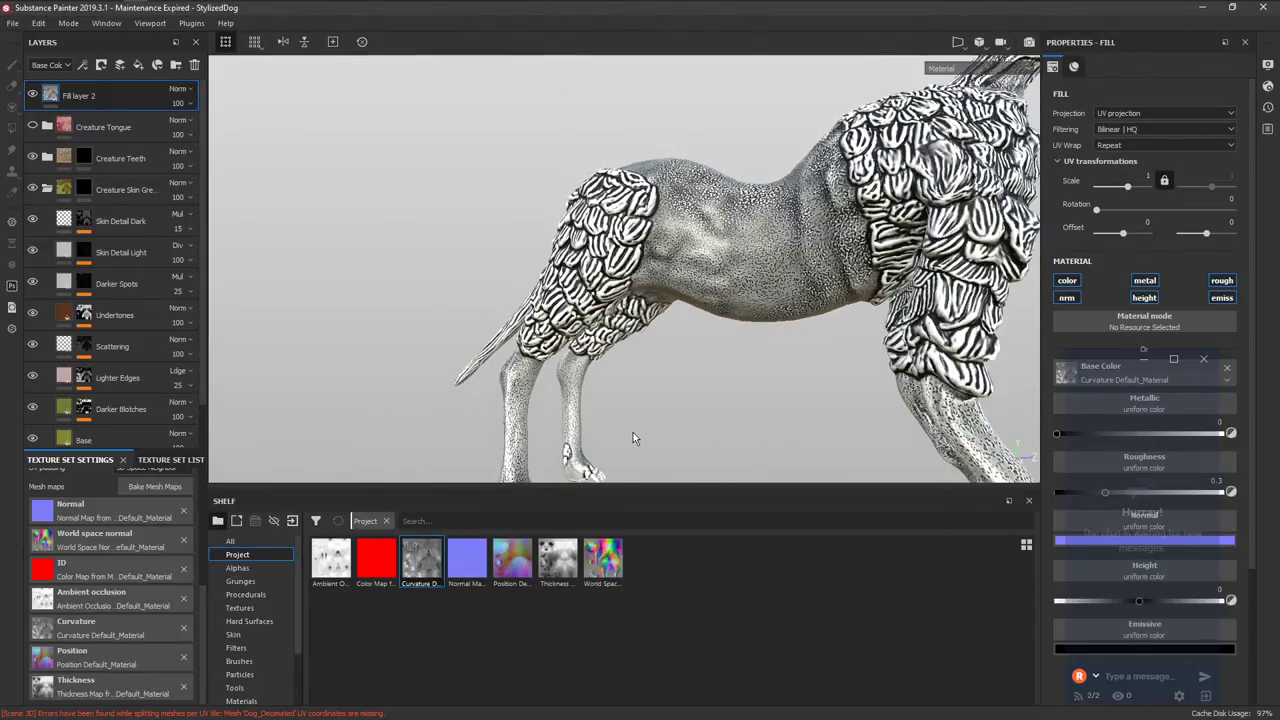
{"action": "scroll", "coordinate": [633, 437], "scroll_direction": "up", "scroll_amount": 6}
{"action": "scroll", "coordinate": [610, 405], "scroll_direction": "down", "scroll_amount": 3}
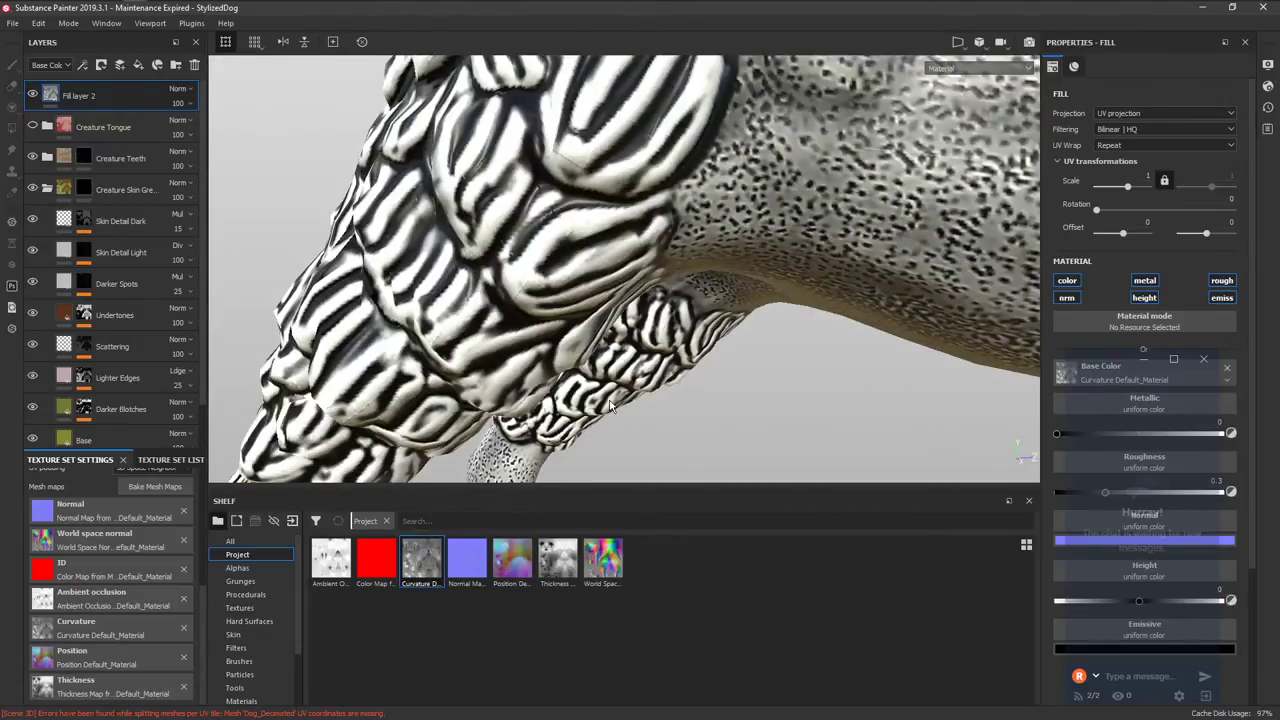
Disable seams for the curvature baker and rebake the Default_Material curvature map.
{"action": "left_click", "coordinate": [160, 487]}
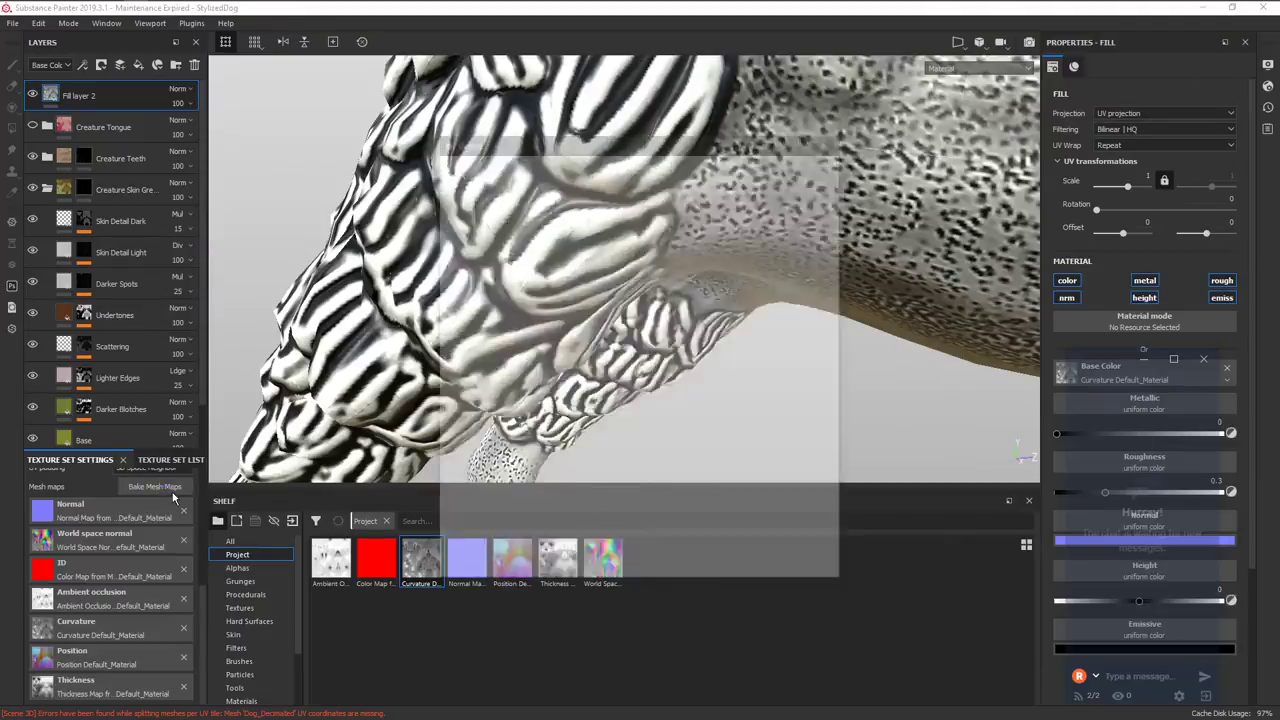
{"action": "left_click", "coordinate": [478, 279]}
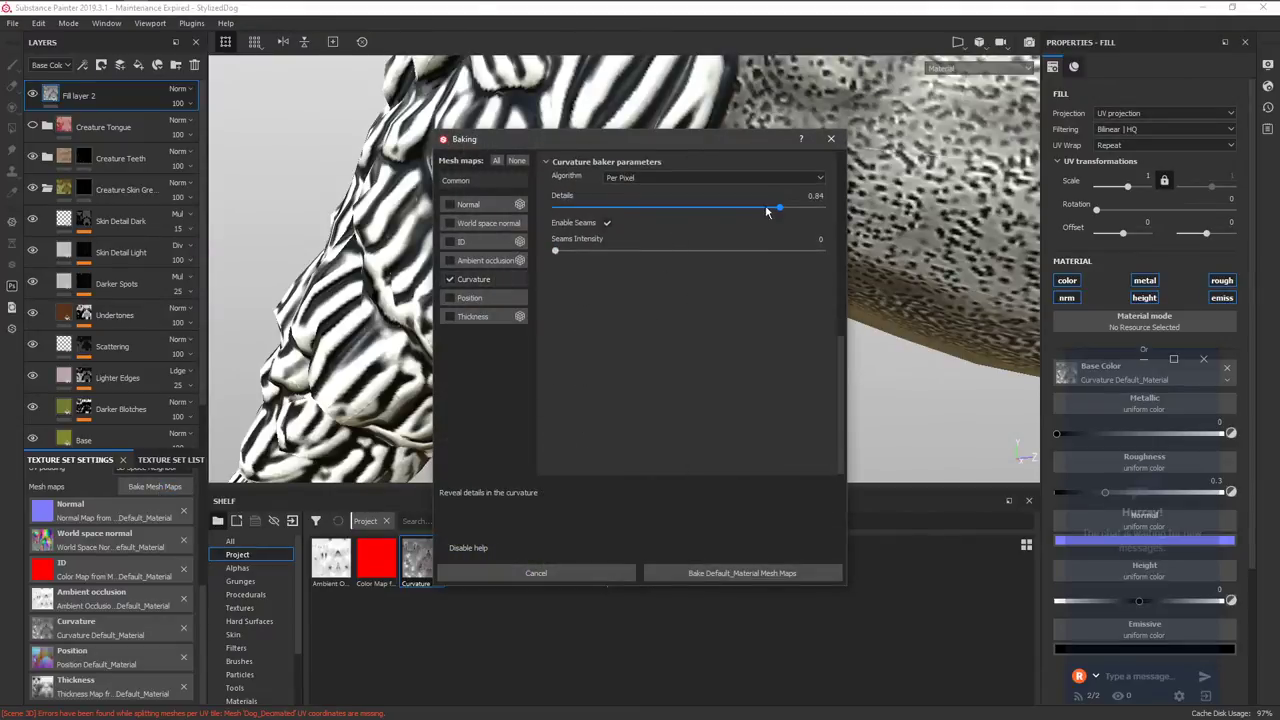
{"action": "left_click", "coordinate": [607, 223]}
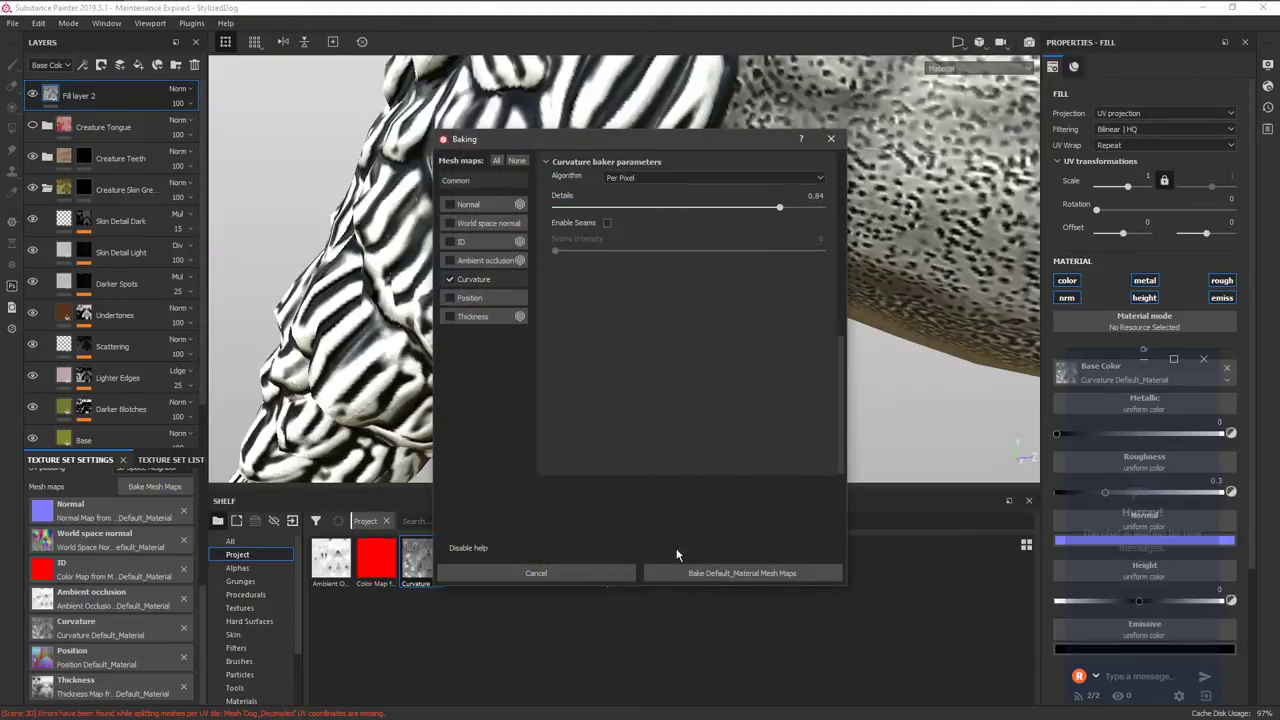
{"action": "left_click", "coordinate": [687, 569]}
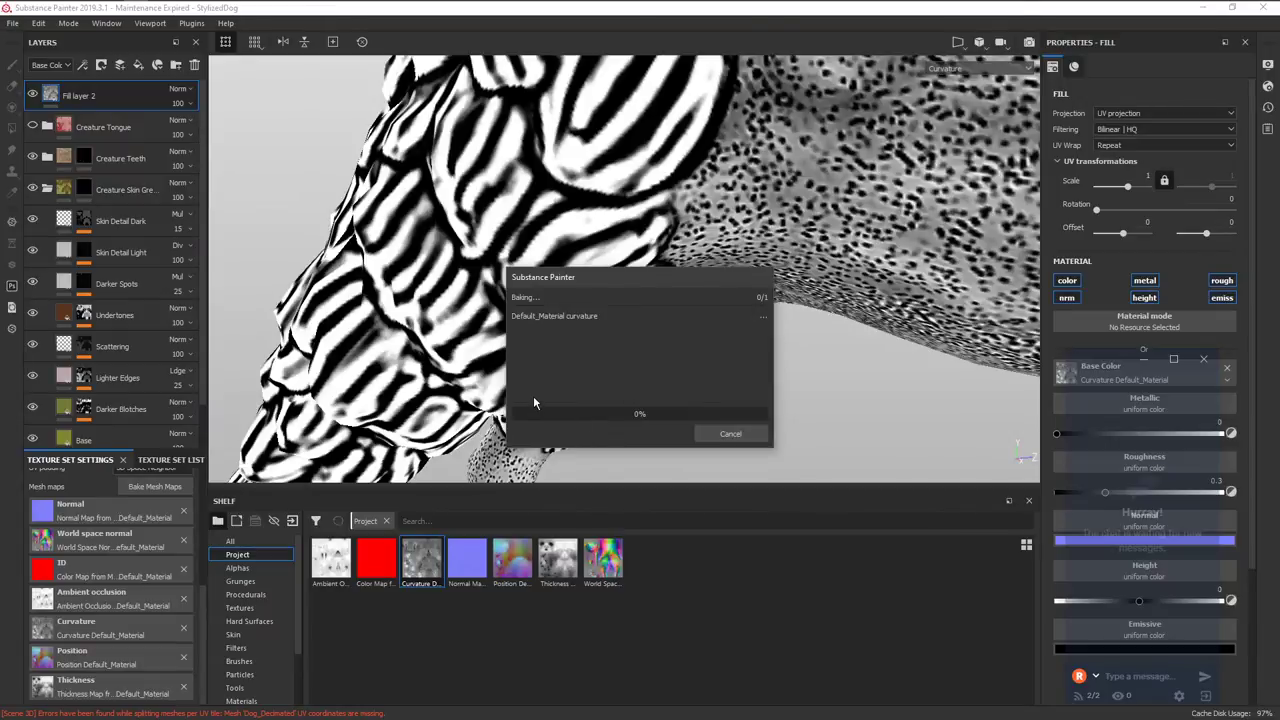
{"action": "left_click", "coordinate": [728, 432]}
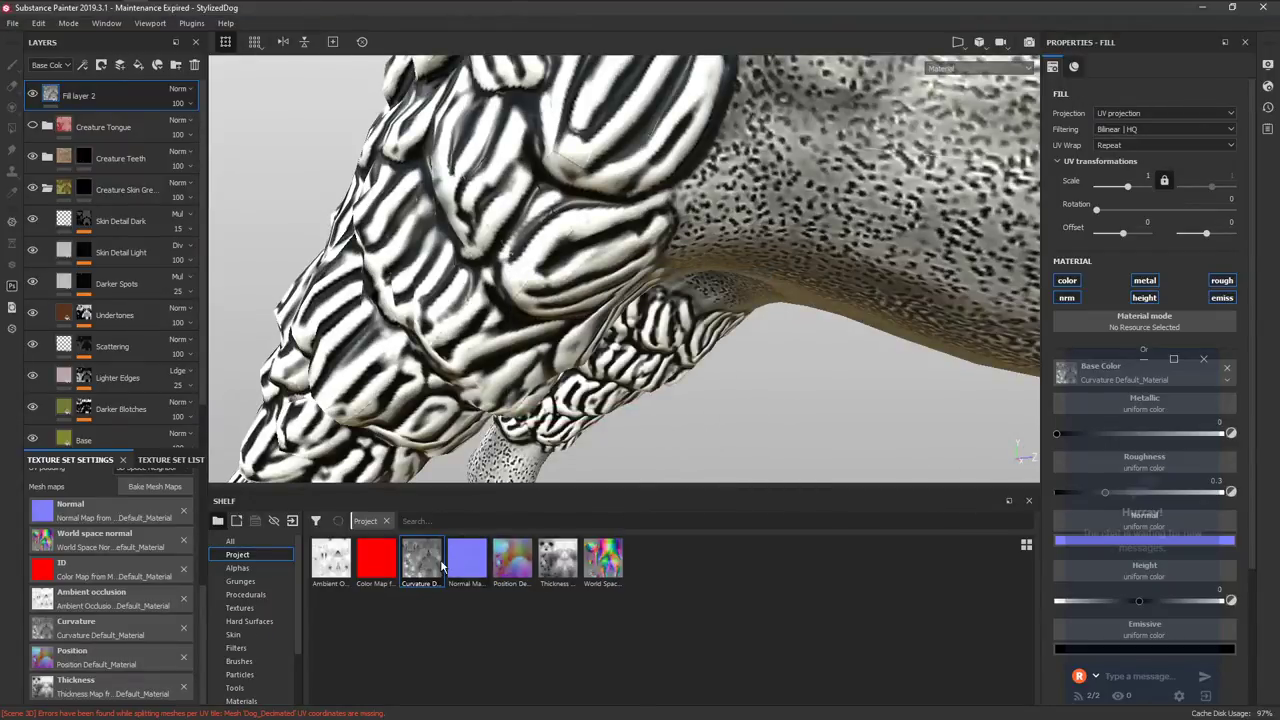
Assign the rebaked curvature map to the top fill layer's base color and inspect it on the dog's body.
{"action": "left_click_drag", "start_coordinate": [443, 567], "coordinate": [1064, 367]}
{"action": "scroll", "coordinate": [790, 372], "scroll_direction": "up", "scroll_amount": 1}
{"action": "scroll", "coordinate": [790, 372], "scroll_direction": "down", "scroll_amount": 3}
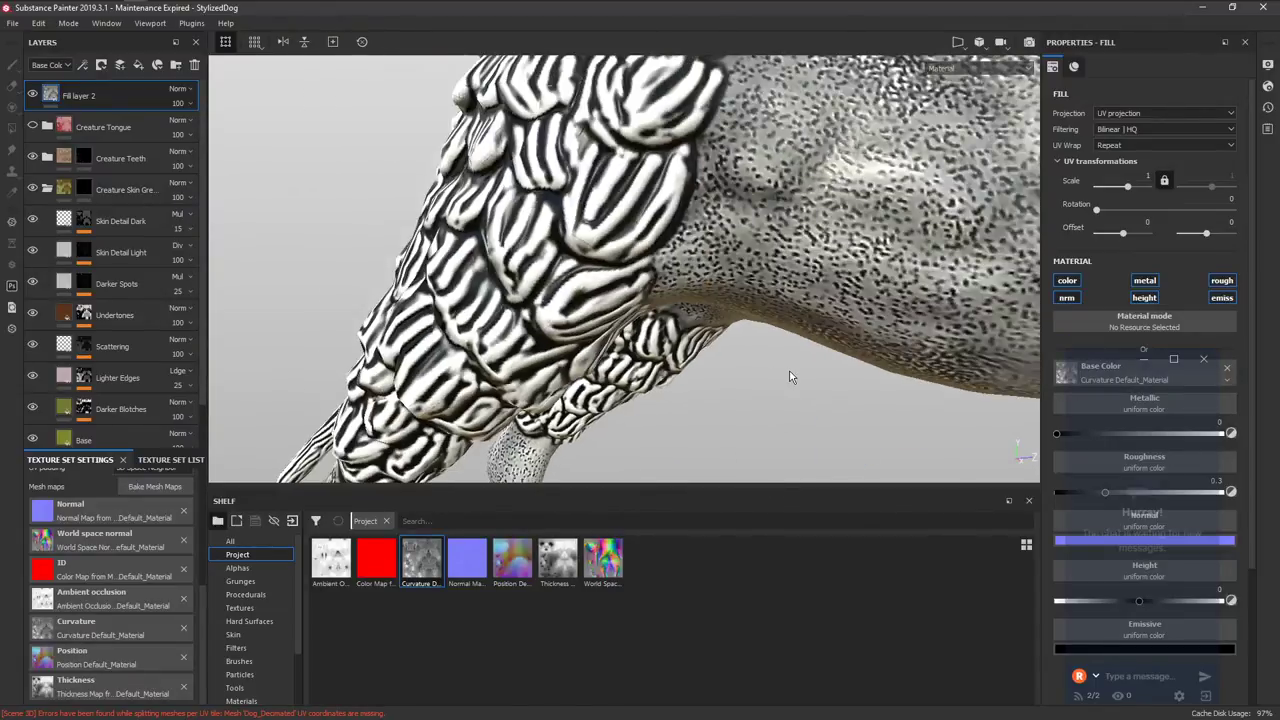
{"action": "scroll", "coordinate": [792, 377], "scroll_direction": "down", "scroll_amount": 3}
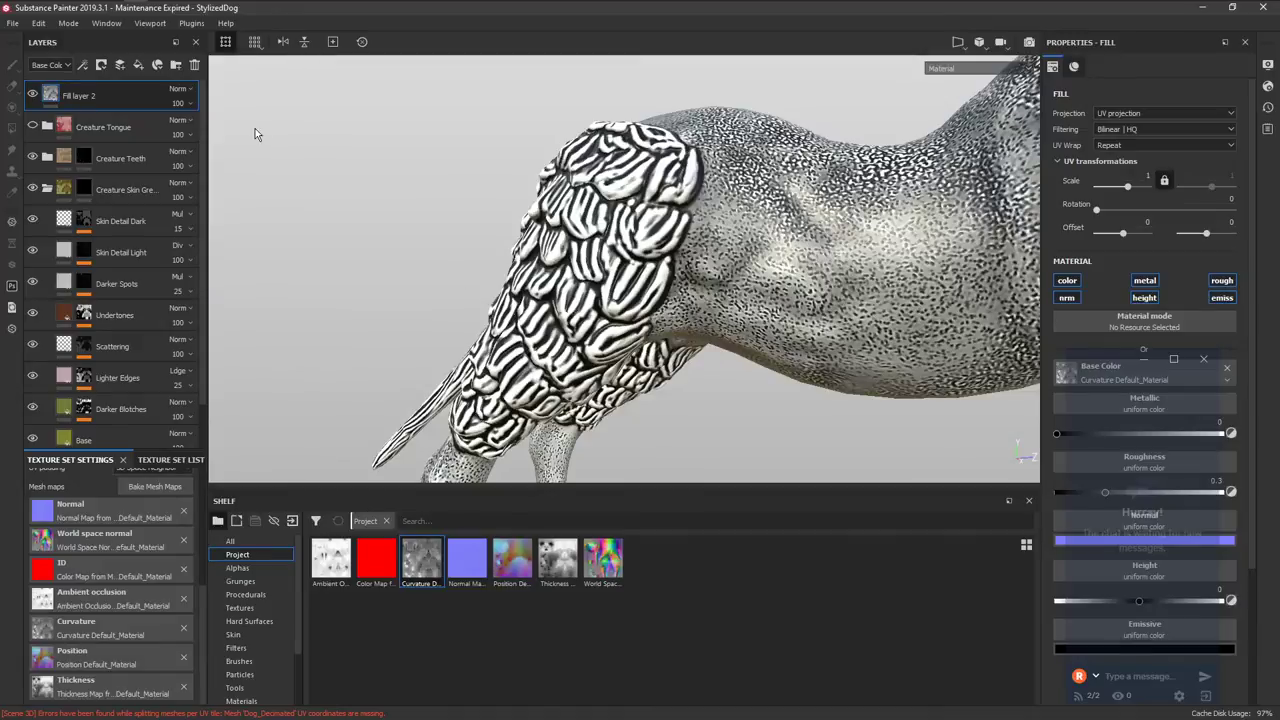
Delete the curvature fill layer above the Creature Tongue group and select the Creature Skin Green group's mask.
{"action": "left_click", "coordinate": [194, 66]}
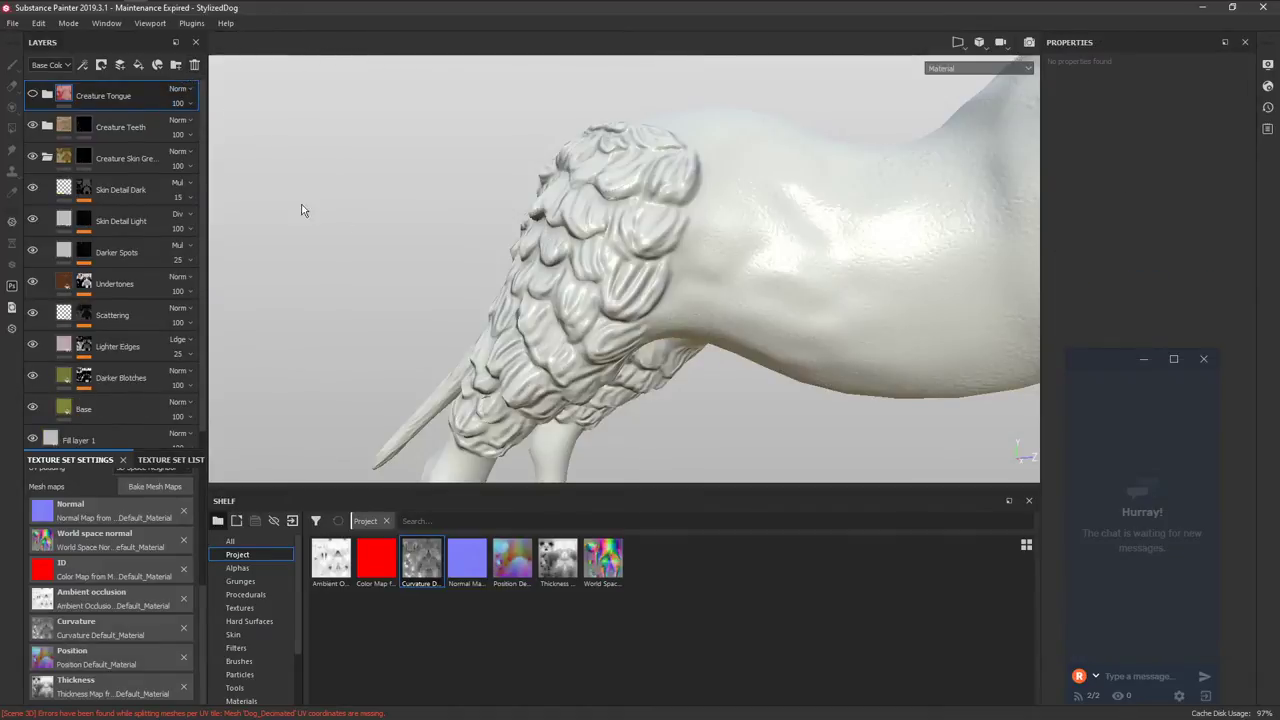
{"action": "left_click", "coordinate": [84, 158]}
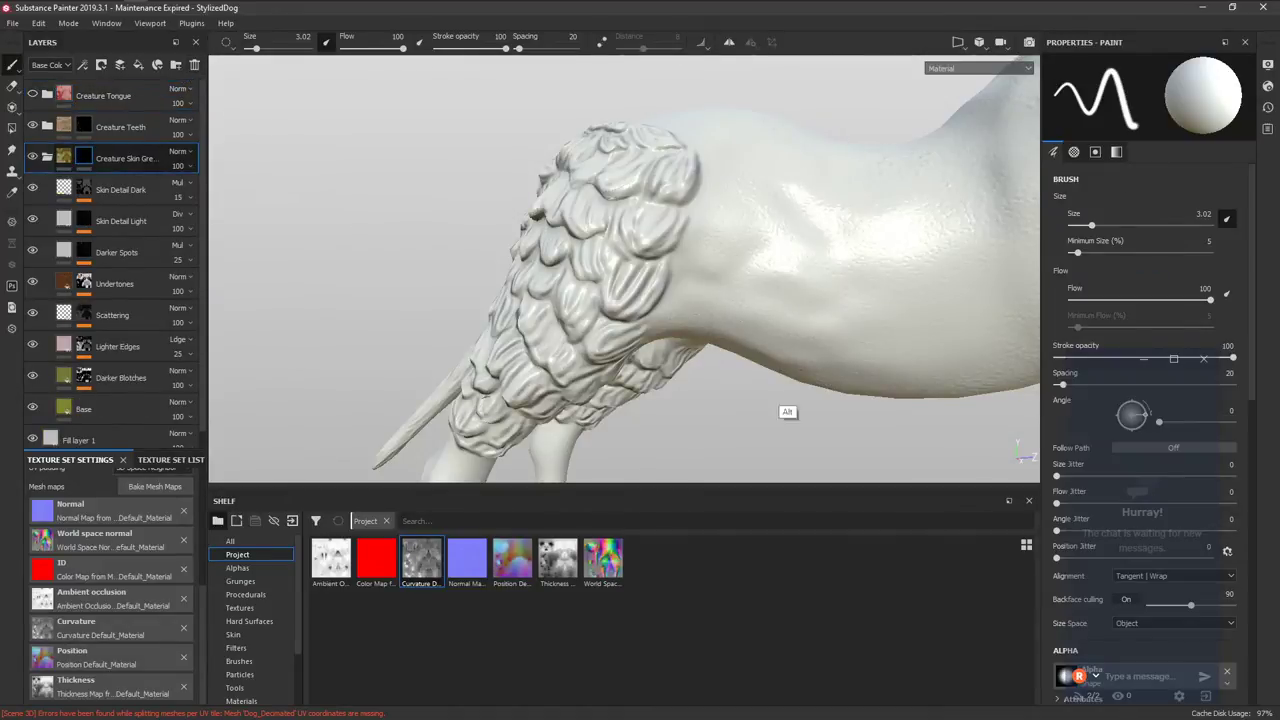
{"action": "left_click_drag", "start_coordinate": [787, 377], "coordinate": [486, 311], "text": "alt"}
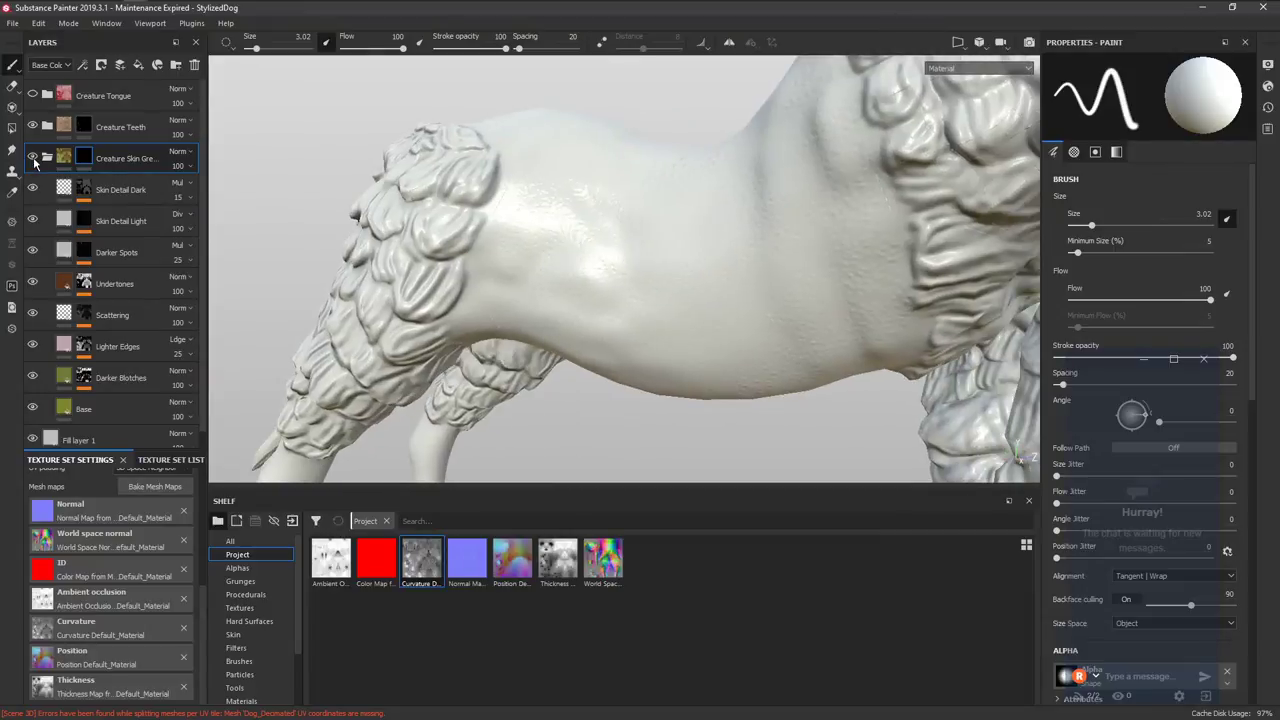
Hide the Creature Skin Green and Creature Teeth groups and delete Fill layer 1 below them.
{"action": "left_click", "coordinate": [34, 160]}
{"action": "left_click", "coordinate": [33, 127]}
{"action": "left_click", "coordinate": [48, 158]}
{"action": "left_click", "coordinate": [45, 188]}
{"action": "left_click", "coordinate": [194, 66]}
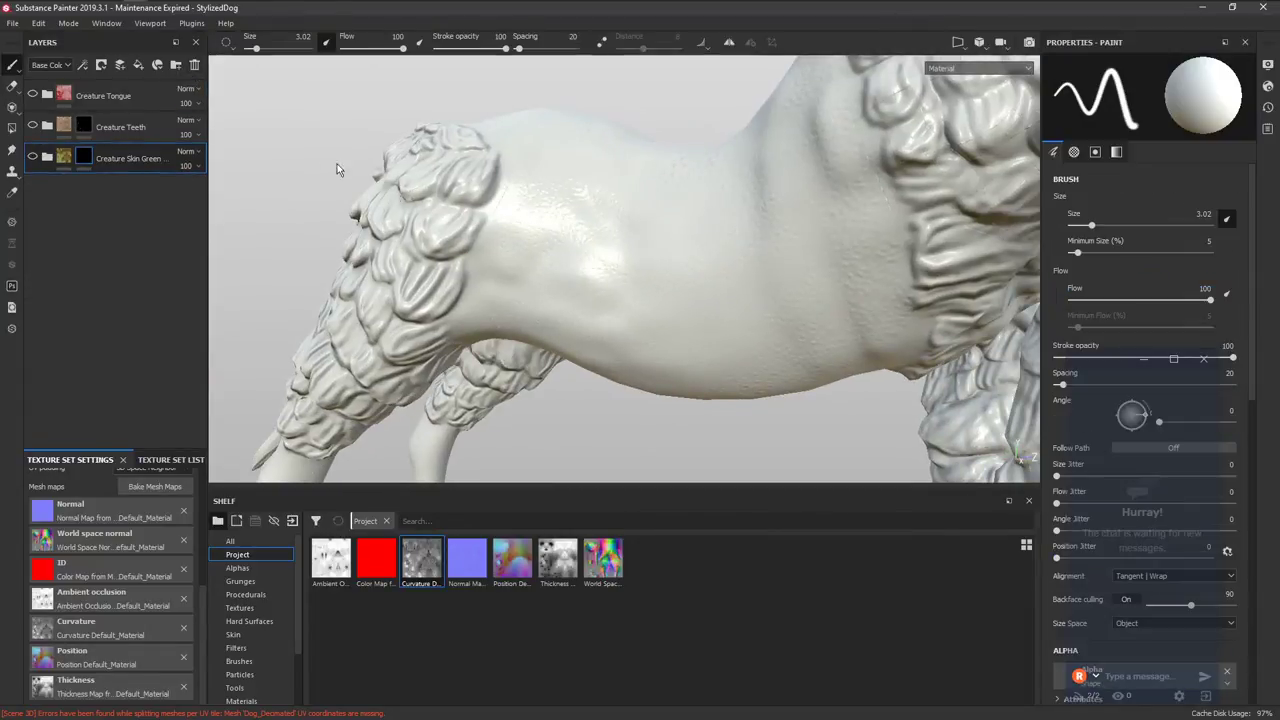
Clear all seven mesh maps from the texture set, from normal and world space normal through position and thickness.
{"action": "scroll", "coordinate": [430, 325], "scroll_direction": "up", "scroll_amount": 5}
{"action": "left_click_drag", "start_coordinate": [490, 325], "coordinate": [534, 310], "text": "alt"}
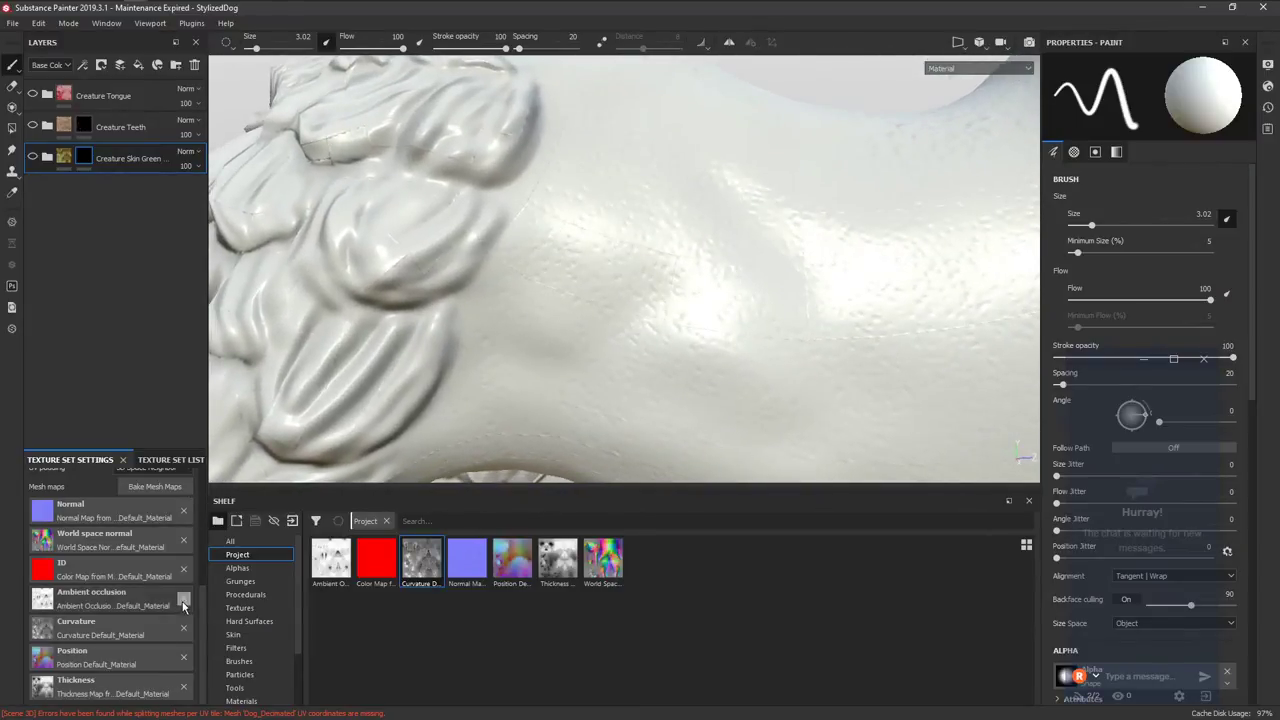
{"action": "left_click", "coordinate": [183, 627]}
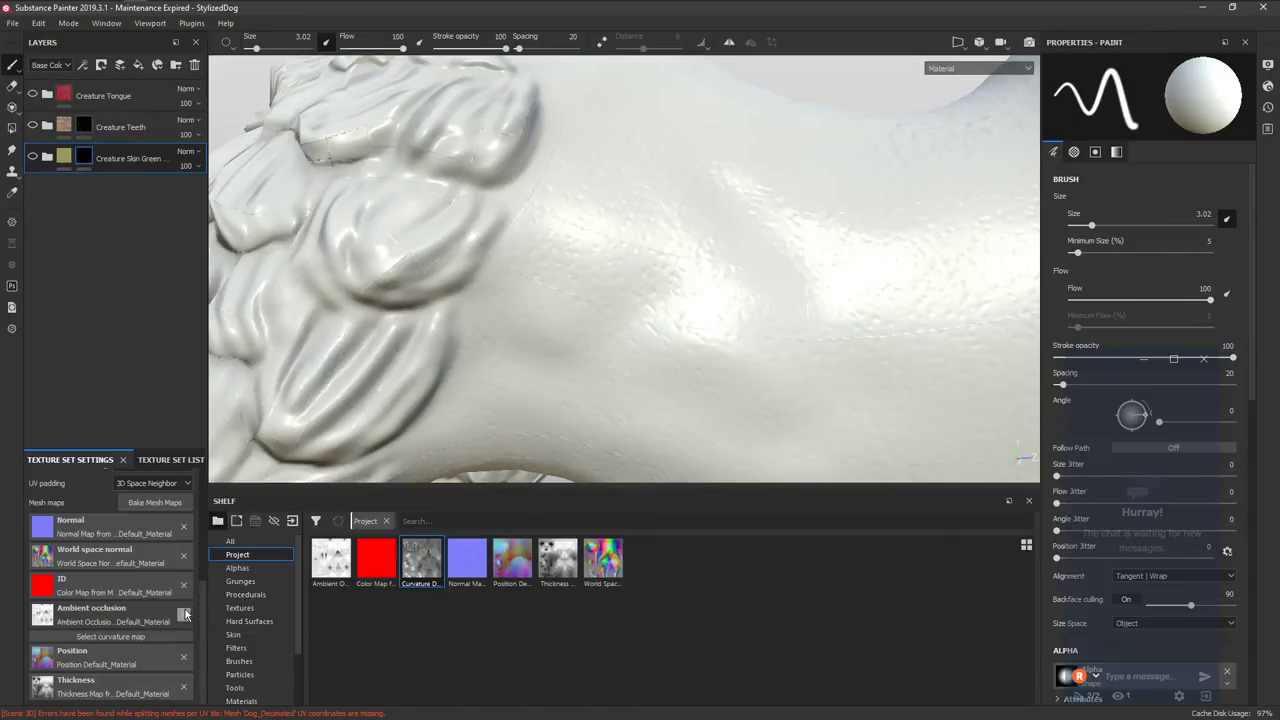
{"action": "left_click", "coordinate": [184, 614]}
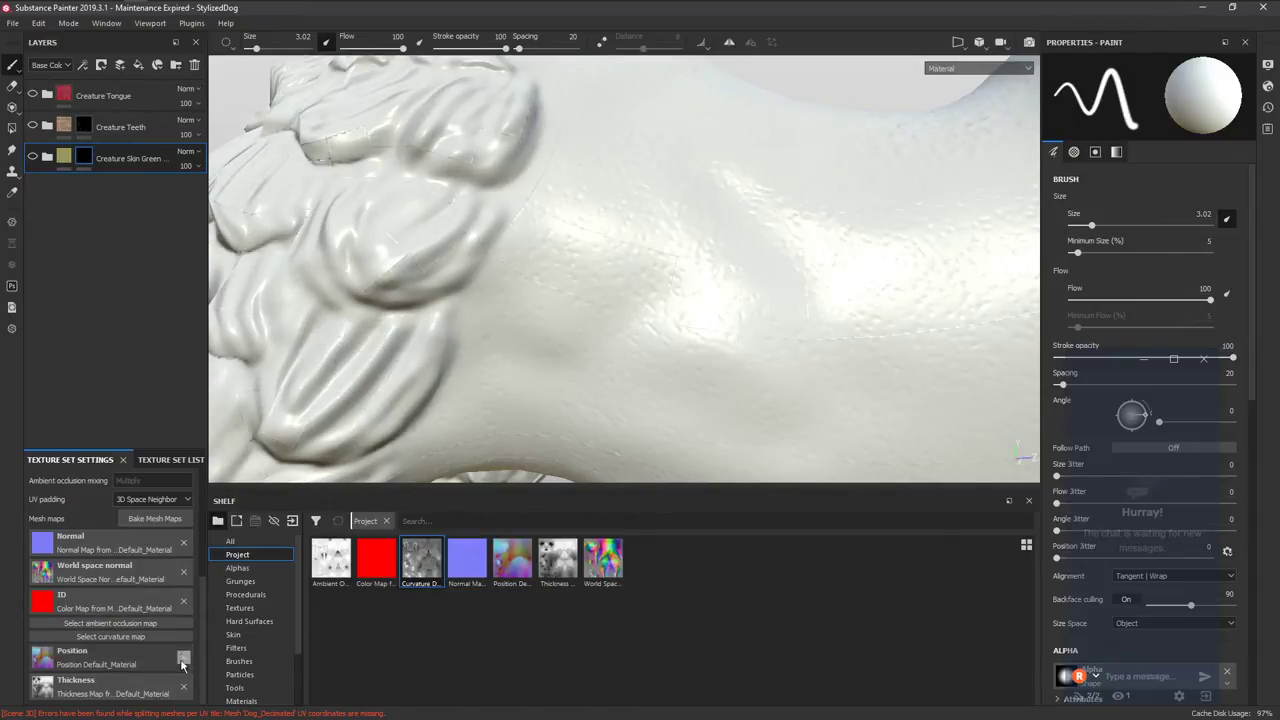
{"action": "left_click", "coordinate": [183, 664]}
{"action": "left_click", "coordinate": [184, 676]}
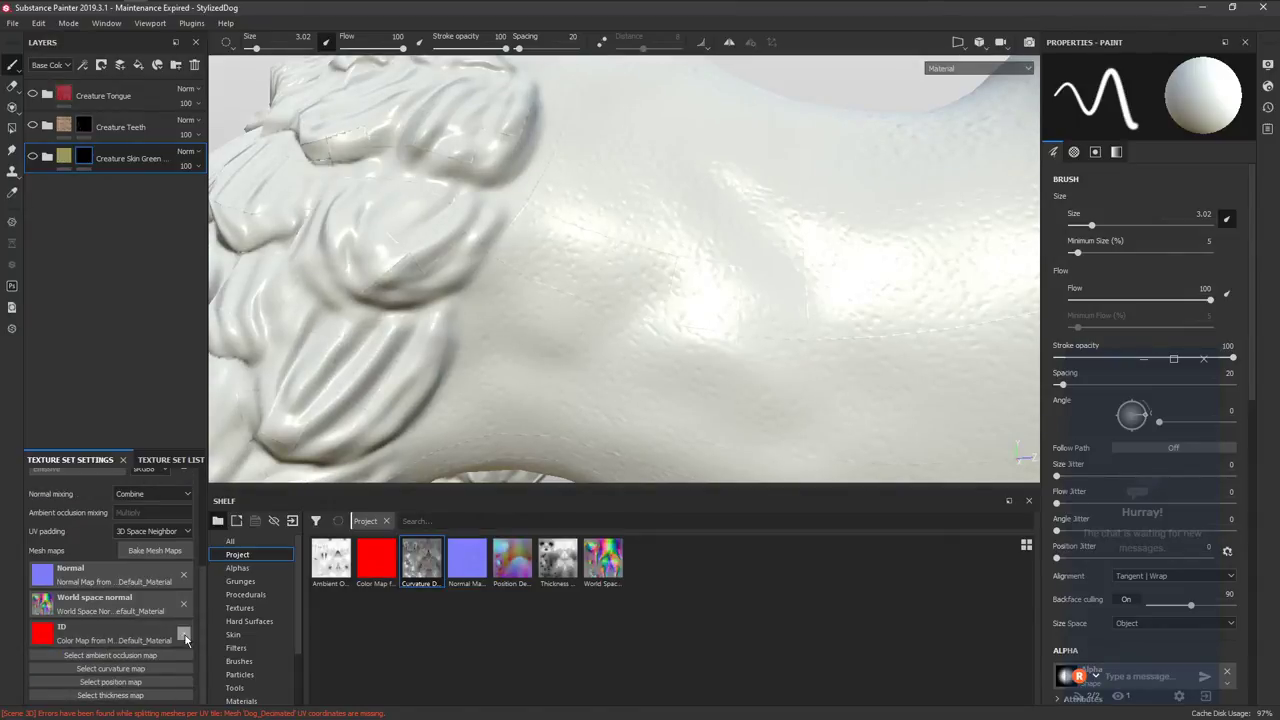
{"action": "left_click", "coordinate": [184, 637]}
{"action": "left_click", "coordinate": [184, 625]}
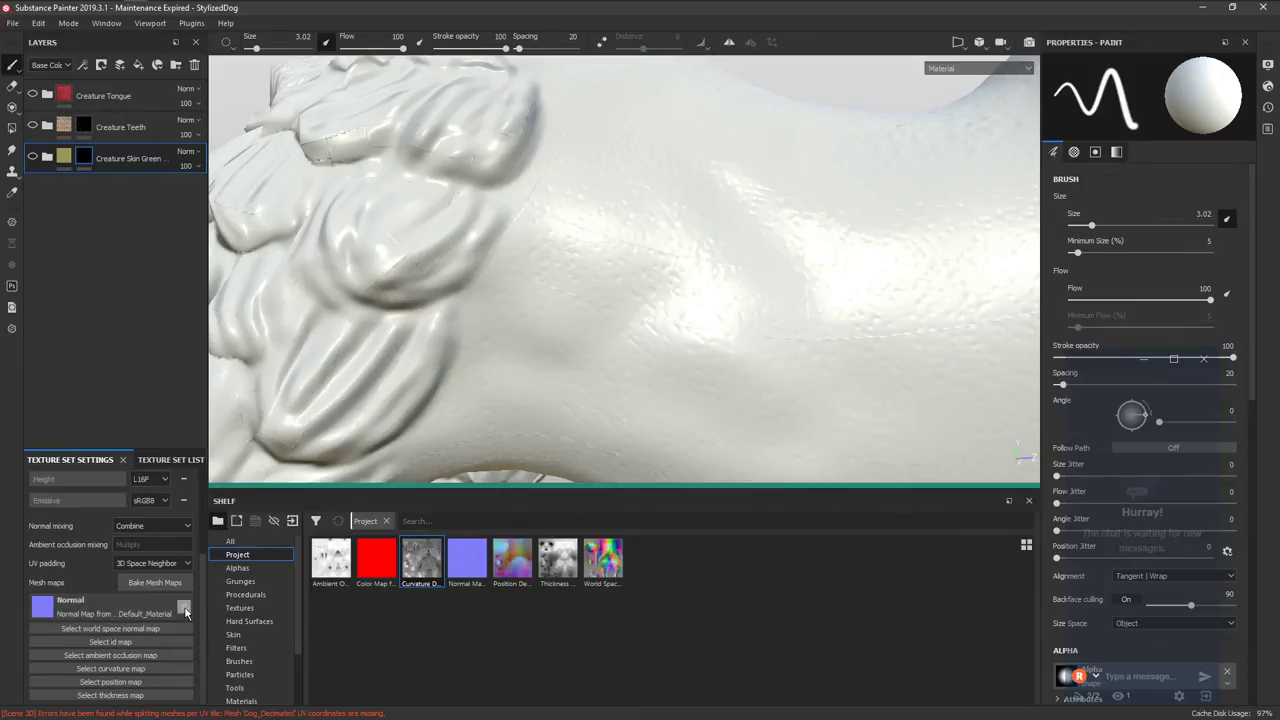
{"action": "left_click", "coordinate": [184, 609]}
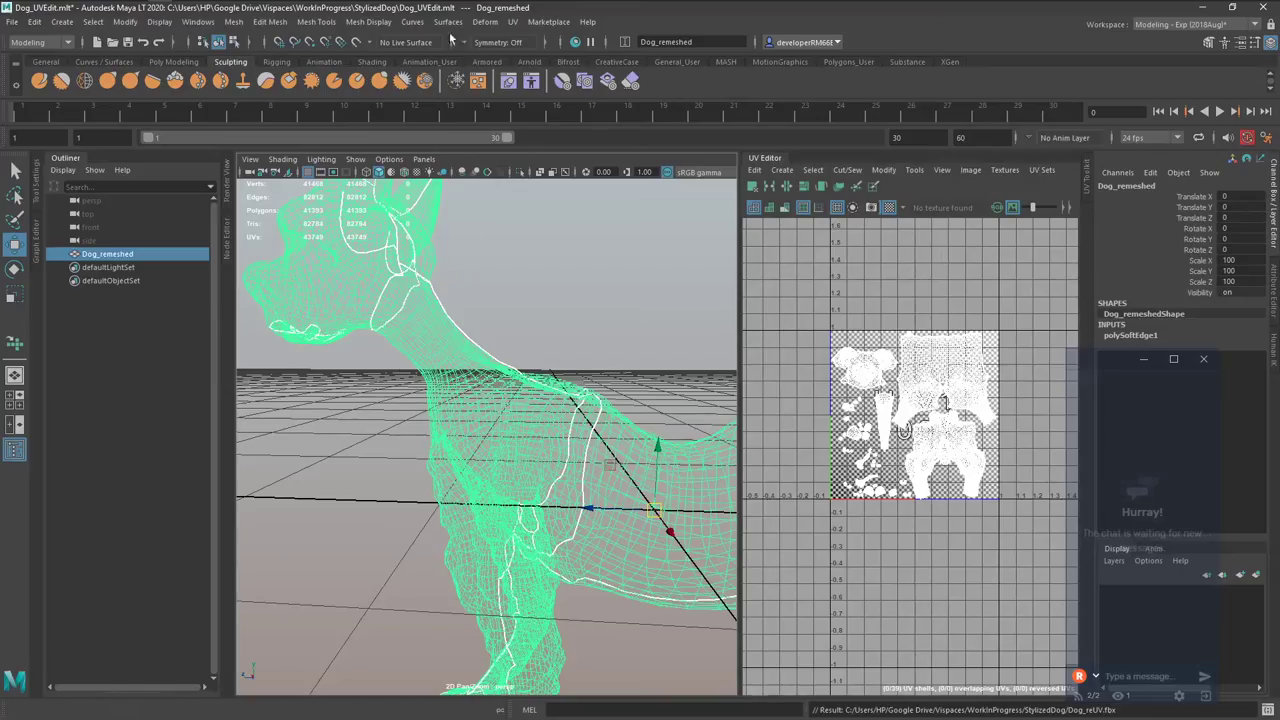
In Maya, soften all edges of the Dog_remeshed mesh and delete its construction history.
{"action": "left_click", "coordinate": [368, 21]}
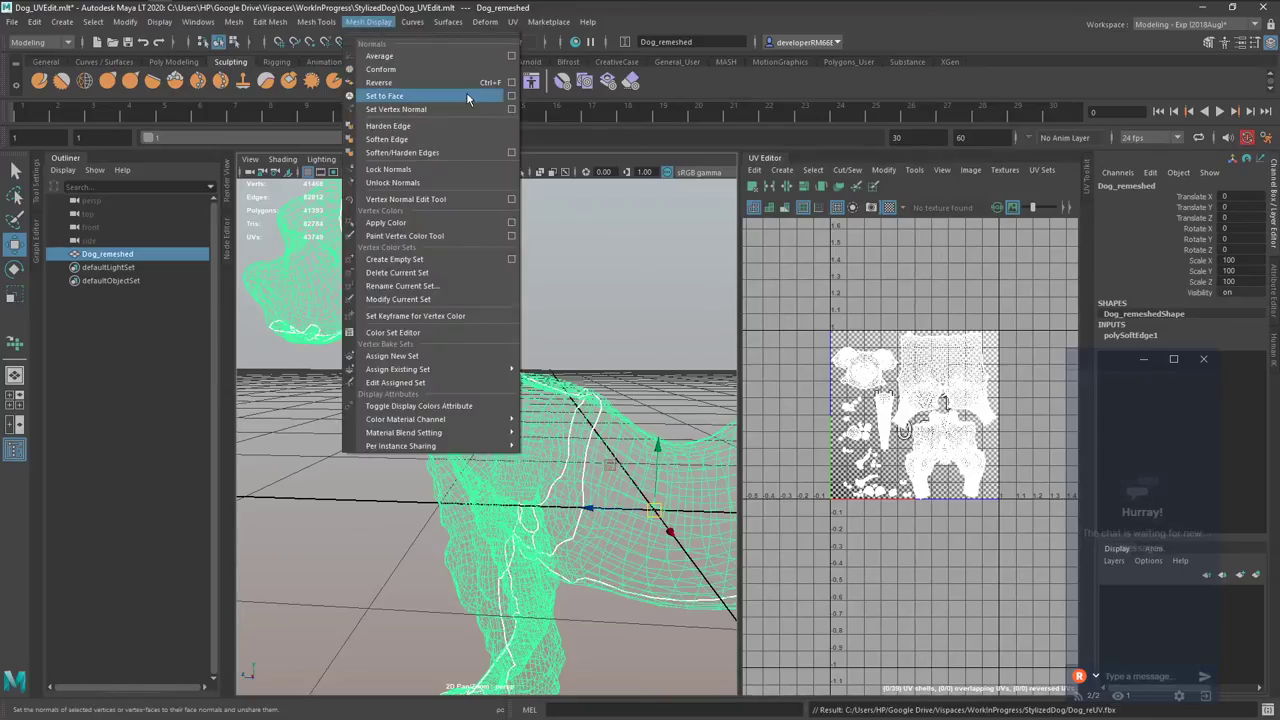
{"action": "left_click", "coordinate": [470, 135]}
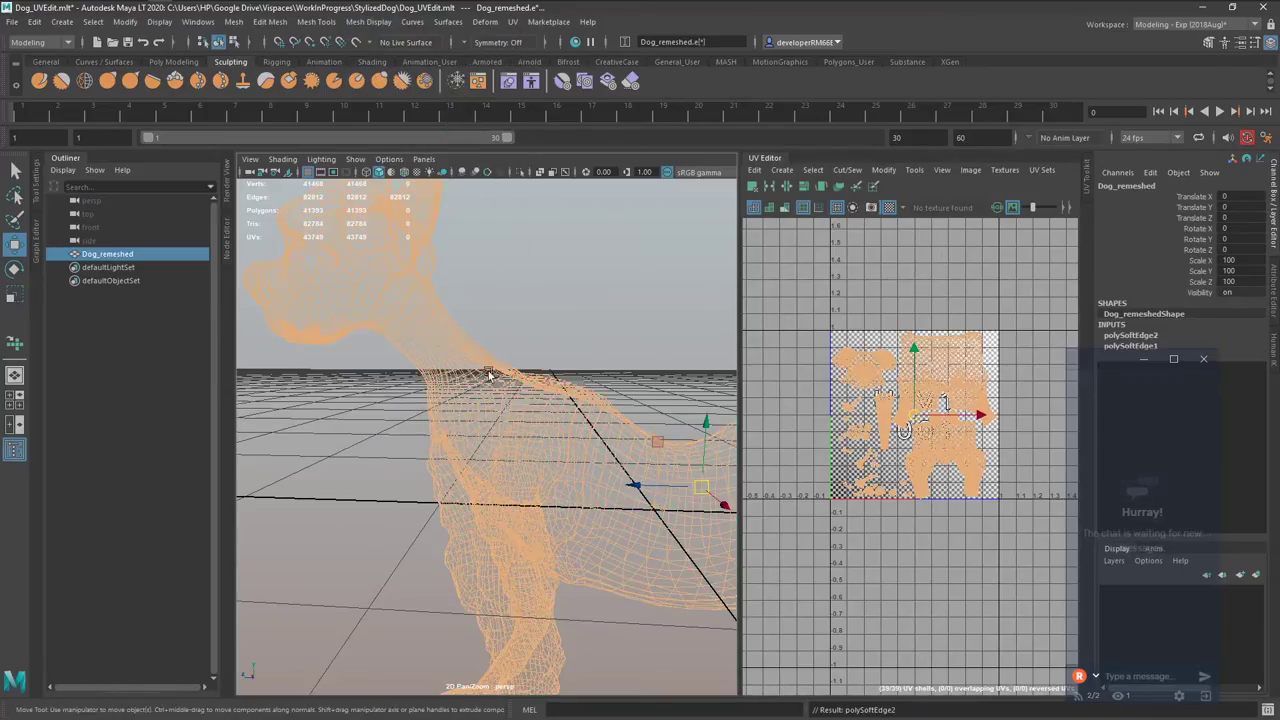
{"action": "right_click_drag", "start_coordinate": [649, 368], "coordinate": [651, 368]}
{"action": "key", "text": "alt+shift+d"}
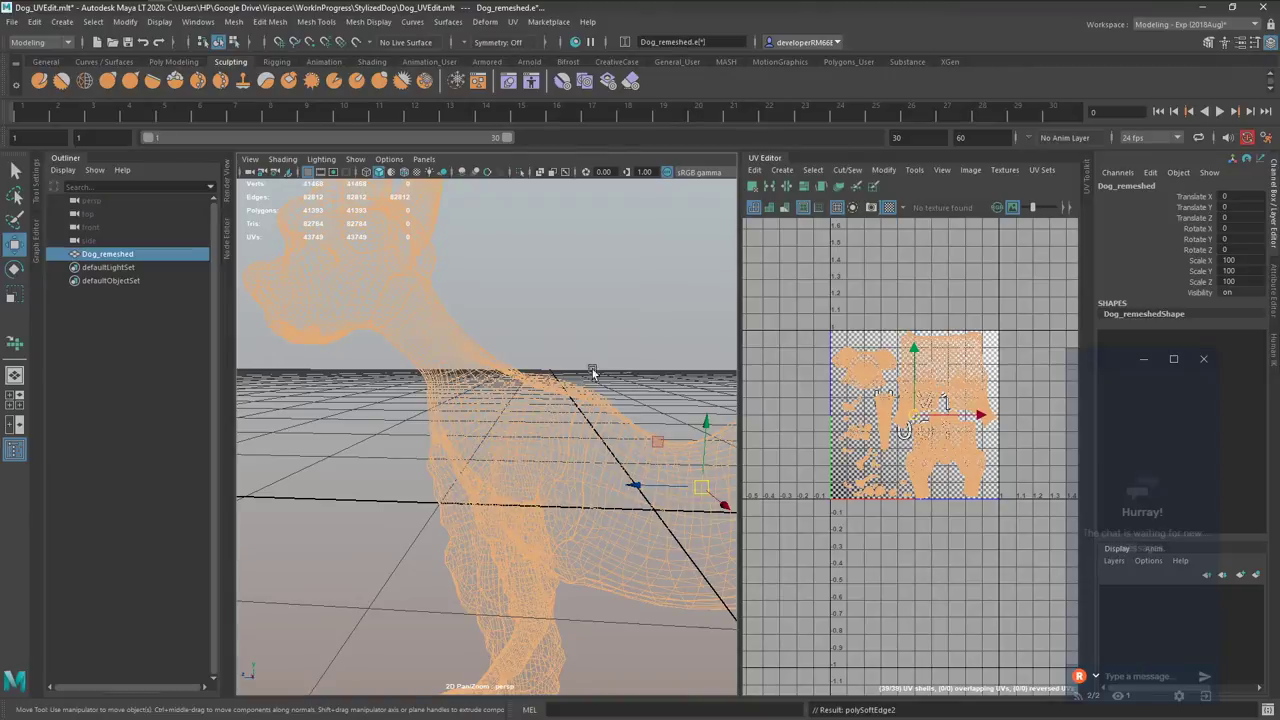
Set the Dog_remeshed scale to 1 on all three axes and export the mesh as Dog_reUV.fbx.
{"action": "left_click_drag", "start_coordinate": [1250, 263], "coordinate": [1250, 282]}
{"action": "type", "text": "1"}
{"action": "key", "text": "Return"}
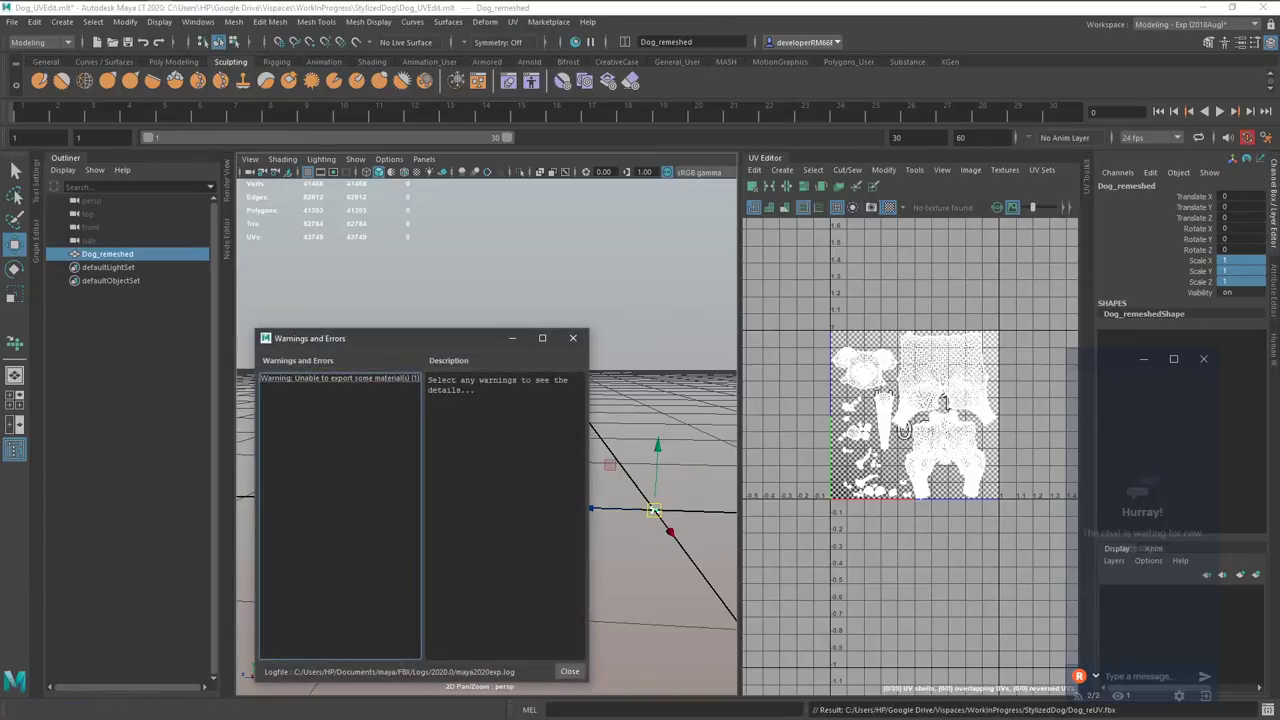
{"action": "left_click", "coordinate": [573, 338]}
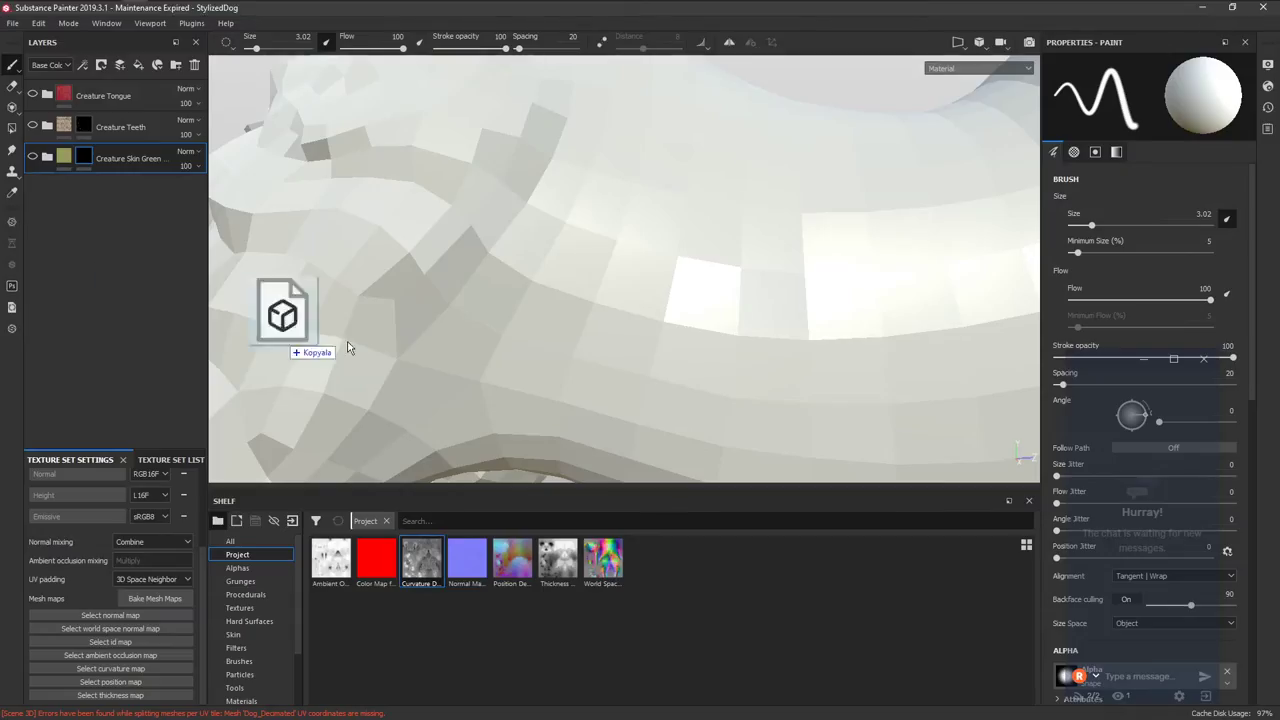
Back in Substance Painter, reload Dog_reUV.fbx as the project mesh with tangent space computed per fragment.
{"action": "left_click_drag", "start_coordinate": [294, 338], "coordinate": [469, 338]}
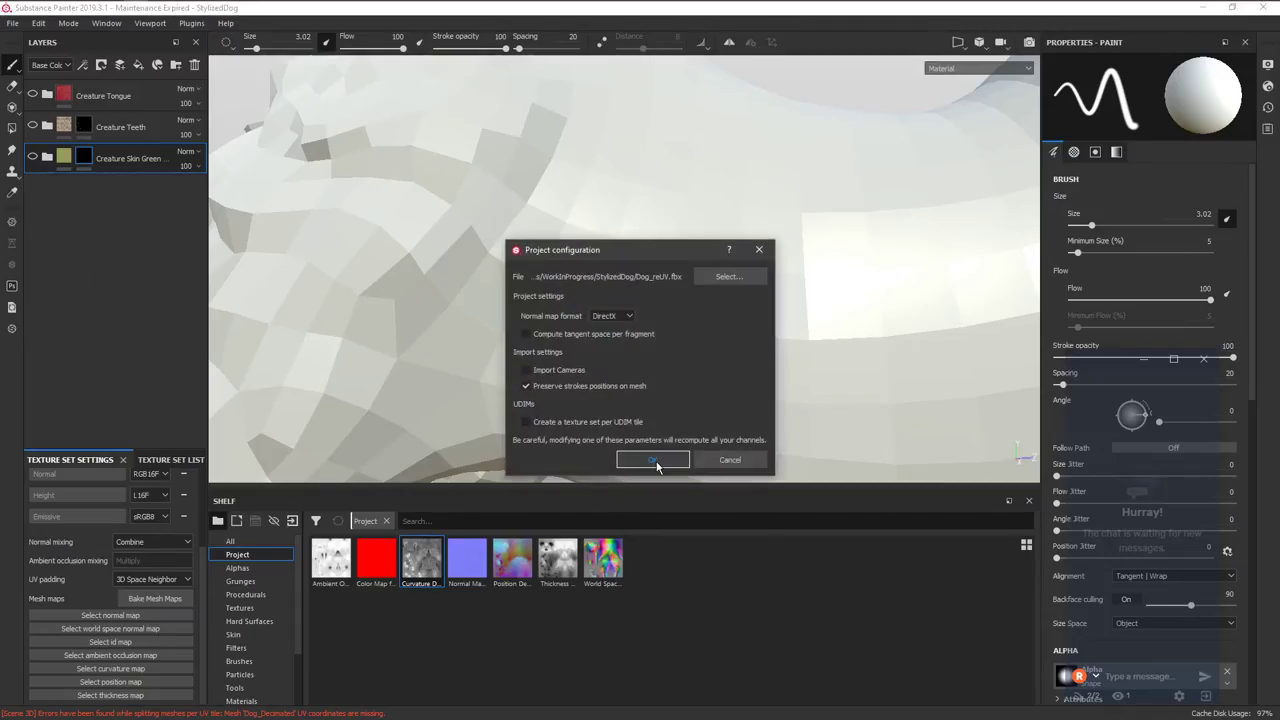
{"action": "left_click", "coordinate": [641, 338]}
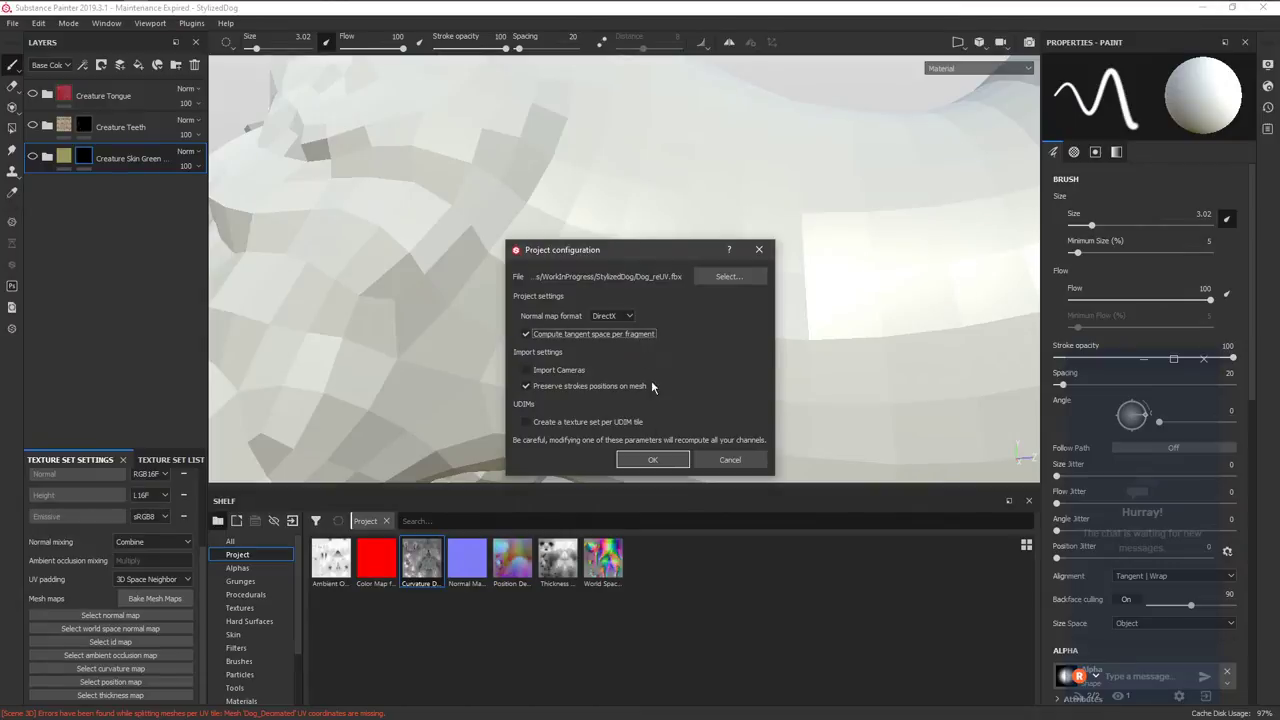
{"action": "left_click", "coordinate": [672, 463]}
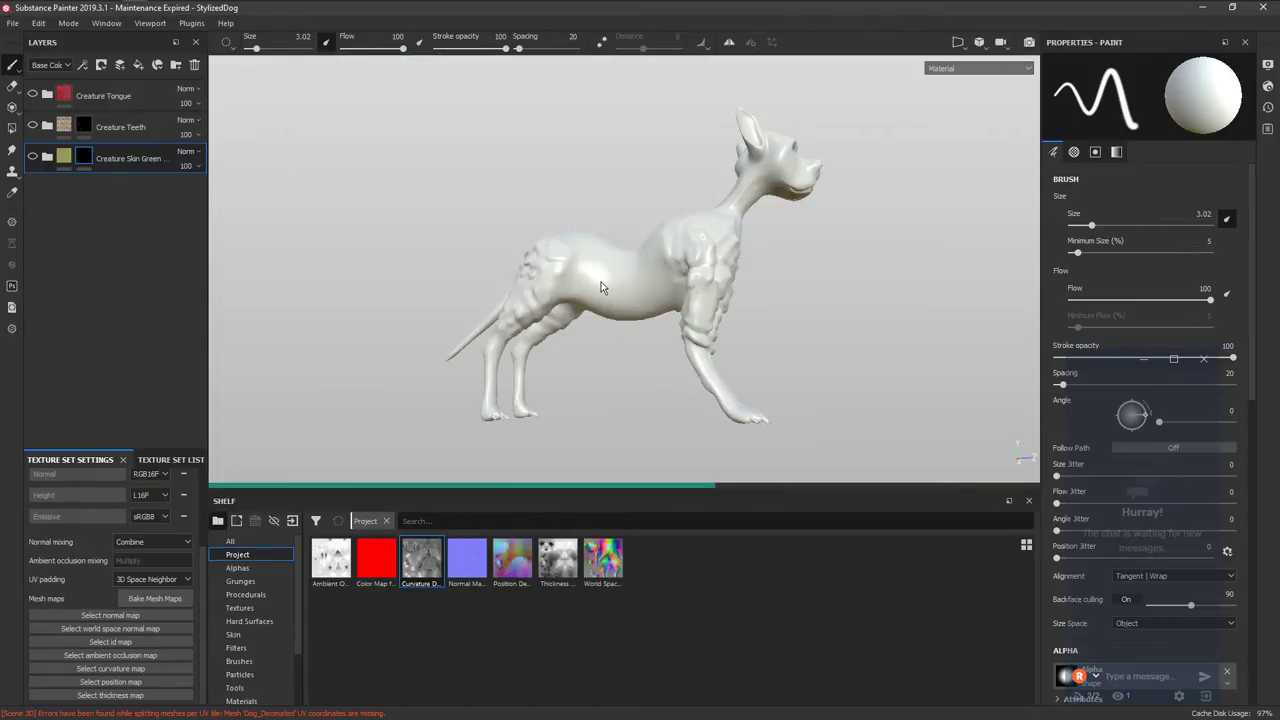
Bake all seven mesh maps for the Default_Material texture set at 2048 output size.
{"action": "left_click", "coordinate": [152, 598]}
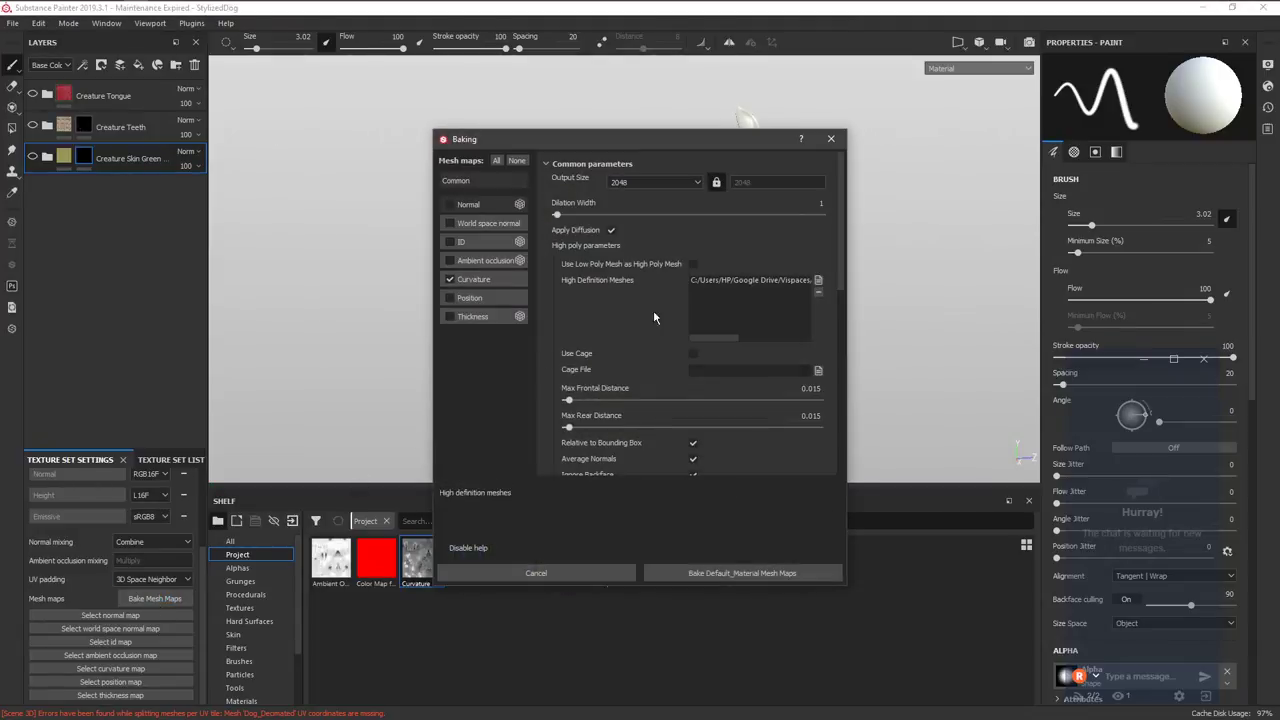
{"action": "left_click", "coordinate": [500, 162]}
{"action": "left_click", "coordinate": [719, 573]}
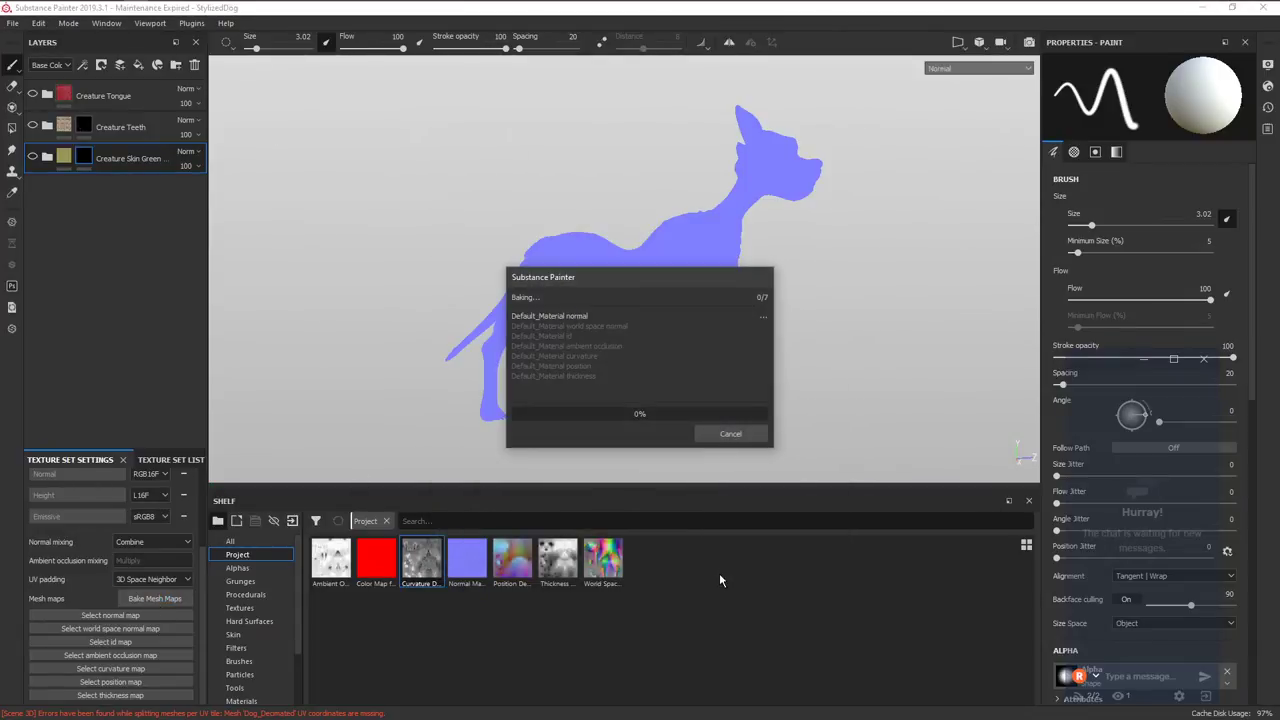
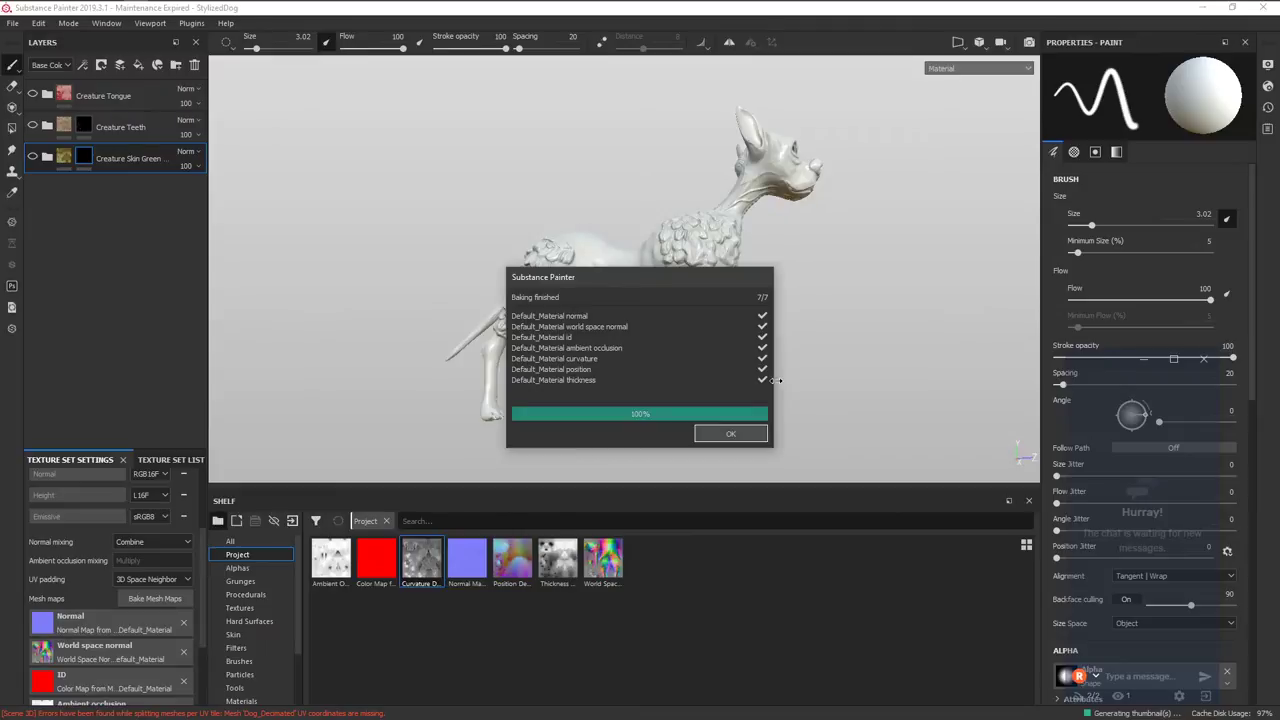
{"action": "left_click", "coordinate": [712, 432]}
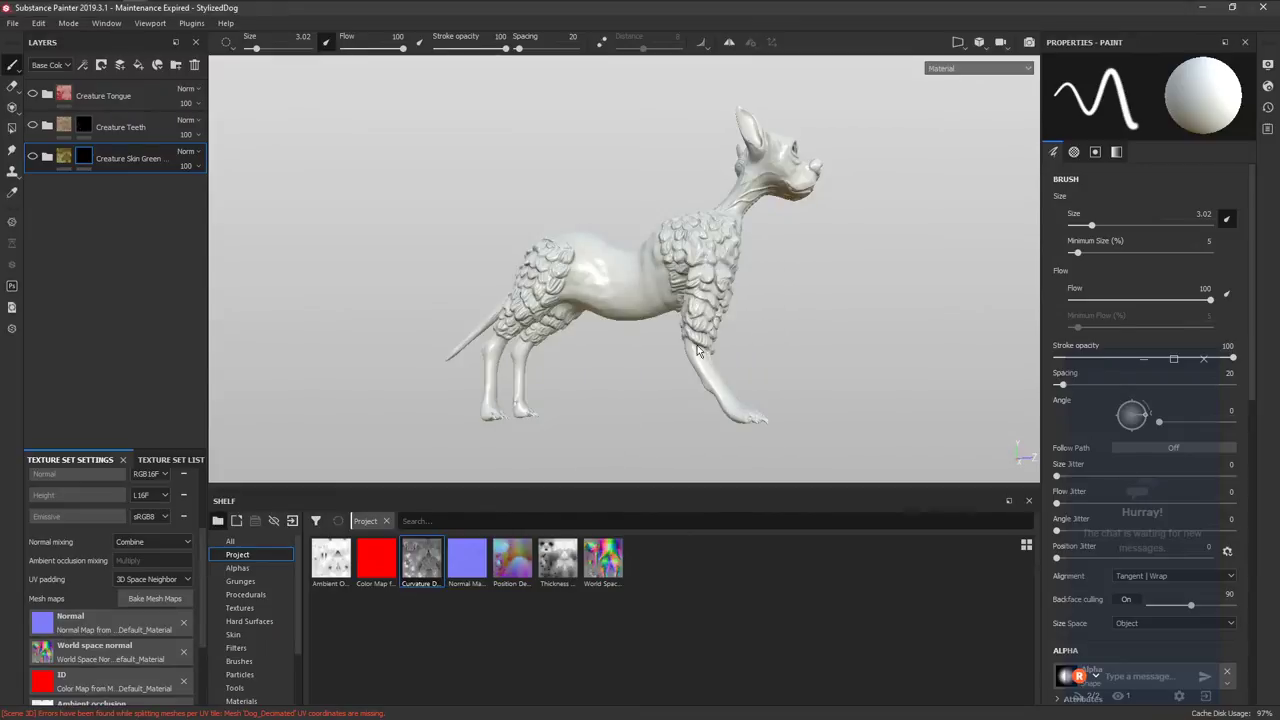
Show the Creature Skin Green layer and set the mask brush size to about 4.04 without pen-pressure sizing.
{"action": "right_click_drag", "start_coordinate": [664, 284], "coordinate": [1120, 305], "text": "ctrl"}
{"action": "mouse_move", "coordinate": [602, 298]}
{"action": "right_mouse_down", "text": "ctrl"}
{"action": "mouse_move", "coordinate": [767, 293]}
{"action": "mouse_move", "coordinate": [500, 306]}
{"action": "mouse_move", "coordinate": [534, 293]}
{"action": "mouse_move", "coordinate": [794, 311]}
{"action": "right_mouse_up", "text": "ctrl"}
{"action": "left_click_drag", "start_coordinate": [795, 313], "coordinate": [271, 237], "text": "alt"}
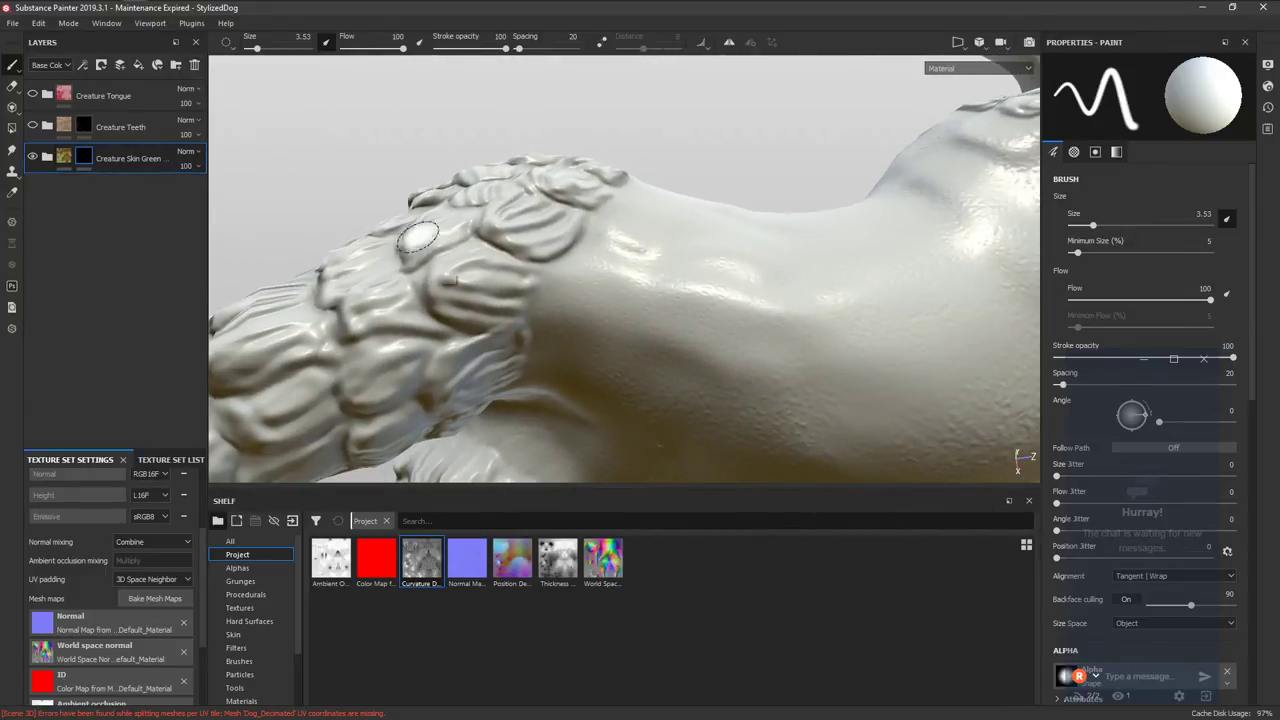
{"action": "left_click_drag", "start_coordinate": [612, 266], "coordinate": [637, 303], "text": "alt"}
{"action": "right_click_drag", "start_coordinate": [637, 303], "coordinate": [598, 302], "text": "ctrl"}
{"action": "mouse_move", "coordinate": [602, 304]}
{"action": "left_mouse_down", "text": "alt"}
{"action": "mouse_move", "coordinate": [583, 272]}
{"action": "mouse_move", "coordinate": [543, 357]}
{"action": "left_mouse_up", "text": "alt"}
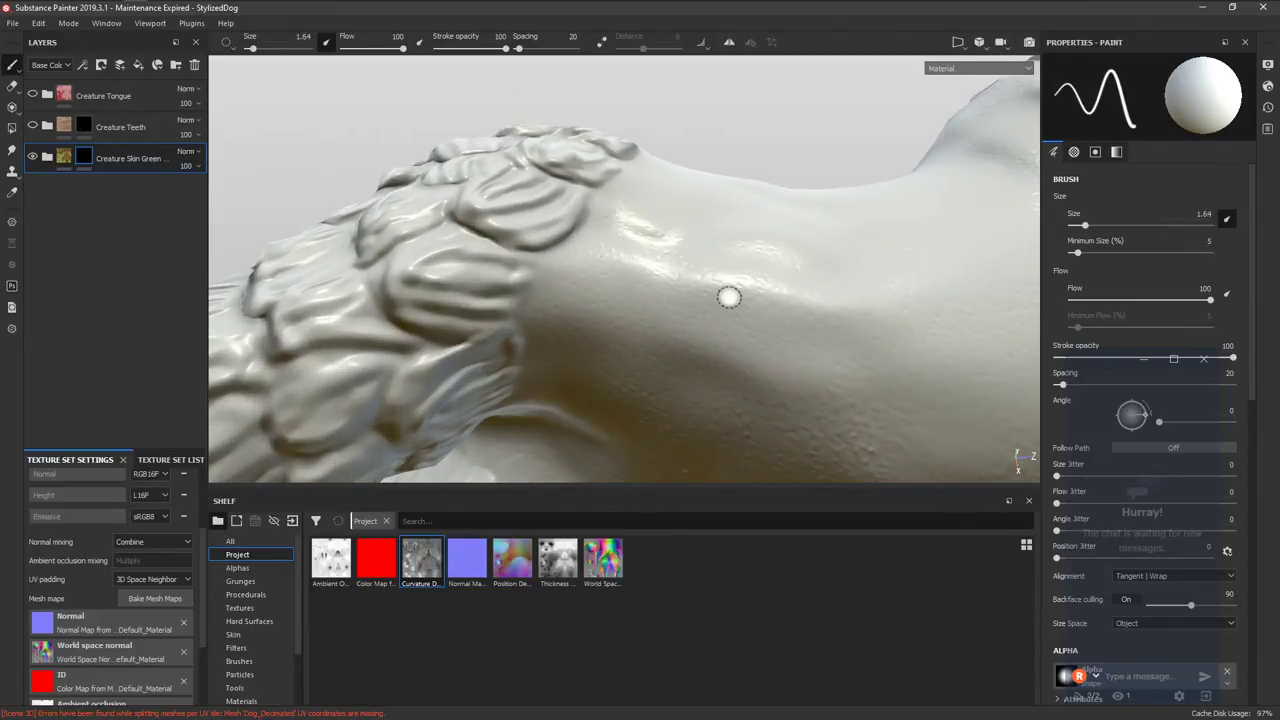
{"action": "mouse_move", "coordinate": [729, 297]}
{"action": "right_mouse_down", "text": "ctrl"}
{"action": "mouse_move", "coordinate": [614, 334]}
{"action": "mouse_move", "coordinate": [629, 210]}
{"action": "right_mouse_up", "text": "ctrl"}
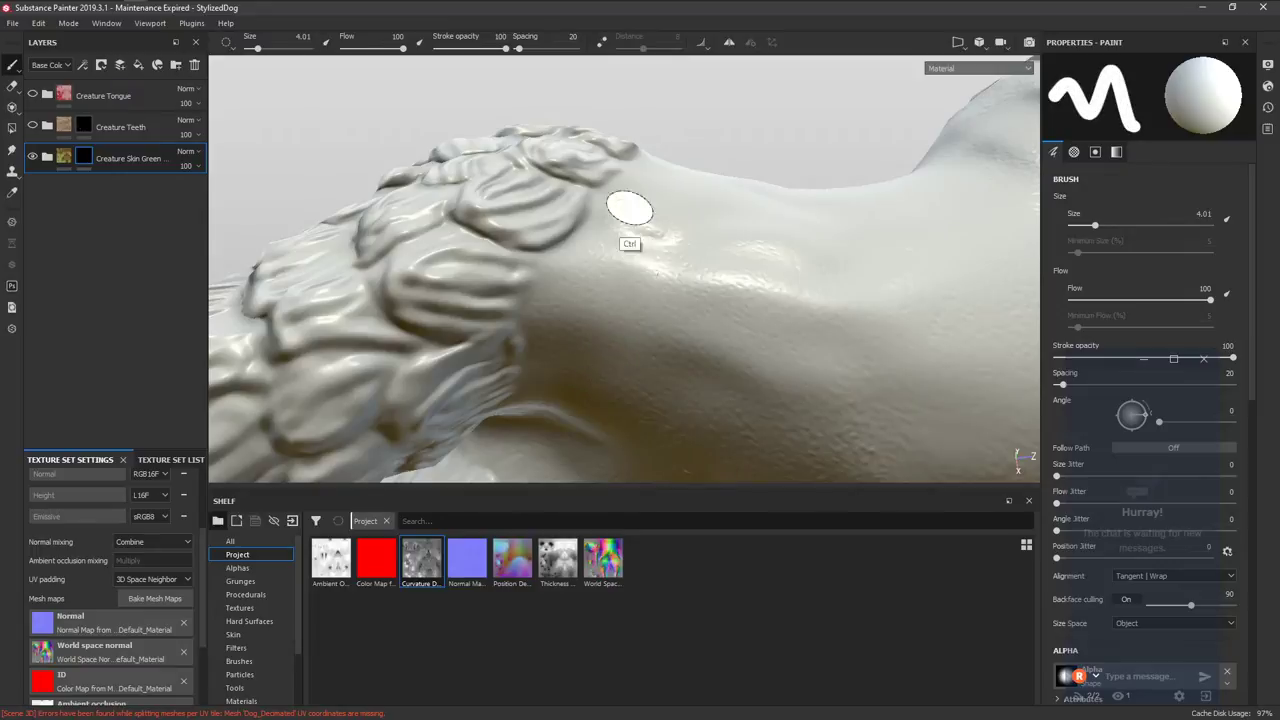
{"action": "mouse_move", "coordinate": [619, 348]}
{"action": "right_mouse_down", "text": "ctrl"}
{"action": "mouse_move", "coordinate": [652, 351]}
{"action": "mouse_move", "coordinate": [611, 359]}
{"action": "right_mouse_up", "text": "ctrl"}
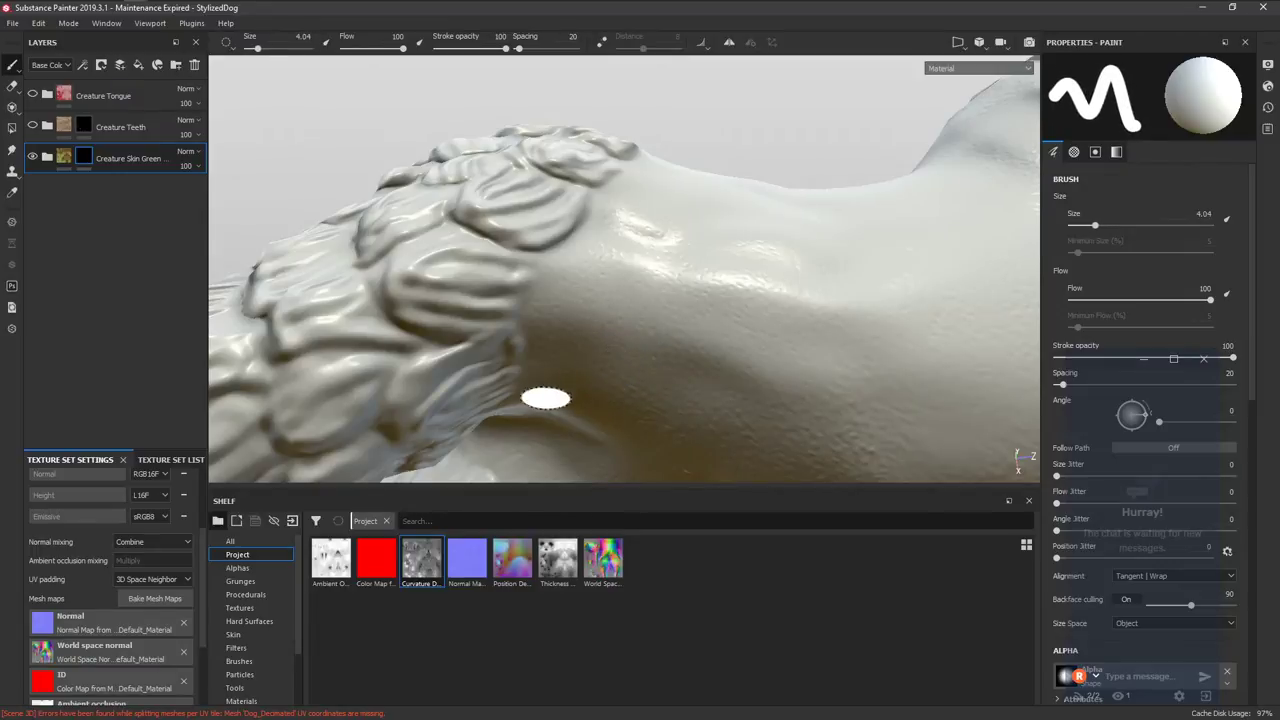
Turn on mirror symmetry and paint the Creature Skin Green mask in white on the dog's flank and belly.
{"action": "left_click_drag", "start_coordinate": [546, 396], "coordinate": [567, 278]}
{"action": "key", "text": "ctrl+z"}
{"action": "left_click", "coordinate": [730, 43]}
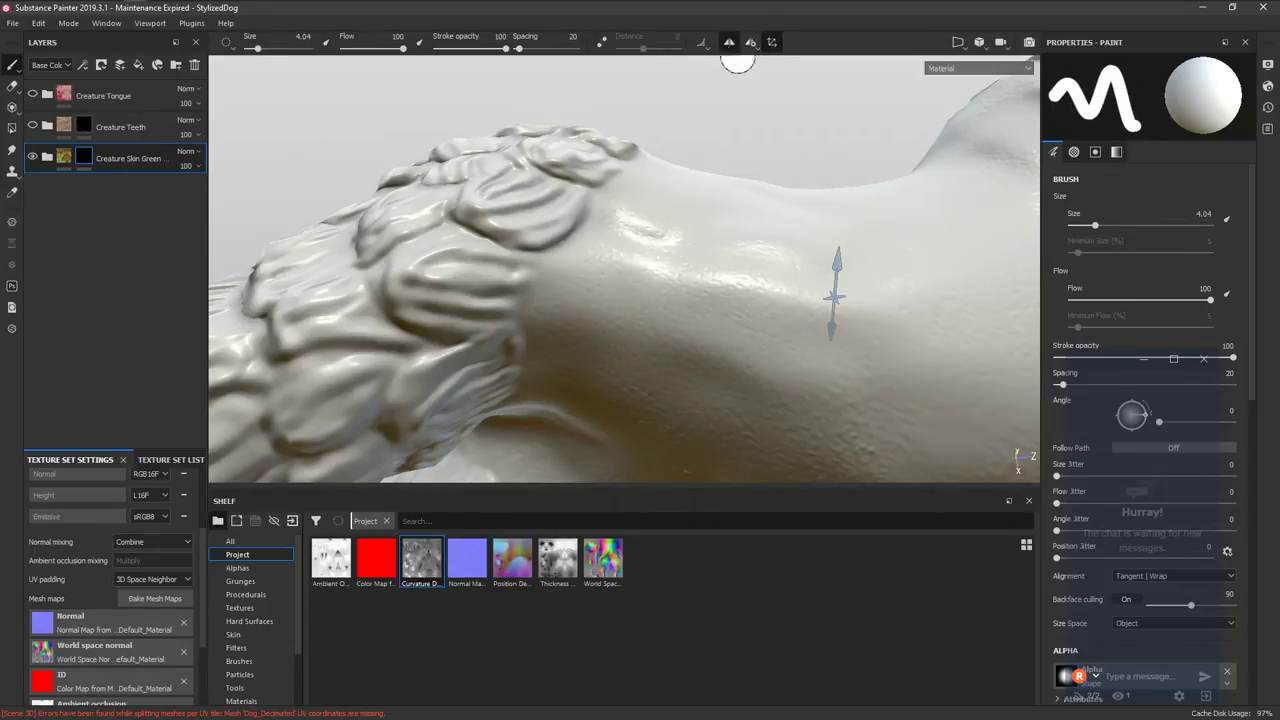
{"action": "mouse_move", "coordinate": [734, 291]}
{"action": "left_mouse_down", "text": "alt"}
{"action": "mouse_move", "coordinate": [391, 254]}
{"action": "mouse_move", "coordinate": [920, 326]}
{"action": "mouse_move", "coordinate": [896, 348]}
{"action": "left_mouse_up", "text": "alt"}
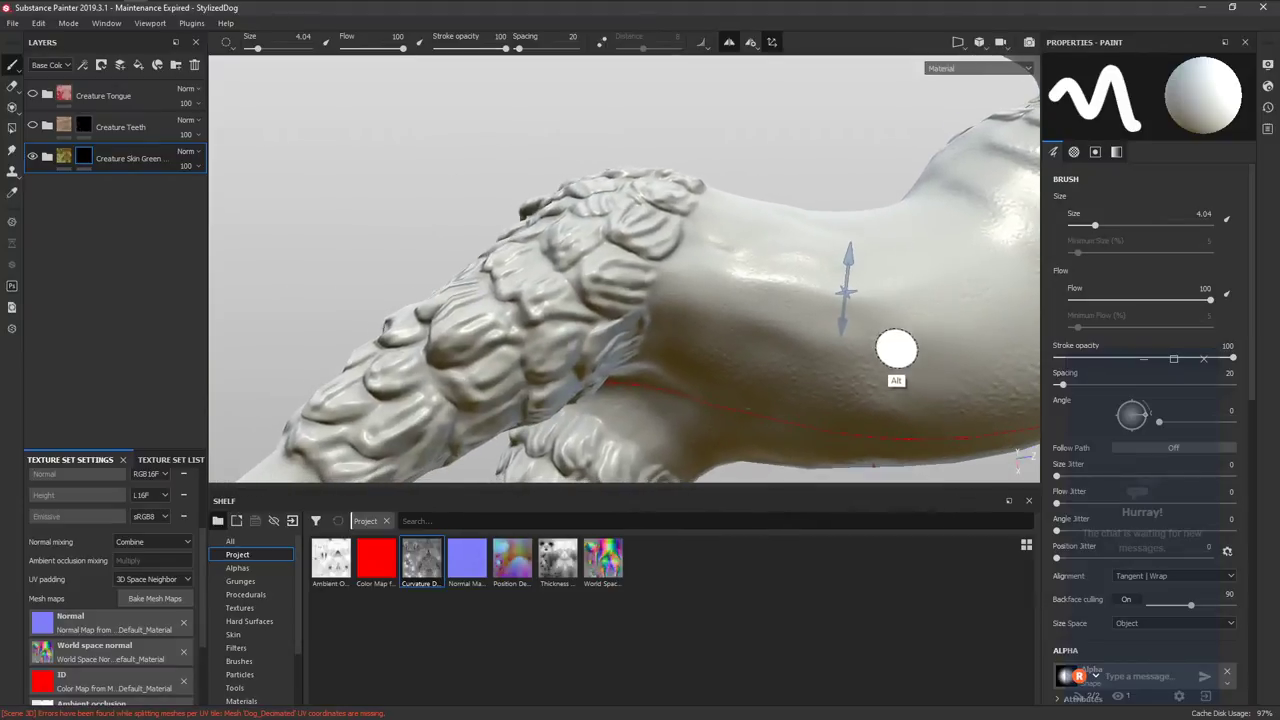
{"action": "right_click", "coordinate": [660, 252]}
{"action": "mouse_move", "coordinate": [614, 277]}
{"action": "left_mouse_down", "text": "alt"}
{"action": "mouse_move", "coordinate": [683, 240]}
{"action": "mouse_move", "coordinate": [872, 286]}
{"action": "mouse_move", "coordinate": [563, 320]}
{"action": "mouse_move", "coordinate": [768, 291]}
{"action": "mouse_move", "coordinate": [589, 360]}
{"action": "mouse_move", "coordinate": [594, 294]}
{"action": "left_mouse_up", "text": "alt"}
{"action": "mouse_move", "coordinate": [440, 350]}
{"action": "left_mouse_down"}
{"action": "mouse_move", "coordinate": [510, 283]}
{"action": "mouse_move", "coordinate": [468, 368]}
{"action": "mouse_move", "coordinate": [538, 290]}
{"action": "mouse_move", "coordinate": [520, 252]}
{"action": "left_mouse_up"}
{"action": "middle_click_drag", "start_coordinate": [517, 359], "coordinate": [680, 194], "text": "alt"}
{"action": "mouse_move", "coordinate": [638, 216]}
{"action": "left_mouse_down"}
{"action": "mouse_move", "coordinate": [548, 268]}
{"action": "mouse_move", "coordinate": [708, 186]}
{"action": "mouse_move", "coordinate": [740, 257]}
{"action": "mouse_move", "coordinate": [692, 349]}
{"action": "mouse_move", "coordinate": [771, 300]}
{"action": "mouse_move", "coordinate": [766, 400]}
{"action": "mouse_move", "coordinate": [840, 250]}
{"action": "mouse_move", "coordinate": [420, 366]}
{"action": "left_mouse_up"}
Fill the belly quads down toward the hind legs with white in the skin mask, using Polygon Fill in quad mode.
{"action": "key", "text": "4"}
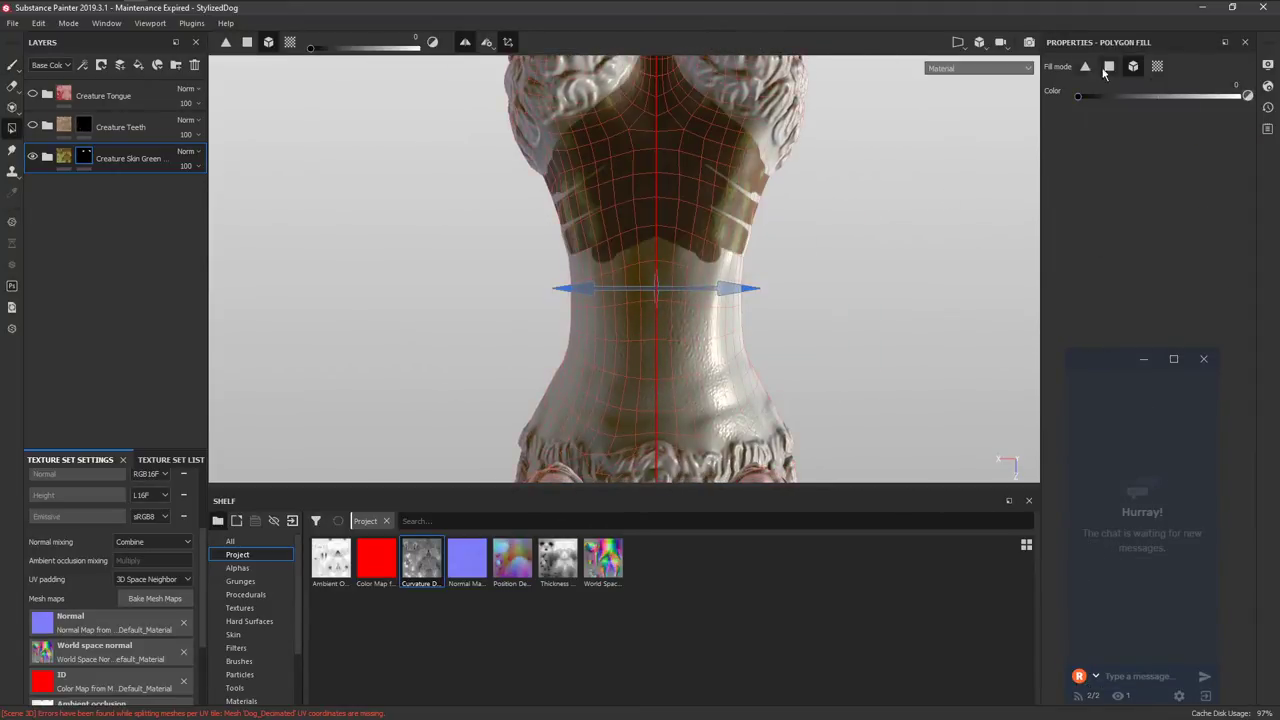
{"action": "left_click", "coordinate": [1108, 68]}
{"action": "left_click_drag", "start_coordinate": [942, 257], "coordinate": [437, 374]}
{"action": "middle_click_drag", "start_coordinate": [698, 375], "coordinate": [743, 246], "text": "alt"}
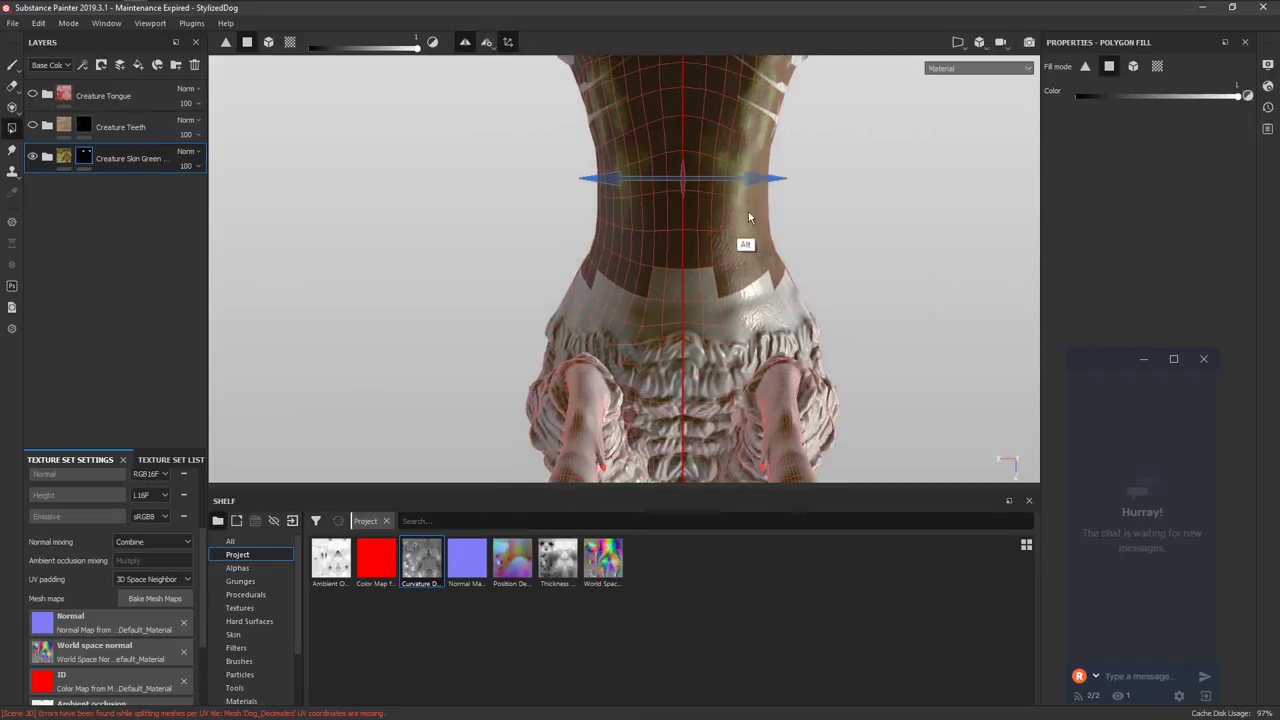
{"action": "left_click_drag", "start_coordinate": [876, 172], "coordinate": [488, 299]}
Paint over the jagged mask edge where the belly meets the hind-leg fur with a size 3.7 brush.
{"action": "key", "text": "1"}
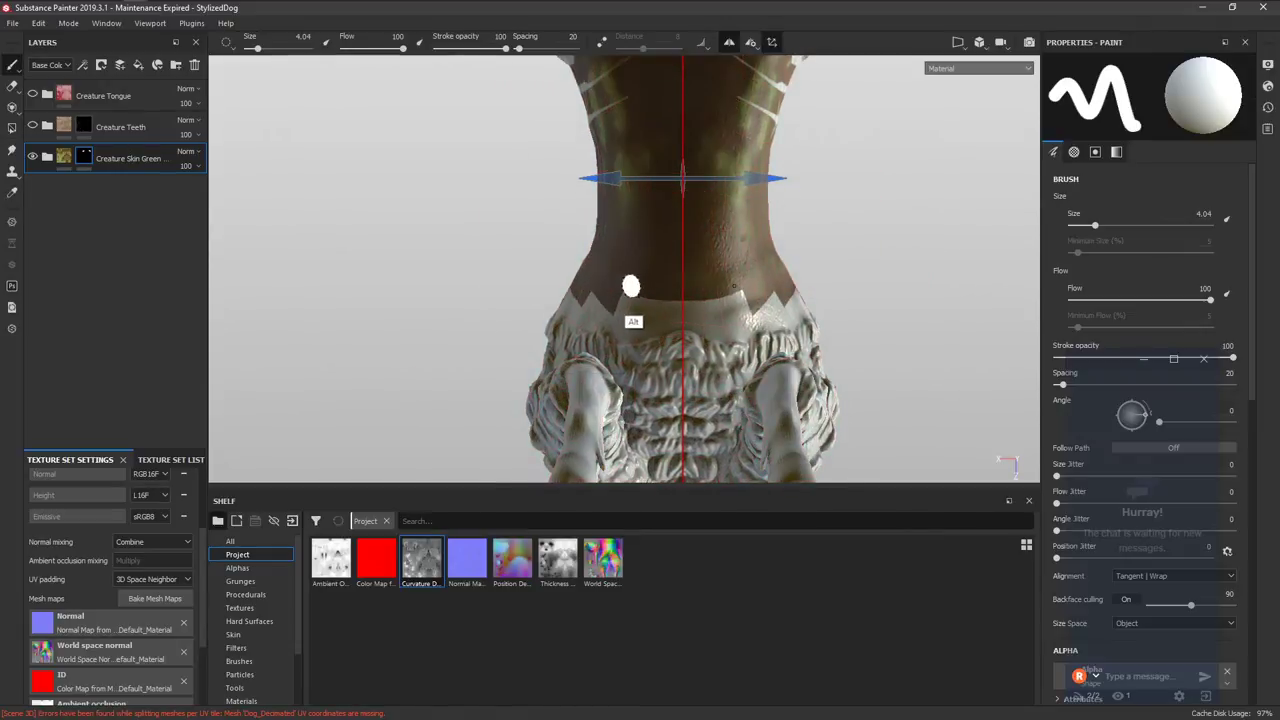
{"action": "right_click_drag", "start_coordinate": [634, 287], "coordinate": [1001, 314], "text": "alt"}
{"action": "right_click_drag", "start_coordinate": [660, 330], "coordinate": [626, 323], "text": "ctrl"}
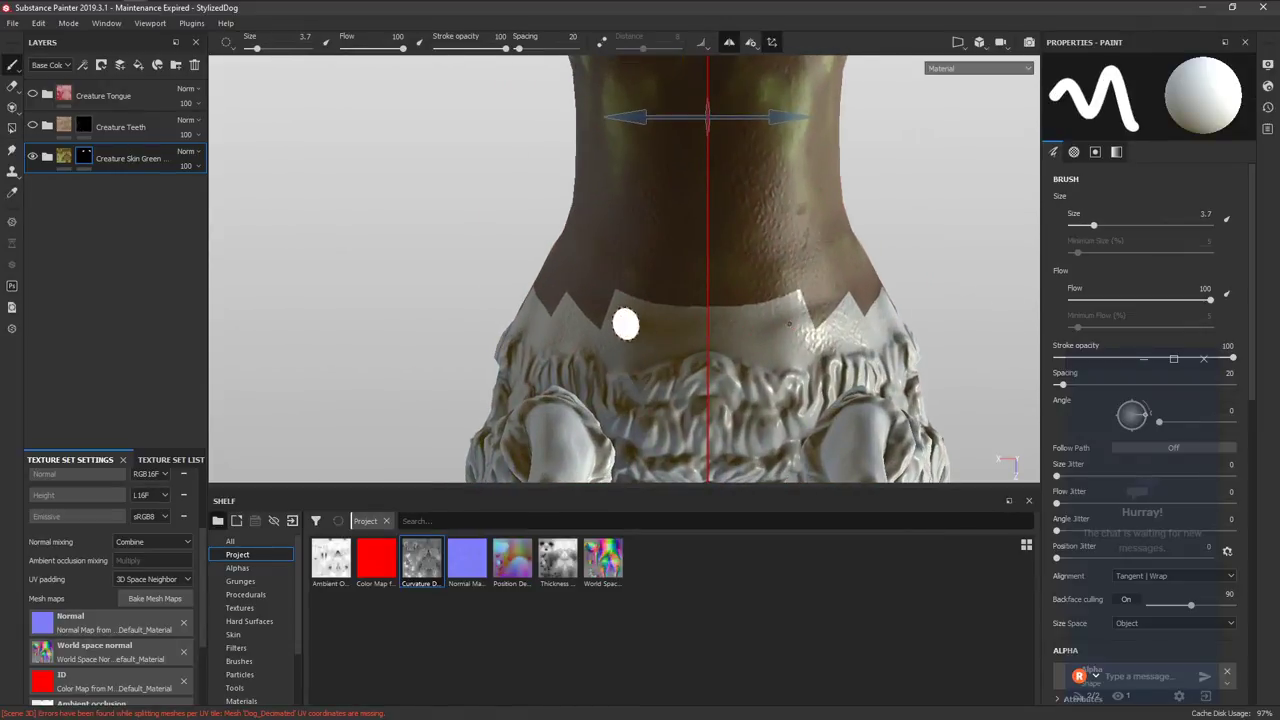
{"action": "mouse_move", "coordinate": [614, 320]}
{"action": "left_mouse_down"}
{"action": "mouse_move", "coordinate": [657, 301]}
{"action": "mouse_move", "coordinate": [790, 356]}
{"action": "mouse_move", "coordinate": [866, 330]}
{"action": "mouse_move", "coordinate": [691, 489]}
{"action": "mouse_move", "coordinate": [788, 292]}
{"action": "left_mouse_up"}
{"action": "left_click_drag", "start_coordinate": [785, 222], "coordinate": [694, 346], "text": "alt"}
{"action": "mouse_move", "coordinate": [662, 236]}
{"action": "left_mouse_down", "text": "alt"}
{"action": "mouse_move", "coordinate": [694, 380]}
{"action": "mouse_move", "coordinate": [674, 274]}
{"action": "left_mouse_up", "text": "alt"}
Undo the recent skin mask strokes beside the shoulder fur and redo them.
{"action": "key", "text": "ctrl+z"}
{"action": "key", "text": "ctrl+z"}
{"action": "key", "text": "ctrl+z"}
{"action": "key", "text": "ctrl+z"}
{"action": "key", "text": "ctrl+z"}
{"action": "key", "text": "ctrl+z"}
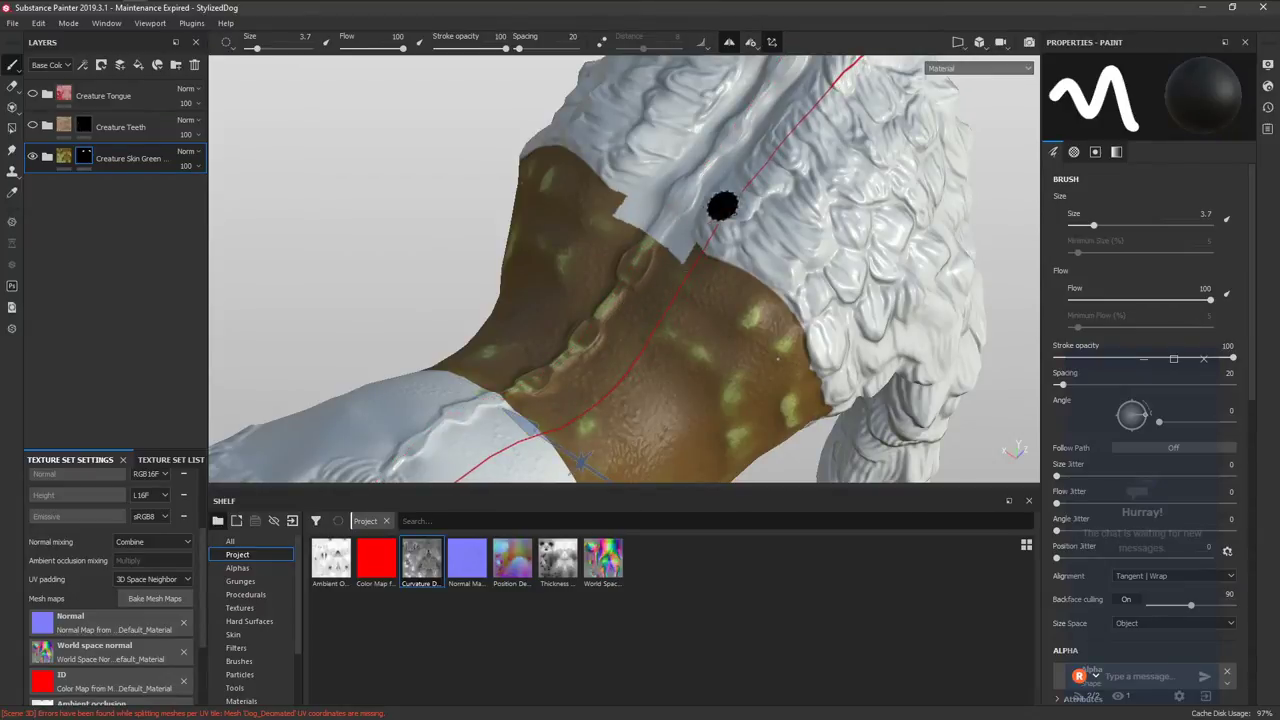
{"action": "key", "text": "ctrl+z"}
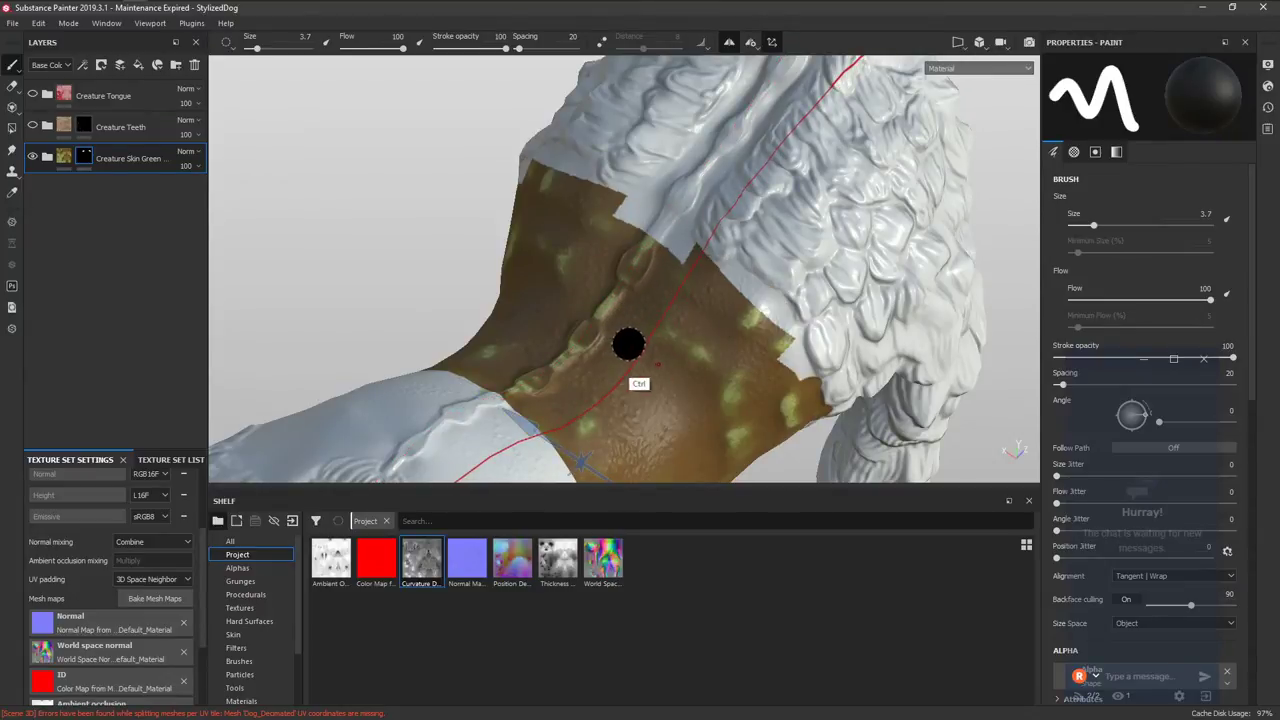
{"action": "key", "text": "ctrl+shift"}
{"action": "key", "text": "ctrl+shift"}
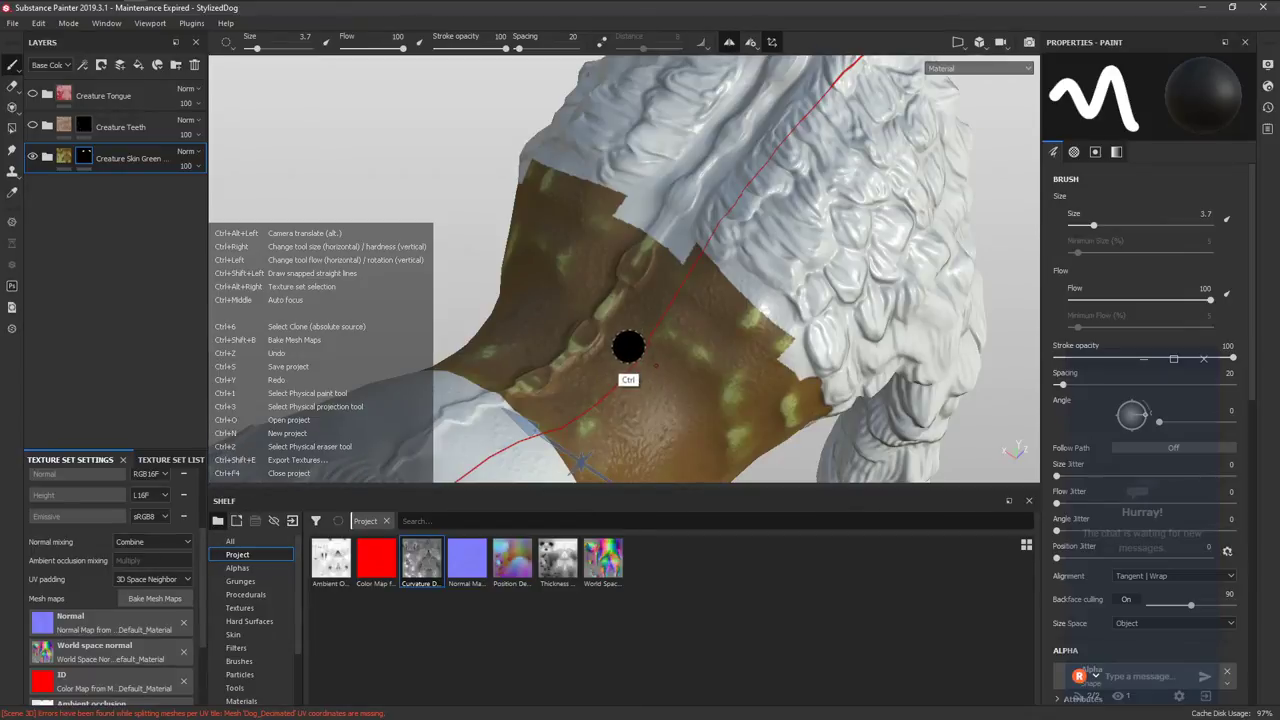
{"action": "key", "text": "ctrl+y"}
{"action": "key", "text": "ctrl+y"}
Set the mirror symmetry's X offset to 0 and hide the symmetry manipulator in the viewport.
{"action": "left_click", "coordinate": [760, 47]}
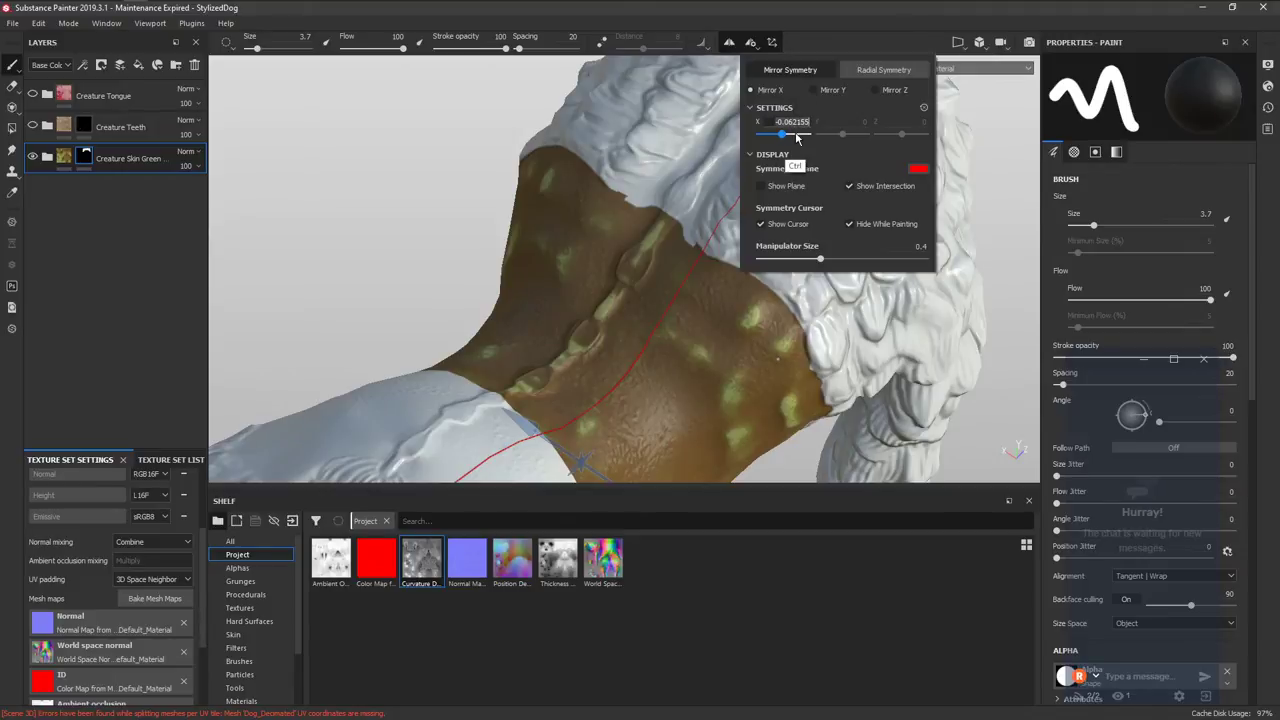
{"action": "type", "text": "0"}
{"action": "key", "text": "Return"}
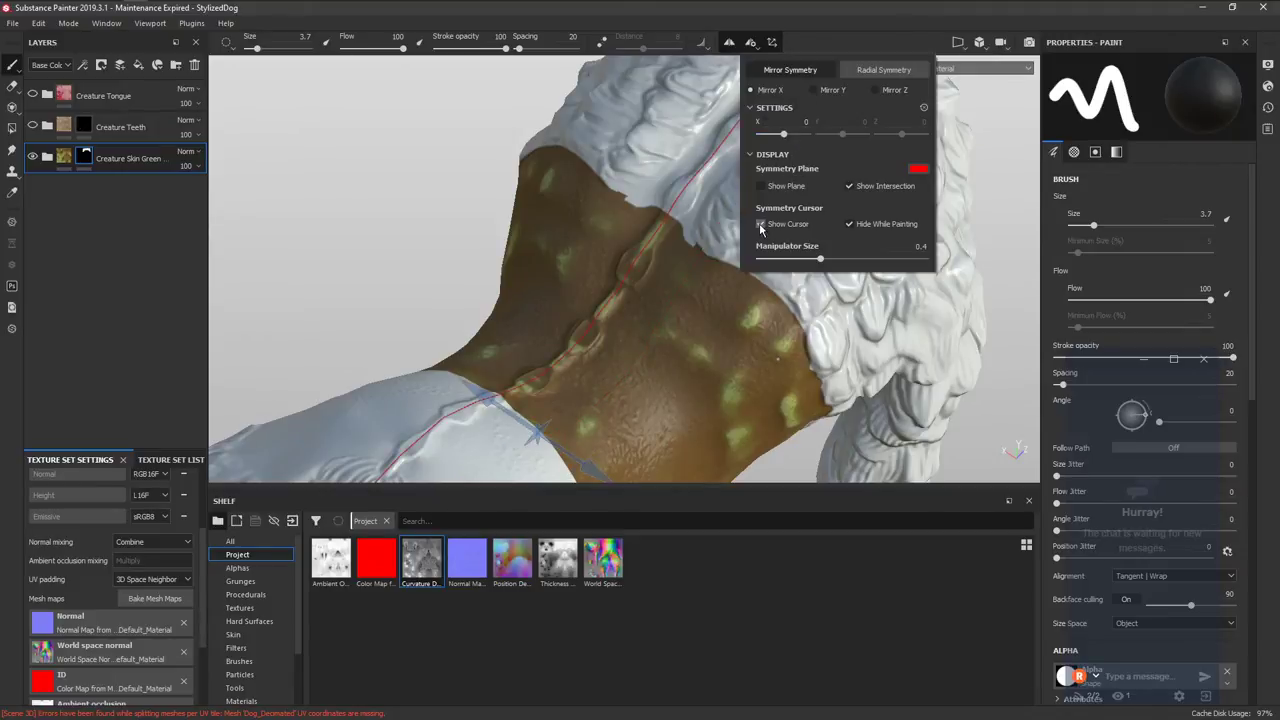
{"action": "left_click", "coordinate": [761, 224]}
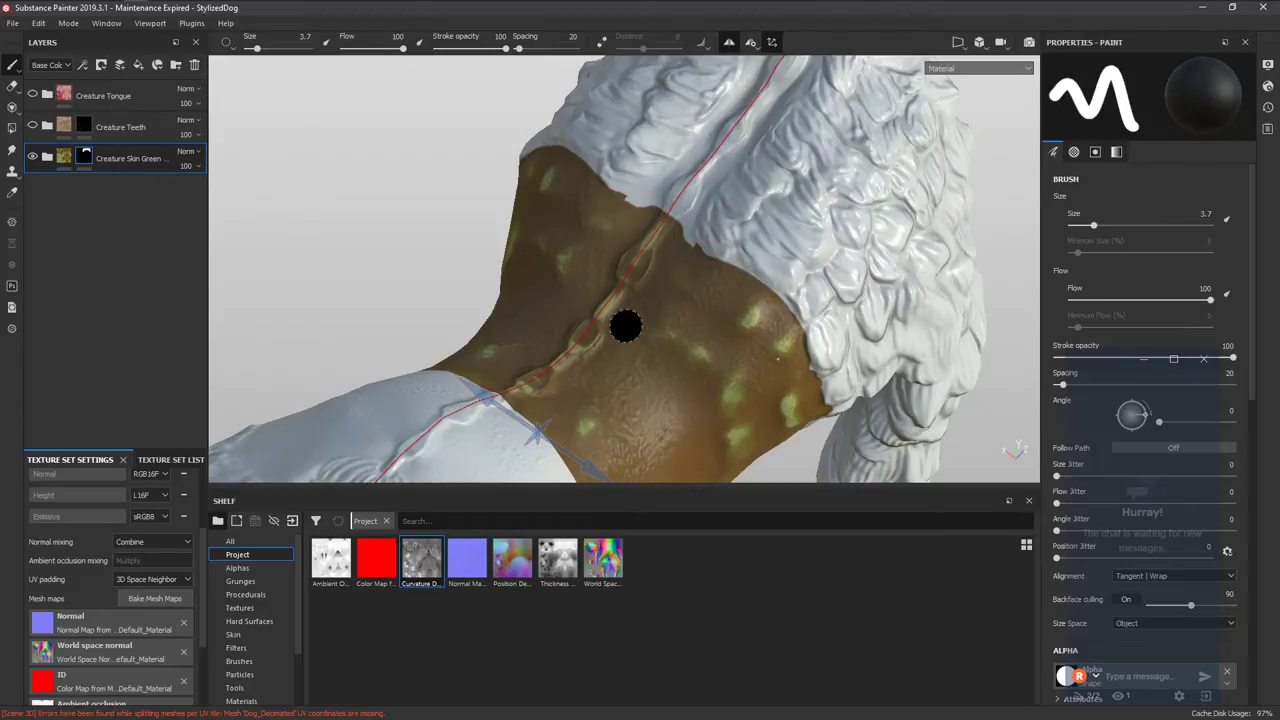
{"action": "right_click", "coordinate": [600, 365]}
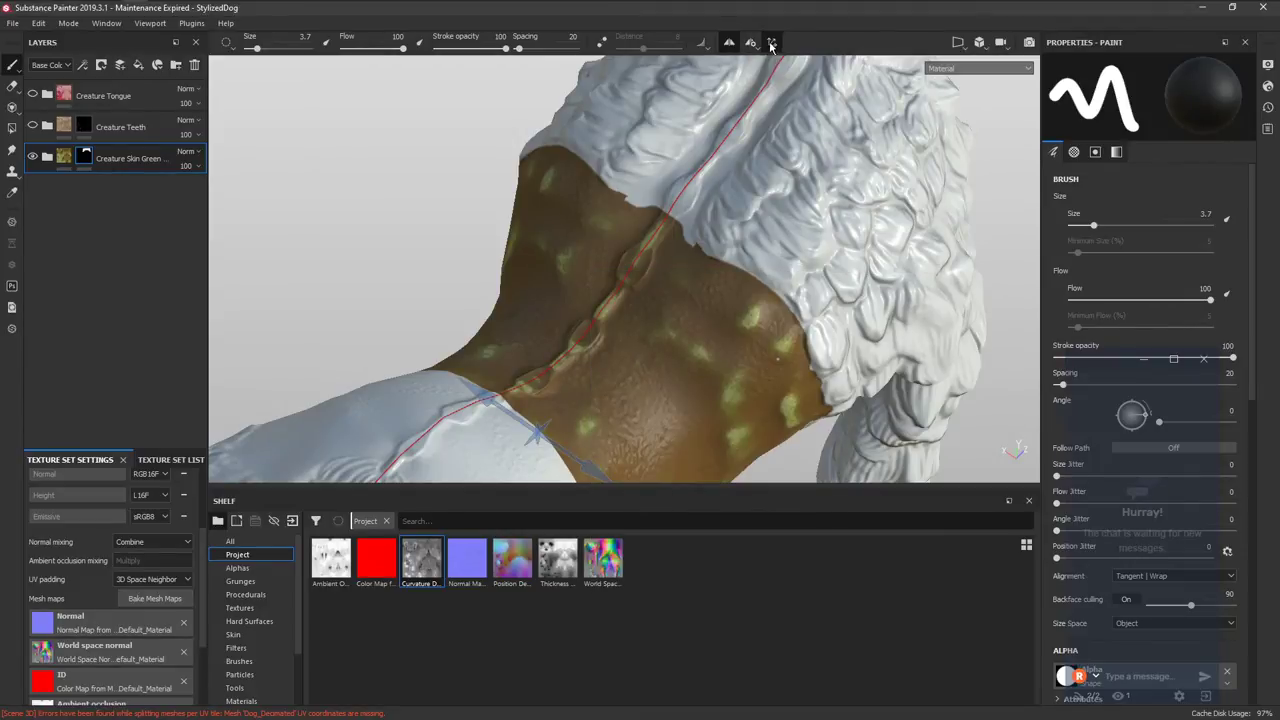
{"action": "mouse_move", "coordinate": [565, 340]}
{"action": "left_mouse_down", "text": "alt"}
{"action": "mouse_move", "coordinate": [683, 420]}
{"action": "mouse_move", "coordinate": [682, 323]}
{"action": "mouse_move", "coordinate": [654, 257]}
{"action": "left_mouse_up", "text": "alt"}
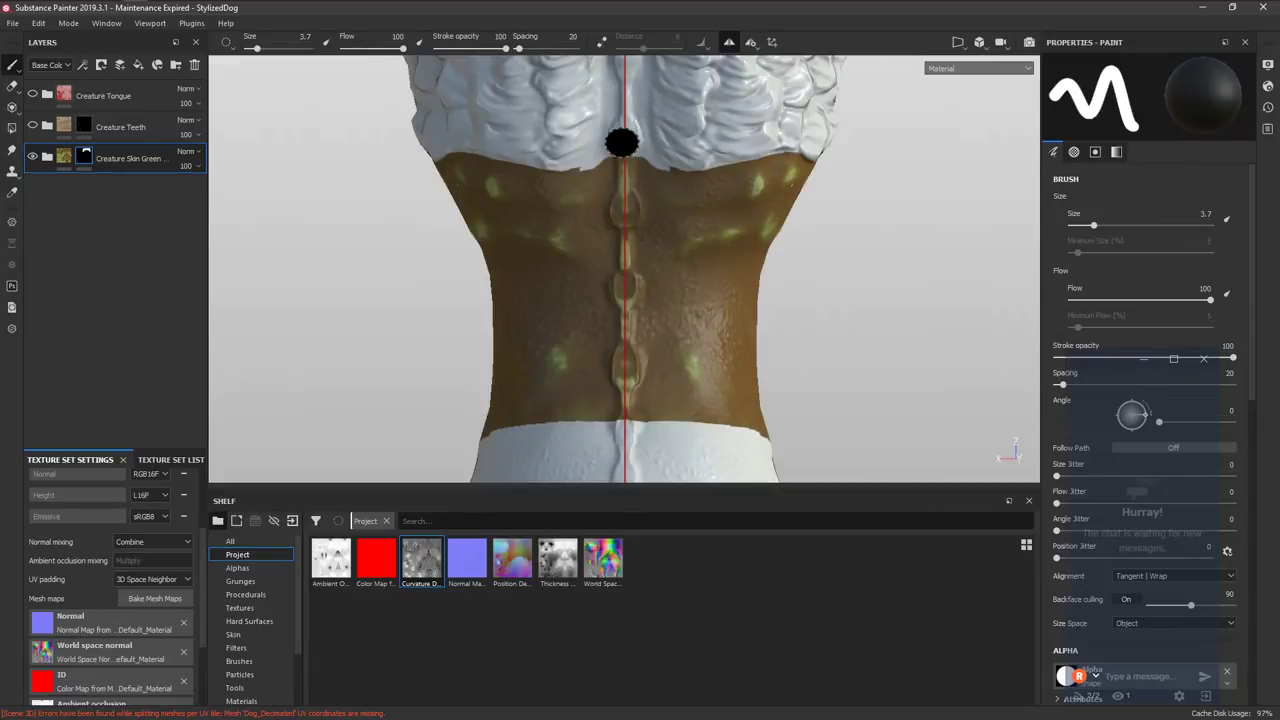
Remove the skin mask from the spine ridge in black and paint it in white over the rump beside the tail base.
{"action": "mouse_move", "coordinate": [620, 138]}
{"action": "left_mouse_down"}
{"action": "mouse_move", "coordinate": [614, 420]}
{"action": "mouse_move", "coordinate": [590, 234]}
{"action": "left_mouse_up"}
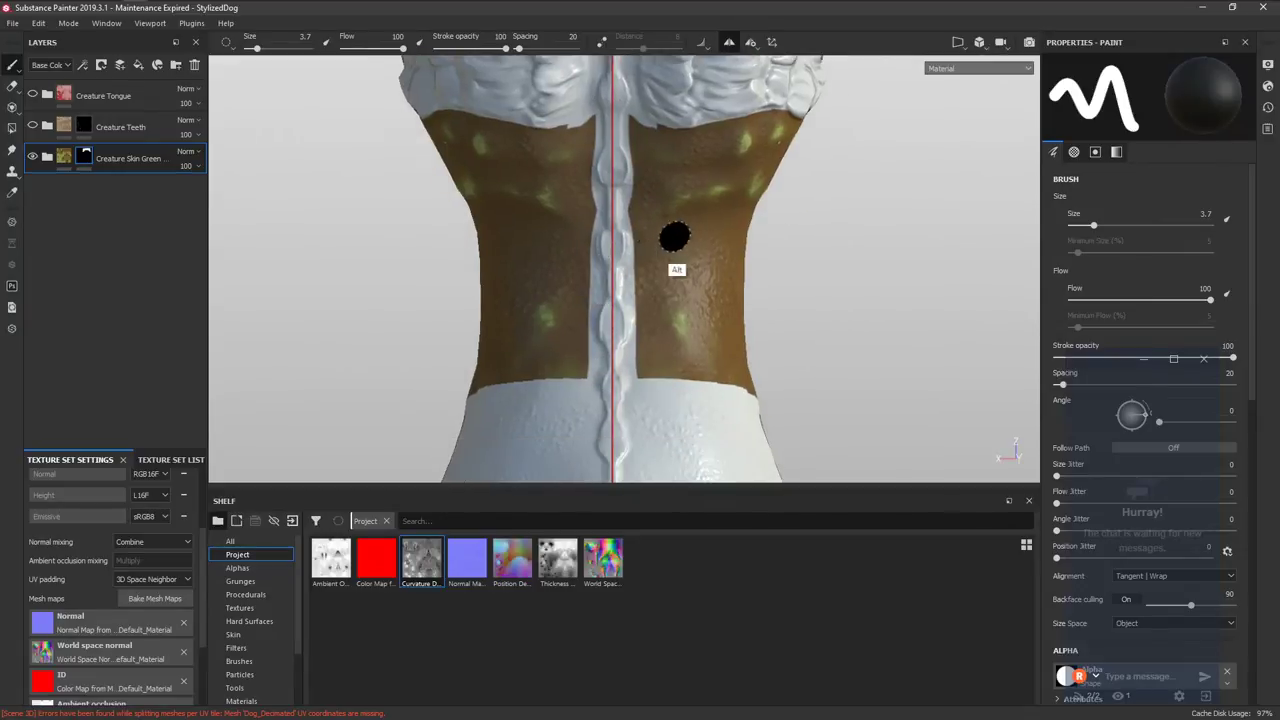
{"action": "right_click_drag", "start_coordinate": [677, 237], "coordinate": [544, 261], "text": "alt"}
{"action": "mouse_move", "coordinate": [544, 261]}
{"action": "middle_mouse_down", "text": "alt"}
{"action": "mouse_move", "coordinate": [609, 212]}
{"action": "mouse_move", "coordinate": [648, 119]}
{"action": "middle_mouse_up", "text": "alt"}
{"action": "key", "text": "x"}
{"action": "mouse_move", "coordinate": [597, 366]}
{"action": "left_mouse_down"}
{"action": "mouse_move", "coordinate": [642, 400]}
{"action": "mouse_move", "coordinate": [696, 335]}
{"action": "mouse_move", "coordinate": [697, 200]}
{"action": "mouse_move", "coordinate": [676, 325]}
{"action": "mouse_move", "coordinate": [658, 340]}
{"action": "mouse_move", "coordinate": [655, 207]}
{"action": "mouse_move", "coordinate": [646, 362]}
{"action": "mouse_move", "coordinate": [633, 352]}
{"action": "left_mouse_up"}
{"action": "middle_click_drag", "start_coordinate": [786, 330], "coordinate": [700, 315], "text": "alt"}
{"action": "key", "text": "x"}
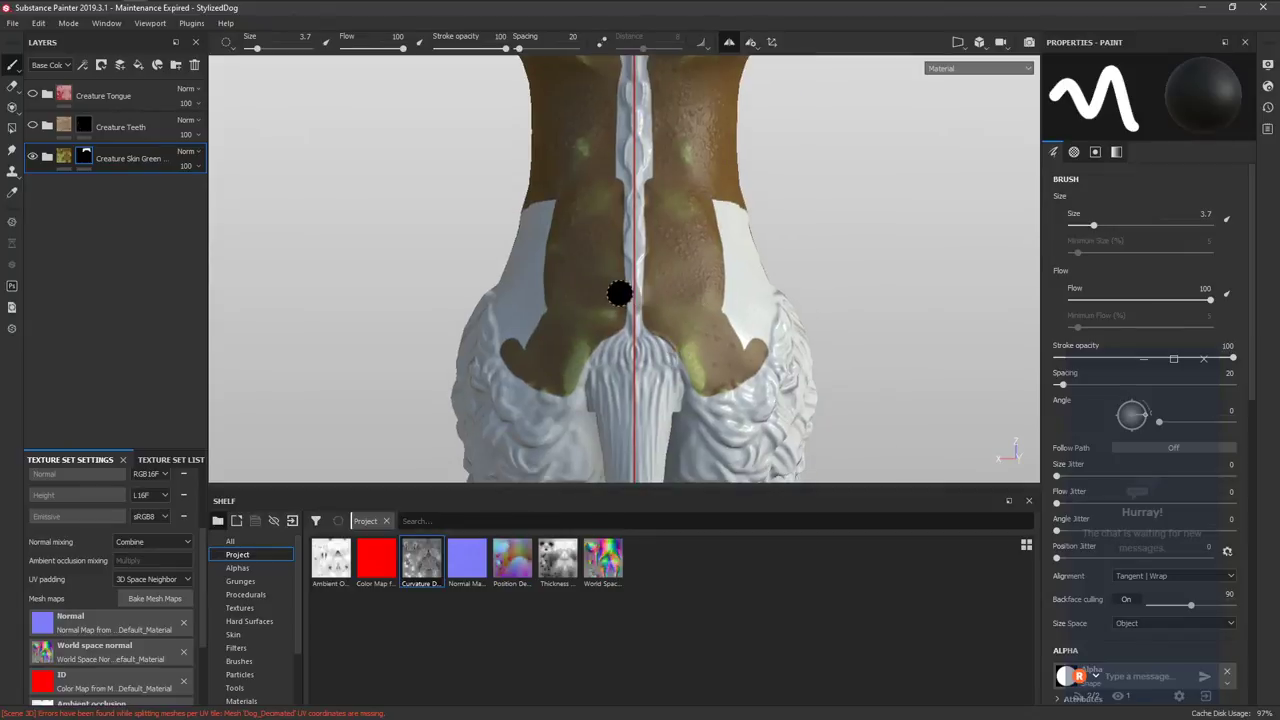
{"action": "mouse_move", "coordinate": [614, 291]}
{"action": "left_mouse_down", "text": "alt"}
{"action": "mouse_move", "coordinate": [623, 343]}
{"action": "mouse_move", "coordinate": [960, 257]}
{"action": "mouse_move", "coordinate": [690, 239]}
{"action": "left_mouse_up", "text": "alt"}
{"action": "key", "text": "x"}
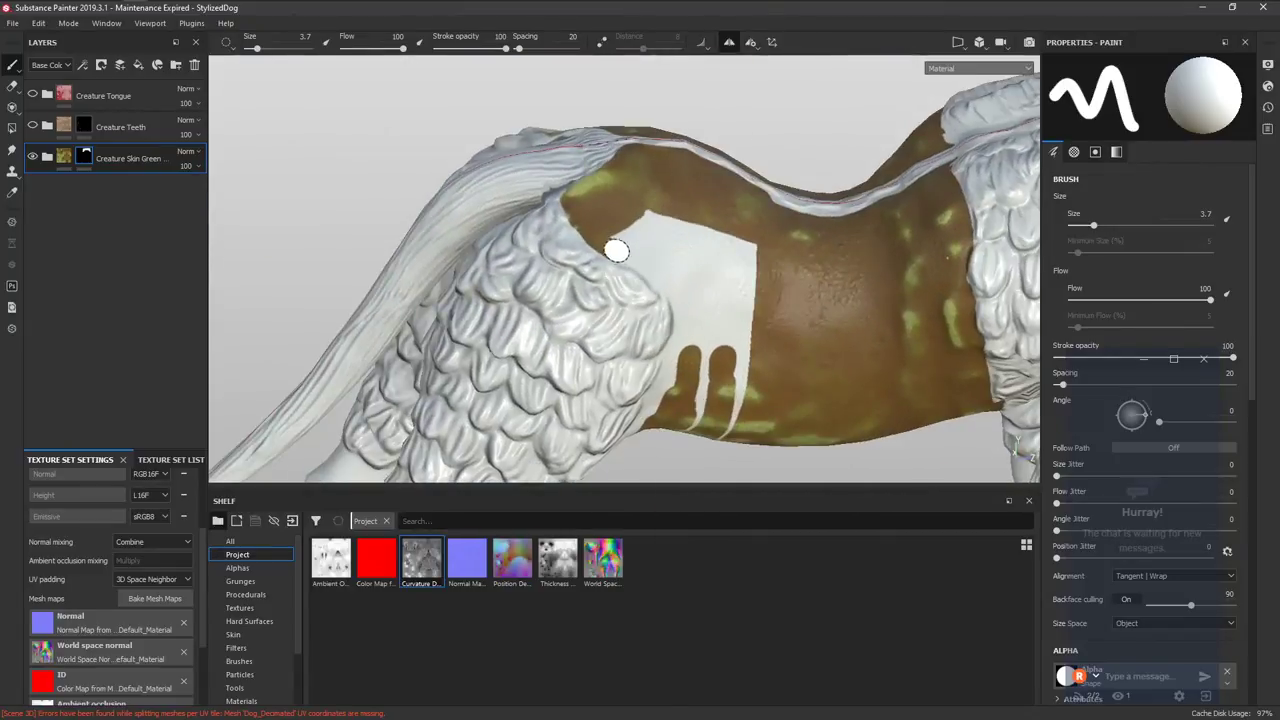
Fill the bare patches on the rear flank and along the hind-leg fur edge with the skin mask.
{"action": "mouse_move", "coordinate": [615, 250]}
{"action": "left_mouse_down"}
{"action": "mouse_move", "coordinate": [648, 268]}
{"action": "mouse_move", "coordinate": [692, 344]}
{"action": "left_mouse_up"}
{"action": "left_click_drag", "start_coordinate": [706, 347], "coordinate": [705, 227], "text": "alt"}
{"action": "mouse_move", "coordinate": [680, 316]}
{"action": "left_mouse_down"}
{"action": "mouse_move", "coordinate": [672, 347]}
{"action": "mouse_move", "coordinate": [682, 312]}
{"action": "mouse_move", "coordinate": [726, 336]}
{"action": "mouse_move", "coordinate": [738, 420]}
{"action": "left_mouse_up"}
{"action": "middle_click_drag", "start_coordinate": [738, 390], "coordinate": [768, 212], "text": "alt"}
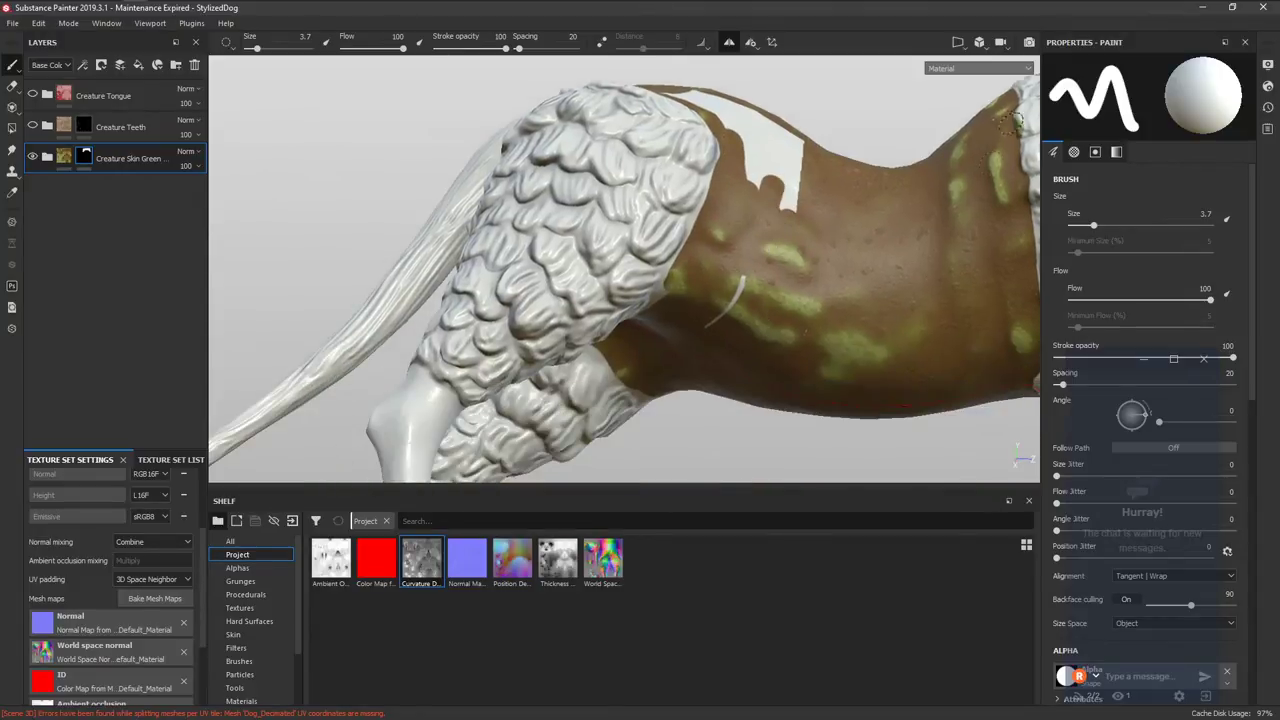
{"action": "left_click_drag", "start_coordinate": [990, 148], "coordinate": [997, 179]}
{"action": "left_click_drag", "start_coordinate": [709, 297], "coordinate": [659, 301], "text": "alt"}
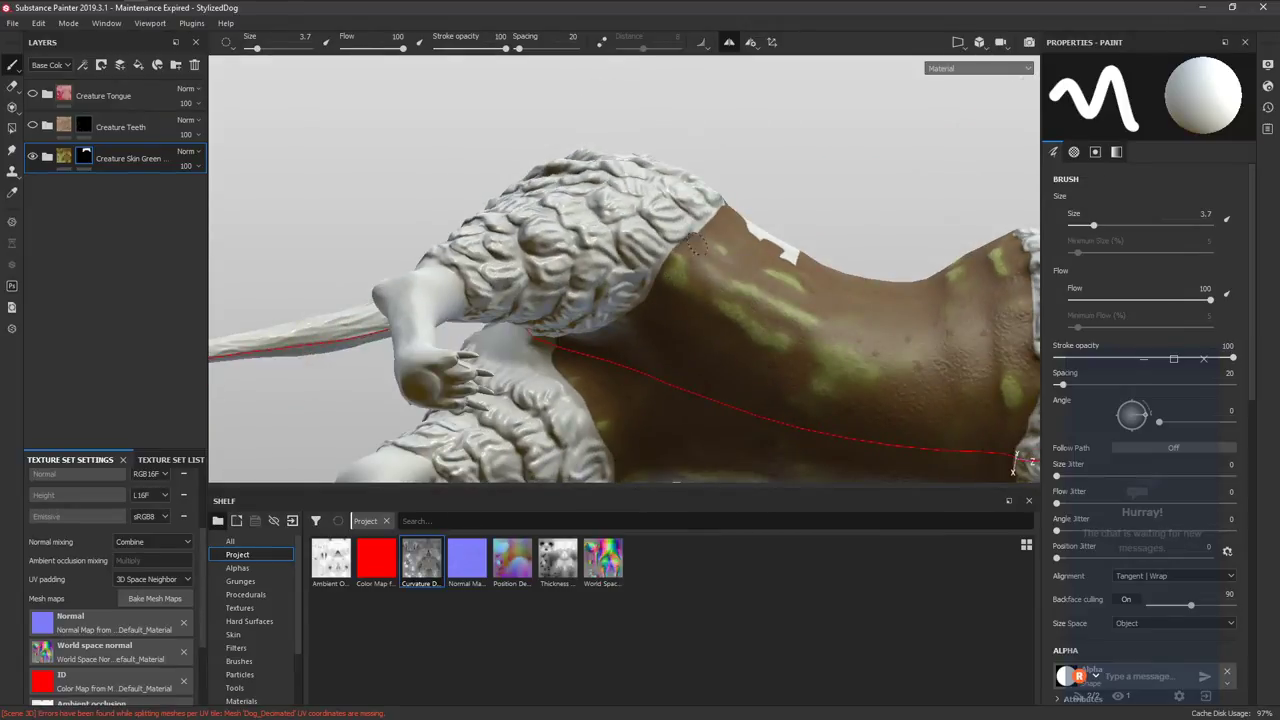
{"action": "left_click_drag", "start_coordinate": [766, 250], "coordinate": [714, 323], "text": "alt"}
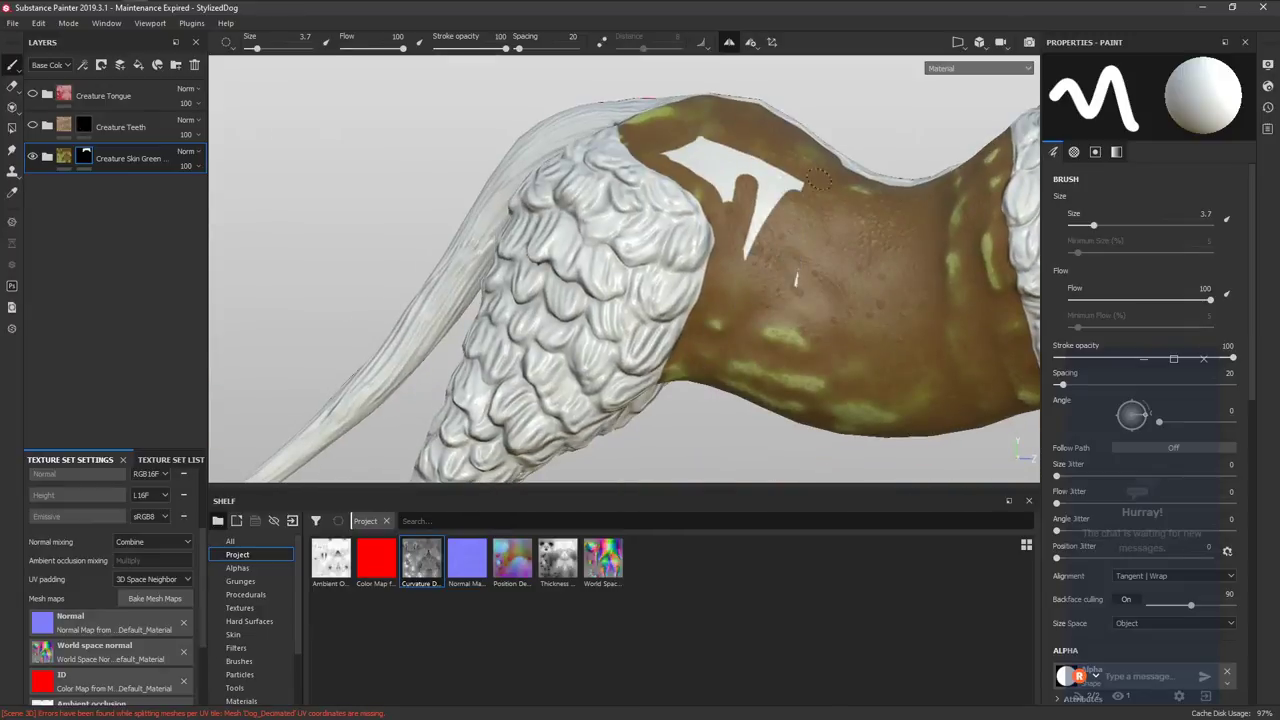
{"action": "mouse_move", "coordinate": [783, 198]}
{"action": "left_mouse_down"}
{"action": "mouse_move", "coordinate": [765, 175]}
{"action": "mouse_move", "coordinate": [675, 155]}
{"action": "left_mouse_up"}
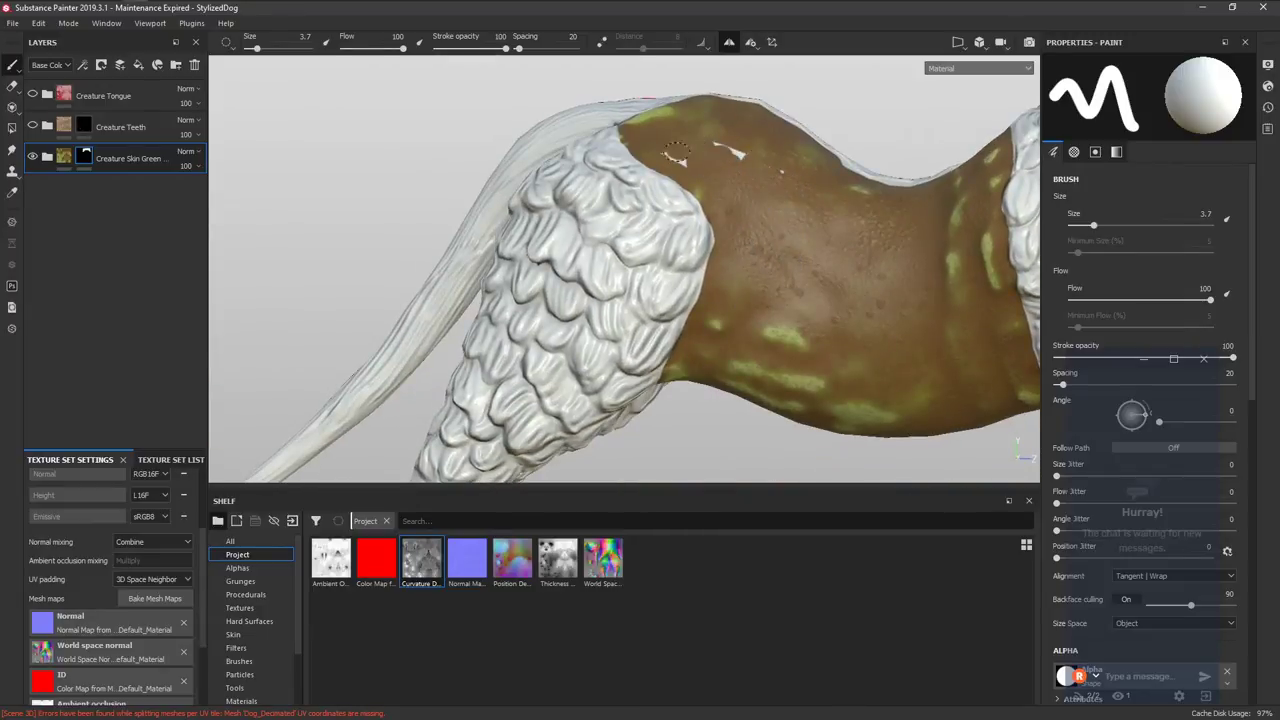
Paint the skin mask tightly against the spine ridge along the middle of the back with a size 1.7 brush.
{"action": "left_click_drag", "start_coordinate": [791, 181], "coordinate": [708, 291], "text": "alt"}
{"action": "middle_click_drag", "start_coordinate": [708, 291], "coordinate": [580, 334], "text": "alt"}
{"action": "left_click_drag", "start_coordinate": [709, 281], "coordinate": [690, 339], "text": "alt+shift"}
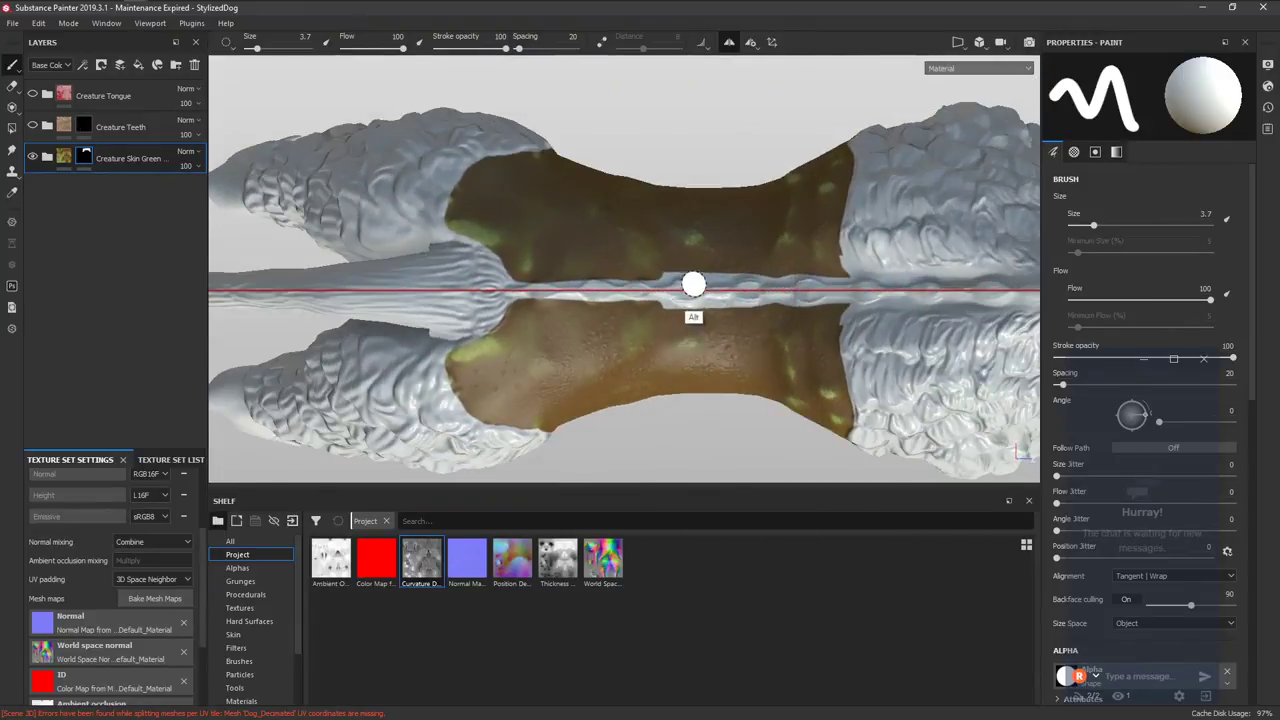
{"action": "right_click_drag", "start_coordinate": [694, 284], "coordinate": [713, 516], "text": "alt"}
{"action": "middle_click_drag", "start_coordinate": [743, 418], "coordinate": [671, 406], "text": "alt"}
{"action": "right_click_drag", "start_coordinate": [625, 347], "coordinate": [601, 348], "text": "ctrl"}
{"action": "mouse_move", "coordinate": [605, 306]}
{"action": "left_mouse_down"}
{"action": "mouse_move", "coordinate": [880, 310]}
{"action": "mouse_move", "coordinate": [781, 308]}
{"action": "left_mouse_up"}
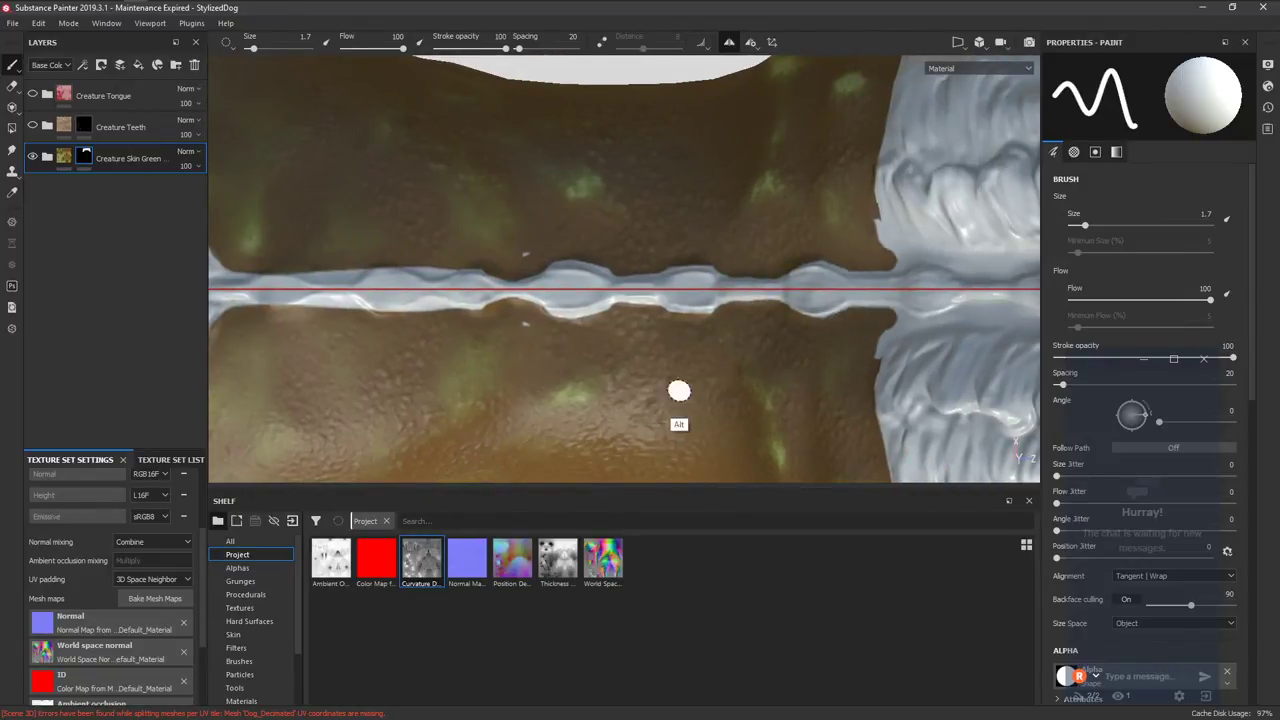
Touch up the skin mask edge along the rear of the spine ridge and around the tail base, correcting in black and white.
{"action": "mouse_move", "coordinate": [679, 391]}
{"action": "left_mouse_down", "text": "alt"}
{"action": "mouse_move", "coordinate": [718, 320]}
{"action": "mouse_move", "coordinate": [800, 357]}
{"action": "left_mouse_up", "text": "alt"}
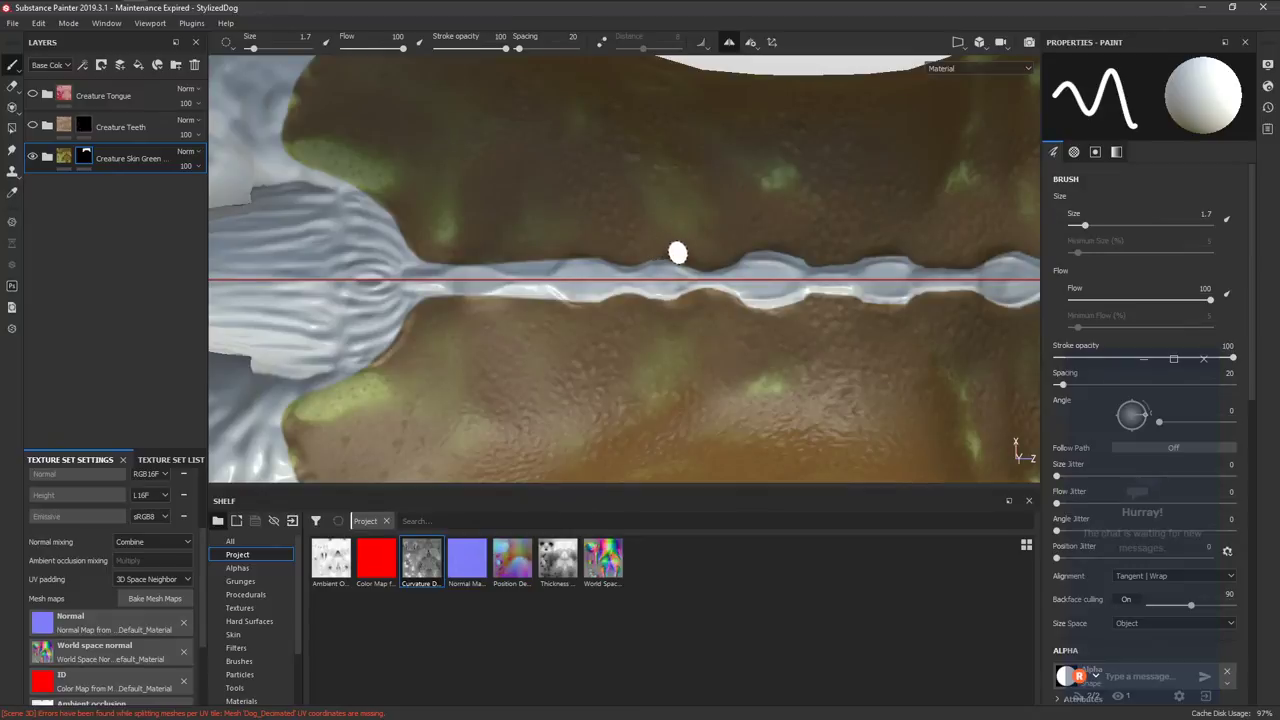
{"action": "left_click_drag", "start_coordinate": [604, 265], "coordinate": [709, 314], "text": "alt"}
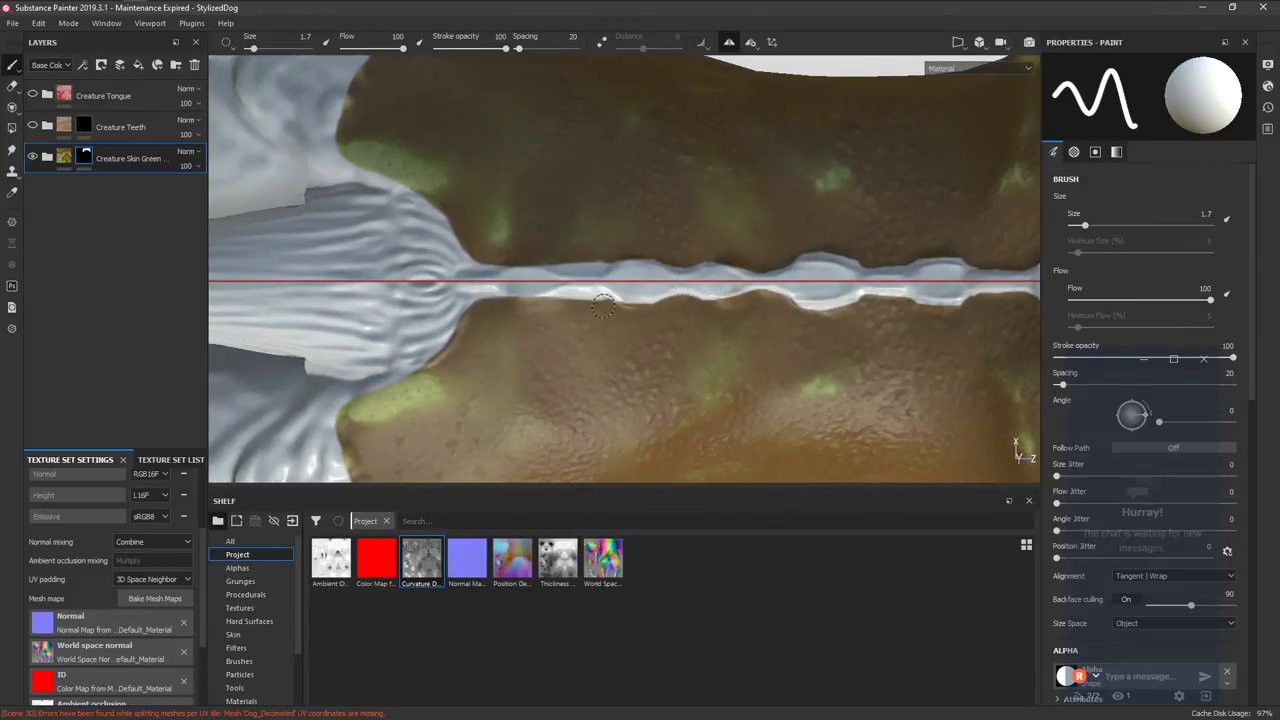
{"action": "key", "text": "x"}
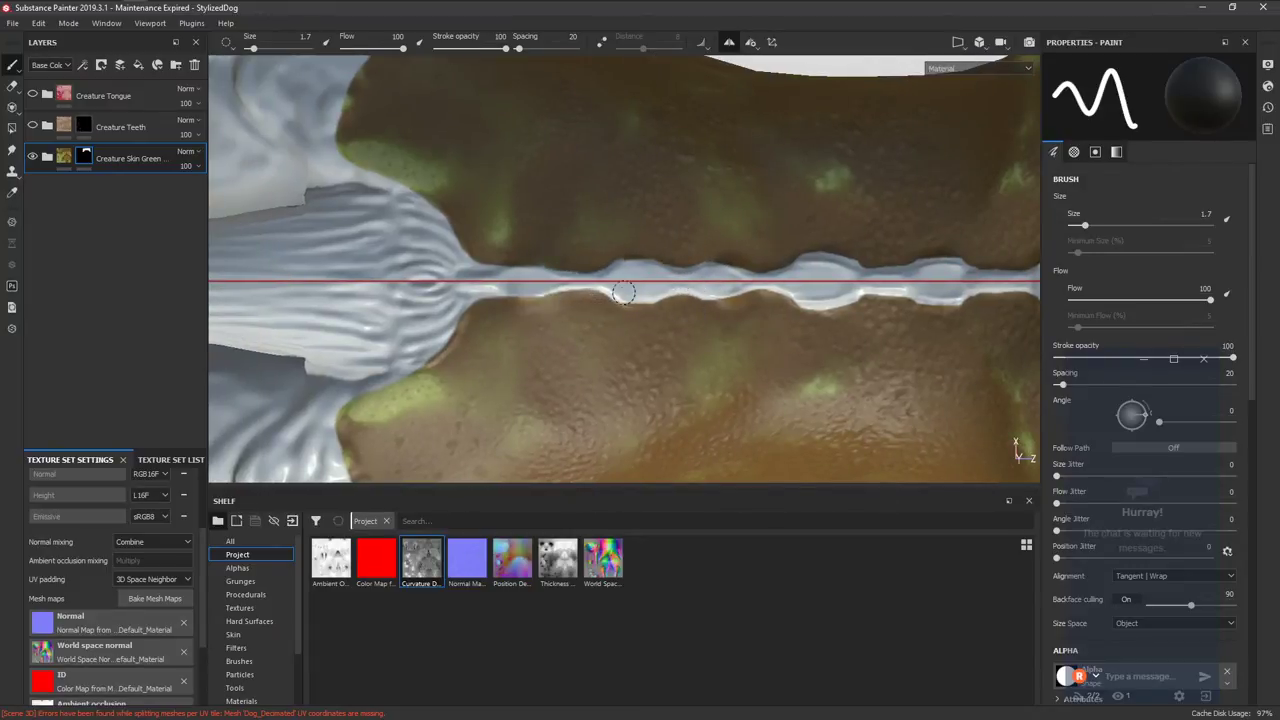
{"action": "left_click_drag", "start_coordinate": [661, 283], "coordinate": [786, 309], "text": "alt"}
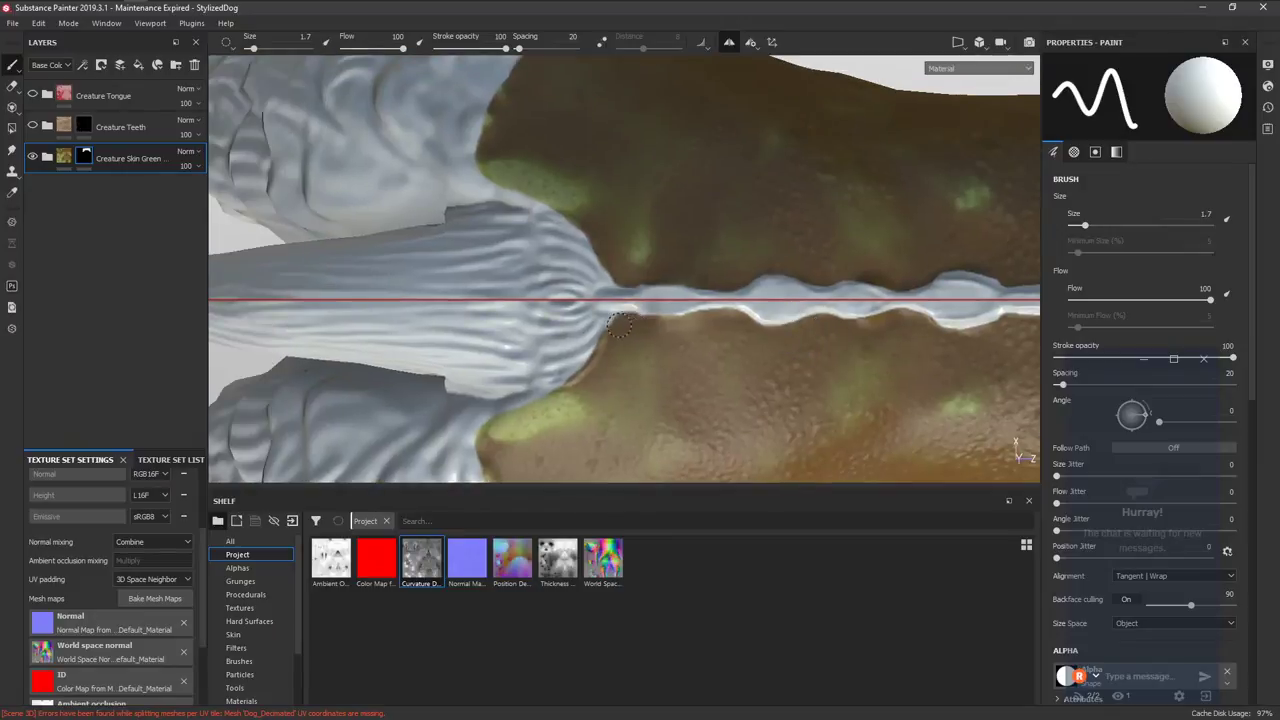
{"action": "left_click_drag", "start_coordinate": [555, 448], "coordinate": [660, 257], "text": "alt"}
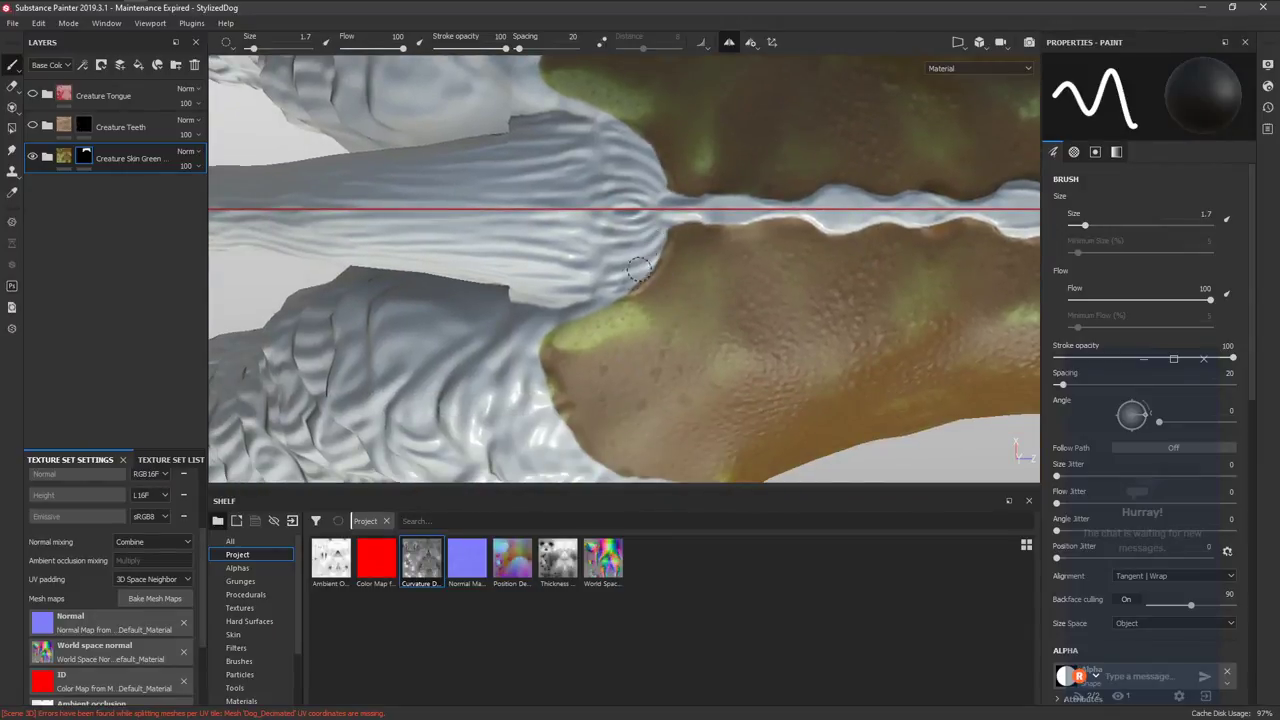
{"action": "middle_click_drag", "start_coordinate": [620, 297], "coordinate": [699, 258], "text": "alt"}
{"action": "left_click_drag", "start_coordinate": [591, 323], "coordinate": [628, 284], "text": "alt"}
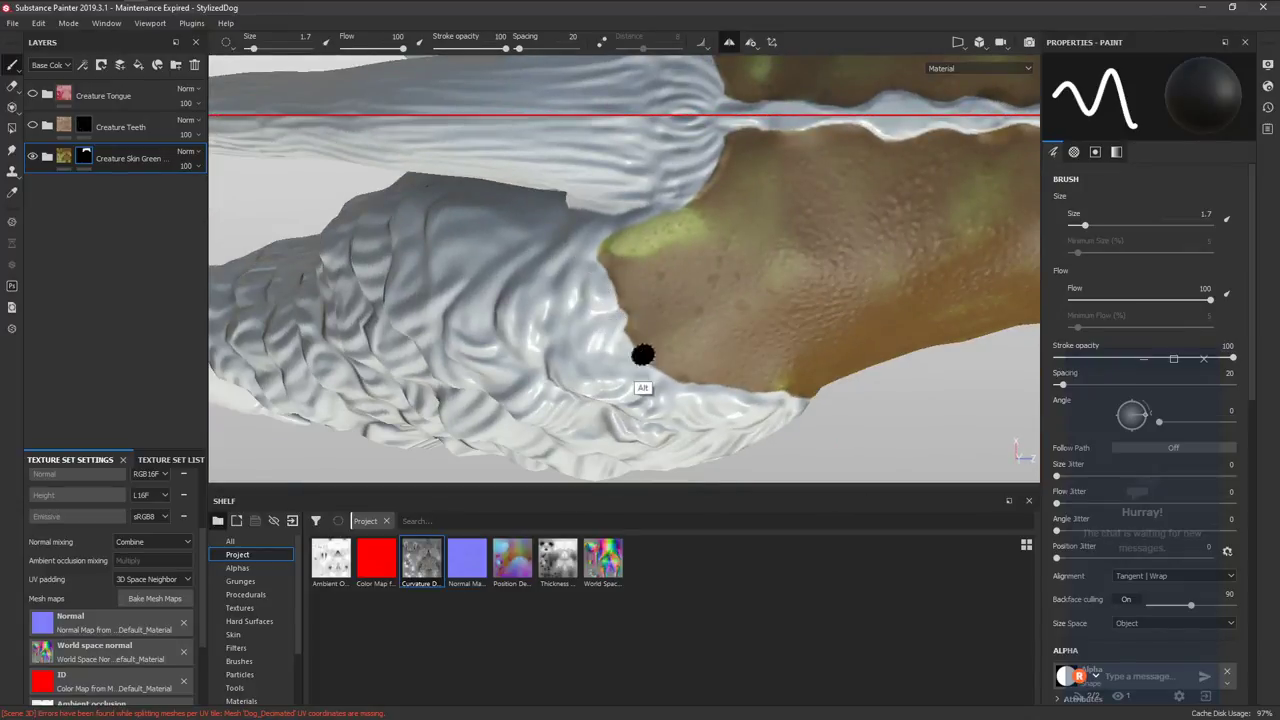
Set the brush spacing to 5 and size to 1.13 and refine the white skin mask along the hind-leg fur edge.
{"action": "middle_click_drag", "start_coordinate": [642, 355], "coordinate": [484, 242], "text": "alt"}
{"action": "left_click_drag", "start_coordinate": [554, 266], "coordinate": [556, 190], "text": "alt"}
{"action": "middle_click_drag", "start_coordinate": [556, 190], "coordinate": [571, 285], "text": "alt"}
{"action": "mouse_move", "coordinate": [571, 285]}
{"action": "left_mouse_down", "text": "alt"}
{"action": "mouse_move", "coordinate": [514, 226]}
{"action": "mouse_move", "coordinate": [560, 223]}
{"action": "left_mouse_up", "text": "alt"}
{"action": "key", "text": "x"}
{"action": "key", "text": "x"}
{"action": "key", "text": "x"}
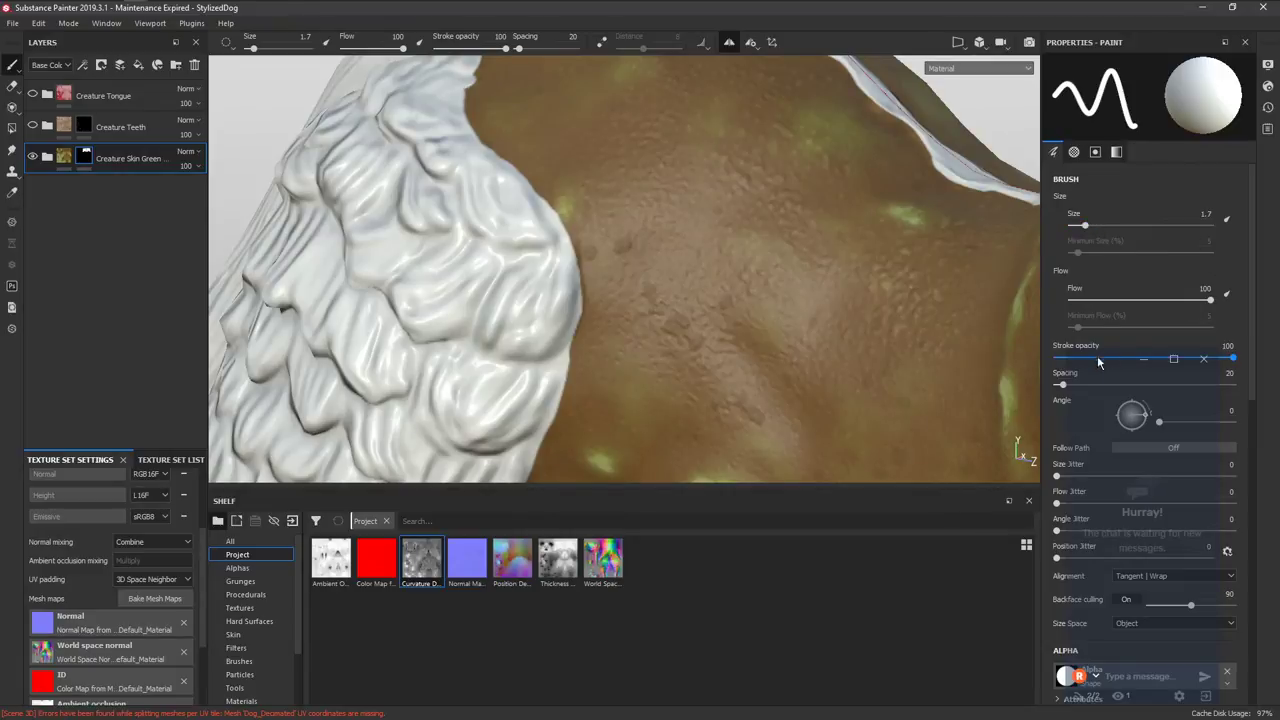
{"action": "left_click_drag", "start_coordinate": [998, 383], "coordinate": [751, 180], "text": "alt"}
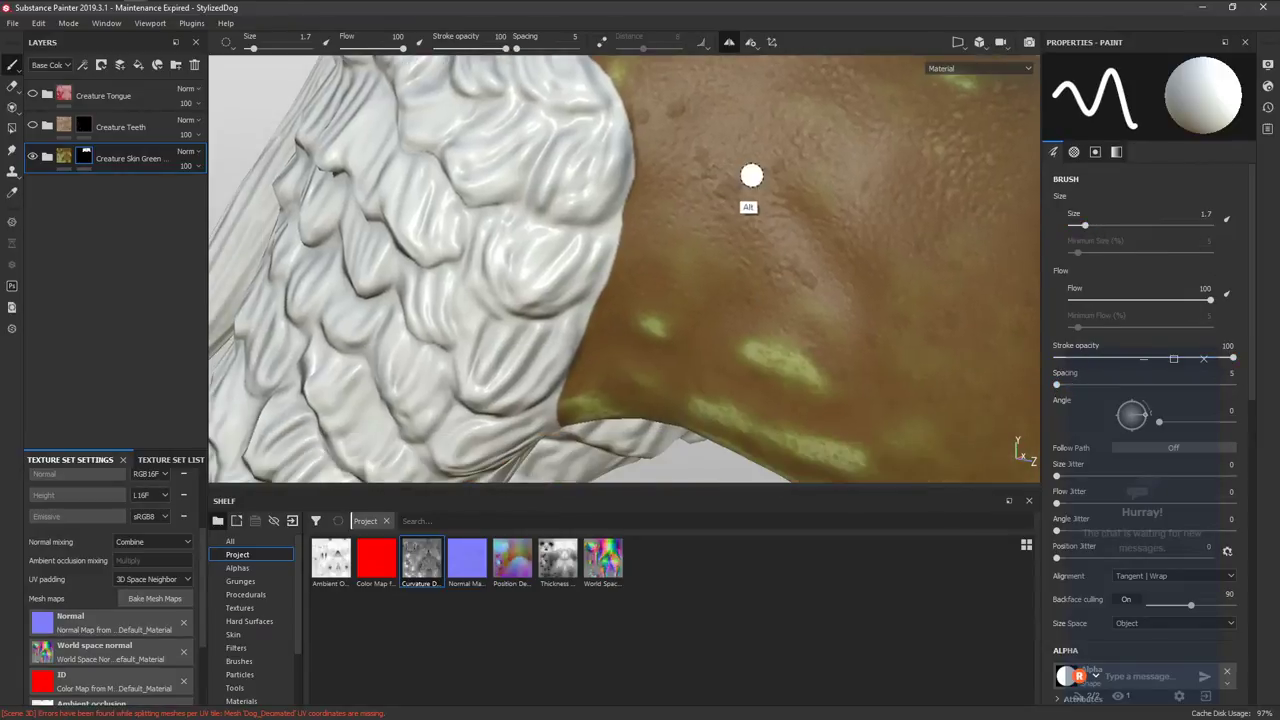
{"action": "right_click_drag", "start_coordinate": [654, 200], "coordinate": [636, 211], "text": "ctrl"}
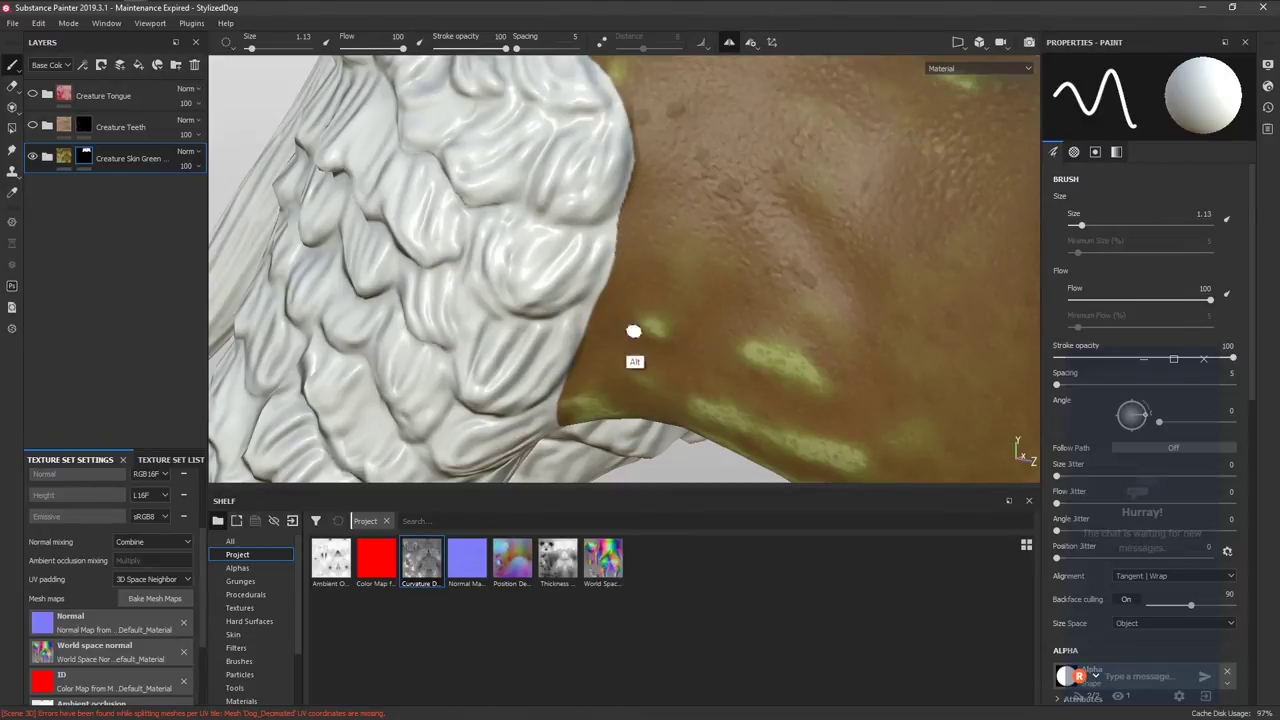
{"action": "left_click_drag", "start_coordinate": [633, 331], "coordinate": [727, 134], "text": "alt"}
{"action": "mouse_move", "coordinate": [617, 340]}
{"action": "left_mouse_down", "text": "alt"}
{"action": "mouse_move", "coordinate": [643, 346]}
{"action": "mouse_move", "coordinate": [638, 325]}
{"action": "mouse_move", "coordinate": [712, 272]}
{"action": "mouse_move", "coordinate": [643, 333]}
{"action": "left_mouse_up", "text": "alt"}
Paint the skin mask over the bare area between the hind legs with a size 1.76 brush.
{"action": "left_click_drag", "start_coordinate": [536, 399], "coordinate": [577, 380], "text": "alt"}
{"action": "middle_click_drag", "start_coordinate": [577, 380], "coordinate": [597, 376], "text": "alt"}
{"action": "mouse_move", "coordinate": [597, 376]}
{"action": "left_mouse_down", "text": "alt"}
{"action": "mouse_move", "coordinate": [629, 402]}
{"action": "mouse_move", "coordinate": [711, 407]}
{"action": "left_mouse_up", "text": "alt"}
{"action": "right_click_drag", "start_coordinate": [527, 387], "coordinate": [547, 388], "text": "ctrl"}
{"action": "mouse_move", "coordinate": [547, 400]}
{"action": "left_mouse_down"}
{"action": "mouse_move", "coordinate": [557, 389]}
{"action": "mouse_move", "coordinate": [543, 366]}
{"action": "mouse_move", "coordinate": [506, 347]}
{"action": "mouse_move", "coordinate": [515, 362]}
{"action": "left_mouse_up"}
{"action": "right_click_drag", "start_coordinate": [522, 370], "coordinate": [514, 370], "text": "ctrl"}
{"action": "mouse_move", "coordinate": [549, 239]}
{"action": "left_mouse_down", "text": "alt"}
{"action": "mouse_move", "coordinate": [543, 366]}
{"action": "mouse_move", "coordinate": [528, 296]}
{"action": "left_mouse_up", "text": "alt"}
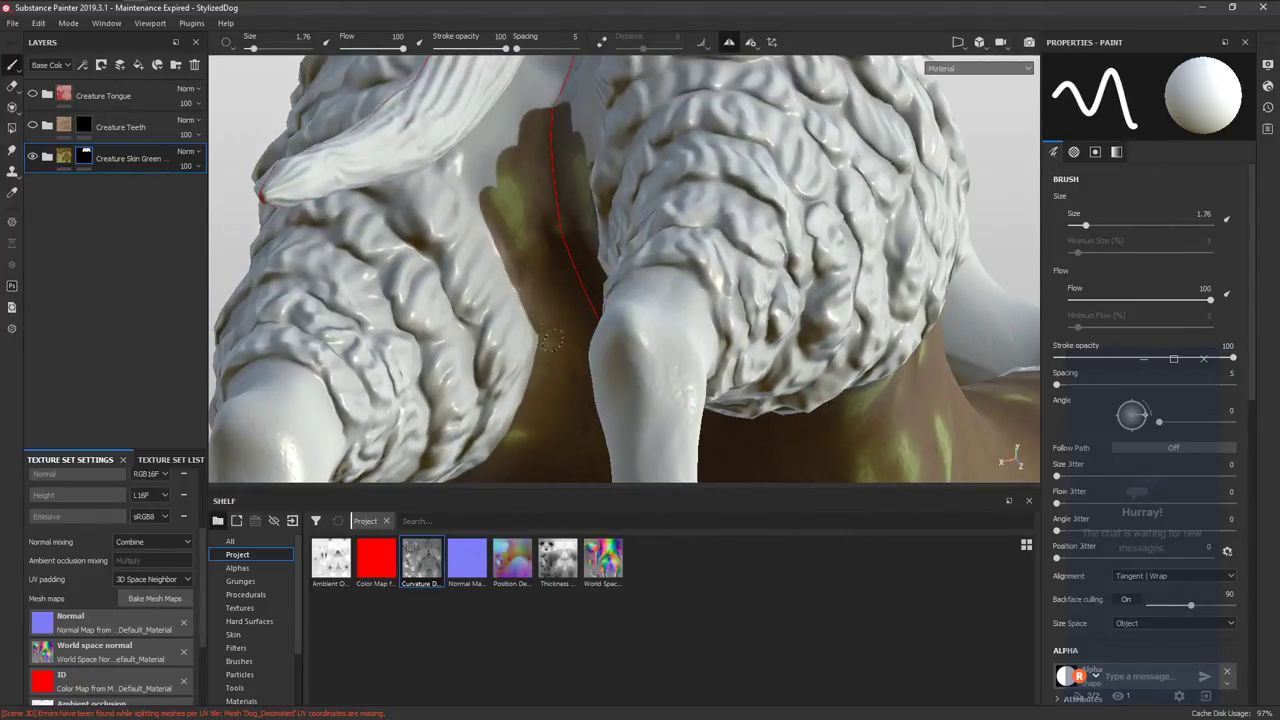
{"action": "mouse_move", "coordinate": [549, 365]}
{"action": "left_mouse_down", "text": "alt"}
{"action": "mouse_move", "coordinate": [523, 354]}
{"action": "mouse_move", "coordinate": [611, 314]}
{"action": "mouse_move", "coordinate": [503, 294]}
{"action": "mouse_move", "coordinate": [594, 301]}
{"action": "mouse_move", "coordinate": [608, 357]}
{"action": "left_mouse_up", "text": "alt"}
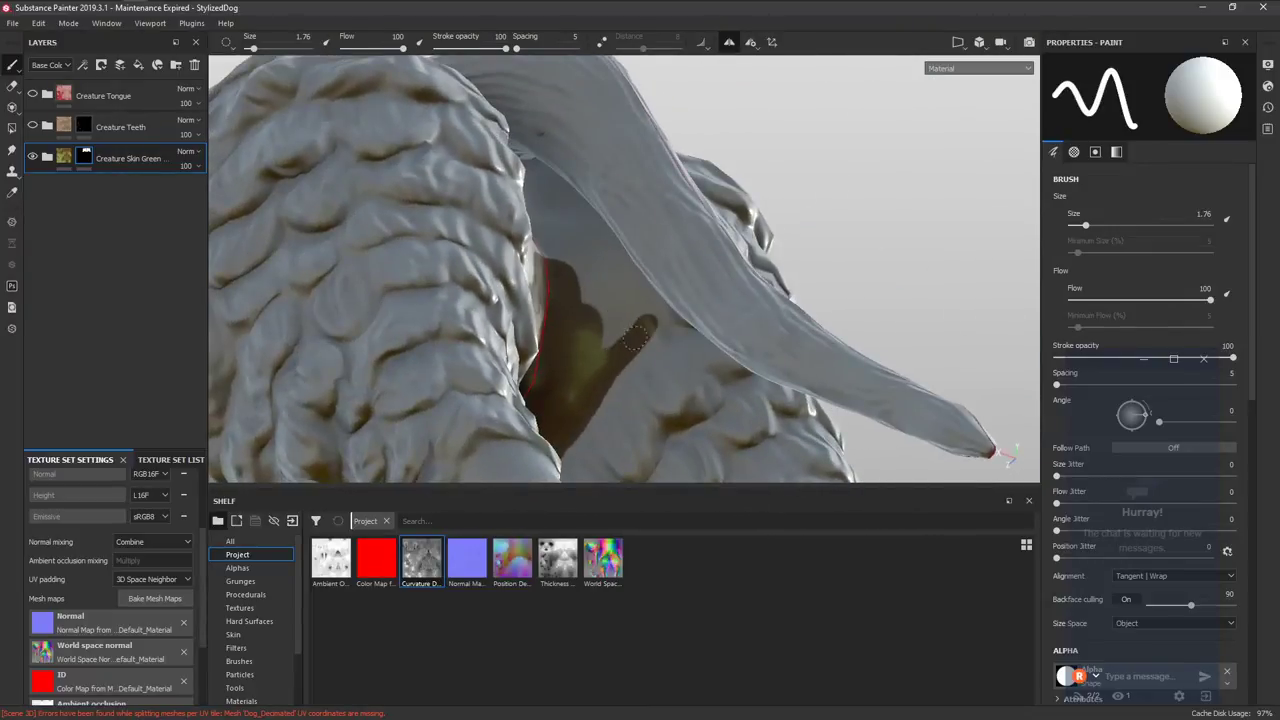
Extend the skin mask upward through the narrow gaps between the tail and the hind-leg fur.
{"action": "left_click_drag", "start_coordinate": [576, 276], "coordinate": [524, 345], "text": "alt"}
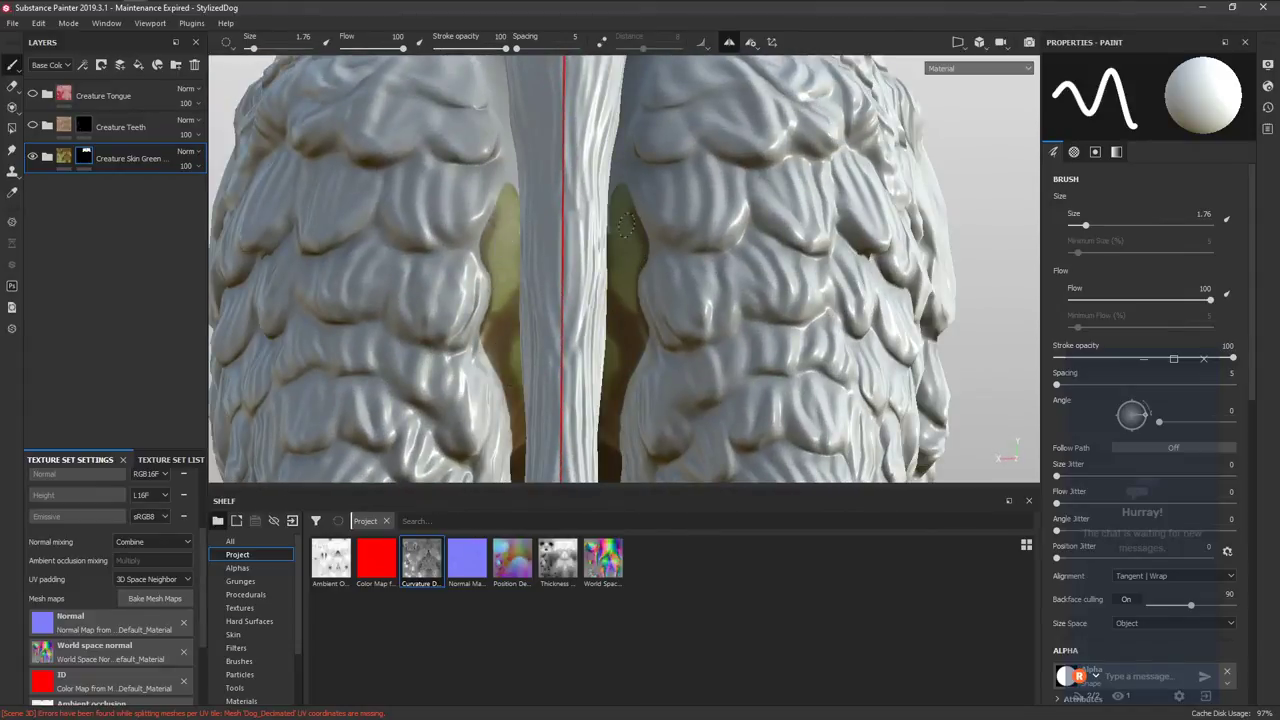
{"action": "left_click_drag", "start_coordinate": [627, 215], "coordinate": [628, 315], "text": "alt"}
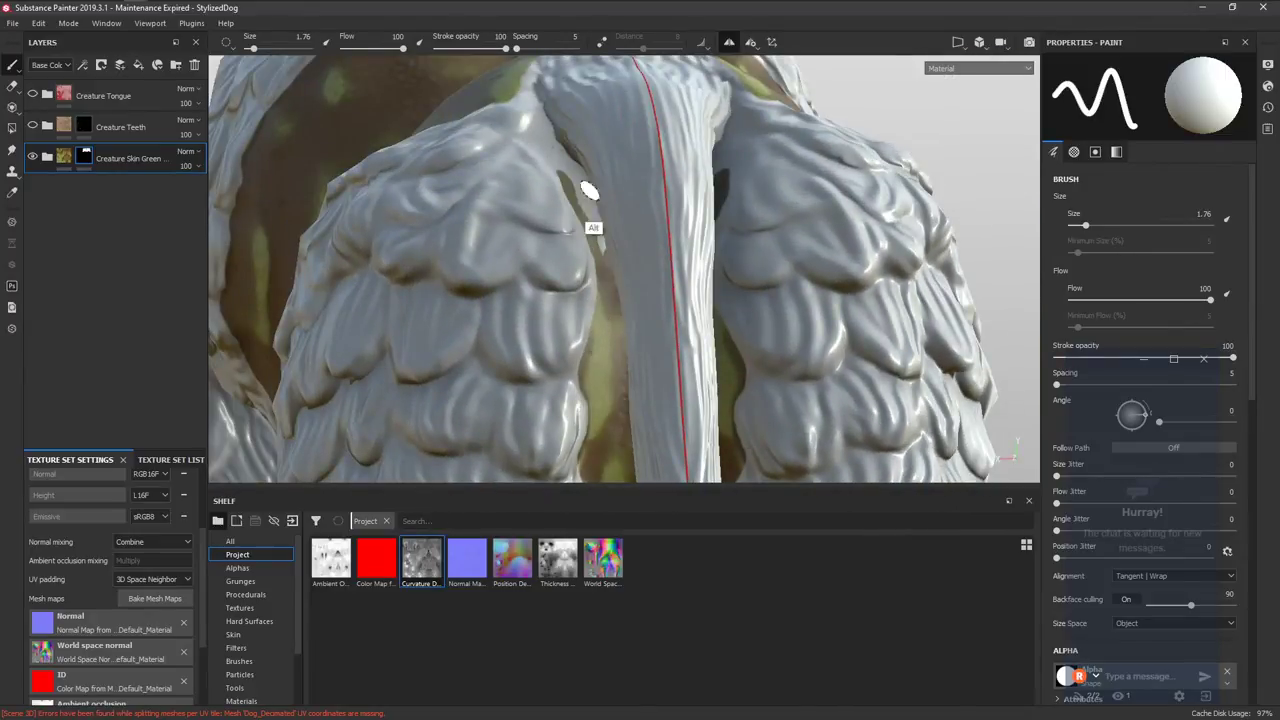
{"action": "mouse_move", "coordinate": [590, 190]}
{"action": "left_mouse_down", "text": "alt"}
{"action": "mouse_move", "coordinate": [634, 294]}
{"action": "mouse_move", "coordinate": [597, 323]}
{"action": "mouse_move", "coordinate": [574, 289]}
{"action": "left_mouse_up", "text": "alt"}
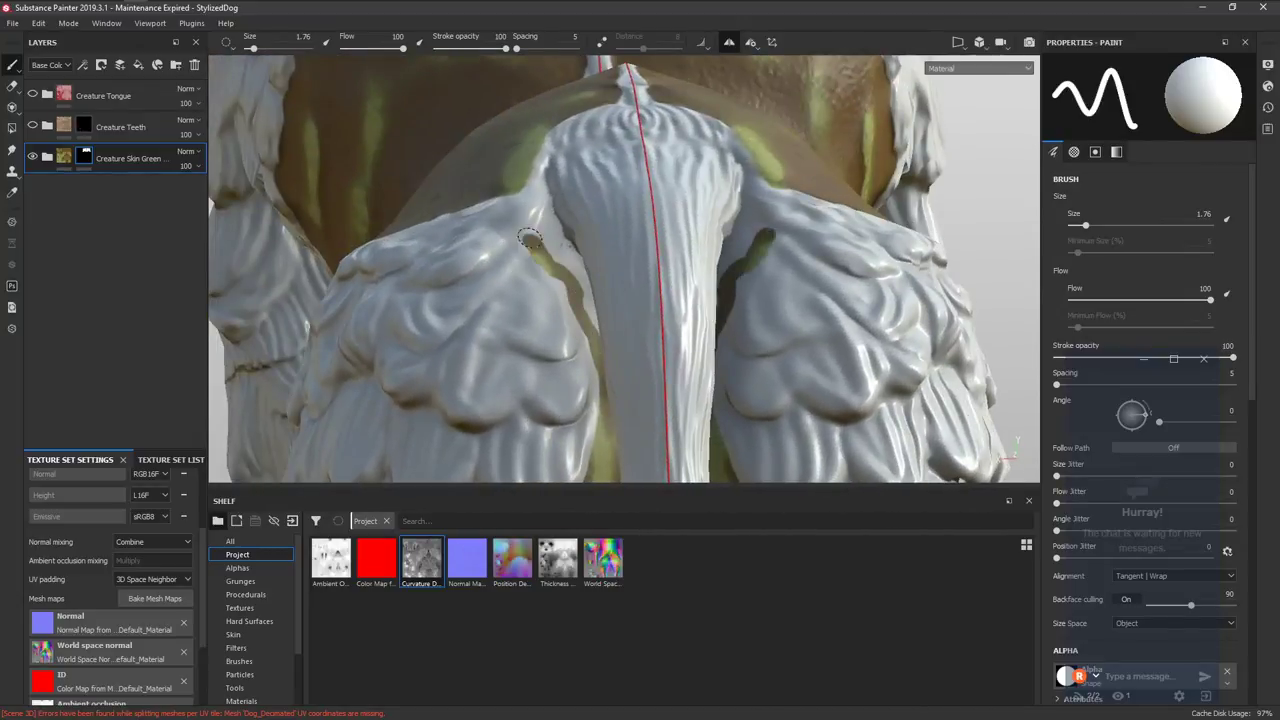
Fill the gap beside the tail base in white and correct the mask edge along the top of the hip fur in black.
{"action": "mouse_move", "coordinate": [512, 196]}
{"action": "left_mouse_down", "text": "alt"}
{"action": "mouse_move", "coordinate": [680, 323]}
{"action": "mouse_move", "coordinate": [665, 310]}
{"action": "left_mouse_up", "text": "alt"}
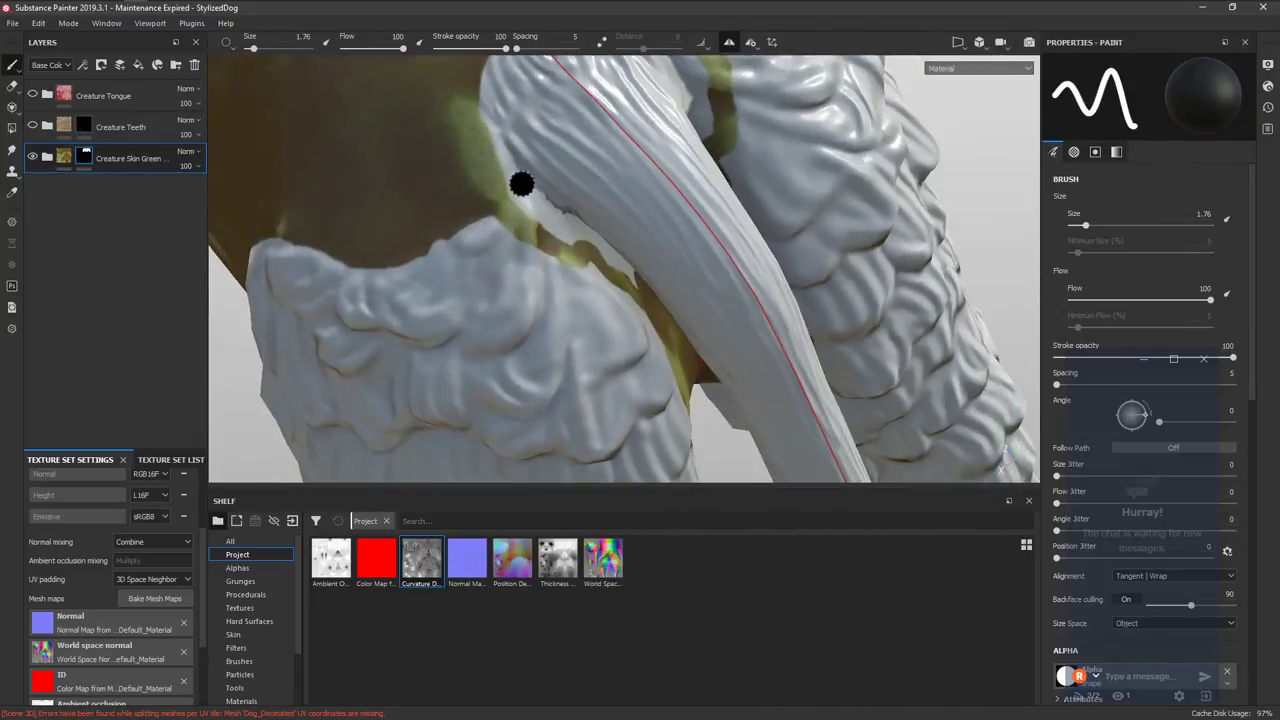
{"action": "key", "text": "x"}
{"action": "mouse_move", "coordinate": [561, 222]}
{"action": "left_mouse_down"}
{"action": "mouse_move", "coordinate": [596, 242]}
{"action": "mouse_move", "coordinate": [512, 223]}
{"action": "left_mouse_up"}
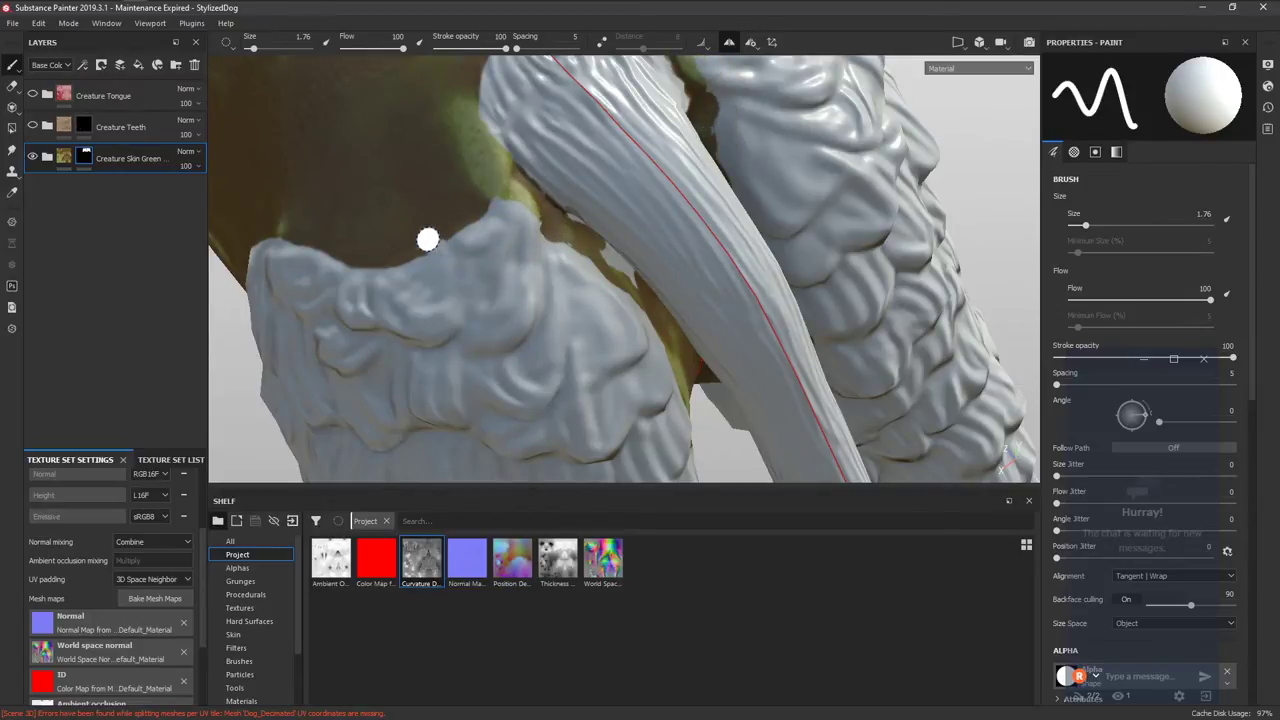
{"action": "key", "text": "x"}
{"action": "left_click_drag", "start_coordinate": [428, 233], "coordinate": [449, 229]}
{"action": "key", "text": "x"}
{"action": "left_click_drag", "start_coordinate": [443, 233], "coordinate": [403, 243]}
Refine the skin mask down the outer hip fur edge and in the crevice beside the tail.
{"action": "left_click_drag", "start_coordinate": [433, 283], "coordinate": [452, 247], "text": "alt"}
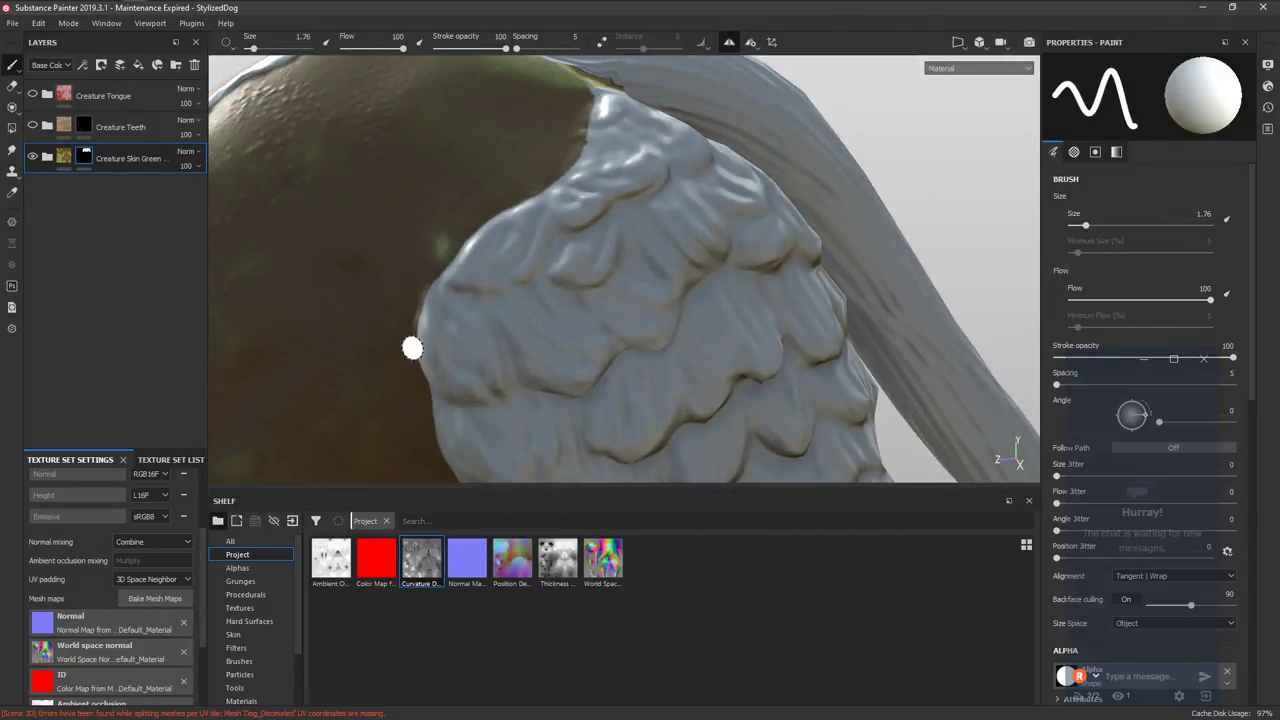
{"action": "left_click_drag", "start_coordinate": [412, 347], "coordinate": [414, 223], "text": "alt"}
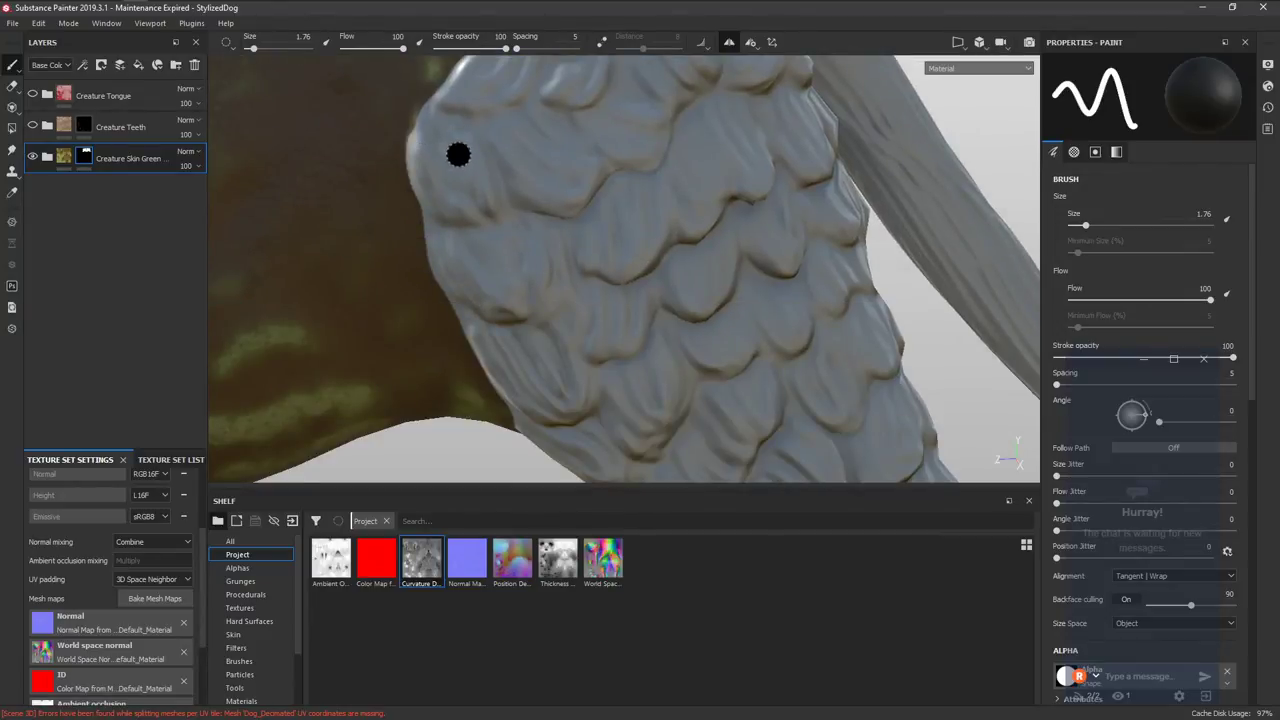
{"action": "mouse_move", "coordinate": [458, 154]}
{"action": "left_mouse_down", "text": "alt"}
{"action": "mouse_move", "coordinate": [466, 343]}
{"action": "mouse_move", "coordinate": [442, 322]}
{"action": "mouse_move", "coordinate": [438, 253]}
{"action": "mouse_move", "coordinate": [400, 257]}
{"action": "mouse_move", "coordinate": [523, 349]}
{"action": "left_mouse_up", "text": "alt"}
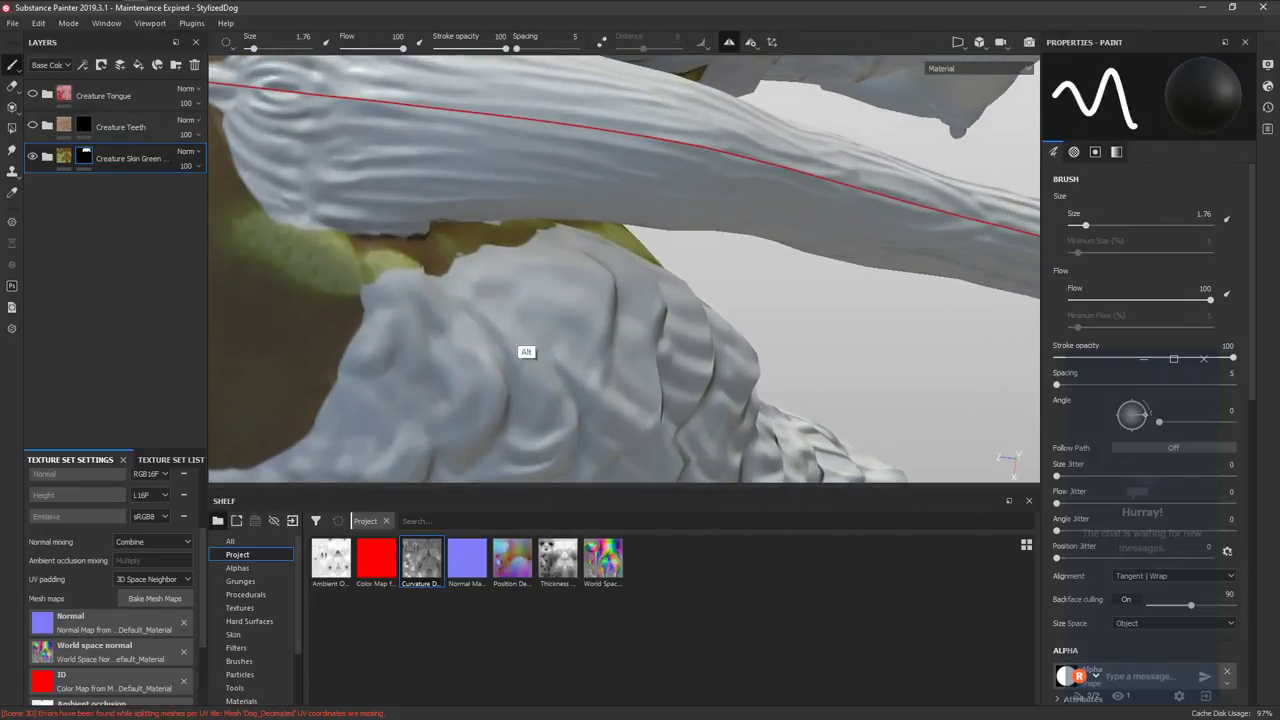
{"action": "mouse_move", "coordinate": [412, 302]}
{"action": "left_mouse_down", "text": "alt"}
{"action": "mouse_move", "coordinate": [406, 240]}
{"action": "mouse_move", "coordinate": [277, 143]}
{"action": "mouse_move", "coordinate": [381, 226]}
{"action": "mouse_move", "coordinate": [449, 238]}
{"action": "mouse_move", "coordinate": [418, 280]}
{"action": "left_mouse_up", "text": "alt"}
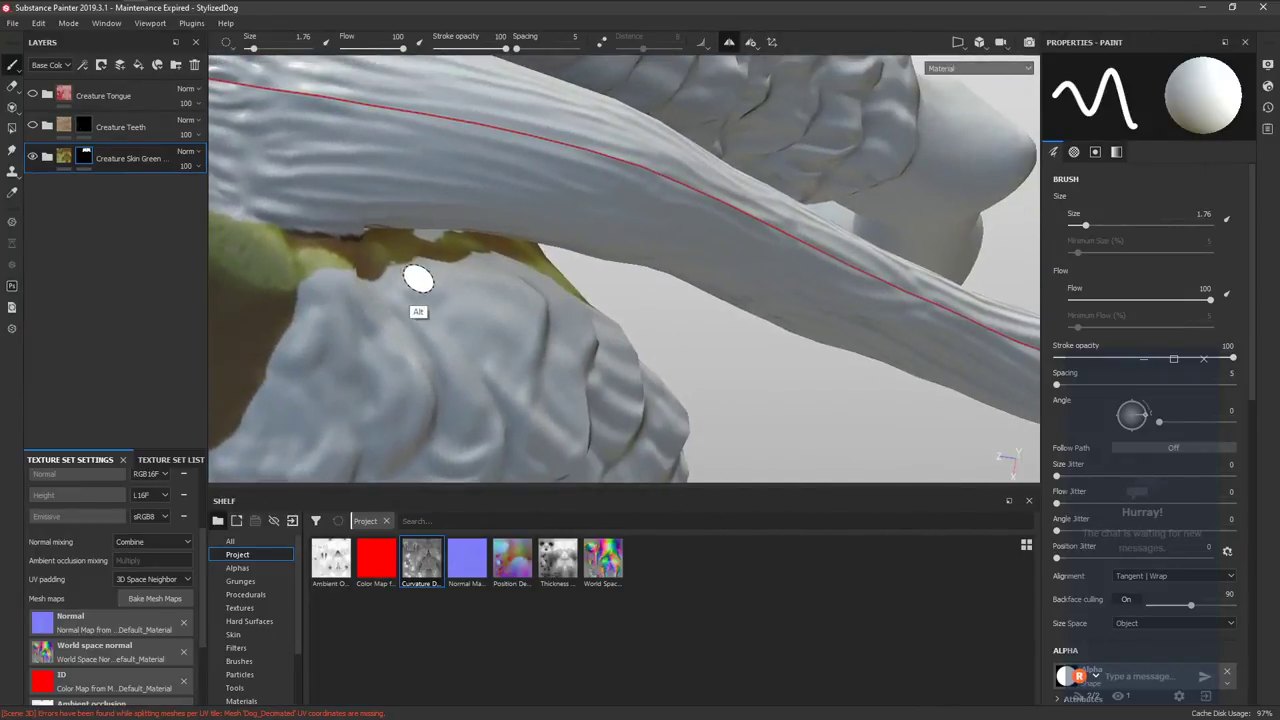
{"action": "key", "text": "x"}
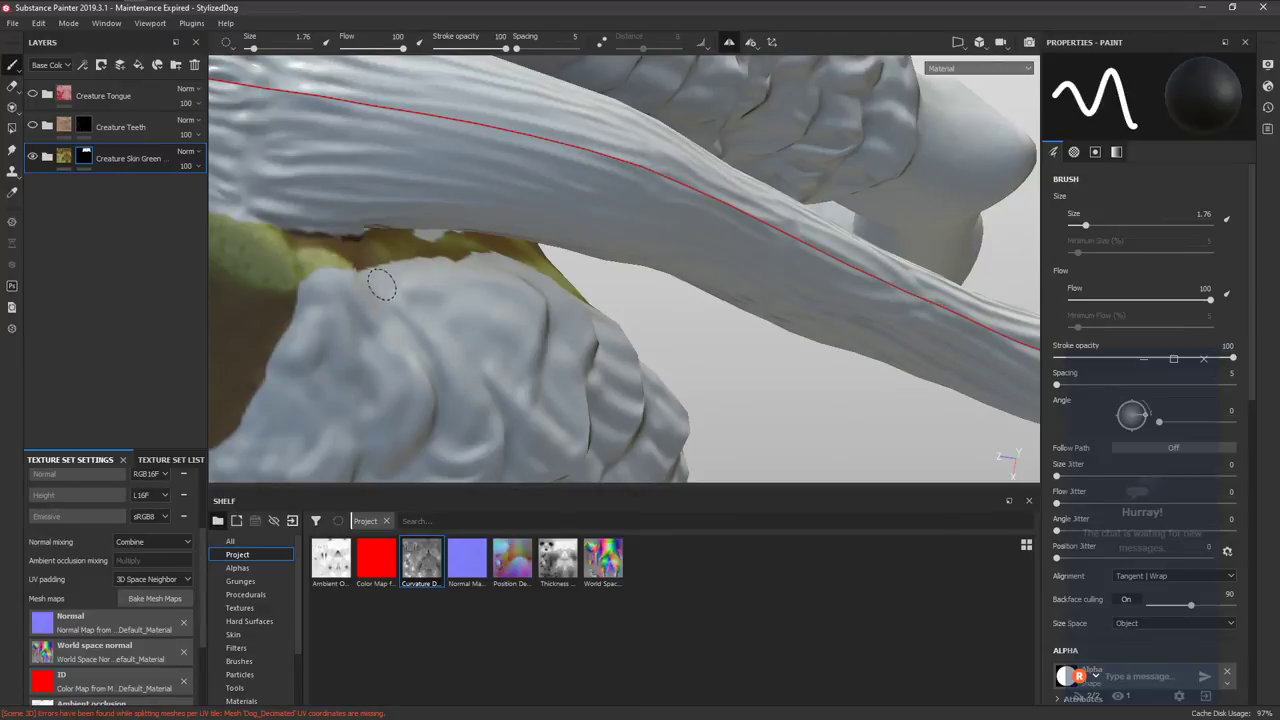
Show the 3D and UV views side by side and frame the tail-base opening of the body's UV shell.
{"action": "left_click_drag", "start_coordinate": [458, 282], "coordinate": [794, 297], "text": "alt"}
{"action": "key", "text": "Tab"}
{"action": "key", "text": "Tab"}
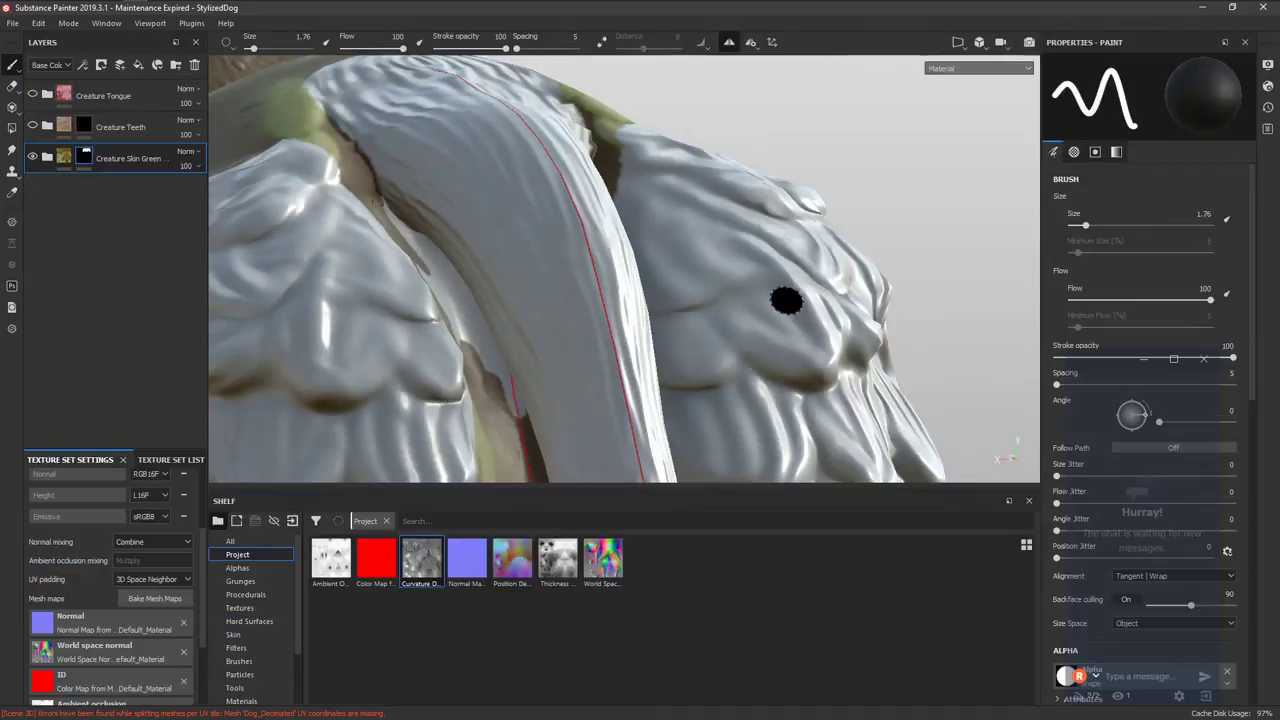
{"action": "key", "text": "Tab"}
{"action": "key", "text": "Tab"}
{"action": "key", "text": "F1"}
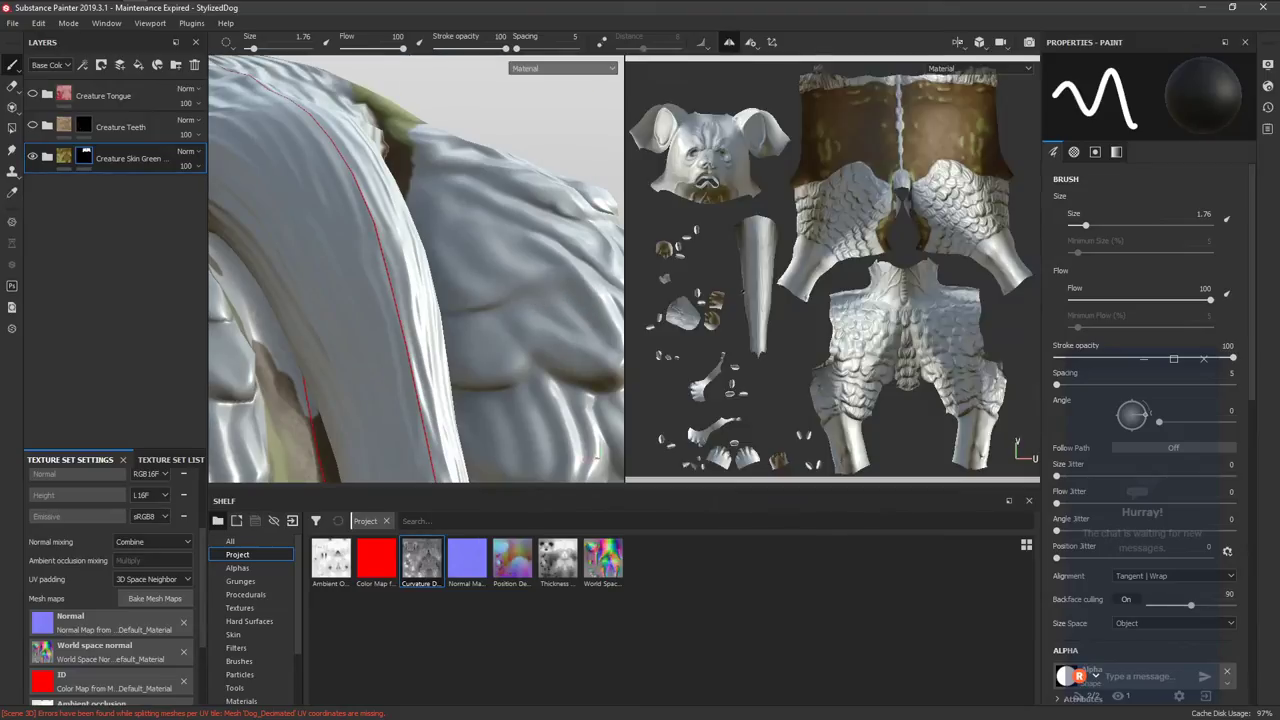
{"action": "middle_click_drag", "start_coordinate": [793, 274], "coordinate": [704, 308], "text": "alt"}
{"action": "right_click_drag", "start_coordinate": [704, 308], "coordinate": [734, 566], "text": "alt"}
{"action": "middle_click_drag", "start_coordinate": [713, 296], "coordinate": [832, 165], "text": "alt"}
{"action": "right_click_drag", "start_coordinate": [832, 165], "coordinate": [796, 357], "text": "alt"}
Undo the test stroke in the UV view and set the texture set's UV padding to UV Space Neighbor.
{"action": "left_click", "coordinate": [806, 283]}
{"action": "key", "text": "ctrl+z"}
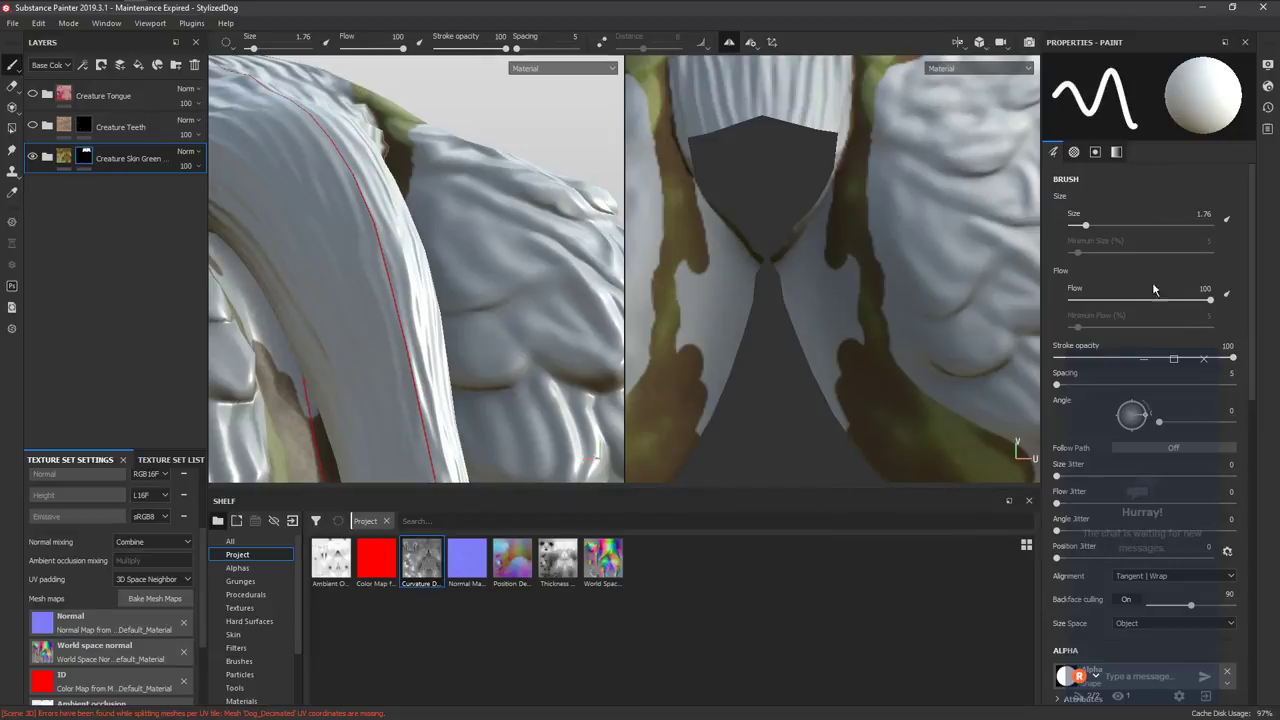
{"action": "left_click", "coordinate": [150, 579]}
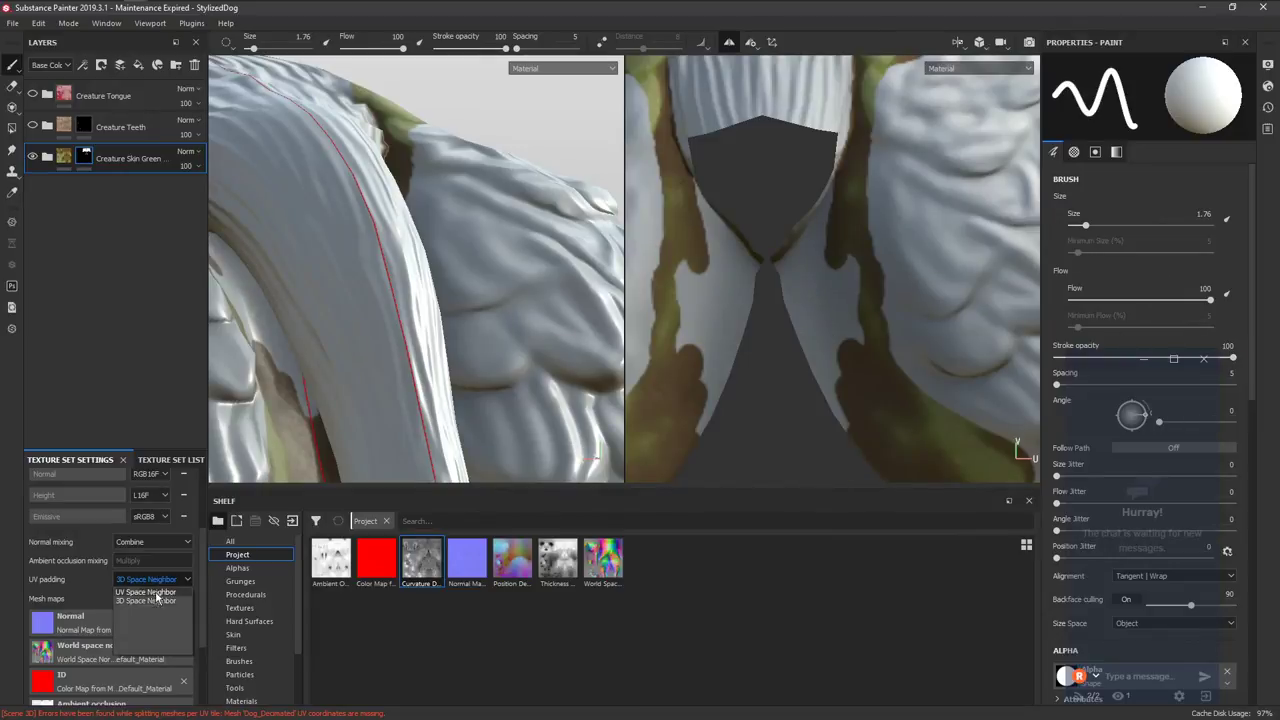
{"action": "left_click", "coordinate": [150, 592]}
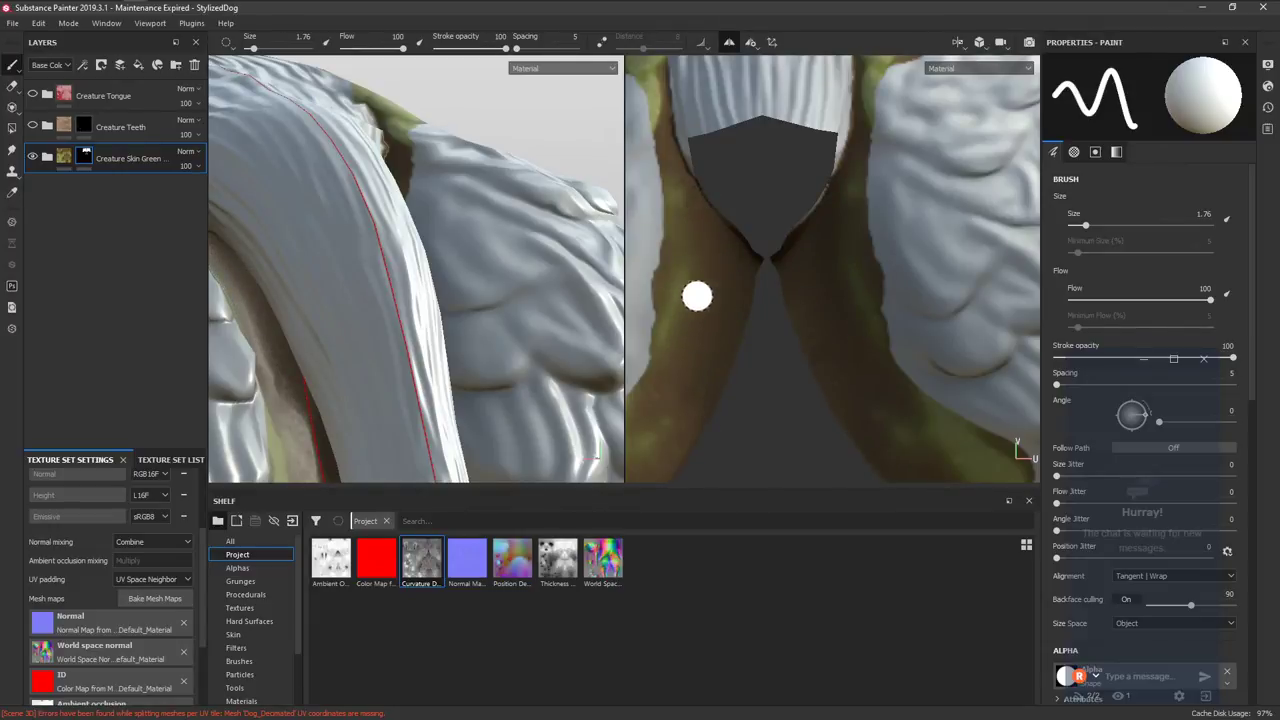
Fill the remaining bare patches around the tail-base opening with the white skin mask in the UV view.
{"action": "middle_click_drag", "start_coordinate": [697, 296], "coordinate": [807, 267], "text": "alt"}
{"action": "left_click_drag", "start_coordinate": [772, 296], "coordinate": [747, 353]}
{"action": "left_click_drag", "start_coordinate": [770, 274], "coordinate": [742, 355]}
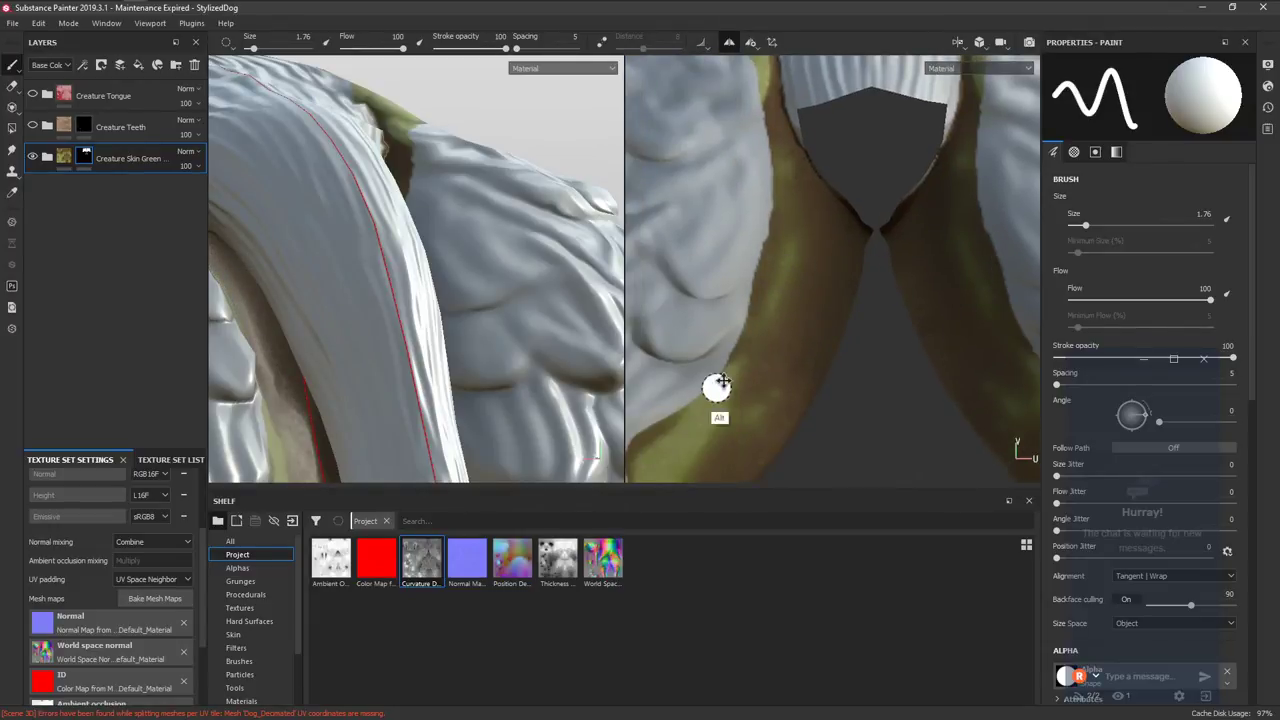
{"action": "middle_click_drag", "start_coordinate": [717, 388], "coordinate": [823, 220], "text": "alt"}
Paint the skin mask in the UV view on both sides of the spine ridge at the shoulder end with a size 0.9 brush.
{"action": "key", "text": "f"}
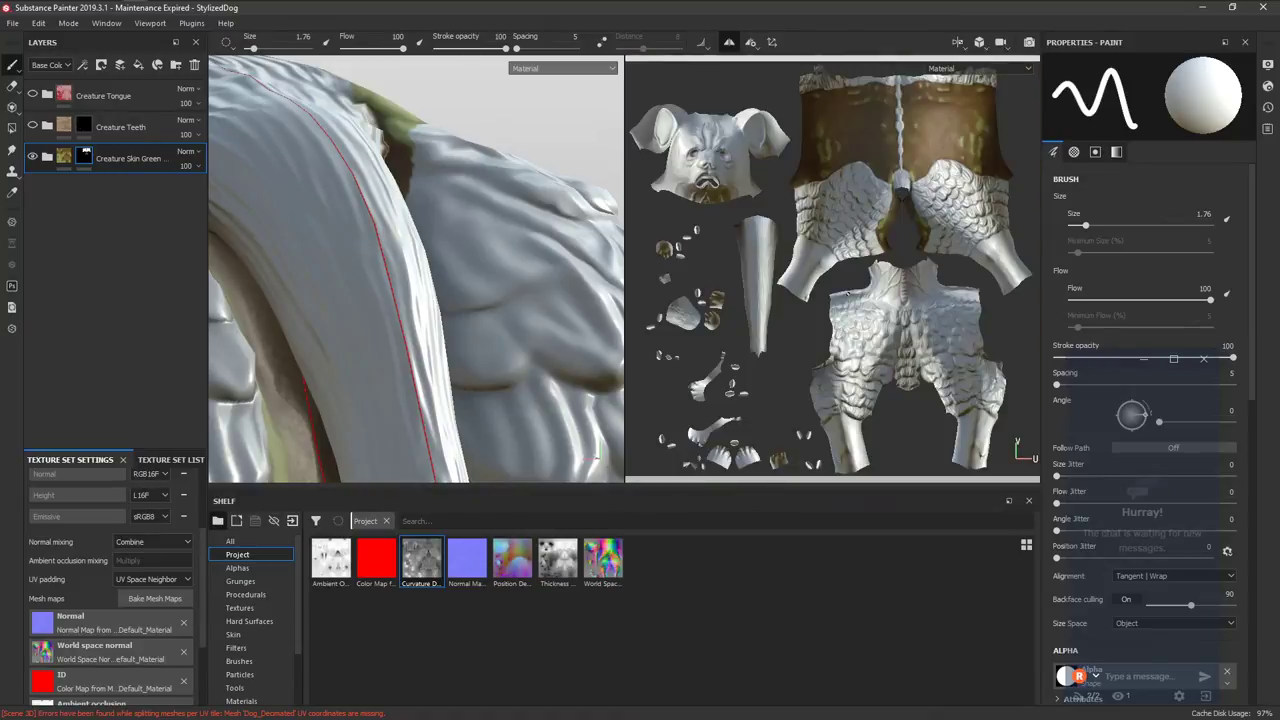
{"action": "middle_click_drag", "start_coordinate": [898, 82], "coordinate": [843, 227], "text": "alt"}
{"action": "right_click_drag", "start_coordinate": [843, 227], "coordinate": [801, 337], "text": "alt"}
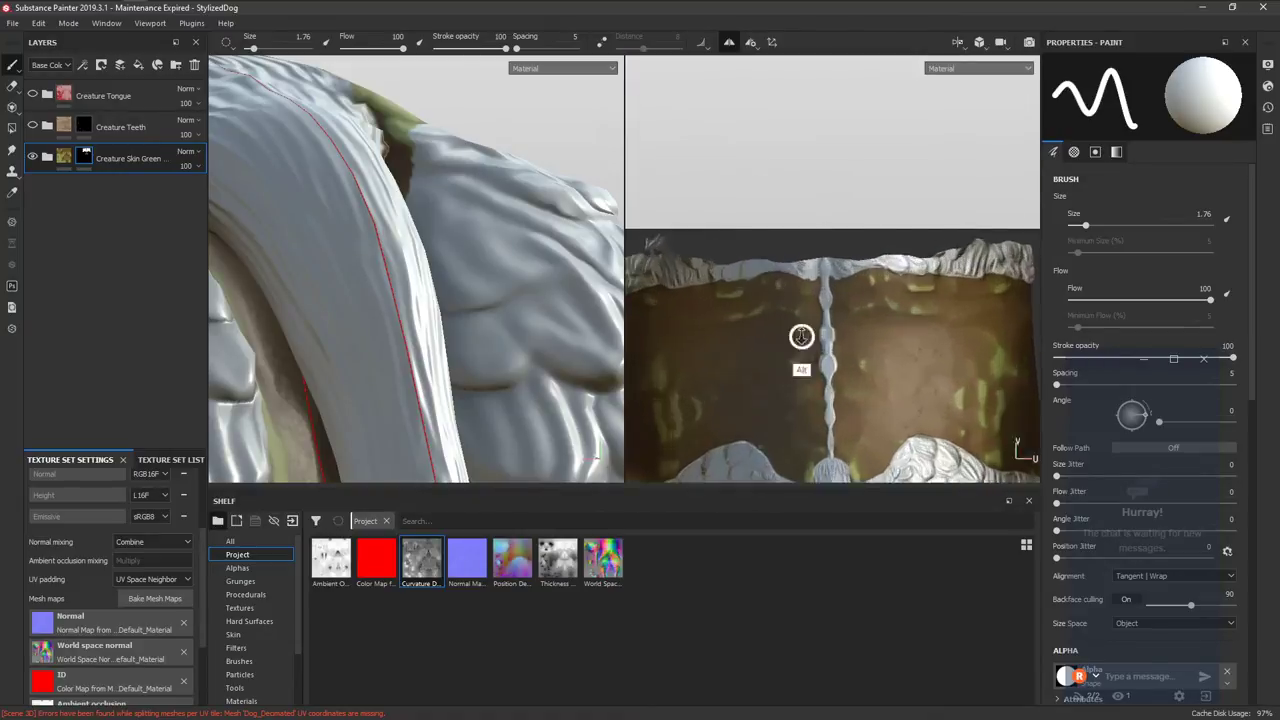
{"action": "scroll", "coordinate": [801, 336], "scroll_direction": "up", "scroll_amount": 2}
{"action": "right_click_drag", "start_coordinate": [815, 284], "coordinate": [760, 517], "text": "alt"}
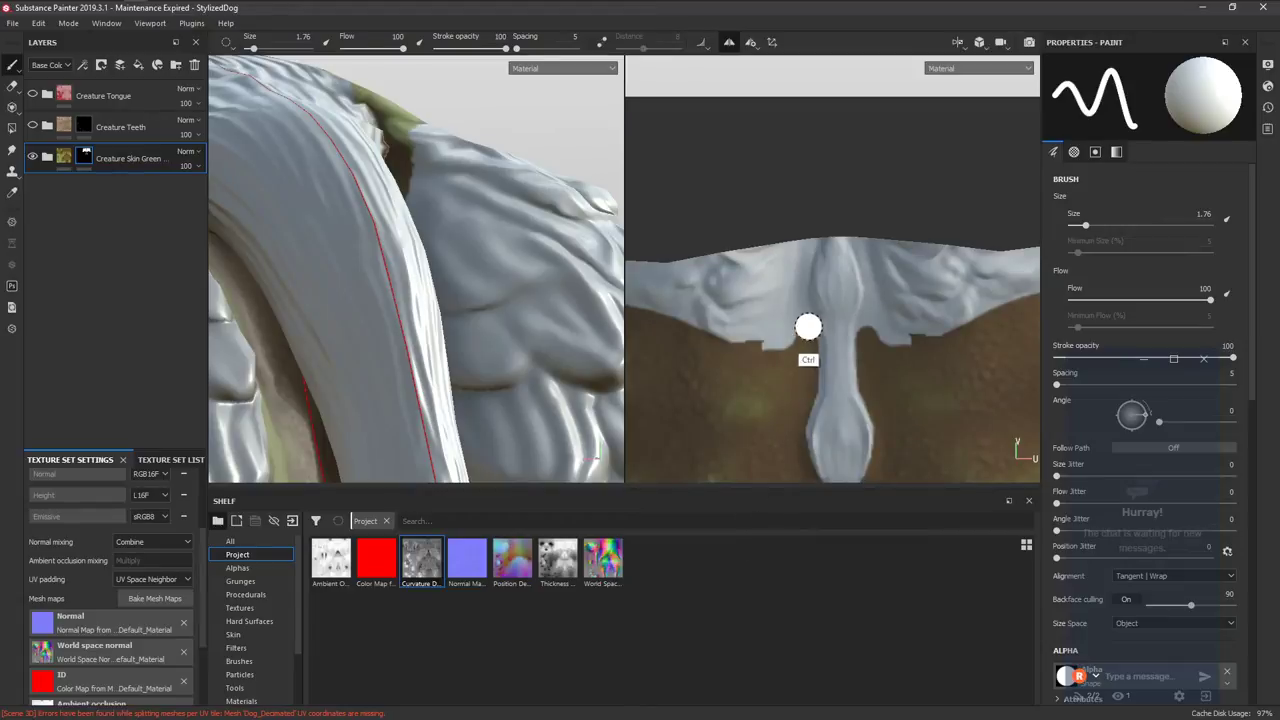
{"action": "right_click_drag", "start_coordinate": [809, 329], "coordinate": [803, 341], "text": "ctrl"}
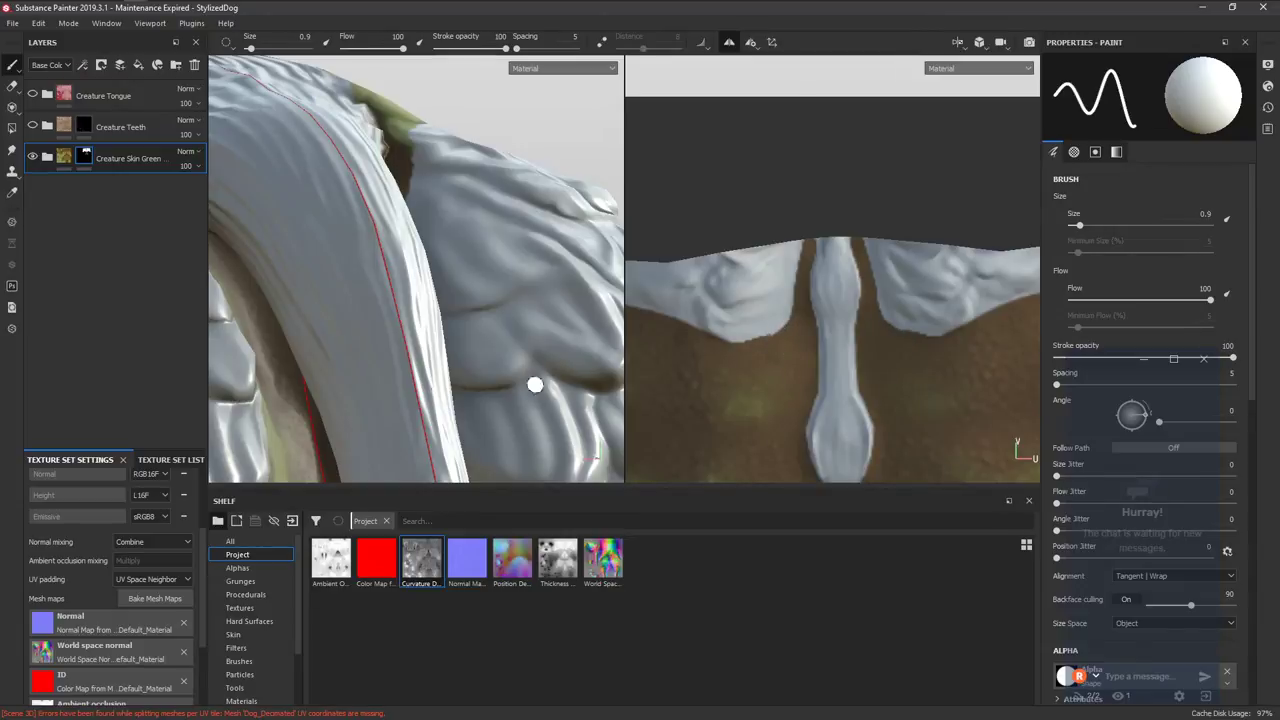
Return to the 3D view alone and outline the bare strip between the spine ridge and shoulder fur with the skin mask.
{"action": "key", "text": "f"}
{"action": "left_click_drag", "start_coordinate": [440, 355], "coordinate": [583, 410], "text": "alt"}
{"action": "right_click_drag", "start_coordinate": [583, 410], "coordinate": [426, 340], "text": "alt"}
{"action": "mouse_move", "coordinate": [426, 340]}
{"action": "left_mouse_down", "text": "alt"}
{"action": "mouse_move", "coordinate": [643, 359]}
{"action": "mouse_move", "coordinate": [466, 403]}
{"action": "mouse_move", "coordinate": [437, 443]}
{"action": "mouse_move", "coordinate": [573, 314]}
{"action": "mouse_move", "coordinate": [410, 305]}
{"action": "mouse_move", "coordinate": [451, 302]}
{"action": "mouse_move", "coordinate": [377, 314]}
{"action": "left_mouse_up", "text": "alt"}
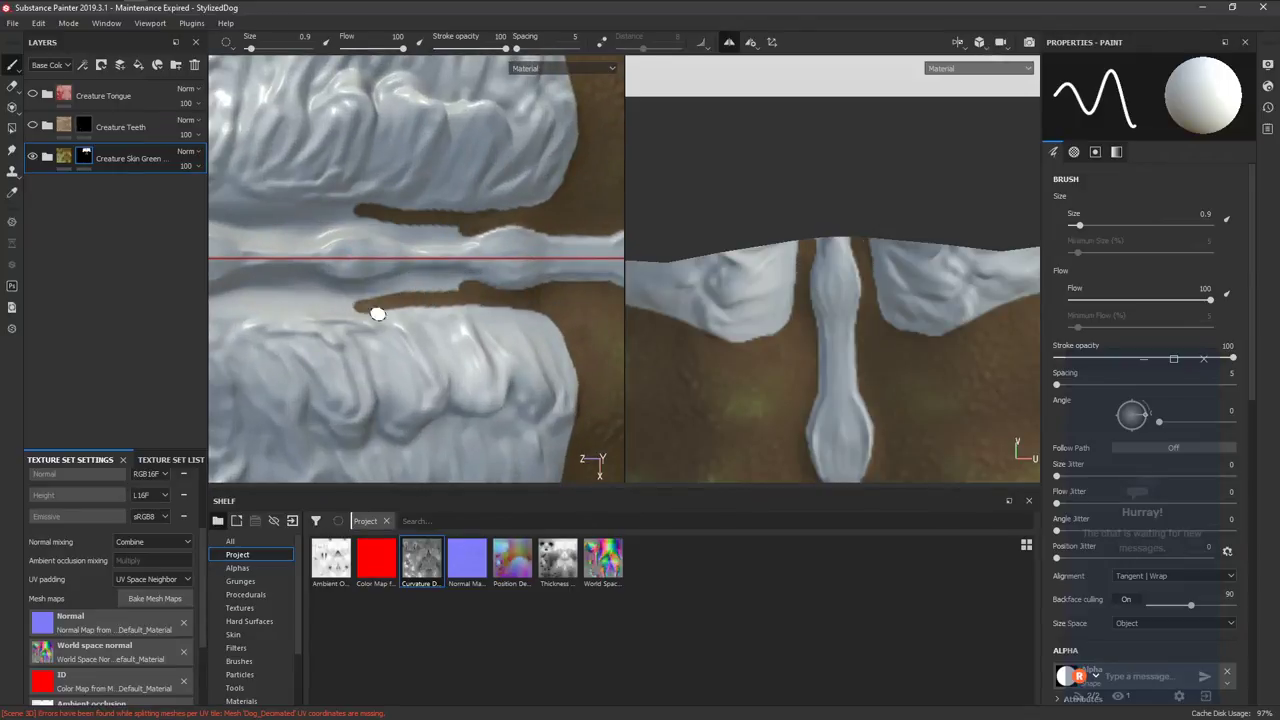
{"action": "key", "text": "F2"}
{"action": "middle_click_drag", "start_coordinate": [462, 321], "coordinate": [794, 328], "text": "alt"}
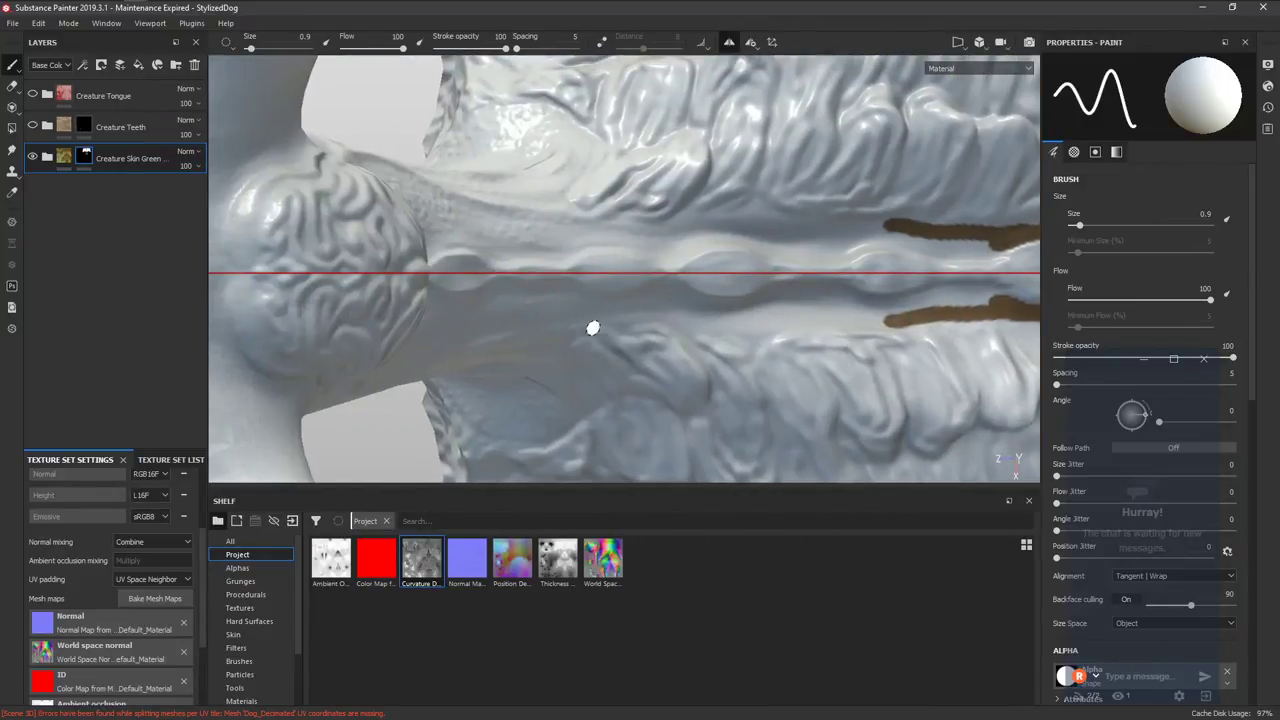
{"action": "mouse_move", "coordinate": [563, 327]}
{"action": "left_mouse_down", "text": "alt+shift"}
{"action": "mouse_move", "coordinate": [611, 286]}
{"action": "mouse_move", "coordinate": [631, 321]}
{"action": "left_mouse_up", "text": "alt+shift"}
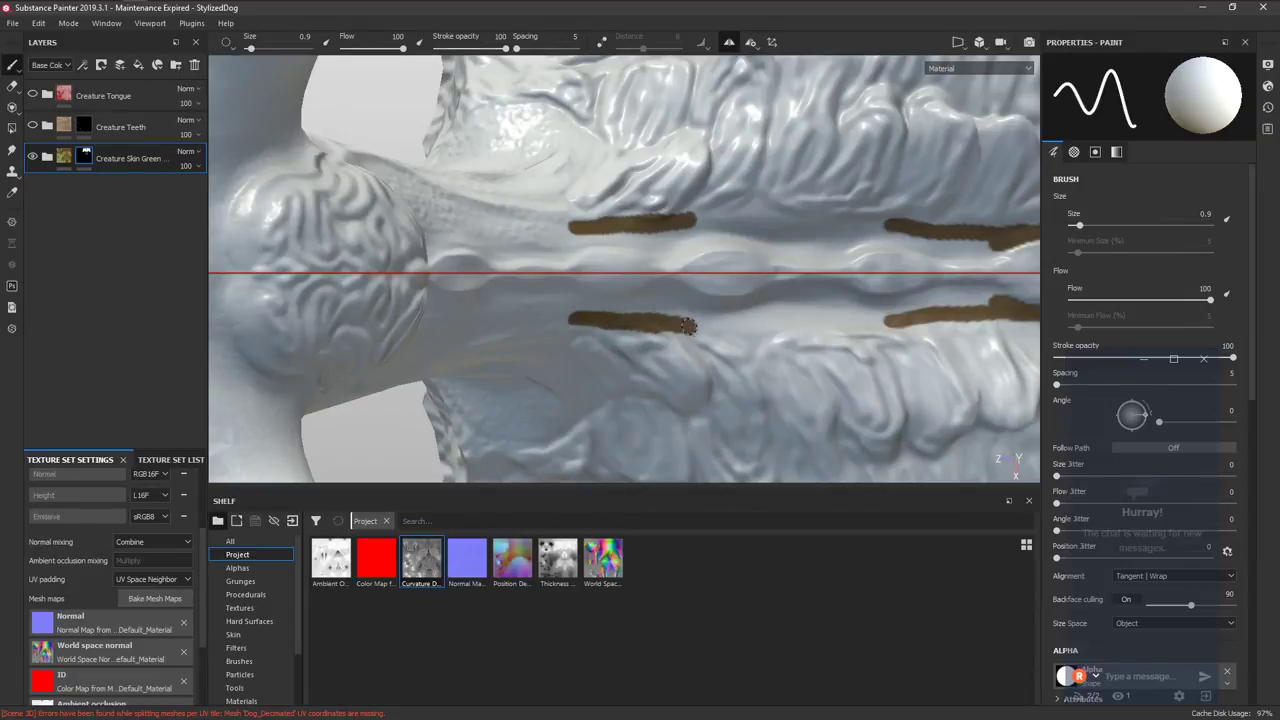
{"action": "left_click_drag", "start_coordinate": [748, 341], "coordinate": [916, 325]}
{"action": "middle_click_drag", "start_coordinate": [916, 325], "coordinate": [691, 320], "text": "alt"}
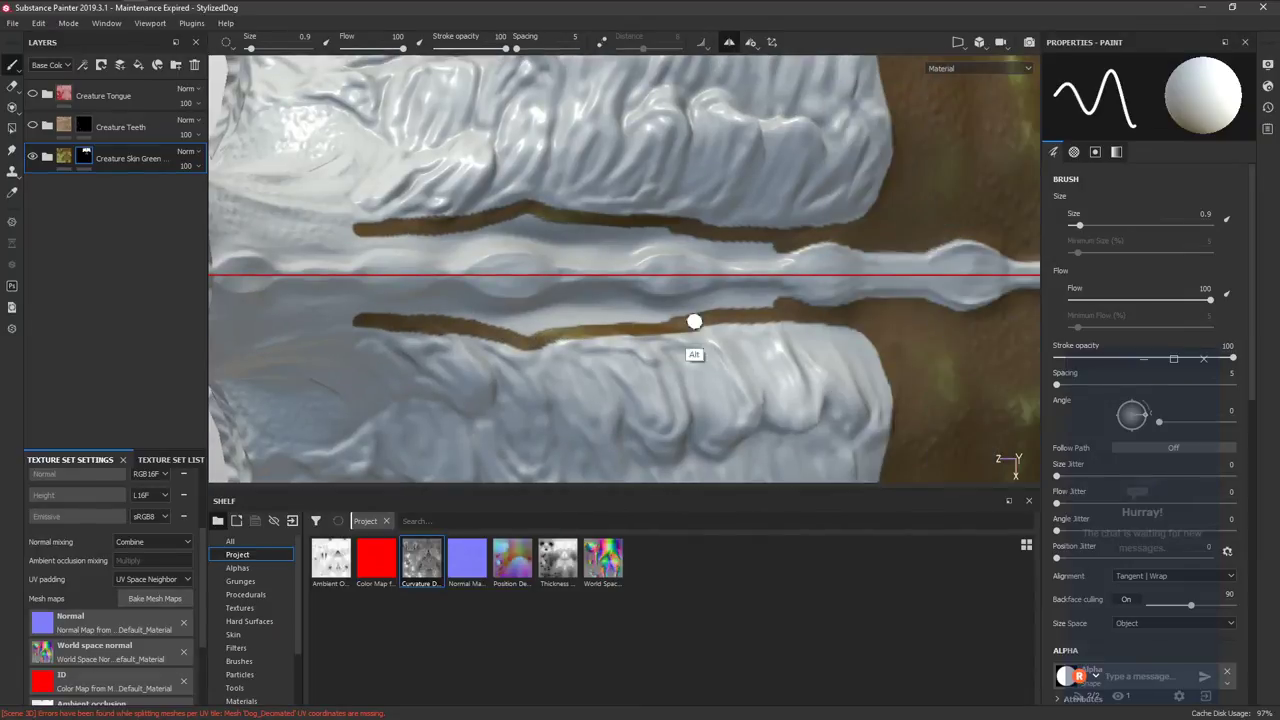
Fill the bare strip between the spine ridge and shoulder fur with the skin mask up to the neck base, using a size 0.9 brush.
{"action": "left_click_drag", "start_coordinate": [691, 320], "coordinate": [800, 308]}
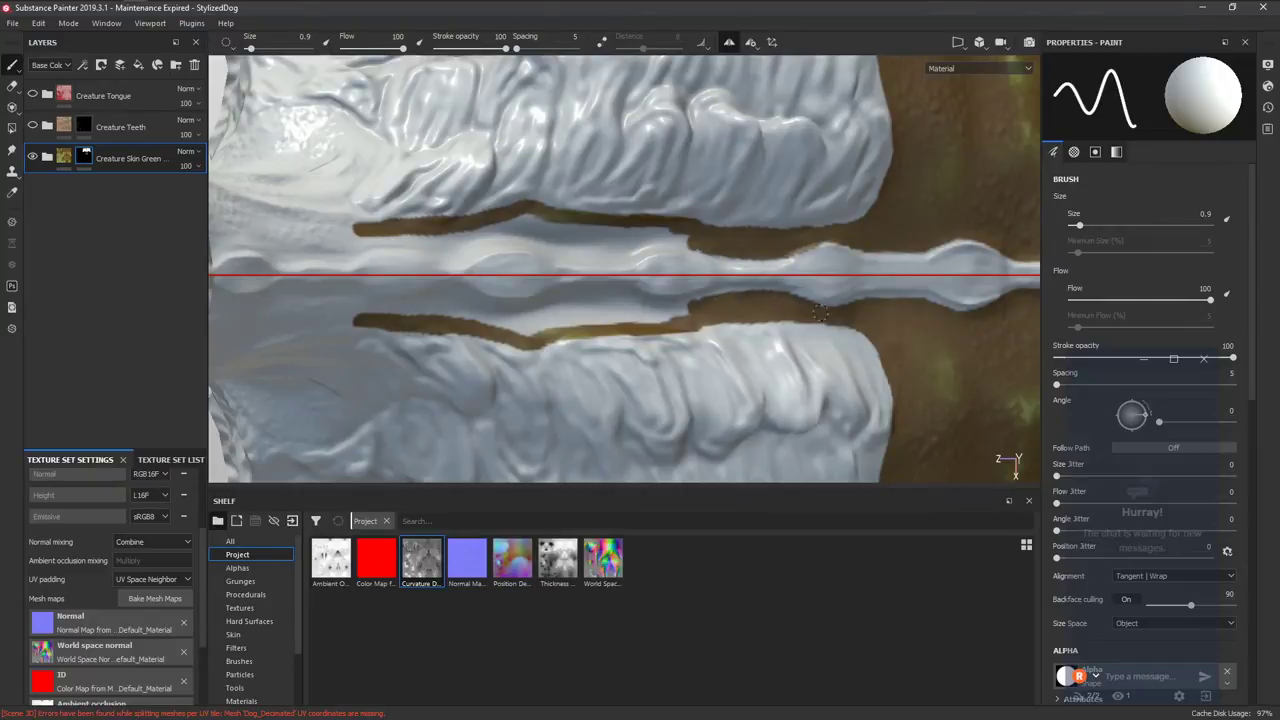
{"action": "mouse_move", "coordinate": [655, 305]}
{"action": "left_mouse_down"}
{"action": "mouse_move", "coordinate": [553, 300]}
{"action": "mouse_move", "coordinate": [602, 318]}
{"action": "mouse_move", "coordinate": [545, 332]}
{"action": "mouse_move", "coordinate": [614, 325]}
{"action": "left_mouse_up"}
{"action": "middle_click_drag", "start_coordinate": [626, 351], "coordinate": [816, 384], "text": "alt"}
{"action": "left_click_drag", "start_coordinate": [714, 341], "coordinate": [628, 331]}
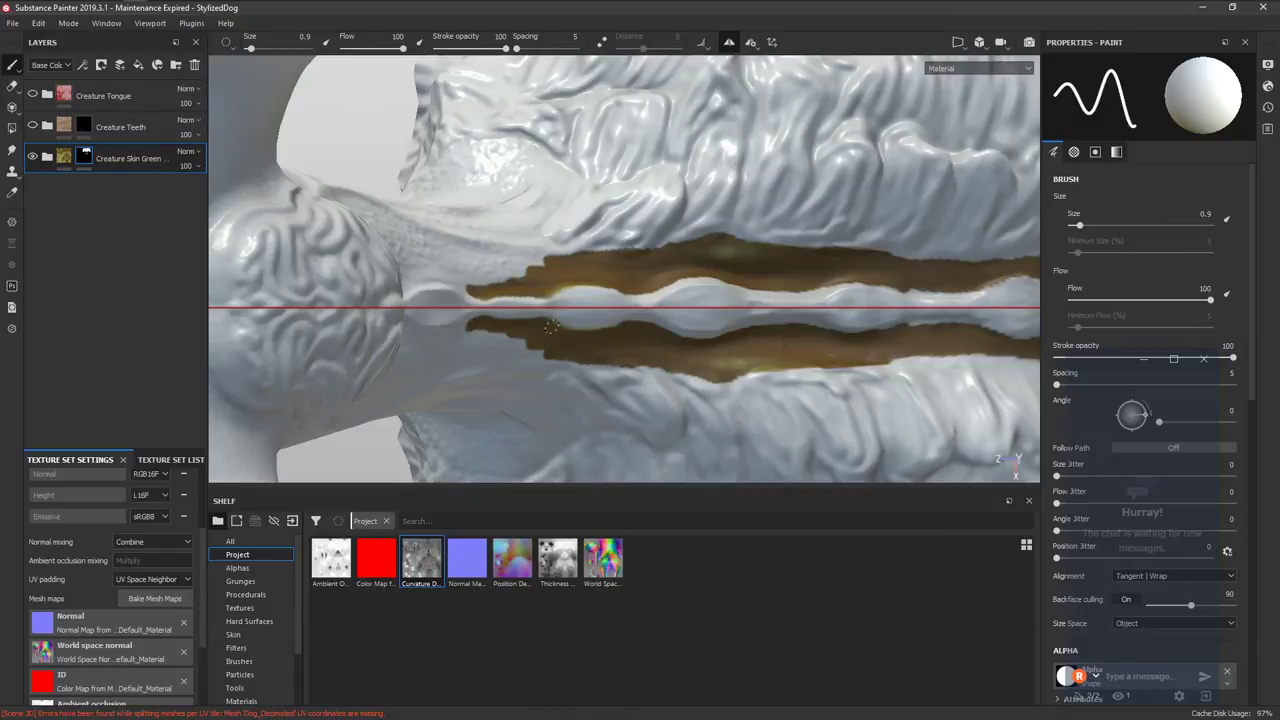
{"action": "middle_click_drag", "start_coordinate": [562, 337], "coordinate": [620, 330], "text": "alt"}
{"action": "mouse_move", "coordinate": [585, 329]}
{"action": "left_mouse_down"}
{"action": "mouse_move", "coordinate": [568, 338]}
{"action": "mouse_move", "coordinate": [616, 358]}
{"action": "left_mouse_up"}
Extend the skin mask beside the neck ridge and down along the fur edge at the neck base with a size 2.51 brush.
{"action": "middle_click_drag", "start_coordinate": [534, 325], "coordinate": [612, 306], "text": "alt"}
{"action": "mouse_move", "coordinate": [612, 306]}
{"action": "left_mouse_down", "text": "alt"}
{"action": "mouse_move", "coordinate": [580, 286]}
{"action": "mouse_move", "coordinate": [603, 303]}
{"action": "mouse_move", "coordinate": [643, 263]}
{"action": "mouse_move", "coordinate": [537, 197]}
{"action": "mouse_move", "coordinate": [674, 243]}
{"action": "mouse_move", "coordinate": [606, 274]}
{"action": "left_mouse_up", "text": "alt"}
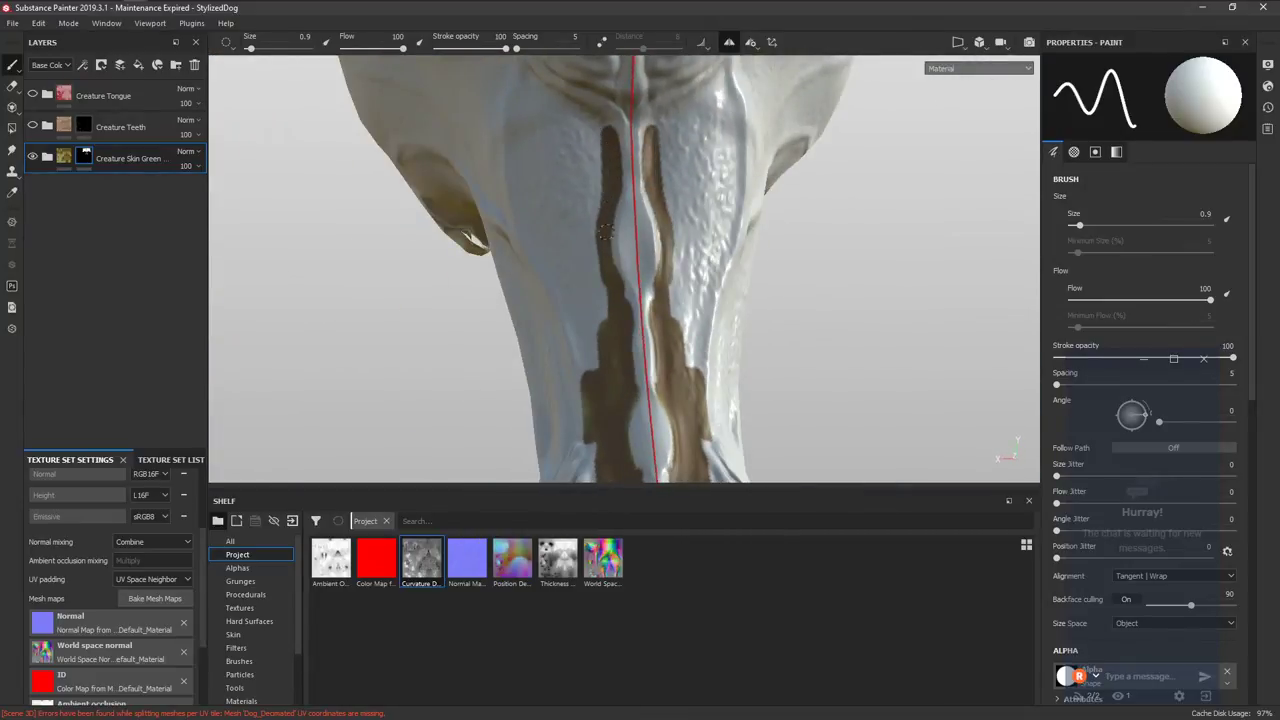
{"action": "right_click_drag", "start_coordinate": [586, 321], "coordinate": [597, 324], "text": "ctrl"}
{"action": "mouse_move", "coordinate": [597, 340]}
{"action": "left_mouse_down"}
{"action": "mouse_move", "coordinate": [577, 148]}
{"action": "mouse_move", "coordinate": [585, 217]}
{"action": "mouse_move", "coordinate": [623, 149]}
{"action": "mouse_move", "coordinate": [809, 206]}
{"action": "mouse_move", "coordinate": [737, 283]}
{"action": "mouse_move", "coordinate": [848, 368]}
{"action": "mouse_move", "coordinate": [726, 320]}
{"action": "mouse_move", "coordinate": [751, 381]}
{"action": "left_mouse_up"}
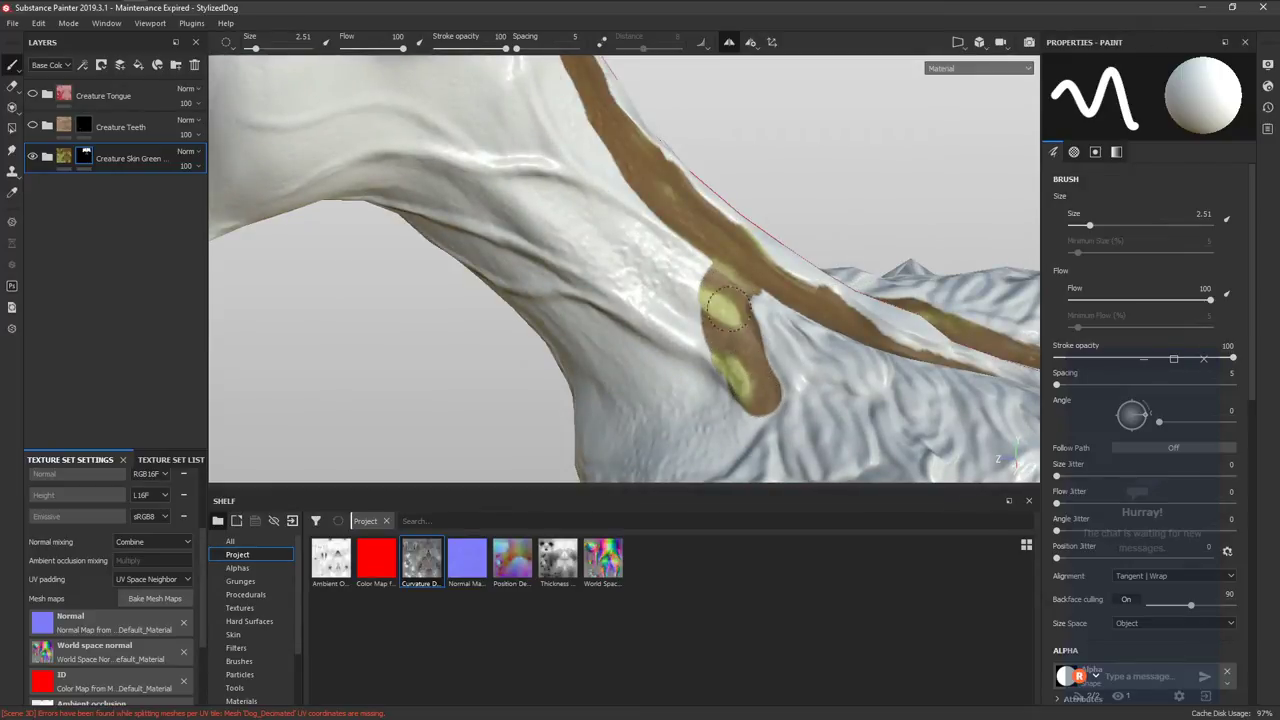
Trim the skin mask's overlap on the shoulder fur at the neck base using black, reducing the brush to size 1.26.
{"action": "key", "text": "x"}
{"action": "mouse_move", "coordinate": [775, 334]}
{"action": "left_mouse_down"}
{"action": "mouse_move", "coordinate": [774, 319]}
{"action": "mouse_move", "coordinate": [757, 348]}
{"action": "left_mouse_up"}
{"action": "mouse_move", "coordinate": [775, 330]}
{"action": "right_mouse_down", "text": "ctrl"}
{"action": "mouse_move", "coordinate": [758, 332]}
{"action": "mouse_move", "coordinate": [759, 316]}
{"action": "right_mouse_up", "text": "ctrl"}
{"action": "left_click_drag", "start_coordinate": [761, 339], "coordinate": [790, 300], "text": "alt"}
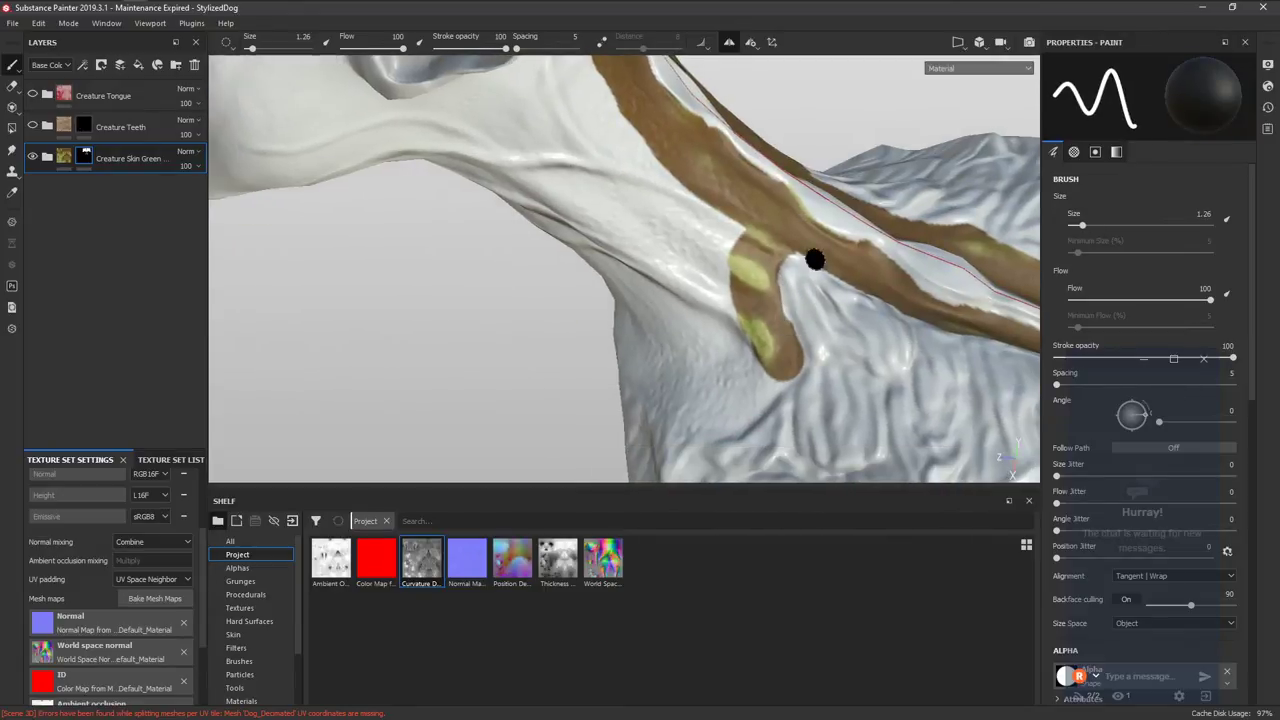
{"action": "key", "text": "x"}
{"action": "middle_click_drag", "start_coordinate": [757, 286], "coordinate": [779, 223], "text": "alt"}
{"action": "left_click_drag", "start_coordinate": [735, 295], "coordinate": [730, 282], "text": "alt"}
{"action": "right_click_drag", "start_coordinate": [730, 282], "coordinate": [773, 267], "text": "ctrl"}
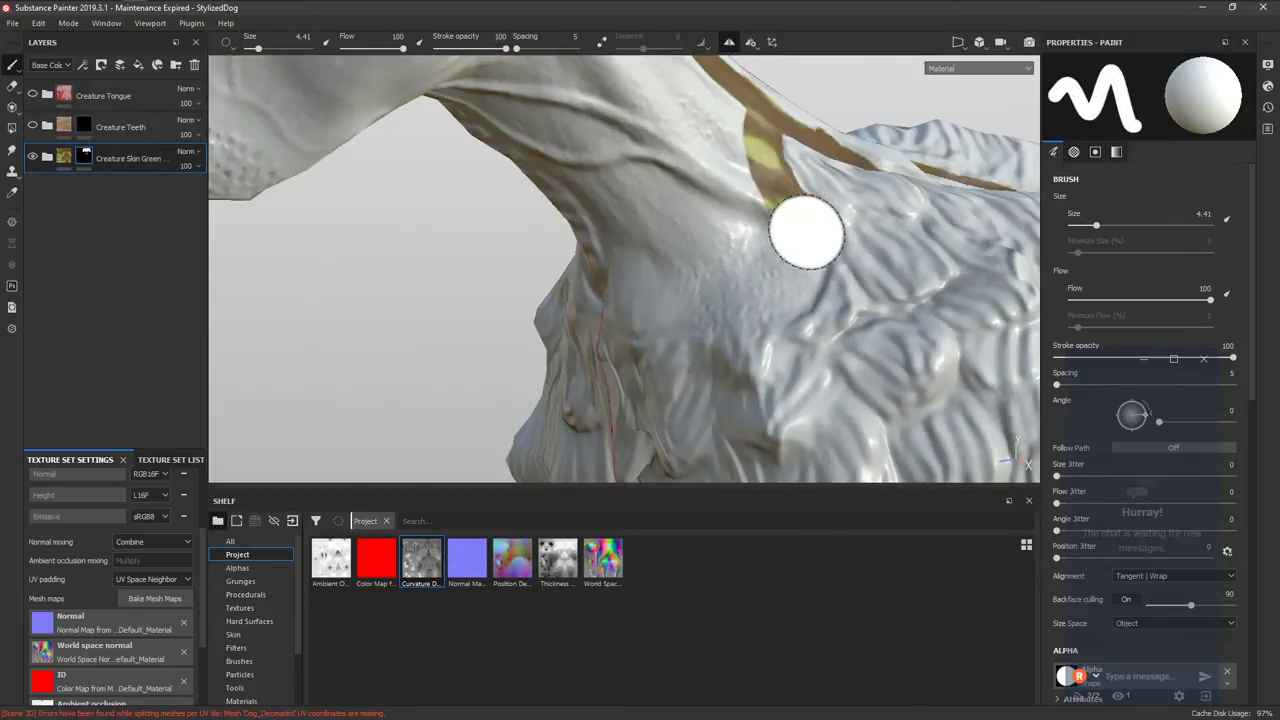
{"action": "mouse_move", "coordinate": [806, 231]}
{"action": "left_mouse_down"}
{"action": "mouse_move", "coordinate": [697, 291]}
{"action": "mouse_move", "coordinate": [694, 264]}
{"action": "mouse_move", "coordinate": [745, 276]}
{"action": "left_mouse_up"}
{"action": "key", "text": "ctrl+z"}
Paint the skin mask around the front of the neck base along the chest fur and up the throat with a size 2.19 brush.
{"action": "mouse_move", "coordinate": [745, 276]}
{"action": "right_mouse_down", "text": "ctrl"}
{"action": "mouse_move", "coordinate": [737, 289]}
{"action": "mouse_move", "coordinate": [784, 280]}
{"action": "right_mouse_up", "text": "ctrl"}
{"action": "left_click_drag", "start_coordinate": [716, 306], "coordinate": [749, 280], "text": "alt"}
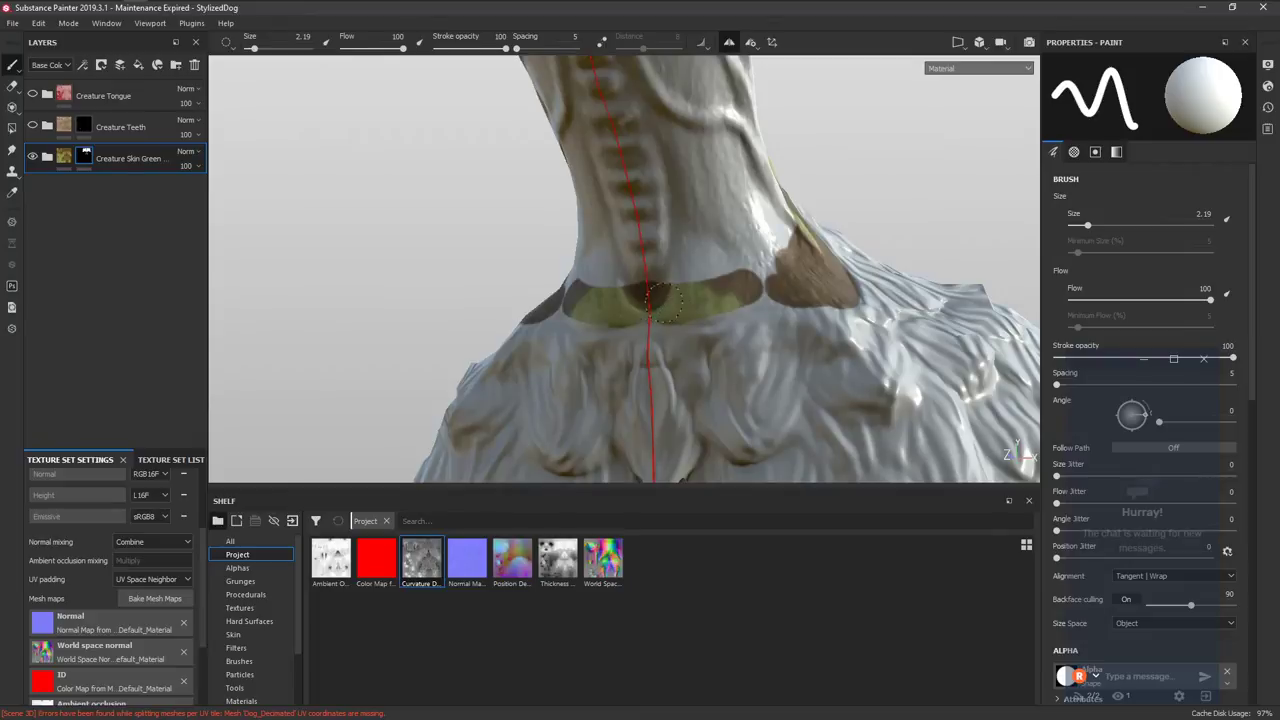
{"action": "mouse_move", "coordinate": [779, 290]}
{"action": "left_mouse_down"}
{"action": "mouse_move", "coordinate": [690, 282]}
{"action": "mouse_move", "coordinate": [688, 188]}
{"action": "mouse_move", "coordinate": [664, 133]}
{"action": "left_mouse_up"}
{"action": "left_click_drag", "start_coordinate": [692, 201], "coordinate": [644, 148], "text": "alt"}
Outline the segmented throat ridge with the skin mask on both sides up to the jaw, using a size 0.81 white brush.
{"action": "key", "text": "x"}
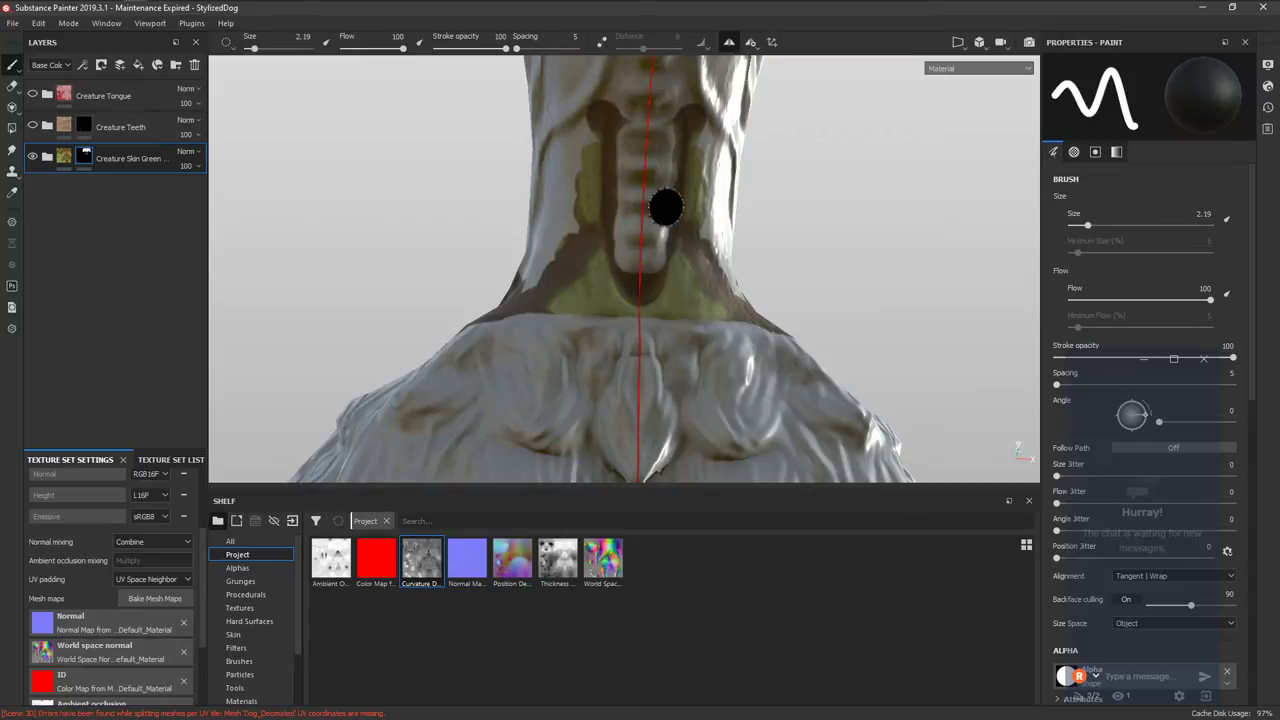
{"action": "middle_click_drag", "start_coordinate": [650, 160], "coordinate": [640, 264], "text": "alt"}
{"action": "key", "text": "x"}
{"action": "right_click_drag", "start_coordinate": [608, 243], "coordinate": [575, 252], "text": "ctrl"}
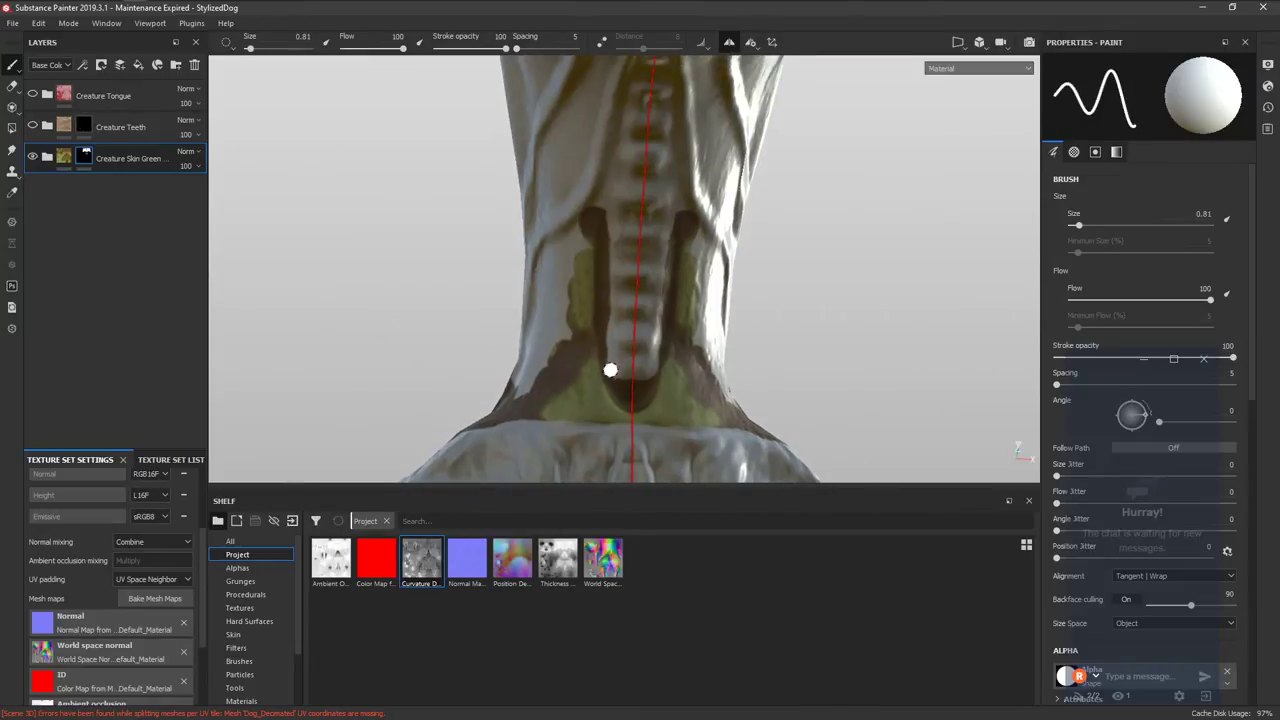
{"action": "left_click_drag", "start_coordinate": [610, 370], "coordinate": [607, 145]}
{"action": "key", "text": "x"}
{"action": "key", "text": "x"}
{"action": "key", "text": "ctrl+z"}
{"action": "left_click_drag", "start_coordinate": [602, 224], "coordinate": [606, 143]}
{"action": "middle_click_drag", "start_coordinate": [613, 228], "coordinate": [603, 289], "text": "alt"}
{"action": "left_click_drag", "start_coordinate": [602, 222], "coordinate": [635, 92]}
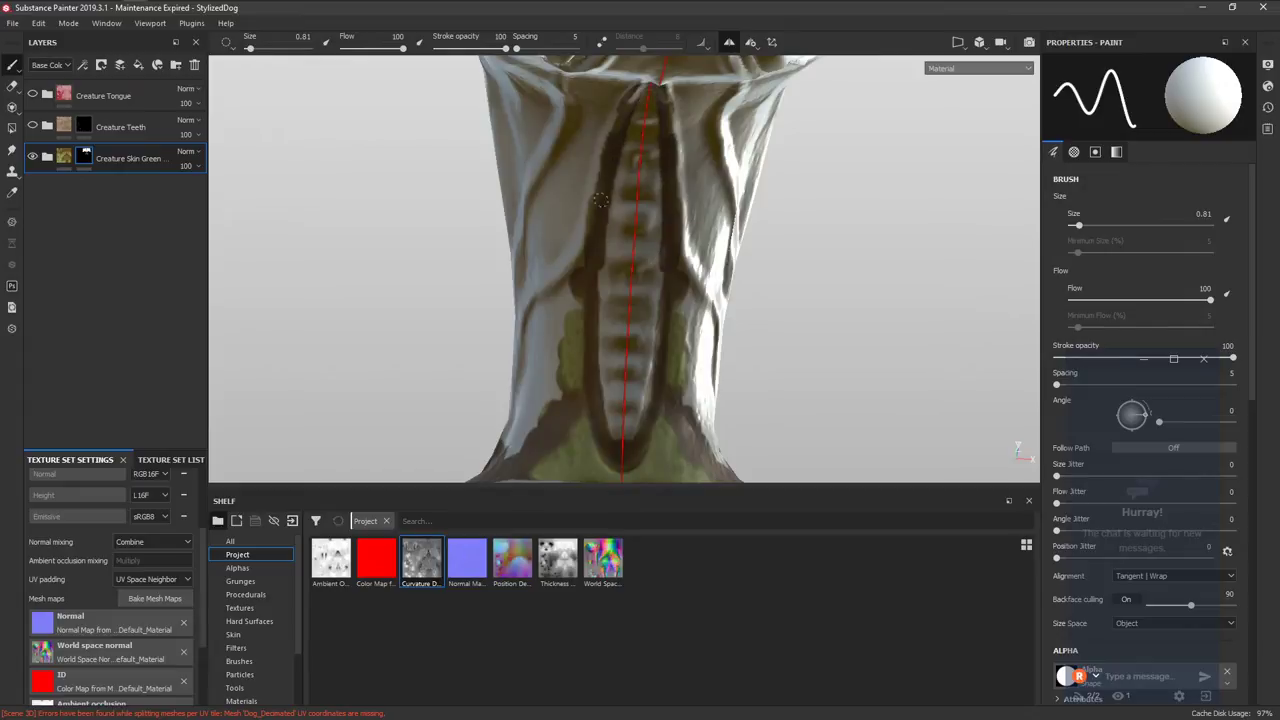
Fill the sides and back of the neck up to the head with the skin mask using a size 3.09 brush.
{"action": "mouse_move", "coordinate": [575, 232]}
{"action": "left_mouse_down", "text": "alt"}
{"action": "mouse_move", "coordinate": [591, 251]}
{"action": "mouse_move", "coordinate": [766, 291]}
{"action": "left_mouse_up", "text": "alt"}
{"action": "middle_click_drag", "start_coordinate": [766, 291], "coordinate": [828, 238], "text": "alt"}
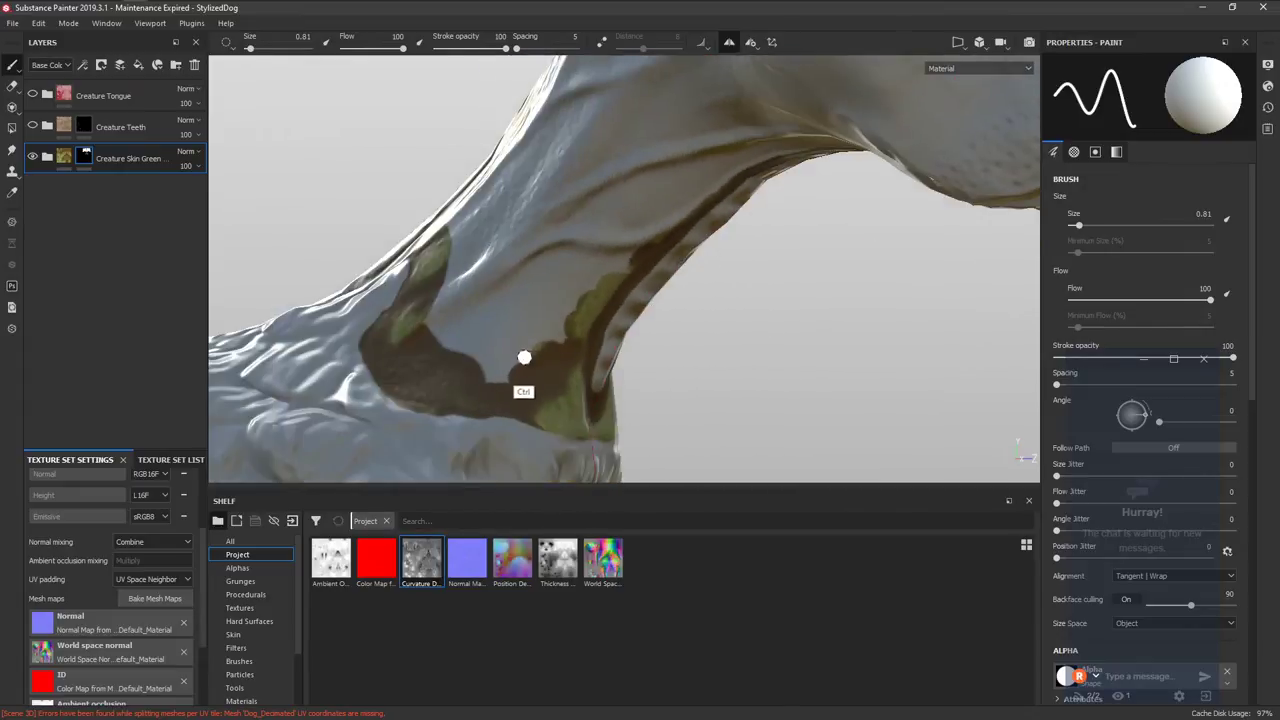
{"action": "right_click_drag", "start_coordinate": [528, 355], "coordinate": [558, 355], "text": "ctrl"}
{"action": "mouse_move", "coordinate": [474, 369]}
{"action": "left_mouse_down"}
{"action": "mouse_move", "coordinate": [535, 300]}
{"action": "mouse_move", "coordinate": [480, 290]}
{"action": "mouse_move", "coordinate": [530, 245]}
{"action": "mouse_move", "coordinate": [573, 283]}
{"action": "left_mouse_up"}
{"action": "mouse_move", "coordinate": [623, 210]}
{"action": "left_mouse_down", "text": "alt"}
{"action": "mouse_move", "coordinate": [617, 325]}
{"action": "mouse_move", "coordinate": [708, 228]}
{"action": "mouse_move", "coordinate": [676, 200]}
{"action": "mouse_move", "coordinate": [610, 265]}
{"action": "left_mouse_up", "text": "alt"}
{"action": "mouse_move", "coordinate": [566, 286]}
{"action": "left_mouse_down", "text": "alt"}
{"action": "mouse_move", "coordinate": [749, 286]}
{"action": "mouse_move", "coordinate": [555, 286]}
{"action": "mouse_move", "coordinate": [485, 330]}
{"action": "mouse_move", "coordinate": [590, 250]}
{"action": "mouse_move", "coordinate": [690, 200]}
{"action": "mouse_move", "coordinate": [627, 188]}
{"action": "mouse_move", "coordinate": [775, 165]}
{"action": "mouse_move", "coordinate": [717, 177]}
{"action": "left_mouse_up", "text": "alt"}
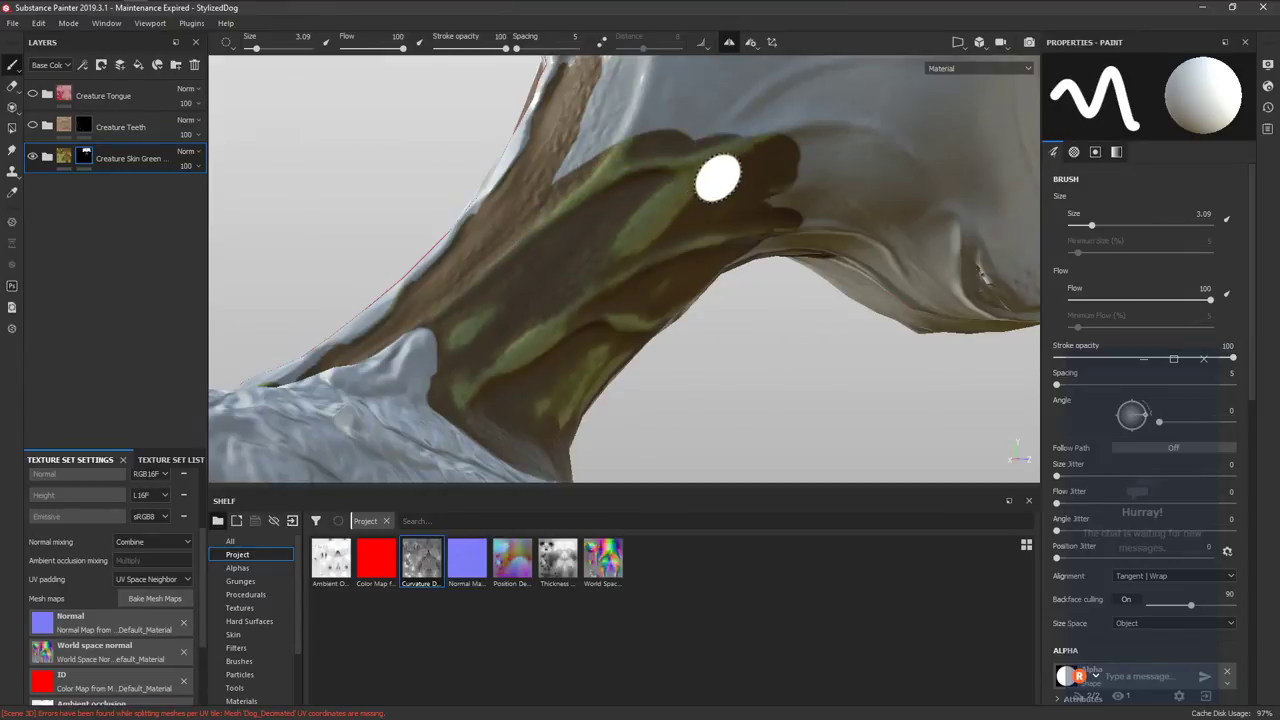
{"action": "mouse_move", "coordinate": [645, 220]}
{"action": "left_mouse_down", "text": "alt"}
{"action": "mouse_move", "coordinate": [729, 286]}
{"action": "mouse_move", "coordinate": [610, 333]}
{"action": "mouse_move", "coordinate": [496, 424]}
{"action": "left_mouse_up", "text": "alt"}
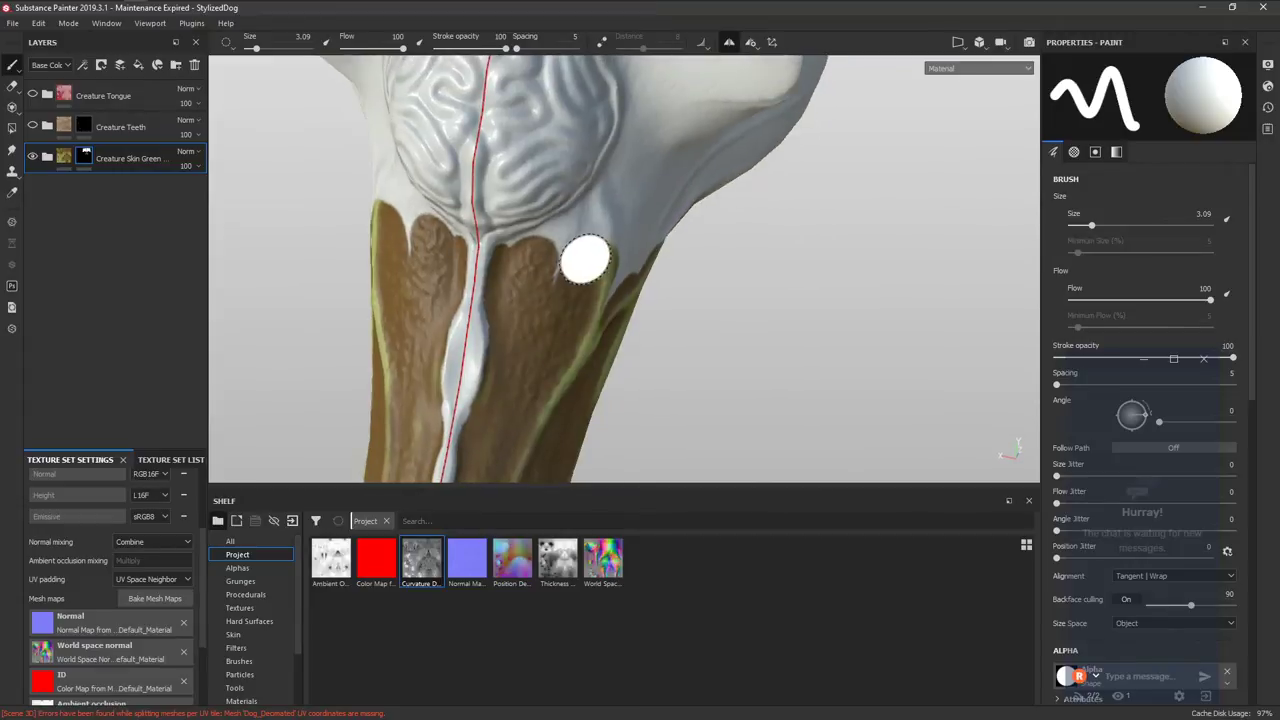
Paint the skin mask from behind the exposed brain onto the side of the head with a size 4.24 brush.
{"action": "right_click_drag", "start_coordinate": [582, 250], "coordinate": [530, 253], "text": "ctrl"}
{"action": "mouse_move", "coordinate": [502, 246]}
{"action": "left_mouse_down", "text": "alt"}
{"action": "mouse_move", "coordinate": [514, 240]}
{"action": "mouse_move", "coordinate": [537, 286]}
{"action": "mouse_move", "coordinate": [517, 317]}
{"action": "left_mouse_up", "text": "alt"}
{"action": "right_click_drag", "start_coordinate": [517, 317], "coordinate": [566, 306], "text": "ctrl"}
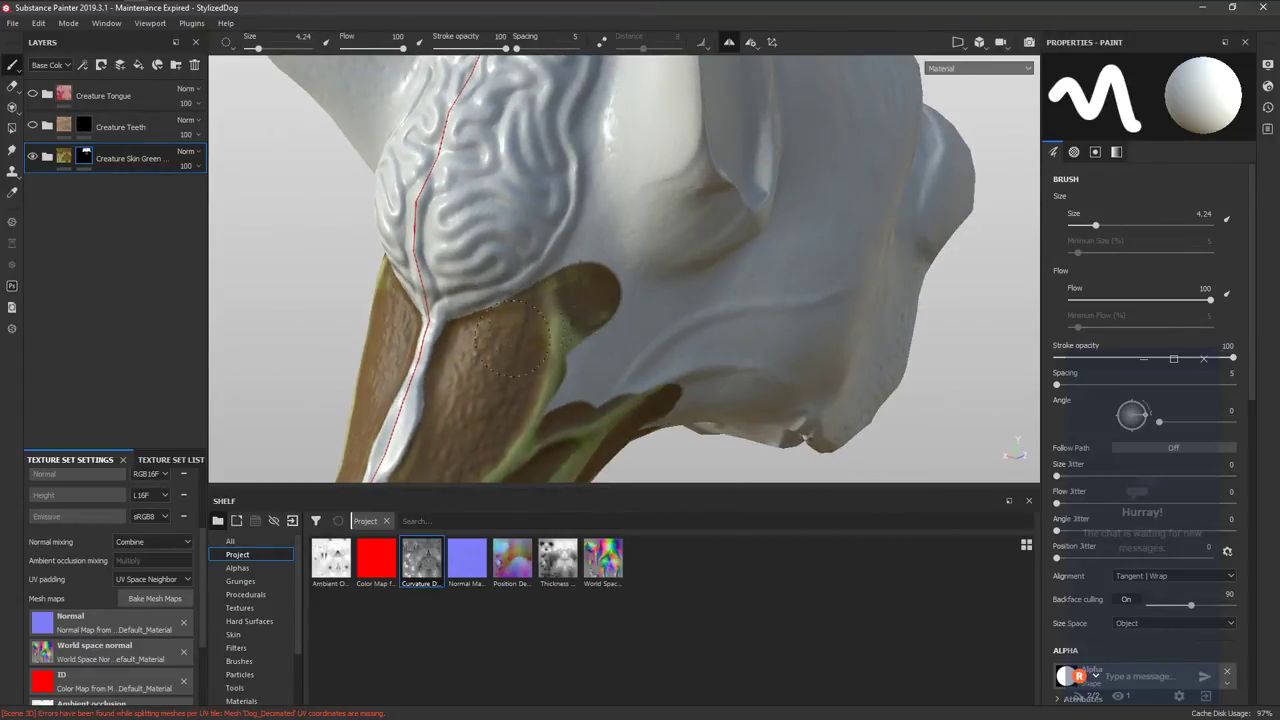
{"action": "mouse_move", "coordinate": [582, 300]}
{"action": "left_mouse_down"}
{"action": "mouse_move", "coordinate": [624, 277]}
{"action": "mouse_move", "coordinate": [618, 368]}
{"action": "mouse_move", "coordinate": [681, 347]}
{"action": "left_mouse_up"}
Cover the underside of the jaw with the skin mask from the throat toward the chin using the size 4.24 brush.
{"action": "mouse_move", "coordinate": [683, 297]}
{"action": "left_mouse_down", "text": "alt"}
{"action": "mouse_move", "coordinate": [514, 102]}
{"action": "mouse_move", "coordinate": [517, 263]}
{"action": "mouse_move", "coordinate": [480, 106]}
{"action": "left_mouse_up", "text": "alt"}
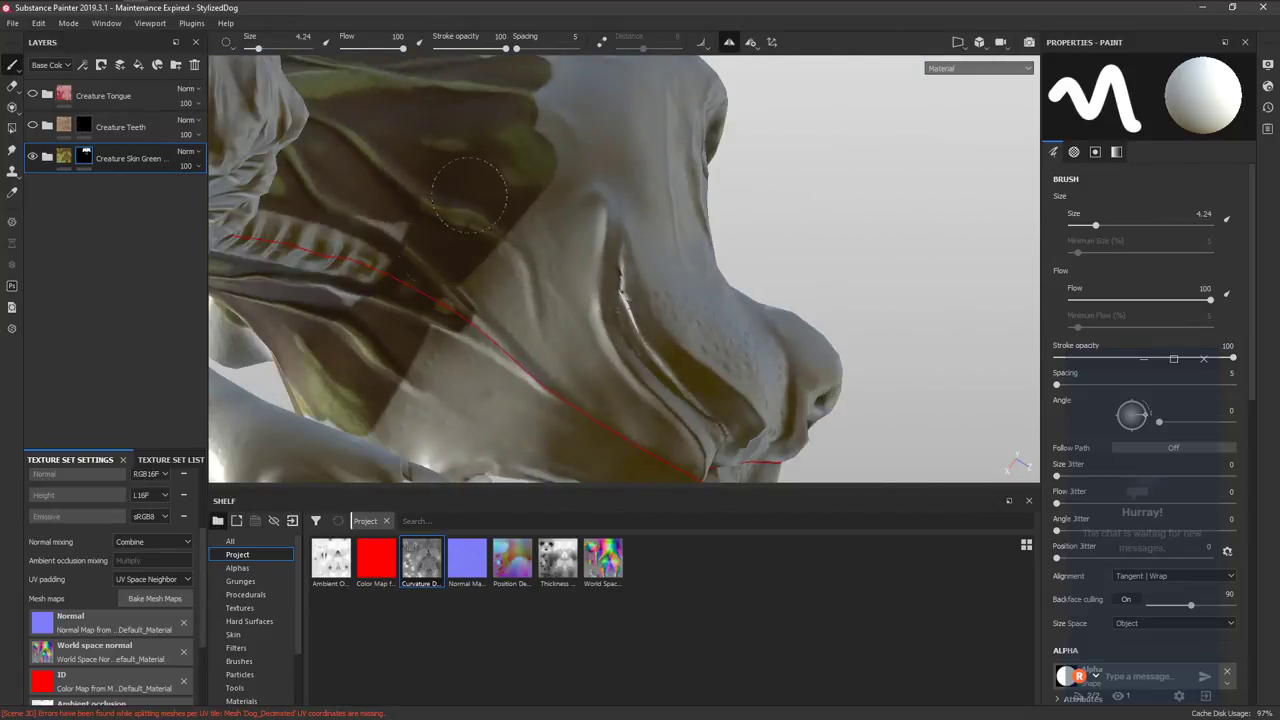
{"action": "mouse_move", "coordinate": [469, 195]}
{"action": "left_mouse_down"}
{"action": "mouse_move", "coordinate": [400, 194]}
{"action": "mouse_move", "coordinate": [410, 340]}
{"action": "mouse_move", "coordinate": [491, 277]}
{"action": "mouse_move", "coordinate": [527, 368]}
{"action": "mouse_move", "coordinate": [451, 238]}
{"action": "mouse_move", "coordinate": [246, 335]}
{"action": "mouse_move", "coordinate": [528, 268]}
{"action": "mouse_move", "coordinate": [434, 166]}
{"action": "mouse_move", "coordinate": [531, 223]}
{"action": "mouse_move", "coordinate": [480, 286]}
{"action": "left_mouse_up"}
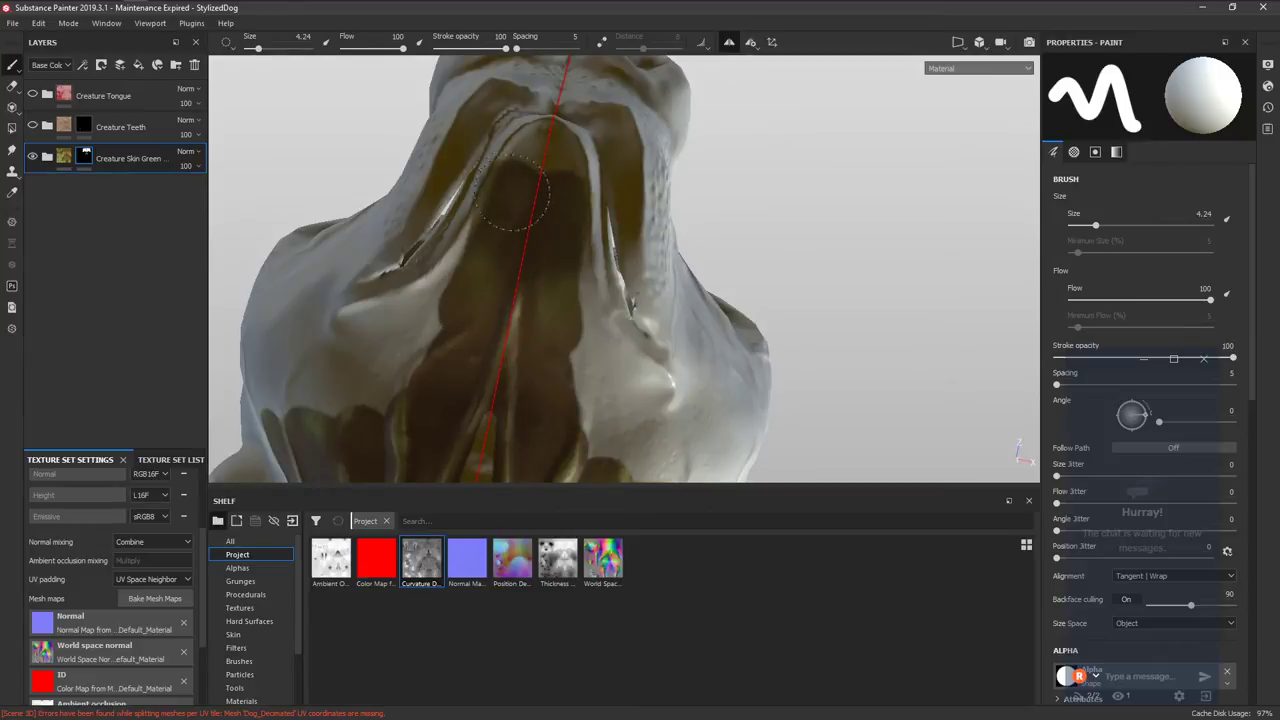
{"action": "left_click_drag", "start_coordinate": [512, 193], "coordinate": [532, 158]}
Add the dog's lower legs and paws to the skin mask below the fur with a white Polygon Fill.
{"action": "key", "text": "f"}
{"action": "left_click_drag", "start_coordinate": [596, 272], "coordinate": [602, 398], "text": "alt"}
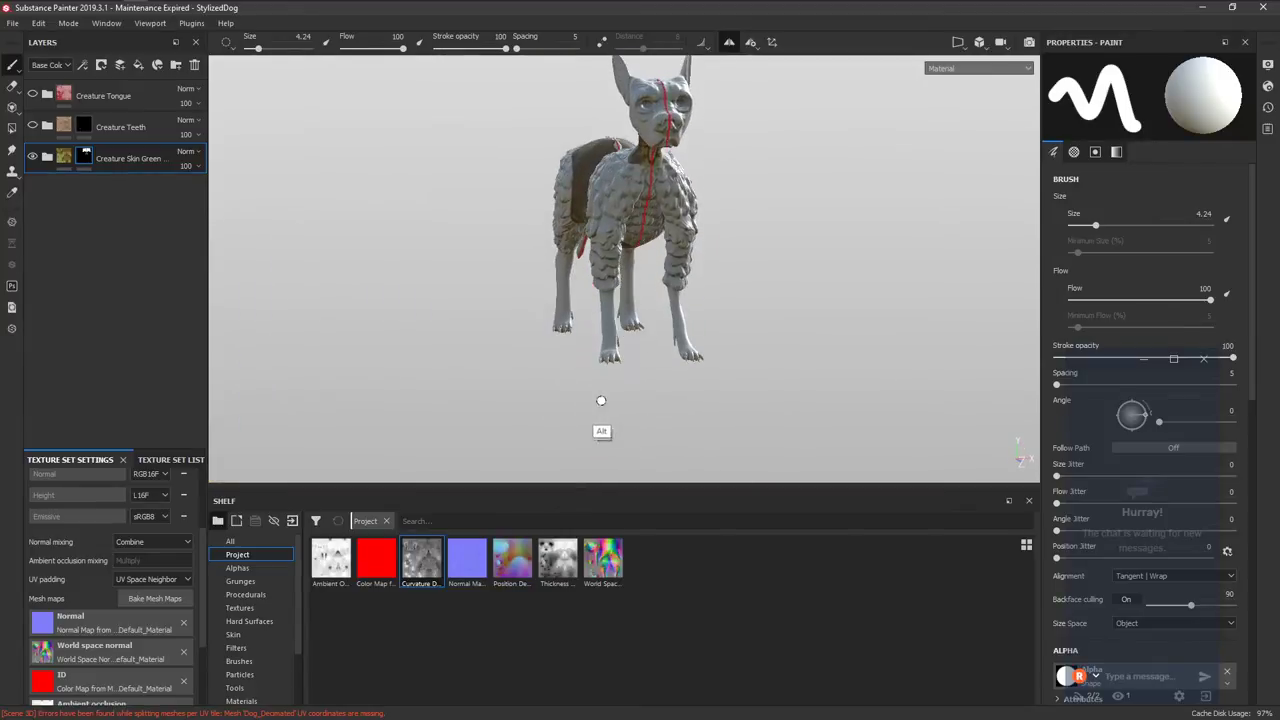
{"action": "middle_click_drag", "start_coordinate": [624, 210], "coordinate": [511, 306], "text": "alt"}
{"action": "mouse_move", "coordinate": [511, 306]}
{"action": "left_mouse_down", "text": "alt"}
{"action": "mouse_move", "coordinate": [723, 291]}
{"action": "mouse_move", "coordinate": [518, 318]}
{"action": "left_mouse_up", "text": "alt"}
{"action": "middle_click_drag", "start_coordinate": [504, 346], "coordinate": [494, 208], "text": "alt"}
{"action": "right_click_drag", "start_coordinate": [500, 286], "coordinate": [860, 326], "text": "alt"}
{"action": "key", "text": "4"}
{"action": "middle_click_drag", "start_coordinate": [628, 344], "coordinate": [634, 247], "text": "alt"}
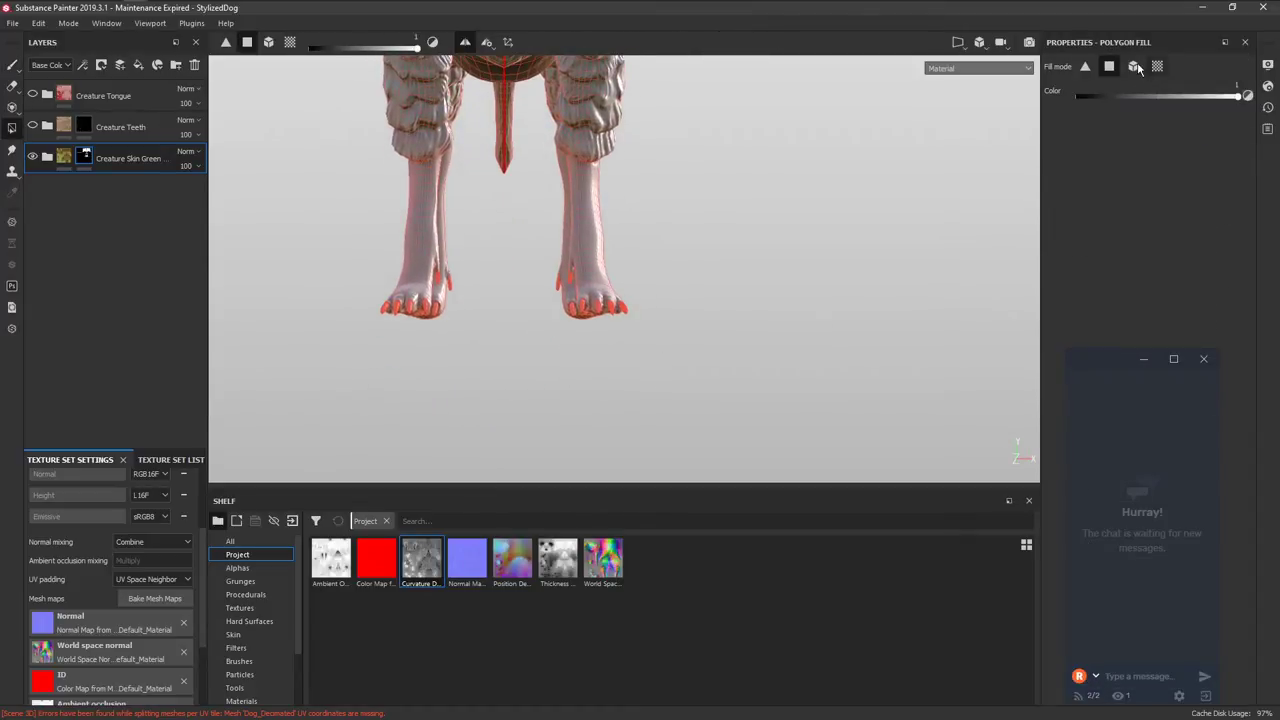
{"action": "left_click_drag", "start_coordinate": [626, 226], "coordinate": [287, 418]}
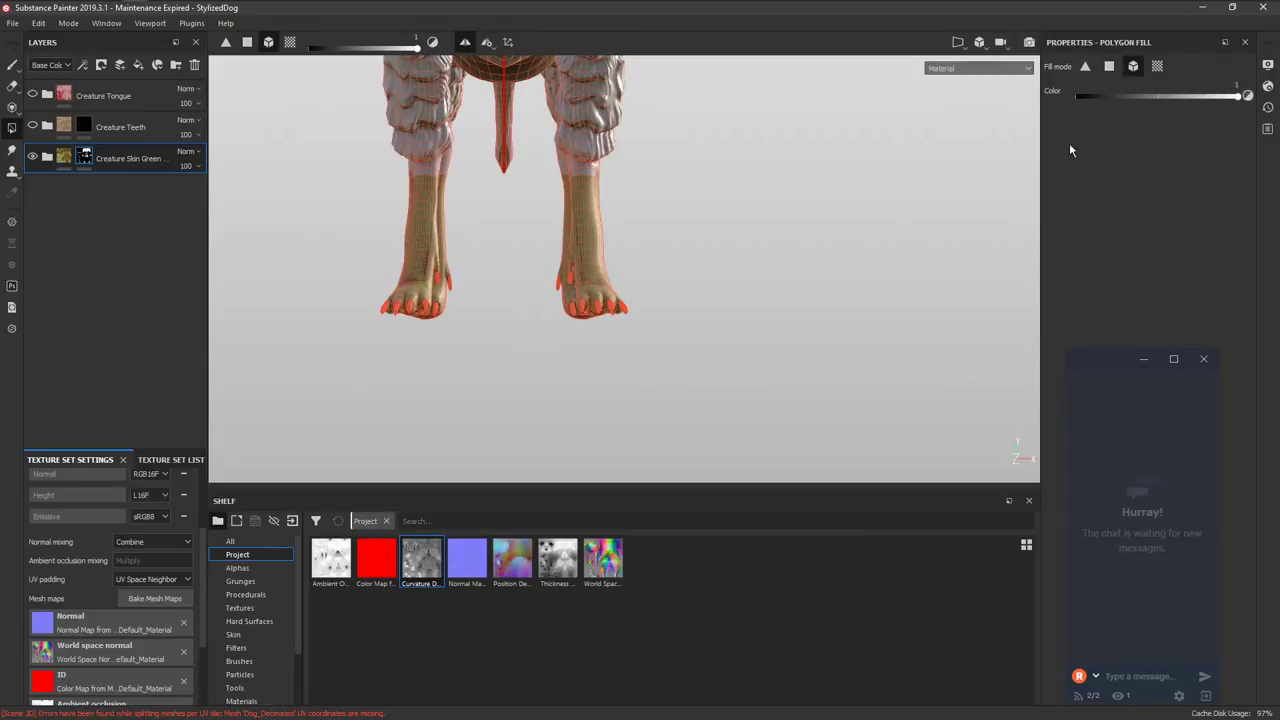
Remove the paws' claws from the skin mask with Polygon Fill in mesh fill mode and the fill color set to 0.
{"action": "left_click_drag", "start_coordinate": [530, 342], "coordinate": [650, 240], "text": "alt"}
{"action": "left_click_drag", "start_coordinate": [658, 398], "coordinate": [652, 455], "text": "alt"}
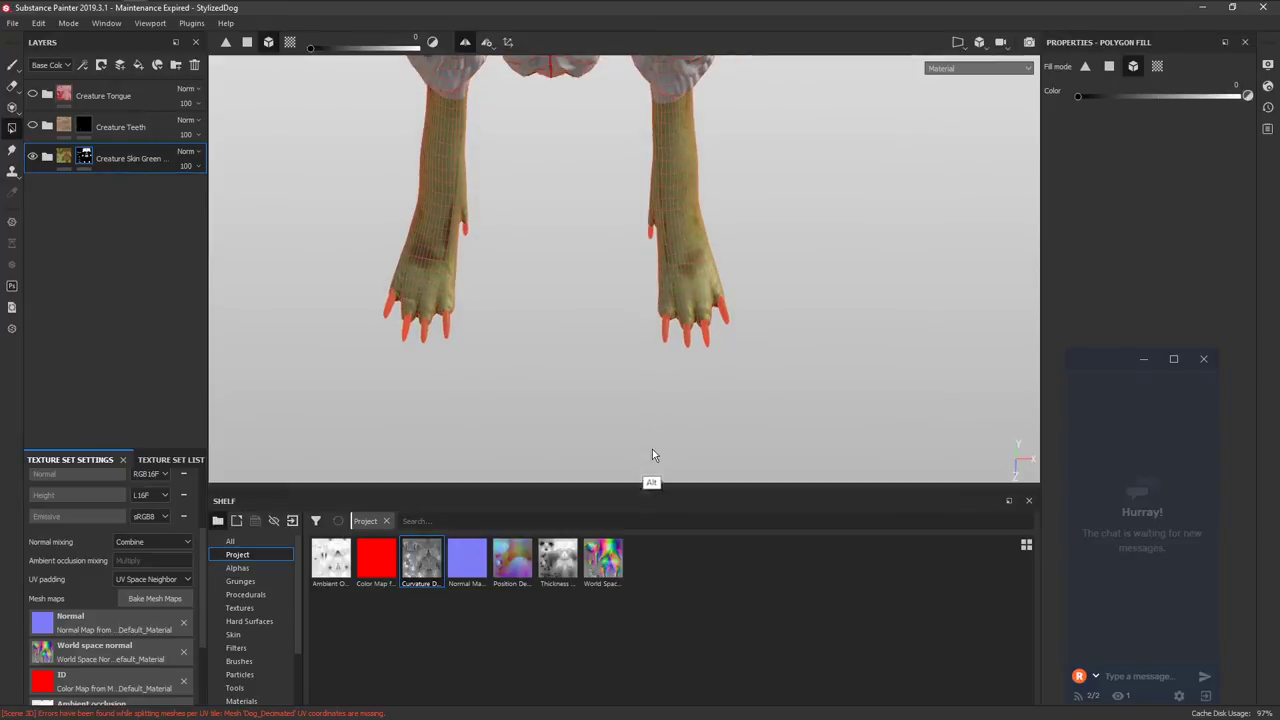
{"action": "right_click_drag", "start_coordinate": [697, 360], "coordinate": [749, 463], "text": "alt"}
{"action": "left_click_drag", "start_coordinate": [771, 449], "coordinate": [737, 446]}
{"action": "middle_click_drag", "start_coordinate": [737, 452], "coordinate": [840, 430], "text": "alt"}
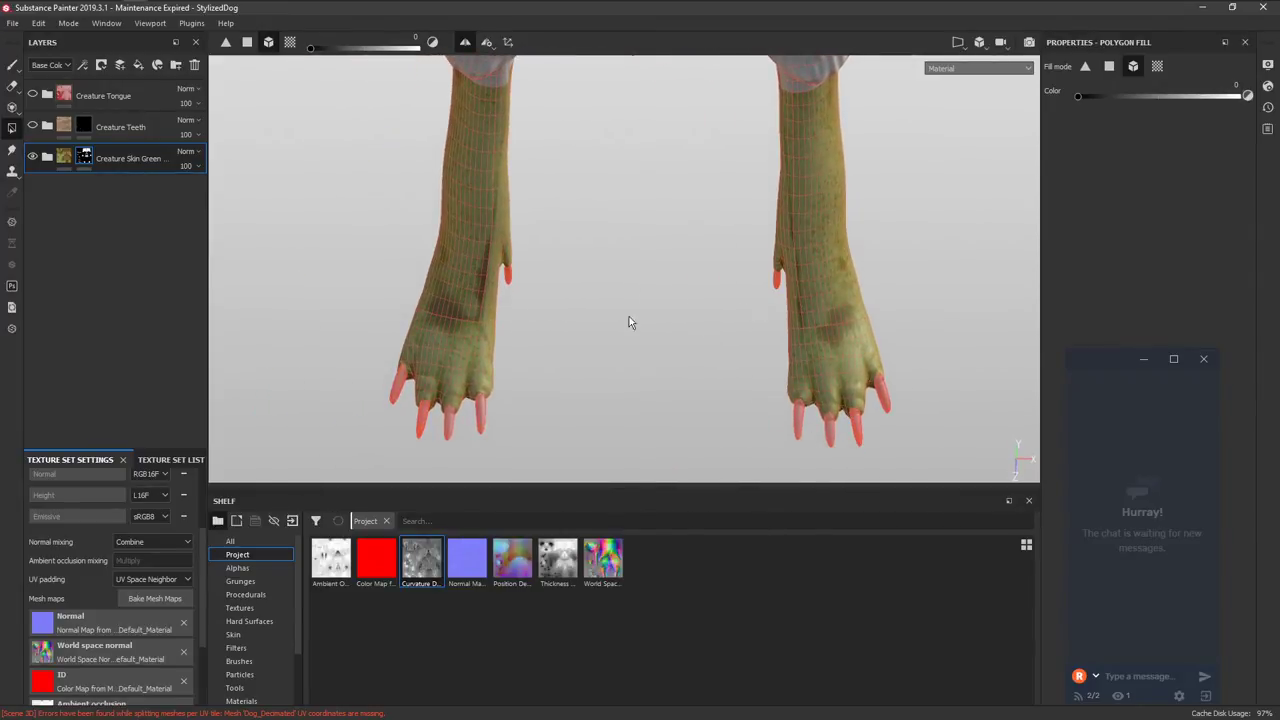
Exclude the remaining claws on the paw and its dewclaw from the green skin layer's mask with Polygon Fill.
{"action": "left_click_drag", "start_coordinate": [494, 420], "coordinate": [417, 467]}
{"action": "key", "text": "ctrl+z"}
{"action": "left_click_drag", "start_coordinate": [659, 281], "coordinate": [708, 331], "text": "alt"}
{"action": "left_click_drag", "start_coordinate": [708, 331], "coordinate": [644, 371]}
{"action": "left_click", "coordinate": [602, 354]}
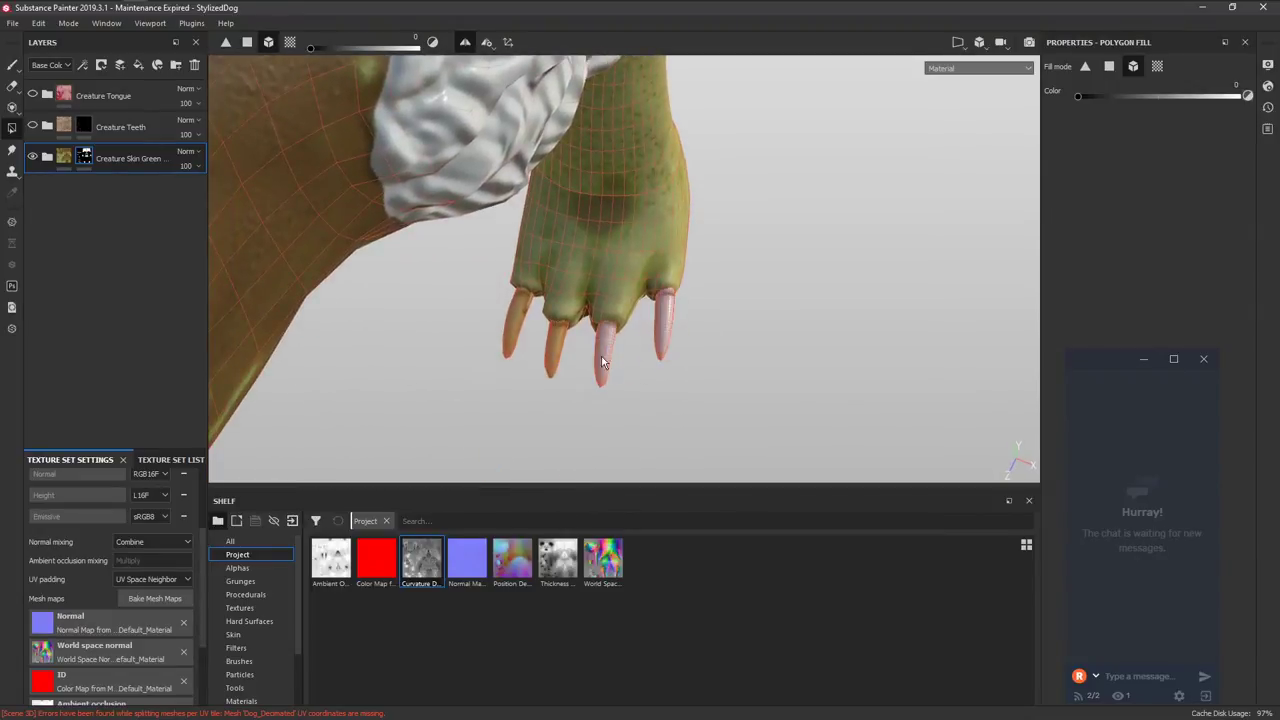
{"action": "left_click", "coordinate": [556, 351]}
{"action": "left_click", "coordinate": [518, 336]}
{"action": "left_click_drag", "start_coordinate": [522, 338], "coordinate": [575, 306], "text": "alt"}
{"action": "left_click", "coordinate": [512, 184]}
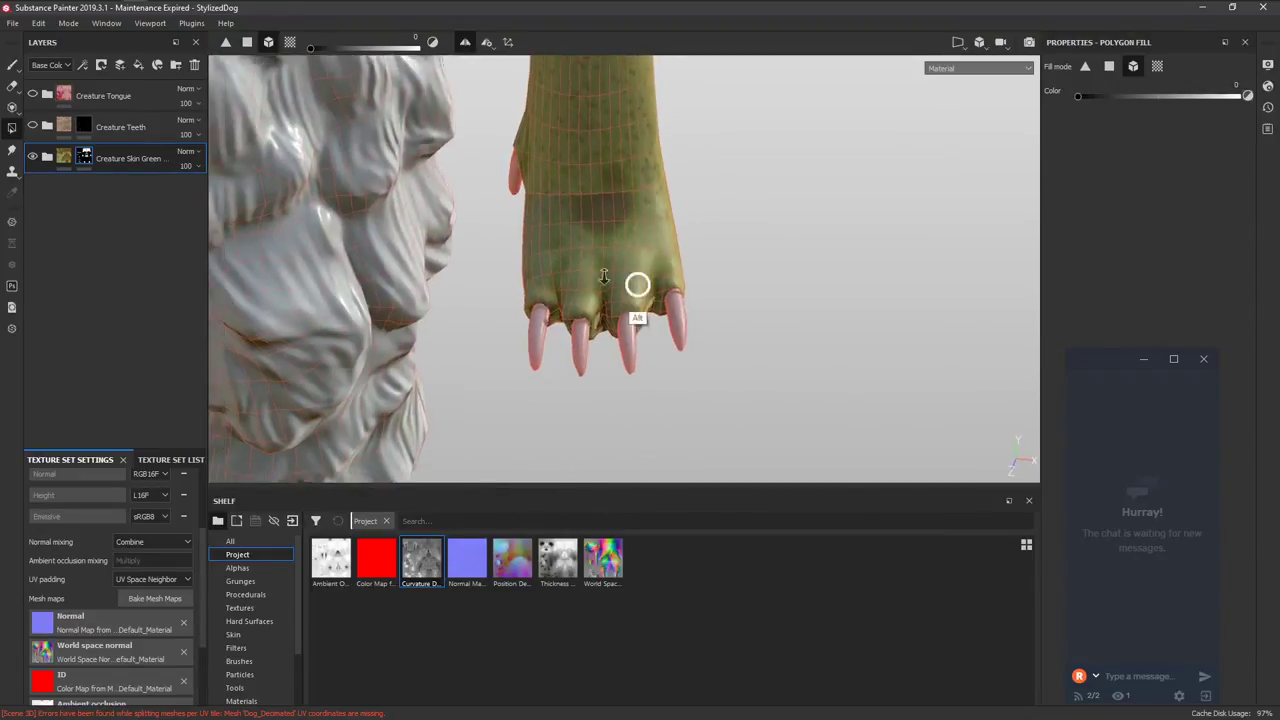
Paint the green skin layer's mask over the dog's muzzle and snout wrinkles, using brush sizes of about 1.74 and 3.38.
{"action": "right_click_drag", "start_coordinate": [637, 286], "coordinate": [588, 429], "text": "alt"}
{"action": "key", "text": "1"}
{"action": "middle_click_drag", "start_coordinate": [588, 429], "coordinate": [657, 320], "text": "alt"}
{"action": "key", "text": "f"}
{"action": "mouse_move", "coordinate": [657, 320]}
{"action": "left_mouse_down", "text": "alt"}
{"action": "mouse_move", "coordinate": [677, 287]}
{"action": "mouse_move", "coordinate": [525, 335]}
{"action": "mouse_move", "coordinate": [585, 355]}
{"action": "left_mouse_up", "text": "alt"}
{"action": "middle_click_drag", "start_coordinate": [580, 354], "coordinate": [658, 360], "text": "alt"}
{"action": "right_click_drag", "start_coordinate": [535, 245], "coordinate": [479, 364], "text": "alt"}
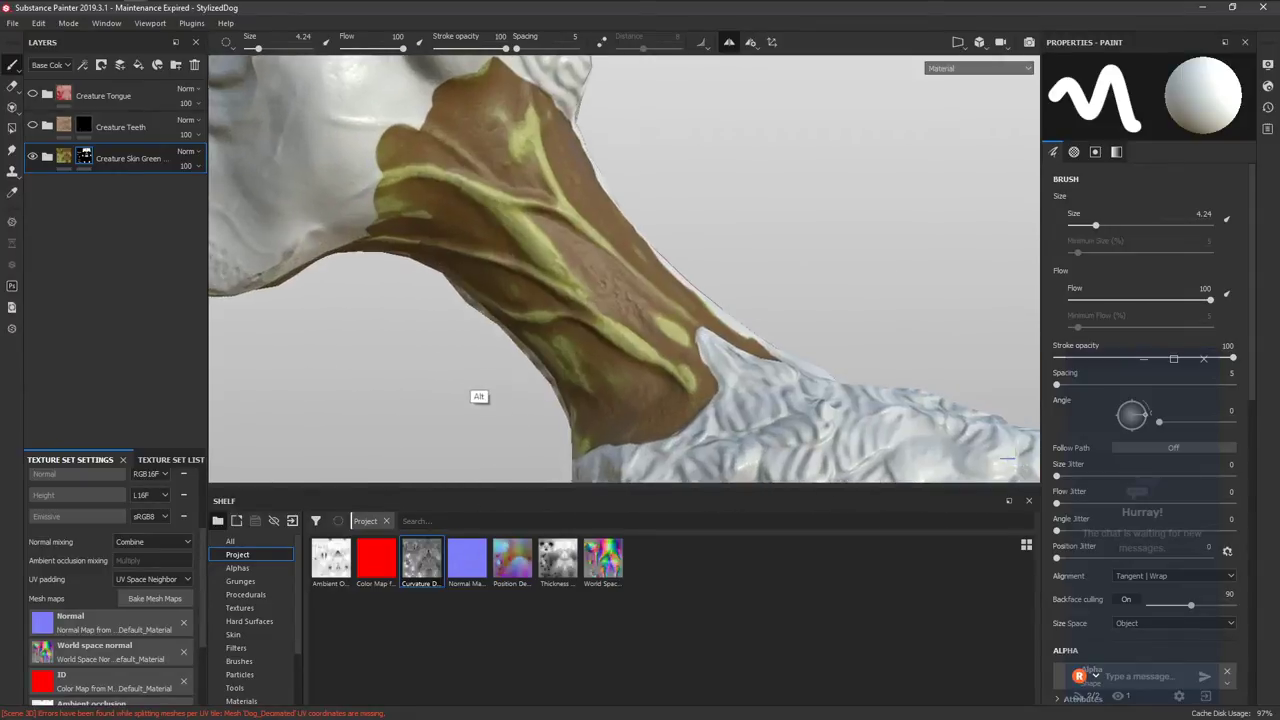
{"action": "middle_click_drag", "start_coordinate": [435, 237], "coordinate": [715, 277], "text": "alt"}
{"action": "right_click_drag", "start_coordinate": [548, 250], "coordinate": [523, 251], "text": "ctrl"}
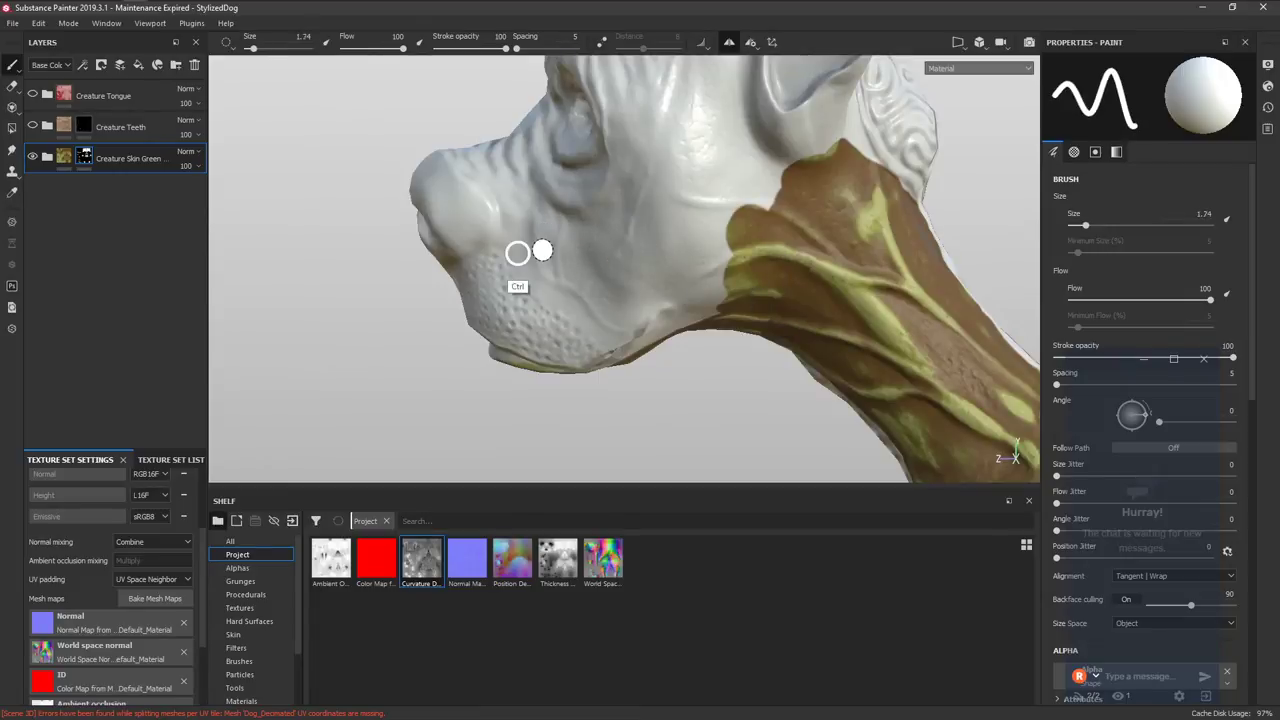
{"action": "mouse_move", "coordinate": [506, 240]}
{"action": "left_mouse_down"}
{"action": "mouse_move", "coordinate": [493, 236]}
{"action": "mouse_move", "coordinate": [513, 208]}
{"action": "mouse_move", "coordinate": [456, 156]}
{"action": "left_mouse_up"}
{"action": "mouse_move", "coordinate": [506, 194]}
{"action": "left_mouse_down"}
{"action": "mouse_move", "coordinate": [478, 155]}
{"action": "mouse_move", "coordinate": [600, 243]}
{"action": "mouse_move", "coordinate": [557, 194]}
{"action": "left_mouse_up"}
{"action": "right_click_drag", "start_coordinate": [557, 194], "coordinate": [590, 194], "text": "ctrl"}
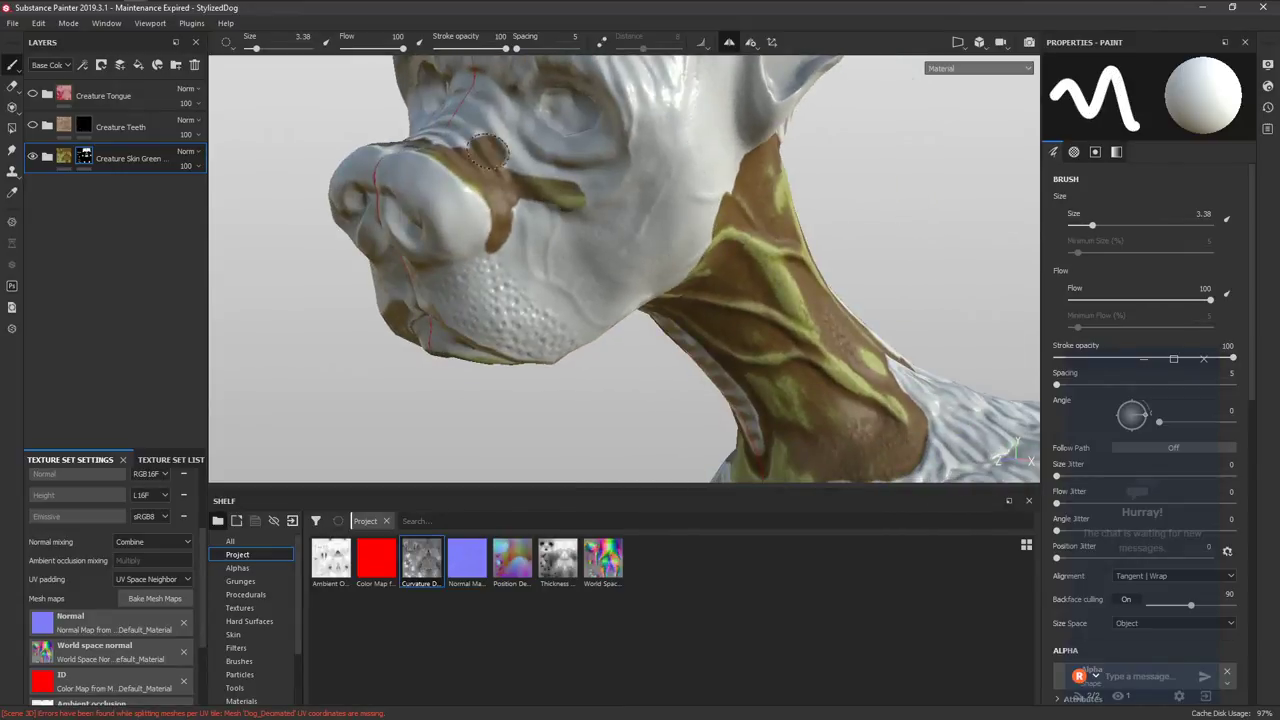
{"action": "left_click_drag", "start_coordinate": [466, 141], "coordinate": [480, 118]}
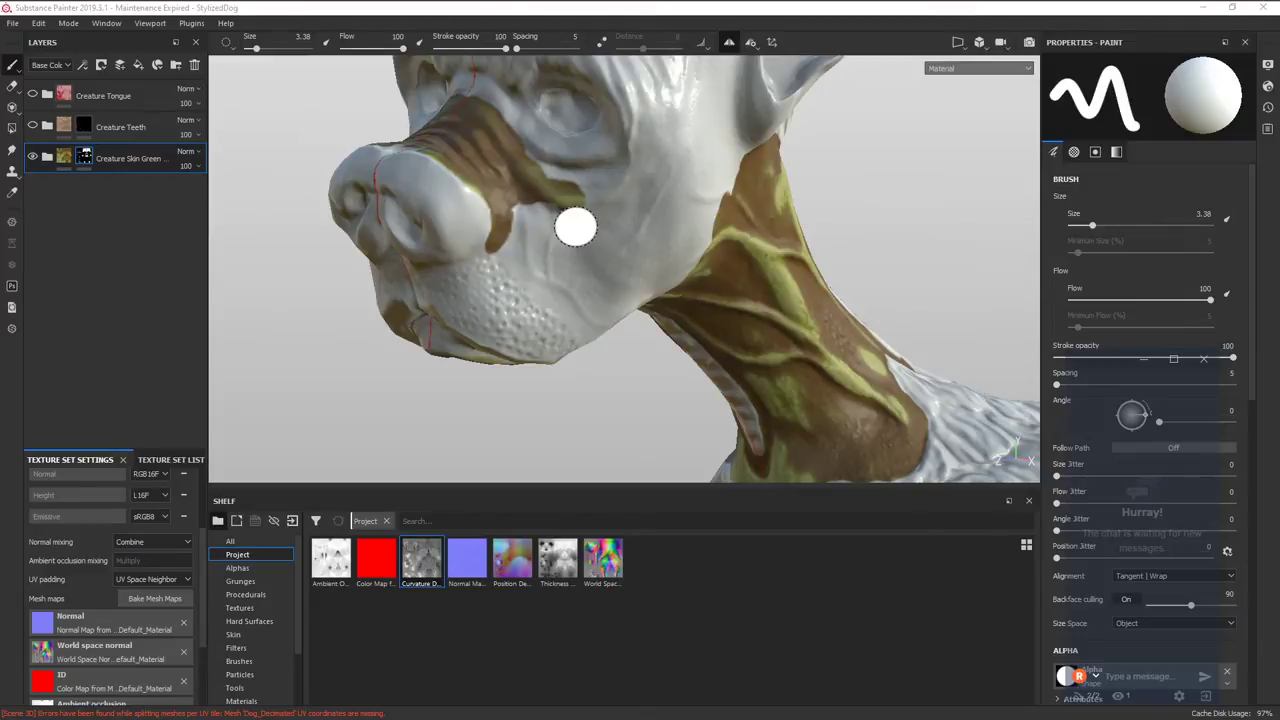
Switch to Maya and set the X, Y and Z scale of the Dog_remeshed mesh to 100.
{"action": "key", "text": "alt+Tab"}
{"action": "middle_click_drag", "start_coordinate": [605, 394], "coordinate": [534, 408], "text": "alt"}
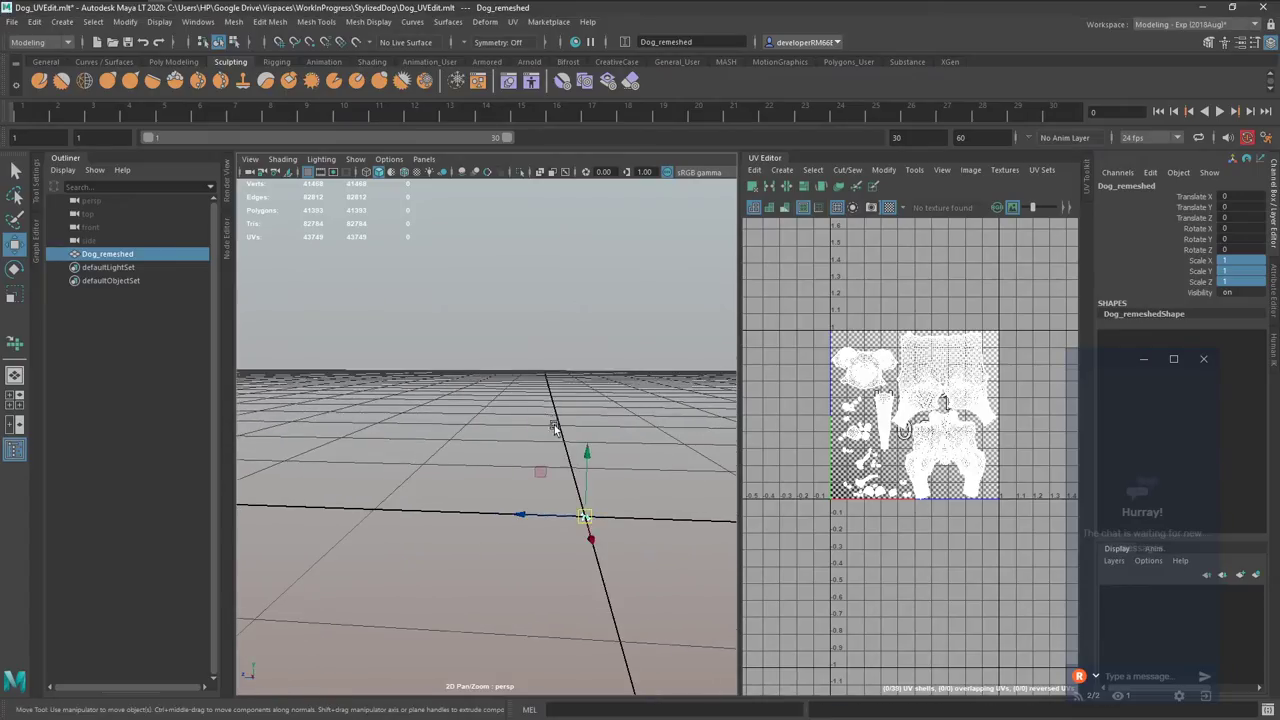
{"action": "key", "text": "f"}
{"action": "left_click_drag", "start_coordinate": [555, 428], "coordinate": [594, 426], "text": "alt"}
{"action": "left_click", "coordinate": [594, 426]}
{"action": "right_click_drag", "start_coordinate": [594, 426], "coordinate": [520, 421], "text": "alt"}
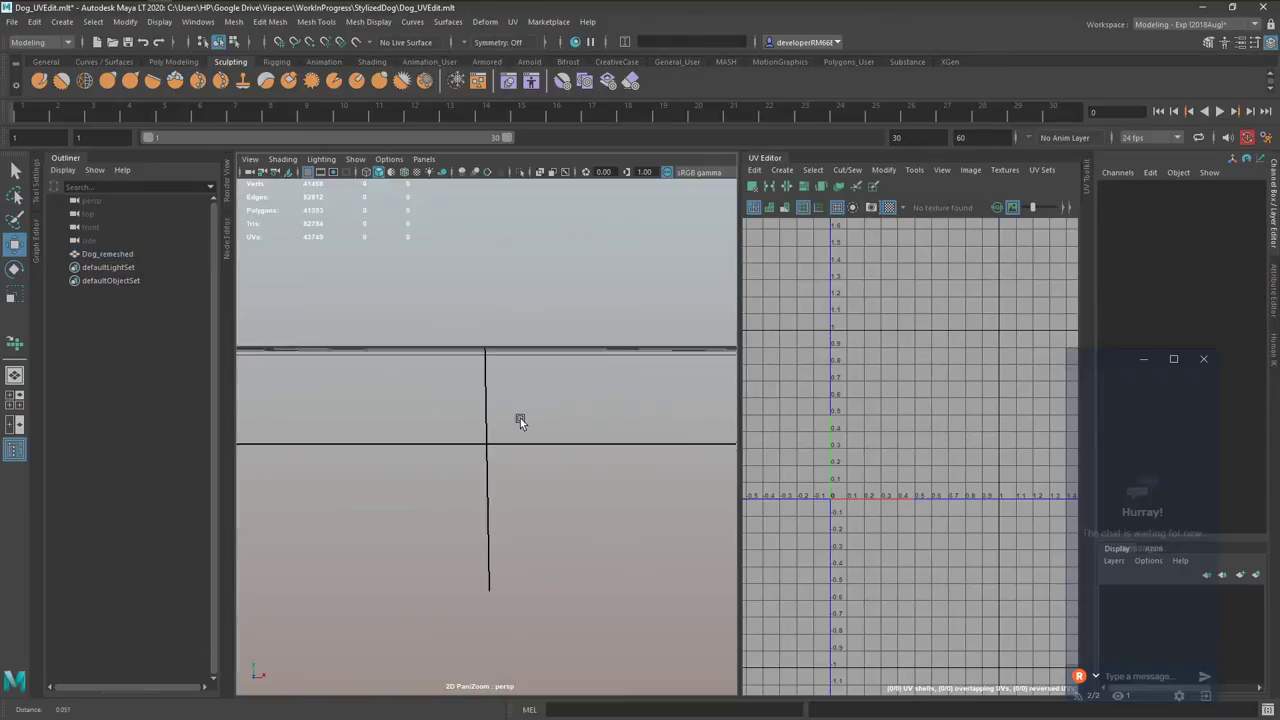
{"action": "left_click", "coordinate": [527, 414]}
{"action": "key", "text": "f"}
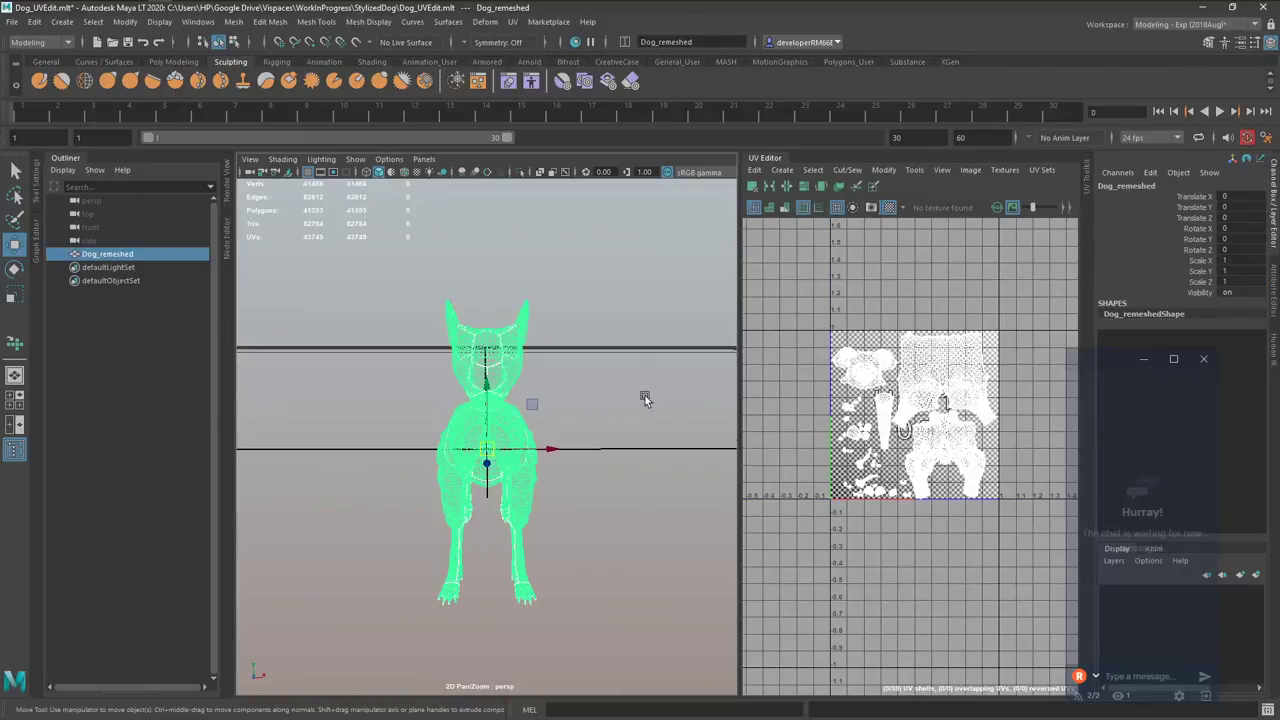
{"action": "left_click_drag", "start_coordinate": [1217, 262], "coordinate": [1227, 276]}
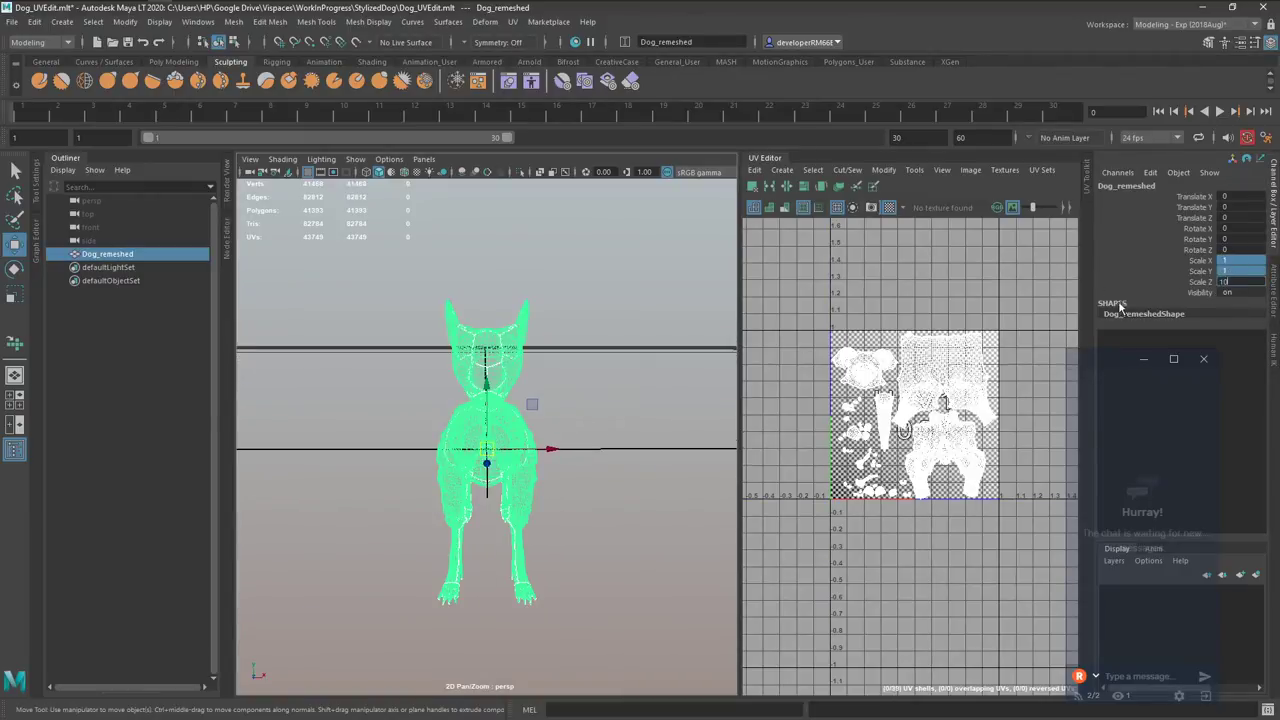
{"action": "type", "text": "10"}
{"action": "key", "text": "Return"}
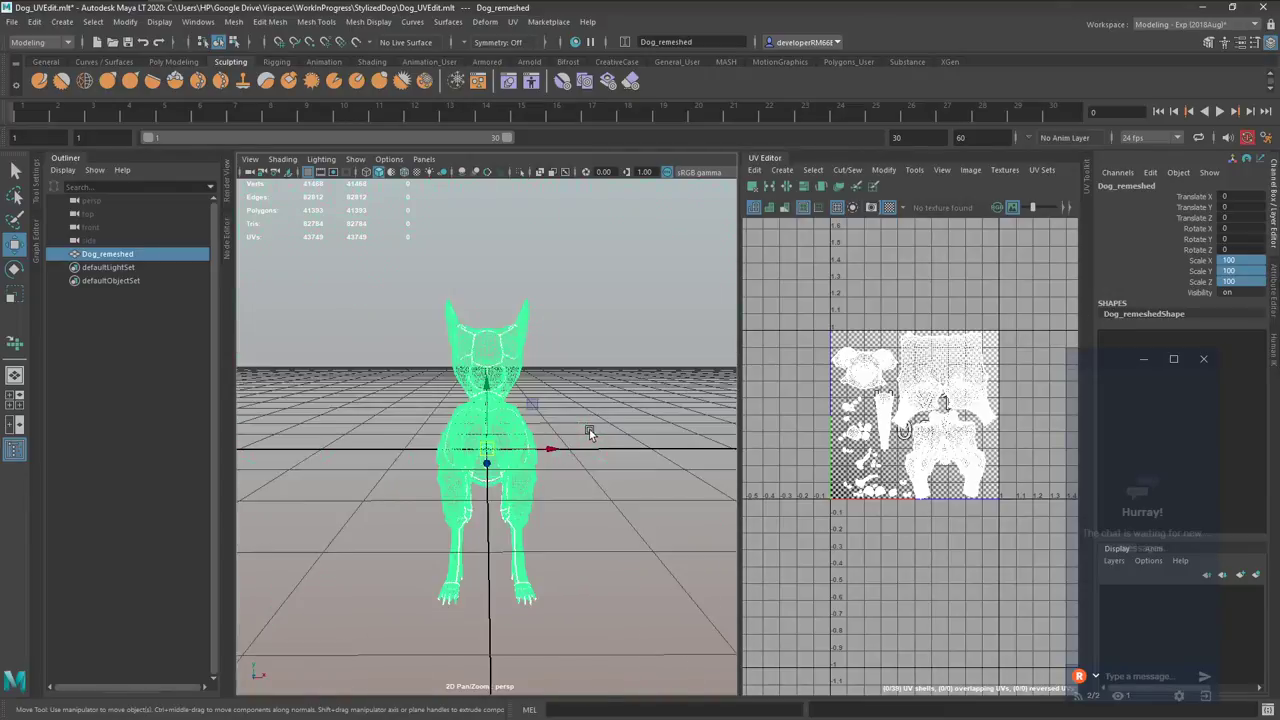
Create a polygon sphere and snap it to a vertex at the dog's eye socket.
{"action": "left_click_drag", "start_coordinate": [589, 429], "coordinate": [600, 418], "text": "alt"}
{"action": "left_click", "coordinate": [600, 418]}
{"action": "right_click_drag", "start_coordinate": [600, 418], "coordinate": [616, 393], "text": "alt"}
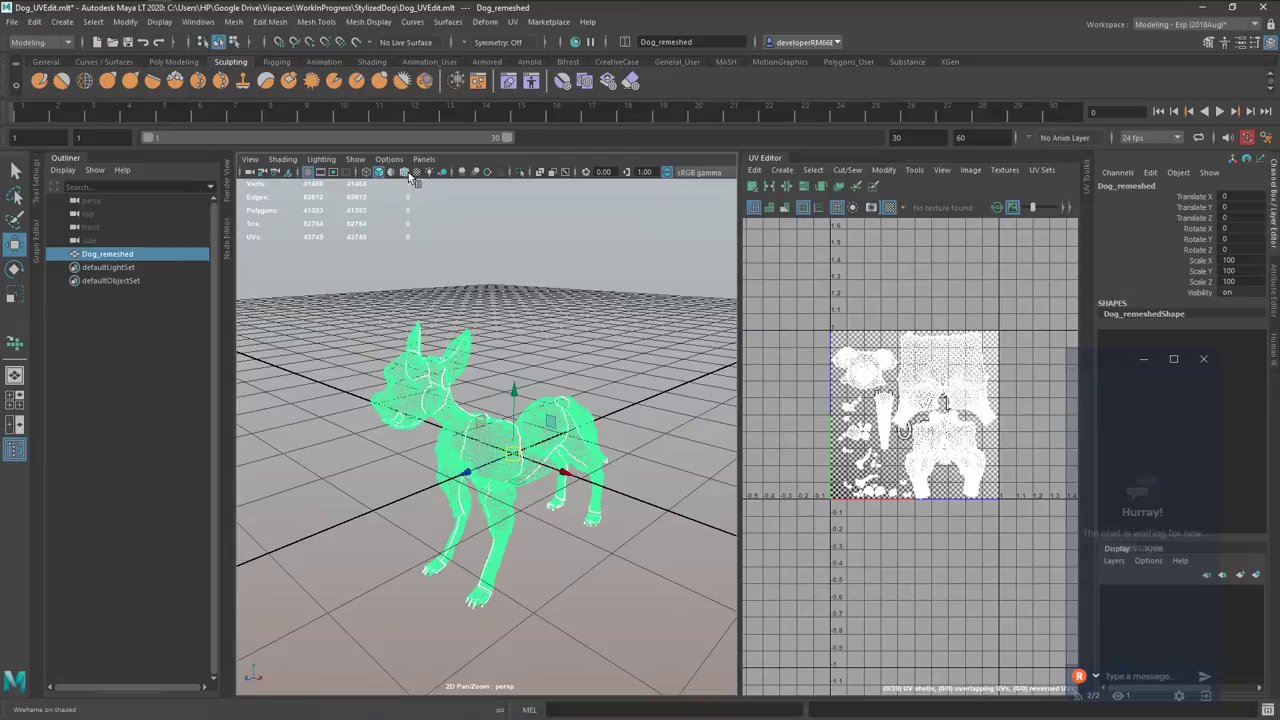
{"action": "left_click", "coordinate": [541, 329]}
{"action": "left_click_drag", "start_coordinate": [467, 403], "coordinate": [505, 398], "text": "alt"}
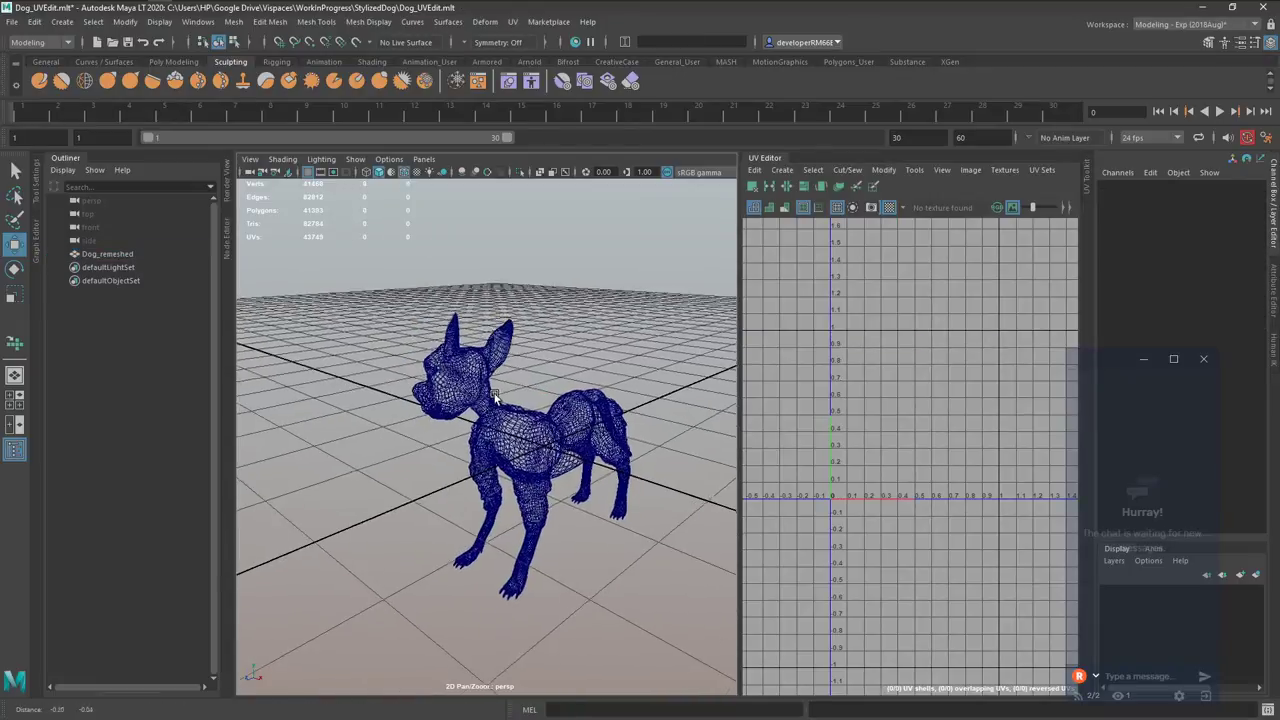
{"action": "right_click_drag", "start_coordinate": [505, 398], "coordinate": [640, 368], "text": "alt"}
{"action": "right_click", "coordinate": [612, 364], "text": "shift"}
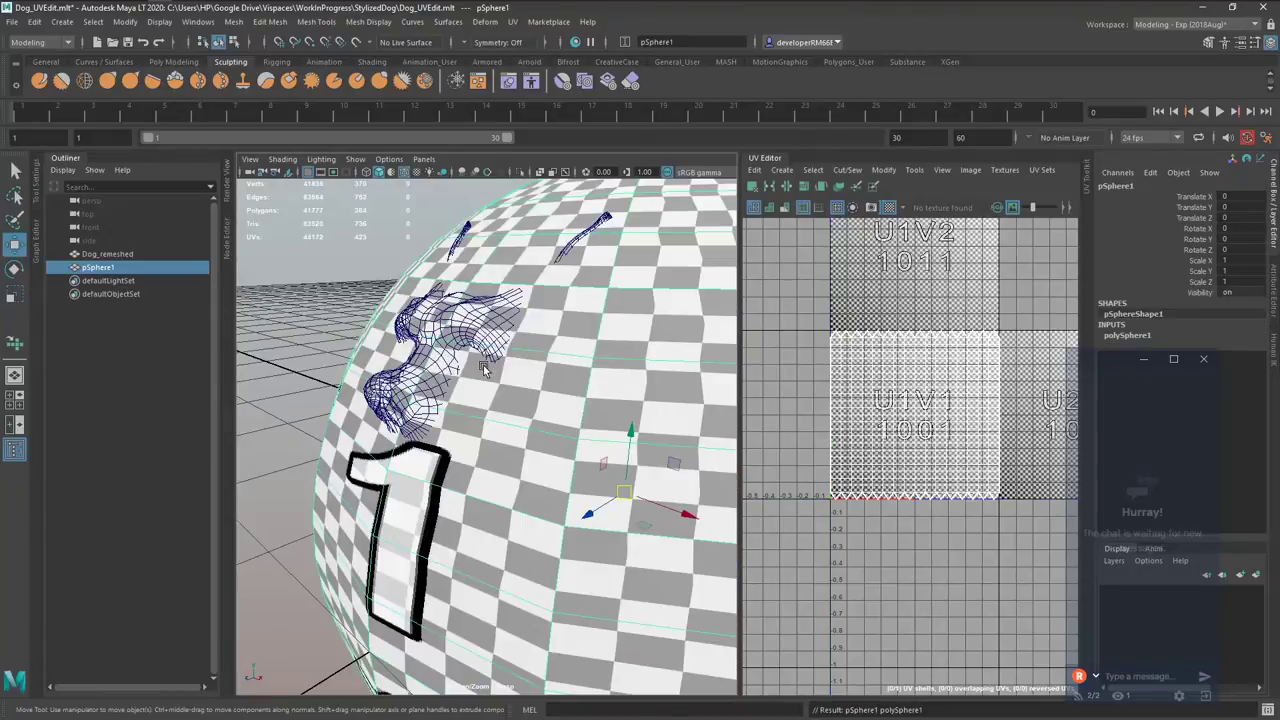
{"action": "key", "text": "v"}
{"action": "middle_click", "coordinate": [482, 366]}
Scale the sphere uniformly down to about 0.029 and move it into the eye socket at about X 0.076.
{"action": "key", "text": "r"}
{"action": "left_click_drag", "start_coordinate": [481, 366], "coordinate": [410, 392]}
{"action": "middle_click_drag", "start_coordinate": [465, 398], "coordinate": [414, 397]}
{"action": "middle_click_drag", "start_coordinate": [534, 430], "coordinate": [468, 408]}
{"action": "key", "text": "f"}
{"action": "left_click_drag", "start_coordinate": [487, 420], "coordinate": [561, 437], "text": "alt"}
{"action": "mouse_move", "coordinate": [564, 412]}
{"action": "right_mouse_down", "text": "alt"}
{"action": "mouse_move", "coordinate": [522, 425]}
{"action": "mouse_move", "coordinate": [545, 425]}
{"action": "right_mouse_up", "text": "alt"}
{"action": "key", "text": "w"}
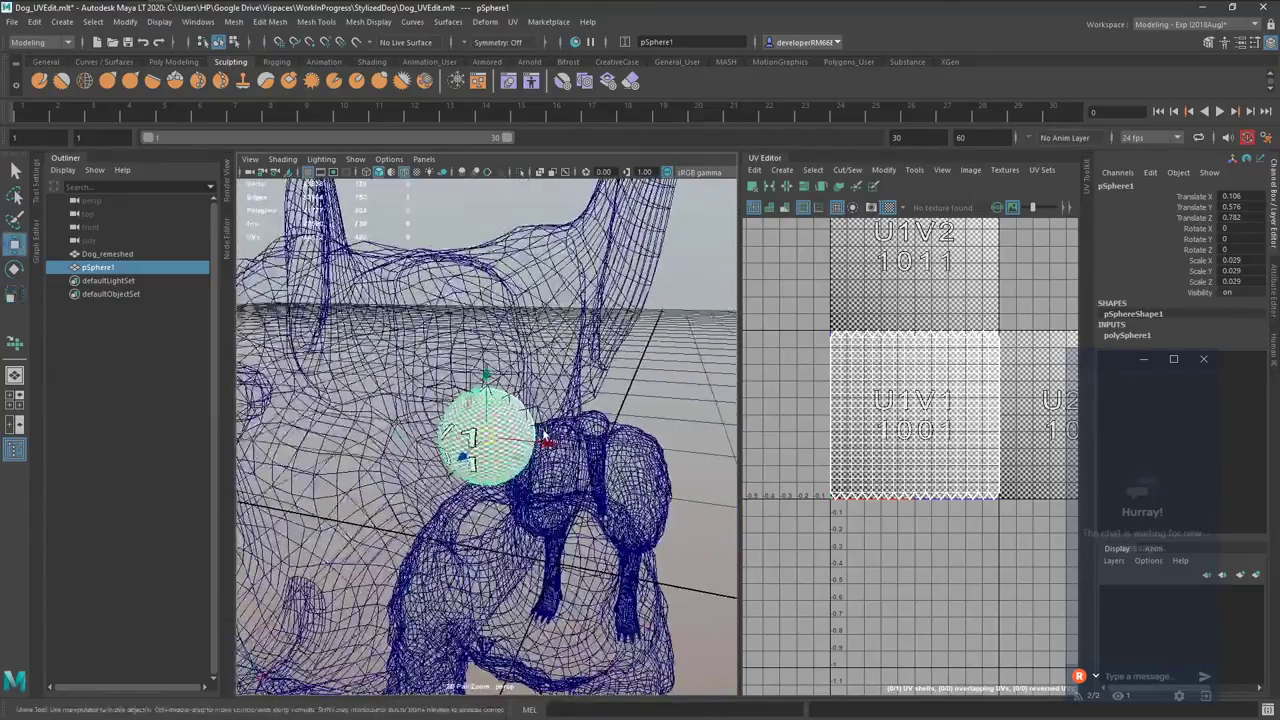
{"action": "left_click_drag", "start_coordinate": [532, 440], "coordinate": [432, 432], "text": "alt"}
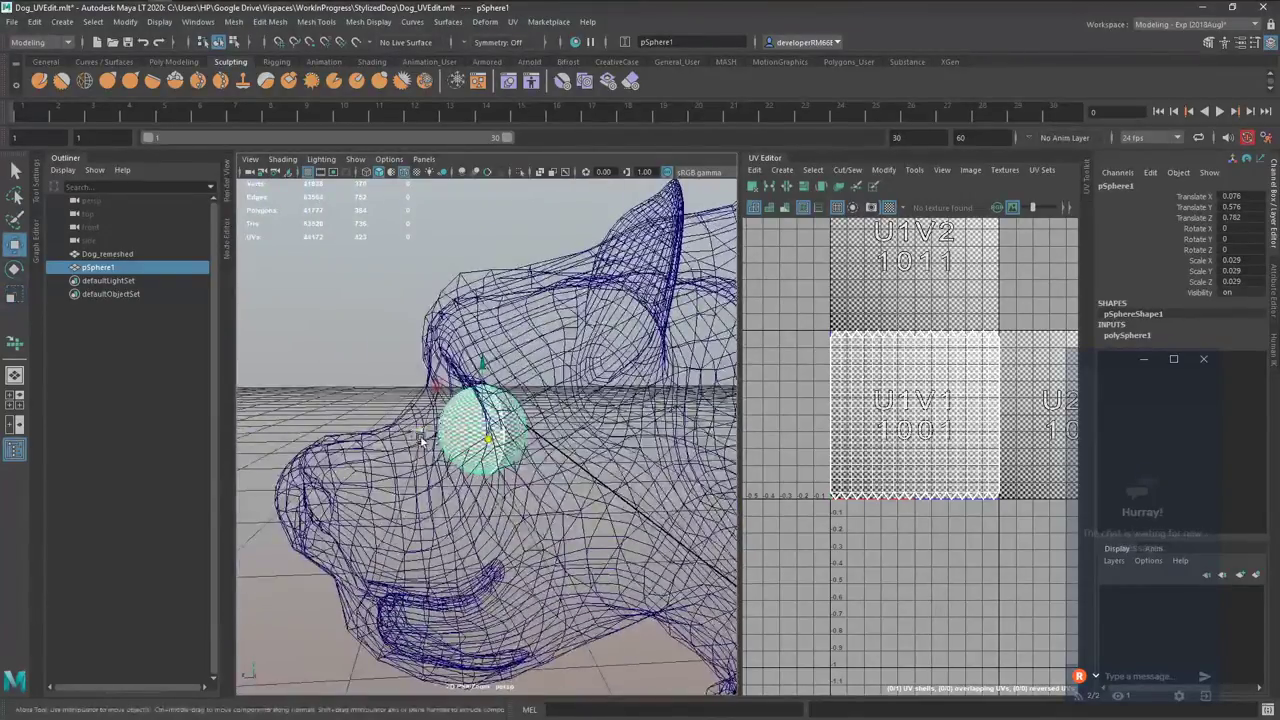
Hide the Dog_remeshed mesh and import the dog model file into the scene.
{"action": "left_click", "coordinate": [153, 254]}
{"action": "key", "text": "h"}
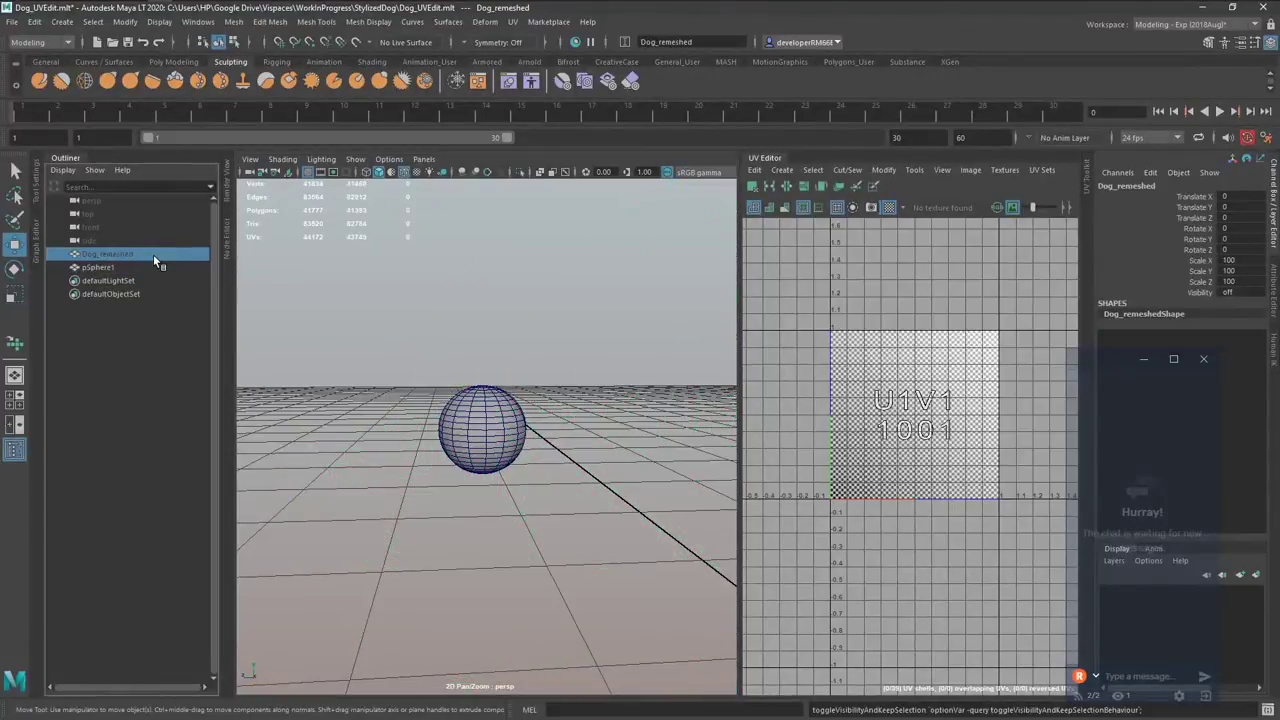
{"action": "left_click_drag", "start_coordinate": [2, 345], "coordinate": [342, 347]}
Delete the Dog_remeshed mesh and import the dog model file as a fresh copy.
{"action": "left_click", "coordinate": [128, 253]}
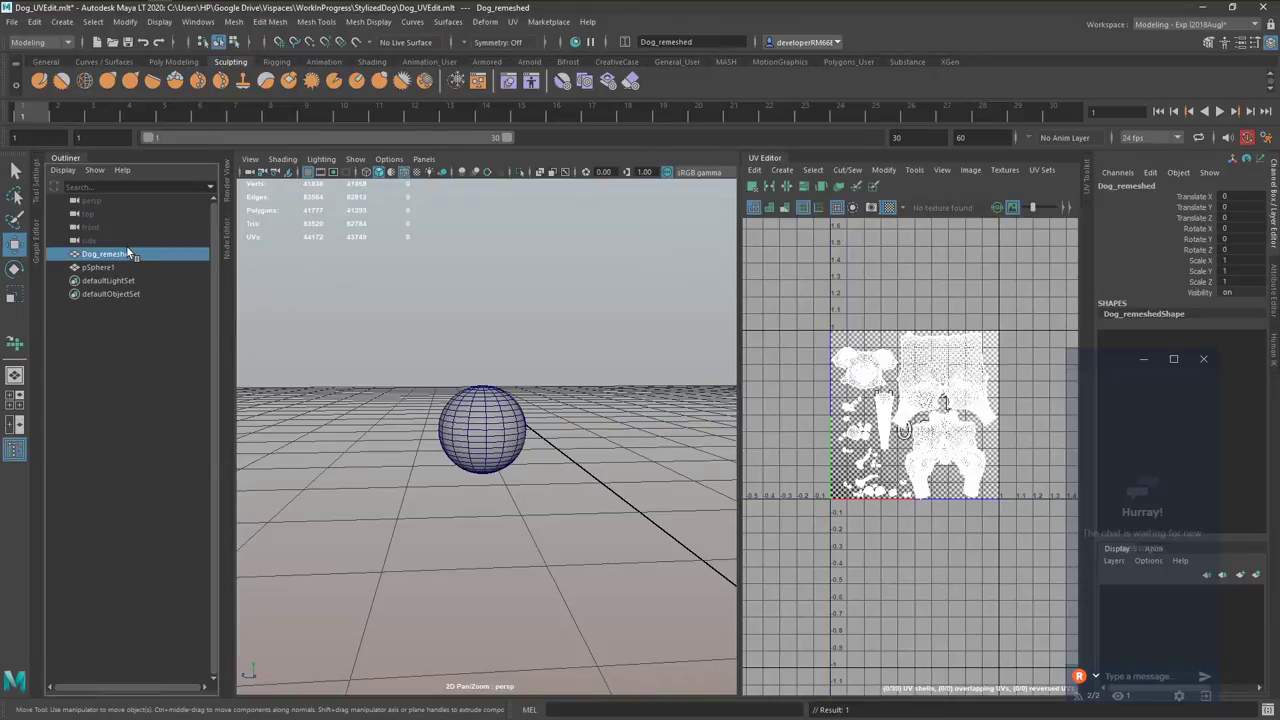
{"action": "key", "text": "Delete"}
{"action": "left_click_drag", "start_coordinate": [2, 325], "coordinate": [308, 319]}
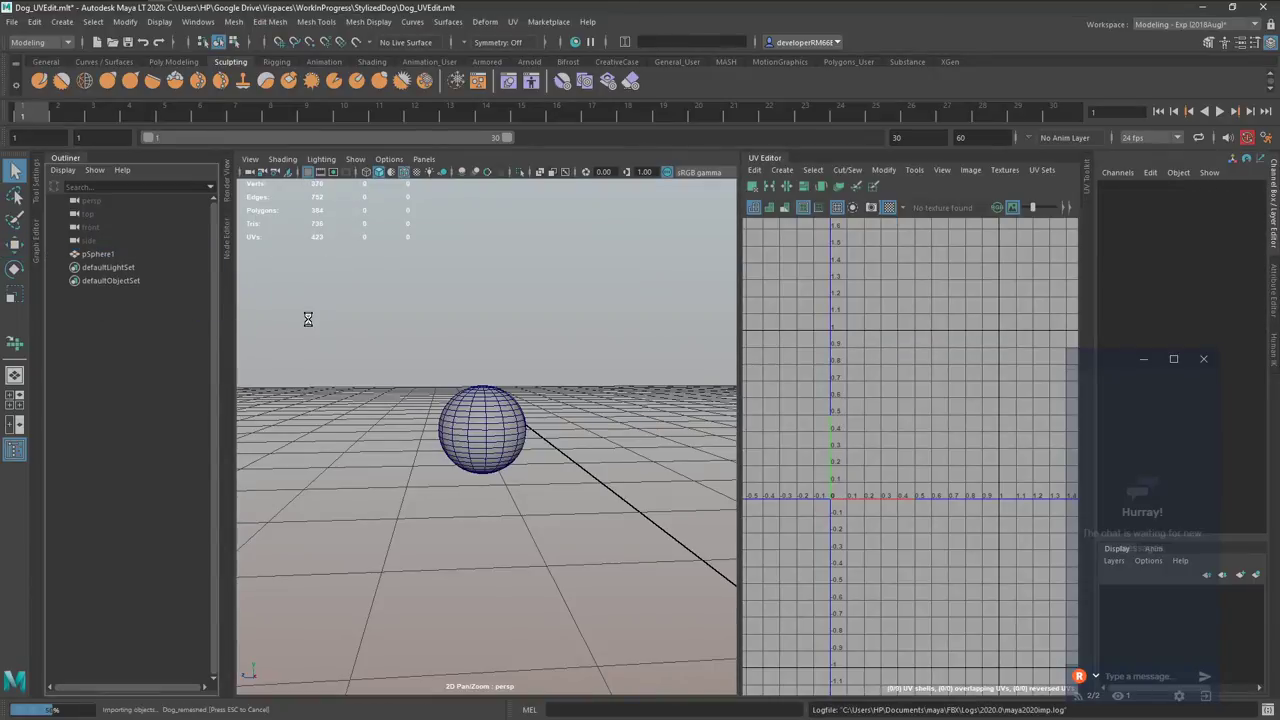
Set the freshly imported dog mesh's X, Y and Z scale to 100.
{"action": "left_click_drag", "start_coordinate": [614, 400], "coordinate": [496, 551]}
{"action": "left_click_drag", "start_coordinate": [1238, 258], "coordinate": [1248, 277]}
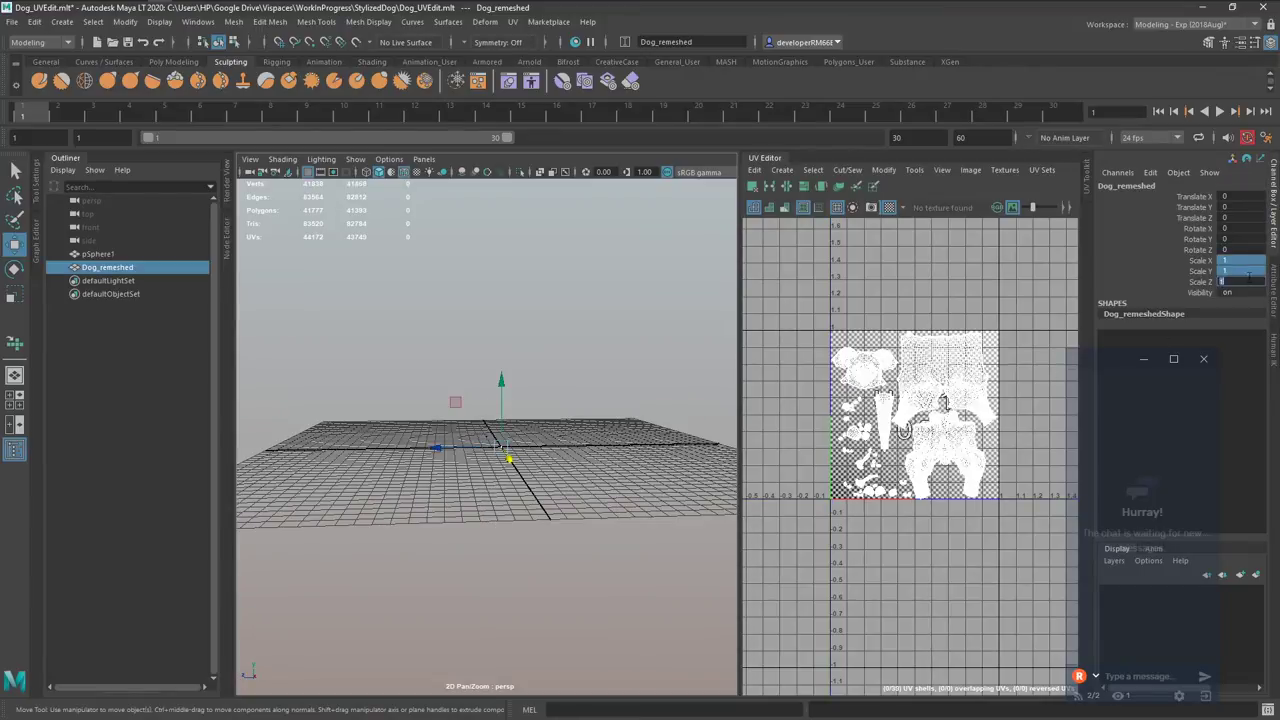
{"action": "type", "text": "100"}
{"action": "key", "text": "Return"}
Adjust the eye sphere's position in the socket to about X 0.076, Y 0.585, Z 0.769.
{"action": "scroll", "coordinate": [482, 453], "scroll_direction": "up", "scroll_amount": 5}
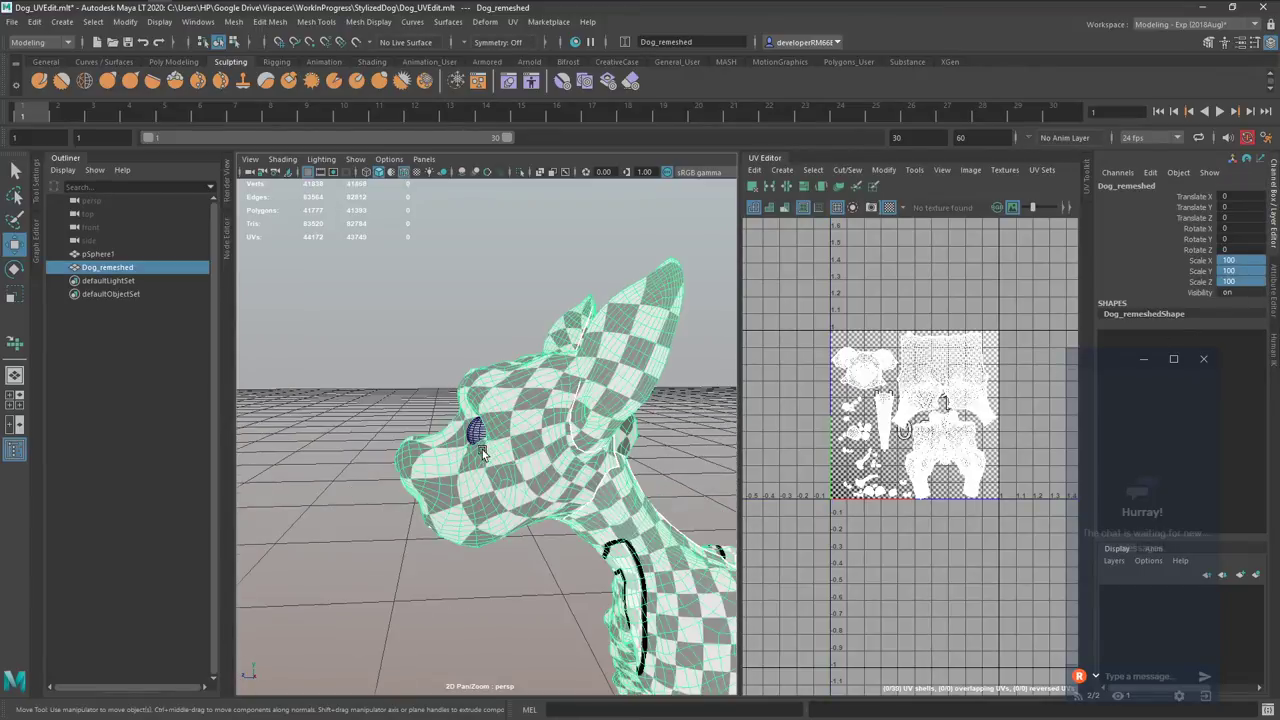
{"action": "left_click", "coordinate": [471, 434]}
{"action": "key", "text": "f"}
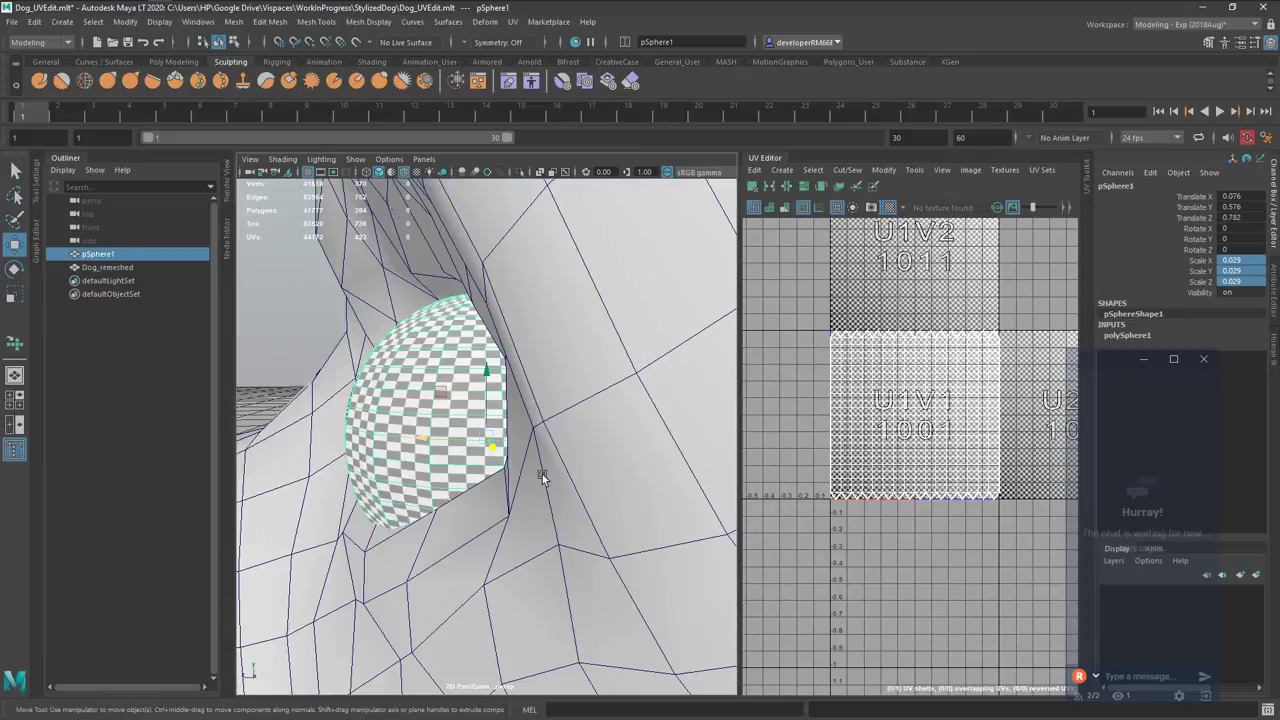
{"action": "left_click_drag", "start_coordinate": [543, 440], "coordinate": [485, 440]}
{"action": "left_click_drag", "start_coordinate": [495, 466], "coordinate": [588, 438], "text": "alt"}
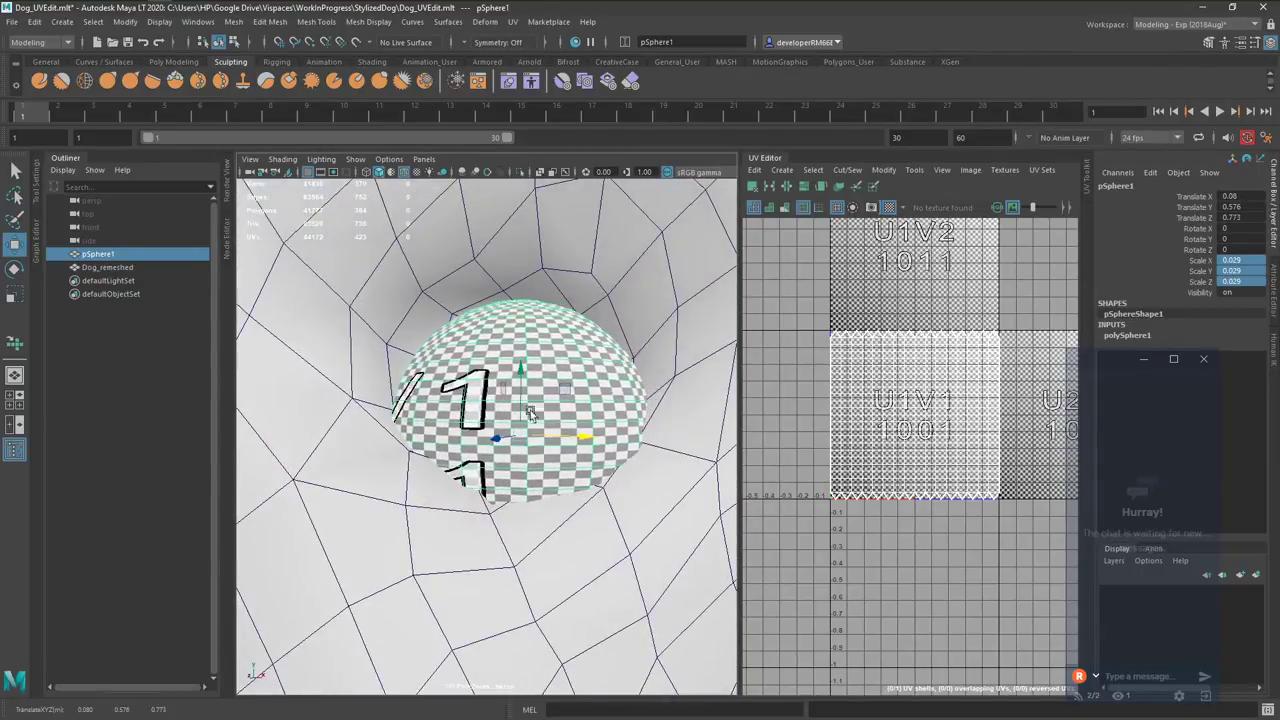
{"action": "left_click_drag", "start_coordinate": [524, 383], "coordinate": [525, 342]}
Enlarge the eye sphere uniformly to a scale of about 0.033.
{"action": "mouse_move", "coordinate": [555, 383]}
{"action": "left_mouse_down", "text": "alt"}
{"action": "mouse_move", "coordinate": [464, 374]}
{"action": "mouse_move", "coordinate": [493, 397]}
{"action": "mouse_move", "coordinate": [592, 416]}
{"action": "mouse_move", "coordinate": [562, 390]}
{"action": "left_mouse_up", "text": "alt"}
{"action": "scroll", "coordinate": [562, 391], "scroll_direction": "down", "scroll_amount": 10}
{"action": "scroll", "coordinate": [504, 438], "scroll_direction": "up", "scroll_amount": 5}
{"action": "key", "text": "r"}
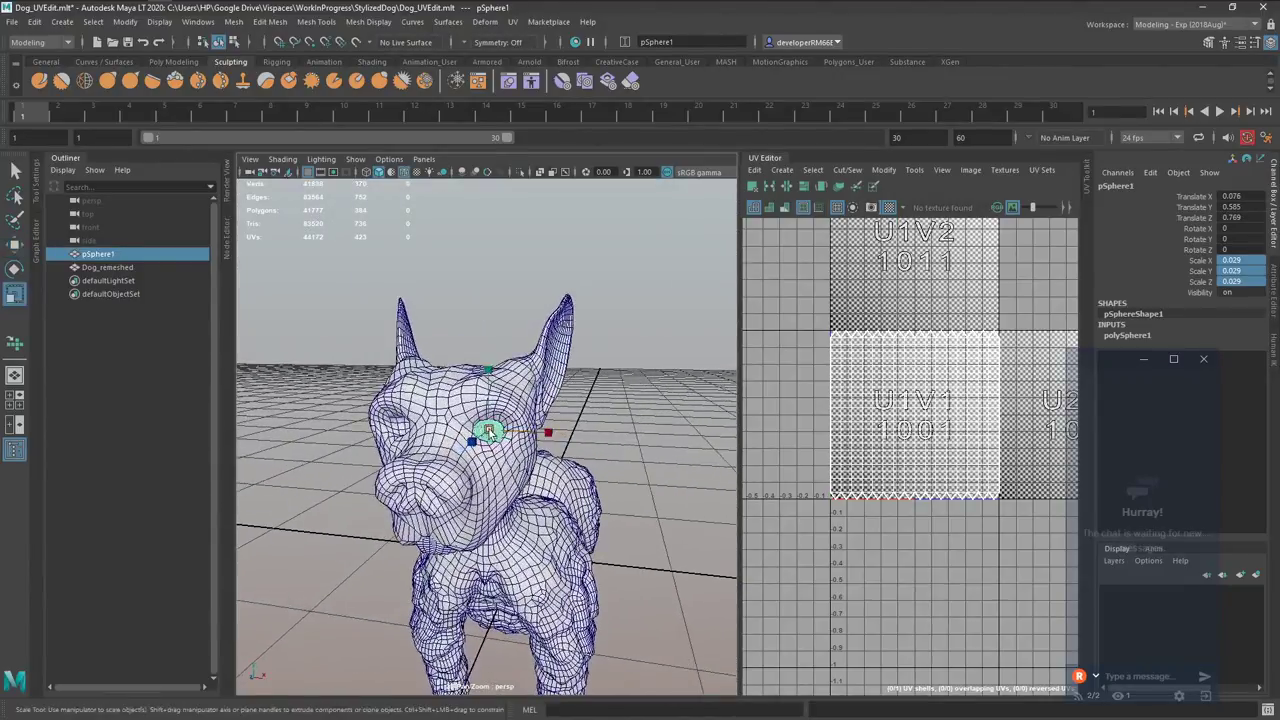
{"action": "left_click_drag", "start_coordinate": [490, 433], "coordinate": [530, 455]}
Duplicate the eye sphere and place the copy in the opposite eye socket at about X -0.077.
{"action": "key", "text": "w"}
{"action": "key", "text": "w"}
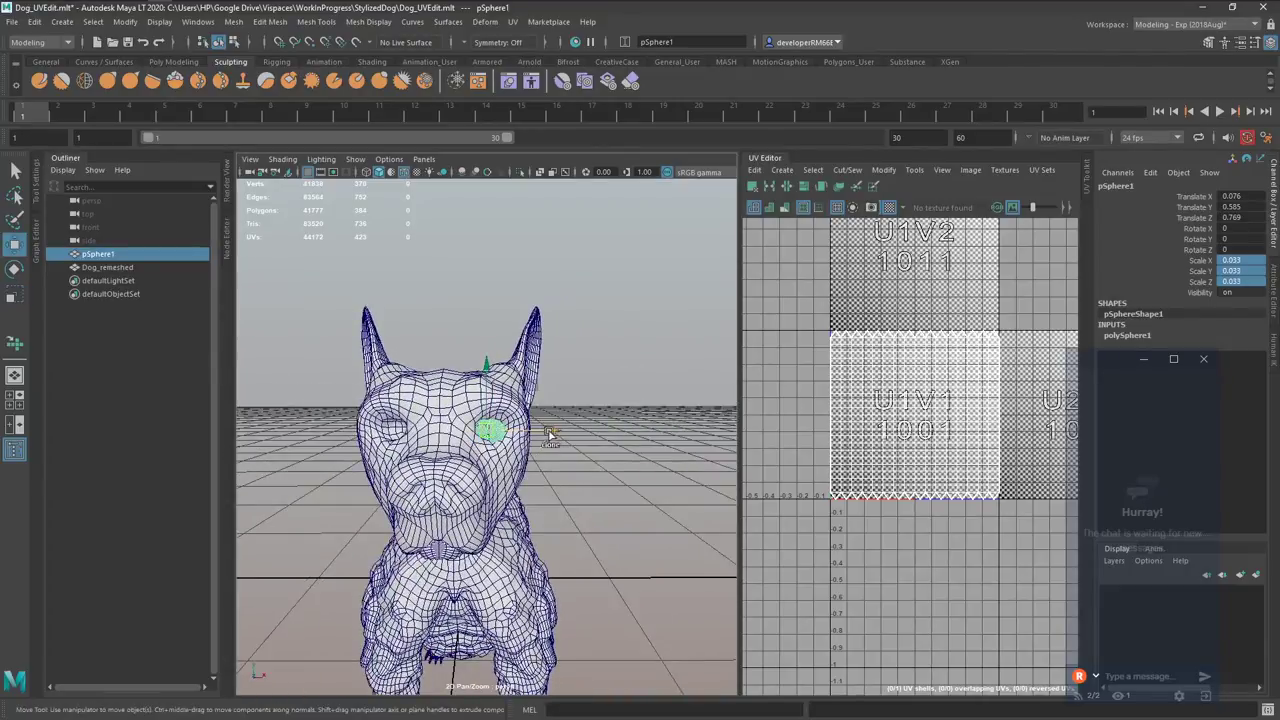
{"action": "key", "text": "ctrl+shift+d"}
{"action": "left_click", "coordinate": [586, 395]}
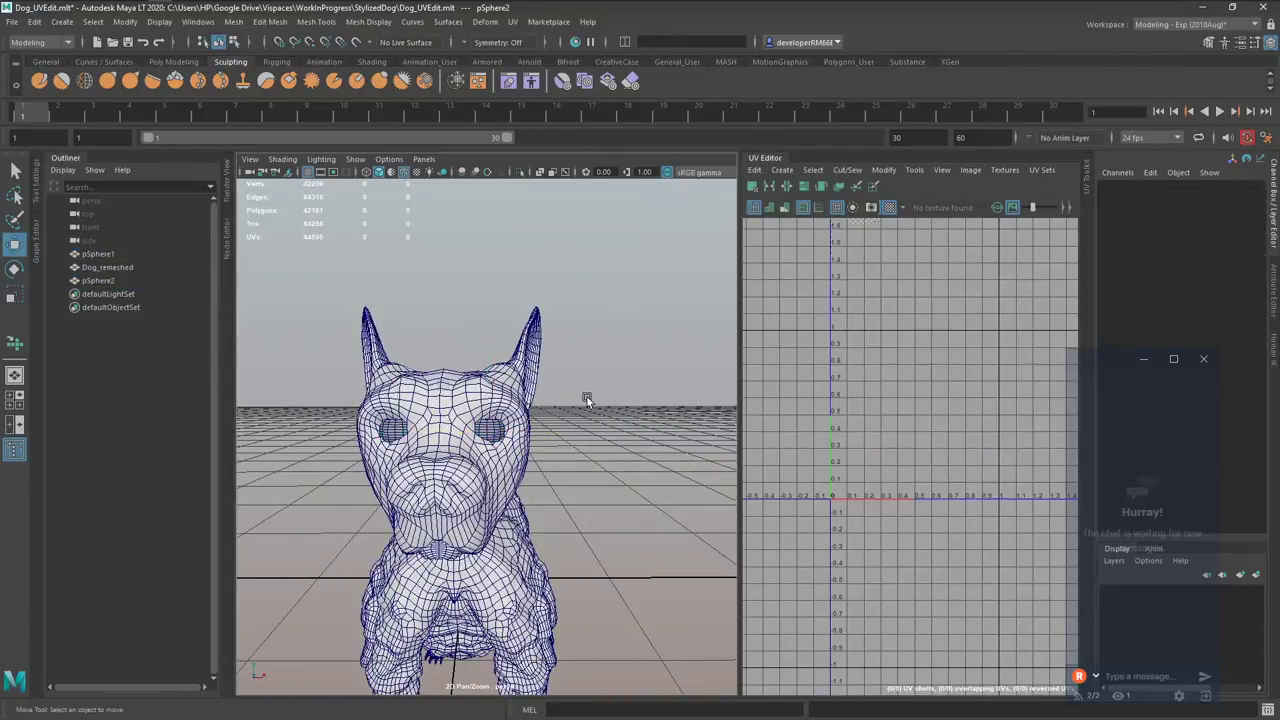
{"action": "mouse_move", "coordinate": [586, 395]}
{"action": "left_mouse_down", "text": "alt"}
{"action": "mouse_move", "coordinate": [571, 437]}
{"action": "mouse_move", "coordinate": [586, 443]}
{"action": "mouse_move", "coordinate": [570, 400]}
{"action": "left_mouse_up", "text": "alt"}
Check both eye spheres in isolation and within the head, and delete the copied sphere.
{"action": "left_click", "coordinate": [490, 434]}
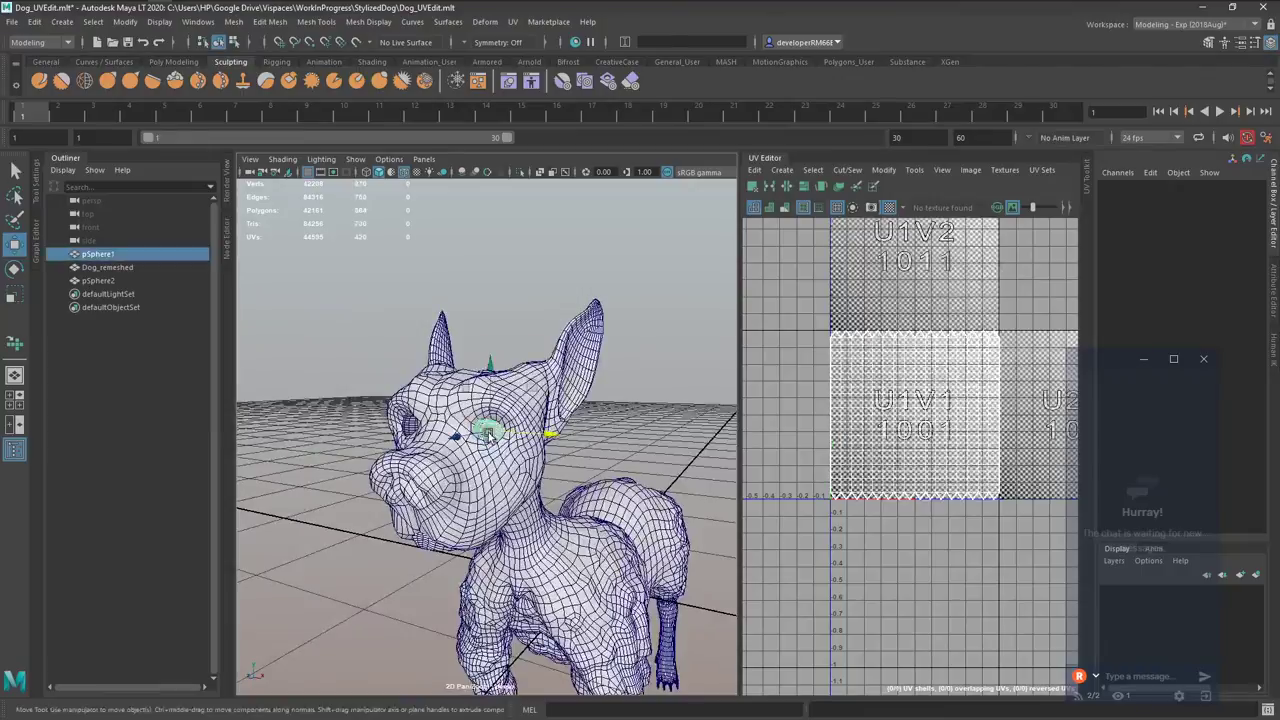
{"action": "left_click", "coordinate": [408, 432], "text": "shift"}
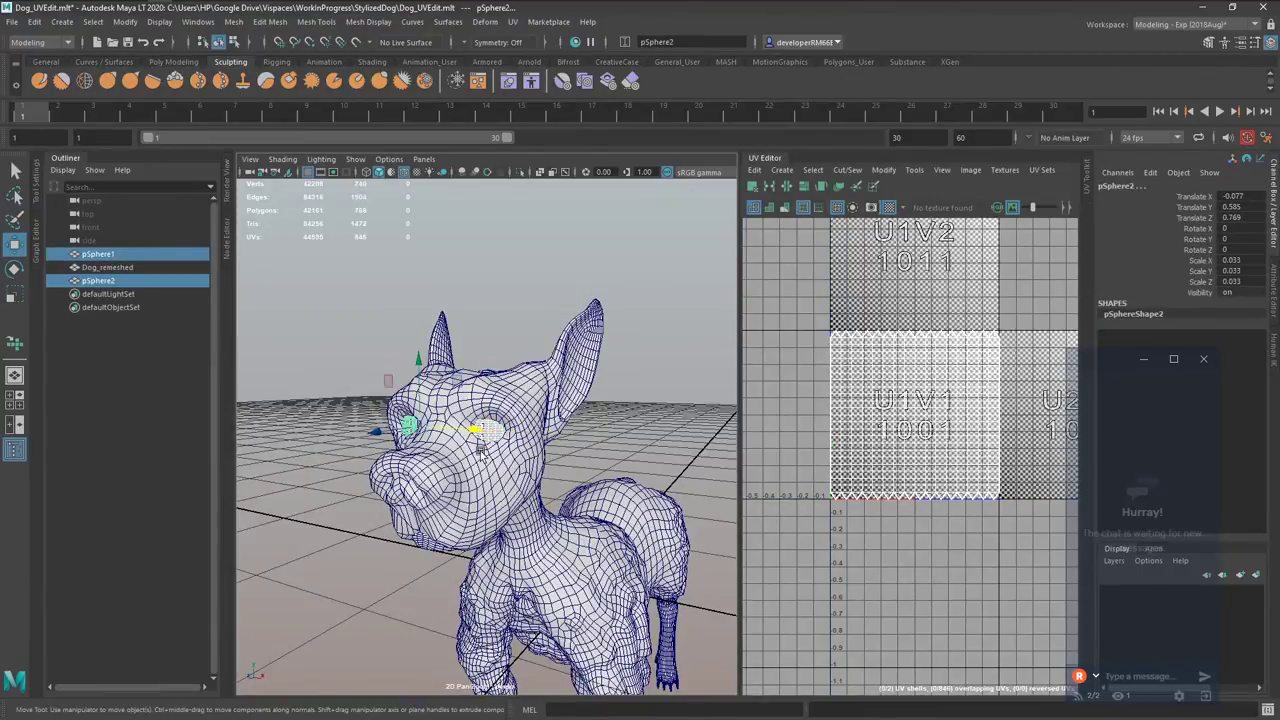
{"action": "key", "text": "f"}
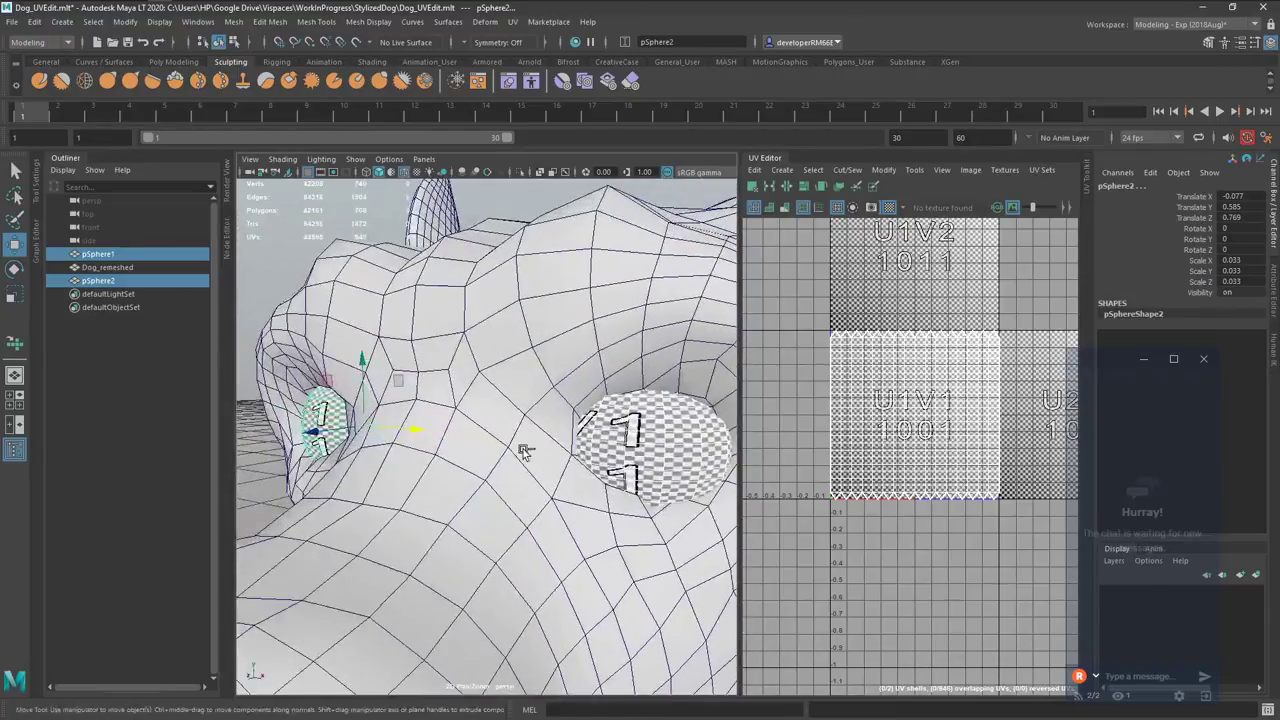
{"action": "key", "text": "ctrl+1"}
{"action": "left_click_drag", "start_coordinate": [524, 452], "coordinate": [568, 472], "text": "alt"}
{"action": "key", "text": "ctrl+1"}
{"action": "scroll", "coordinate": [568, 449], "scroll_direction": "down", "scroll_amount": 3}
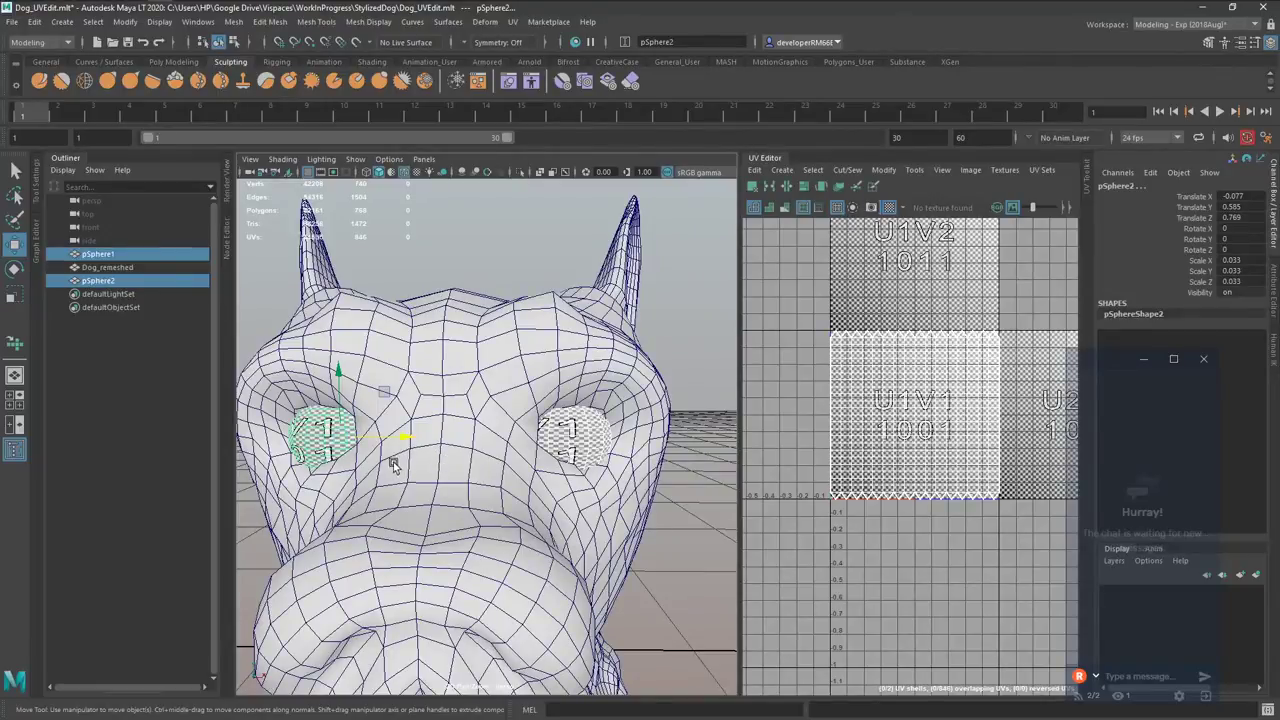
{"action": "left_click", "coordinate": [309, 440]}
{"action": "key", "text": "Delete"}
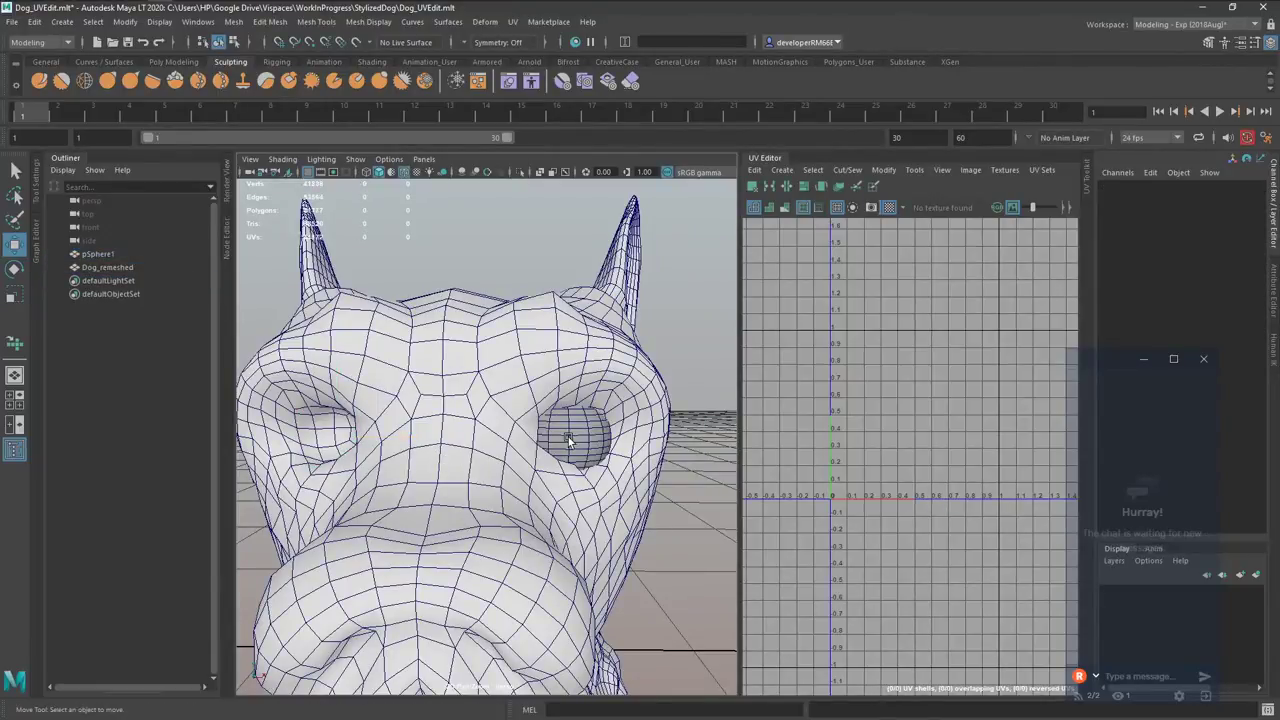
Nudge the remaining eye sphere inward to about X 0.074 and duplicate it in place.
{"action": "left_click", "coordinate": [568, 437]}
{"action": "left_click_drag", "start_coordinate": [610, 438], "coordinate": [606, 439]}
{"action": "key", "text": "ctrl+d"}
Mirror the duplicated eye sphere by setting its X scale to -0.033.
{"action": "key", "text": "r"}
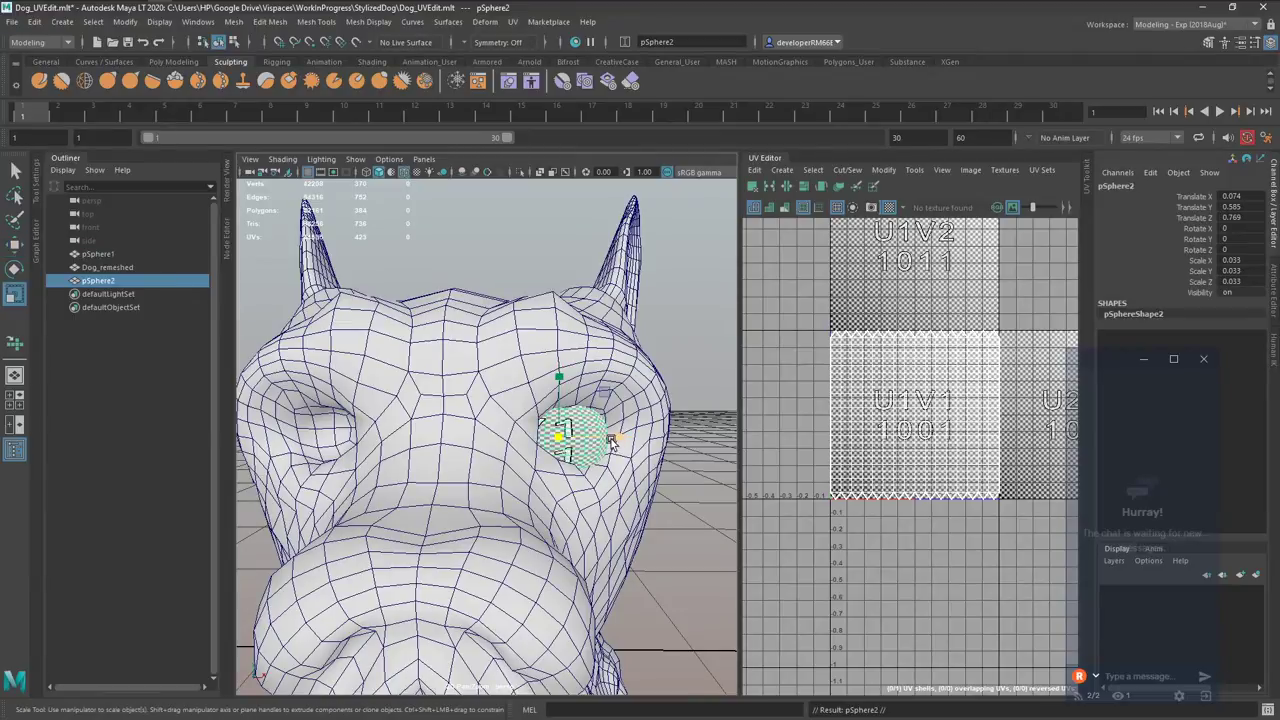
{"action": "left_click_drag", "start_coordinate": [613, 442], "coordinate": [533, 437]}
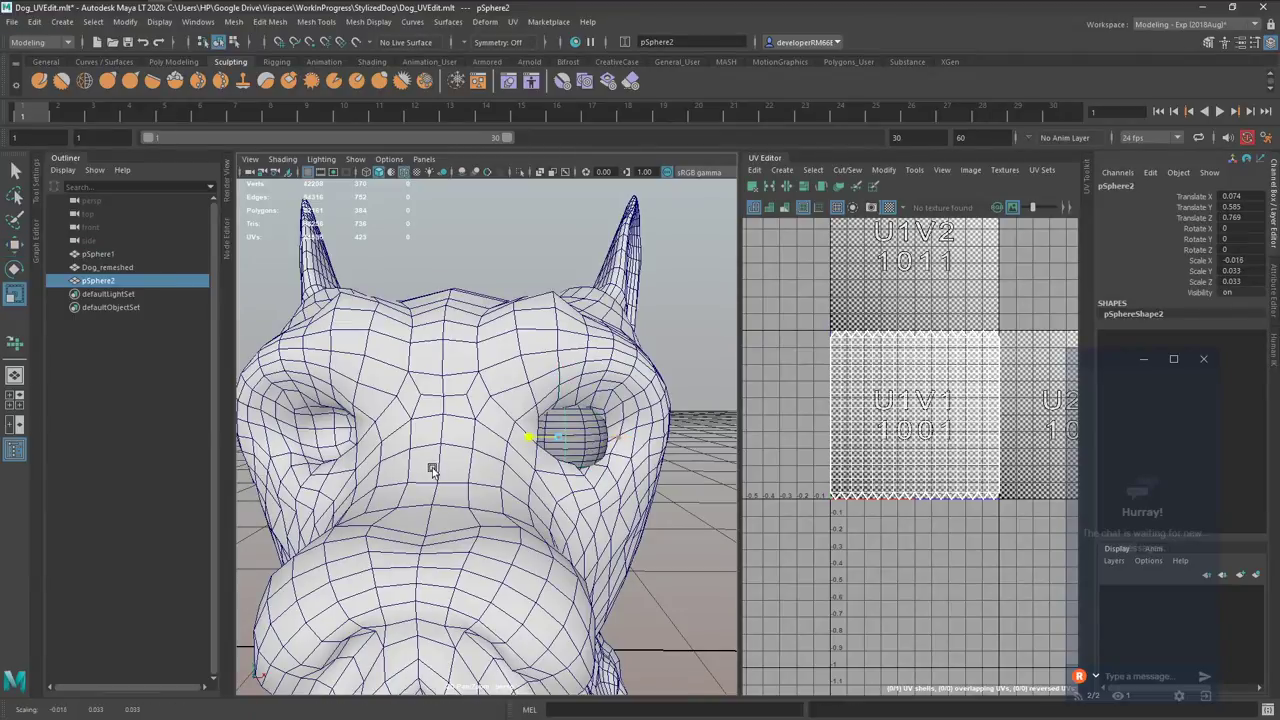
{"action": "double_click", "coordinate": [1238, 260]}
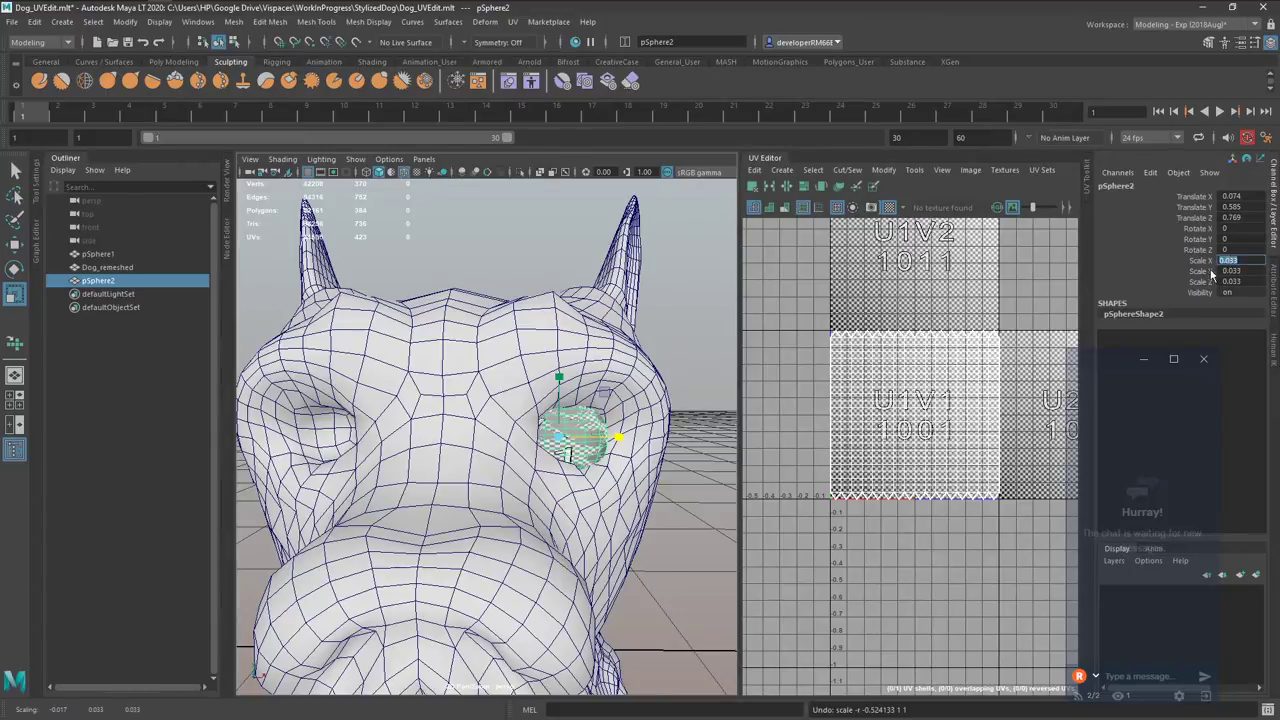
{"action": "type", "text": "-"}
{"action": "key", "text": "Return"}
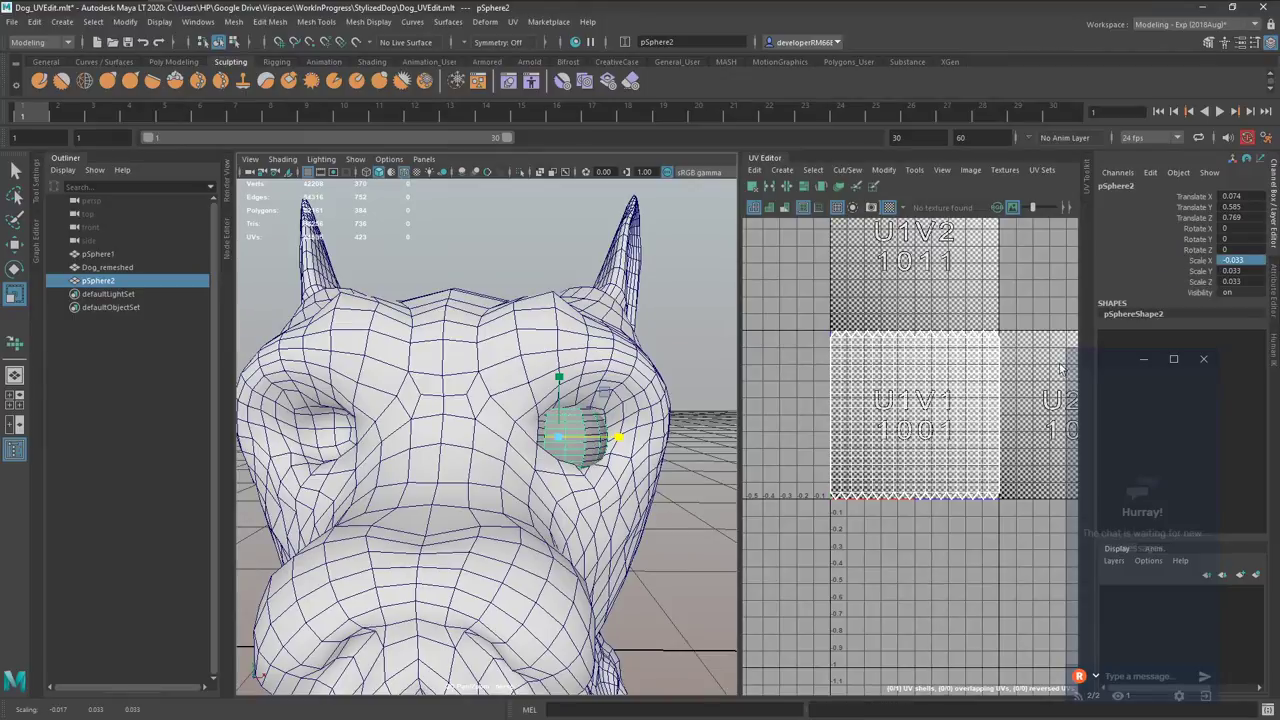
Move the mirrored eye sphere across into the empty eye socket and select both eye spheres.
{"action": "key", "text": "w"}
{"action": "left_click_drag", "start_coordinate": [609, 435], "coordinate": [394, 446]}
{"action": "left_click", "coordinate": [573, 441], "text": "shift"}
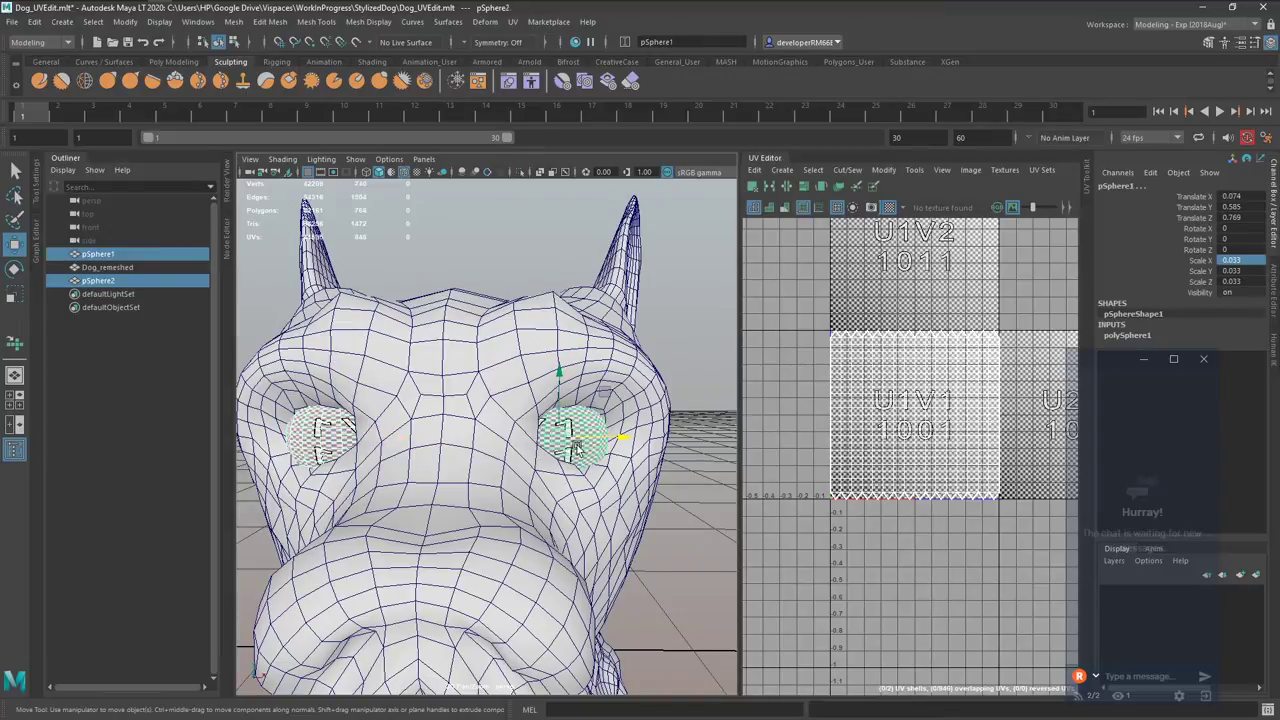
{"action": "left_click_drag", "start_coordinate": [619, 435], "coordinate": [514, 448]}
{"action": "key", "text": "ctrl+z"}
Delete the construction history of both eye spheres and freeze their transformations.
{"action": "key", "text": "w"}
{"action": "left_click", "coordinate": [596, 437]}
{"action": "left_click_drag", "start_coordinate": [676, 435], "coordinate": [589, 468]}
{"action": "key", "text": "alt+shift+d"}
{"action": "key", "text": "alt+shift+f"}
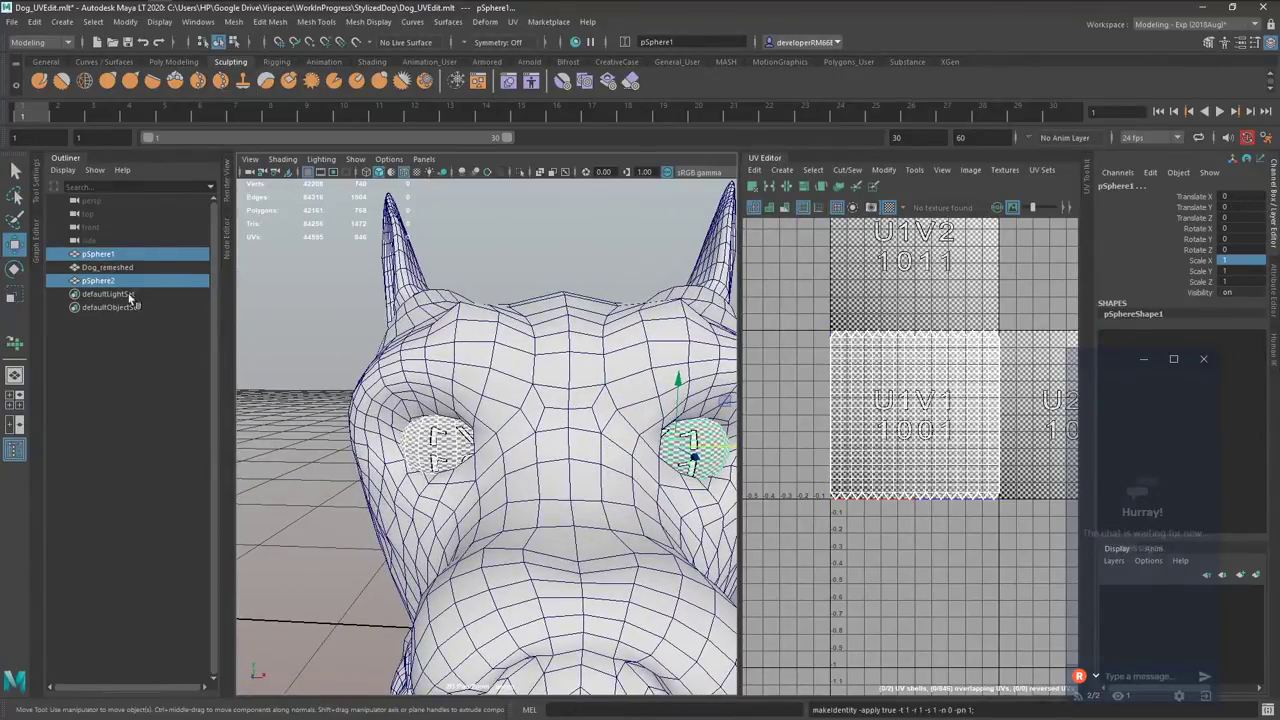
Rename pSphere1 as Eye_L and pSphere2 as Eye_R.
{"action": "double_click", "coordinate": [100, 255]}
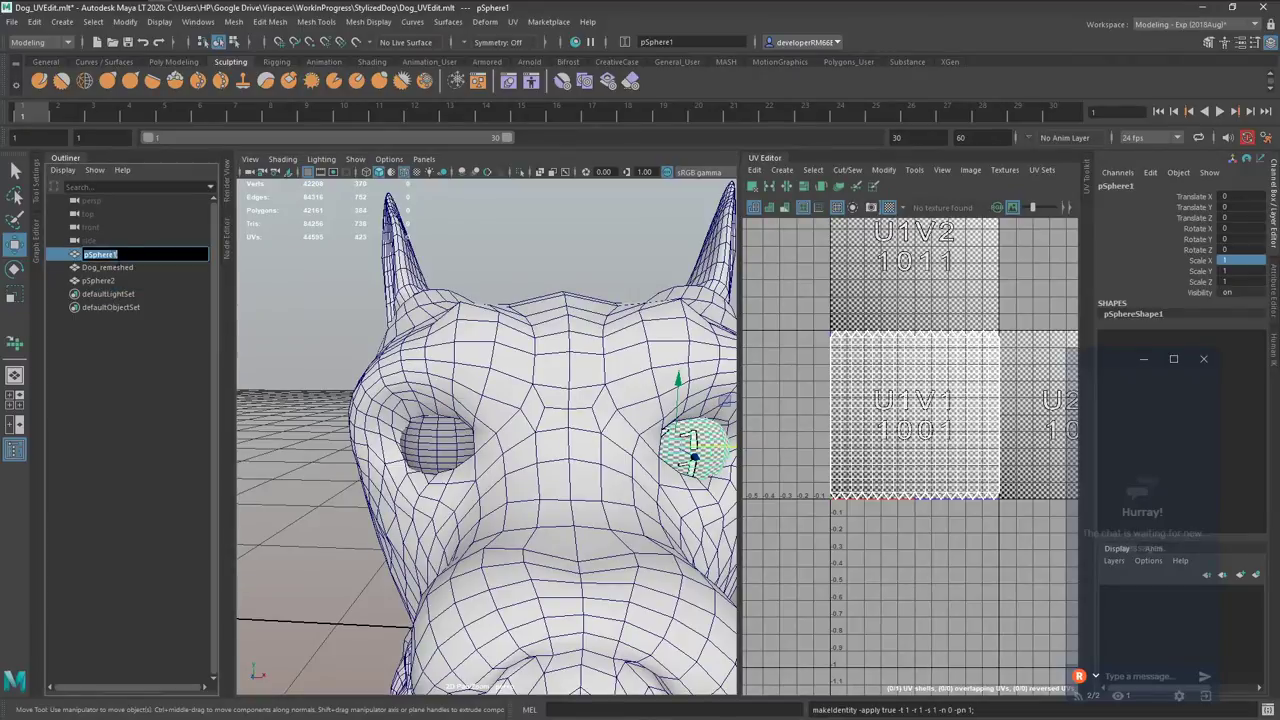
{"action": "type", "text": "Eye_L"}
{"action": "key", "text": "Return"}
{"action": "left_click", "coordinate": [98, 281]}
{"action": "double_click", "coordinate": [98, 281]}
{"action": "type", "text": "E"}
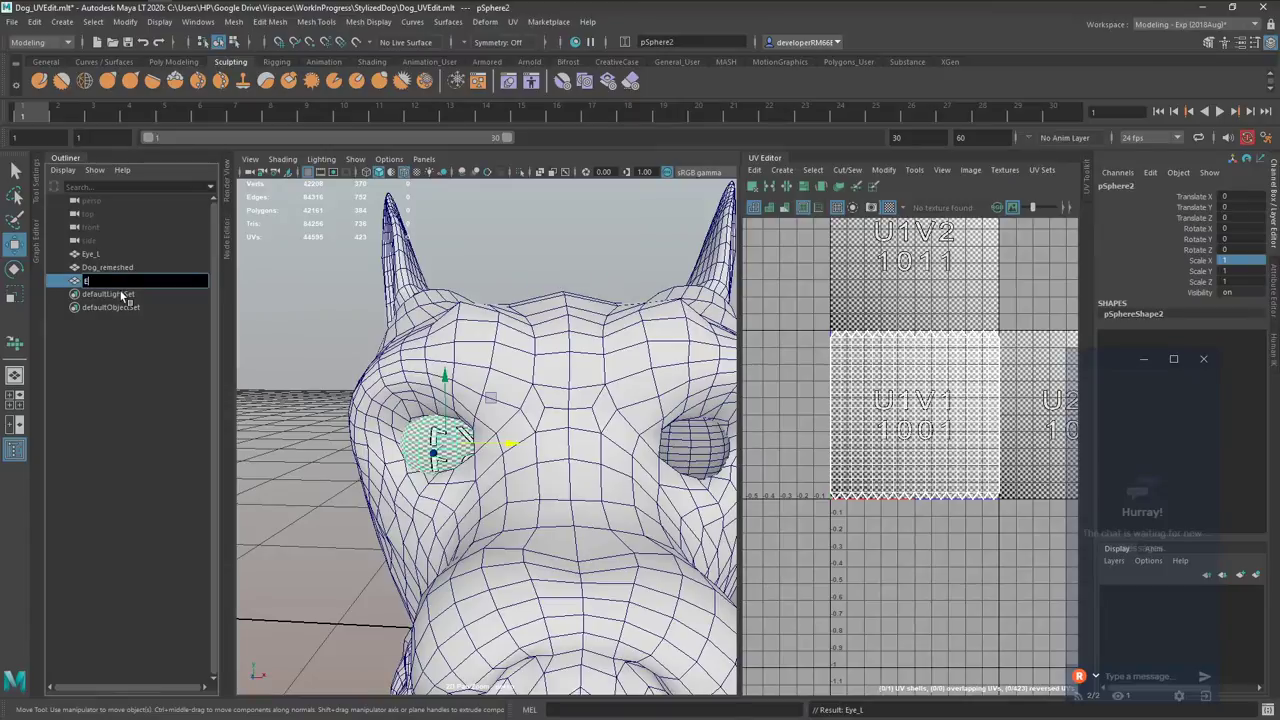
{"action": "type", "text": "ye_R"}
{"action": "key", "text": "Return"}
Parent both eye spheres under the Dog_remeshed mesh.
{"action": "left_click", "coordinate": [125, 254], "text": "ctrl"}
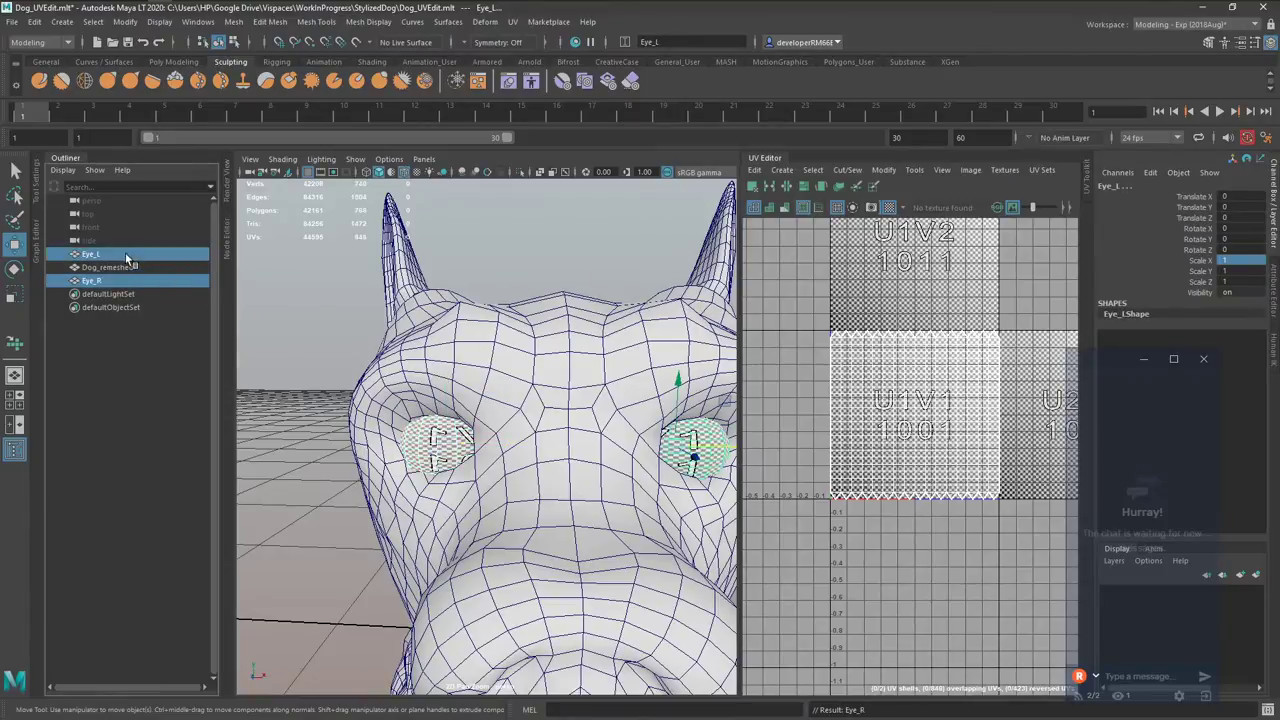
{"action": "left_click", "coordinate": [128, 267], "text": "ctrl"}
{"action": "key", "text": "p"}
Export the dog mesh with its eyes, overwriting Dog_reUV.fbx.
{"action": "key", "text": "ctrl+shift+e"}
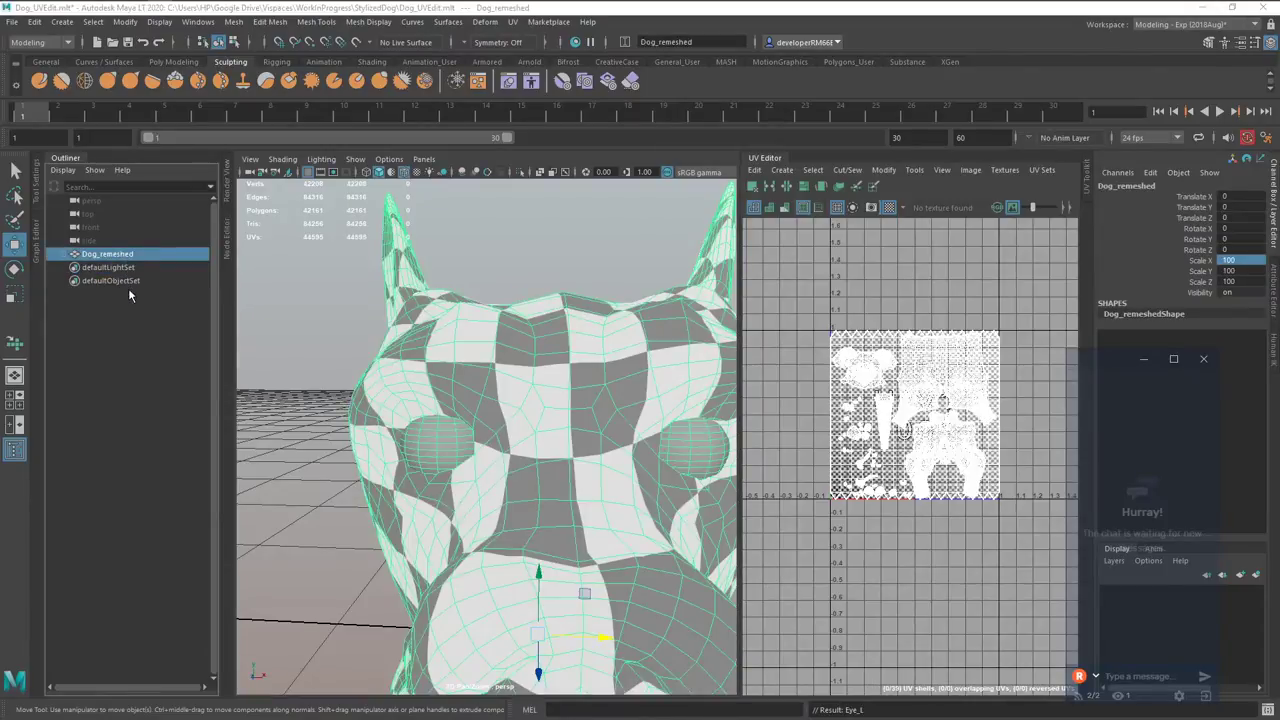
{"action": "double_click", "coordinate": [764, 411]}
{"action": "left_click", "coordinate": [866, 568]}
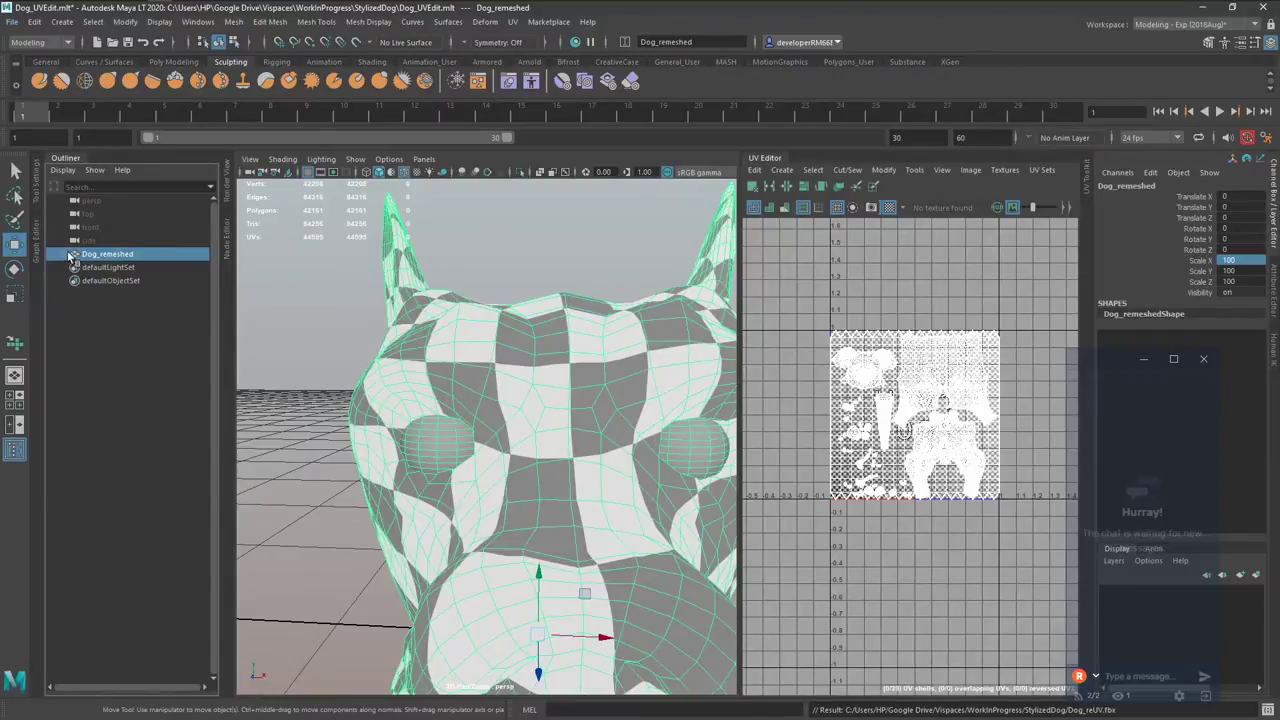
Assign a new Phong material named M_Eyes to both eye spheres.
{"action": "left_click_drag", "start_coordinate": [108, 266], "coordinate": [108, 281]}
{"action": "key", "text": "ctrl+a"}
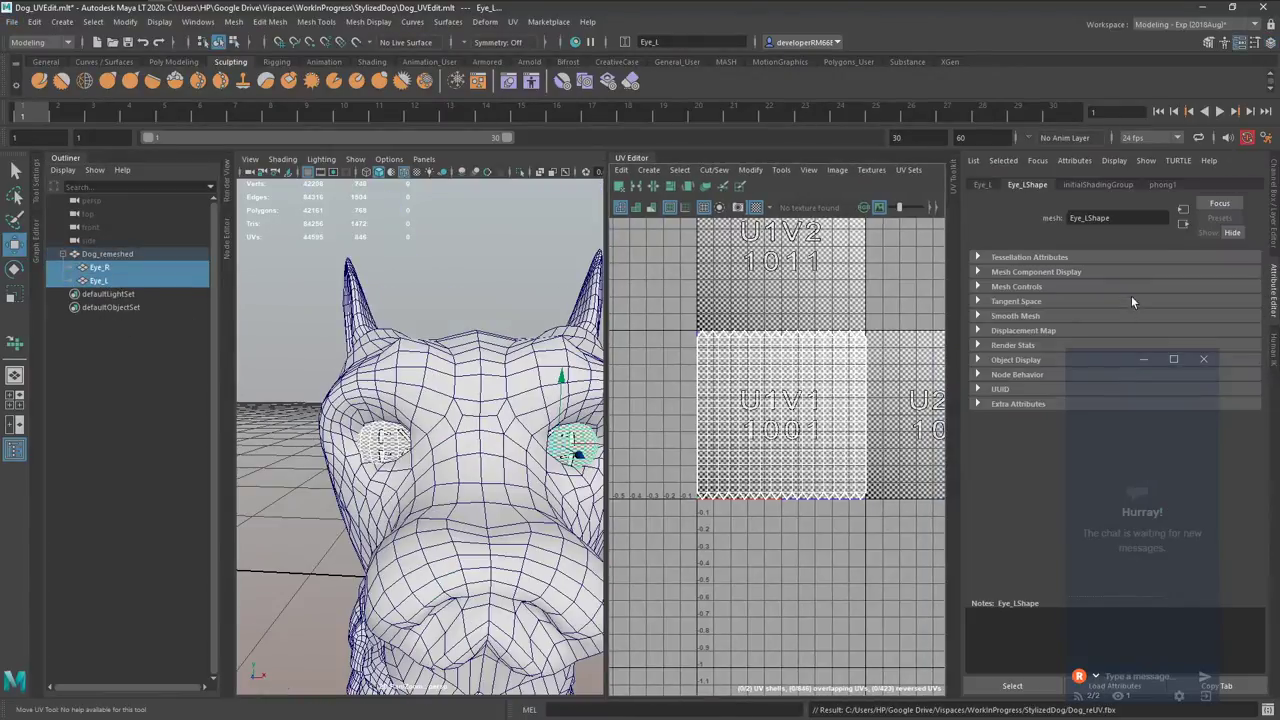
{"action": "right_click_drag", "start_coordinate": [567, 386], "coordinate": [588, 386]}
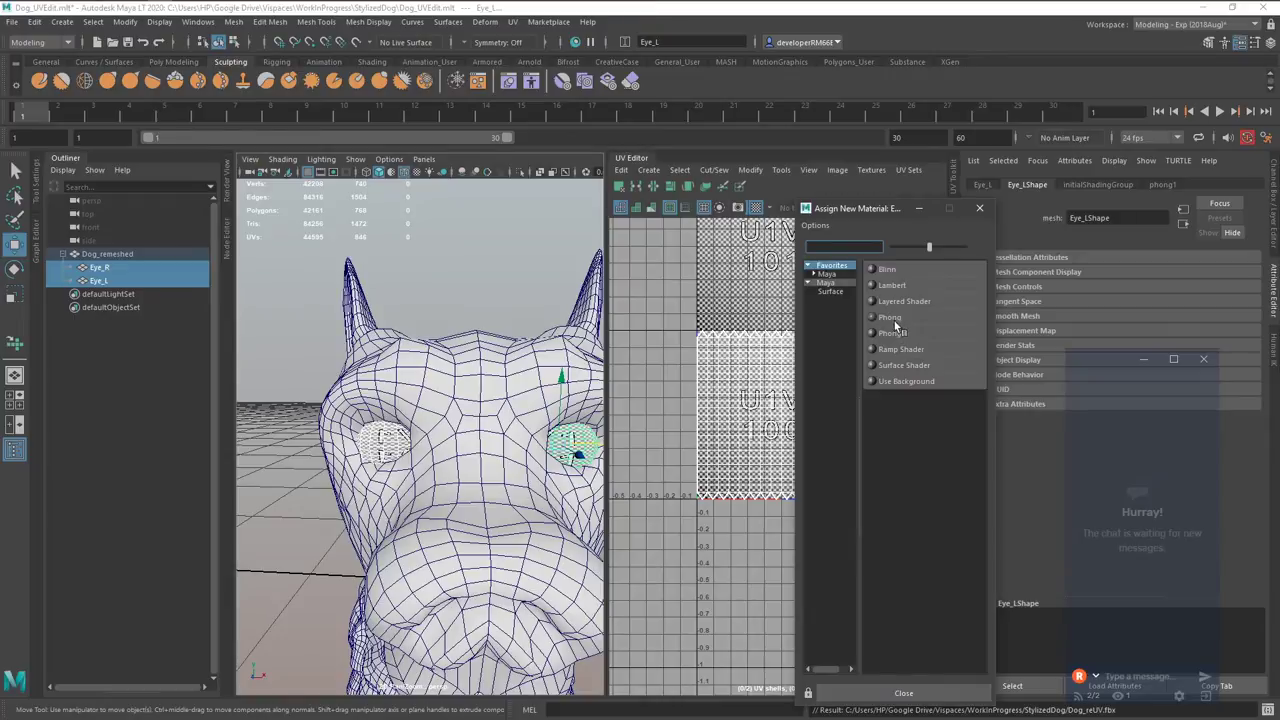
{"action": "left_click", "coordinate": [895, 321]}
{"action": "left_click_drag", "start_coordinate": [1110, 218], "coordinate": [982, 218]}
{"action": "type", "text": "M_"}
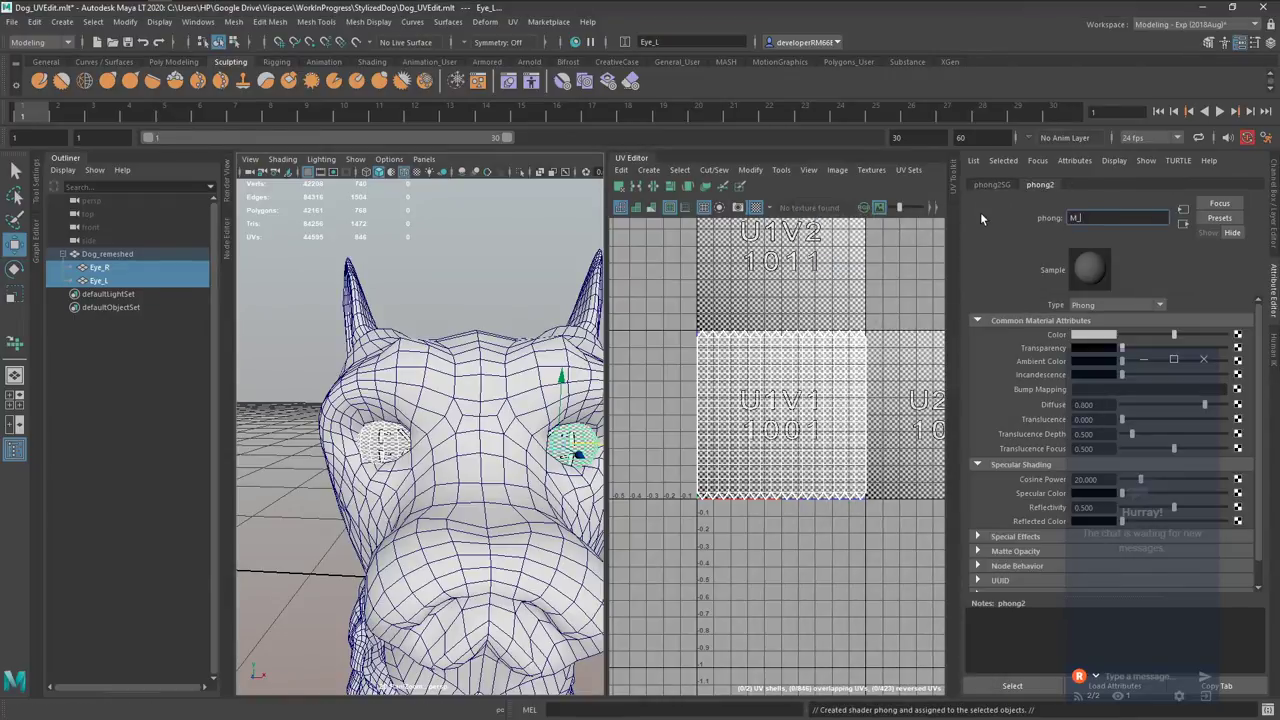
{"action": "type", "text": "_Eyes"}
{"action": "key", "text": "Return"}
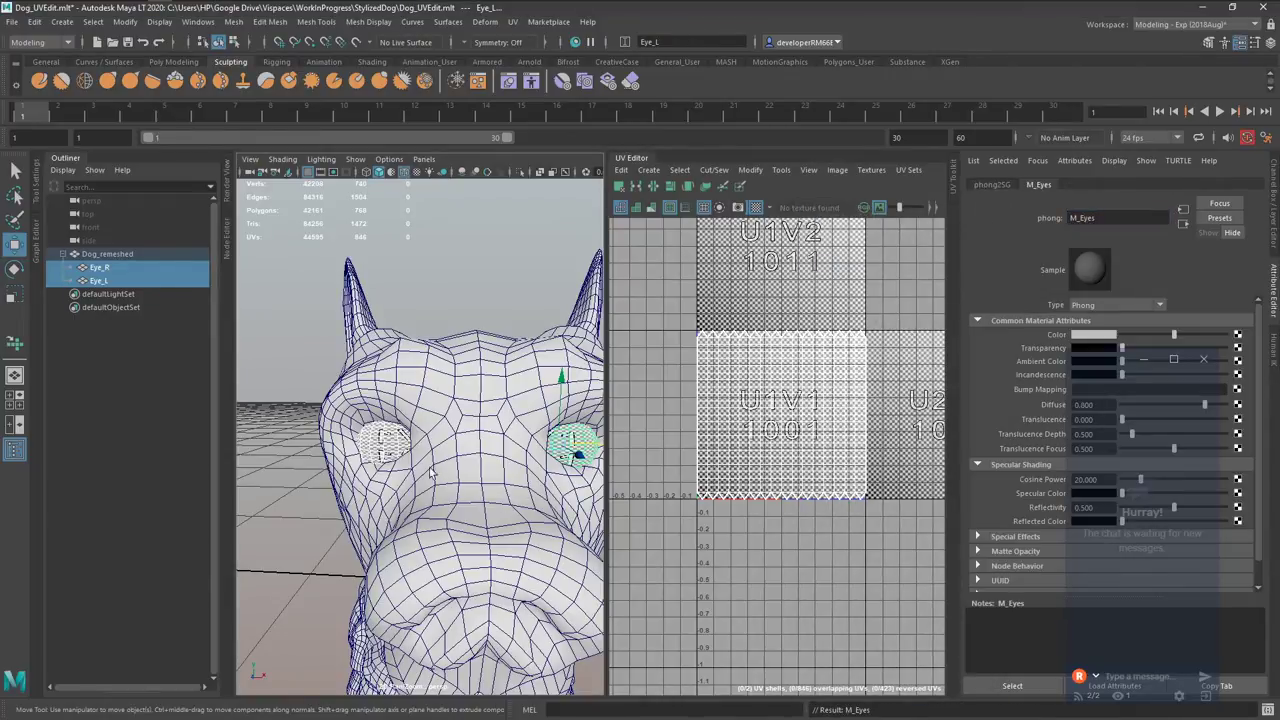
Export Dog_remeshed with its child eyes over Dog_reUV.fbx again and save the scene.
{"action": "left_click", "coordinate": [140, 254]}
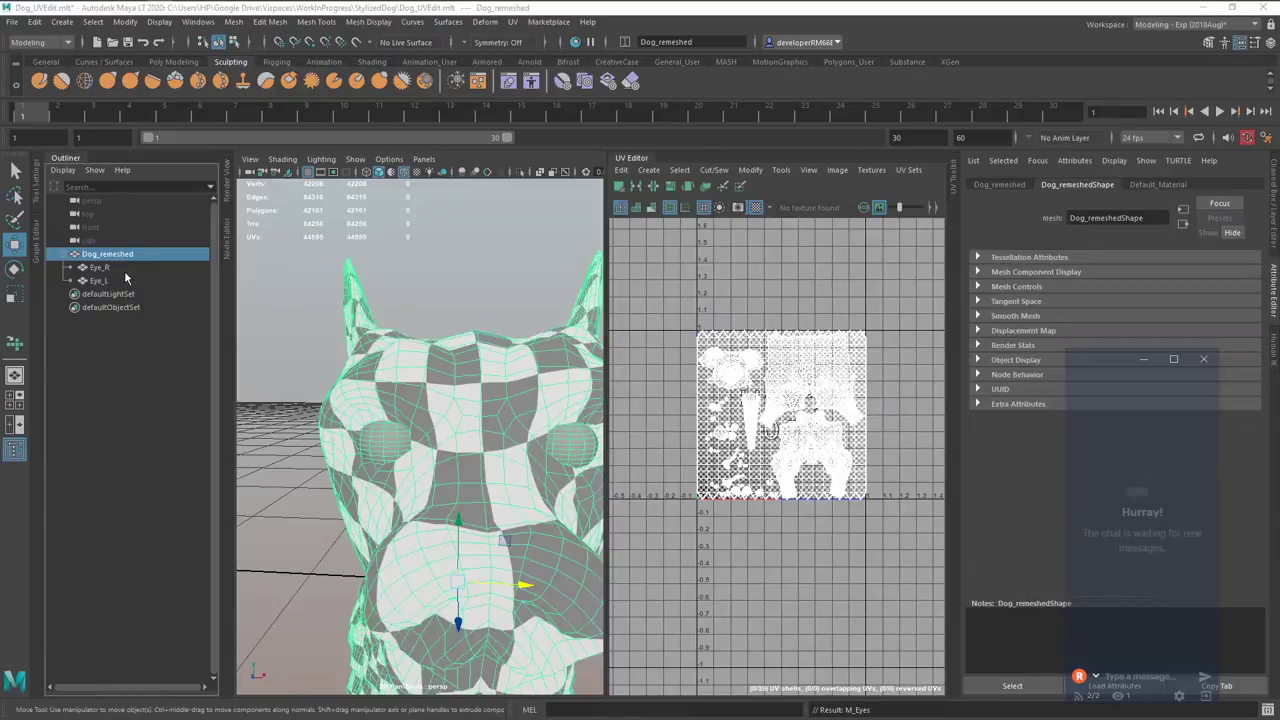
{"action": "key", "text": "ctrl+s"}
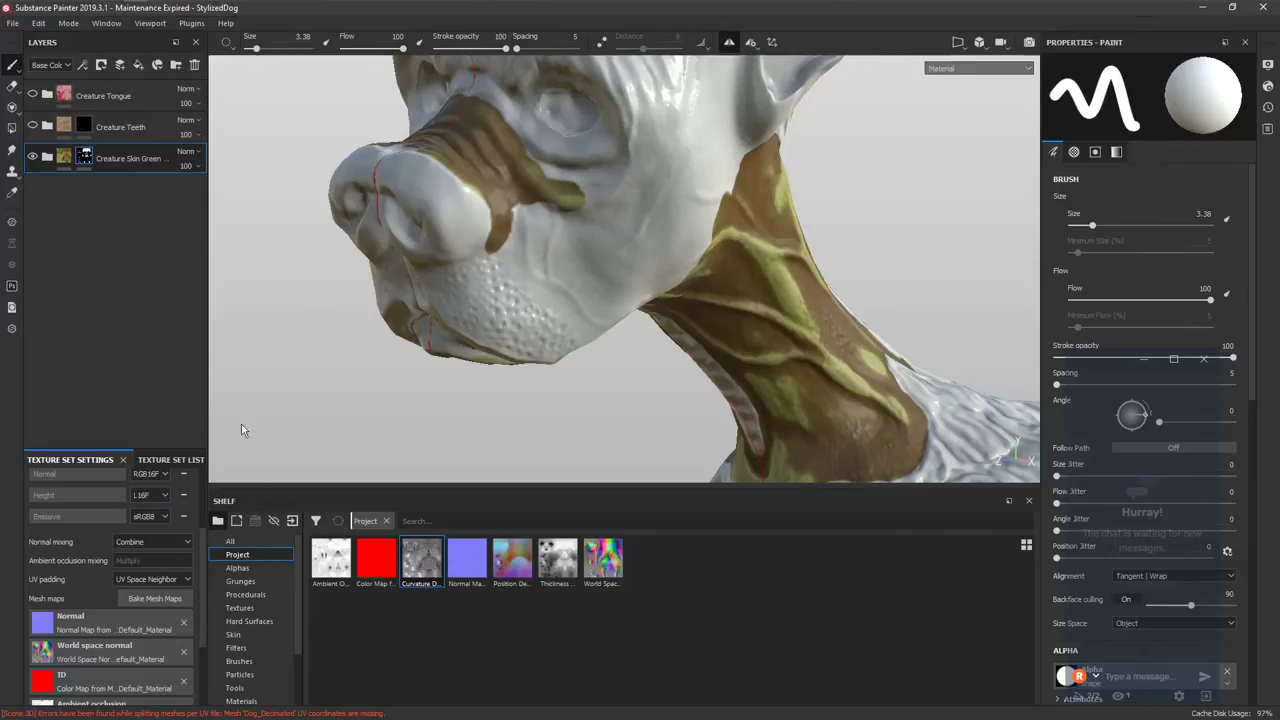
Switch to Substance Painter and try to replace the project mesh with the exported Dog_reUV.fbx.
{"action": "left_click_drag", "start_coordinate": [240, 429], "coordinate": [462, 436]}
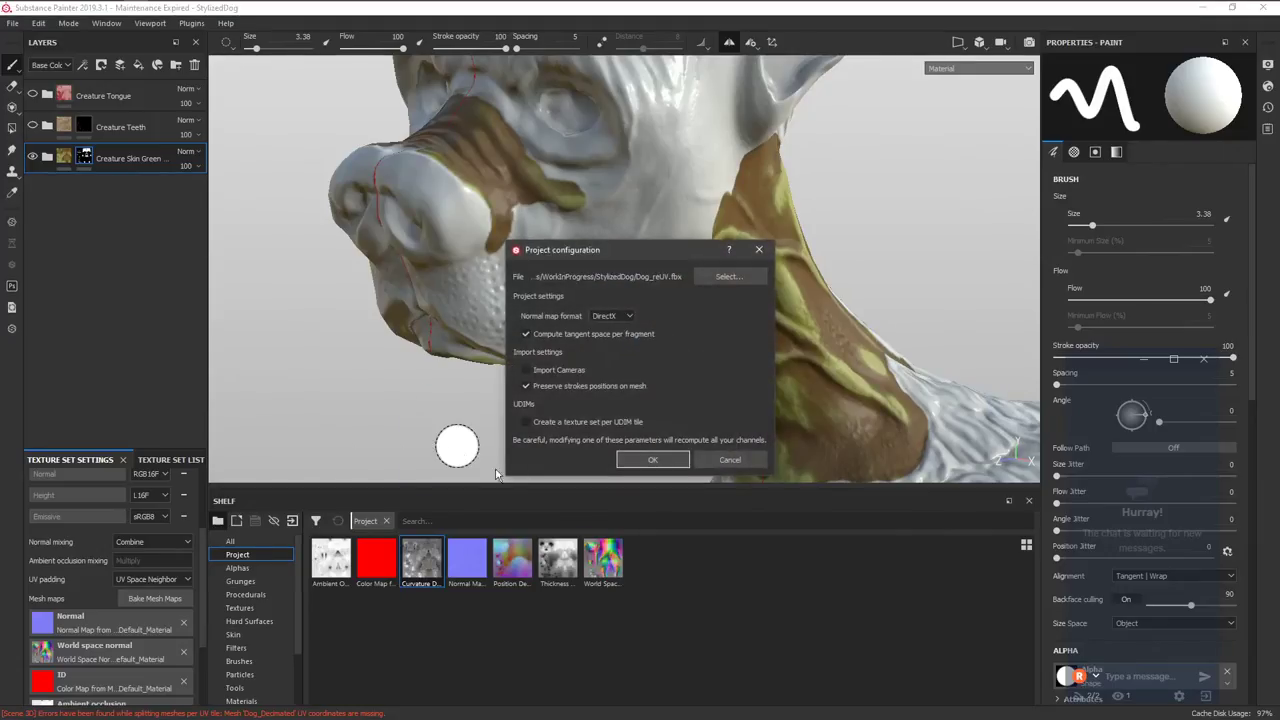
{"action": "left_click", "coordinate": [652, 459]}
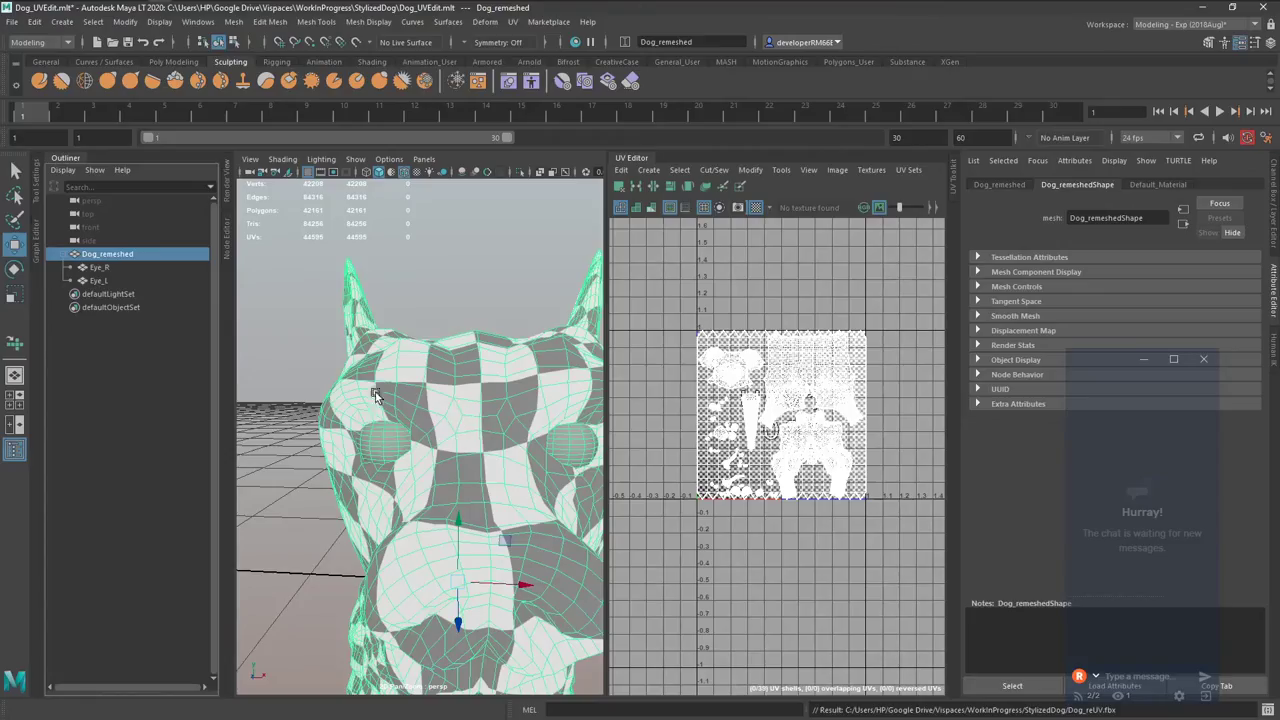
{"action": "left_click", "coordinate": [495, 328]}
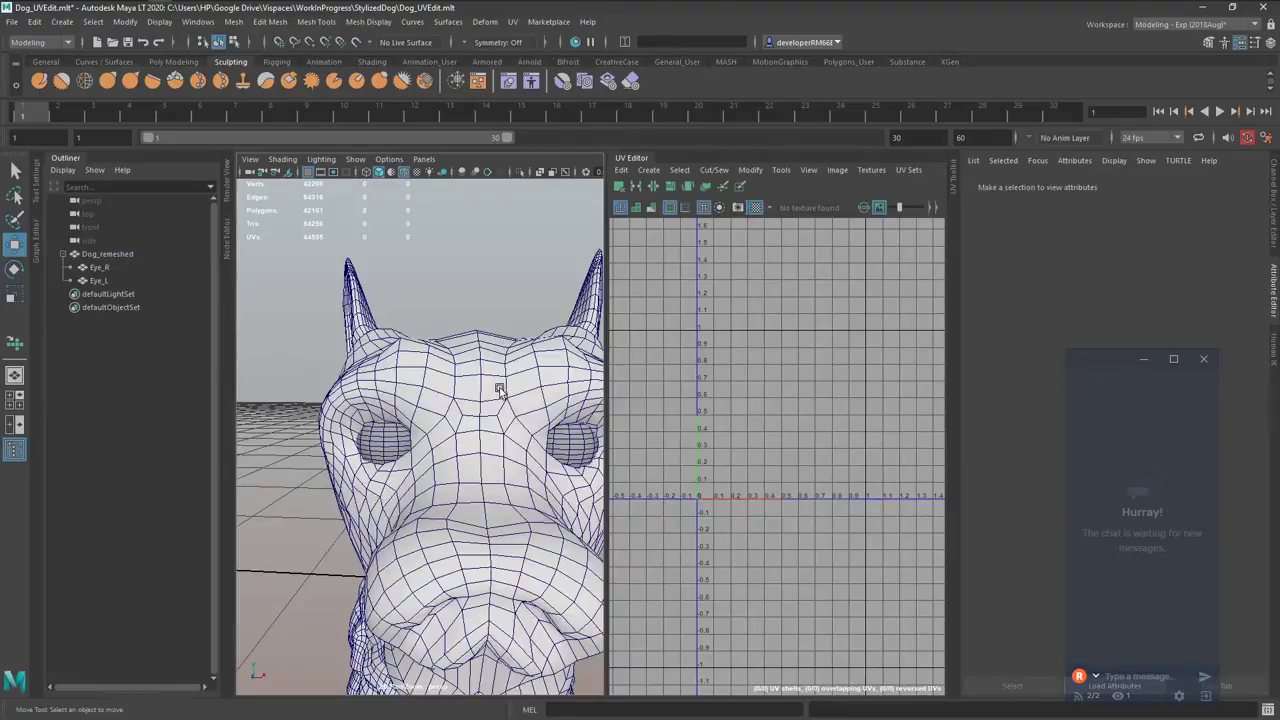
{"action": "key", "text": "alt+5"}
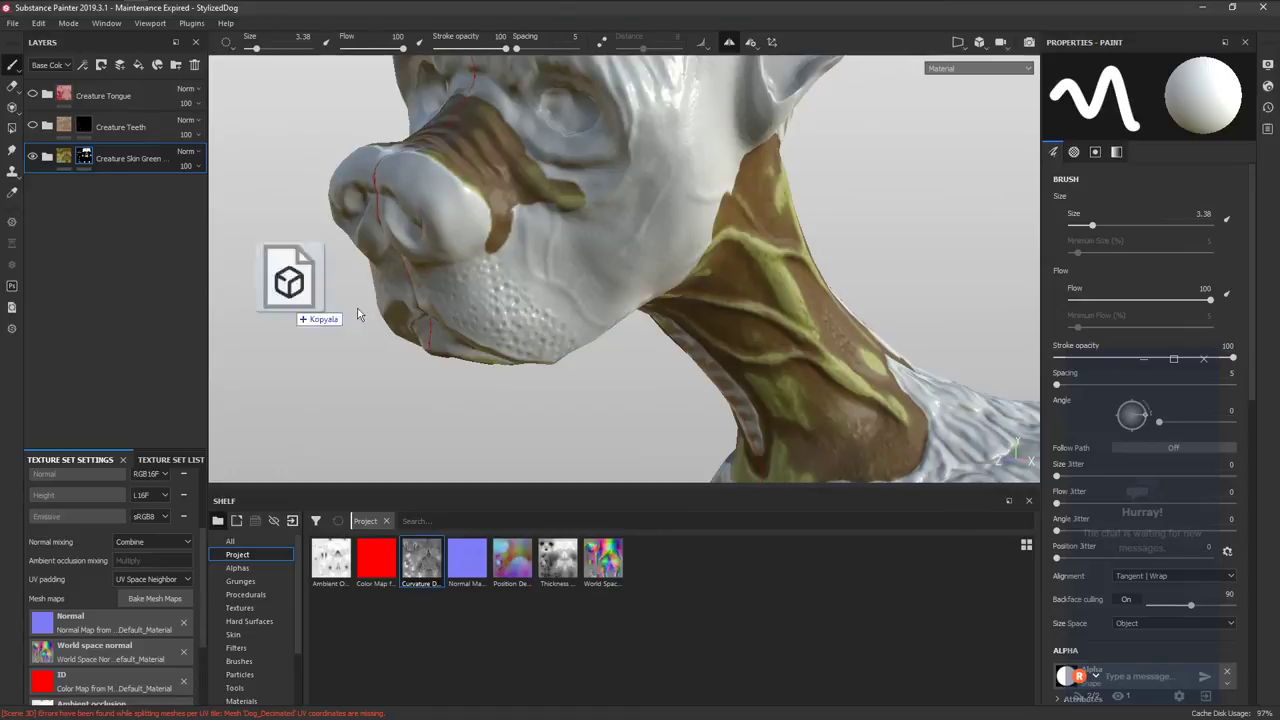
{"action": "left_click_drag", "start_coordinate": [280, 270], "coordinate": [290, 280]}
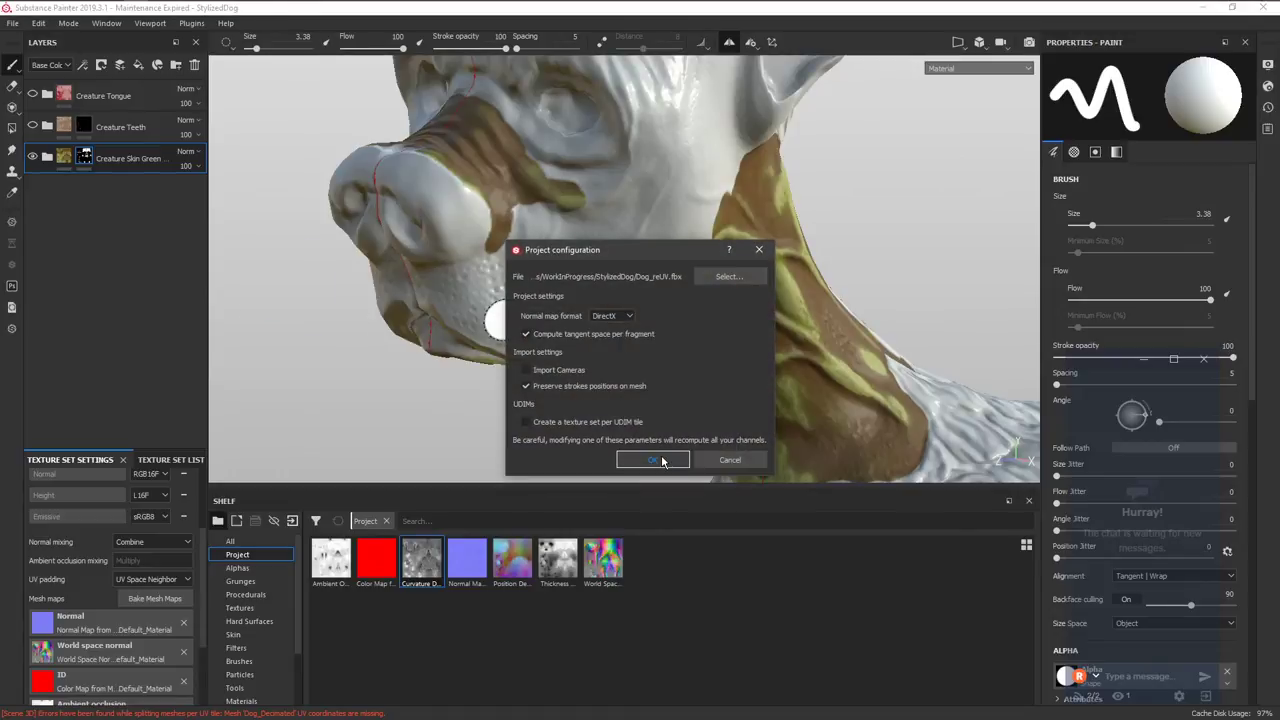
{"action": "left_click", "coordinate": [661, 457]}
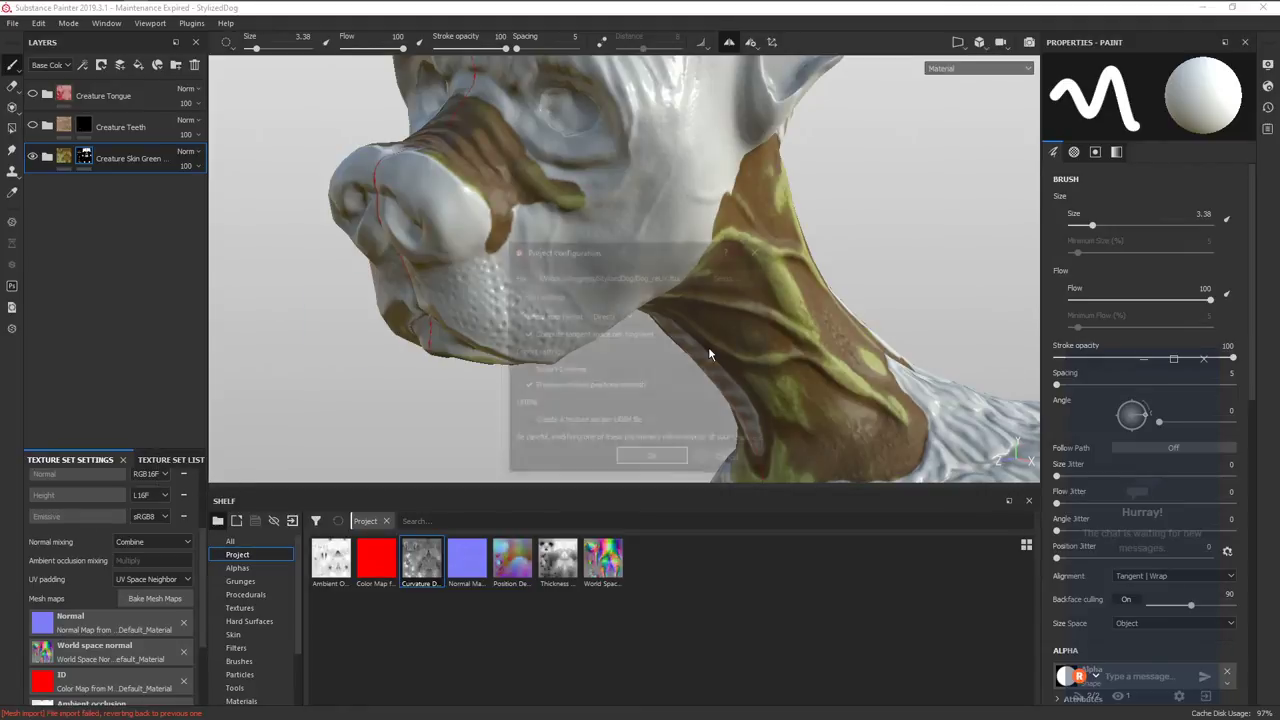
Reload Dog_reUV.fbx as the Substance Painter project mesh with stroke positions preserved, and show the texture set list.
{"action": "left_click", "coordinate": [731, 279]}
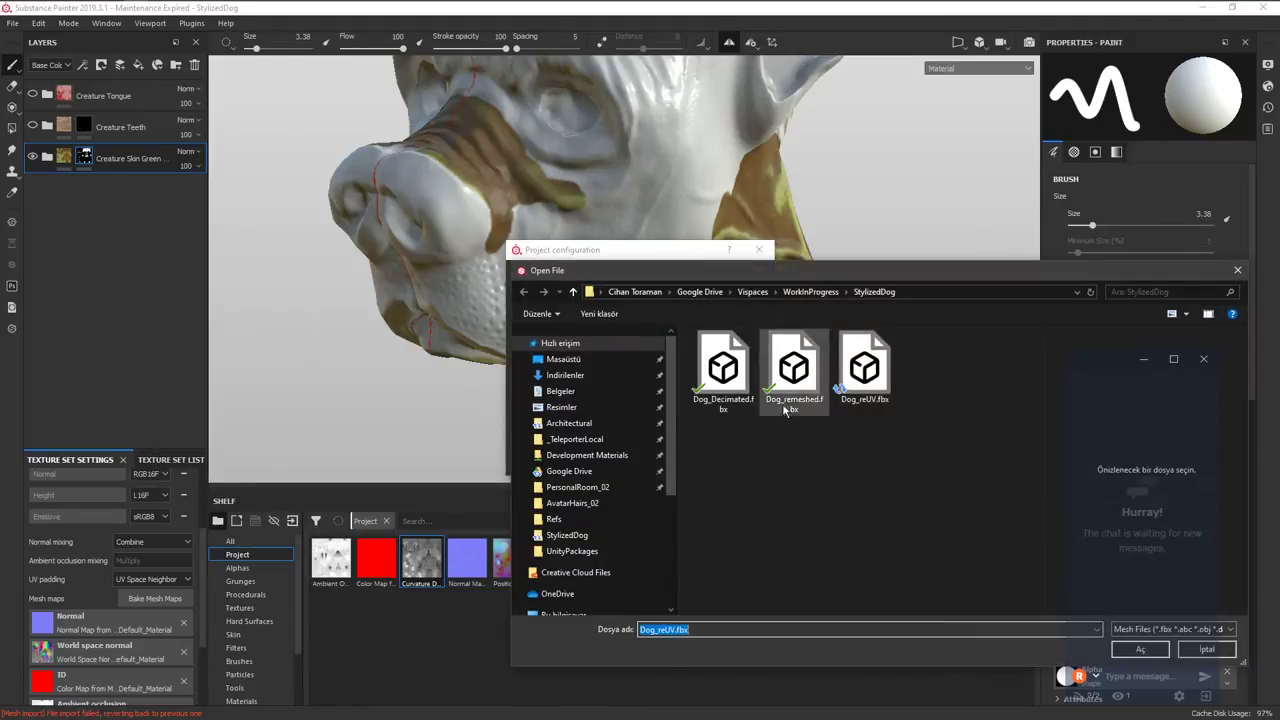
{"action": "left_click", "coordinate": [1208, 650]}
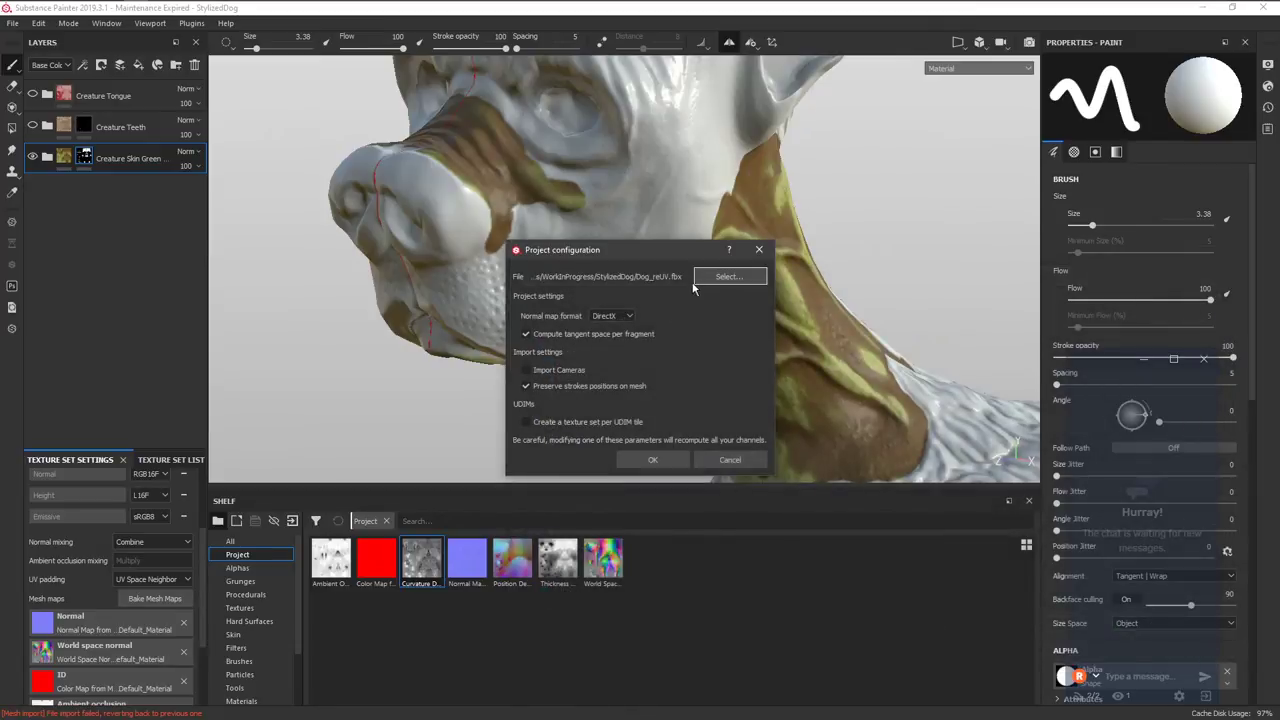
{"action": "left_click", "coordinate": [653, 460]}
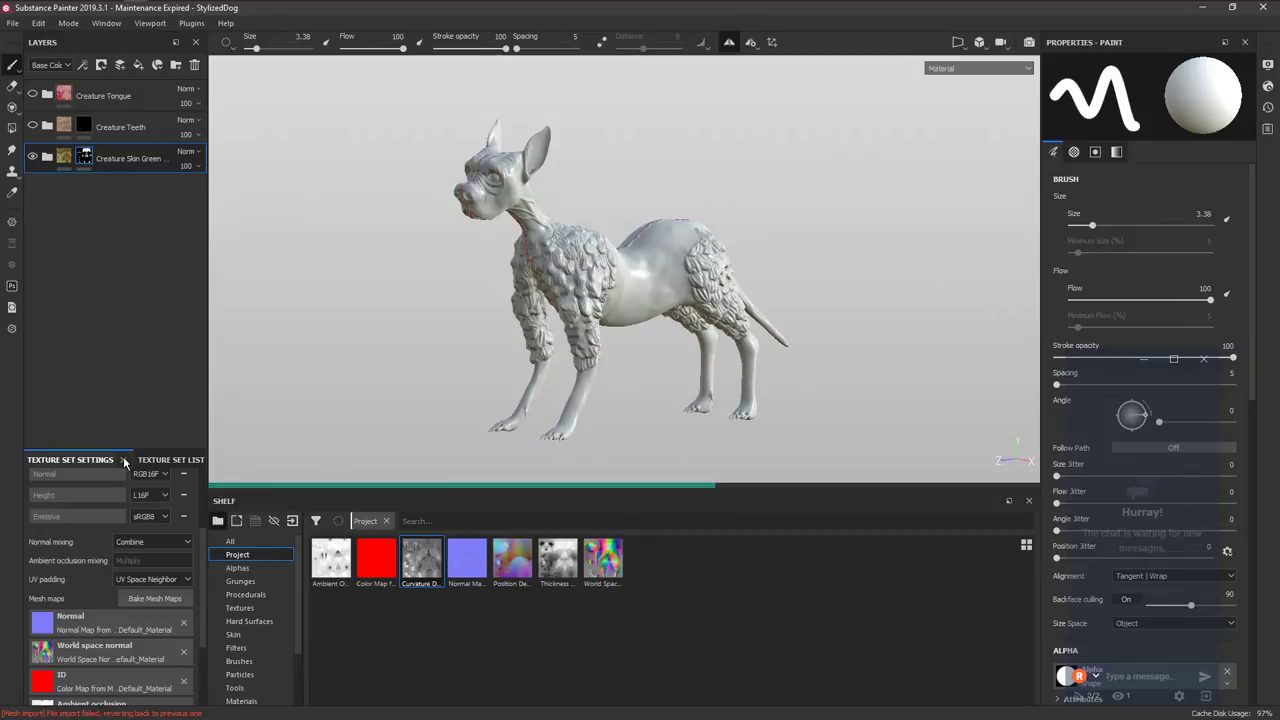
{"action": "left_click", "coordinate": [152, 460]}
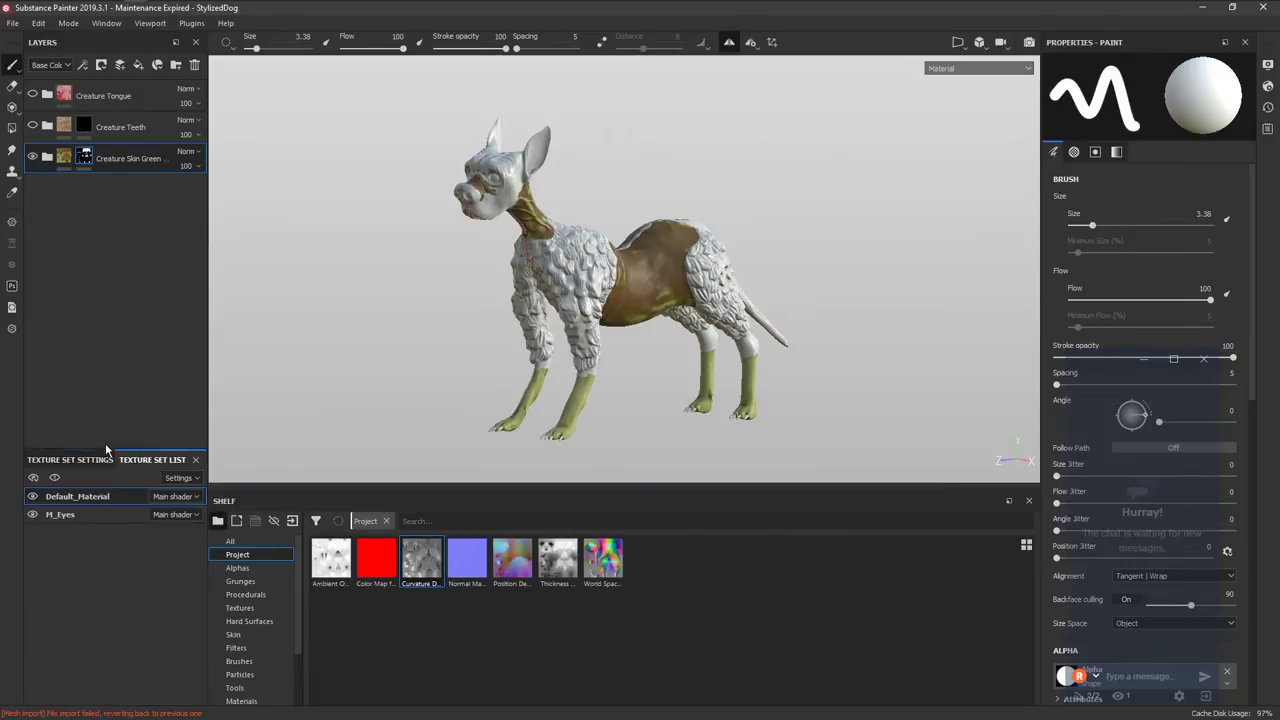
Paint the Creature Skin Green mask onto the sides of the muzzle and the area beneath the nose.
{"action": "right_click_drag", "start_coordinate": [555, 227], "coordinate": [417, 495], "text": "alt"}
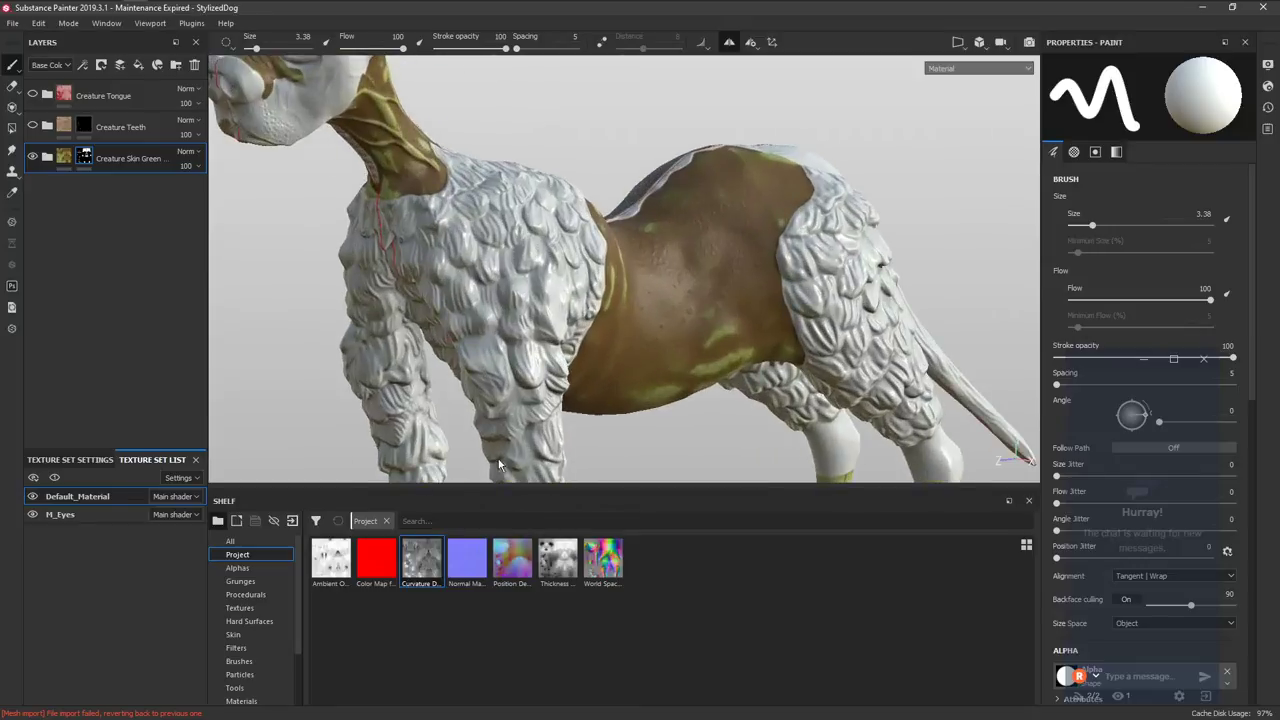
{"action": "middle_click_drag", "start_coordinate": [385, 120], "coordinate": [665, 328], "text": "alt"}
{"action": "right_click_drag", "start_coordinate": [665, 328], "coordinate": [440, 458], "text": "alt"}
{"action": "mouse_move", "coordinate": [411, 356]}
{"action": "left_mouse_down", "text": "alt"}
{"action": "mouse_move", "coordinate": [371, 345]}
{"action": "mouse_move", "coordinate": [415, 391]}
{"action": "mouse_move", "coordinate": [449, 381]}
{"action": "left_mouse_up", "text": "alt"}
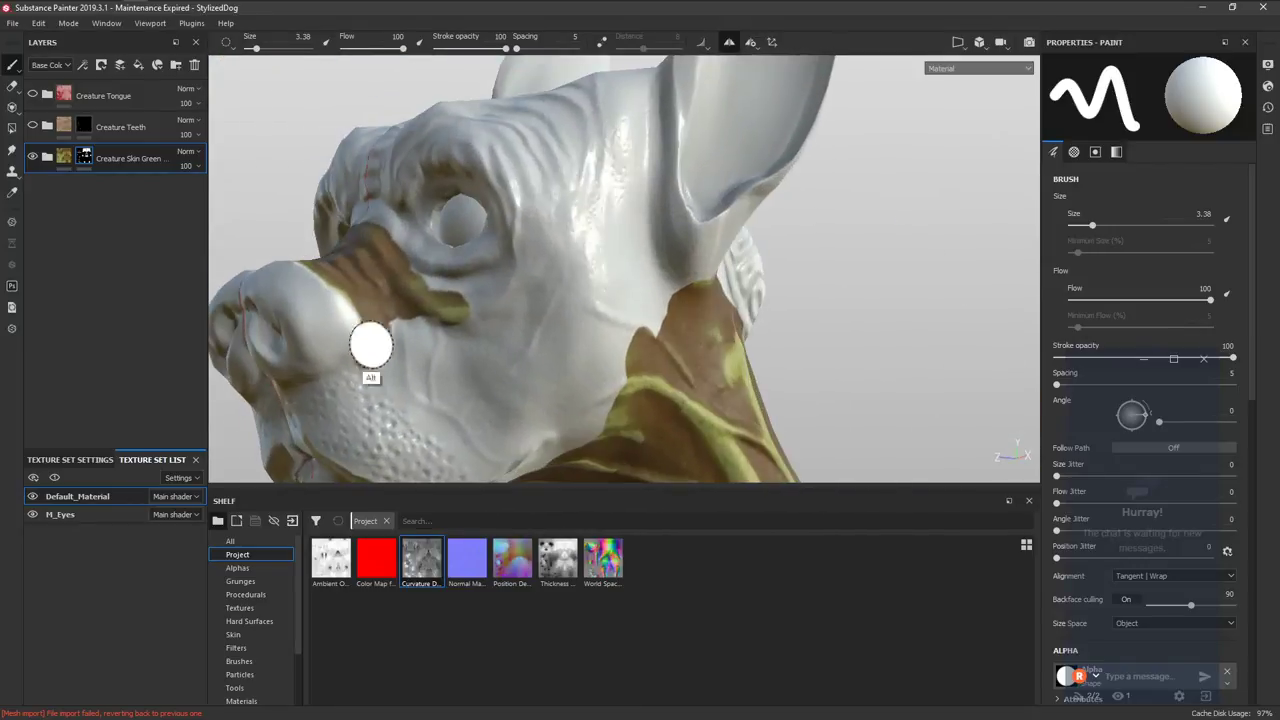
{"action": "middle_click_drag", "start_coordinate": [427, 399], "coordinate": [403, 303], "text": "alt"}
{"action": "mouse_move", "coordinate": [403, 303]}
{"action": "left_mouse_down"}
{"action": "mouse_move", "coordinate": [447, 337]}
{"action": "mouse_move", "coordinate": [338, 352]}
{"action": "mouse_move", "coordinate": [323, 318]}
{"action": "mouse_move", "coordinate": [362, 312]}
{"action": "left_mouse_up"}
{"action": "middle_click_drag", "start_coordinate": [395, 335], "coordinate": [412, 336], "text": "alt"}
{"action": "left_click_drag", "start_coordinate": [412, 336], "coordinate": [718, 274], "text": "alt"}
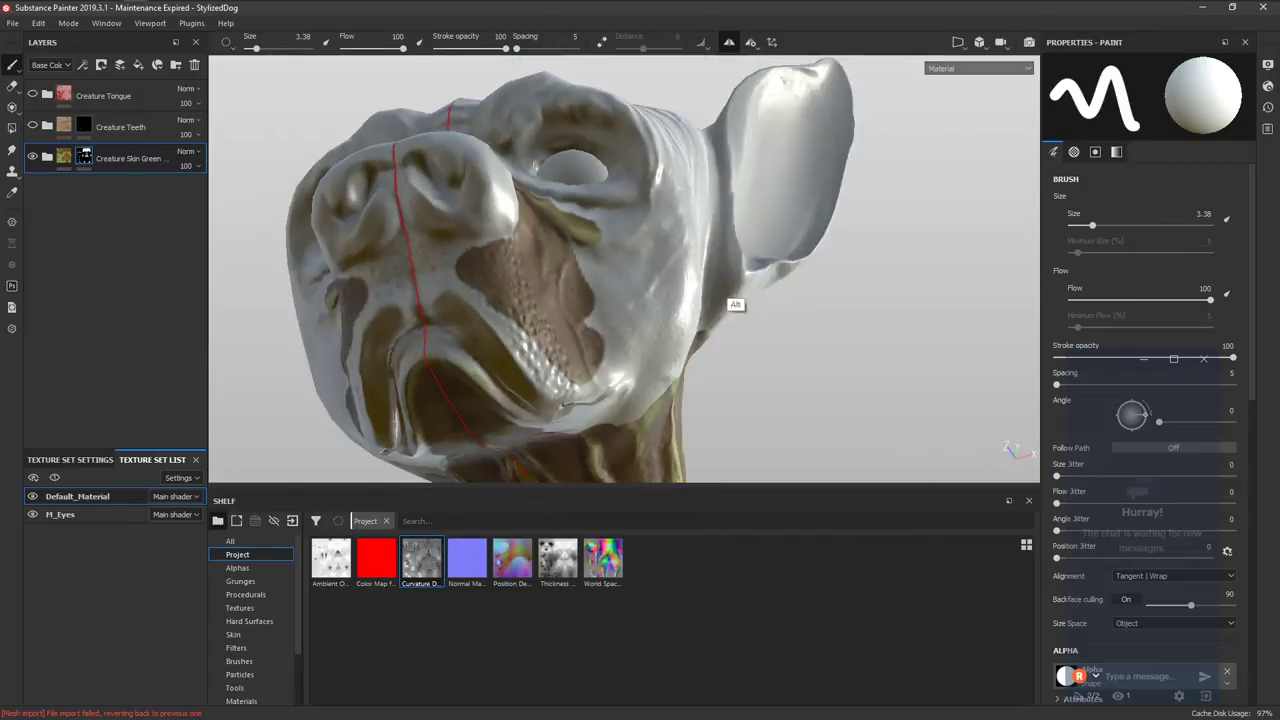
{"action": "mouse_move", "coordinate": [507, 280]}
{"action": "left_mouse_down"}
{"action": "mouse_move", "coordinate": [443, 290]}
{"action": "mouse_move", "coordinate": [432, 270]}
{"action": "left_mouse_up"}
Extend the green skin mask over the lips, jaw and underside of the head, varying the brush size between 1.38 and 6.41.
{"action": "right_click_drag", "start_coordinate": [430, 280], "coordinate": [414, 268], "text": "ctrl"}
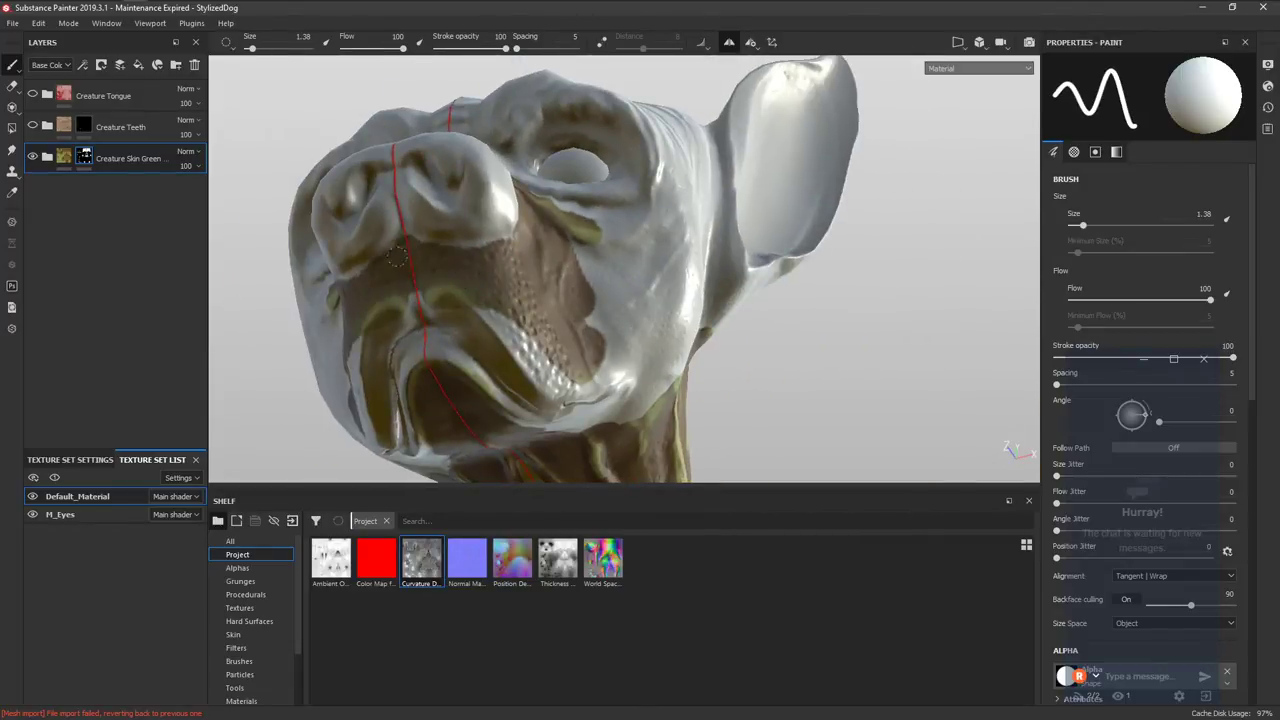
{"action": "mouse_move", "coordinate": [472, 254]}
{"action": "left_mouse_down", "text": "alt"}
{"action": "mouse_move", "coordinate": [491, 323]}
{"action": "mouse_move", "coordinate": [465, 262]}
{"action": "left_mouse_up", "text": "alt"}
{"action": "right_click_drag", "start_coordinate": [484, 260], "coordinate": [525, 262], "text": "ctrl"}
{"action": "mouse_move", "coordinate": [420, 338]}
{"action": "left_mouse_down"}
{"action": "mouse_move", "coordinate": [510, 375]}
{"action": "mouse_move", "coordinate": [600, 372]}
{"action": "left_mouse_up"}
{"action": "left_click_drag", "start_coordinate": [600, 372], "coordinate": [484, 364], "text": "alt"}
{"action": "mouse_move", "coordinate": [642, 330]}
{"action": "left_mouse_down"}
{"action": "mouse_move", "coordinate": [710, 378]}
{"action": "mouse_move", "coordinate": [652, 390]}
{"action": "mouse_move", "coordinate": [674, 236]}
{"action": "mouse_move", "coordinate": [657, 198]}
{"action": "left_mouse_up"}
{"action": "right_click", "coordinate": [669, 363]}
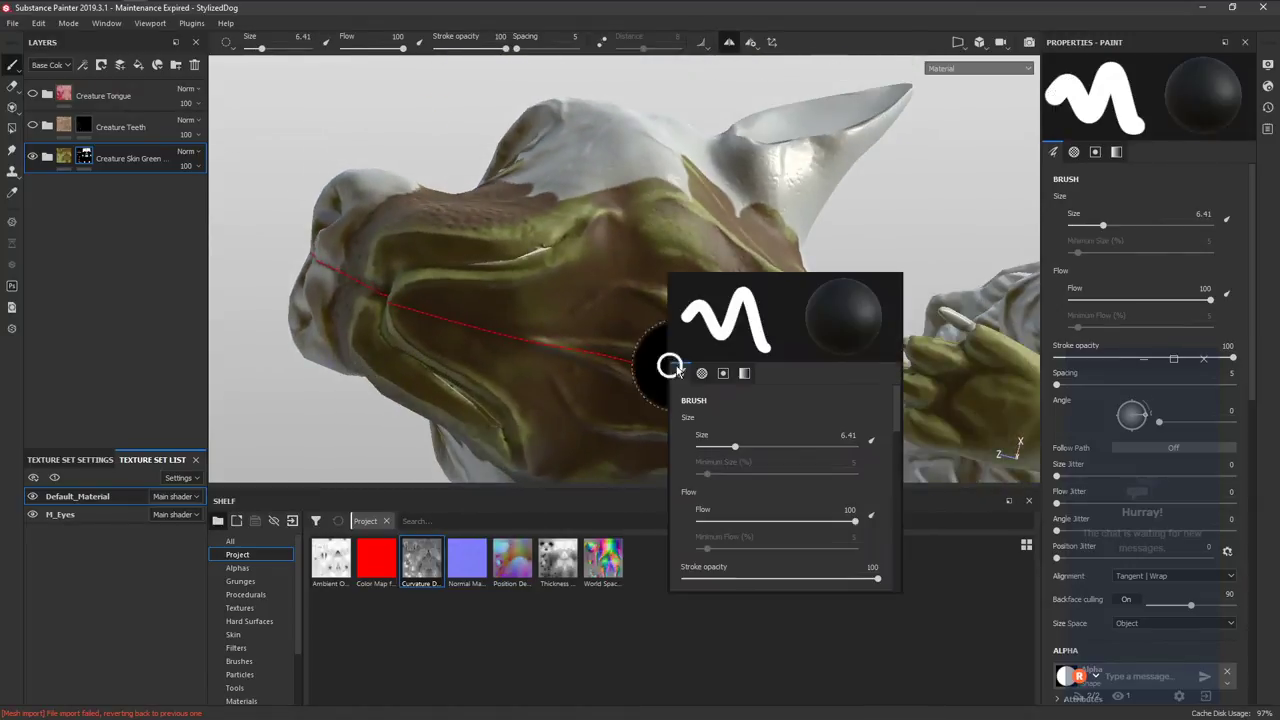
Paint the green skin mask over the cheeks and around the eye sockets with a brush size of 7.27.
{"action": "mouse_move", "coordinate": [608, 287]}
{"action": "left_mouse_down", "text": "alt"}
{"action": "mouse_move", "coordinate": [697, 349]}
{"action": "mouse_move", "coordinate": [651, 340]}
{"action": "mouse_move", "coordinate": [691, 277]}
{"action": "mouse_move", "coordinate": [605, 383]}
{"action": "mouse_move", "coordinate": [620, 360]}
{"action": "mouse_move", "coordinate": [589, 294]}
{"action": "left_mouse_up", "text": "alt"}
{"action": "middle_click_drag", "start_coordinate": [589, 294], "coordinate": [643, 346], "text": "alt"}
{"action": "right_click_drag", "start_coordinate": [583, 311], "coordinate": [533, 314], "text": "ctrl"}
{"action": "right_click_drag", "start_coordinate": [489, 255], "coordinate": [549, 260], "text": "ctrl"}
{"action": "mouse_move", "coordinate": [534, 205]}
{"action": "left_mouse_down"}
{"action": "mouse_move", "coordinate": [580, 180]}
{"action": "mouse_move", "coordinate": [510, 152]}
{"action": "left_mouse_up"}
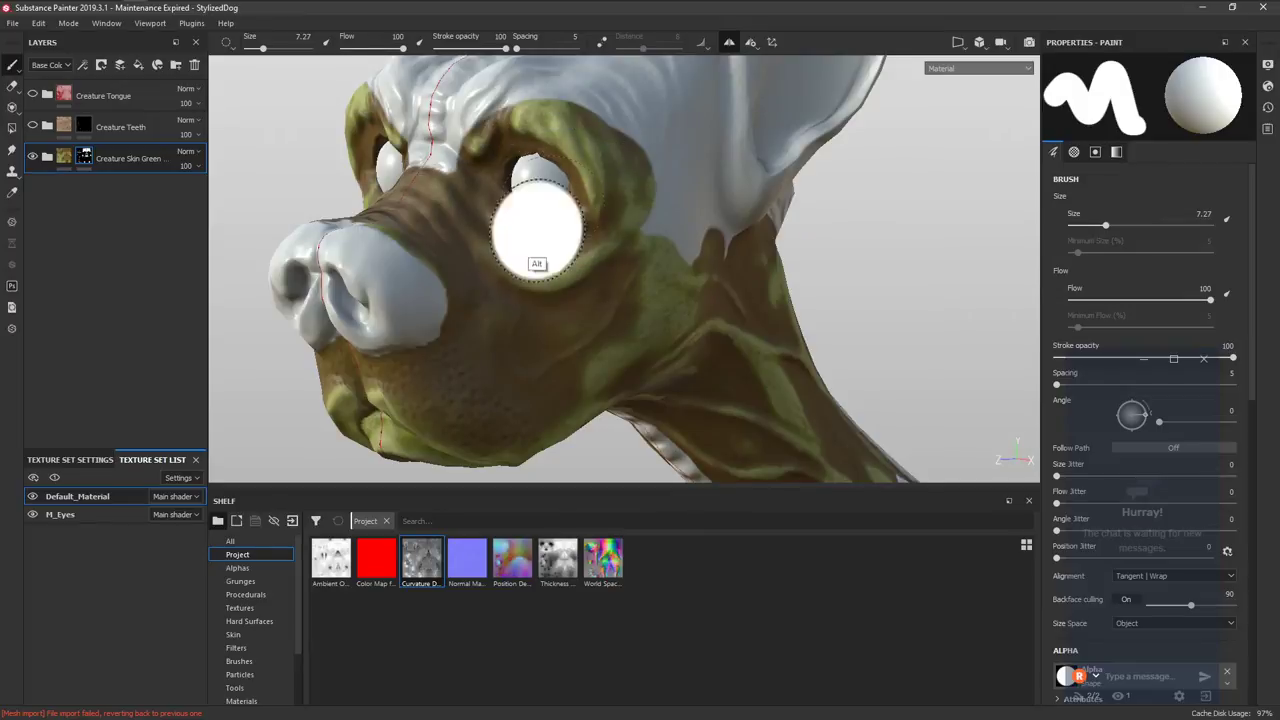
Cover the brows, forehead and top of the head with the green skin mask at brush size 7.27.
{"action": "middle_click_drag", "start_coordinate": [535, 258], "coordinate": [568, 299], "text": "alt"}
{"action": "mouse_move", "coordinate": [510, 182]}
{"action": "left_mouse_down"}
{"action": "mouse_move", "coordinate": [504, 195]}
{"action": "mouse_move", "coordinate": [557, 277]}
{"action": "mouse_move", "coordinate": [506, 349]}
{"action": "left_mouse_up"}
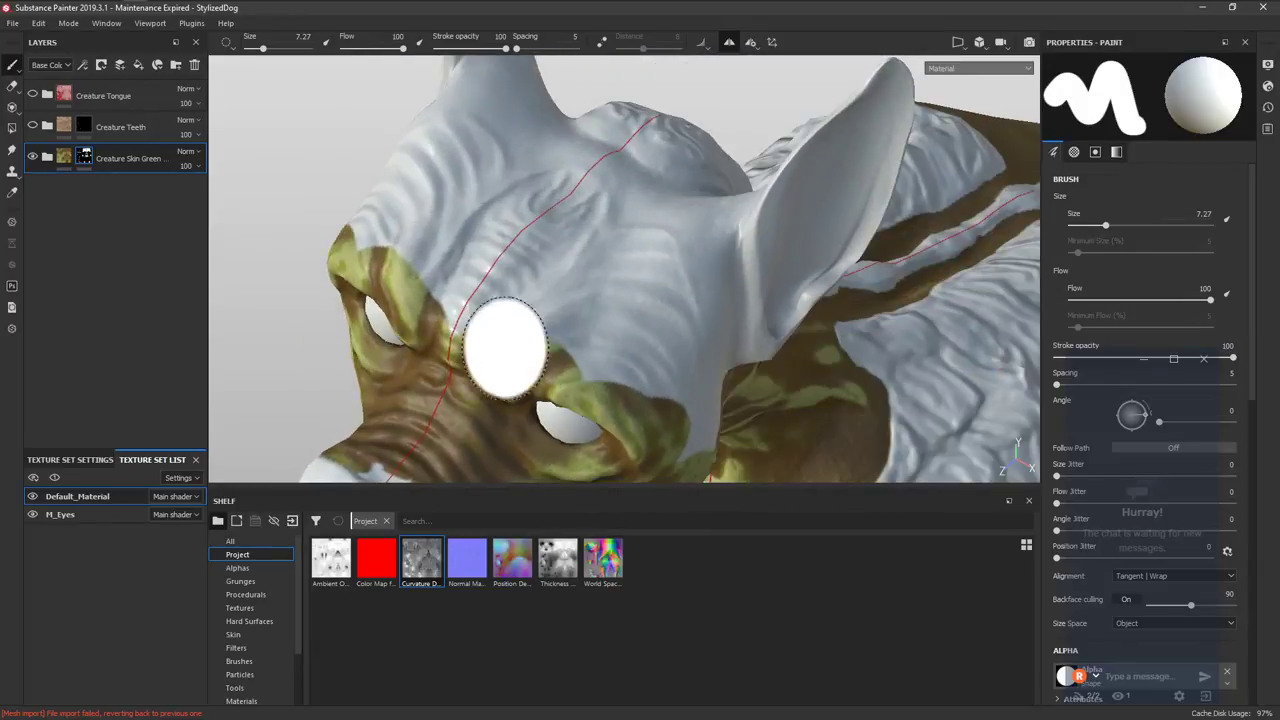
{"action": "left_click_drag", "start_coordinate": [596, 304], "coordinate": [666, 364]}
{"action": "middle_click_drag", "start_coordinate": [620, 356], "coordinate": [549, 268], "text": "alt"}
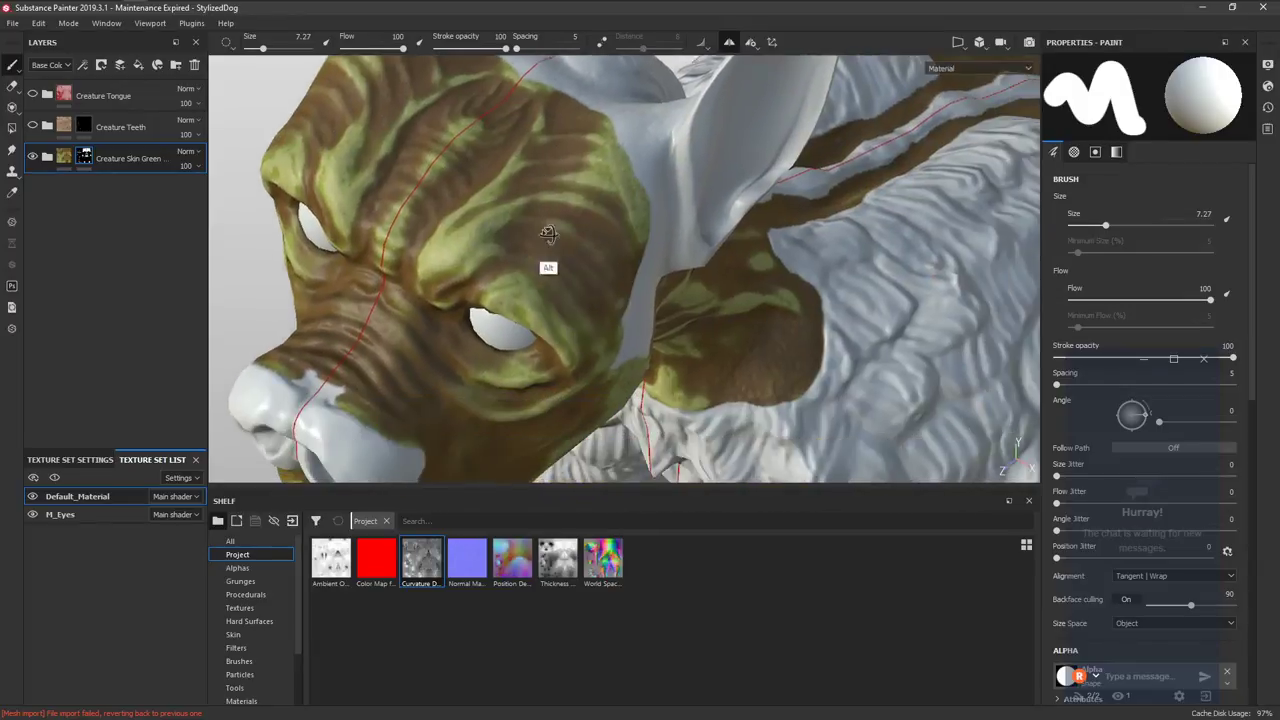
{"action": "left_click_drag", "start_coordinate": [549, 268], "coordinate": [555, 232], "text": "alt"}
Refine the green skin mask around the ear's base and front rim with a brush size of 1.54.
{"action": "mouse_move", "coordinate": [616, 299]}
{"action": "left_mouse_down"}
{"action": "mouse_move", "coordinate": [643, 383]}
{"action": "mouse_move", "coordinate": [543, 263]}
{"action": "mouse_move", "coordinate": [663, 343]}
{"action": "mouse_move", "coordinate": [711, 338]}
{"action": "mouse_move", "coordinate": [674, 357]}
{"action": "mouse_move", "coordinate": [643, 324]}
{"action": "mouse_move", "coordinate": [680, 308]}
{"action": "left_mouse_up"}
{"action": "mouse_move", "coordinate": [656, 308]}
{"action": "right_mouse_down", "text": "ctrl"}
{"action": "mouse_move", "coordinate": [610, 313]}
{"action": "mouse_move", "coordinate": [611, 289]}
{"action": "right_mouse_up", "text": "ctrl"}
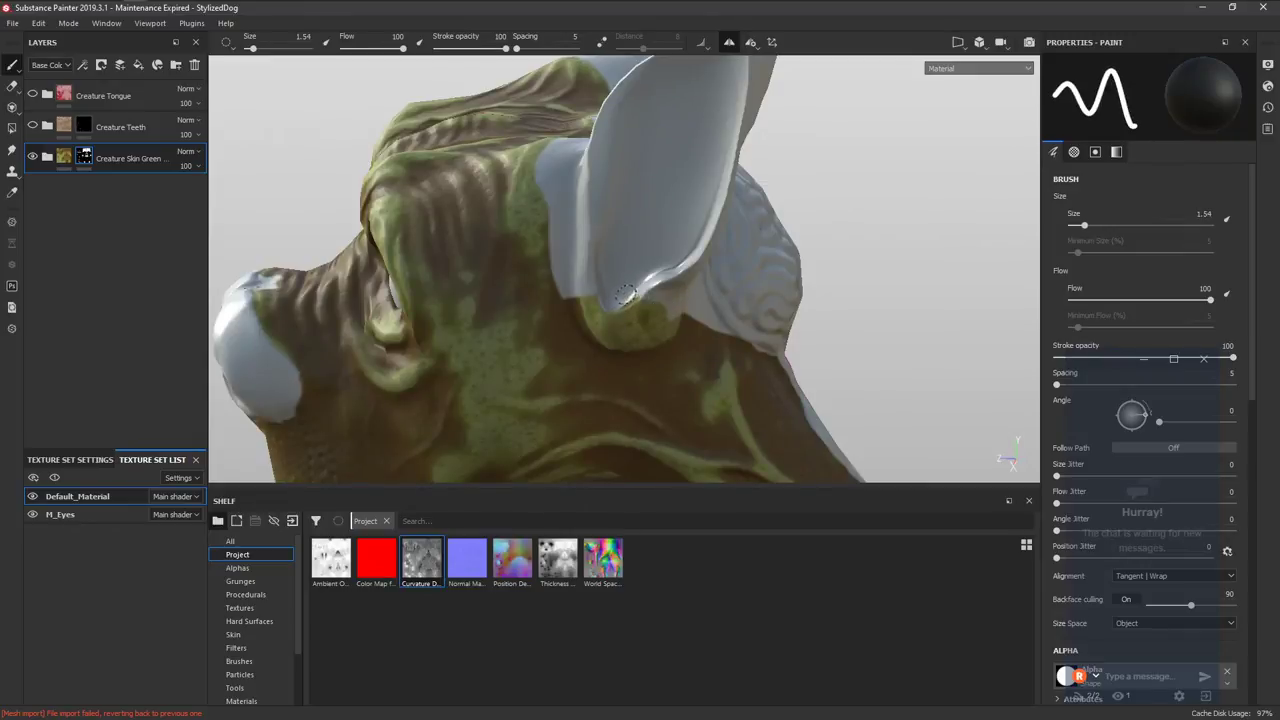
{"action": "mouse_move", "coordinate": [604, 311]}
{"action": "left_mouse_down", "text": "alt"}
{"action": "mouse_move", "coordinate": [565, 195]}
{"action": "mouse_move", "coordinate": [586, 266]}
{"action": "left_mouse_up", "text": "alt"}
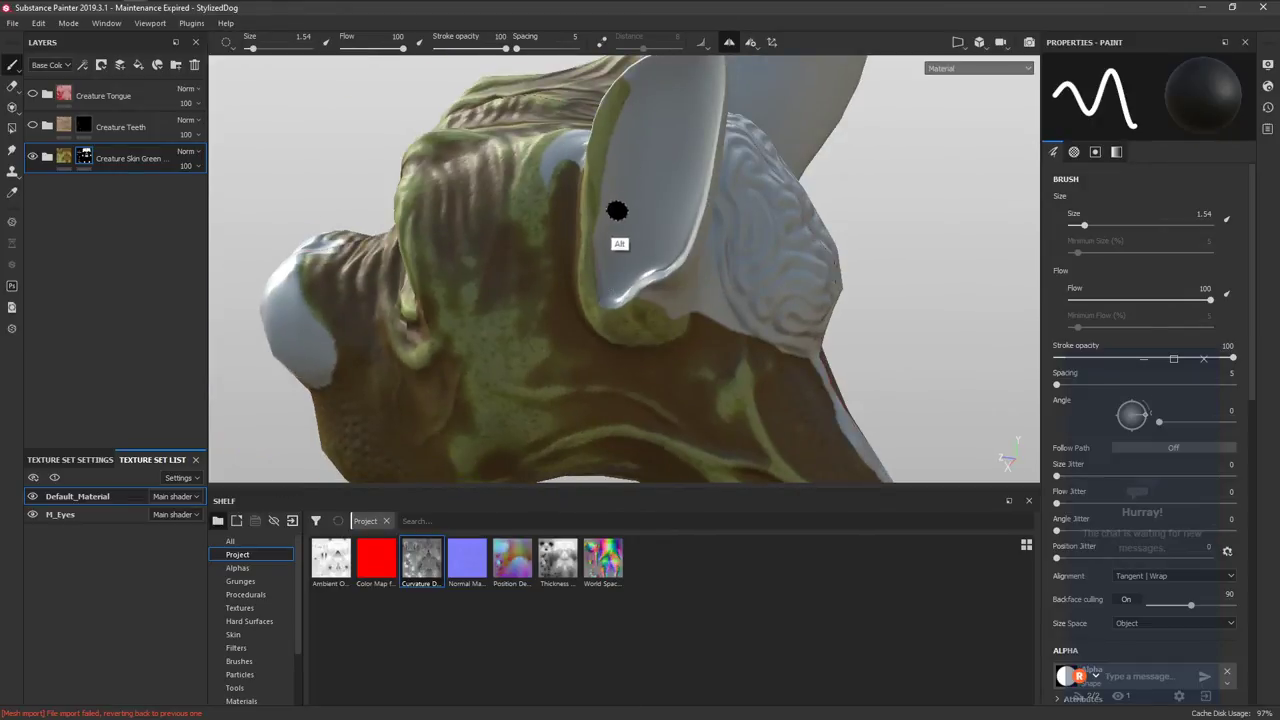
{"action": "left_click_drag", "start_coordinate": [617, 210], "coordinate": [536, 295], "text": "alt"}
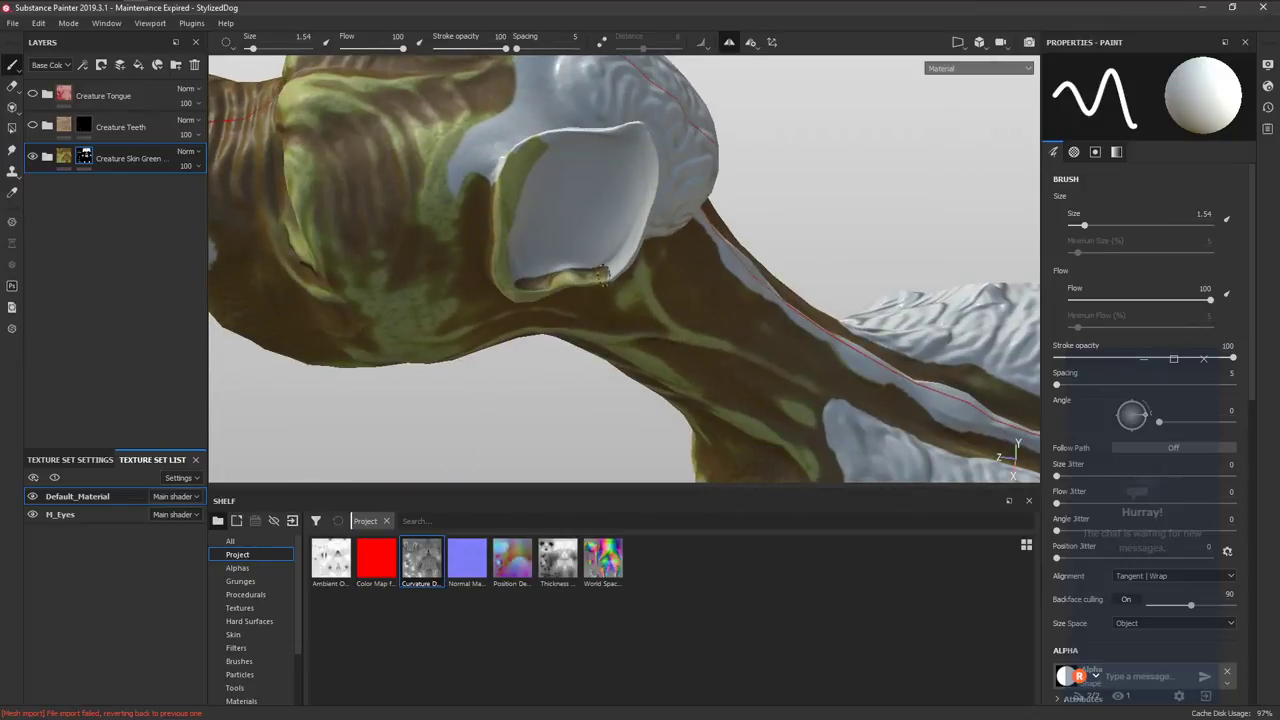
Paint the green skin mask along the ear's lower rim and over its back, using a brush size of 3.54.
{"action": "left_click_drag", "start_coordinate": [627, 268], "coordinate": [545, 286], "text": "alt"}
{"action": "right_click_drag", "start_coordinate": [557, 292], "coordinate": [598, 292], "text": "ctrl"}
{"action": "mouse_move", "coordinate": [564, 195]}
{"action": "left_mouse_down"}
{"action": "mouse_move", "coordinate": [588, 276]}
{"action": "mouse_move", "coordinate": [560, 312]}
{"action": "mouse_move", "coordinate": [578, 171]}
{"action": "left_mouse_up"}
{"action": "right_click_drag", "start_coordinate": [614, 297], "coordinate": [589, 304], "text": "ctrl"}
{"action": "left_click_drag", "start_coordinate": [640, 345], "coordinate": [686, 360], "text": "alt"}
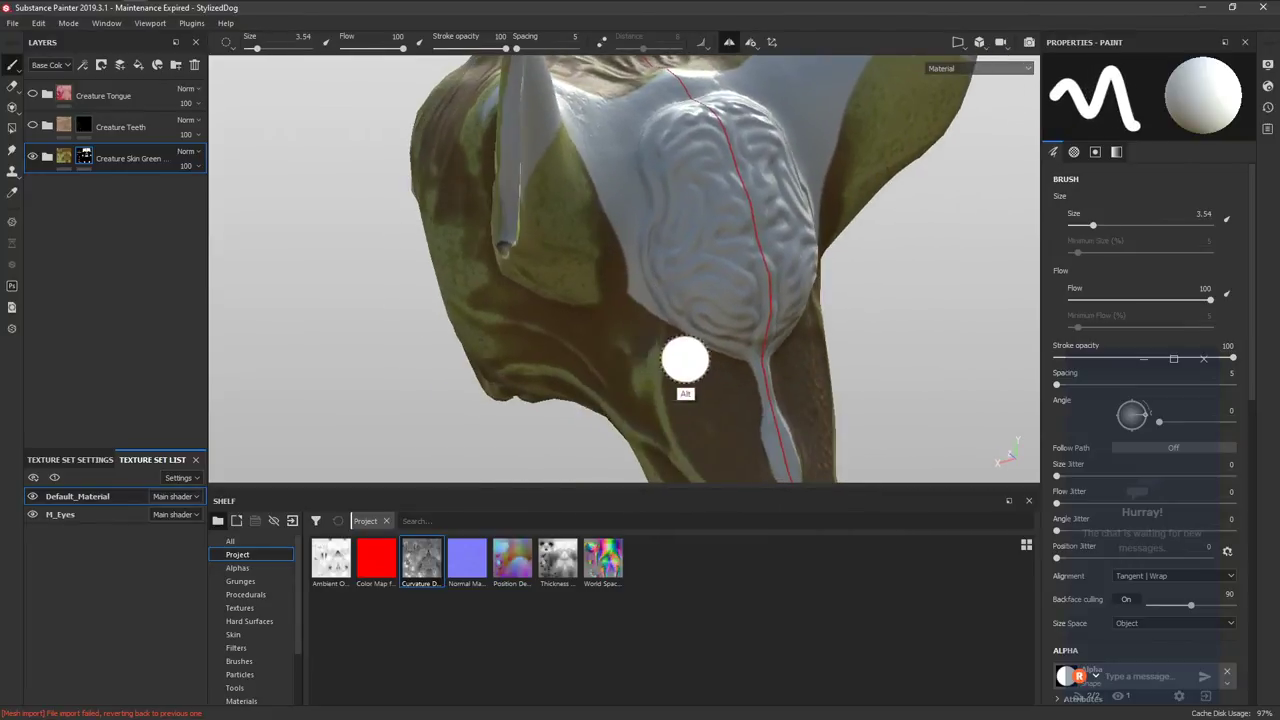
Paint the green skin mask around the exposed brain on the back of the head, using a brush size of 2.02.
{"action": "right_click_drag", "start_coordinate": [709, 377], "coordinate": [693, 377], "text": "ctrl"}
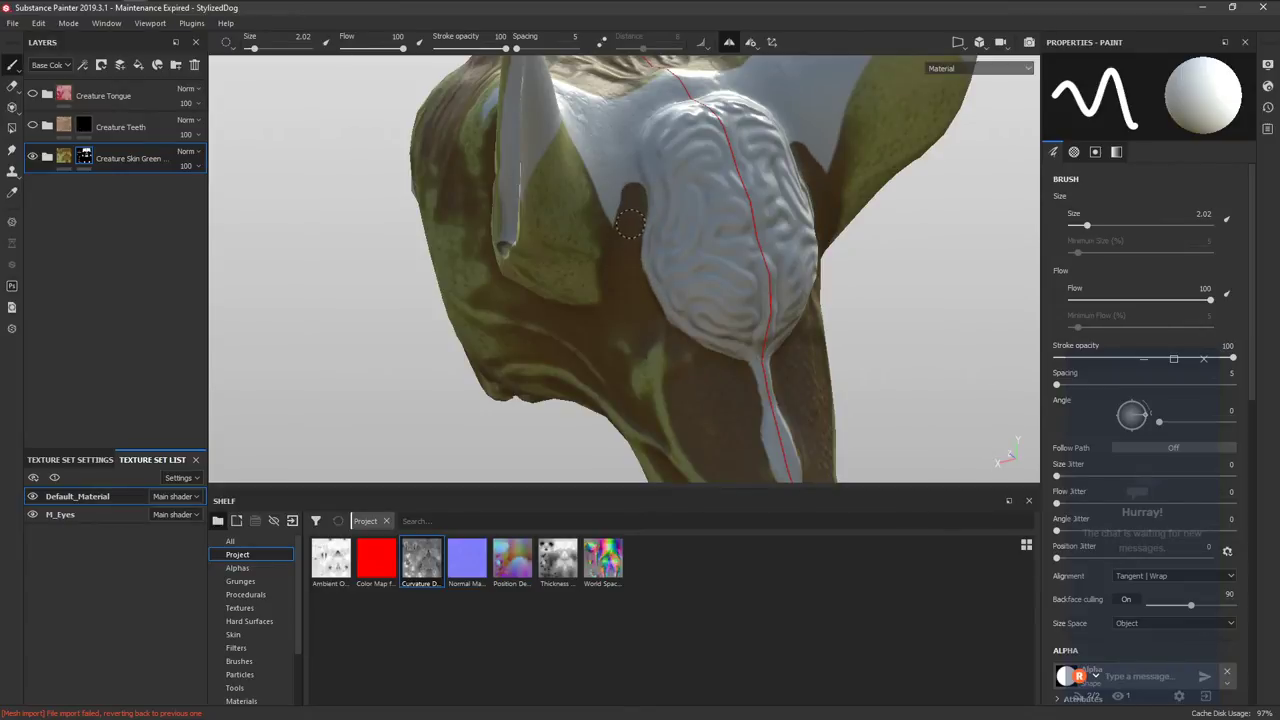
{"action": "mouse_move", "coordinate": [610, 196]}
{"action": "left_mouse_down", "text": "alt"}
{"action": "mouse_move", "coordinate": [657, 314]}
{"action": "mouse_move", "coordinate": [560, 334]}
{"action": "mouse_move", "coordinate": [612, 240]}
{"action": "mouse_move", "coordinate": [640, 240]}
{"action": "mouse_move", "coordinate": [568, 190]}
{"action": "left_mouse_up", "text": "alt"}
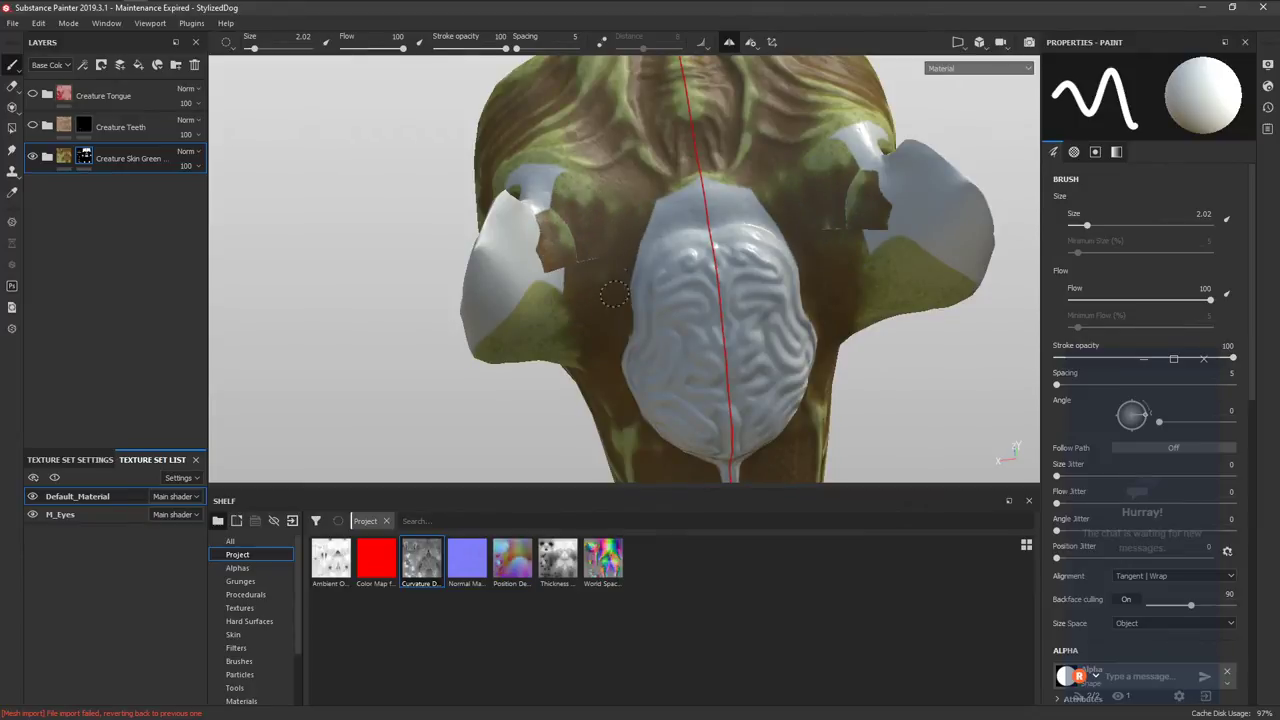
{"action": "mouse_move", "coordinate": [614, 294]}
{"action": "left_mouse_down"}
{"action": "mouse_move", "coordinate": [665, 210]}
{"action": "mouse_move", "coordinate": [725, 180]}
{"action": "left_mouse_up"}
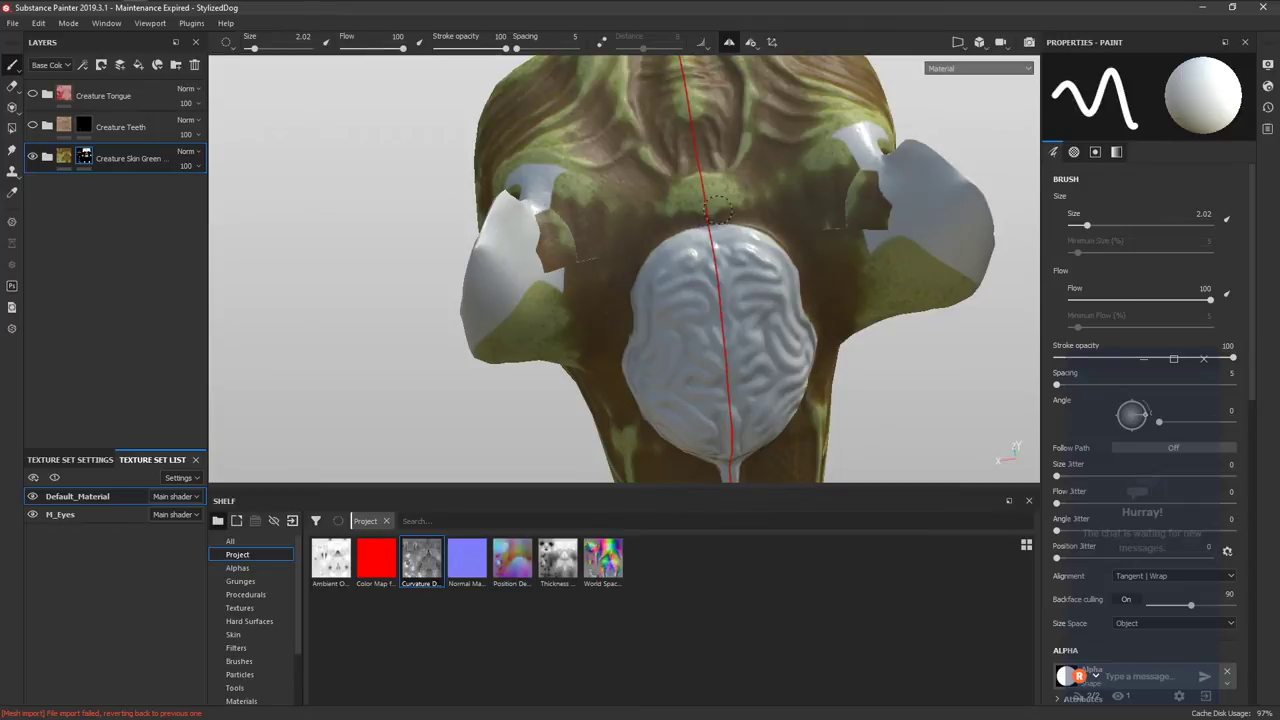
Cover the back and outer edges of the ear with the green skin mask at brush size 2.02.
{"action": "mouse_move", "coordinate": [677, 231]}
{"action": "left_mouse_down", "text": "alt"}
{"action": "mouse_move", "coordinate": [722, 168]}
{"action": "mouse_move", "coordinate": [646, 217]}
{"action": "mouse_move", "coordinate": [540, 229]}
{"action": "mouse_move", "coordinate": [488, 162]}
{"action": "left_mouse_up", "text": "alt"}
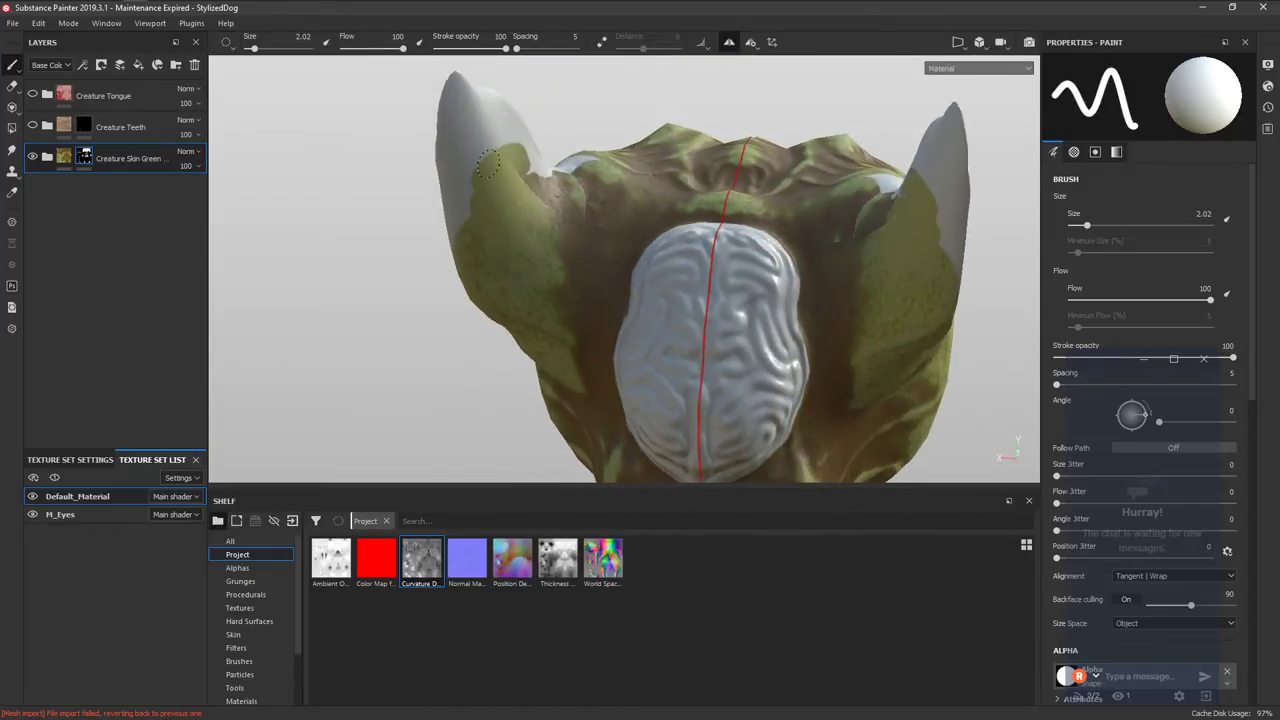
{"action": "mouse_move", "coordinate": [549, 210]}
{"action": "left_mouse_down", "text": "alt"}
{"action": "mouse_move", "coordinate": [648, 322]}
{"action": "mouse_move", "coordinate": [814, 228]}
{"action": "mouse_move", "coordinate": [493, 304]}
{"action": "left_mouse_up", "text": "alt"}
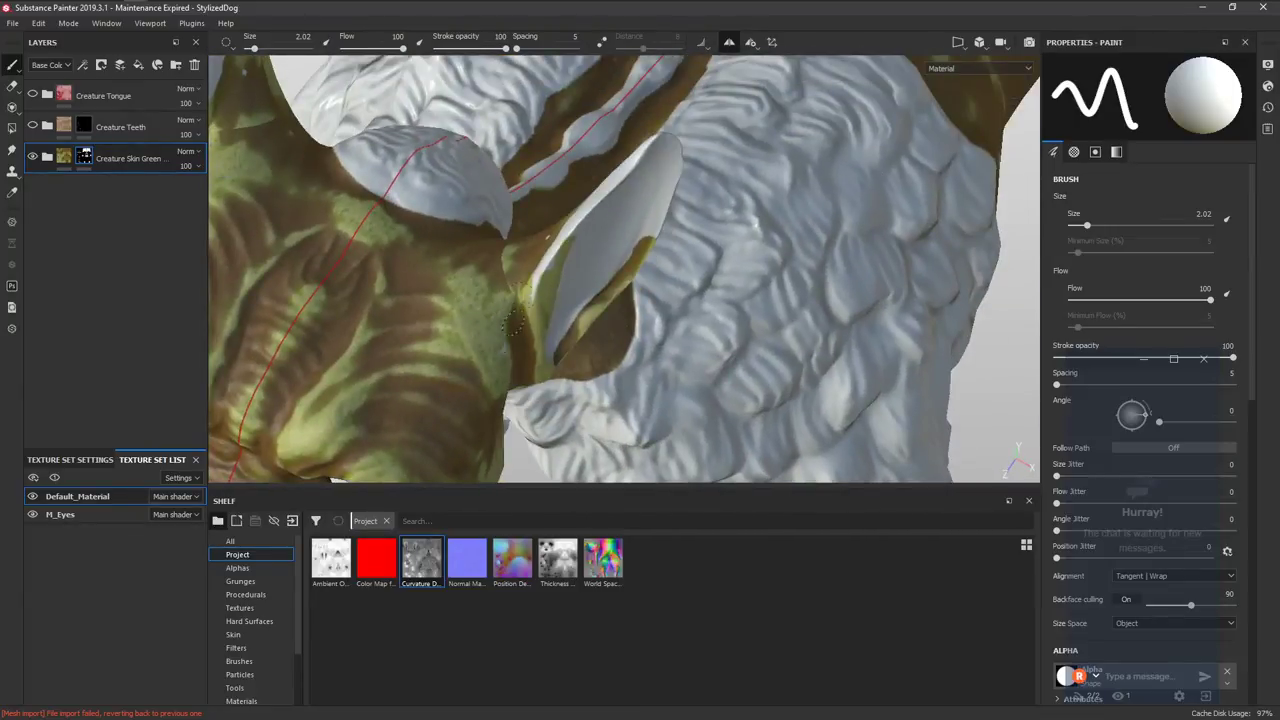
{"action": "left_click_drag", "start_coordinate": [556, 247], "coordinate": [543, 202], "text": "alt"}
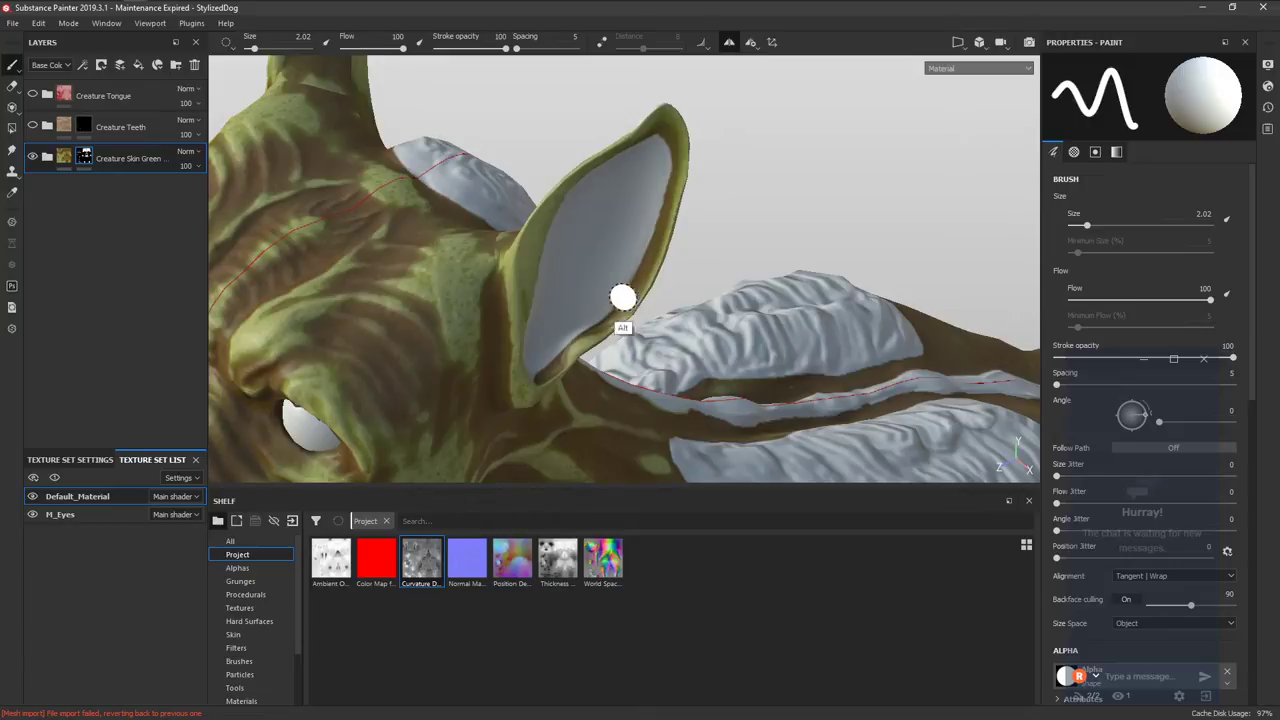
{"action": "left_click_drag", "start_coordinate": [622, 297], "coordinate": [858, 257], "text": "alt"}
{"action": "left_click_drag", "start_coordinate": [760, 243], "coordinate": [660, 113]}
{"action": "left_click_drag", "start_coordinate": [706, 172], "coordinate": [596, 276], "text": "alt"}
Refine the green skin mask along the ear's inner rim with a brush size of 1.28.
{"action": "right_click_drag", "start_coordinate": [596, 276], "coordinate": [576, 283], "text": "ctrl"}
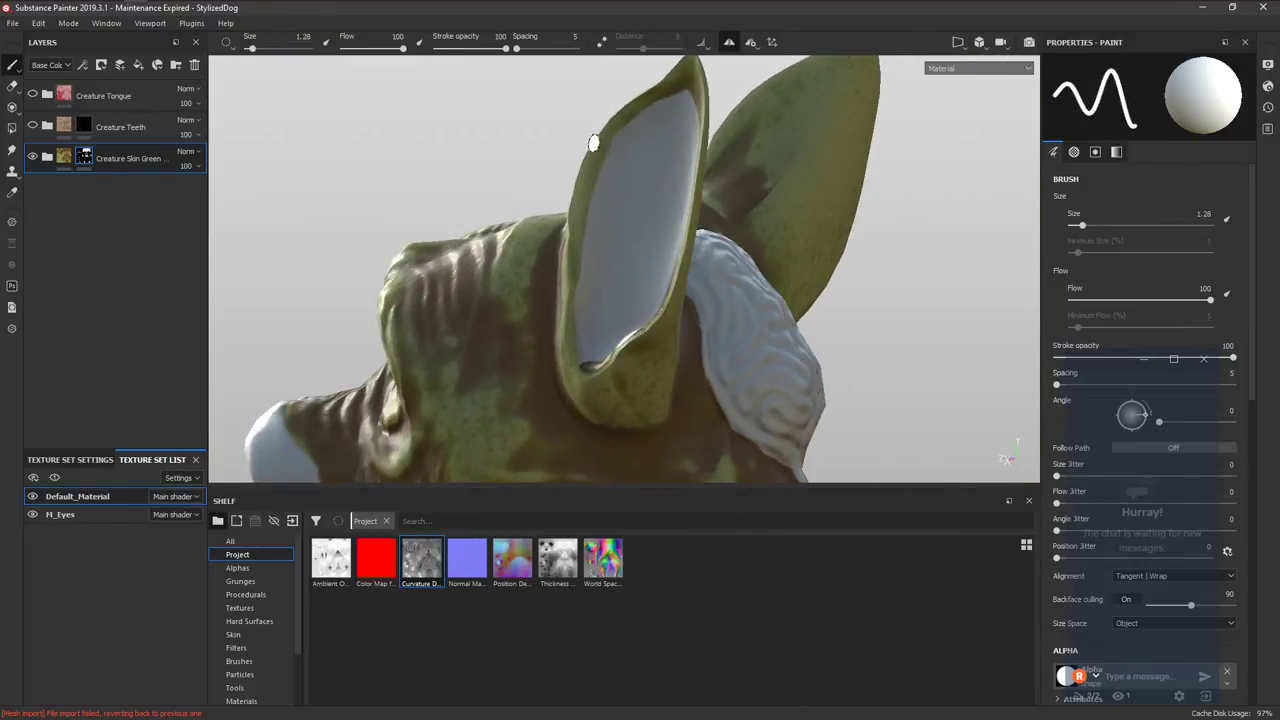
{"action": "left_click_drag", "start_coordinate": [657, 242], "coordinate": [519, 313], "text": "alt"}
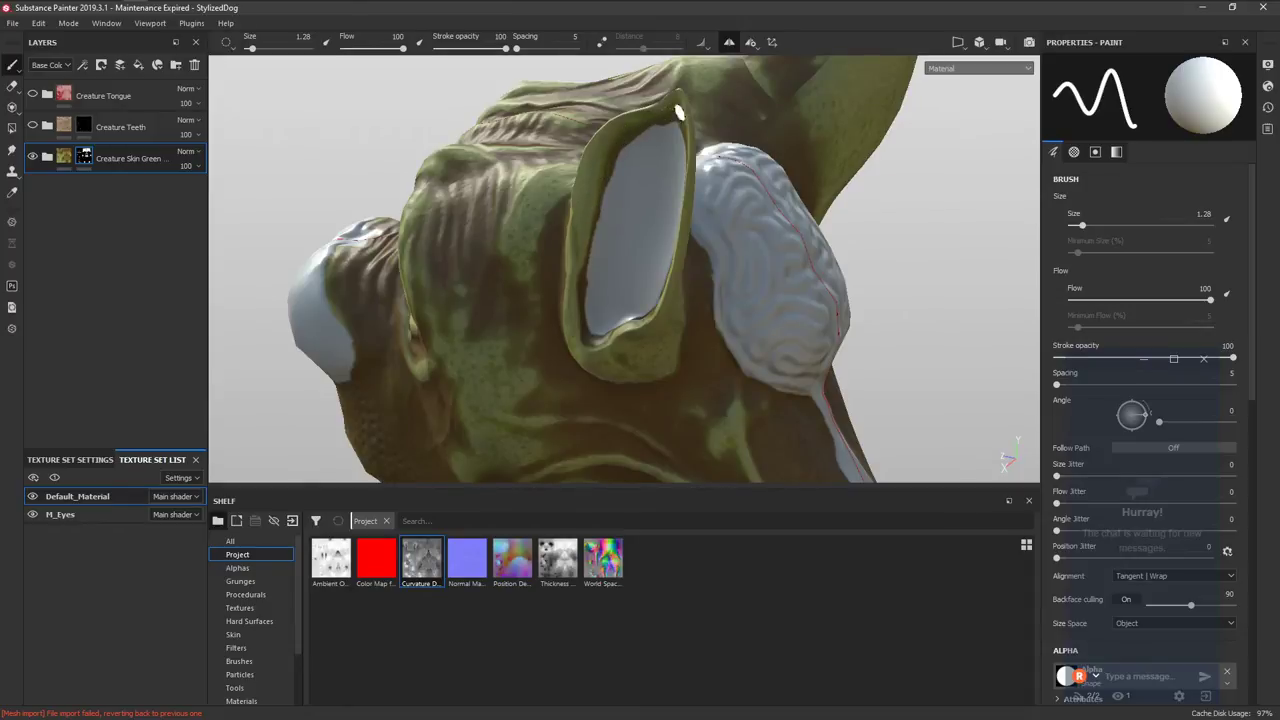
{"action": "left_click_drag", "start_coordinate": [611, 232], "coordinate": [710, 185], "text": "alt"}
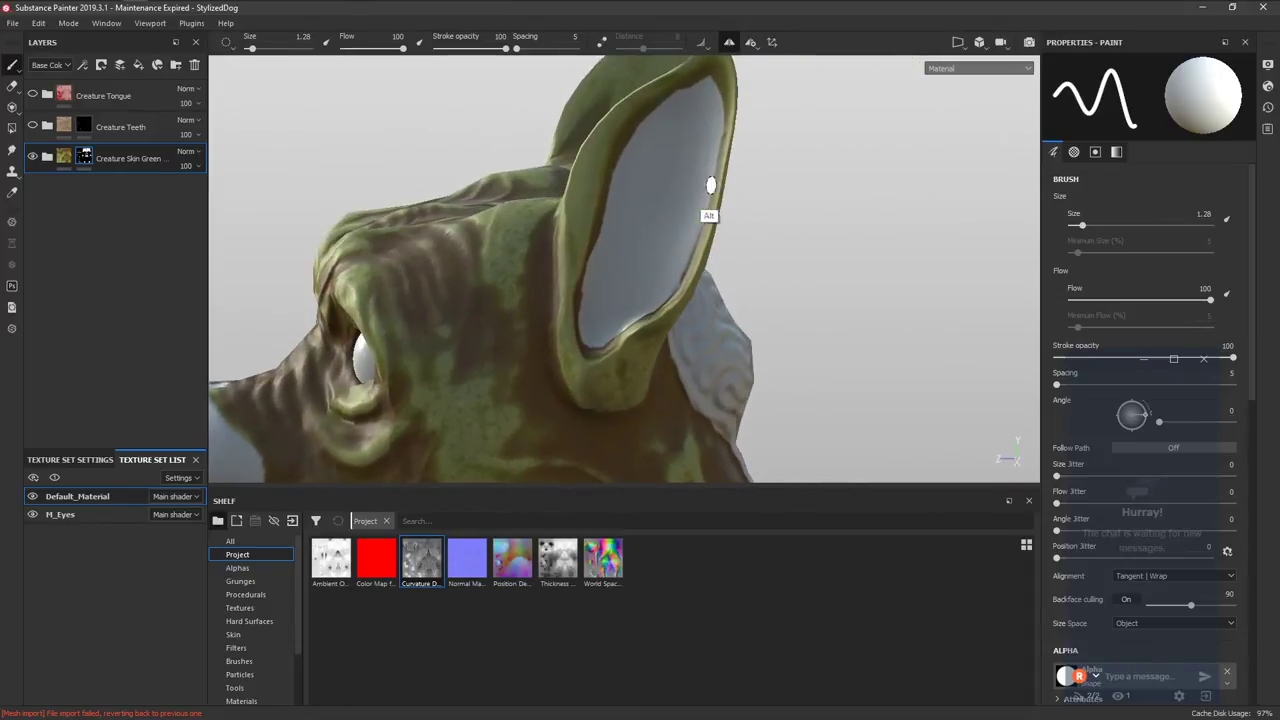
{"action": "left_click_drag", "start_coordinate": [588, 291], "coordinate": [492, 244], "text": "alt"}
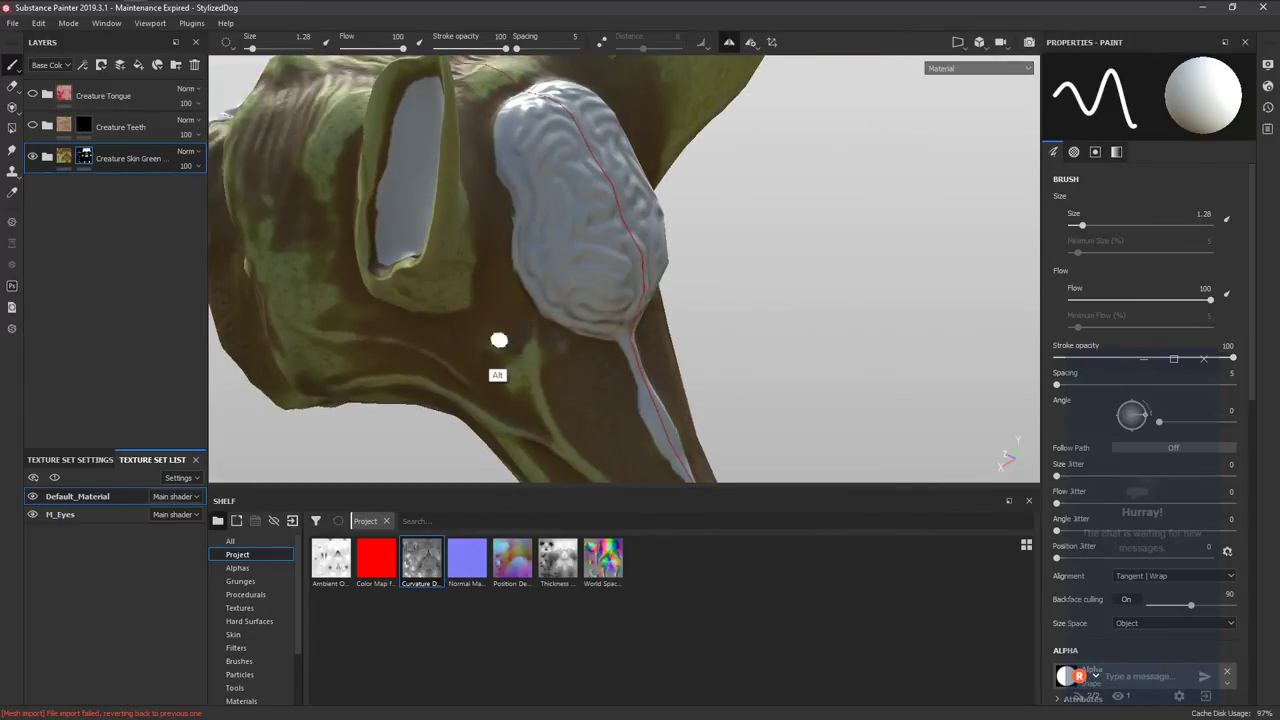
Paint the green skin mask on the outer side of the front leg up to the fur edge, using brush size 1.28.
{"action": "left_click_drag", "start_coordinate": [499, 340], "coordinate": [481, 269], "text": "alt"}
{"action": "left_click_drag", "start_coordinate": [469, 153], "coordinate": [711, 262], "text": "alt"}
{"action": "mouse_move", "coordinate": [711, 262]}
{"action": "right_mouse_down", "text": "alt"}
{"action": "mouse_move", "coordinate": [526, 567]}
{"action": "mouse_move", "coordinate": [626, 231]}
{"action": "mouse_move", "coordinate": [569, 283]}
{"action": "mouse_move", "coordinate": [511, 261]}
{"action": "right_mouse_up", "text": "alt"}
{"action": "left_click_drag", "start_coordinate": [511, 261], "coordinate": [610, 220]}
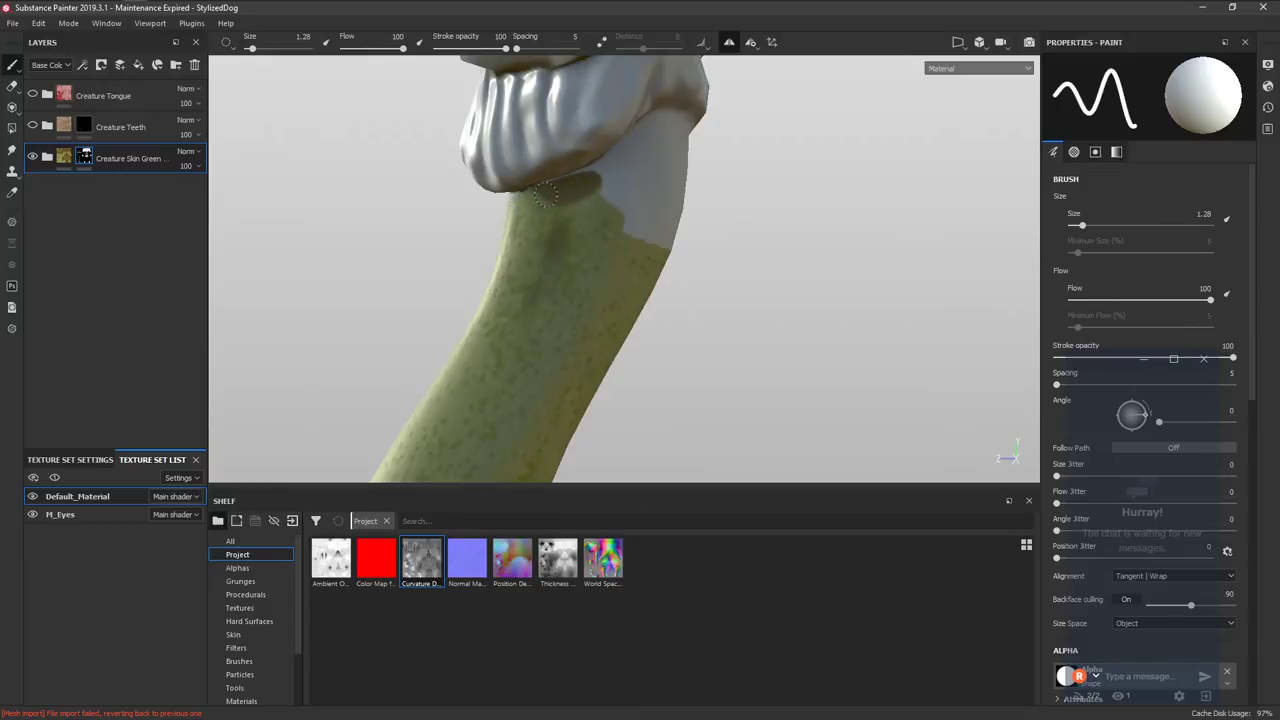
{"action": "left_click_drag", "start_coordinate": [602, 179], "coordinate": [578, 184]}
{"action": "left_click_drag", "start_coordinate": [607, 285], "coordinate": [537, 206], "text": "alt"}
{"action": "left_click_drag", "start_coordinate": [470, 326], "coordinate": [443, 338]}
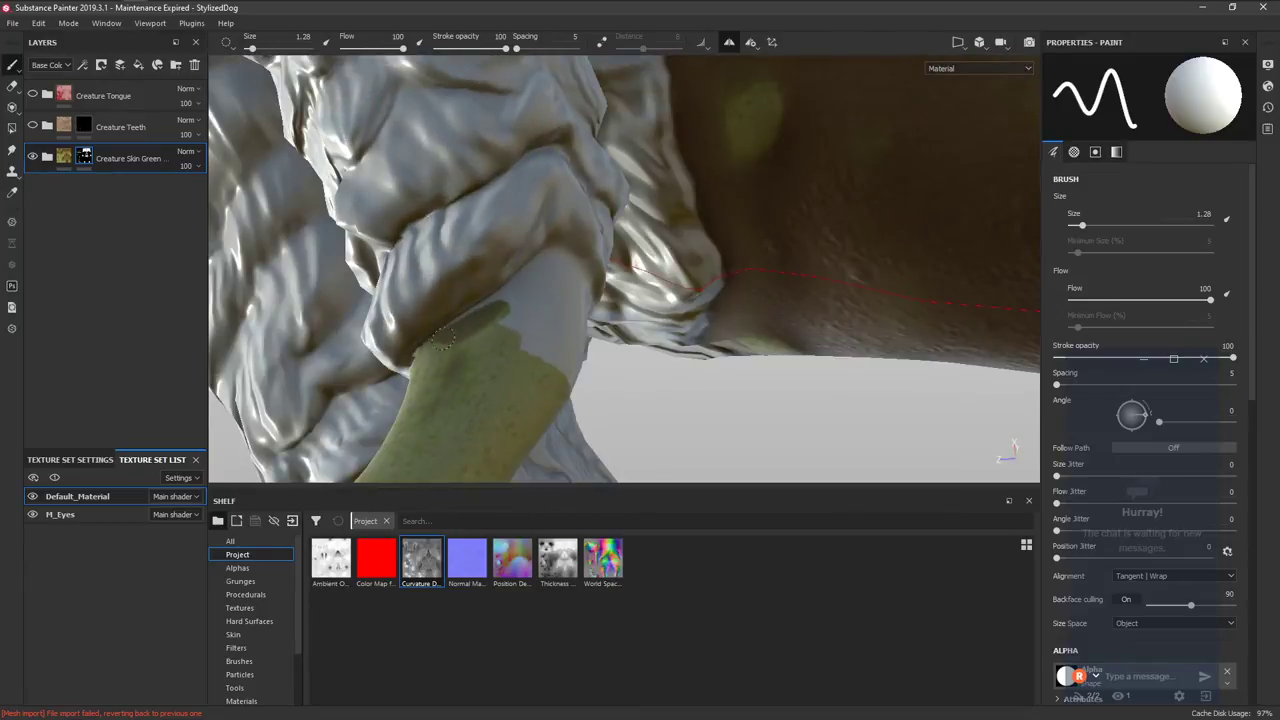
{"action": "mouse_move", "coordinate": [541, 271]}
{"action": "left_mouse_down"}
{"action": "mouse_move", "coordinate": [522, 322]}
{"action": "mouse_move", "coordinate": [550, 335]}
{"action": "left_mouse_up"}
Fill the remaining unpainted gaps around the front leg just below the fur with the green skin mask at brush size 1.28.
{"action": "left_click_drag", "start_coordinate": [560, 330], "coordinate": [411, 366], "text": "alt"}
{"action": "mouse_move", "coordinate": [411, 366]}
{"action": "middle_mouse_down", "text": "alt"}
{"action": "mouse_move", "coordinate": [612, 150]}
{"action": "mouse_move", "coordinate": [610, 117]}
{"action": "middle_mouse_up", "text": "alt"}
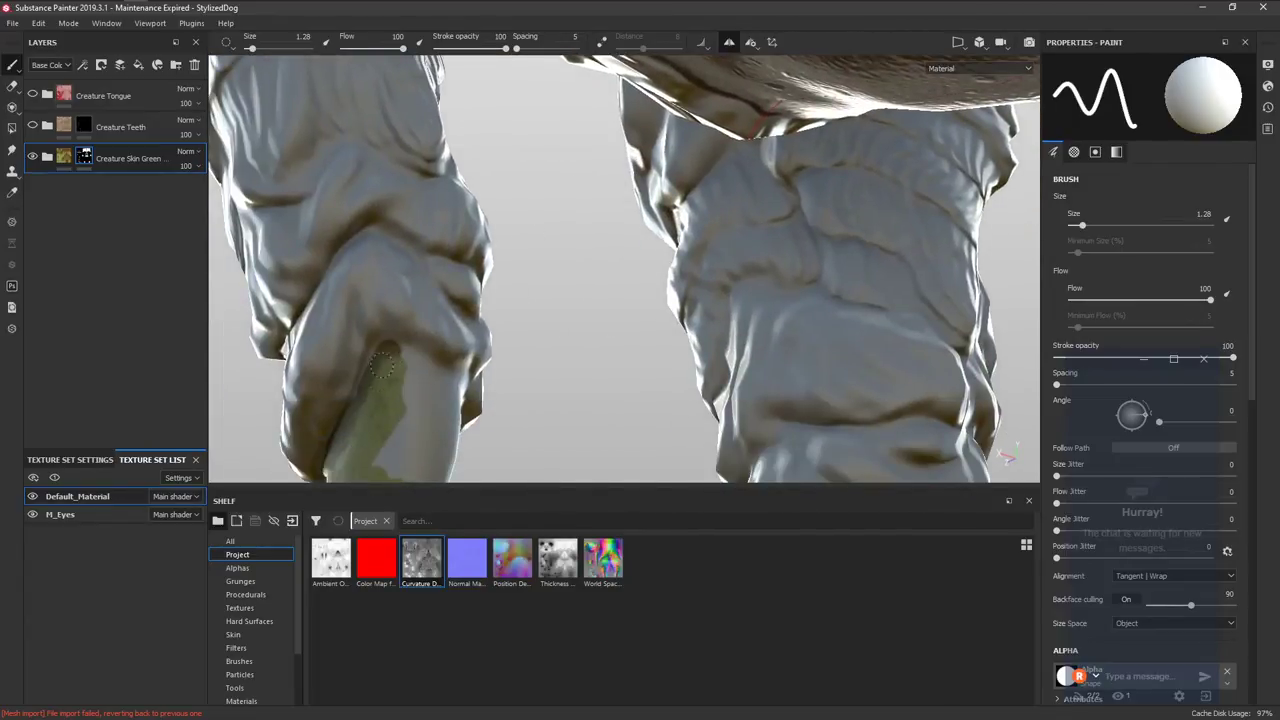
{"action": "mouse_move", "coordinate": [443, 423]}
{"action": "left_mouse_down", "text": "alt"}
{"action": "mouse_move", "coordinate": [486, 286]}
{"action": "mouse_move", "coordinate": [463, 222]}
{"action": "mouse_move", "coordinate": [452, 316]}
{"action": "mouse_move", "coordinate": [354, 343]}
{"action": "mouse_move", "coordinate": [563, 357]}
{"action": "mouse_move", "coordinate": [600, 332]}
{"action": "mouse_move", "coordinate": [545, 305]}
{"action": "mouse_move", "coordinate": [519, 260]}
{"action": "left_mouse_up", "text": "alt"}
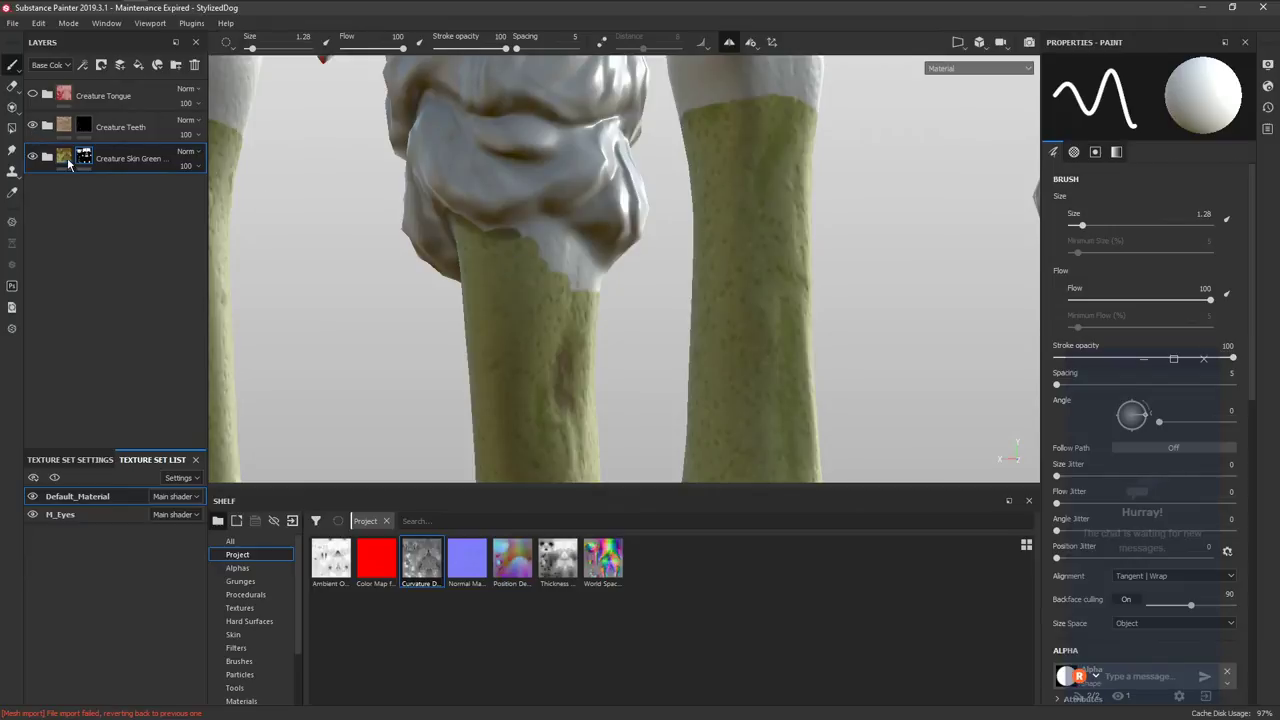
{"action": "right_click_drag", "start_coordinate": [450, 324], "coordinate": [340, 337], "text": "alt"}
{"action": "middle_click_drag", "start_coordinate": [348, 372], "coordinate": [414, 277], "text": "alt"}
{"action": "right_click_drag", "start_coordinate": [604, 256], "coordinate": [690, 168], "text": "alt"}
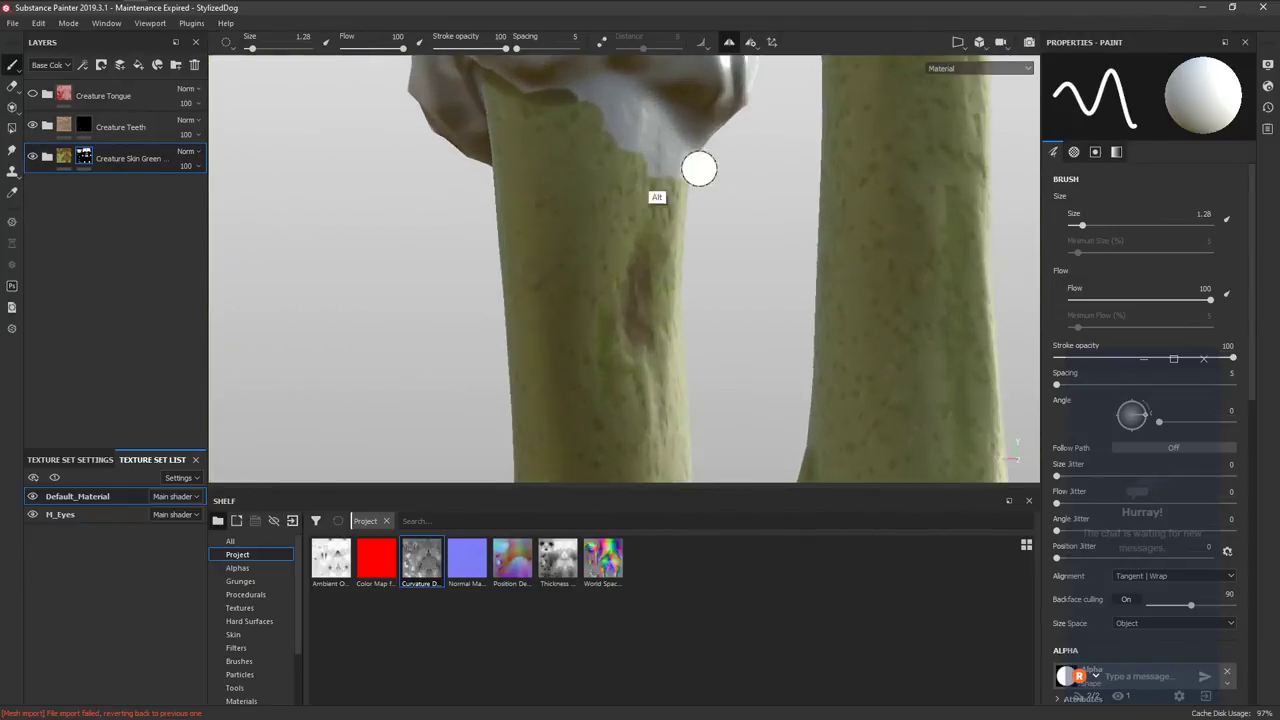
{"action": "mouse_move", "coordinate": [699, 169]}
{"action": "left_mouse_down", "text": "alt"}
{"action": "mouse_move", "coordinate": [526, 189]}
{"action": "mouse_move", "coordinate": [635, 212]}
{"action": "mouse_move", "coordinate": [494, 277]}
{"action": "mouse_move", "coordinate": [617, 266]}
{"action": "mouse_move", "coordinate": [480, 191]}
{"action": "left_mouse_up", "text": "alt"}
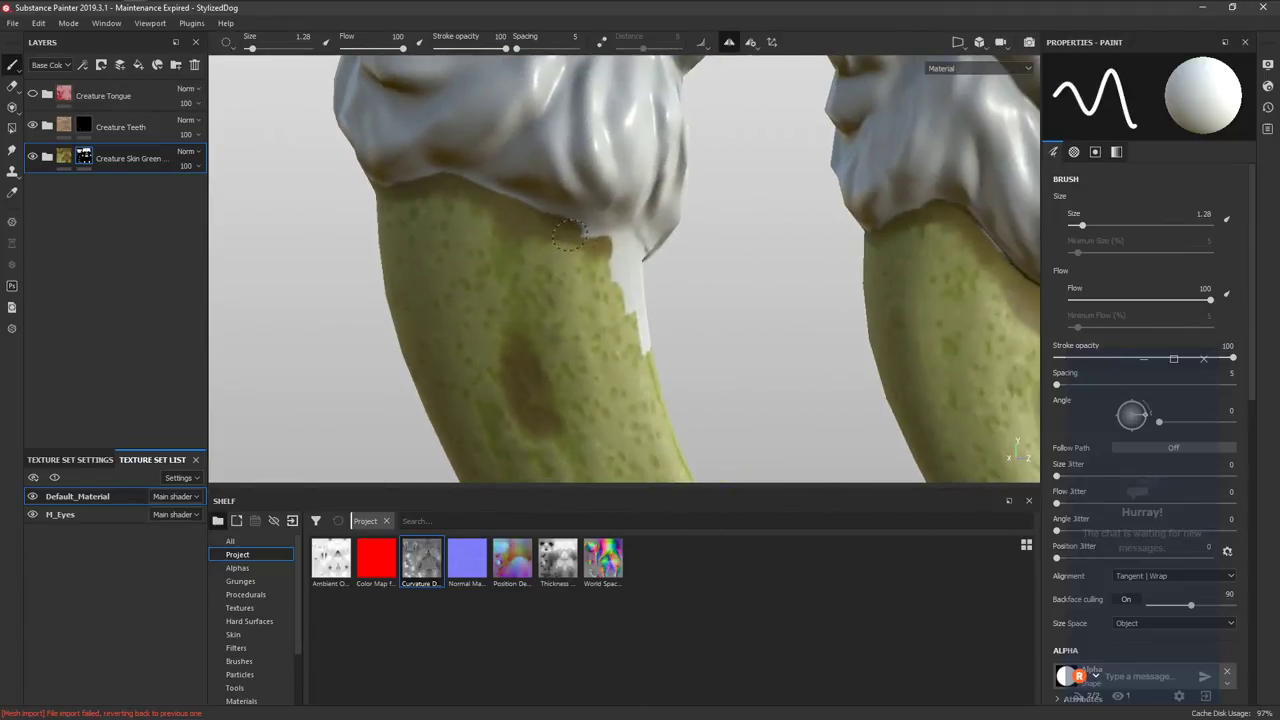
{"action": "mouse_move", "coordinate": [568, 234]}
{"action": "left_mouse_down", "text": "alt"}
{"action": "mouse_move", "coordinate": [603, 297]}
{"action": "mouse_move", "coordinate": [640, 277]}
{"action": "mouse_move", "coordinate": [611, 286]}
{"action": "mouse_move", "coordinate": [799, 281]}
{"action": "mouse_move", "coordinate": [594, 263]}
{"action": "left_mouse_up", "text": "alt"}
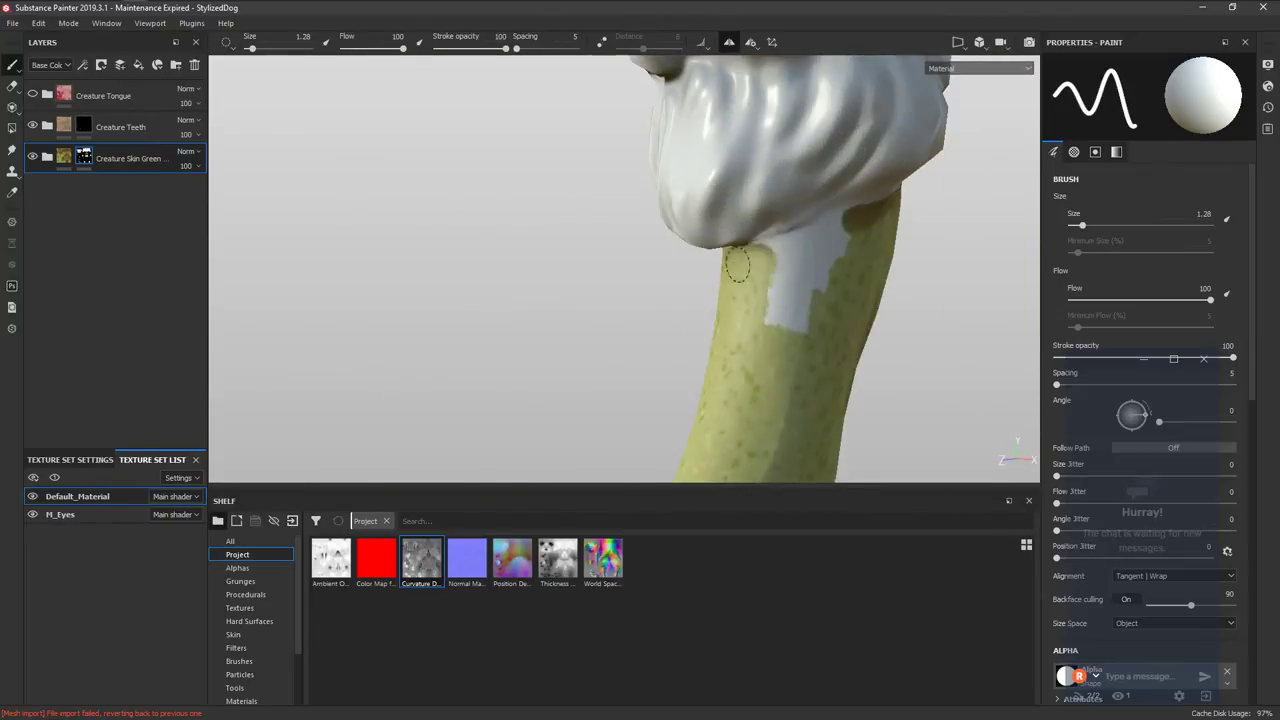
{"action": "mouse_move", "coordinate": [737, 265]}
{"action": "left_mouse_down"}
{"action": "mouse_move", "coordinate": [846, 228]}
{"action": "mouse_move", "coordinate": [790, 320]}
{"action": "left_mouse_up"}
{"action": "mouse_move", "coordinate": [877, 357]}
{"action": "left_mouse_down", "text": "alt"}
{"action": "mouse_move", "coordinate": [666, 294]}
{"action": "mouse_move", "coordinate": [751, 271]}
{"action": "mouse_move", "coordinate": [729, 229]}
{"action": "mouse_move", "coordinate": [743, 208]}
{"action": "left_mouse_up", "text": "alt"}
Paint the green skin mask above the hock on the outer side of the hind leg with a brush size of 1.85.
{"action": "key", "text": "f"}
{"action": "left_click_drag", "start_coordinate": [726, 306], "coordinate": [584, 206], "text": "alt"}
{"action": "right_click_drag", "start_coordinate": [584, 206], "coordinate": [817, 418], "text": "alt"}
{"action": "middle_click_drag", "start_coordinate": [817, 418], "coordinate": [506, 166], "text": "alt"}
{"action": "right_click_drag", "start_coordinate": [506, 166], "coordinate": [525, 330], "text": "alt"}
{"action": "middle_click_drag", "start_coordinate": [530, 200], "coordinate": [580, 277], "text": "alt"}
{"action": "left_click_drag", "start_coordinate": [580, 277], "coordinate": [595, 297], "text": "alt"}
{"action": "right_click_drag", "start_coordinate": [595, 297], "coordinate": [625, 297], "text": "ctrl"}
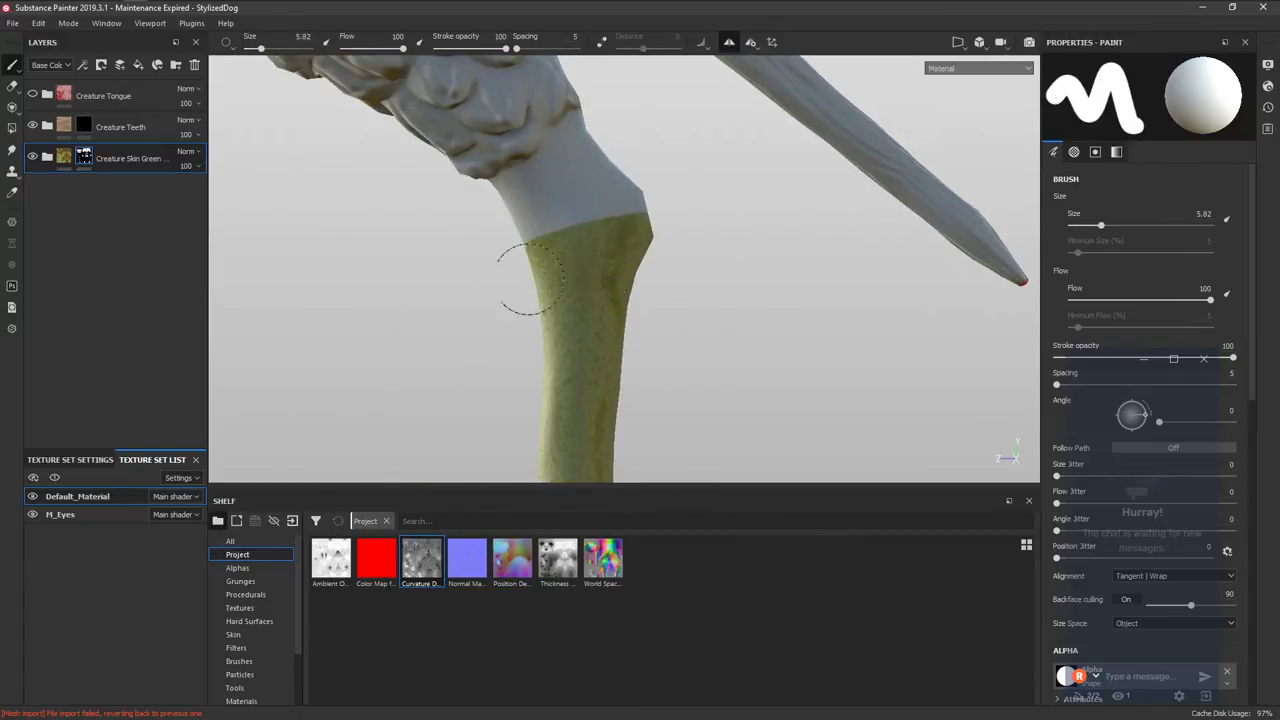
{"action": "left_click_drag", "start_coordinate": [530, 260], "coordinate": [650, 251], "text": "alt"}
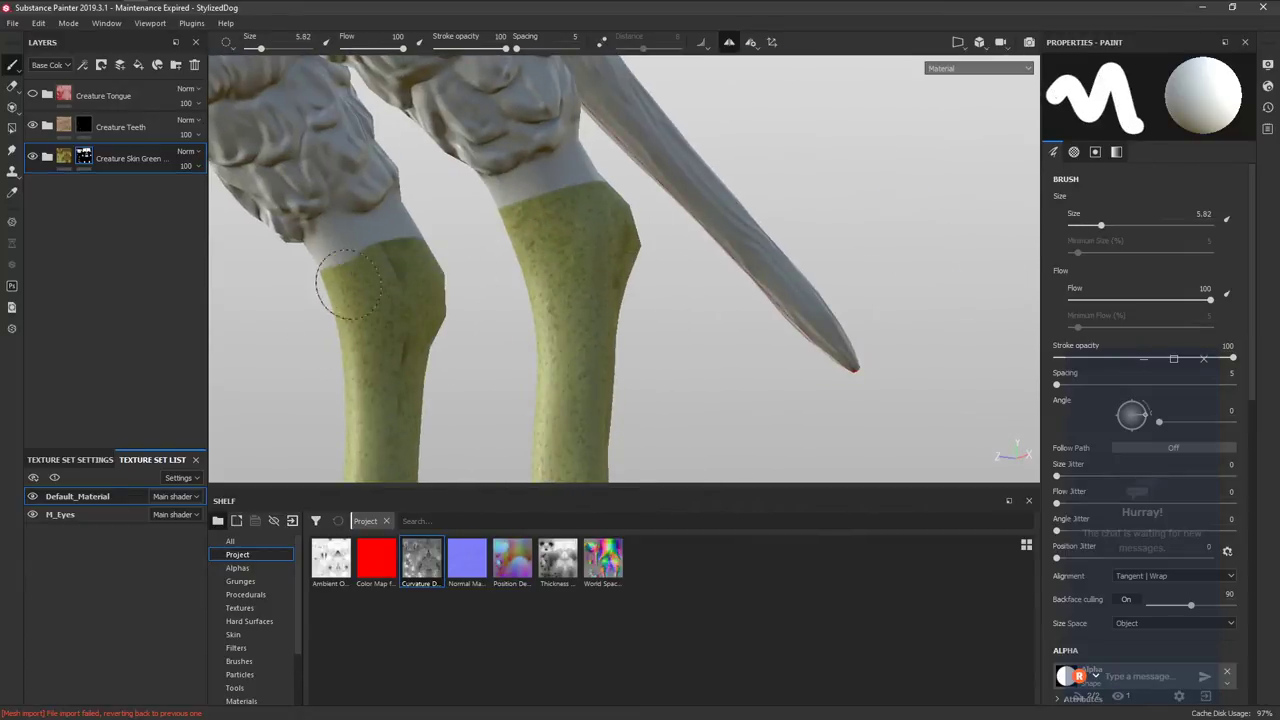
{"action": "mouse_move", "coordinate": [443, 343]}
{"action": "left_mouse_down", "text": "alt"}
{"action": "mouse_move", "coordinate": [795, 289]}
{"action": "mouse_move", "coordinate": [531, 263]}
{"action": "mouse_move", "coordinate": [517, 306]}
{"action": "mouse_move", "coordinate": [571, 297]}
{"action": "left_mouse_up", "text": "alt"}
{"action": "right_click_drag", "start_coordinate": [586, 218], "coordinate": [528, 221], "text": "ctrl"}
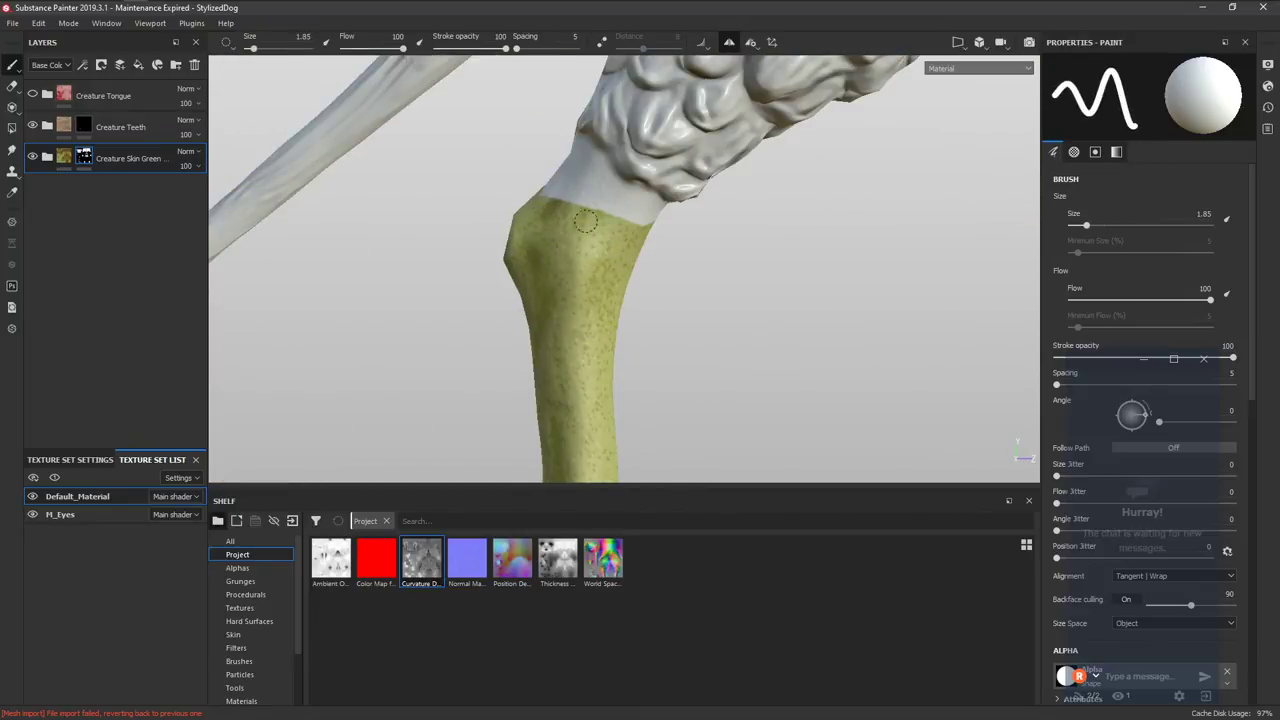
{"action": "right_click_drag", "start_coordinate": [653, 148], "coordinate": [551, 443], "text": "alt"}
{"action": "left_click_drag", "start_coordinate": [592, 165], "coordinate": [604, 212], "text": "alt"}
{"action": "left_click_drag", "start_coordinate": [567, 247], "coordinate": [569, 231]}
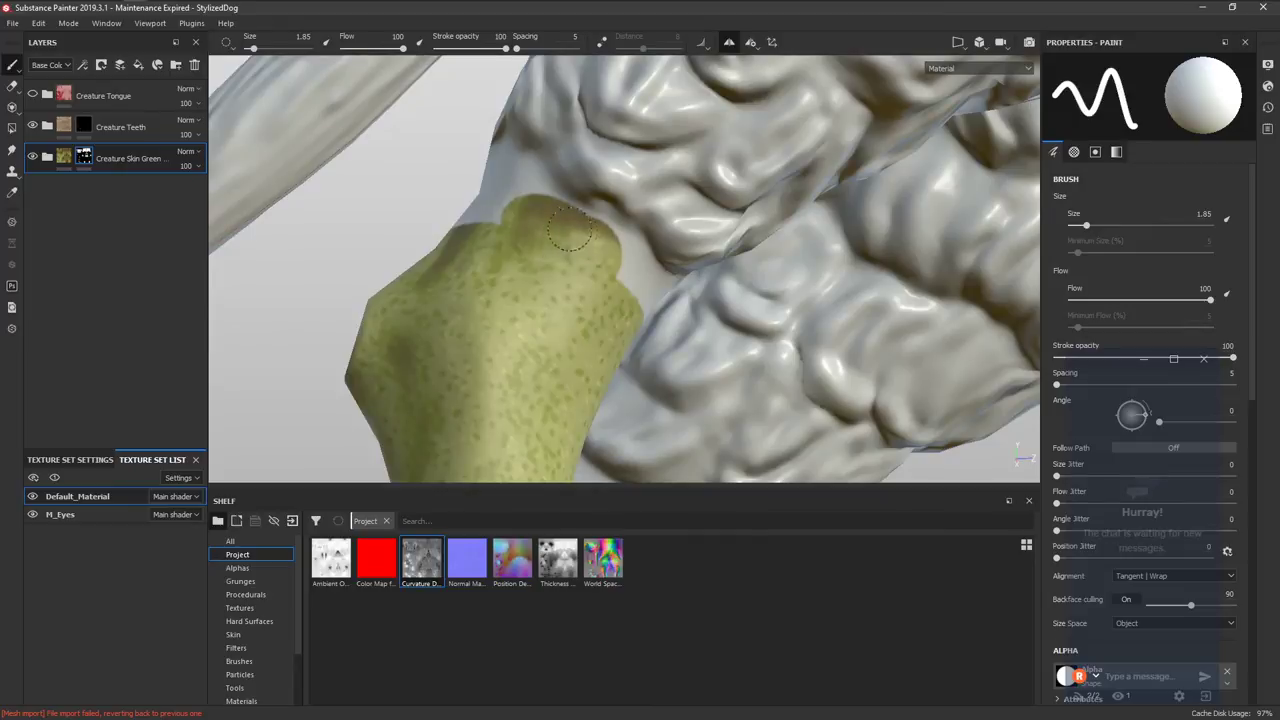
Extend the green skin mask across the front of the hind leg up to the fur edge at brush size 1.85.
{"action": "left_click_drag", "start_coordinate": [643, 286], "coordinate": [594, 248], "text": "alt"}
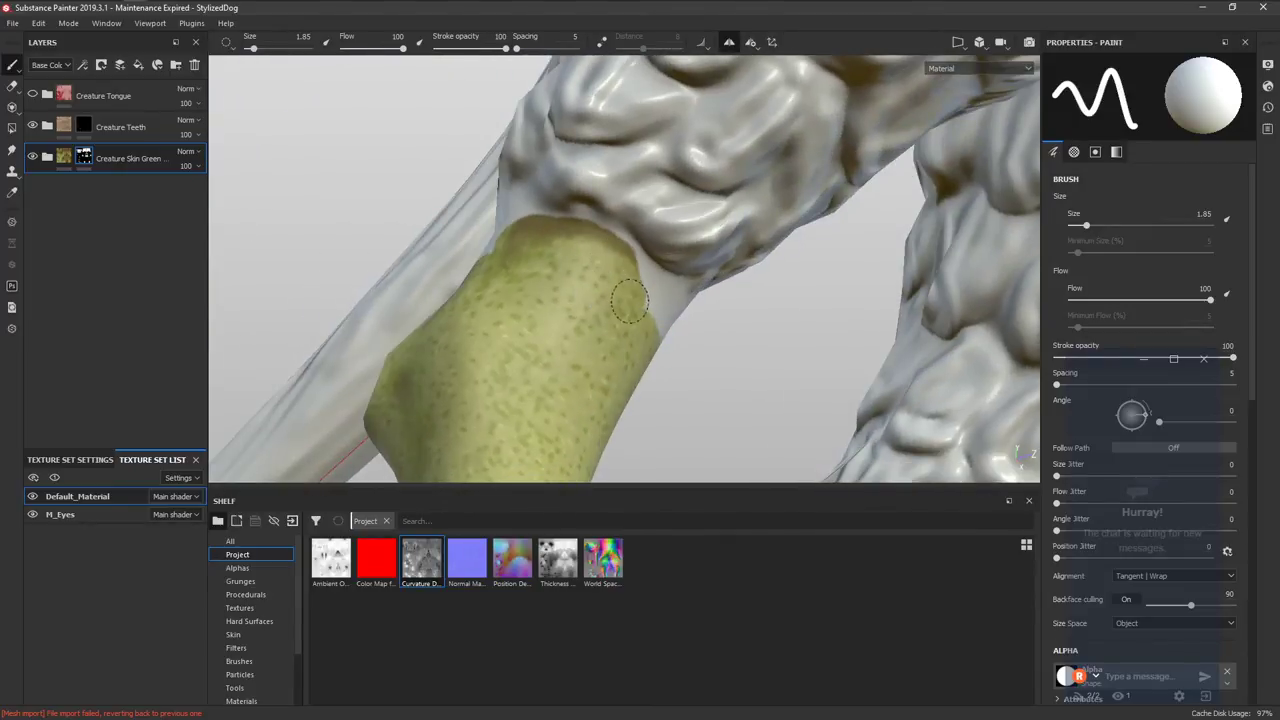
{"action": "left_click_drag", "start_coordinate": [630, 300], "coordinate": [517, 302], "text": "alt"}
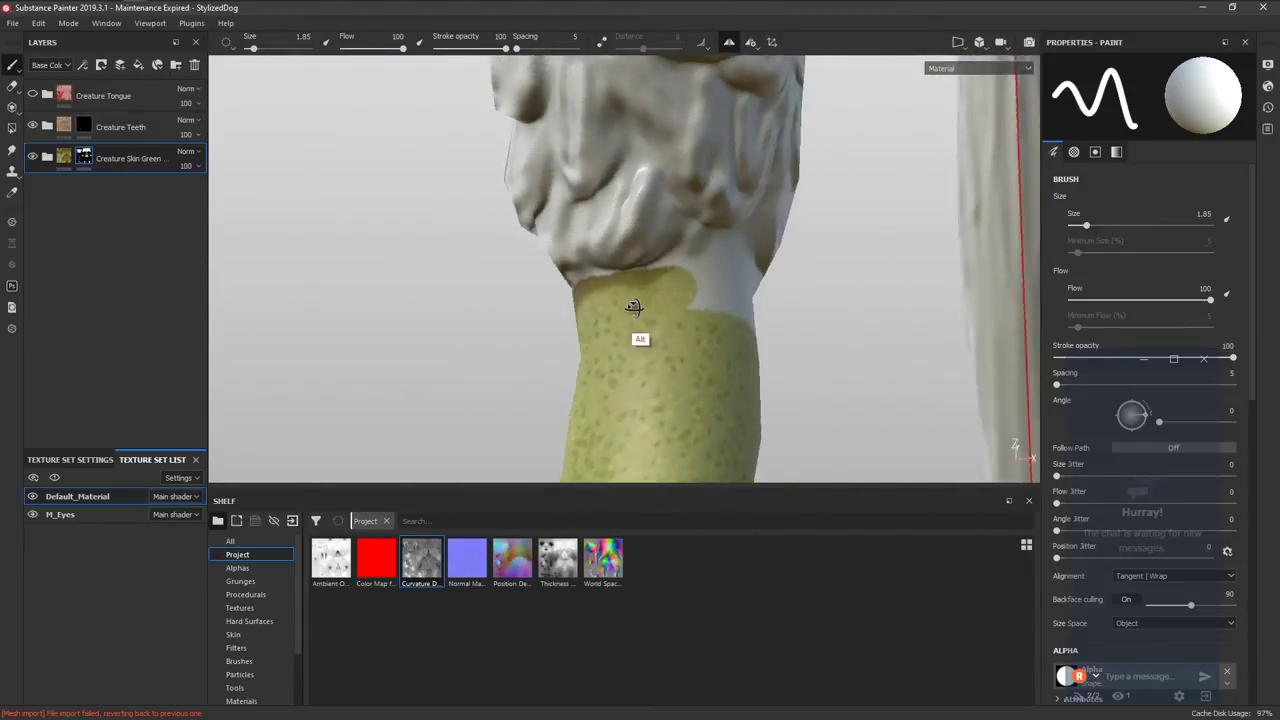
{"action": "mouse_move", "coordinate": [634, 307]}
{"action": "left_mouse_down", "text": "alt"}
{"action": "mouse_move", "coordinate": [663, 314]}
{"action": "mouse_move", "coordinate": [623, 360]}
{"action": "mouse_move", "coordinate": [634, 329]}
{"action": "left_mouse_up", "text": "alt"}
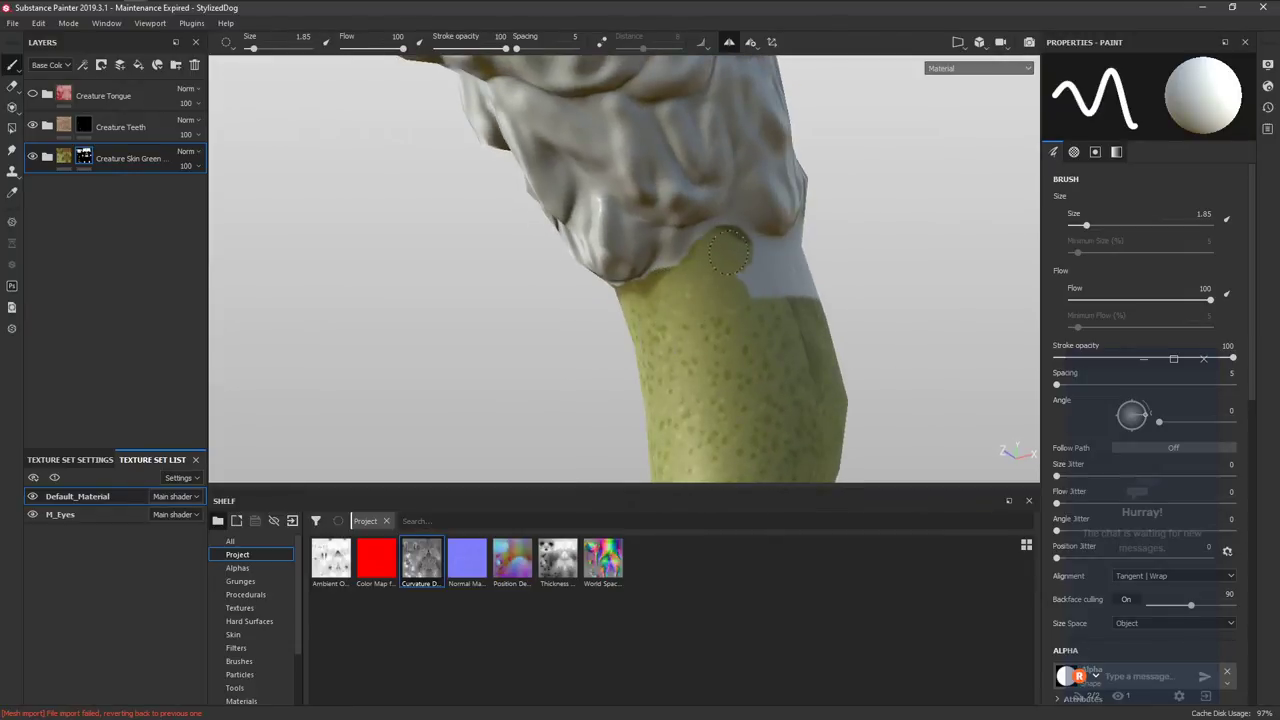
{"action": "mouse_move", "coordinate": [729, 253]}
{"action": "left_mouse_down", "text": "alt"}
{"action": "mouse_move", "coordinate": [786, 334]}
{"action": "mouse_move", "coordinate": [677, 285]}
{"action": "mouse_move", "coordinate": [880, 314]}
{"action": "mouse_move", "coordinate": [593, 300]}
{"action": "left_mouse_up", "text": "alt"}
Clean the green skin mask along the hind leg's fur edge and fill the bare area around the back of the leg.
{"action": "left_click_drag", "start_coordinate": [511, 270], "coordinate": [740, 357], "text": "alt"}
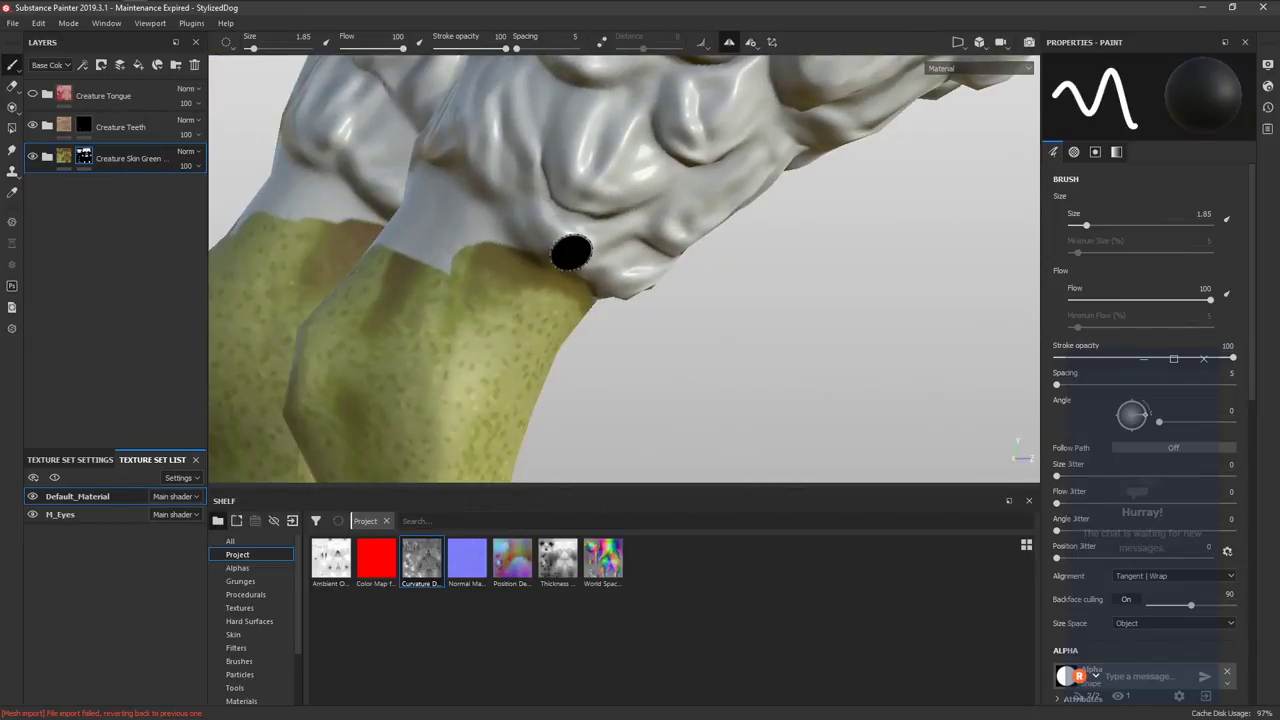
{"action": "mouse_move", "coordinate": [460, 228]}
{"action": "left_mouse_down", "text": "alt"}
{"action": "mouse_move", "coordinate": [466, 251]}
{"action": "mouse_move", "coordinate": [440, 255]}
{"action": "mouse_move", "coordinate": [566, 251]}
{"action": "mouse_move", "coordinate": [505, 243]}
{"action": "left_mouse_up", "text": "alt"}
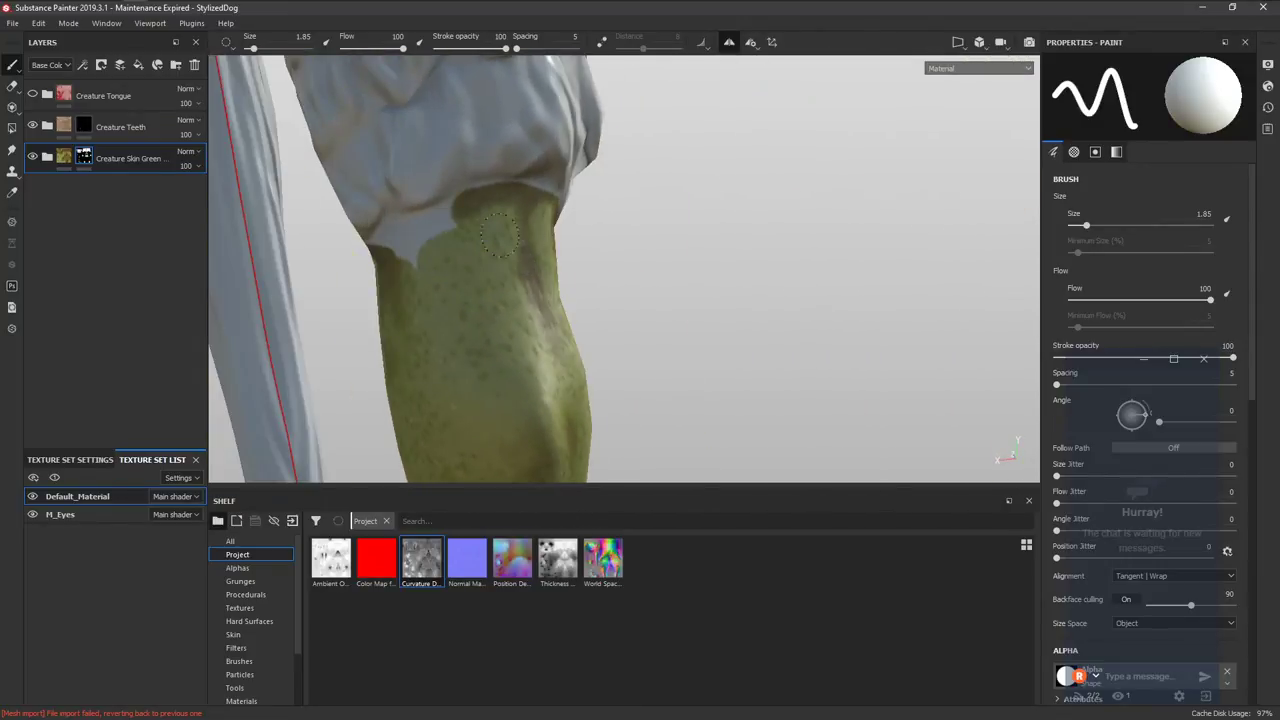
{"action": "mouse_move", "coordinate": [385, 245]}
{"action": "left_mouse_down", "text": "alt"}
{"action": "mouse_move", "coordinate": [677, 240]}
{"action": "mouse_move", "coordinate": [330, 290]}
{"action": "left_mouse_up", "text": "alt"}
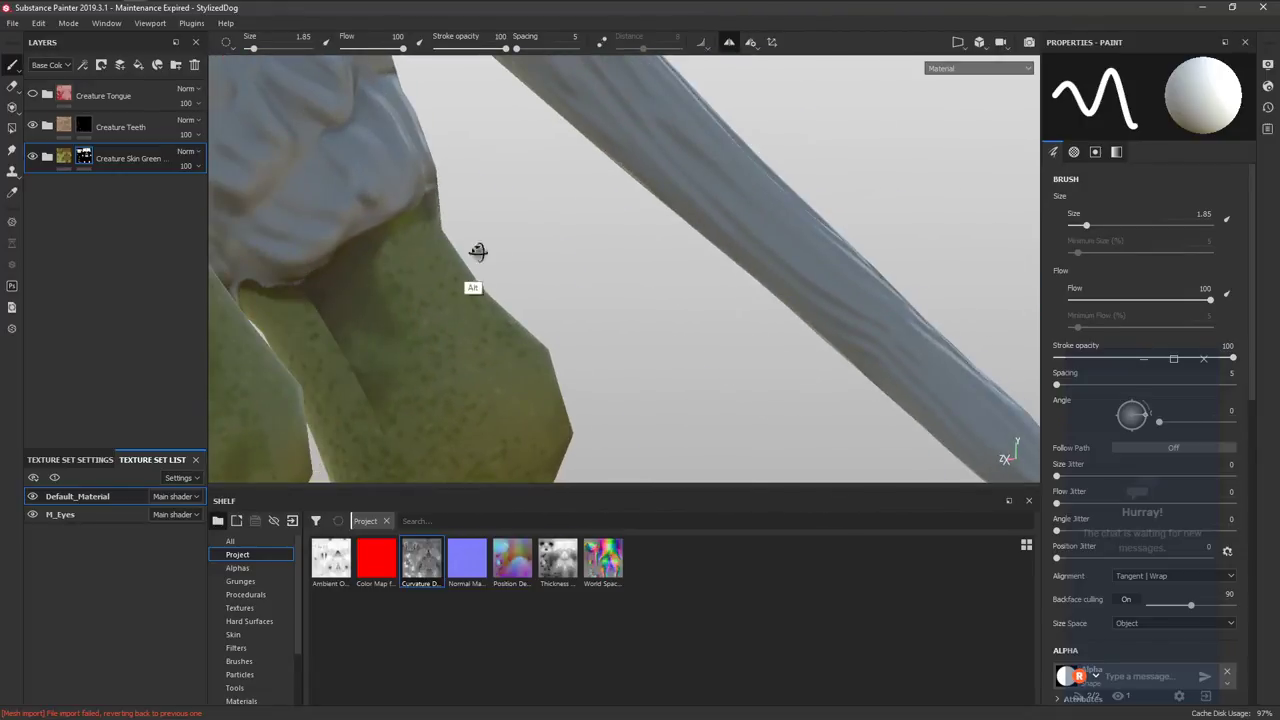
{"action": "left_click_drag", "start_coordinate": [477, 251], "coordinate": [451, 214], "text": "alt"}
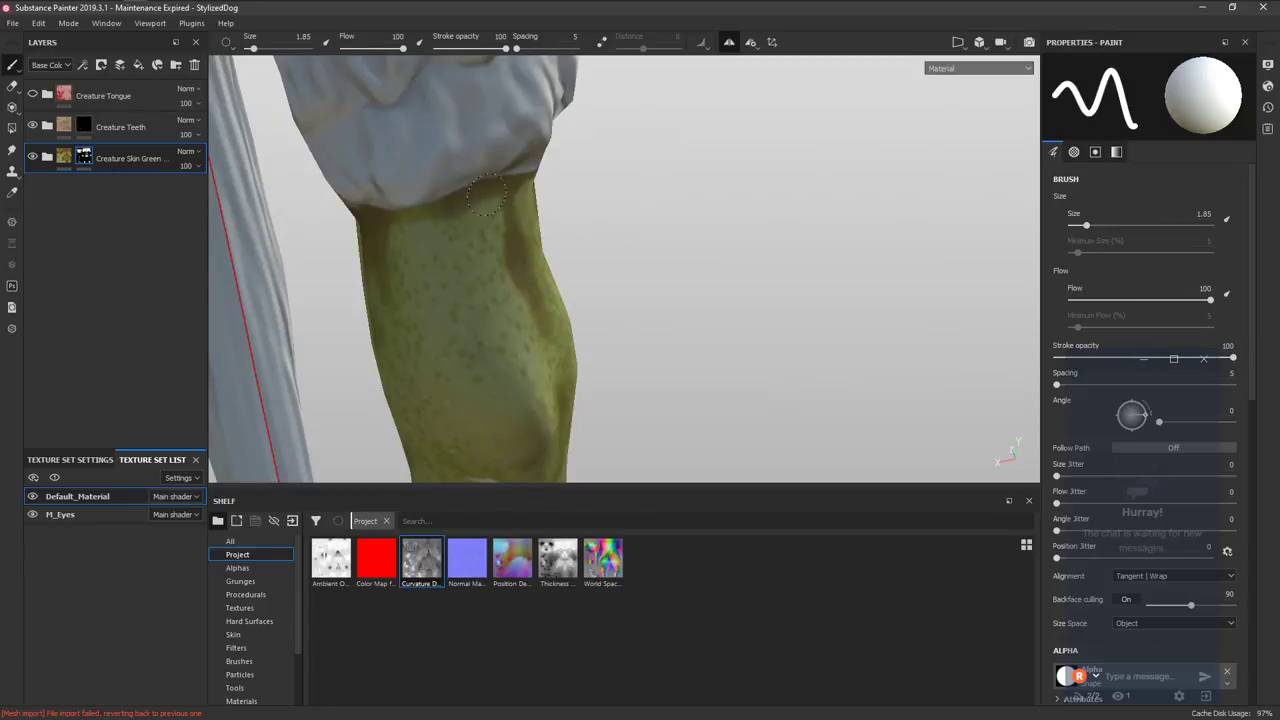
Make the Creature Tongue layer visible and add a black mask to it.
{"action": "left_click_drag", "start_coordinate": [478, 200], "coordinate": [804, 329], "text": "alt"}
{"action": "scroll", "coordinate": [561, 277], "scroll_direction": "down", "scroll_amount": 6}
{"action": "left_click_drag", "start_coordinate": [617, 296], "coordinate": [604, 260], "text": "alt"}
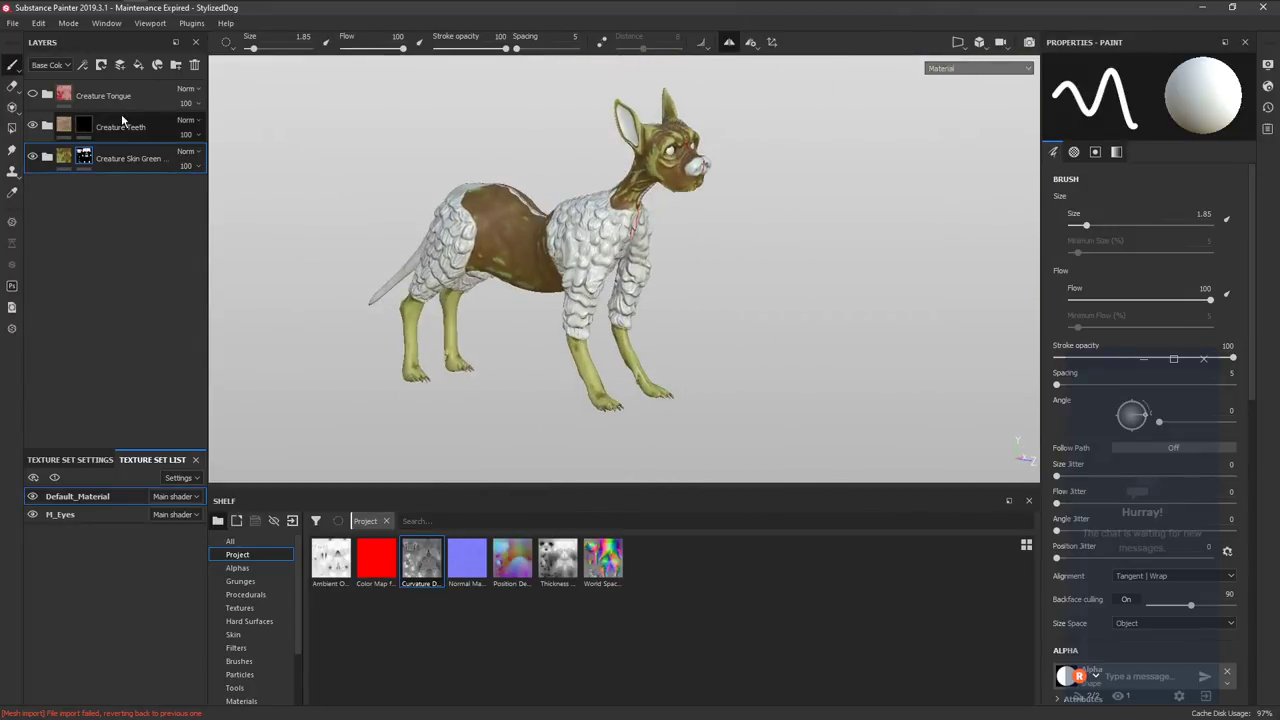
{"action": "right_click_drag", "start_coordinate": [739, 153], "coordinate": [643, 400], "text": "alt"}
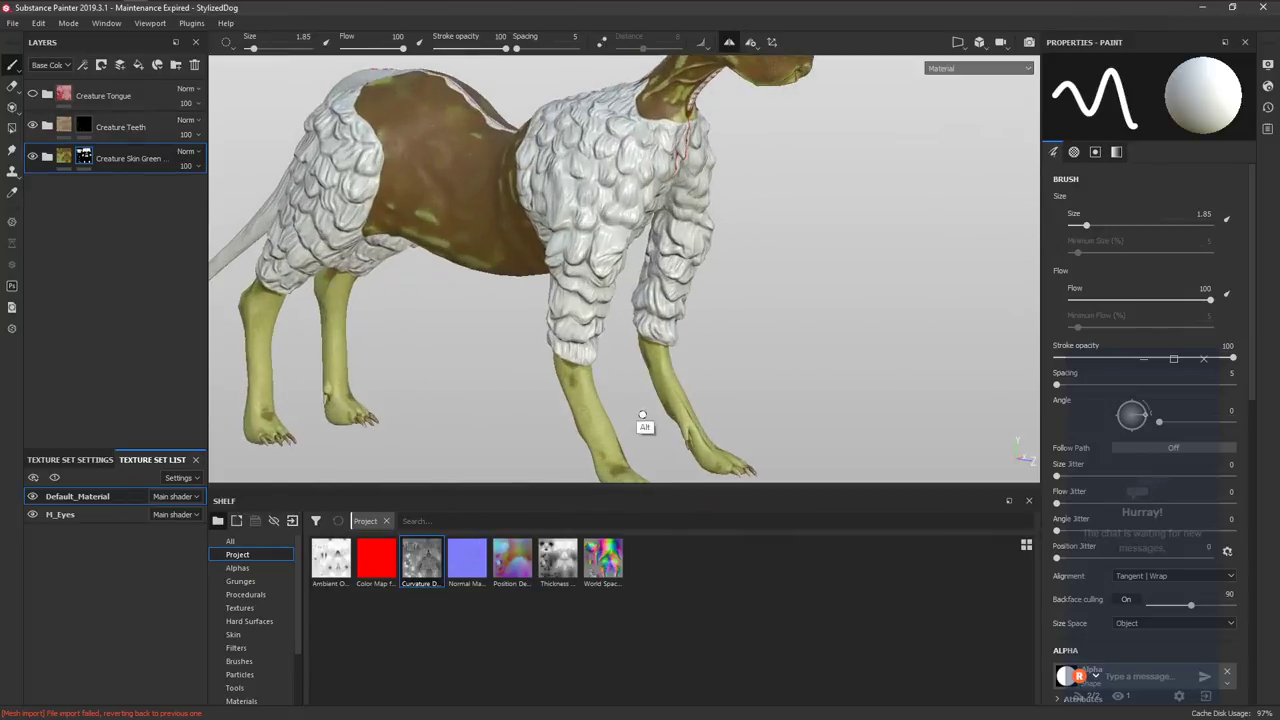
{"action": "middle_click_drag", "start_coordinate": [735, 120], "coordinate": [686, 310], "text": "alt"}
{"action": "middle_click_drag", "start_coordinate": [770, 110], "coordinate": [580, 332], "text": "alt"}
{"action": "left_click_drag", "start_coordinate": [725, 285], "coordinate": [650, 230], "text": "alt"}
{"action": "right_click_drag", "start_coordinate": [650, 230], "coordinate": [610, 250], "text": "alt"}
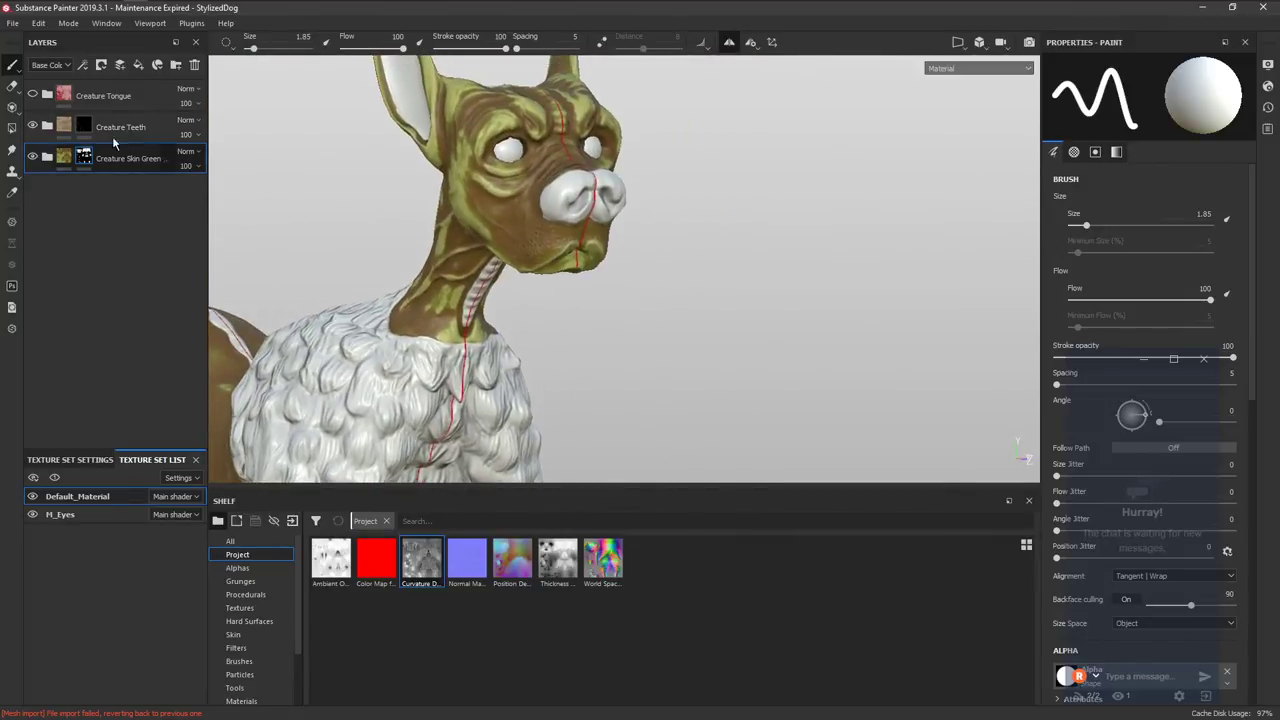
{"action": "left_click", "coordinate": [32, 93]}
{"action": "right_click", "coordinate": [66, 93]}
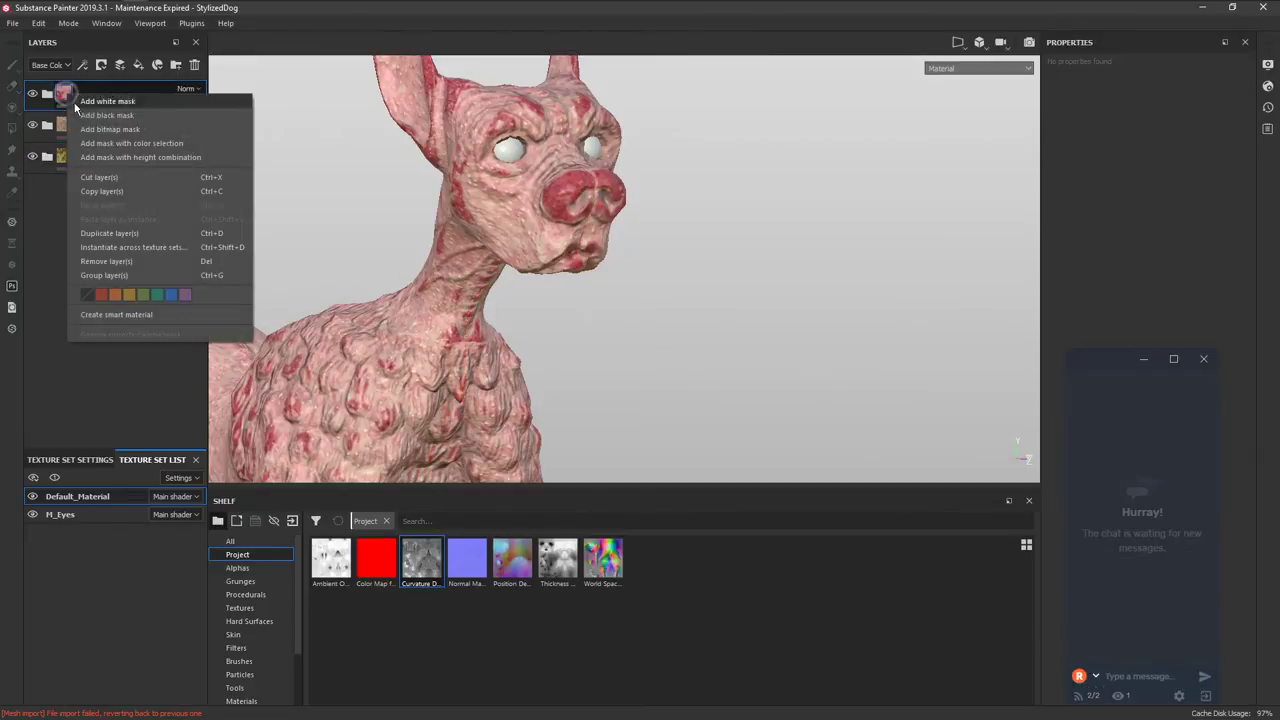
{"action": "left_click", "coordinate": [92, 116]}
Paint the Creature Tongue mask over the dog's nose, using a brush size of 4.93.
{"action": "middle_click_drag", "start_coordinate": [600, 360], "coordinate": [660, 245], "text": "alt"}
{"action": "right_click_drag", "start_coordinate": [660, 245], "coordinate": [552, 400], "text": "alt"}
{"action": "mouse_move", "coordinate": [599, 247]}
{"action": "middle_mouse_down", "text": "alt"}
{"action": "mouse_move", "coordinate": [526, 291]}
{"action": "mouse_move", "coordinate": [530, 372]}
{"action": "middle_mouse_up", "text": "alt"}
{"action": "mouse_move", "coordinate": [470, 296]}
{"action": "left_mouse_down"}
{"action": "mouse_move", "coordinate": [470, 320]}
{"action": "mouse_move", "coordinate": [491, 293]}
{"action": "mouse_move", "coordinate": [512, 312]}
{"action": "left_mouse_up"}
{"action": "key", "text": "ctrl+z"}
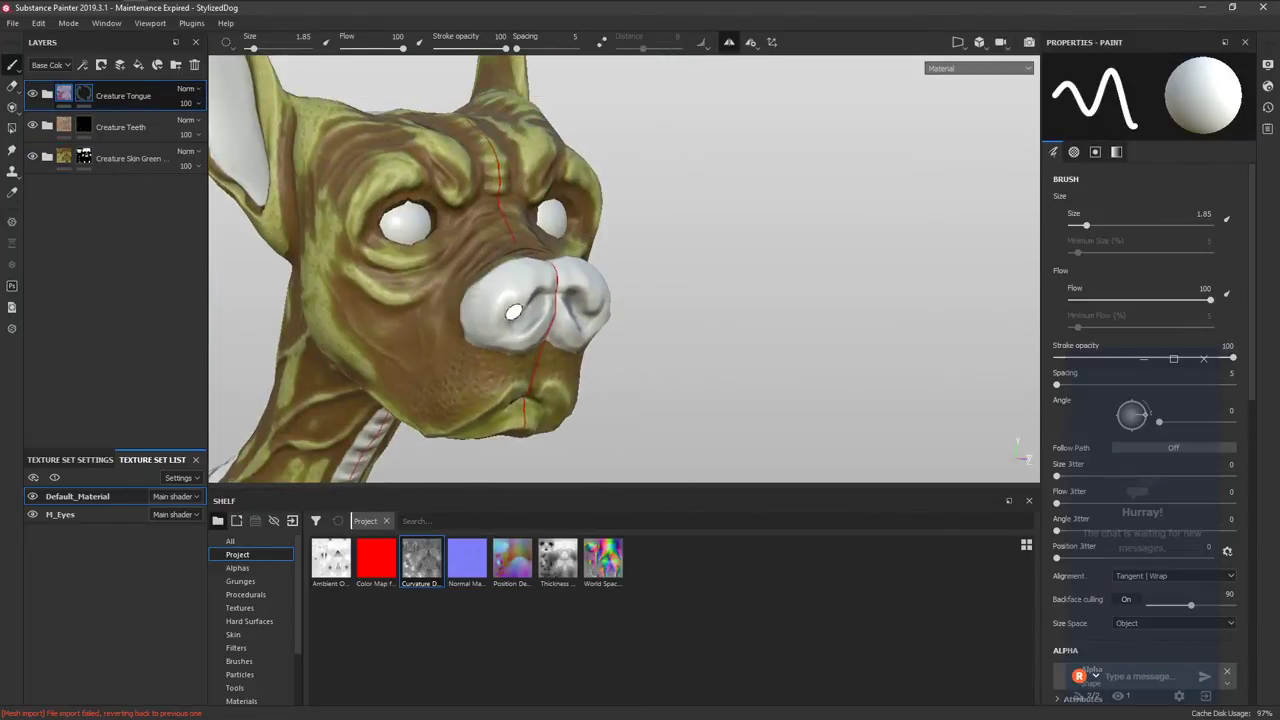
{"action": "right_click_drag", "start_coordinate": [483, 328], "coordinate": [520, 328], "text": "ctrl"}
{"action": "mouse_move", "coordinate": [490, 318]}
{"action": "left_mouse_down"}
{"action": "mouse_move", "coordinate": [496, 287]}
{"action": "mouse_move", "coordinate": [515, 280]}
{"action": "mouse_move", "coordinate": [531, 297]}
{"action": "mouse_move", "coordinate": [538, 280]}
{"action": "mouse_move", "coordinate": [620, 305]}
{"action": "mouse_move", "coordinate": [411, 289]}
{"action": "mouse_move", "coordinate": [623, 300]}
{"action": "mouse_move", "coordinate": [634, 323]}
{"action": "mouse_move", "coordinate": [617, 332]}
{"action": "mouse_move", "coordinate": [619, 304]}
{"action": "mouse_move", "coordinate": [594, 350]}
{"action": "mouse_move", "coordinate": [615, 335]}
{"action": "mouse_move", "coordinate": [818, 352]}
{"action": "left_mouse_up"}
{"action": "key", "text": "x"}
Frame the whole dog and expand the Creature Tongue layer group.
{"action": "key", "text": "f"}
{"action": "mouse_move", "coordinate": [600, 349]}
{"action": "left_mouse_down", "text": "alt"}
{"action": "mouse_move", "coordinate": [684, 340]}
{"action": "mouse_move", "coordinate": [751, 358]}
{"action": "left_mouse_up", "text": "alt"}
{"action": "middle_click_drag", "start_coordinate": [751, 358], "coordinate": [552, 342], "text": "alt"}
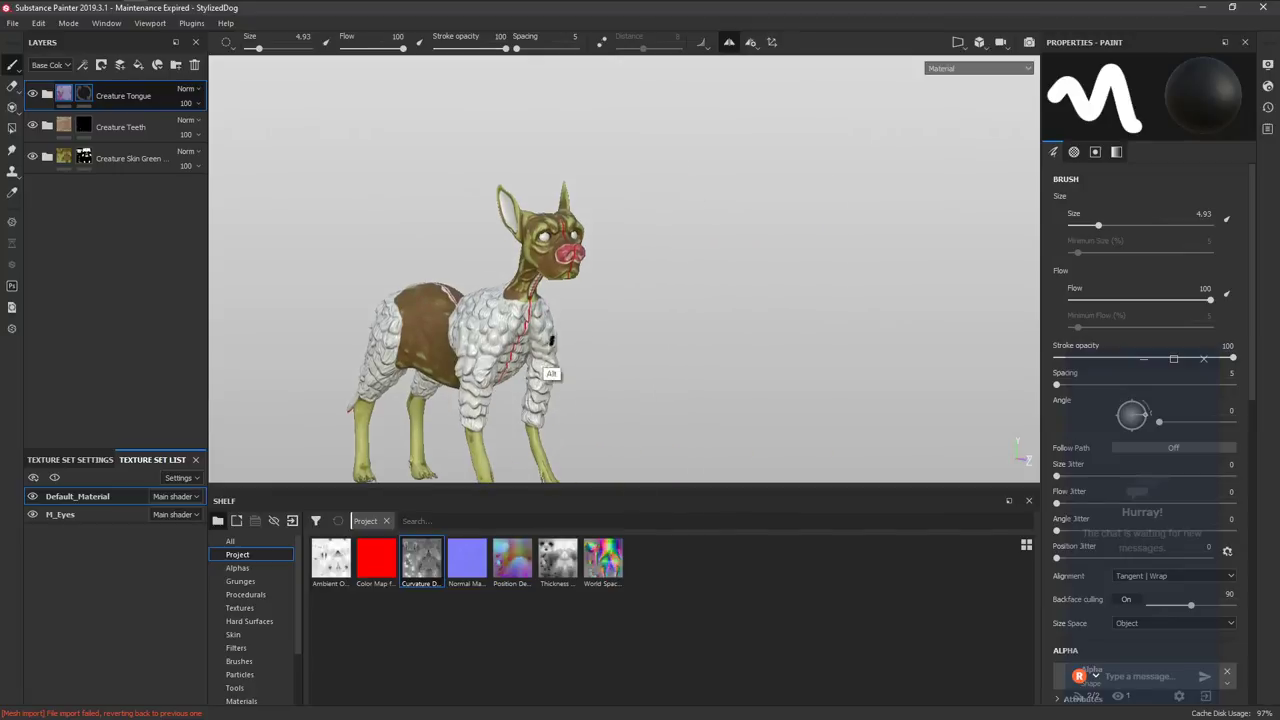
{"action": "left_click", "coordinate": [48, 95]}
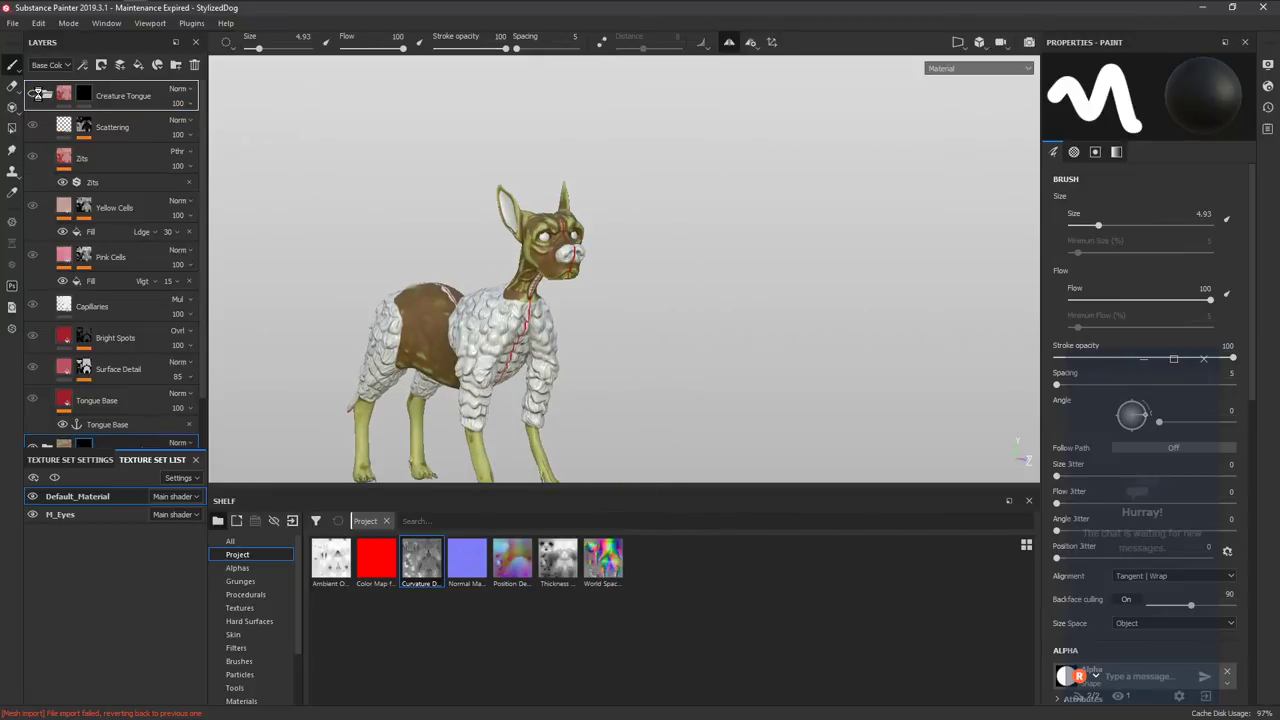
Make the Creature Tongue group visible and delete its Zits layer.
{"action": "left_click", "coordinate": [32, 95]}
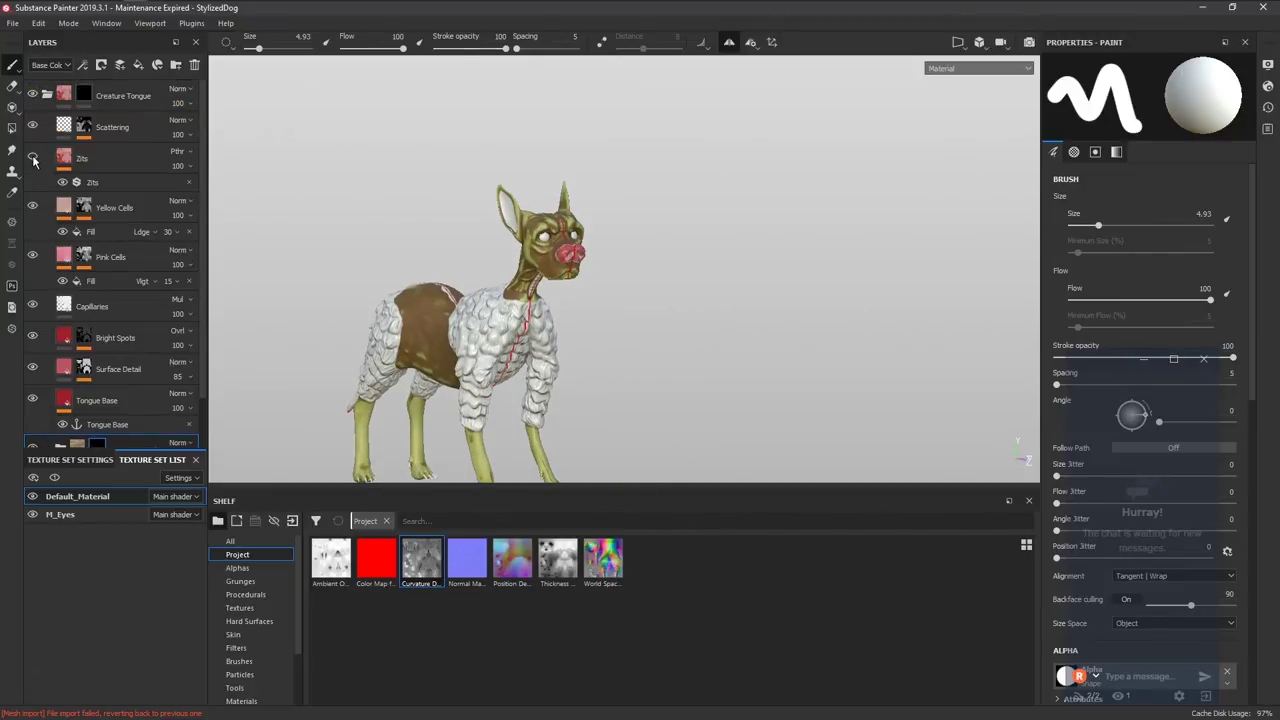
{"action": "scroll", "coordinate": [600, 263], "scroll_direction": "up", "scroll_amount": 5}
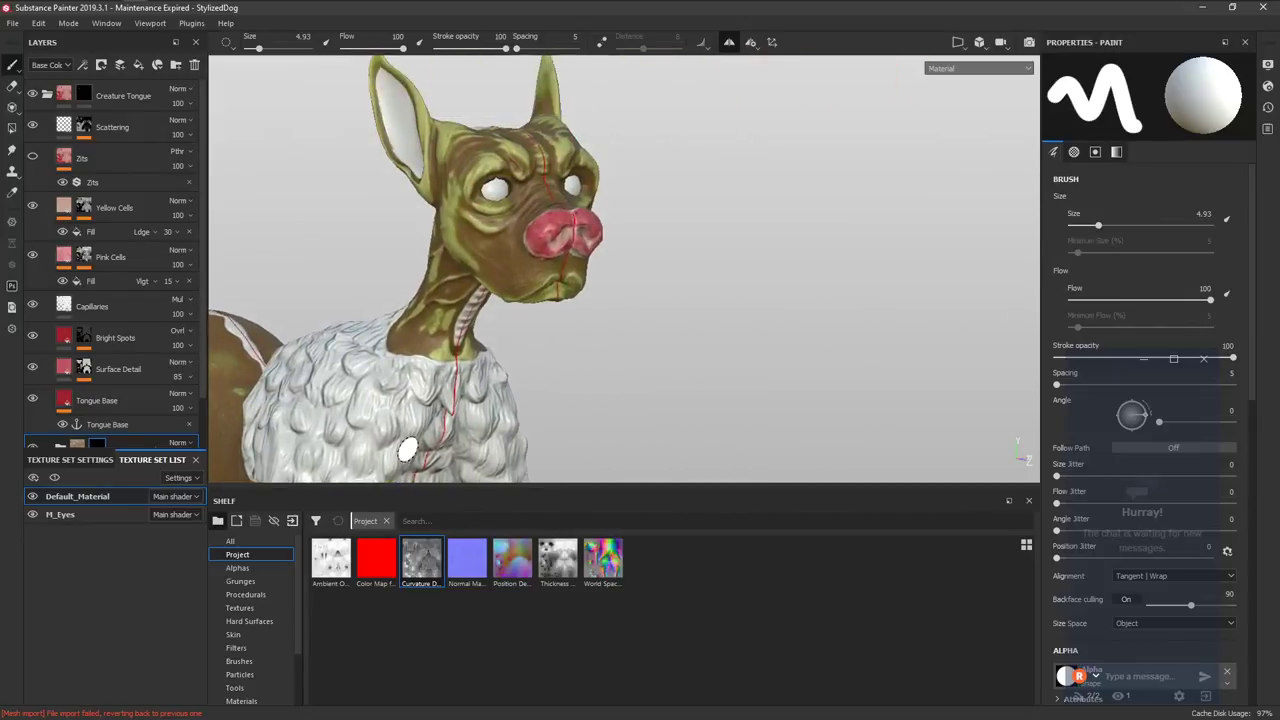
{"action": "scroll", "coordinate": [586, 286], "scroll_direction": "up", "scroll_amount": 5}
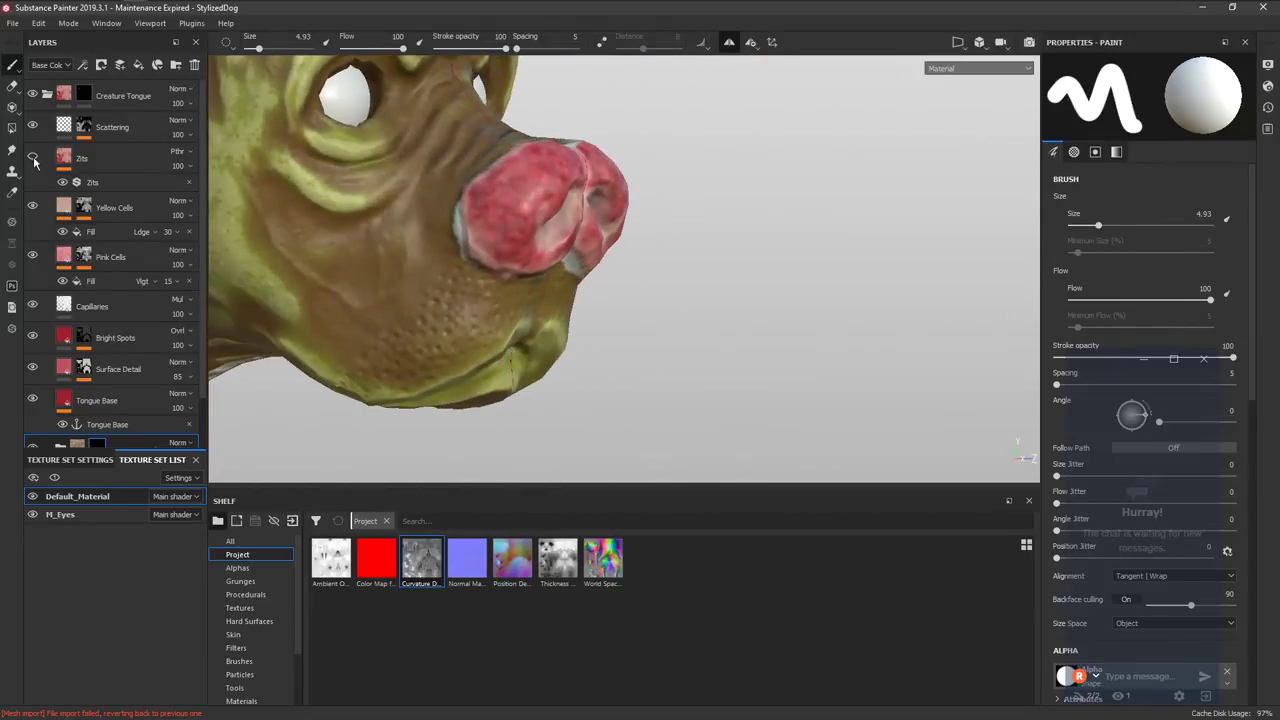
{"action": "left_click", "coordinate": [33, 157]}
{"action": "left_click", "coordinate": [103, 161]}
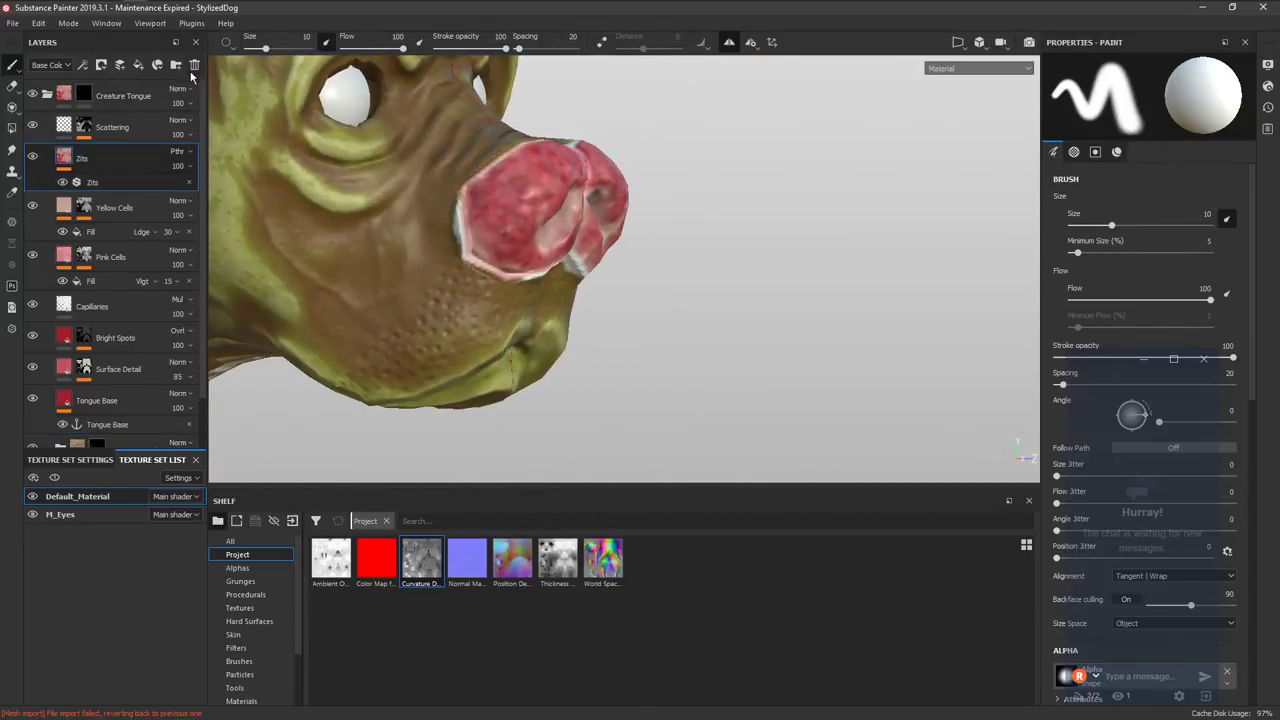
{"action": "left_click", "coordinate": [193, 66]}
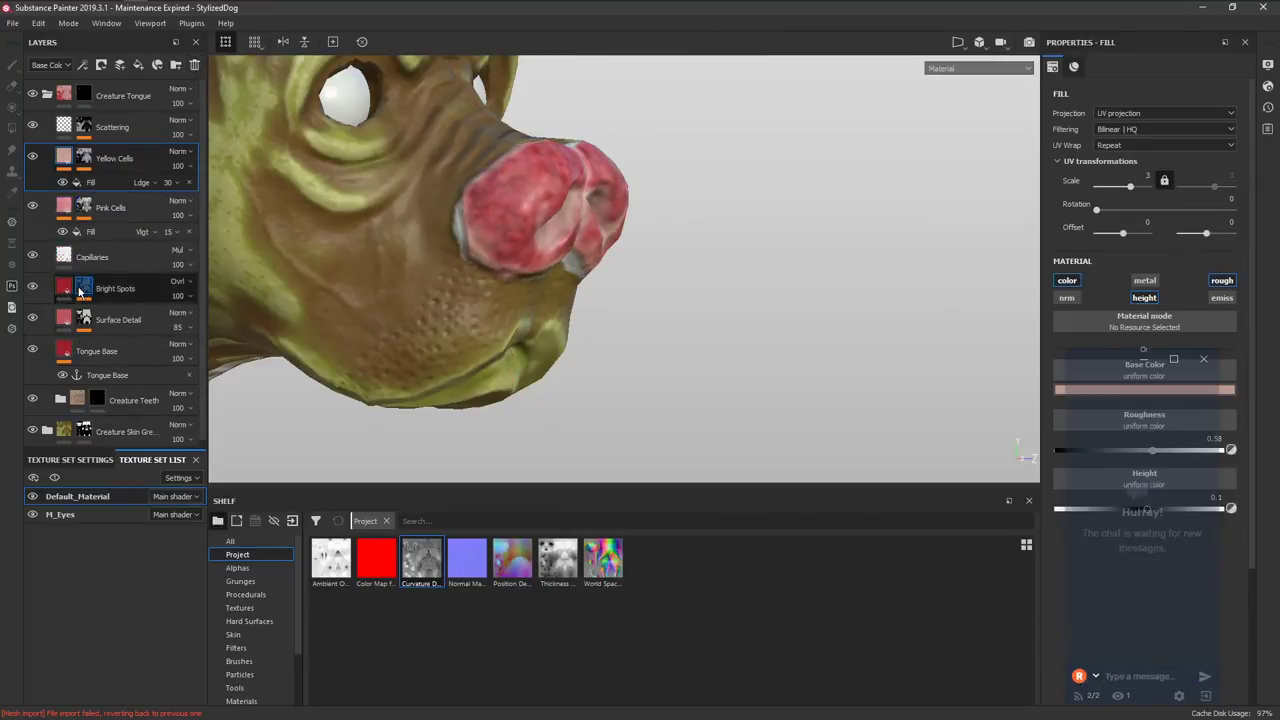
Set the base color of Tongue Base to RGB 0.020, 0.010, 0.010 and of Surface Detail to 0.095, 0.017, 0.022.
{"action": "left_click", "coordinate": [70, 350]}
{"action": "left_click", "coordinate": [1104, 390]}
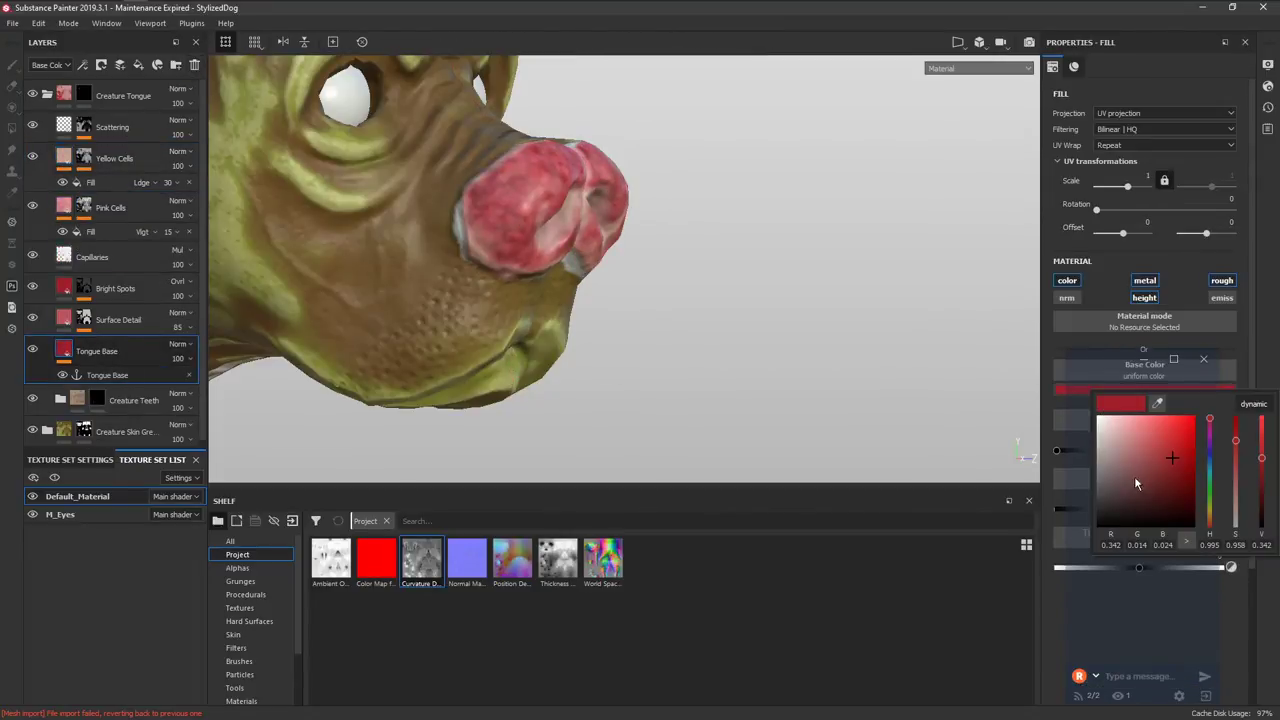
{"action": "left_click_drag", "start_coordinate": [1134, 476], "coordinate": [1121, 512]}
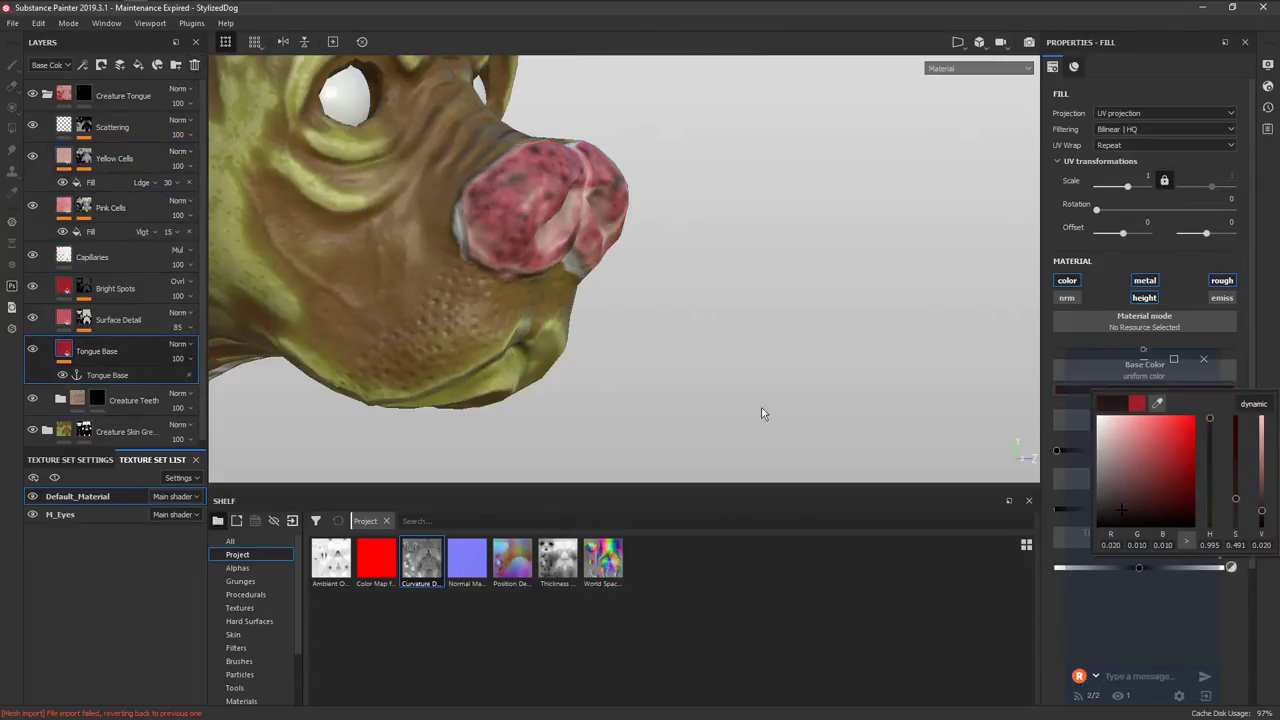
{"action": "left_click", "coordinate": [63, 325]}
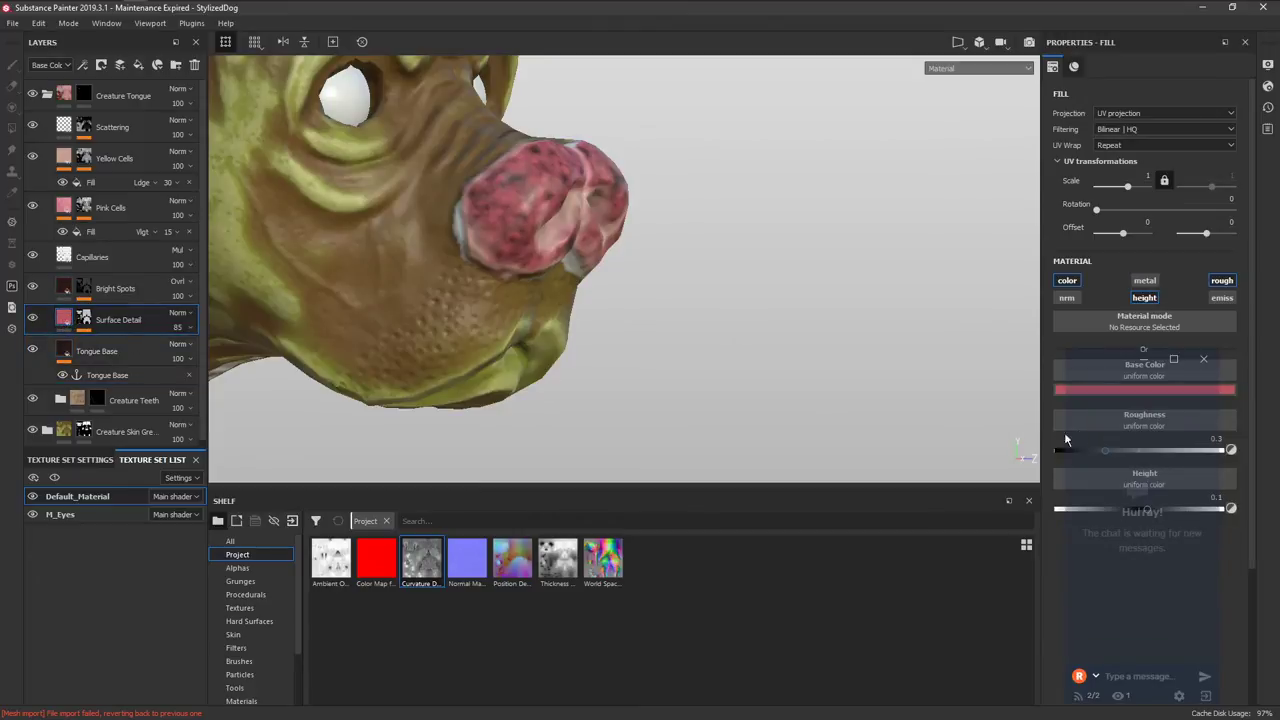
{"action": "left_click", "coordinate": [1090, 390]}
{"action": "left_click", "coordinate": [1136, 506]}
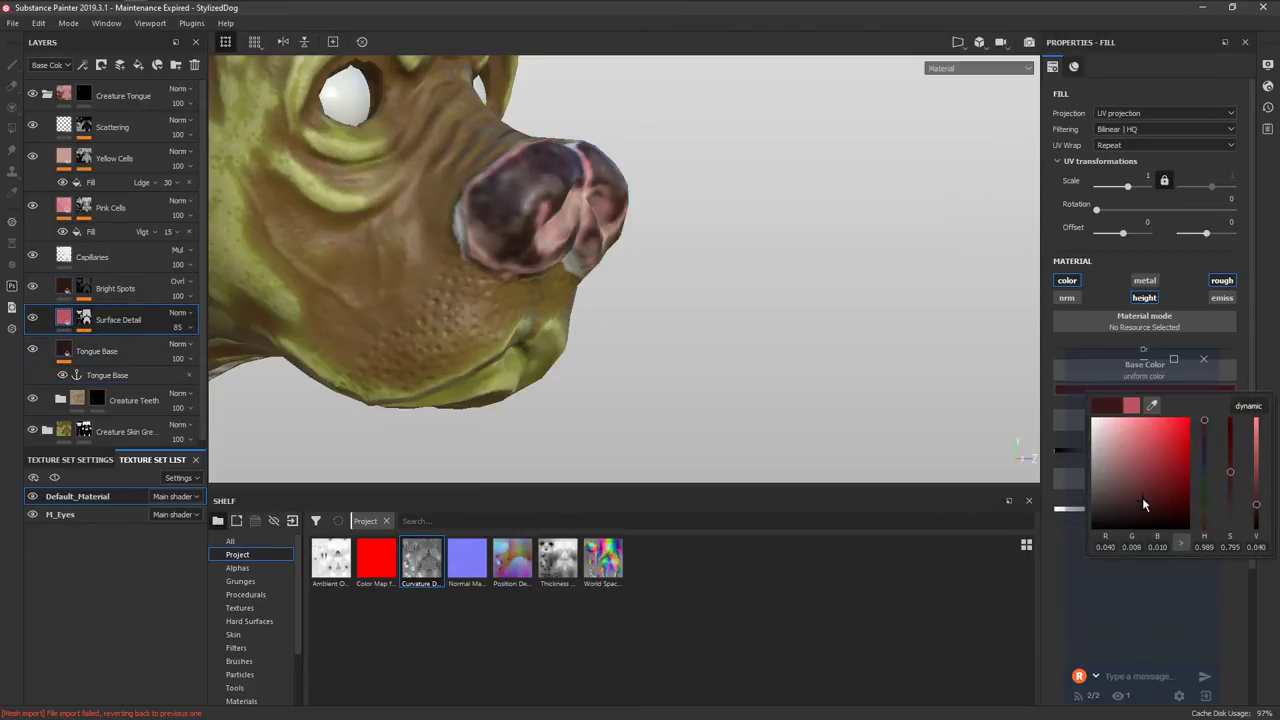
{"action": "left_click_drag", "start_coordinate": [1144, 505], "coordinate": [1145, 494]}
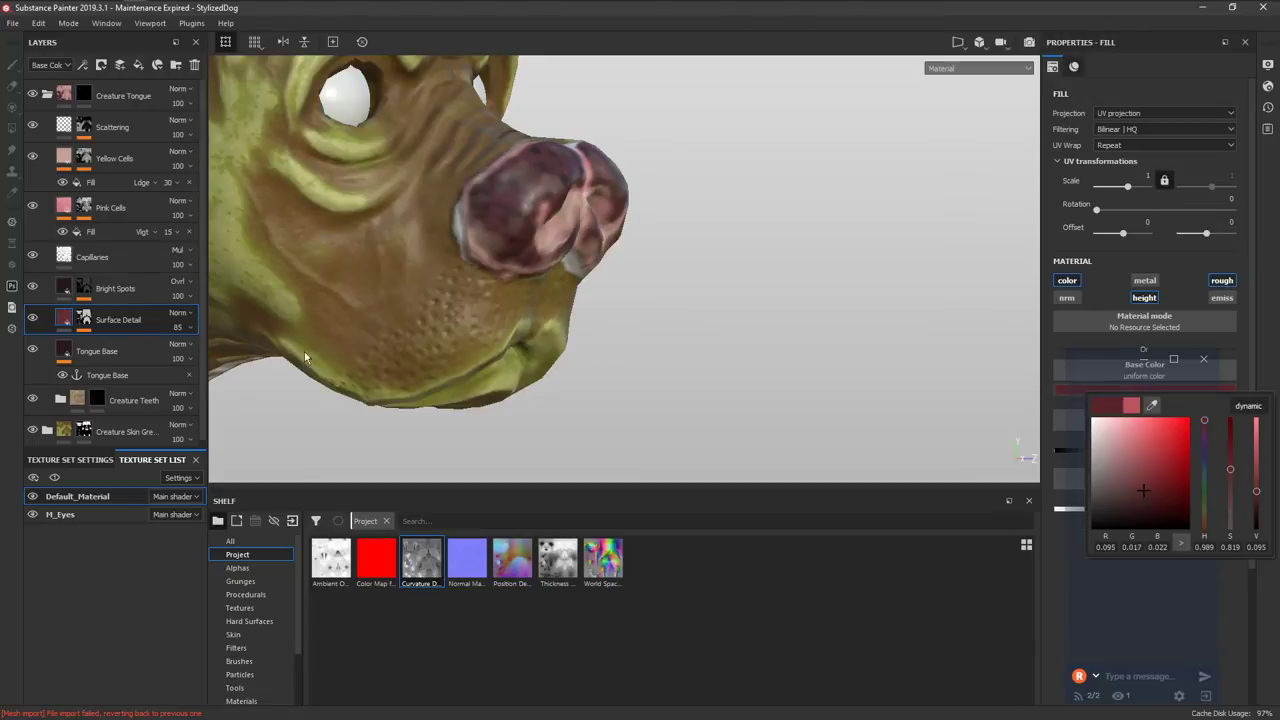
Darken the Pink Cells base color to a muted dark pink and set Yellow Cells to brown, RGB 0.117, 0.059, 0.043.
{"action": "left_click", "coordinate": [65, 289]}
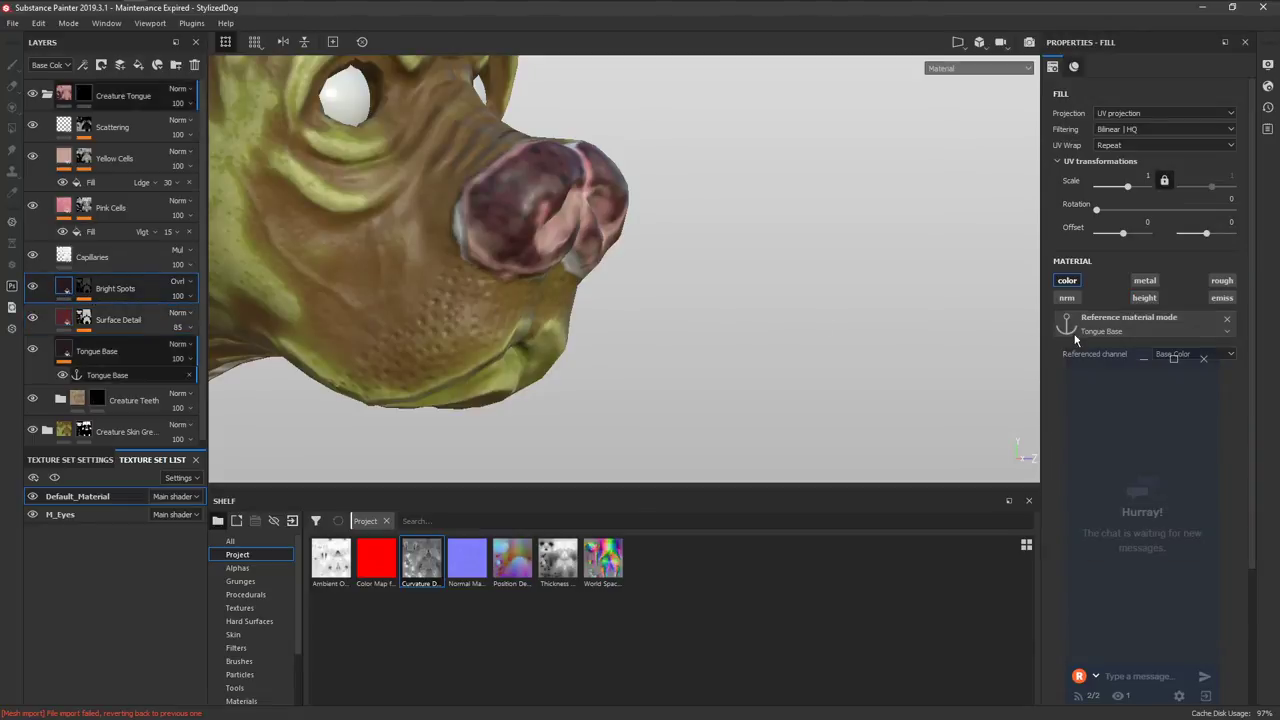
{"action": "left_click", "coordinate": [72, 212]}
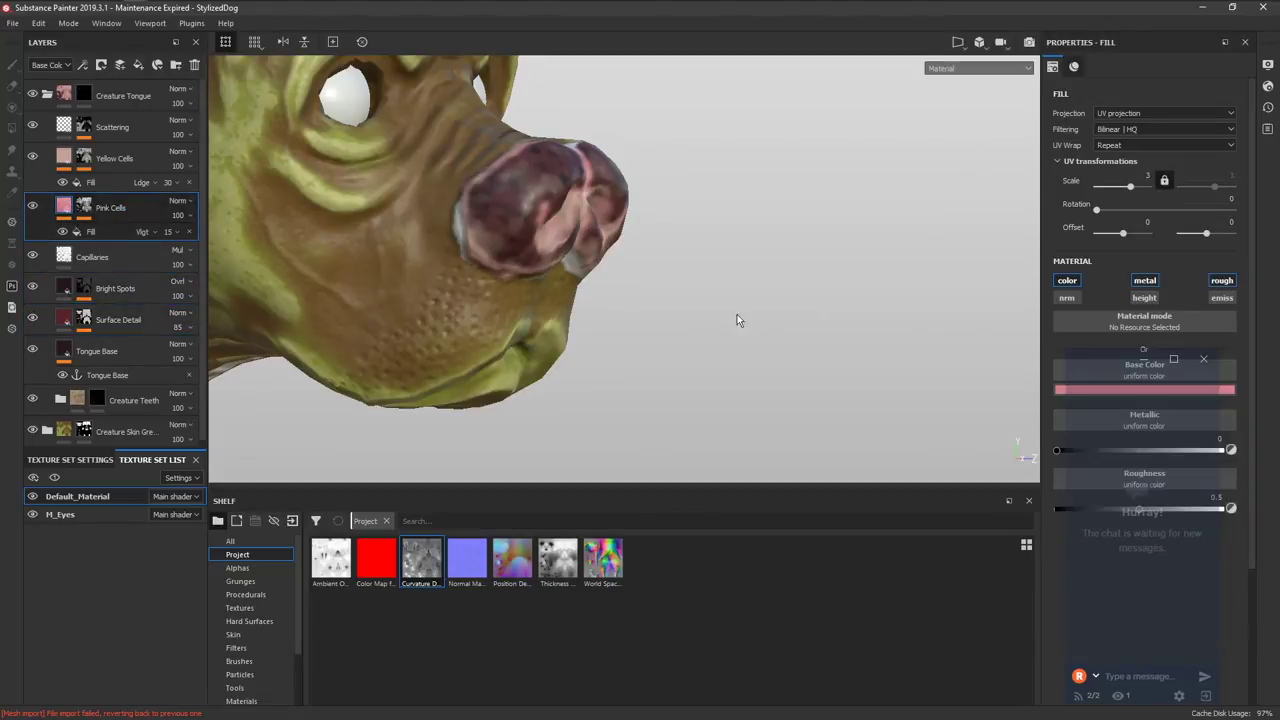
{"action": "left_click", "coordinate": [1089, 397]}
{"action": "left_click_drag", "start_coordinate": [1137, 456], "coordinate": [1118, 492]}
{"action": "left_click", "coordinate": [69, 164]}
{"action": "left_click", "coordinate": [1077, 394]}
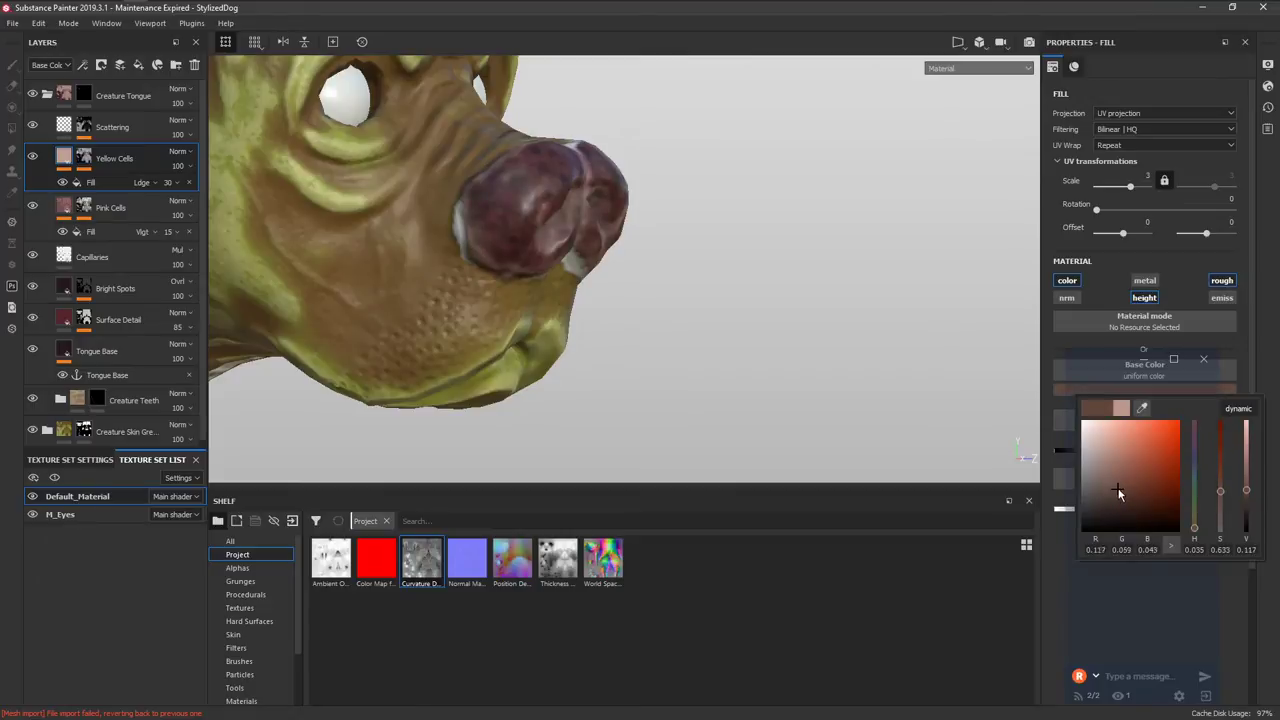
Add a fill layer above Scattering with only the color and roughness channels enabled, and set its roughness to 0.9331.
{"action": "left_click", "coordinate": [115, 128]}
{"action": "left_click", "coordinate": [138, 64]}
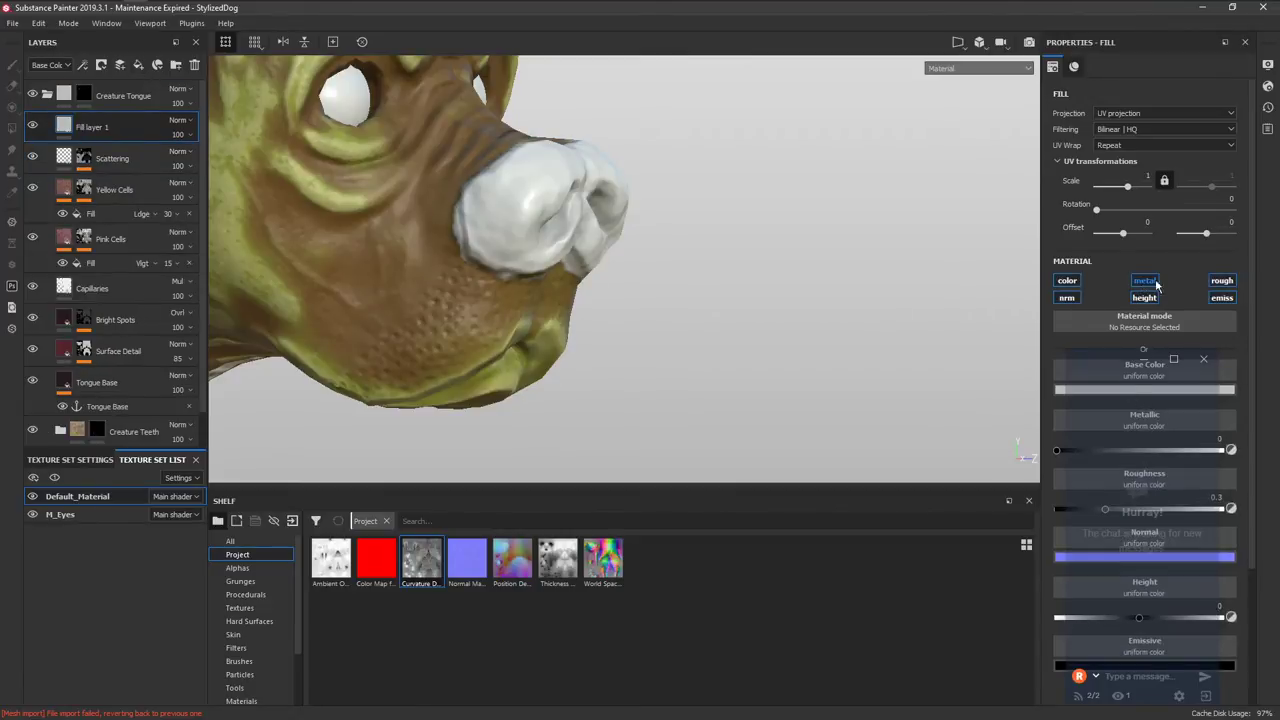
{"action": "left_click", "coordinate": [1222, 282]}
{"action": "left_click", "coordinate": [1225, 299]}
{"action": "left_click", "coordinate": [1148, 298]}
{"action": "left_click", "coordinate": [1147, 283]}
{"action": "left_click", "coordinate": [1214, 283]}
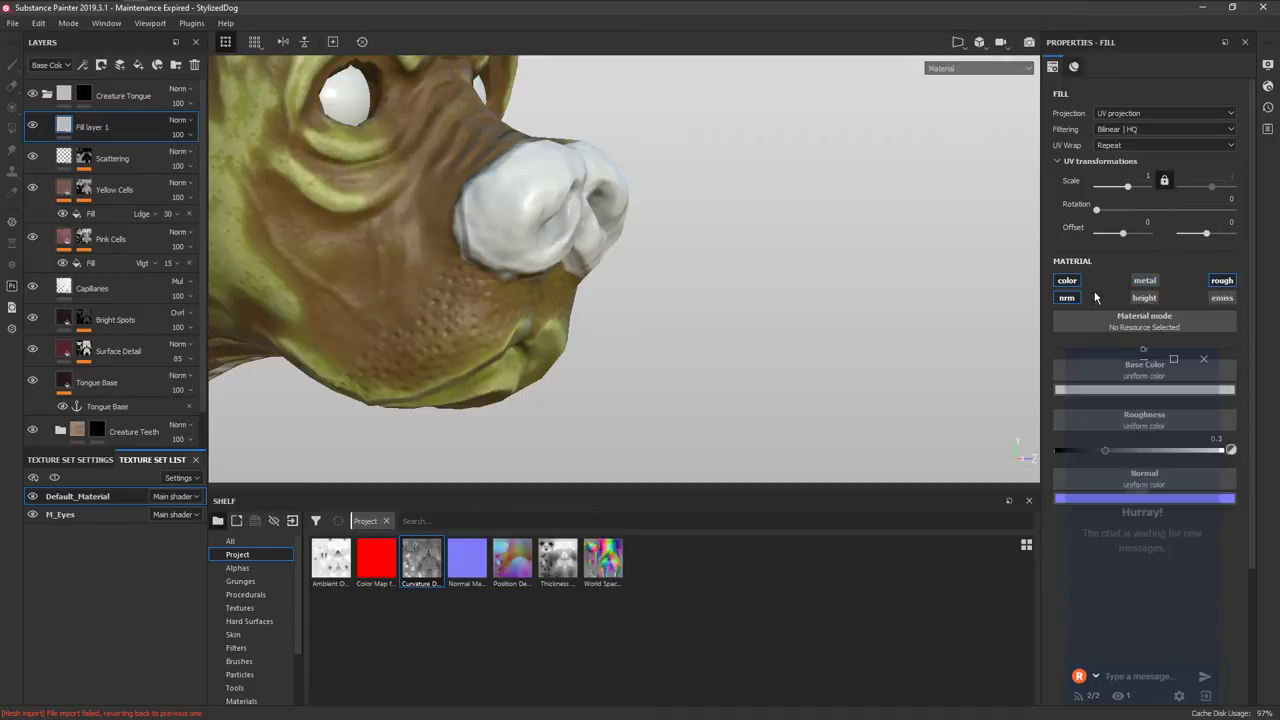
{"action": "left_click", "coordinate": [1095, 297]}
{"action": "left_click_drag", "start_coordinate": [1127, 456], "coordinate": [1212, 455]}
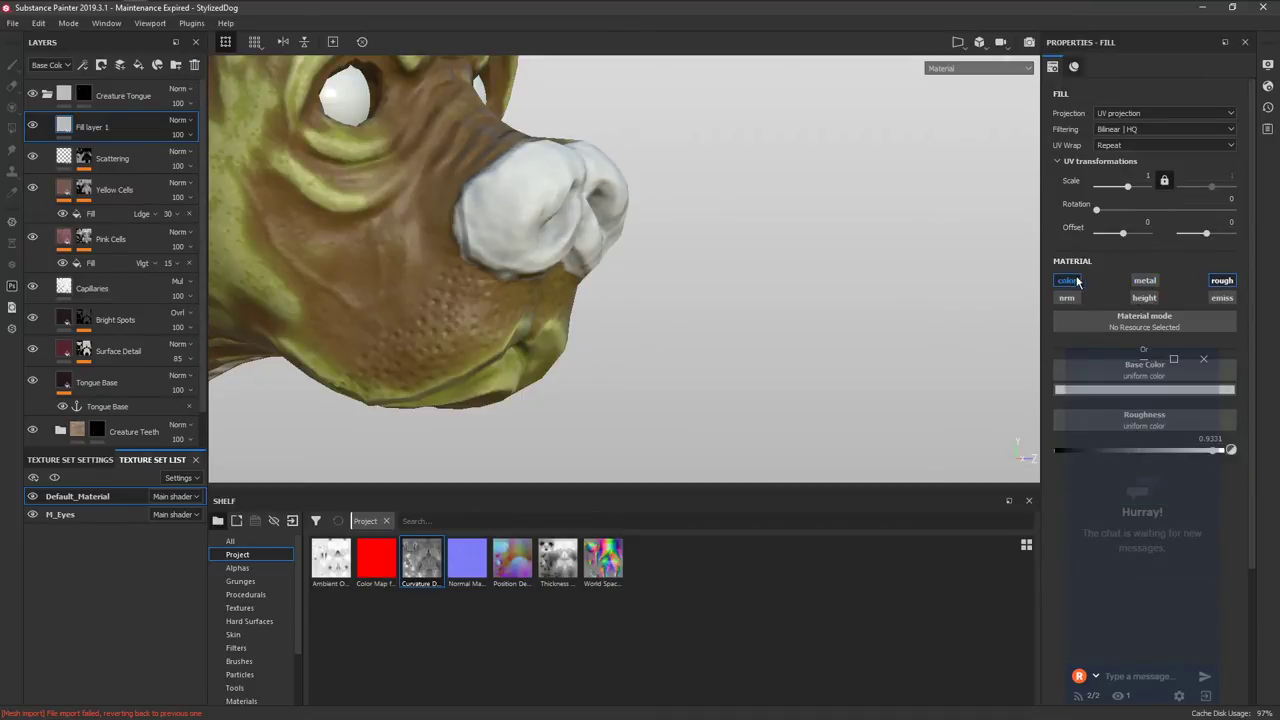
Add a black mask to the new fill layer and set its base color to near-black, RGB 0.011, 0.011, 0.011.
{"action": "right_click", "coordinate": [94, 123]}
{"action": "left_click", "coordinate": [117, 147]}
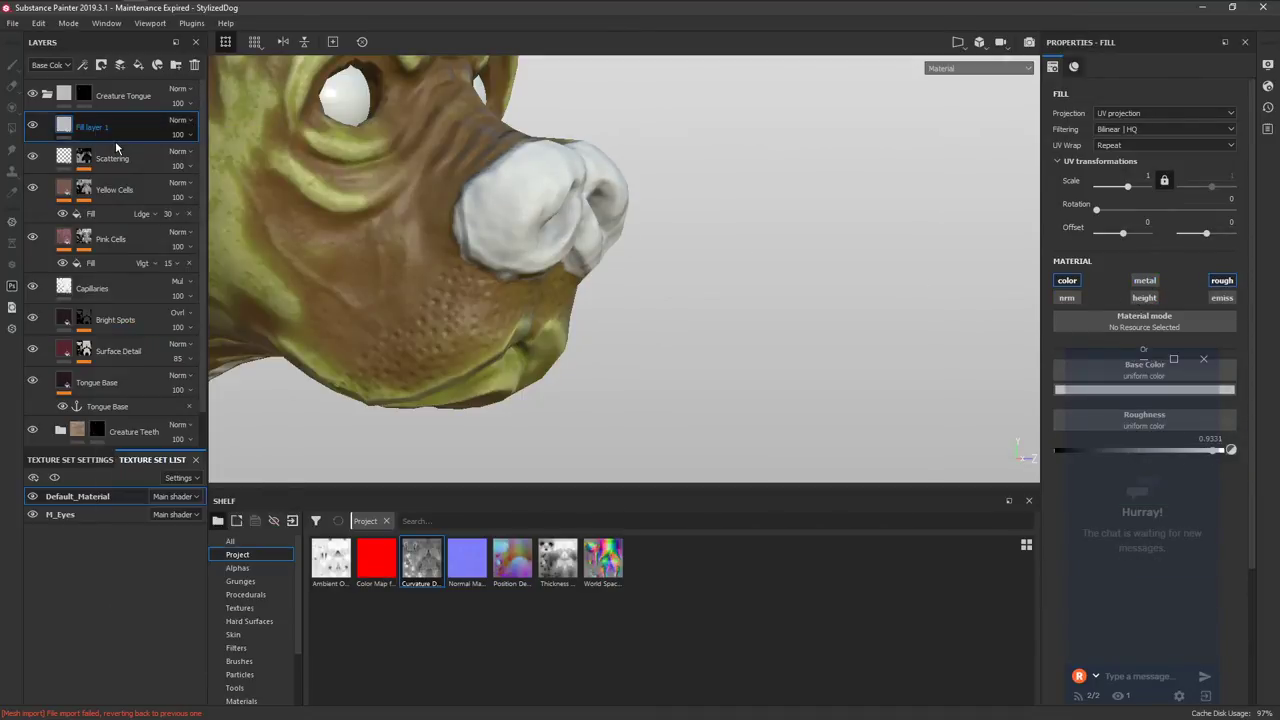
{"action": "right_click_drag", "start_coordinate": [515, 265], "coordinate": [562, 300], "text": "alt"}
{"action": "left_click_drag", "start_coordinate": [562, 300], "coordinate": [529, 214], "text": "alt"}
{"action": "right_click_drag", "start_coordinate": [536, 214], "coordinate": [503, 220], "text": "ctrl"}
{"action": "mouse_move", "coordinate": [545, 218]}
{"action": "left_mouse_down", "text": "alt"}
{"action": "mouse_move", "coordinate": [501, 226]}
{"action": "mouse_move", "coordinate": [510, 240]}
{"action": "left_mouse_up", "text": "alt"}
{"action": "left_click", "coordinate": [64, 125]}
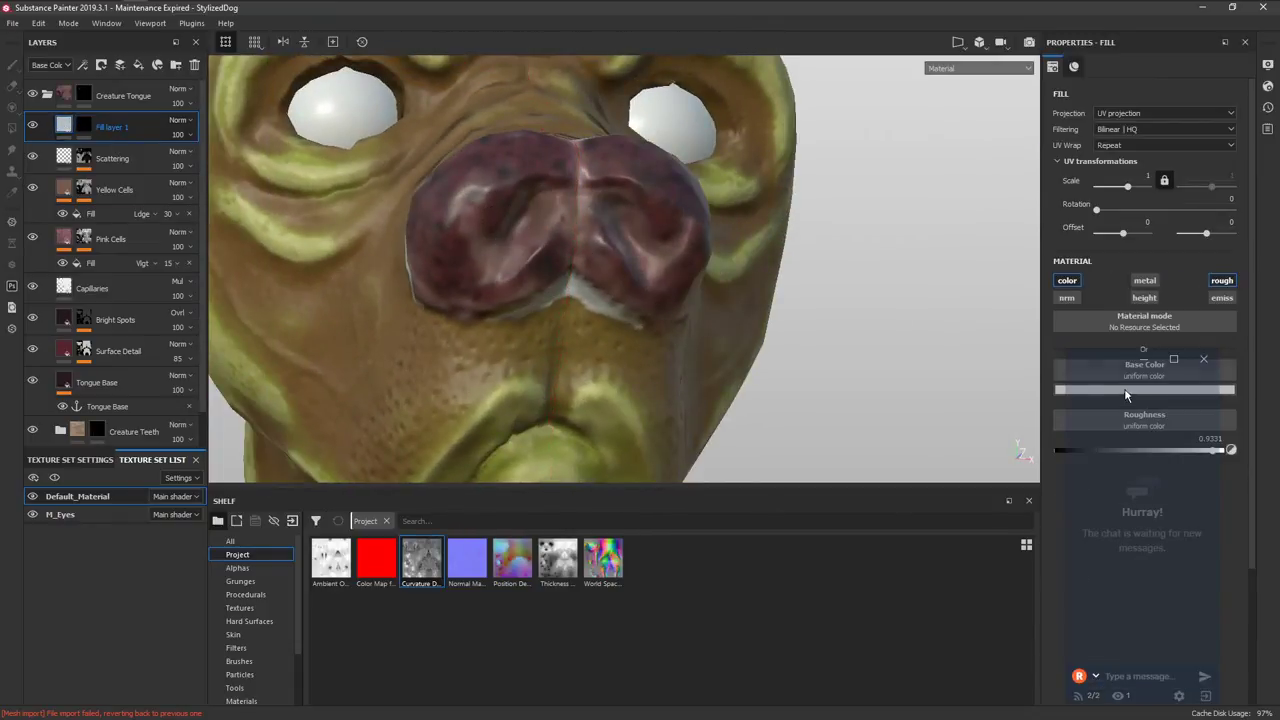
{"action": "left_click", "coordinate": [1114, 393]}
{"action": "left_click_drag", "start_coordinate": [1113, 423], "coordinate": [1058, 550]}
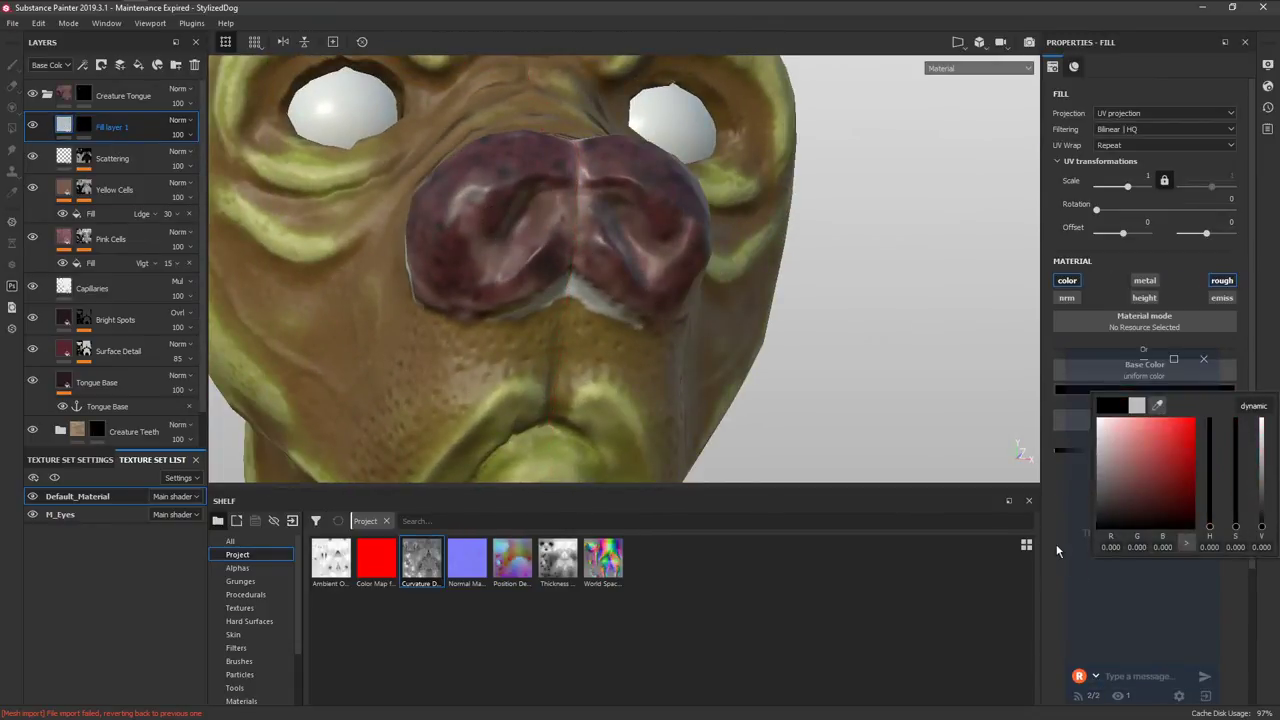
{"action": "left_click", "coordinate": [1050, 475]}
{"action": "left_click", "coordinate": [1122, 390]}
{"action": "left_click_drag", "start_coordinate": [1131, 446], "coordinate": [1091, 511]}
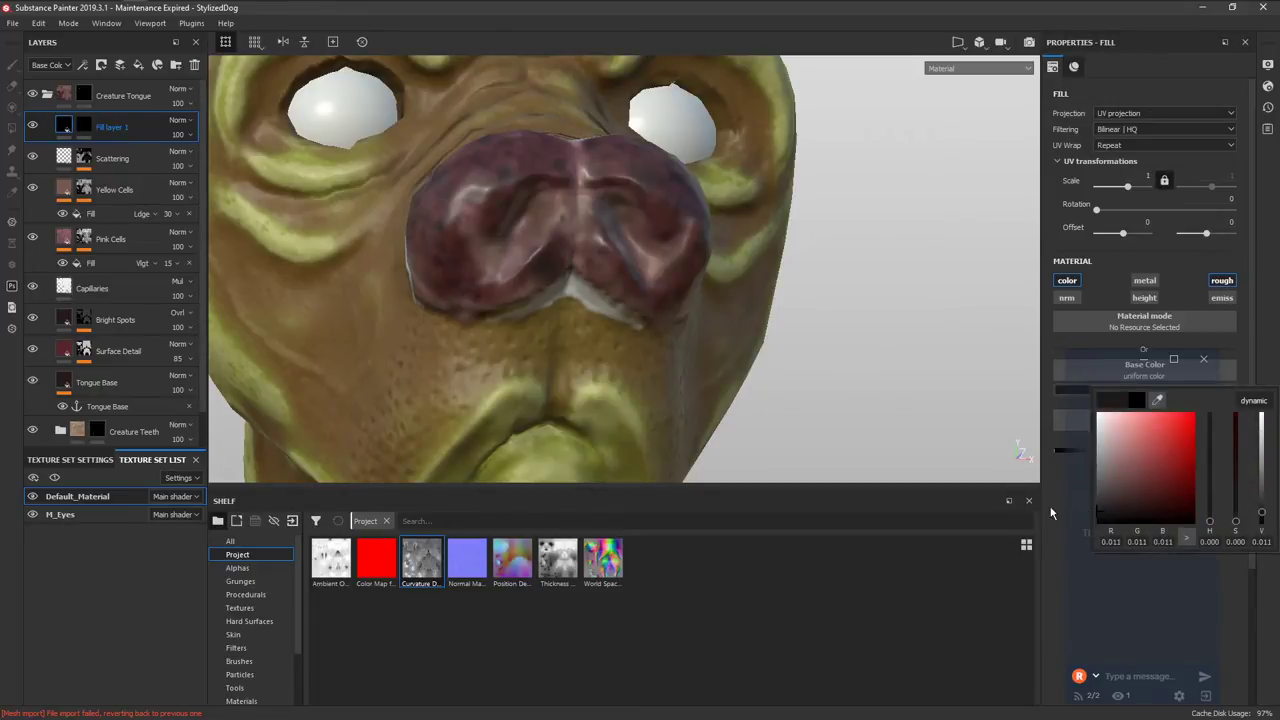
Paint the near-black fill layer's mask inside both nostrils with symmetry, using brush sizes 1.01 and 0.51.
{"action": "left_click", "coordinate": [83, 125]}
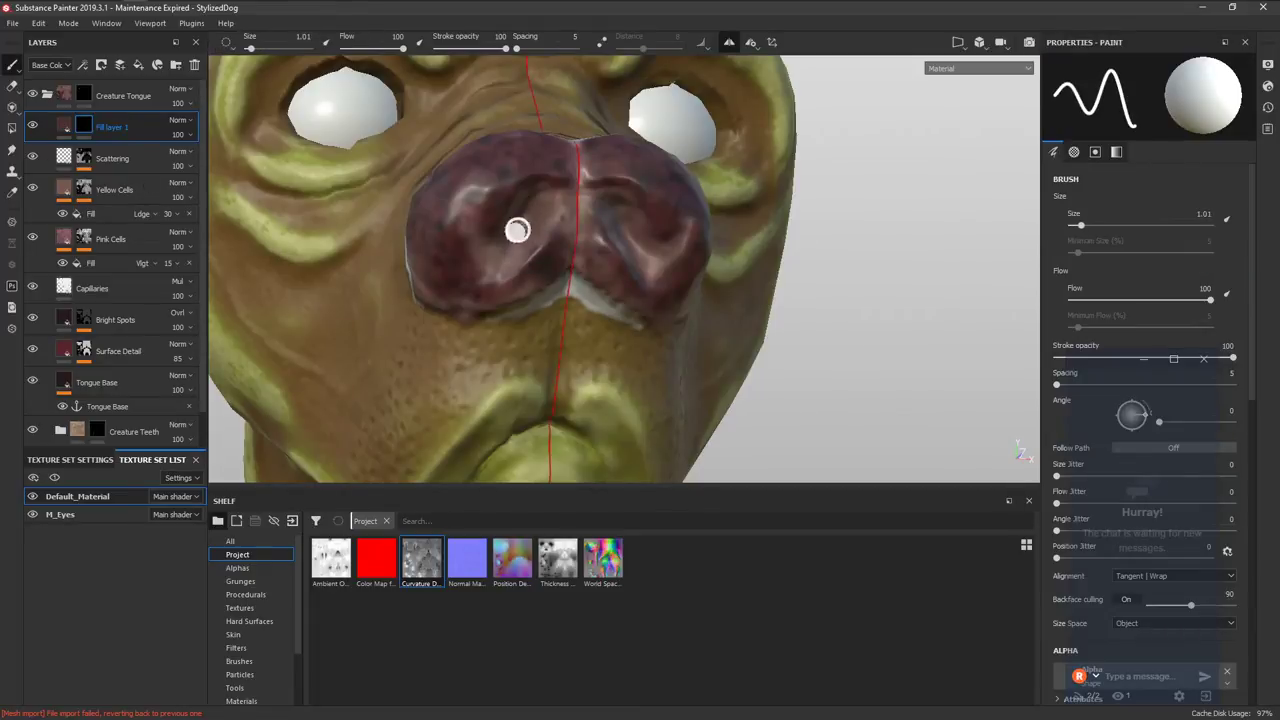
{"action": "mouse_move", "coordinate": [517, 229]}
{"action": "left_mouse_down"}
{"action": "mouse_move", "coordinate": [541, 193]}
{"action": "mouse_move", "coordinate": [514, 242]}
{"action": "left_mouse_up"}
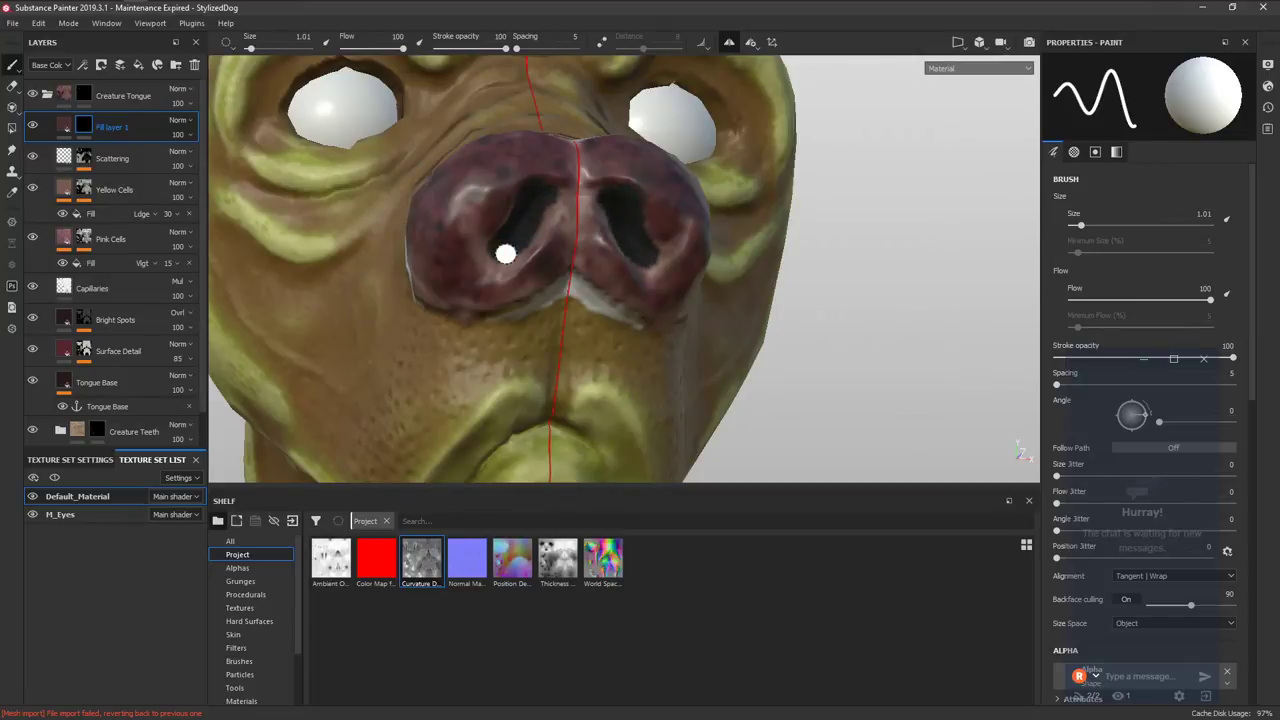
{"action": "mouse_move", "coordinate": [506, 251]}
{"action": "right_mouse_down", "text": "ctrl"}
{"action": "mouse_move", "coordinate": [478, 250]}
{"action": "mouse_move", "coordinate": [479, 235]}
{"action": "right_mouse_up", "text": "ctrl"}
{"action": "left_click_drag", "start_coordinate": [472, 216], "coordinate": [479, 241]}
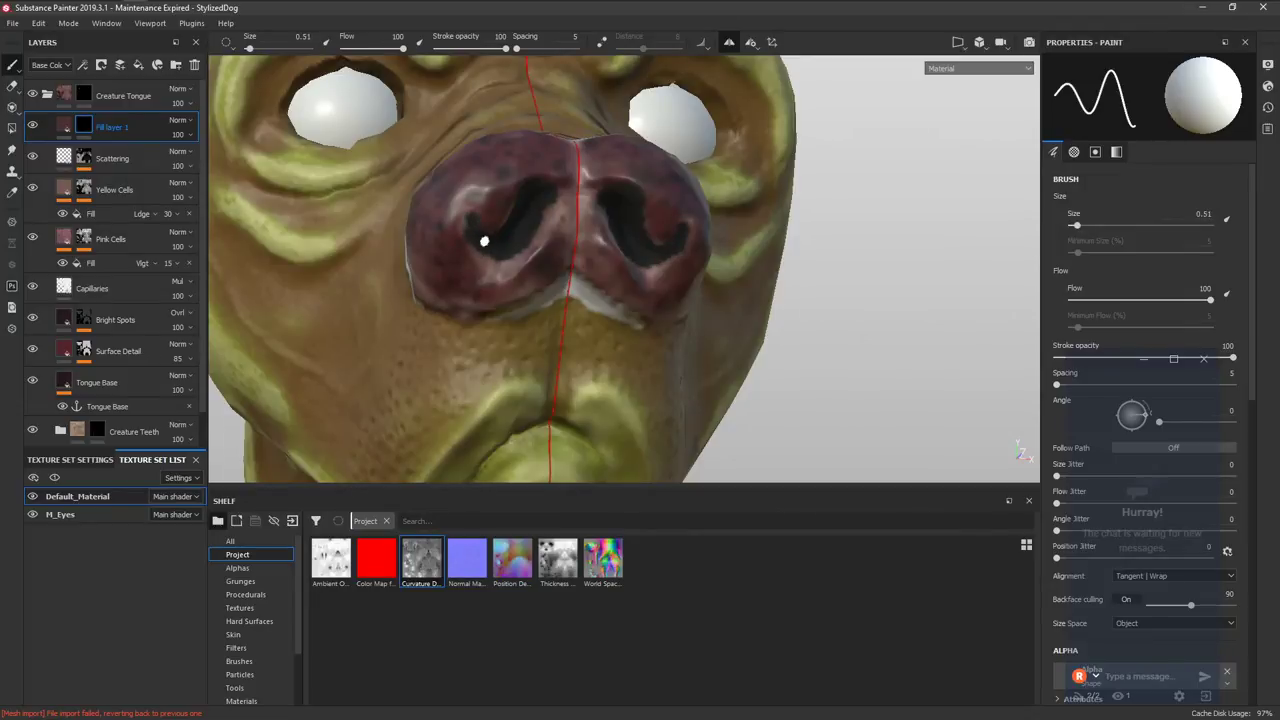
{"action": "mouse_move", "coordinate": [484, 241]}
{"action": "left_mouse_down"}
{"action": "mouse_move", "coordinate": [466, 232]}
{"action": "mouse_move", "coordinate": [500, 259]}
{"action": "mouse_move", "coordinate": [476, 218]}
{"action": "mouse_move", "coordinate": [608, 214]}
{"action": "mouse_move", "coordinate": [590, 210]}
{"action": "left_mouse_up"}
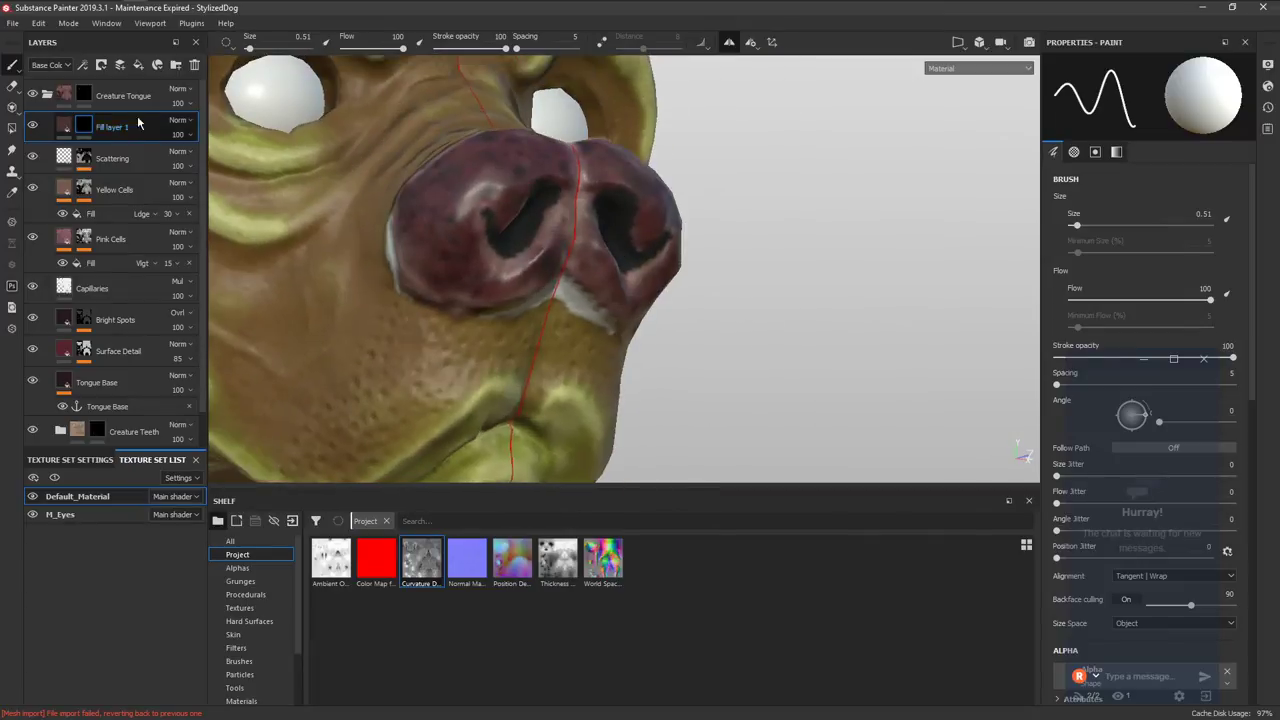
Paint the Creature Tongue mask over the bare gaps along the side and upper edge of the nose, using brush size 0.51.
{"action": "left_click", "coordinate": [83, 94], "text": "alt"}
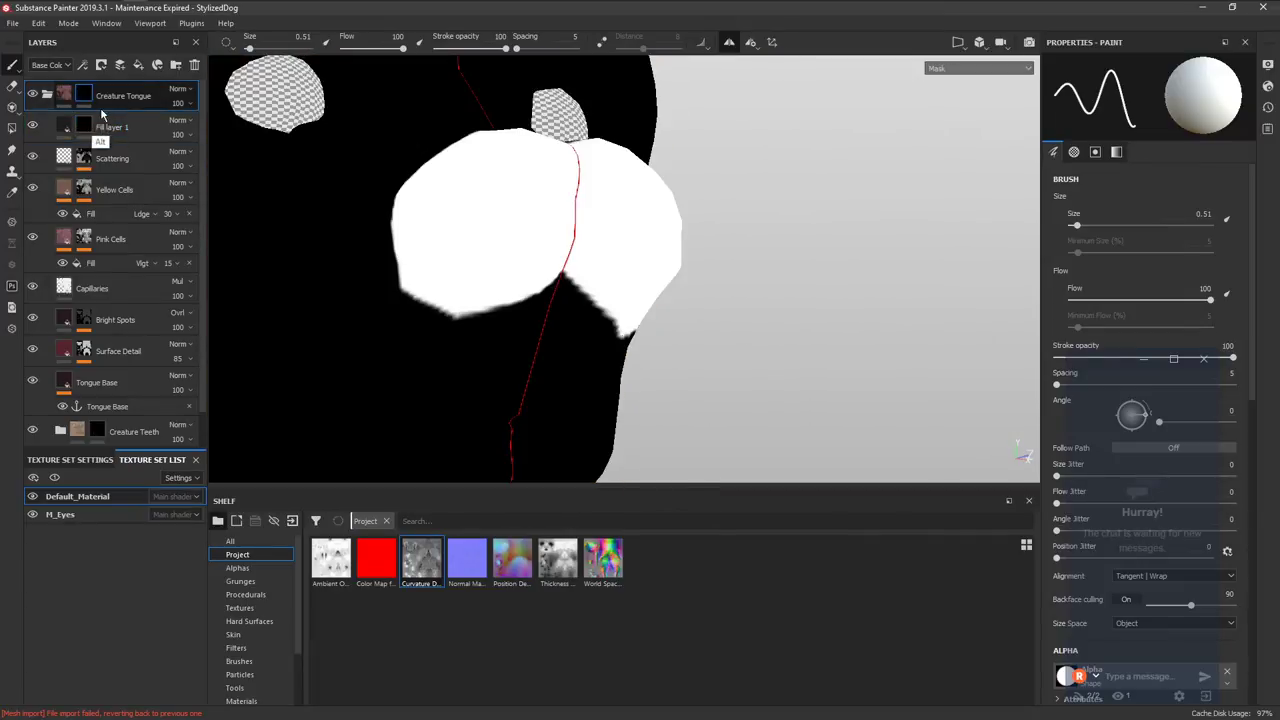
{"action": "scroll", "coordinate": [526, 223], "scroll_direction": "up", "scroll_amount": 5}
{"action": "key", "text": "m"}
{"action": "middle_click_drag", "start_coordinate": [388, 238], "coordinate": [417, 243], "text": "alt"}
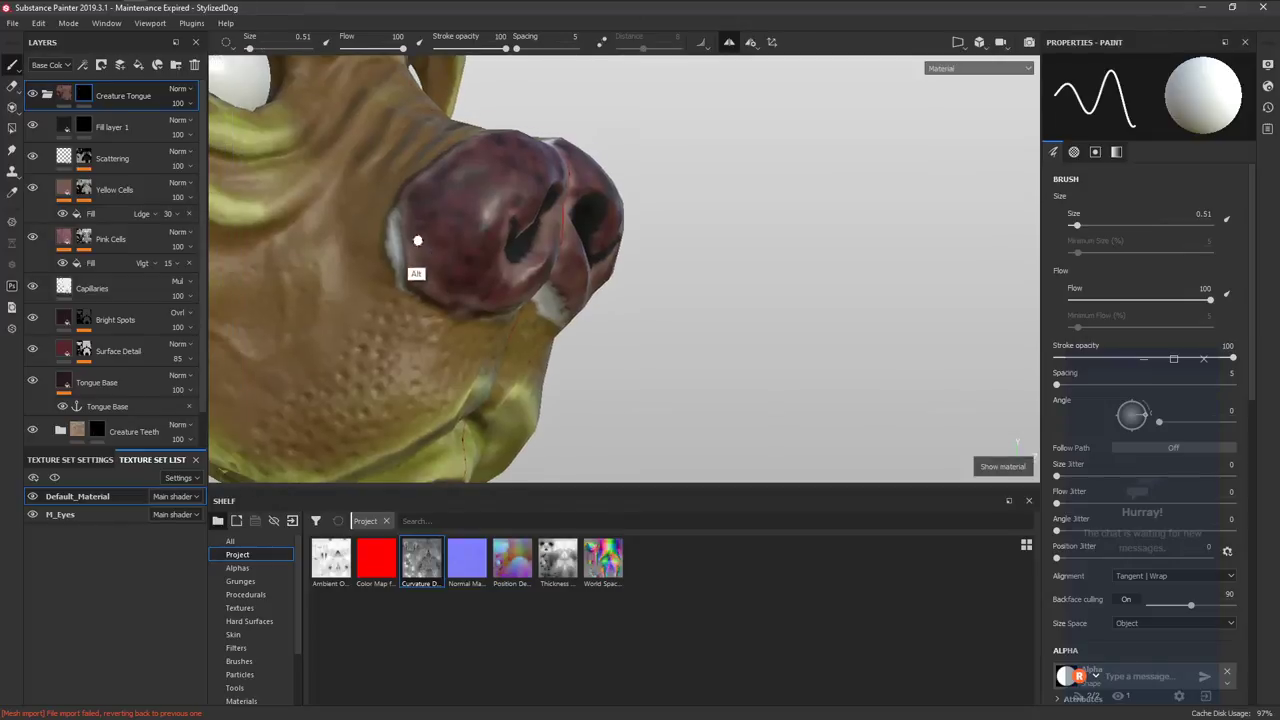
{"action": "key", "text": "x"}
{"action": "key", "text": "x"}
{"action": "mouse_move", "coordinate": [397, 265]}
{"action": "left_mouse_down"}
{"action": "mouse_move", "coordinate": [397, 246]}
{"action": "mouse_move", "coordinate": [414, 251]}
{"action": "mouse_move", "coordinate": [387, 247]}
{"action": "mouse_move", "coordinate": [446, 346]}
{"action": "mouse_move", "coordinate": [451, 251]}
{"action": "left_mouse_up"}
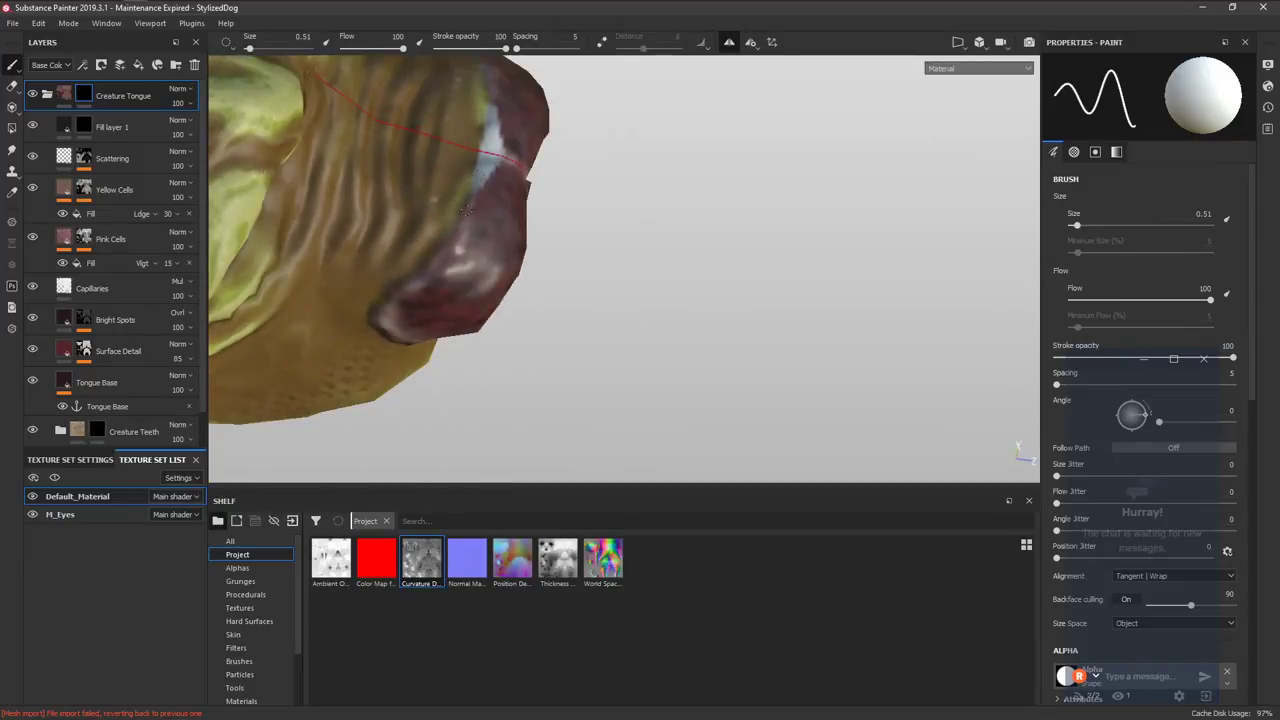
{"action": "left_click_drag", "start_coordinate": [465, 208], "coordinate": [484, 177]}
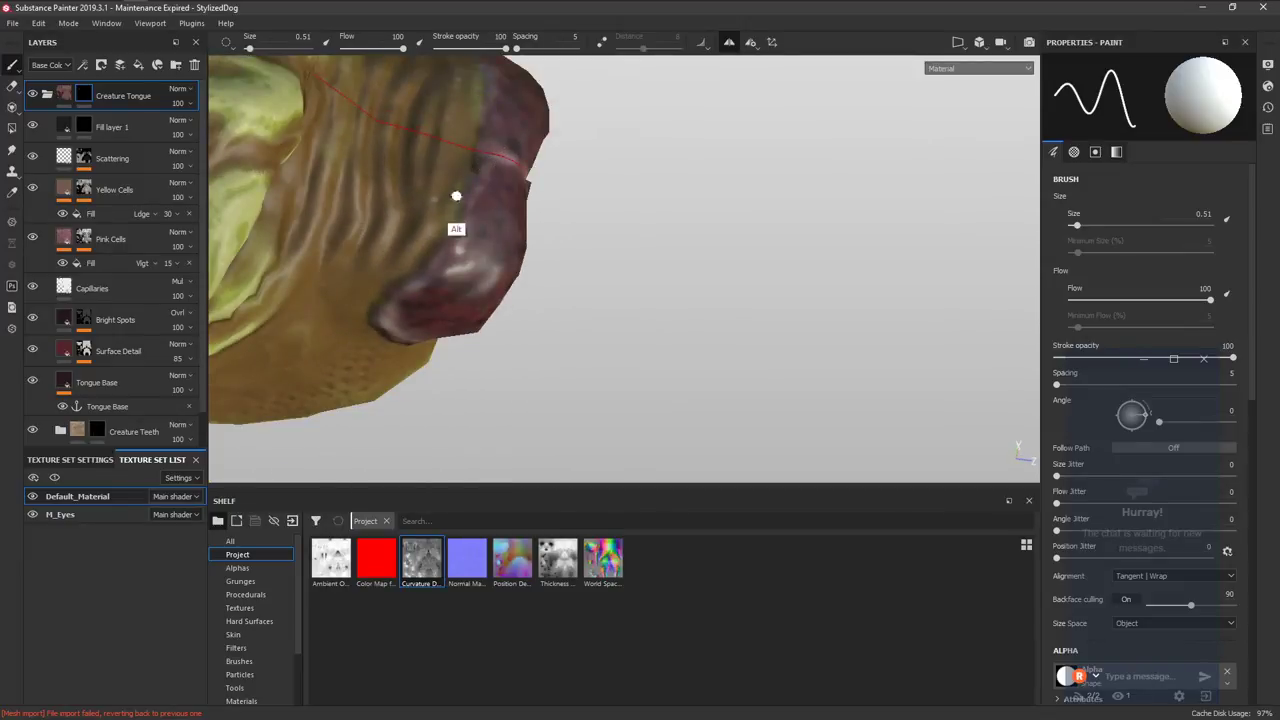
Fill the bare gap beneath the nose by painting the Creature Skin Green and Creature Tongue masks.
{"action": "left_click", "coordinate": [46, 95]}
{"action": "left_click", "coordinate": [148, 134]}
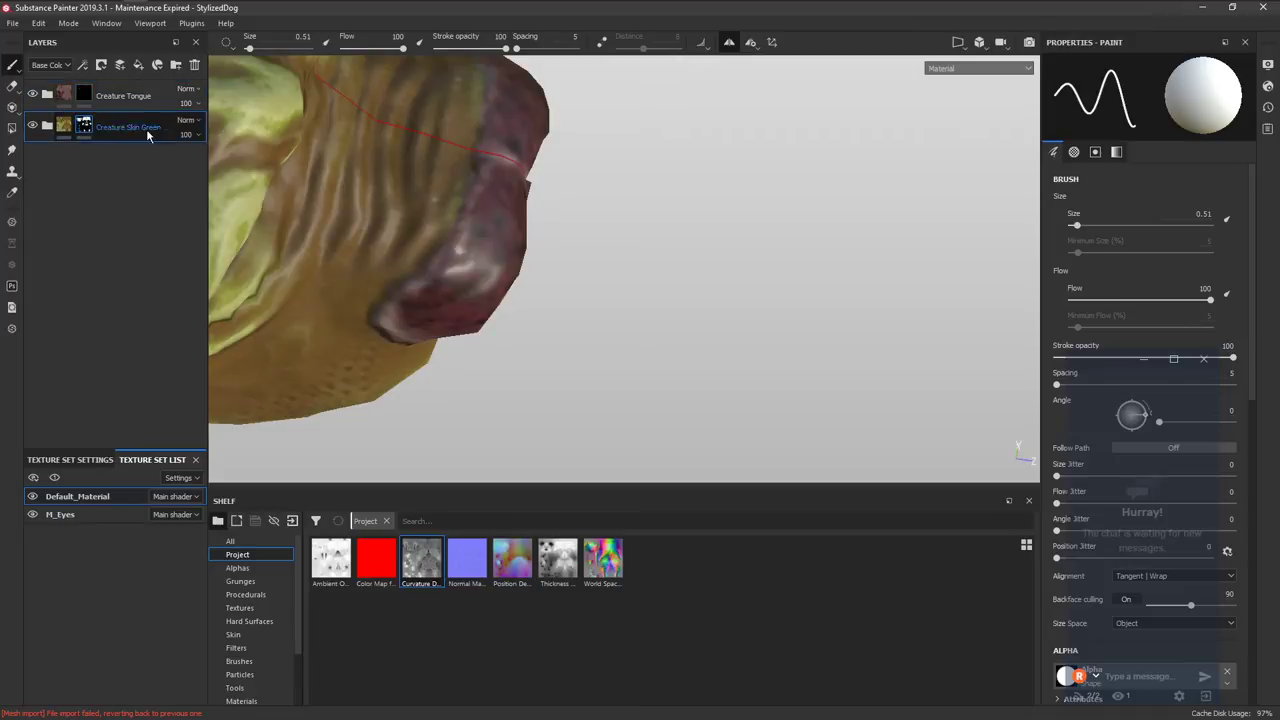
{"action": "left_click_drag", "start_coordinate": [430, 250], "coordinate": [457, 213], "text": "alt"}
{"action": "left_click_drag", "start_coordinate": [385, 256], "coordinate": [489, 251], "text": "alt"}
{"action": "left_click", "coordinate": [84, 96]}
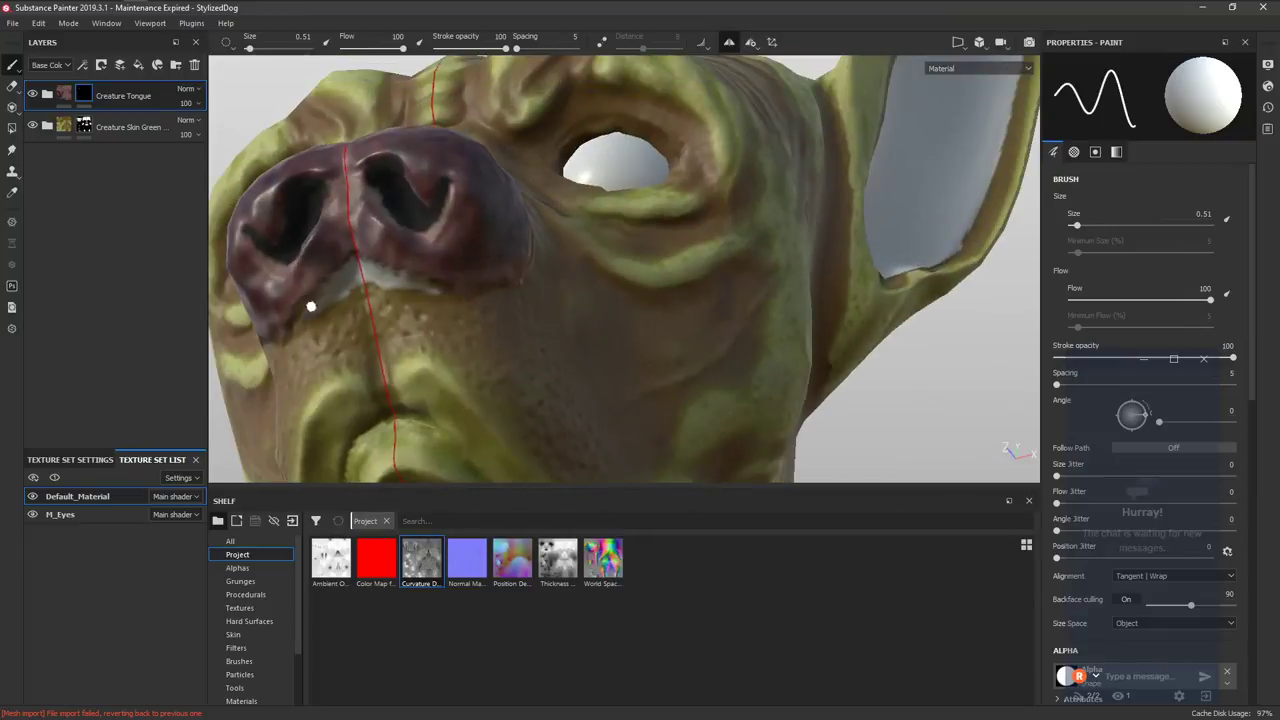
{"action": "left_click", "coordinate": [84, 125]}
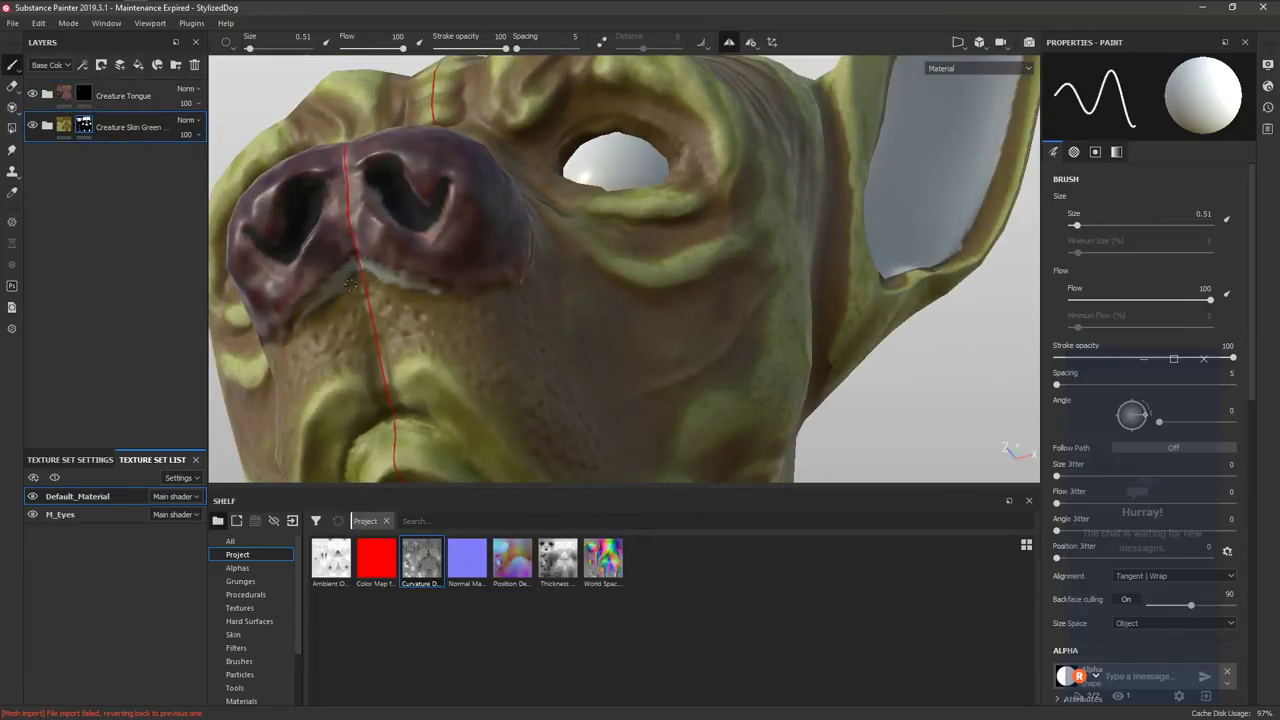
{"action": "key", "text": "x"}
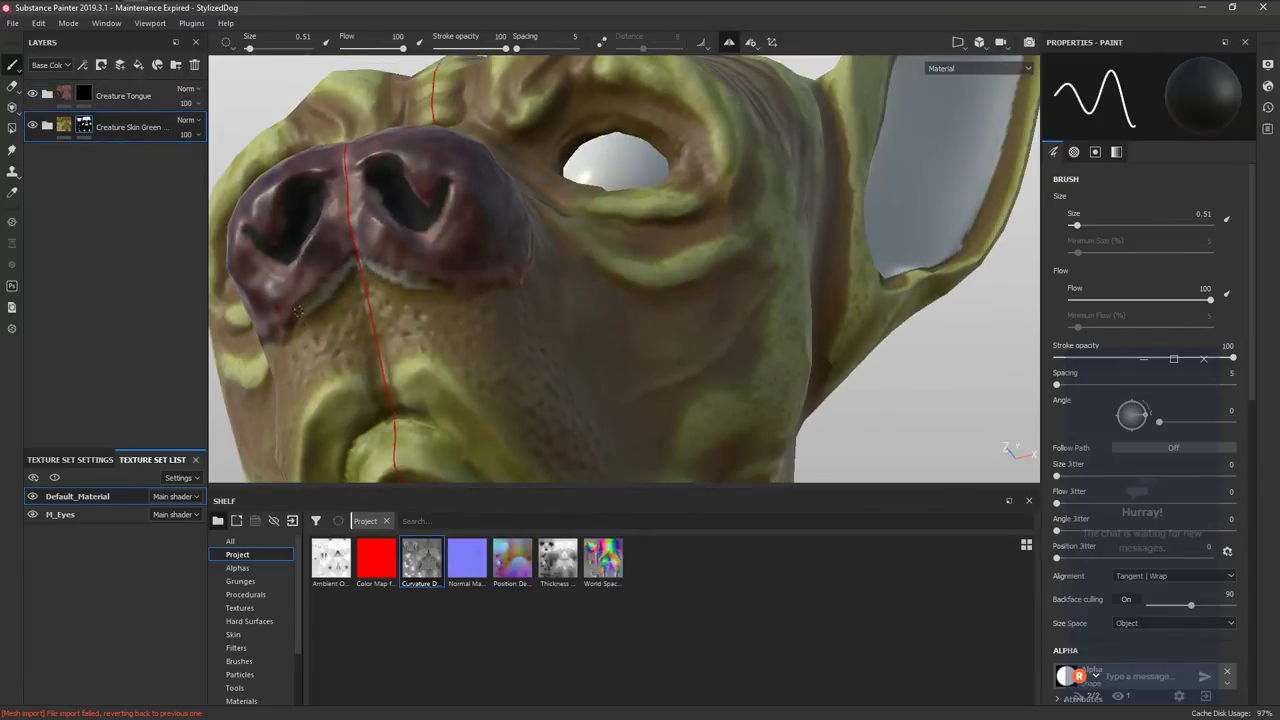
{"action": "left_click", "coordinate": [88, 98]}
{"action": "key", "text": "x"}
{"action": "mouse_move", "coordinate": [295, 309]}
{"action": "left_mouse_down"}
{"action": "mouse_move", "coordinate": [331, 283]}
{"action": "mouse_move", "coordinate": [437, 289]}
{"action": "left_mouse_up"}
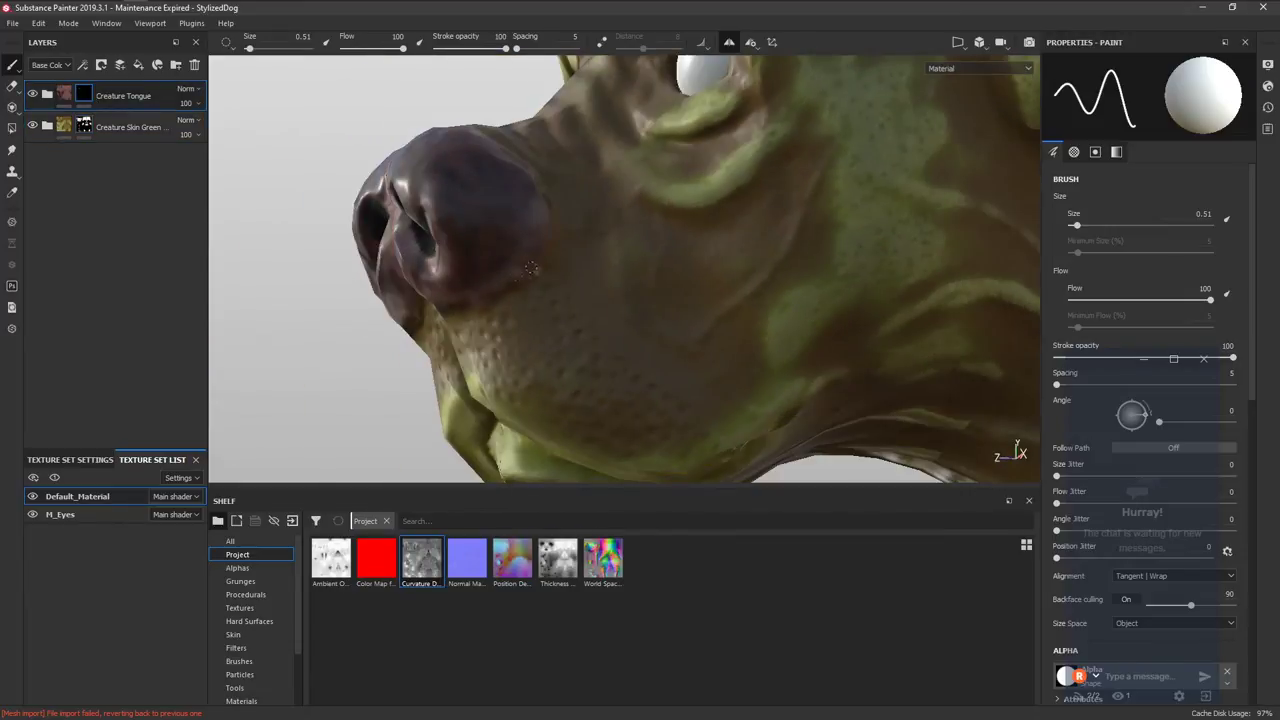
Frame the whole dog and expand the Creature Skin Green layer group.
{"action": "key", "text": "f"}
{"action": "left_click_drag", "start_coordinate": [526, 281], "coordinate": [490, 300], "text": "alt"}
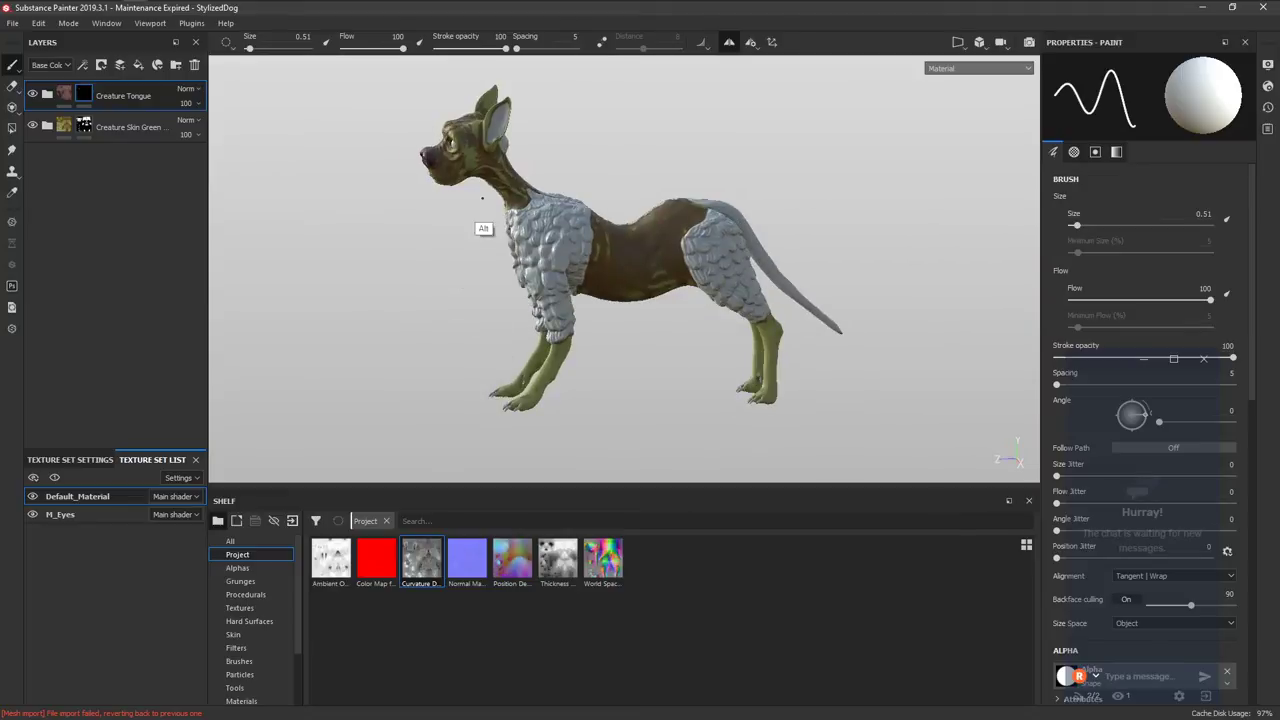
{"action": "right_click_drag", "start_coordinate": [483, 196], "coordinate": [459, 320], "text": "alt"}
{"action": "left_click_drag", "start_coordinate": [462, 349], "coordinate": [410, 345], "text": "alt"}
{"action": "left_click", "coordinate": [47, 126]}
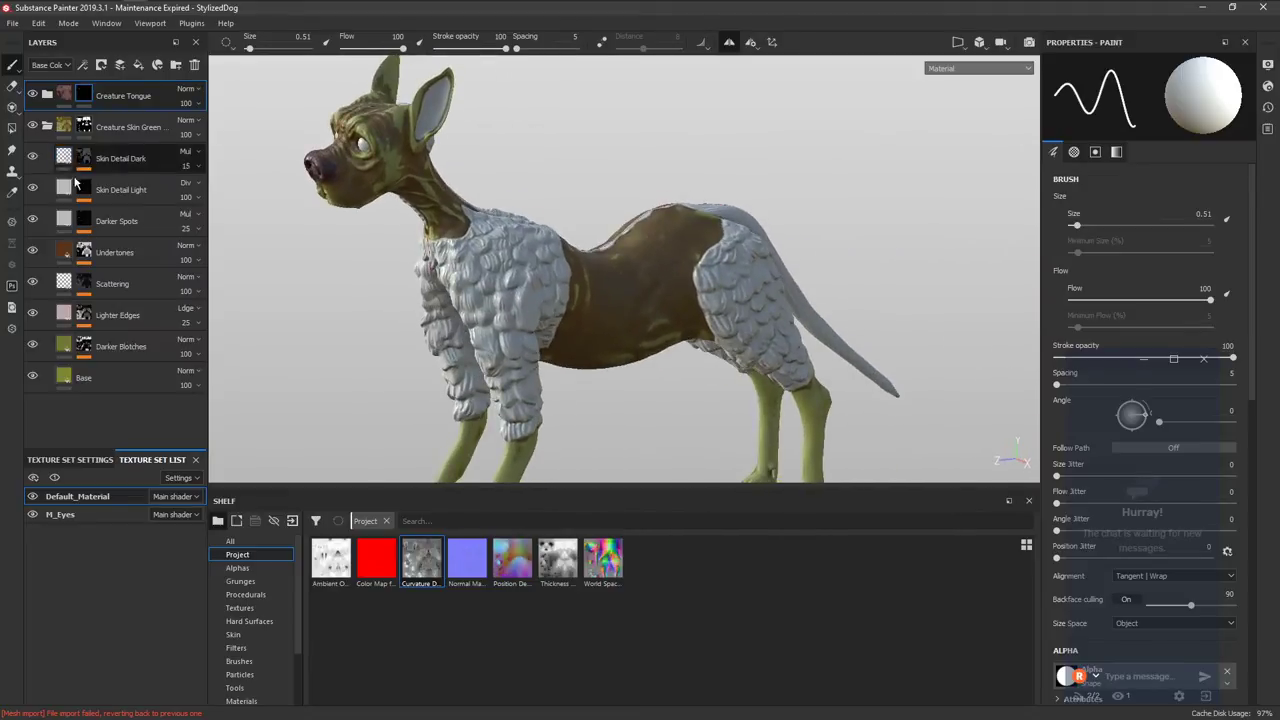
Recolor the Base layer of the Creature Skin Green group dark blue, with RGB values 0.031, 0.041, 0.240.
{"action": "left_click", "coordinate": [60, 377]}
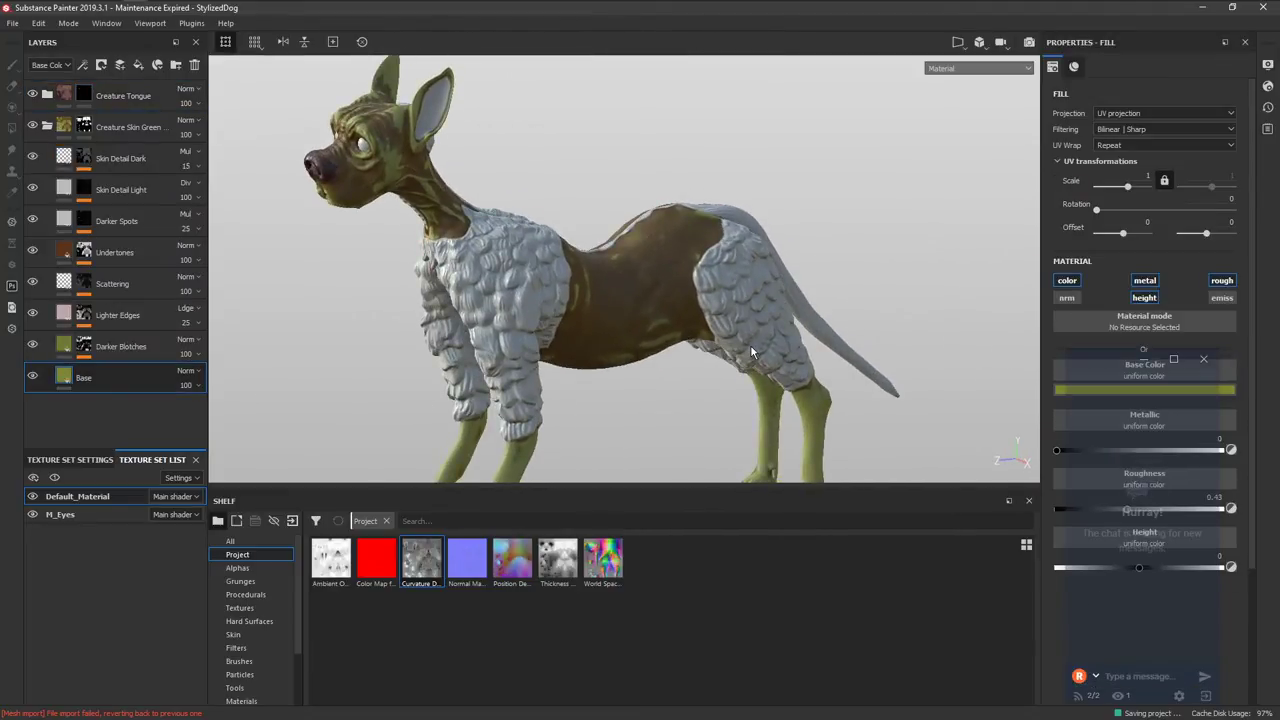
{"action": "left_click", "coordinate": [1091, 391]}
{"action": "left_click_drag", "start_coordinate": [1212, 490], "coordinate": [1212, 457]}
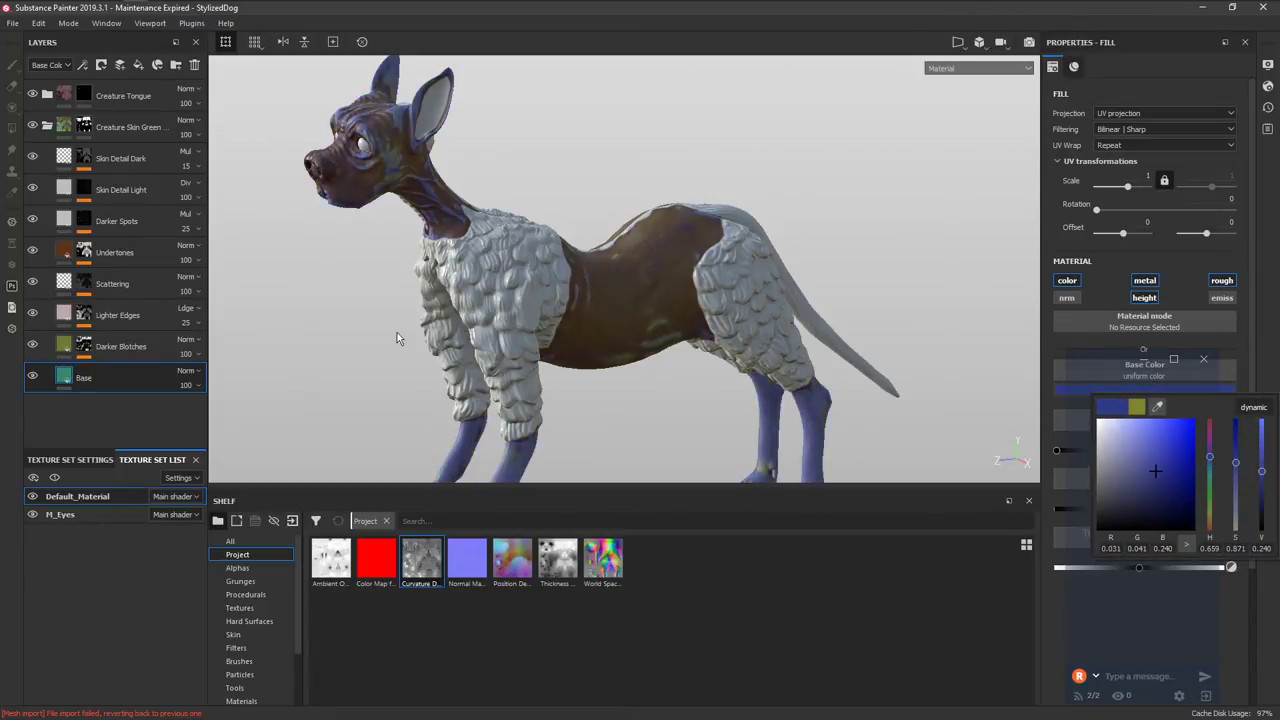
Change the base color of the Darker Blotches layer to a deep purple.
{"action": "left_click", "coordinate": [66, 343]}
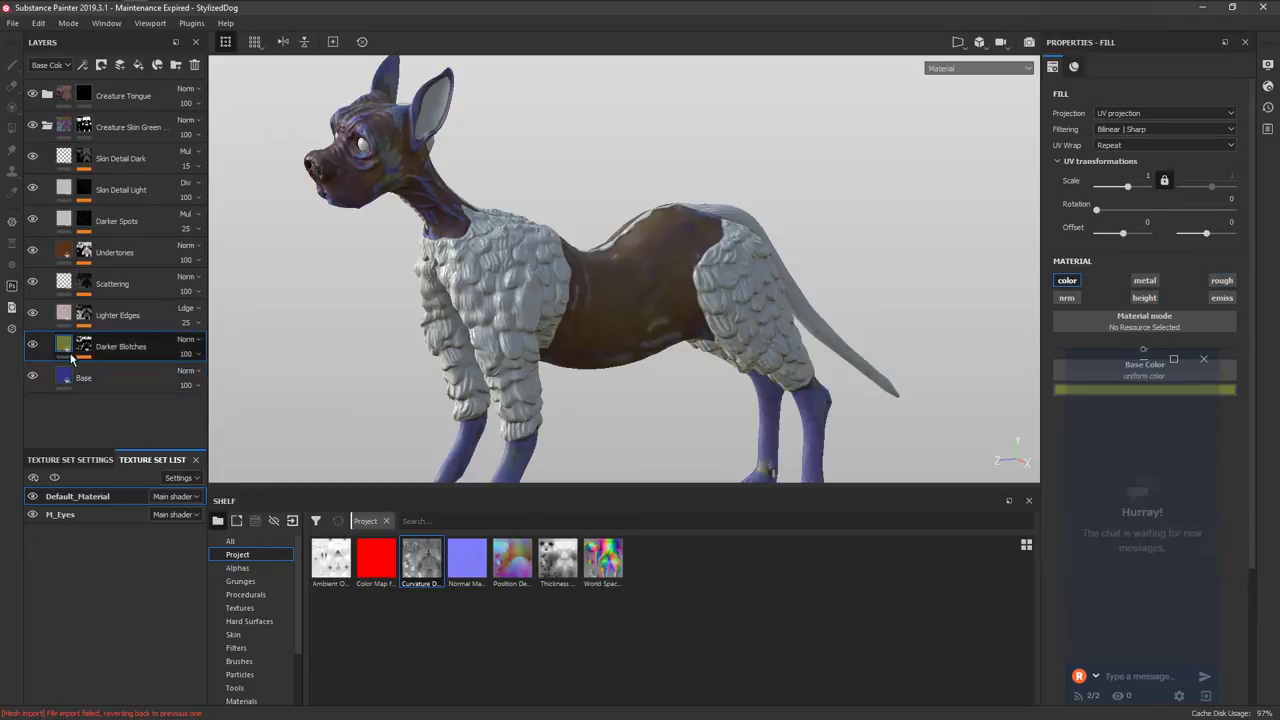
{"action": "left_click", "coordinate": [1119, 392]}
{"action": "left_click_drag", "start_coordinate": [1219, 508], "coordinate": [1165, 465]}
Check the Lighter Edges layer's effect on the head by toggling it, and set its base color to muted pink, RGB 0.457, 0.323, 0.323.
{"action": "right_click_drag", "start_coordinate": [663, 271], "coordinate": [392, 208], "text": "alt"}
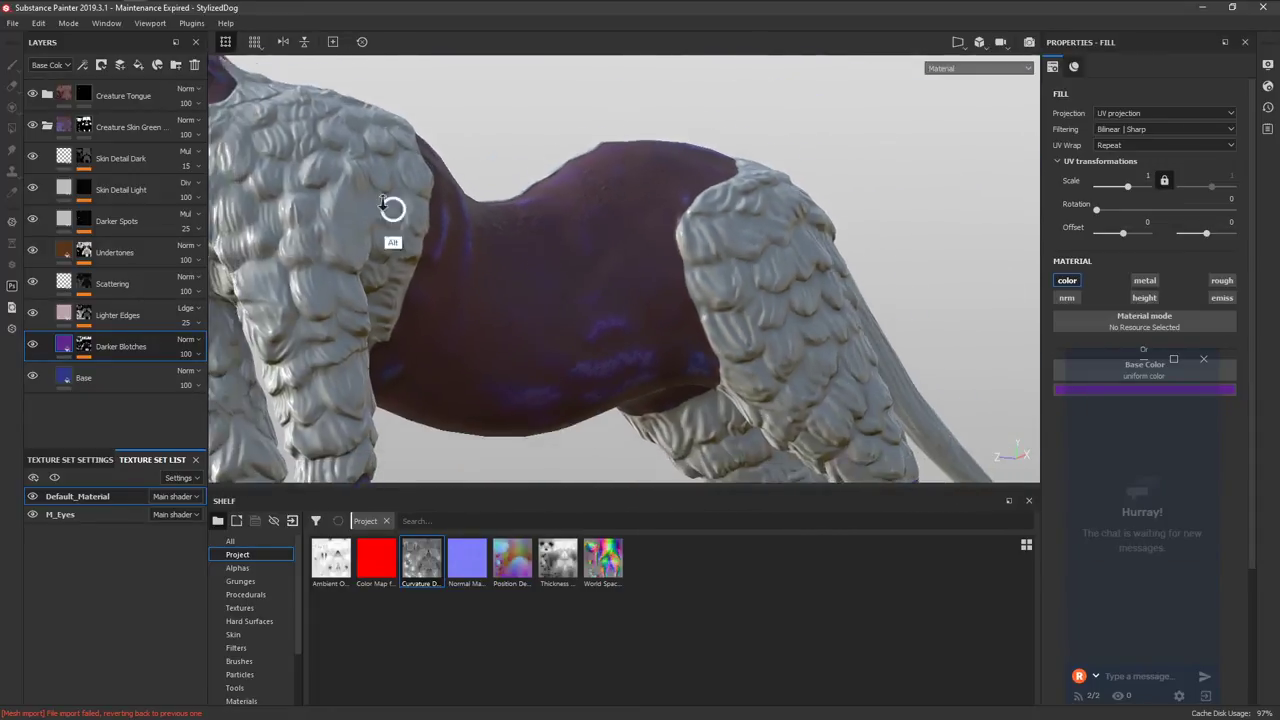
{"action": "middle_click_drag", "start_coordinate": [392, 208], "coordinate": [708, 325], "text": "alt"}
{"action": "middle_click_drag", "start_coordinate": [590, 180], "coordinate": [560, 280], "text": "alt"}
{"action": "right_click_drag", "start_coordinate": [560, 280], "coordinate": [333, 335], "text": "alt"}
{"action": "left_click", "coordinate": [32, 314]}
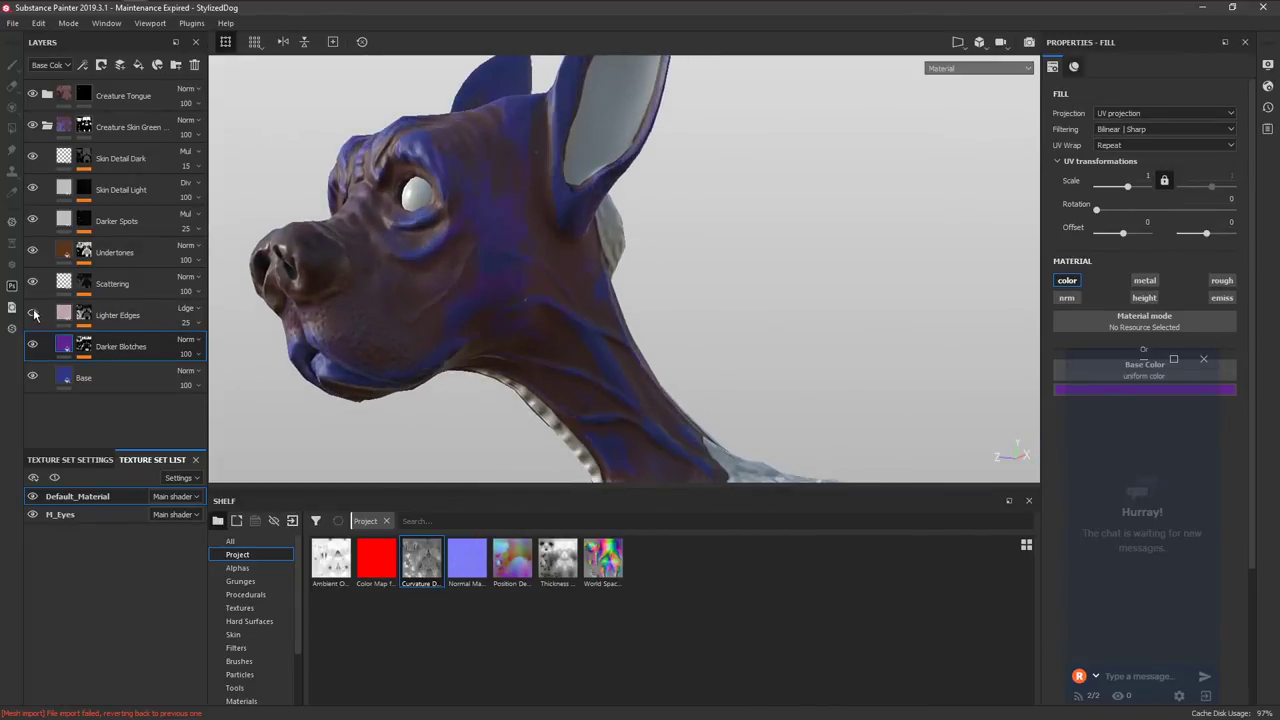
{"action": "left_click", "coordinate": [33, 315]}
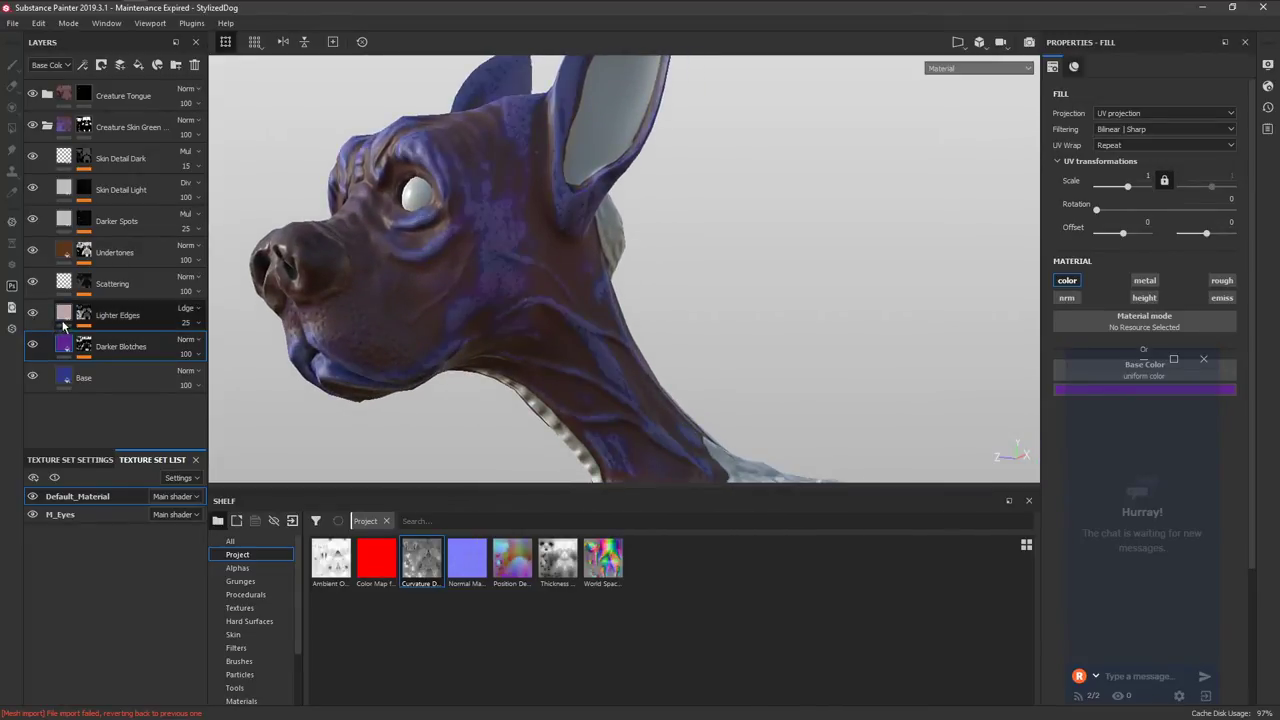
{"action": "left_click", "coordinate": [66, 317]}
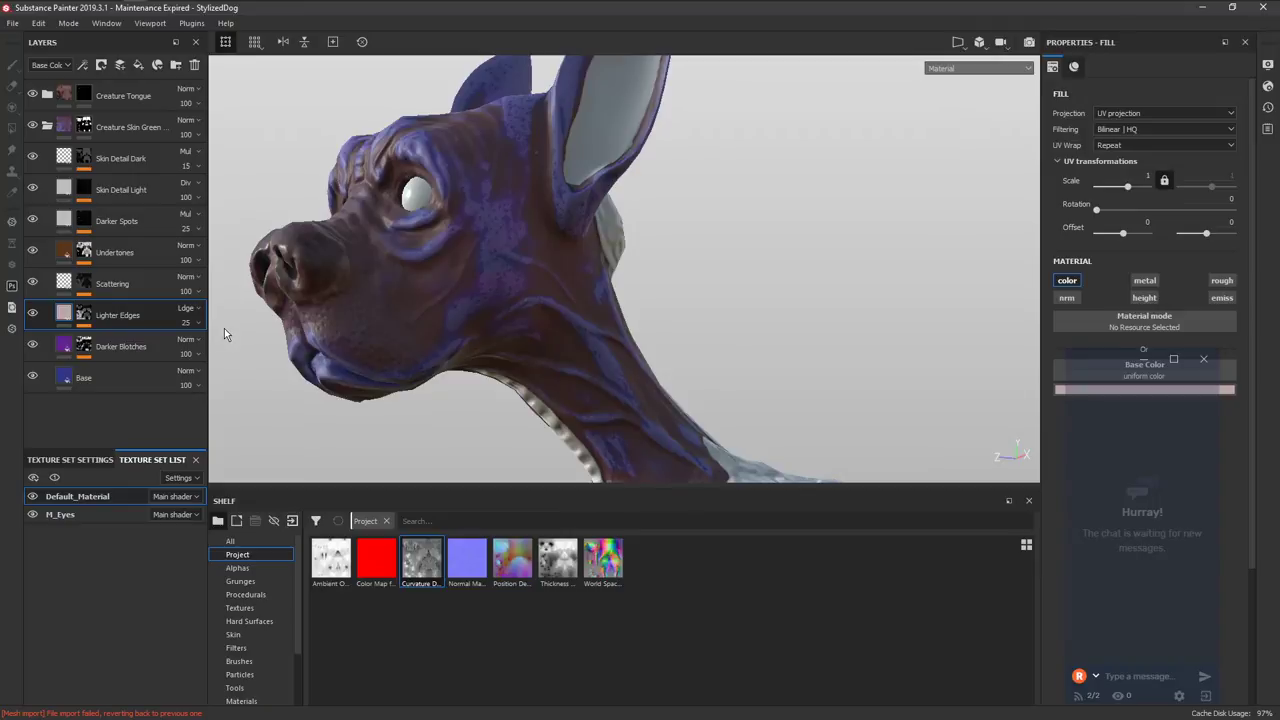
{"action": "left_click", "coordinate": [1124, 391]}
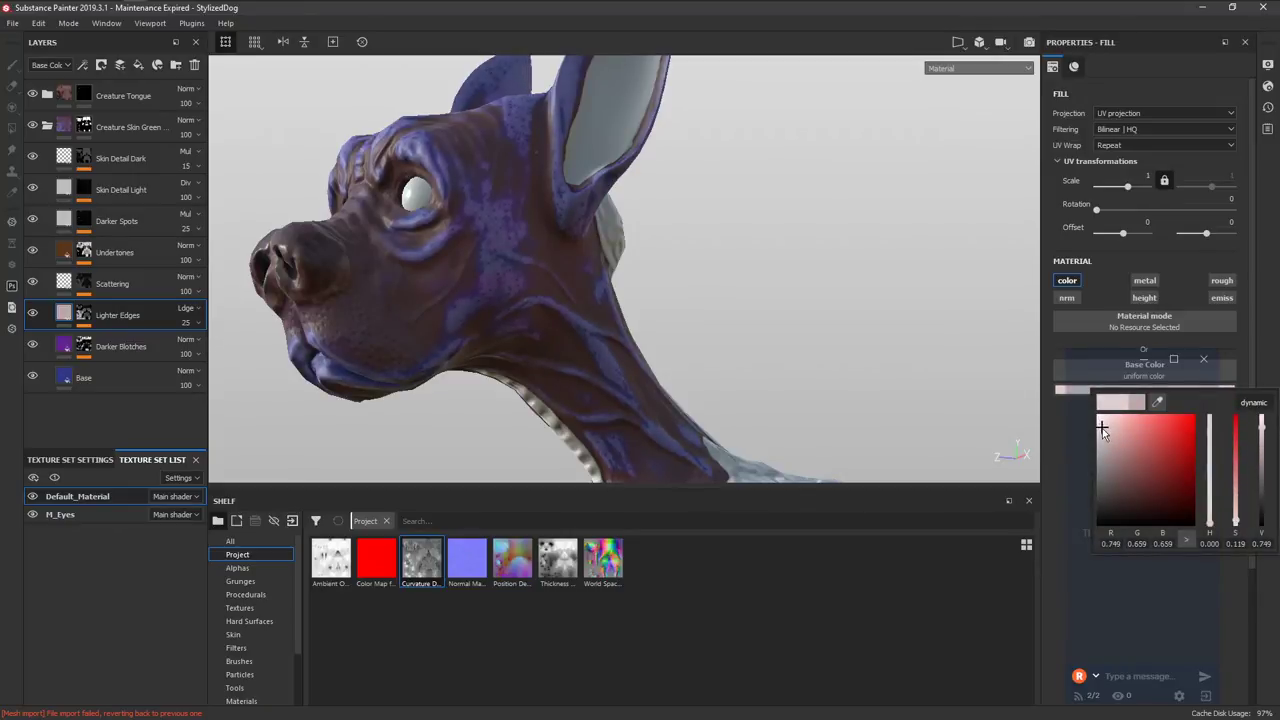
{"action": "left_click_drag", "start_coordinate": [1102, 428], "coordinate": [1110, 446]}
{"action": "left_click_drag", "start_coordinate": [1212, 492], "coordinate": [1213, 424]}
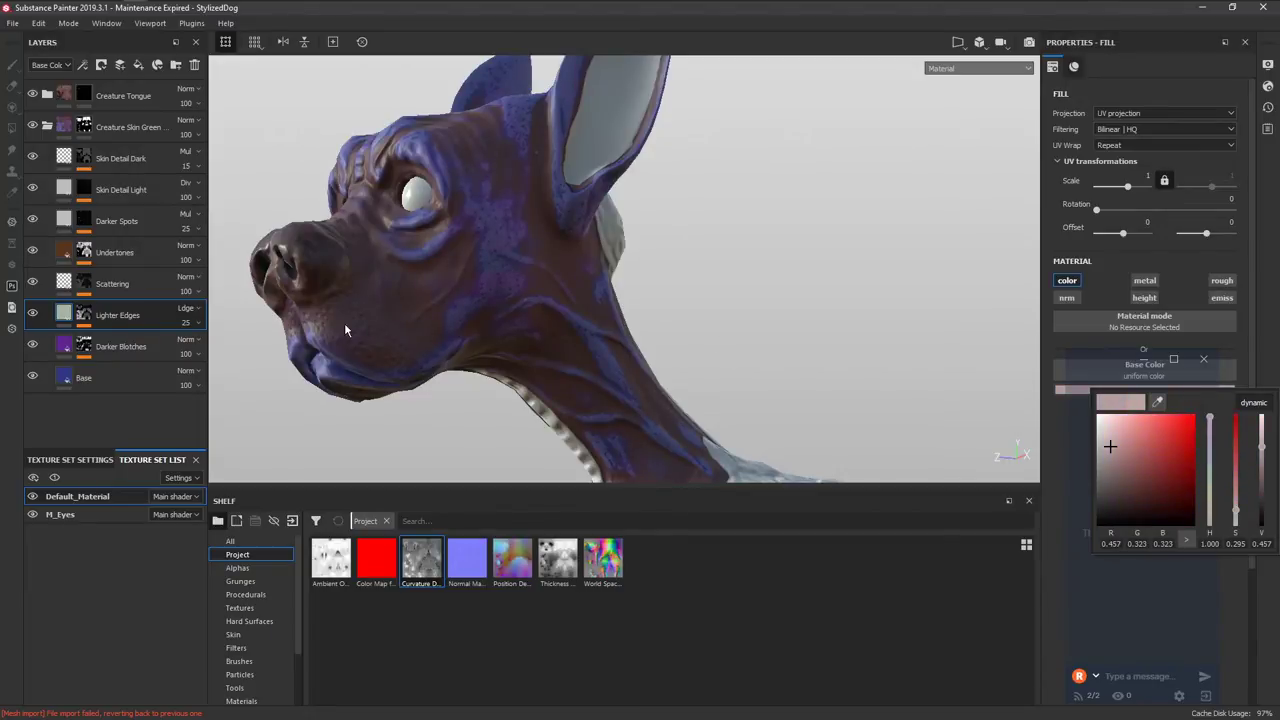
Select the Scattering layer and add a Scattering channel to the Default_Material texture set.
{"action": "left_click", "coordinate": [62, 287]}
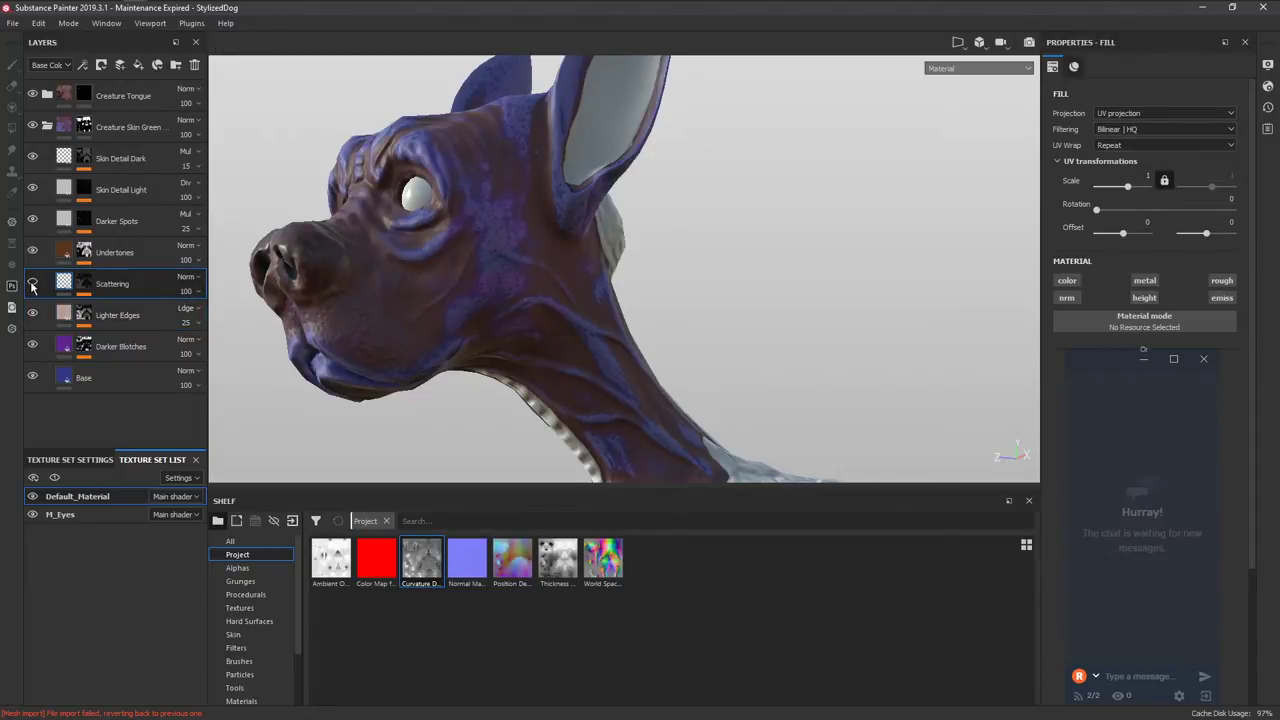
{"action": "left_click", "coordinate": [70, 459]}
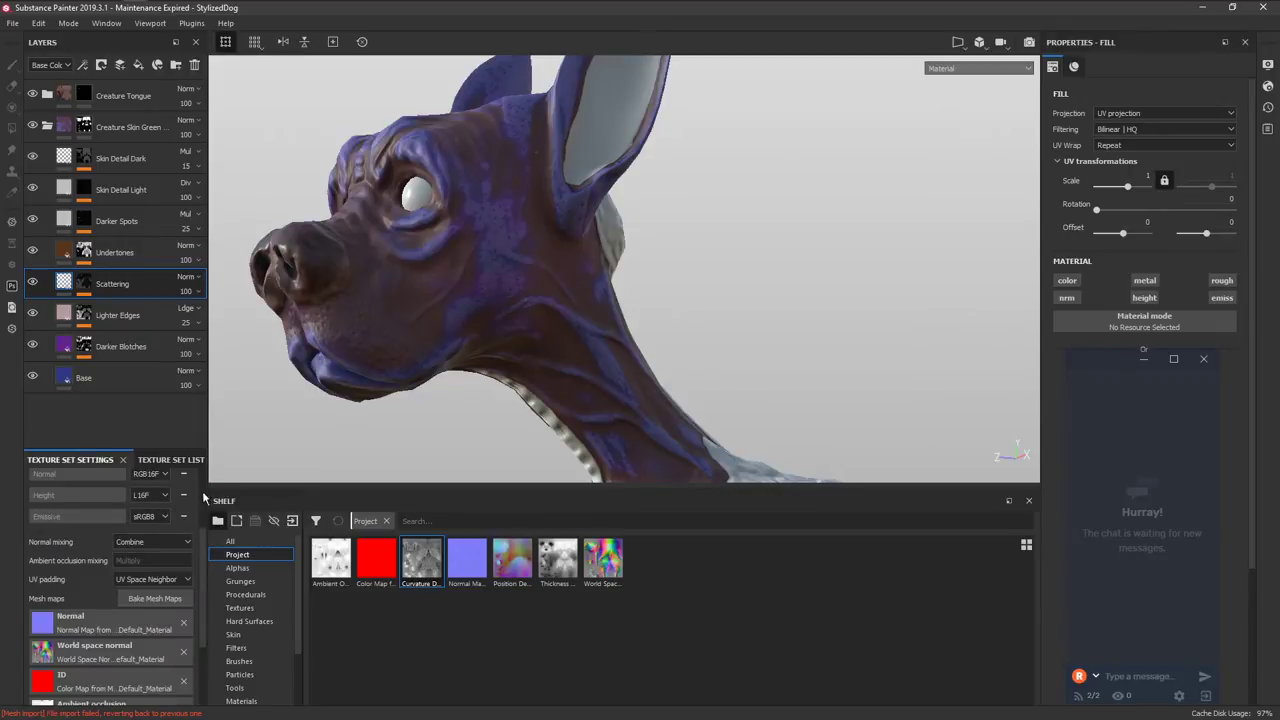
{"action": "left_click", "coordinate": [183, 504]}
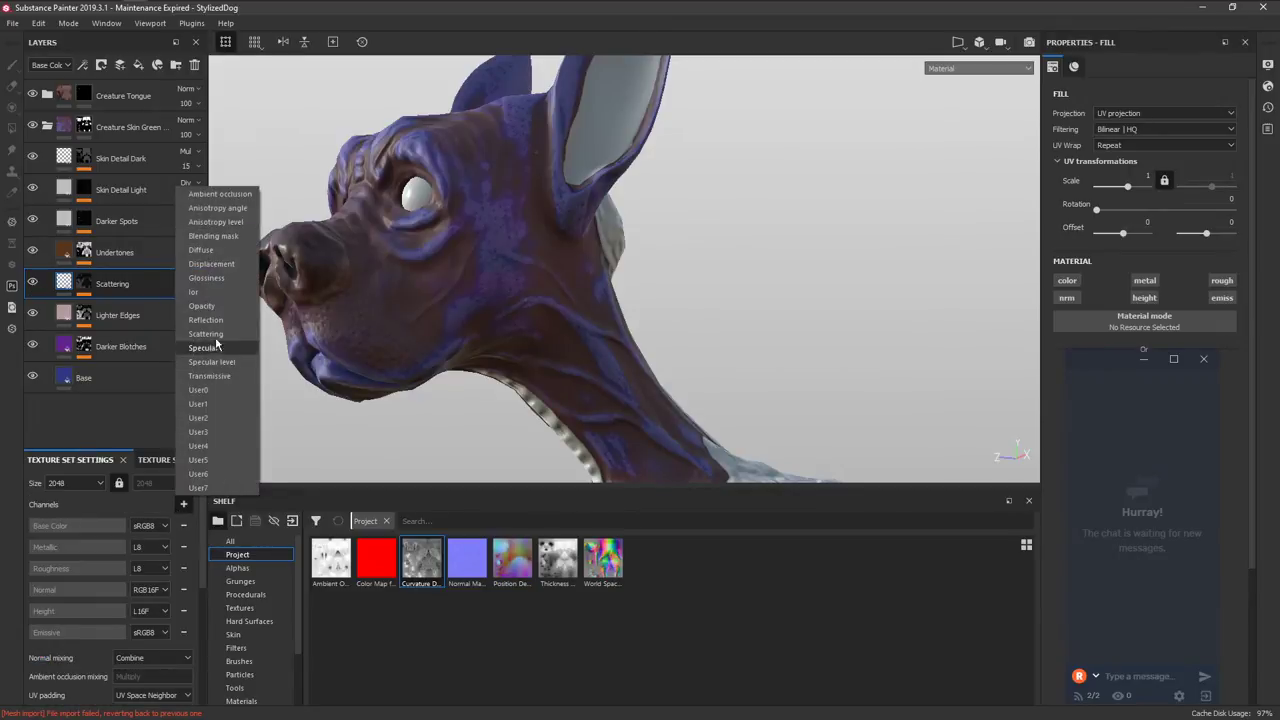
{"action": "left_click", "coordinate": [216, 335]}
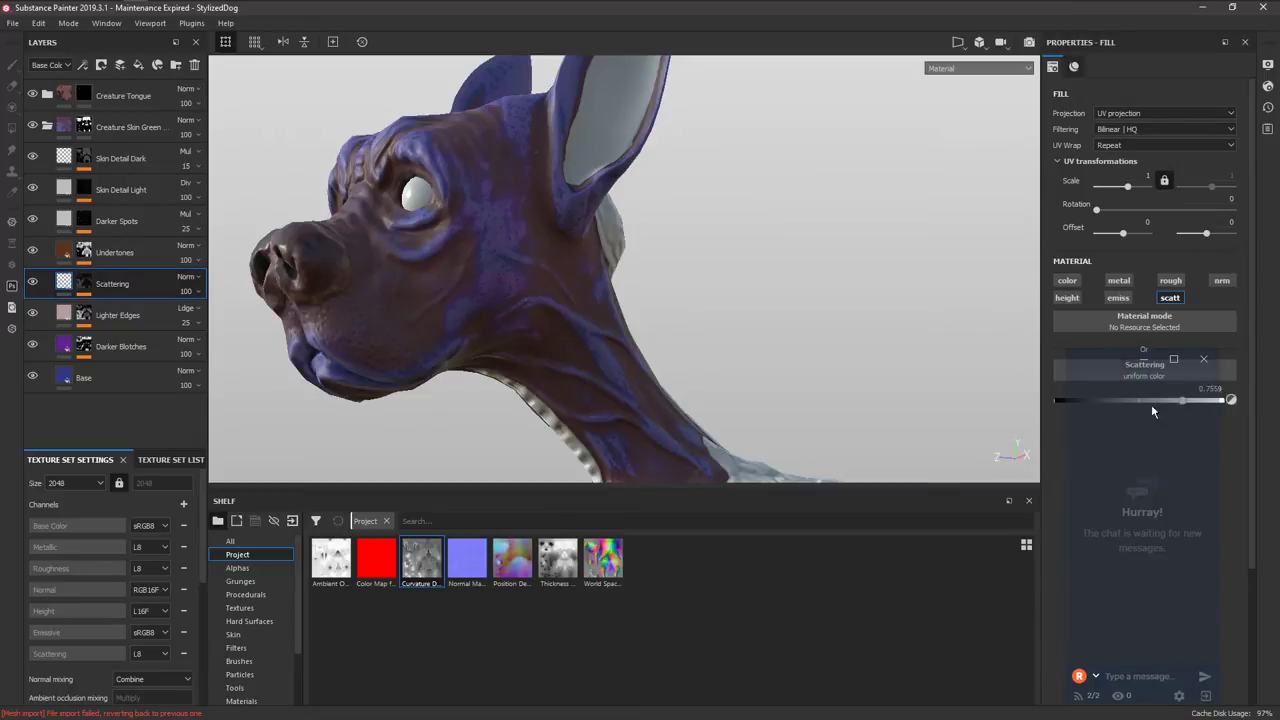
Set the Scattering layer's uniform scattering value to 1 and save the project.
{"action": "left_click_drag", "start_coordinate": [1200, 410], "coordinate": [1238, 405]}
{"action": "left_click", "coordinate": [702, 299]}
{"action": "key", "text": "ctrl+s"}
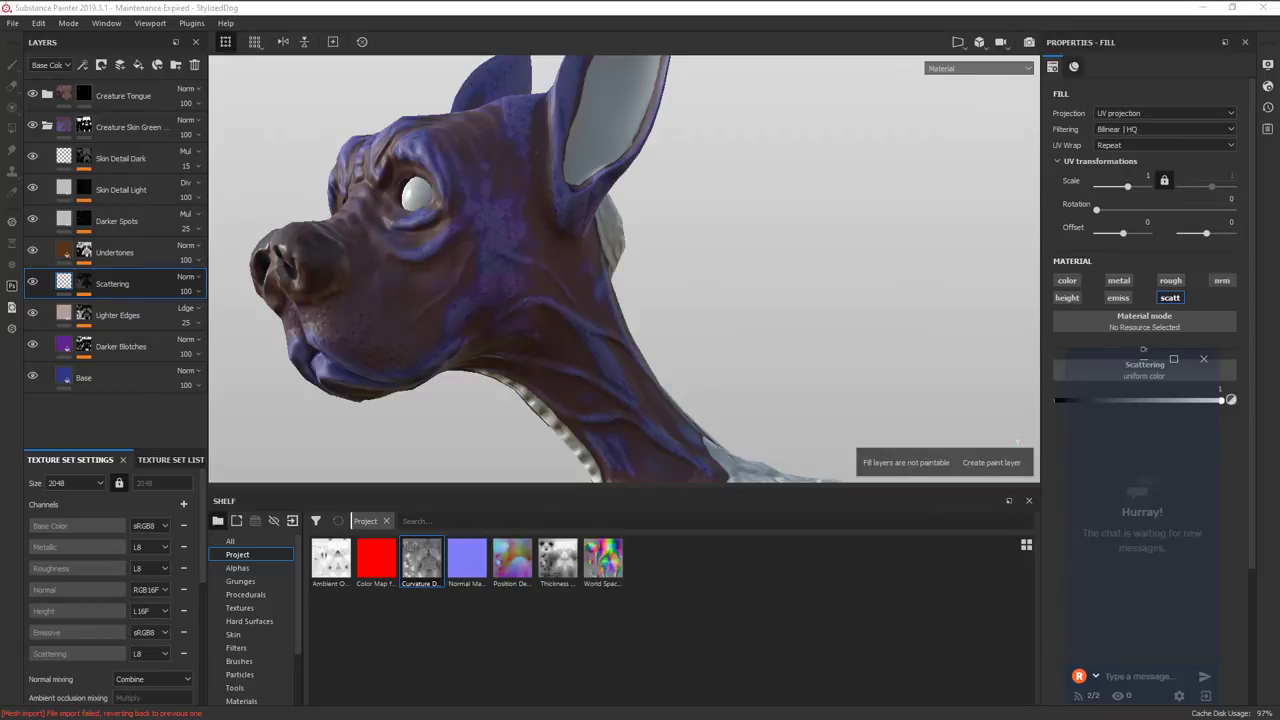
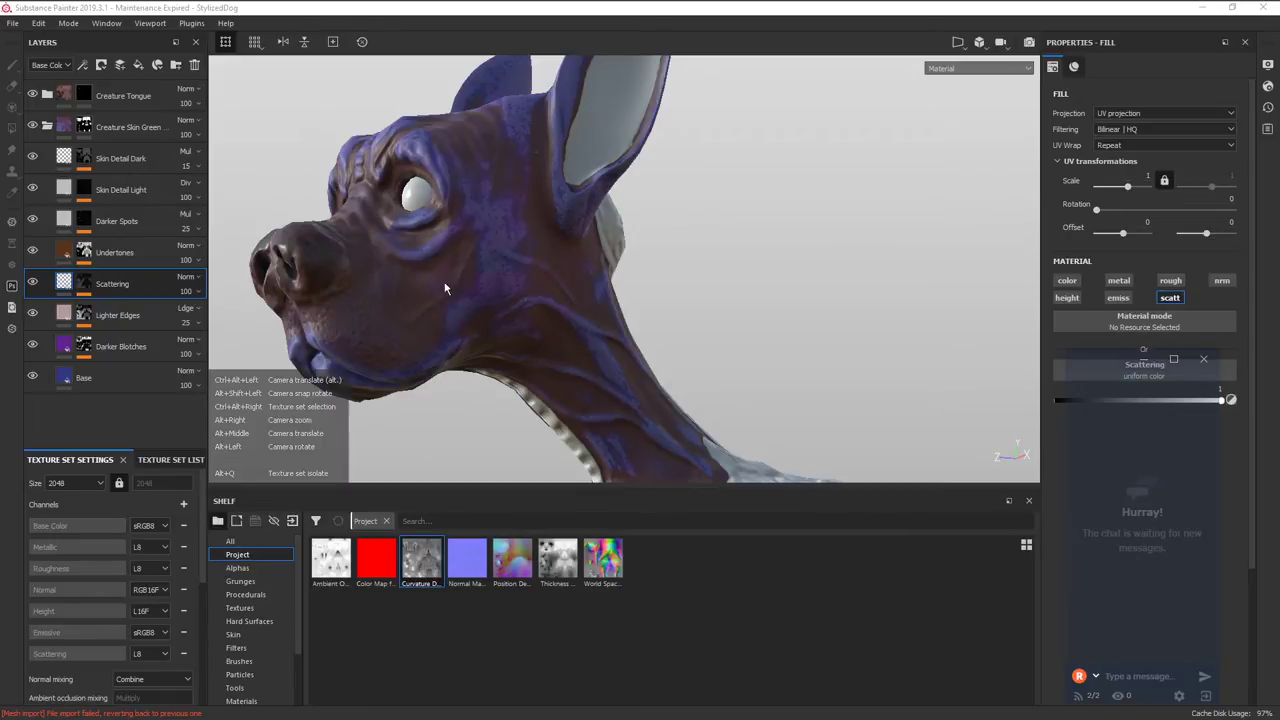
Activate subsurface scattering in the display settings with a sample count of 32.
{"action": "left_click", "coordinate": [1267, 64]}
{"action": "scroll", "coordinate": [879, 510], "scroll_direction": "down", "scroll_amount": 6}
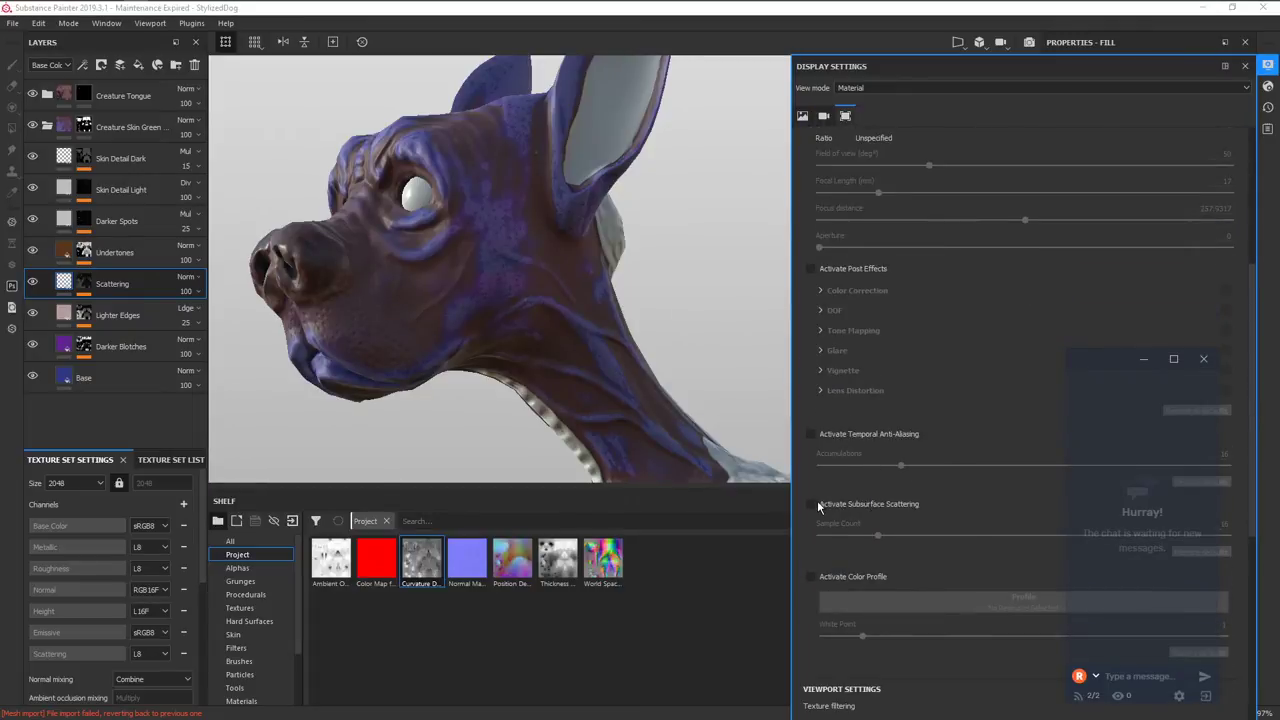
{"action": "left_click", "coordinate": [812, 504]}
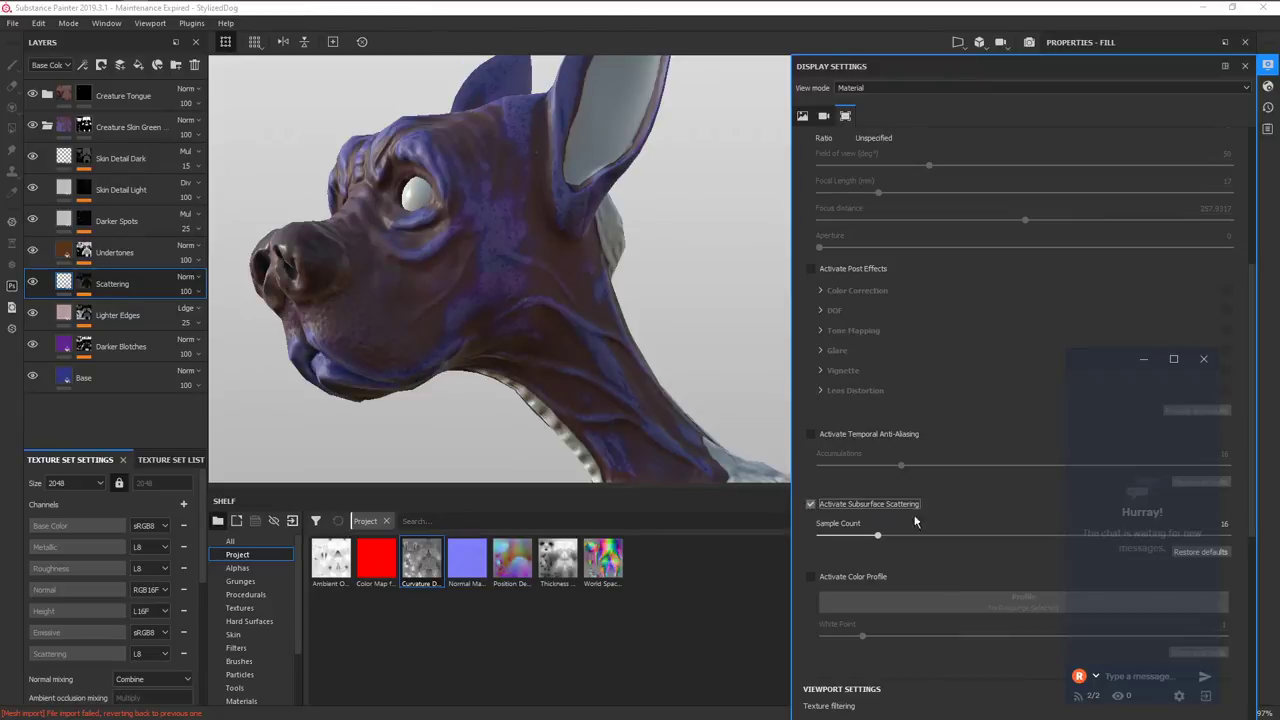
{"action": "type", "text": "3"}
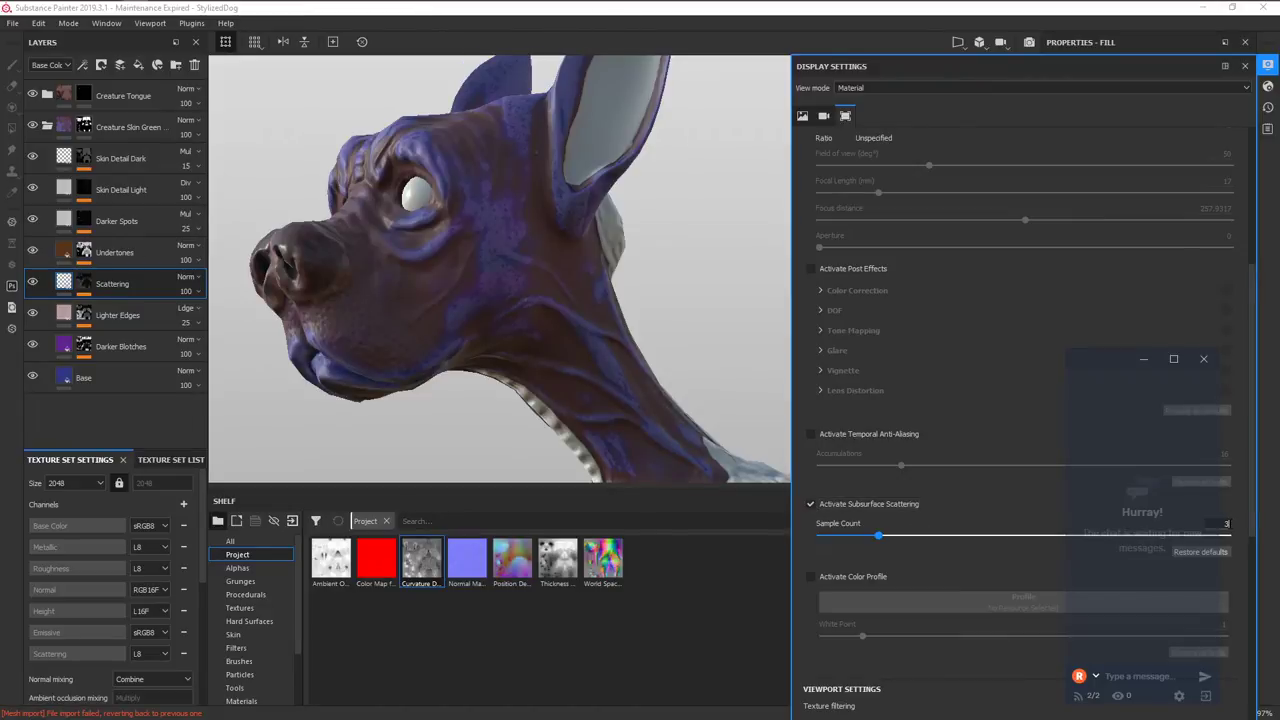
{"action": "type", "text": "2"}
{"action": "key", "text": "Return"}
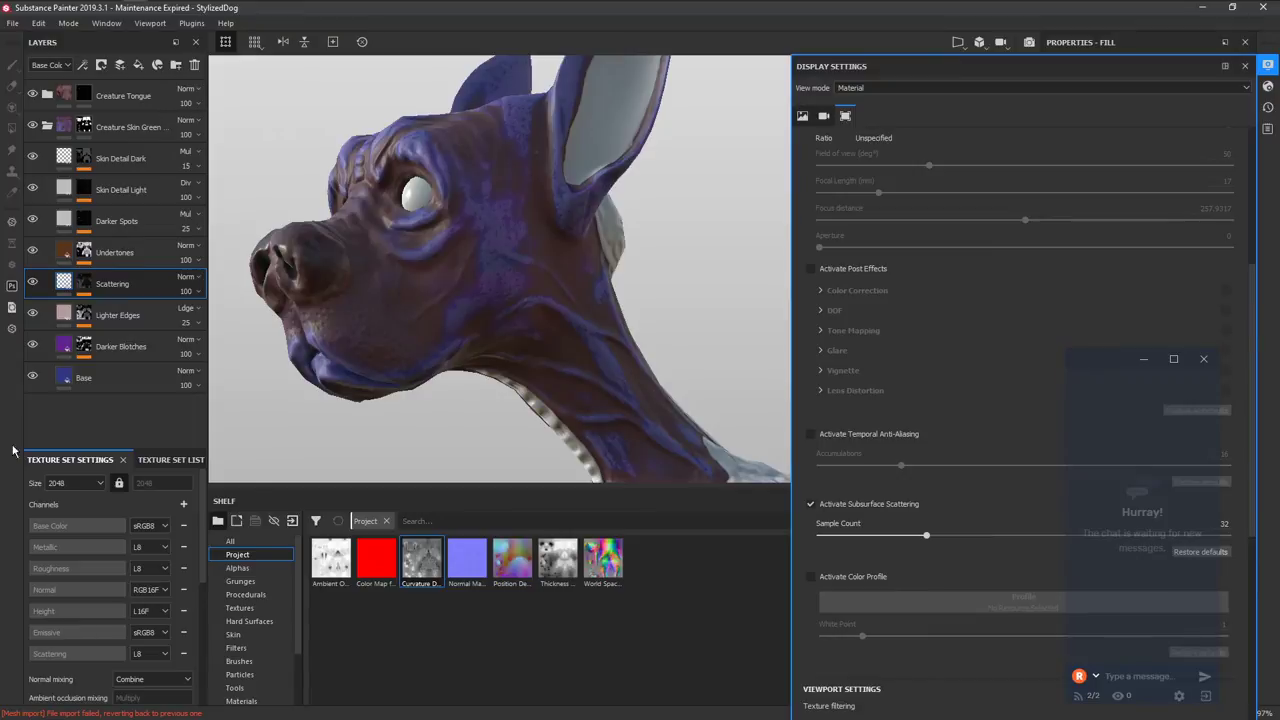
Set the subsurface scattering scale of the Main shader to 0.79, keeping the Skin scattering type.
{"action": "left_click", "coordinate": [1267, 87]}
{"action": "scroll", "coordinate": [1000, 400], "scroll_direction": "down", "scroll_amount": 5}
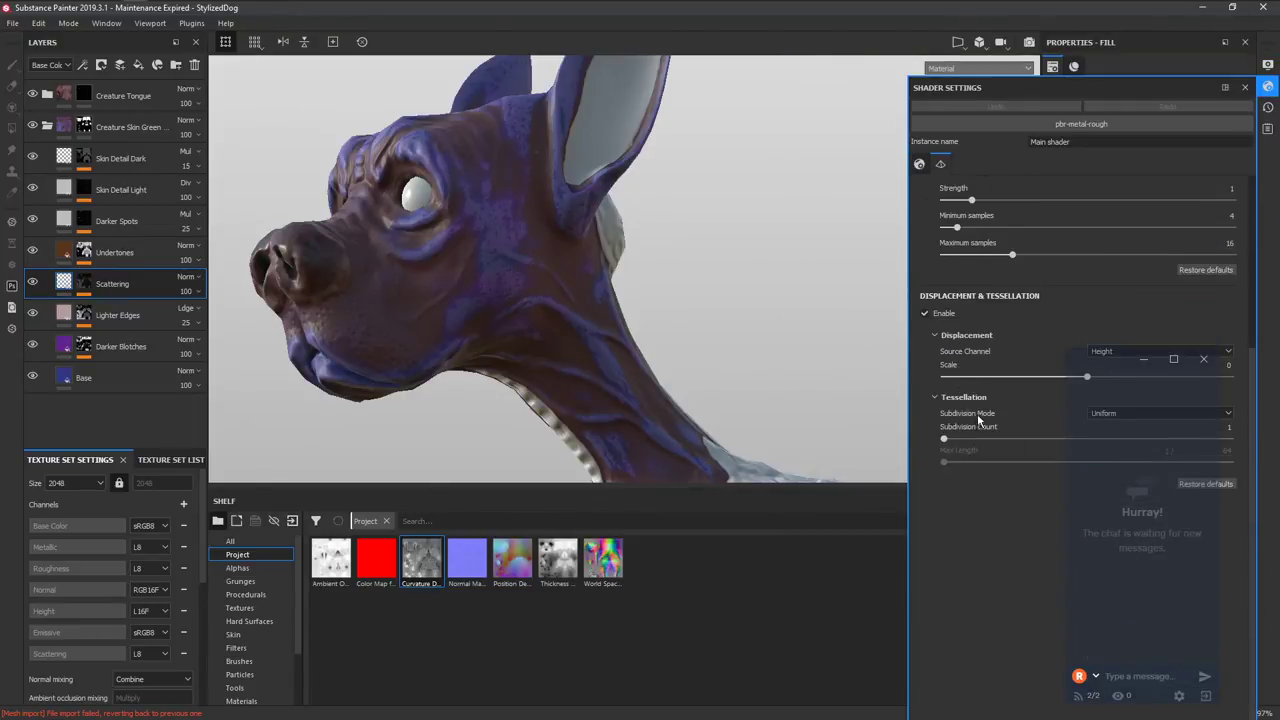
{"action": "scroll", "coordinate": [977, 413], "scroll_direction": "up", "scroll_amount": 2}
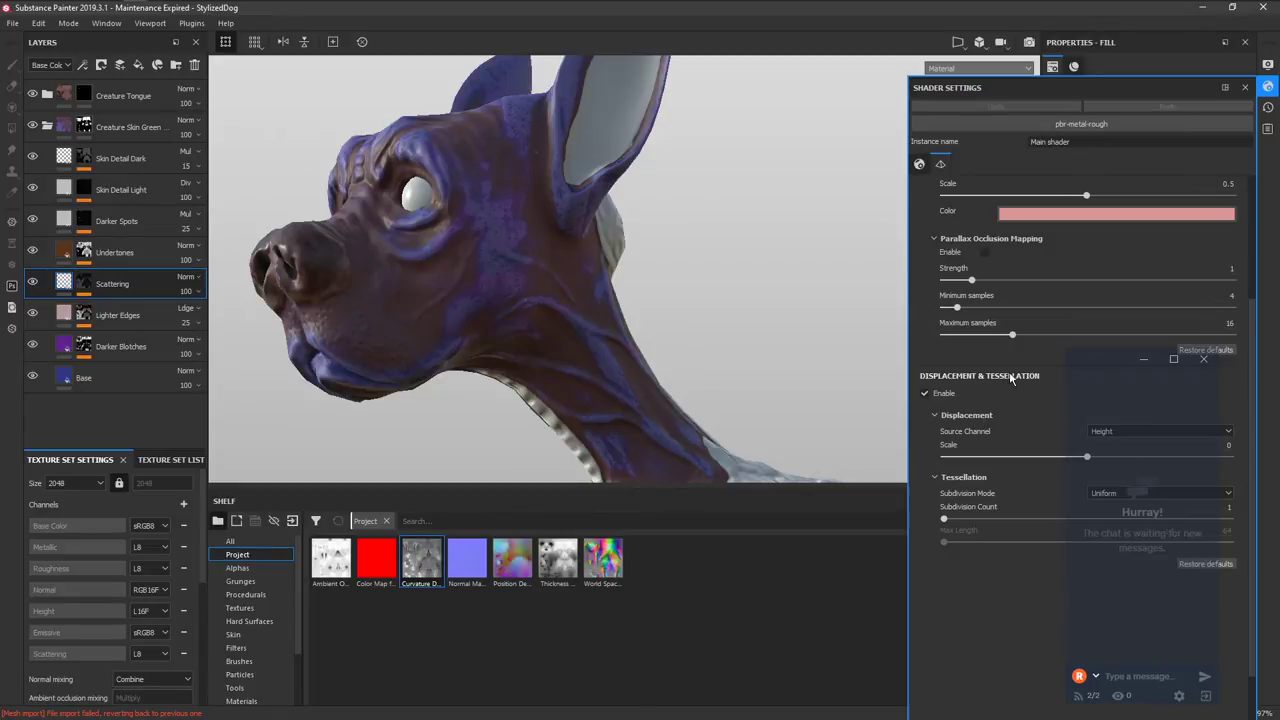
{"action": "scroll", "coordinate": [1008, 380], "scroll_direction": "up", "scroll_amount": 4}
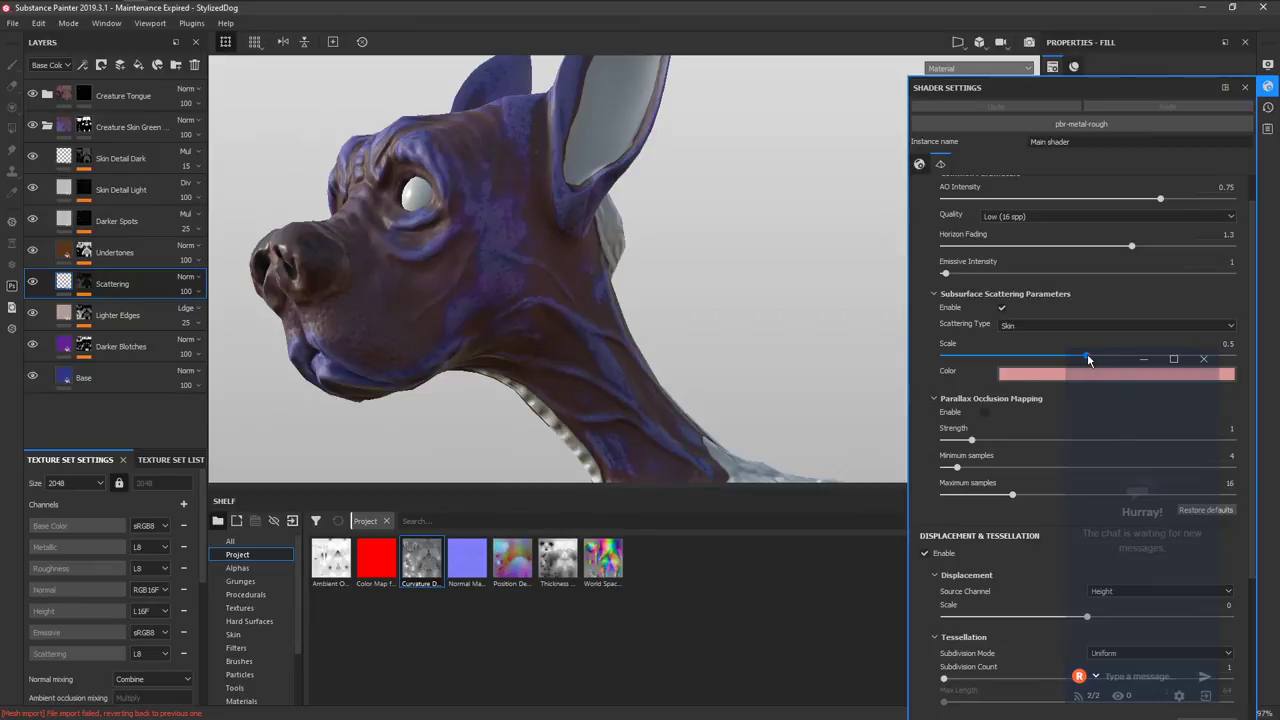
{"action": "left_click_drag", "start_coordinate": [1089, 360], "coordinate": [1173, 358]}
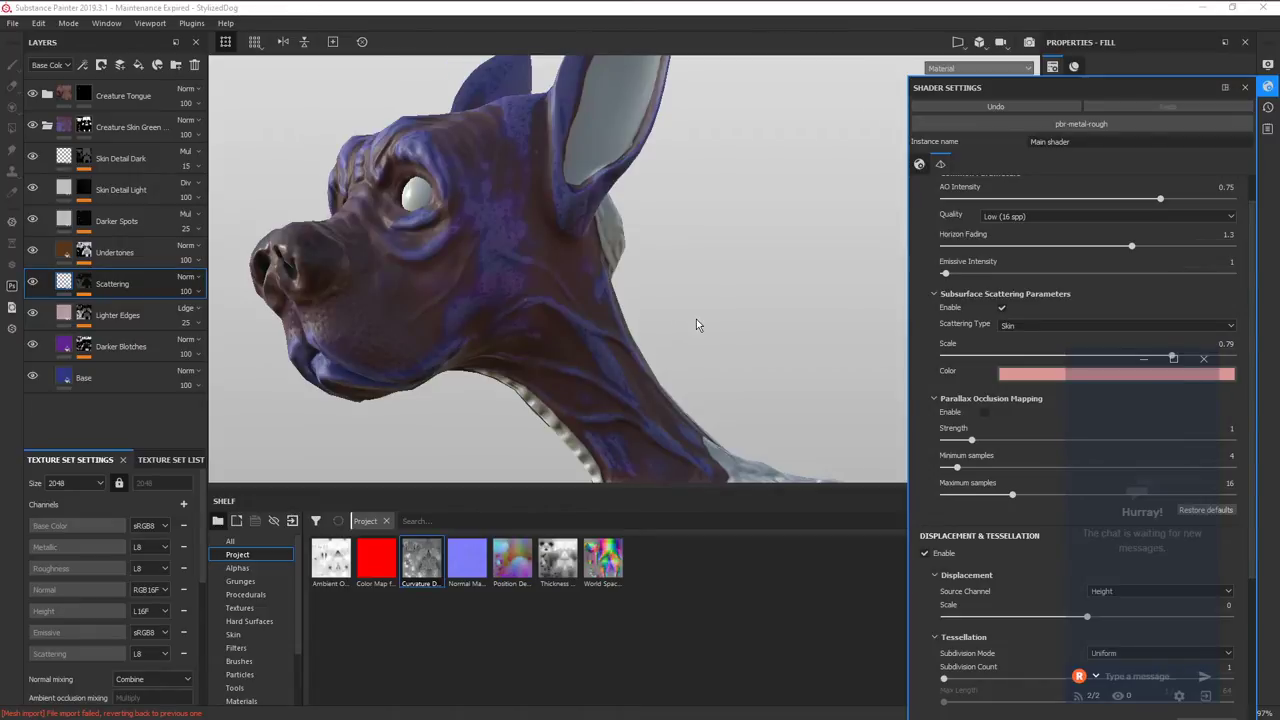
Raise the Main shader's quality to Very high (128 spp) and close the shader settings.
{"action": "left_click", "coordinate": [1182, 218]}
{"action": "left_click", "coordinate": [1029, 254]}
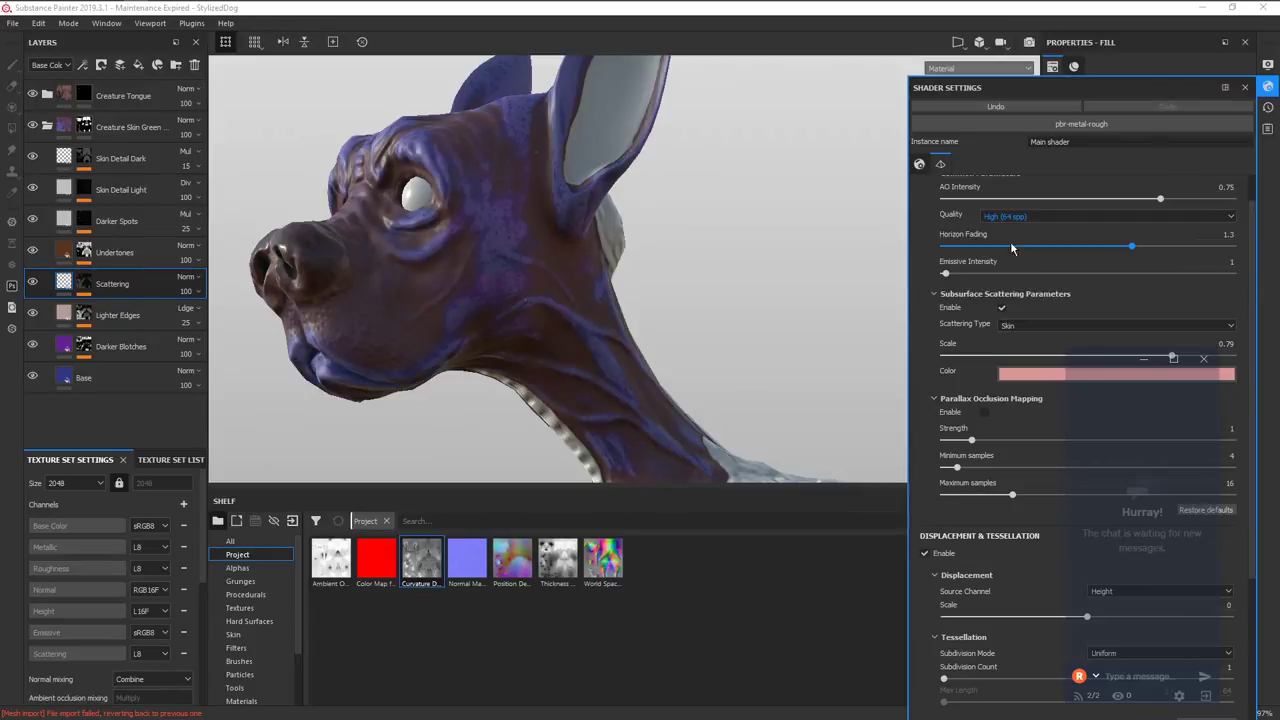
{"action": "left_click", "coordinate": [1005, 219]}
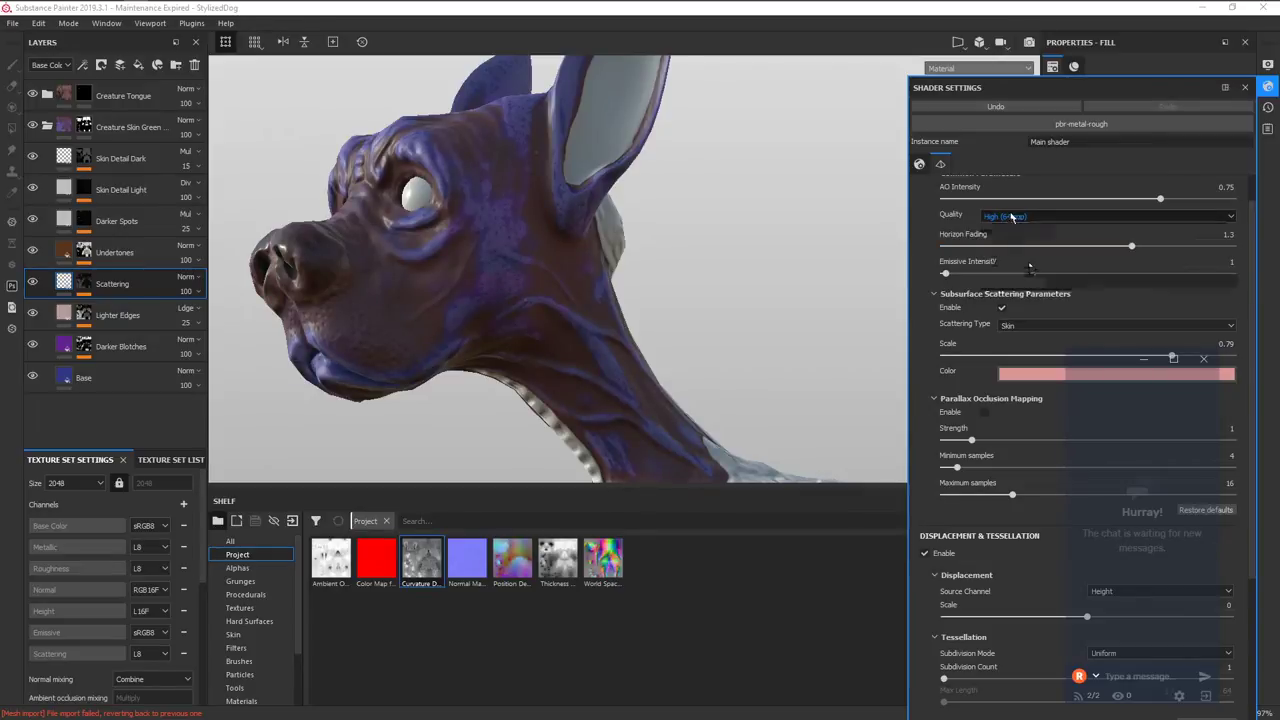
{"action": "left_click", "coordinate": [1030, 268]}
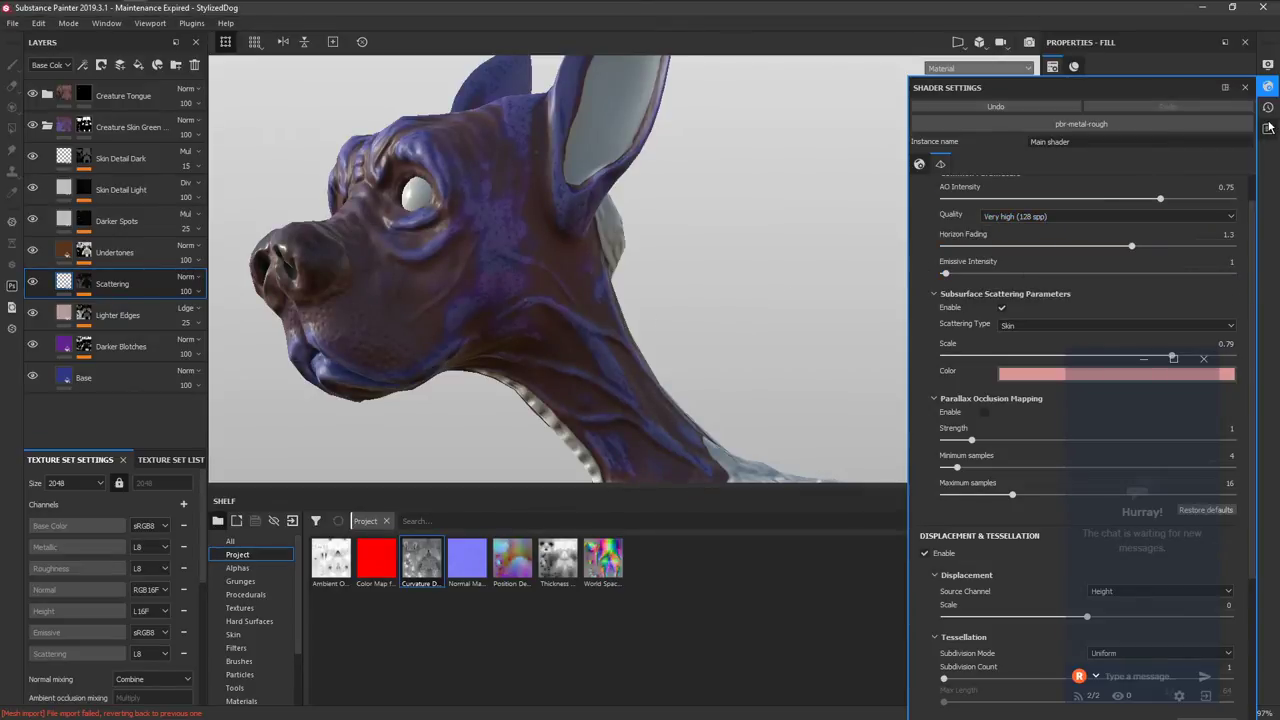
{"action": "left_click", "coordinate": [1268, 88]}
Compare the whole dog with and without the Undertones layer, and recolor that layer dark teal, RGB 0.001, 0.123, 0.125.
{"action": "left_click", "coordinate": [64, 245]}
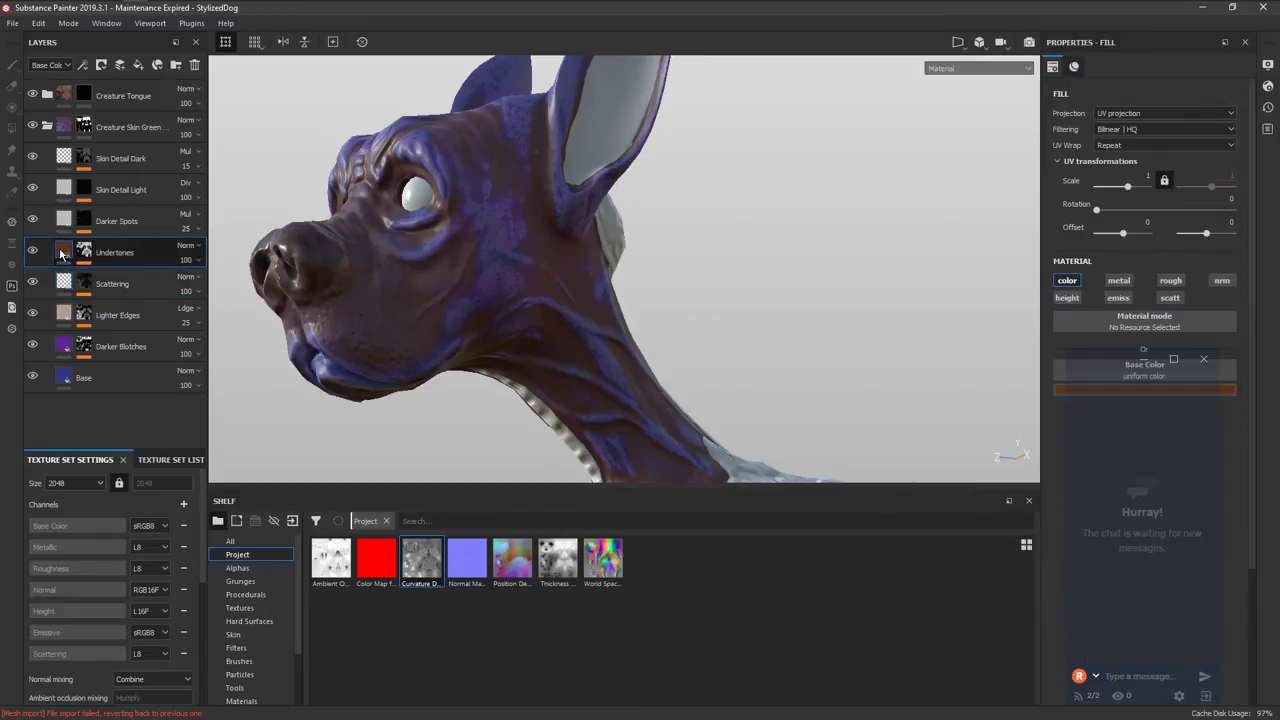
{"action": "left_click", "coordinate": [34, 251]}
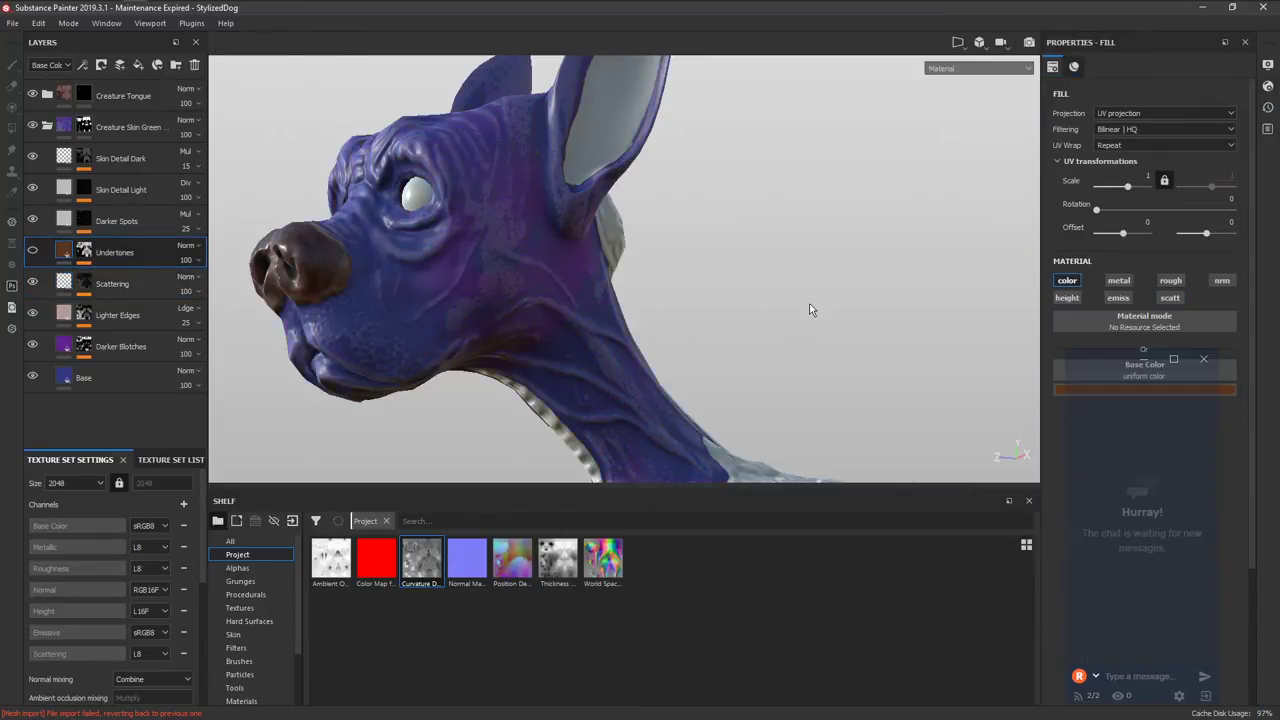
{"action": "key", "text": "f"}
{"action": "left_click_drag", "start_coordinate": [760, 322], "coordinate": [627, 327], "text": "alt+shift"}
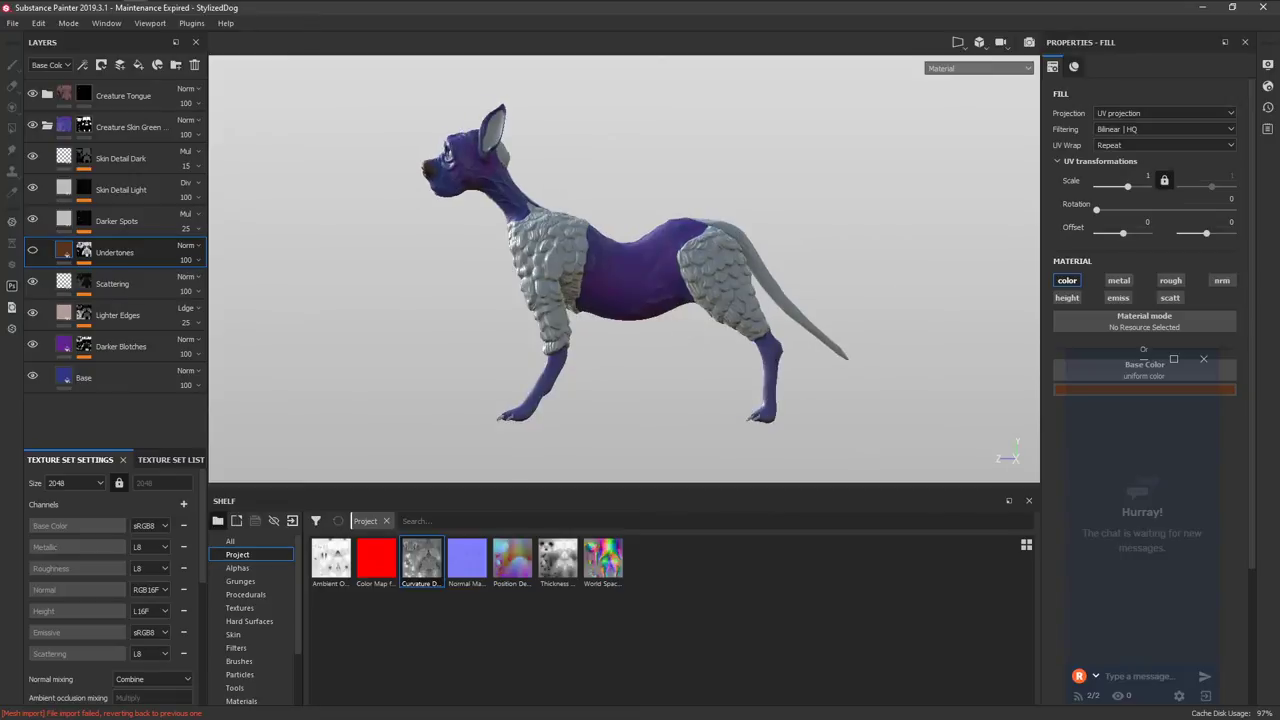
{"action": "left_click", "coordinate": [34, 251]}
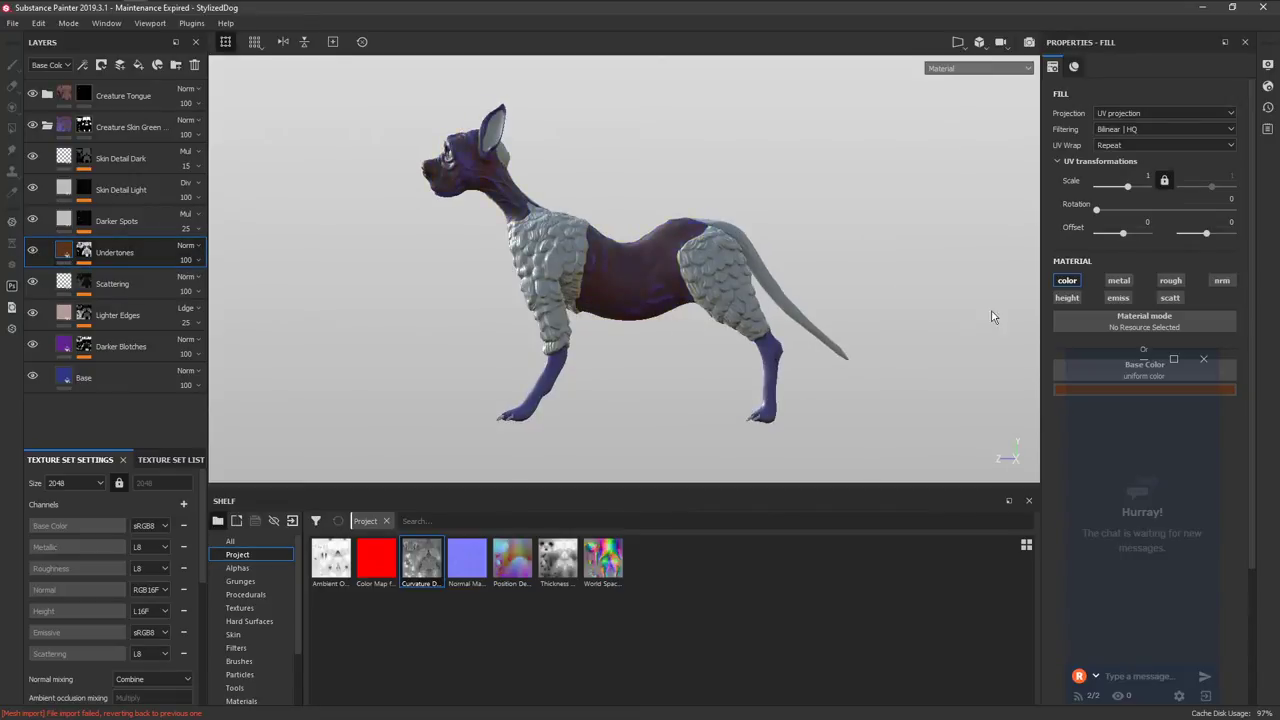
{"action": "left_click", "coordinate": [1144, 390]}
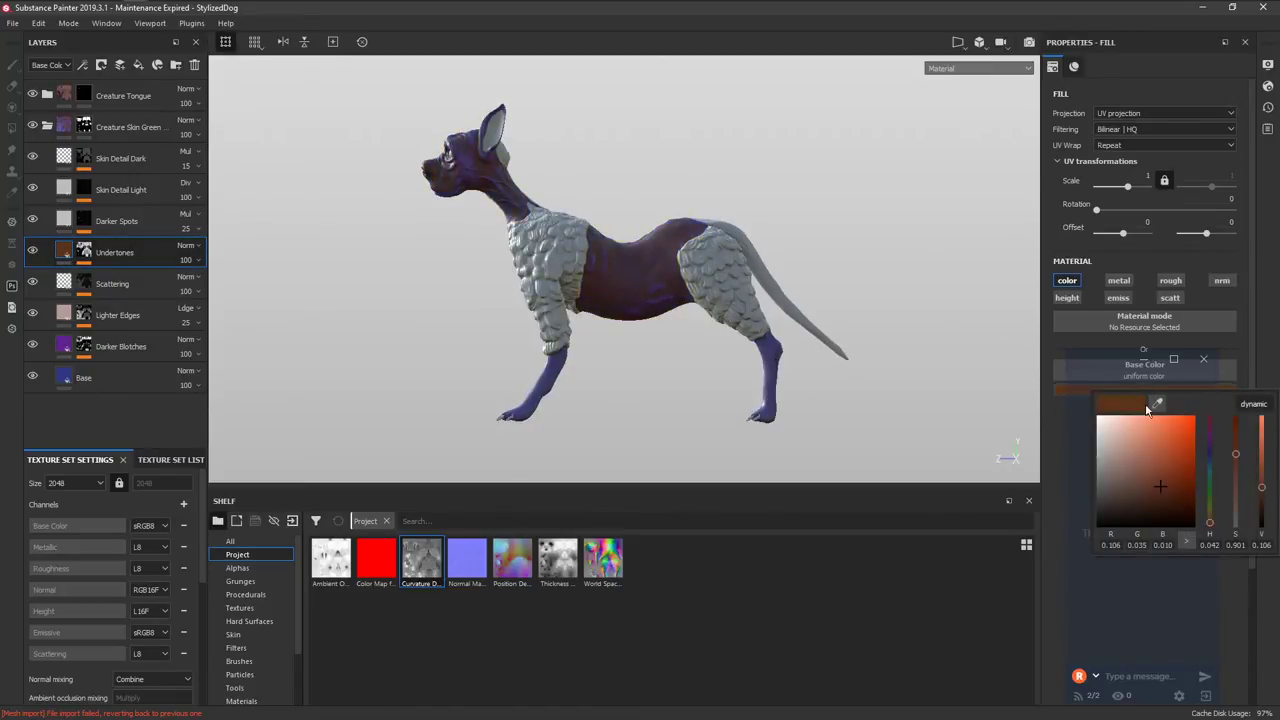
{"action": "mouse_move", "coordinate": [1205, 487]}
{"action": "left_mouse_down"}
{"action": "mouse_move", "coordinate": [1215, 497]}
{"action": "mouse_move", "coordinate": [1207, 433]}
{"action": "mouse_move", "coordinate": [1207, 487]}
{"action": "mouse_move", "coordinate": [1206, 440]}
{"action": "mouse_move", "coordinate": [1208, 478]}
{"action": "mouse_move", "coordinate": [1174, 471]}
{"action": "mouse_move", "coordinate": [1185, 487]}
{"action": "left_mouse_up"}
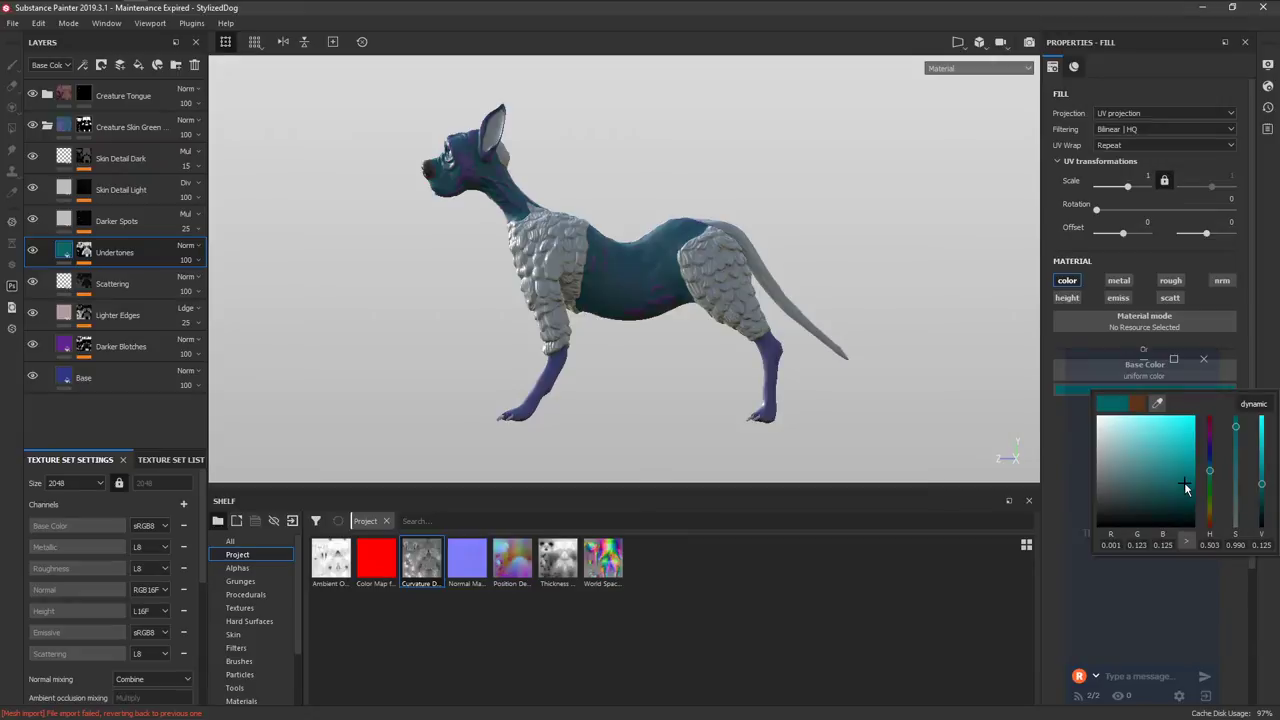
Inspect the recolored skin around the dog's body, face and nose from several angles.
{"action": "left_click_drag", "start_coordinate": [397, 351], "coordinate": [637, 377], "text": "alt"}
{"action": "scroll", "coordinate": [576, 182], "scroll_direction": "down", "scroll_amount": 3}
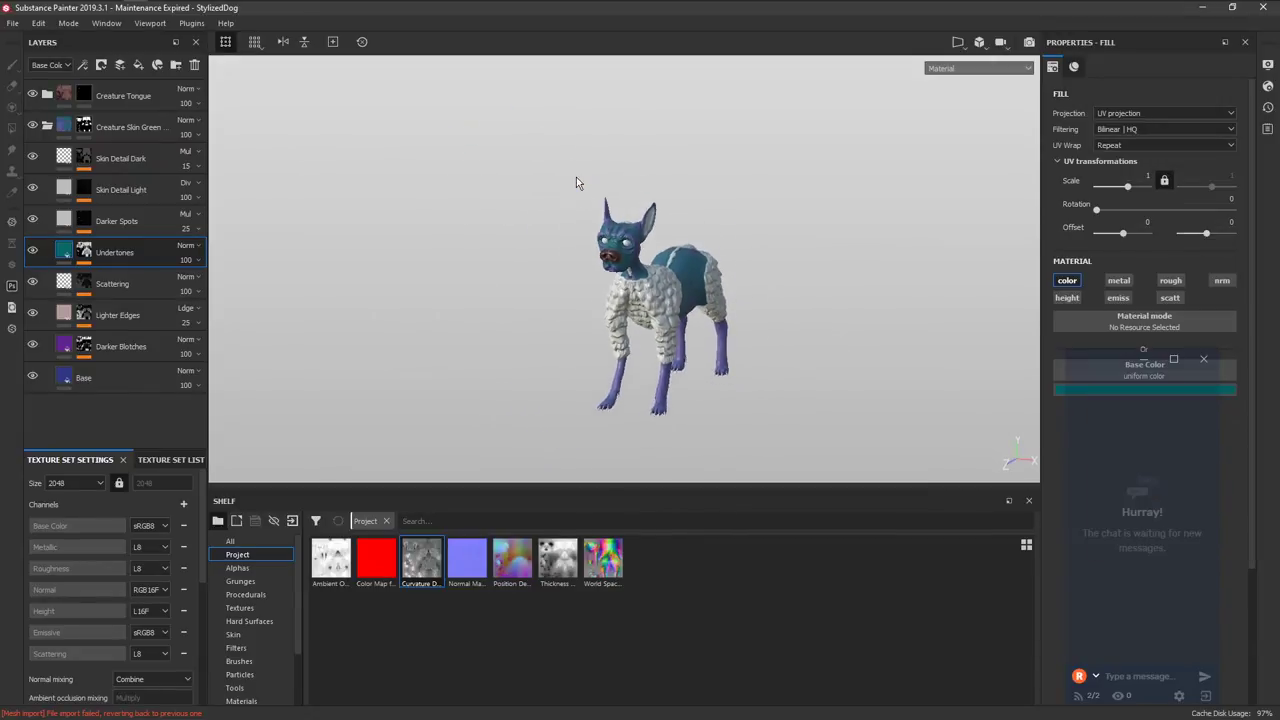
{"action": "scroll", "coordinate": [622, 227], "scroll_direction": "up", "scroll_amount": 5}
{"action": "left_click_drag", "start_coordinate": [622, 229], "coordinate": [736, 322], "text": "alt"}
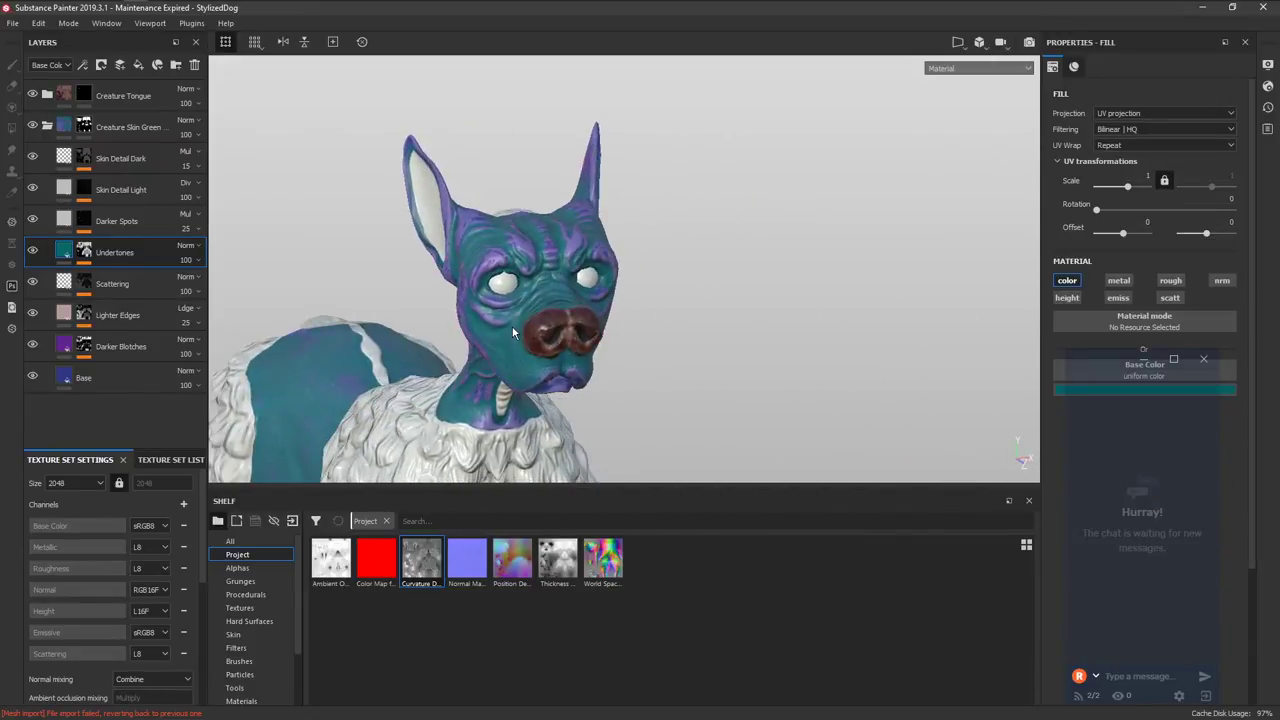
{"action": "left_click_drag", "start_coordinate": [513, 332], "coordinate": [611, 362], "text": "alt"}
{"action": "scroll", "coordinate": [625, 255], "scroll_direction": "up", "scroll_amount": 3}
{"action": "left_click_drag", "start_coordinate": [735, 330], "coordinate": [835, 318], "text": "alt"}
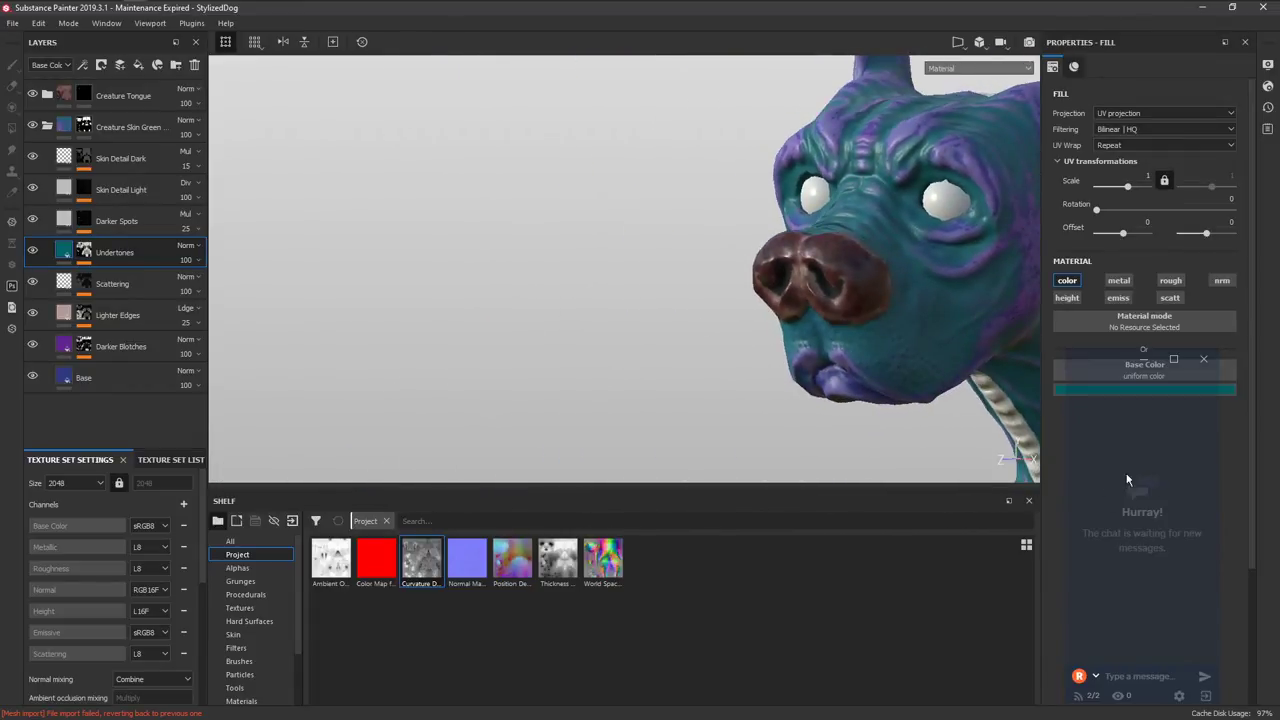
Recolor the Undertones layer a darker blue-teal and check the color on the whole dog.
{"action": "left_click", "coordinate": [1113, 389]}
{"action": "mouse_move", "coordinate": [1208, 470]}
{"action": "left_mouse_down"}
{"action": "mouse_move", "coordinate": [1216, 478]}
{"action": "mouse_move", "coordinate": [1178, 500]}
{"action": "mouse_move", "coordinate": [1174, 490]}
{"action": "left_mouse_up"}
{"action": "middle_click_drag", "start_coordinate": [902, 345], "coordinate": [679, 325], "text": "alt"}
{"action": "left_click_drag", "start_coordinate": [734, 338], "coordinate": [651, 352], "text": "alt"}
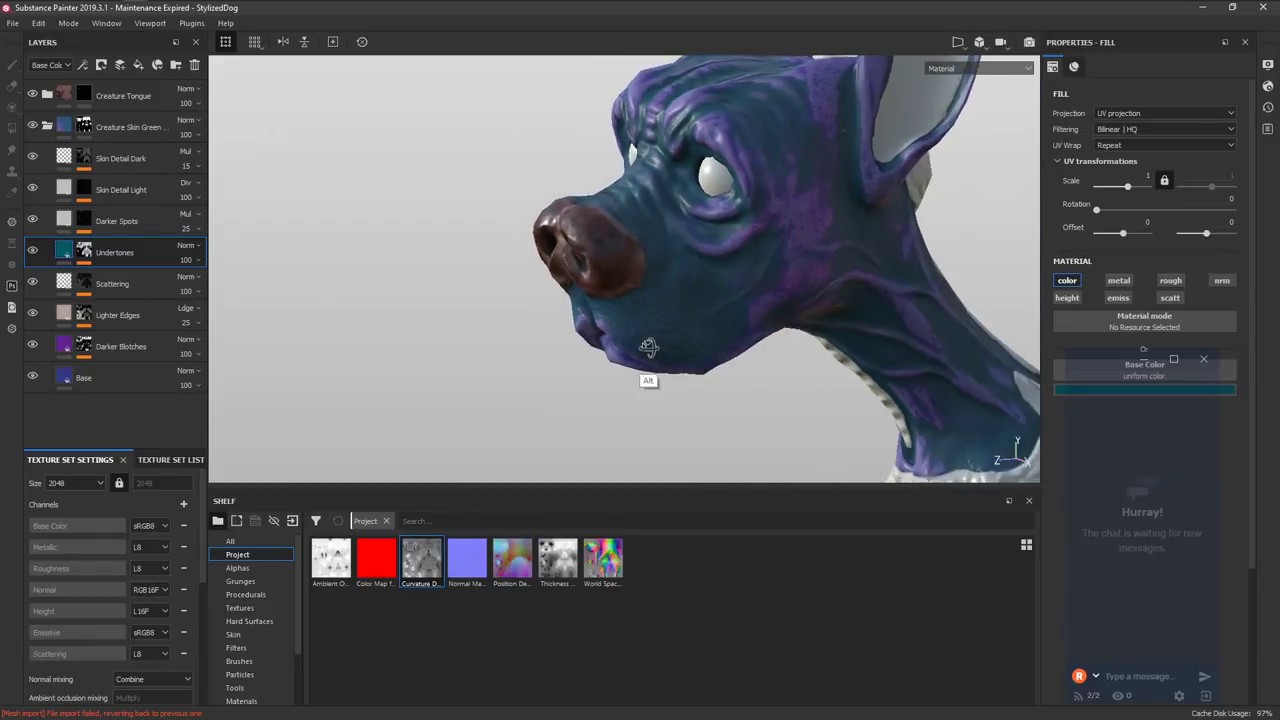
{"action": "key", "text": "f"}
{"action": "left_click_drag", "start_coordinate": [737, 361], "coordinate": [772, 326], "text": "alt"}
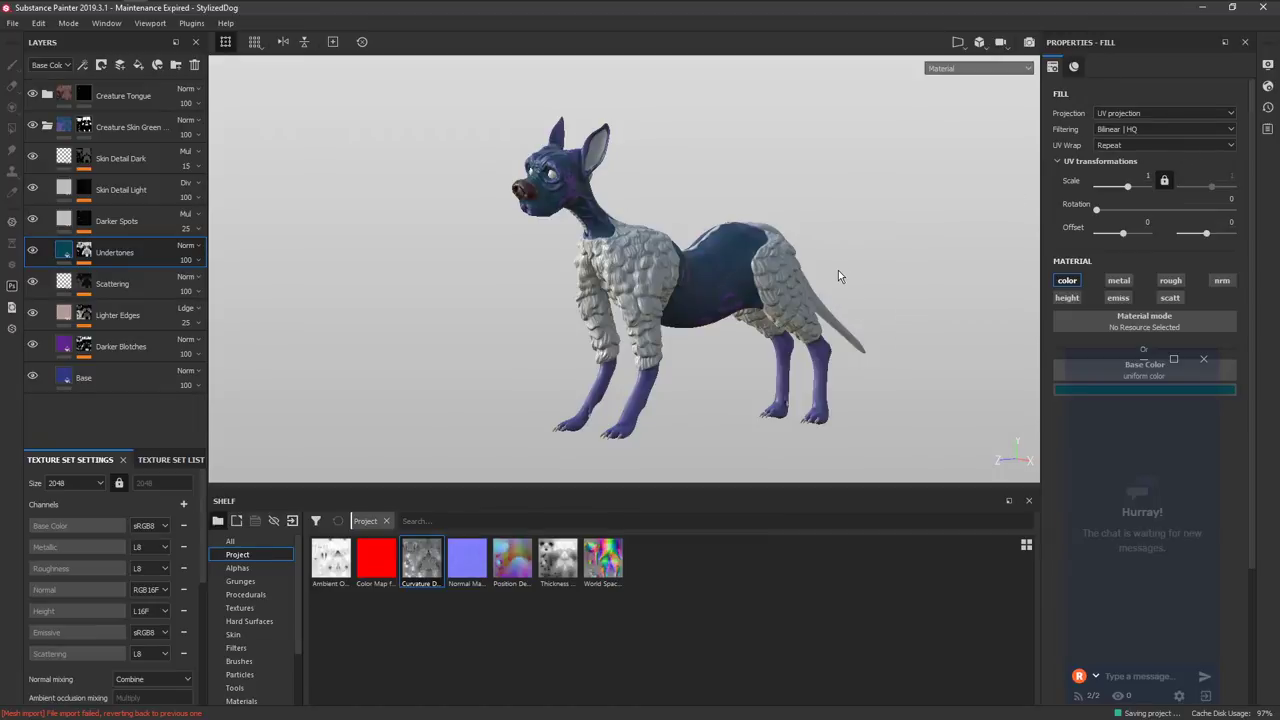
{"action": "left_click", "coordinate": [1267, 66]}
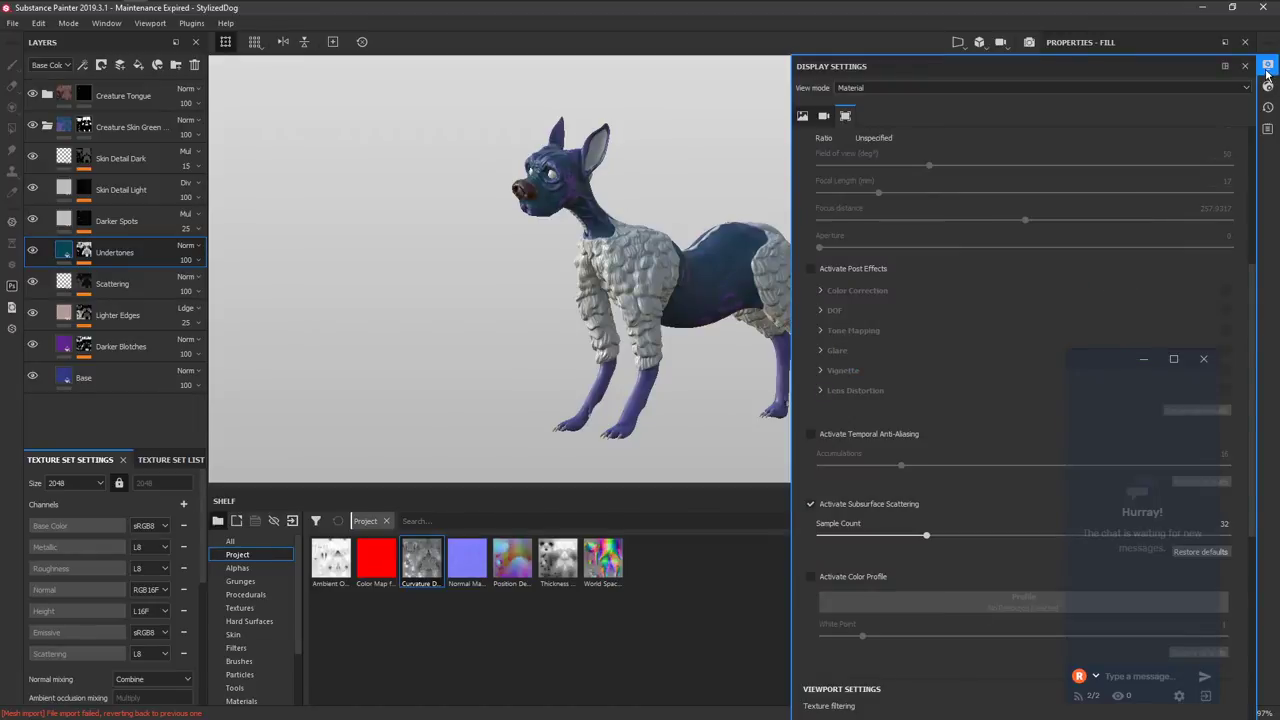
{"action": "left_click", "coordinate": [1253, 149]}
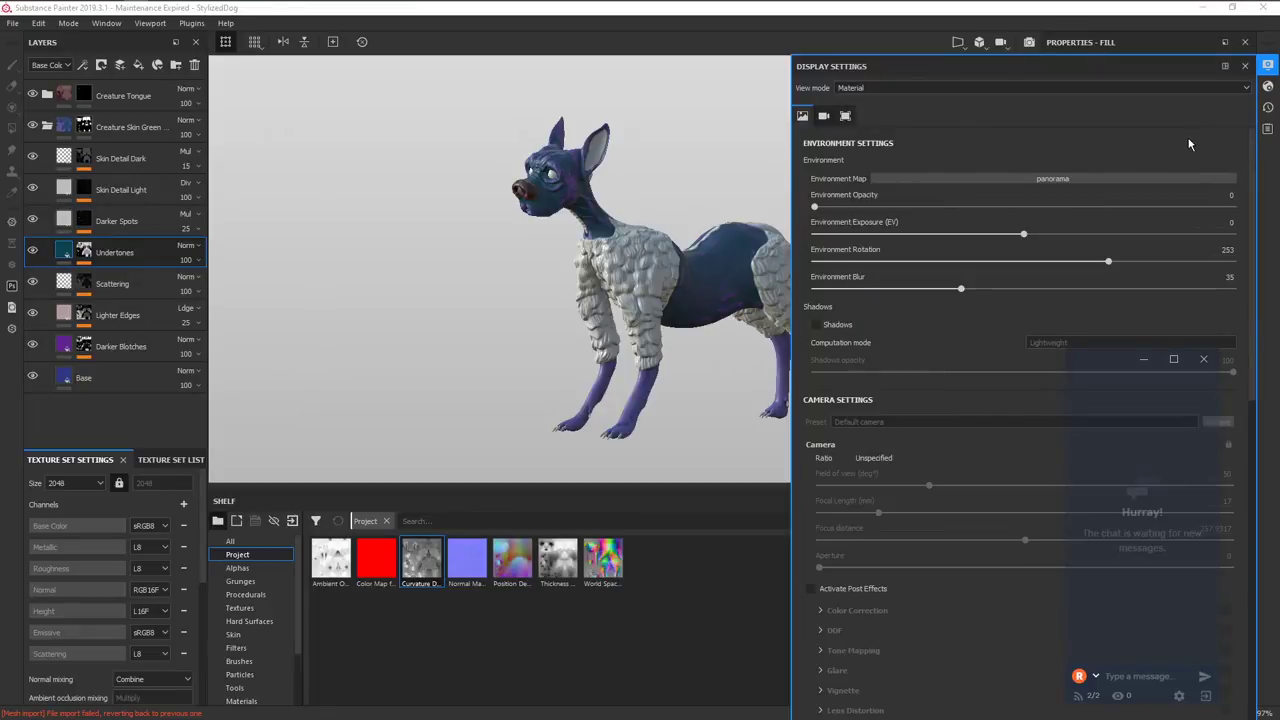
{"action": "left_click", "coordinate": [770, 197]}
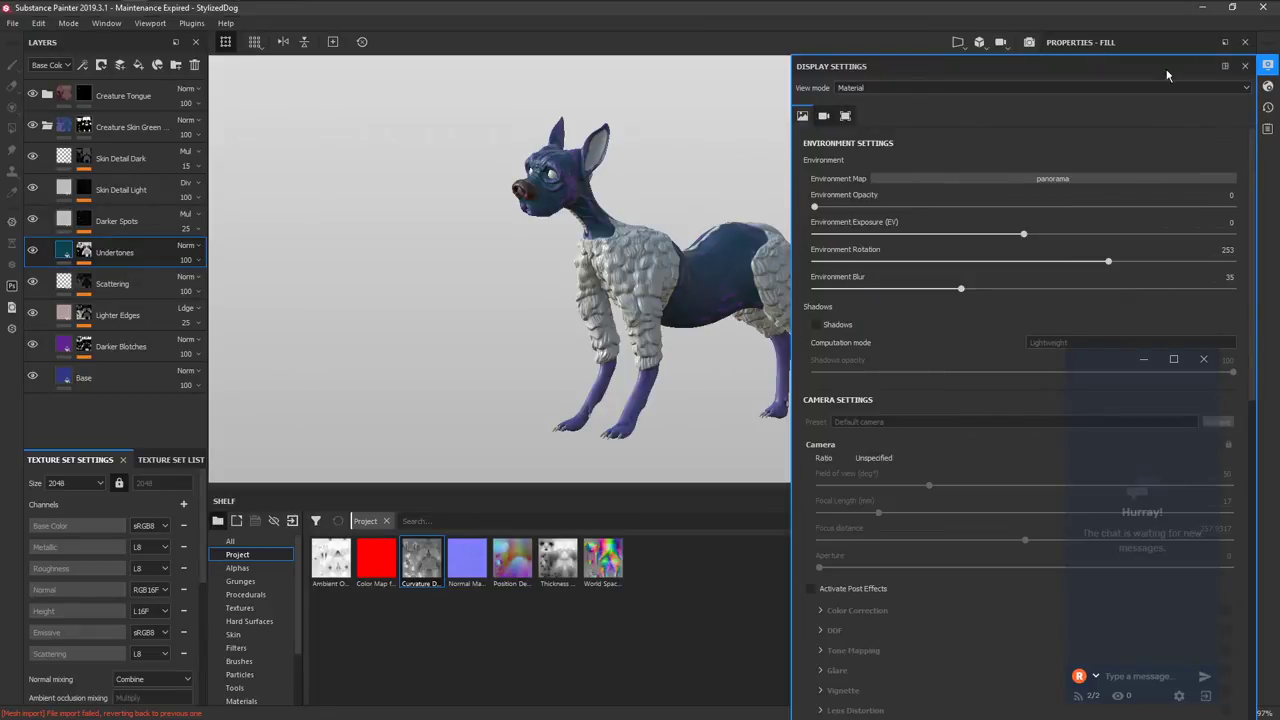
{"action": "left_click", "coordinate": [1267, 66]}
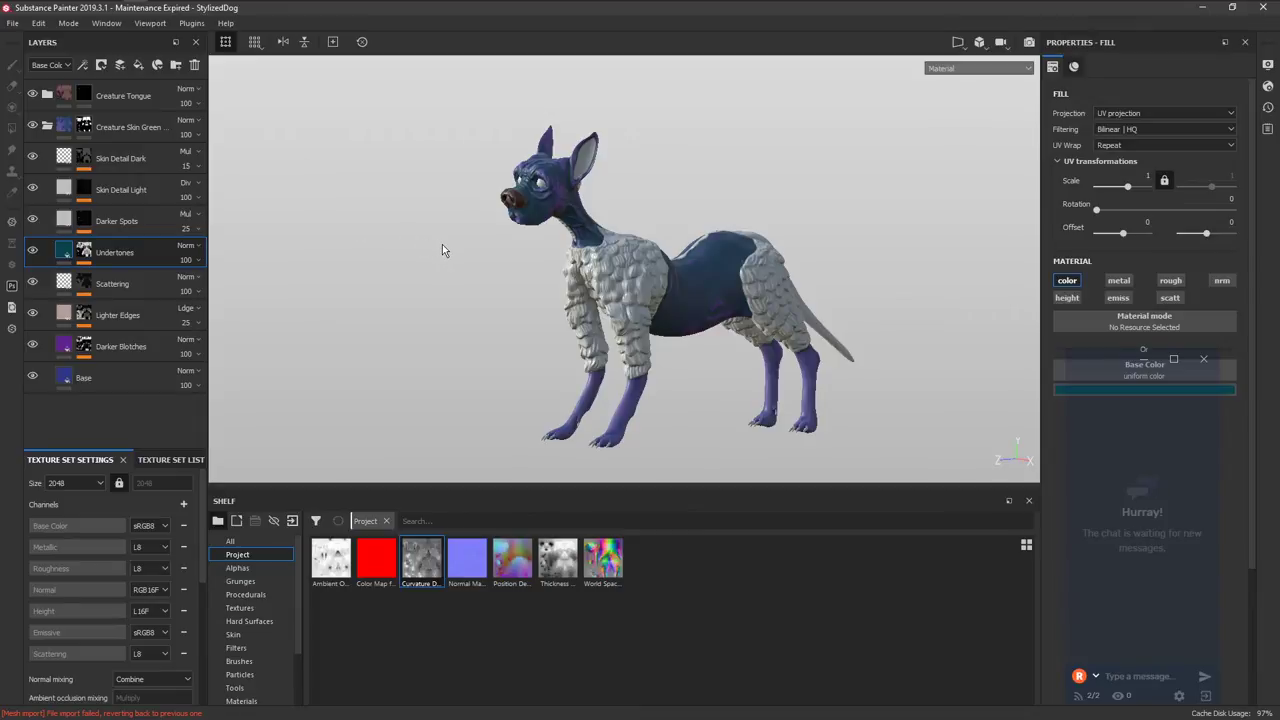
Render the dog in Iray with a clear-color background and the environment rotation at 1, and return to painting mode.
{"action": "key", "text": "F10"}
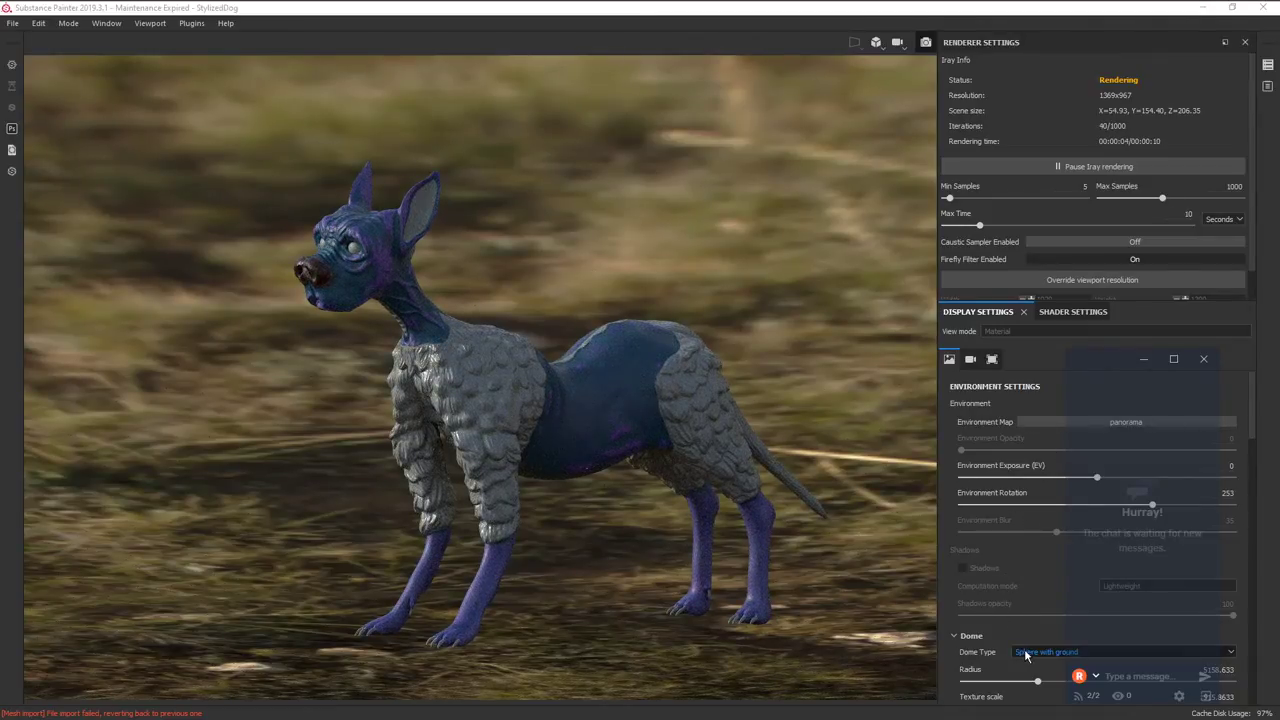
{"action": "scroll", "coordinate": [1003, 533], "scroll_direction": "down", "scroll_amount": 1}
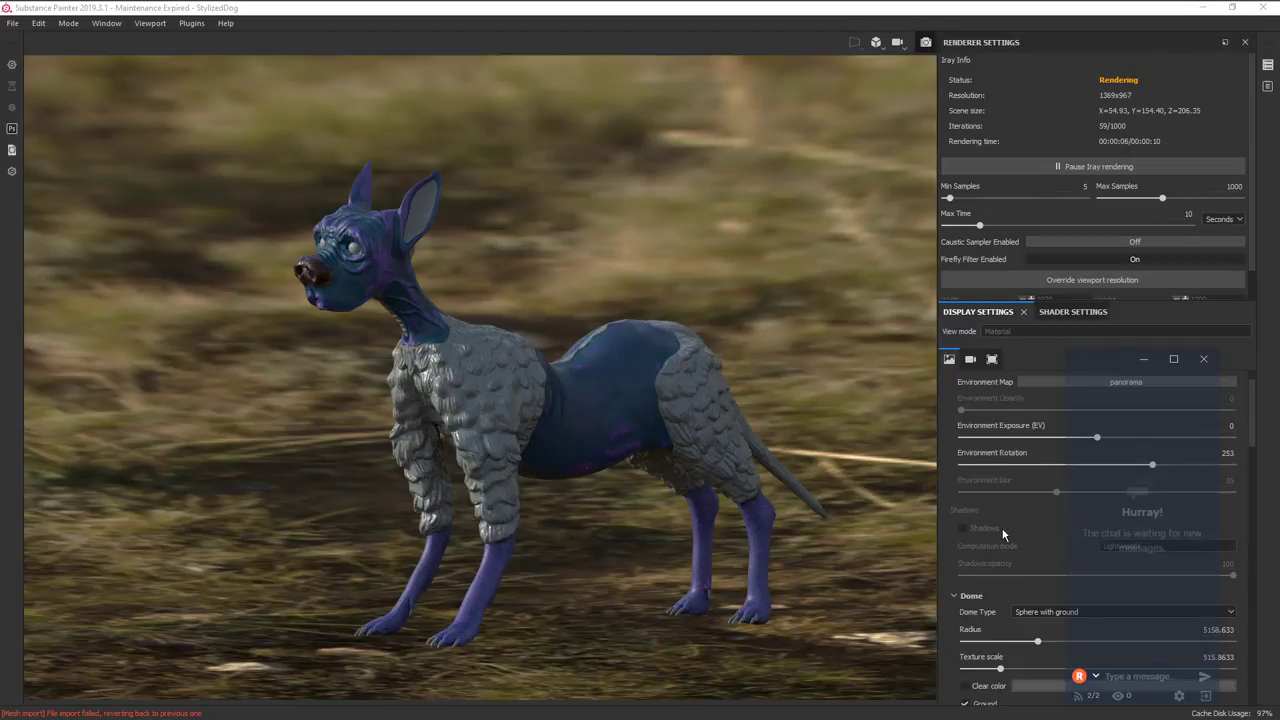
{"action": "left_click", "coordinate": [965, 686]}
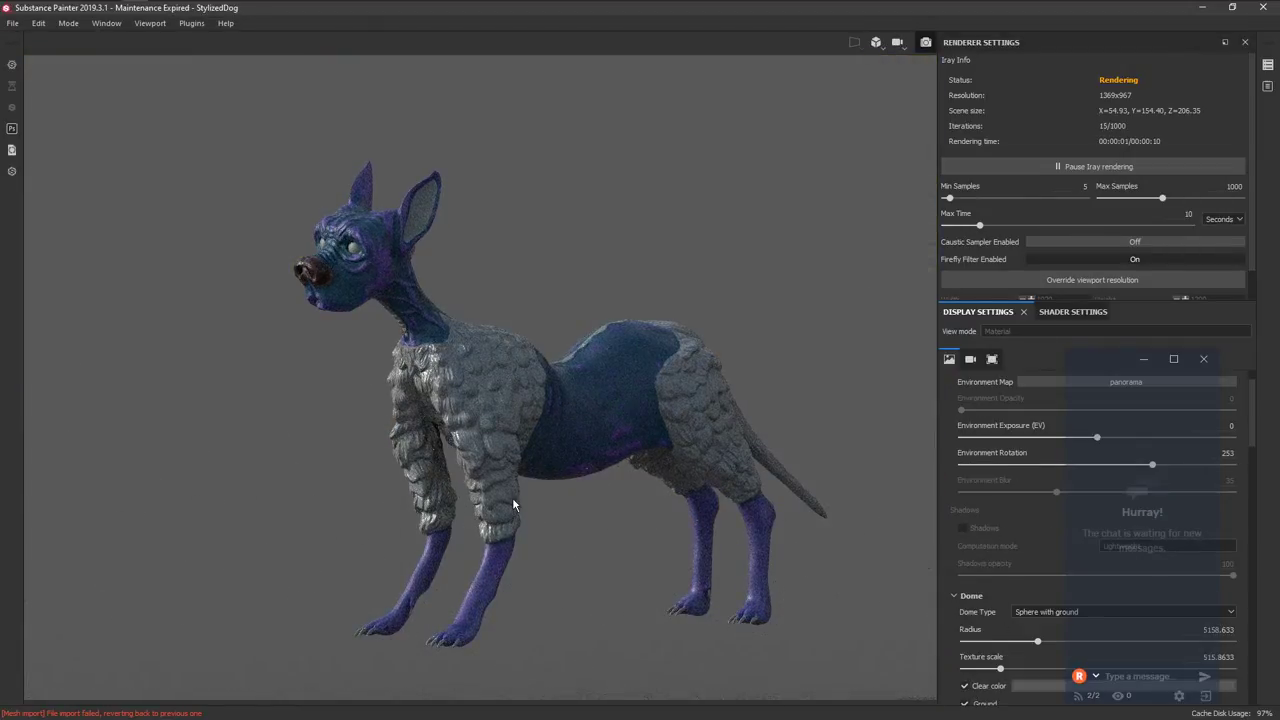
{"action": "mouse_move", "coordinate": [552, 460]}
{"action": "right_mouse_down", "text": "shift"}
{"action": "mouse_move", "coordinate": [606, 461]}
{"action": "mouse_move", "coordinate": [550, 462]}
{"action": "right_mouse_up", "text": "shift"}
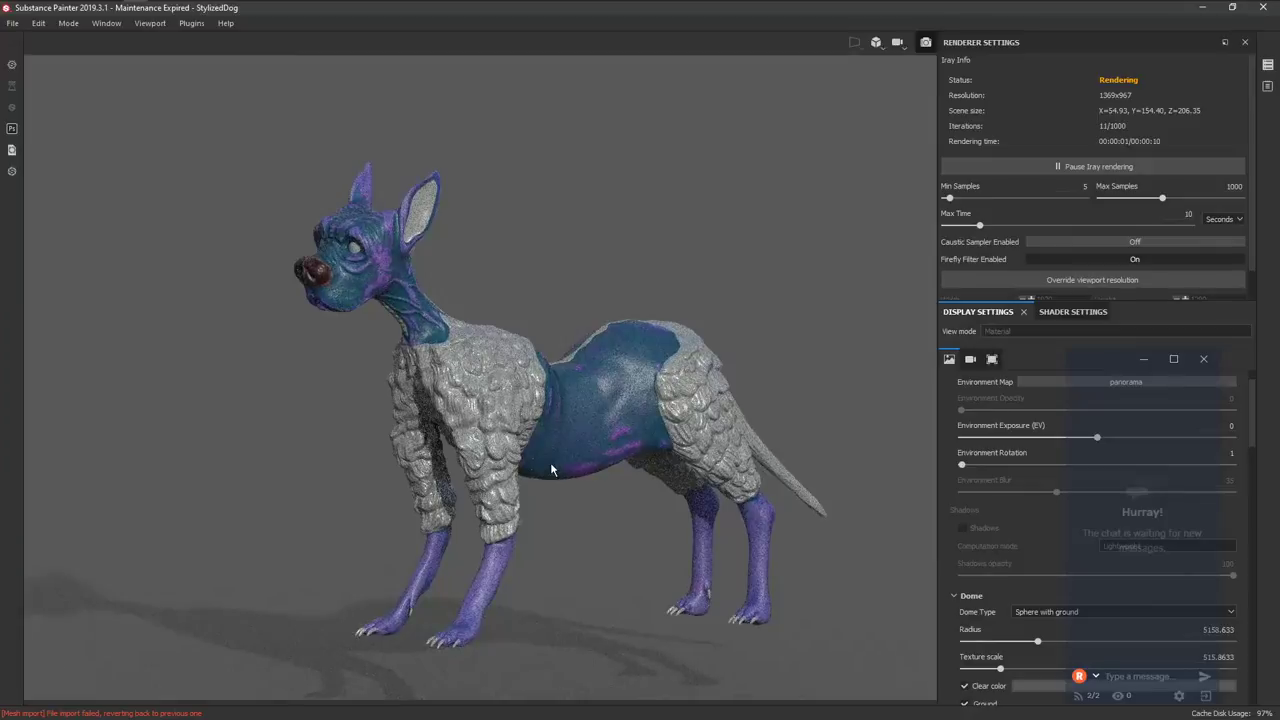
{"action": "key", "text": "F5"}
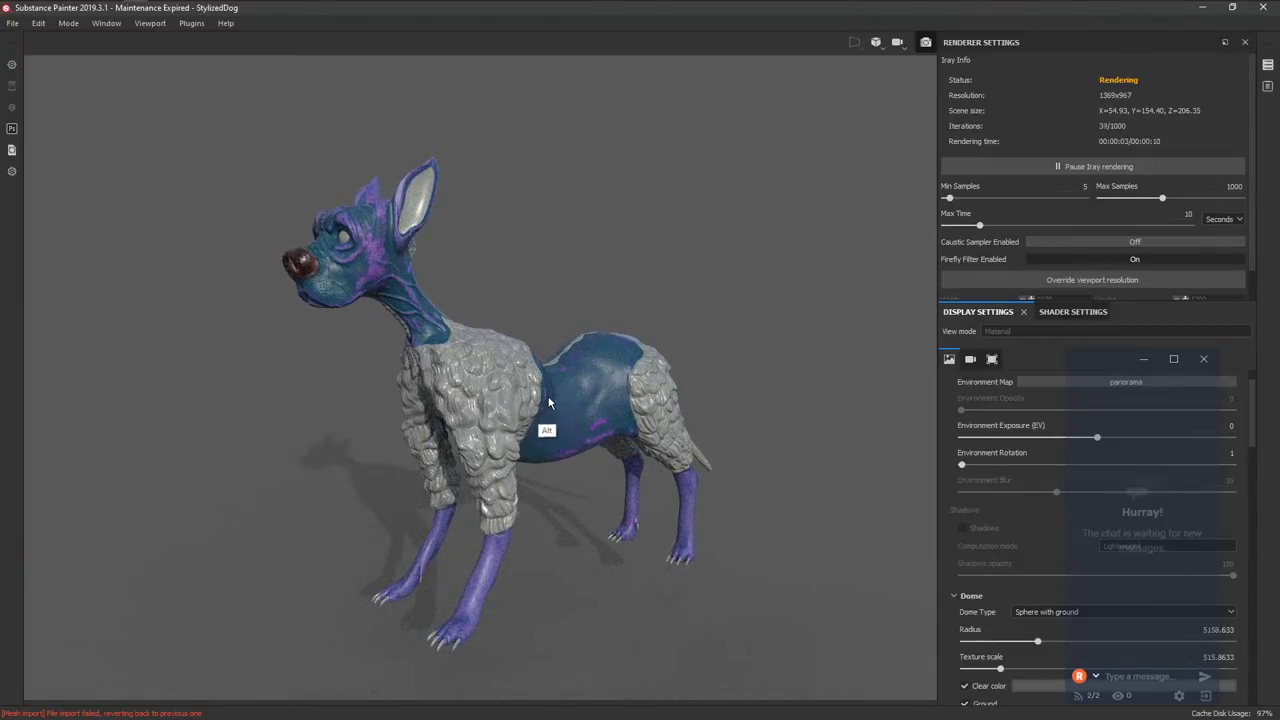
{"action": "left_click_drag", "start_coordinate": [559, 393], "coordinate": [540, 380], "text": "alt"}
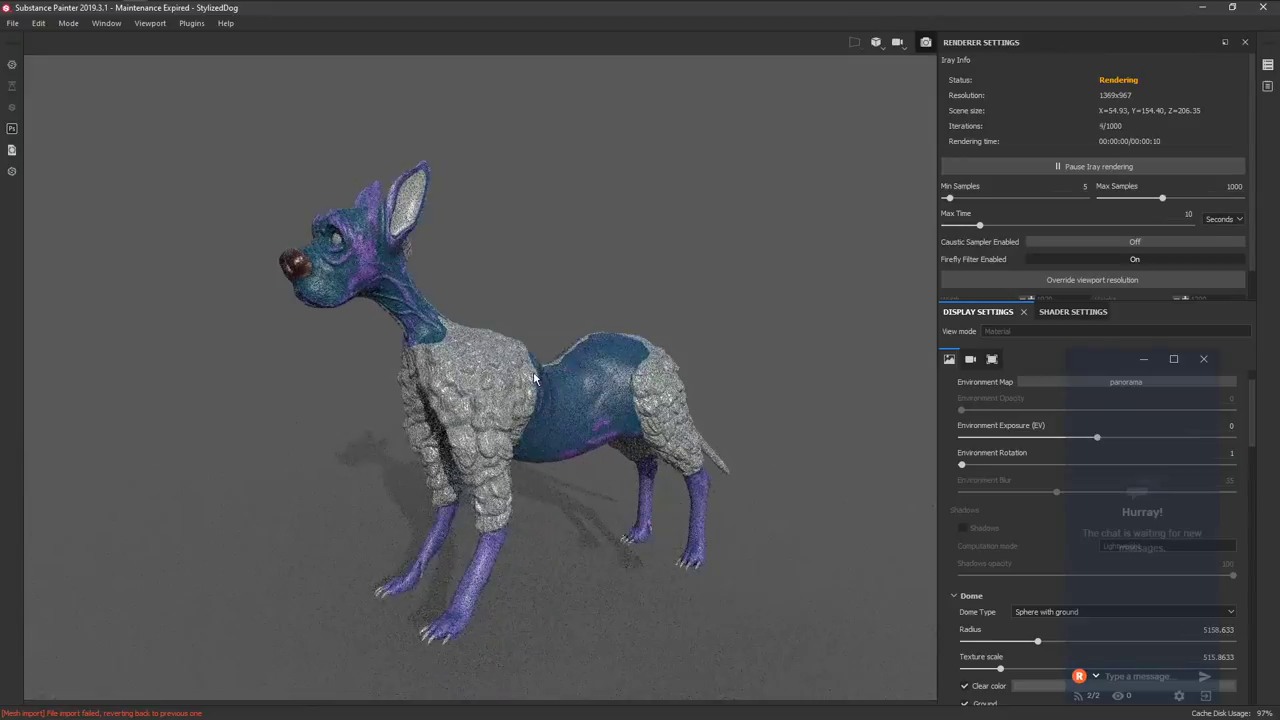
{"action": "key", "text": "F9"}
Compare the dog's head with and without the Undertones and Creature Tongue layers.
{"action": "middle_click_drag", "start_coordinate": [543, 352], "coordinate": [499, 426], "text": "alt"}
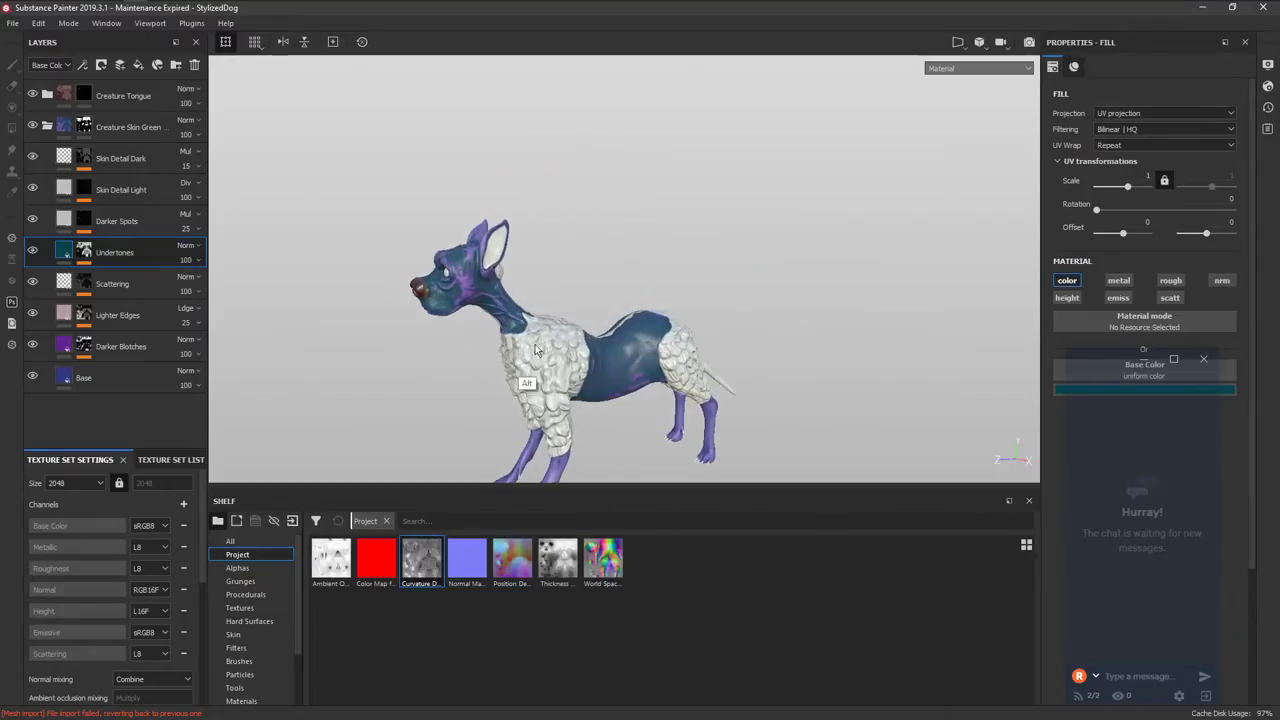
{"action": "right_click_drag", "start_coordinate": [496, 498], "coordinate": [491, 428], "text": "alt"}
{"action": "mouse_move", "coordinate": [491, 428]}
{"action": "left_mouse_down", "text": "alt"}
{"action": "mouse_move", "coordinate": [408, 347]}
{"action": "mouse_move", "coordinate": [503, 434]}
{"action": "mouse_move", "coordinate": [486, 371]}
{"action": "mouse_move", "coordinate": [654, 334]}
{"action": "mouse_move", "coordinate": [526, 401]}
{"action": "mouse_move", "coordinate": [523, 334]}
{"action": "mouse_move", "coordinate": [486, 400]}
{"action": "mouse_move", "coordinate": [534, 371]}
{"action": "mouse_move", "coordinate": [504, 378]}
{"action": "left_mouse_up", "text": "alt"}
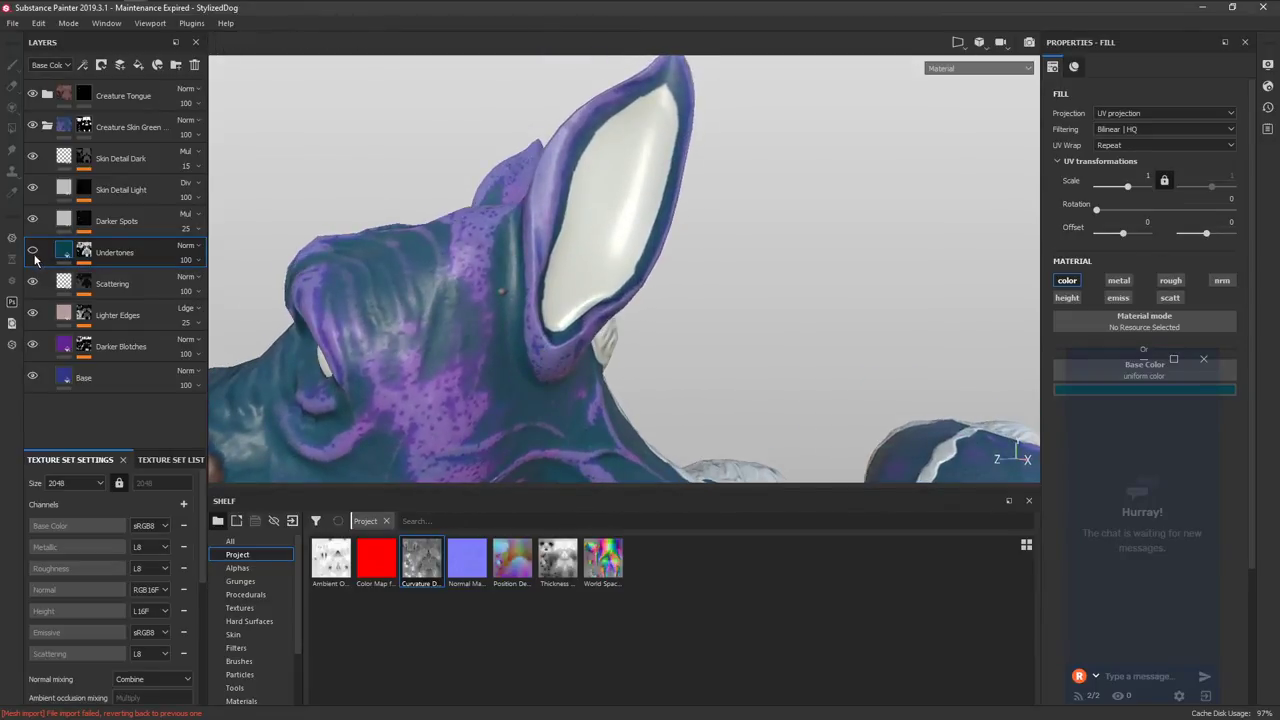
{"action": "left_click", "coordinate": [32, 95]}
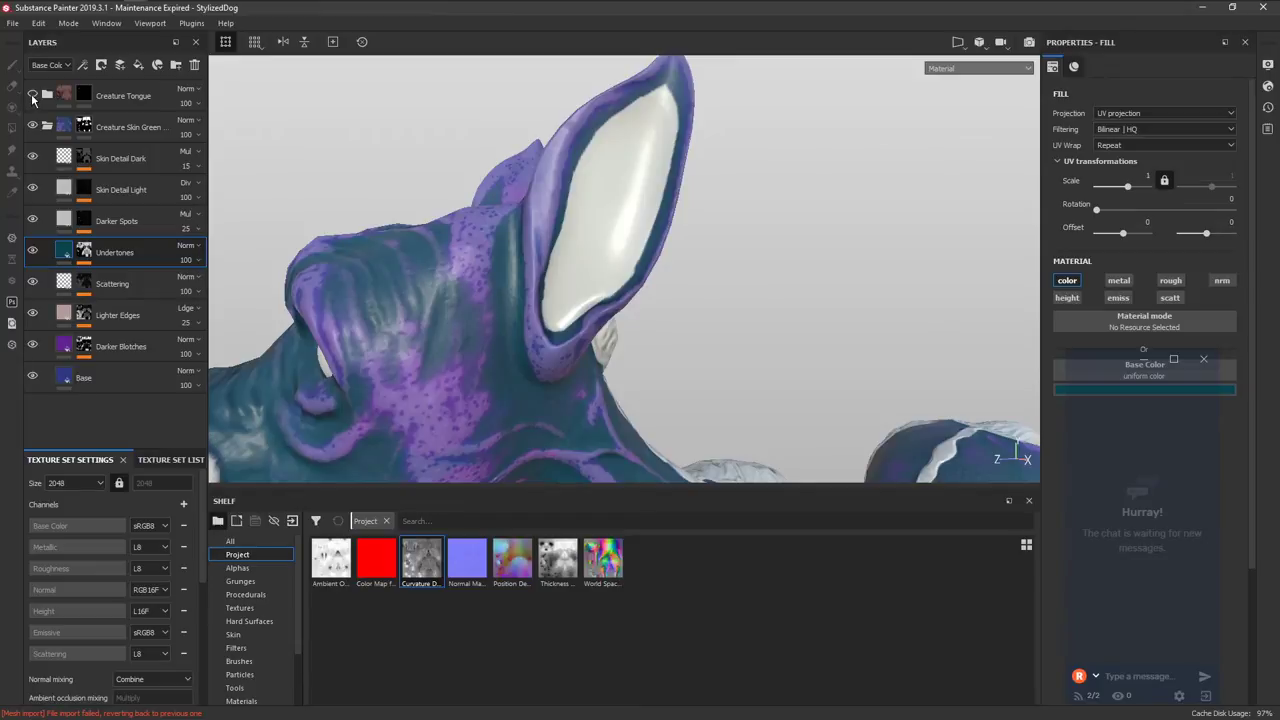
{"action": "left_click", "coordinate": [32, 95]}
{"action": "left_click", "coordinate": [84, 94]}
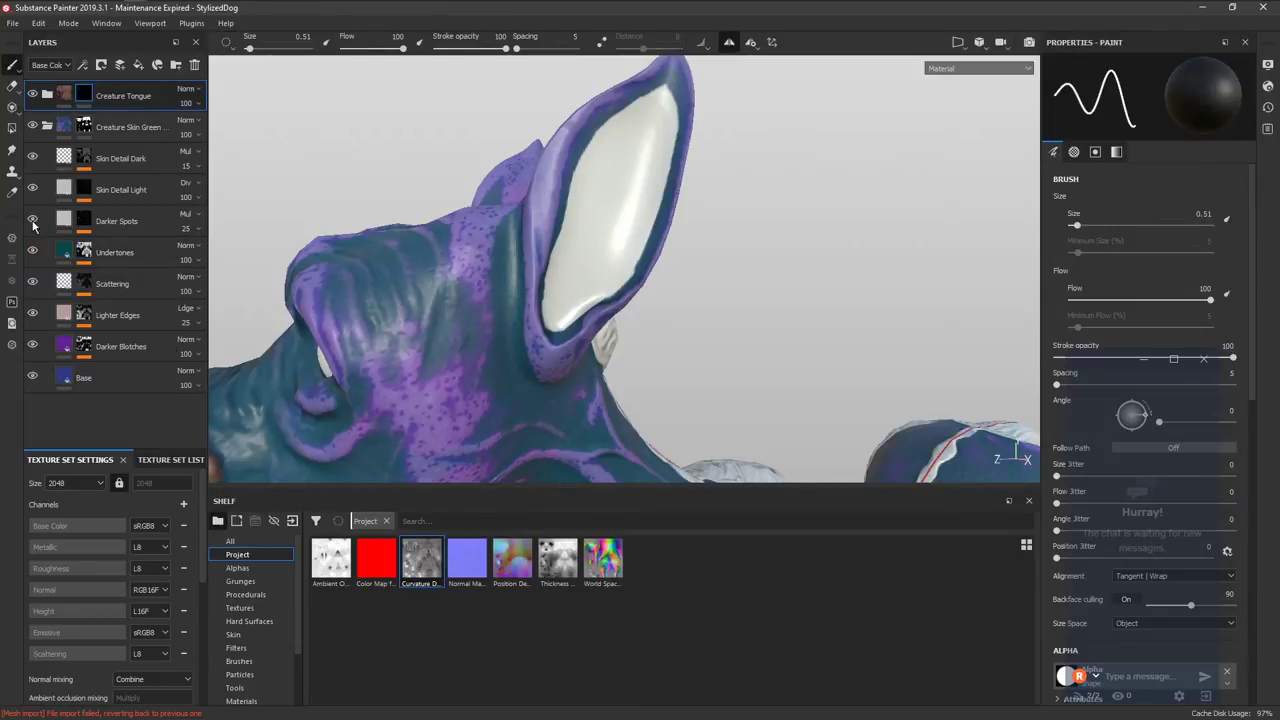
Recolor the Darker Spots layer a dark, muted reddish brown and check the spots on the head.
{"action": "left_click", "coordinate": [64, 220]}
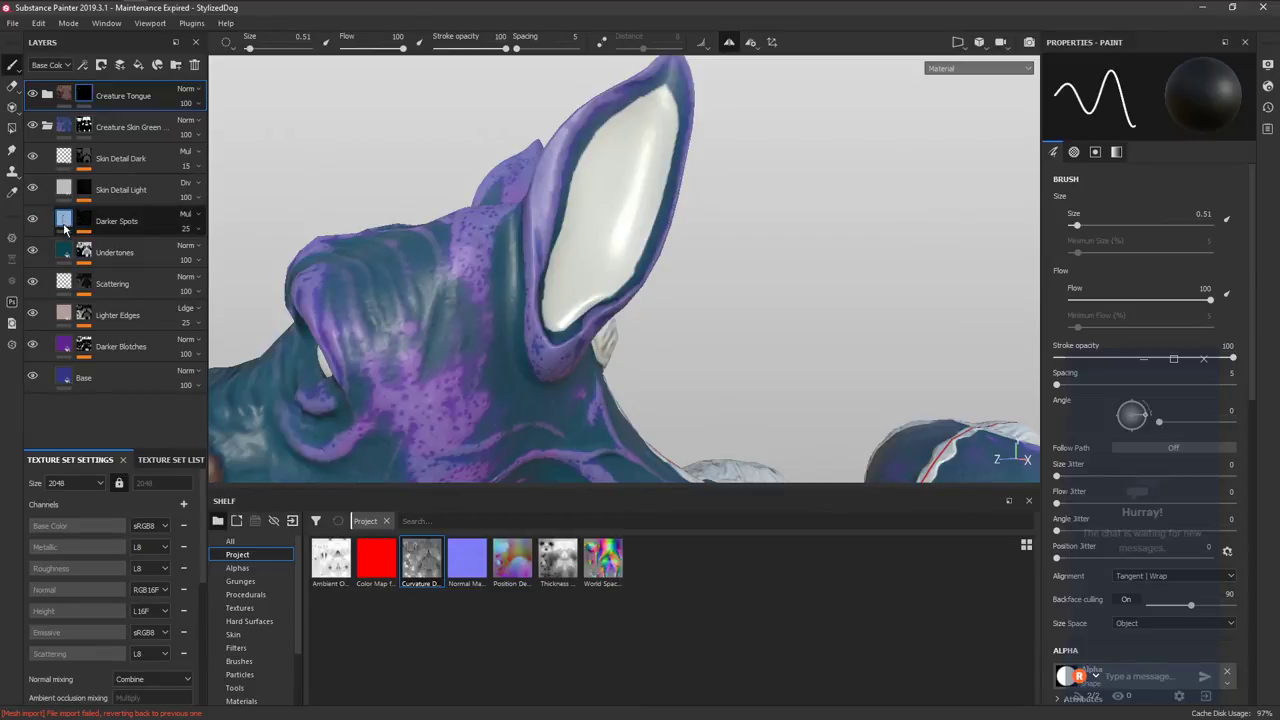
{"action": "left_click", "coordinate": [1088, 390]}
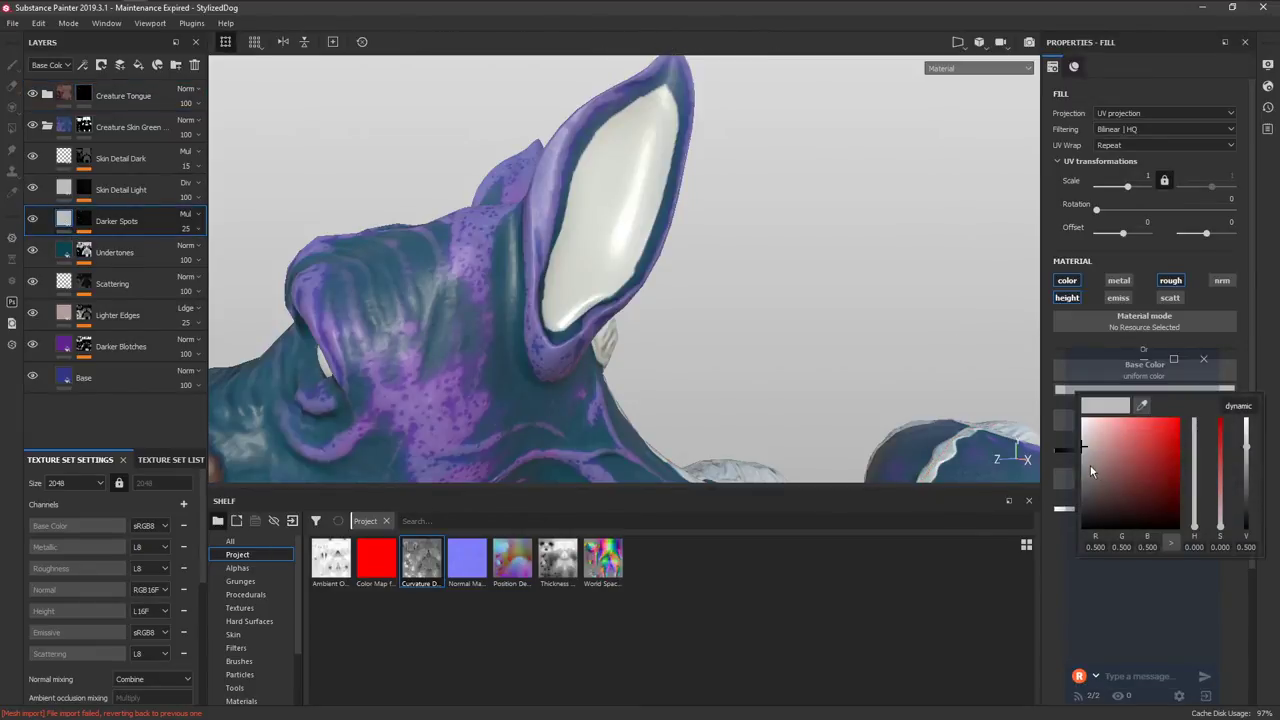
{"action": "left_click_drag", "start_coordinate": [1085, 488], "coordinate": [1126, 517]}
{"action": "right_click_drag", "start_coordinate": [520, 340], "coordinate": [380, 360], "text": "alt"}
{"action": "middle_click_drag", "start_coordinate": [380, 360], "coordinate": [540, 277], "text": "alt"}
{"action": "left_click_drag", "start_coordinate": [540, 277], "coordinate": [490, 330], "text": "alt"}
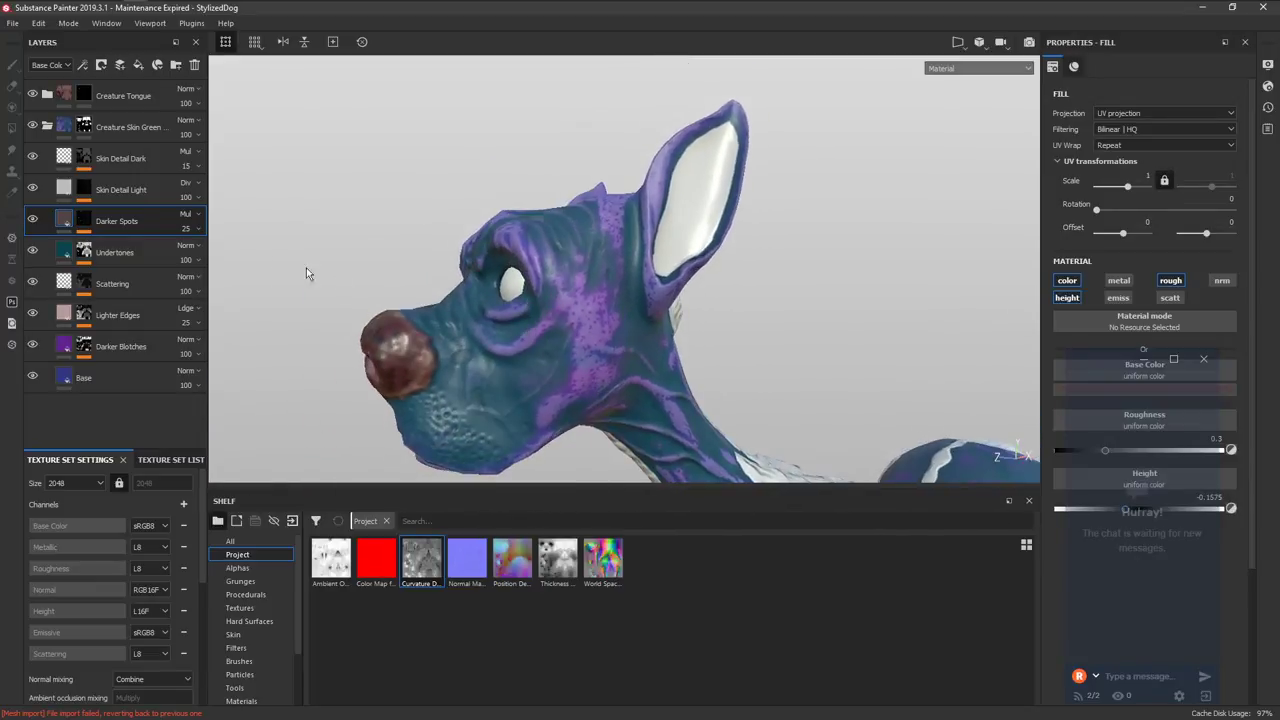
Compare the head with and without Skin Detail Light, and set the balance of its Gaussian Spots 2 mask fill to 0.52.
{"action": "left_click", "coordinate": [64, 190]}
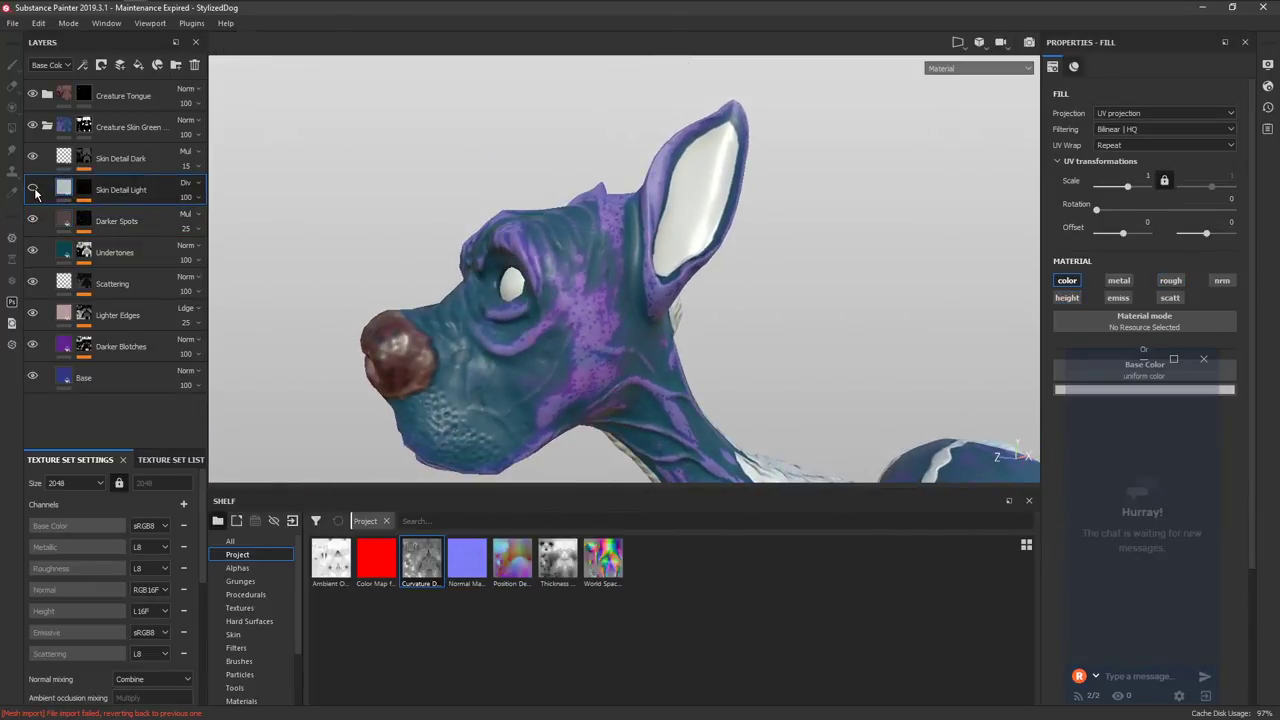
{"action": "left_click", "coordinate": [34, 189]}
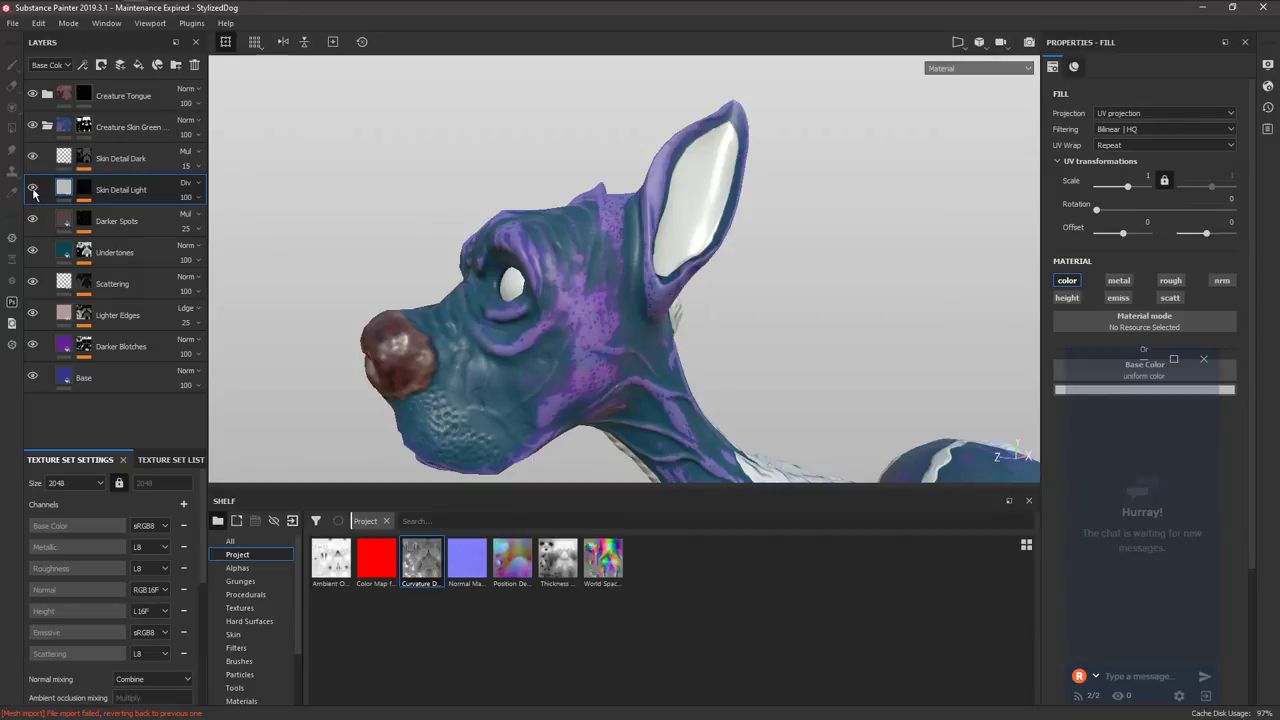
{"action": "left_click", "coordinate": [86, 190]}
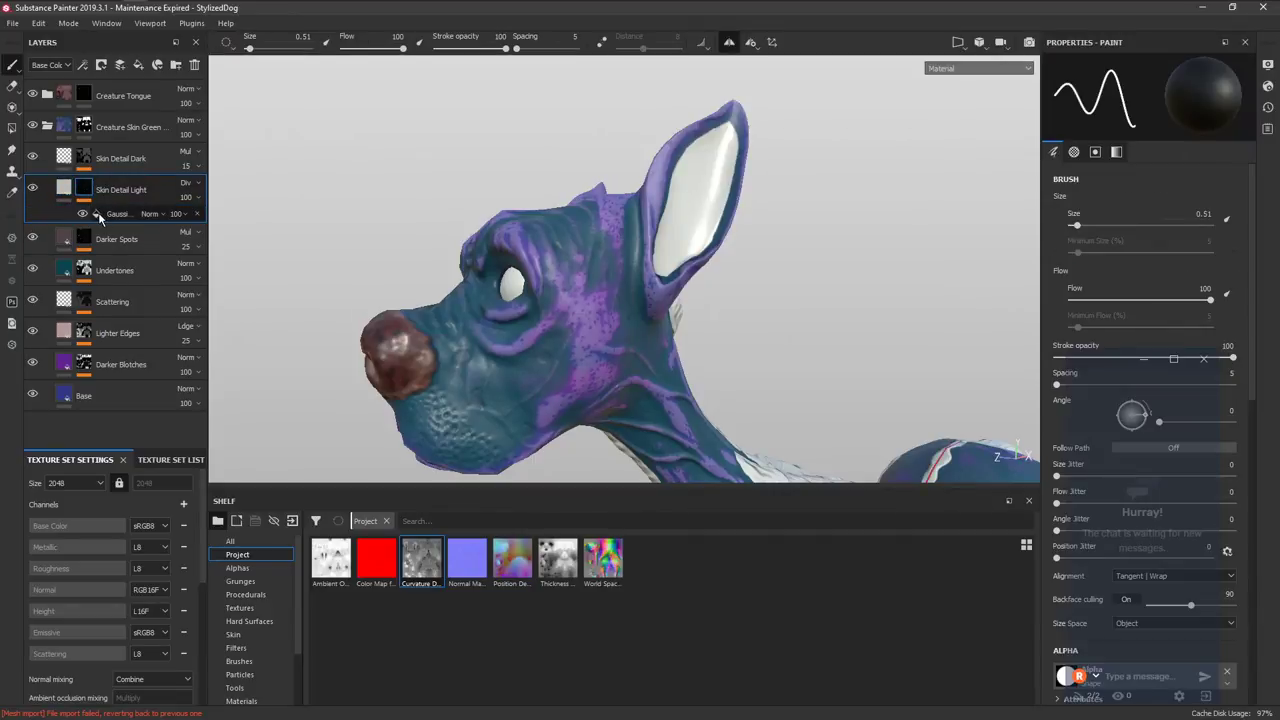
{"action": "left_click", "coordinate": [98, 216]}
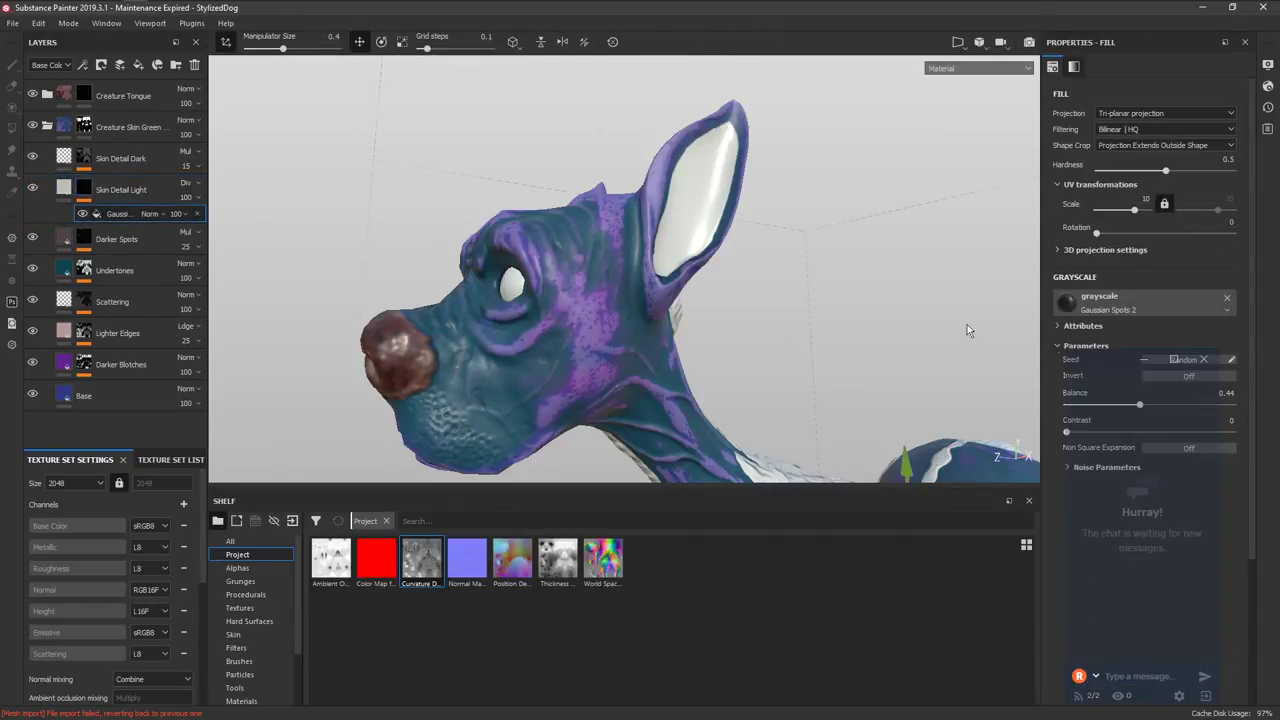
{"action": "right_click_drag", "start_coordinate": [590, 317], "coordinate": [639, 411], "text": "alt"}
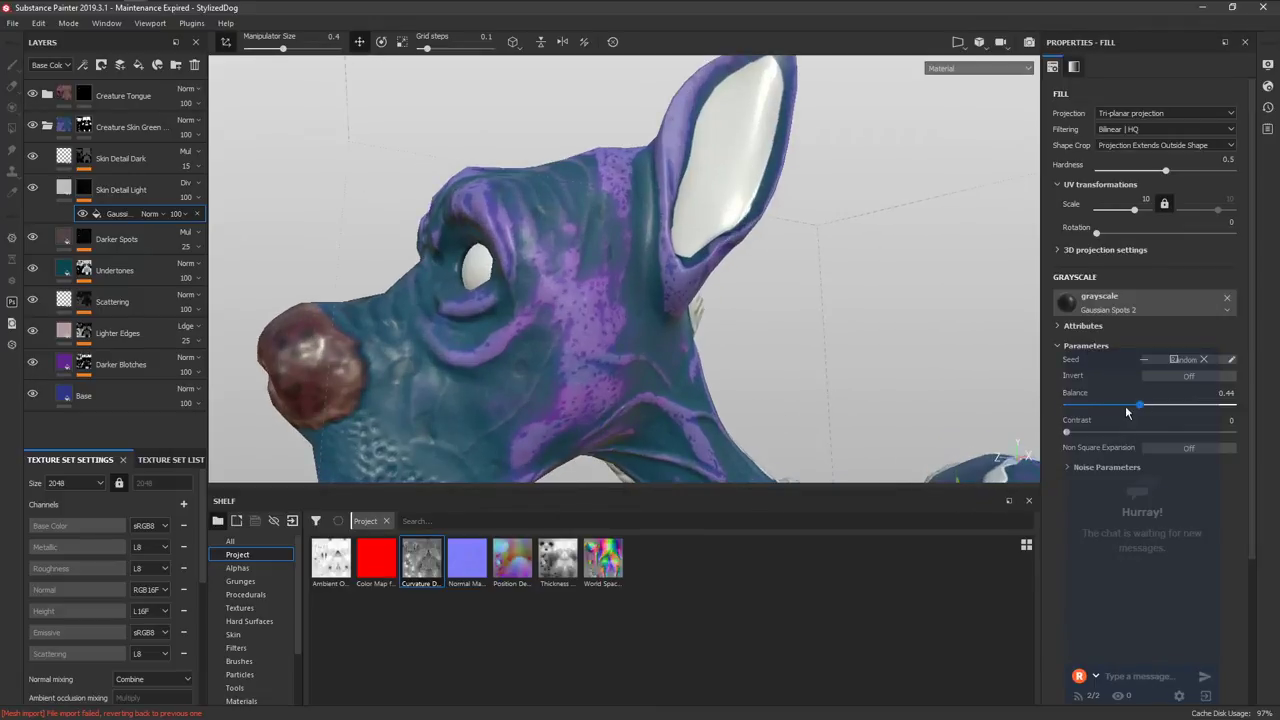
{"action": "left_click_drag", "start_coordinate": [1126, 408], "coordinate": [1153, 408]}
{"action": "left_click_drag", "start_coordinate": [889, 409], "coordinate": [781, 279], "text": "alt"}
{"action": "left_click_drag", "start_coordinate": [770, 293], "coordinate": [466, 276], "text": "alt"}
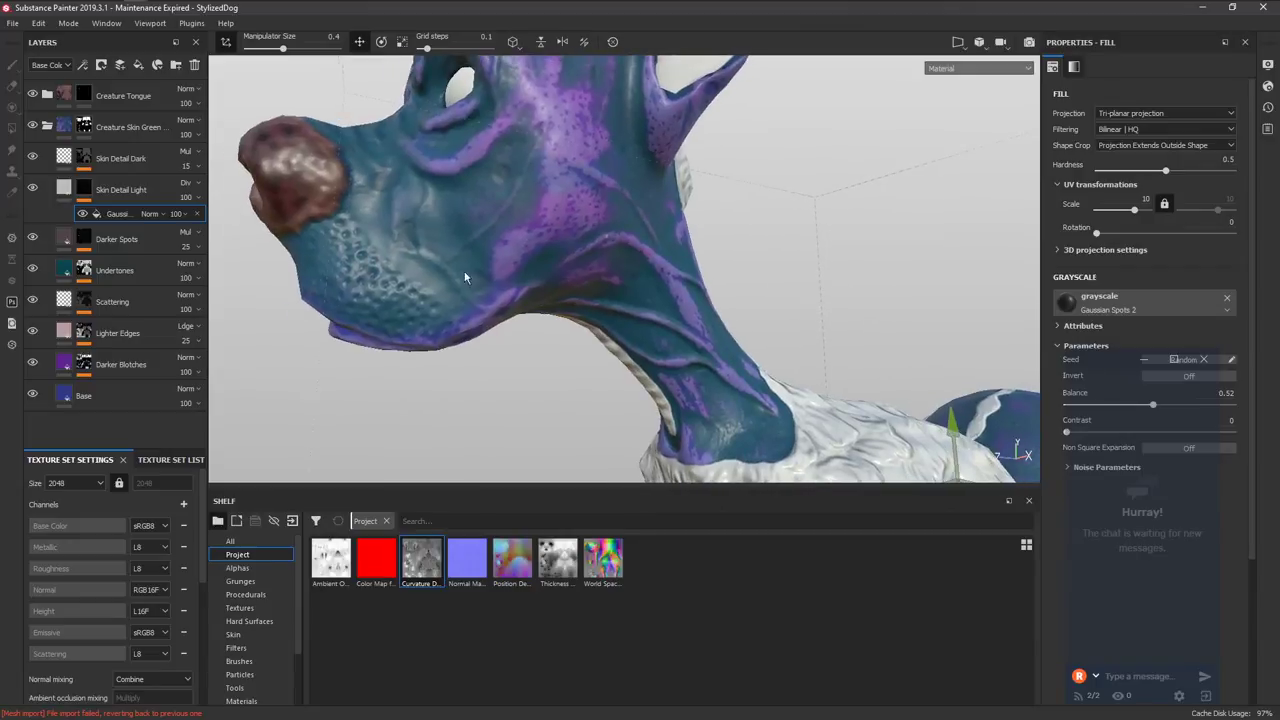
Isolate the Skin Detail Dark mask and try different balance and contrast values on its White Noise fill.
{"action": "left_click", "coordinate": [64, 160]}
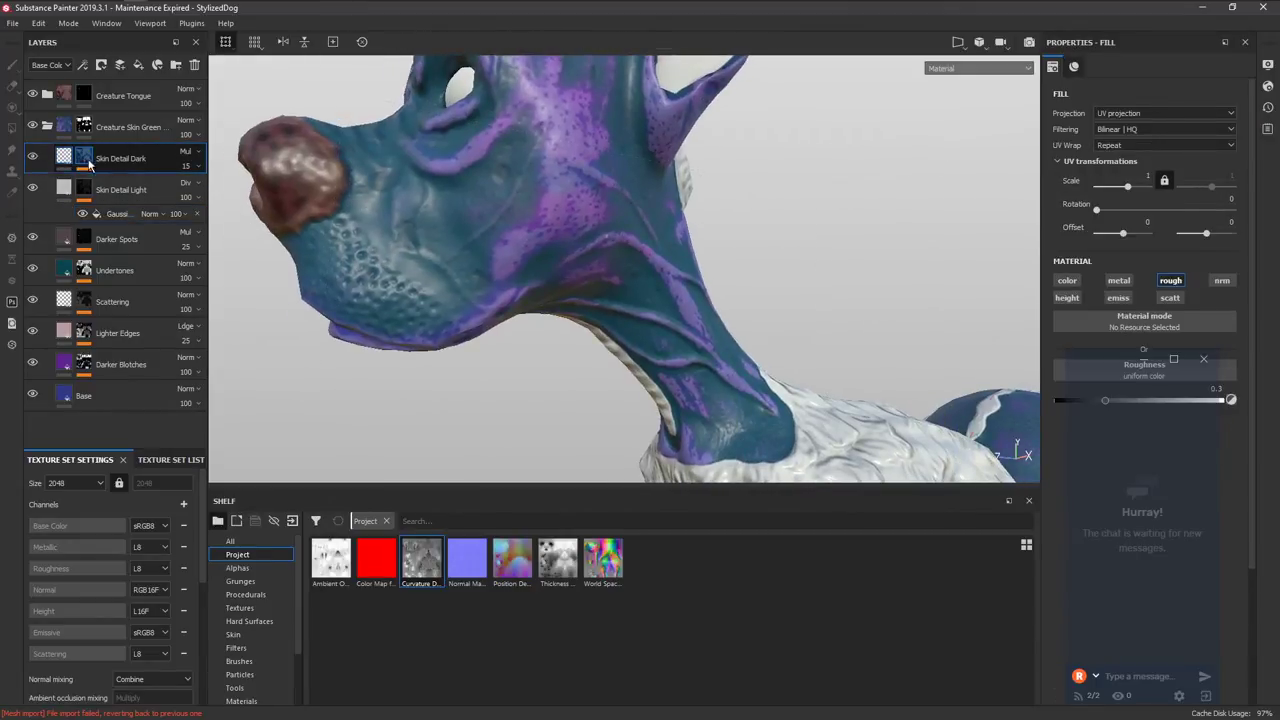
{"action": "left_click", "coordinate": [89, 163]}
{"action": "left_click", "coordinate": [106, 181]}
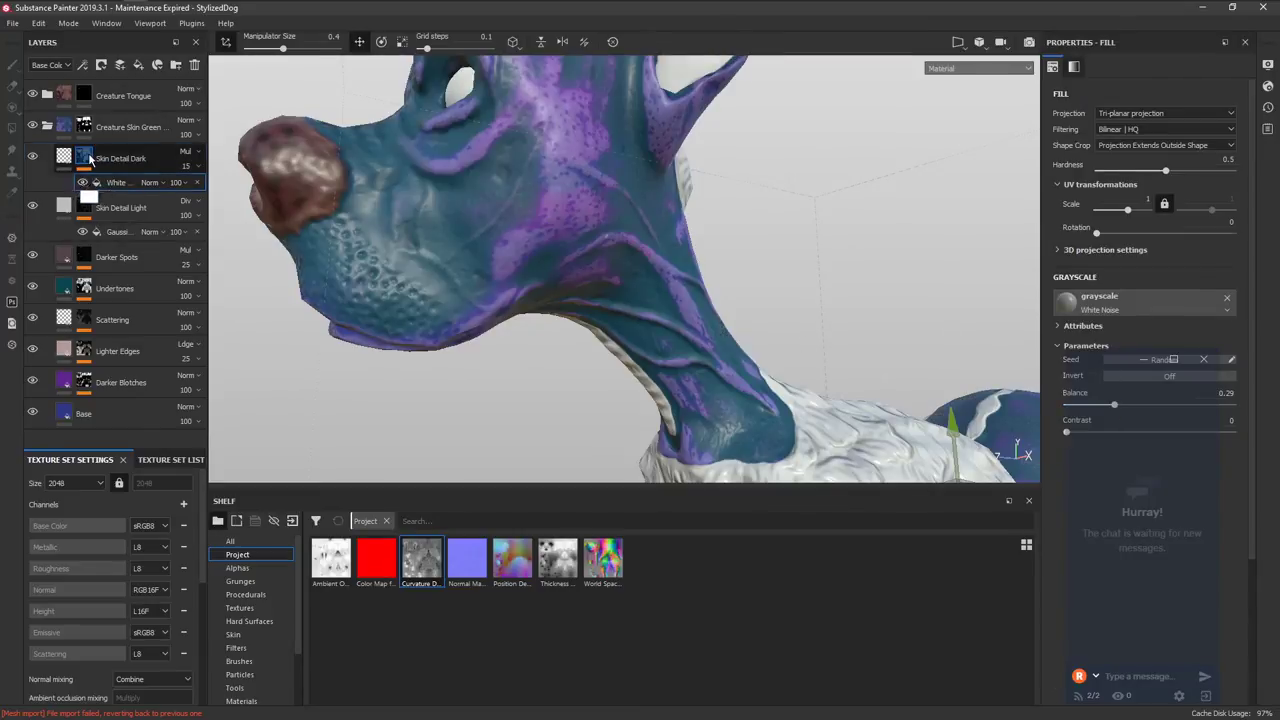
{"action": "left_click", "coordinate": [87, 157], "text": "alt"}
{"action": "left_click", "coordinate": [104, 182]}
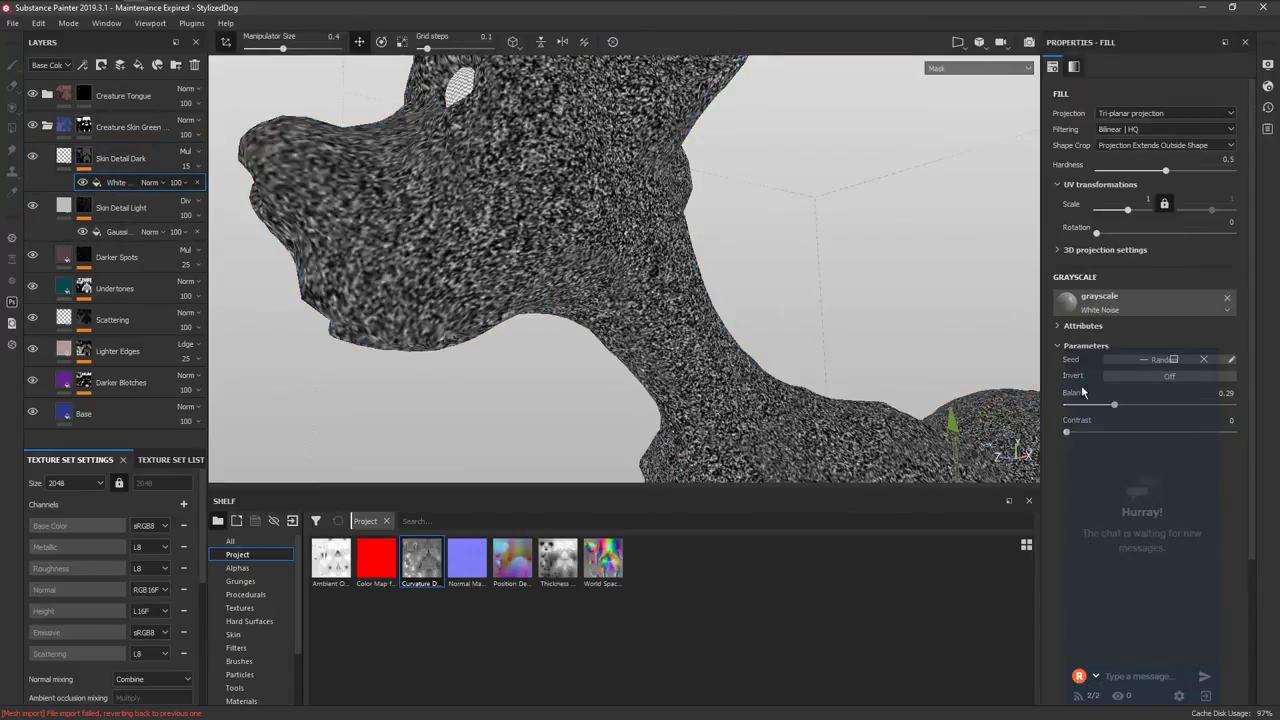
{"action": "left_click", "coordinate": [1117, 408]}
{"action": "left_click_drag", "start_coordinate": [1116, 408], "coordinate": [1003, 437]}
{"action": "key", "text": "m"}
{"action": "left_click", "coordinate": [1077, 432]}
{"action": "left_click_drag", "start_coordinate": [470, 234], "coordinate": [496, 316], "text": "alt"}
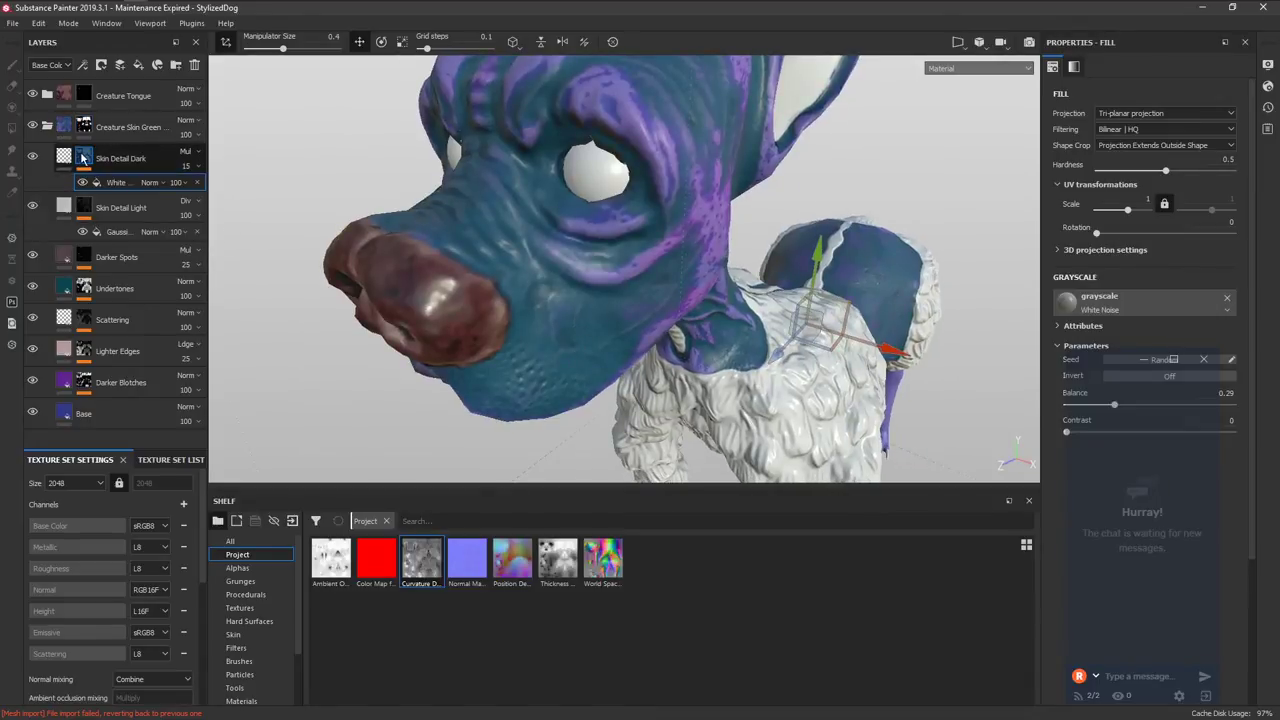
Touch up the Creature Tongue mask with black paint along the edge between the nose and the skin.
{"action": "left_click_drag", "start_coordinate": [591, 251], "coordinate": [345, 203], "text": "alt"}
{"action": "left_click", "coordinate": [85, 95]}
{"action": "right_click_drag", "start_coordinate": [474, 290], "coordinate": [494, 475], "text": "alt"}
{"action": "key", "text": "x"}
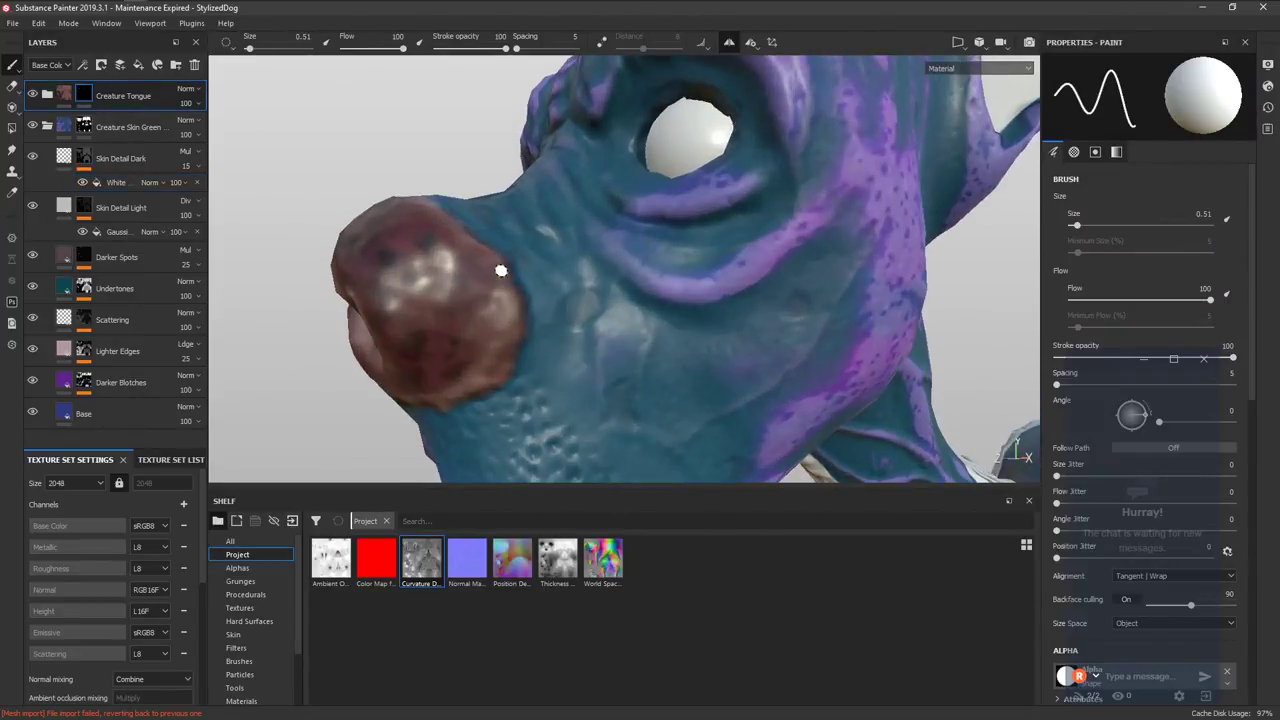
{"action": "left_click_drag", "start_coordinate": [491, 371], "coordinate": [529, 309], "text": "alt"}
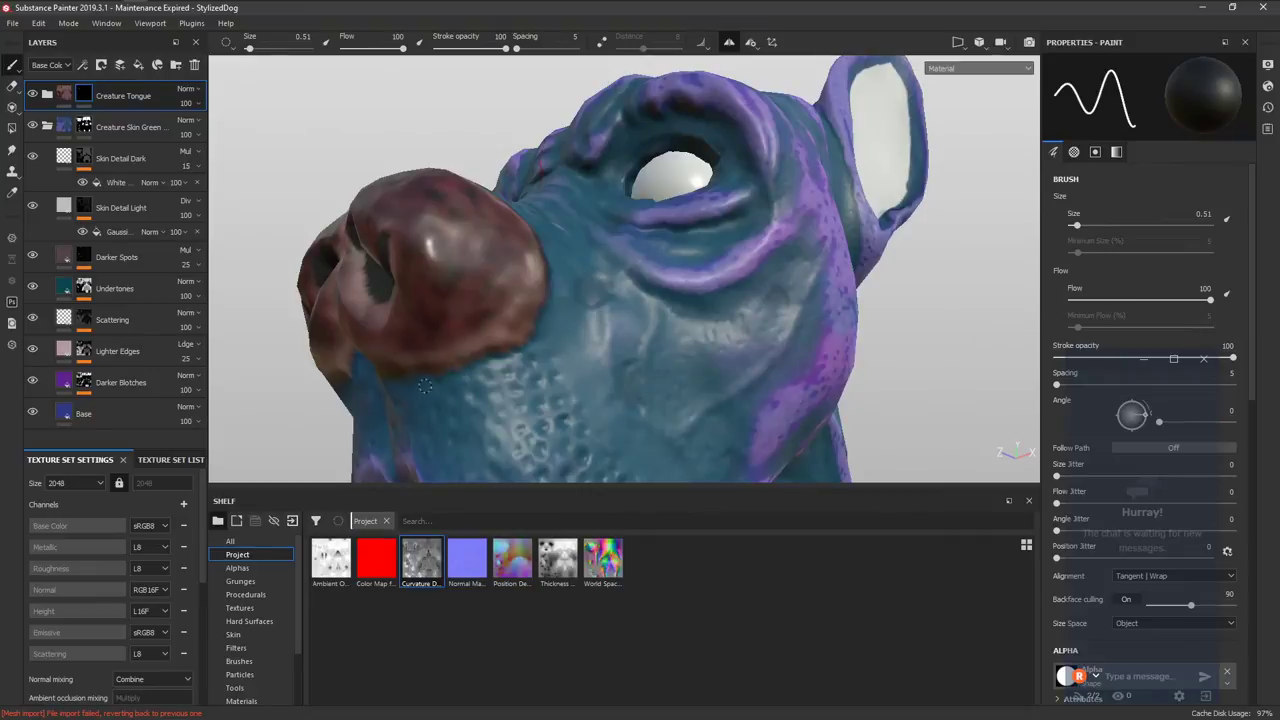
{"action": "left_click_drag", "start_coordinate": [424, 386], "coordinate": [524, 350], "text": "alt"}
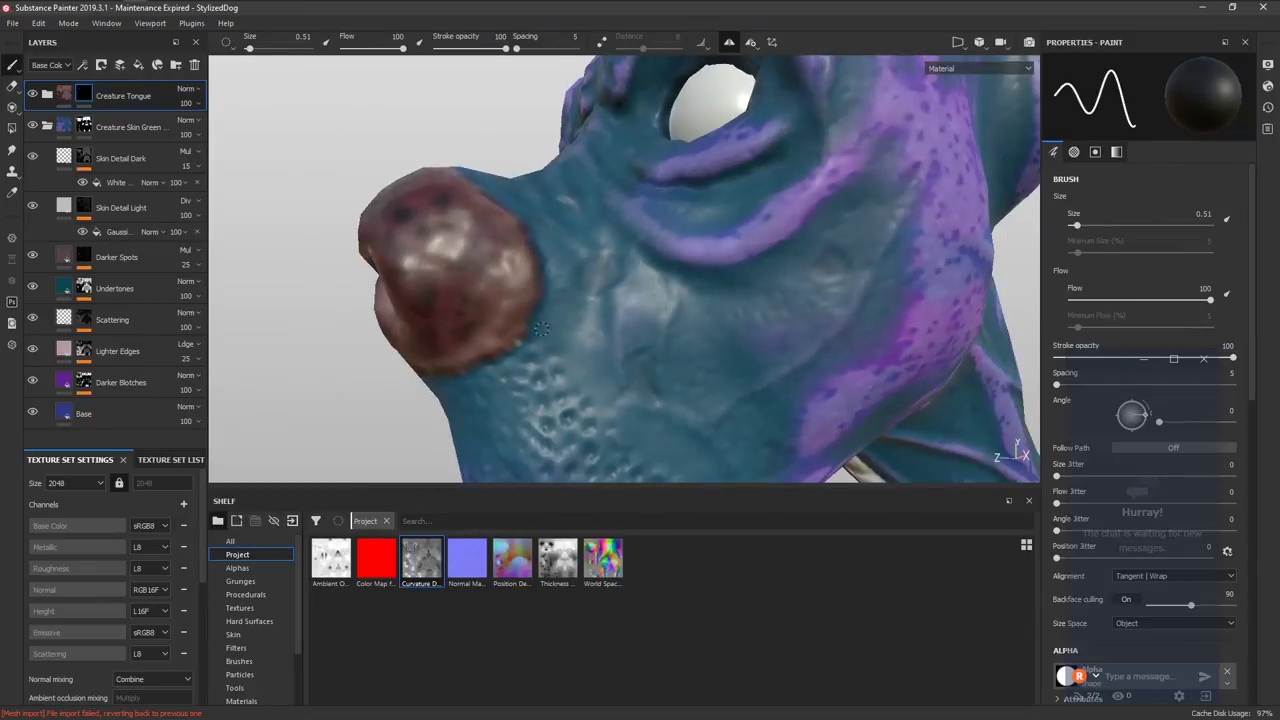
Touch up the Creature Skin Green mask with white paint below the nose, and check the whole dog and head from the side.
{"action": "left_click", "coordinate": [85, 126]}
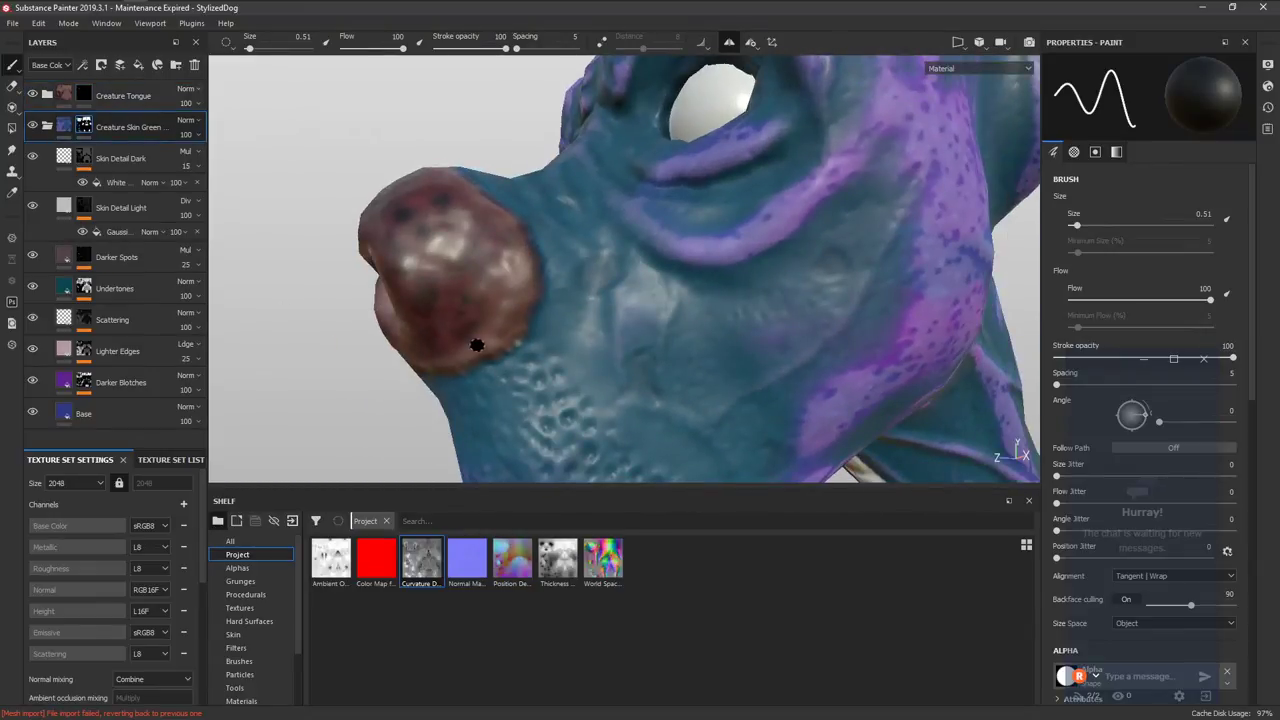
{"action": "key", "text": "x"}
{"action": "left_click_drag", "start_coordinate": [505, 362], "coordinate": [497, 379], "text": "alt"}
{"action": "right_click_drag", "start_coordinate": [648, 310], "coordinate": [330, 284], "text": "alt"}
{"action": "left_click_drag", "start_coordinate": [700, 350], "coordinate": [601, 274], "text": "alt"}
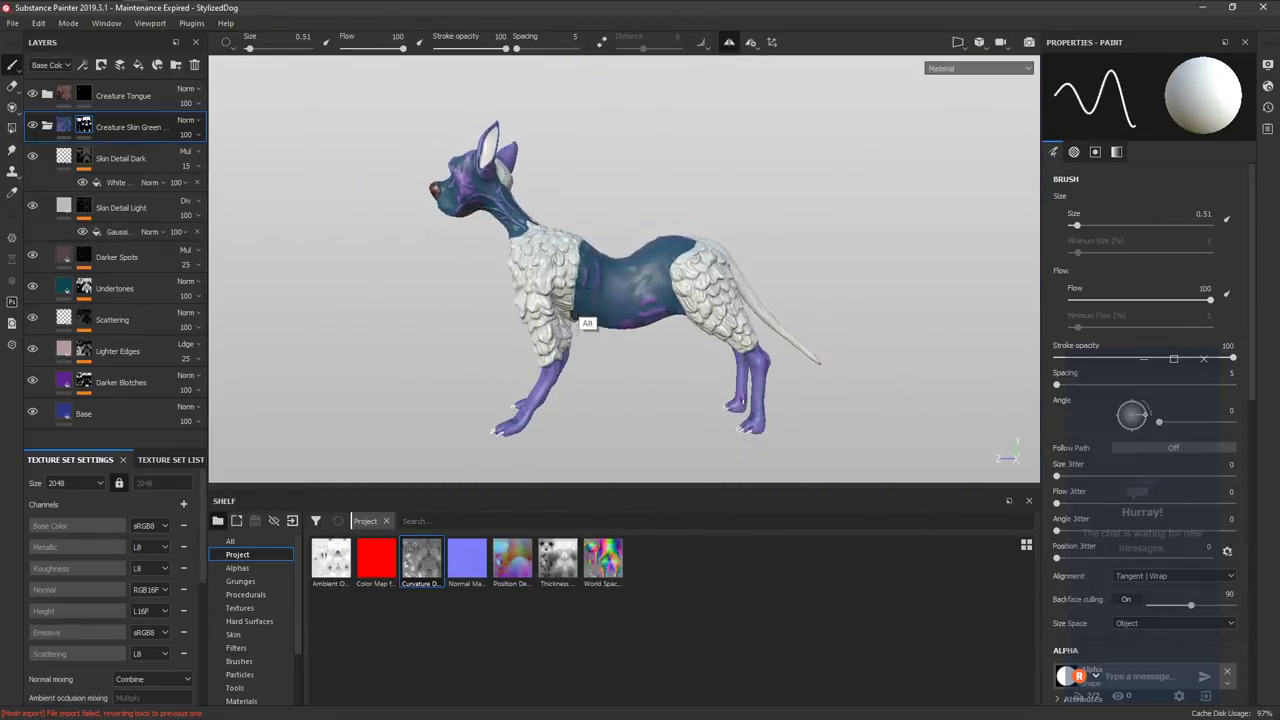
{"action": "middle_click_drag", "start_coordinate": [589, 289], "coordinate": [643, 397], "text": "alt"}
{"action": "right_click_drag", "start_coordinate": [523, 341], "coordinate": [560, 320], "text": "alt"}
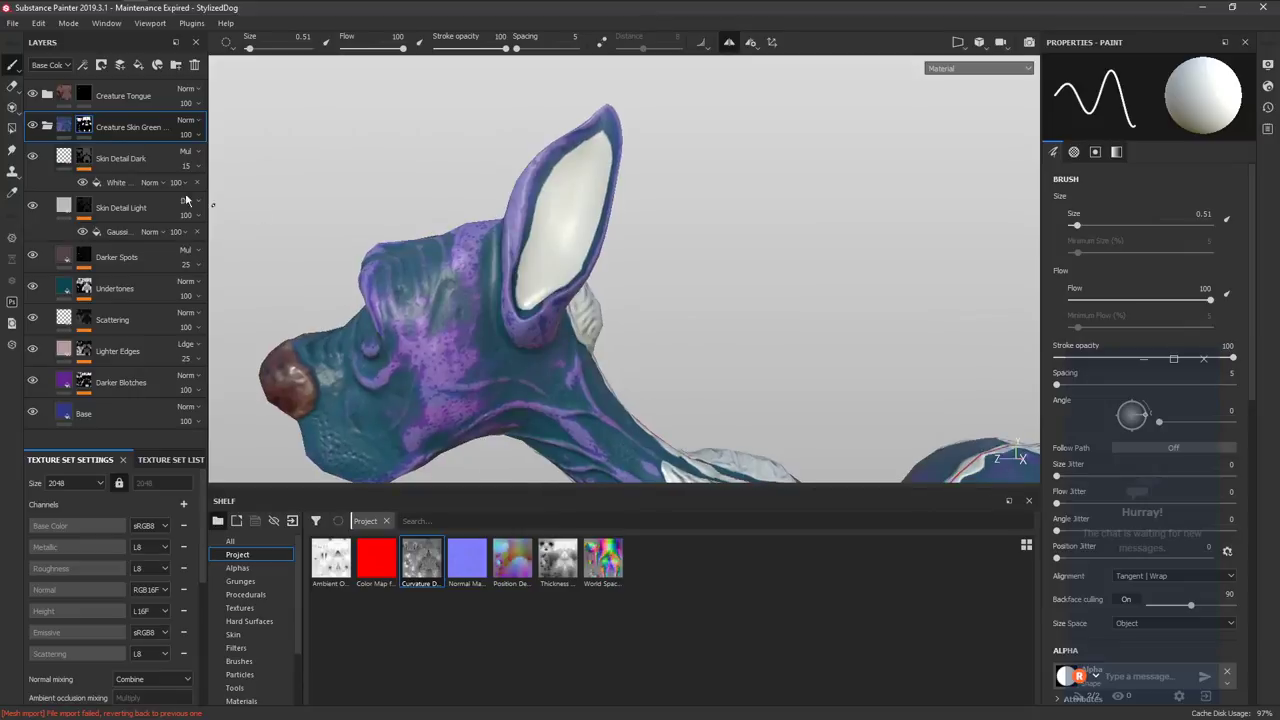
Add a fill layer above Skin Detail Dark with a pink base color of about 0.310, 0.105, 0.252.
{"action": "left_click", "coordinate": [138, 64]}
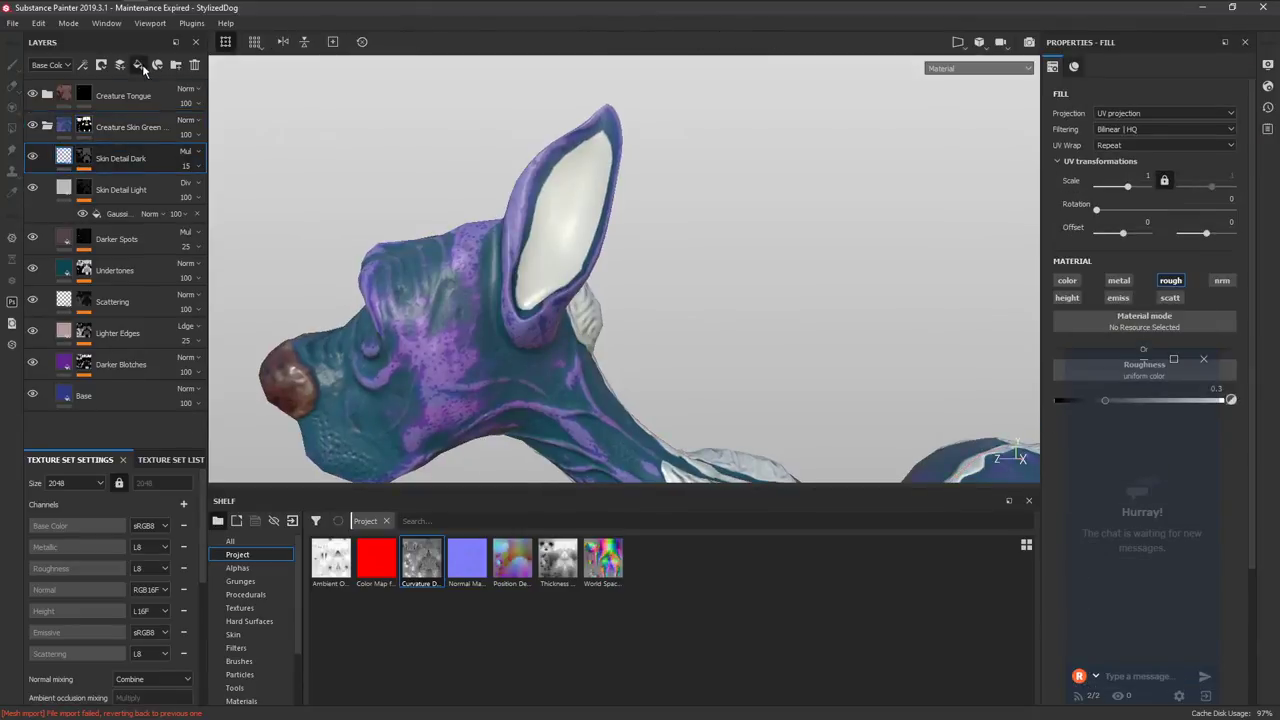
{"action": "left_click", "coordinate": [1071, 391]}
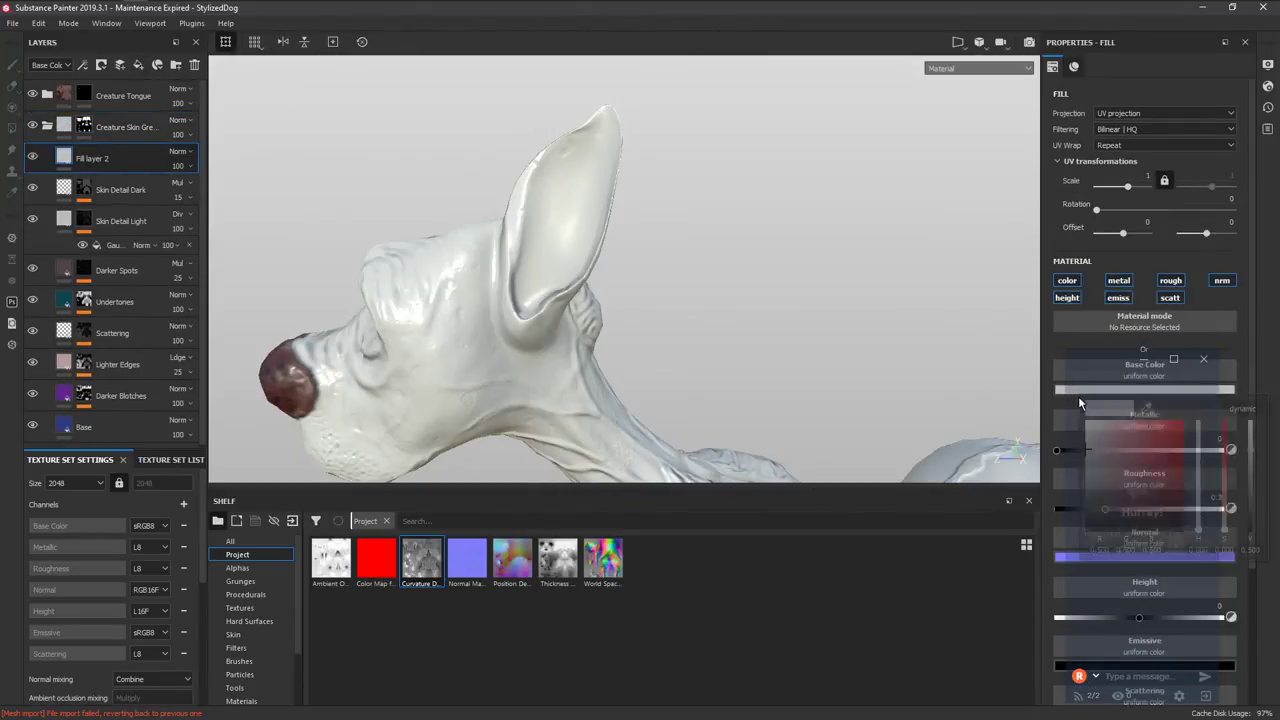
{"action": "left_click", "coordinate": [1198, 477]}
{"action": "left_click_drag", "start_coordinate": [1150, 481], "coordinate": [1225, 489]}
{"action": "left_click", "coordinate": [1198, 434]}
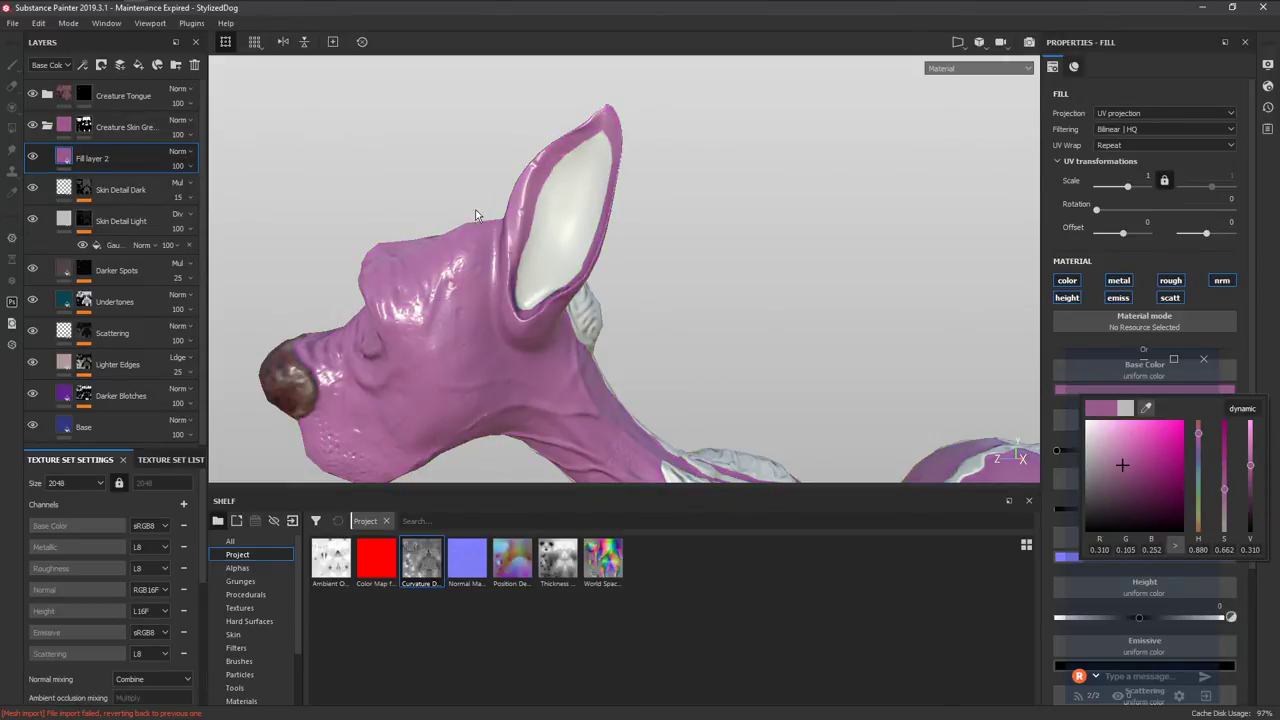
Limit Fill layer 2 to color, roughness and scattering, with roughness at about 0.88 and scattering at 1.
{"action": "left_click", "coordinate": [1118, 299]}
{"action": "left_click", "coordinate": [1120, 282]}
{"action": "left_click", "coordinate": [1173, 284]}
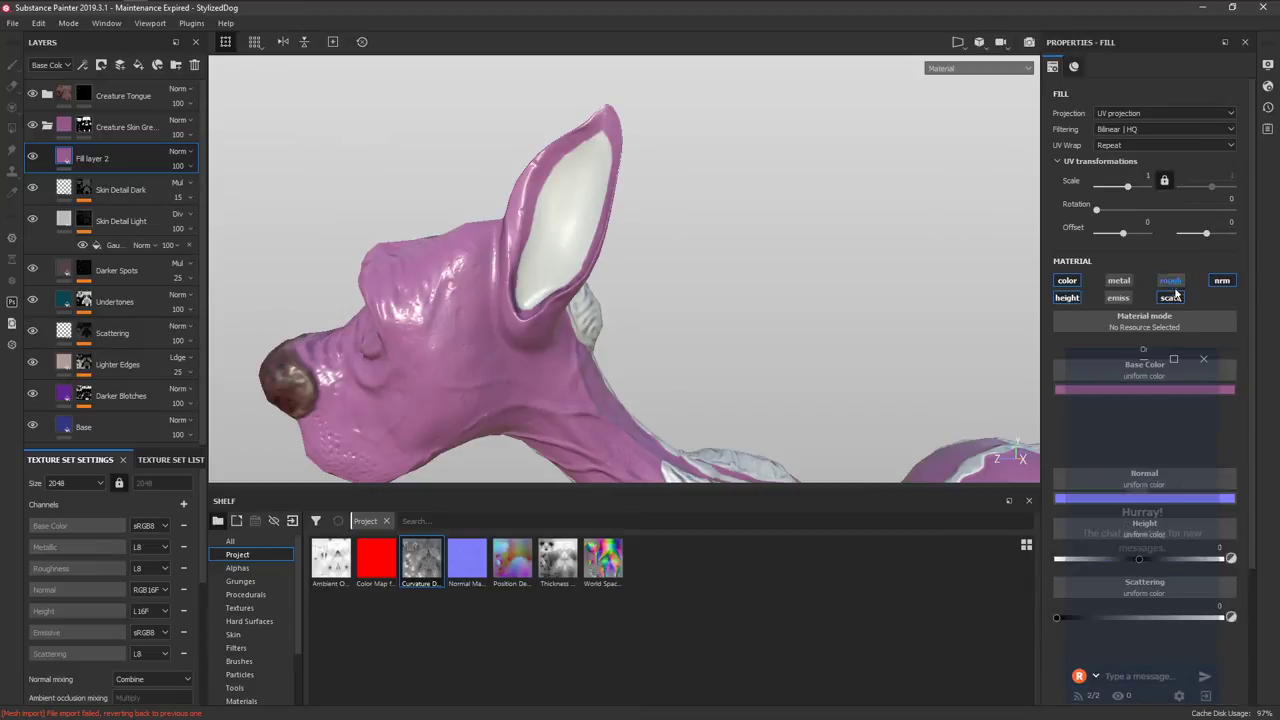
{"action": "left_click", "coordinate": [1070, 301]}
{"action": "left_click", "coordinate": [1221, 281]}
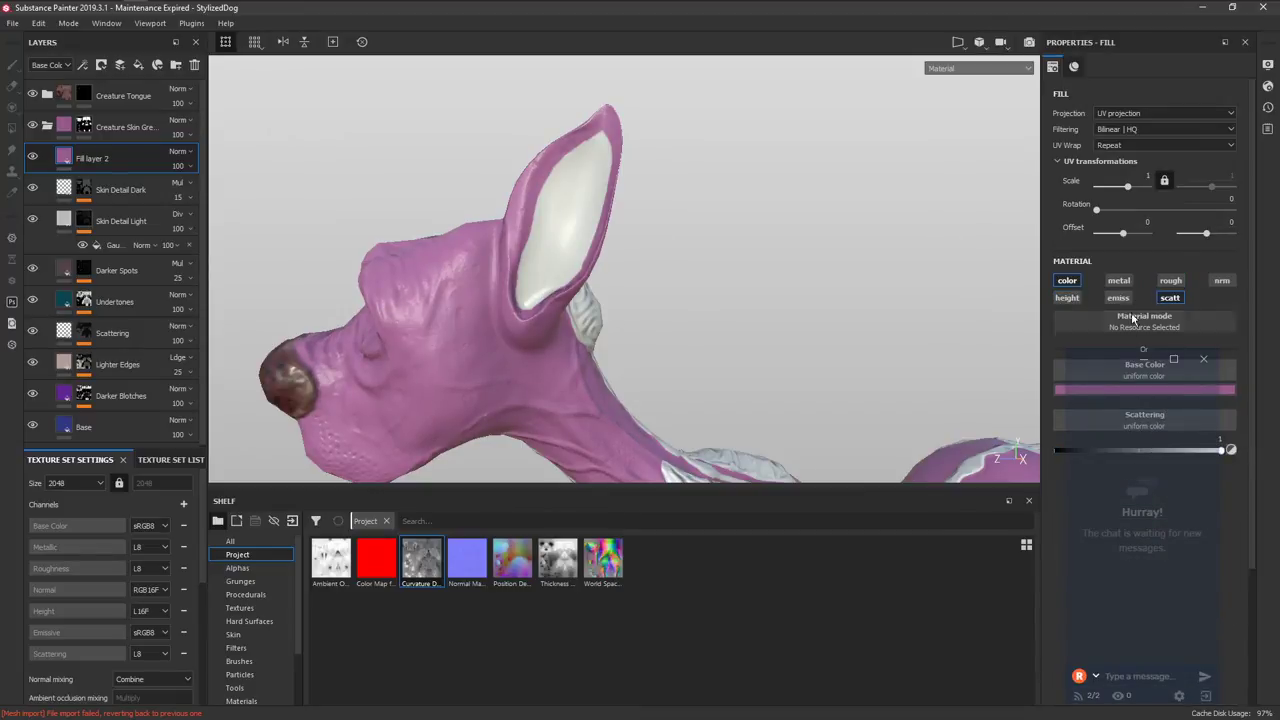
{"action": "left_click", "coordinate": [1172, 281]}
{"action": "left_click_drag", "start_coordinate": [1150, 450], "coordinate": [1211, 453]}
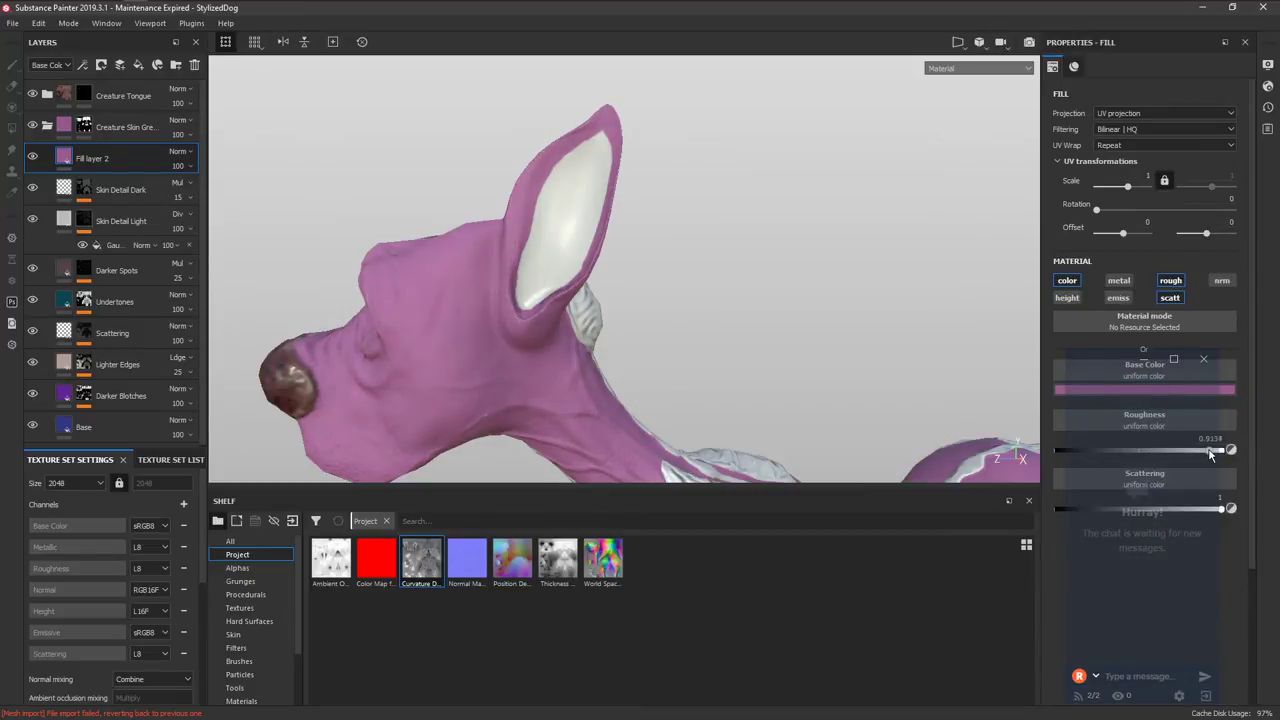
Blend Fill layer 2 in Color mode and give it a black mask.
{"action": "left_click", "coordinate": [178, 151]}
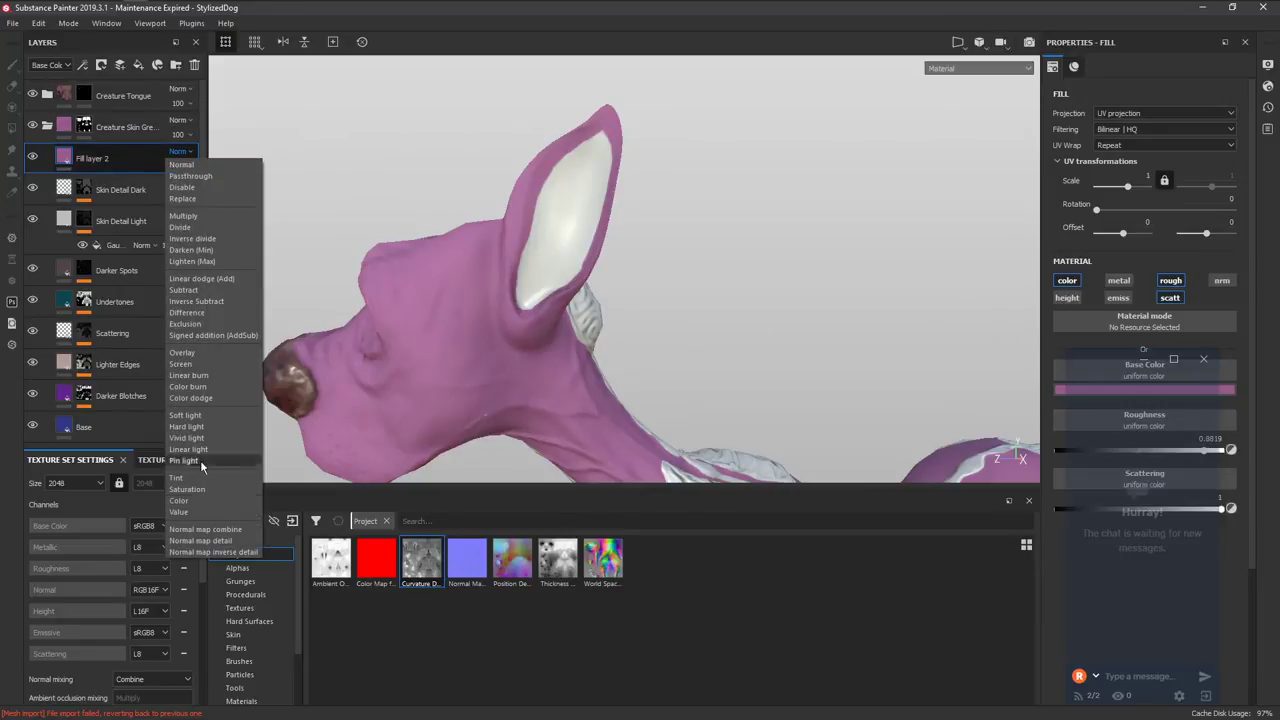
{"action": "left_click", "coordinate": [200, 502]}
{"action": "right_click", "coordinate": [96, 146]}
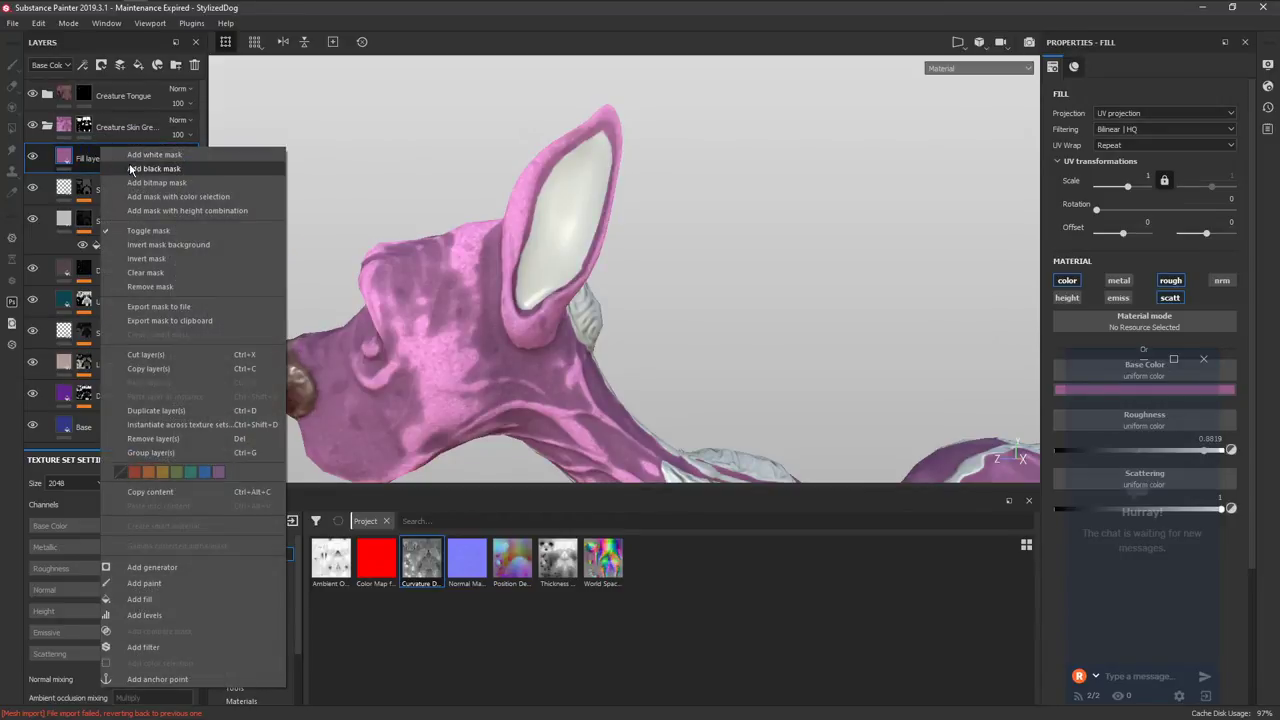
{"action": "left_click", "coordinate": [130, 166]}
Paint the inner ear white in the Creature Skin Green mask with a brush of about size 7.15.
{"action": "scroll", "coordinate": [424, 231], "scroll_direction": "up", "scroll_amount": 2}
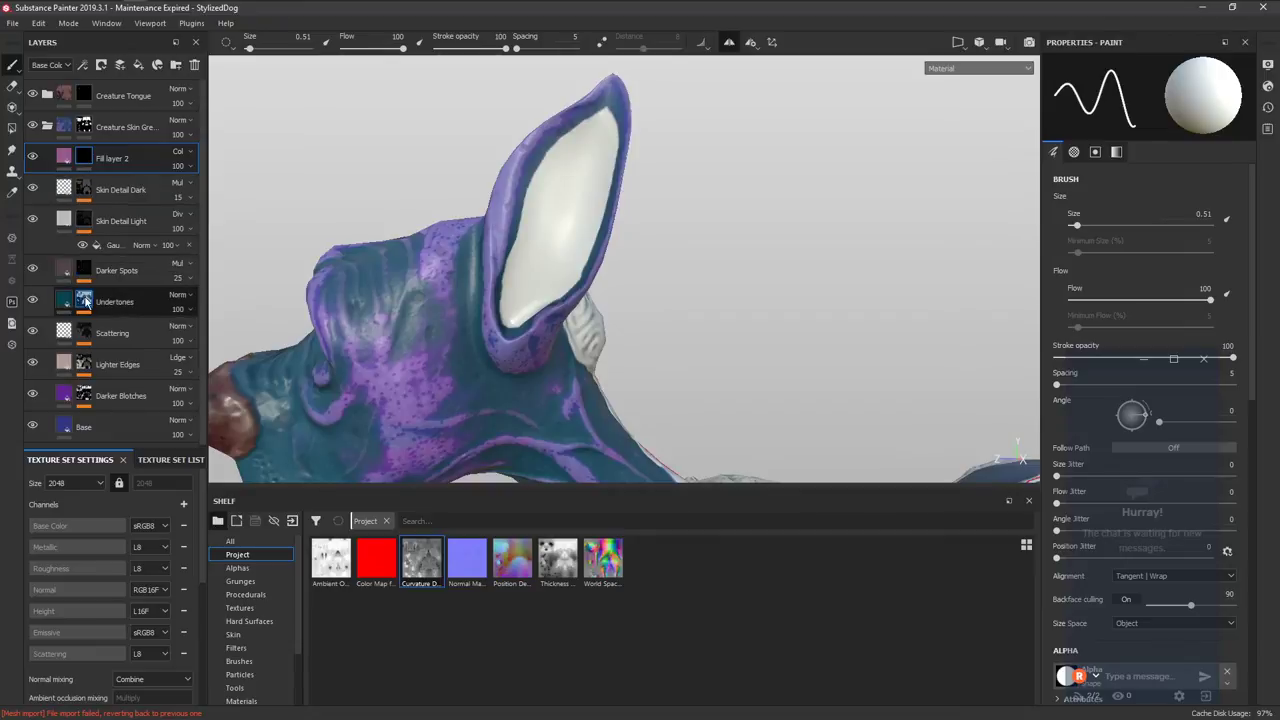
{"action": "left_click", "coordinate": [84, 127]}
{"action": "left_click", "coordinate": [84, 127], "text": "alt"}
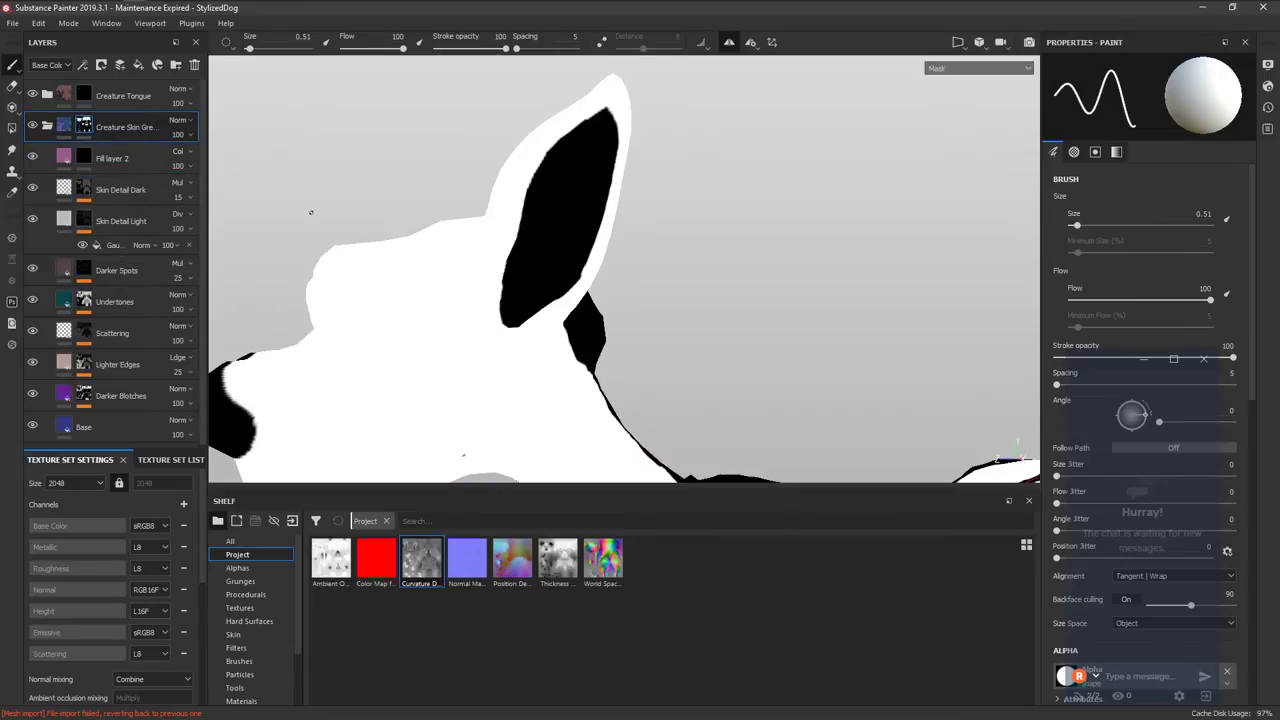
{"action": "right_click_drag", "start_coordinate": [516, 282], "coordinate": [548, 318], "text": "ctrl"}
{"action": "mouse_move", "coordinate": [498, 292]}
{"action": "left_mouse_down"}
{"action": "mouse_move", "coordinate": [571, 143]}
{"action": "mouse_move", "coordinate": [566, 203]}
{"action": "mouse_move", "coordinate": [506, 326]}
{"action": "left_mouse_up"}
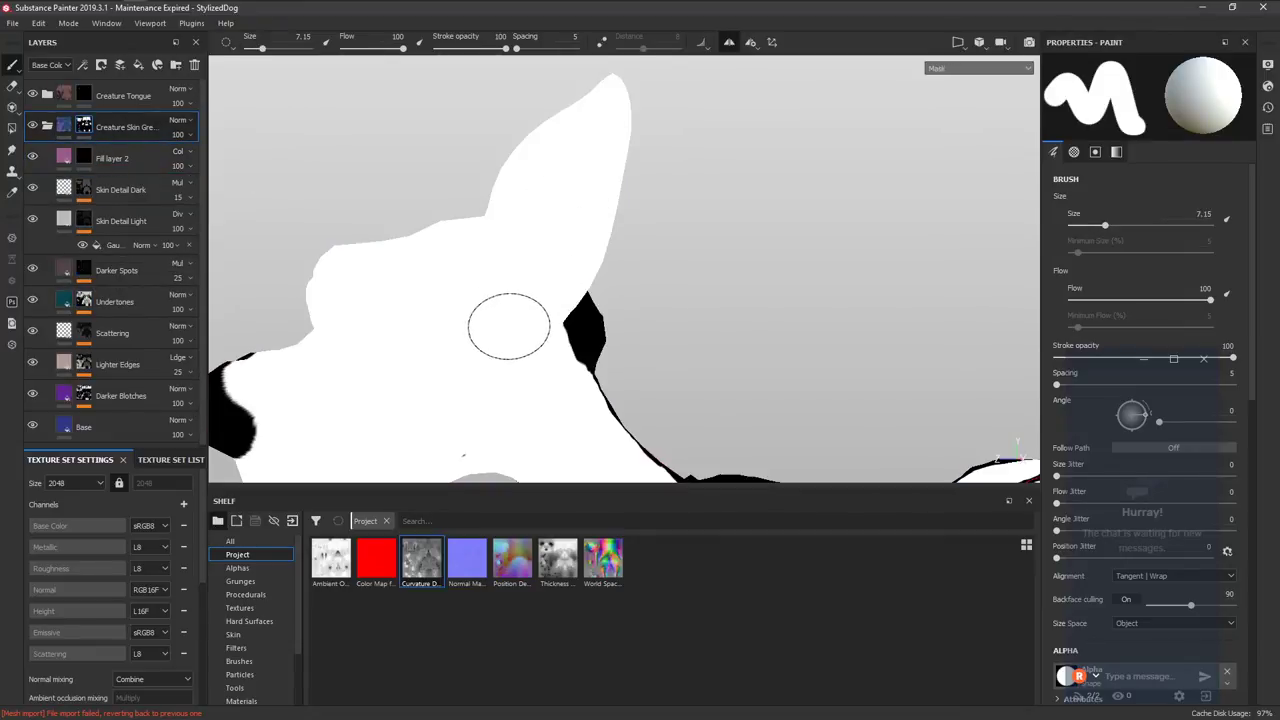
Paint a white patch in the middle of the inner ear on the Fill layer 2 mask, with brush size 3.44.
{"action": "key", "text": "m"}
{"action": "left_click", "coordinate": [87, 159]}
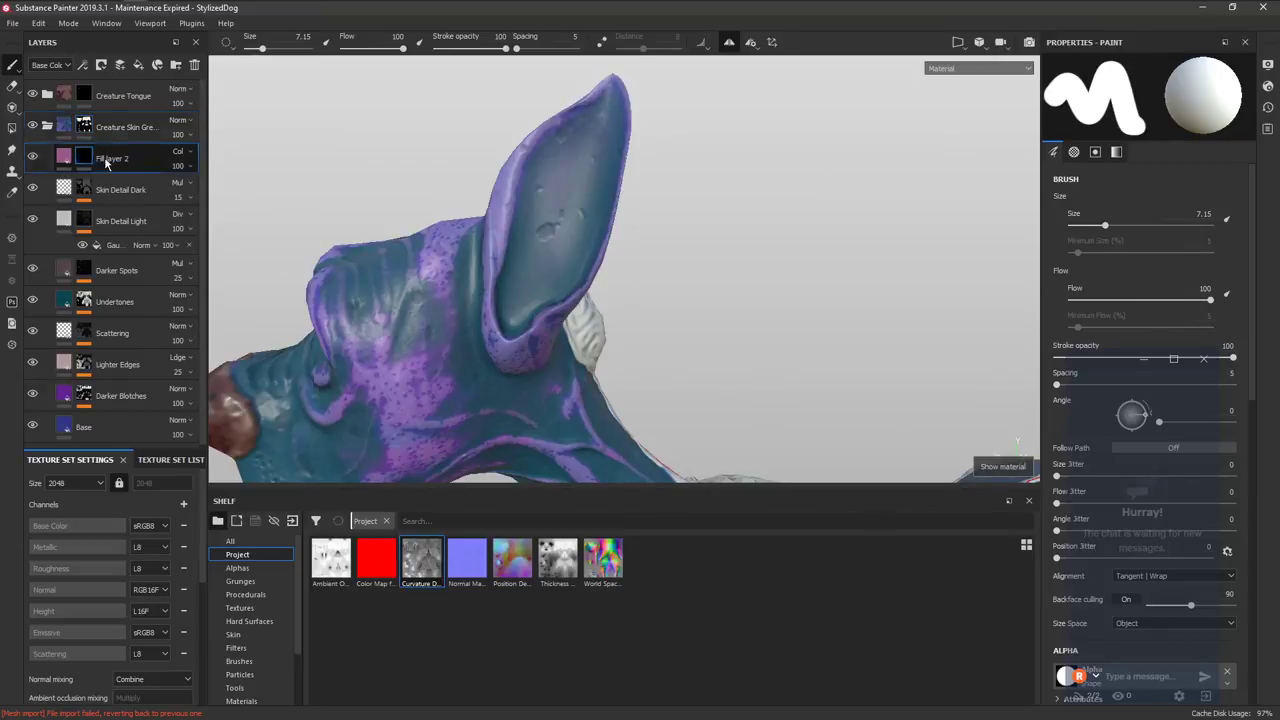
{"action": "right_click_drag", "start_coordinate": [556, 246], "coordinate": [508, 246], "text": "ctrl"}
{"action": "mouse_move", "coordinate": [538, 258]}
{"action": "left_mouse_down"}
{"action": "mouse_move", "coordinate": [566, 168]}
{"action": "mouse_move", "coordinate": [523, 262]}
{"action": "left_mouse_up"}
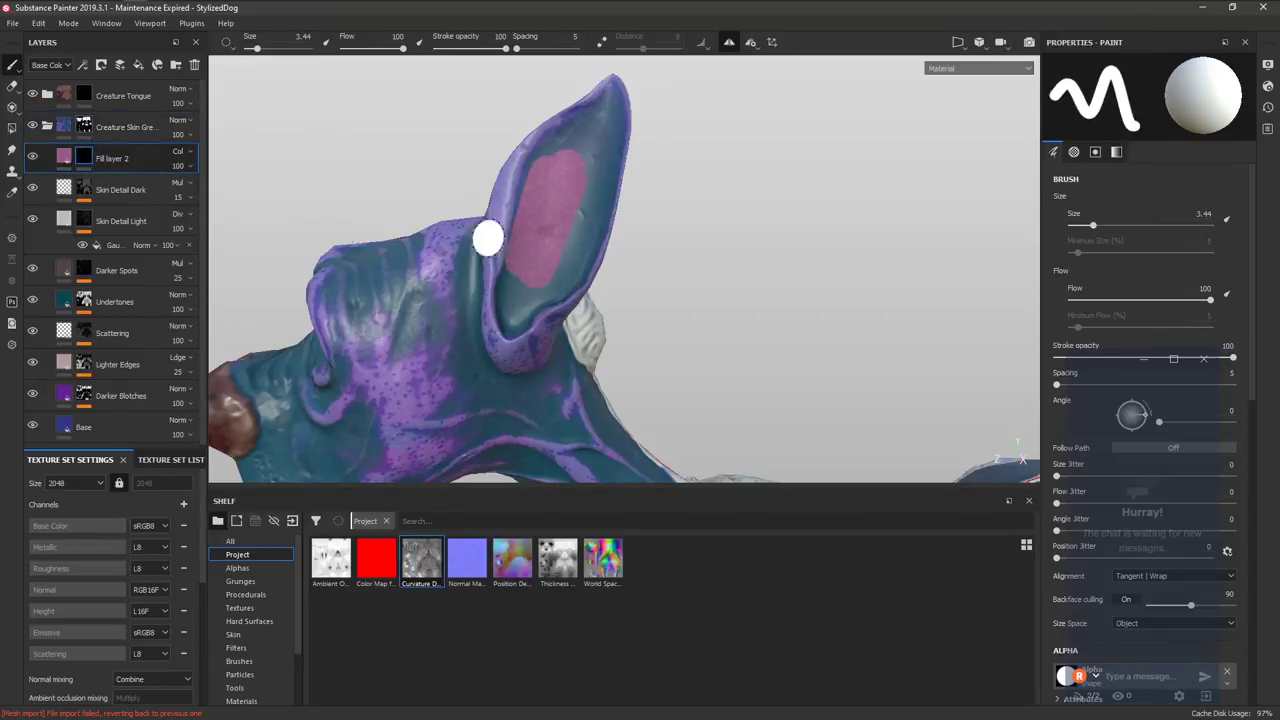
Change the base color of Fill layer 2 to a lighter, less saturated pink.
{"action": "left_click", "coordinate": [65, 160]}
{"action": "left_click", "coordinate": [1131, 389]}
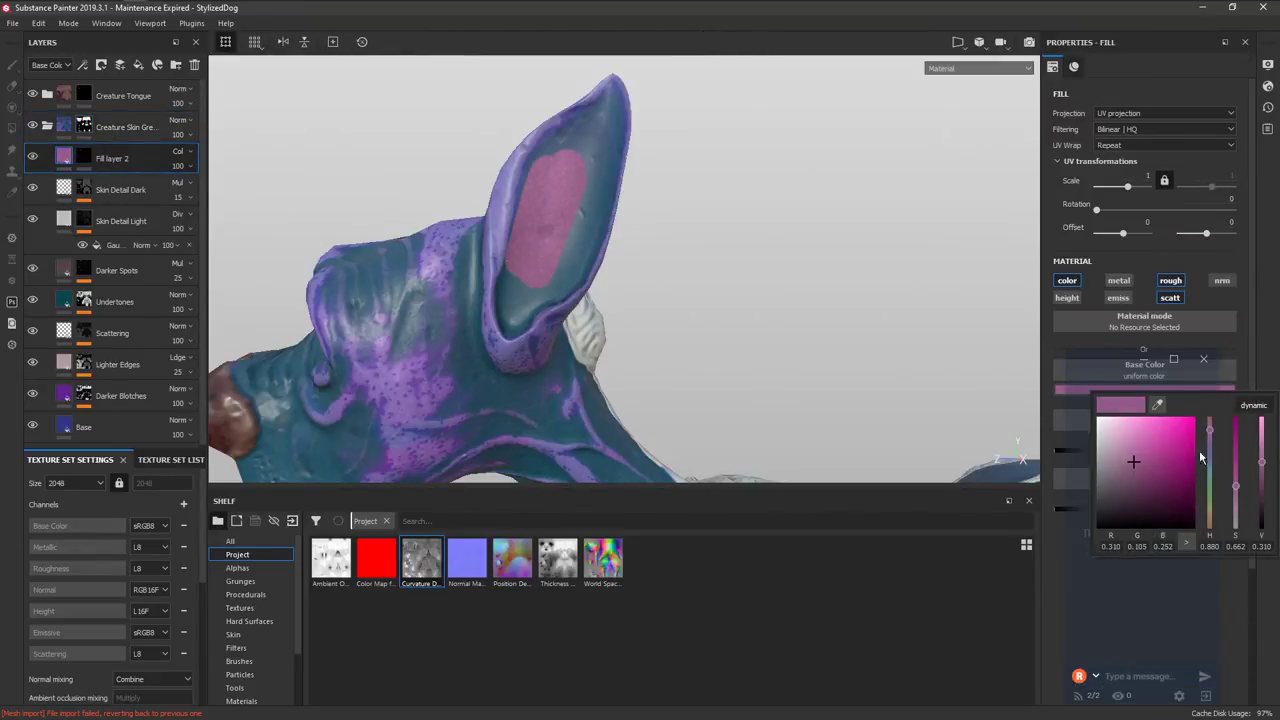
{"action": "left_click_drag", "start_coordinate": [1238, 460], "coordinate": [1237, 488]}
{"action": "left_click_drag", "start_coordinate": [1262, 459], "coordinate": [1263, 439]}
{"action": "left_click_drag", "start_coordinate": [1240, 483], "coordinate": [1236, 508]}
Try the other blend modes and opacity values on Fill layer 2, ending on Color at 100.
{"action": "left_click", "coordinate": [188, 153]}
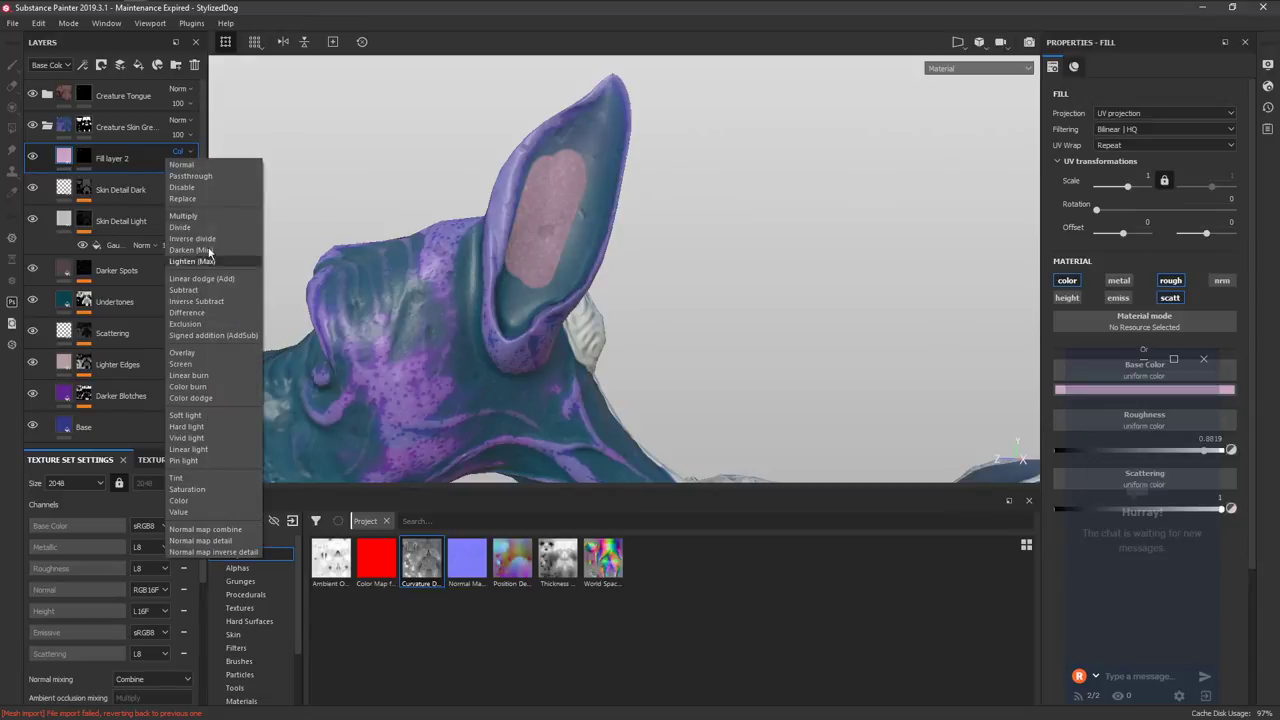
{"action": "left_click", "coordinate": [189, 184]}
{"action": "key", "text": "Down"}
{"action": "key", "text": "Down"}
{"action": "key", "text": "Down"}
{"action": "key", "text": "Down"}
{"action": "key", "text": "Down"}
{"action": "key", "text": "Down"}
{"action": "key", "text": "Down"}
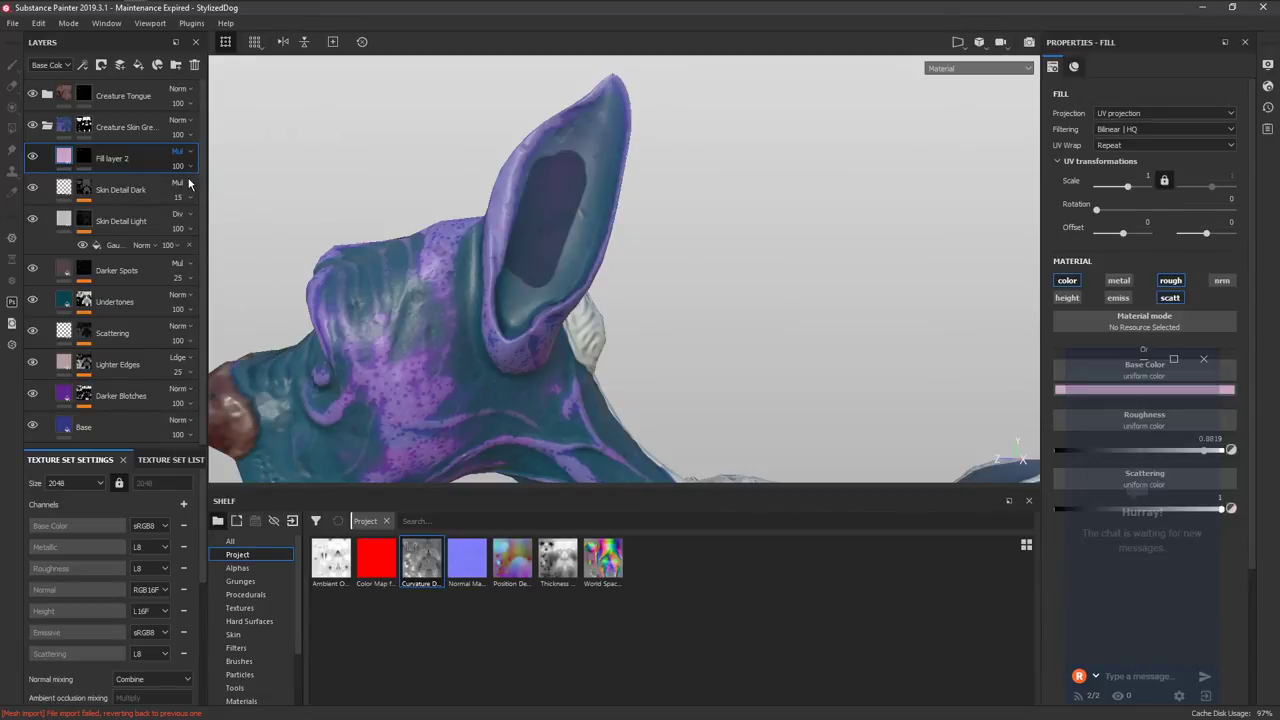
{"action": "key", "text": "Down"}
{"action": "key", "text": "Down"}
{"action": "key", "text": "Down"}
{"action": "key", "text": "Down"}
{"action": "key", "text": "Down"}
{"action": "key", "text": "Down"}
{"action": "key", "text": "Down"}
{"action": "key", "text": "Down"}
{"action": "key", "text": "Down"}
{"action": "key", "text": "Down"}
{"action": "key", "text": "Down"}
{"action": "key", "text": "Down"}
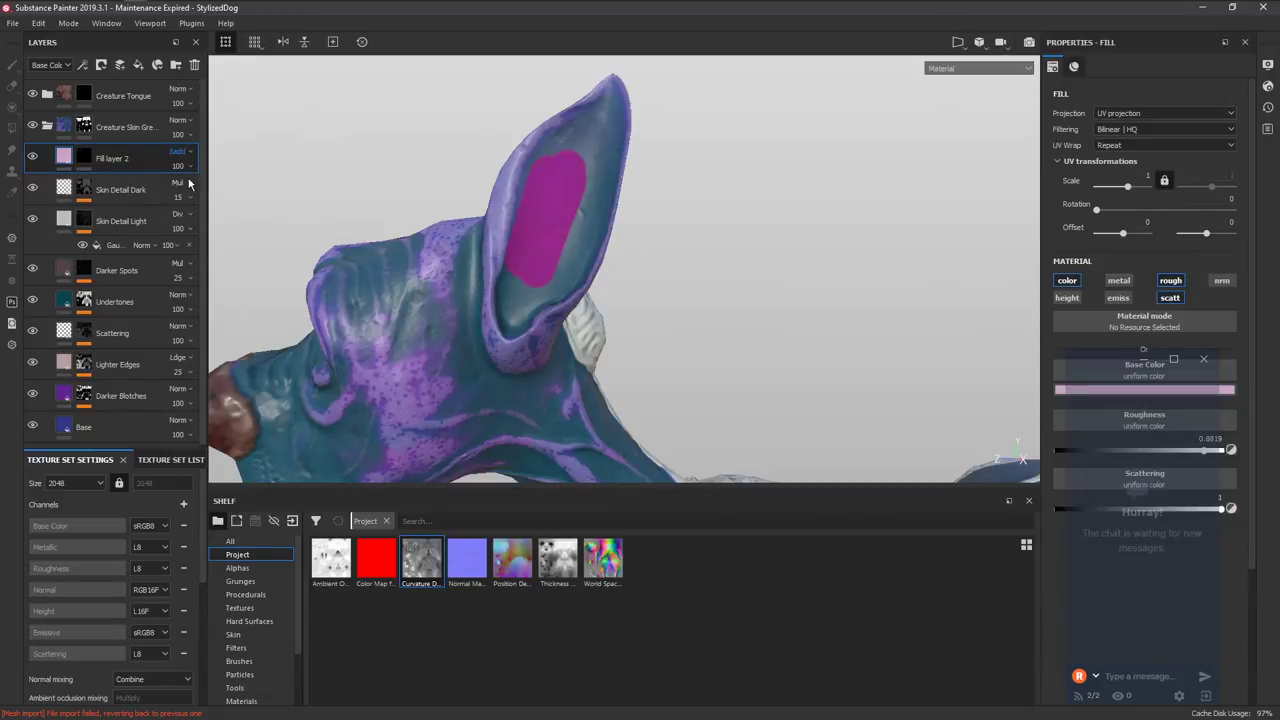
{"action": "key", "text": "Down"}
{"action": "key", "text": "Down"}
{"action": "key", "text": "Down"}
{"action": "key", "text": "Down"}
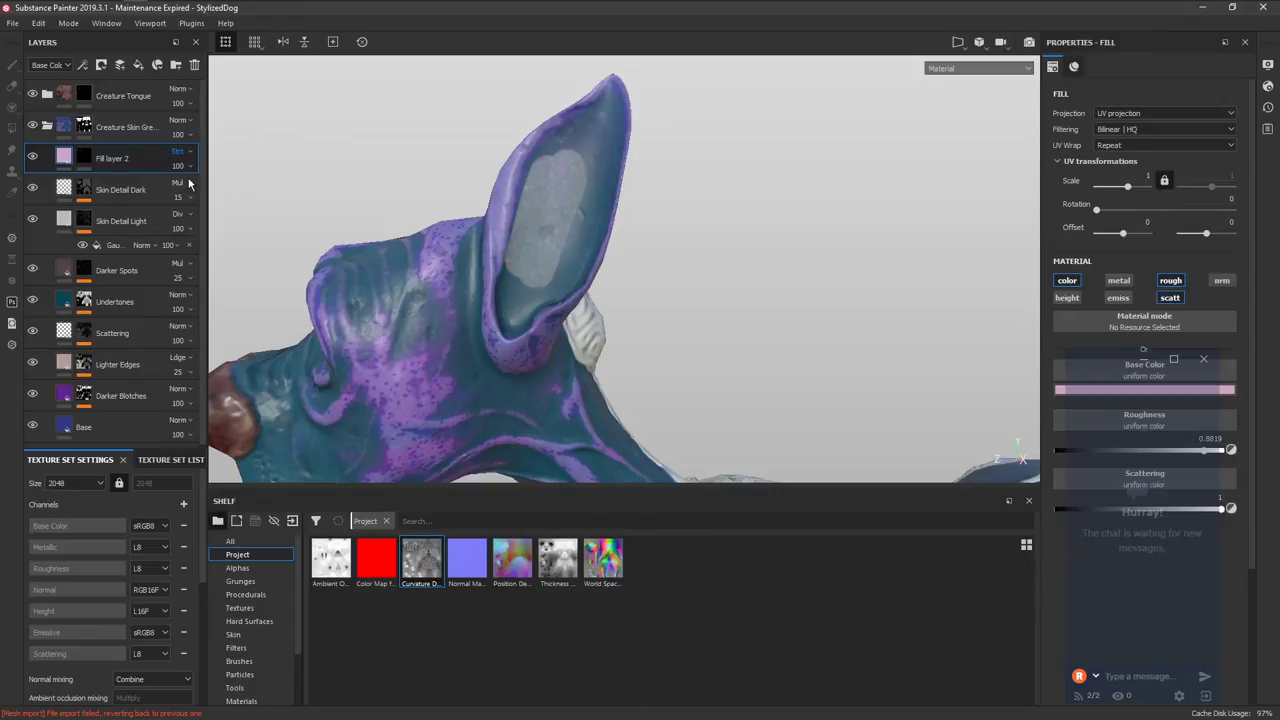
{"action": "key", "text": "Down"}
{"action": "key", "text": "Down"}
{"action": "key", "text": "Down"}
{"action": "key", "text": "Down"}
{"action": "key", "text": "Down"}
{"action": "key", "text": "Down"}
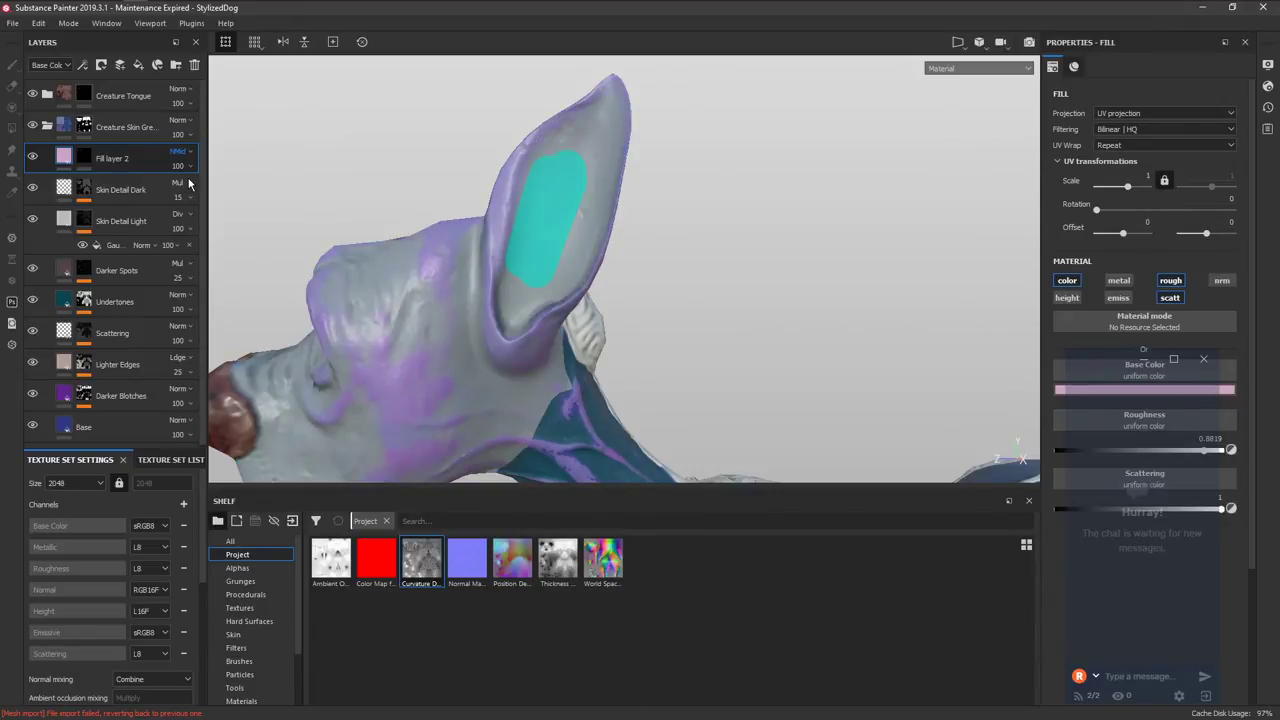
{"action": "key", "text": "Down"}
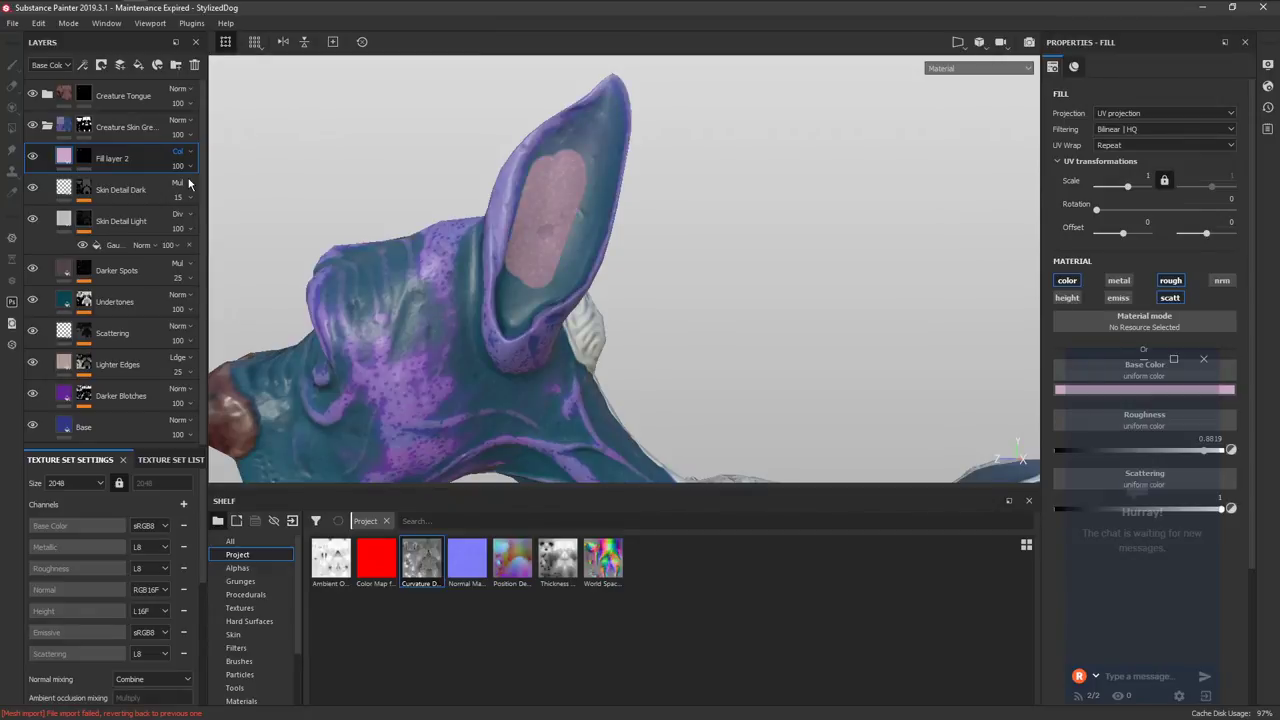
{"action": "left_click", "coordinate": [190, 167]}
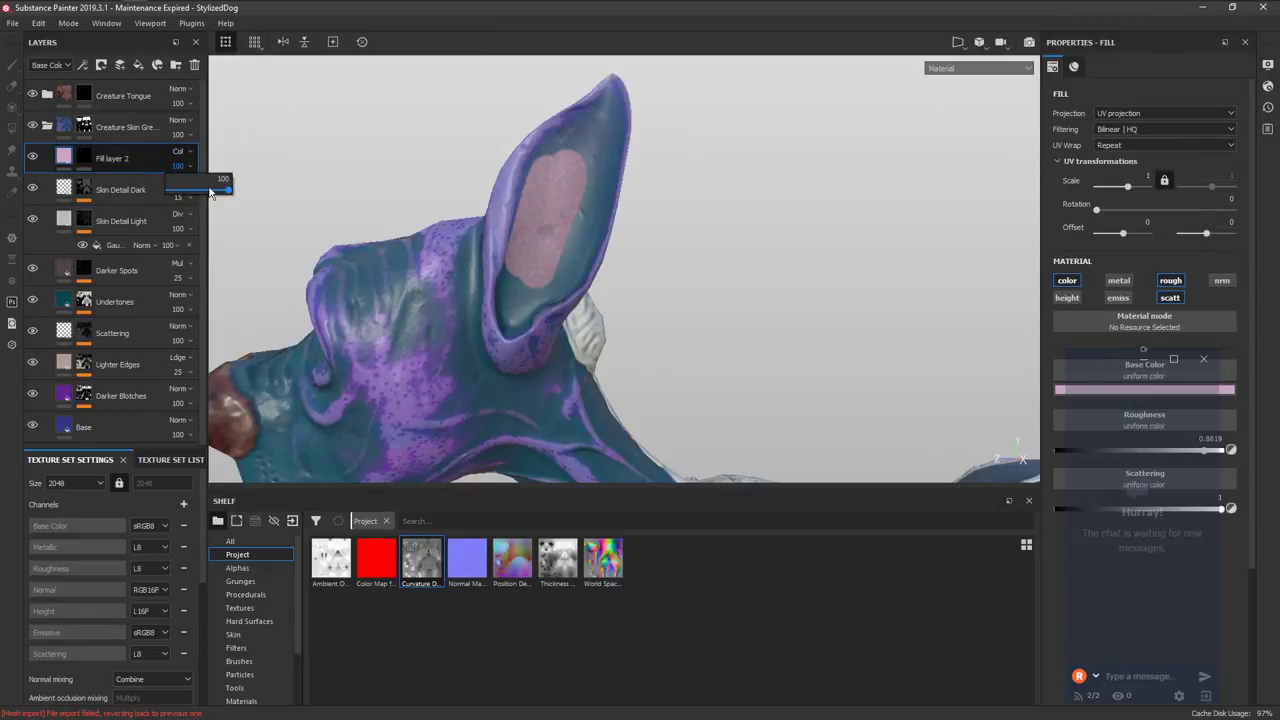
{"action": "mouse_move", "coordinate": [213, 189]}
{"action": "left_mouse_down"}
{"action": "mouse_move", "coordinate": [199, 190]}
{"action": "mouse_move", "coordinate": [231, 191]}
{"action": "left_mouse_up"}
{"action": "left_click", "coordinate": [179, 166]}
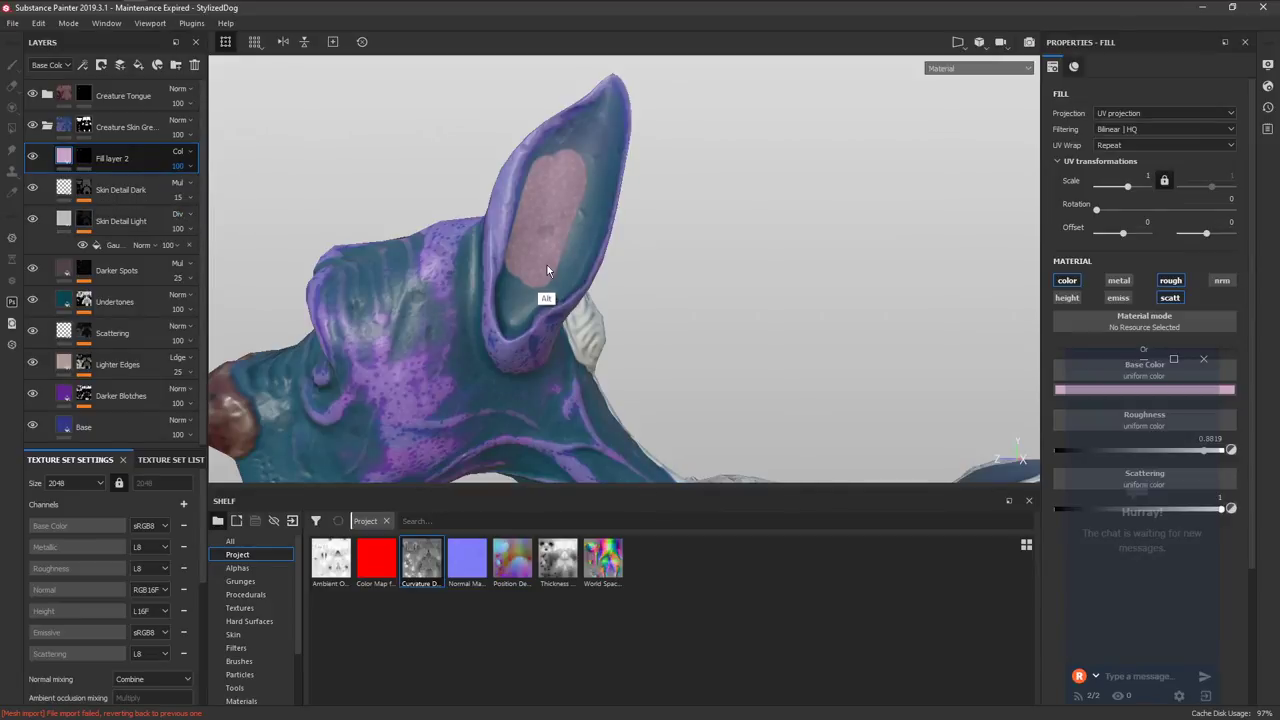
Extend the Fill layer 2 mask along the front edge of the inner ear, reducing the brush to 1.03.
{"action": "left_click_drag", "start_coordinate": [547, 268], "coordinate": [409, 258], "text": "alt"}
{"action": "key", "text": "1"}
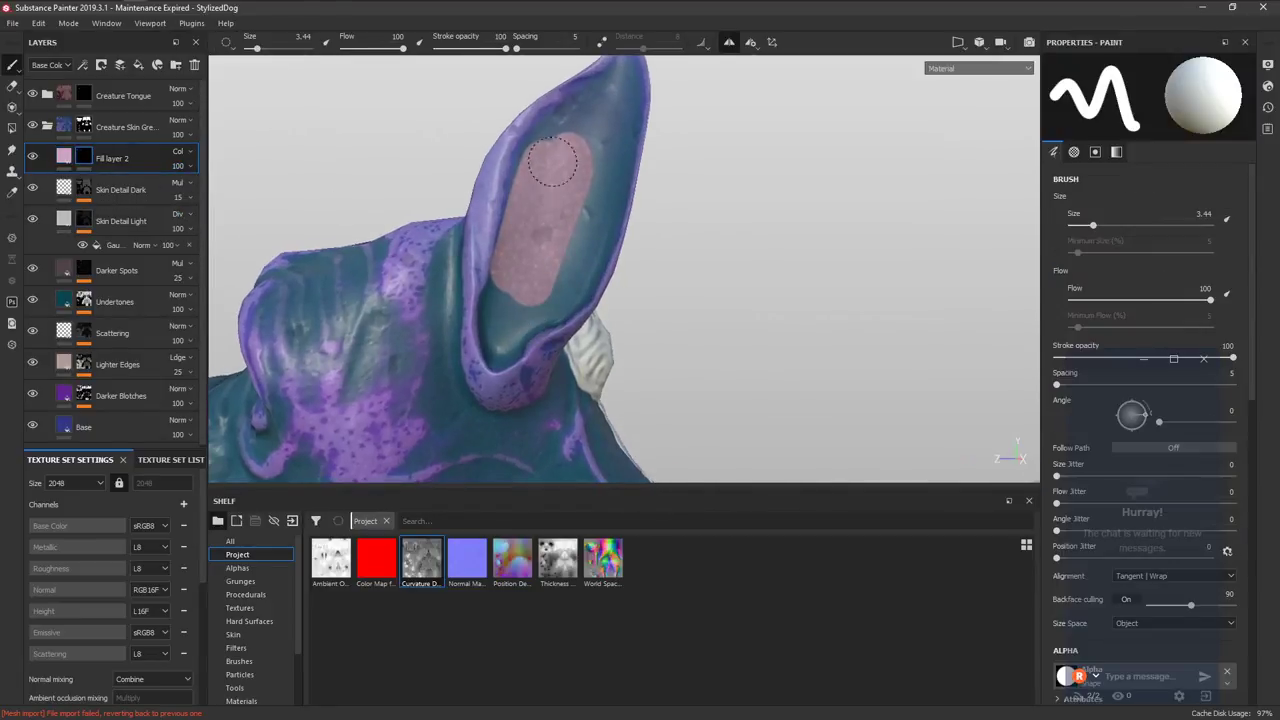
{"action": "mouse_move", "coordinate": [553, 162]}
{"action": "left_mouse_down"}
{"action": "mouse_move", "coordinate": [537, 171]}
{"action": "mouse_move", "coordinate": [527, 250]}
{"action": "mouse_move", "coordinate": [523, 206]}
{"action": "mouse_move", "coordinate": [543, 163]}
{"action": "mouse_move", "coordinate": [571, 129]}
{"action": "mouse_move", "coordinate": [601, 125]}
{"action": "left_mouse_up"}
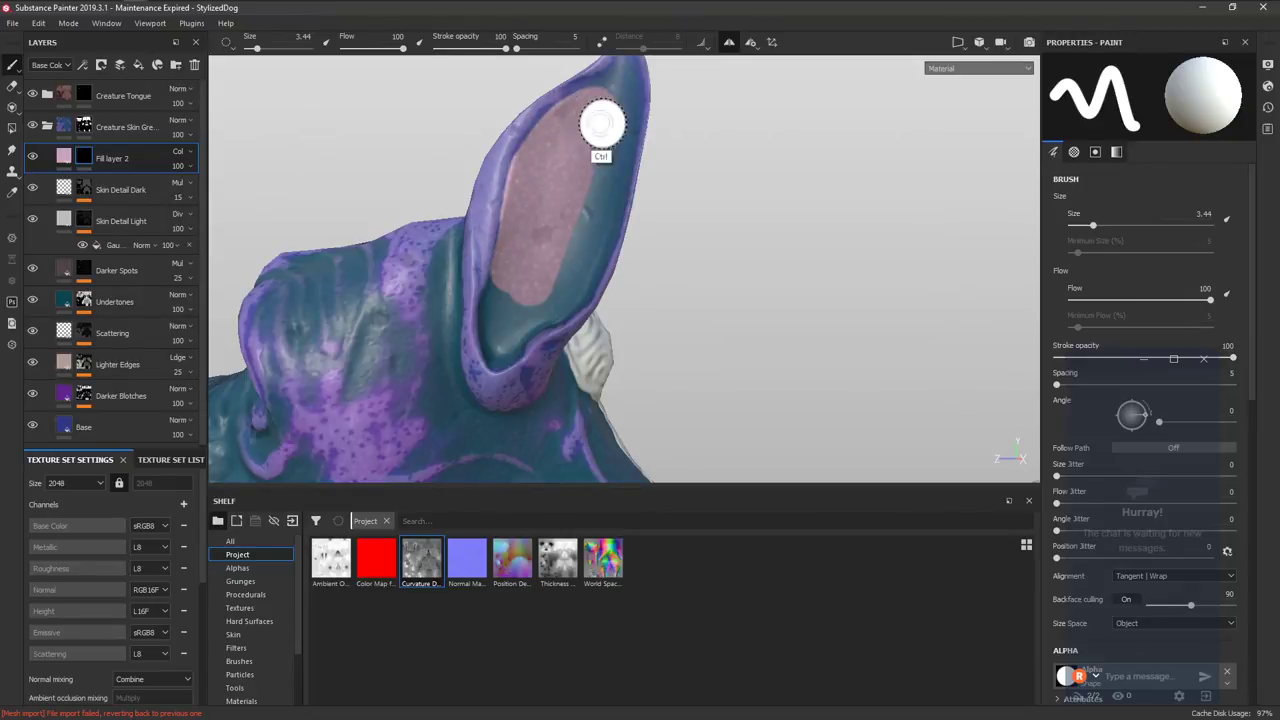
{"action": "right_click_drag", "start_coordinate": [602, 124], "coordinate": [557, 180], "text": "ctrl"}
{"action": "left_click_drag", "start_coordinate": [557, 180], "coordinate": [592, 182], "text": "alt"}
{"action": "key", "text": "x"}
{"action": "left_click_drag", "start_coordinate": [517, 149], "coordinate": [506, 219]}
{"action": "left_click_drag", "start_coordinate": [511, 171], "coordinate": [483, 292]}
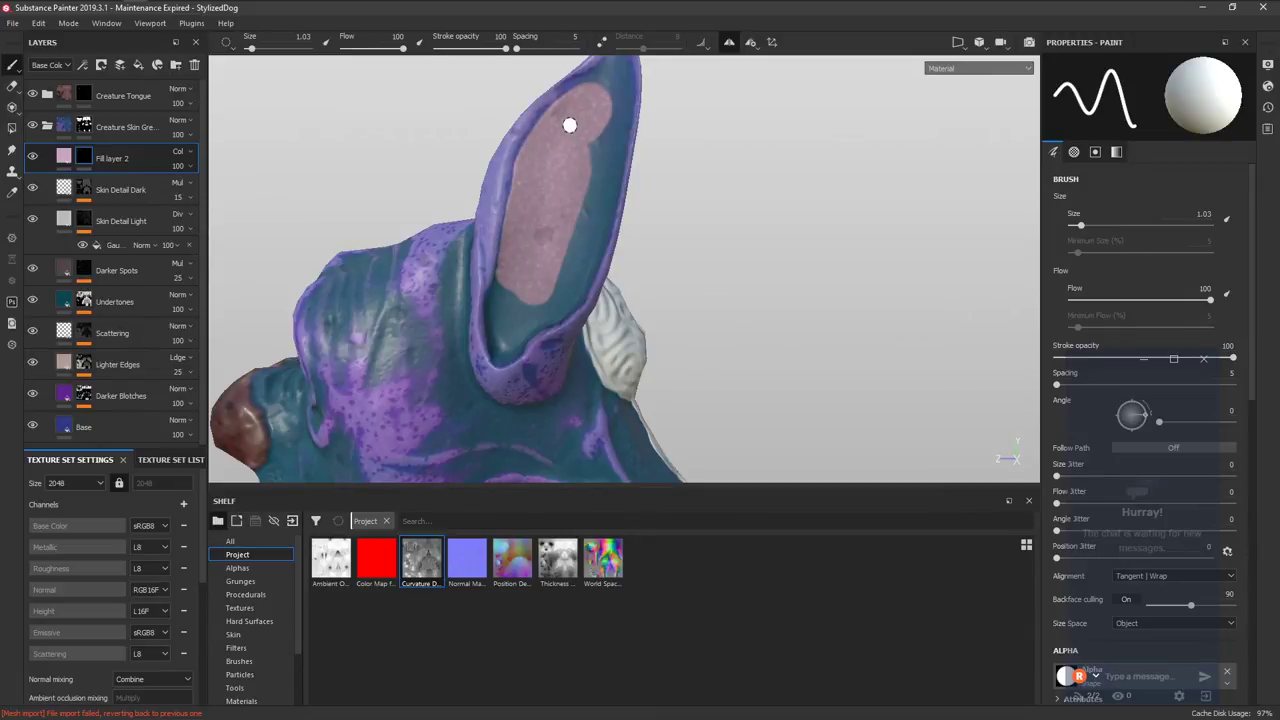
Fill the rest of the inner ear on the Fill layer 2 mask, from the tip down the rear edge to the base.
{"action": "left_click_drag", "start_coordinate": [569, 125], "coordinate": [563, 171], "text": "alt"}
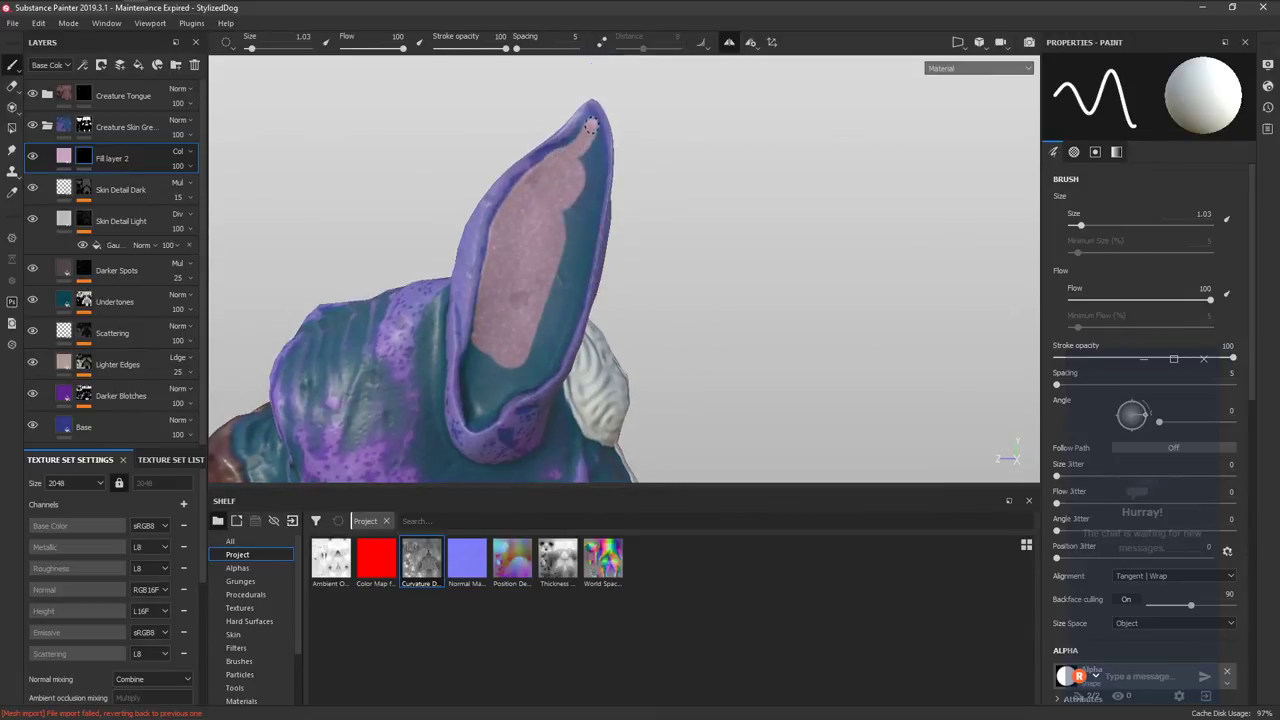
{"action": "mouse_move", "coordinate": [591, 125]}
{"action": "left_mouse_down"}
{"action": "mouse_move", "coordinate": [580, 134]}
{"action": "mouse_move", "coordinate": [586, 123]}
{"action": "mouse_move", "coordinate": [592, 196]}
{"action": "mouse_move", "coordinate": [578, 208]}
{"action": "left_mouse_up"}
{"action": "mouse_move", "coordinate": [580, 243]}
{"action": "left_mouse_down", "text": "alt"}
{"action": "mouse_move", "coordinate": [606, 200]}
{"action": "mouse_move", "coordinate": [561, 258]}
{"action": "left_mouse_up", "text": "alt"}
{"action": "key", "text": "bracketright"}
{"action": "key", "text": "bracketright"}
{"action": "key", "text": "bracketright"}
{"action": "mouse_move", "coordinate": [591, 164]}
{"action": "left_mouse_down"}
{"action": "mouse_move", "coordinate": [588, 216]}
{"action": "mouse_move", "coordinate": [596, 135]}
{"action": "mouse_move", "coordinate": [594, 215]}
{"action": "mouse_move", "coordinate": [575, 268]}
{"action": "mouse_move", "coordinate": [574, 194]}
{"action": "mouse_move", "coordinate": [583, 290]}
{"action": "mouse_move", "coordinate": [548, 332]}
{"action": "mouse_move", "coordinate": [552, 346]}
{"action": "left_mouse_up"}
{"action": "left_click_drag", "start_coordinate": [526, 267], "coordinate": [546, 223], "text": "alt"}
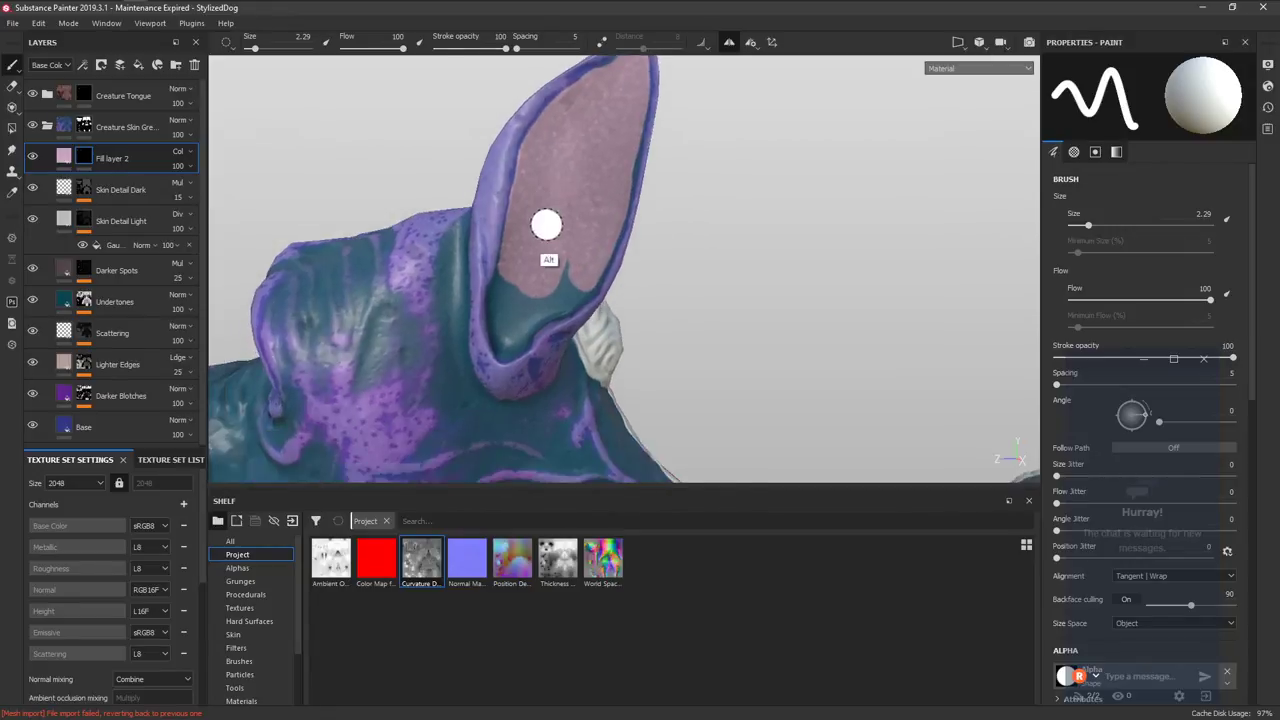
{"action": "right_click_drag", "start_coordinate": [546, 223], "coordinate": [528, 256], "text": "alt"}
{"action": "right_click_drag", "start_coordinate": [530, 268], "coordinate": [520, 275], "text": "ctrl"}
Check the pink inner ear on the whole dog and on the head from several angles.
{"action": "mouse_move", "coordinate": [522, 274]}
{"action": "left_mouse_down", "text": "alt"}
{"action": "mouse_move", "coordinate": [529, 254]}
{"action": "mouse_move", "coordinate": [507, 292]}
{"action": "mouse_move", "coordinate": [508, 340]}
{"action": "mouse_move", "coordinate": [572, 290]}
{"action": "mouse_move", "coordinate": [571, 258]}
{"action": "mouse_move", "coordinate": [529, 273]}
{"action": "mouse_move", "coordinate": [655, 268]}
{"action": "left_mouse_up", "text": "alt"}
{"action": "key", "text": "f"}
{"action": "middle_click_drag", "start_coordinate": [615, 230], "coordinate": [638, 311], "text": "alt"}
{"action": "right_click_drag", "start_coordinate": [600, 285], "coordinate": [557, 225], "text": "alt"}
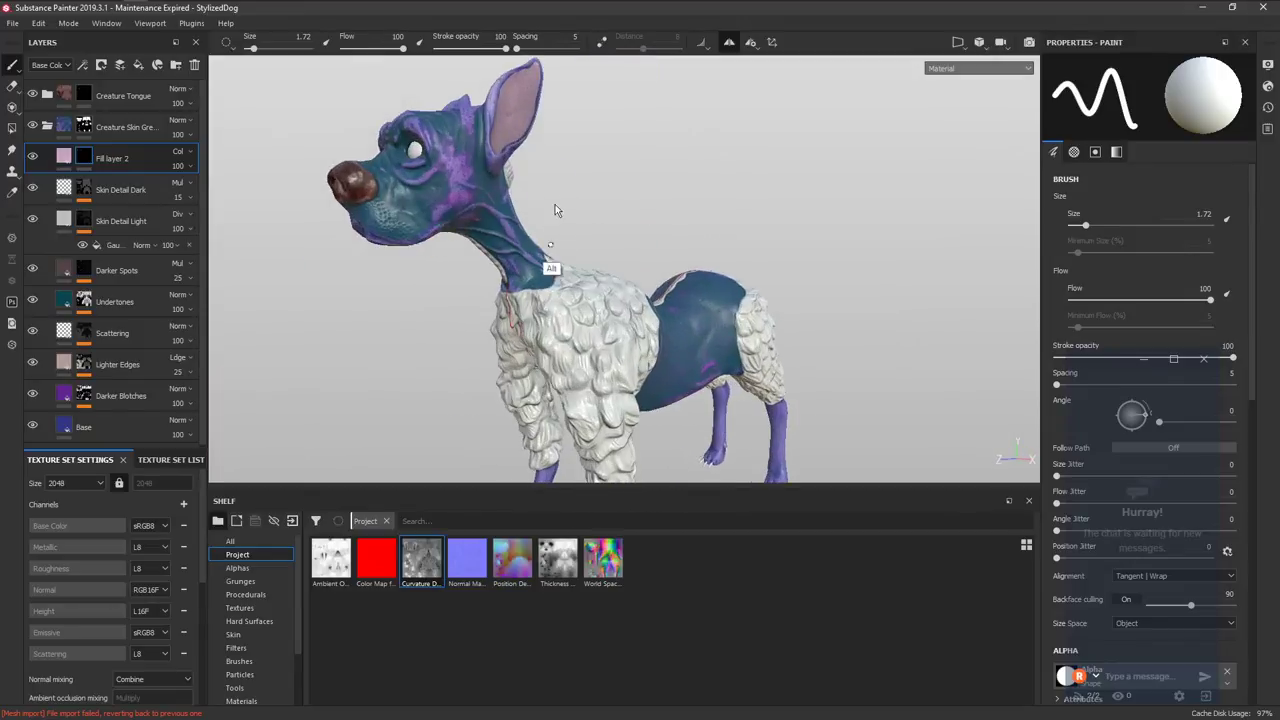
{"action": "left_click_drag", "start_coordinate": [557, 206], "coordinate": [514, 240], "text": "alt"}
{"action": "right_click_drag", "start_coordinate": [514, 240], "coordinate": [560, 280], "text": "alt"}
{"action": "mouse_move", "coordinate": [560, 280]}
{"action": "middle_mouse_down", "text": "alt"}
{"action": "mouse_move", "coordinate": [547, 288]}
{"action": "mouse_move", "coordinate": [569, 321]}
{"action": "middle_mouse_up", "text": "alt"}
Compare low and high scattering values on Fill layer 2, ending at 1.
{"action": "left_click", "coordinate": [97, 170]}
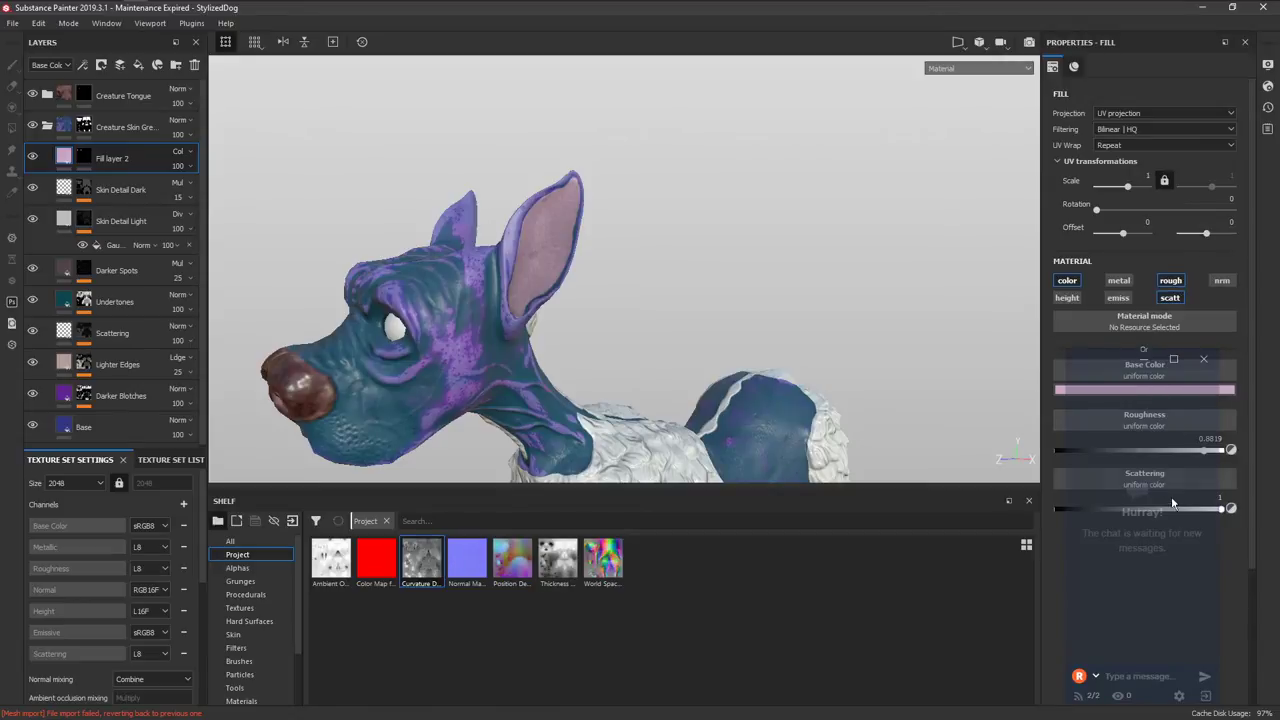
{"action": "left_click", "coordinate": [1205, 509]}
{"action": "left_click_drag", "start_coordinate": [1057, 519], "coordinate": [1245, 521]}
{"action": "left_click_drag", "start_coordinate": [1058, 509], "coordinate": [1256, 503]}
Set the shader's subsurface scattering color to a deeper red of about 0.568, 0.123, 0.128.
{"action": "left_click", "coordinate": [1267, 86]}
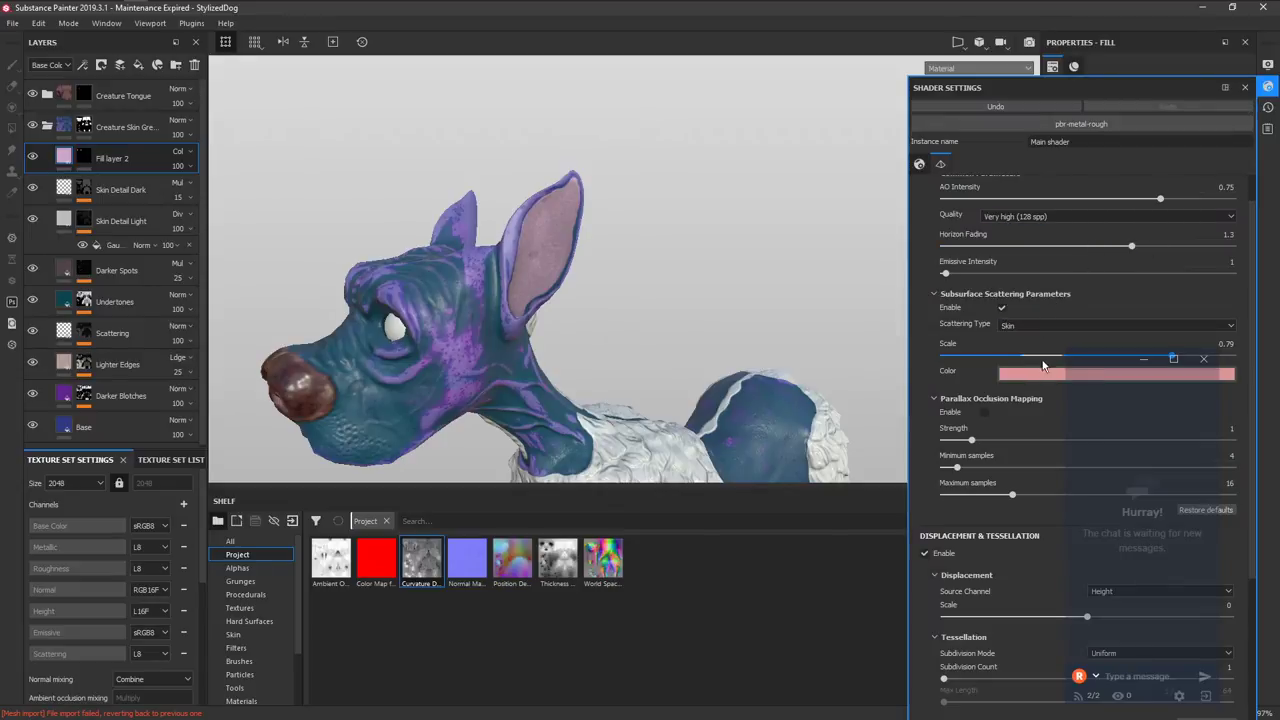
{"action": "left_click", "coordinate": [1036, 378]}
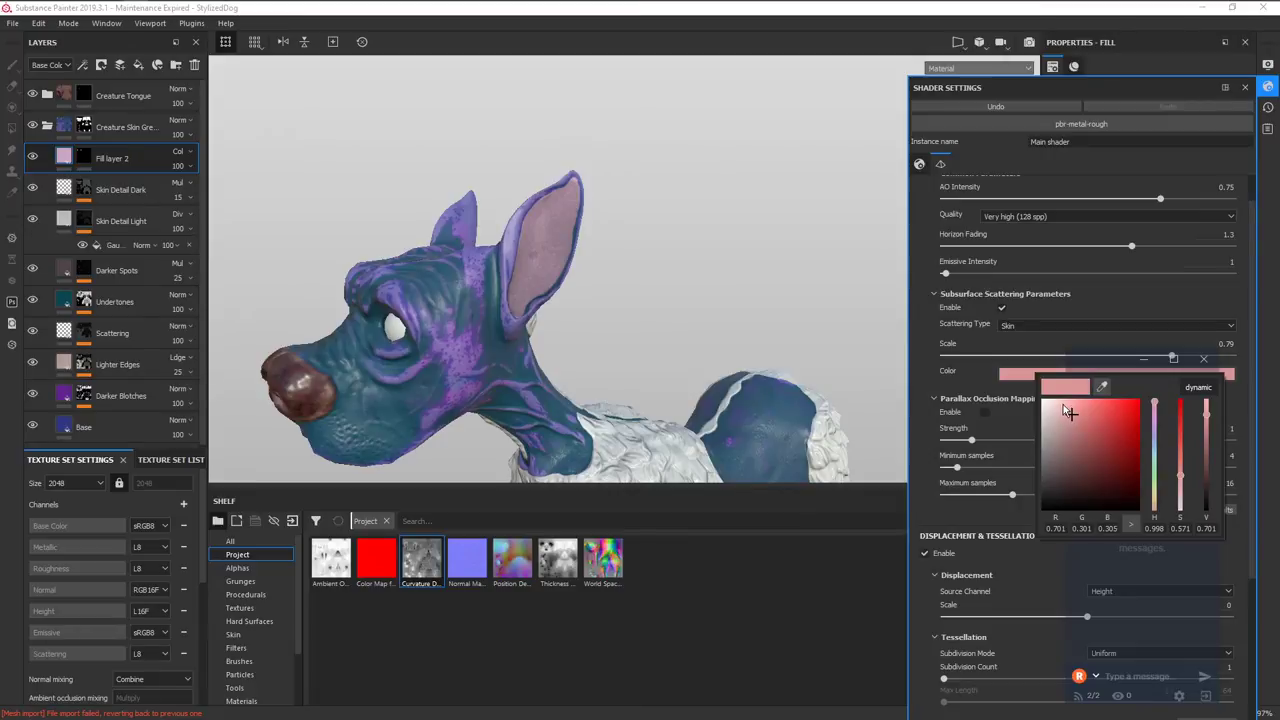
{"action": "mouse_move", "coordinate": [1086, 420]}
{"action": "left_mouse_down"}
{"action": "mouse_move", "coordinate": [1118, 418]}
{"action": "mouse_move", "coordinate": [1089, 423]}
{"action": "left_mouse_up"}
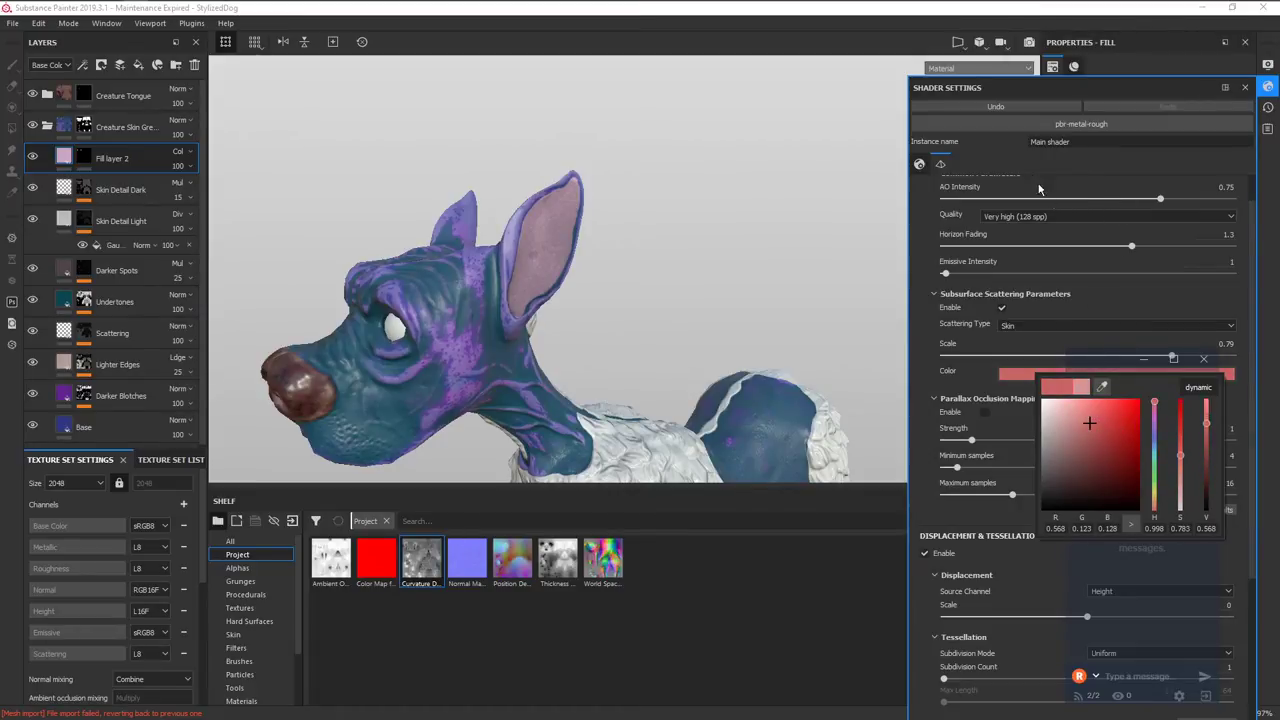
{"action": "left_click", "coordinate": [916, 280]}
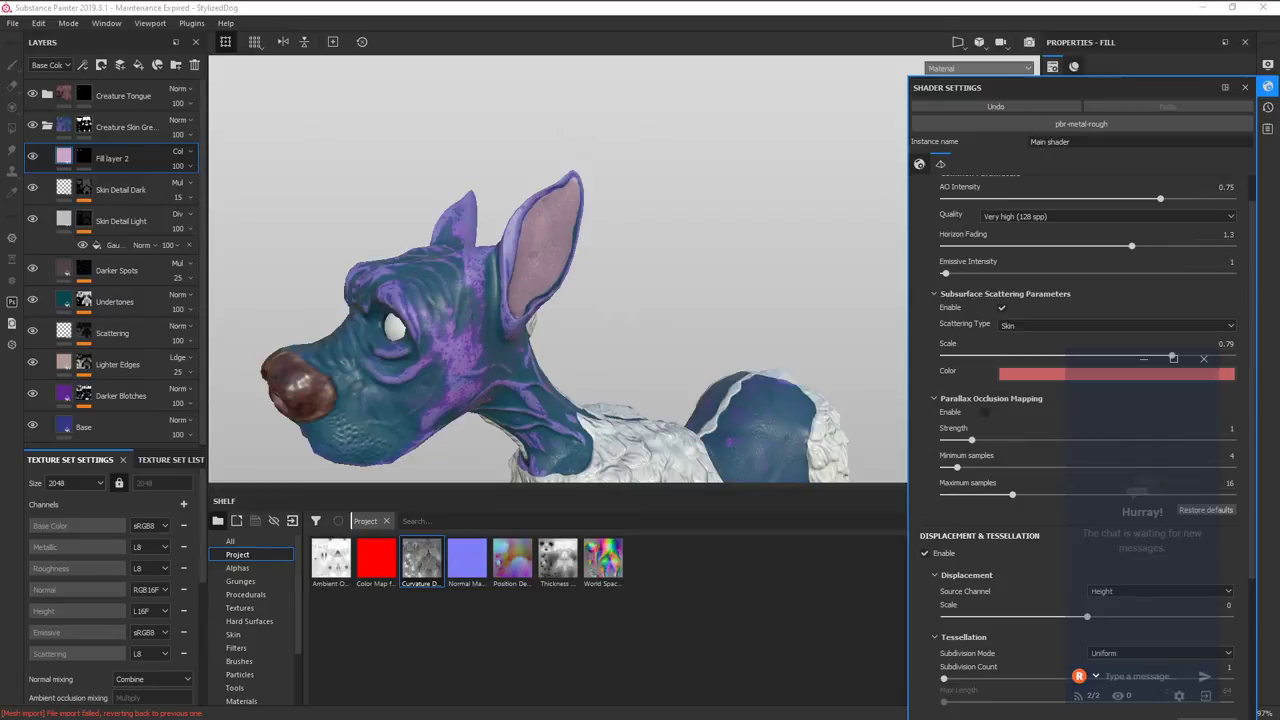
Set Fill layer 2's blending mode to Multiply for the Emissive channel.
{"action": "left_click_drag", "start_coordinate": [661, 387], "coordinate": [782, 344], "text": "alt"}
{"action": "key", "text": "f"}
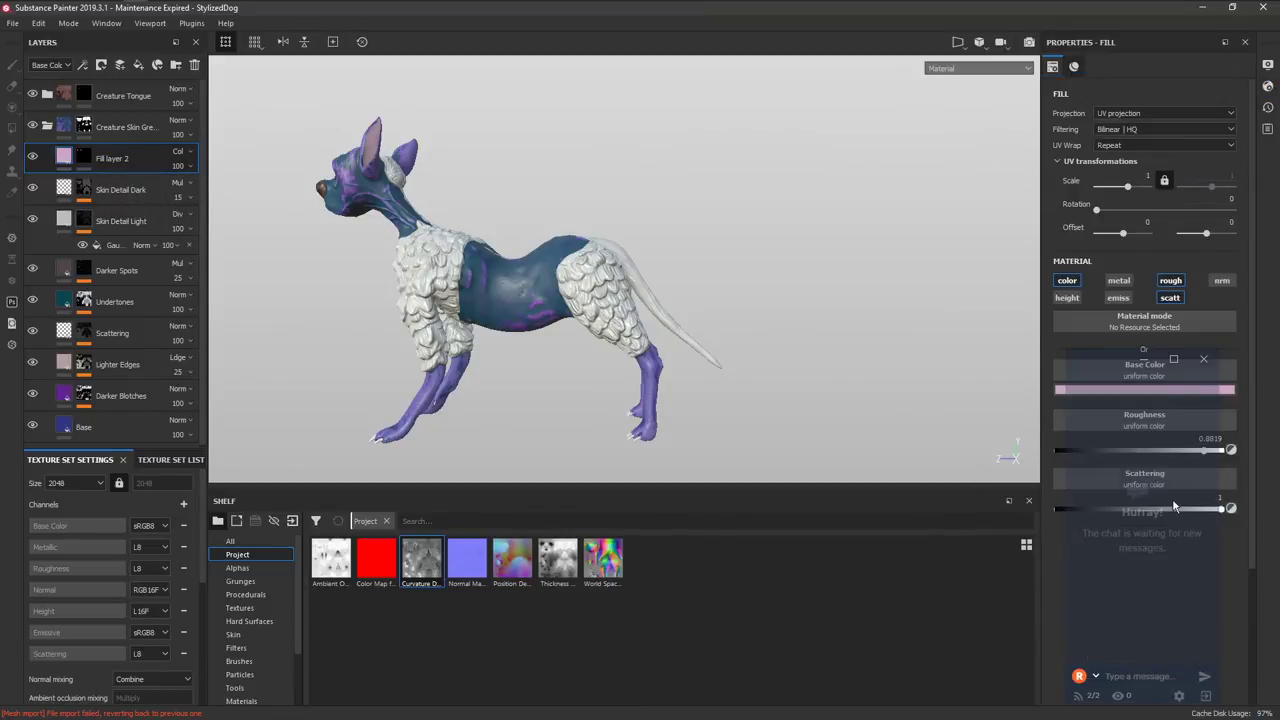
{"action": "left_click", "coordinate": [50, 65]}
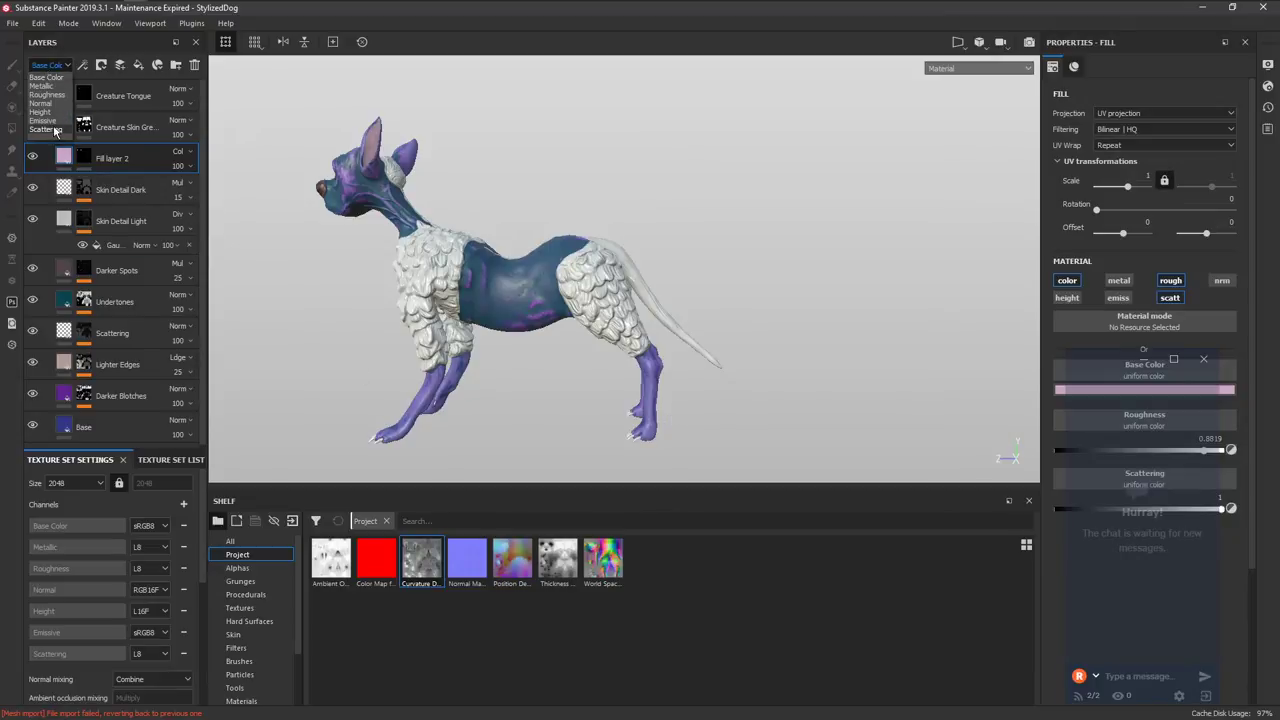
{"action": "left_click", "coordinate": [44, 120]}
{"action": "left_click", "coordinate": [180, 152]}
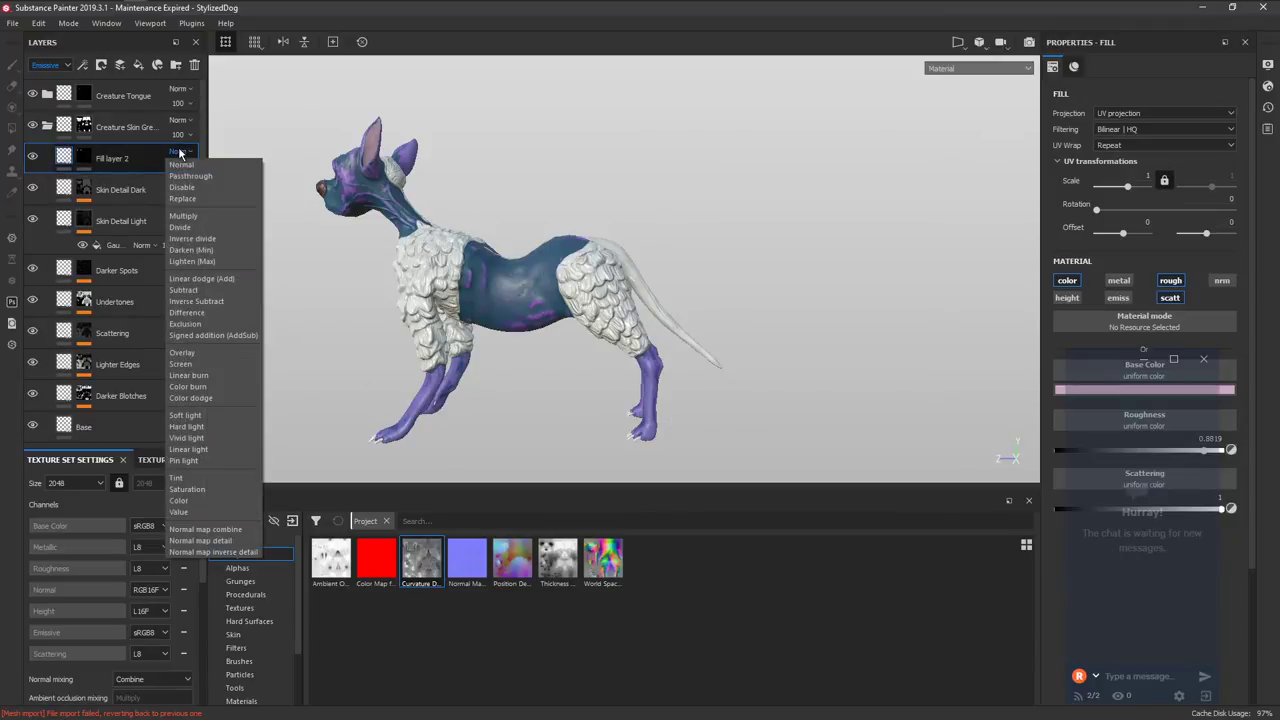
{"action": "left_click", "coordinate": [202, 217]}
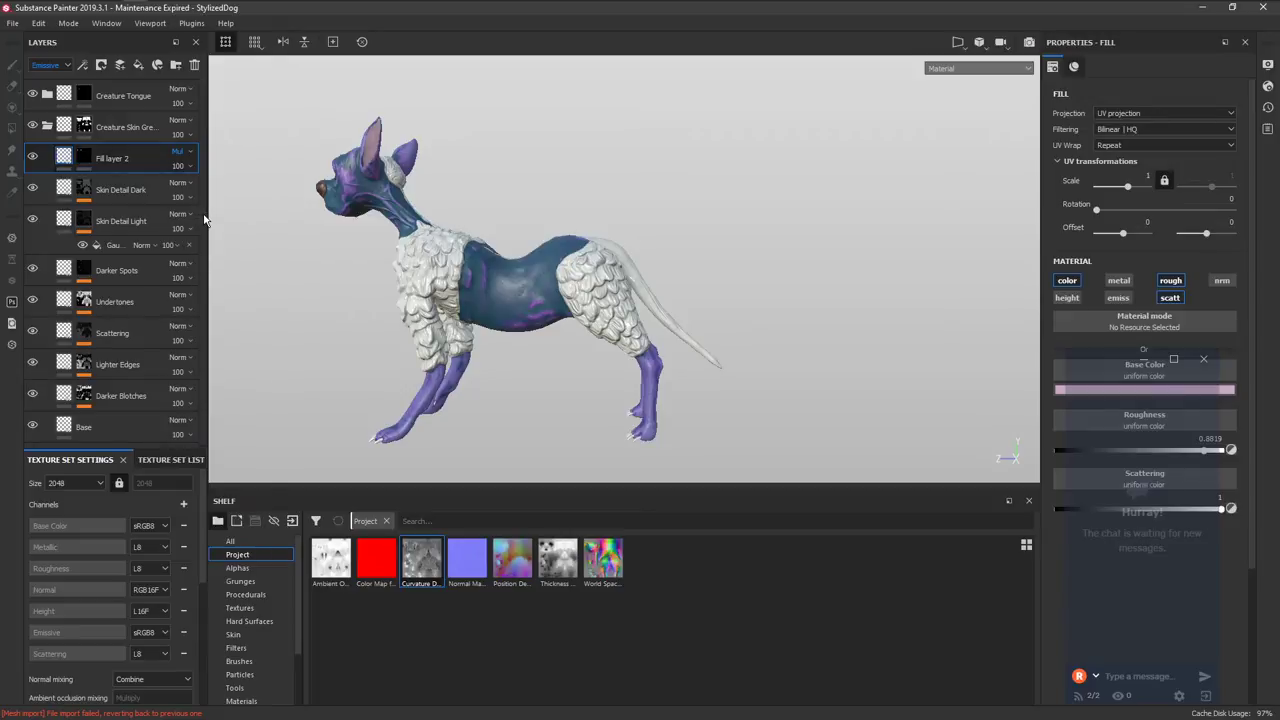
{"action": "left_click_drag", "start_coordinate": [513, 380], "coordinate": [572, 377], "text": "alt"}
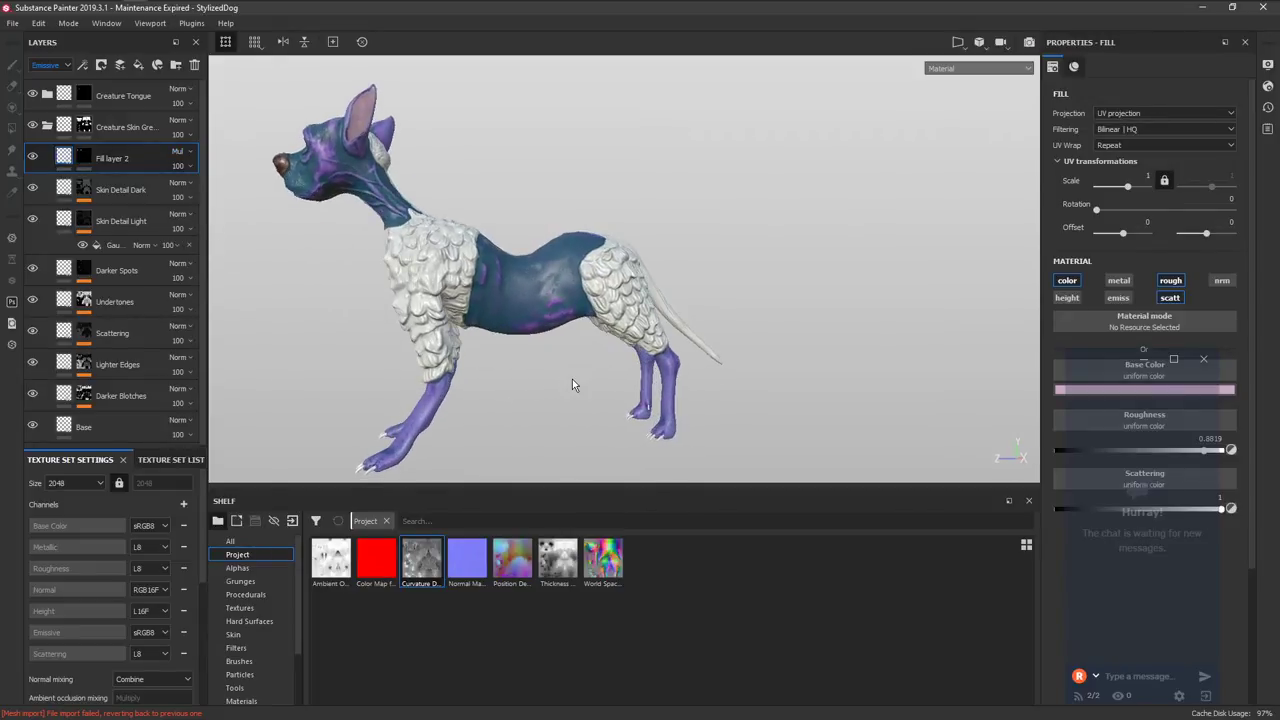
Try enabling shadows in the display settings and switch them off again.
{"action": "left_click", "coordinate": [1266, 88]}
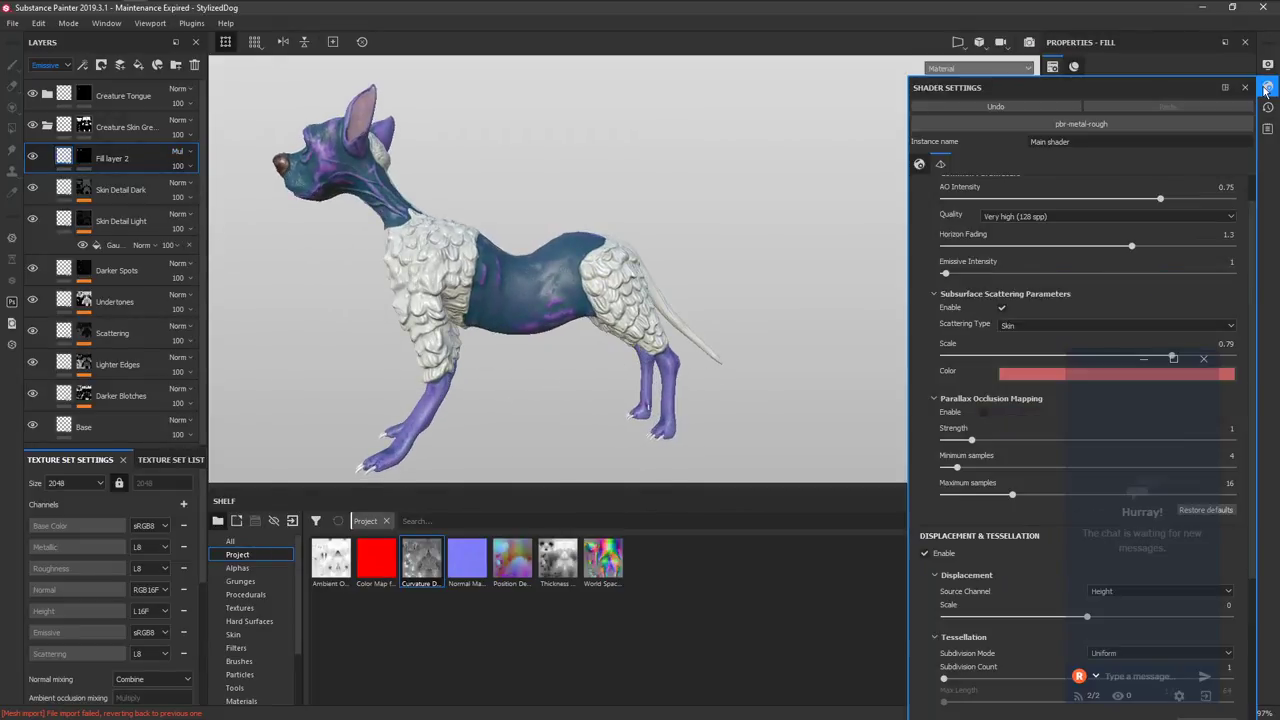
{"action": "left_click", "coordinate": [1267, 63]}
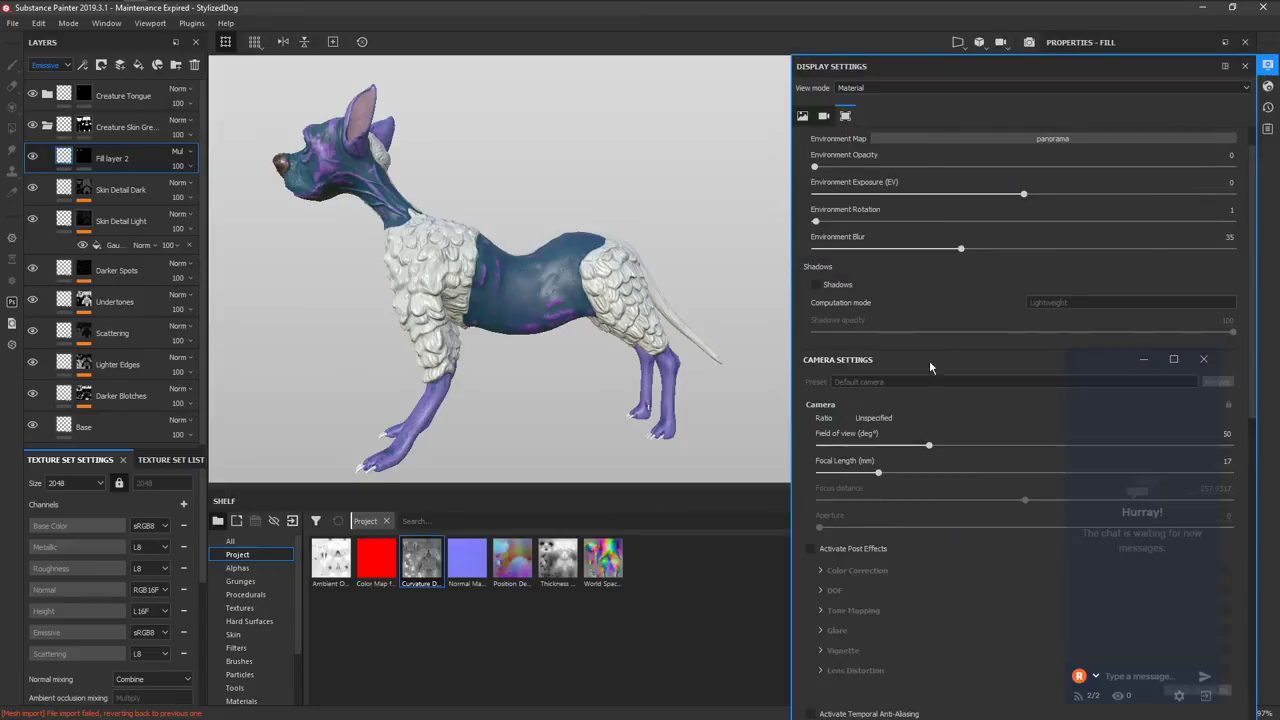
{"action": "left_click", "coordinate": [838, 286]}
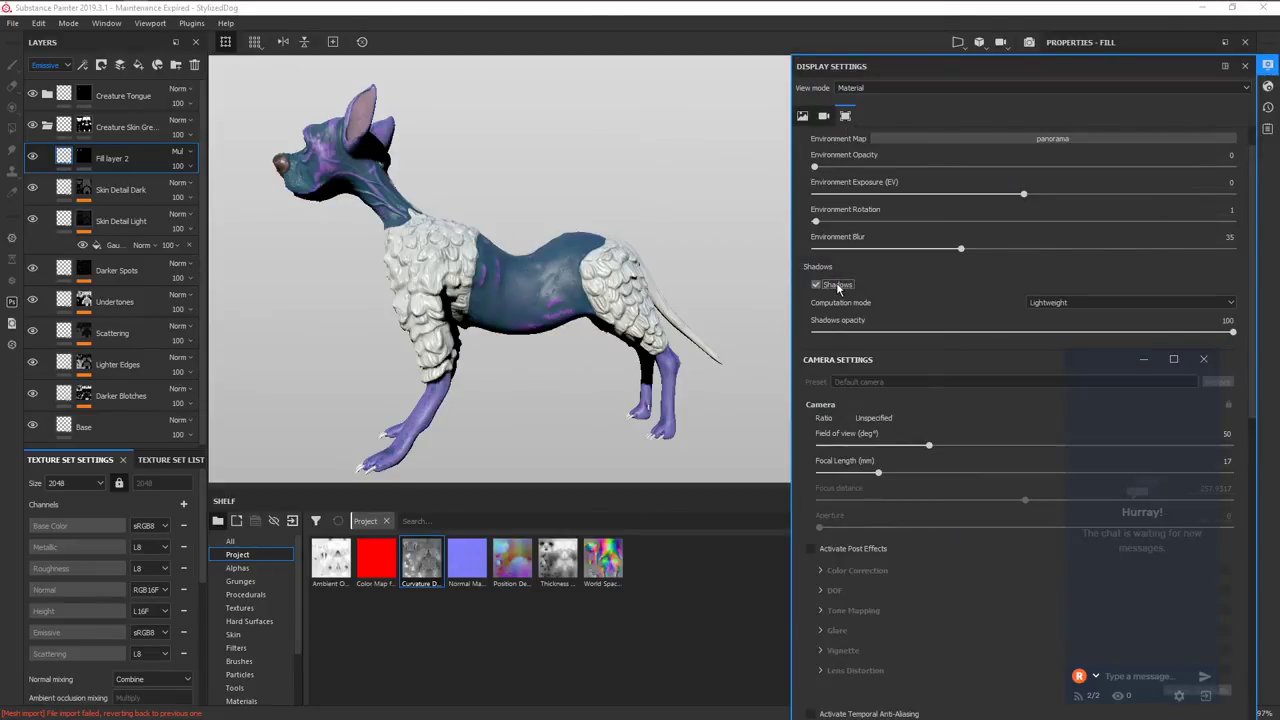
{"action": "left_click", "coordinate": [838, 286]}
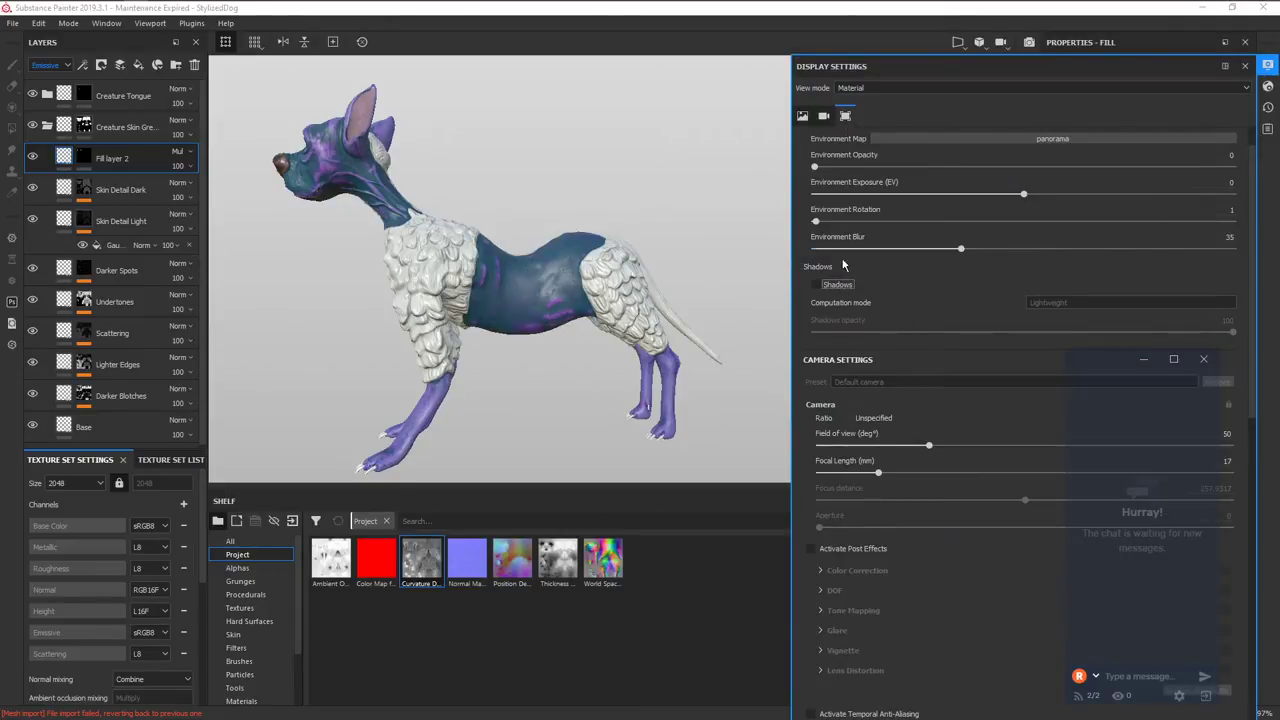
Raise the subsurface scattering sample count to 156 in the display settings.
{"action": "scroll", "coordinate": [880, 541], "scroll_direction": "down", "scroll_amount": 3}
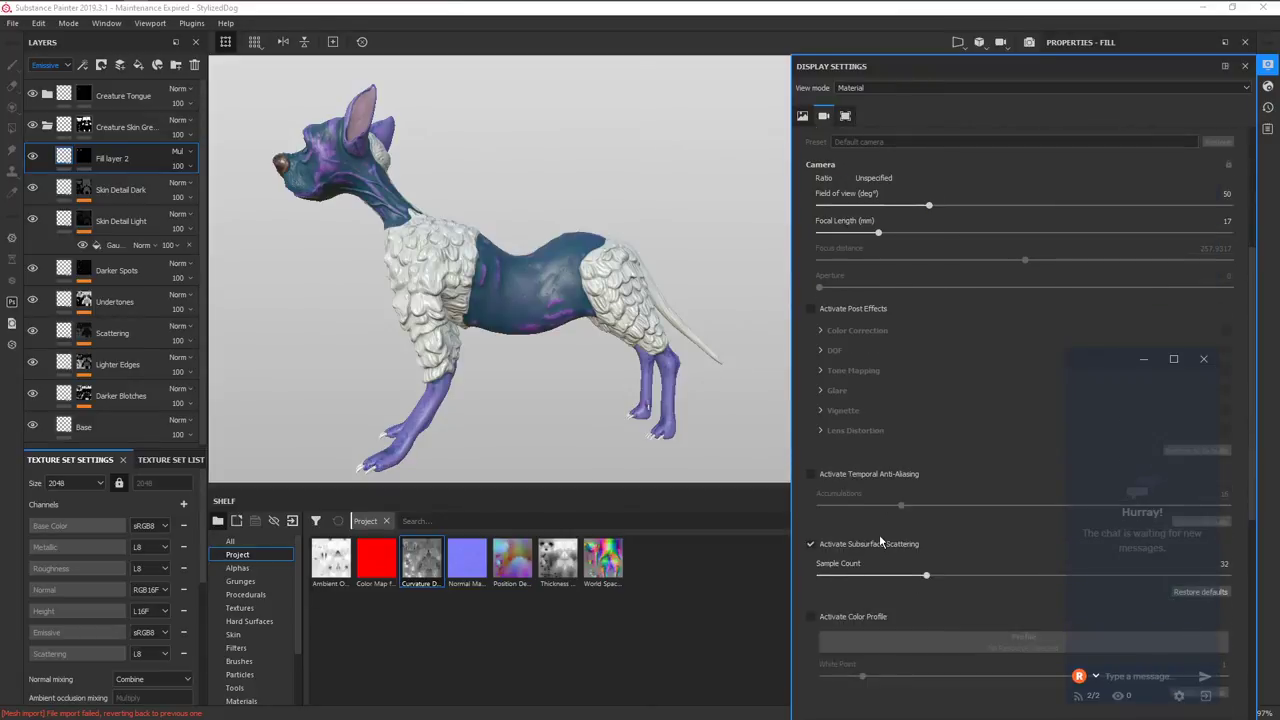
{"action": "left_click", "coordinate": [879, 537]}
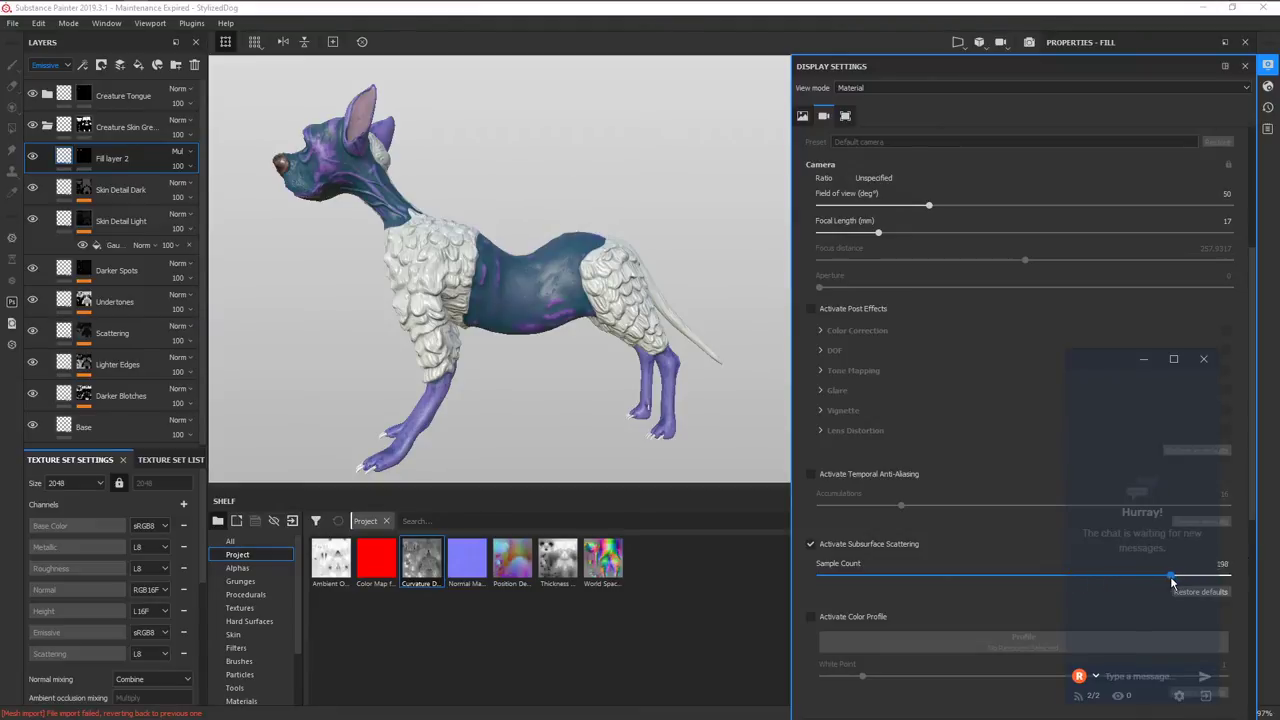
{"action": "left_click_drag", "start_coordinate": [511, 407], "coordinate": [570, 390], "text": "alt"}
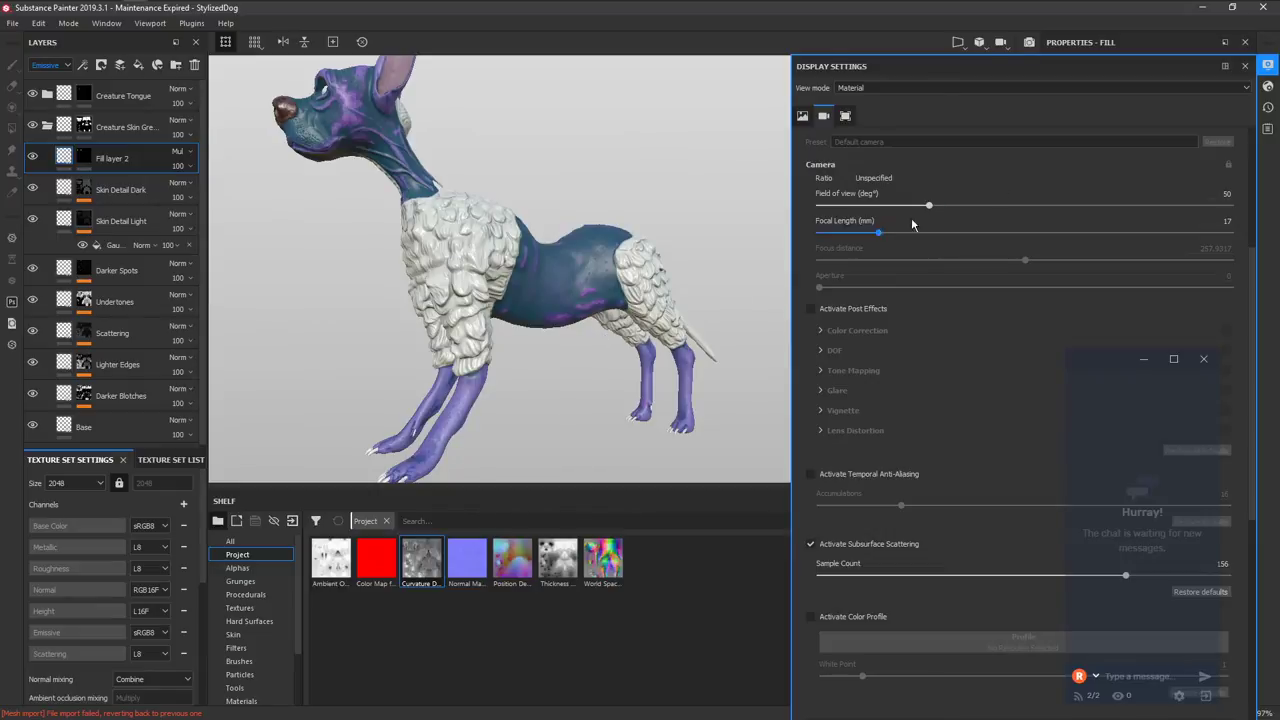
{"action": "left_click", "coordinate": [1267, 66]}
Inspect the skin shading on the whole dog from behind, the front and the side.
{"action": "left_click_drag", "start_coordinate": [683, 336], "coordinate": [674, 300], "text": "alt"}
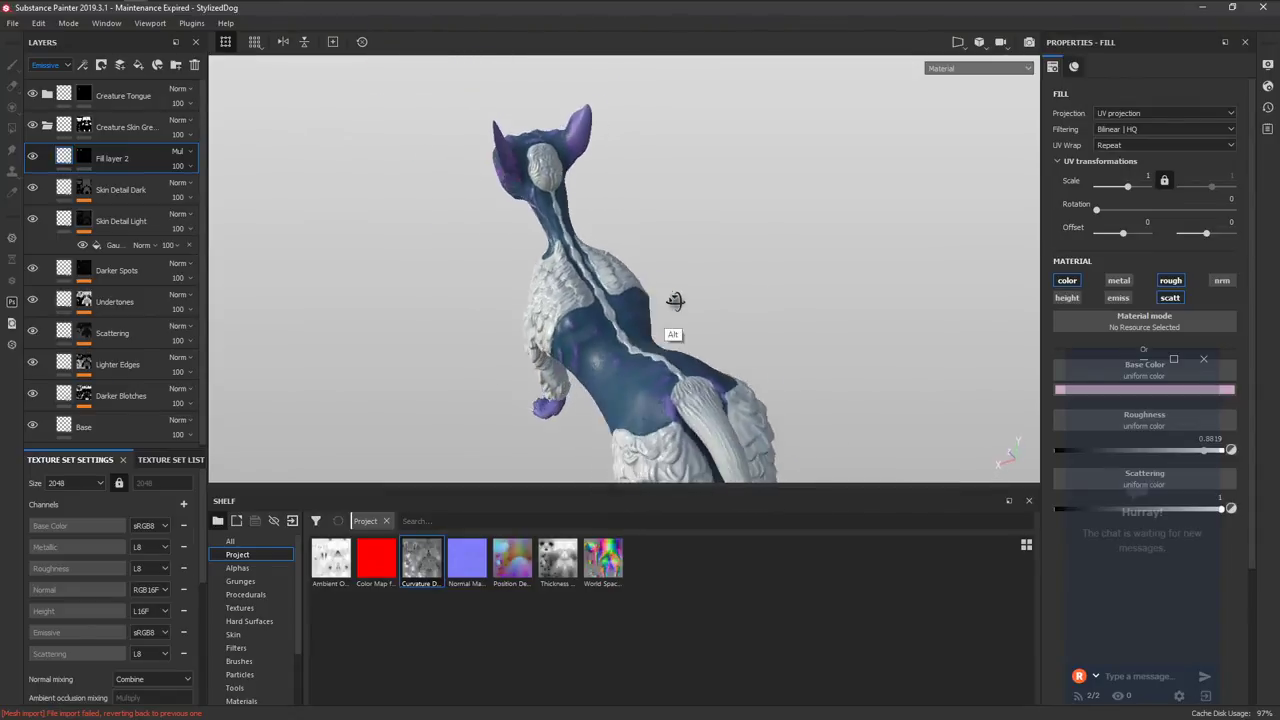
{"action": "middle_click_drag", "start_coordinate": [674, 300], "coordinate": [748, 382], "text": "alt"}
{"action": "left_click_drag", "start_coordinate": [748, 382], "coordinate": [620, 286], "text": "alt"}
{"action": "middle_click_drag", "start_coordinate": [620, 286], "coordinate": [623, 297], "text": "alt"}
{"action": "left_click_drag", "start_coordinate": [623, 297], "coordinate": [594, 284], "text": "alt"}
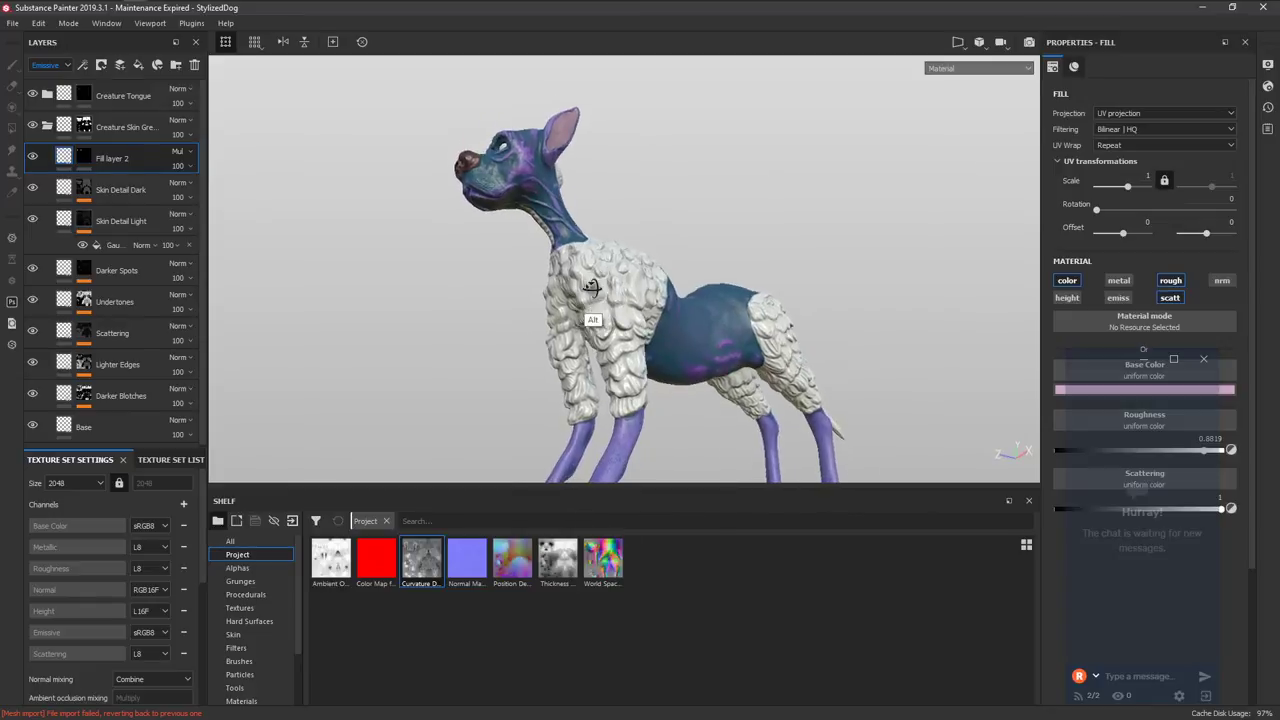
{"action": "middle_click_drag", "start_coordinate": [594, 284], "coordinate": [596, 308], "text": "alt"}
{"action": "mouse_move", "coordinate": [596, 307]}
{"action": "left_mouse_down", "text": "alt"}
{"action": "mouse_move", "coordinate": [592, 292]}
{"action": "mouse_move", "coordinate": [624, 289]}
{"action": "mouse_move", "coordinate": [583, 307]}
{"action": "left_mouse_up", "text": "alt"}
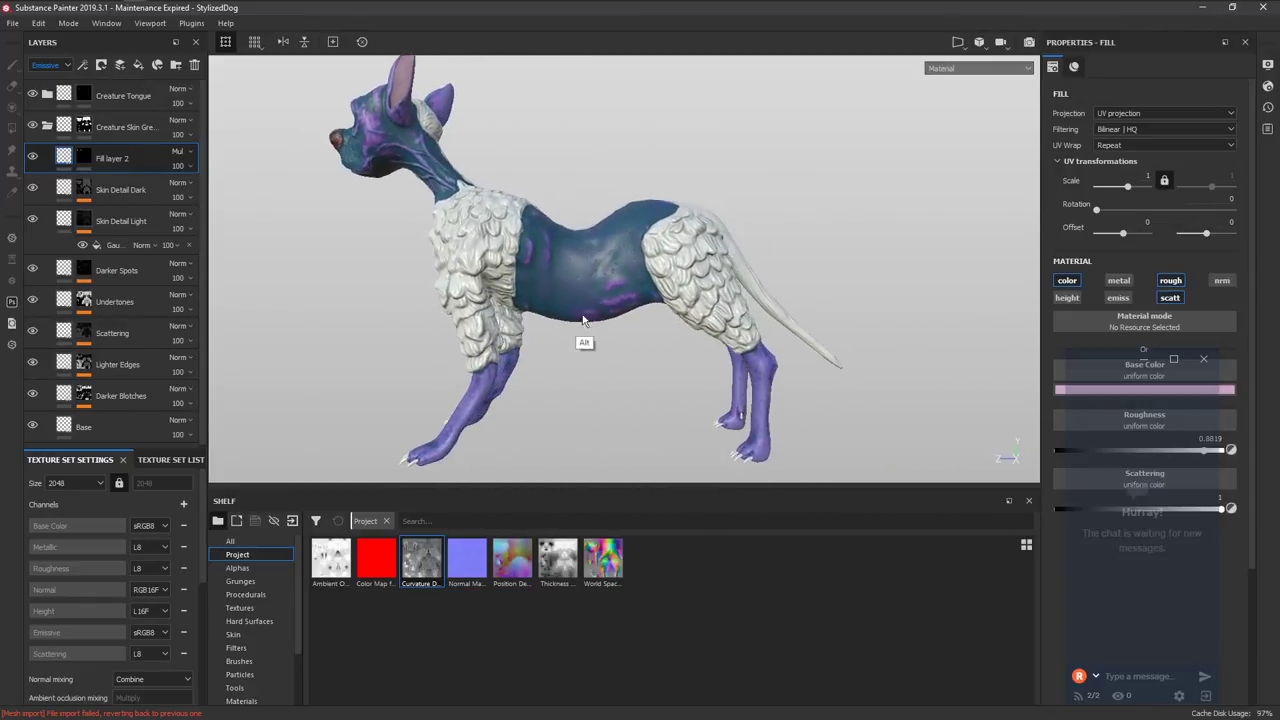
Collapse the green creature skin folder and apply the Plastic Dusty smart material to the dog from the smart materials shelf.
{"action": "left_click", "coordinate": [46, 128]}
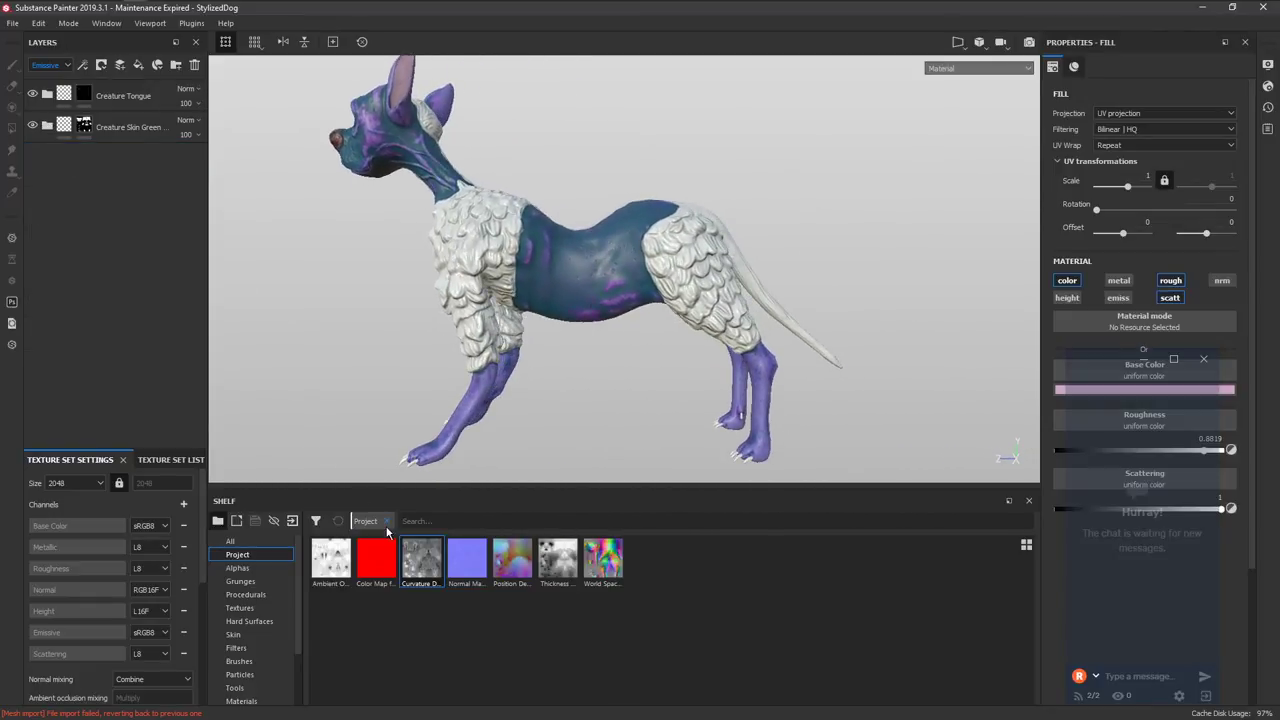
{"action": "left_click", "coordinate": [387, 521]}
{"action": "scroll", "coordinate": [300, 690], "scroll_direction": "down", "scroll_amount": 2}
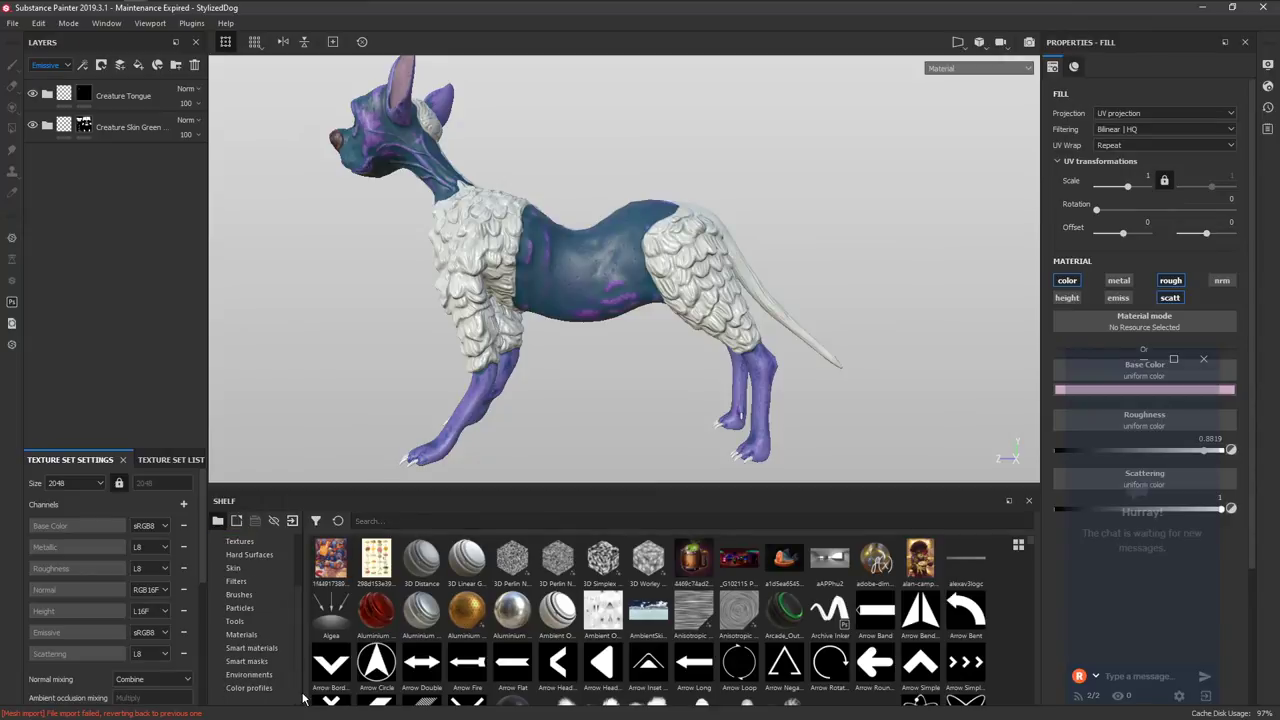
{"action": "left_click", "coordinate": [272, 650]}
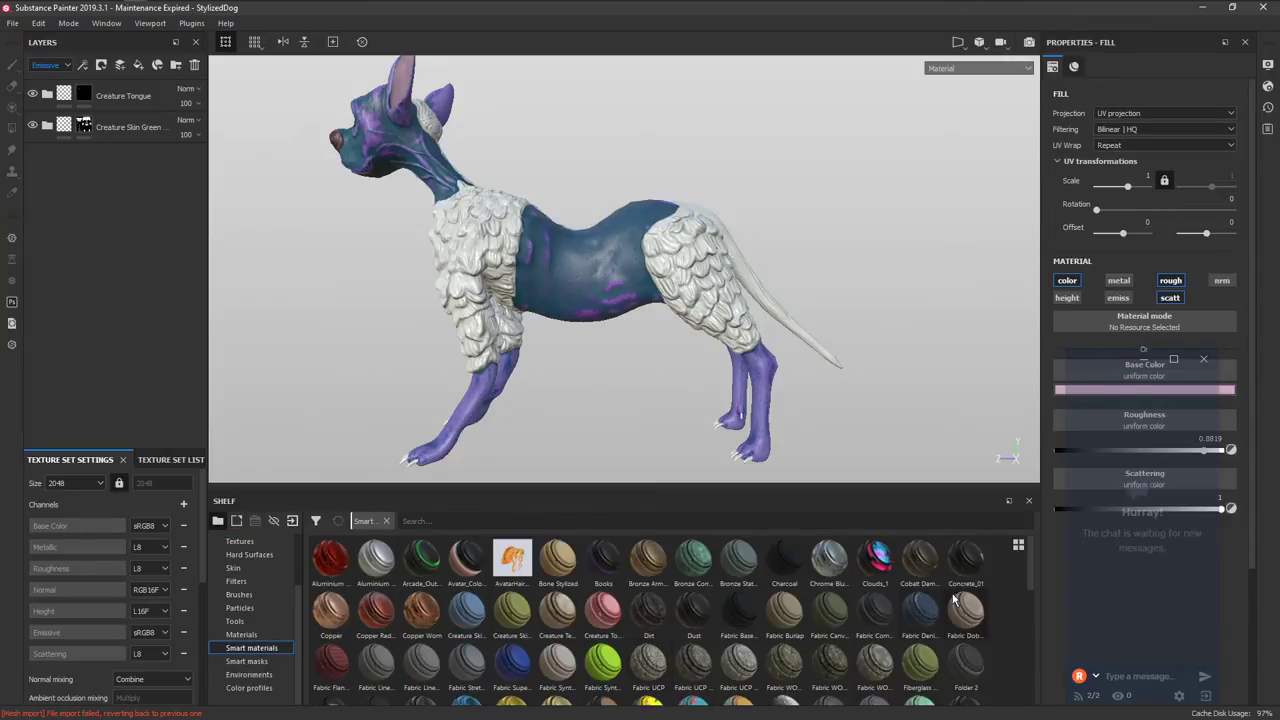
{"action": "scroll", "coordinate": [1021, 582], "scroll_direction": "down", "scroll_amount": 4}
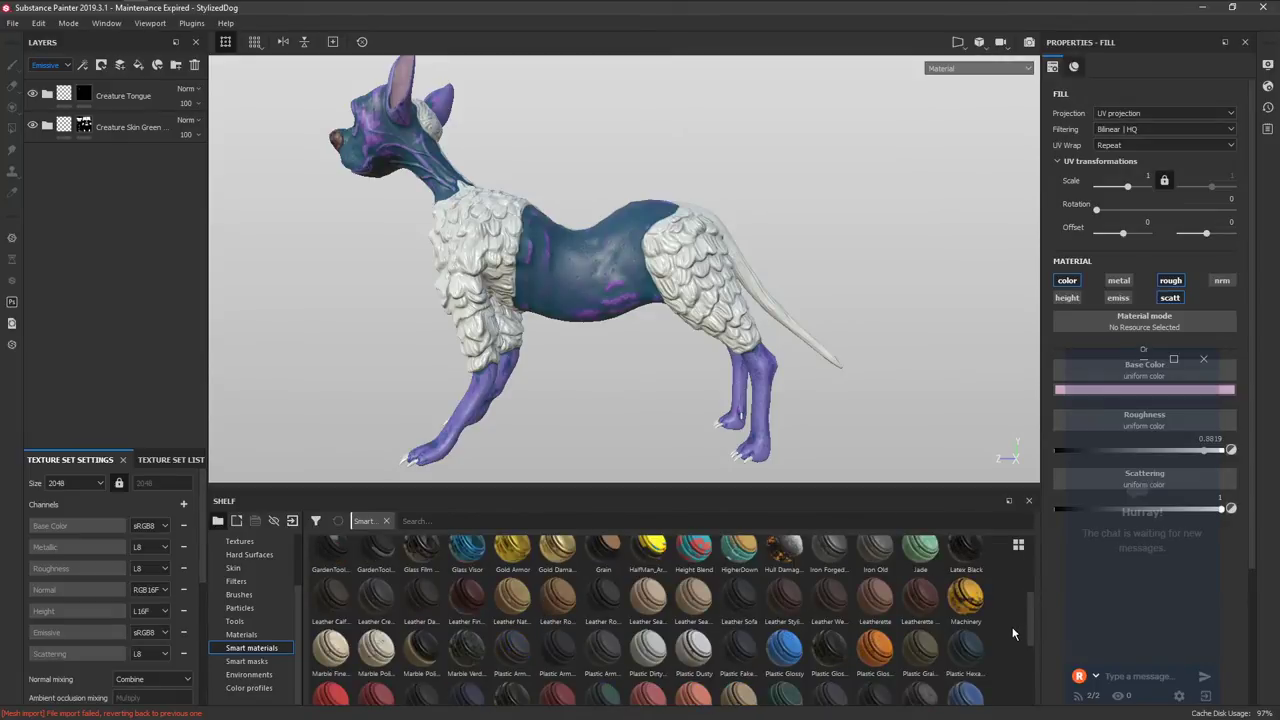
{"action": "mouse_move", "coordinate": [1032, 621]}
{"action": "left_mouse_down"}
{"action": "mouse_move", "coordinate": [1035, 686]}
{"action": "mouse_move", "coordinate": [1026, 642]}
{"action": "left_mouse_up"}
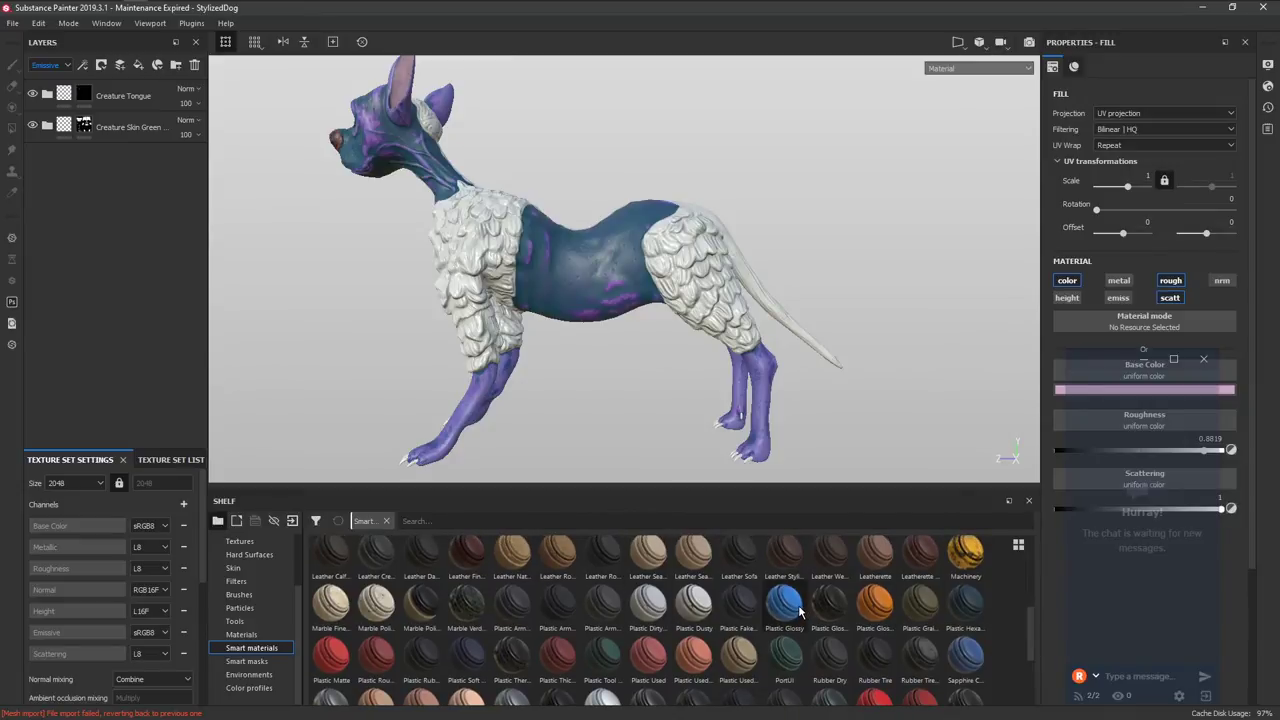
{"action": "mouse_move", "coordinate": [656, 611]}
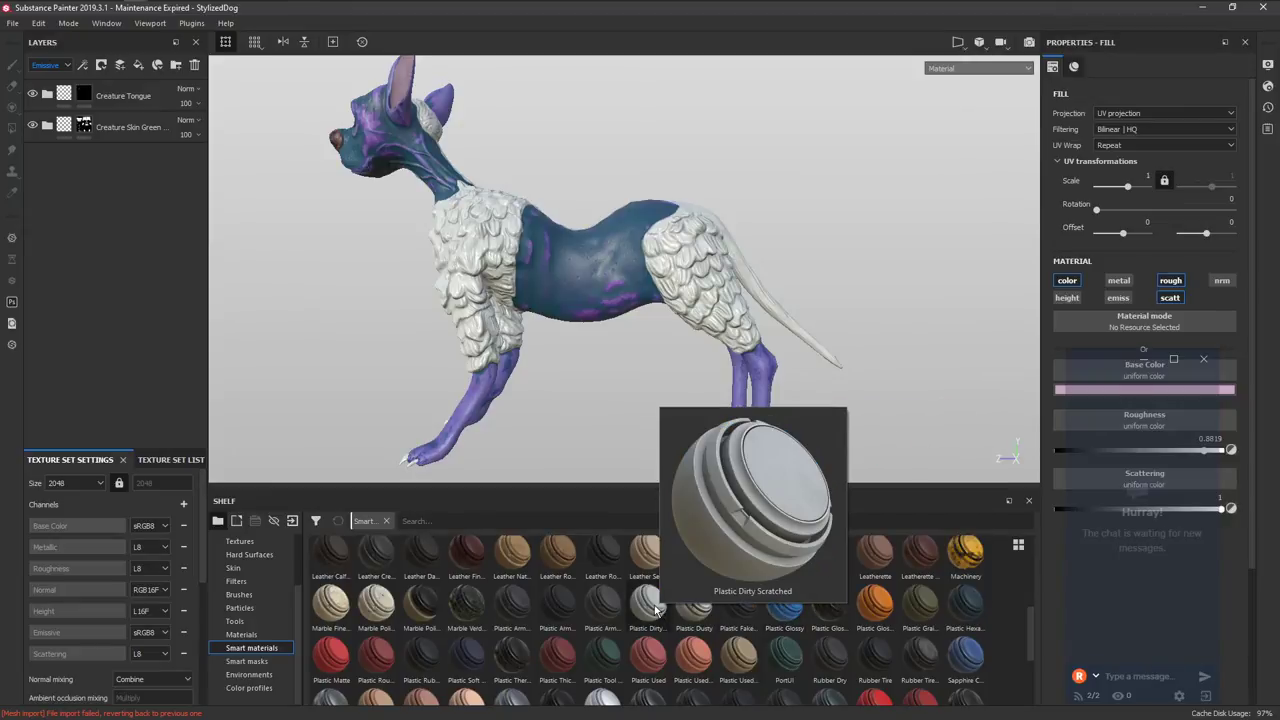
{"action": "mouse_move", "coordinate": [699, 614]}
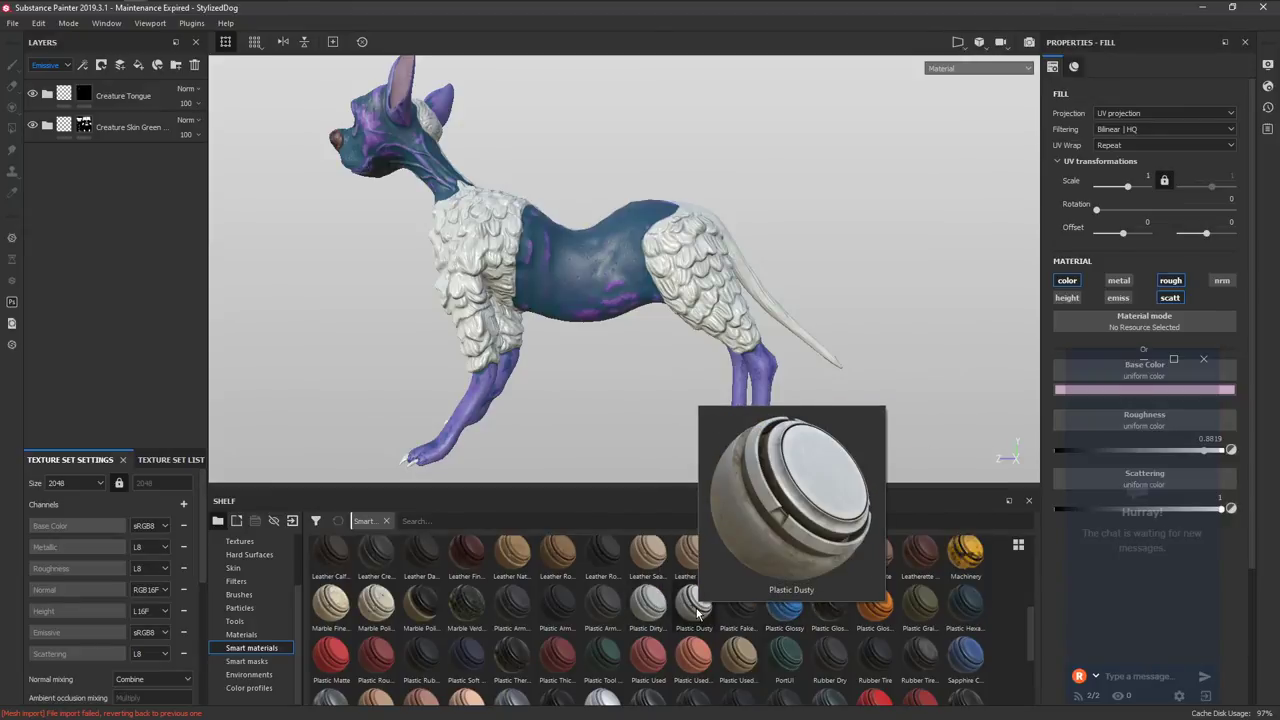
{"action": "left_click_drag", "start_coordinate": [707, 614], "coordinate": [652, 306]}
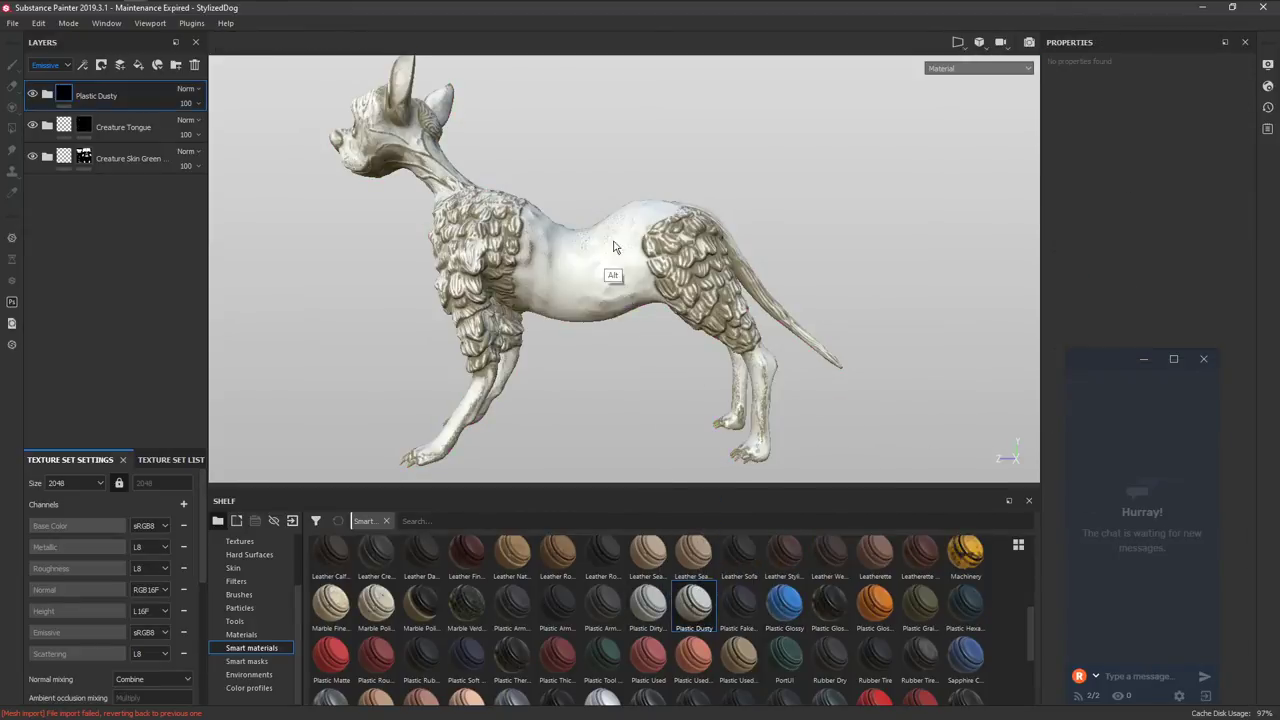
Add a black mask to Plastic Dusty and paint the material onto the narrow spine segments in the middle of the back.
{"action": "scroll", "coordinate": [624, 352], "scroll_direction": "up", "scroll_amount": 3}
{"action": "middle_click_drag", "start_coordinate": [625, 352], "coordinate": [638, 402], "text": "alt"}
{"action": "right_click", "coordinate": [97, 88]}
{"action": "left_click", "coordinate": [123, 108]}
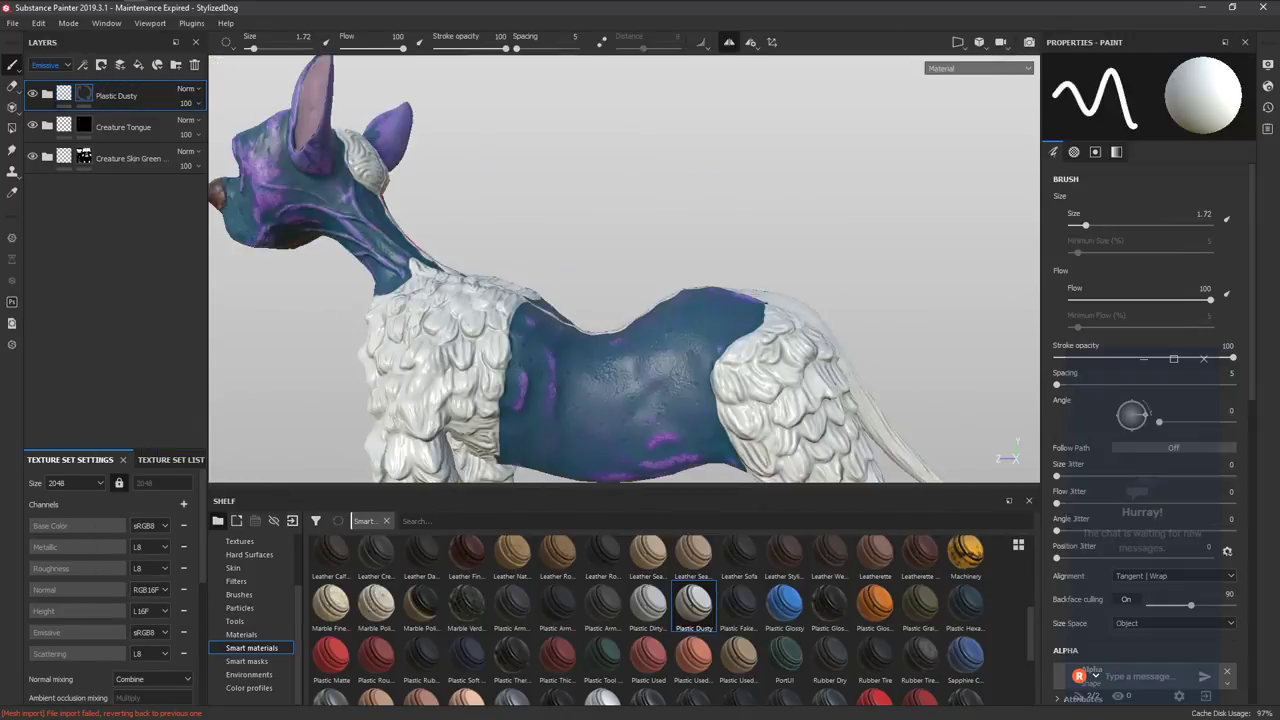
{"action": "left_click_drag", "start_coordinate": [590, 265], "coordinate": [629, 271], "text": "alt"}
{"action": "right_click_drag", "start_coordinate": [629, 271], "coordinate": [697, 510], "text": "alt"}
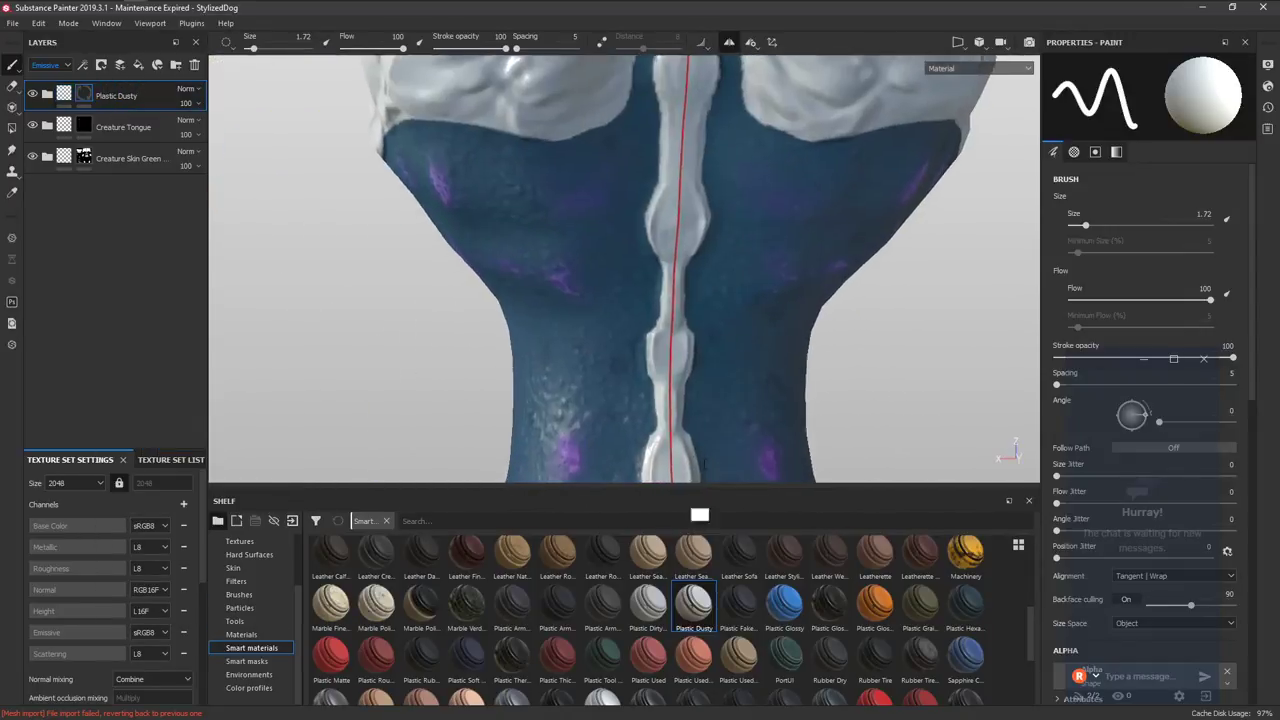
{"action": "left_click_drag", "start_coordinate": [663, 338], "coordinate": [678, 232]}
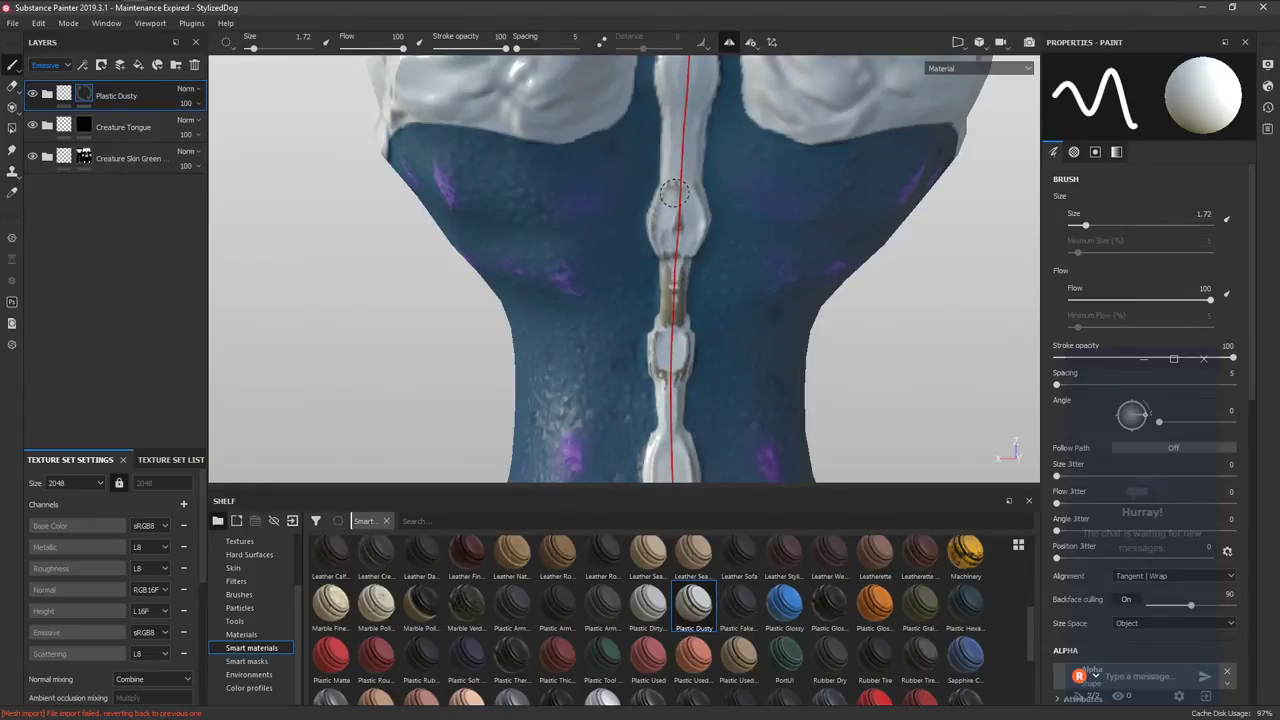
Set the base color of Plastic Dusty's Base layer to a very dark red of about 0.040, 0.006, 0.006.
{"action": "left_click", "coordinate": [46, 94]}
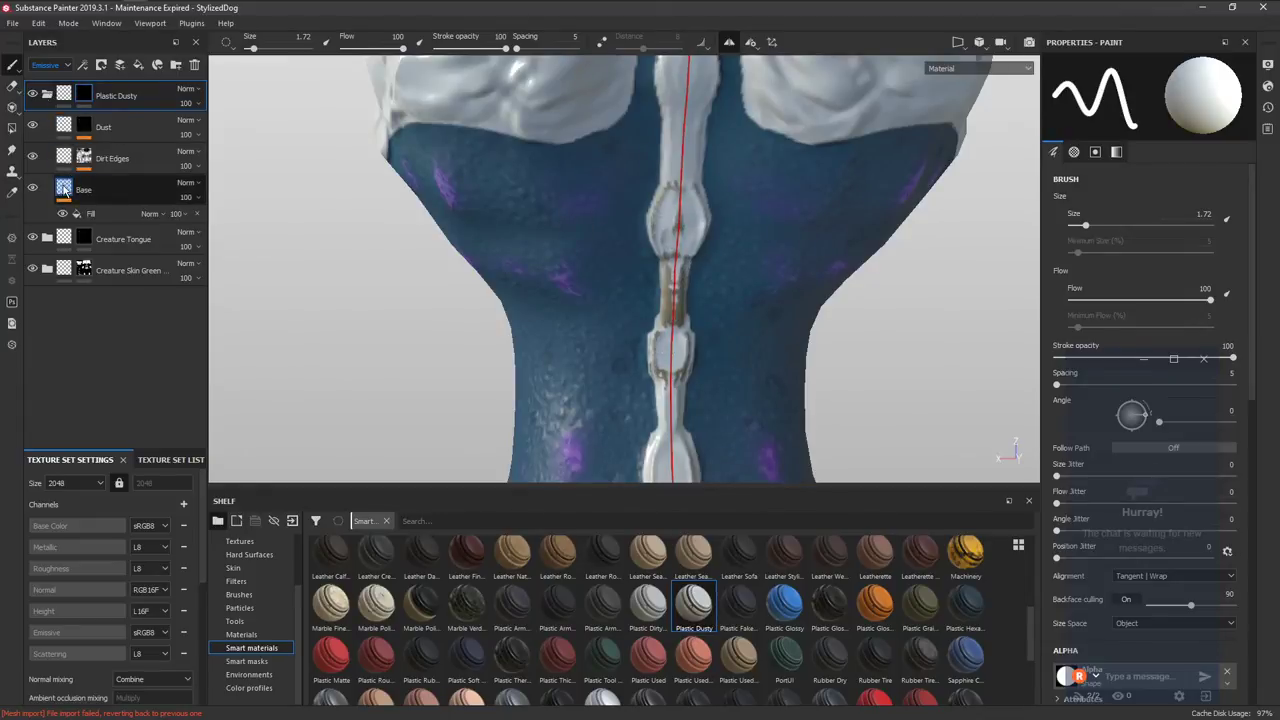
{"action": "left_click", "coordinate": [66, 190]}
{"action": "left_click", "coordinate": [1123, 391]}
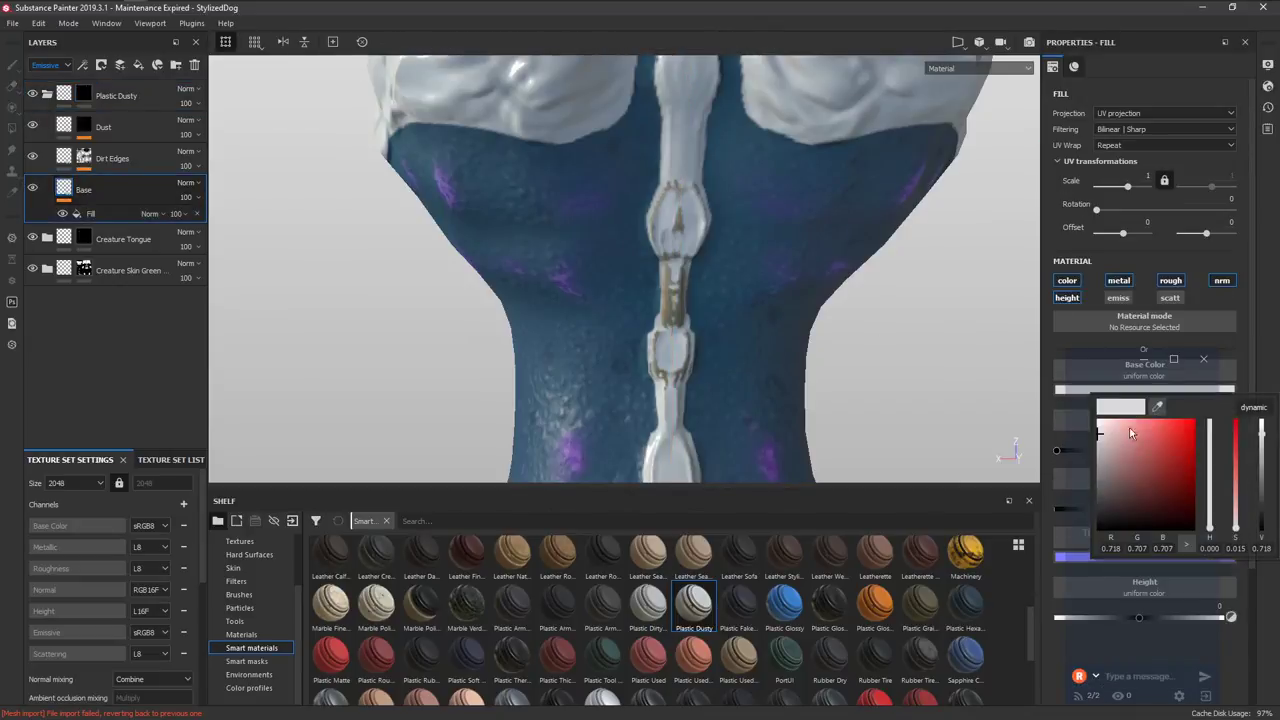
{"action": "left_click_drag", "start_coordinate": [1118, 440], "coordinate": [1156, 512]}
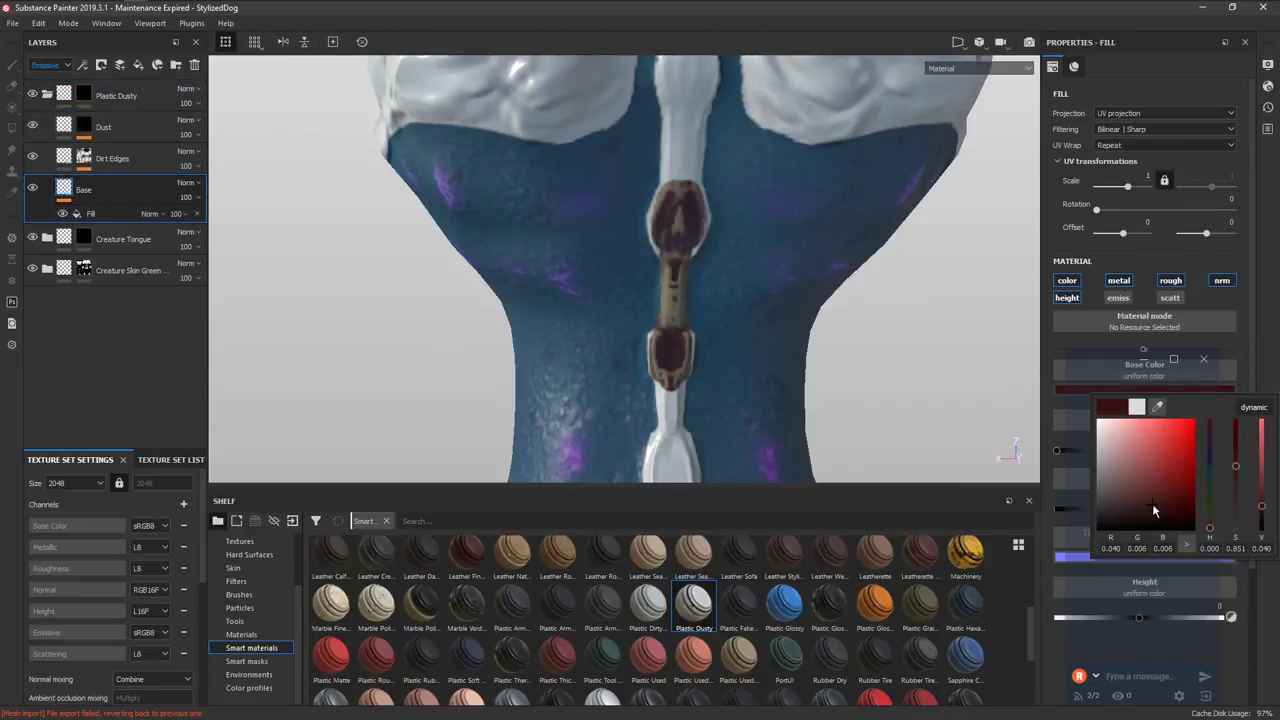
{"action": "left_click_drag", "start_coordinate": [634, 297], "coordinate": [568, 288], "text": "alt"}
Change the base color of Plastic Dusty's Dirt Edges layer to a muted green.
{"action": "left_click", "coordinate": [70, 159]}
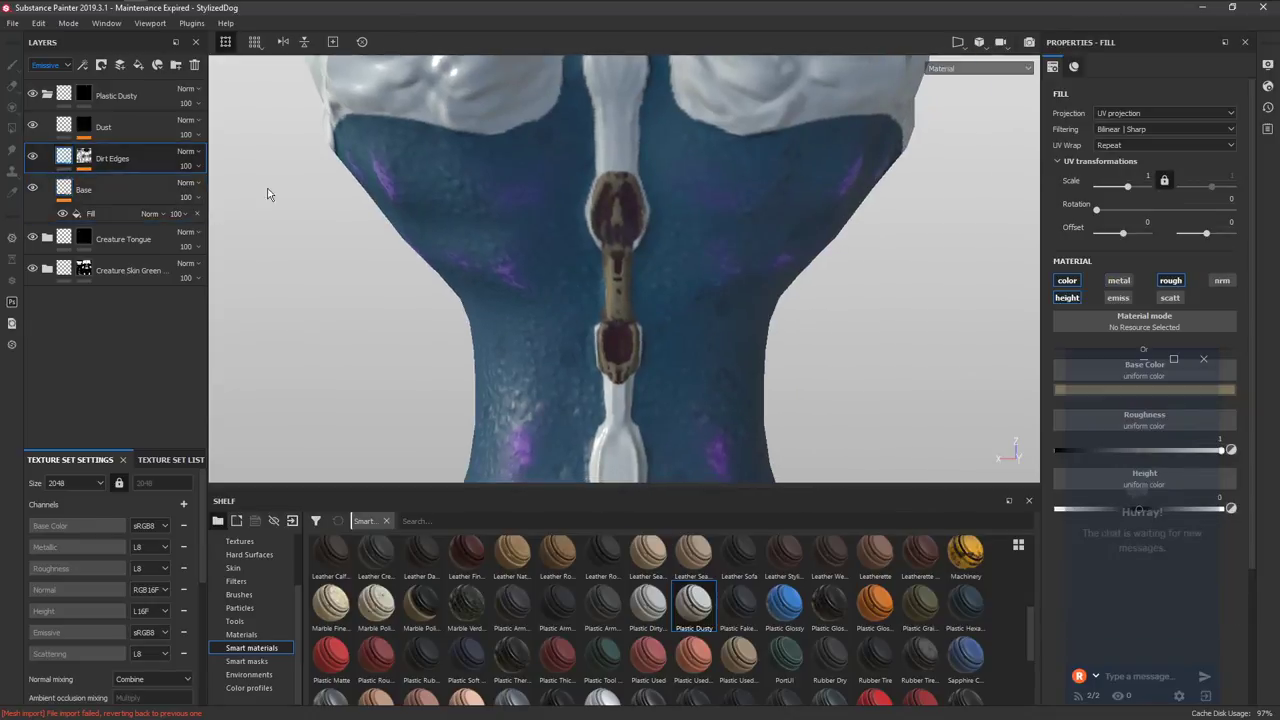
{"action": "left_click", "coordinate": [1062, 389]}
{"action": "left_click_drag", "start_coordinate": [1166, 464], "coordinate": [1249, 486]}
{"action": "left_click_drag", "start_coordinate": [662, 292], "coordinate": [603, 314], "text": "alt"}
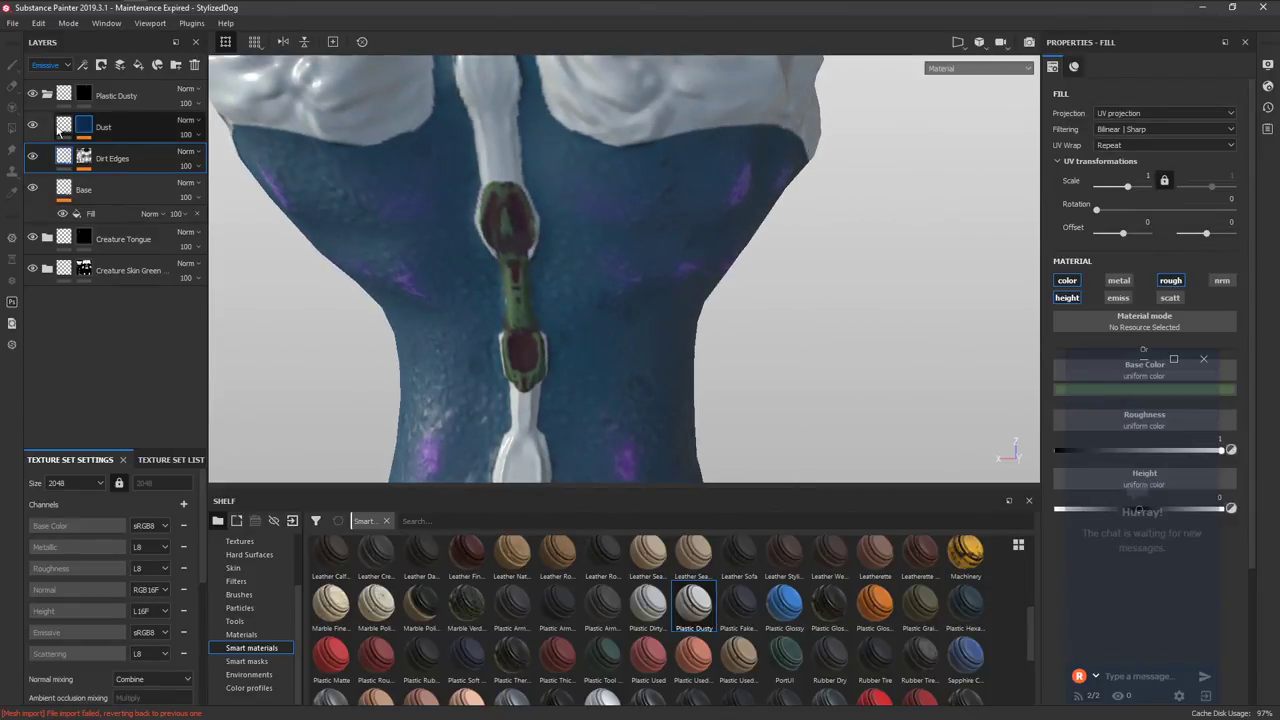
Paint the Dust layer's mask over the larger spine segment and reduce the brush size to 0.76.
{"action": "left_click", "coordinate": [58, 130]}
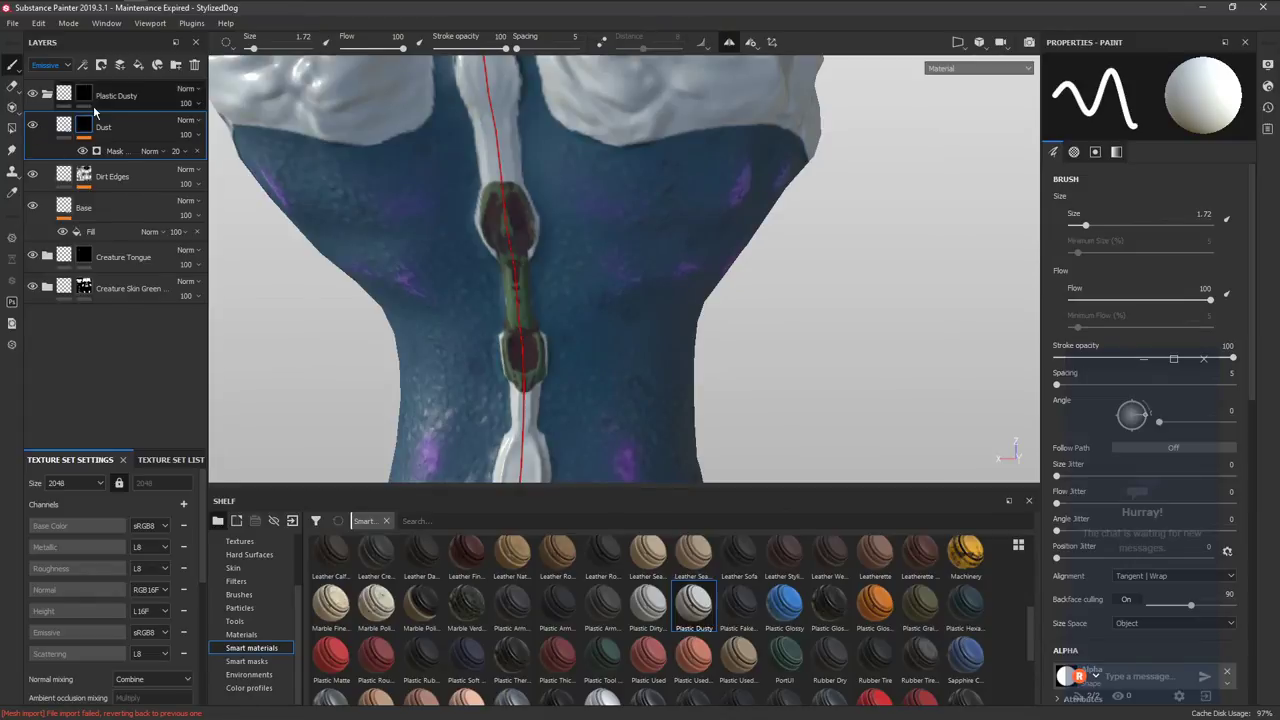
{"action": "middle_click_drag", "start_coordinate": [496, 204], "coordinate": [526, 254], "text": "alt"}
{"action": "mouse_move", "coordinate": [526, 254]}
{"action": "left_mouse_down"}
{"action": "mouse_move", "coordinate": [526, 287]}
{"action": "mouse_move", "coordinate": [531, 274]}
{"action": "mouse_move", "coordinate": [631, 309]}
{"action": "mouse_move", "coordinate": [757, 189]}
{"action": "mouse_move", "coordinate": [955, 263]}
{"action": "mouse_move", "coordinate": [890, 275]}
{"action": "left_mouse_up"}
{"action": "right_click_drag", "start_coordinate": [543, 360], "coordinate": [478, 380], "text": "ctrl"}
{"action": "mouse_move", "coordinate": [478, 380]}
{"action": "left_mouse_down", "text": "alt"}
{"action": "mouse_move", "coordinate": [486, 415]}
{"action": "mouse_move", "coordinate": [517, 423]}
{"action": "mouse_move", "coordinate": [506, 383]}
{"action": "left_mouse_up", "text": "alt"}
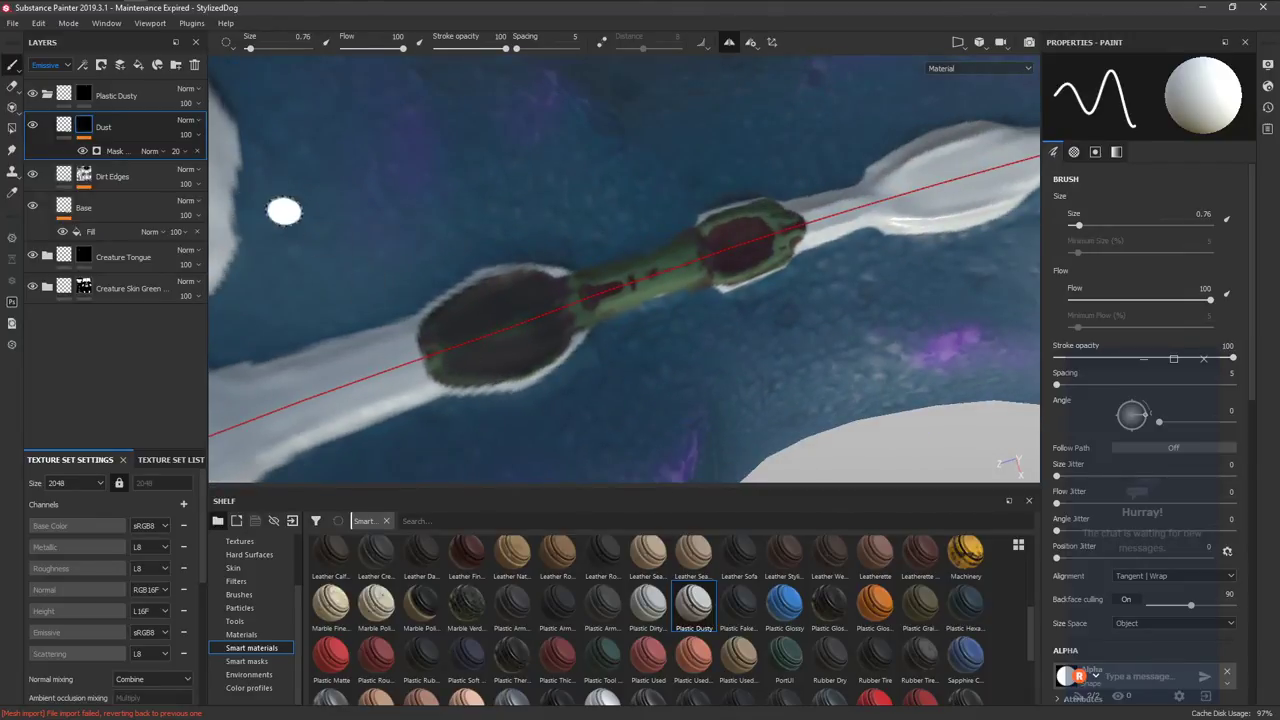
Paint the Plastic Dusty group's mask over the larger mid-back spine segment and the next segments toward the head.
{"action": "left_click", "coordinate": [87, 96]}
{"action": "mouse_move", "coordinate": [424, 382]}
{"action": "left_mouse_down"}
{"action": "mouse_move", "coordinate": [436, 393]}
{"action": "mouse_move", "coordinate": [563, 358]}
{"action": "left_mouse_up"}
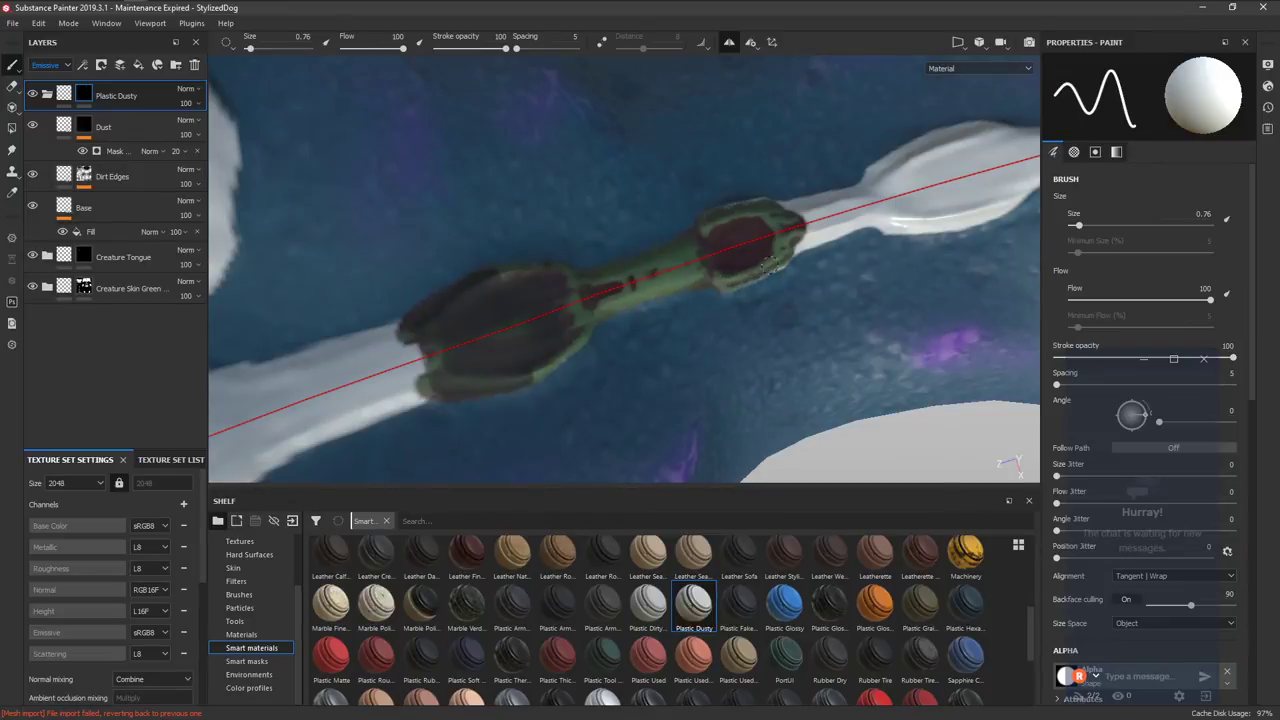
{"action": "mouse_move", "coordinate": [537, 333]}
{"action": "left_mouse_down", "text": "alt"}
{"action": "mouse_move", "coordinate": [334, 366]}
{"action": "mouse_move", "coordinate": [443, 374]}
{"action": "mouse_move", "coordinate": [659, 318]}
{"action": "left_mouse_up", "text": "alt"}
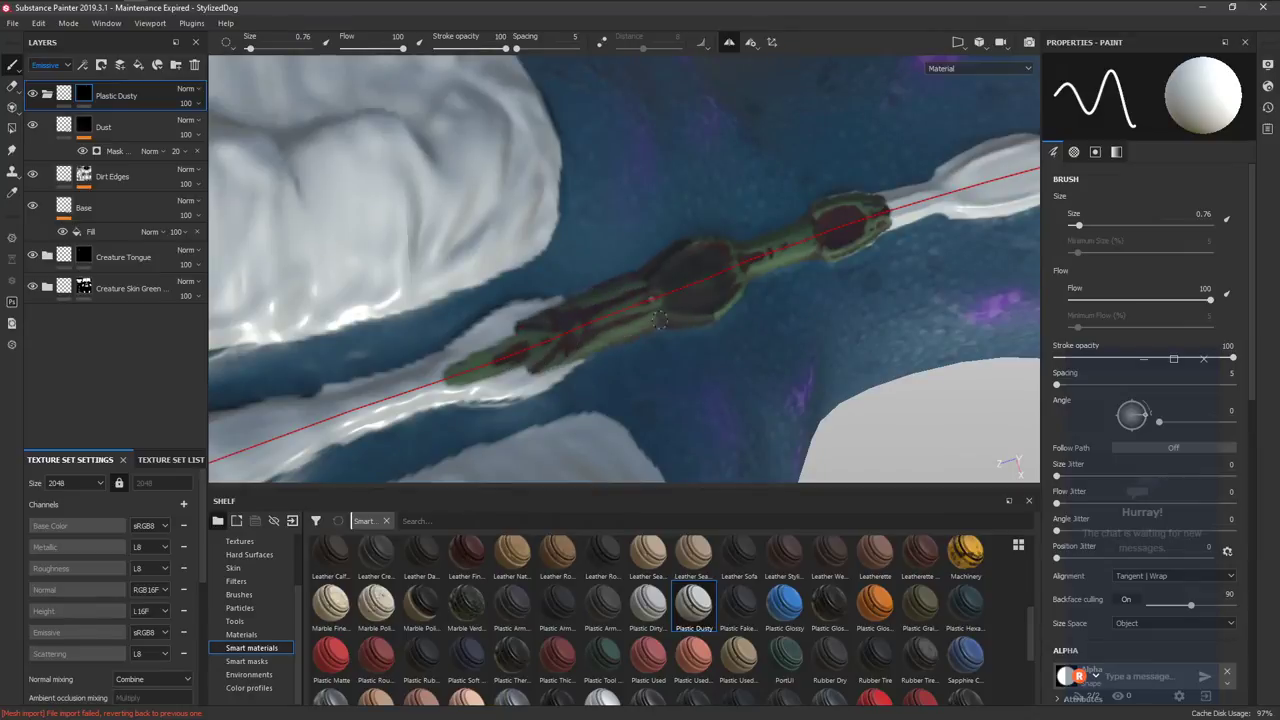
{"action": "mouse_move", "coordinate": [547, 308]}
{"action": "left_mouse_down"}
{"action": "mouse_move", "coordinate": [500, 318]}
{"action": "mouse_move", "coordinate": [434, 374]}
{"action": "mouse_move", "coordinate": [497, 336]}
{"action": "left_mouse_up"}
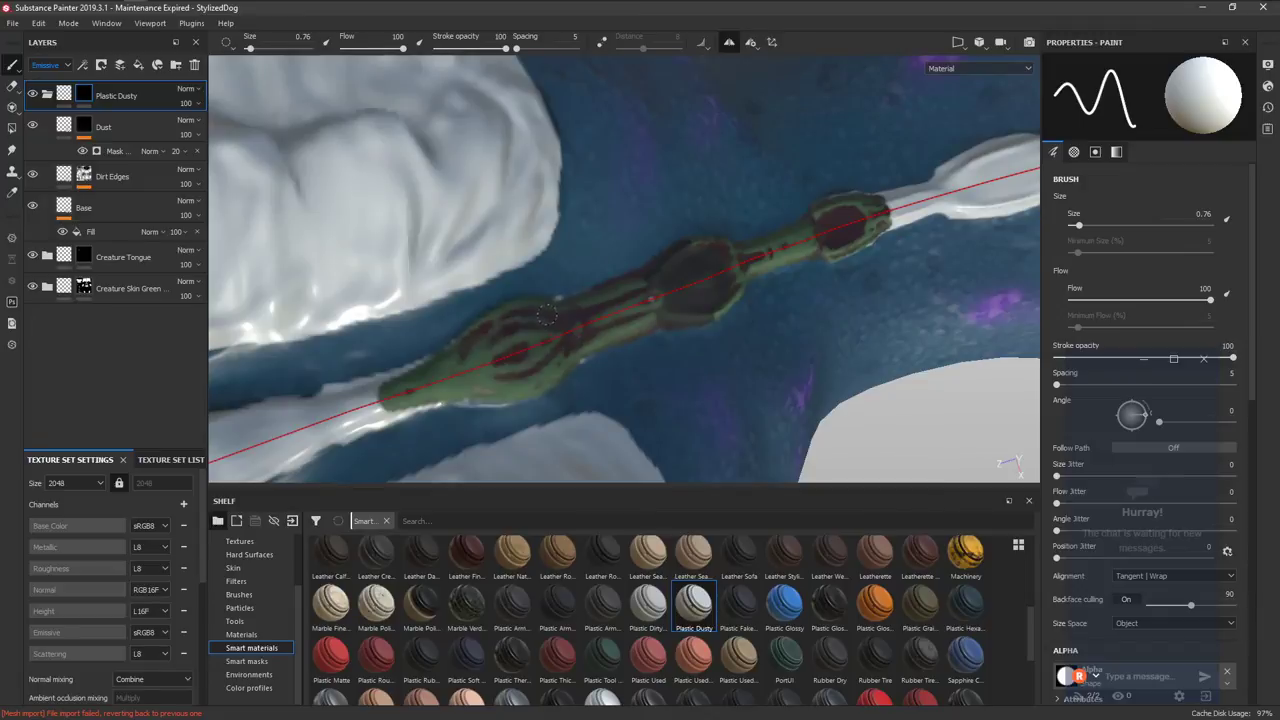
{"action": "left_click_drag", "start_coordinate": [474, 393], "coordinate": [606, 314], "text": "alt"}
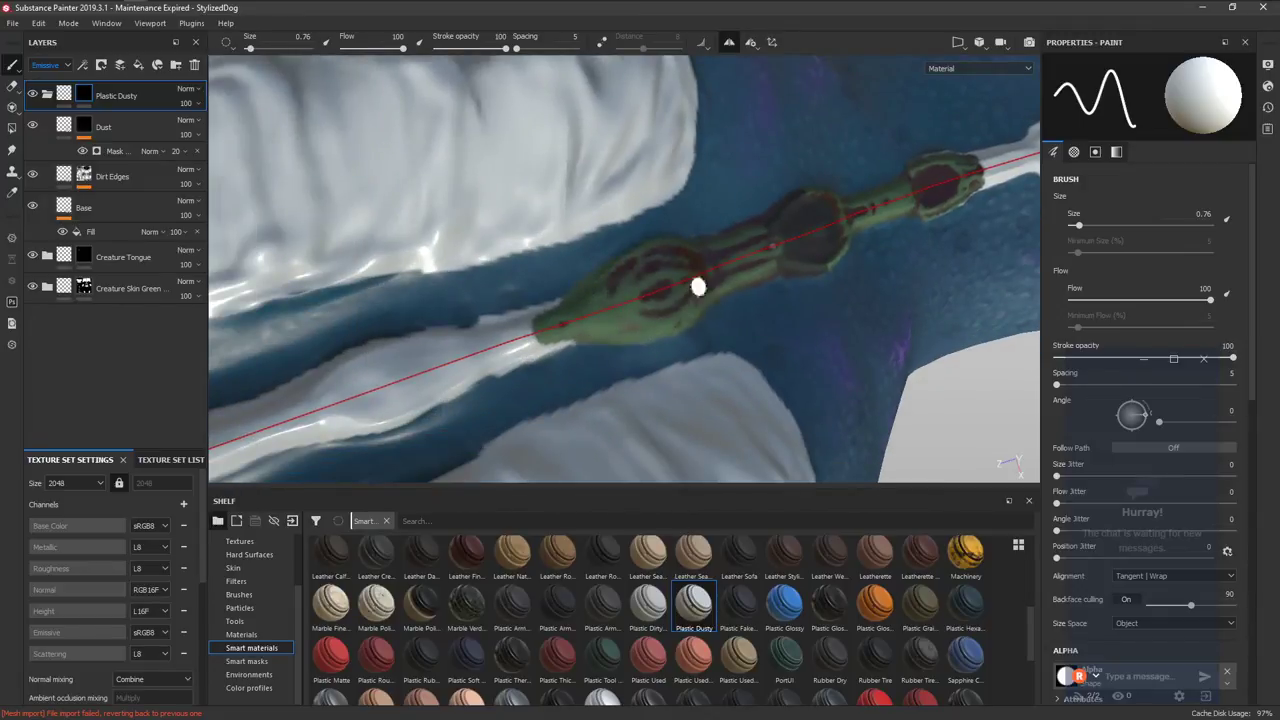
{"action": "mouse_move", "coordinate": [698, 287]}
{"action": "left_mouse_down"}
{"action": "mouse_move", "coordinate": [470, 365]}
{"action": "mouse_move", "coordinate": [548, 338]}
{"action": "left_mouse_up"}
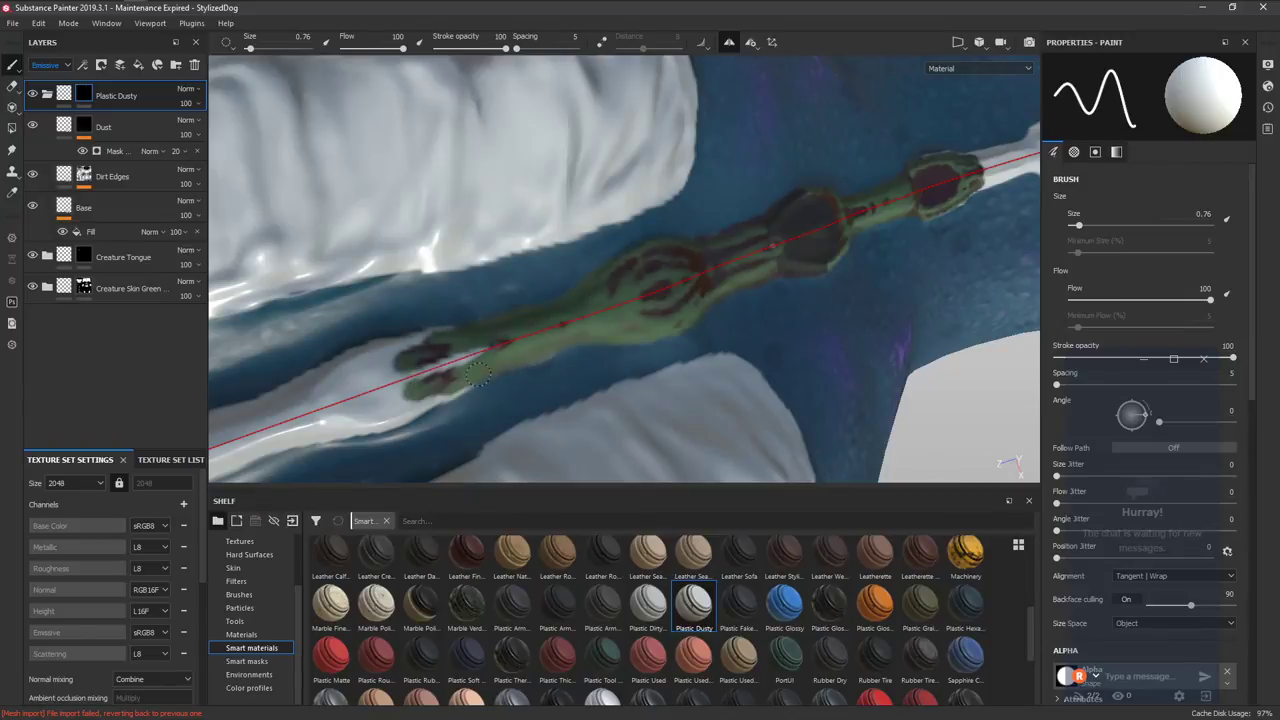
{"action": "mouse_move", "coordinate": [478, 374]}
{"action": "left_mouse_down"}
{"action": "mouse_move", "coordinate": [394, 408]}
{"action": "mouse_move", "coordinate": [468, 384]}
{"action": "left_mouse_up"}
{"action": "middle_click_drag", "start_coordinate": [488, 353], "coordinate": [553, 331], "text": "alt"}
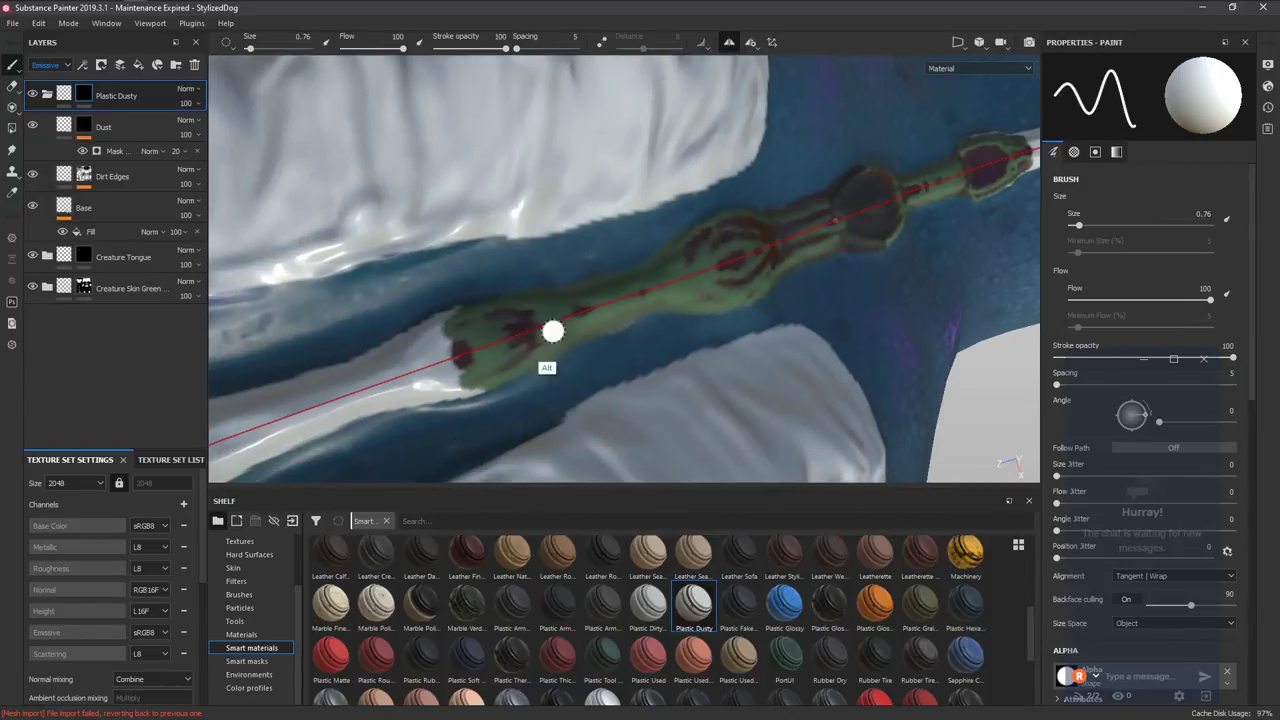
Extend the Plastic Dusty group's mask along the spine between the shoulder tufts up toward the neck.
{"action": "left_click_drag", "start_coordinate": [380, 391], "coordinate": [477, 385]}
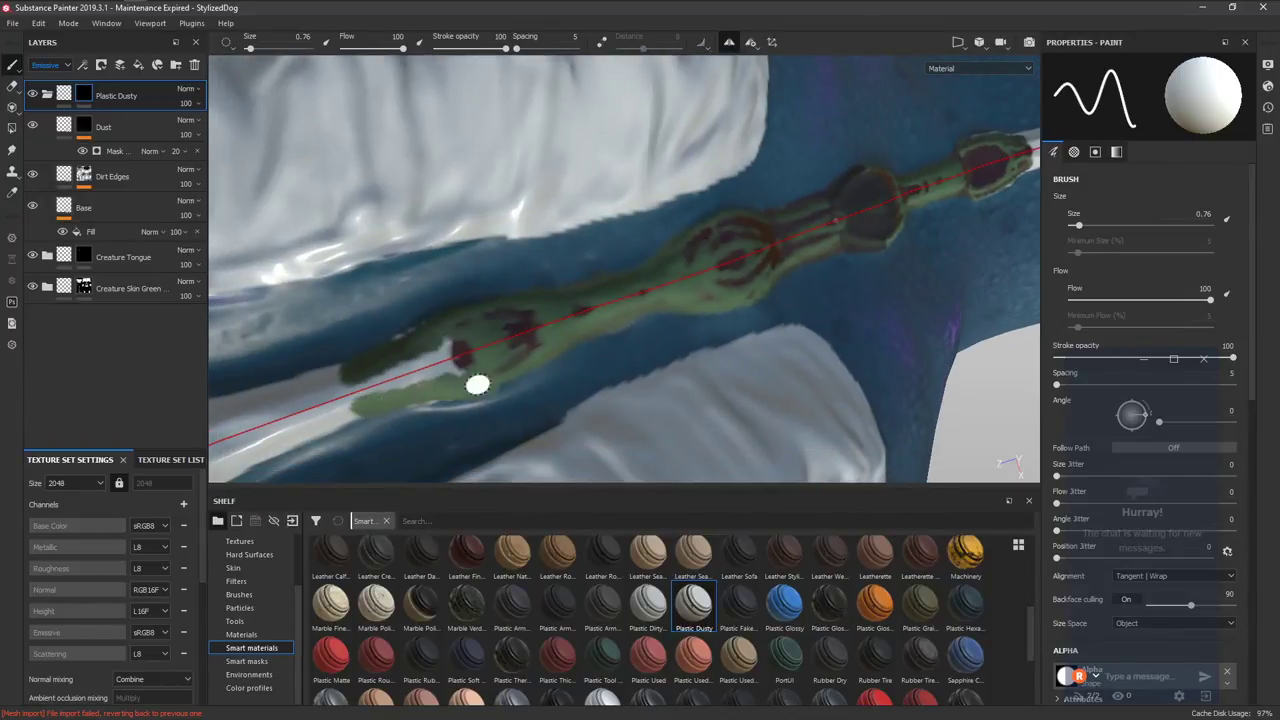
{"action": "left_click_drag", "start_coordinate": [404, 400], "coordinate": [335, 400]}
{"action": "middle_click_drag", "start_coordinate": [419, 412], "coordinate": [621, 322], "text": "alt"}
{"action": "left_click_drag", "start_coordinate": [562, 312], "coordinate": [385, 402]}
{"action": "middle_click_drag", "start_coordinate": [466, 348], "coordinate": [564, 286], "text": "alt"}
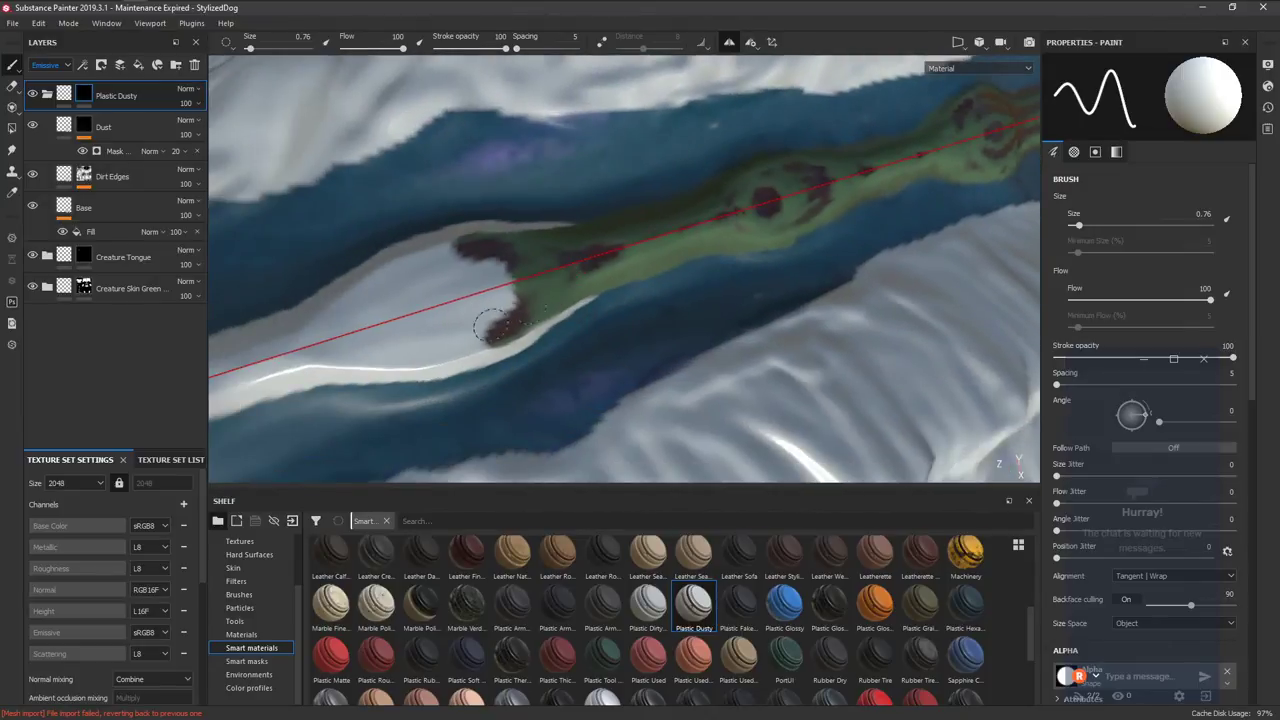
{"action": "mouse_move", "coordinate": [491, 325]}
{"action": "left_mouse_down"}
{"action": "mouse_move", "coordinate": [487, 309]}
{"action": "mouse_move", "coordinate": [346, 300]}
{"action": "mouse_move", "coordinate": [385, 255]}
{"action": "mouse_move", "coordinate": [437, 229]}
{"action": "mouse_move", "coordinate": [545, 195]}
{"action": "mouse_move", "coordinate": [420, 255]}
{"action": "mouse_move", "coordinate": [617, 191]}
{"action": "mouse_move", "coordinate": [574, 217]}
{"action": "mouse_move", "coordinate": [600, 237]}
{"action": "mouse_move", "coordinate": [307, 352]}
{"action": "mouse_move", "coordinate": [452, 262]}
{"action": "mouse_move", "coordinate": [565, 217]}
{"action": "left_mouse_up"}
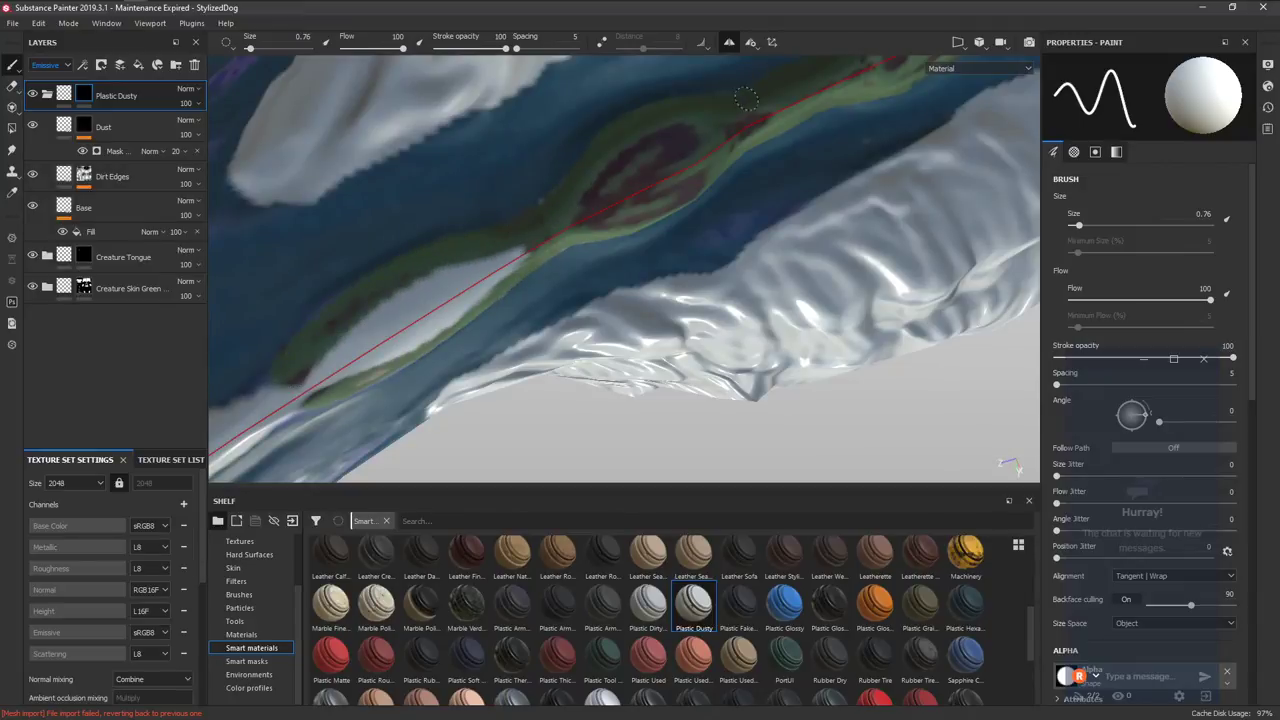
{"action": "mouse_move", "coordinate": [535, 224]}
{"action": "left_mouse_down"}
{"action": "mouse_move", "coordinate": [400, 300]}
{"action": "mouse_move", "coordinate": [343, 354]}
{"action": "mouse_move", "coordinate": [529, 280]}
{"action": "mouse_move", "coordinate": [400, 294]}
{"action": "mouse_move", "coordinate": [603, 186]}
{"action": "left_mouse_up"}
{"action": "left_click_drag", "start_coordinate": [520, 253], "coordinate": [364, 396]}
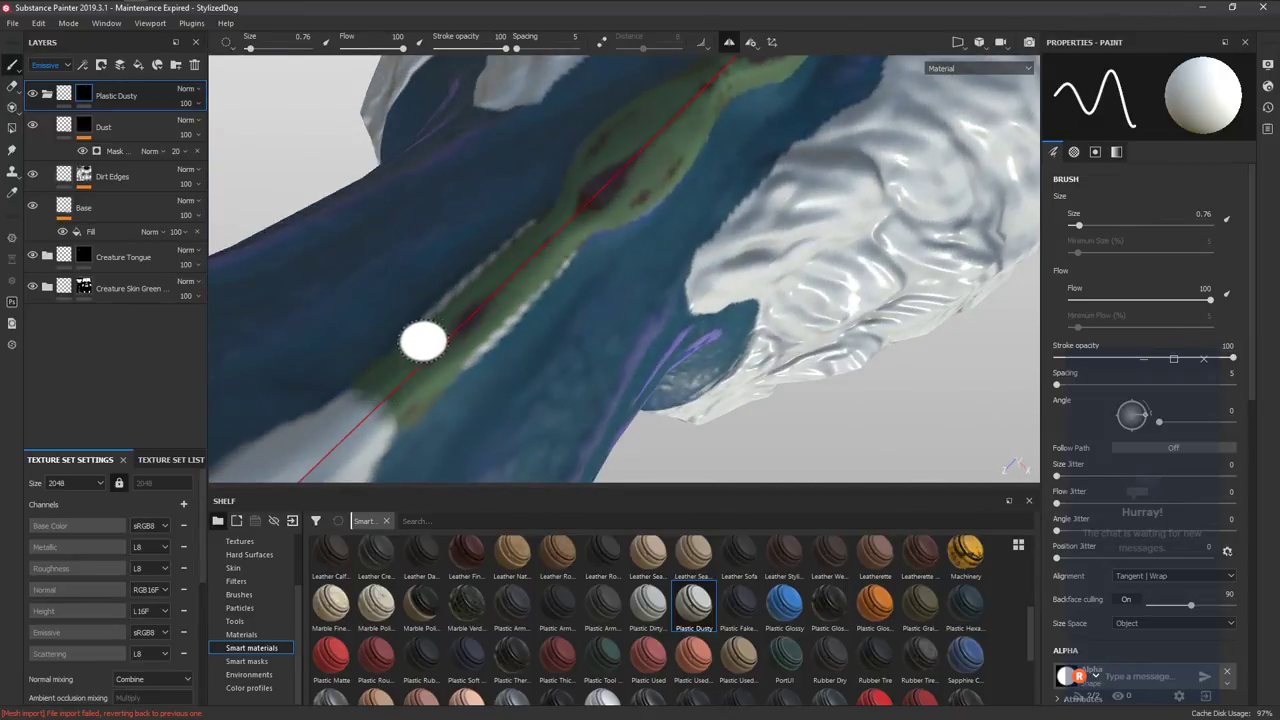
{"action": "left_click_drag", "start_coordinate": [423, 340], "coordinate": [562, 204]}
Paint Plastic Dusty's mask along the lower and side edges of the white tuft on the back of the head.
{"action": "right_click_drag", "start_coordinate": [303, 428], "coordinate": [277, 444], "text": "alt"}
{"action": "left_click_drag", "start_coordinate": [277, 444], "coordinate": [857, 297], "text": "alt"}
{"action": "key", "text": "f"}
{"action": "right_click_drag", "start_coordinate": [857, 297], "coordinate": [1044, 306], "text": "alt"}
{"action": "middle_click_drag", "start_coordinate": [1010, 239], "coordinate": [905, 280], "text": "alt"}
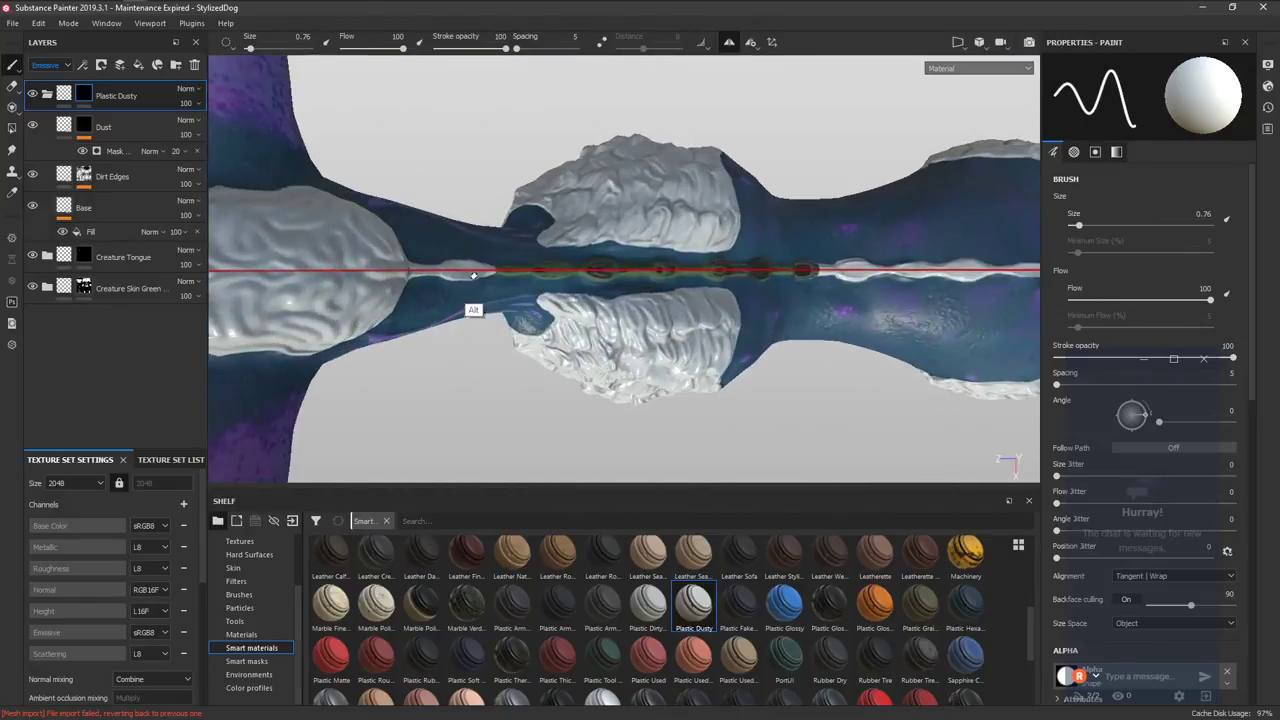
{"action": "right_click_drag", "start_coordinate": [471, 275], "coordinate": [443, 226], "text": "alt"}
{"action": "mouse_move", "coordinate": [443, 226]}
{"action": "left_mouse_down", "text": "alt"}
{"action": "mouse_move", "coordinate": [330, 253]}
{"action": "mouse_move", "coordinate": [314, 285]}
{"action": "mouse_move", "coordinate": [400, 257]}
{"action": "left_mouse_up", "text": "alt"}
{"action": "mouse_move", "coordinate": [312, 306]}
{"action": "left_mouse_down"}
{"action": "mouse_move", "coordinate": [390, 263]}
{"action": "mouse_move", "coordinate": [475, 248]}
{"action": "mouse_move", "coordinate": [521, 217]}
{"action": "mouse_move", "coordinate": [423, 245]}
{"action": "mouse_move", "coordinate": [409, 280]}
{"action": "mouse_move", "coordinate": [383, 234]}
{"action": "mouse_move", "coordinate": [620, 206]}
{"action": "mouse_move", "coordinate": [494, 209]}
{"action": "mouse_move", "coordinate": [546, 371]}
{"action": "mouse_move", "coordinate": [520, 343]}
{"action": "mouse_move", "coordinate": [466, 337]}
{"action": "mouse_move", "coordinate": [515, 345]}
{"action": "mouse_move", "coordinate": [555, 315]}
{"action": "mouse_move", "coordinate": [614, 297]}
{"action": "mouse_move", "coordinate": [581, 321]}
{"action": "mouse_move", "coordinate": [626, 300]}
{"action": "mouse_move", "coordinate": [557, 309]}
{"action": "mouse_move", "coordinate": [666, 280]}
{"action": "mouse_move", "coordinate": [569, 386]}
{"action": "mouse_move", "coordinate": [569, 351]}
{"action": "mouse_move", "coordinate": [624, 271]}
{"action": "mouse_move", "coordinate": [564, 401]}
{"action": "left_mouse_up"}
{"action": "key", "text": "x"}
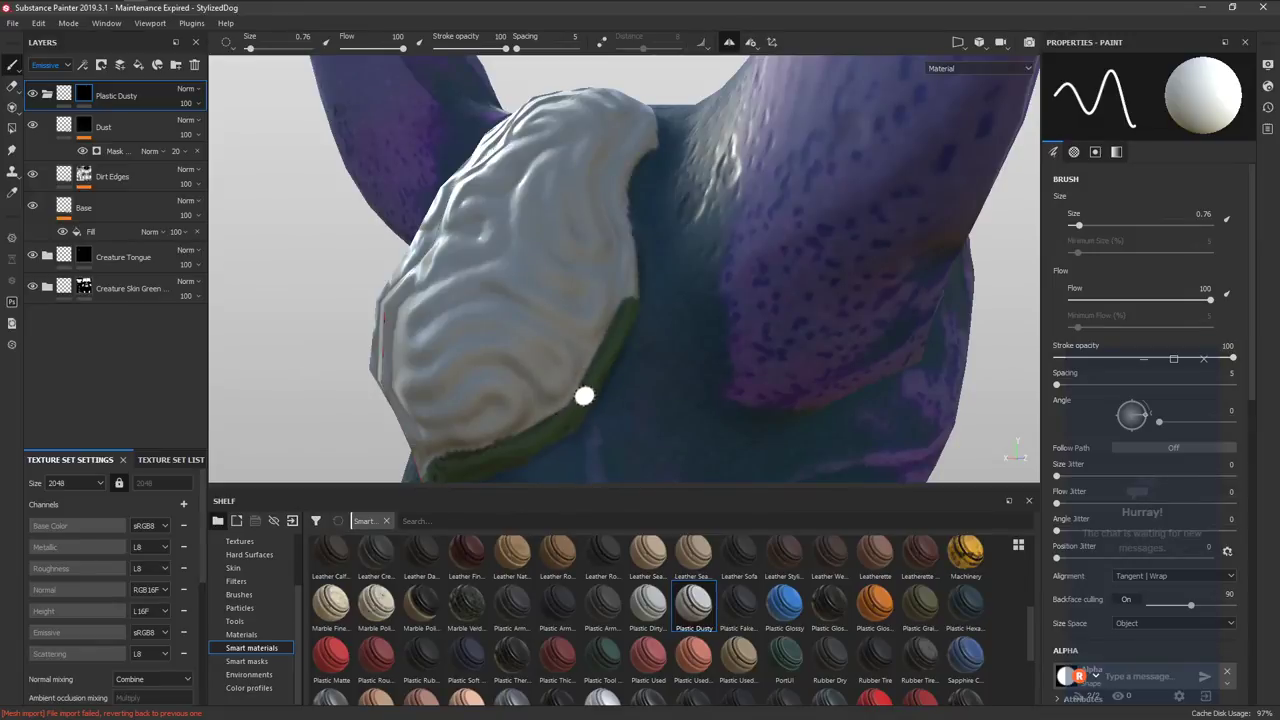
{"action": "left_click_drag", "start_coordinate": [581, 405], "coordinate": [637, 351], "text": "alt"}
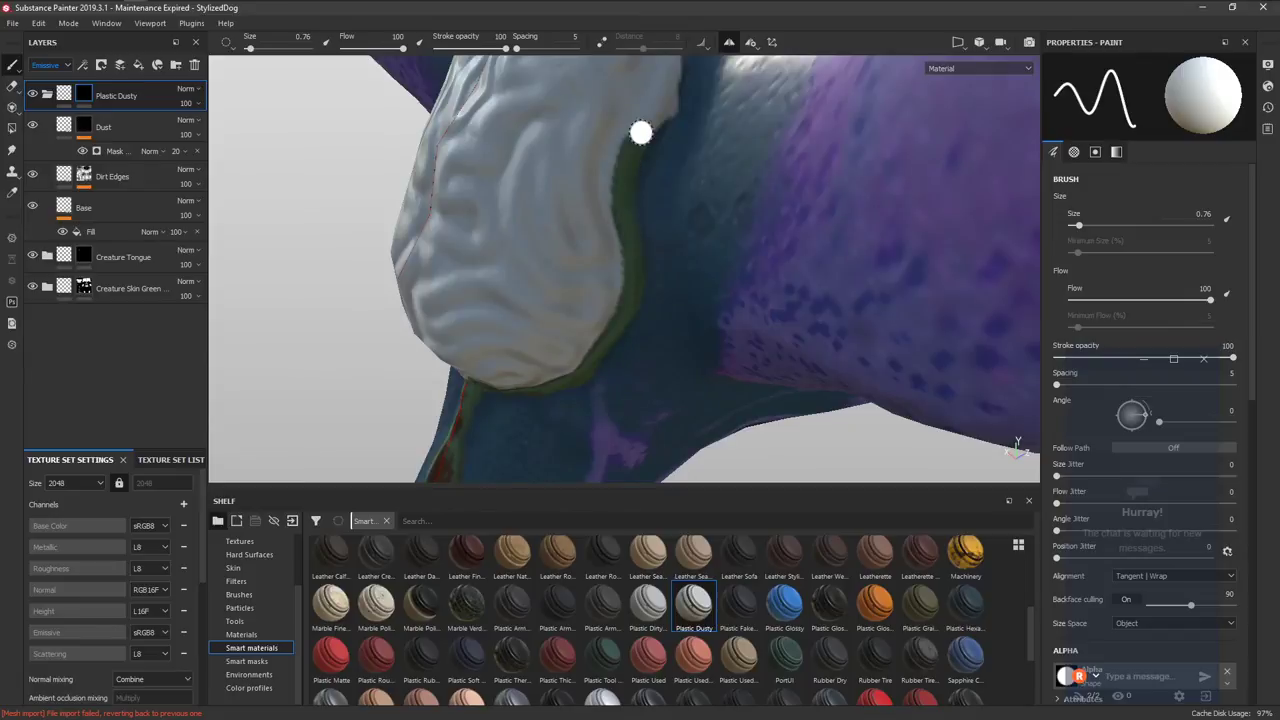
{"action": "mouse_move", "coordinate": [640, 131]}
{"action": "left_mouse_down", "text": "alt"}
{"action": "mouse_move", "coordinate": [628, 325]}
{"action": "mouse_move", "coordinate": [597, 228]}
{"action": "mouse_move", "coordinate": [616, 230]}
{"action": "left_mouse_up", "text": "alt"}
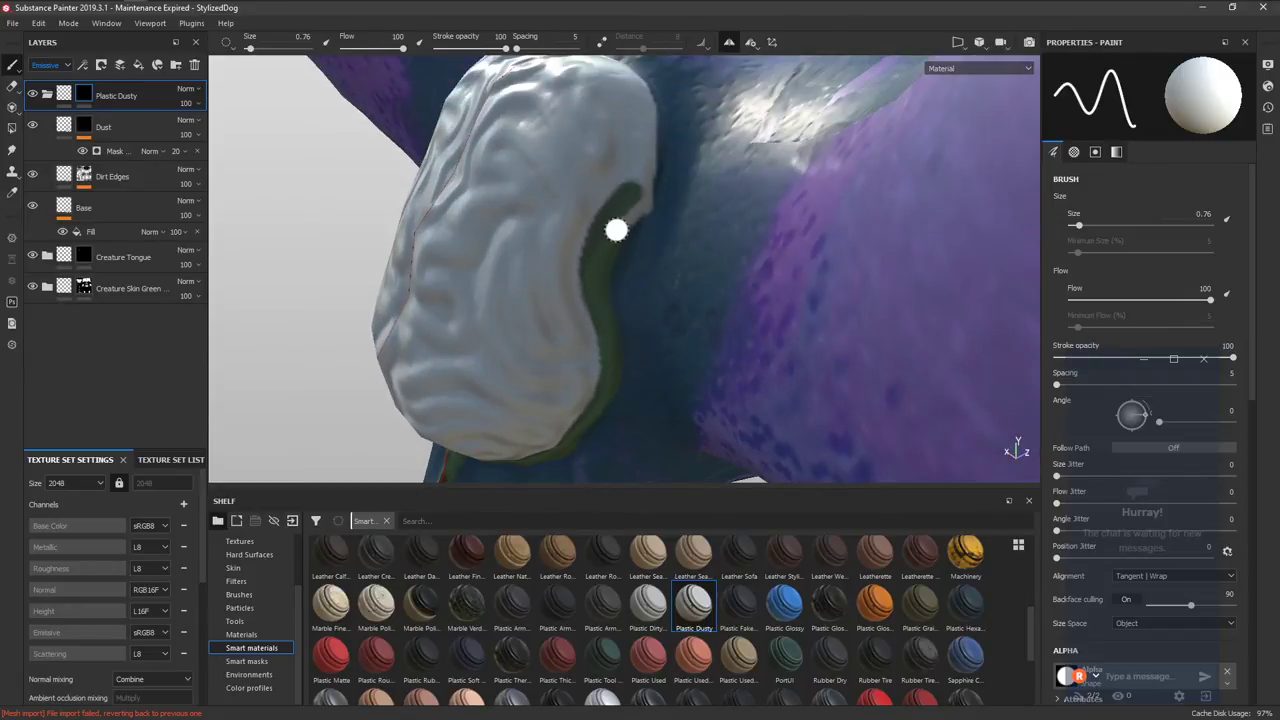
{"action": "left_click_drag", "start_coordinate": [663, 194], "coordinate": [223, 214], "text": "alt"}
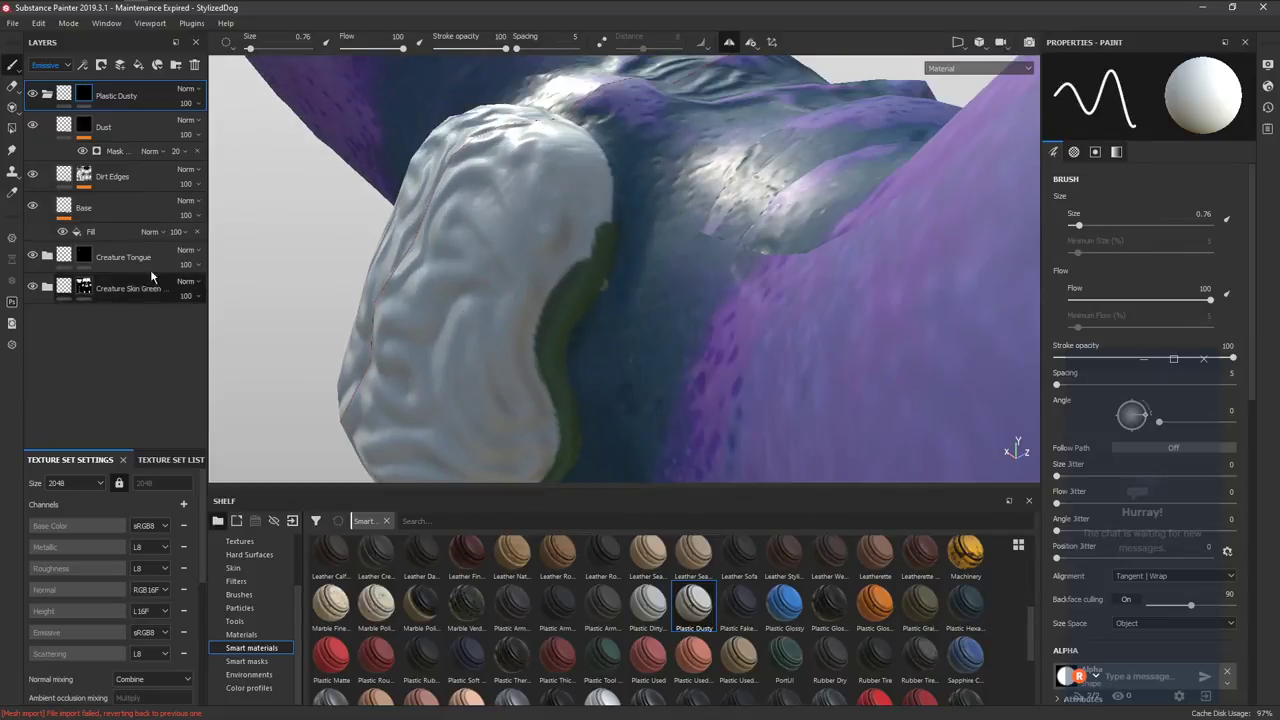
Continue Plastic Dusty's mask around the upper edge of the head tuft to complete its green border.
{"action": "left_click", "coordinate": [85, 290]}
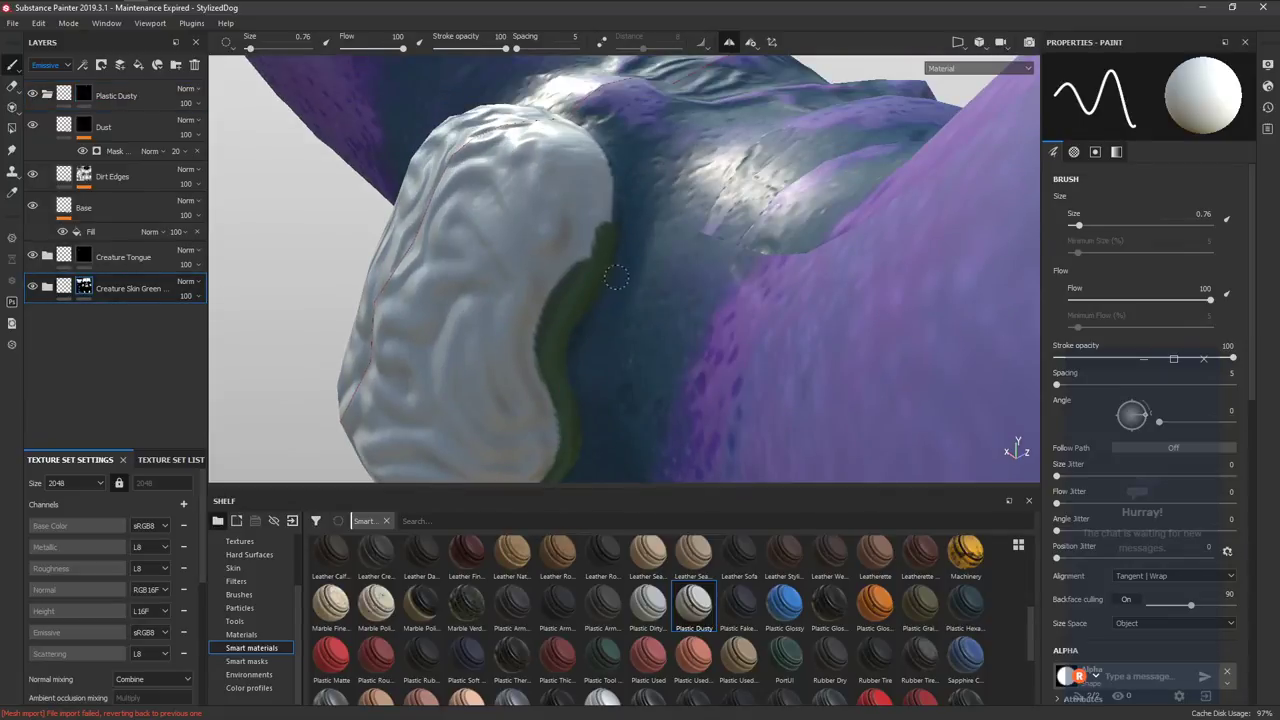
{"action": "left_click", "coordinate": [150, 102]}
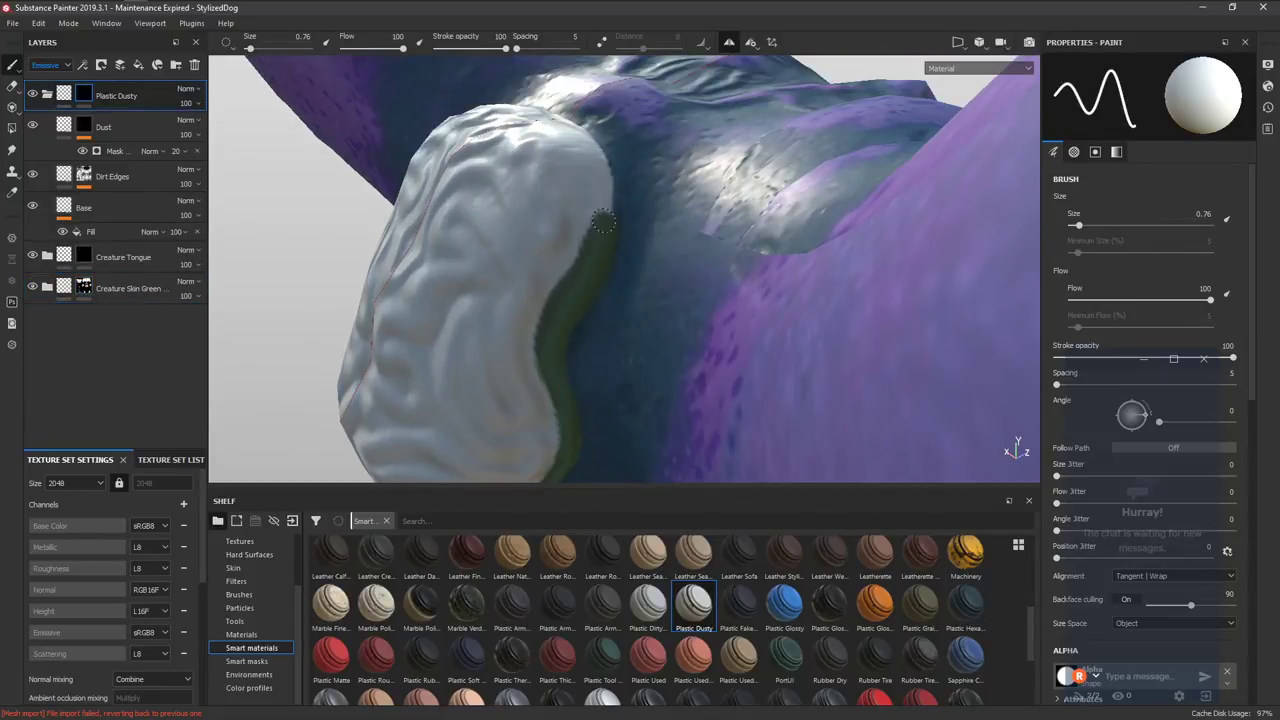
{"action": "left_click_drag", "start_coordinate": [630, 217], "coordinate": [591, 328], "text": "alt"}
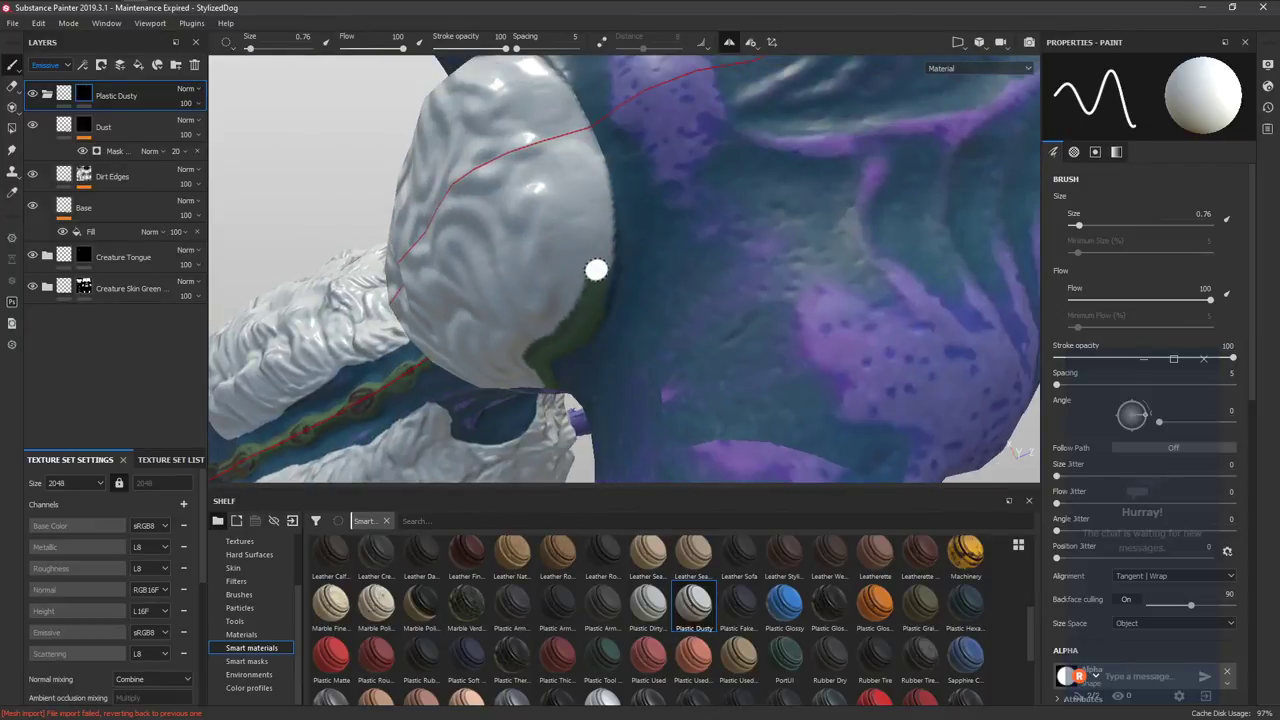
{"action": "mouse_move", "coordinate": [597, 268]}
{"action": "left_mouse_down"}
{"action": "mouse_move", "coordinate": [588, 147]}
{"action": "mouse_move", "coordinate": [623, 229]}
{"action": "mouse_move", "coordinate": [631, 209]}
{"action": "mouse_move", "coordinate": [603, 249]}
{"action": "mouse_move", "coordinate": [877, 351]}
{"action": "mouse_move", "coordinate": [688, 297]}
{"action": "mouse_move", "coordinate": [712, 340]}
{"action": "mouse_move", "coordinate": [703, 194]}
{"action": "mouse_move", "coordinate": [651, 430]}
{"action": "mouse_move", "coordinate": [657, 324]}
{"action": "mouse_move", "coordinate": [694, 234]}
{"action": "mouse_move", "coordinate": [690, 296]}
{"action": "left_mouse_up"}
{"action": "mouse_move", "coordinate": [654, 347]}
{"action": "left_mouse_down", "text": "alt"}
{"action": "mouse_move", "coordinate": [729, 371]}
{"action": "mouse_move", "coordinate": [883, 271]}
{"action": "mouse_move", "coordinate": [1000, 251]}
{"action": "mouse_move", "coordinate": [690, 273]}
{"action": "mouse_move", "coordinate": [560, 300]}
{"action": "mouse_move", "coordinate": [689, 228]}
{"action": "mouse_move", "coordinate": [649, 268]}
{"action": "mouse_move", "coordinate": [558, 302]}
{"action": "left_mouse_up", "text": "alt"}
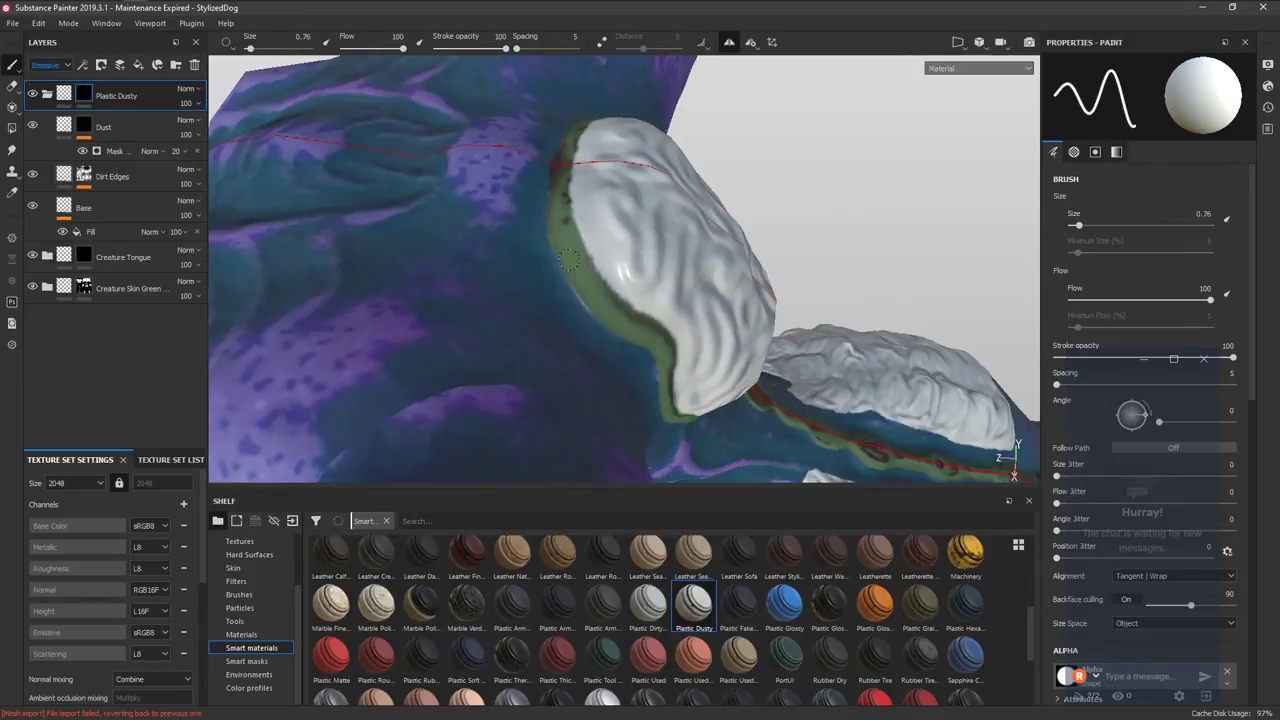
{"action": "mouse_move", "coordinate": [622, 342]}
{"action": "left_mouse_down", "text": "alt"}
{"action": "mouse_move", "coordinate": [514, 220]}
{"action": "mouse_move", "coordinate": [494, 229]}
{"action": "mouse_move", "coordinate": [534, 283]}
{"action": "mouse_move", "coordinate": [512, 234]}
{"action": "left_mouse_up", "text": "alt"}
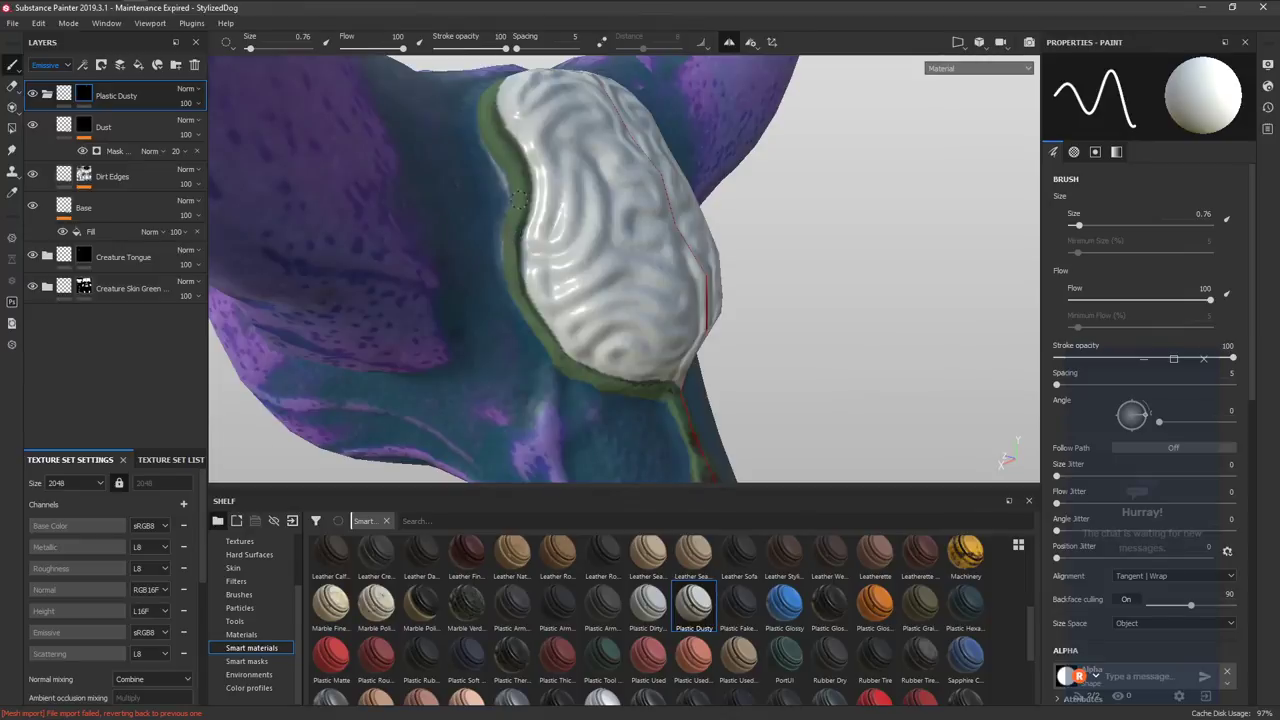
Paint Plastic Dusty's mask over the rear spine segments, including the wide segment behind the middle of the back.
{"action": "left_click_drag", "start_coordinate": [572, 319], "coordinate": [723, 343], "text": "alt"}
{"action": "right_click_drag", "start_coordinate": [723, 343], "coordinate": [546, 411], "text": "alt"}
{"action": "left_click_drag", "start_coordinate": [583, 213], "coordinate": [668, 282], "text": "alt"}
{"action": "right_click_drag", "start_coordinate": [668, 282], "coordinate": [441, 336], "text": "alt"}
{"action": "middle_click_drag", "start_coordinate": [441, 336], "coordinate": [749, 371], "text": "alt"}
{"action": "right_click_drag", "start_coordinate": [749, 371], "coordinate": [440, 299], "text": "alt"}
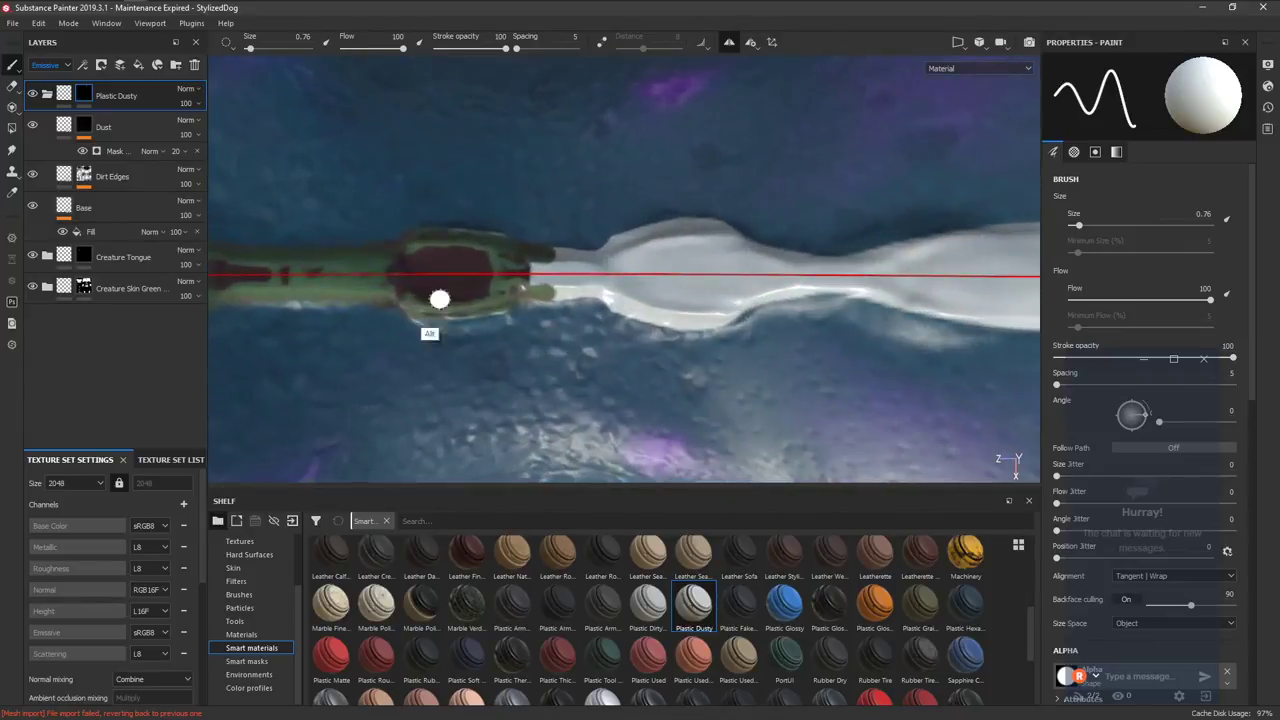
{"action": "mouse_move", "coordinate": [455, 308]}
{"action": "left_mouse_down"}
{"action": "mouse_move", "coordinate": [620, 278]}
{"action": "mouse_move", "coordinate": [676, 279]}
{"action": "mouse_move", "coordinate": [660, 320]}
{"action": "mouse_move", "coordinate": [614, 306]}
{"action": "mouse_move", "coordinate": [835, 290]}
{"action": "mouse_move", "coordinate": [700, 275]}
{"action": "mouse_move", "coordinate": [701, 241]}
{"action": "left_mouse_up"}
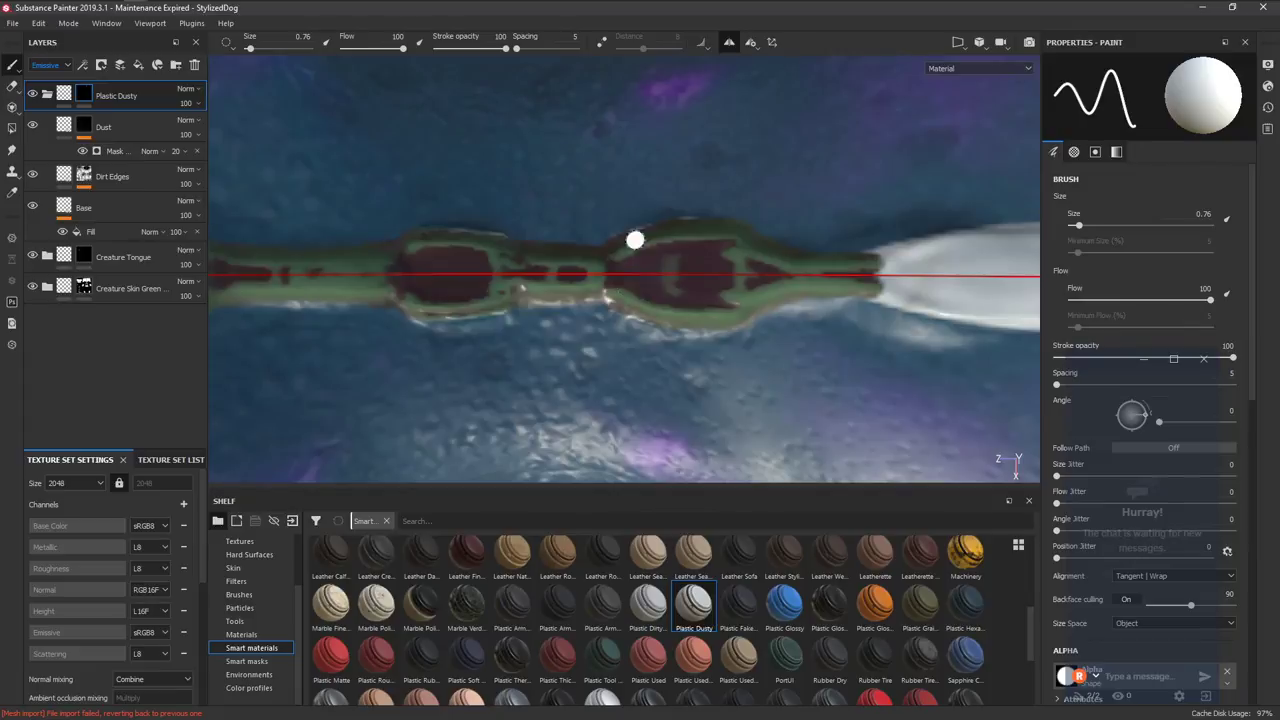
{"action": "middle_click_drag", "start_coordinate": [797, 294], "coordinate": [575, 278], "text": "alt"}
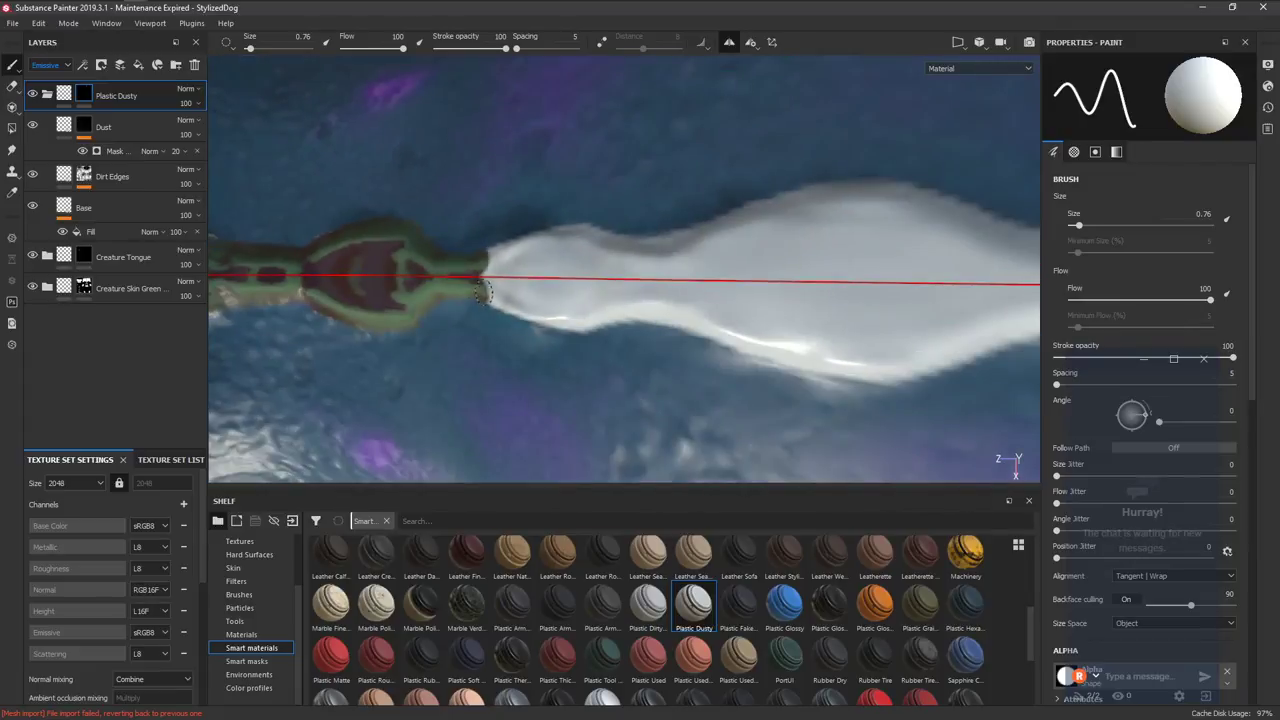
{"action": "mouse_move", "coordinate": [482, 292]}
{"action": "left_mouse_down"}
{"action": "mouse_move", "coordinate": [535, 310]}
{"action": "mouse_move", "coordinate": [680, 318]}
{"action": "mouse_move", "coordinate": [510, 292]}
{"action": "mouse_move", "coordinate": [497, 278]}
{"action": "mouse_move", "coordinate": [833, 264]}
{"action": "left_mouse_up"}
{"action": "middle_click_drag", "start_coordinate": [826, 264], "coordinate": [582, 258], "text": "alt"}
{"action": "mouse_move", "coordinate": [466, 233]}
{"action": "left_mouse_down"}
{"action": "mouse_move", "coordinate": [456, 243]}
{"action": "mouse_move", "coordinate": [590, 212]}
{"action": "mouse_move", "coordinate": [720, 215]}
{"action": "mouse_move", "coordinate": [810, 248]}
{"action": "mouse_move", "coordinate": [647, 218]}
{"action": "left_mouse_up"}
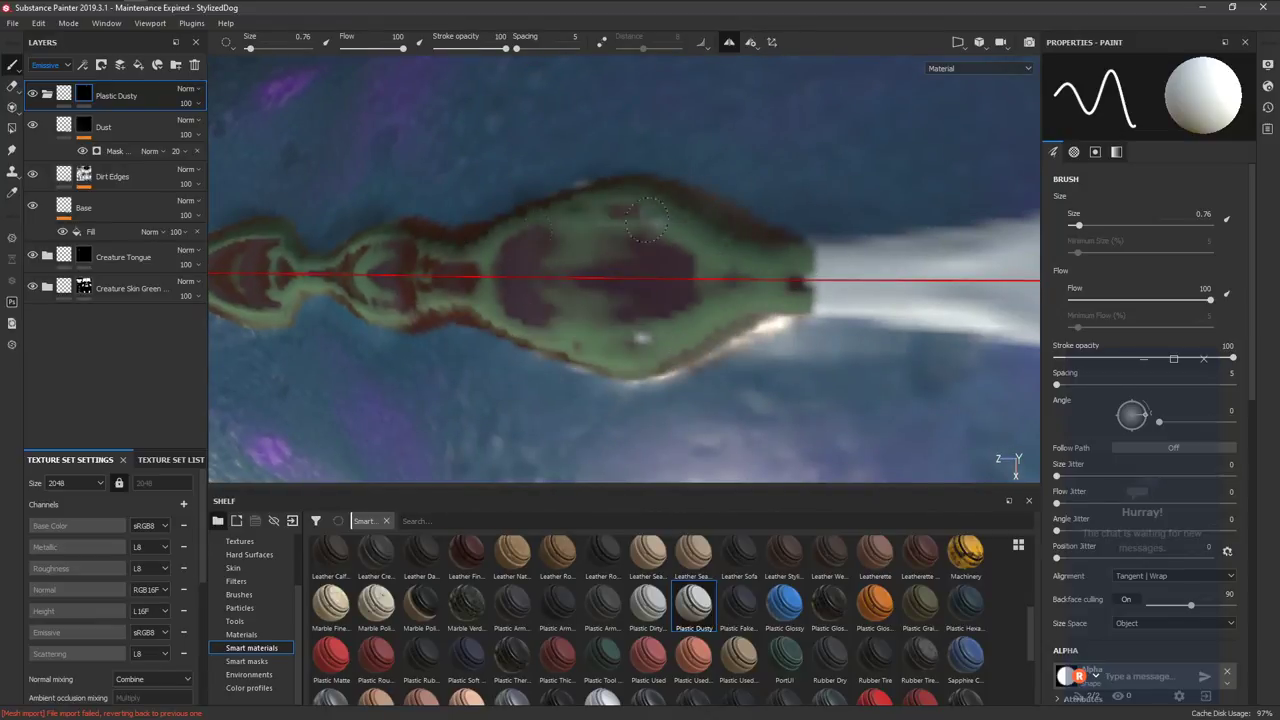
Paint Plastic Dusty's mask over the remaining narrow spine strip up to the base of the tail.
{"action": "middle_click_drag", "start_coordinate": [731, 329], "coordinate": [500, 292], "text": "alt"}
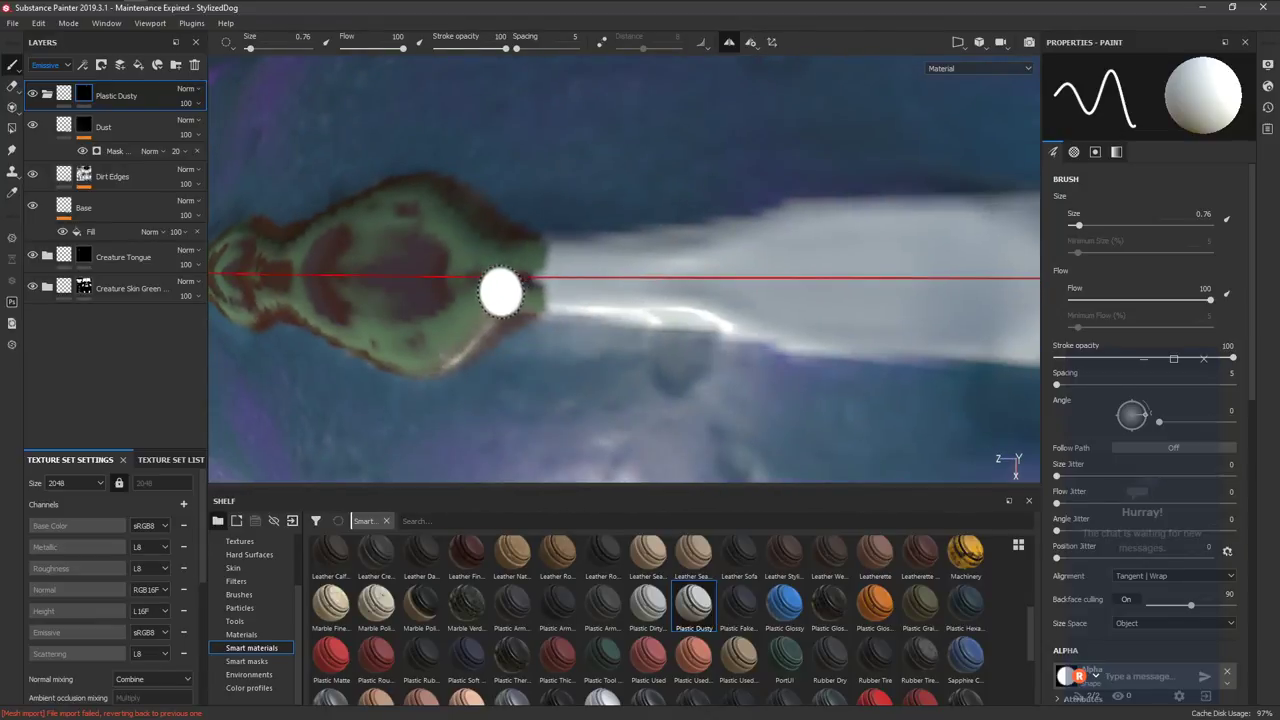
{"action": "mouse_move", "coordinate": [501, 292]}
{"action": "left_mouse_down"}
{"action": "mouse_move", "coordinate": [830, 290]}
{"action": "mouse_move", "coordinate": [560, 280]}
{"action": "mouse_move", "coordinate": [840, 285]}
{"action": "mouse_move", "coordinate": [618, 292]}
{"action": "mouse_move", "coordinate": [630, 262]}
{"action": "mouse_move", "coordinate": [553, 262]}
{"action": "left_mouse_up"}
{"action": "middle_click_drag", "start_coordinate": [784, 288], "coordinate": [624, 304], "text": "alt"}
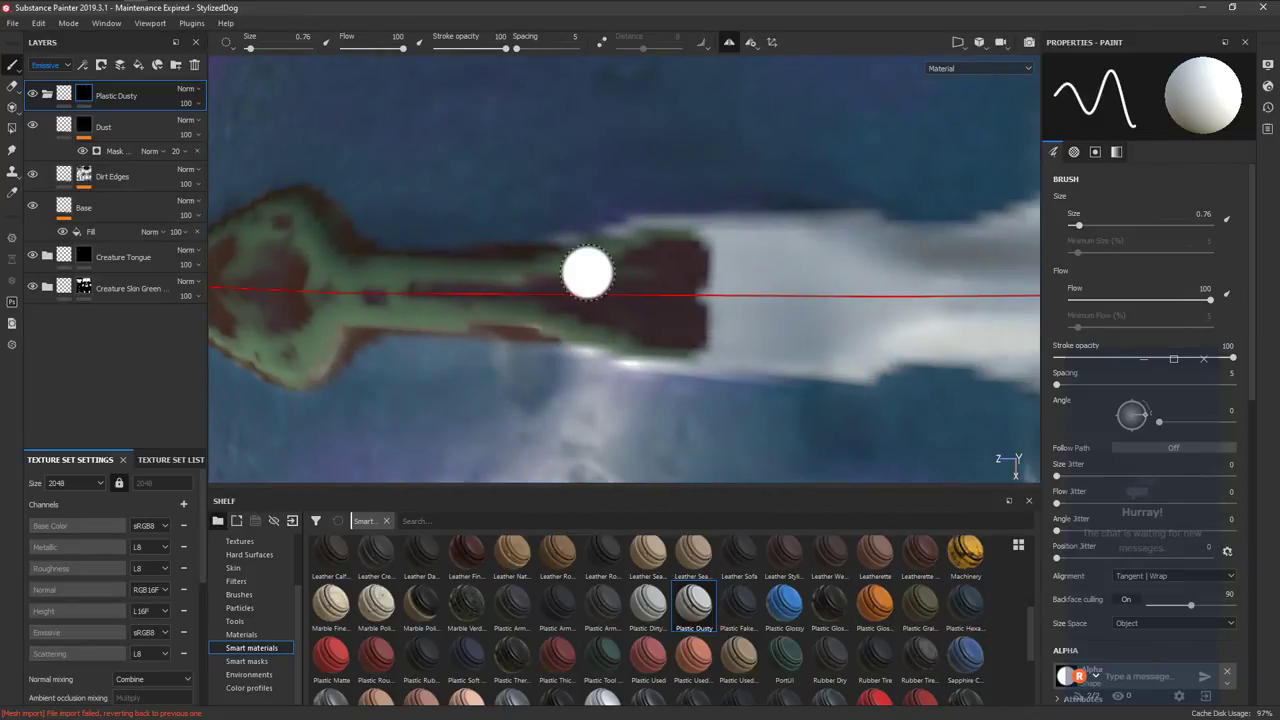
{"action": "mouse_move", "coordinate": [584, 271]}
{"action": "left_mouse_down"}
{"action": "mouse_move", "coordinate": [630, 244]}
{"action": "mouse_move", "coordinate": [820, 246]}
{"action": "mouse_move", "coordinate": [879, 272]}
{"action": "mouse_move", "coordinate": [705, 290]}
{"action": "left_mouse_up"}
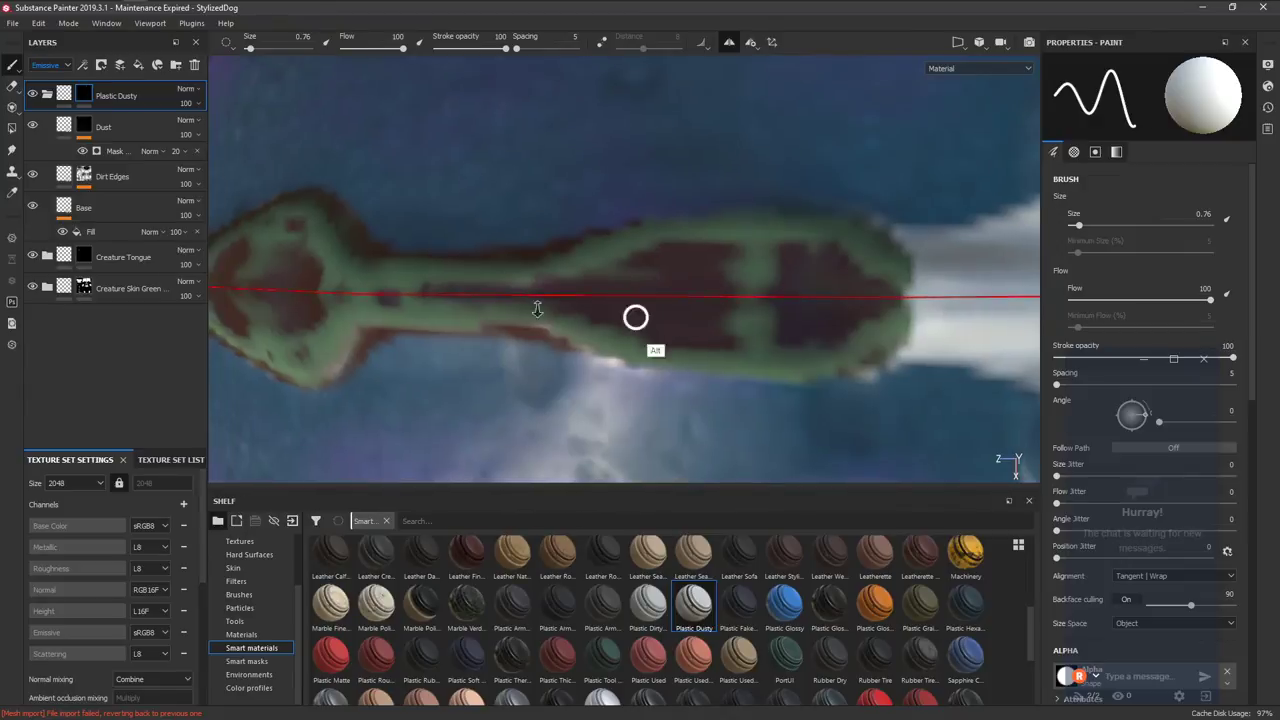
{"action": "right_click_drag", "start_coordinate": [634, 317], "coordinate": [560, 312], "text": "alt"}
{"action": "middle_click_drag", "start_coordinate": [660, 285], "coordinate": [465, 275], "text": "alt"}
{"action": "mouse_move", "coordinate": [570, 302]}
{"action": "left_mouse_down"}
{"action": "mouse_move", "coordinate": [704, 310]}
{"action": "mouse_move", "coordinate": [700, 295]}
{"action": "left_mouse_up"}
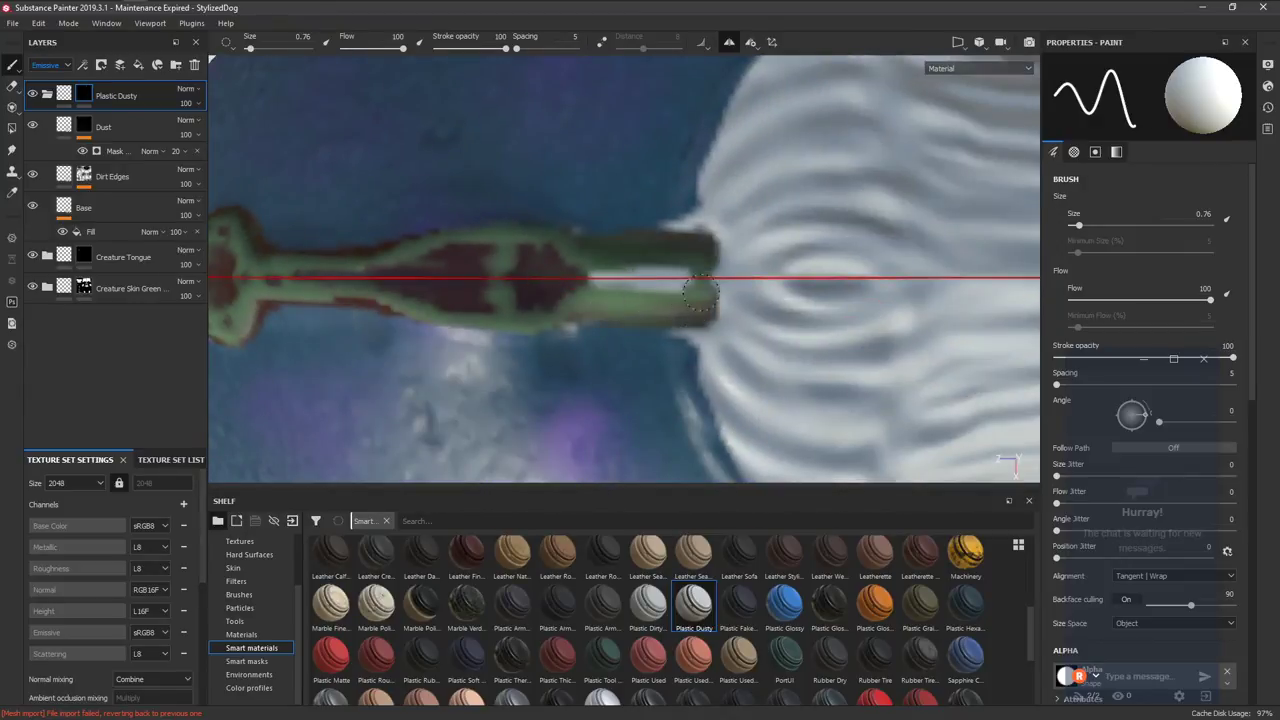
{"action": "mouse_move", "coordinate": [700, 243]}
{"action": "left_mouse_down"}
{"action": "mouse_move", "coordinate": [702, 228]}
{"action": "mouse_move", "coordinate": [676, 222]}
{"action": "left_mouse_up"}
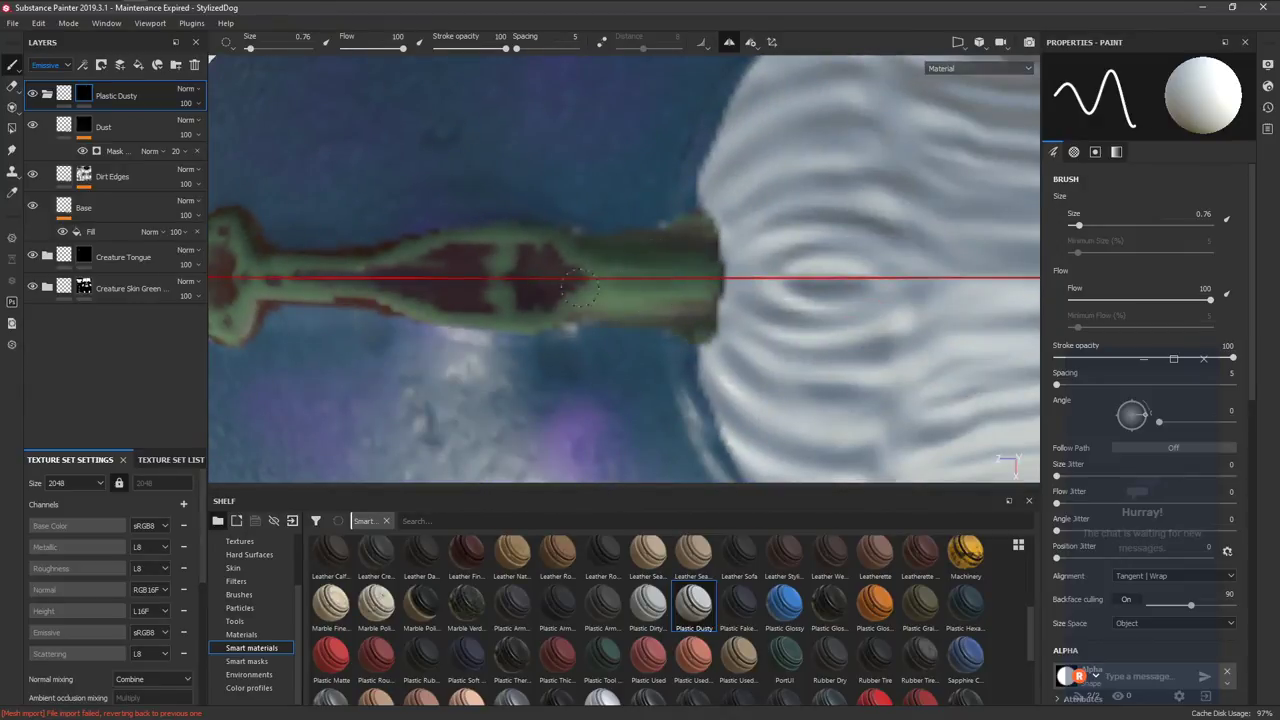
Fill the tail in Plastic Dusty's mask using Polygon Fill in UV chunk mode, and undo the extra fill near the tail base.
{"action": "left_click_drag", "start_coordinate": [566, 306], "coordinate": [952, 296], "text": "alt"}
{"action": "key", "text": "4"}
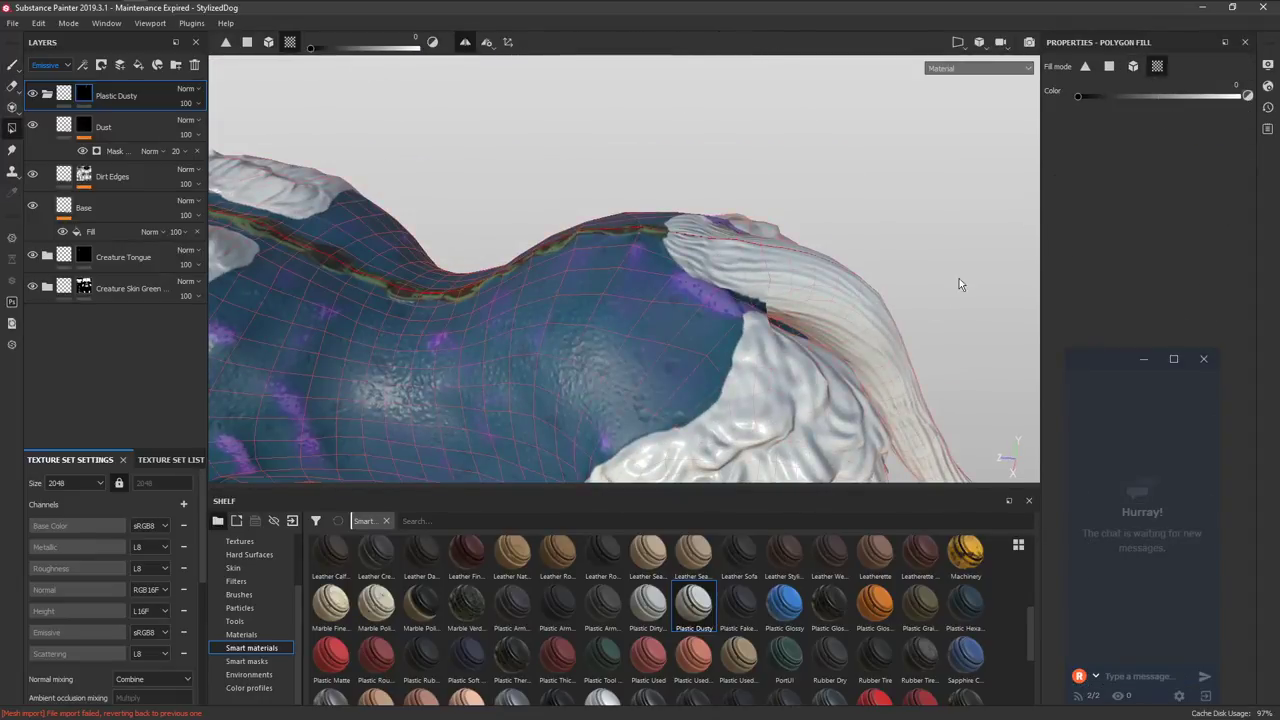
{"action": "left_click", "coordinate": [876, 342]}
{"action": "left_click_drag", "start_coordinate": [781, 284], "coordinate": [760, 200], "text": "alt"}
{"action": "left_click", "coordinate": [763, 273]}
{"action": "key", "text": "ctrl+z"}
Enlarge the brush to 2.3 and paint Plastic Dusty's mask over the top and sides of the tail base.
{"action": "scroll", "coordinate": [786, 246], "scroll_direction": "up", "scroll_amount": 3}
{"action": "key", "text": "1"}
{"action": "mouse_move", "coordinate": [740, 300]}
{"action": "left_mouse_down", "text": "alt"}
{"action": "mouse_move", "coordinate": [646, 331]}
{"action": "mouse_move", "coordinate": [800, 271]}
{"action": "mouse_move", "coordinate": [766, 289]}
{"action": "mouse_move", "coordinate": [803, 249]}
{"action": "mouse_move", "coordinate": [619, 295]}
{"action": "left_mouse_up", "text": "alt"}
{"action": "right_click_drag", "start_coordinate": [624, 296], "coordinate": [683, 296], "text": "ctrl"}
{"action": "mouse_move", "coordinate": [644, 311]}
{"action": "left_mouse_down"}
{"action": "mouse_move", "coordinate": [642, 280]}
{"action": "mouse_move", "coordinate": [677, 267]}
{"action": "mouse_move", "coordinate": [729, 192]}
{"action": "left_mouse_up"}
{"action": "right_click_drag", "start_coordinate": [734, 180], "coordinate": [723, 157], "text": "ctrl"}
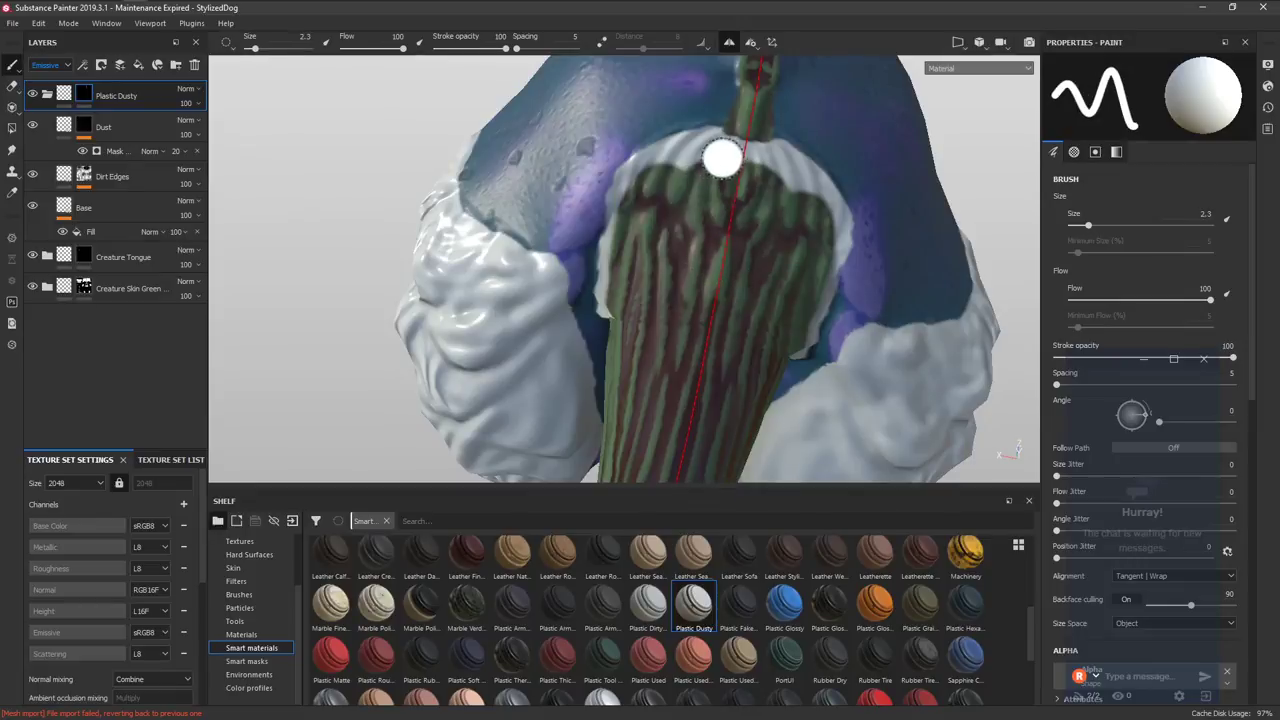
{"action": "left_click_drag", "start_coordinate": [728, 154], "coordinate": [719, 157]}
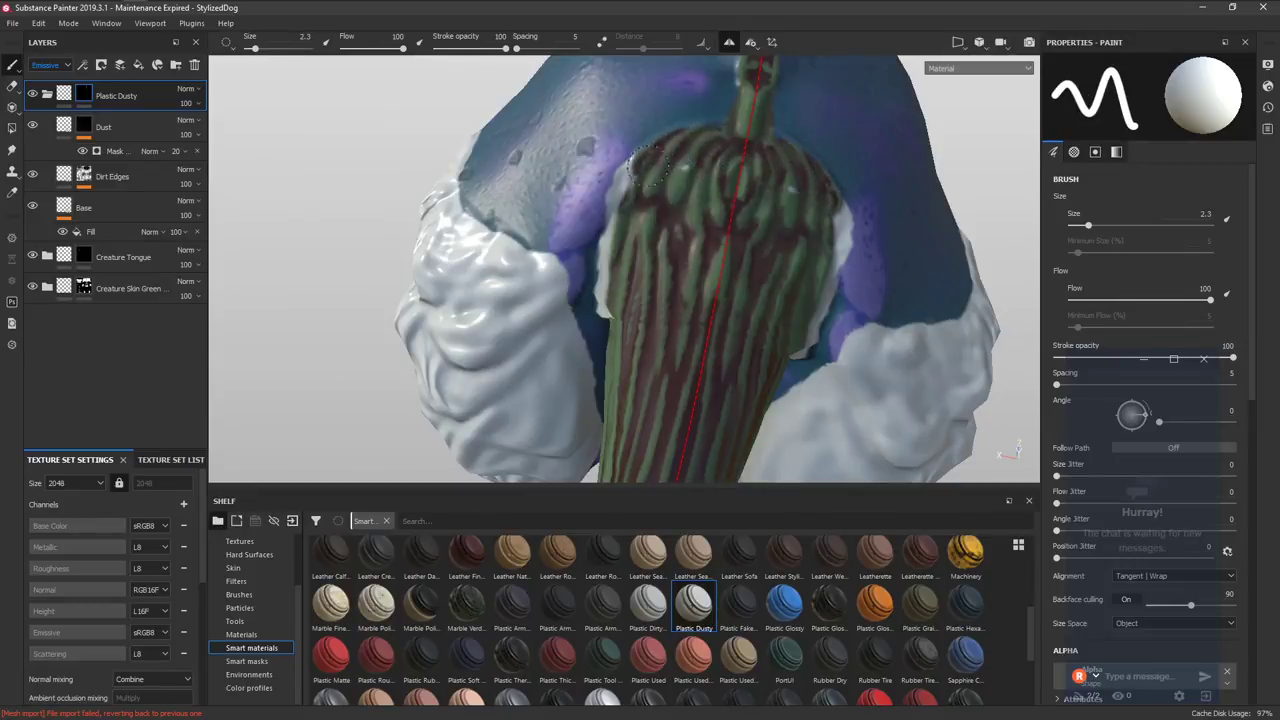
{"action": "mouse_move", "coordinate": [671, 197]}
{"action": "left_mouse_down", "text": "alt"}
{"action": "mouse_move", "coordinate": [823, 191]}
{"action": "mouse_move", "coordinate": [677, 214]}
{"action": "left_mouse_up", "text": "alt"}
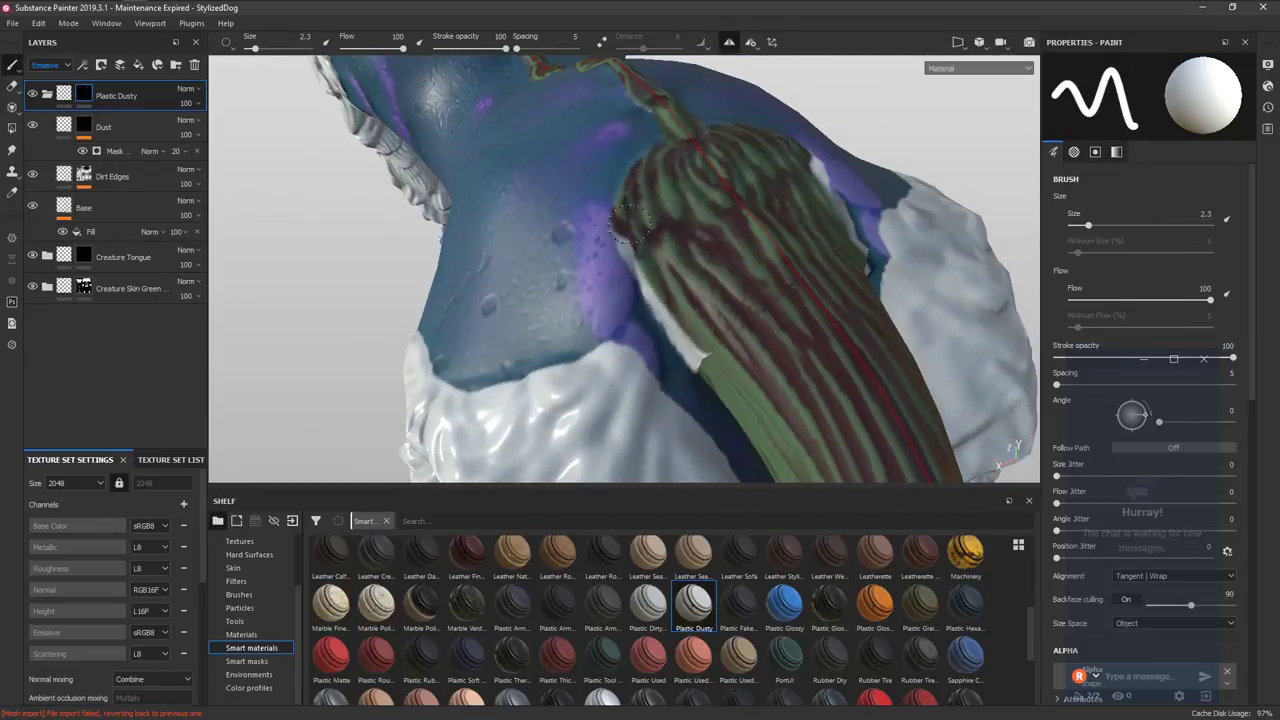
{"action": "left_click_drag", "start_coordinate": [743, 355], "coordinate": [699, 252], "text": "alt"}
Show the 3D and UV views side by side, shrink the brush to 0.33, and examine the tail base in the UV layout.
{"action": "key", "text": "F1"}
{"action": "middle_click_drag", "start_coordinate": [885, 239], "coordinate": [934, 222], "text": "alt"}
{"action": "middle_click_drag", "start_coordinate": [780, 247], "coordinate": [797, 241], "text": "alt"}
{"action": "scroll", "coordinate": [911, 276], "scroll_direction": "up", "scroll_amount": 6}
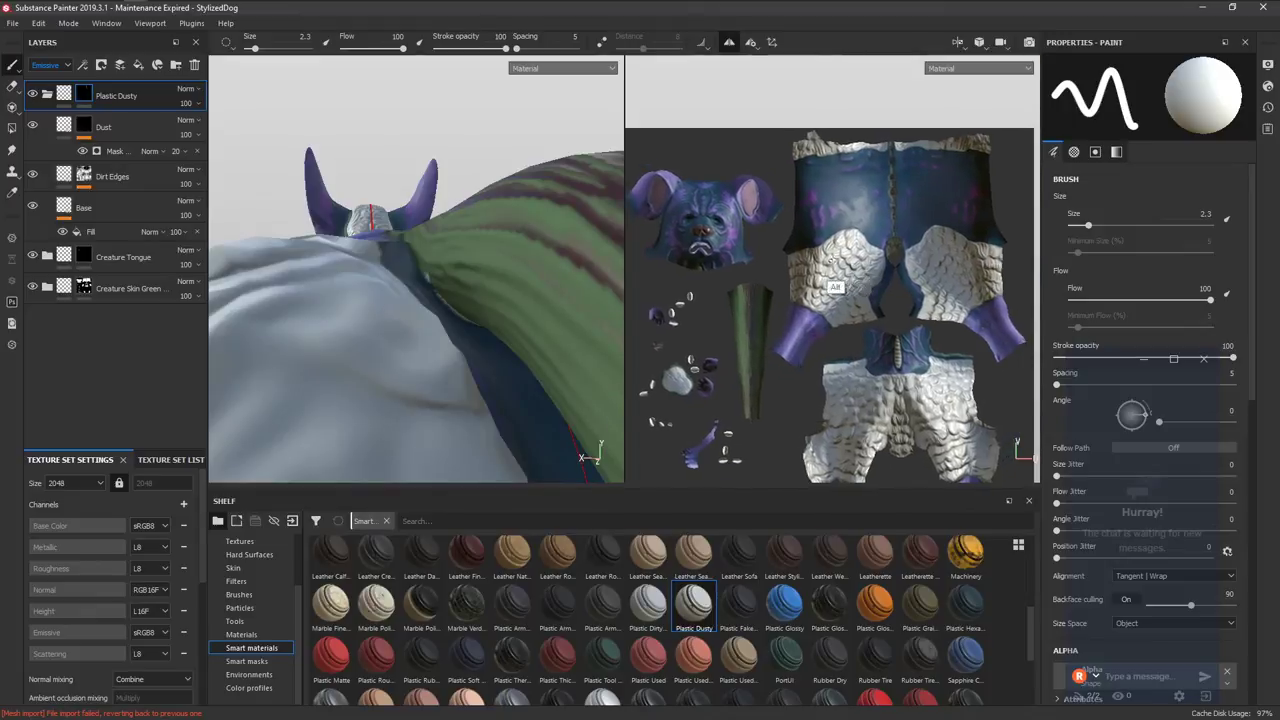
{"action": "right_click_drag", "start_coordinate": [781, 568], "coordinate": [785, 632], "text": "alt"}
{"action": "middle_click_drag", "start_coordinate": [800, 383], "coordinate": [836, 261], "text": "alt"}
{"action": "right_click_drag", "start_coordinate": [880, 300], "coordinate": [836, 305], "text": "ctrl"}
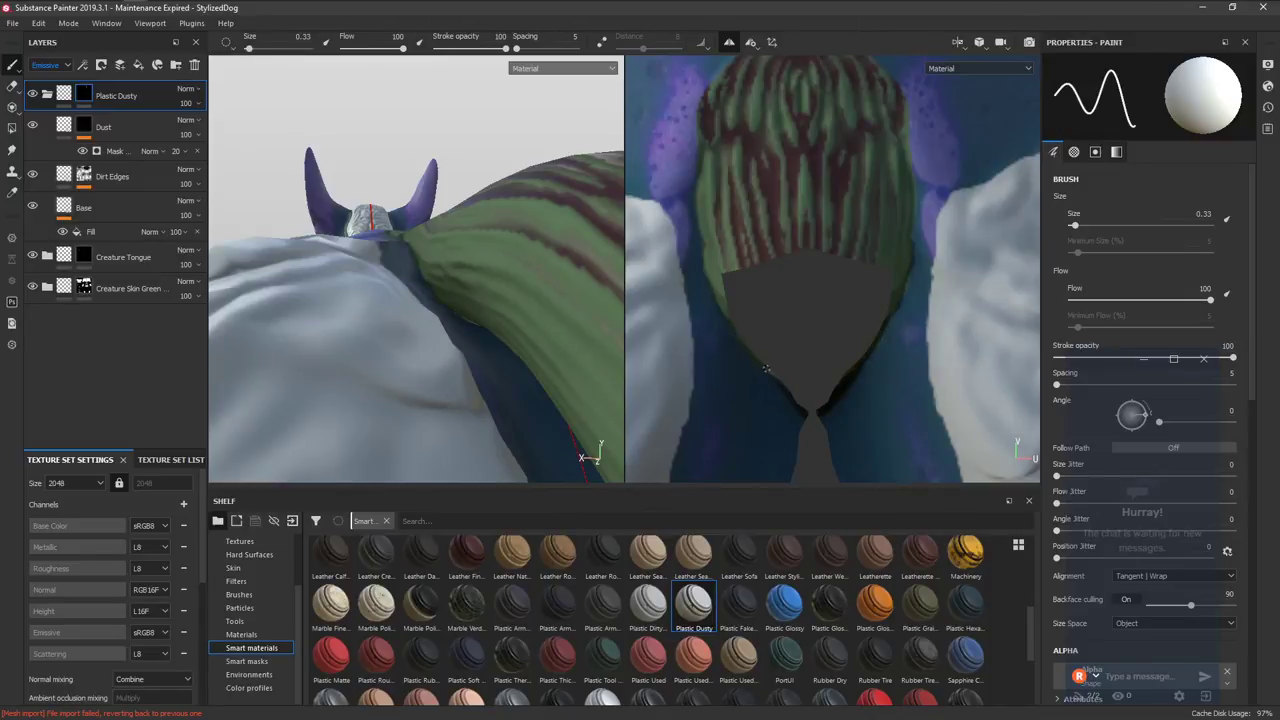
{"action": "scroll", "coordinate": [680, 349], "scroll_direction": "down", "scroll_amount": 4}
{"action": "key", "text": "f"}
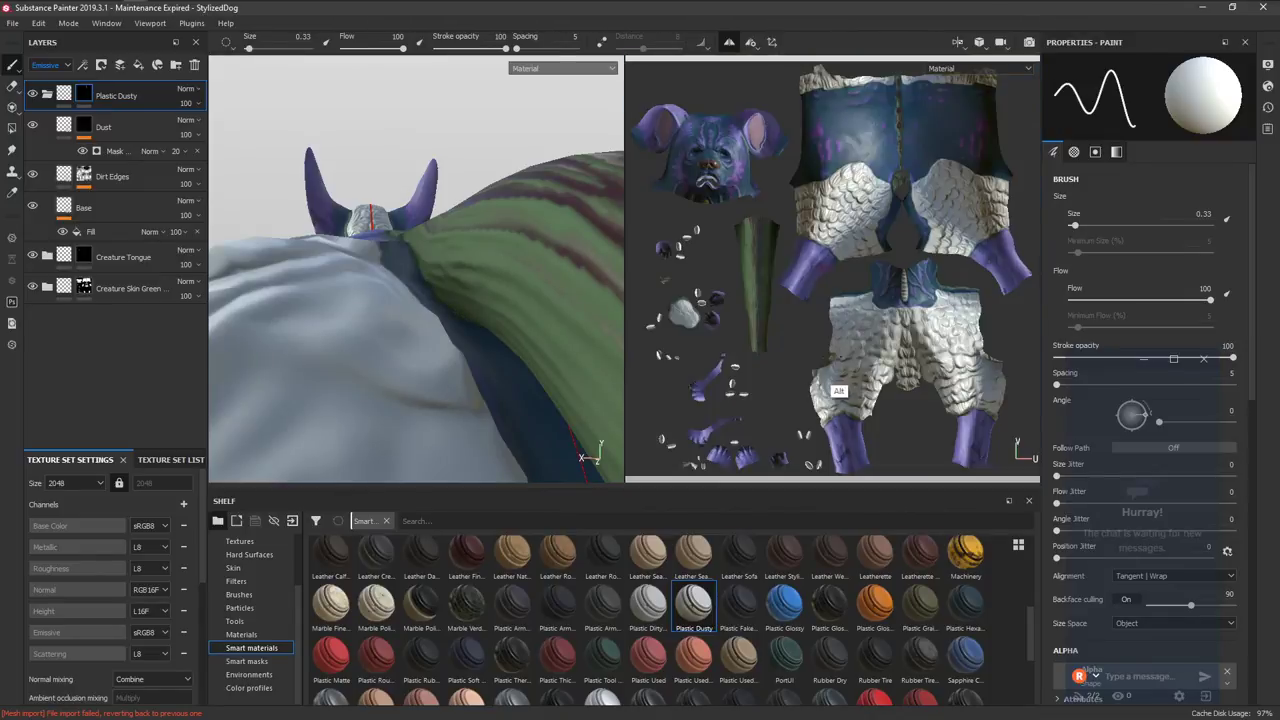
{"action": "key", "text": "f"}
{"action": "left_click_drag", "start_coordinate": [515, 372], "coordinate": [510, 341], "text": "alt"}
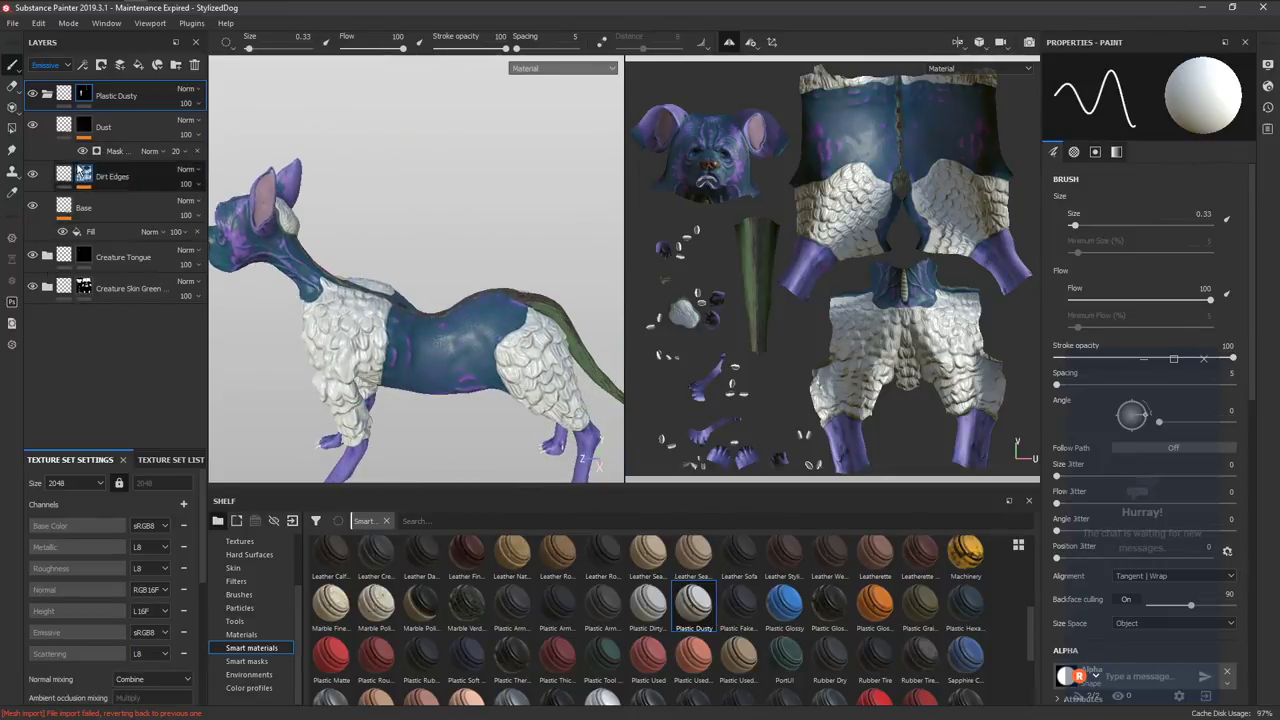
Set the Base layer's base color to dark purple, with hue 0.790, saturation 0.825 and value 0.042.
{"action": "left_click", "coordinate": [70, 208]}
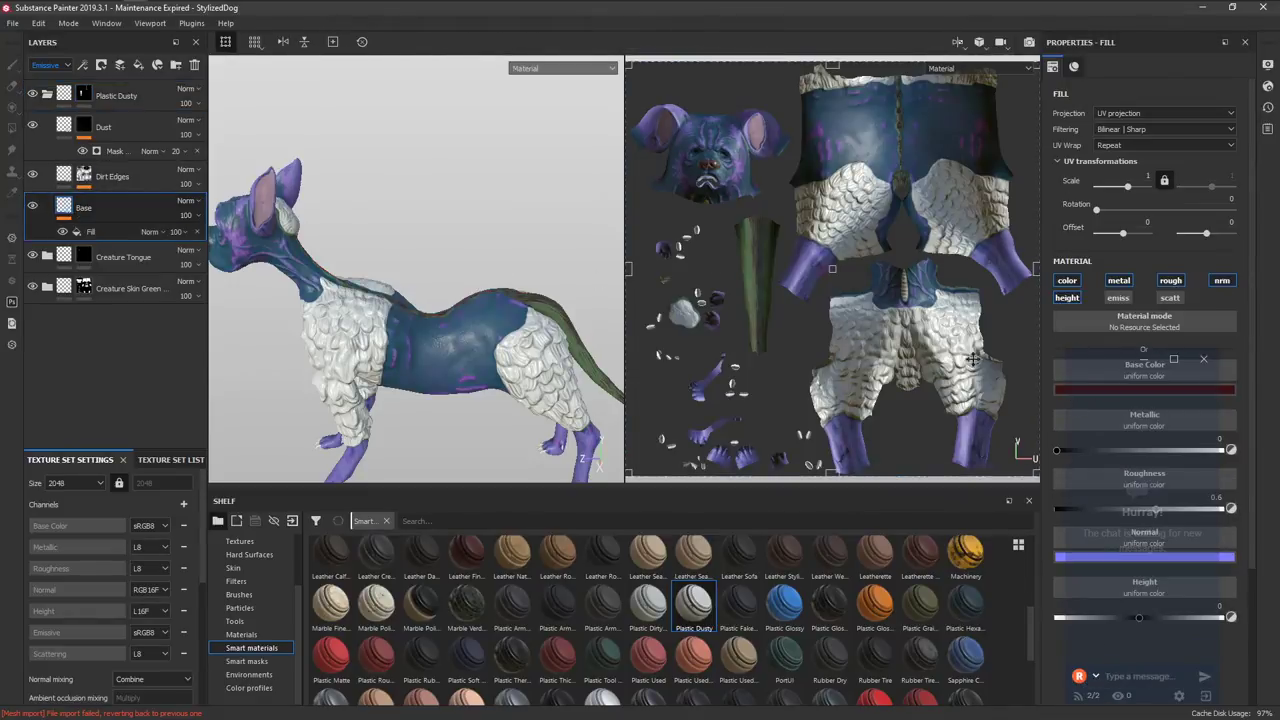
{"action": "left_click", "coordinate": [1073, 392]}
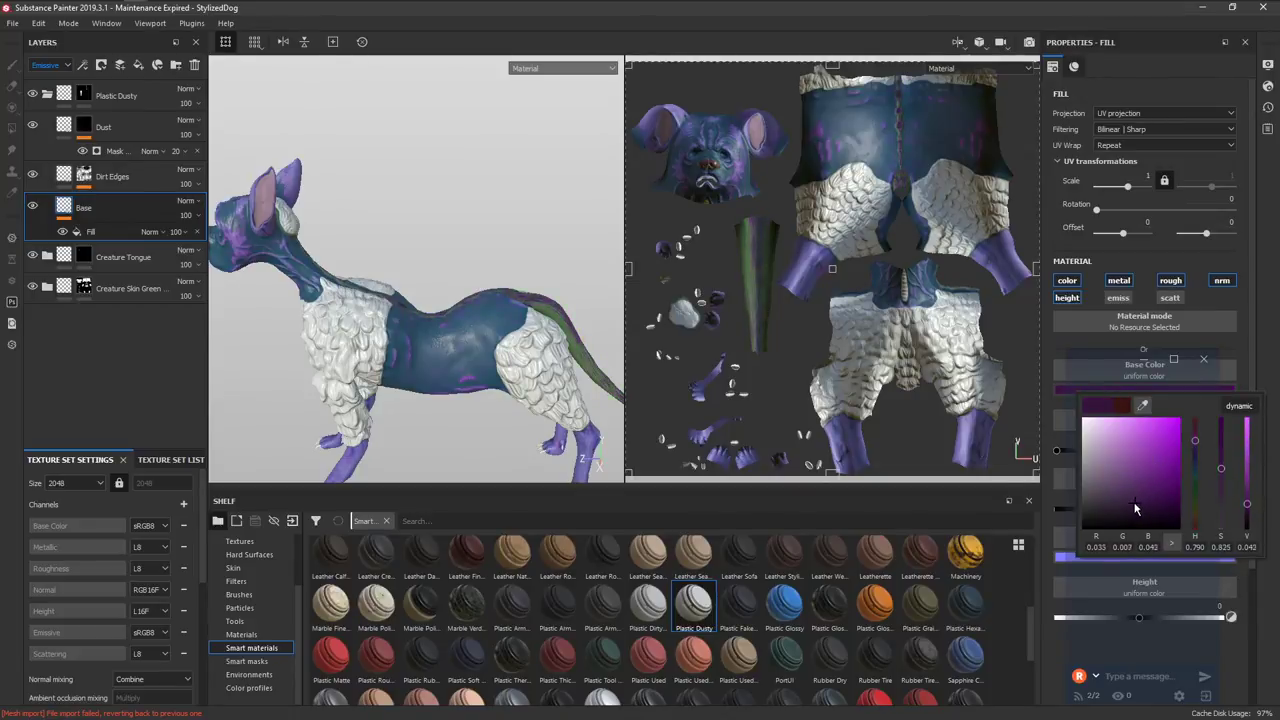
{"action": "left_click_drag", "start_coordinate": [540, 300], "coordinate": [466, 366], "text": "alt"}
Set the Dirt Edges layer's base color to muted teal-blue, with hue 0.533, saturation 0.507 and value 0.142.
{"action": "left_click", "coordinate": [112, 177]}
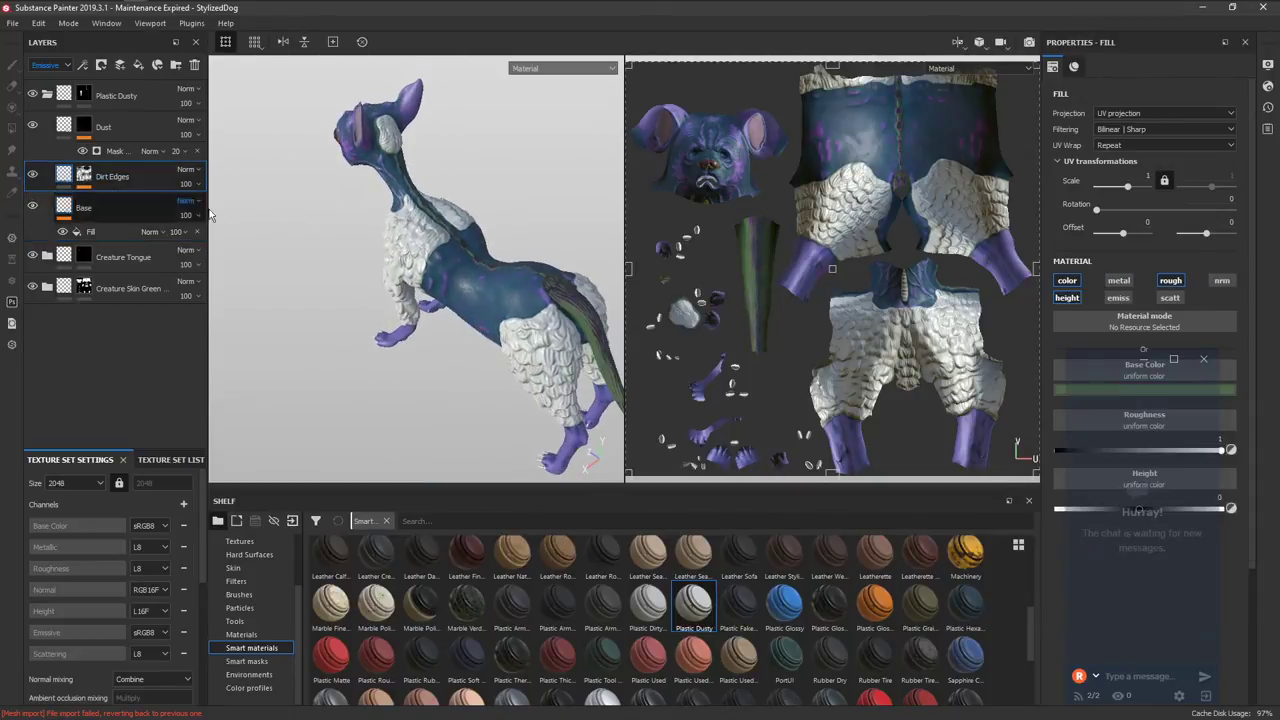
{"action": "left_click", "coordinate": [1129, 391]}
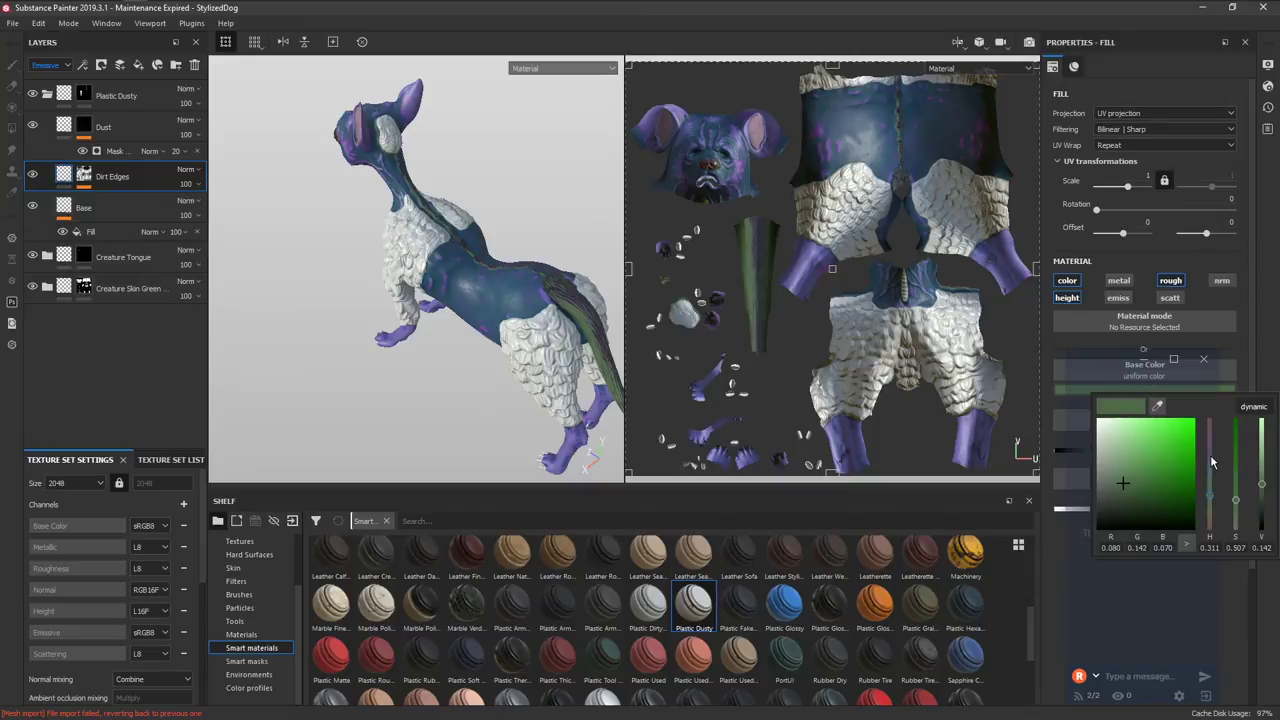
{"action": "left_click_drag", "start_coordinate": [1210, 454], "coordinate": [1207, 468]}
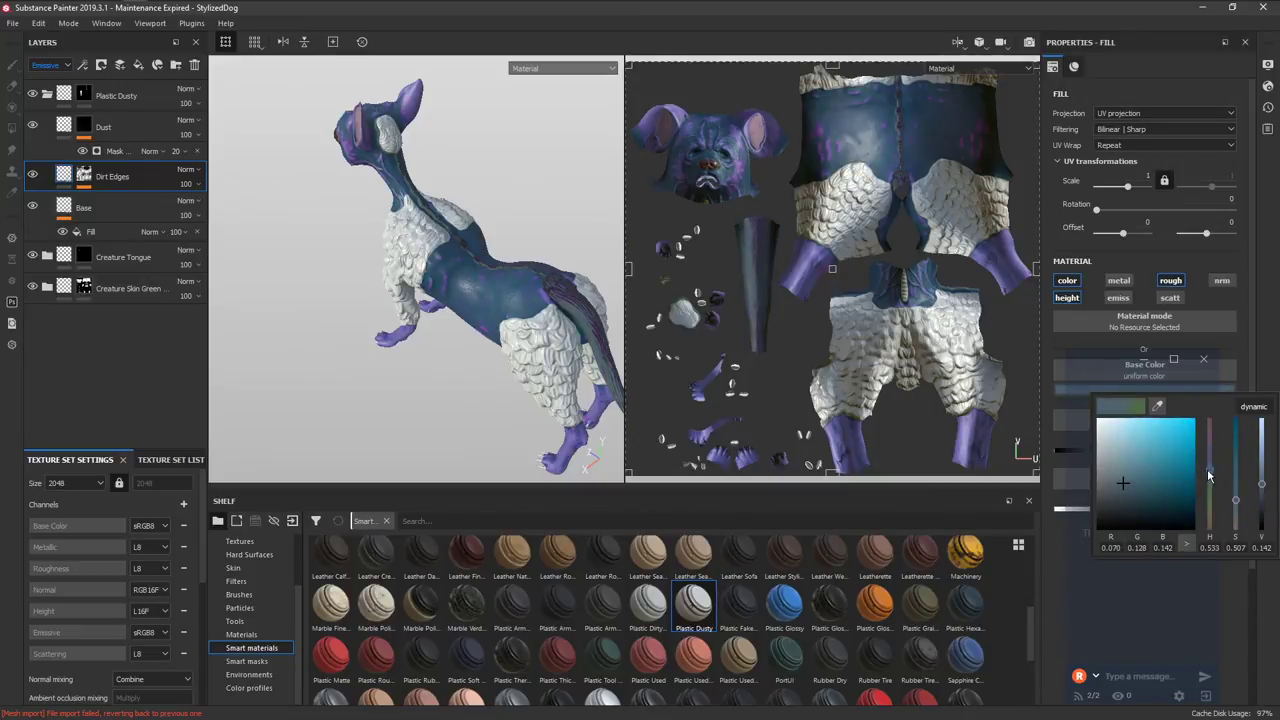
{"action": "right_click_drag", "start_coordinate": [442, 248], "coordinate": [435, 448], "text": "alt"}
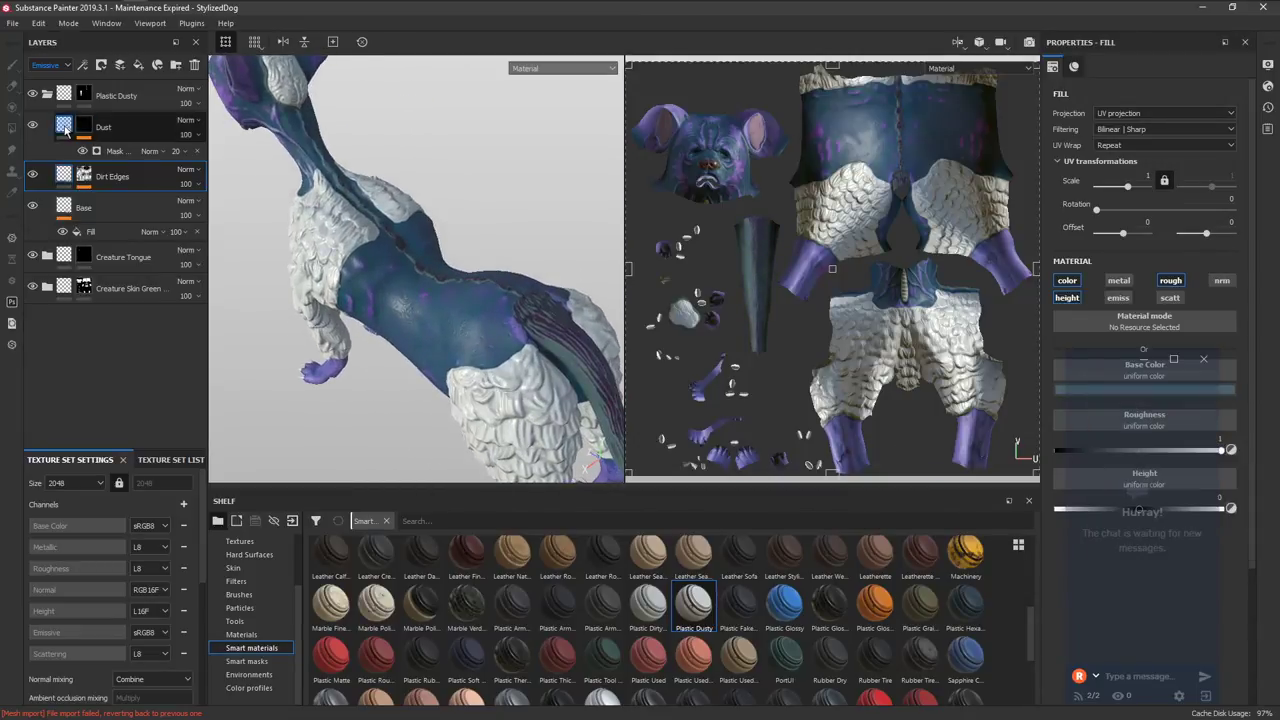
Add a fill layer above Dust in the Plastic Dusty folder and leave only its emissive channel enabled.
{"action": "left_click", "coordinate": [66, 128]}
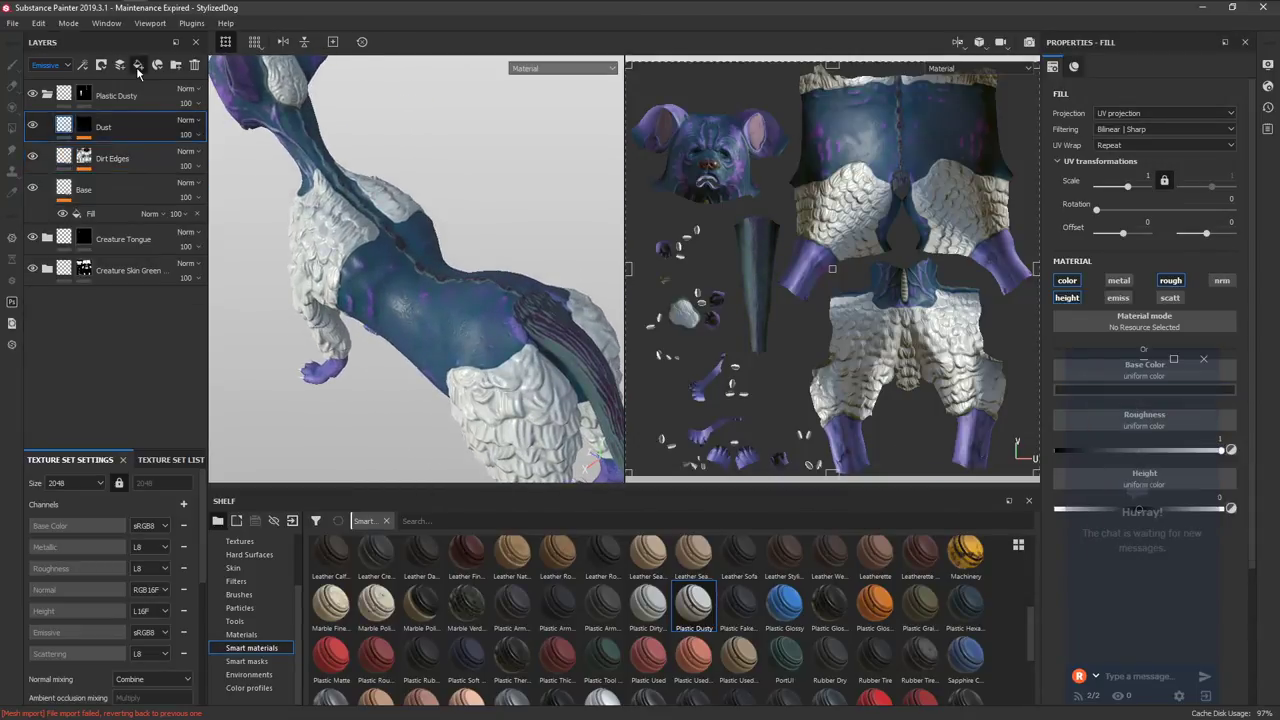
{"action": "left_click", "coordinate": [1095, 391]}
{"action": "left_click", "coordinate": [1120, 282]}
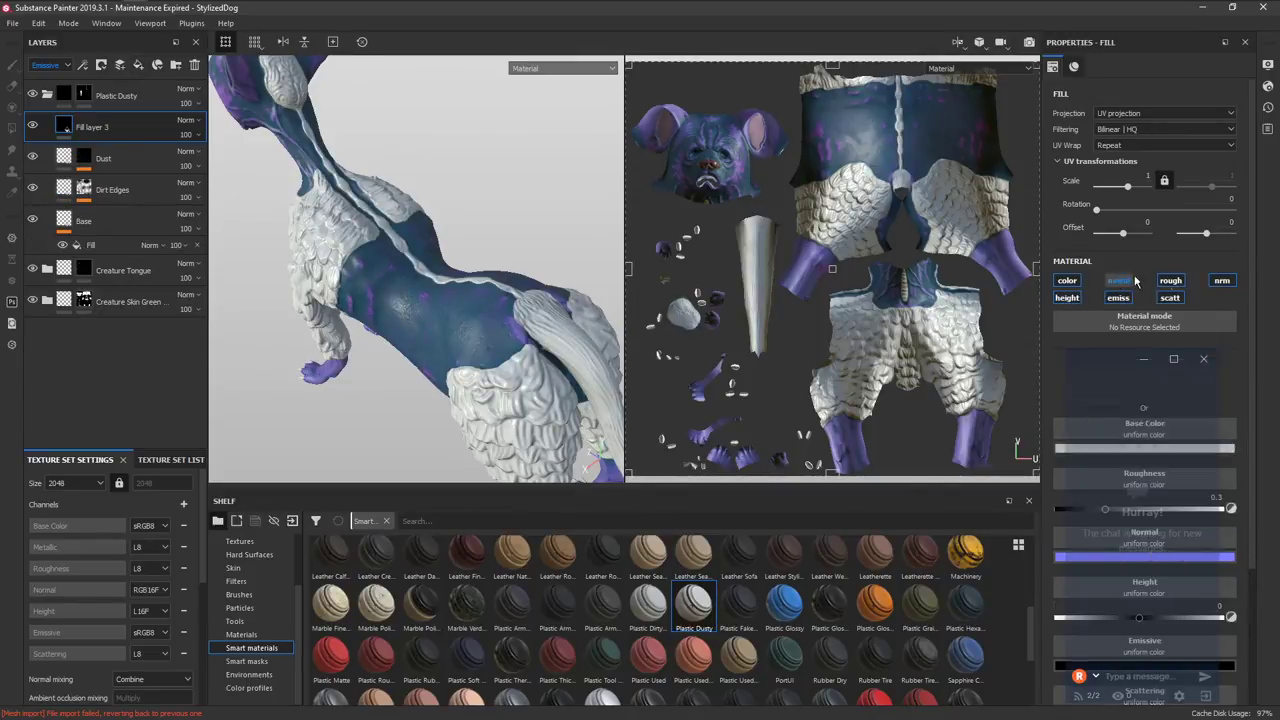
{"action": "left_click", "coordinate": [1170, 282]}
{"action": "left_click", "coordinate": [1171, 300]}
{"action": "left_click", "coordinate": [1221, 282]}
{"action": "left_click", "coordinate": [1069, 282]}
{"action": "left_click", "coordinate": [1067, 298]}
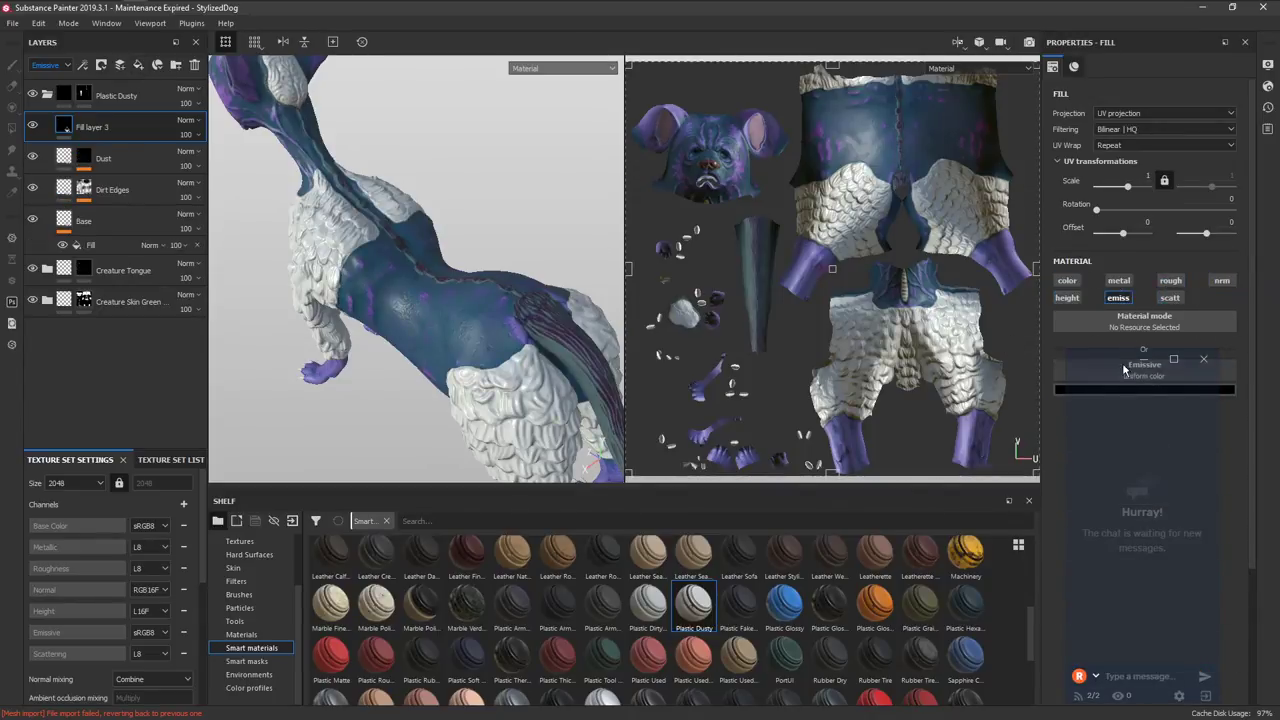
Set the new fill layer's emissive color to white and give the layer a black mask.
{"action": "left_click", "coordinate": [1124, 390]}
{"action": "left_click_drag", "start_coordinate": [1126, 437], "coordinate": [1044, 388]}
{"action": "left_click_drag", "start_coordinate": [430, 248], "coordinate": [447, 293], "text": "alt"}
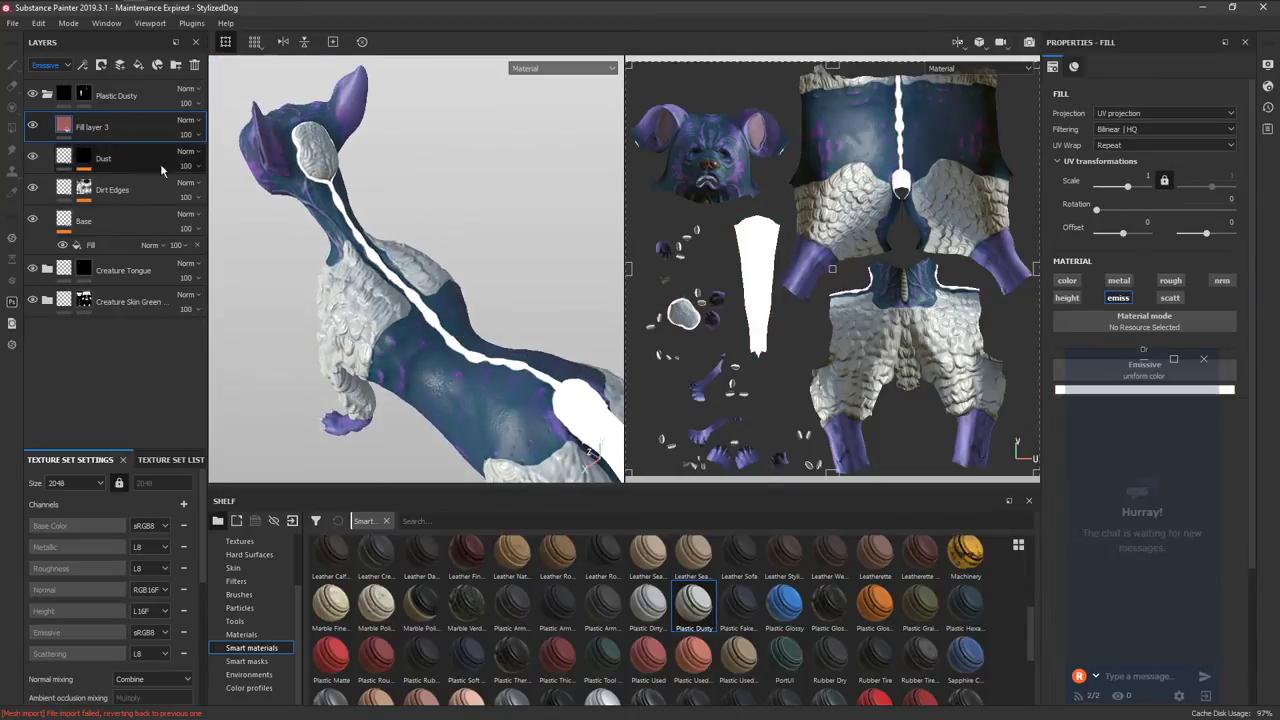
{"action": "right_click", "coordinate": [120, 120]}
{"action": "left_click", "coordinate": [130, 142]}
Shrink the brush to 0.16 and paint the emissive mask over the narrow strip behind the head and the first oval spine segment.
{"action": "left_click_drag", "start_coordinate": [338, 238], "coordinate": [505, 330], "text": "alt+shift"}
{"action": "right_click_drag", "start_coordinate": [376, 294], "coordinate": [335, 560], "text": "alt"}
{"action": "middle_click_drag", "start_coordinate": [220, 288], "coordinate": [465, 298], "text": "alt"}
{"action": "left_click_drag", "start_coordinate": [465, 298], "coordinate": [466, 214], "text": "alt"}
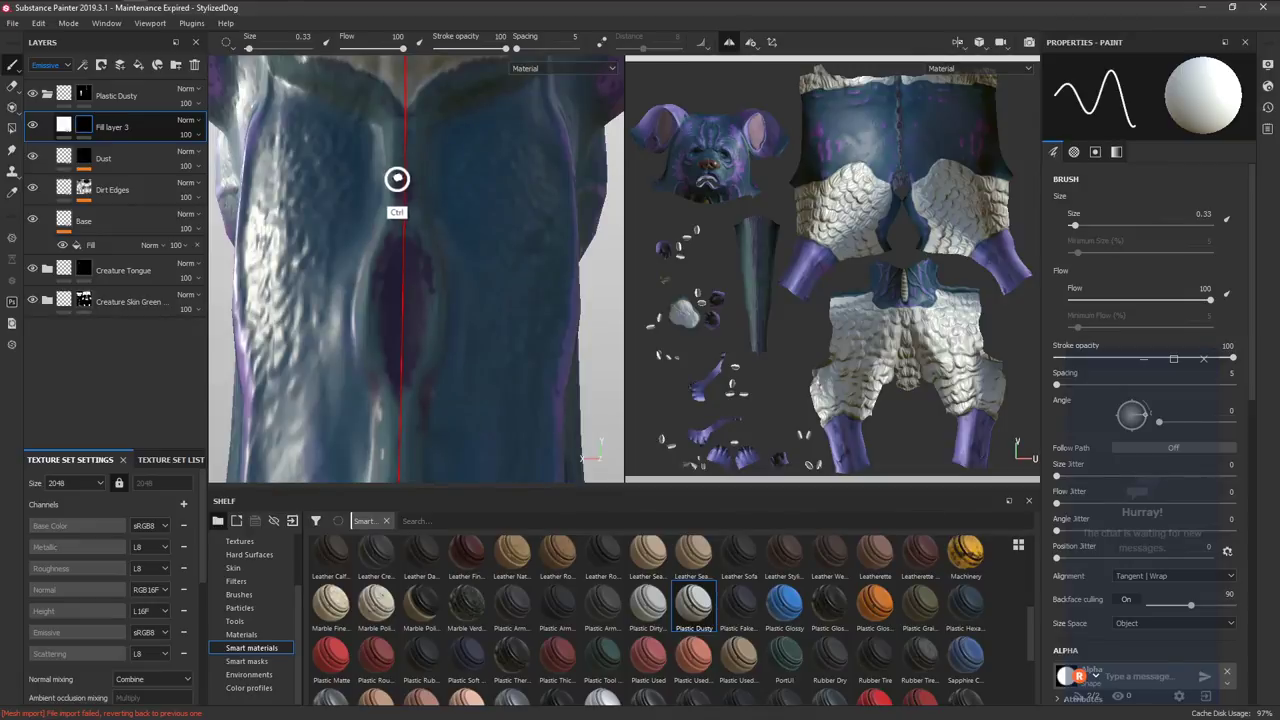
{"action": "right_click_drag", "start_coordinate": [397, 179], "coordinate": [389, 182], "text": "ctrl"}
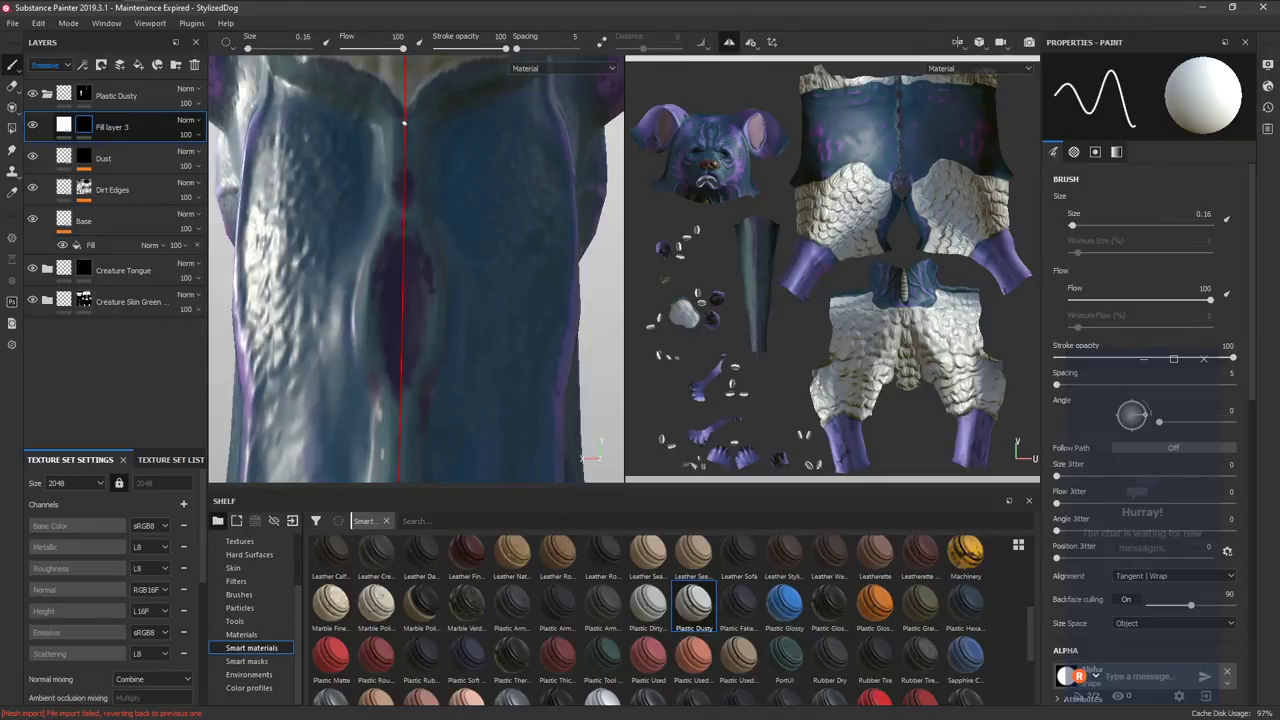
{"action": "left_click", "coordinate": [404, 278], "text": "ctrl+shift"}
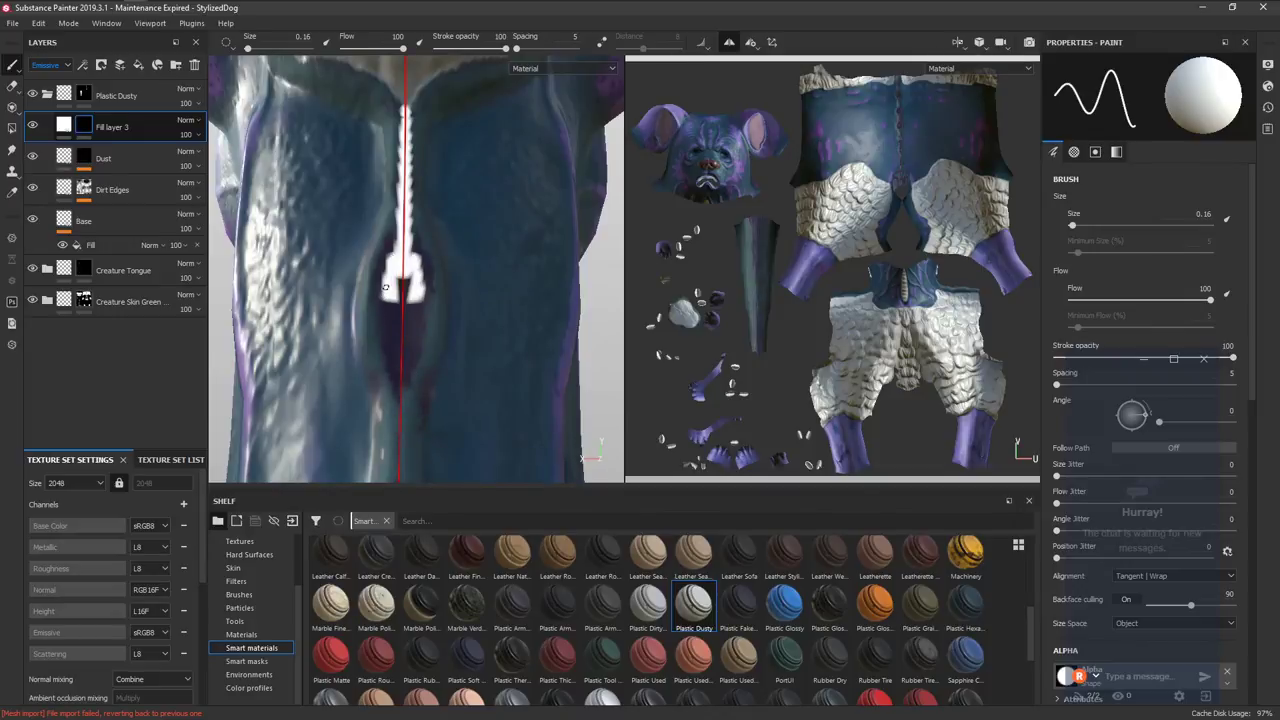
{"action": "left_click_drag", "start_coordinate": [386, 269], "coordinate": [395, 350]}
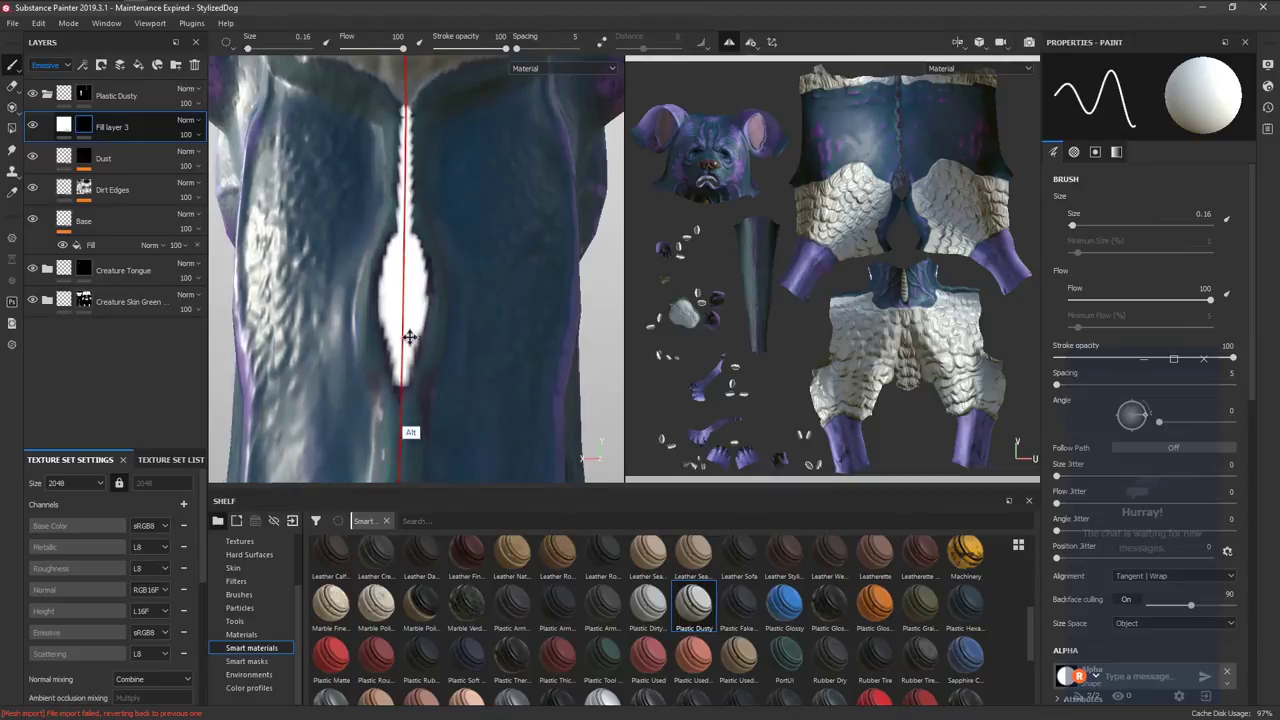
Extend the emissive mask in straight strokes along the spine's center line, down the neck from the first oval segment.
{"action": "middle_click_drag", "start_coordinate": [410, 402], "coordinate": [417, 240], "text": "alt"}
{"action": "right_click_drag", "start_coordinate": [417, 240], "coordinate": [334, 224], "text": "alt"}
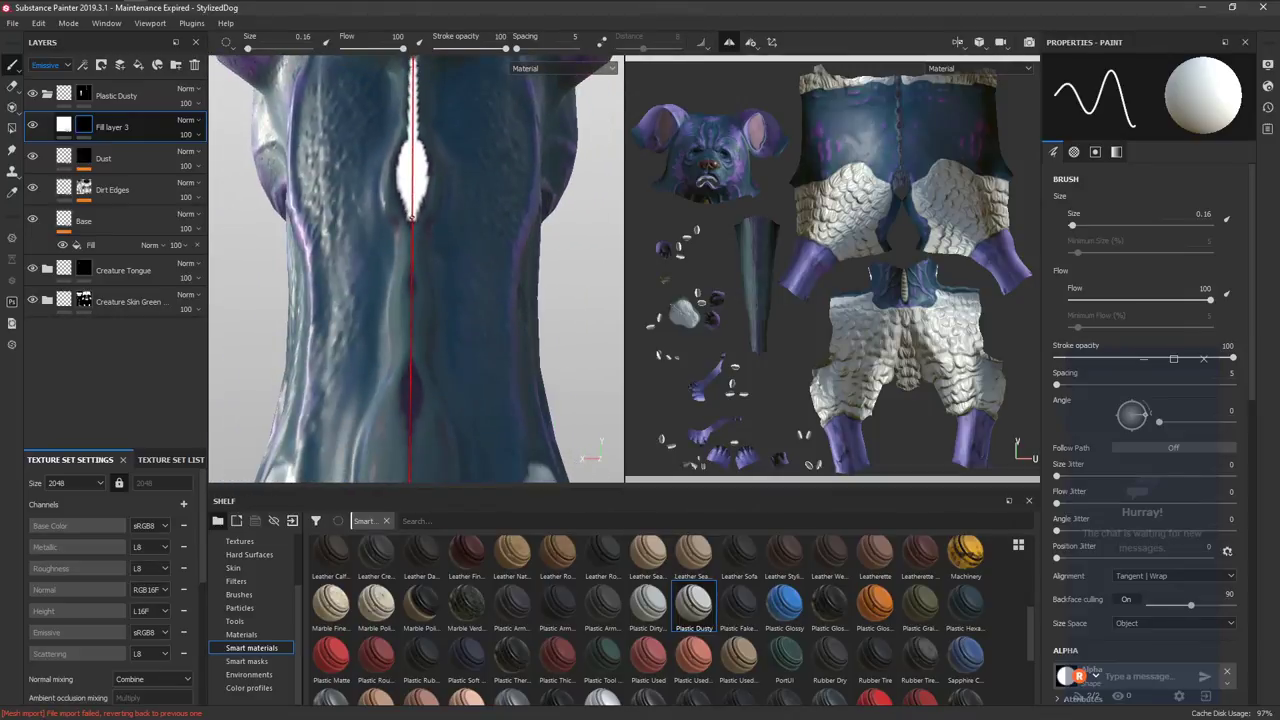
{"action": "left_click", "coordinate": [412, 288], "text": "shift"}
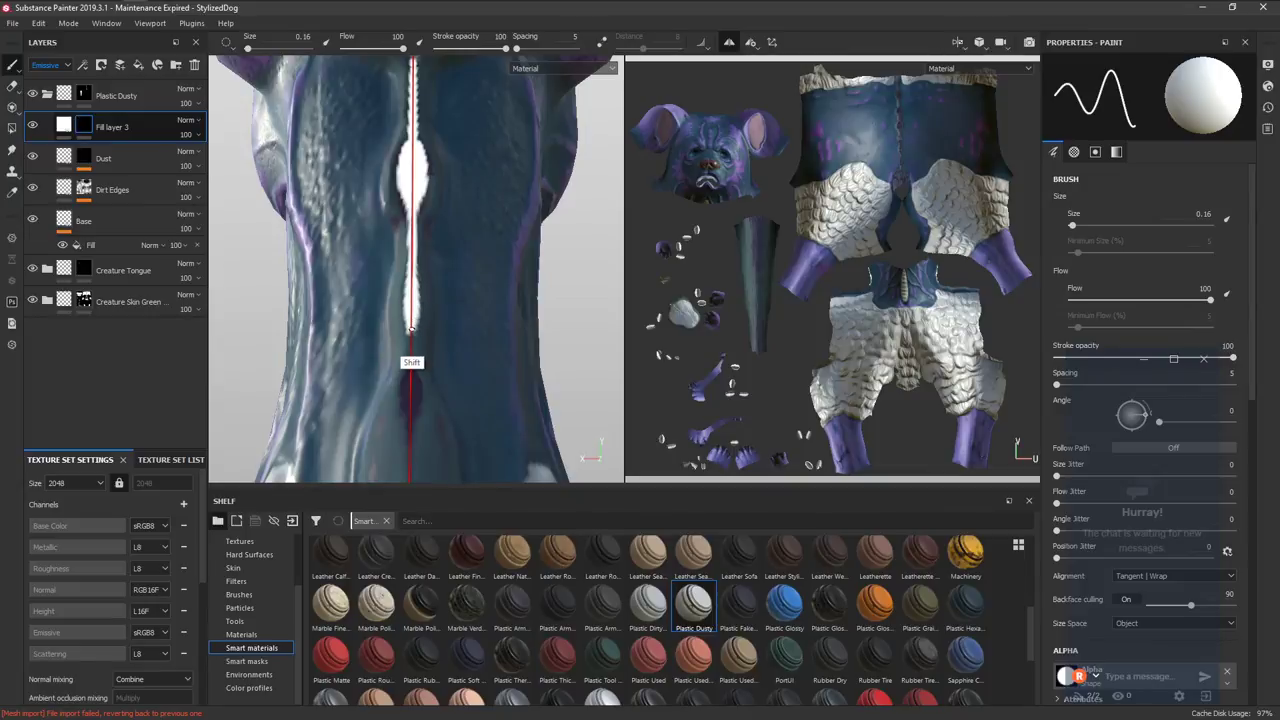
{"action": "left_click", "coordinate": [413, 404], "text": "shift"}
Paint the emissive mask over the oval spine segment at the base of the neck and fill out its edges.
{"action": "left_click_drag", "start_coordinate": [415, 420], "coordinate": [392, 228], "text": "alt"}
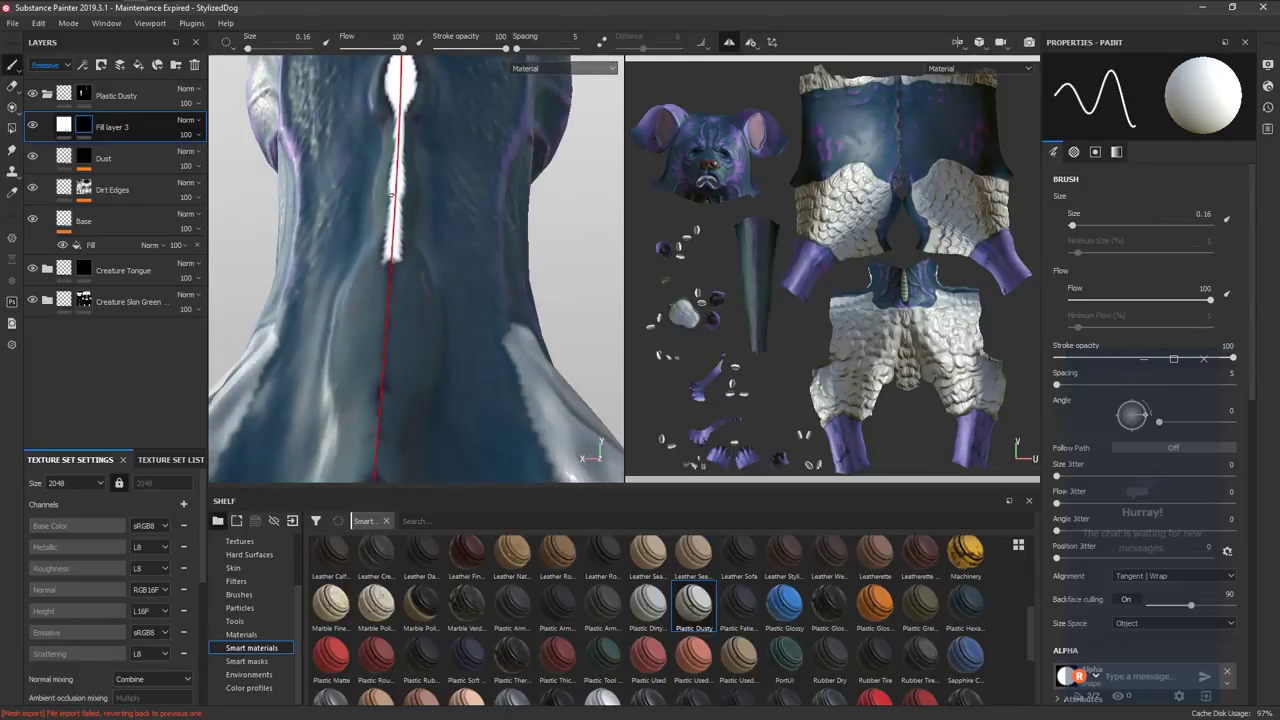
{"action": "left_click_drag", "start_coordinate": [421, 337], "coordinate": [405, 297], "text": "alt"}
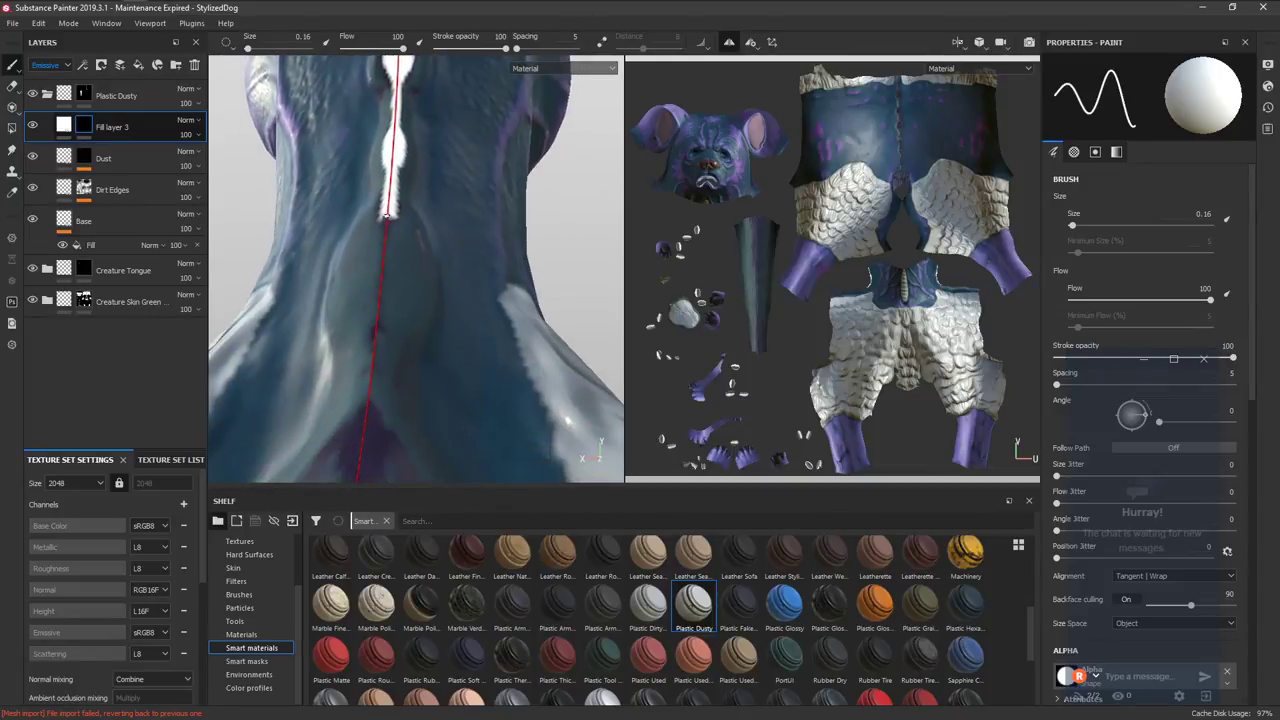
{"action": "left_click_drag", "start_coordinate": [385, 218], "coordinate": [366, 299]}
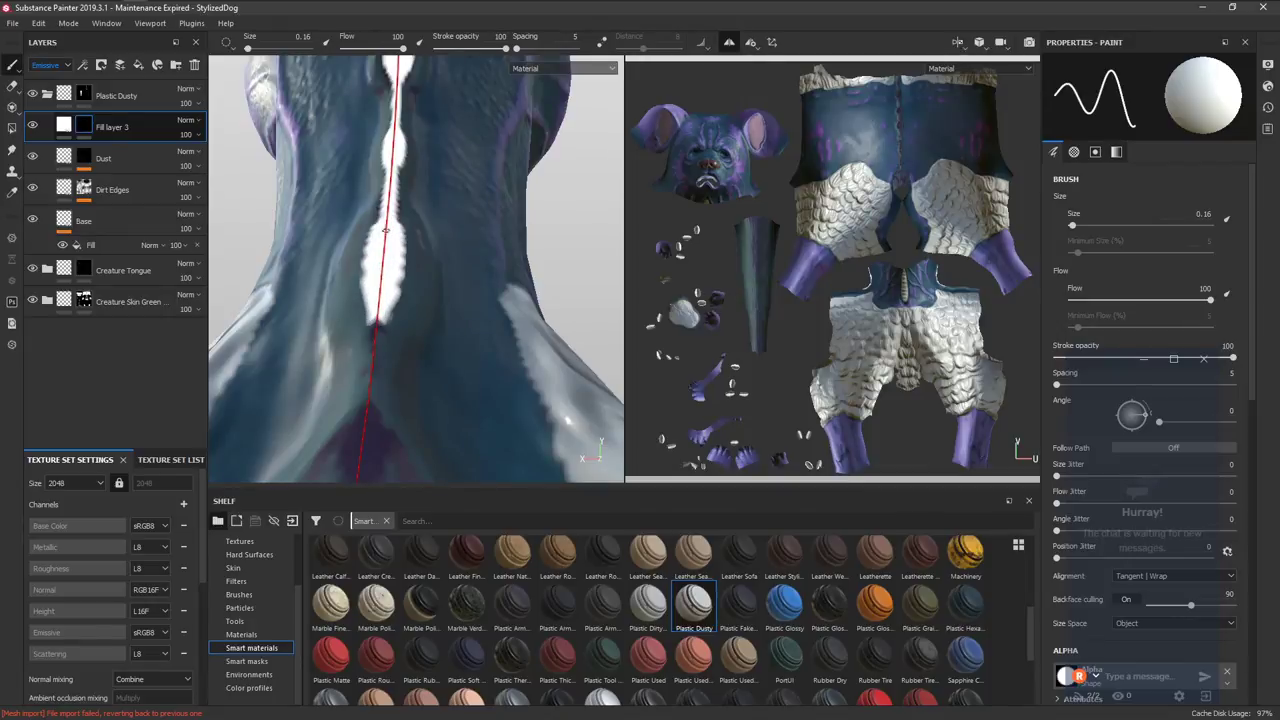
{"action": "mouse_move", "coordinate": [368, 247]}
{"action": "left_mouse_down"}
{"action": "mouse_move", "coordinate": [375, 325]}
{"action": "mouse_move", "coordinate": [286, 280]}
{"action": "mouse_move", "coordinate": [435, 337]}
{"action": "left_mouse_up"}
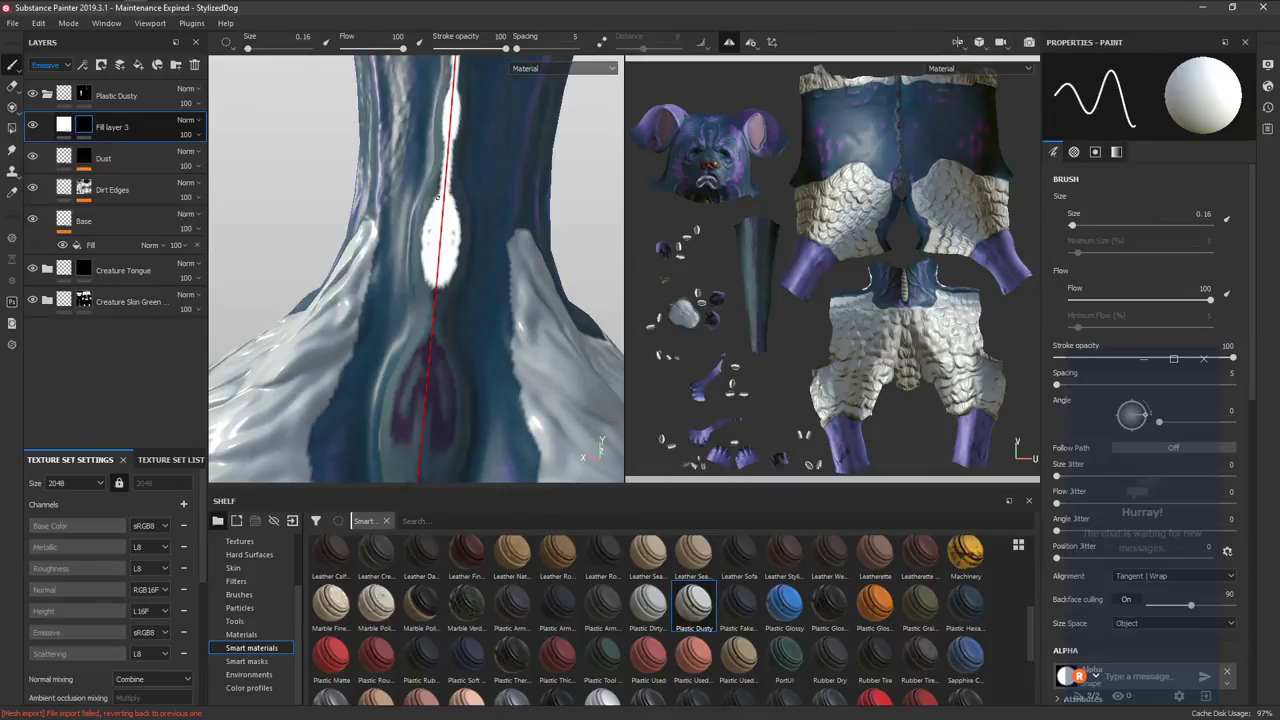
Paint the emissive mask over the wide spine segment between the shoulders, including the narrow strip below it.
{"action": "left_click_drag", "start_coordinate": [444, 216], "coordinate": [458, 228], "text": "alt"}
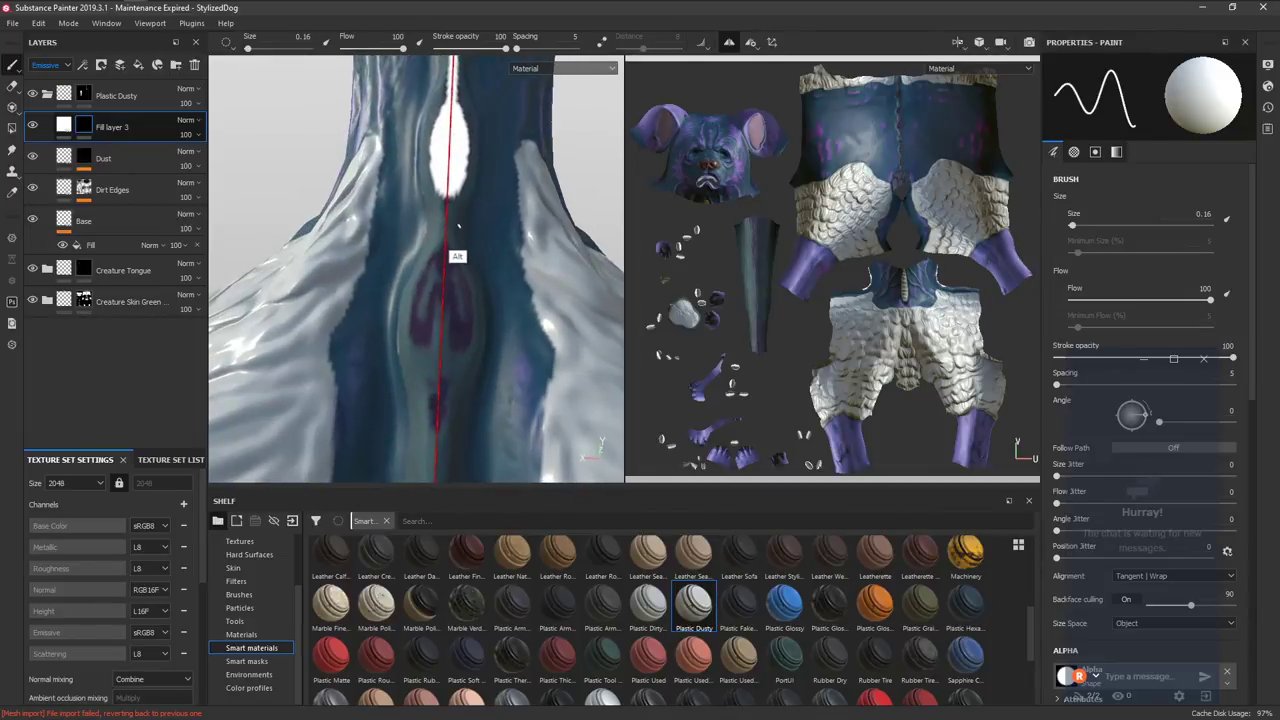
{"action": "left_click", "coordinate": [437, 437], "text": "shift"}
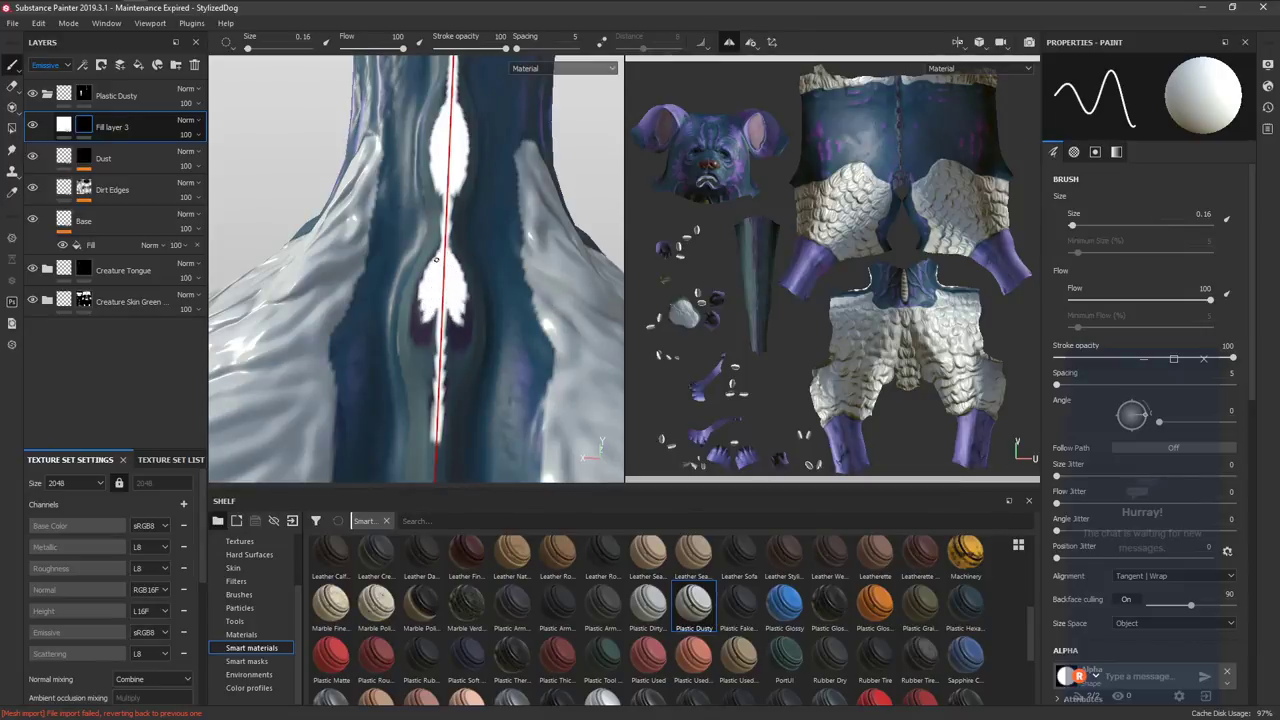
{"action": "left_click_drag", "start_coordinate": [422, 297], "coordinate": [426, 356]}
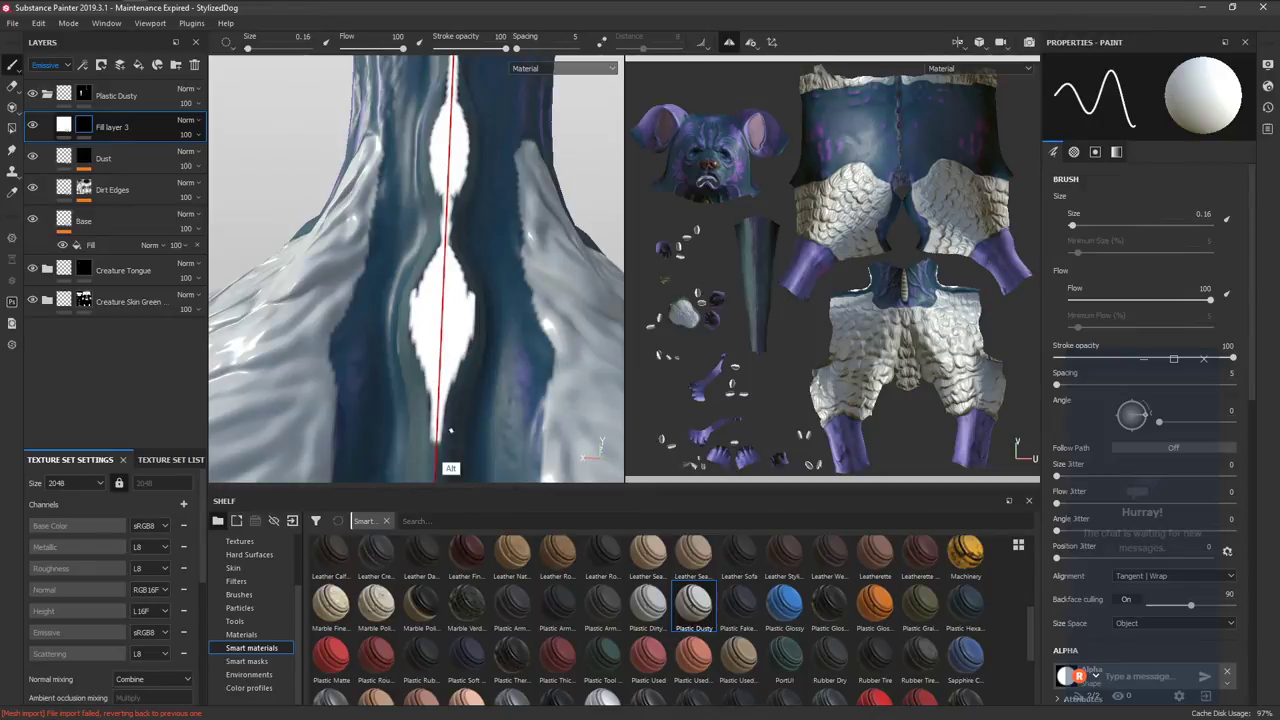
Paint the emissive mask around the next spine segment behind the shoulders, and switch the brush to black to hollow out its center.
{"action": "left_click_drag", "start_coordinate": [450, 430], "coordinate": [437, 170], "text": "alt"}
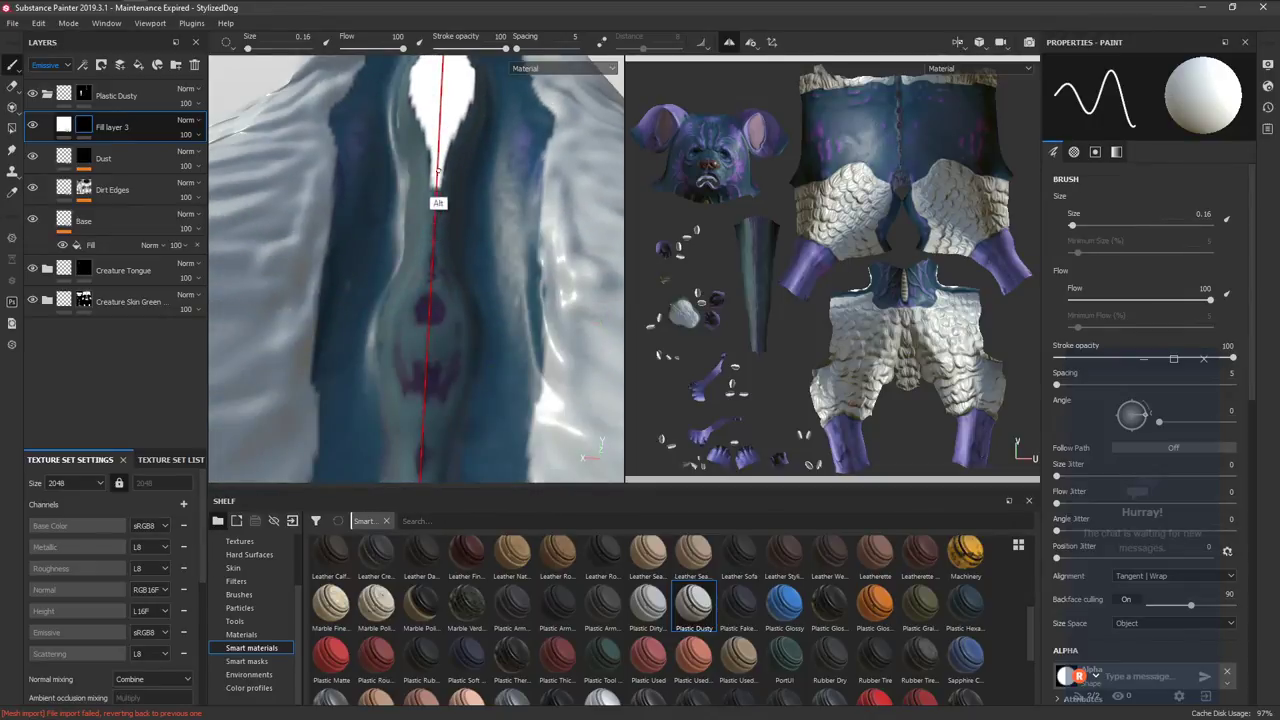
{"action": "left_click", "coordinate": [423, 430], "text": "shift"}
{"action": "mouse_move", "coordinate": [419, 404]}
{"action": "left_mouse_down"}
{"action": "mouse_move", "coordinate": [408, 340]}
{"action": "mouse_move", "coordinate": [414, 375]}
{"action": "left_mouse_up"}
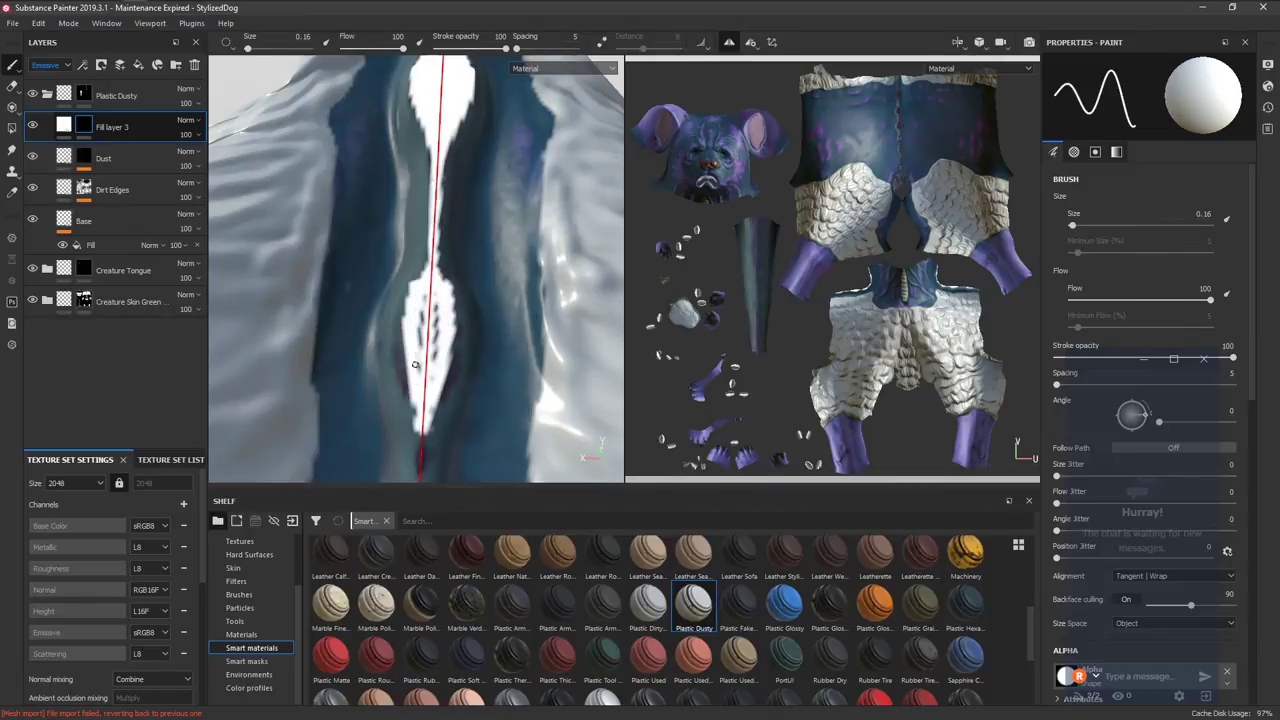
{"action": "mouse_move", "coordinate": [412, 291]}
{"action": "left_mouse_down"}
{"action": "mouse_move", "coordinate": [416, 415]}
{"action": "mouse_move", "coordinate": [424, 345]}
{"action": "left_mouse_up"}
{"action": "key", "text": "x"}
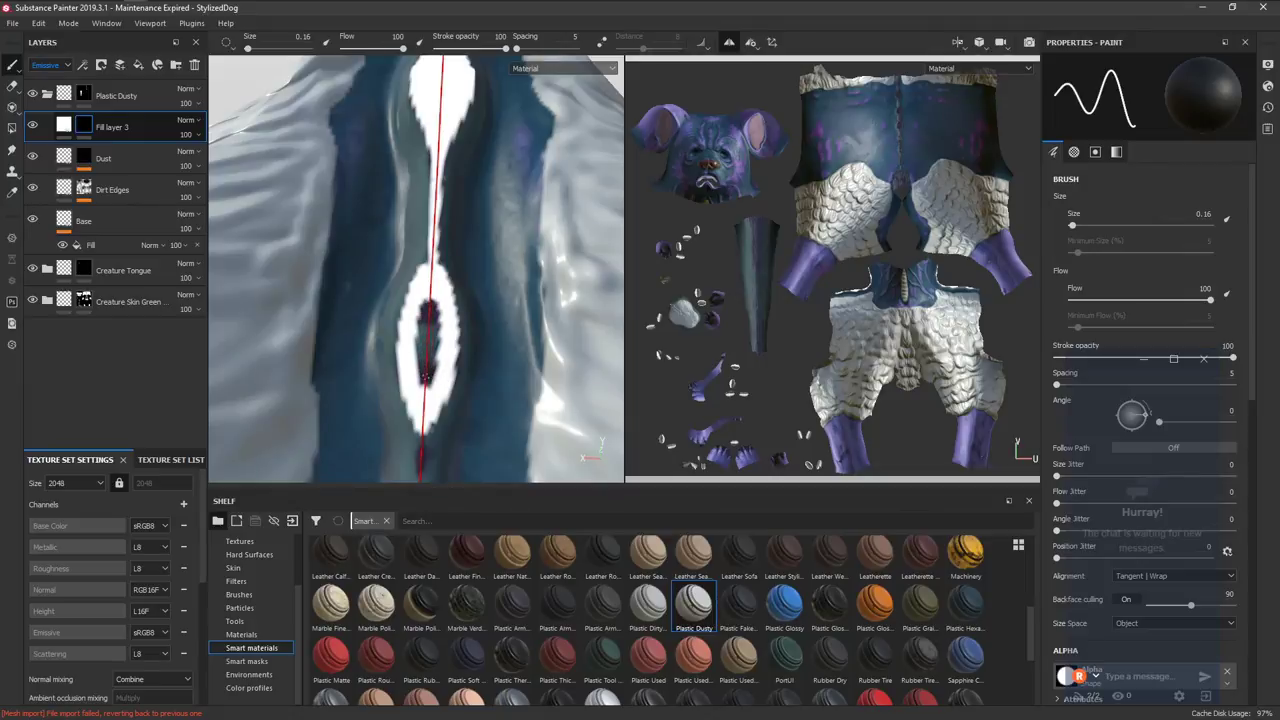
Paint black into the center of the wide spine segment between the shoulders, leaving only a white emissive outline.
{"action": "right_click_drag", "start_coordinate": [263, 291], "coordinate": [366, 237], "text": "alt"}
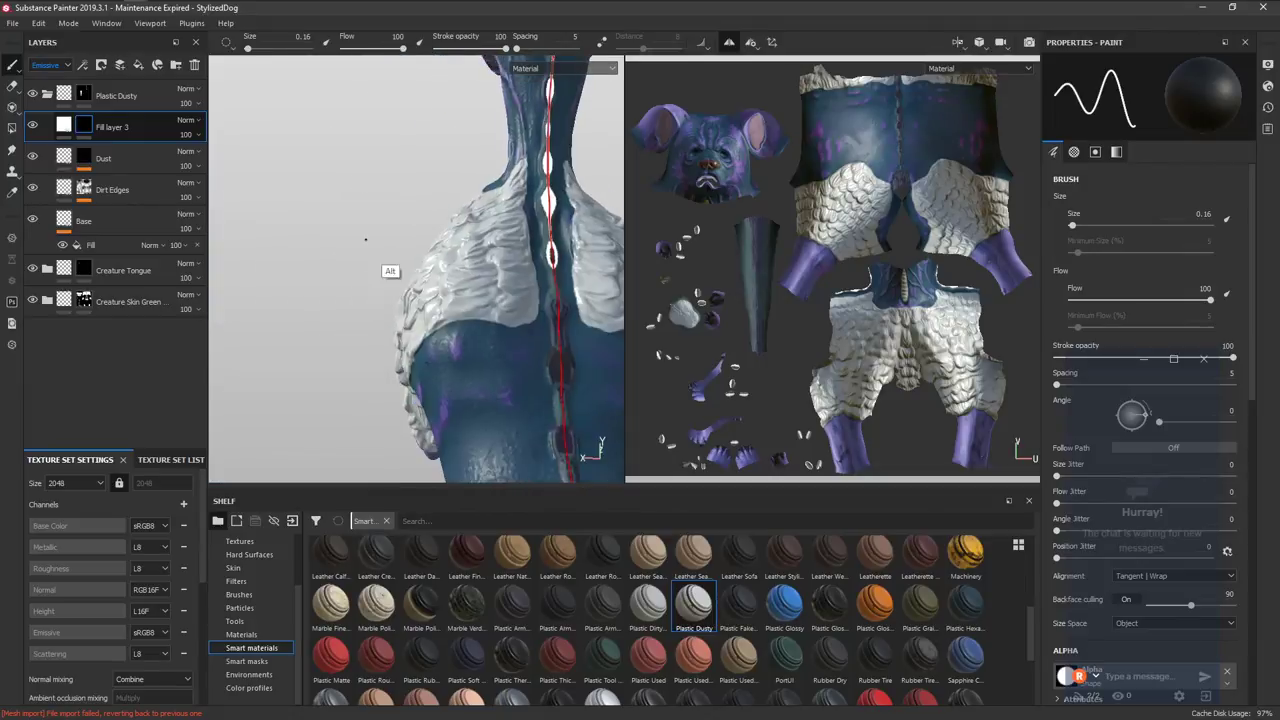
{"action": "left_click_drag", "start_coordinate": [366, 237], "coordinate": [355, 281], "text": "alt"}
{"action": "right_click_drag", "start_coordinate": [396, 197], "coordinate": [366, 483], "text": "alt"}
{"action": "mouse_move", "coordinate": [369, 327]}
{"action": "middle_mouse_down", "text": "alt"}
{"action": "mouse_move", "coordinate": [429, 377]}
{"action": "mouse_move", "coordinate": [438, 359]}
{"action": "middle_mouse_up", "text": "alt"}
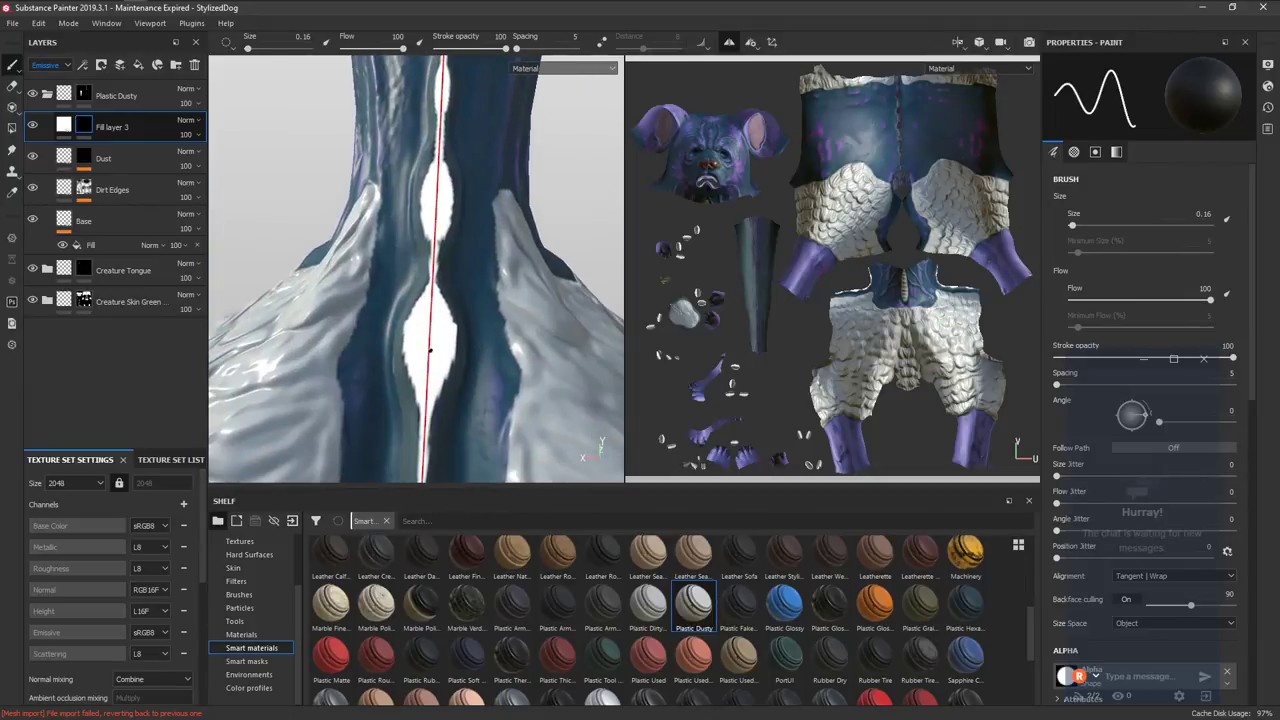
{"action": "mouse_move", "coordinate": [433, 343]}
{"action": "left_mouse_down"}
{"action": "mouse_move", "coordinate": [434, 330]}
{"action": "mouse_move", "coordinate": [429, 363]}
{"action": "mouse_move", "coordinate": [440, 335]}
{"action": "left_mouse_up"}
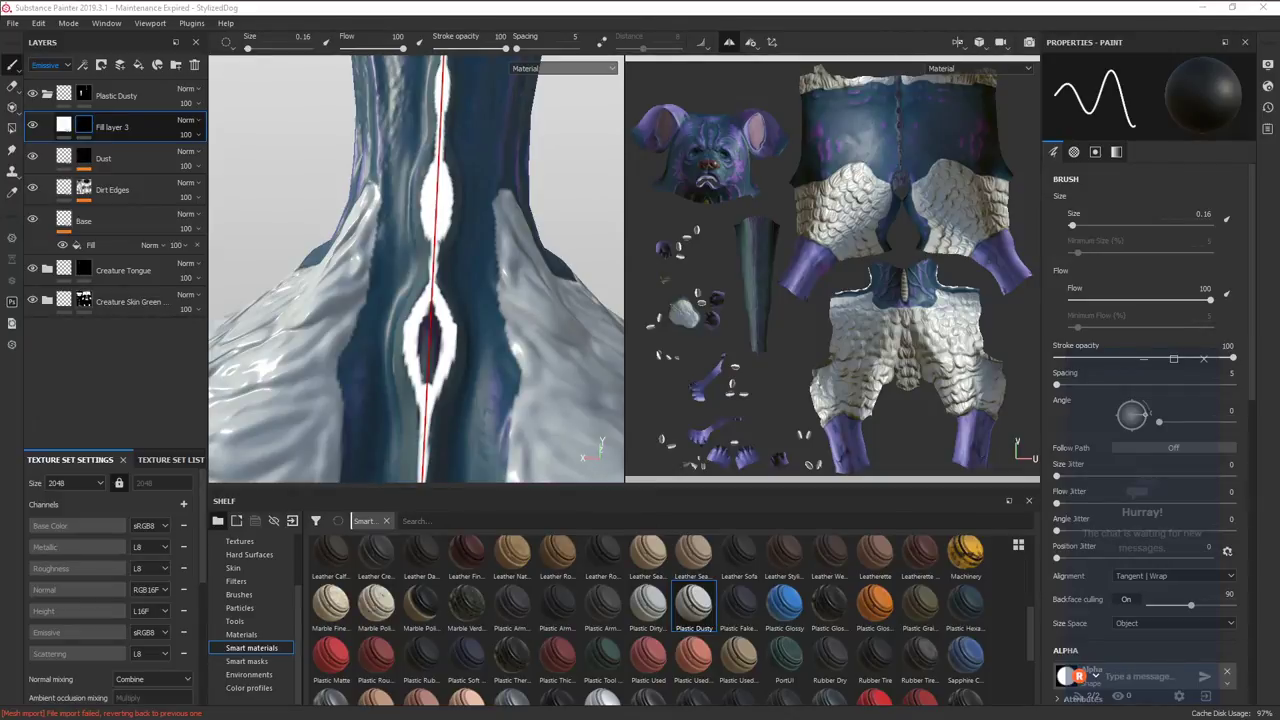
{"action": "middle_click_drag", "start_coordinate": [446, 424], "coordinate": [434, 376], "text": "alt"}
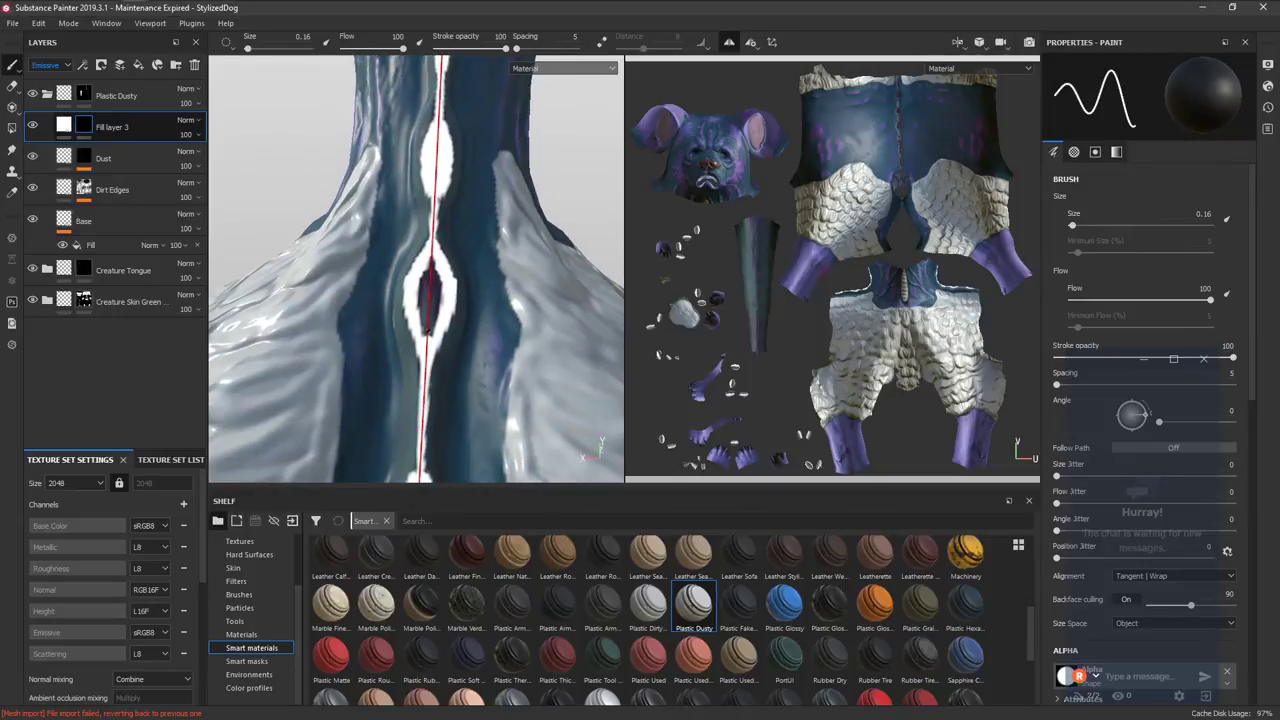
{"action": "middle_click_drag", "start_coordinate": [436, 245], "coordinate": [443, 328], "text": "alt"}
{"action": "right_click_drag", "start_coordinate": [429, 238], "coordinate": [446, 247], "text": "alt"}
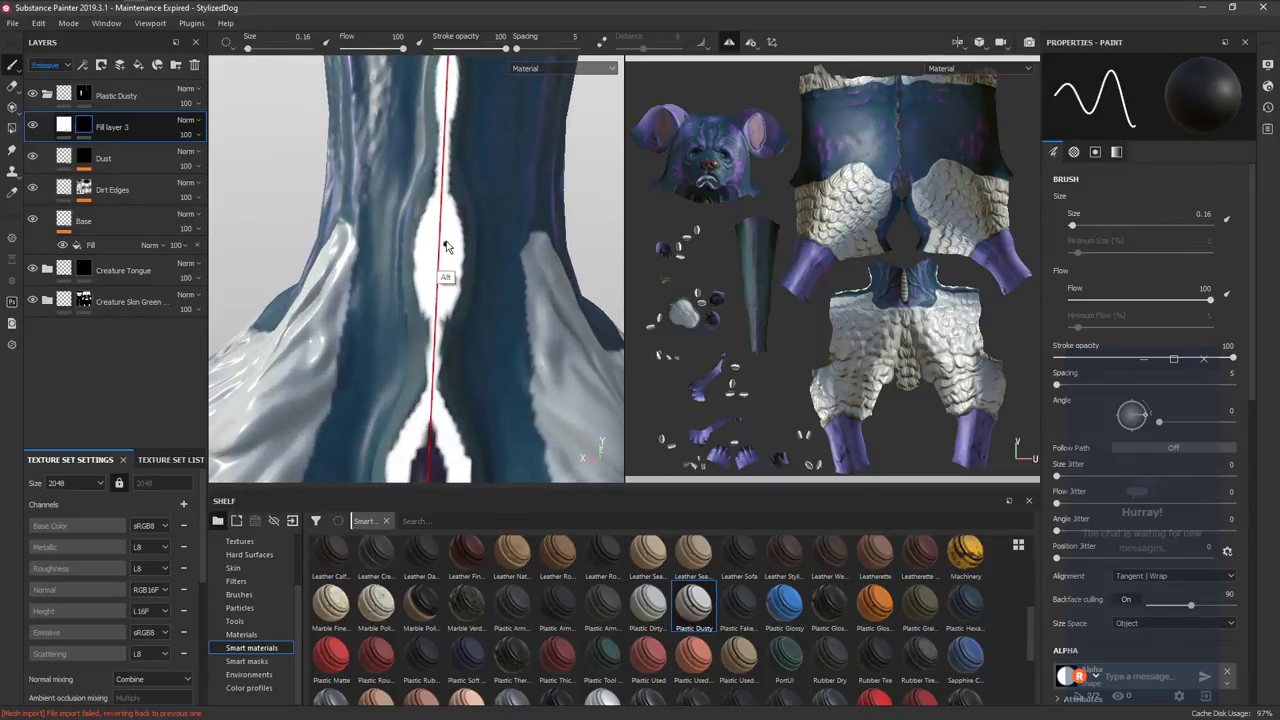
Paint black into the centers of the oval spine segments along the neck, leaving only white emissive outlines.
{"action": "mouse_move", "coordinate": [440, 218]}
{"action": "left_mouse_down"}
{"action": "mouse_move", "coordinate": [437, 288]}
{"action": "mouse_move", "coordinate": [449, 276]}
{"action": "left_mouse_up"}
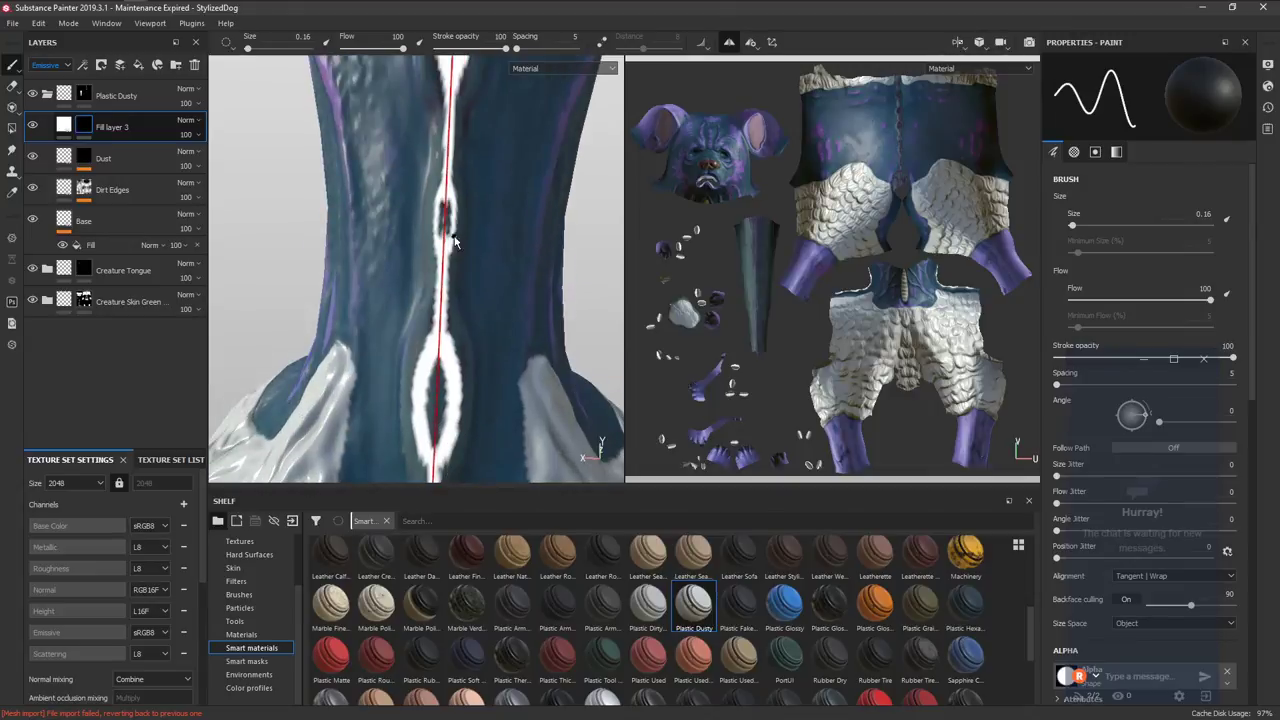
{"action": "left_click_drag", "start_coordinate": [445, 205], "coordinate": [443, 250]}
{"action": "mouse_move", "coordinate": [440, 272]}
{"action": "left_mouse_down", "text": "alt"}
{"action": "mouse_move", "coordinate": [454, 334]}
{"action": "mouse_move", "coordinate": [451, 319]}
{"action": "left_mouse_up", "text": "alt"}
{"action": "key", "text": "ctrl+z"}
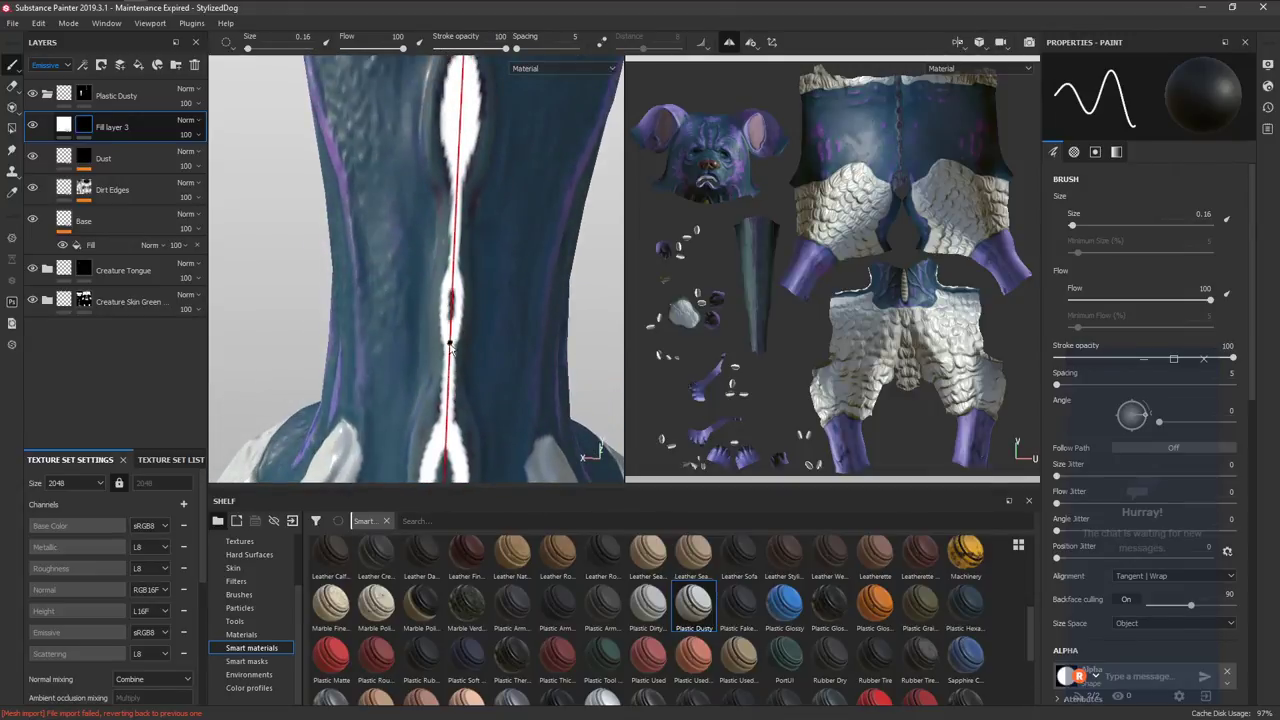
{"action": "middle_click_drag", "start_coordinate": [476, 245], "coordinate": [457, 395], "text": "alt"}
{"action": "left_click_drag", "start_coordinate": [445, 223], "coordinate": [444, 302]}
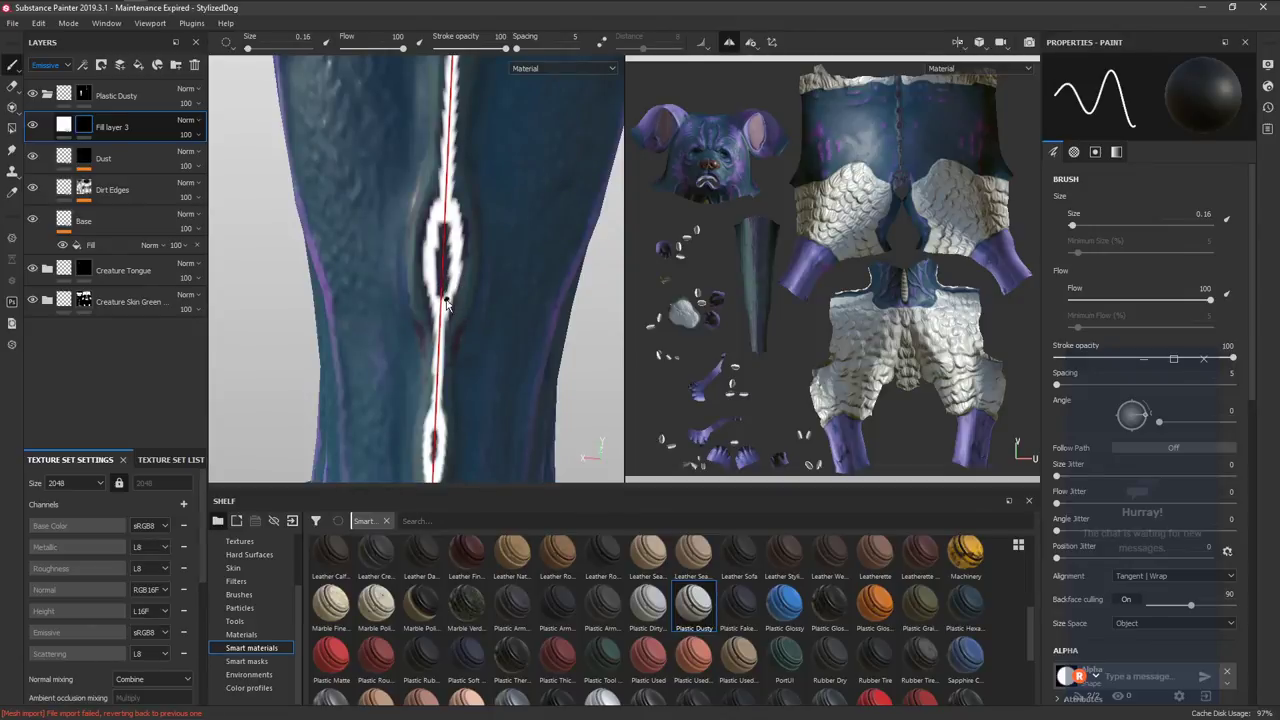
Paint a straight white emissive line down the spine behind the shoulders to the rounded segment, widening it just above that segment.
{"action": "key", "text": "x"}
{"action": "middle_click_drag", "start_coordinate": [460, 450], "coordinate": [438, 100], "text": "alt"}
{"action": "middle_click_drag", "start_coordinate": [430, 365], "coordinate": [432, 194], "text": "alt"}
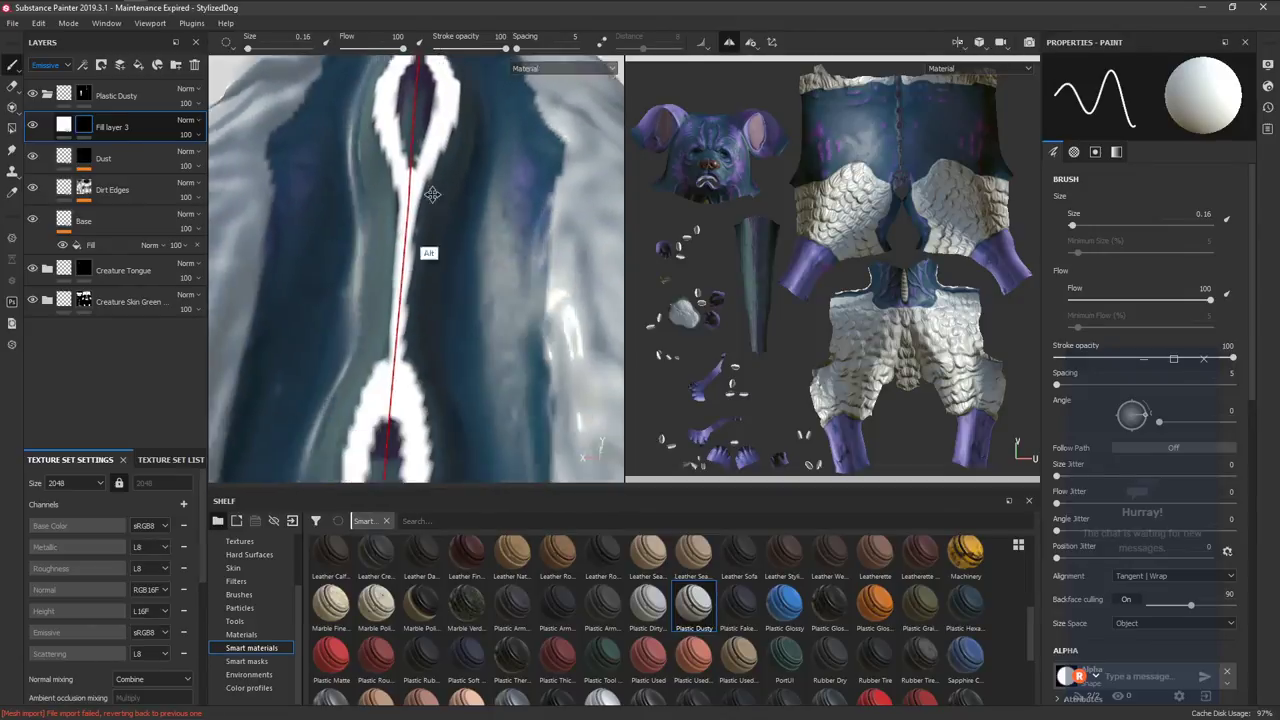
{"action": "left_click_drag", "start_coordinate": [432, 194], "coordinate": [438, 318], "text": "alt"}
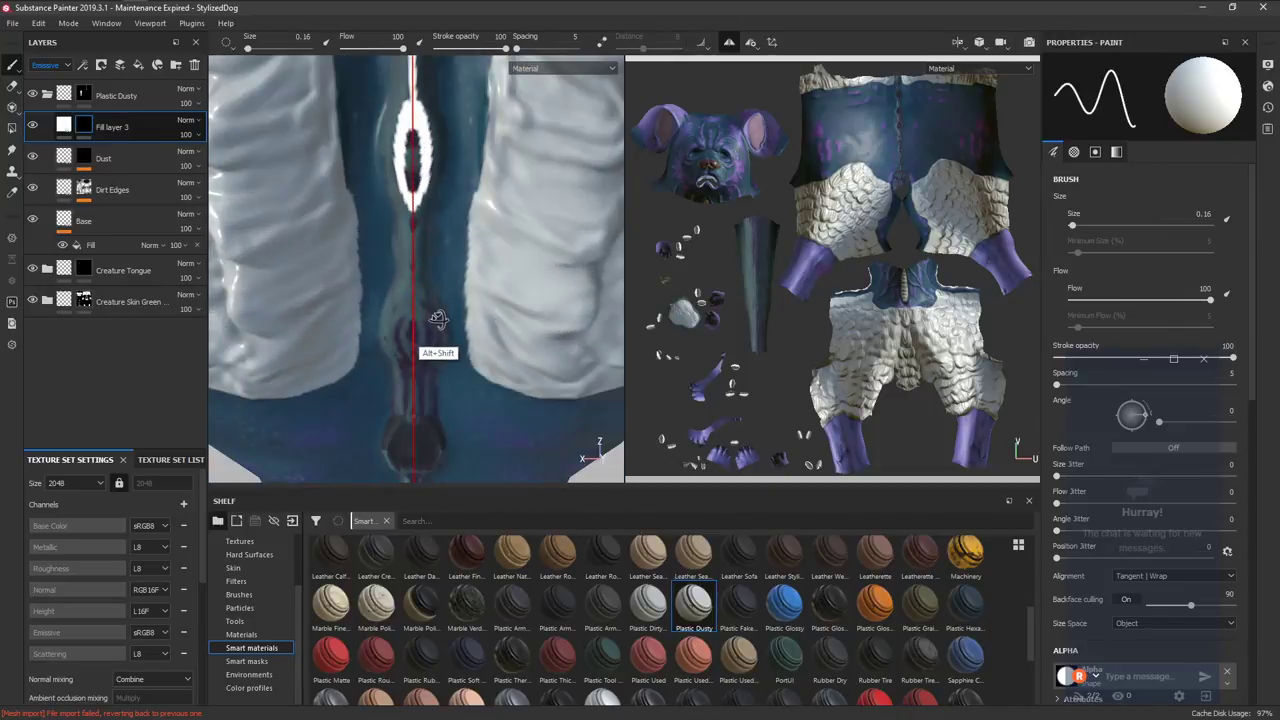
{"action": "left_click", "coordinate": [415, 476], "text": "ctrl+shift"}
{"action": "right_click_drag", "start_coordinate": [415, 348], "coordinate": [419, 486], "text": "alt"}
{"action": "mouse_move", "coordinate": [401, 371]}
{"action": "left_mouse_down"}
{"action": "mouse_move", "coordinate": [398, 284]}
{"action": "mouse_move", "coordinate": [398, 388]}
{"action": "mouse_move", "coordinate": [402, 317]}
{"action": "mouse_move", "coordinate": [386, 292]}
{"action": "left_mouse_up"}
Paint black along the emissive line above the rounded segment on the back to trim it to a narrow strip.
{"action": "key", "text": "x"}
{"action": "mouse_move", "coordinate": [406, 360]}
{"action": "left_mouse_down"}
{"action": "mouse_move", "coordinate": [405, 315]}
{"action": "mouse_move", "coordinate": [415, 368]}
{"action": "left_mouse_up"}
{"action": "middle_click_drag", "start_coordinate": [420, 430], "coordinate": [414, 325], "text": "alt"}
{"action": "left_click_drag", "start_coordinate": [391, 250], "coordinate": [400, 186]}
{"action": "left_click", "coordinate": [402, 269]}
{"action": "mouse_move", "coordinate": [408, 410]}
{"action": "middle_mouse_down", "text": "alt"}
{"action": "mouse_move", "coordinate": [424, 306]}
{"action": "mouse_move", "coordinate": [411, 309]}
{"action": "middle_mouse_up", "text": "alt"}
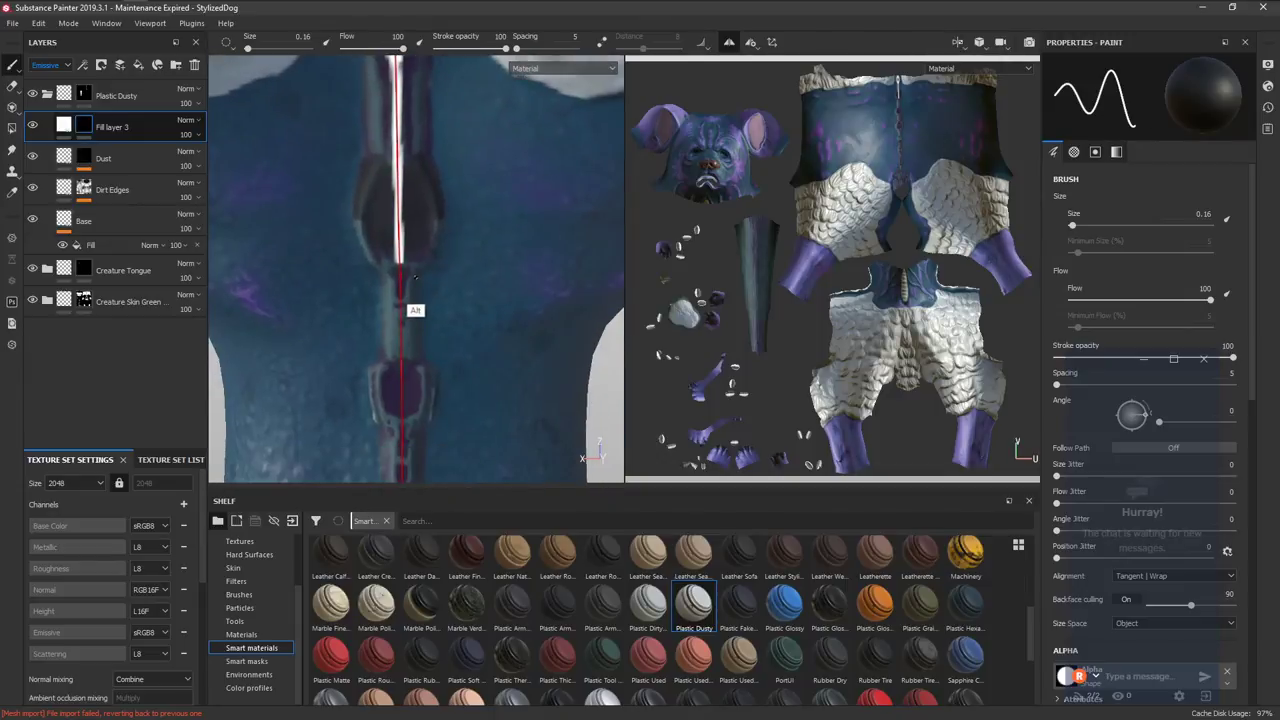
Paint the emissive mask over the rounded back segment in white and hollow out its center with black.
{"action": "key", "text": "x"}
{"action": "mouse_move", "coordinate": [370, 229]}
{"action": "left_mouse_down"}
{"action": "mouse_move", "coordinate": [388, 168]}
{"action": "mouse_move", "coordinate": [410, 215]}
{"action": "mouse_move", "coordinate": [378, 236]}
{"action": "mouse_move", "coordinate": [390, 258]}
{"action": "mouse_move", "coordinate": [388, 230]}
{"action": "mouse_move", "coordinate": [393, 244]}
{"action": "left_mouse_up"}
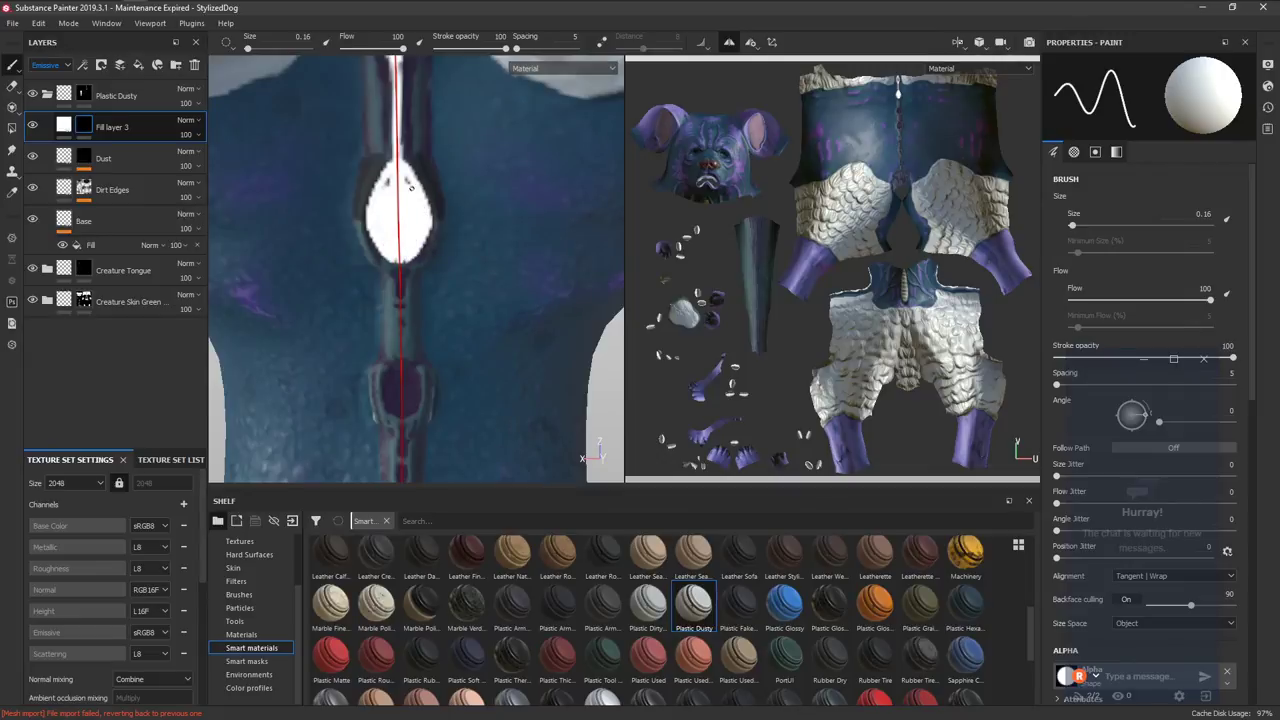
{"action": "key", "text": "x"}
{"action": "left_click_drag", "start_coordinate": [397, 198], "coordinate": [400, 215]}
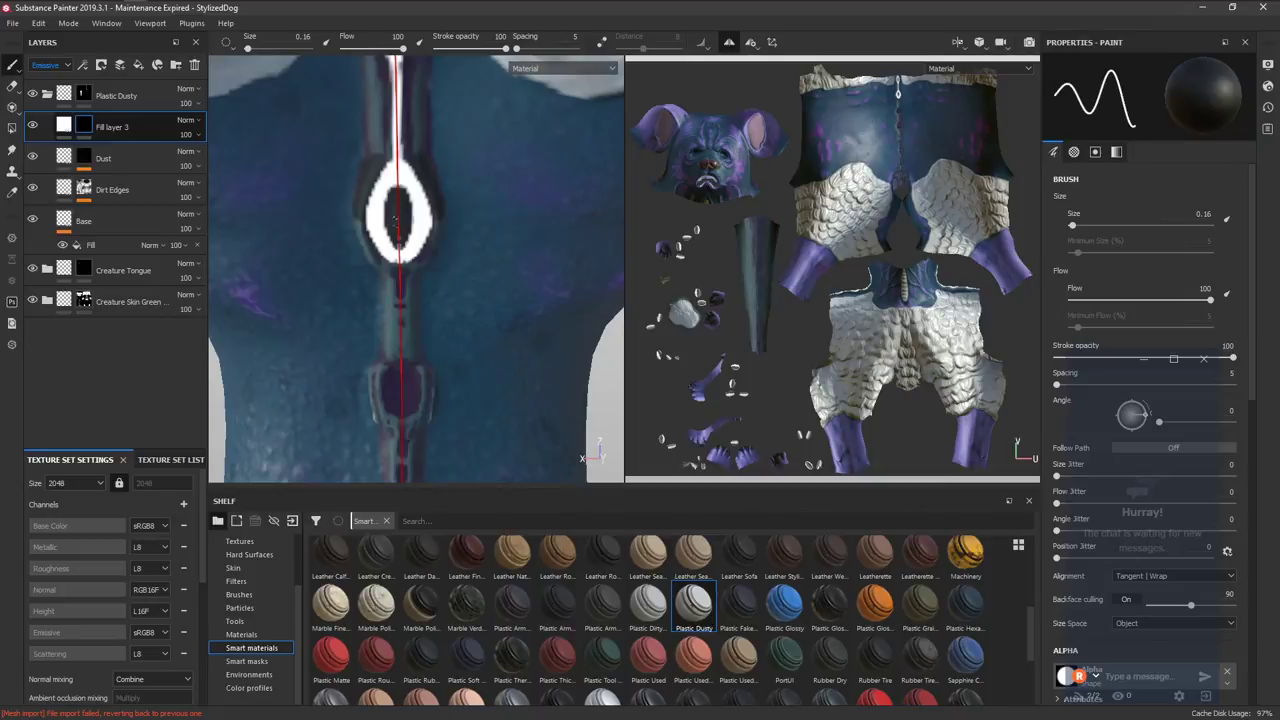
Paint a straight white emissive line along the spine from the rounded segment's outline, through the small segment, to the next large segment.
{"action": "middle_click_drag", "start_coordinate": [406, 210], "coordinate": [409, 166], "text": "alt"}
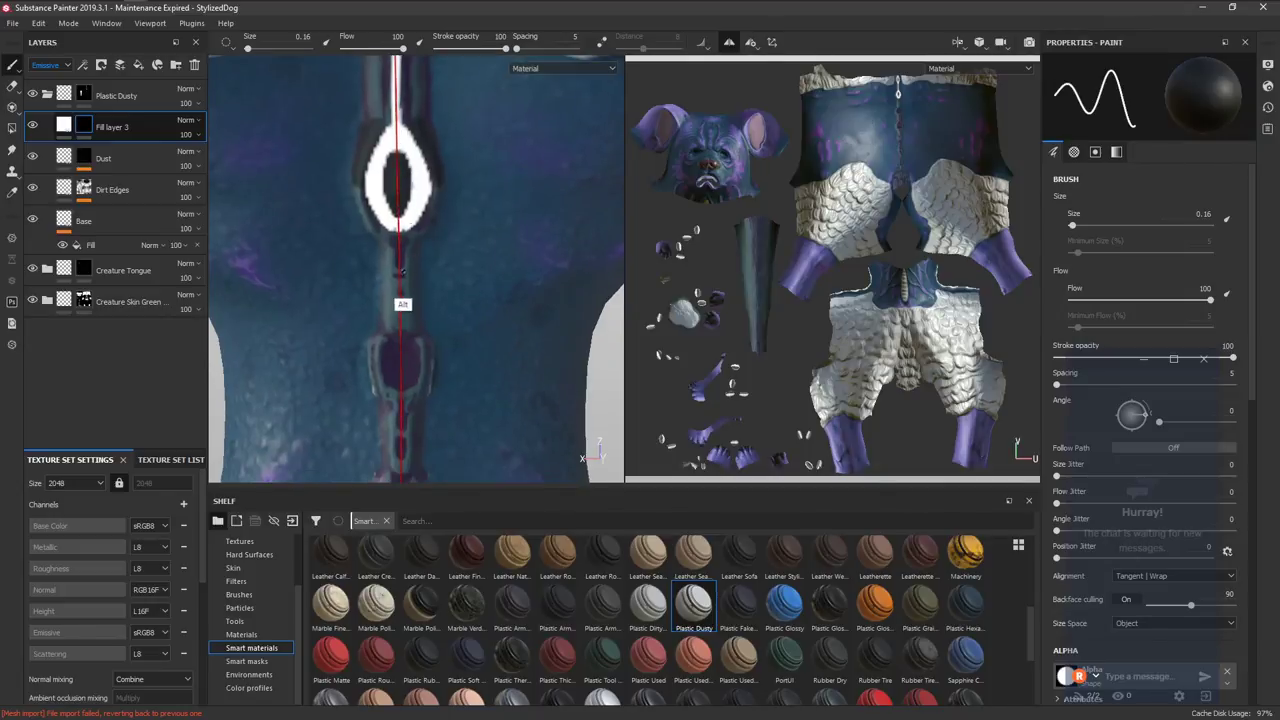
{"action": "middle_click_drag", "start_coordinate": [404, 304], "coordinate": [401, 202], "text": "alt"}
{"action": "key", "text": "x"}
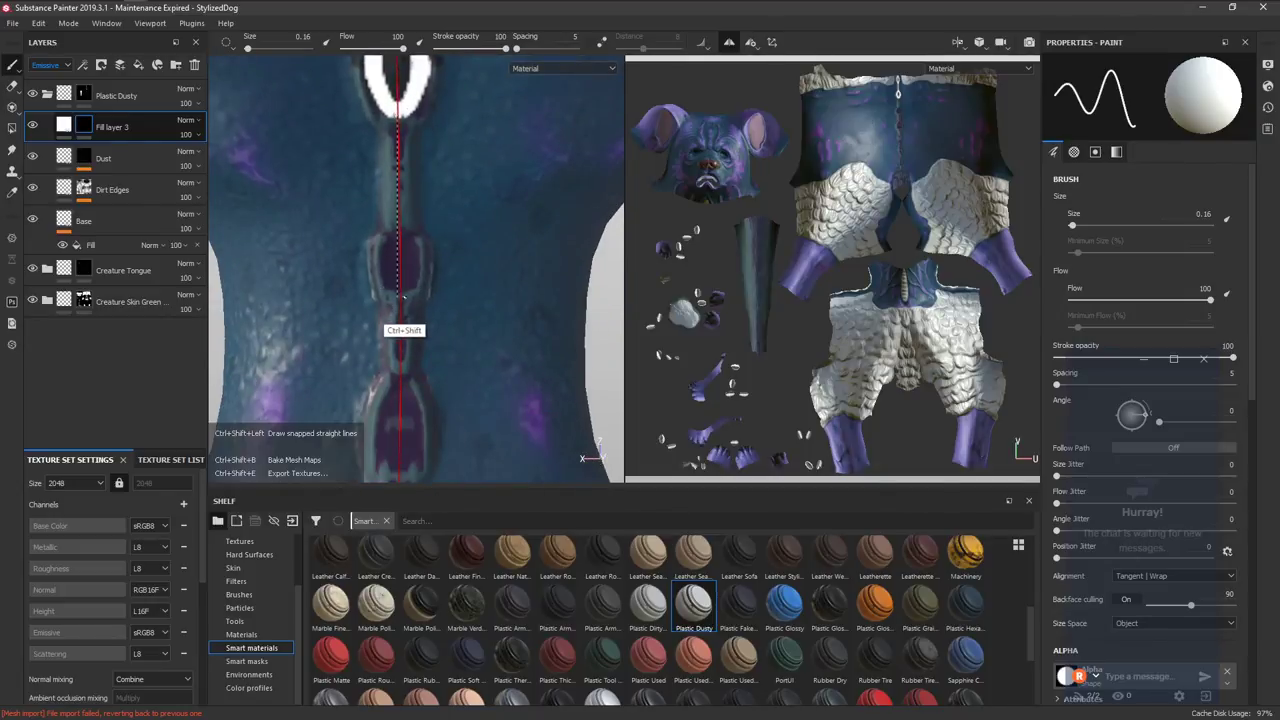
{"action": "left_click", "coordinate": [401, 368]}
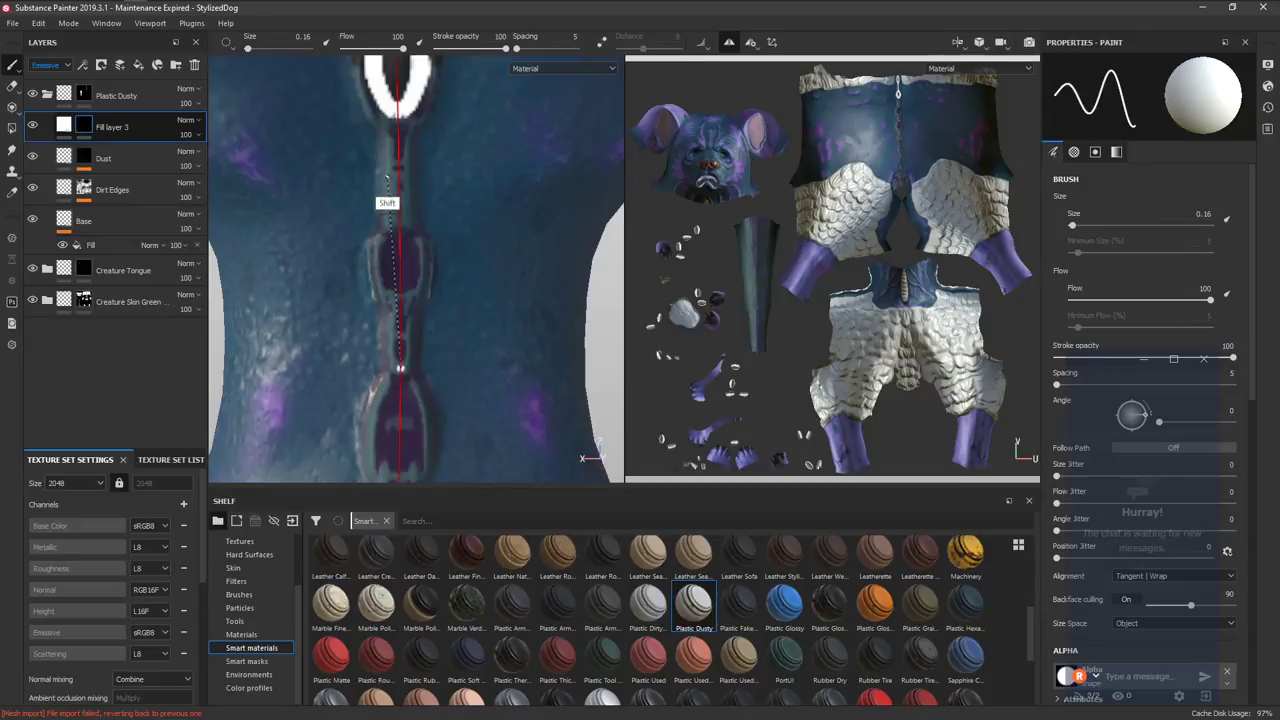
{"action": "left_click", "coordinate": [399, 120], "text": "shift"}
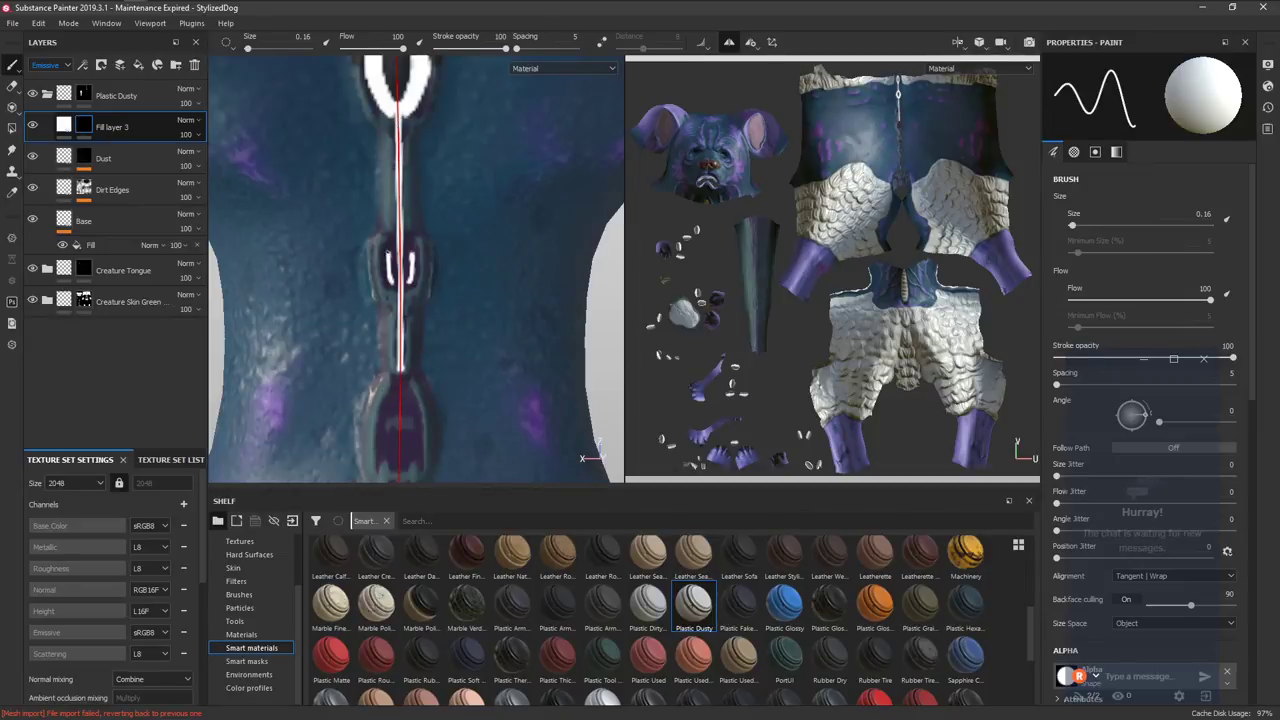
Fill the oval chain link on the mid-back white in the Fill layer 3 mask and hollow its centre with black.
{"action": "left_click_drag", "start_coordinate": [386, 287], "coordinate": [389, 251]}
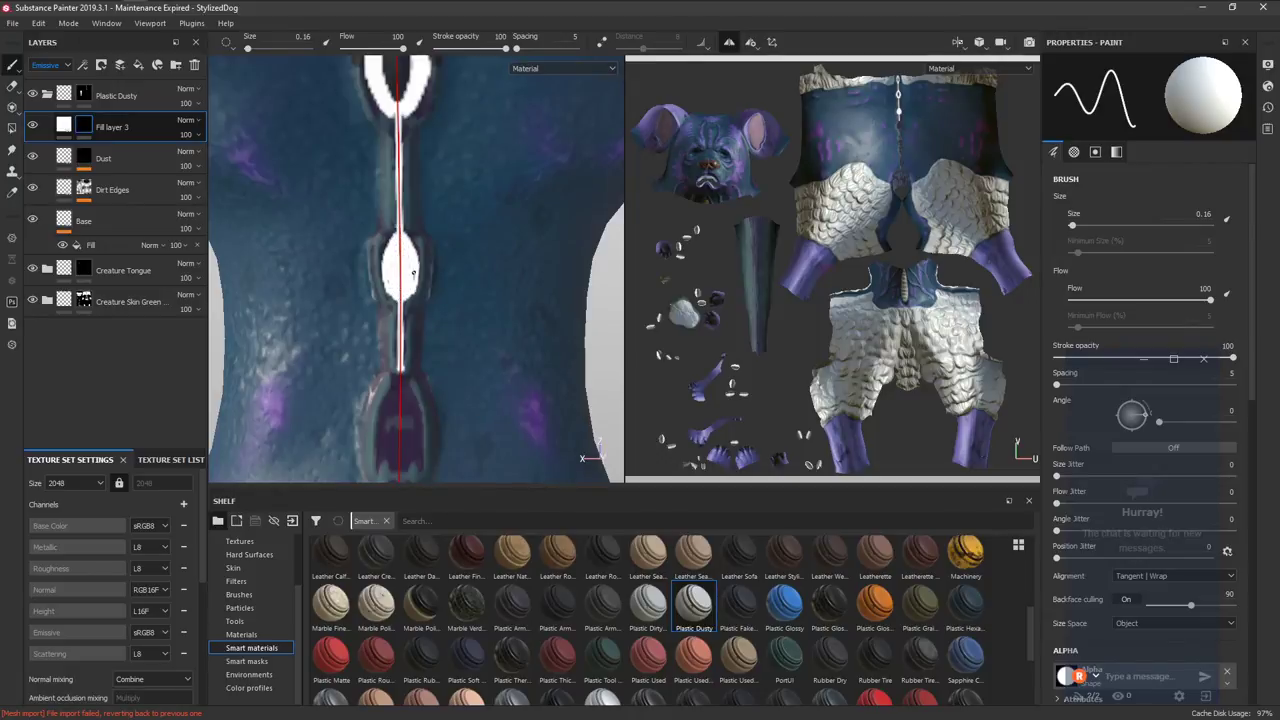
{"action": "key", "text": "x"}
{"action": "mouse_move", "coordinate": [398, 282]}
{"action": "left_mouse_down"}
{"action": "mouse_move", "coordinate": [400, 263]}
{"action": "mouse_move", "coordinate": [431, 344]}
{"action": "mouse_move", "coordinate": [398, 265]}
{"action": "left_mouse_up"}
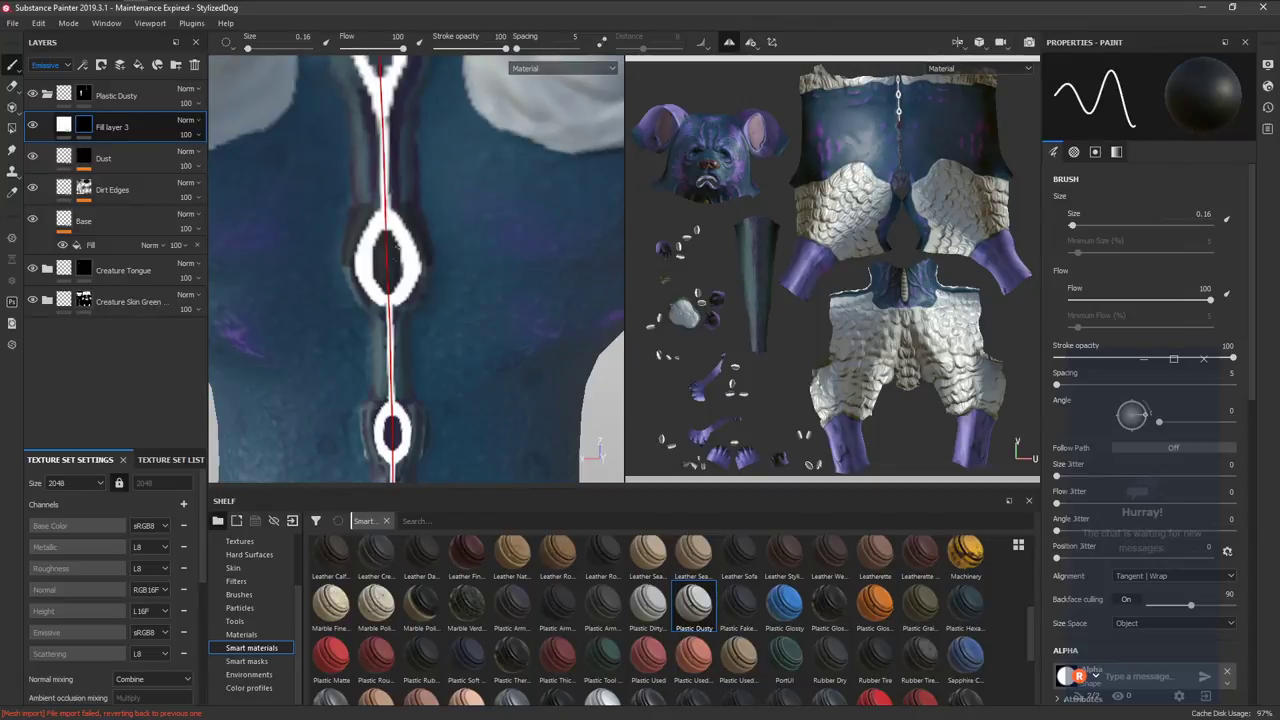
Paint the next, longer oval link down the spine white in the mask and hollow out its centre.
{"action": "mouse_move", "coordinate": [398, 258]}
{"action": "left_mouse_down", "text": "alt"}
{"action": "mouse_move", "coordinate": [396, 232]}
{"action": "mouse_move", "coordinate": [386, 300]}
{"action": "mouse_move", "coordinate": [398, 345]}
{"action": "mouse_move", "coordinate": [400, 268]}
{"action": "left_mouse_up", "text": "alt"}
{"action": "key", "text": "x"}
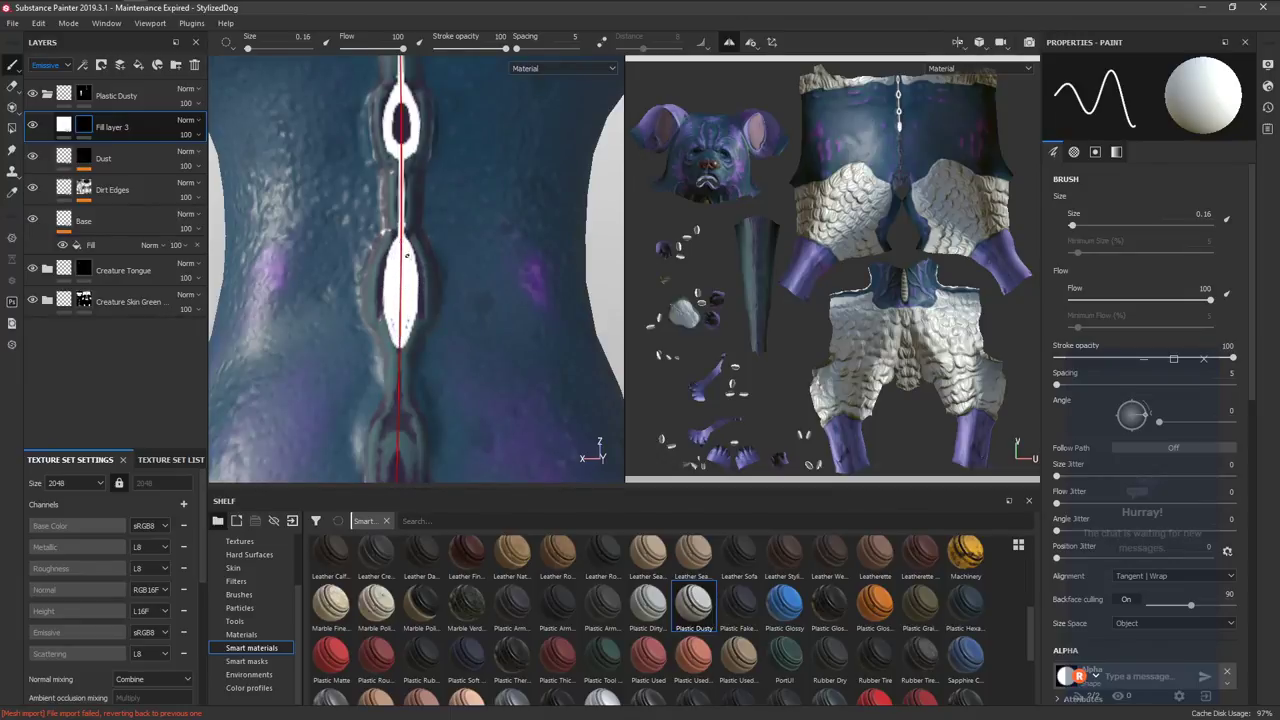
{"action": "left_click_drag", "start_coordinate": [390, 322], "coordinate": [384, 260]}
{"action": "mouse_move", "coordinate": [388, 318]}
{"action": "left_mouse_down"}
{"action": "mouse_move", "coordinate": [395, 338]}
{"action": "mouse_move", "coordinate": [397, 280]}
{"action": "mouse_move", "coordinate": [400, 297]}
{"action": "left_mouse_up"}
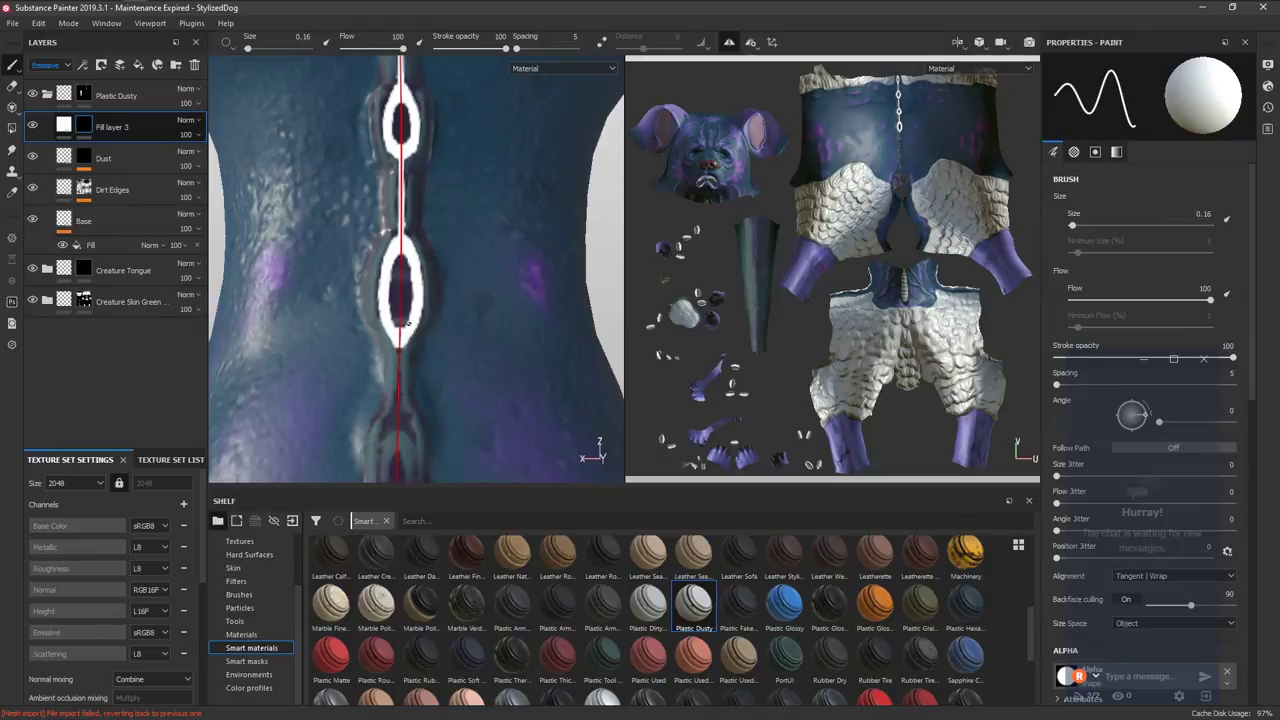
Continue the spine chain toward the tail with a white connecting line, a small oval and a larger oval.
{"action": "middle_click_drag", "start_coordinate": [402, 416], "coordinate": [402, 270], "text": "alt"}
{"action": "mouse_move", "coordinate": [401, 176]}
{"action": "left_mouse_down"}
{"action": "mouse_move", "coordinate": [387, 250]}
{"action": "mouse_move", "coordinate": [397, 403]}
{"action": "left_mouse_up"}
{"action": "left_click_drag", "start_coordinate": [403, 433], "coordinate": [402, 265], "text": "alt"}
{"action": "mouse_move", "coordinate": [398, 394]}
{"action": "left_mouse_down"}
{"action": "mouse_move", "coordinate": [379, 367]}
{"action": "mouse_move", "coordinate": [382, 270]}
{"action": "mouse_move", "coordinate": [374, 385]}
{"action": "mouse_move", "coordinate": [408, 292]}
{"action": "mouse_move", "coordinate": [396, 382]}
{"action": "mouse_move", "coordinate": [414, 336]}
{"action": "left_mouse_up"}
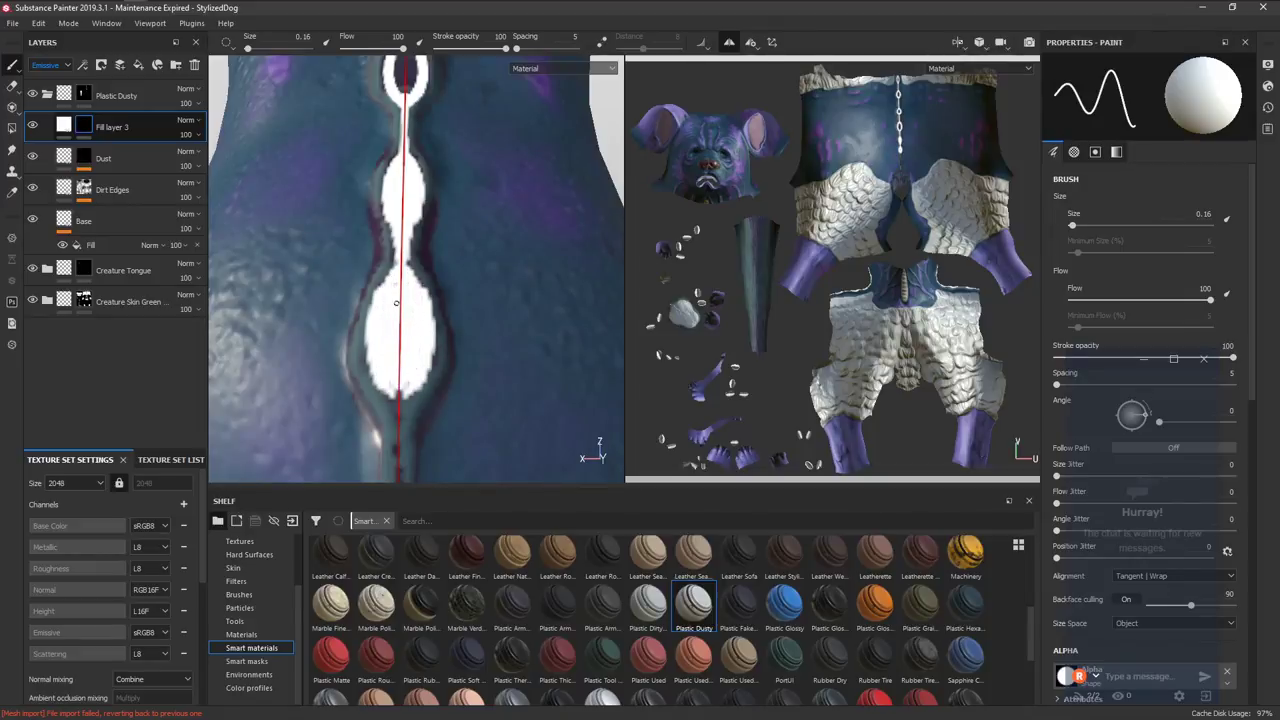
Hollow out the centres of the small and large ovals with black, cleaning up their inner edges.
{"action": "key", "text": "x"}
{"action": "key", "text": "x"}
{"action": "key", "text": "x"}
{"action": "mouse_move", "coordinate": [403, 188]}
{"action": "left_mouse_down"}
{"action": "mouse_move", "coordinate": [402, 214]}
{"action": "mouse_move", "coordinate": [402, 177]}
{"action": "mouse_move", "coordinate": [403, 222]}
{"action": "mouse_move", "coordinate": [391, 198]}
{"action": "left_mouse_up"}
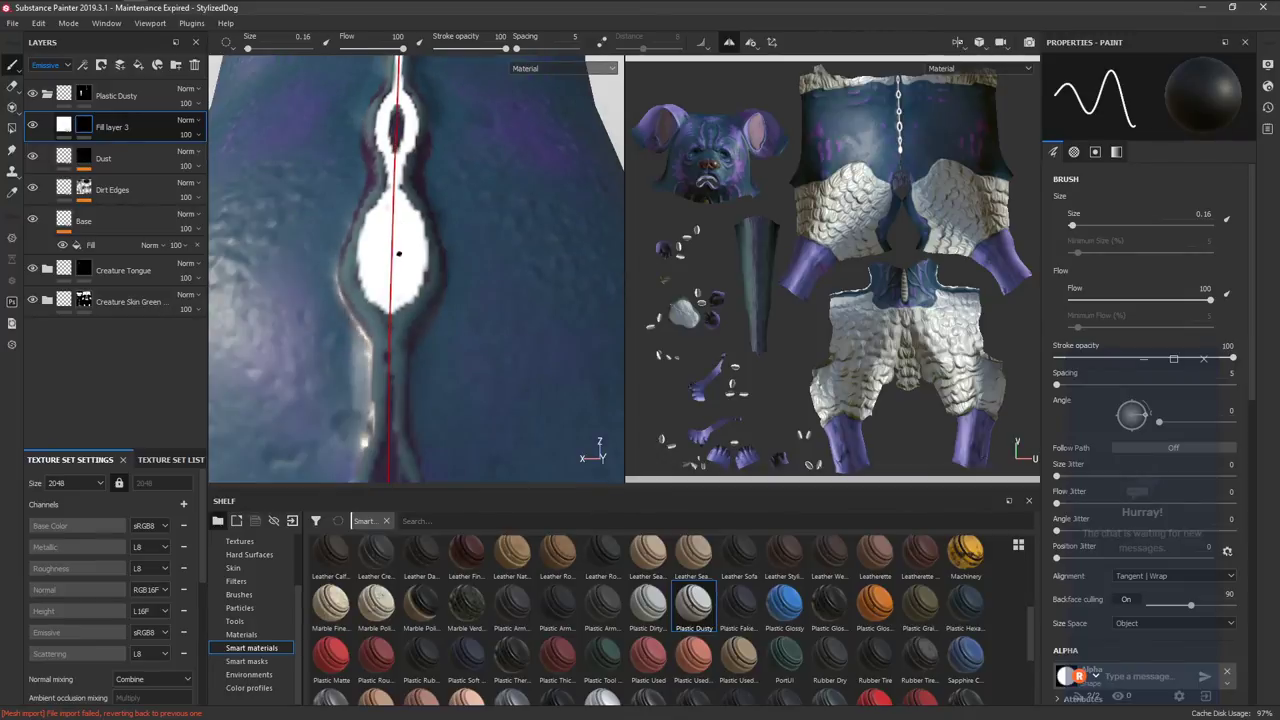
{"action": "key", "text": "x"}
{"action": "mouse_move", "coordinate": [378, 290]}
{"action": "left_mouse_down"}
{"action": "mouse_move", "coordinate": [390, 328]}
{"action": "mouse_move", "coordinate": [392, 224]}
{"action": "mouse_move", "coordinate": [391, 257]}
{"action": "left_mouse_up"}
{"action": "key", "text": "x"}
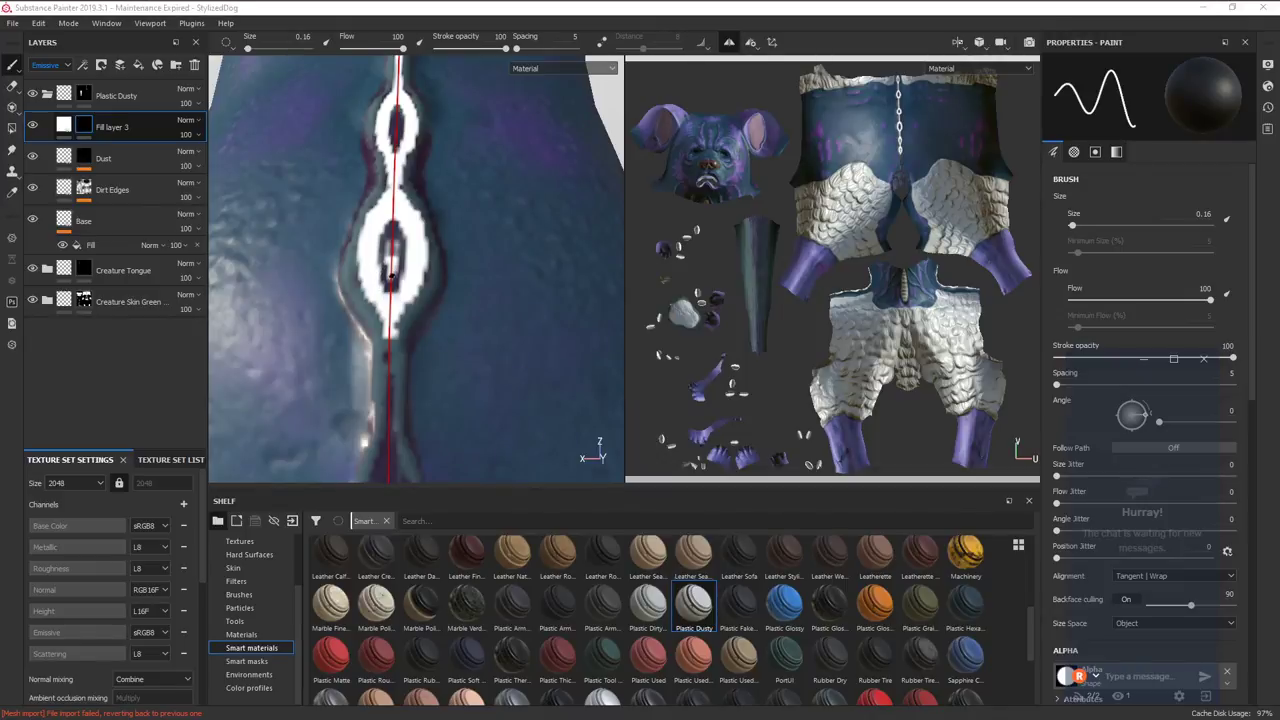
{"action": "mouse_move", "coordinate": [386, 260]}
{"action": "left_mouse_down"}
{"action": "mouse_move", "coordinate": [392, 272]}
{"action": "mouse_move", "coordinate": [390, 226]}
{"action": "mouse_move", "coordinate": [389, 275]}
{"action": "left_mouse_up"}
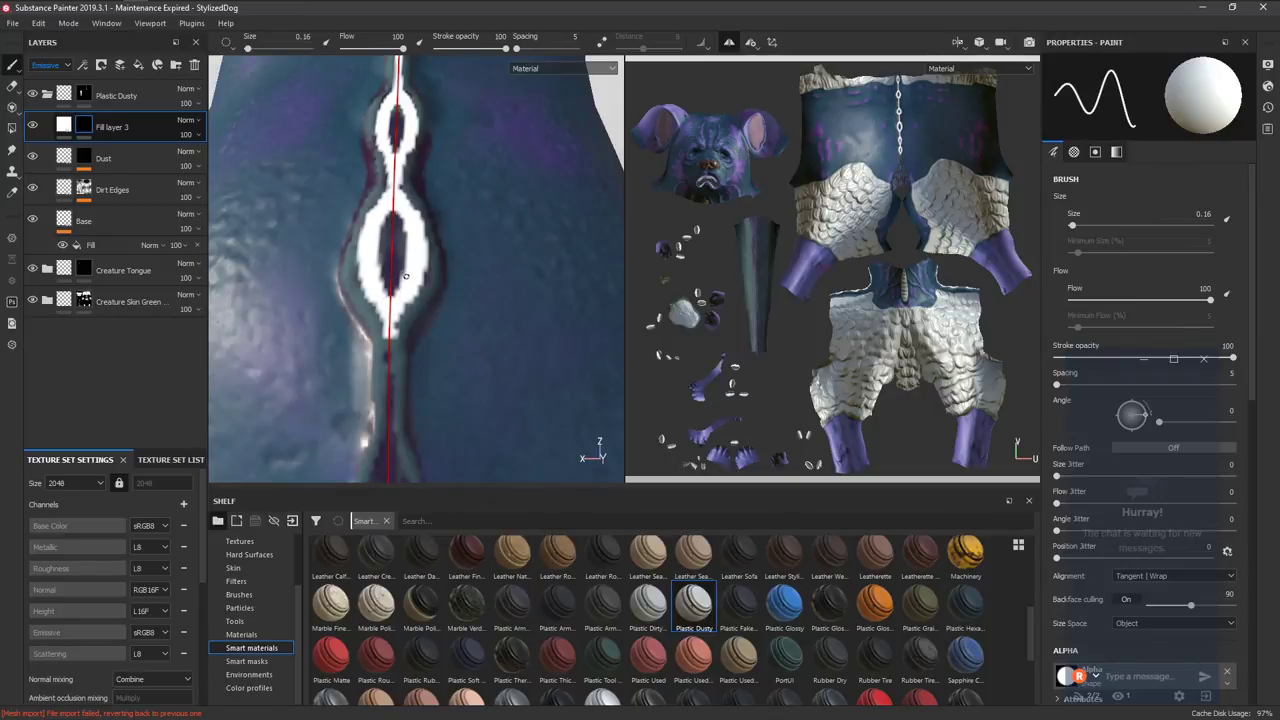
Extend the white connecting line from the large oval and paint a solid white oval just above the tail base.
{"action": "middle_click_drag", "start_coordinate": [408, 375], "coordinate": [399, 231]}
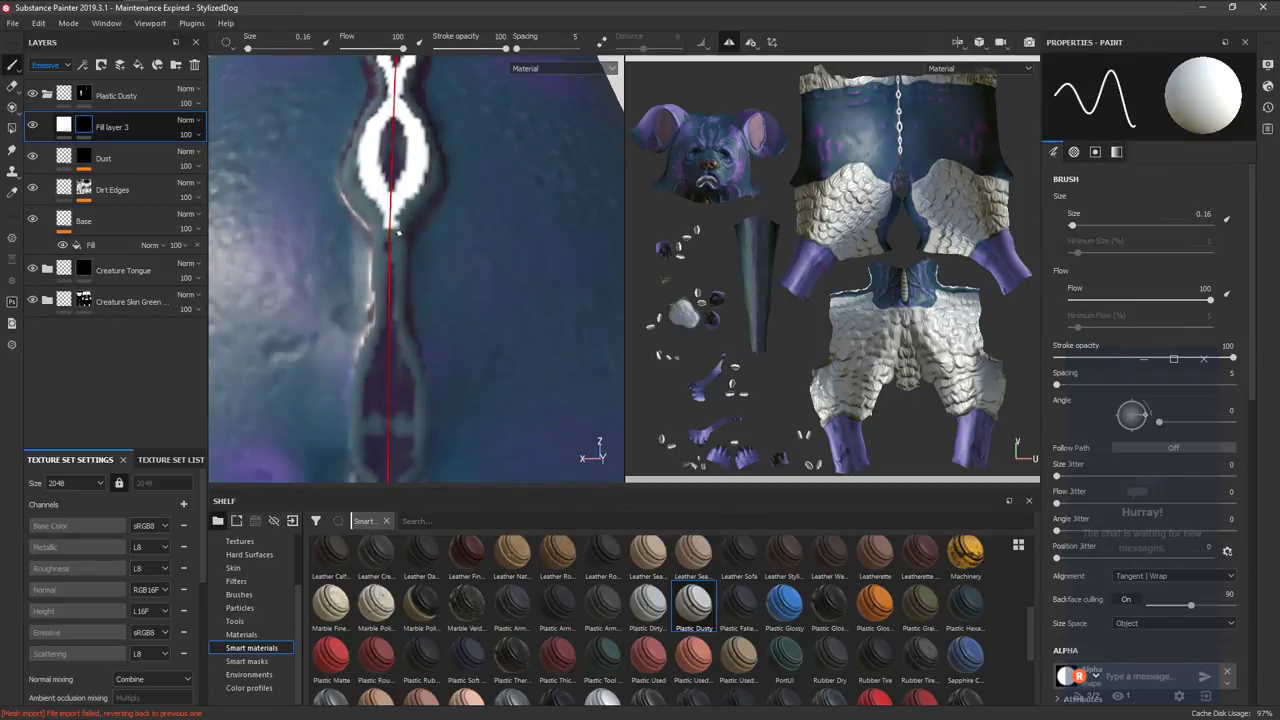
{"action": "left_click", "coordinate": [391, 436], "text": "shift"}
{"action": "middle_click_drag", "start_coordinate": [384, 370], "coordinate": [382, 211], "text": "alt"}
{"action": "mouse_move", "coordinate": [374, 283]}
{"action": "left_mouse_down"}
{"action": "mouse_move", "coordinate": [390, 175]}
{"action": "mouse_move", "coordinate": [390, 220]}
{"action": "left_mouse_up"}
{"action": "mouse_move", "coordinate": [394, 272]}
{"action": "left_mouse_down"}
{"action": "mouse_move", "coordinate": [377, 269]}
{"action": "mouse_move", "coordinate": [382, 291]}
{"action": "mouse_move", "coordinate": [363, 252]}
{"action": "mouse_move", "coordinate": [370, 186]}
{"action": "left_mouse_up"}
Hollow out the centre of the oval above the tail base with black.
{"action": "key", "text": "x"}
{"action": "key", "text": "x"}
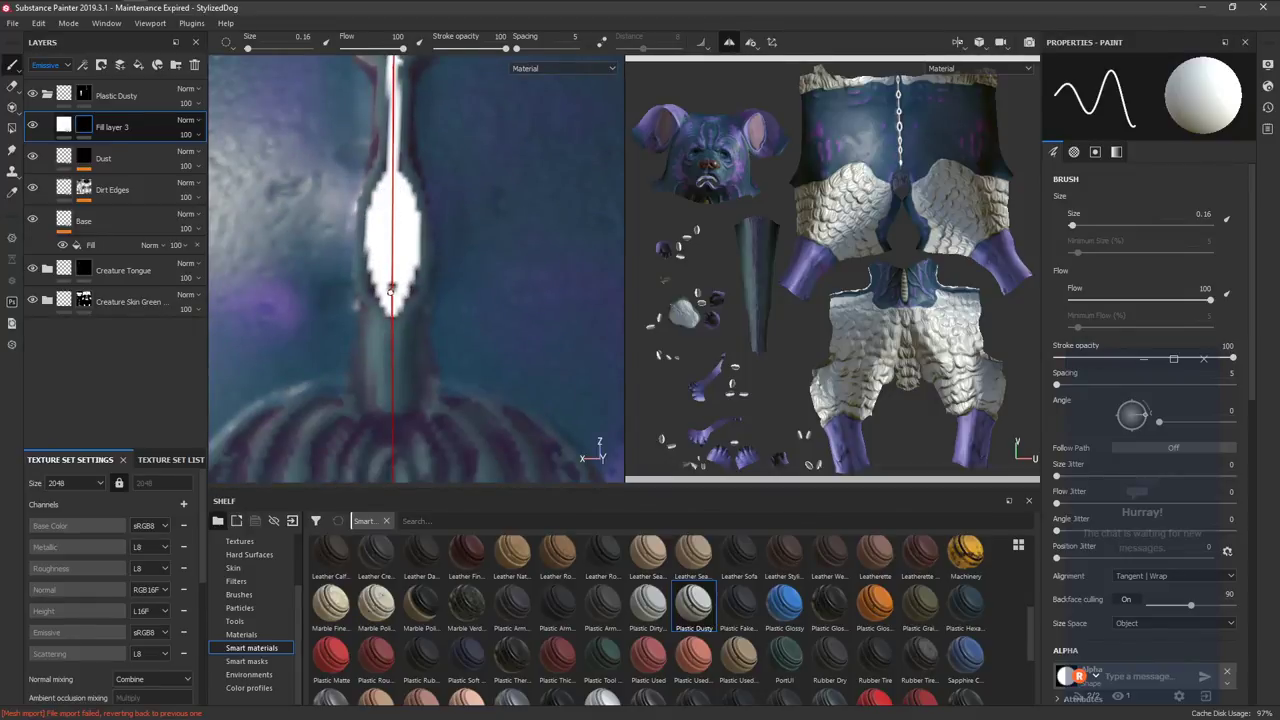
{"action": "key", "text": "x"}
{"action": "mouse_move", "coordinate": [390, 262]}
{"action": "left_mouse_down"}
{"action": "mouse_move", "coordinate": [392, 210]}
{"action": "mouse_move", "coordinate": [391, 263]}
{"action": "left_mouse_up"}
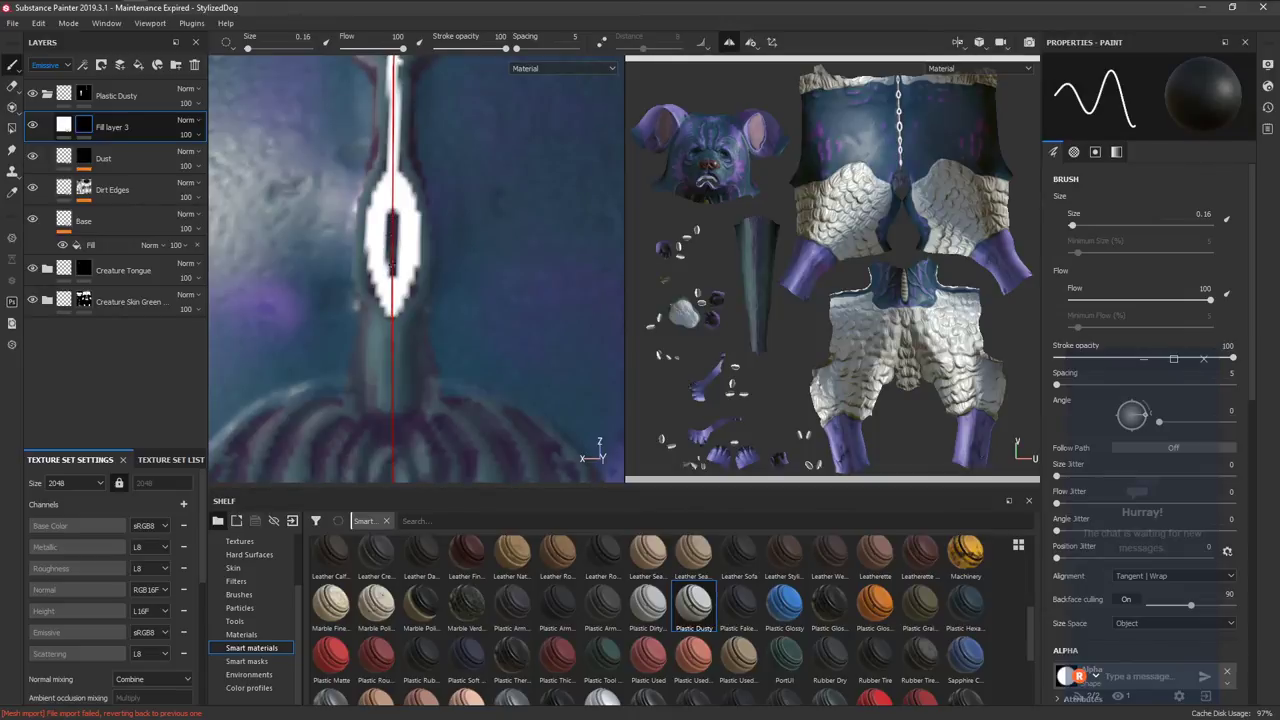
{"action": "mouse_move", "coordinate": [393, 215]}
{"action": "left_mouse_down"}
{"action": "mouse_move", "coordinate": [390, 272]}
{"action": "mouse_move", "coordinate": [392, 198]}
{"action": "left_mouse_up"}
{"action": "key", "text": "x"}
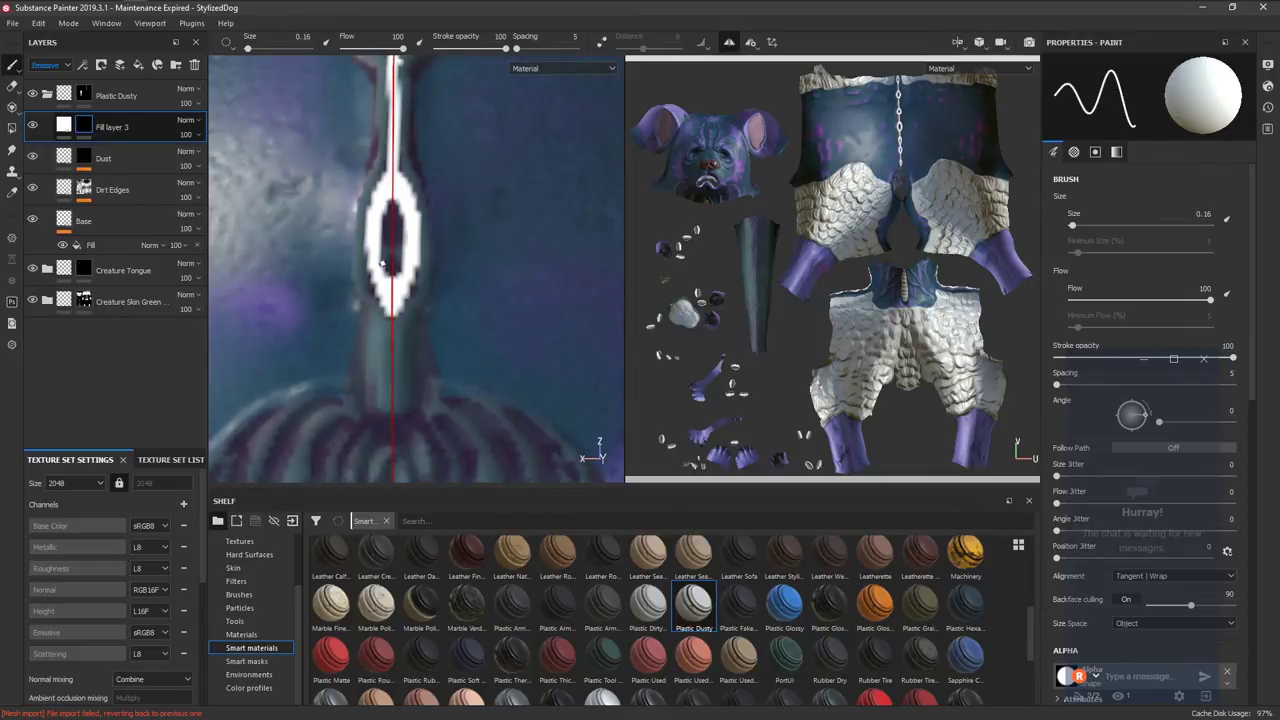
{"action": "key", "text": "x"}
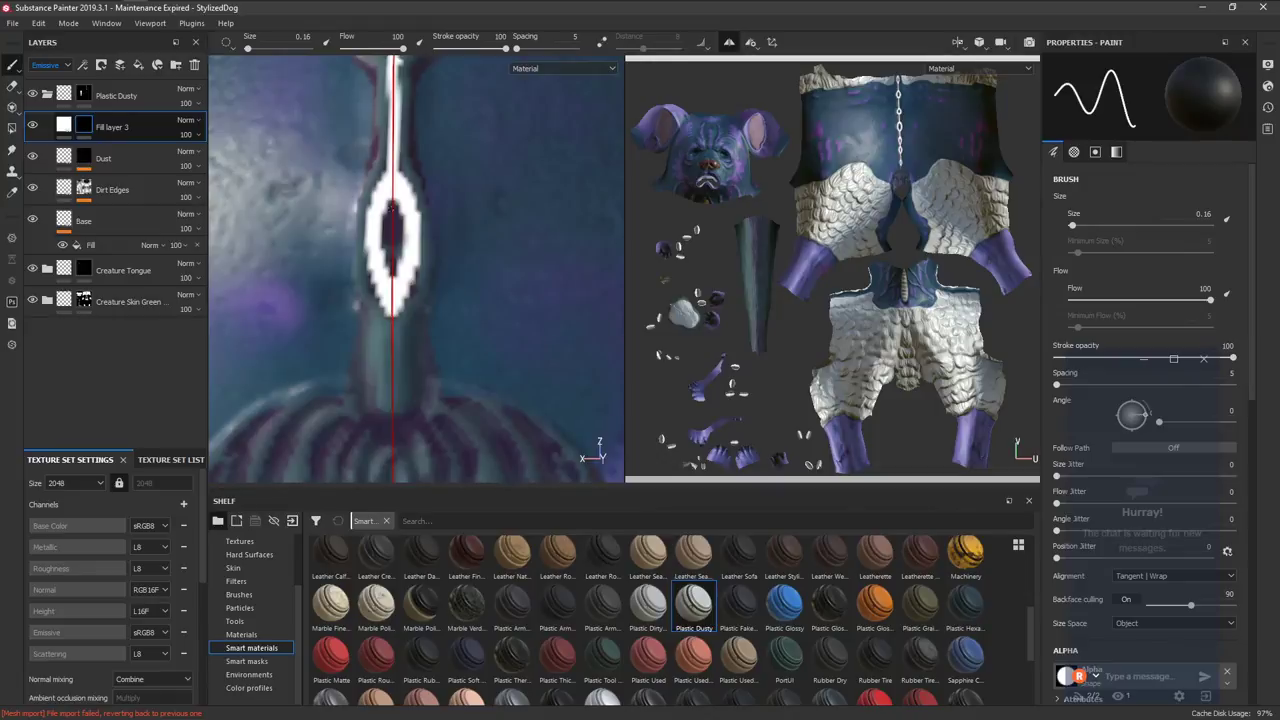
Add the last white connector and hollow oval link on the ribbed tail base and touch it up in black.
{"action": "middle_click_drag", "start_coordinate": [392, 310], "coordinate": [387, 243], "text": "alt"}
{"action": "key", "text": "x"}
{"action": "mouse_move", "coordinate": [390, 197]}
{"action": "left_mouse_down"}
{"action": "mouse_move", "coordinate": [390, 313]}
{"action": "mouse_move", "coordinate": [411, 340]}
{"action": "mouse_move", "coordinate": [411, 390]}
{"action": "mouse_move", "coordinate": [390, 420]}
{"action": "mouse_move", "coordinate": [414, 340]}
{"action": "mouse_move", "coordinate": [389, 292]}
{"action": "left_mouse_up"}
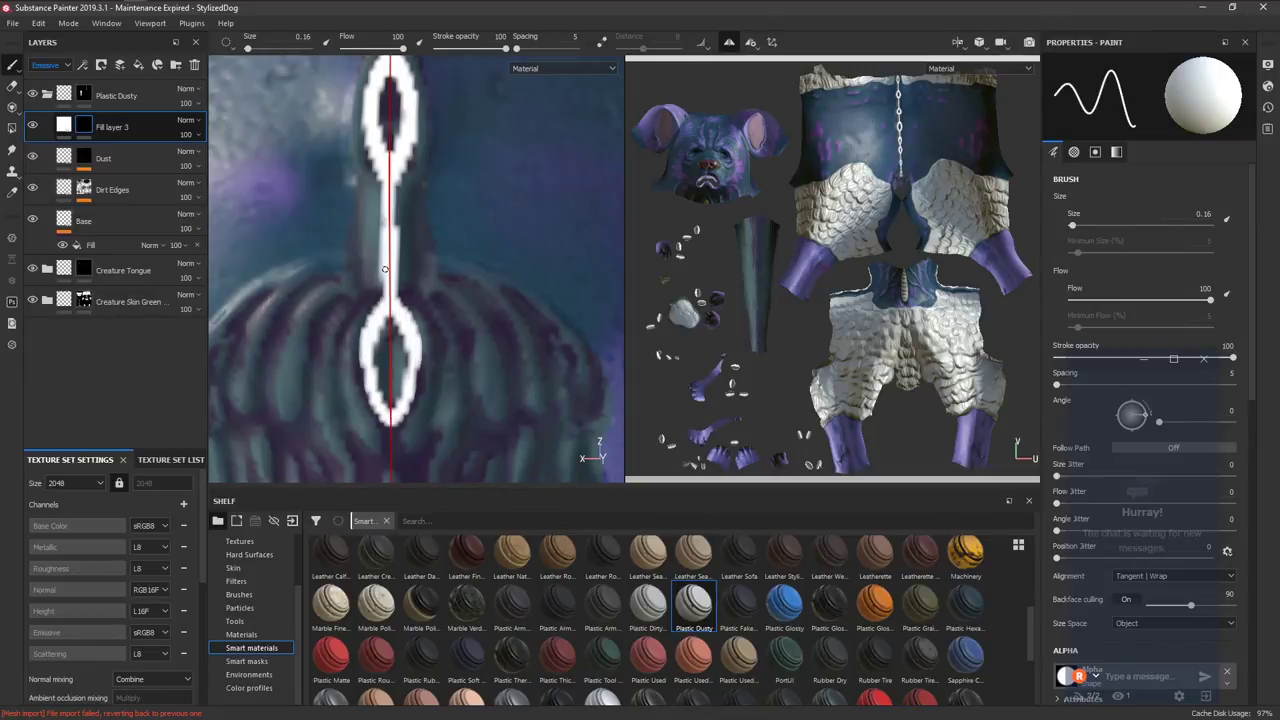
{"action": "key", "text": "x"}
{"action": "left_click_drag", "start_coordinate": [383, 228], "coordinate": [384, 240]}
Set the Emissive colour of Fill layer 3 to pure red (R 1.000, G 0.000, B 0.000).
{"action": "key", "text": "f"}
{"action": "mouse_move", "coordinate": [496, 282]}
{"action": "left_mouse_down", "text": "alt"}
{"action": "mouse_move", "coordinate": [461, 257]}
{"action": "mouse_move", "coordinate": [465, 226]}
{"action": "left_mouse_up", "text": "alt"}
{"action": "right_click_drag", "start_coordinate": [465, 226], "coordinate": [465, 244], "text": "alt"}
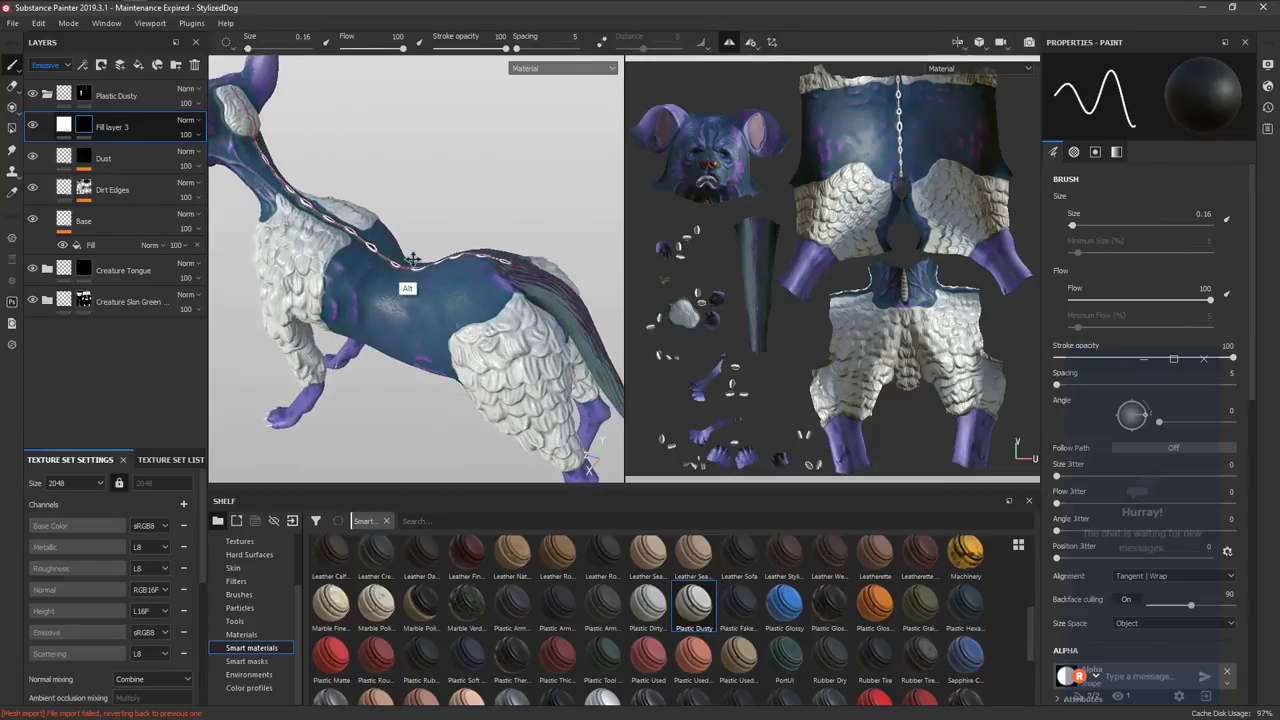
{"action": "left_click_drag", "start_coordinate": [413, 260], "coordinate": [500, 218], "text": "alt"}
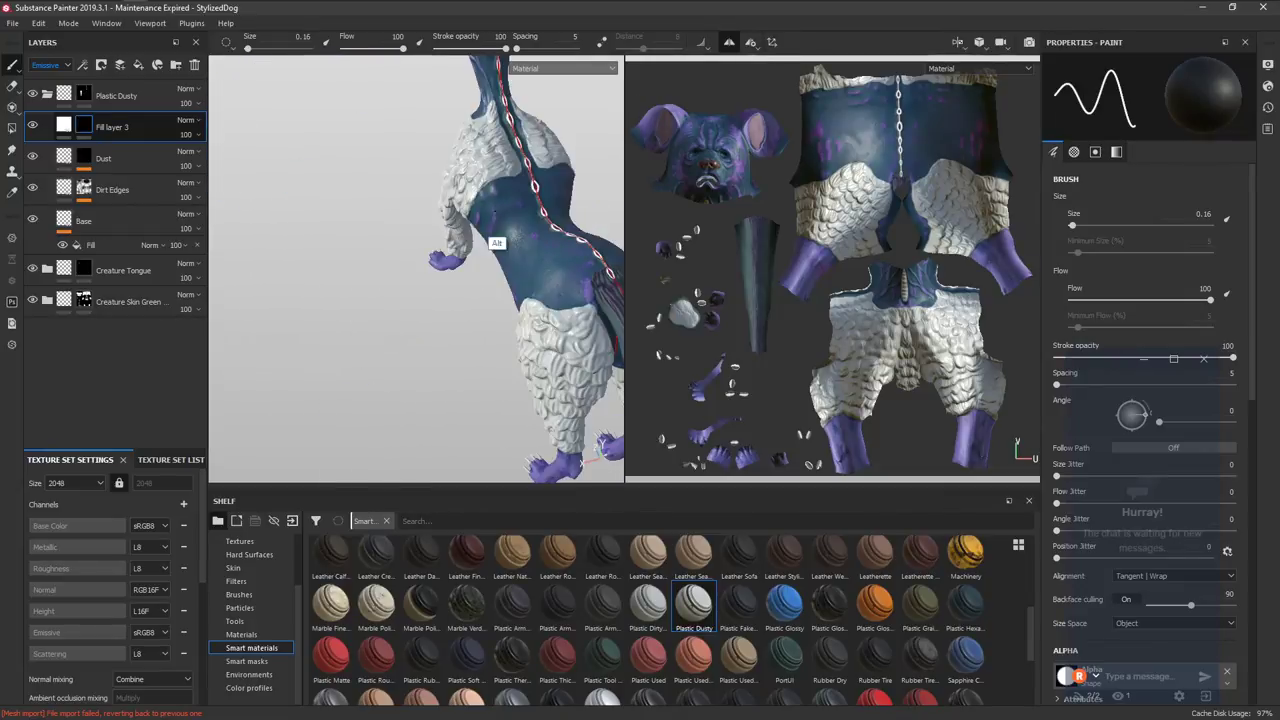
{"action": "left_click", "coordinate": [100, 127]}
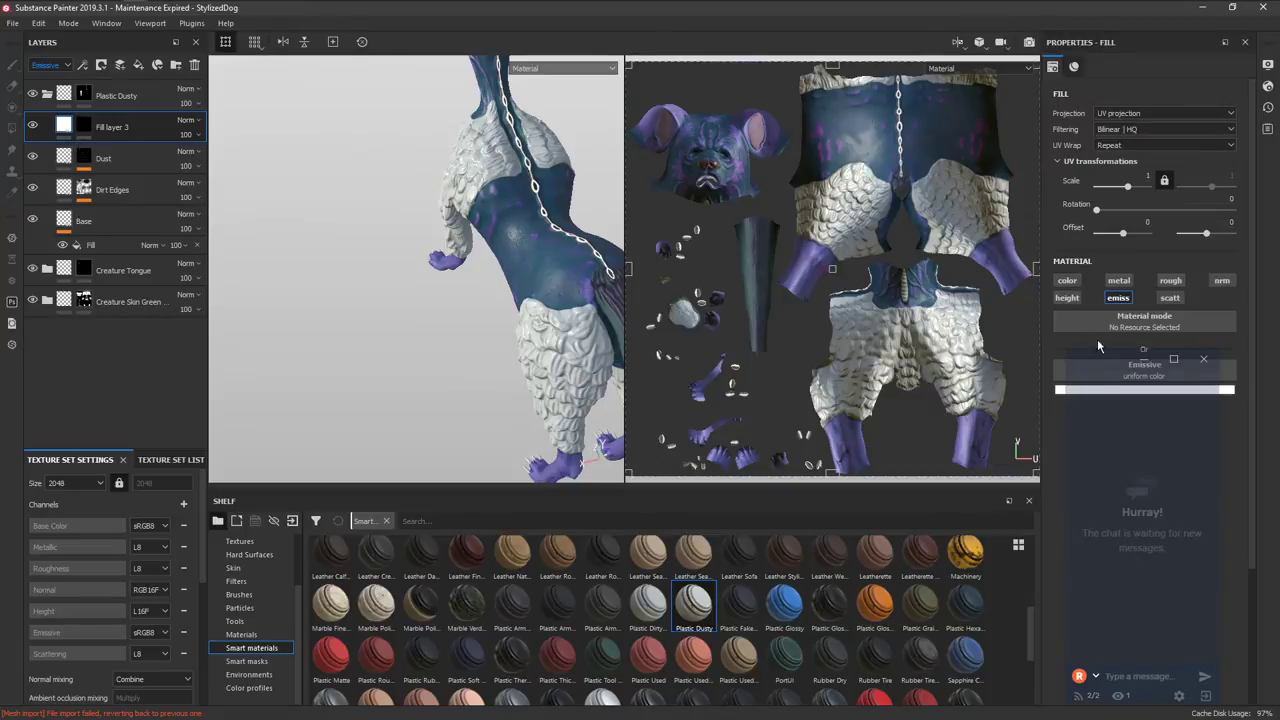
{"action": "left_click", "coordinate": [1144, 389]}
{"action": "left_click_drag", "start_coordinate": [1144, 424], "coordinate": [1188, 416]}
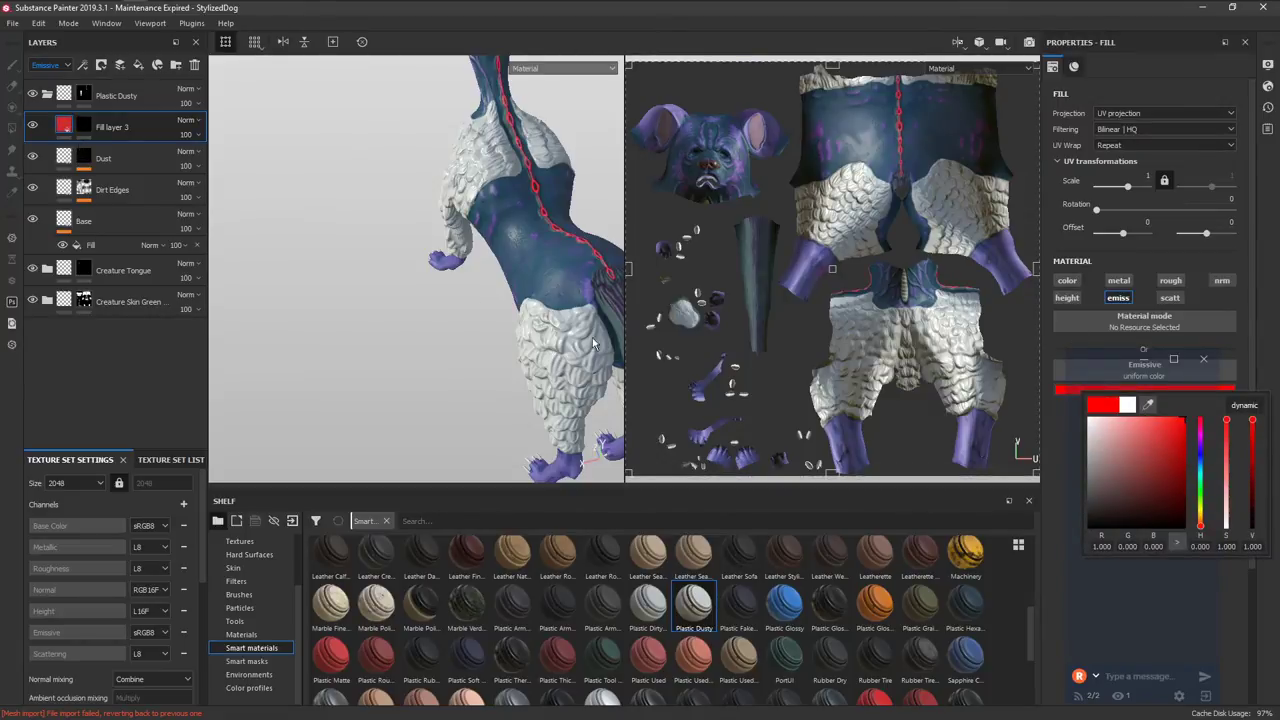
Paint the ridged strip on the front of the throat white in the Plastic Dusty mask with a 0.92 brush.
{"action": "left_click_drag", "start_coordinate": [443, 238], "coordinate": [547, 196], "text": "alt"}
{"action": "middle_click_drag", "start_coordinate": [449, 323], "coordinate": [403, 226], "text": "alt"}
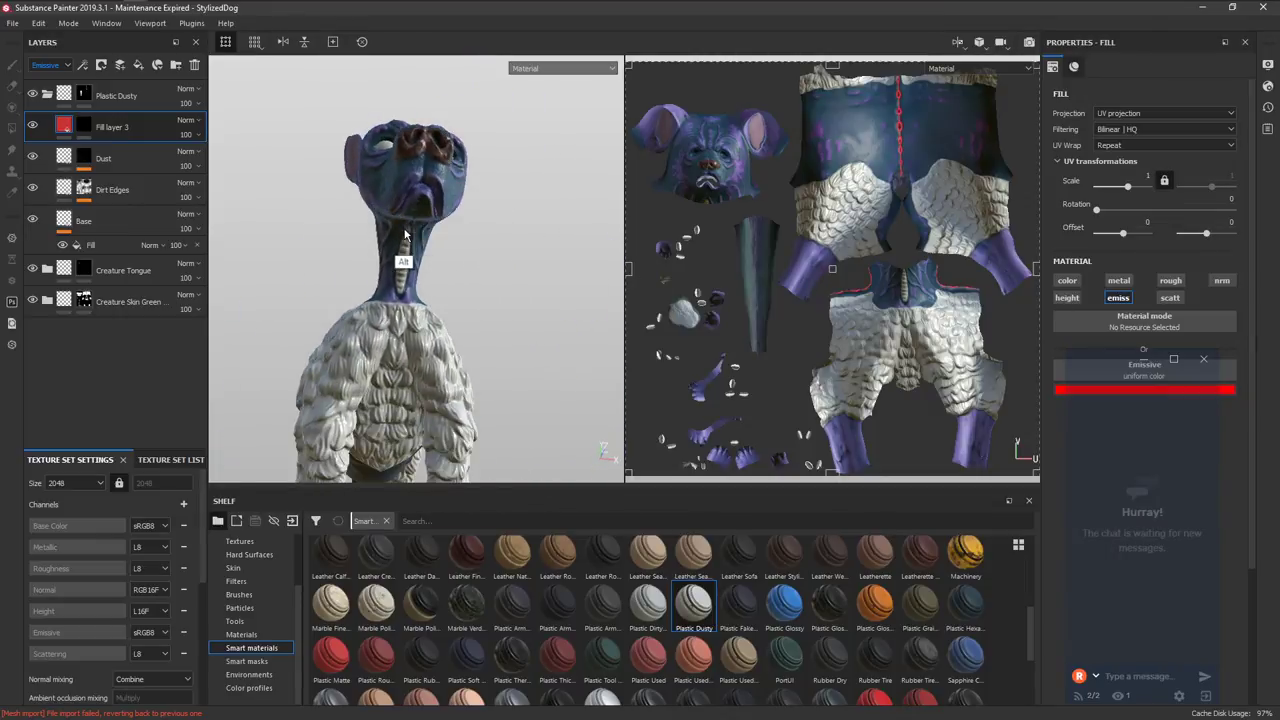
{"action": "right_click_drag", "start_coordinate": [403, 226], "coordinate": [391, 370], "text": "alt"}
{"action": "left_click_drag", "start_coordinate": [391, 370], "coordinate": [374, 262], "text": "alt"}
{"action": "left_click", "coordinate": [91, 128]}
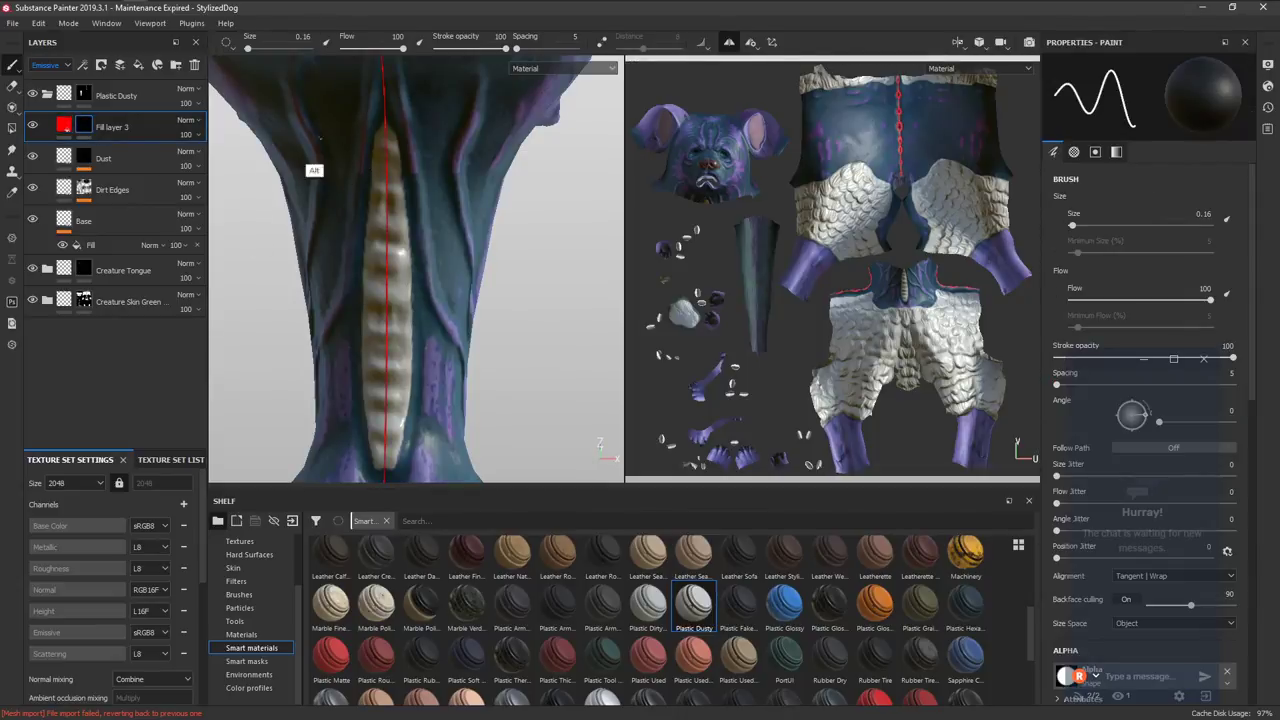
{"action": "left_click", "coordinate": [84, 94]}
{"action": "mouse_move", "coordinate": [382, 203]}
{"action": "right_mouse_down", "text": "ctrl"}
{"action": "mouse_move", "coordinate": [420, 209]}
{"action": "mouse_move", "coordinate": [408, 220]}
{"action": "mouse_move", "coordinate": [505, 231]}
{"action": "mouse_move", "coordinate": [405, 229]}
{"action": "right_mouse_up", "text": "ctrl"}
{"action": "key", "text": "x"}
{"action": "left_click_drag", "start_coordinate": [378, 217], "coordinate": [377, 400]}
{"action": "left_click_drag", "start_coordinate": [373, 335], "coordinate": [366, 272], "text": "alt"}
{"action": "right_click_drag", "start_coordinate": [363, 283], "coordinate": [354, 284], "text": "ctrl"}
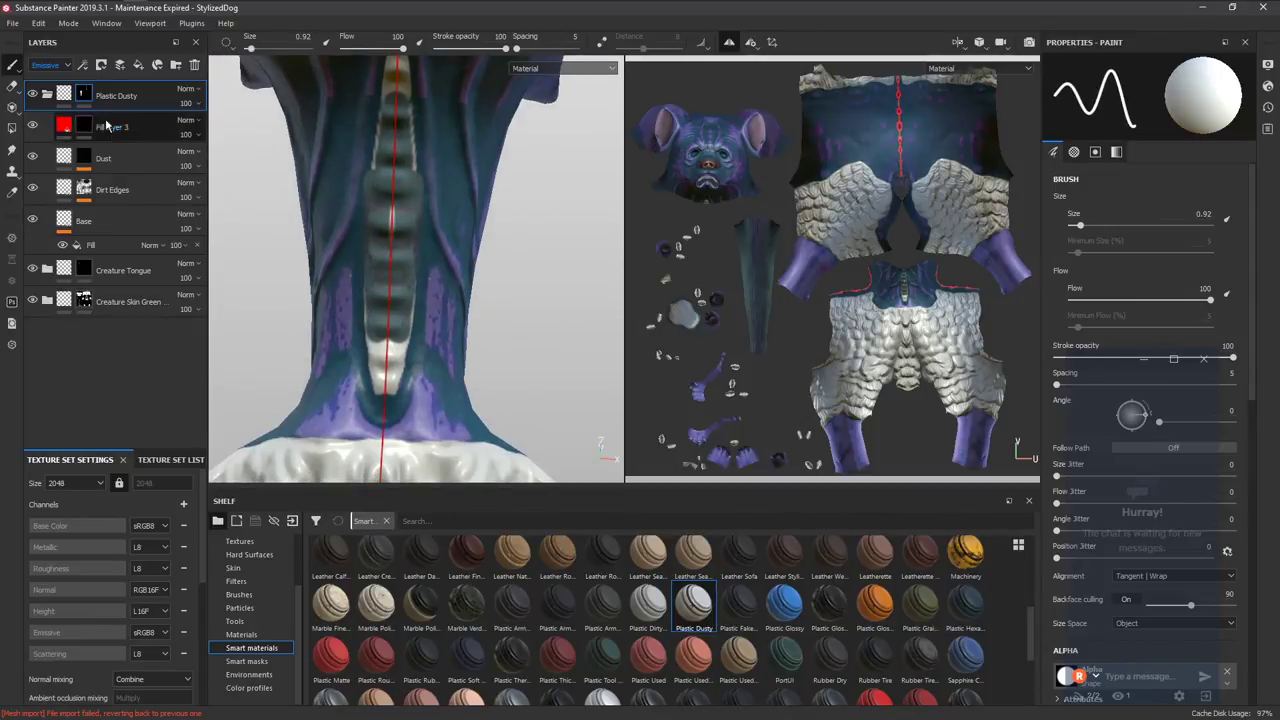
Set the Base Color of the Dirt Edges layer to green (R 0.070, G 0.258, B 0.092).
{"action": "left_click", "coordinate": [66, 99]}
{"action": "left_click", "coordinate": [66, 200]}
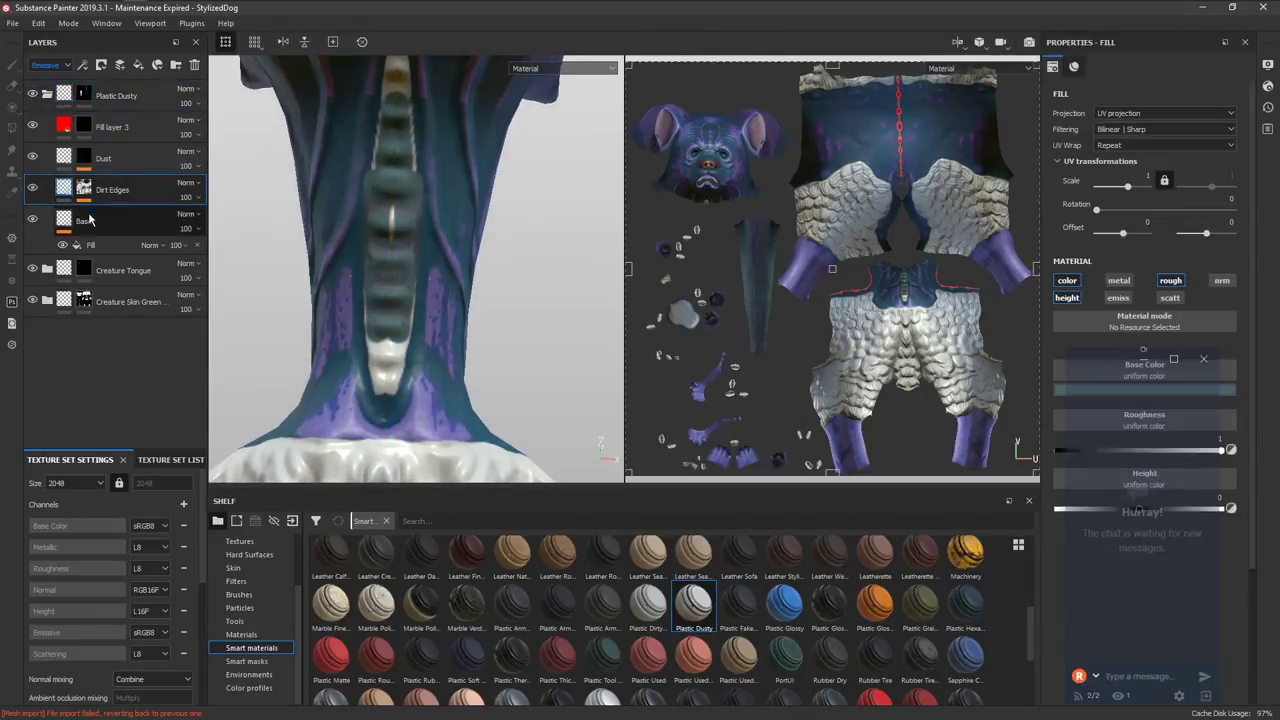
{"action": "left_click", "coordinate": [1144, 392]}
{"action": "left_click_drag", "start_coordinate": [1122, 476], "coordinate": [1161, 434]}
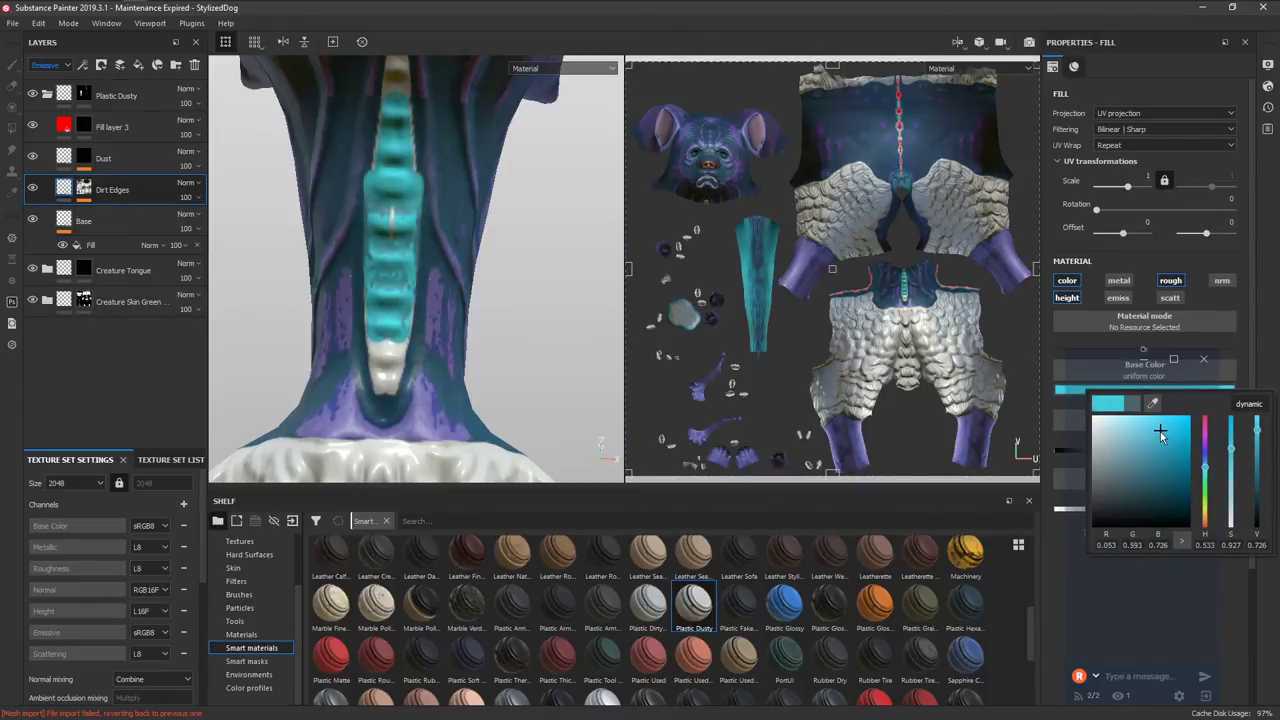
{"action": "left_click_drag", "start_coordinate": [1205, 485], "coordinate": [1258, 466]}
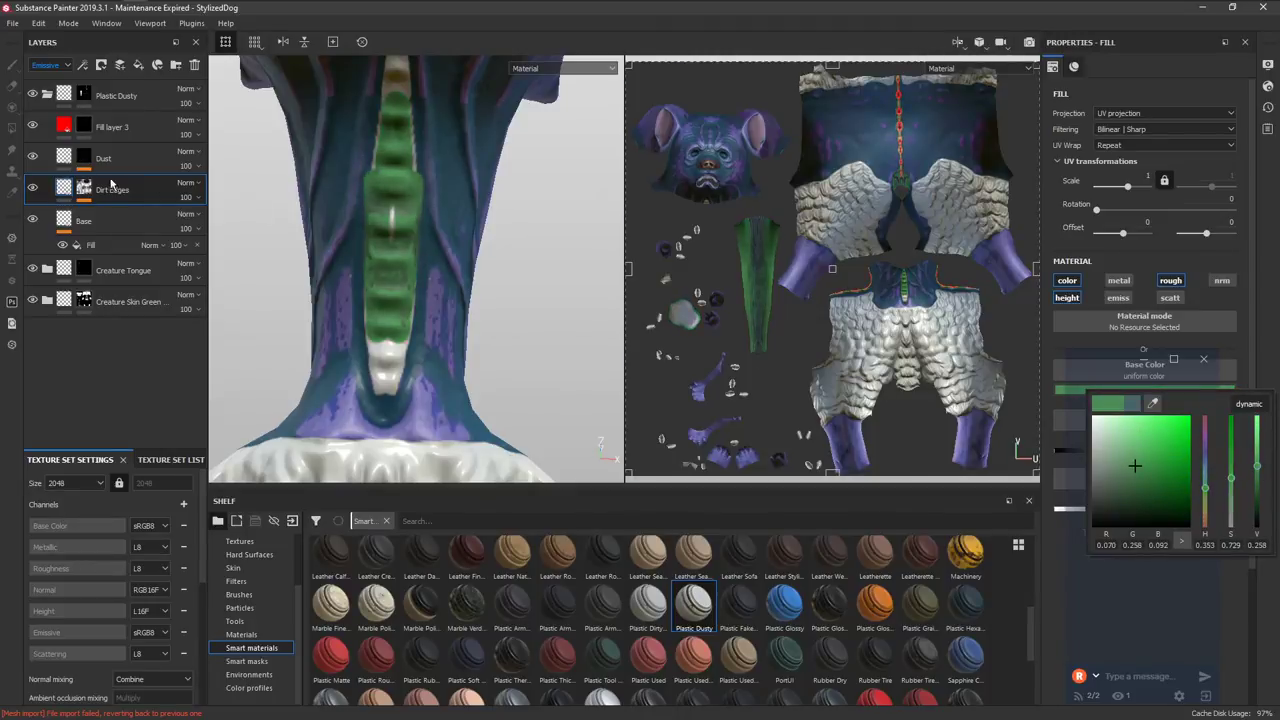
Extend the Plastic Dusty mask in white over the upper tip of the throat ridge.
{"action": "left_click", "coordinate": [85, 157]}
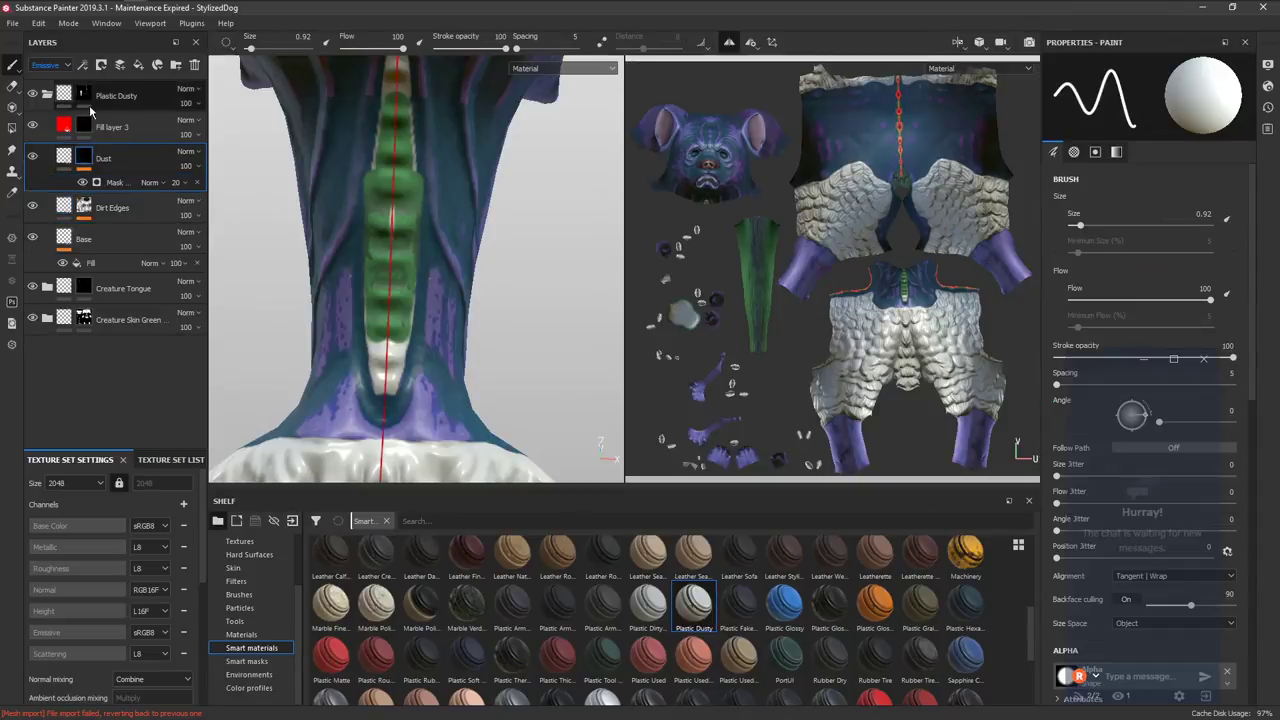
{"action": "left_click", "coordinate": [84, 95]}
{"action": "key", "text": "x"}
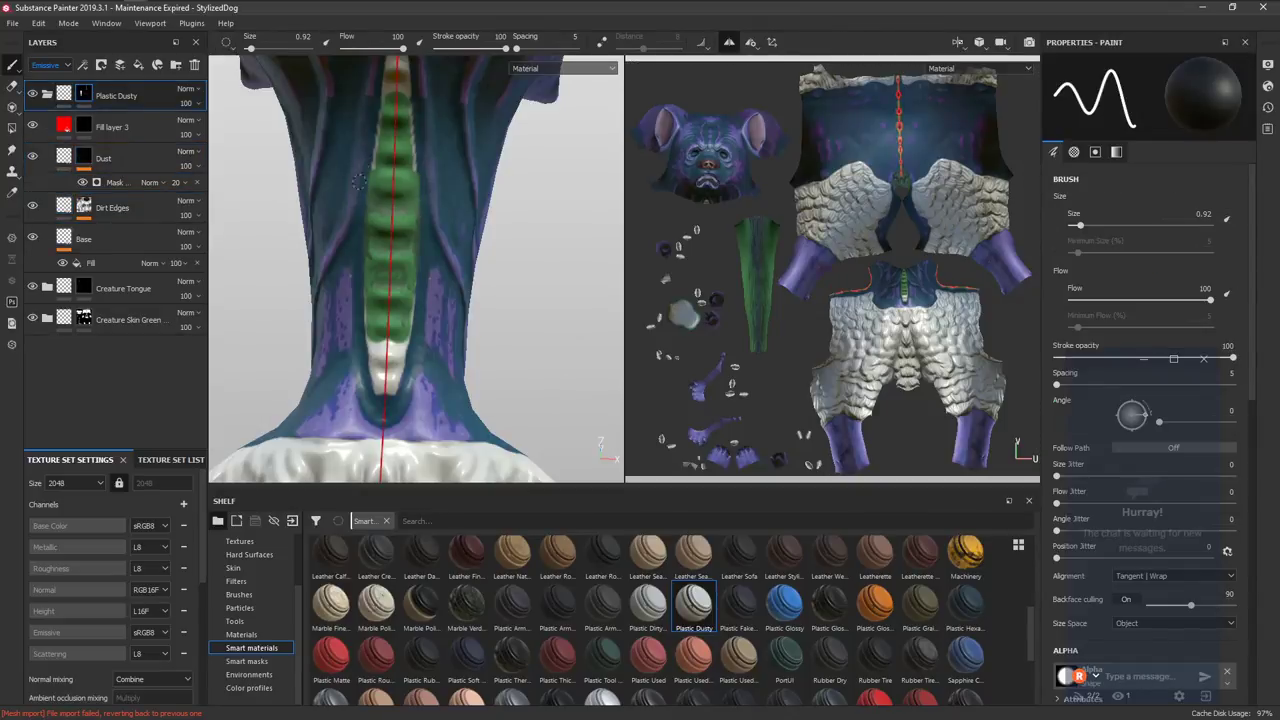
{"action": "key", "text": "x"}
{"action": "left_click_drag", "start_coordinate": [377, 170], "coordinate": [387, 285], "text": "alt"}
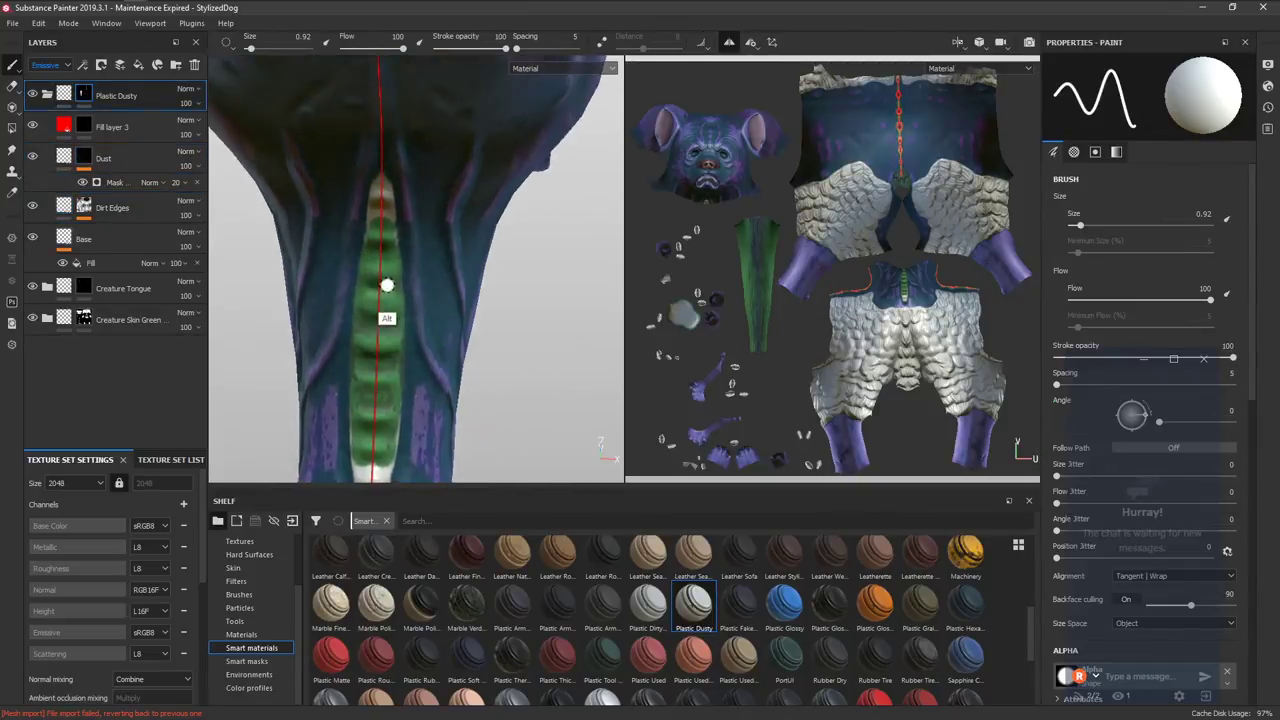
{"action": "left_click_drag", "start_coordinate": [378, 212], "coordinate": [381, 182]}
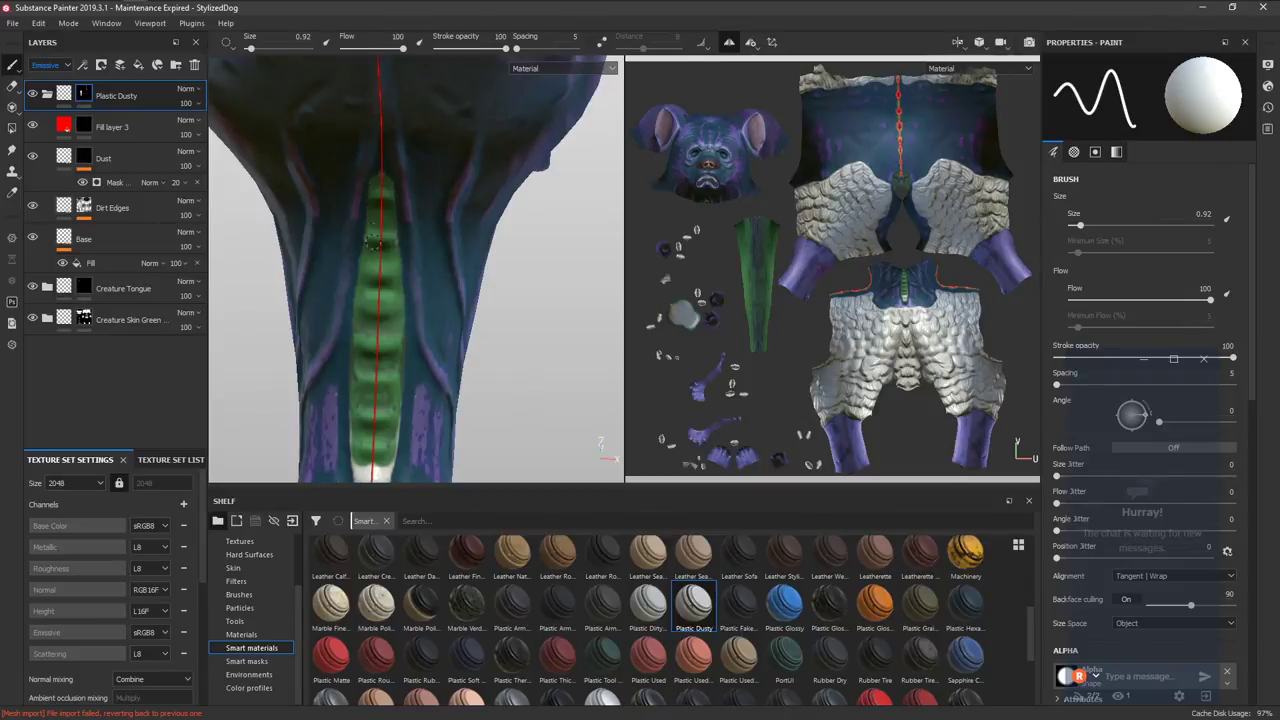
Paint the lower end of the throat ridge into the Plastic Dusty mask, finishing with the Creature Skin Green mask selected.
{"action": "key", "text": "x"}
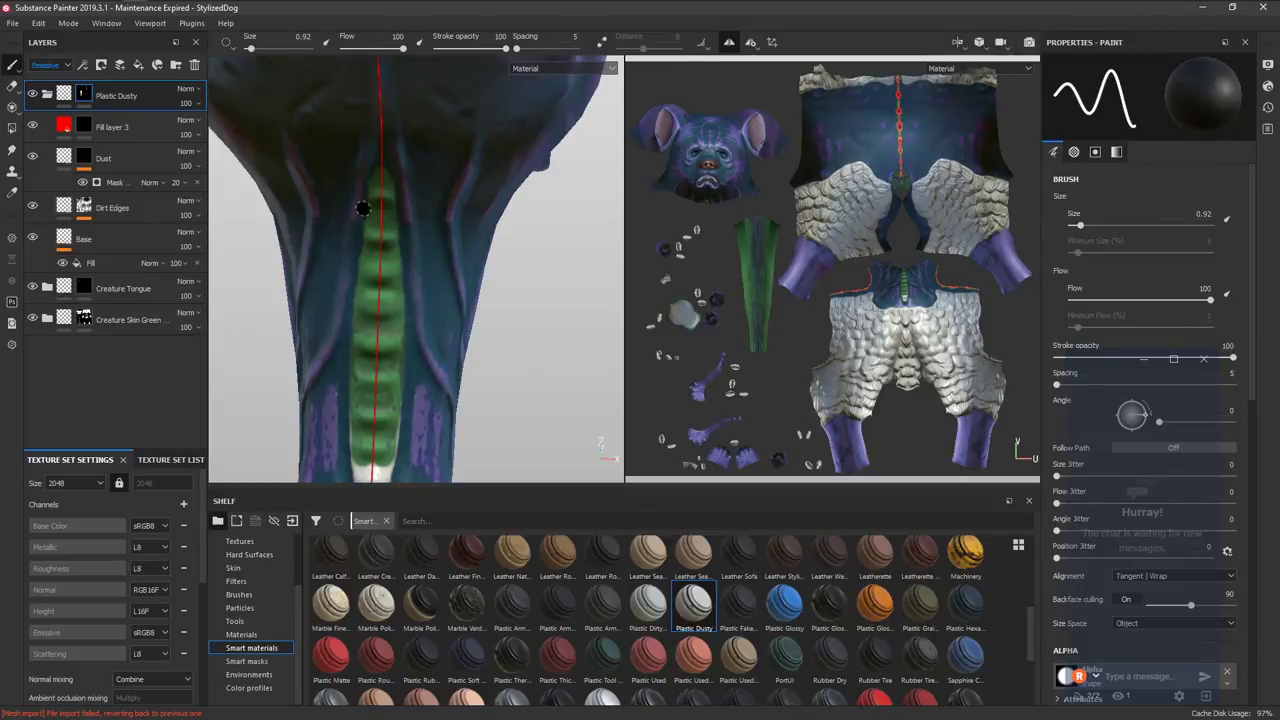
{"action": "key", "text": "x"}
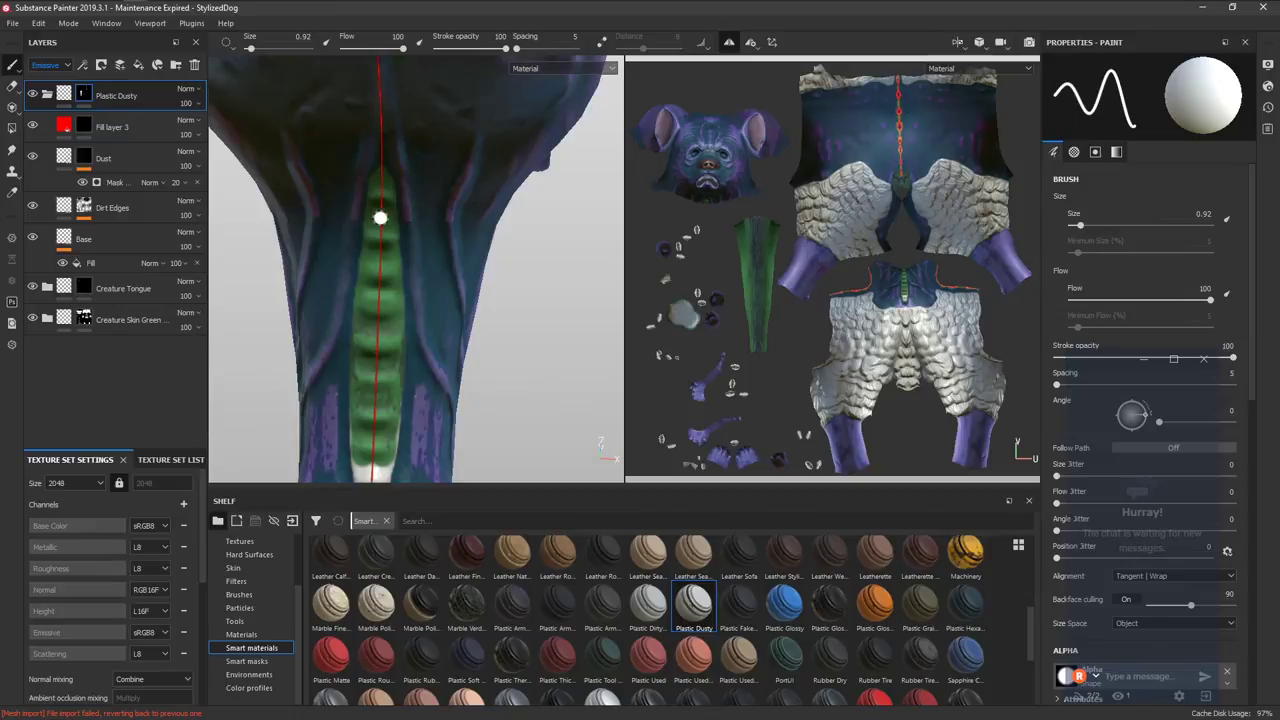
{"action": "key", "text": "x"}
{"action": "middle_click_drag", "start_coordinate": [381, 372], "coordinate": [367, 154], "text": "alt"}
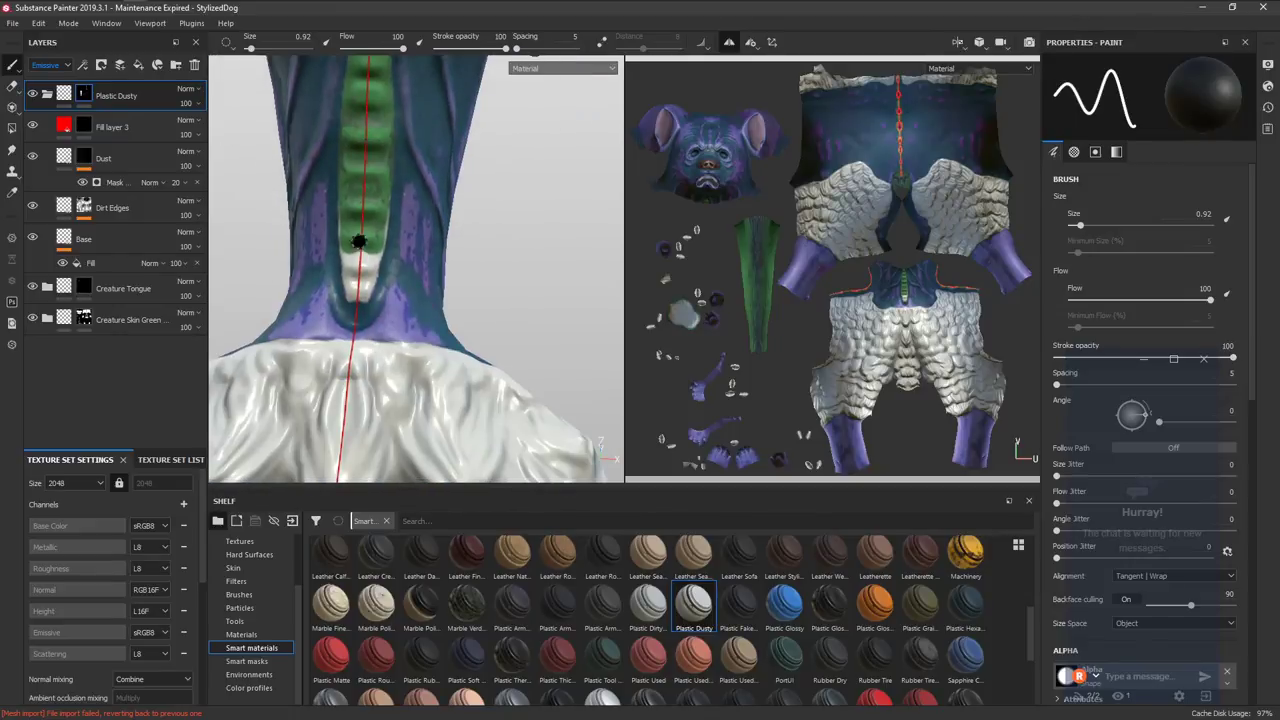
{"action": "key", "text": "x"}
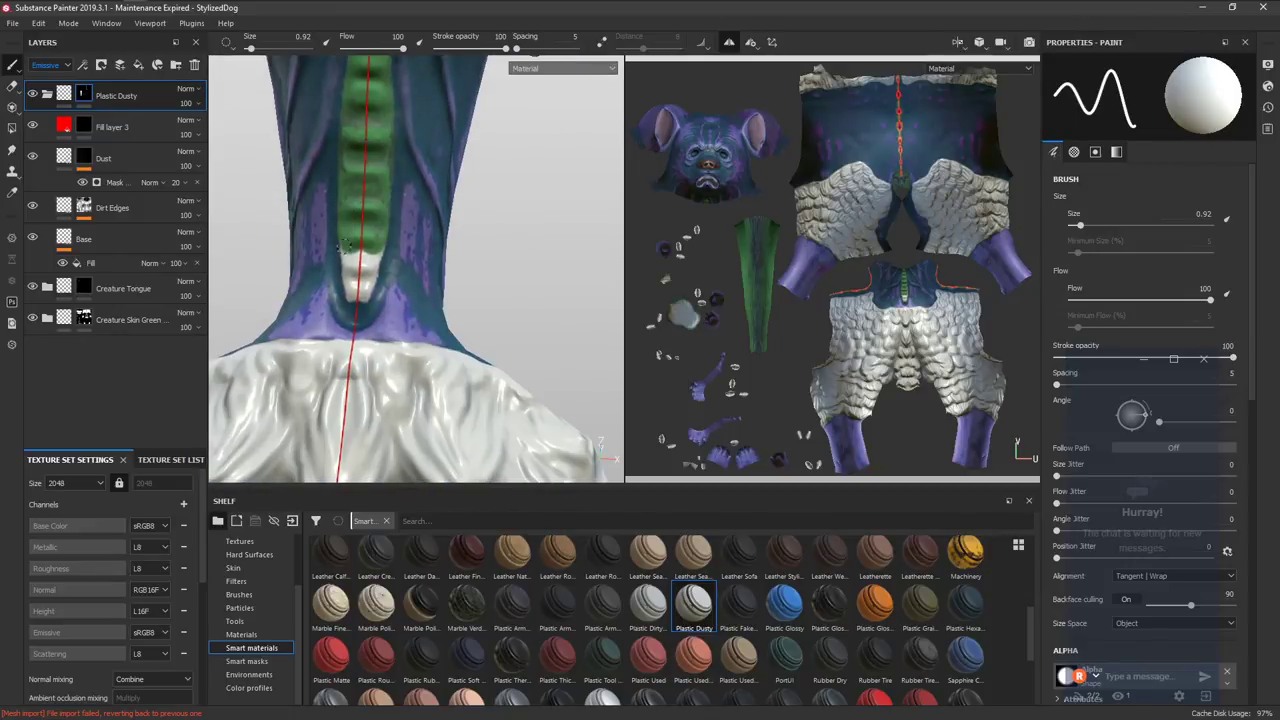
{"action": "left_click_drag", "start_coordinate": [348, 272], "coordinate": [353, 292]}
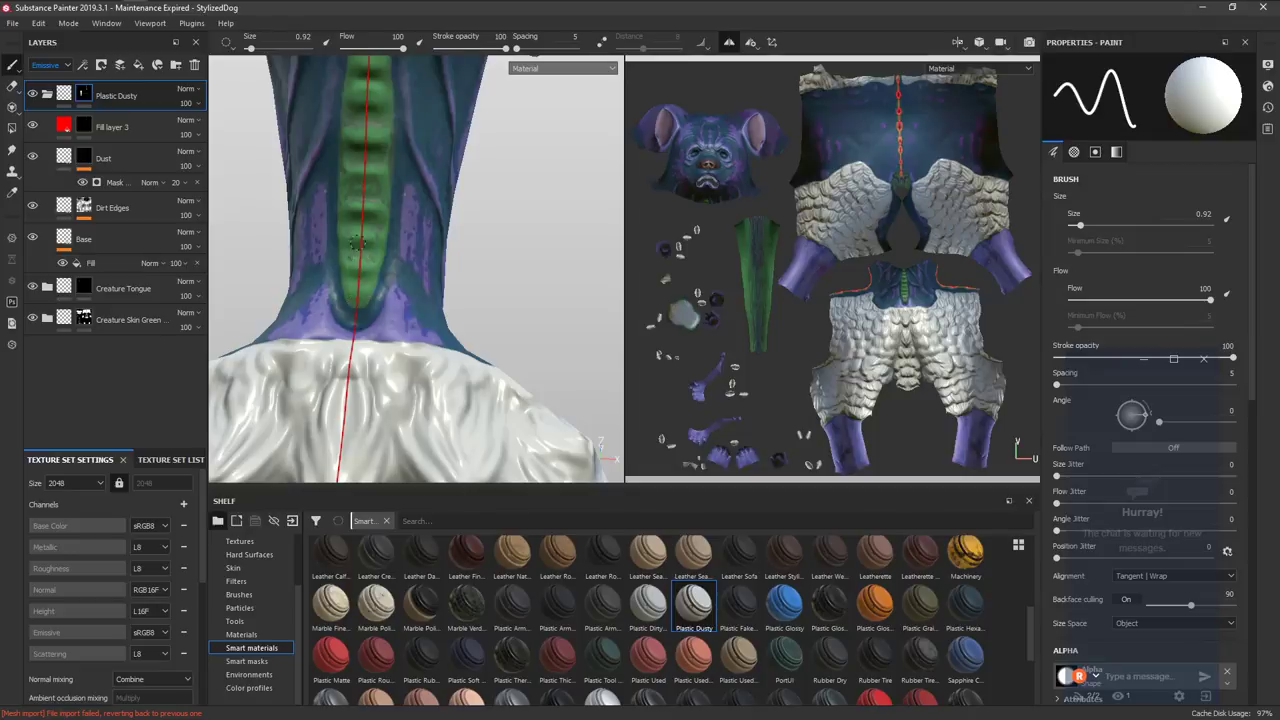
{"action": "left_click", "coordinate": [110, 319]}
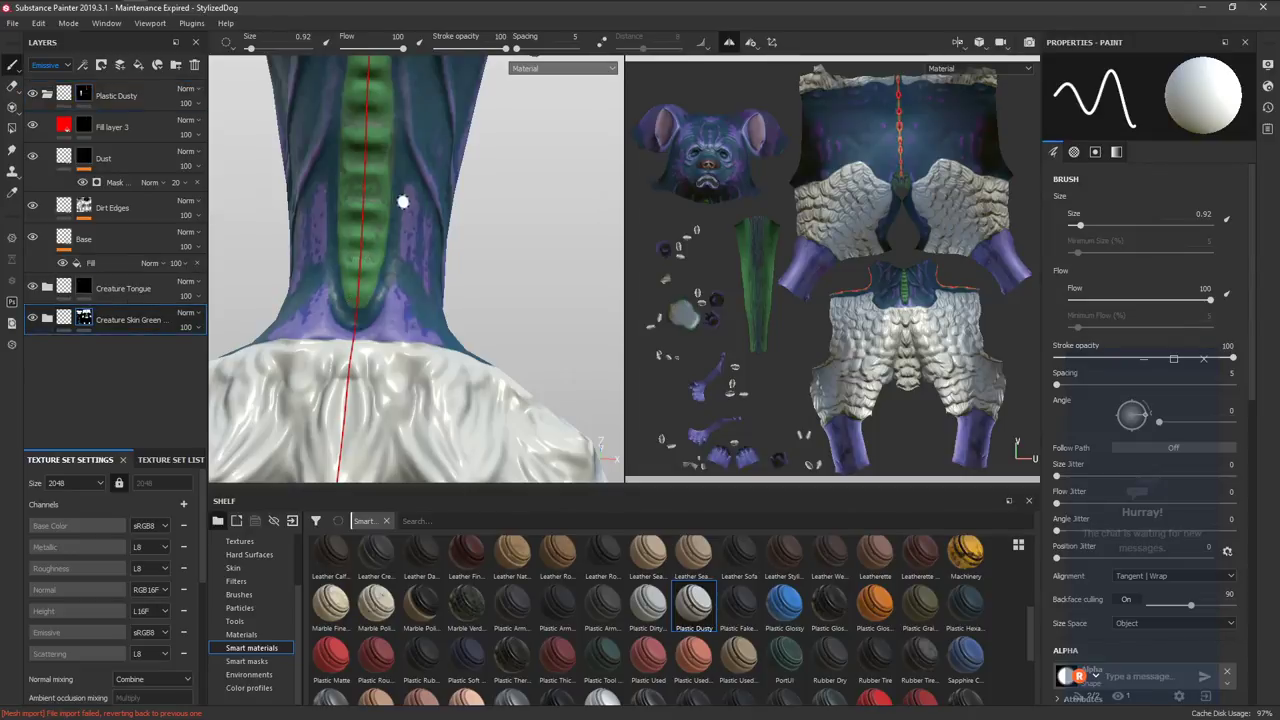
{"action": "left_click_drag", "start_coordinate": [507, 244], "coordinate": [452, 264], "text": "alt"}
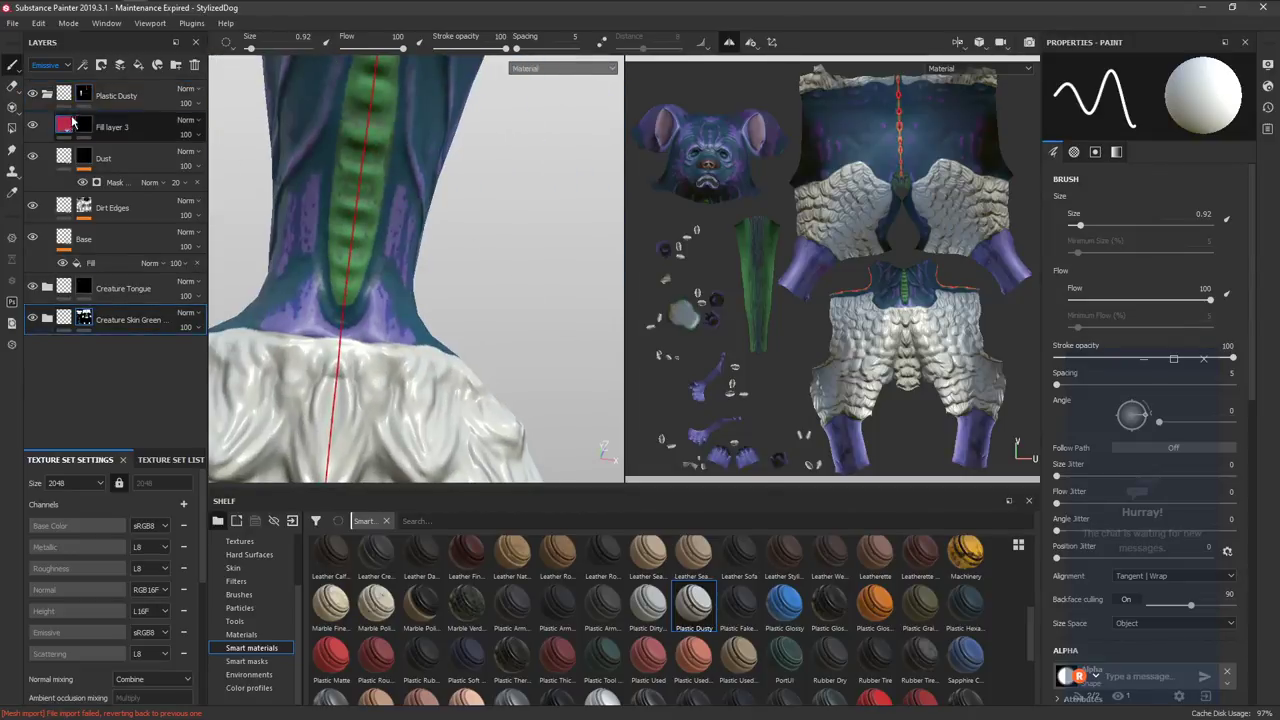
Paint emissive red bars onto each ridge of the green throat strip in the Fill layer 3 mask, with brush sizes 0.75 and 0.54.
{"action": "left_click", "coordinate": [83, 125]}
{"action": "left_click_drag", "start_coordinate": [293, 170], "coordinate": [325, 186], "text": "alt"}
{"action": "left_click_drag", "start_coordinate": [381, 246], "coordinate": [403, 186], "text": "alt"}
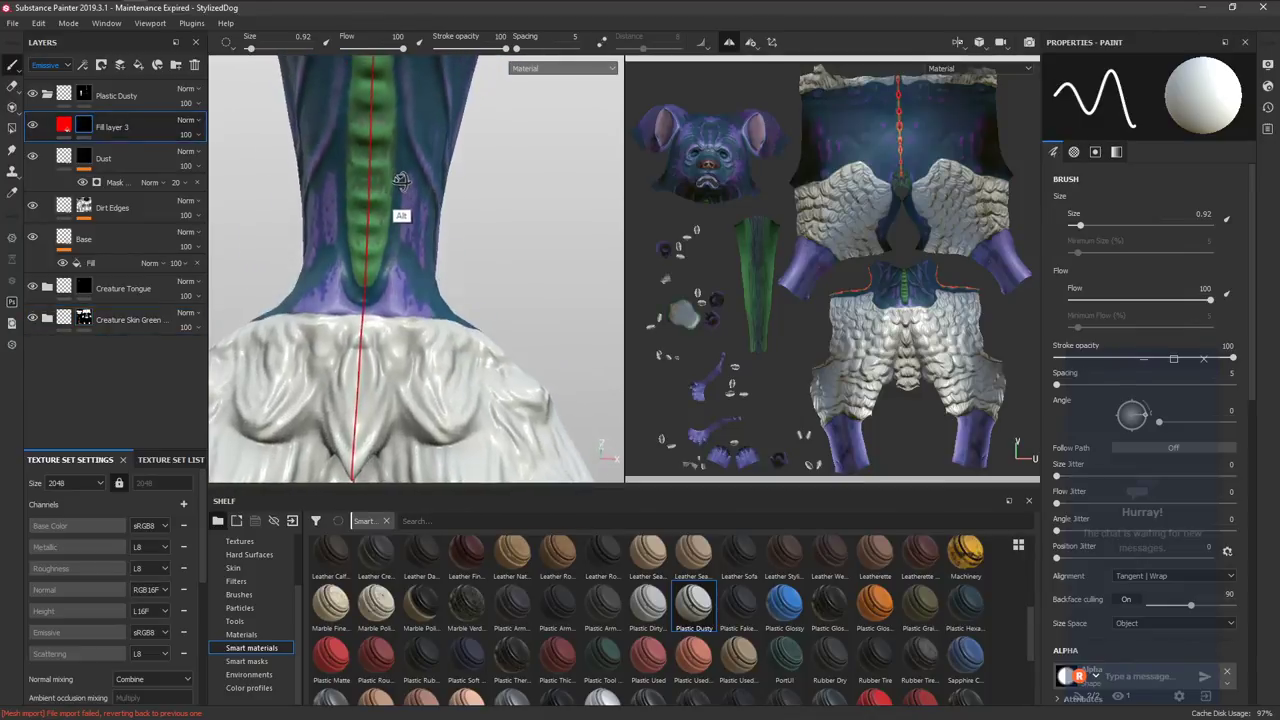
{"action": "middle_click_drag", "start_coordinate": [403, 186], "coordinate": [396, 285], "text": "alt"}
{"action": "left_click_drag", "start_coordinate": [396, 285], "coordinate": [437, 206], "text": "alt"}
{"action": "right_click_drag", "start_coordinate": [437, 206], "coordinate": [429, 206], "text": "ctrl"}
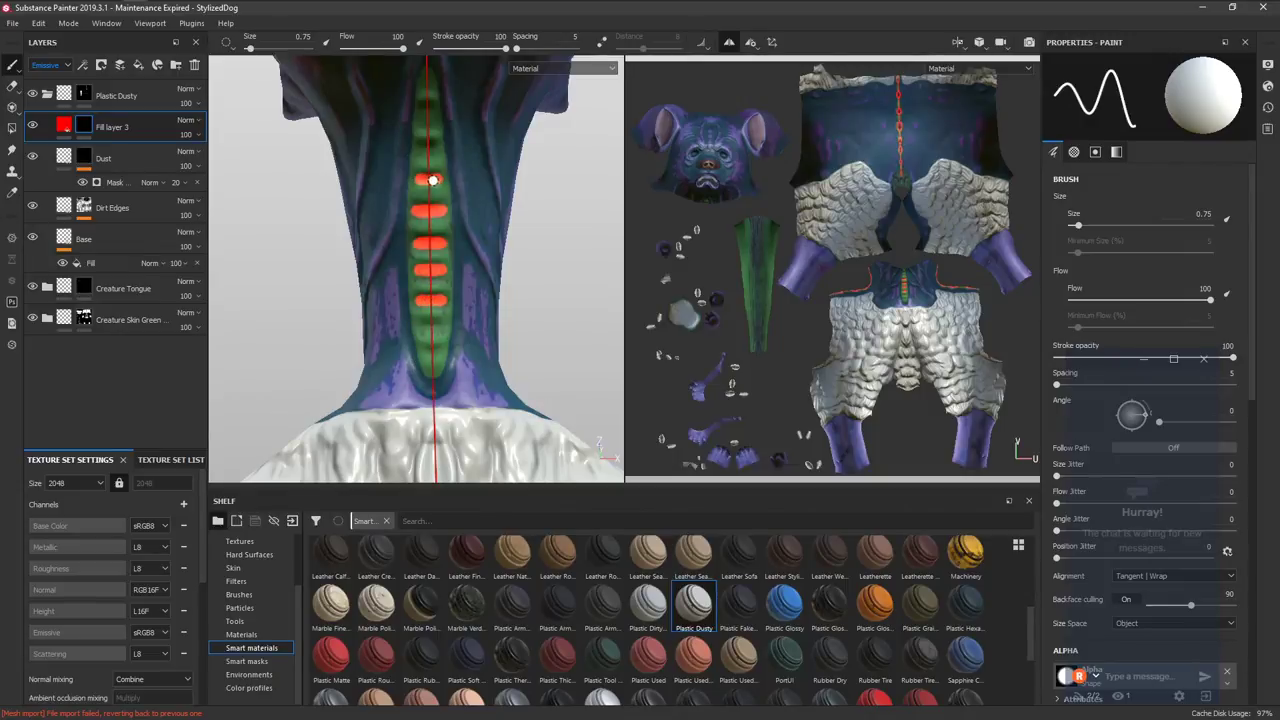
{"action": "mouse_move", "coordinate": [426, 185]}
{"action": "right_mouse_down", "text": "ctrl"}
{"action": "mouse_move", "coordinate": [408, 188]}
{"action": "mouse_move", "coordinate": [422, 186]}
{"action": "right_mouse_up", "text": "ctrl"}
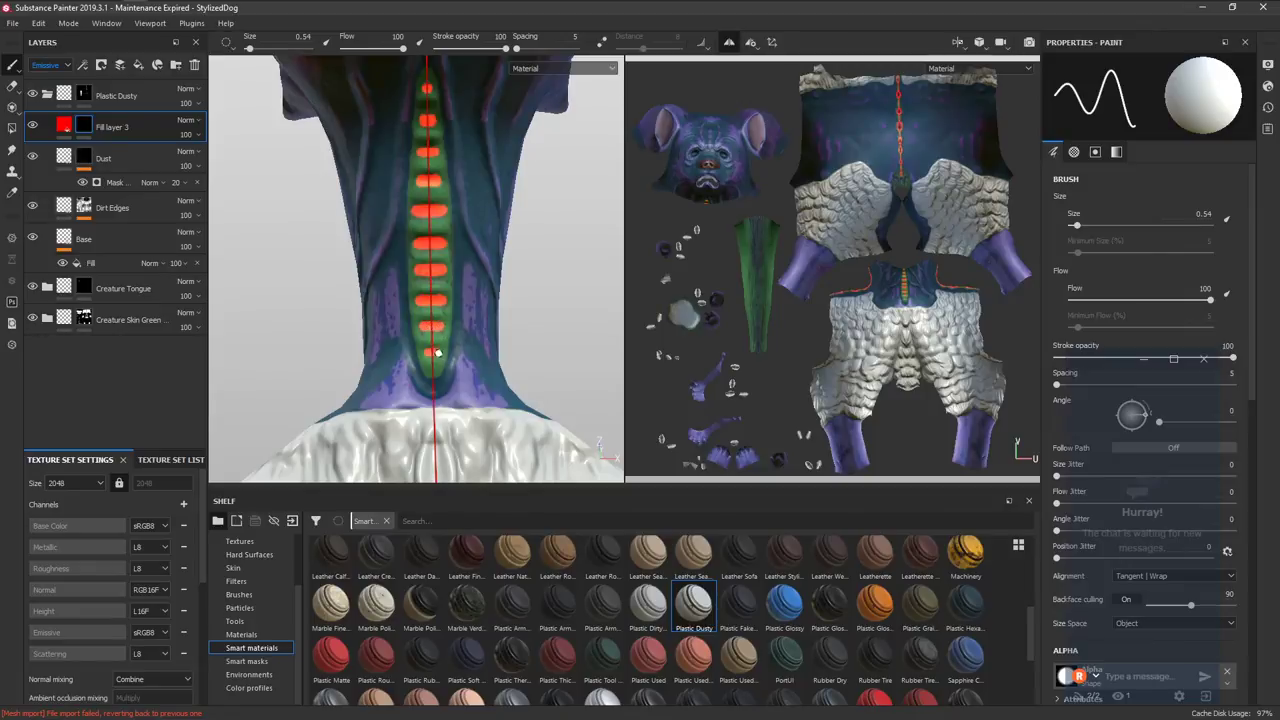
Examine the exposed brain on the back of the head, where the red spine chain ends.
{"action": "key", "text": "f"}
{"action": "left_click_drag", "start_coordinate": [485, 323], "coordinate": [403, 380], "text": "alt"}
{"action": "mouse_move", "coordinate": [421, 348]}
{"action": "right_mouse_down", "text": "alt"}
{"action": "mouse_move", "coordinate": [434, 352]}
{"action": "mouse_move", "coordinate": [406, 367]}
{"action": "right_mouse_up", "text": "alt"}
{"action": "left_click_drag", "start_coordinate": [459, 349], "coordinate": [357, 434], "text": "alt"}
{"action": "middle_click_drag", "start_coordinate": [356, 354], "coordinate": [436, 439], "text": "alt"}
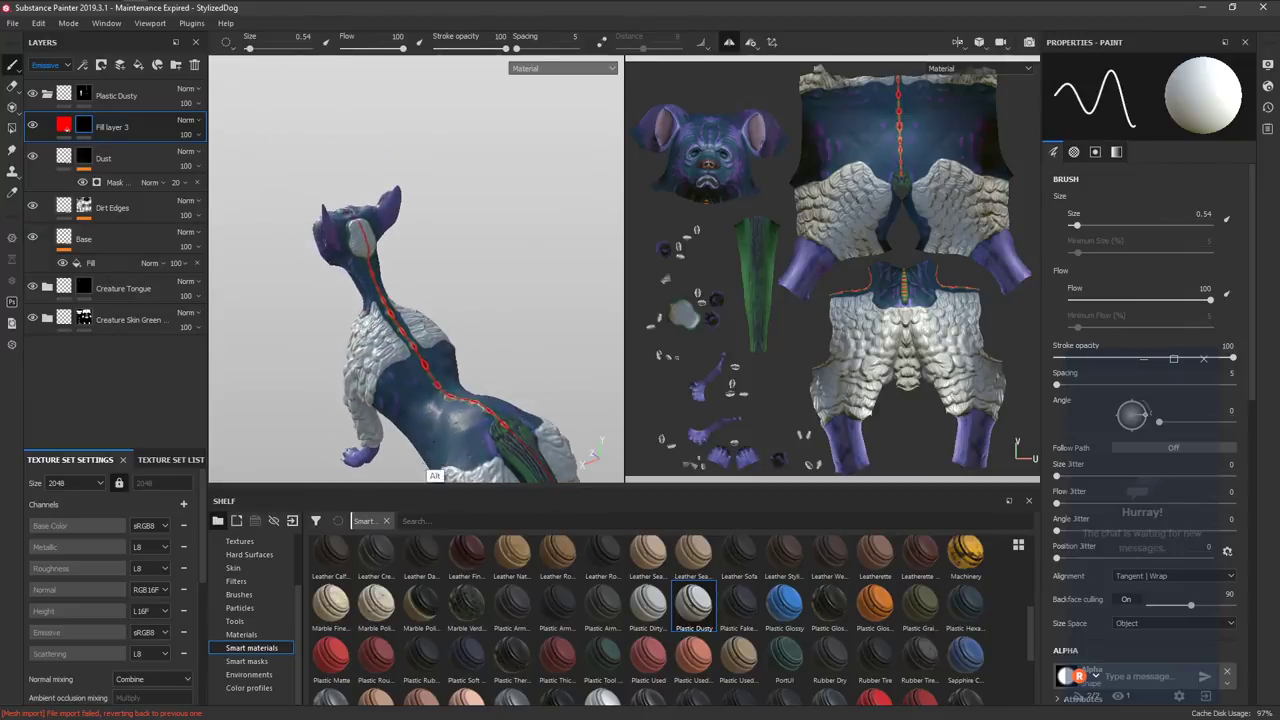
{"action": "right_click_drag", "start_coordinate": [368, 241], "coordinate": [336, 470], "text": "alt"}
{"action": "left_click_drag", "start_coordinate": [343, 429], "coordinate": [346, 289], "text": "alt"}
{"action": "right_click_drag", "start_coordinate": [346, 289], "coordinate": [366, 314], "text": "alt"}
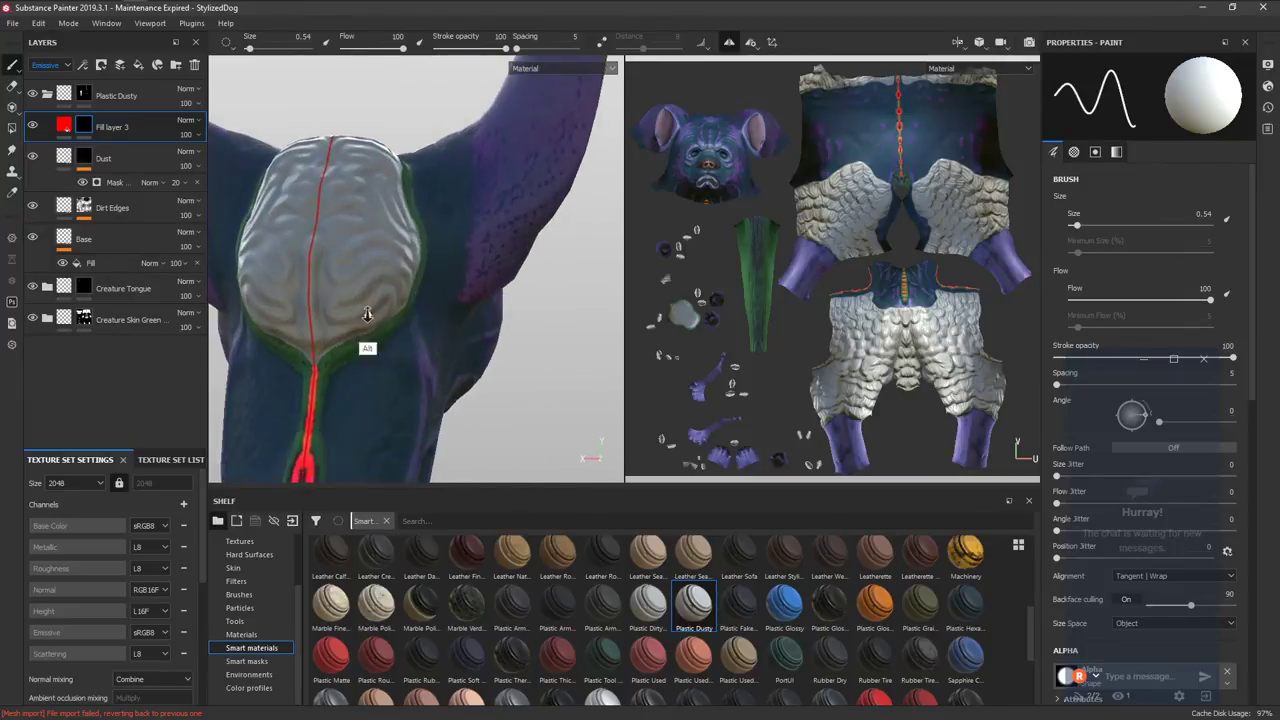
{"action": "left_click_drag", "start_coordinate": [366, 314], "coordinate": [355, 284], "text": "alt"}
{"action": "scroll", "coordinate": [312, 358], "scroll_direction": "up", "scroll_amount": 2}
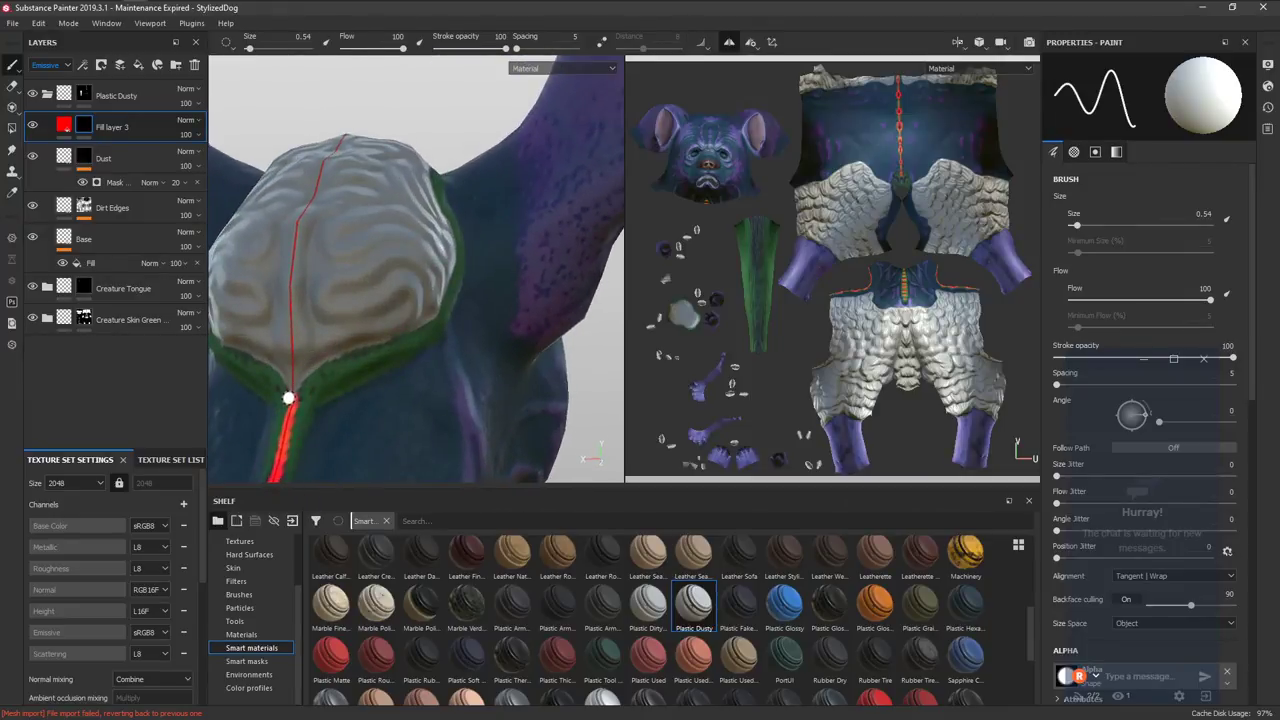
{"action": "left_click_drag", "start_coordinate": [297, 376], "coordinate": [315, 356], "text": "alt"}
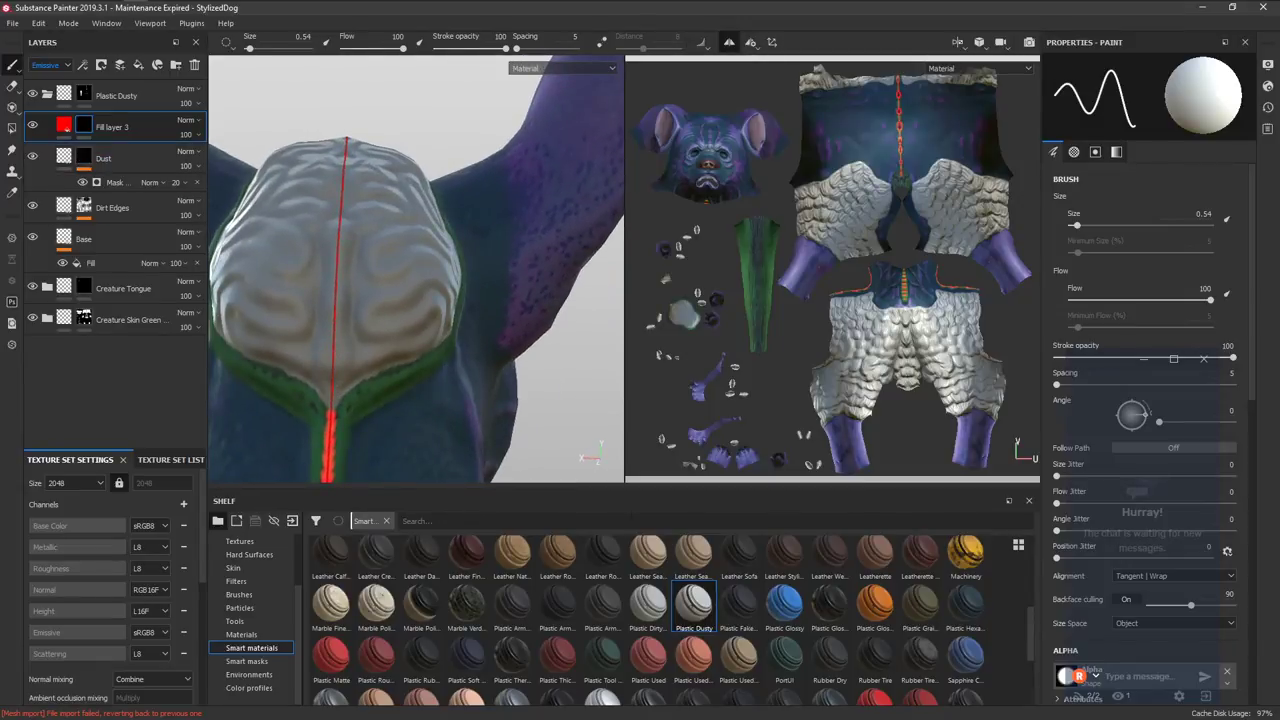
Add the Creature Tongue smart material with a black mask and place it inside the Plastic Dusty group, below Fill layer 3.
{"action": "scroll", "coordinate": [1028, 632], "scroll_direction": "down", "scroll_amount": 1}
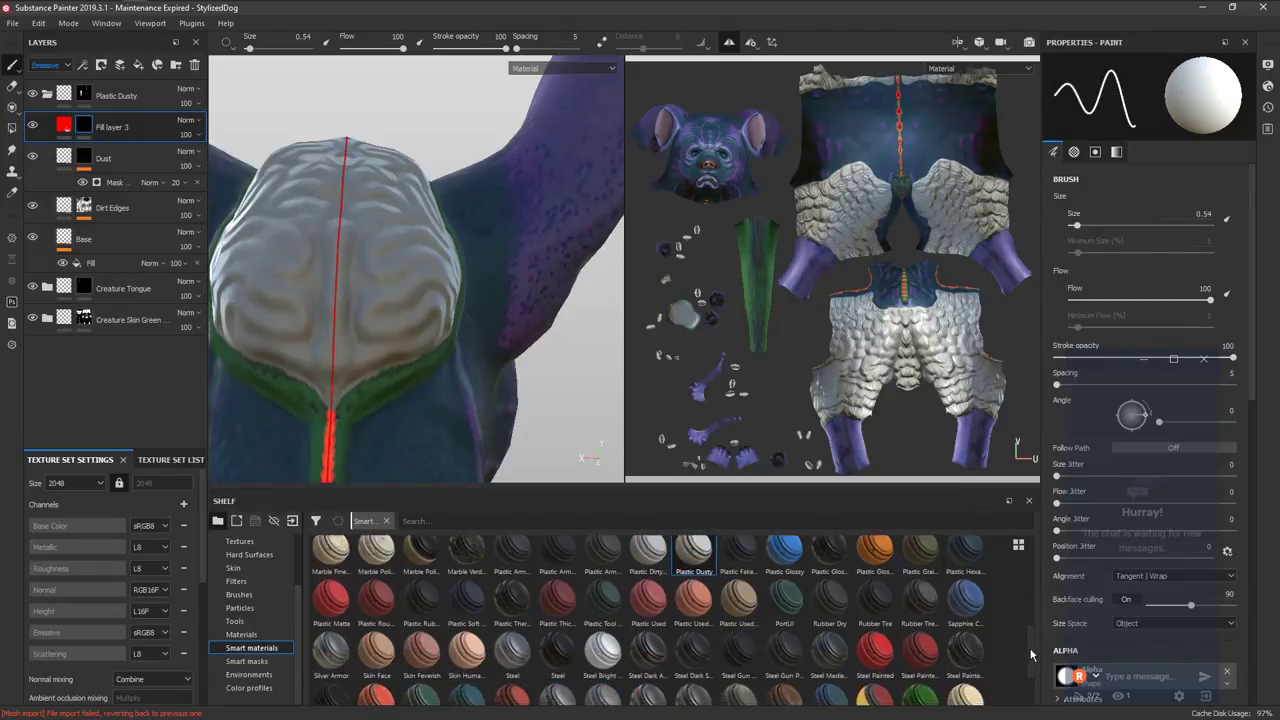
{"action": "left_click_drag", "start_coordinate": [1031, 650], "coordinate": [1021, 568]}
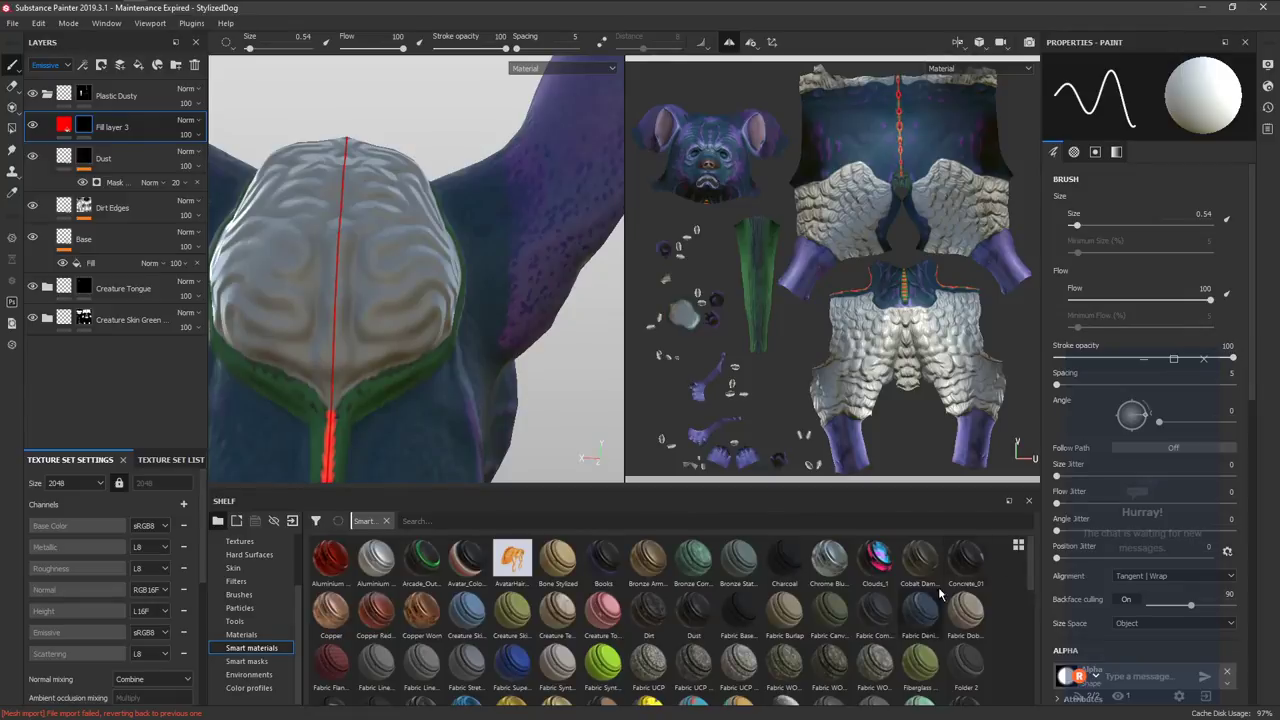
{"action": "left_click_drag", "start_coordinate": [602, 610], "coordinate": [404, 311]}
{"action": "right_click", "coordinate": [112, 100]}
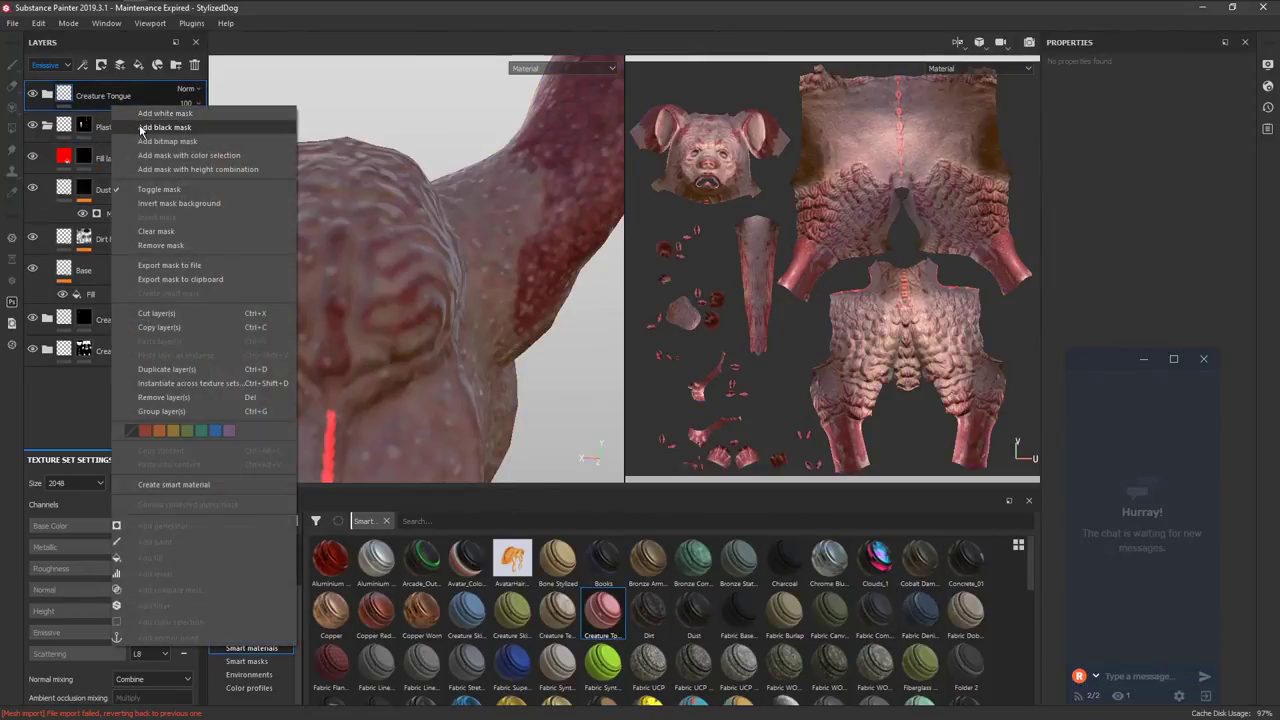
{"action": "left_click", "coordinate": [160, 127]}
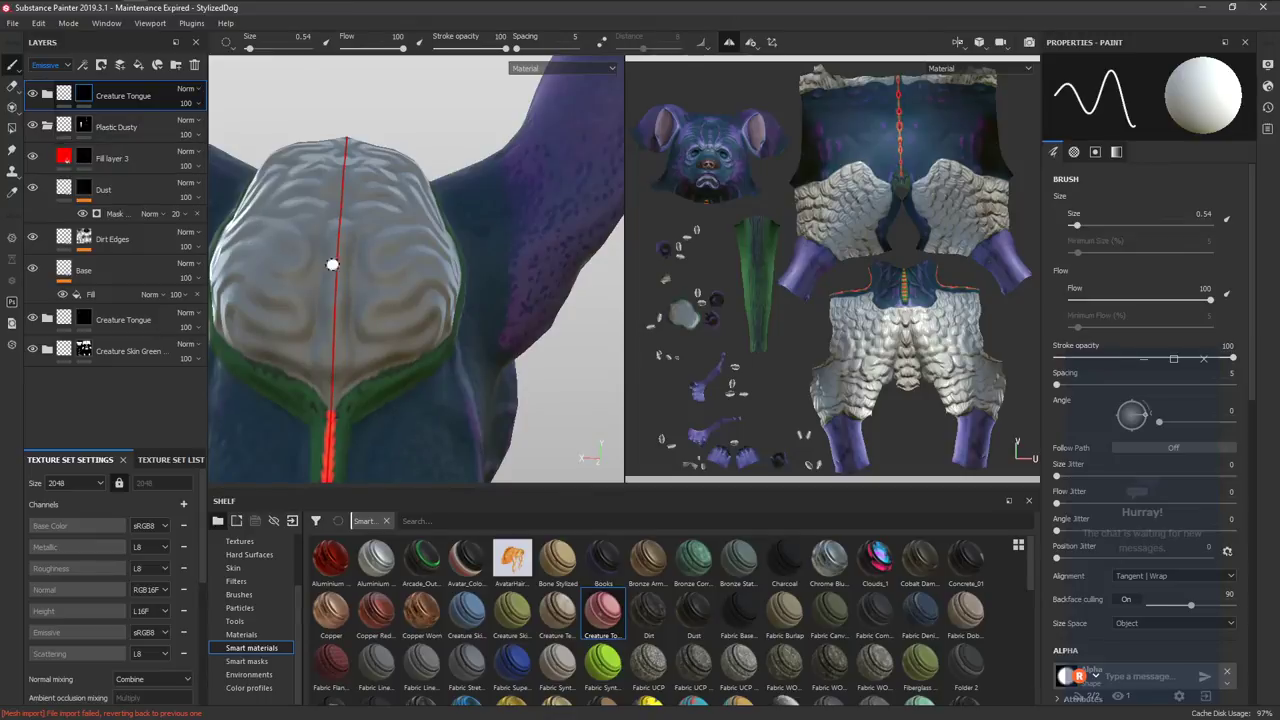
{"action": "right_click_drag", "start_coordinate": [340, 371], "coordinate": [324, 327], "text": "ctrl"}
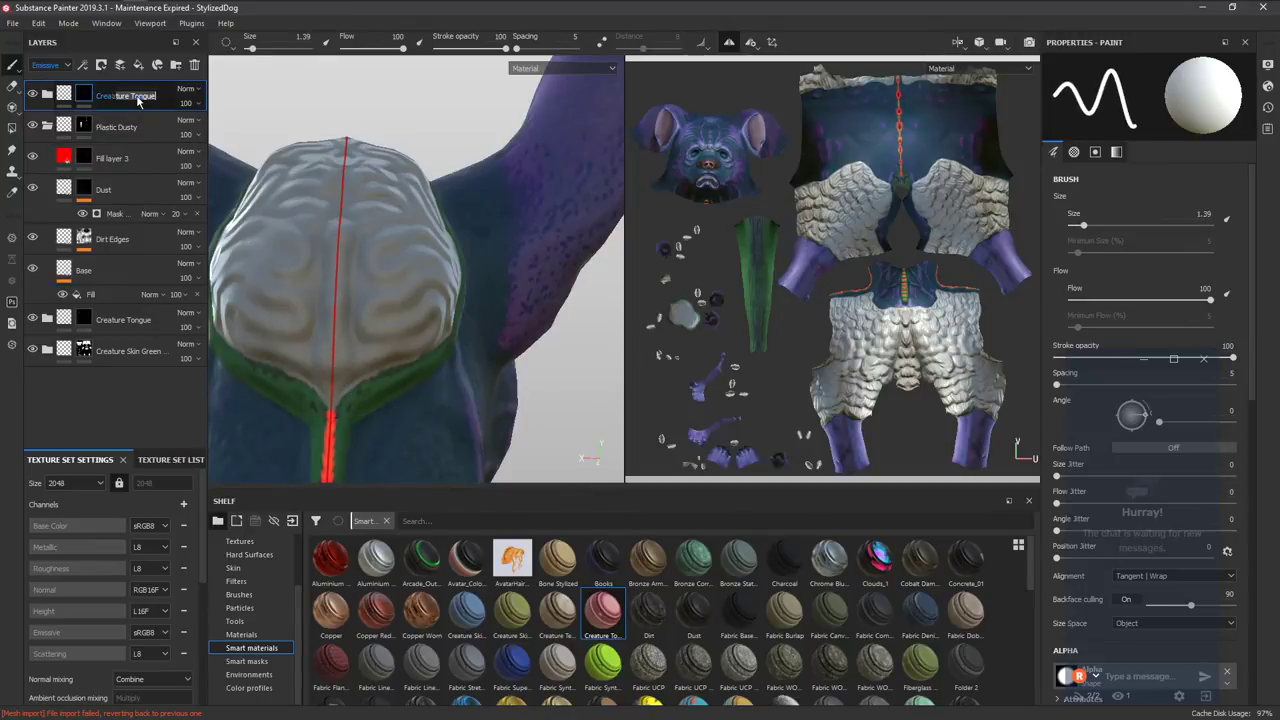
{"action": "left_click_drag", "start_coordinate": [125, 96], "coordinate": [132, 165]}
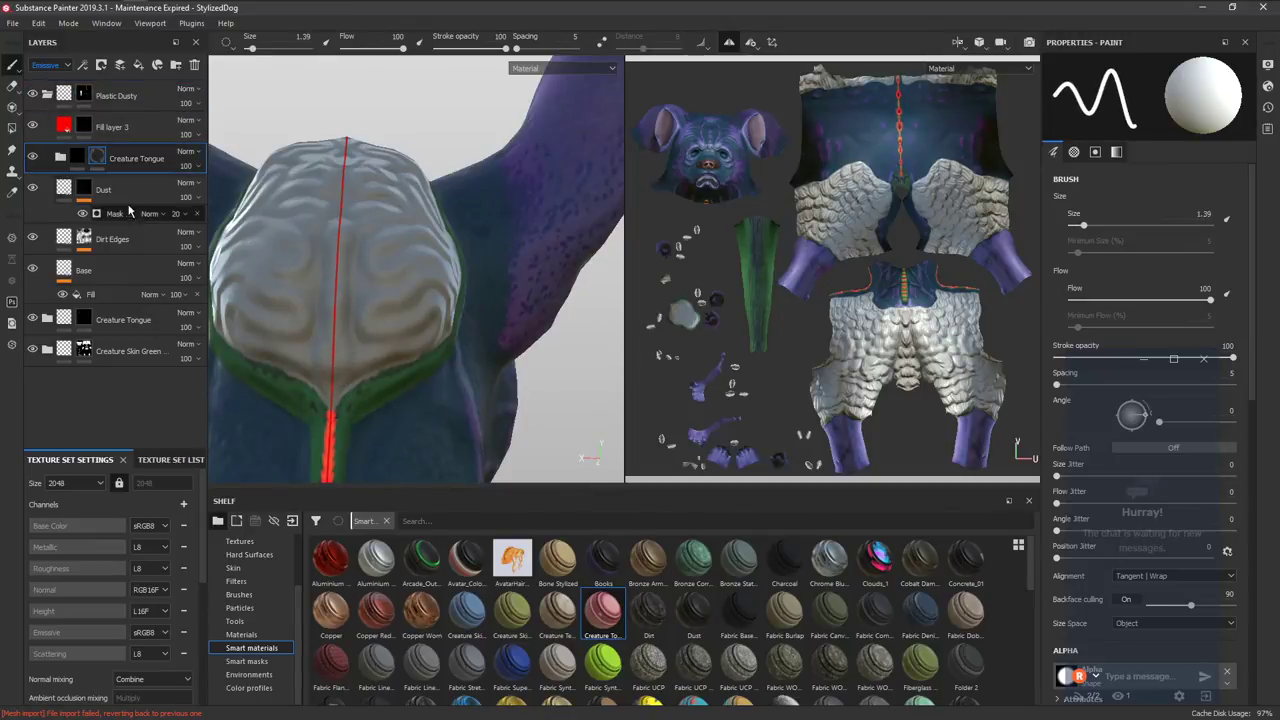
Paint the whole brain on the back of the head into the Plastic Dusty mask with a 1.39 brush.
{"action": "left_click", "coordinate": [86, 125]}
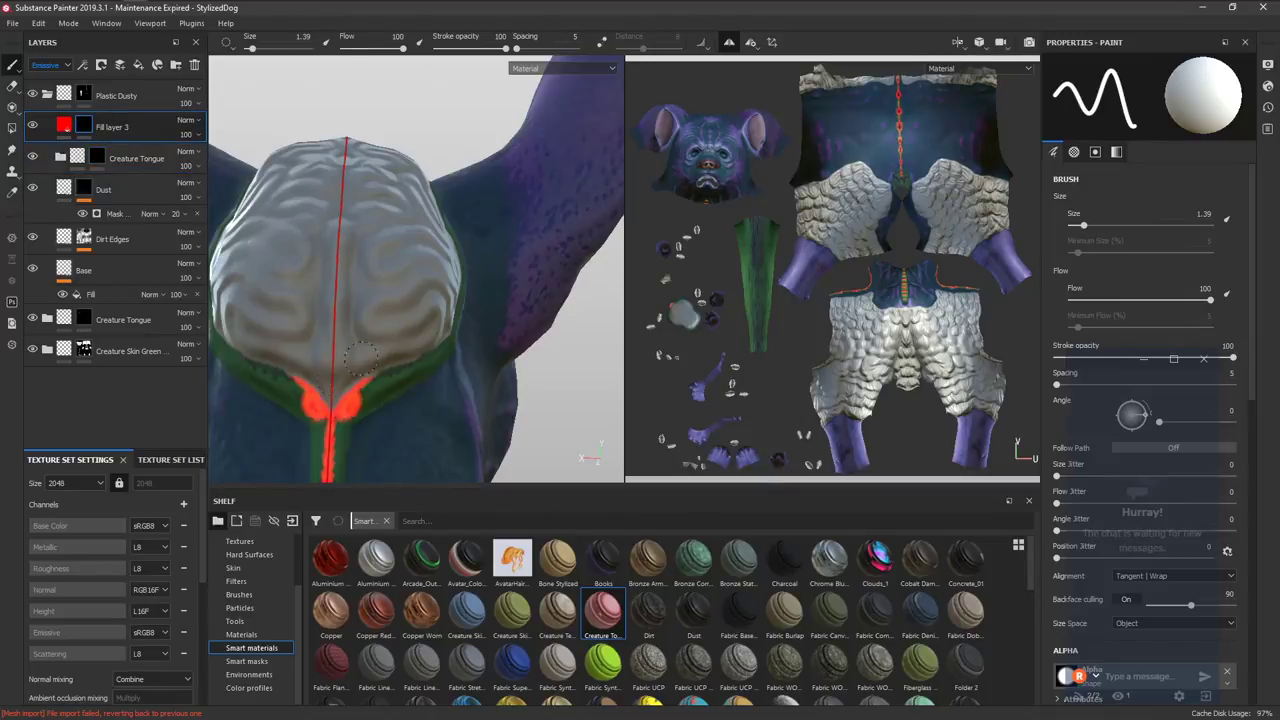
{"action": "left_click", "coordinate": [120, 96]}
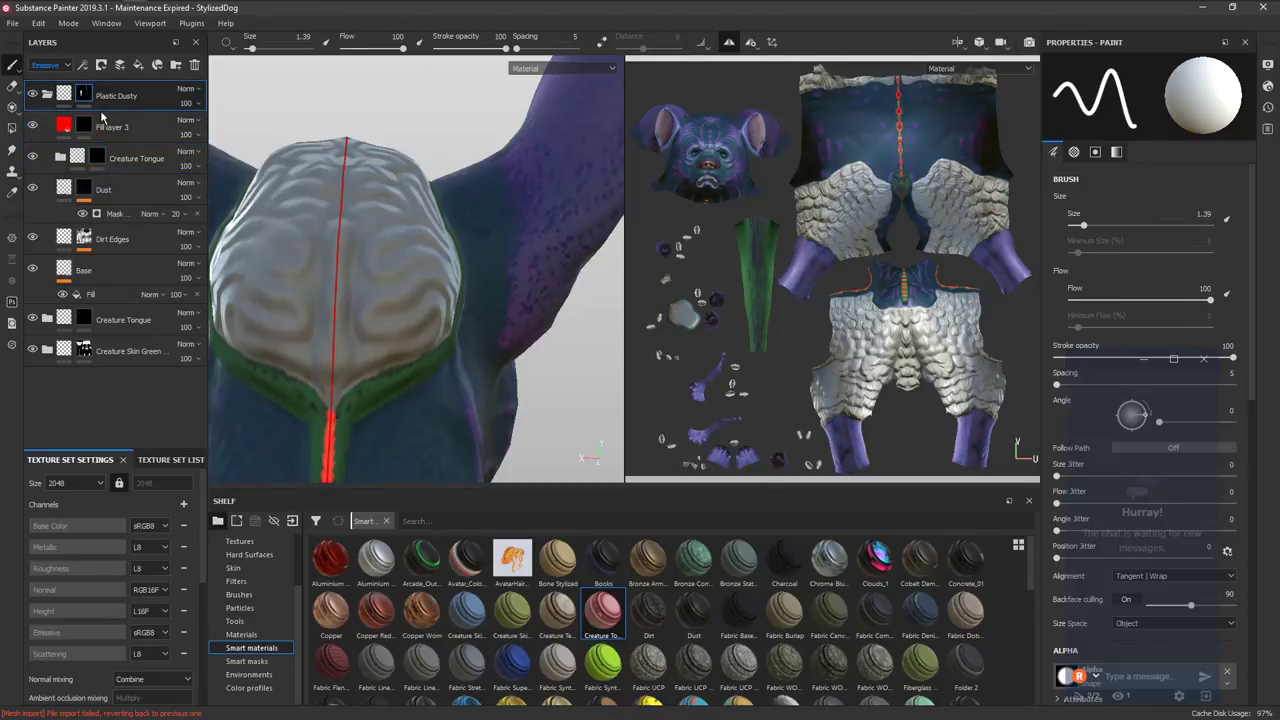
{"action": "left_click_drag", "start_coordinate": [331, 383], "coordinate": [396, 357]}
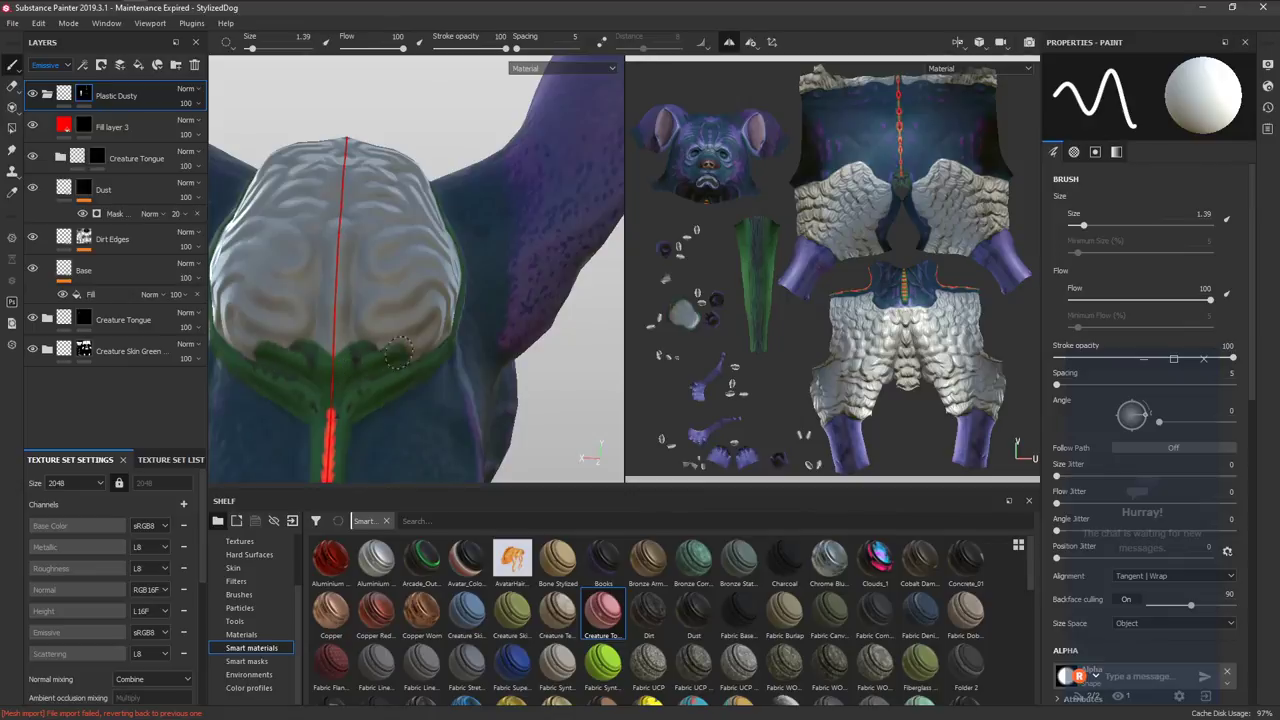
{"action": "right_click", "coordinate": [415, 324]}
{"action": "mouse_move", "coordinate": [442, 282]}
{"action": "left_mouse_down", "text": "alt"}
{"action": "mouse_move", "coordinate": [412, 292]}
{"action": "mouse_move", "coordinate": [428, 298]}
{"action": "left_mouse_up", "text": "alt"}
{"action": "mouse_move", "coordinate": [390, 332]}
{"action": "left_mouse_down"}
{"action": "mouse_move", "coordinate": [368, 350]}
{"action": "mouse_move", "coordinate": [345, 318]}
{"action": "mouse_move", "coordinate": [329, 323]}
{"action": "mouse_move", "coordinate": [350, 230]}
{"action": "mouse_move", "coordinate": [410, 262]}
{"action": "mouse_move", "coordinate": [415, 330]}
{"action": "mouse_move", "coordinate": [450, 237]}
{"action": "mouse_move", "coordinate": [423, 289]}
{"action": "mouse_move", "coordinate": [402, 255]}
{"action": "mouse_move", "coordinate": [416, 184]}
{"action": "left_mouse_up"}
{"action": "mouse_move", "coordinate": [400, 250]}
{"action": "left_mouse_down", "text": "alt"}
{"action": "mouse_move", "coordinate": [443, 266]}
{"action": "mouse_move", "coordinate": [490, 260]}
{"action": "left_mouse_up", "text": "alt"}
{"action": "mouse_move", "coordinate": [366, 182]}
{"action": "left_mouse_down"}
{"action": "mouse_move", "coordinate": [354, 268]}
{"action": "mouse_move", "coordinate": [386, 277]}
{"action": "mouse_move", "coordinate": [352, 317]}
{"action": "mouse_move", "coordinate": [306, 289]}
{"action": "mouse_move", "coordinate": [392, 283]}
{"action": "mouse_move", "coordinate": [384, 257]}
{"action": "left_mouse_up"}
{"action": "left_click_drag", "start_coordinate": [384, 260], "coordinate": [408, 331], "text": "alt"}
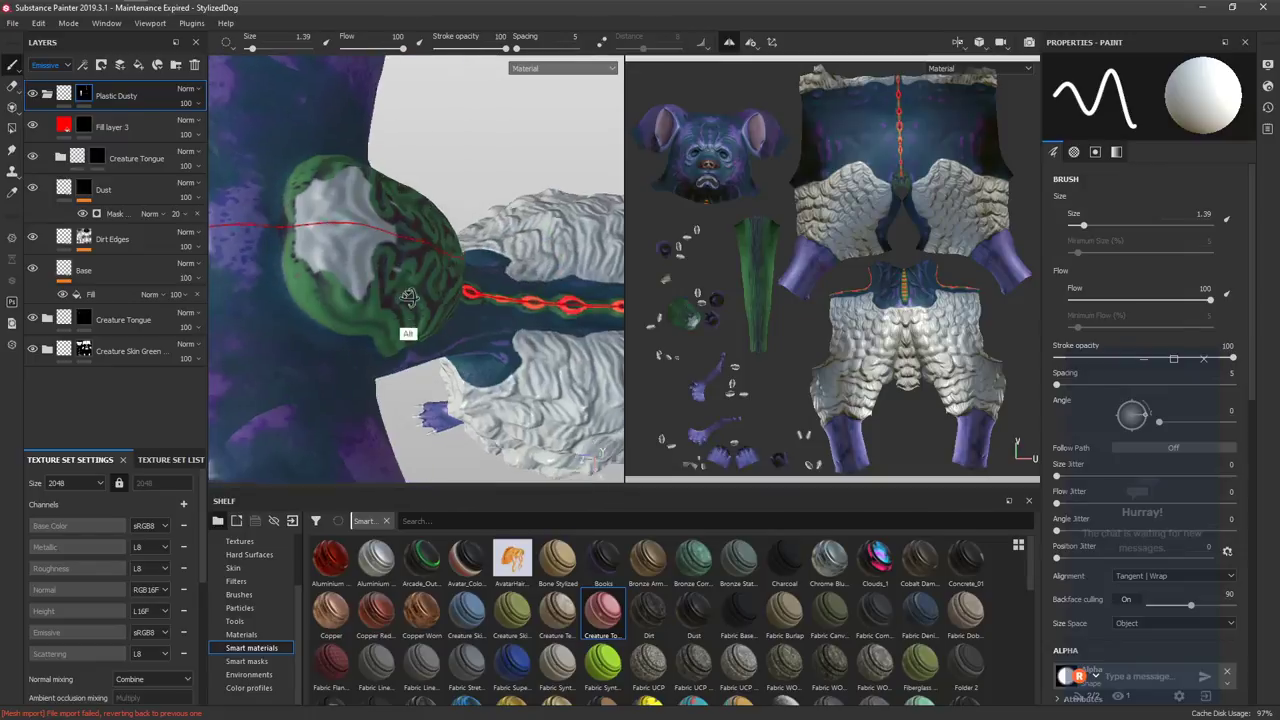
{"action": "mouse_move", "coordinate": [362, 288]}
{"action": "left_mouse_down"}
{"action": "mouse_move", "coordinate": [306, 258]}
{"action": "mouse_move", "coordinate": [314, 234]}
{"action": "mouse_move", "coordinate": [368, 285]}
{"action": "mouse_move", "coordinate": [286, 271]}
{"action": "left_mouse_up"}
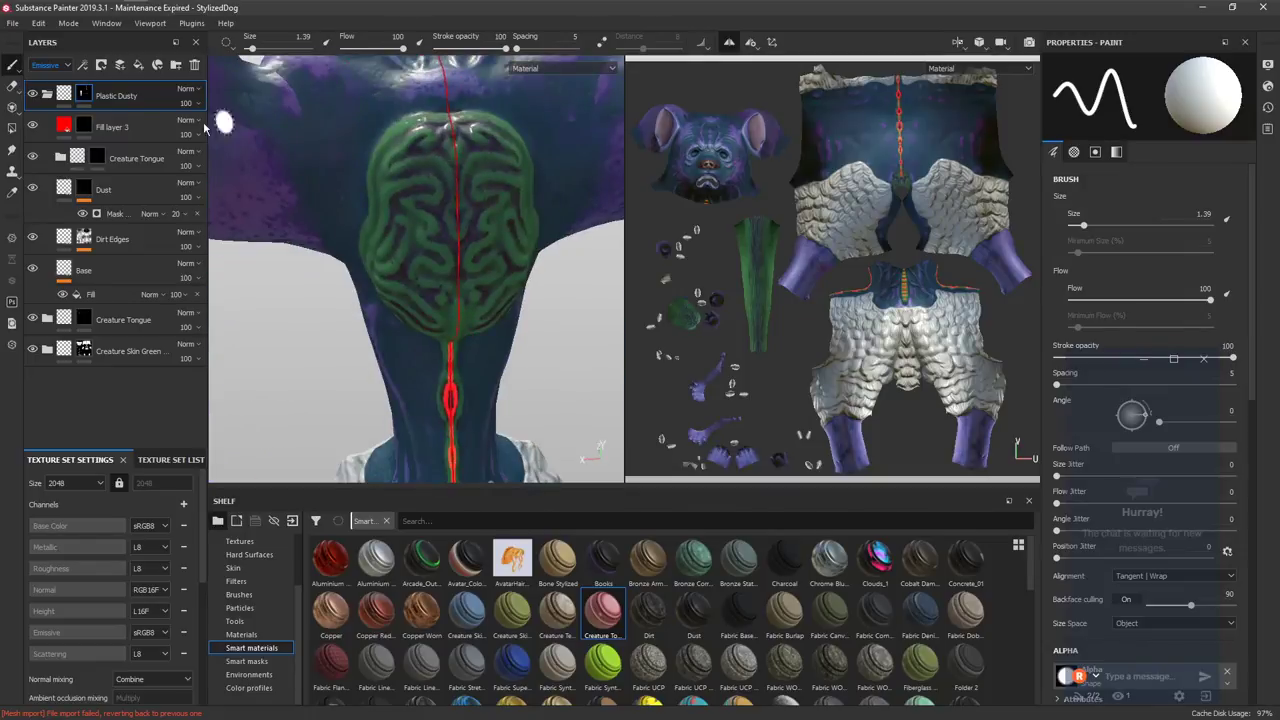
Paint the central folds of the brain into the nested Creature Tongue mask with a 1.39 brush, then reduce the brush to 0.81.
{"action": "left_click", "coordinate": [136, 158]}
{"action": "scroll", "coordinate": [480, 200], "scroll_direction": "up", "scroll_amount": 3}
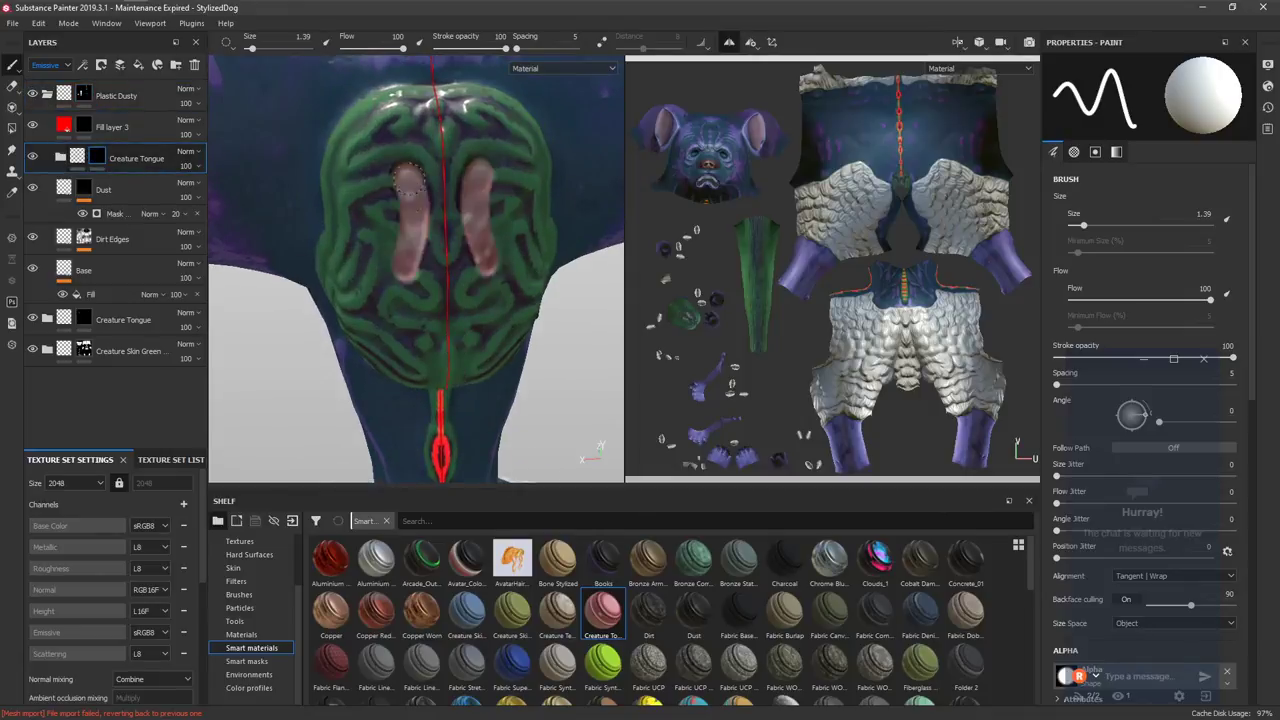
{"action": "mouse_move", "coordinate": [409, 179]}
{"action": "left_mouse_down"}
{"action": "mouse_move", "coordinate": [428, 190]}
{"action": "mouse_move", "coordinate": [380, 240]}
{"action": "mouse_move", "coordinate": [374, 185]}
{"action": "mouse_move", "coordinate": [568, 148]}
{"action": "mouse_move", "coordinate": [385, 115]}
{"action": "mouse_move", "coordinate": [460, 405]}
{"action": "mouse_move", "coordinate": [505, 362]}
{"action": "mouse_move", "coordinate": [611, 443]}
{"action": "mouse_move", "coordinate": [628, 436]}
{"action": "left_mouse_up"}
{"action": "scroll", "coordinate": [530, 370], "scroll_direction": "up", "scroll_amount": 2}
{"action": "right_click_drag", "start_coordinate": [481, 385], "coordinate": [447, 394], "text": "ctrl"}
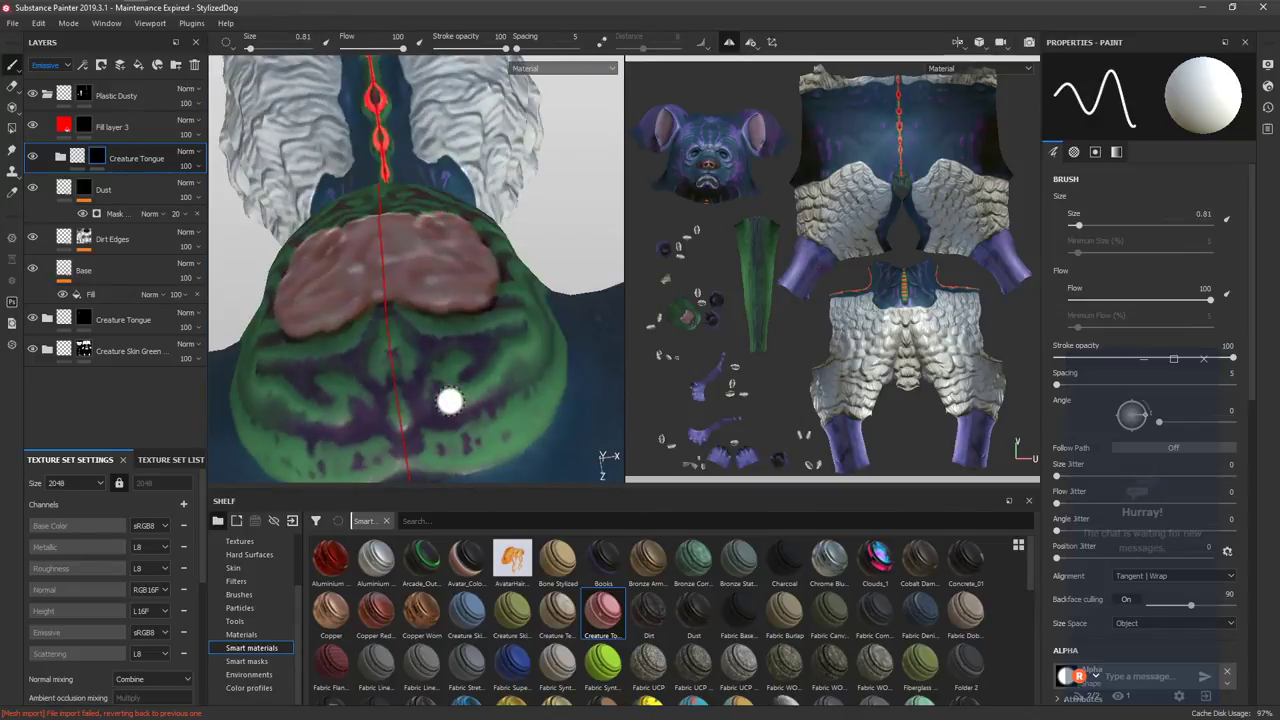
{"action": "left_click_drag", "start_coordinate": [400, 426], "coordinate": [499, 381]}
{"action": "key", "text": "ctrl+z"}
{"action": "key", "text": "ctrl+z"}
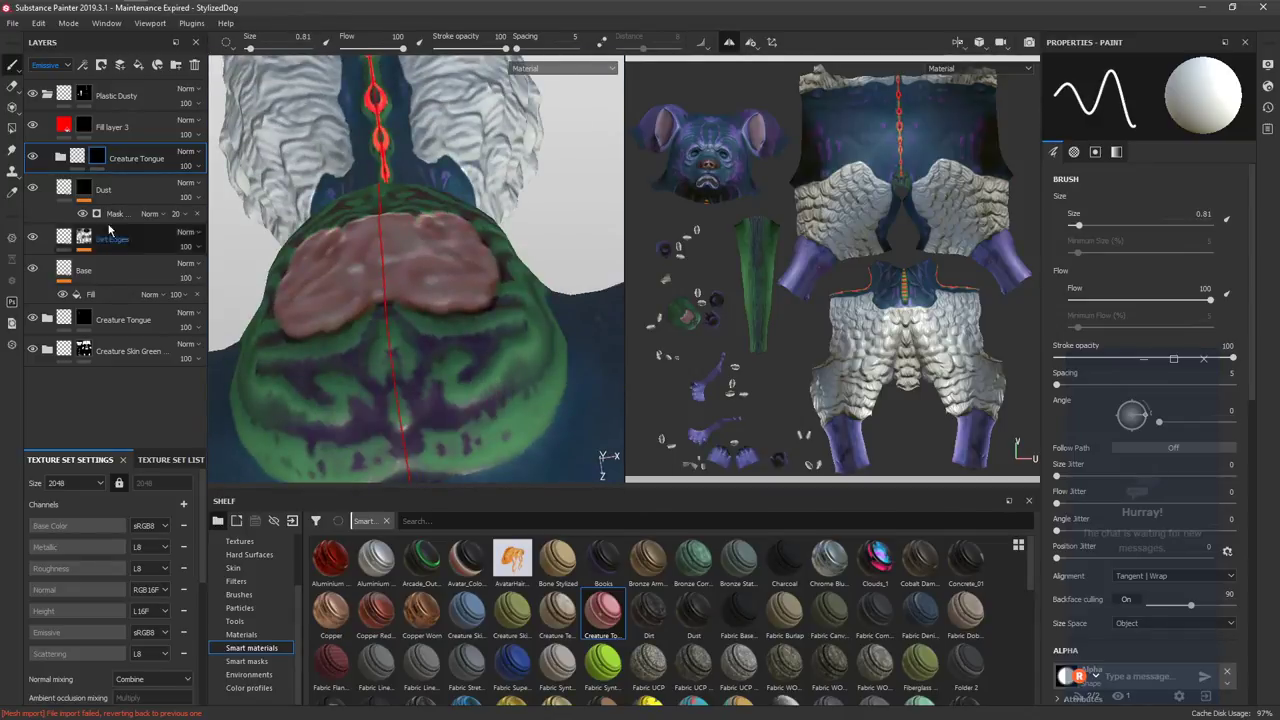
Delete the Zits layer from the Creature Tongue group inside Plastic Dusty.
{"action": "left_click", "coordinate": [60, 158]}
{"action": "left_click", "coordinate": [121, 216]}
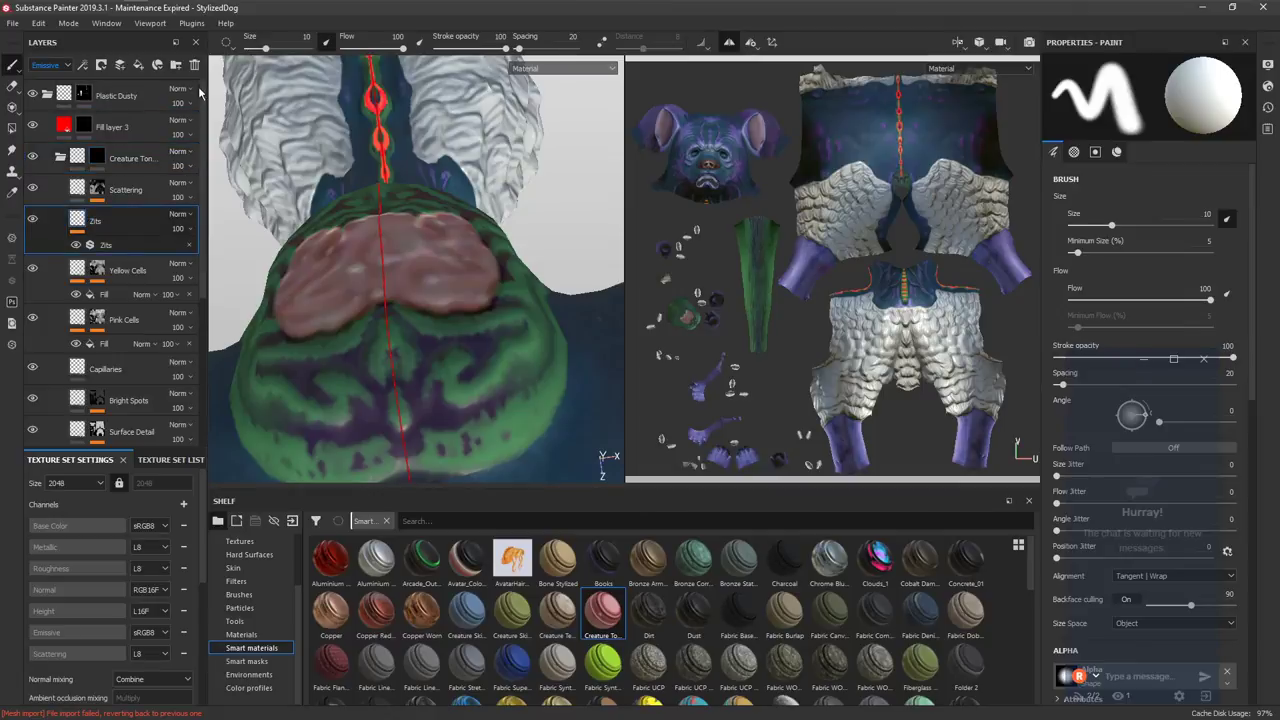
{"action": "left_click", "coordinate": [194, 64]}
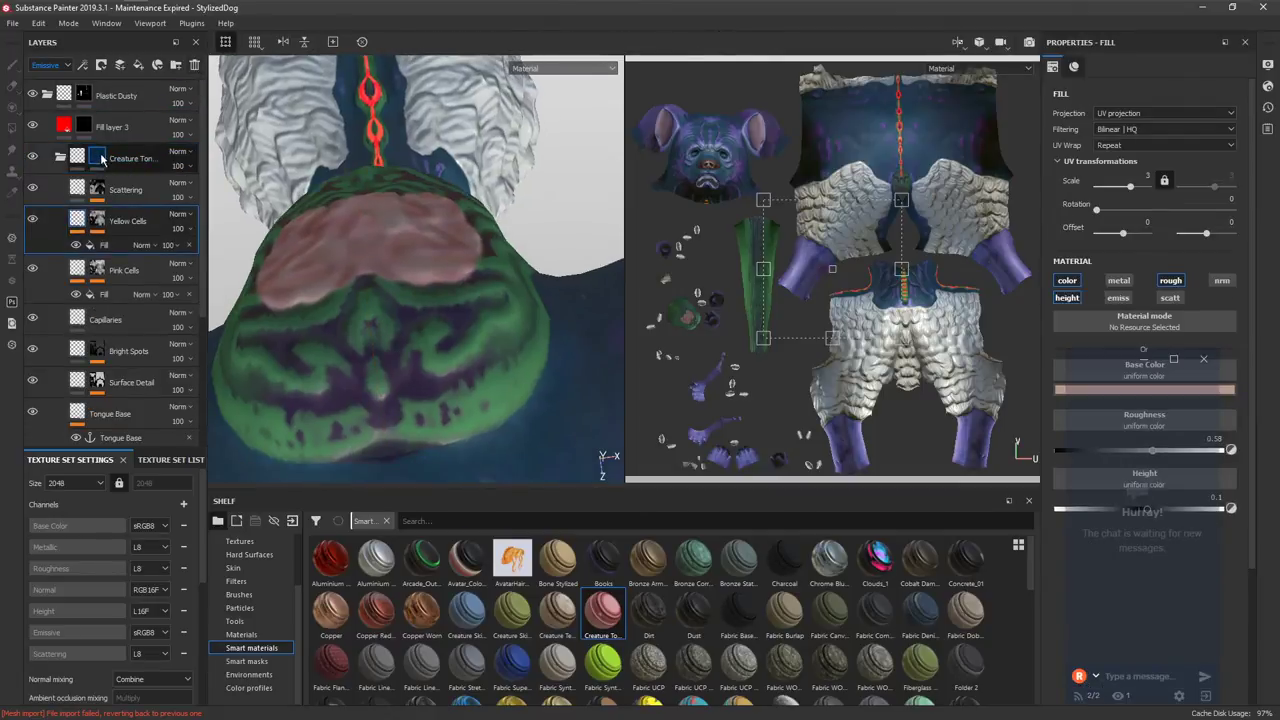
Paint the side folds of the brain into the Creature Tongue mask with a 0.81 brush.
{"action": "left_click", "coordinate": [101, 158]}
{"action": "mouse_move", "coordinate": [366, 300]}
{"action": "left_mouse_down"}
{"action": "mouse_move", "coordinate": [363, 277]}
{"action": "mouse_move", "coordinate": [393, 345]}
{"action": "mouse_move", "coordinate": [300, 385]}
{"action": "mouse_move", "coordinate": [375, 370]}
{"action": "mouse_move", "coordinate": [330, 395]}
{"action": "mouse_move", "coordinate": [466, 366]}
{"action": "mouse_move", "coordinate": [508, 309]}
{"action": "mouse_move", "coordinate": [352, 262]}
{"action": "mouse_move", "coordinate": [329, 200]}
{"action": "mouse_move", "coordinate": [334, 280]}
{"action": "left_mouse_up"}
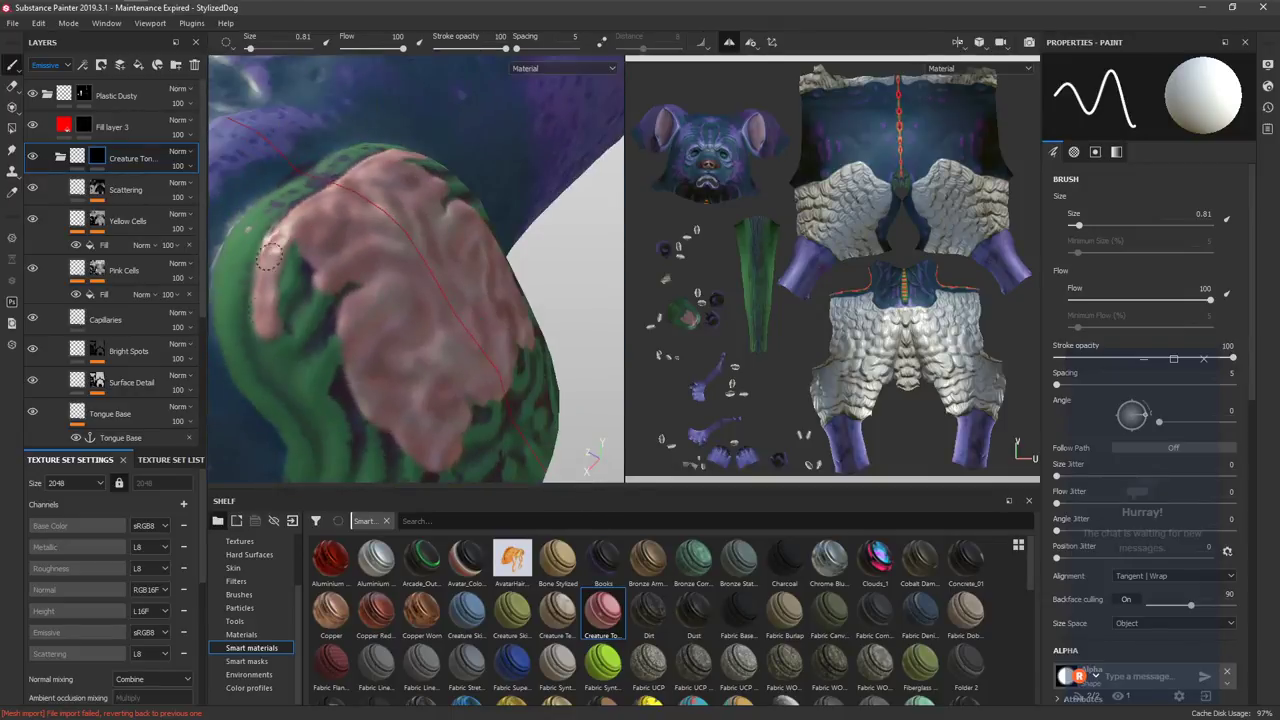
{"action": "mouse_move", "coordinate": [268, 335]}
{"action": "left_mouse_down"}
{"action": "mouse_move", "coordinate": [349, 360]}
{"action": "mouse_move", "coordinate": [423, 249]}
{"action": "mouse_move", "coordinate": [337, 132]}
{"action": "mouse_move", "coordinate": [352, 224]}
{"action": "left_mouse_up"}
{"action": "mouse_move", "coordinate": [340, 162]}
{"action": "left_mouse_down"}
{"action": "mouse_move", "coordinate": [362, 241]}
{"action": "mouse_move", "coordinate": [402, 274]}
{"action": "mouse_move", "coordinate": [386, 298]}
{"action": "mouse_move", "coordinate": [404, 376]}
{"action": "left_mouse_up"}
{"action": "left_click", "coordinate": [392, 289]}
{"action": "left_click_drag", "start_coordinate": [404, 376], "coordinate": [397, 277], "text": "alt"}
{"action": "mouse_move", "coordinate": [368, 140]}
{"action": "left_mouse_down"}
{"action": "mouse_move", "coordinate": [443, 281]}
{"action": "mouse_move", "coordinate": [452, 161]}
{"action": "mouse_move", "coordinate": [391, 264]}
{"action": "left_mouse_up"}
{"action": "left_click_drag", "start_coordinate": [390, 216], "coordinate": [405, 314]}
{"action": "mouse_move", "coordinate": [391, 256]}
{"action": "left_mouse_down", "text": "alt"}
{"action": "mouse_move", "coordinate": [391, 286]}
{"action": "mouse_move", "coordinate": [366, 220]}
{"action": "mouse_move", "coordinate": [377, 288]}
{"action": "mouse_move", "coordinate": [443, 321]}
{"action": "left_mouse_up", "text": "alt"}
Extend the Creature Tongue mask over more of the brain's outer folds with a larger brush.
{"action": "right_click_drag", "start_coordinate": [363, 151], "coordinate": [386, 149], "text": "ctrl"}
{"action": "mouse_move", "coordinate": [352, 88]}
{"action": "left_mouse_down"}
{"action": "mouse_move", "coordinate": [386, 146]}
{"action": "mouse_move", "coordinate": [408, 238]}
{"action": "mouse_move", "coordinate": [486, 167]}
{"action": "left_mouse_up"}
{"action": "middle_click_drag", "start_coordinate": [486, 167], "coordinate": [399, 245], "text": "alt"}
{"action": "left_click_drag", "start_coordinate": [370, 188], "coordinate": [376, 298]}
{"action": "mouse_move", "coordinate": [406, 172]}
{"action": "left_mouse_down"}
{"action": "mouse_move", "coordinate": [411, 288]}
{"action": "mouse_move", "coordinate": [386, 340]}
{"action": "left_mouse_up"}
{"action": "mouse_move", "coordinate": [376, 287]}
{"action": "left_mouse_down", "text": "alt"}
{"action": "mouse_move", "coordinate": [423, 271]}
{"action": "mouse_move", "coordinate": [445, 286]}
{"action": "left_mouse_up", "text": "alt"}
Fill the brain's lower rear tip and remaining side gaps in the Creature Tongue mask with a 0.92 brush.
{"action": "right_click_drag", "start_coordinate": [474, 323], "coordinate": [460, 329], "text": "ctrl"}
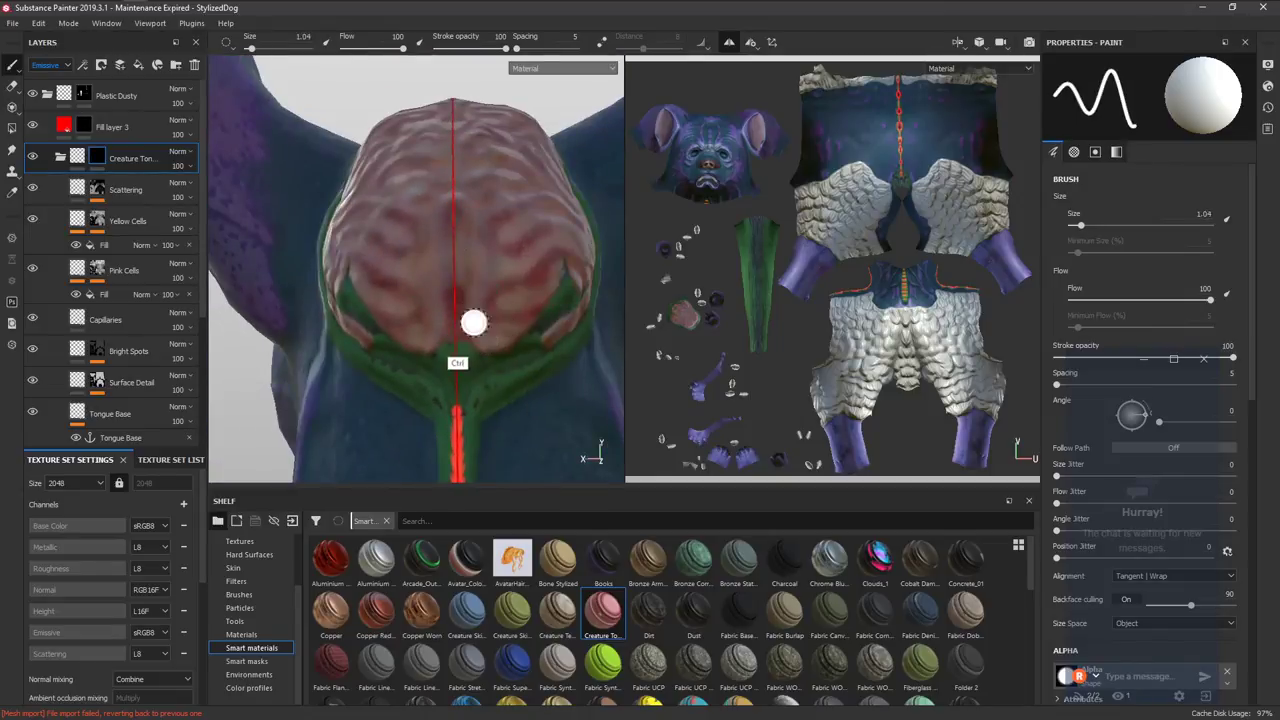
{"action": "left_click_drag", "start_coordinate": [477, 326], "coordinate": [477, 340], "text": "alt"}
{"action": "mouse_move", "coordinate": [468, 383]}
{"action": "left_mouse_down"}
{"action": "mouse_move", "coordinate": [484, 340]}
{"action": "mouse_move", "coordinate": [539, 336]}
{"action": "mouse_move", "coordinate": [477, 368]}
{"action": "mouse_move", "coordinate": [525, 353]}
{"action": "left_mouse_up"}
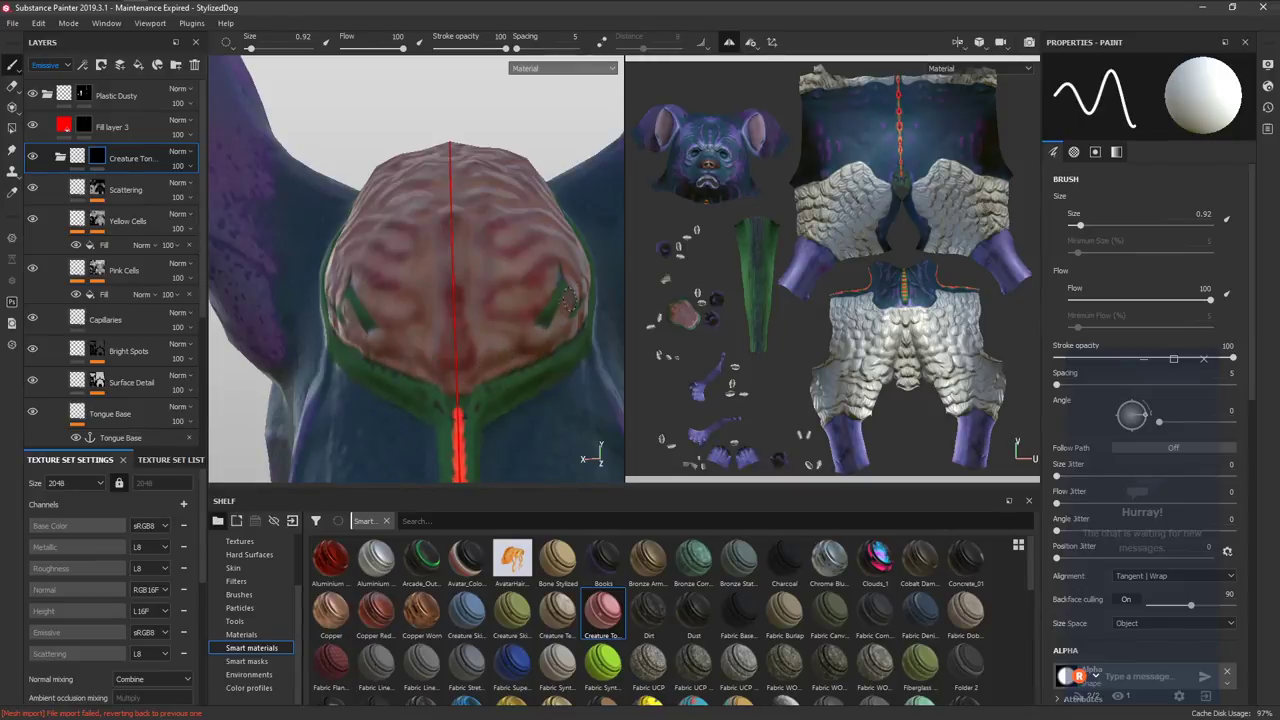
{"action": "mouse_move", "coordinate": [565, 310]}
{"action": "left_mouse_down", "text": "alt"}
{"action": "mouse_move", "coordinate": [510, 322]}
{"action": "mouse_move", "coordinate": [560, 320]}
{"action": "left_mouse_up", "text": "alt"}
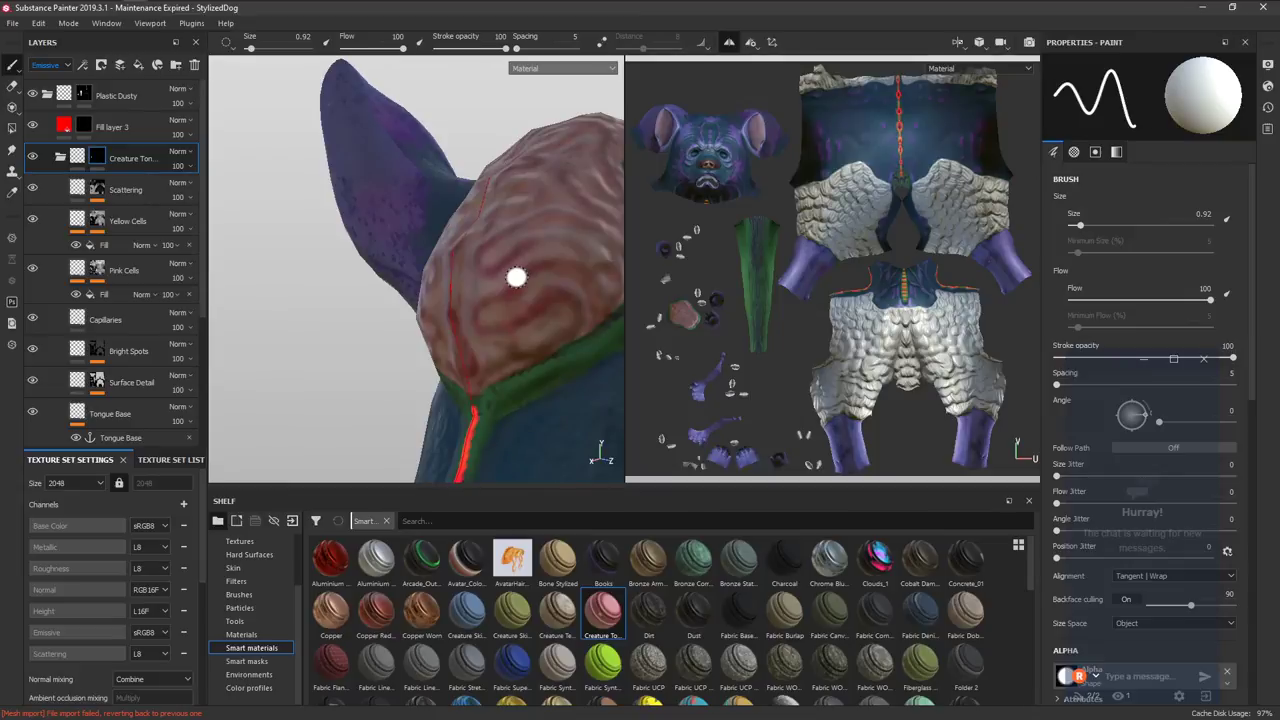
Inspect the painted brain and its green border from several angles and distances.
{"action": "key", "text": "F2"}
{"action": "mouse_move", "coordinate": [714, 323]}
{"action": "left_mouse_down", "text": "alt"}
{"action": "mouse_move", "coordinate": [714, 363]}
{"action": "mouse_move", "coordinate": [700, 323]}
{"action": "left_mouse_up", "text": "alt"}
{"action": "key", "text": "F1"}
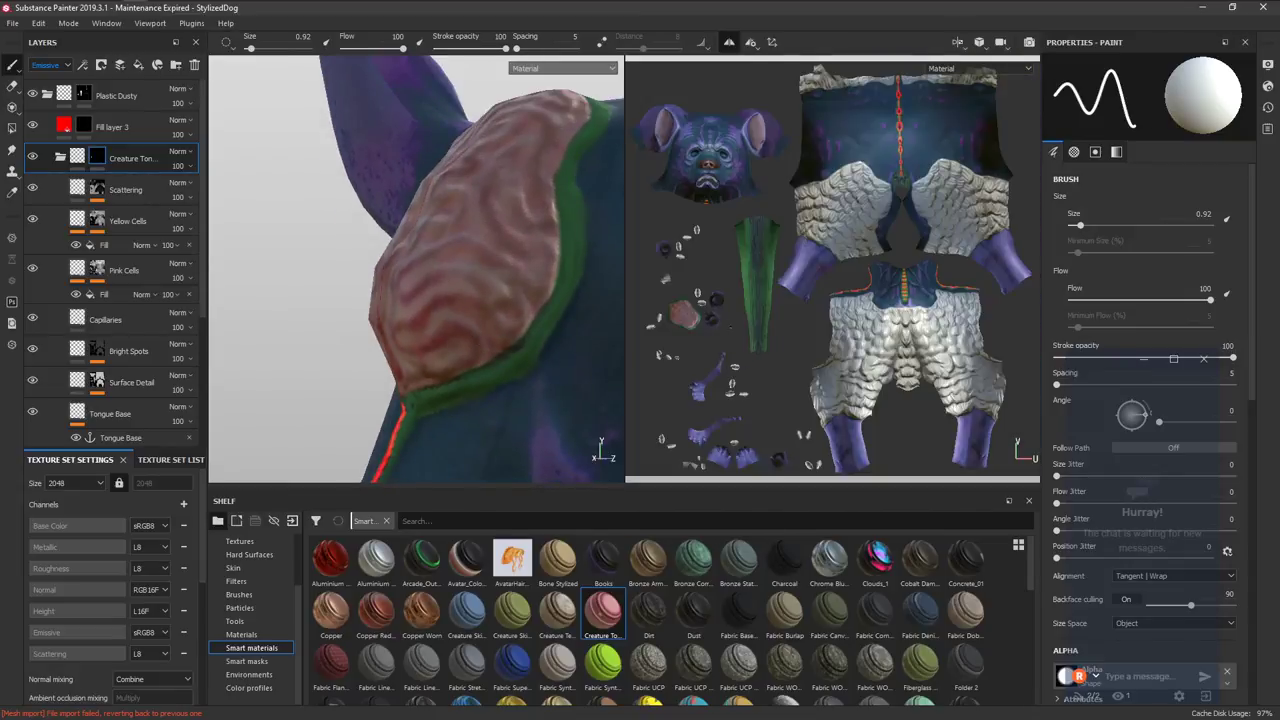
{"action": "key", "text": "f"}
{"action": "middle_click_drag", "start_coordinate": [557, 342], "coordinate": [528, 391], "text": "alt"}
{"action": "right_click_drag", "start_coordinate": [528, 391], "coordinate": [490, 545], "text": "alt"}
{"action": "middle_click_drag", "start_coordinate": [555, 300], "coordinate": [490, 385], "text": "alt"}
{"action": "left_click_drag", "start_coordinate": [490, 385], "coordinate": [491, 415], "text": "alt"}
{"action": "right_click_drag", "start_coordinate": [491, 415], "coordinate": [505, 507], "text": "alt"}
{"action": "middle_click_drag", "start_coordinate": [550, 380], "coordinate": [523, 241], "text": "alt"}
{"action": "left_click_drag", "start_coordinate": [523, 241], "coordinate": [498, 344], "text": "alt"}
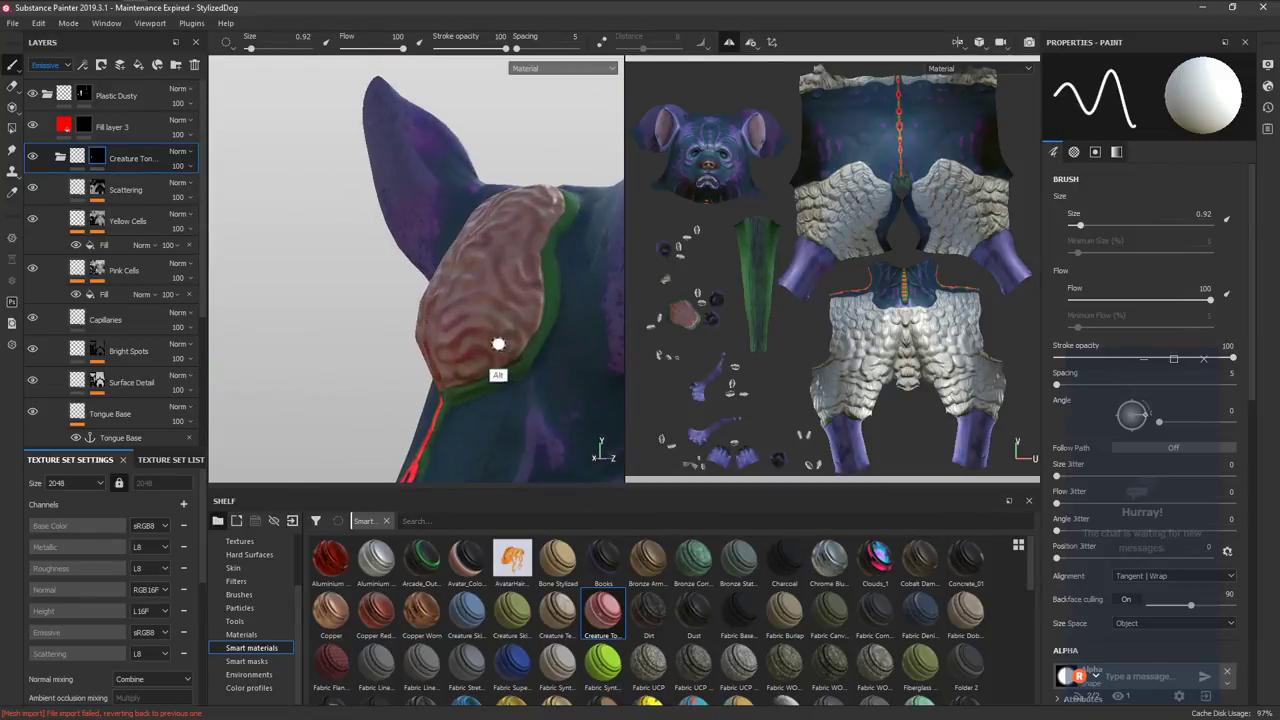
{"action": "right_click_drag", "start_coordinate": [498, 344], "coordinate": [496, 372], "text": "alt"}
Enable the color channel on the Scattering layer of Creature Tongue and set its Base Color to red.
{"action": "left_click", "coordinate": [110, 189]}
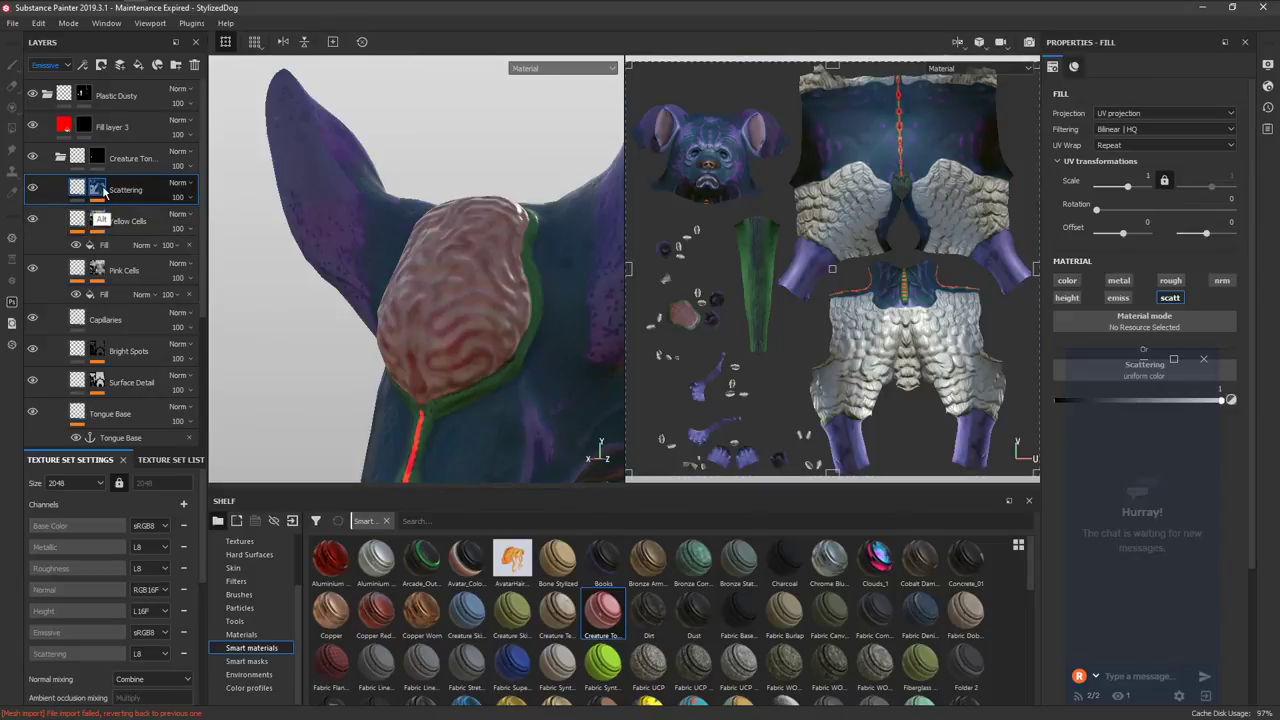
{"action": "left_click", "coordinate": [98, 188], "text": "alt"}
{"action": "left_click", "coordinate": [77, 188]}
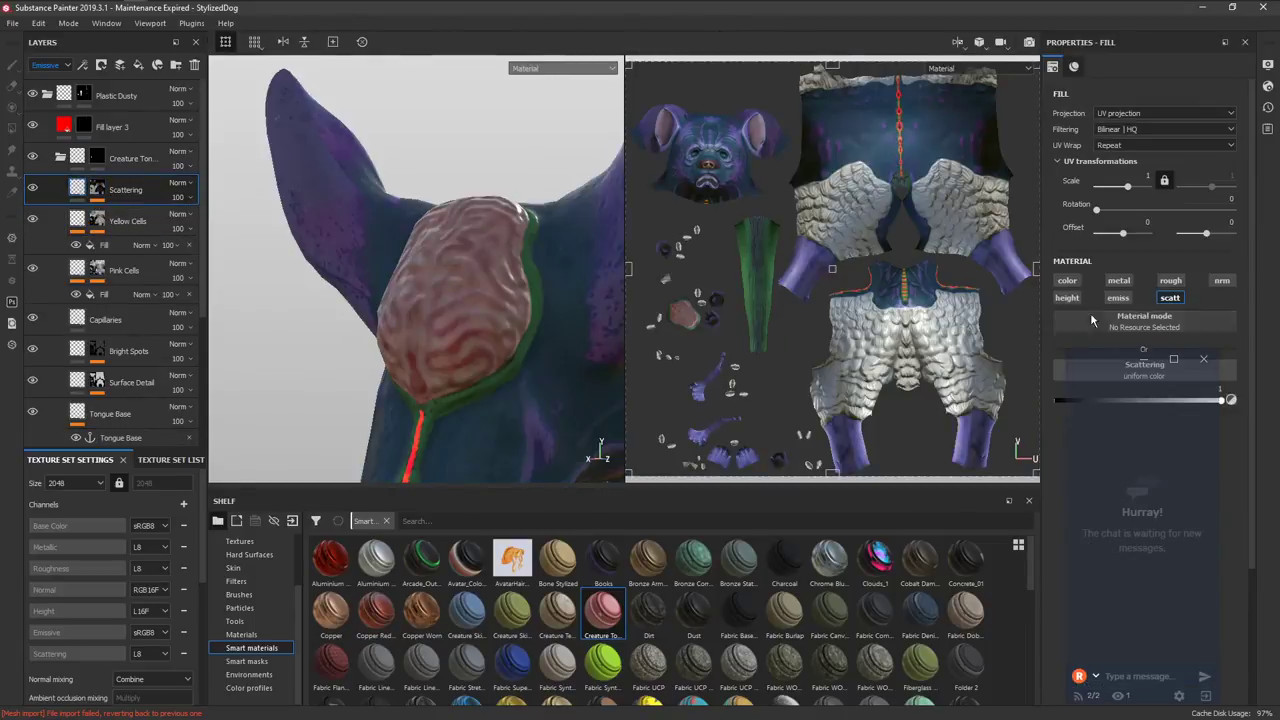
{"action": "left_click", "coordinate": [1072, 282]}
{"action": "left_click", "coordinate": [1118, 390]}
{"action": "left_click_drag", "start_coordinate": [1143, 445], "coordinate": [1201, 419]}
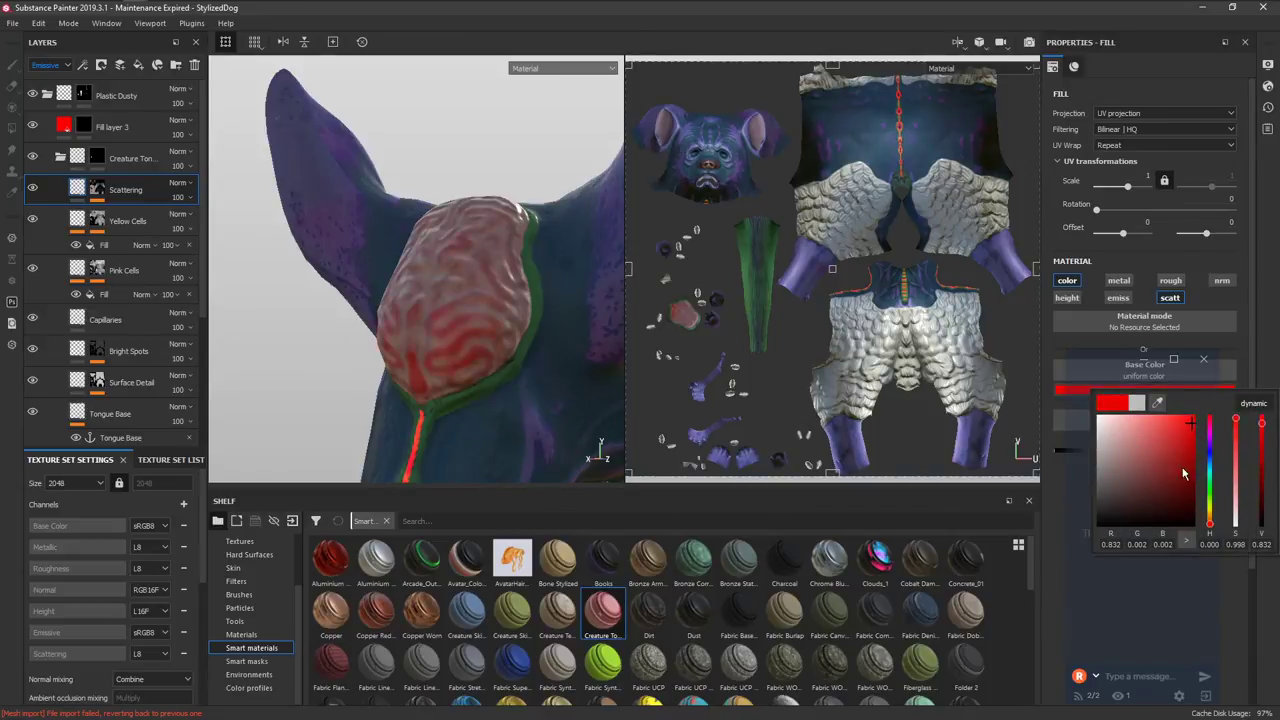
{"action": "left_click", "coordinate": [1178, 440]}
Set the Base Color of the Yellow Cells layer in Creature Tongue to a bright yellow-green.
{"action": "left_click", "coordinate": [97, 222], "text": "alt"}
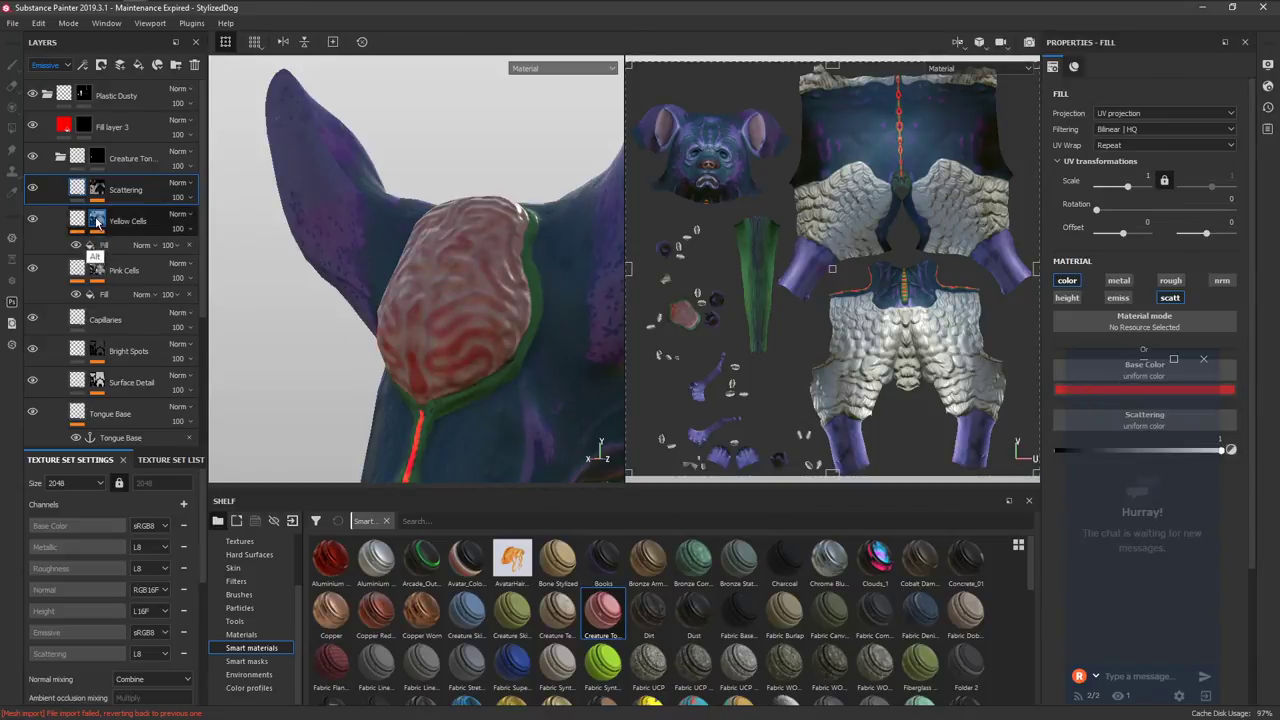
{"action": "left_click", "coordinate": [78, 221]}
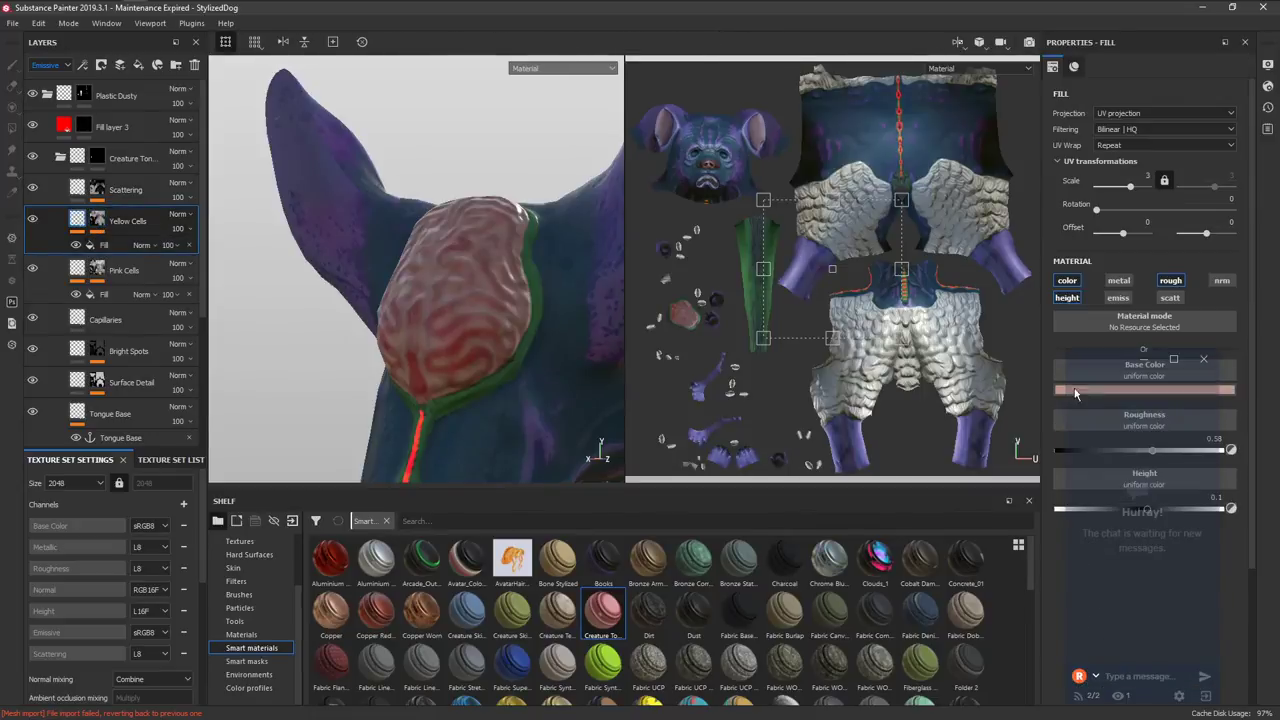
{"action": "left_click", "coordinate": [1111, 389]}
{"action": "left_click_drag", "start_coordinate": [1150, 461], "coordinate": [1197, 425]}
{"action": "key", "text": "ctrl+z"}
{"action": "left_click", "coordinate": [1209, 480]}
{"action": "left_click_drag", "start_coordinate": [1210, 490], "coordinate": [1211, 503]}
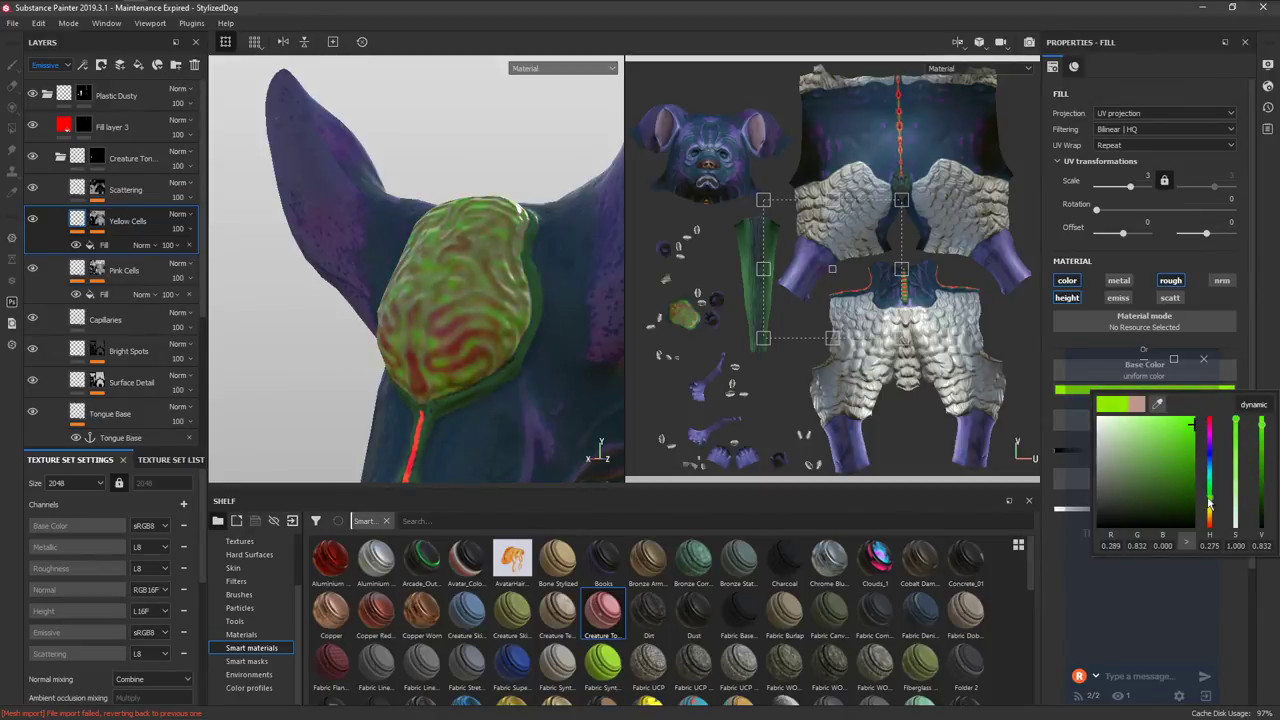
{"action": "left_click", "coordinate": [1210, 584]}
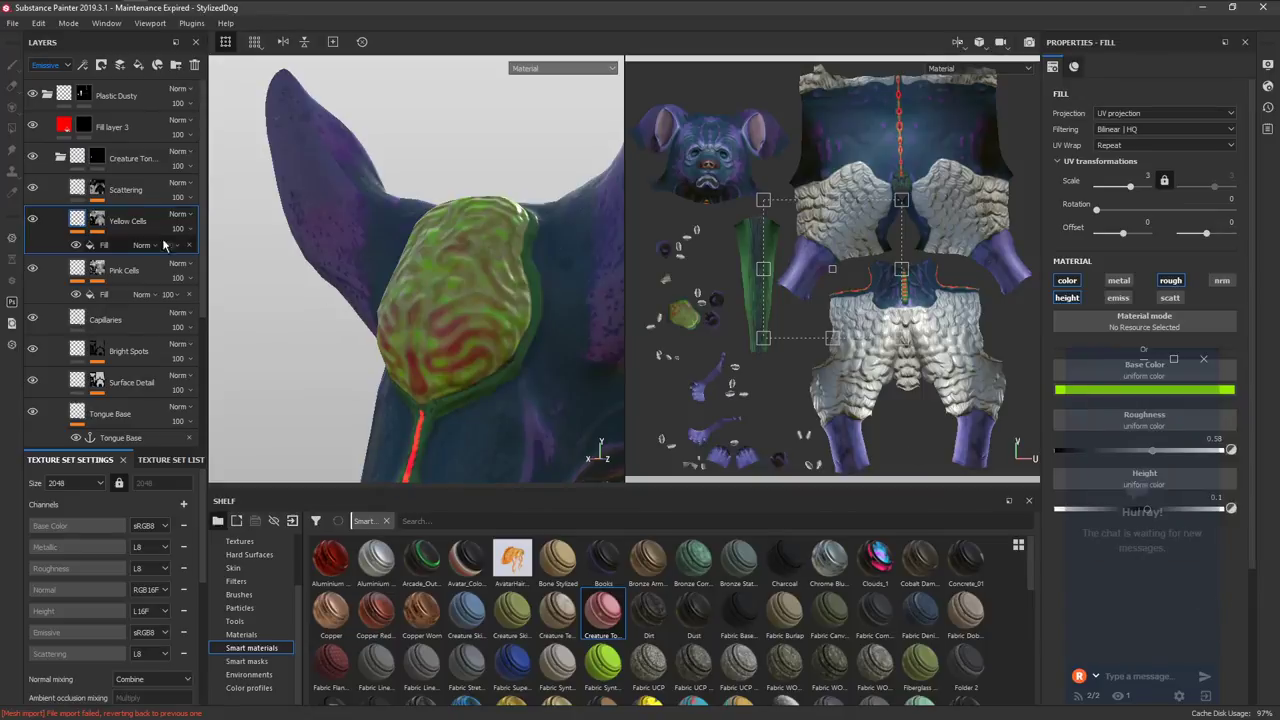
Show the Base Color channel in the layer stack and set the Yellow Cells layer's opacity to 31.
{"action": "left_click", "coordinate": [46, 77]}
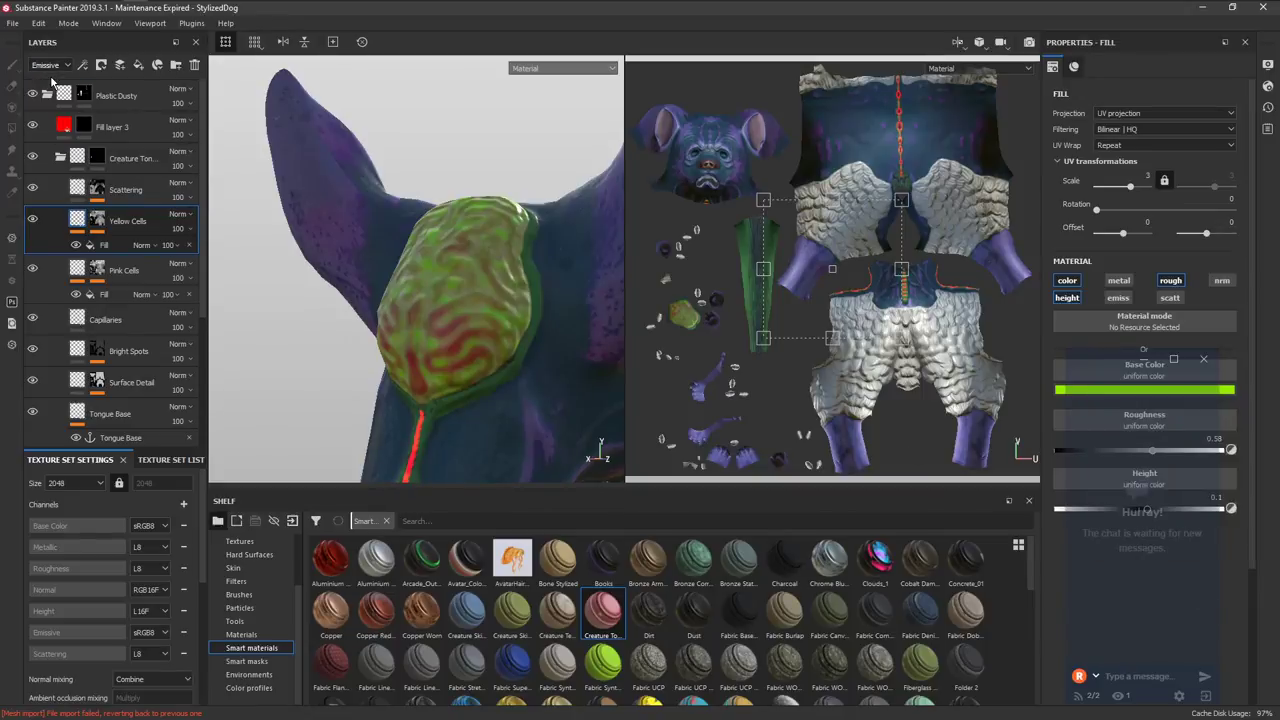
{"action": "left_click", "coordinate": [188, 234]}
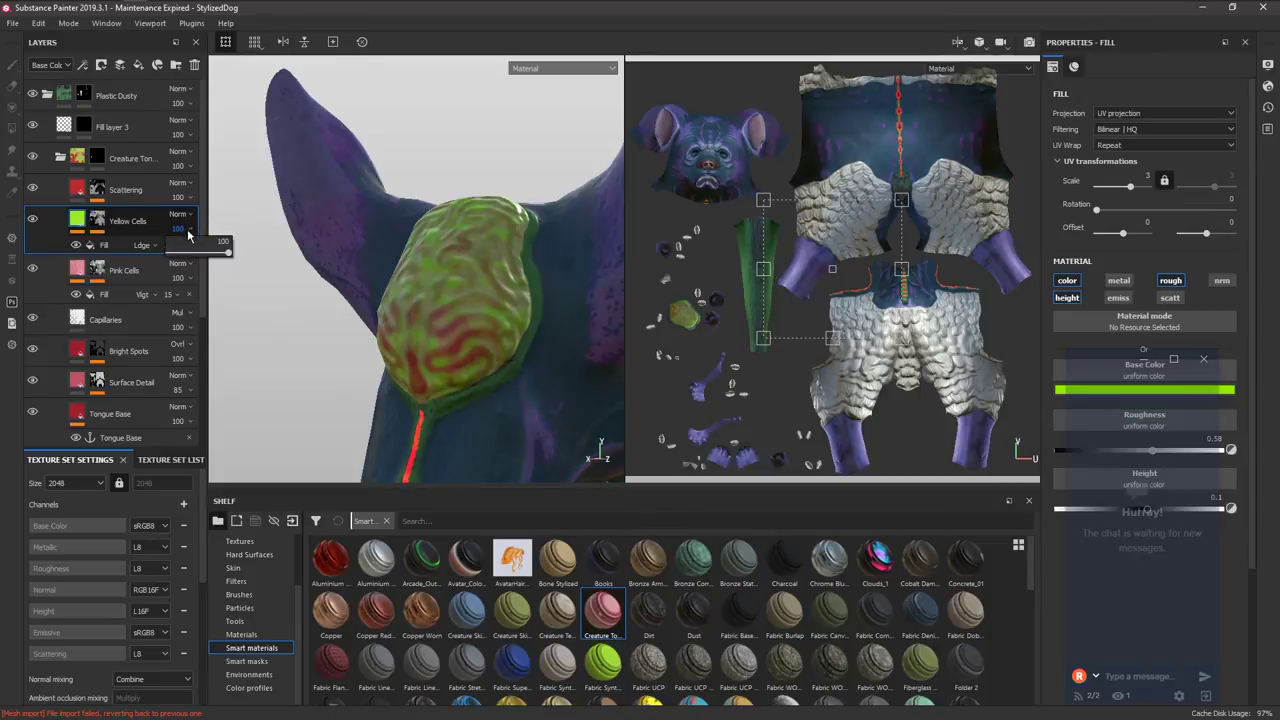
{"action": "left_click_drag", "start_coordinate": [229, 254], "coordinate": [187, 253]}
{"action": "left_click", "coordinate": [188, 232]}
{"action": "left_click", "coordinate": [186, 230]}
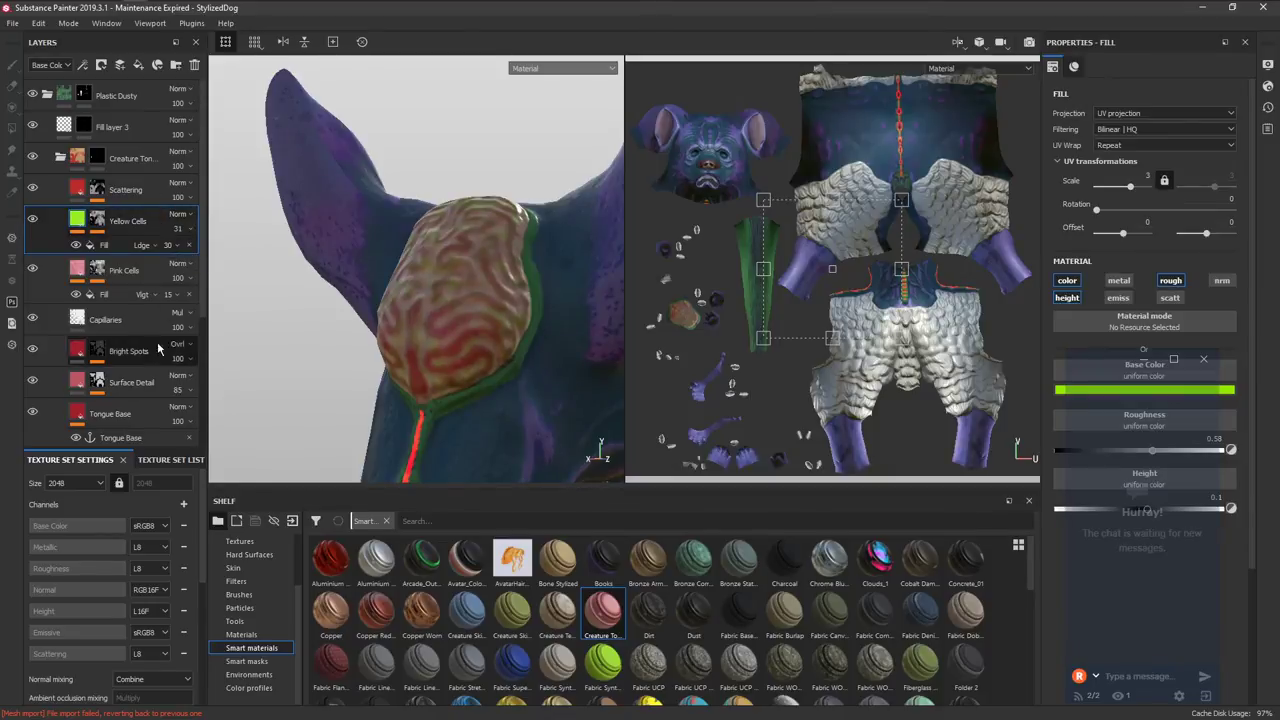
Touch up the Creature Skin Green mask along the white scale edge beside the spine line with a 0.92 brush.
{"action": "scroll", "coordinate": [204, 317], "scroll_direction": "down", "scroll_amount": 2}
{"action": "left_click_drag", "start_coordinate": [306, 360], "coordinate": [477, 350], "text": "alt"}
{"action": "middle_click_drag", "start_coordinate": [477, 350], "coordinate": [504, 374], "text": "alt"}
{"action": "right_click_drag", "start_coordinate": [466, 304], "coordinate": [421, 351], "text": "alt"}
{"action": "left_click_drag", "start_coordinate": [438, 285], "coordinate": [487, 270], "text": "alt"}
{"action": "right_click_drag", "start_coordinate": [487, 270], "coordinate": [426, 474], "text": "alt"}
{"action": "left_click_drag", "start_coordinate": [426, 474], "coordinate": [350, 420], "text": "alt"}
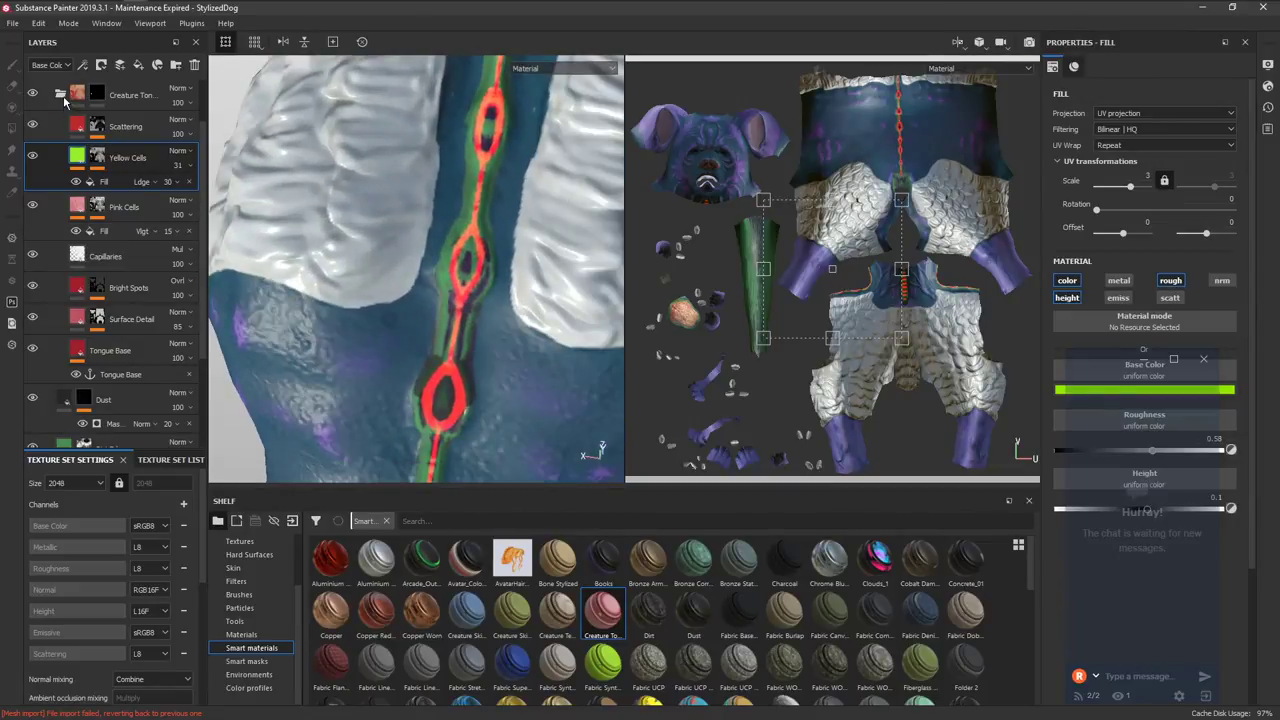
{"action": "left_click", "coordinate": [60, 96]}
{"action": "left_click", "coordinate": [88, 351]}
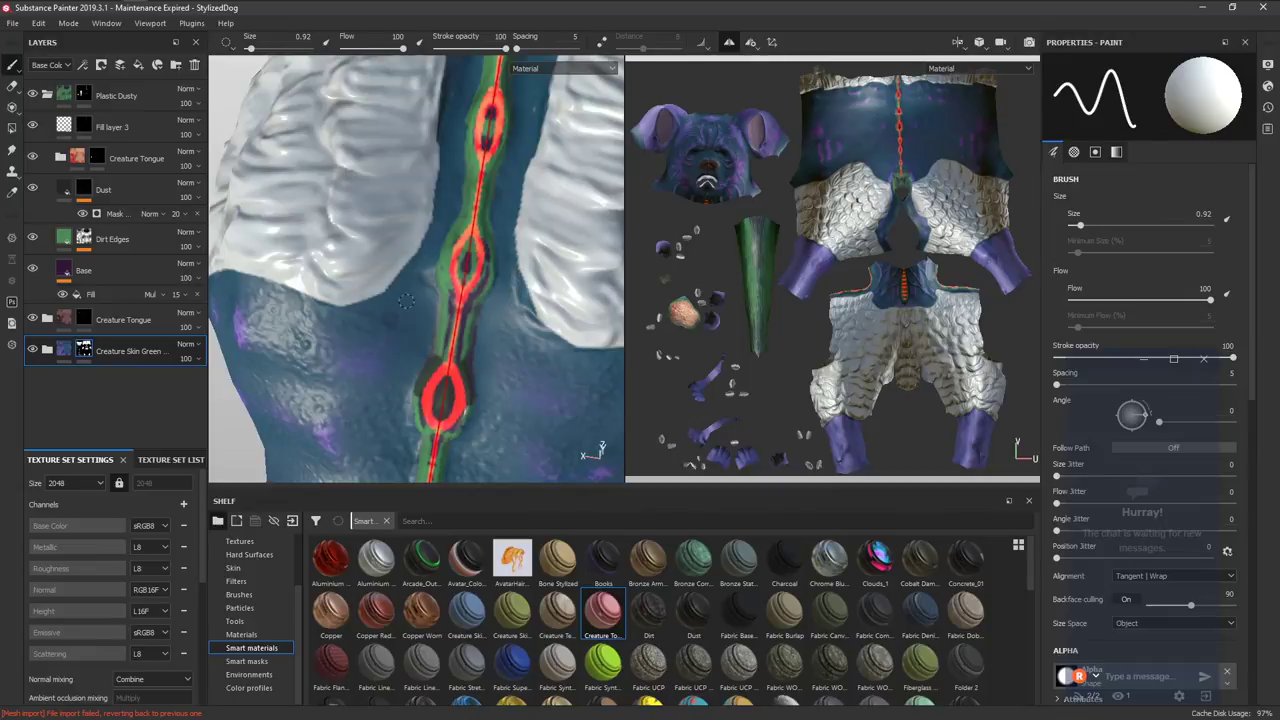
{"action": "left_click_drag", "start_coordinate": [427, 236], "coordinate": [444, 136]}
{"action": "middle_click_drag", "start_coordinate": [463, 163], "coordinate": [420, 300], "text": "alt"}
{"action": "key", "text": "x"}
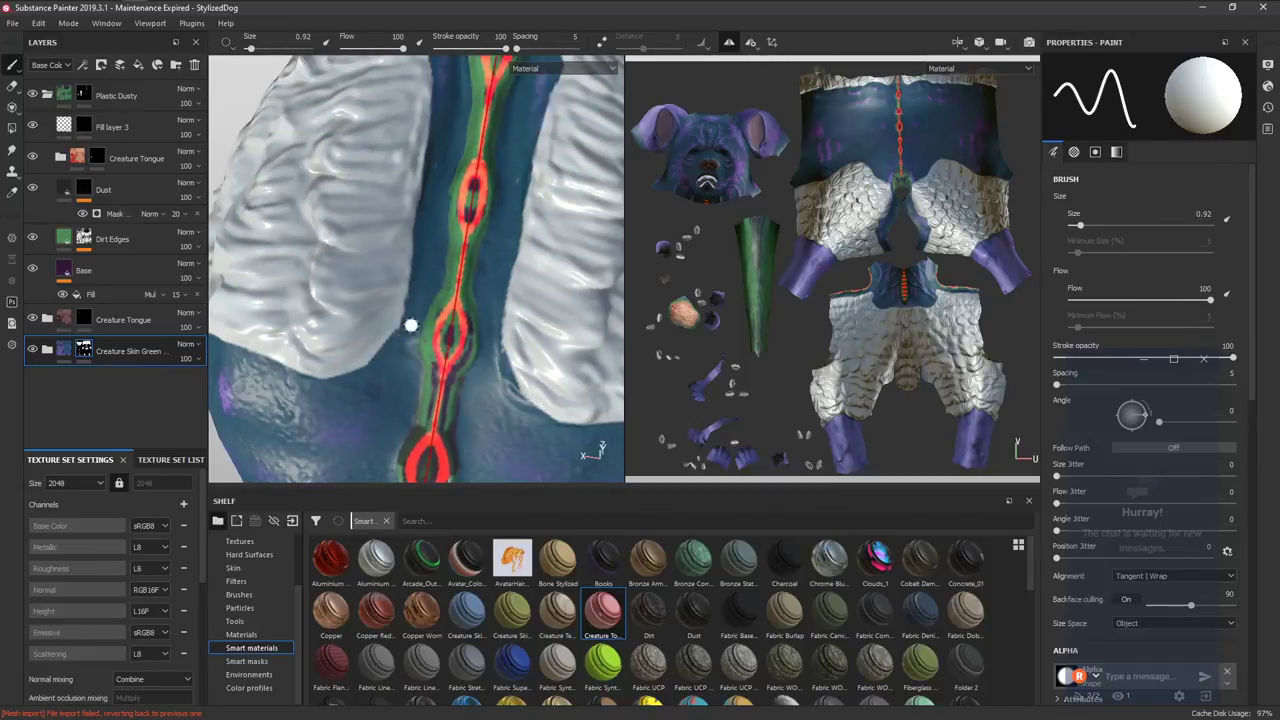
{"action": "mouse_move", "coordinate": [404, 366]}
{"action": "left_mouse_down", "text": "alt"}
{"action": "mouse_move", "coordinate": [443, 423]}
{"action": "mouse_move", "coordinate": [423, 363]}
{"action": "left_mouse_up", "text": "alt"}
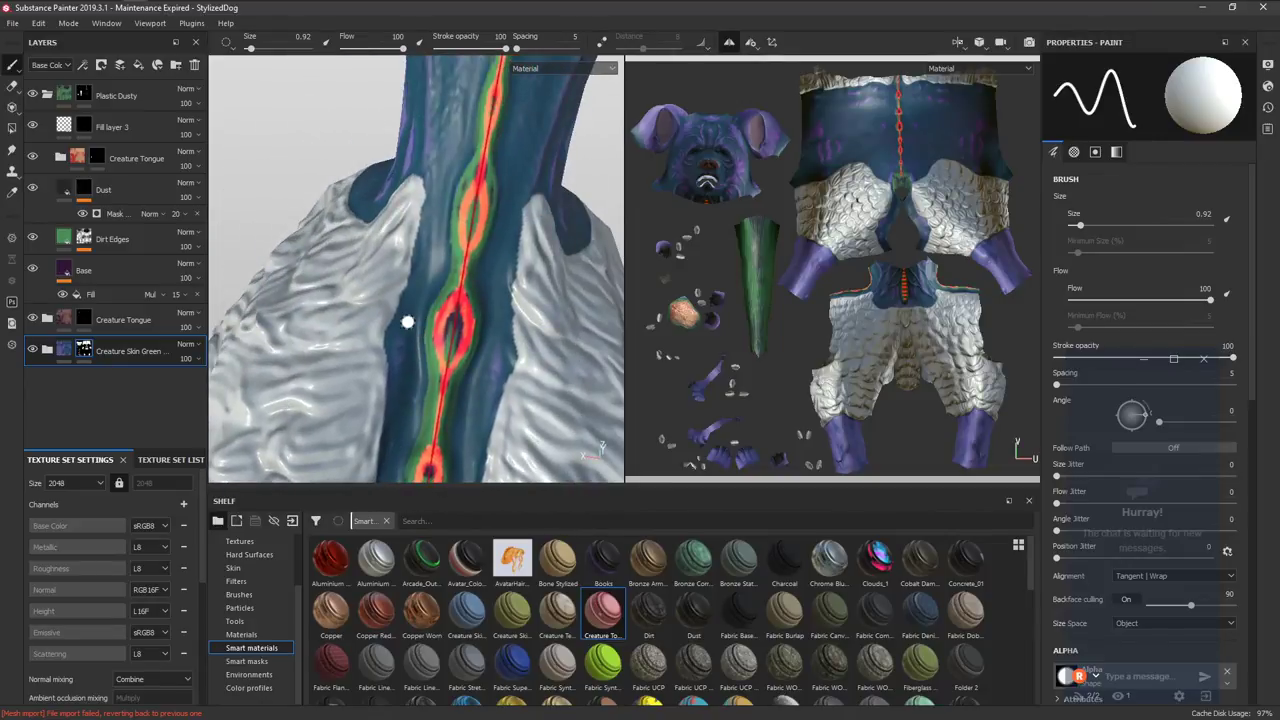
Examine the border between the white scales and the blue skin around the neck, shoulders and chest.
{"action": "right_click_drag", "start_coordinate": [458, 281], "coordinate": [428, 350], "text": "alt"}
{"action": "left_click_drag", "start_coordinate": [428, 350], "coordinate": [580, 292], "text": "alt"}
{"action": "middle_click_drag", "start_coordinate": [390, 345], "coordinate": [502, 358], "text": "alt"}
{"action": "right_click_drag", "start_coordinate": [440, 270], "coordinate": [397, 423], "text": "alt"}
{"action": "left_click_drag", "start_coordinate": [397, 423], "coordinate": [523, 337], "text": "alt"}
{"action": "scroll", "coordinate": [485, 383], "scroll_direction": "up", "scroll_amount": 2}
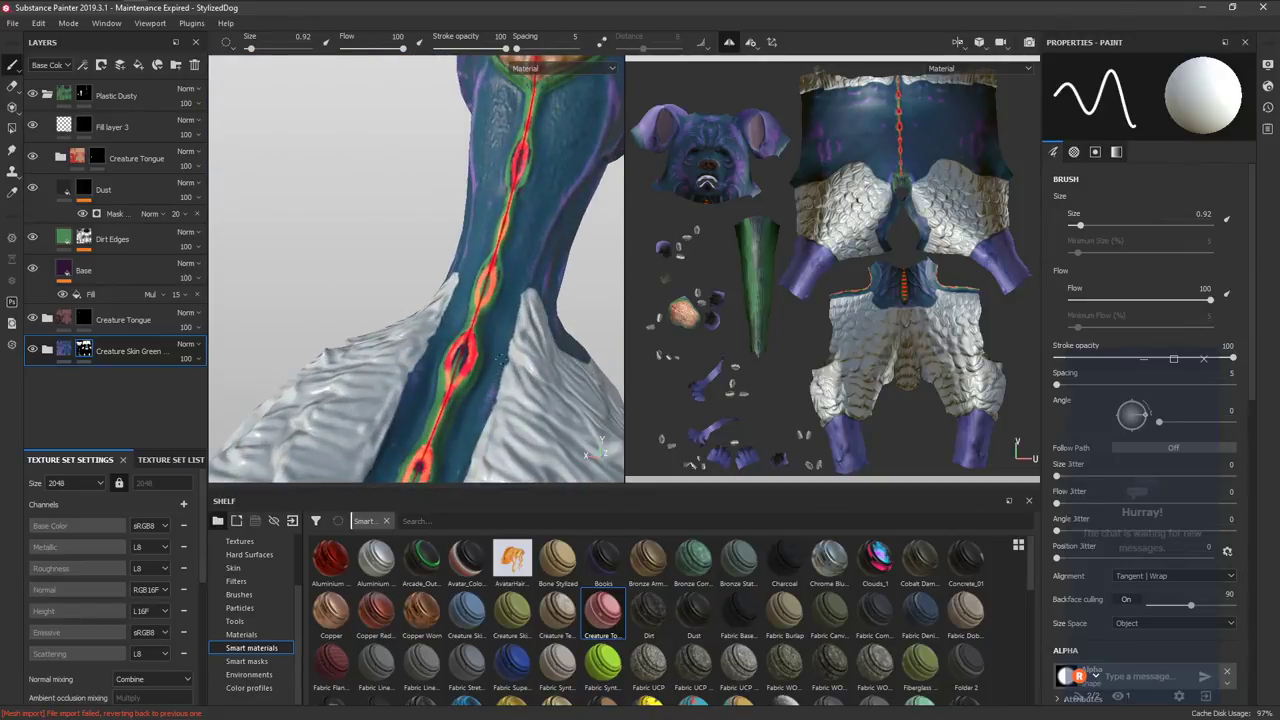
{"action": "left_click_drag", "start_coordinate": [522, 288], "coordinate": [471, 325], "text": "alt"}
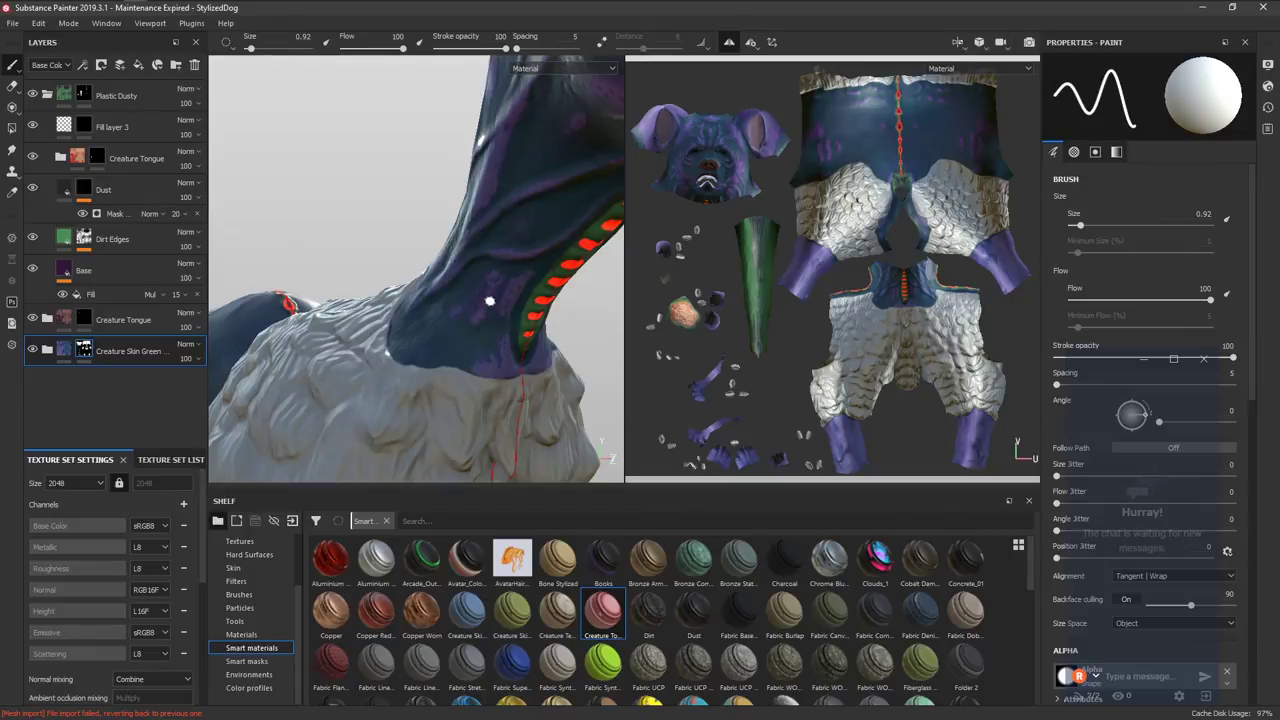
{"action": "left_click_drag", "start_coordinate": [486, 300], "coordinate": [448, 313], "text": "alt"}
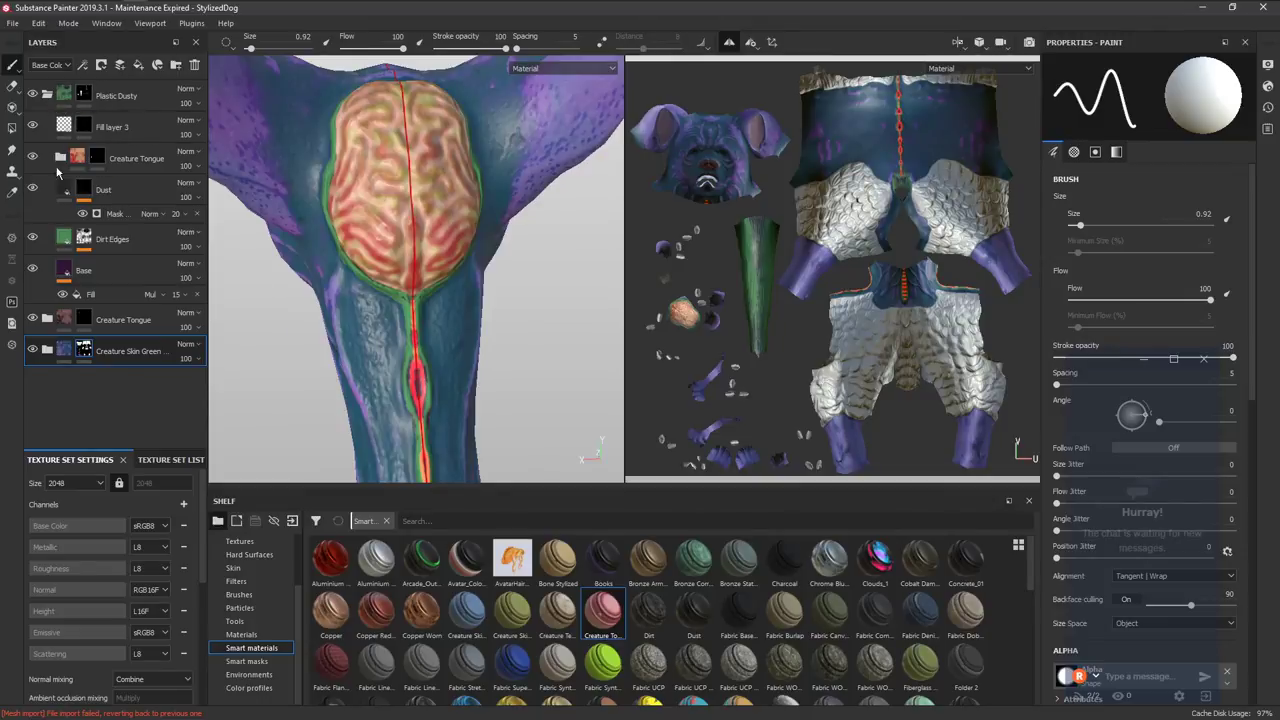
Paint emissive red lines into the brain's lower rear grooves on the Fill layer 3 mask with a 0.18 brush.
{"action": "left_click", "coordinate": [84, 127]}
{"action": "right_click_drag", "start_coordinate": [417, 150], "coordinate": [394, 380], "text": "alt"}
{"action": "left_click_drag", "start_coordinate": [439, 261], "coordinate": [423, 314], "text": "alt"}
{"action": "right_click_drag", "start_coordinate": [412, 328], "coordinate": [394, 334], "text": "ctrl"}
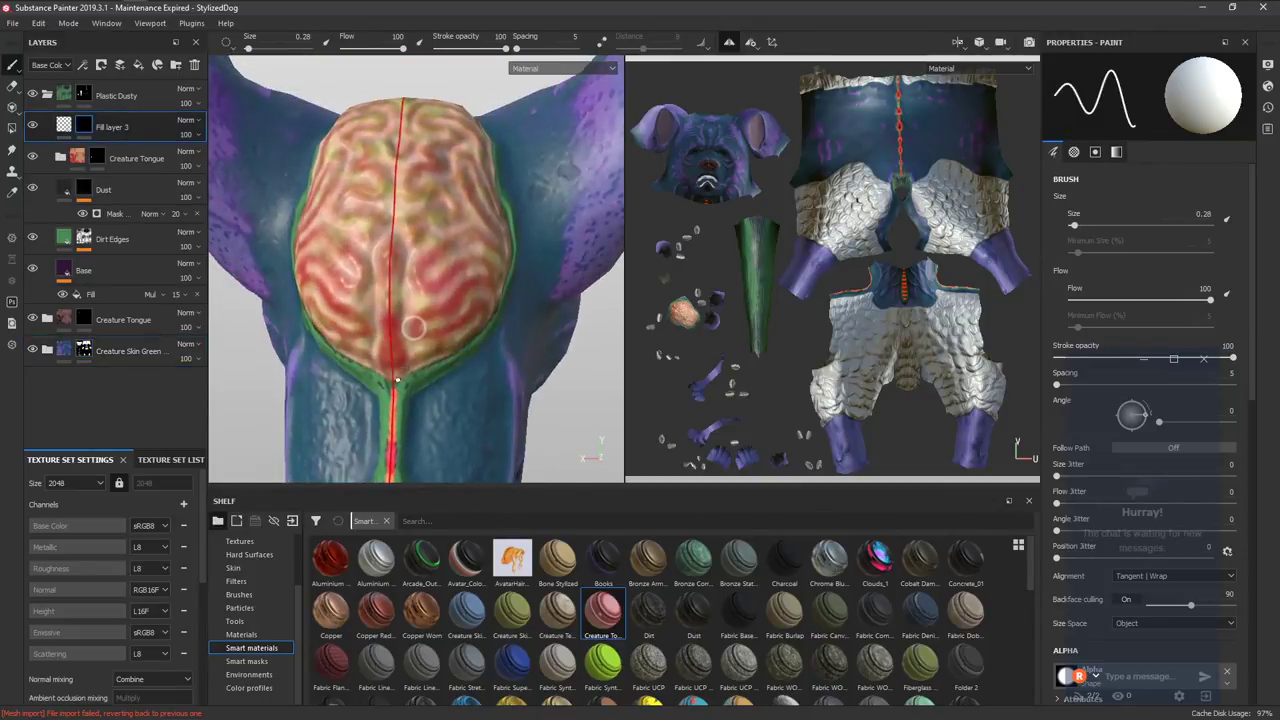
{"action": "right_click_drag", "start_coordinate": [394, 393], "coordinate": [395, 385], "text": "ctrl"}
{"action": "left_click_drag", "start_coordinate": [395, 387], "coordinate": [396, 365]}
{"action": "key", "text": "ctrl+z"}
{"action": "key", "text": "ctrl+z"}
{"action": "left_click_drag", "start_coordinate": [395, 368], "coordinate": [434, 351]}
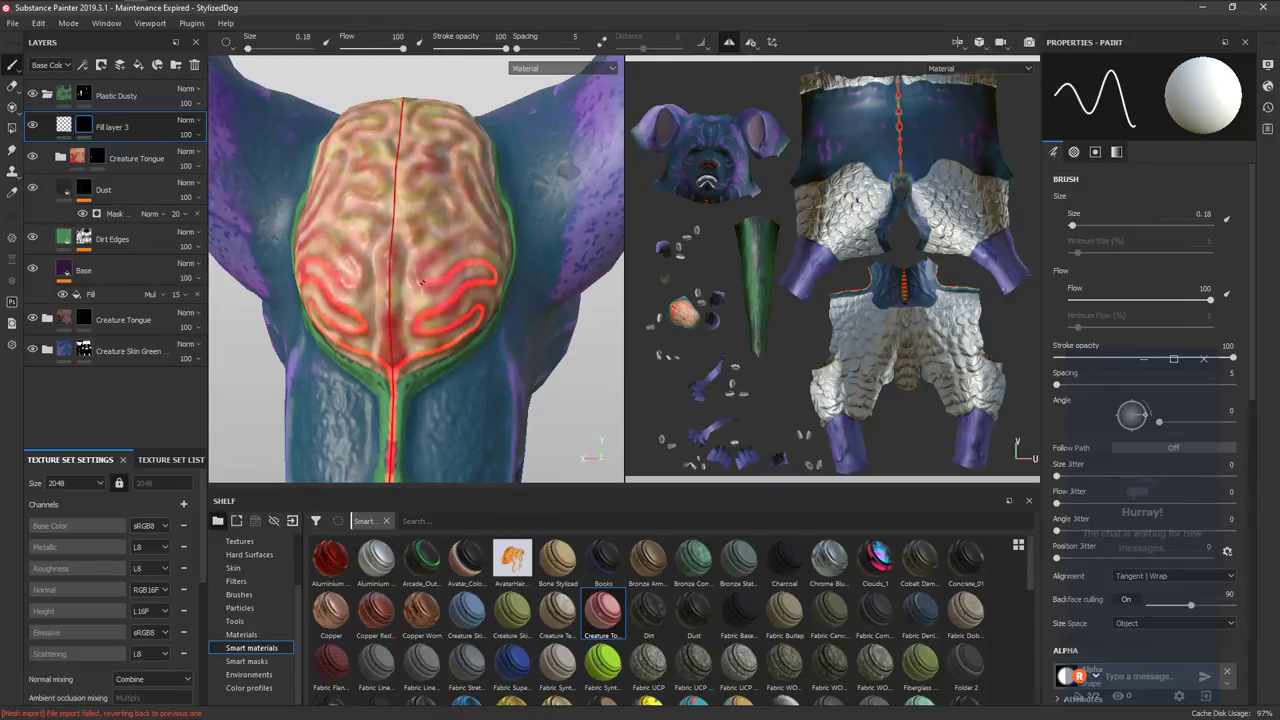
Extend the red groove lines in the Fill layer 3 mask along the sides of the brain.
{"action": "left_click_drag", "start_coordinate": [493, 244], "coordinate": [483, 287], "text": "alt"}
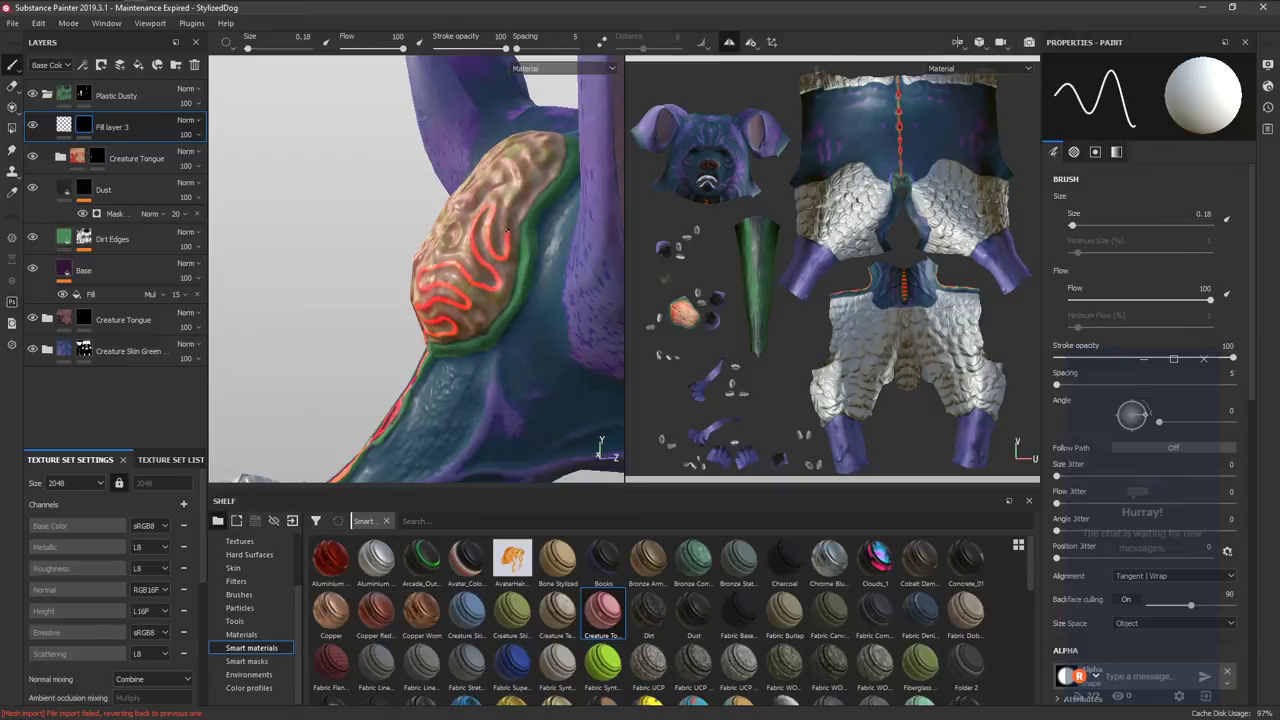
{"action": "left_click_drag", "start_coordinate": [518, 166], "coordinate": [565, 280], "text": "alt"}
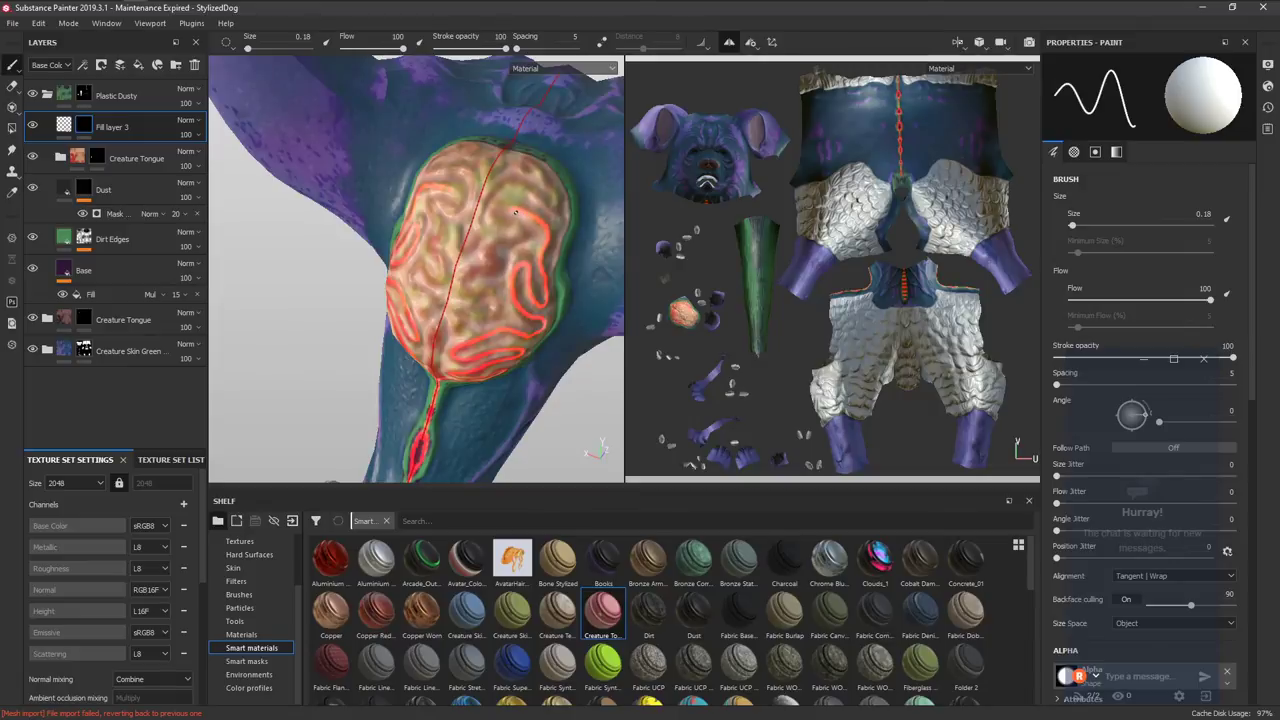
{"action": "left_click_drag", "start_coordinate": [538, 199], "coordinate": [450, 386], "text": "alt"}
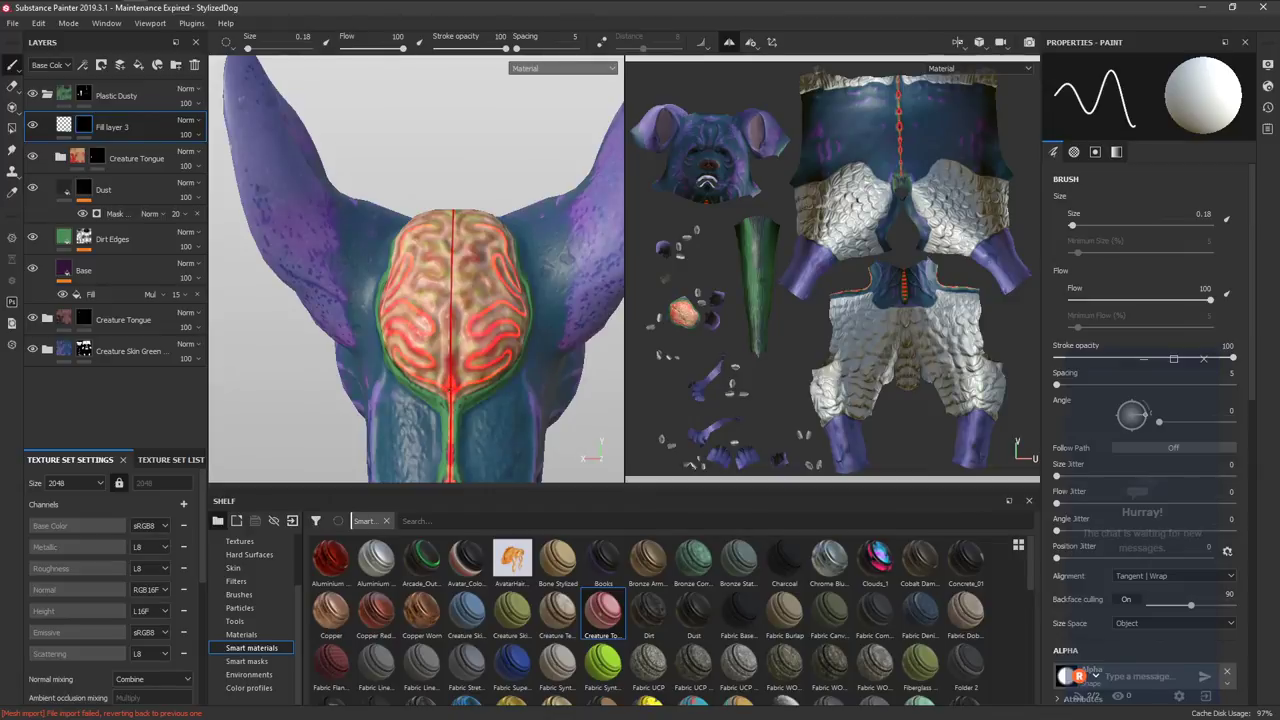
{"action": "right_click_drag", "start_coordinate": [450, 340], "coordinate": [478, 392], "text": "alt"}
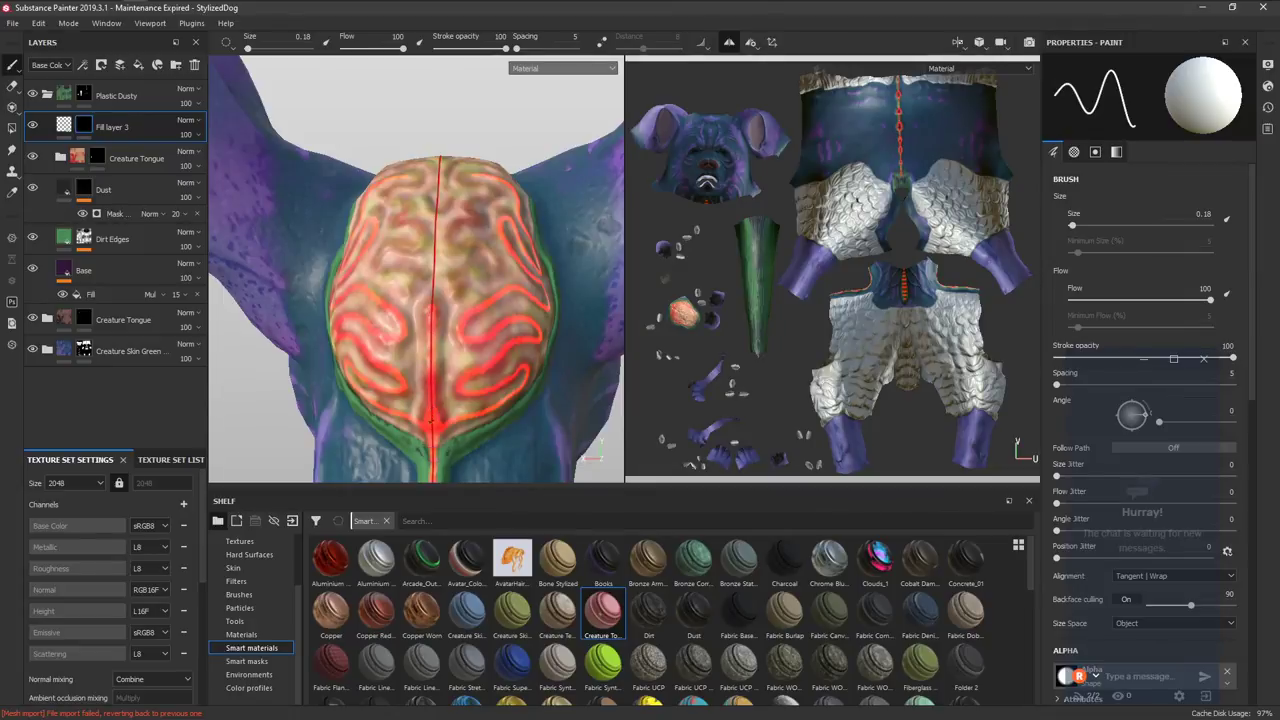
Trace the remaining upper and central brain grooves in red on the Fill layer 3 mask.
{"action": "left_click_drag", "start_coordinate": [435, 450], "coordinate": [474, 279], "text": "alt"}
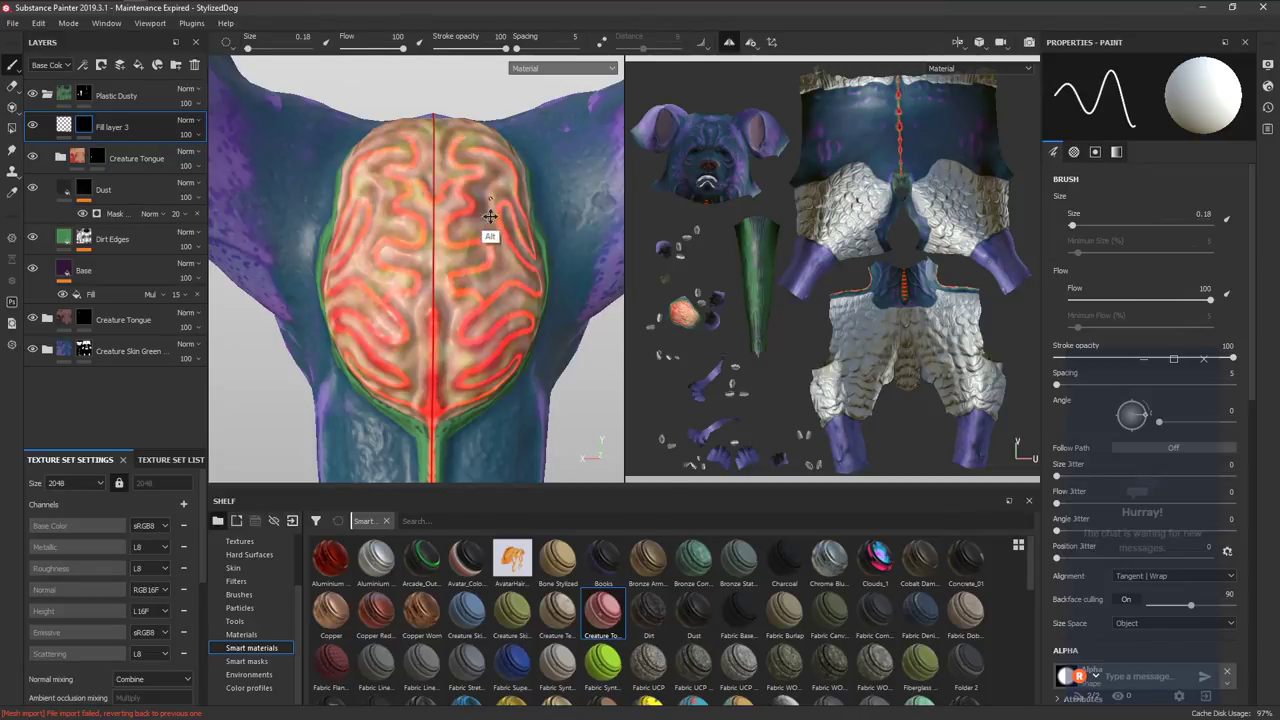
{"action": "left_click_drag", "start_coordinate": [489, 237], "coordinate": [463, 315], "text": "alt"}
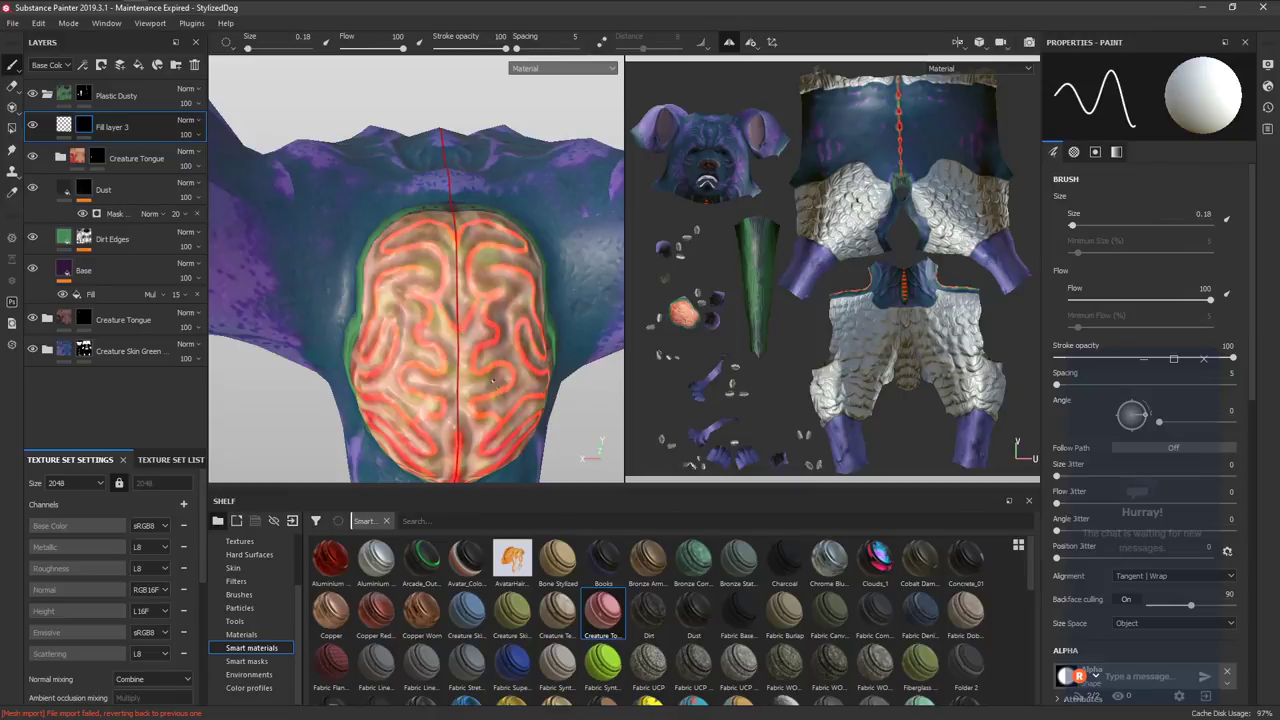
{"action": "left_click_drag", "start_coordinate": [474, 365], "coordinate": [363, 365], "text": "alt"}
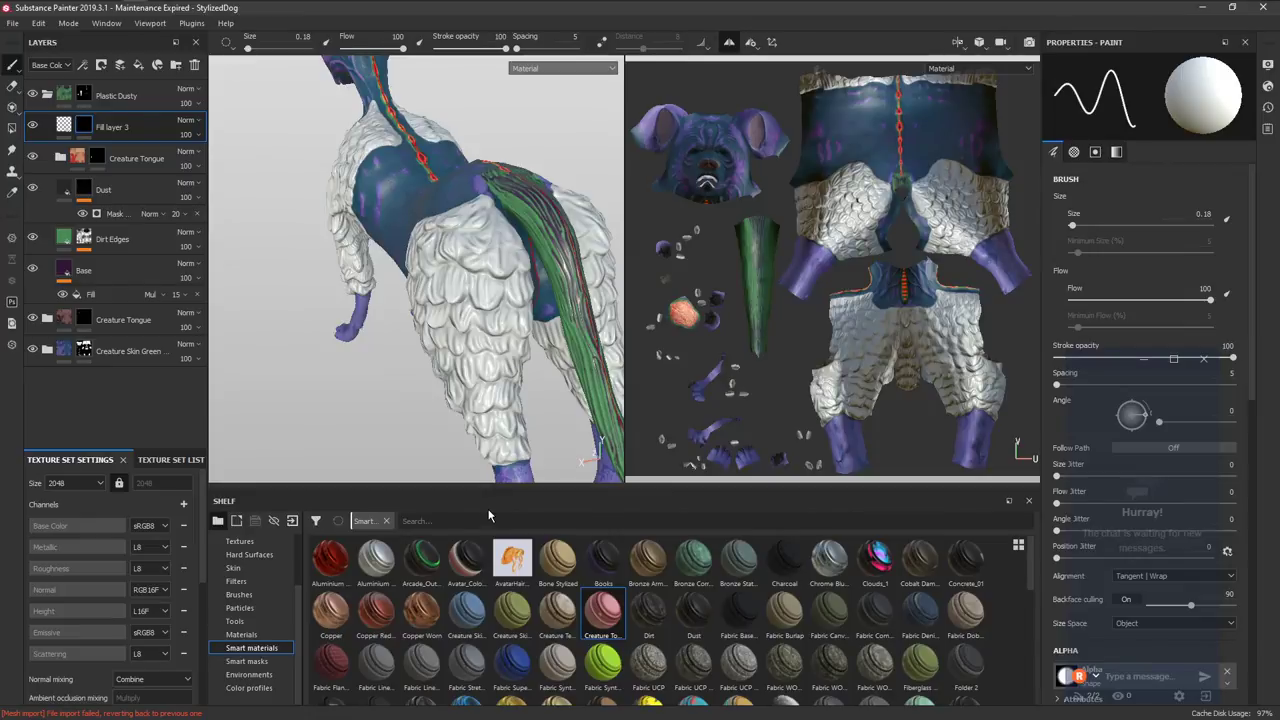
Add a fill layer above Plastic Dusty, duplicate it, and group both copies in a folder with a black mask.
{"action": "left_click", "coordinate": [120, 96]}
{"action": "left_click", "coordinate": [142, 66]}
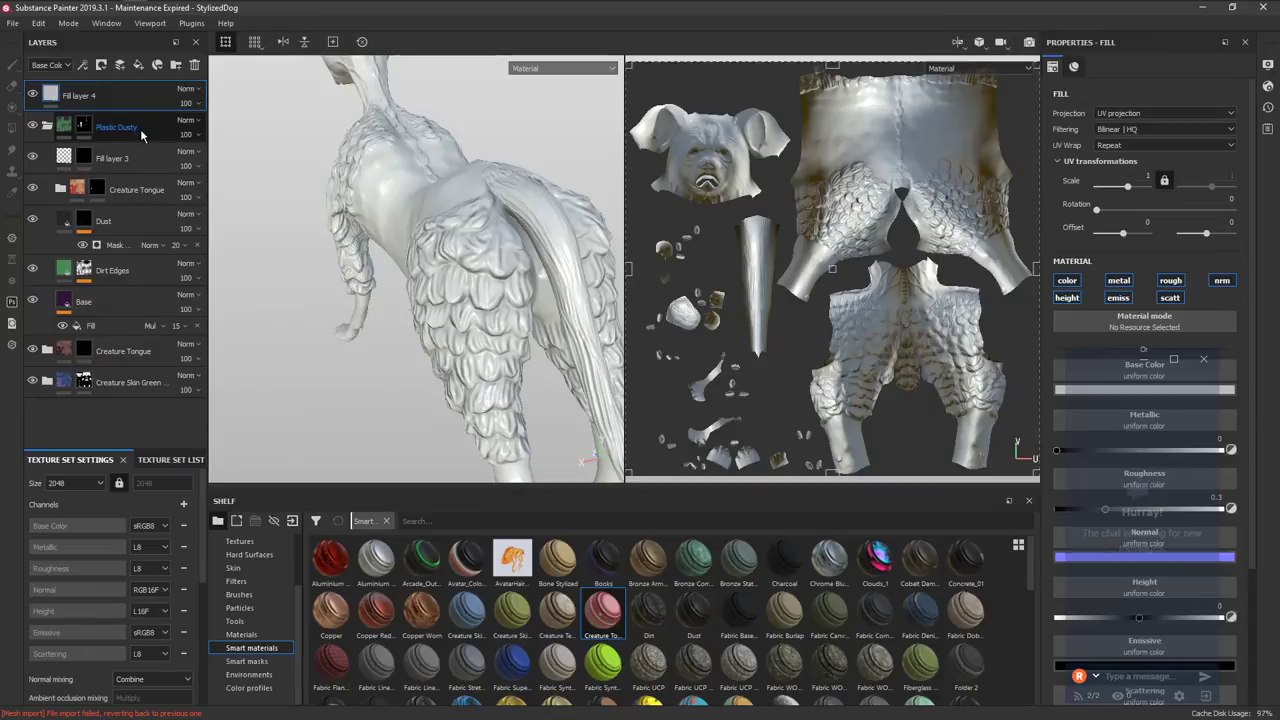
{"action": "key", "text": "ctrl+d"}
{"action": "left_click", "coordinate": [113, 126], "text": "ctrl"}
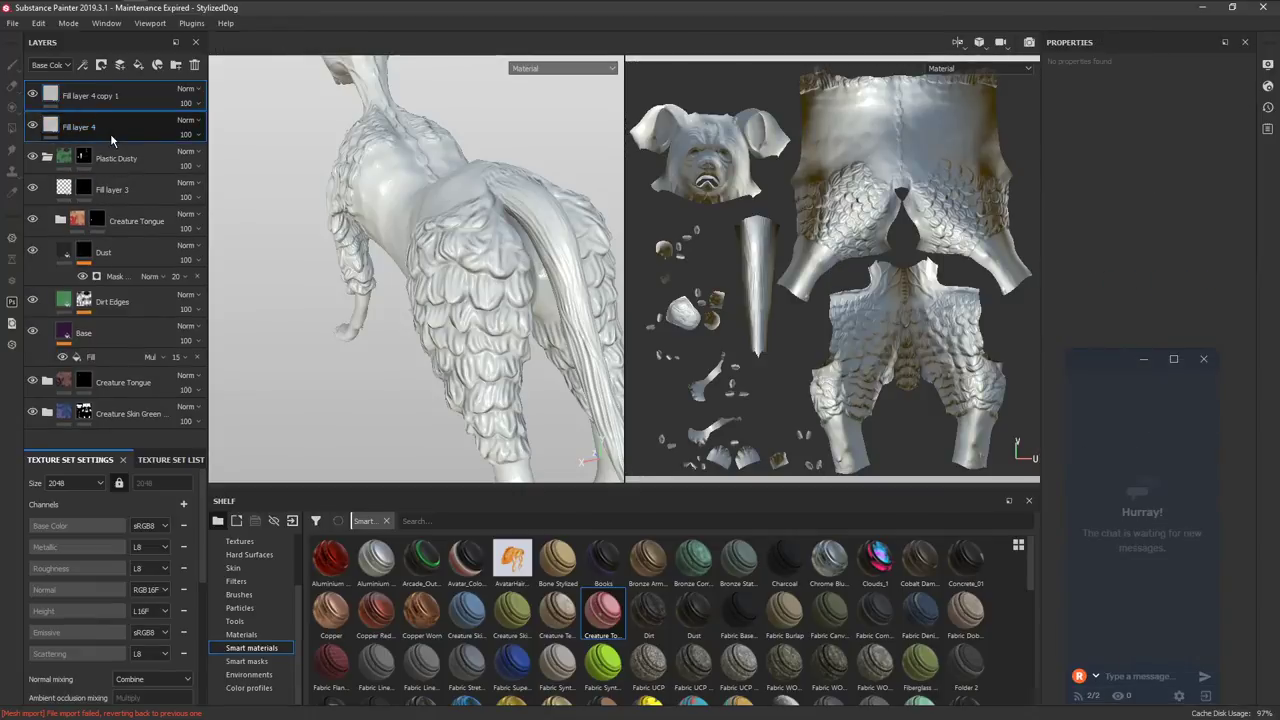
{"action": "key", "text": "ctrl+g"}
{"action": "left_click", "coordinate": [113, 95]}
{"action": "right_click", "coordinate": [113, 95]}
{"action": "left_click", "coordinate": [150, 118]}
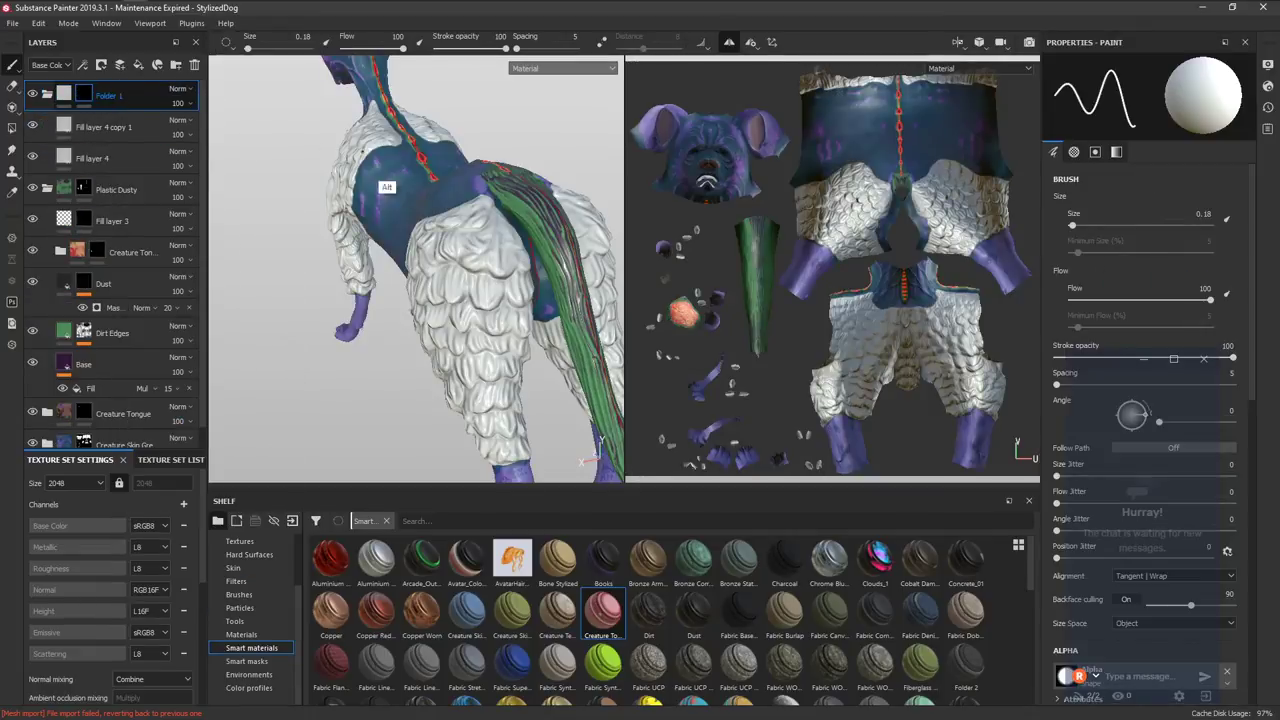
Add a black mask to Fill layer 4 copy 1.
{"action": "left_click_drag", "start_coordinate": [385, 190], "coordinate": [453, 252], "text": "alt"}
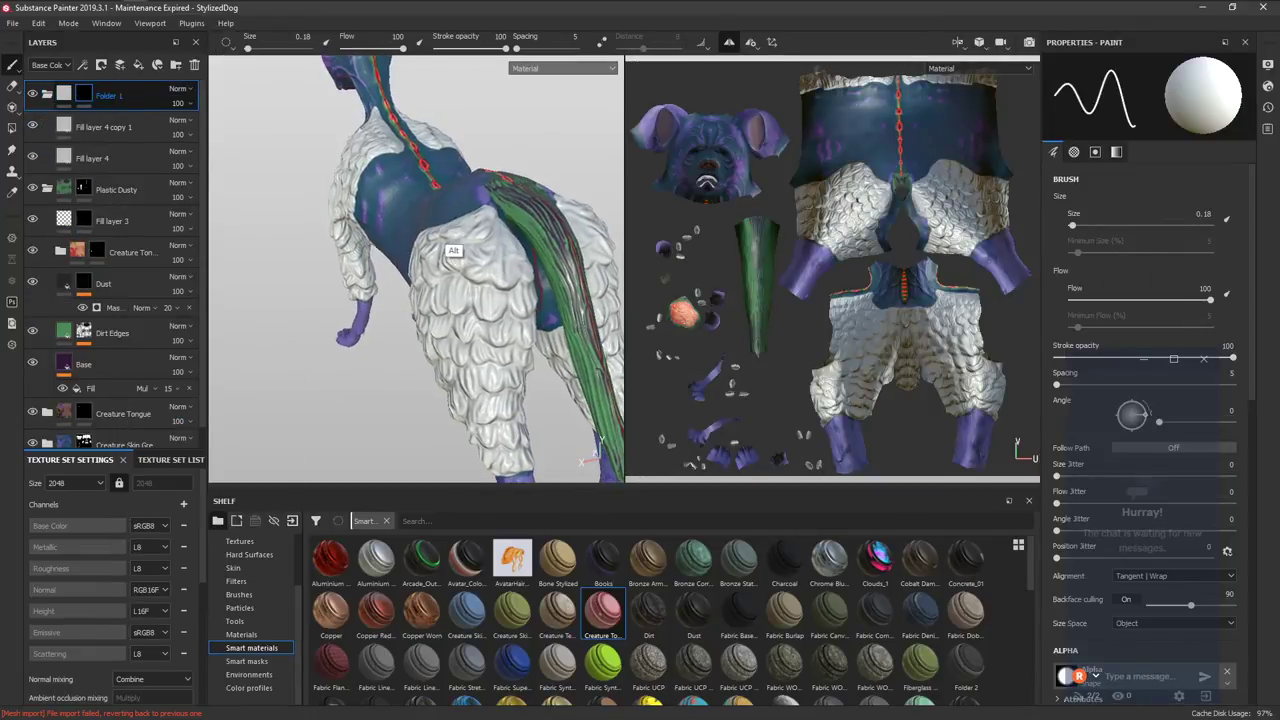
{"action": "right_click", "coordinate": [97, 132]}
{"action": "left_click", "coordinate": [125, 154]}
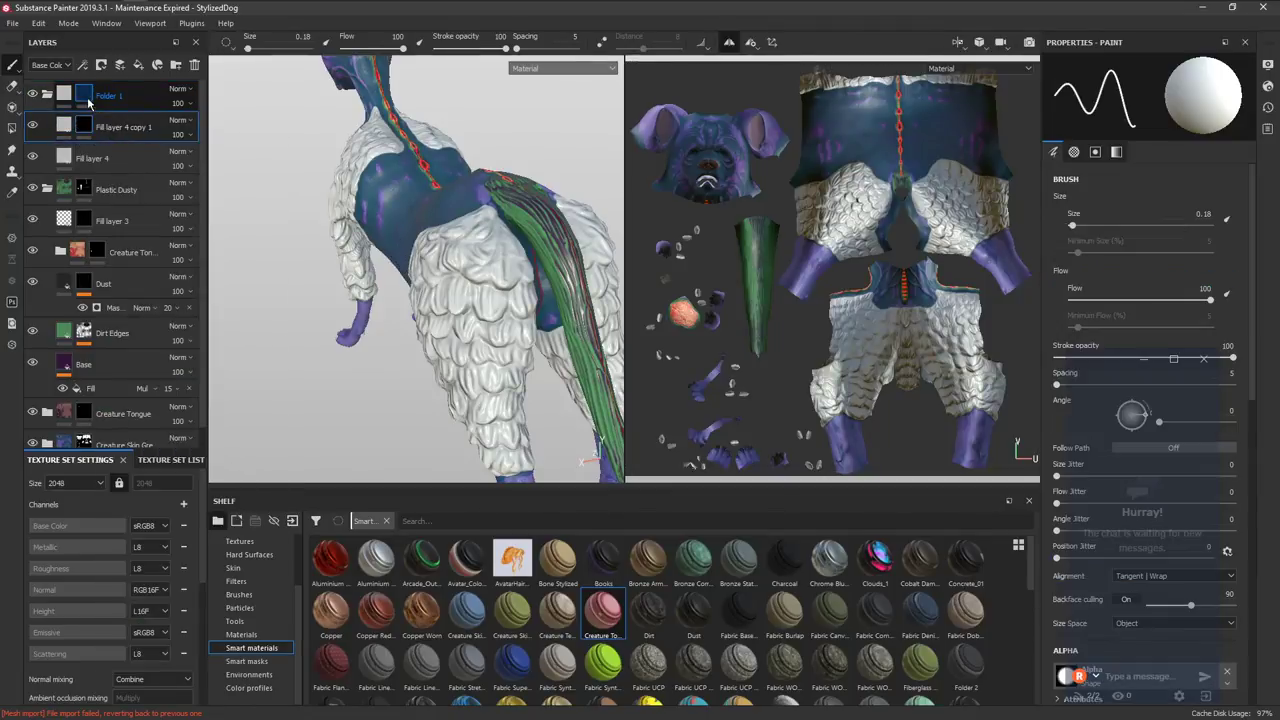
Paint the Folder 1 mask over the scaly fur on the legs with an 11.54 brush.
{"action": "left_click", "coordinate": [86, 96]}
{"action": "right_click_drag", "start_coordinate": [457, 314], "coordinate": [549, 315], "text": "ctrl"}
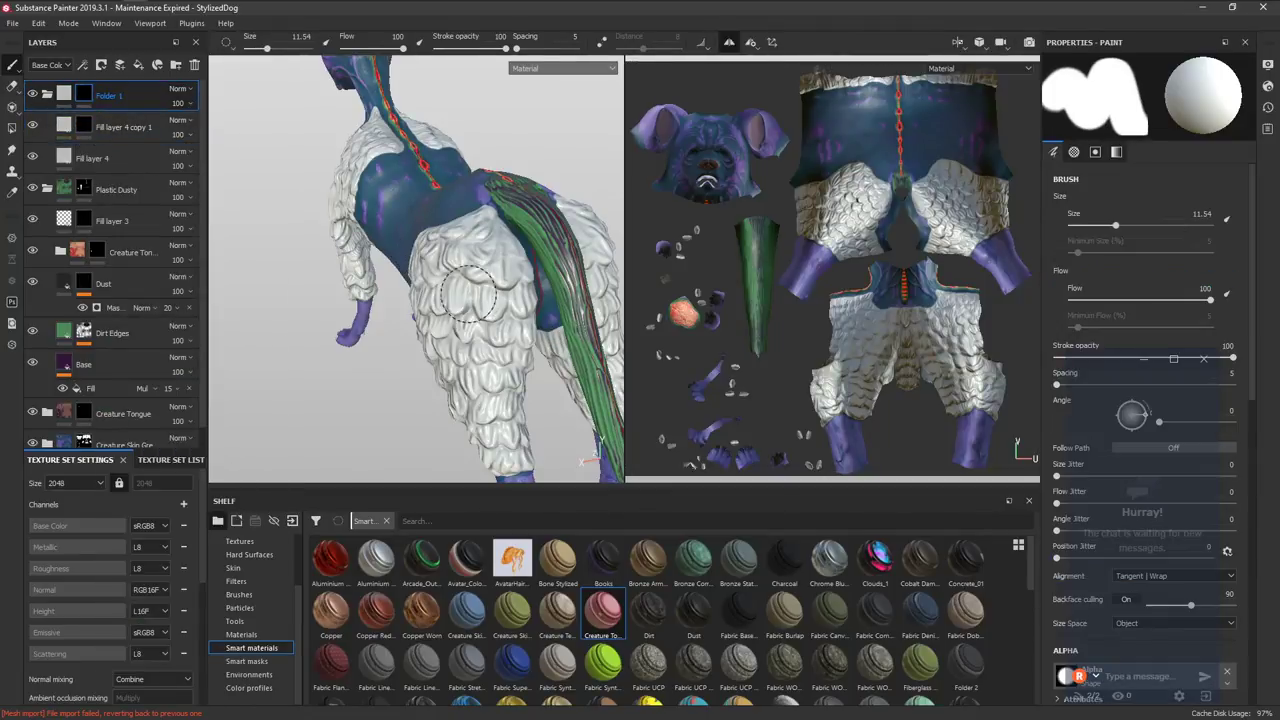
{"action": "left_click_drag", "start_coordinate": [491, 306], "coordinate": [370, 248], "text": "alt"}
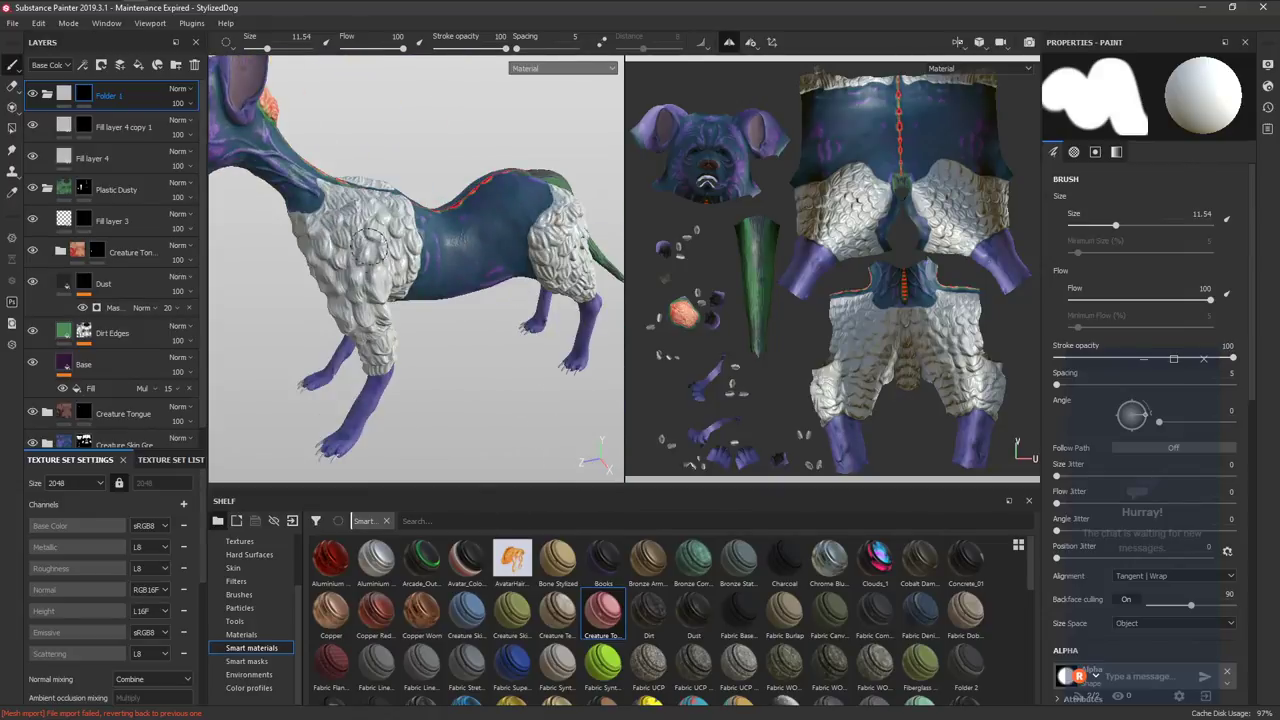
Set the Base Color of Fill layer 4 copy 1 to a dark grey.
{"action": "left_click", "coordinate": [62, 131]}
{"action": "left_click", "coordinate": [1144, 368]}
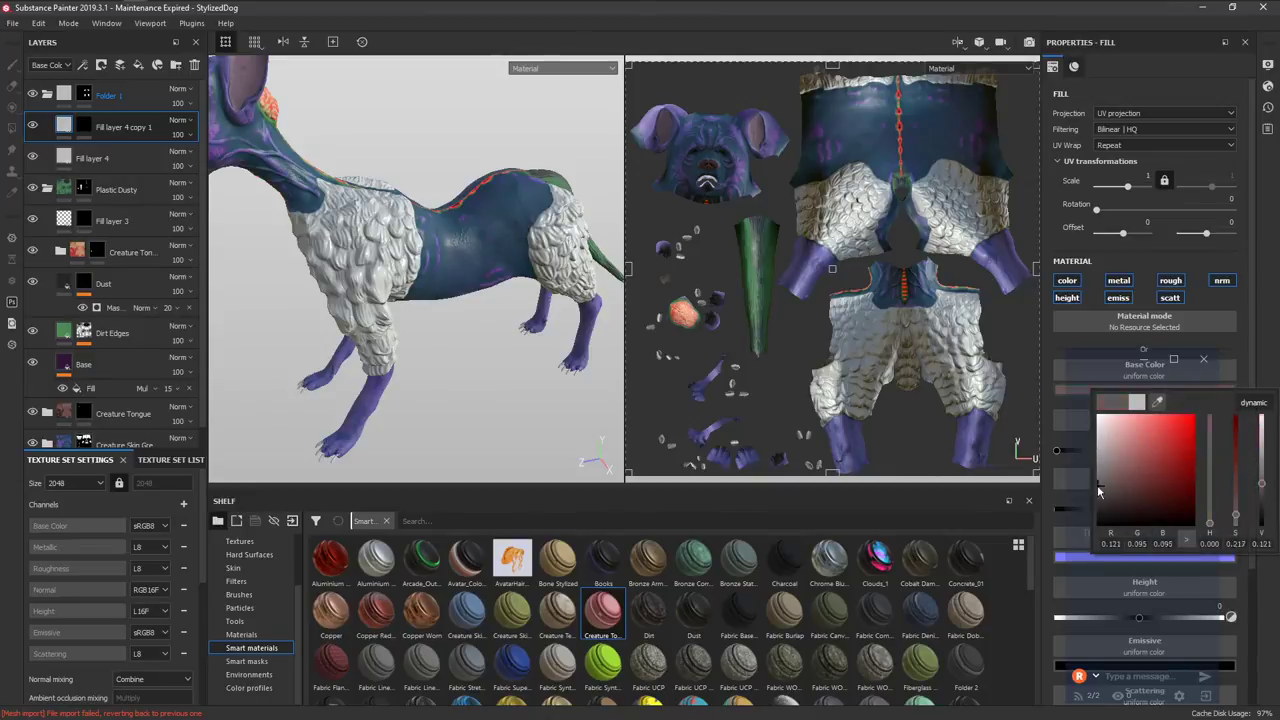
Add a fill to the mask of Fill layer 4 copy 1 and assign the Crystal 2 procedural as its grayscale.
{"action": "left_click", "coordinate": [85, 130]}
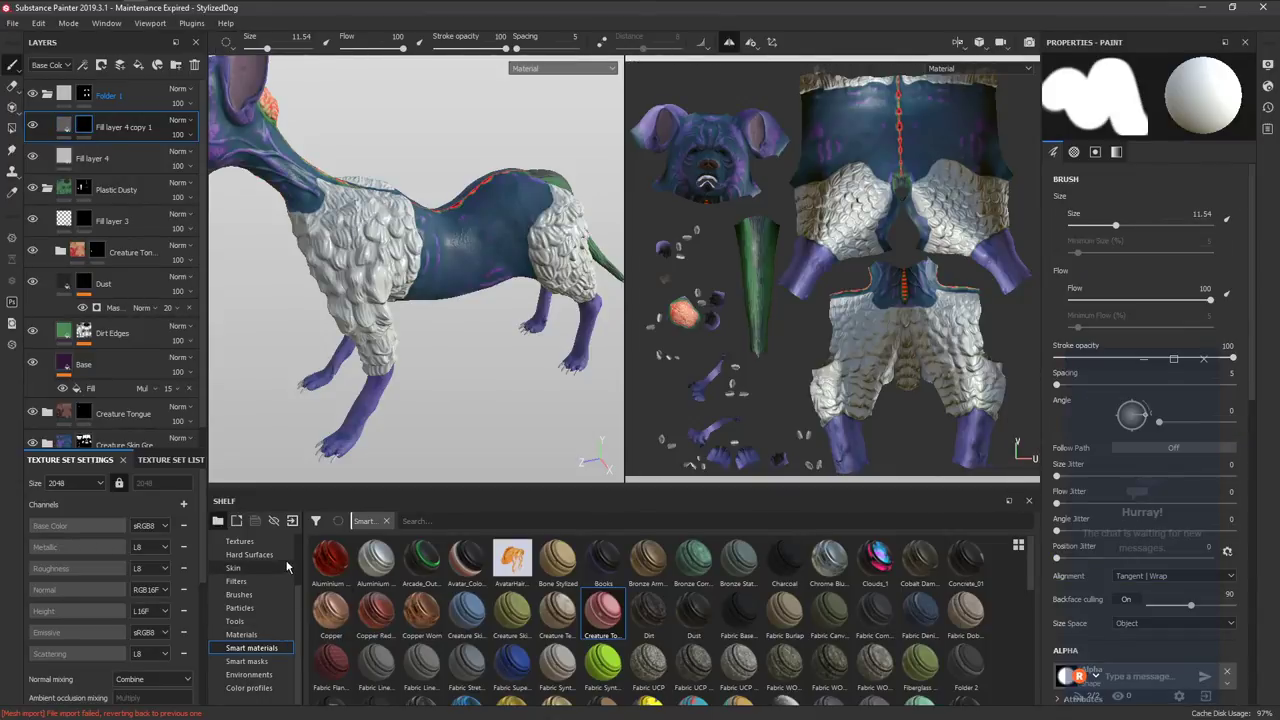
{"action": "scroll", "coordinate": [286, 567], "scroll_direction": "up", "scroll_amount": 3}
{"action": "left_click", "coordinate": [248, 594]}
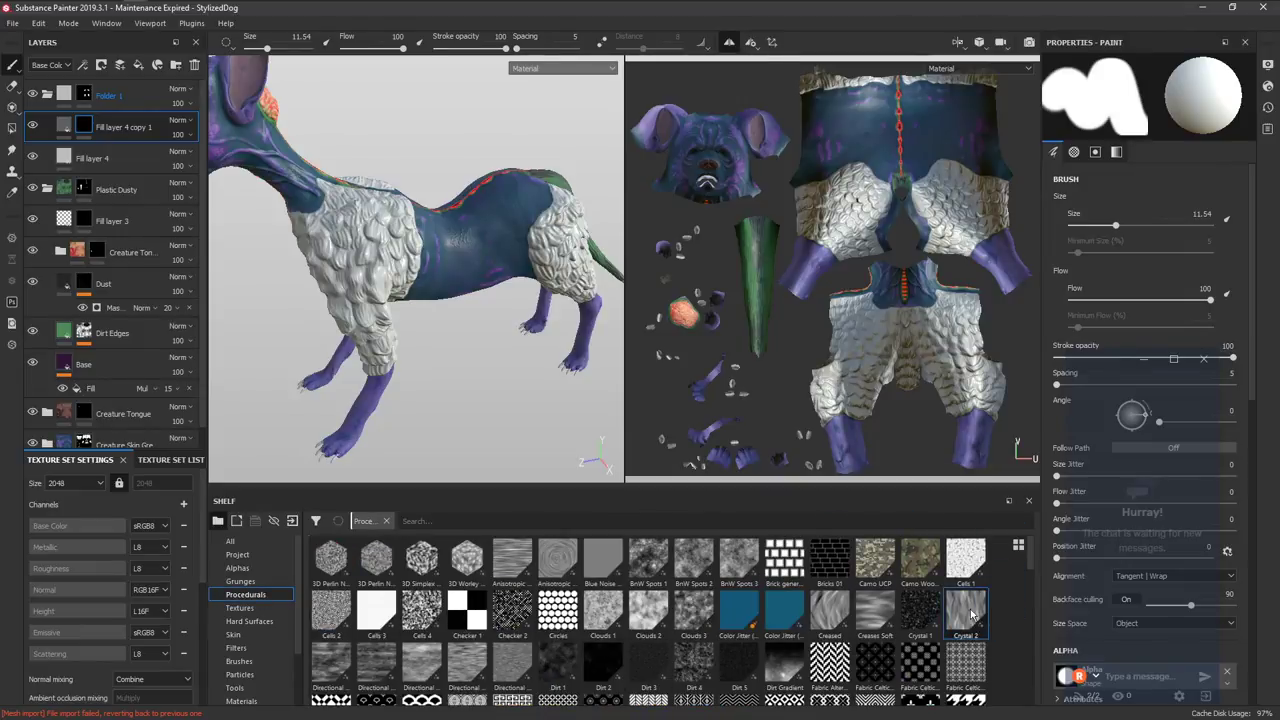
{"action": "right_click", "coordinate": [86, 125]}
{"action": "left_click", "coordinate": [130, 568]}
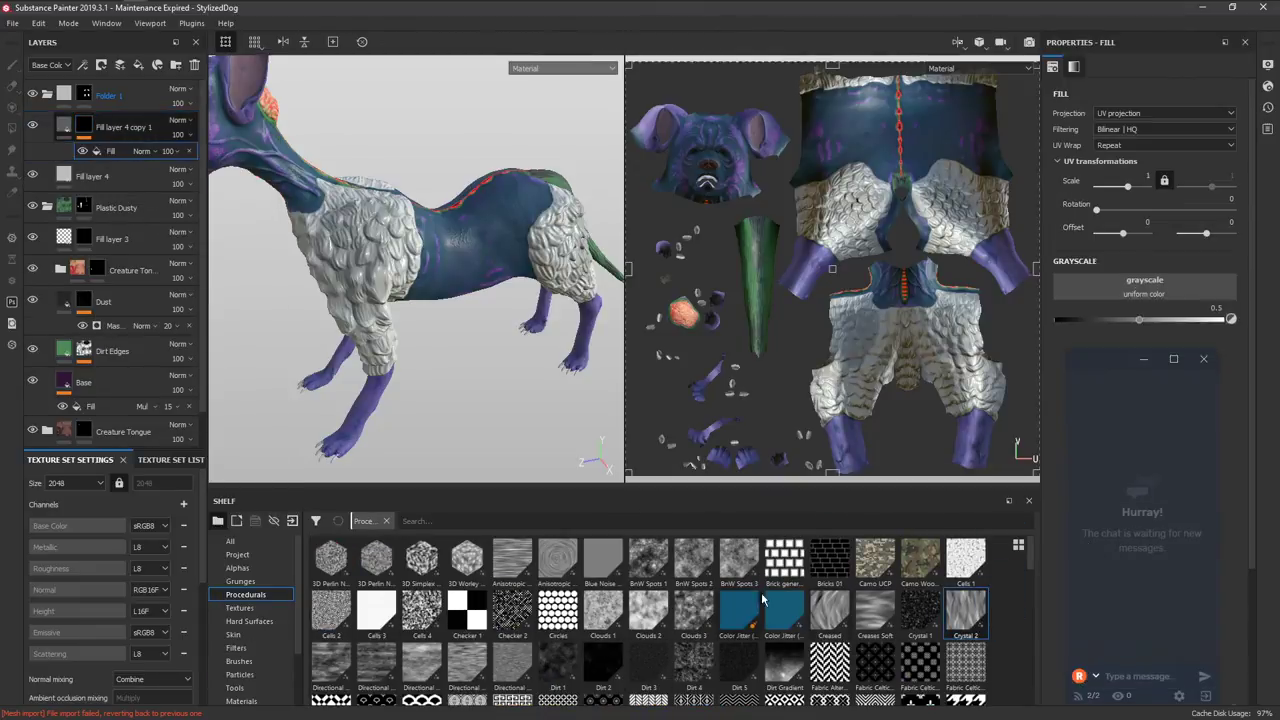
{"action": "left_click_drag", "start_coordinate": [965, 610], "coordinate": [1145, 288]}
Set the Crystal 2 mask fill's noise Scale to 16 and its UV Scale to 12.
{"action": "left_click_drag", "start_coordinate": [470, 320], "coordinate": [435, 417], "text": "alt"}
{"action": "left_click", "coordinate": [1092, 452]}
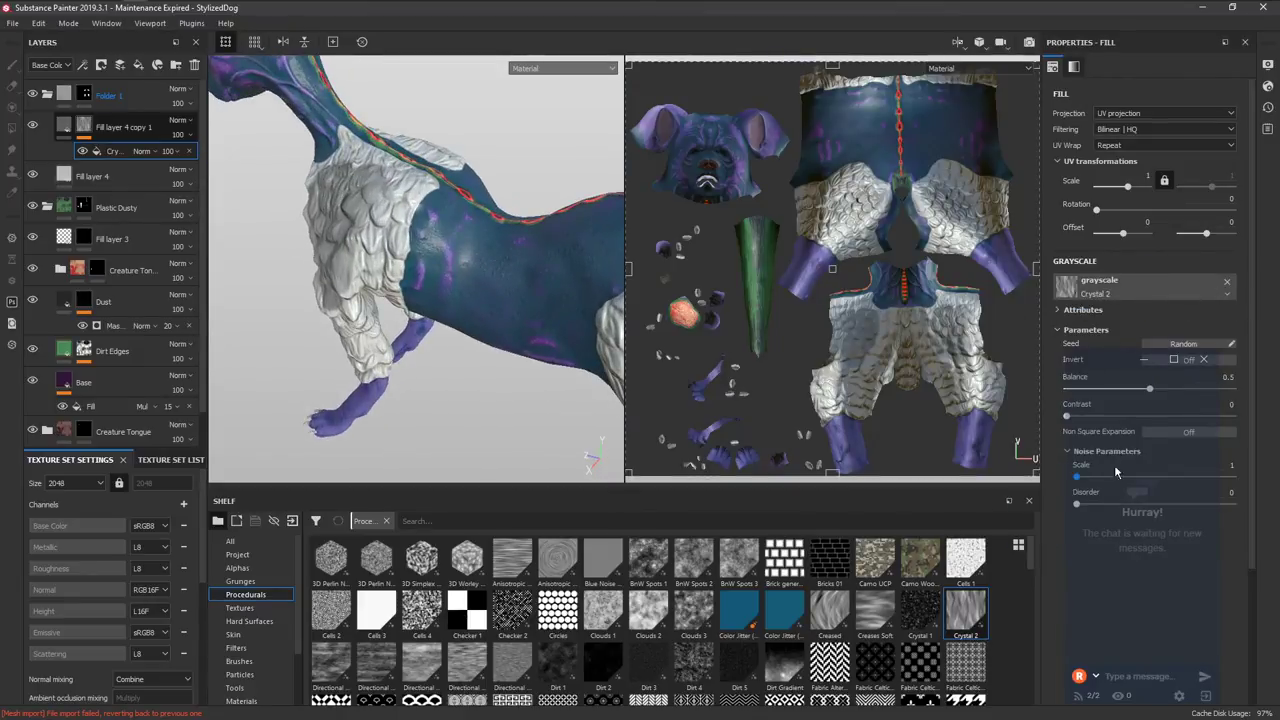
{"action": "left_click", "coordinate": [1240, 473]}
{"action": "left_click", "coordinate": [1147, 176]}
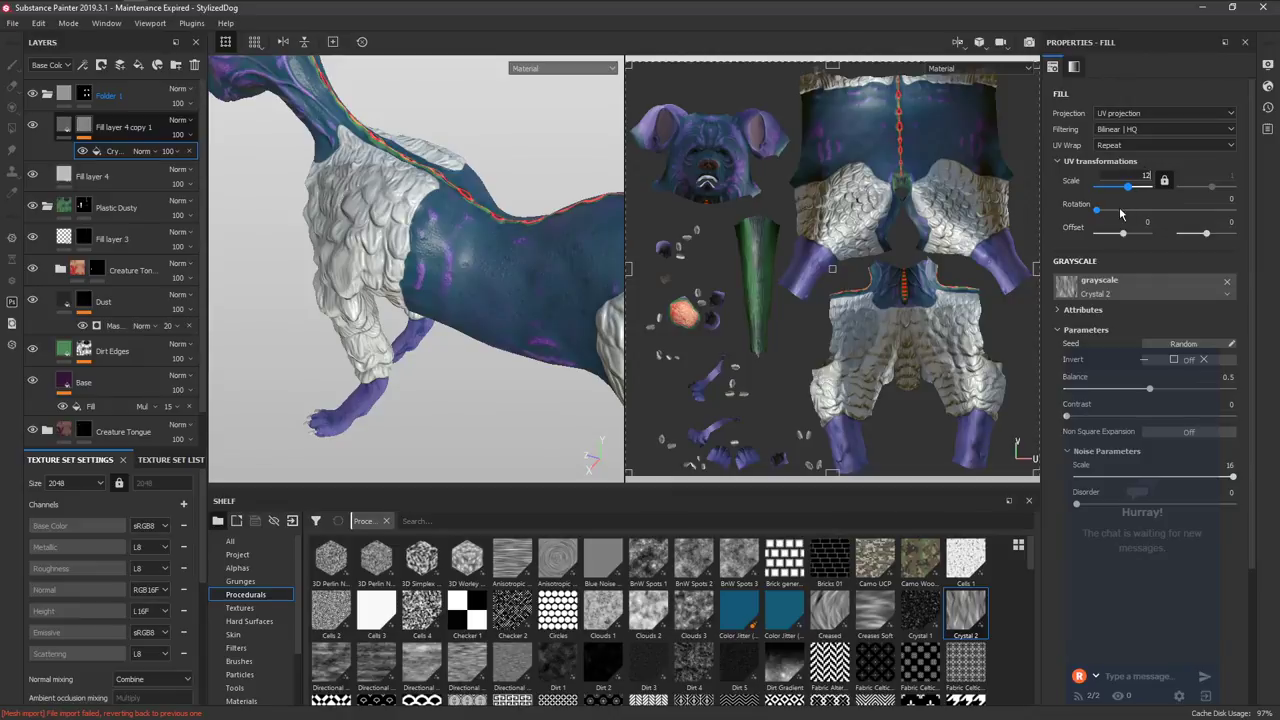
{"action": "type", "text": "12"}
{"action": "key", "text": "Return"}
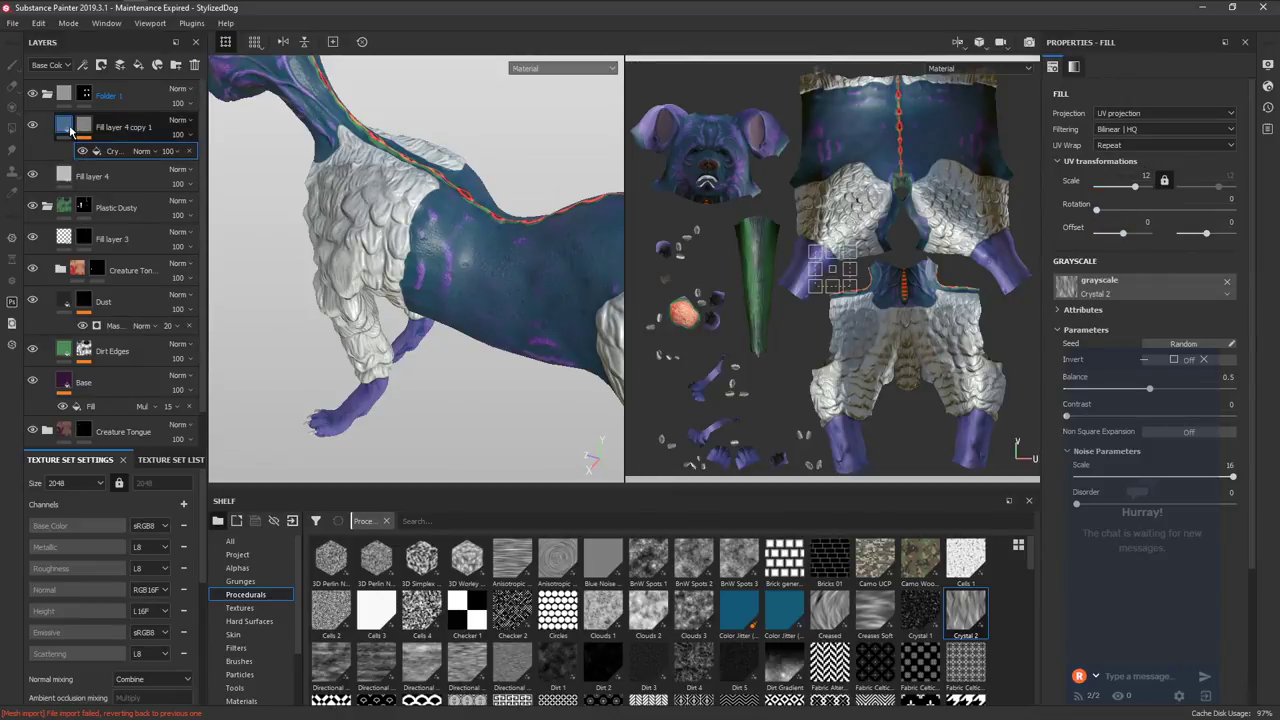
Set the Base Color of Fill layer 4 copy 1 to black.
{"action": "left_click", "coordinate": [67, 128]}
{"action": "left_click", "coordinate": [1102, 389]}
{"action": "left_click_drag", "start_coordinate": [1105, 462], "coordinate": [1077, 537]}
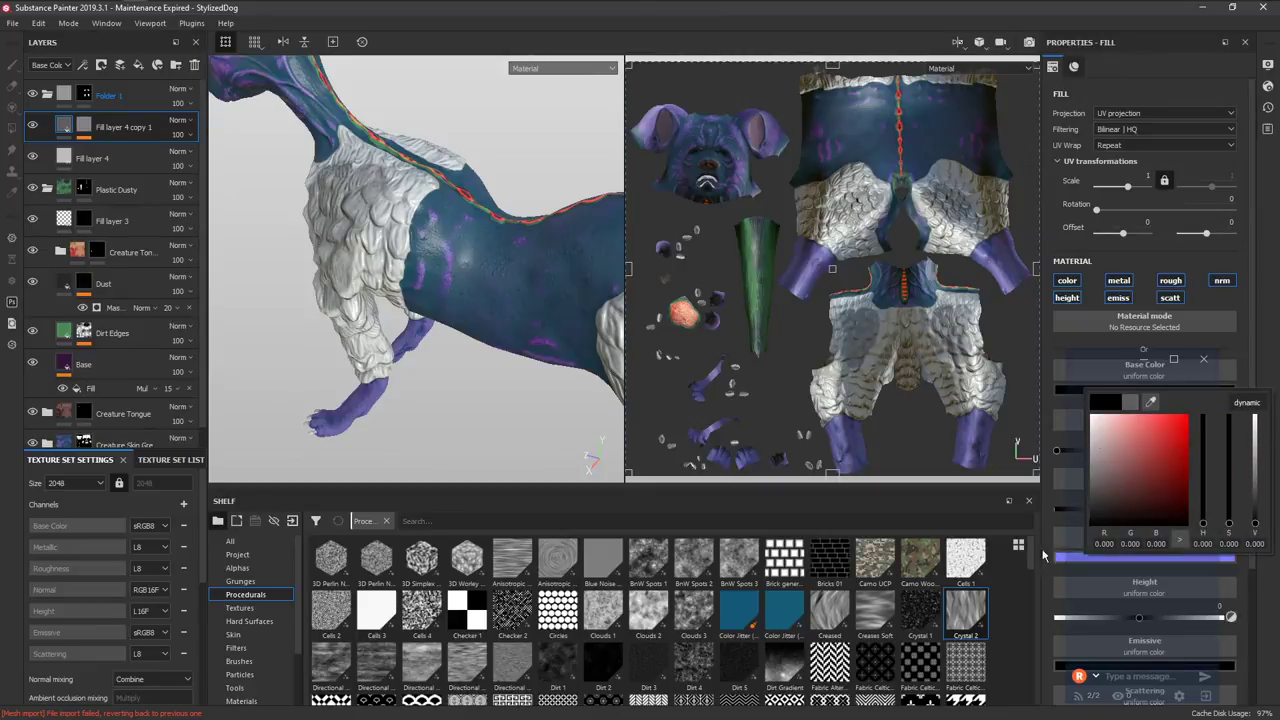
{"action": "left_click_drag", "start_coordinate": [450, 406], "coordinate": [424, 350], "text": "alt"}
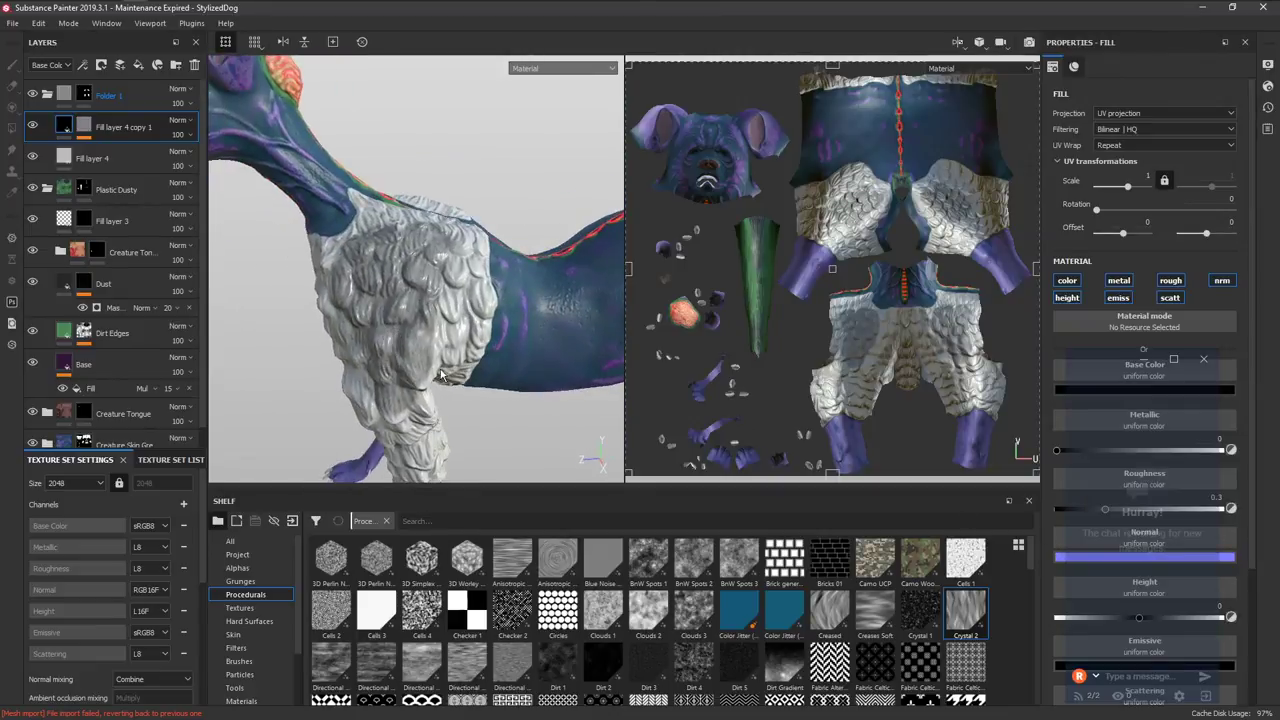
{"action": "scroll", "coordinate": [271, 275], "scroll_direction": "up", "scroll_amount": 3}
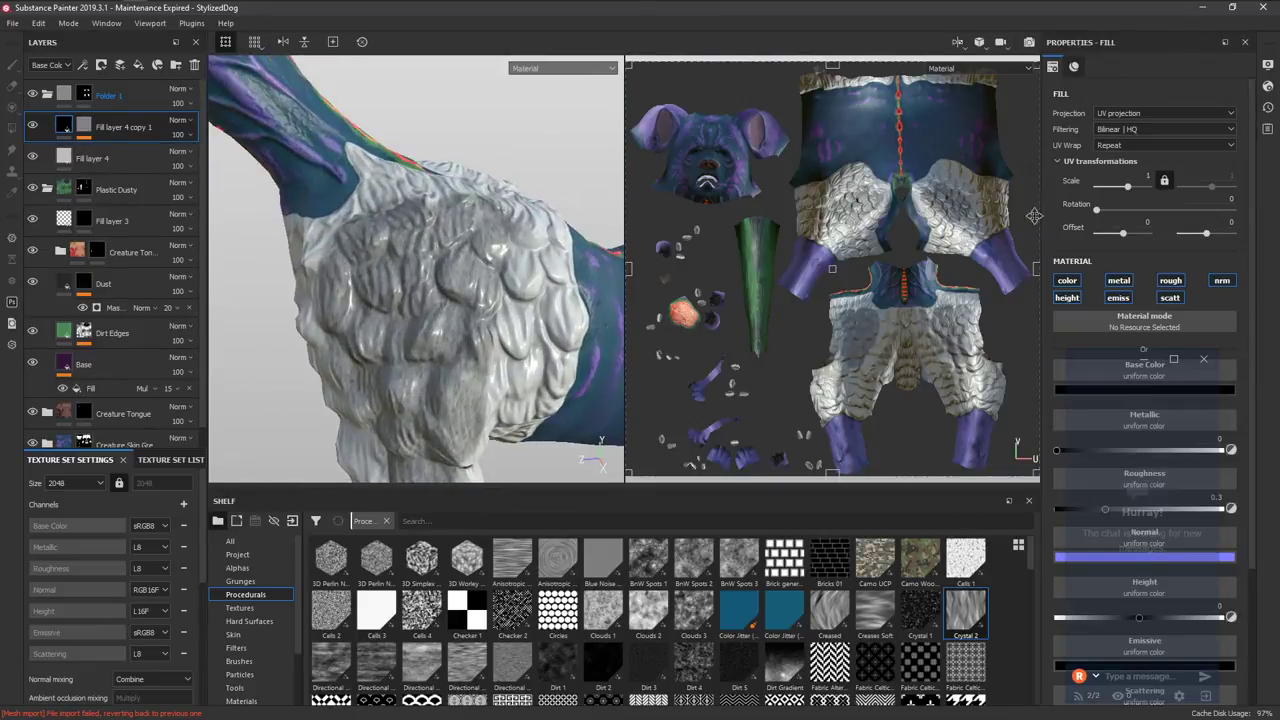
Set the UV Scale of the Crystal 2 mask fill to 2, judging the pattern in the isolated mask view before returning to the material view.
{"action": "left_click", "coordinate": [83, 126]}
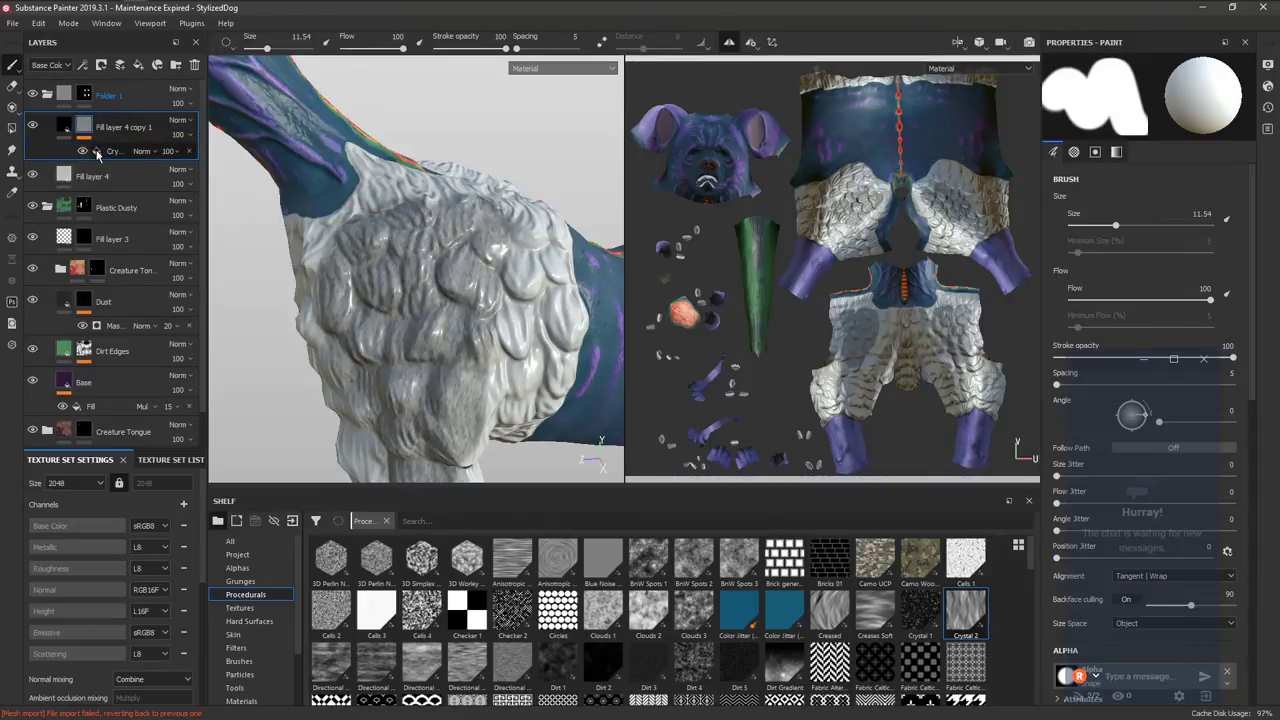
{"action": "left_click", "coordinate": [96, 153]}
{"action": "left_click_drag", "start_coordinate": [1132, 190], "coordinate": [1130, 190]}
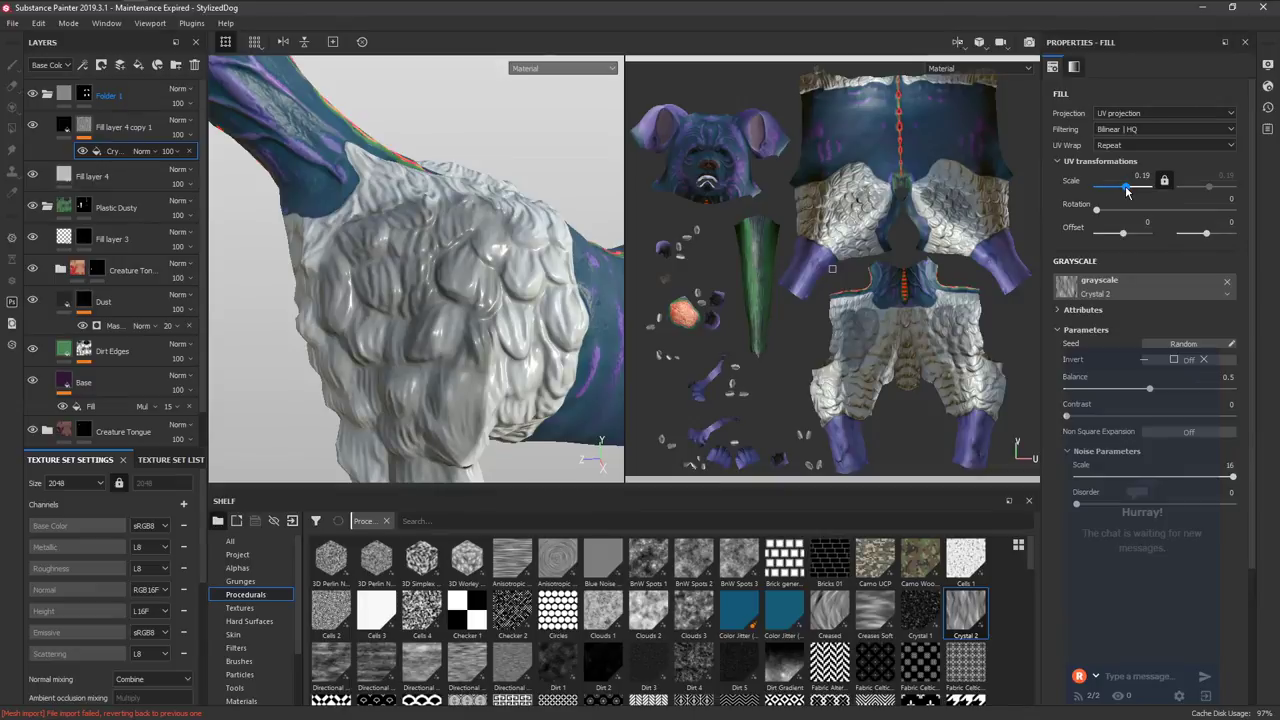
{"action": "left_click_drag", "start_coordinate": [1128, 192], "coordinate": [1127, 191]}
{"action": "left_click", "coordinate": [85, 131], "text": "alt"}
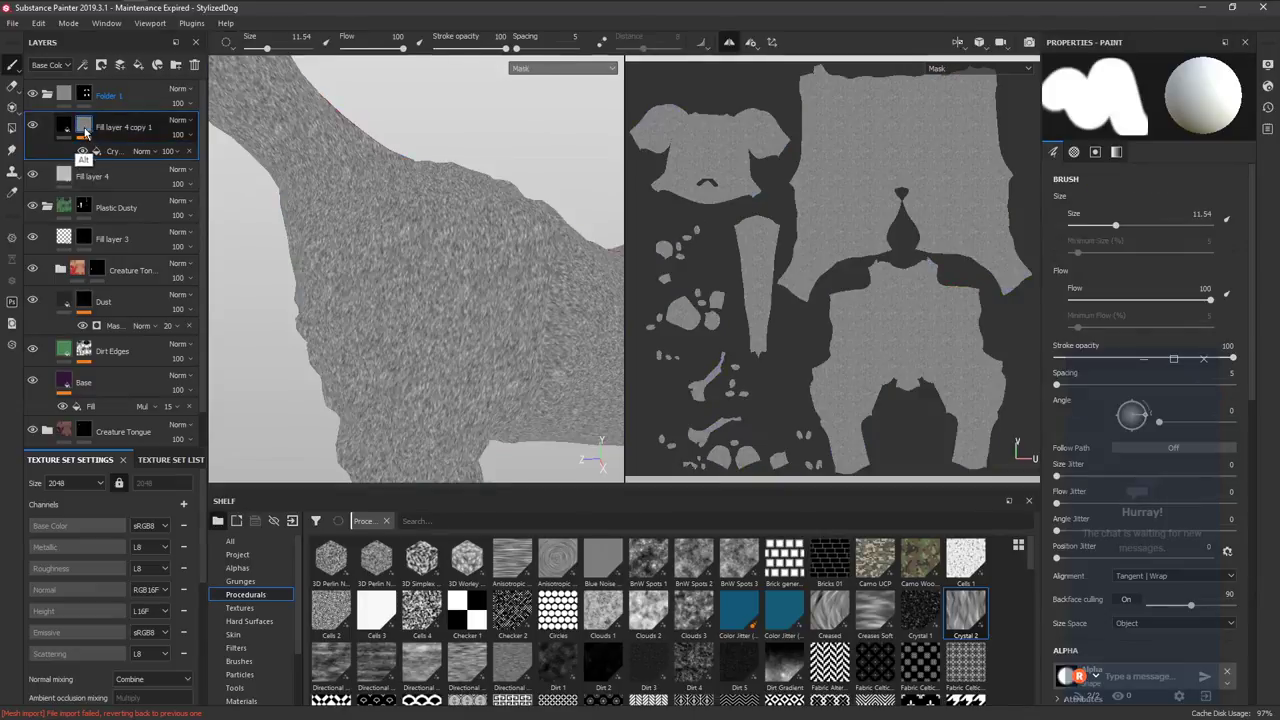
{"action": "left_click", "coordinate": [92, 149]}
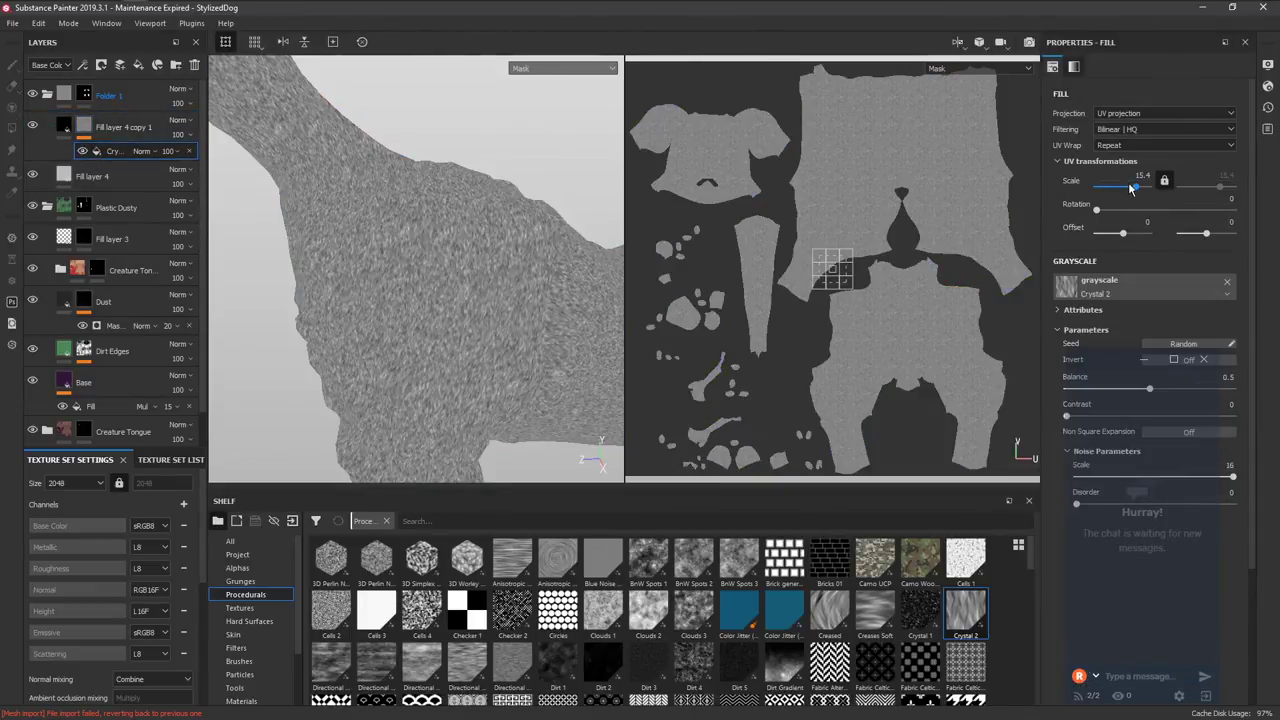
{"action": "left_click_drag", "start_coordinate": [1131, 188], "coordinate": [1131, 191]}
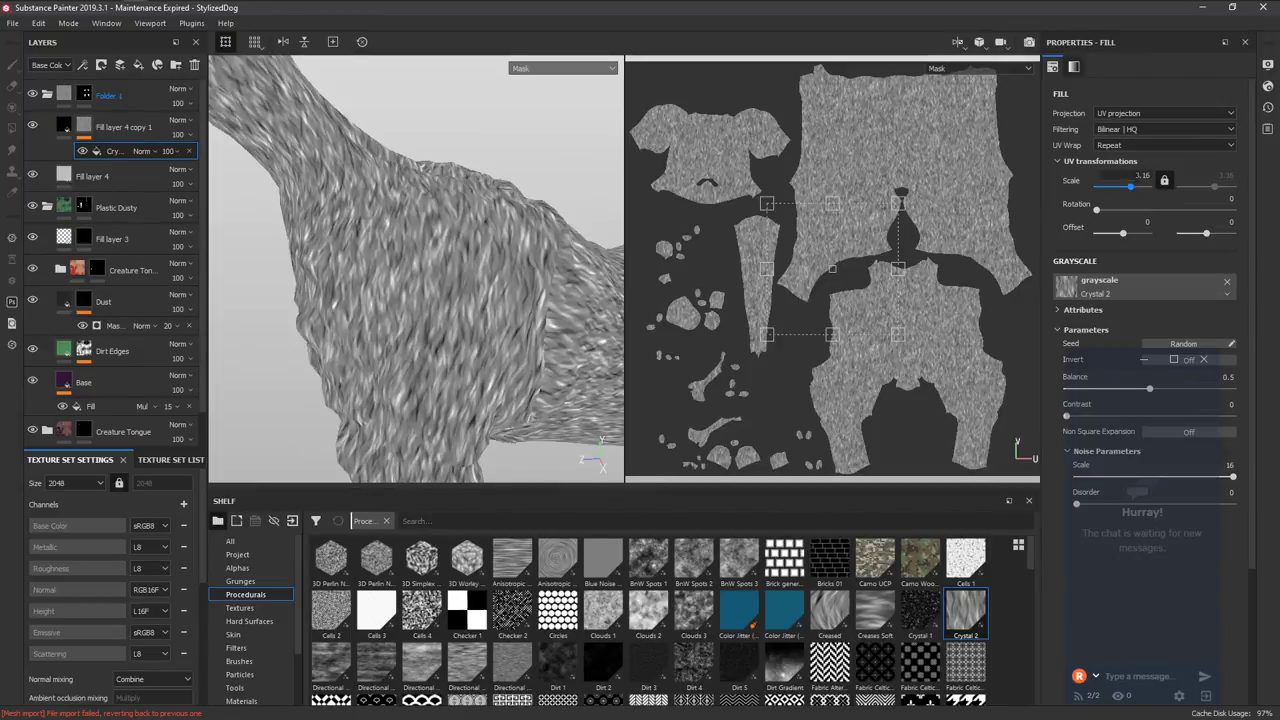
{"action": "key", "text": "Return"}
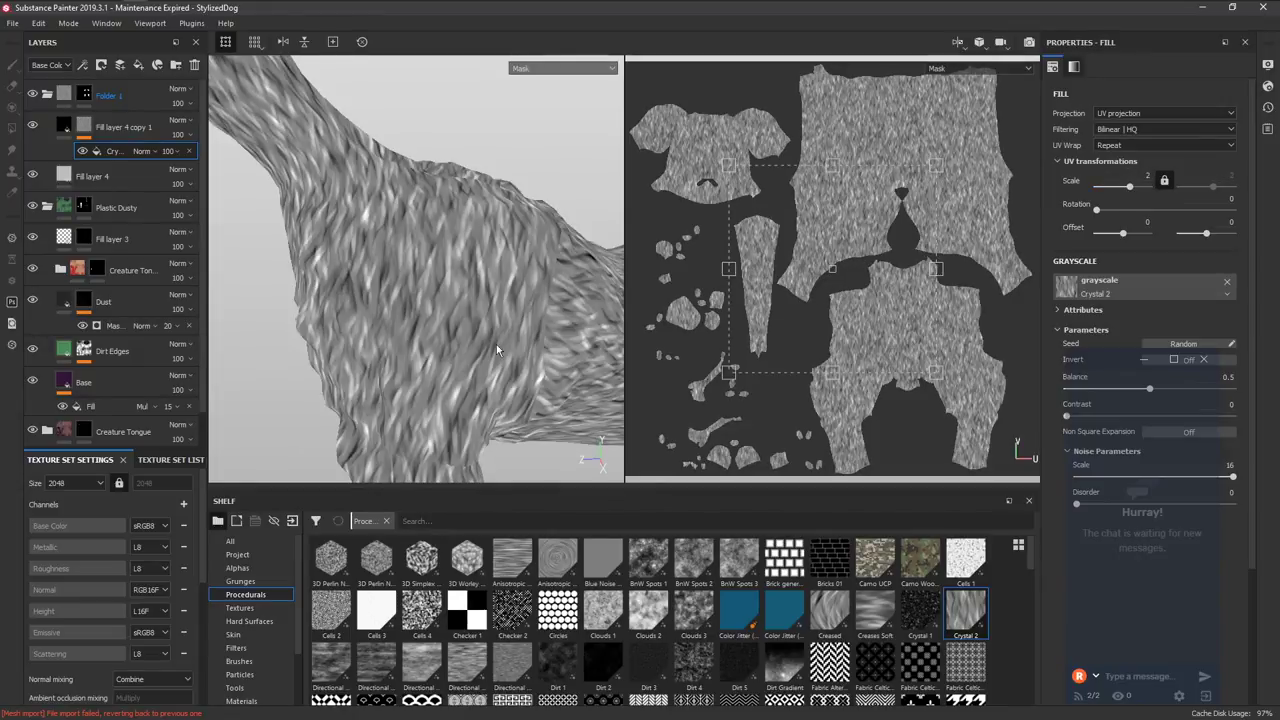
{"action": "key", "text": "m"}
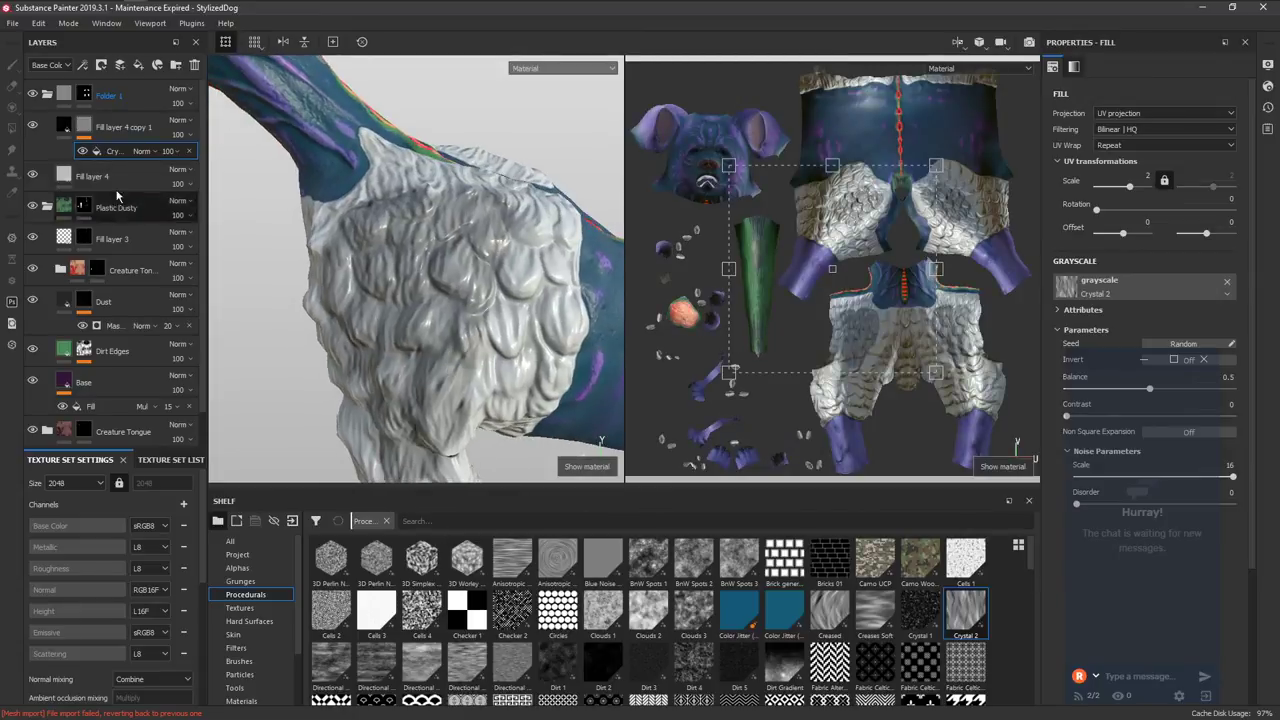
Raise the roughness of Fill layer 4, and set Fill layer 4 copy 1 to Roughness 0.8465 and Height 0.2913.
{"action": "left_click", "coordinate": [105, 178]}
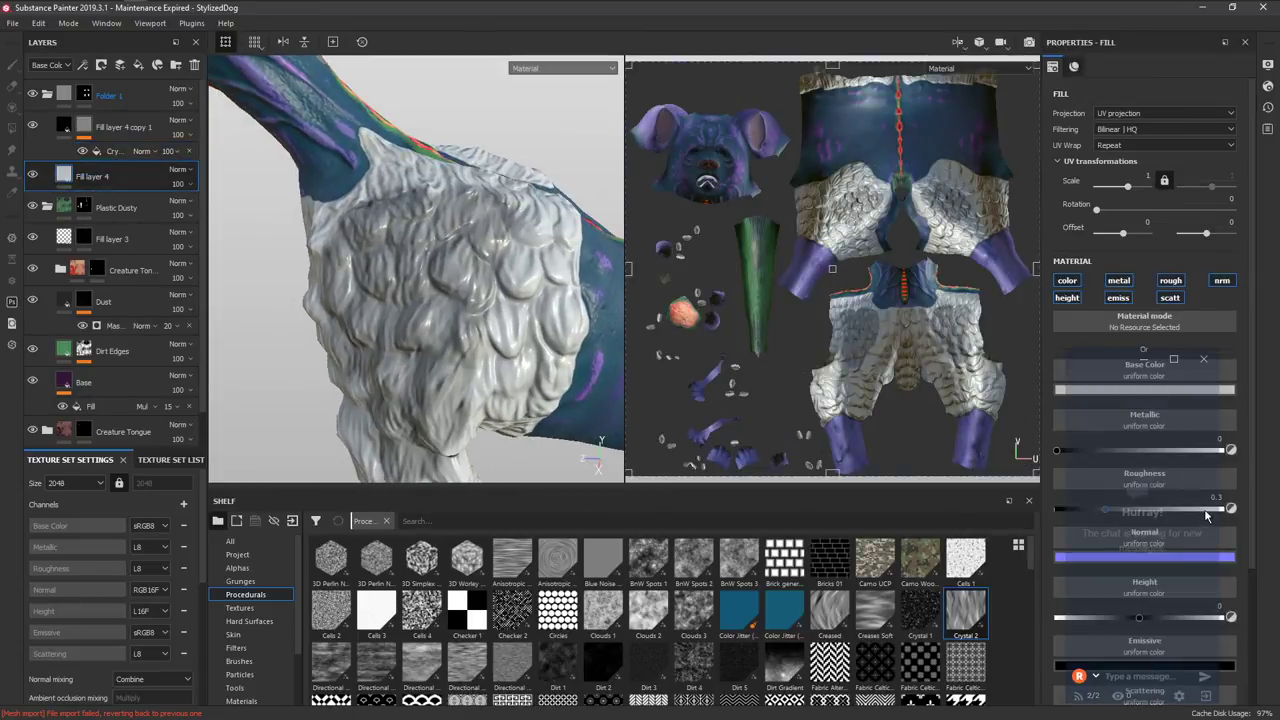
{"action": "left_click", "coordinate": [65, 127]}
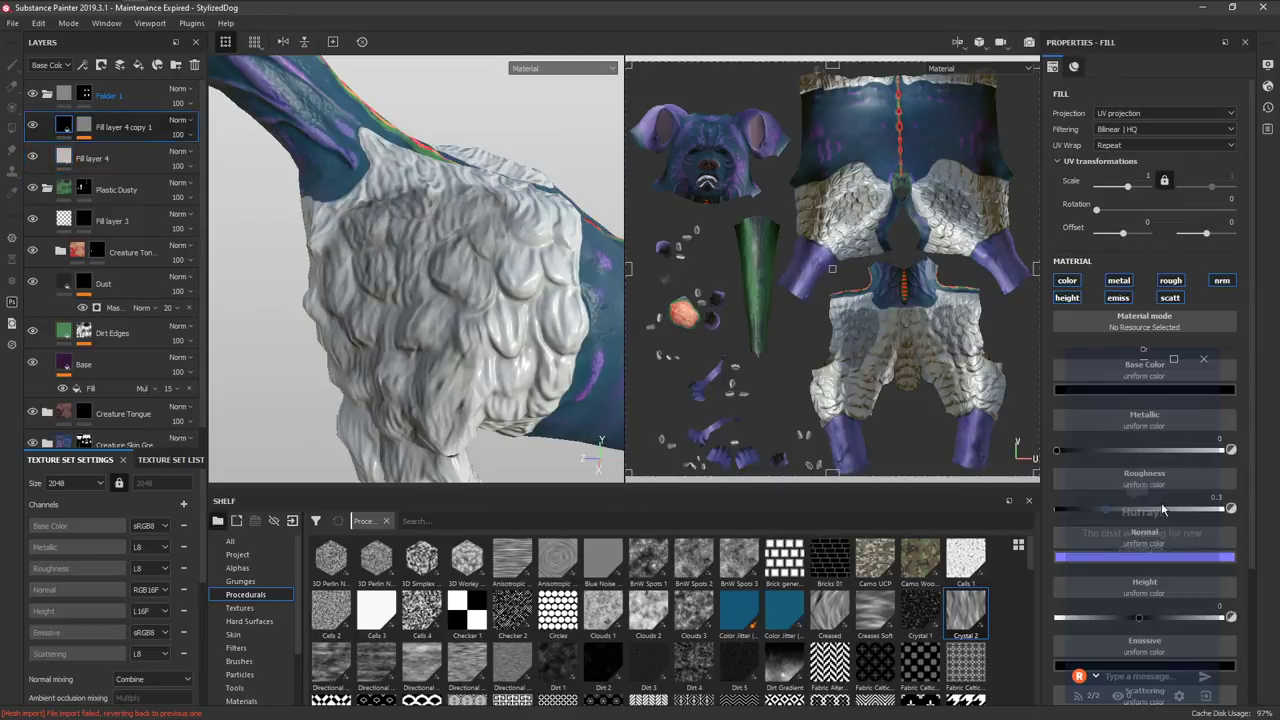
{"action": "left_click_drag", "start_coordinate": [1139, 617], "coordinate": [1165, 617]}
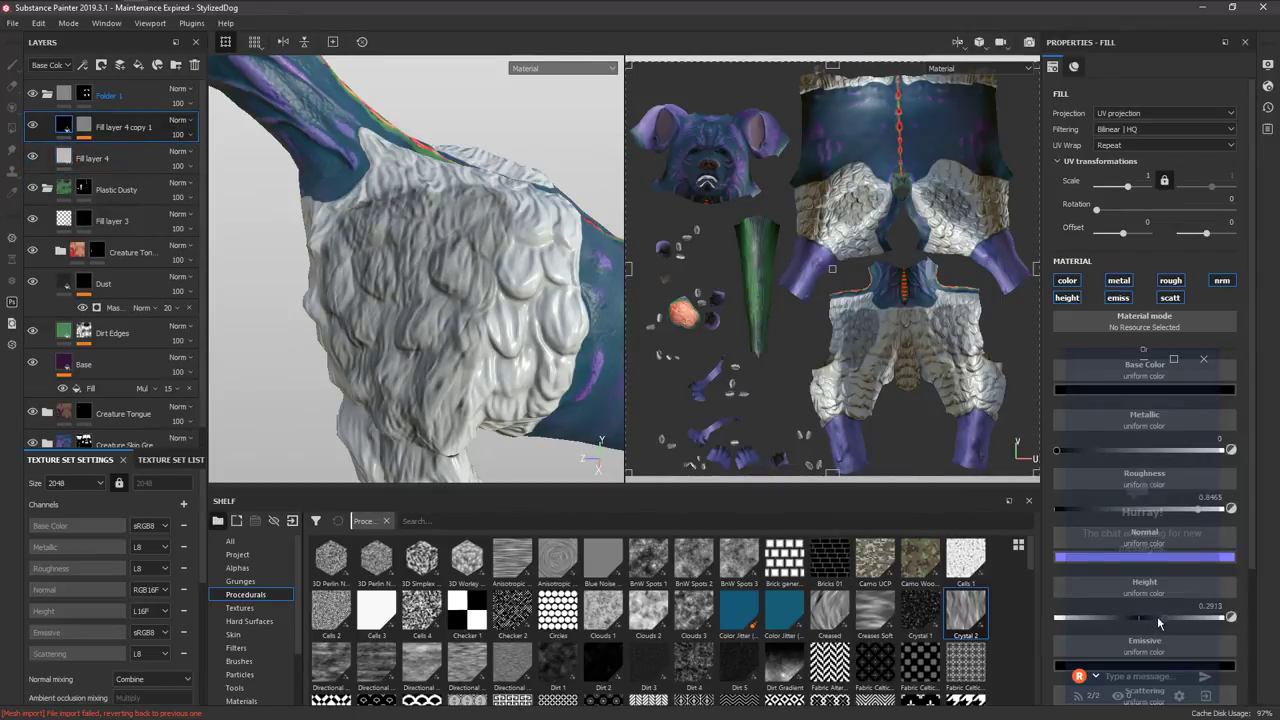
Set the Base Color of Fill layer 4 to a dark brown.
{"action": "left_click", "coordinate": [84, 162]}
{"action": "left_click", "coordinate": [1150, 389]}
{"action": "mouse_move", "coordinate": [1210, 528]}
{"action": "left_mouse_down"}
{"action": "mouse_move", "coordinate": [1211, 508]}
{"action": "mouse_move", "coordinate": [1212, 520]}
{"action": "left_mouse_up"}
{"action": "left_click_drag", "start_coordinate": [1180, 455], "coordinate": [1187, 438]}
{"action": "left_click_drag", "start_coordinate": [1210, 517], "coordinate": [1210, 526]}
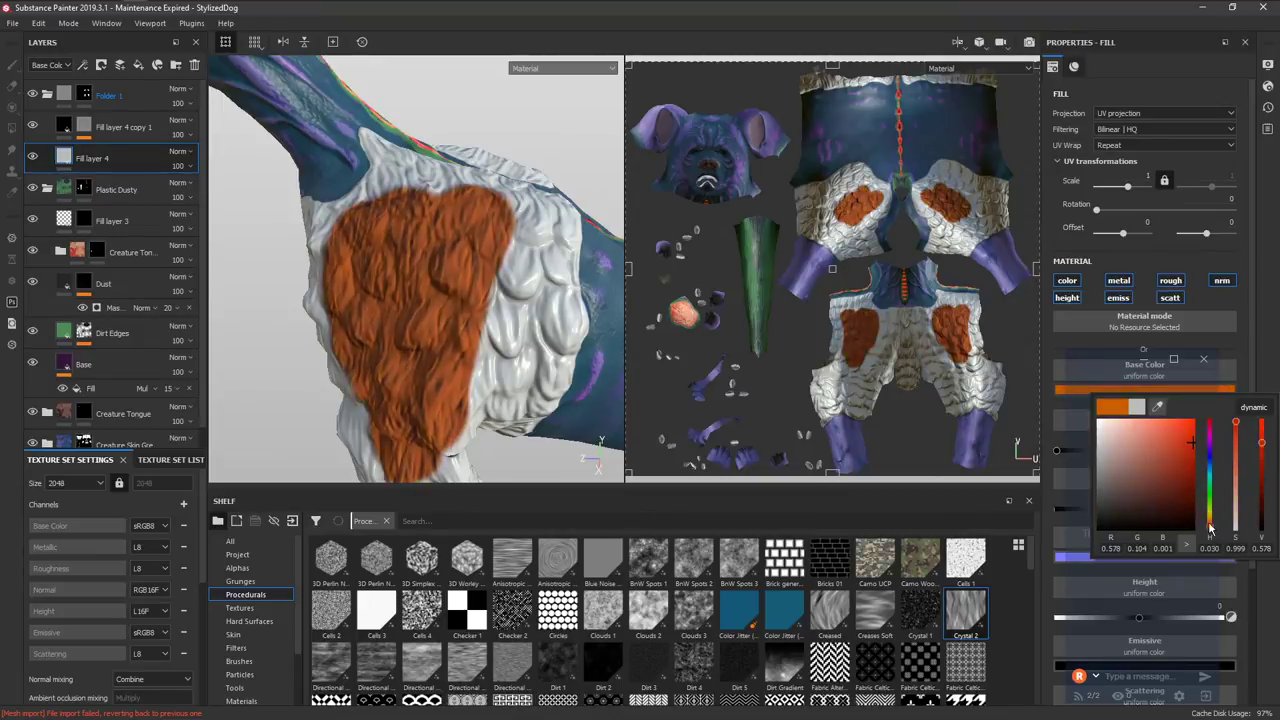
{"action": "left_click_drag", "start_coordinate": [1176, 462], "coordinate": [1148, 500]}
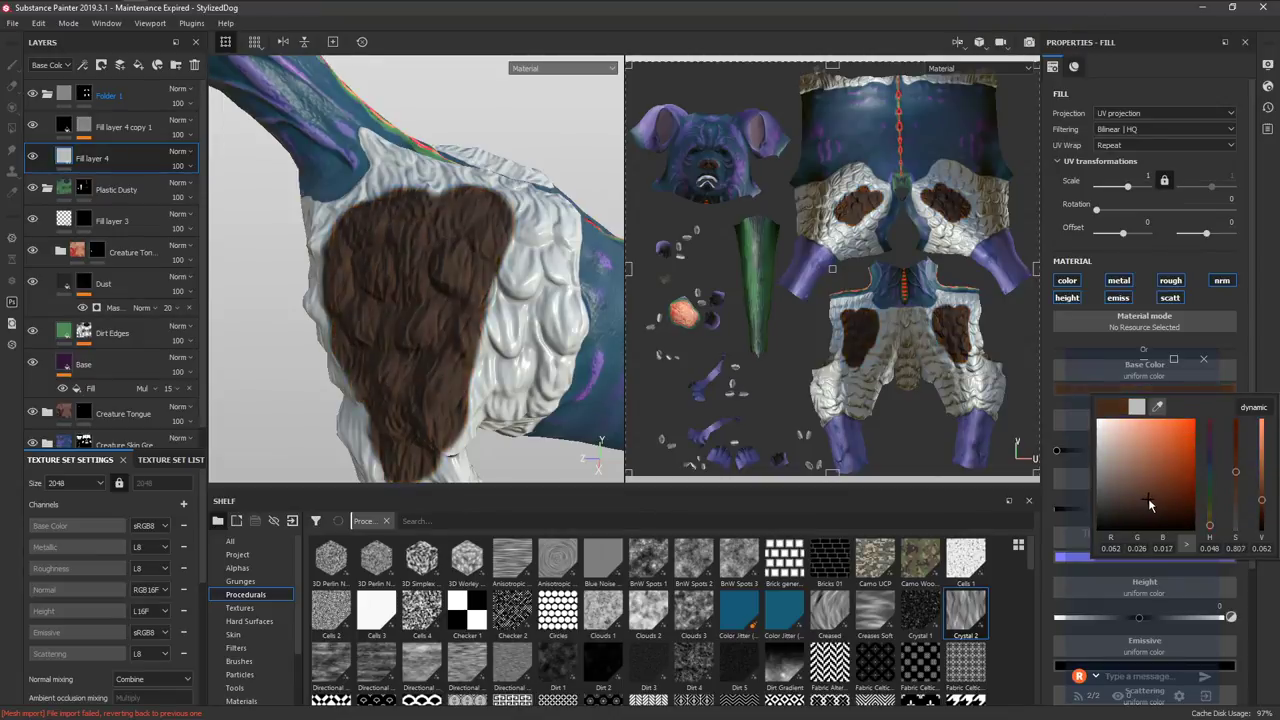
Set the Base Color of Fill layer 4 copy 1 to a saturated orange-brown.
{"action": "left_click", "coordinate": [60, 128]}
{"action": "left_click", "coordinate": [1150, 389]}
{"action": "left_click", "coordinate": [1203, 514]}
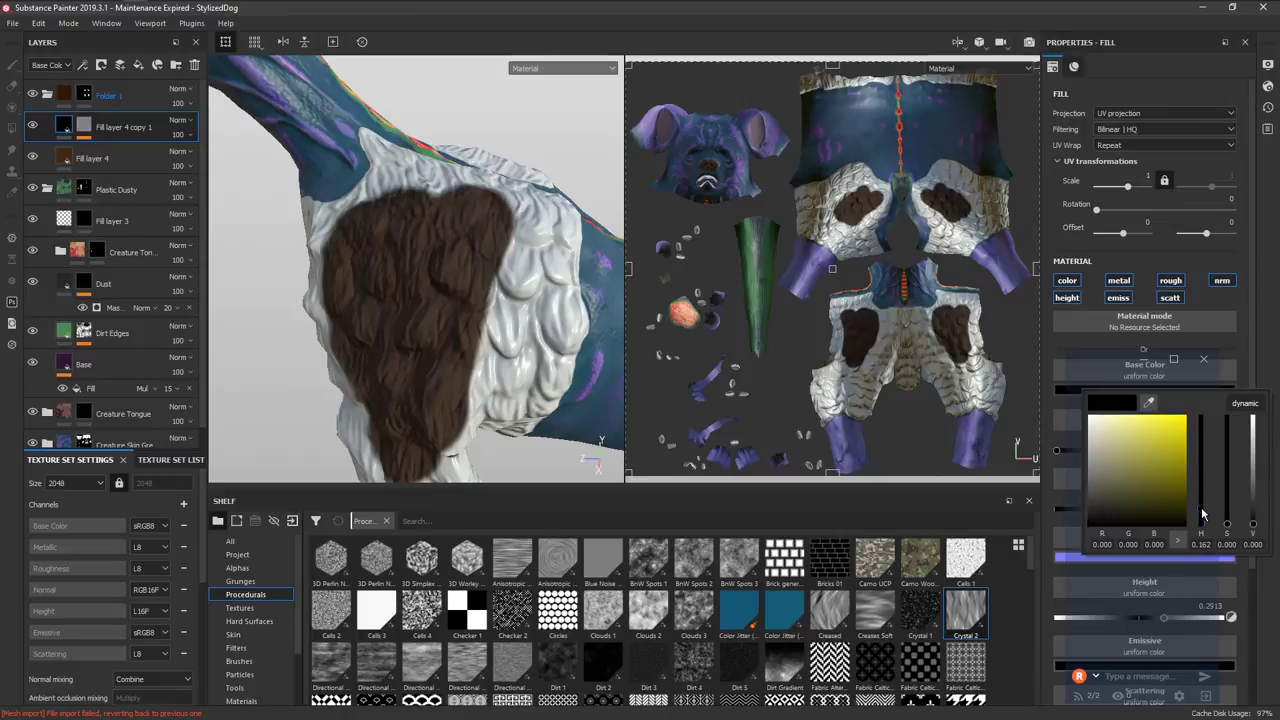
{"action": "left_click_drag", "start_coordinate": [1201, 510], "coordinate": [1206, 523]}
{"action": "left_click", "coordinate": [1181, 468]}
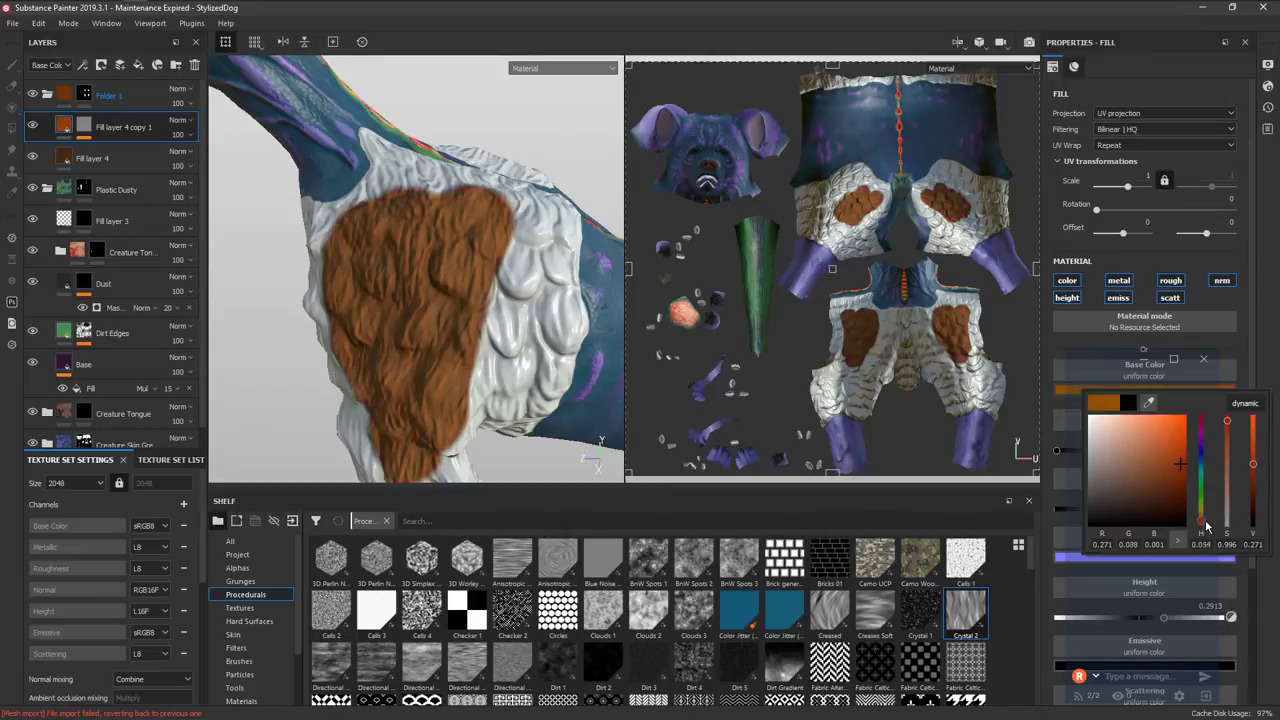
{"action": "key", "text": "f"}
{"action": "left_click_drag", "start_coordinate": [441, 338], "coordinate": [299, 397], "text": "alt"}
{"action": "right_click_drag", "start_coordinate": [299, 397], "coordinate": [316, 520], "text": "alt"}
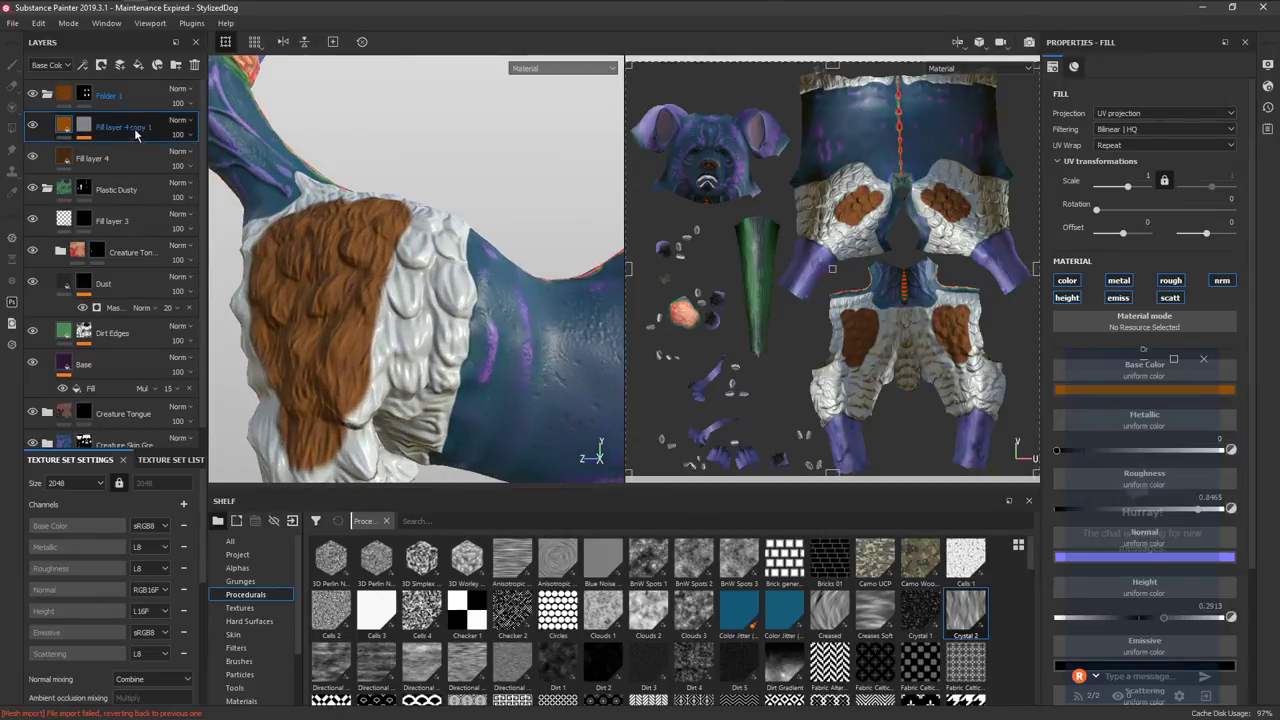
Duplicate Fill layer 4 copy 1, replace the duplicate's mask with a black mask, and add a fill to that mask.
{"action": "key", "text": "ctrl+d"}
{"action": "right_click", "coordinate": [84, 128]}
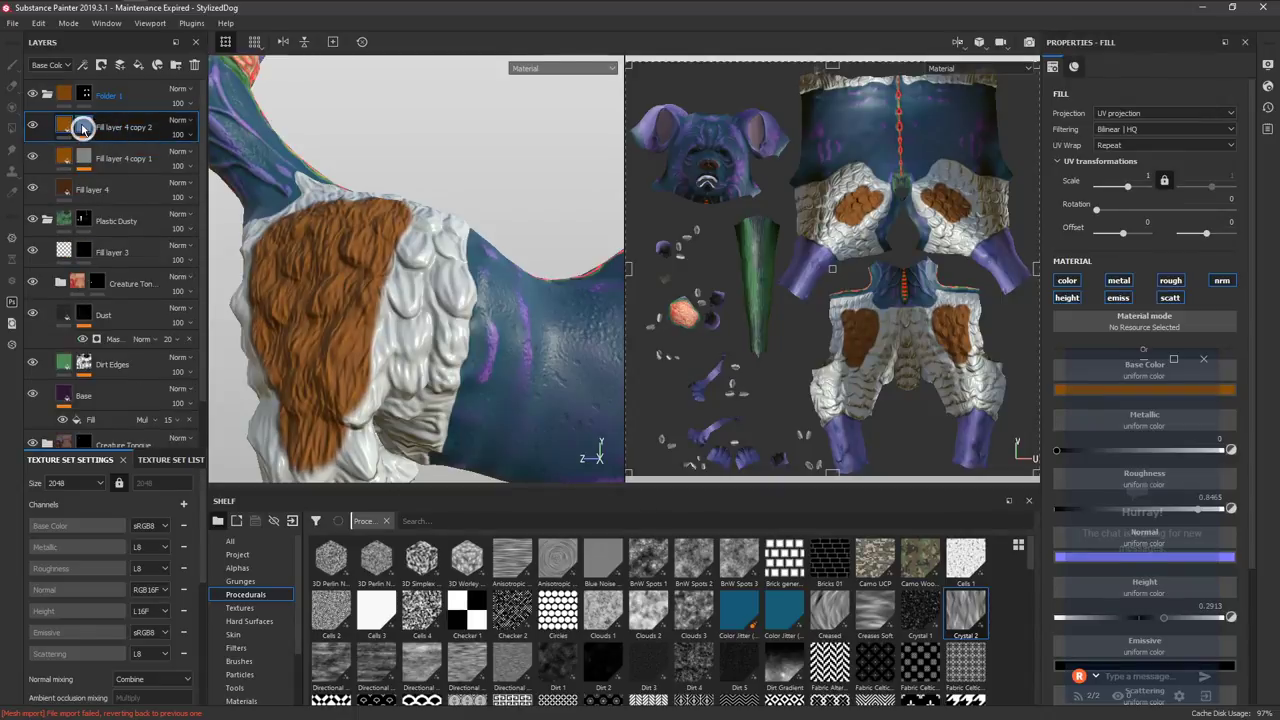
{"action": "left_click", "coordinate": [107, 149]}
{"action": "right_click", "coordinate": [84, 125]}
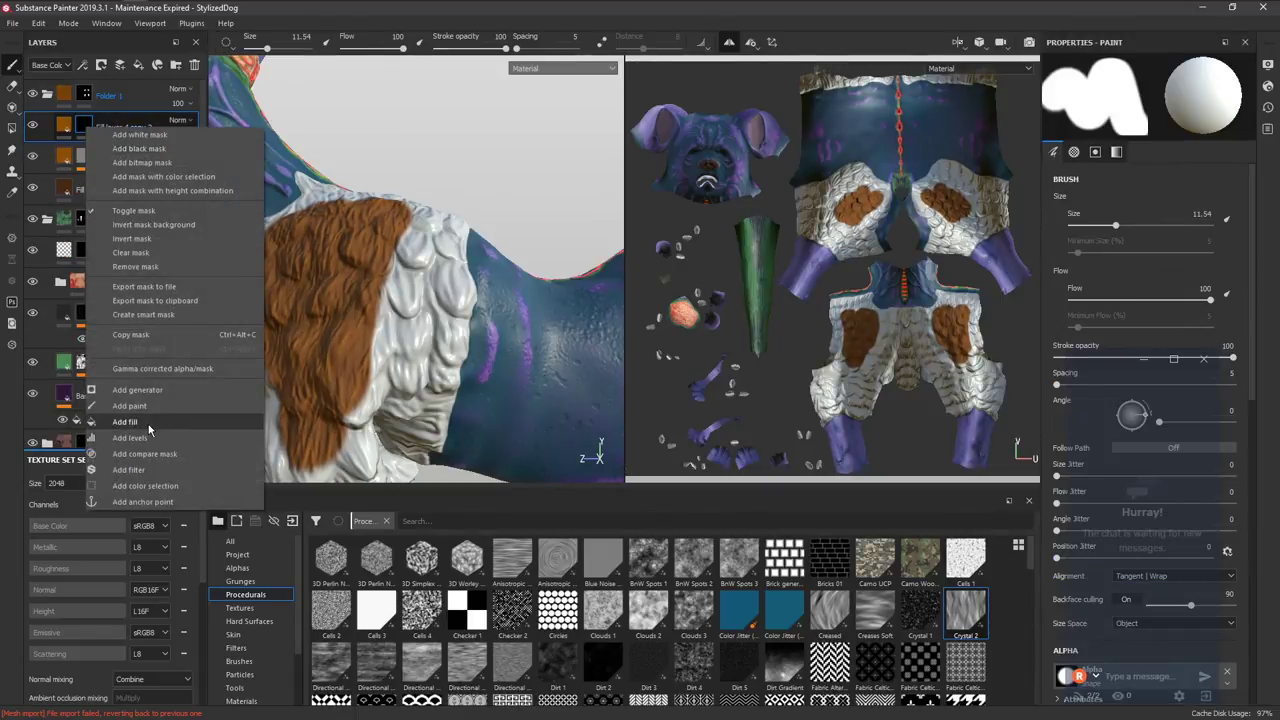
{"action": "left_click", "coordinate": [160, 424]}
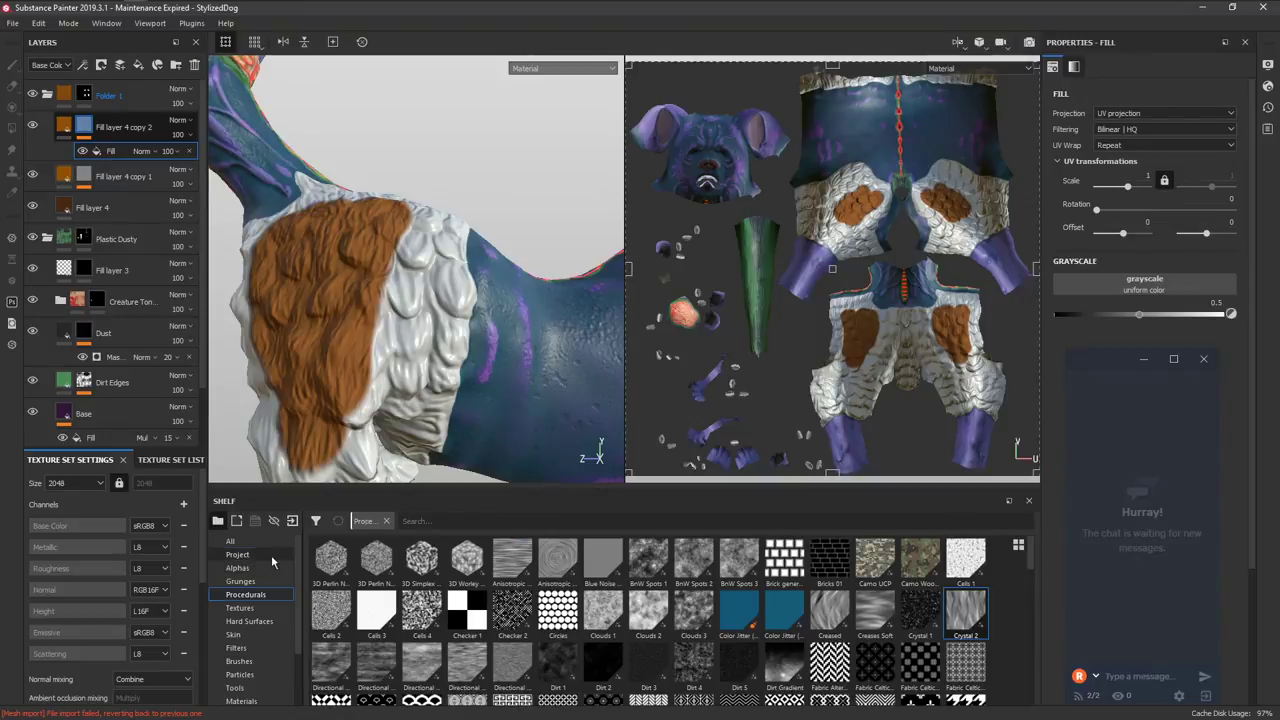
Assign the project's Curvature map as the grayscale of the new mask fill, trying the Ambient Occlusion map for comparison.
{"action": "left_click", "coordinate": [237, 554]}
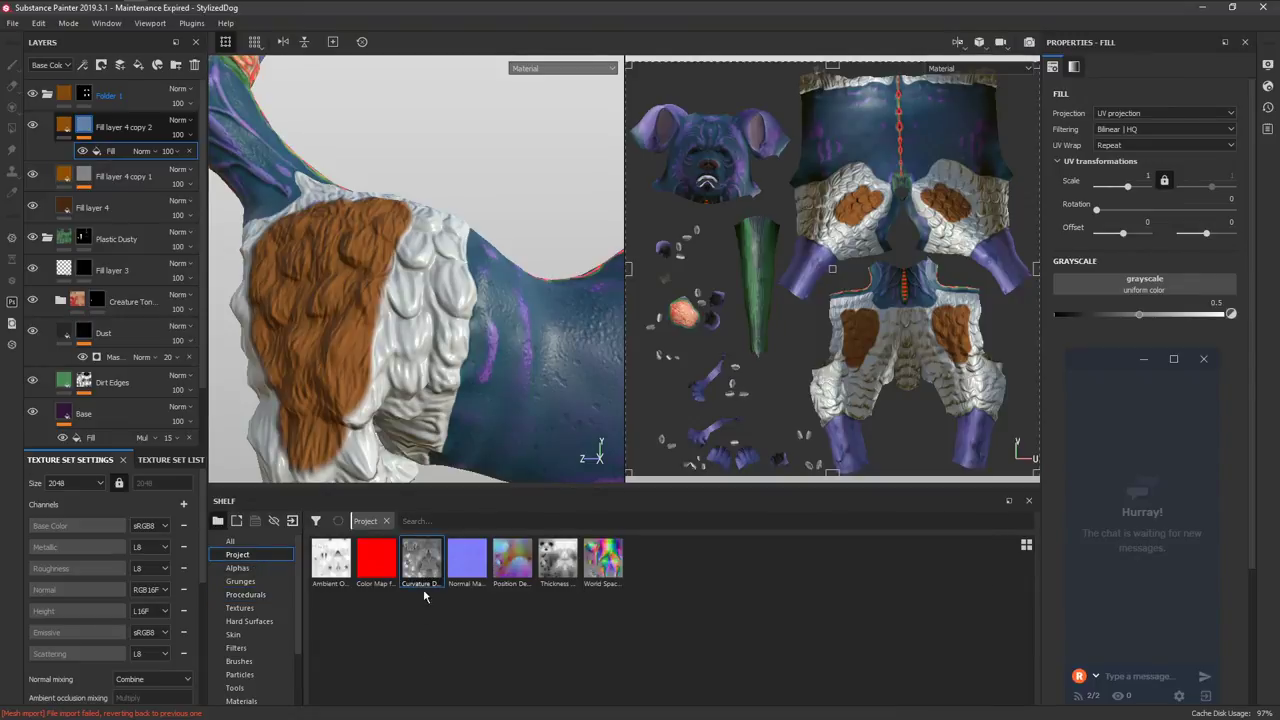
{"action": "mouse_move", "coordinate": [421, 565]}
{"action": "left_mouse_down"}
{"action": "mouse_move", "coordinate": [1081, 357]}
{"action": "mouse_move", "coordinate": [1112, 286]}
{"action": "left_mouse_up"}
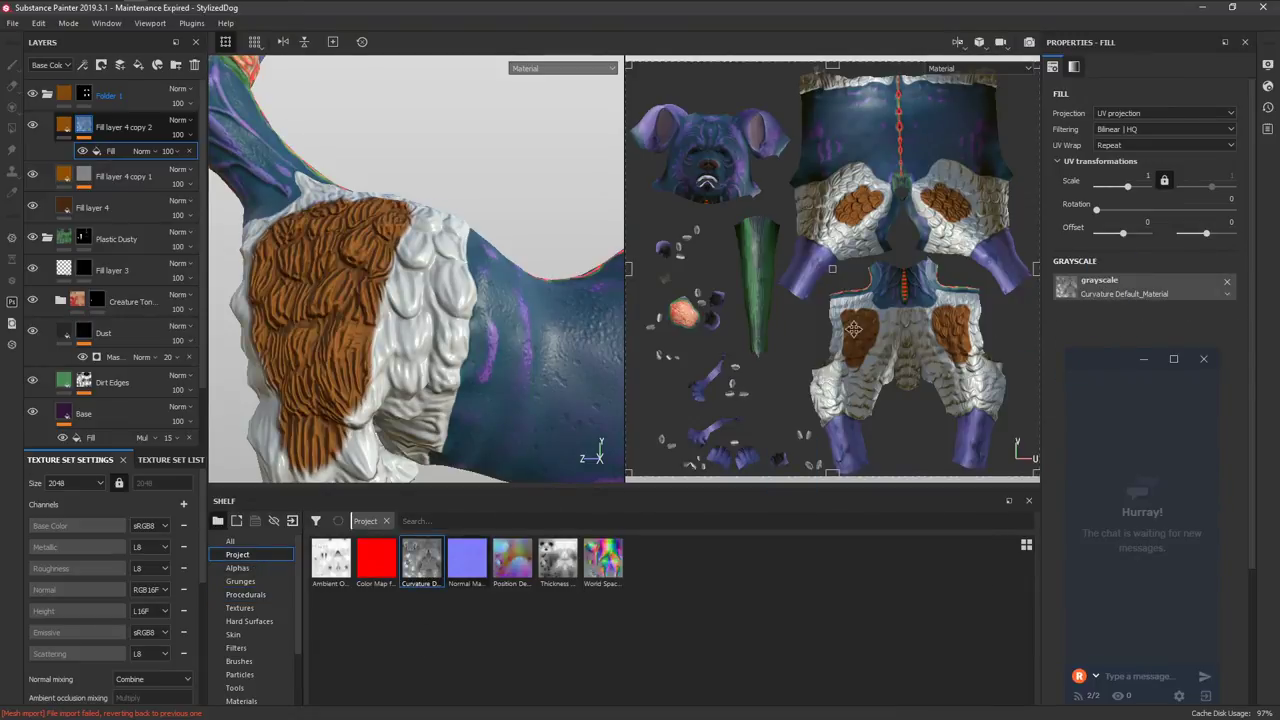
{"action": "mouse_move", "coordinate": [331, 558]}
{"action": "left_mouse_down"}
{"action": "mouse_move", "coordinate": [1095, 265]}
{"action": "mouse_move", "coordinate": [1105, 293]}
{"action": "left_mouse_up"}
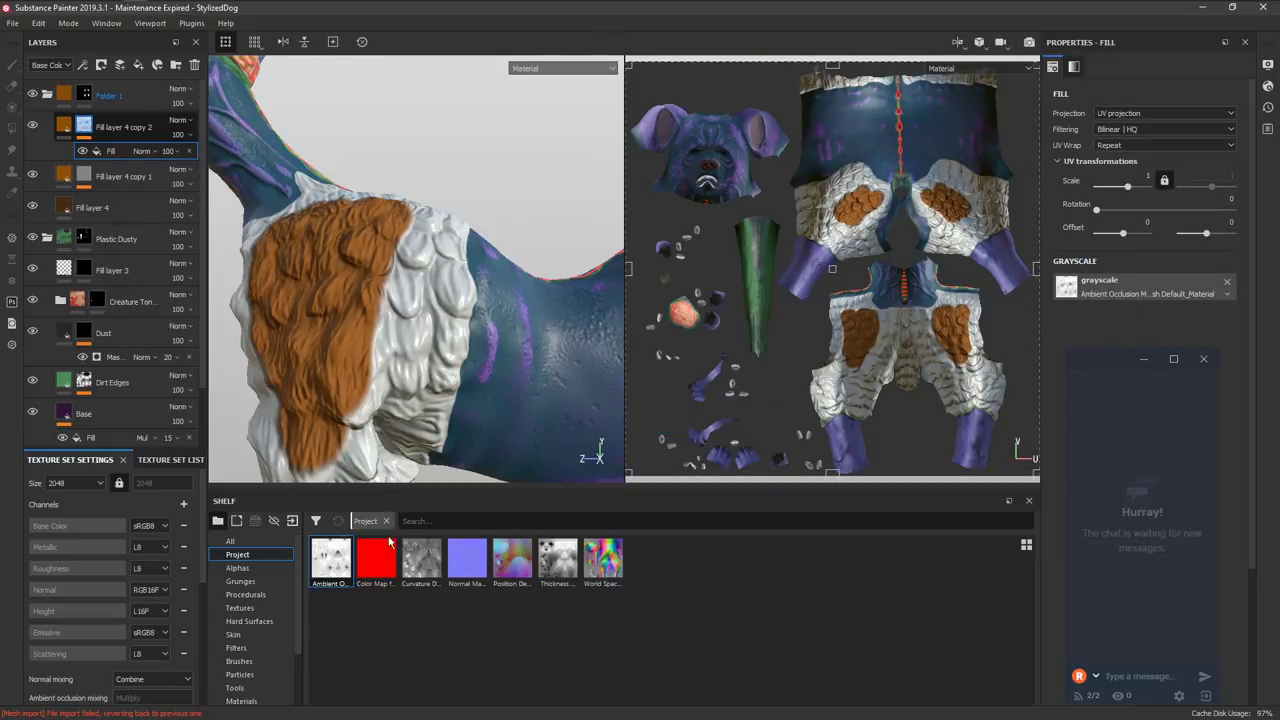
{"action": "mouse_move", "coordinate": [421, 560]}
{"action": "left_mouse_down"}
{"action": "mouse_move", "coordinate": [586, 457]}
{"action": "mouse_move", "coordinate": [1105, 288]}
{"action": "left_mouse_up"}
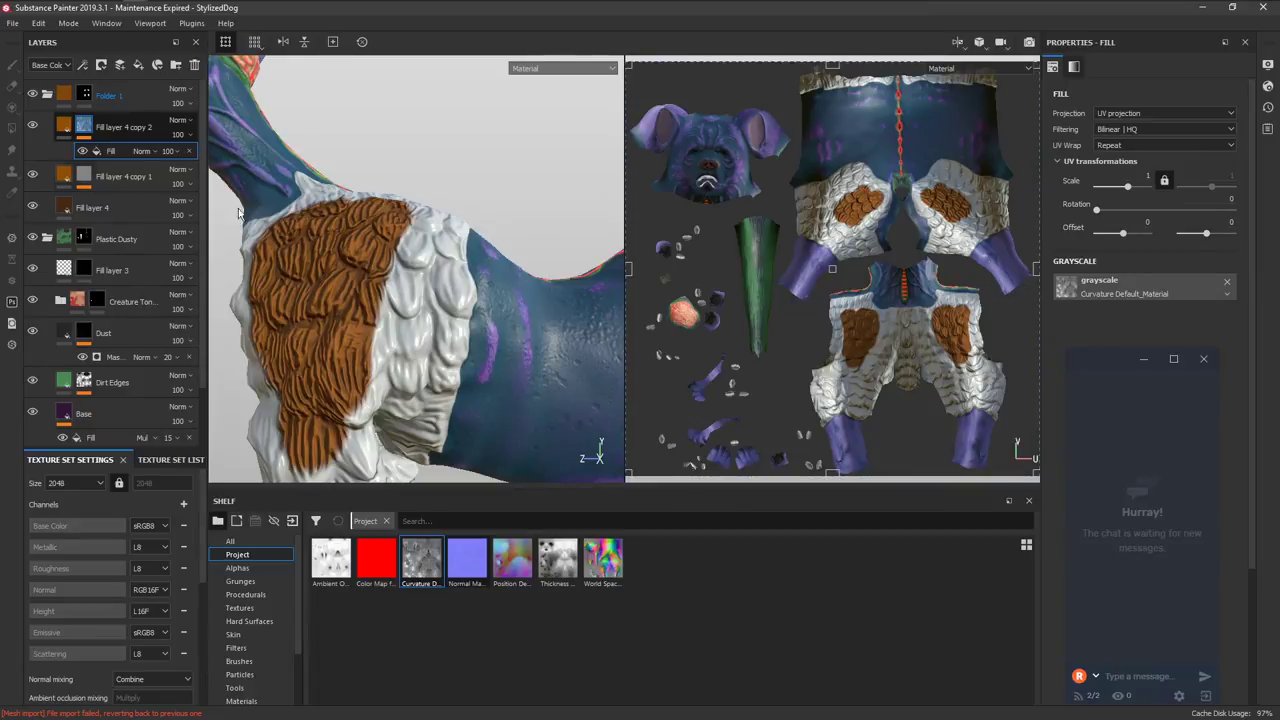
Set the Base Color of Fill layer 4 copy 2 to a bright golden yellow.
{"action": "left_click", "coordinate": [66, 128]}
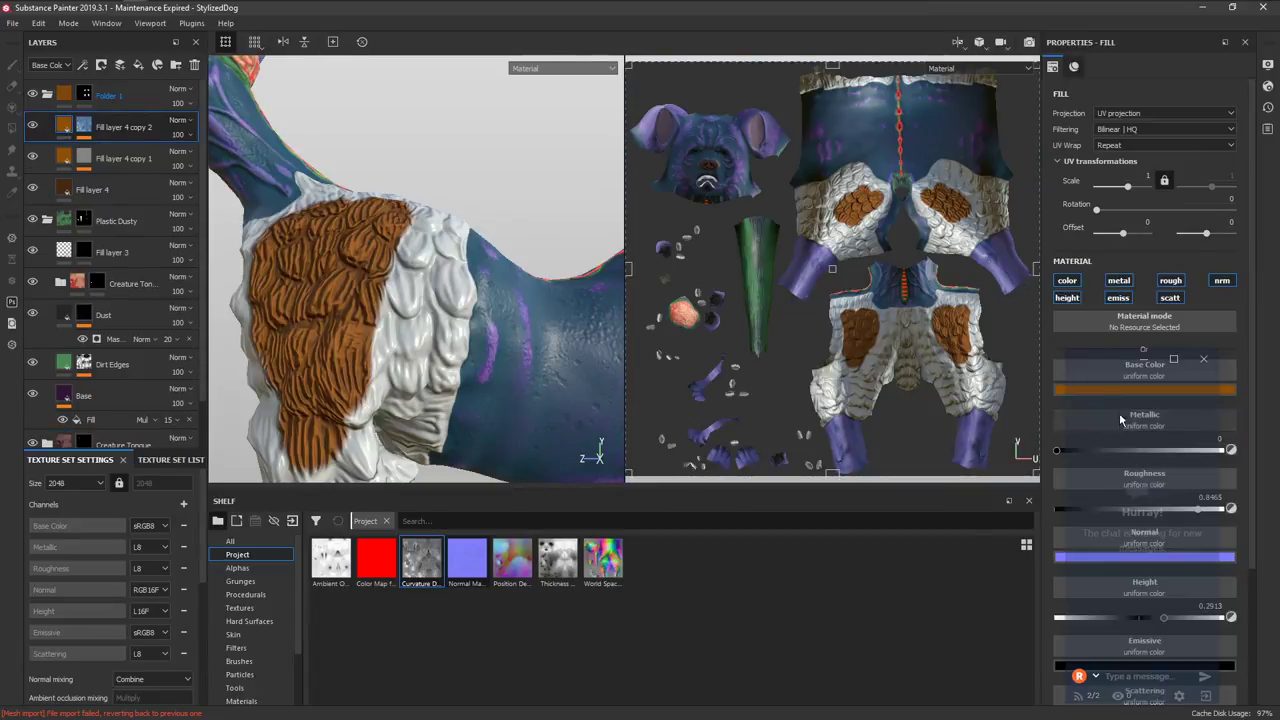
{"action": "left_click", "coordinate": [1115, 390]}
{"action": "left_click_drag", "start_coordinate": [1160, 445], "coordinate": [1203, 428]}
{"action": "left_click_drag", "start_coordinate": [1208, 500], "coordinate": [1211, 531]}
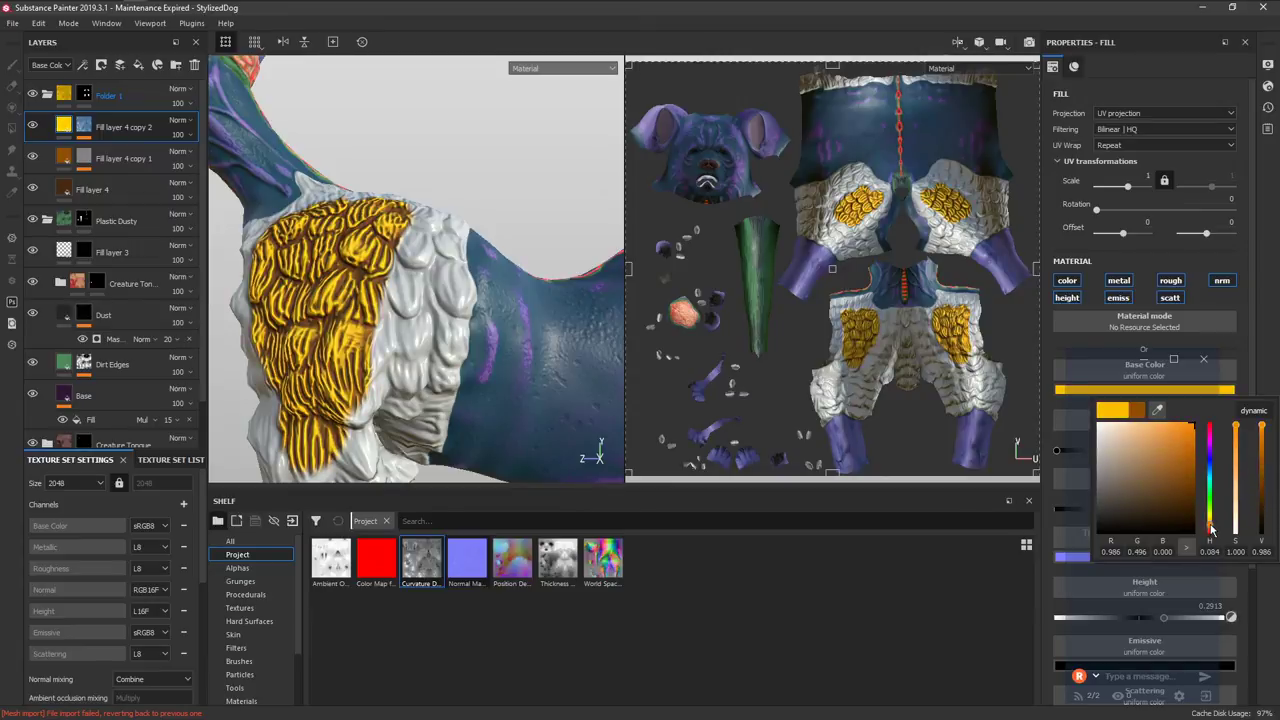
Add a Blur filter to the mask of Fill layer 4 copy 2 and a Levels effect between the Blur and the Curvature fill.
{"action": "left_click", "coordinate": [82, 131]}
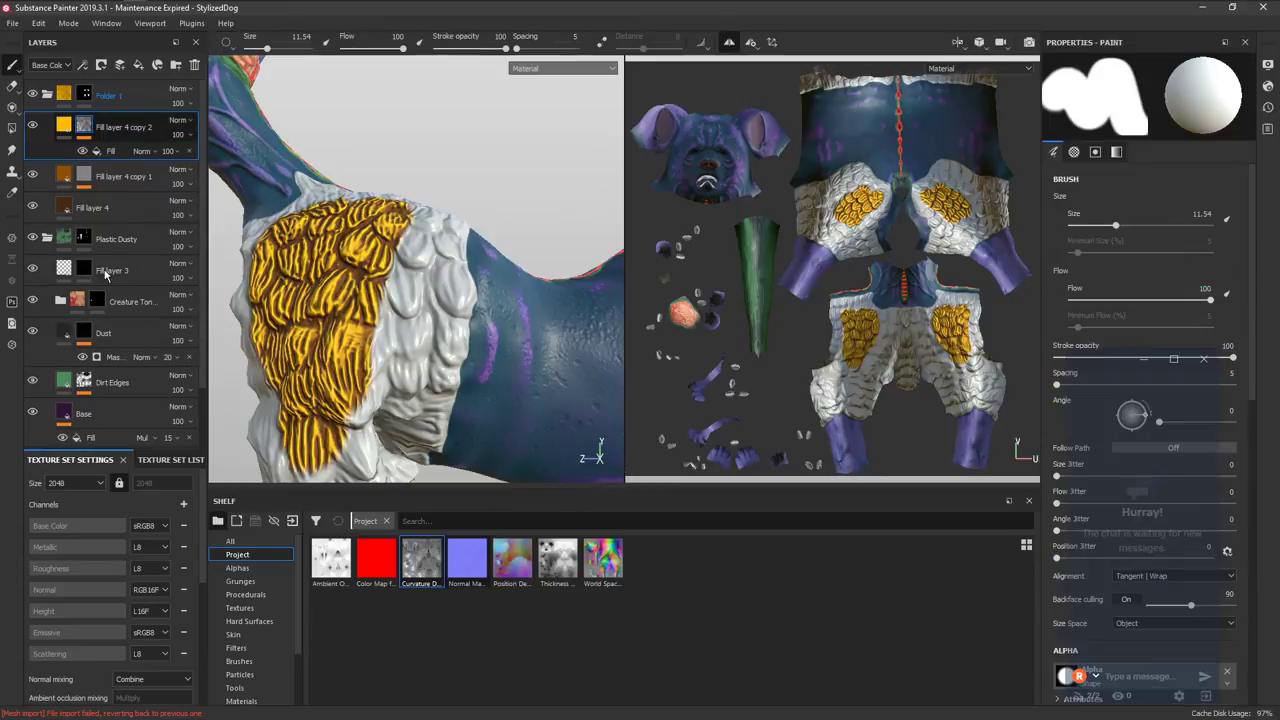
{"action": "right_click", "coordinate": [88, 137]}
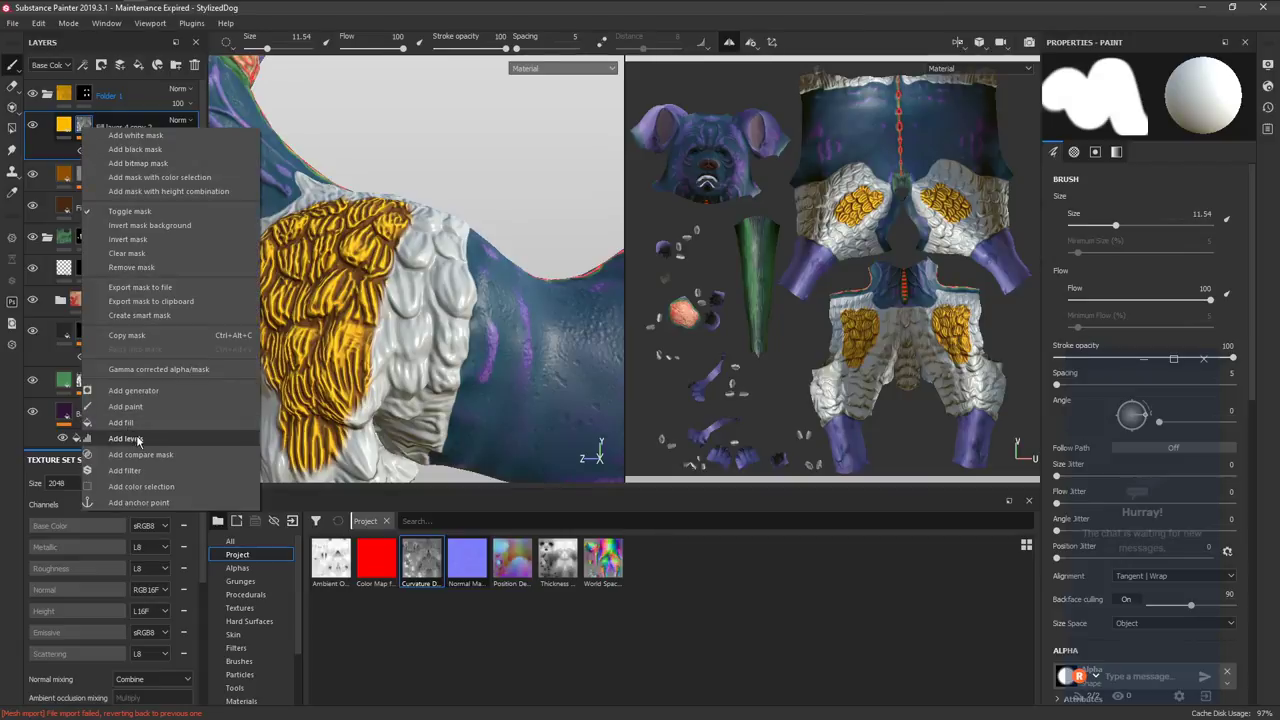
{"action": "left_click", "coordinate": [131, 470]}
{"action": "left_click", "coordinate": [1148, 86]}
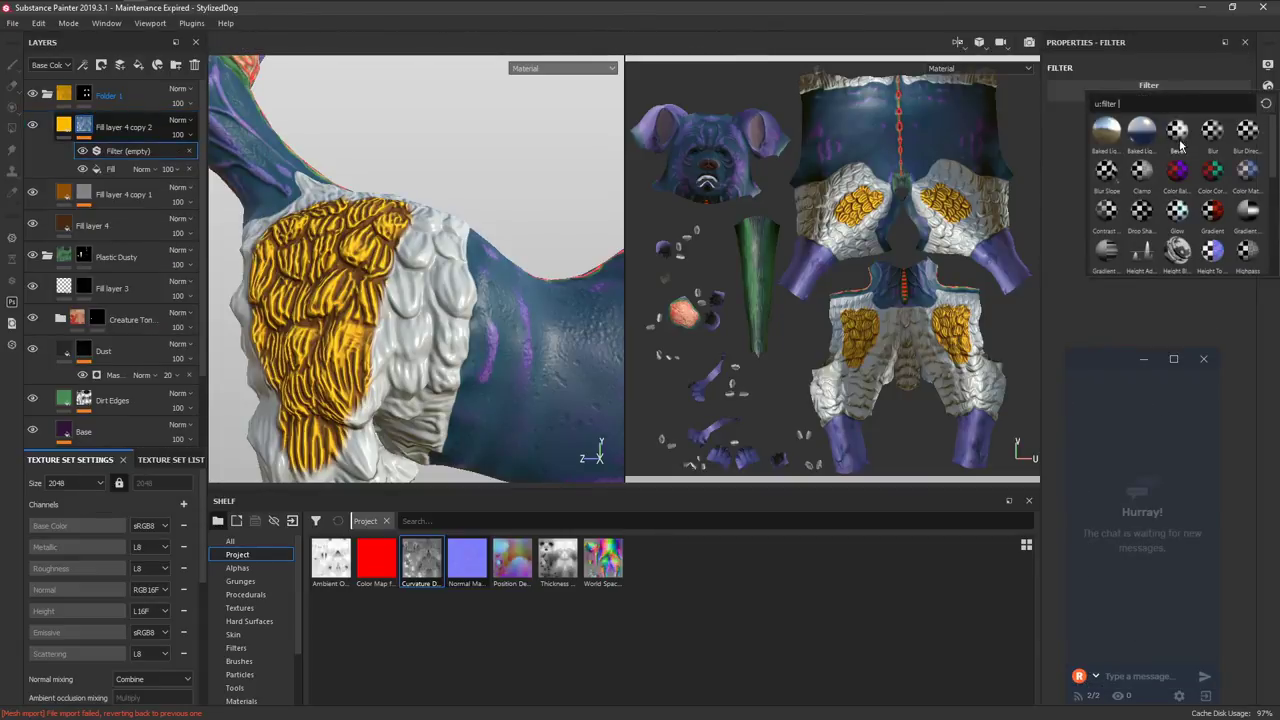
{"action": "left_click", "coordinate": [1212, 132]}
{"action": "right_click", "coordinate": [112, 168]}
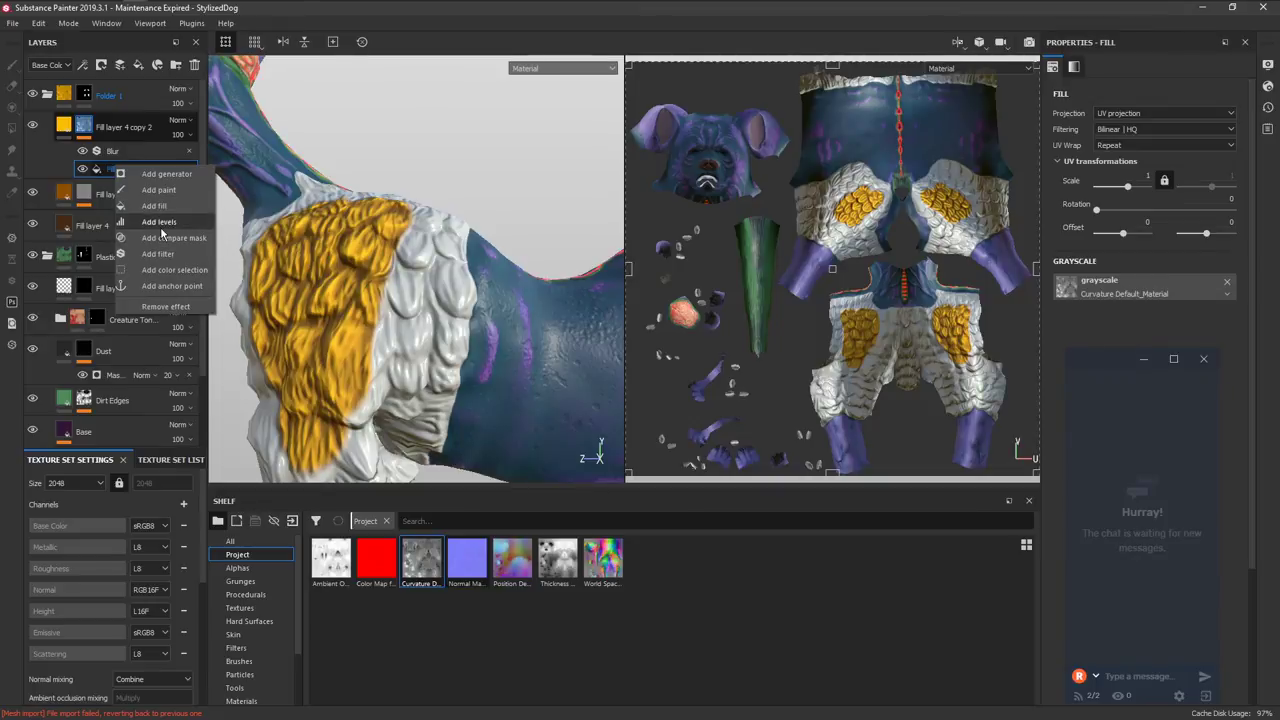
{"action": "left_click", "coordinate": [160, 224]}
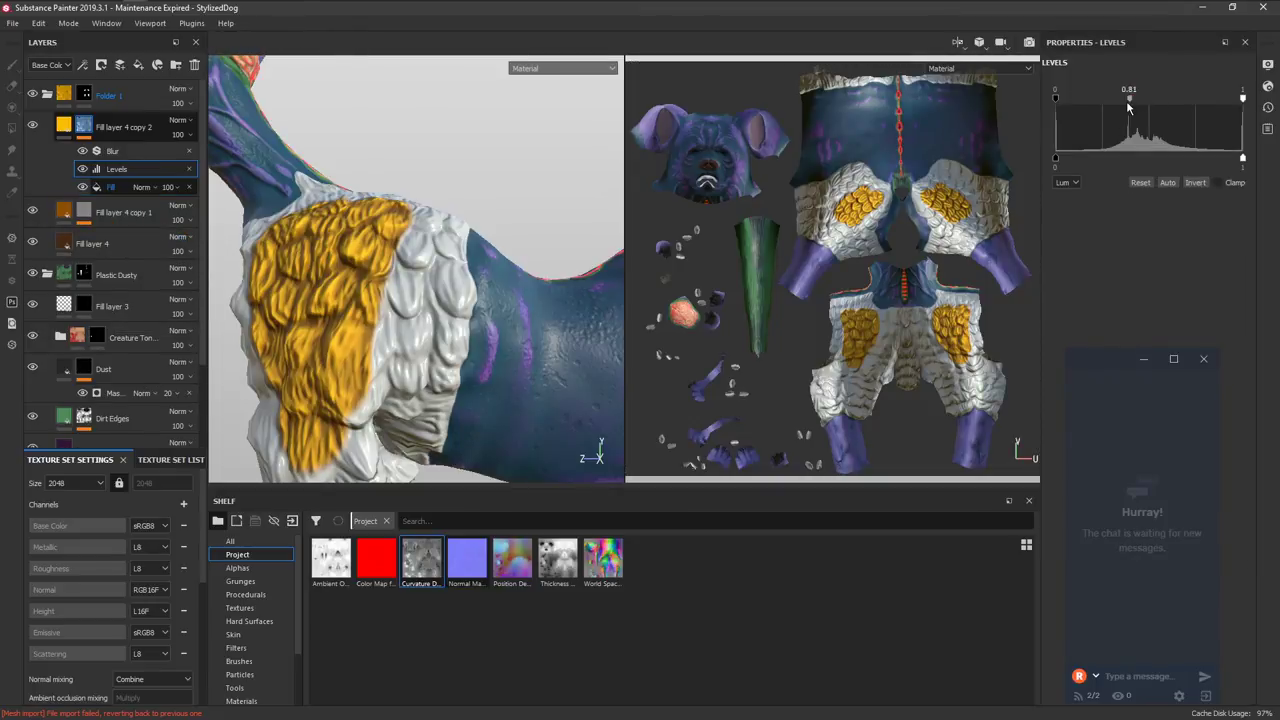
Raise the Levels midpoint on the Fill layer 4 copy 2 mask to about 5.644 and lower its maximum output to under 0.3.
{"action": "left_click_drag", "start_coordinate": [1109, 110], "coordinate": [1183, 108]}
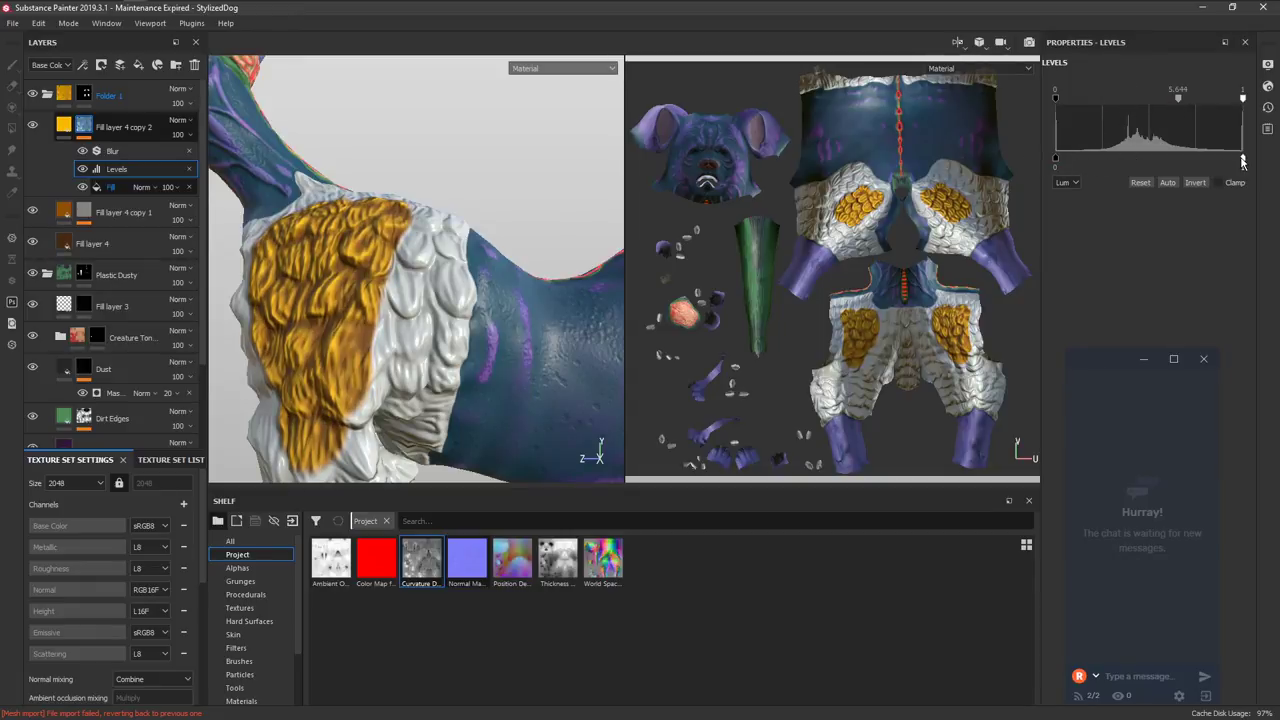
{"action": "left_click_drag", "start_coordinate": [1243, 163], "coordinate": [1167, 166]}
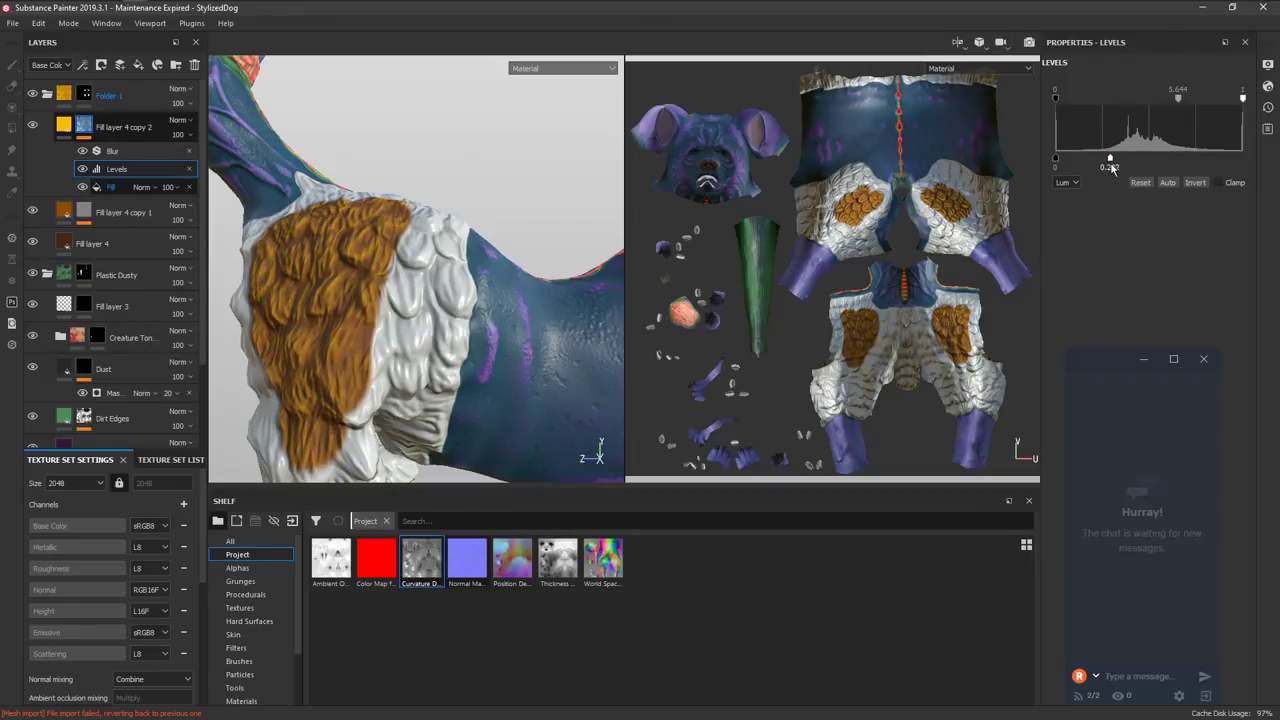
Inspect the mask of Fill layer 4 copy 2 and set its Blur filter's intensity to 0.69.
{"action": "left_click", "coordinate": [85, 128], "text": "alt"}
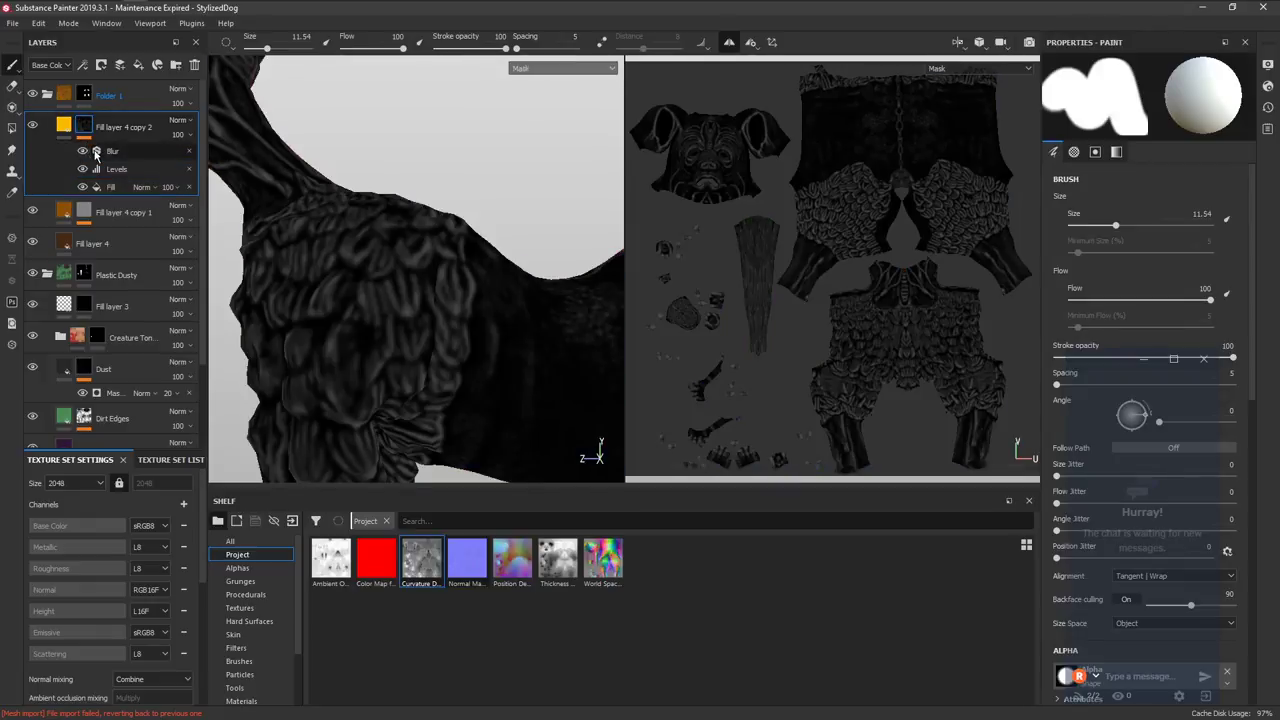
{"action": "left_click", "coordinate": [111, 152]}
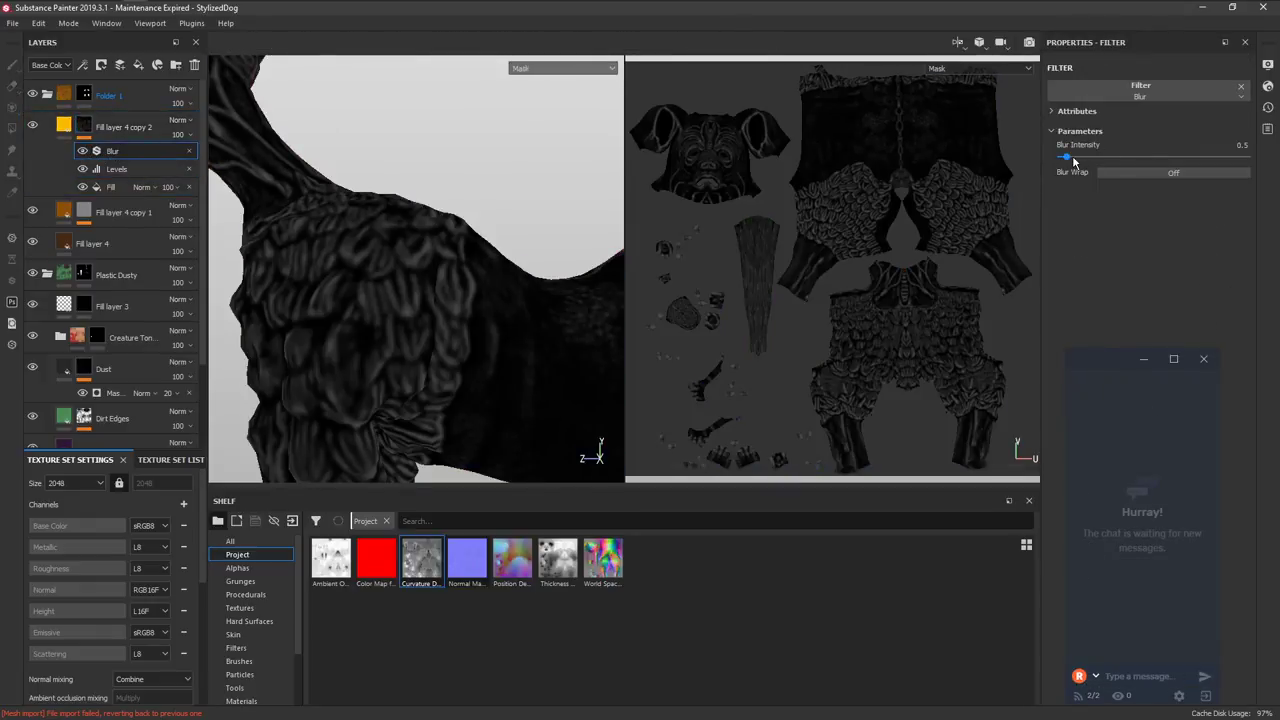
{"action": "left_click_drag", "start_coordinate": [1074, 160], "coordinate": [1069, 161]}
{"action": "key", "text": "m"}
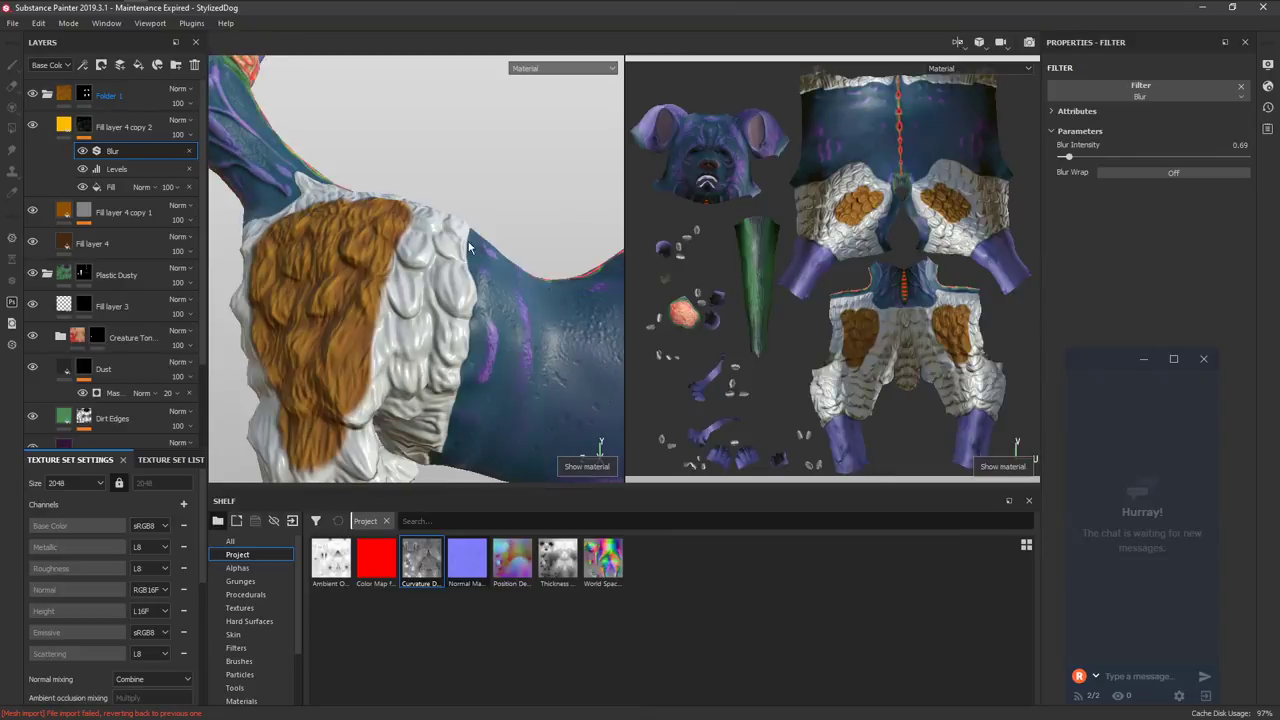
Extend the brown fur on the front shoulder in Folder 1's mask, setting the brush angle to 86 and the size to 3.51.
{"action": "left_click", "coordinate": [85, 95]}
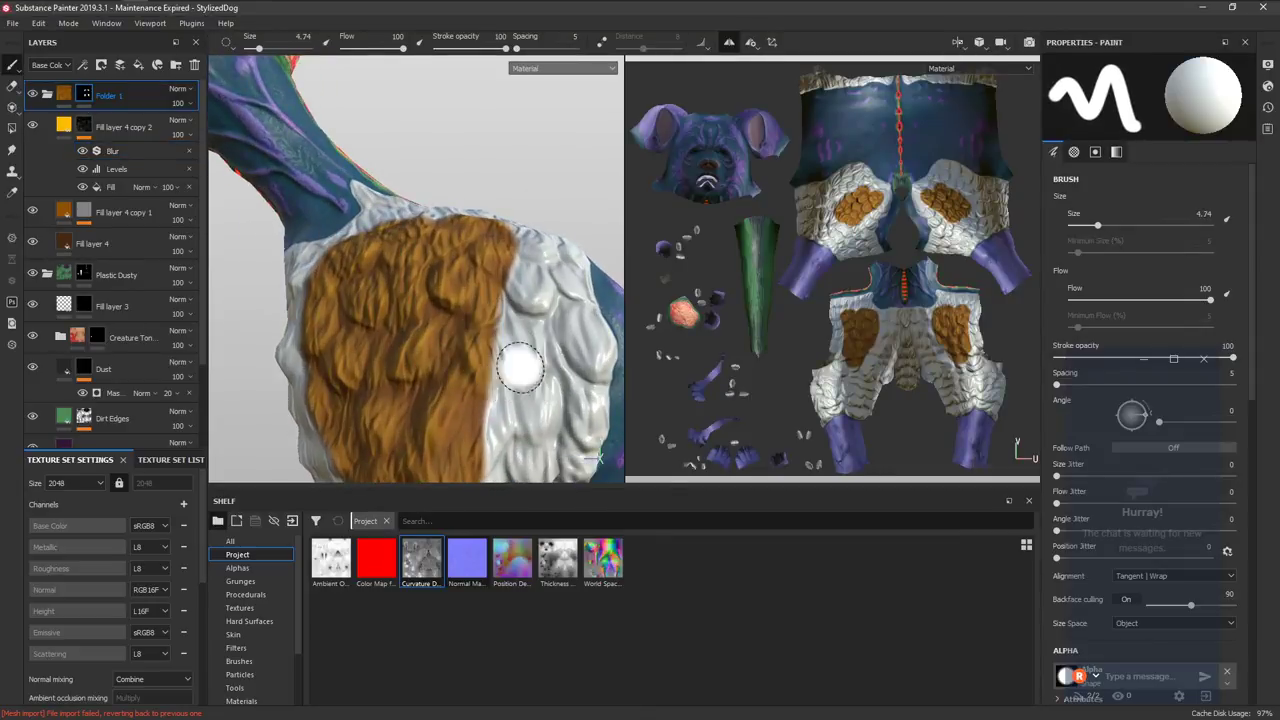
{"action": "left_click_drag", "start_coordinate": [499, 342], "coordinate": [495, 245], "text": "ctrl"}
{"action": "right_click_drag", "start_coordinate": [504, 370], "coordinate": [505, 258], "text": "ctrl"}
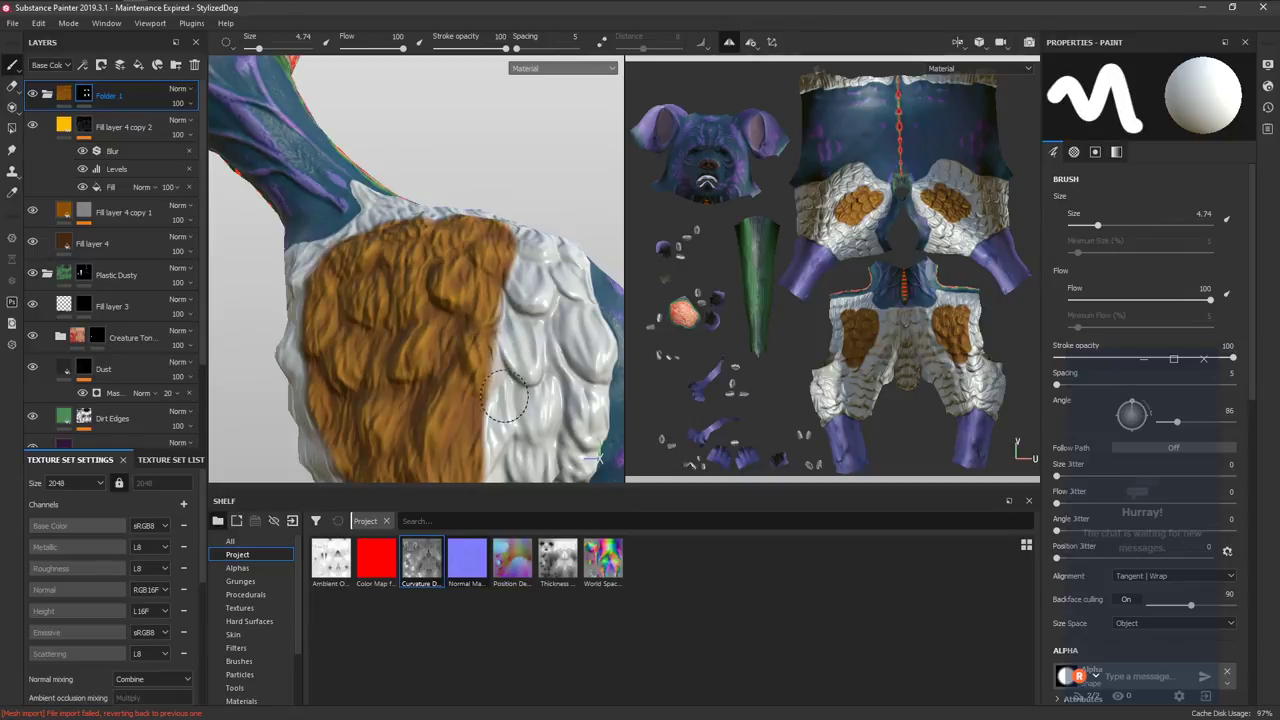
{"action": "mouse_move", "coordinate": [508, 286]}
{"action": "left_mouse_down", "text": "alt"}
{"action": "mouse_move", "coordinate": [434, 277]}
{"action": "mouse_move", "coordinate": [409, 229]}
{"action": "left_mouse_up", "text": "alt"}
{"action": "left_click_drag", "start_coordinate": [340, 370], "coordinate": [415, 305], "text": "alt"}
{"action": "middle_click_drag", "start_coordinate": [415, 305], "coordinate": [443, 240], "text": "alt"}
{"action": "right_click_drag", "start_coordinate": [449, 268], "coordinate": [434, 271], "text": "ctrl"}
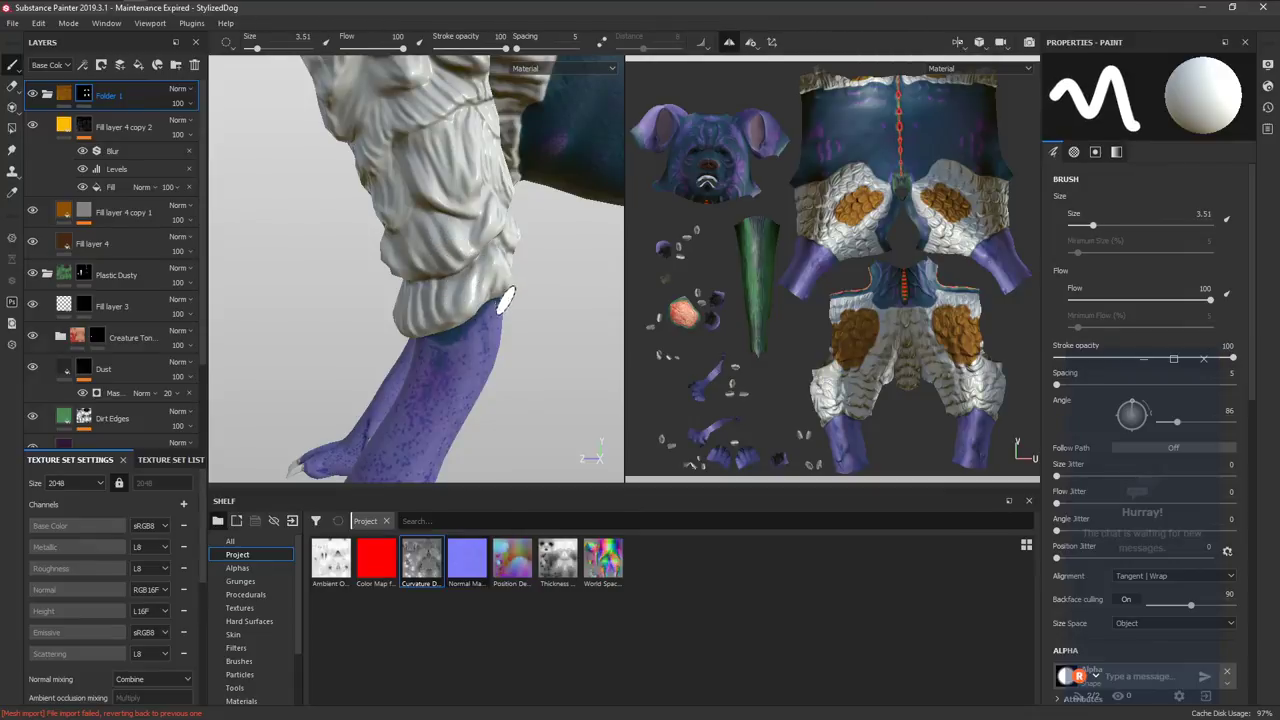
Collapse the Plastic Dusty folder and the other folders below it in the layer stack.
{"action": "right_click_drag", "start_coordinate": [506, 298], "coordinate": [440, 311], "text": "alt"}
{"action": "key", "text": "f"}
{"action": "middle_click_drag", "start_coordinate": [391, 319], "coordinate": [413, 290], "text": "alt"}
{"action": "right_click_drag", "start_coordinate": [412, 290], "coordinate": [433, 350], "text": "alt"}
{"action": "middle_click_drag", "start_coordinate": [433, 349], "coordinate": [398, 45], "text": "alt"}
{"action": "right_click_drag", "start_coordinate": [389, 160], "coordinate": [622, 140], "text": "alt"}
{"action": "middle_click_drag", "start_coordinate": [539, 186], "coordinate": [466, 280], "text": "alt"}
{"action": "left_click", "coordinate": [48, 277]}
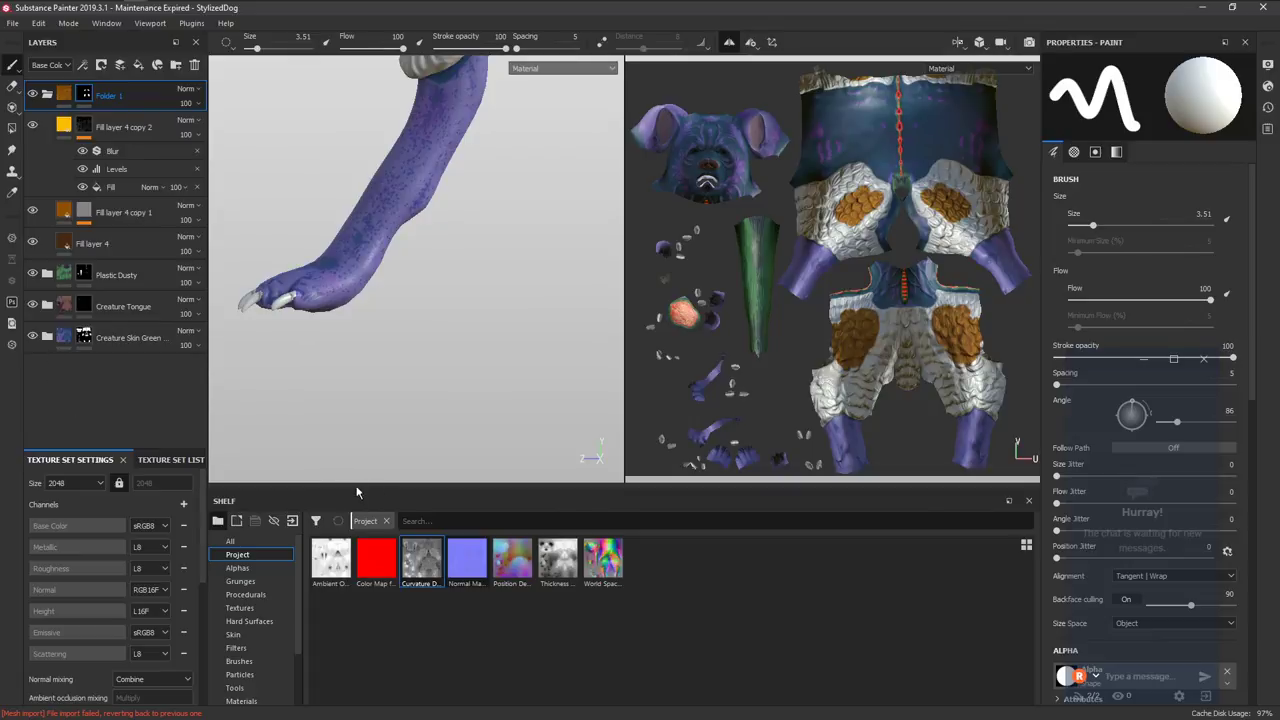
Search the shelf for teeth, apply the Creature Teeth material to the model as the top layer, and give it a black mask.
{"action": "left_click", "coordinate": [386, 521]}
{"action": "type", "text": "tec"}
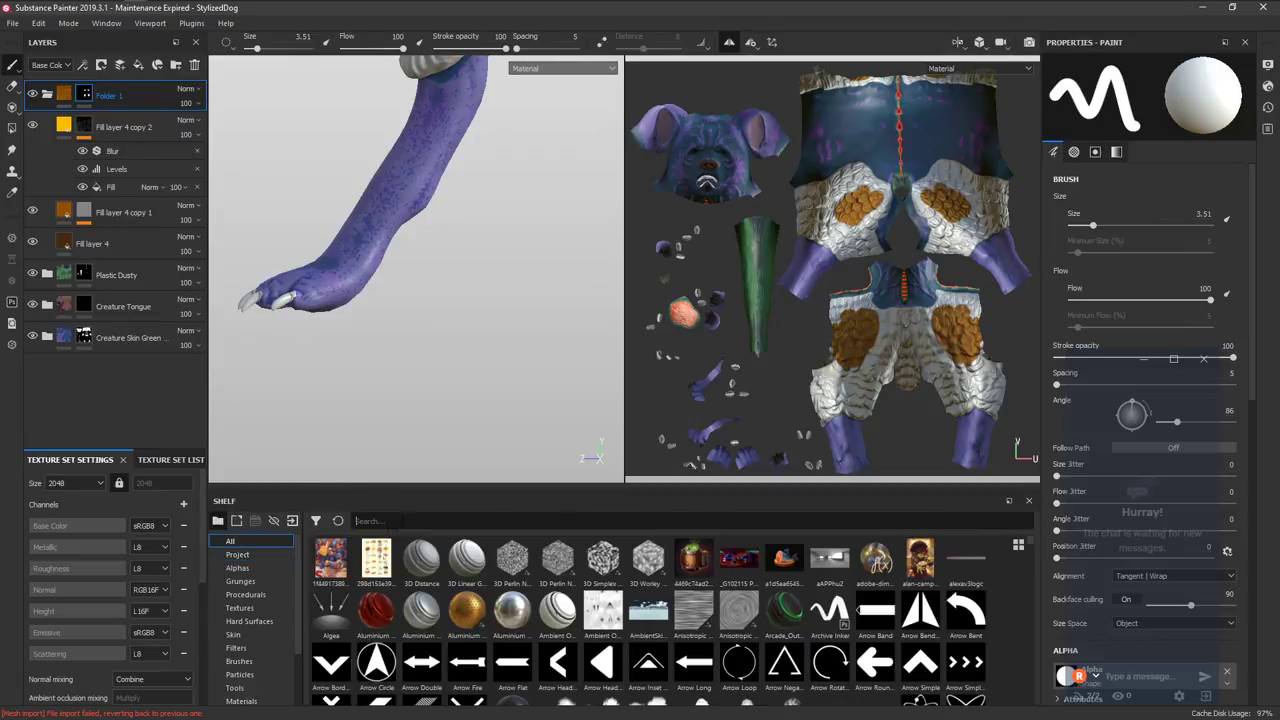
{"action": "type", "text": "th"}
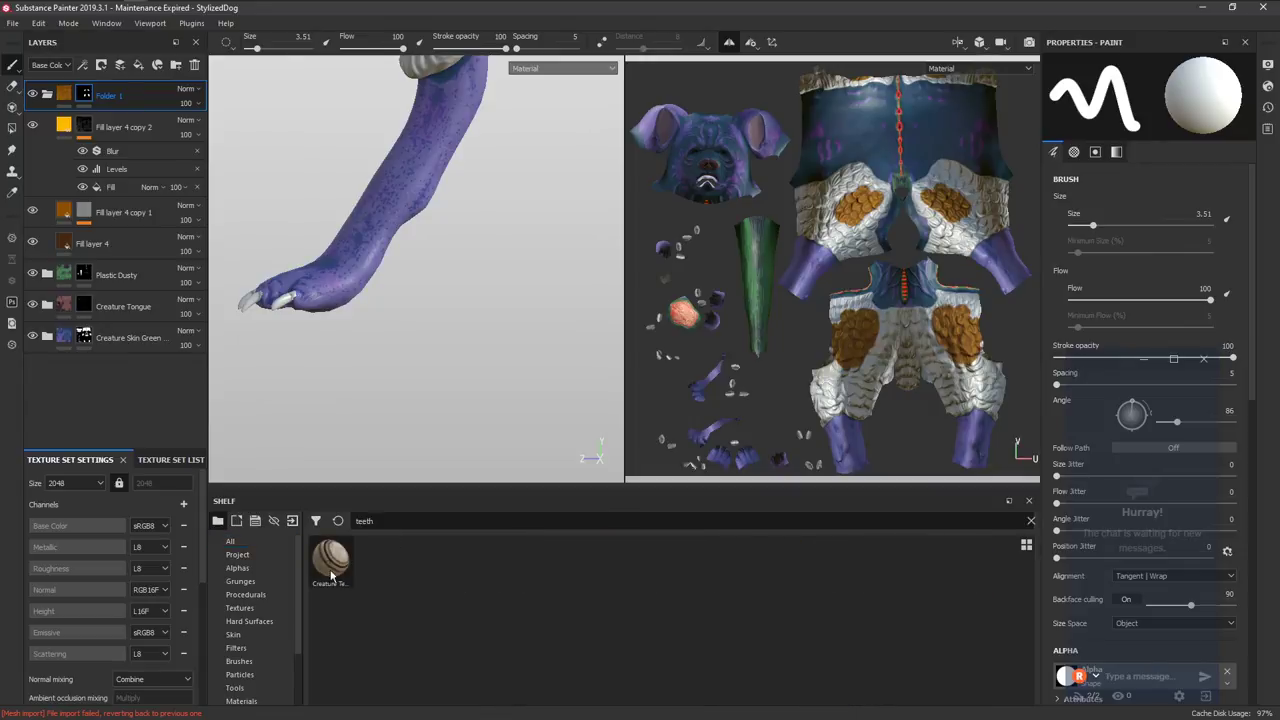
{"action": "left_click_drag", "start_coordinate": [331, 576], "coordinate": [292, 309]}
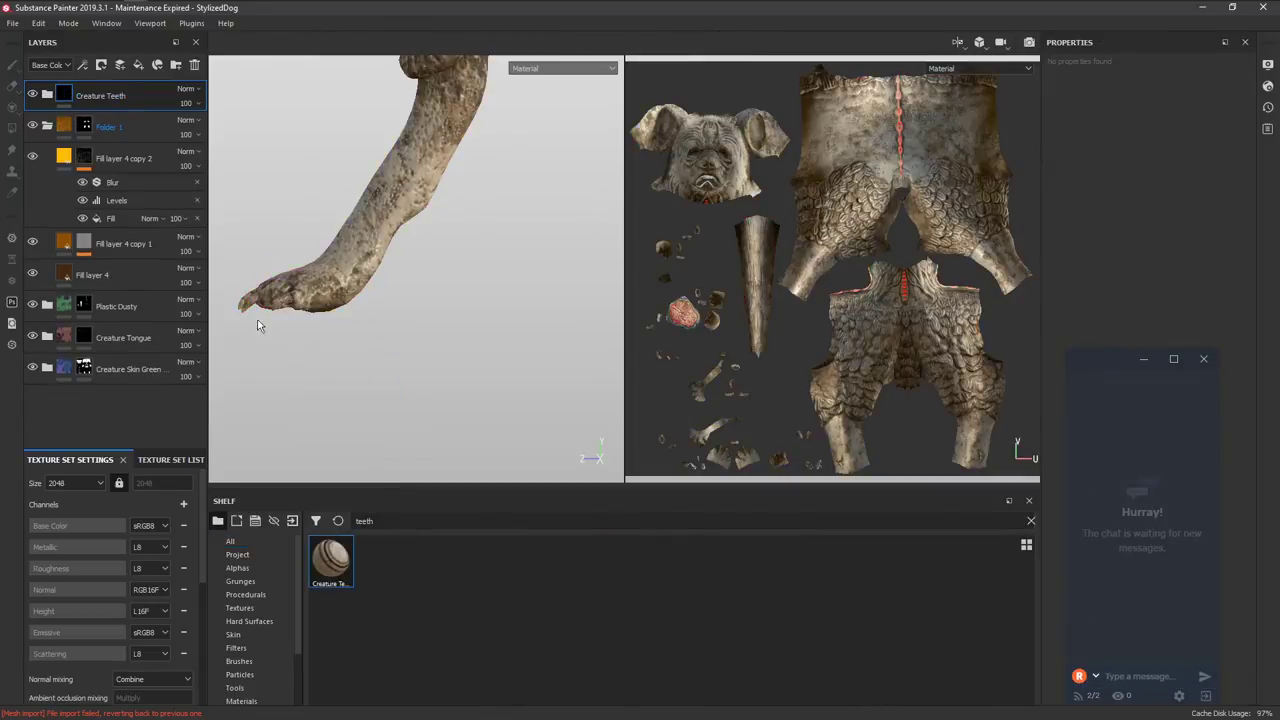
{"action": "right_click", "coordinate": [108, 98]}
{"action": "left_click", "coordinate": [126, 120]}
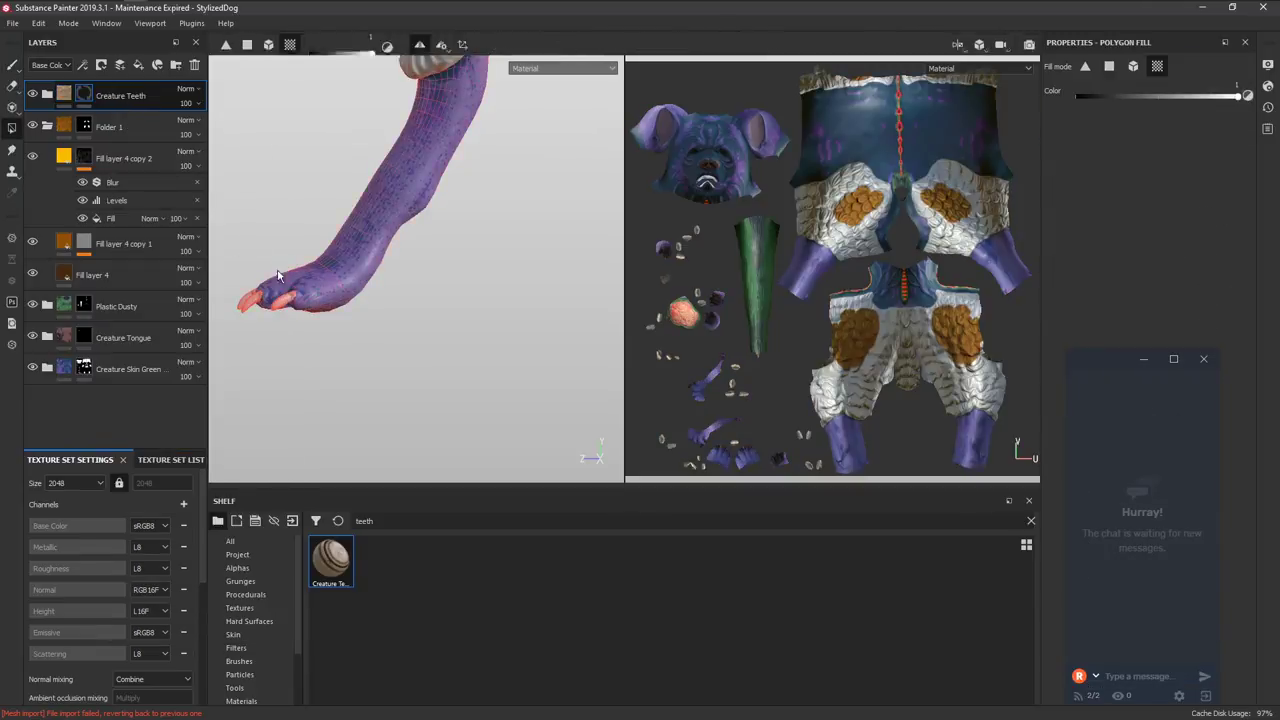
Reveal the Creature Teeth material on the visible claws of the front paw with Polygon Fill in mesh mode.
{"action": "middle_click_drag", "start_coordinate": [276, 280], "coordinate": [414, 318], "text": "alt"}
{"action": "middle_click_drag", "start_coordinate": [346, 340], "coordinate": [540, 300], "text": "alt"}
{"action": "middle_click_drag", "start_coordinate": [303, 371], "coordinate": [399, 328], "text": "alt"}
{"action": "left_click_drag", "start_coordinate": [514, 297], "coordinate": [622, 197], "text": "alt"}
{"action": "key", "text": "f"}
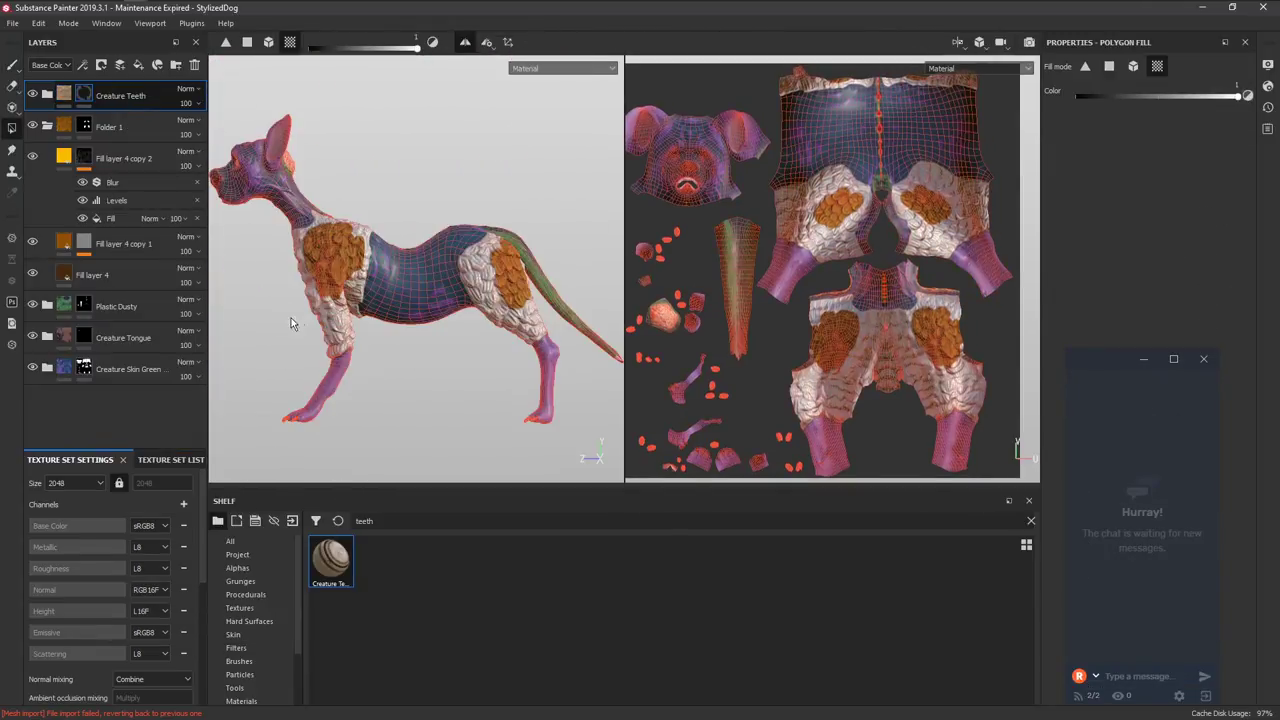
{"action": "middle_click_drag", "start_coordinate": [483, 132], "coordinate": [509, 114], "text": "alt"}
{"action": "middle_click_drag", "start_coordinate": [319, 390], "coordinate": [408, 249], "text": "alt"}
{"action": "right_click_drag", "start_coordinate": [408, 249], "coordinate": [428, 372], "text": "alt"}
{"action": "middle_click_drag", "start_coordinate": [380, 354], "coordinate": [449, 160], "text": "alt"}
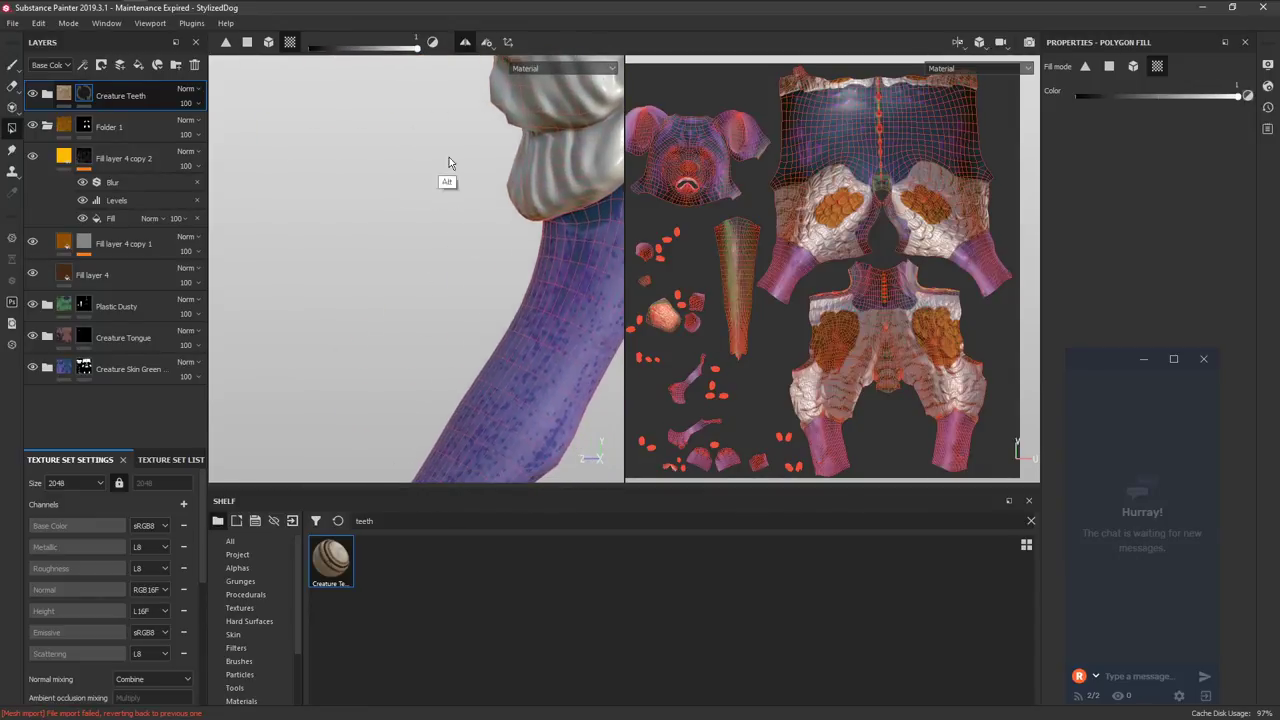
{"action": "middle_click_drag", "start_coordinate": [524, 418], "coordinate": [491, 220], "text": "alt"}
{"action": "right_click_drag", "start_coordinate": [491, 220], "coordinate": [383, 360], "text": "alt"}
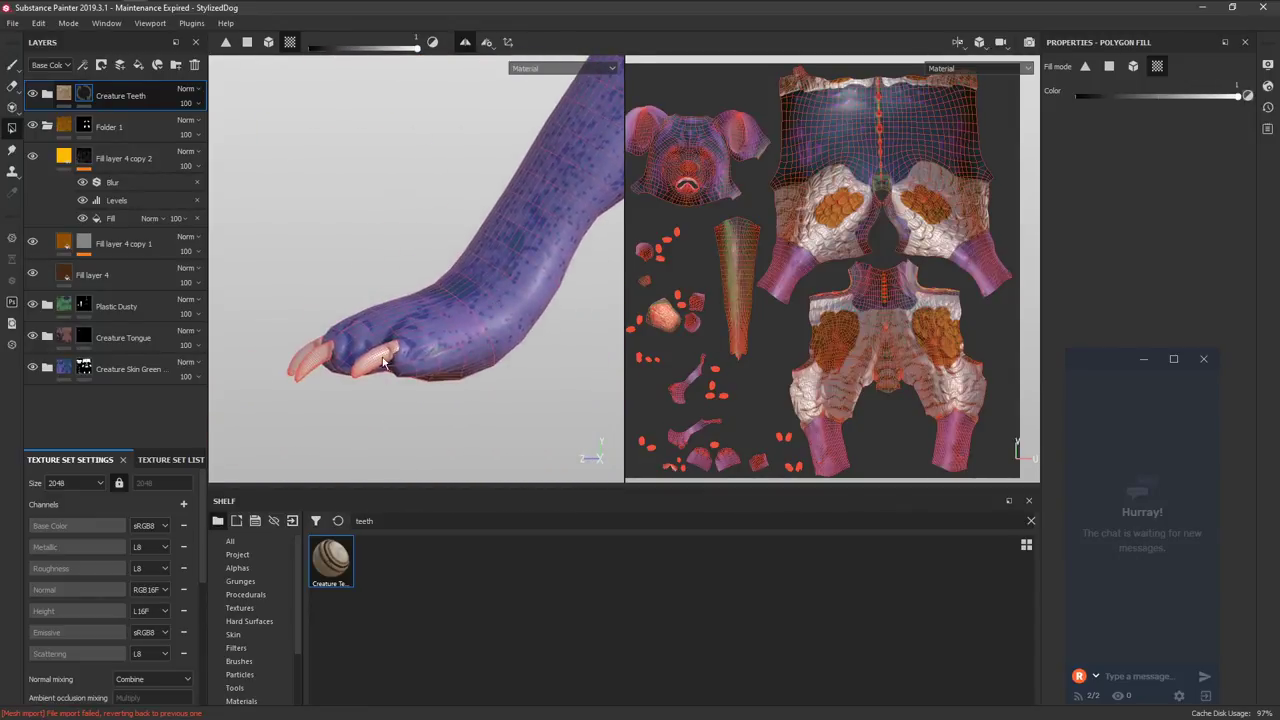
{"action": "left_click", "coordinate": [1133, 66]}
{"action": "left_click", "coordinate": [362, 372]}
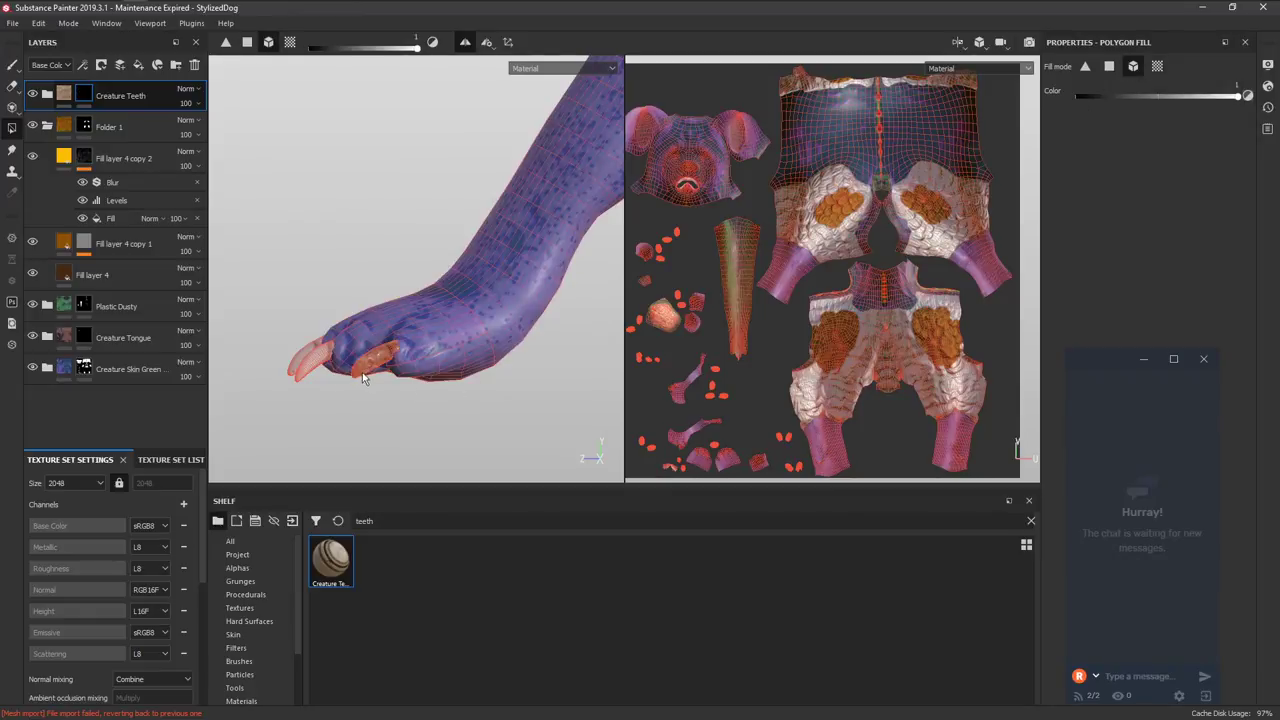
{"action": "left_click", "coordinate": [311, 372]}
{"action": "left_click", "coordinate": [295, 367]}
Fill the remaining claws around the paws into the Creature Teeth mask.
{"action": "left_click_drag", "start_coordinate": [287, 427], "coordinate": [443, 340], "text": "alt"}
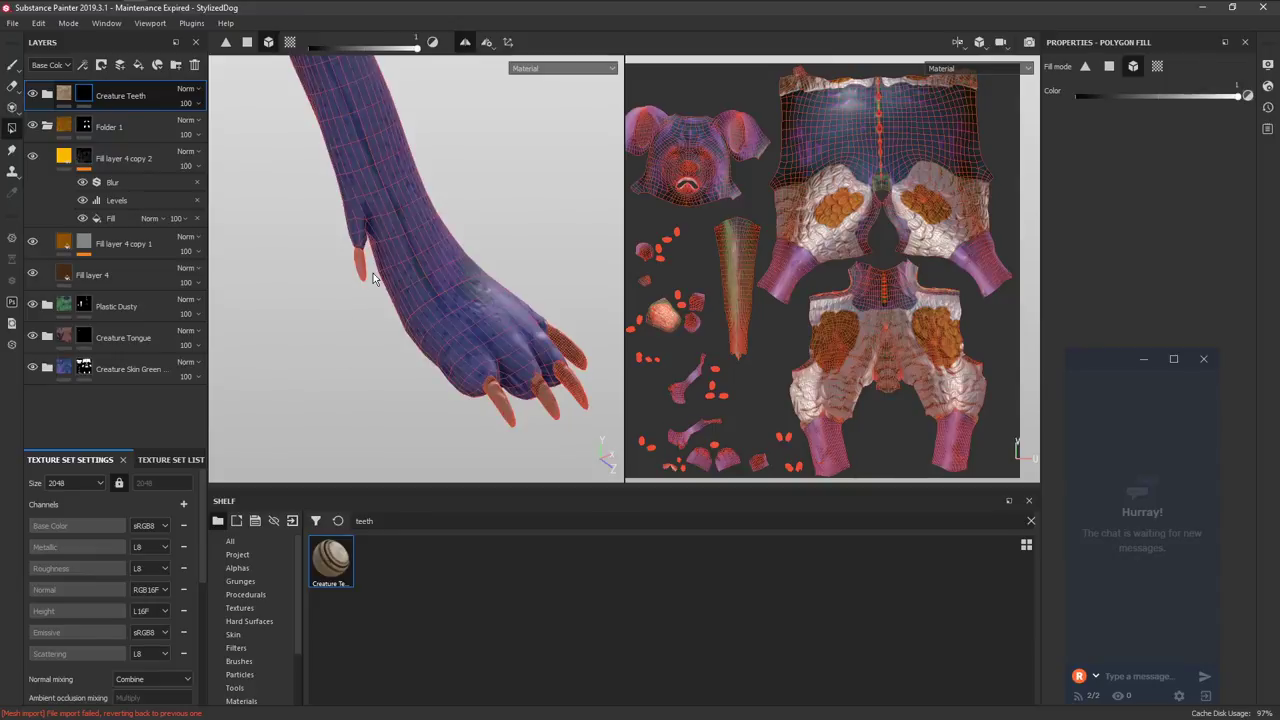
{"action": "left_click_drag", "start_coordinate": [372, 278], "coordinate": [343, 362], "text": "alt"}
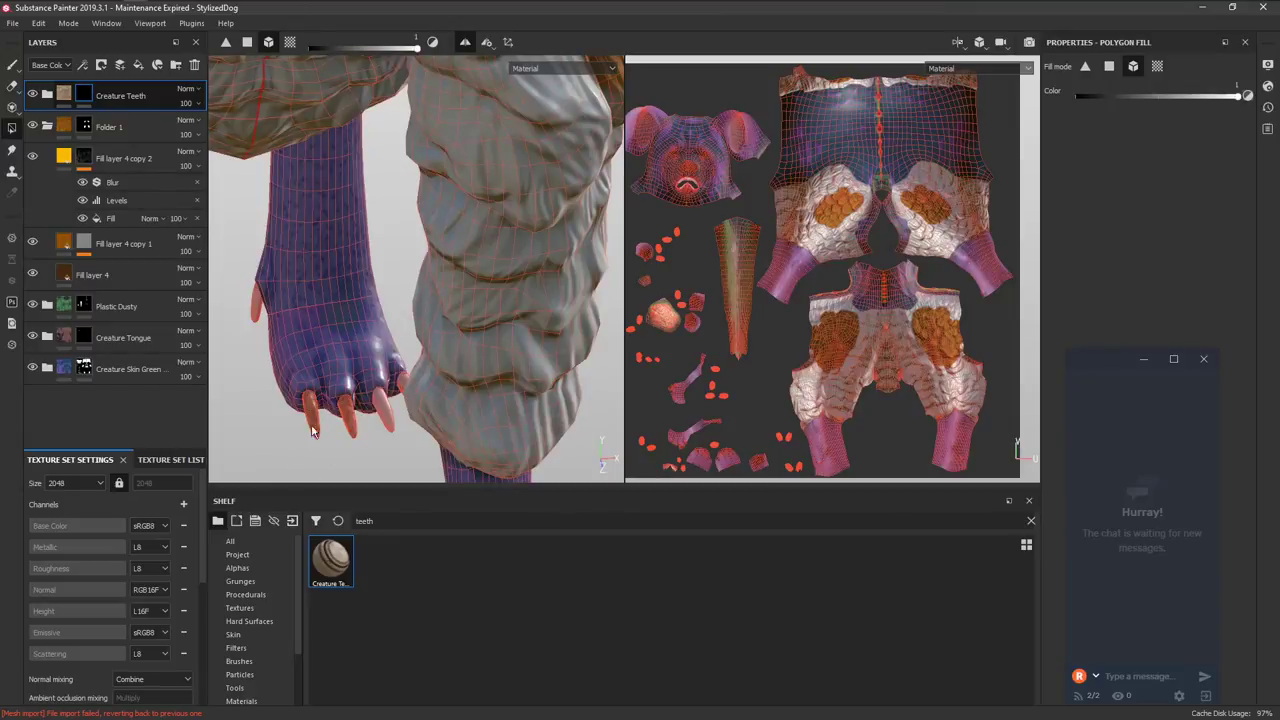
{"action": "left_click_drag", "start_coordinate": [261, 320], "coordinate": [321, 377], "text": "alt"}
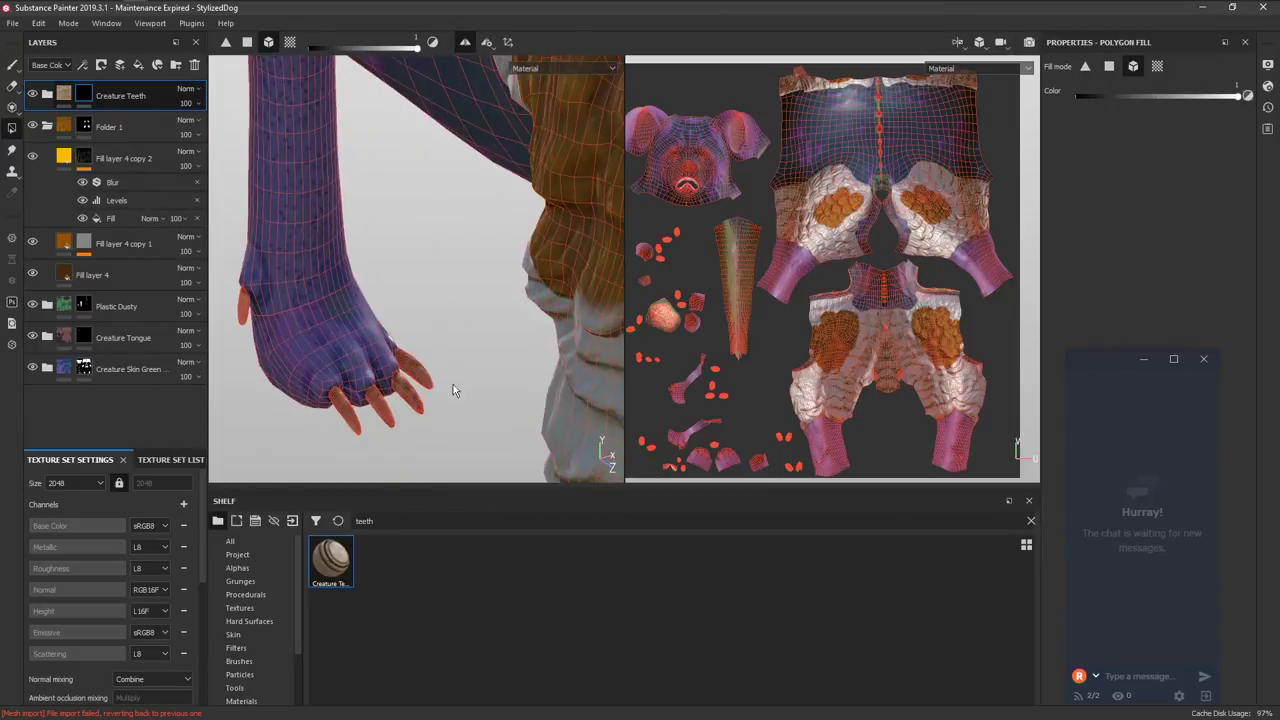
Paint white on Folder 1's mask with brush size 7.83 to cover the front leg and shoulder in brown fur.
{"action": "key", "text": "f"}
{"action": "key", "text": "1"}
{"action": "mouse_move", "coordinate": [443, 340]}
{"action": "left_mouse_down", "text": "alt"}
{"action": "mouse_move", "coordinate": [231, 290]}
{"action": "mouse_move", "coordinate": [129, 222]}
{"action": "left_mouse_up", "text": "alt"}
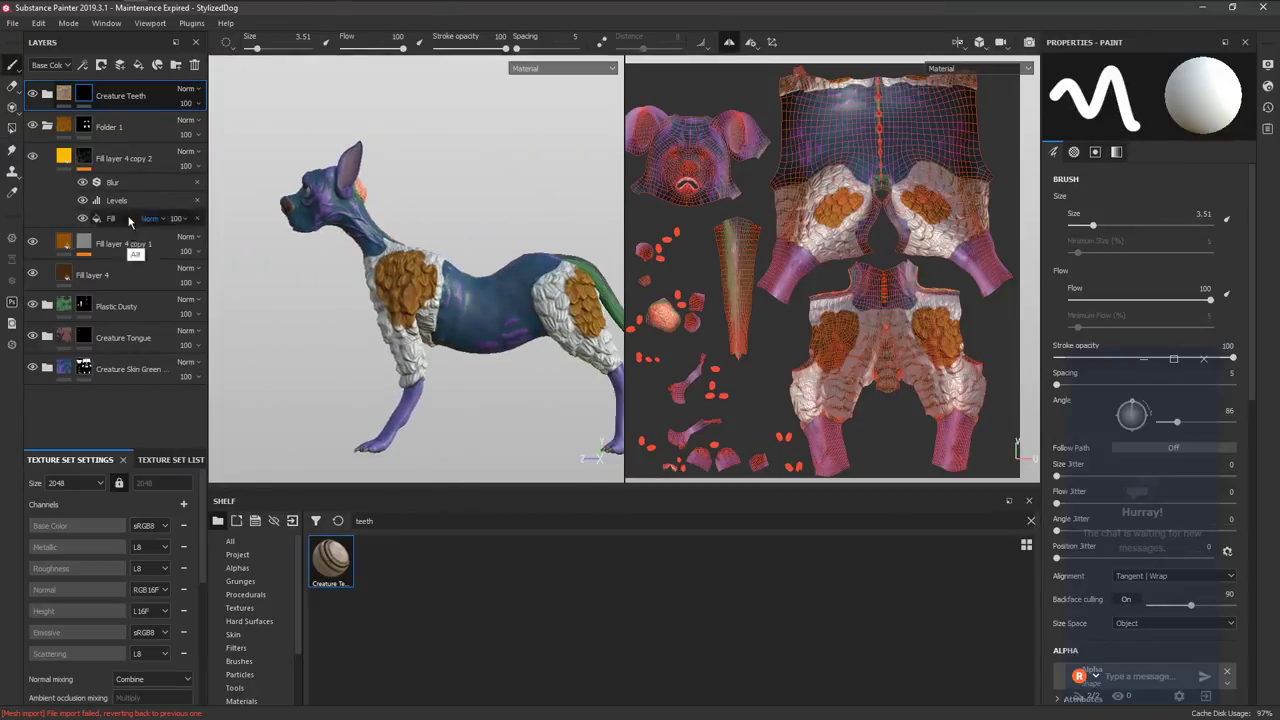
{"action": "left_click", "coordinate": [84, 126]}
{"action": "right_click_drag", "start_coordinate": [345, 300], "coordinate": [500, 359], "text": "alt"}
{"action": "left_click_drag", "start_coordinate": [380, 405], "coordinate": [340, 320], "text": "ctrl+alt"}
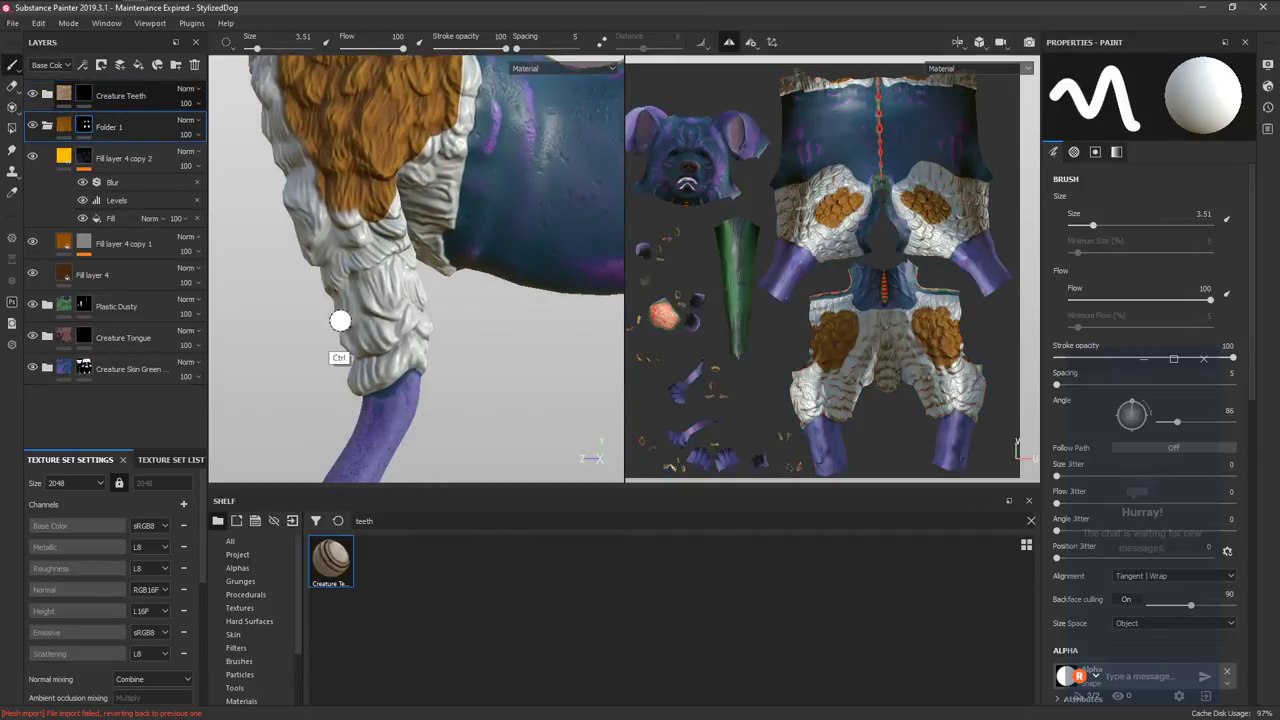
{"action": "right_click_drag", "start_coordinate": [340, 320], "coordinate": [349, 366], "text": "ctrl"}
{"action": "mouse_move", "coordinate": [349, 366]}
{"action": "left_mouse_down"}
{"action": "mouse_move", "coordinate": [430, 352]}
{"action": "mouse_move", "coordinate": [335, 228]}
{"action": "mouse_move", "coordinate": [392, 205]}
{"action": "left_mouse_up"}
{"action": "mouse_move", "coordinate": [355, 280]}
{"action": "left_mouse_down", "text": "alt"}
{"action": "mouse_move", "coordinate": [362, 313]}
{"action": "mouse_move", "coordinate": [432, 302]}
{"action": "mouse_move", "coordinate": [360, 280]}
{"action": "left_mouse_up", "text": "alt"}
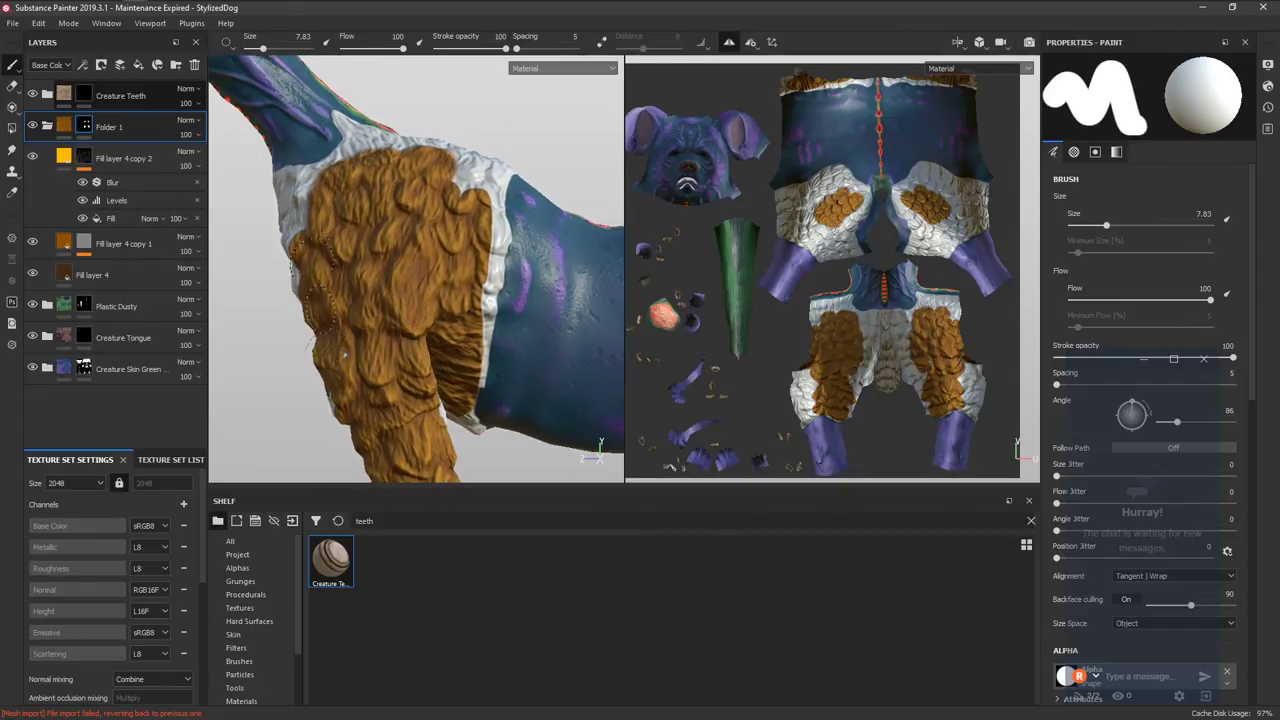
Paint the brown fur over the white scales of the hind thigh in the UV view.
{"action": "scroll", "coordinate": [770, 225], "scroll_direction": "up", "scroll_amount": 5}
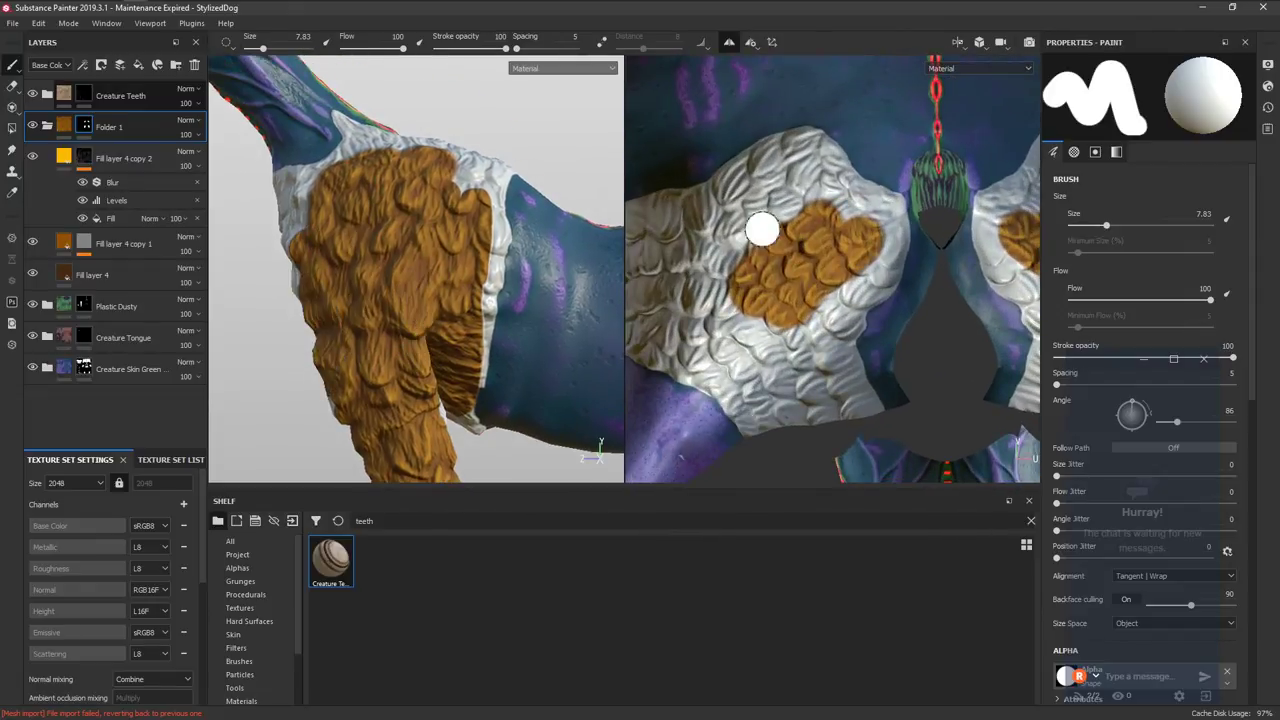
{"action": "mouse_move", "coordinate": [766, 229]}
{"action": "left_mouse_down"}
{"action": "mouse_move", "coordinate": [786, 188]}
{"action": "mouse_move", "coordinate": [860, 212]}
{"action": "mouse_move", "coordinate": [790, 216]}
{"action": "left_mouse_up"}
{"action": "middle_click_drag", "start_coordinate": [761, 276], "coordinate": [881, 276], "text": "alt"}
{"action": "mouse_move", "coordinate": [757, 231]}
{"action": "left_mouse_down"}
{"action": "mouse_move", "coordinate": [746, 237]}
{"action": "mouse_move", "coordinate": [855, 253]}
{"action": "mouse_move", "coordinate": [745, 305]}
{"action": "mouse_move", "coordinate": [870, 403]}
{"action": "mouse_move", "coordinate": [812, 303]}
{"action": "left_mouse_up"}
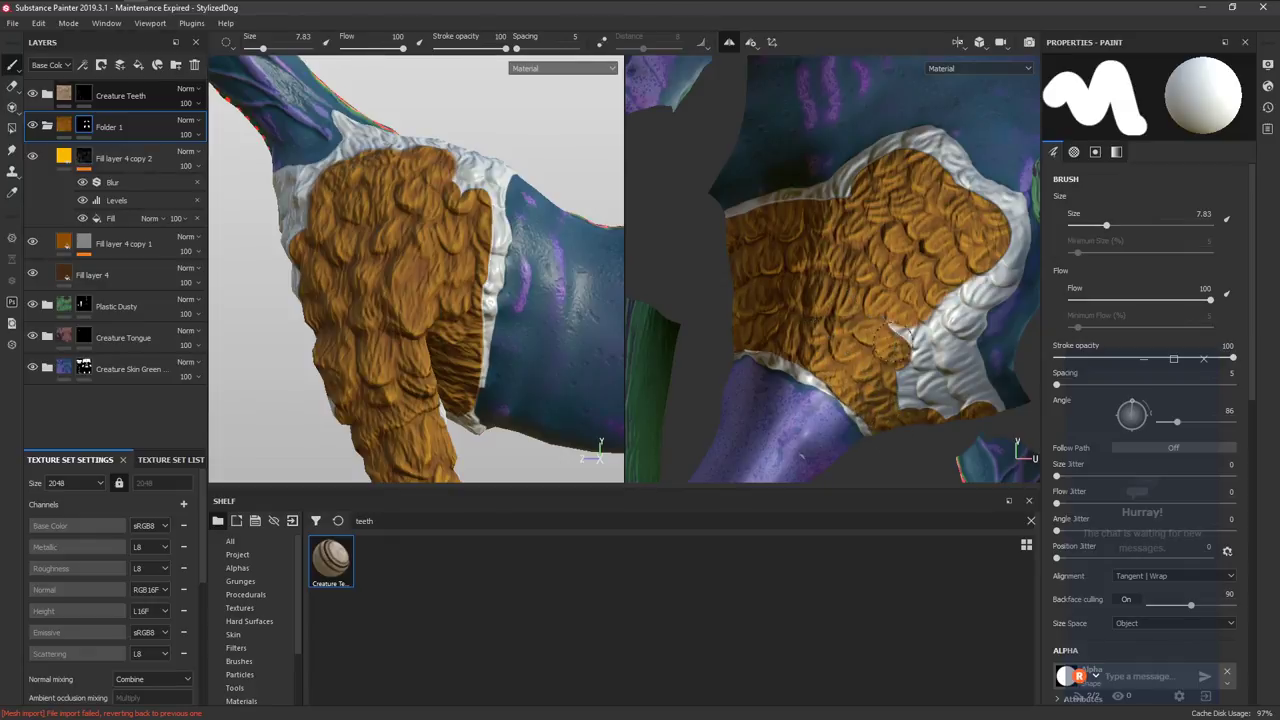
{"action": "mouse_move", "coordinate": [890, 342]}
{"action": "left_mouse_down"}
{"action": "mouse_move", "coordinate": [910, 394]}
{"action": "mouse_move", "coordinate": [924, 315]}
{"action": "left_mouse_up"}
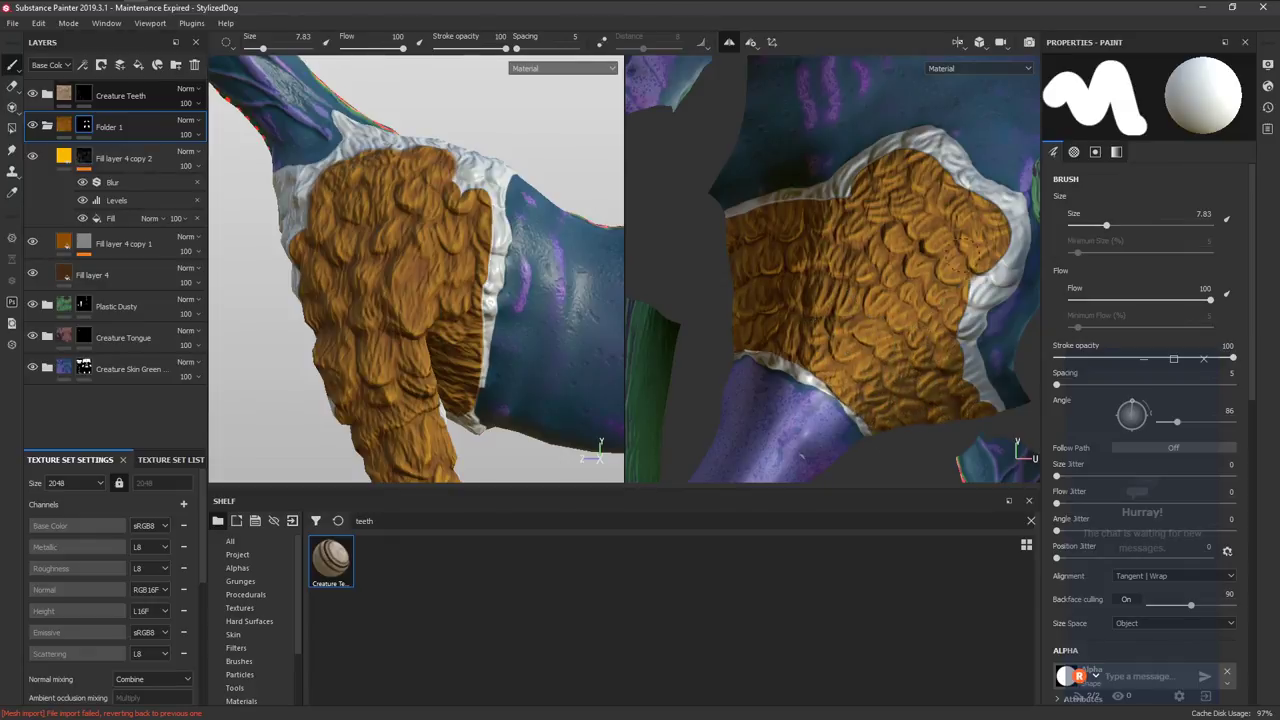
Extend the brown fur over the chest, the front legs and the upper shoulder edge in the UV view.
{"action": "mouse_move", "coordinate": [970, 243]}
{"action": "middle_mouse_down", "text": "alt"}
{"action": "mouse_move", "coordinate": [846, 312]}
{"action": "mouse_move", "coordinate": [837, 205]}
{"action": "mouse_move", "coordinate": [949, 190]}
{"action": "middle_mouse_up", "text": "alt"}
{"action": "mouse_move", "coordinate": [856, 239]}
{"action": "left_mouse_down"}
{"action": "mouse_move", "coordinate": [830, 222]}
{"action": "mouse_move", "coordinate": [895, 285]}
{"action": "mouse_move", "coordinate": [902, 425]}
{"action": "left_mouse_up"}
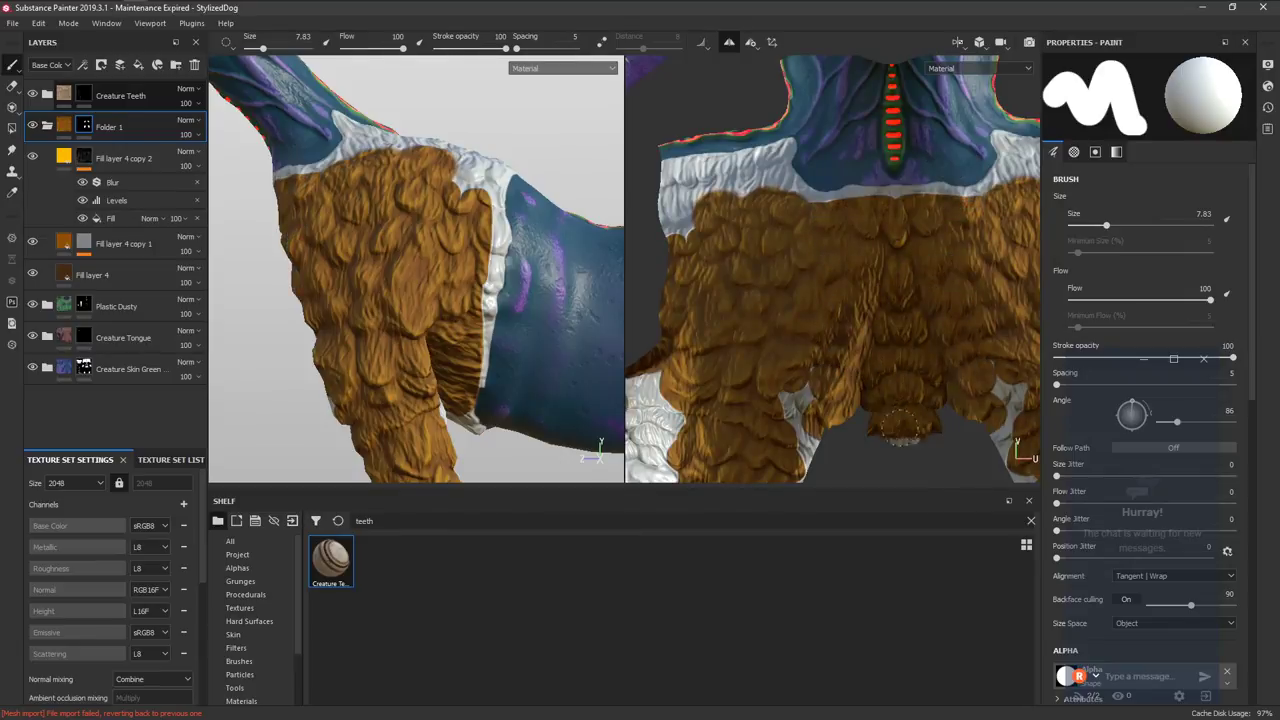
{"action": "middle_click_drag", "start_coordinate": [902, 425], "coordinate": [903, 229]}
{"action": "left_click_drag", "start_coordinate": [858, 338], "coordinate": [843, 344]}
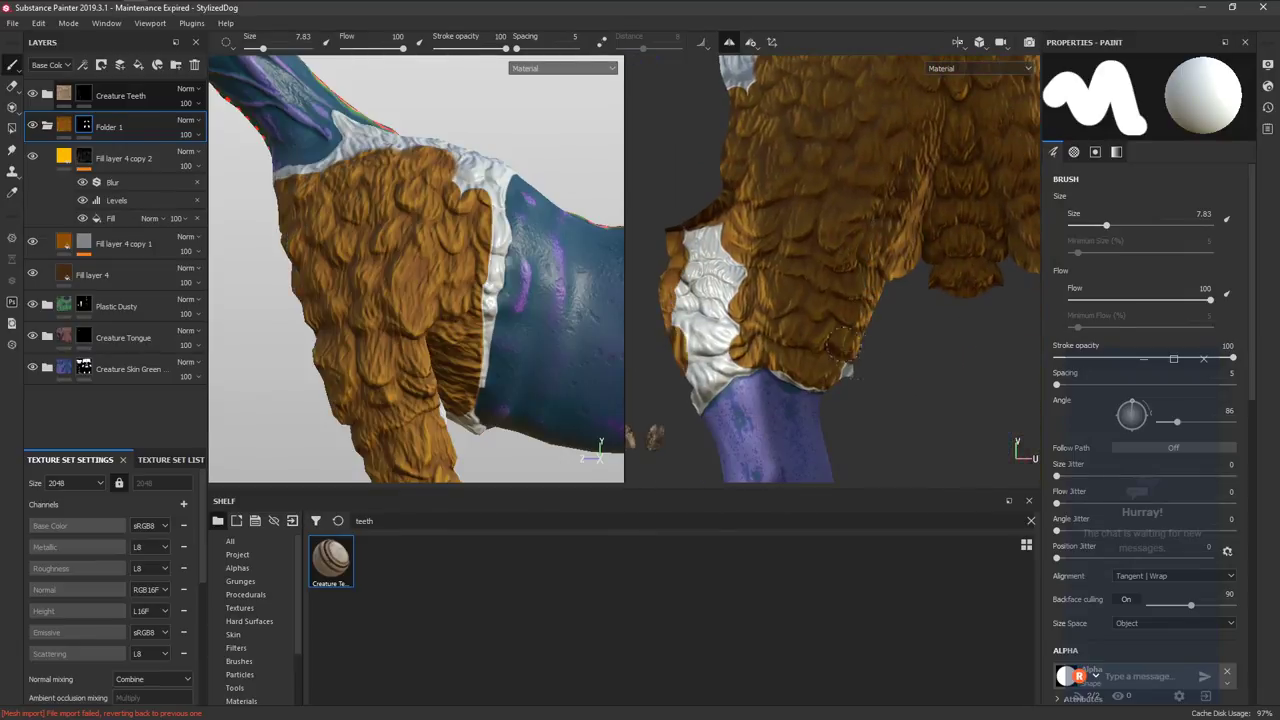
{"action": "left_click_drag", "start_coordinate": [722, 372], "coordinate": [700, 258]}
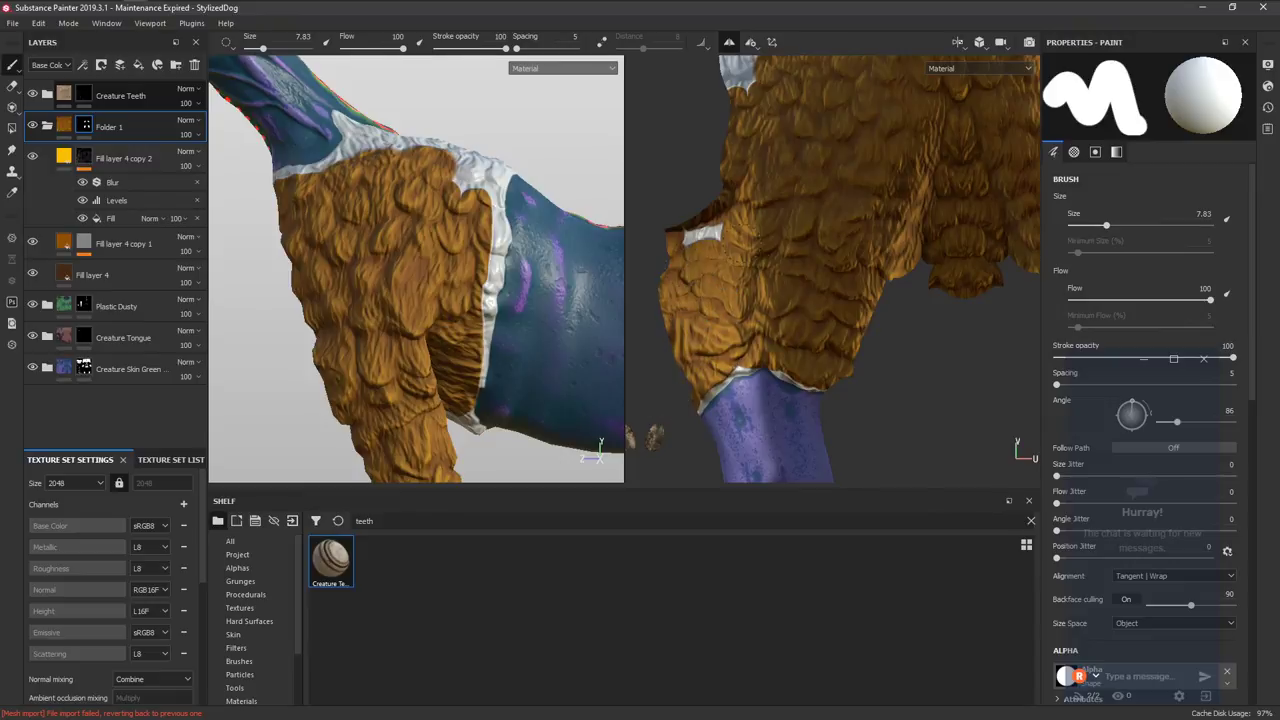
{"action": "mouse_move", "coordinate": [828, 225]}
{"action": "middle_mouse_down", "text": "alt"}
{"action": "mouse_move", "coordinate": [786, 363]}
{"action": "mouse_move", "coordinate": [792, 395]}
{"action": "middle_mouse_up", "text": "alt"}
{"action": "mouse_move", "coordinate": [748, 264]}
{"action": "left_mouse_down"}
{"action": "mouse_move", "coordinate": [688, 243]}
{"action": "mouse_move", "coordinate": [742, 227]}
{"action": "mouse_move", "coordinate": [685, 214]}
{"action": "mouse_move", "coordinate": [822, 205]}
{"action": "left_mouse_up"}
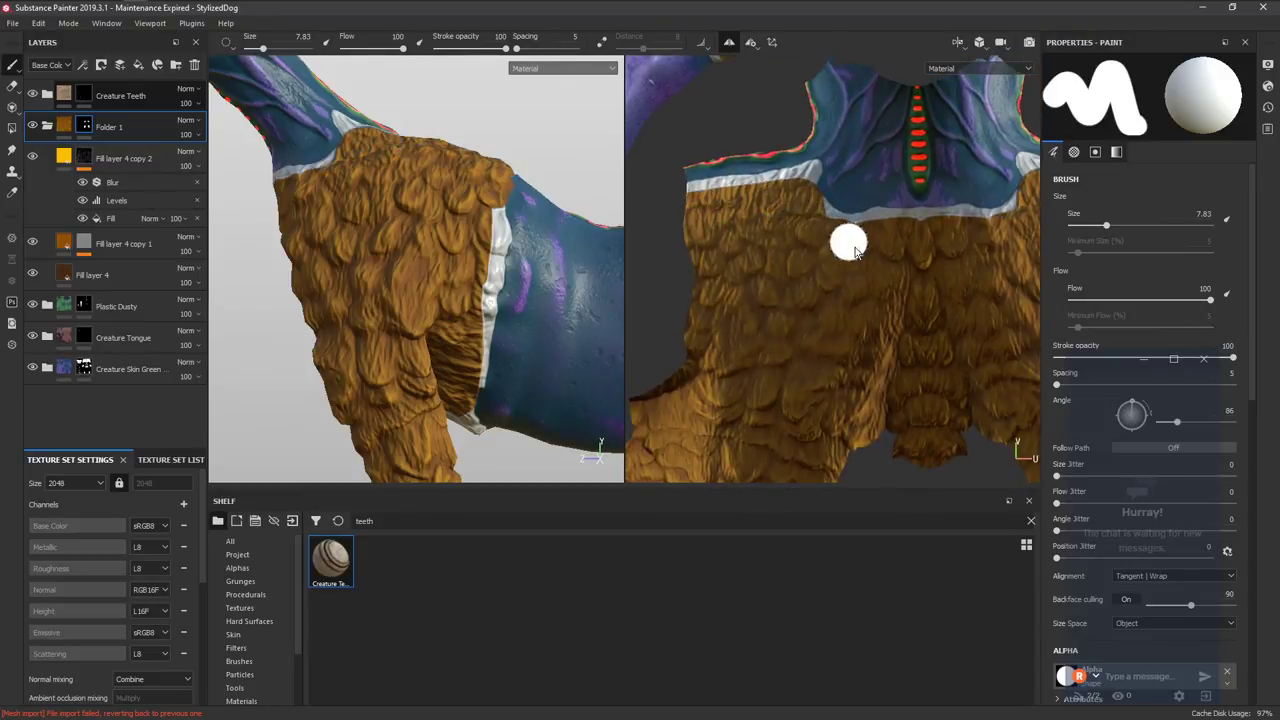
Reduce the brush size to 1.85 and paint the brown fur along its lower border above the purple front leg.
{"action": "middle_click_drag", "start_coordinate": [849, 240], "coordinate": [757, 265], "text": "alt"}
{"action": "mouse_move", "coordinate": [745, 440]}
{"action": "middle_mouse_down", "text": "alt"}
{"action": "mouse_move", "coordinate": [757, 300]}
{"action": "mouse_move", "coordinate": [837, 220]}
{"action": "middle_mouse_up", "text": "alt"}
{"action": "mouse_move", "coordinate": [736, 218]}
{"action": "right_mouse_down", "text": "ctrl"}
{"action": "mouse_move", "coordinate": [718, 218]}
{"action": "mouse_move", "coordinate": [790, 196]}
{"action": "right_mouse_up", "text": "ctrl"}
{"action": "mouse_move", "coordinate": [697, 280]}
{"action": "right_mouse_down", "text": "ctrl"}
{"action": "mouse_move", "coordinate": [662, 286]}
{"action": "mouse_move", "coordinate": [662, 320]}
{"action": "right_mouse_up", "text": "ctrl"}
{"action": "left_click_drag", "start_coordinate": [640, 345], "coordinate": [700, 255]}
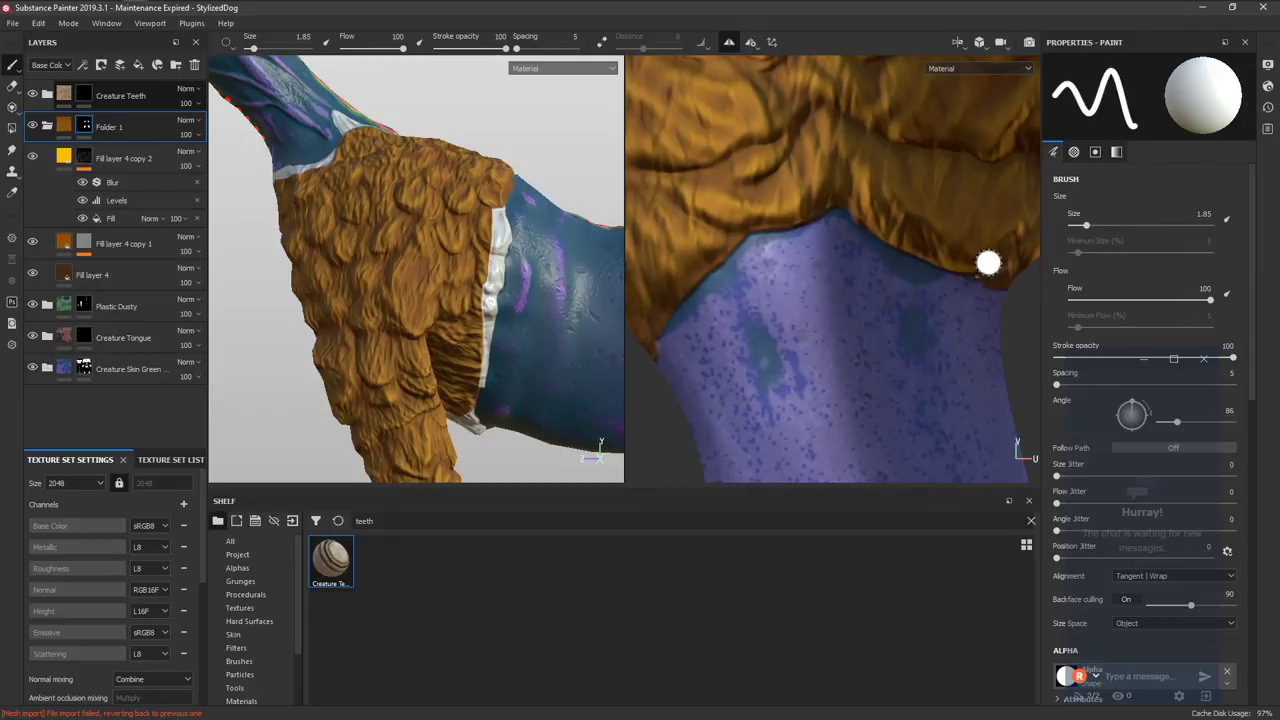
Switch the mask brush to black and clean up the brown fur's border along the purple lower legs.
{"action": "key", "text": "x"}
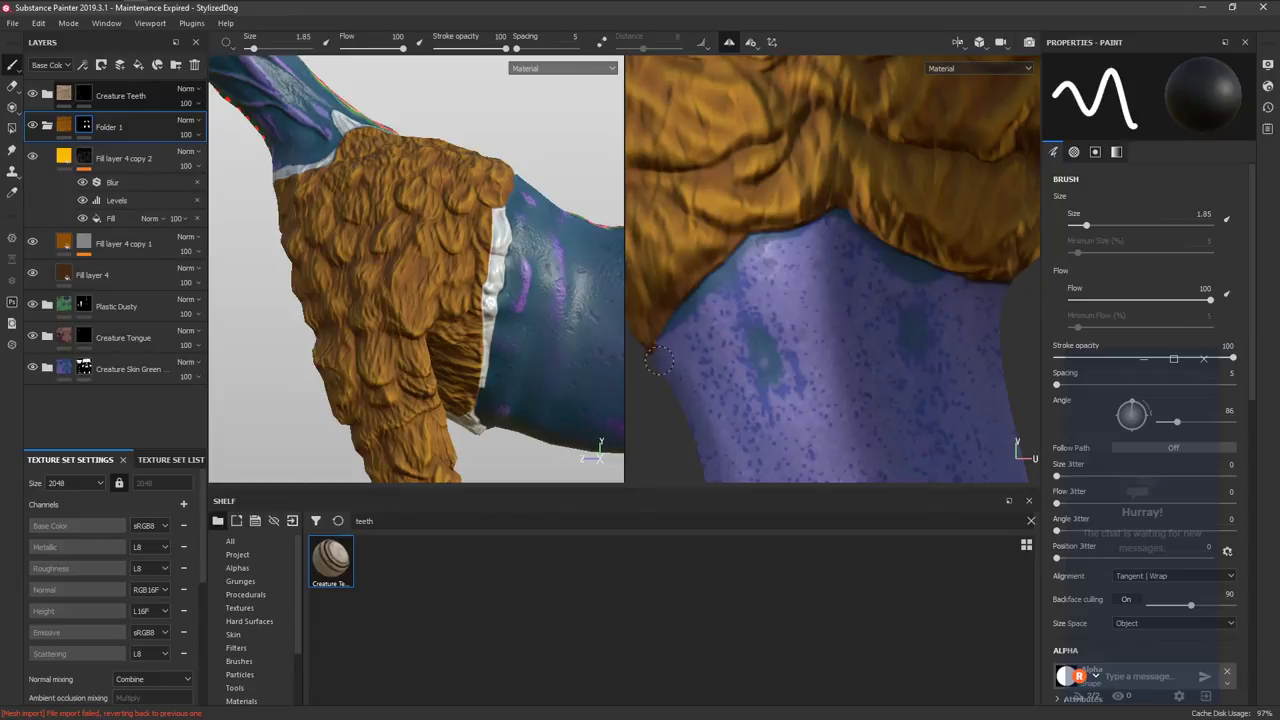
{"action": "left_click_drag", "start_coordinate": [834, 343], "coordinate": [797, 298], "text": "alt"}
{"action": "middle_click_drag", "start_coordinate": [797, 298], "coordinate": [530, 230], "text": "alt"}
{"action": "middle_click_drag", "start_coordinate": [960, 265], "coordinate": [689, 277], "text": "alt"}
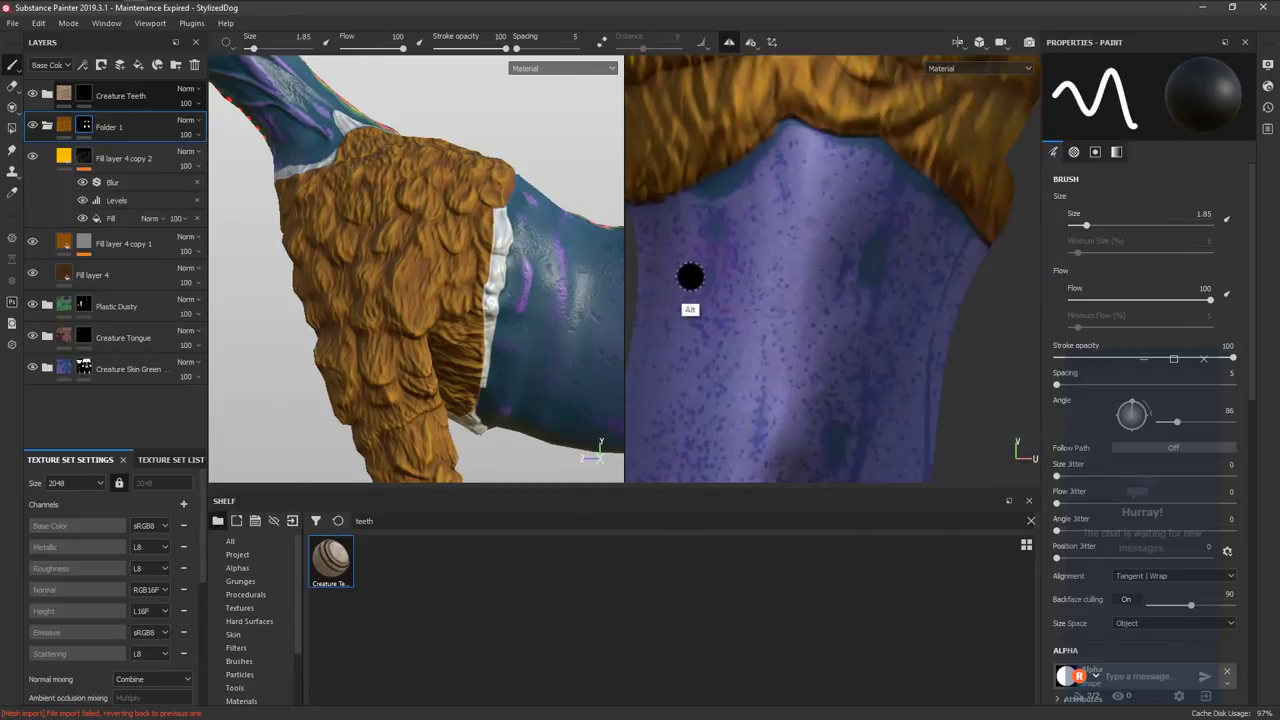
{"action": "middle_click_drag", "start_coordinate": [790, 205], "coordinate": [783, 417], "text": "alt"}
{"action": "middle_click_drag", "start_coordinate": [790, 230], "coordinate": [801, 385], "text": "alt"}
{"action": "left_click_drag", "start_coordinate": [801, 385], "coordinate": [766, 270], "text": "alt"}
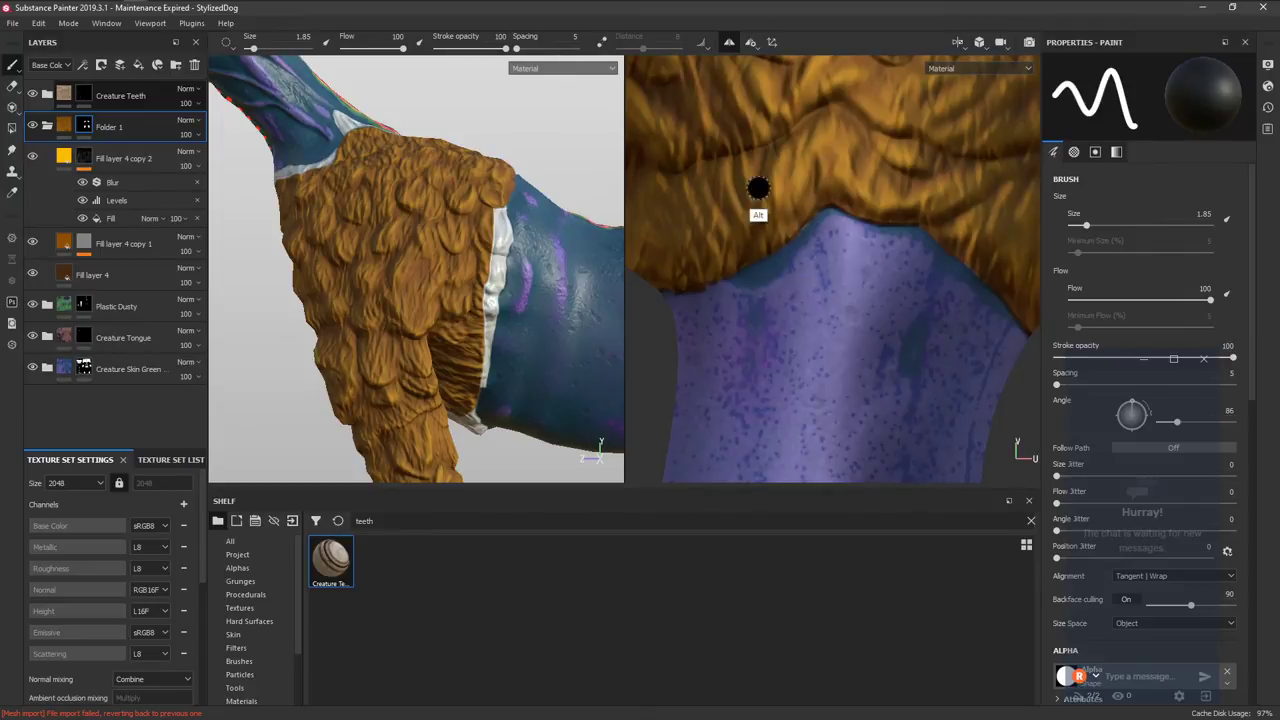
{"action": "mouse_move", "coordinate": [757, 191]}
{"action": "middle_mouse_down"}
{"action": "mouse_move", "coordinate": [789, 286]}
{"action": "mouse_move", "coordinate": [897, 367]}
{"action": "mouse_move", "coordinate": [849, 383]}
{"action": "middle_mouse_up"}
{"action": "scroll", "coordinate": [897, 367], "scroll_direction": "down", "scroll_amount": 10}
{"action": "scroll", "coordinate": [886, 325], "scroll_direction": "up", "scroll_amount": 4}
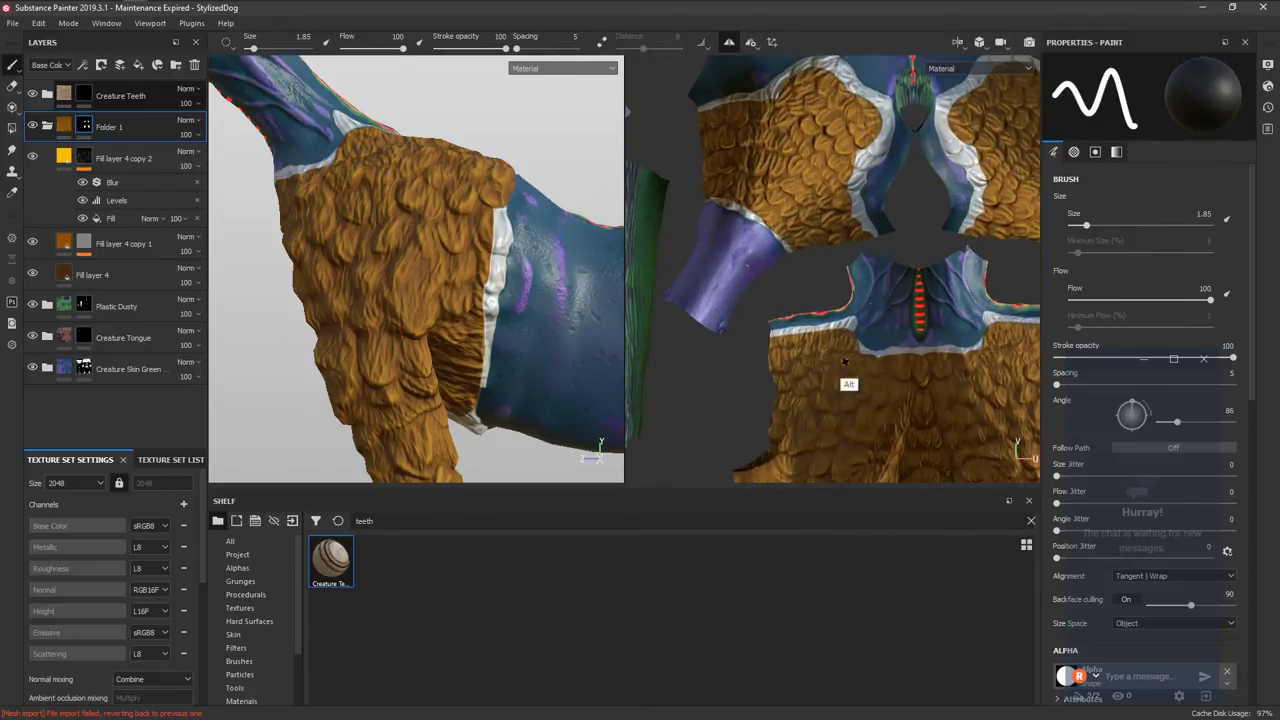
Switch the mask brush to white and paint the brown fur over the white strip along the upper shoulder edge in the UV view.
{"action": "scroll", "coordinate": [733, 356], "scroll_direction": "up", "scroll_amount": 3}
{"action": "key", "text": "x"}
{"action": "scroll", "coordinate": [706, 352], "scroll_direction": "up", "scroll_amount": 5}
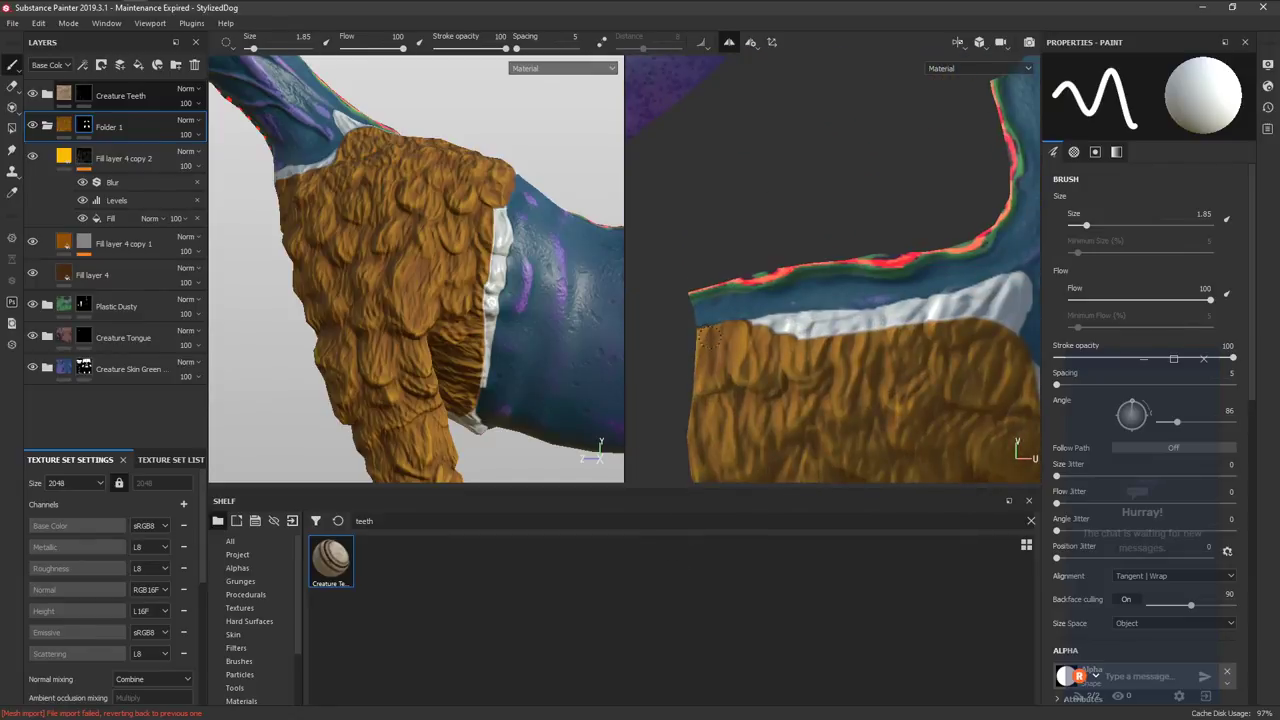
{"action": "left_click_drag", "start_coordinate": [736, 331], "coordinate": [931, 318]}
{"action": "middle_click_drag", "start_coordinate": [923, 330], "coordinate": [769, 346], "text": "alt"}
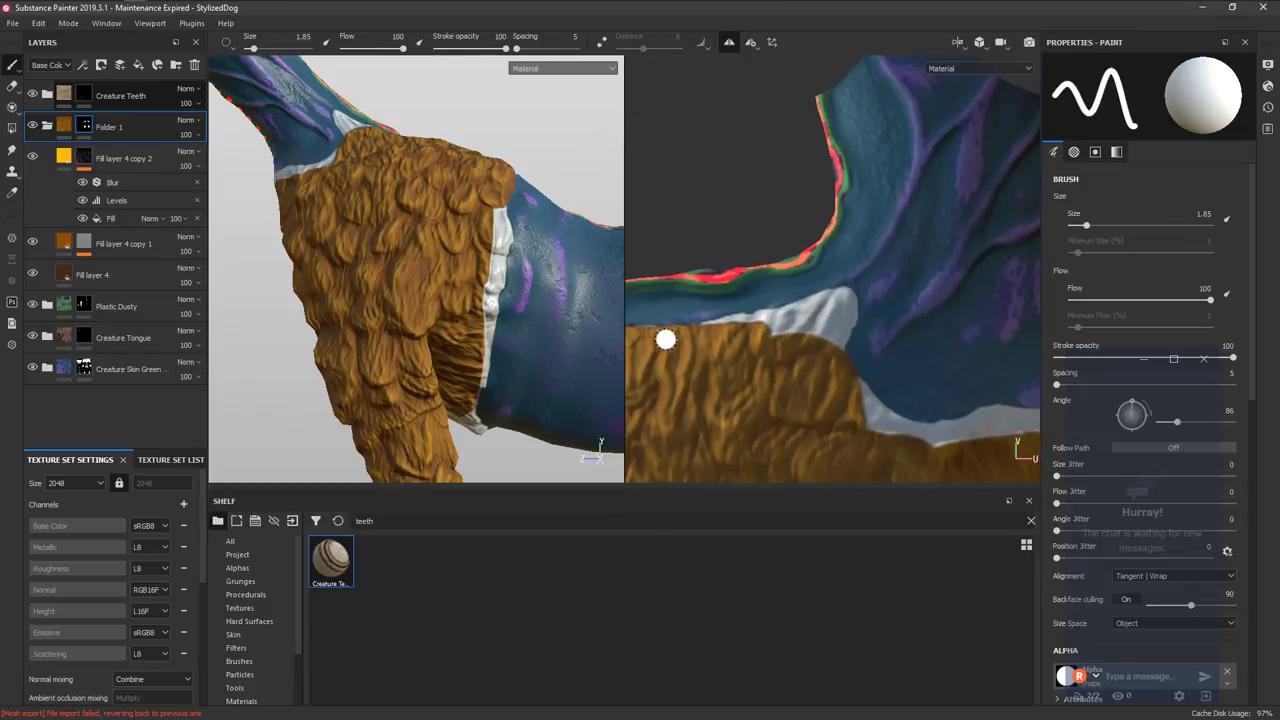
{"action": "middle_click_drag", "start_coordinate": [668, 340], "coordinate": [746, 333], "text": "alt"}
Reduce the brush size to 1.49 and fill the white pointed corner of the shoulder with brown fur on Folder 1's mask.
{"action": "right_click_drag", "start_coordinate": [758, 339], "coordinate": [747, 338], "text": "ctrl"}
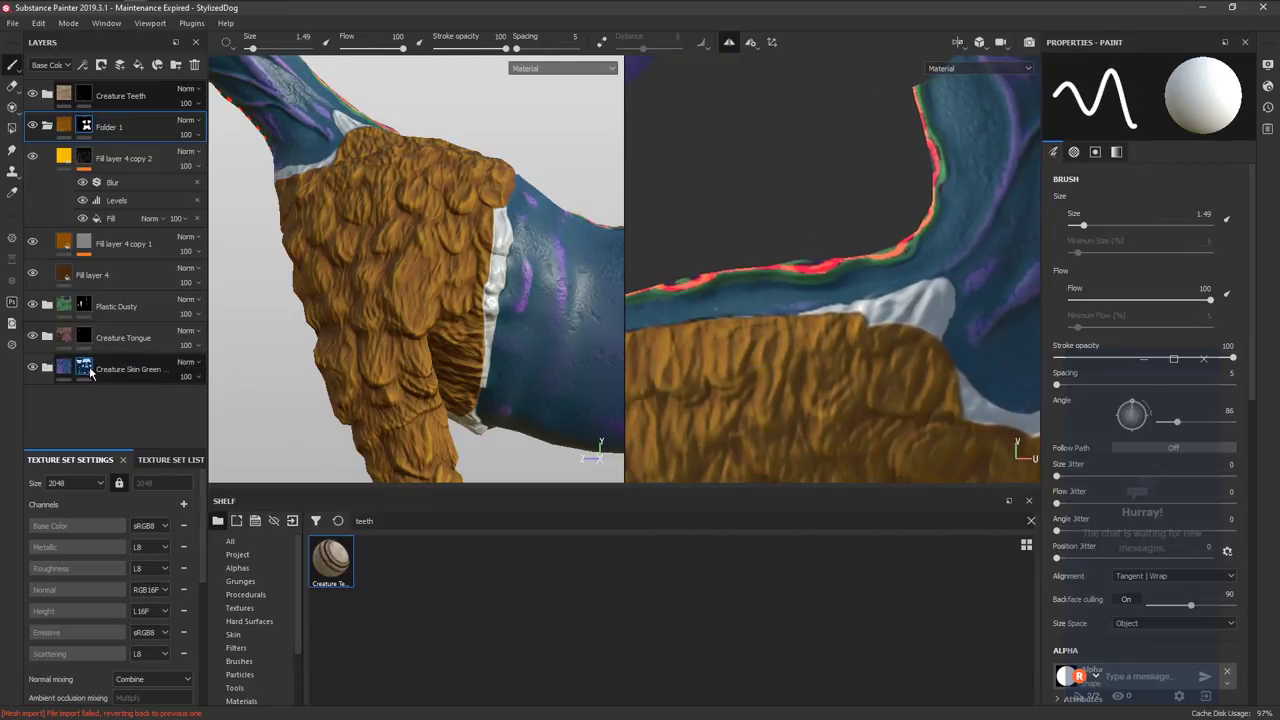
{"action": "left_click", "coordinate": [85, 368]}
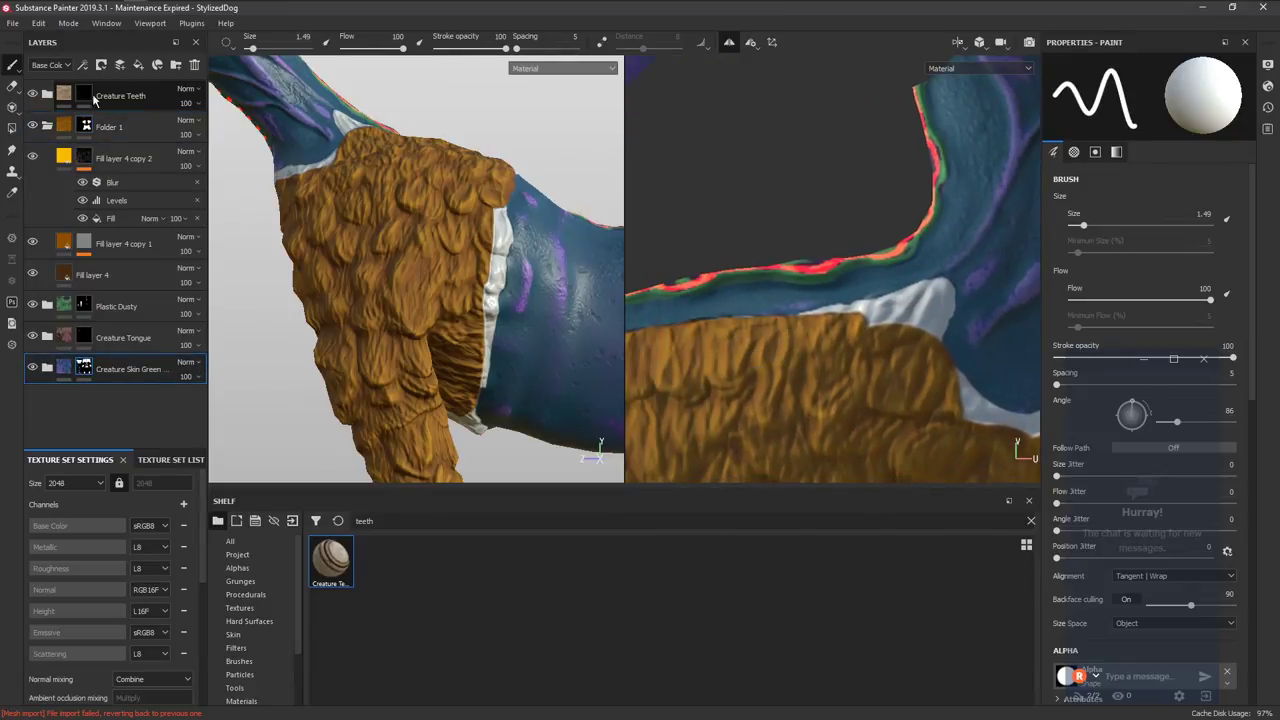
{"action": "right_click", "coordinate": [337, 256], "text": "ctrl+alt"}
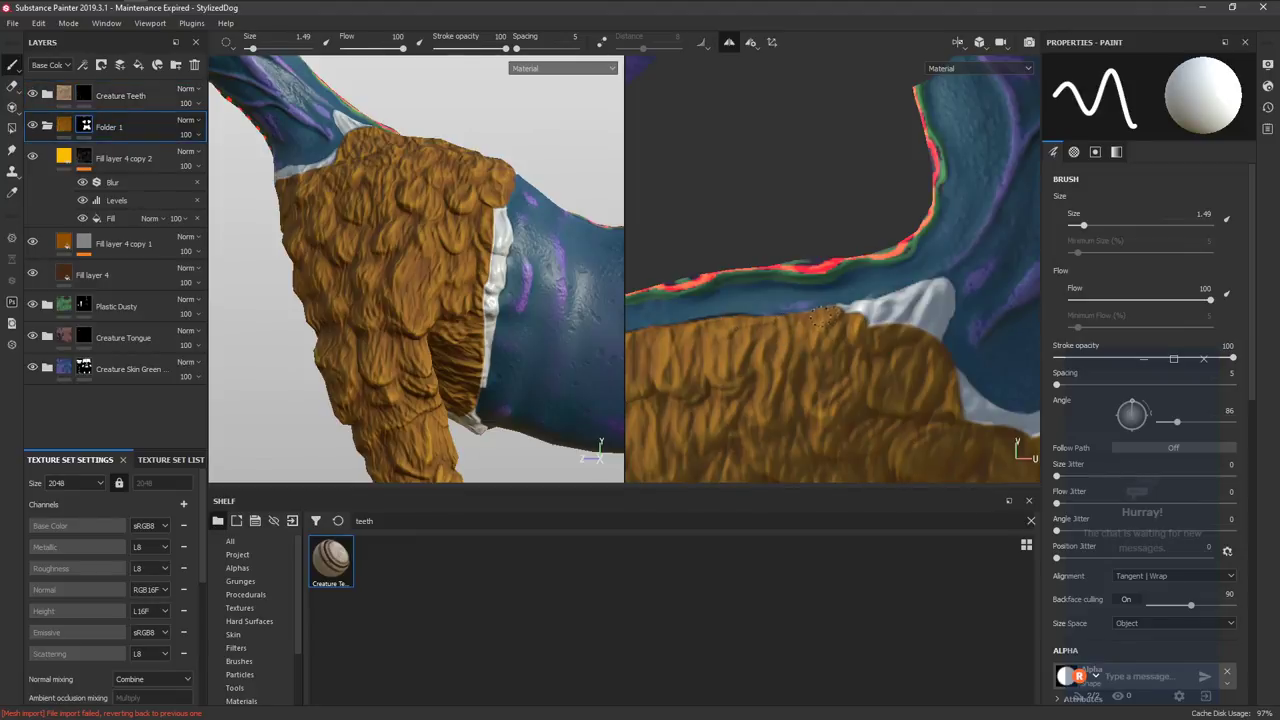
{"action": "left_click_drag", "start_coordinate": [860, 310], "coordinate": [878, 308]}
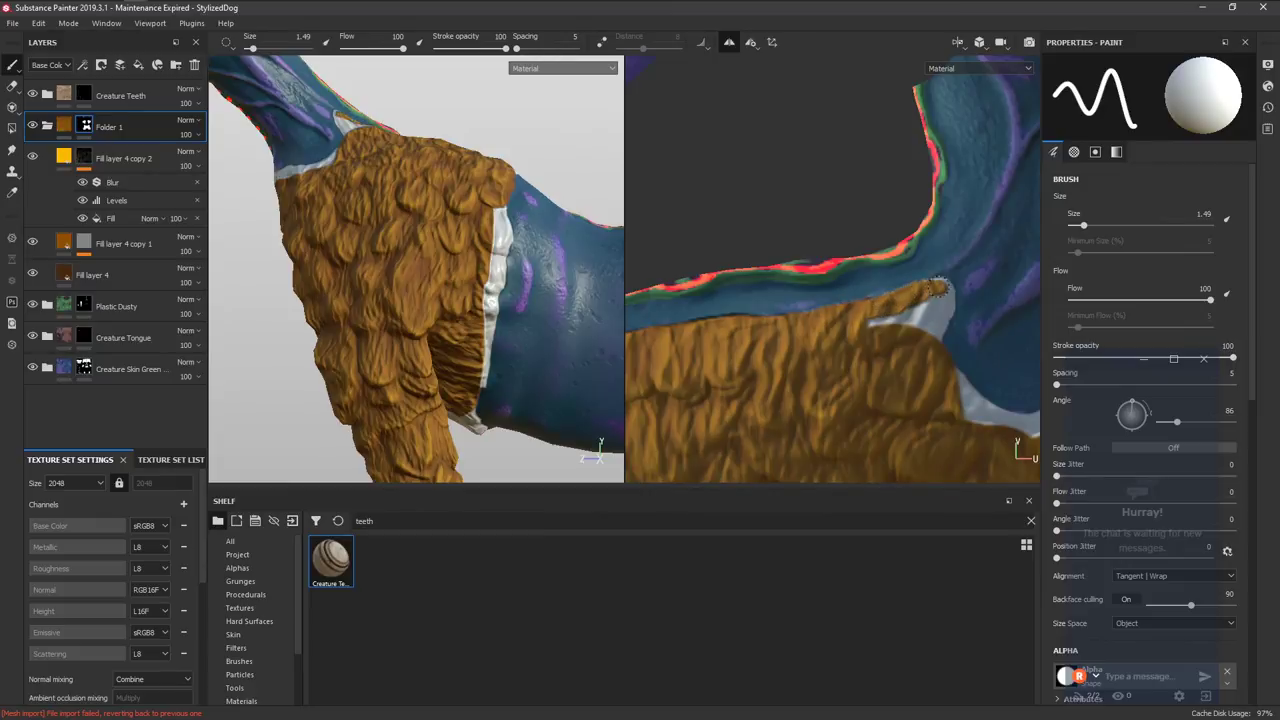
{"action": "left_click_drag", "start_coordinate": [940, 290], "coordinate": [918, 348]}
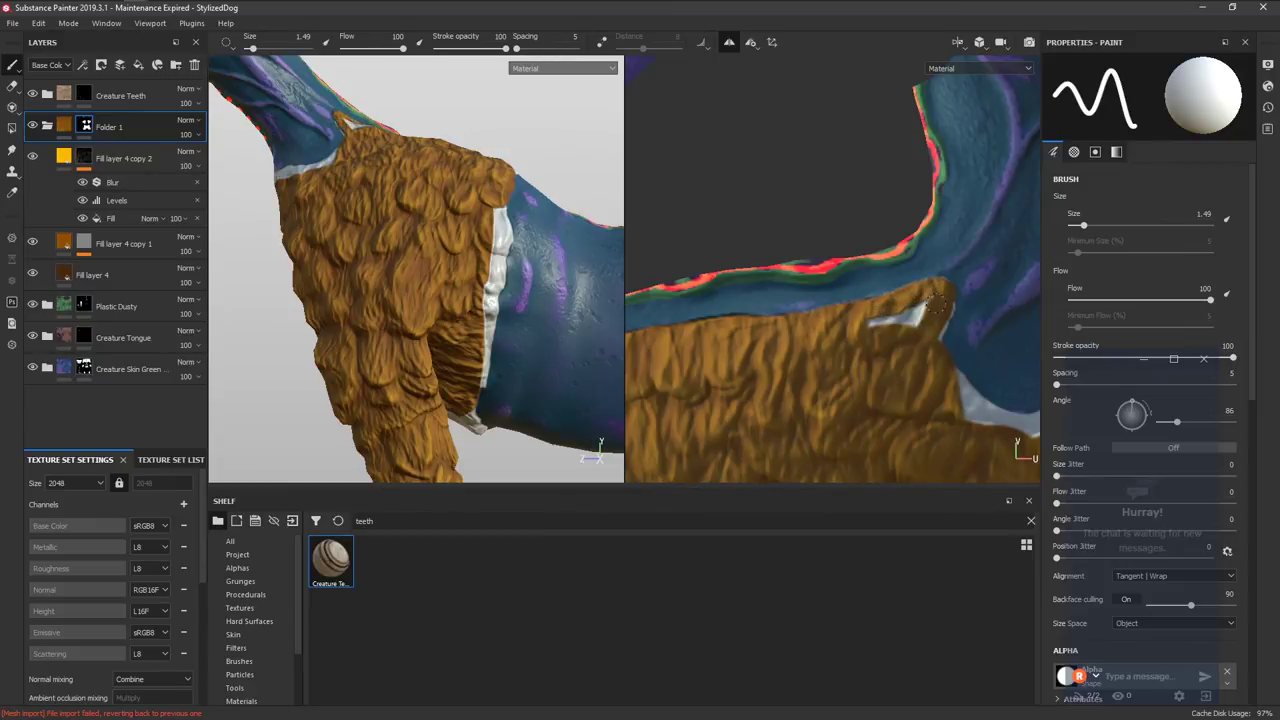
{"action": "left_click_drag", "start_coordinate": [936, 303], "coordinate": [909, 311]}
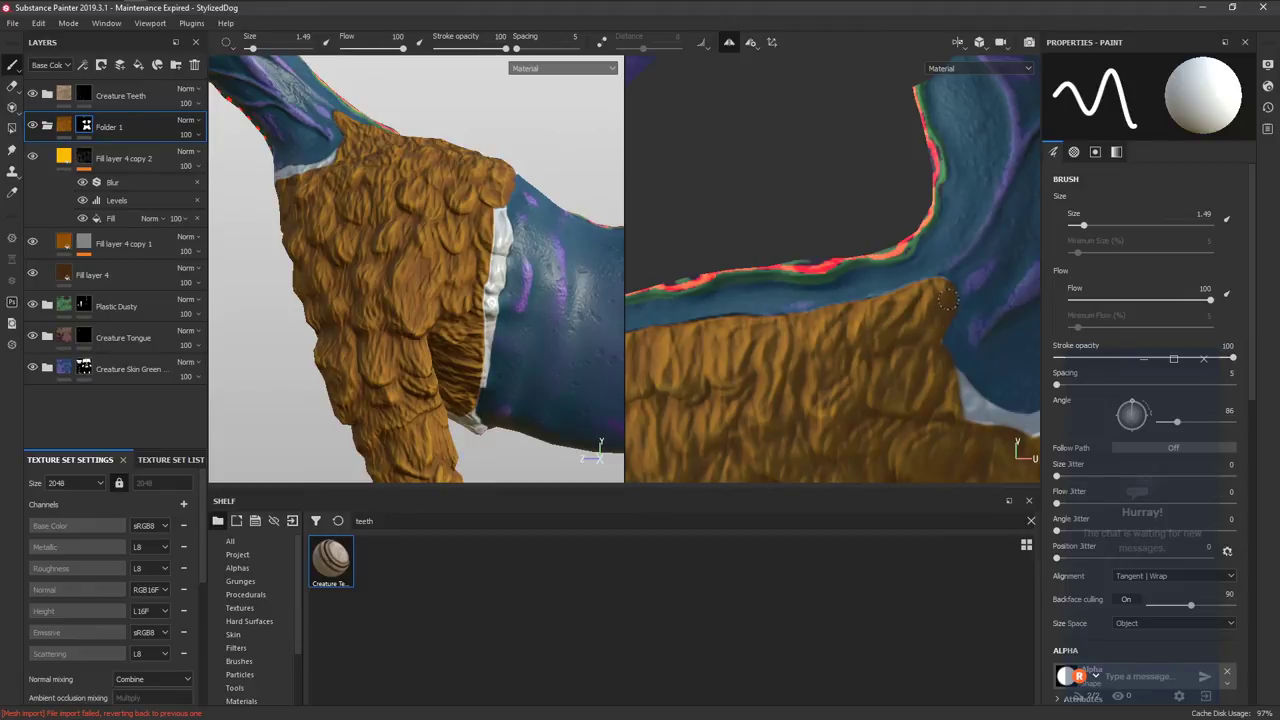
Paint the brown fur over the white border curving below the blue neck skin and across beneath the red-striped center strip.
{"action": "middle_click_drag", "start_coordinate": [888, 354], "coordinate": [840, 316], "text": "alt"}
{"action": "middle_click_drag", "start_coordinate": [882, 354], "coordinate": [746, 270], "text": "alt"}
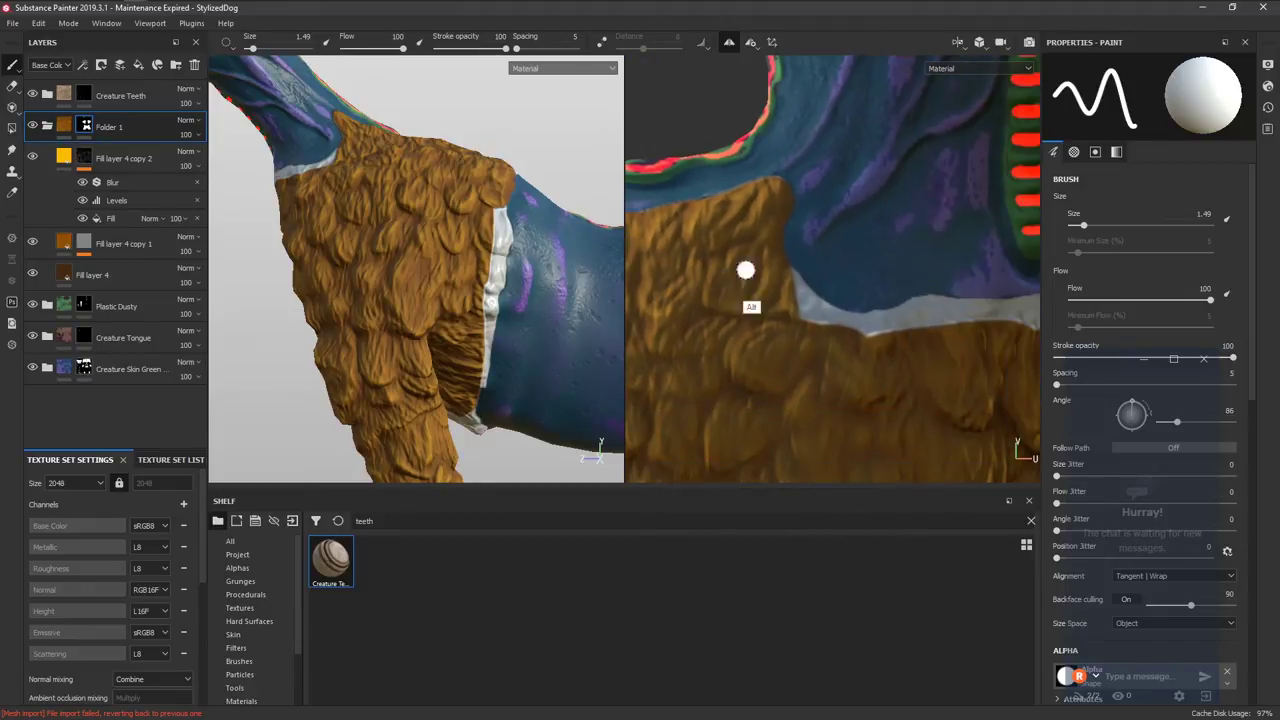
{"action": "left_click_drag", "start_coordinate": [799, 292], "coordinate": [914, 348]}
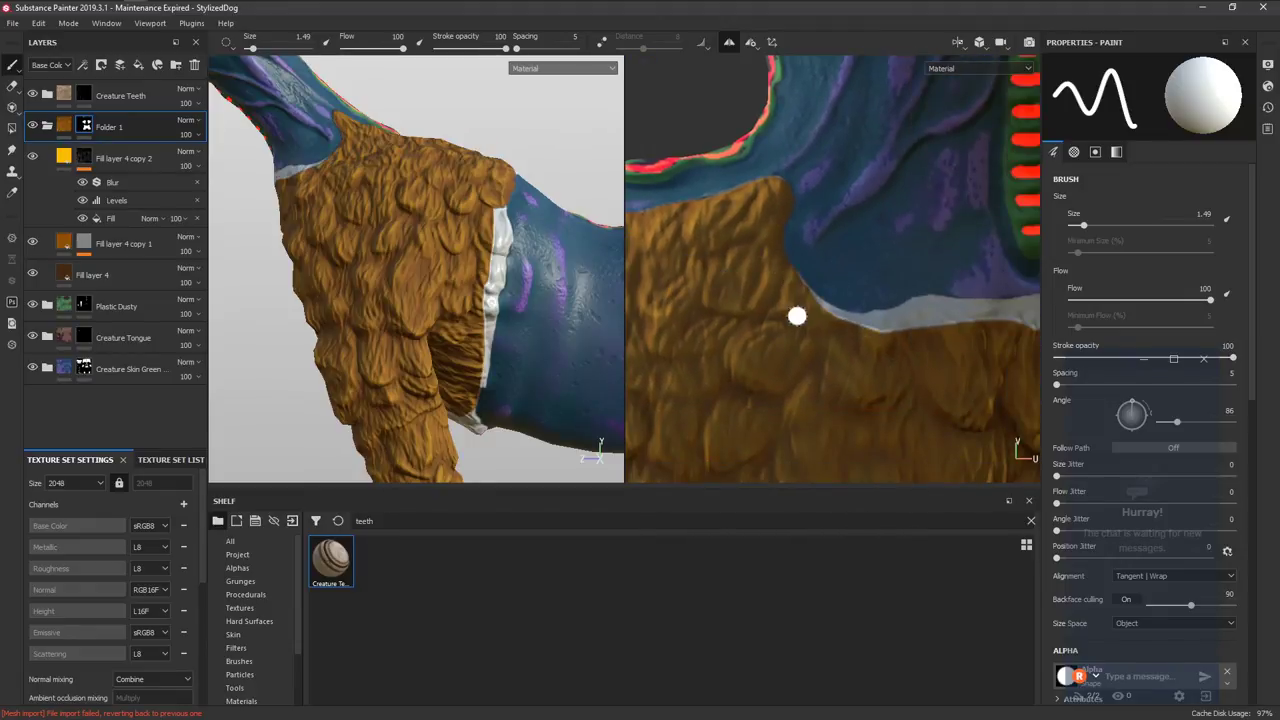
{"action": "mouse_move", "coordinate": [830, 317]}
{"action": "left_mouse_down"}
{"action": "mouse_move", "coordinate": [904, 328]}
{"action": "mouse_move", "coordinate": [899, 317]}
{"action": "left_mouse_up"}
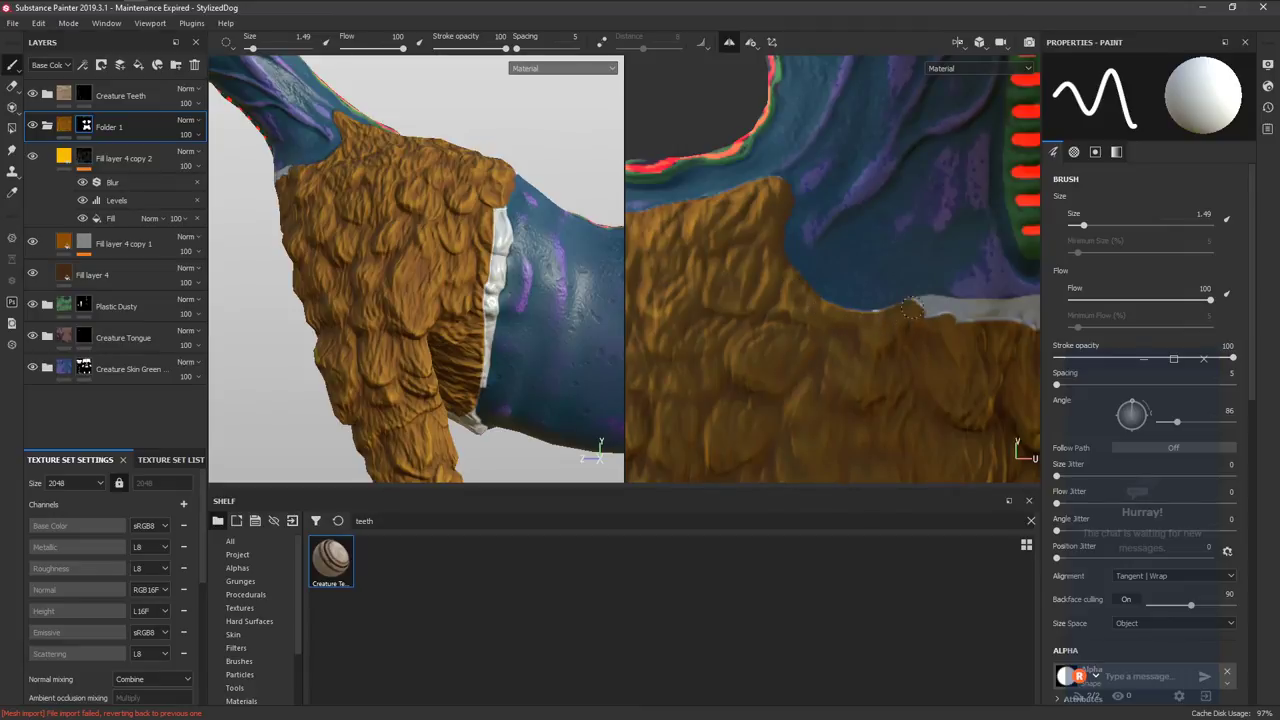
{"action": "mouse_move", "coordinate": [937, 360]}
{"action": "left_mouse_down", "text": "alt"}
{"action": "mouse_move", "coordinate": [694, 294]}
{"action": "mouse_move", "coordinate": [869, 299]}
{"action": "left_mouse_up", "text": "alt"}
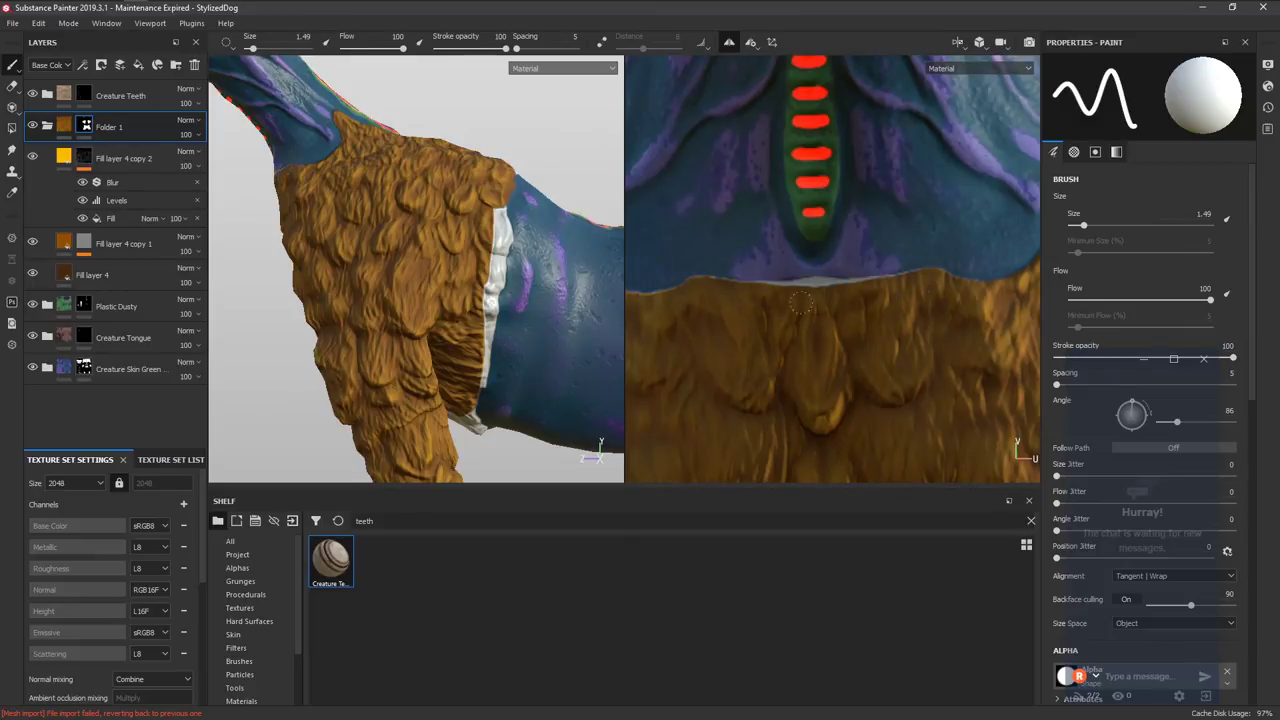
{"action": "left_click_drag", "start_coordinate": [703, 288], "coordinate": [858, 292]}
Cover the white patch at the outer end of the torso's upper UV border with brown fur.
{"action": "mouse_move", "coordinate": [711, 289]}
{"action": "left_mouse_down", "text": "alt"}
{"action": "mouse_move", "coordinate": [771, 357]}
{"action": "mouse_move", "coordinate": [691, 349]}
{"action": "mouse_move", "coordinate": [721, 329]}
{"action": "left_mouse_up", "text": "alt"}
{"action": "right_click_drag", "start_coordinate": [730, 320], "coordinate": [640, 230], "text": "alt"}
{"action": "middle_click_drag", "start_coordinate": [788, 324], "coordinate": [660, 400], "text": "alt"}
{"action": "right_click_drag", "start_coordinate": [660, 400], "coordinate": [766, 517], "text": "alt"}
{"action": "middle_click_drag", "start_coordinate": [784, 174], "coordinate": [948, 325], "text": "alt"}
{"action": "right_click_drag", "start_coordinate": [787, 236], "coordinate": [688, 404], "text": "alt"}
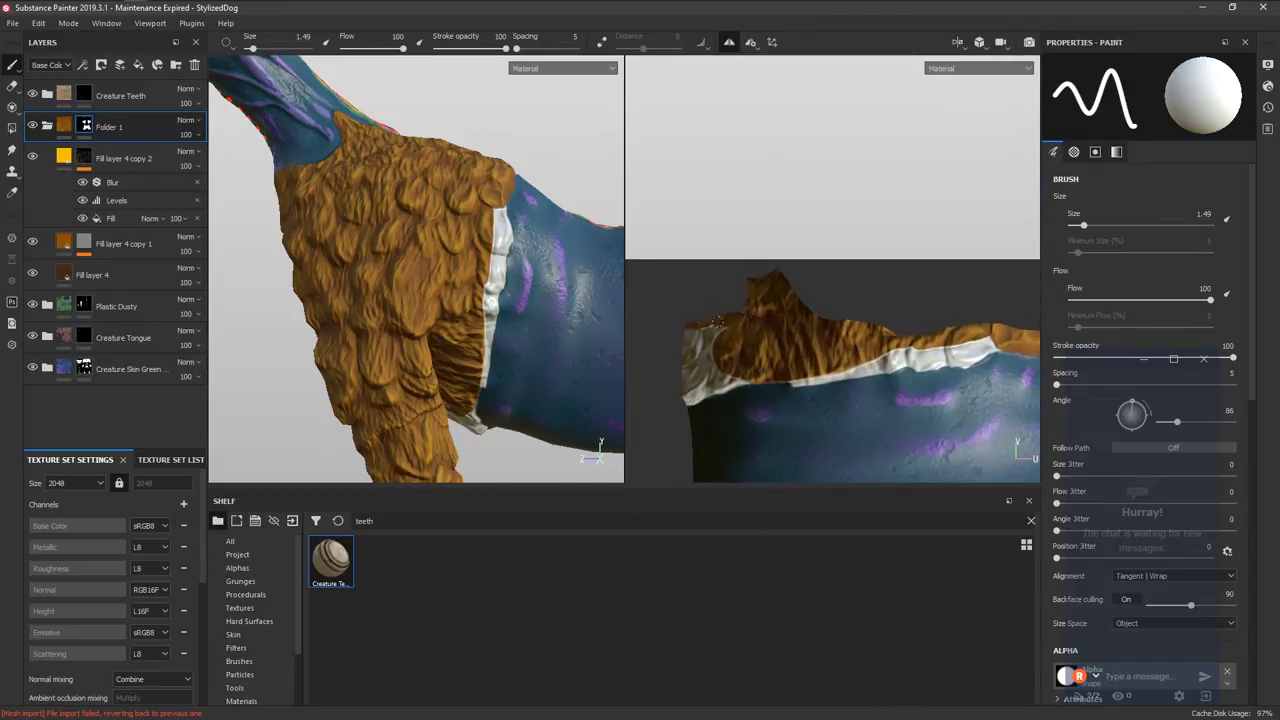
{"action": "middle_click_drag", "start_coordinate": [718, 322], "coordinate": [768, 190], "text": "alt"}
{"action": "right_click_drag", "start_coordinate": [768, 190], "coordinate": [715, 318], "text": "alt"}
{"action": "mouse_move", "coordinate": [737, 258]}
{"action": "left_mouse_down"}
{"action": "mouse_move", "coordinate": [711, 271]}
{"action": "mouse_move", "coordinate": [860, 210]}
{"action": "mouse_move", "coordinate": [765, 243]}
{"action": "mouse_move", "coordinate": [714, 228]}
{"action": "mouse_move", "coordinate": [714, 256]}
{"action": "left_mouse_up"}
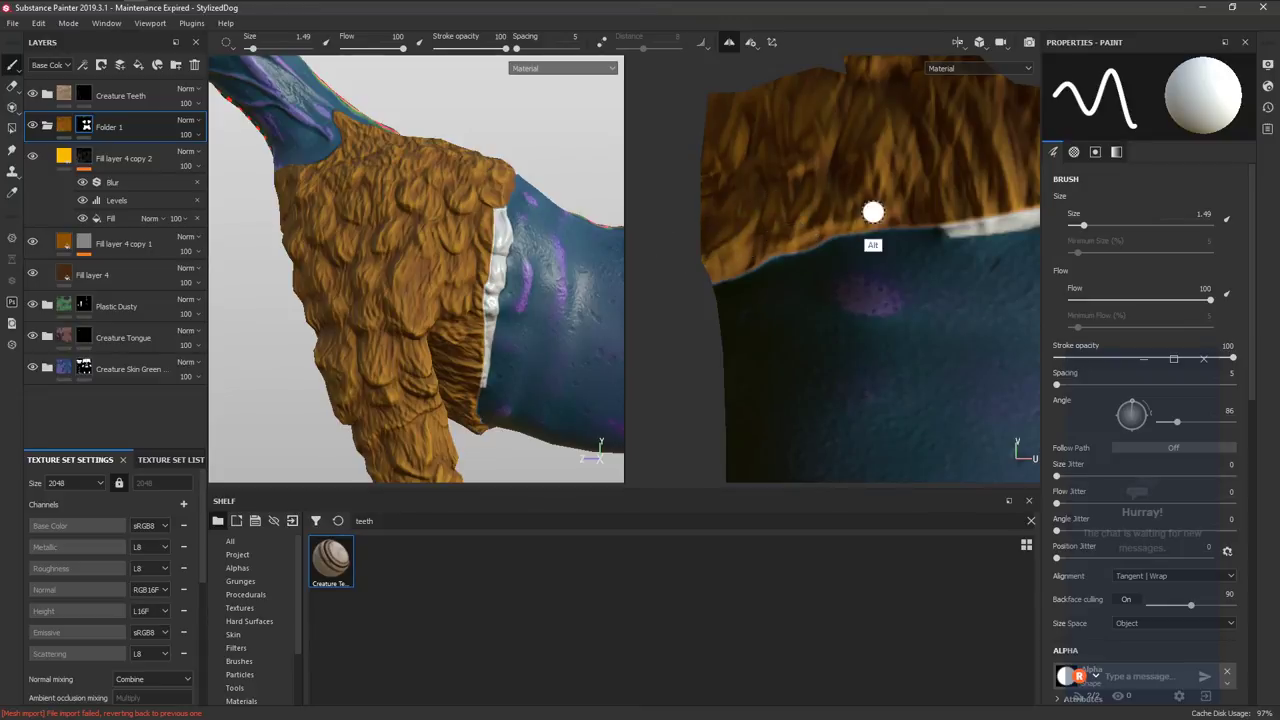
Extend the brown fur over the white strip where the front leg's scales meet the blue torso skin.
{"action": "mouse_move", "coordinate": [873, 212]}
{"action": "middle_mouse_down", "text": "alt"}
{"action": "mouse_move", "coordinate": [841, 203]}
{"action": "mouse_move", "coordinate": [740, 245]}
{"action": "mouse_move", "coordinate": [922, 208]}
{"action": "mouse_move", "coordinate": [793, 242]}
{"action": "middle_mouse_up", "text": "alt"}
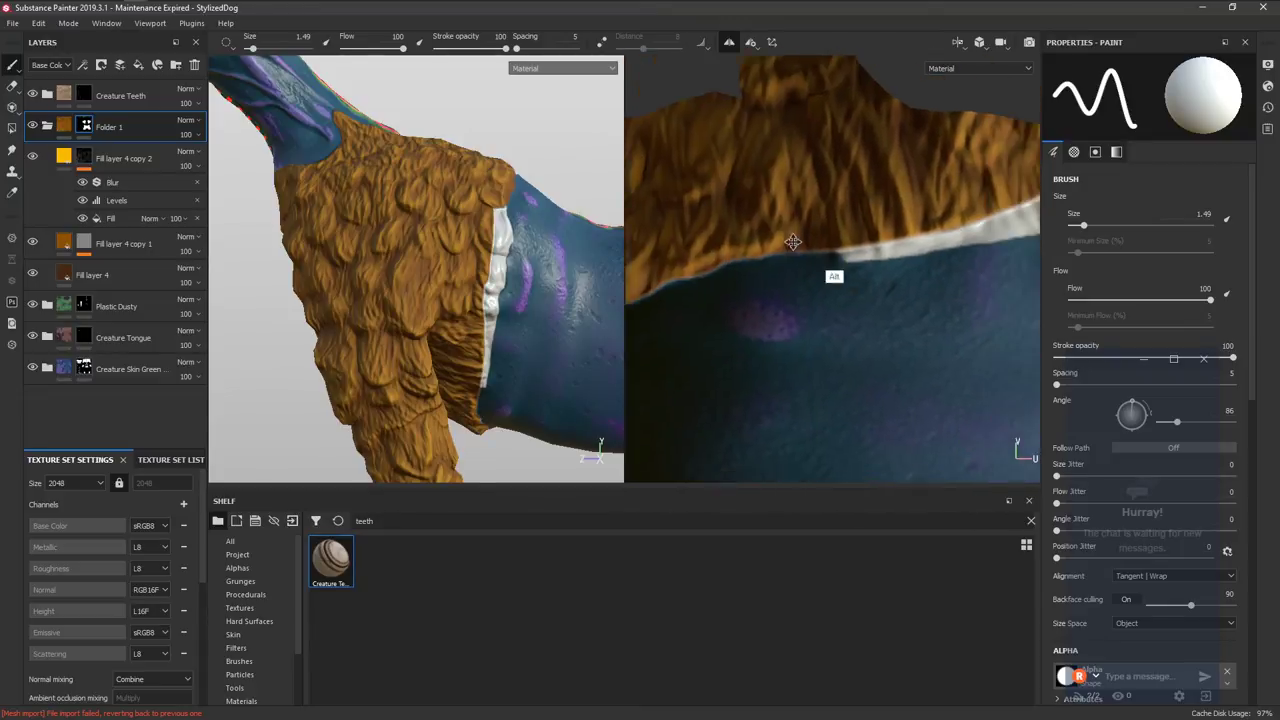
{"action": "right_click_drag", "start_coordinate": [792, 242], "coordinate": [703, 234], "text": "alt"}
{"action": "mouse_move", "coordinate": [727, 238]}
{"action": "left_mouse_down"}
{"action": "mouse_move", "coordinate": [768, 243]}
{"action": "mouse_move", "coordinate": [955, 208]}
{"action": "mouse_move", "coordinate": [941, 212]}
{"action": "mouse_move", "coordinate": [990, 186]}
{"action": "left_mouse_up"}
{"action": "middle_click_drag", "start_coordinate": [950, 212], "coordinate": [776, 203], "text": "alt"}
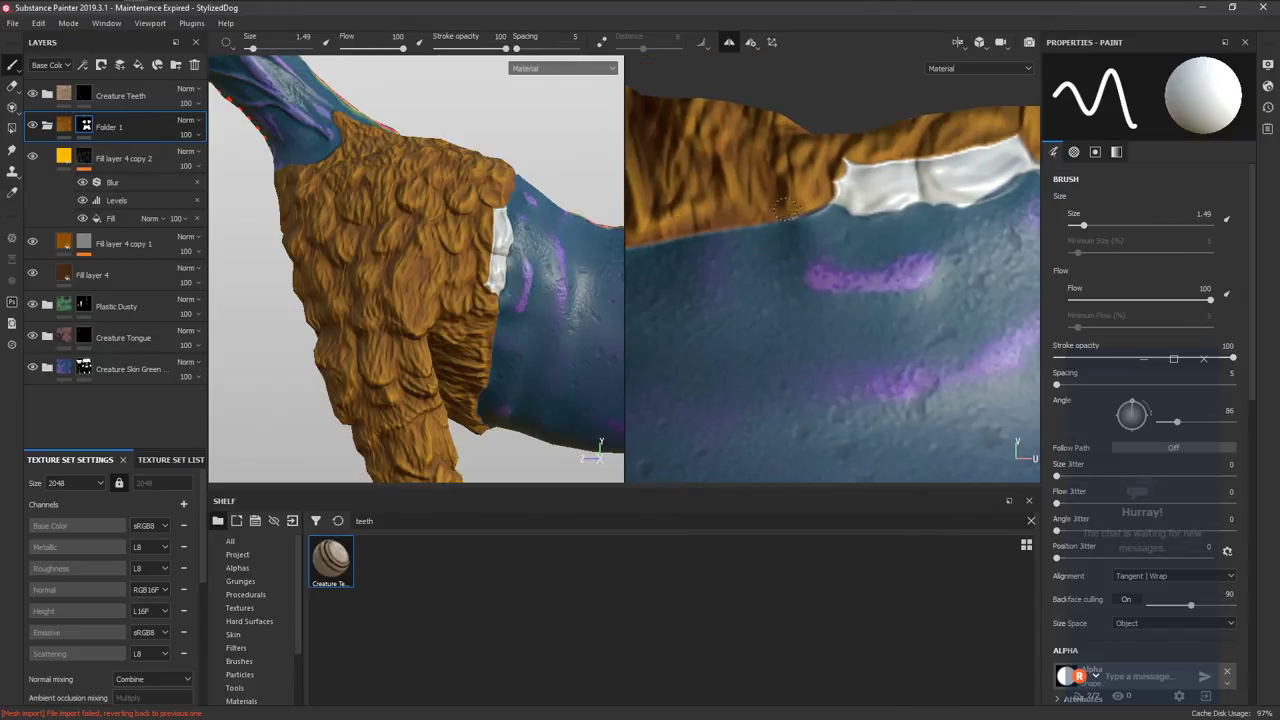
{"action": "mouse_move", "coordinate": [832, 196]}
{"action": "left_mouse_down"}
{"action": "mouse_move", "coordinate": [977, 187]}
{"action": "mouse_move", "coordinate": [1028, 164]}
{"action": "left_mouse_up"}
{"action": "mouse_move", "coordinate": [925, 175]}
{"action": "middle_mouse_down", "text": "alt"}
{"action": "mouse_move", "coordinate": [746, 223]}
{"action": "mouse_move", "coordinate": [766, 217]}
{"action": "middle_mouse_up", "text": "alt"}
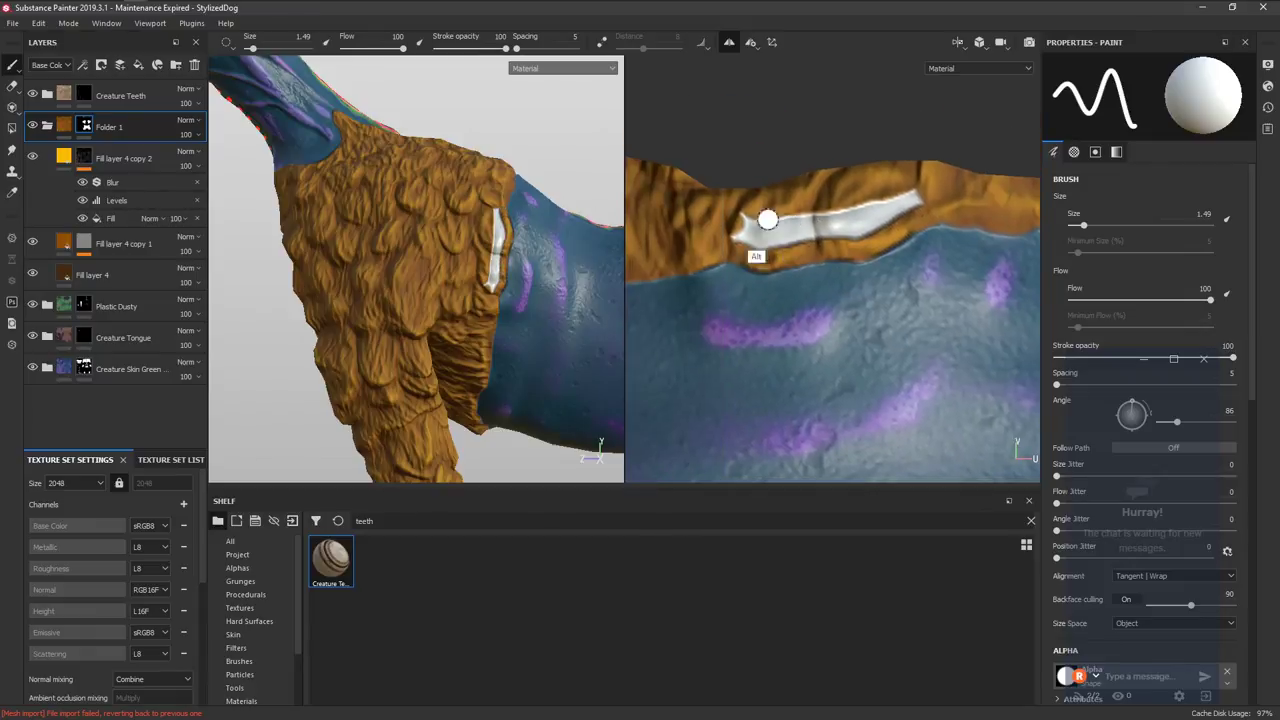
{"action": "mouse_move", "coordinate": [766, 218]}
{"action": "left_mouse_down"}
{"action": "mouse_move", "coordinate": [742, 216]}
{"action": "mouse_move", "coordinate": [800, 238]}
{"action": "mouse_move", "coordinate": [905, 205]}
{"action": "mouse_move", "coordinate": [804, 234]}
{"action": "left_mouse_up"}
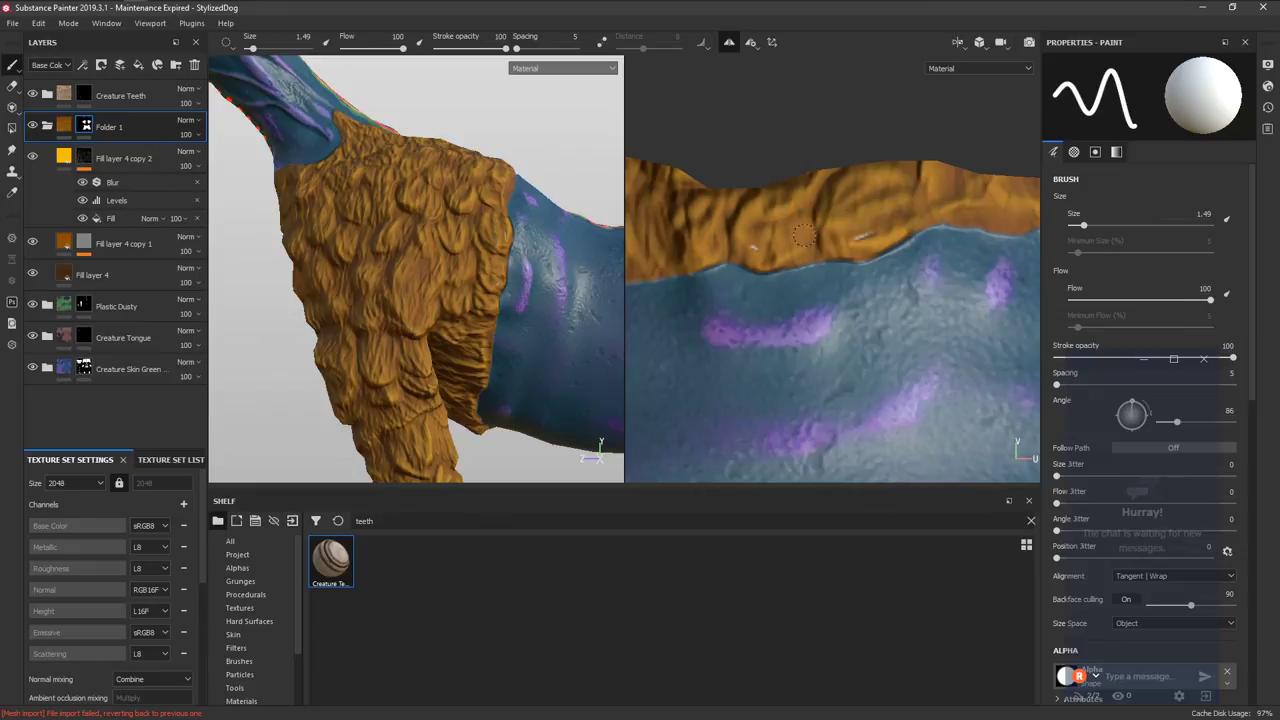
Paint the brown fur into the white hooked end of the shoulder border beside the red spine line.
{"action": "middle_click_drag", "start_coordinate": [980, 228], "coordinate": [792, 220], "text": "alt"}
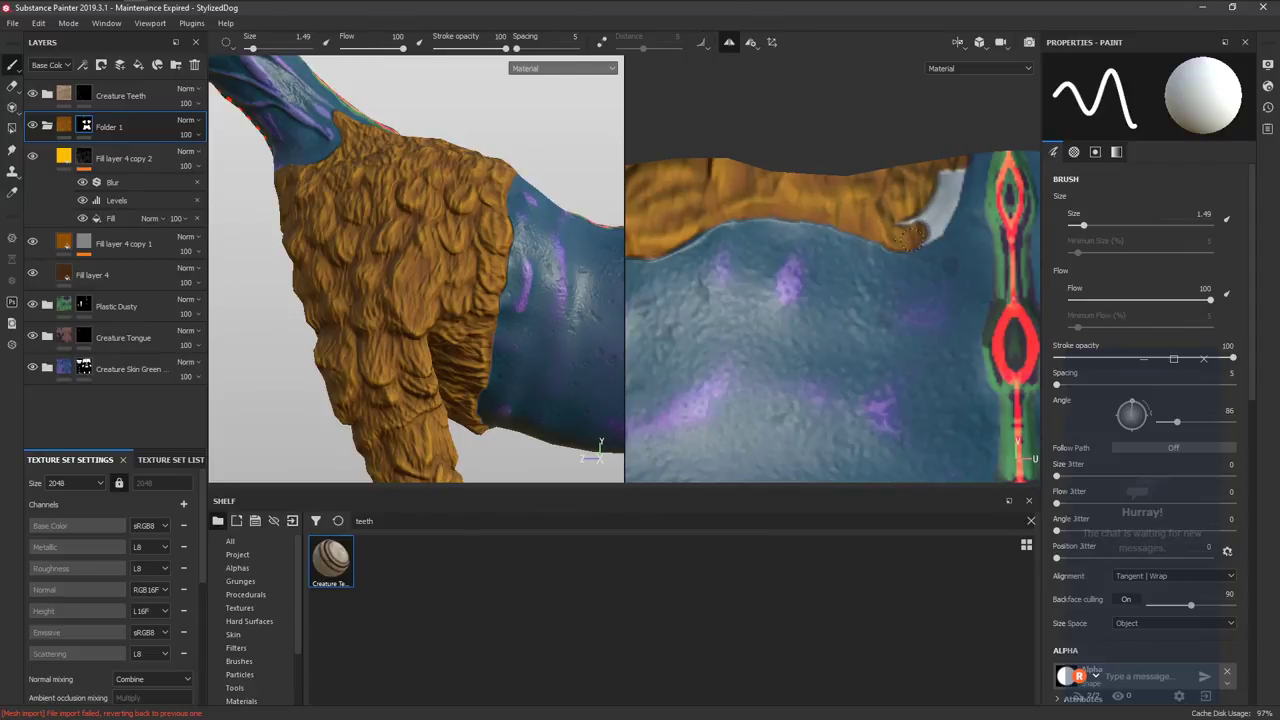
{"action": "mouse_move", "coordinate": [909, 237]}
{"action": "left_mouse_down"}
{"action": "mouse_move", "coordinate": [940, 215]}
{"action": "mouse_move", "coordinate": [956, 176]}
{"action": "mouse_move", "coordinate": [906, 223]}
{"action": "left_mouse_up"}
{"action": "mouse_move", "coordinate": [926, 243]}
{"action": "middle_mouse_down", "text": "alt"}
{"action": "mouse_move", "coordinate": [648, 244]}
{"action": "mouse_move", "coordinate": [697, 223]}
{"action": "middle_mouse_up", "text": "alt"}
{"action": "middle_click_drag", "start_coordinate": [906, 262], "coordinate": [866, 268], "text": "alt"}
{"action": "key", "text": "f"}
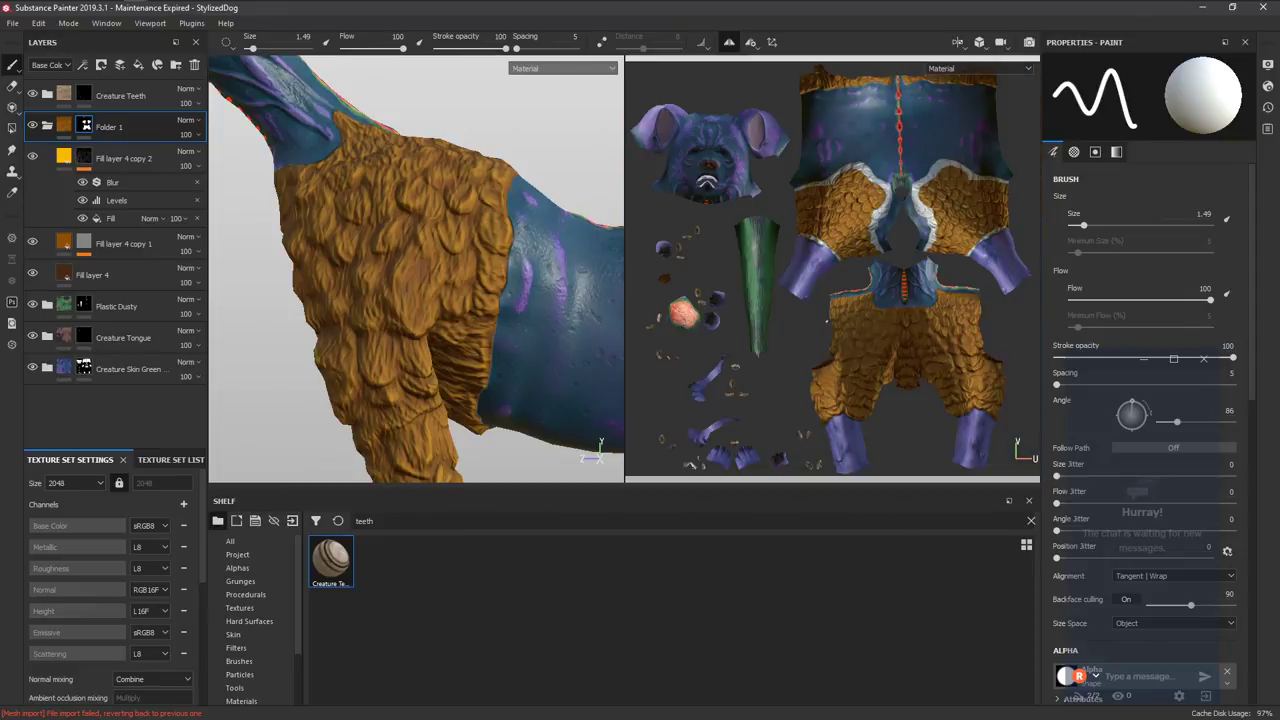
Paint the brown fur over the white strip along the hind thigh's upper border, starting from its outer UV edge.
{"action": "right_click_drag", "start_coordinate": [872, 170], "coordinate": [697, 514], "text": "alt"}
{"action": "right_click_drag", "start_coordinate": [711, 224], "coordinate": [661, 254], "text": "alt"}
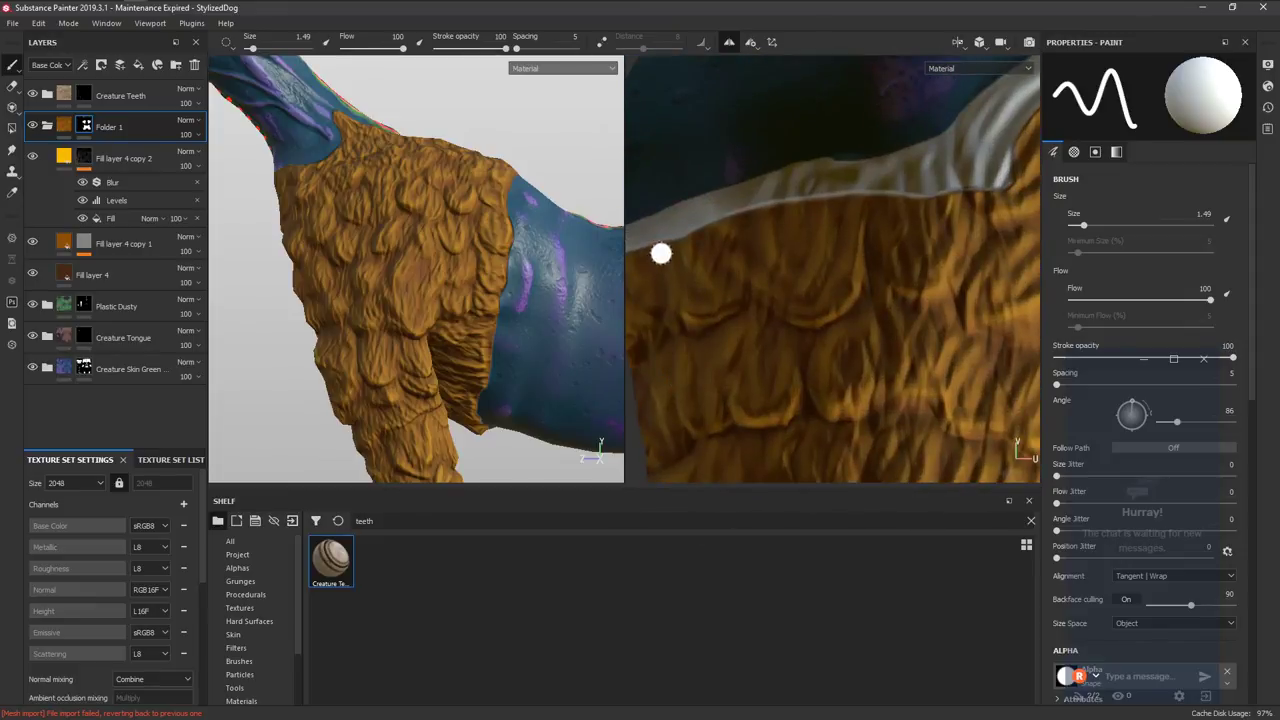
{"action": "mouse_move", "coordinate": [661, 254]}
{"action": "middle_mouse_down", "text": "alt"}
{"action": "mouse_move", "coordinate": [726, 269]}
{"action": "mouse_move", "coordinate": [754, 252]}
{"action": "middle_mouse_up", "text": "alt"}
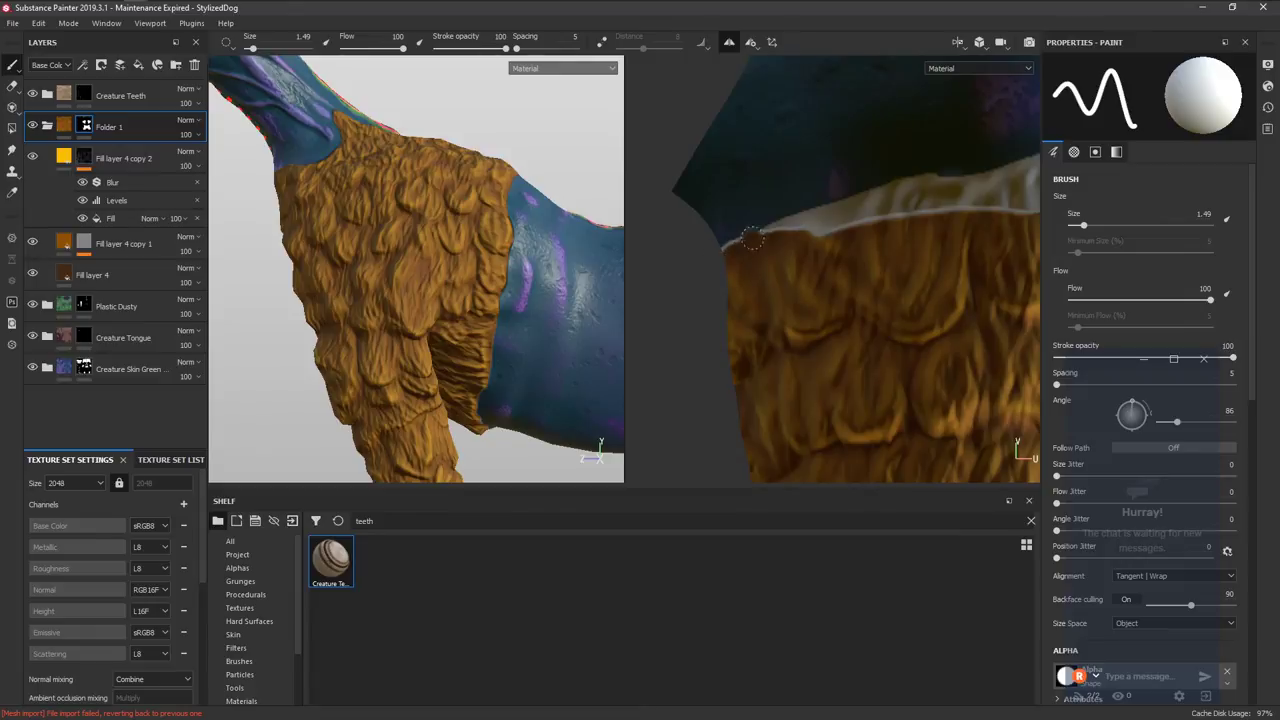
{"action": "left_click_drag", "start_coordinate": [752, 238], "coordinate": [757, 235]}
{"action": "mouse_move", "coordinate": [775, 231]}
{"action": "left_mouse_down"}
{"action": "mouse_move", "coordinate": [723, 247]}
{"action": "mouse_move", "coordinate": [942, 184]}
{"action": "mouse_move", "coordinate": [835, 211]}
{"action": "mouse_move", "coordinate": [926, 187]}
{"action": "left_mouse_up"}
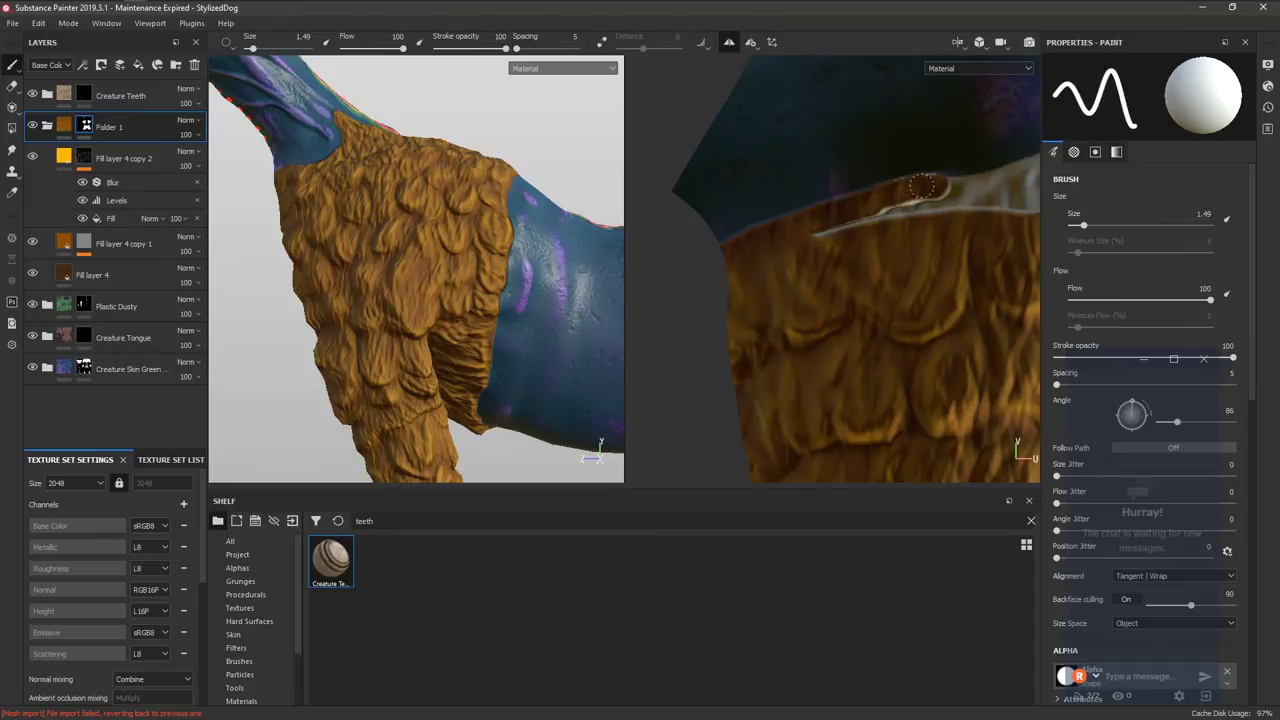
{"action": "left_click_drag", "start_coordinate": [849, 210], "coordinate": [931, 207]}
{"action": "middle_click_drag", "start_coordinate": [943, 206], "coordinate": [785, 263], "text": "alt"}
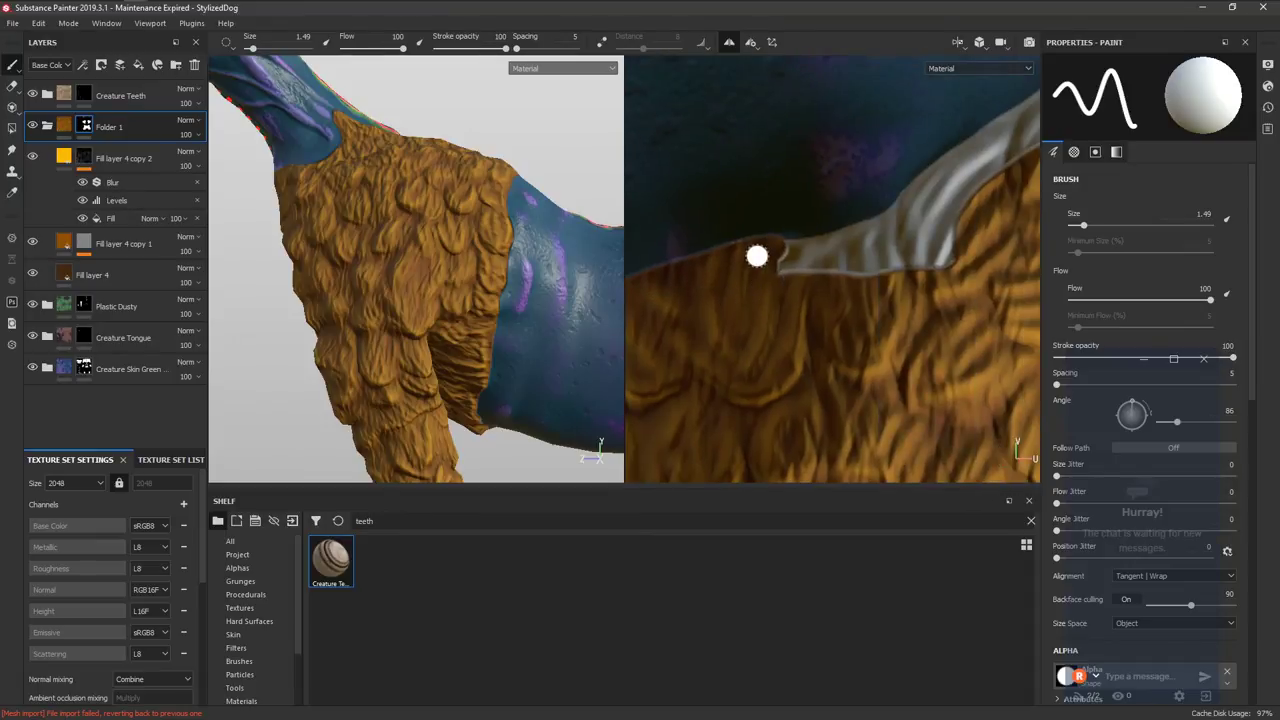
{"action": "mouse_move", "coordinate": [760, 248]}
{"action": "left_mouse_down"}
{"action": "mouse_move", "coordinate": [925, 215]}
{"action": "mouse_move", "coordinate": [915, 265]}
{"action": "mouse_move", "coordinate": [763, 276]}
{"action": "left_mouse_up"}
Continue the brown fur along the curved white top edge of the hind thigh toward the green tail base.
{"action": "middle_click_drag", "start_coordinate": [874, 268], "coordinate": [669, 359], "text": "alt"}
{"action": "mouse_move", "coordinate": [732, 323]}
{"action": "left_mouse_down"}
{"action": "mouse_move", "coordinate": [777, 311]}
{"action": "mouse_move", "coordinate": [773, 280]}
{"action": "mouse_move", "coordinate": [737, 293]}
{"action": "mouse_move", "coordinate": [722, 268]}
{"action": "mouse_move", "coordinate": [790, 224]}
{"action": "mouse_move", "coordinate": [880, 180]}
{"action": "mouse_move", "coordinate": [923, 200]}
{"action": "mouse_move", "coordinate": [805, 222]}
{"action": "mouse_move", "coordinate": [729, 284]}
{"action": "left_mouse_up"}
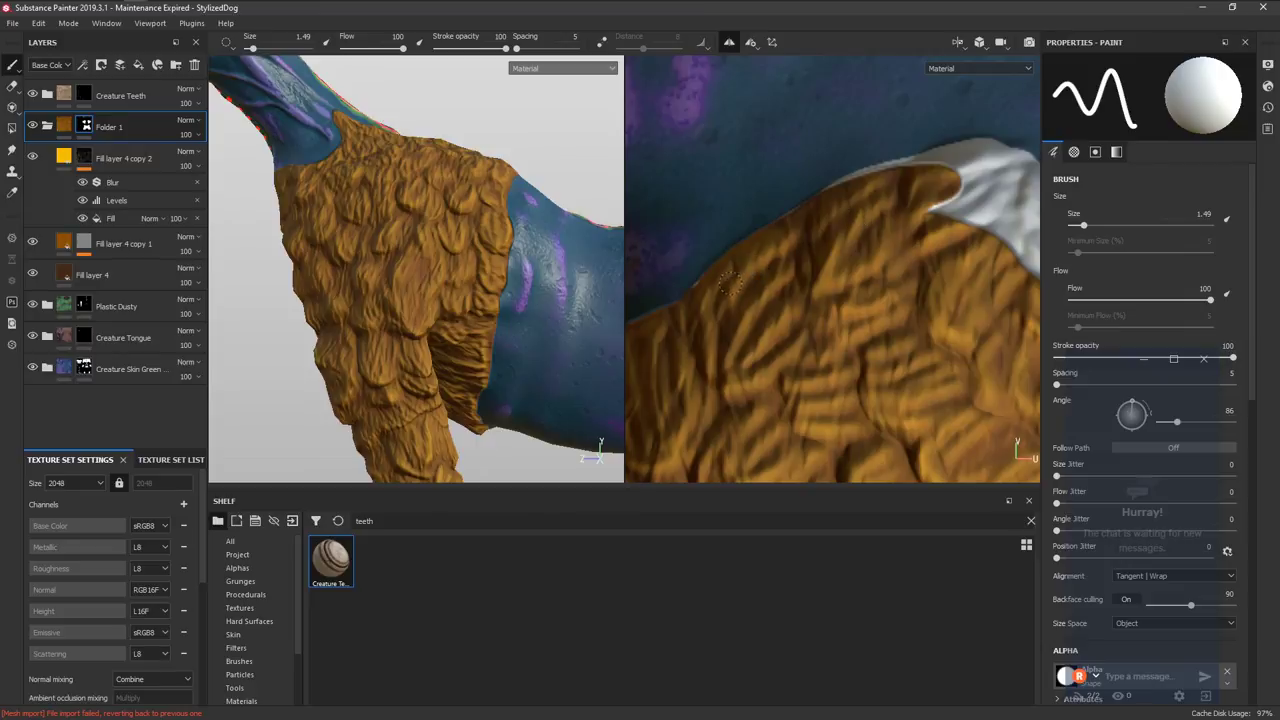
{"action": "middle_click_drag", "start_coordinate": [709, 293], "coordinate": [639, 357], "text": "alt"}
{"action": "left_click_drag", "start_coordinate": [737, 286], "coordinate": [704, 297]}
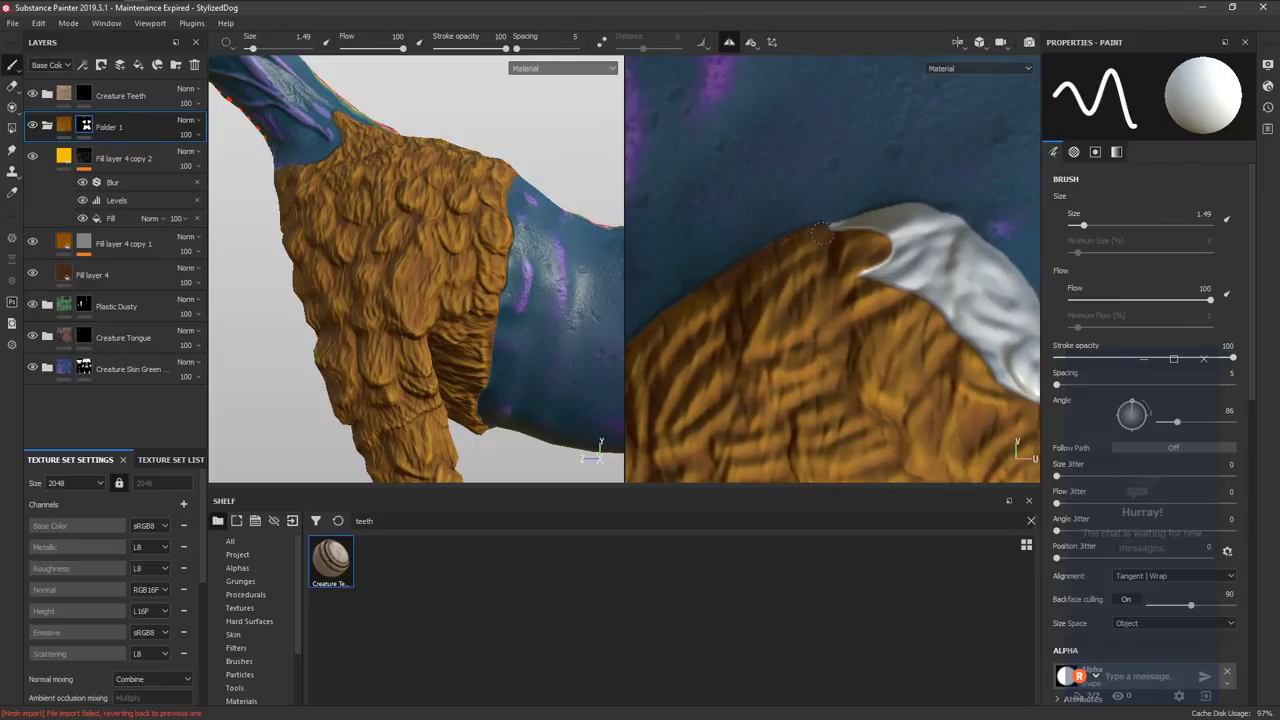
{"action": "mouse_move", "coordinate": [820, 234]}
{"action": "left_mouse_down"}
{"action": "mouse_move", "coordinate": [928, 214]}
{"action": "mouse_move", "coordinate": [885, 250]}
{"action": "mouse_move", "coordinate": [798, 270]}
{"action": "left_mouse_up"}
{"action": "middle_click_drag", "start_coordinate": [934, 283], "coordinate": [777, 250], "text": "alt"}
{"action": "mouse_move", "coordinate": [779, 183]}
{"action": "left_mouse_down"}
{"action": "mouse_move", "coordinate": [828, 220]}
{"action": "mouse_move", "coordinate": [882, 295]}
{"action": "mouse_move", "coordinate": [900, 365]}
{"action": "mouse_move", "coordinate": [830, 353]}
{"action": "mouse_move", "coordinate": [858, 316]}
{"action": "mouse_move", "coordinate": [838, 266]}
{"action": "mouse_move", "coordinate": [775, 215]}
{"action": "mouse_move", "coordinate": [760, 245]}
{"action": "mouse_move", "coordinate": [808, 289]}
{"action": "mouse_move", "coordinate": [805, 305]}
{"action": "left_mouse_up"}
{"action": "middle_click_drag", "start_coordinate": [924, 353], "coordinate": [698, 148], "text": "alt"}
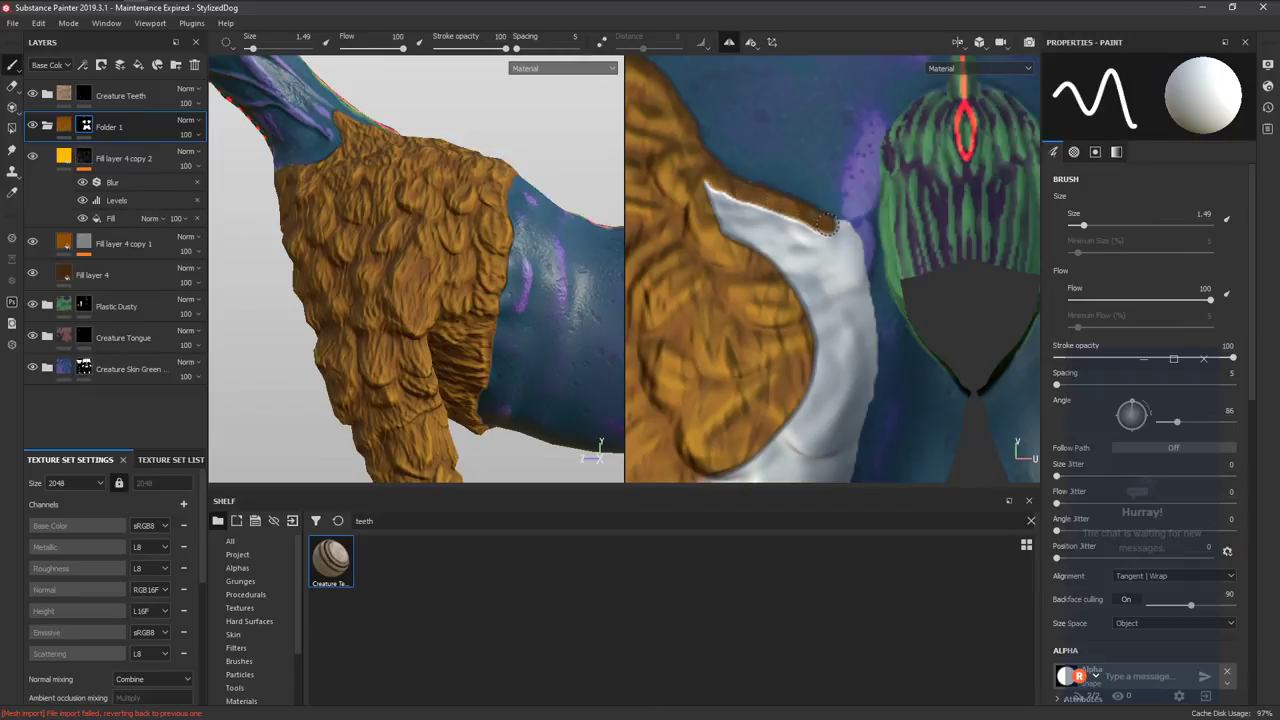
Fill the remaining white area between the hind thigh and the blue skin beside the tail base, touching up both mirrored sides.
{"action": "mouse_move", "coordinate": [846, 234]}
{"action": "left_mouse_down"}
{"action": "mouse_move", "coordinate": [832, 272]}
{"action": "mouse_move", "coordinate": [720, 206]}
{"action": "mouse_move", "coordinate": [831, 254]}
{"action": "left_mouse_up"}
{"action": "middle_click_drag", "start_coordinate": [813, 388], "coordinate": [831, 198], "text": "alt"}
{"action": "mouse_move", "coordinate": [721, 330]}
{"action": "left_mouse_down"}
{"action": "mouse_move", "coordinate": [722, 342]}
{"action": "mouse_move", "coordinate": [805, 310]}
{"action": "mouse_move", "coordinate": [765, 380]}
{"action": "mouse_move", "coordinate": [850, 305]}
{"action": "mouse_move", "coordinate": [823, 343]}
{"action": "mouse_move", "coordinate": [771, 357]}
{"action": "mouse_move", "coordinate": [740, 288]}
{"action": "left_mouse_up"}
{"action": "middle_click_drag", "start_coordinate": [816, 251], "coordinate": [725, 401], "text": "alt"}
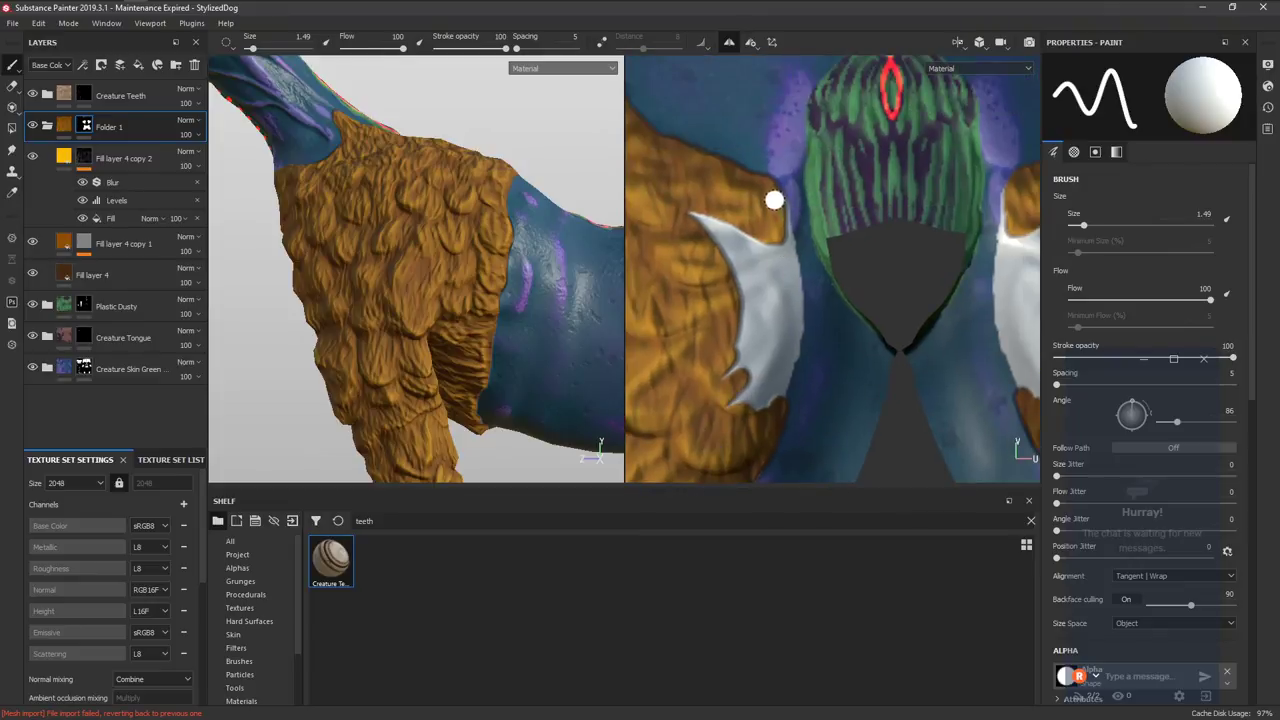
{"action": "mouse_move", "coordinate": [775, 200]}
{"action": "left_mouse_down"}
{"action": "mouse_move", "coordinate": [788, 360]}
{"action": "mouse_move", "coordinate": [740, 250]}
{"action": "mouse_move", "coordinate": [712, 225]}
{"action": "mouse_move", "coordinate": [769, 310]}
{"action": "mouse_move", "coordinate": [780, 279]}
{"action": "left_mouse_up"}
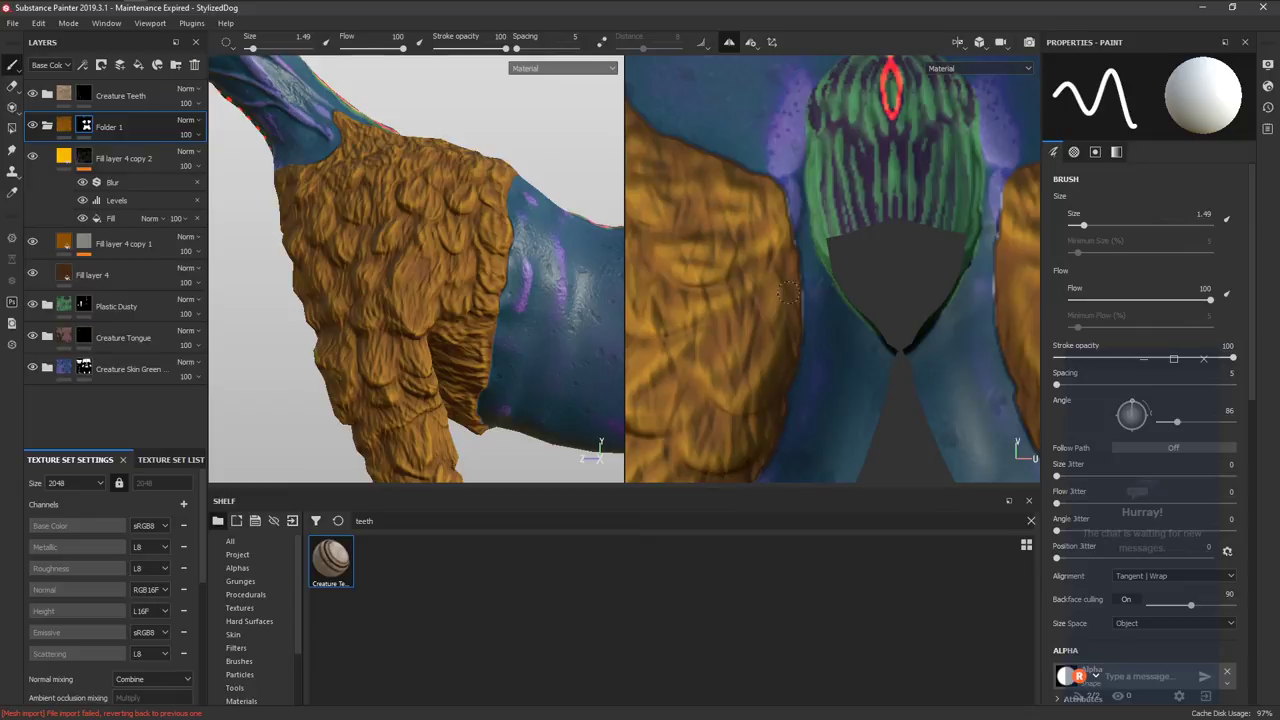
{"action": "left_click_drag", "start_coordinate": [792, 348], "coordinate": [780, 412]}
{"action": "mouse_move", "coordinate": [793, 391]}
{"action": "middle_mouse_down", "text": "alt"}
{"action": "mouse_move", "coordinate": [809, 349]}
{"action": "mouse_move", "coordinate": [705, 329]}
{"action": "middle_mouse_up", "text": "alt"}
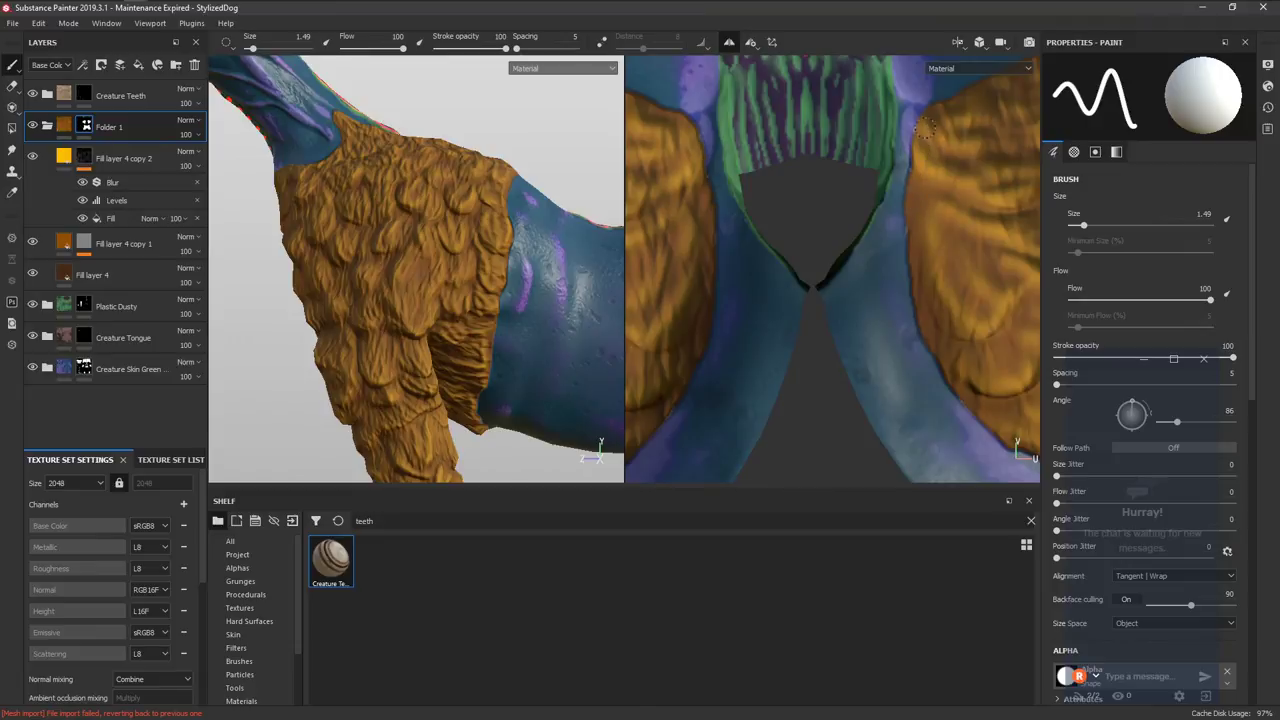
{"action": "left_click_drag", "start_coordinate": [911, 138], "coordinate": [907, 198]}
{"action": "left_click_drag", "start_coordinate": [930, 275], "coordinate": [939, 332]}
Cover the white strip on the lower inner hind thigh with brown fur and switch the mask brush to black.
{"action": "key", "text": "f"}
{"action": "mouse_move", "coordinate": [927, 300]}
{"action": "right_mouse_down", "text": "alt"}
{"action": "mouse_move", "coordinate": [828, 430]}
{"action": "mouse_move", "coordinate": [899, 260]}
{"action": "right_mouse_up", "text": "alt"}
{"action": "middle_click_drag", "start_coordinate": [899, 260], "coordinate": [847, 310], "text": "alt"}
{"action": "left_click_drag", "start_coordinate": [840, 294], "coordinate": [849, 289]}
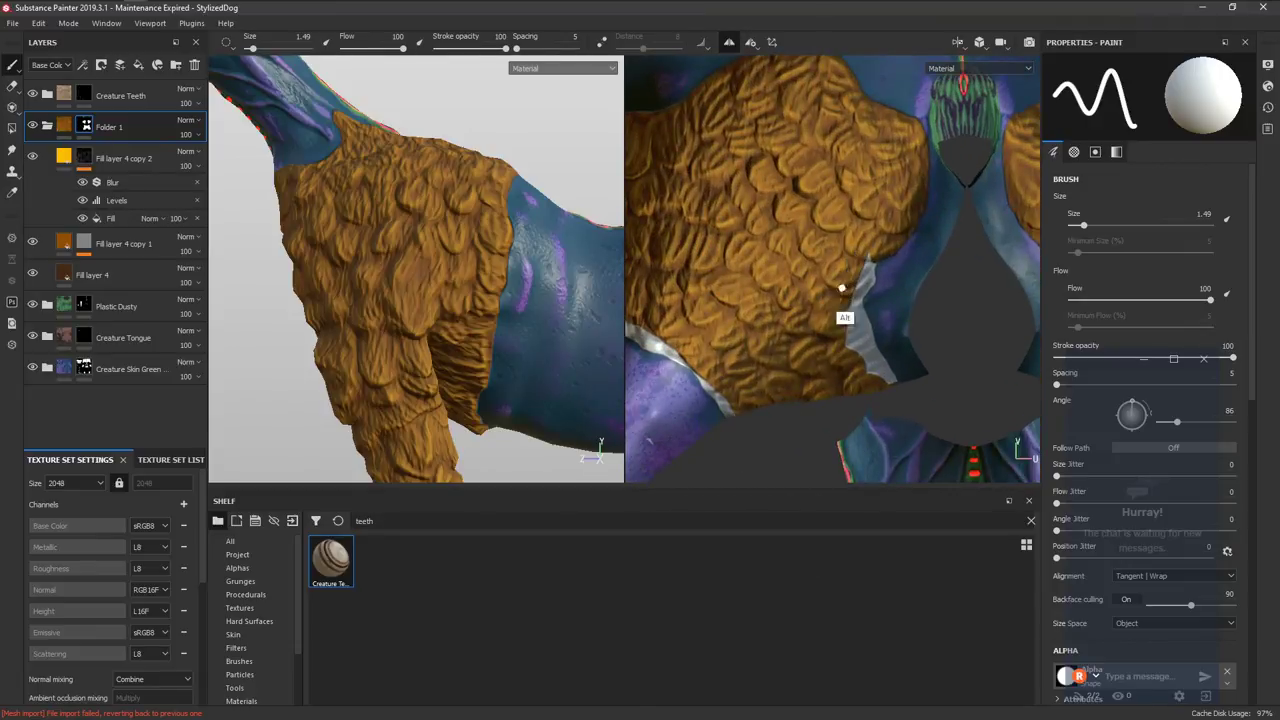
{"action": "mouse_move", "coordinate": [842, 289]}
{"action": "right_mouse_down", "text": "alt"}
{"action": "mouse_move", "coordinate": [846, 374]}
{"action": "mouse_move", "coordinate": [884, 198]}
{"action": "right_mouse_up", "text": "alt"}
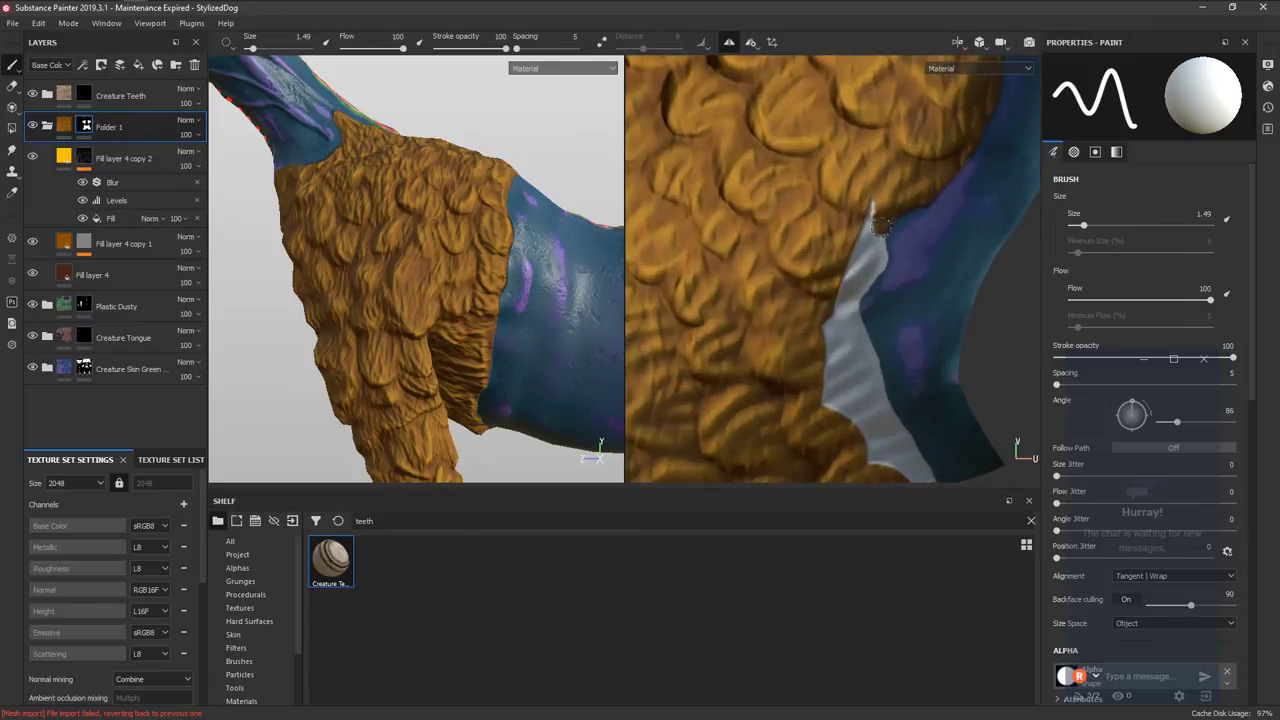
{"action": "mouse_move", "coordinate": [881, 256]}
{"action": "left_mouse_down"}
{"action": "mouse_move", "coordinate": [847, 314]}
{"action": "mouse_move", "coordinate": [868, 206]}
{"action": "left_mouse_up"}
{"action": "middle_click_drag", "start_coordinate": [845, 383], "coordinate": [791, 232], "text": "alt"}
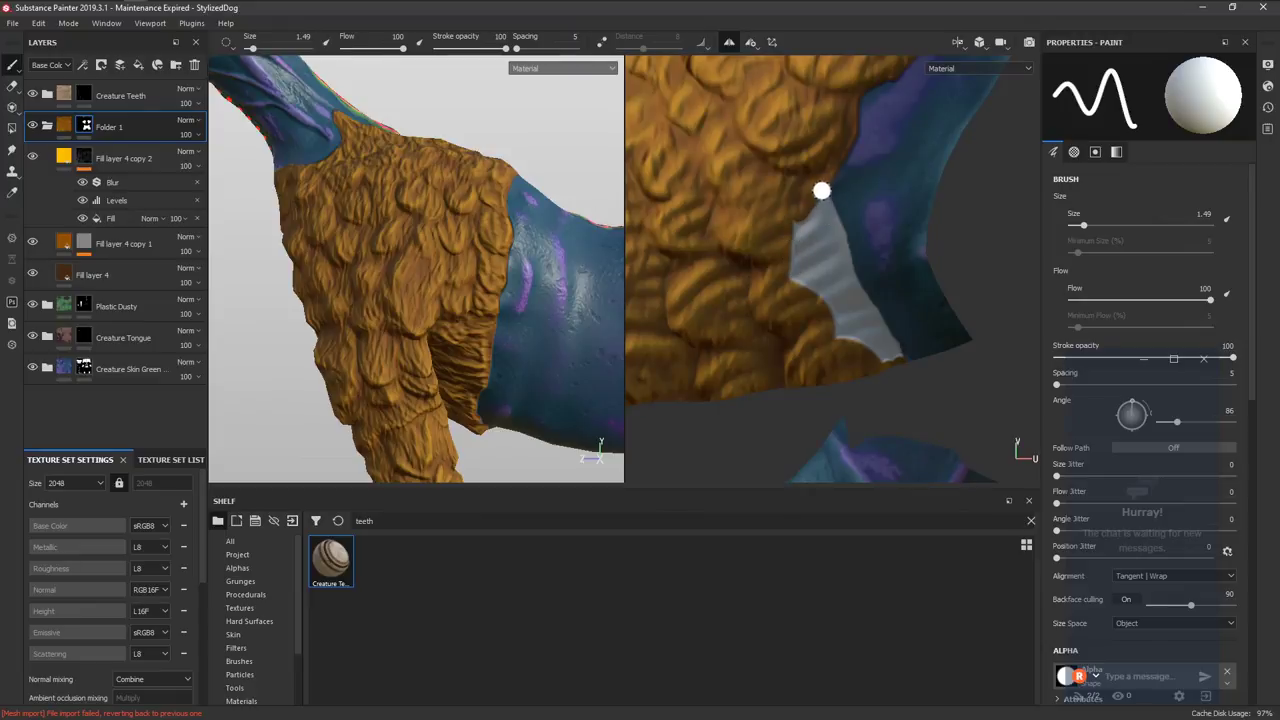
{"action": "mouse_move", "coordinate": [833, 240]}
{"action": "left_mouse_down"}
{"action": "mouse_move", "coordinate": [852, 325]}
{"action": "mouse_move", "coordinate": [880, 355]}
{"action": "mouse_move", "coordinate": [820, 265]}
{"action": "mouse_move", "coordinate": [811, 295]}
{"action": "mouse_move", "coordinate": [798, 262]}
{"action": "mouse_move", "coordinate": [822, 222]}
{"action": "left_mouse_up"}
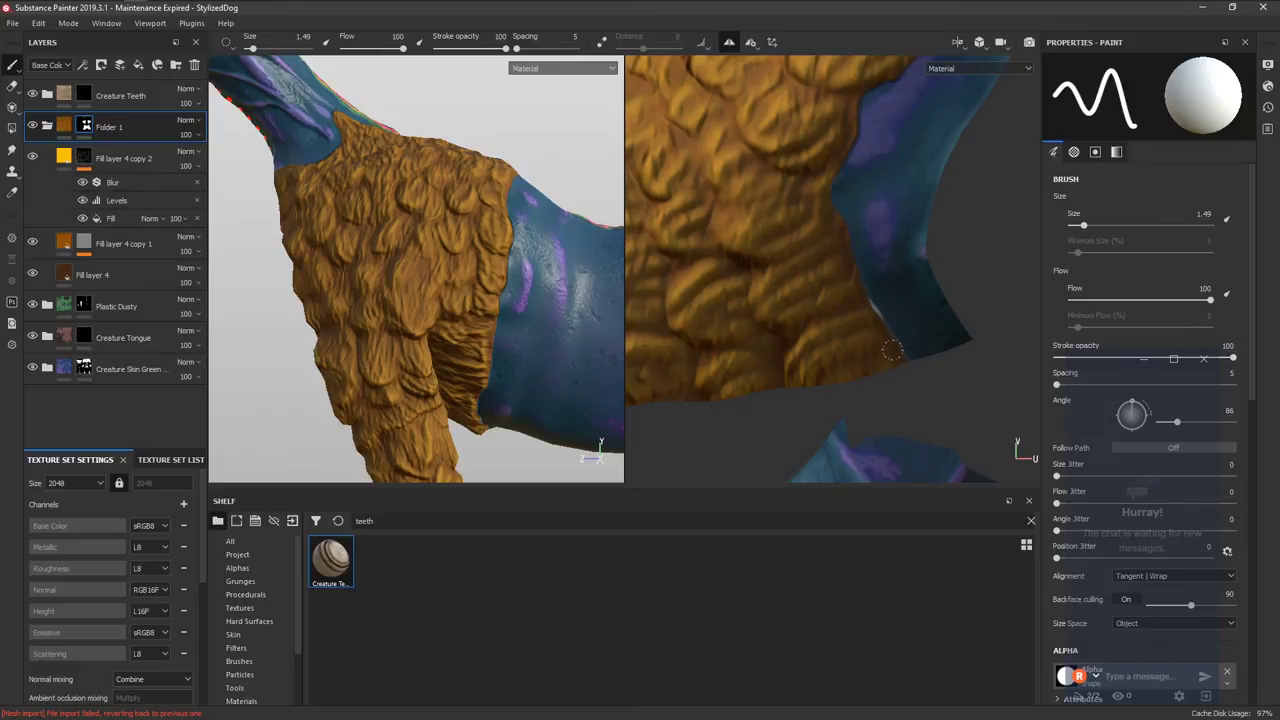
{"action": "key", "text": "x"}
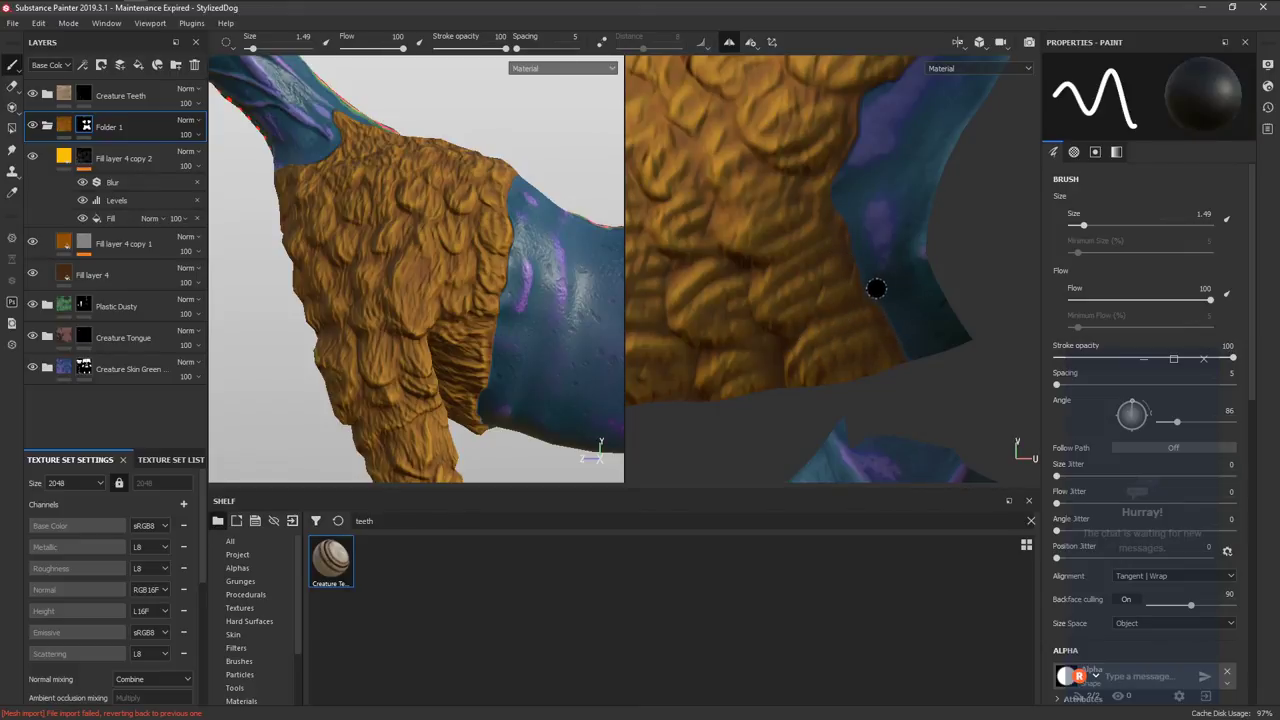
Switch the mask brush to white and paint brown fur over the outer part of the white strip above the purple lower leg.
{"action": "key", "text": "x"}
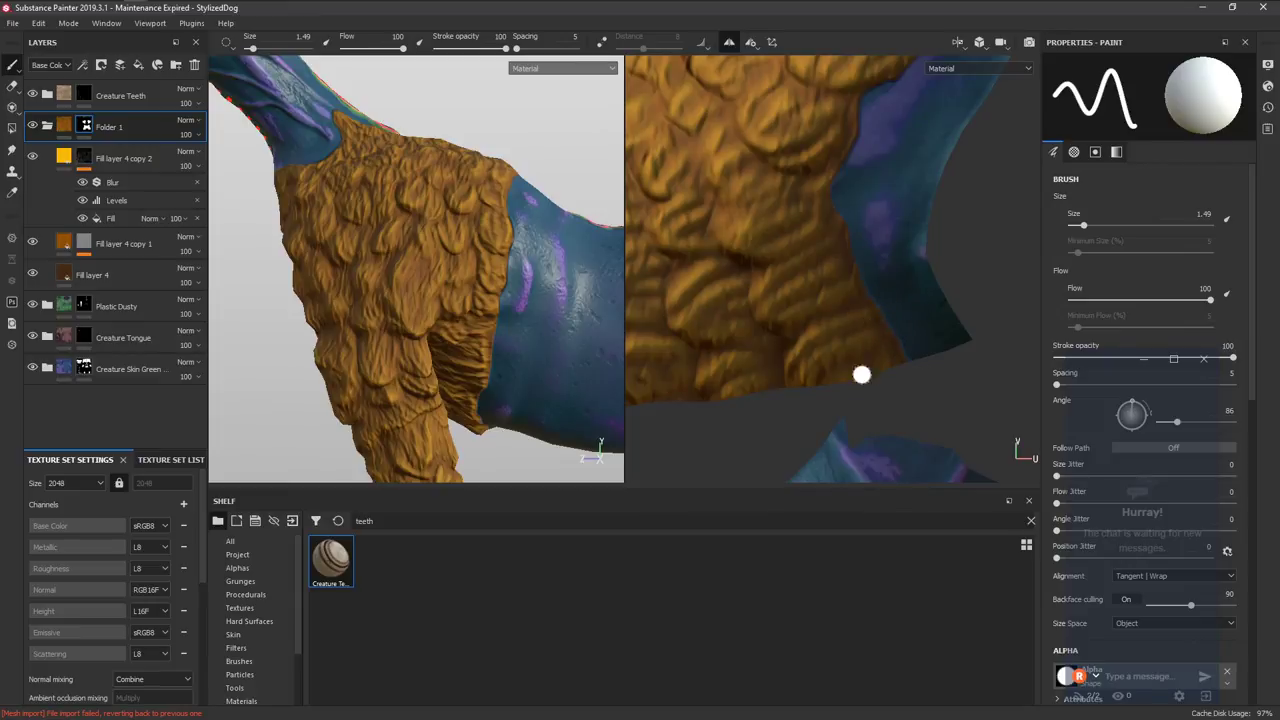
{"action": "middle_click_drag", "start_coordinate": [862, 375], "coordinate": [1030, 385], "text": "alt"}
{"action": "middle_click_drag", "start_coordinate": [877, 349], "coordinate": [1120, 260], "text": "alt"}
{"action": "middle_click_drag", "start_coordinate": [778, 215], "coordinate": [923, 240], "text": "alt"}
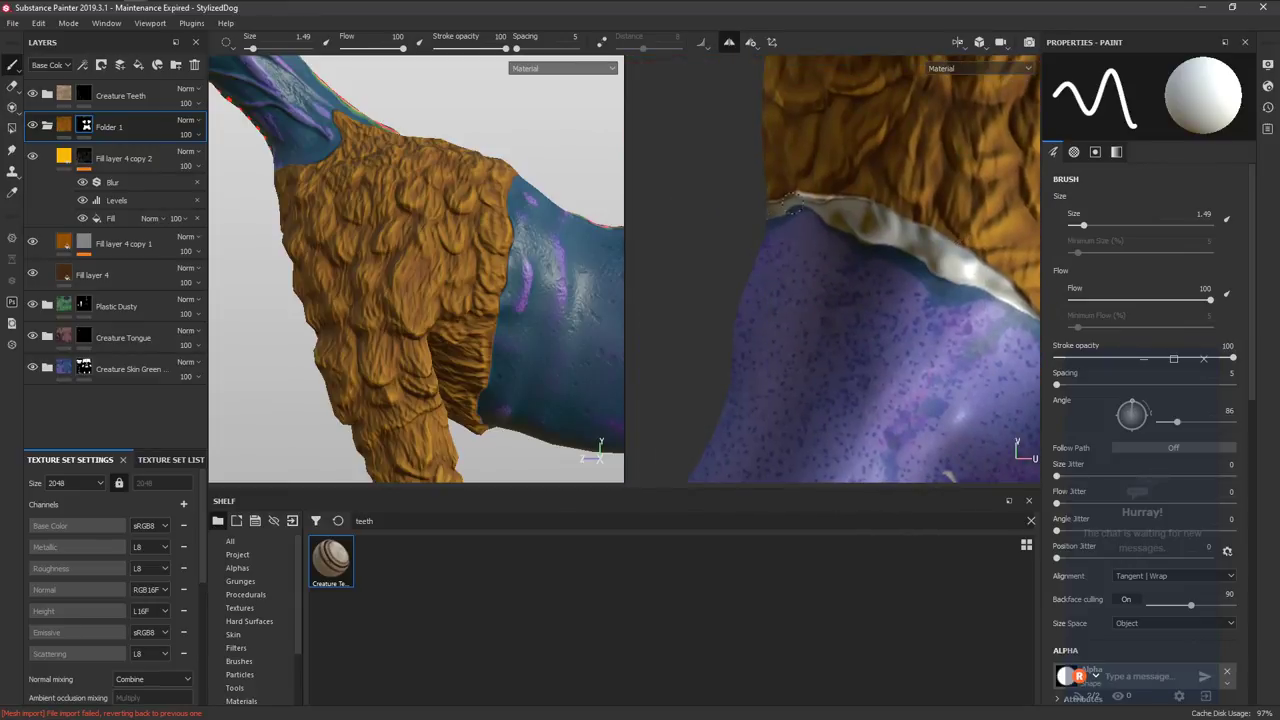
{"action": "left_click_drag", "start_coordinate": [793, 200], "coordinate": [770, 208]}
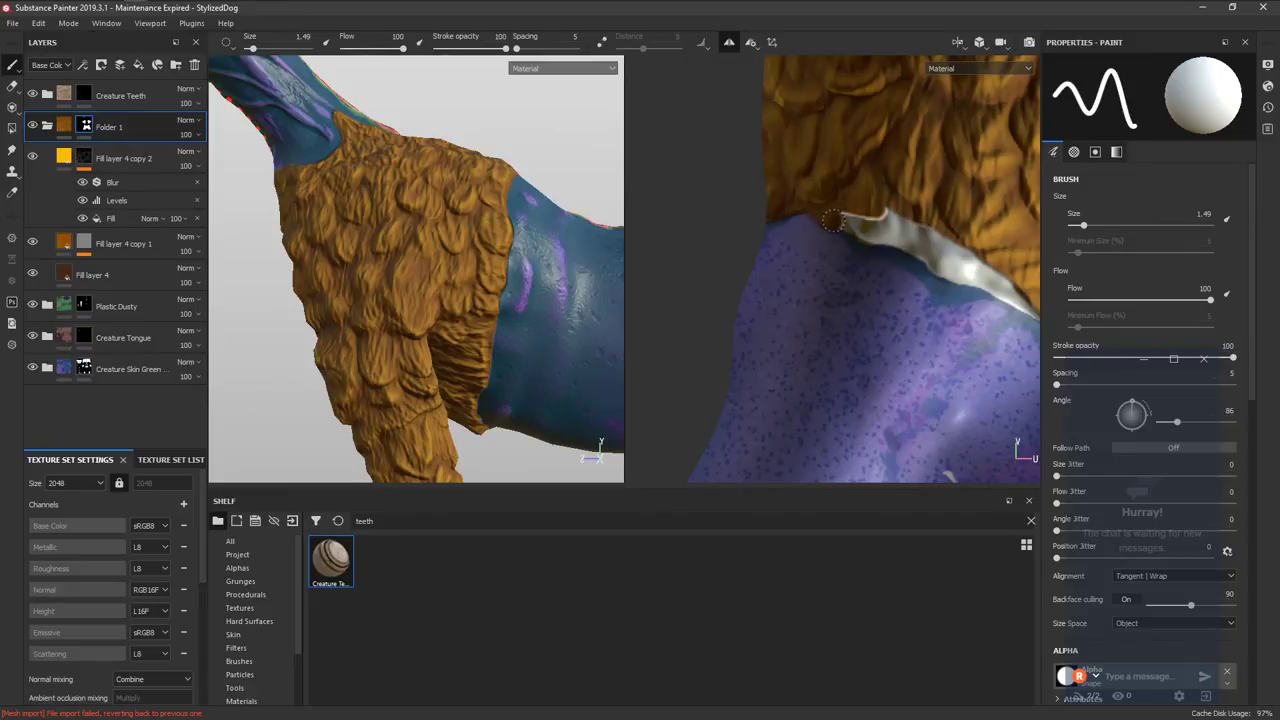
{"action": "left_click_drag", "start_coordinate": [861, 233], "coordinate": [912, 230]}
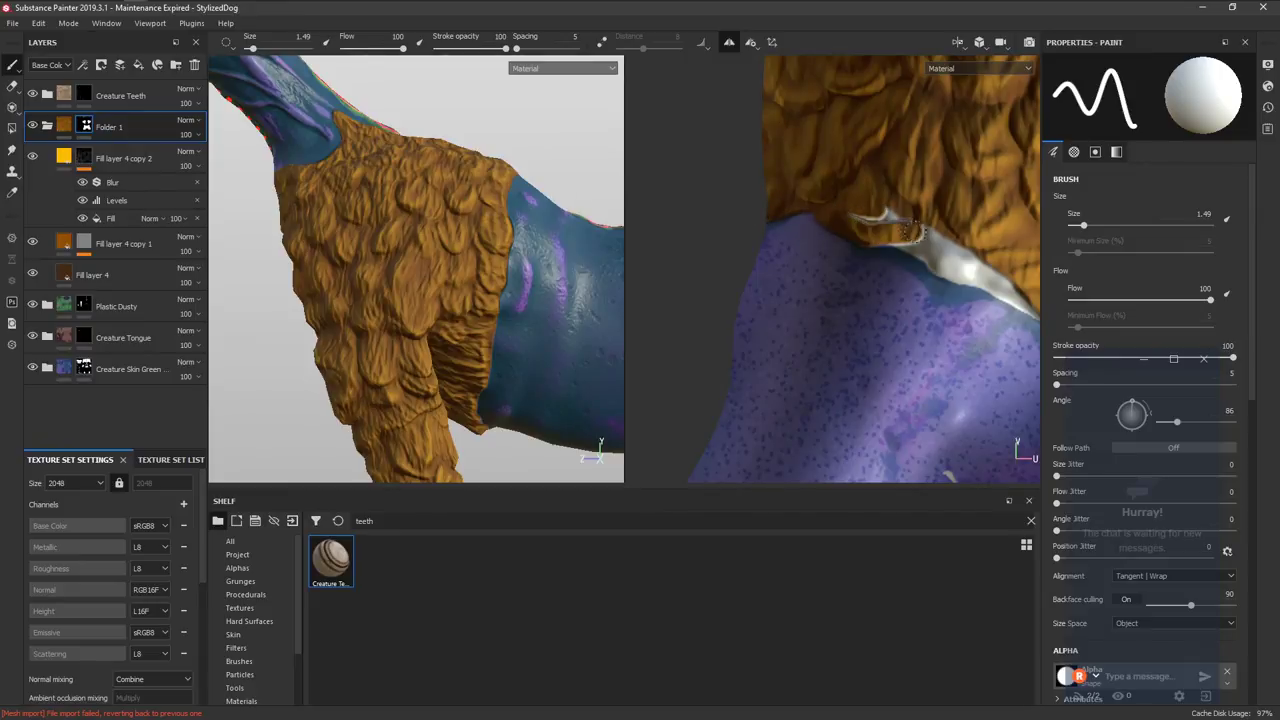
Undo the last fur stroke and cover the rest of the white strip above the purple lower leg on the Folder 1 mask.
{"action": "middle_click_drag", "start_coordinate": [918, 213], "coordinate": [811, 161], "text": "alt"}
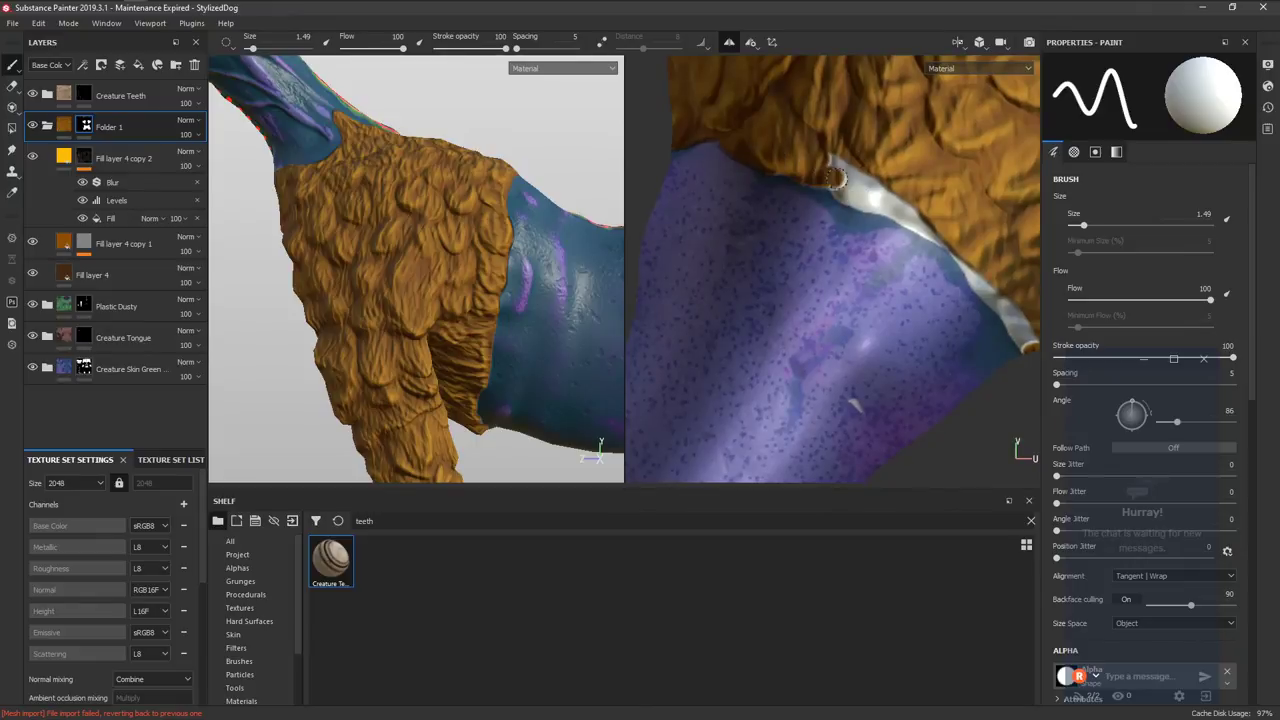
{"action": "key", "text": "ctrl+z"}
{"action": "left_click", "coordinate": [83, 369]}
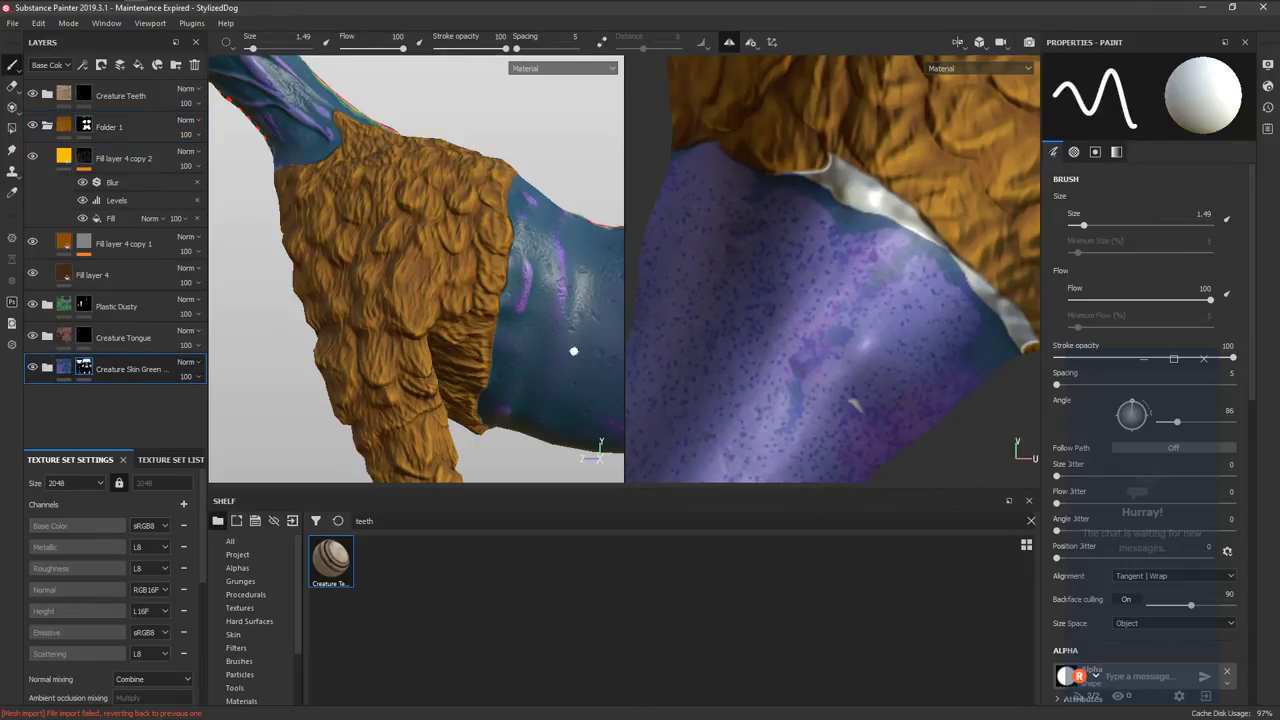
{"action": "middle_click_drag", "start_coordinate": [930, 371], "coordinate": [797, 358], "text": "alt"}
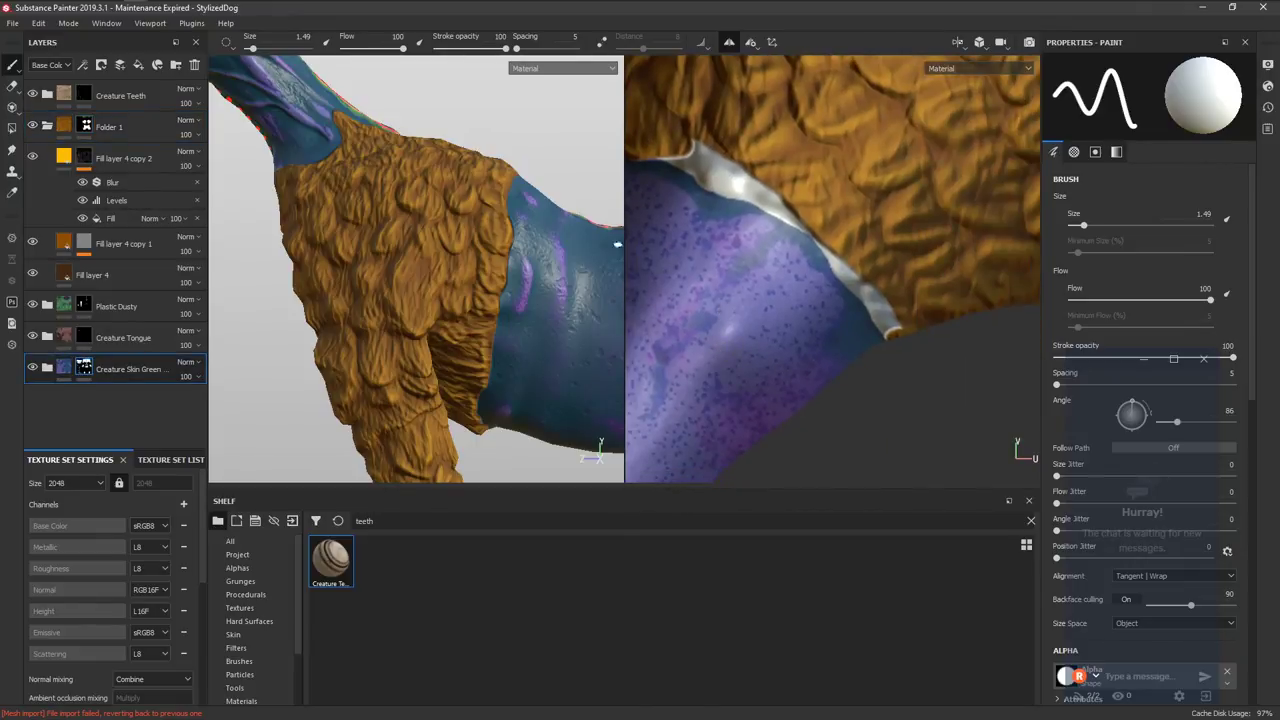
{"action": "left_click", "coordinate": [108, 128]}
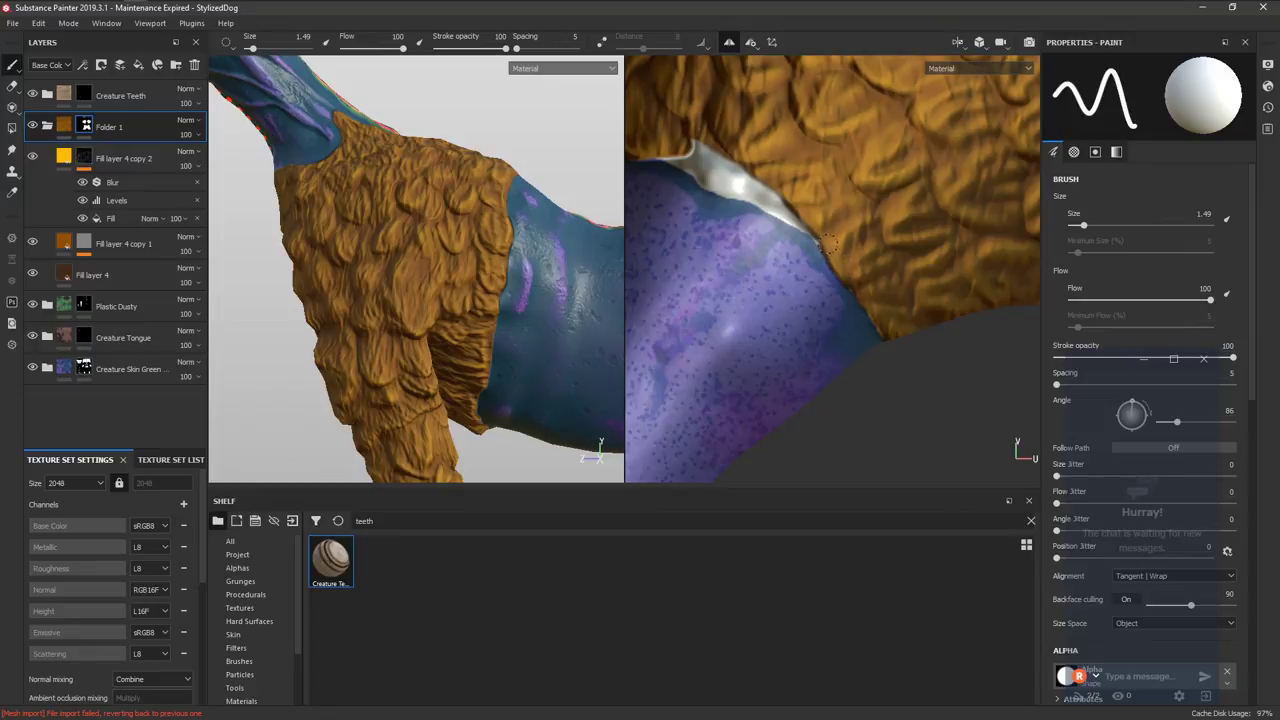
{"action": "left_click_drag", "start_coordinate": [790, 214], "coordinate": [718, 155]}
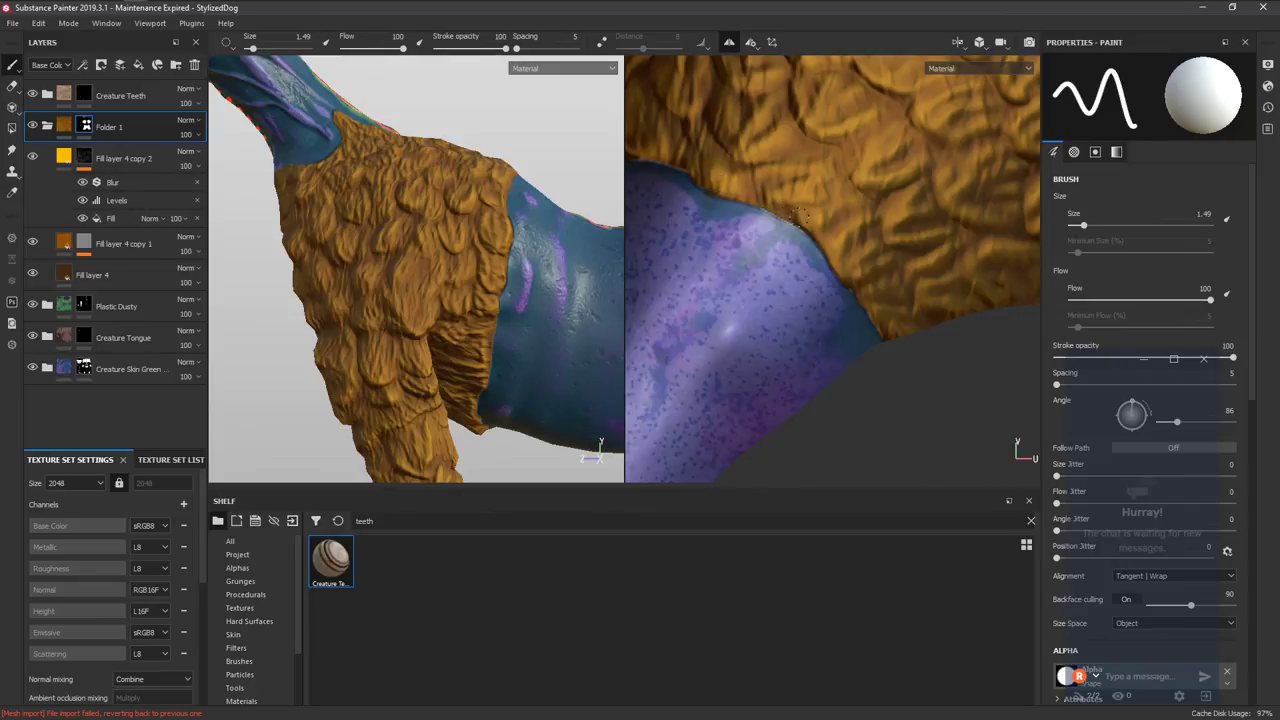
Desaturate the base colors of Fill layer 4 and Fill layer 4 copy 1 to greyish brown, using RGB 0.117, 0.096, 0.087 for the copy.
{"action": "key", "text": "f"}
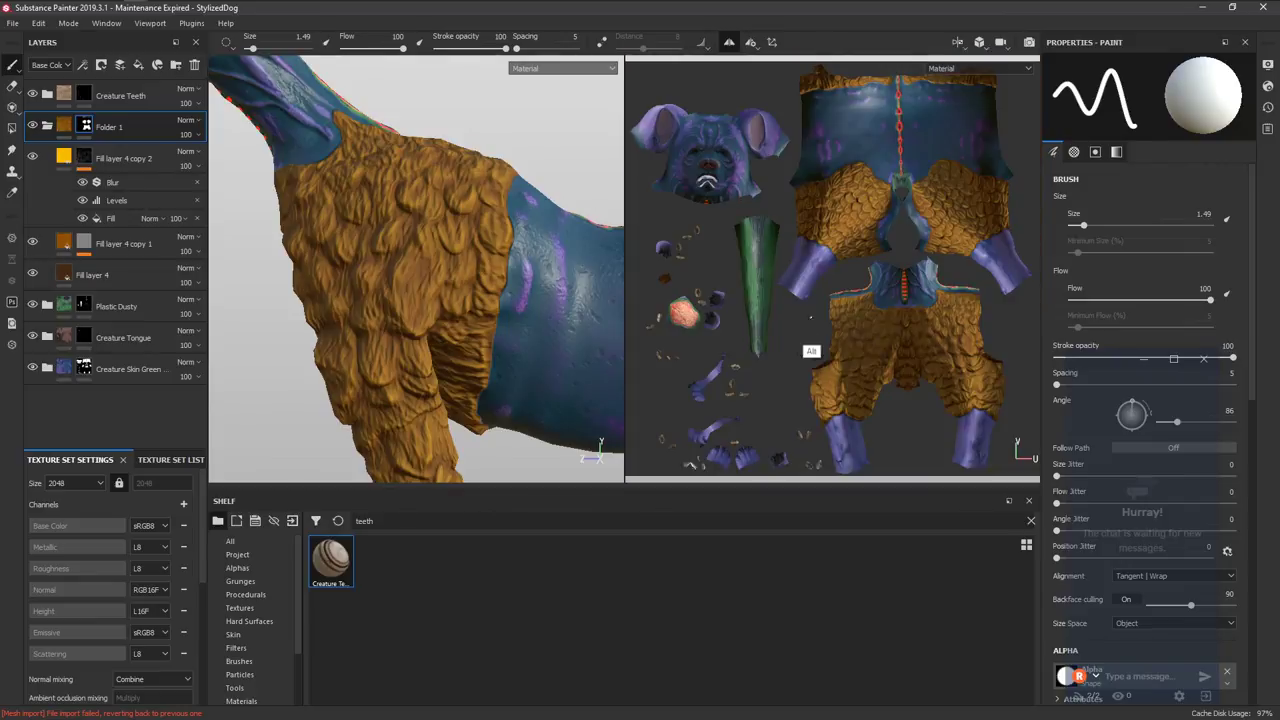
{"action": "key", "text": "f"}
{"action": "left_click_drag", "start_coordinate": [414, 357], "coordinate": [483, 345], "text": "alt"}
{"action": "left_click_drag", "start_coordinate": [570, 365], "coordinate": [466, 374], "text": "alt"}
{"action": "key", "text": "F2"}
{"action": "left_click_drag", "start_coordinate": [610, 361], "coordinate": [456, 352], "text": "alt"}
{"action": "left_click", "coordinate": [68, 276]}
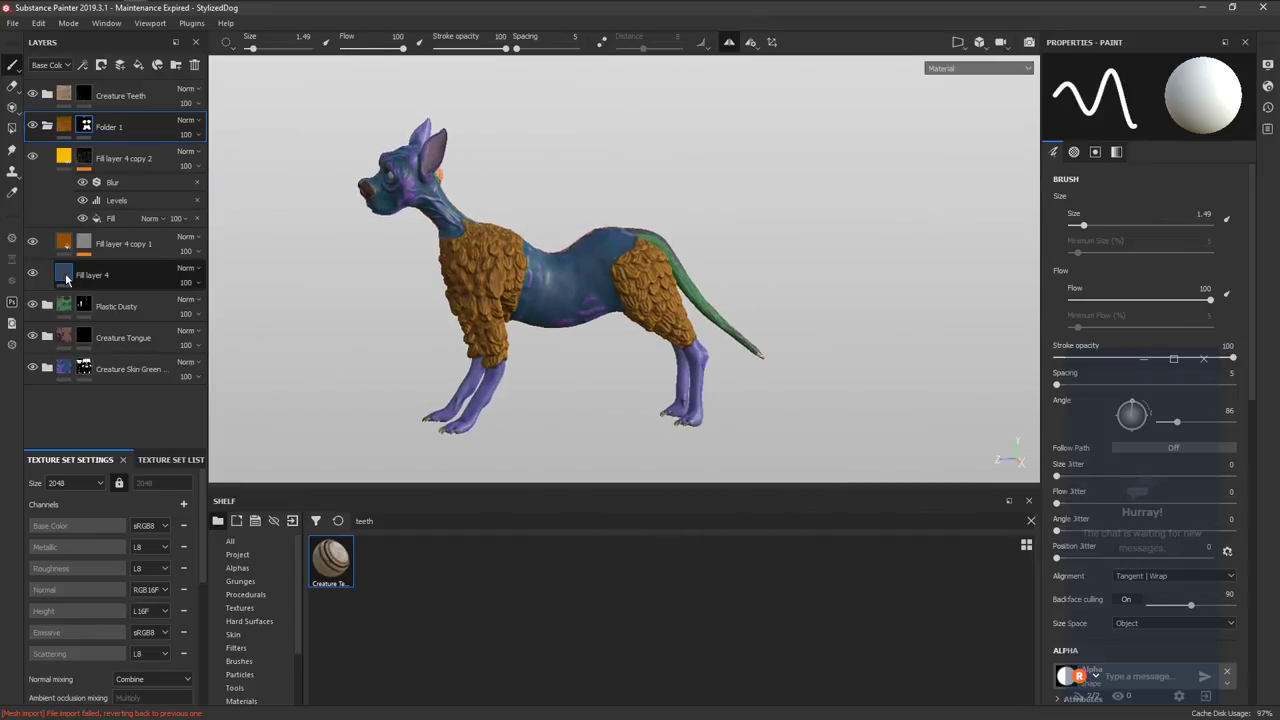
{"action": "left_click", "coordinate": [1070, 388]}
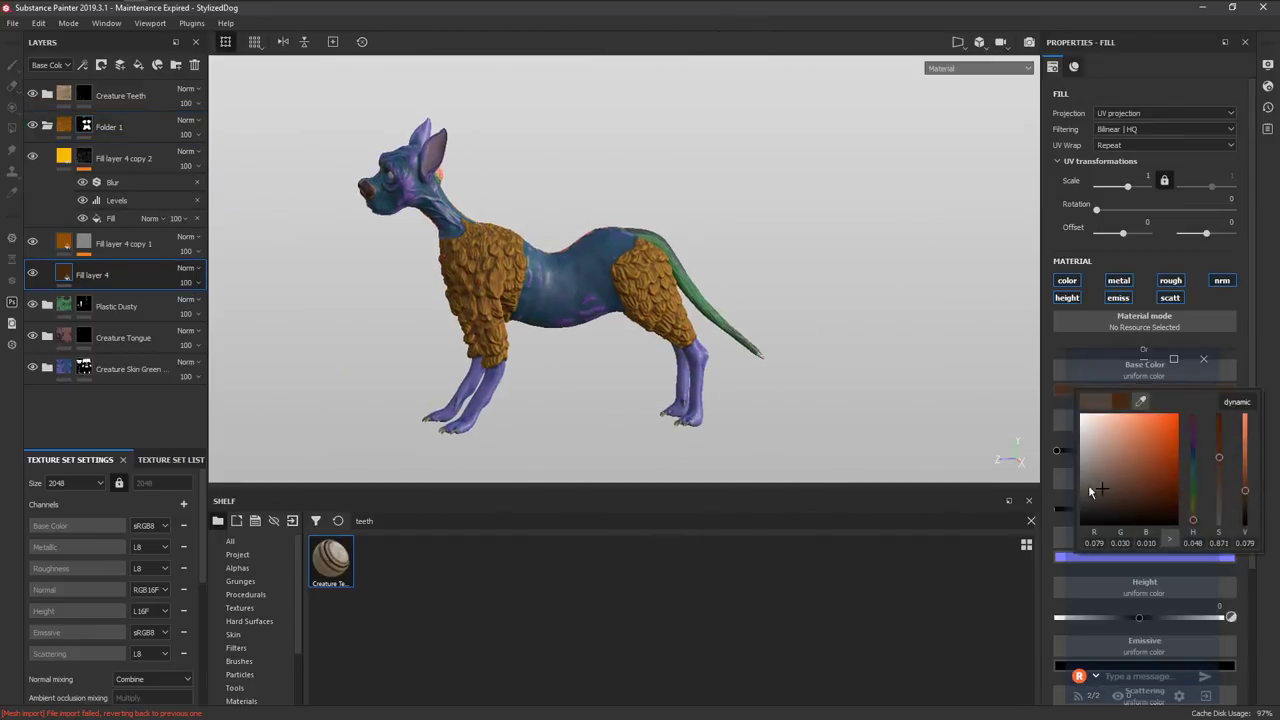
{"action": "mouse_move", "coordinate": [1092, 490]}
{"action": "left_mouse_down"}
{"action": "mouse_move", "coordinate": [1134, 500]}
{"action": "mouse_move", "coordinate": [1119, 475]}
{"action": "mouse_move", "coordinate": [1109, 482]}
{"action": "left_mouse_up"}
{"action": "left_click", "coordinate": [66, 245]}
{"action": "left_click", "coordinate": [1087, 389]}
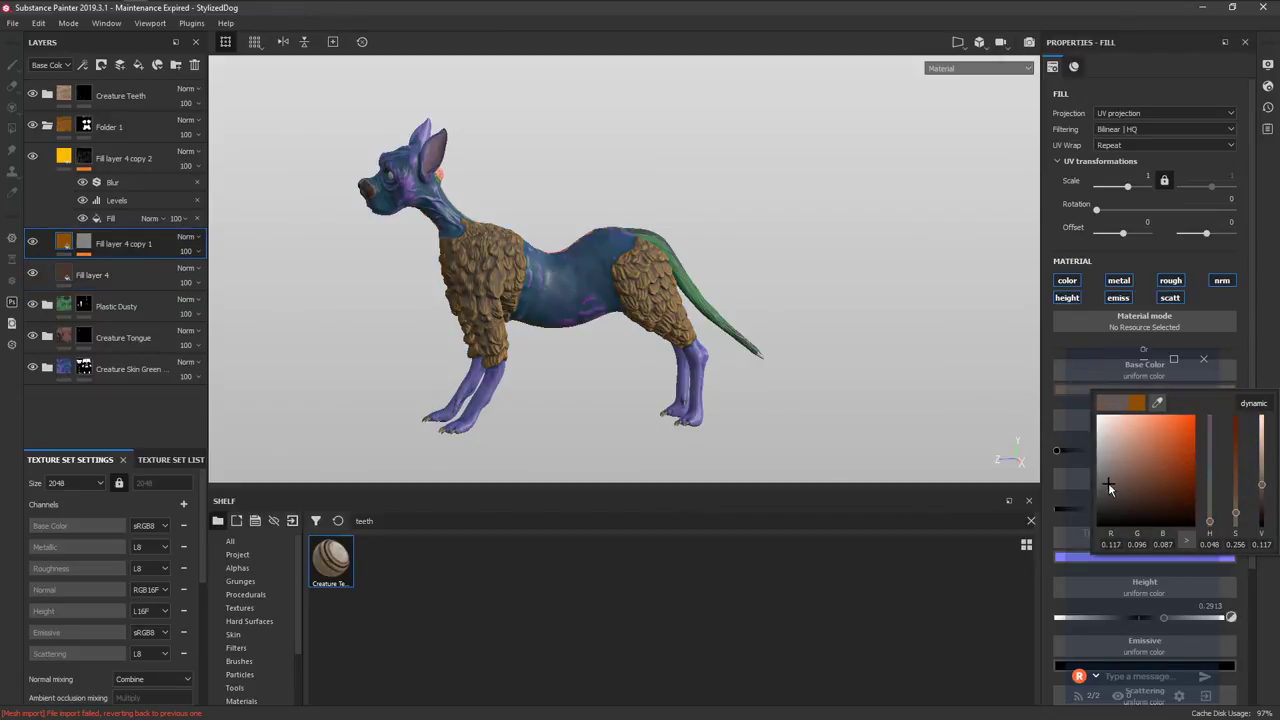
Change the base color of Fill layer 4 copy 2 to a fully saturated turquoise green with hue 0.425.
{"action": "left_click", "coordinate": [68, 159]}
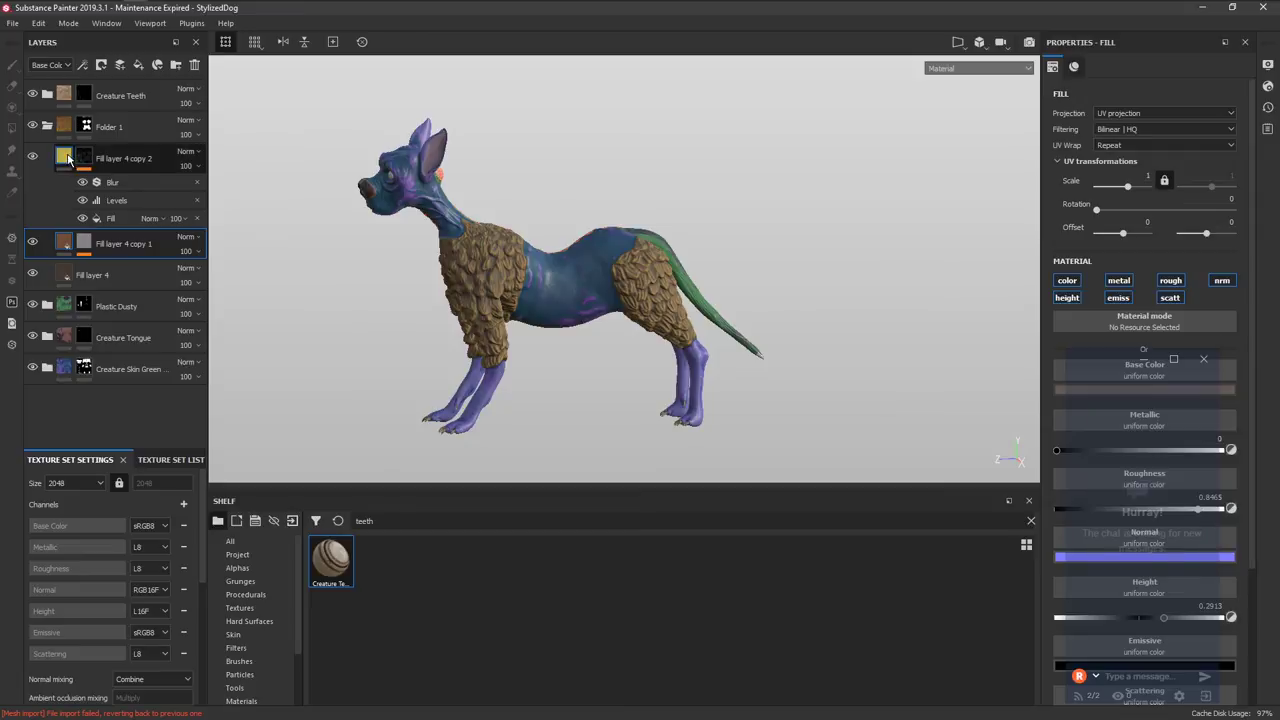
{"action": "left_click", "coordinate": [1084, 389]}
{"action": "left_click_drag", "start_coordinate": [1120, 464], "coordinate": [1187, 420]}
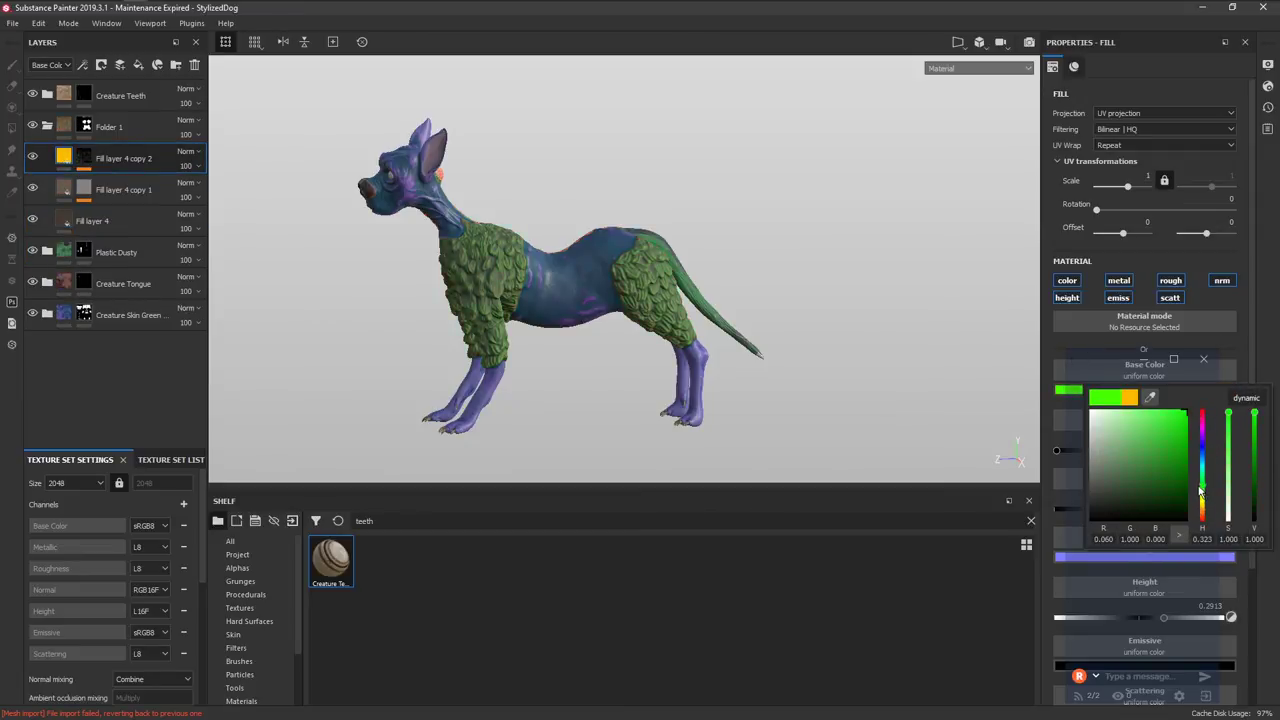
{"action": "left_click_drag", "start_coordinate": [1201, 488], "coordinate": [1204, 474]}
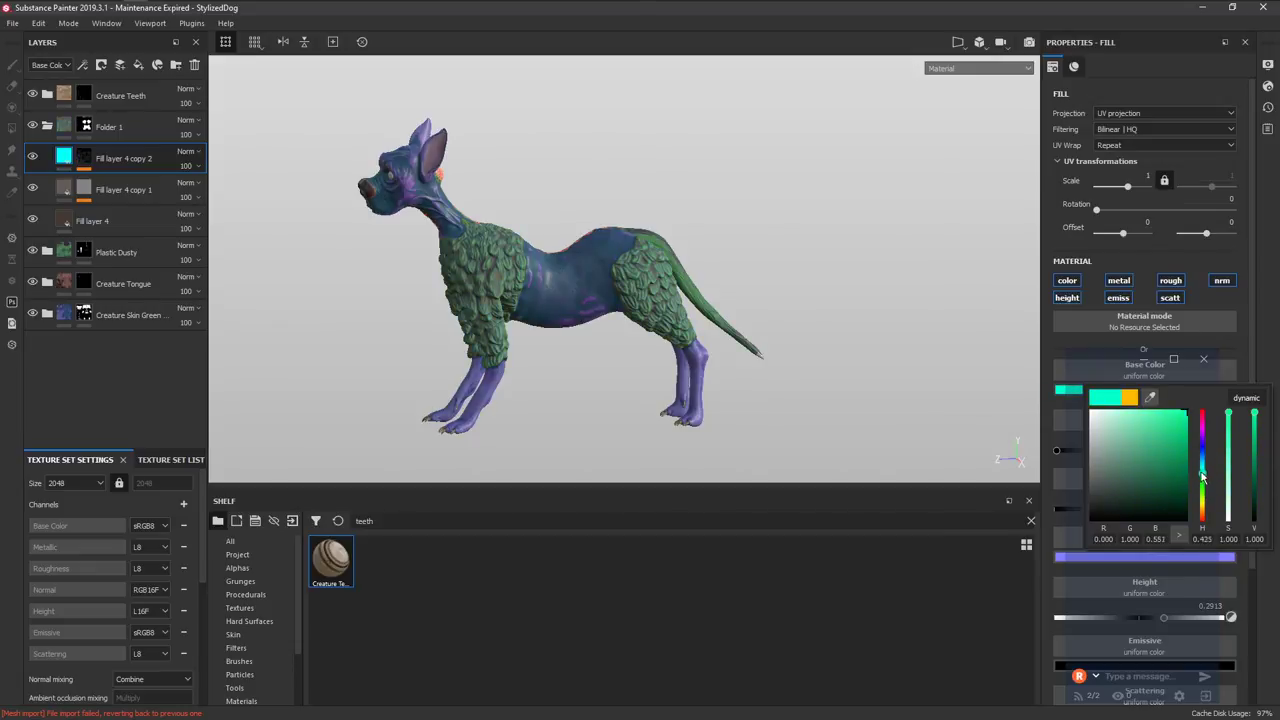
Frame the dog's face, make M_Eyes the active texture set and clear the shelf search.
{"action": "left_click_drag", "start_coordinate": [640, 330], "coordinate": [775, 379], "text": "alt"}
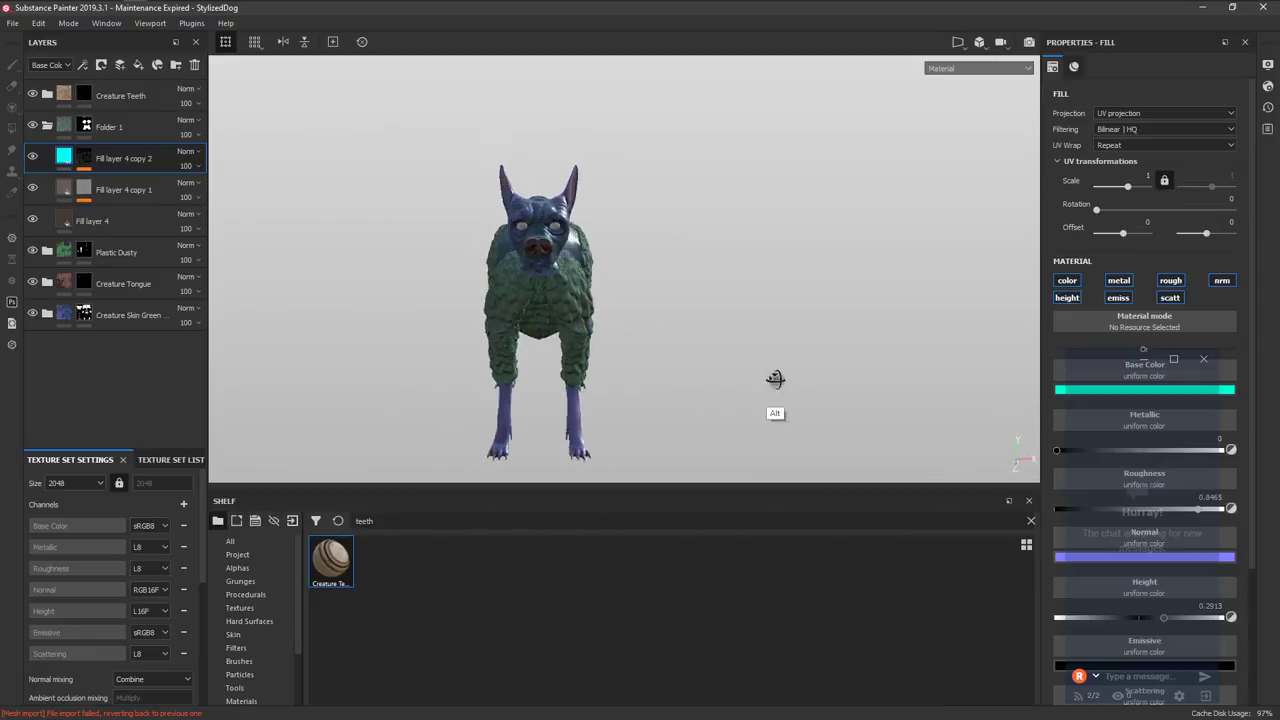
{"action": "left_click_drag", "start_coordinate": [553, 225], "coordinate": [543, 238], "text": "alt"}
{"action": "right_click_drag", "start_coordinate": [551, 214], "coordinate": [545, 297], "text": "alt"}
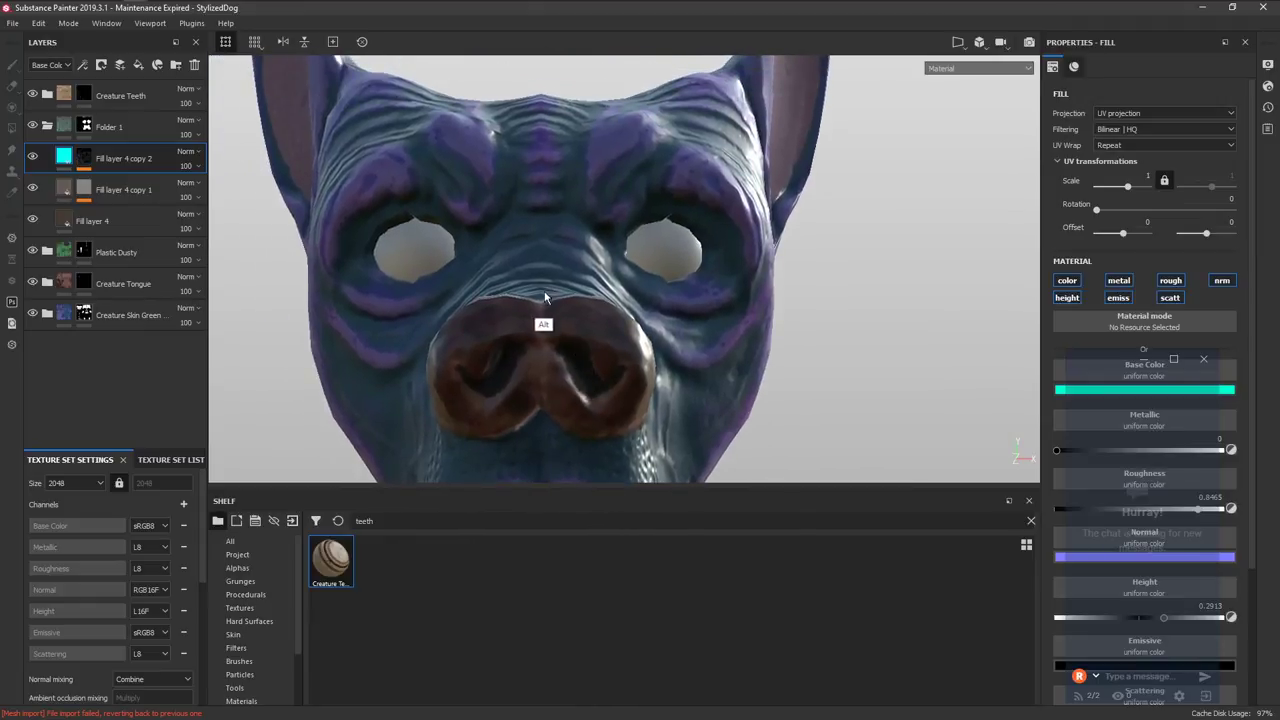
{"action": "left_click", "coordinate": [86, 128]}
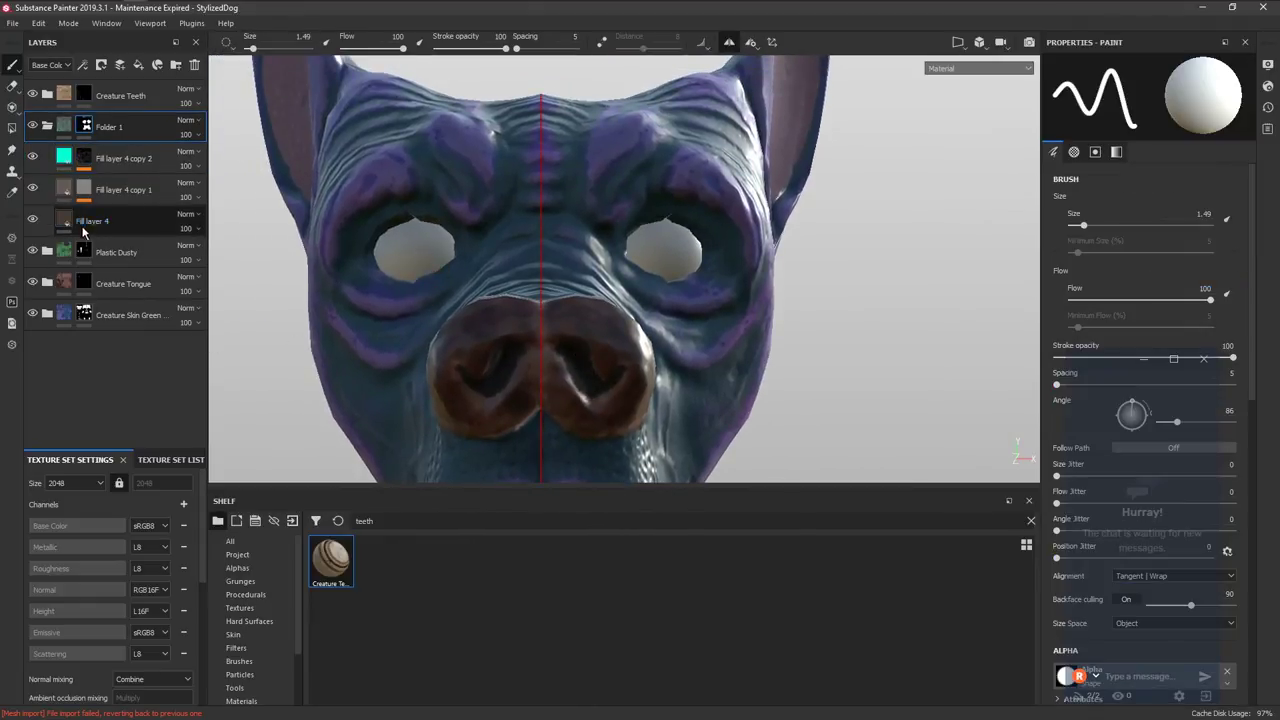
{"action": "left_click", "coordinate": [171, 465]}
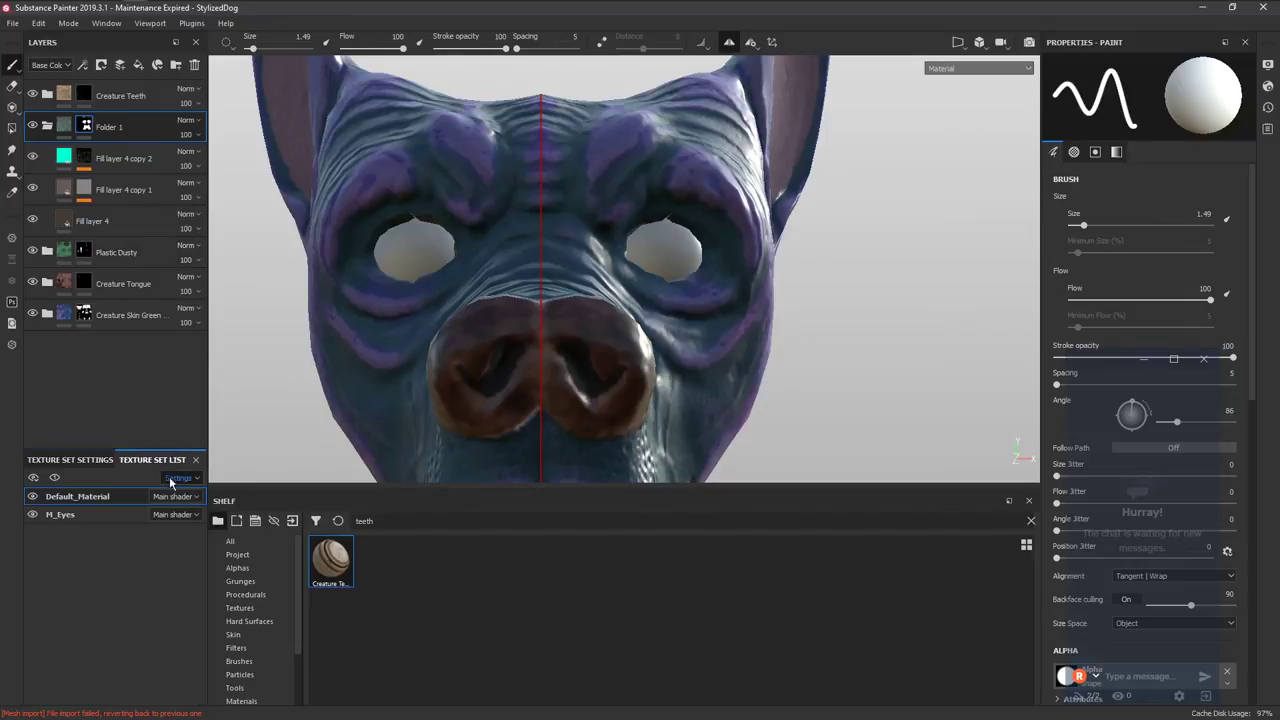
{"action": "left_click", "coordinate": [90, 514]}
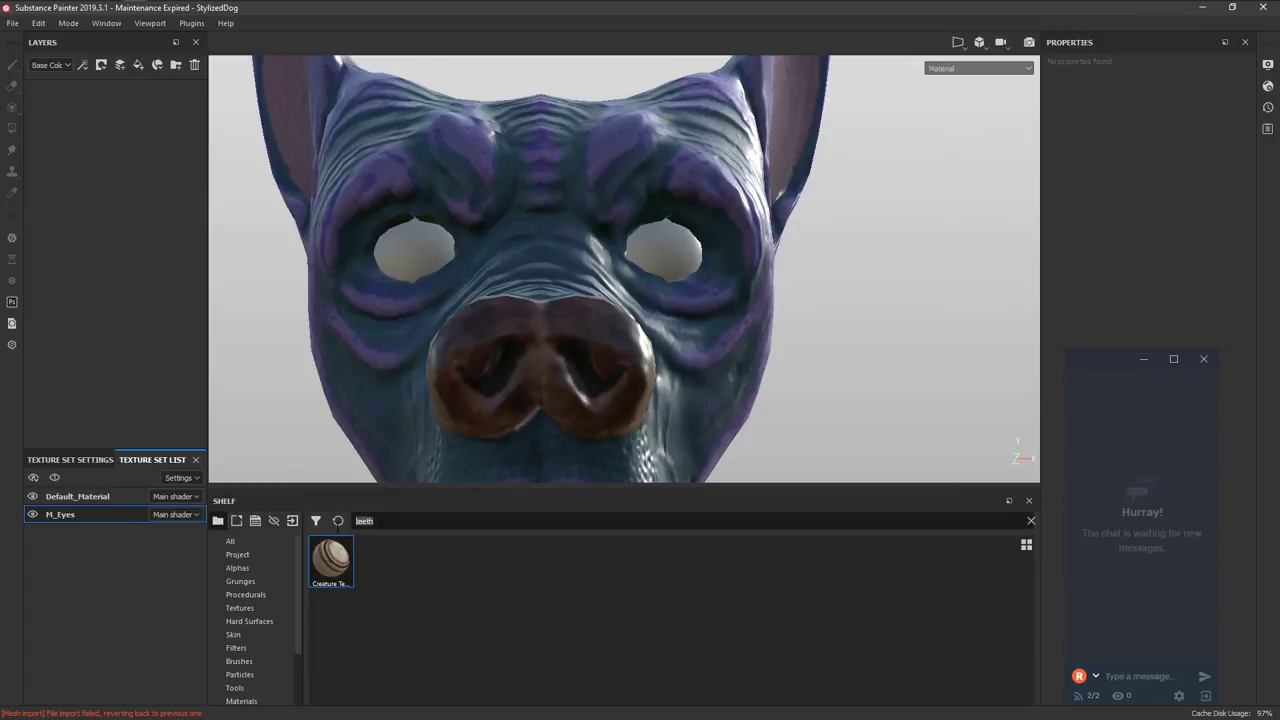
{"action": "left_click", "coordinate": [339, 521]}
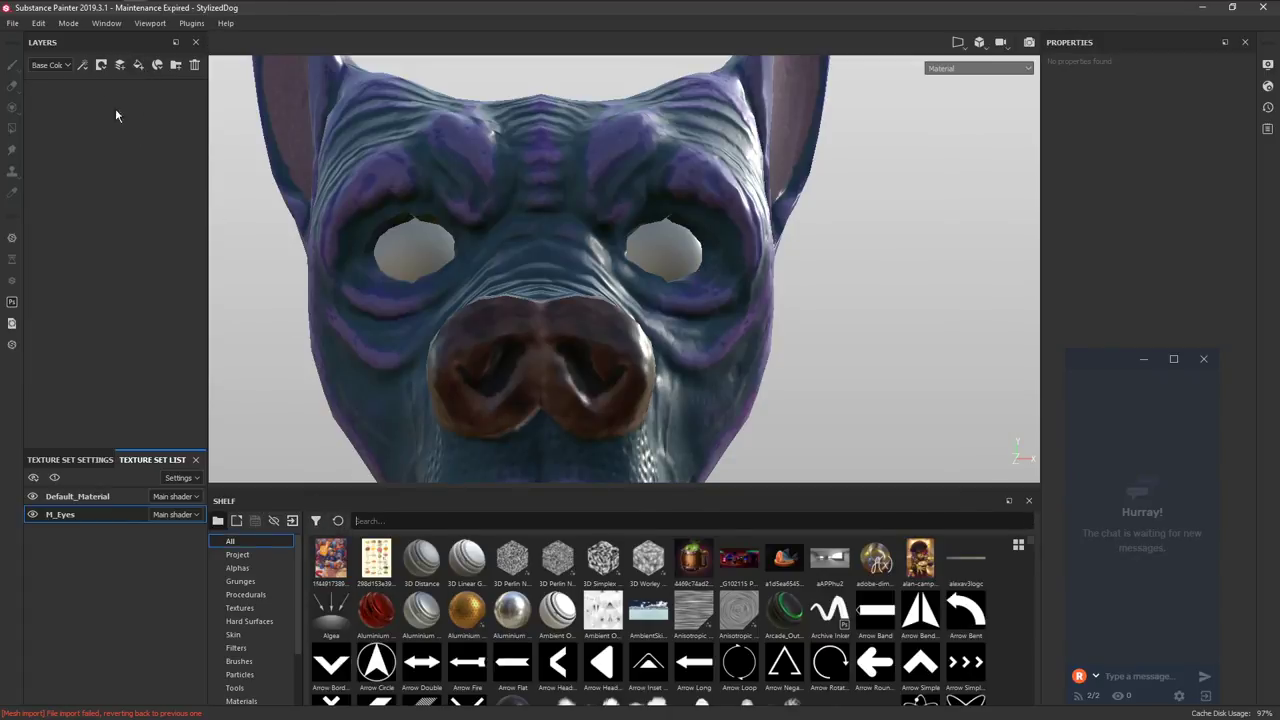
Add a near-black fill layer for the eyes with base color RGB 0.012, low roughness and a black mask.
{"action": "left_click", "coordinate": [138, 65]}
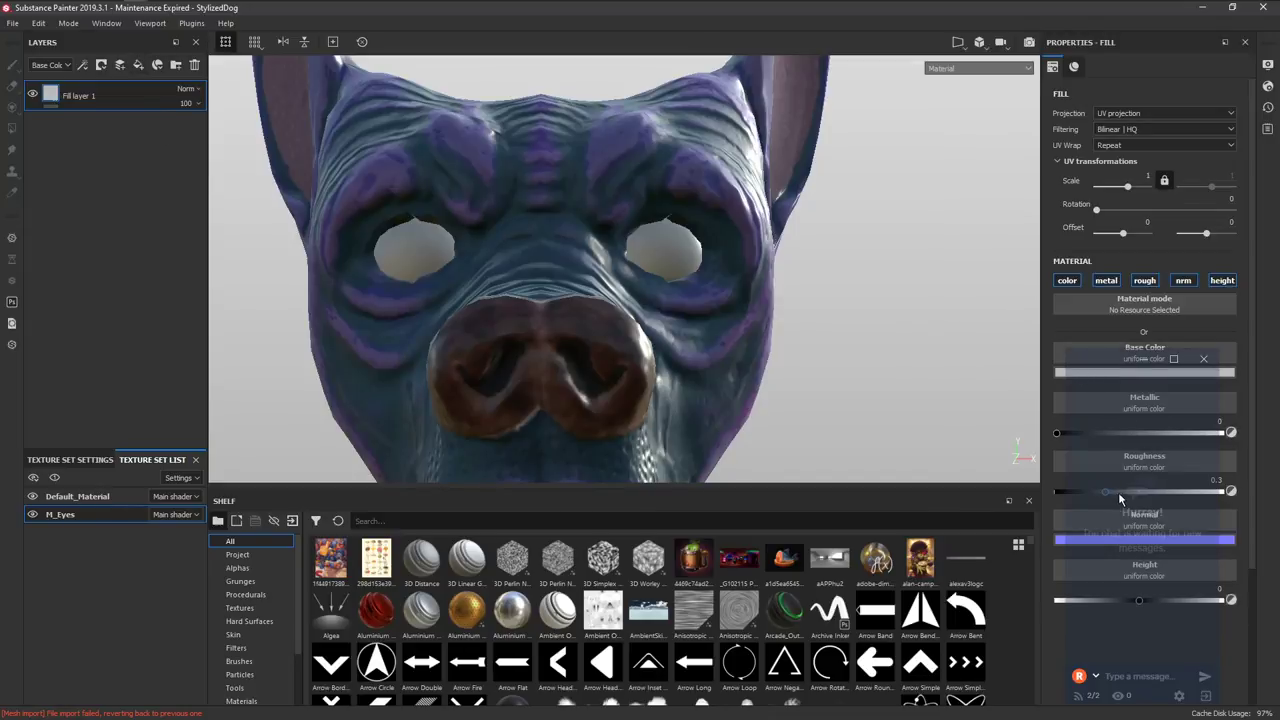
{"action": "left_click", "coordinate": [1180, 492]}
{"action": "mouse_move", "coordinate": [1083, 492]}
{"action": "left_mouse_down"}
{"action": "mouse_move", "coordinate": [1096, 498]}
{"action": "mouse_move", "coordinate": [1080, 497]}
{"action": "left_mouse_up"}
{"action": "left_click", "coordinate": [1113, 374]}
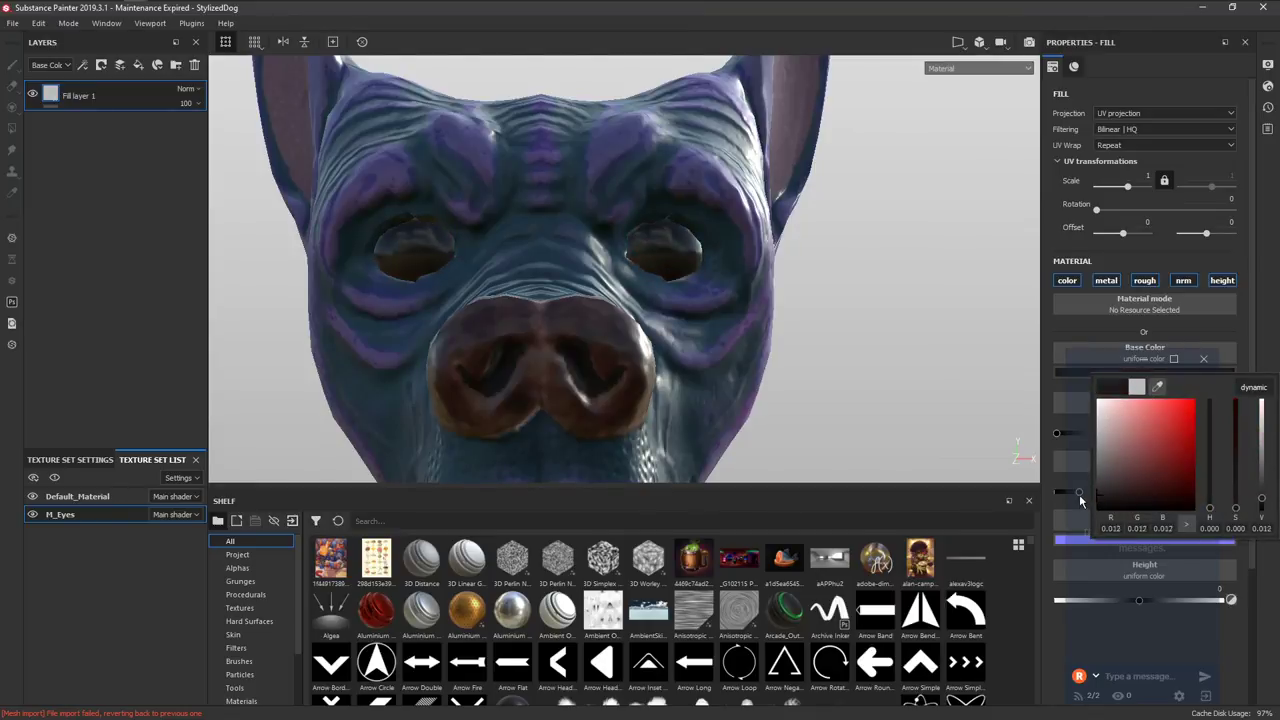
{"action": "right_click", "coordinate": [104, 97]}
{"action": "right_click", "coordinate": [105, 99]}
{"action": "left_click", "coordinate": [126, 122]}
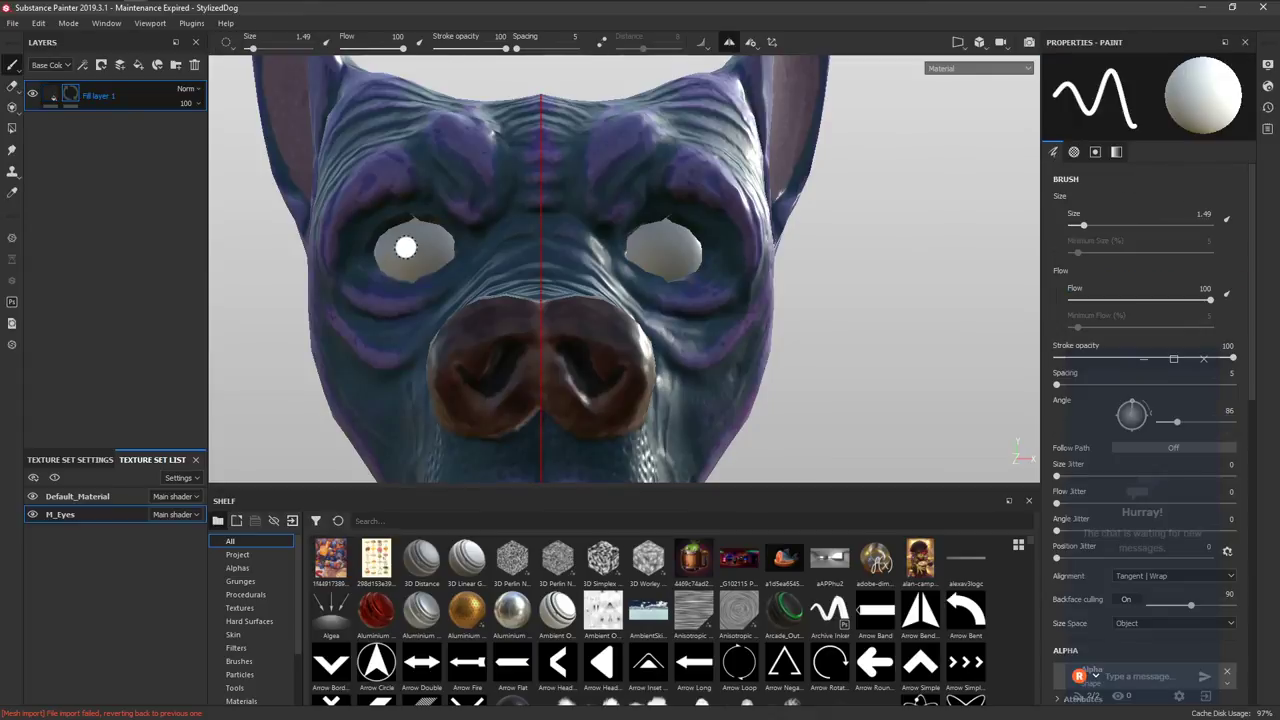
{"action": "left_click_drag", "start_coordinate": [407, 248], "coordinate": [414, 242]}
{"action": "key", "text": "ctrl+z"}
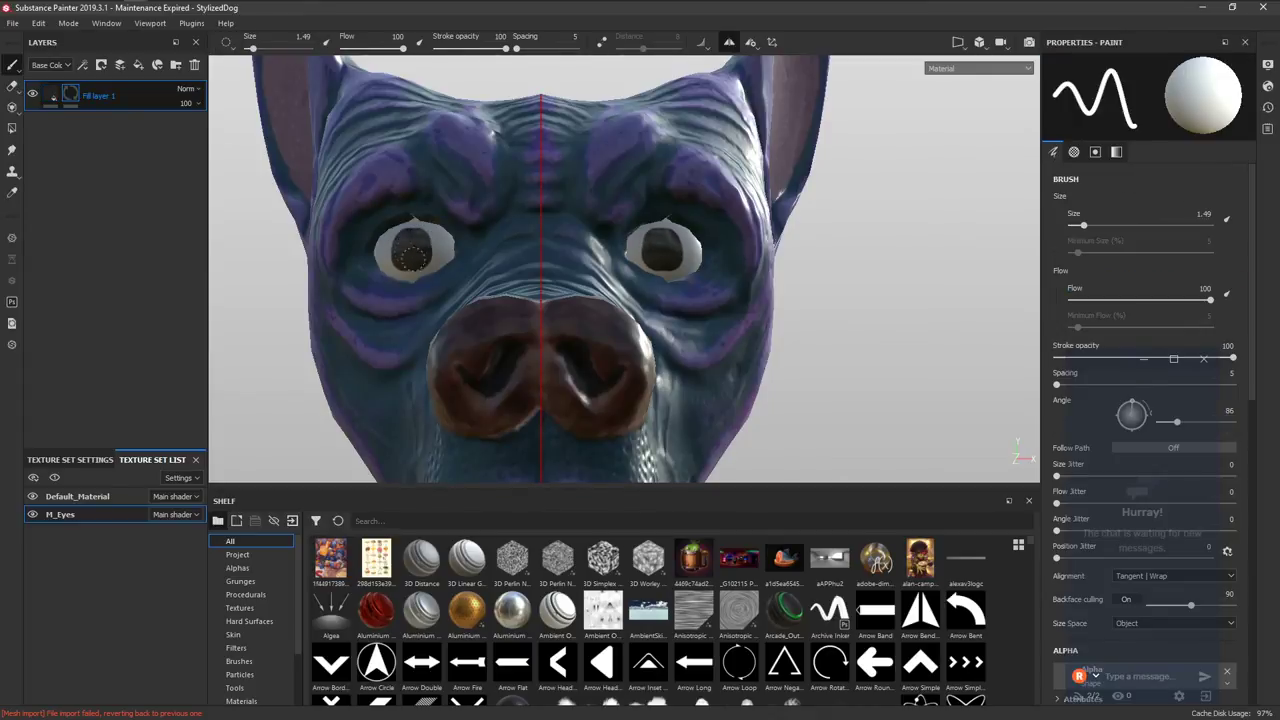
{"action": "key", "text": "ctrl+z"}
{"action": "mouse_move", "coordinate": [413, 249]}
{"action": "right_mouse_down", "text": "ctrl"}
{"action": "mouse_move", "coordinate": [450, 249]}
{"action": "mouse_move", "coordinate": [426, 250]}
{"action": "mouse_move", "coordinate": [417, 199]}
{"action": "mouse_move", "coordinate": [413, 251]}
{"action": "right_mouse_up", "text": "ctrl"}
{"action": "left_click", "coordinate": [413, 251]}
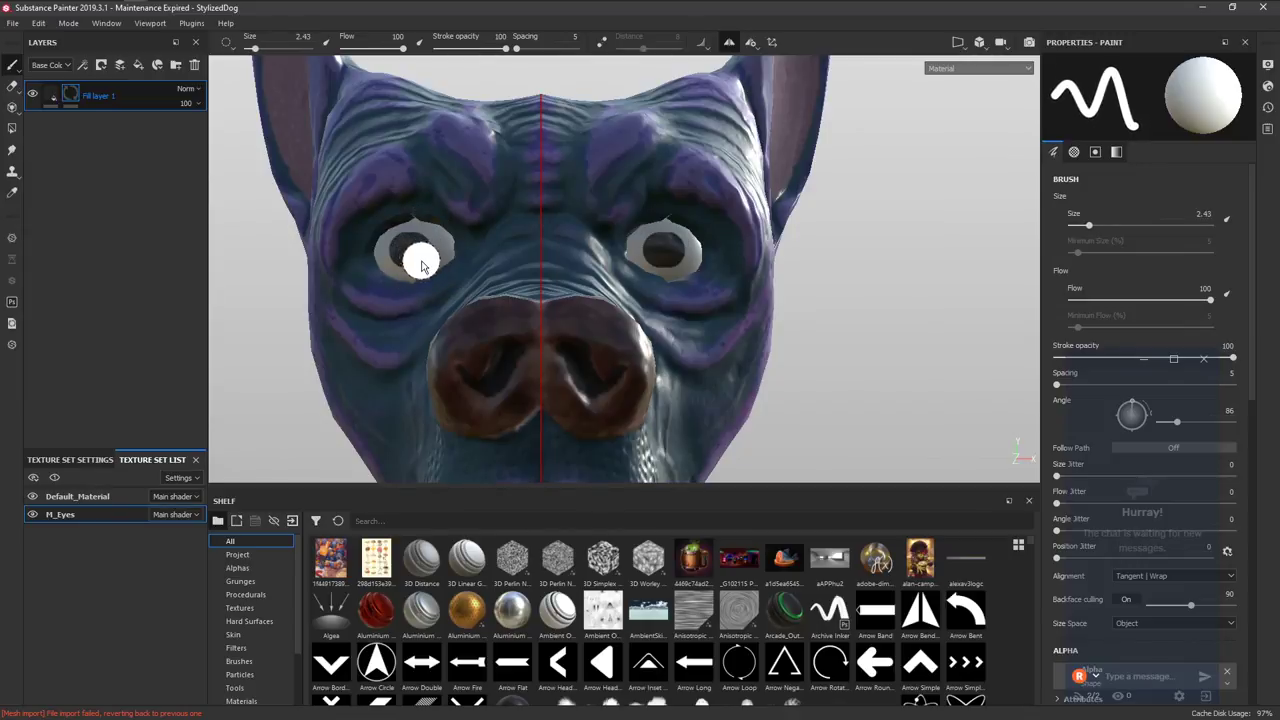
{"action": "key", "text": "ctrl+z"}
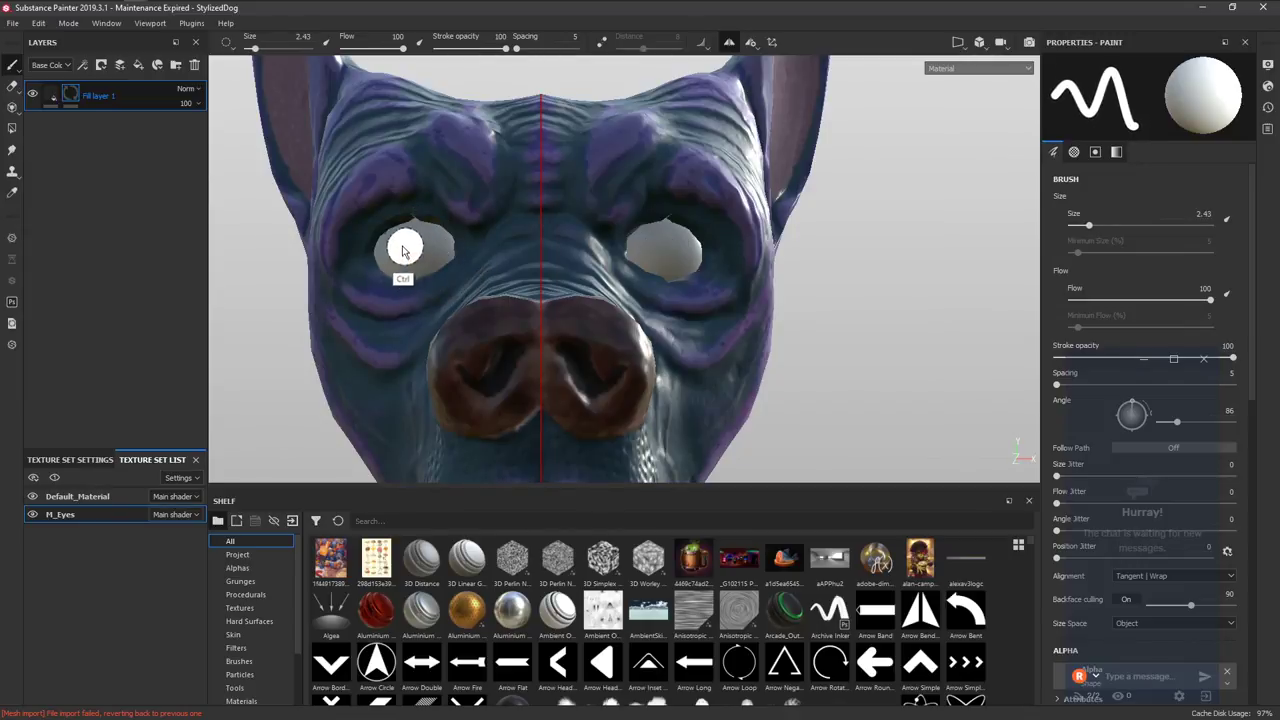
Stamp mirrored dark pupils in the center of both eyes with brush size 3.03, undoing the off-center tries.
{"action": "mouse_move", "coordinate": [400, 249]}
{"action": "right_mouse_down", "text": "ctrl"}
{"action": "mouse_move", "coordinate": [477, 268]}
{"action": "mouse_move", "coordinate": [417, 257]}
{"action": "mouse_move", "coordinate": [400, 277]}
{"action": "mouse_move", "coordinate": [417, 251]}
{"action": "right_mouse_up", "text": "ctrl"}
{"action": "left_click", "coordinate": [414, 250]}
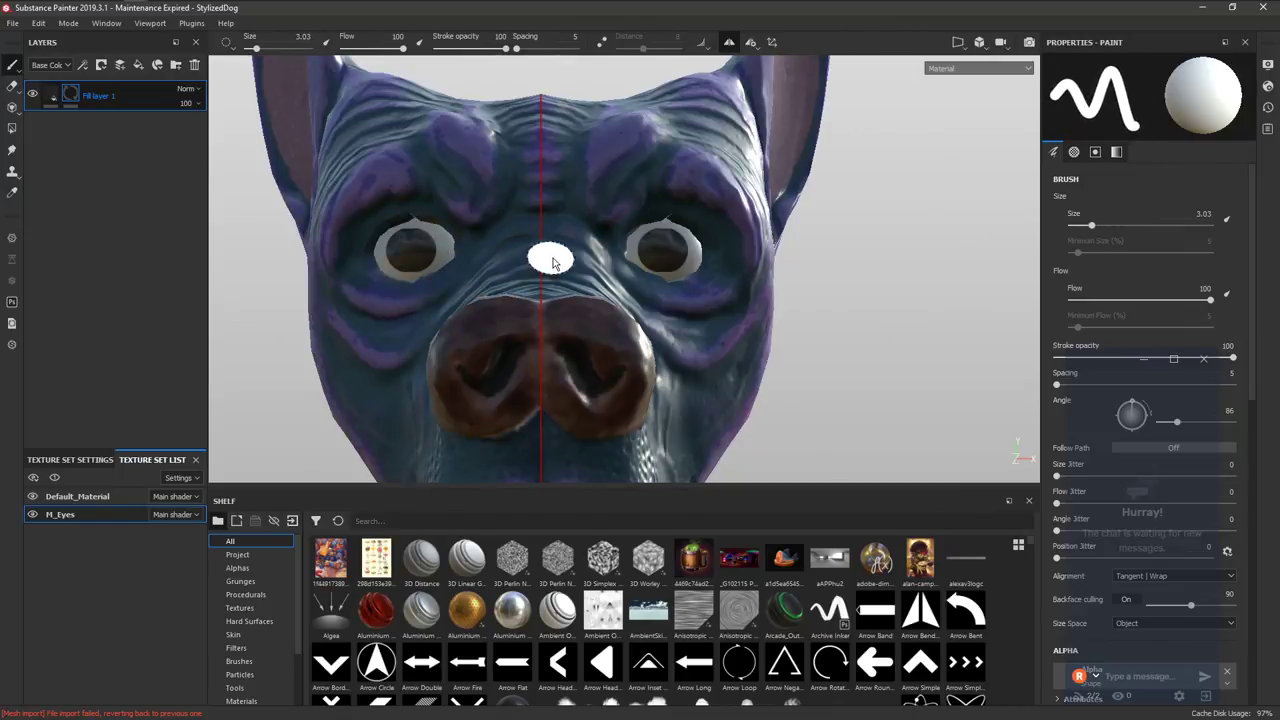
{"action": "key", "text": "f"}
{"action": "right_click_drag", "start_coordinate": [678, 162], "coordinate": [632, 264], "text": "alt"}
{"action": "key", "text": "ctrl+z"}
{"action": "left_click", "coordinate": [643, 184]}
{"action": "key", "text": "ctrl+z"}
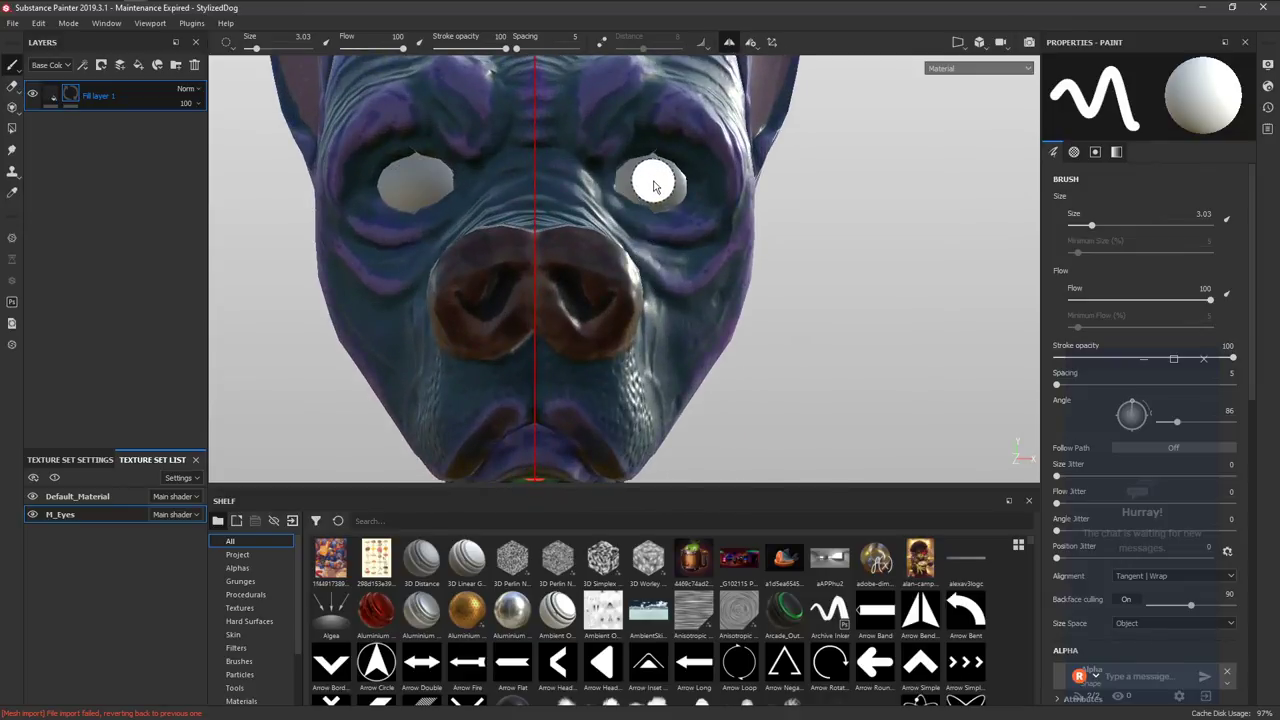
{"action": "left_click", "coordinate": [647, 183]}
{"action": "key", "text": "ctrl+z"}
{"action": "left_click", "coordinate": [653, 182]}
{"action": "mouse_move", "coordinate": [643, 226]}
{"action": "right_mouse_down", "text": "alt"}
{"action": "mouse_move", "coordinate": [663, 303]}
{"action": "mouse_move", "coordinate": [653, 347]}
{"action": "right_mouse_up", "text": "alt"}
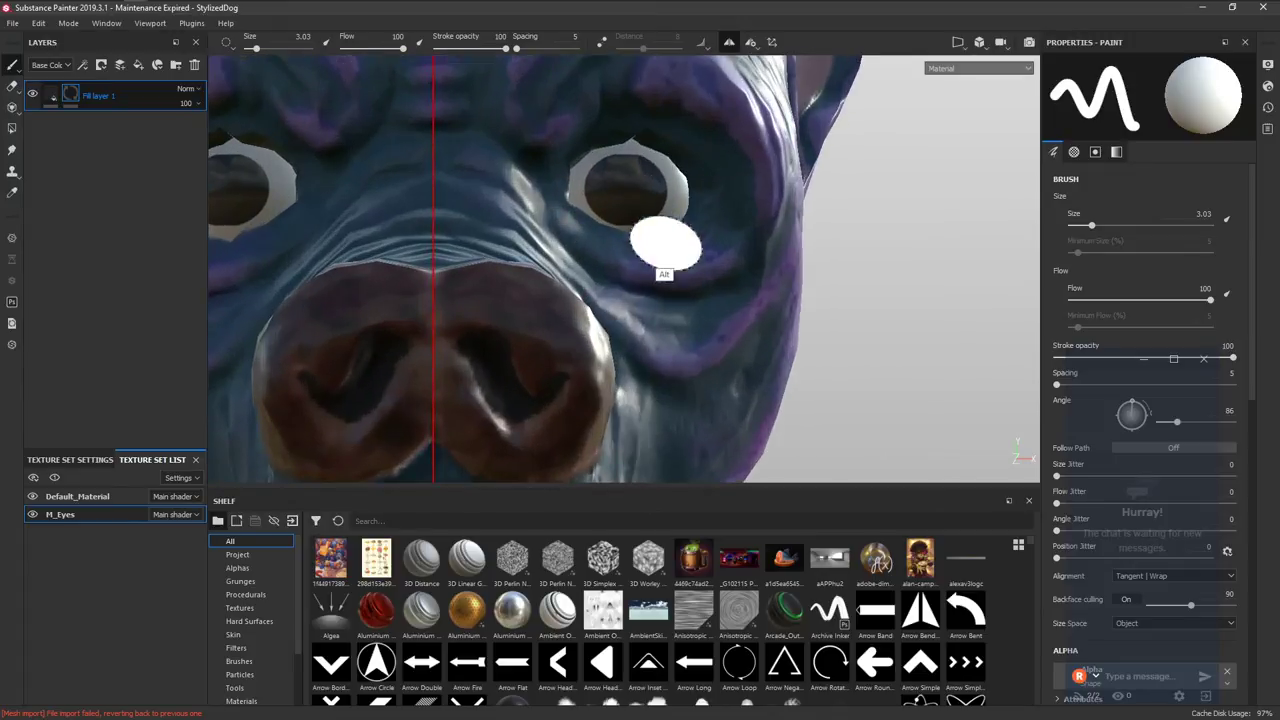
Add a second fill layer to the eyes and set its base color to yellow-orange, RGB 1.000, 0.575, 0.000.
{"action": "left_click", "coordinate": [138, 64]}
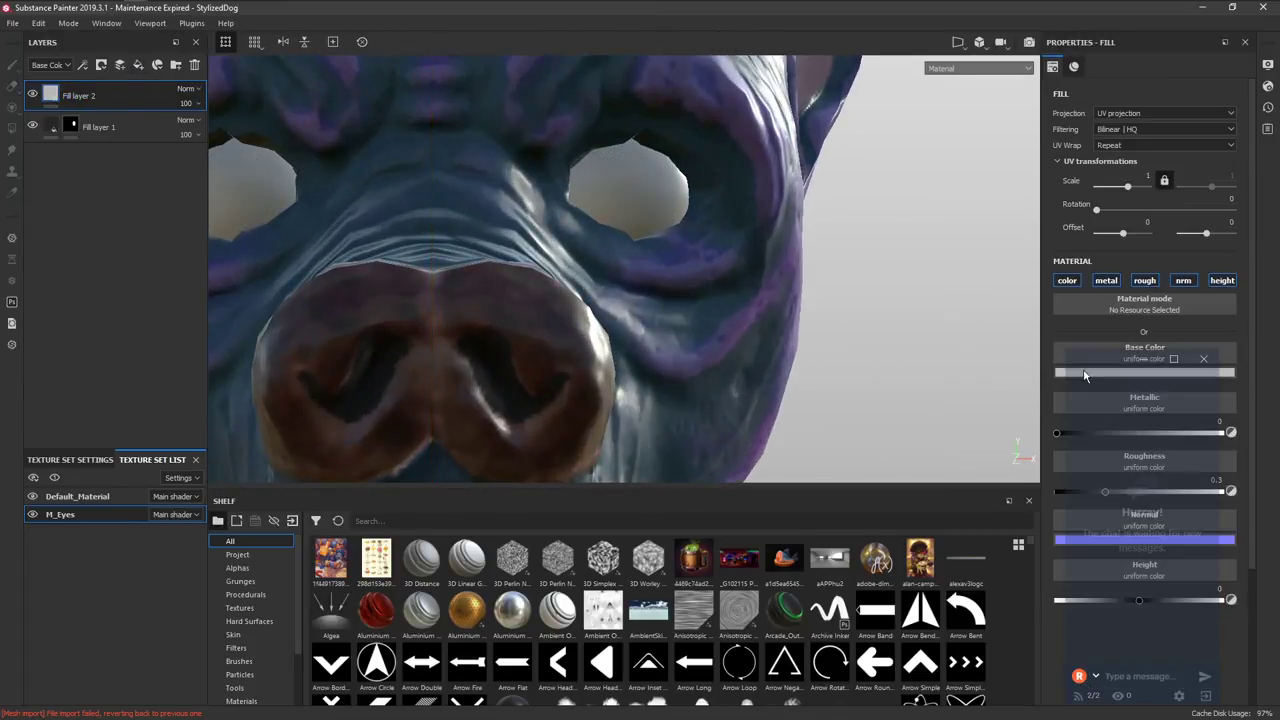
{"action": "left_click", "coordinate": [1085, 375]}
{"action": "left_click", "coordinate": [1101, 457]}
{"action": "mouse_move", "coordinate": [1203, 495]}
{"action": "left_mouse_down"}
{"action": "mouse_move", "coordinate": [1203, 478]}
{"action": "mouse_move", "coordinate": [1205, 493]}
{"action": "left_mouse_up"}
{"action": "left_click", "coordinate": [1187, 400]}
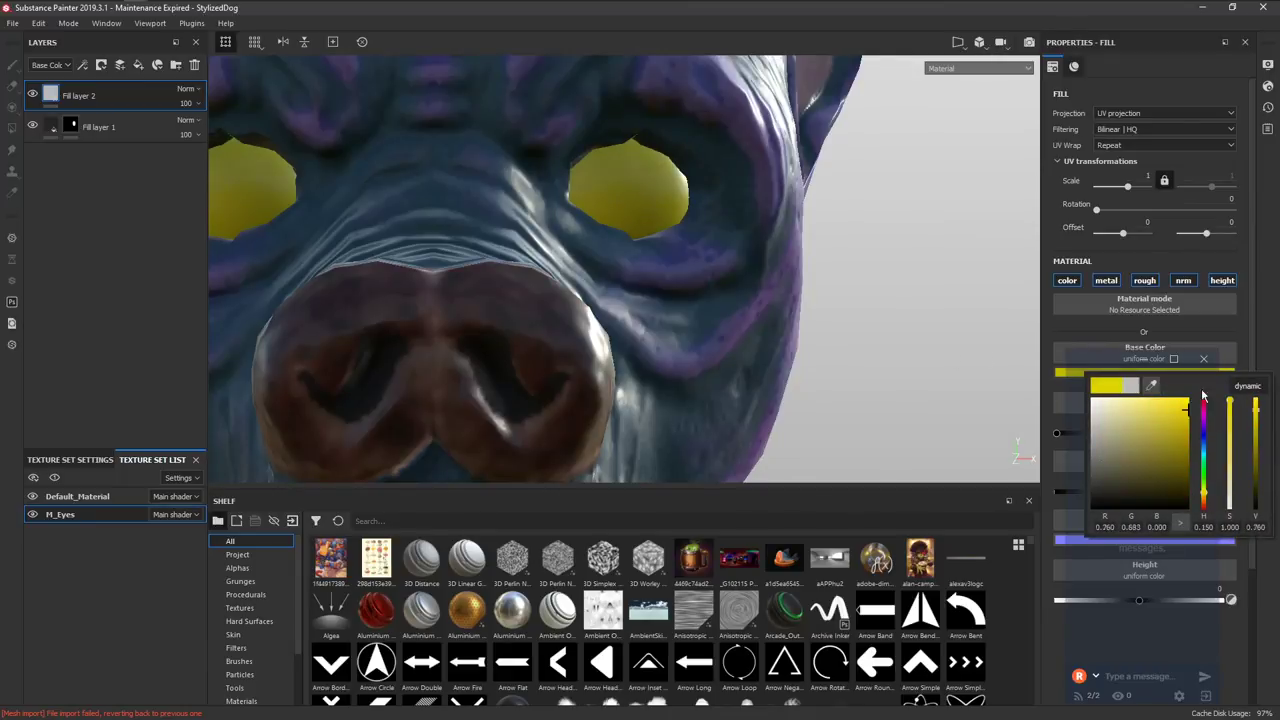
{"action": "left_click", "coordinate": [1204, 503]}
{"action": "left_click", "coordinate": [1204, 507]}
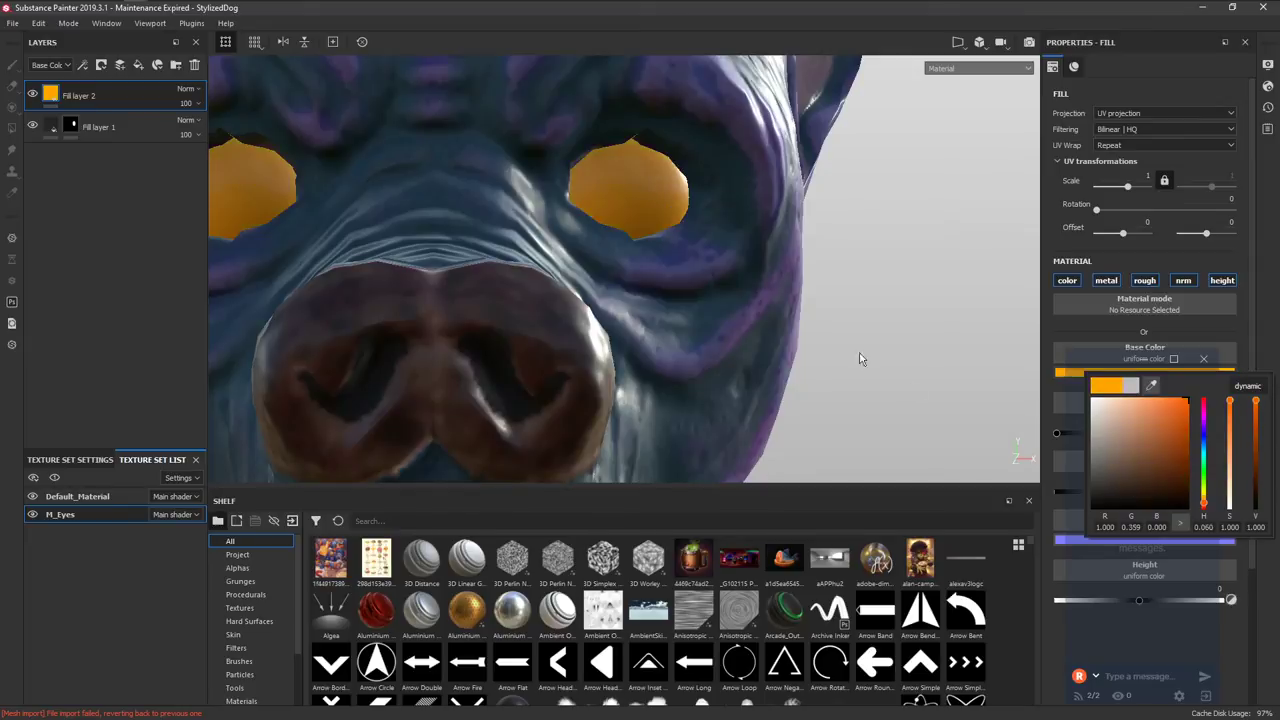
{"action": "left_click", "coordinate": [1204, 503]}
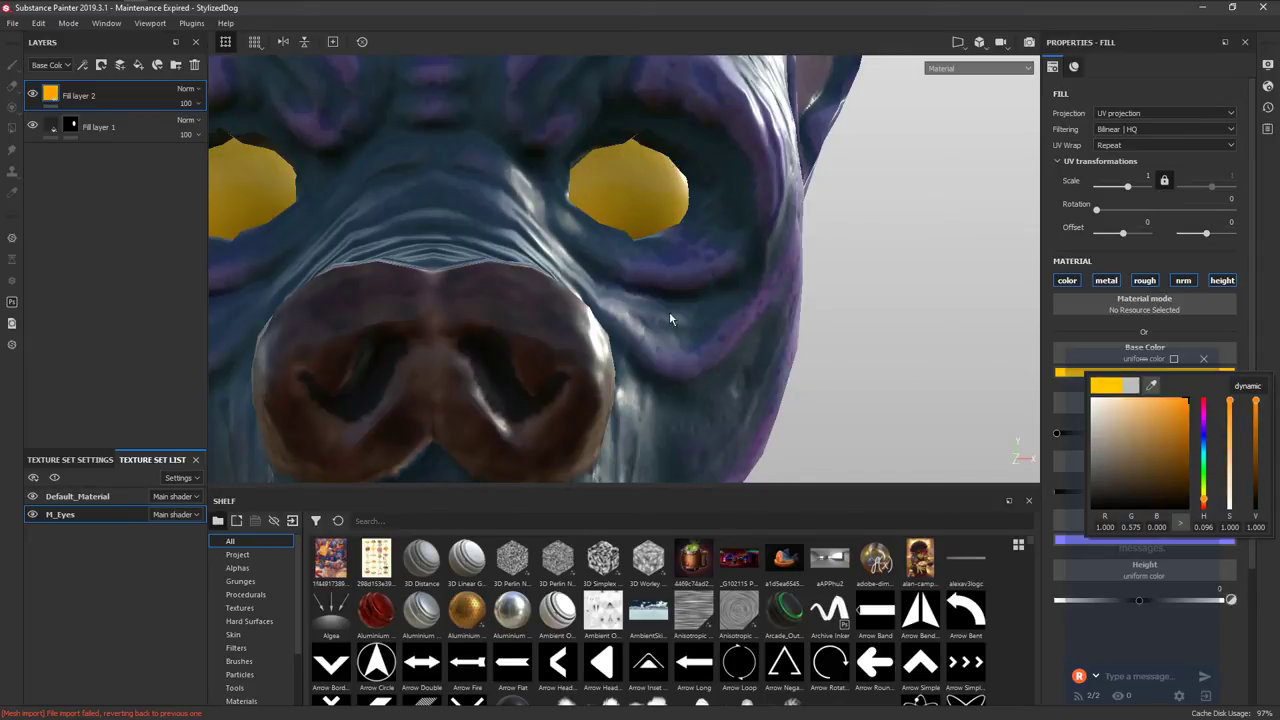
Add a black mask to the yellow-orange fill layer of the eyes.
{"action": "left_click", "coordinate": [97, 104]}
{"action": "right_click", "coordinate": [105, 98]}
{"action": "left_click", "coordinate": [117, 120]}
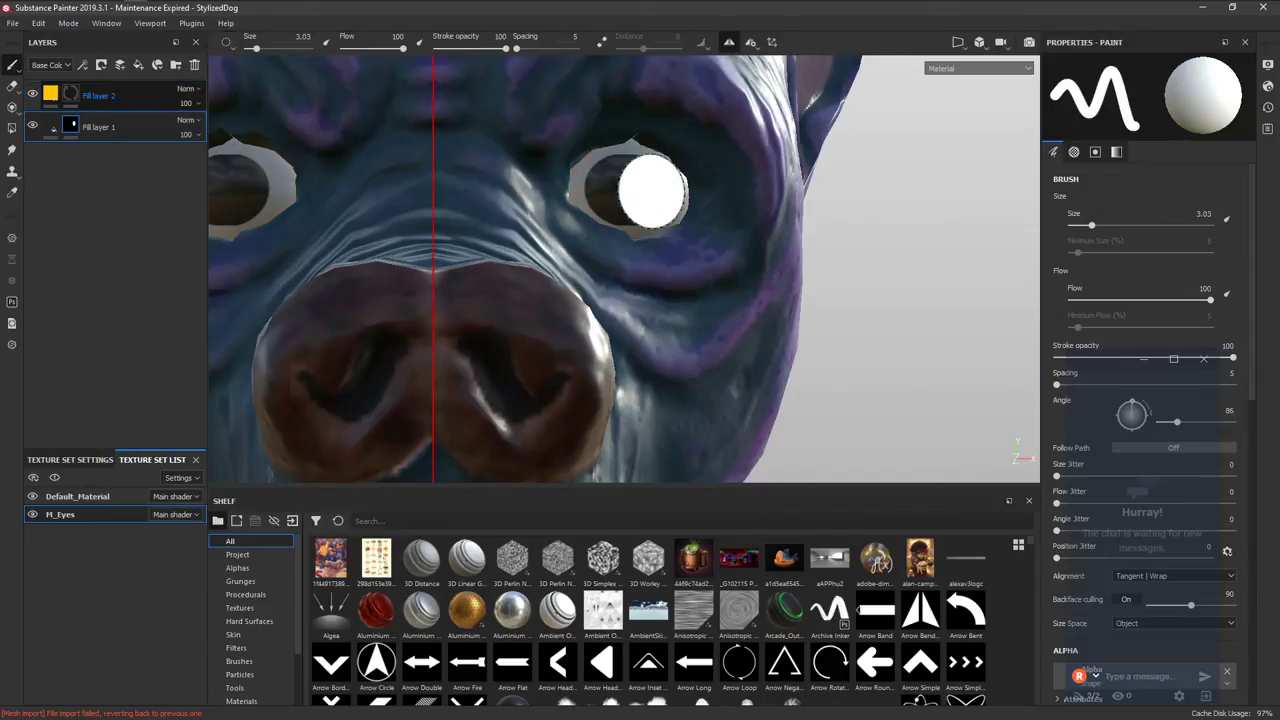
Load the Shape Capsule alpha, set the brush to angle 180 and size 2.42, and target the yellow layer's mask.
{"action": "mouse_move", "coordinate": [631, 191]}
{"action": "right_mouse_down", "text": "ctrl"}
{"action": "mouse_move", "coordinate": [589, 190]}
{"action": "mouse_move", "coordinate": [600, 191]}
{"action": "right_mouse_up", "text": "ctrl"}
{"action": "left_click", "coordinate": [381, 522]}
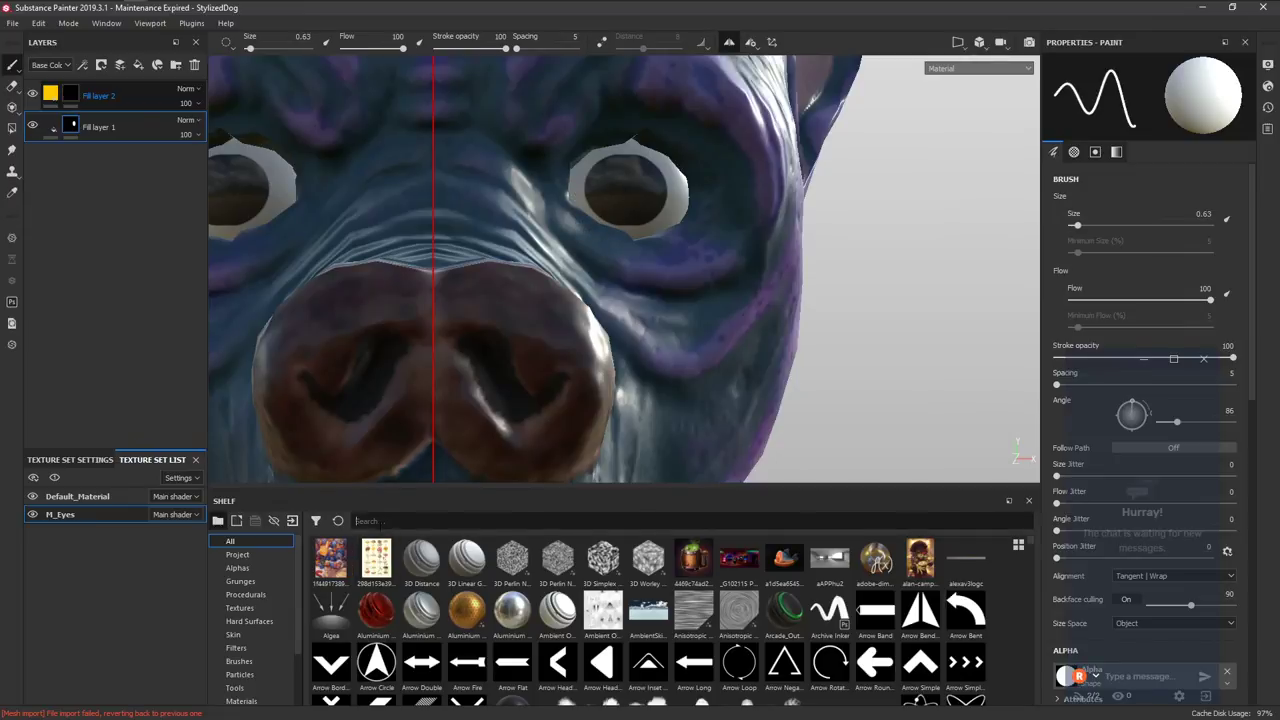
{"action": "type", "text": "hard"}
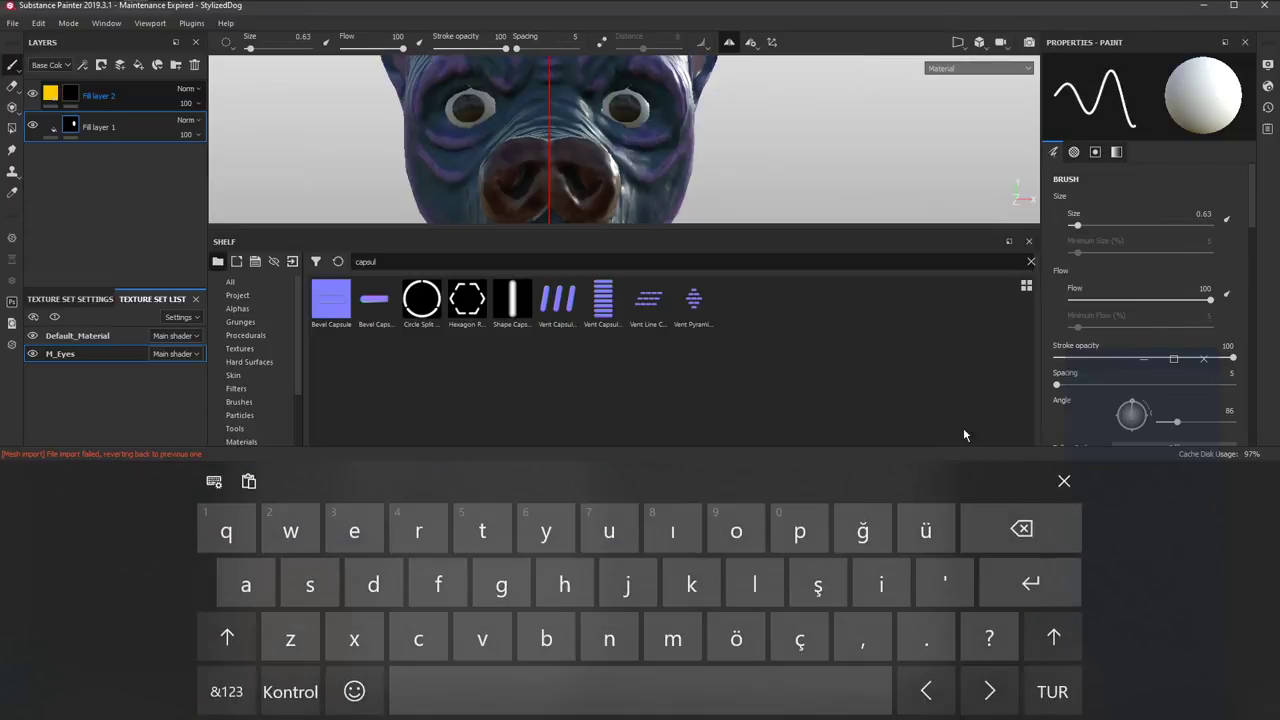
{"action": "left_click", "coordinate": [1063, 482]}
{"action": "type", "text": "capsul"}
{"action": "left_click", "coordinate": [512, 560]}
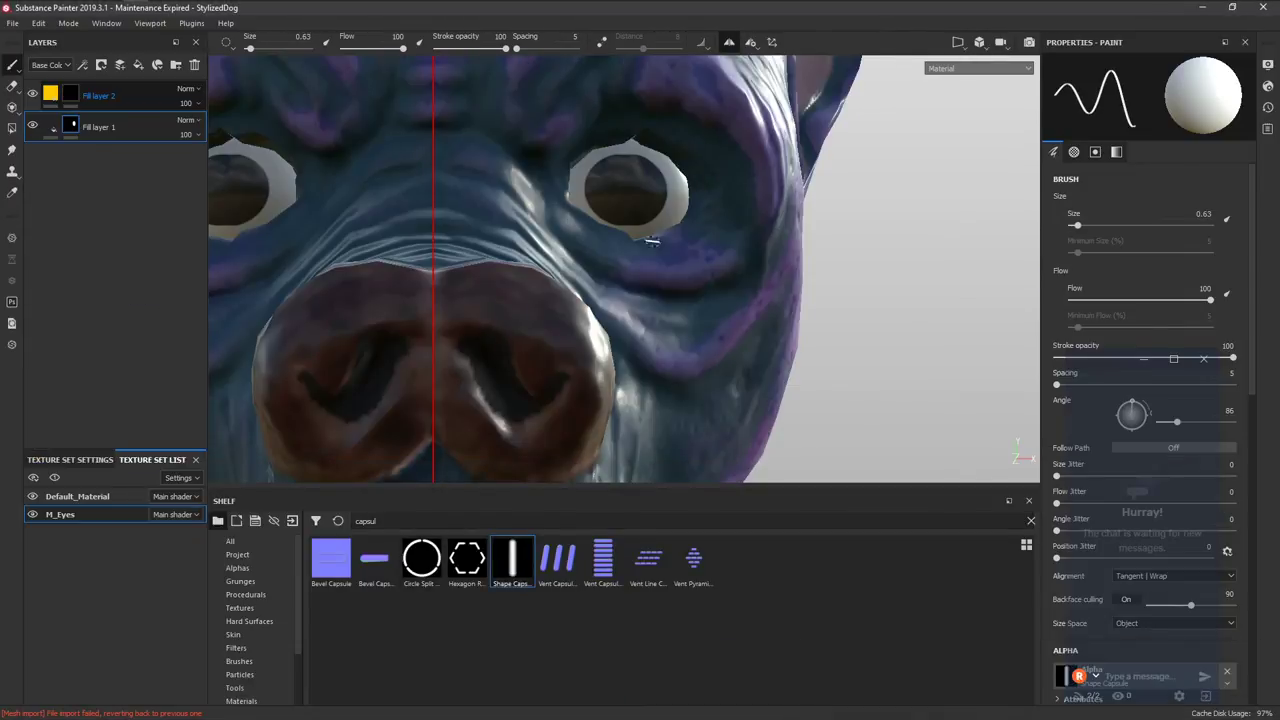
{"action": "right_click_drag", "start_coordinate": [639, 201], "coordinate": [732, 202], "text": "ctrl"}
{"action": "left_click_drag", "start_coordinate": [1125, 407], "coordinate": [1106, 415], "text": "shift"}
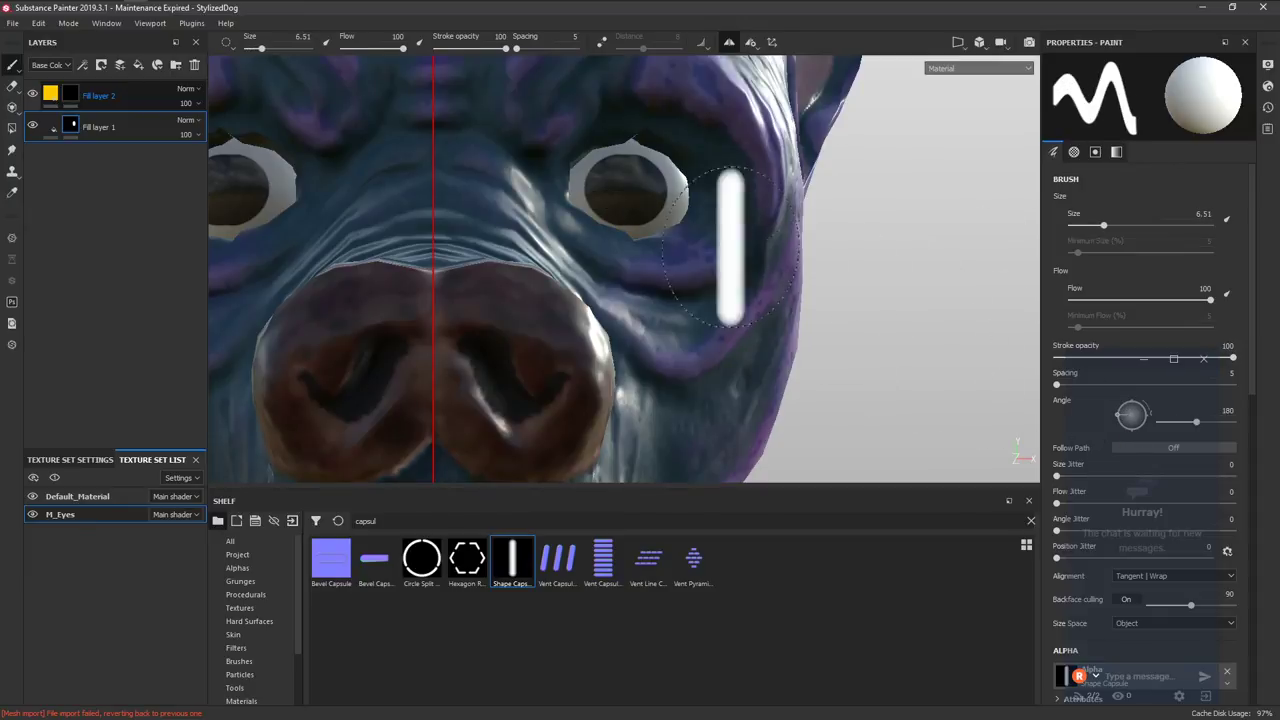
{"action": "right_click_drag", "start_coordinate": [627, 194], "coordinate": [591, 194], "text": "ctrl"}
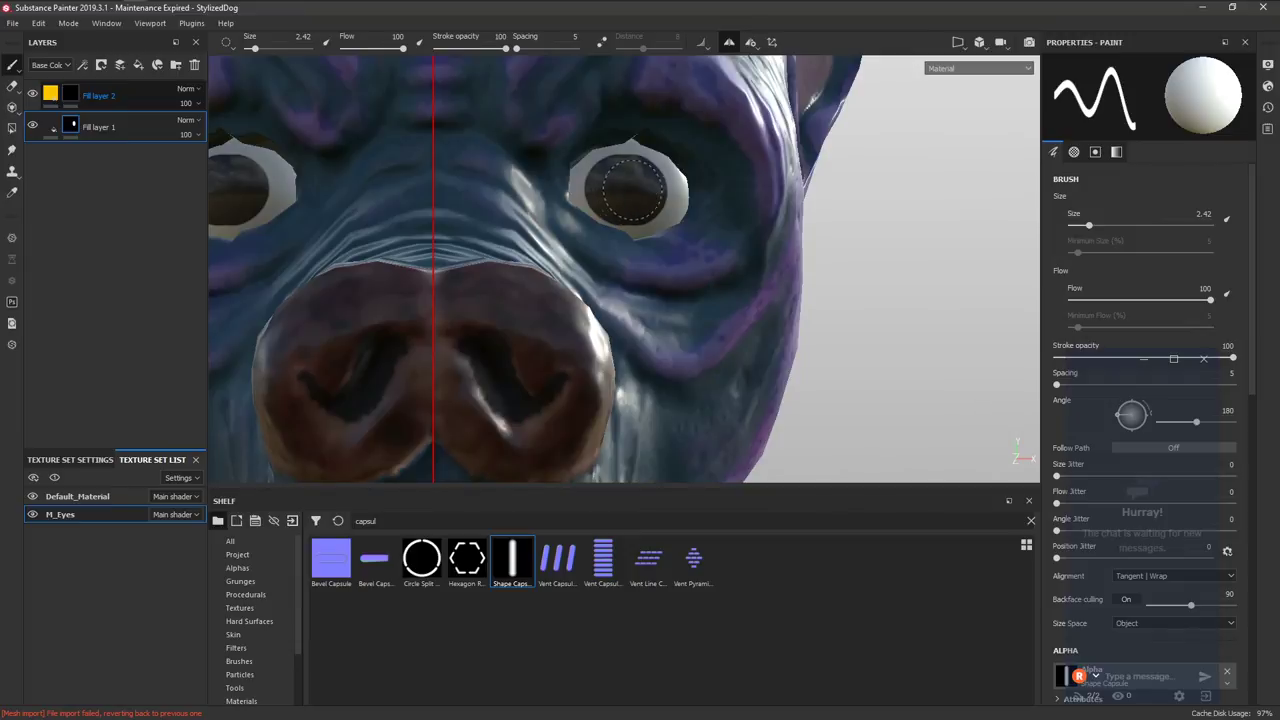
{"action": "left_click", "coordinate": [75, 95]}
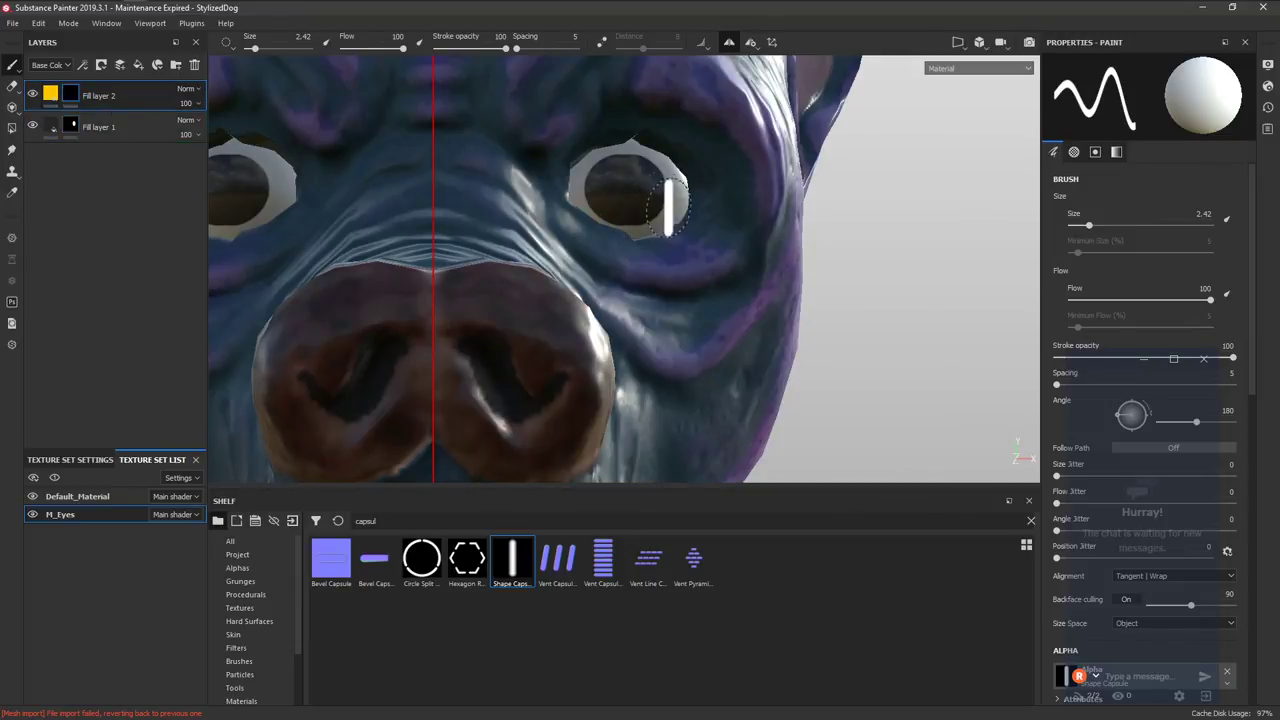
Try to stamp mirrored yellow capsule slits in the center of both dark pupils, then undo the stamps.
{"action": "left_click", "coordinate": [623, 190]}
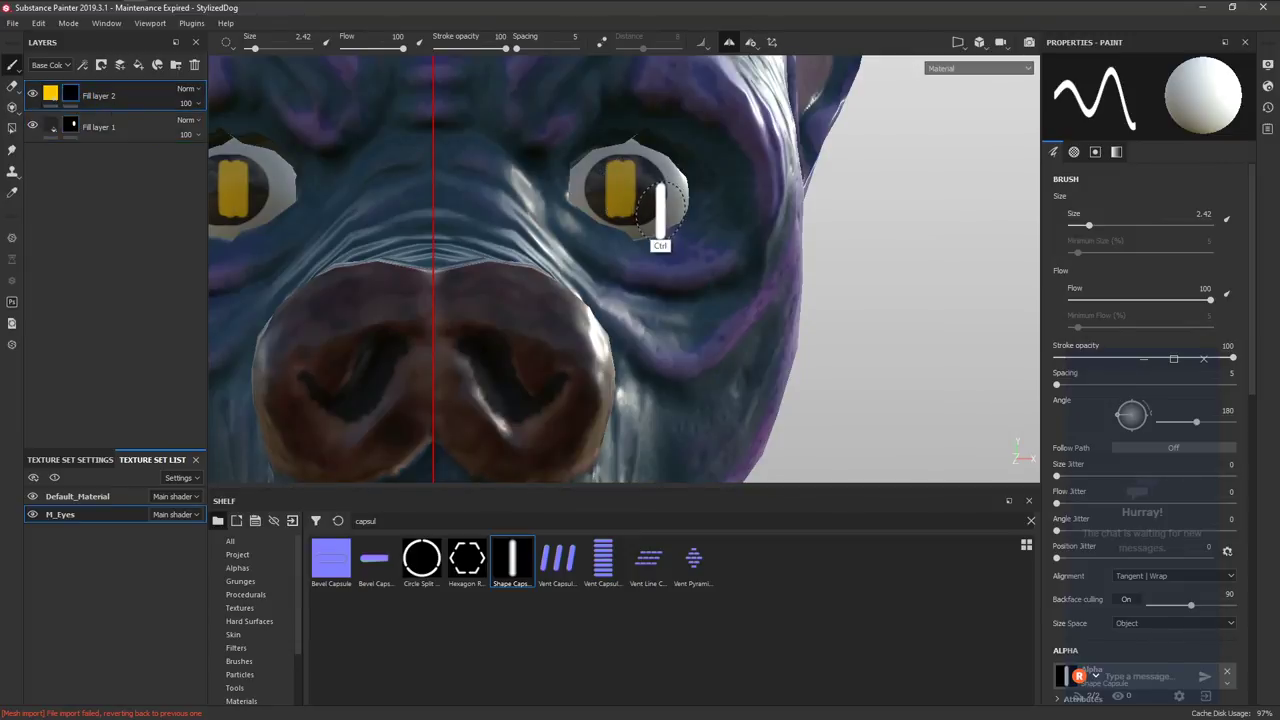
{"action": "key", "text": "ctrl+z"}
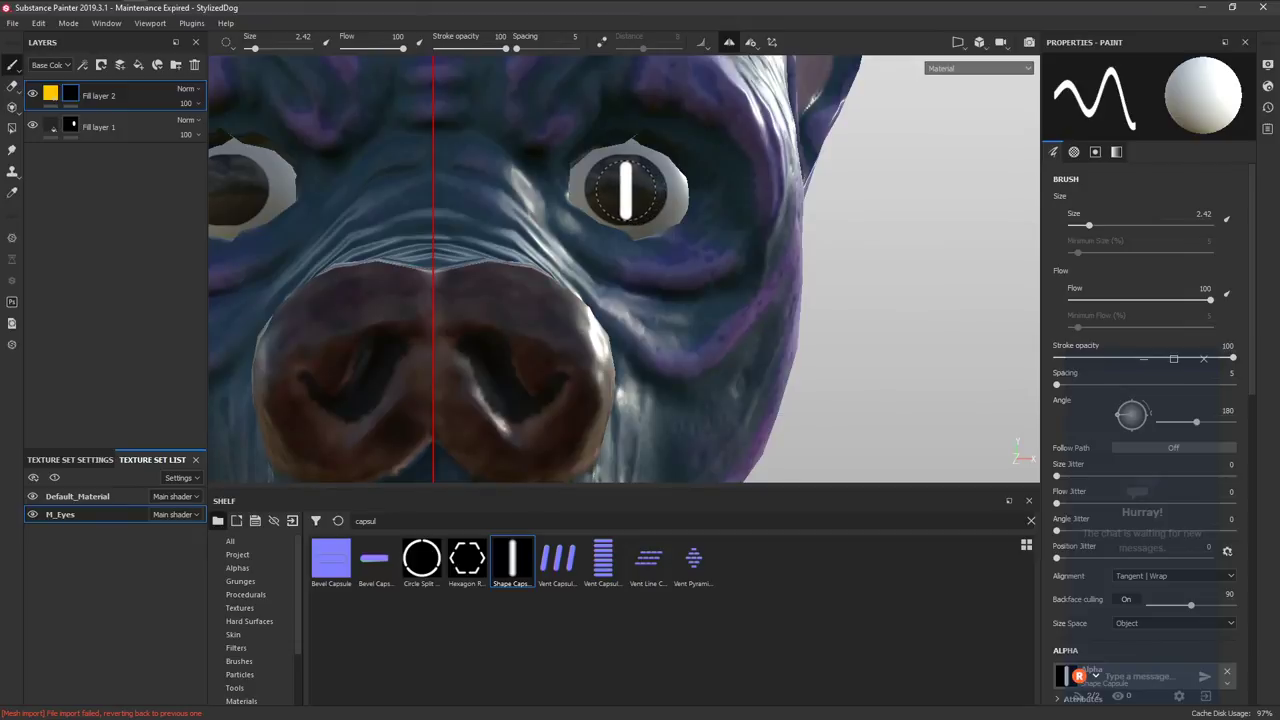
{"action": "left_click", "coordinate": [625, 190]}
{"action": "key", "text": "ctrl+z"}
{"action": "left_click", "coordinate": [625, 190]}
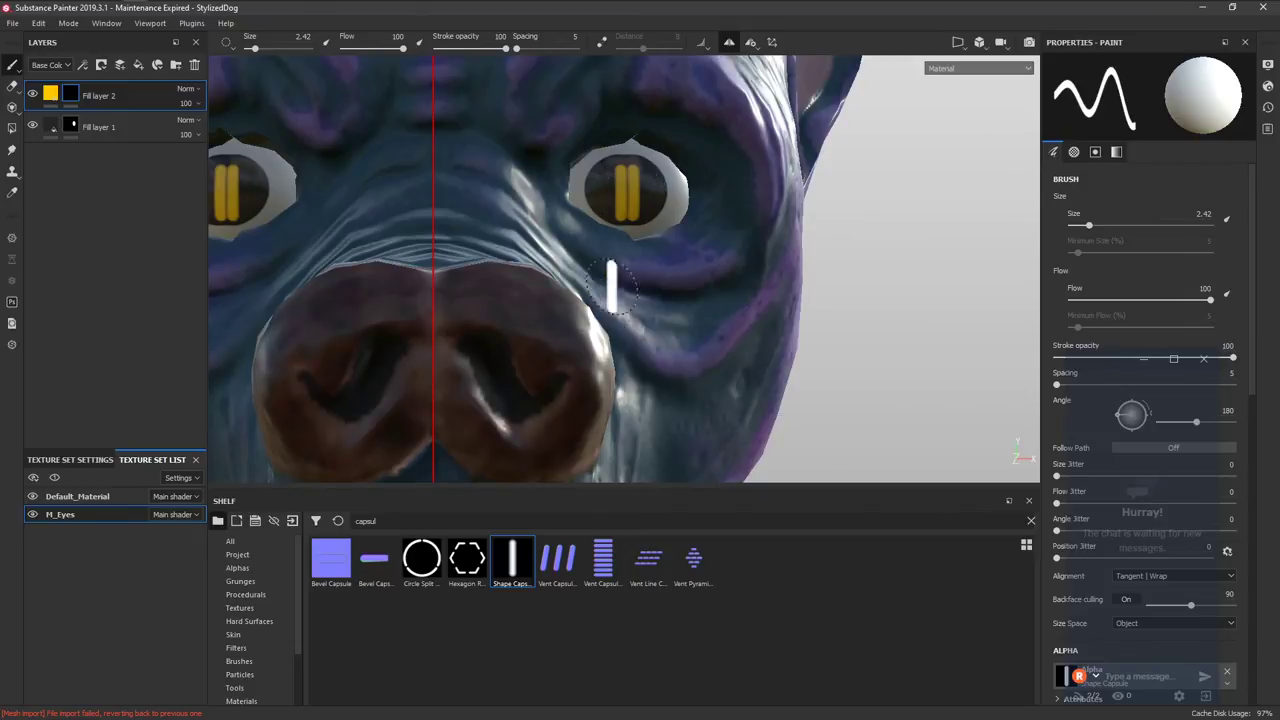
{"action": "middle_click_drag", "start_coordinate": [575, 280], "coordinate": [690, 300], "text": "alt"}
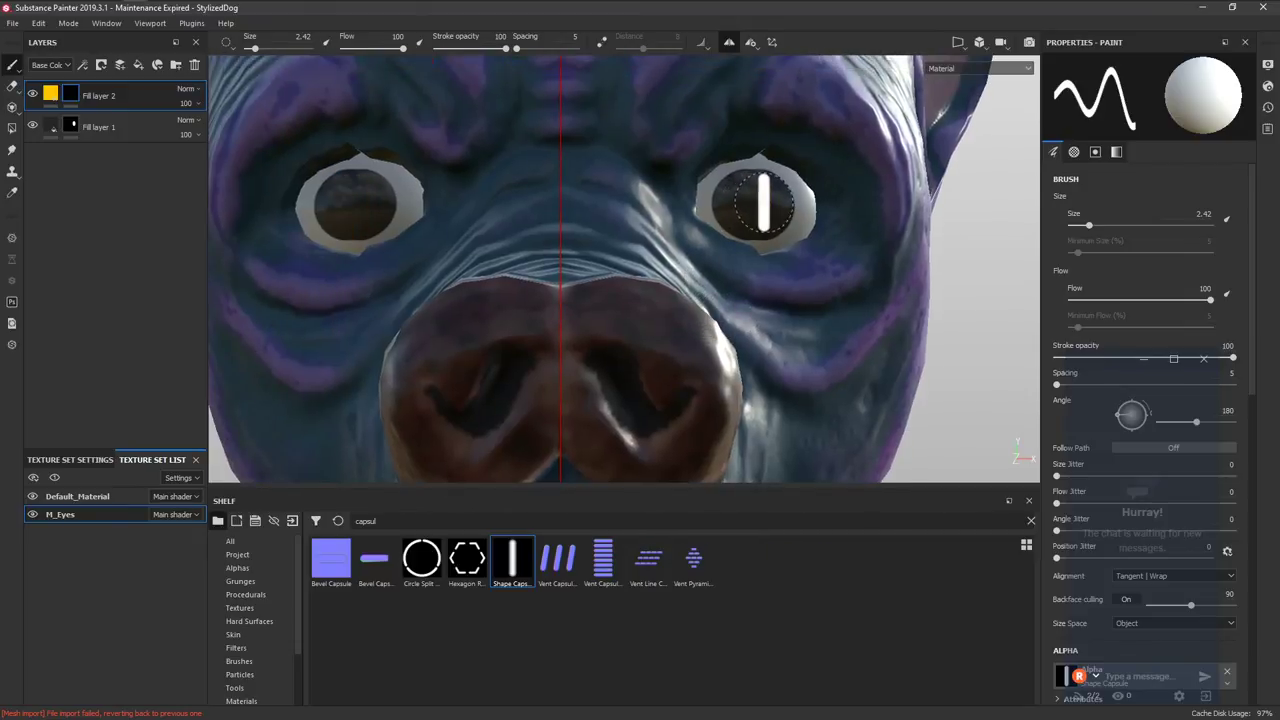
{"action": "key", "text": "ctrl+z"}
{"action": "key", "text": "ctrl+y"}
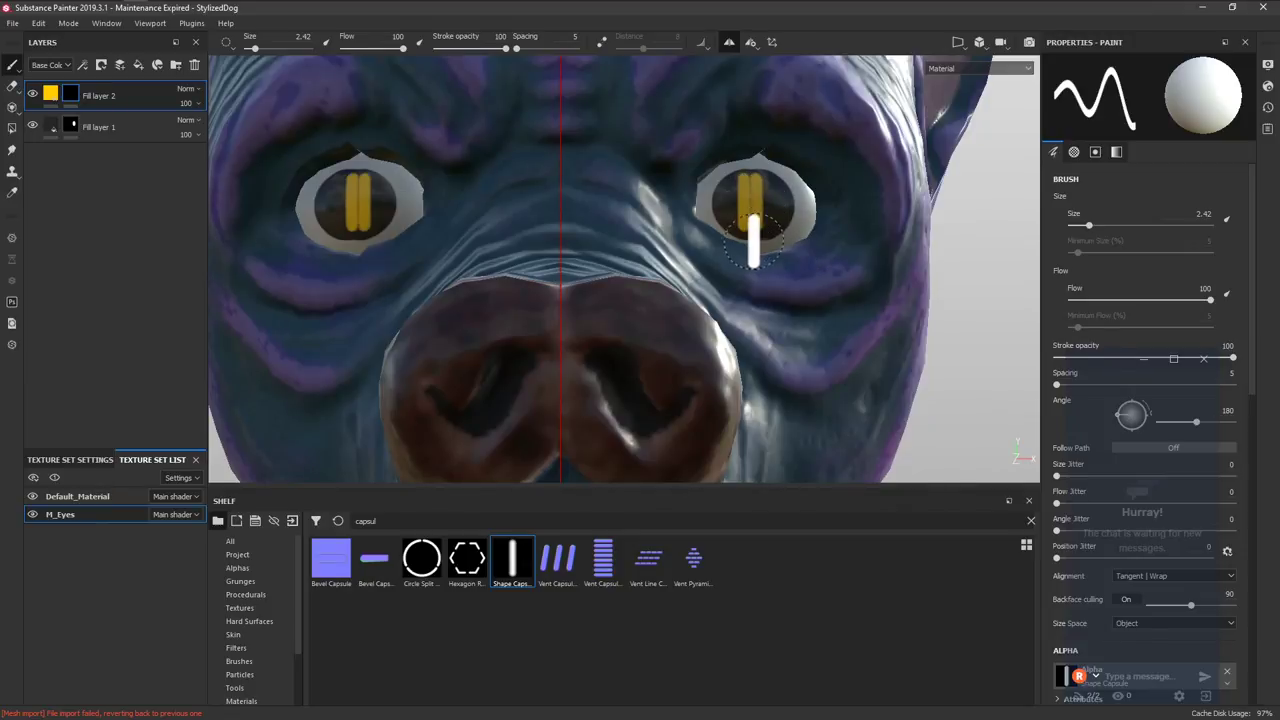
{"action": "key", "text": "ctrl+z"}
{"action": "key", "text": "ctrl+y"}
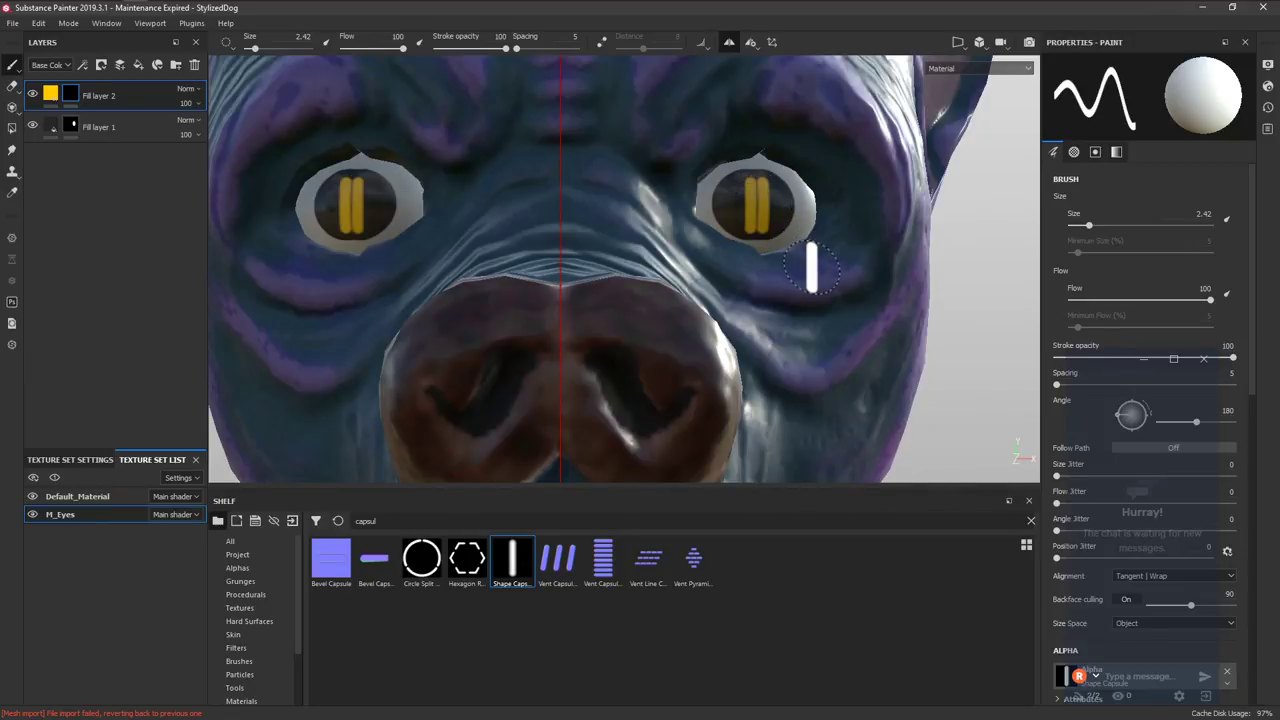
{"action": "key", "text": "f"}
{"action": "right_click_drag", "start_coordinate": [586, 409], "coordinate": [606, 277], "text": "alt"}
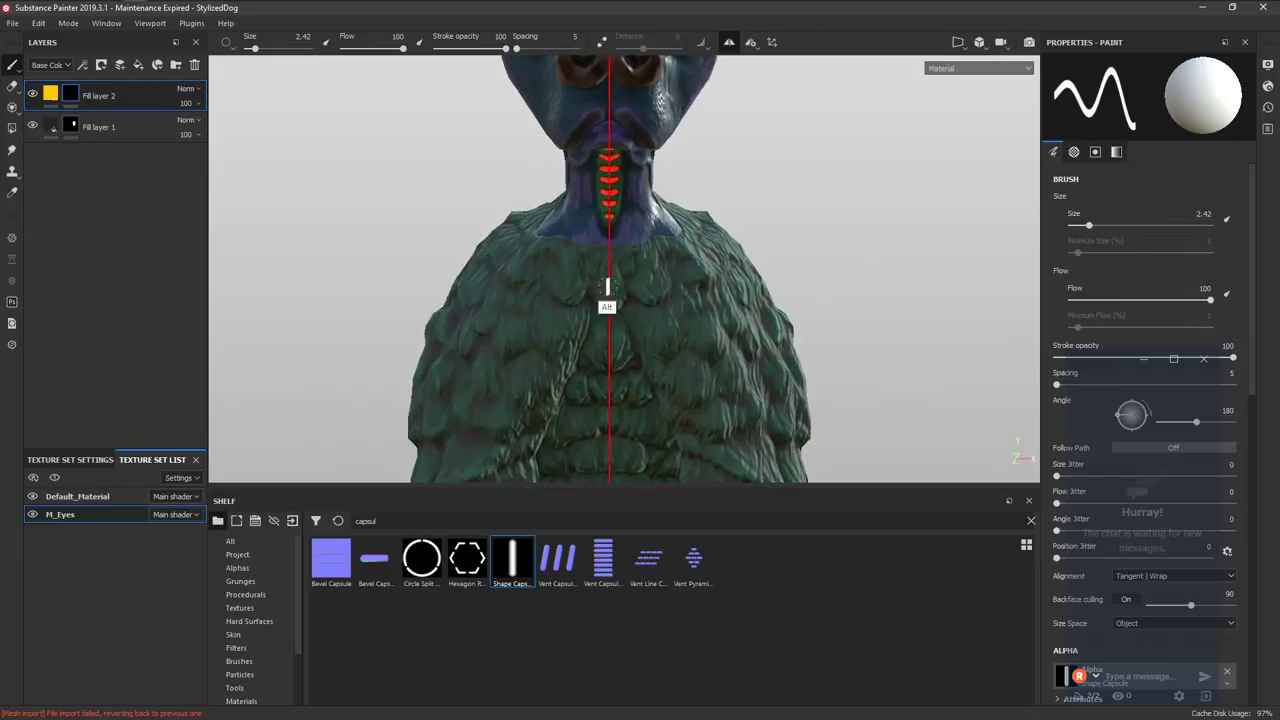
{"action": "middle_click_drag", "start_coordinate": [606, 277], "coordinate": [596, 478], "text": "alt"}
{"action": "scroll", "coordinate": [608, 245], "scroll_direction": "up", "scroll_amount": 5}
{"action": "key", "text": "ctrl+z"}
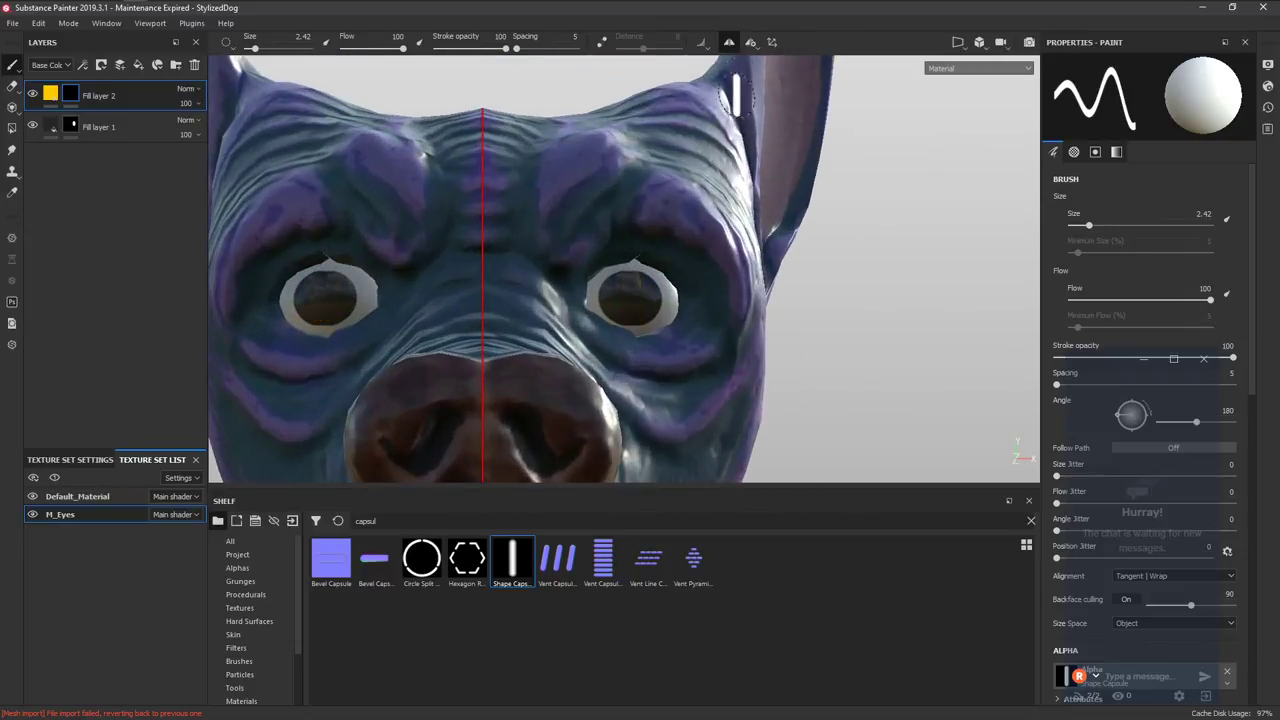
Turn off symmetry and stamp one vertical yellow capsule slit in the center of the dark pupils, redoing the first placement.
{"action": "left_click", "coordinate": [630, 300]}
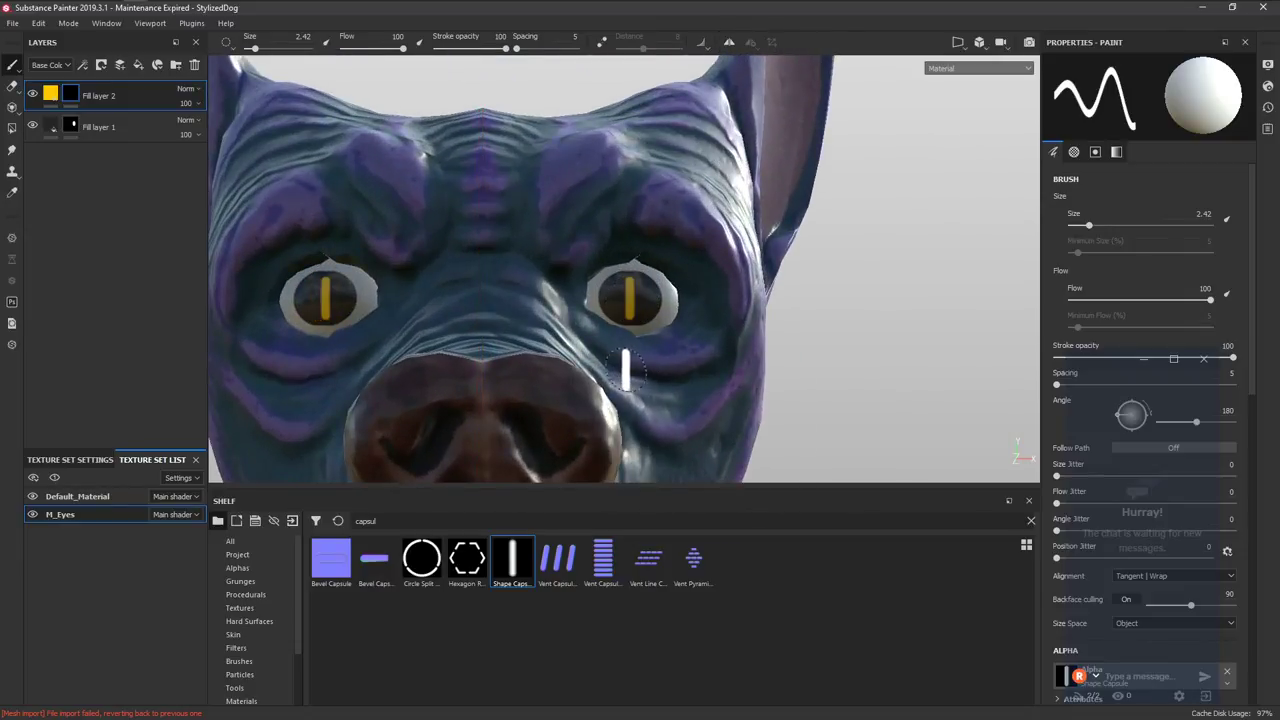
{"action": "key", "text": "ctrl+z"}
{"action": "left_click", "coordinate": [630, 300]}
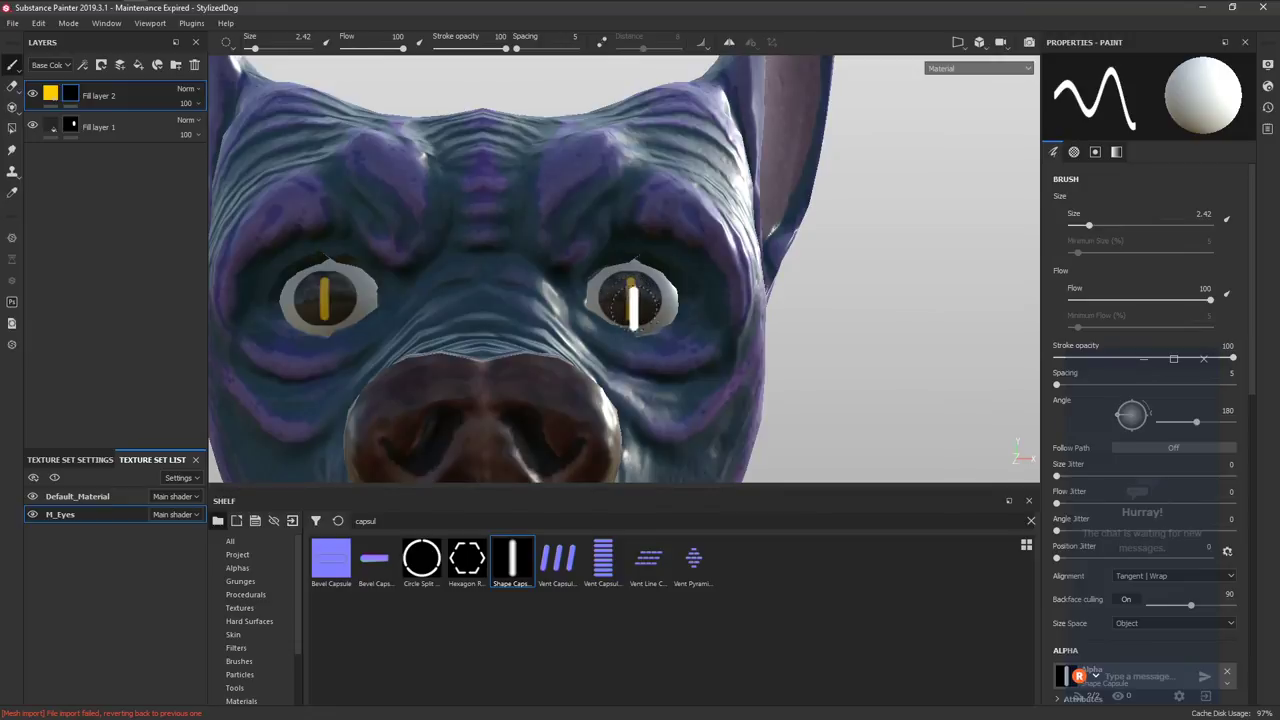
{"action": "mouse_move", "coordinate": [663, 337]}
{"action": "middle_mouse_down", "text": "alt"}
{"action": "mouse_move", "coordinate": [719, 301]}
{"action": "mouse_move", "coordinate": [690, 290]}
{"action": "middle_mouse_up", "text": "alt"}
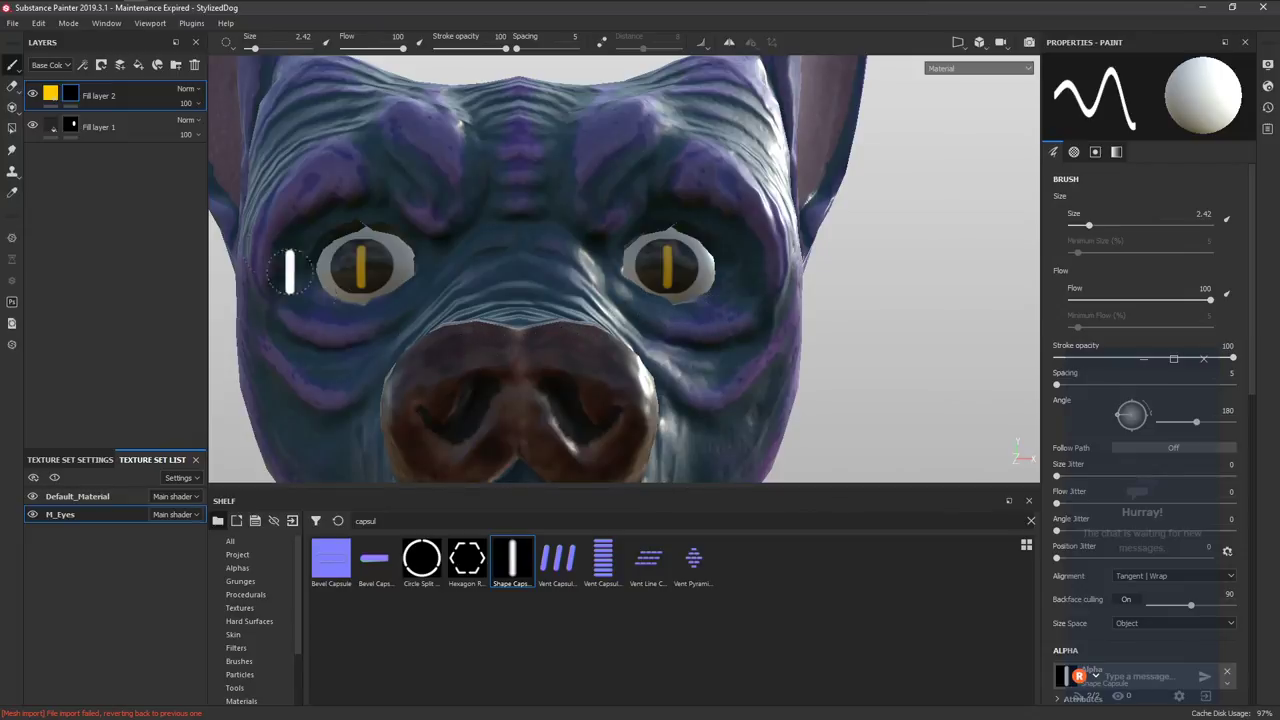
Add a fill layer beneath the yellow slit with roughness 0.2323, a black mask and a sampled near-black base color, RGB 0.030, 0.024, 0.026.
{"action": "left_click", "coordinate": [138, 64]}
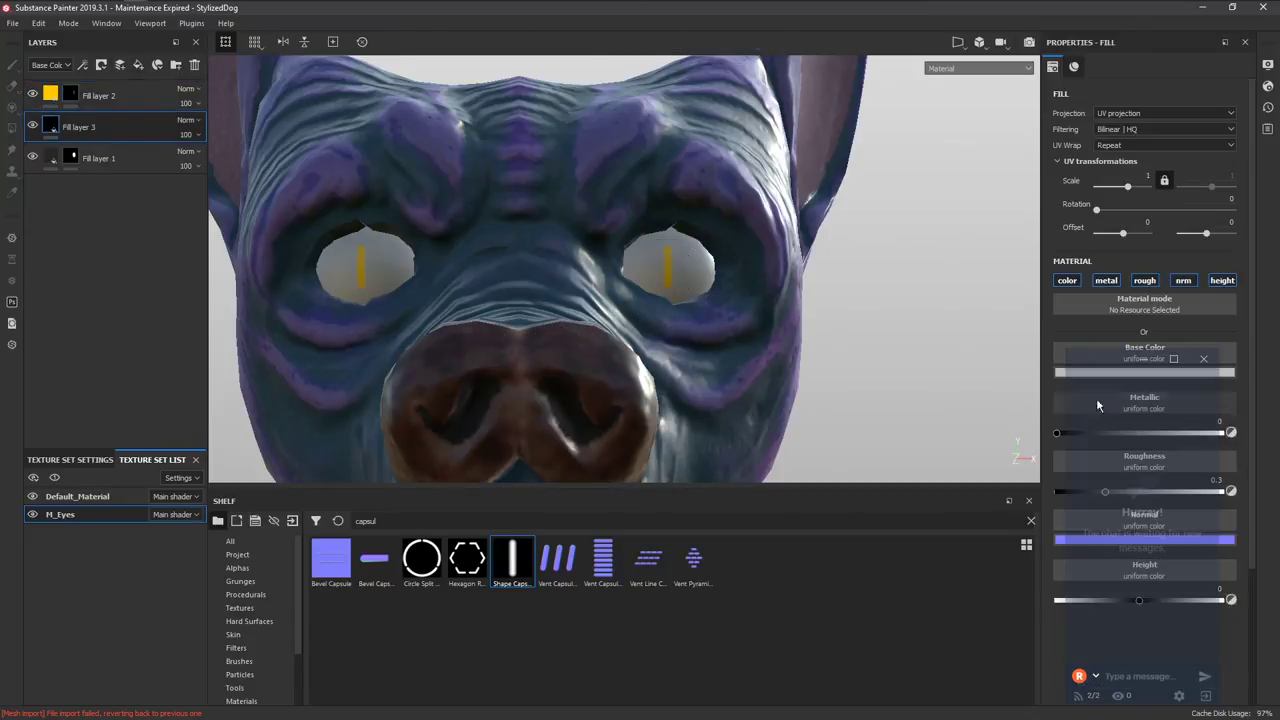
{"action": "left_click", "coordinate": [1094, 490]}
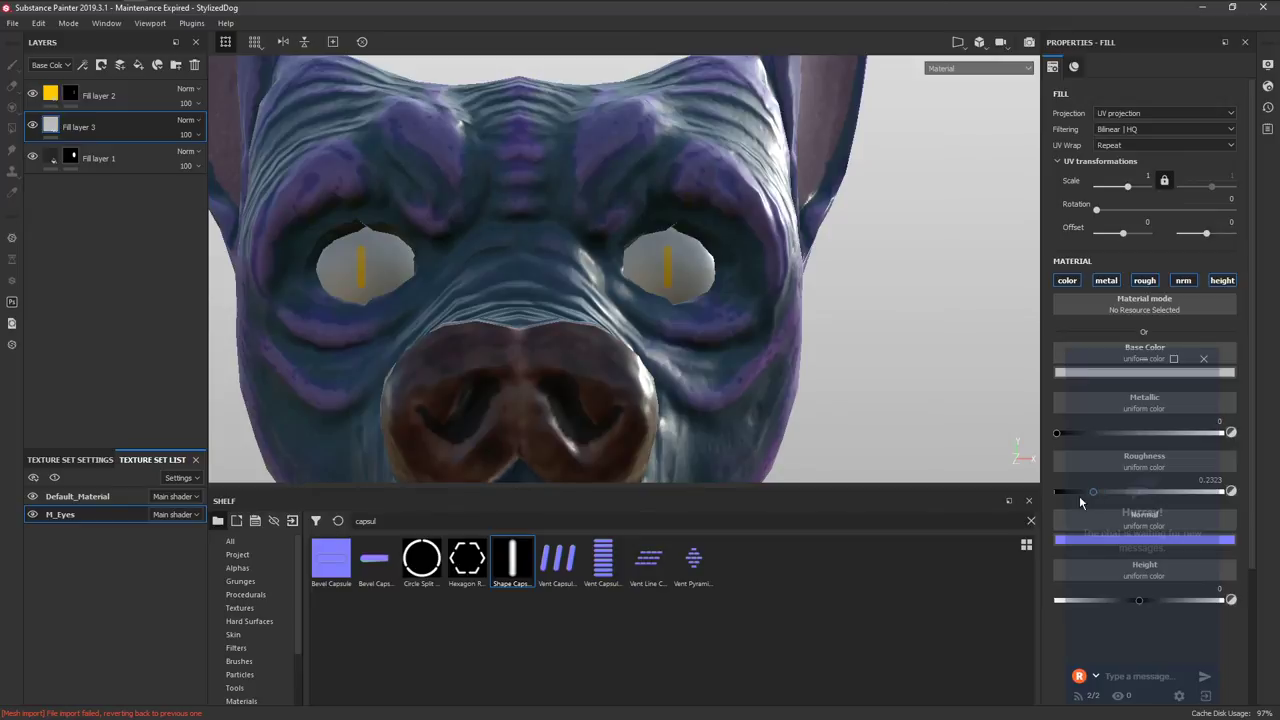
{"action": "right_click", "coordinate": [101, 118]}
{"action": "left_click", "coordinate": [117, 139]}
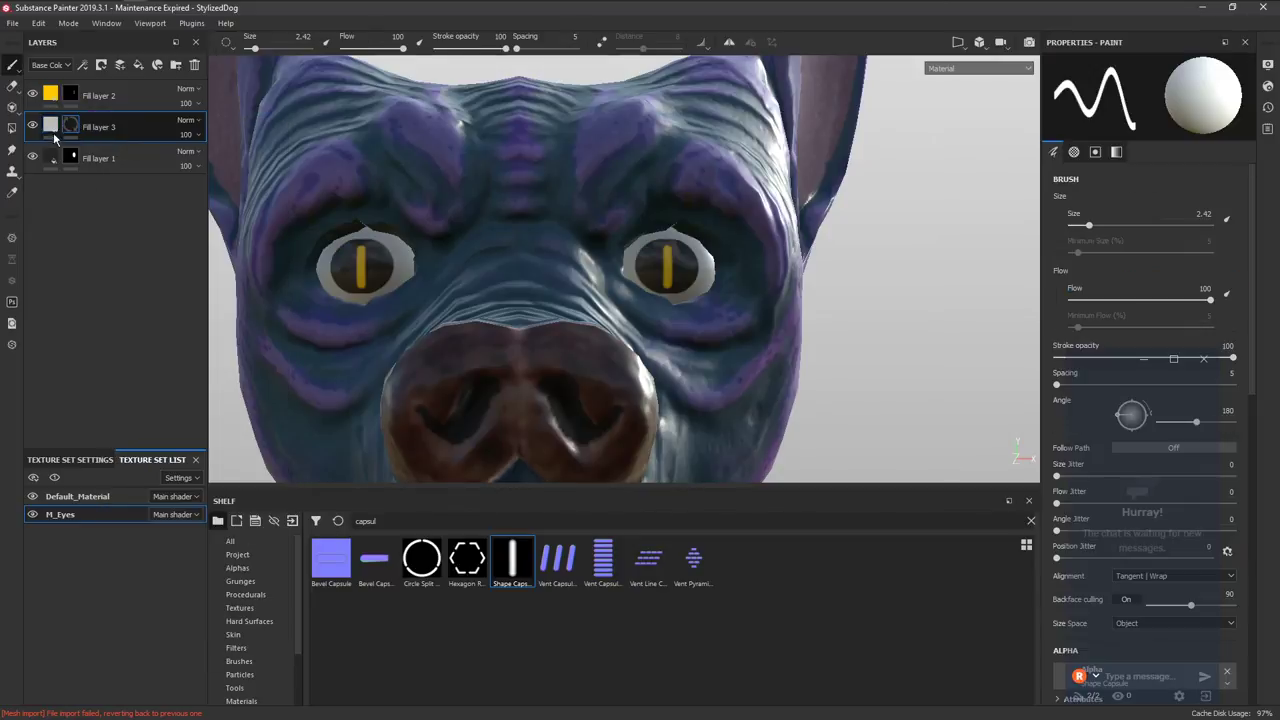
{"action": "left_click", "coordinate": [1077, 376]}
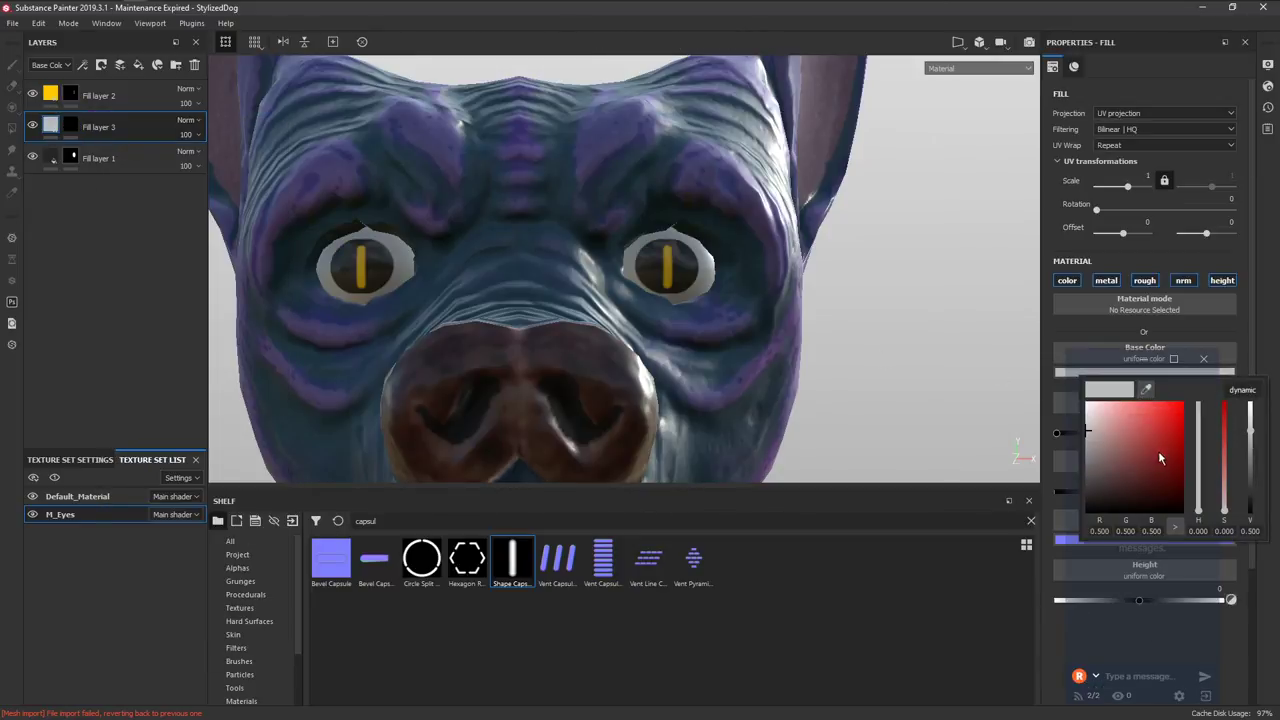
{"action": "left_click", "coordinate": [1146, 389]}
{"action": "left_click", "coordinate": [576, 361]}
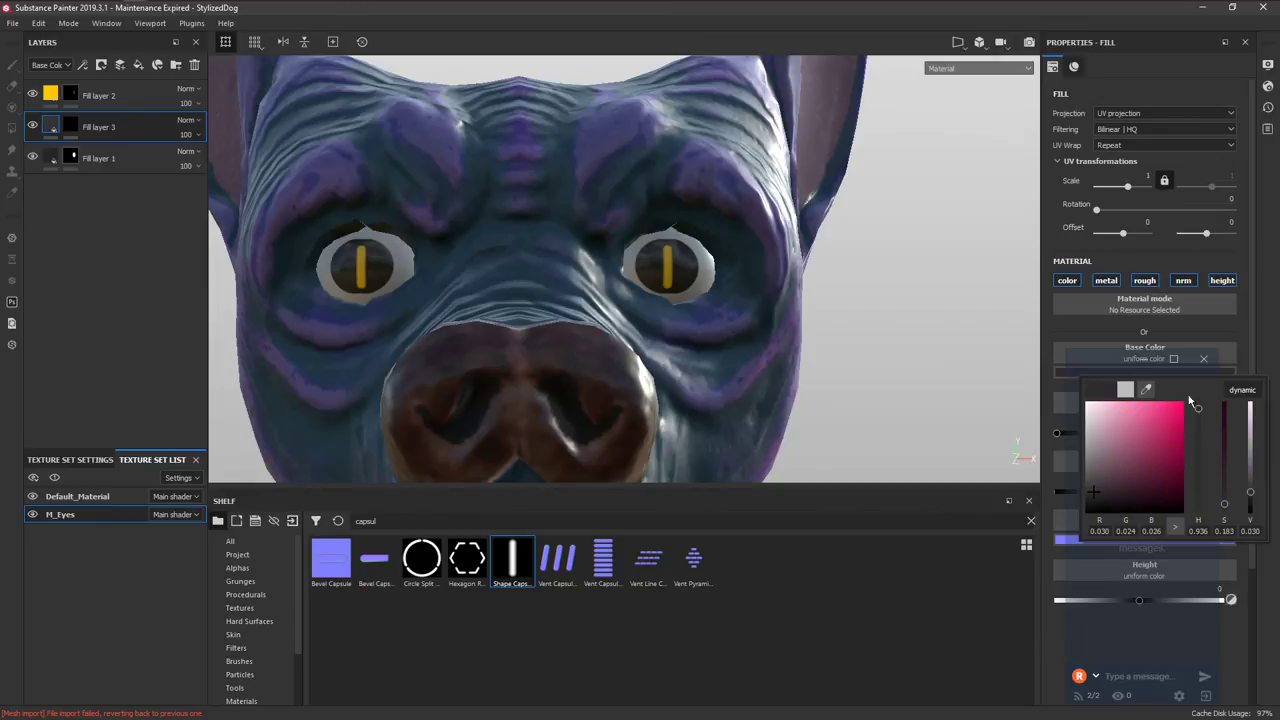
Load the Shape alpha and stamp a small hard circle of brush size 1.33 behind the slit in the new layer's mask.
{"action": "left_click", "coordinate": [67, 128]}
{"action": "left_click", "coordinate": [538, 522]}
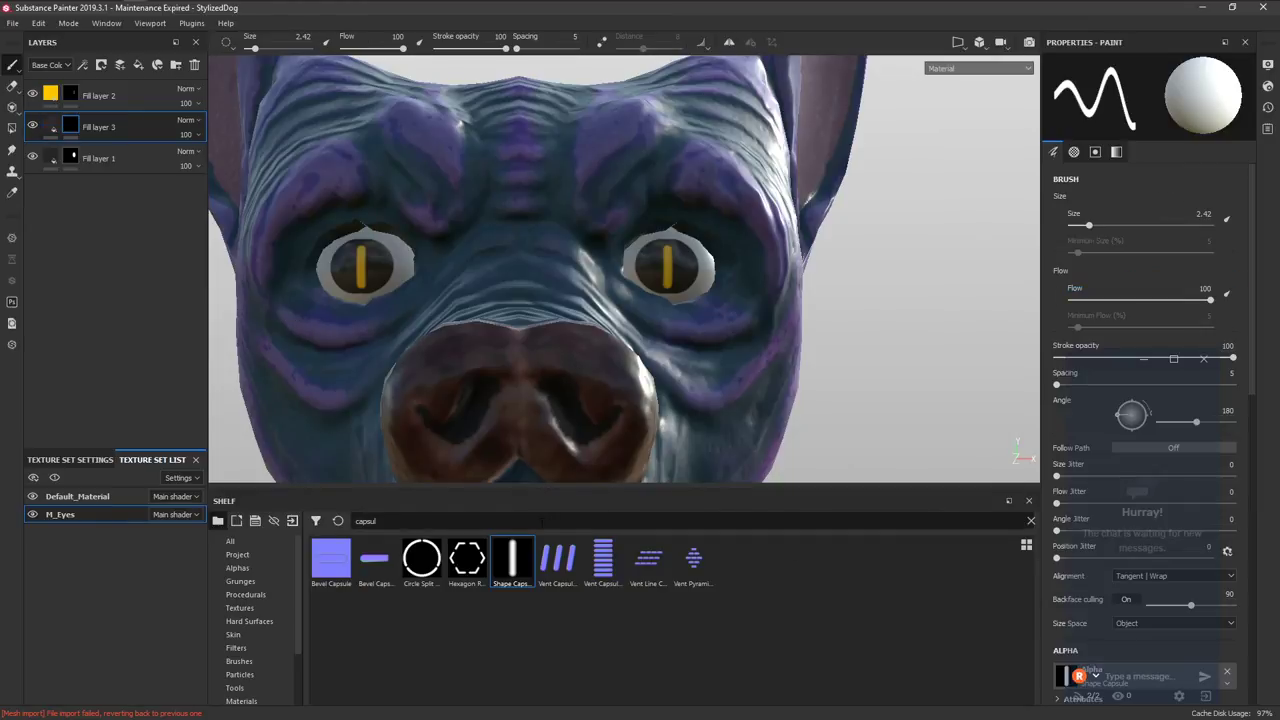
{"action": "type", "text": "shape"}
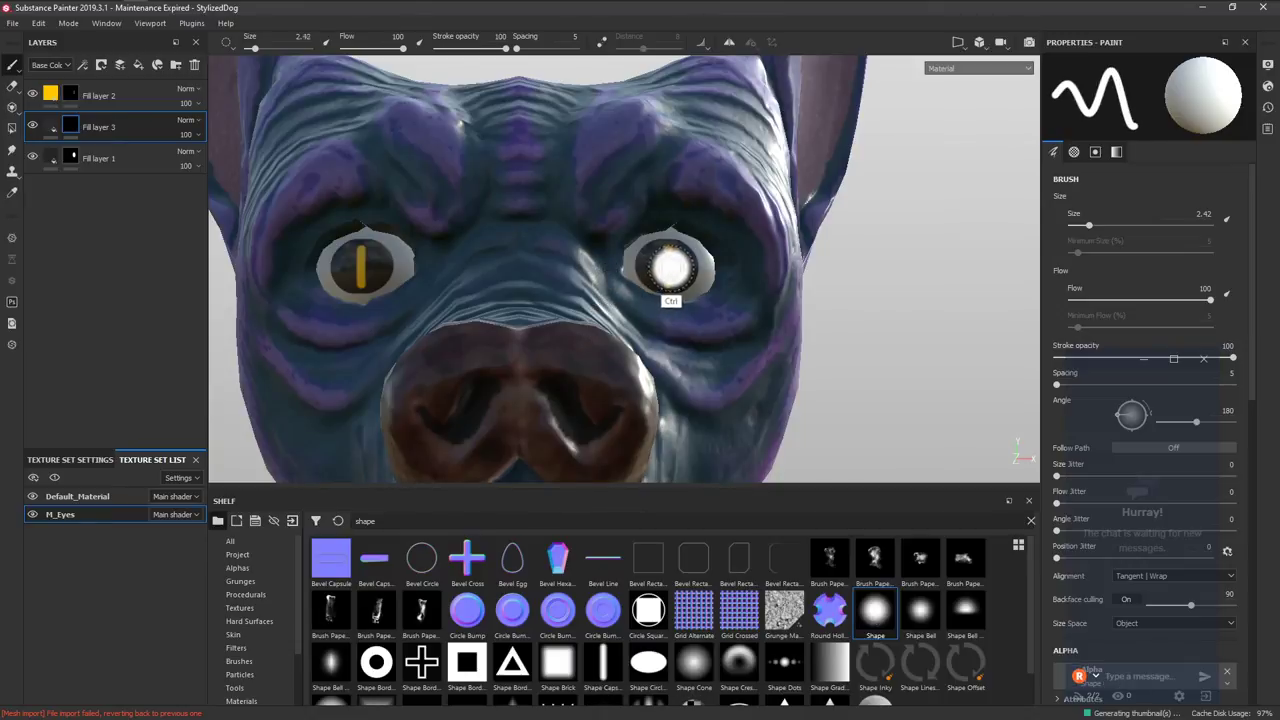
{"action": "right_click_drag", "start_coordinate": [663, 271], "coordinate": [668, 257], "text": "ctrl"}
{"action": "scroll", "coordinate": [666, 334], "scroll_direction": "up", "scroll_amount": 5}
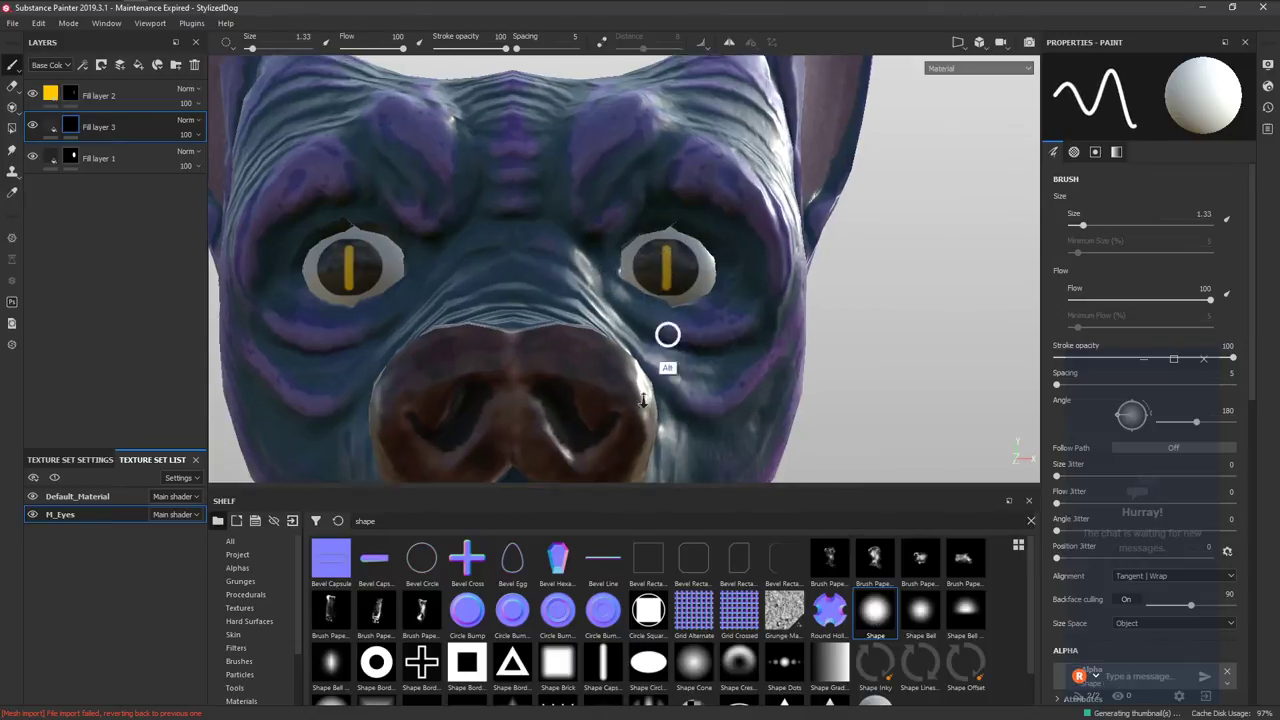
Lighten the base color of the circle's fill layer to a grayish mauve.
{"action": "left_click", "coordinate": [50, 126]}
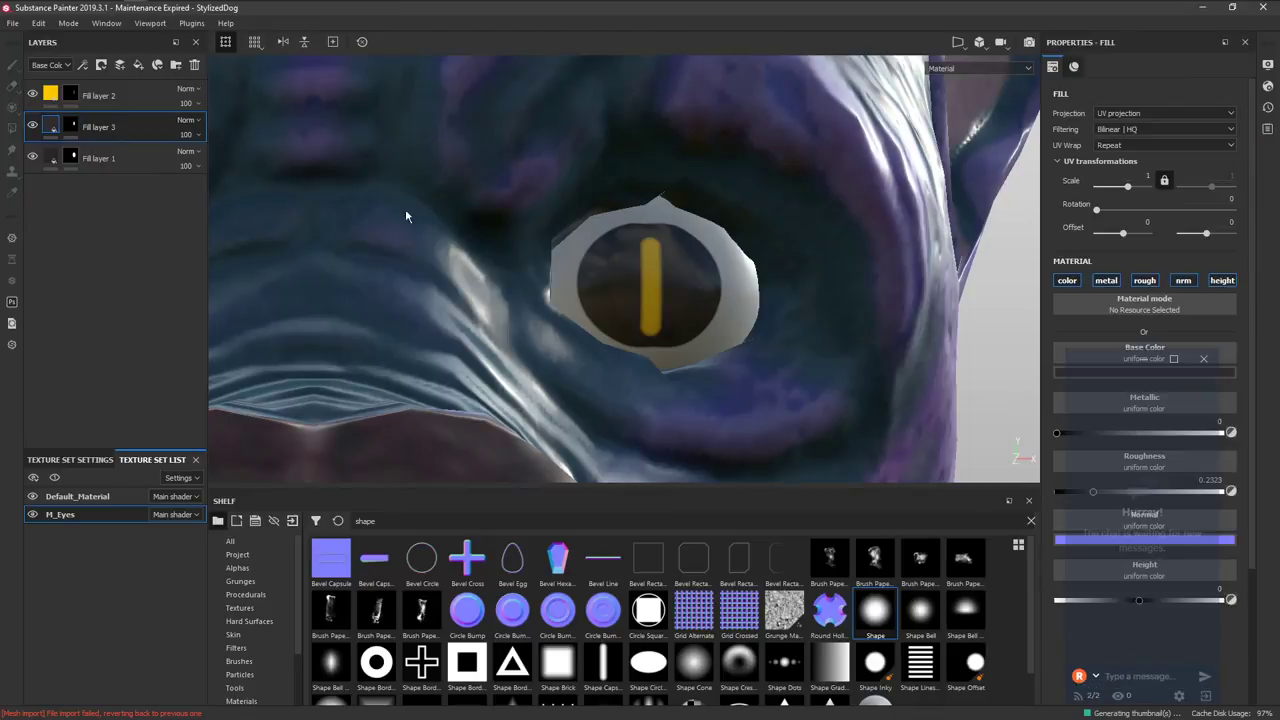
{"action": "left_click", "coordinate": [1110, 372]}
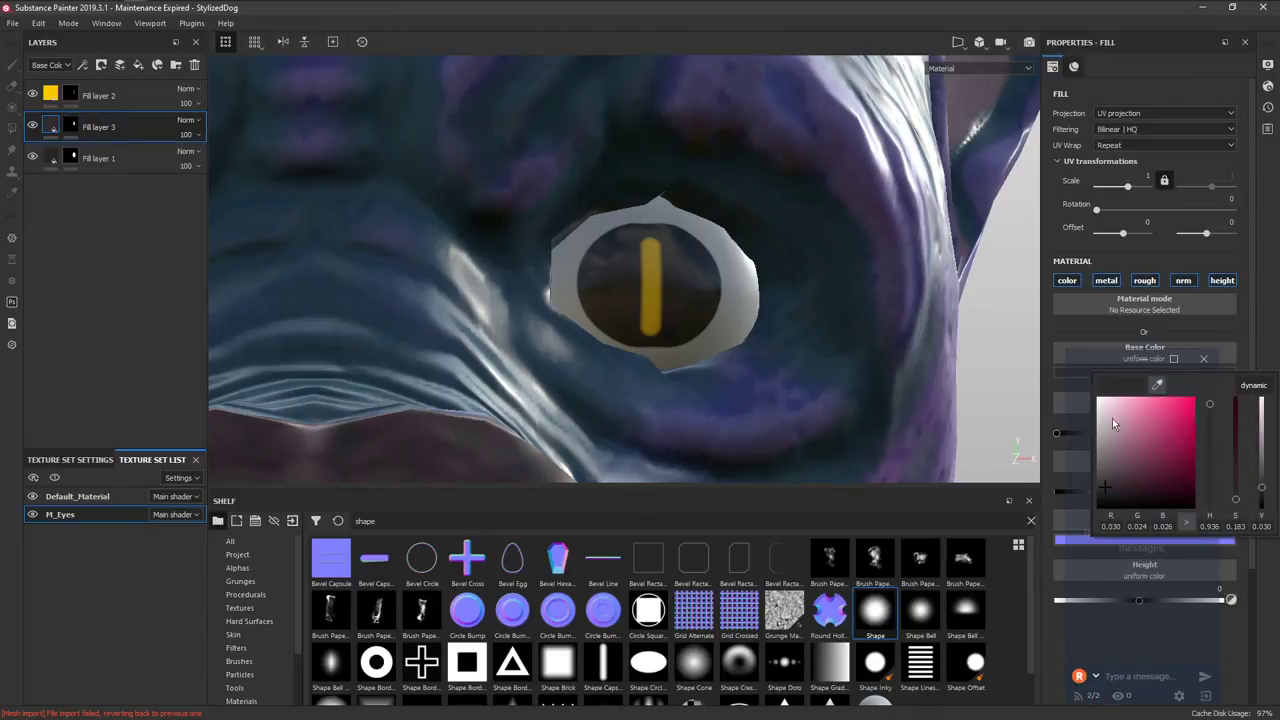
{"action": "left_click", "coordinate": [1109, 459]}
Reset the mauve layer's mask to black and stamp a larger centered circle of brush size 2.13 behind the yellow slit.
{"action": "left_click", "coordinate": [67, 124]}
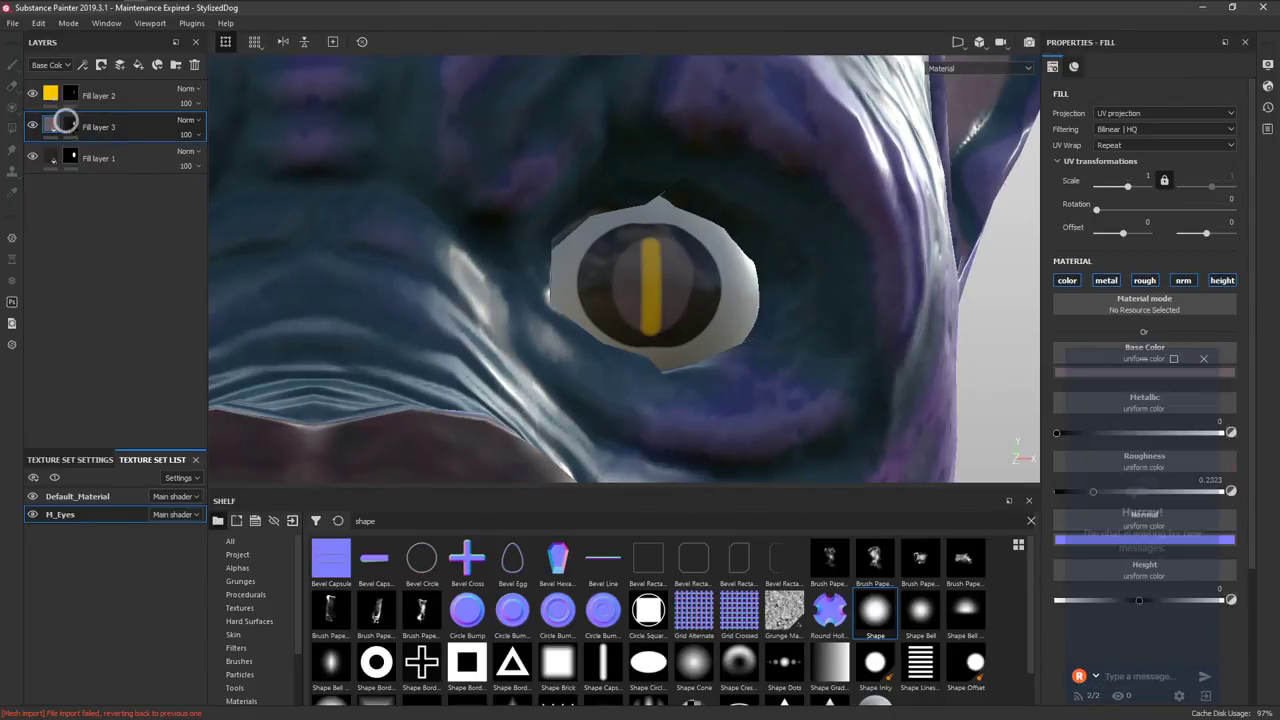
{"action": "right_click", "coordinate": [72, 128]}
{"action": "left_click", "coordinate": [90, 148]}
{"action": "left_click_drag", "start_coordinate": [644, 285], "coordinate": [643, 276]}
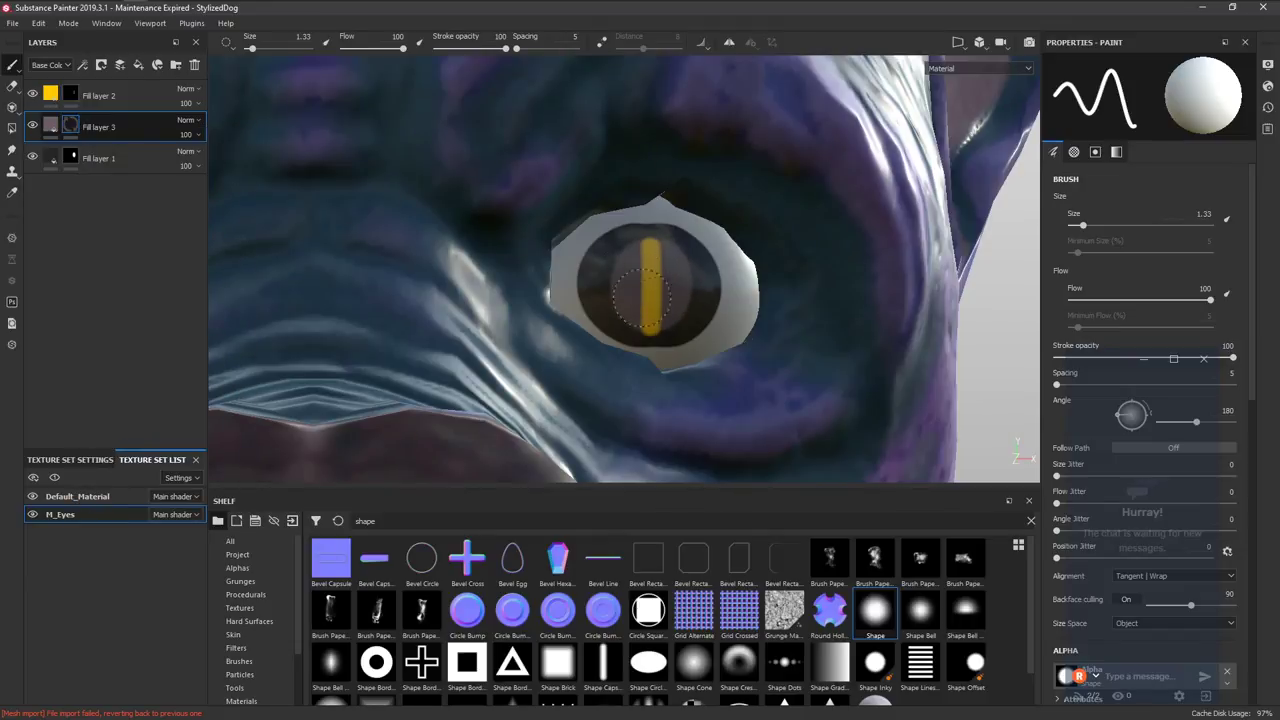
{"action": "mouse_move", "coordinate": [636, 286]}
{"action": "right_mouse_down", "text": "ctrl"}
{"action": "mouse_move", "coordinate": [650, 290]}
{"action": "mouse_move", "coordinate": [648, 179]}
{"action": "mouse_move", "coordinate": [636, 310]}
{"action": "mouse_move", "coordinate": [652, 250]}
{"action": "right_mouse_up", "text": "ctrl"}
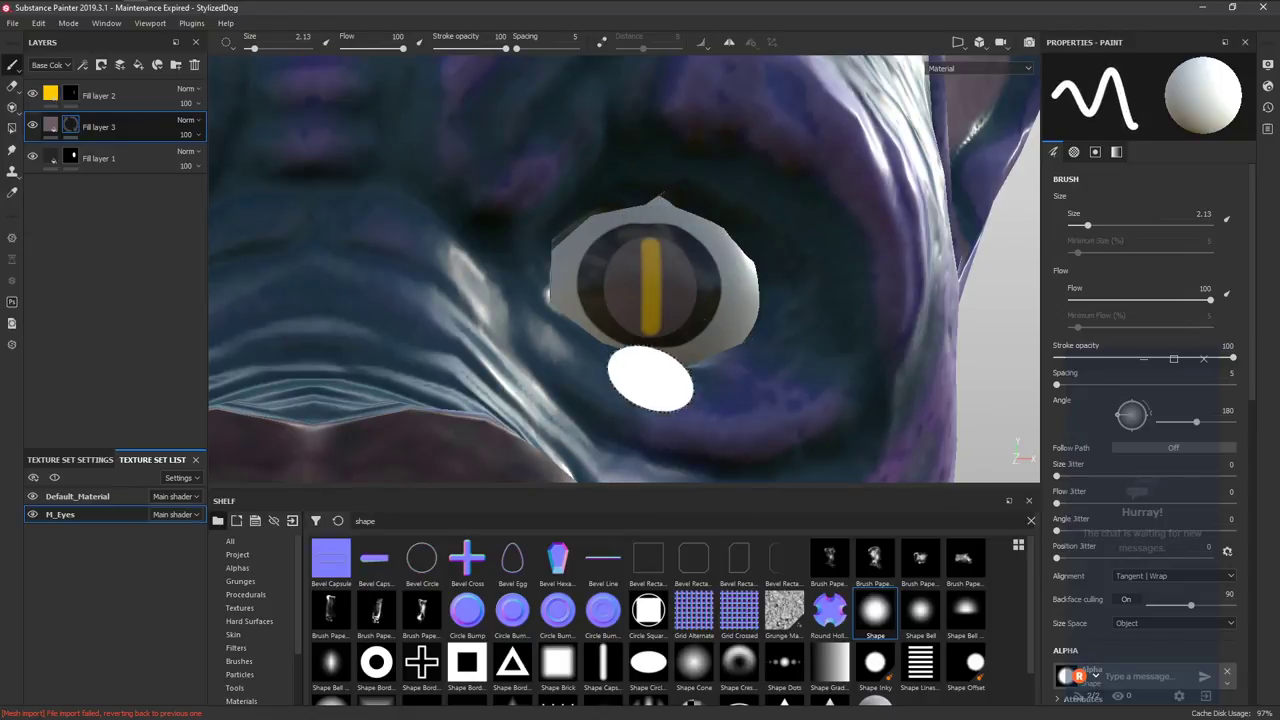
Add a fill layer above the mauve circle with a black mask and an orange-brown base color, RGB 0.238, 0.072, 0.005.
{"action": "left_click", "coordinate": [138, 64]}
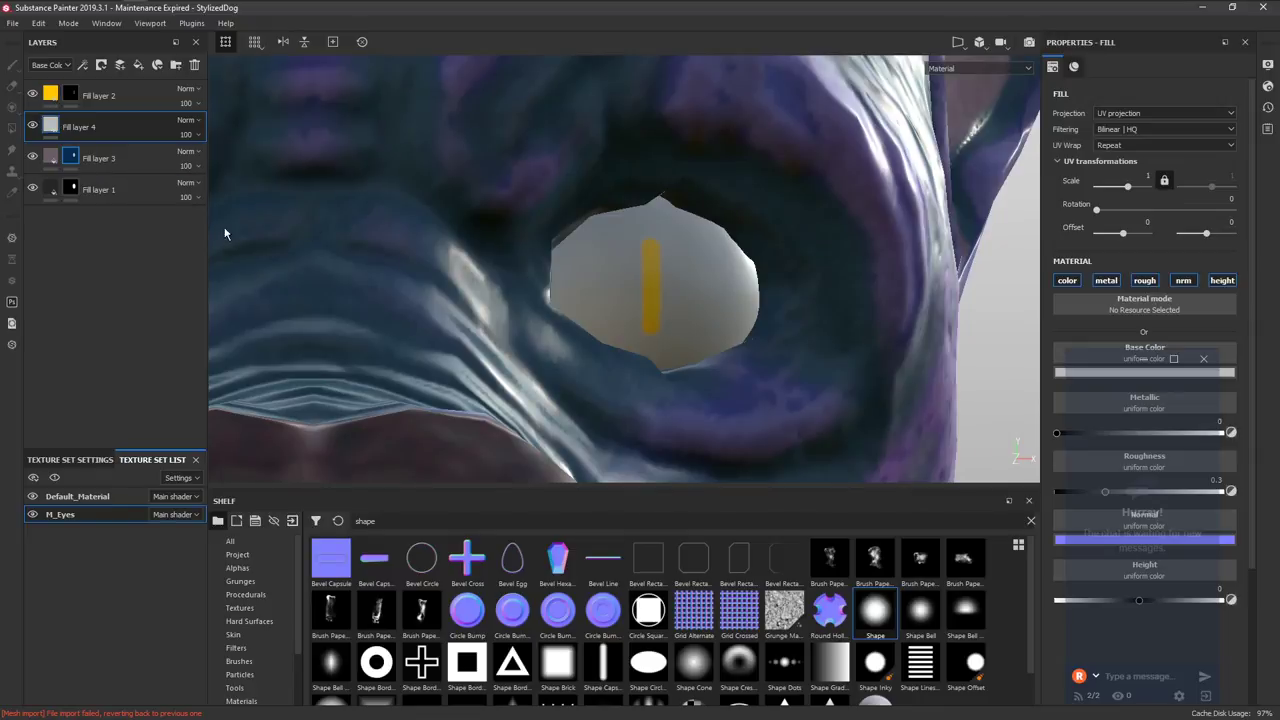
{"action": "double_click", "coordinate": [100, 127]}
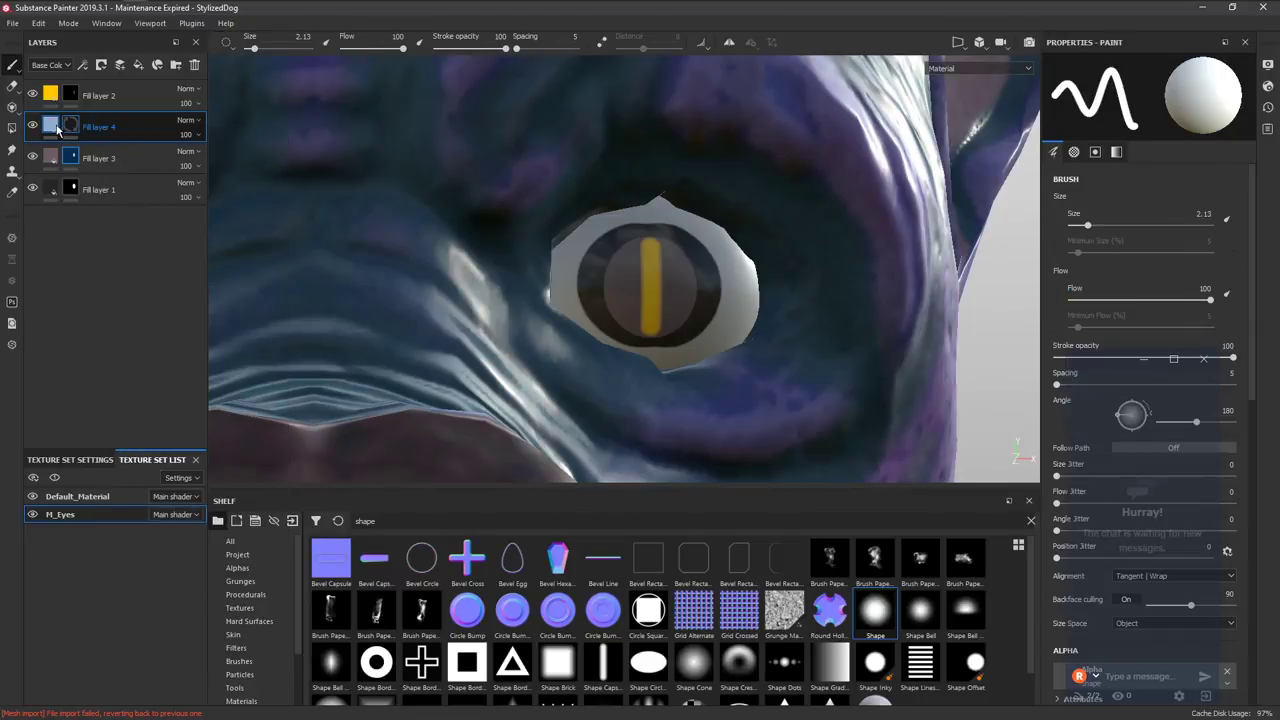
{"action": "left_click", "coordinate": [1120, 372]}
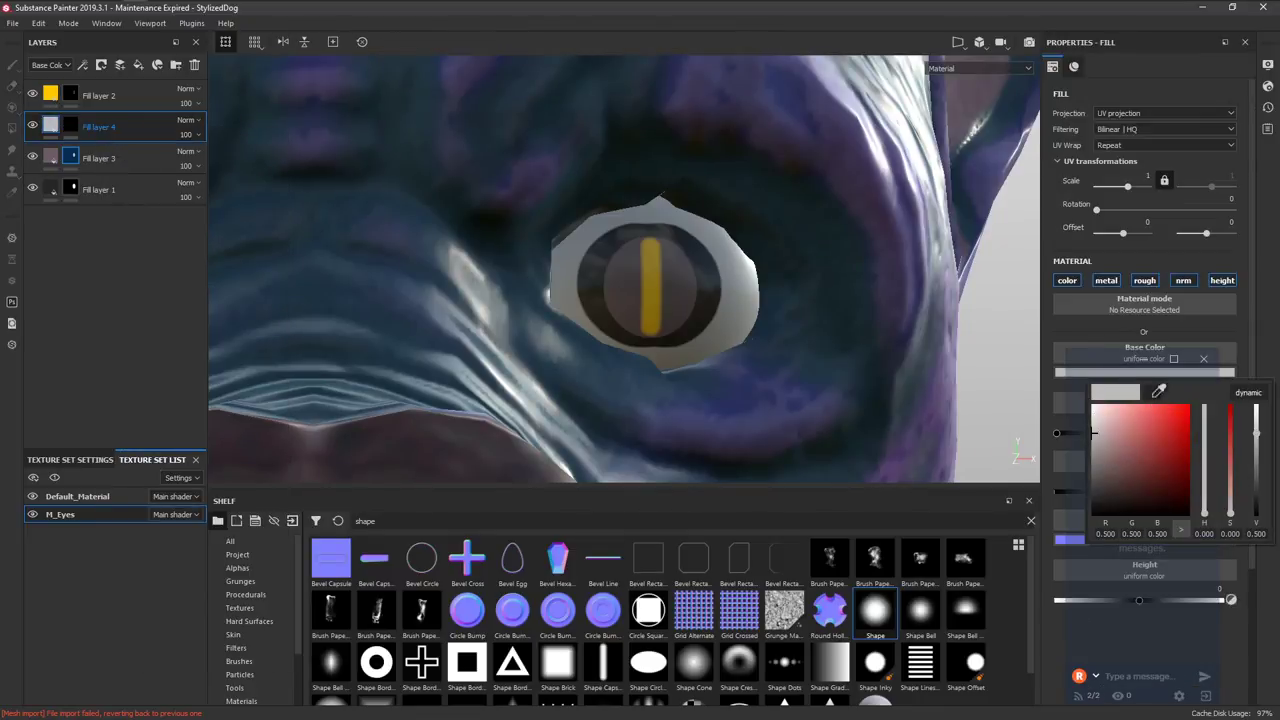
{"action": "left_click_drag", "start_coordinate": [1158, 392], "coordinate": [672, 285]}
{"action": "left_click_drag", "start_coordinate": [1154, 393], "coordinate": [652, 294]}
{"action": "left_click", "coordinate": [1204, 512]}
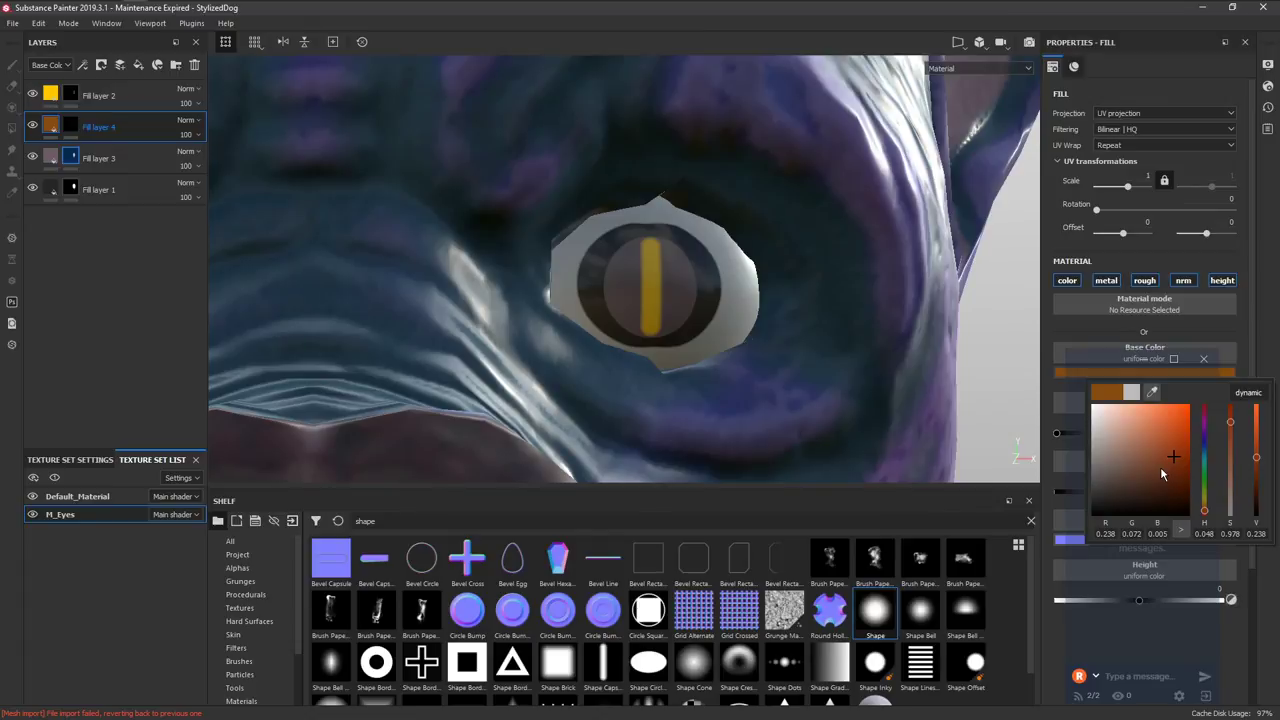
Paint thin orange streaks radiating around the yellow slit in the new layer's mask with a brush size of about 0.1.
{"action": "left_click", "coordinate": [70, 126]}
{"action": "right_click_drag", "start_coordinate": [687, 297], "coordinate": [620, 298], "text": "ctrl"}
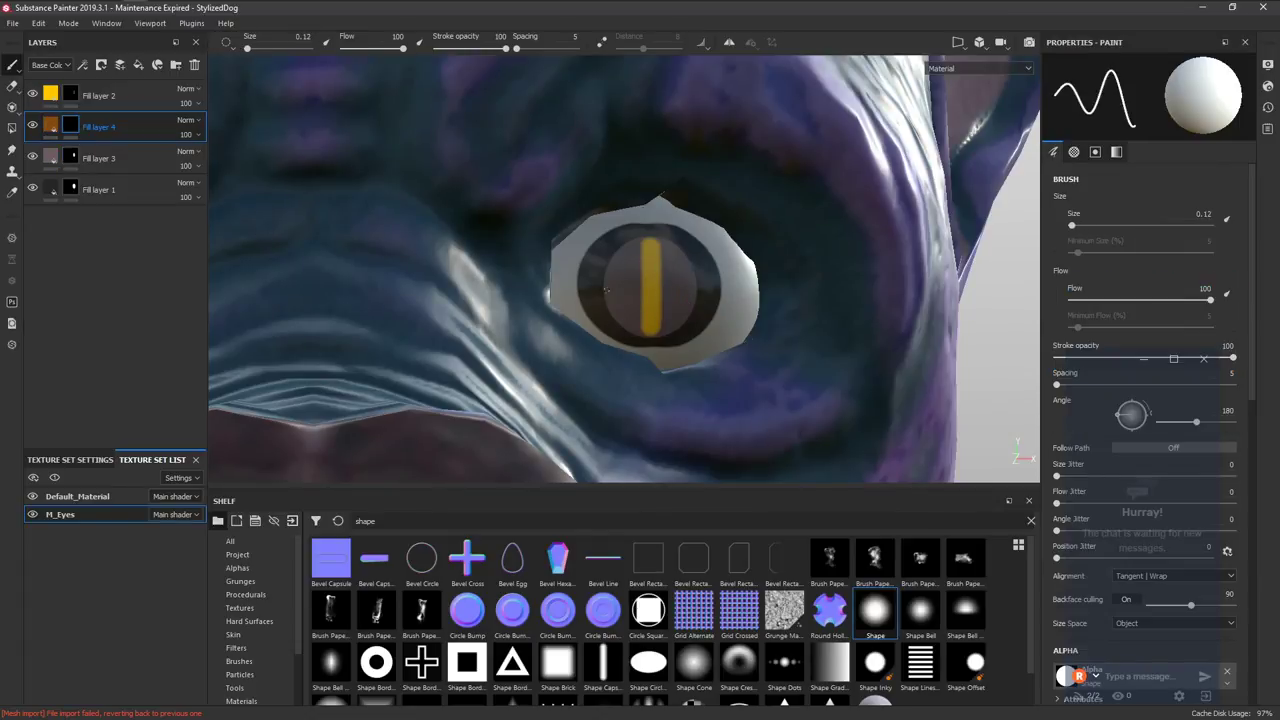
{"action": "left_click_drag", "start_coordinate": [609, 290], "coordinate": [643, 296]}
{"action": "right_click_drag", "start_coordinate": [643, 296], "coordinate": [611, 293], "text": "ctrl"}
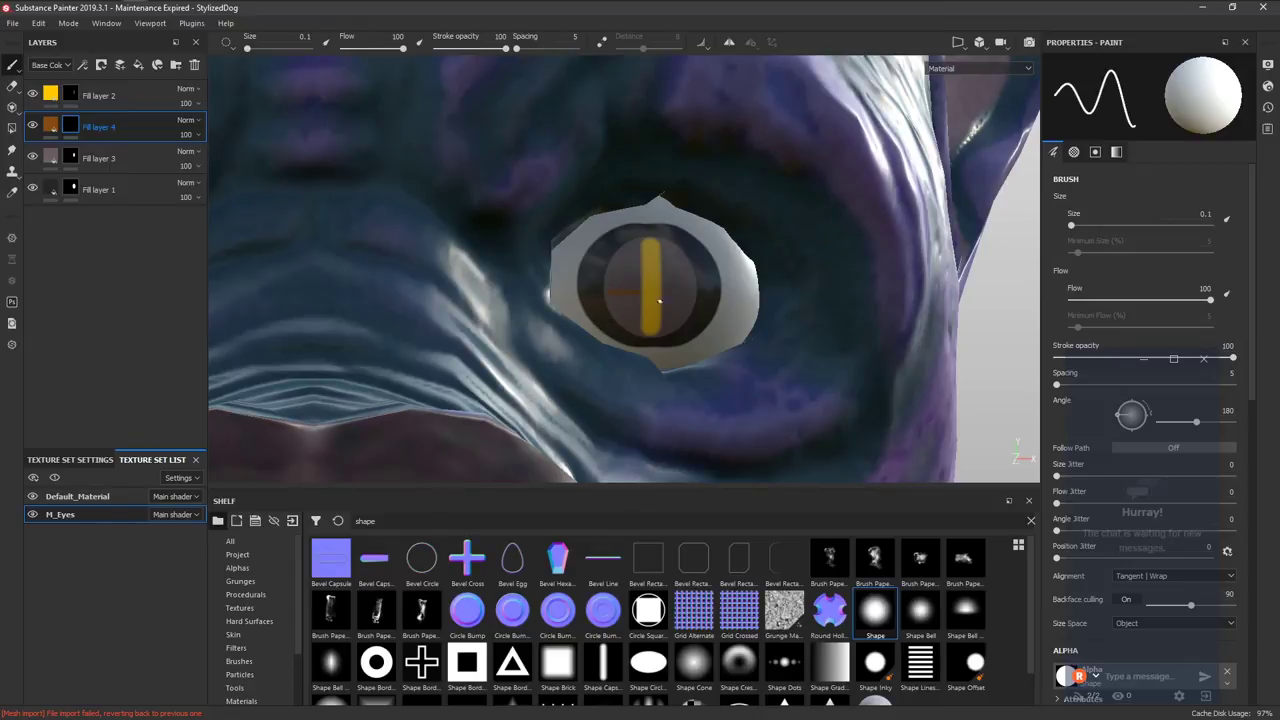
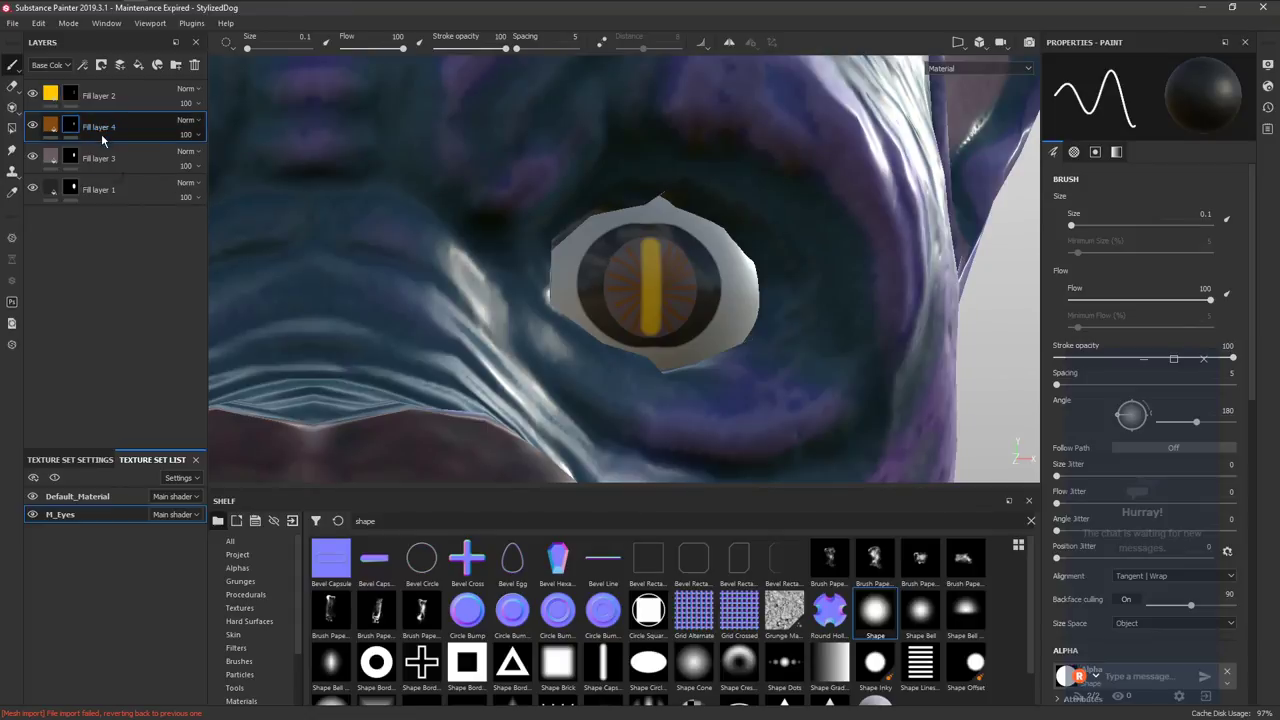
Duplicate the orange streak layer and set the copy's base color to olive yellow, RGB 0.252, 0.175, 0.009.
{"action": "key", "text": "ctrl+d"}
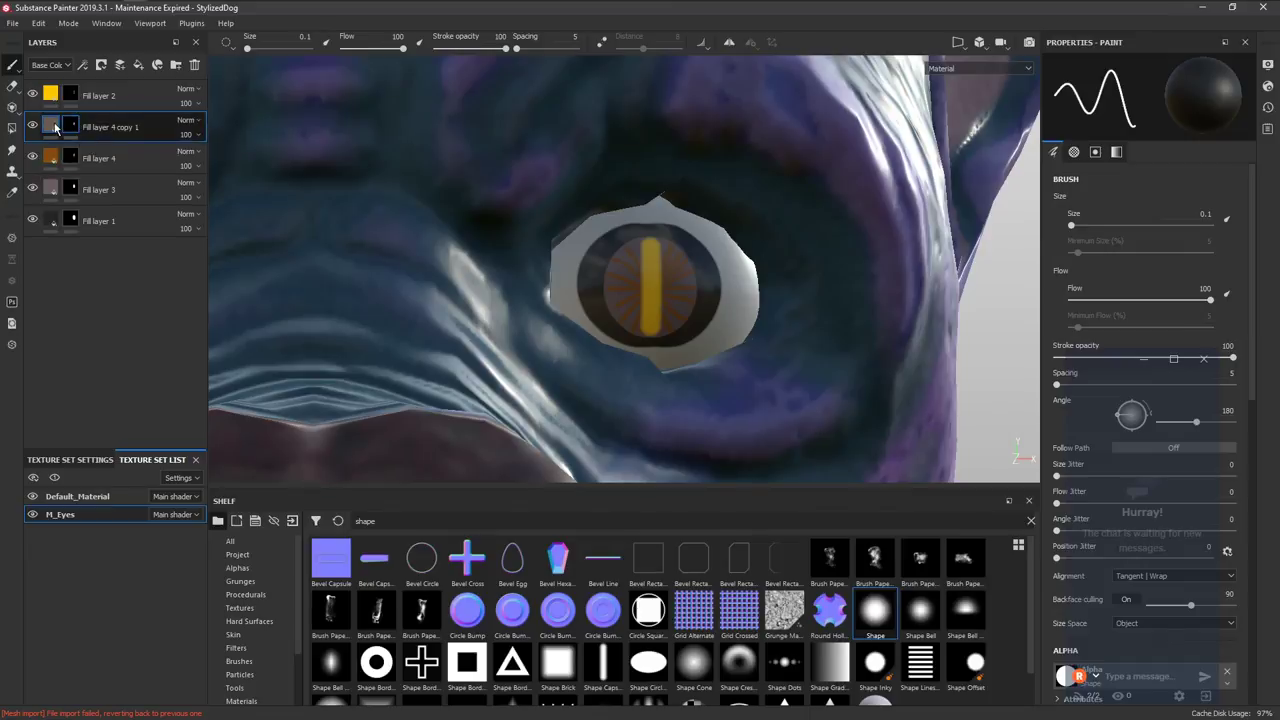
{"action": "left_click", "coordinate": [54, 125]}
{"action": "left_click", "coordinate": [1096, 372]}
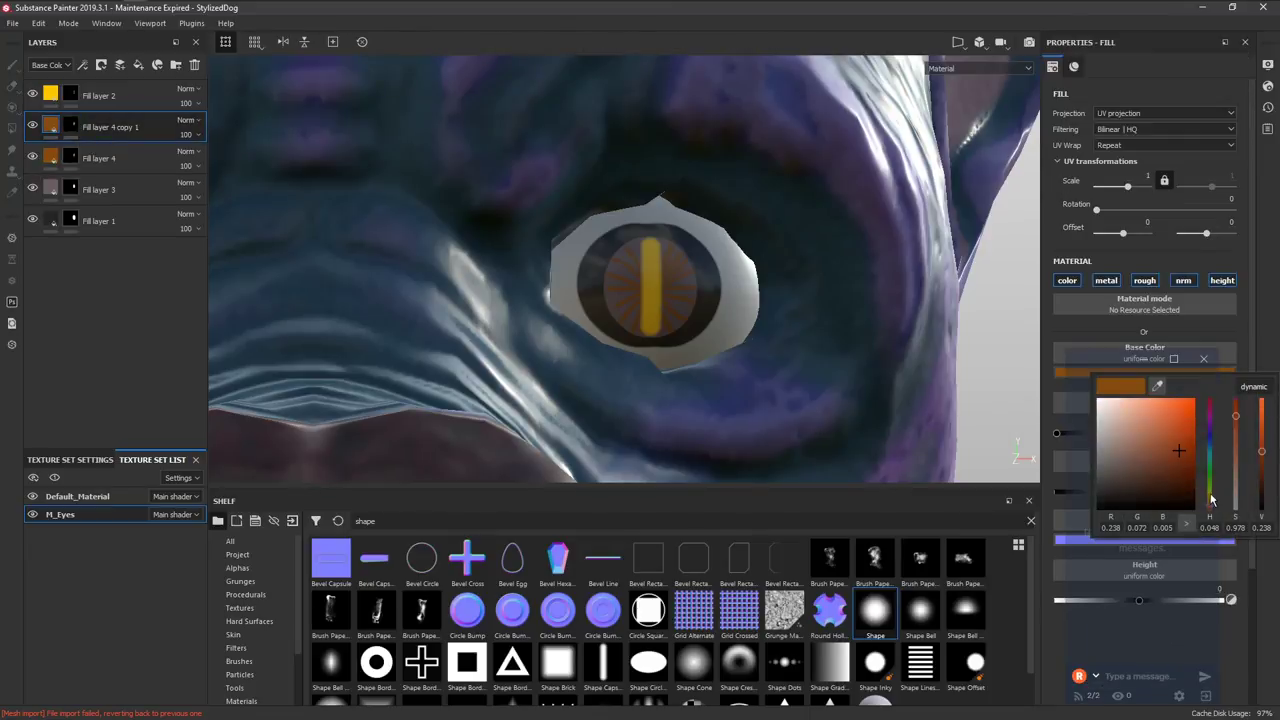
{"action": "left_click", "coordinate": [1210, 497]}
{"action": "left_click", "coordinate": [1184, 468]}
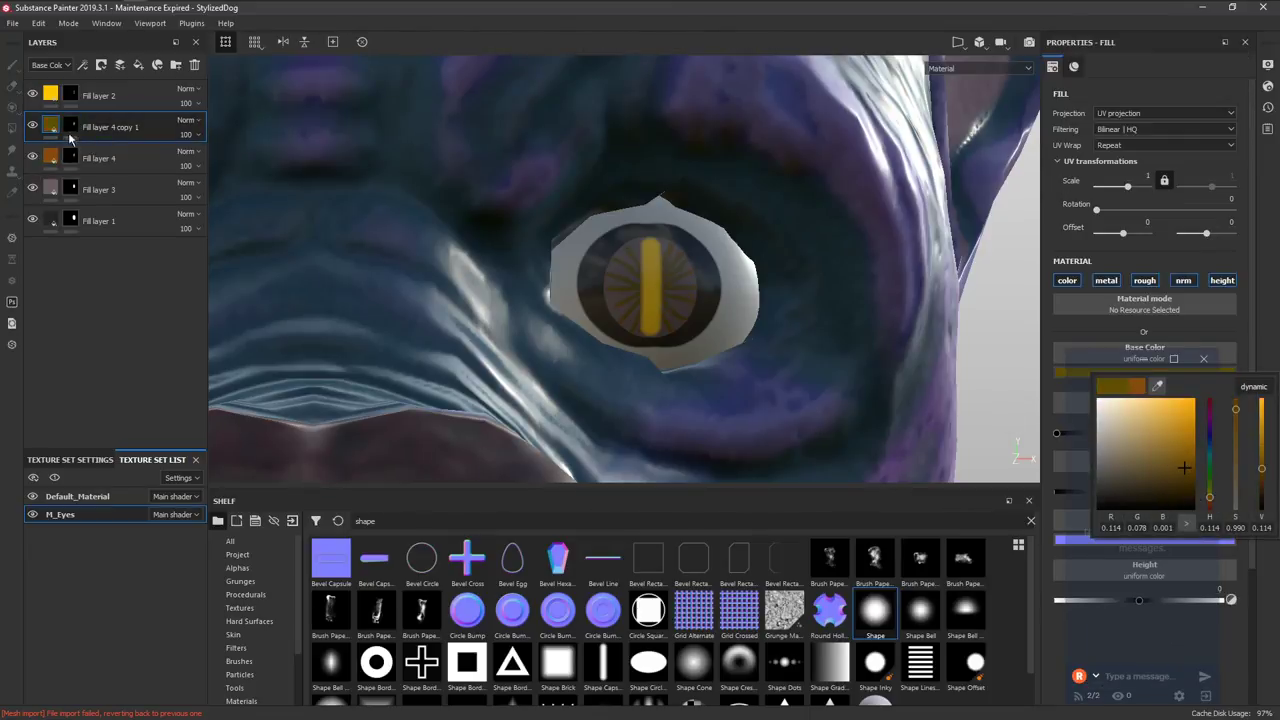
{"action": "left_click", "coordinate": [1174, 449]}
Reset the olive layer's mask to black and paint finer radial streaks between the orange ones with brush size 0.05.
{"action": "left_click", "coordinate": [73, 132]}
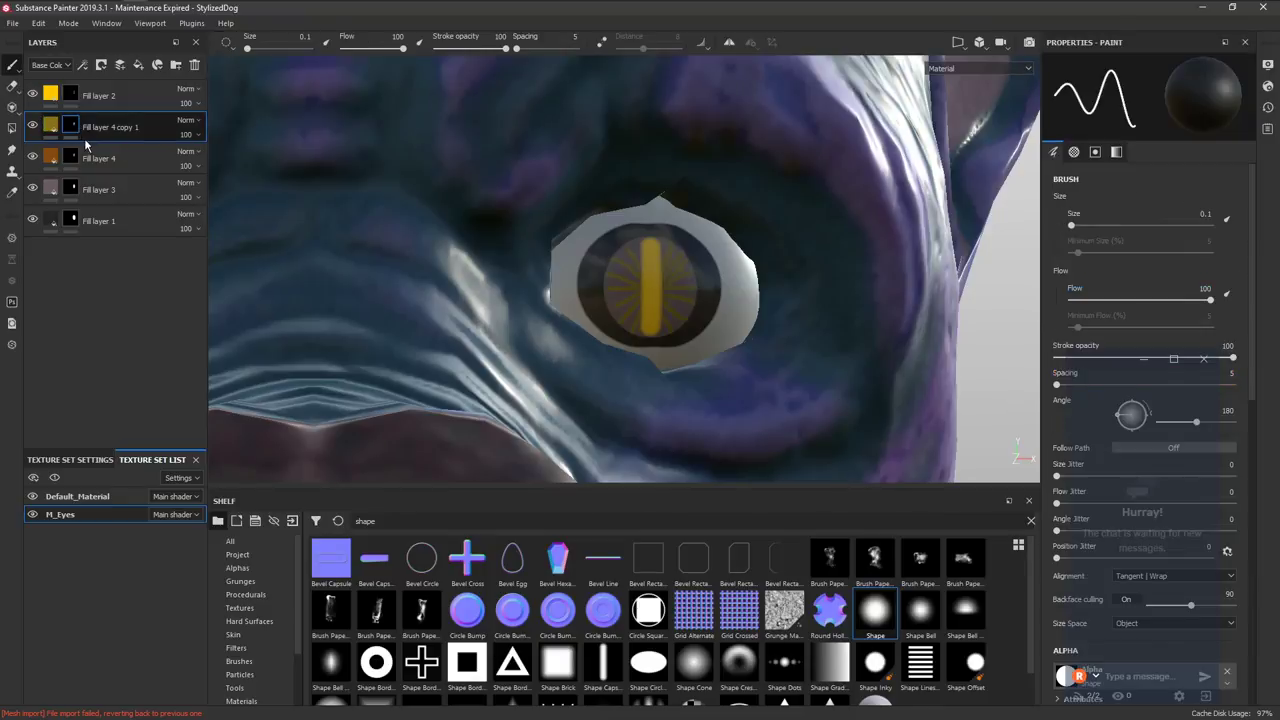
{"action": "right_click", "coordinate": [73, 126]}
{"action": "left_click", "coordinate": [86, 147]}
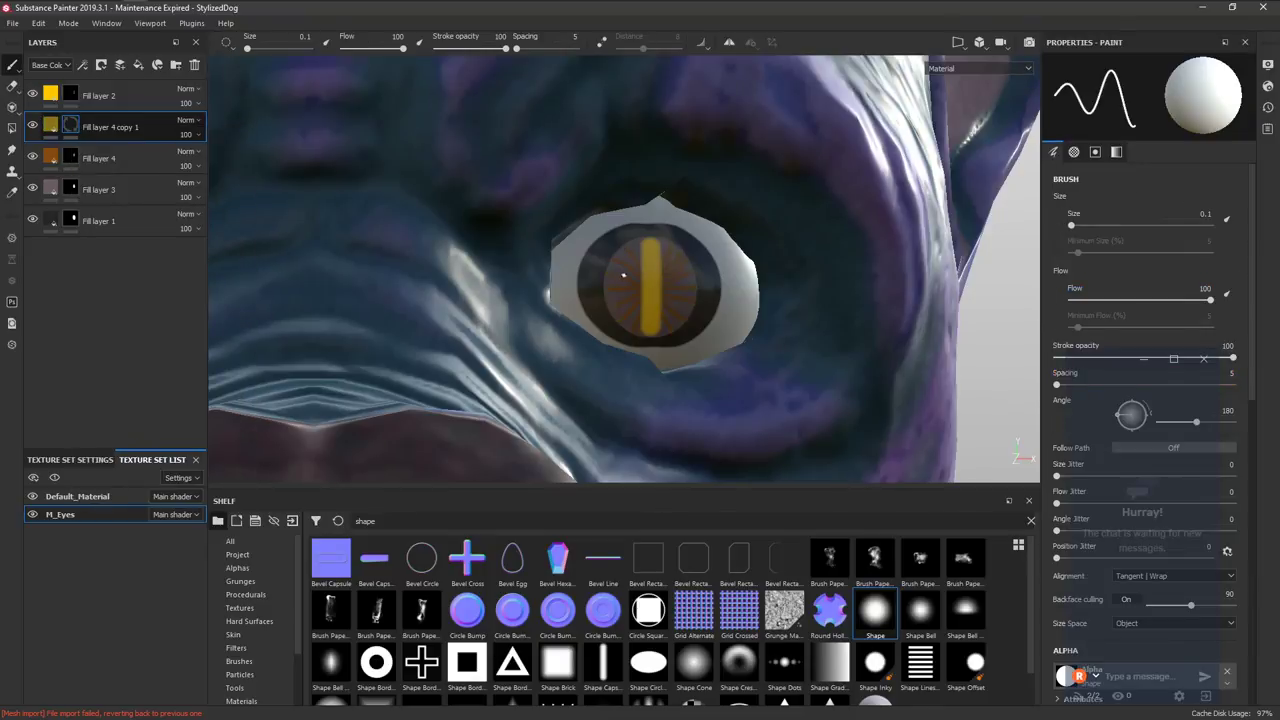
{"action": "left_click", "coordinate": [1184, 217]}
{"action": "type", "text": "0.05"}
{"action": "key", "text": "Return"}
{"action": "right_click_drag", "start_coordinate": [648, 268], "coordinate": [577, 285], "text": "alt"}
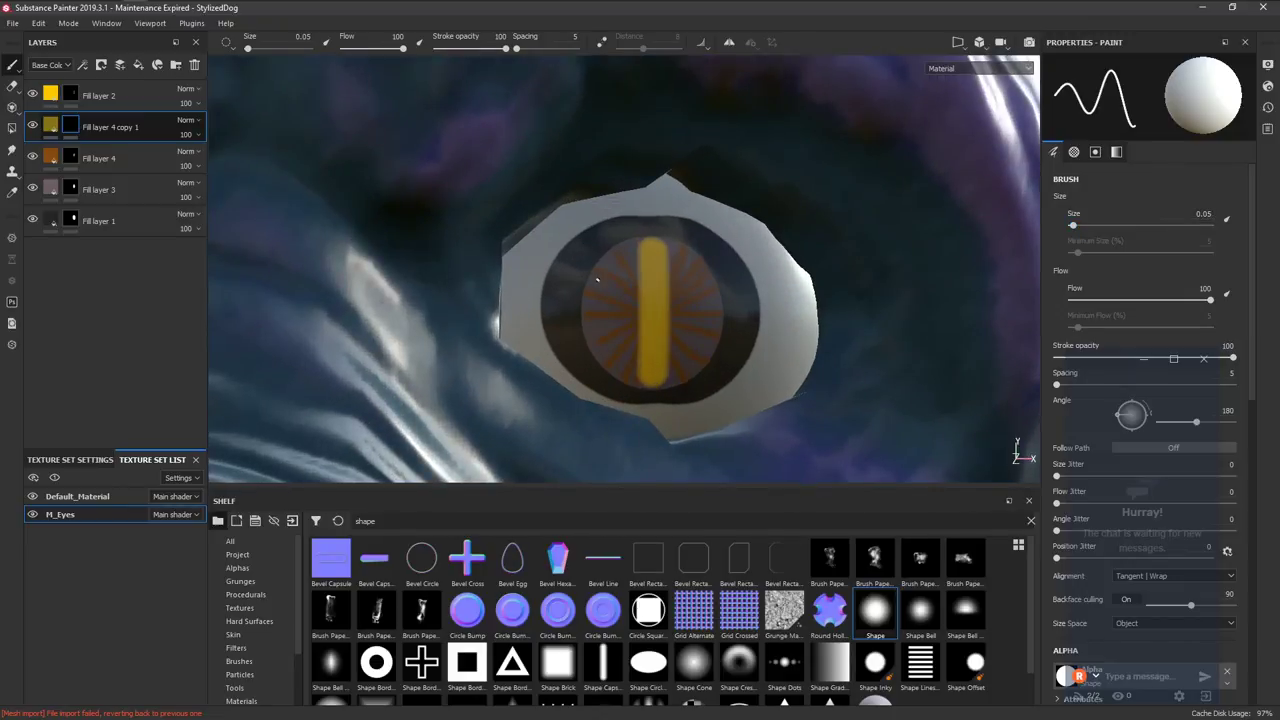
{"action": "left_click", "coordinate": [598, 280]}
{"action": "left_click", "coordinate": [706, 361], "text": "shift"}
Set the base color of the mauve inner circle's fill layer to black.
{"action": "left_click", "coordinate": [110, 189]}
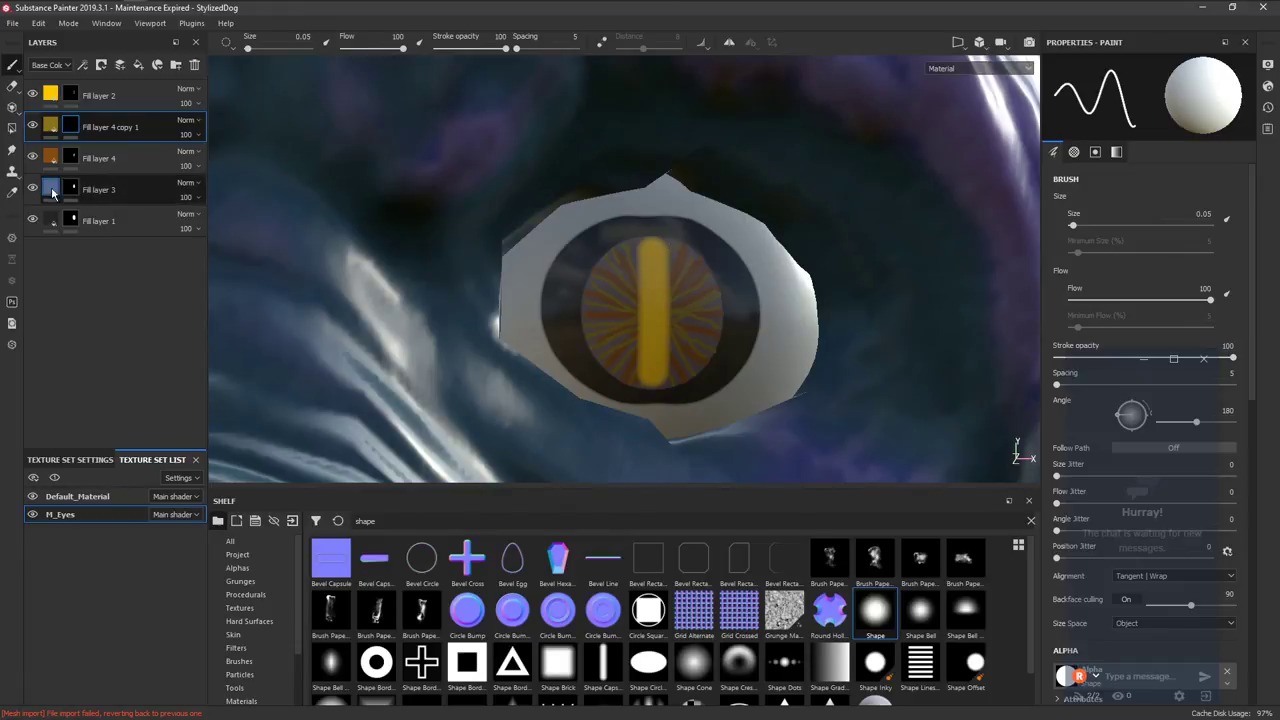
{"action": "left_click_drag", "start_coordinate": [1102, 468], "coordinate": [1048, 531]}
Set the base color of the dark outer iris ring's fill layer to red, RGB 0.415, 0.000, 0.000.
{"action": "left_click", "coordinate": [55, 222]}
{"action": "left_click", "coordinate": [55, 223]}
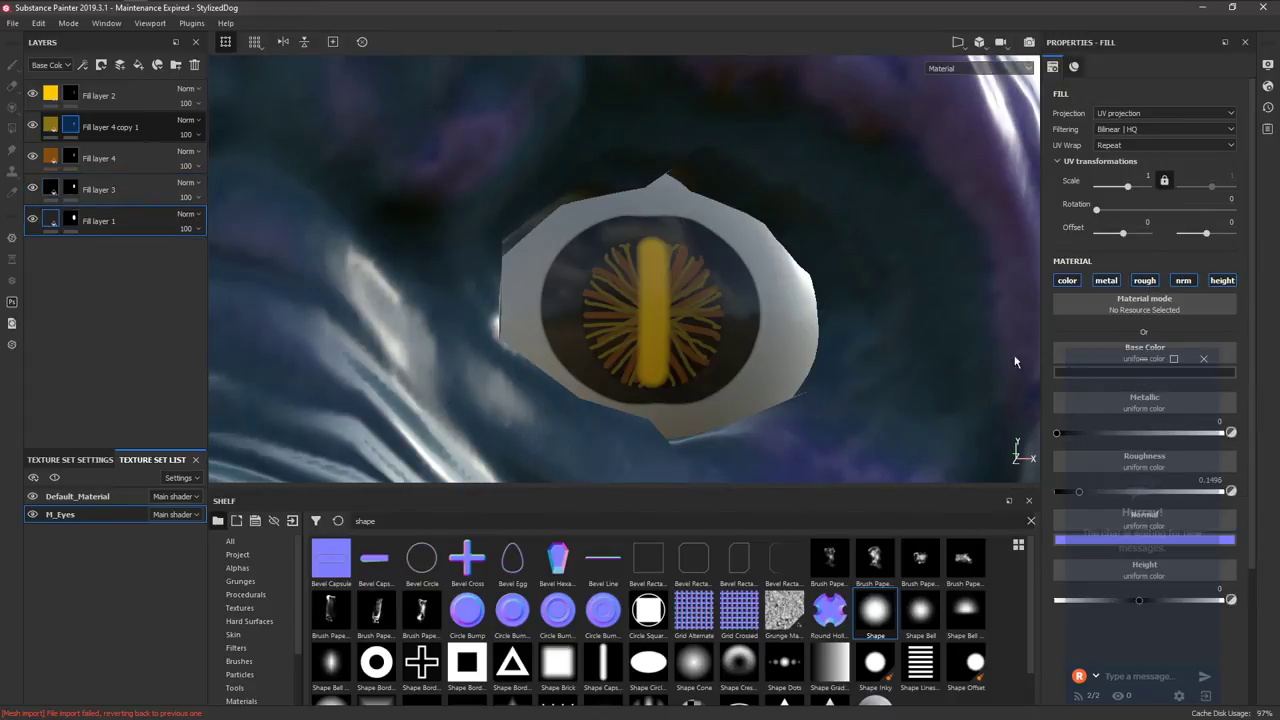
{"action": "left_click", "coordinate": [1104, 373]}
{"action": "left_click", "coordinate": [1210, 490]}
{"action": "mouse_move", "coordinate": [1176, 487]}
{"action": "left_mouse_down"}
{"action": "mouse_move", "coordinate": [1191, 429]}
{"action": "mouse_move", "coordinate": [1215, 512]}
{"action": "left_mouse_up"}
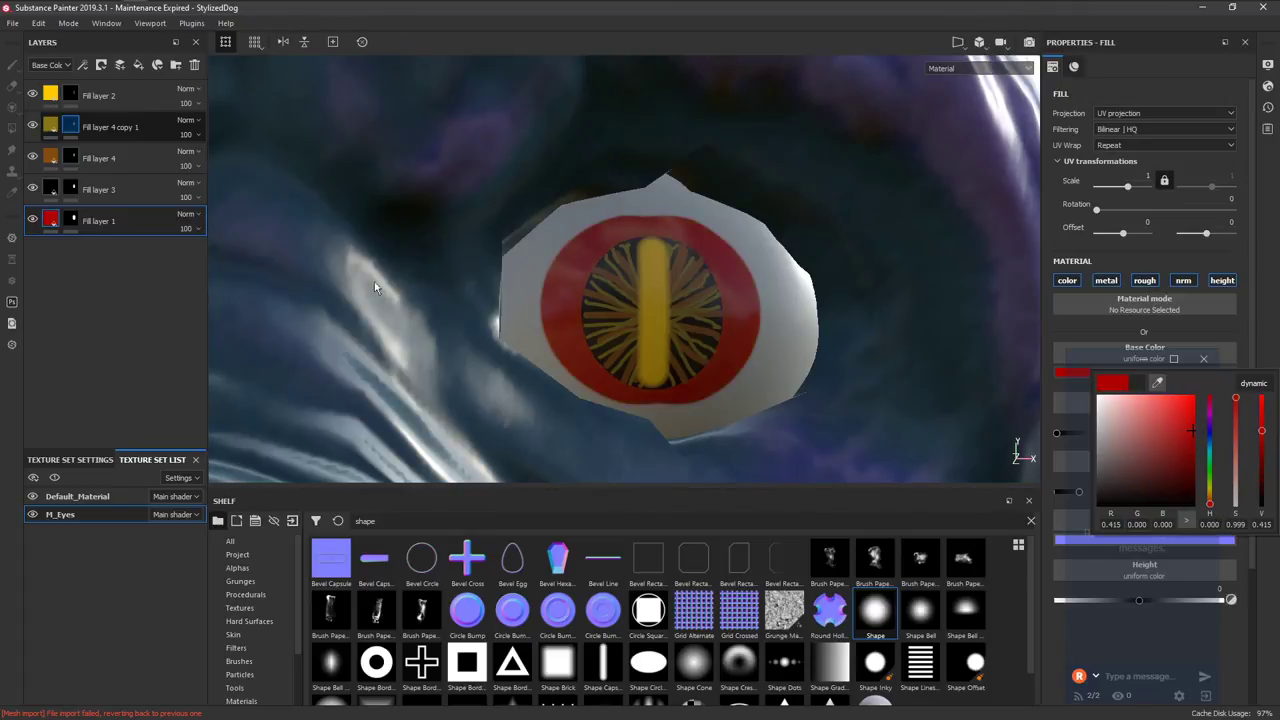
Lower the height of the orange and olive streak layers slightly, using -0.0079 for the olive layer.
{"action": "left_click", "coordinate": [56, 164]}
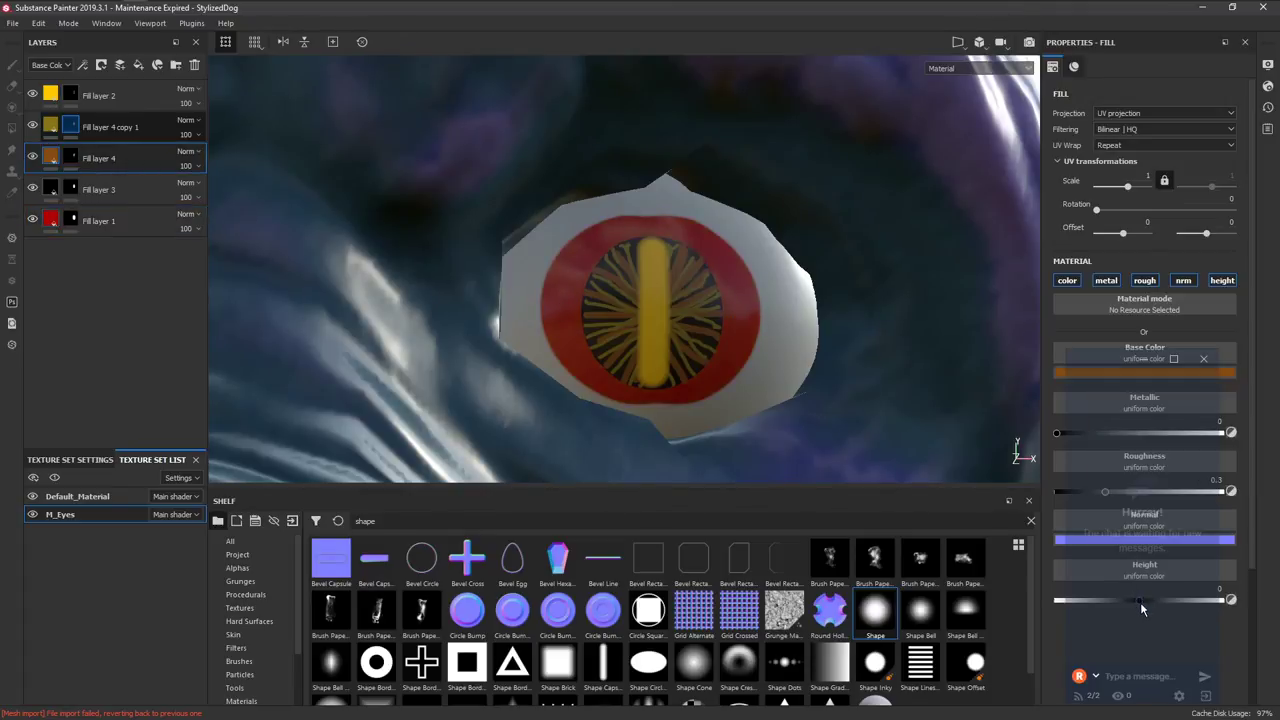
{"action": "left_click_drag", "start_coordinate": [1140, 604], "coordinate": [1136, 600]}
{"action": "left_click", "coordinate": [56, 130]}
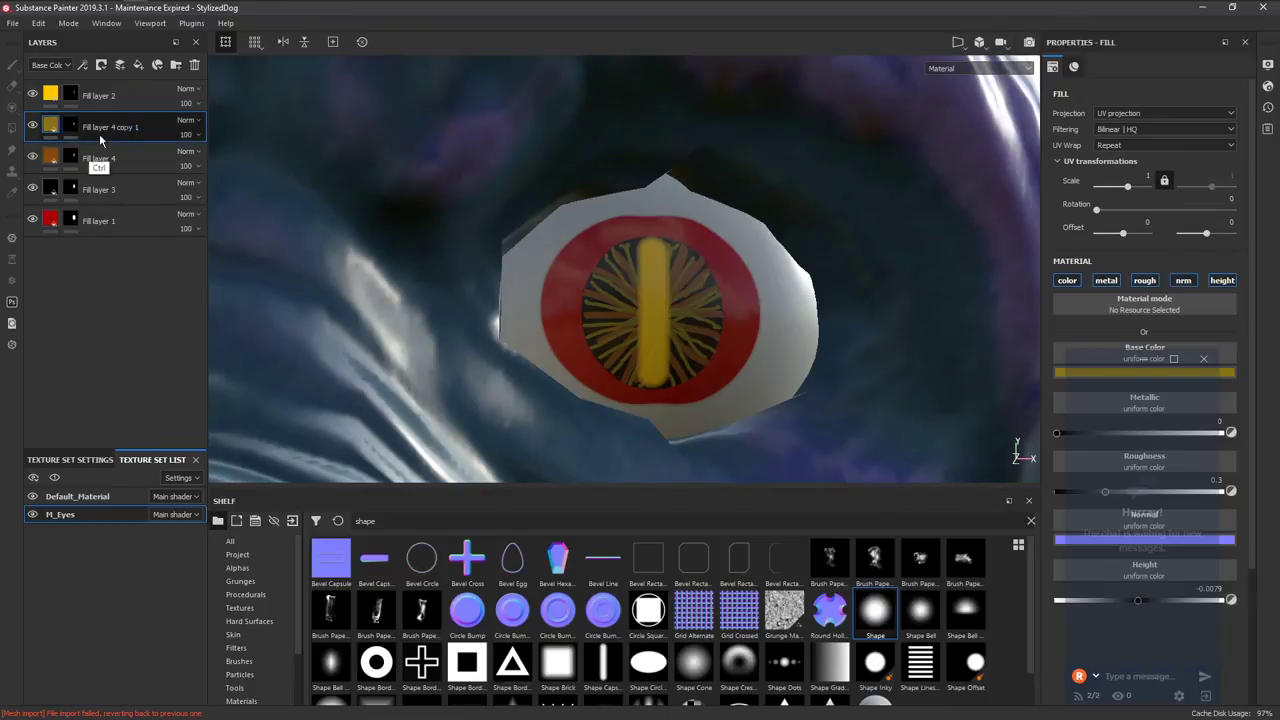
Duplicate the olive streak layer and set the copy's base color to brown, RGB 0.195, 0.101, 0.005.
{"action": "key", "text": "ctrl+d"}
{"action": "left_click", "coordinate": [1121, 373]}
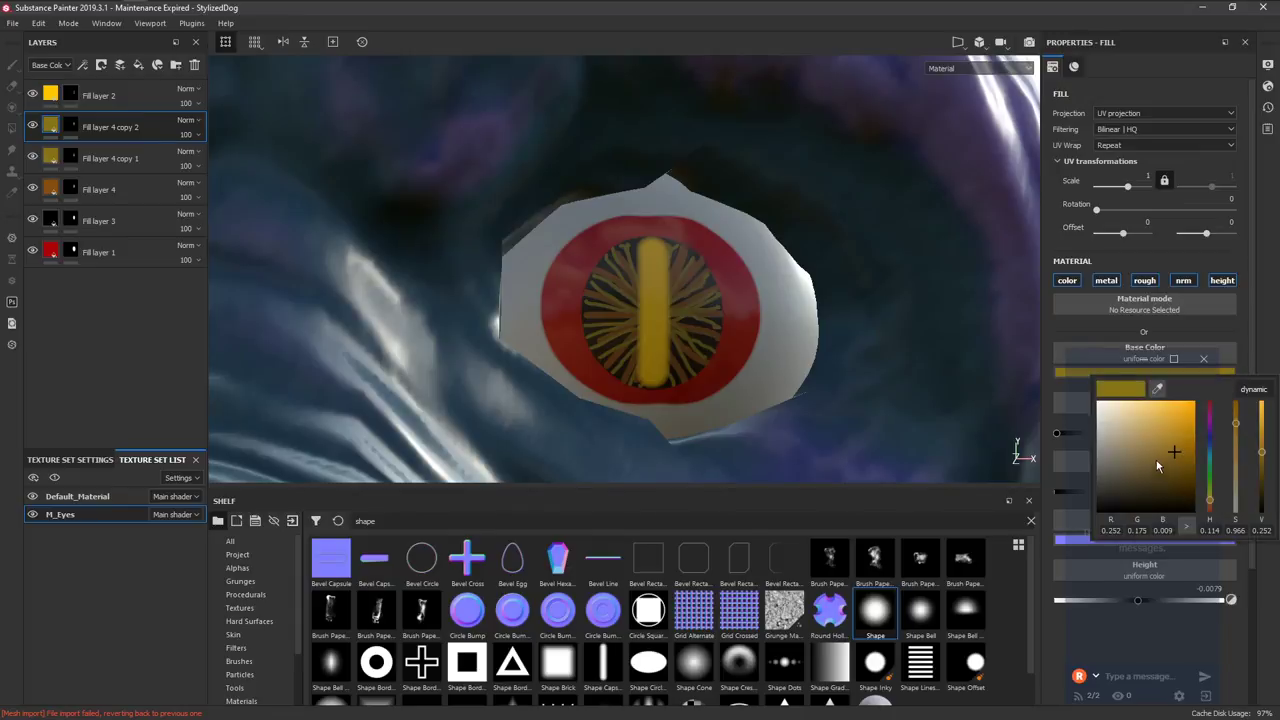
{"action": "left_click", "coordinate": [1210, 509]}
{"action": "left_click_drag", "start_coordinate": [1210, 509], "coordinate": [1176, 469]}
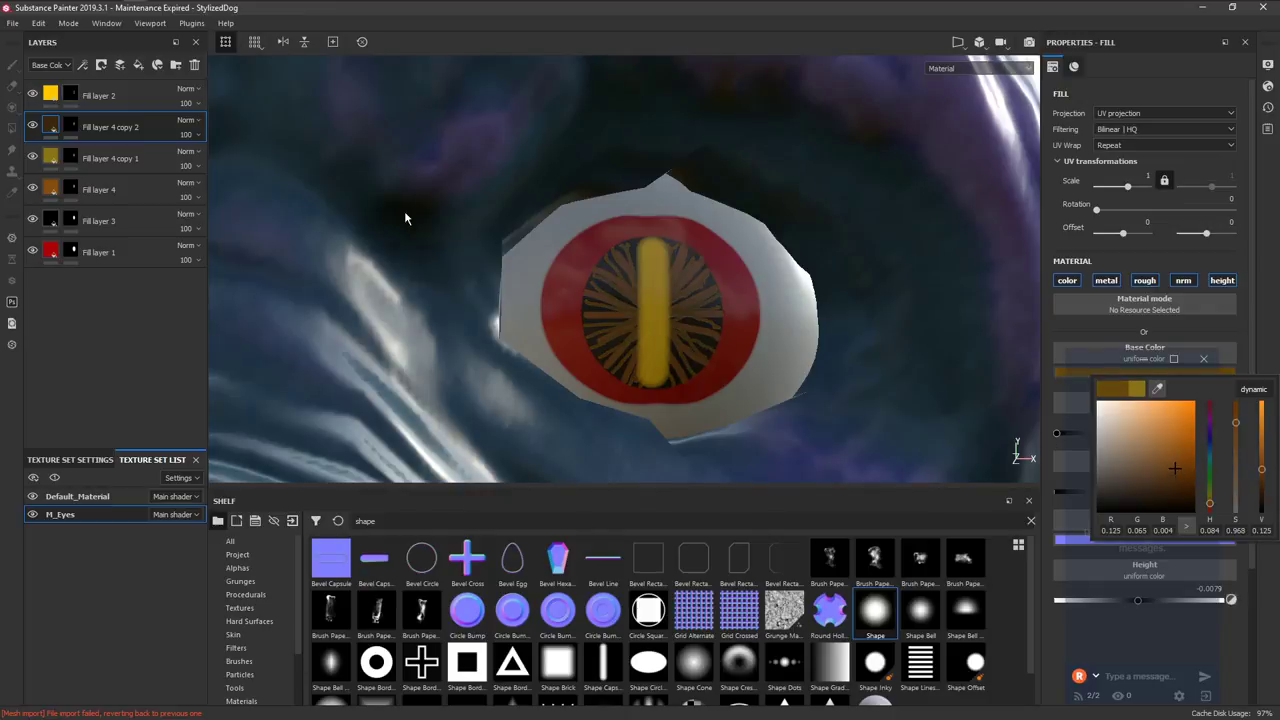
{"action": "left_click", "coordinate": [1178, 461]}
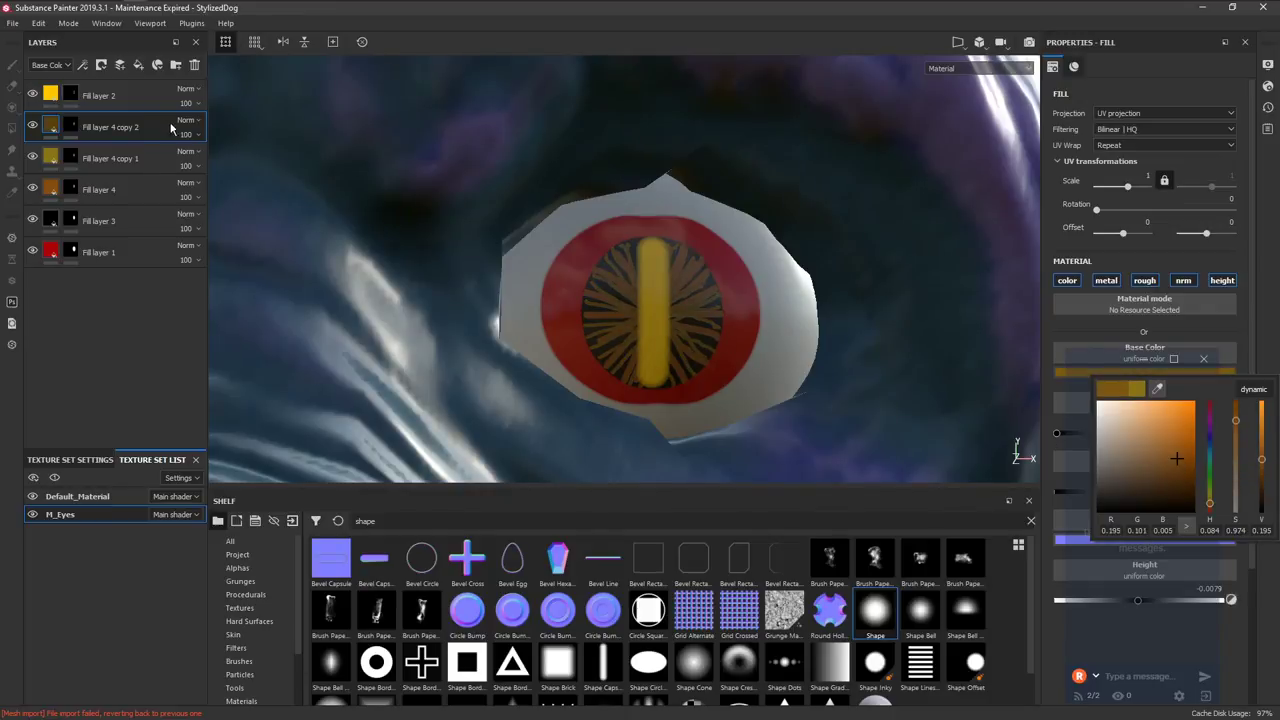
Reset the brown layer's mask to black and paint additional fine radial streaks across the inner iris.
{"action": "right_click", "coordinate": [73, 125]}
{"action": "left_click", "coordinate": [91, 146]}
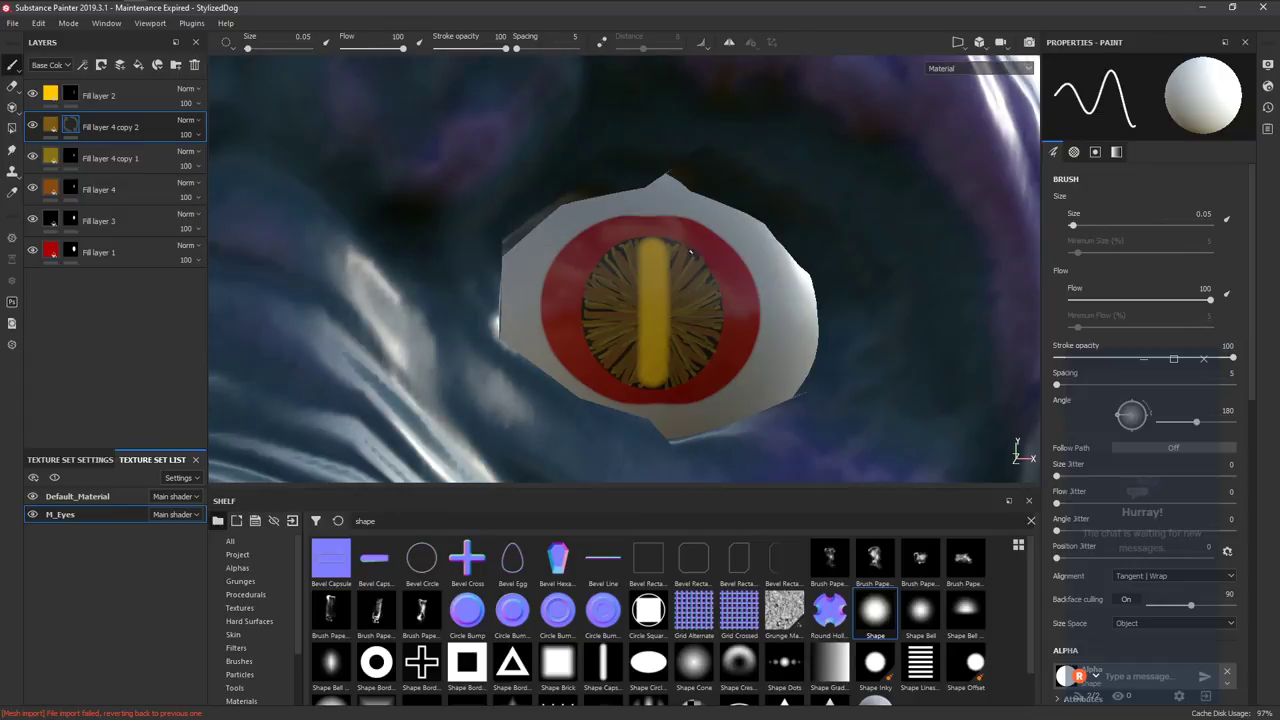
Change the outer iris ring's base color to green, RGB 0.000, 0.376, 0.099, judging it on the whole face.
{"action": "key", "text": "f"}
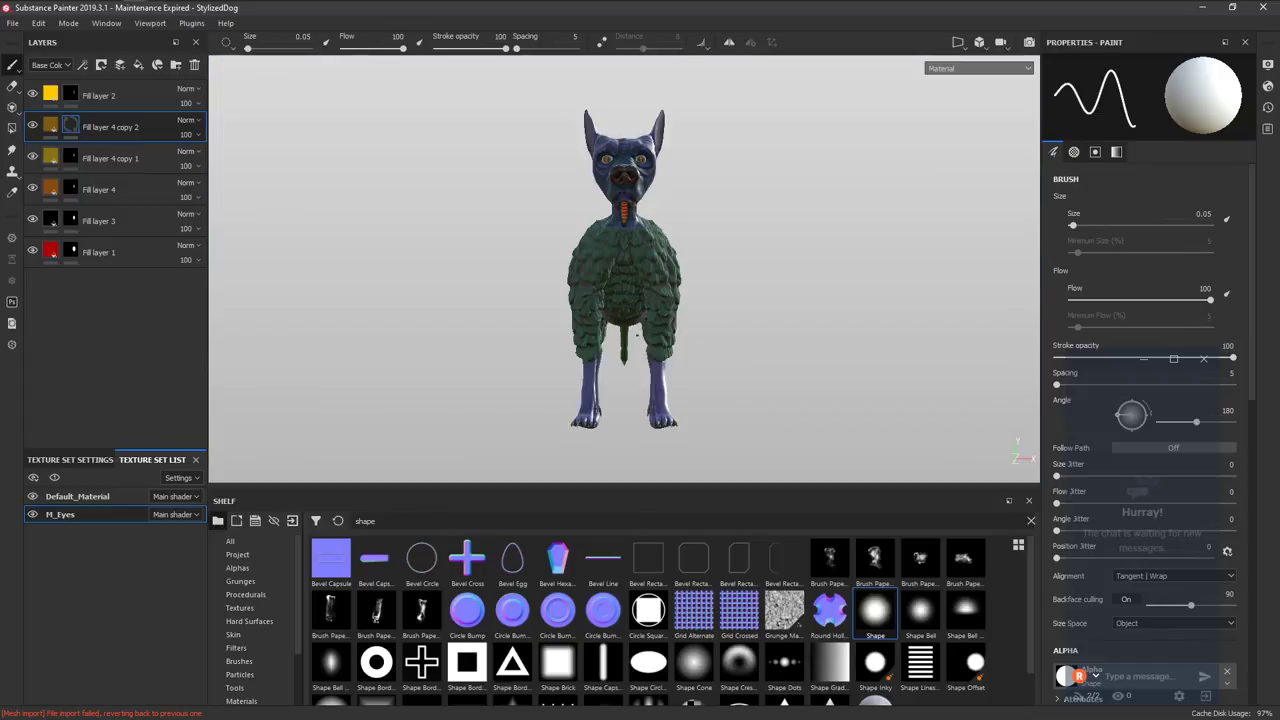
{"action": "right_click_drag", "start_coordinate": [624, 200], "coordinate": [535, 505], "text": "alt"}
{"action": "middle_click_drag", "start_coordinate": [622, 200], "coordinate": [640, 266], "text": "alt"}
{"action": "mouse_move", "coordinate": [680, 266]}
{"action": "left_mouse_down", "text": "alt"}
{"action": "mouse_move", "coordinate": [632, 267]}
{"action": "mouse_move", "coordinate": [600, 300]}
{"action": "left_mouse_up", "text": "alt"}
{"action": "left_click", "coordinate": [98, 252]}
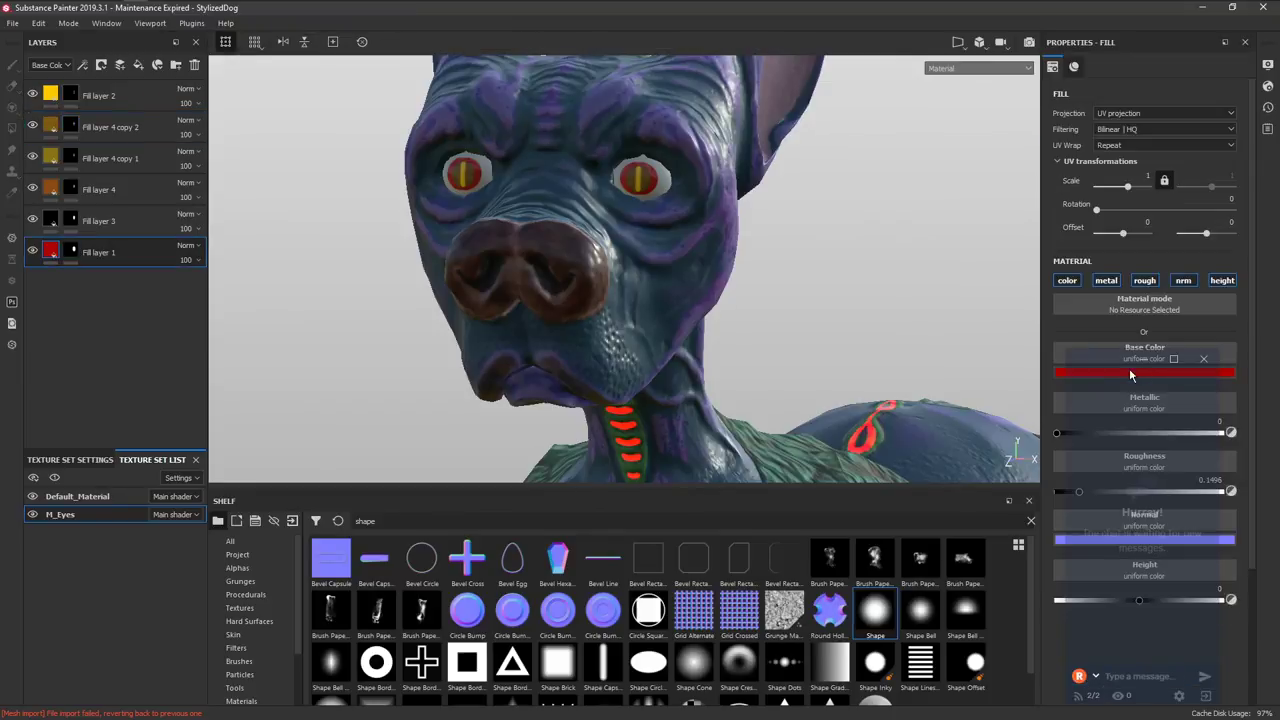
{"action": "left_click", "coordinate": [1129, 370]}
{"action": "mouse_move", "coordinate": [1209, 490]}
{"action": "left_mouse_down"}
{"action": "mouse_move", "coordinate": [1209, 418]}
{"action": "mouse_move", "coordinate": [1205, 482]}
{"action": "mouse_move", "coordinate": [1213, 461]}
{"action": "mouse_move", "coordinate": [1212, 472]}
{"action": "mouse_move", "coordinate": [1197, 470]}
{"action": "left_mouse_up"}
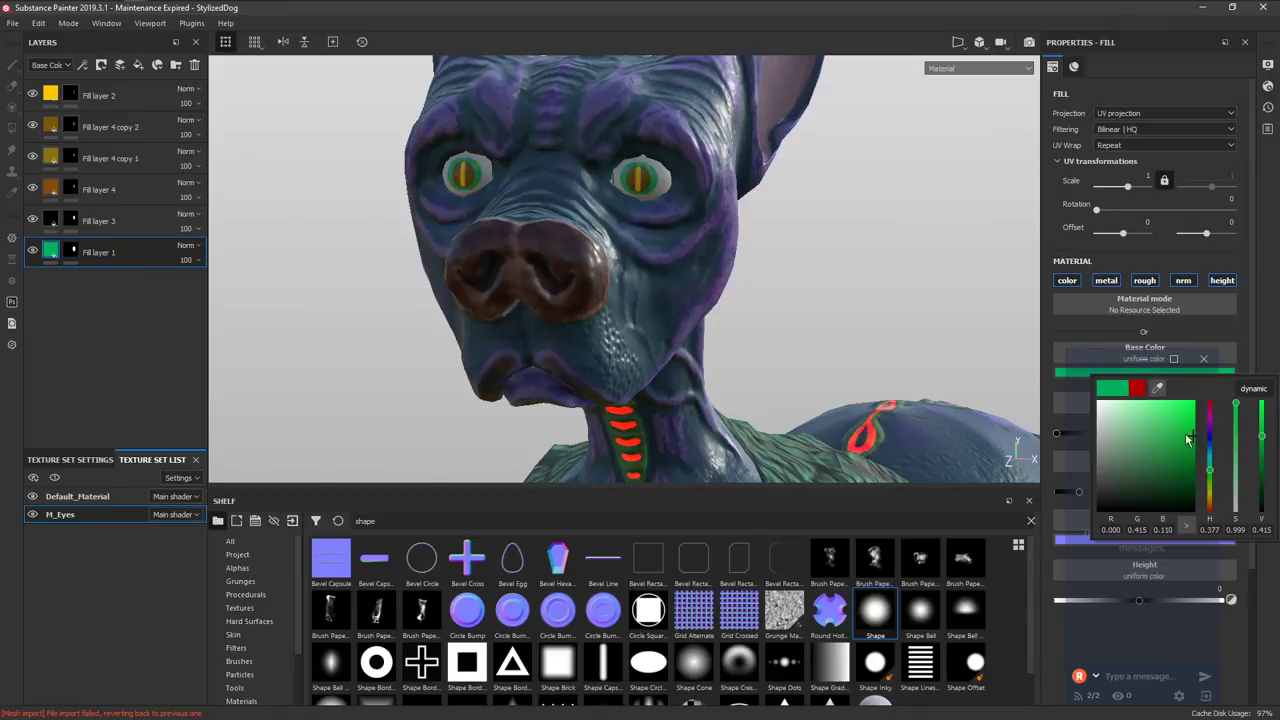
{"action": "left_click", "coordinate": [1174, 374]}
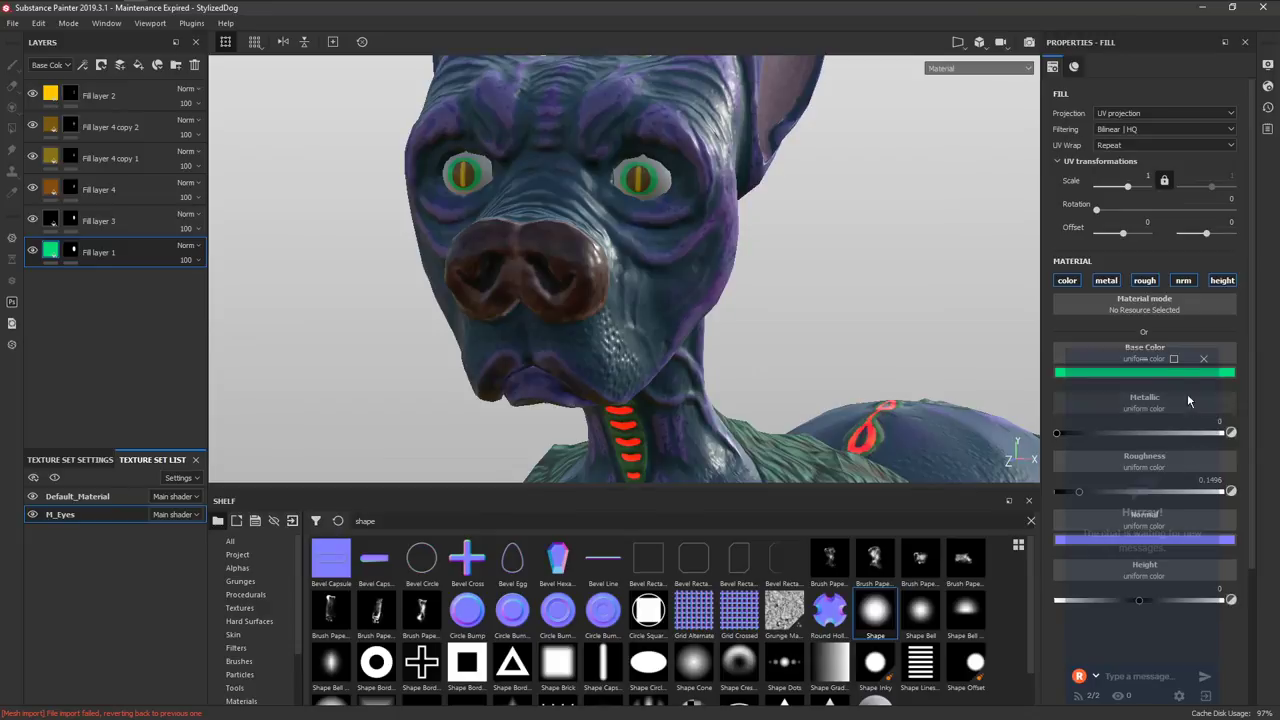
{"action": "left_click", "coordinate": [1176, 374]}
{"action": "left_click", "coordinate": [1179, 454]}
{"action": "left_click_drag", "start_coordinate": [1179, 454], "coordinate": [1200, 436]}
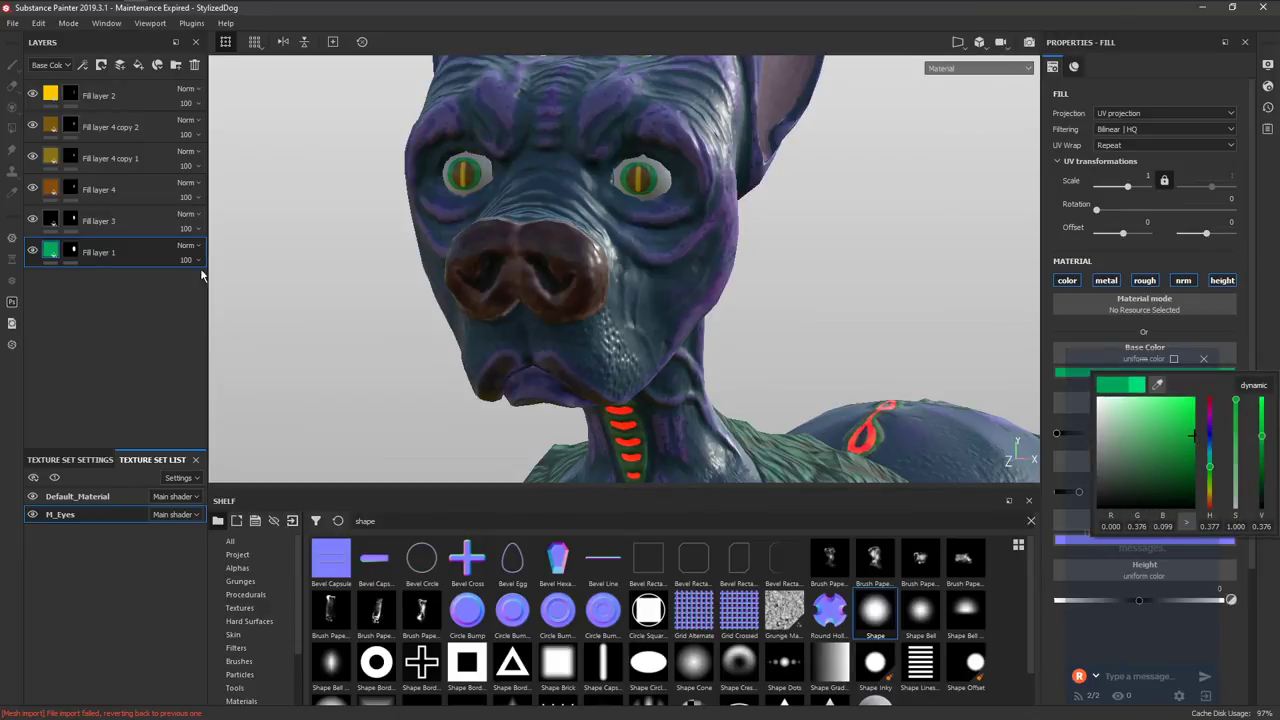
Add a fill layer at the bottom of the eye's layer stack with a pale pink base color, RGB 0.649, 0.324, 0.324.
{"action": "left_click", "coordinate": [140, 181]}
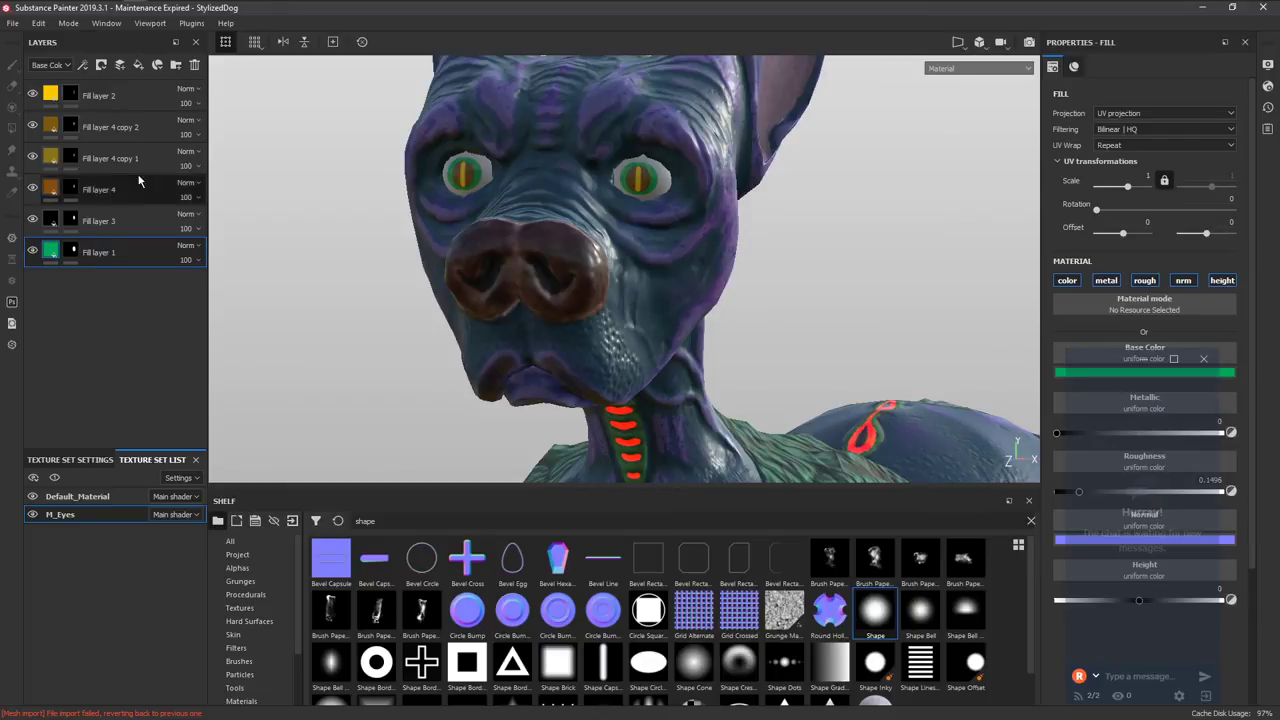
{"action": "left_click", "coordinate": [138, 64]}
{"action": "left_click_drag", "start_coordinate": [135, 254], "coordinate": [137, 304]}
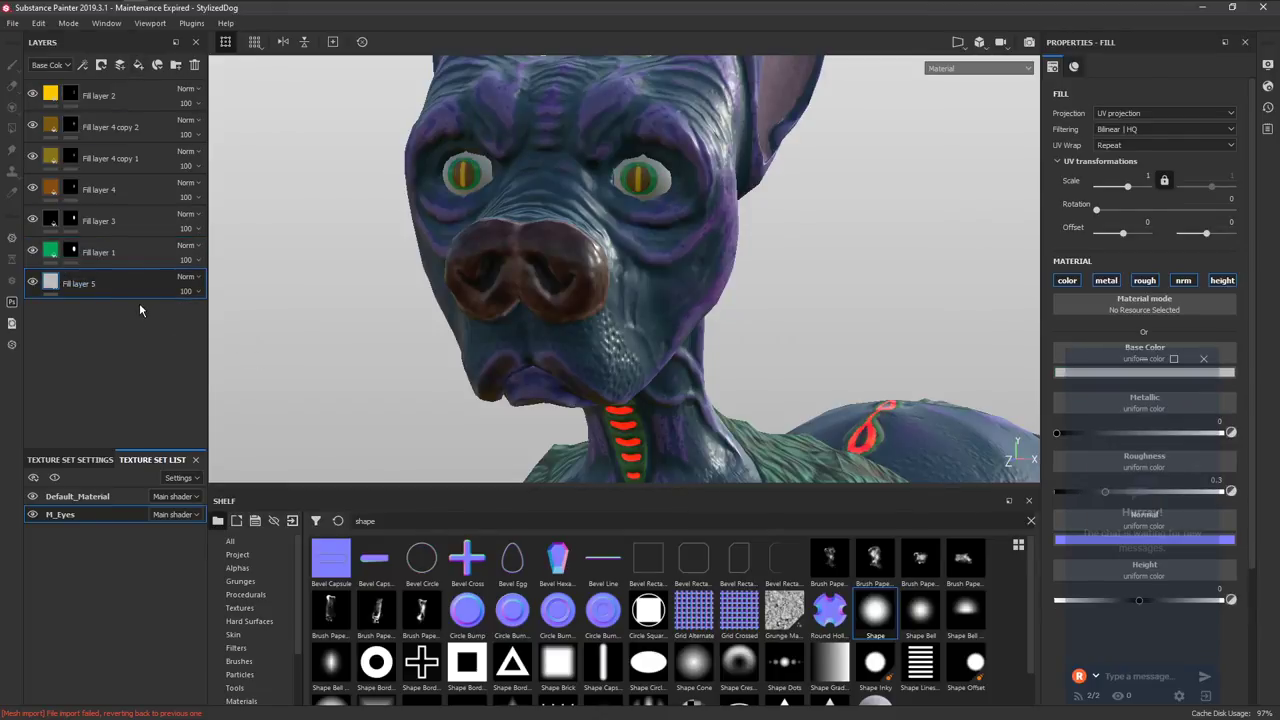
{"action": "left_click", "coordinate": [1085, 372]}
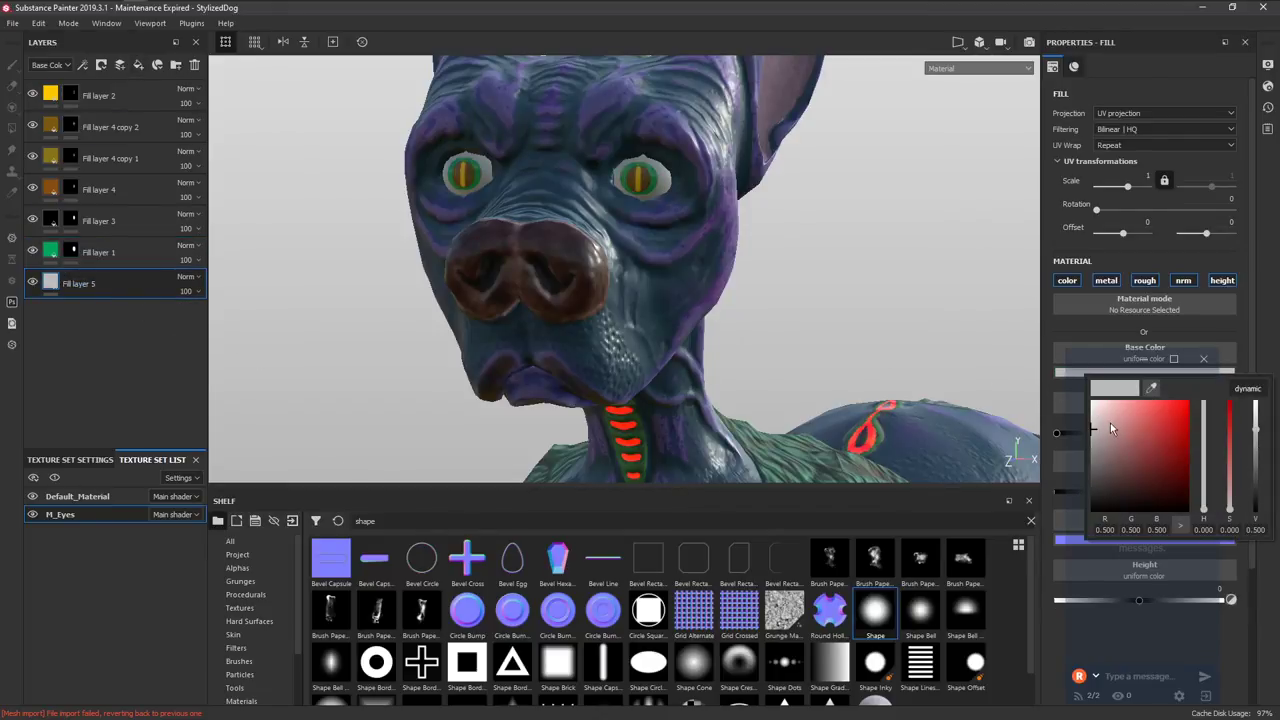
{"action": "left_click_drag", "start_coordinate": [1102, 435], "coordinate": [1107, 422]}
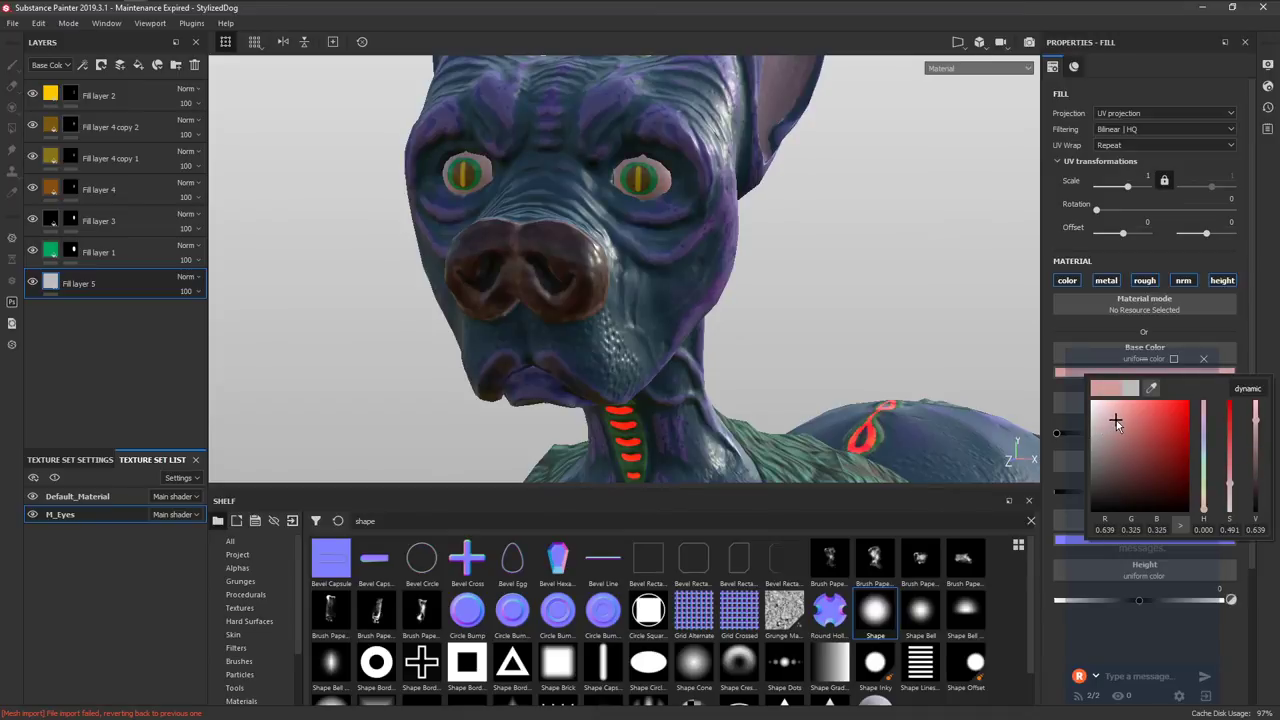
Duplicate the pink eyeball layer and set the copy's base color to a saturated red.
{"action": "left_click", "coordinate": [86, 287]}
{"action": "key", "text": "ctrl+d"}
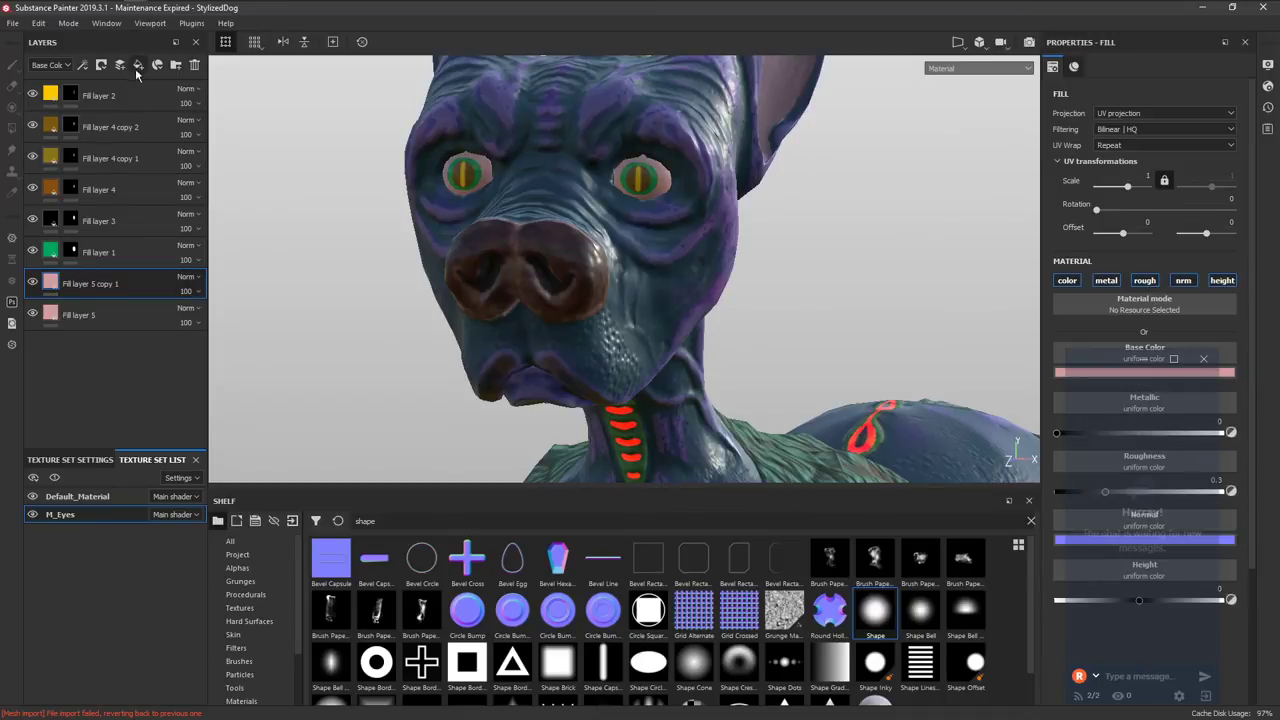
{"action": "left_click", "coordinate": [1067, 374]}
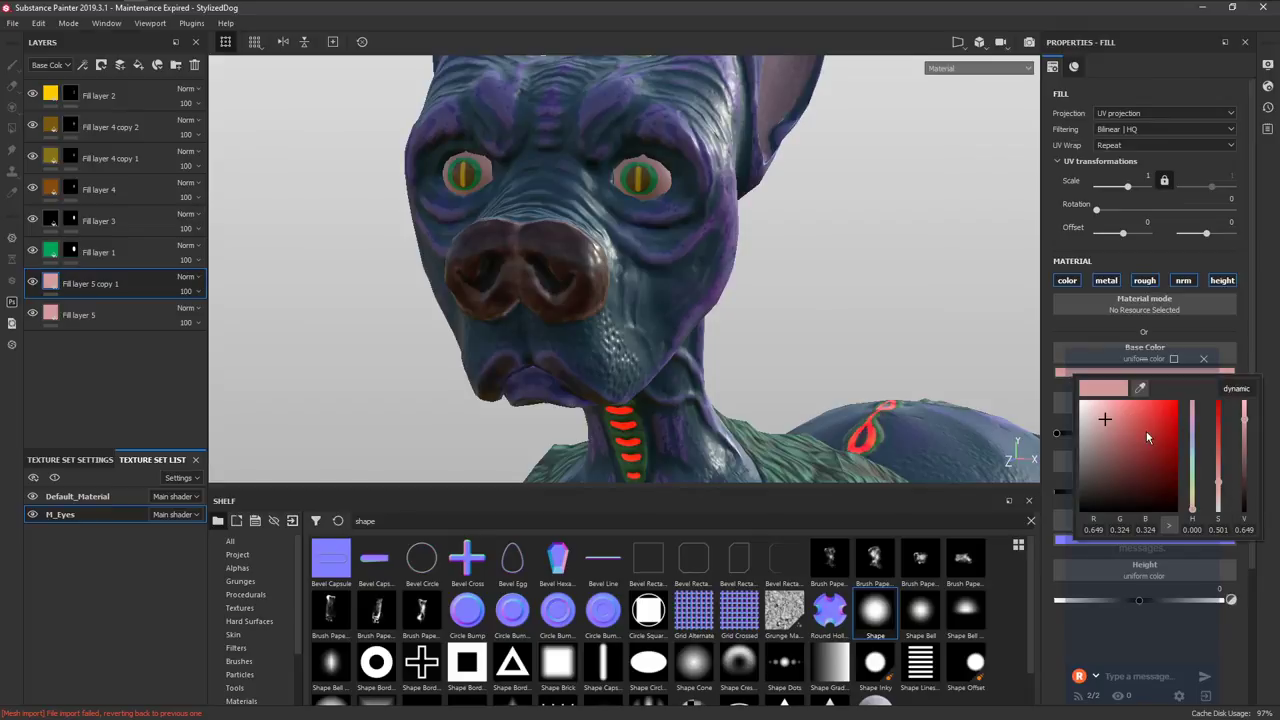
{"action": "left_click_drag", "start_coordinate": [1149, 436], "coordinate": [1152, 428]}
Add a black mask to the red eyeball layer.
{"action": "left_click", "coordinate": [87, 277]}
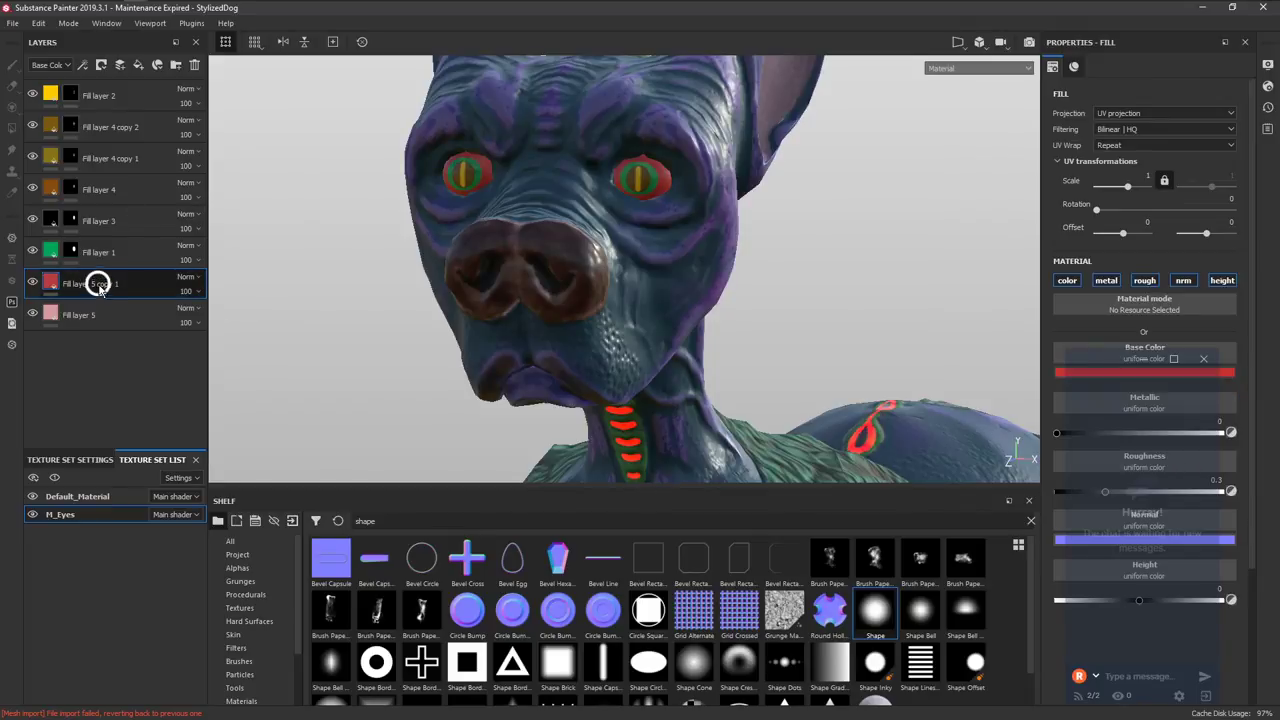
{"action": "right_click", "coordinate": [98, 283]}
{"action": "left_click", "coordinate": [150, 39]}
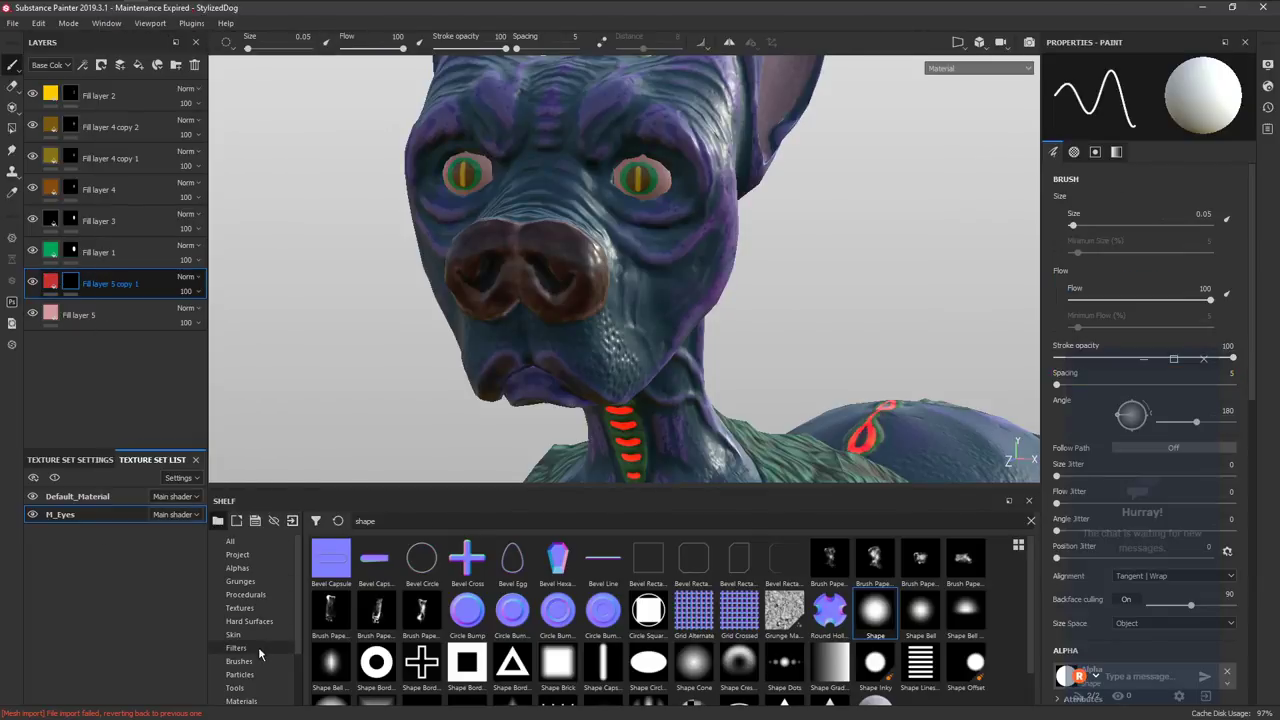
Choose the Organic Spread particle brush and try painting red veins around the eyeball on the red layer's mask.
{"action": "left_click", "coordinate": [240, 674]}
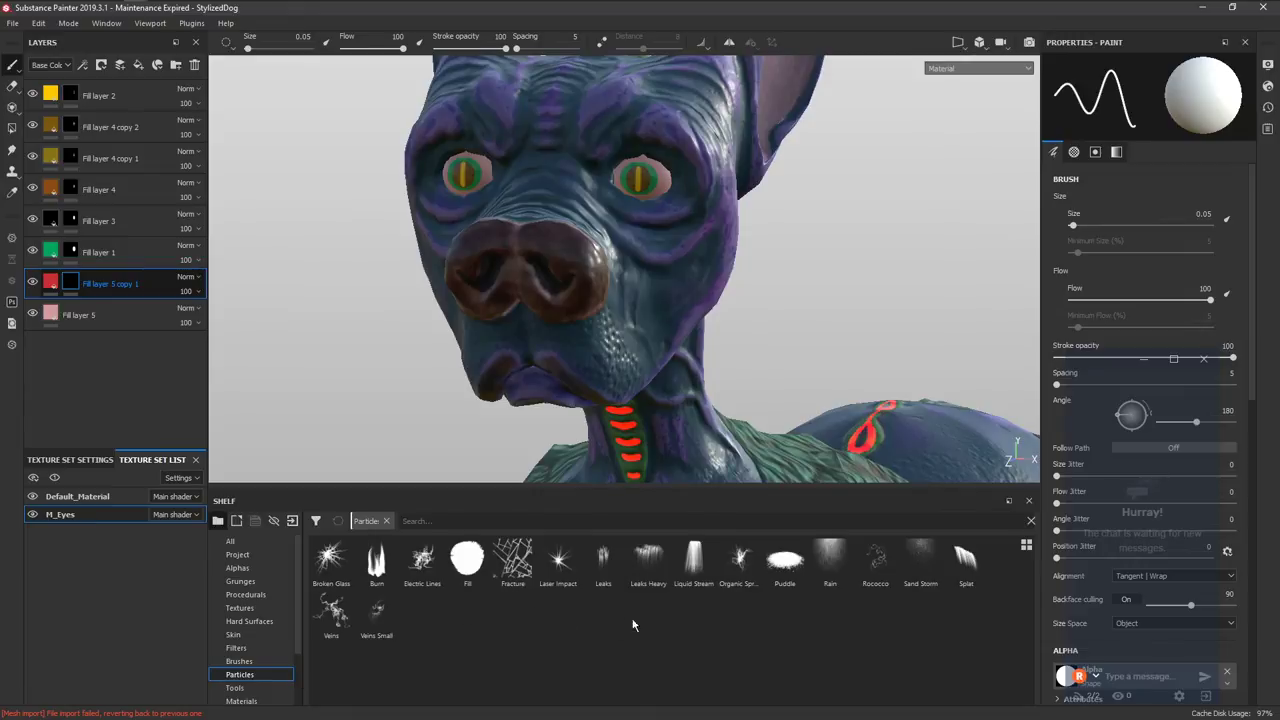
{"action": "left_click", "coordinate": [740, 560]}
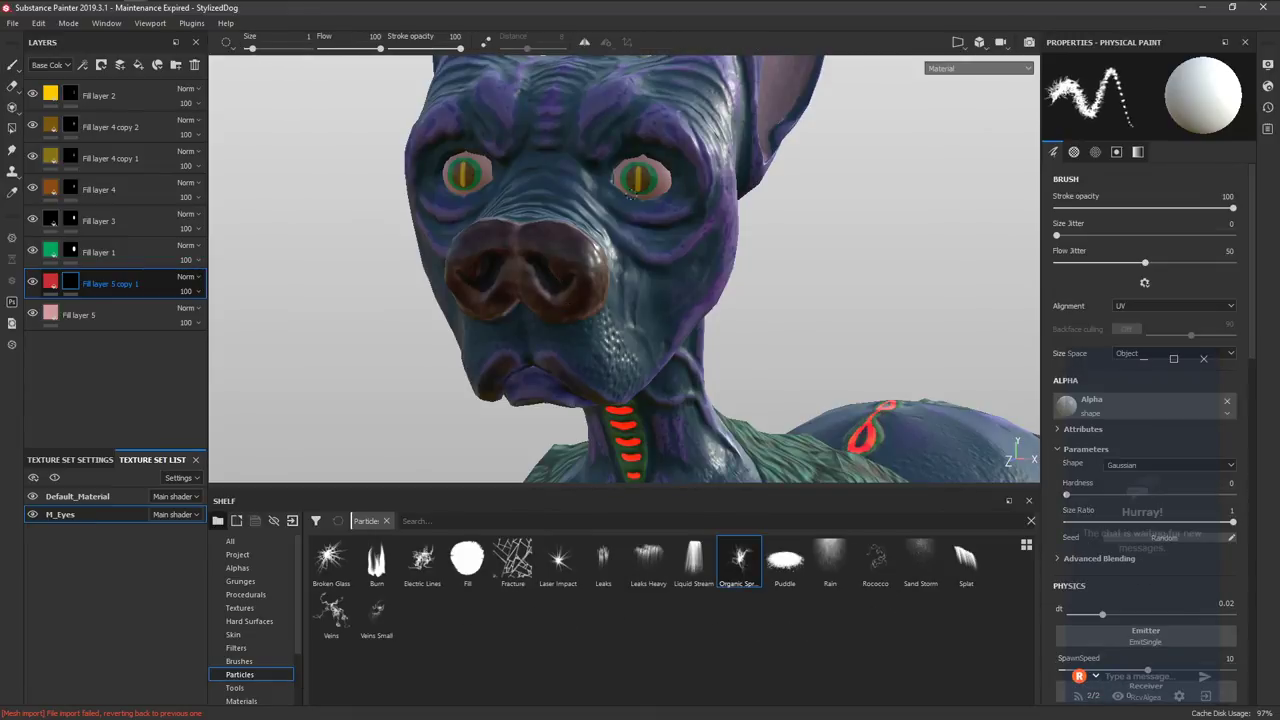
{"action": "middle_click_drag", "start_coordinate": [648, 187], "coordinate": [614, 289], "text": "alt"}
{"action": "right_click_drag", "start_coordinate": [614, 289], "coordinate": [550, 555], "text": "alt"}
{"action": "mouse_move", "coordinate": [626, 312]}
{"action": "left_mouse_down"}
{"action": "mouse_move", "coordinate": [618, 341]}
{"action": "mouse_move", "coordinate": [510, 300]}
{"action": "mouse_move", "coordinate": [629, 313]}
{"action": "mouse_move", "coordinate": [571, 349]}
{"action": "left_mouse_up"}
{"action": "left_click_drag", "start_coordinate": [638, 298], "coordinate": [602, 357]}
{"action": "middle_click_drag", "start_coordinate": [680, 308], "coordinate": [698, 304], "text": "alt"}
{"action": "mouse_move", "coordinate": [660, 316]}
{"action": "left_mouse_down"}
{"action": "mouse_move", "coordinate": [656, 338]}
{"action": "mouse_move", "coordinate": [643, 307]}
{"action": "mouse_move", "coordinate": [600, 320]}
{"action": "mouse_move", "coordinate": [638, 275]}
{"action": "mouse_move", "coordinate": [572, 325]}
{"action": "mouse_move", "coordinate": [615, 301]}
{"action": "left_mouse_up"}
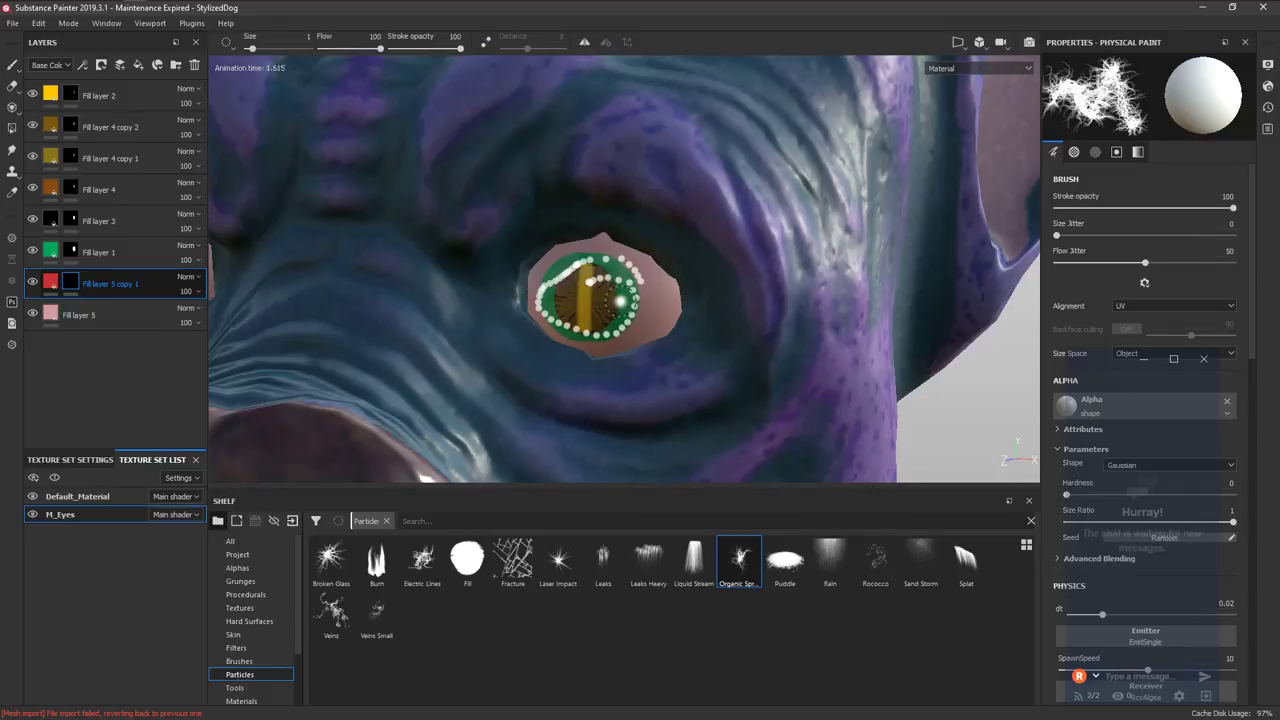
Try thinner particle veins around the iris with brush size 0.24 and undo the stroke.
{"action": "right_click_drag", "start_coordinate": [643, 307], "coordinate": [615, 315], "text": "ctrl"}
{"action": "mouse_move", "coordinate": [625, 266]}
{"action": "left_mouse_down"}
{"action": "mouse_move", "coordinate": [657, 297]}
{"action": "mouse_move", "coordinate": [628, 346]}
{"action": "left_mouse_up"}
{"action": "left_click_drag", "start_coordinate": [658, 297], "coordinate": [684, 325], "text": "alt"}
{"action": "key", "text": "ctrl+z"}
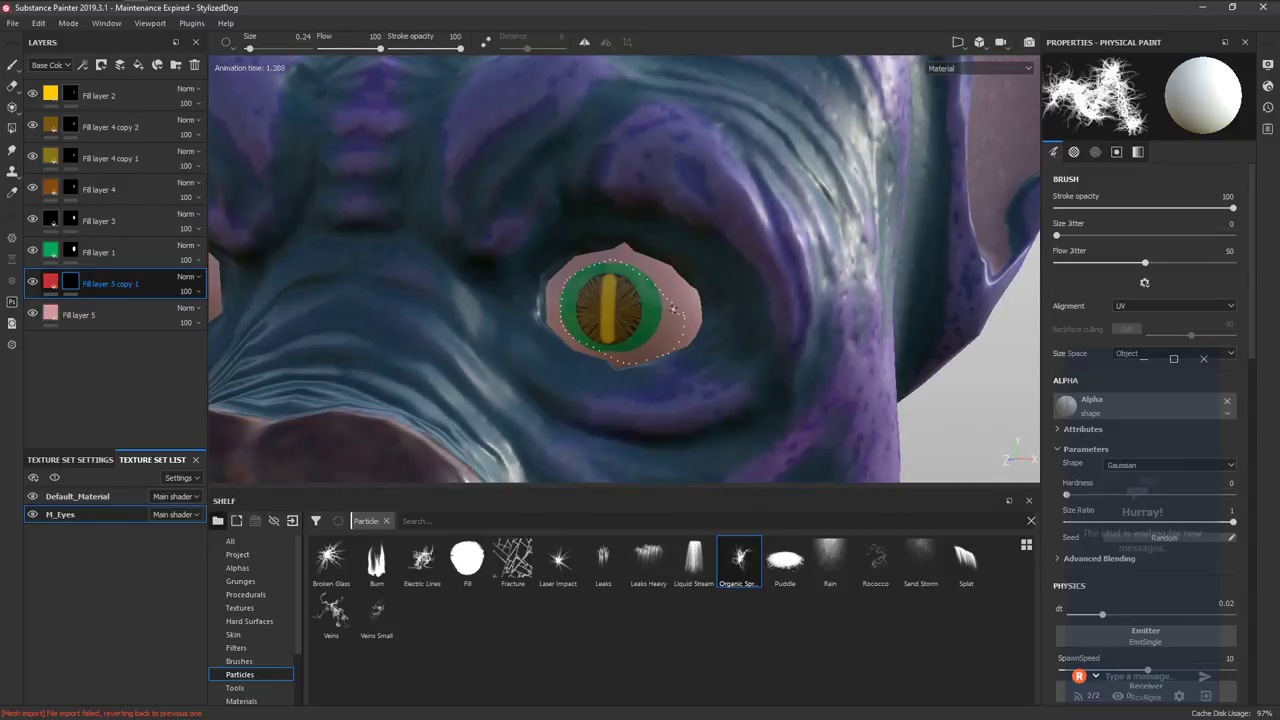
{"action": "left_click_drag", "start_coordinate": [676, 311], "coordinate": [597, 257], "text": "alt"}
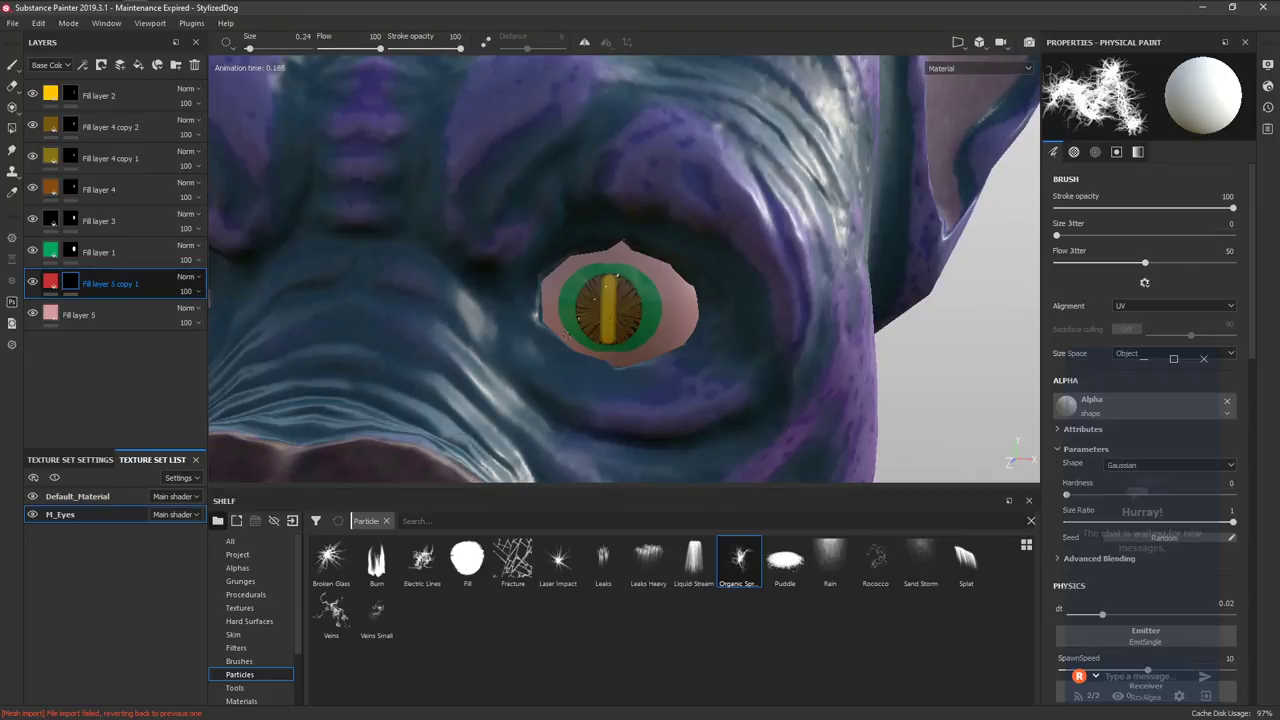
Try spreading red particles over the eyeball with brush size 0.63 and undo the stroke.
{"action": "right_click_drag", "start_coordinate": [642, 311], "coordinate": [652, 311], "text": "ctrl"}
{"action": "left_click", "coordinate": [652, 311]}
{"action": "left_click_drag", "start_coordinate": [677, 354], "coordinate": [645, 335], "text": "alt"}
{"action": "left_click", "coordinate": [665, 306]}
{"action": "right_click_drag", "start_coordinate": [671, 300], "coordinate": [672, 303], "text": "ctrl"}
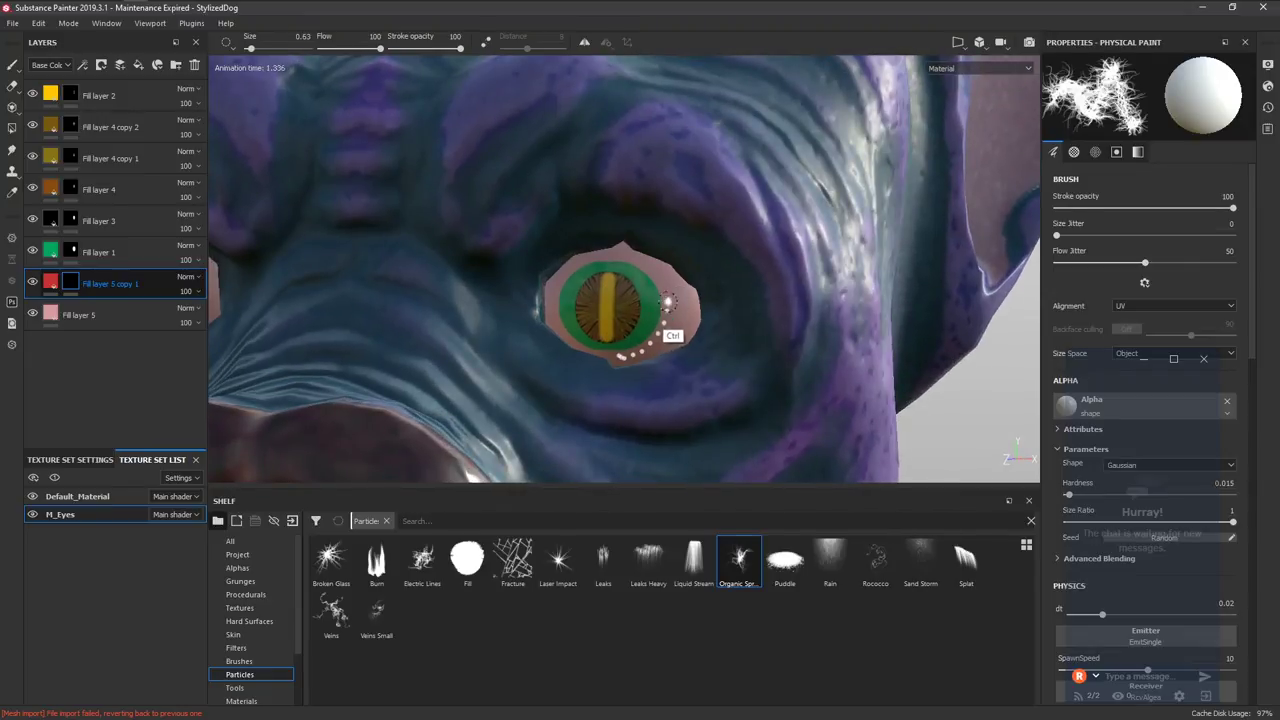
{"action": "mouse_move", "coordinate": [668, 318]}
{"action": "left_mouse_down"}
{"action": "mouse_move", "coordinate": [562, 310]}
{"action": "mouse_move", "coordinate": [610, 270]}
{"action": "left_mouse_up"}
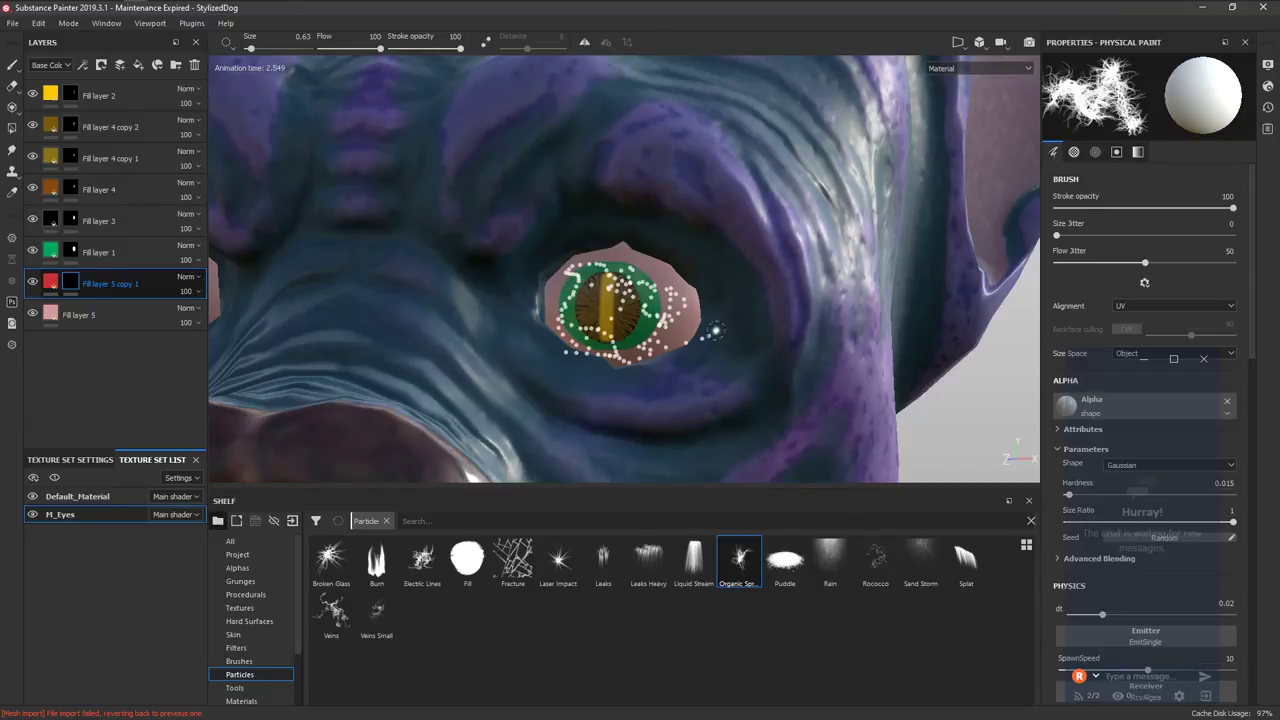
{"action": "left_click_drag", "start_coordinate": [716, 330], "coordinate": [648, 334], "text": "alt"}
{"action": "mouse_move", "coordinate": [688, 300]}
{"action": "left_mouse_down"}
{"action": "mouse_move", "coordinate": [634, 356]}
{"action": "mouse_move", "coordinate": [640, 254]}
{"action": "mouse_move", "coordinate": [696, 296]}
{"action": "left_mouse_up"}
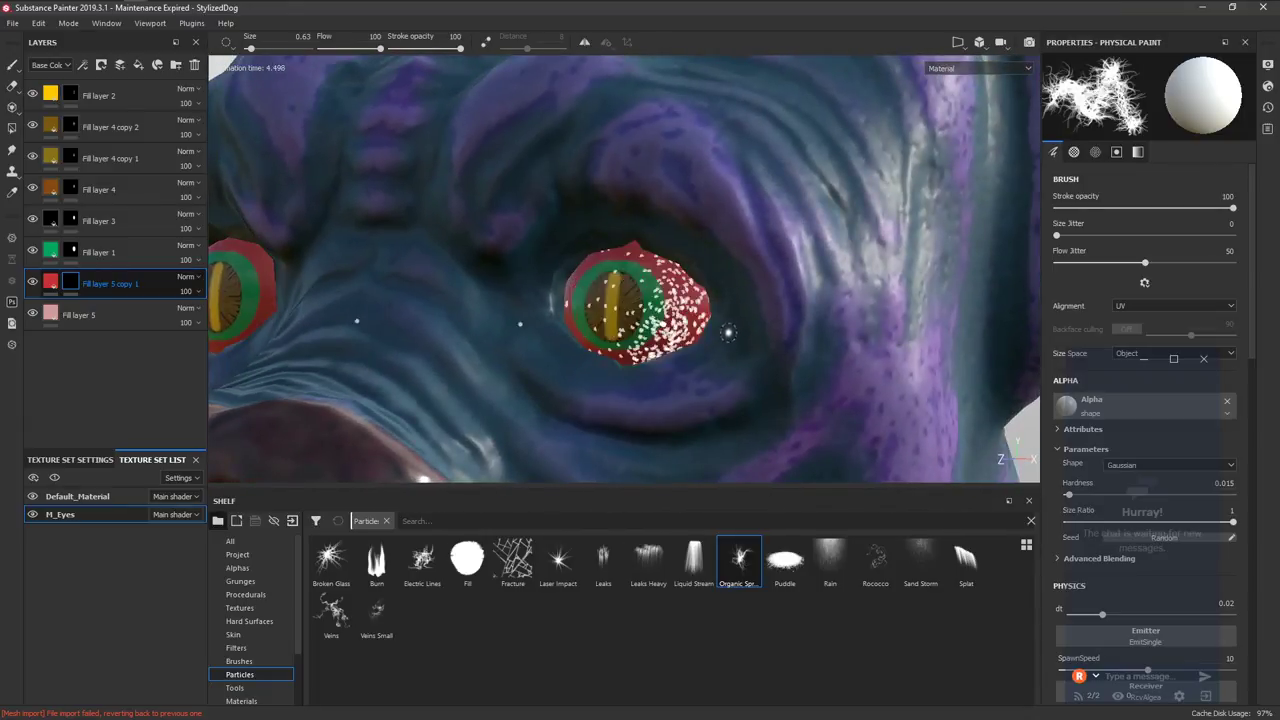
{"action": "key", "text": "ctrl+z"}
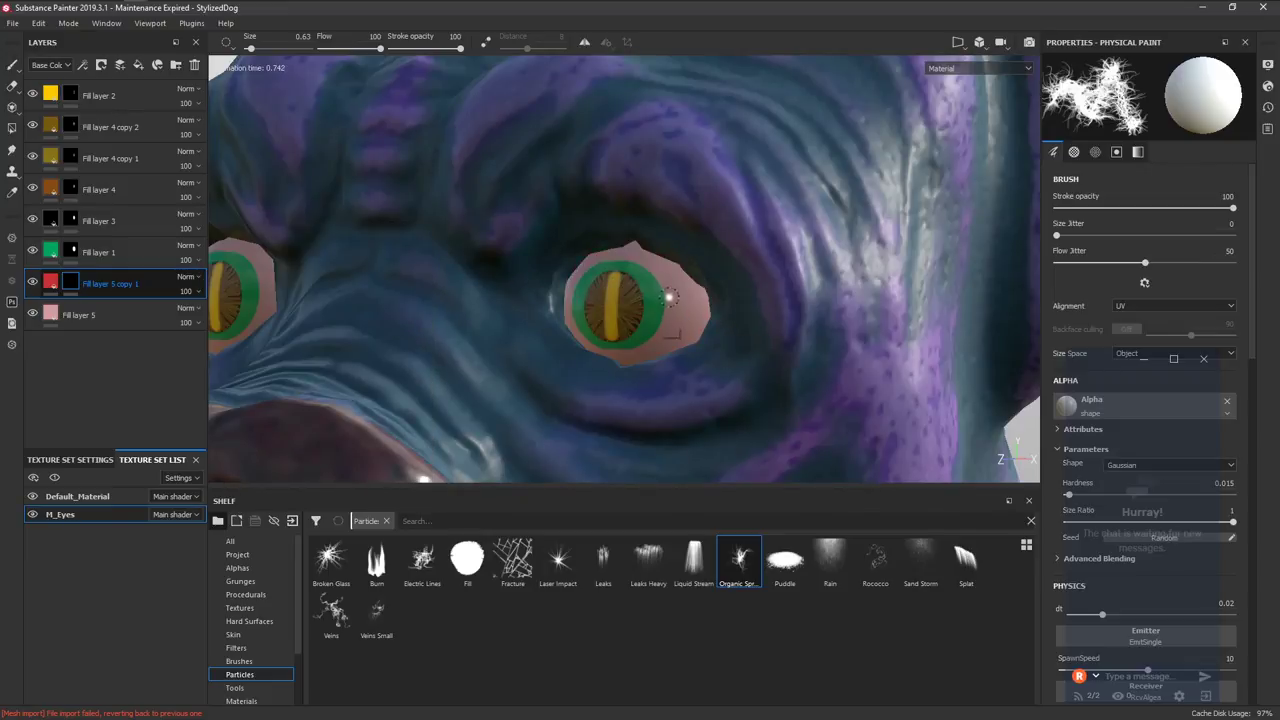
Try finer red speckling on the eyeball with brush sizes 0.1 and 0.21, judging it on the whole face.
{"action": "right_click_drag", "start_coordinate": [669, 297], "coordinate": [632, 300], "text": "ctrl"}
{"action": "mouse_move", "coordinate": [690, 302]}
{"action": "left_mouse_down"}
{"action": "mouse_move", "coordinate": [618, 355]}
{"action": "mouse_move", "coordinate": [686, 320]}
{"action": "mouse_move", "coordinate": [646, 320]}
{"action": "mouse_move", "coordinate": [571, 283]}
{"action": "mouse_move", "coordinate": [718, 305]}
{"action": "mouse_move", "coordinate": [694, 352]}
{"action": "mouse_move", "coordinate": [724, 395]}
{"action": "mouse_move", "coordinate": [698, 370]}
{"action": "left_mouse_up"}
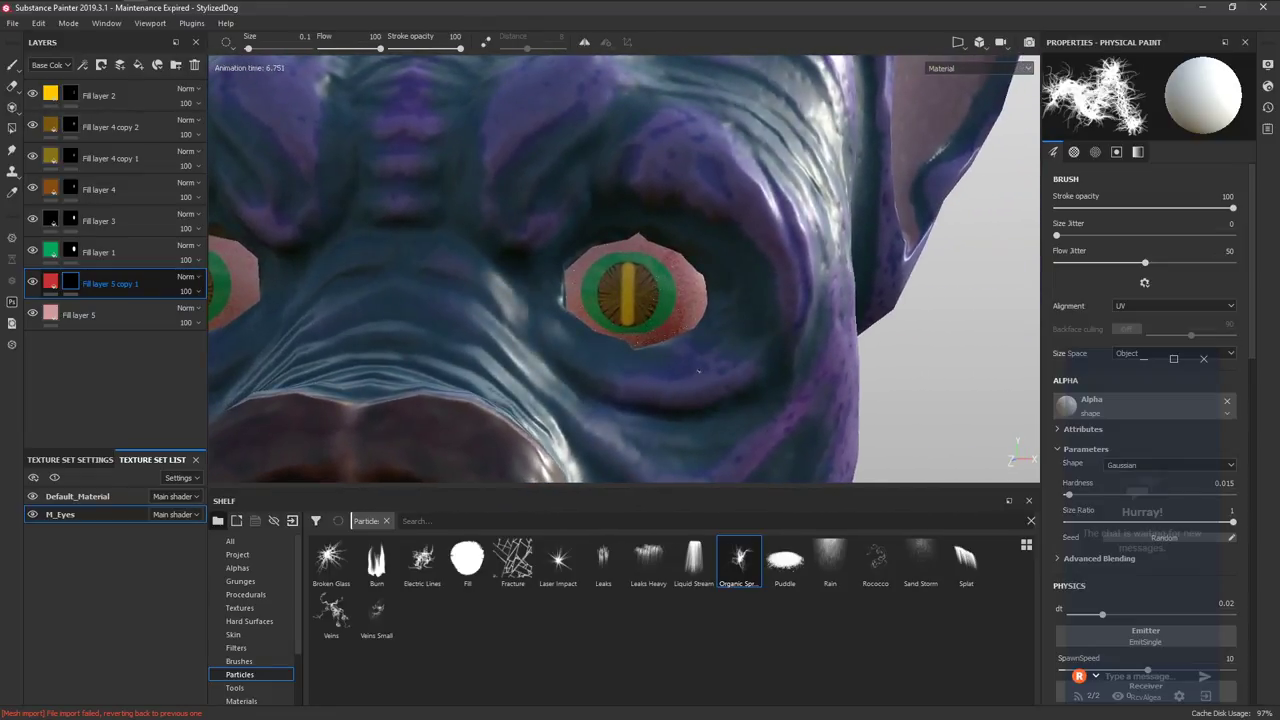
{"action": "key", "text": "f"}
{"action": "right_click_drag", "start_coordinate": [616, 205], "coordinate": [580, 380], "text": "alt"}
{"action": "middle_click_drag", "start_coordinate": [586, 305], "coordinate": [606, 342], "text": "alt"}
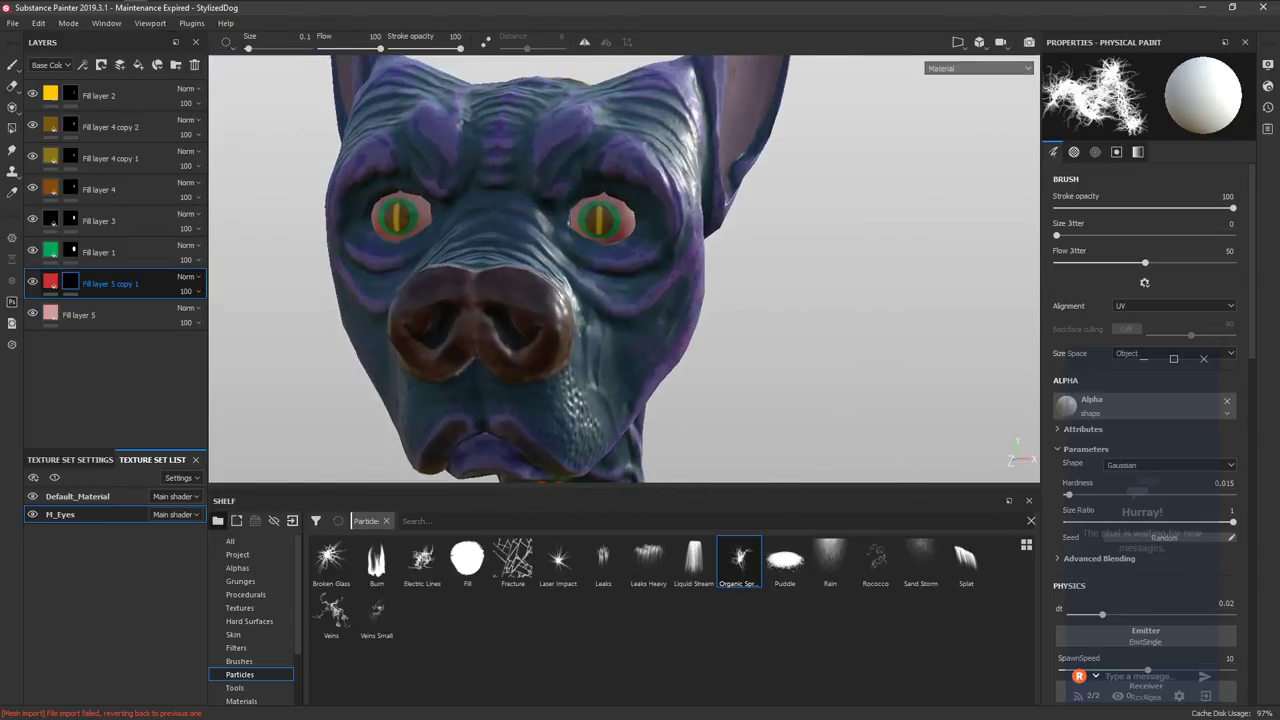
{"action": "mouse_move", "coordinate": [617, 209]}
{"action": "right_mouse_down", "text": "alt"}
{"action": "mouse_move", "coordinate": [556, 365]}
{"action": "mouse_move", "coordinate": [590, 385]}
{"action": "right_mouse_up", "text": "alt"}
{"action": "right_click_drag", "start_coordinate": [580, 297], "coordinate": [587, 296], "text": "ctrl"}
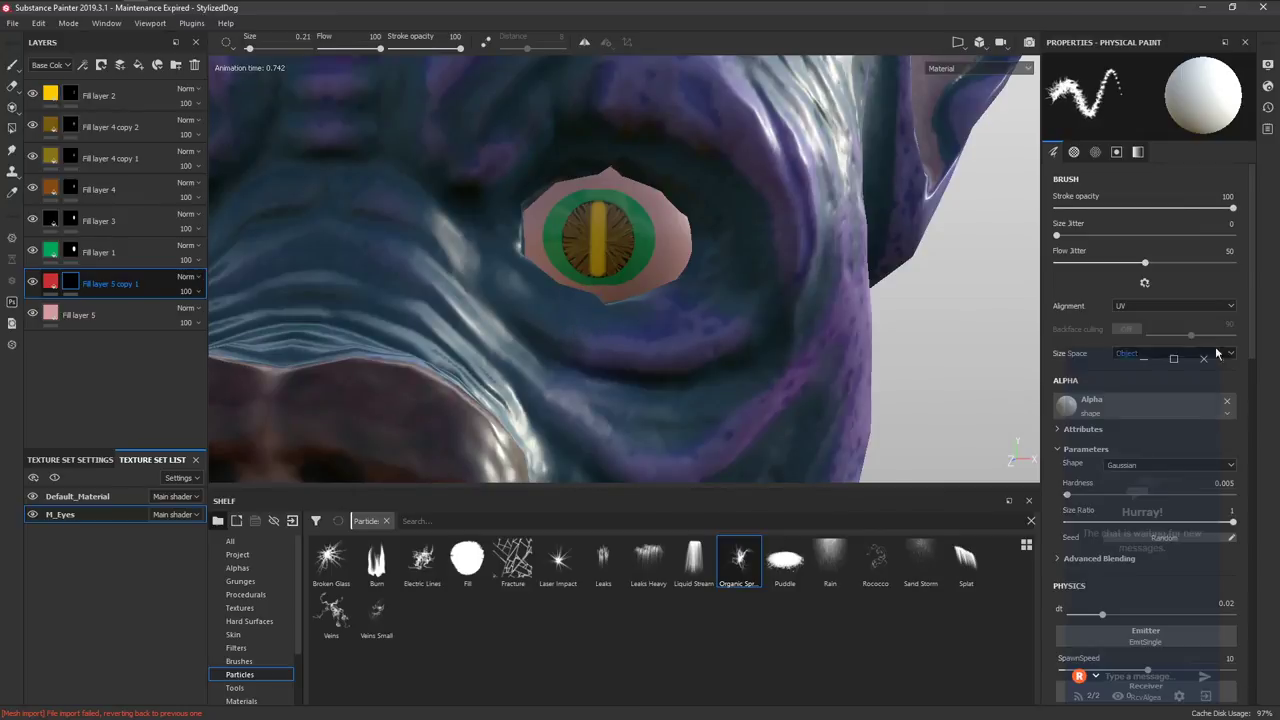
Set the particle brush's SpawnSpeed to 4.86 and ParticleLife to 0.51.
{"action": "scroll", "coordinate": [1256, 385], "scroll_direction": "down", "scroll_amount": 3}
{"action": "scroll", "coordinate": [1256, 385], "scroll_direction": "down", "scroll_amount": 4}
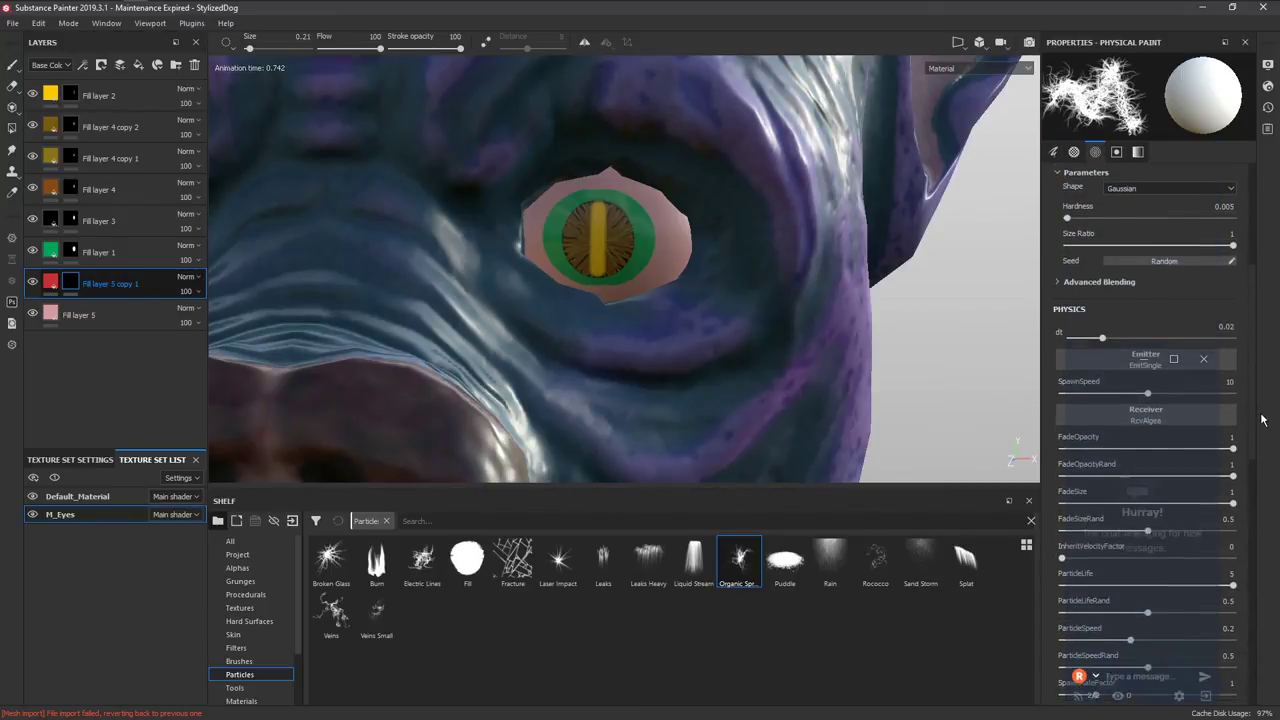
{"action": "left_click", "coordinate": [1148, 377]}
{"action": "left_click_drag", "start_coordinate": [1148, 380], "coordinate": [1103, 380]}
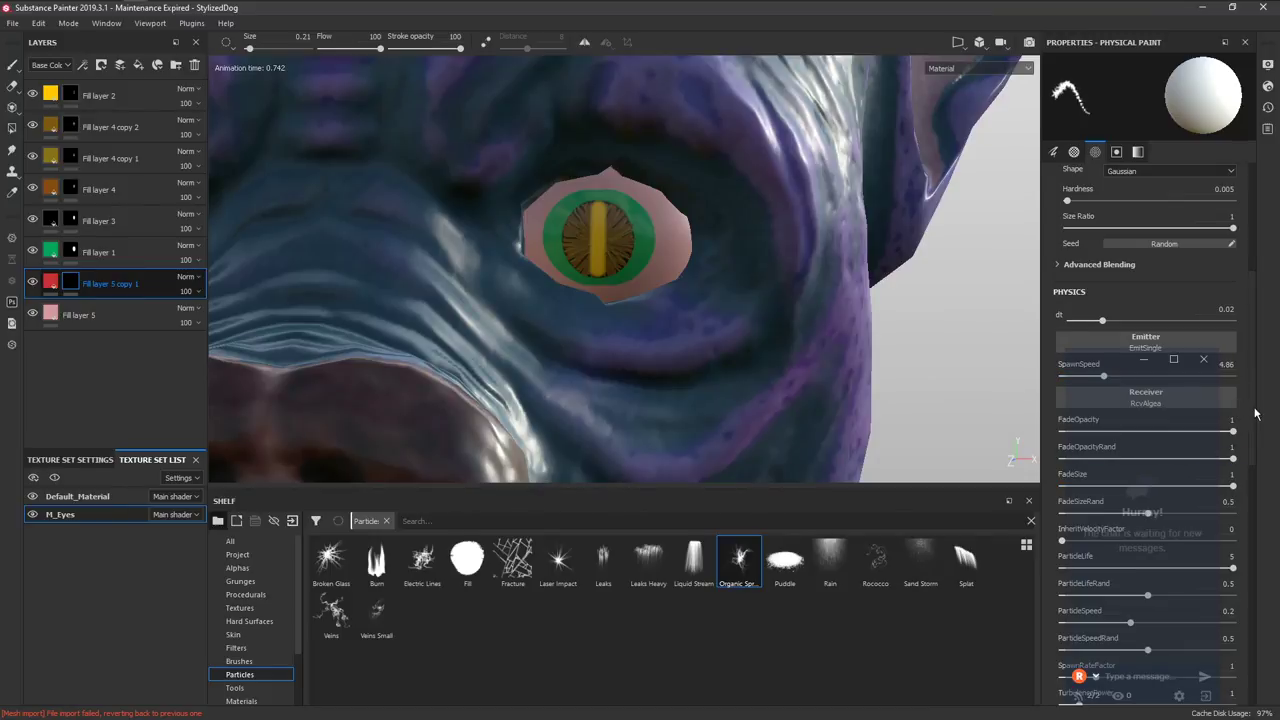
{"action": "scroll", "coordinate": [1256, 413], "scroll_direction": "down", "scroll_amount": 3}
{"action": "left_click_drag", "start_coordinate": [1231, 469], "coordinate": [1064, 480]}
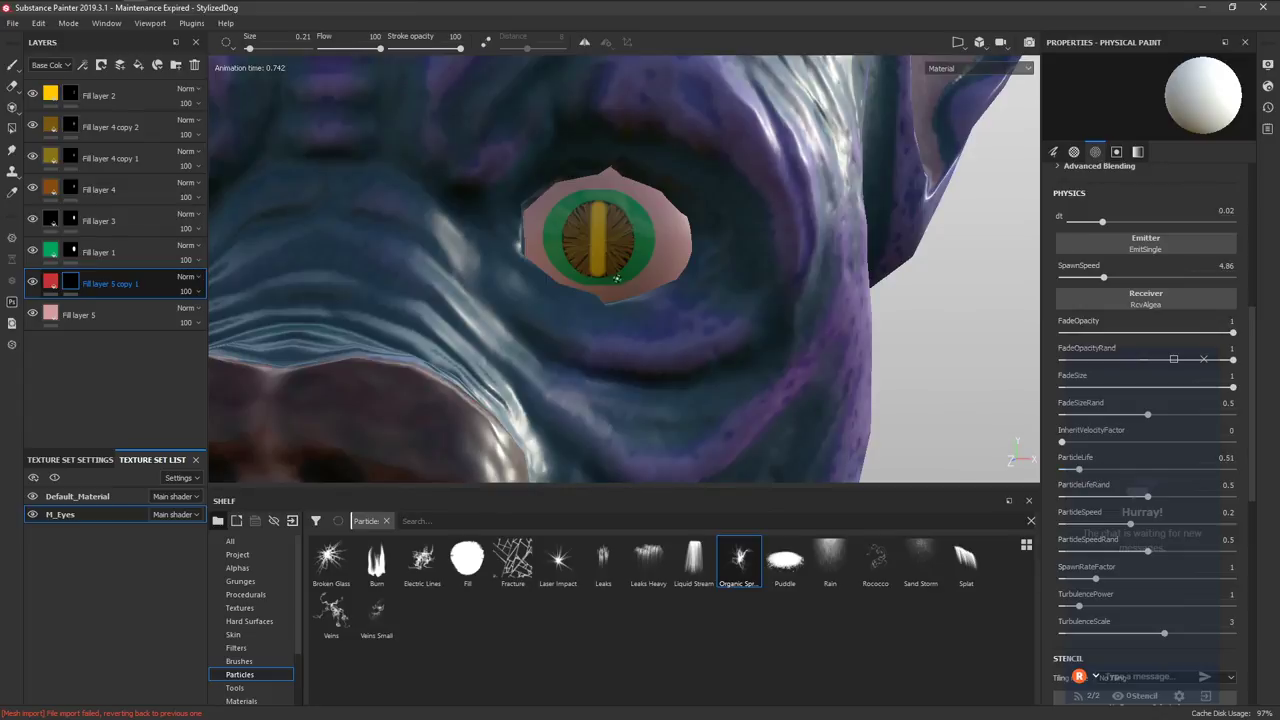
Set the brush size to 0.34 and try short-lived particle strokes around the edge of the green iris ring.
{"action": "mouse_move", "coordinate": [619, 290]}
{"action": "right_mouse_down", "text": "ctrl"}
{"action": "mouse_move", "coordinate": [637, 290]}
{"action": "mouse_move", "coordinate": [630, 299]}
{"action": "right_mouse_up", "text": "ctrl"}
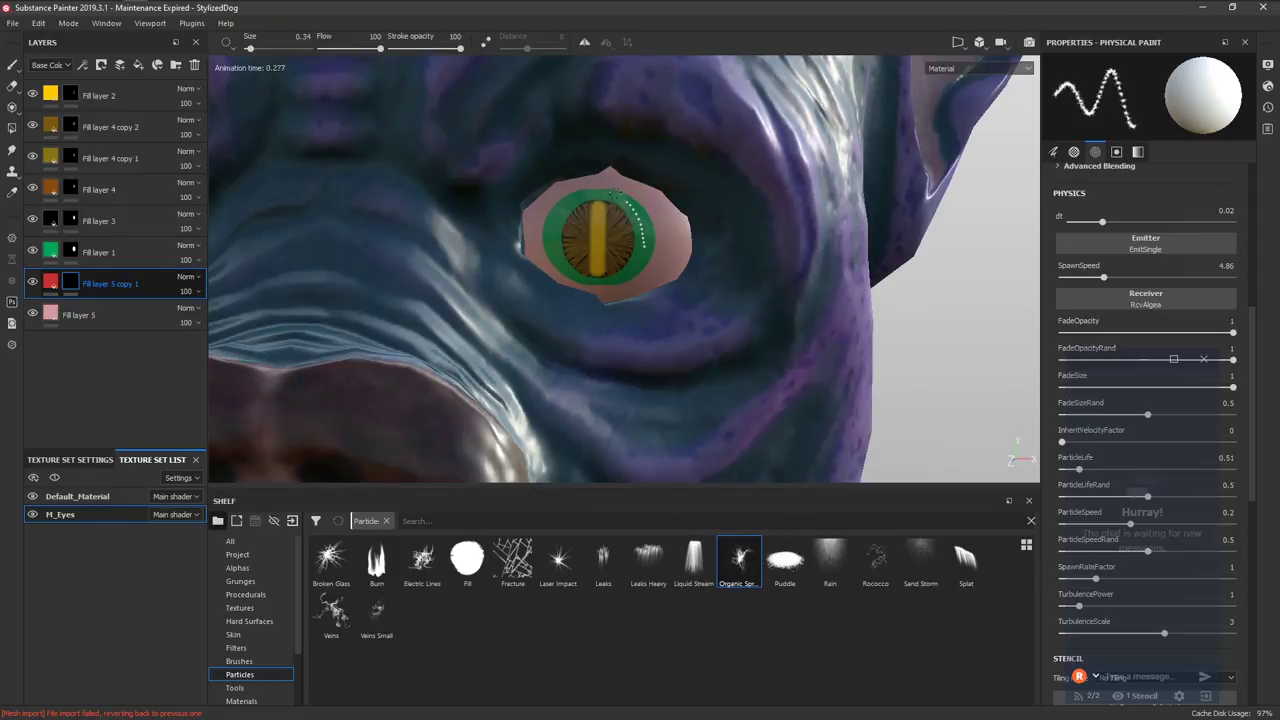
{"action": "left_click_drag", "start_coordinate": [678, 310], "coordinate": [607, 245], "text": "alt"}
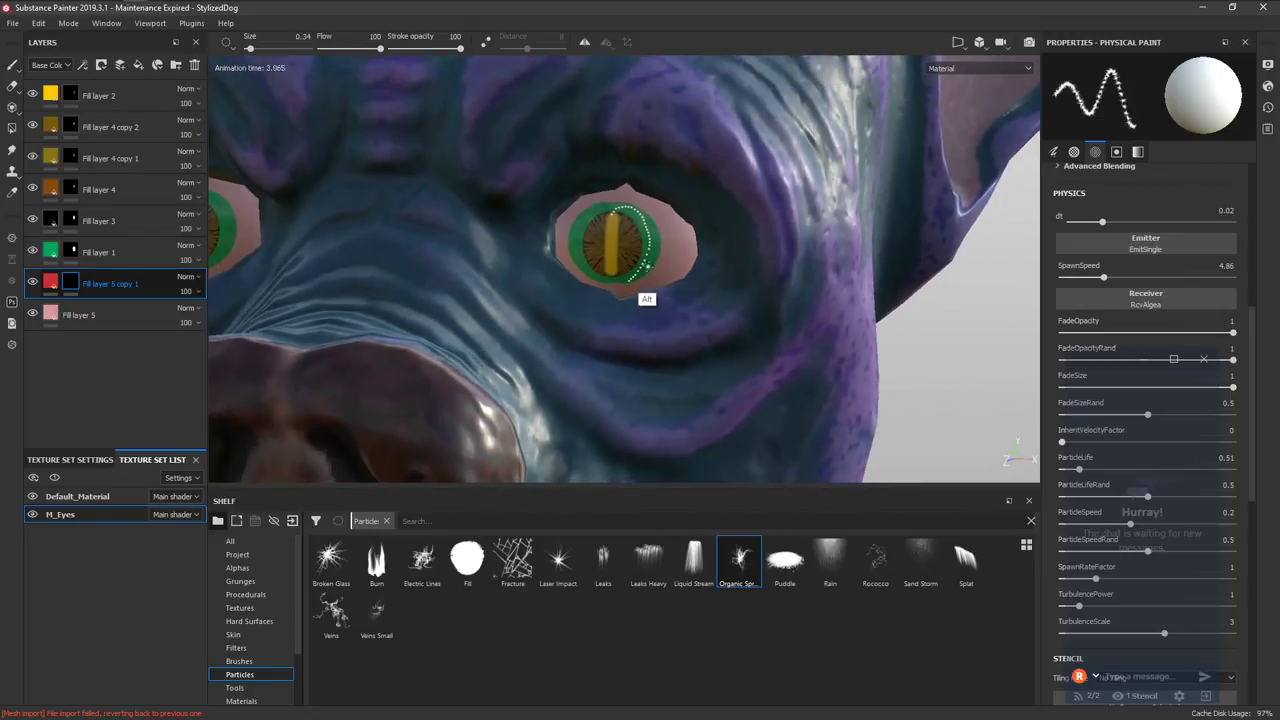
{"action": "right_click_drag", "start_coordinate": [646, 279], "coordinate": [765, 325], "text": "alt"}
{"action": "left_click_drag", "start_coordinate": [612, 278], "coordinate": [594, 282]}
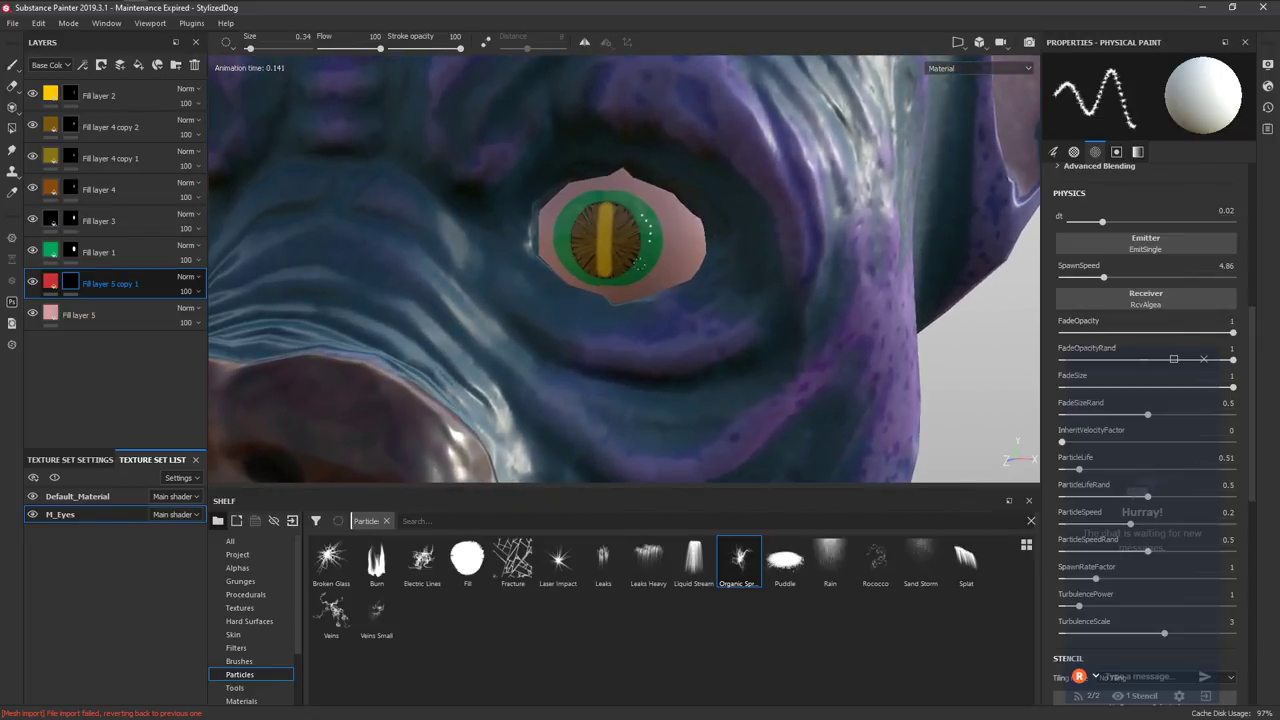
{"action": "left_click_drag", "start_coordinate": [679, 219], "coordinate": [572, 256], "text": "alt"}
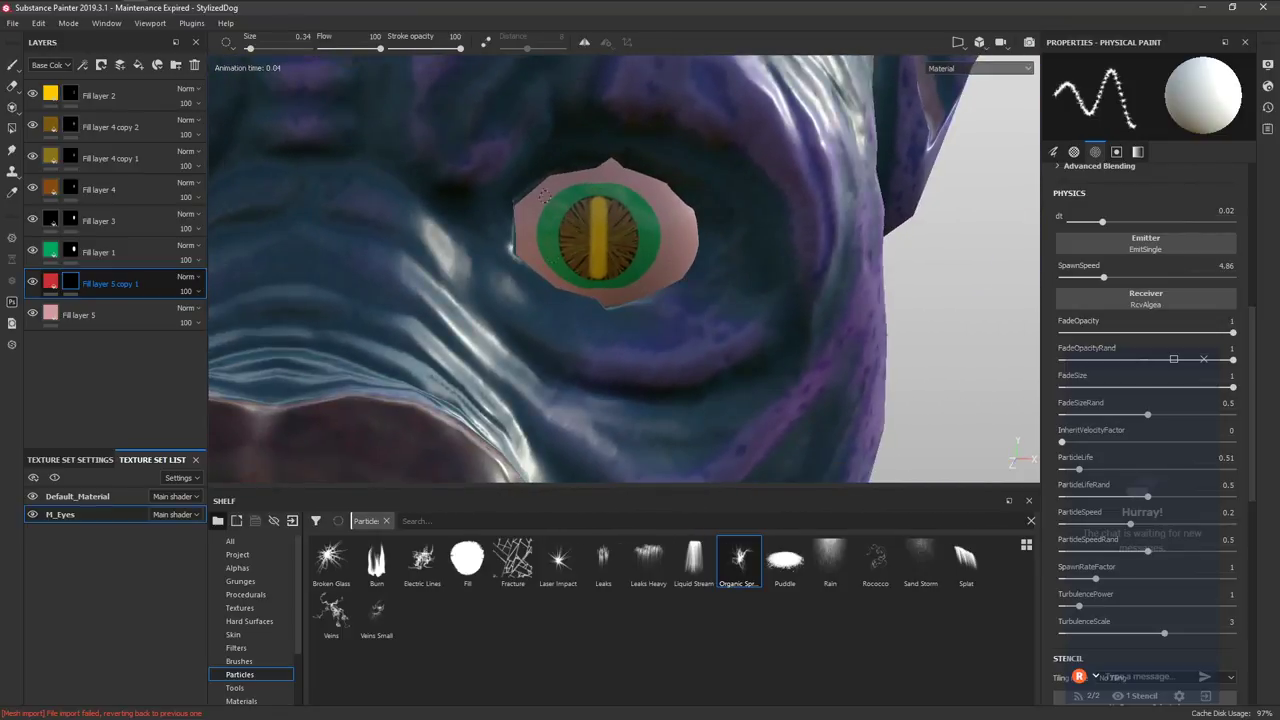
Try more particle strokes across the inner side of the eye and judge them on the whole head.
{"action": "mouse_move", "coordinate": [546, 196]}
{"action": "left_mouse_down"}
{"action": "mouse_move", "coordinate": [568, 265]}
{"action": "mouse_move", "coordinate": [591, 249]}
{"action": "left_mouse_up"}
{"action": "right_click", "coordinate": [576, 256]}
{"action": "key", "text": "shift"}
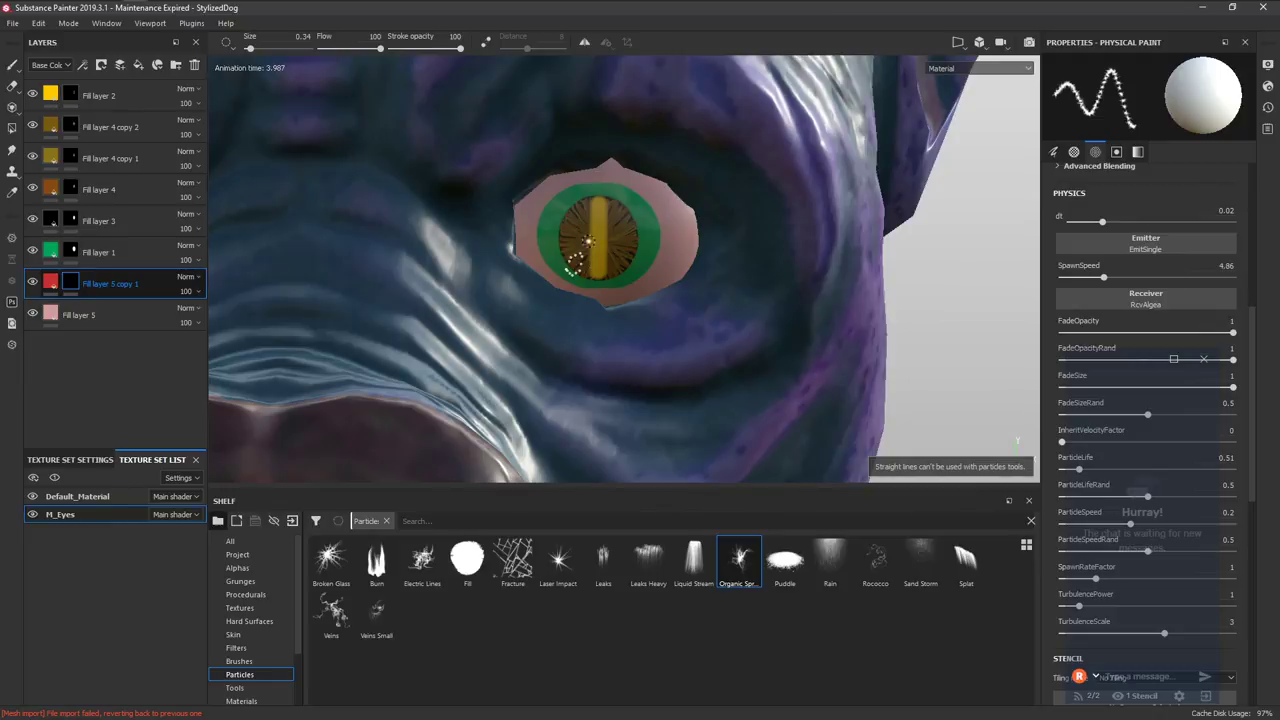
{"action": "left_click_drag", "start_coordinate": [555, 209], "coordinate": [608, 281]}
{"action": "middle_click_drag", "start_coordinate": [655, 256], "coordinate": [666, 284], "text": "alt"}
{"action": "right_click_drag", "start_coordinate": [618, 263], "coordinate": [637, 354], "text": "alt"}
{"action": "left_click_drag", "start_coordinate": [637, 354], "coordinate": [595, 287], "text": "alt"}
{"action": "left_click_drag", "start_coordinate": [618, 235], "coordinate": [609, 265], "text": "alt"}
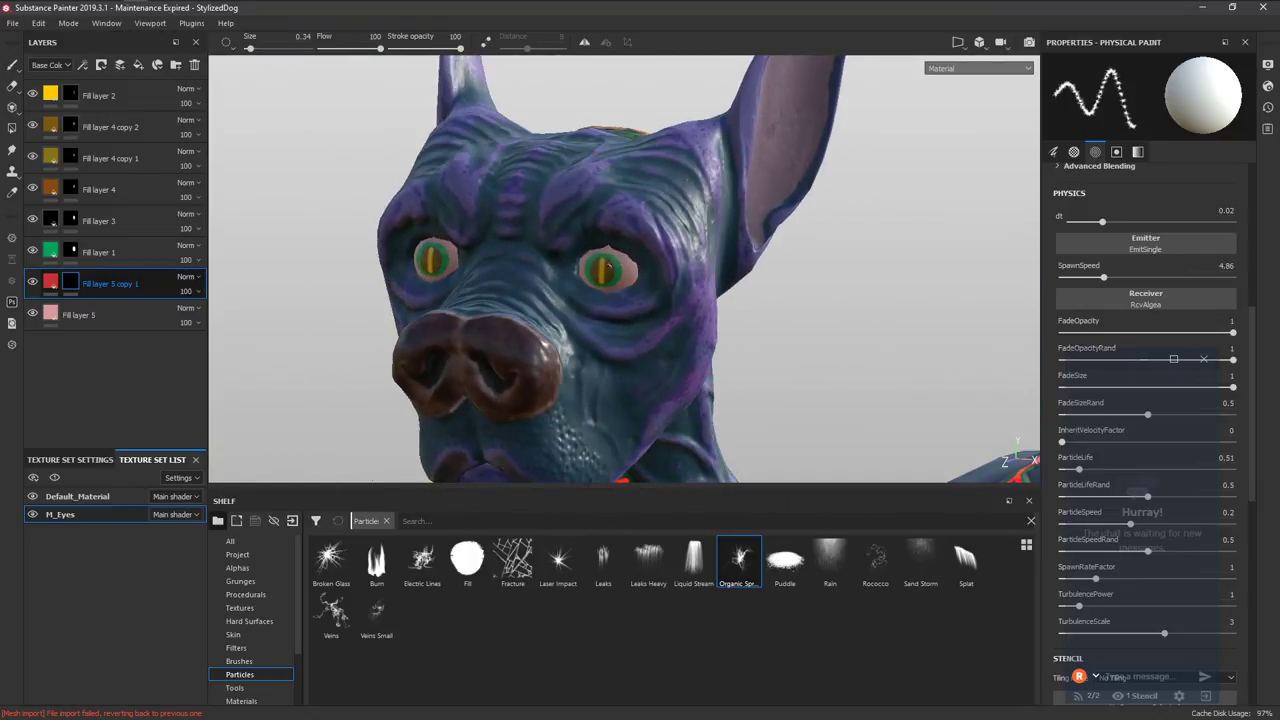
{"action": "right_click_drag", "start_coordinate": [640, 334], "coordinate": [717, 337], "text": "alt"}
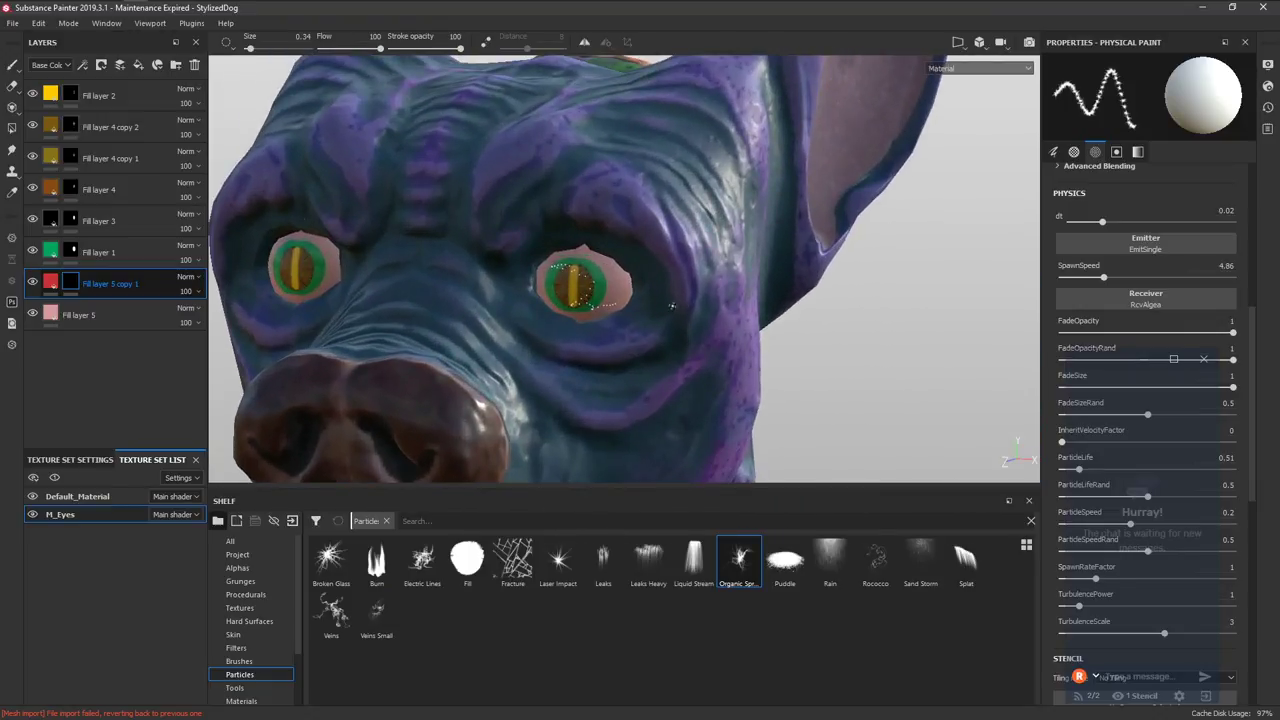
Set the particle brush's alignment to Camera and try a stroke around the eyeball.
{"action": "scroll", "coordinate": [1249, 243], "scroll_direction": "up", "scroll_amount": 5}
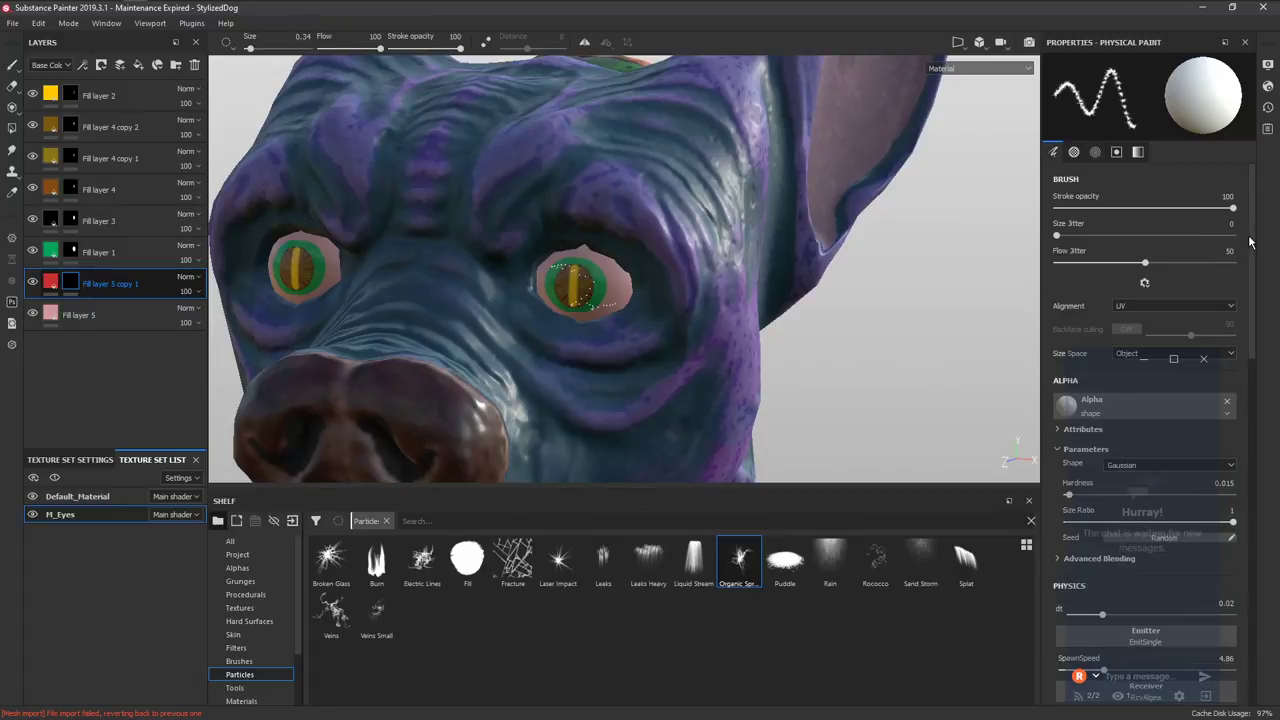
{"action": "left_click", "coordinate": [1163, 305]}
{"action": "left_click", "coordinate": [1149, 317]}
{"action": "mouse_move", "coordinate": [611, 330]}
{"action": "left_mouse_down", "text": "alt"}
{"action": "mouse_move", "coordinate": [634, 331]}
{"action": "mouse_move", "coordinate": [605, 320]}
{"action": "left_mouse_up", "text": "alt"}
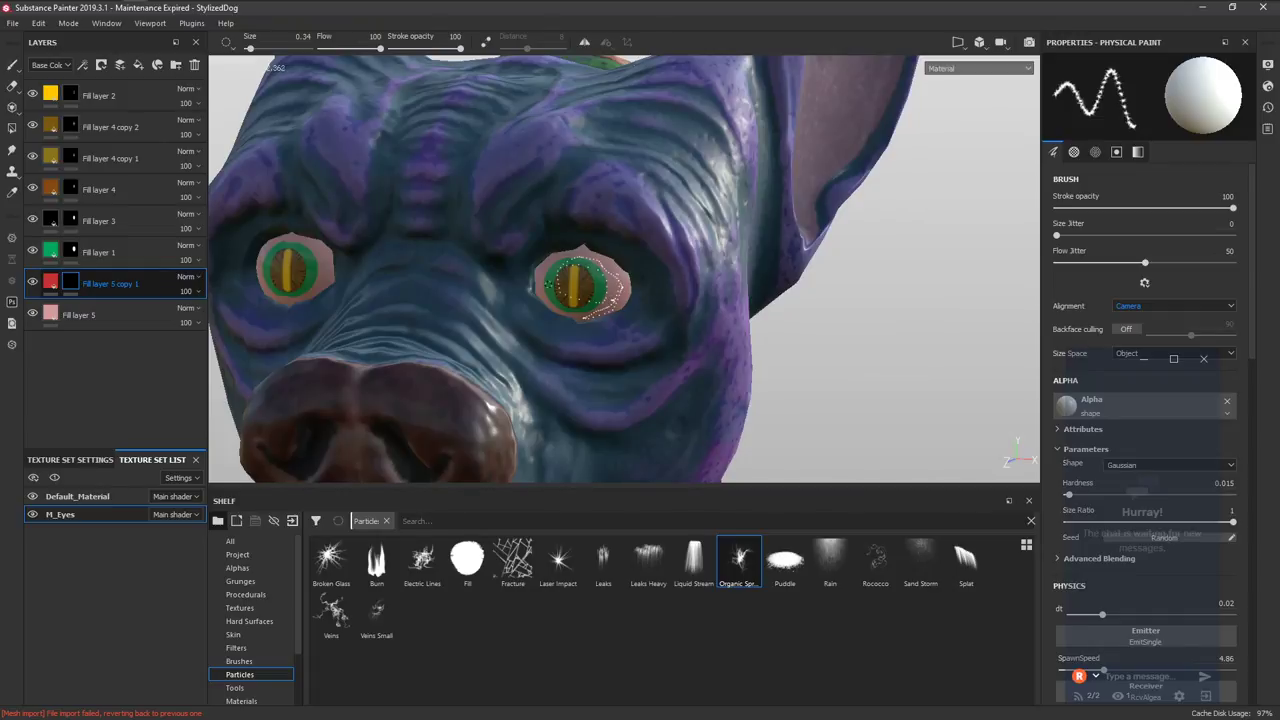
{"action": "right_click_drag", "start_coordinate": [612, 304], "coordinate": [576, 500], "text": "alt"}
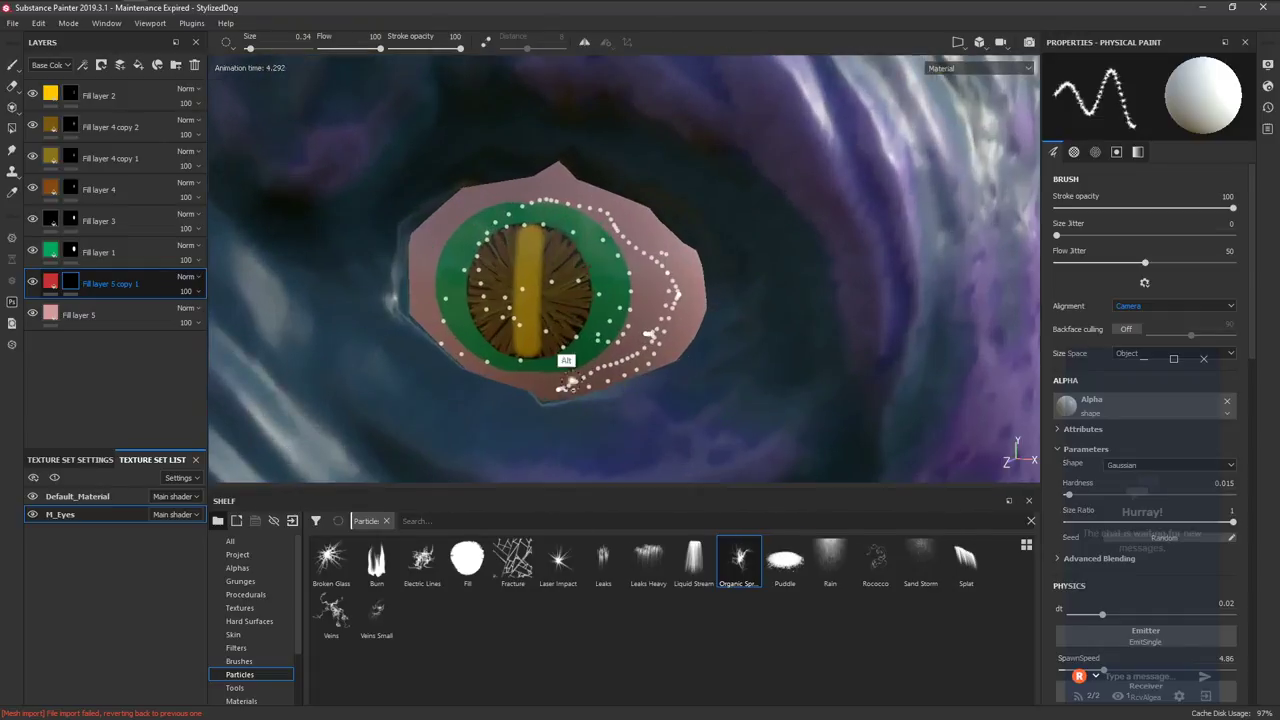
Spray several particle strokes around the iris and the lower part of the eyeball in close-up.
{"action": "left_click", "coordinate": [648, 279]}
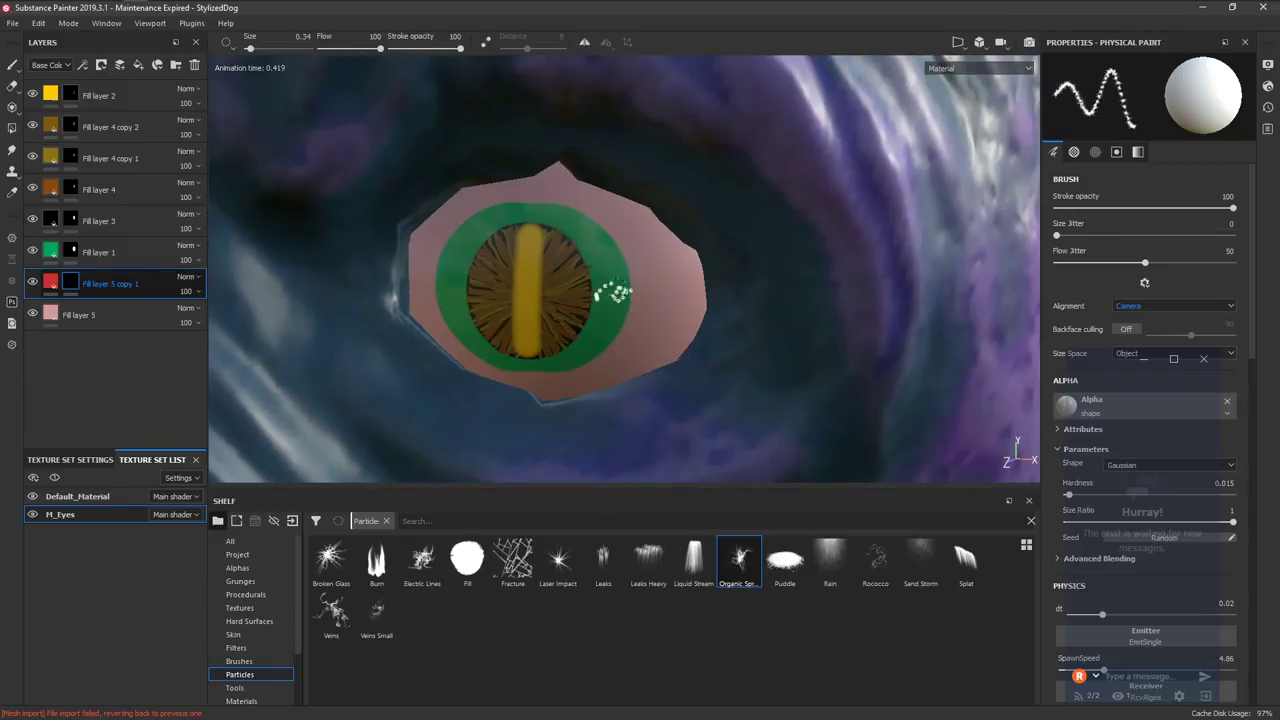
{"action": "left_click", "coordinate": [470, 288]}
{"action": "left_click", "coordinate": [454, 297]}
{"action": "left_click", "coordinate": [530, 364]}
{"action": "mouse_move", "coordinate": [460, 292]}
{"action": "left_mouse_down"}
{"action": "mouse_move", "coordinate": [511, 238]}
{"action": "mouse_move", "coordinate": [572, 352]}
{"action": "left_mouse_up"}
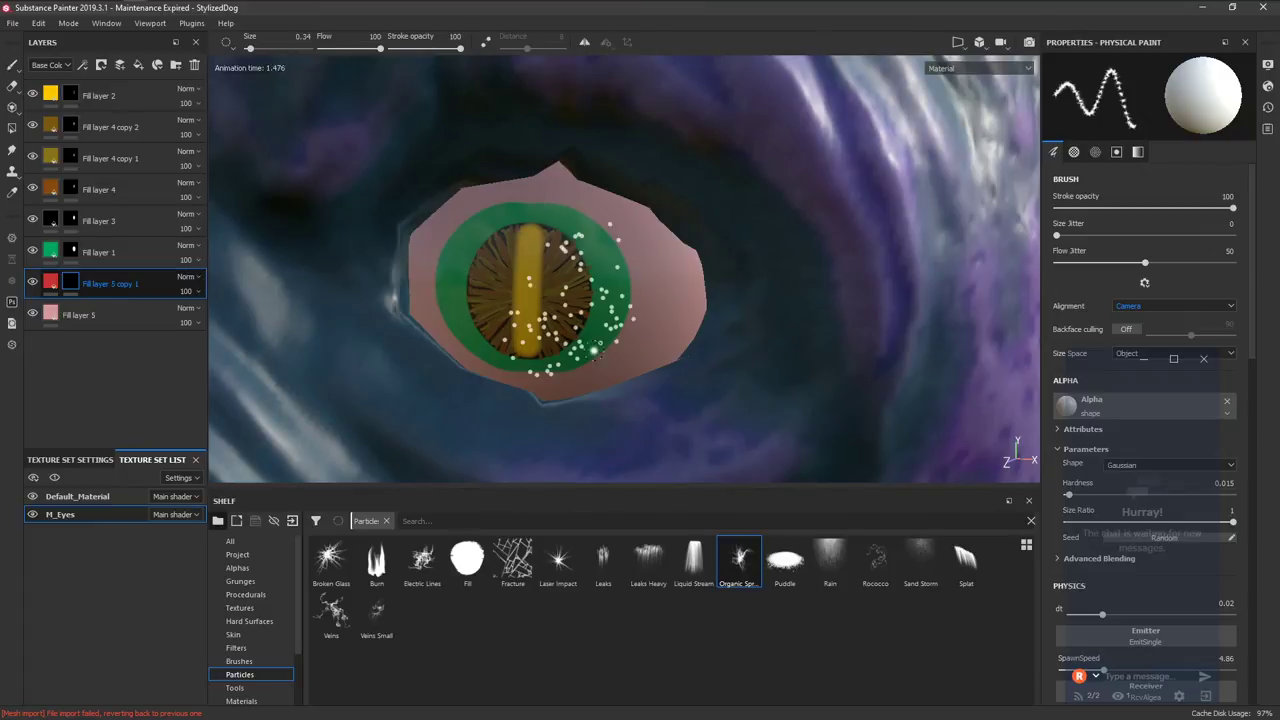
Examine the eyes on the whole creature and close to the face.
{"action": "key", "text": "f"}
{"action": "left_click_drag", "start_coordinate": [672, 283], "coordinate": [591, 264], "text": "alt"}
{"action": "right_click_drag", "start_coordinate": [568, 183], "coordinate": [541, 336], "text": "alt"}
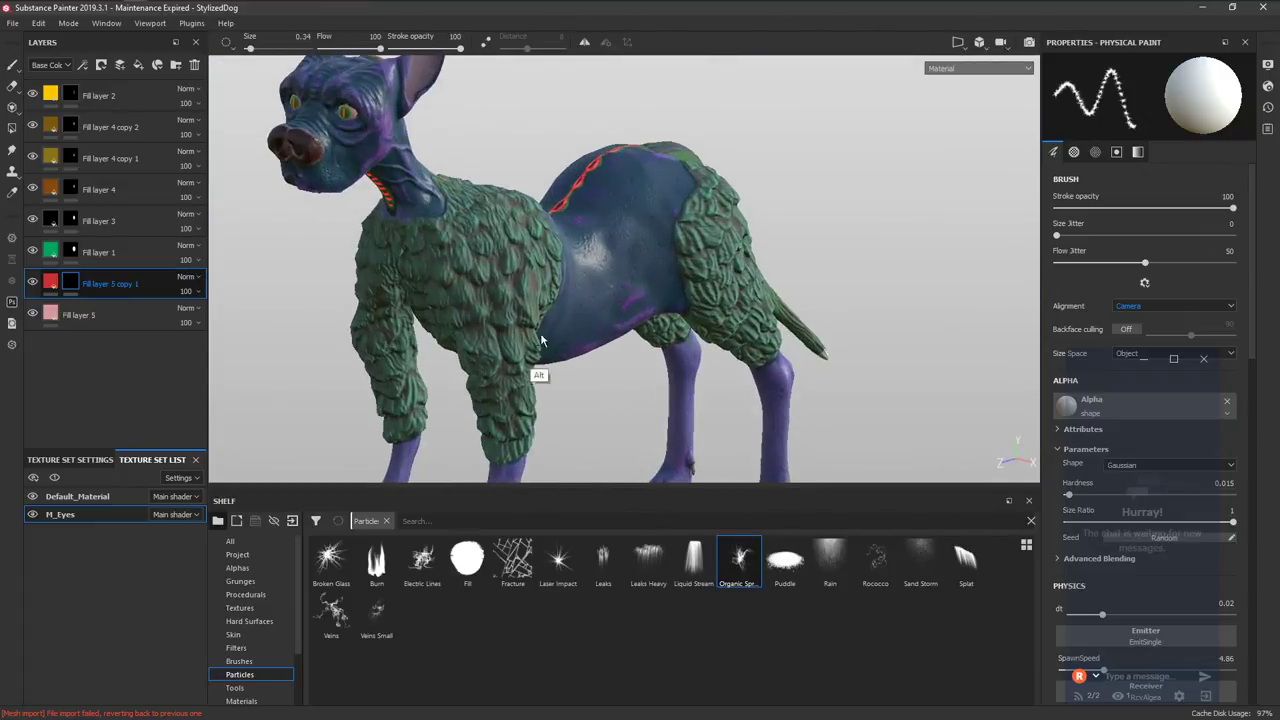
{"action": "key", "text": "f"}
{"action": "left_click_drag", "start_coordinate": [622, 292], "coordinate": [426, 372], "text": "alt"}
{"action": "left_click_drag", "start_coordinate": [662, 293], "coordinate": [772, 270], "text": "alt"}
{"action": "right_click_drag", "start_coordinate": [570, 275], "coordinate": [526, 417], "text": "alt"}
{"action": "right_click_drag", "start_coordinate": [500, 150], "coordinate": [495, 477], "text": "alt"}
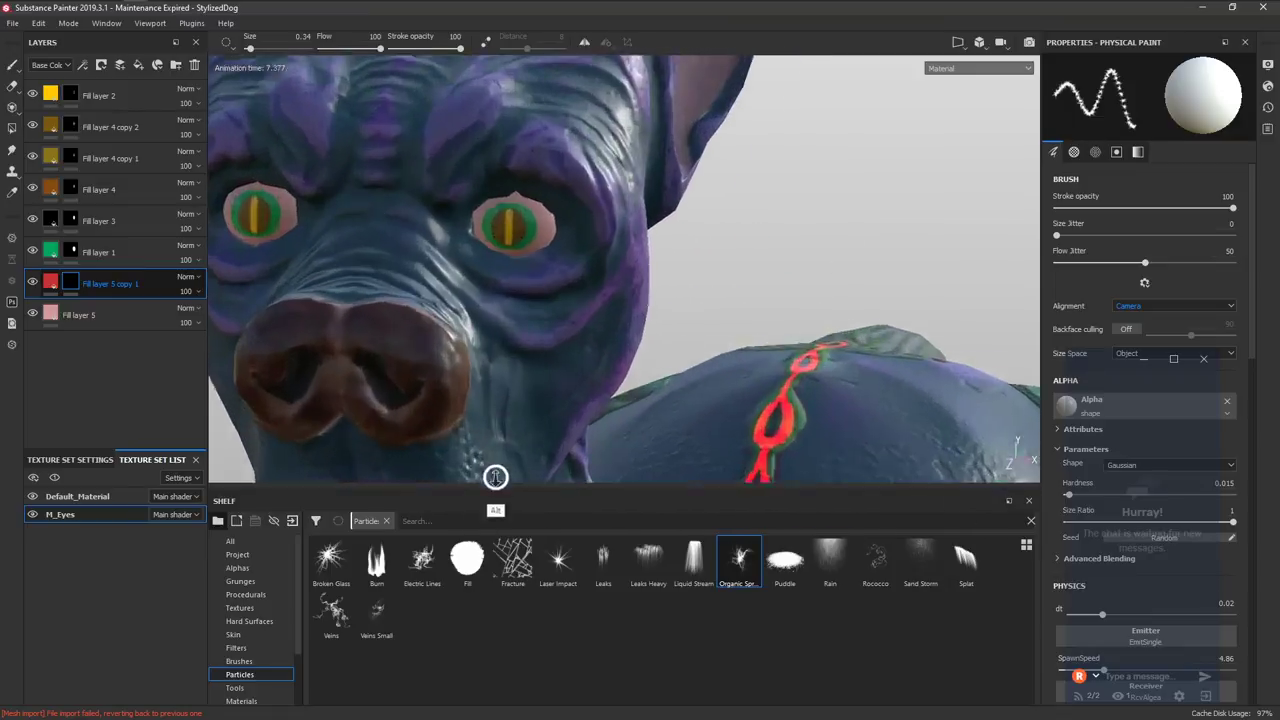
{"action": "left_click_drag", "start_coordinate": [495, 477], "coordinate": [530, 295], "text": "alt"}
{"action": "mouse_move", "coordinate": [548, 231]}
{"action": "left_mouse_down", "text": "alt"}
{"action": "mouse_move", "coordinate": [531, 219]}
{"action": "mouse_move", "coordinate": [495, 247]}
{"action": "mouse_move", "coordinate": [541, 231]}
{"action": "left_mouse_up", "text": "alt"}
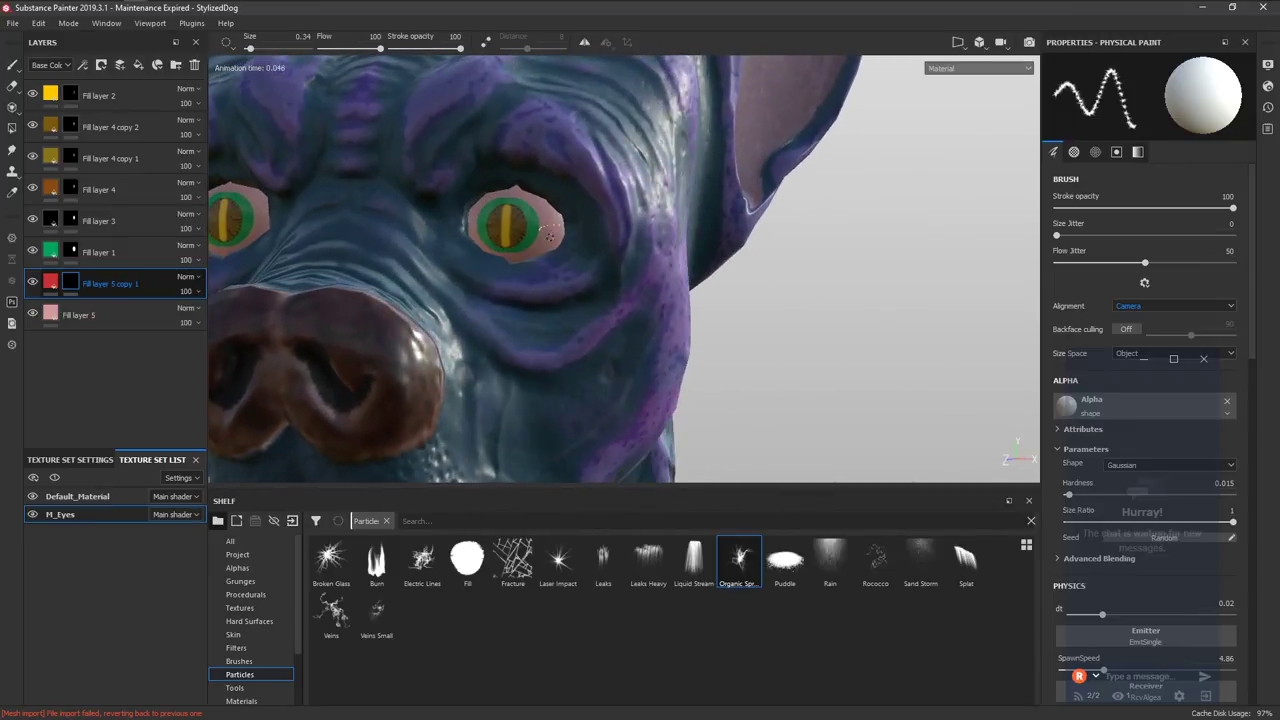
Frame the whole creature from the side, save the project and switch to Iray rendering.
{"action": "key", "text": "f"}
{"action": "left_click_drag", "start_coordinate": [640, 285], "coordinate": [510, 280], "text": "alt"}
{"action": "key", "text": "ctrl+s"}
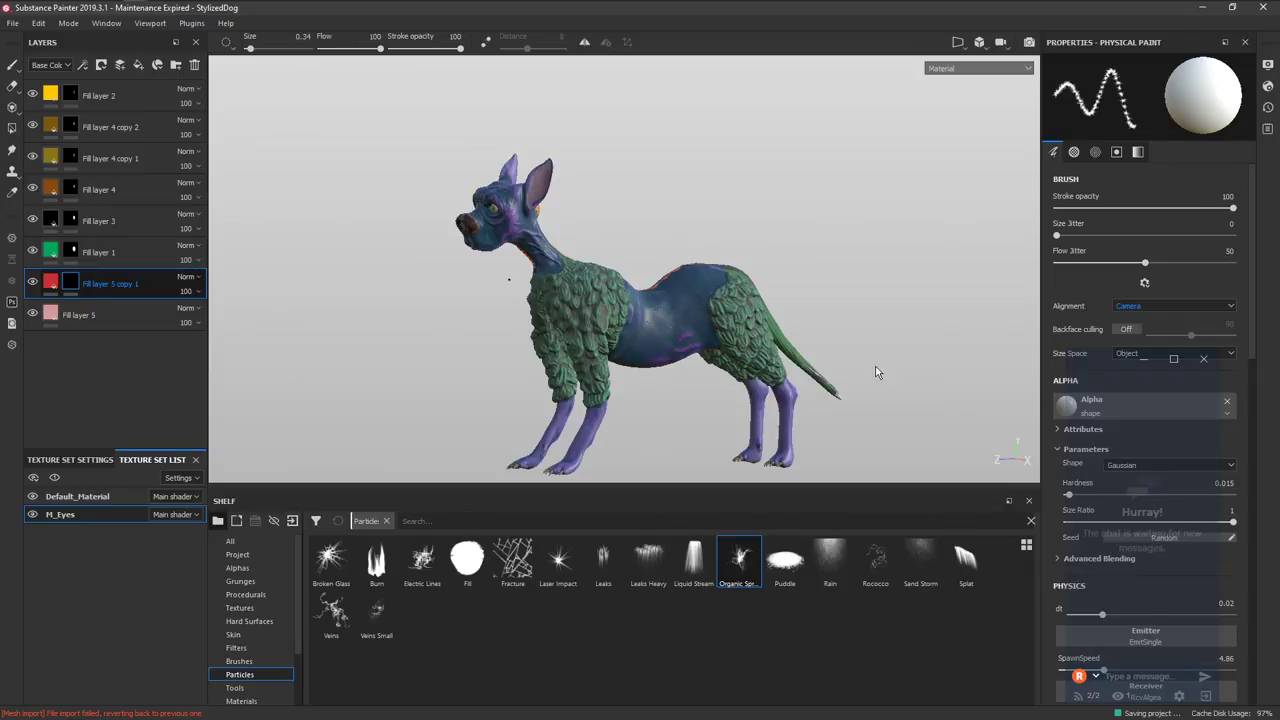
{"action": "key", "text": "F10"}
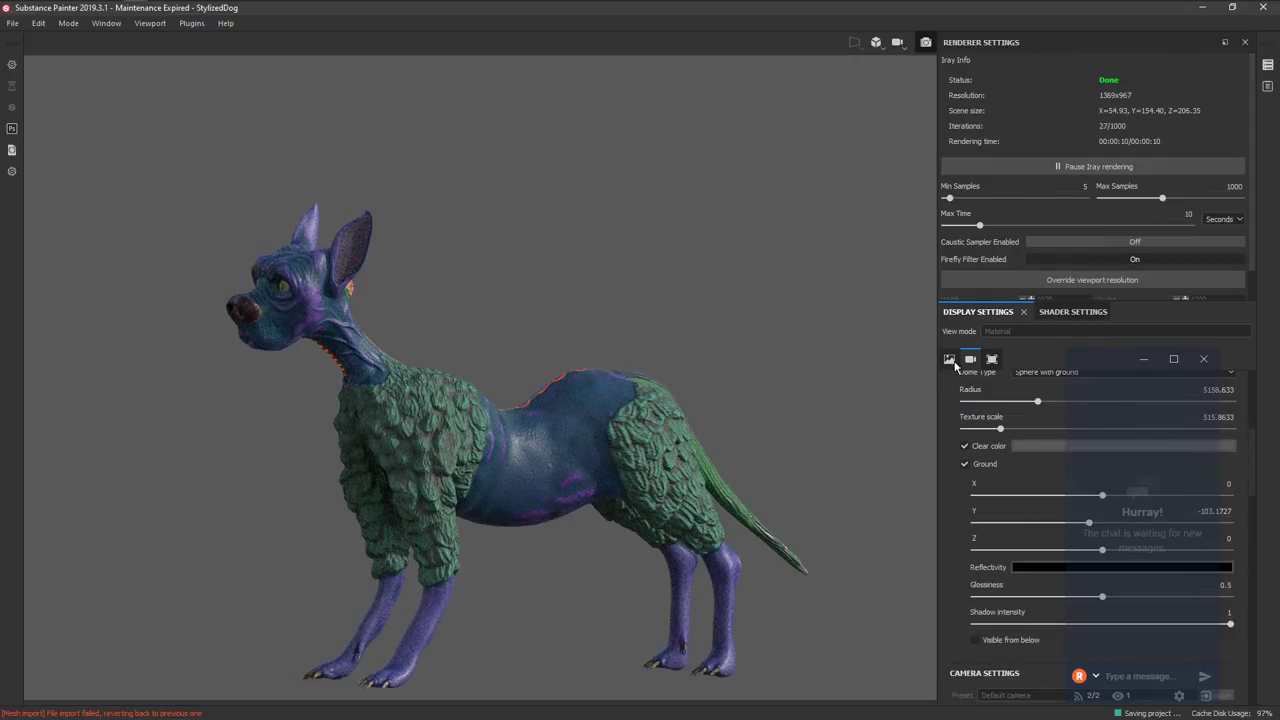
Review the environment, camera and viewport display settings and set the main shader's Scattering to 0.1.
{"action": "scroll", "coordinate": [1247, 402], "scroll_direction": "up", "scroll_amount": 3}
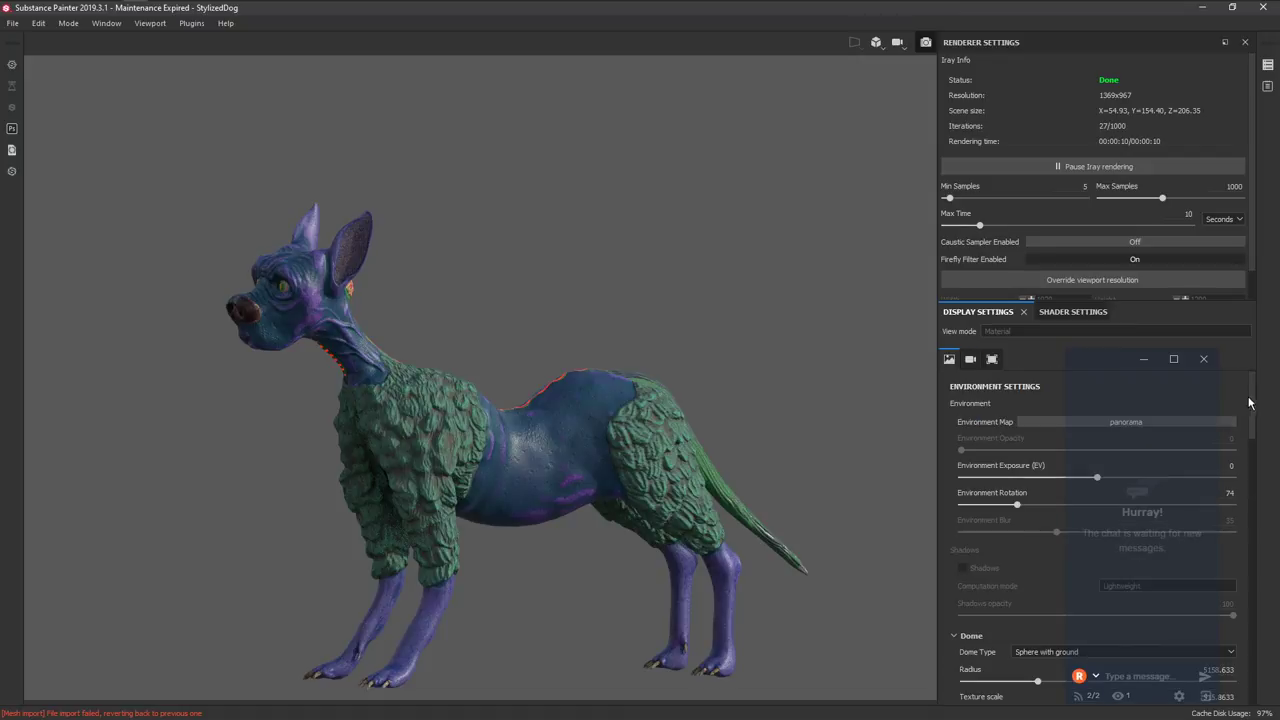
{"action": "left_click", "coordinate": [971, 361]}
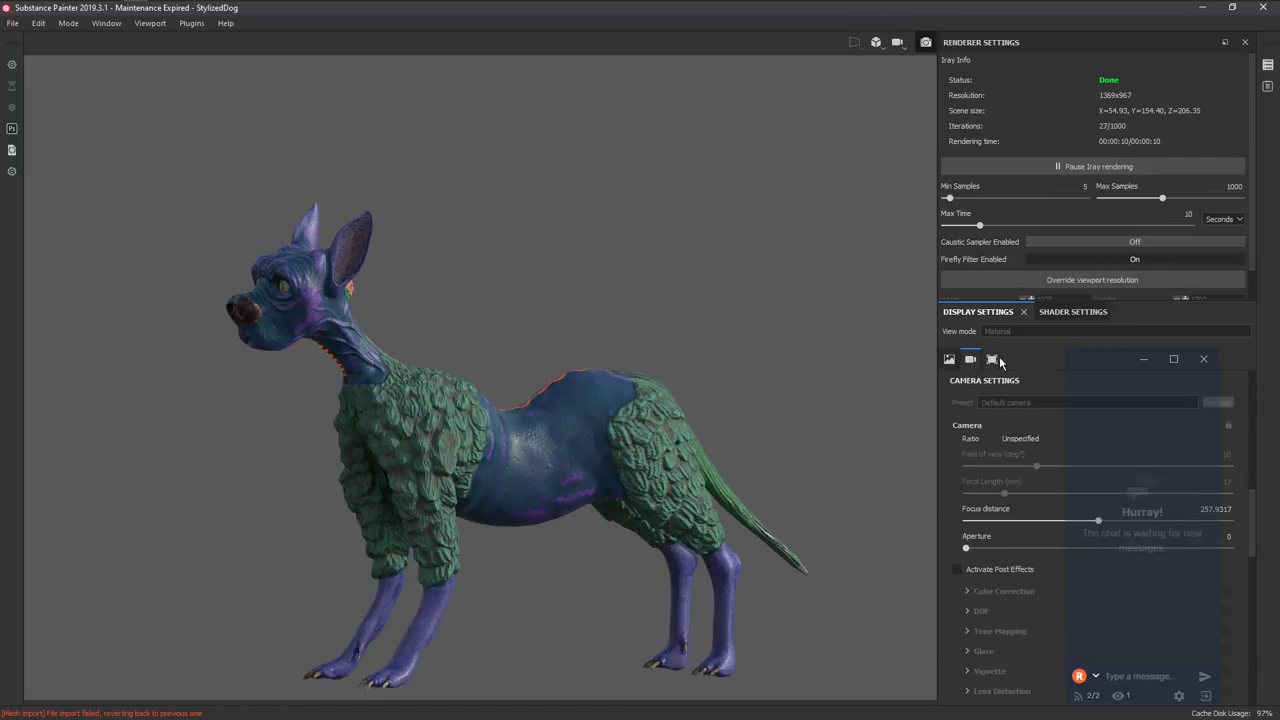
{"action": "left_click", "coordinate": [992, 360]}
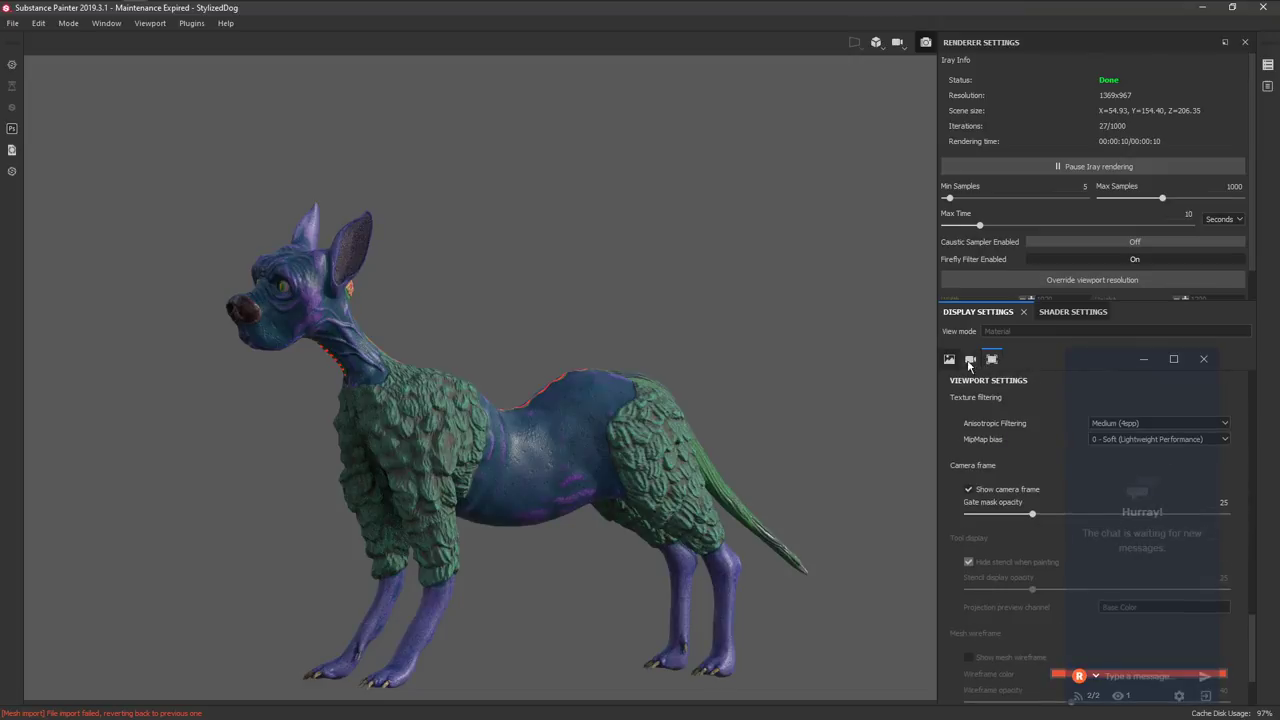
{"action": "left_click", "coordinate": [1069, 313]}
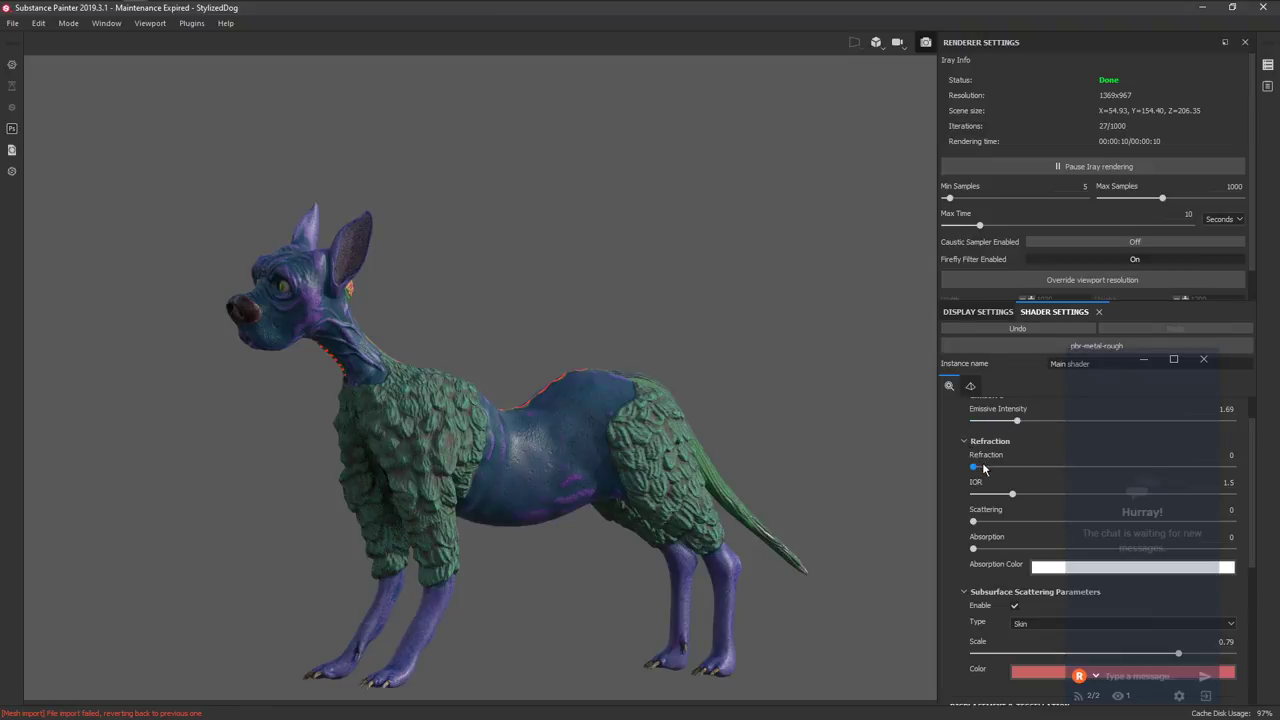
{"action": "left_click", "coordinate": [1114, 520]}
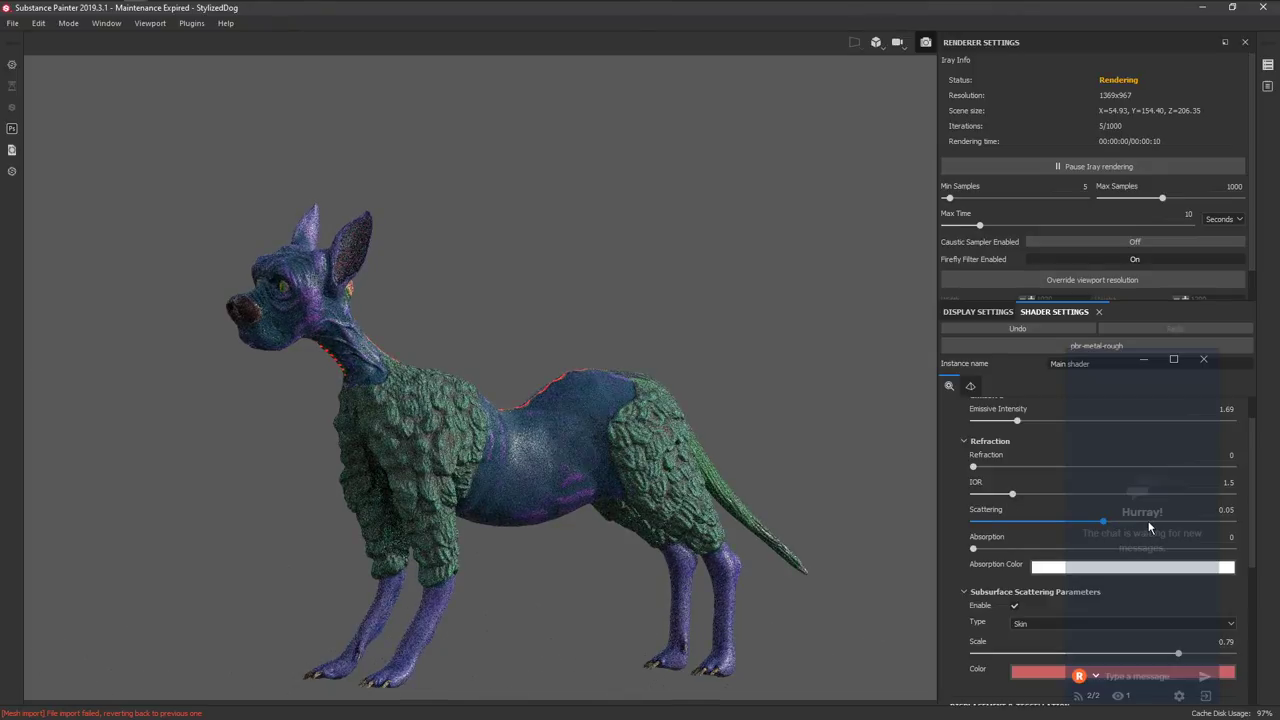
{"action": "left_click_drag", "start_coordinate": [1180, 523], "coordinate": [1234, 523]}
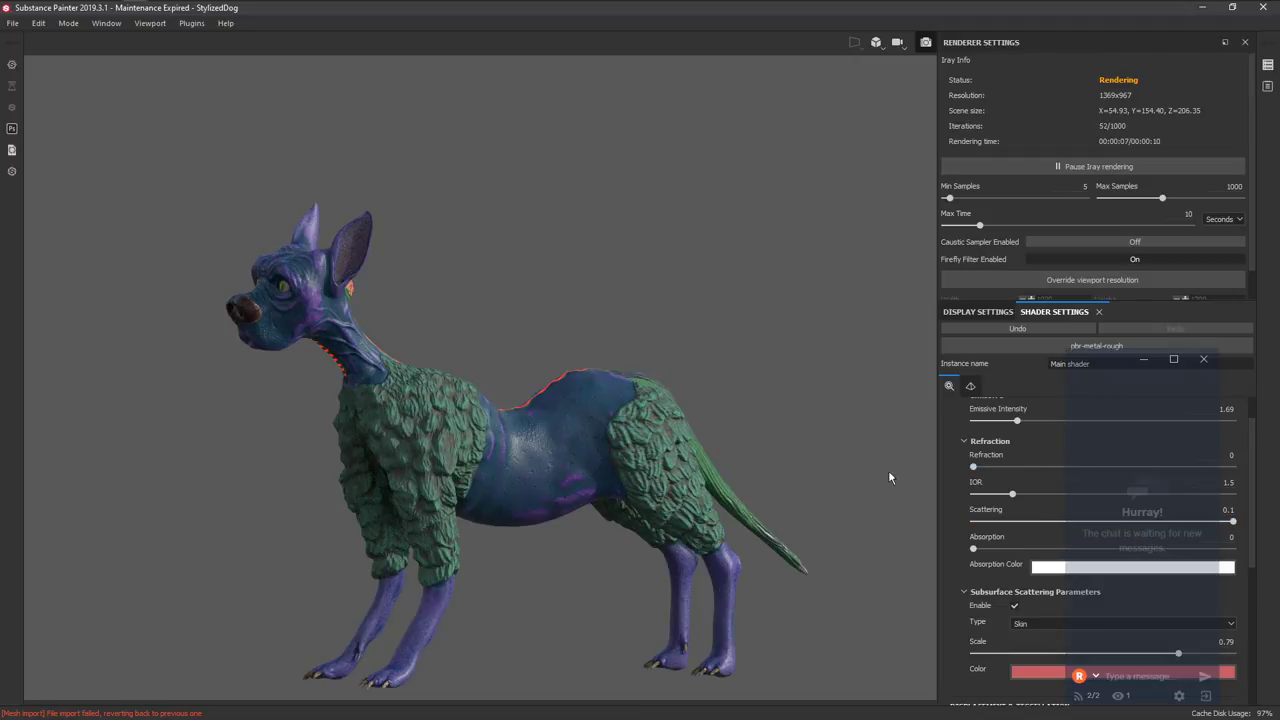
Turn the Iray view around to a front three-quarter angle with the whole creature in frame.
{"action": "middle_click_drag", "start_coordinate": [569, 561], "coordinate": [624, 526], "text": "alt"}
{"action": "left_click_drag", "start_coordinate": [626, 526], "coordinate": [733, 509], "text": "alt"}
{"action": "right_click_drag", "start_coordinate": [697, 500], "coordinate": [747, 502], "text": "shift"}
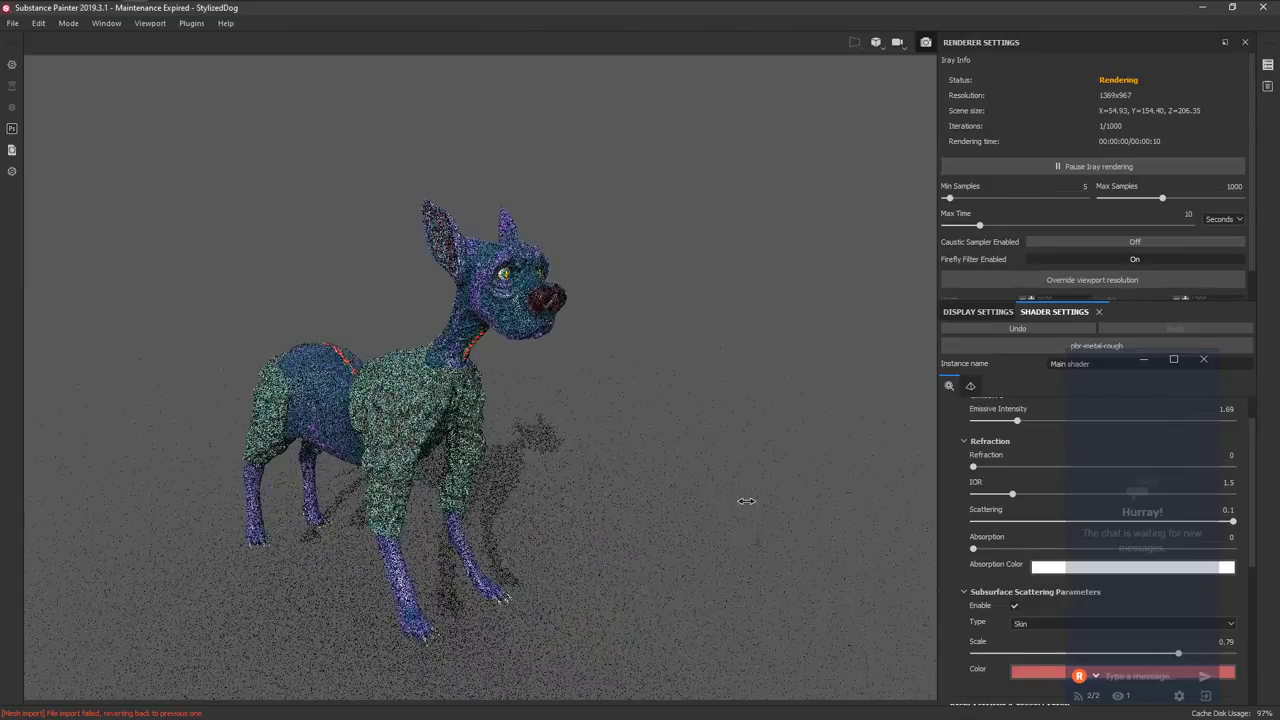
{"action": "middle_click_drag", "start_coordinate": [683, 491], "coordinate": [735, 490], "text": "alt"}
{"action": "left_click_drag", "start_coordinate": [735, 490], "coordinate": [762, 485], "text": "alt"}
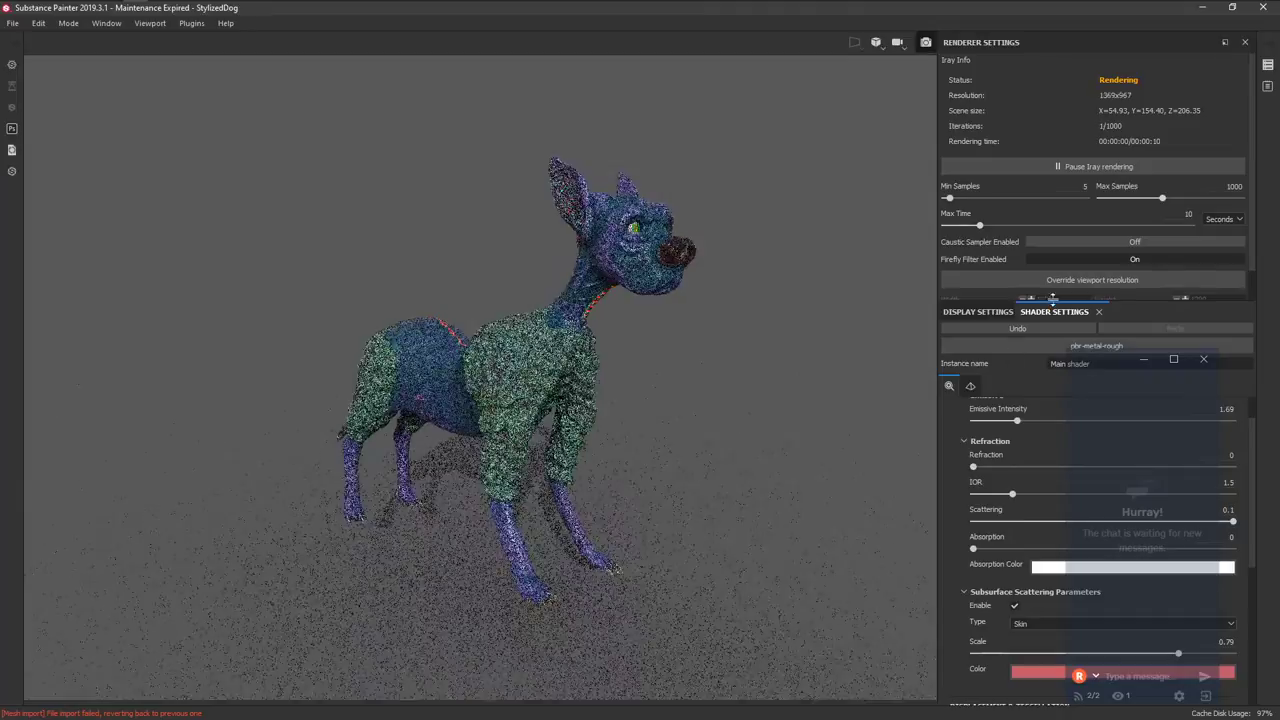
Override the render resolution with 1920 x 1200 and reframe the creature so its face turns more towards the camera.
{"action": "scroll", "coordinate": [1240, 268], "scroll_direction": "down", "scroll_amount": 1}
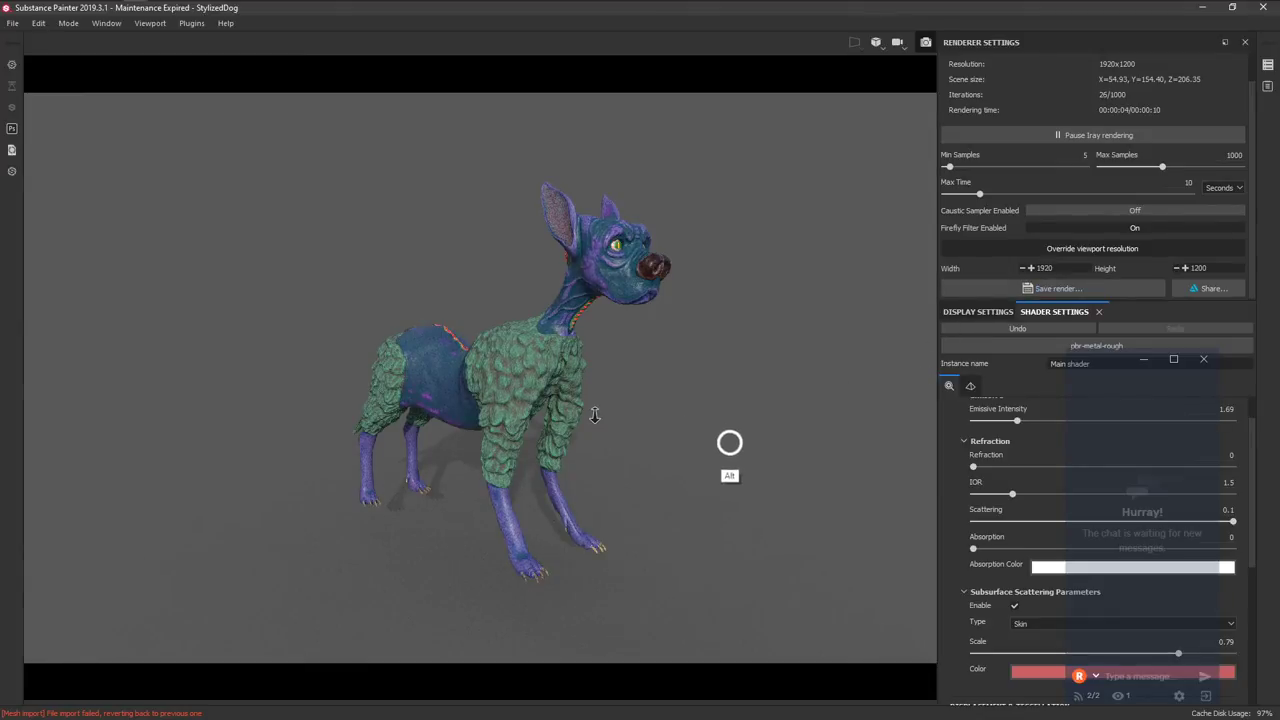
{"action": "scroll", "coordinate": [732, 435], "scroll_direction": "up", "scroll_amount": 1}
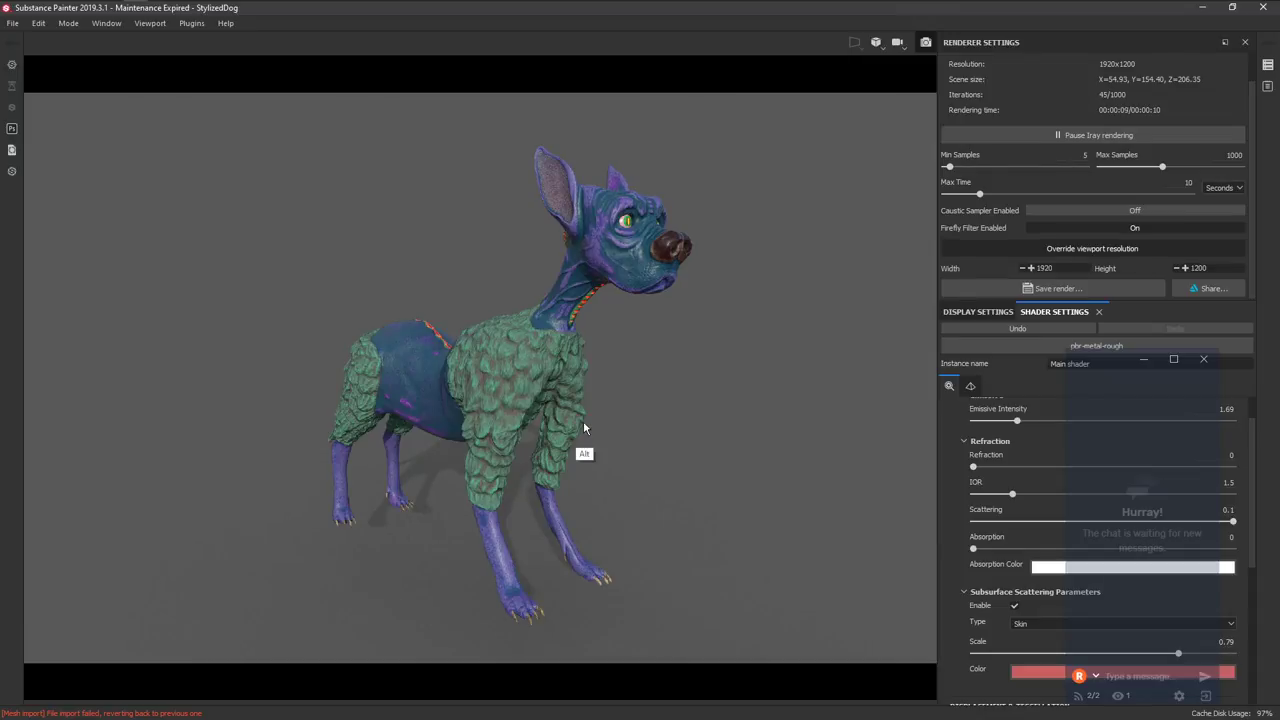
{"action": "left_click_drag", "start_coordinate": [603, 415], "coordinate": [533, 423], "text": "alt"}
{"action": "left_click_drag", "start_coordinate": [503, 498], "coordinate": [580, 502], "text": "alt"}
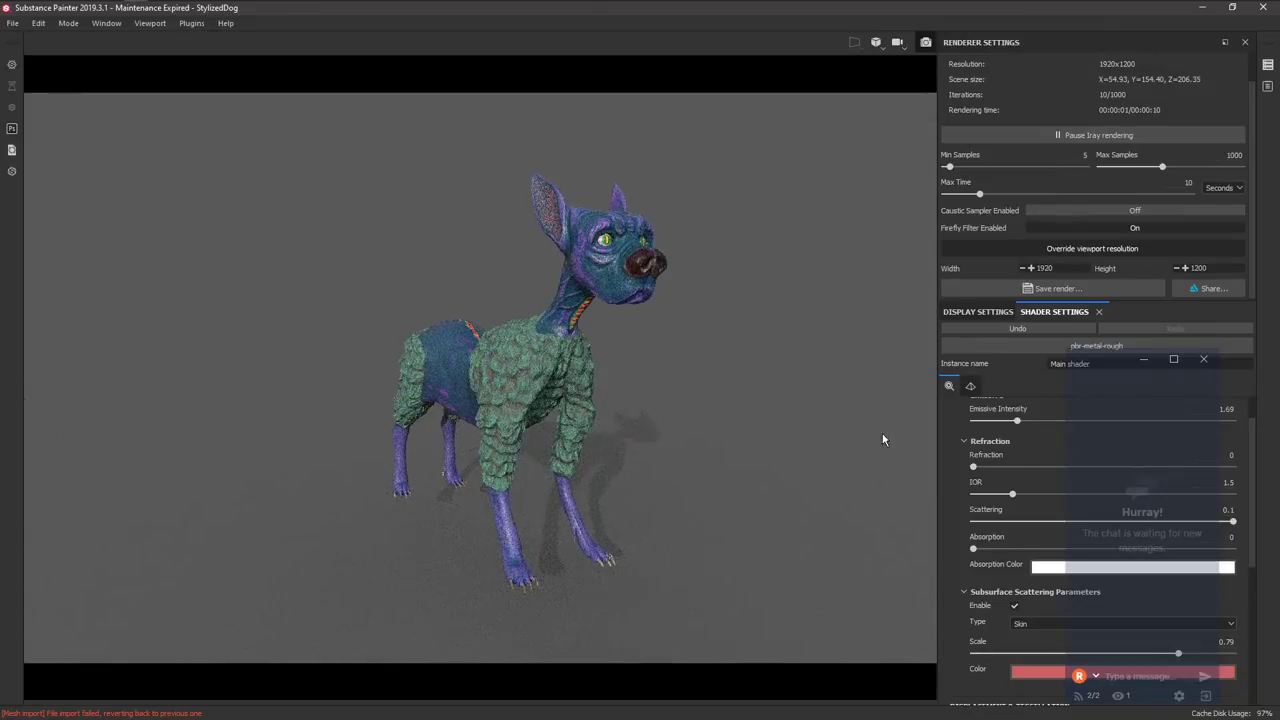
Save the Iray render as a JPEG in the StylizedDog folder, basing its name on SS_03.jpeg, and return to painting mode.
{"action": "left_click", "coordinate": [1087, 288]}
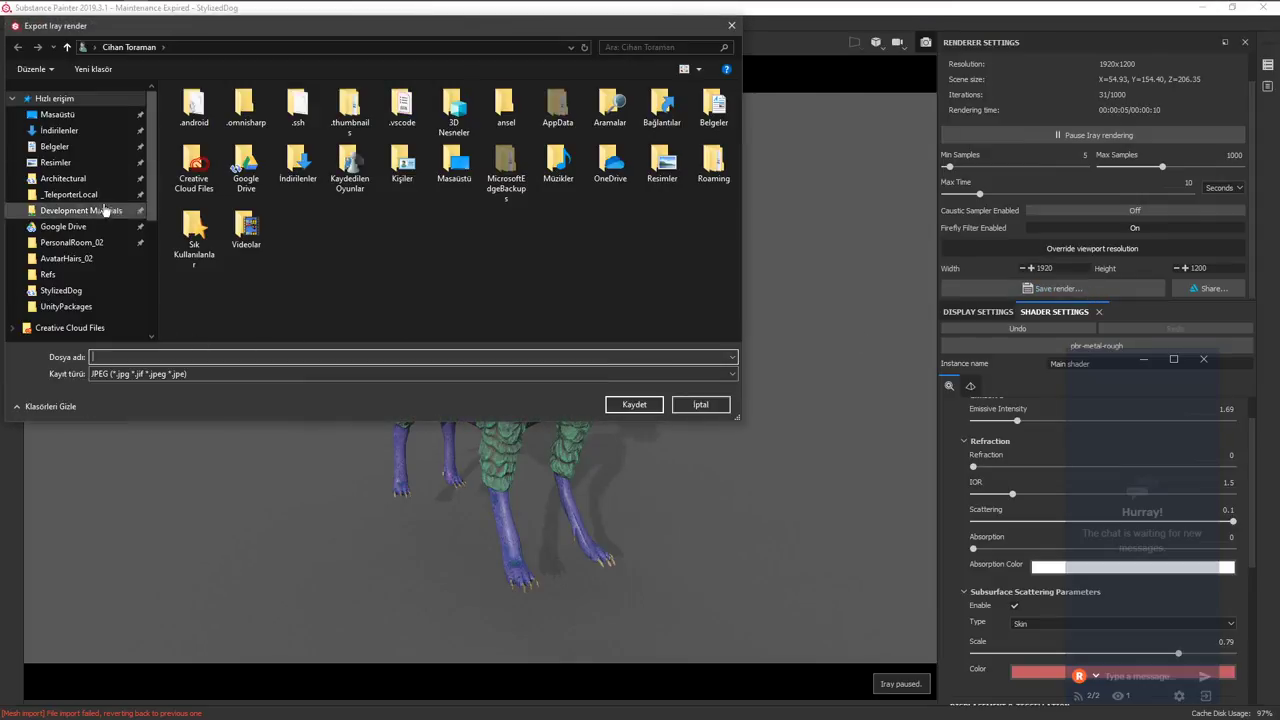
{"action": "left_click", "coordinate": [62, 290]}
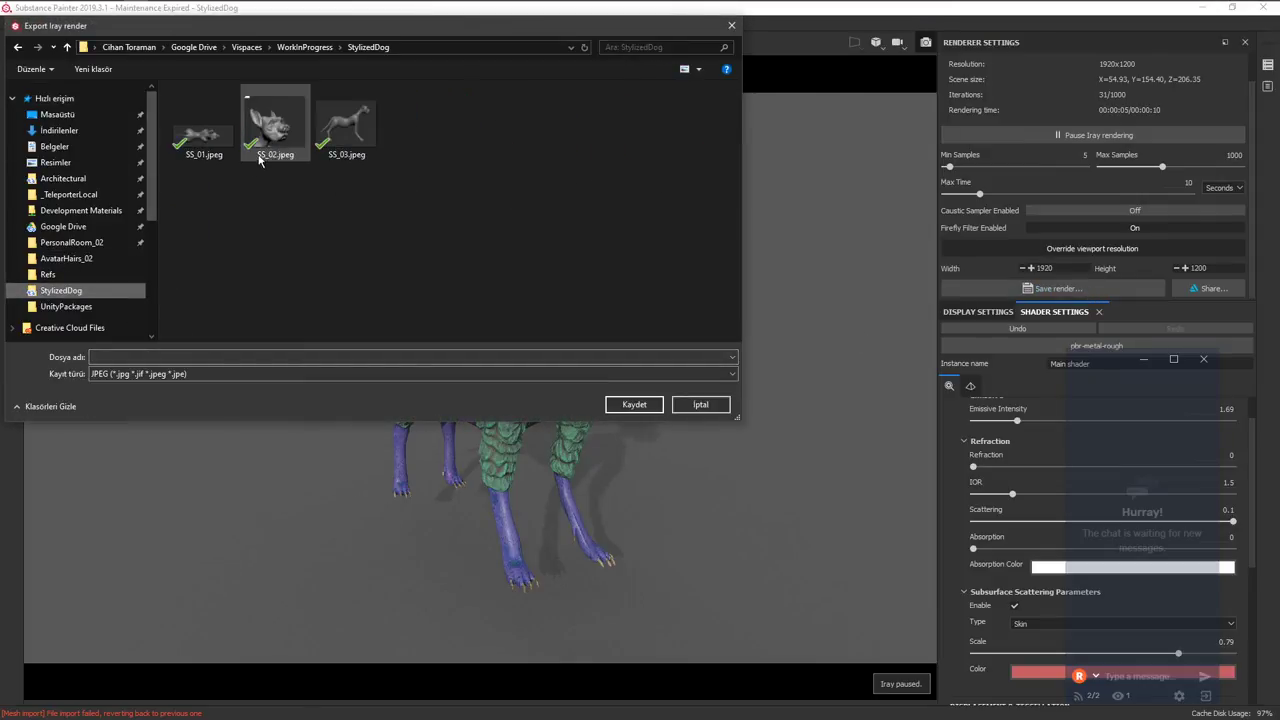
{"action": "left_click", "coordinate": [337, 137]}
{"action": "left_click", "coordinate": [110, 358]}
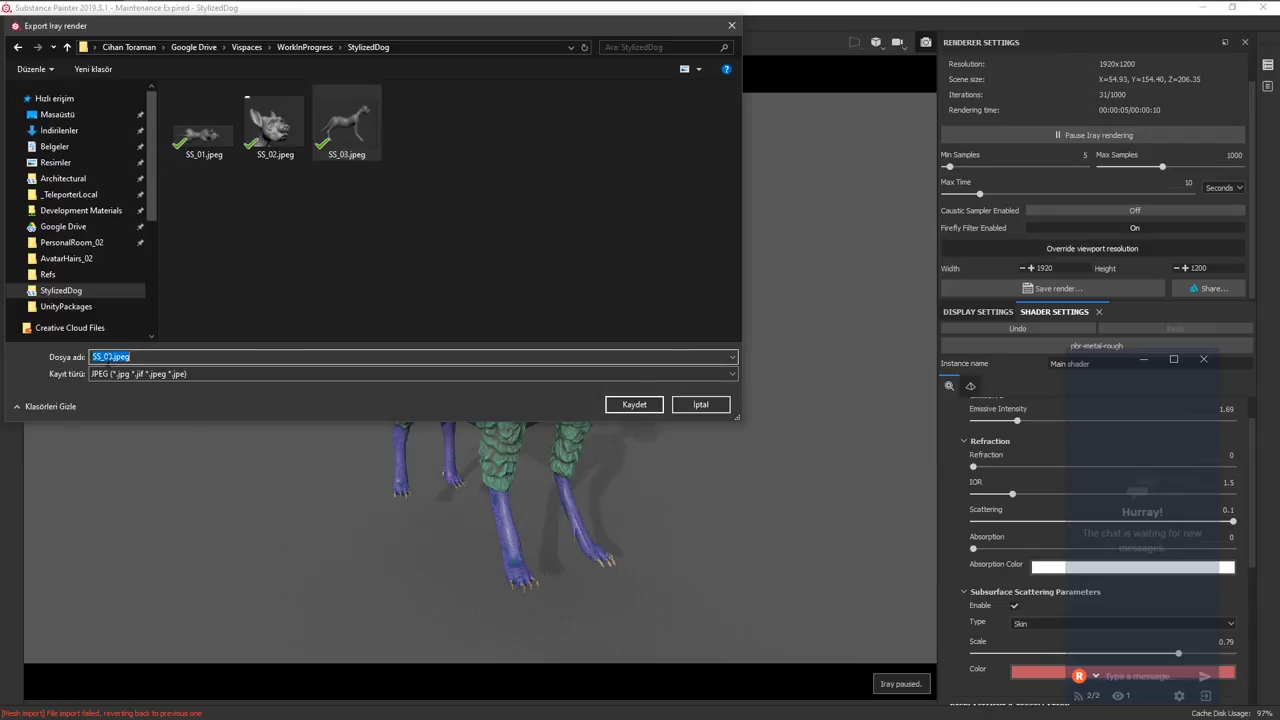
{"action": "key", "text": "Return"}
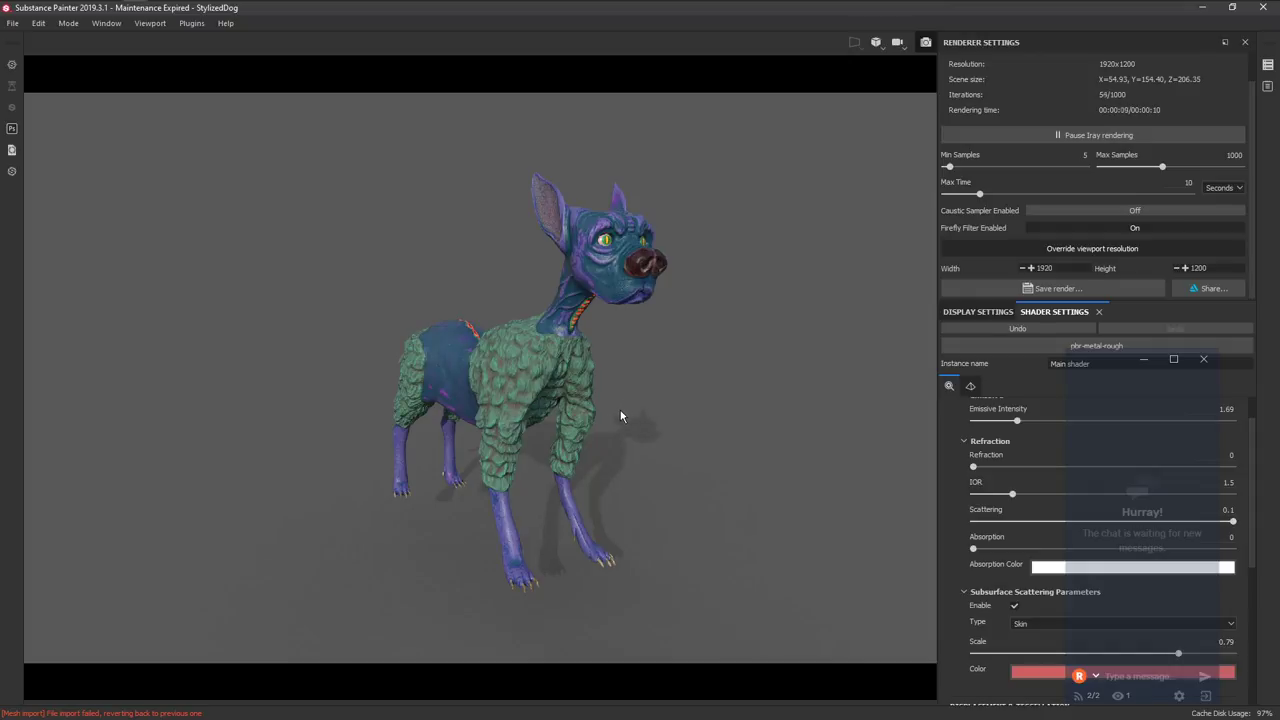
{"action": "key", "text": "F10"}
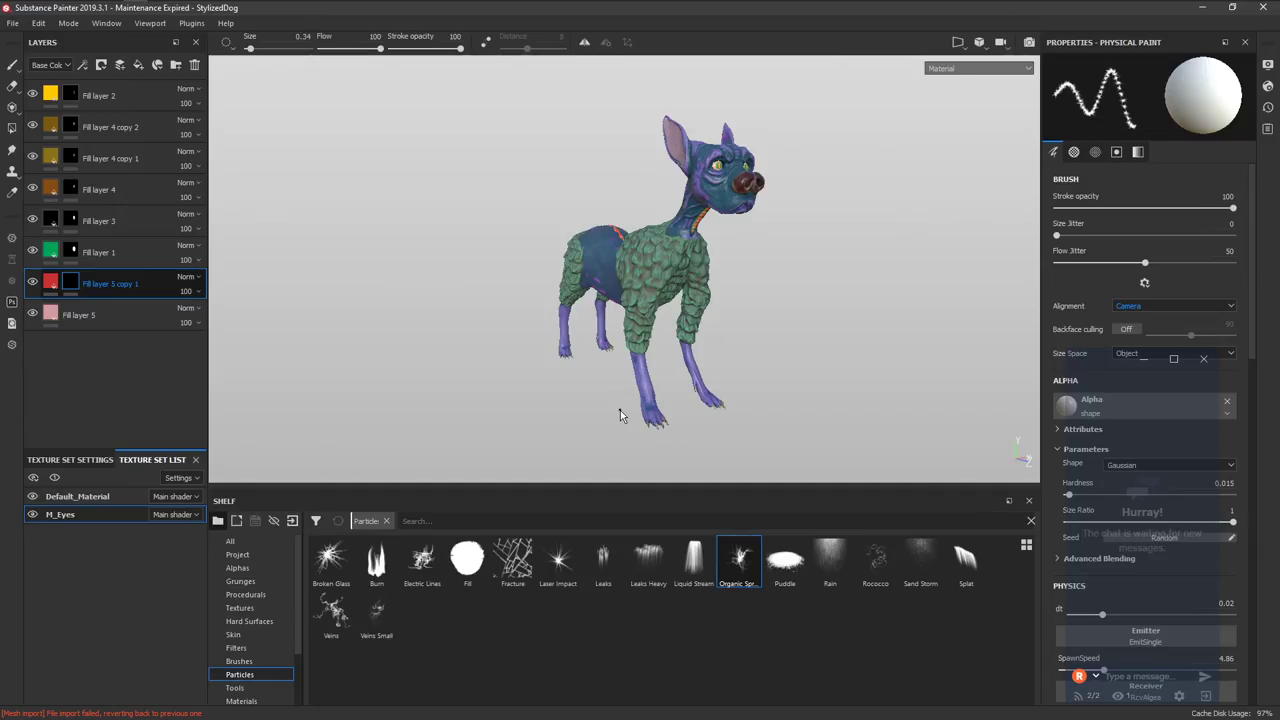